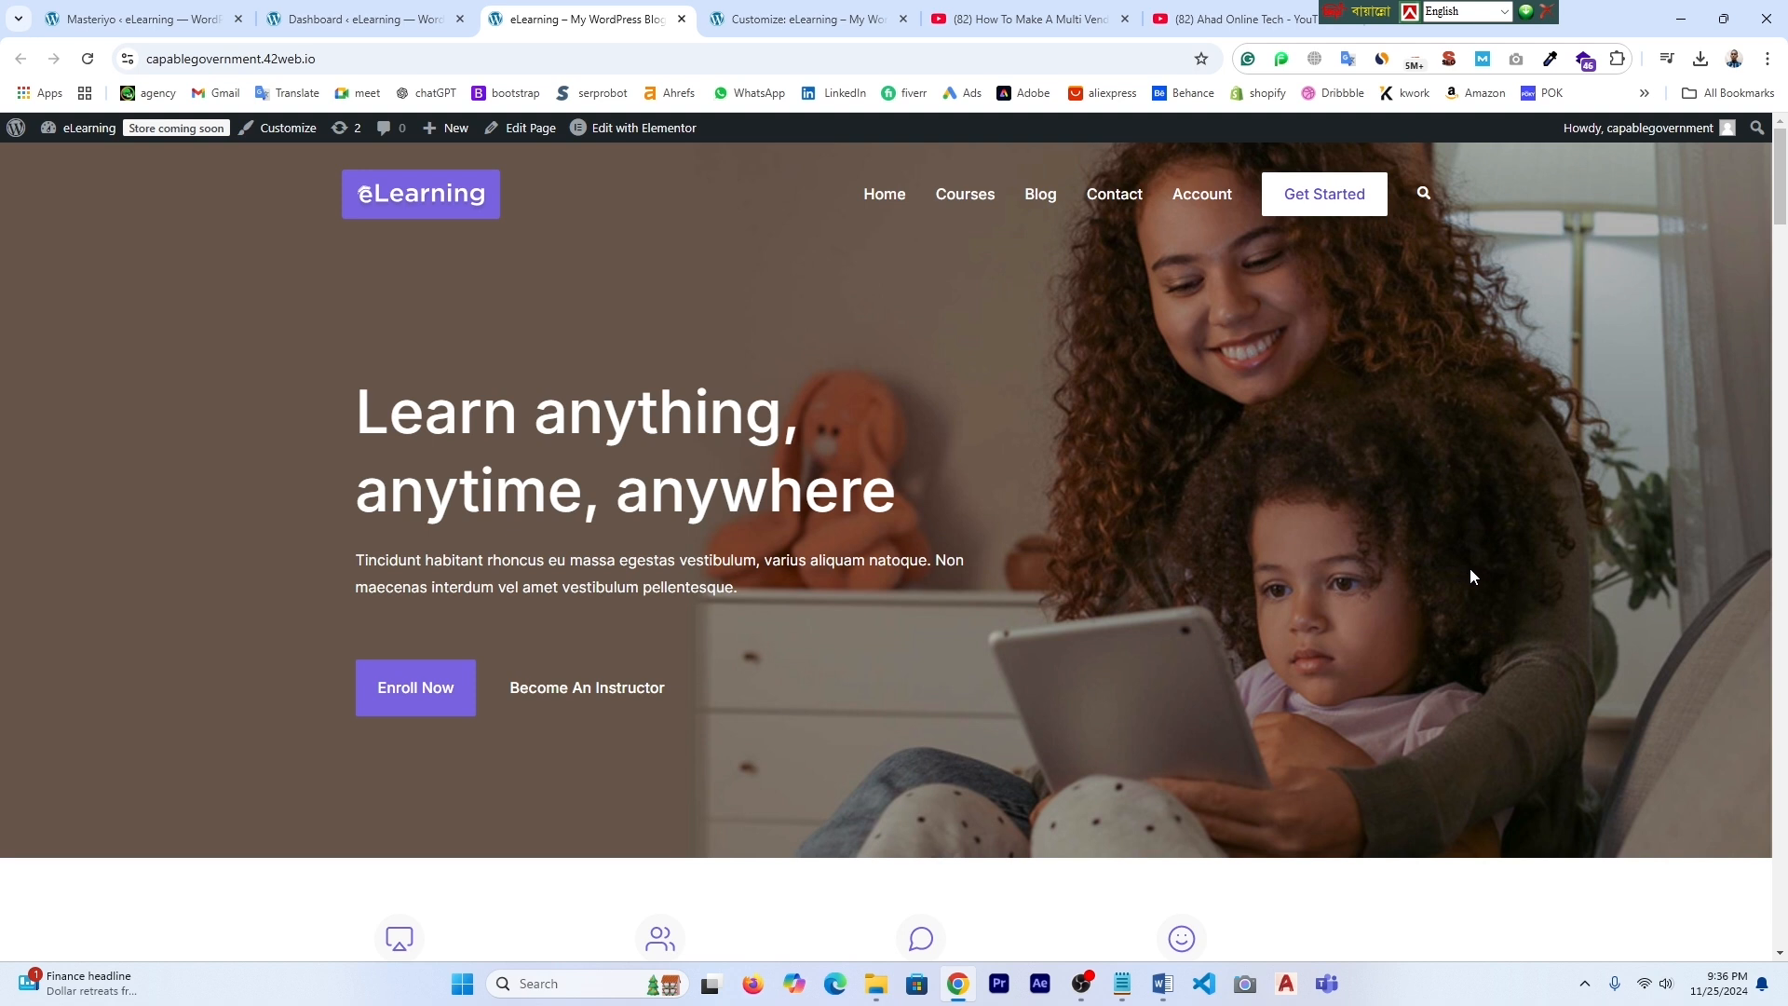
- Scroll down the YouTube video page to reach the channel's Subscribe button
scroll(1470, 570, down, 5)
scroll(1564, 724, down, 4)
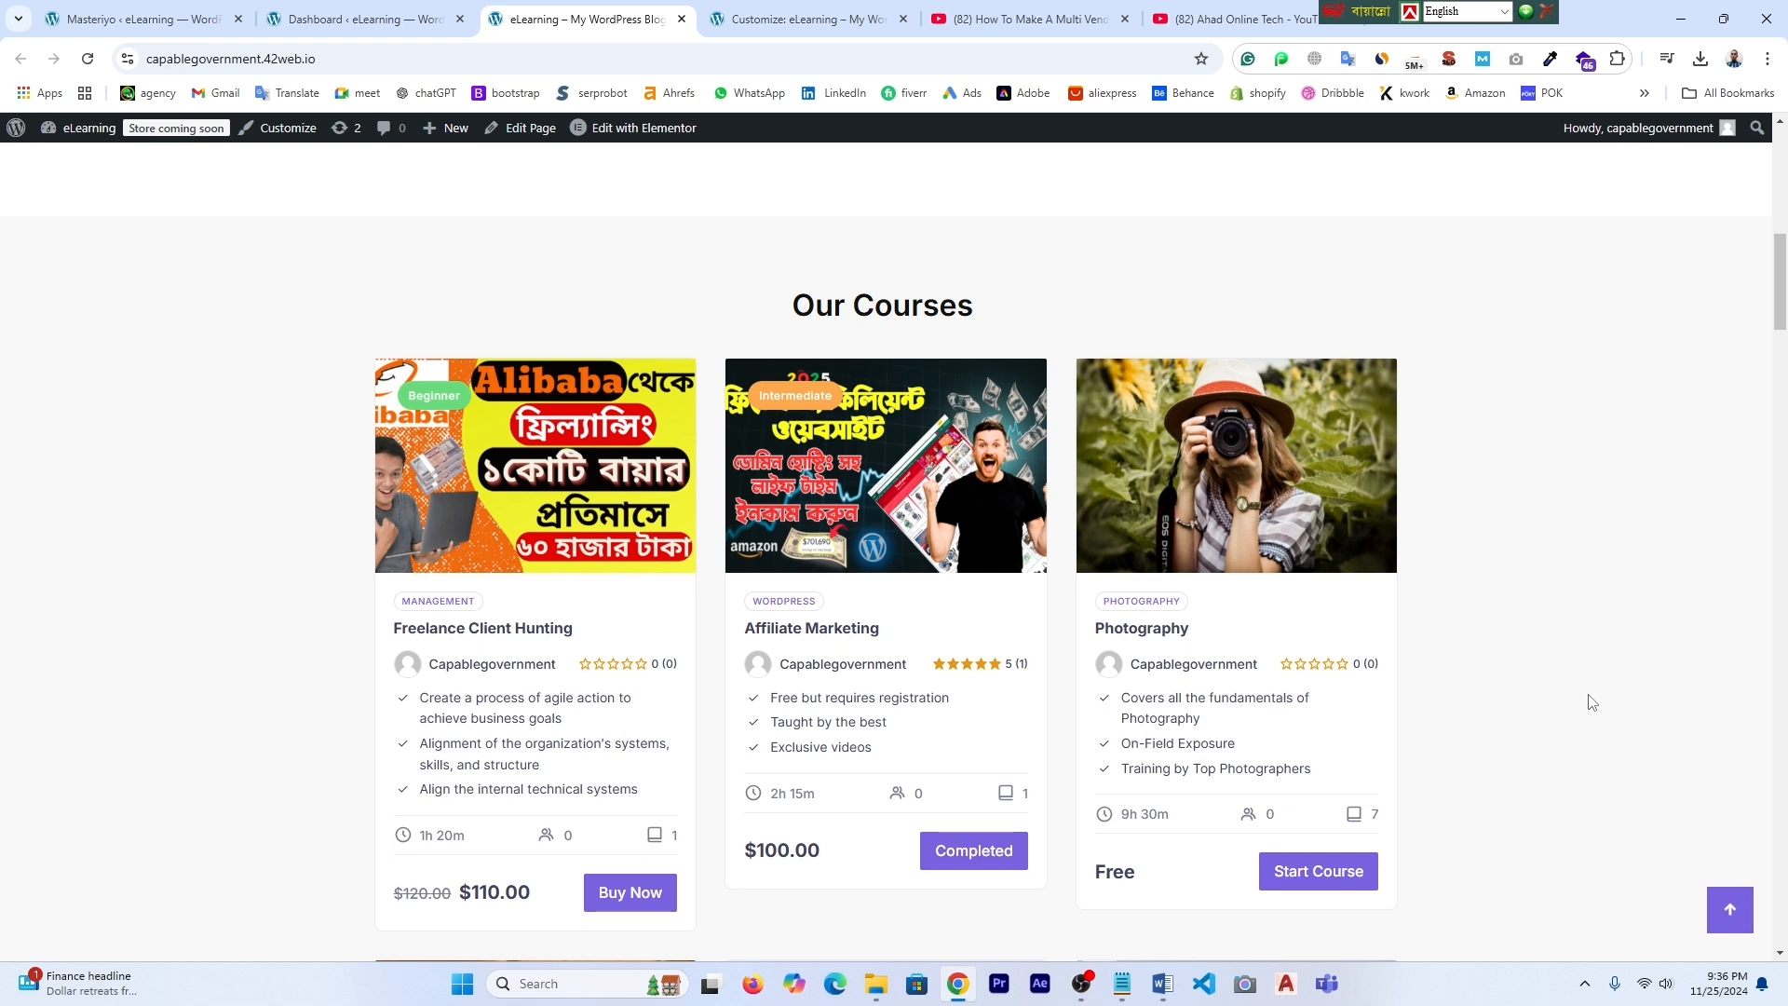
scroll(1568, 688, down, 3)
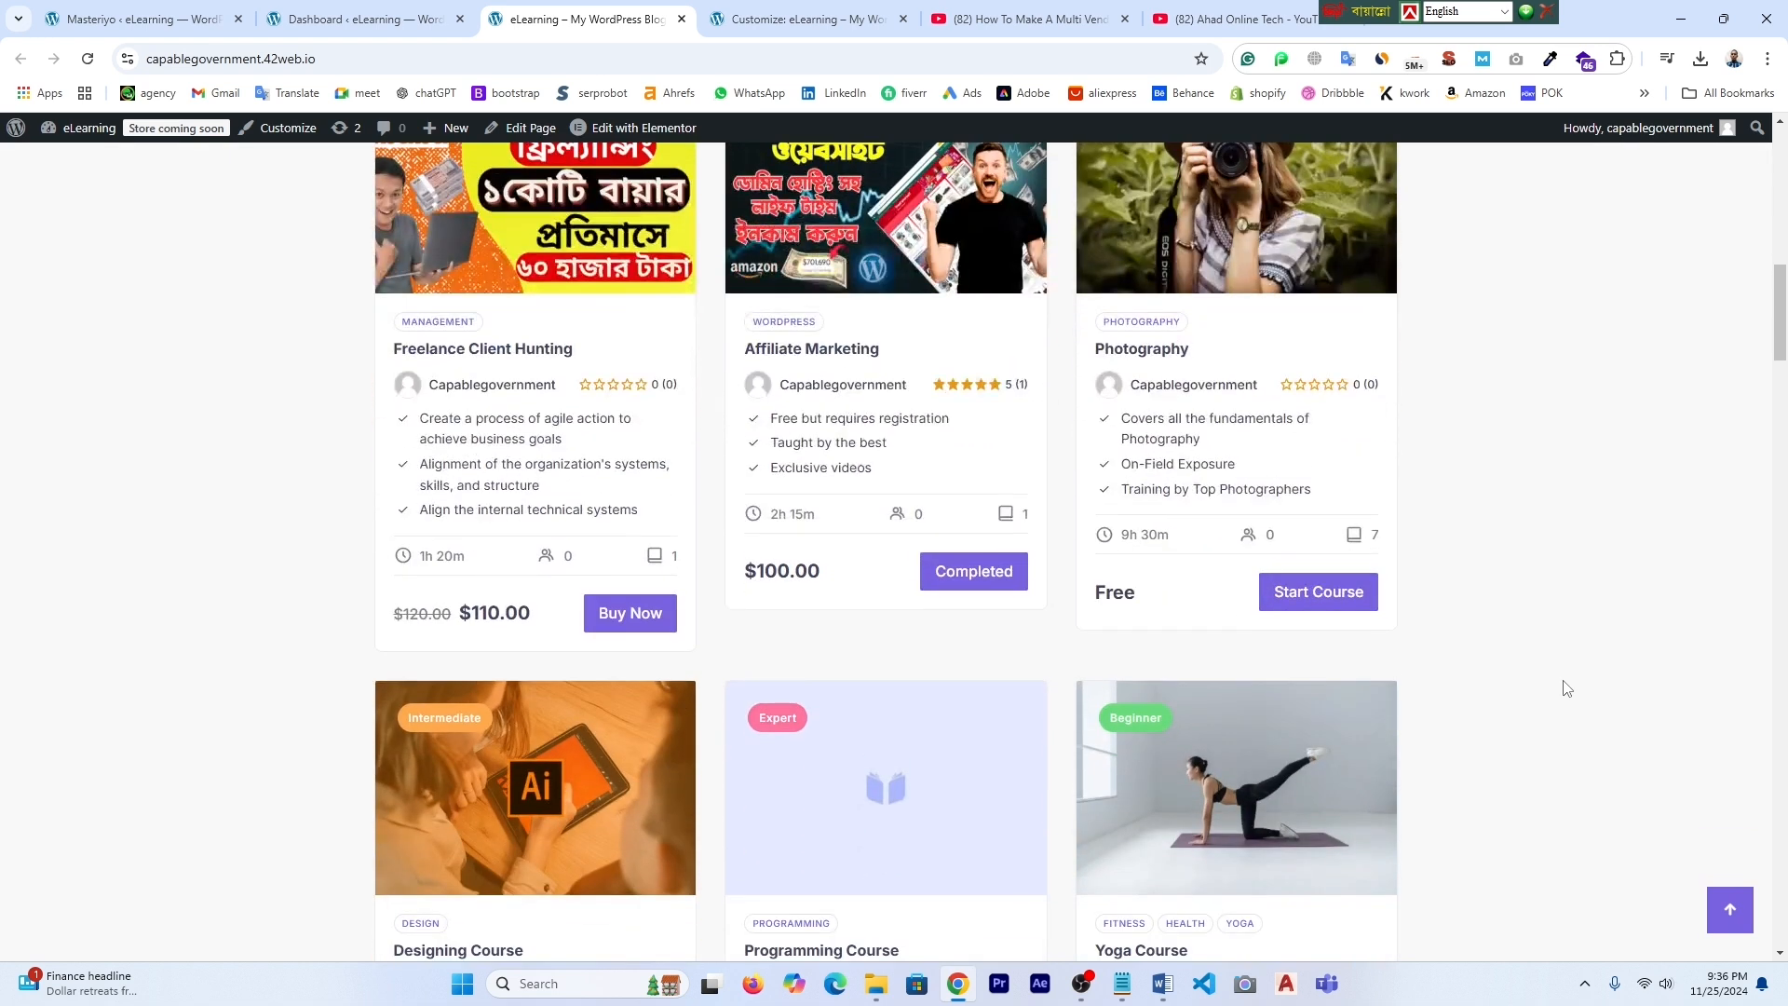
scroll(1568, 688, down, 1)
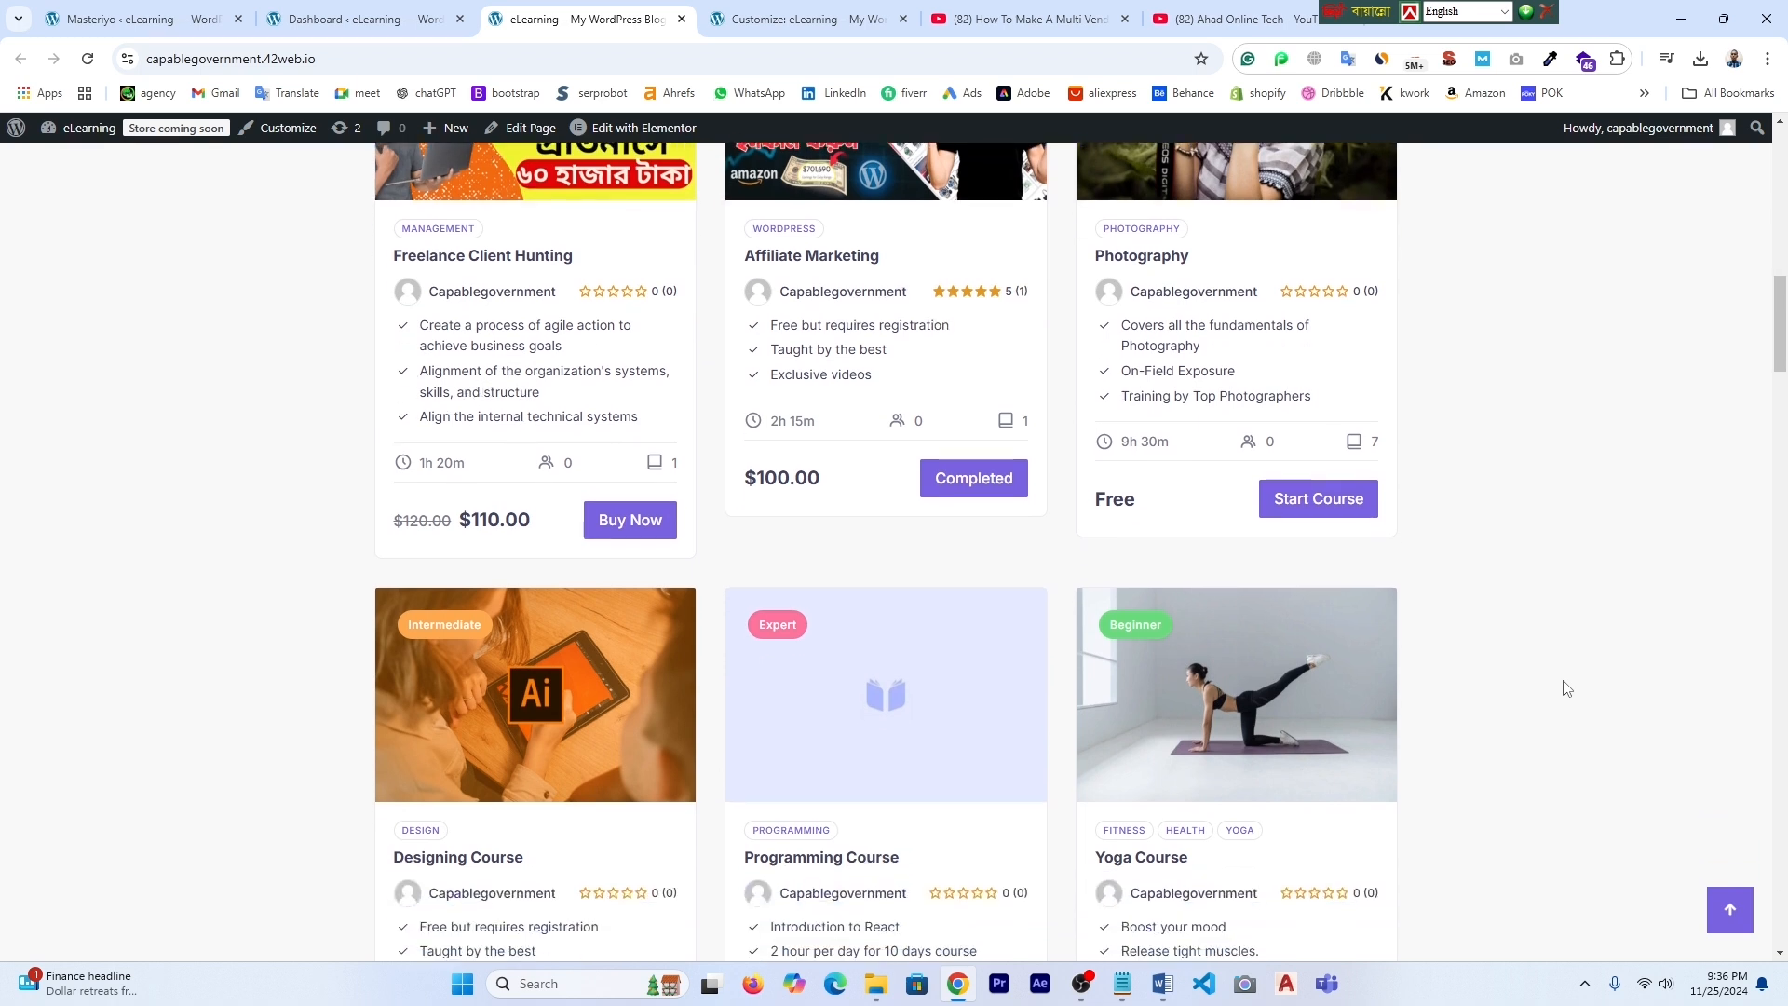
scroll(1568, 688, down, 2)
scroll(1568, 688, down, 12)
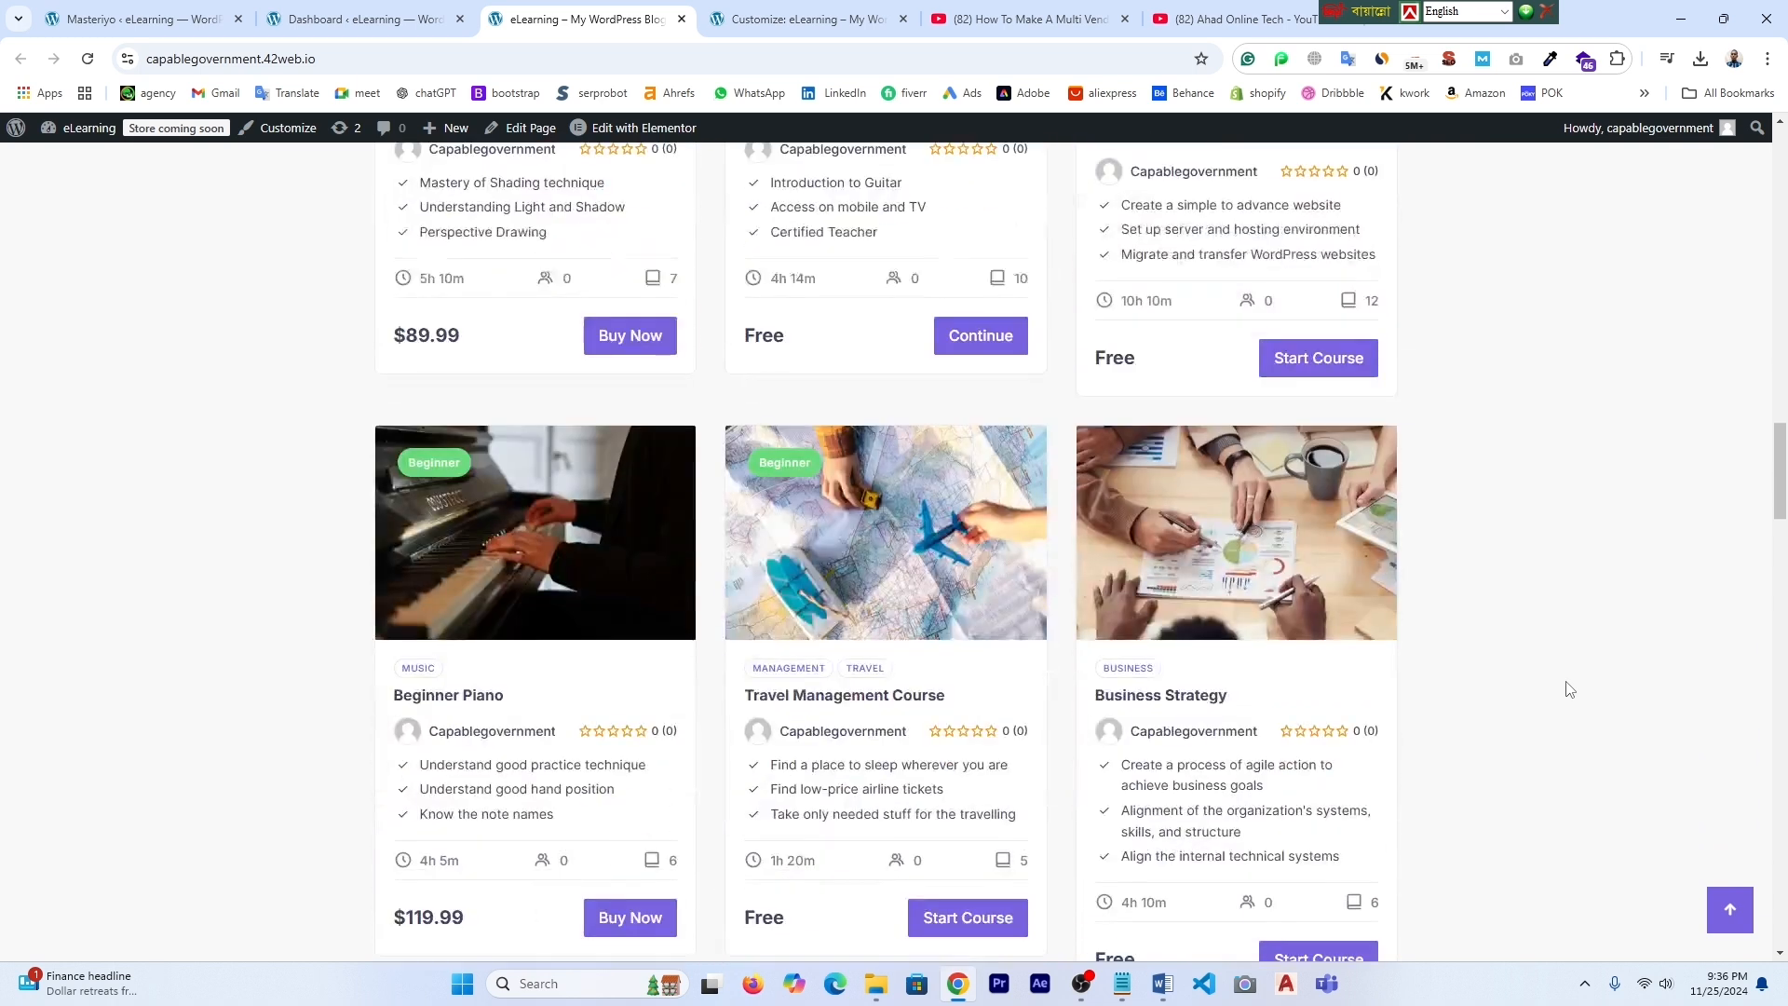
scroll(1567, 688, down, 5)
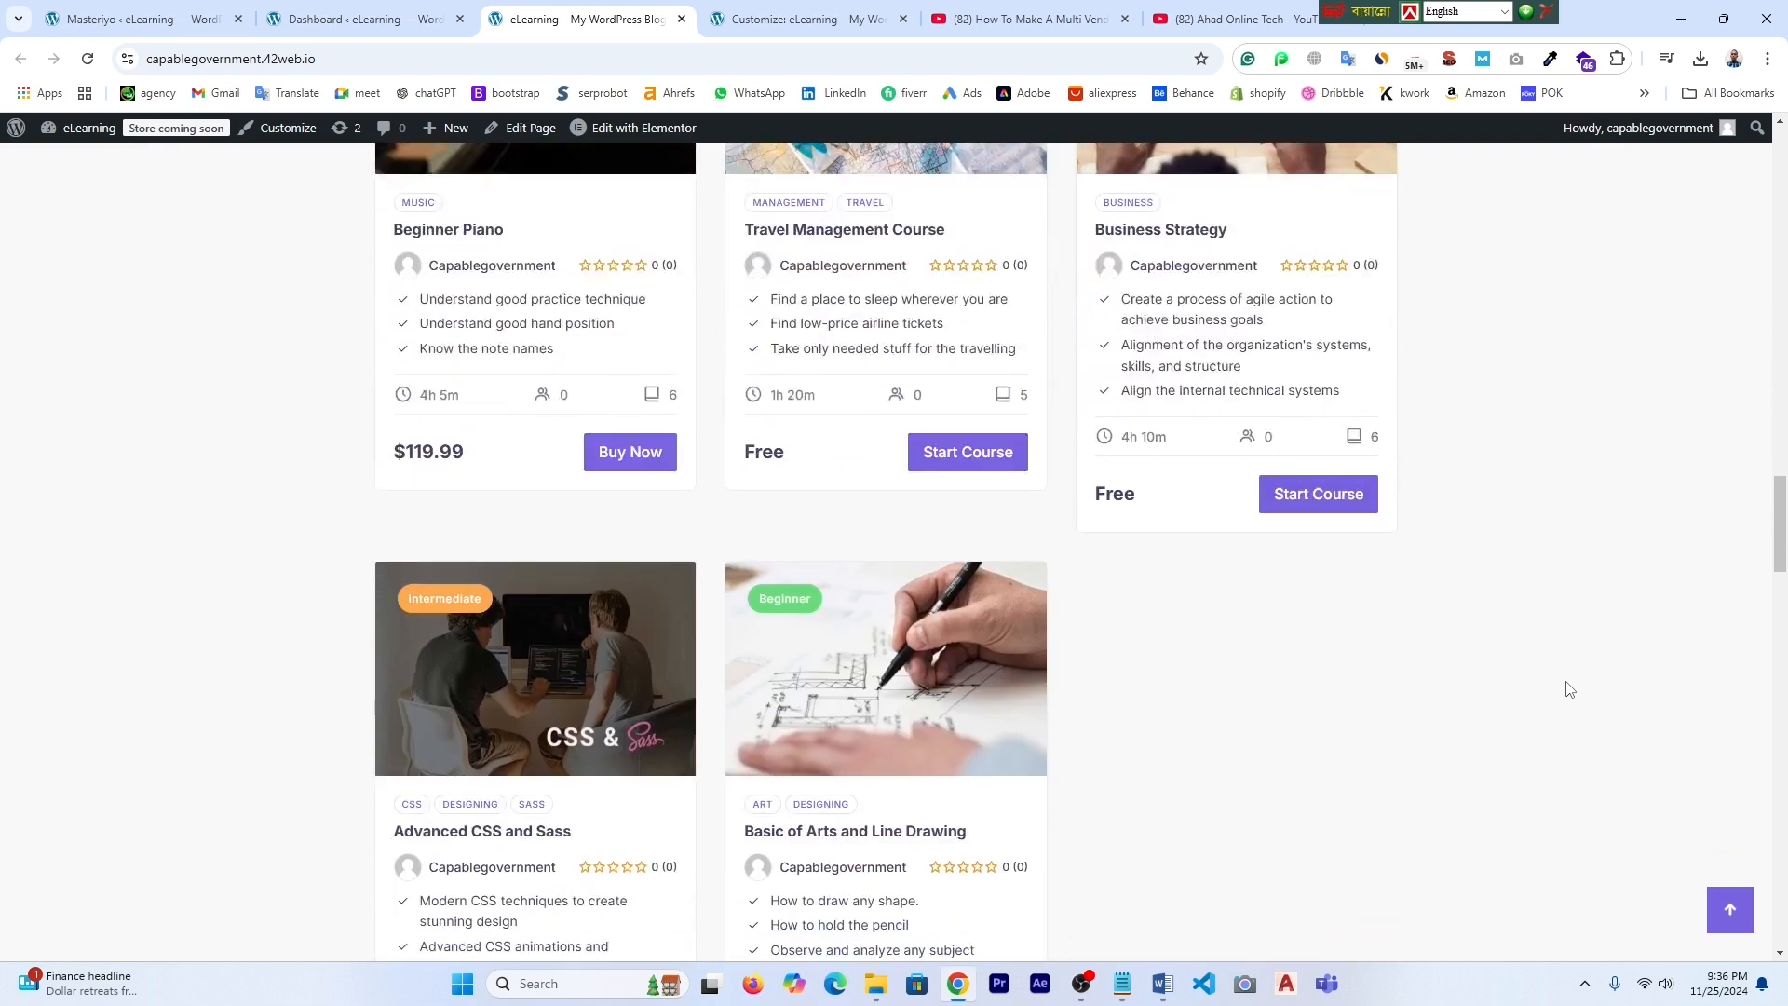
scroll(1568, 688, down, 3)
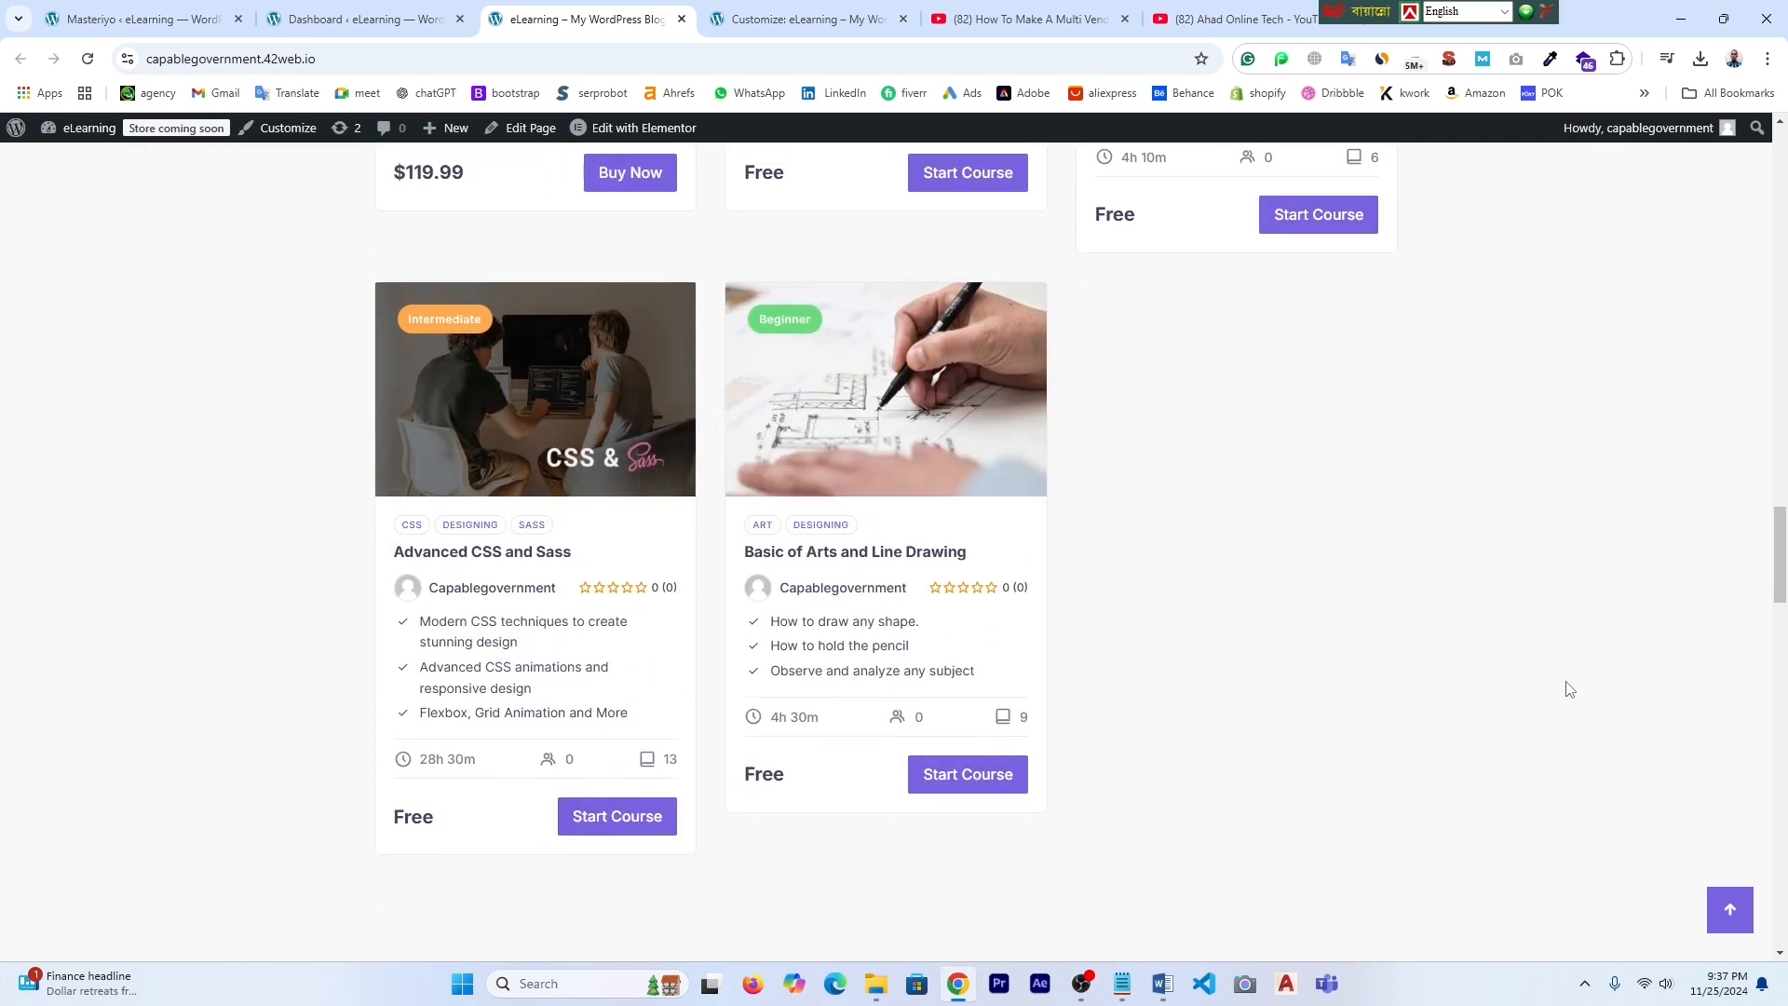
scroll(1567, 689, down, 15)
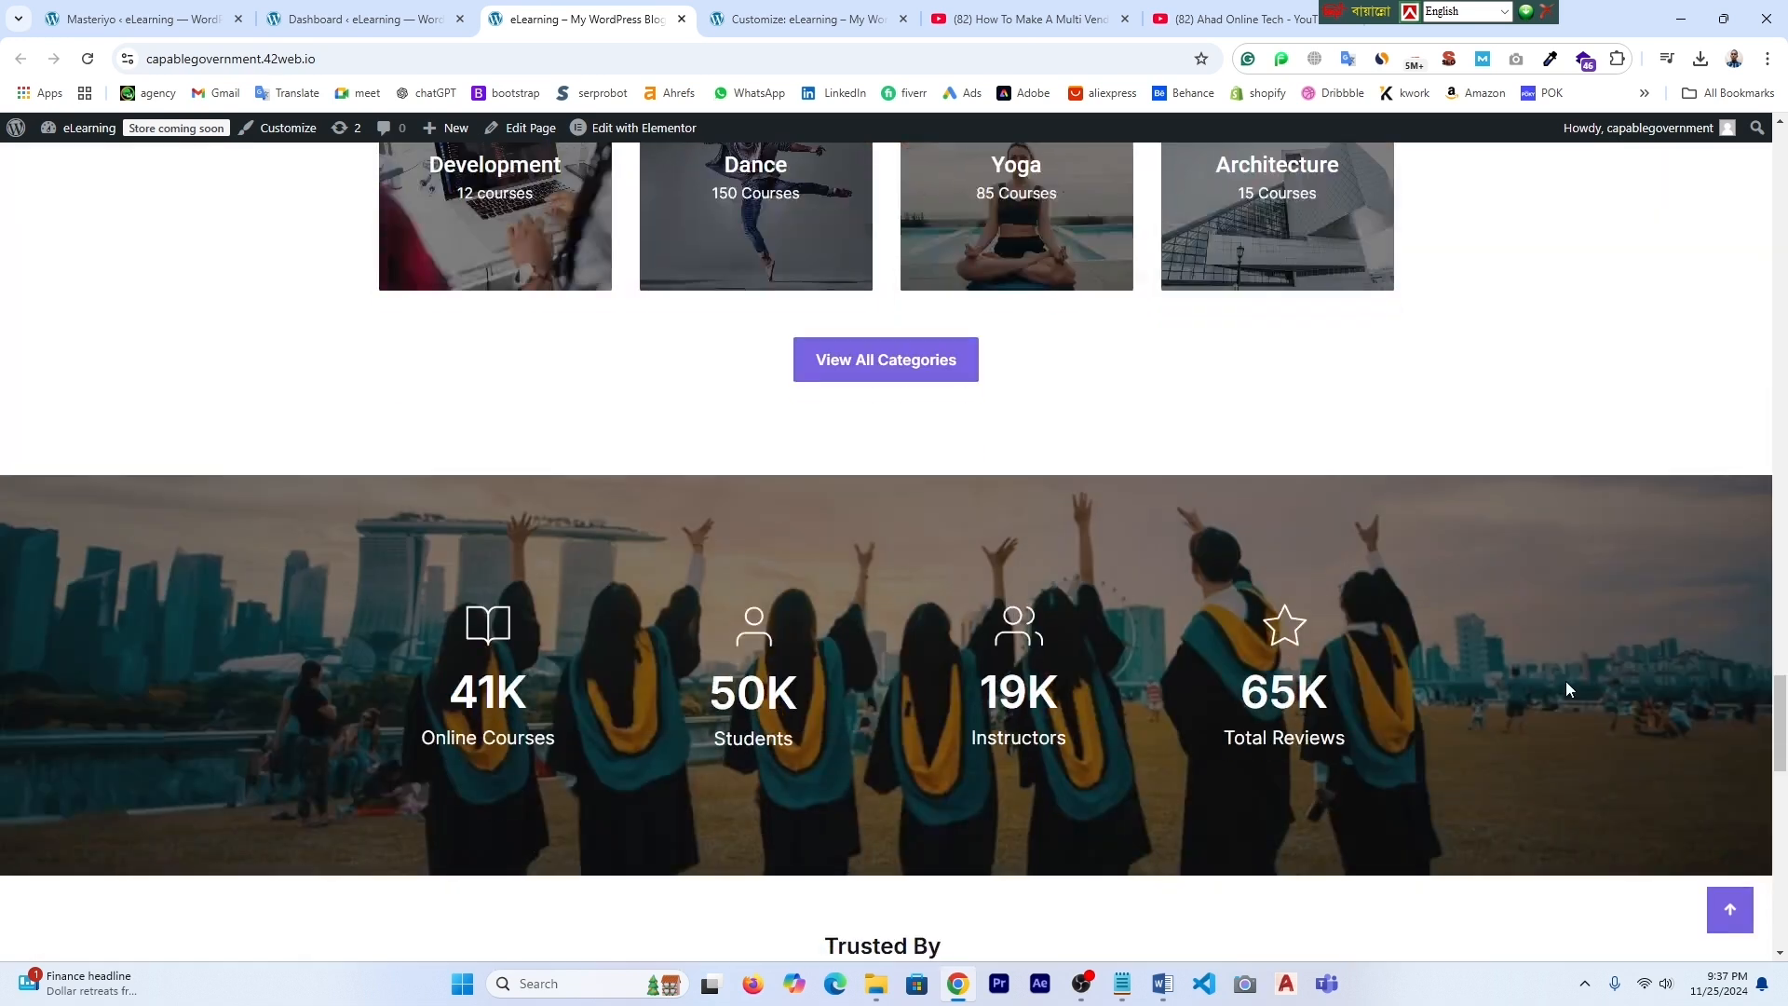
scroll(1570, 690, down, 14)
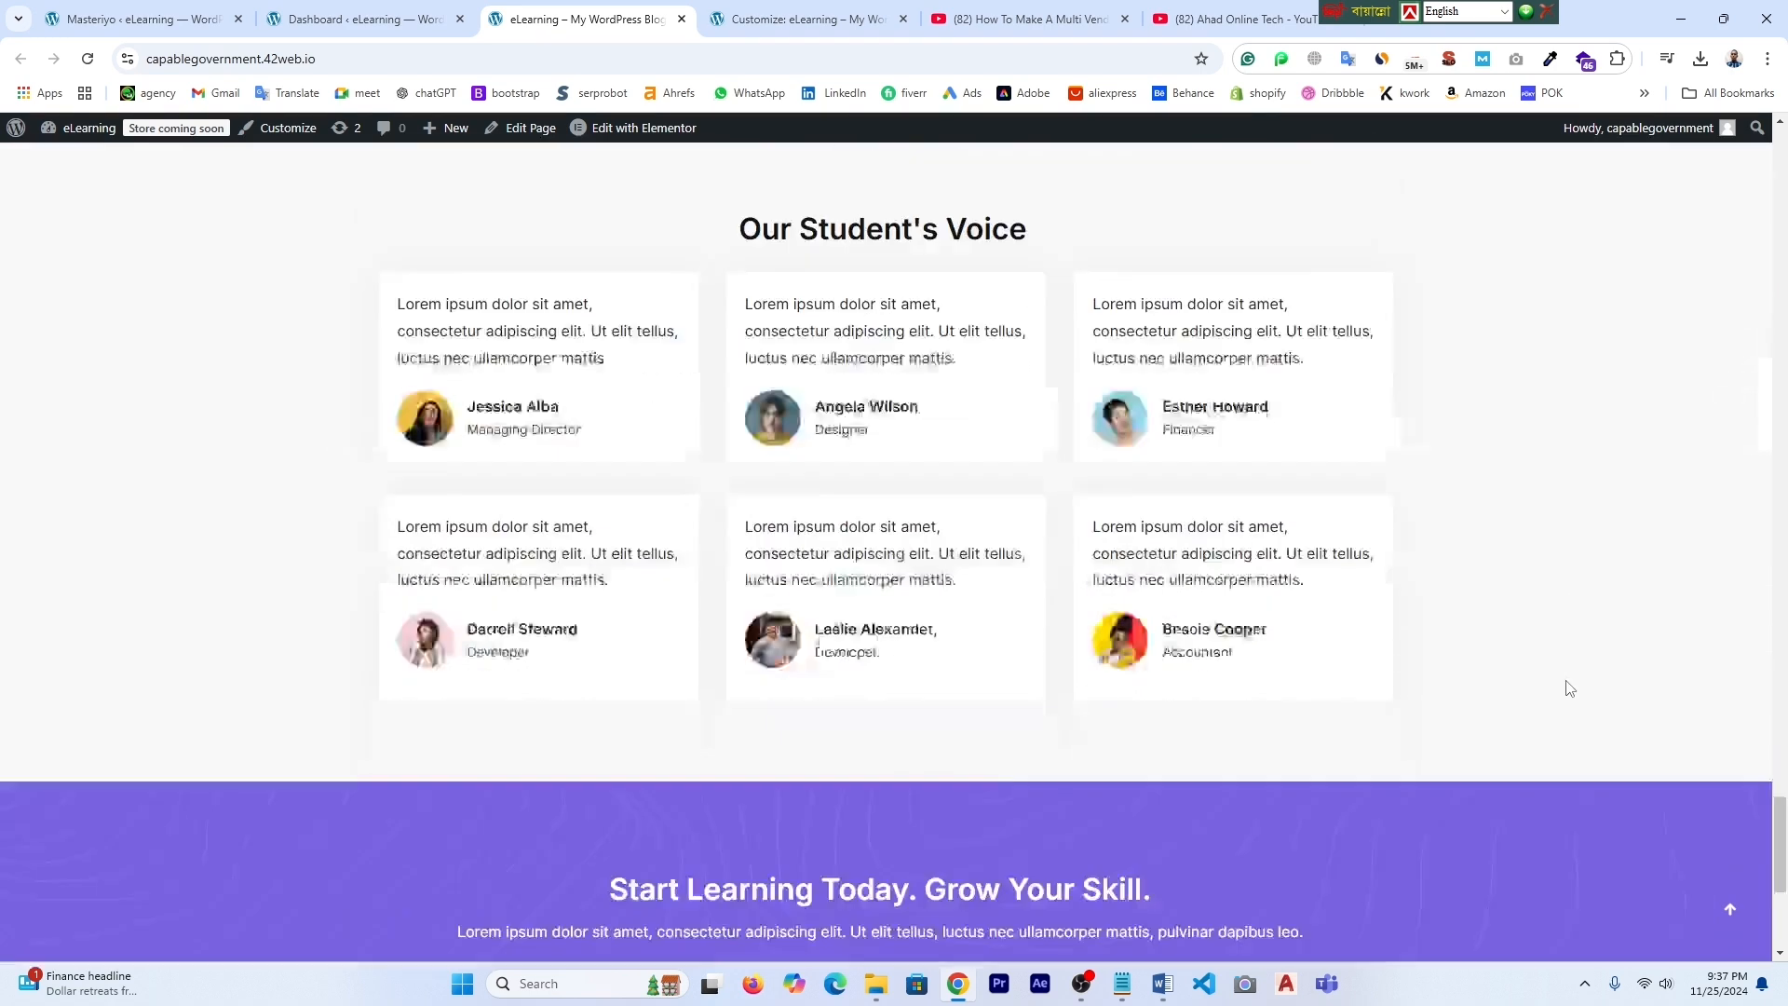
drag(1780, 866, 1784, 307)
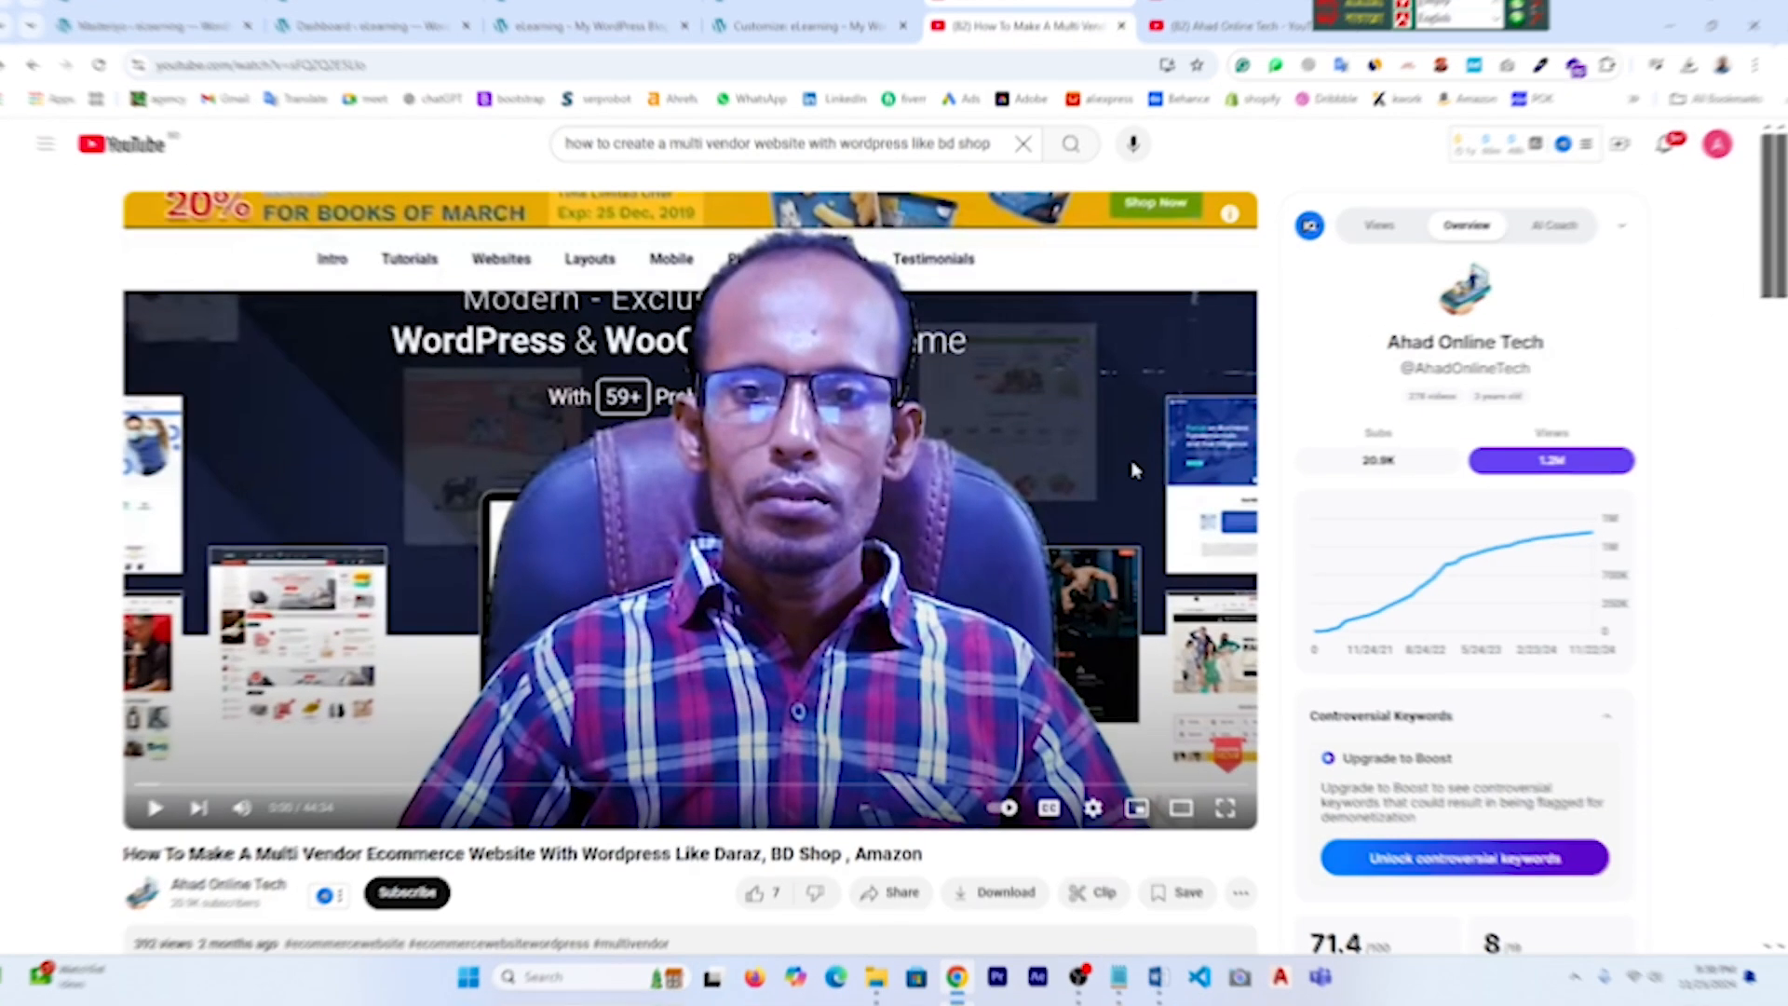
scroll(1075, 617, down, 2)
scroll(510, 749, up, 2)
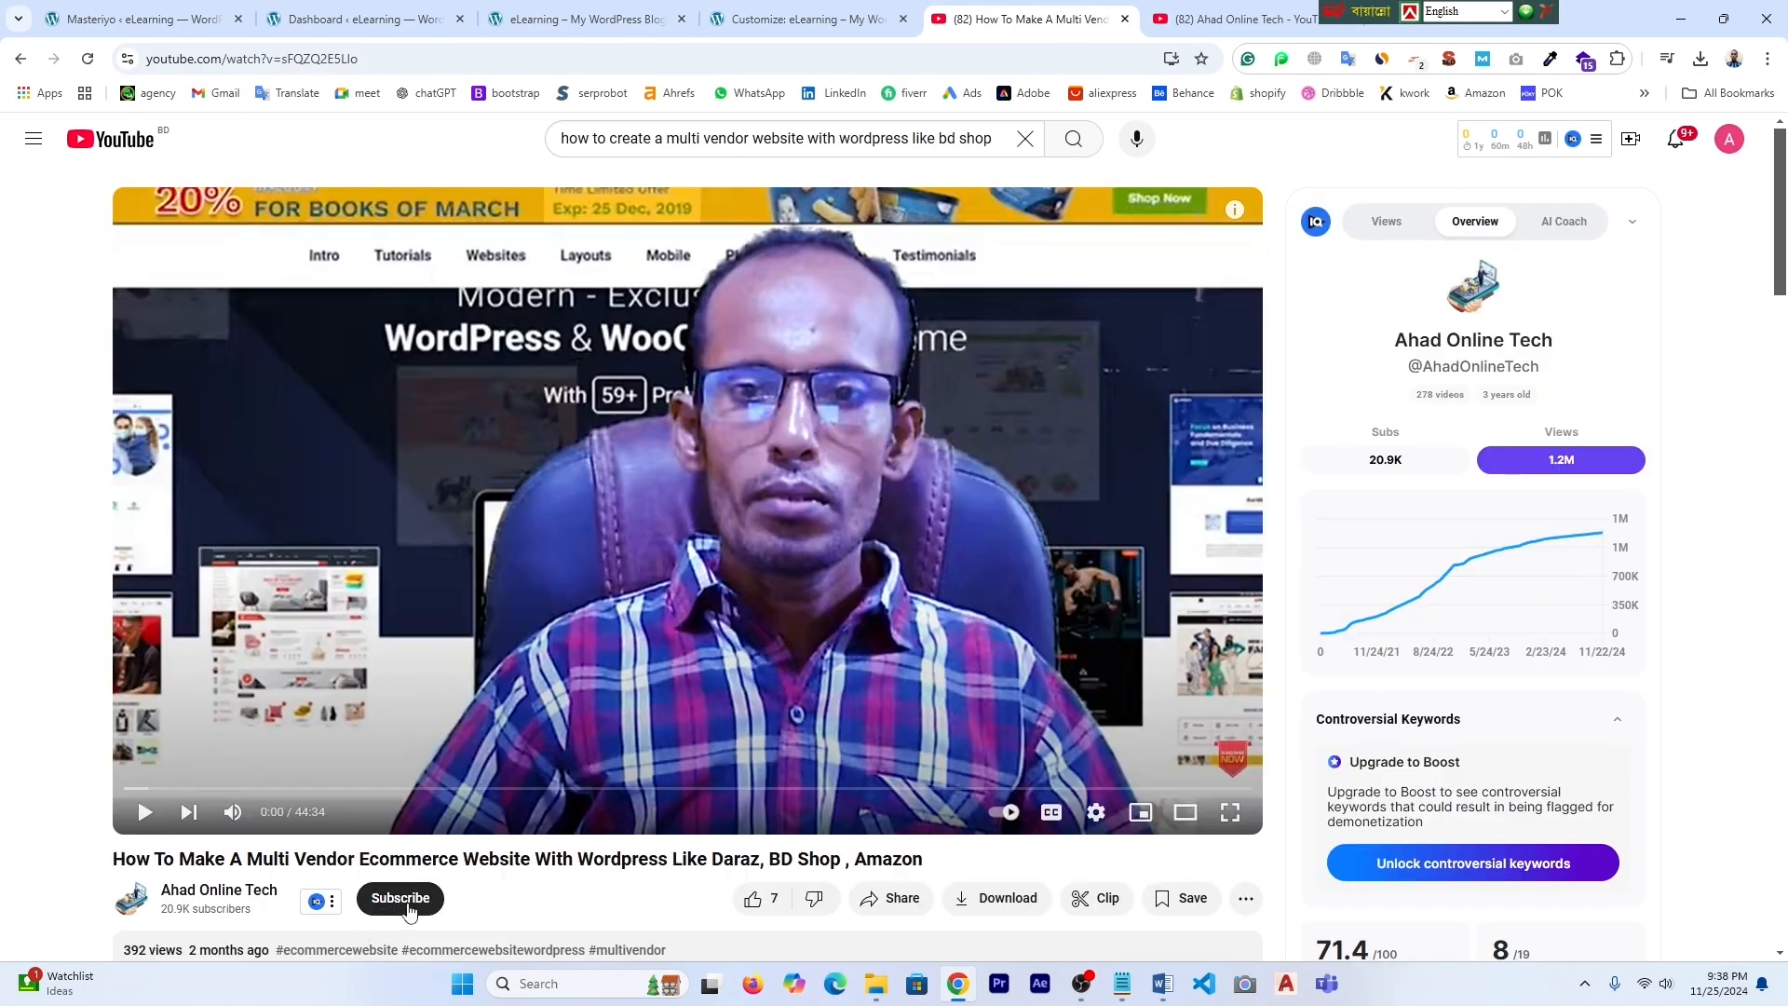
- Subscribe with All notifications on, then close the video and channel tabs
click(415, 898)
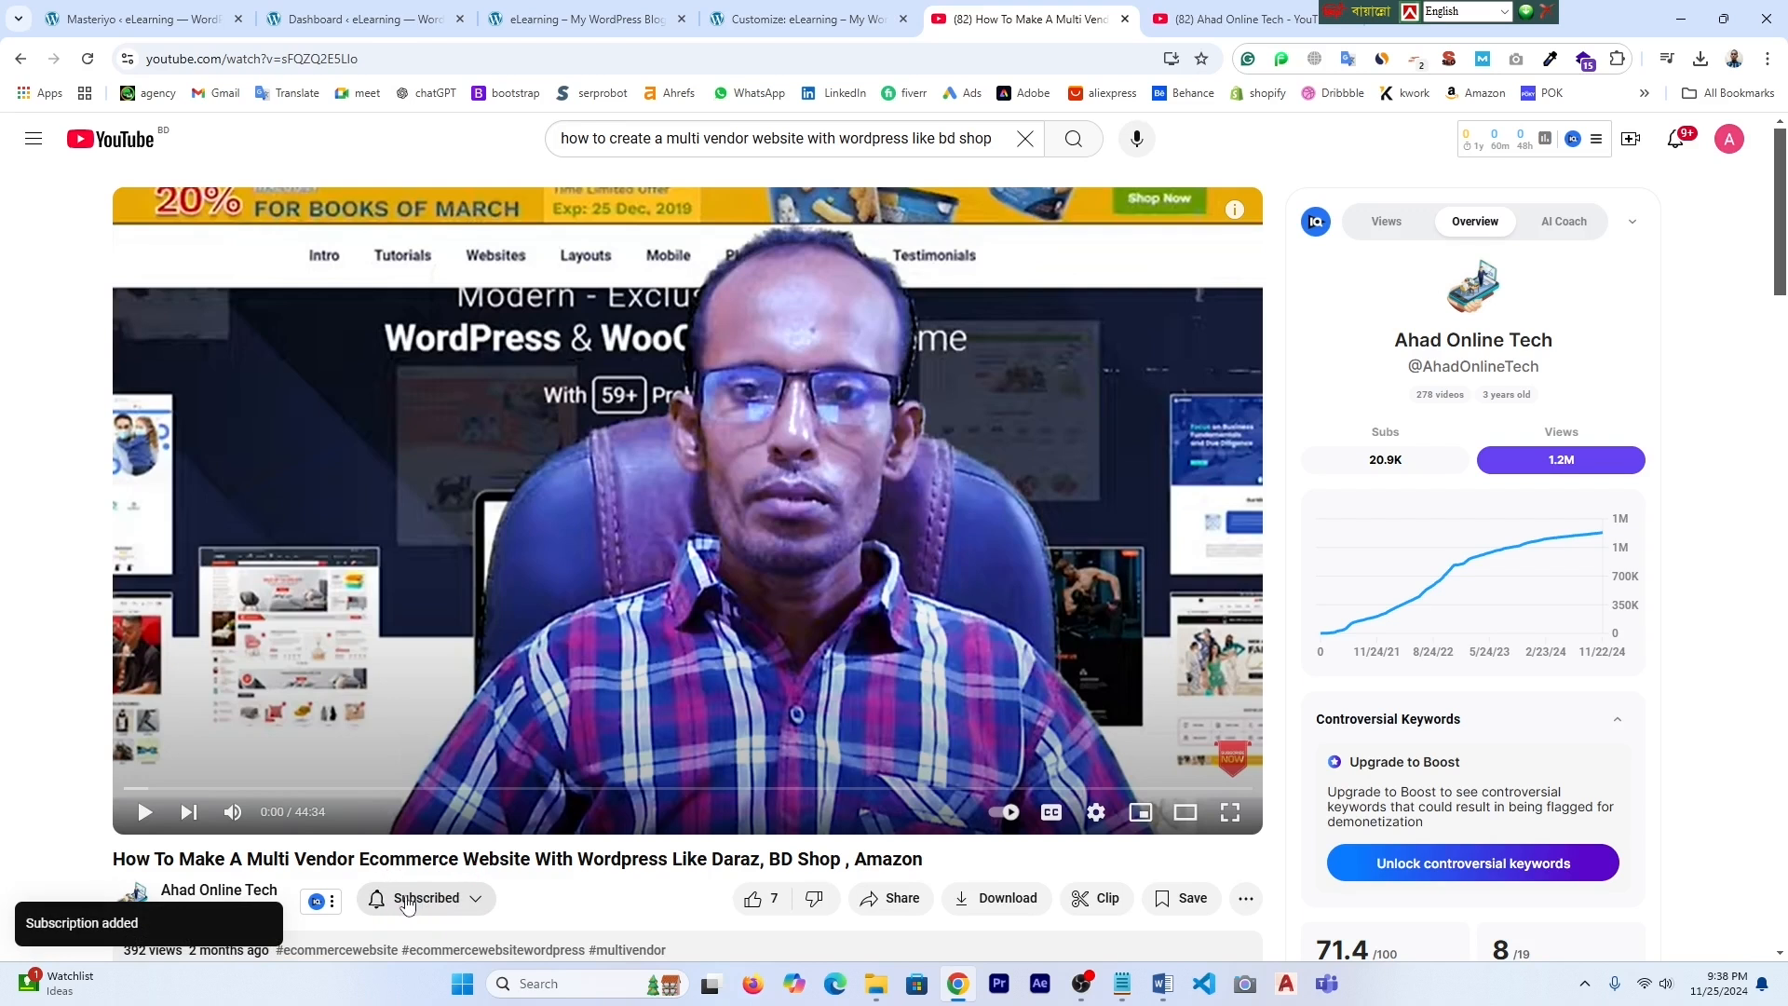
click(377, 900)
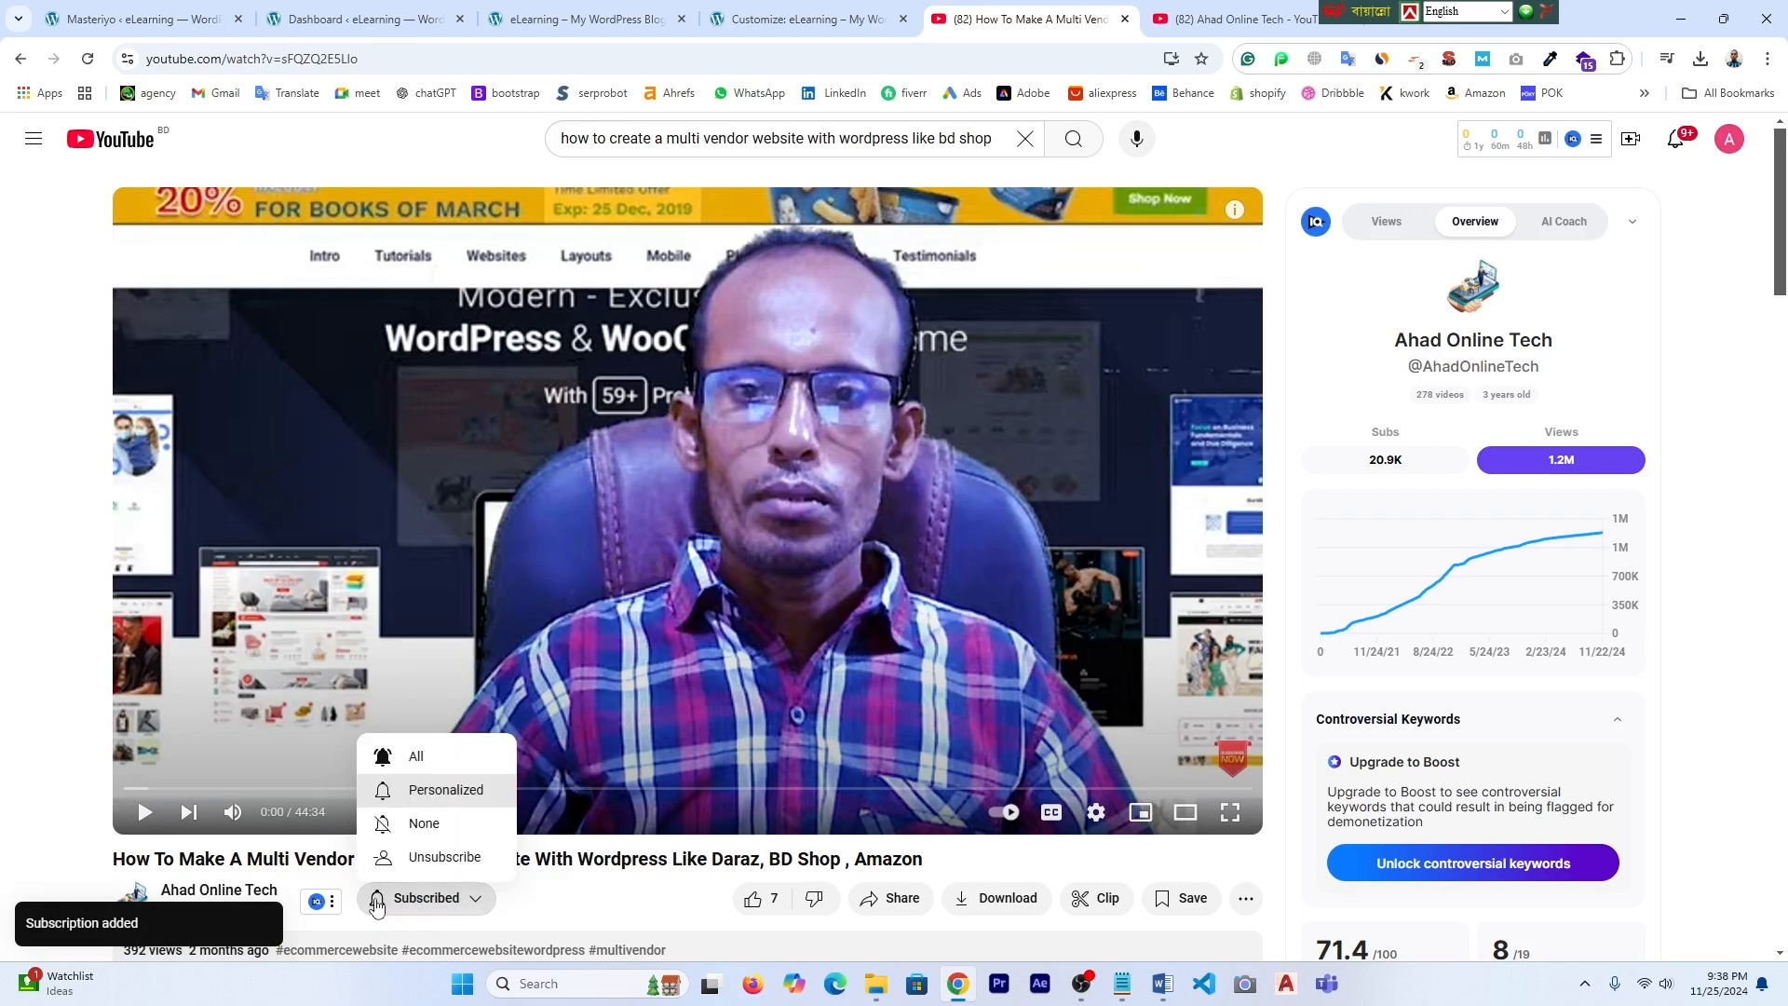
click(392, 756)
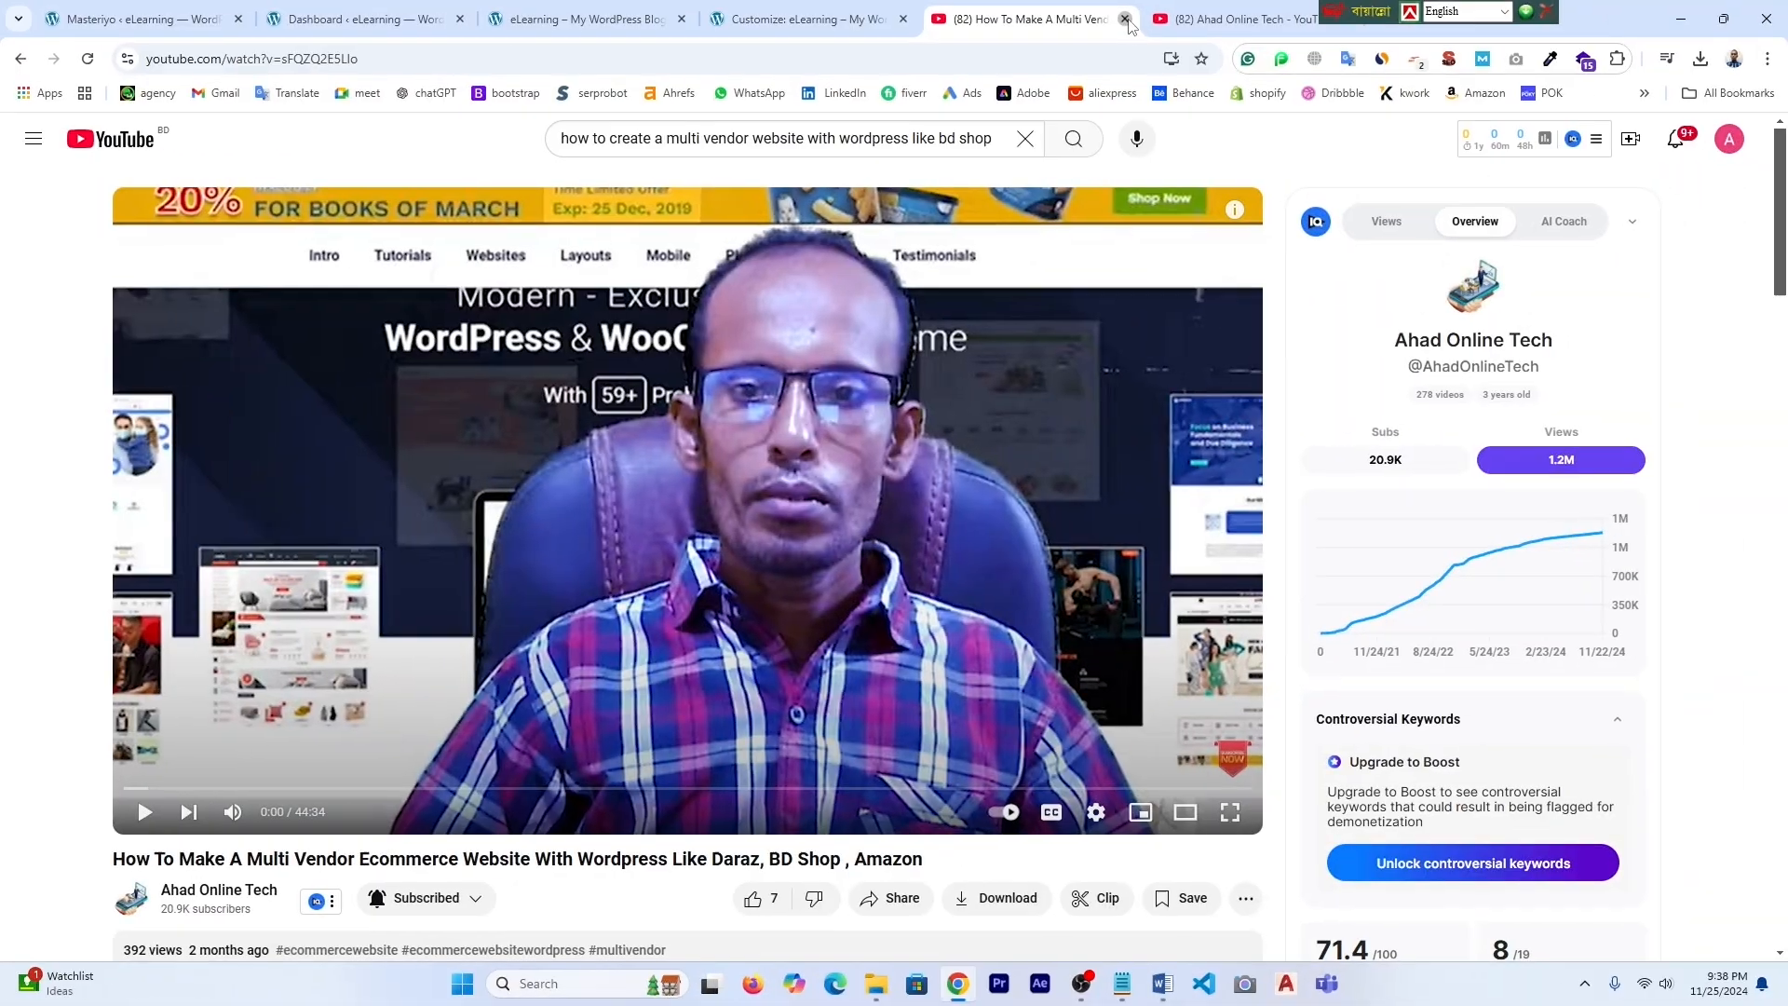
click(1125, 18)
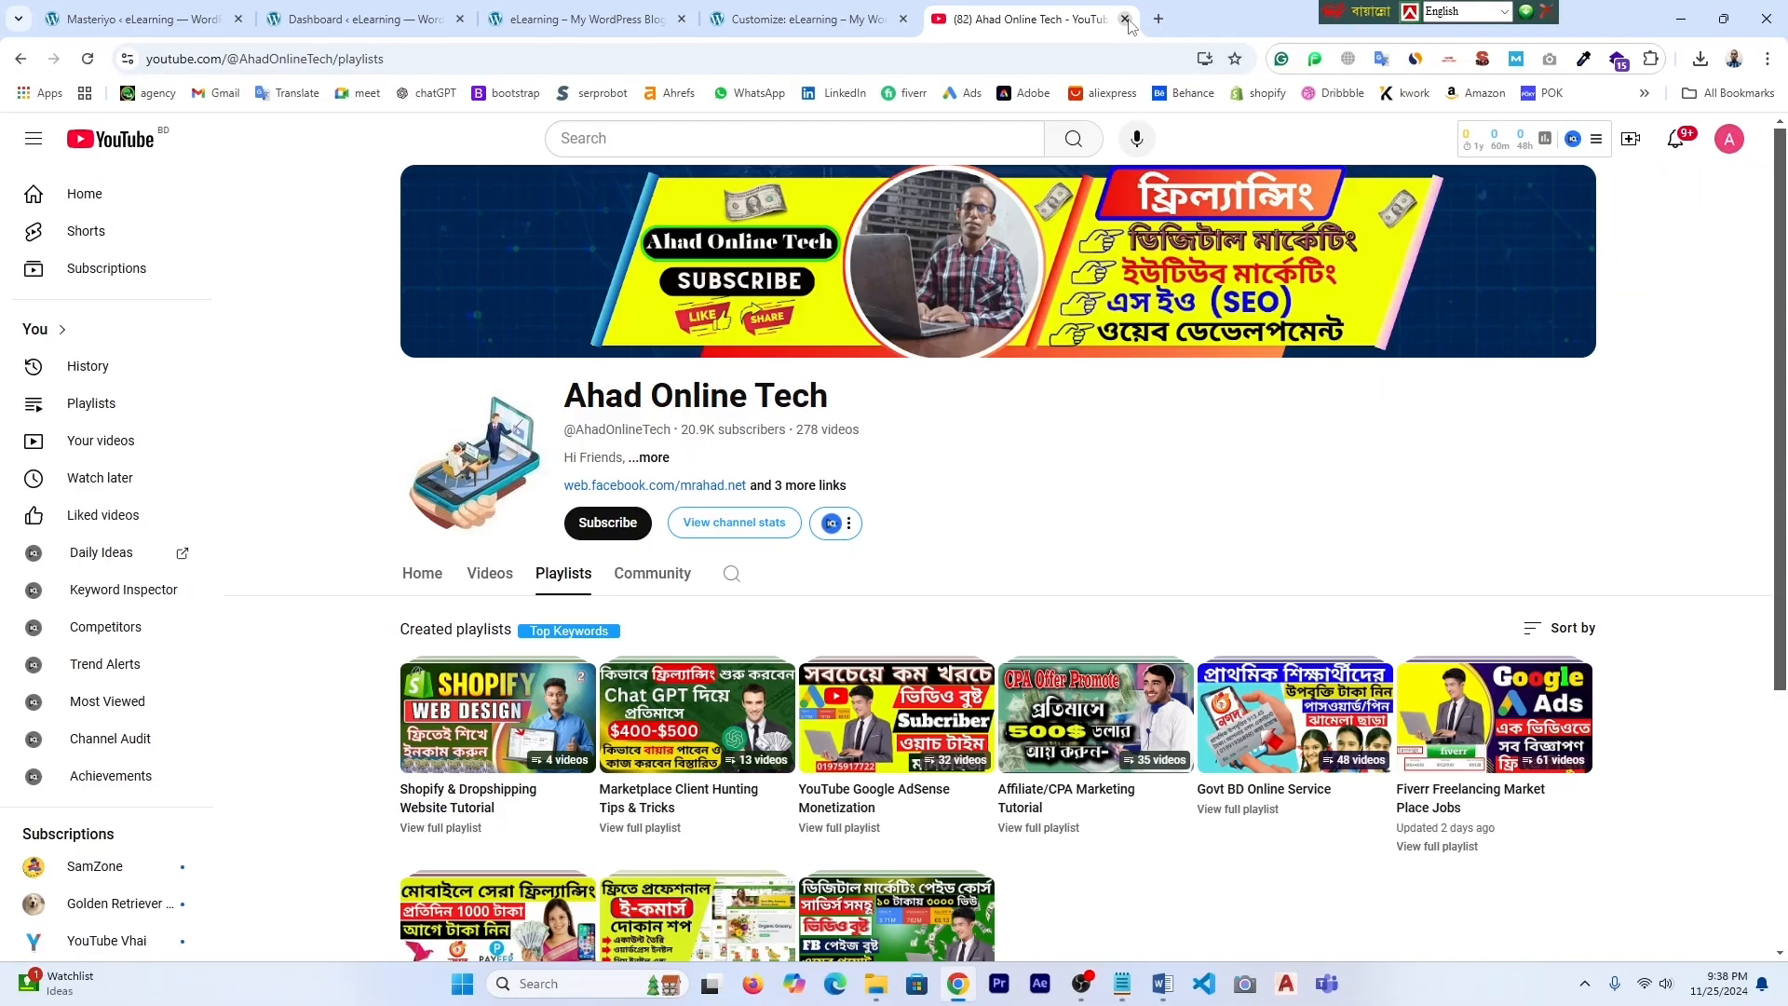
click(1126, 18)
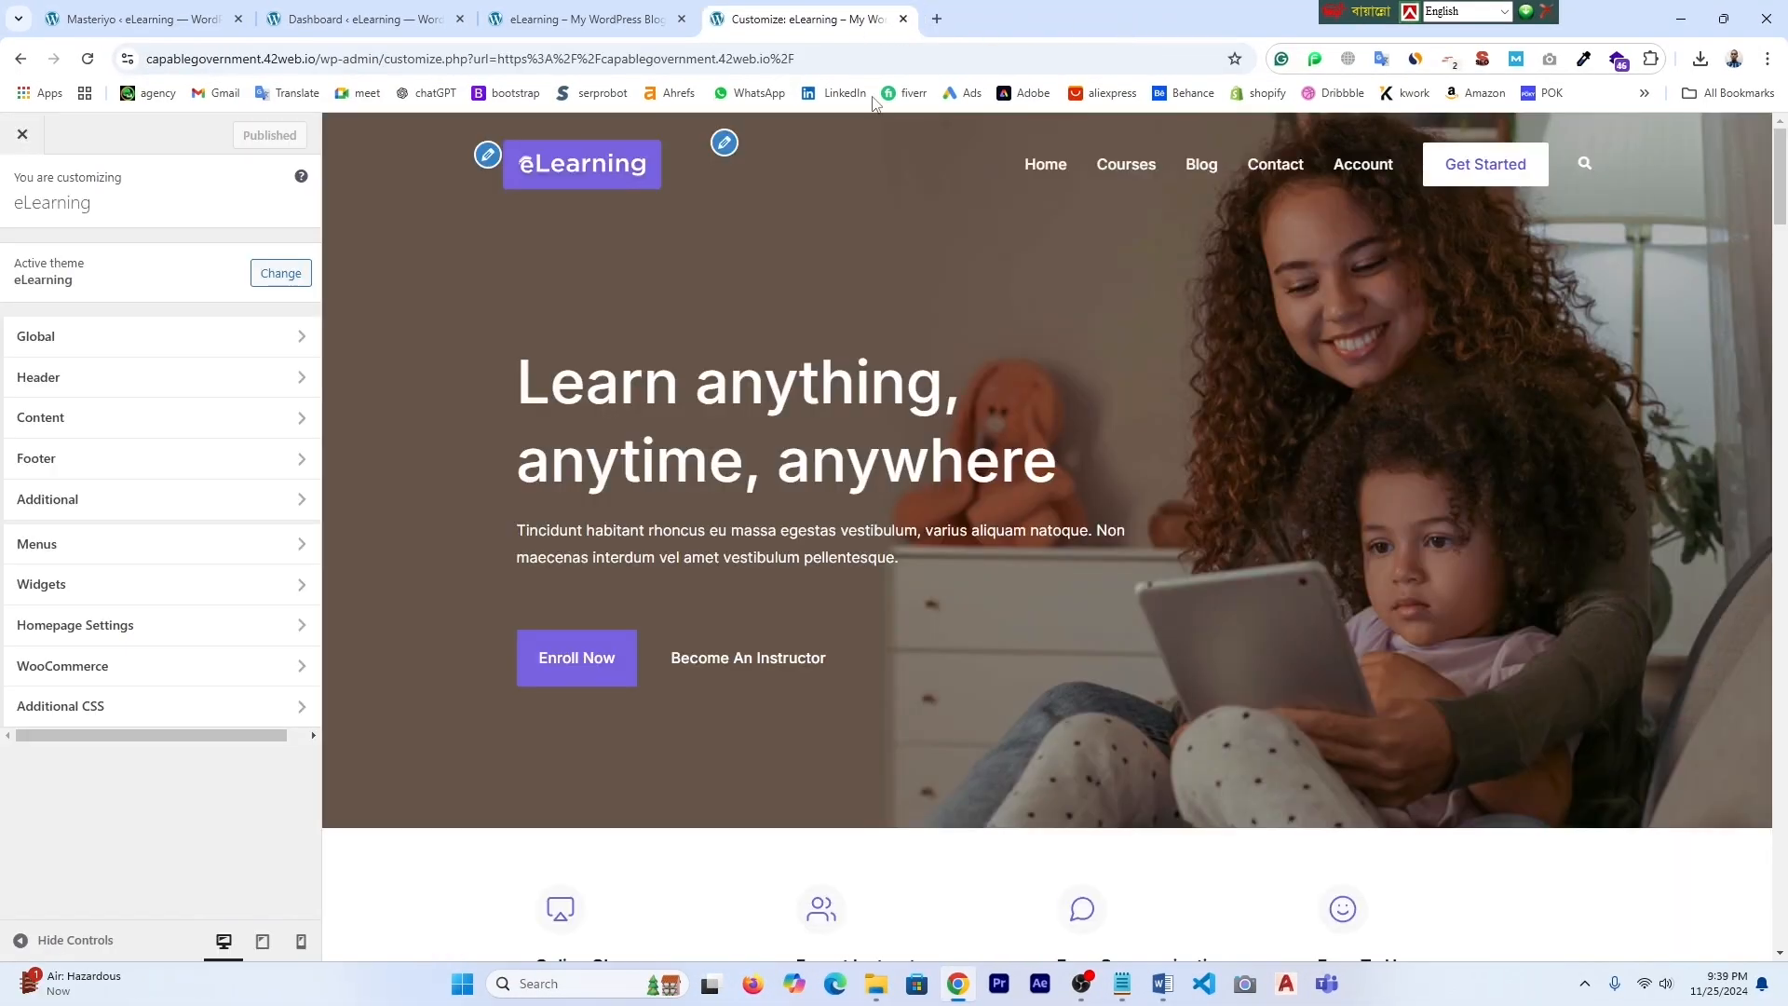
- Go via the Dashboard to the live eLearning site and scroll back to its hero banner
click(374, 19)
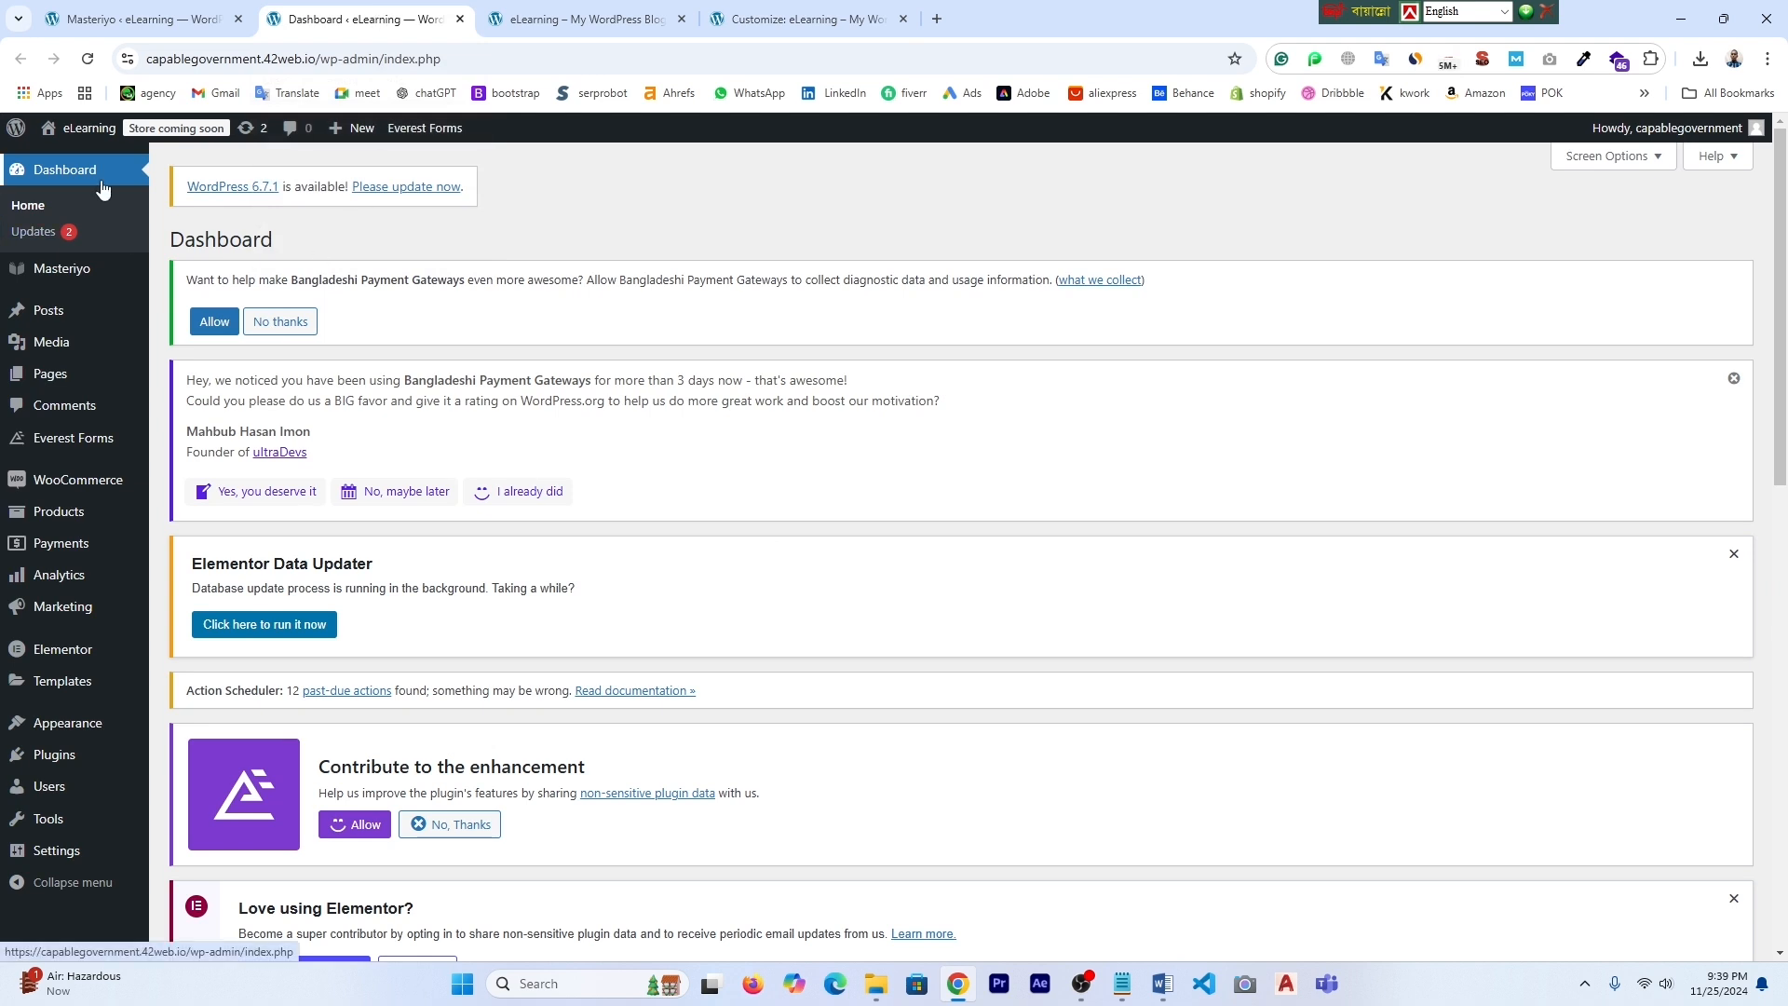
click(578, 19)
scroll(751, 460, up, 5)
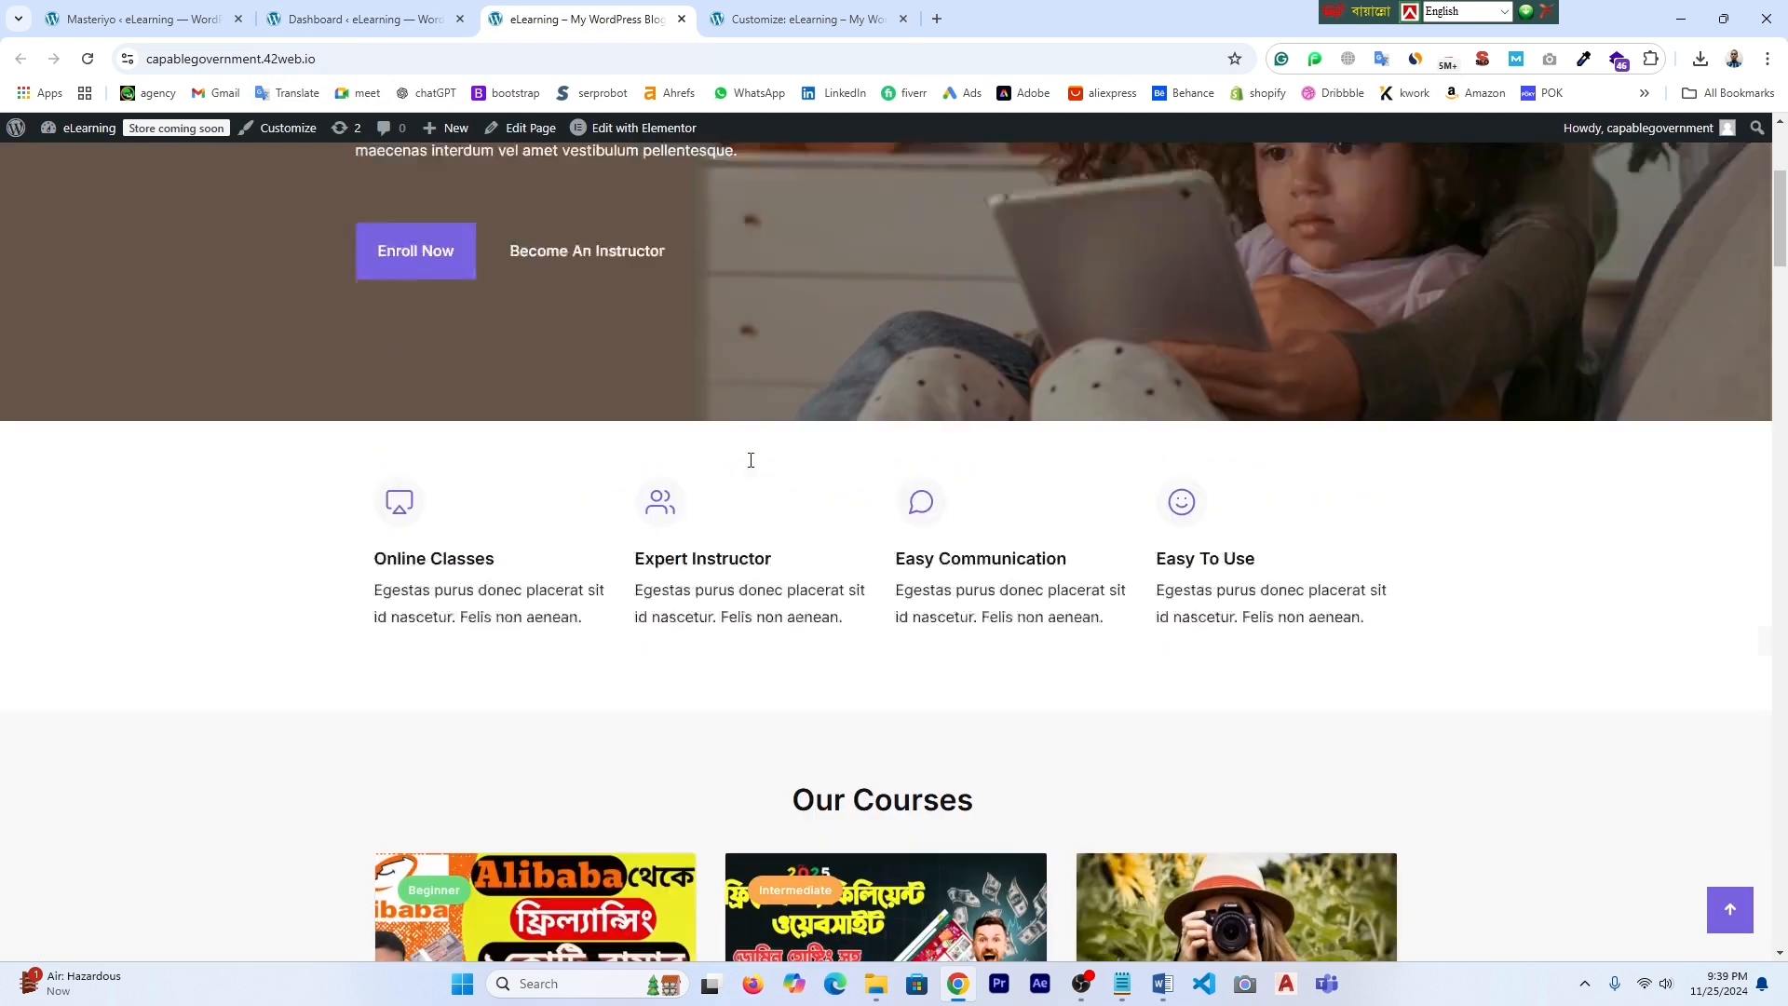
scroll(751, 461, up, 5)
drag(317, 59, 146, 66)
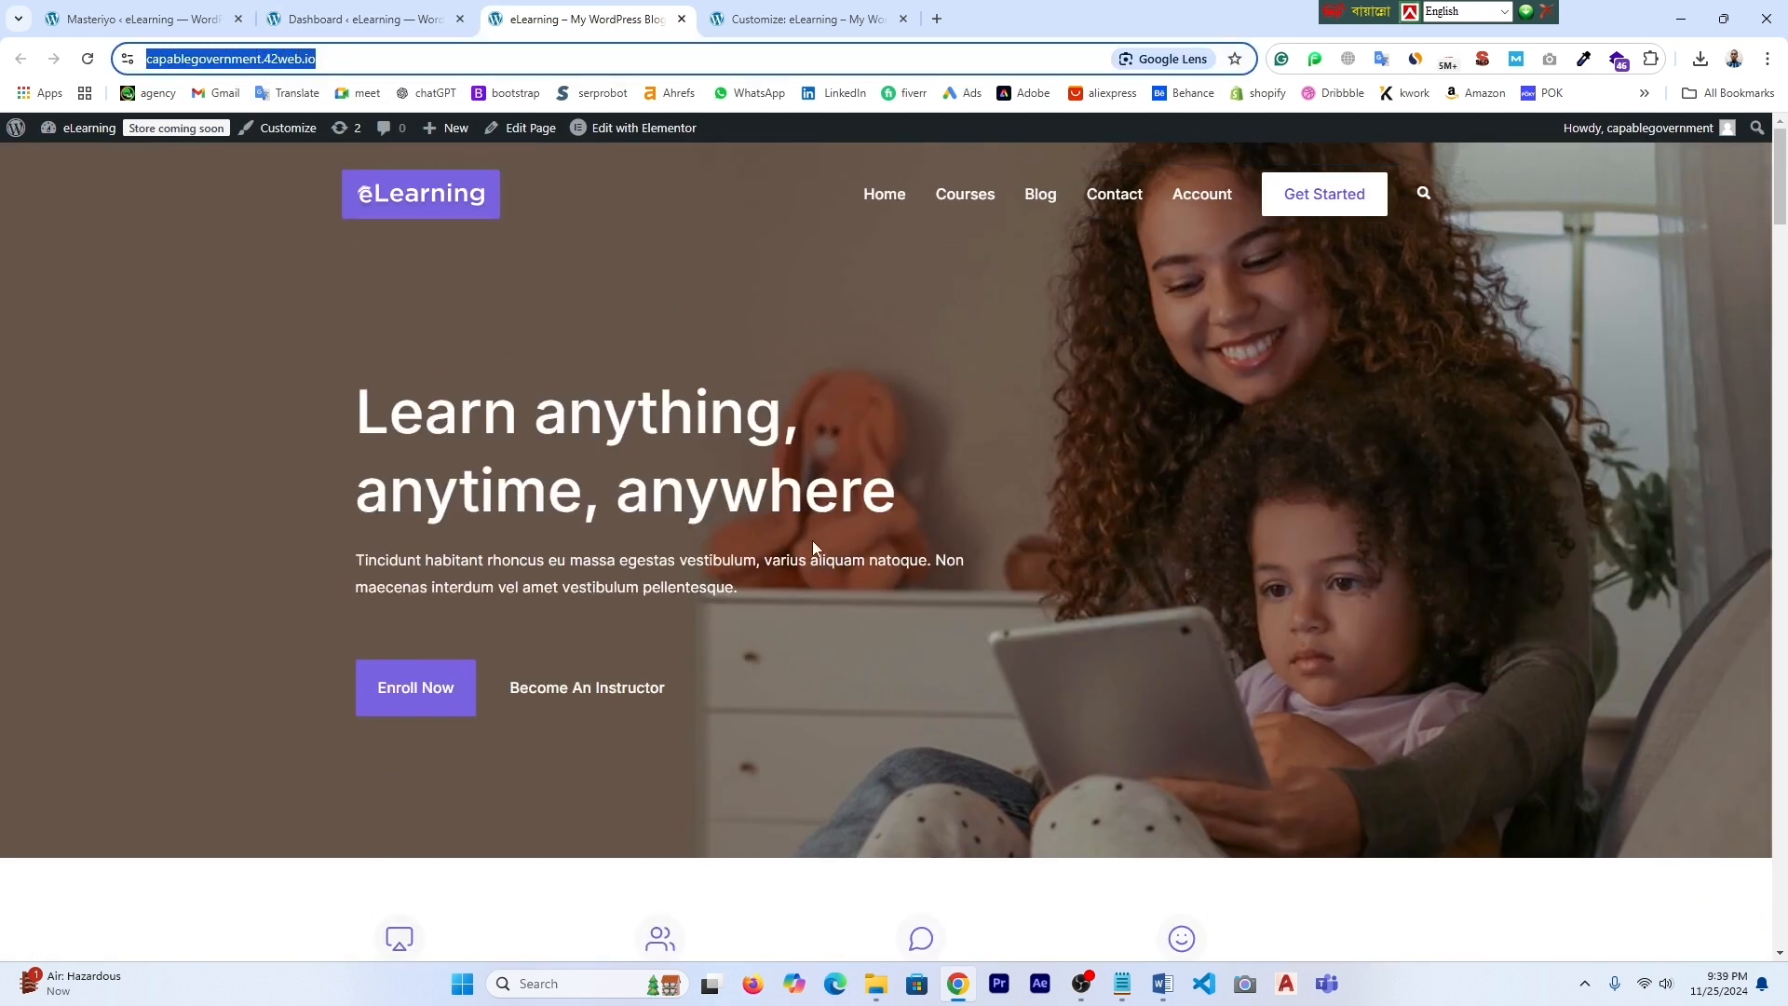
click(377, 19)
click(586, 19)
scroll(965, 455, down, 1)
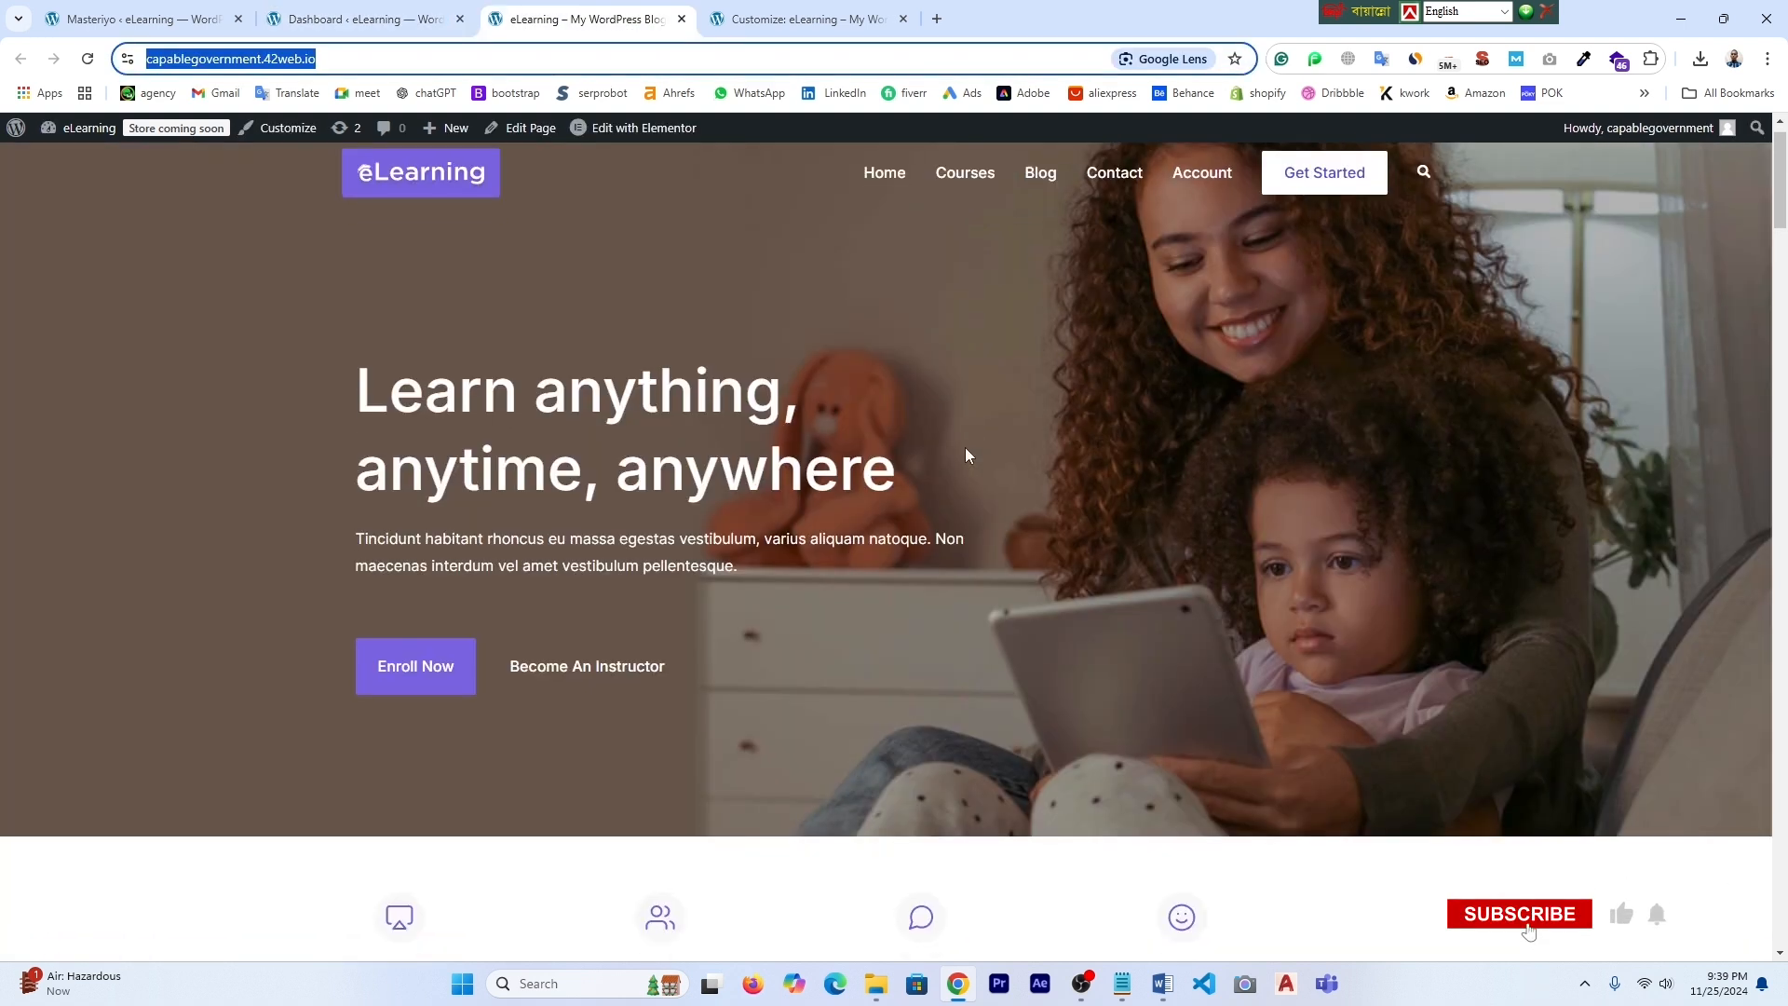
scroll(1172, 601, up, 1)
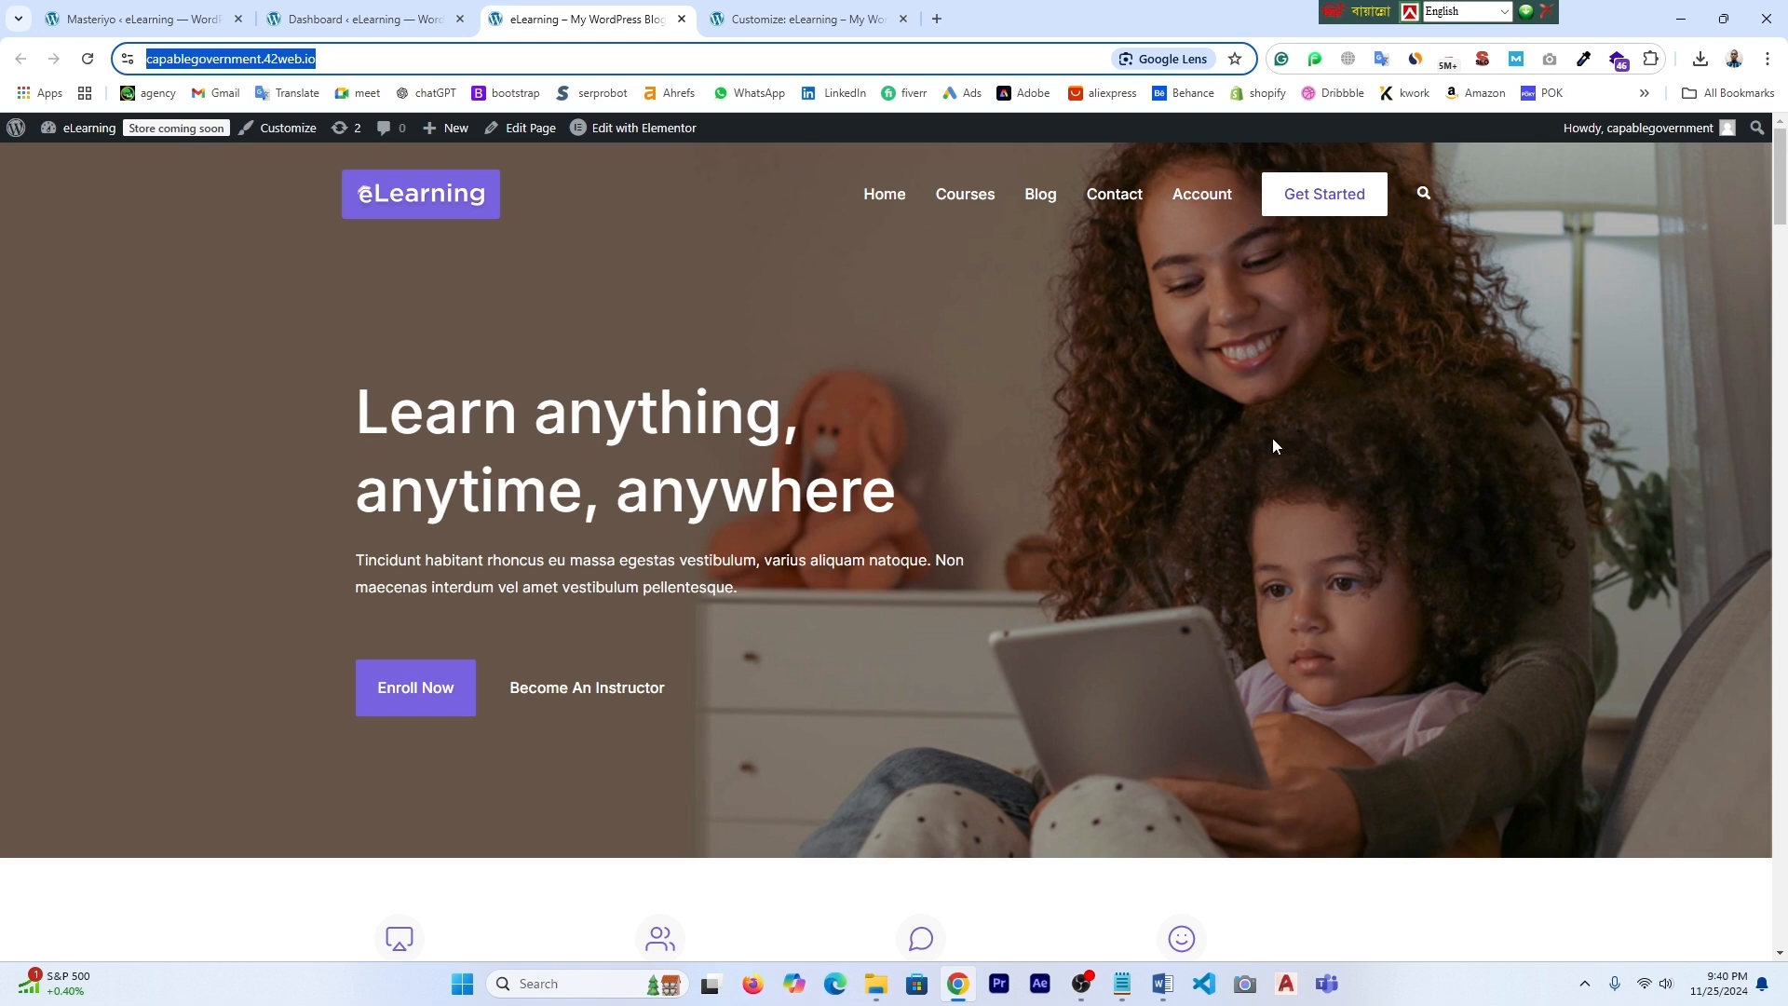
drag(358, 405, 898, 501)
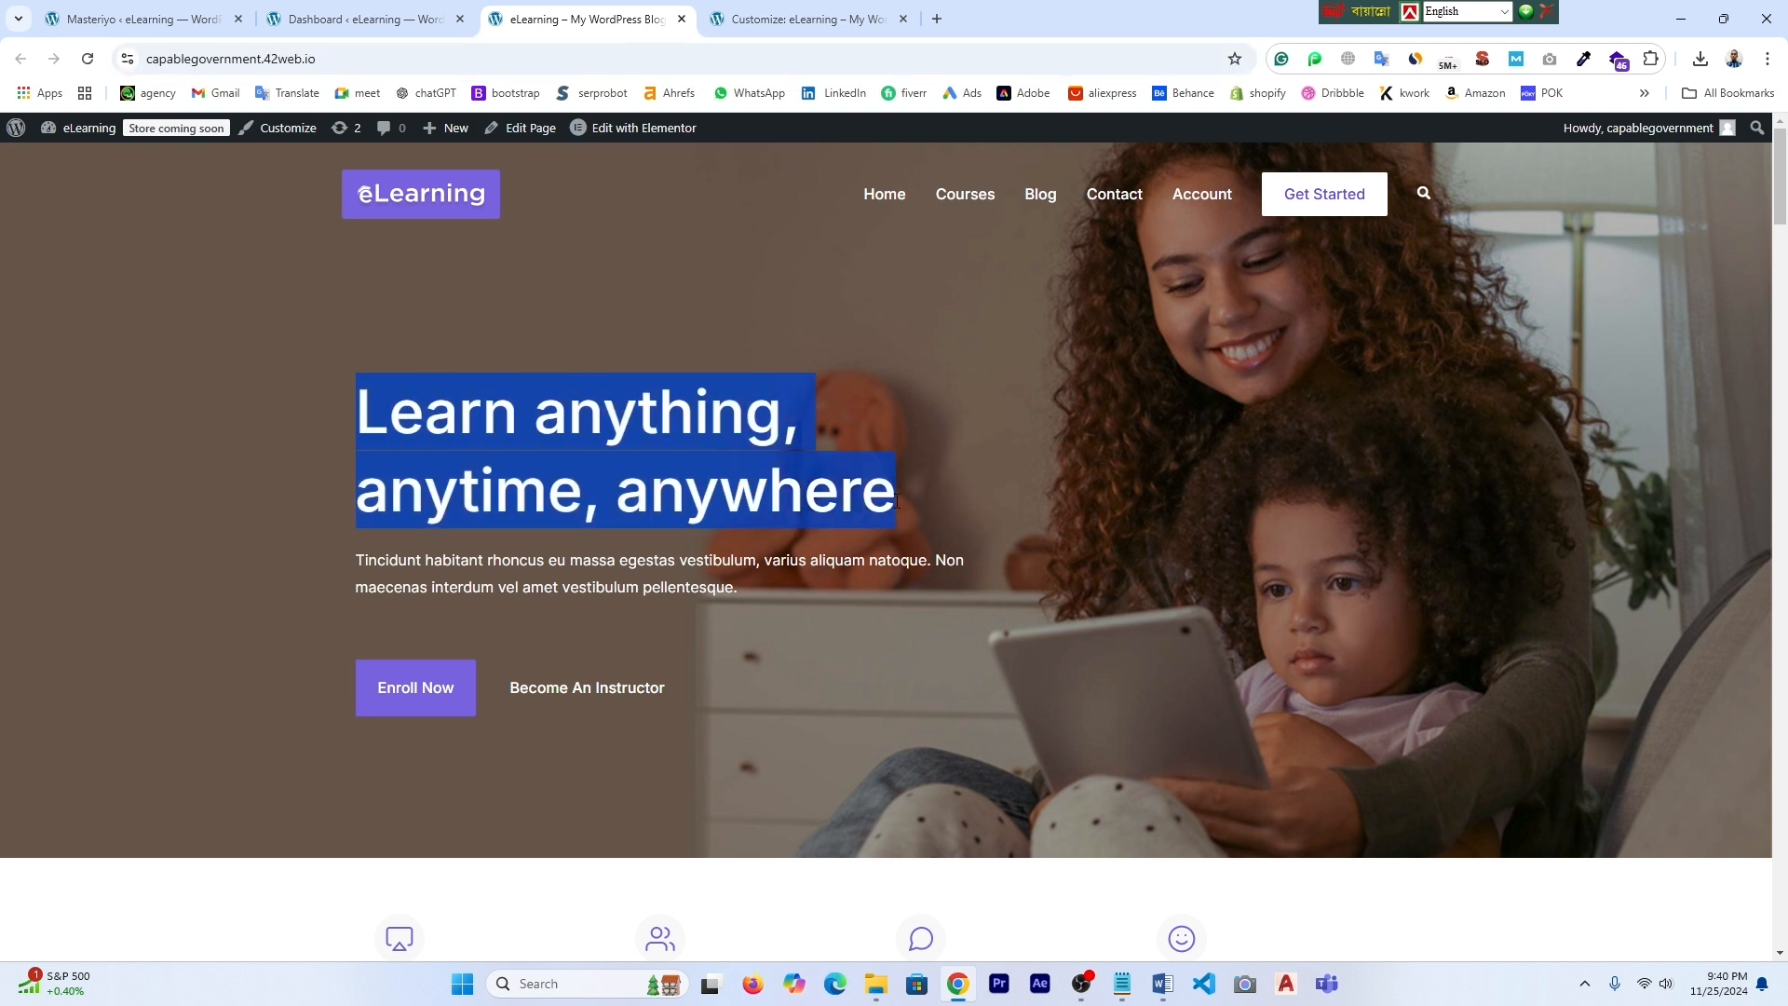
drag(359, 562, 741, 594)
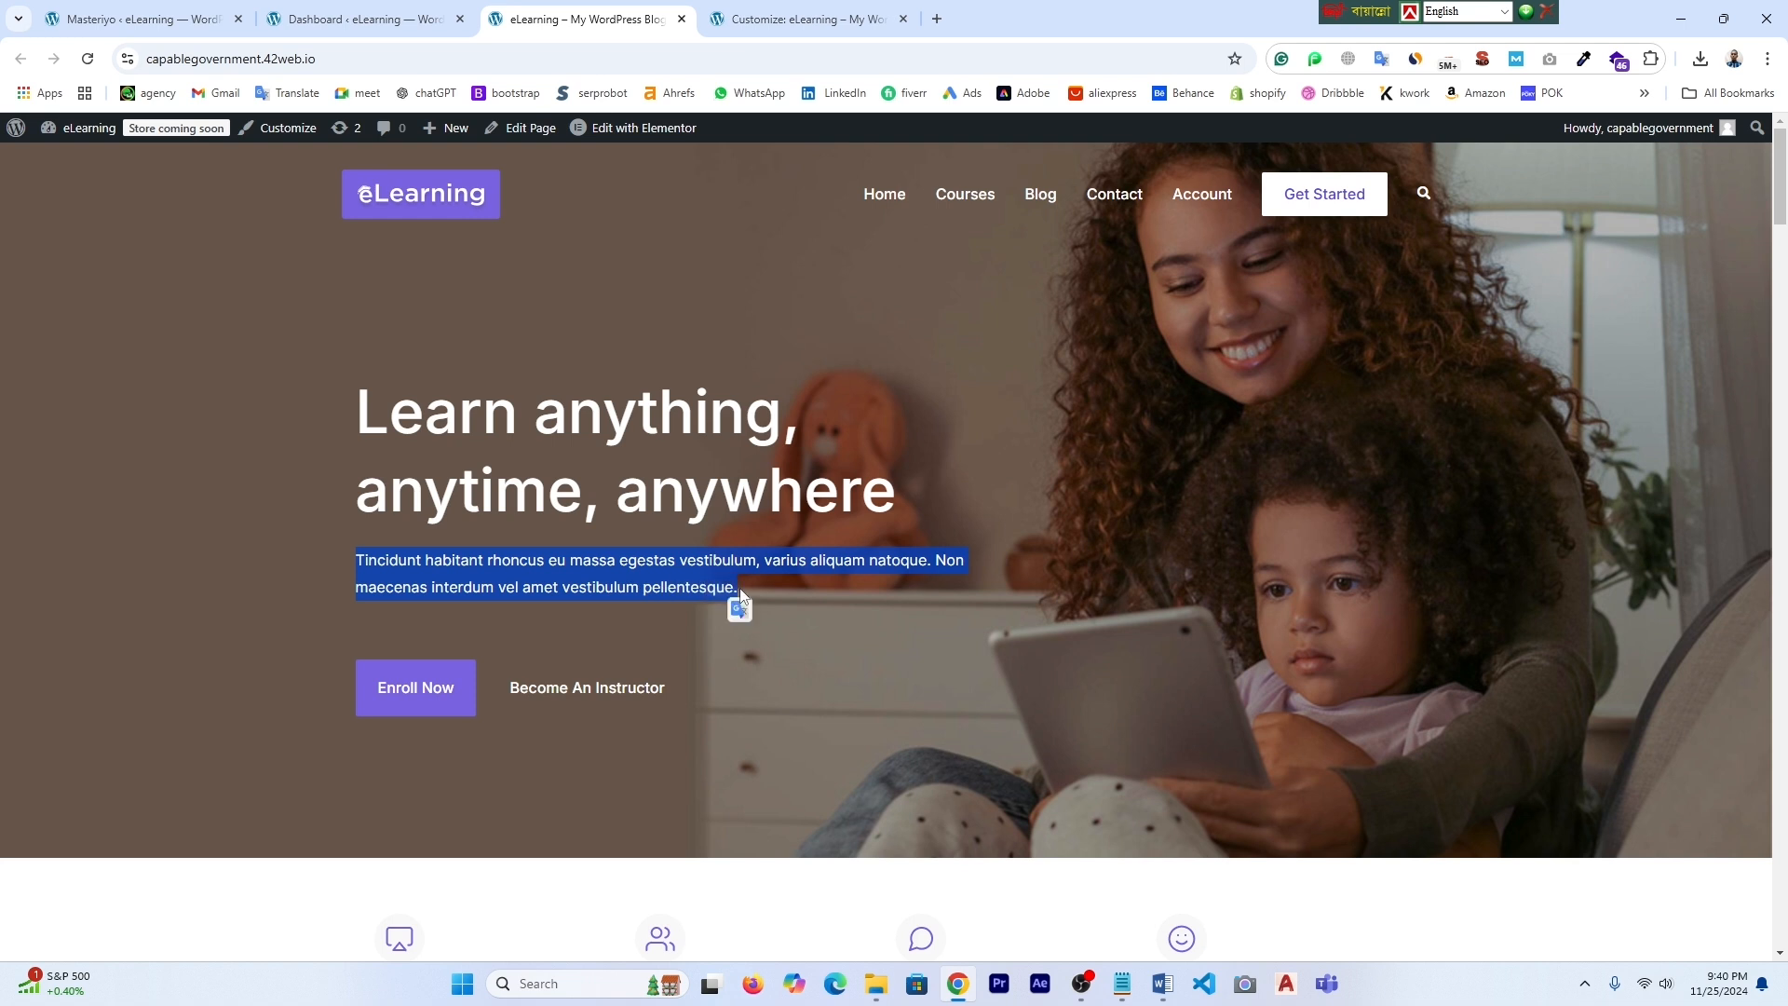
scroll(632, 578, down, 1)
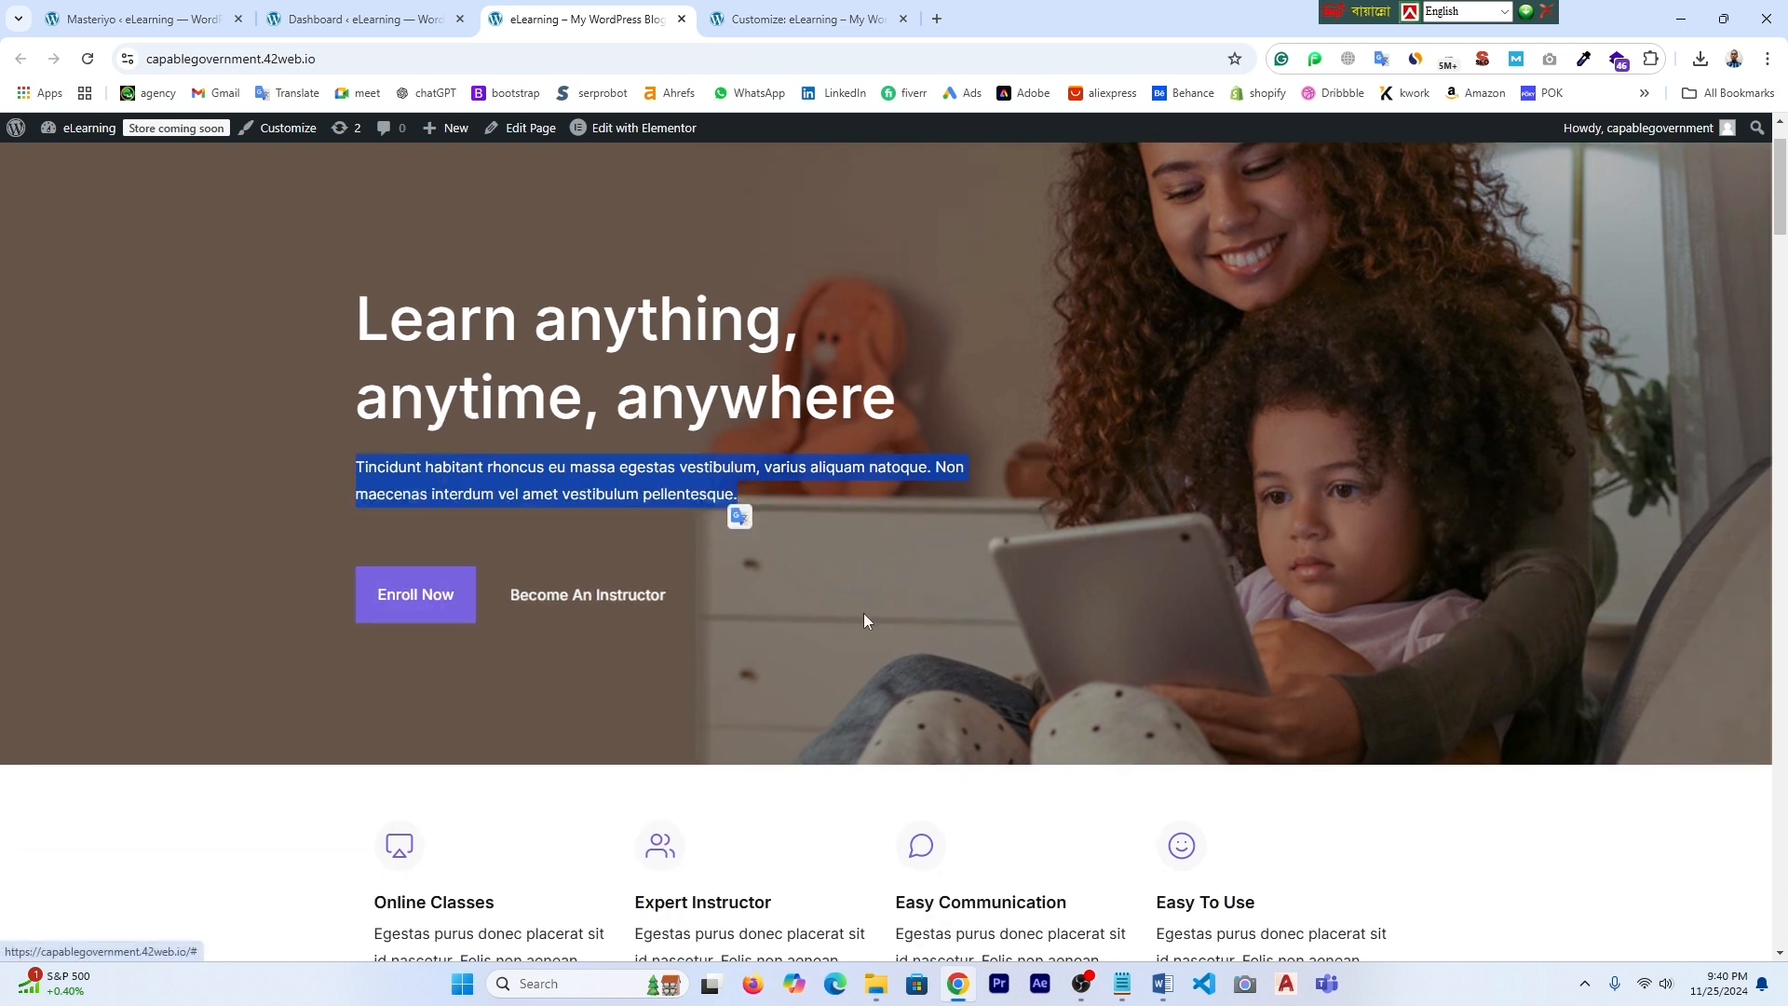
scroll(862, 617, down, 3)
drag(324, 575, 1422, 684)
click(1479, 633)
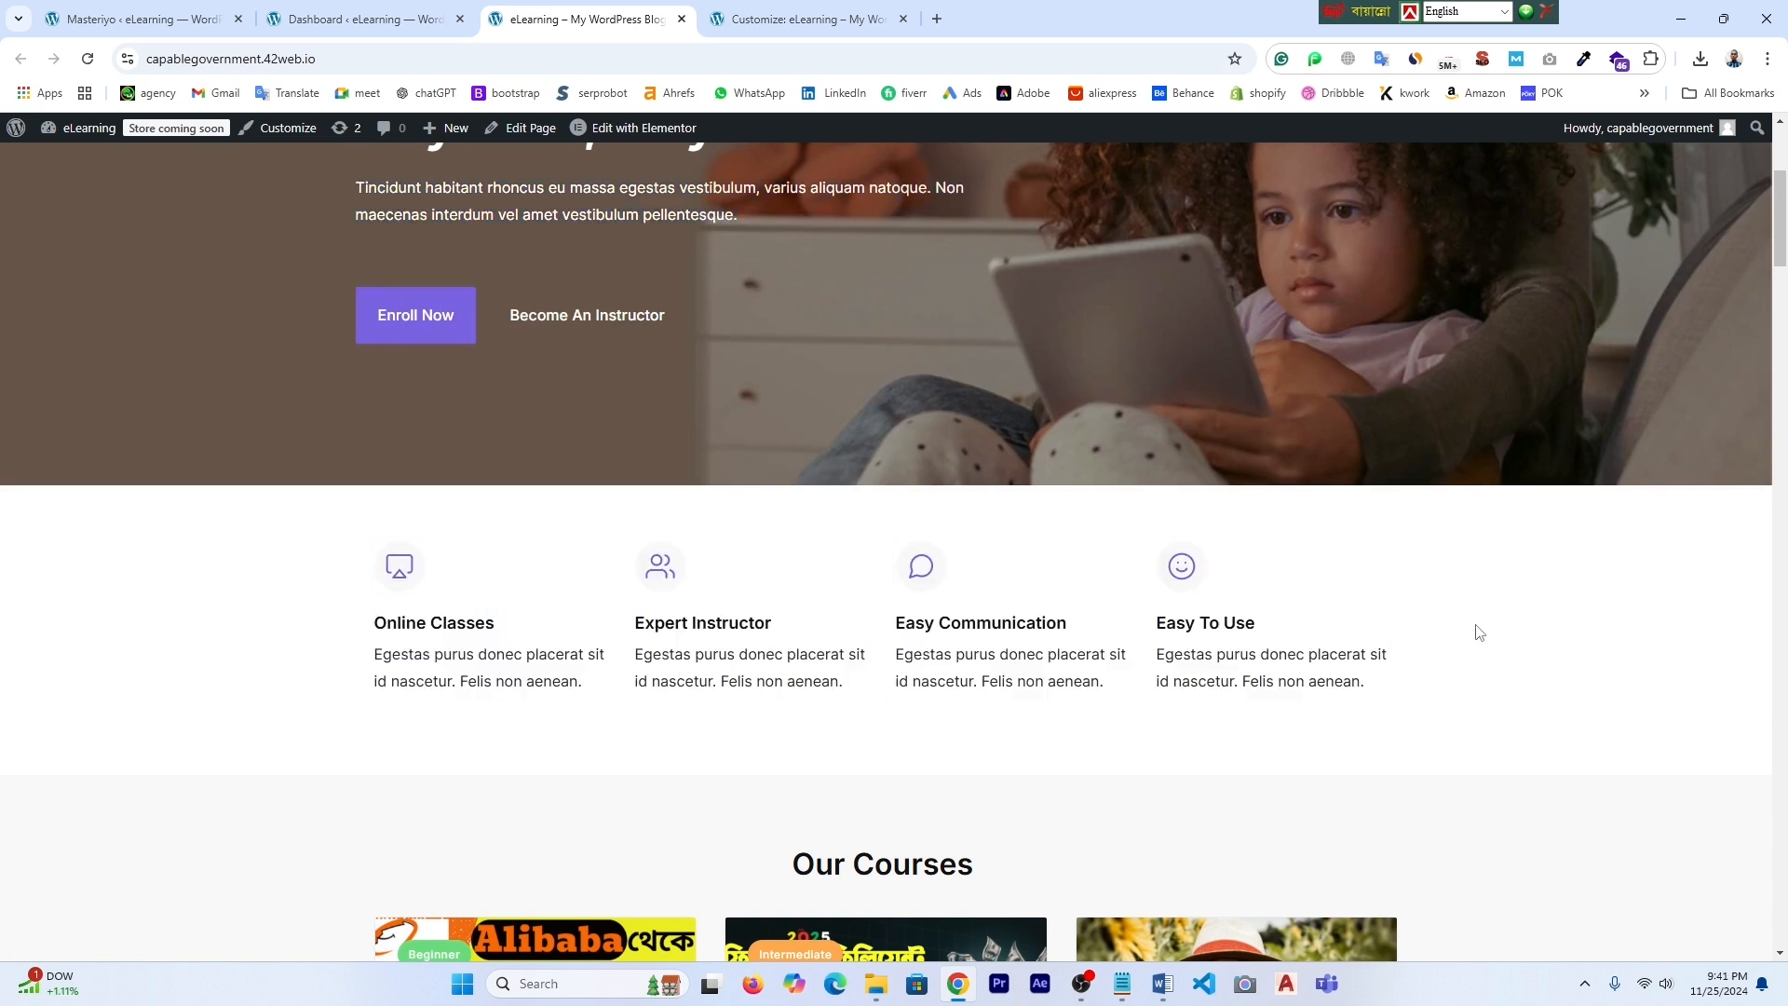
scroll(1469, 648, down, 3)
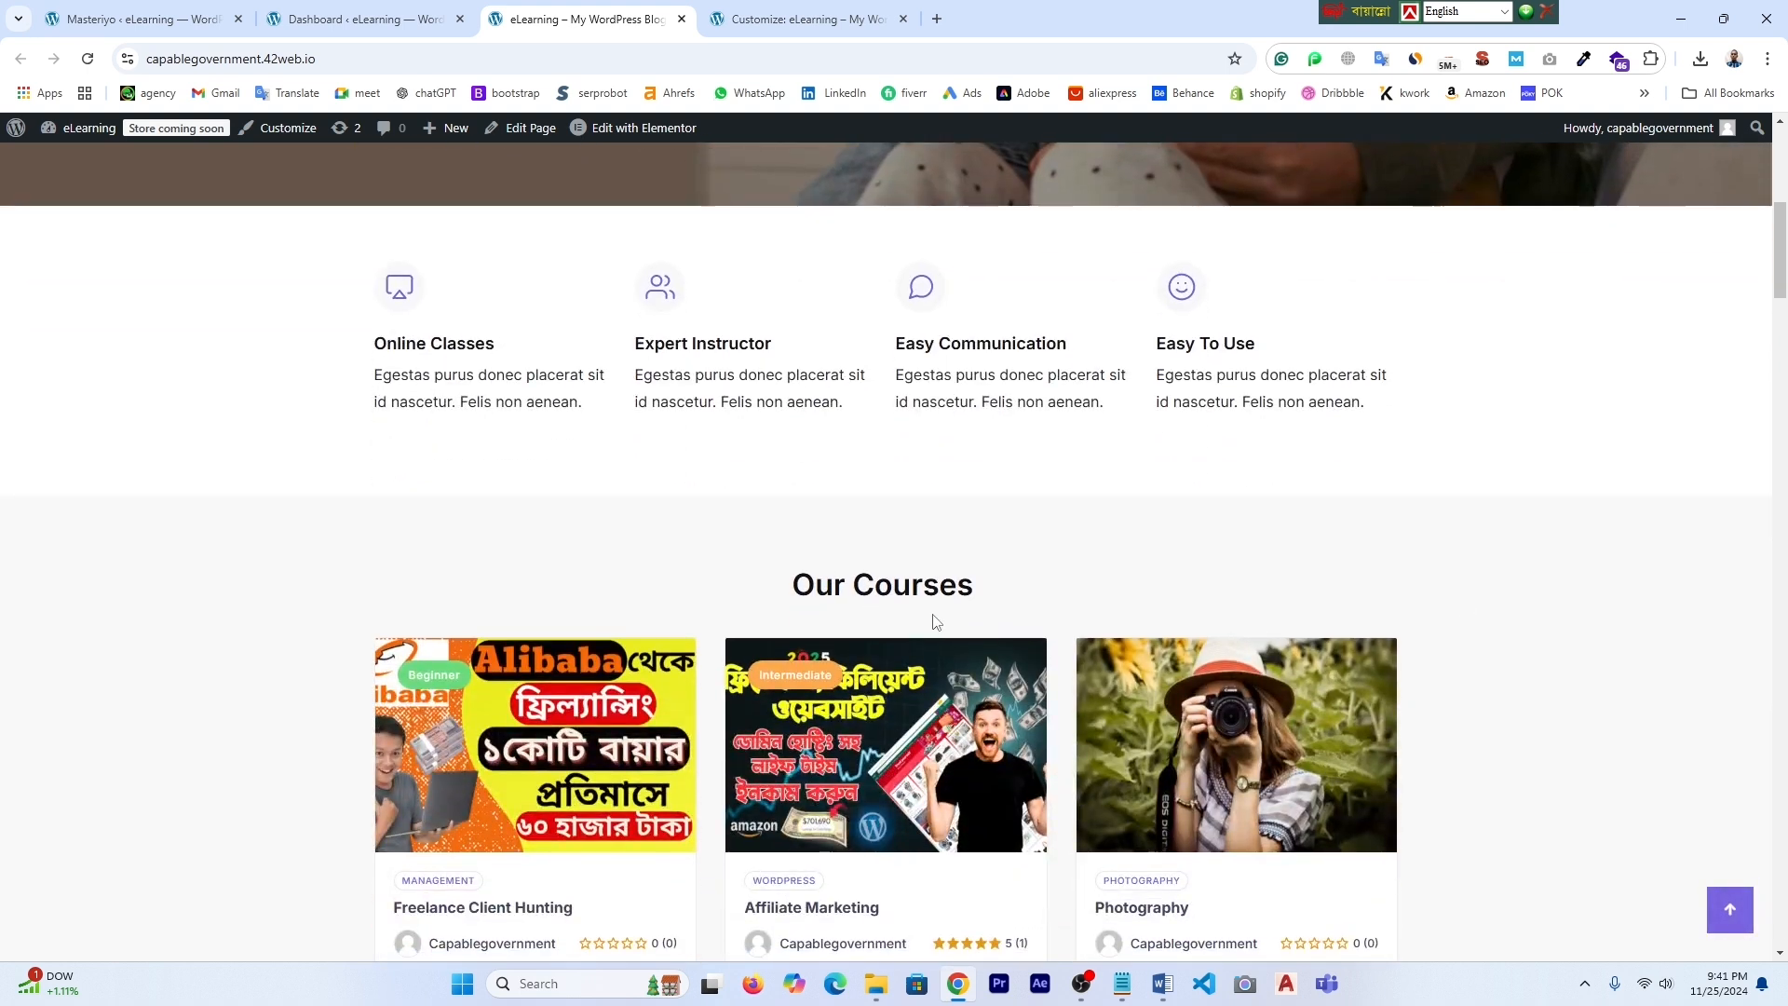
scroll(928, 624, down, 2)
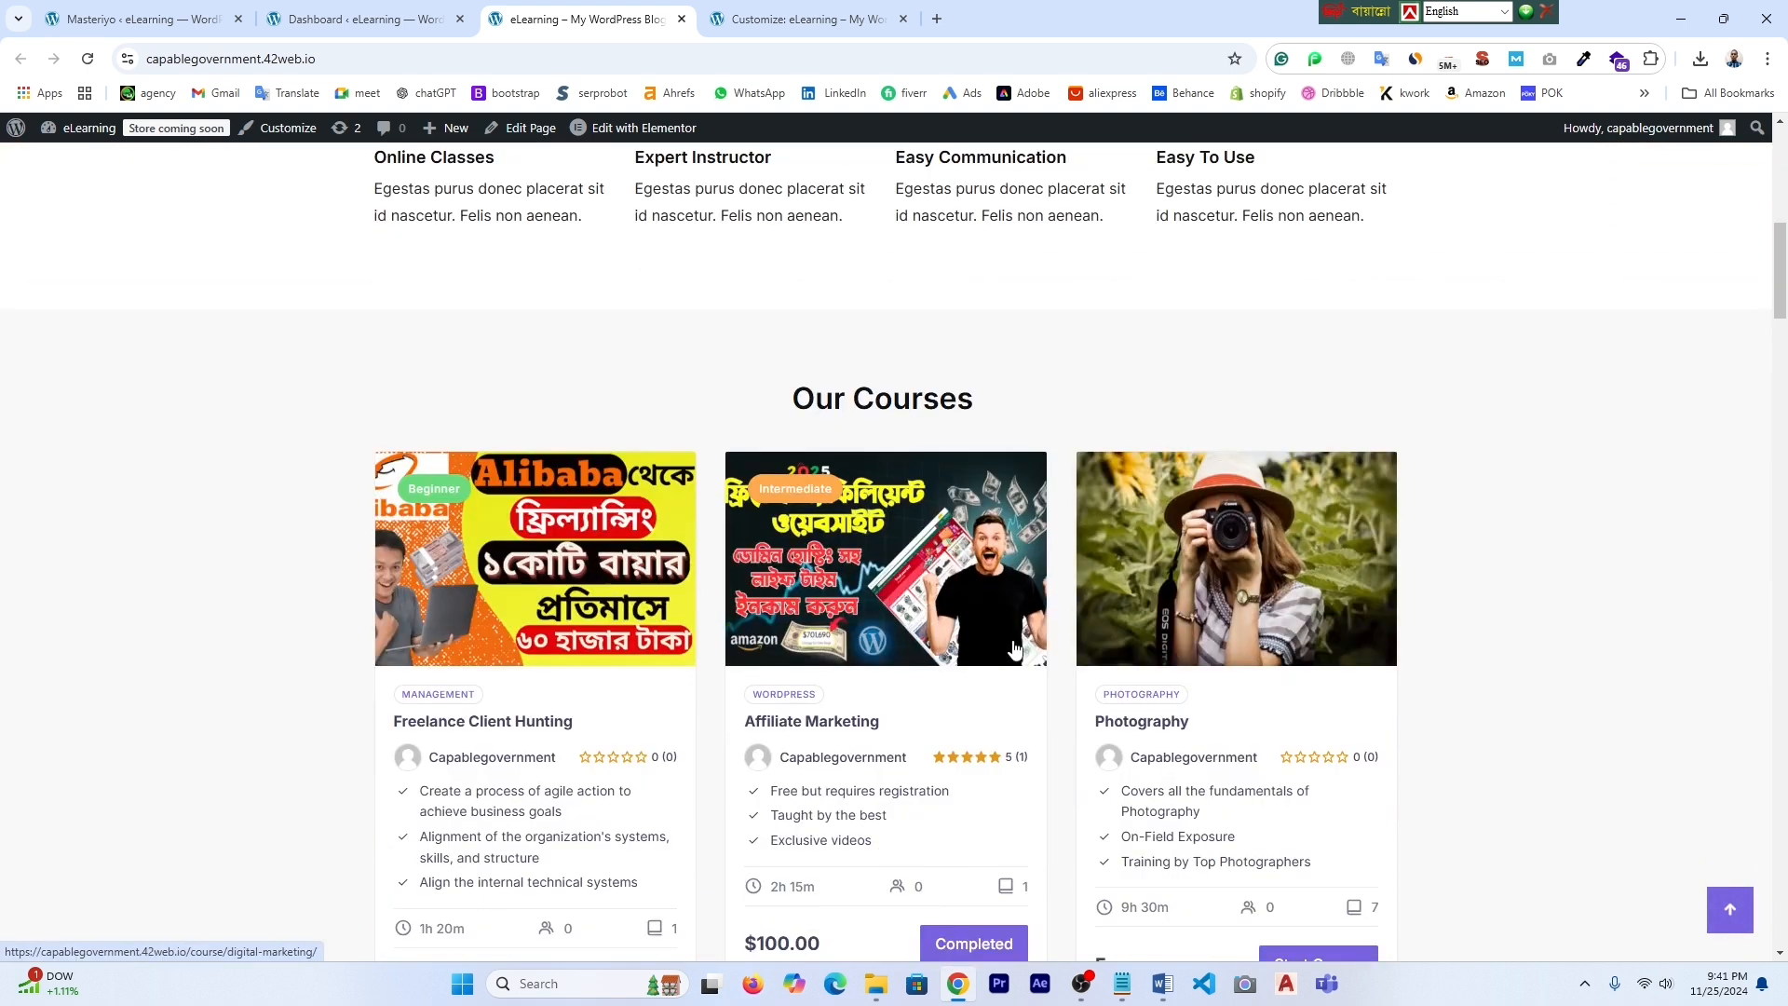
scroll(1015, 651, down, 2)
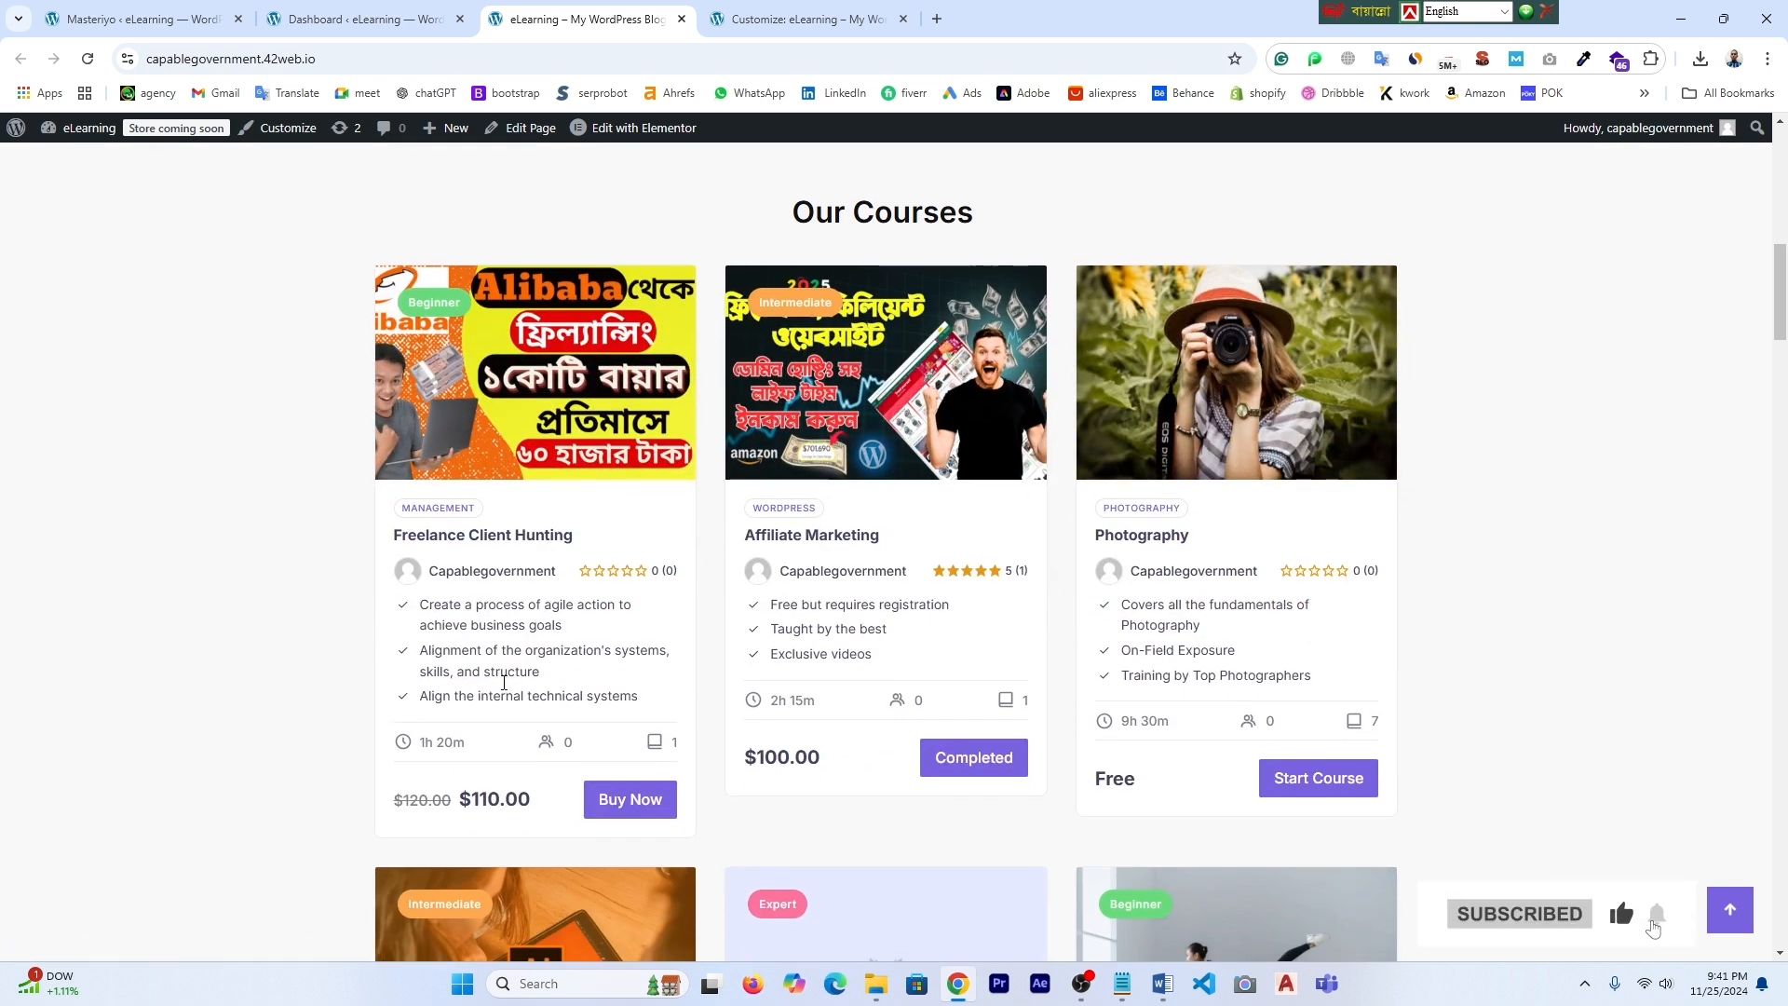
drag(499, 801, 464, 799)
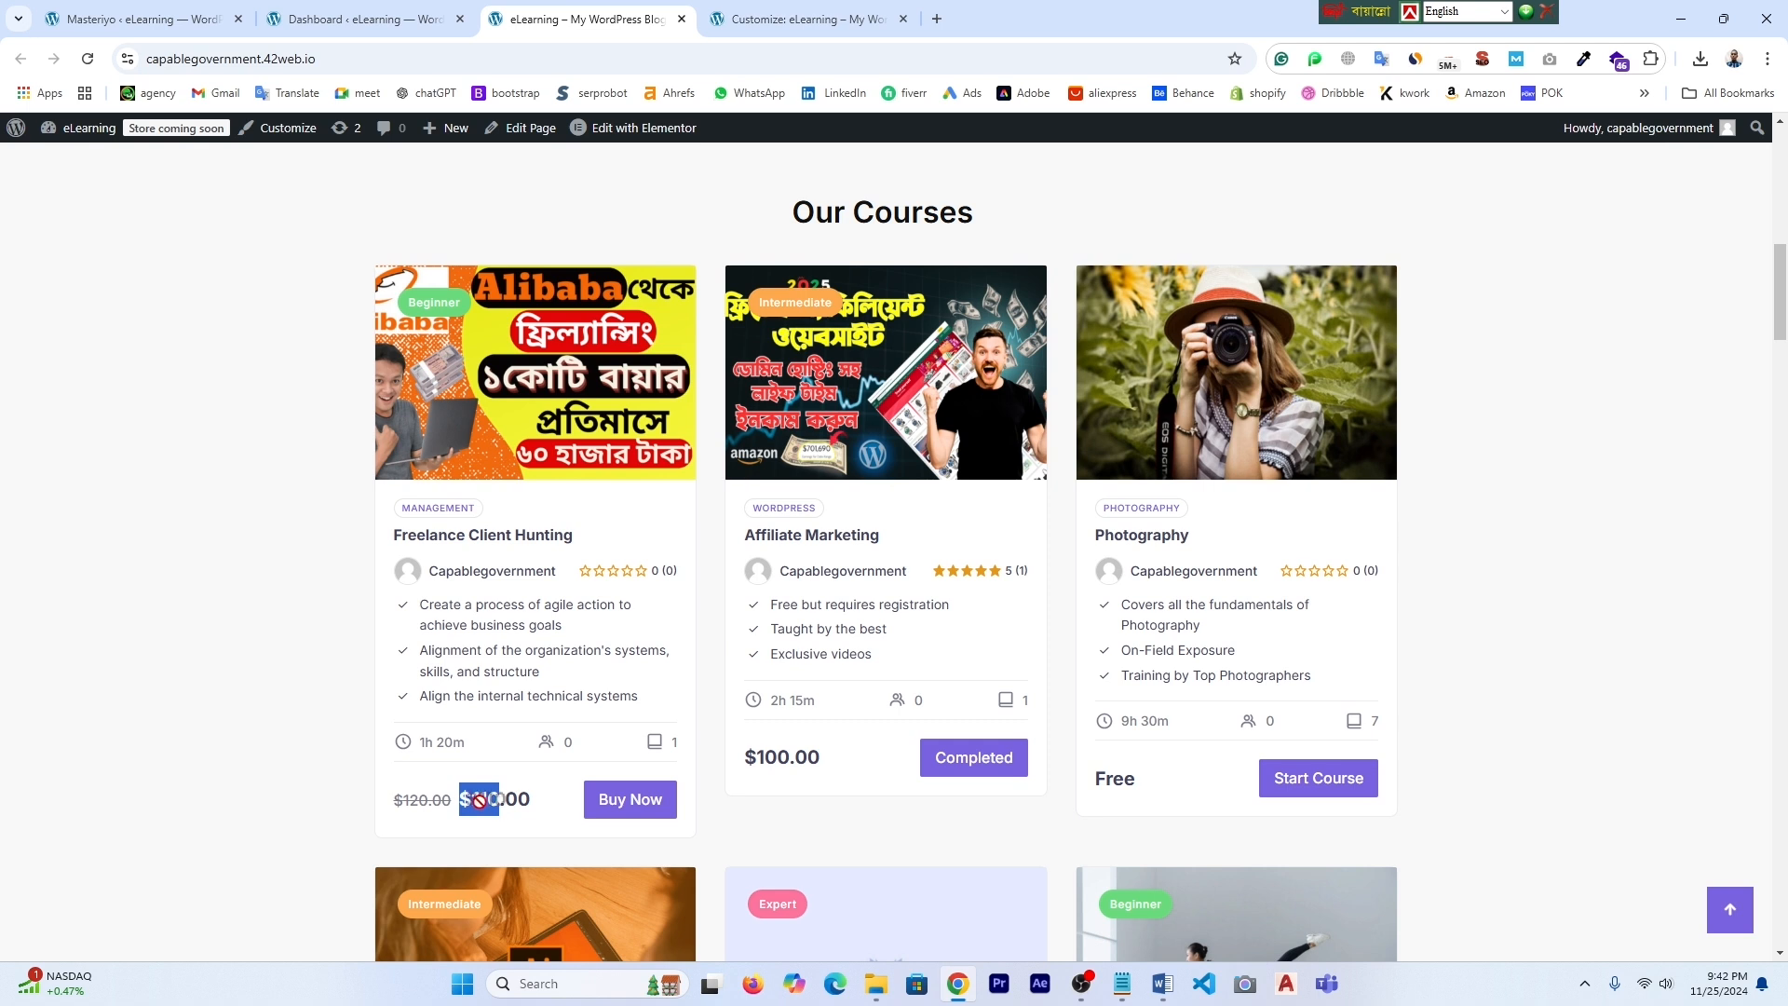
drag(500, 799, 464, 799)
scroll(1151, 718, down, 5)
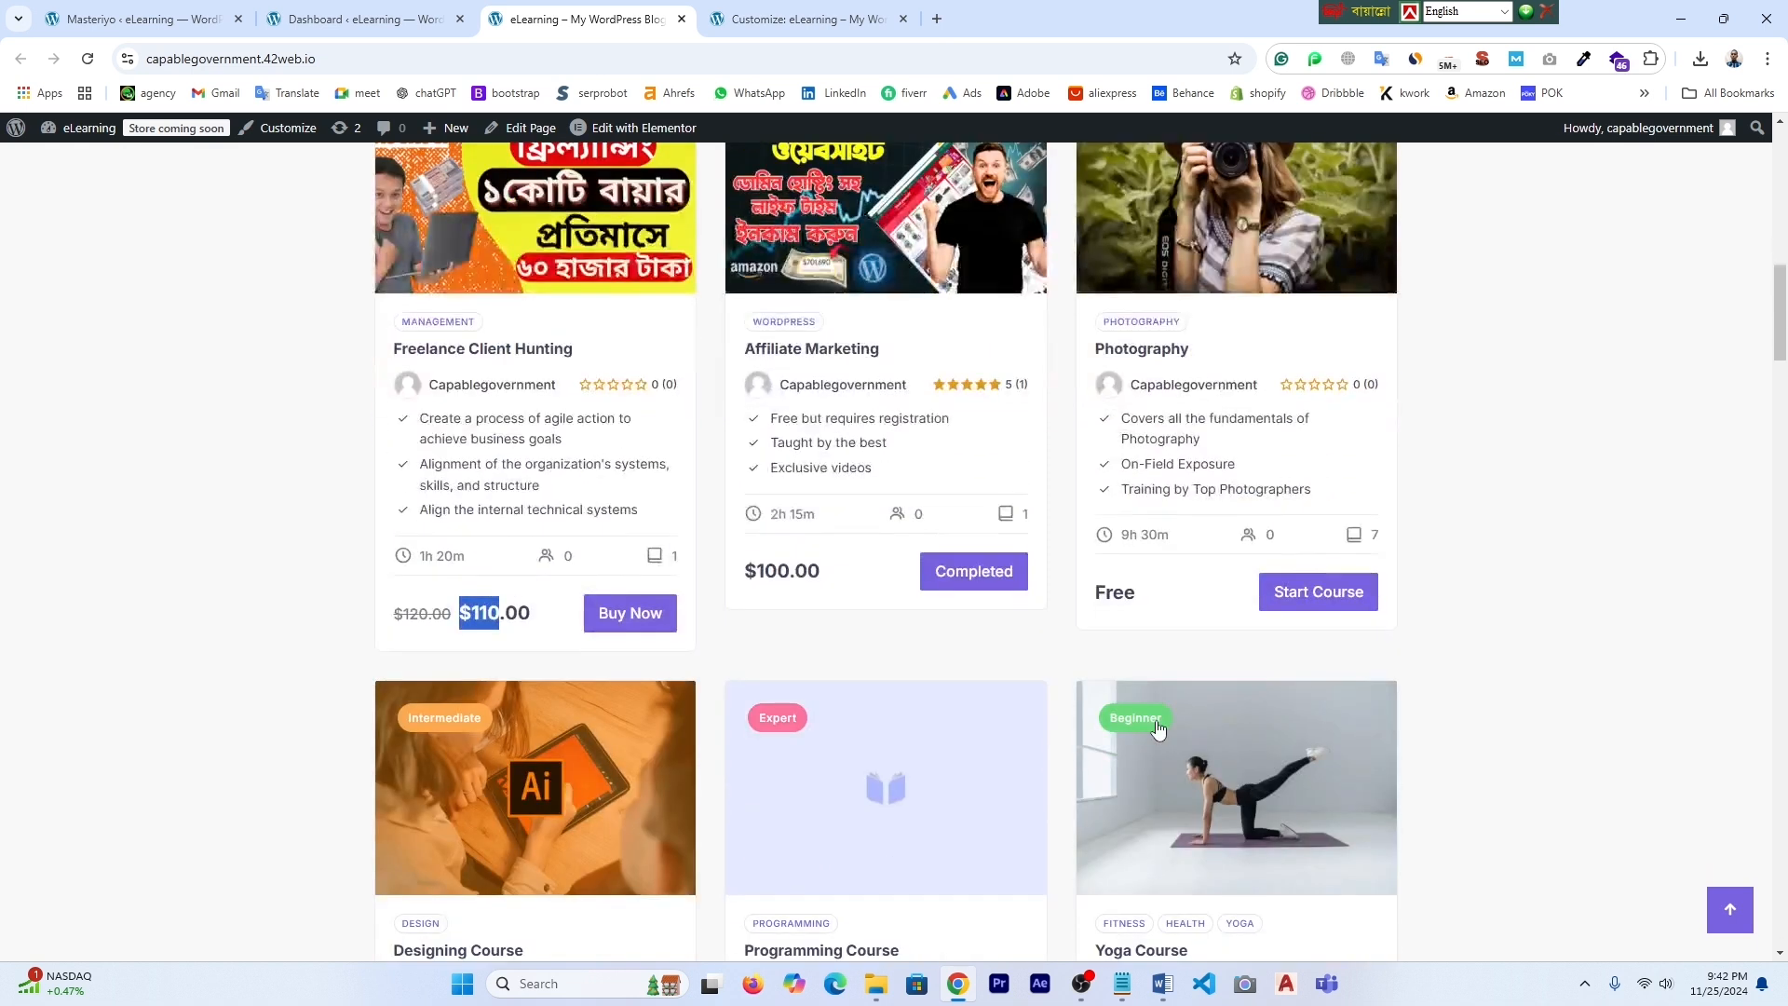
scroll(1158, 726, down, 12)
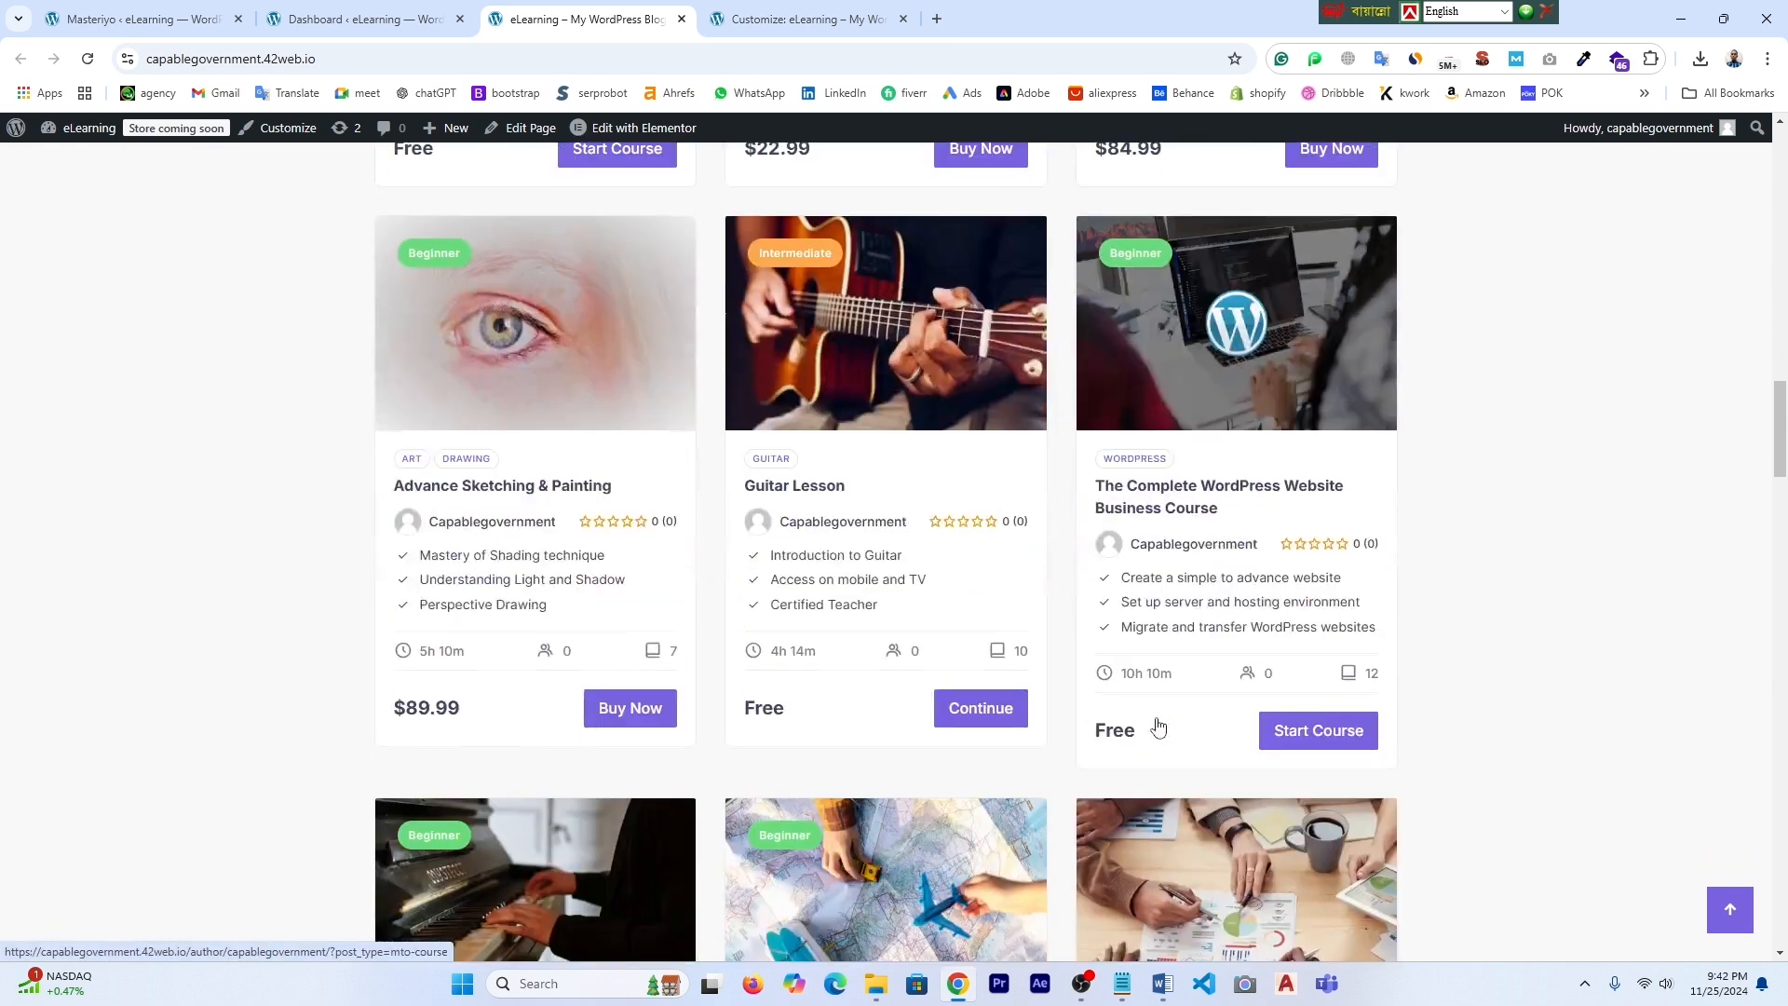
scroll(1158, 726, down, 4)
scroll(1176, 733, down, 8)
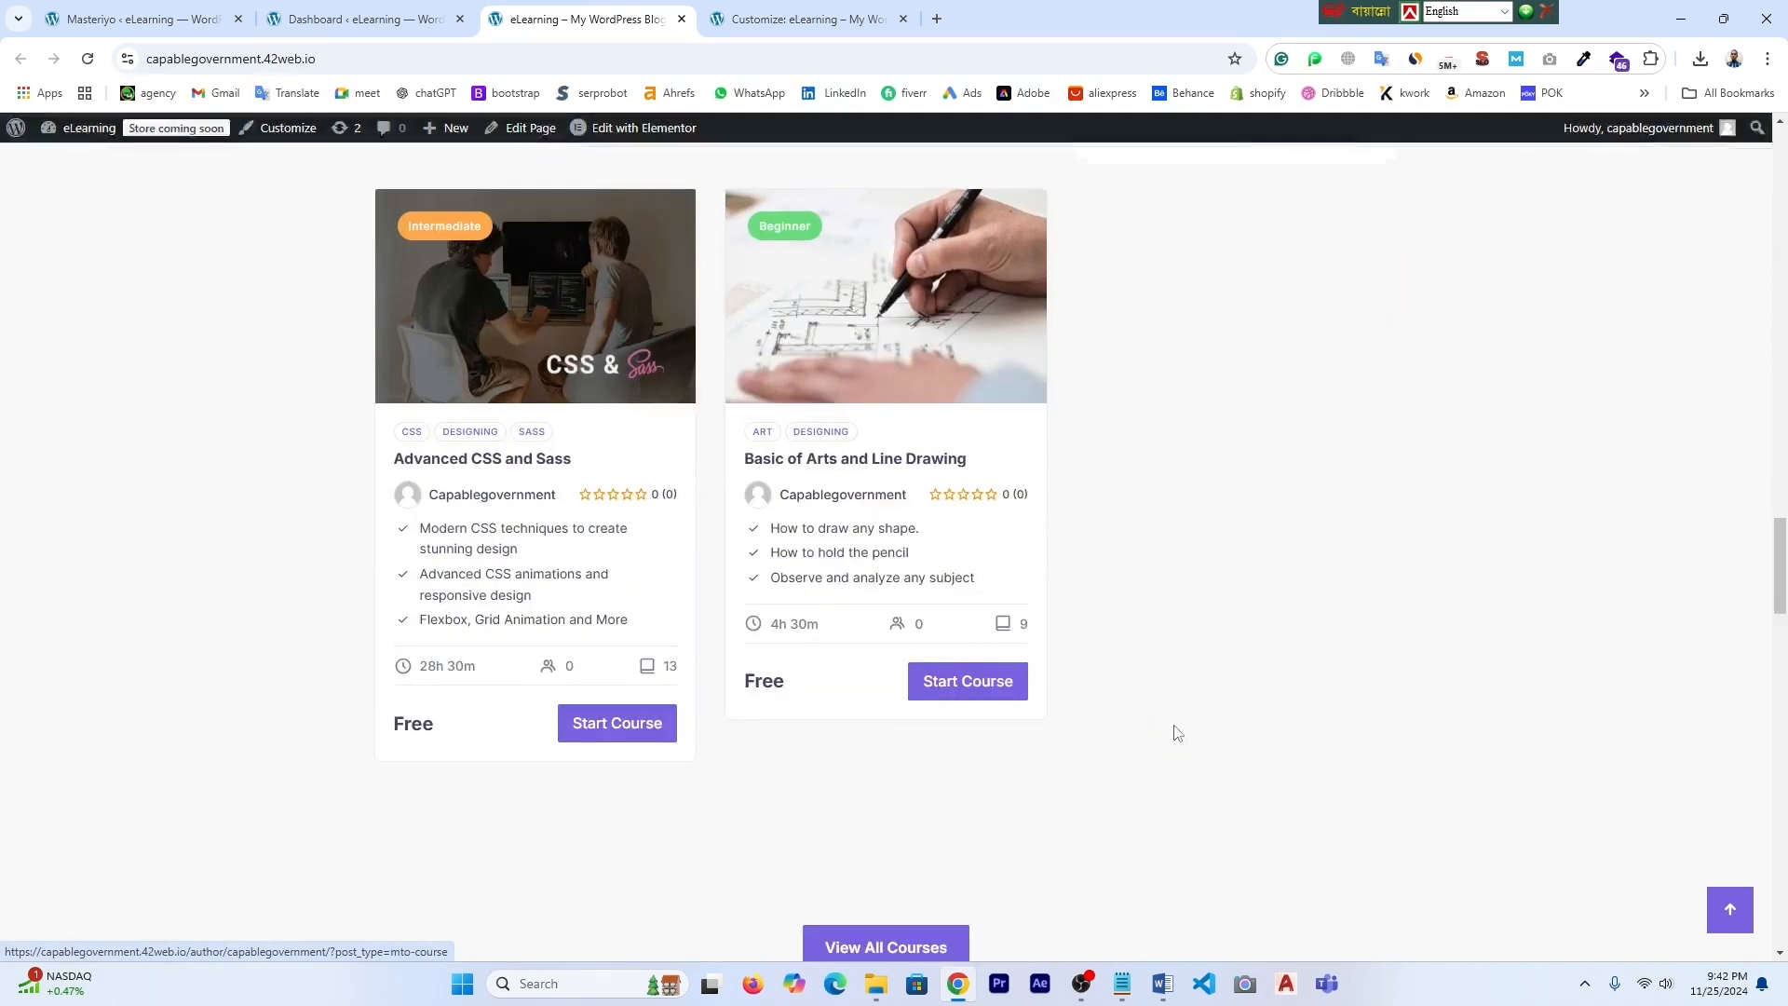
scroll(1053, 628, down, 3)
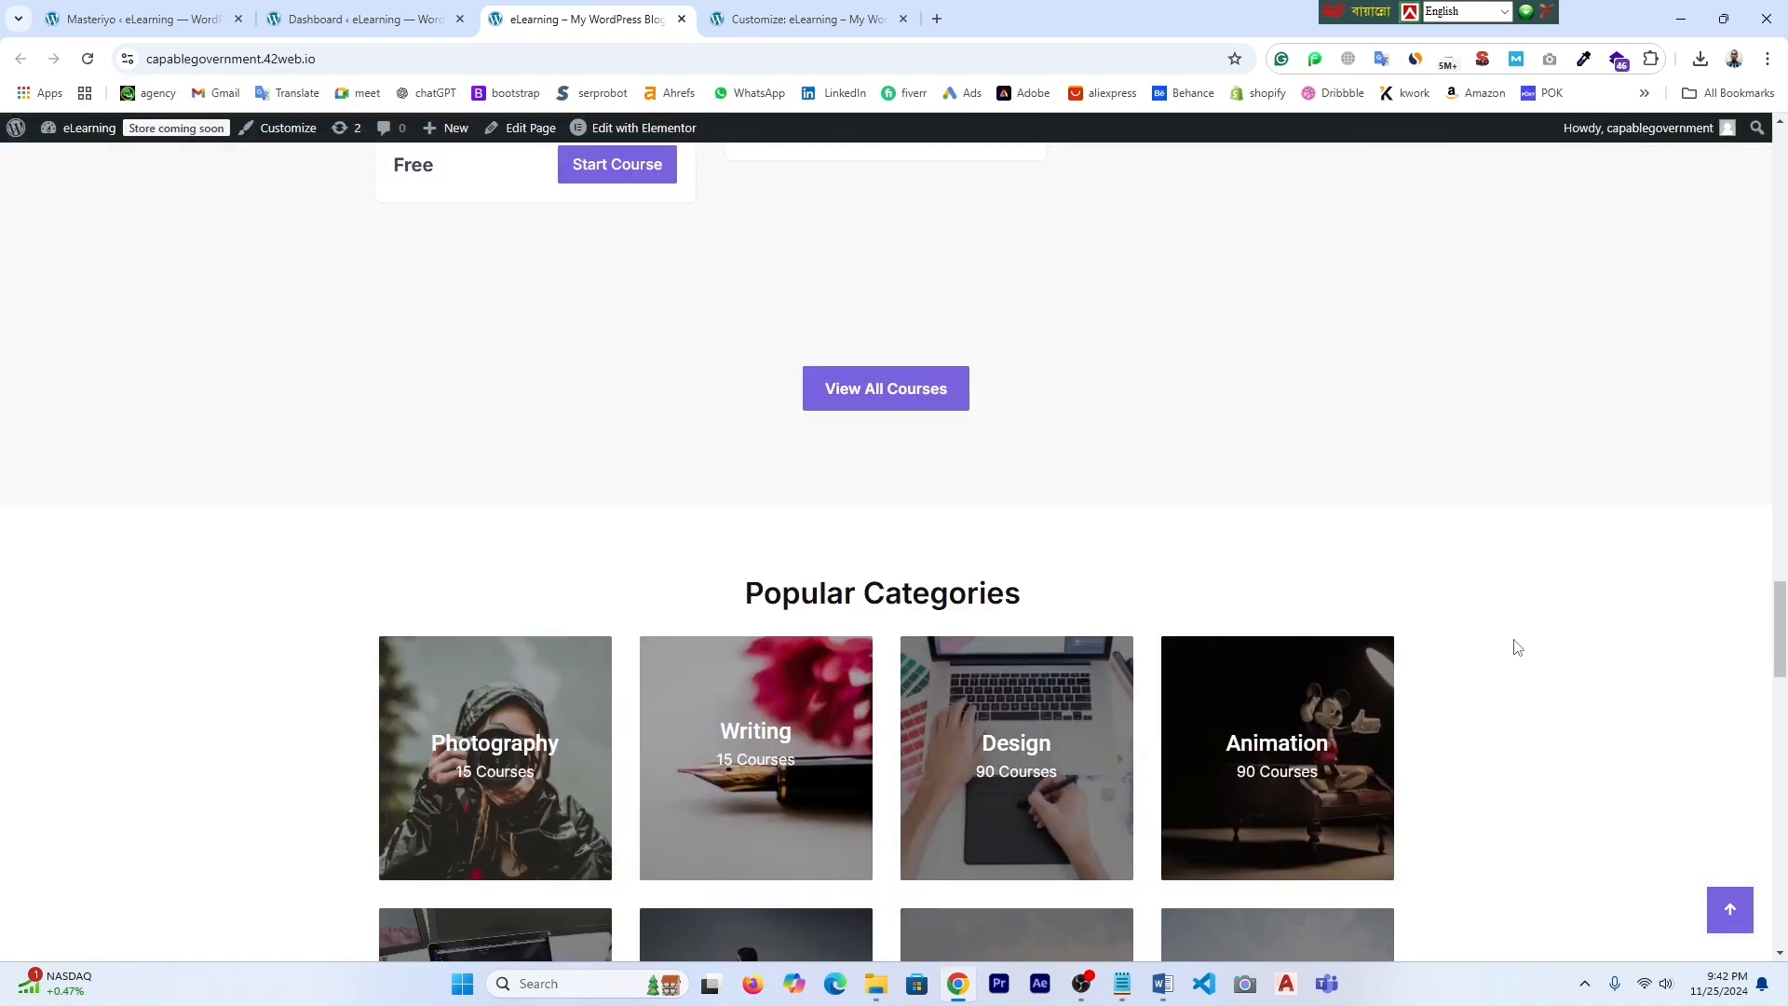
scroll(1515, 647, down, 2)
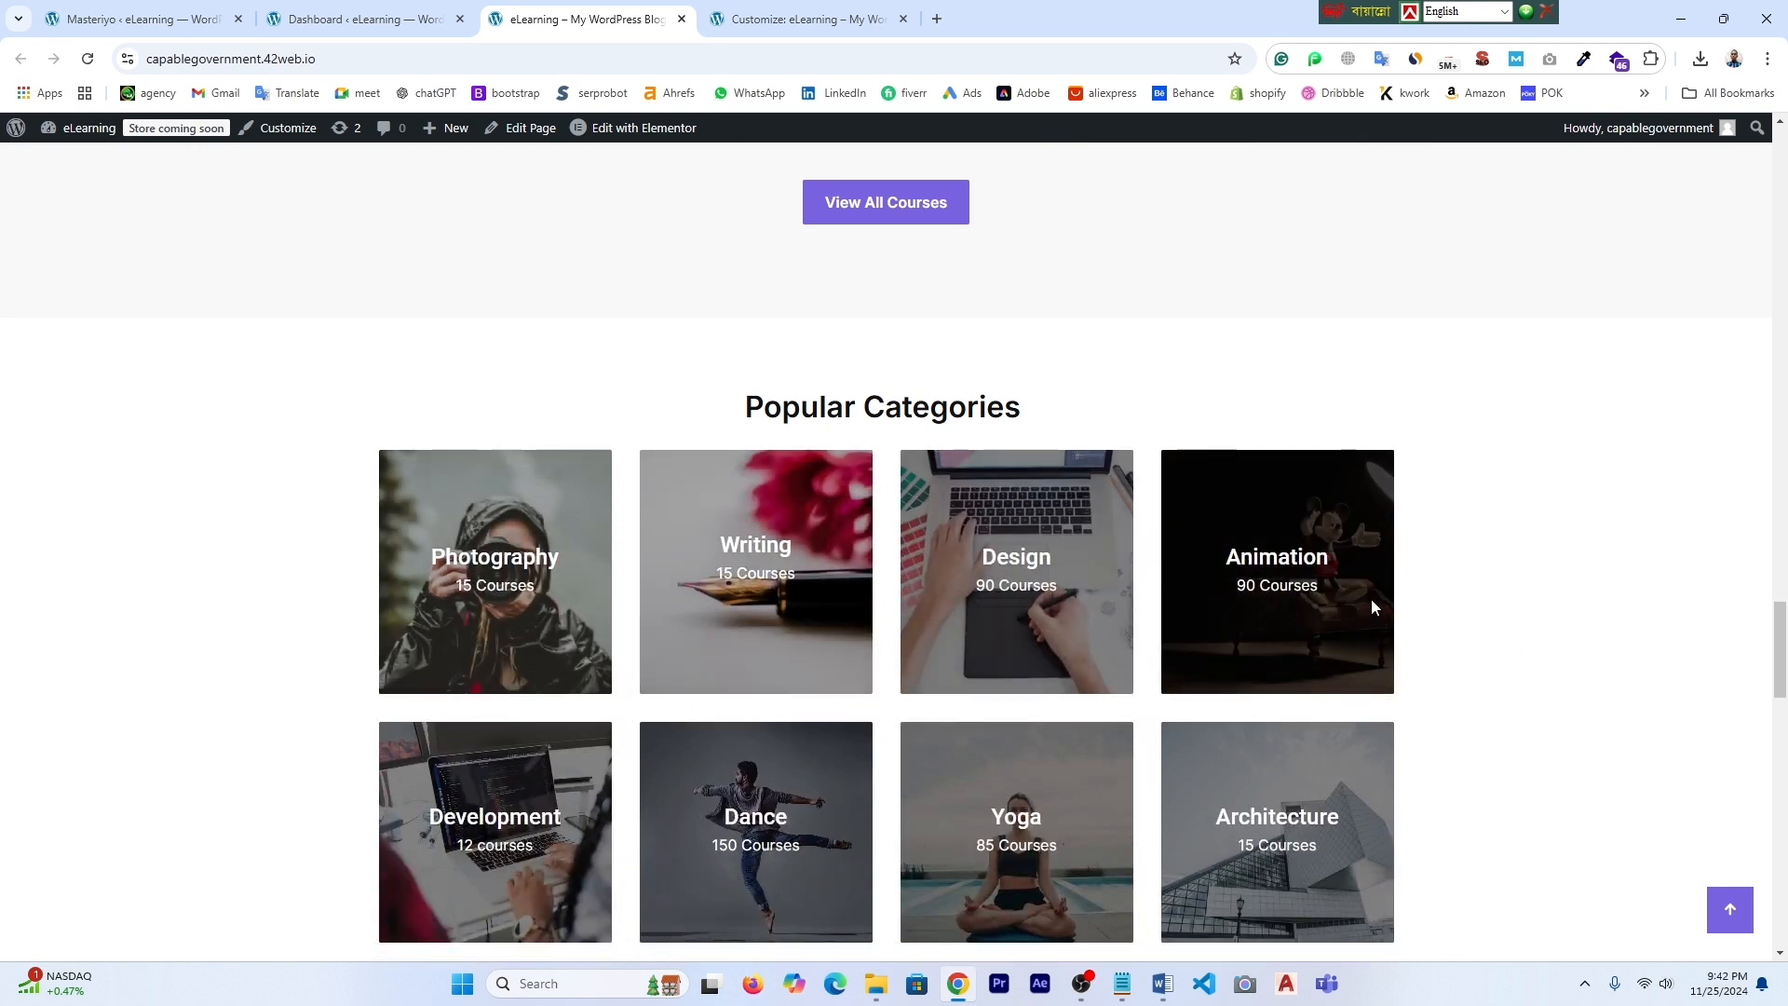
scroll(833, 619, down, 8)
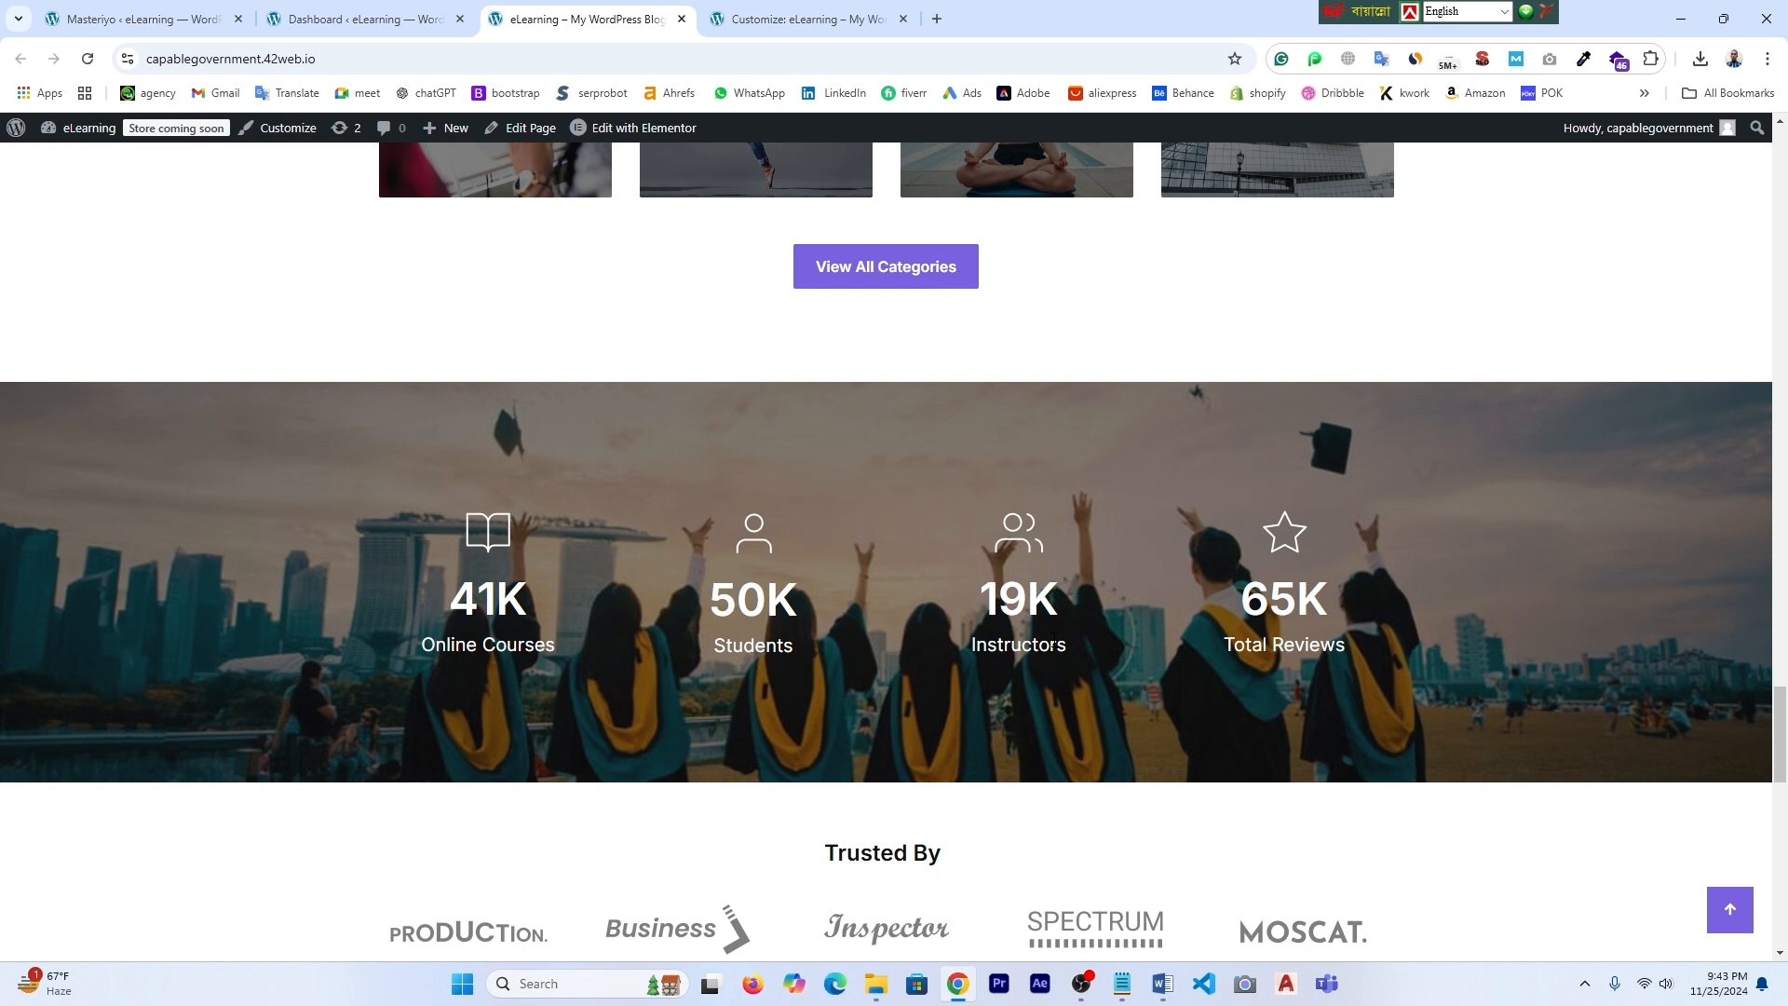
scroll(1433, 628, down, 4)
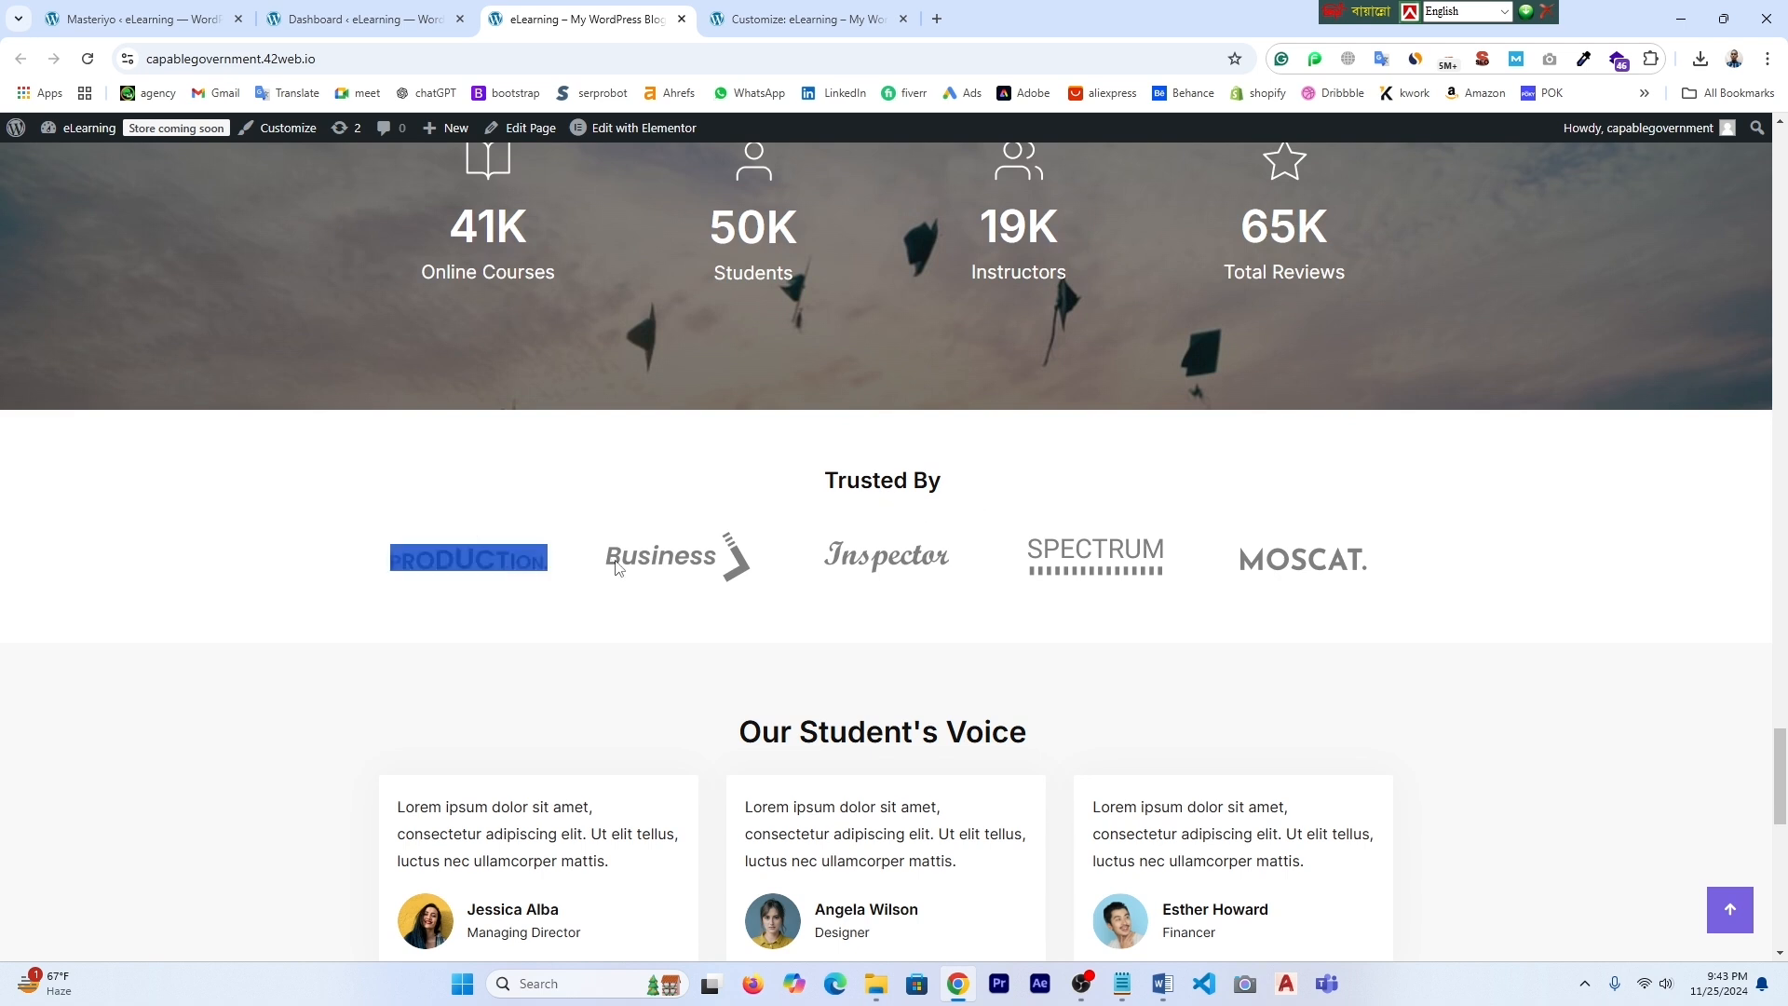
drag(1127, 590, 373, 570)
scroll(328, 699, up, 2)
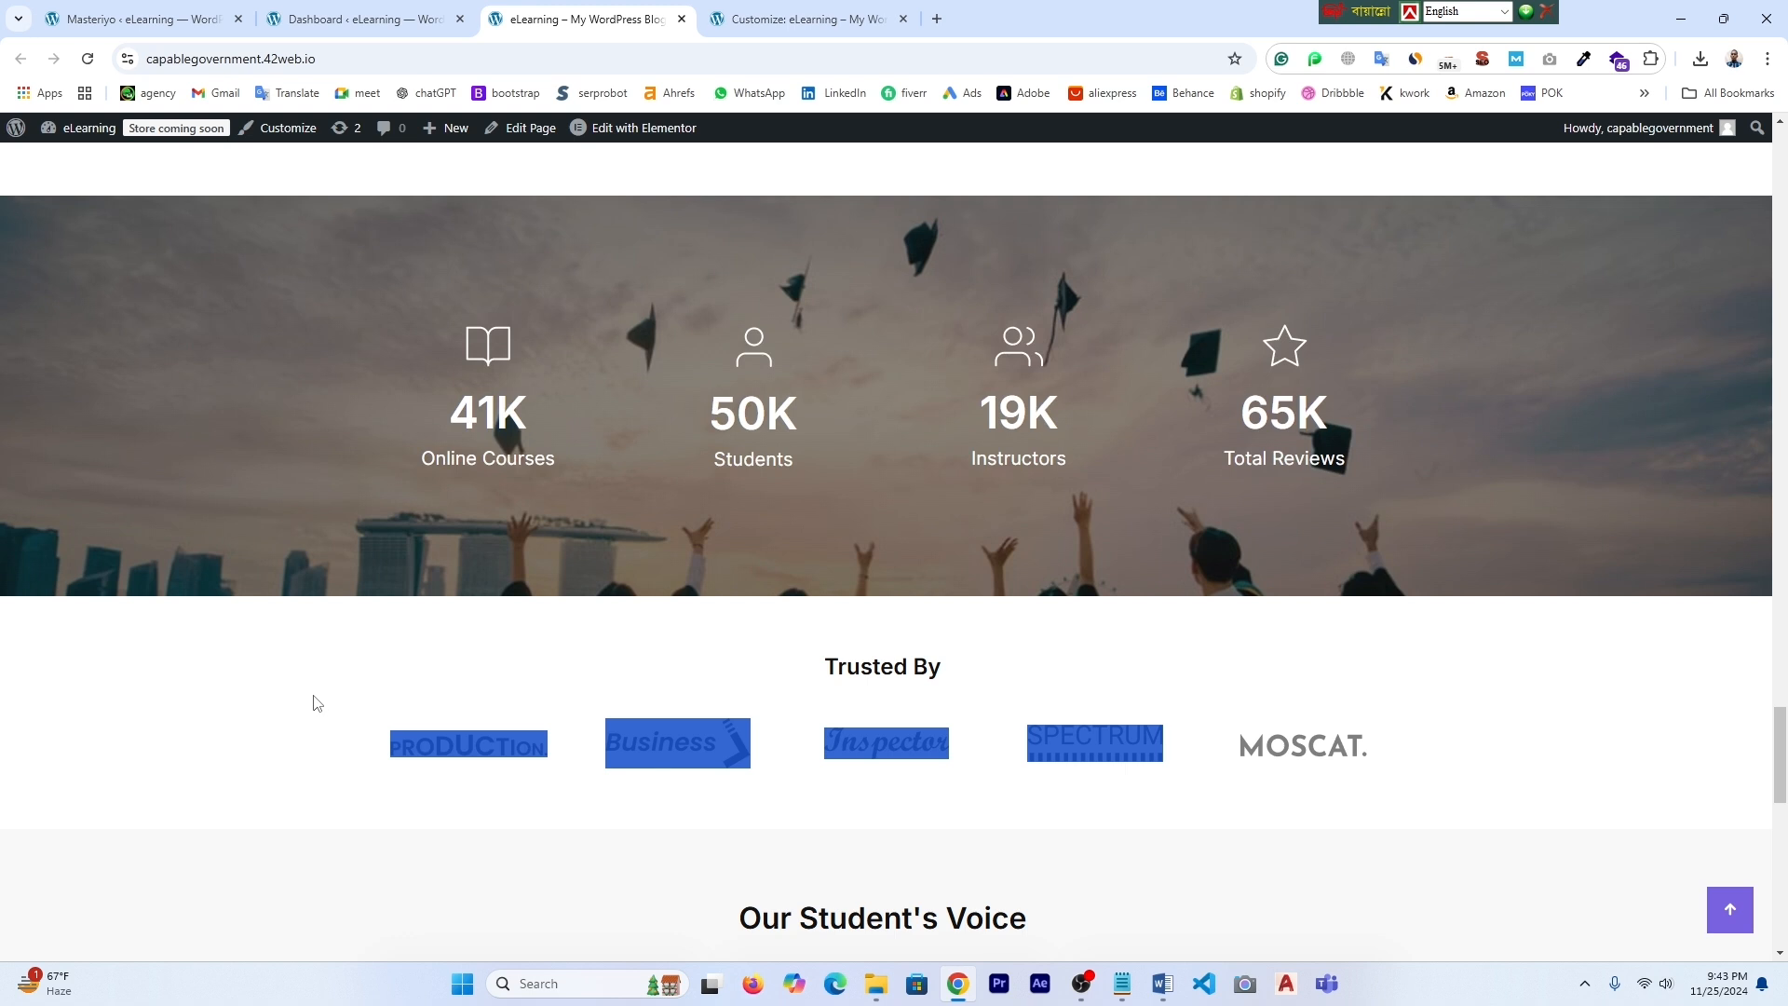
click(1498, 755)
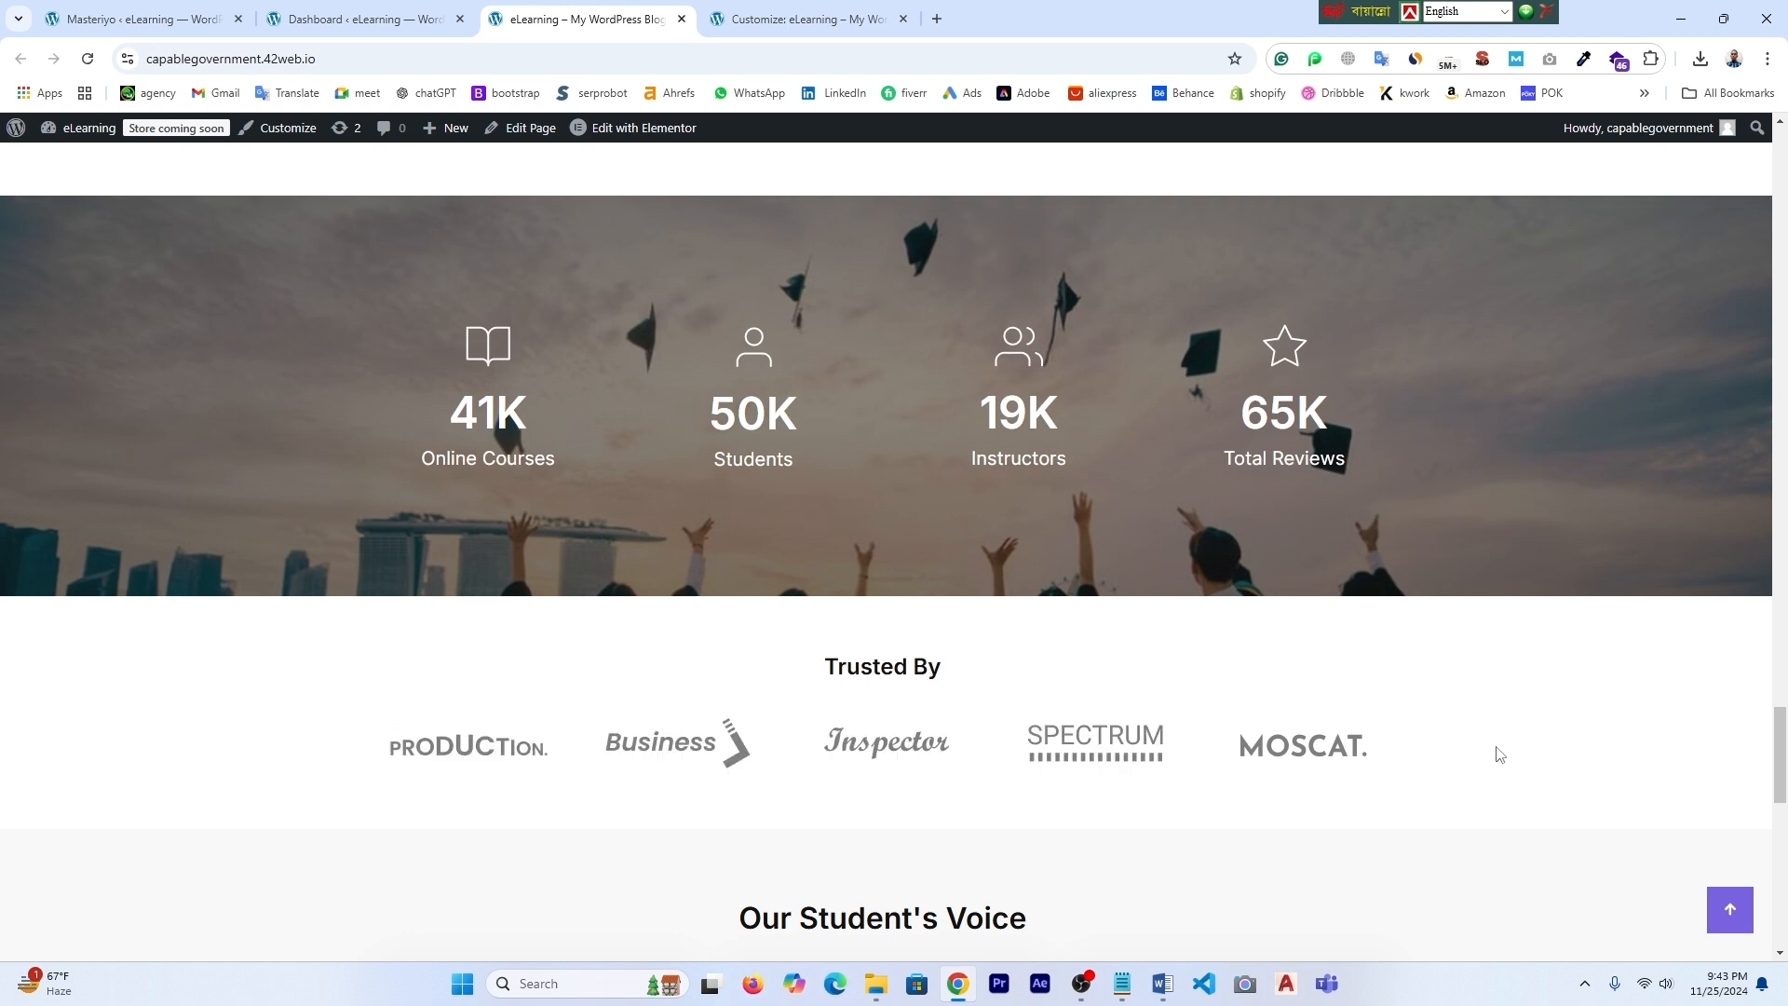
scroll(1498, 755, down, 1)
scroll(683, 699, down, 2)
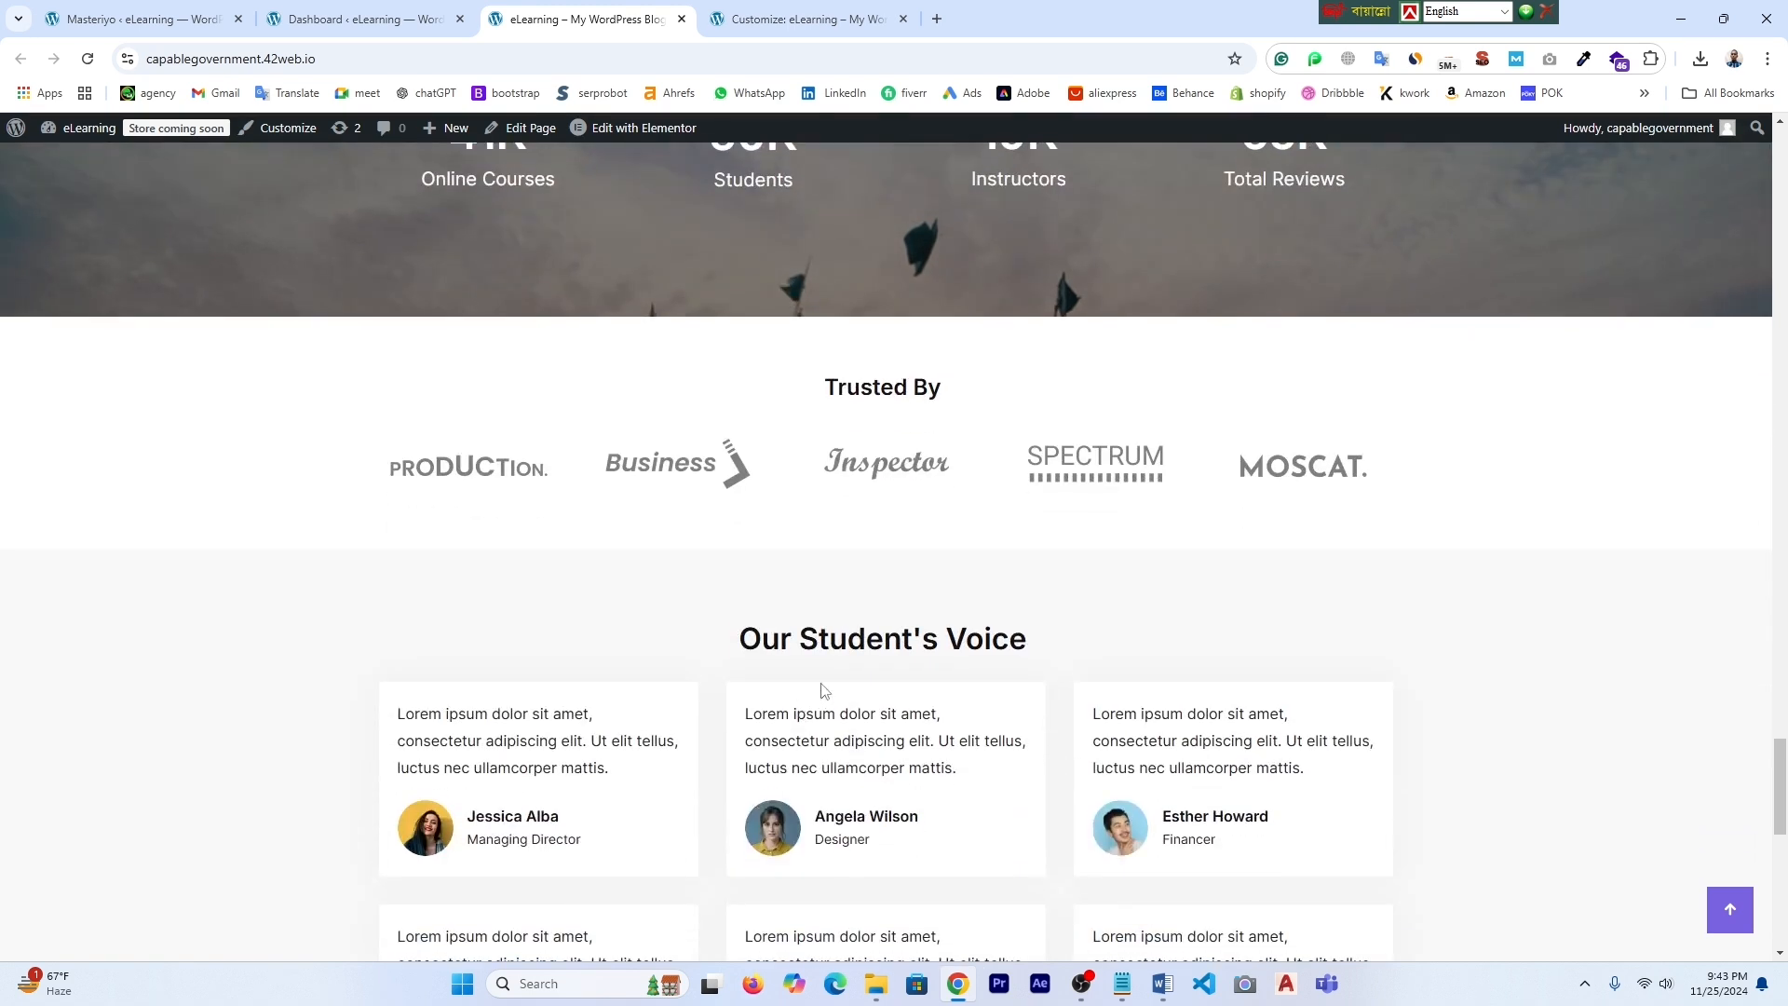
scroll(986, 677, down, 4)
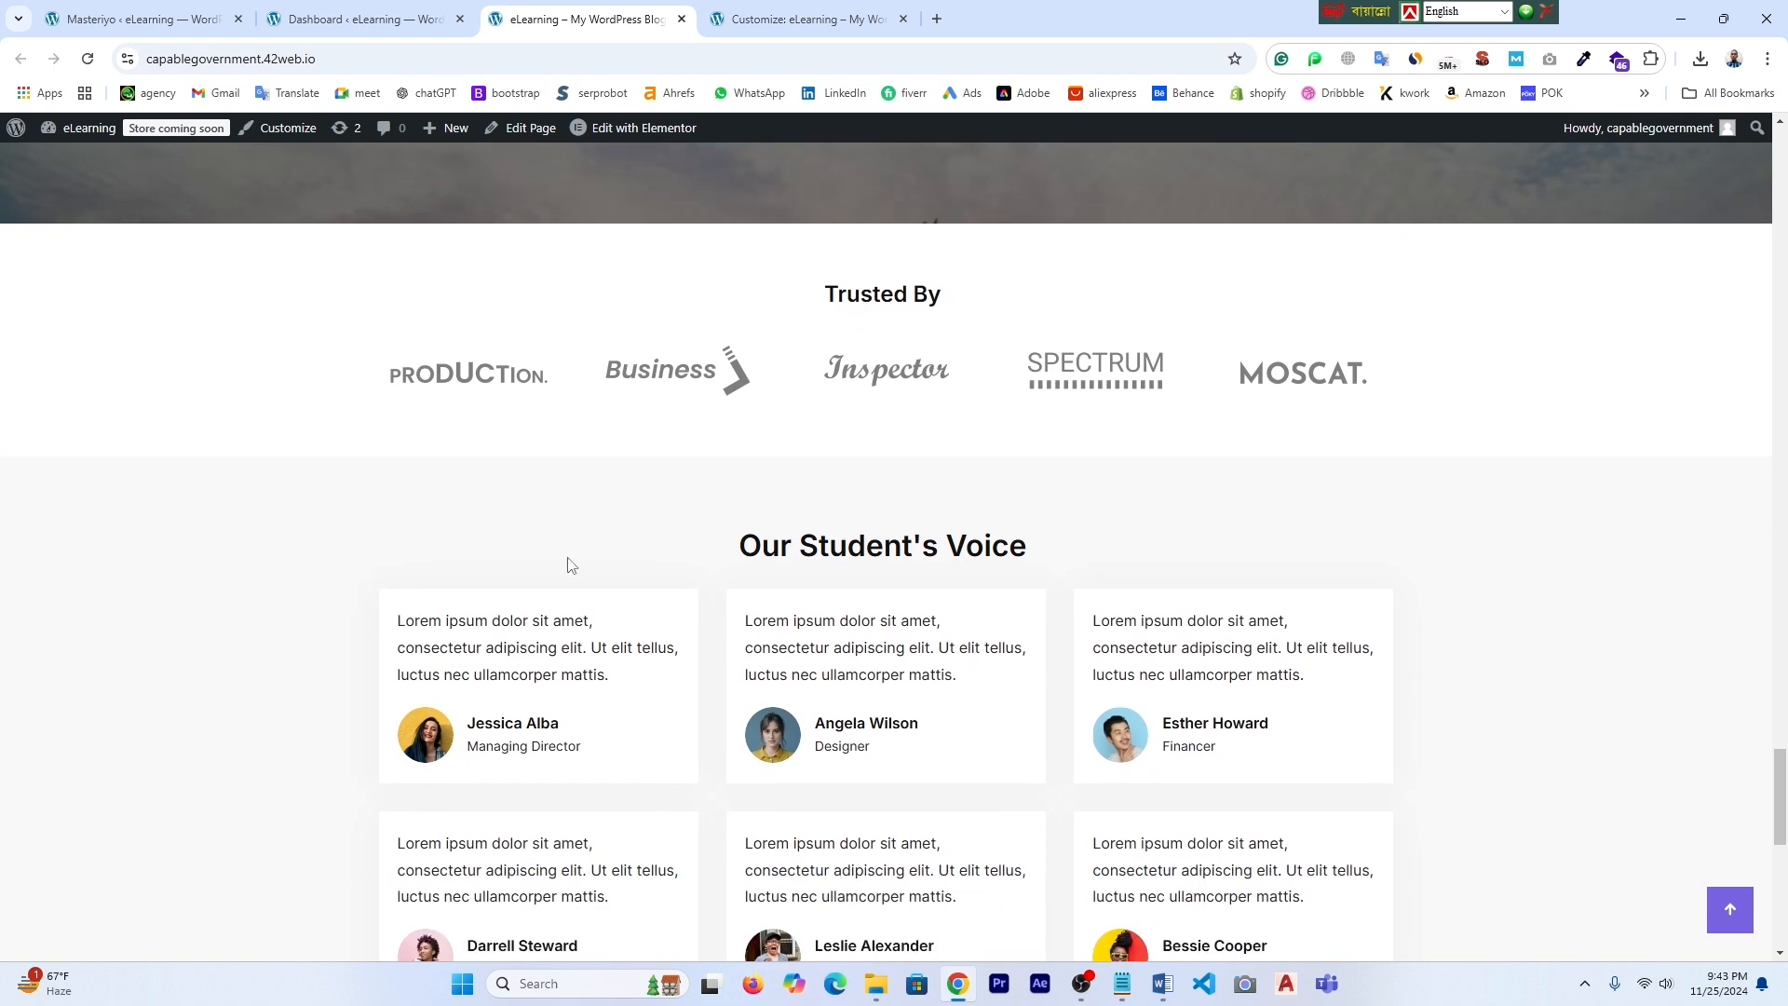
scroll(689, 658, down, 2)
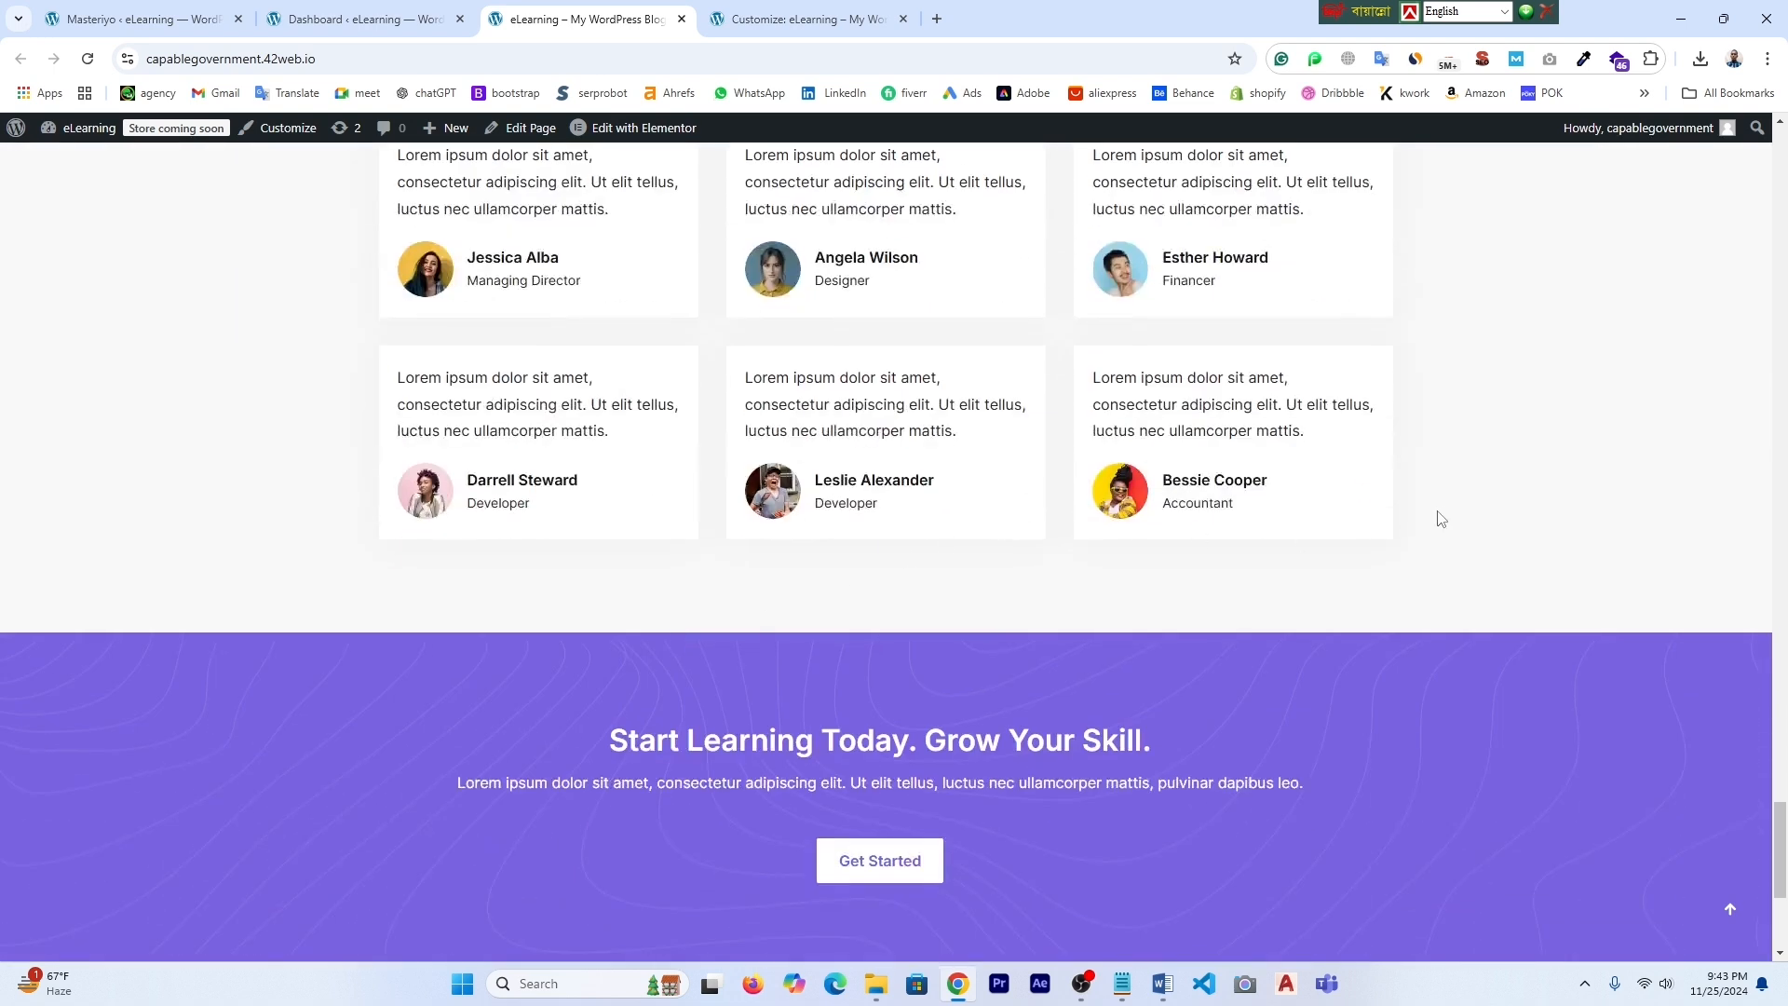
scroll(1453, 522, down, 3)
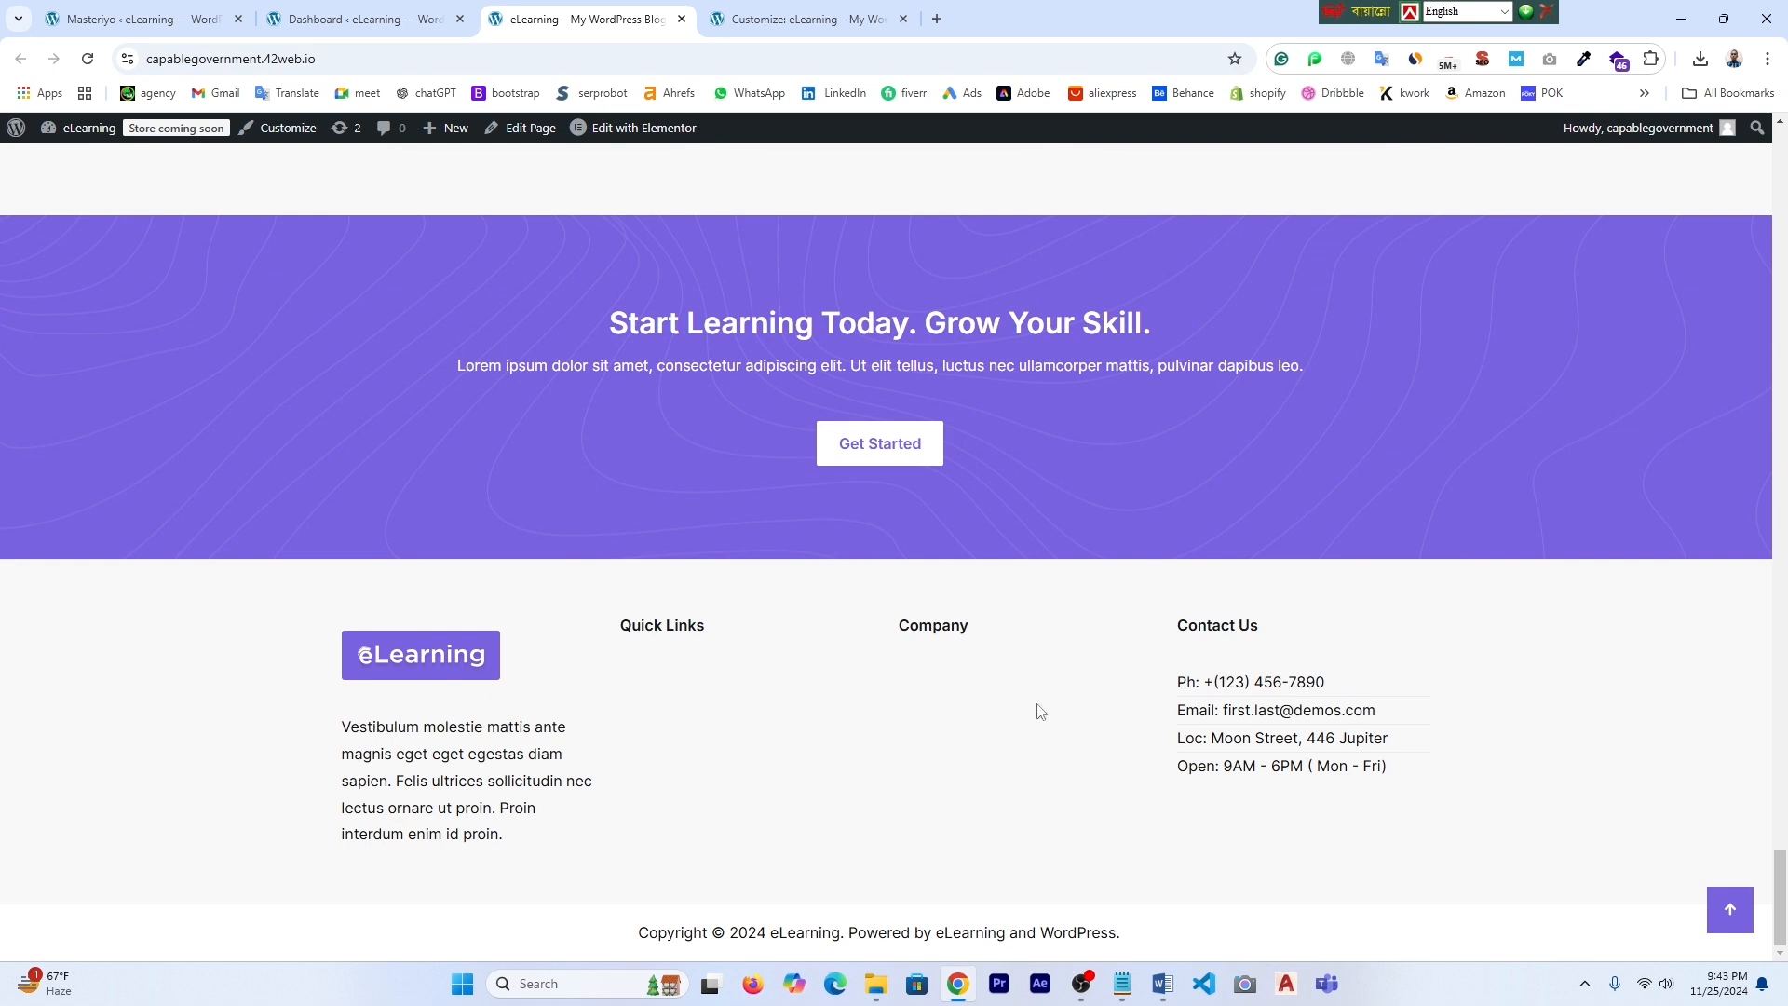
drag(1187, 682, 1433, 799)
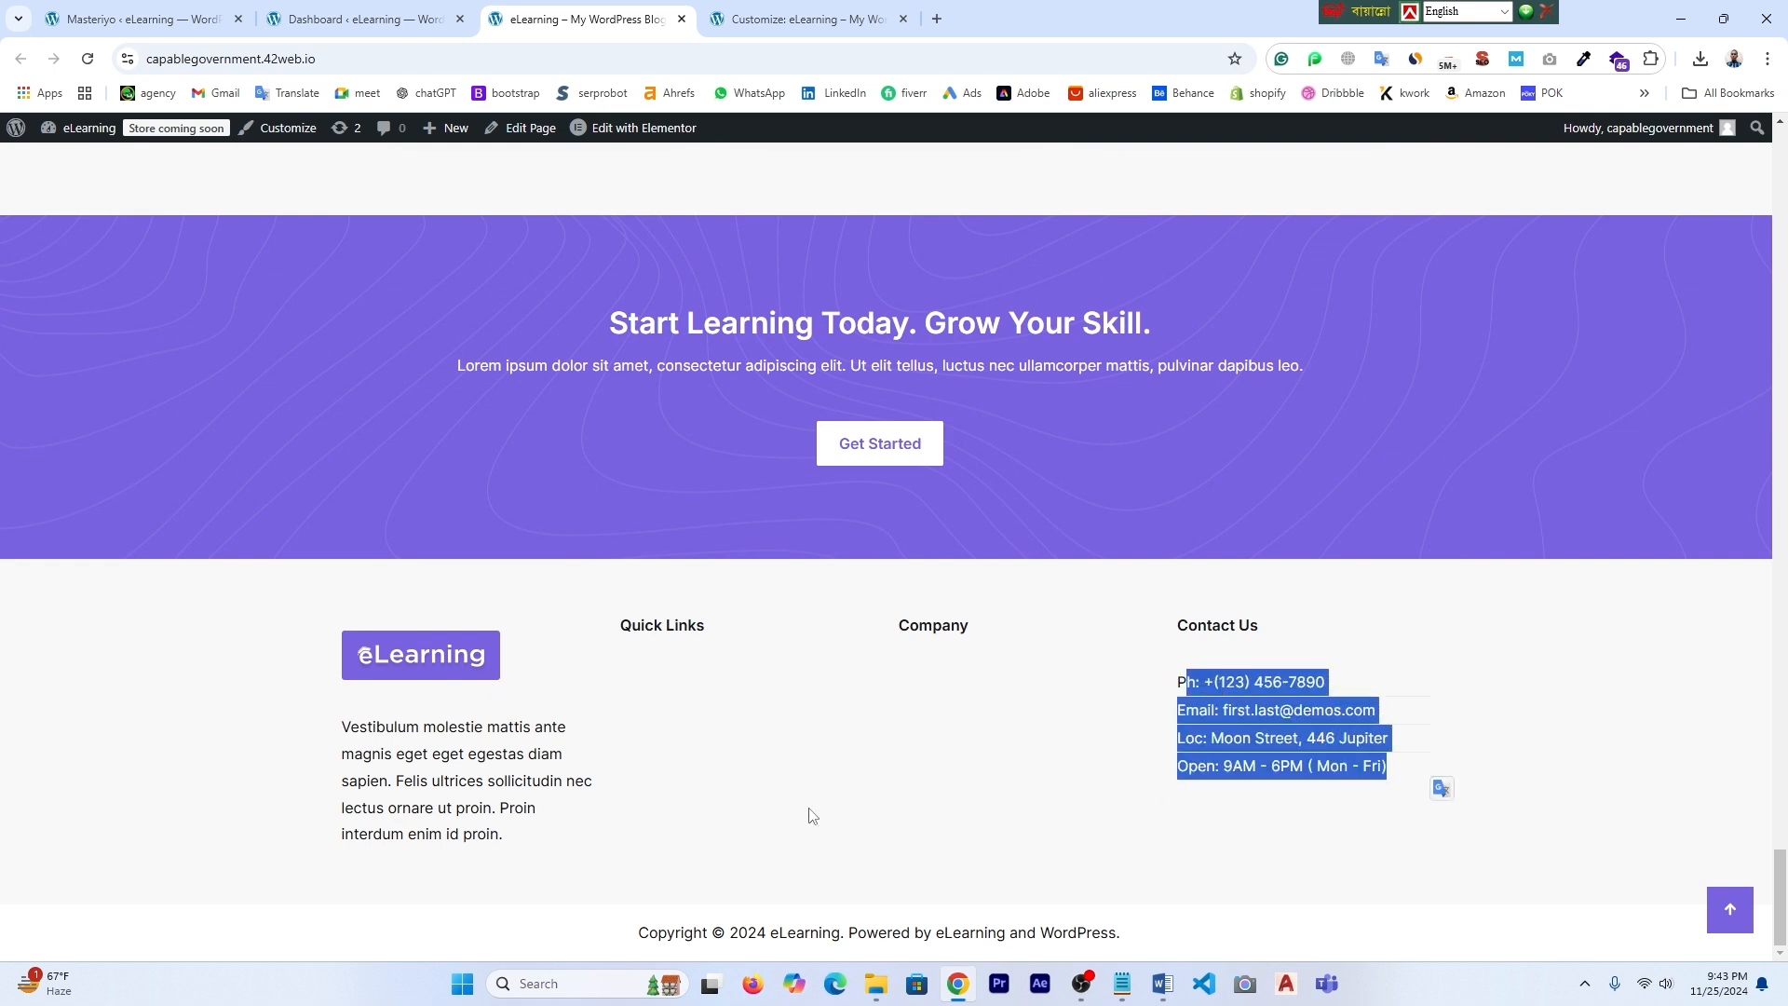
click(711, 817)
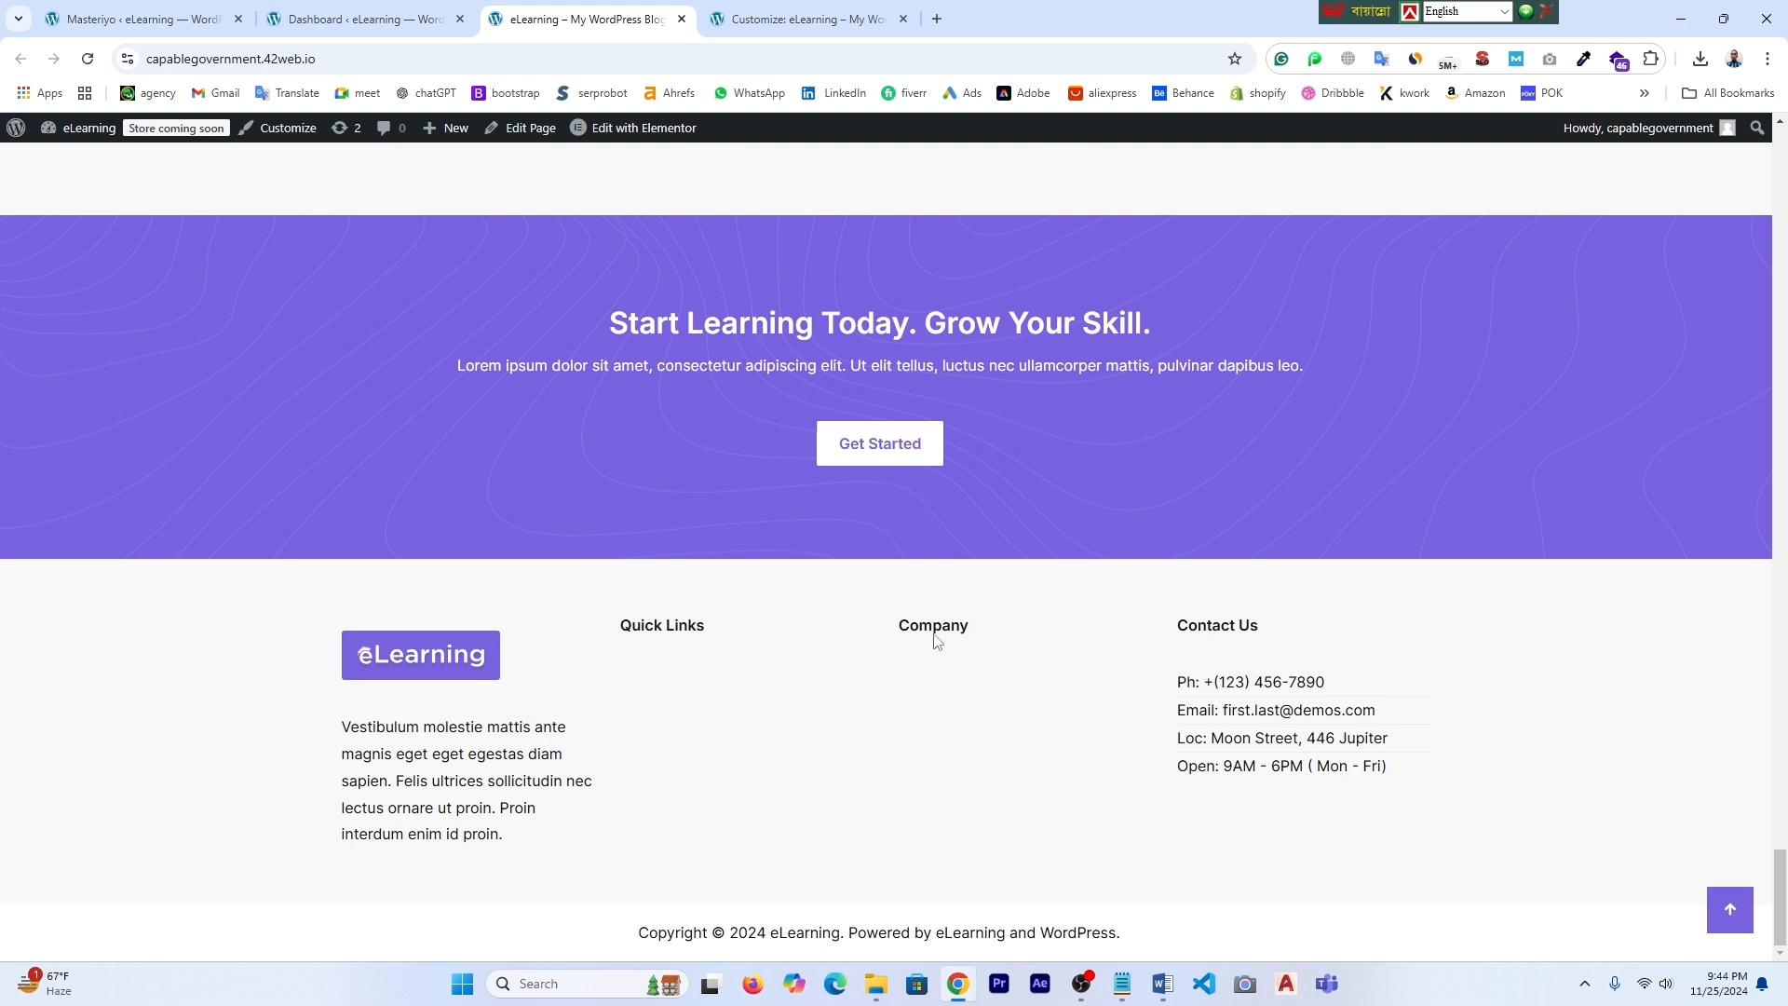
drag(894, 631, 982, 639)
drag(617, 630, 708, 642)
click(710, 749)
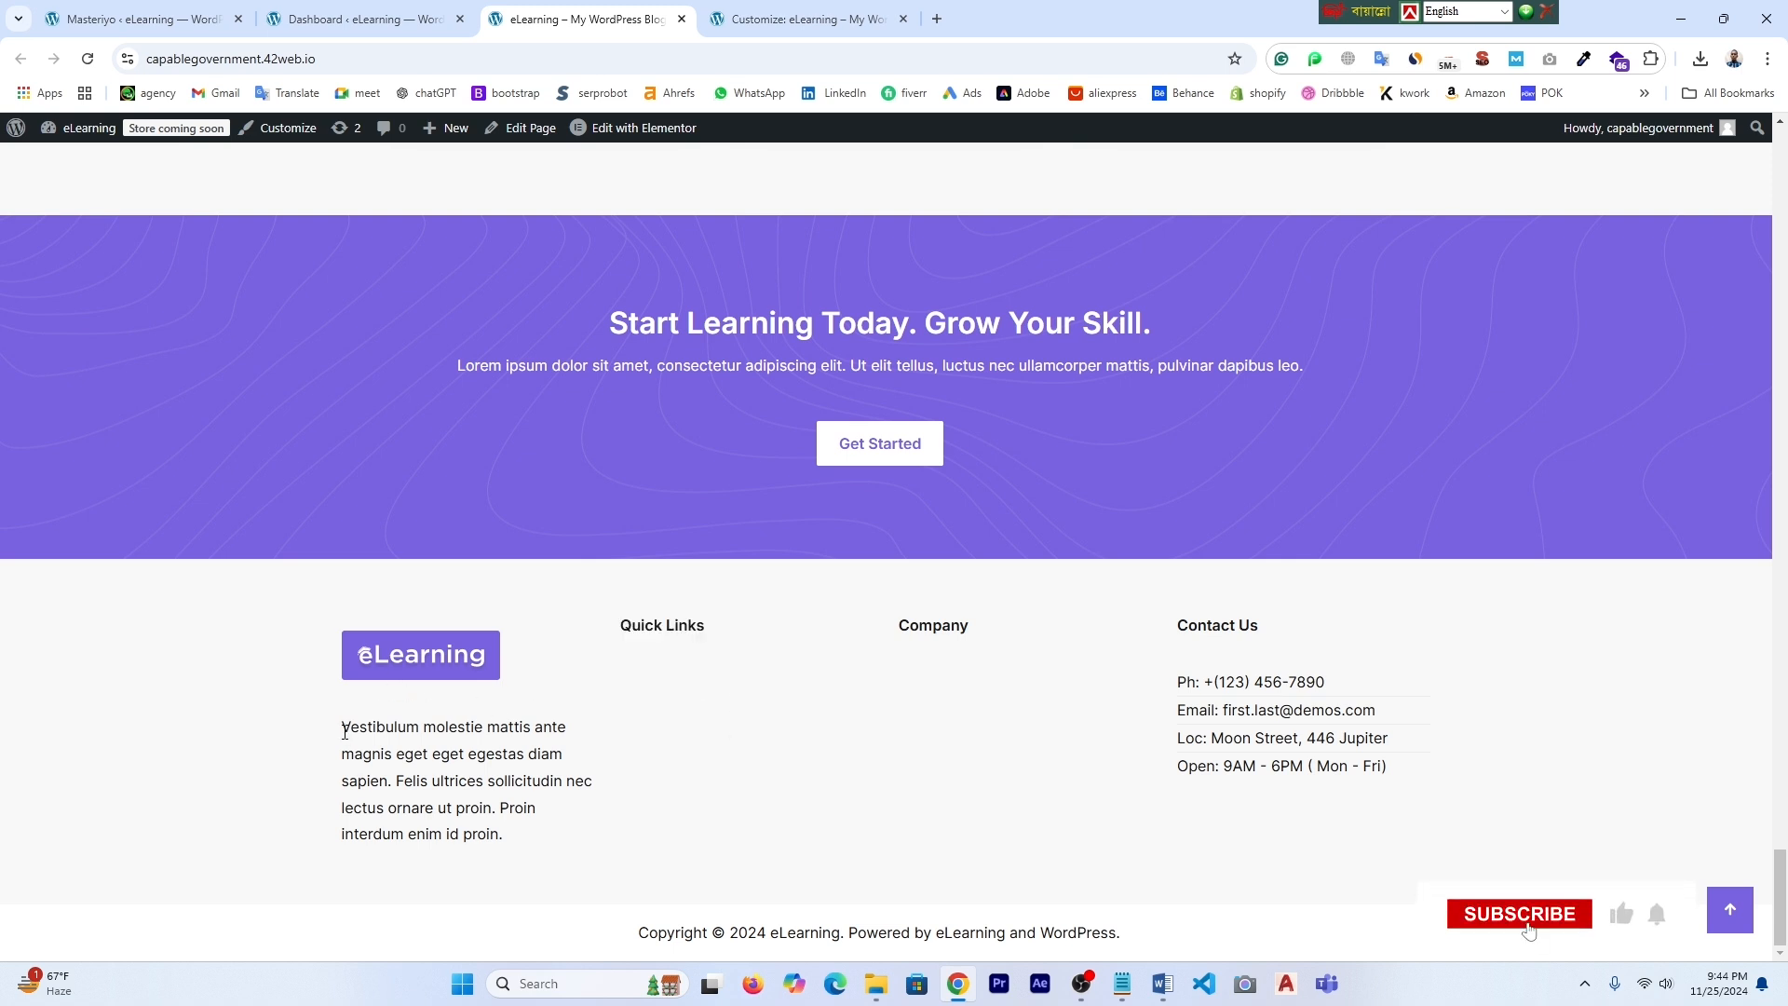
drag(344, 730, 608, 836)
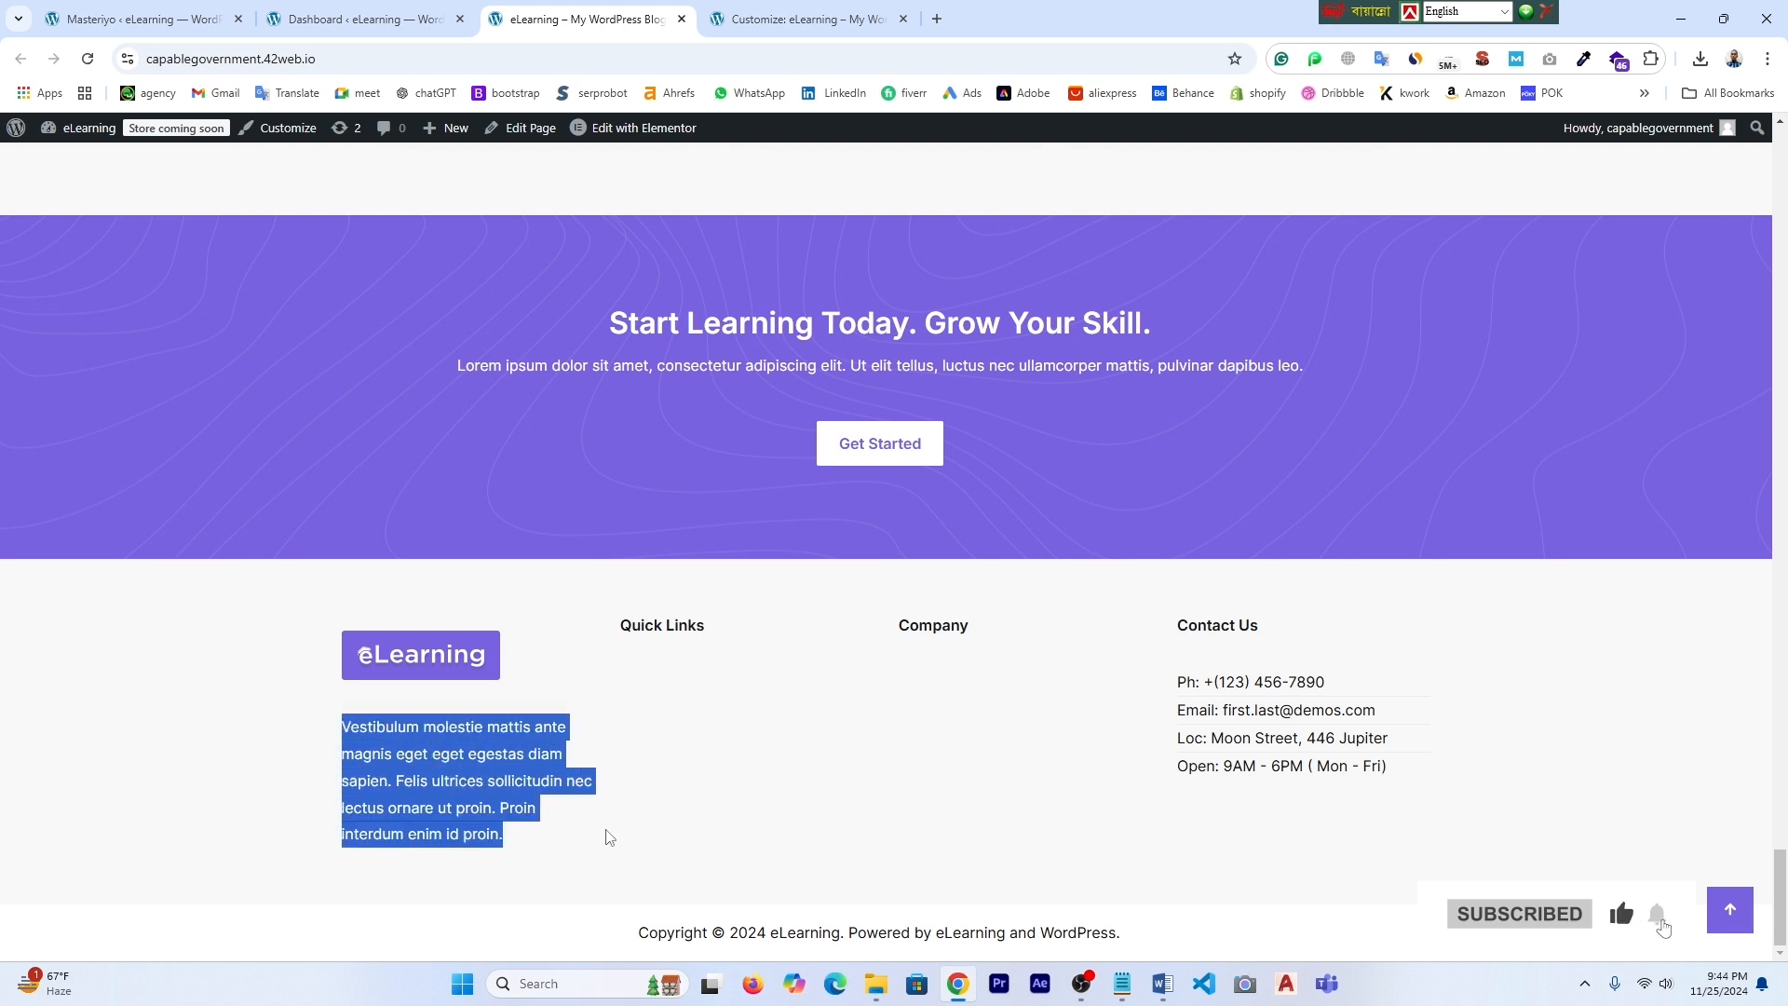
drag(640, 934, 1153, 943)
click(1155, 943)
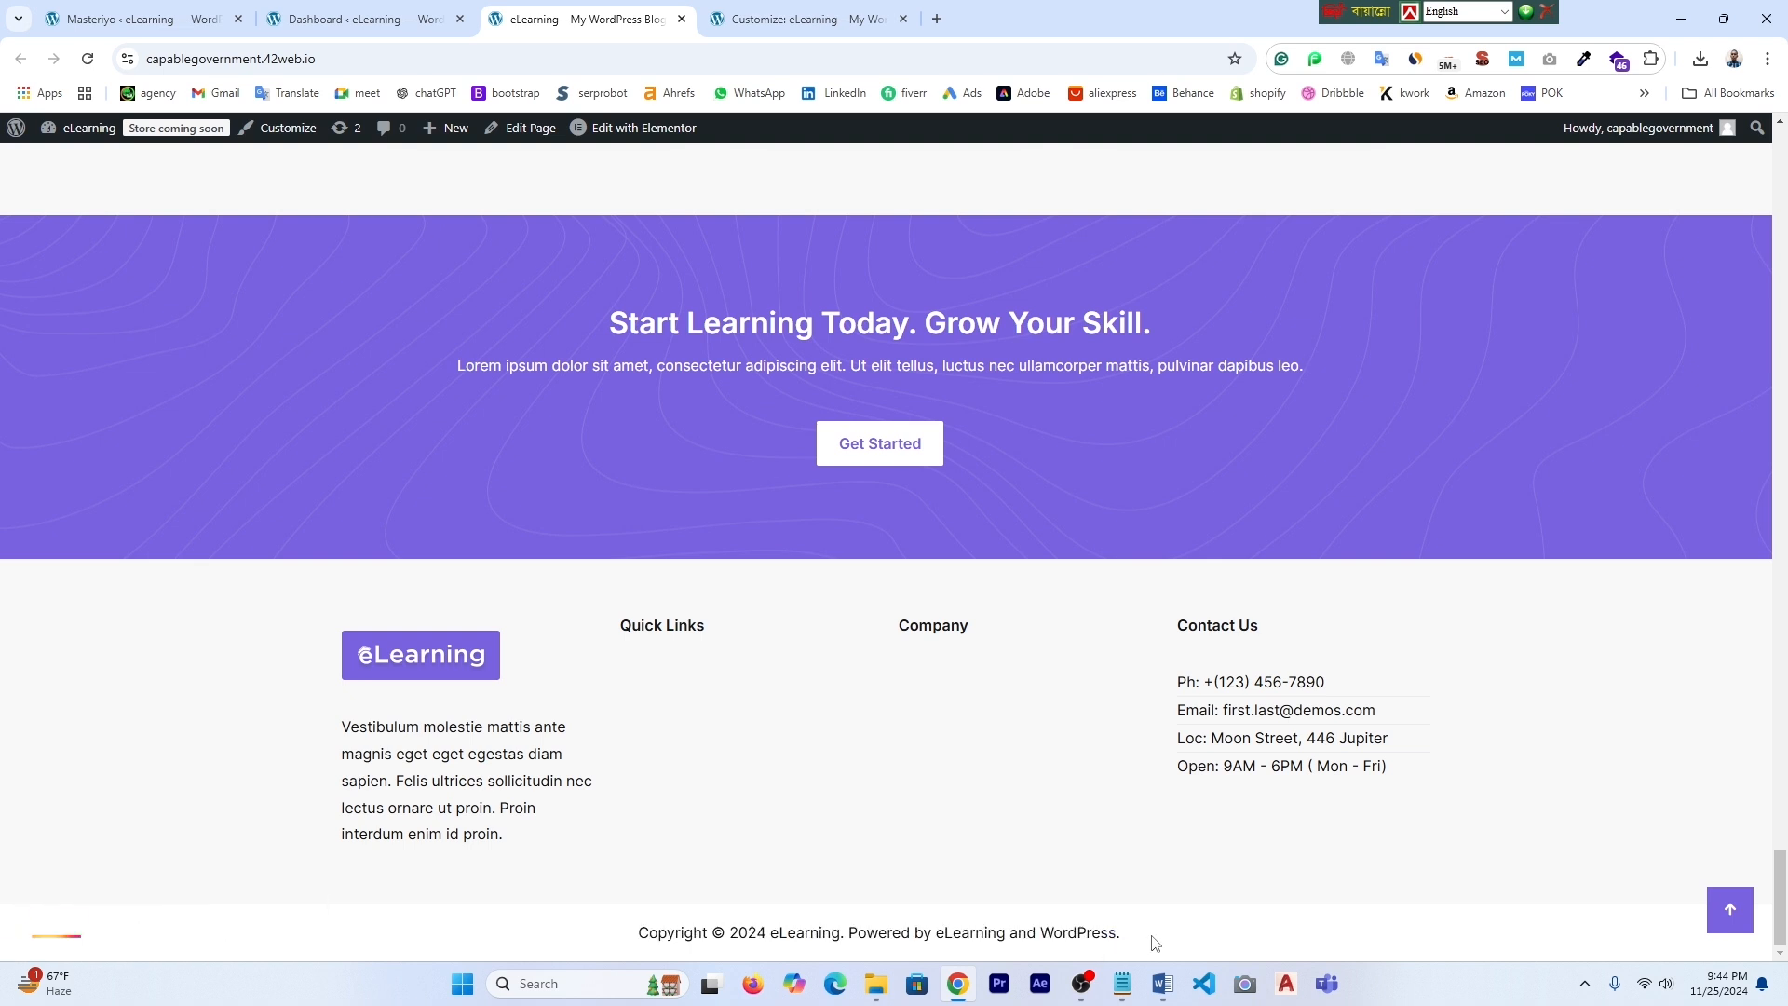
scroll(1153, 932, up, 20)
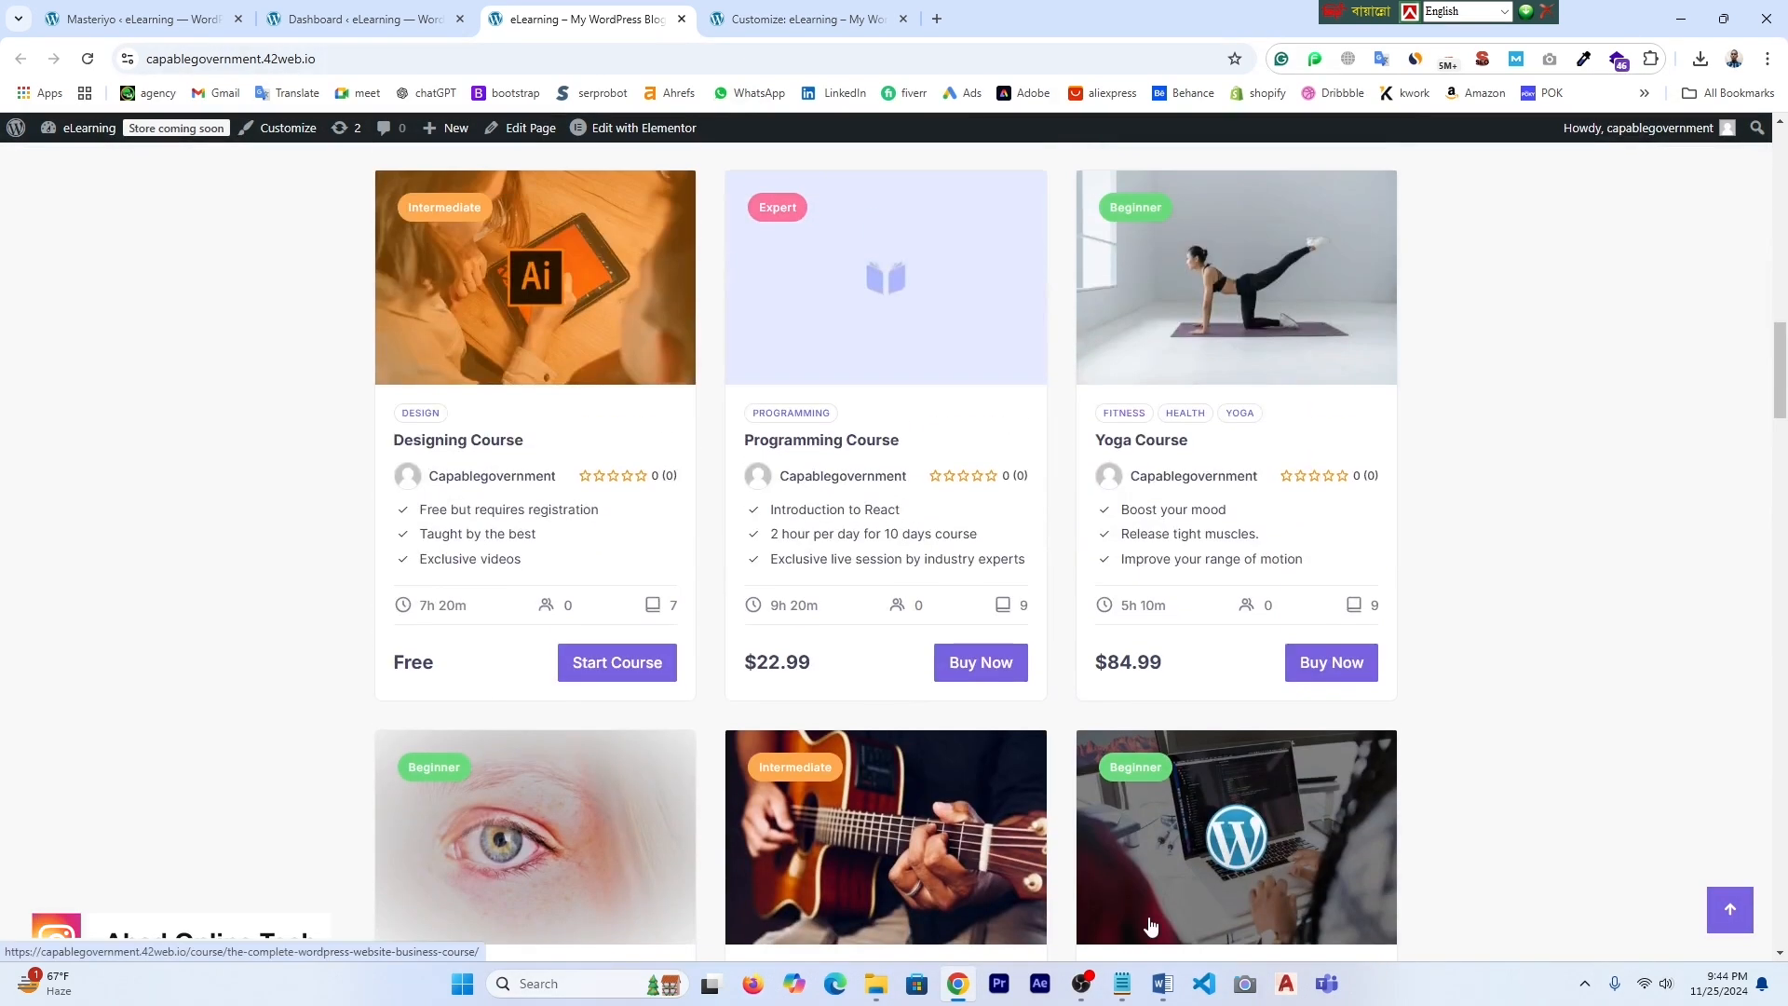
scroll(1152, 925, up, 15)
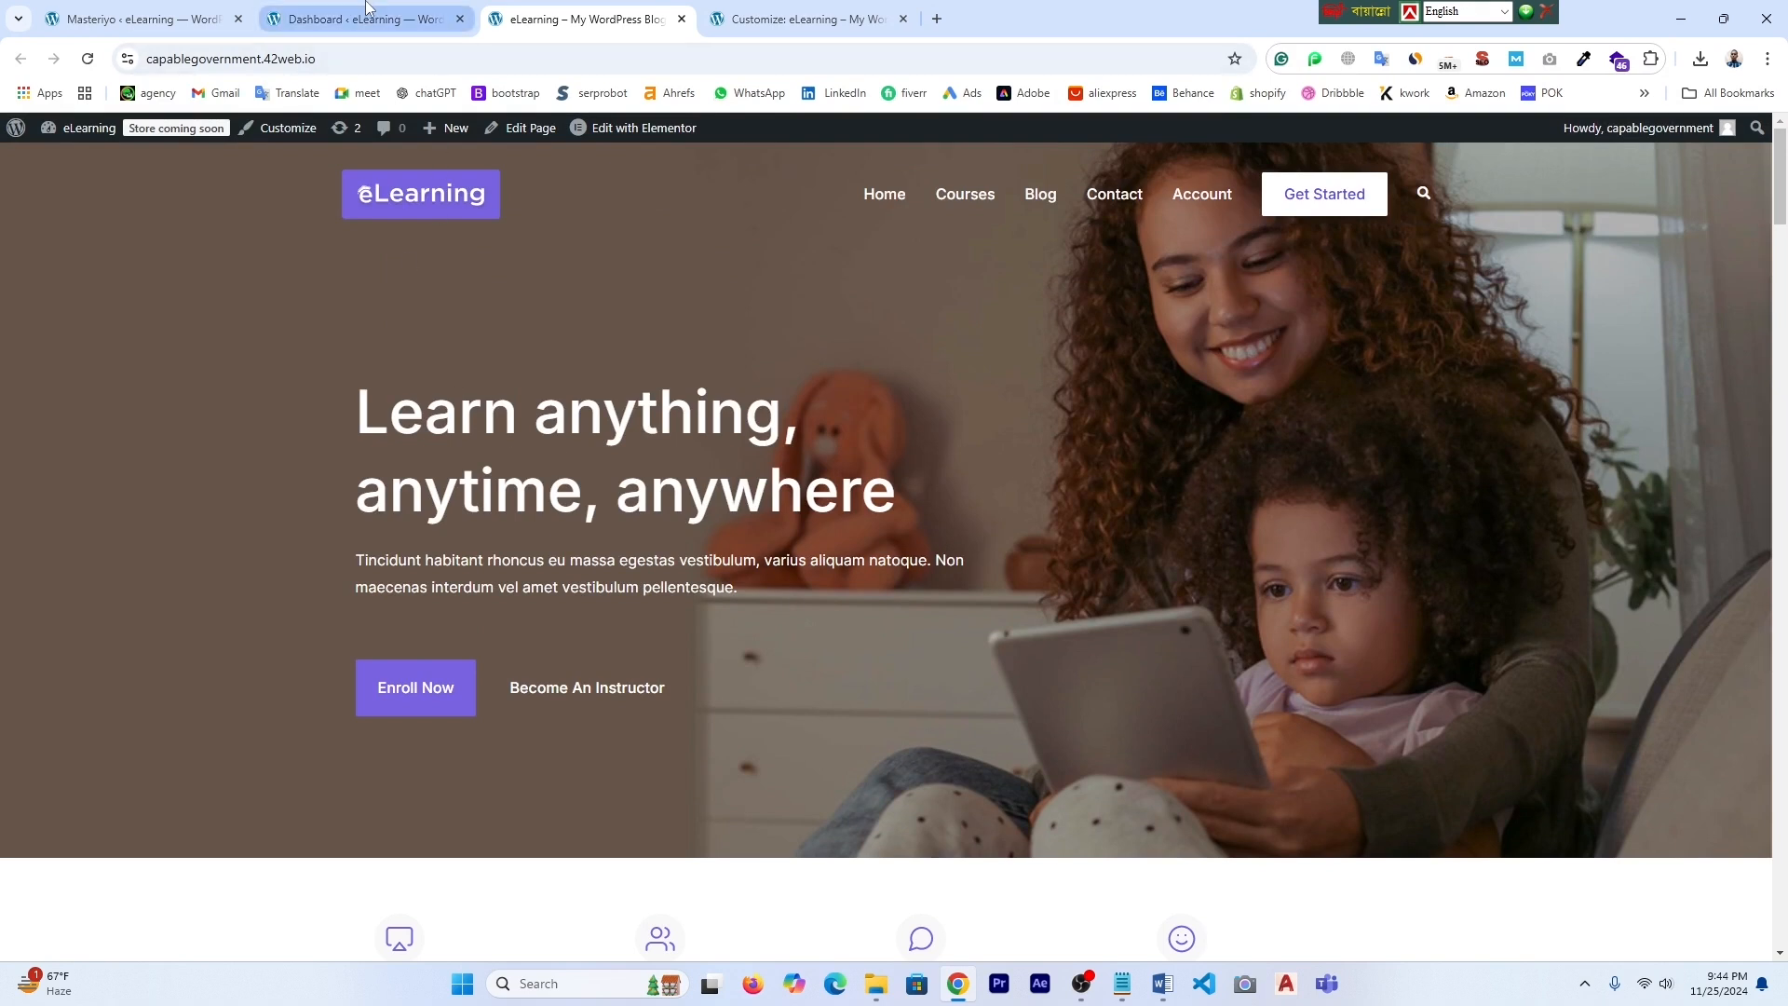
click(333, 13)
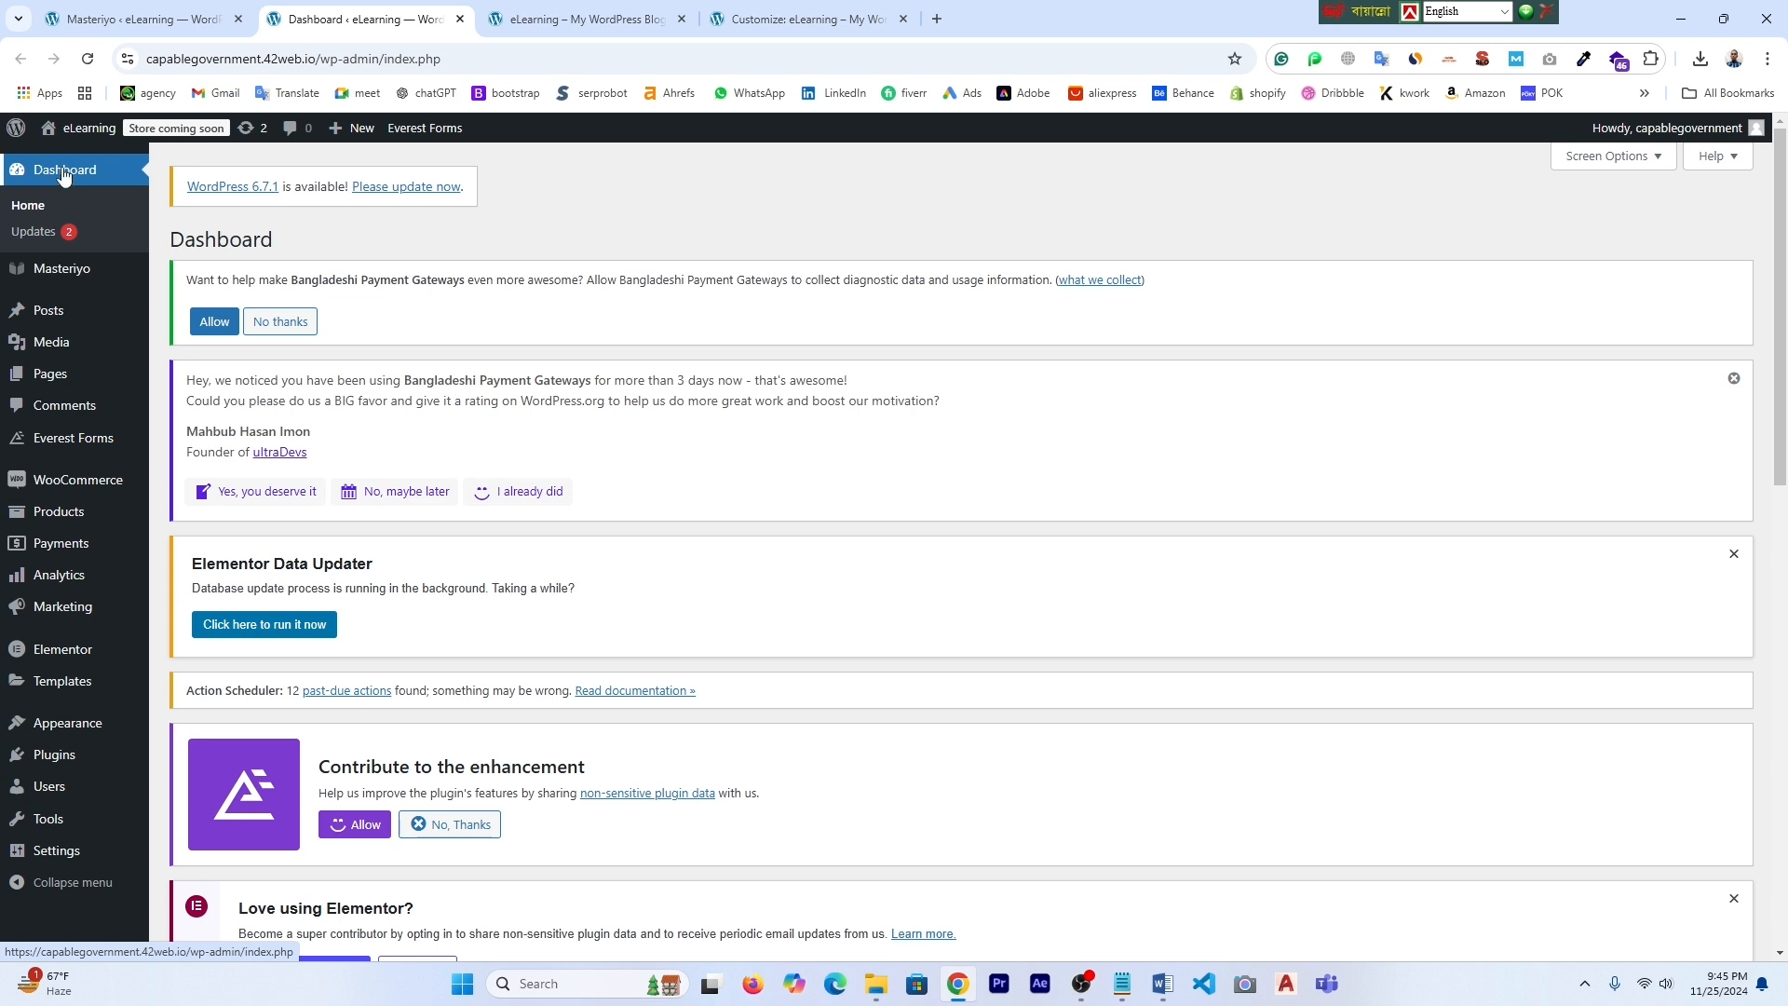
- Search the plugin directory for 'wp reset' from the admin dashboard
scroll(67, 623, down, 1)
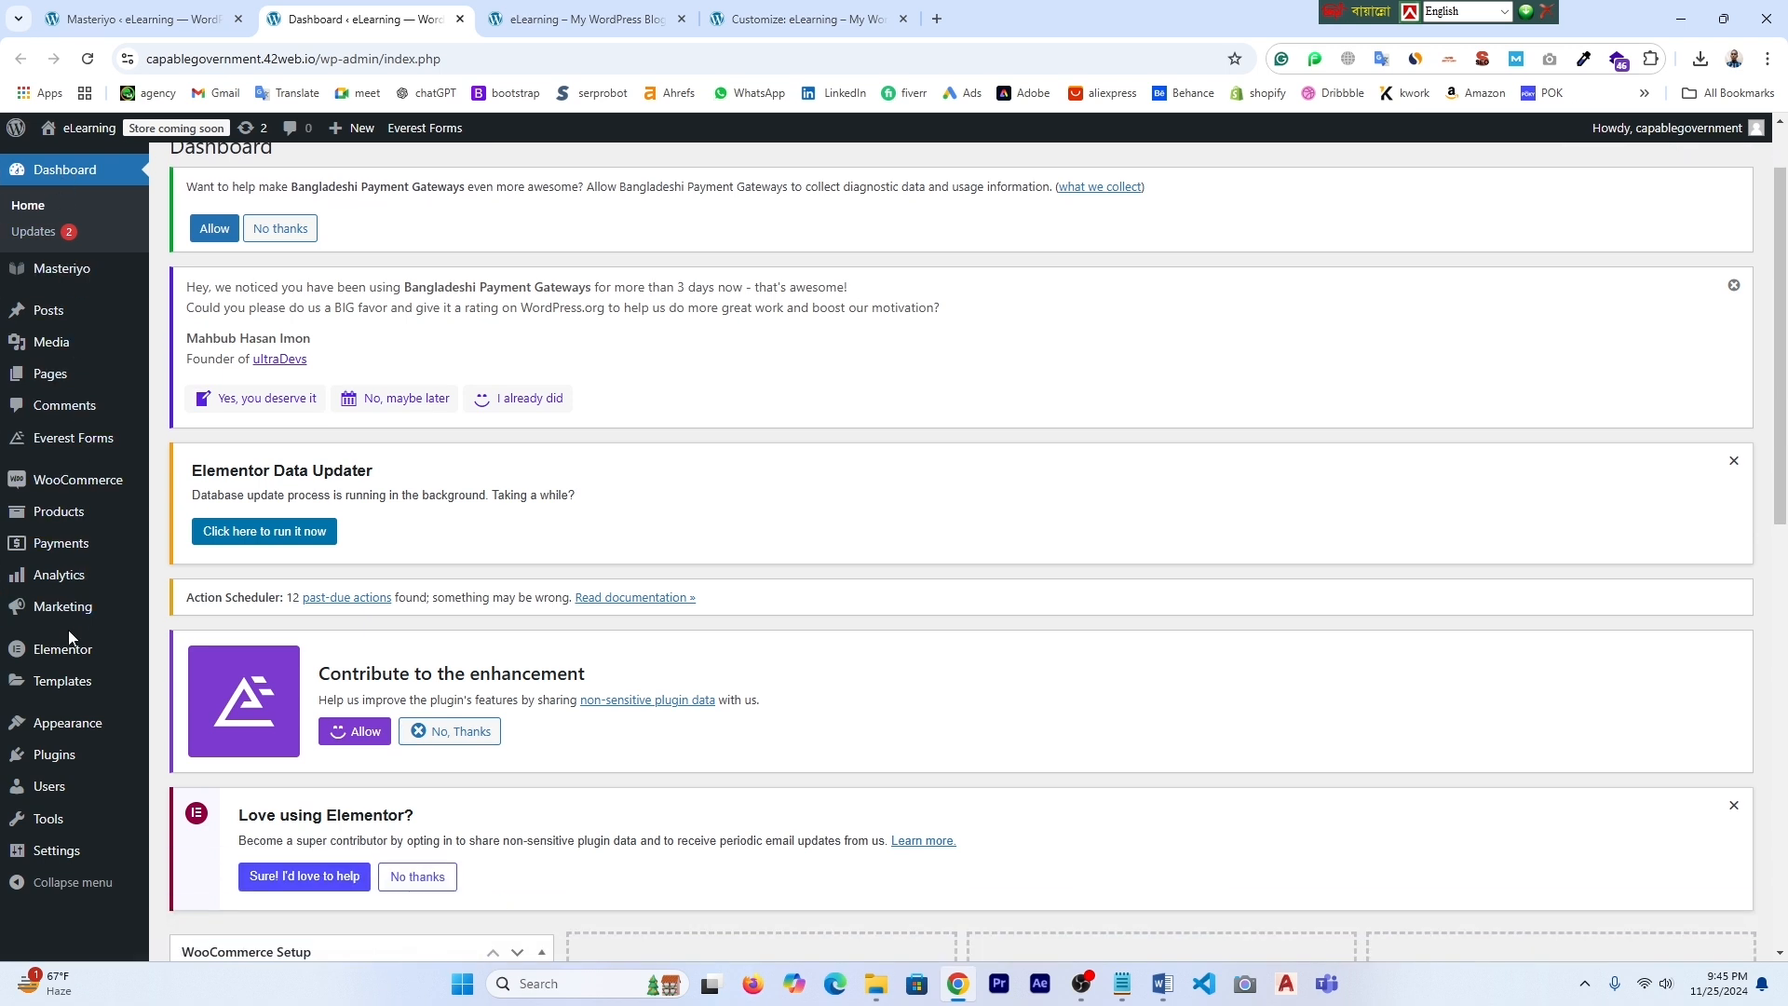
mouse_move(66, 779)
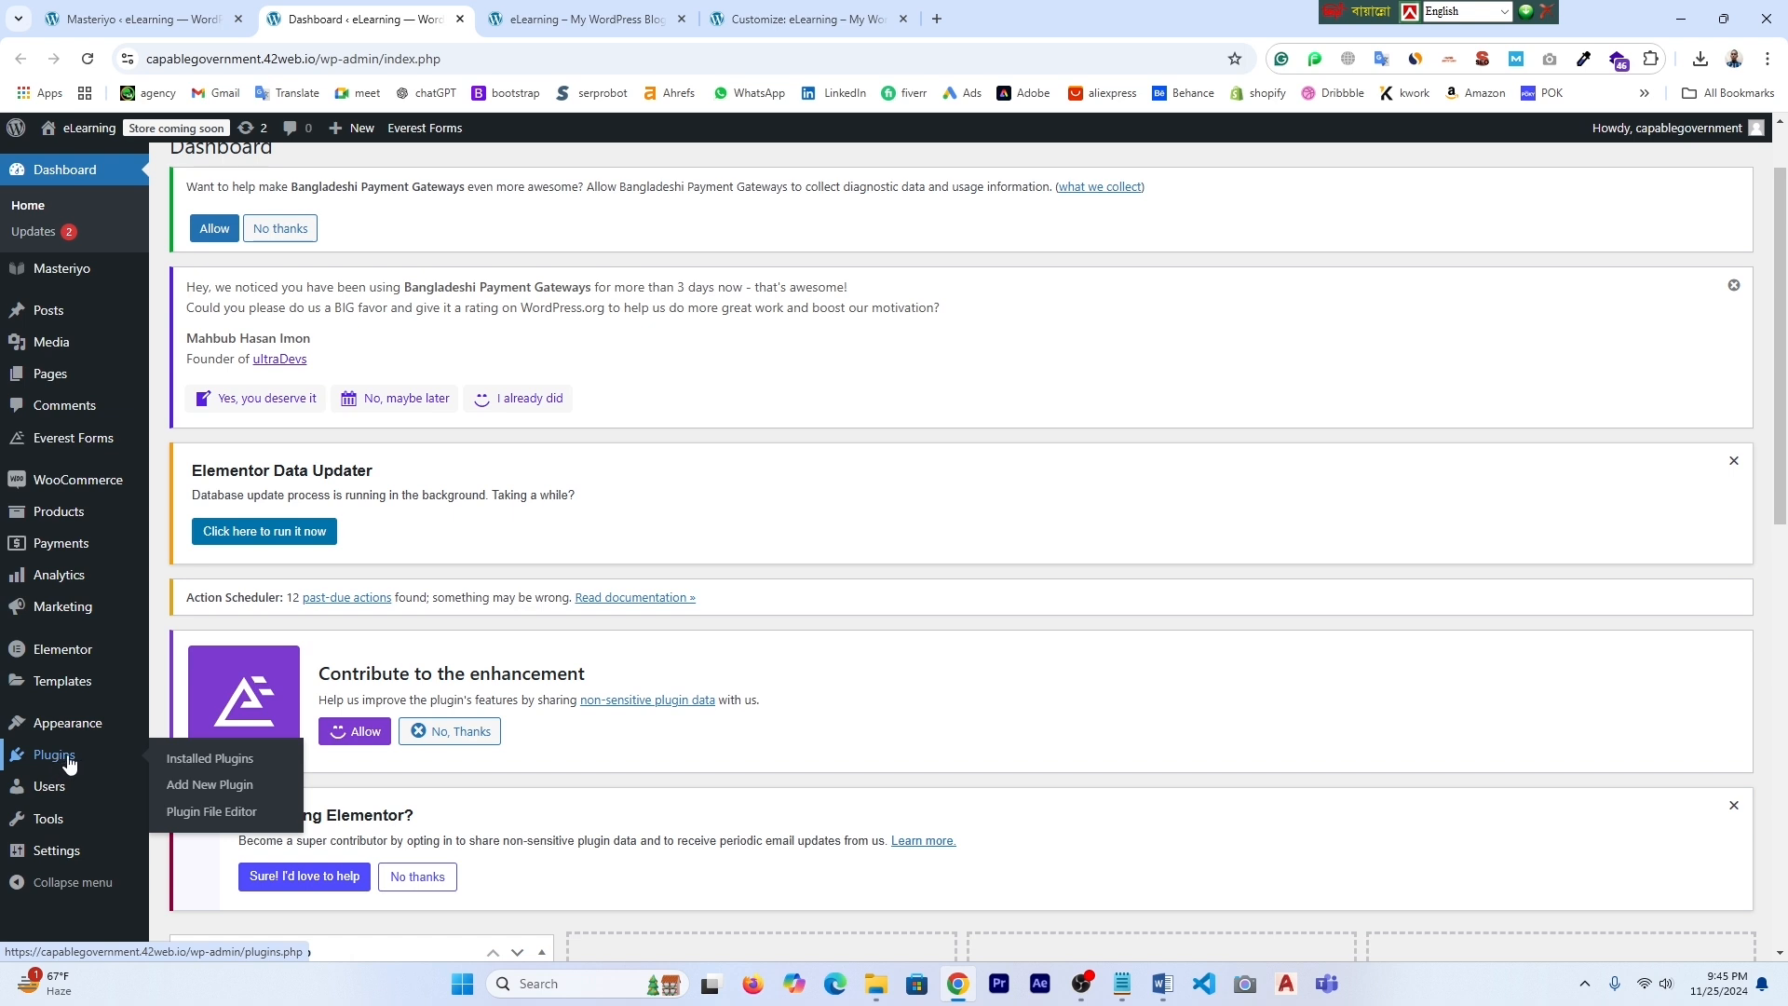
click(577, 19)
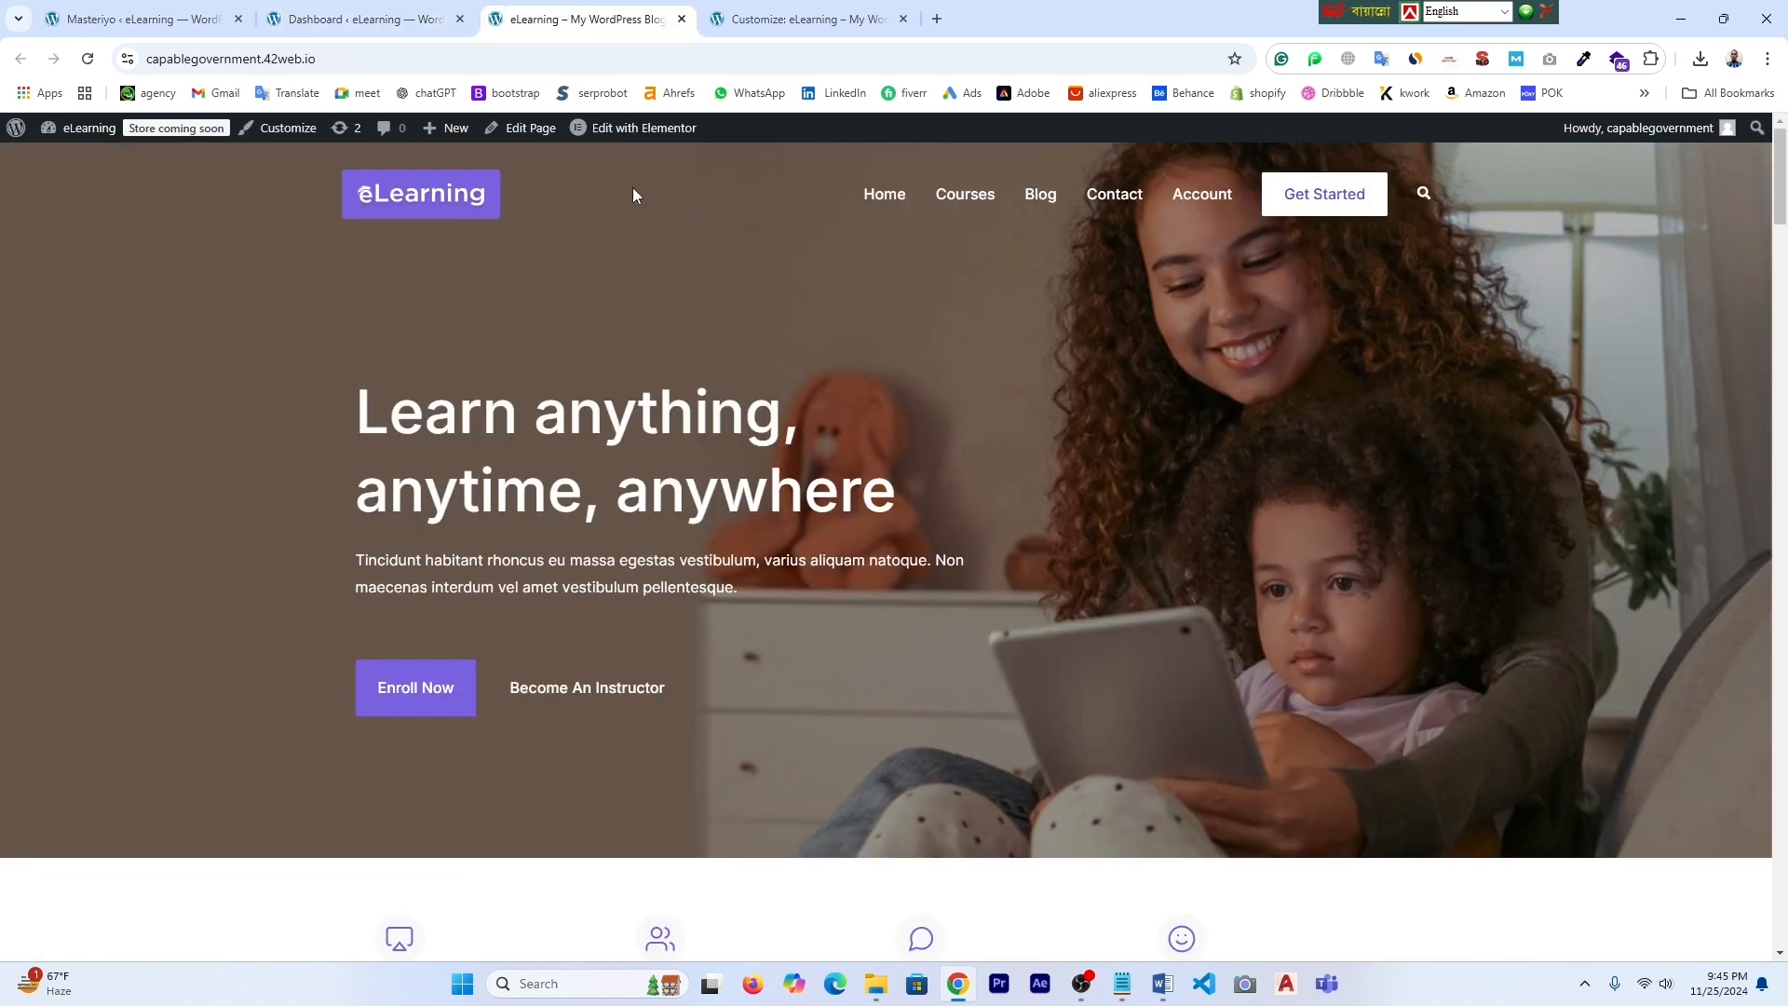
click(333, 13)
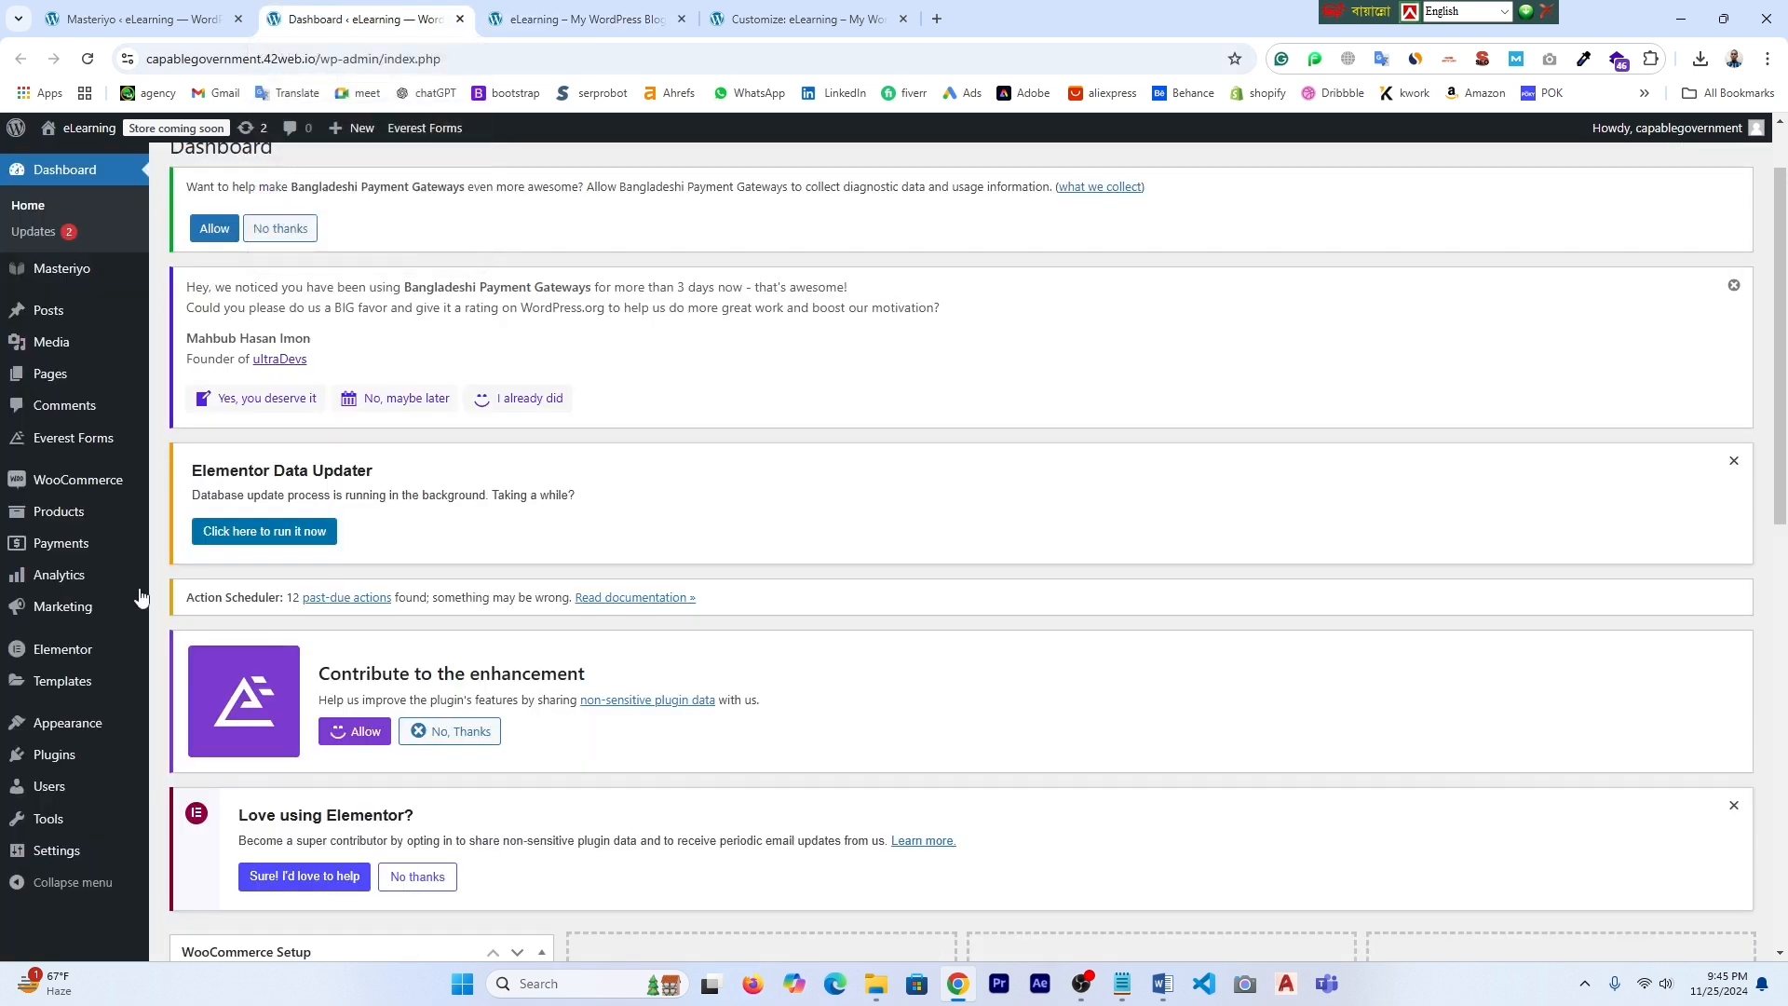
mouse_move(79, 787)
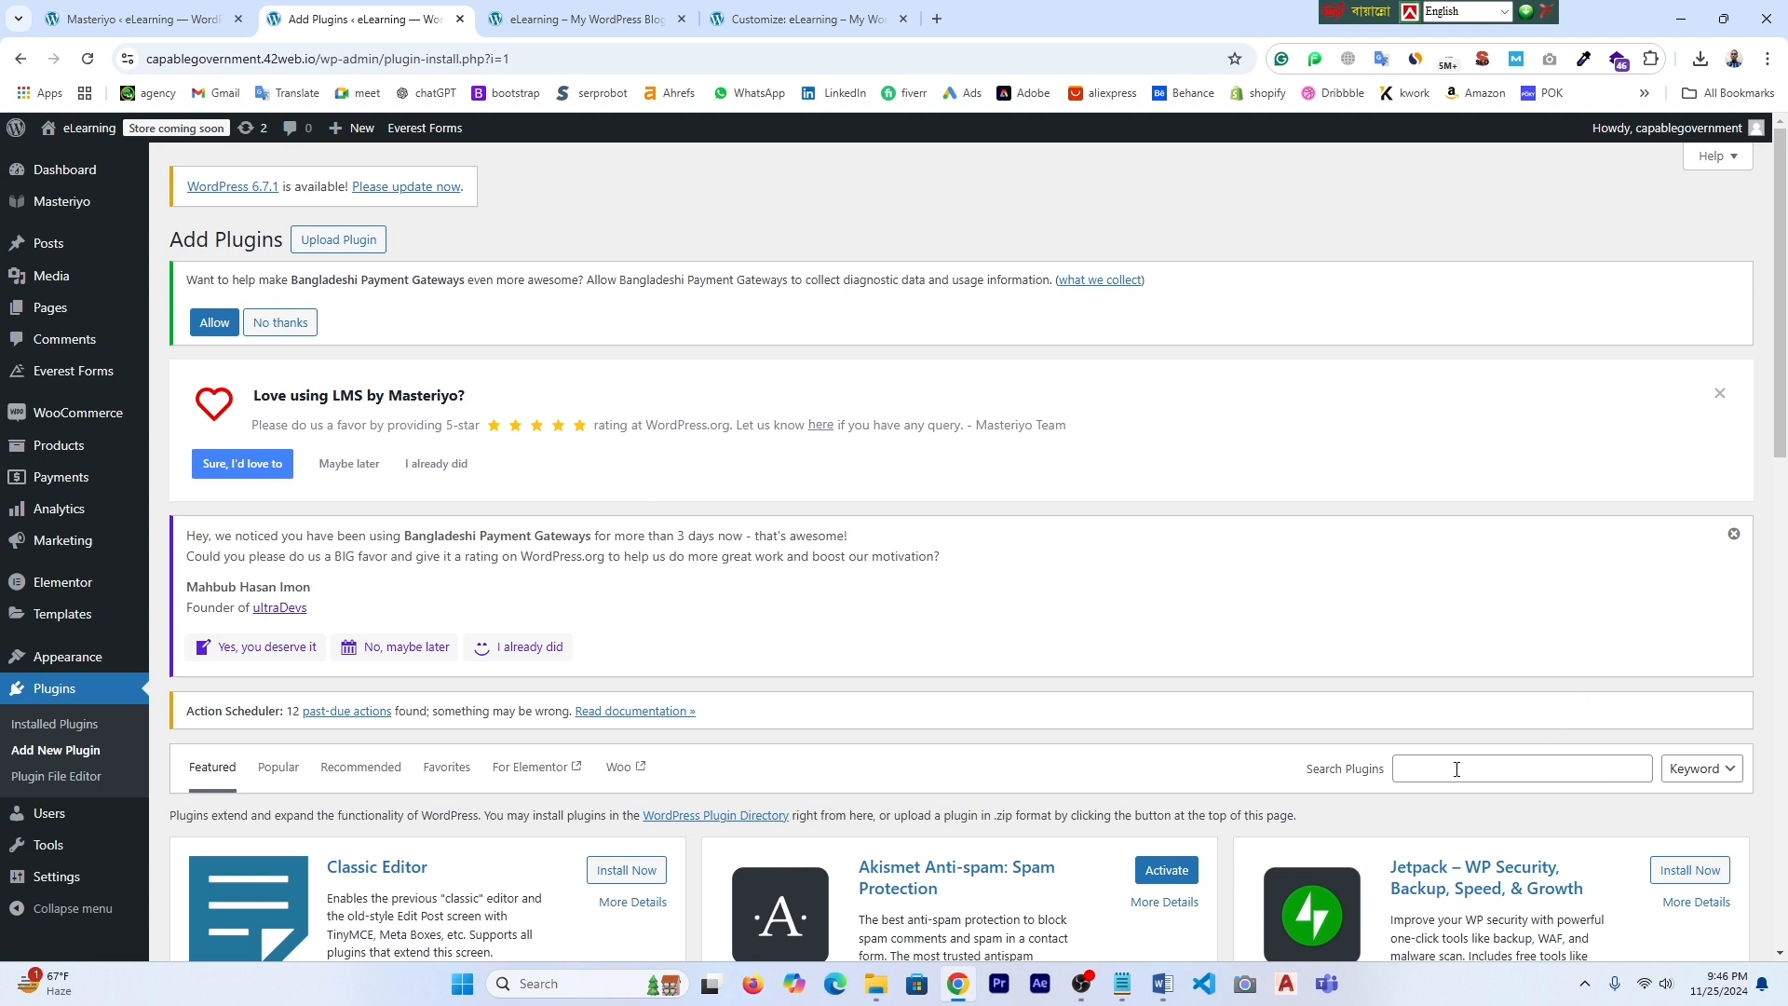
scroll(1581, 724, down, 2)
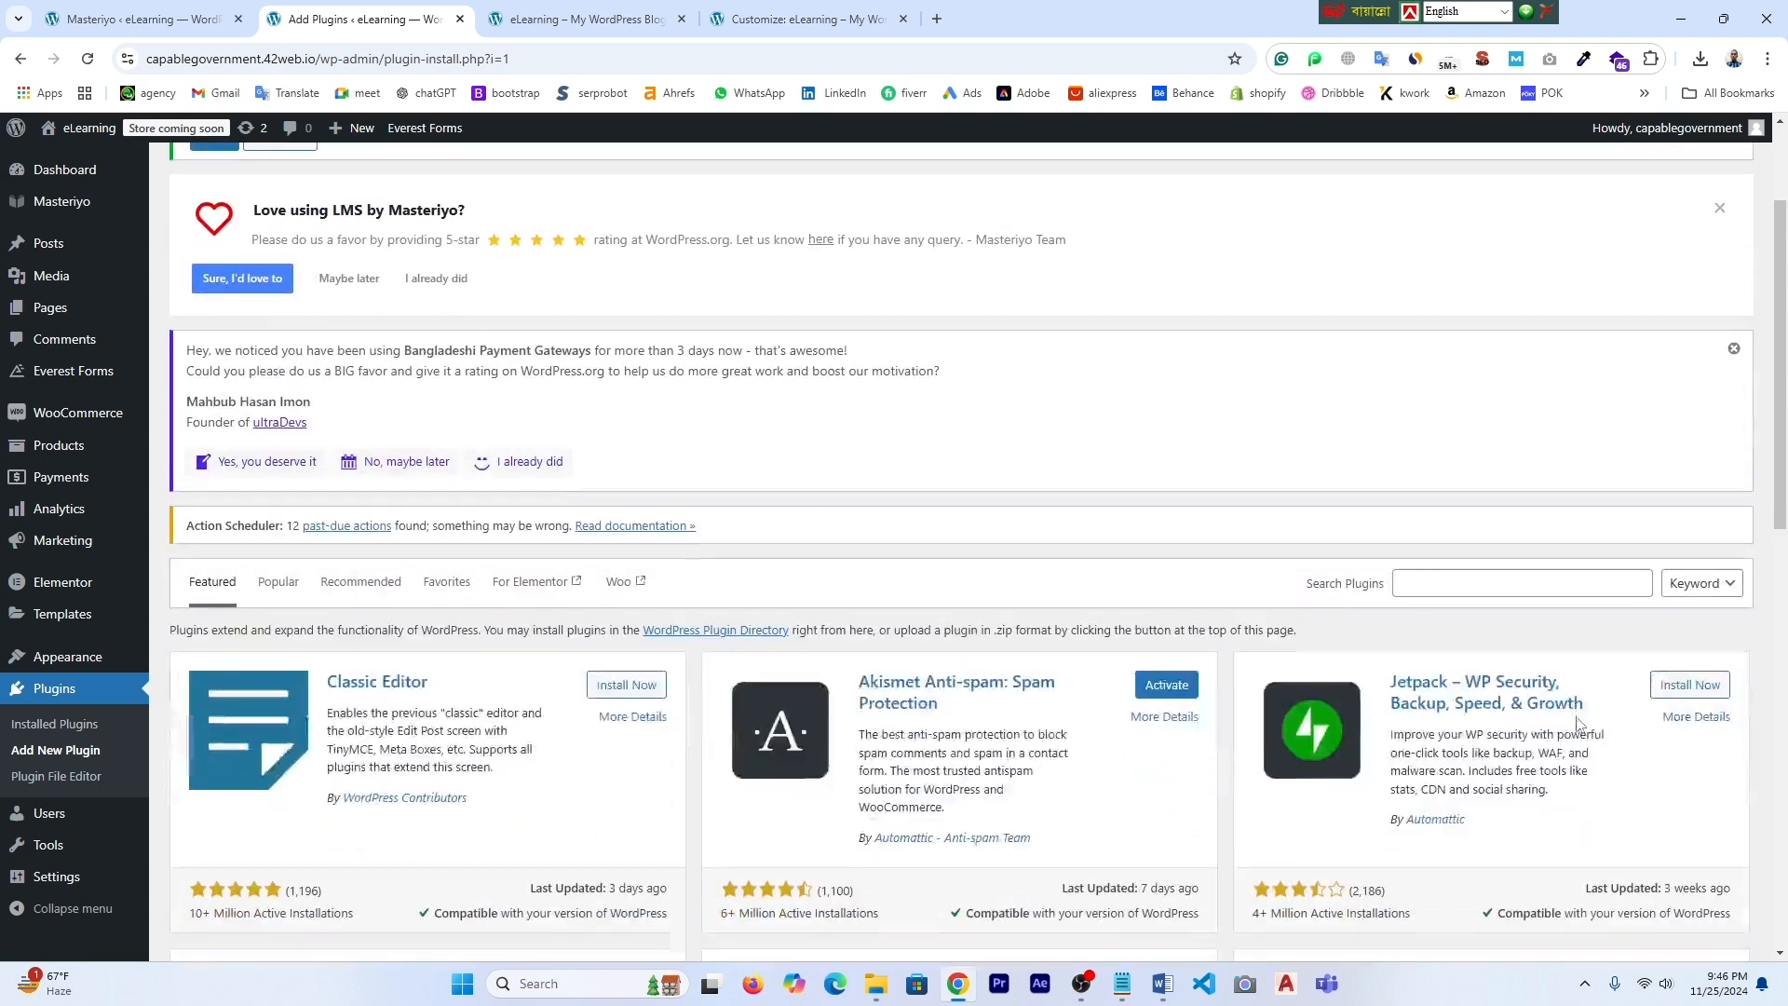
click(1476, 584)
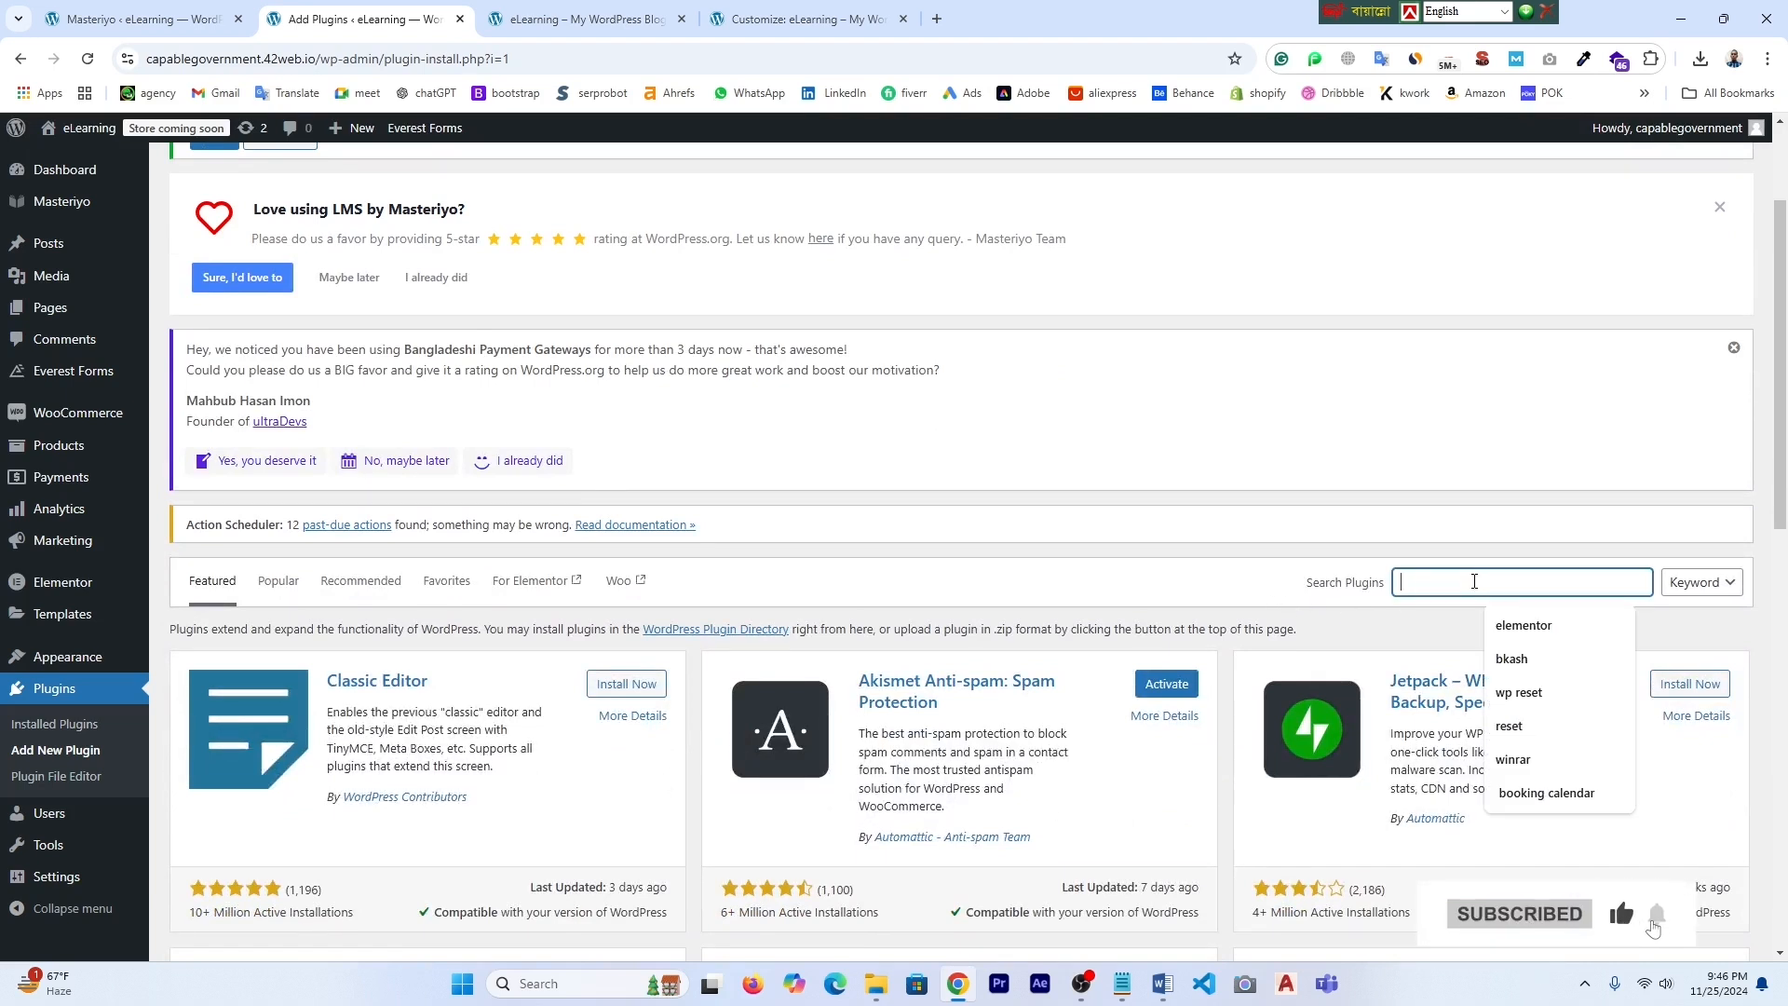
click(1521, 694)
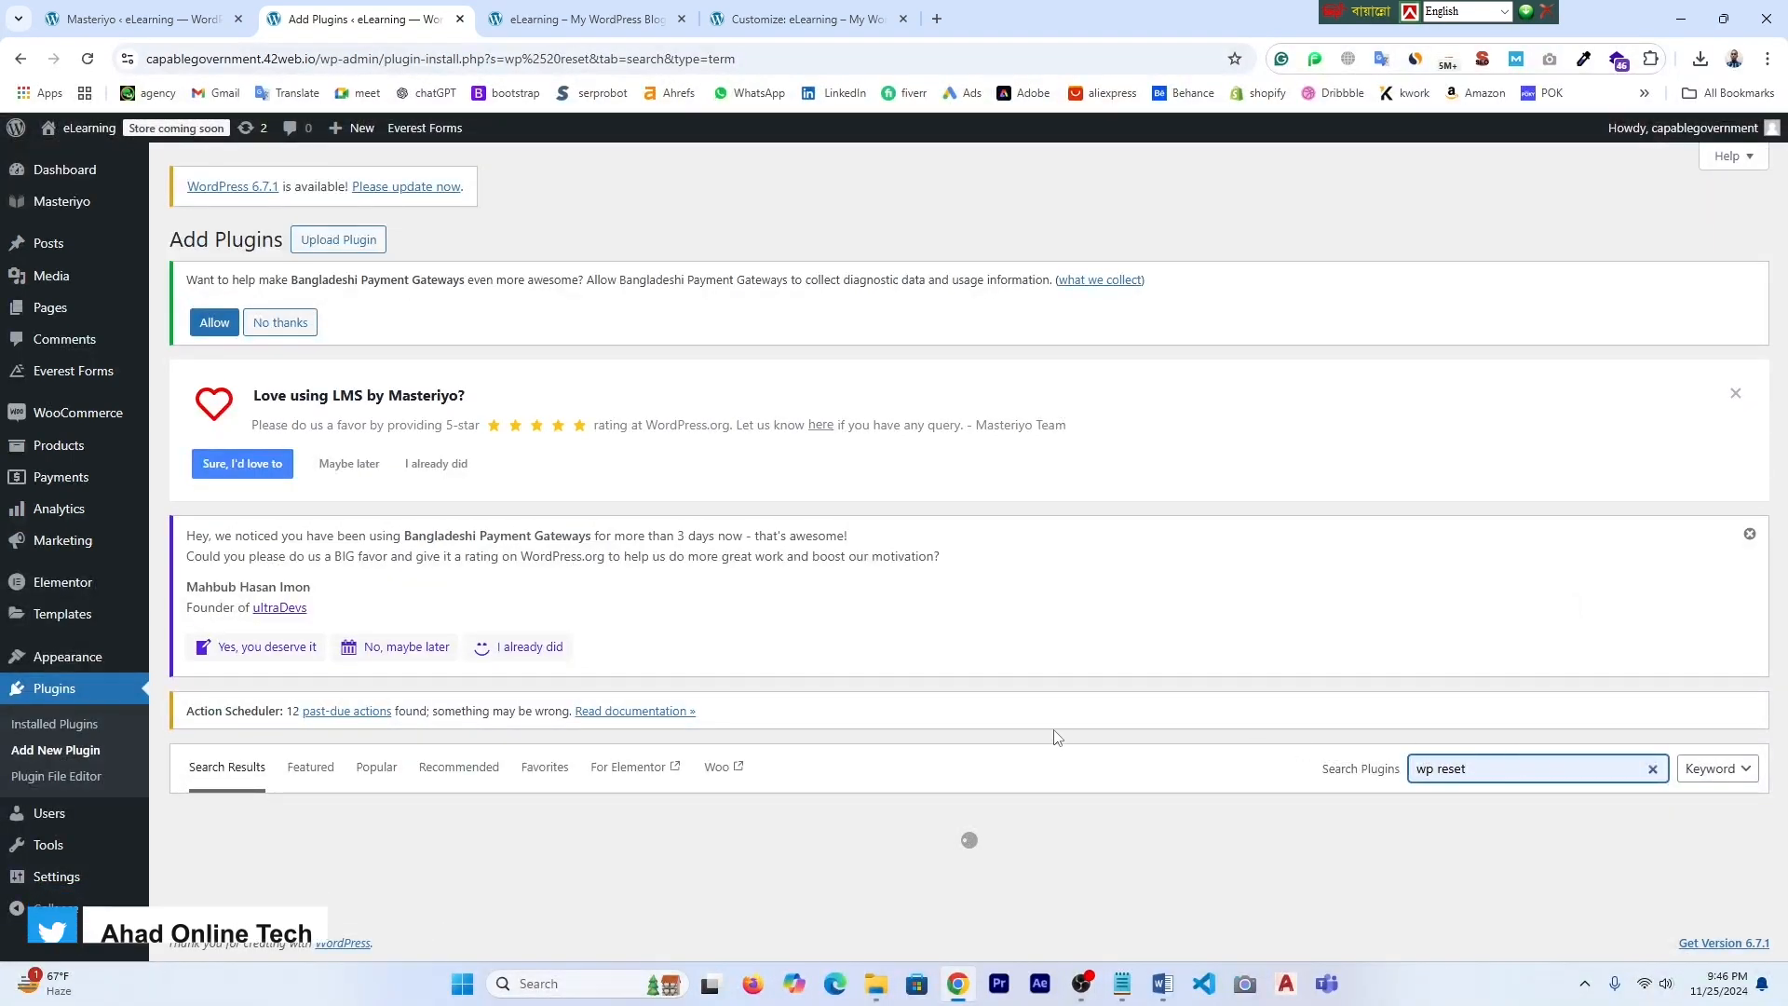
- Install and activate WP Reset, then dismiss its welcome notice
scroll(927, 729, down, 3)
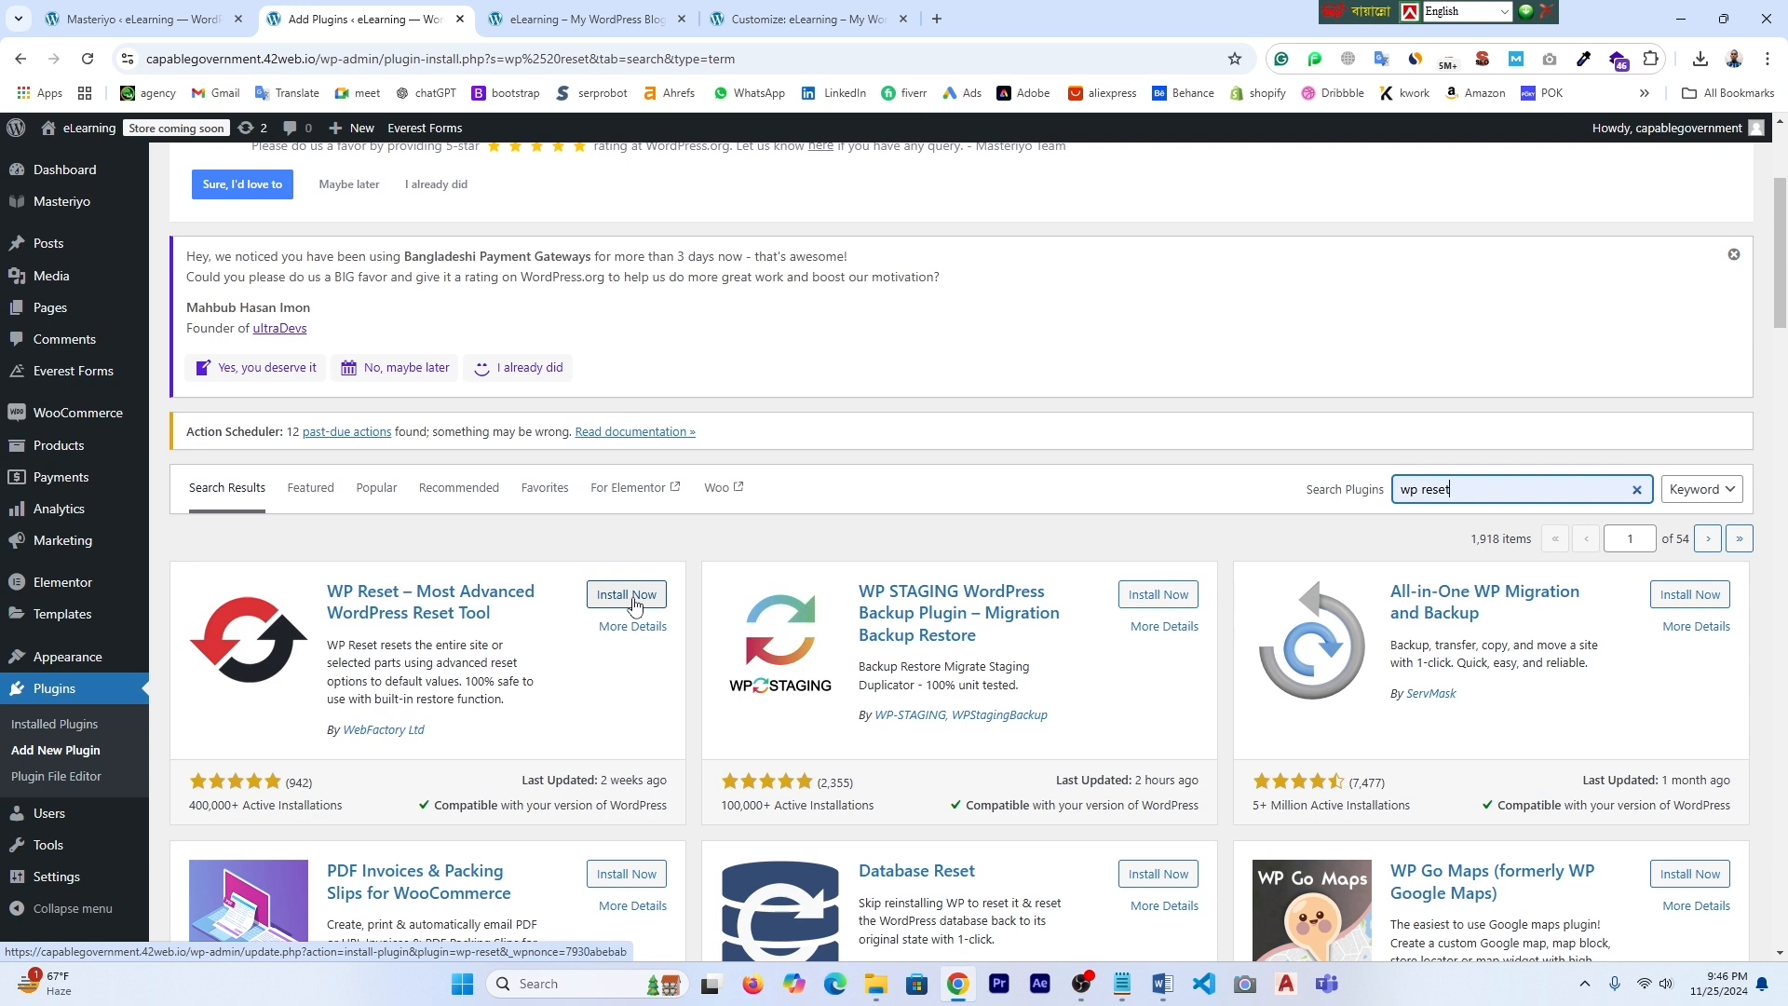
click(631, 597)
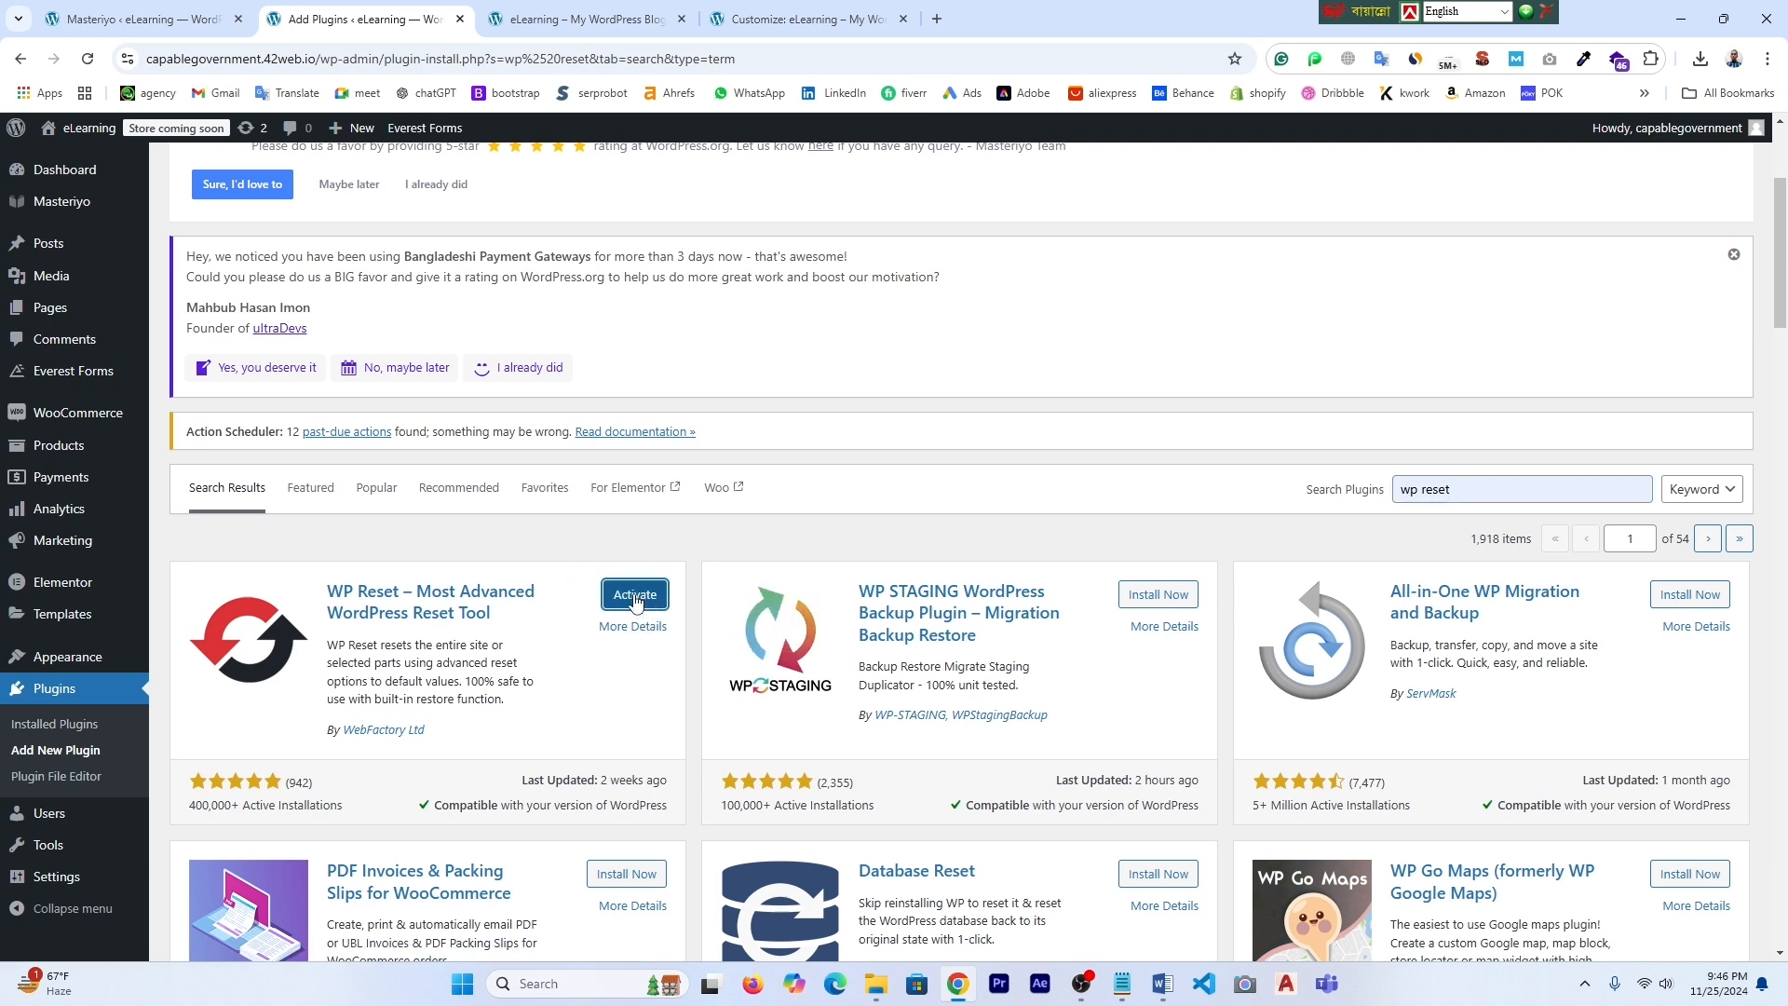
click(631, 597)
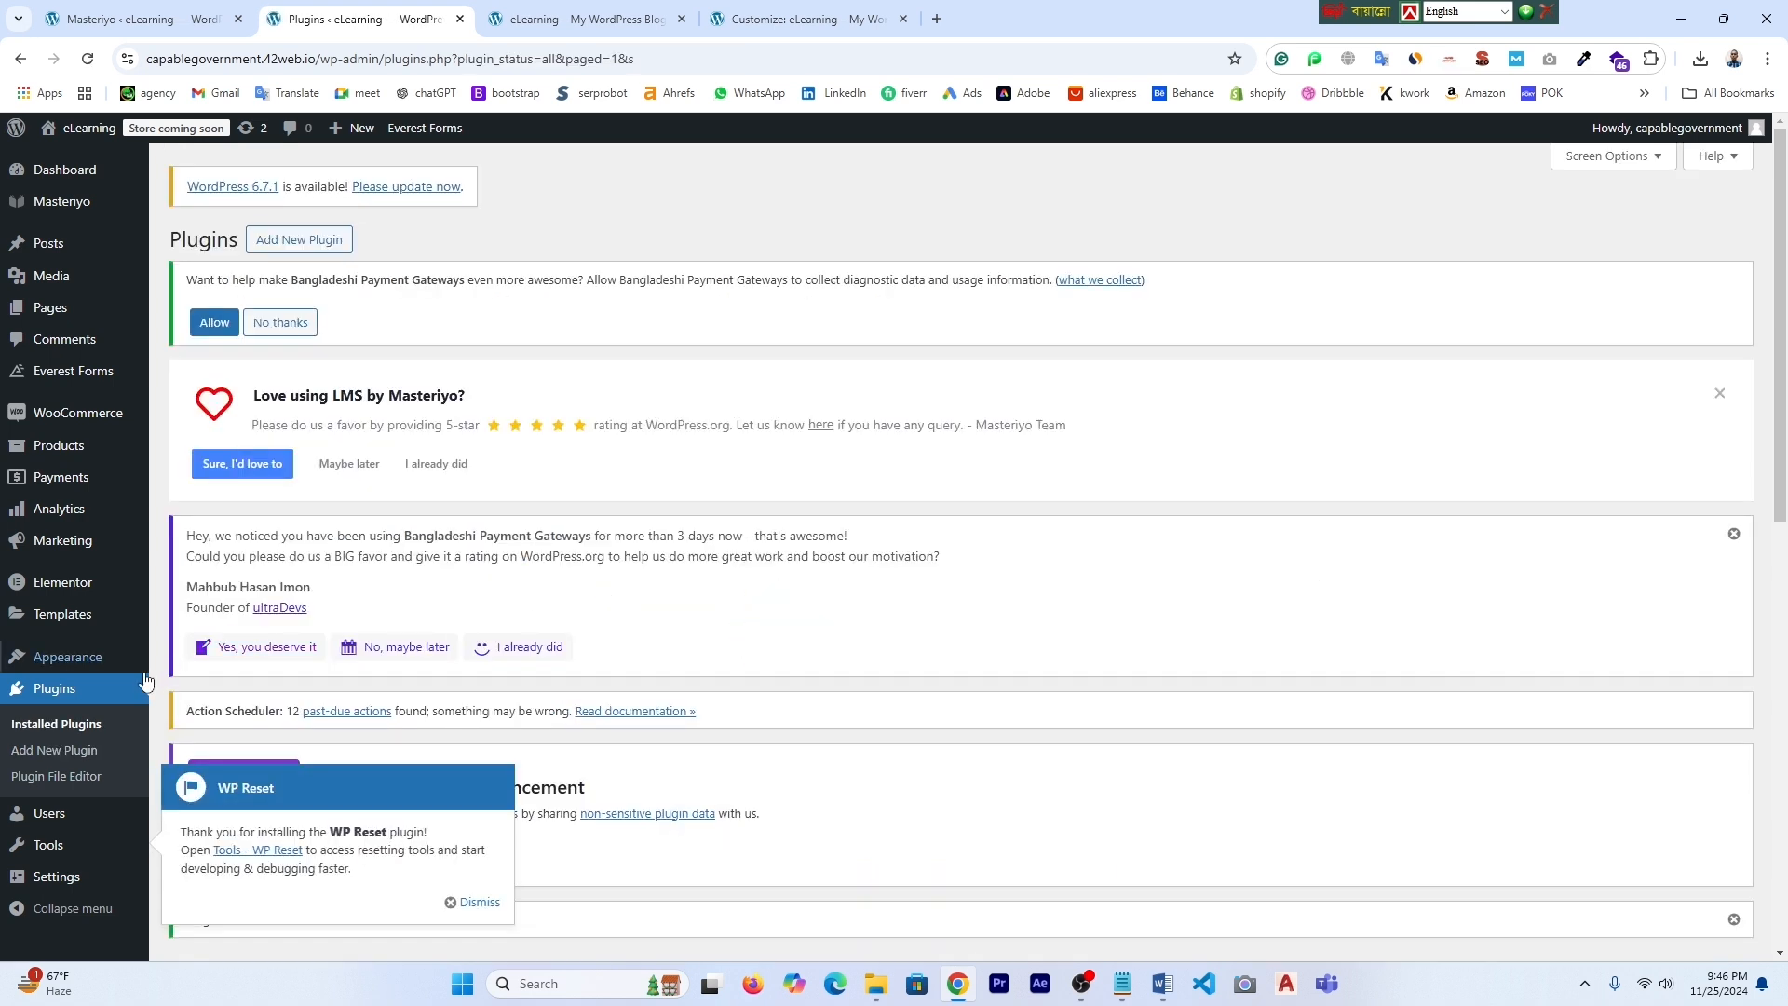
scroll(96, 726, down, 1)
scroll(95, 732, down, 2)
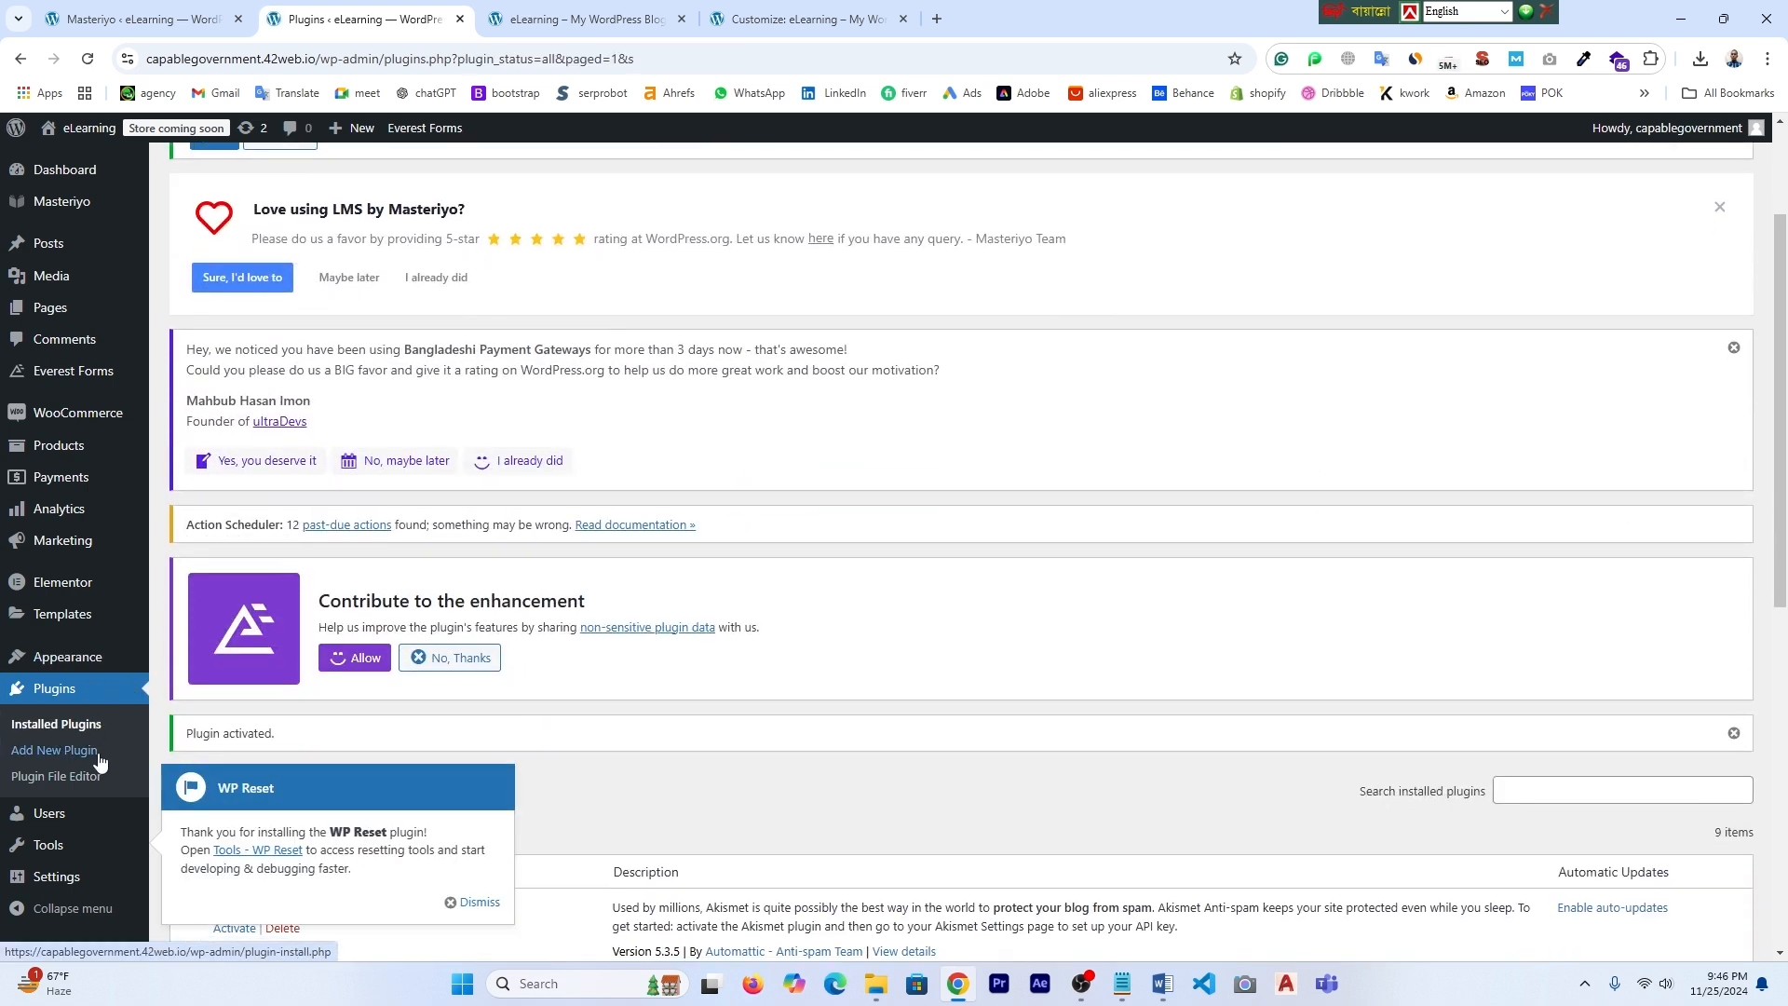
click(469, 906)
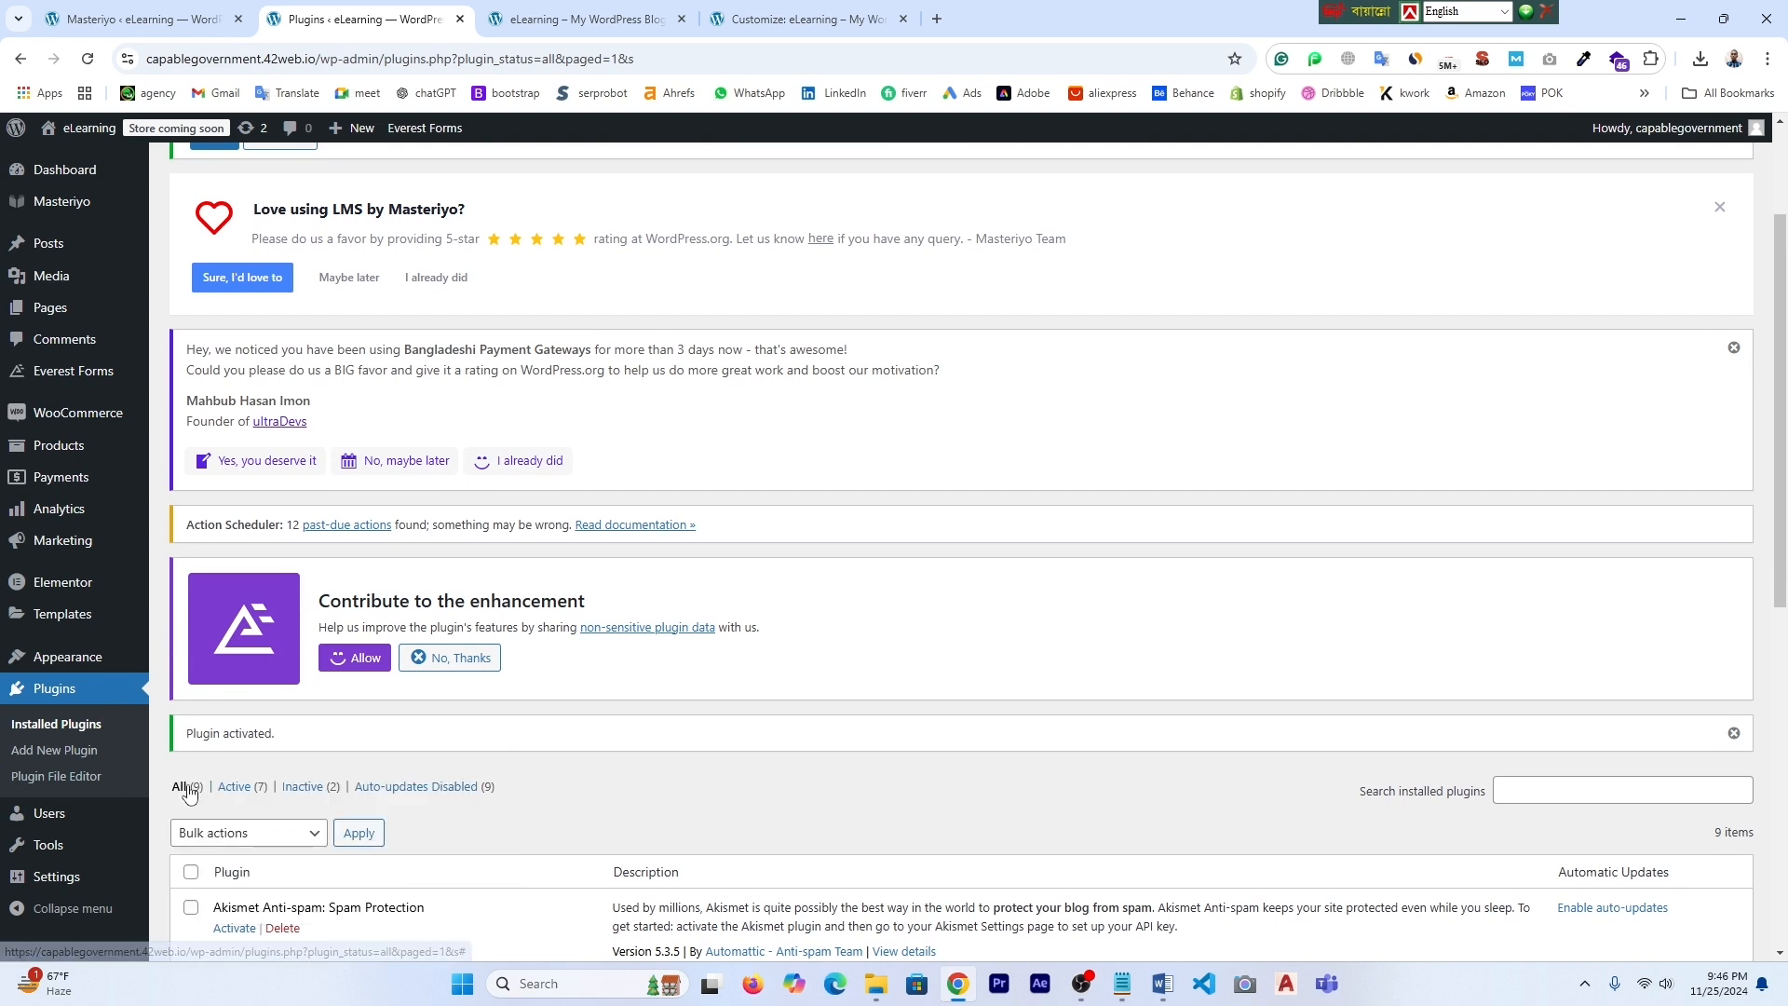
scroll(94, 777, down, 1)
- Close the pricing offer, enter 'reset' in the Site Reset field and confirm Reset WordPress
mouse_move(51, 855)
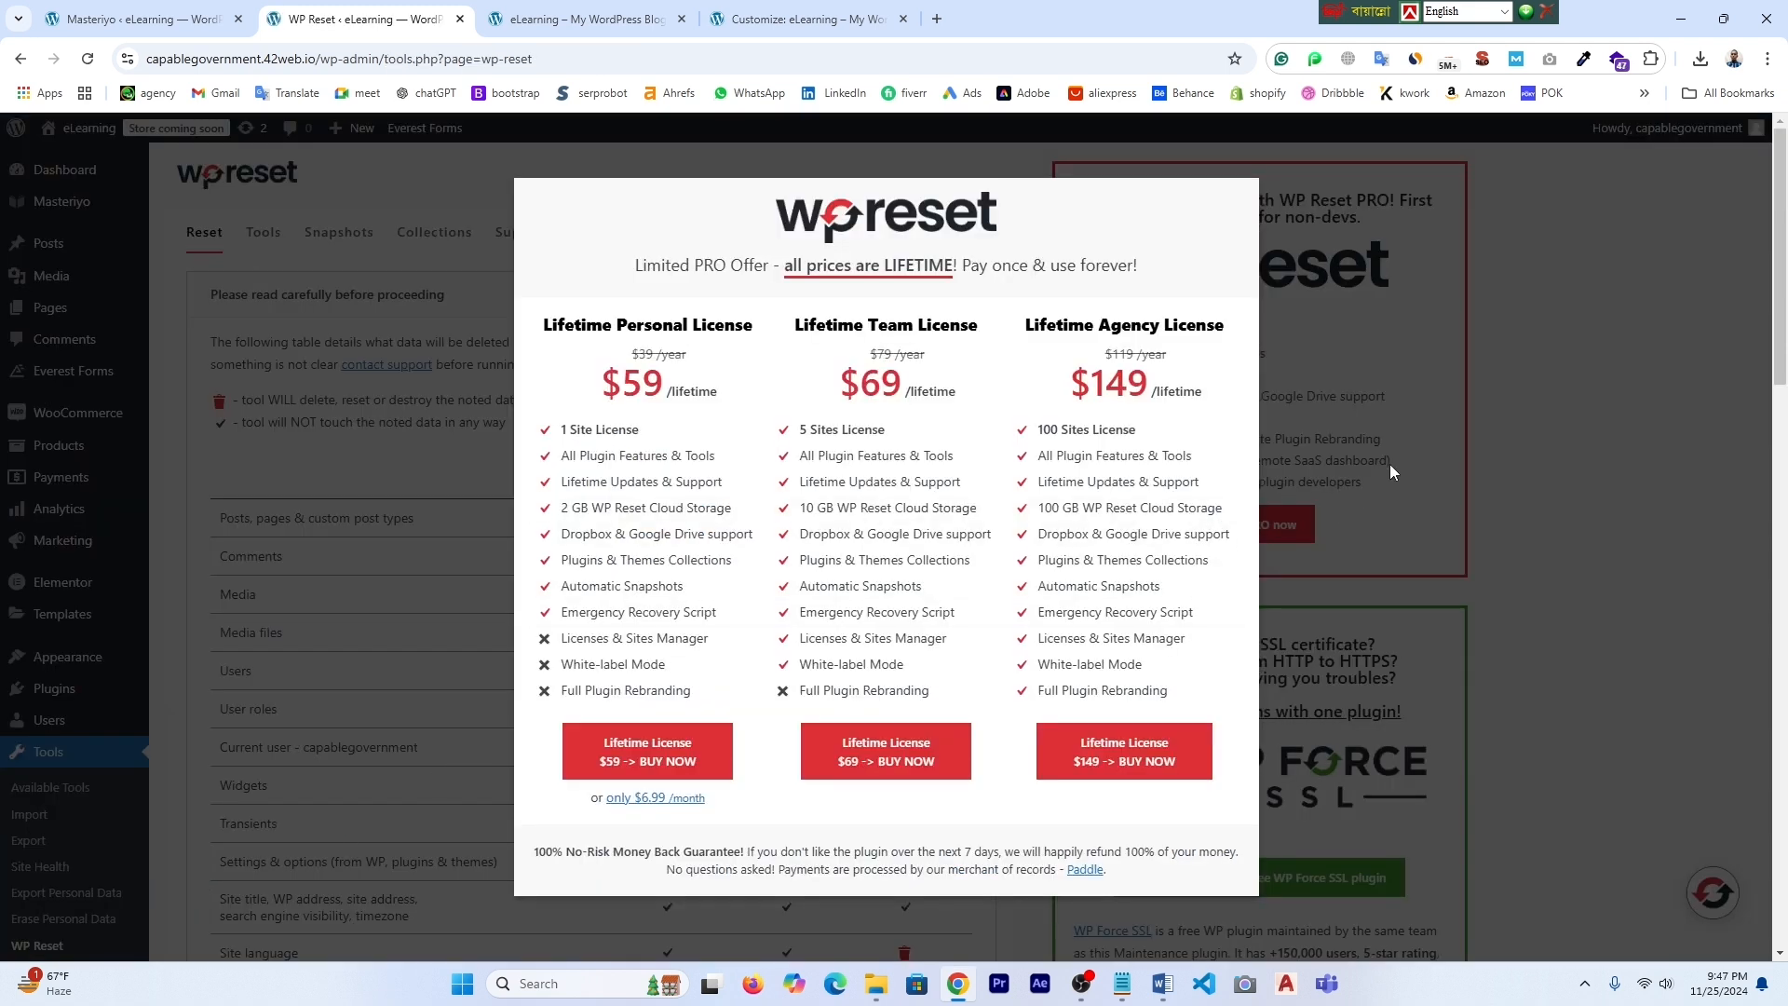
click(1410, 545)
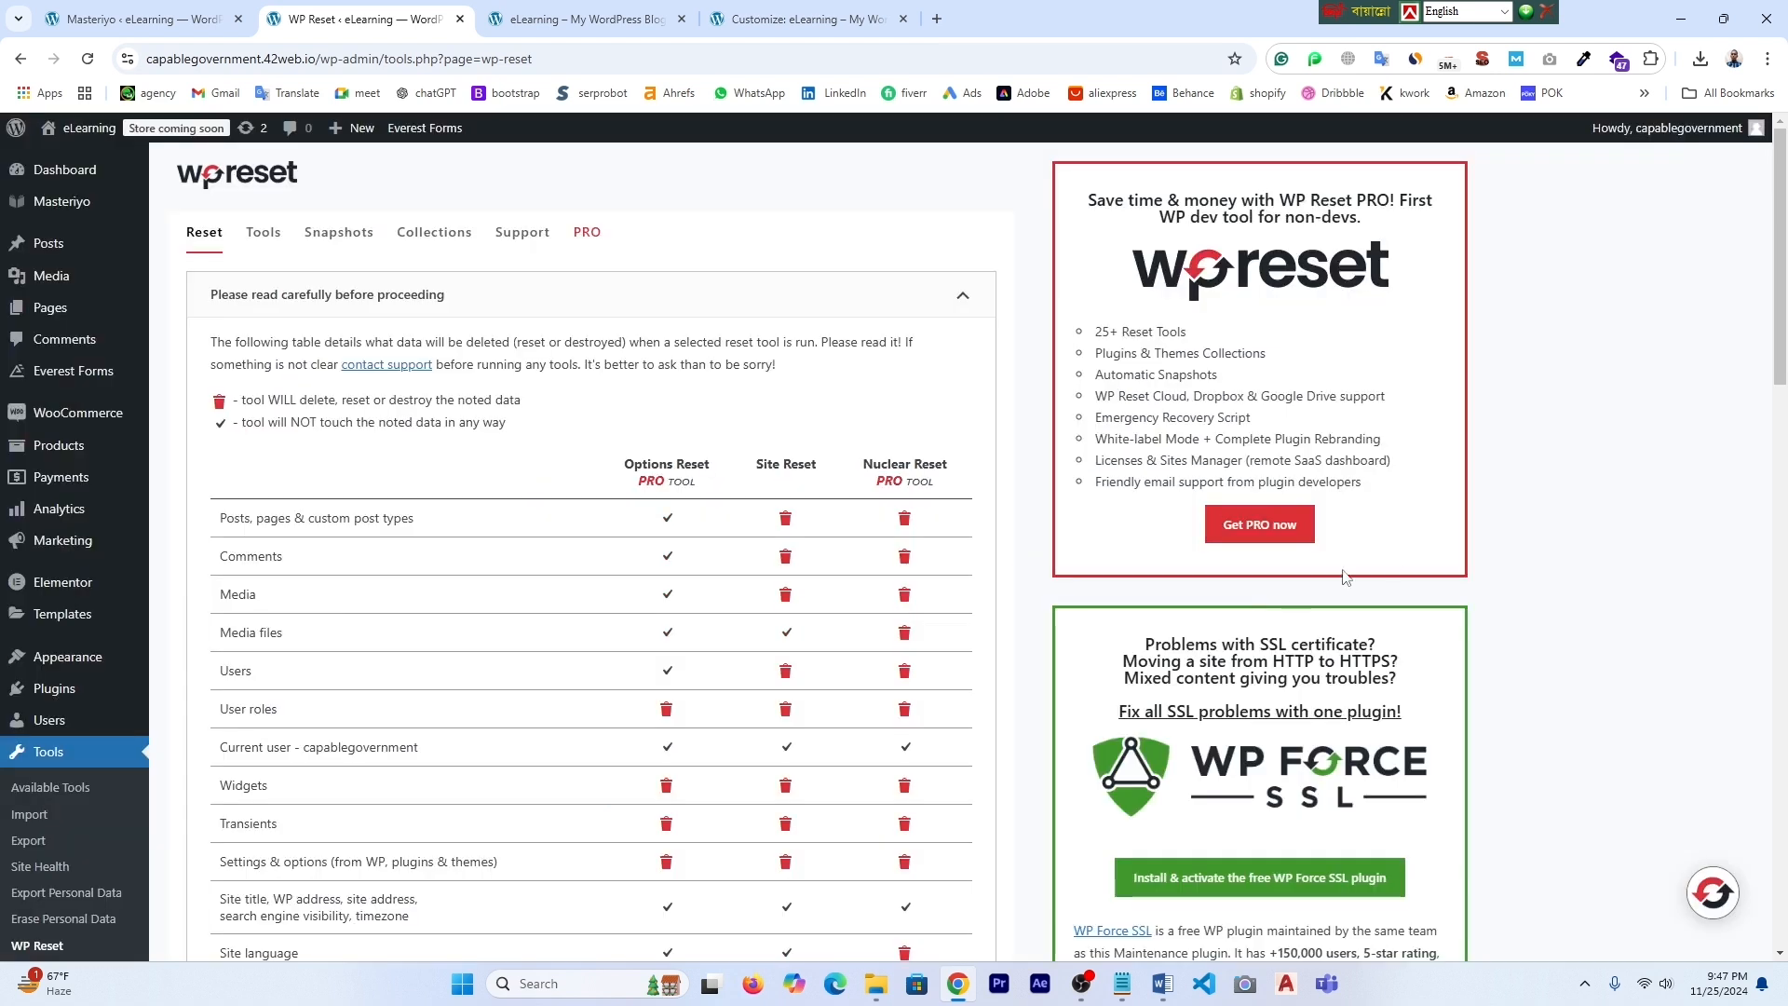
scroll(788, 679, down, 9)
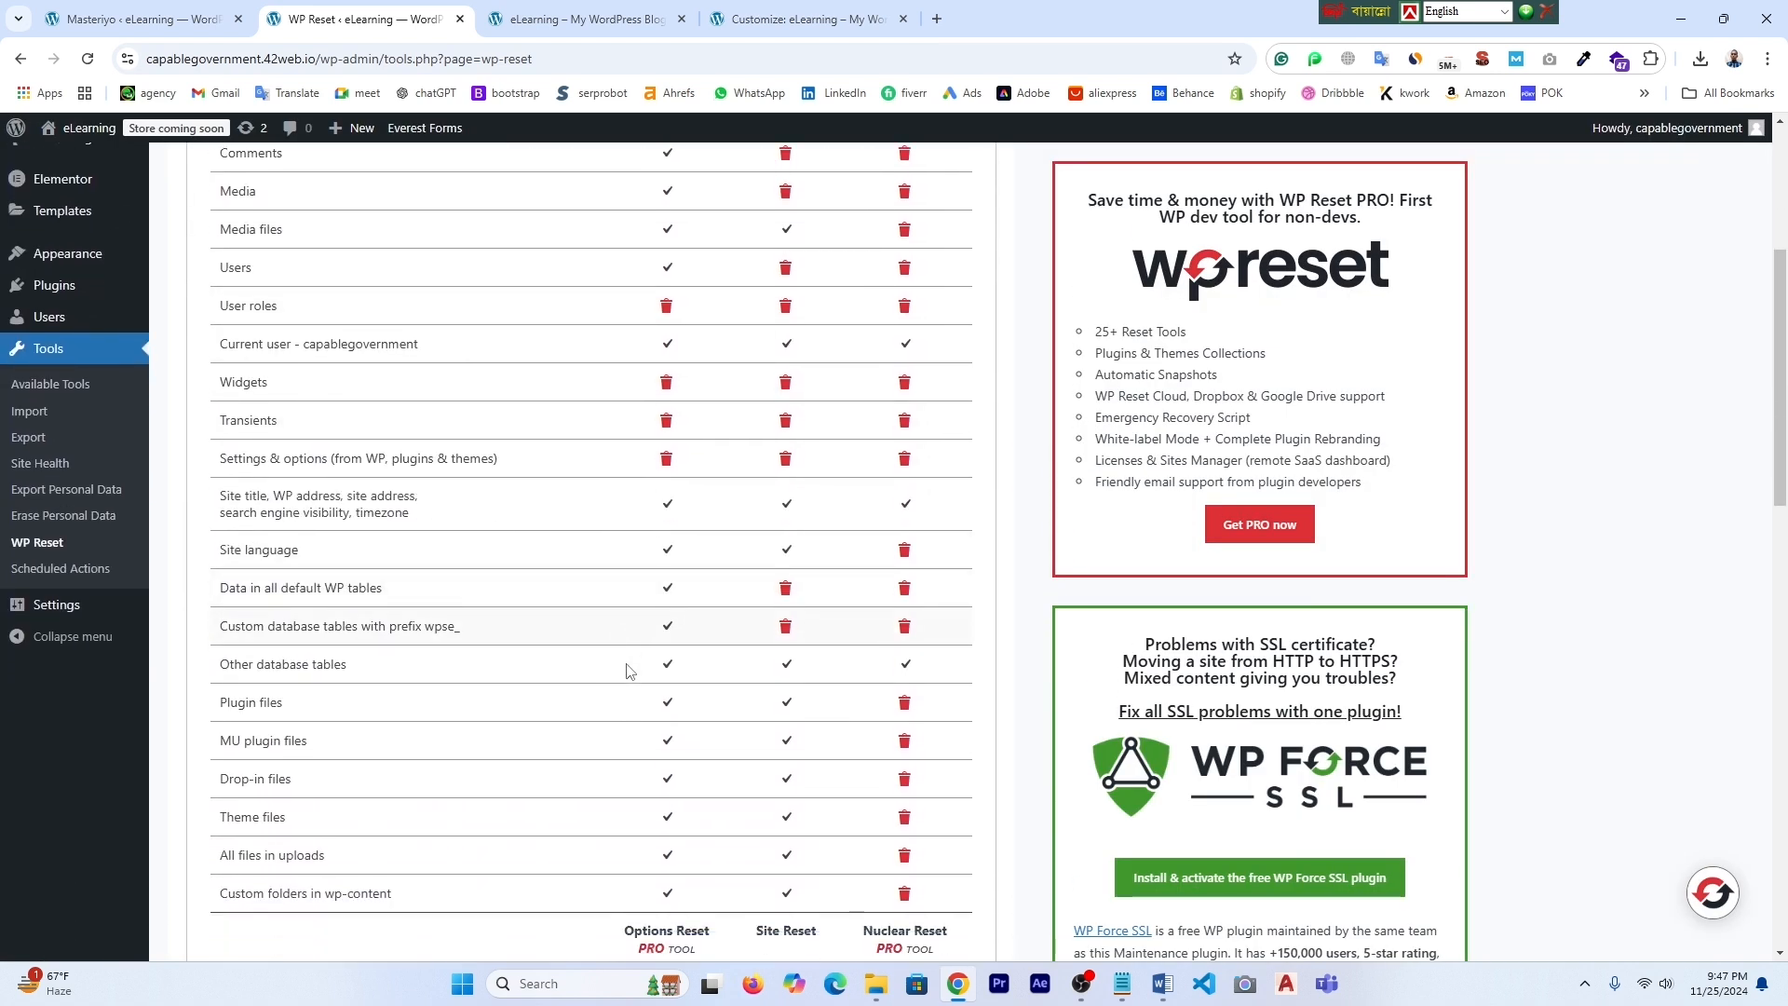
scroll(634, 662, down, 6)
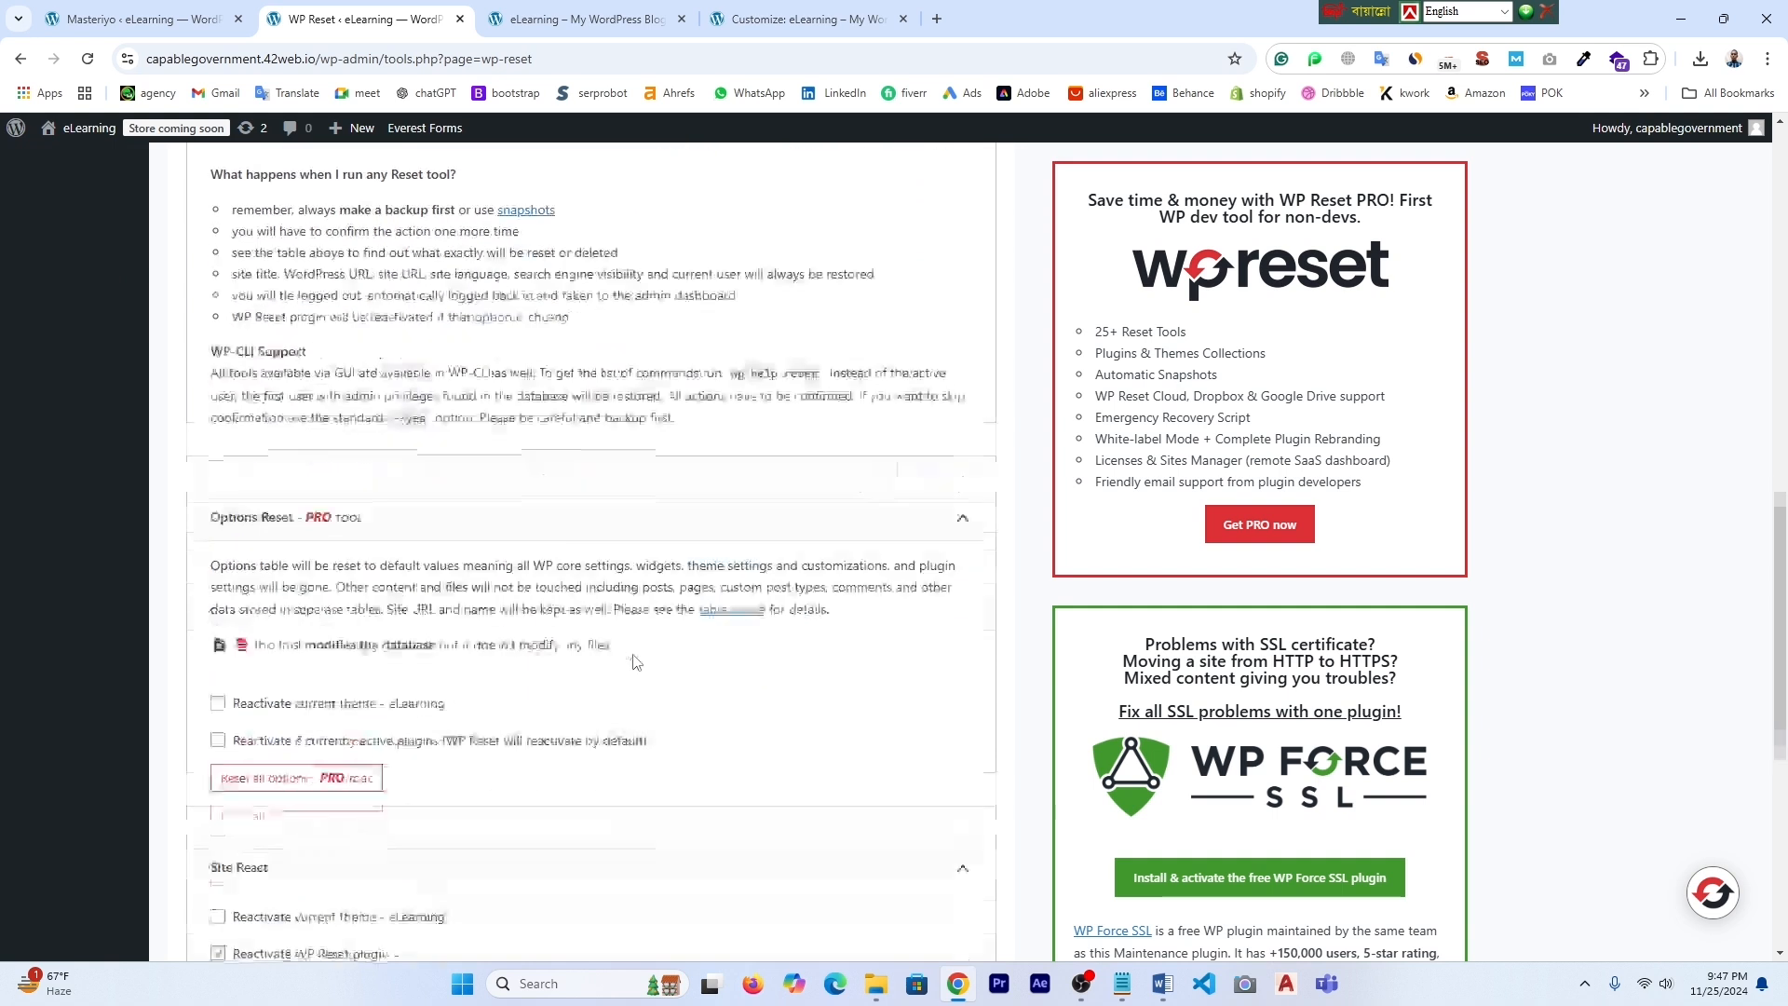
scroll(633, 661, down, 2)
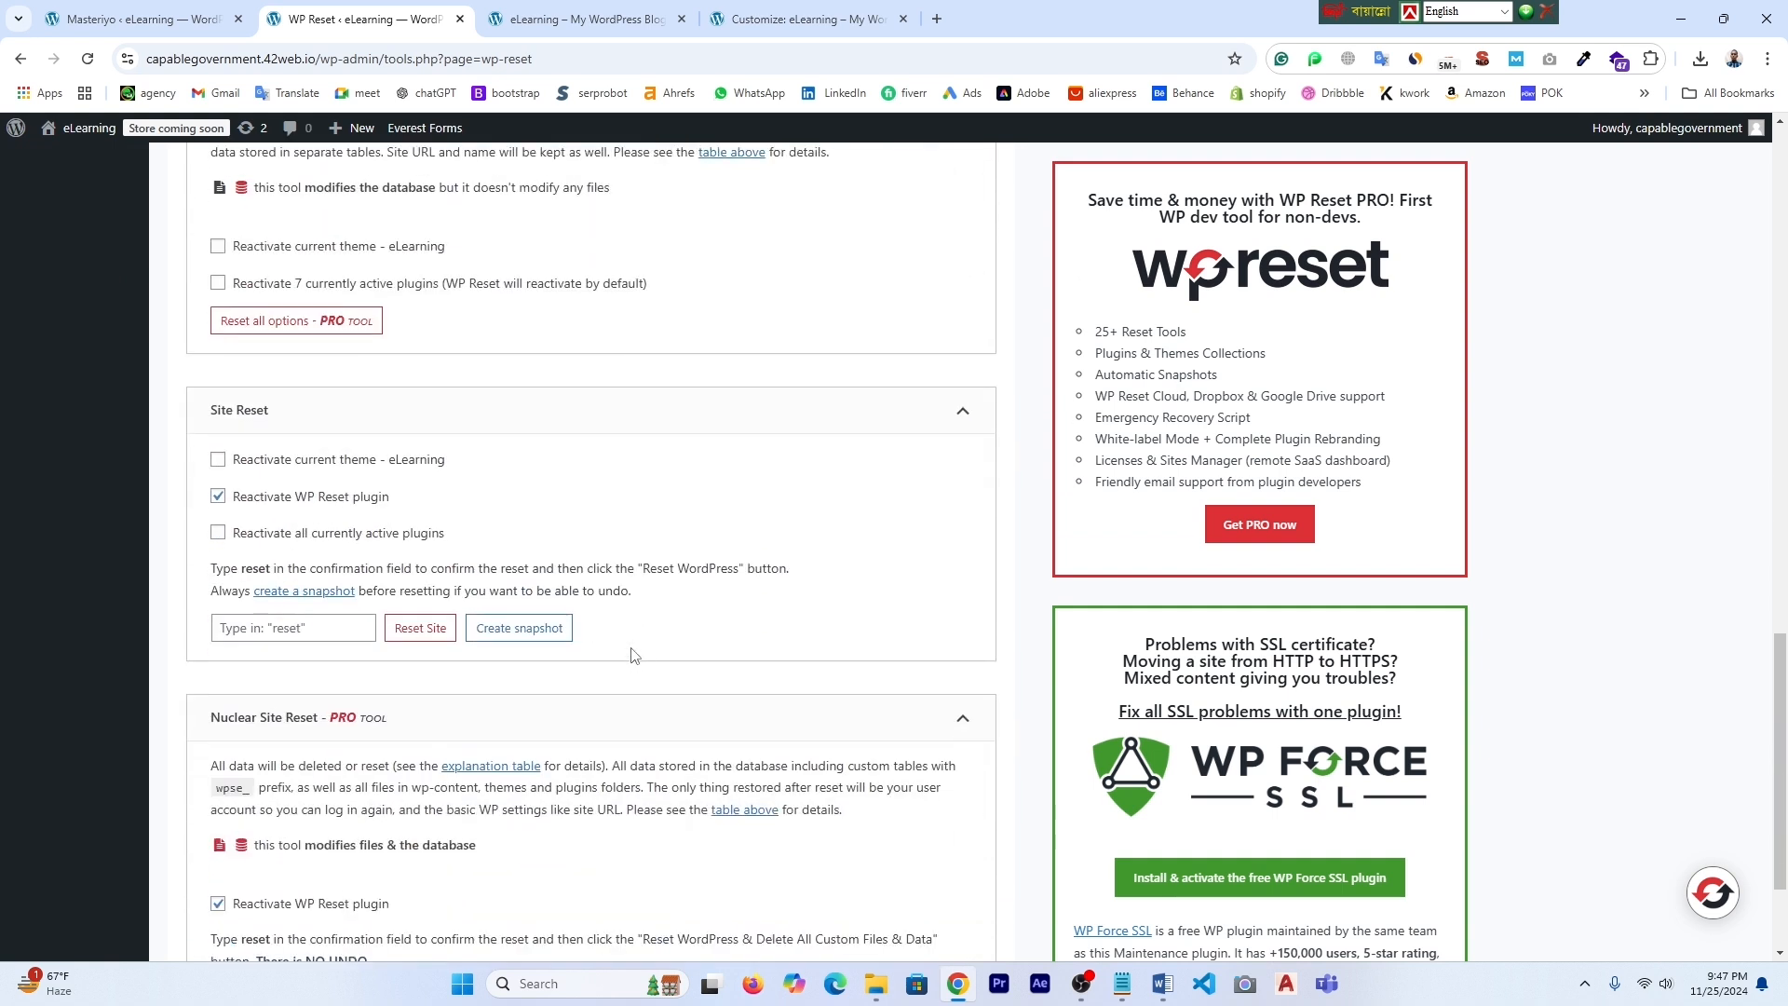
click(301, 629)
text(reset)
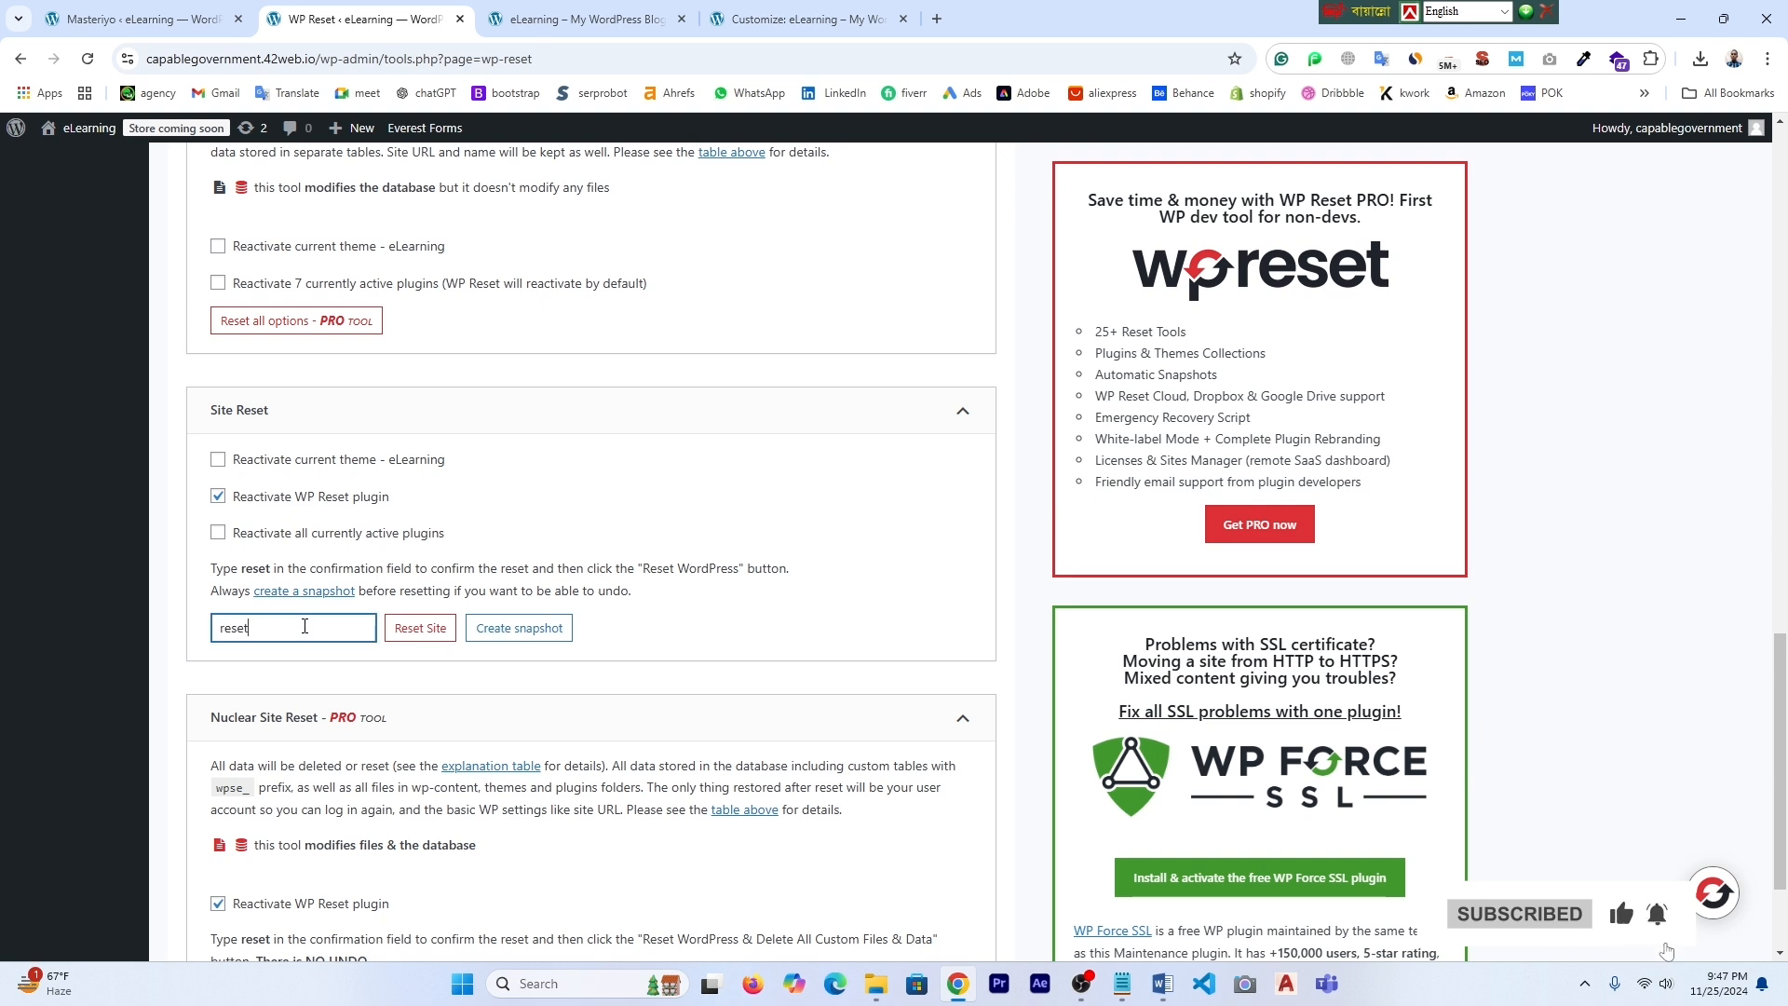
click(429, 631)
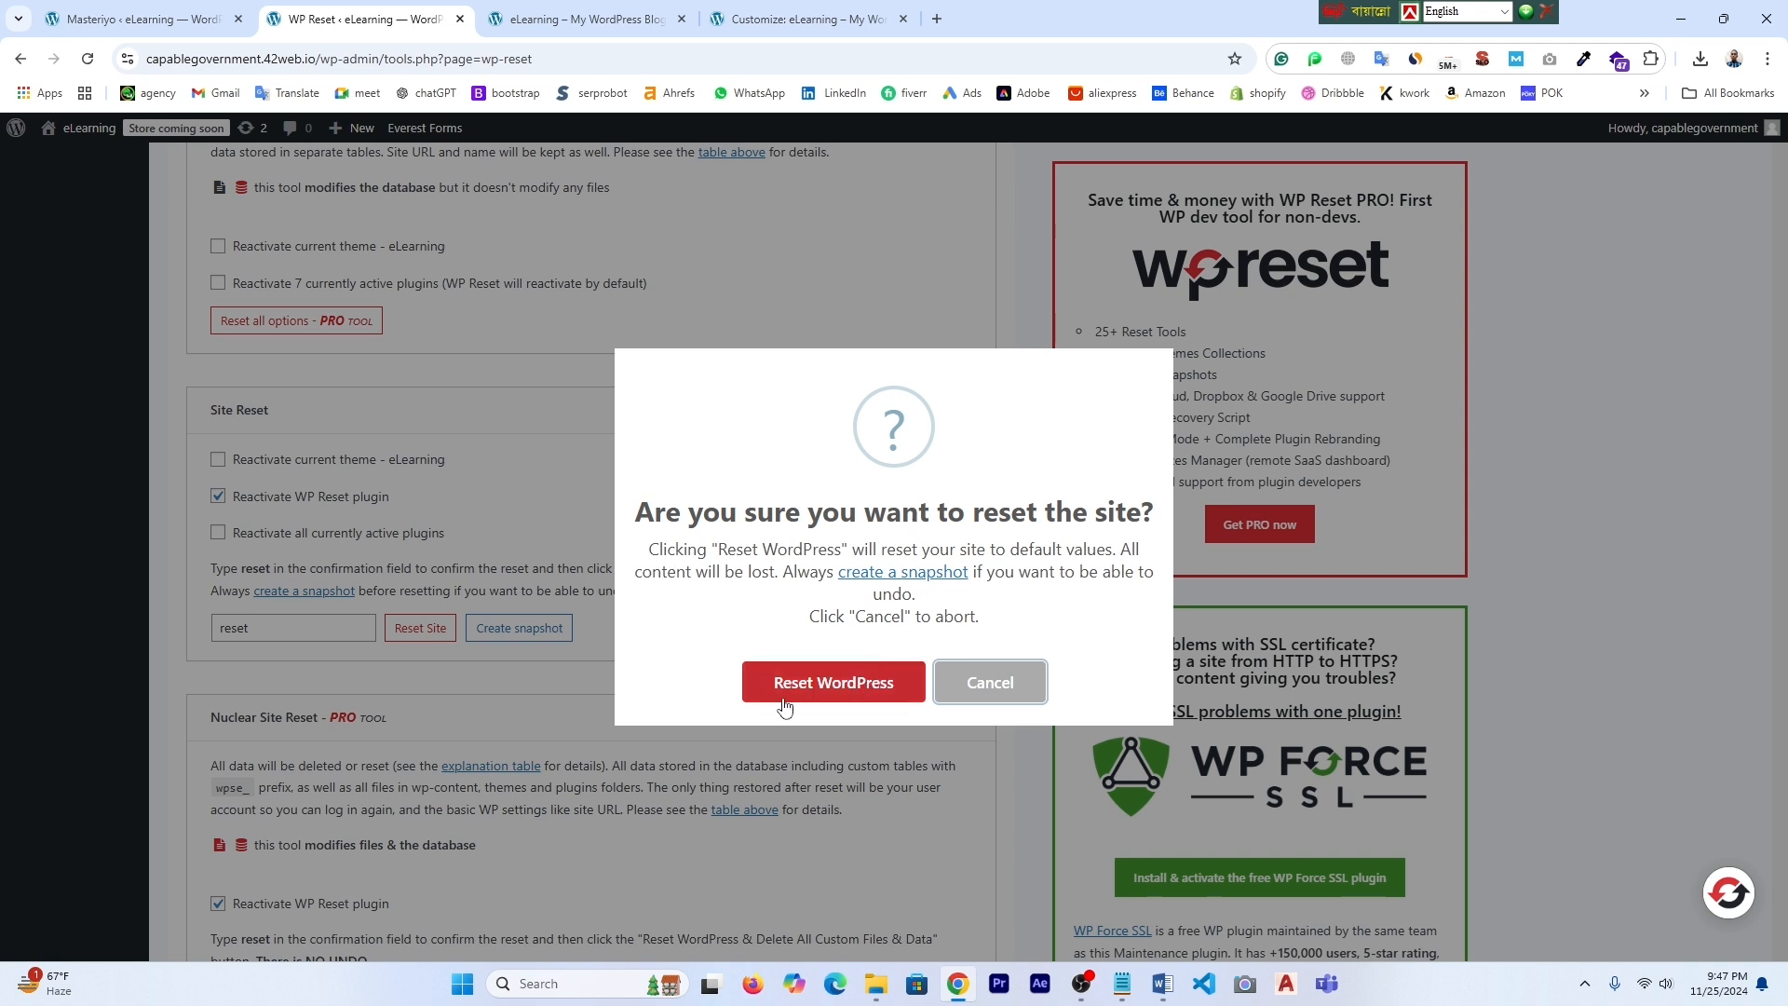
click(840, 693)
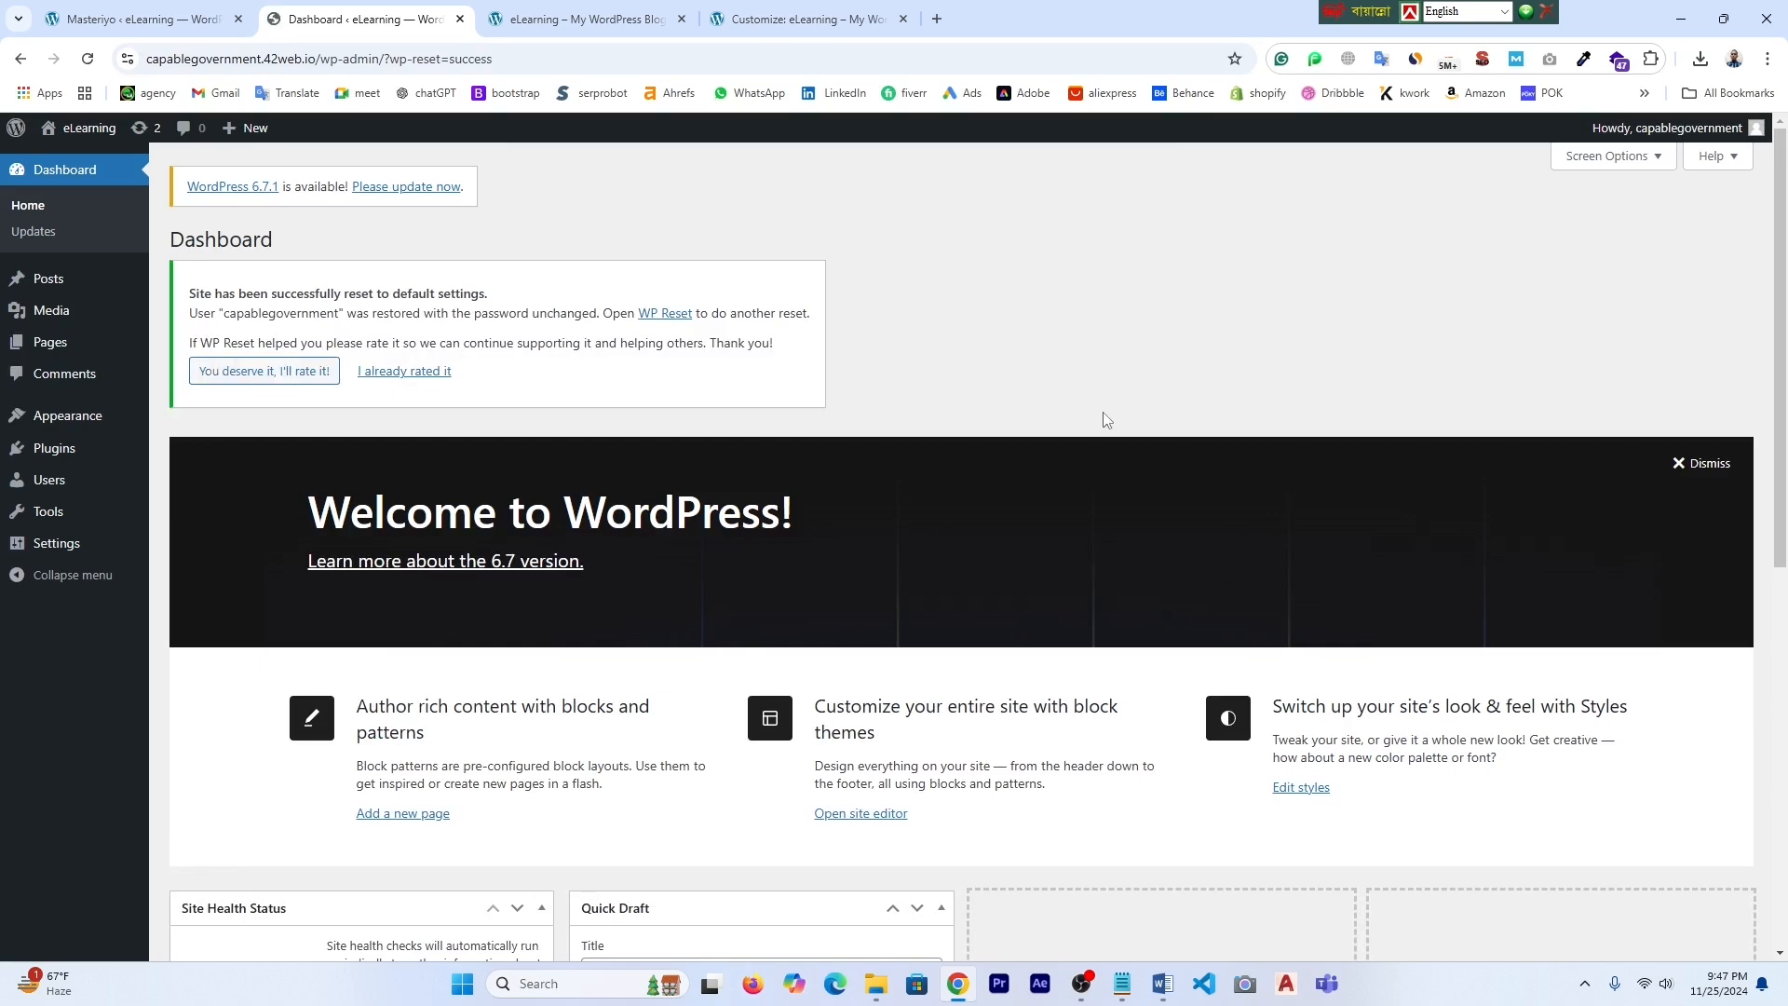
- Check the live homepage, then open the Installed Plugins list
click(601, 18)
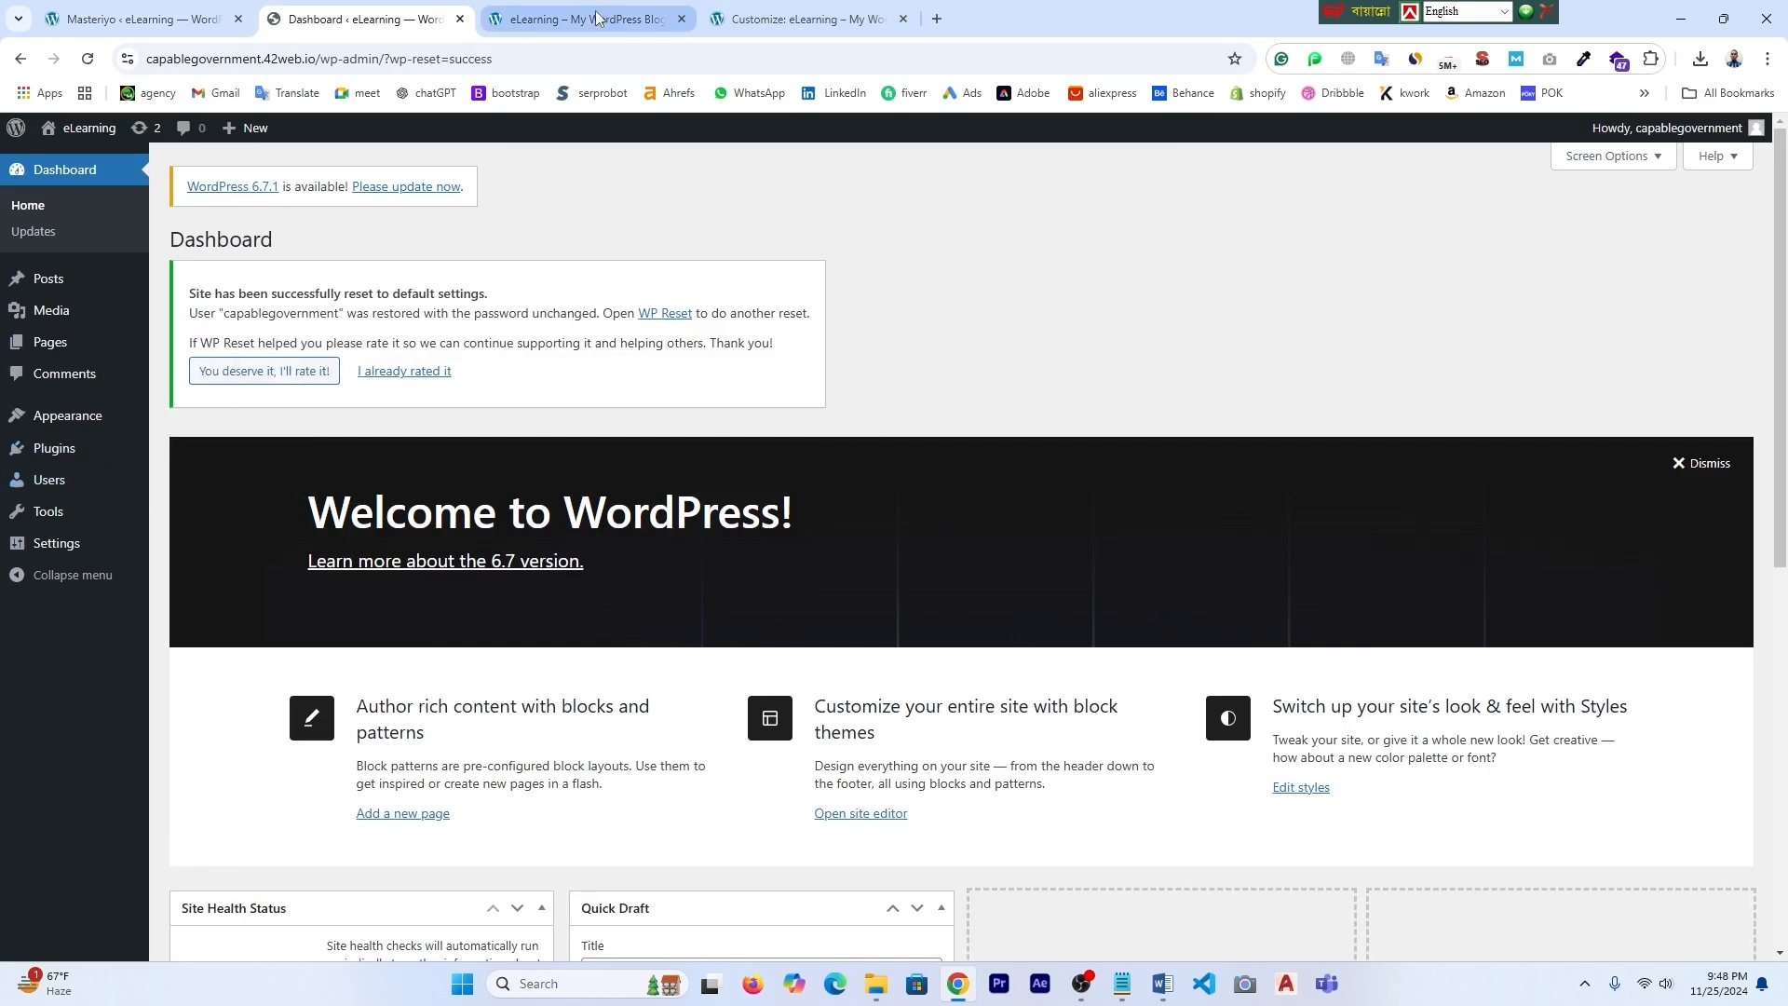
click(352, 8)
mouse_move(59, 457)
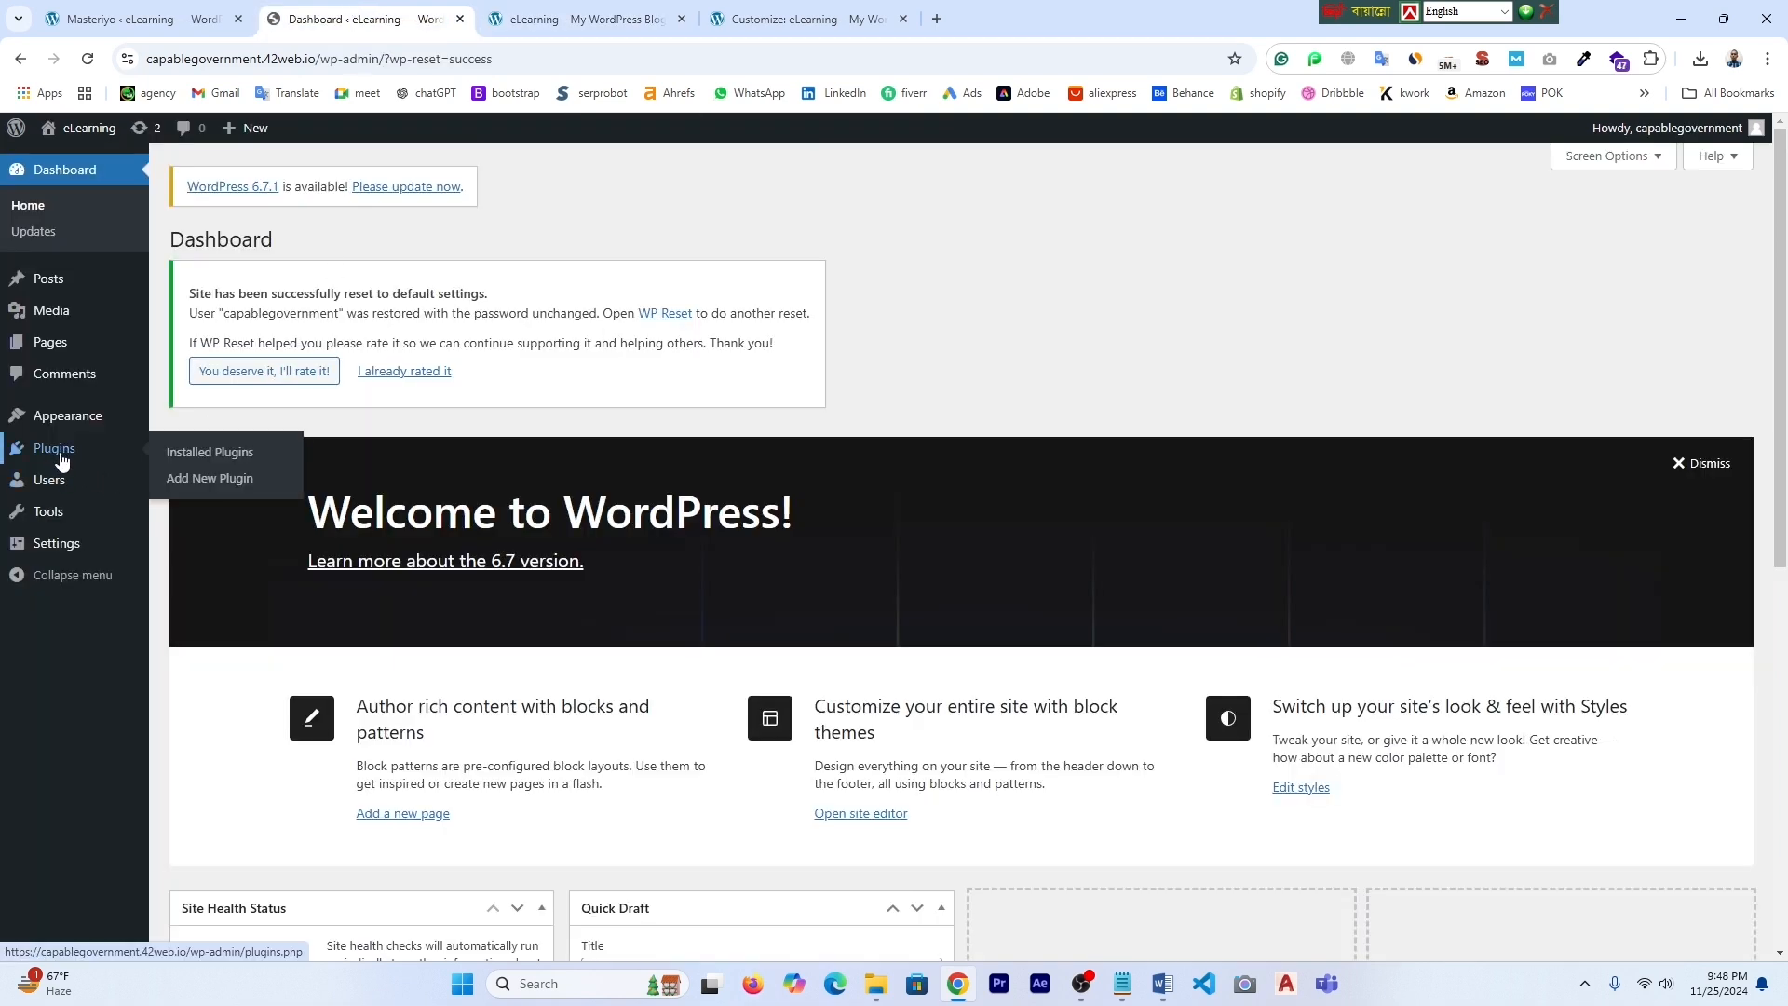
click(207, 454)
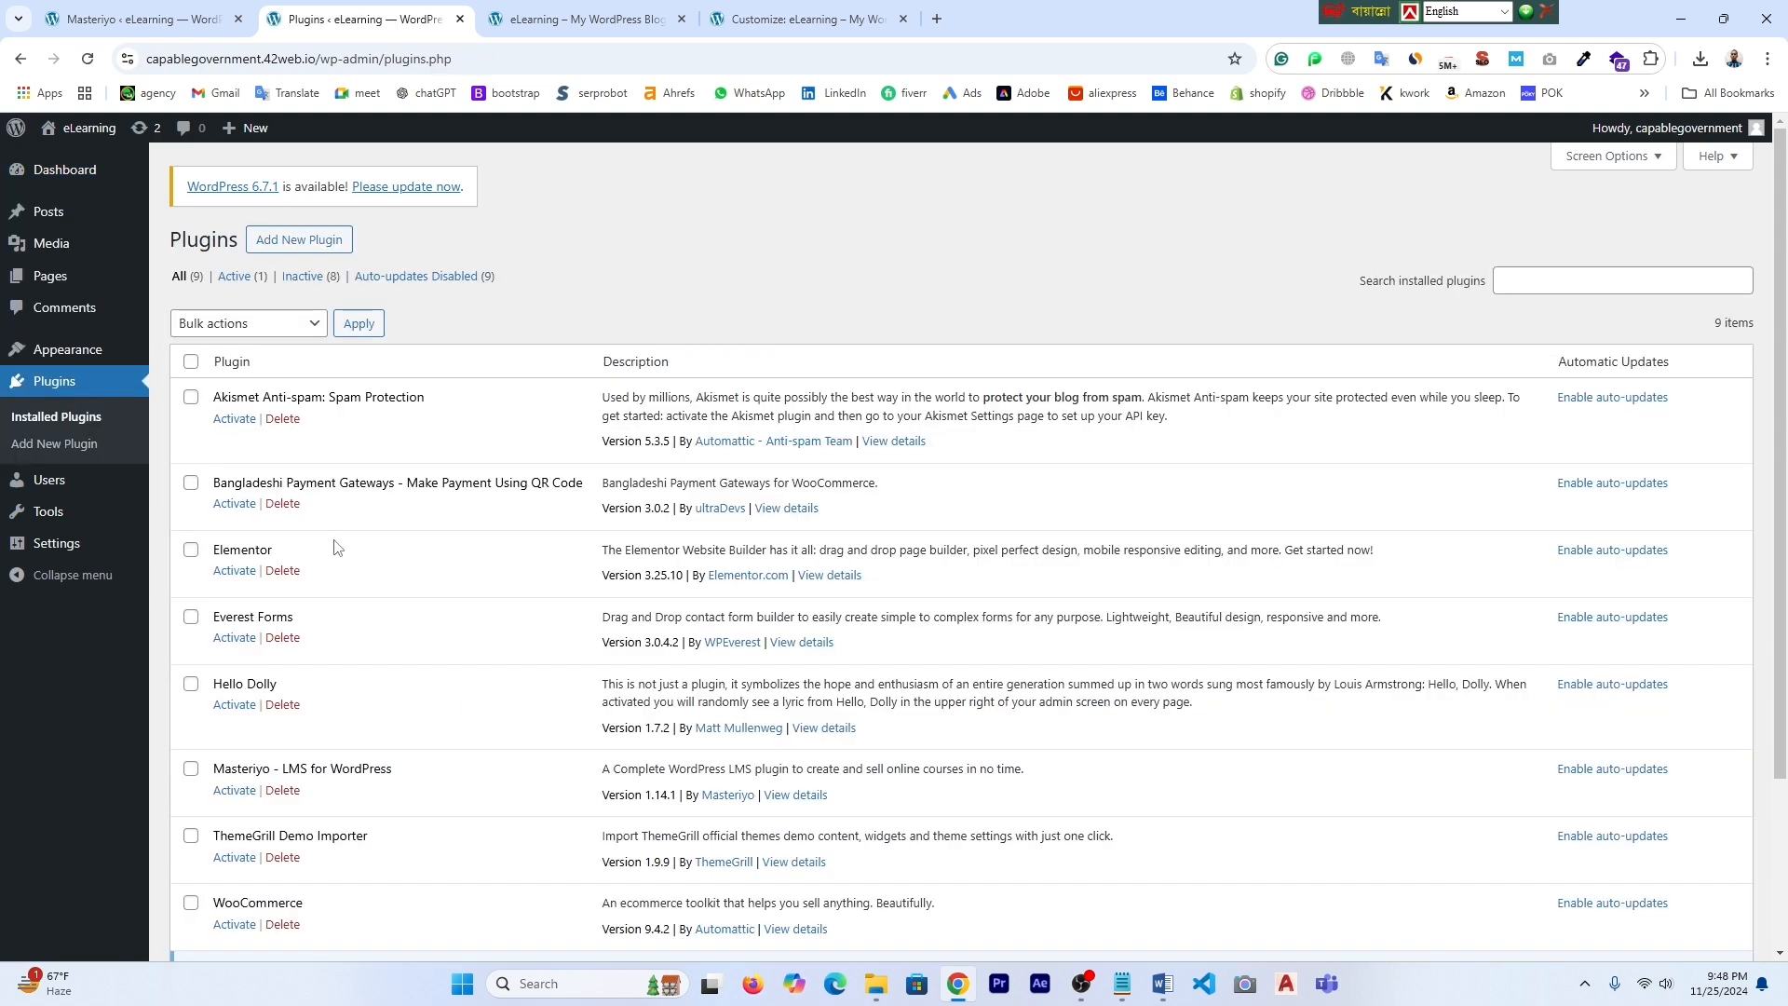
- Bulk-delete all selected plugins, confirming removal of their data
scroll(416, 637, down, 5)
scroll(424, 627, up, 3)
click(314, 326)
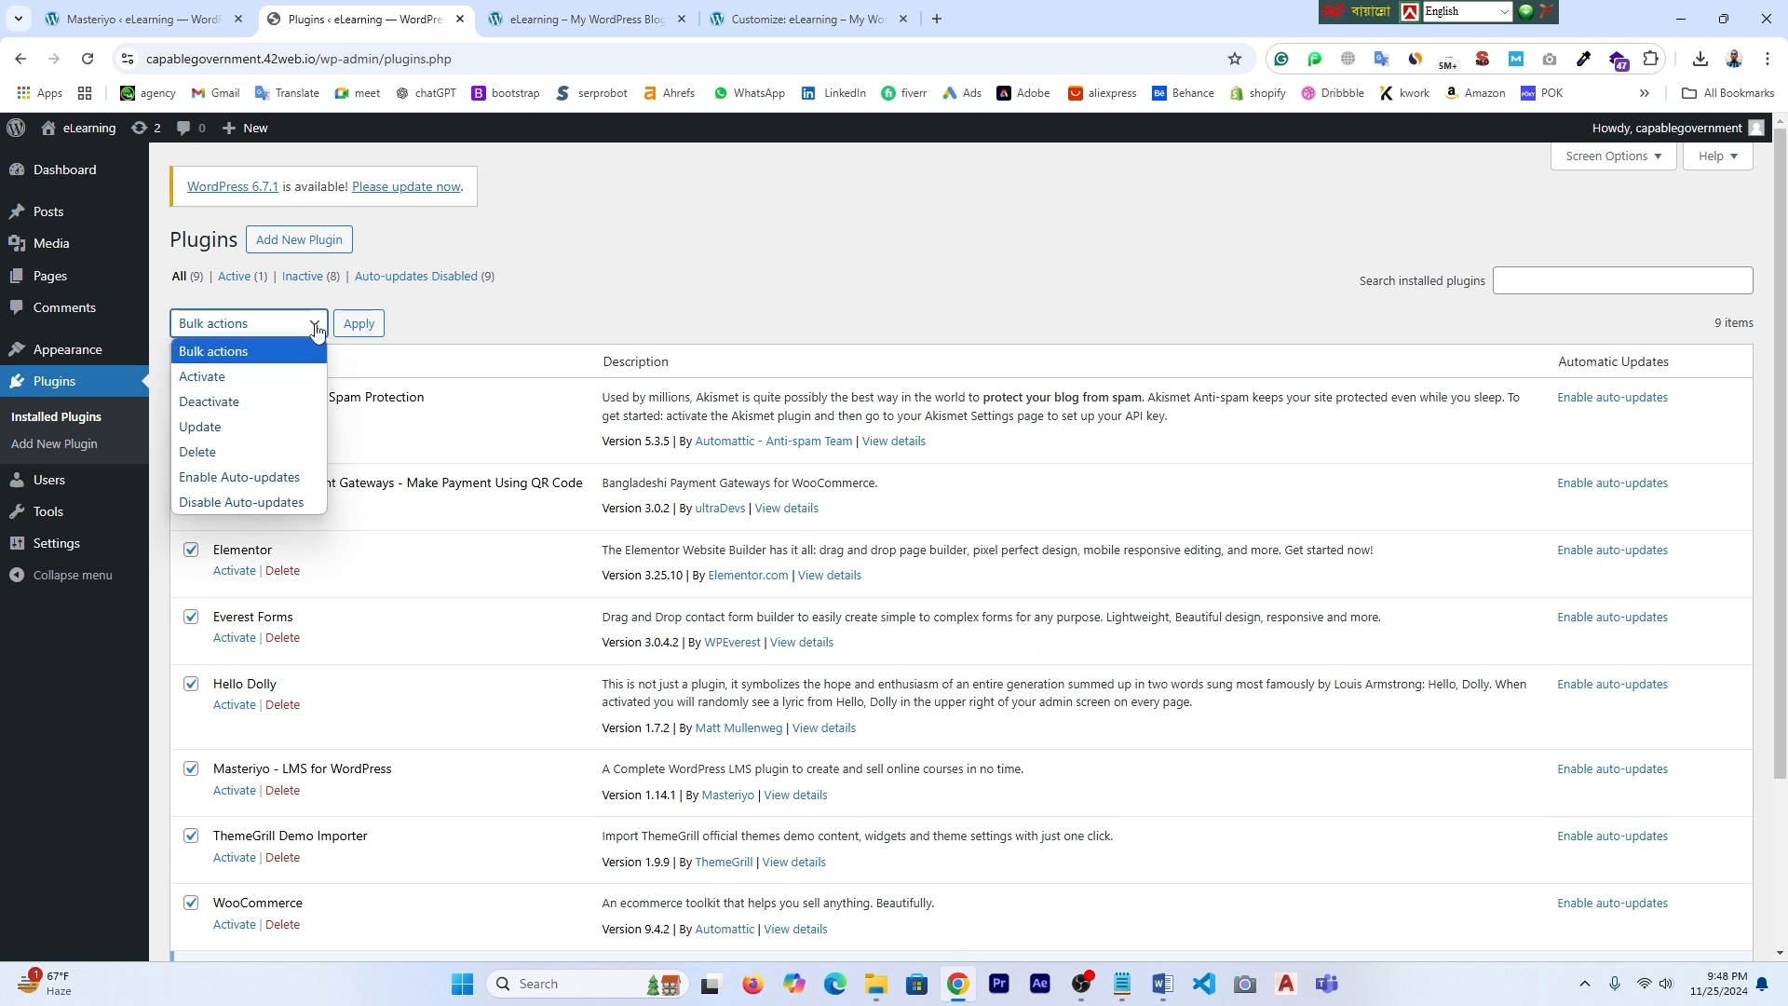
click(220, 454)
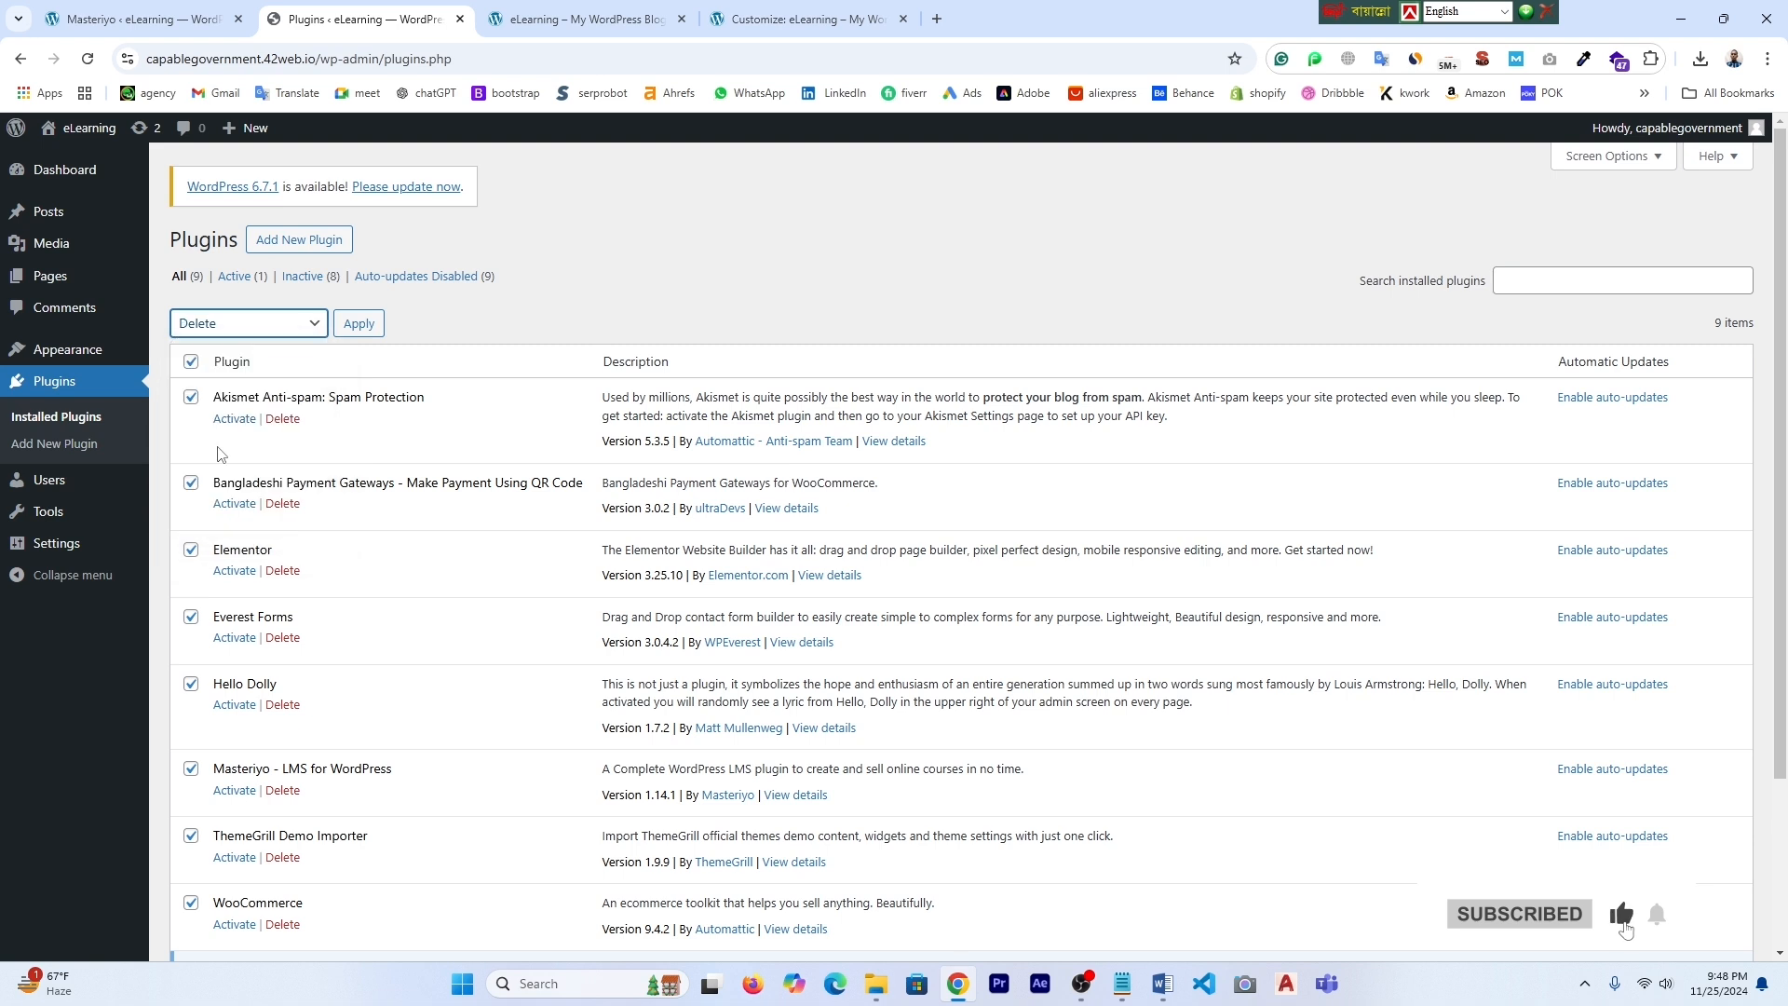
click(360, 324)
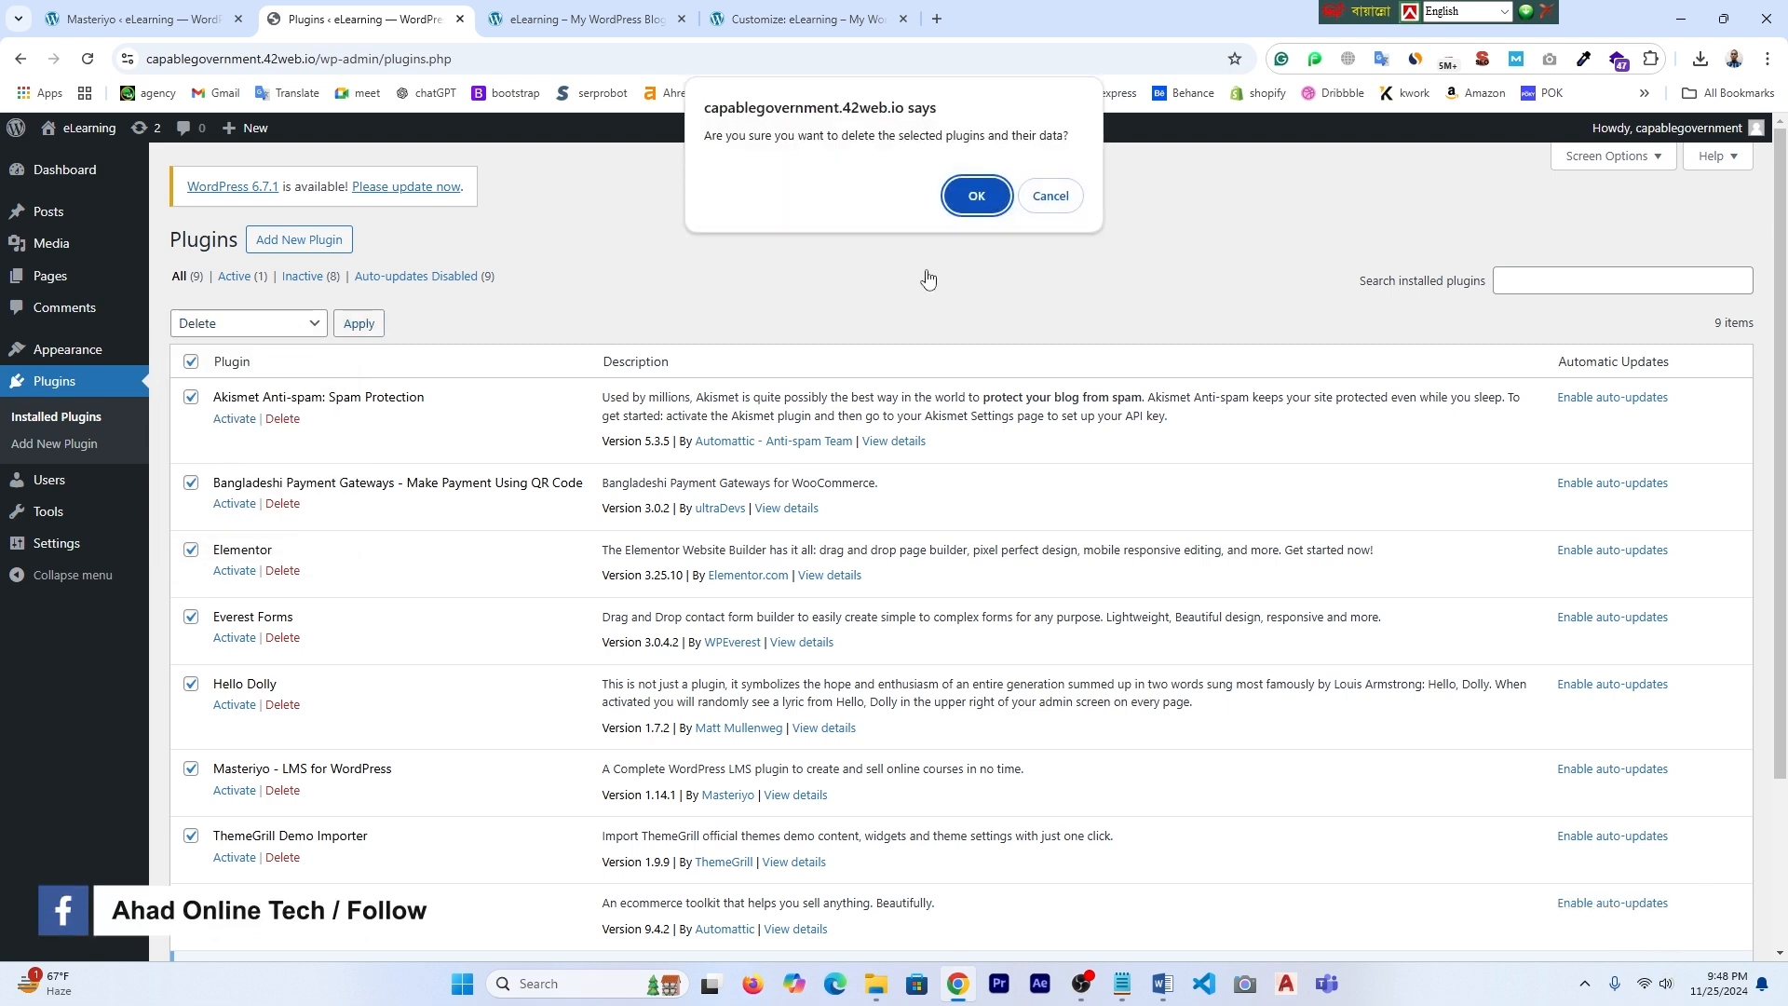
click(978, 197)
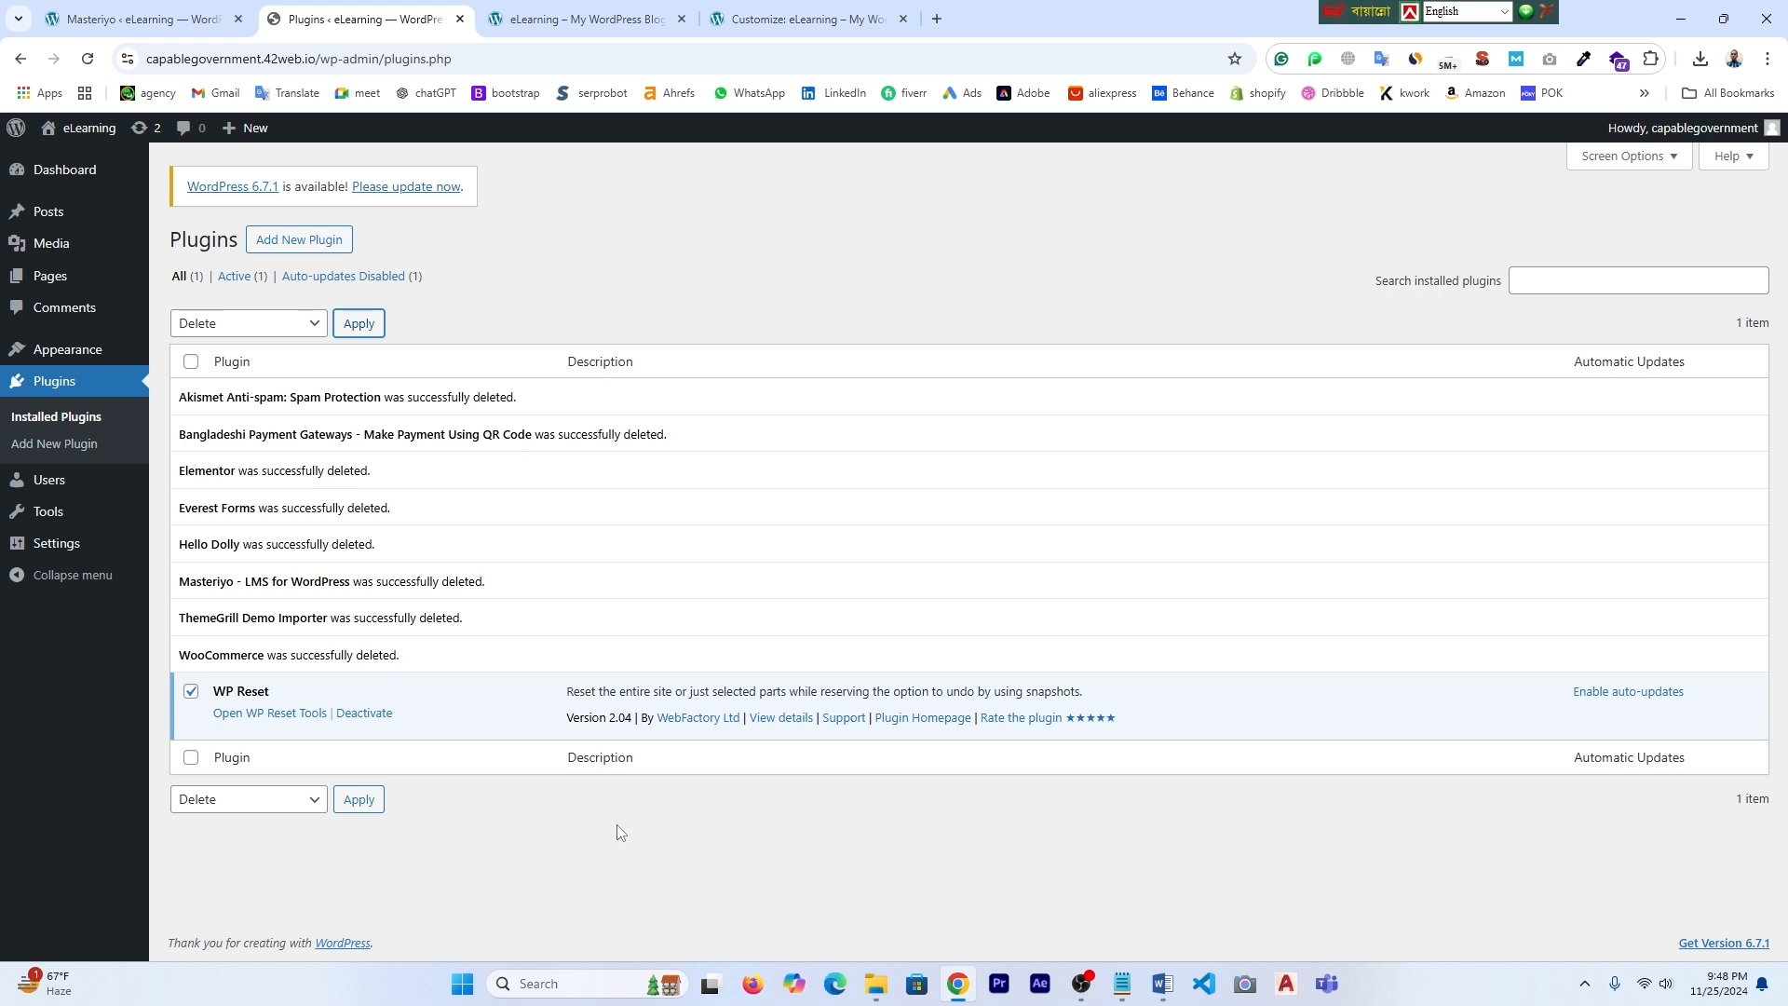
- Check the site homepage after the deletion and return to the plugins admin page
click(652, 22)
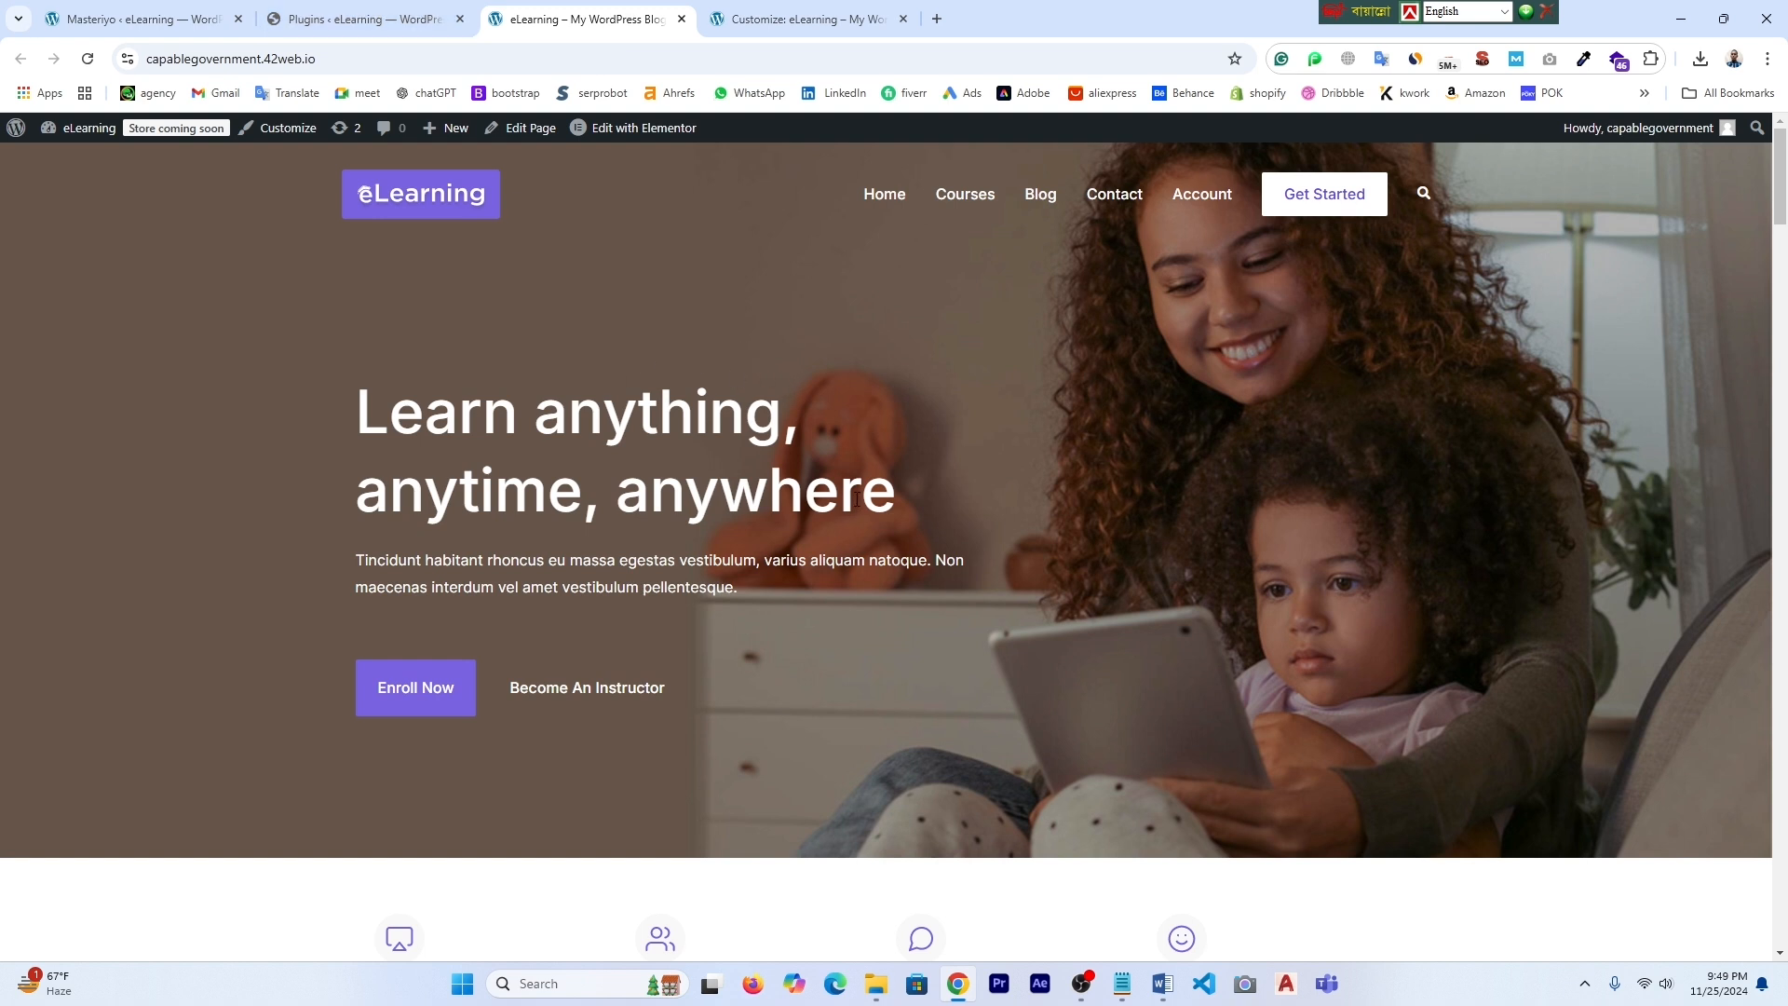
click(383, 17)
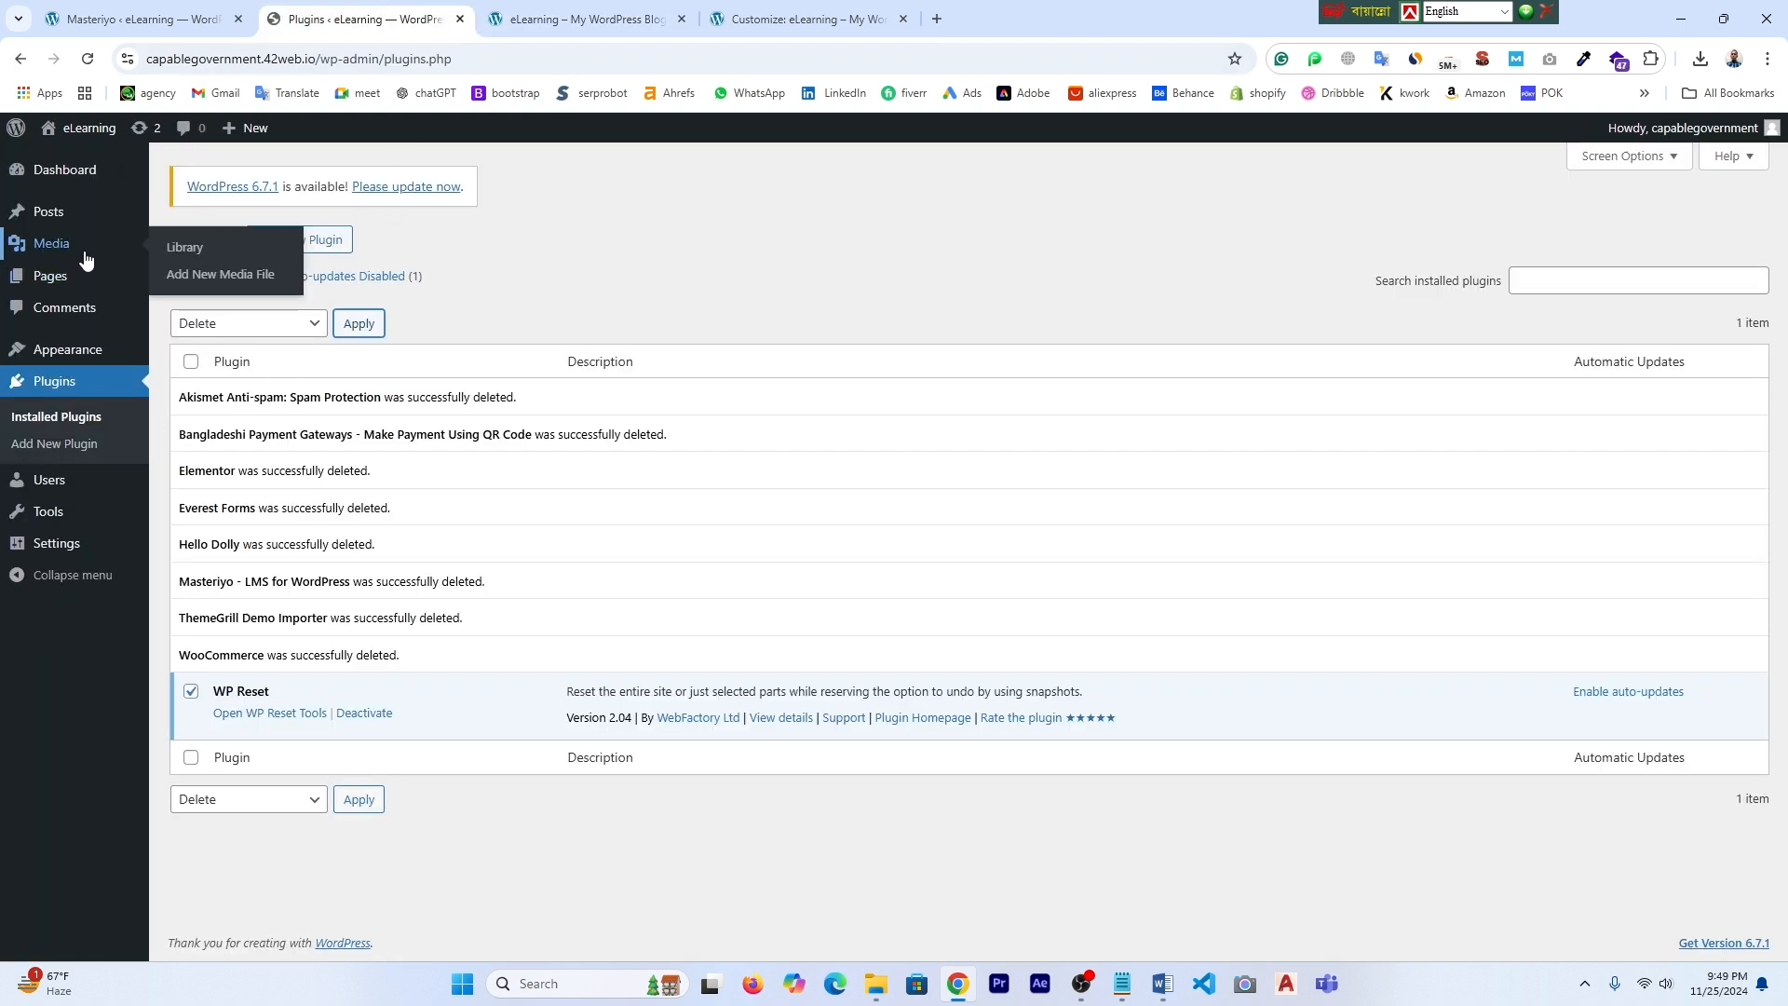
mouse_move(62, 177)
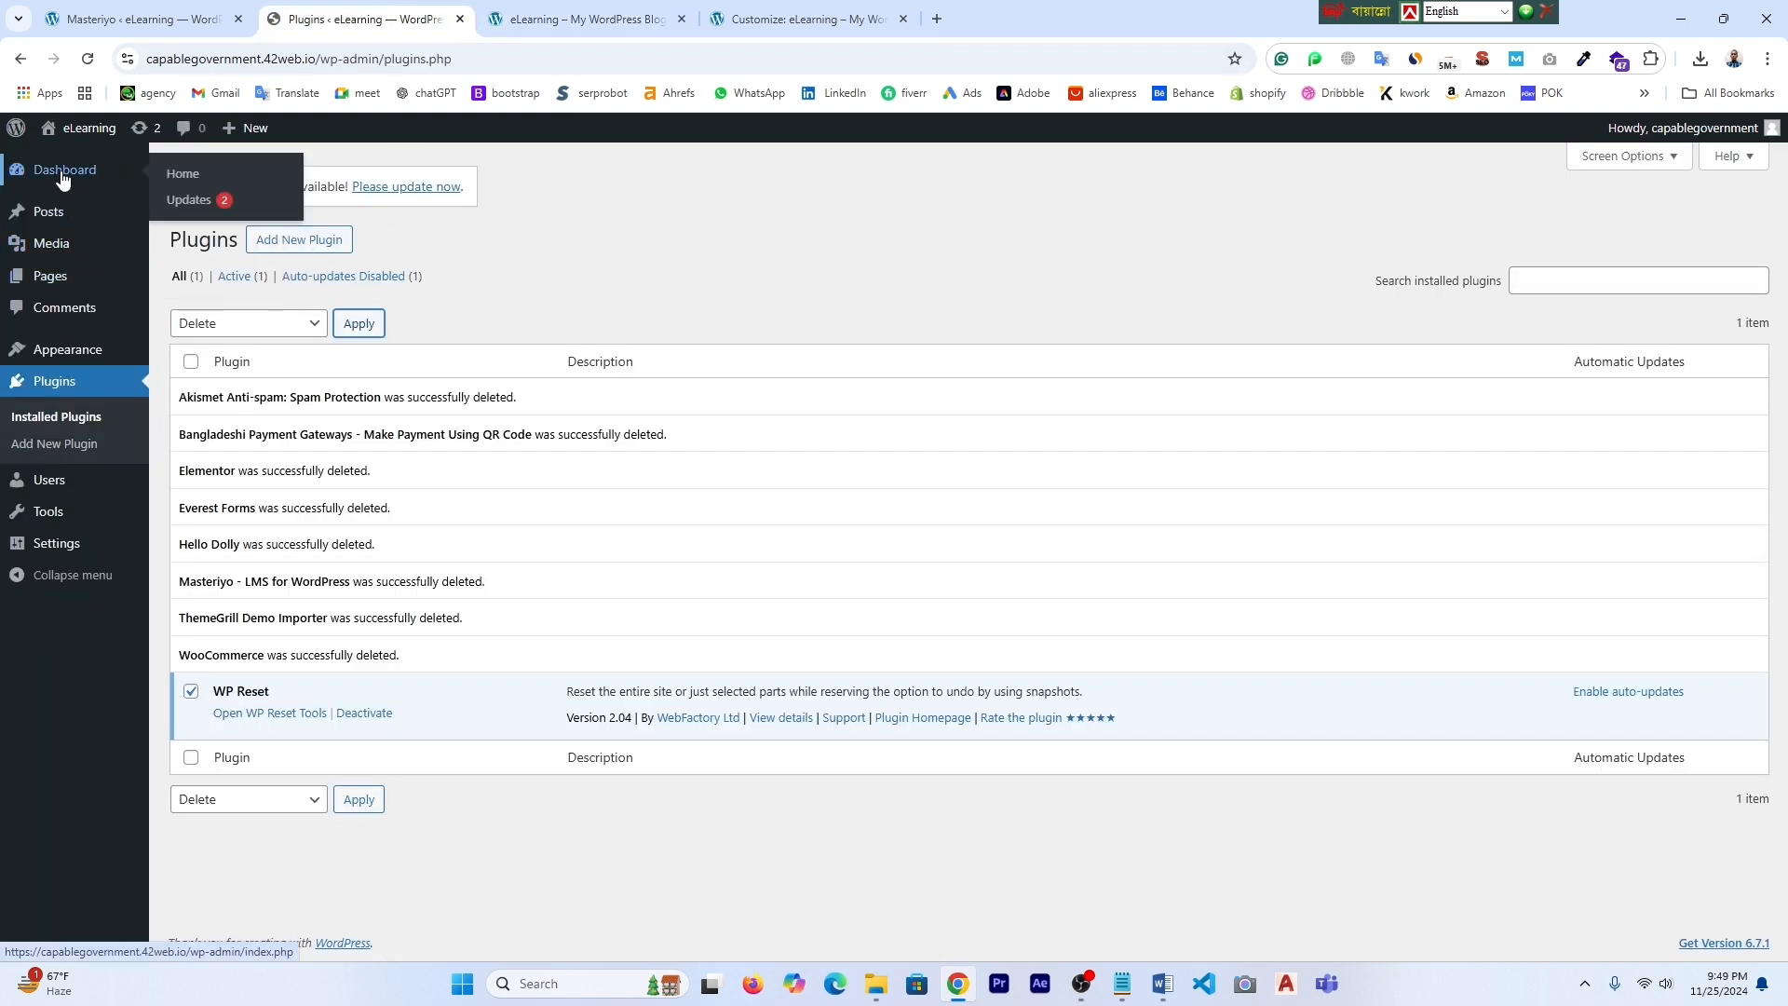
mouse_move(61, 358)
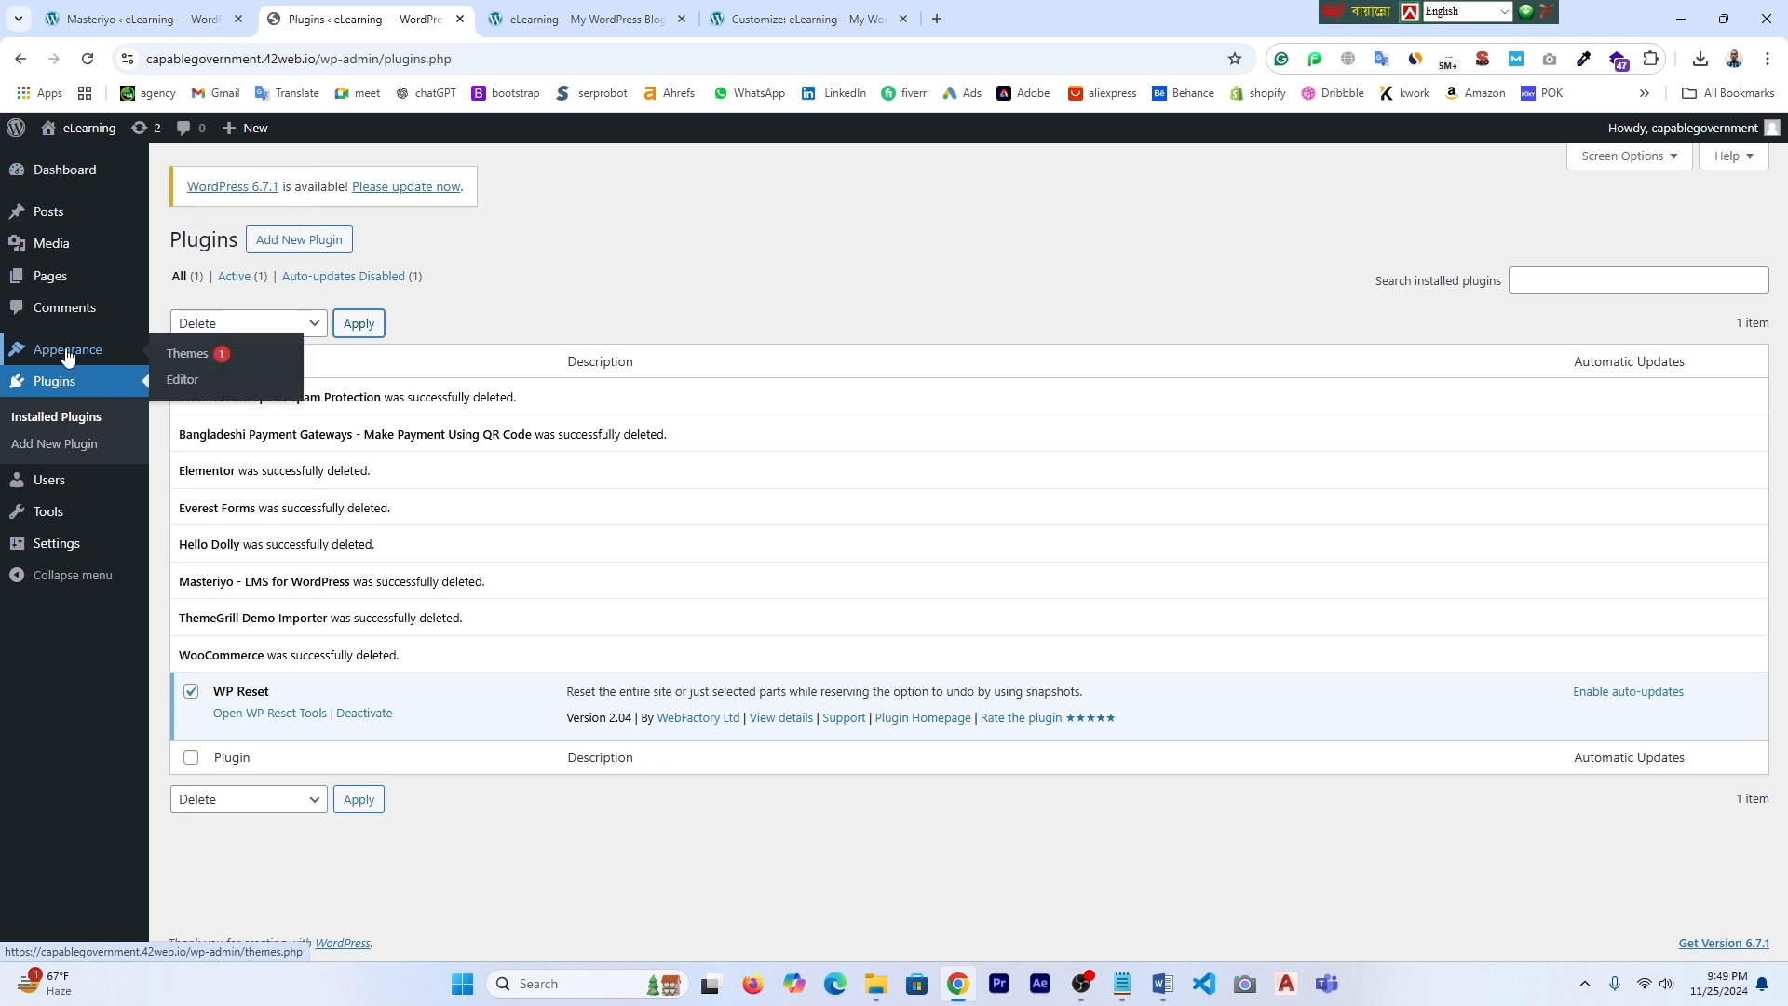
- Go to Appearance > Themes > Add New Theme > Upload Theme and browse for a zip
click(192, 358)
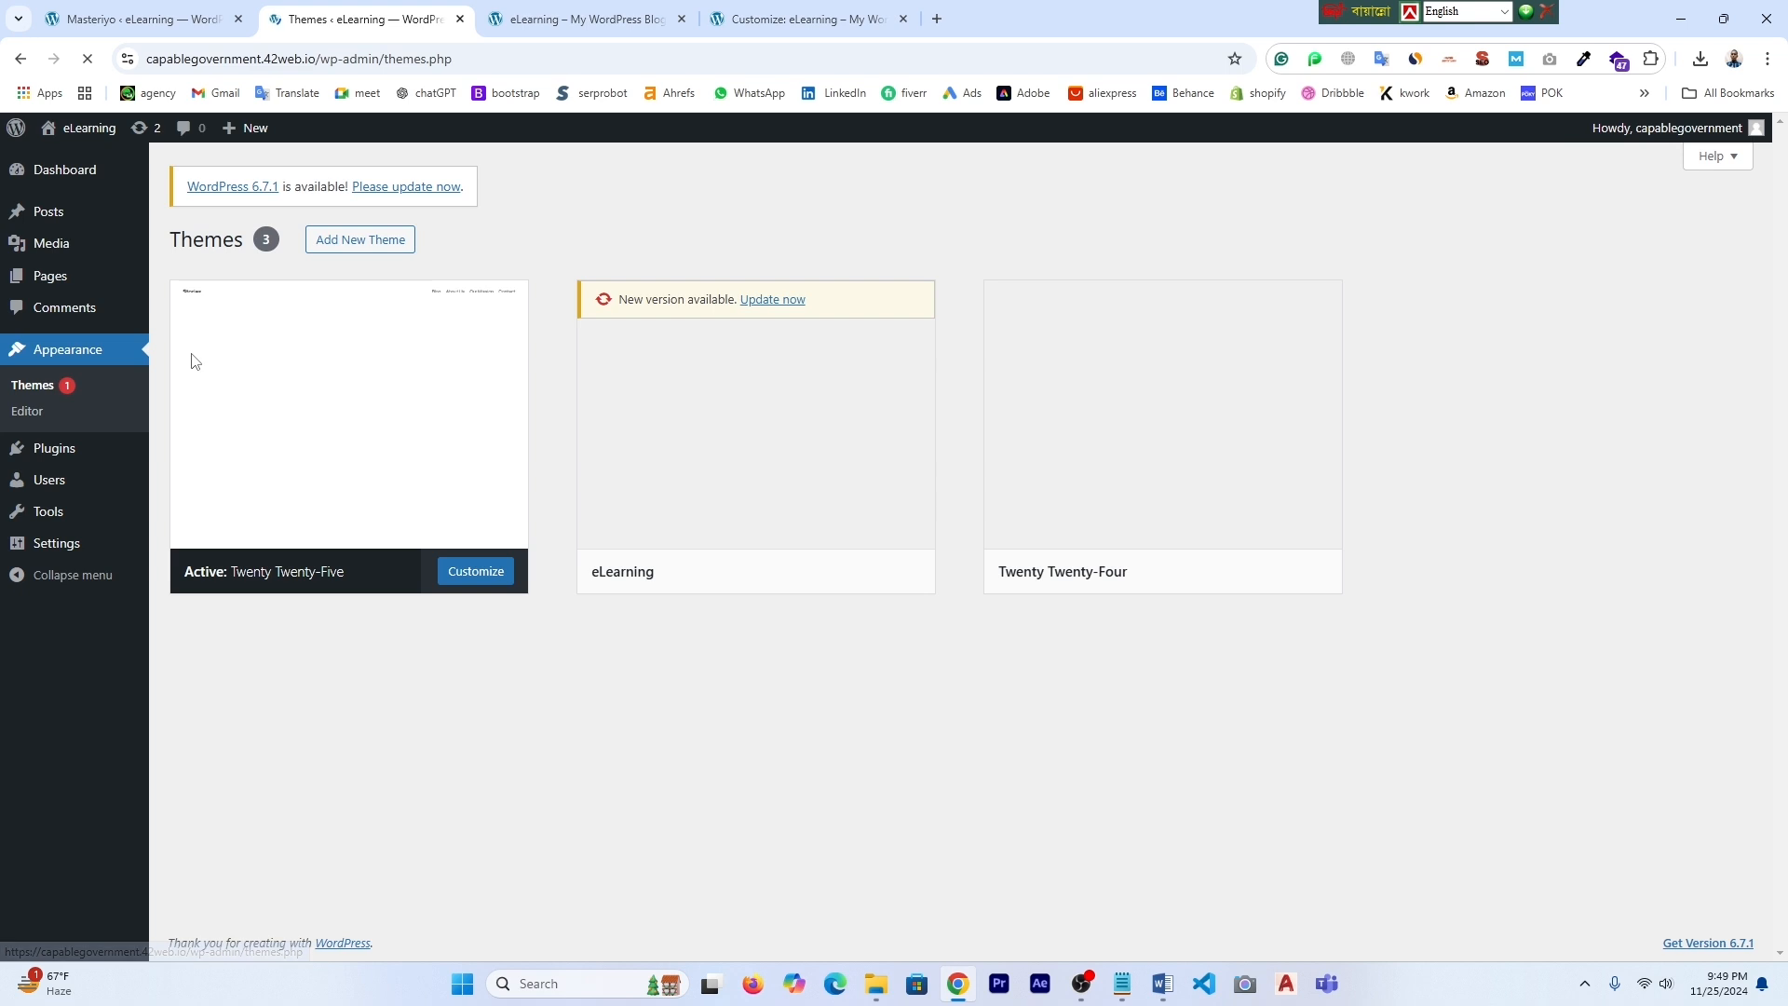
click(358, 242)
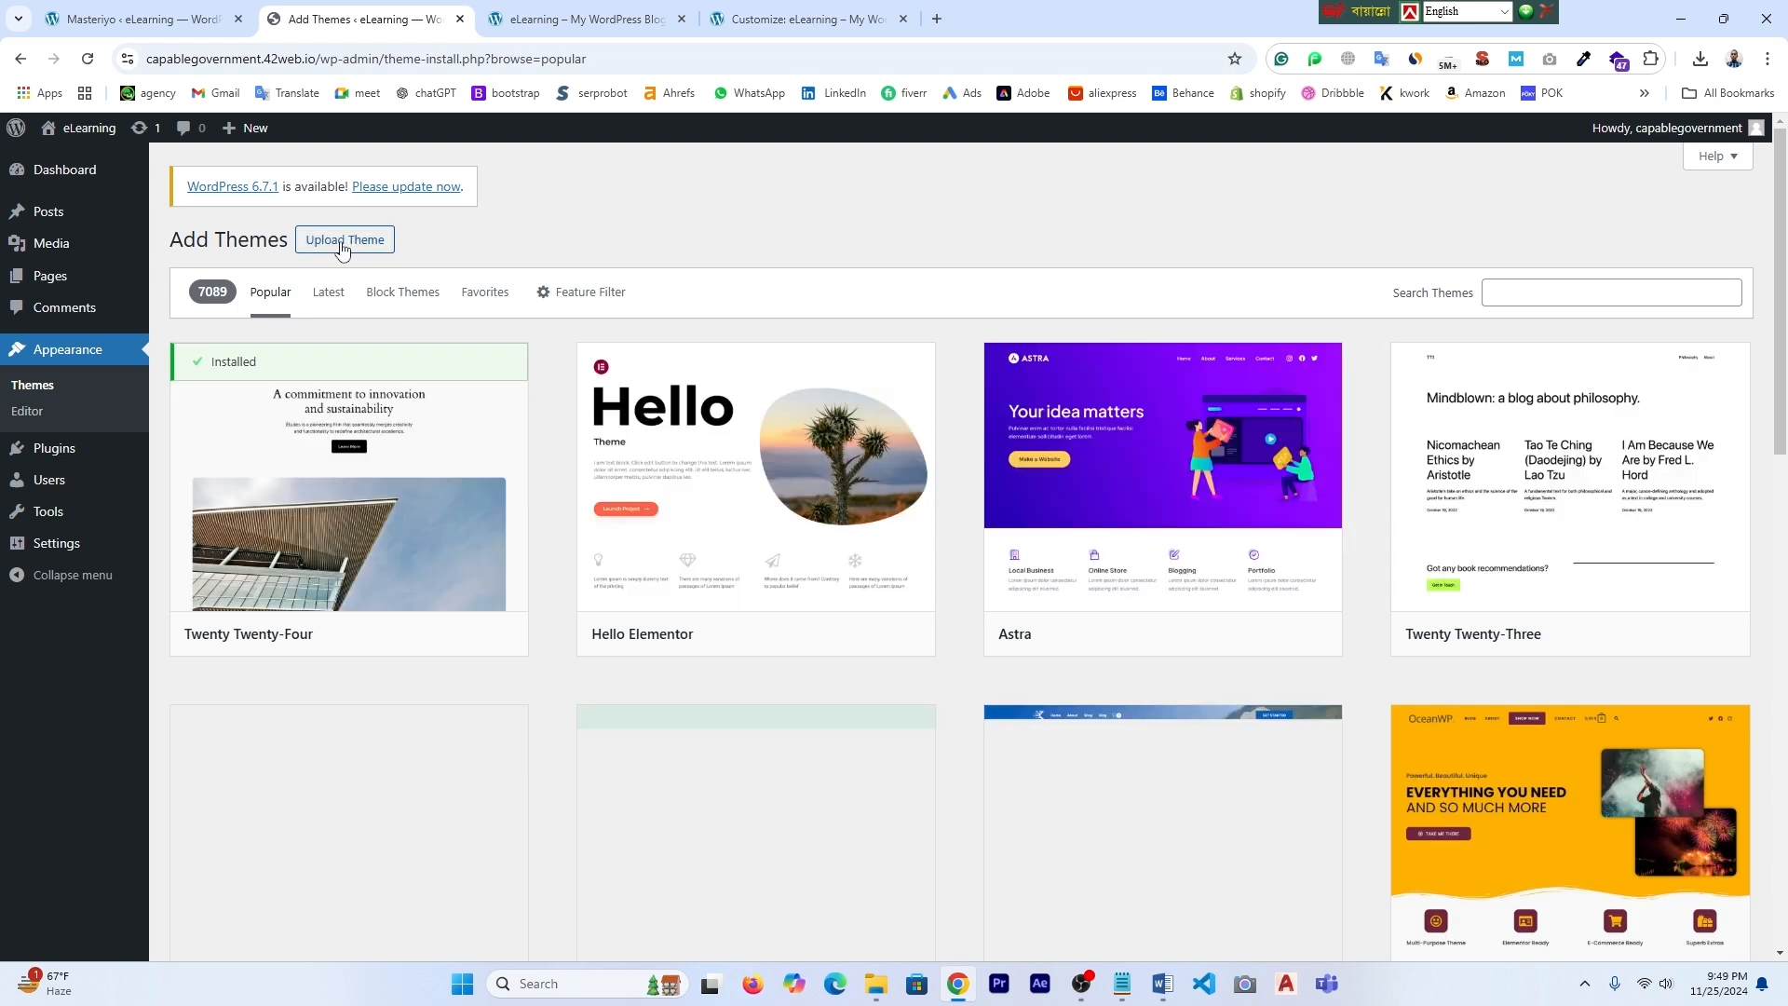
click(337, 244)
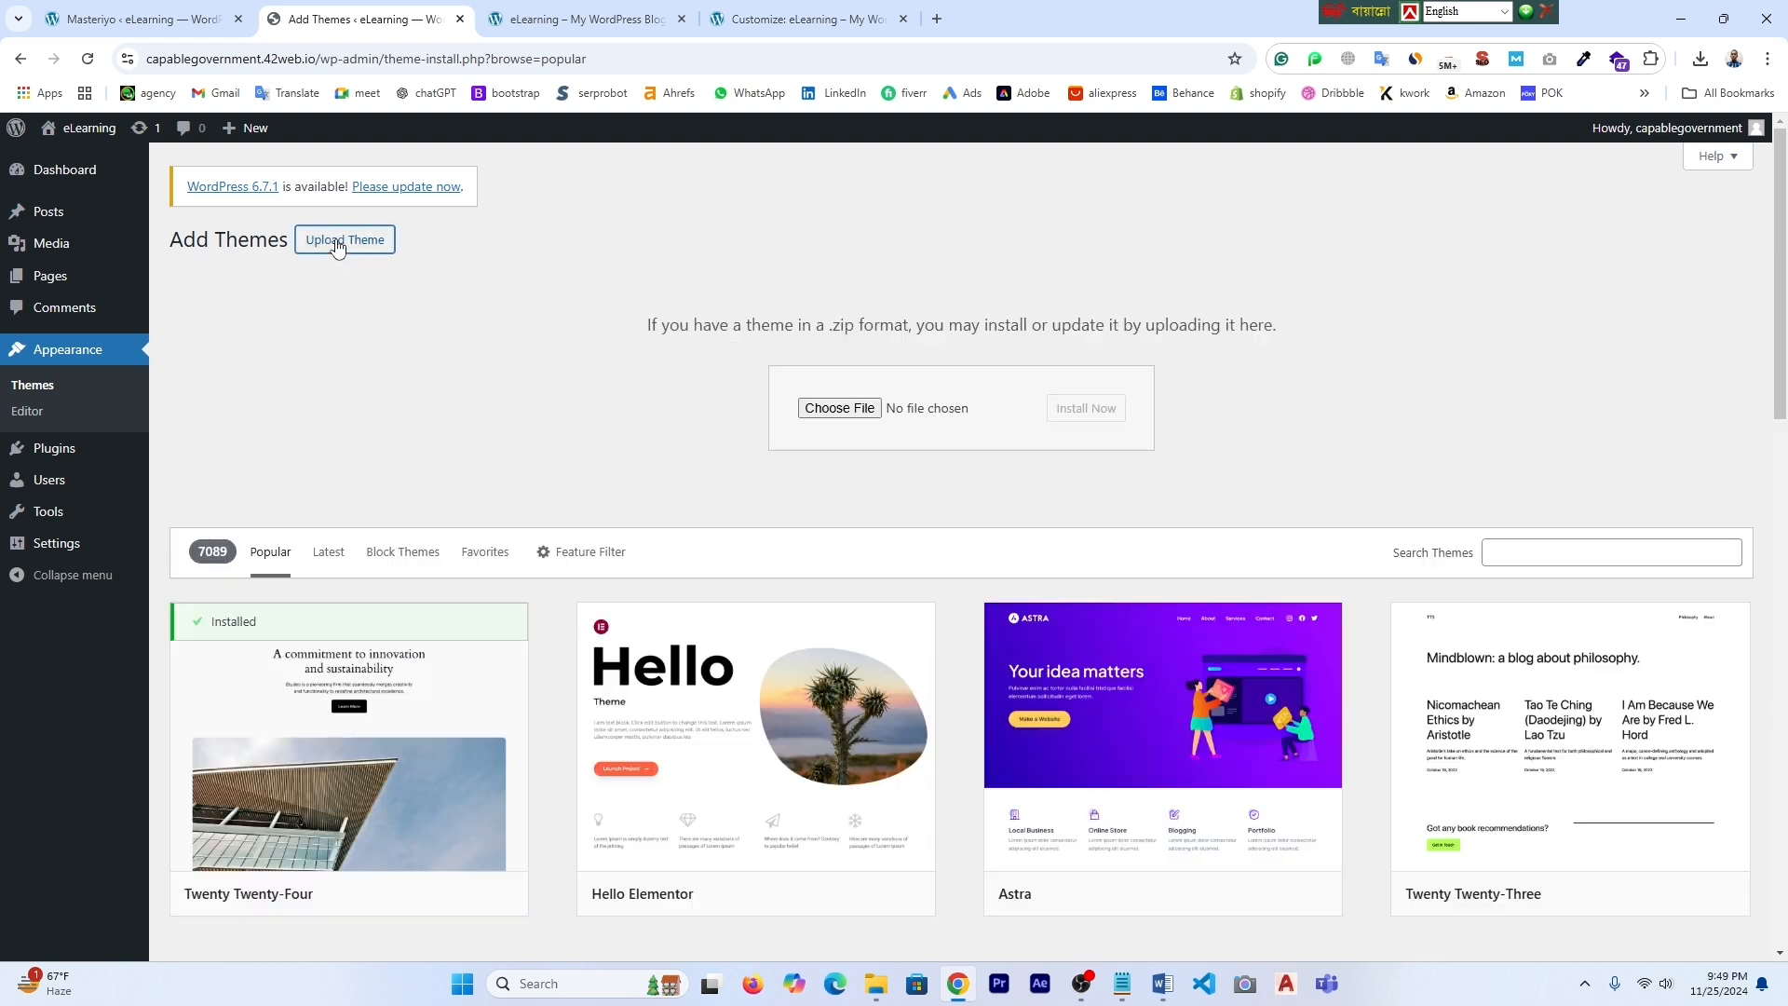
click(825, 410)
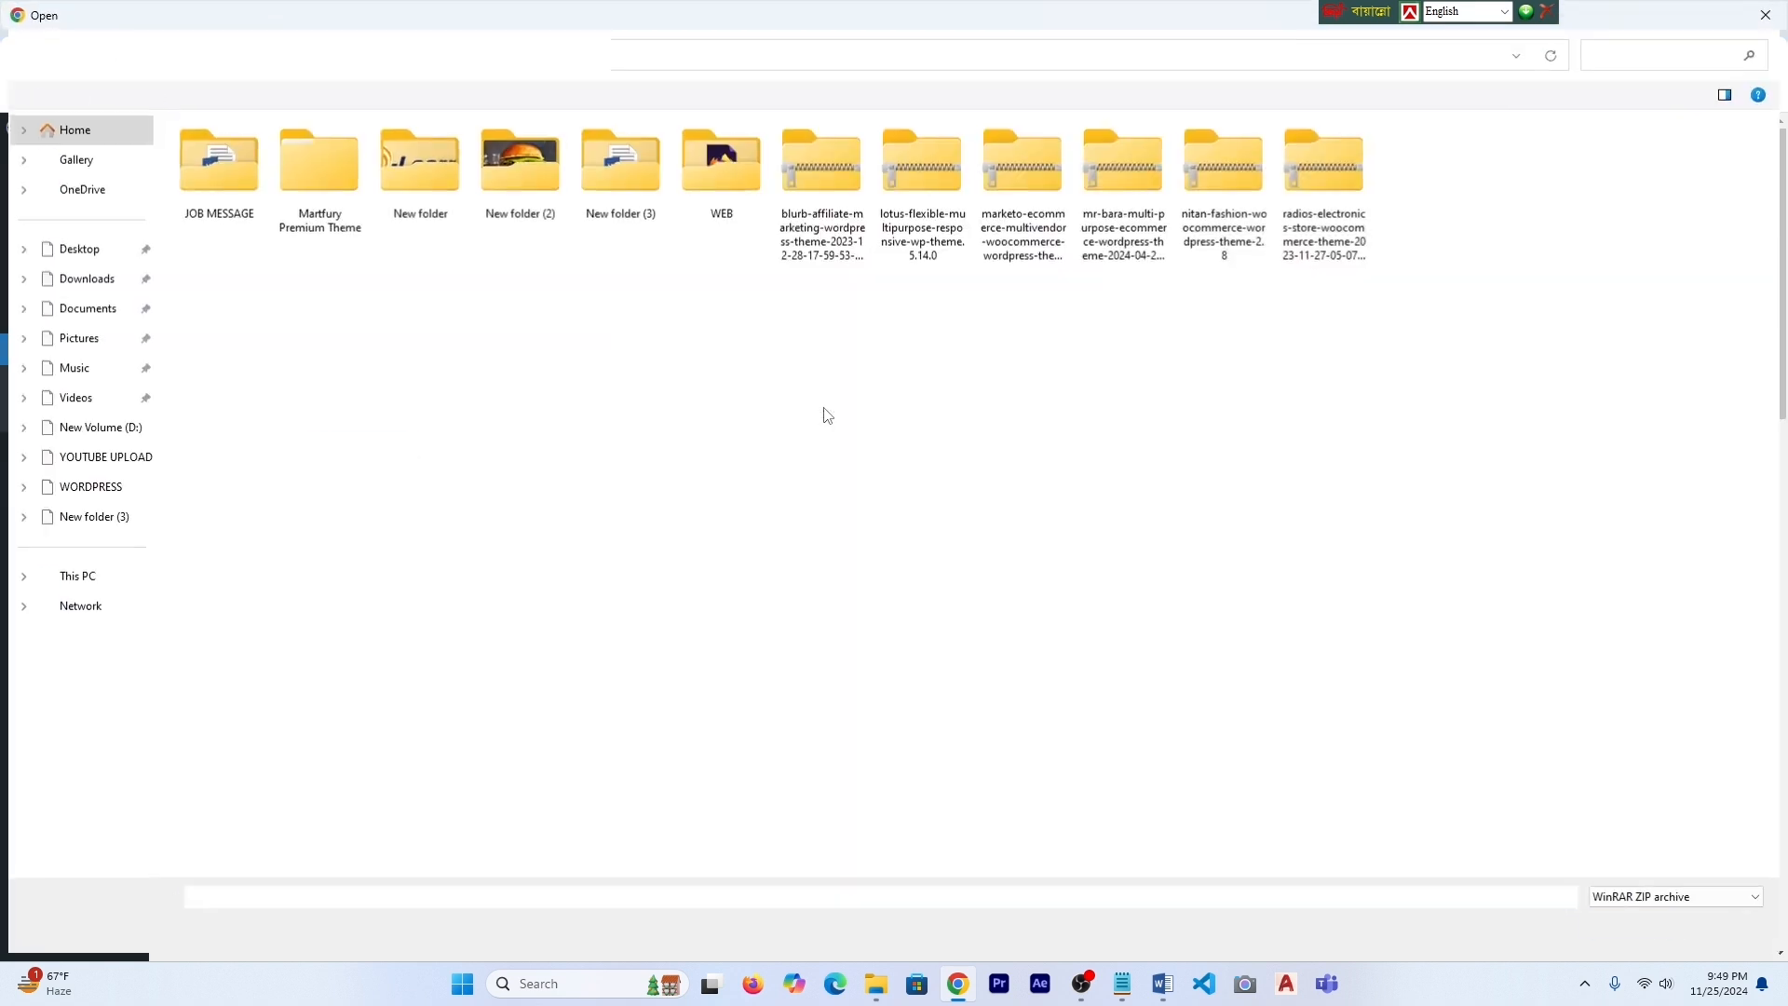
- Attach Elearning.1.0.11.zip from Desktop > New folder to the theme upload form
click(91, 254)
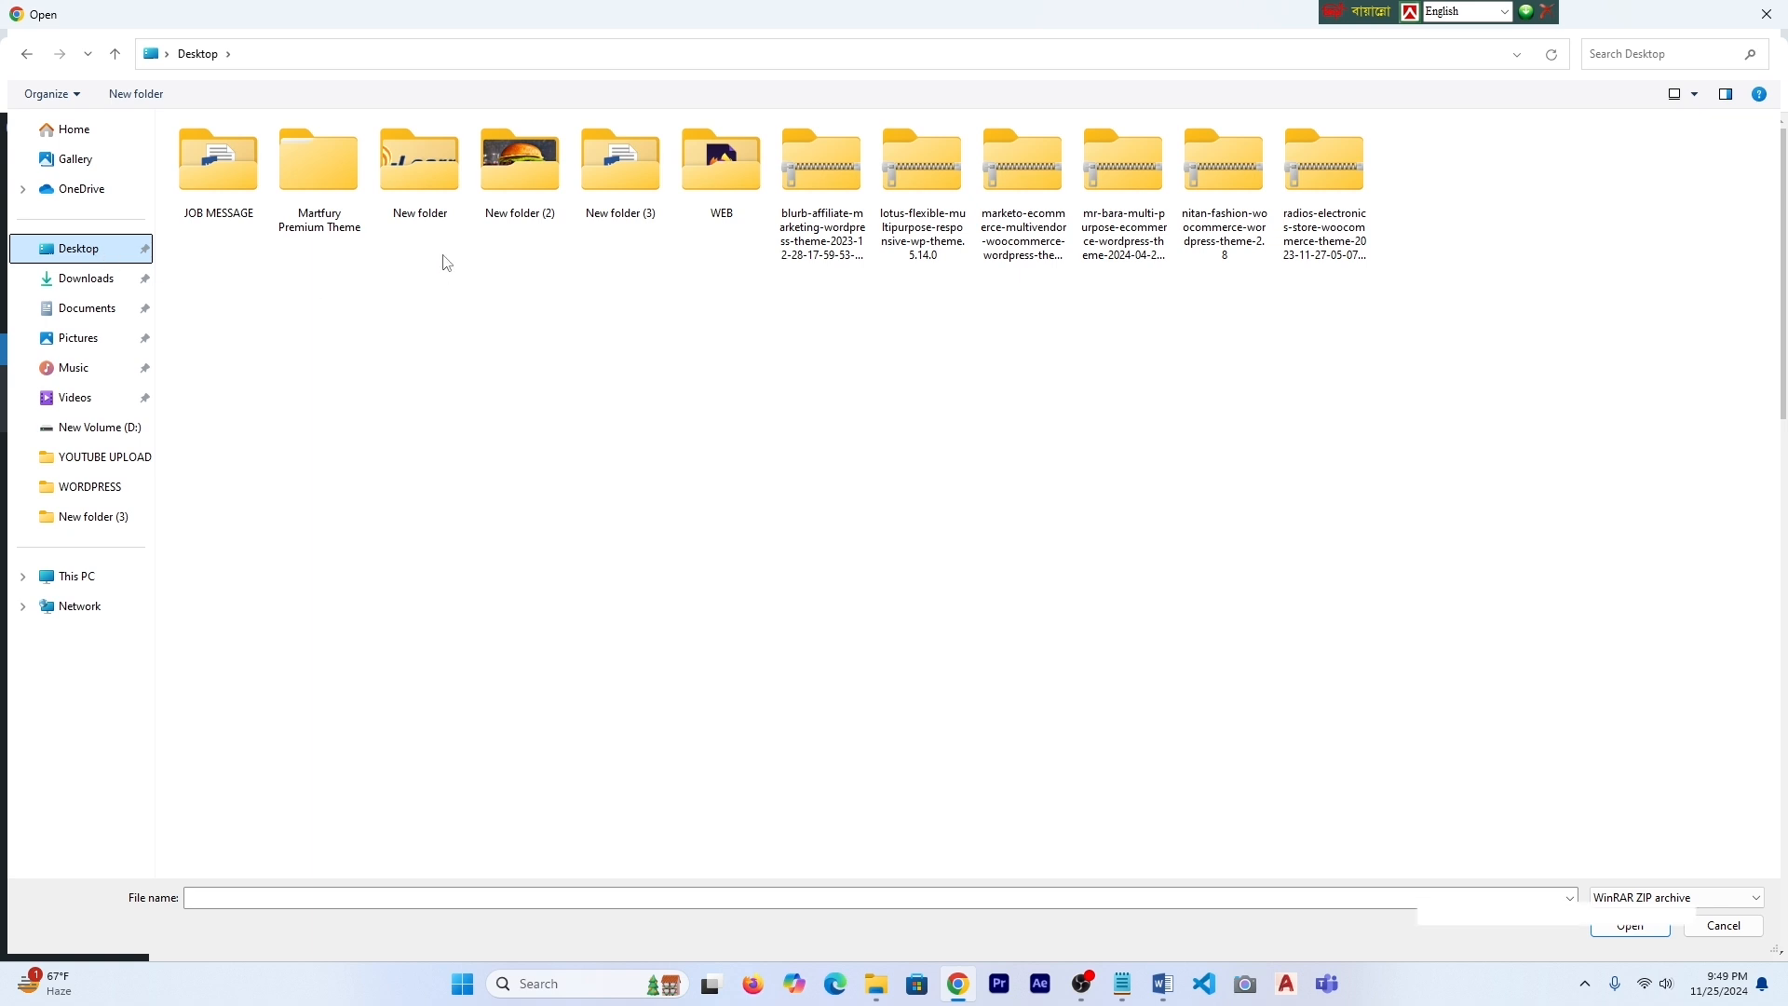
double_click(421, 199)
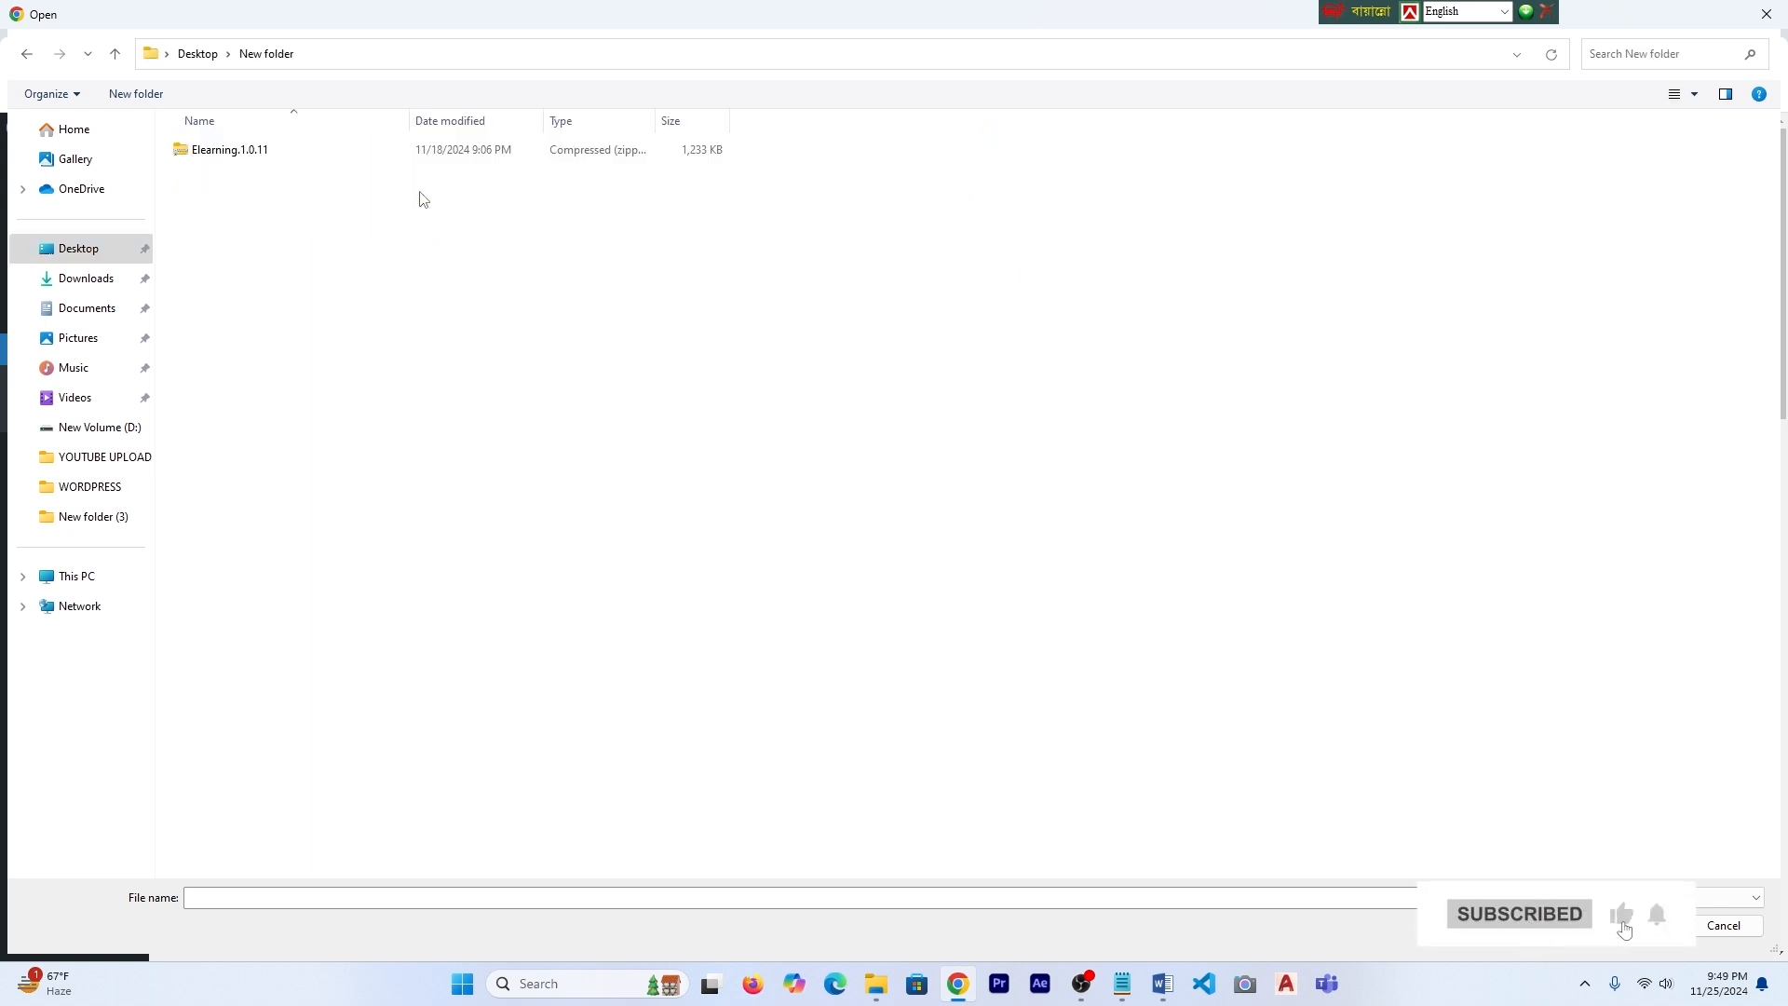
click(222, 155)
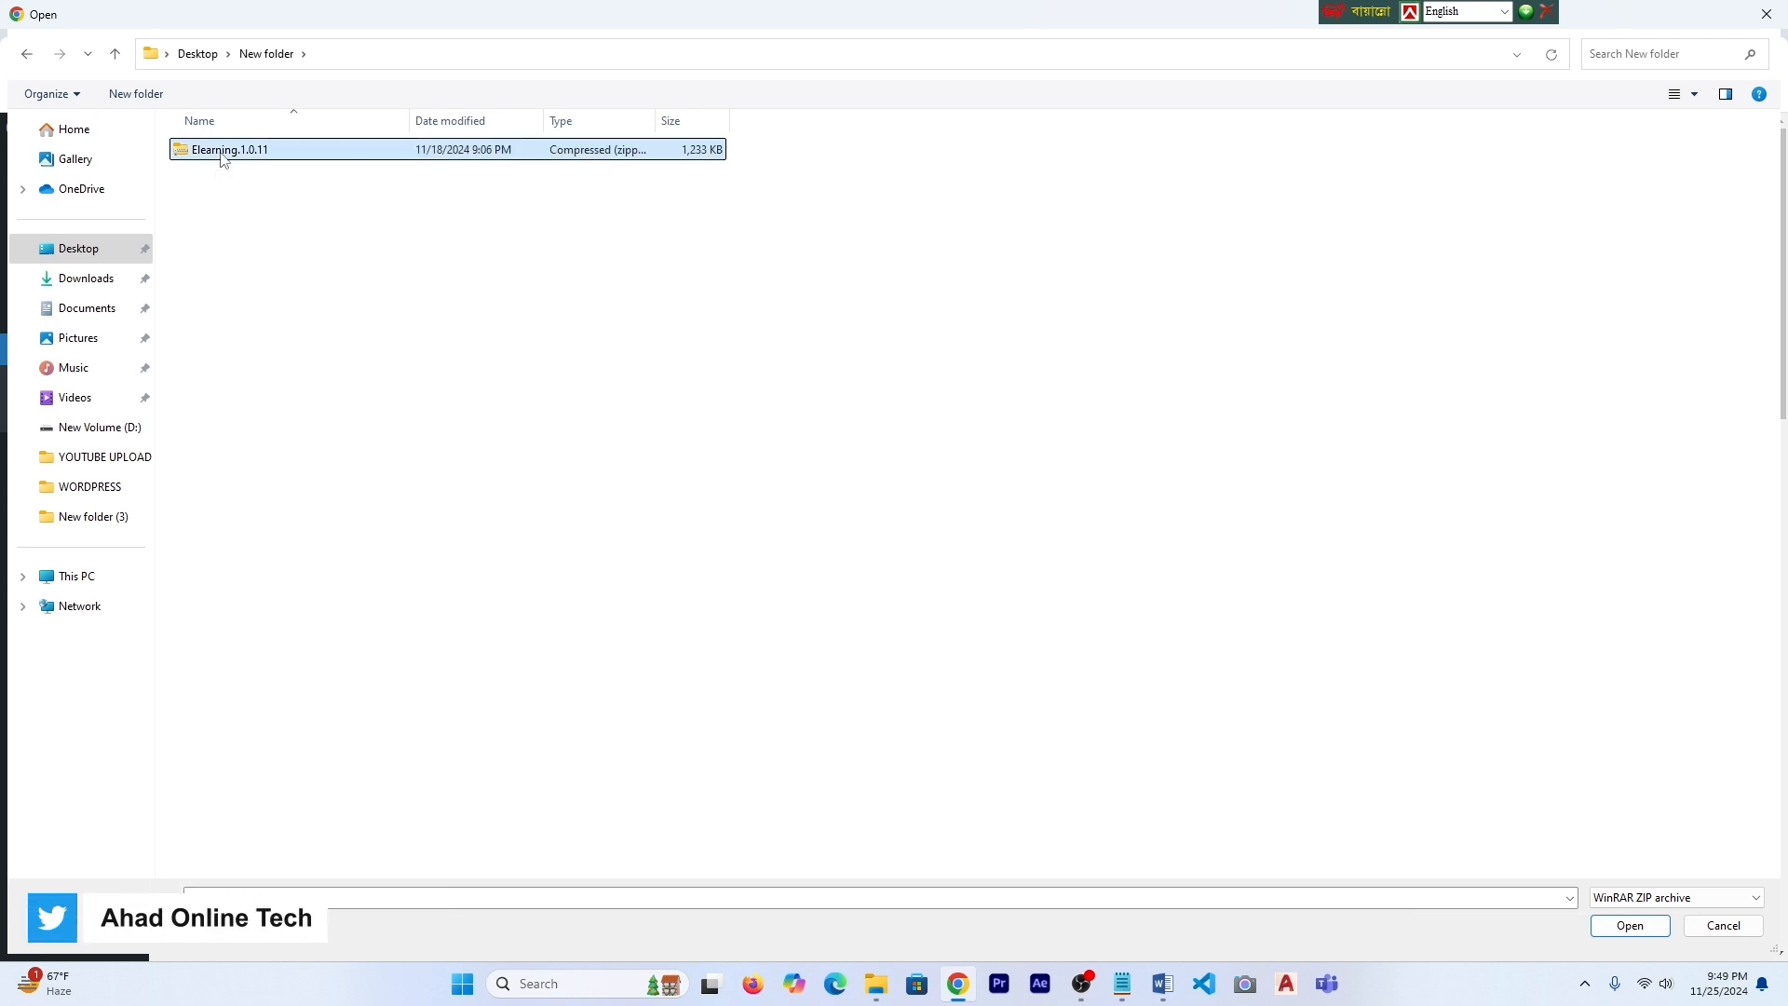
click(1629, 926)
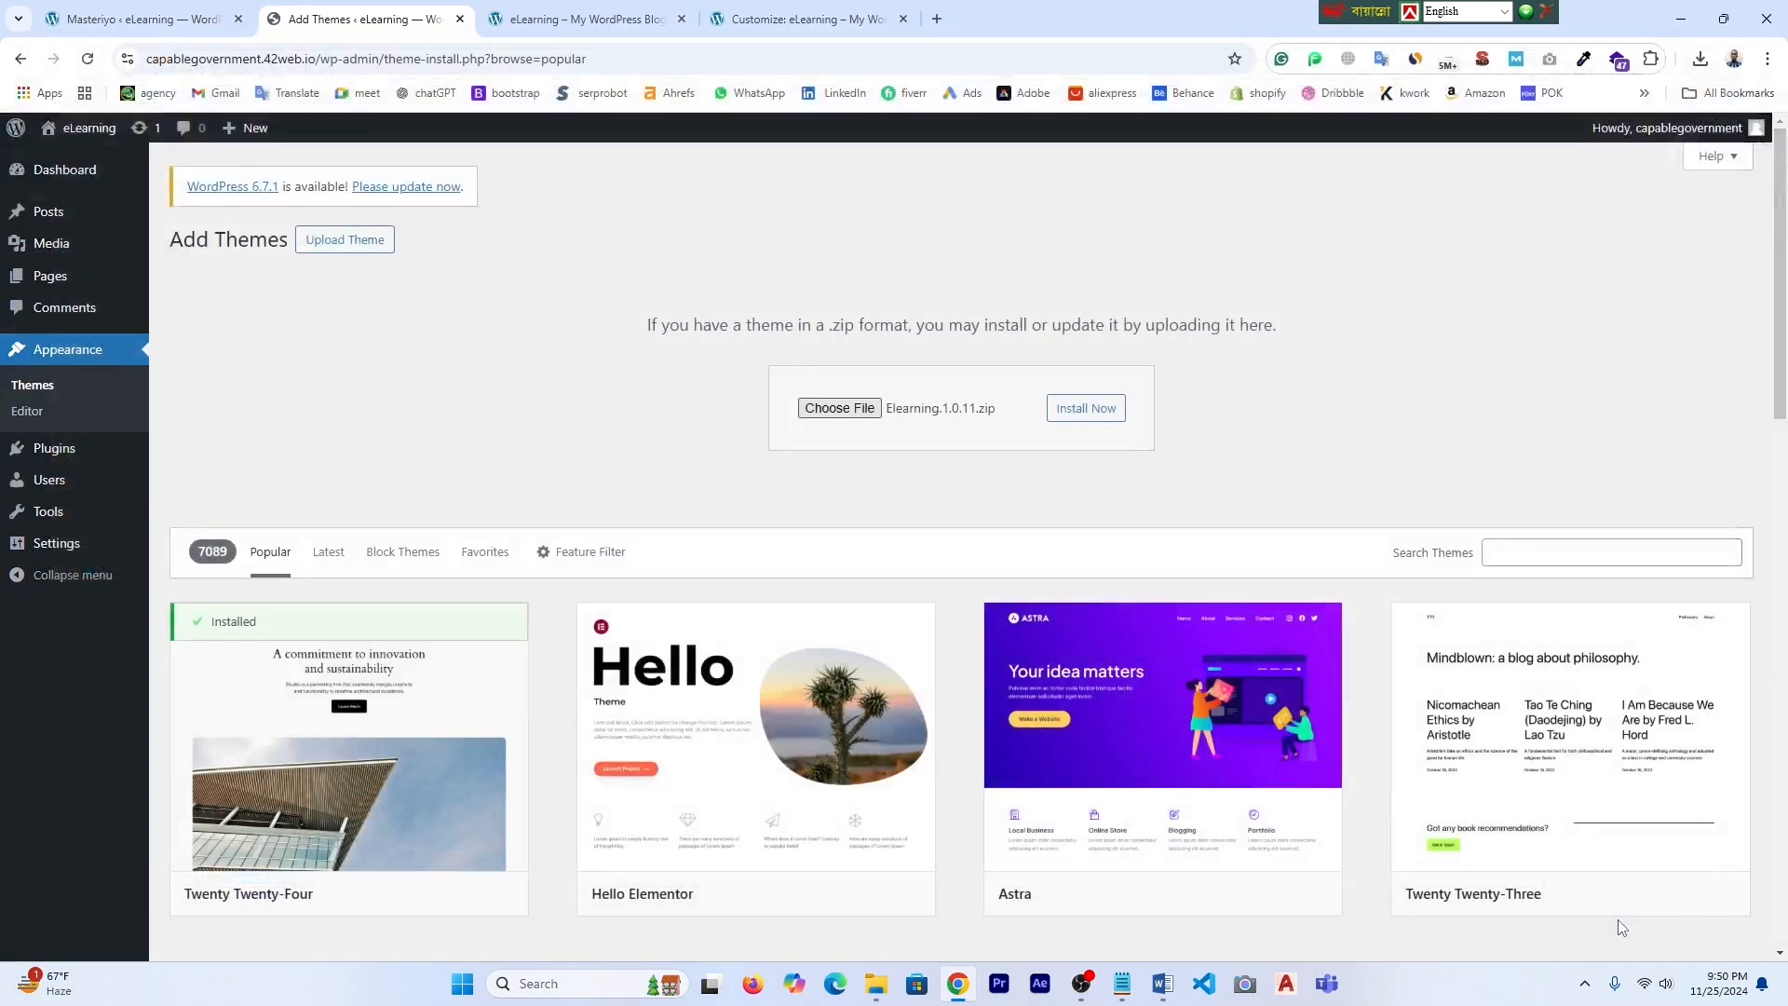
- Install the uploaded Elearning.1.0.11 theme and activate it
click(1096, 417)
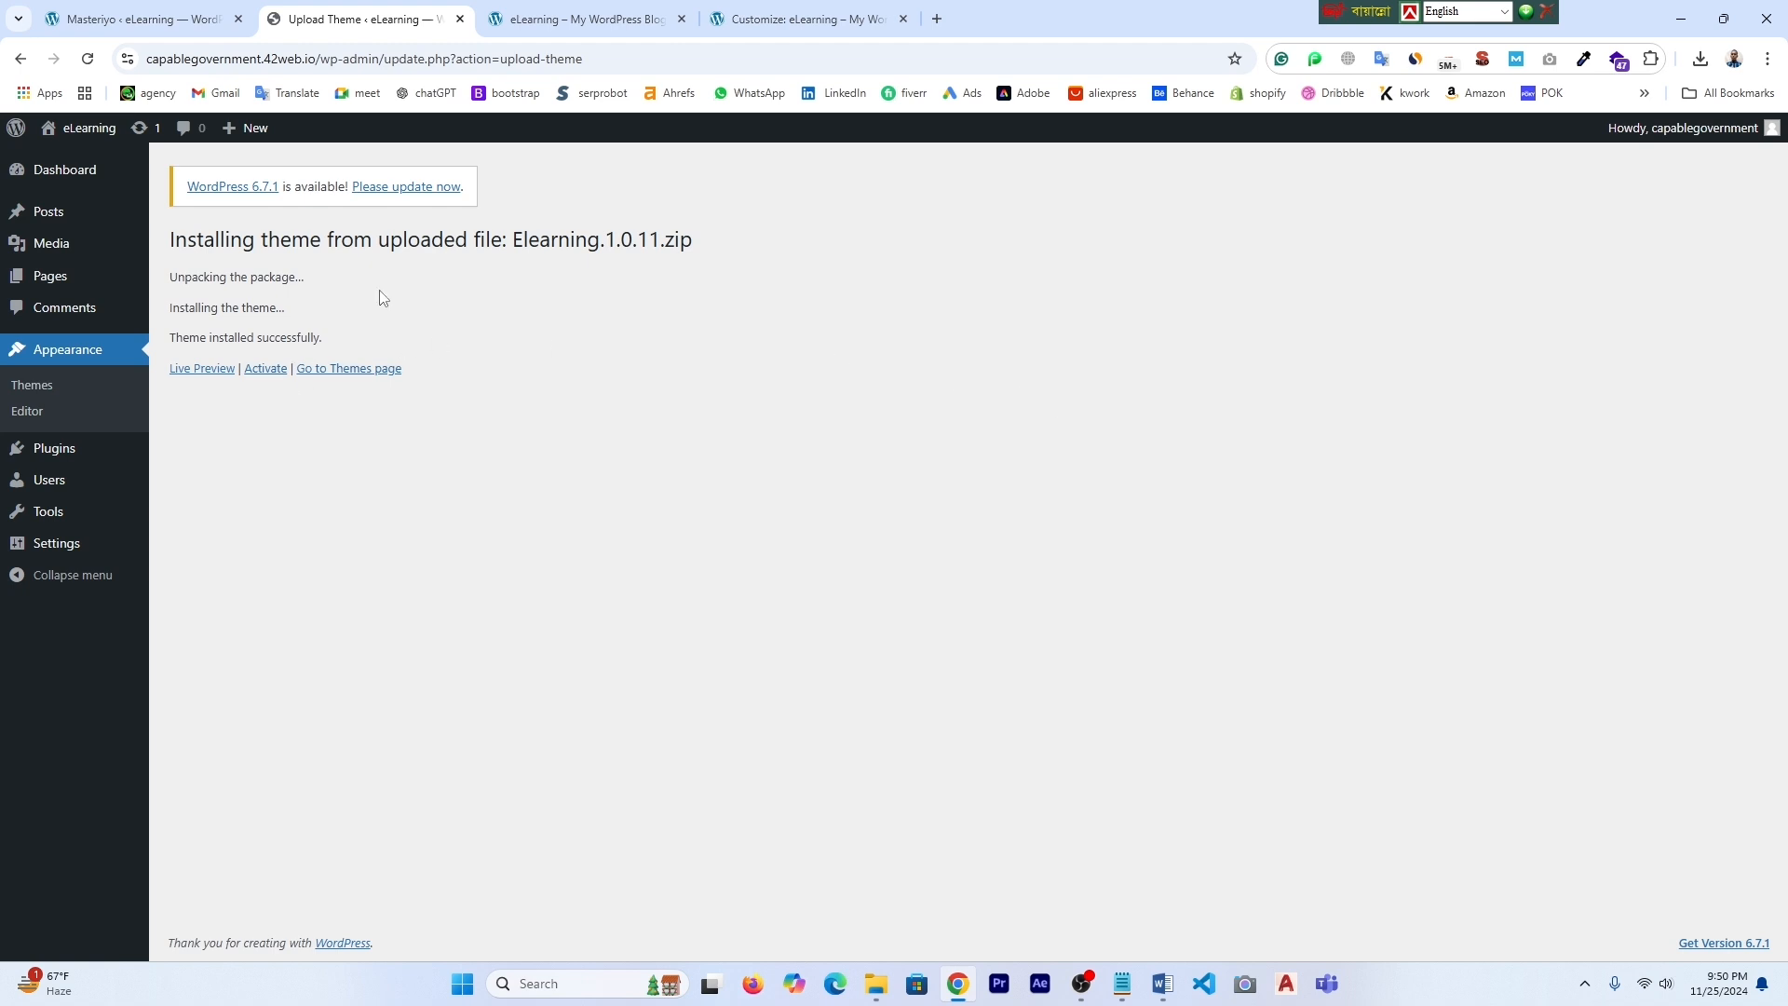
click(266, 370)
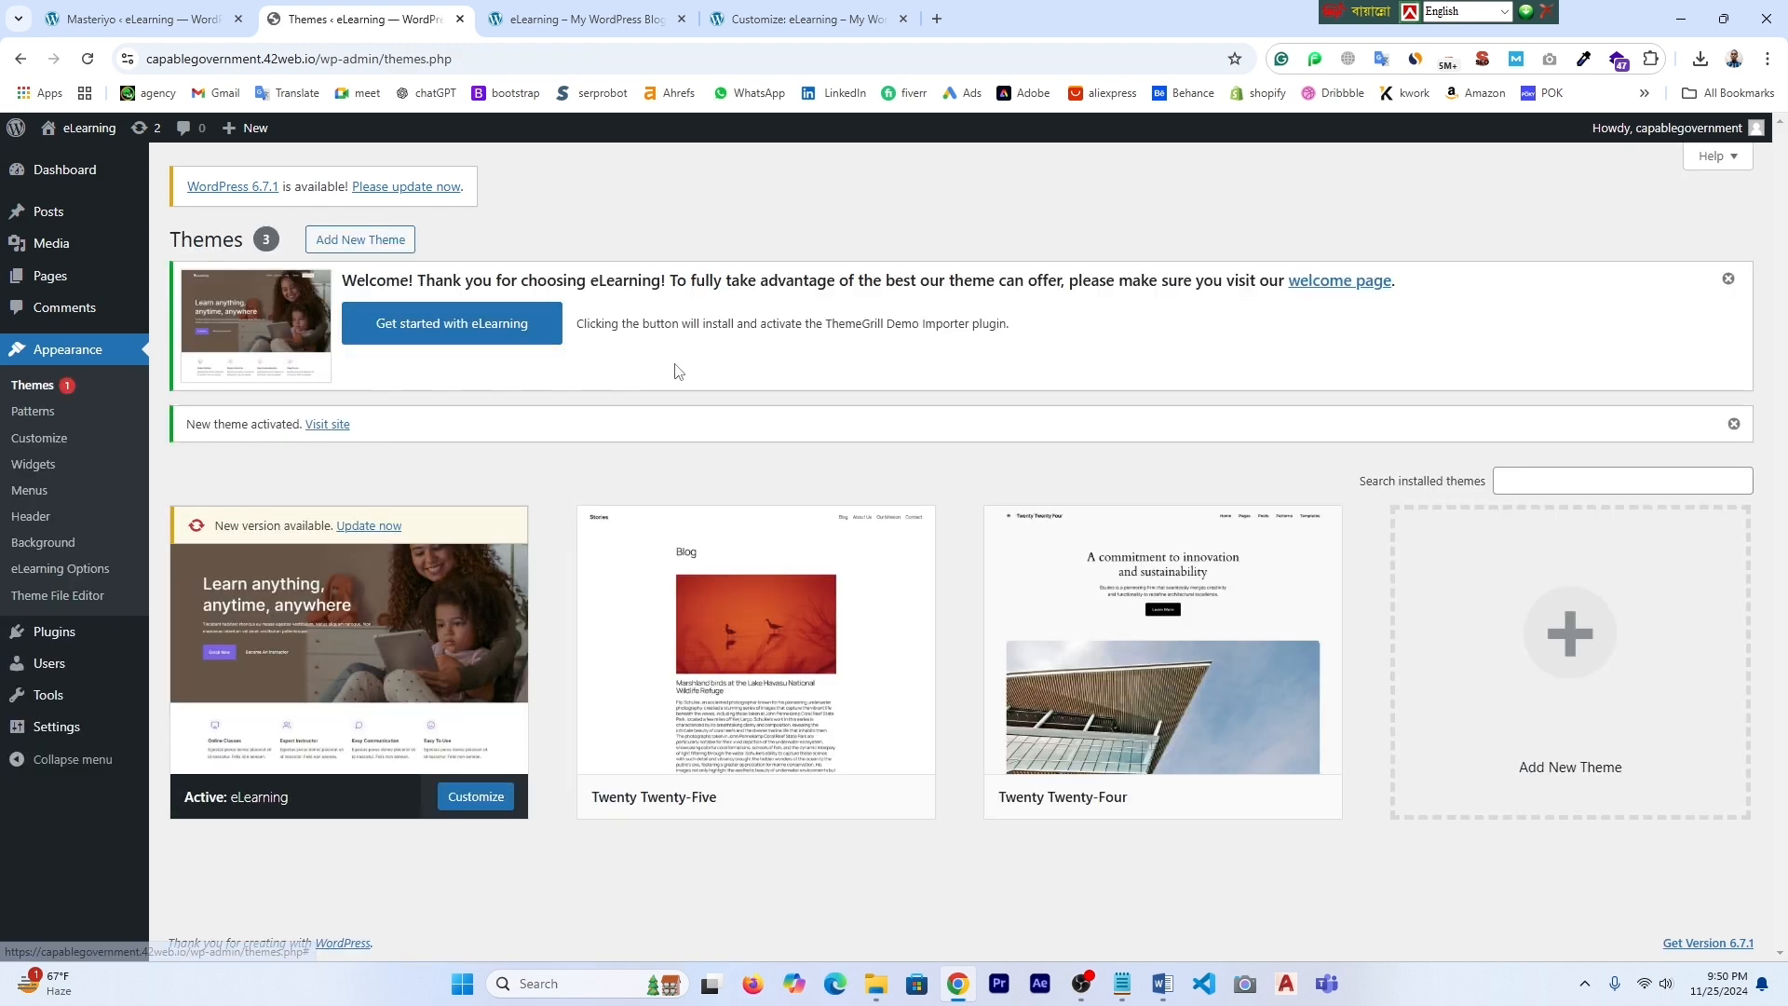
- Set up the demo importer via 'Get started with eLearning' and choose Import on the eLearning demo
click(485, 330)
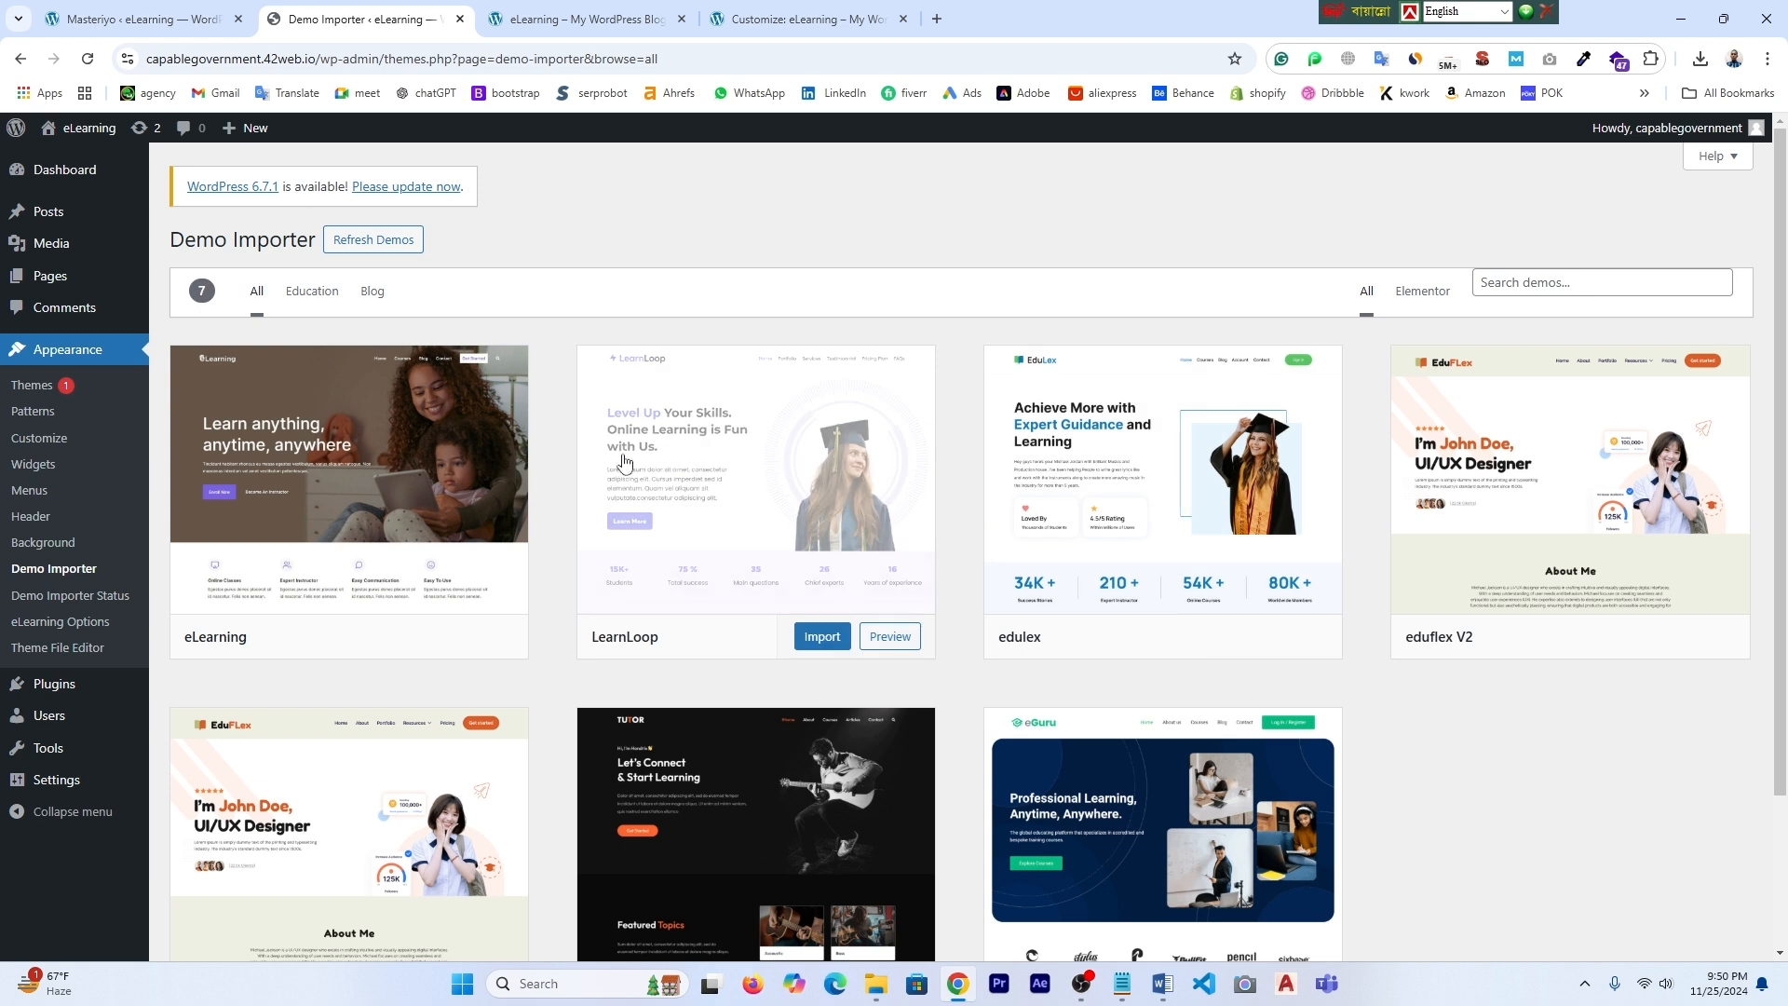
scroll(1616, 730, down, 2)
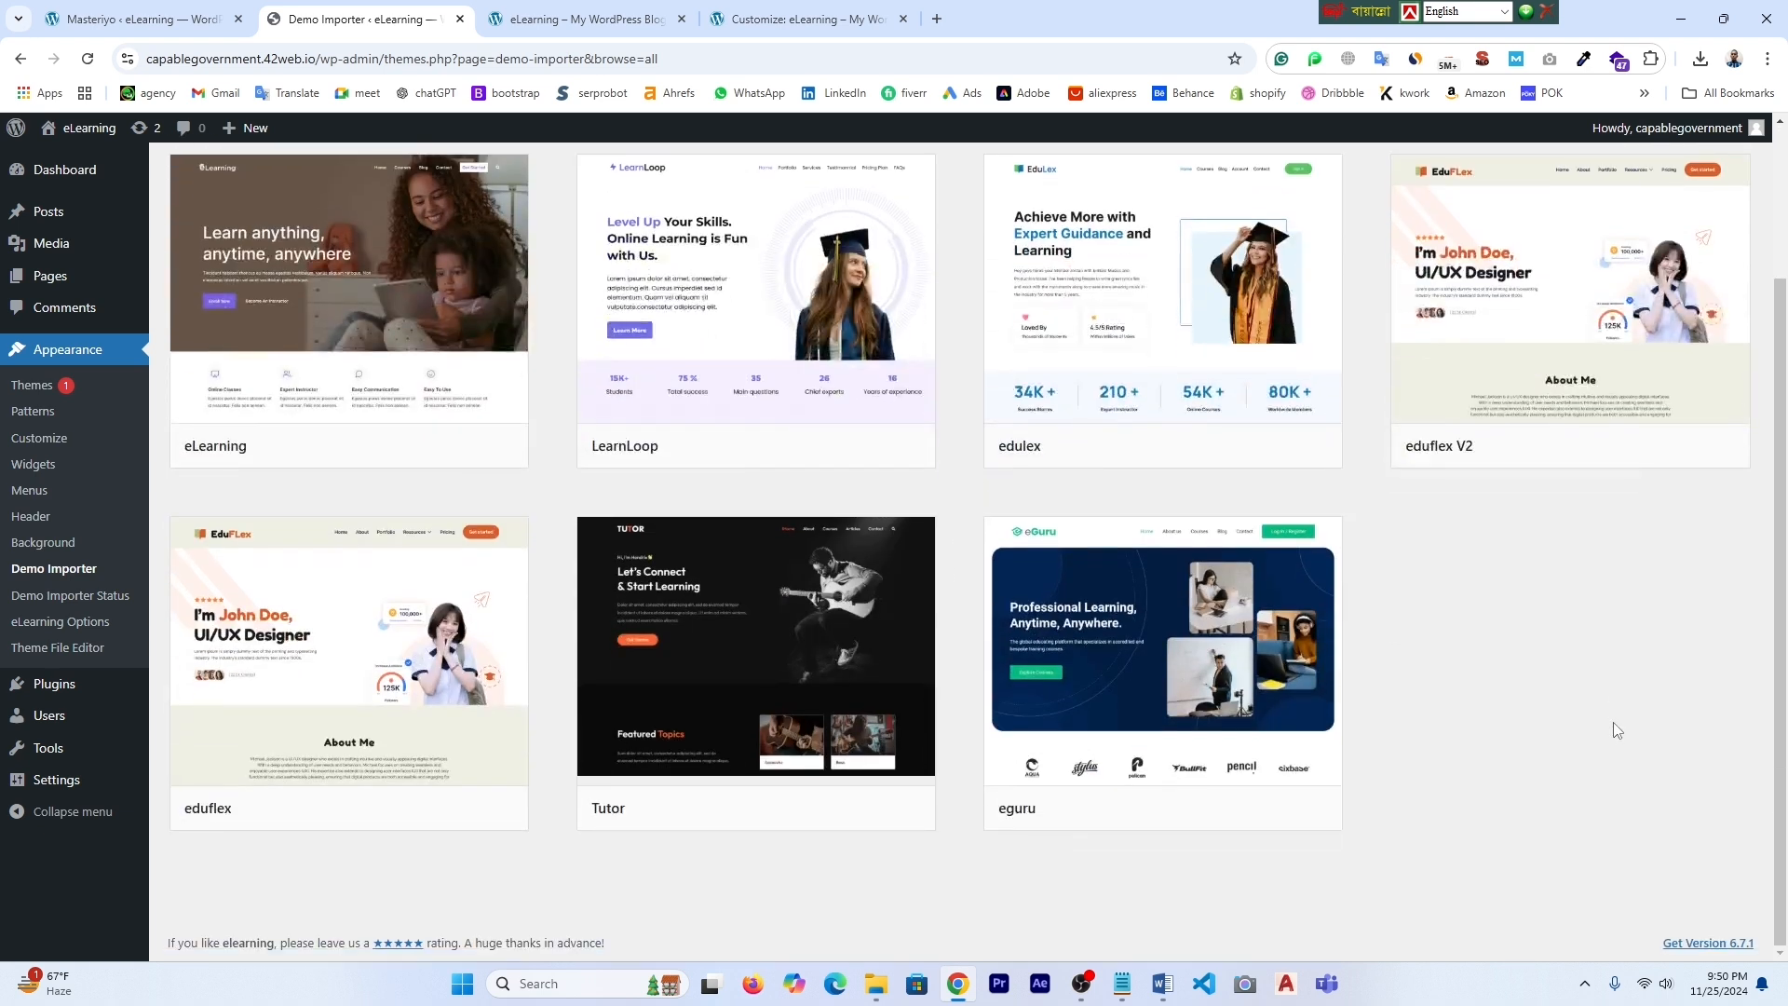
scroll(1616, 730, up, 2)
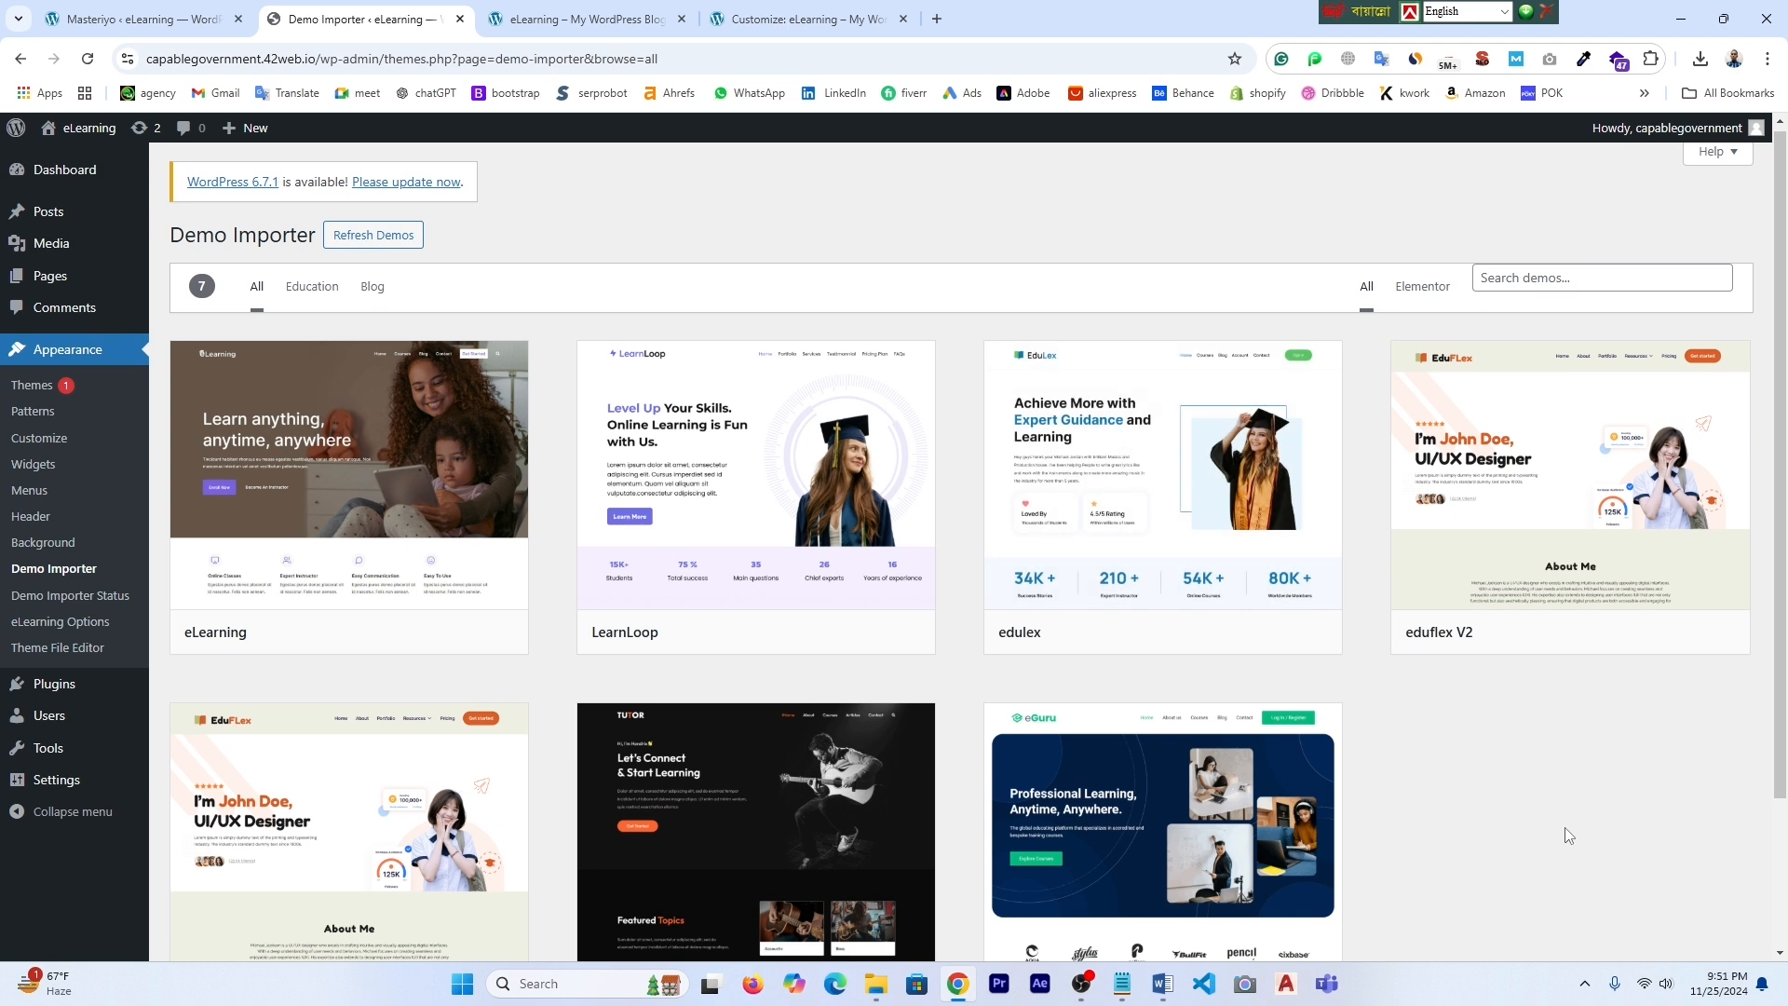
scroll(1565, 827, down, 2)
scroll(1567, 796, up, 2)
scroll(1563, 788, down, 1)
mouse_move(342, 399)
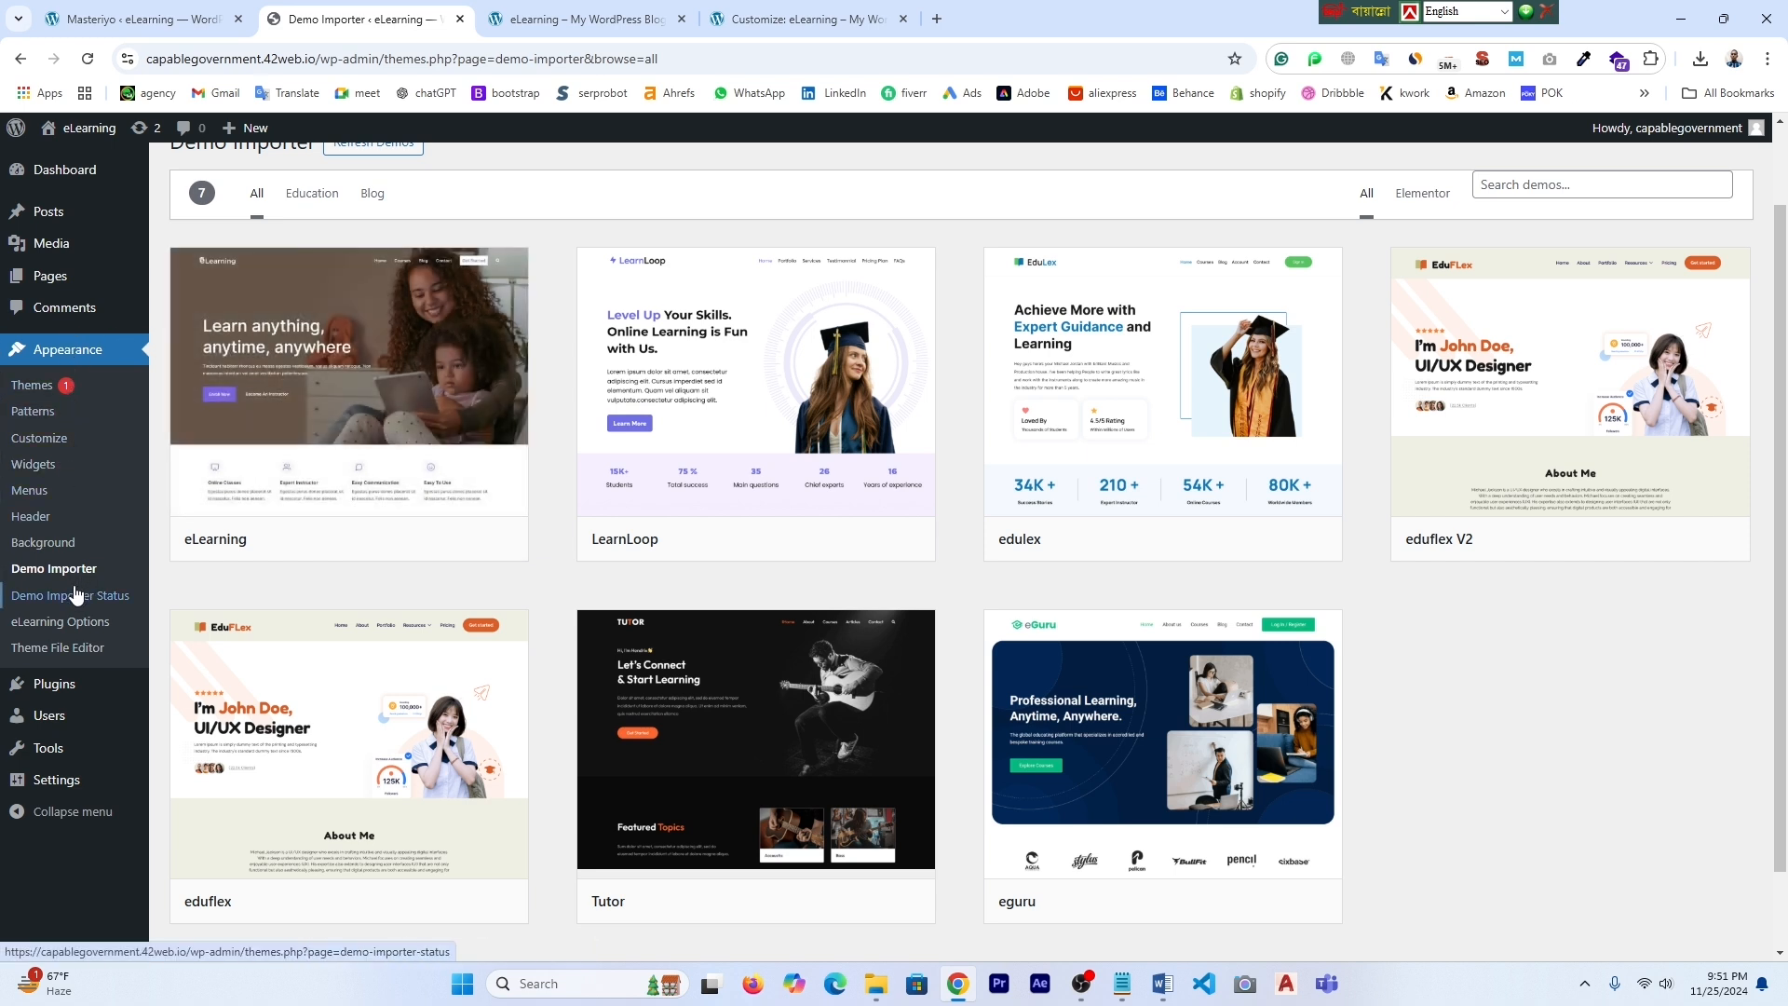
click(416, 545)
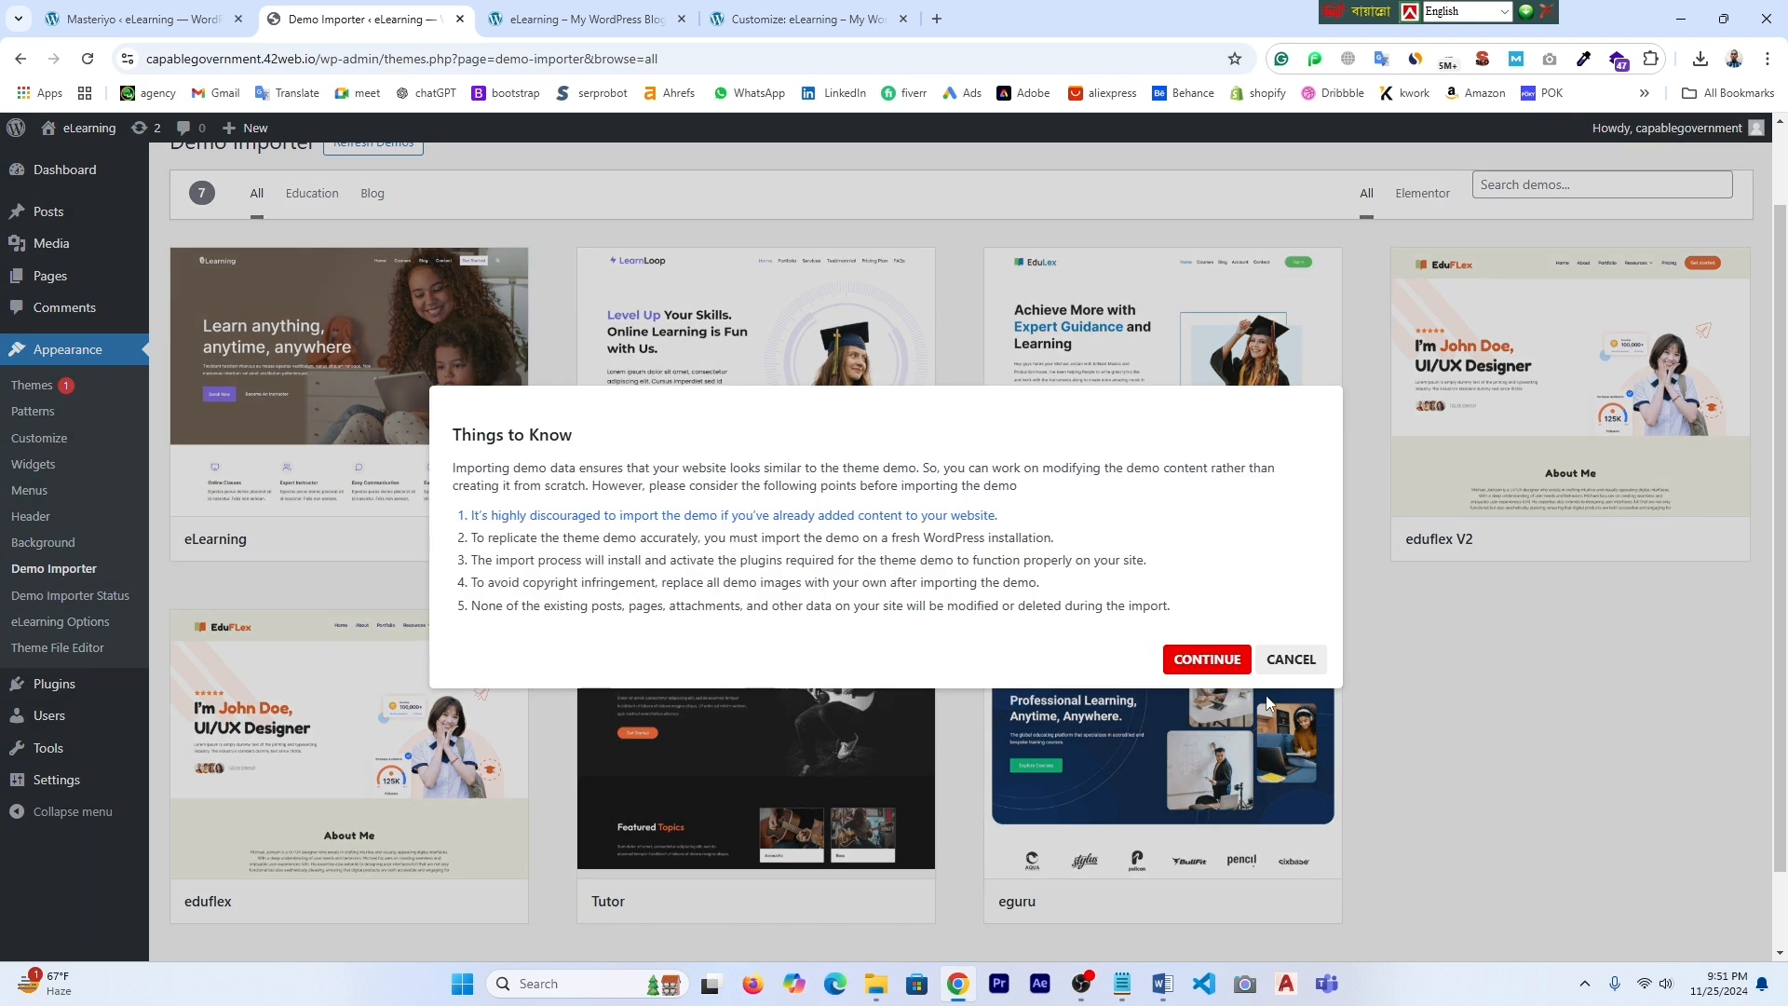
- Continue past the Things to Know notice to begin the import, then switch to YouTube
click(1209, 661)
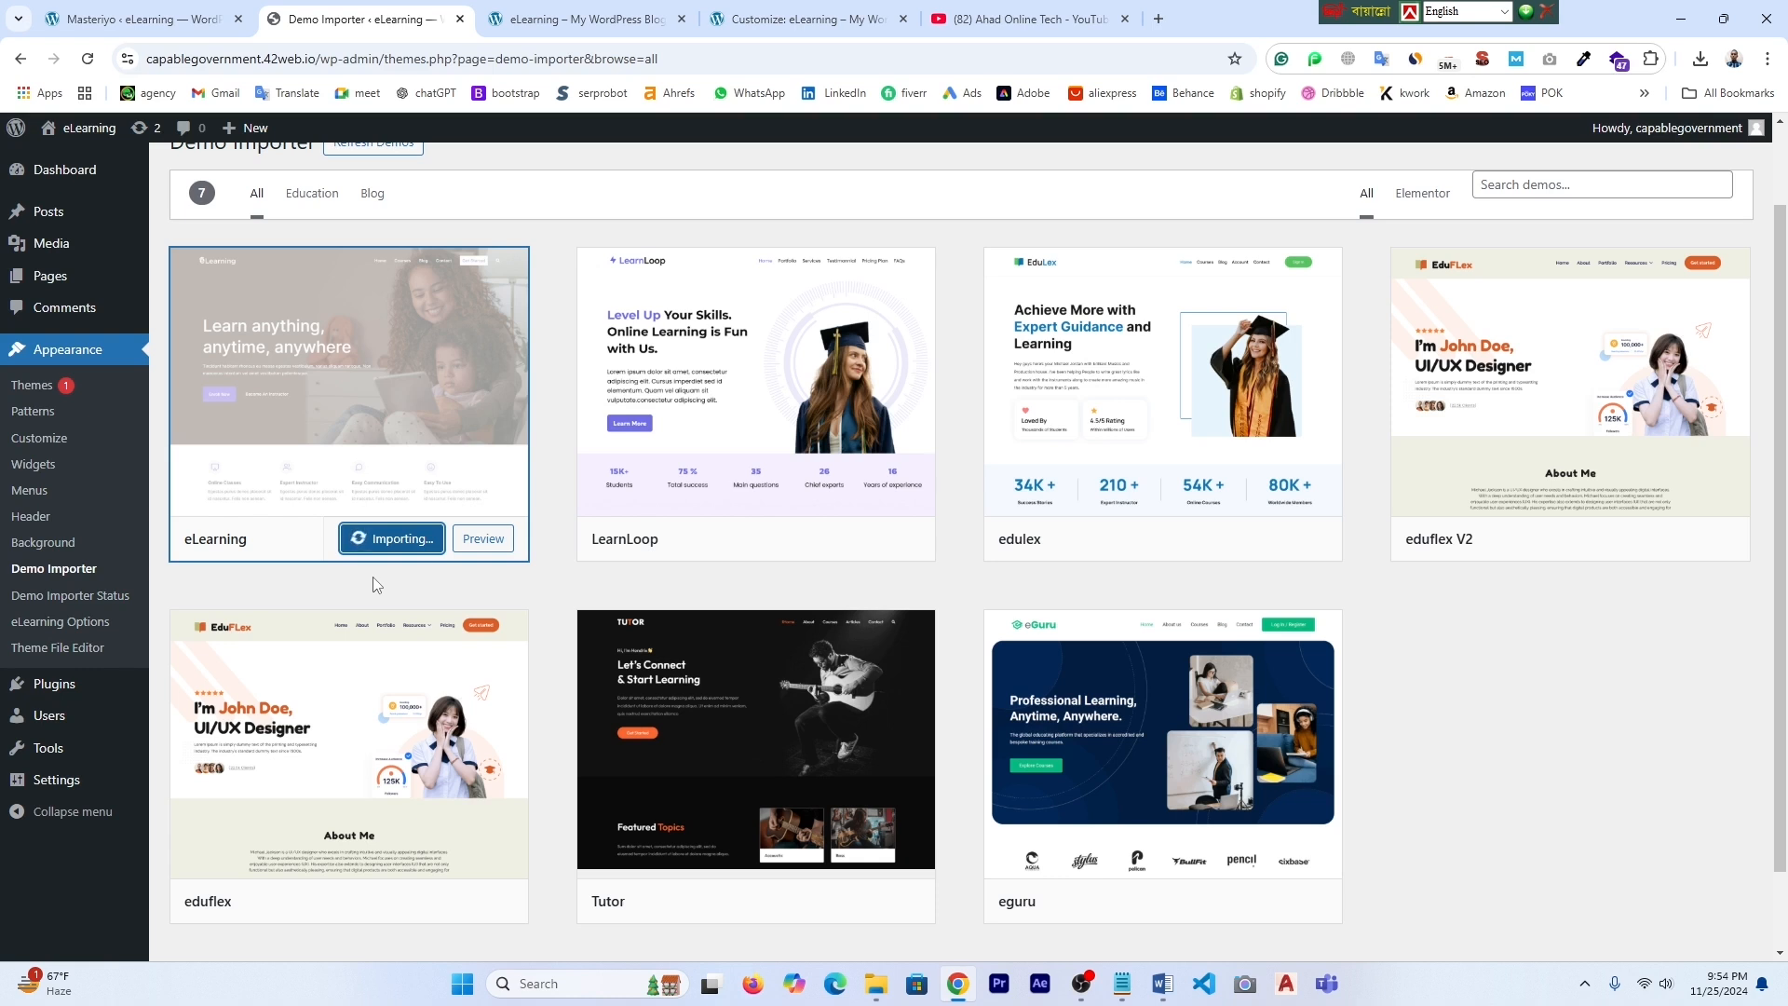
click(1016, 20)
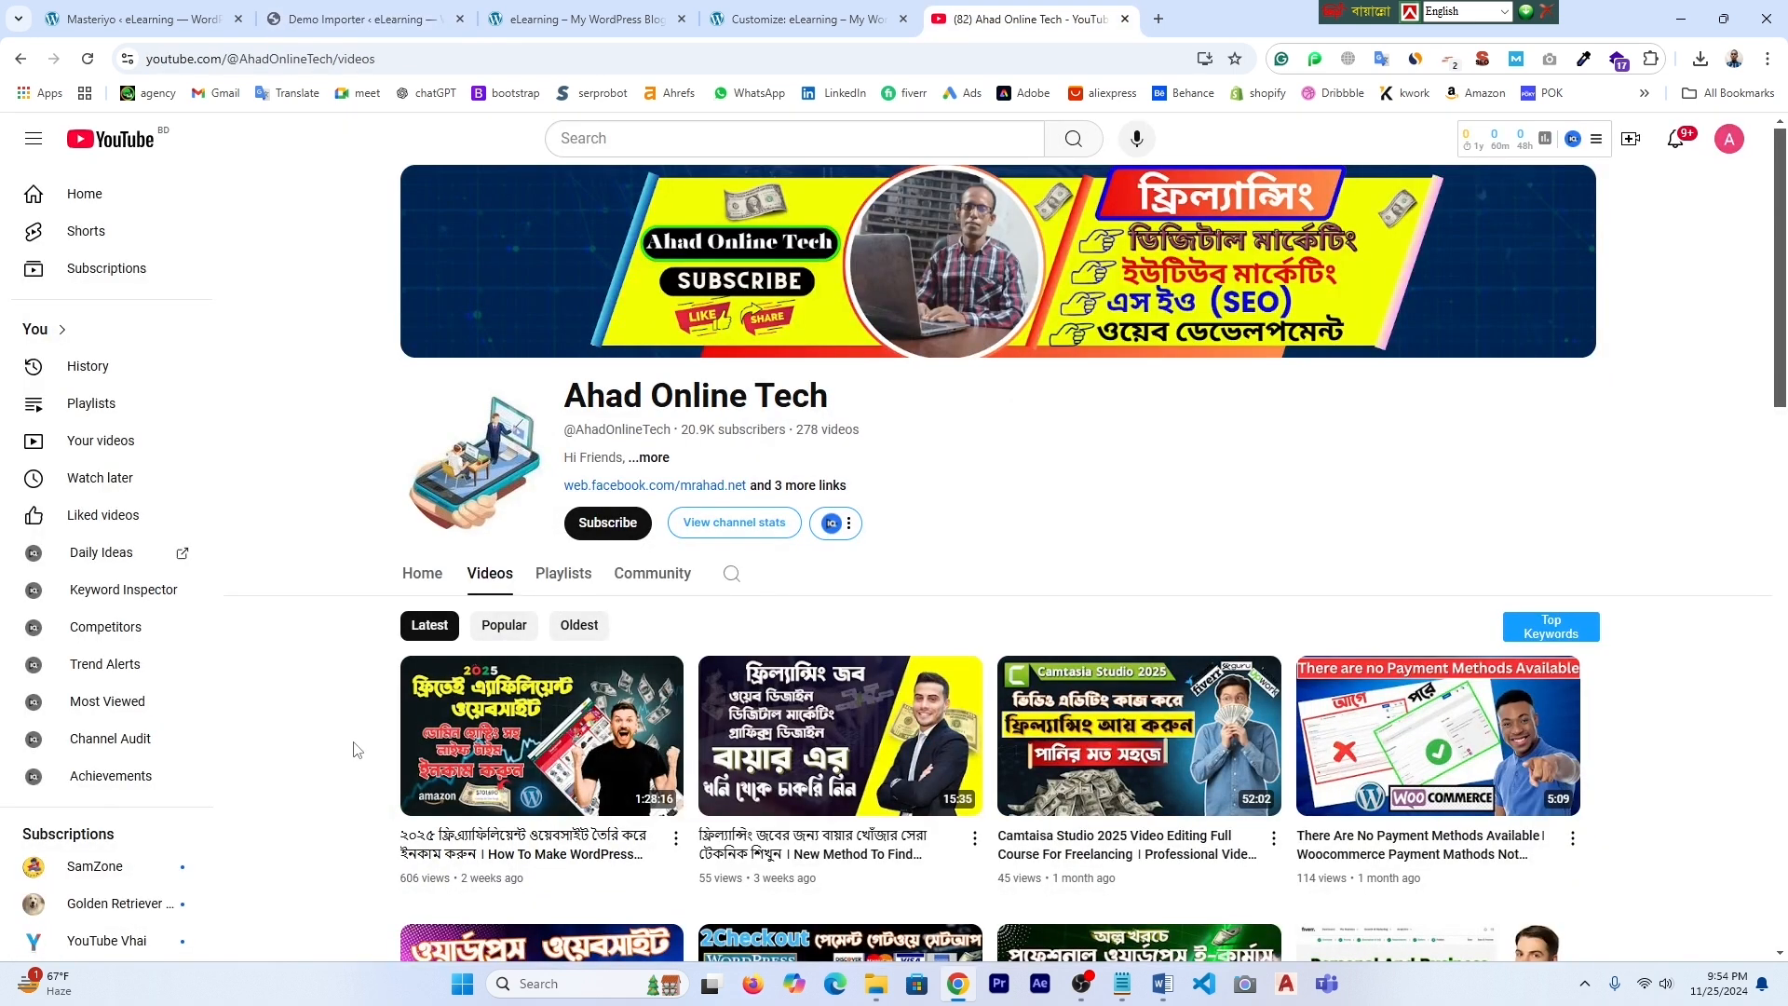
- Scroll through the YouTube channel's videos, then go back to the Demo Importer showing eLearning as Imported
scroll(428, 755, down, 1)
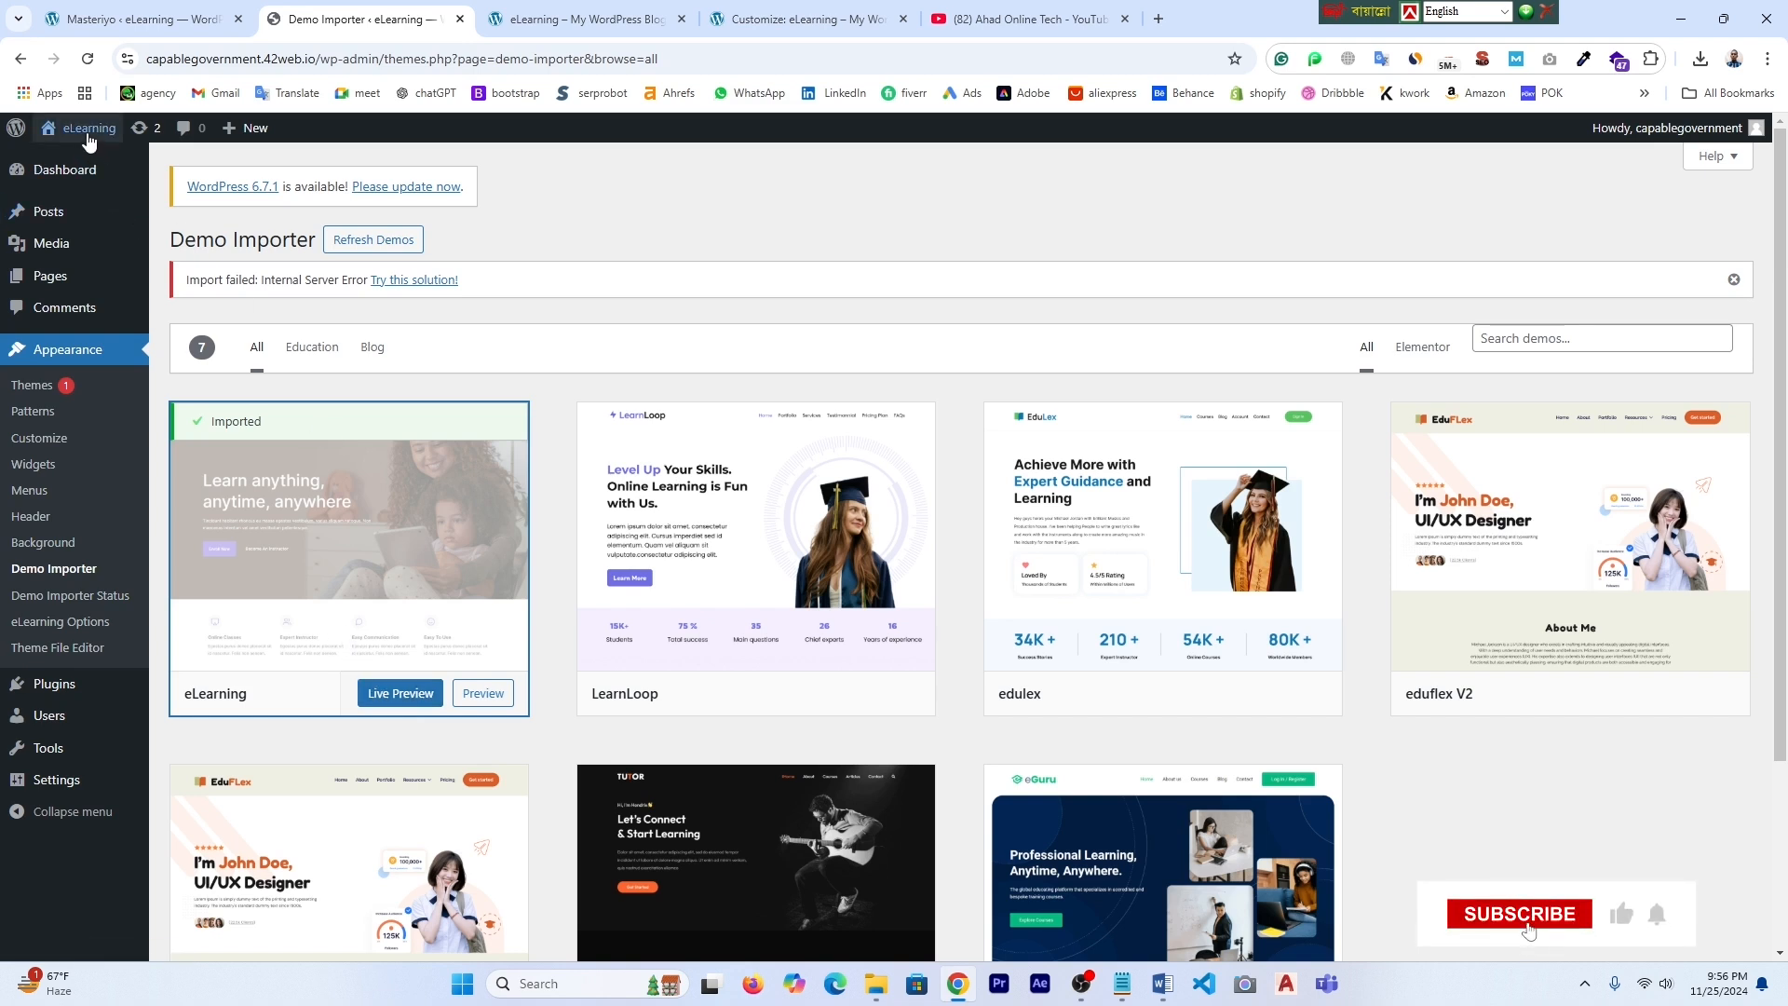
mouse_move(83, 138)
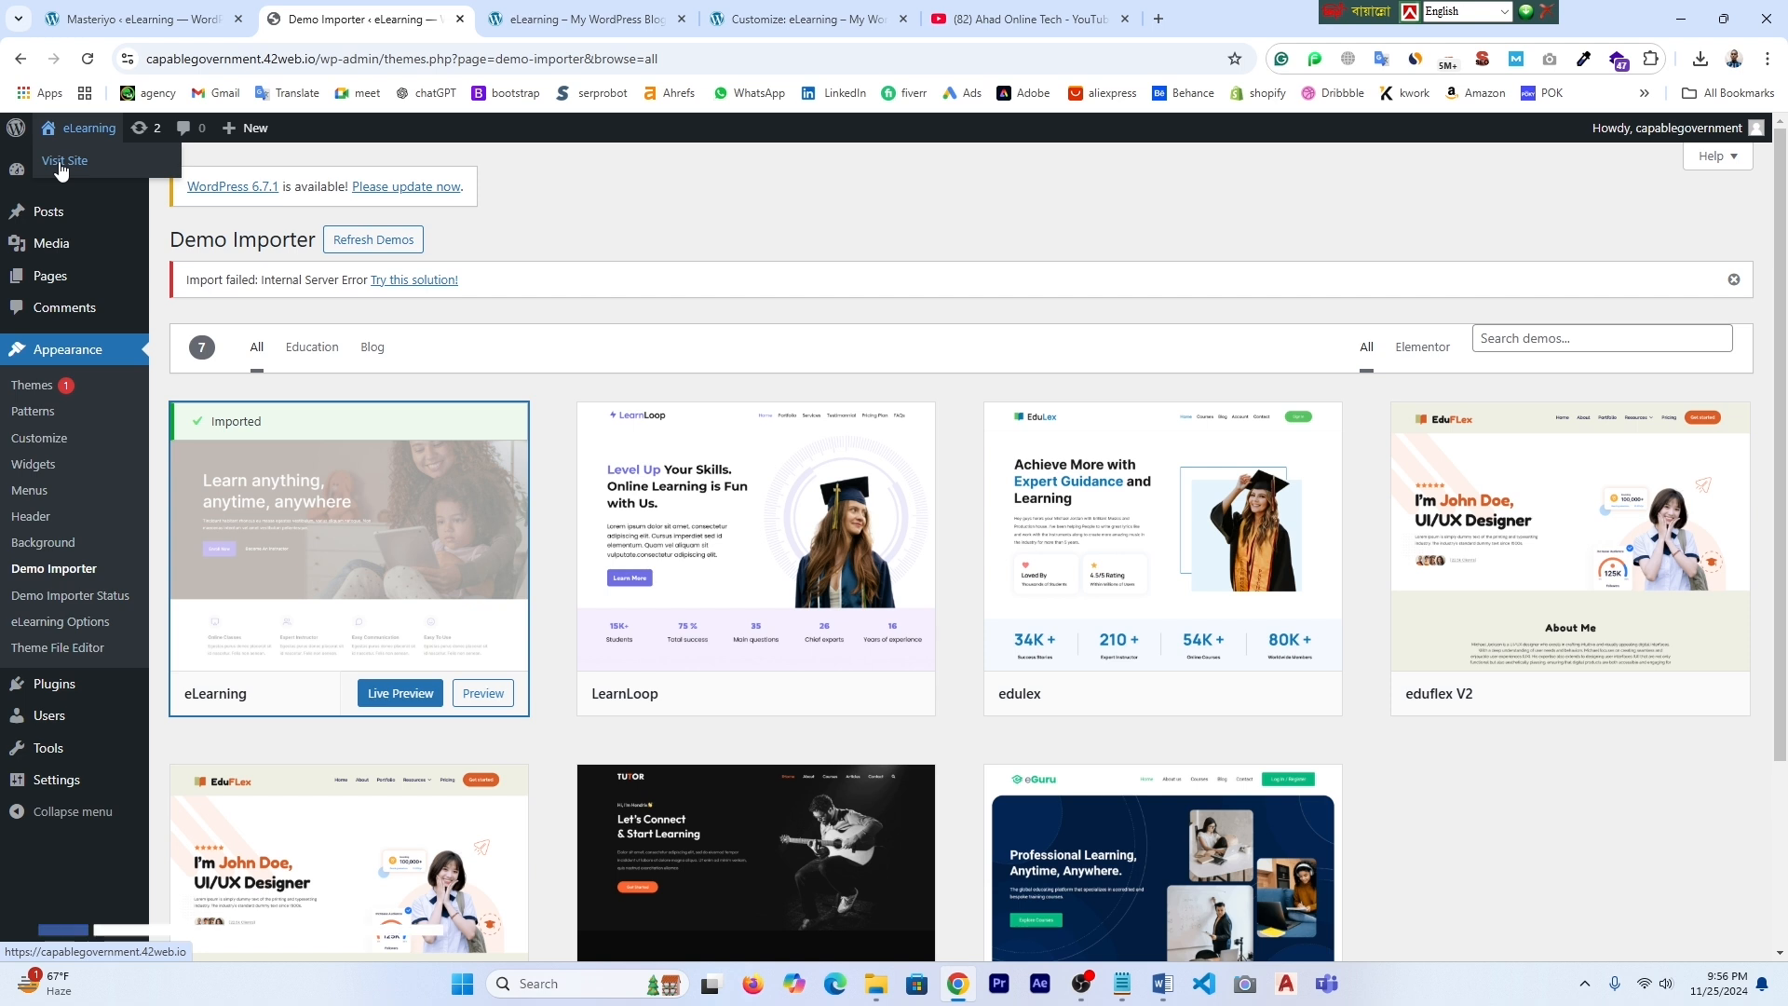
- Open the live eLearning site in a new browser tab from the admin bar
right_click(60, 168)
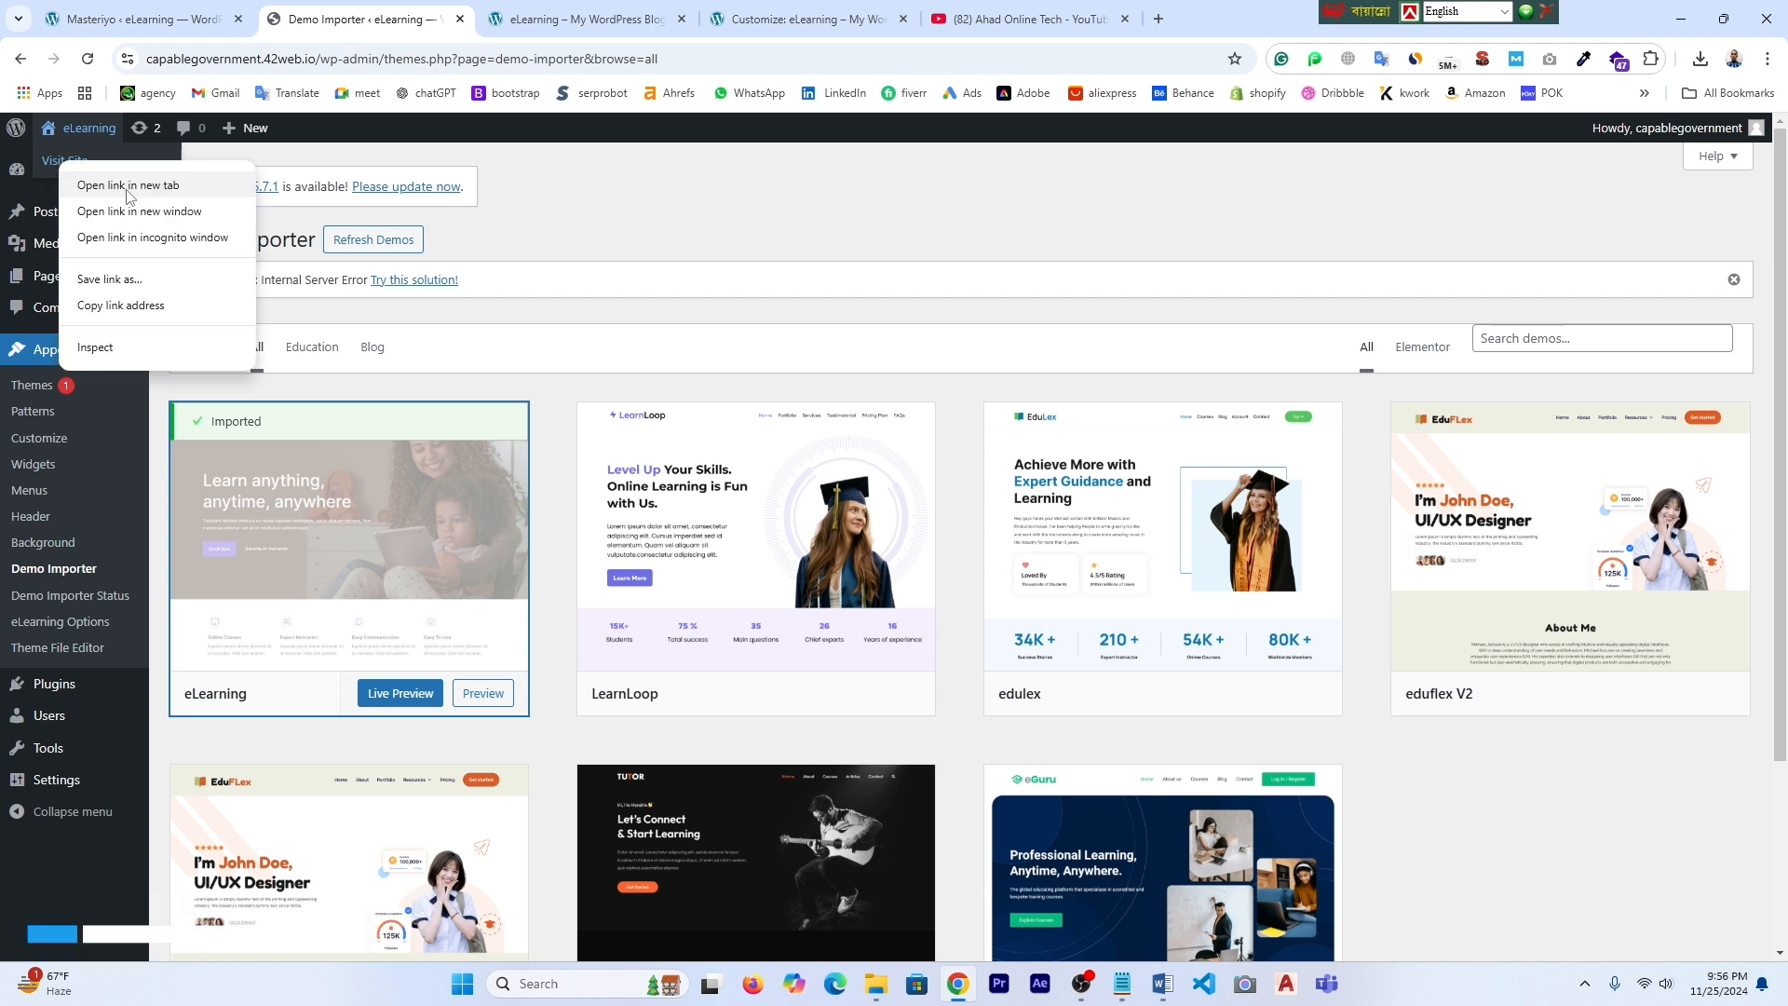
click(135, 186)
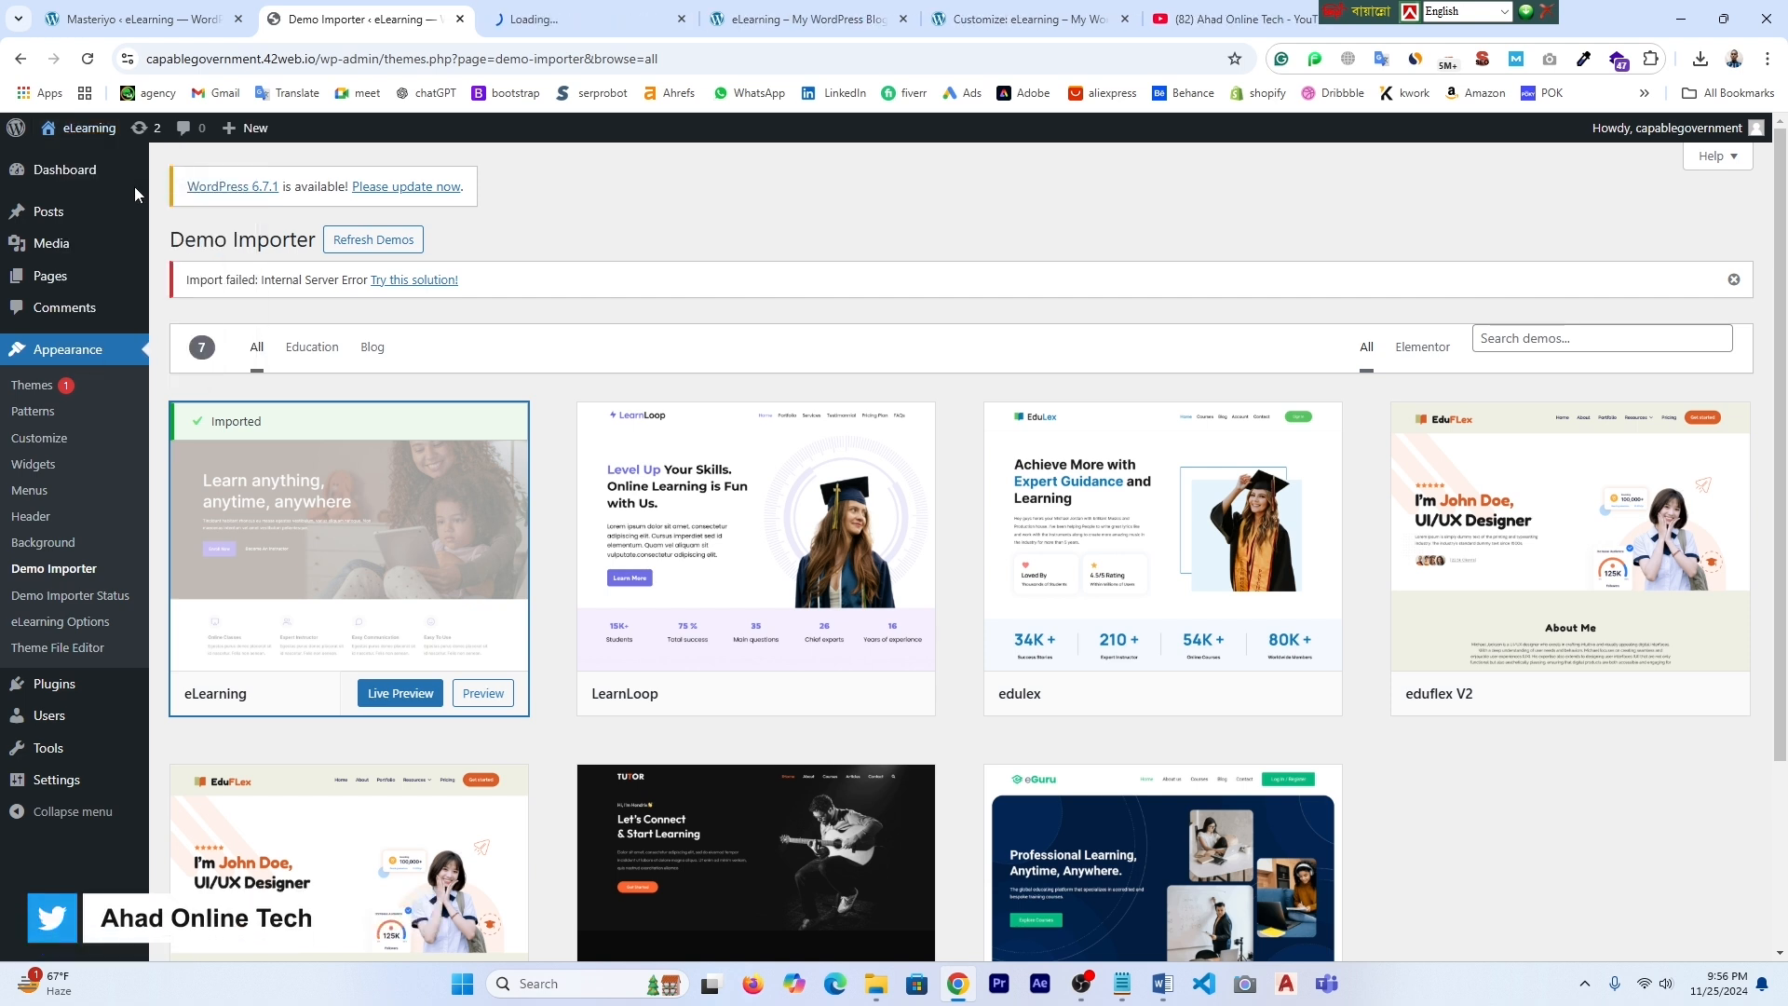
click(562, 9)
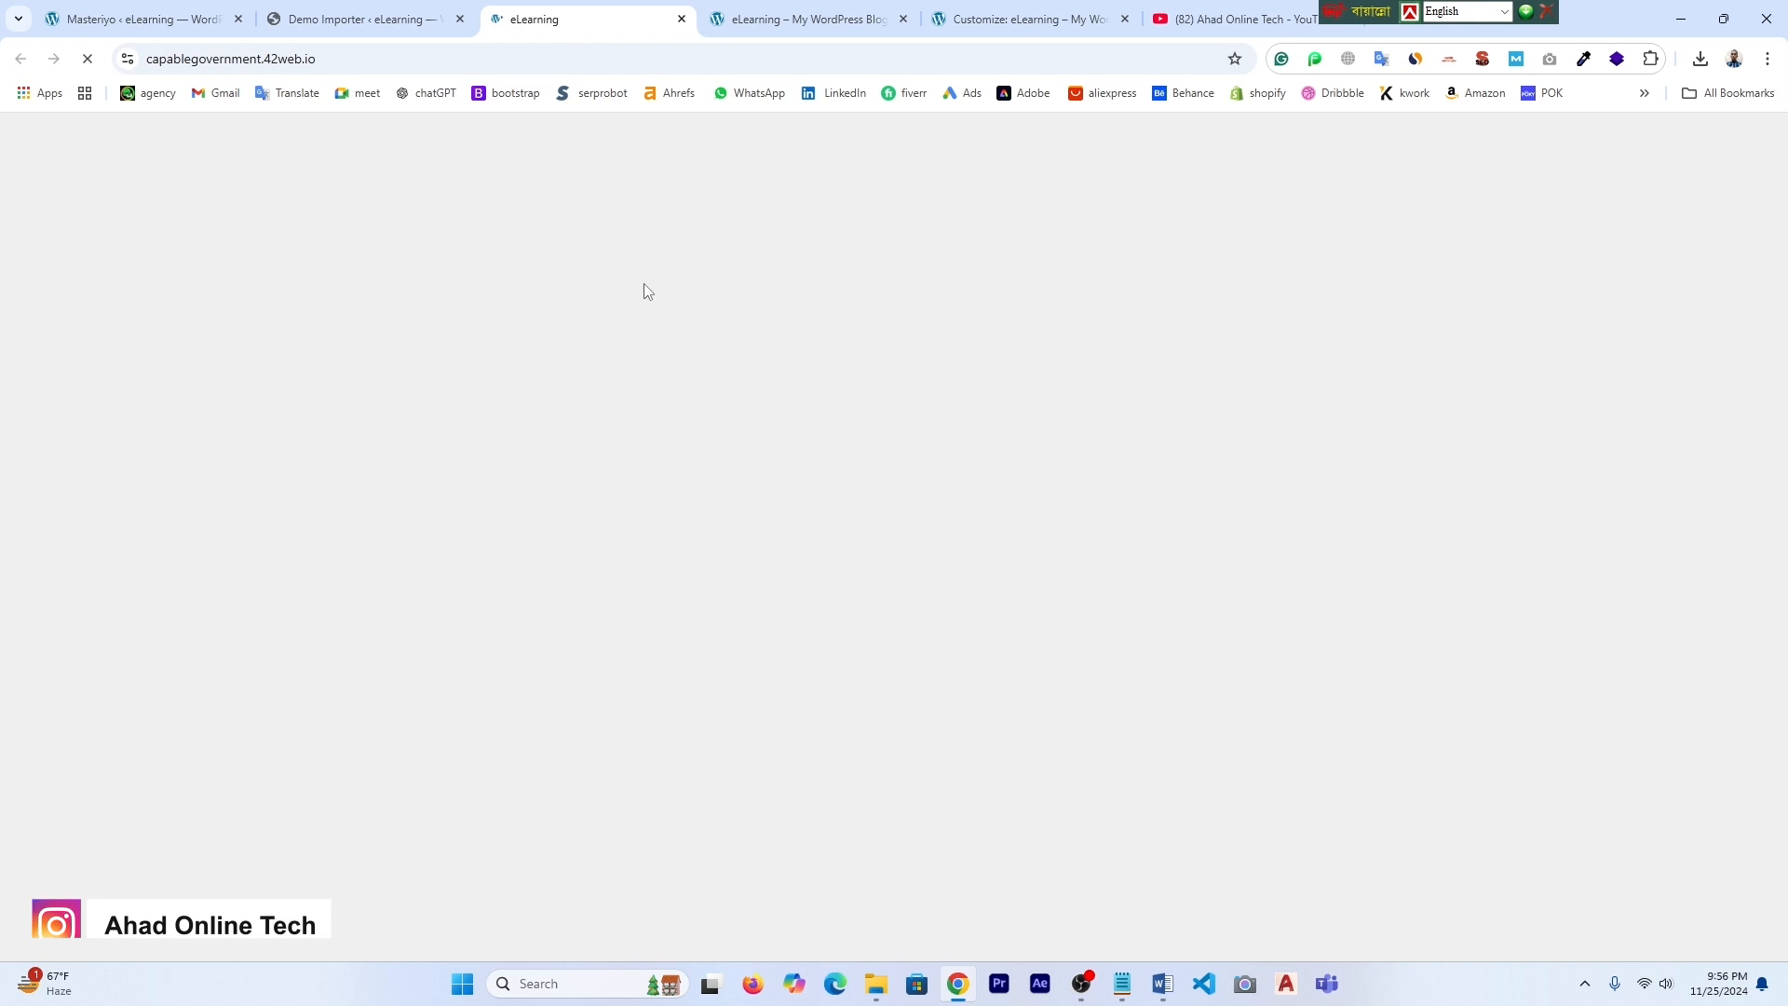
- Scroll through the imported homepage's courses and sections, then jump back to the top
scroll(990, 419, down, 7)
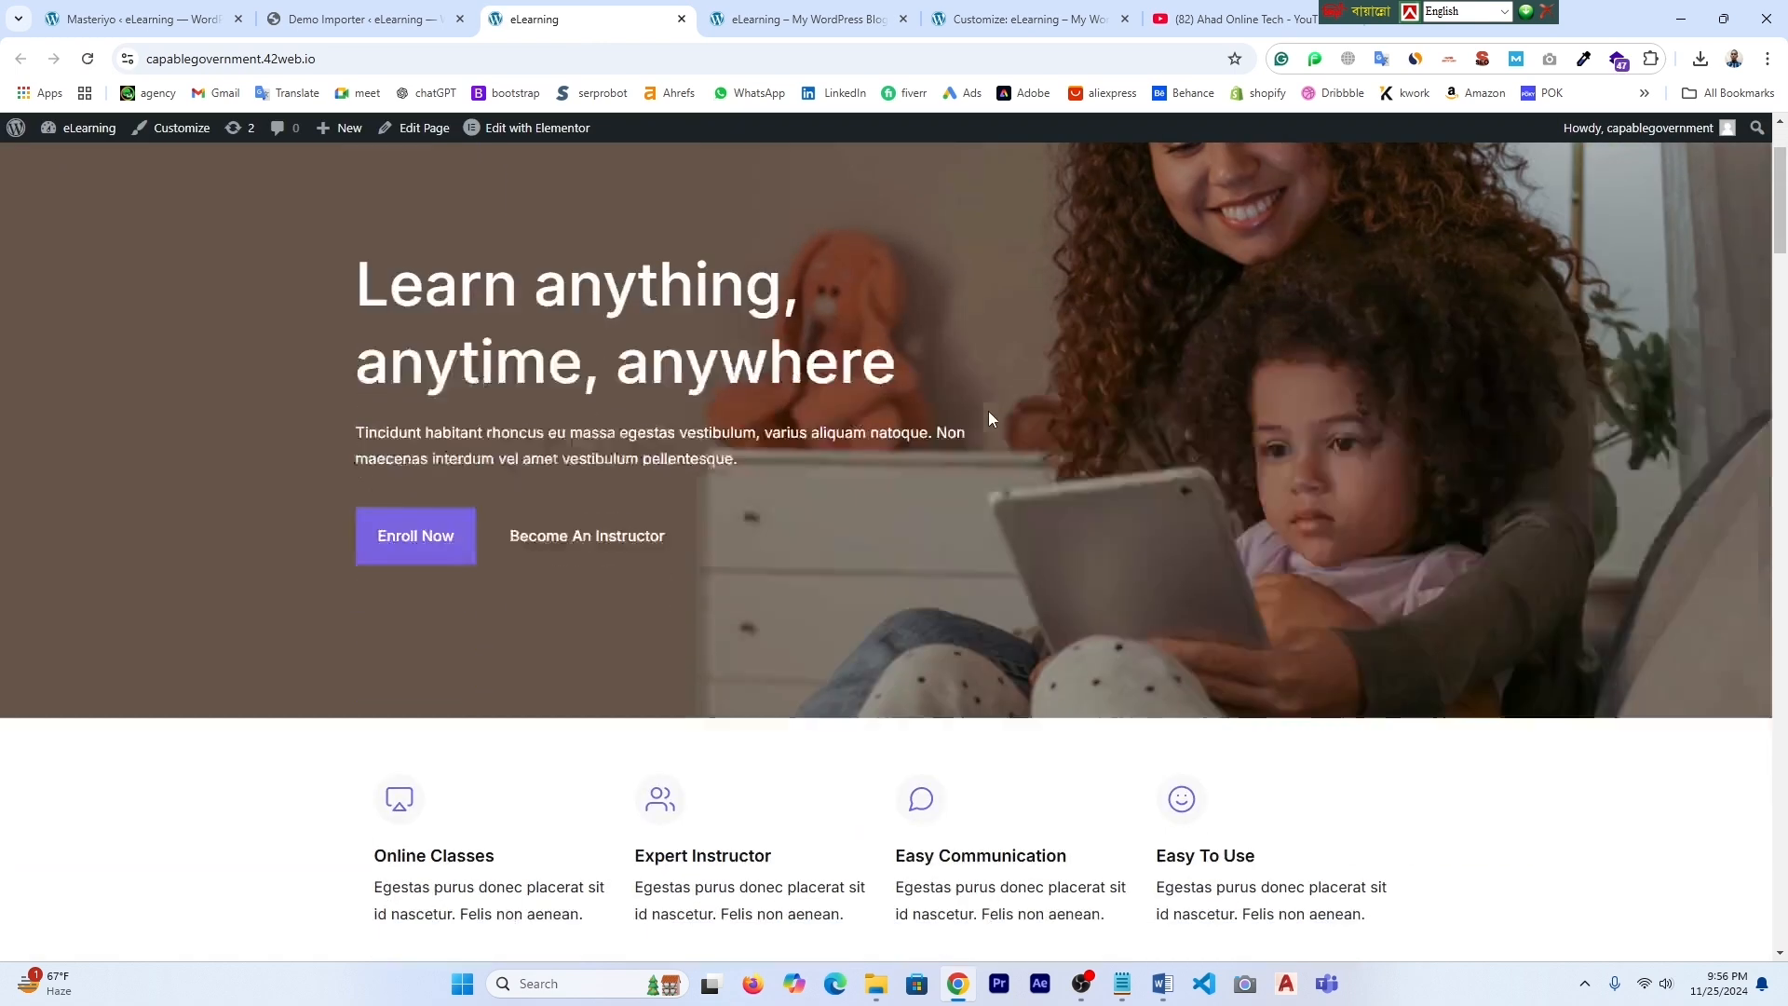
scroll(1086, 527, down, 8)
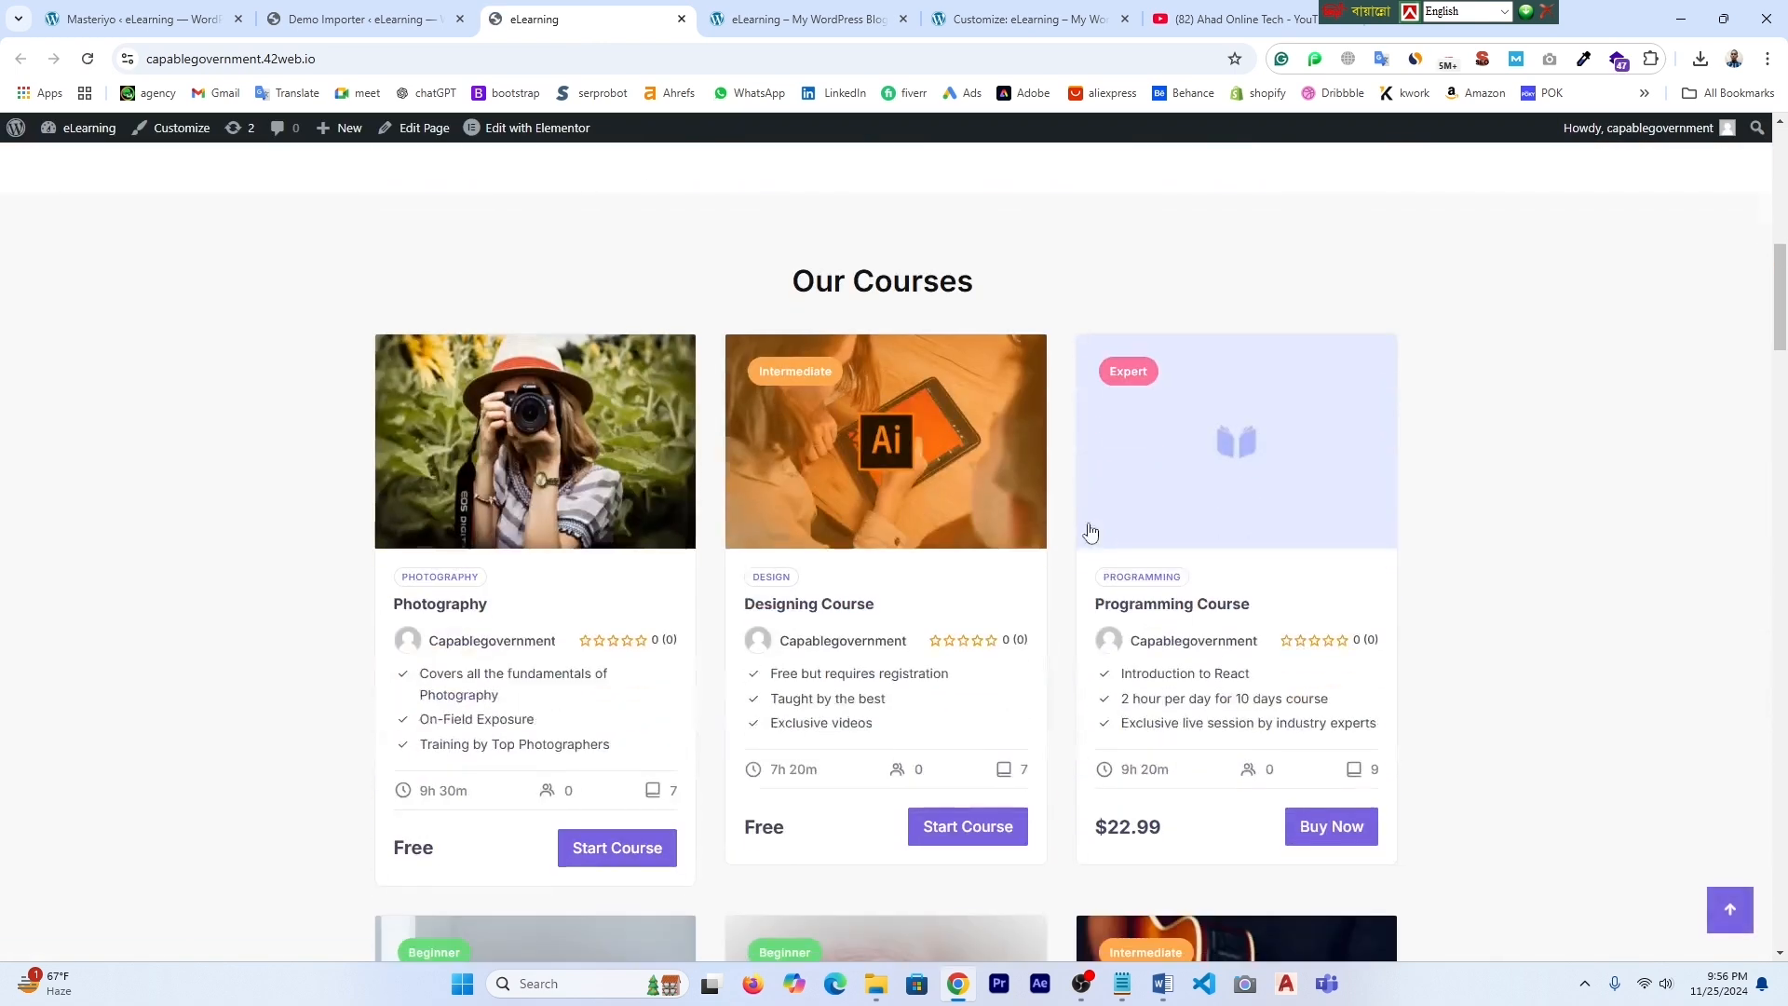
scroll(1450, 597, up, 6)
scroll(1449, 597, down, 12)
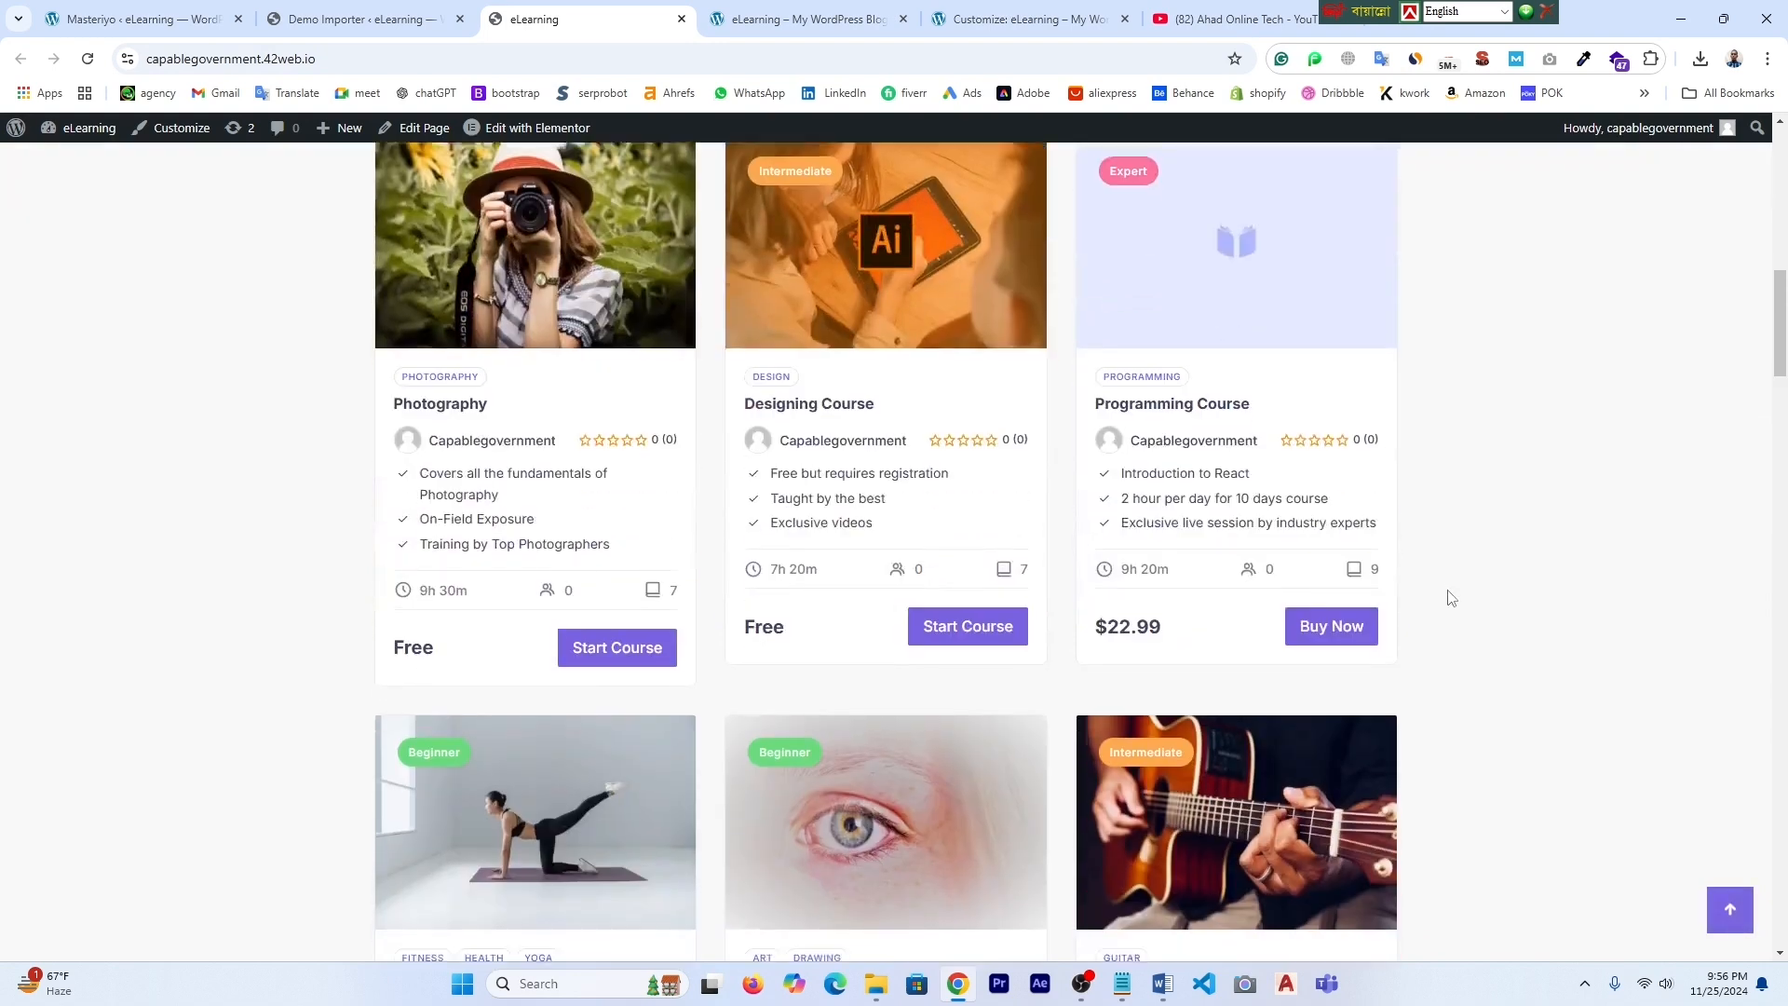
scroll(1450, 597, down, 3)
scroll(1449, 597, up, 1)
scroll(1450, 597, down, 5)
scroll(1449, 597, down, 10)
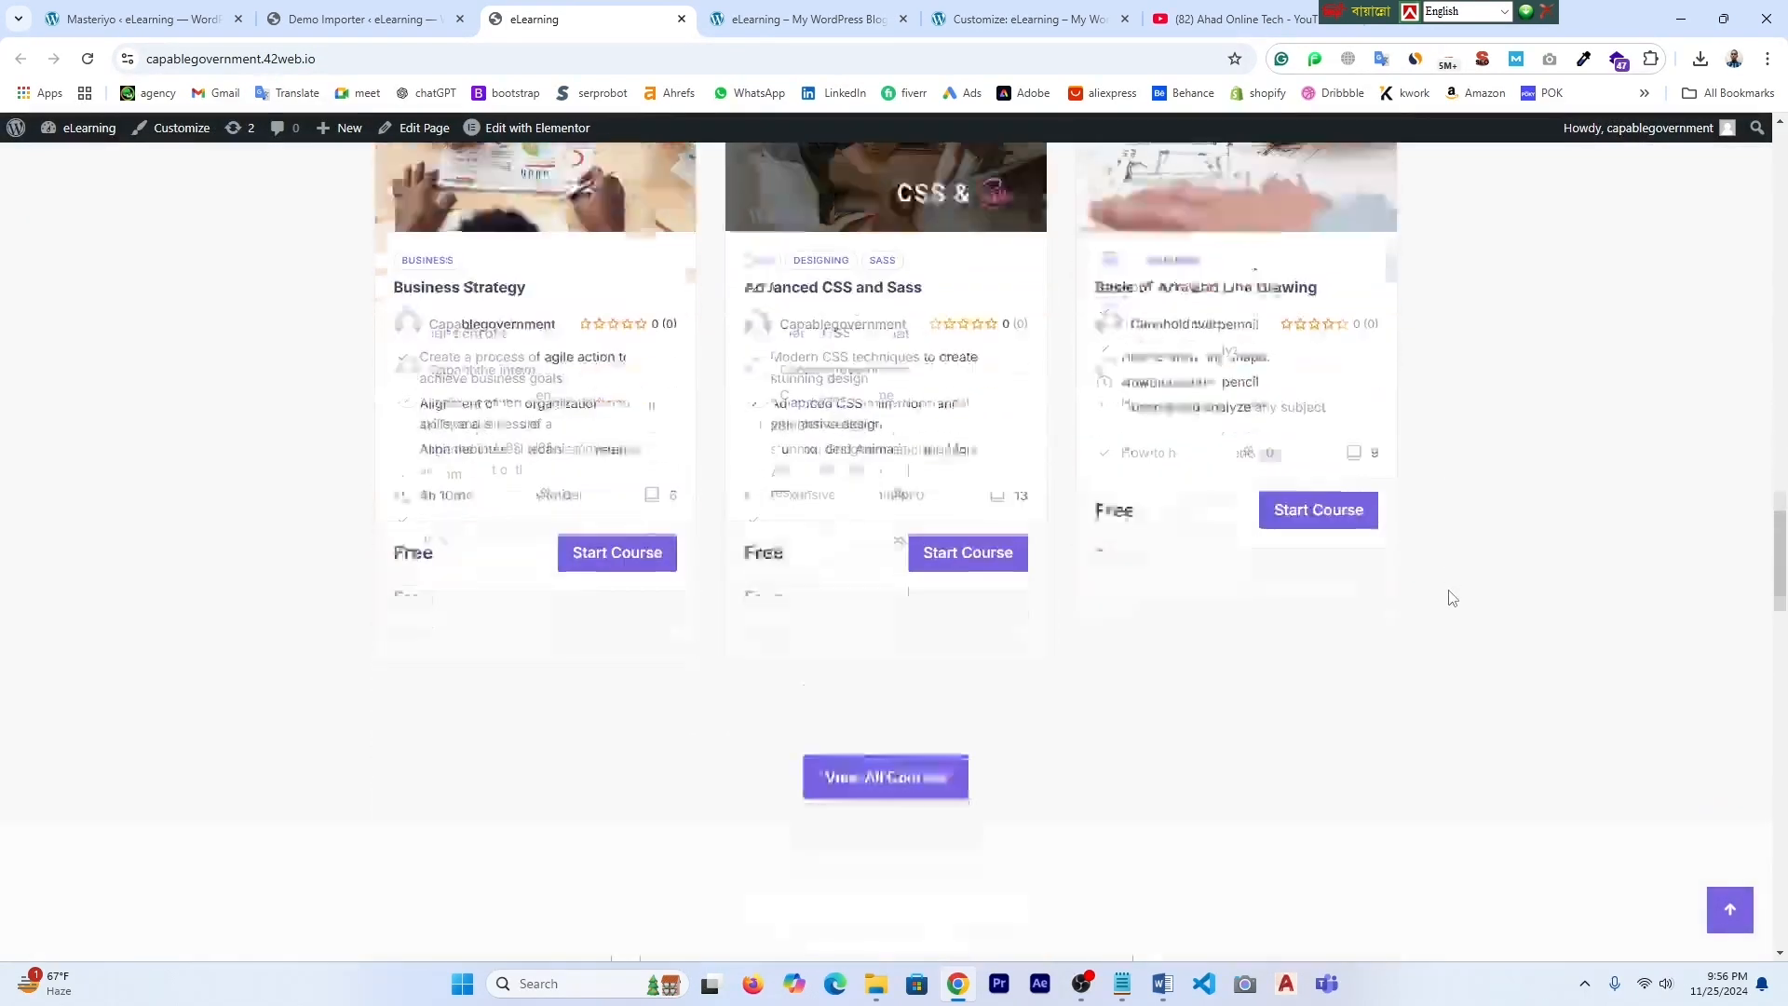
scroll(1450, 597, down, 15)
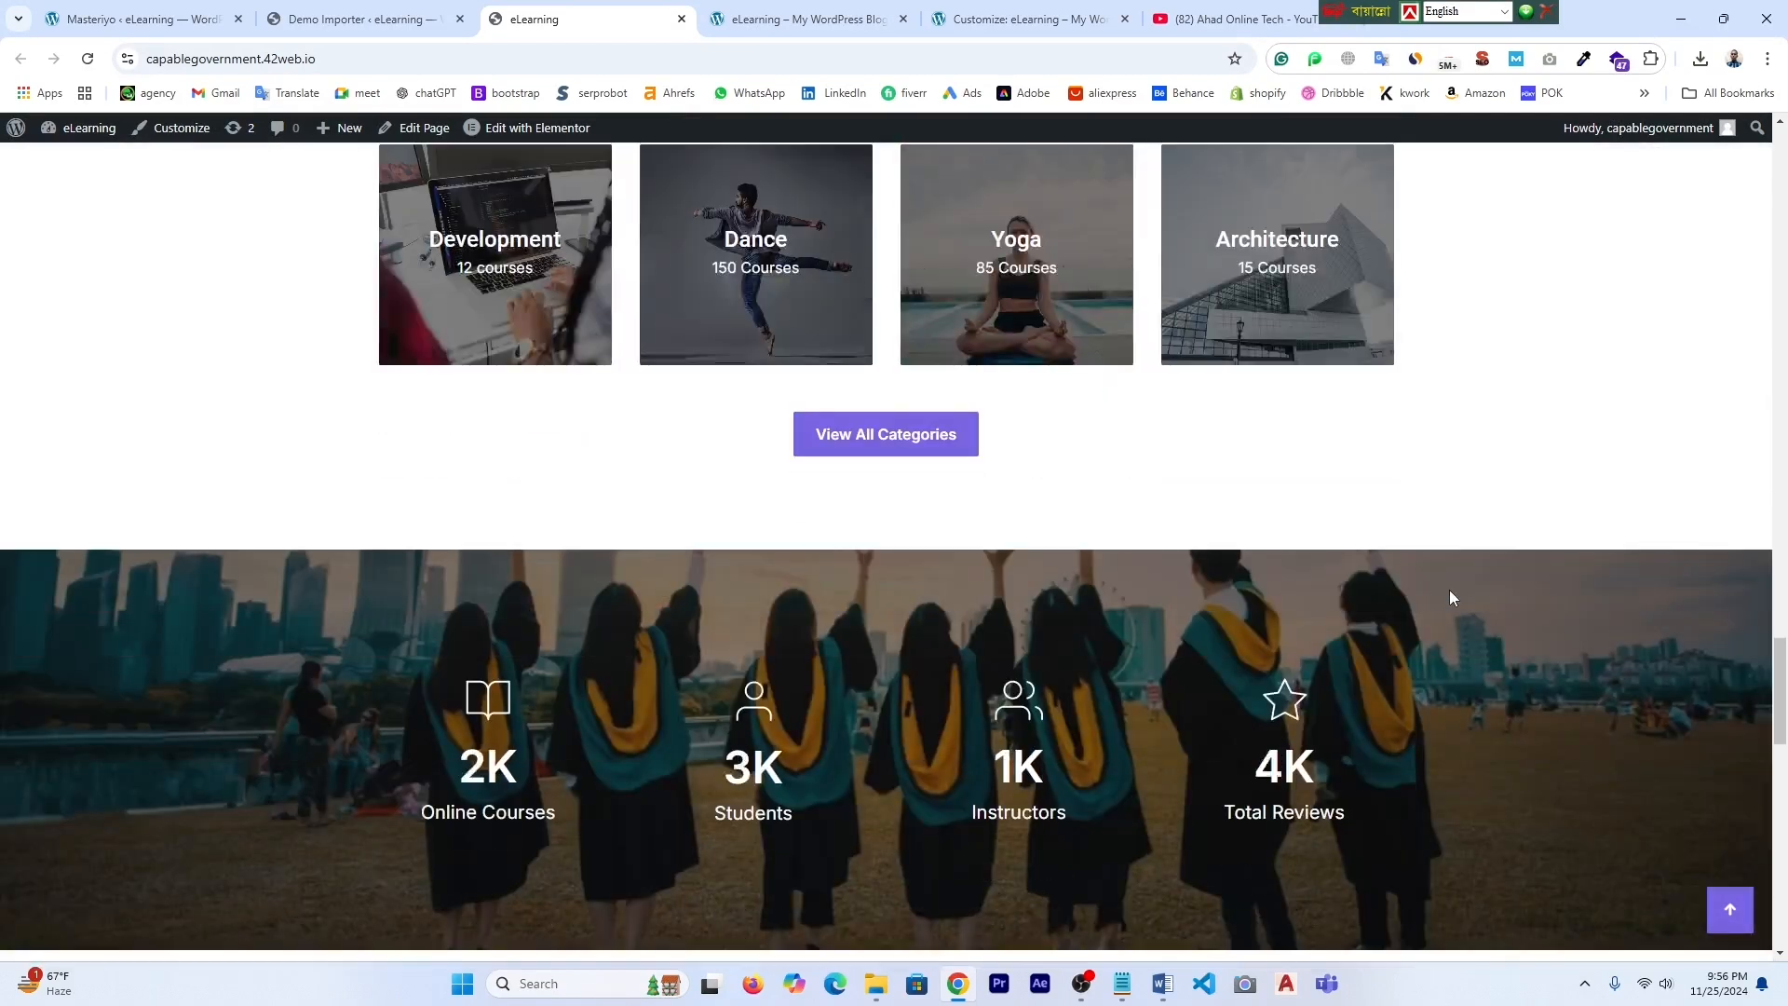
scroll(1456, 597, down, 5)
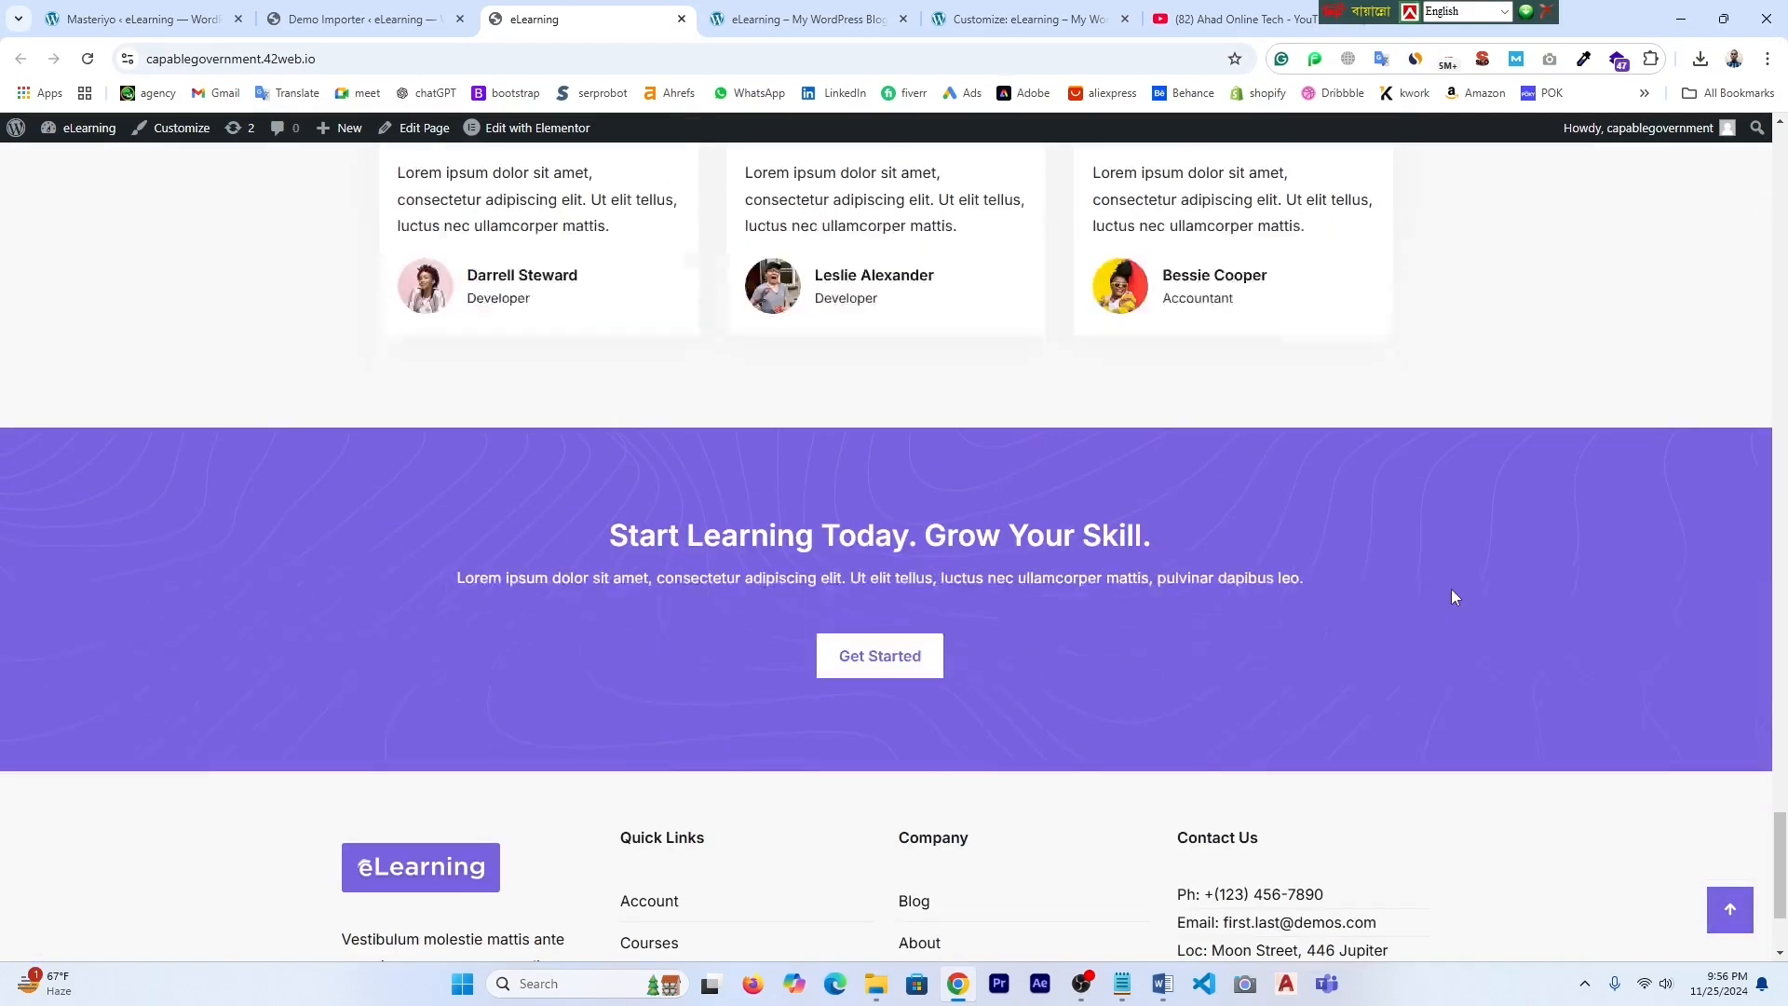
key(Home)
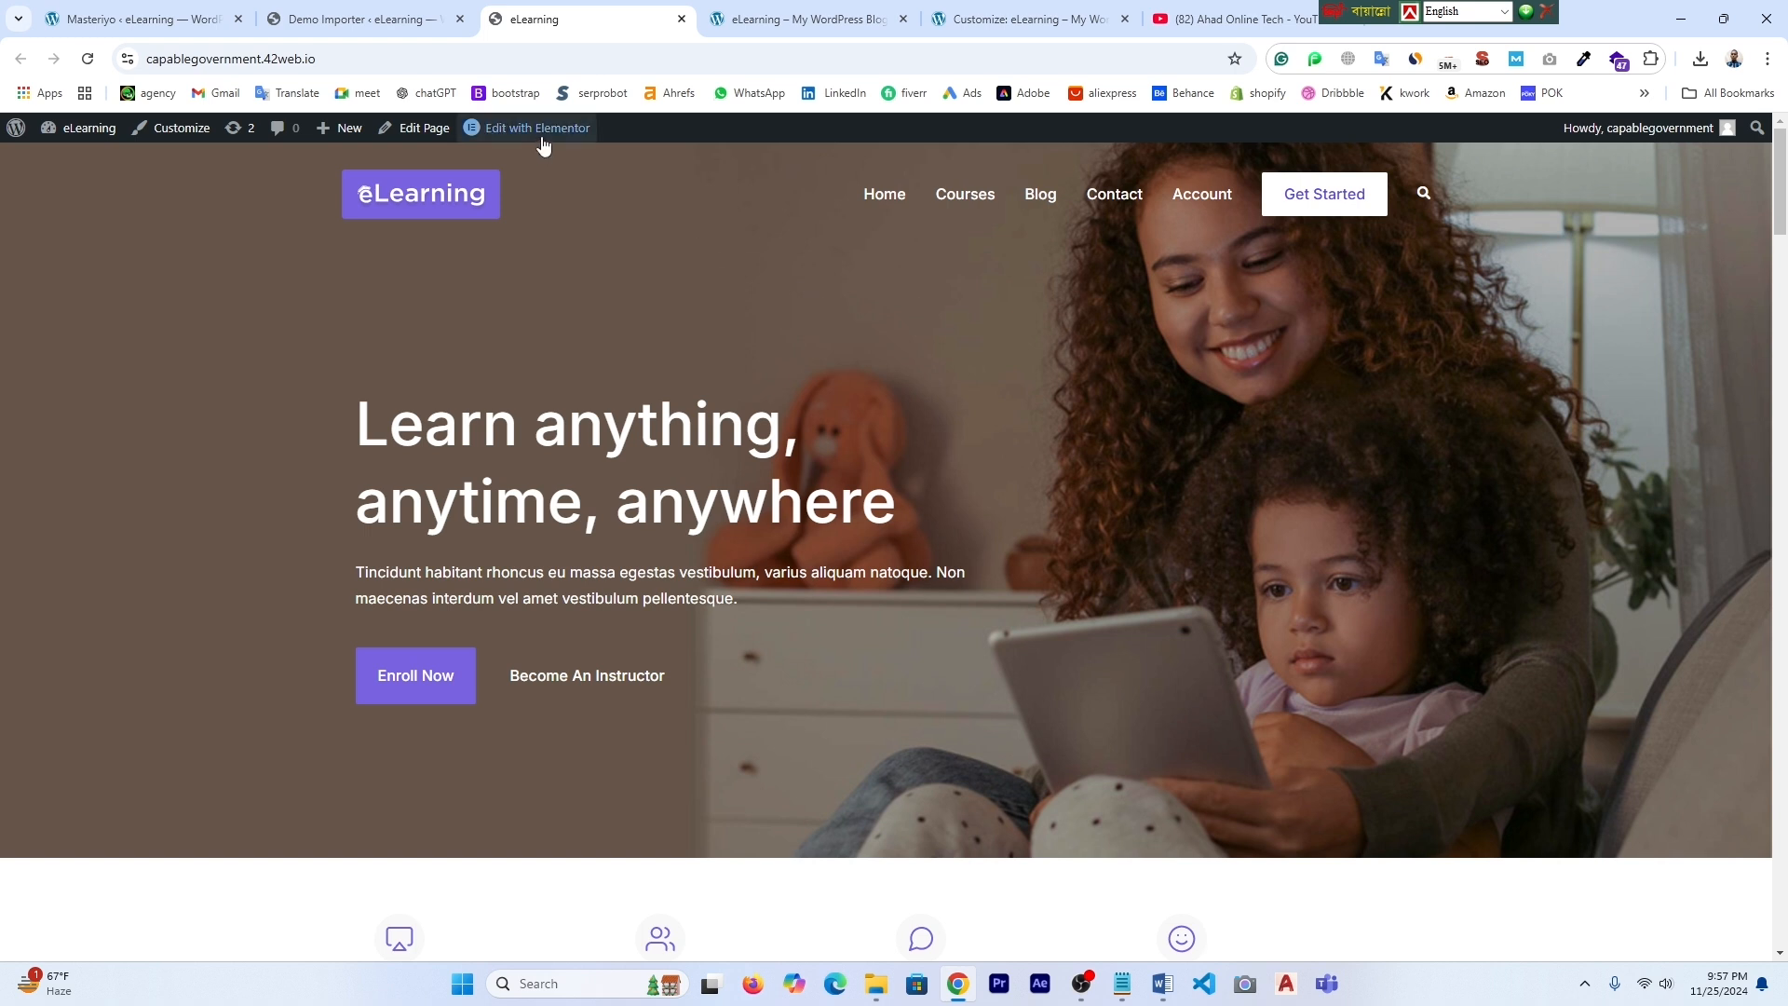
- Review the homepage sections once more and return to the WordPress admin tab
mouse_move(545, 141)
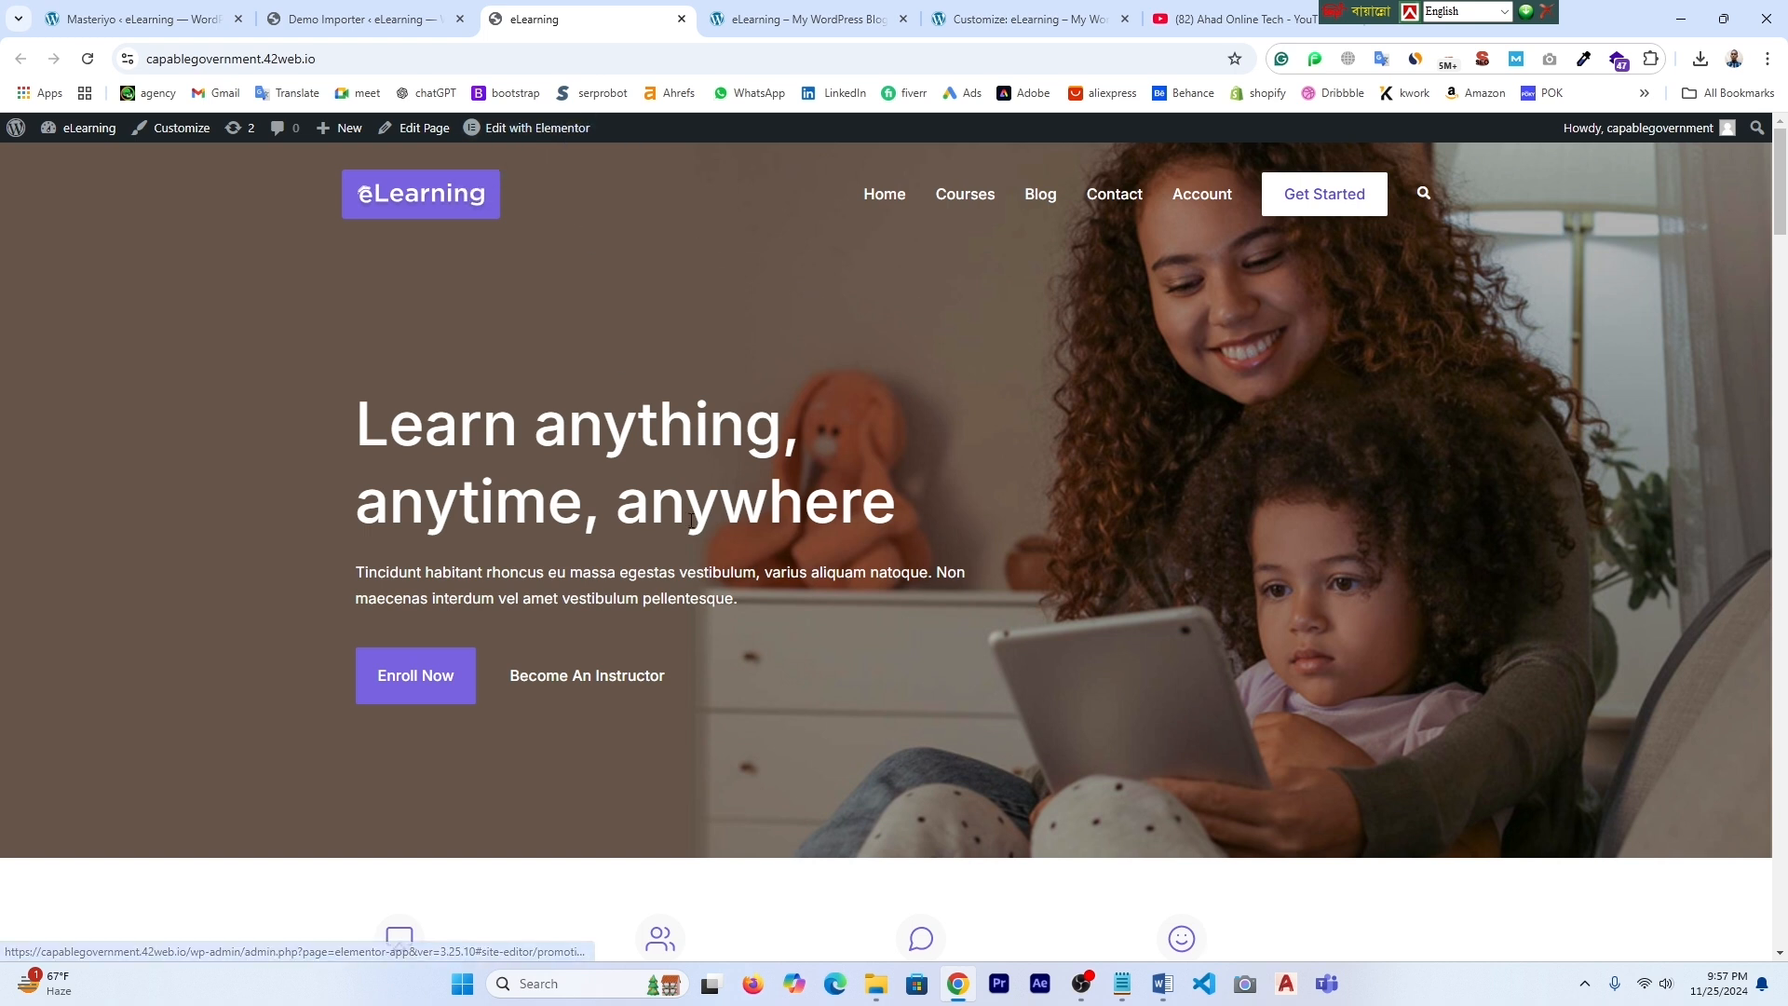
scroll(700, 533, down, 7)
scroll(701, 532, down, 8)
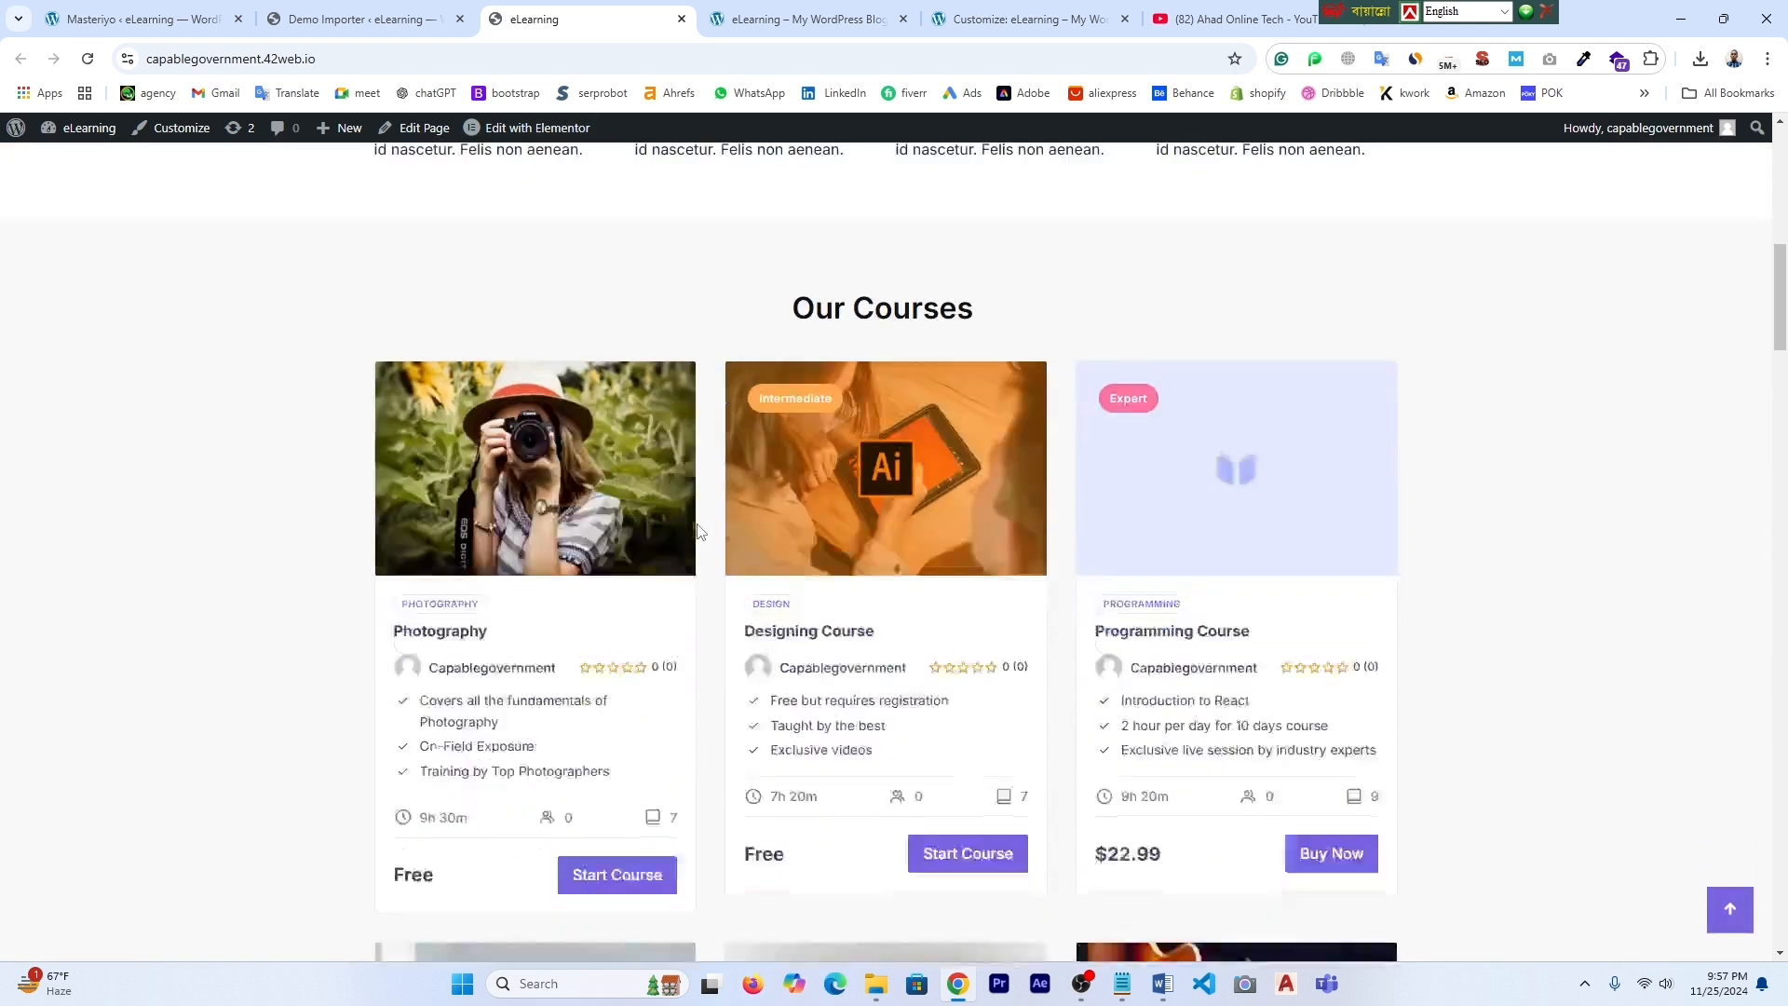
scroll(700, 533, down, 5)
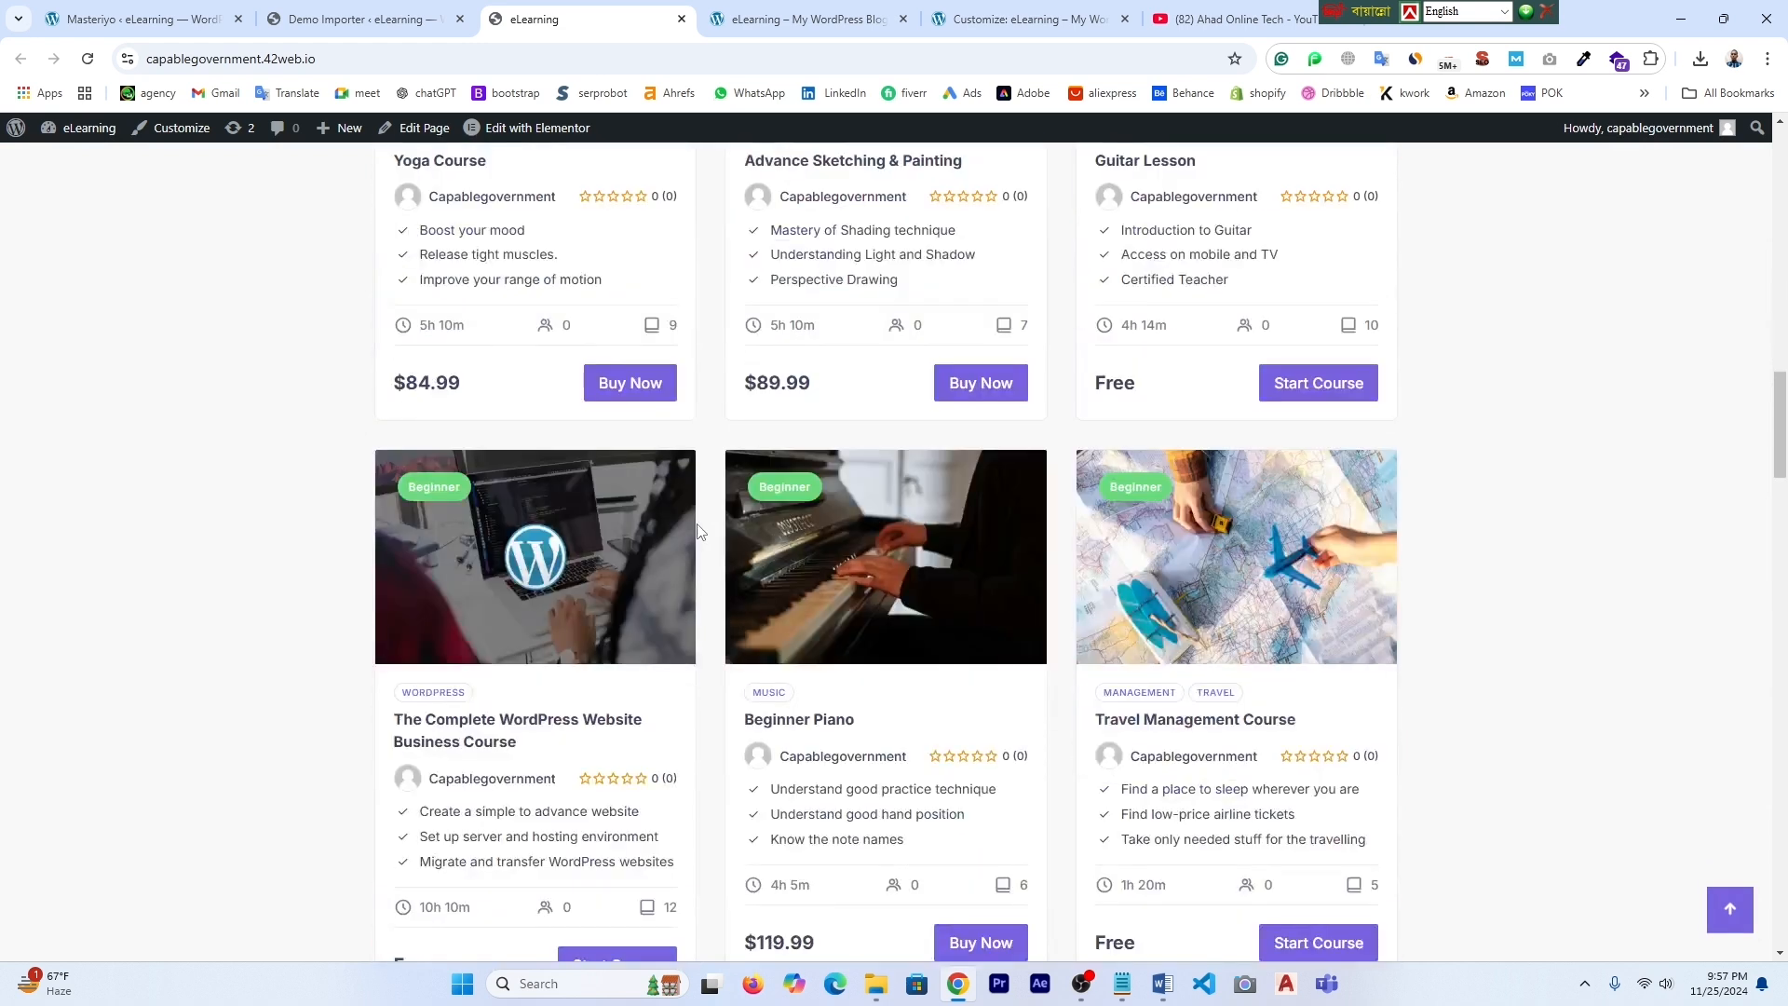
scroll(700, 533, up, 12)
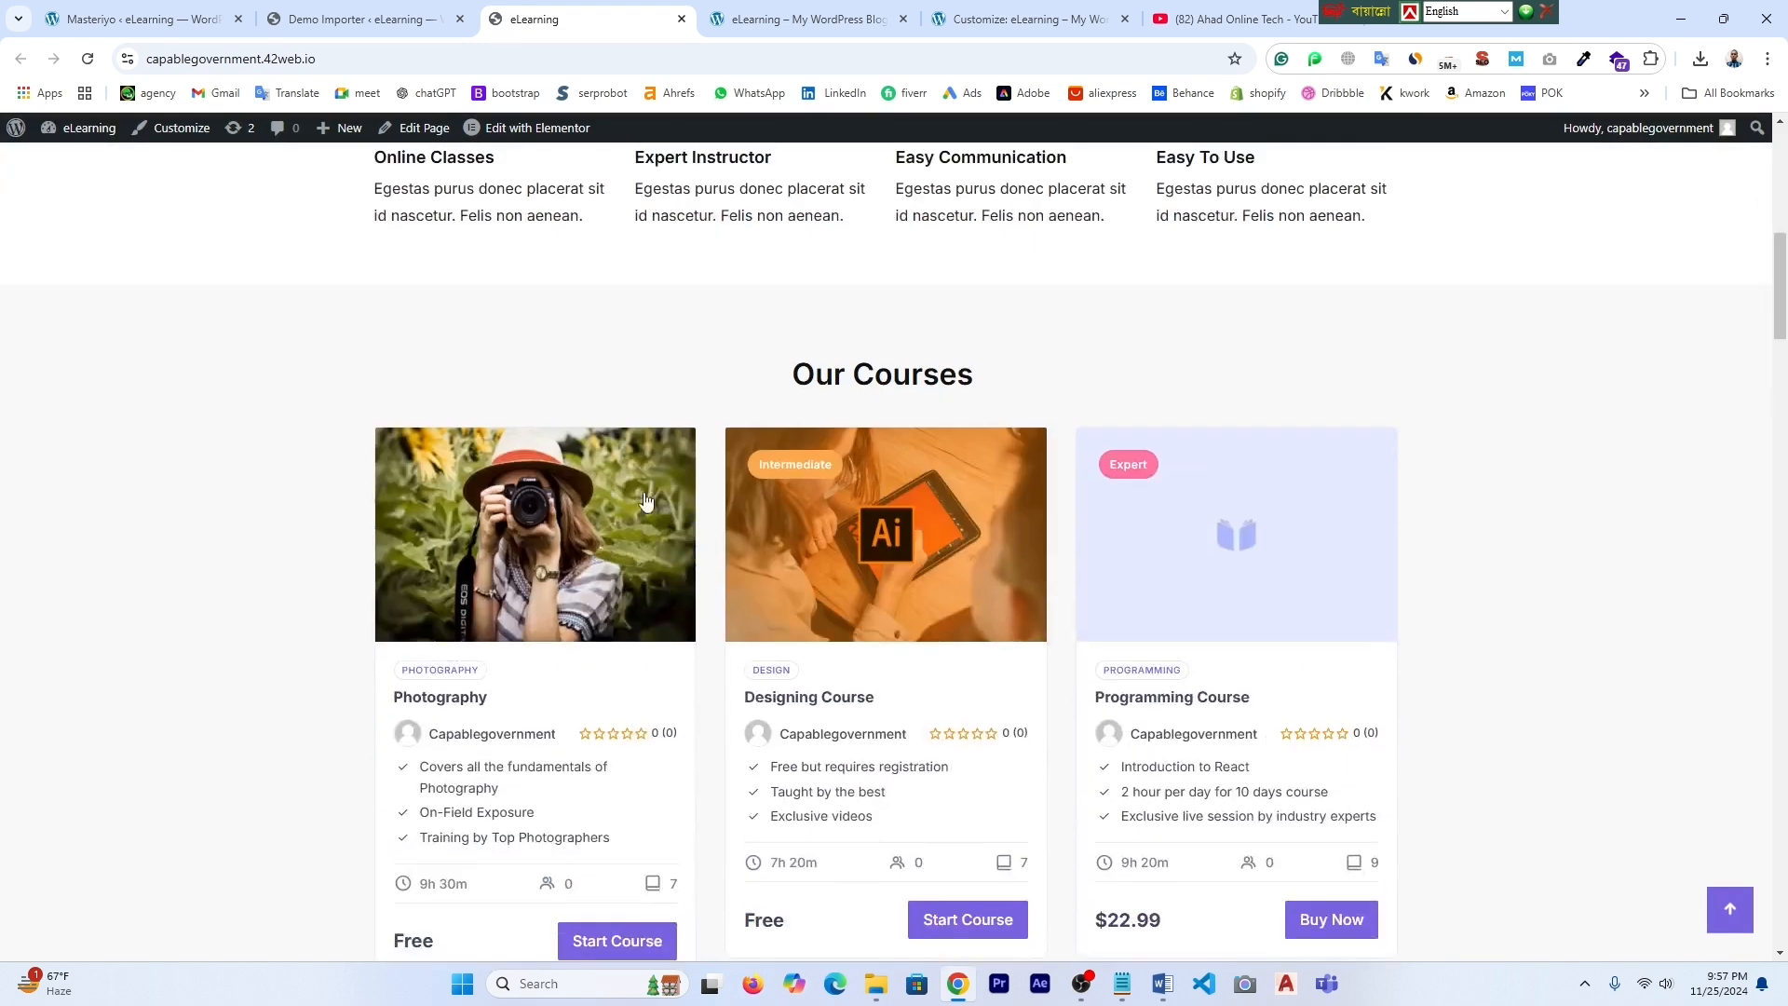
click(358, 15)
mouse_move(55, 174)
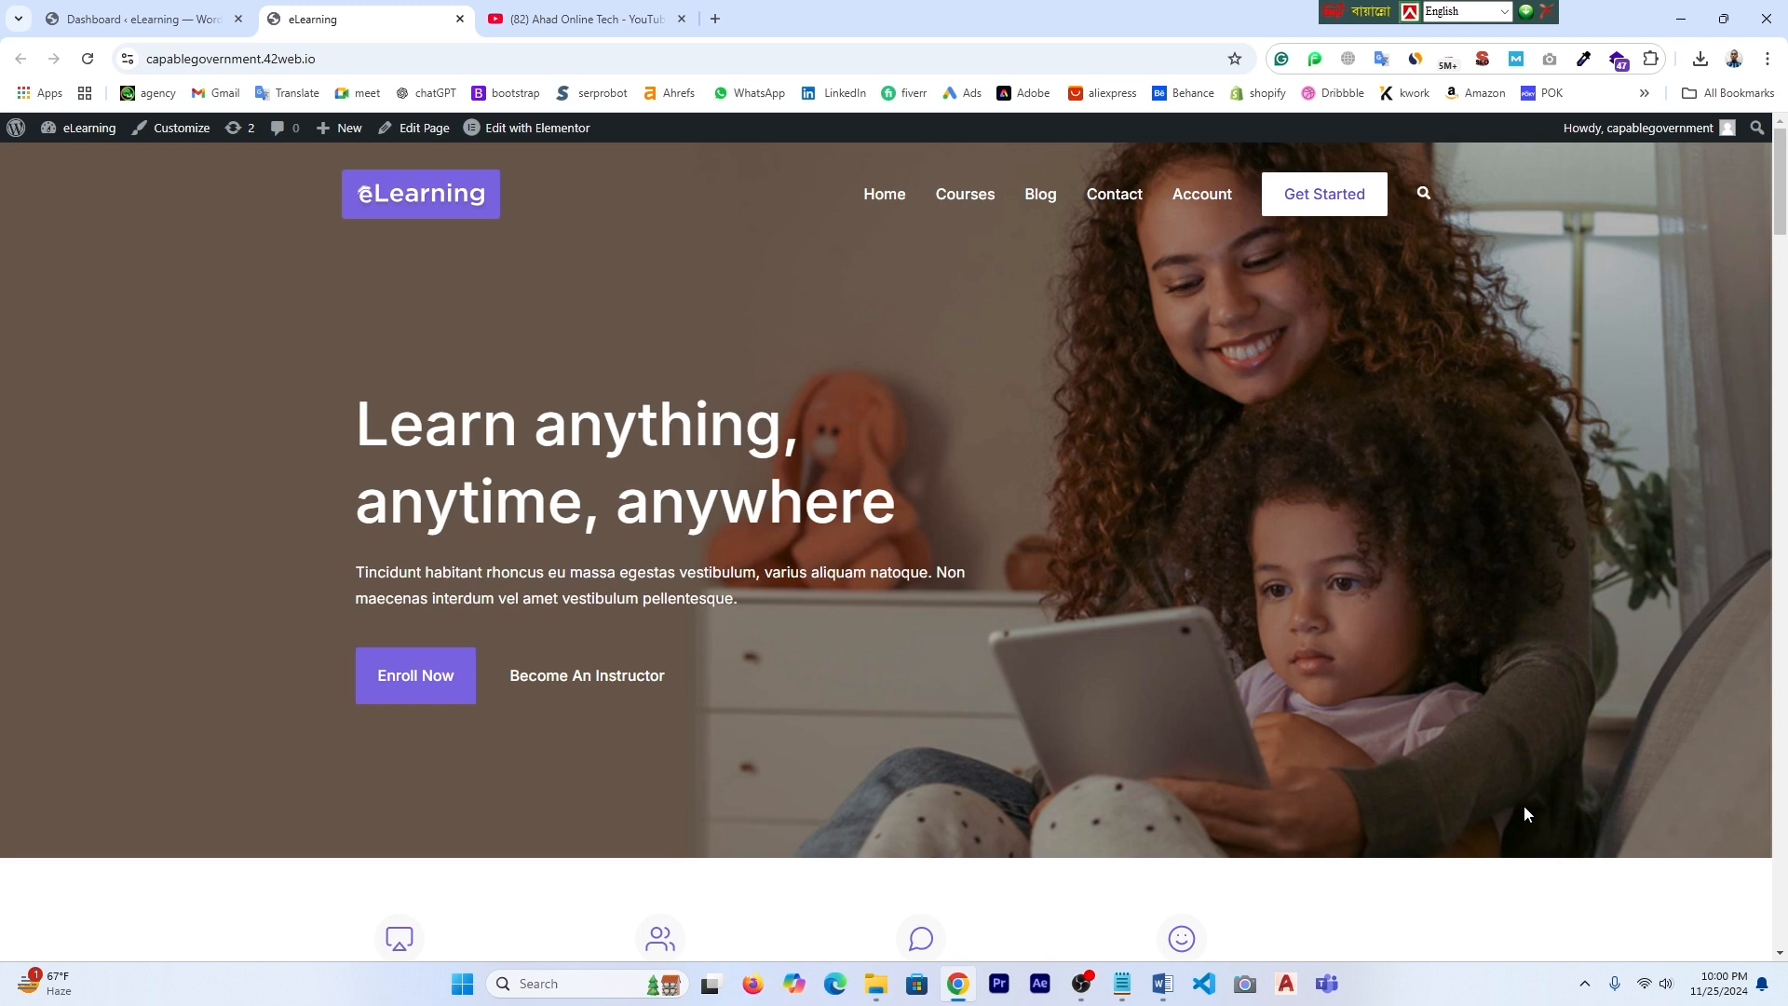
- Glance over the admin dashboard, then switch back to the site's front page
scroll(1481, 814, down, 8)
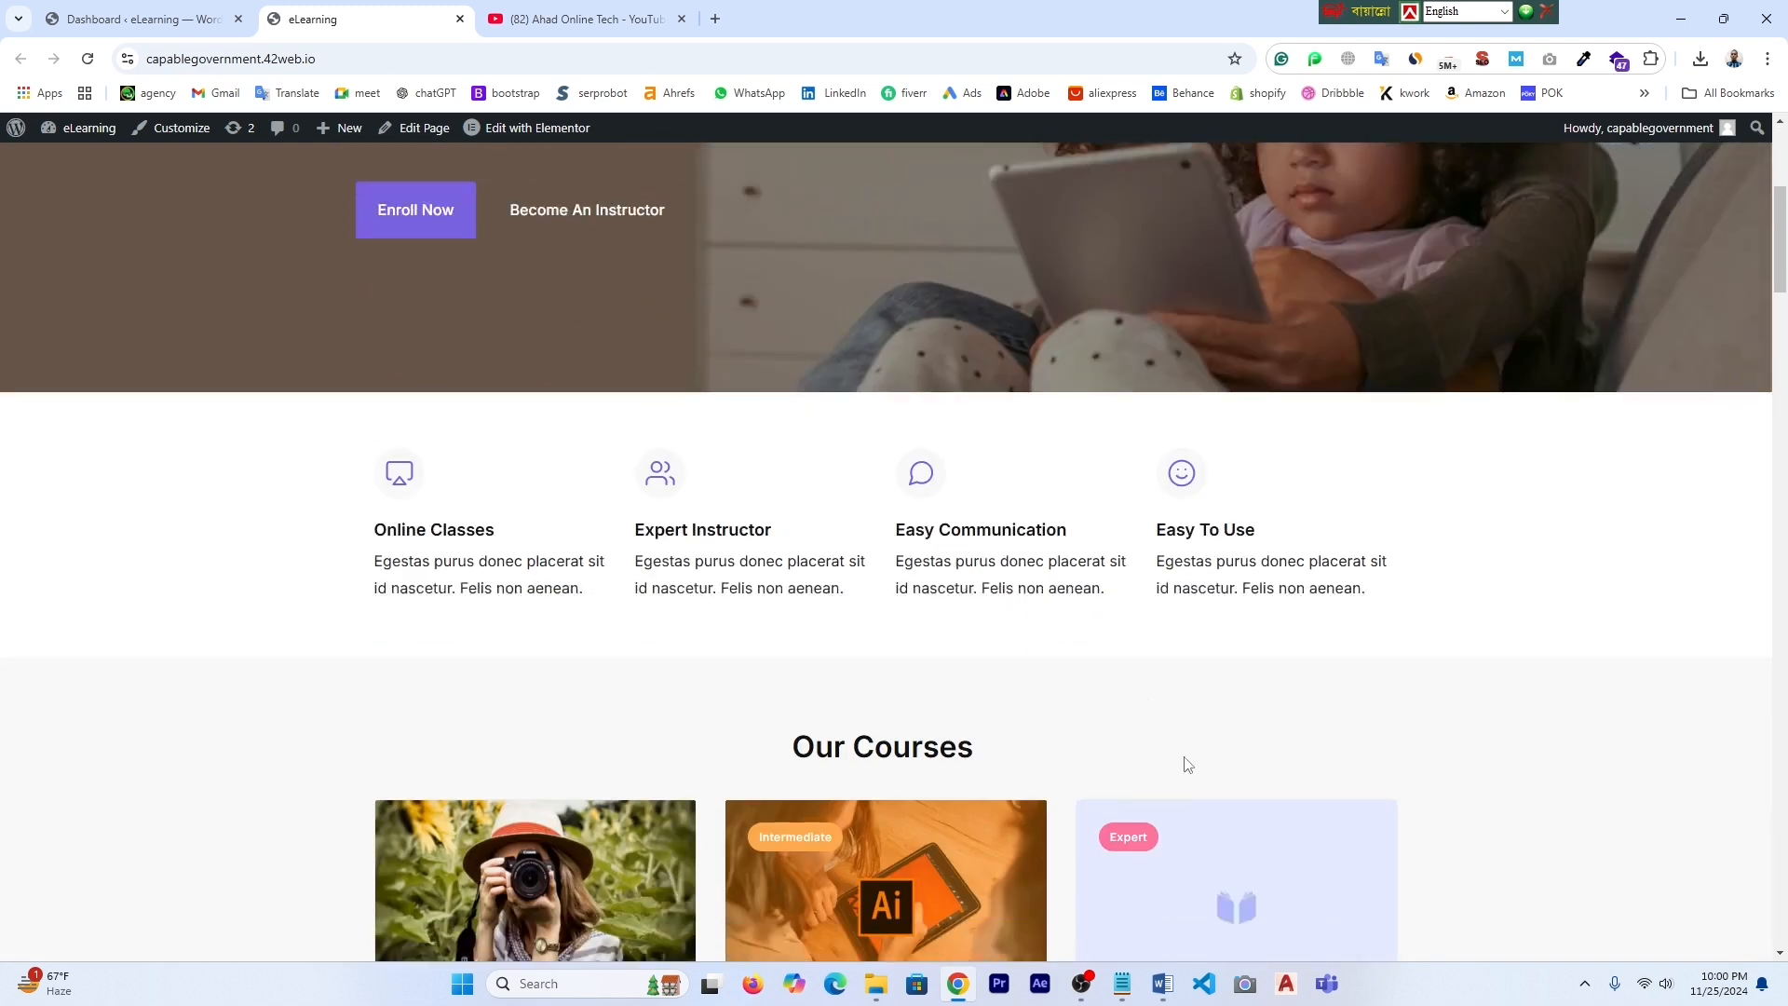
scroll(1195, 768, down, 8)
scroll(1192, 763, up, 14)
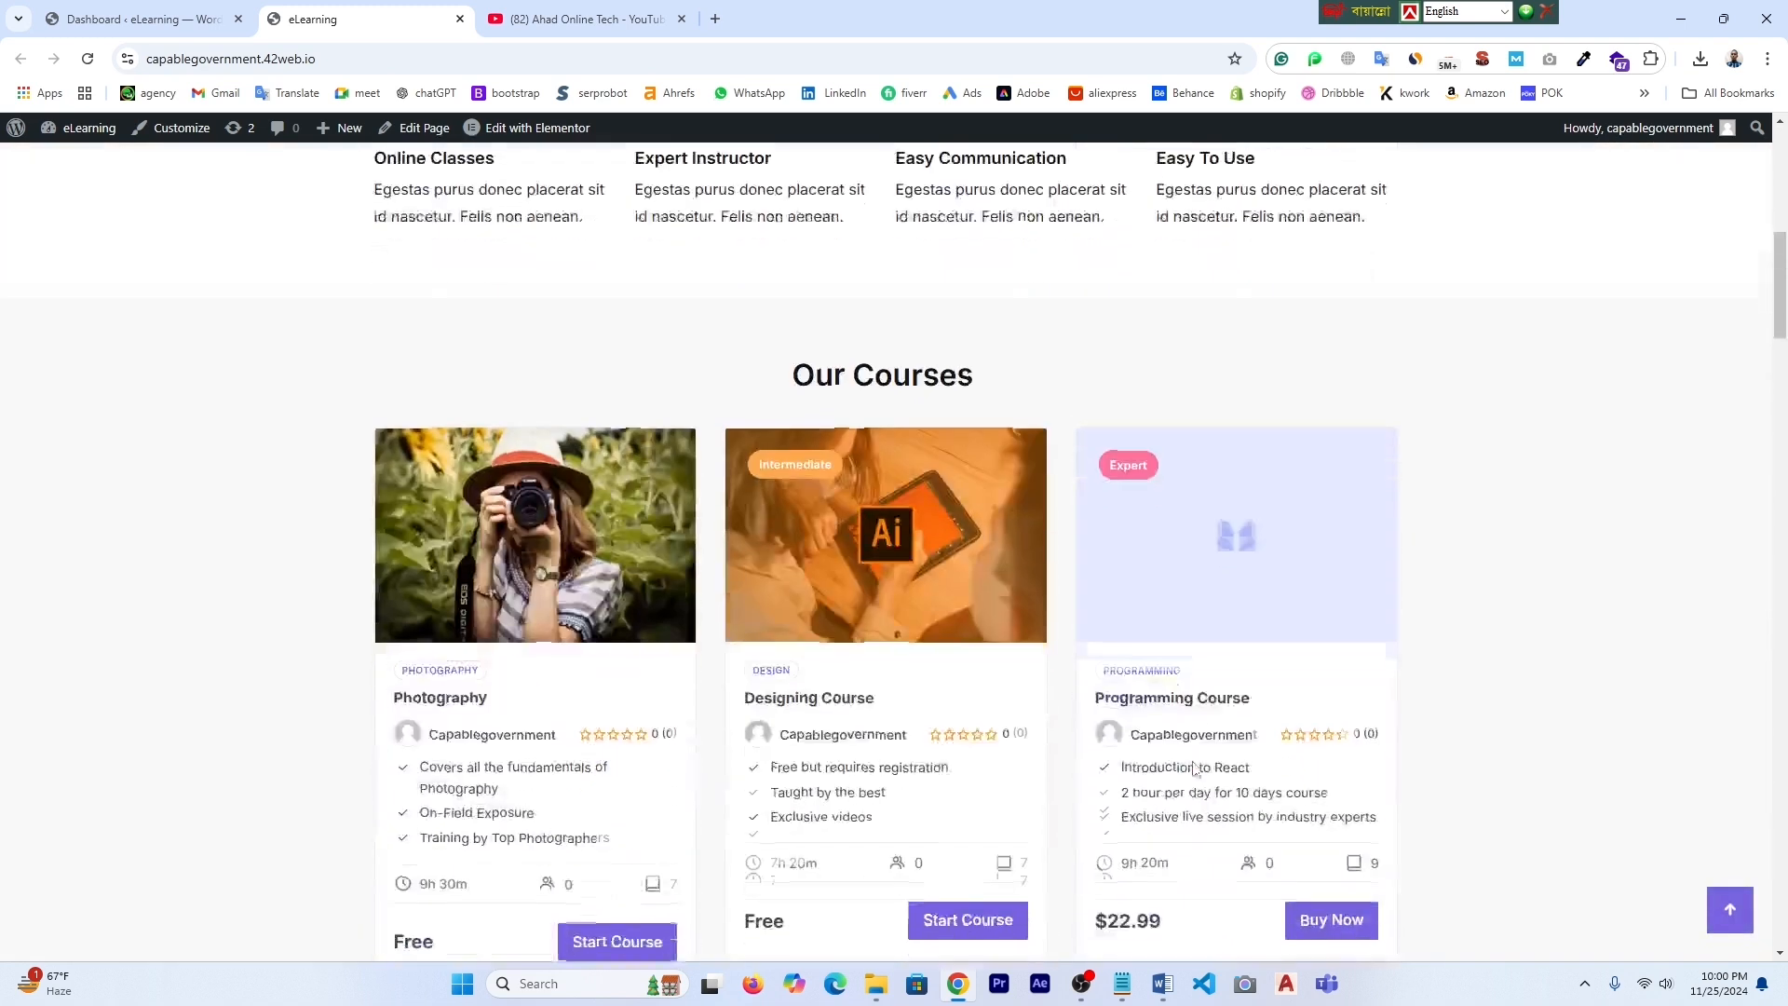
scroll(1196, 761, up, 2)
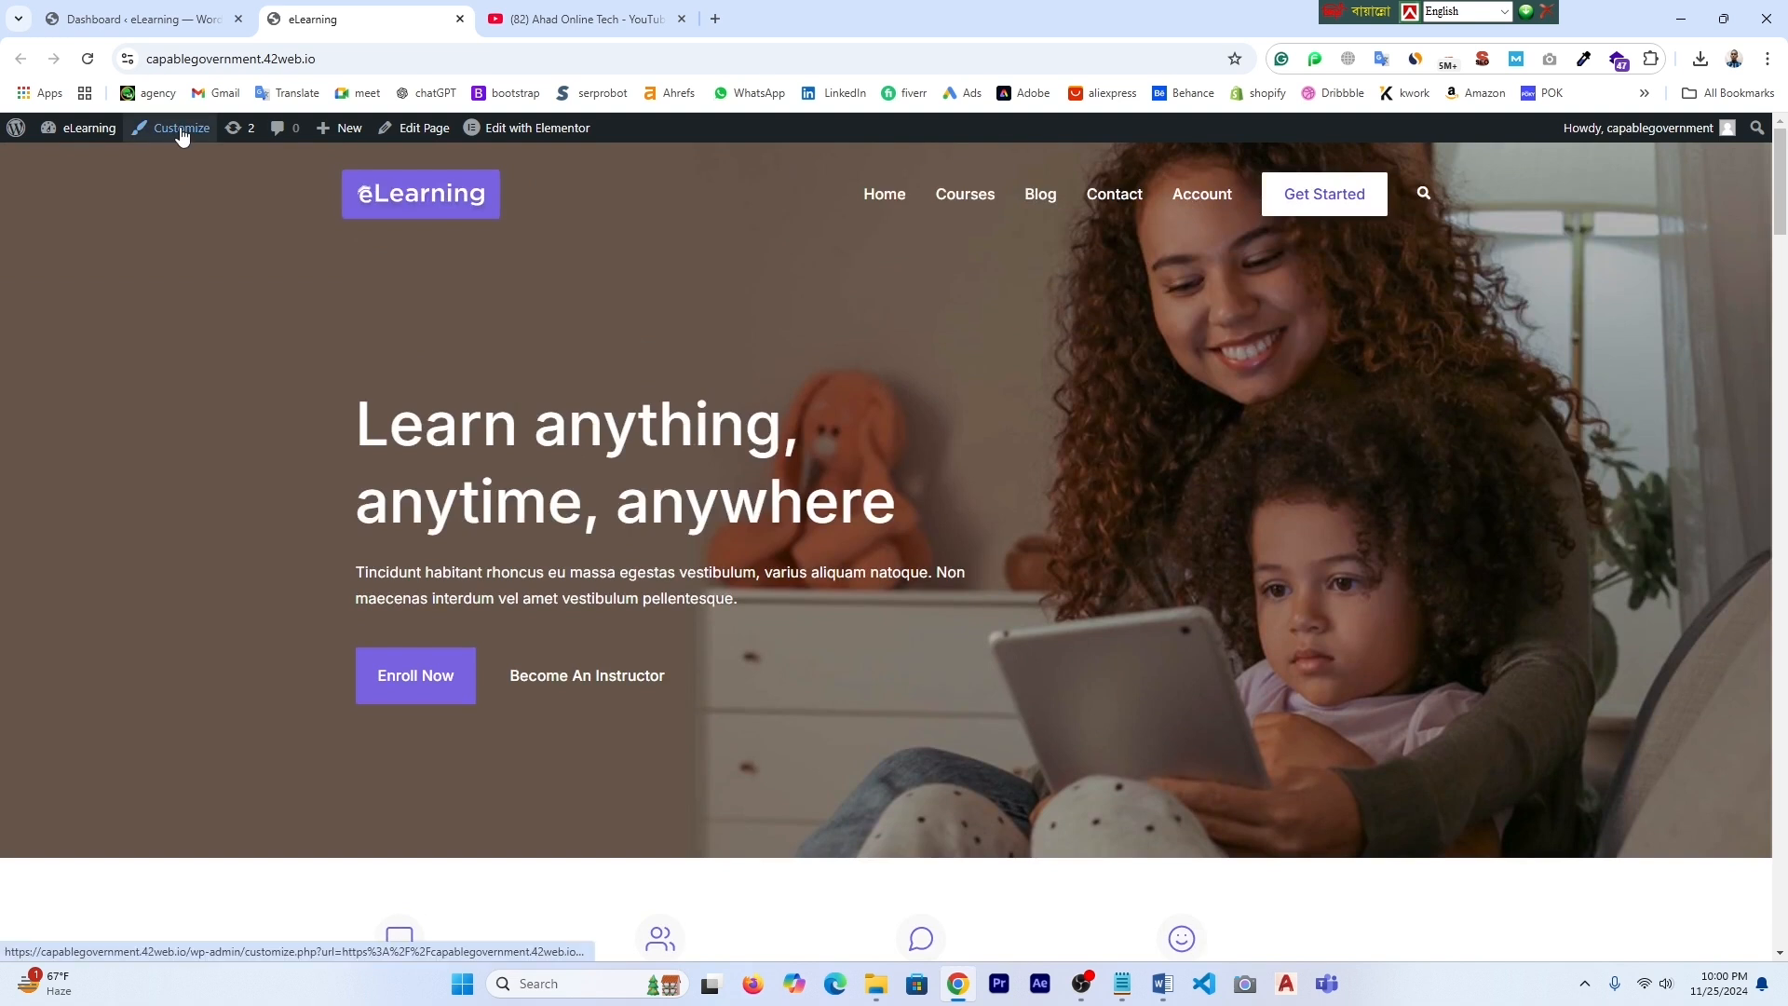
click(136, 17)
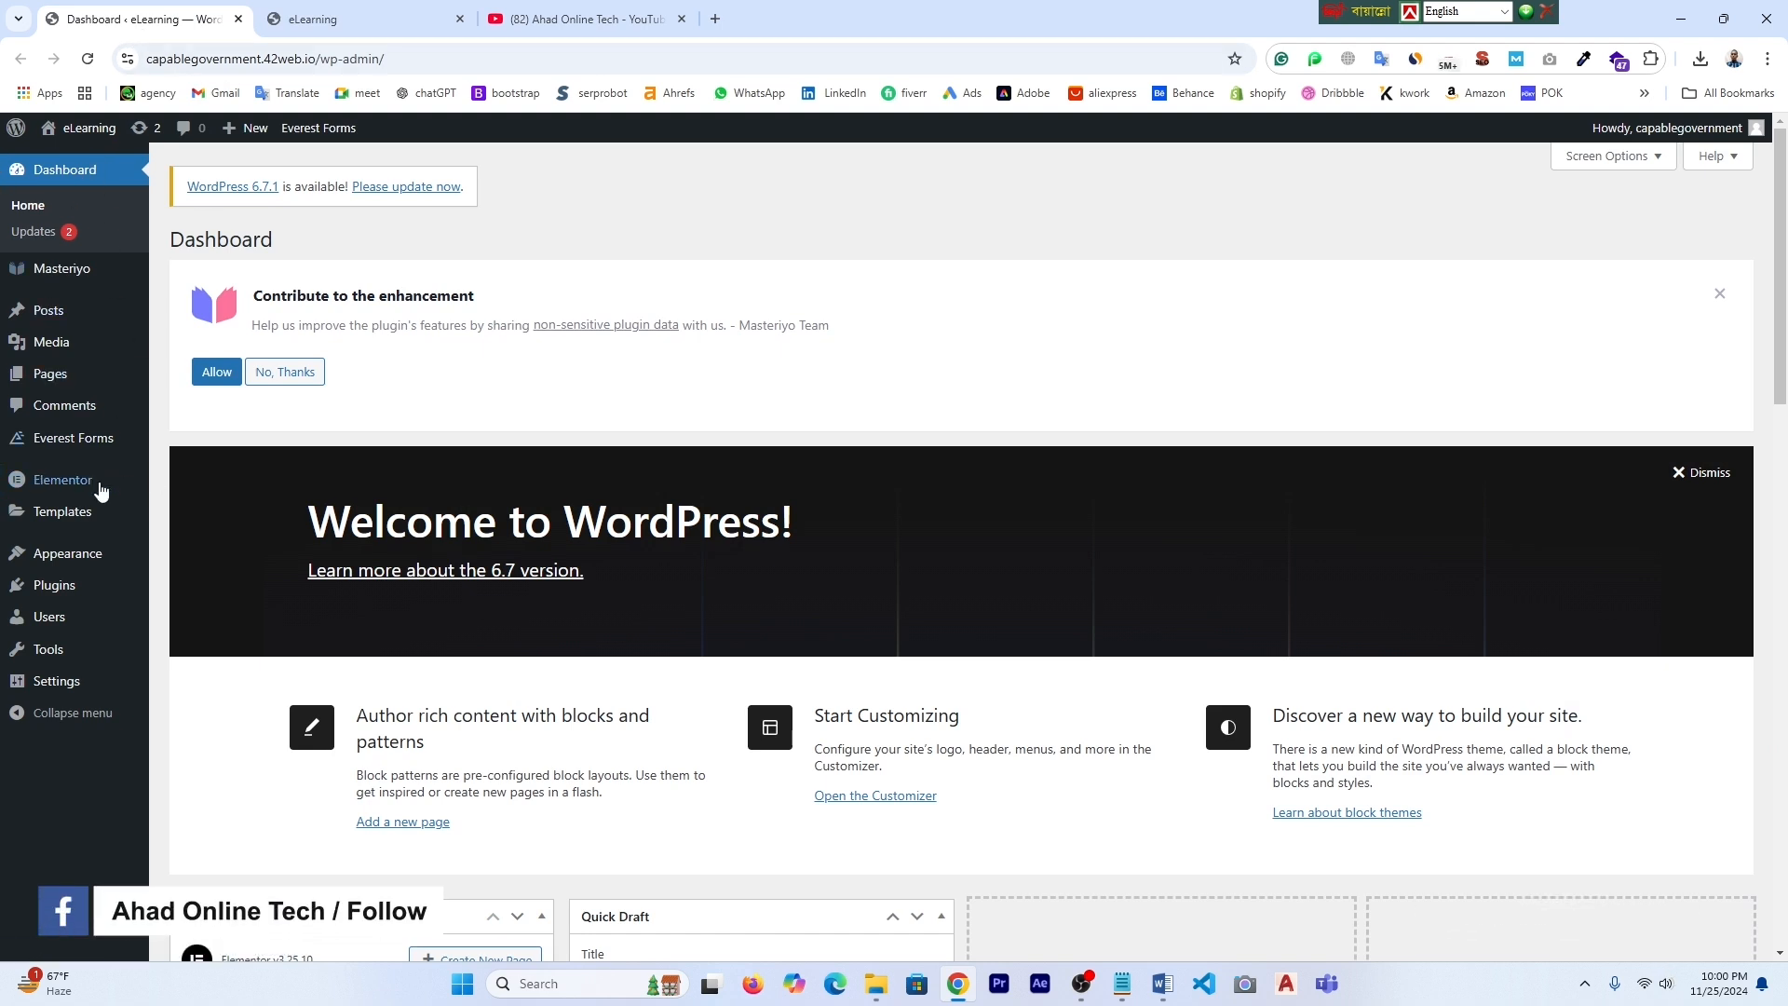
mouse_move(82, 560)
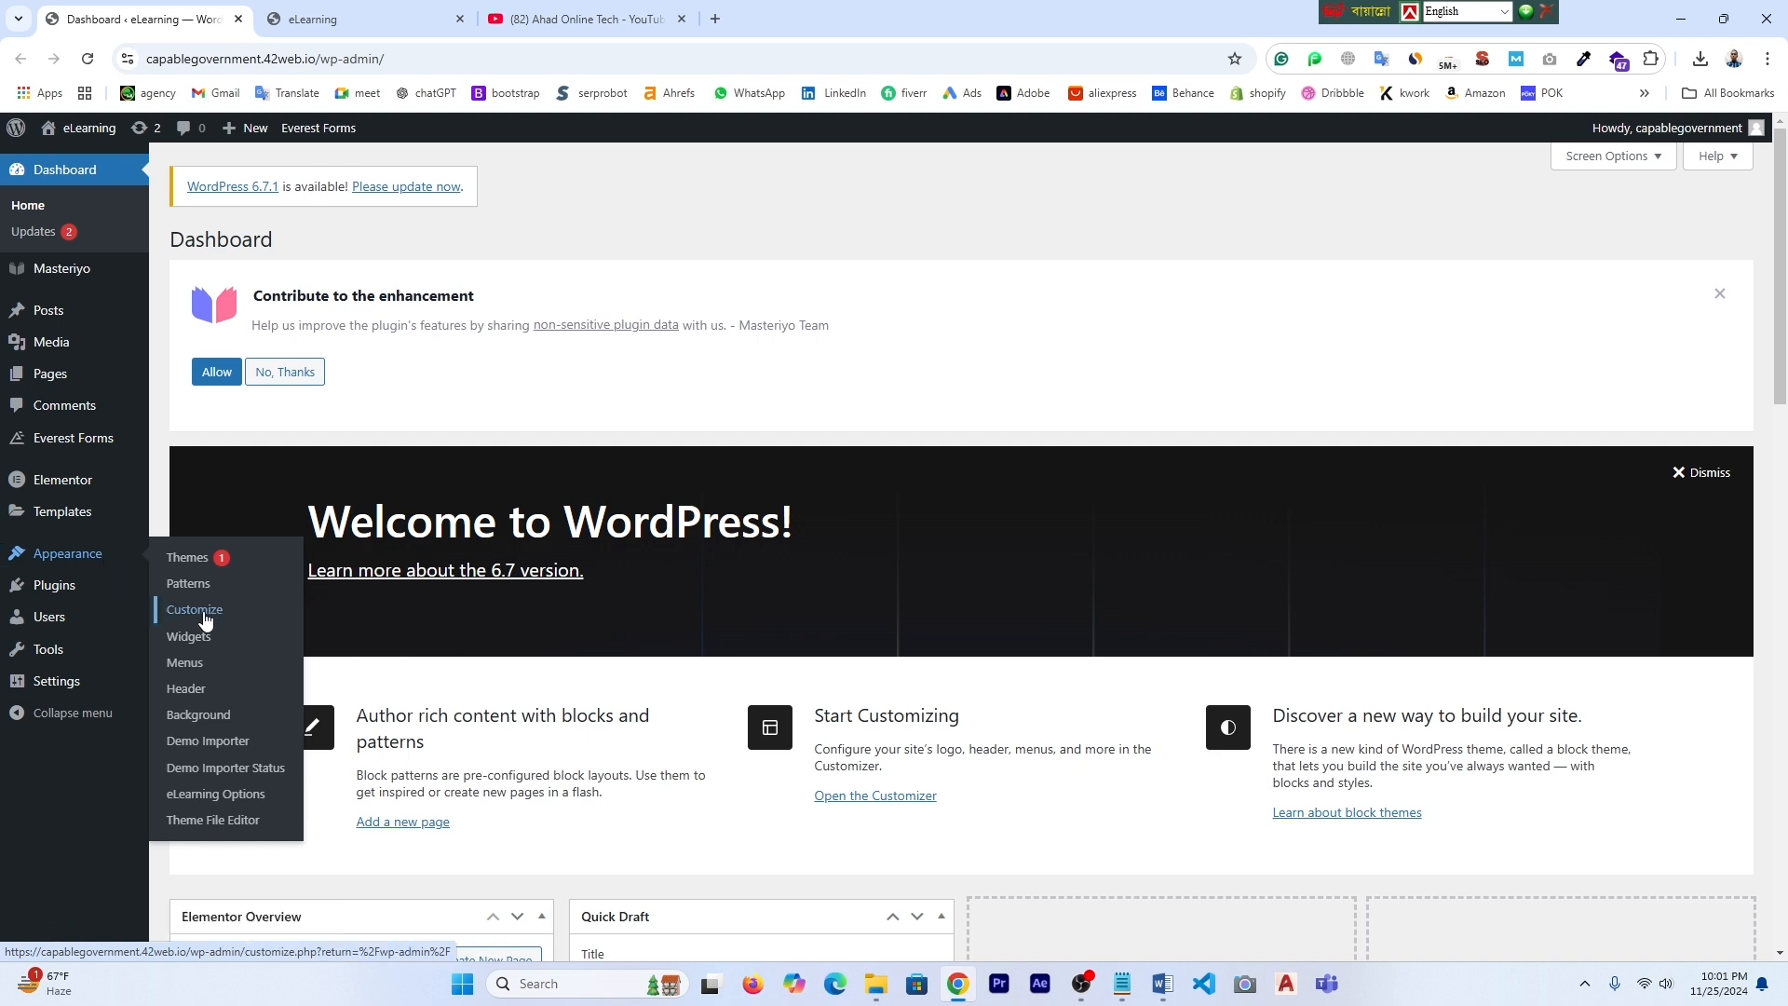
click(358, 19)
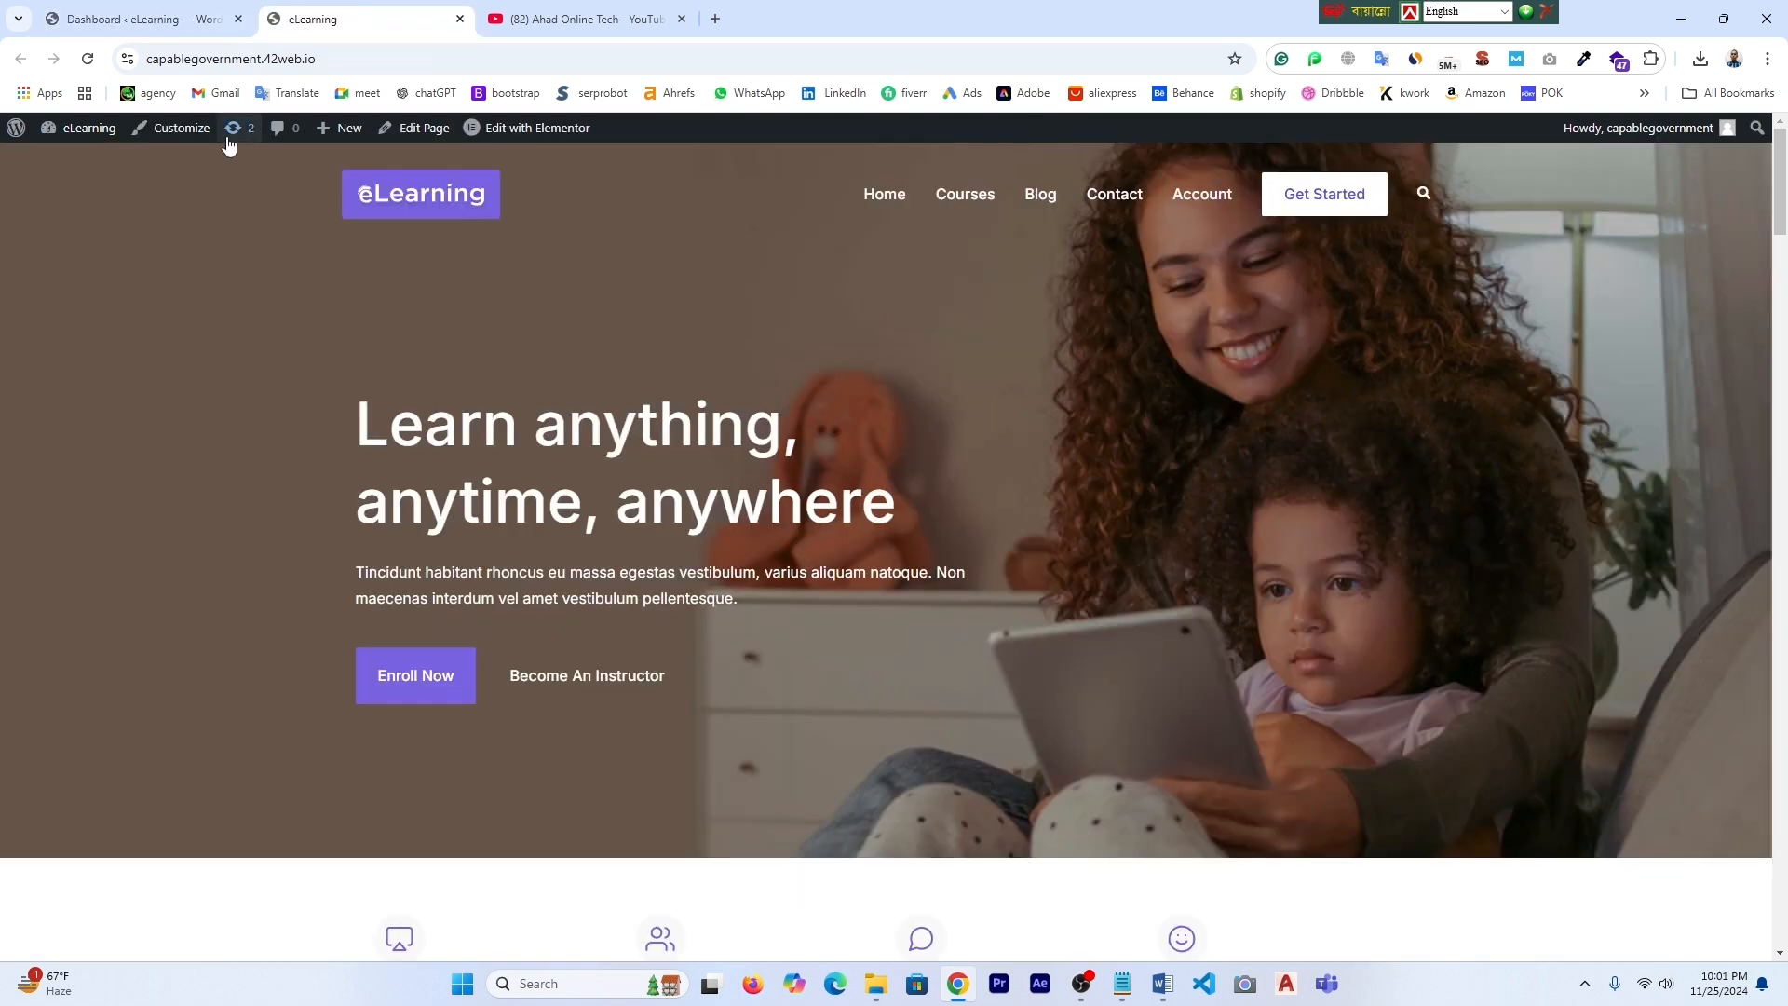
- Open the Customizer in a new tab and go to its Site Identity settings
right_click(179, 139)
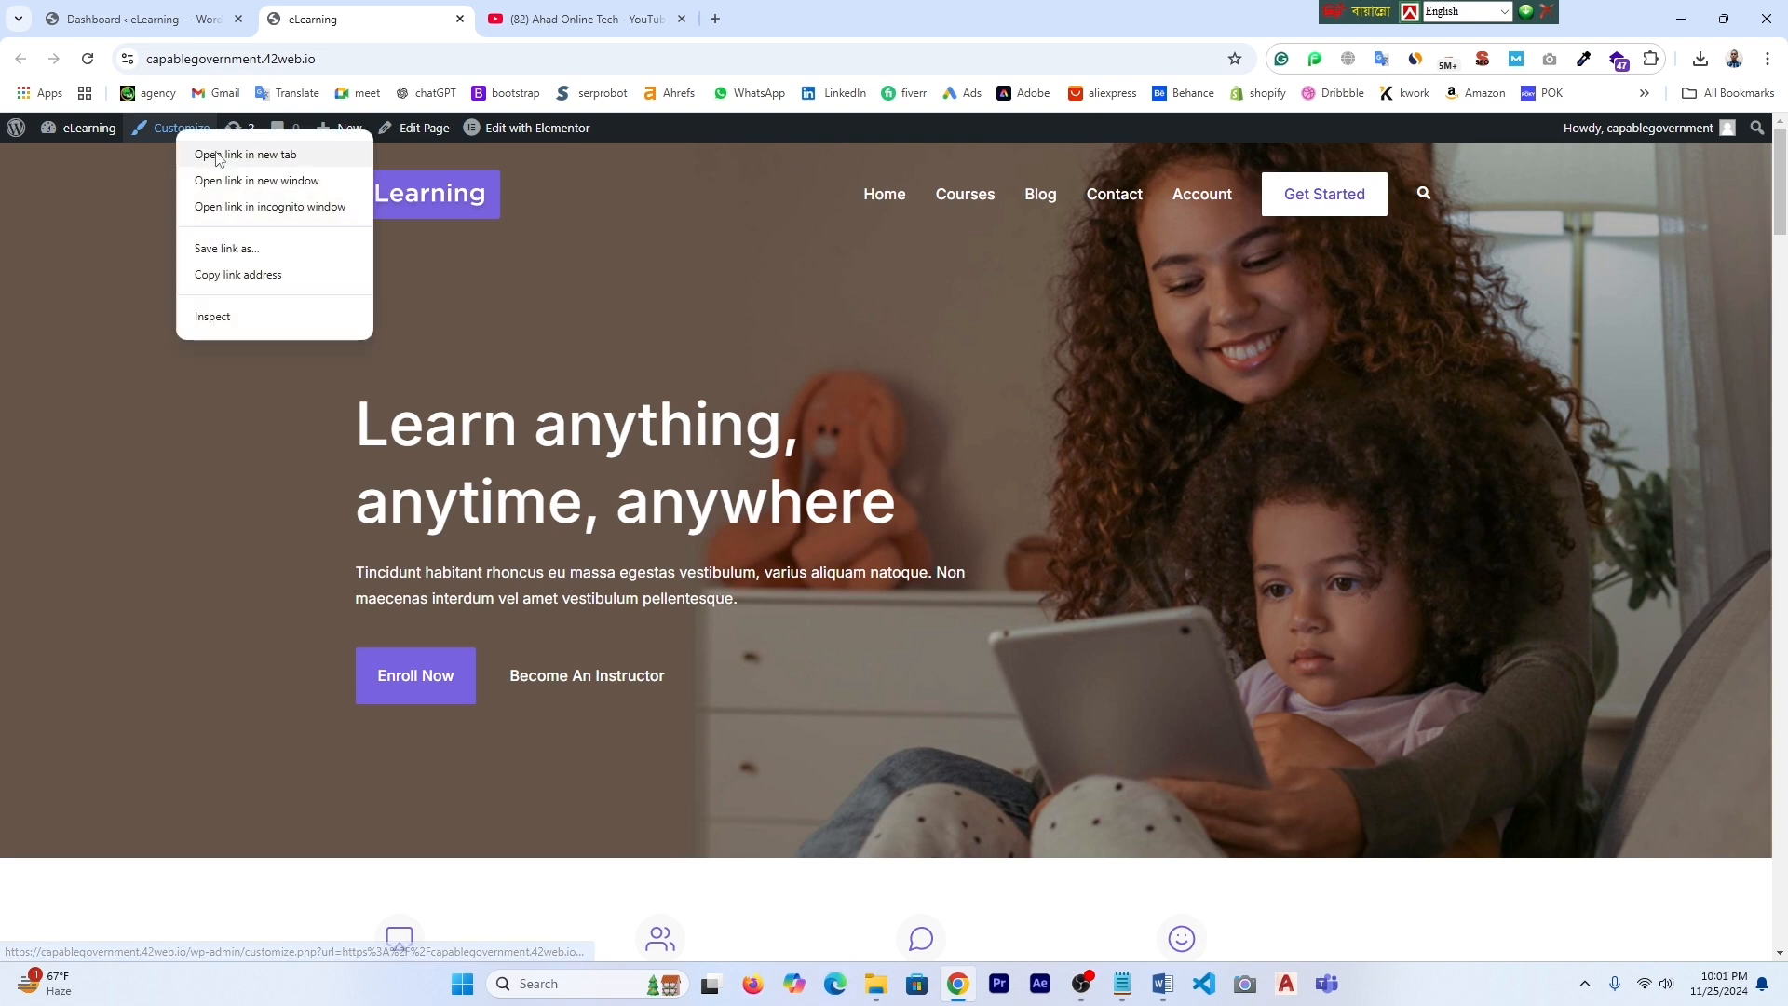
click(220, 154)
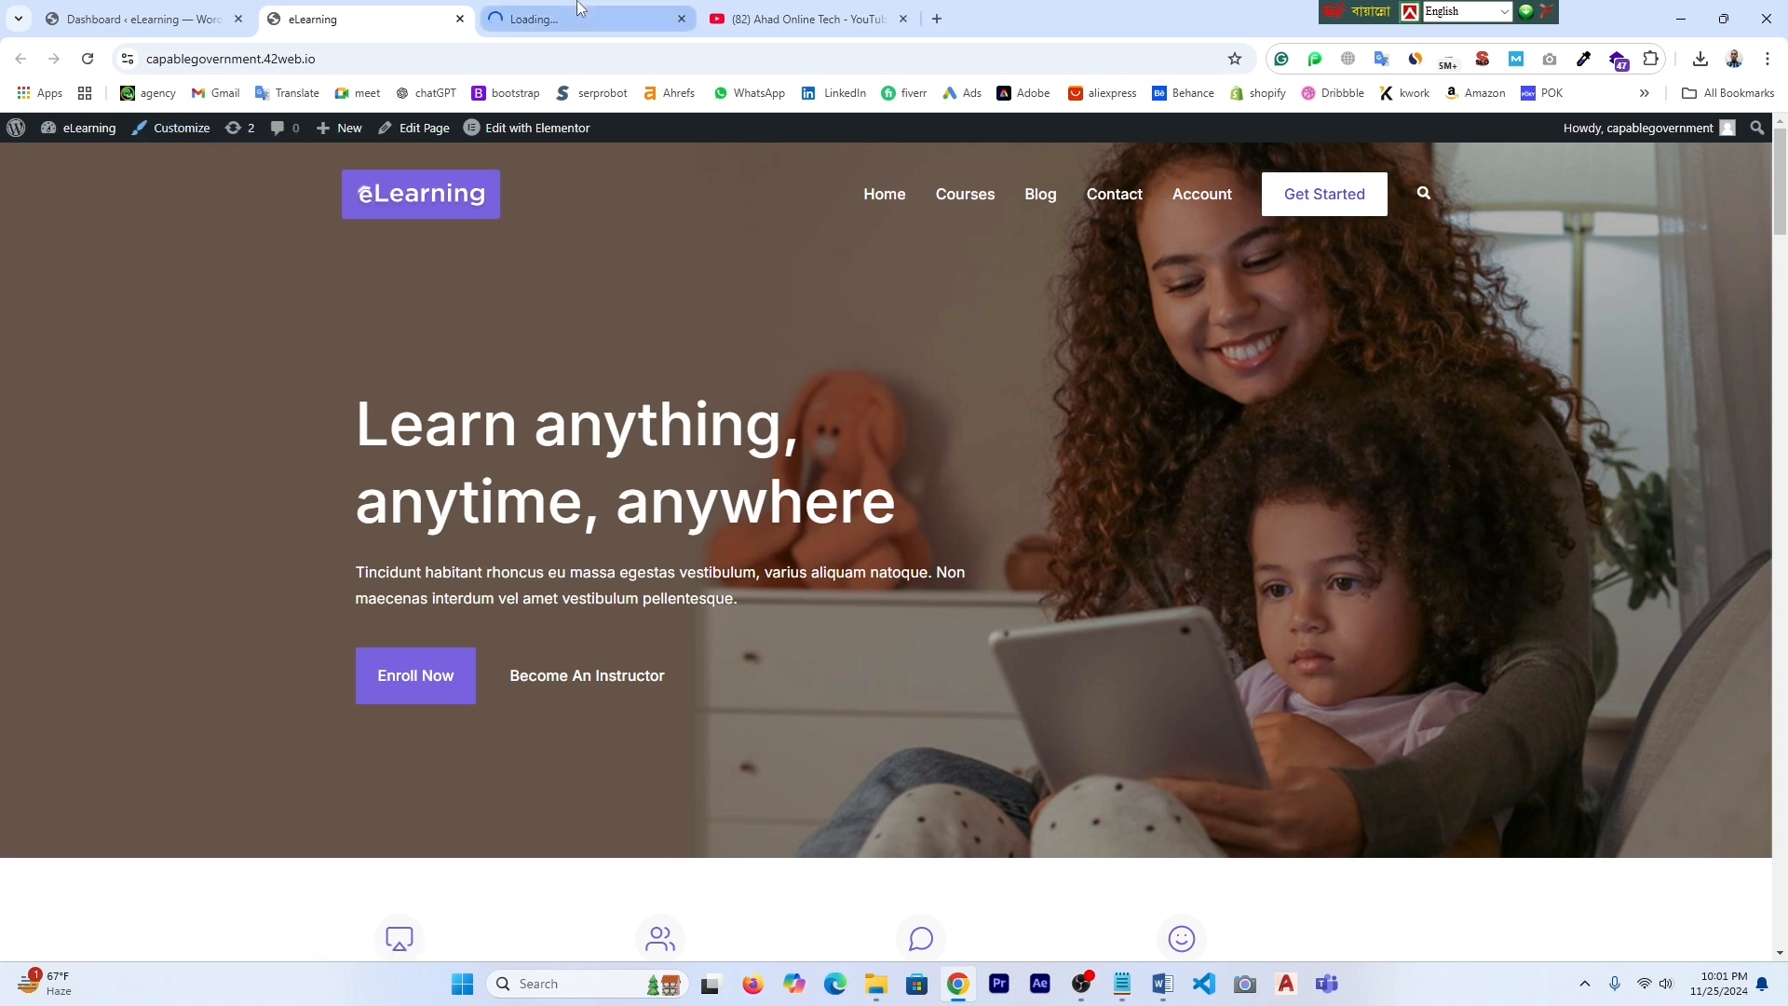
click(585, 17)
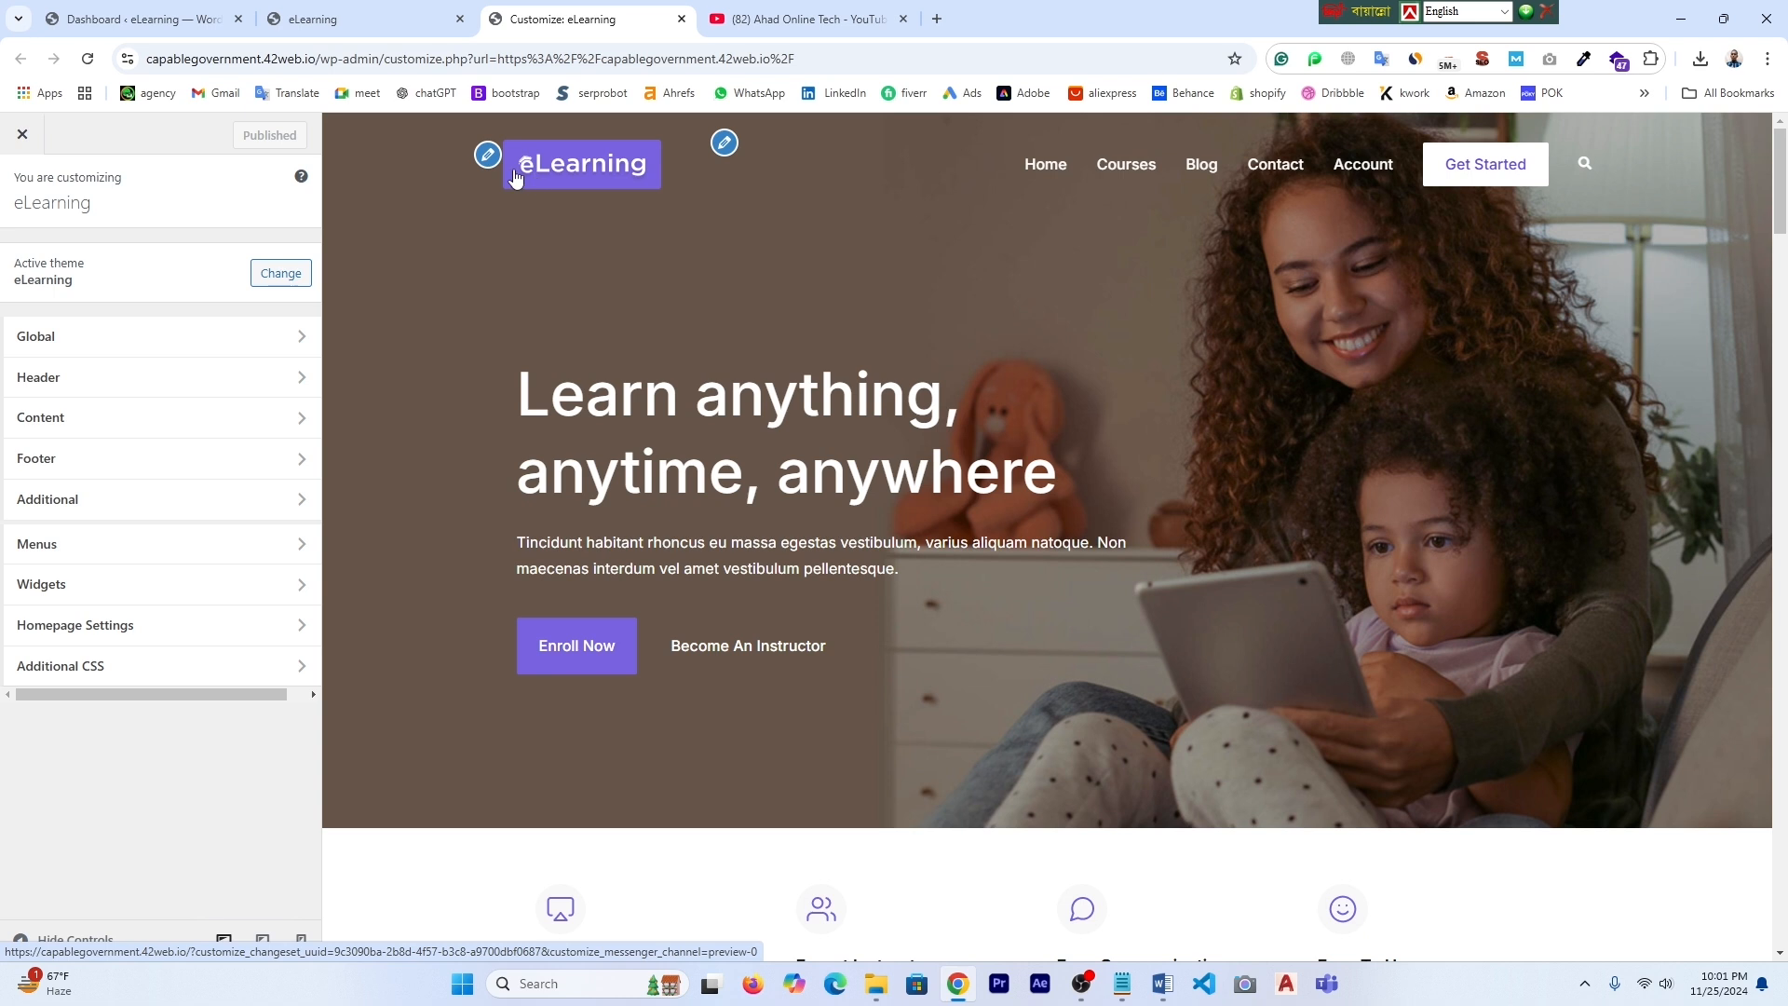
click(487, 156)
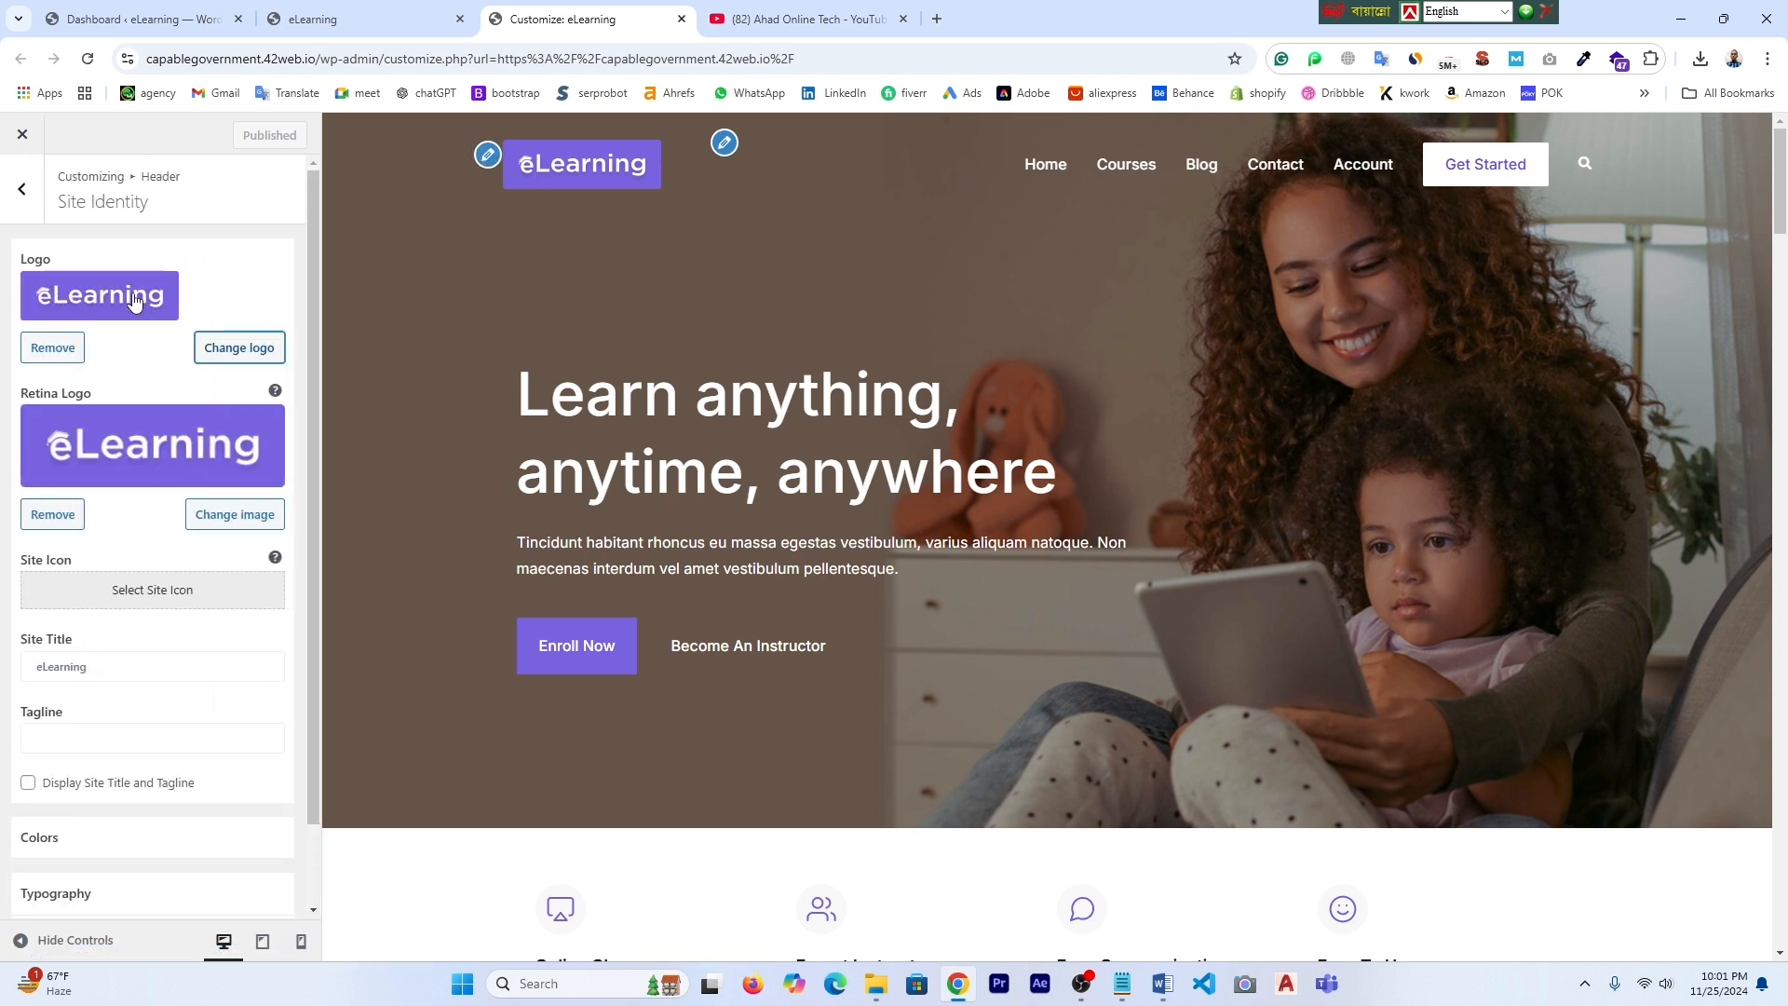
- Upload elearning-logo as the retina logo and publish the Site Identity changes
click(226, 520)
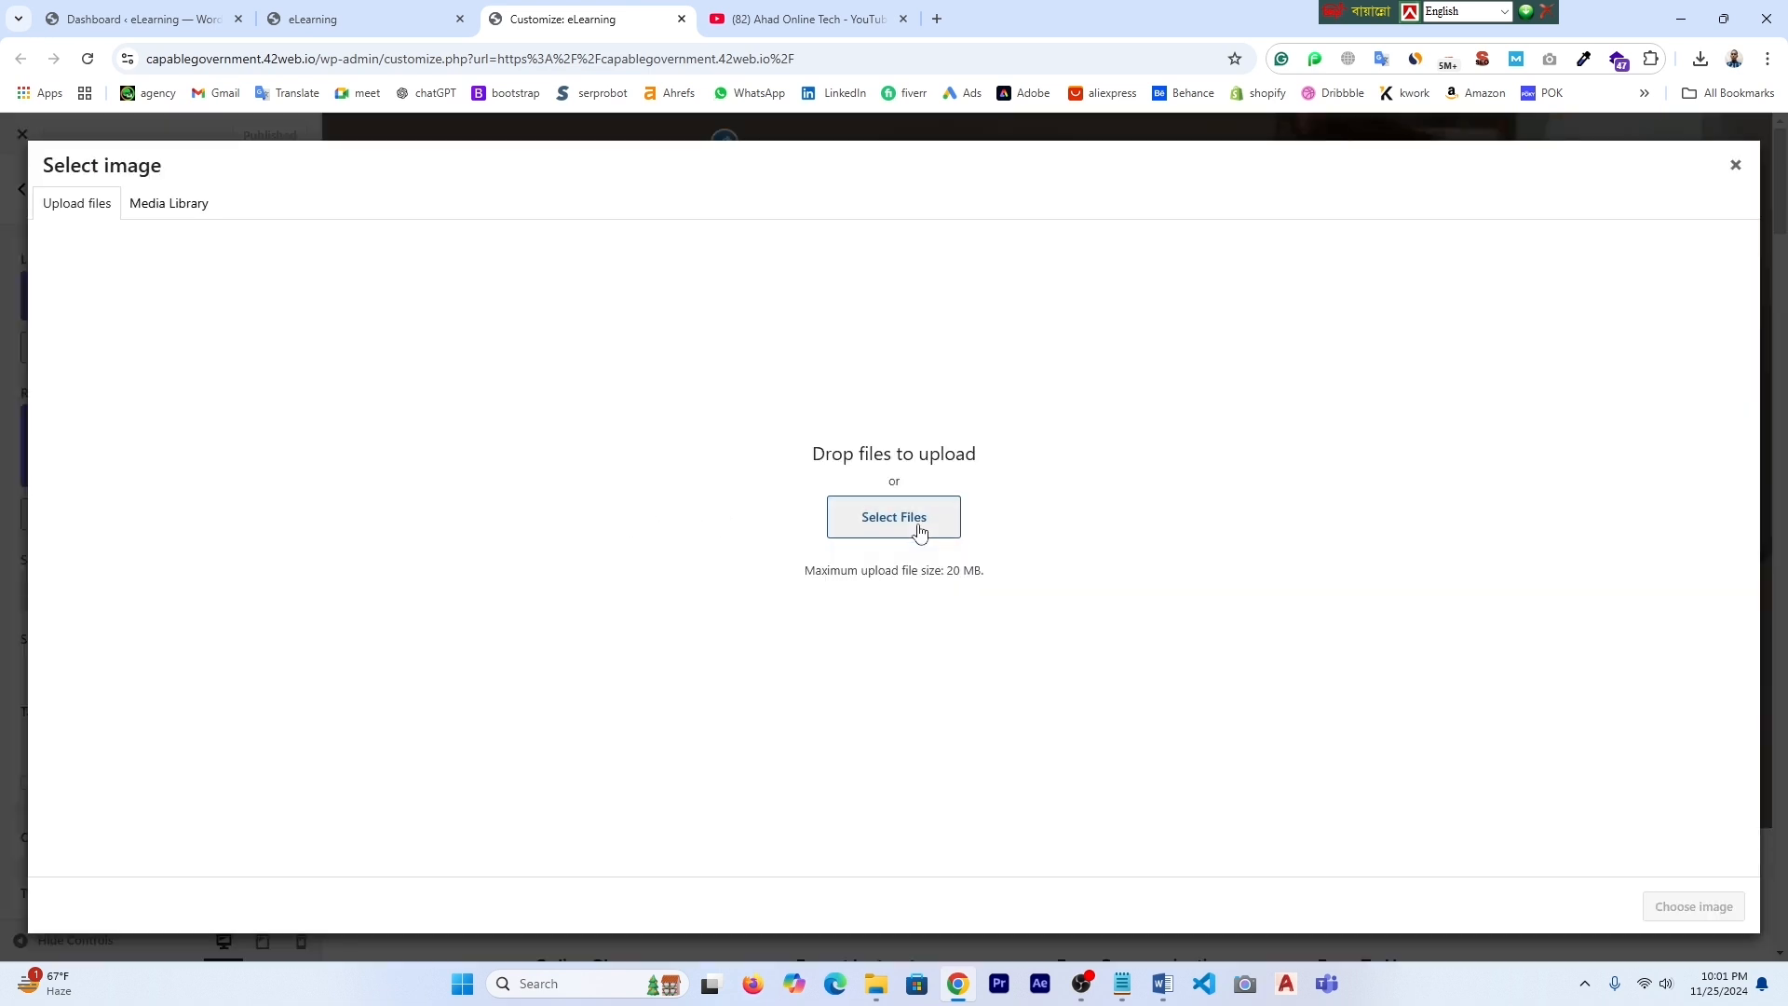
click(889, 526)
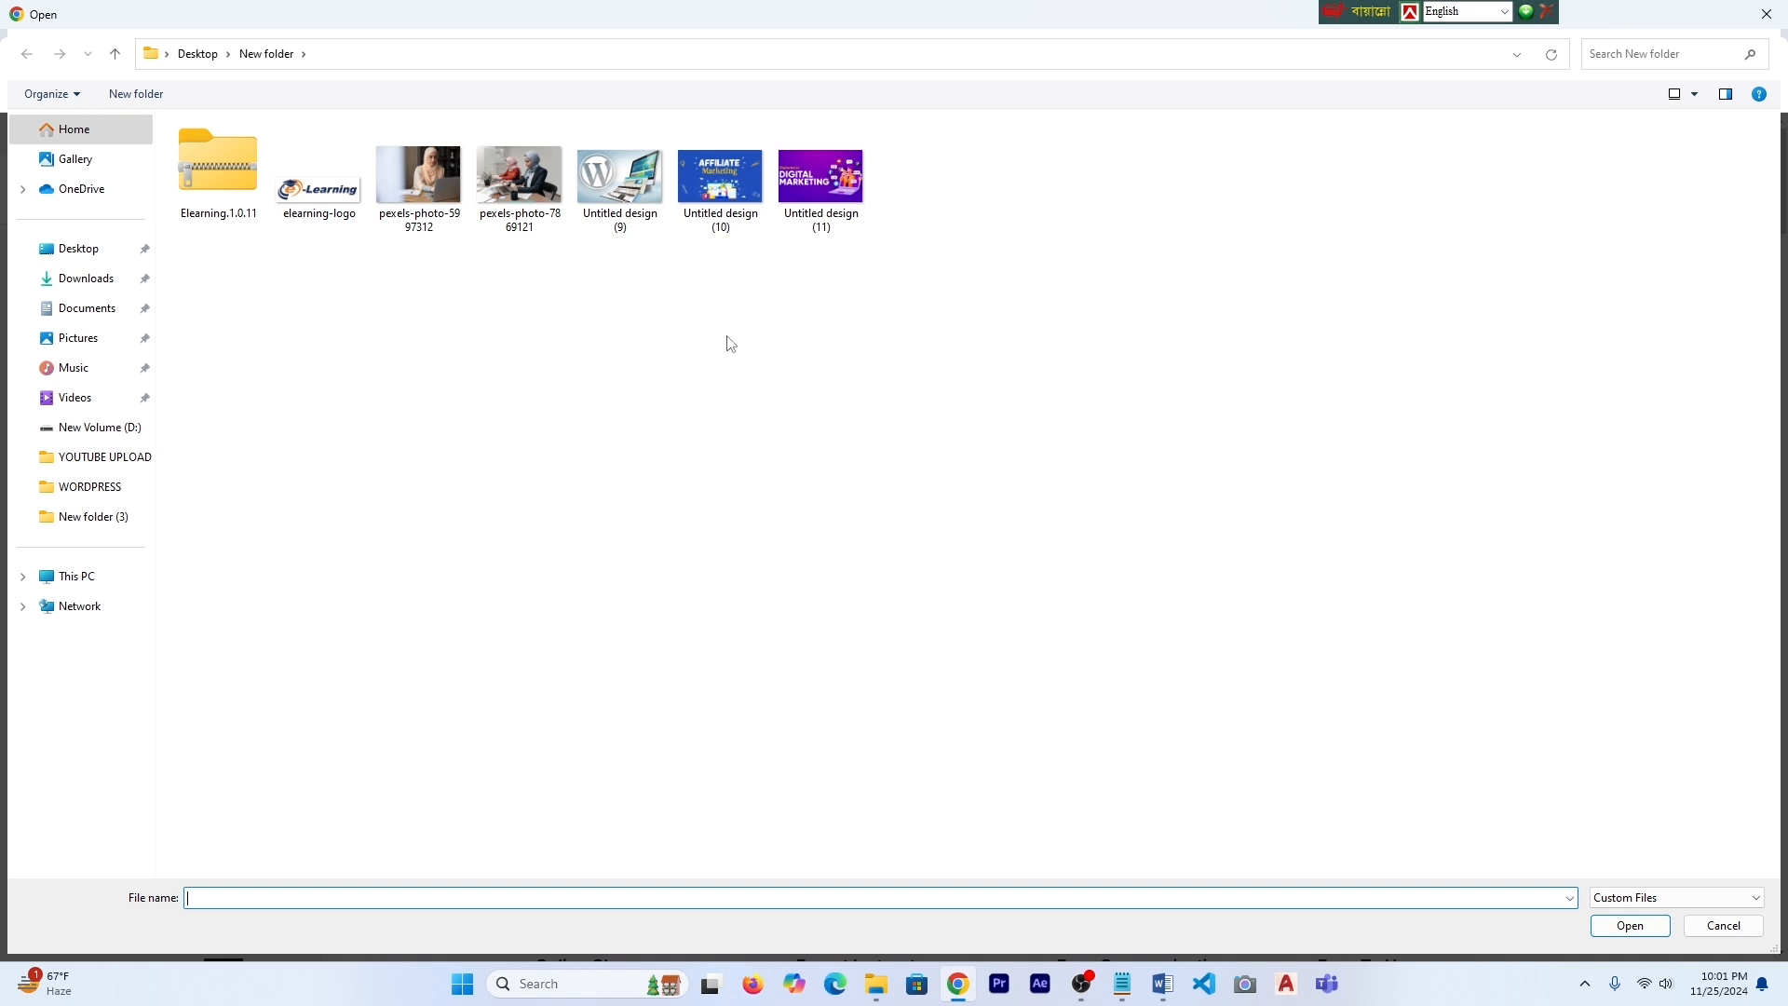
click(336, 206)
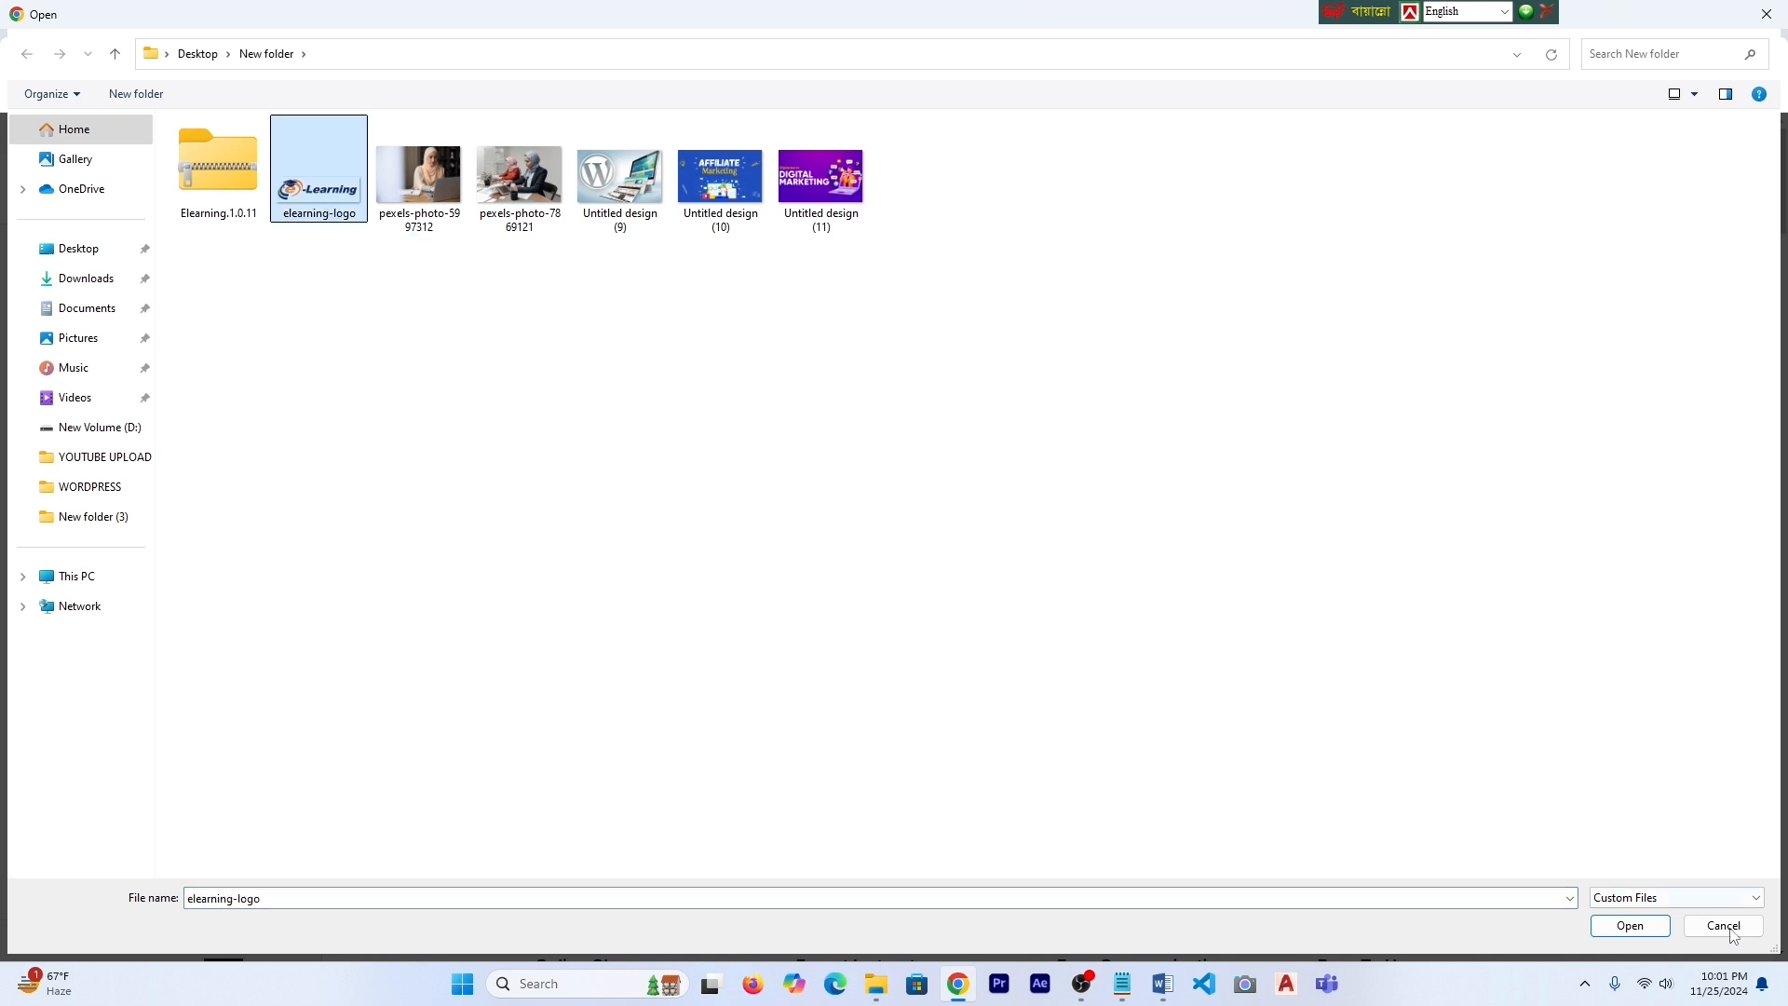
click(1626, 928)
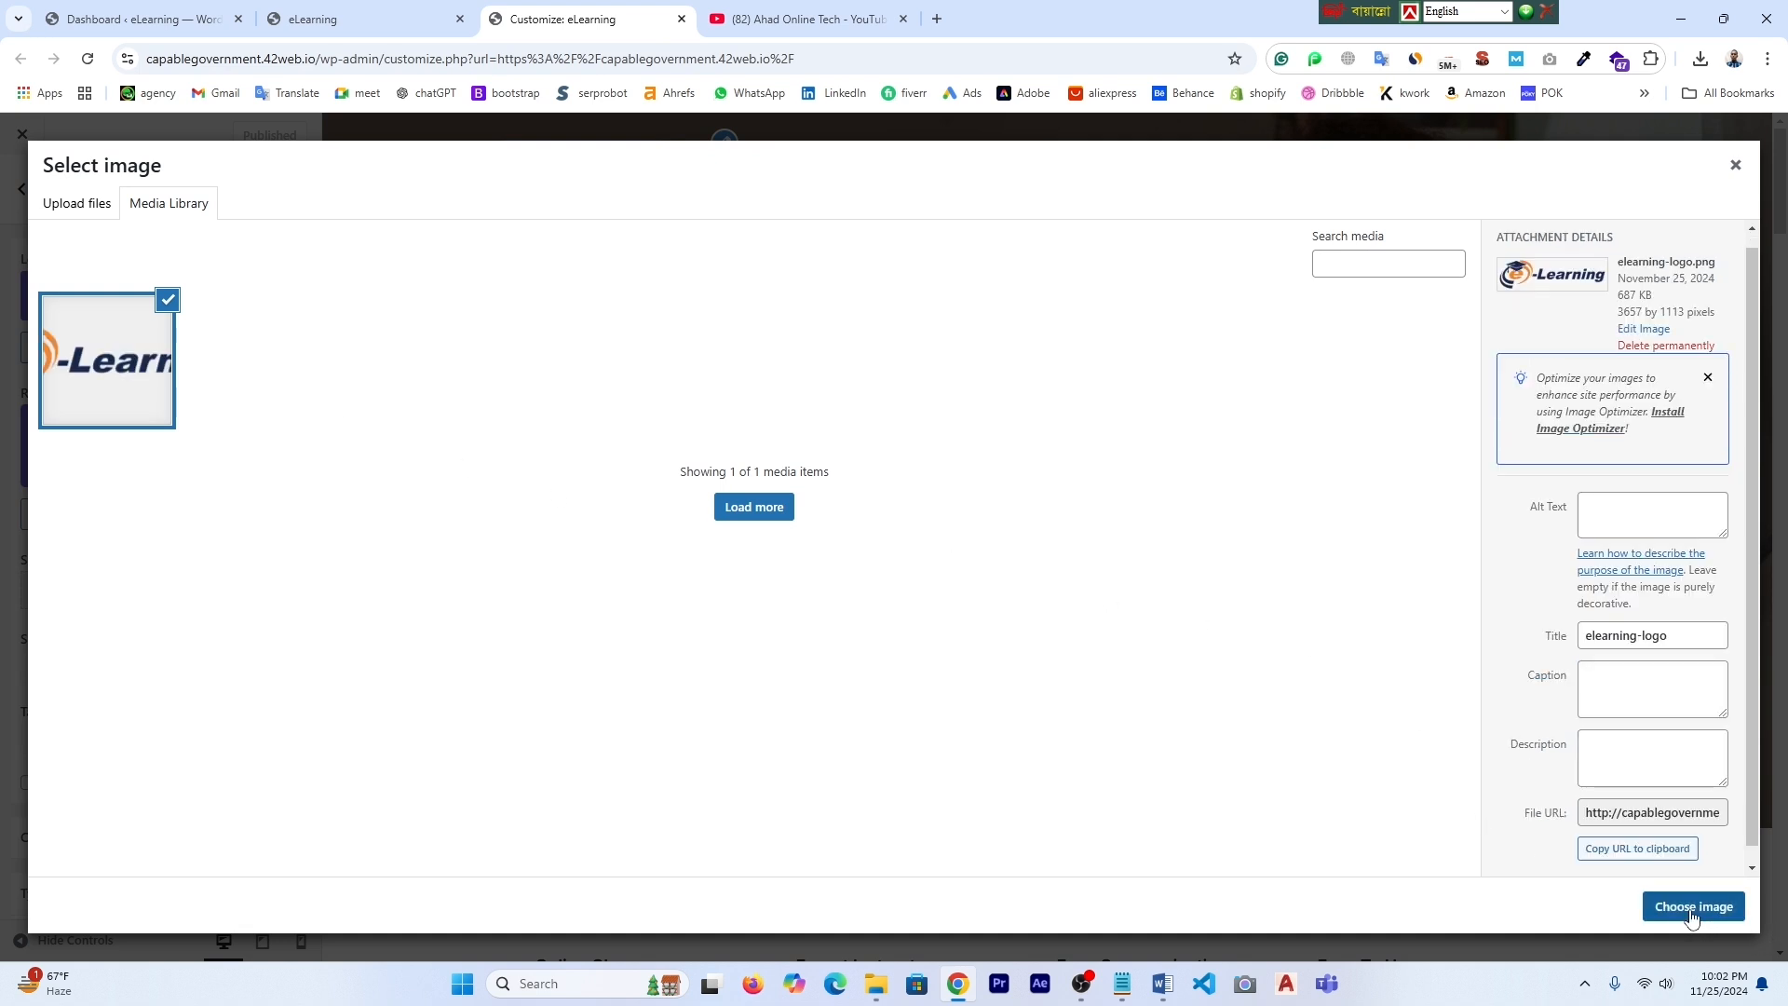
click(1694, 918)
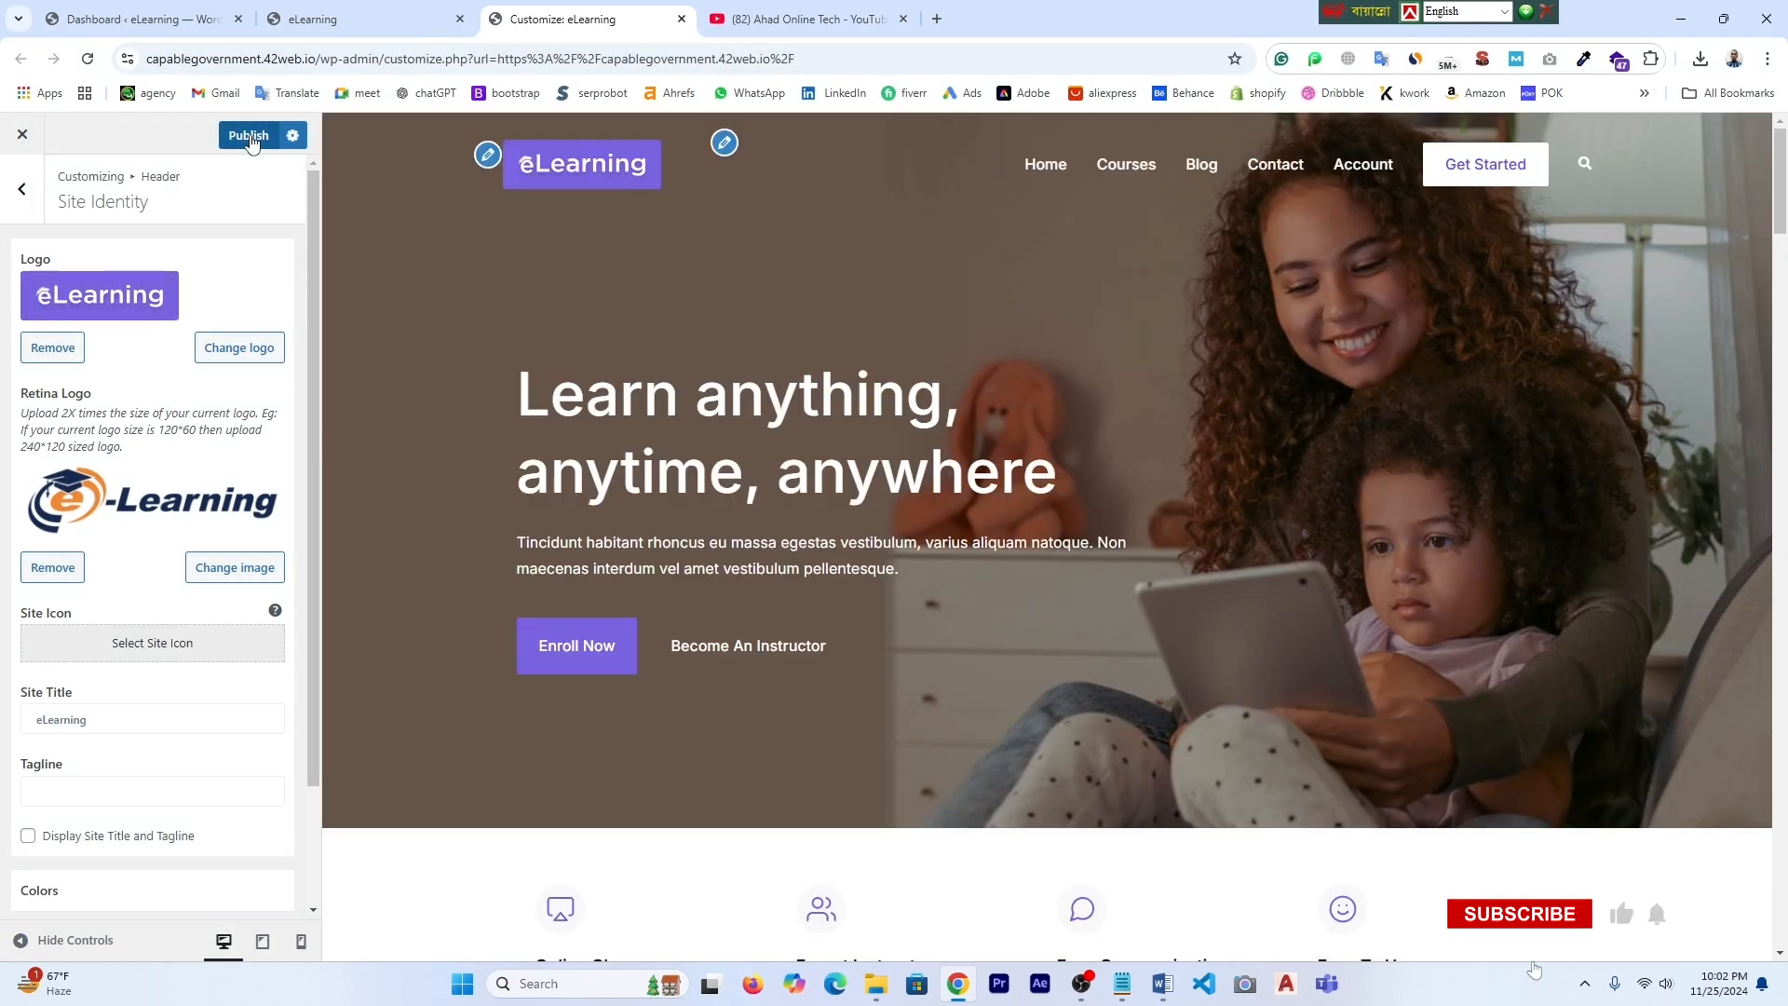
click(249, 135)
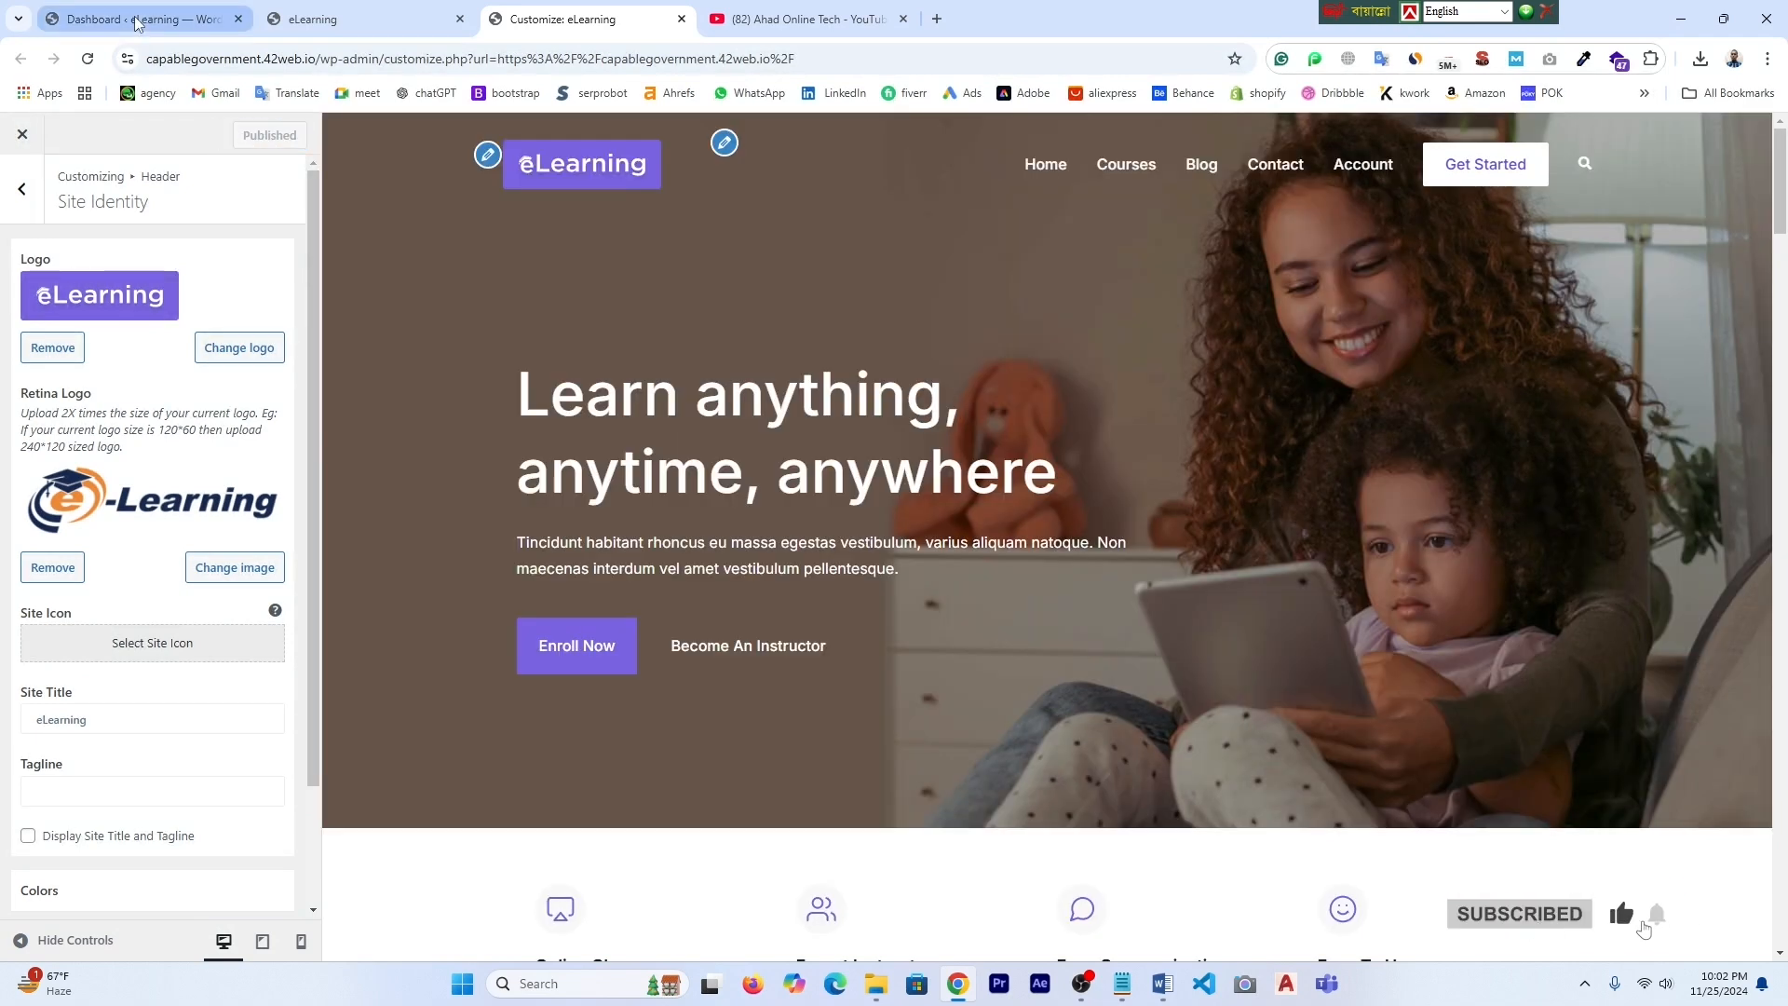
- Open the live site in another tab from the dashboard and bring up the logo's Media Library
right_click(321, 11)
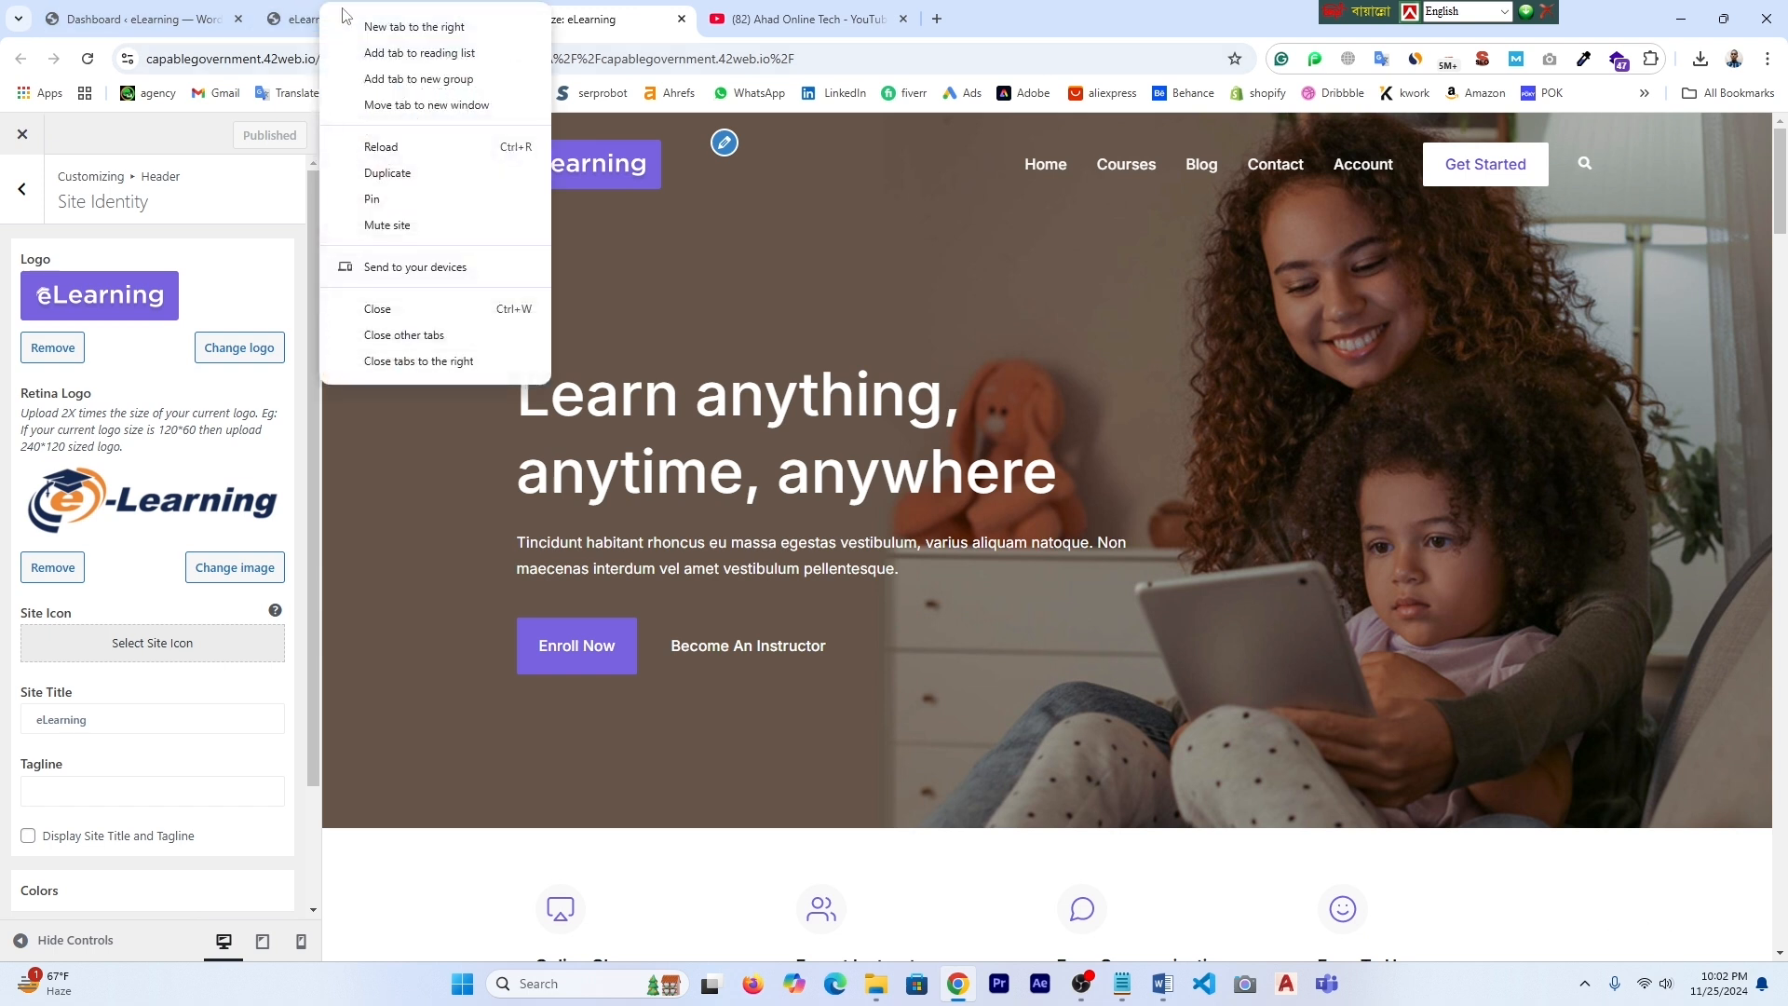
click(169, 14)
click(586, 19)
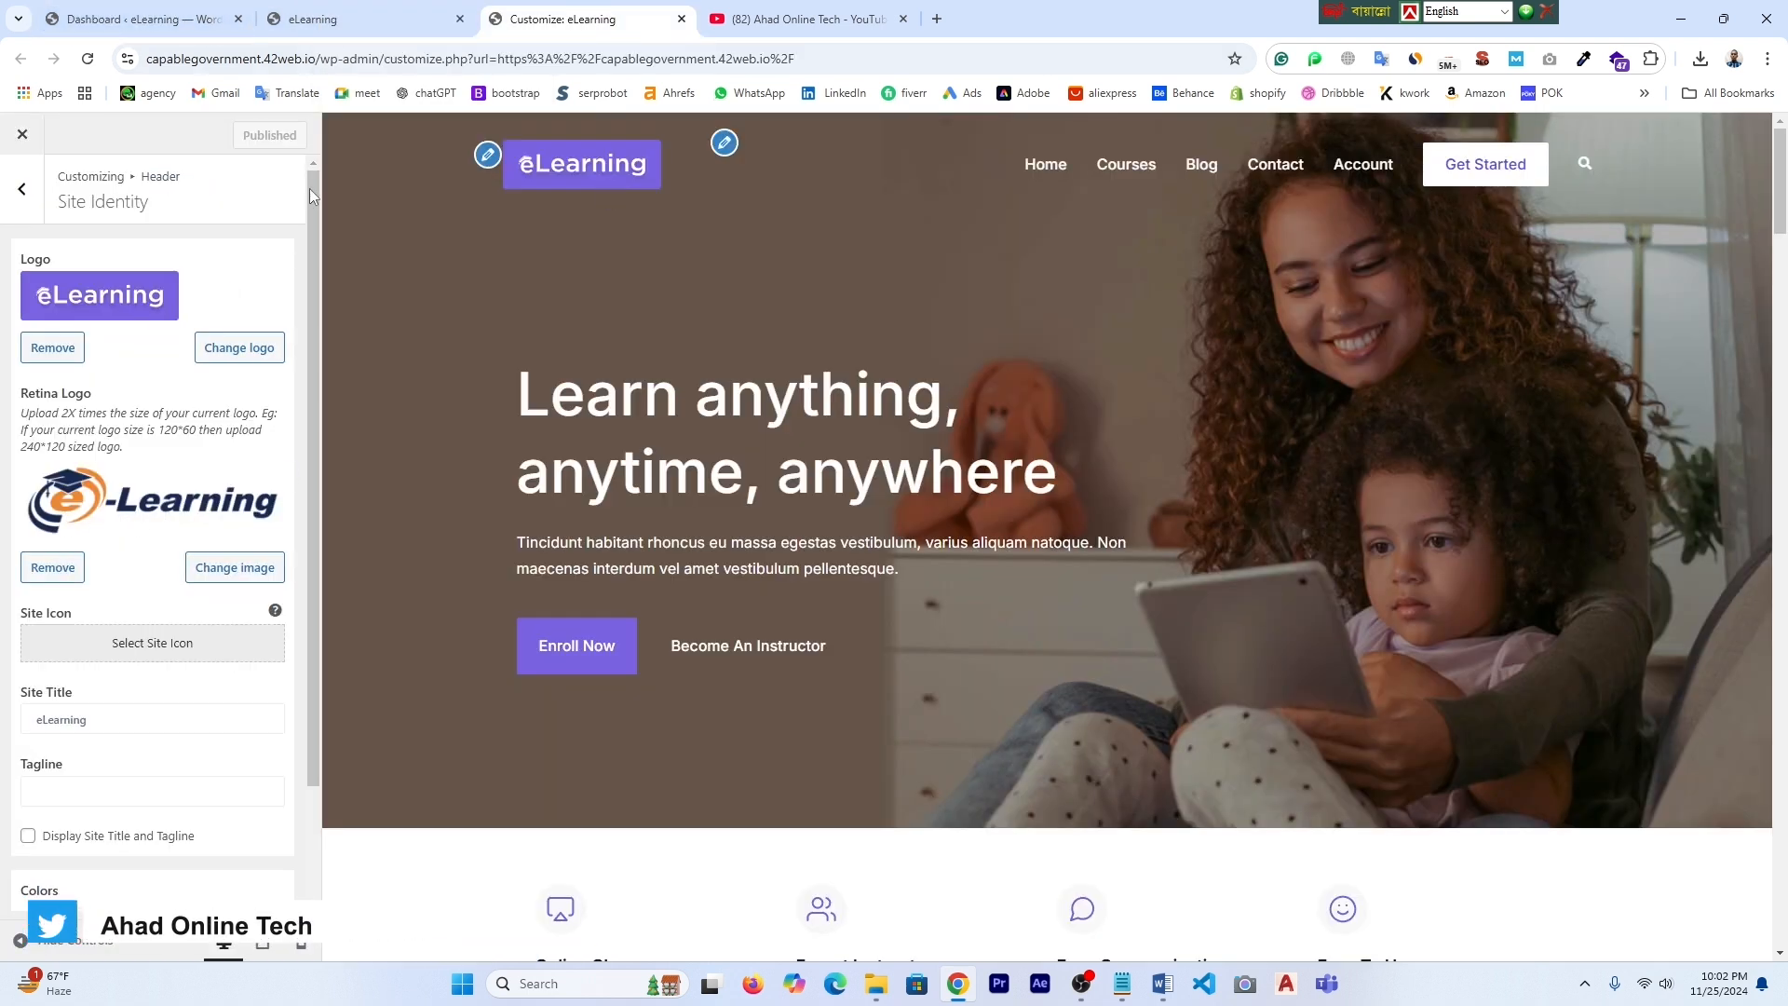
click(140, 18)
mouse_move(80, 143)
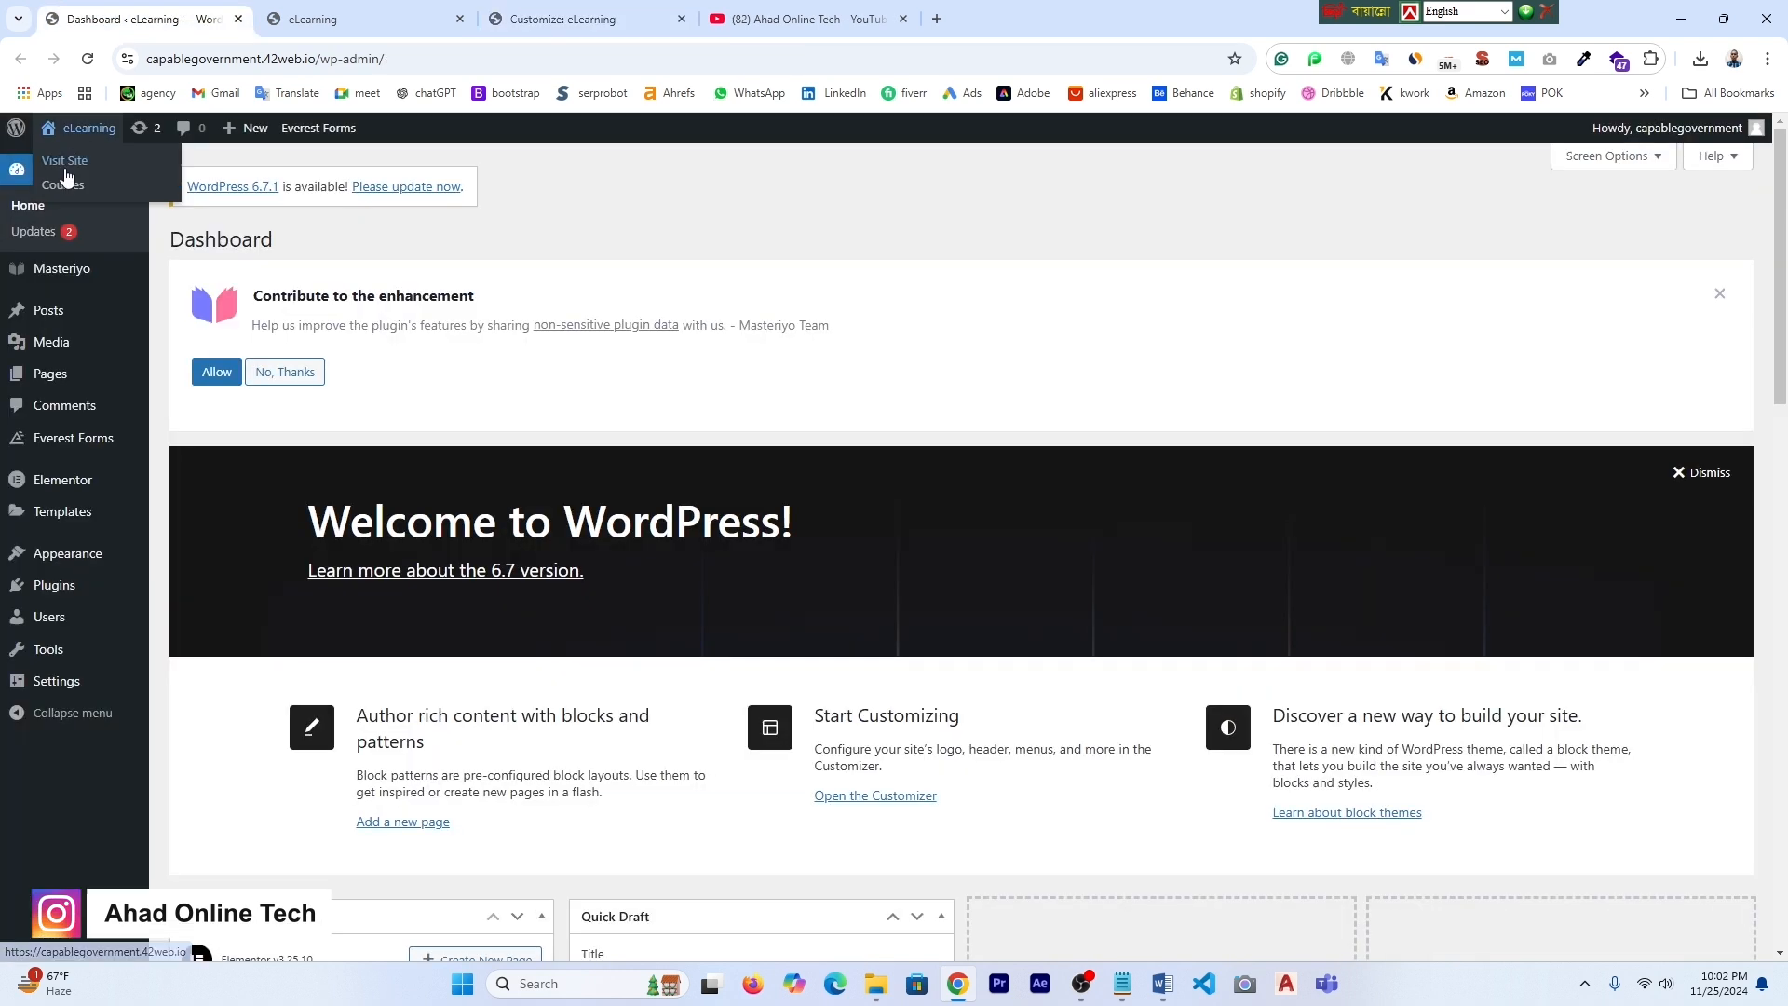
right_click(66, 164)
click(105, 189)
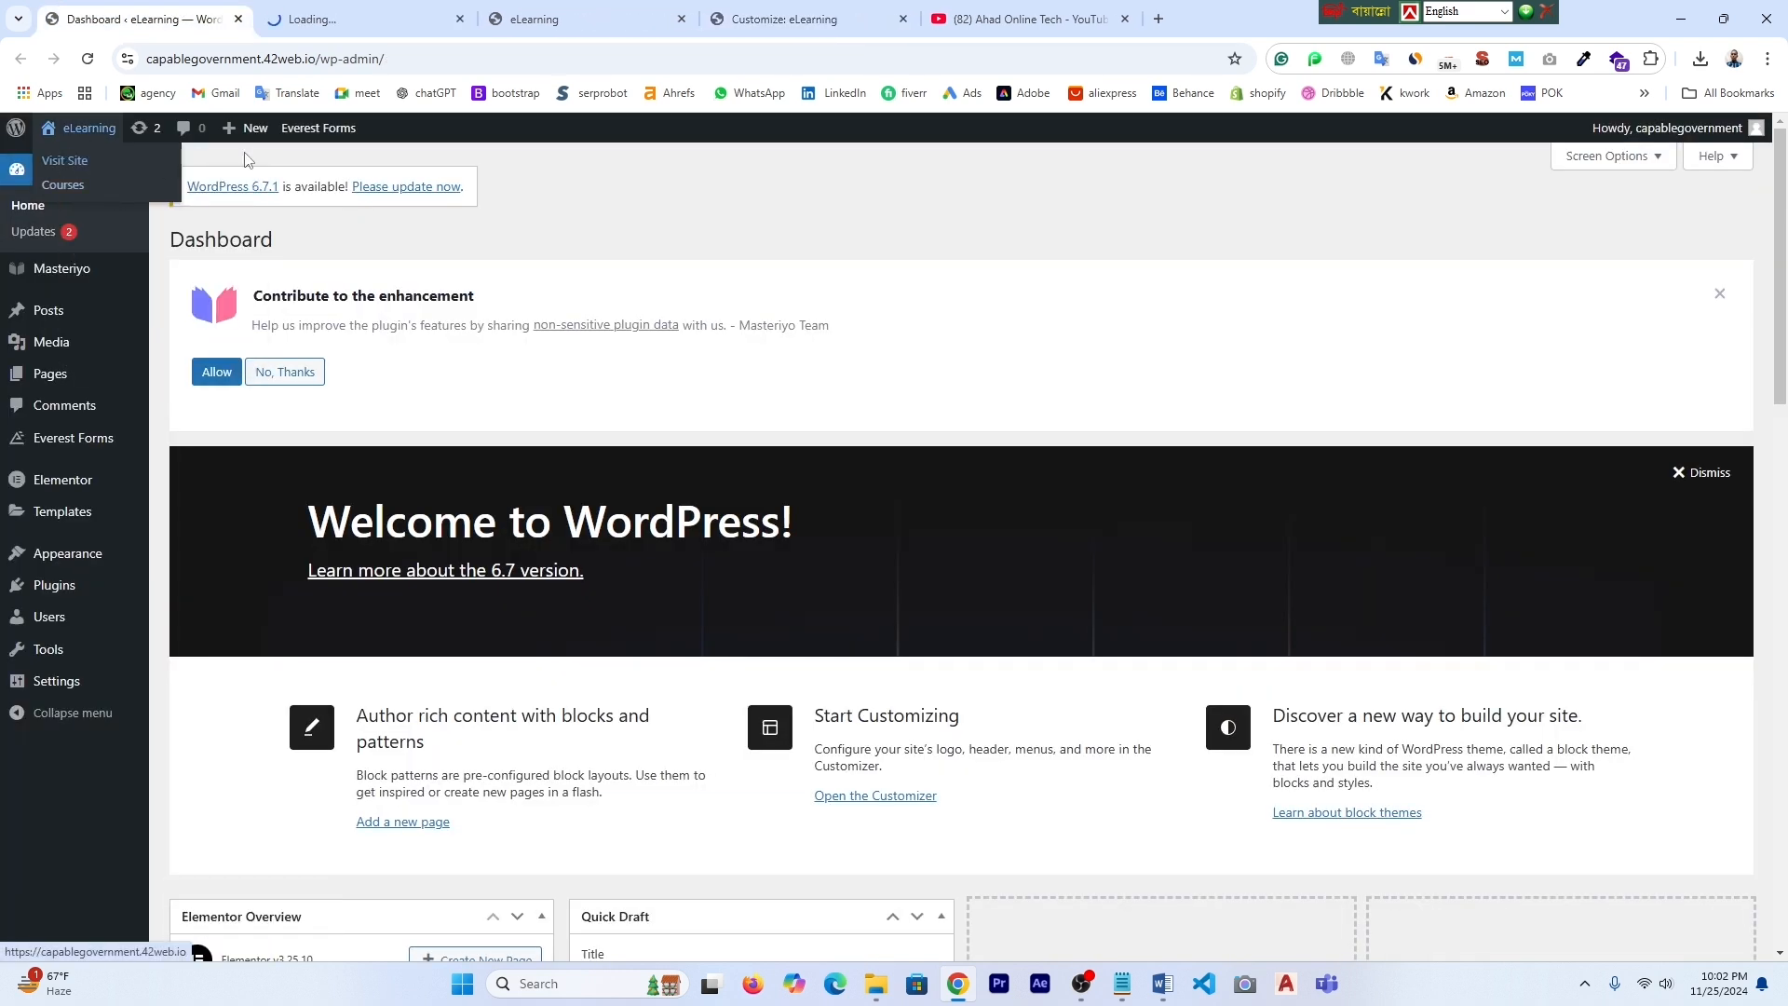
click(352, 13)
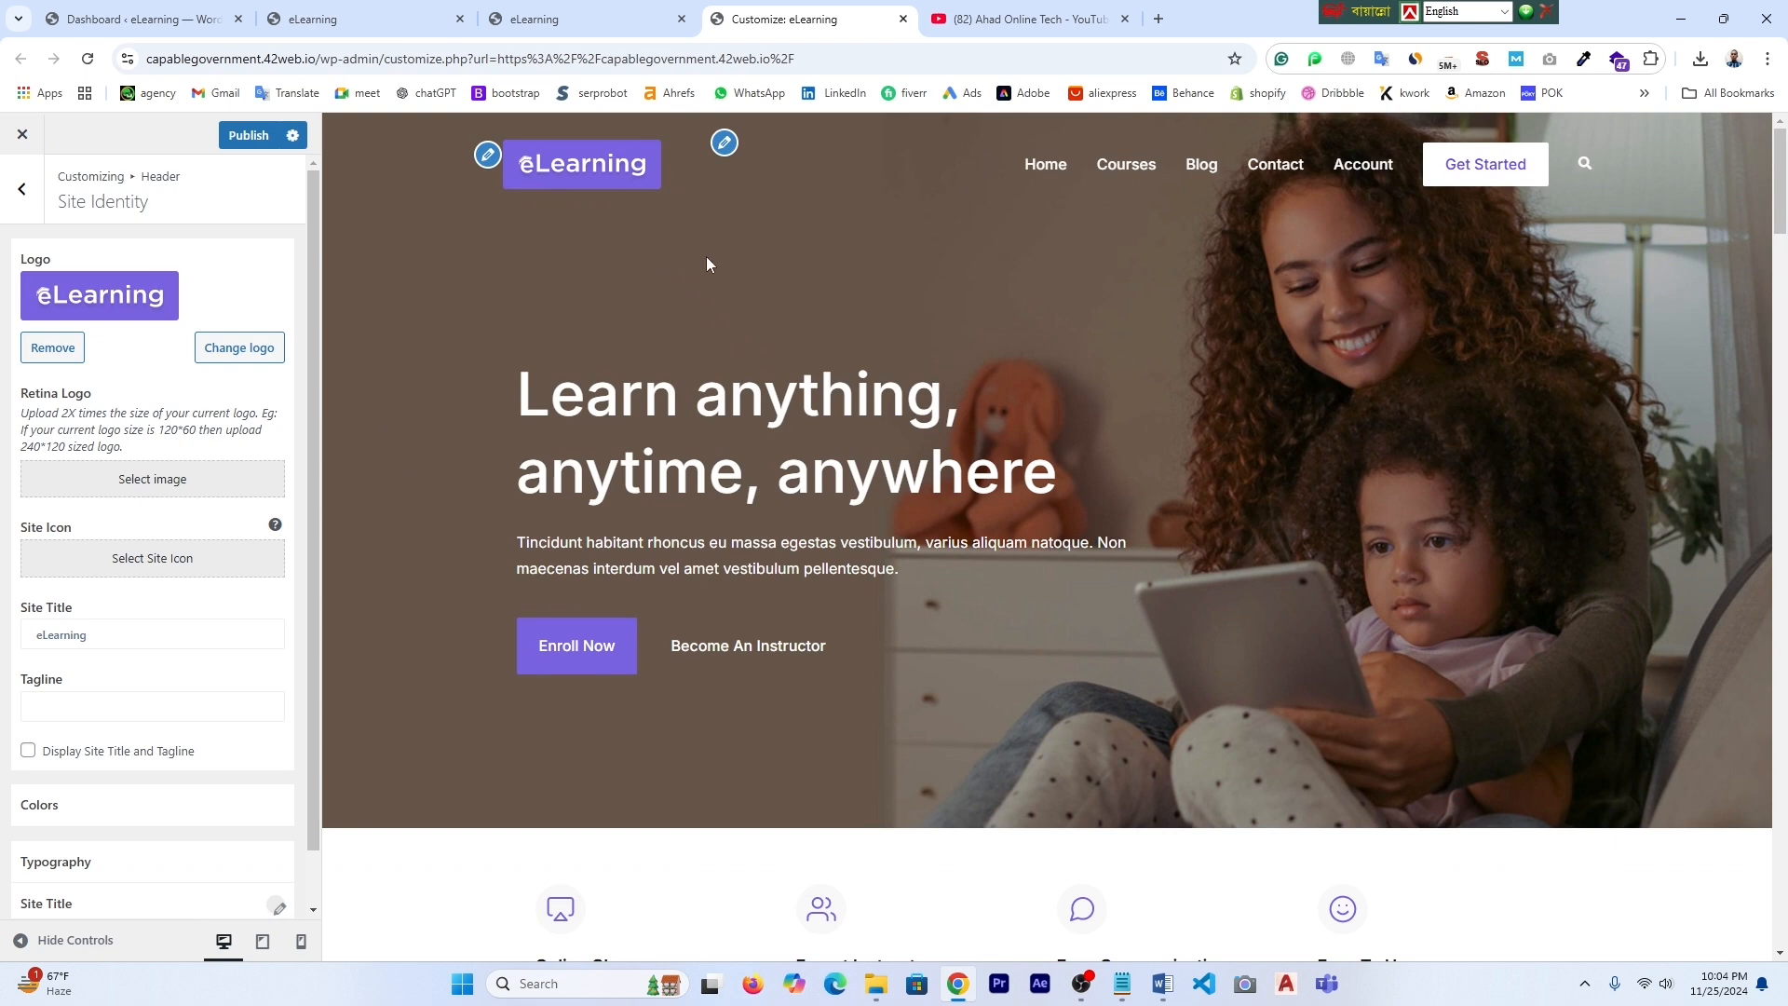
click(485, 157)
- Upload and crop elearning-logo as the site logo, then go back to the live site tab
click(247, 354)
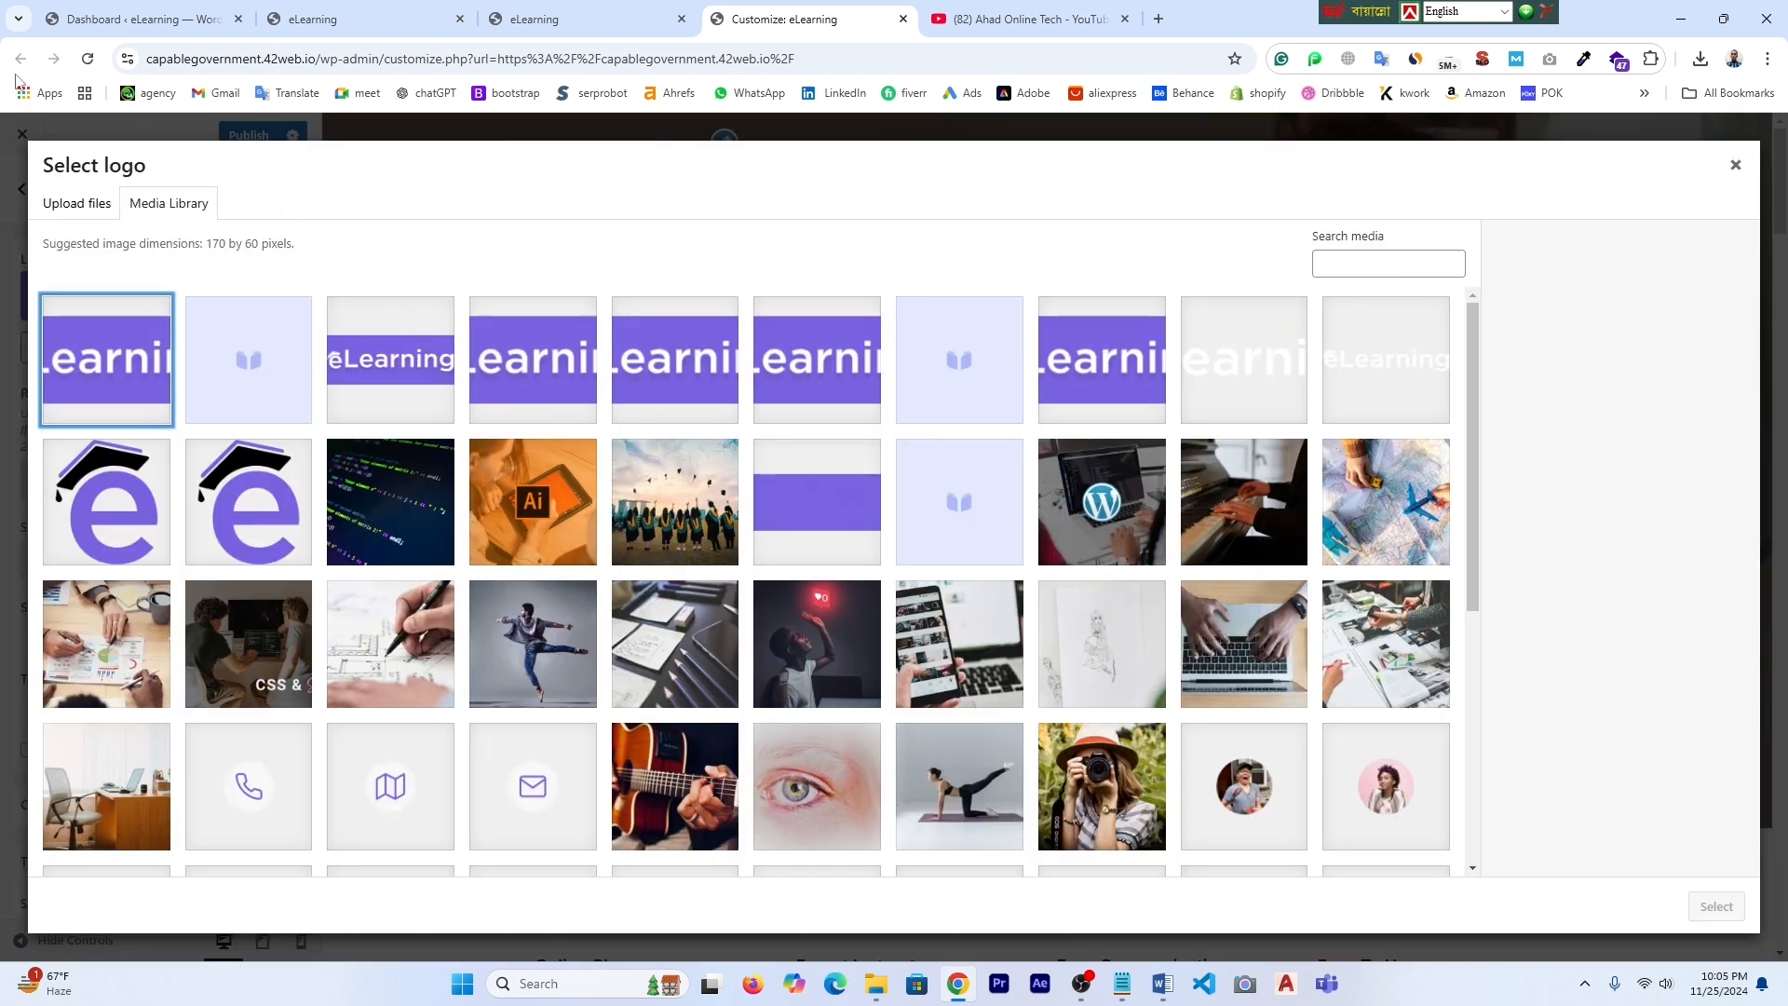
click(76, 211)
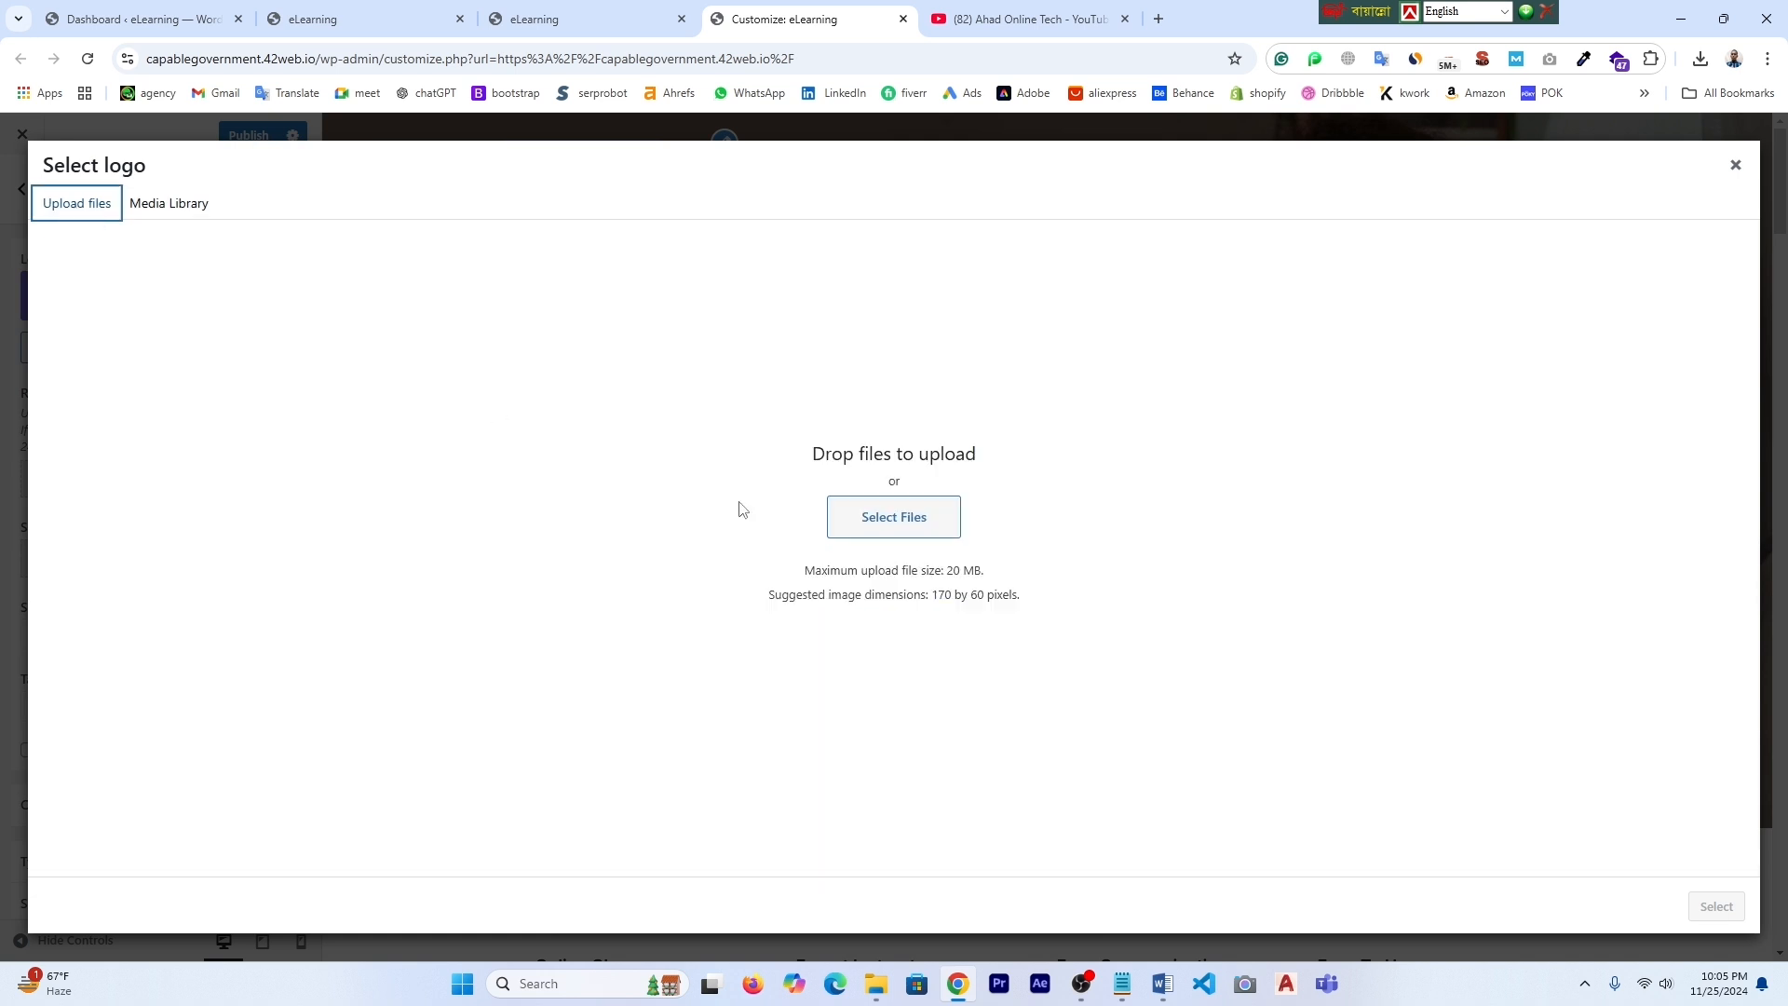
click(873, 519)
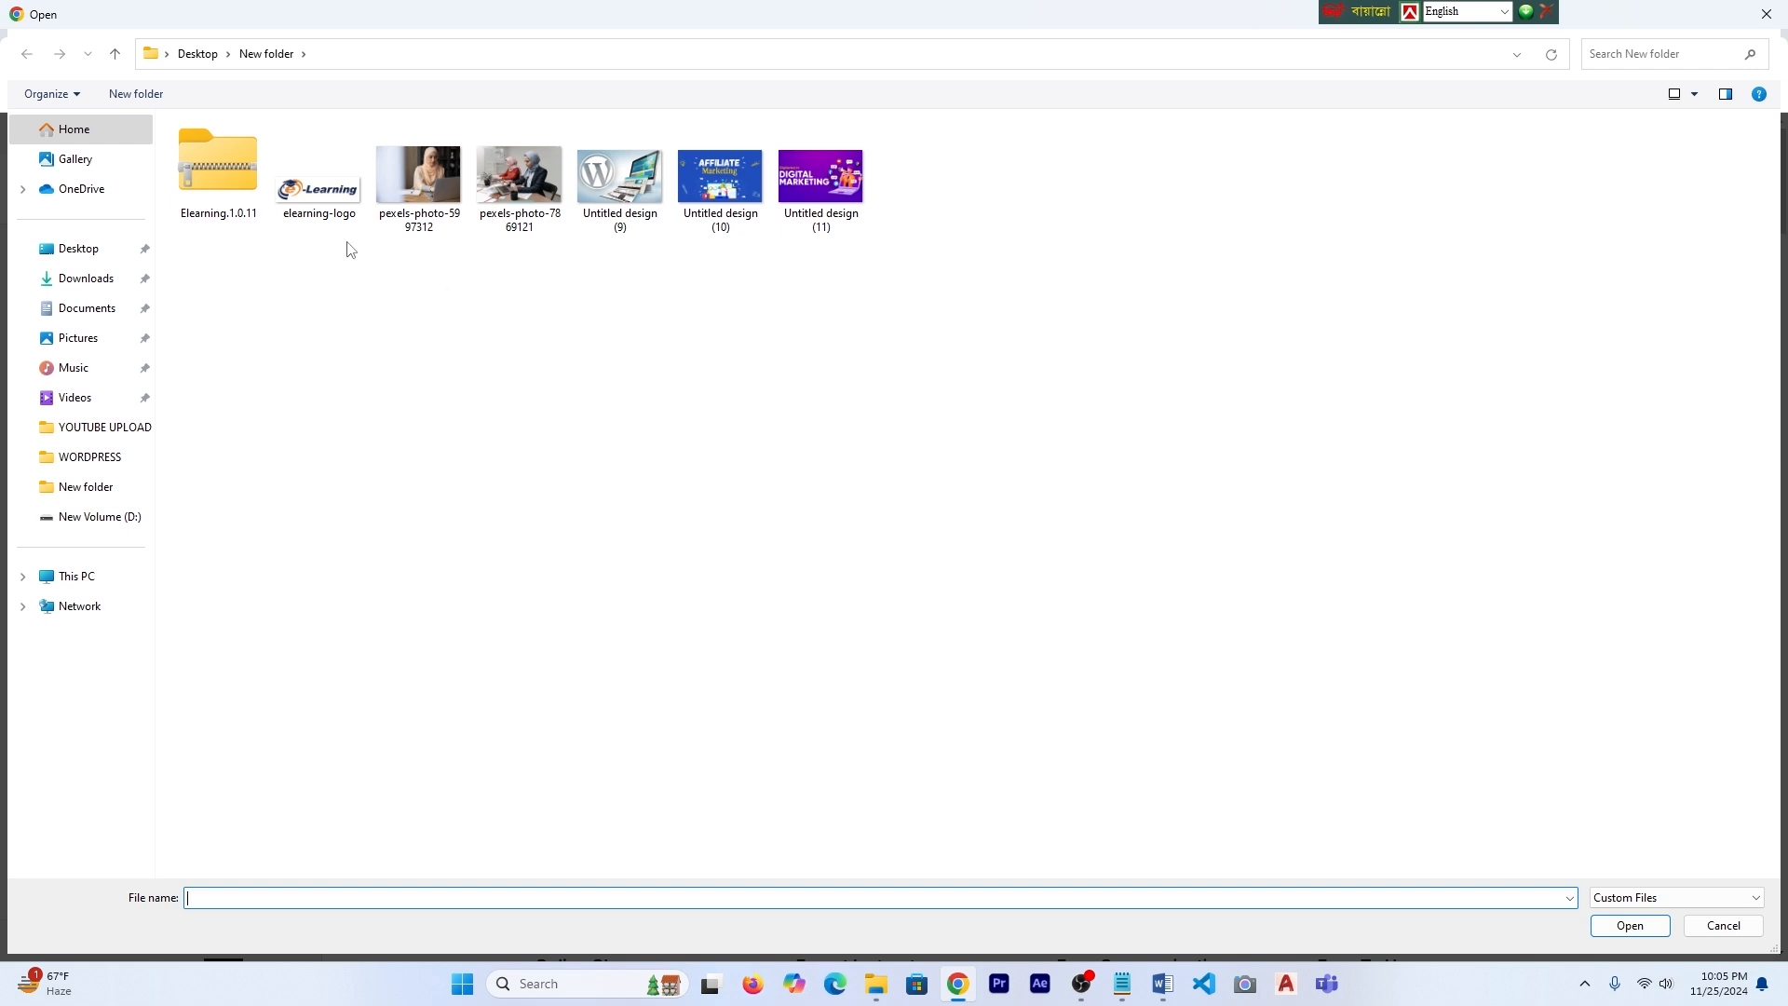
click(338, 200)
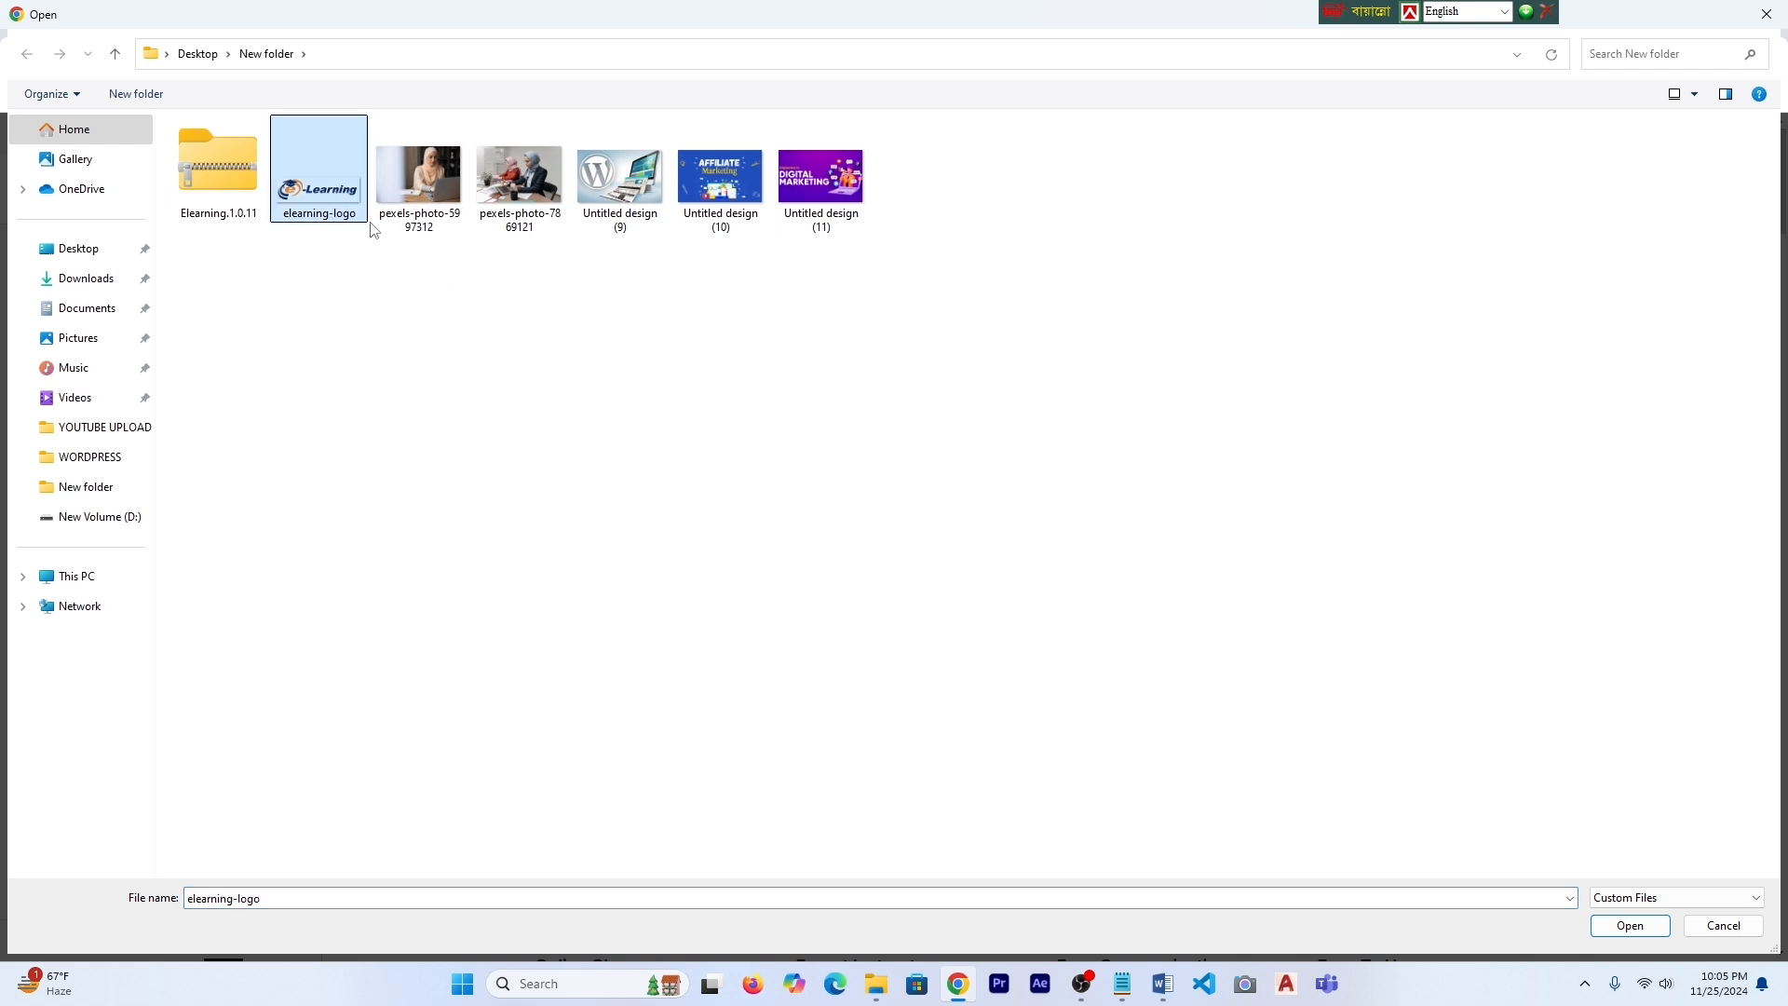
click(1629, 927)
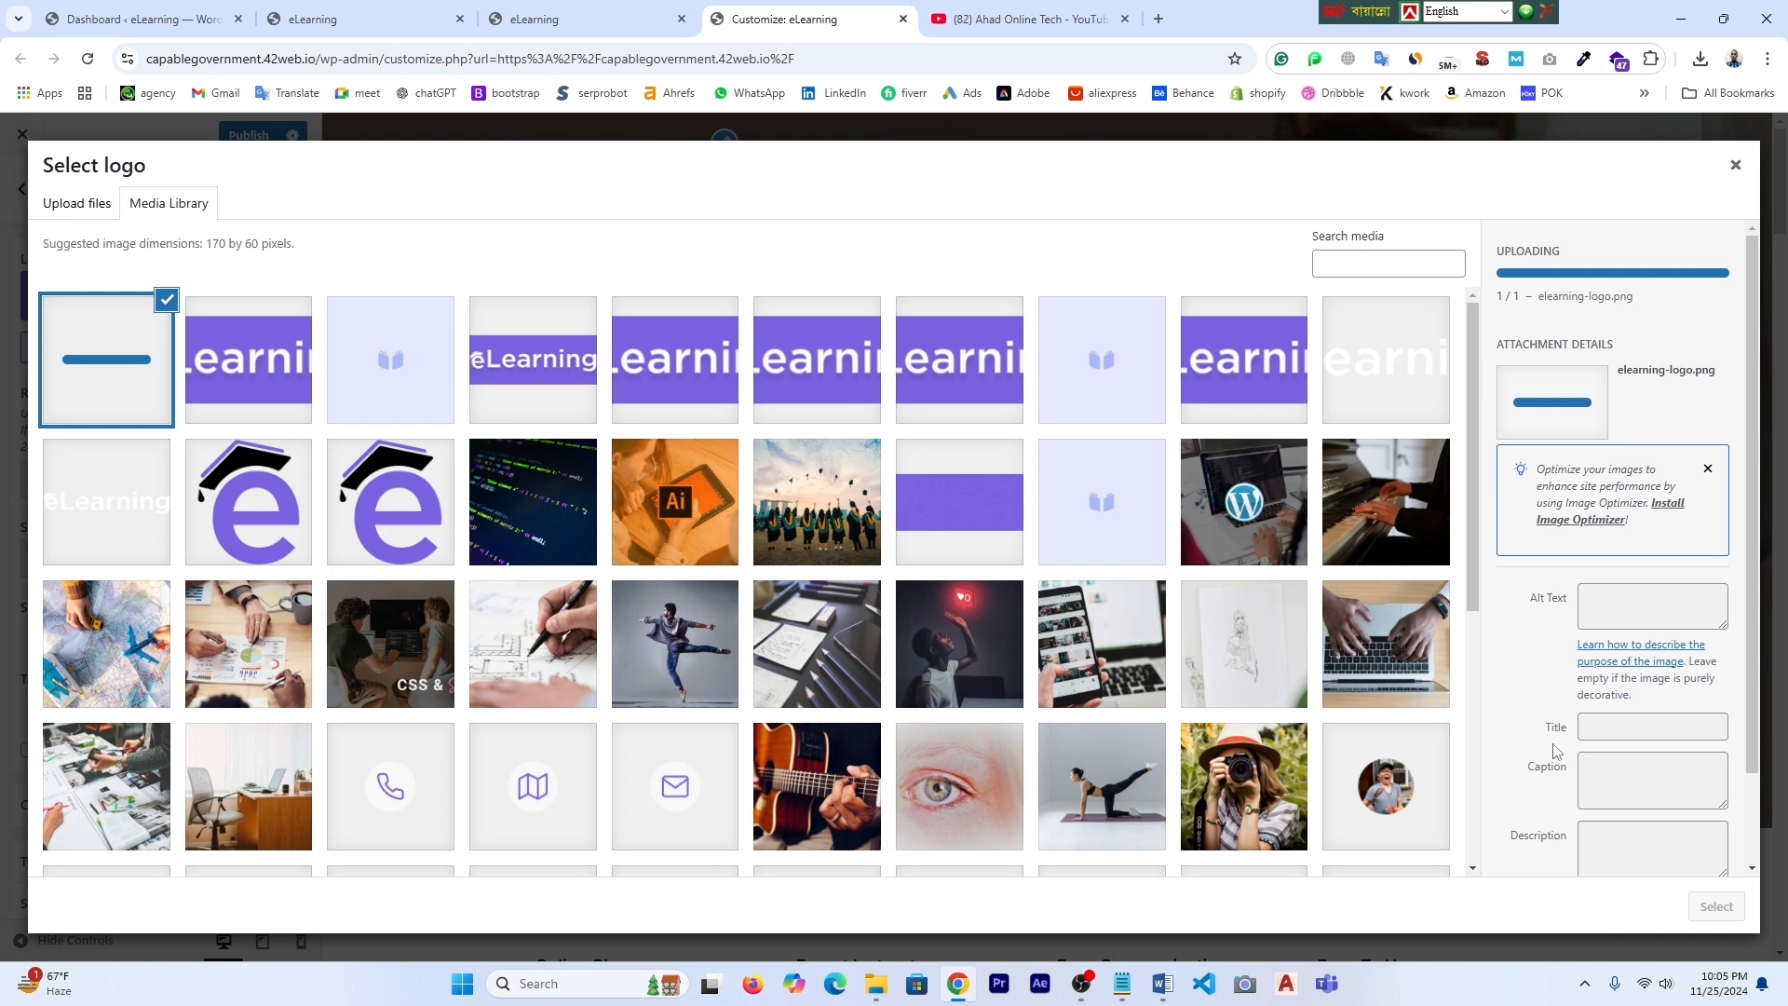
click(1717, 910)
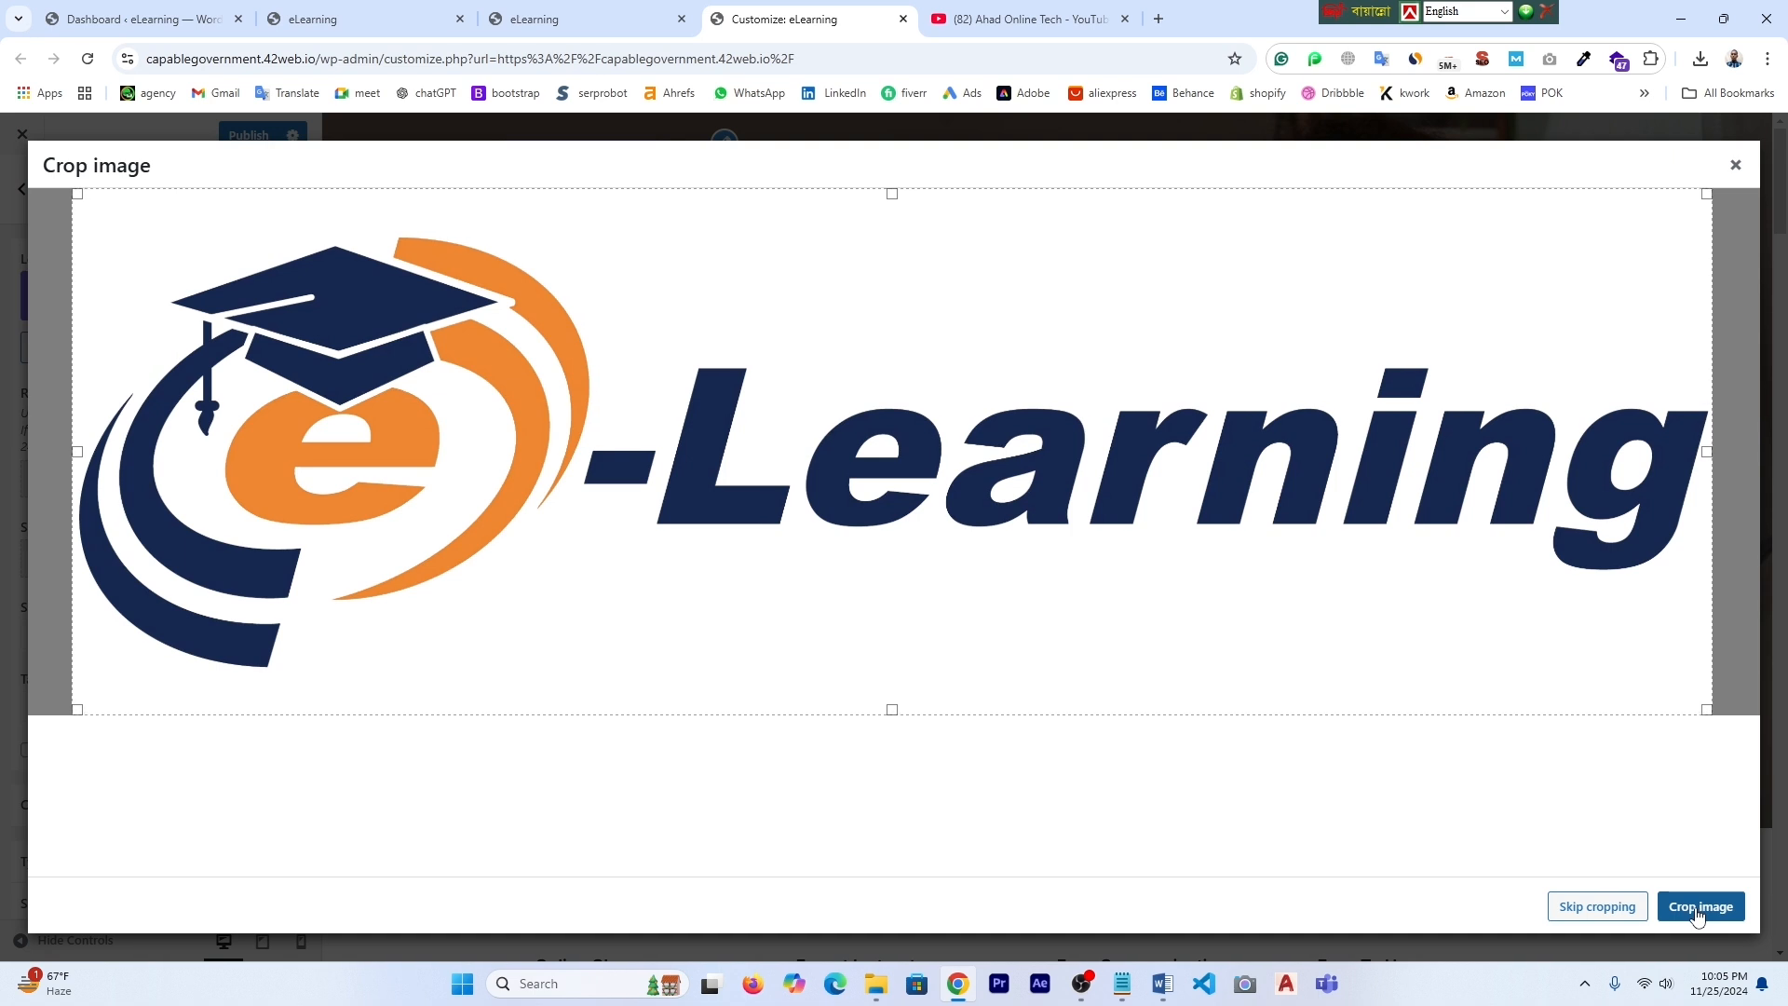
click(1700, 909)
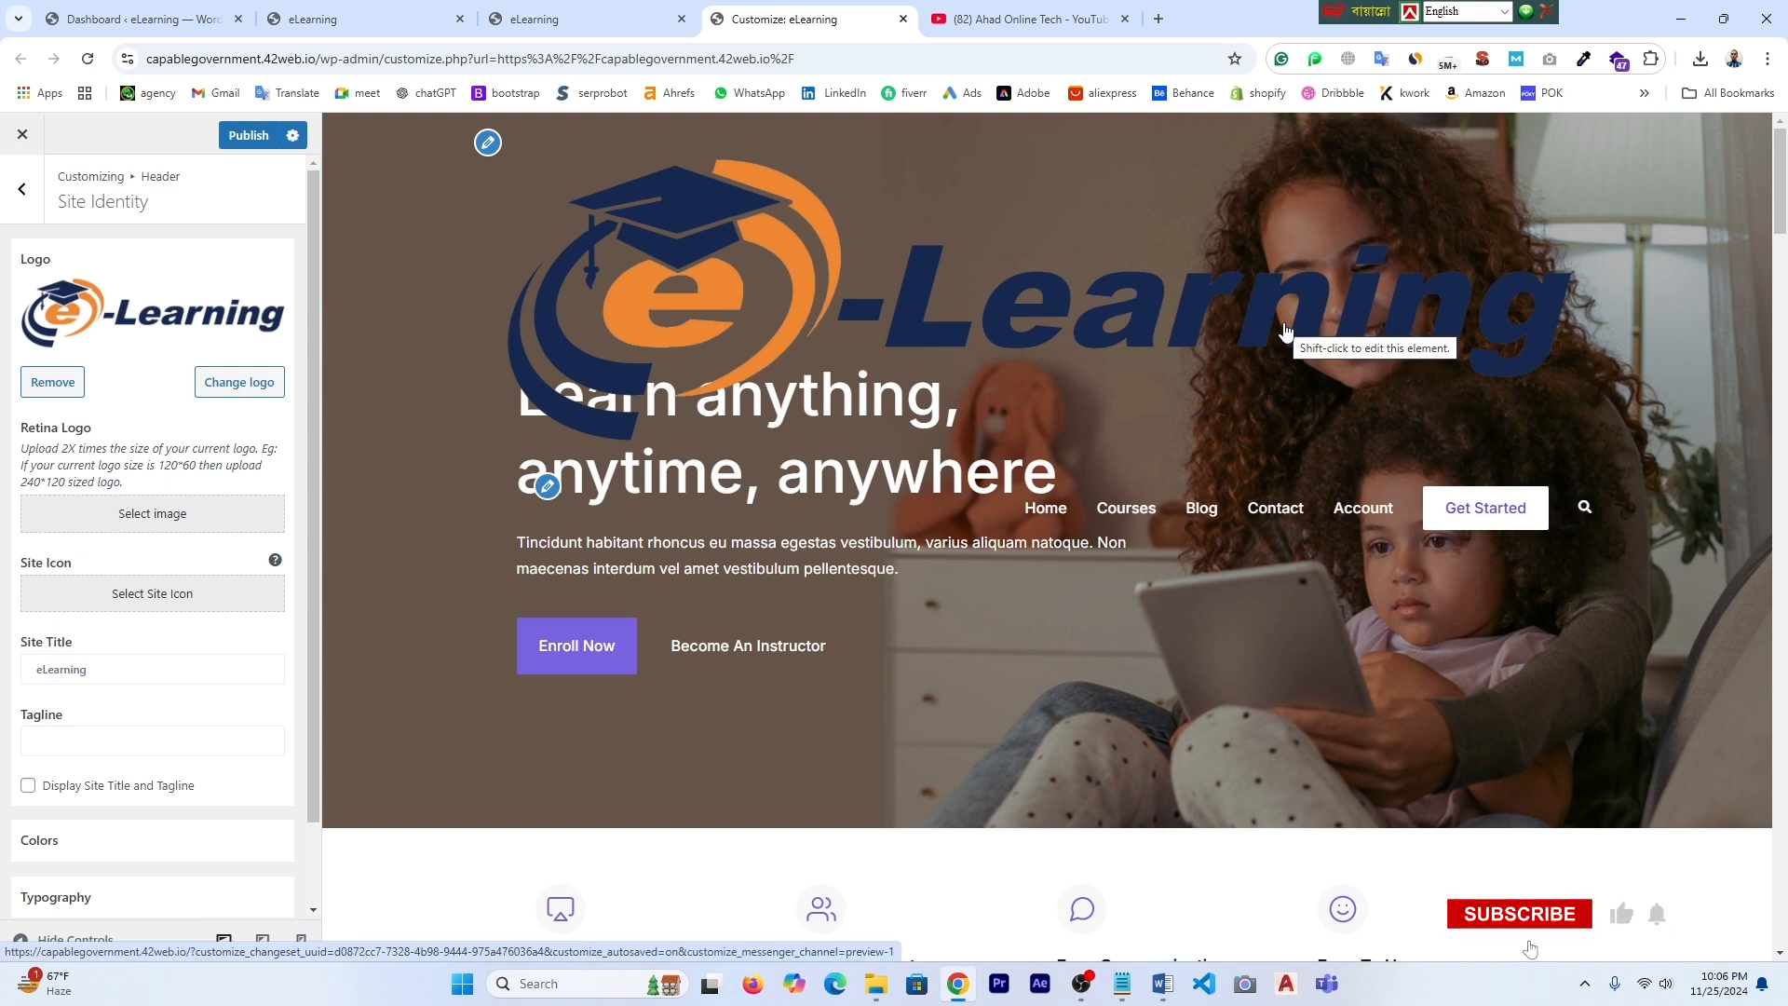
click(533, 19)
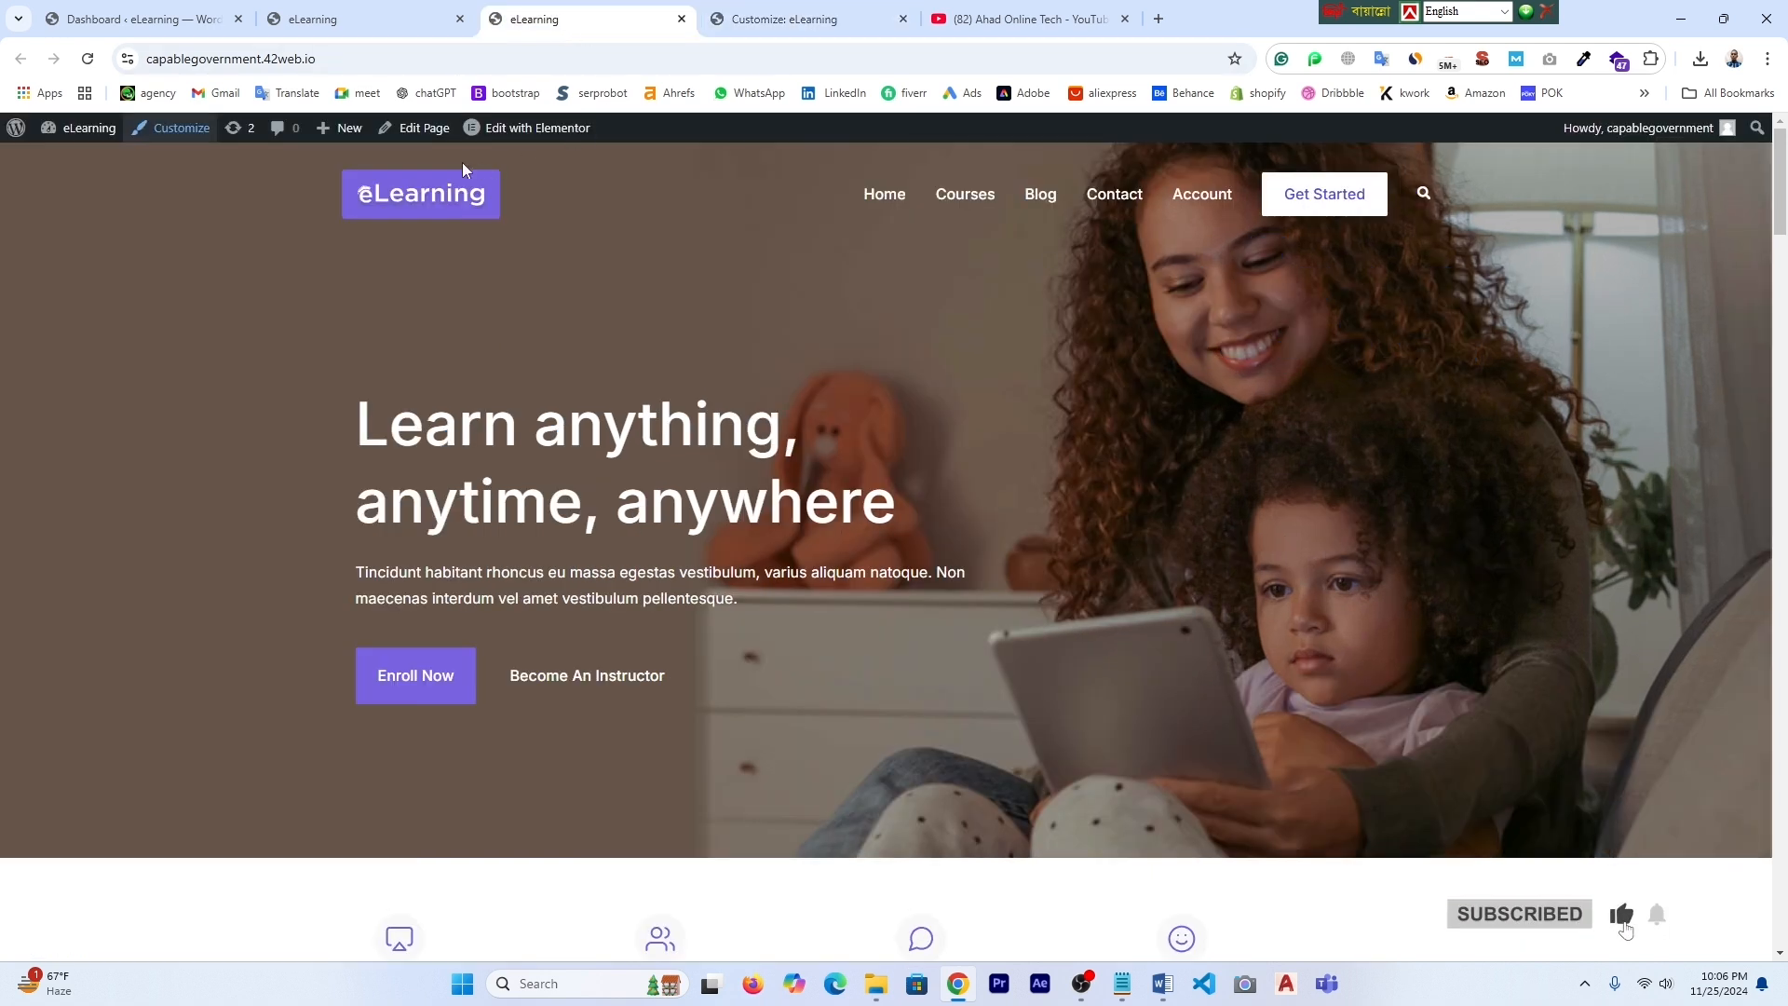
- Capture the purple eLearning header logo with Lightshot, save it as Screenshot_4, and minimize Chrome
click(1586, 987)
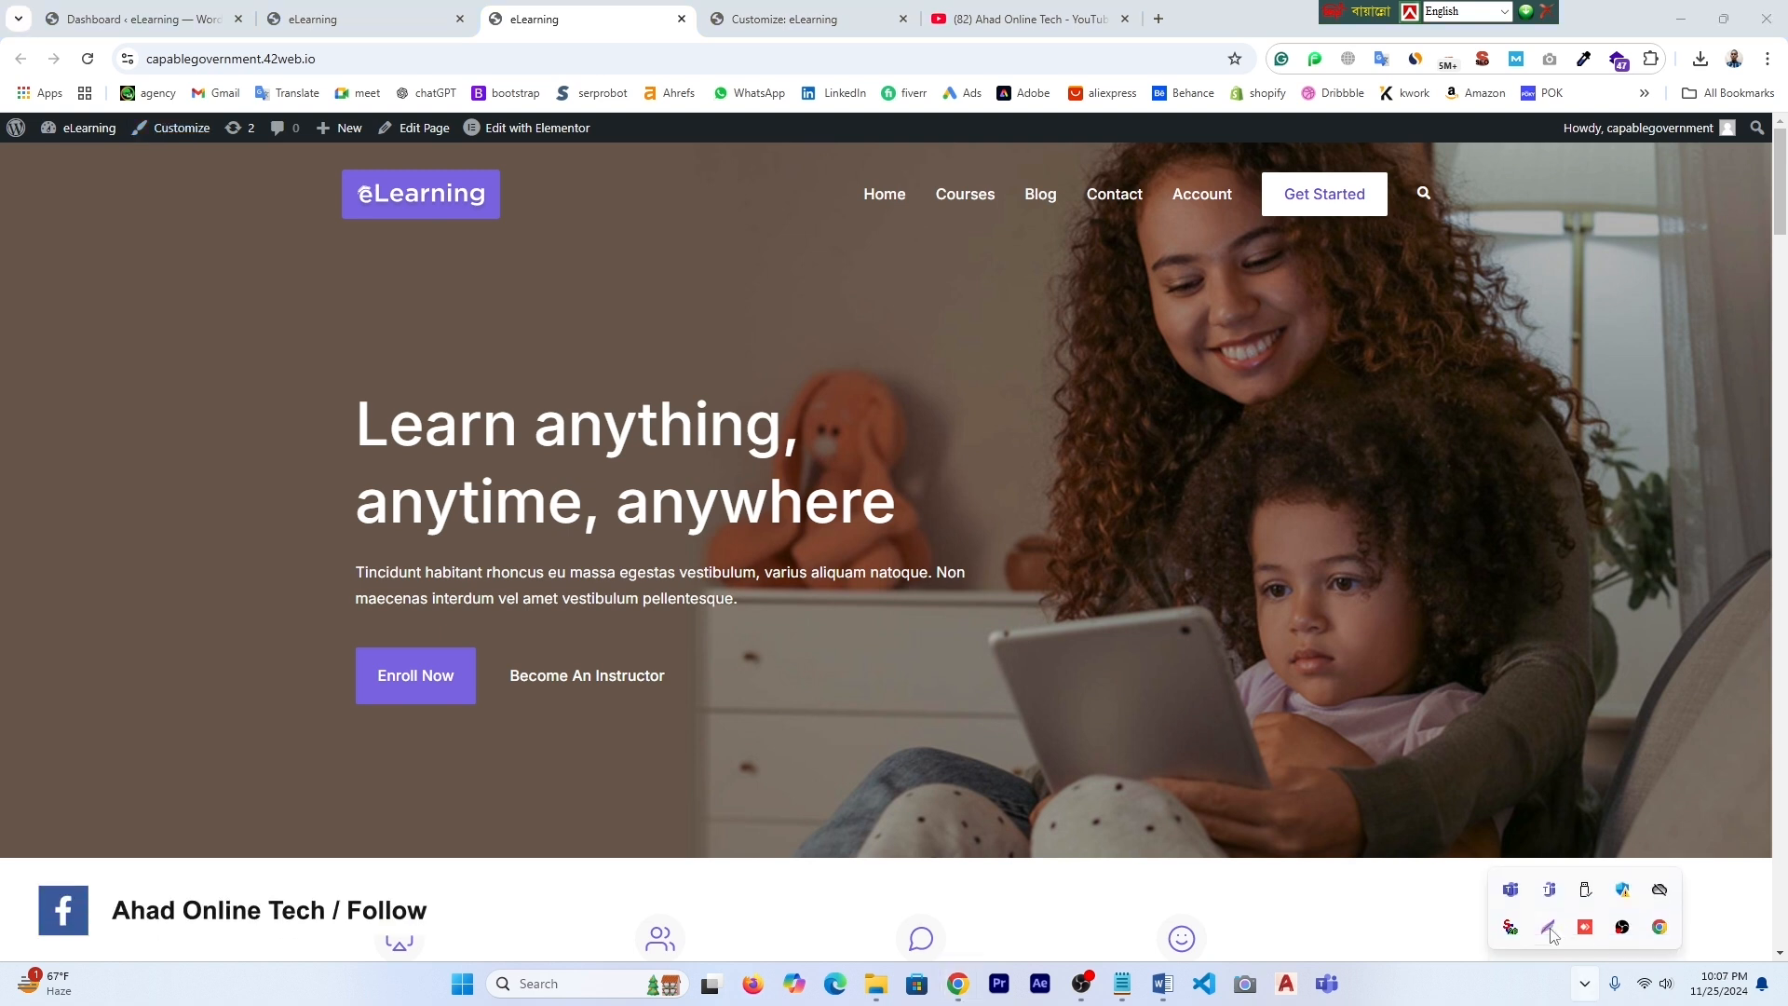
click(1549, 927)
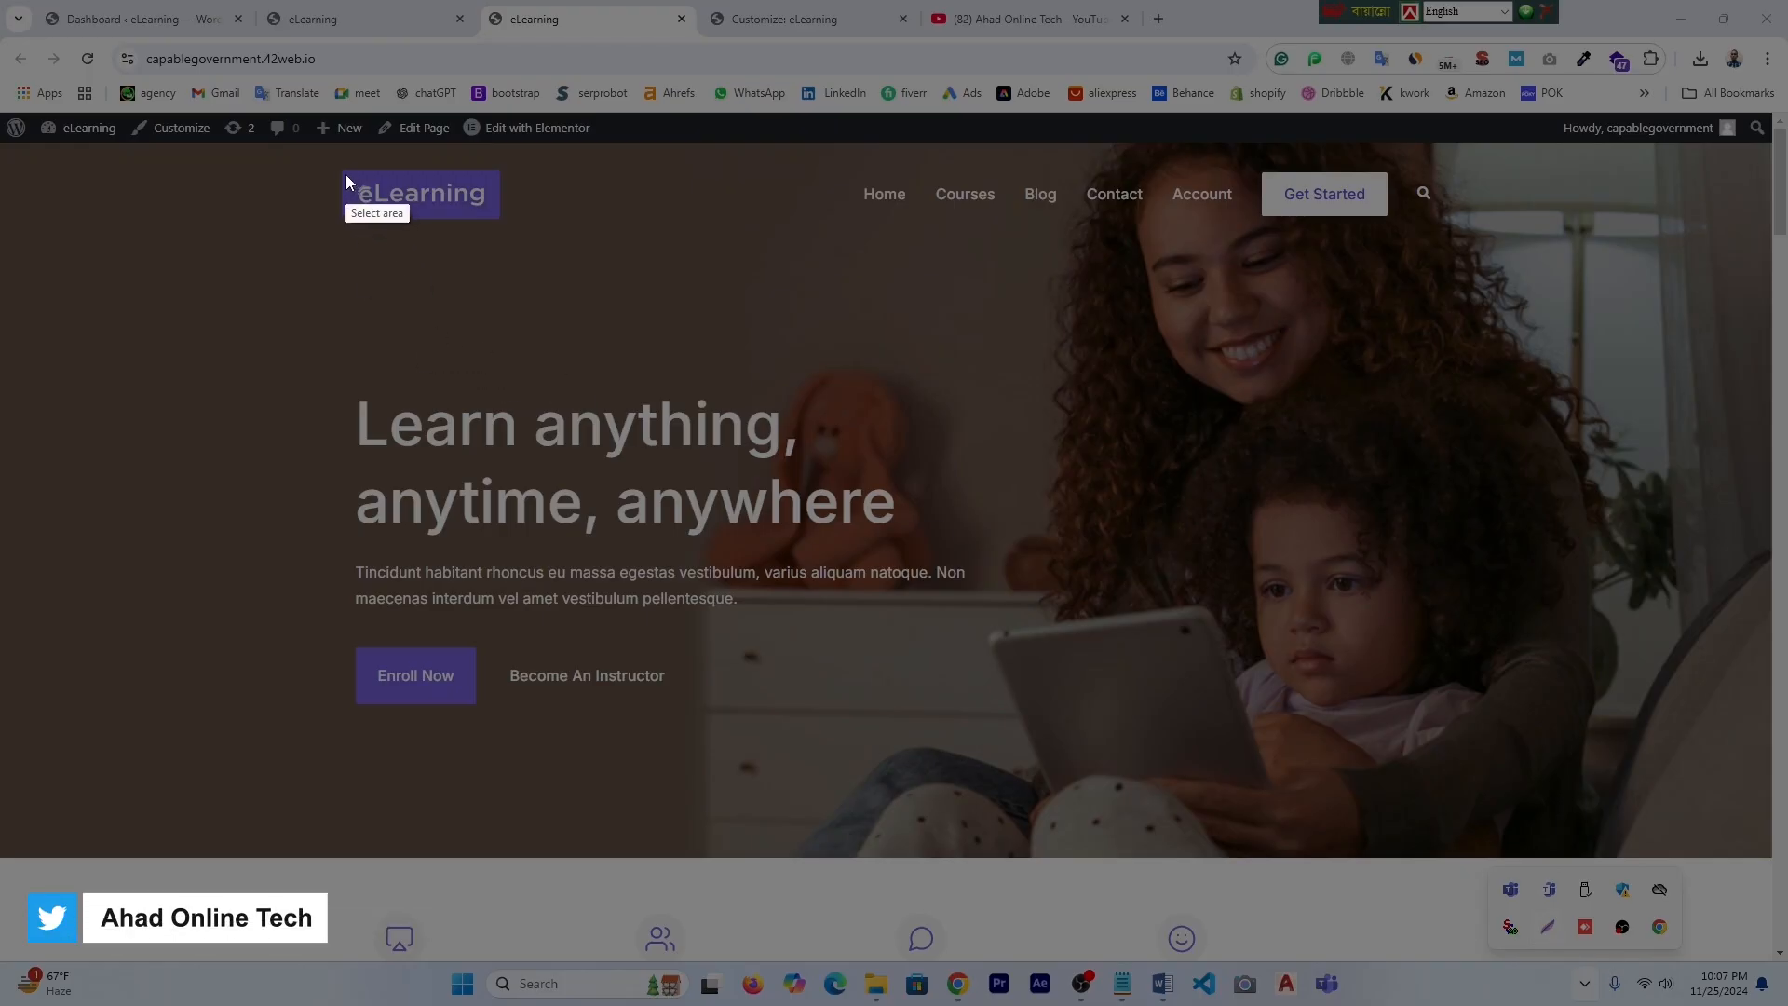
drag(342, 170, 503, 220)
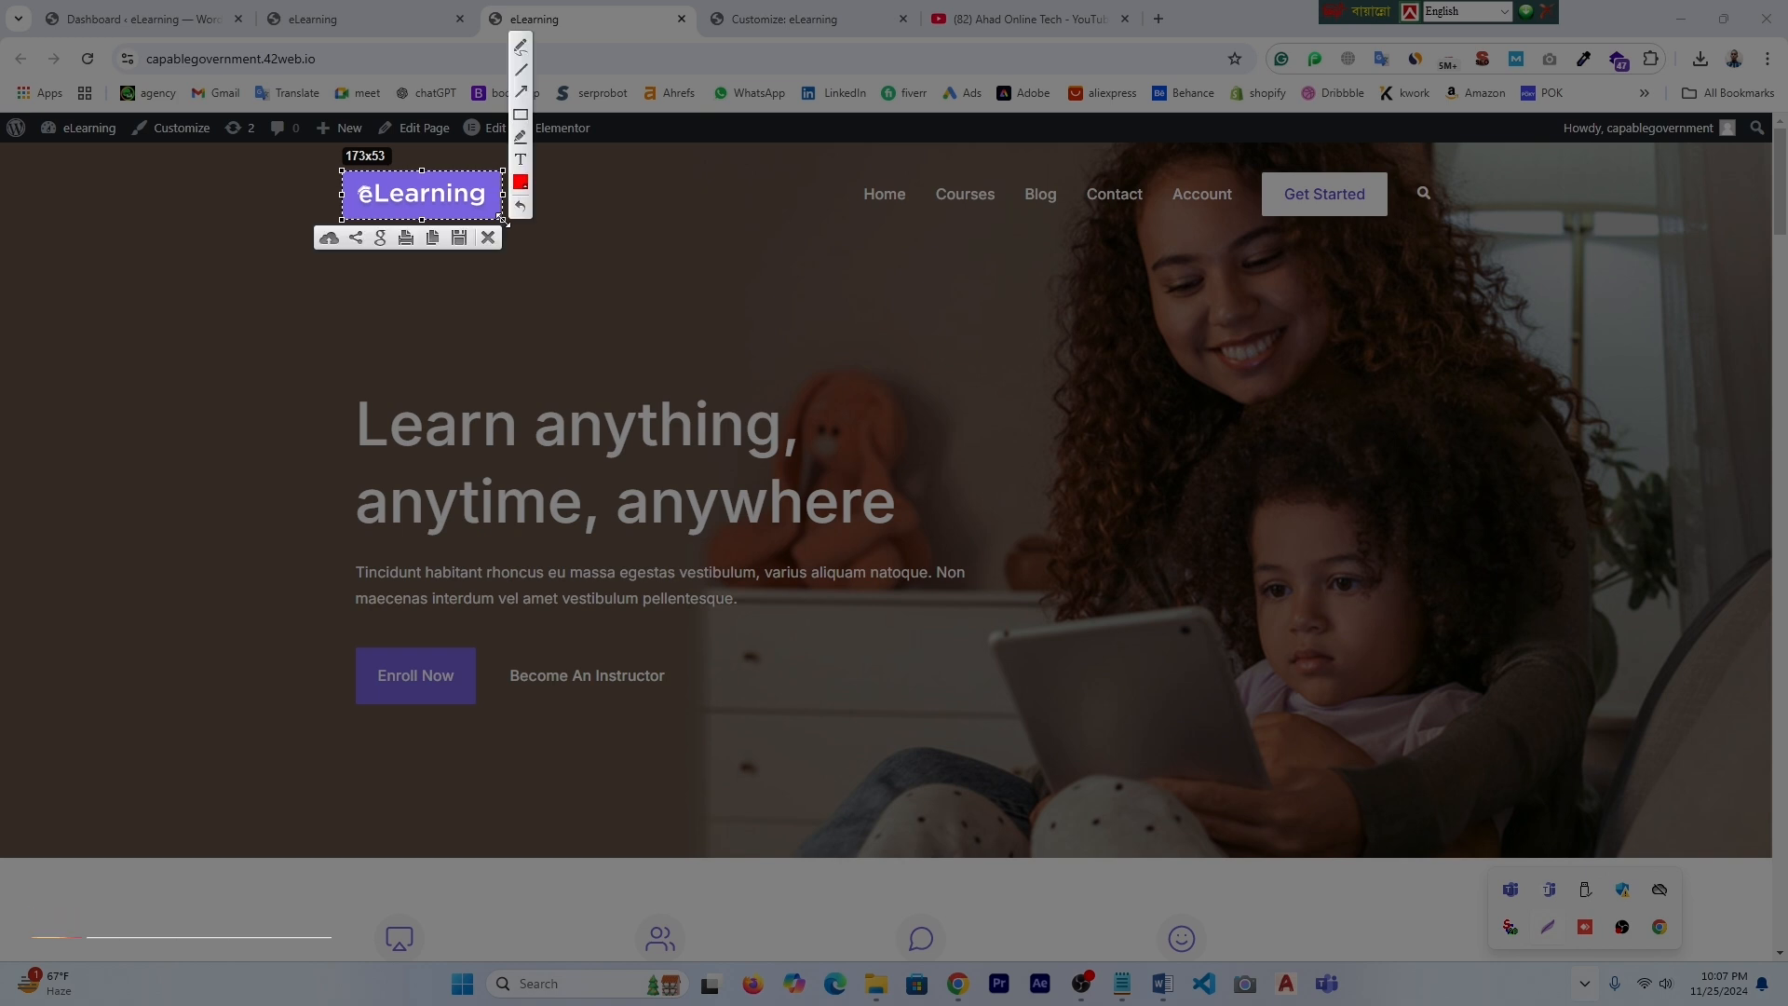
click(460, 240)
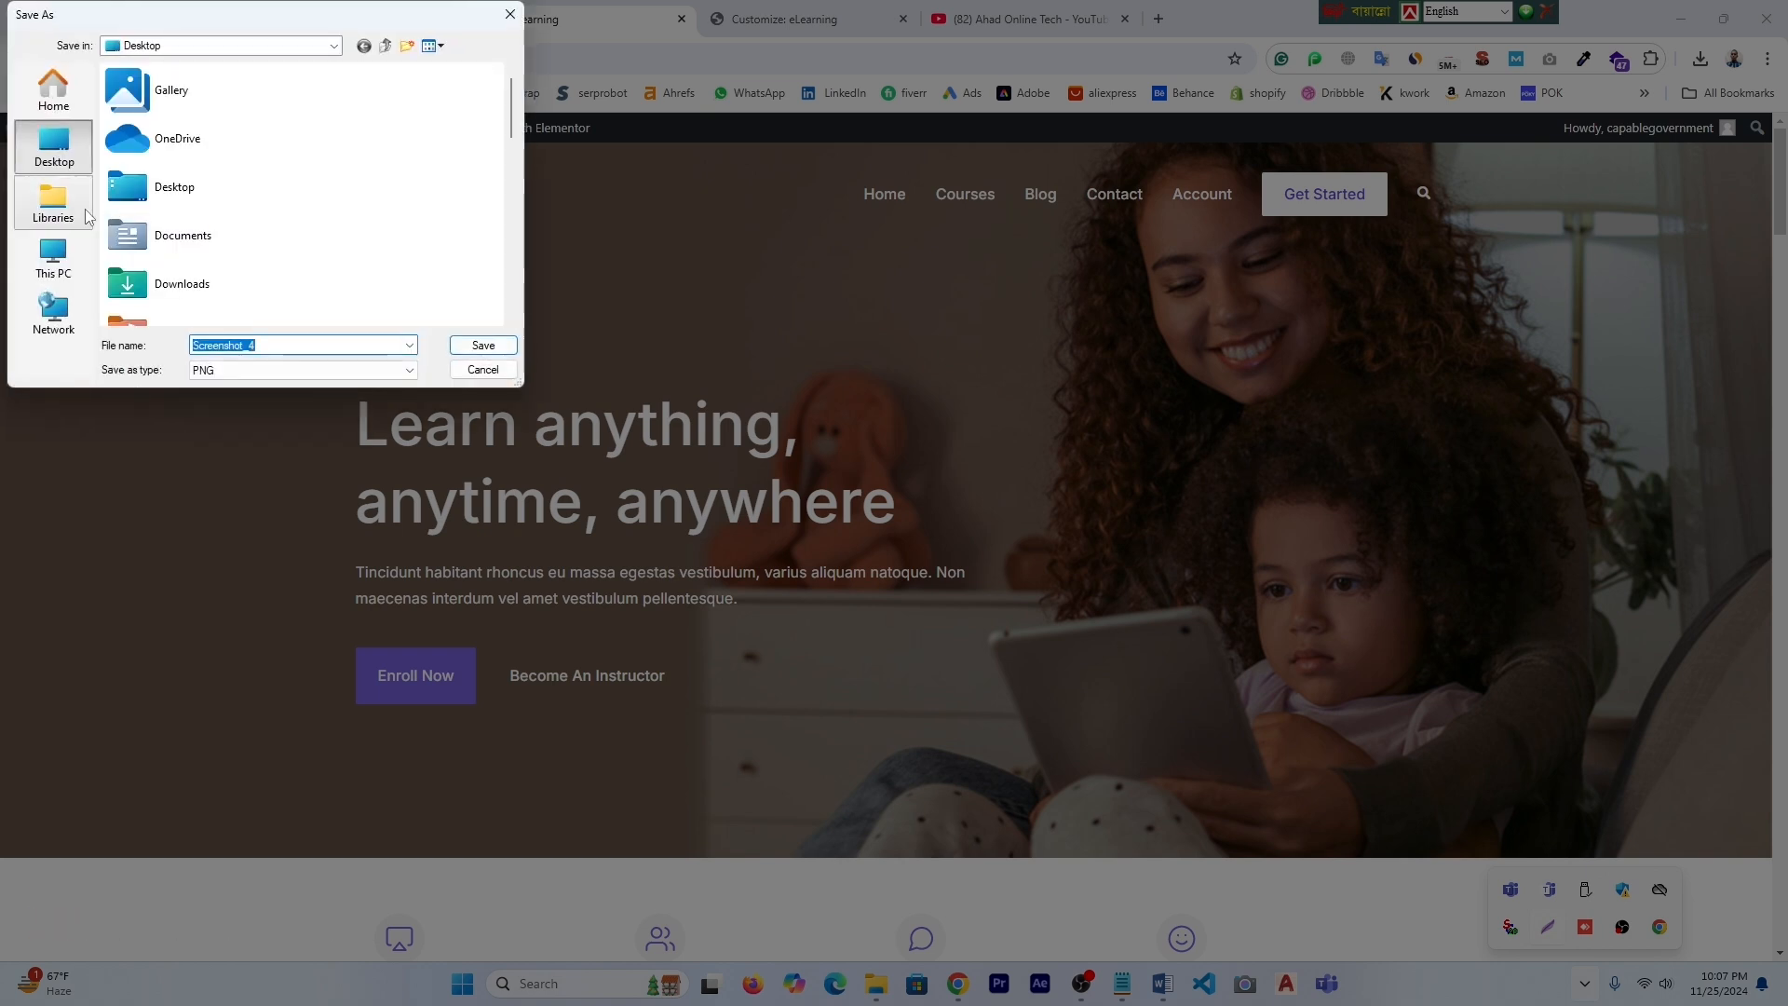
click(483, 345)
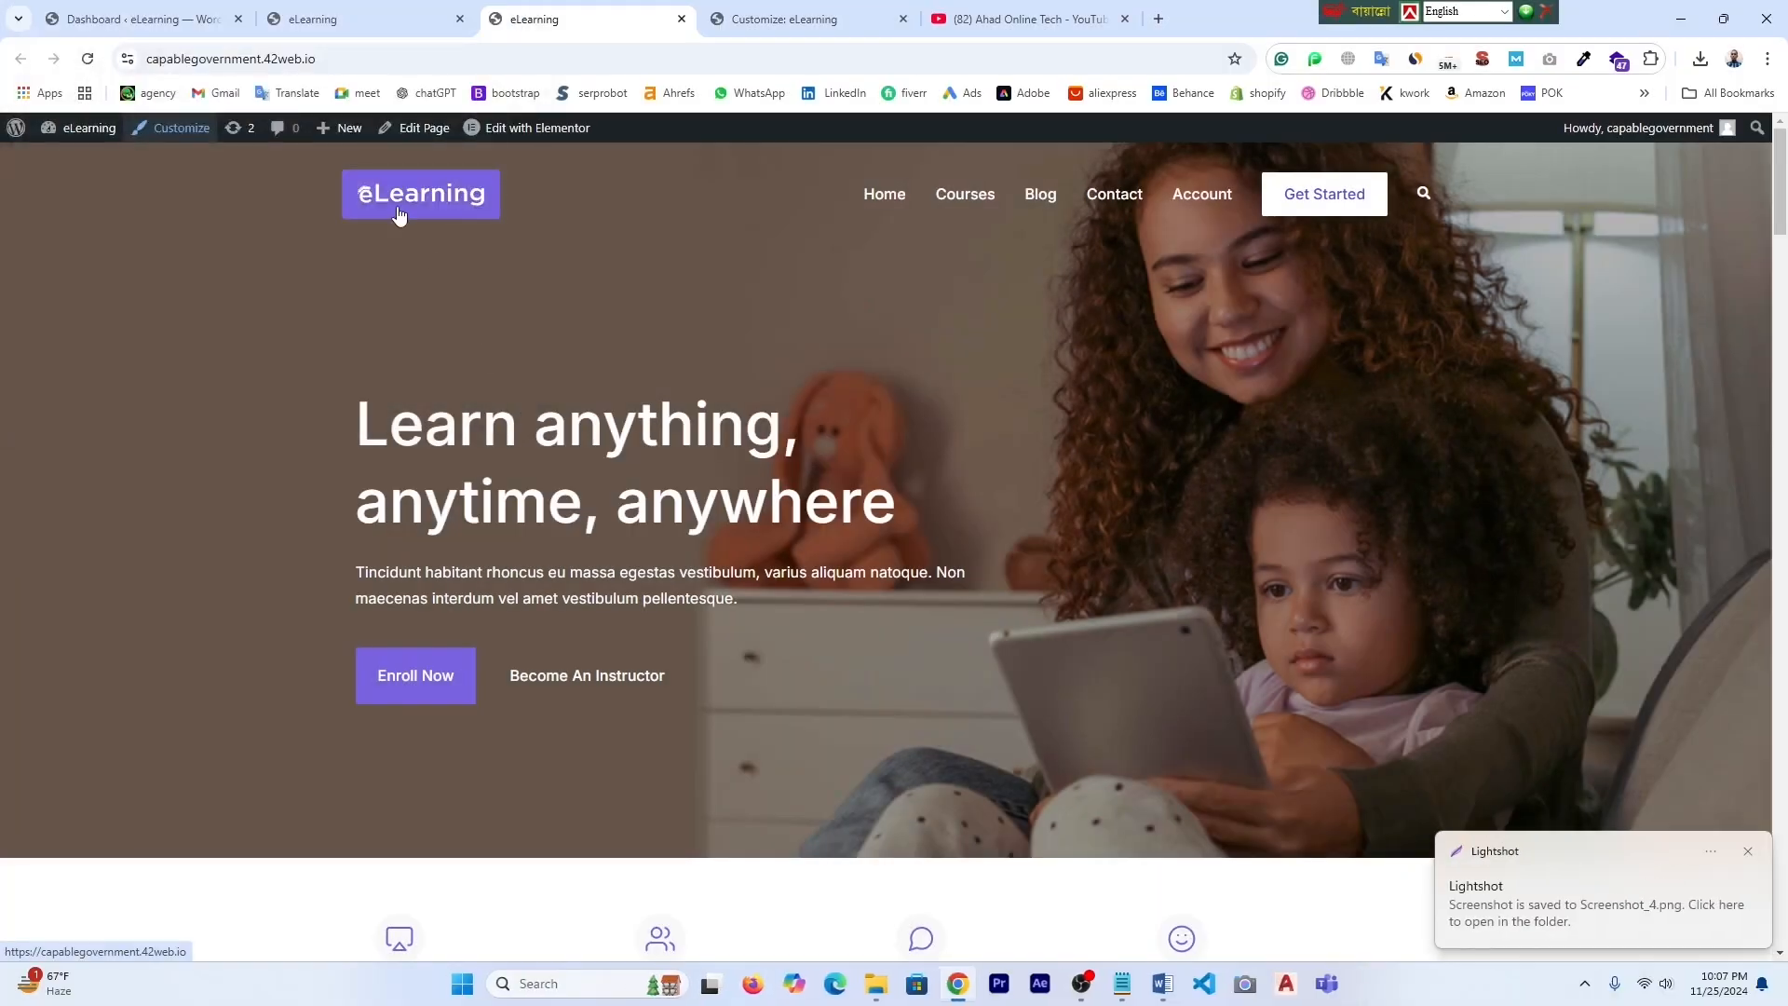
click(1681, 18)
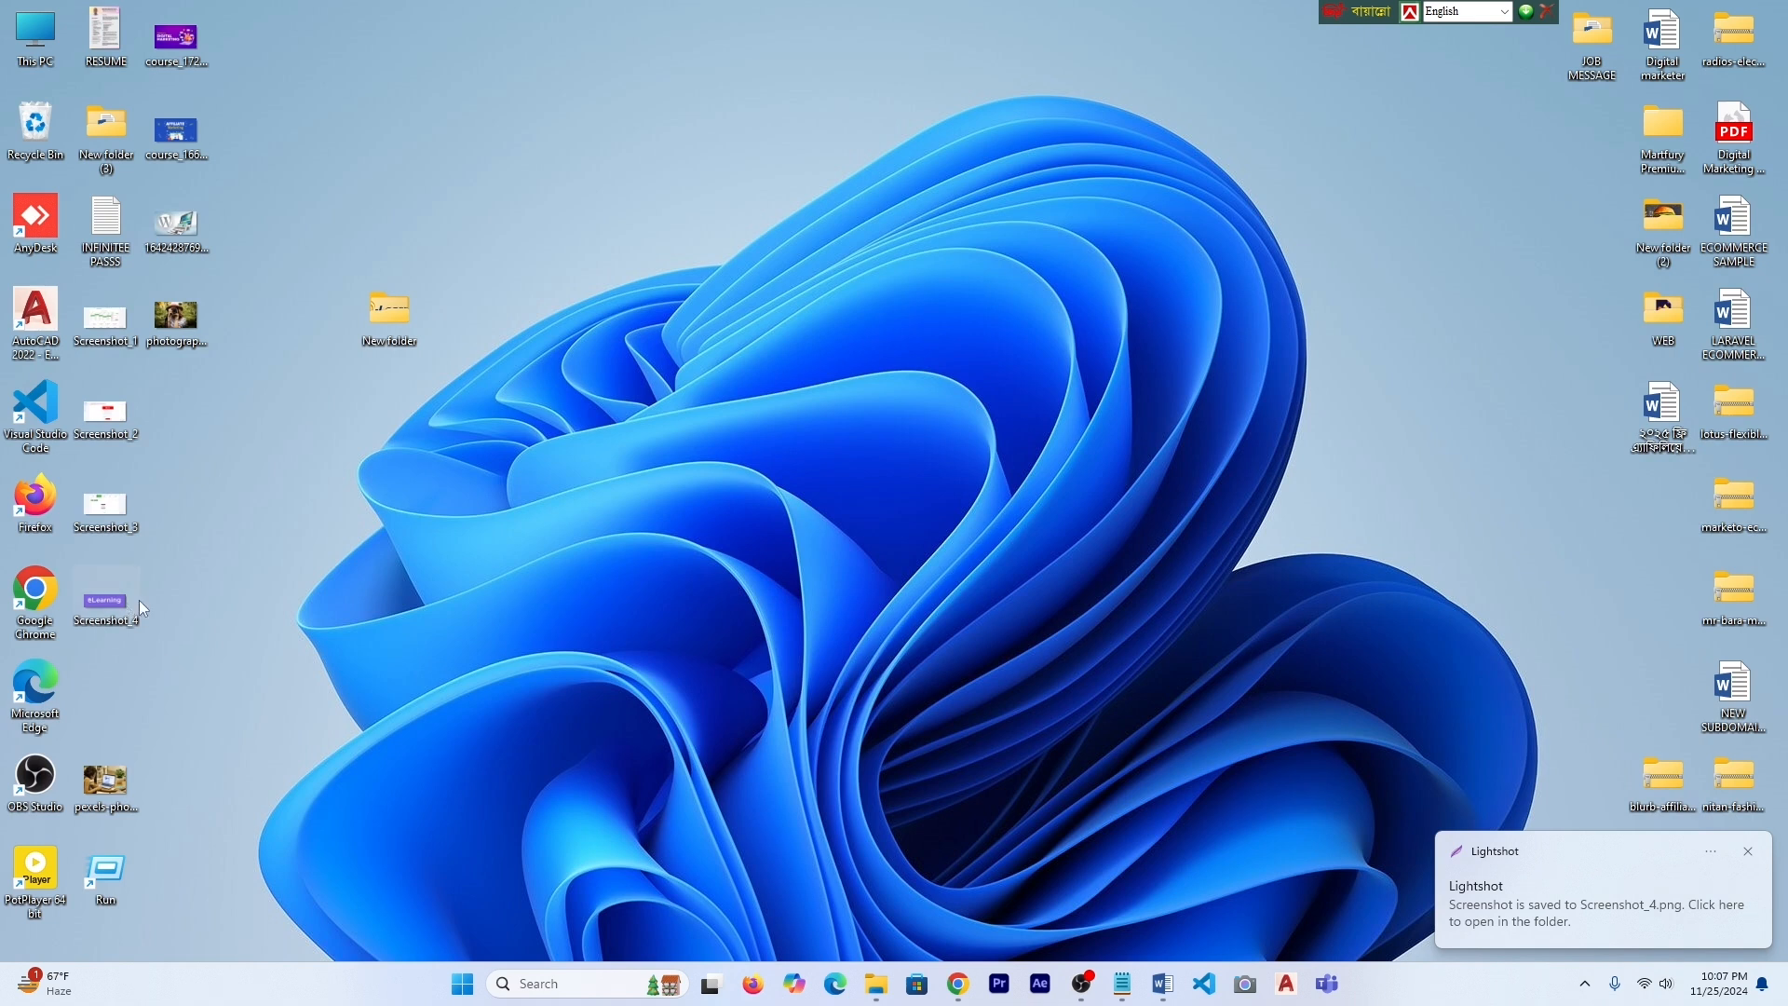
- Confirm in Screenshot_4's Properties Details that it measures 173 x 53 pixels, then reopen the browser
drag(882, 237, 880, 224)
right_click(881, 224)
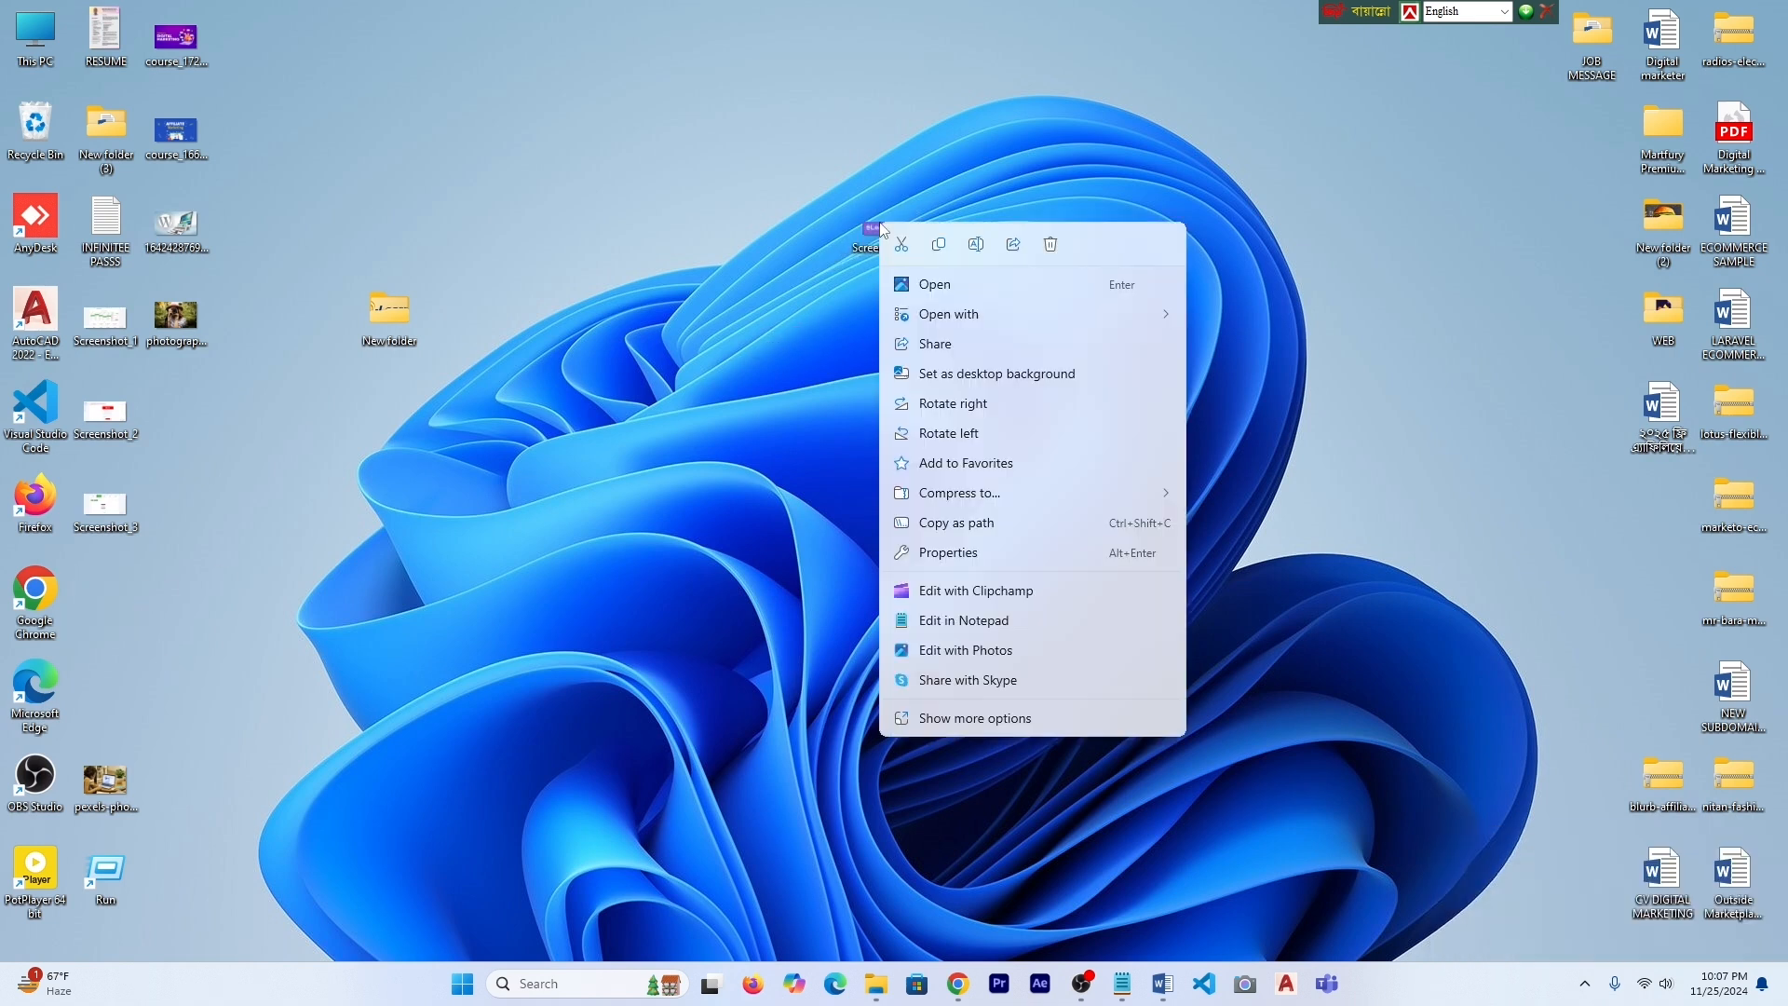
click(977, 719)
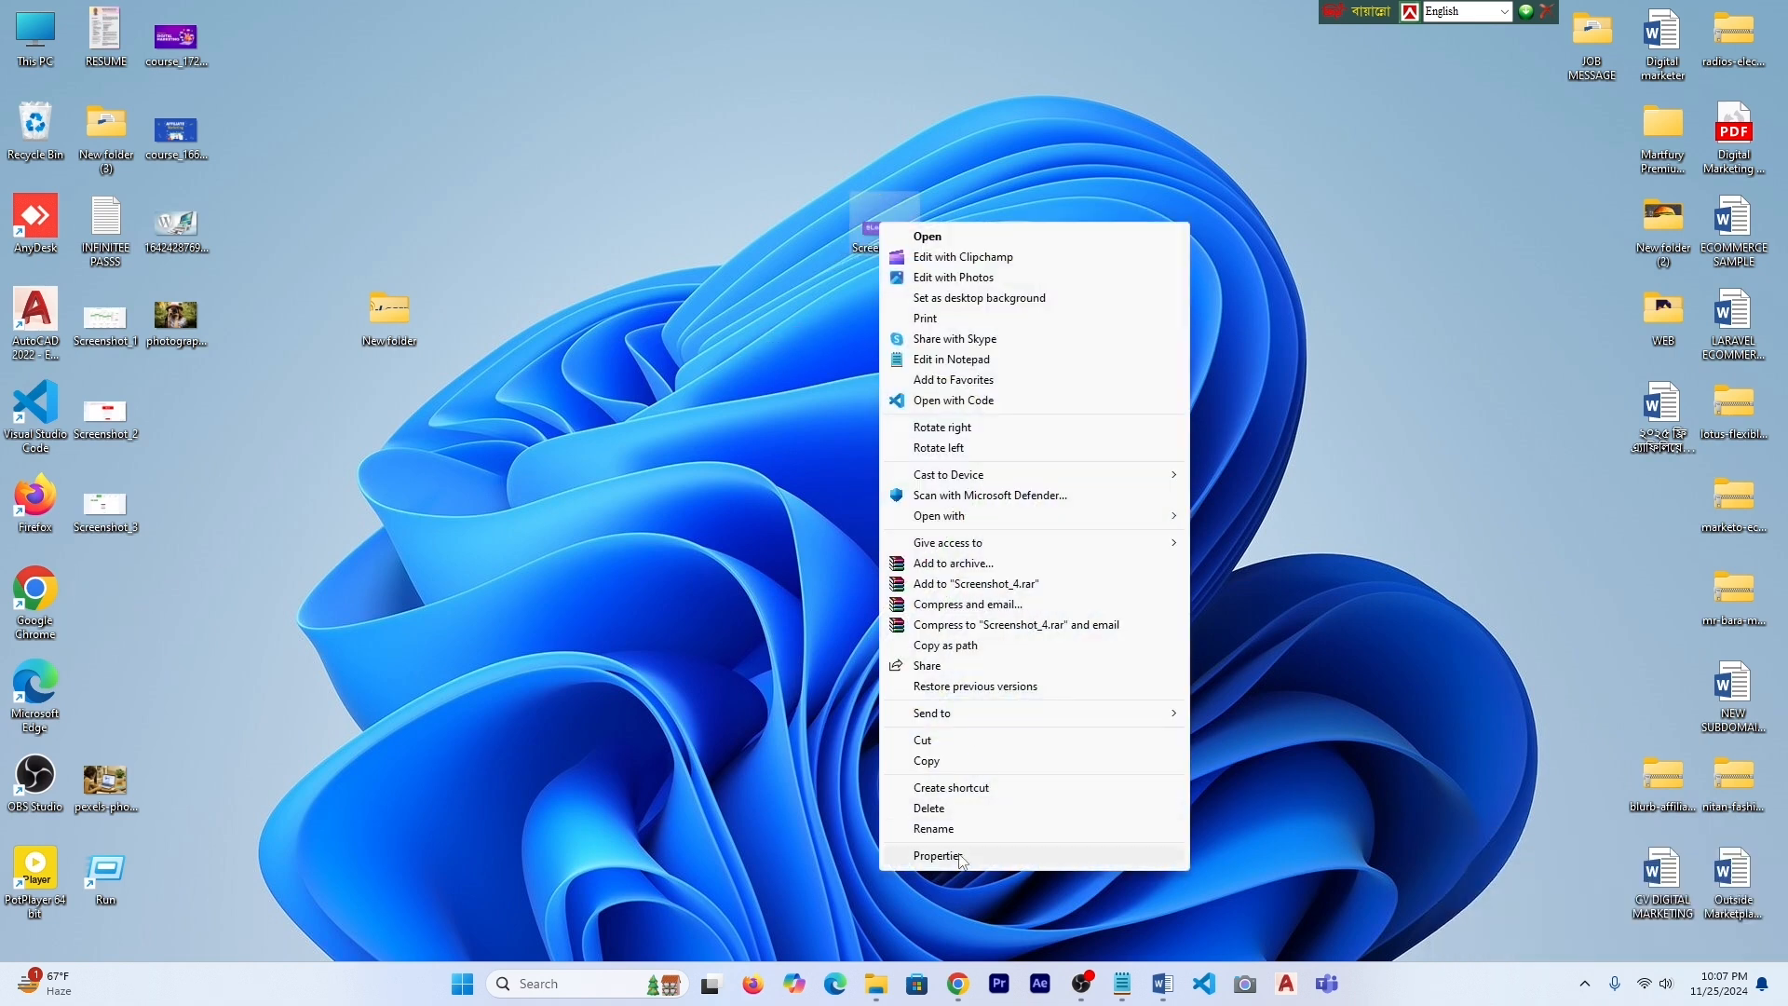
click(961, 857)
click(1010, 270)
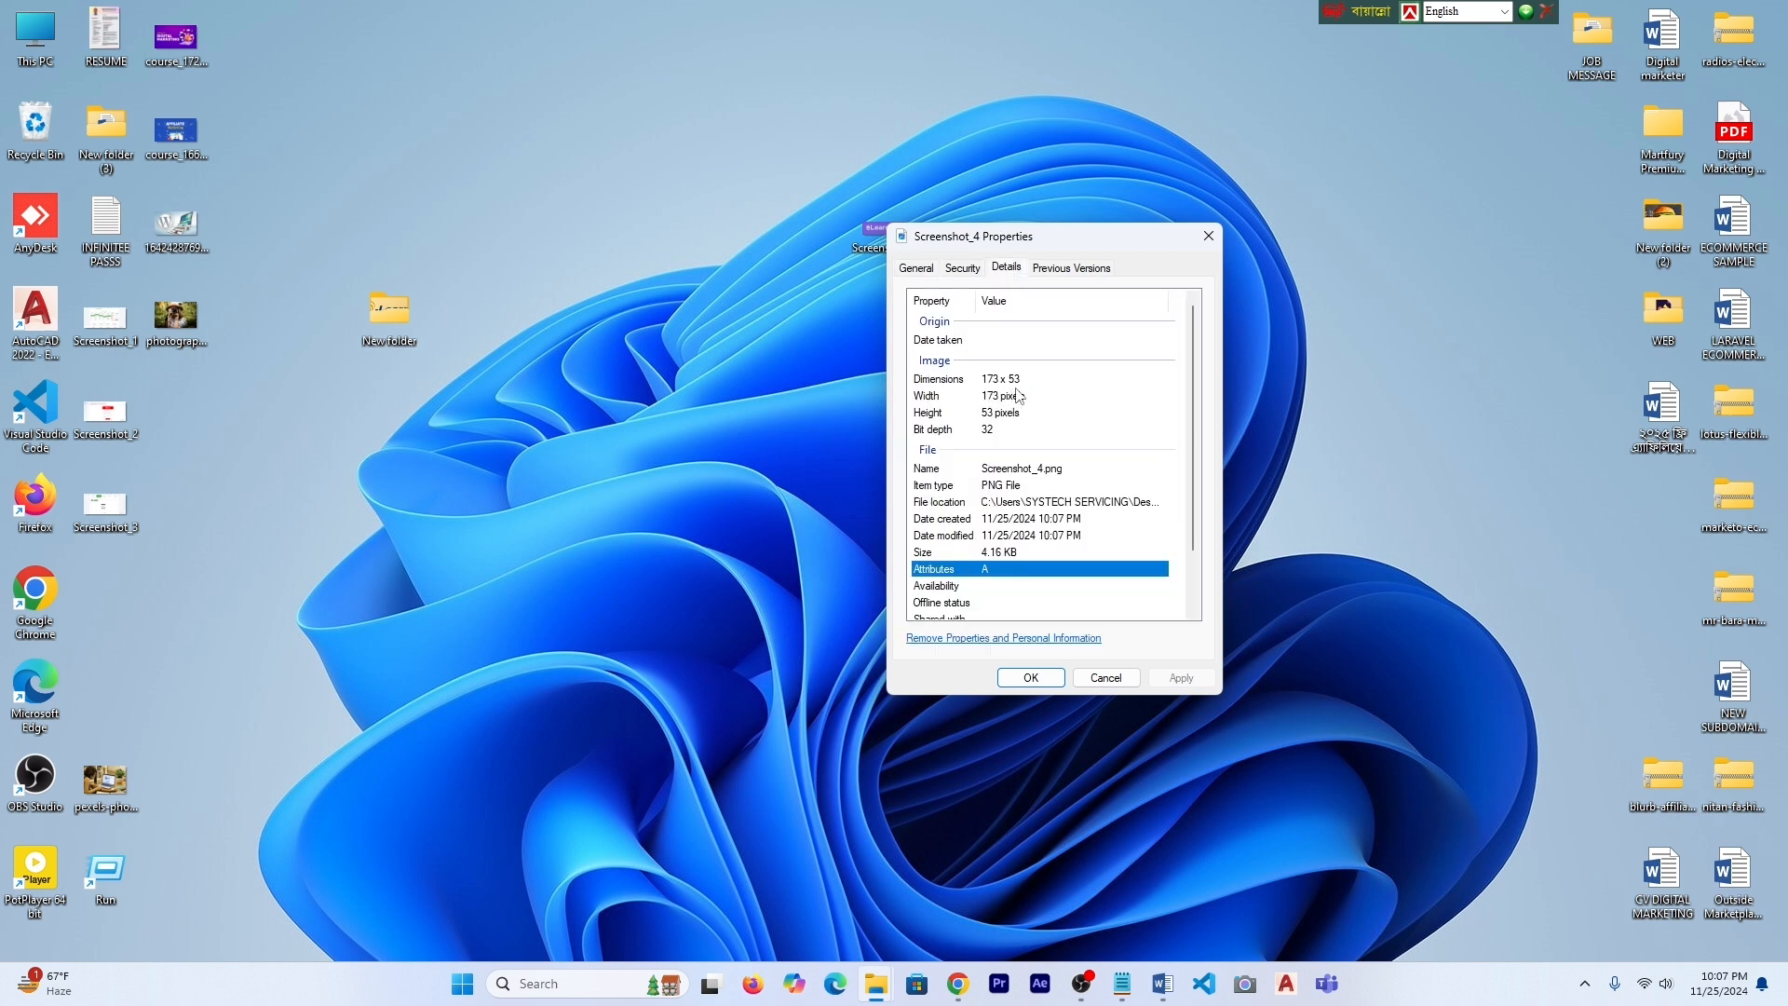
click(1209, 235)
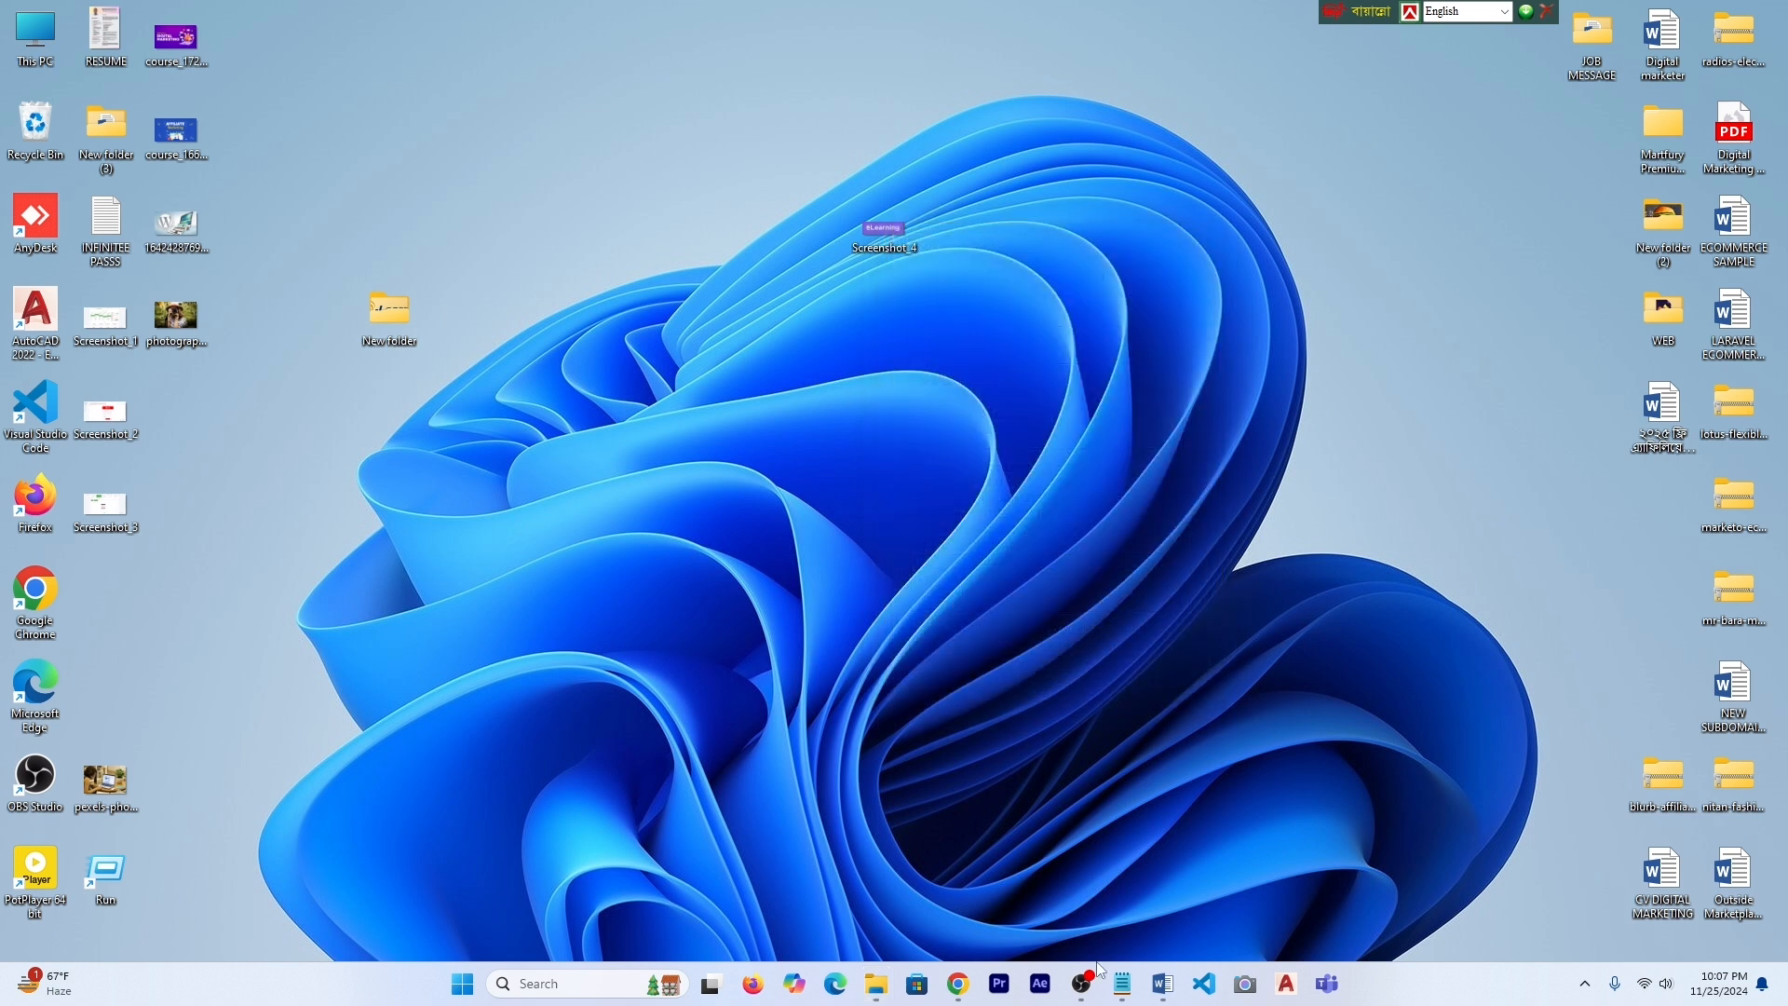
click(956, 987)
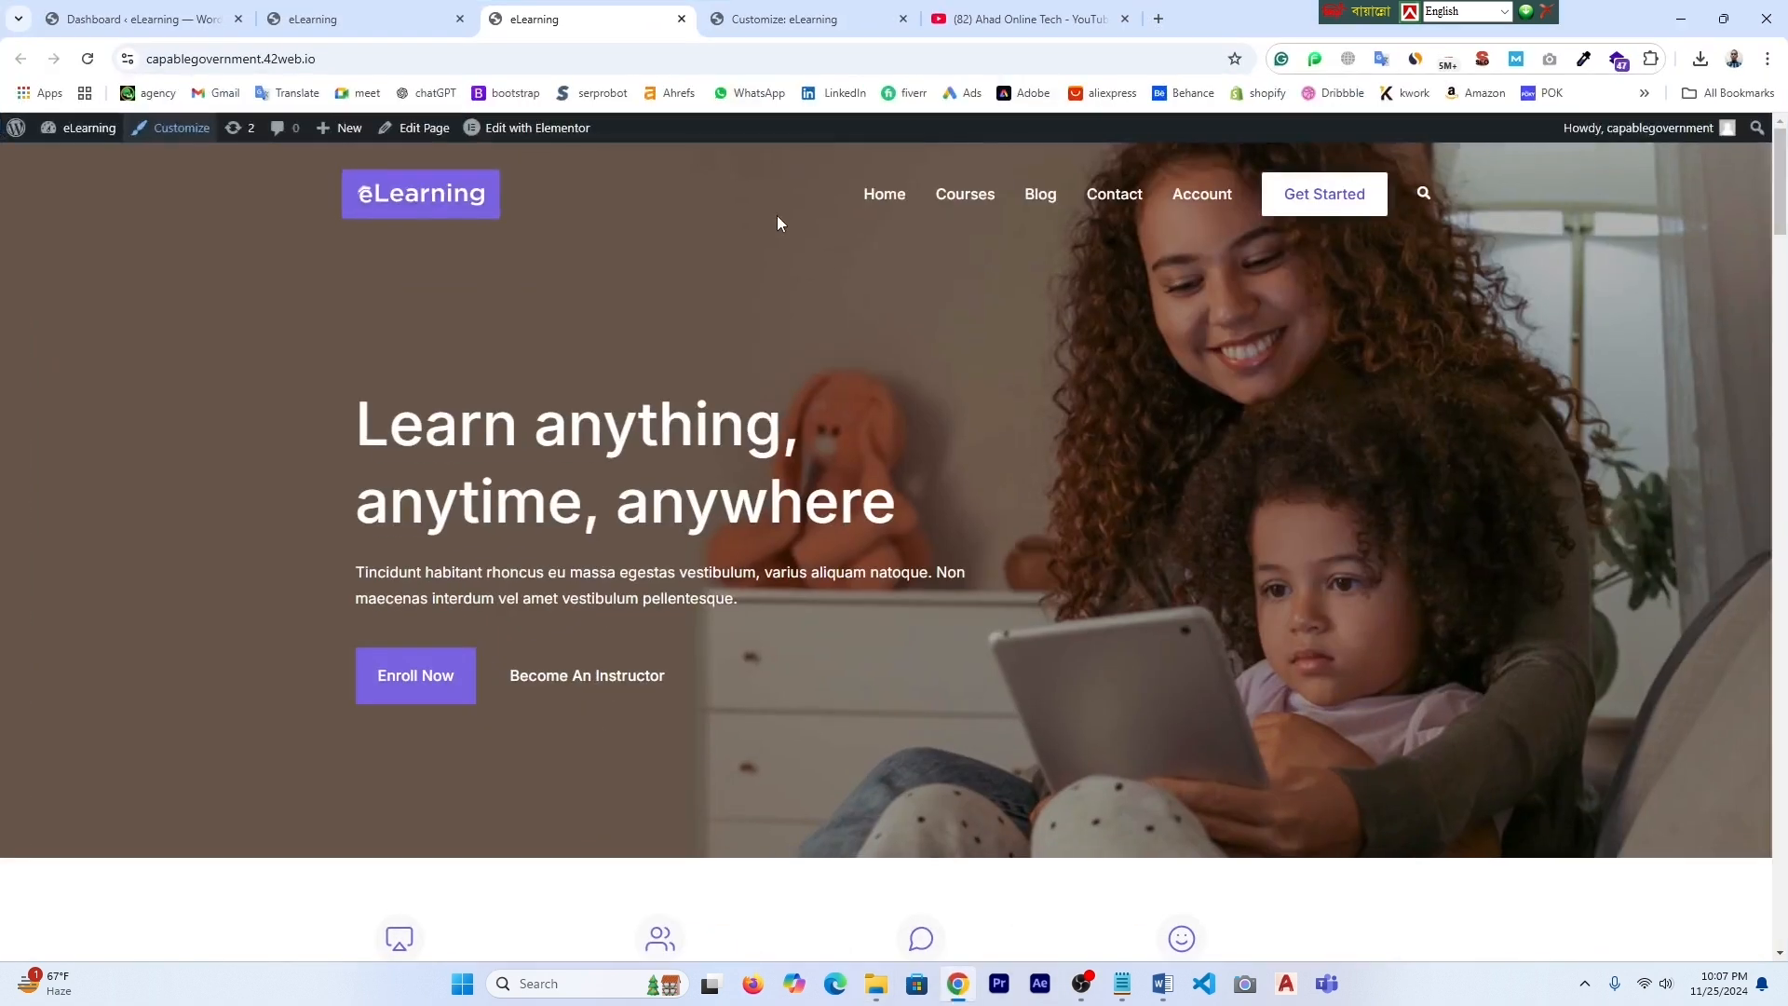
- Create a custom-size 173 x 53 px blank Canva design from a new tab
click(1158, 21)
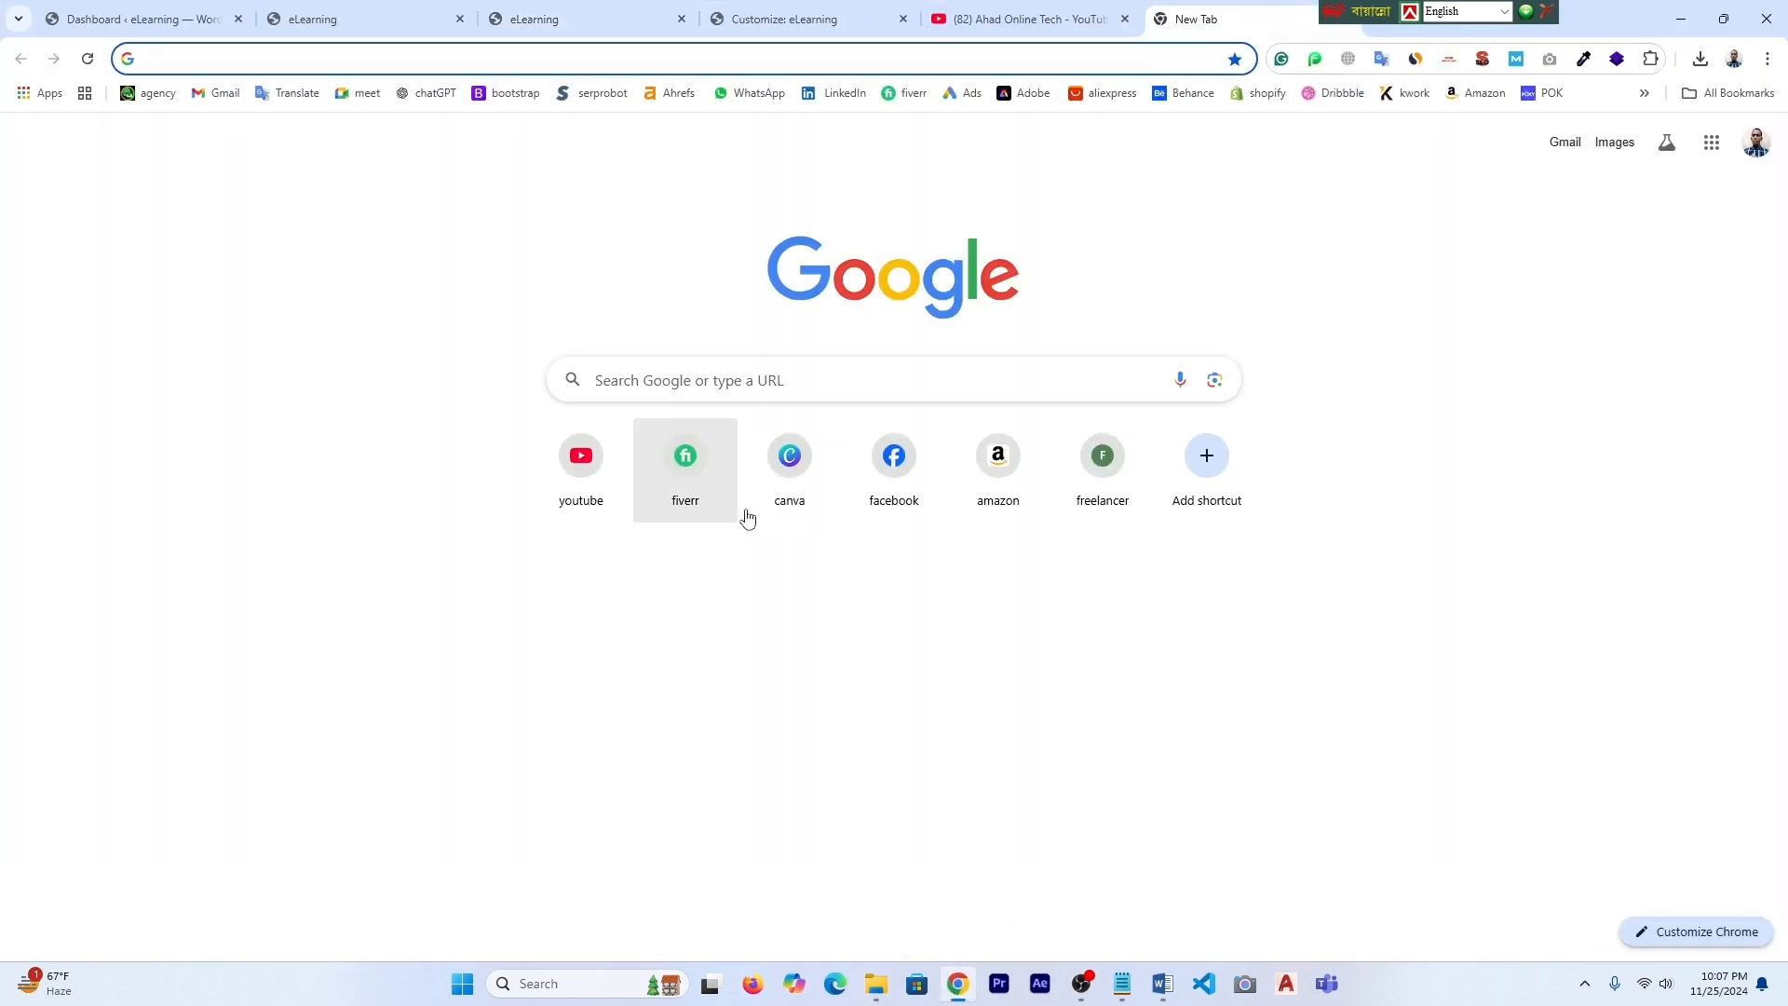
click(813, 503)
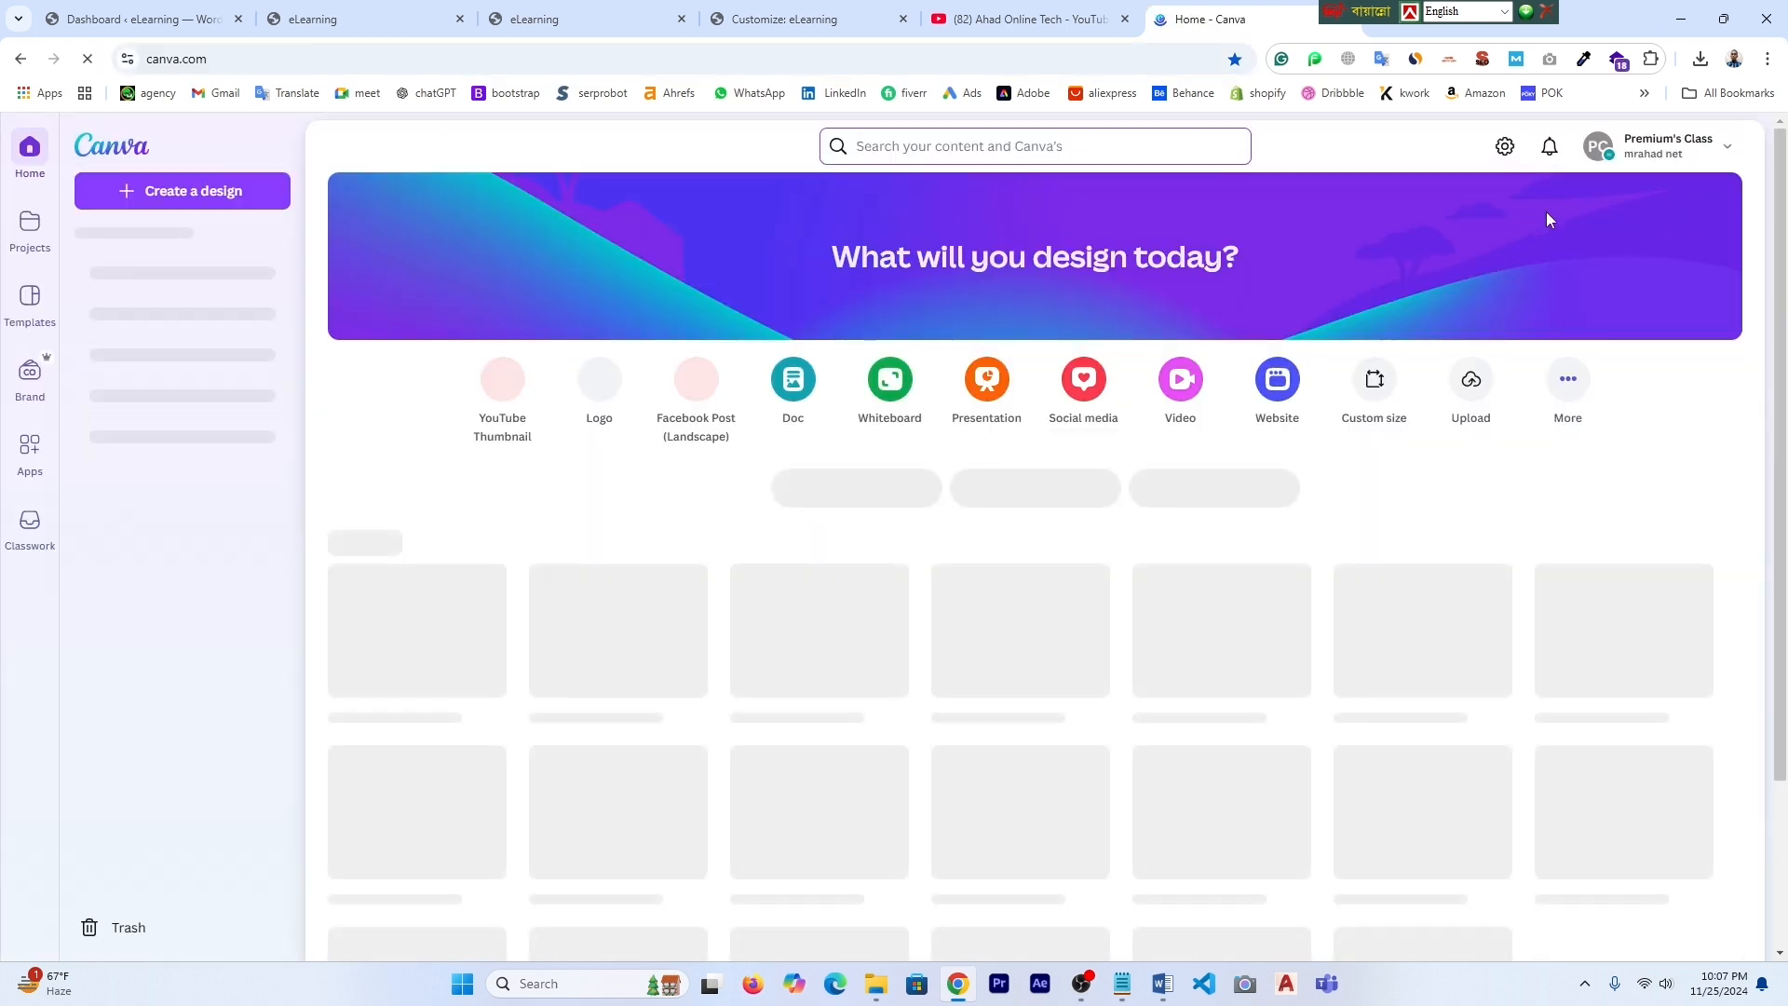
click(1388, 399)
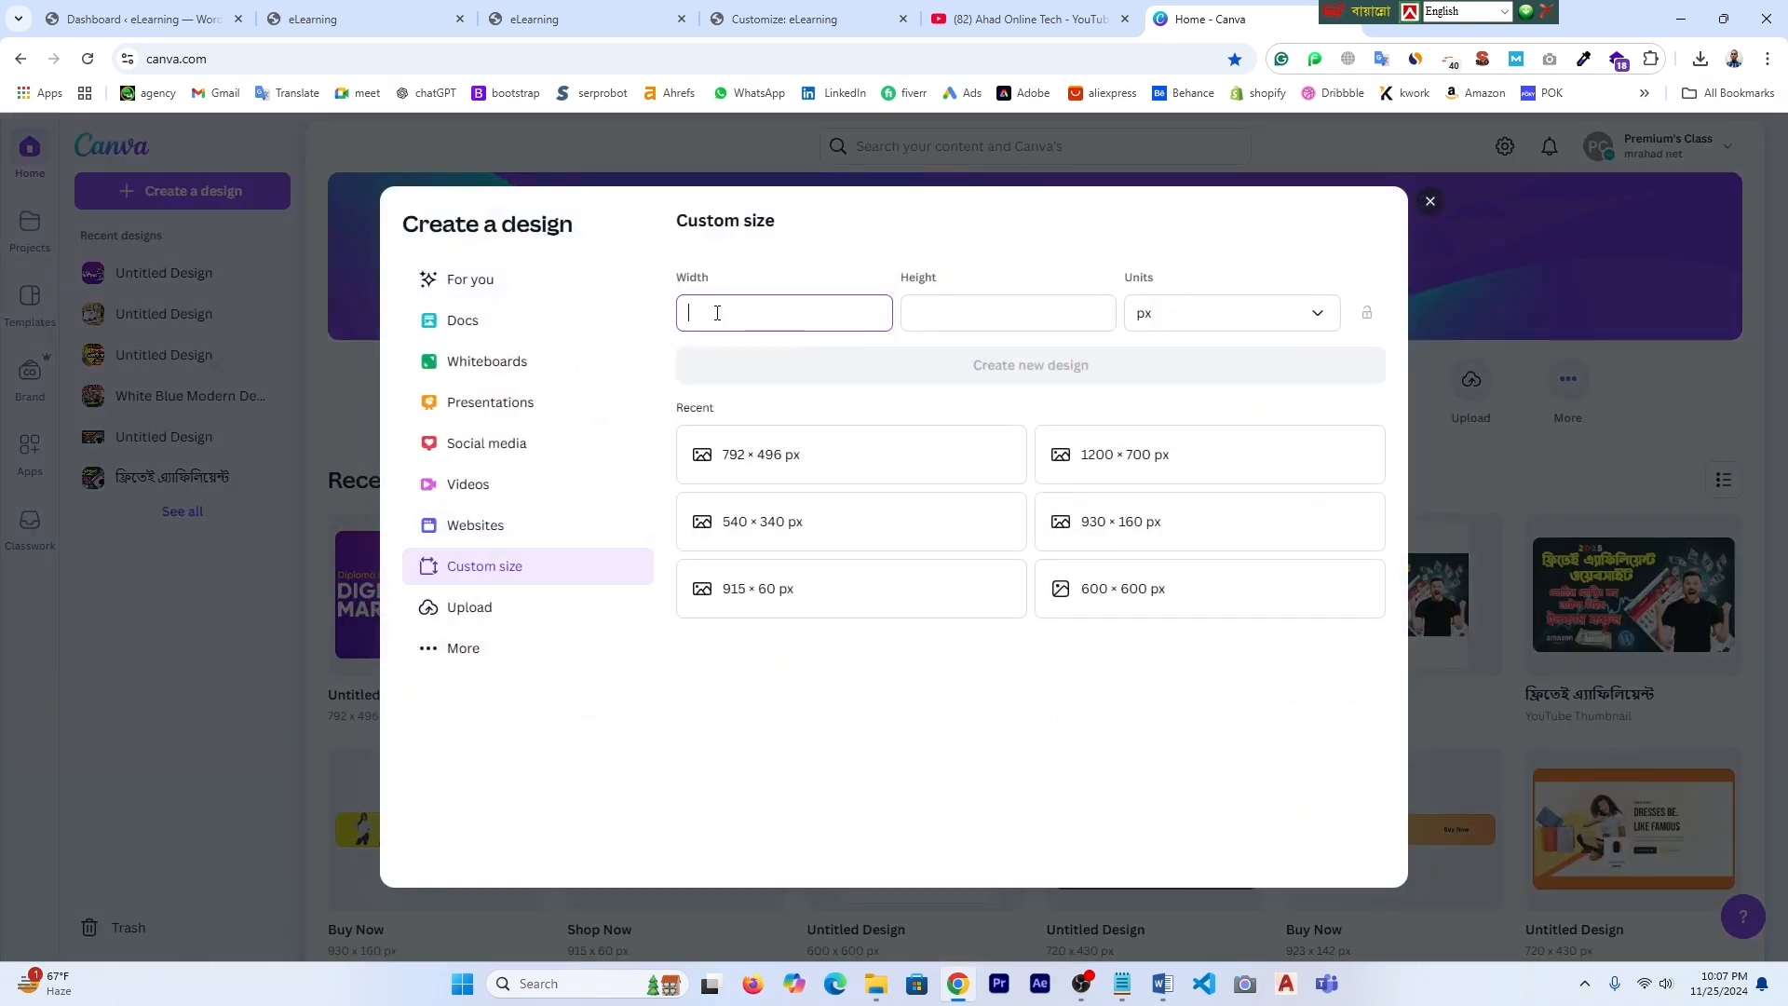
text(173)
click(947, 315)
text(53)
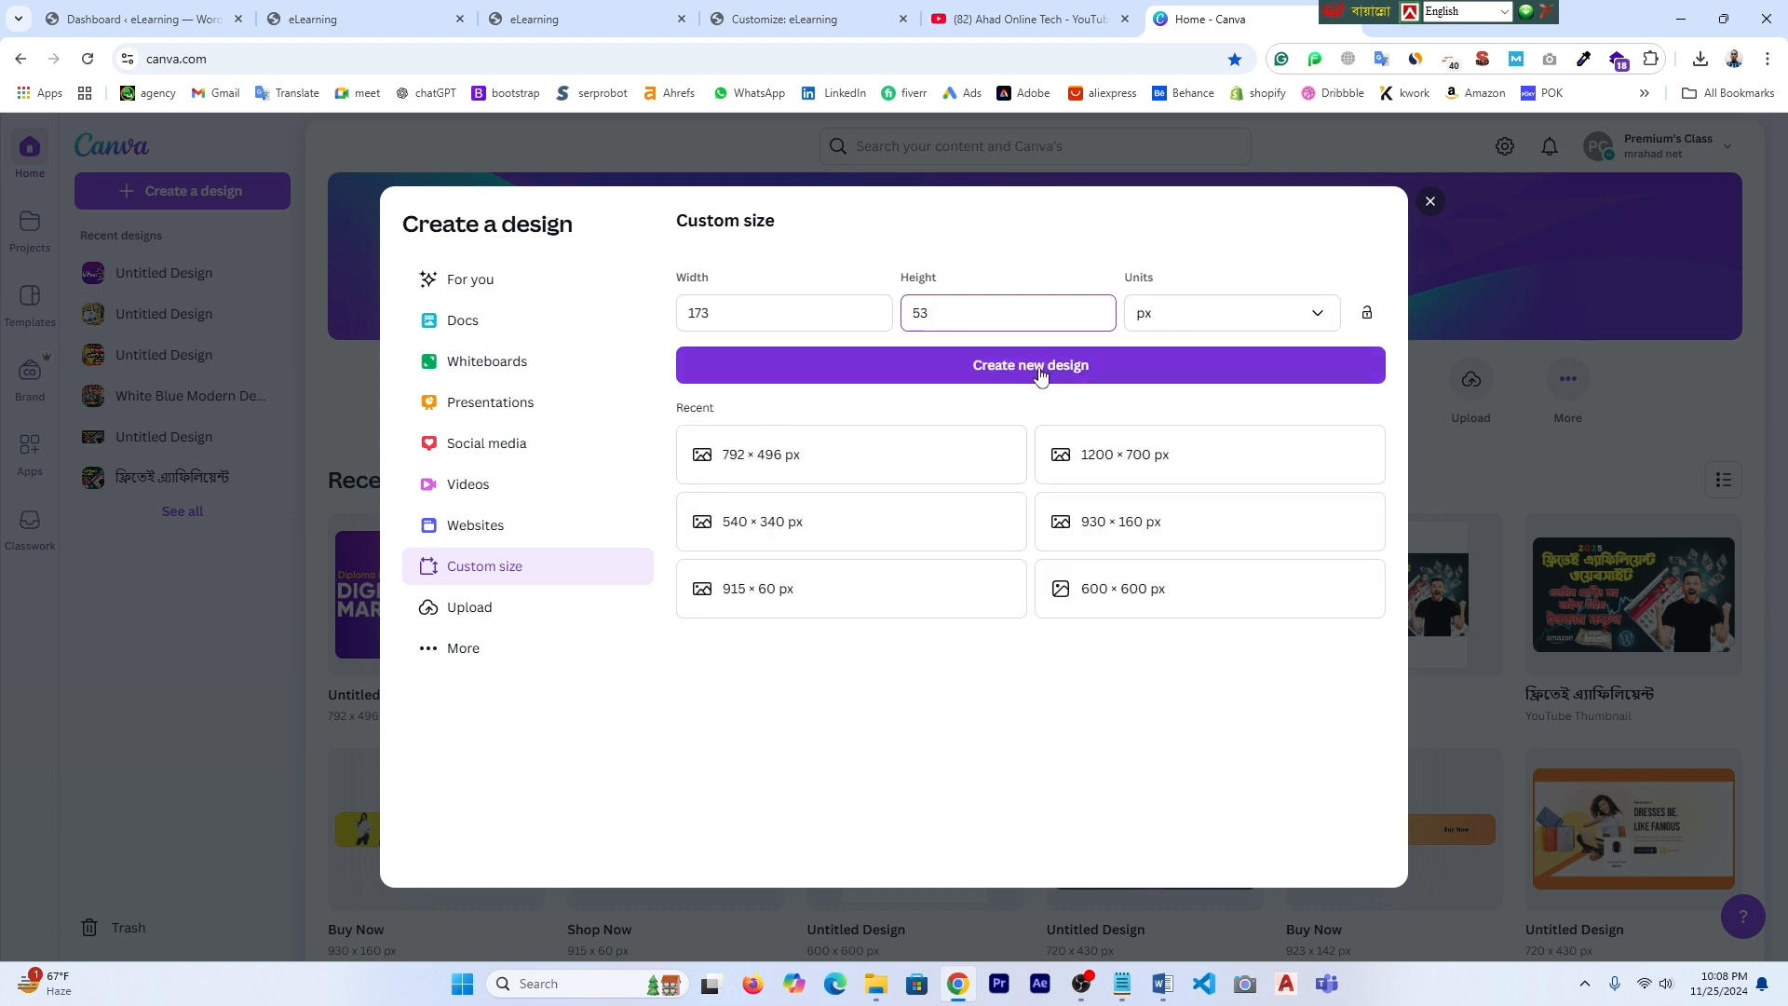
click(1041, 368)
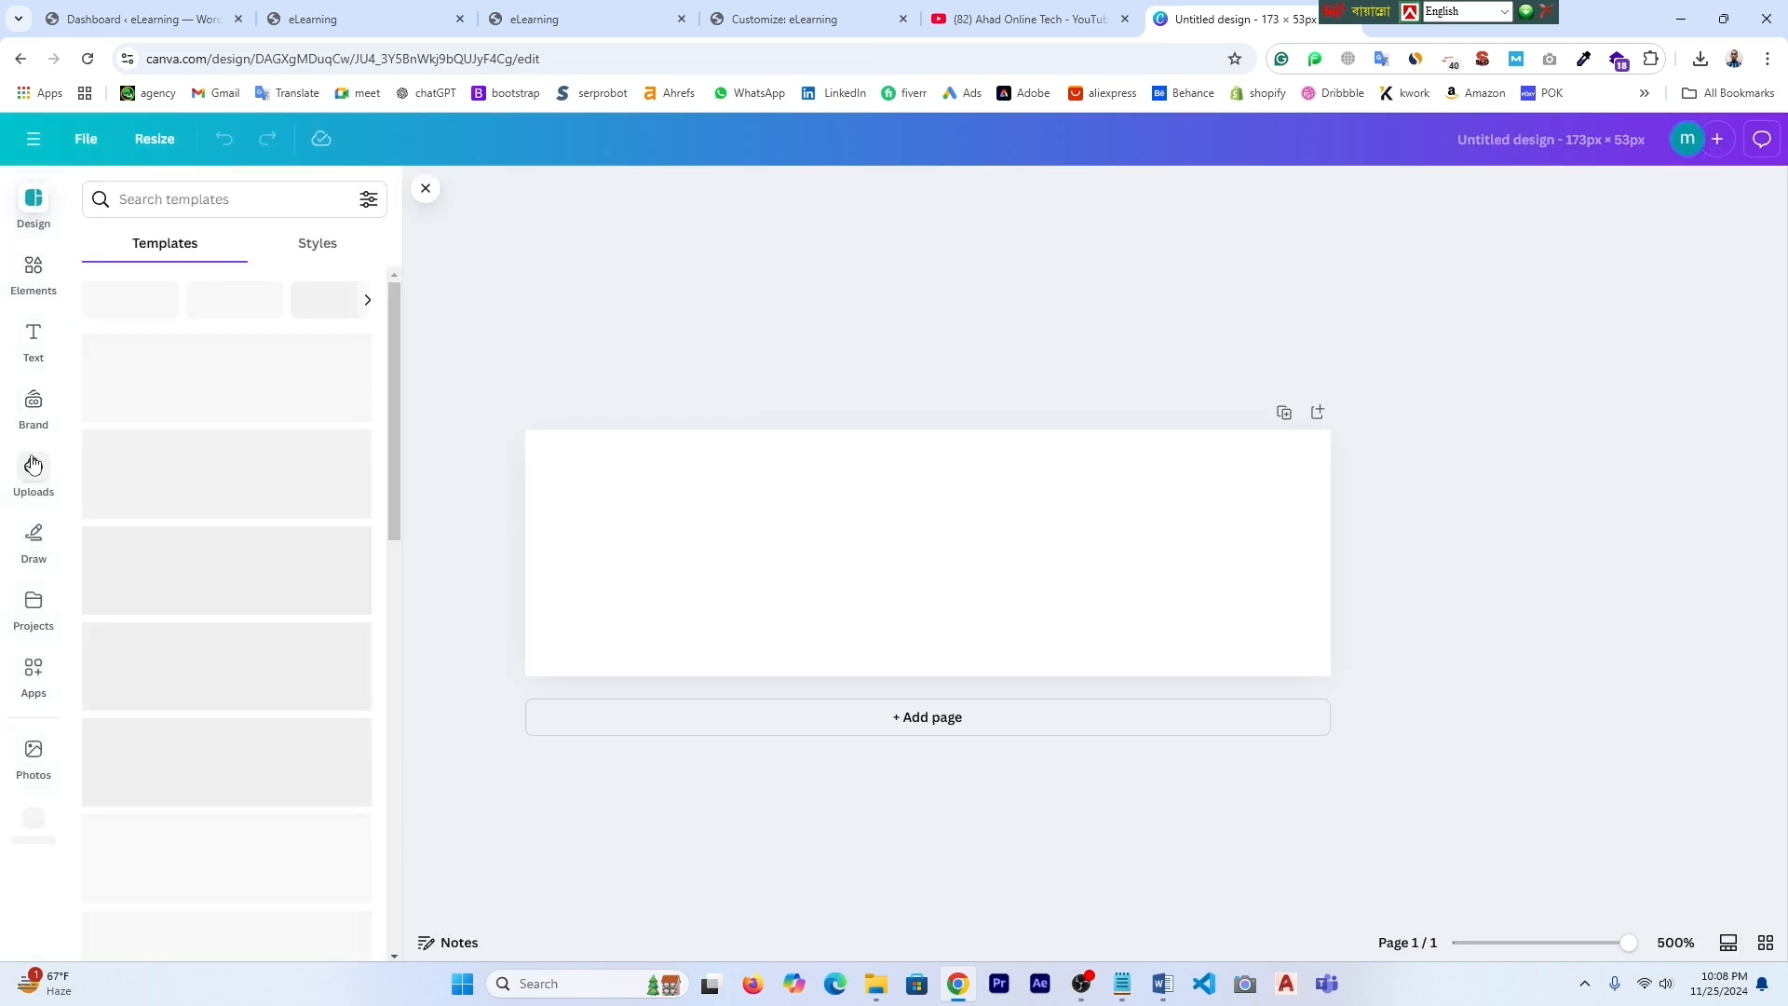
- Upload elearning-logo to Canva, place it, and stretch it to fill the 173 x 53 page
click(34, 463)
click(176, 244)
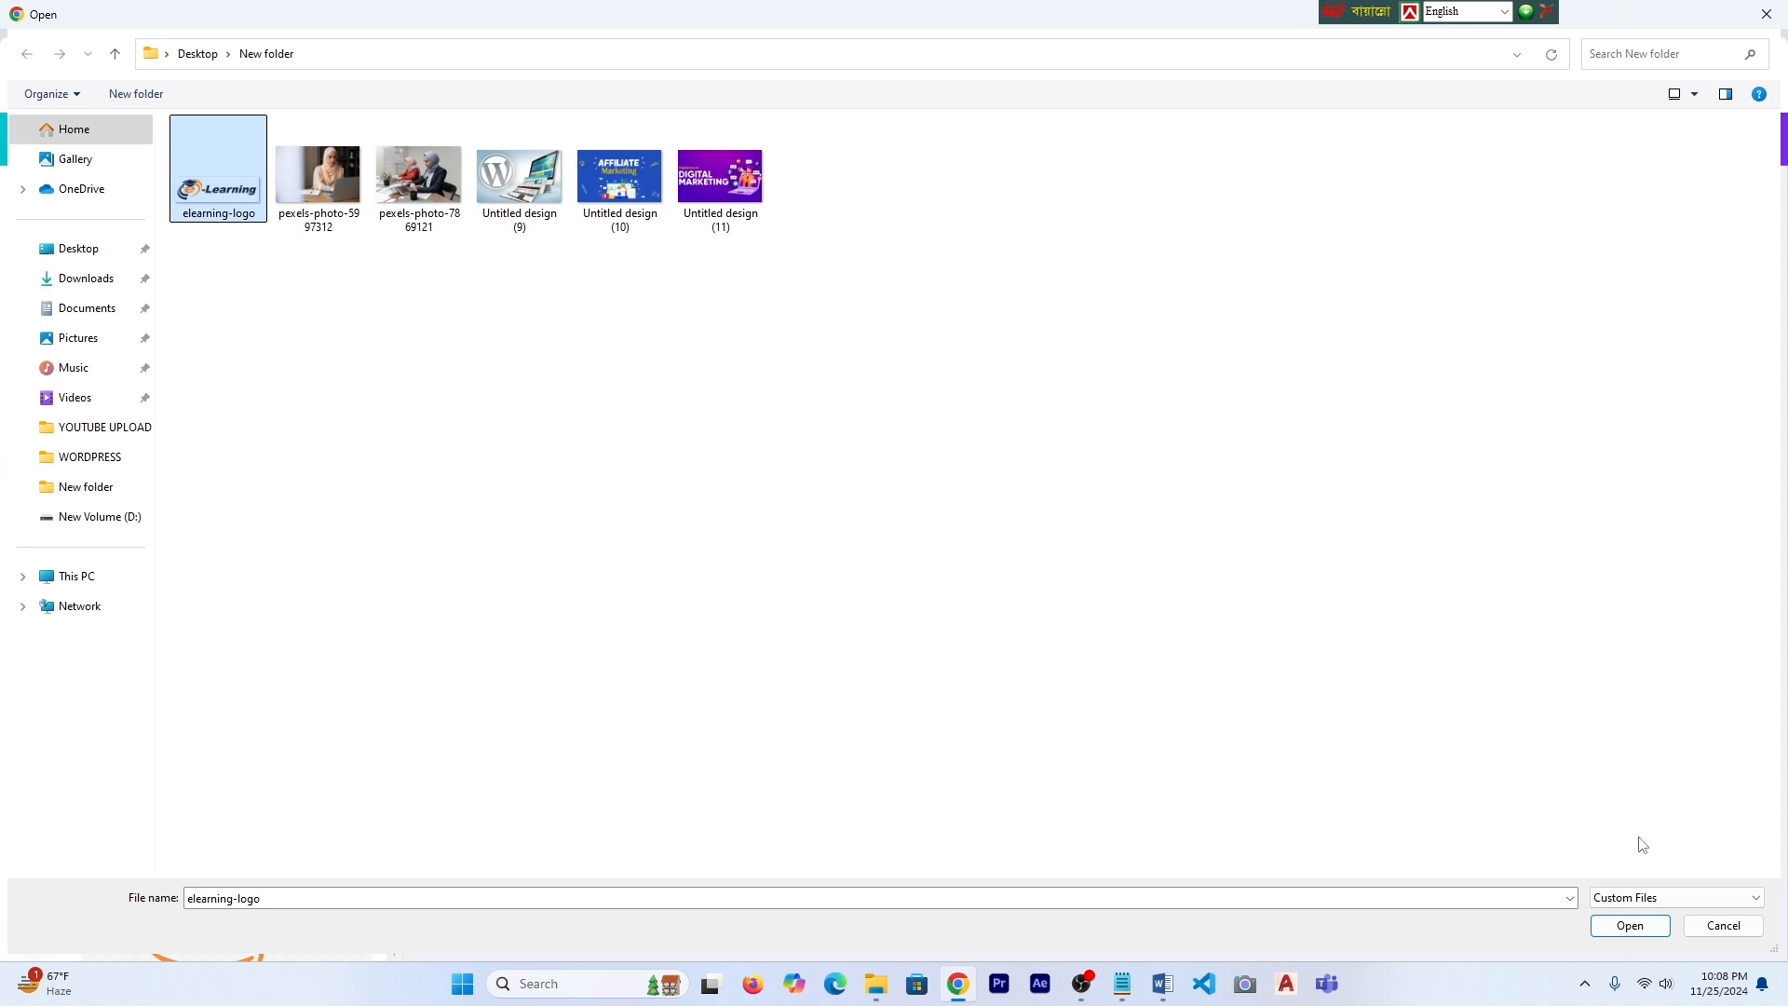
click(1631, 926)
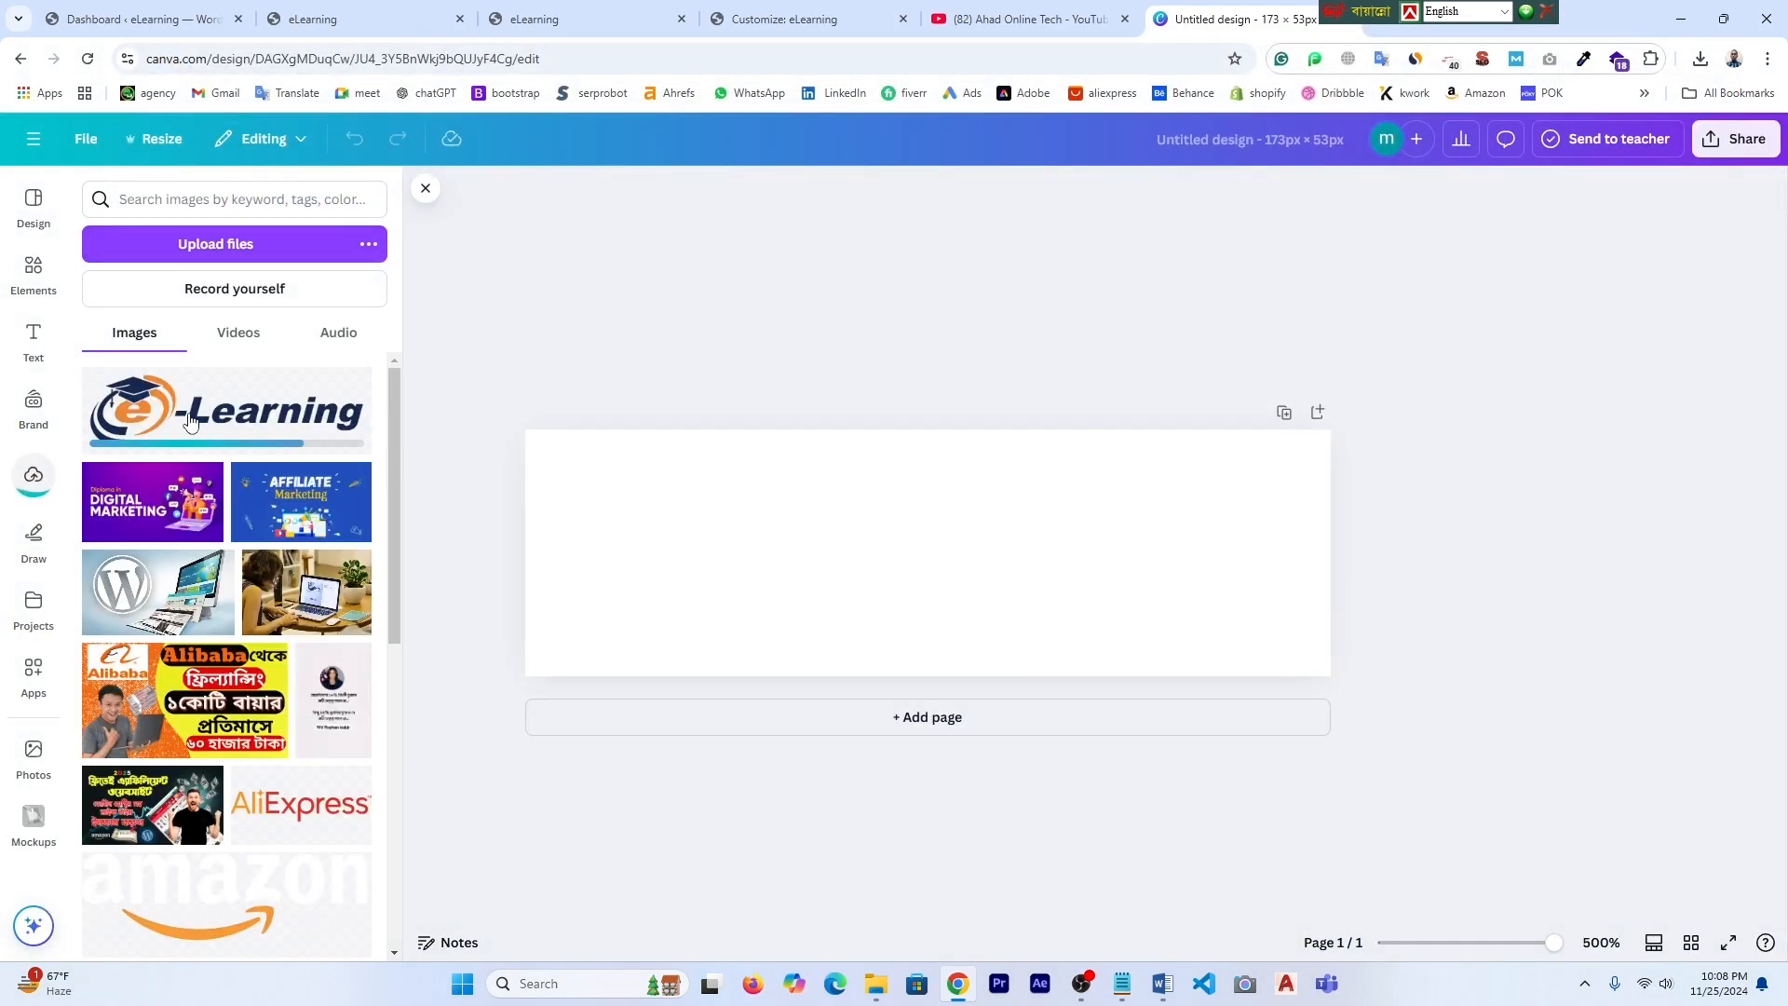
click(190, 421)
drag(679, 476, 549, 438)
drag(1177, 634, 1336, 676)
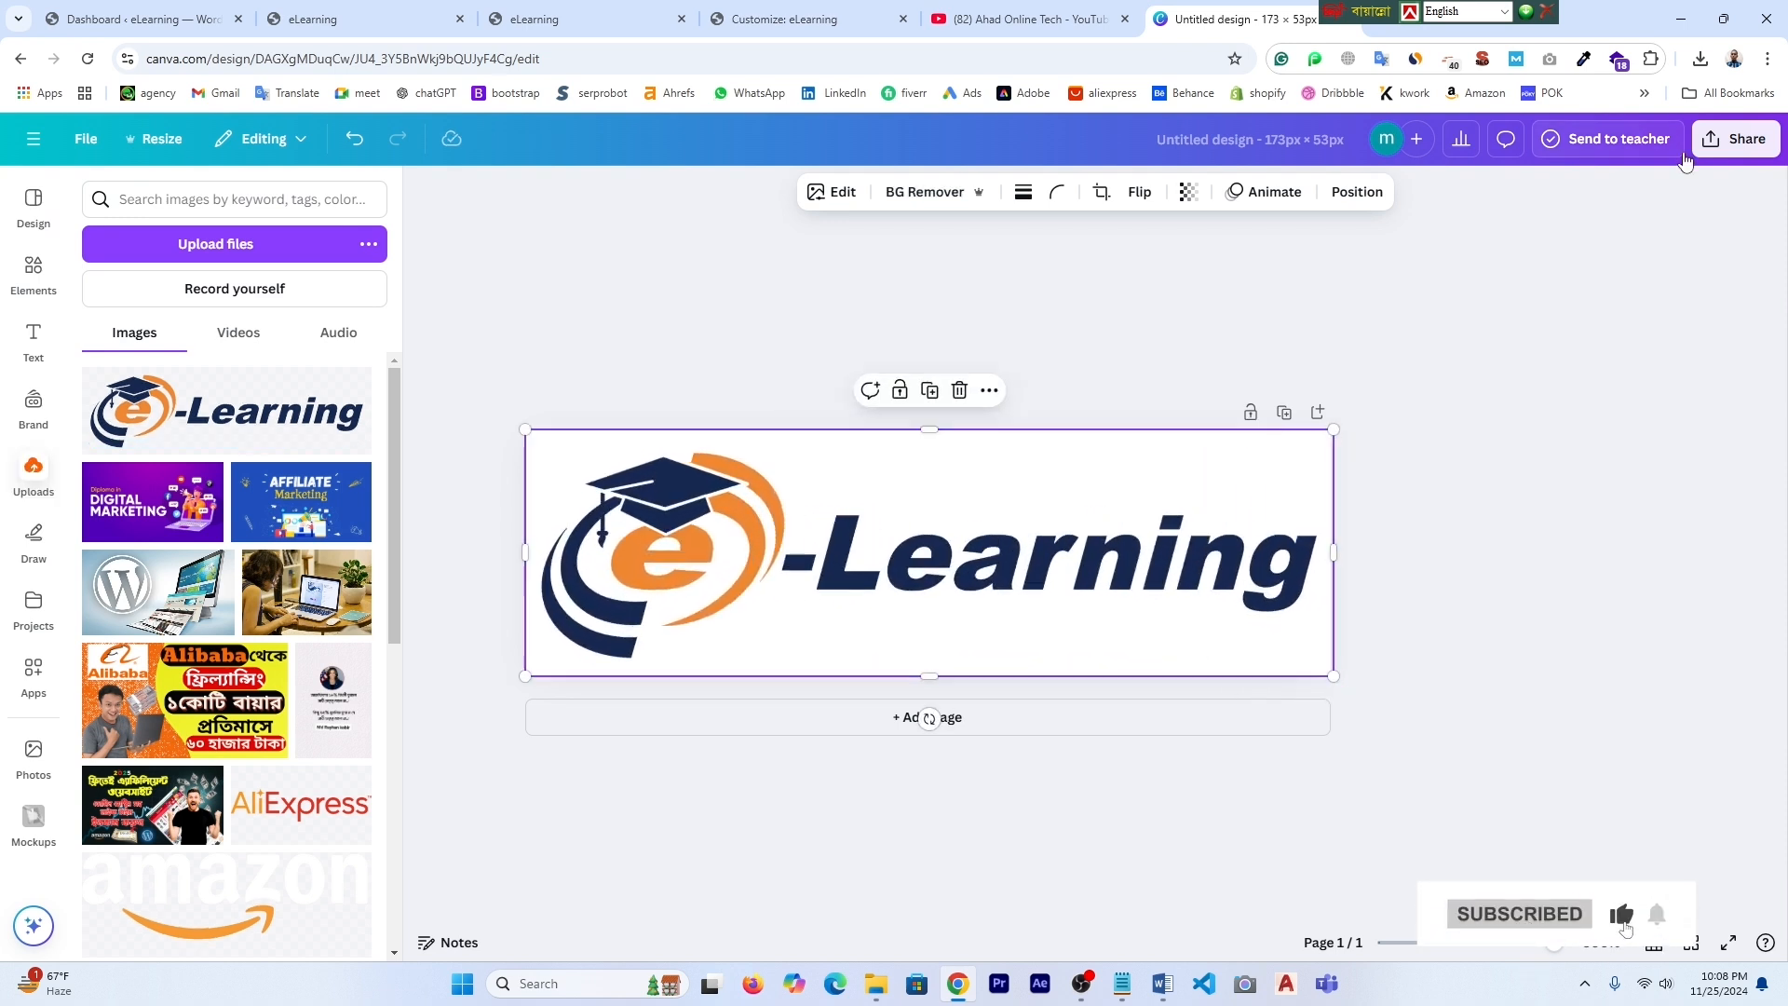
- Download the finished logo design as a PNG
click(1735, 139)
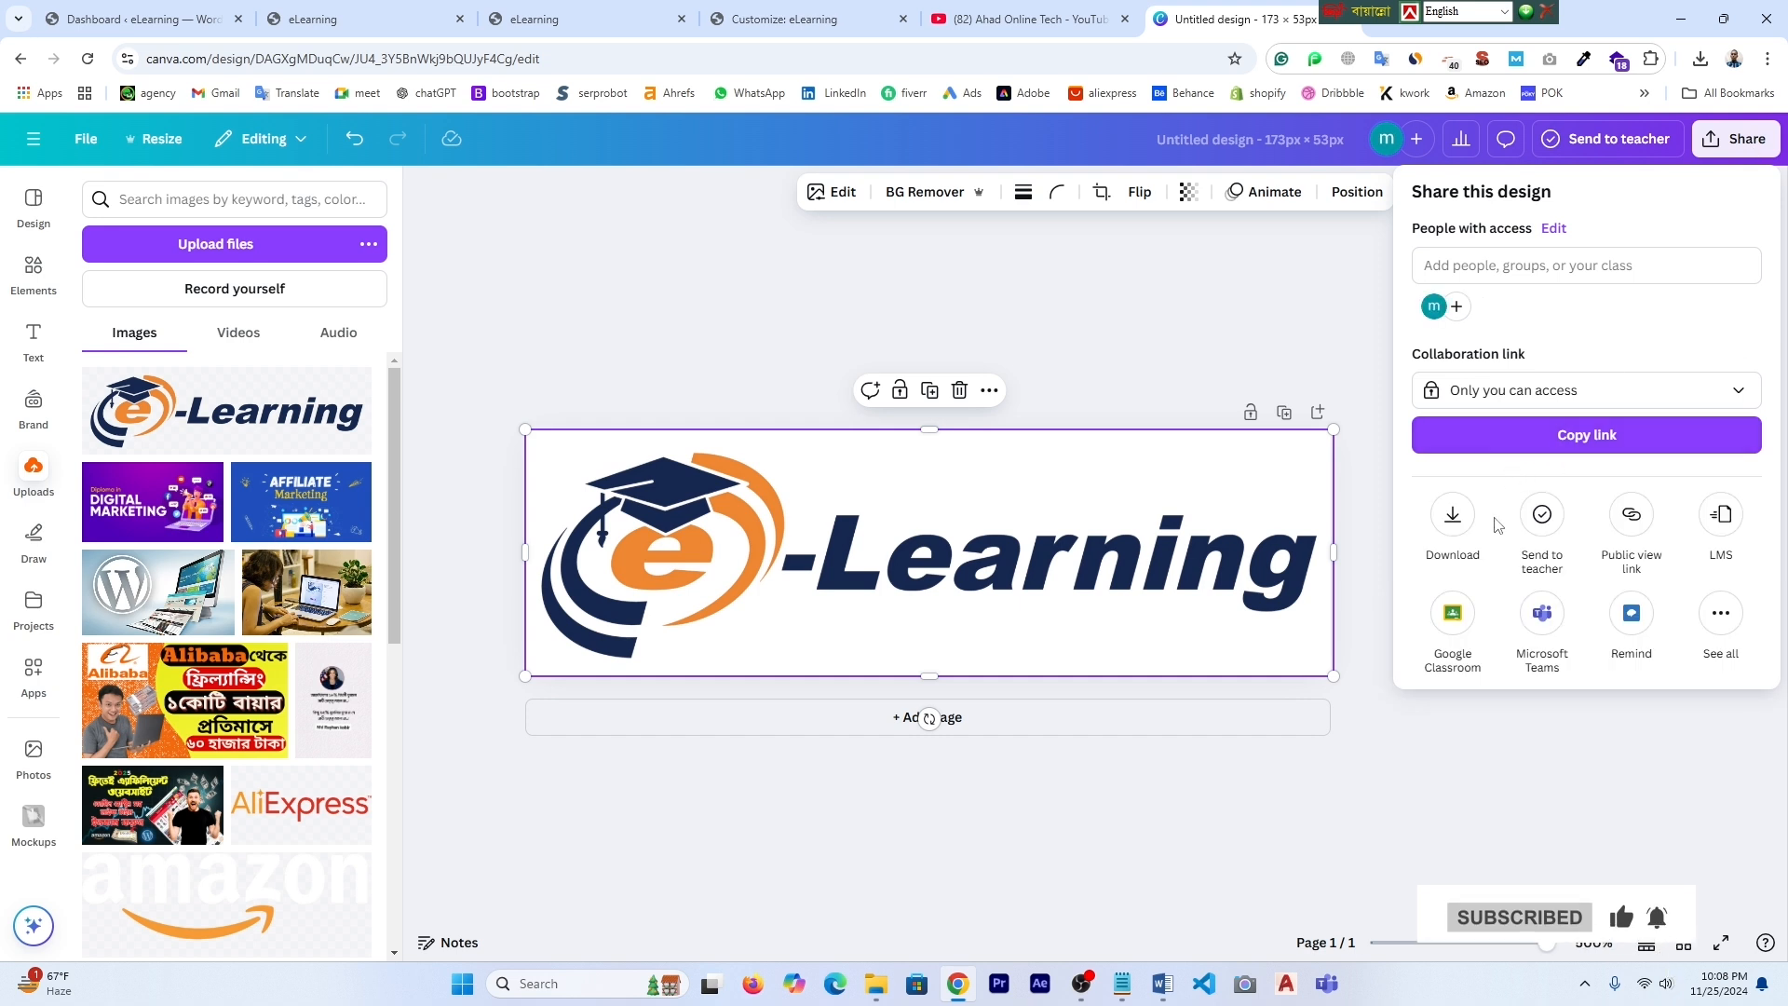
click(1453, 515)
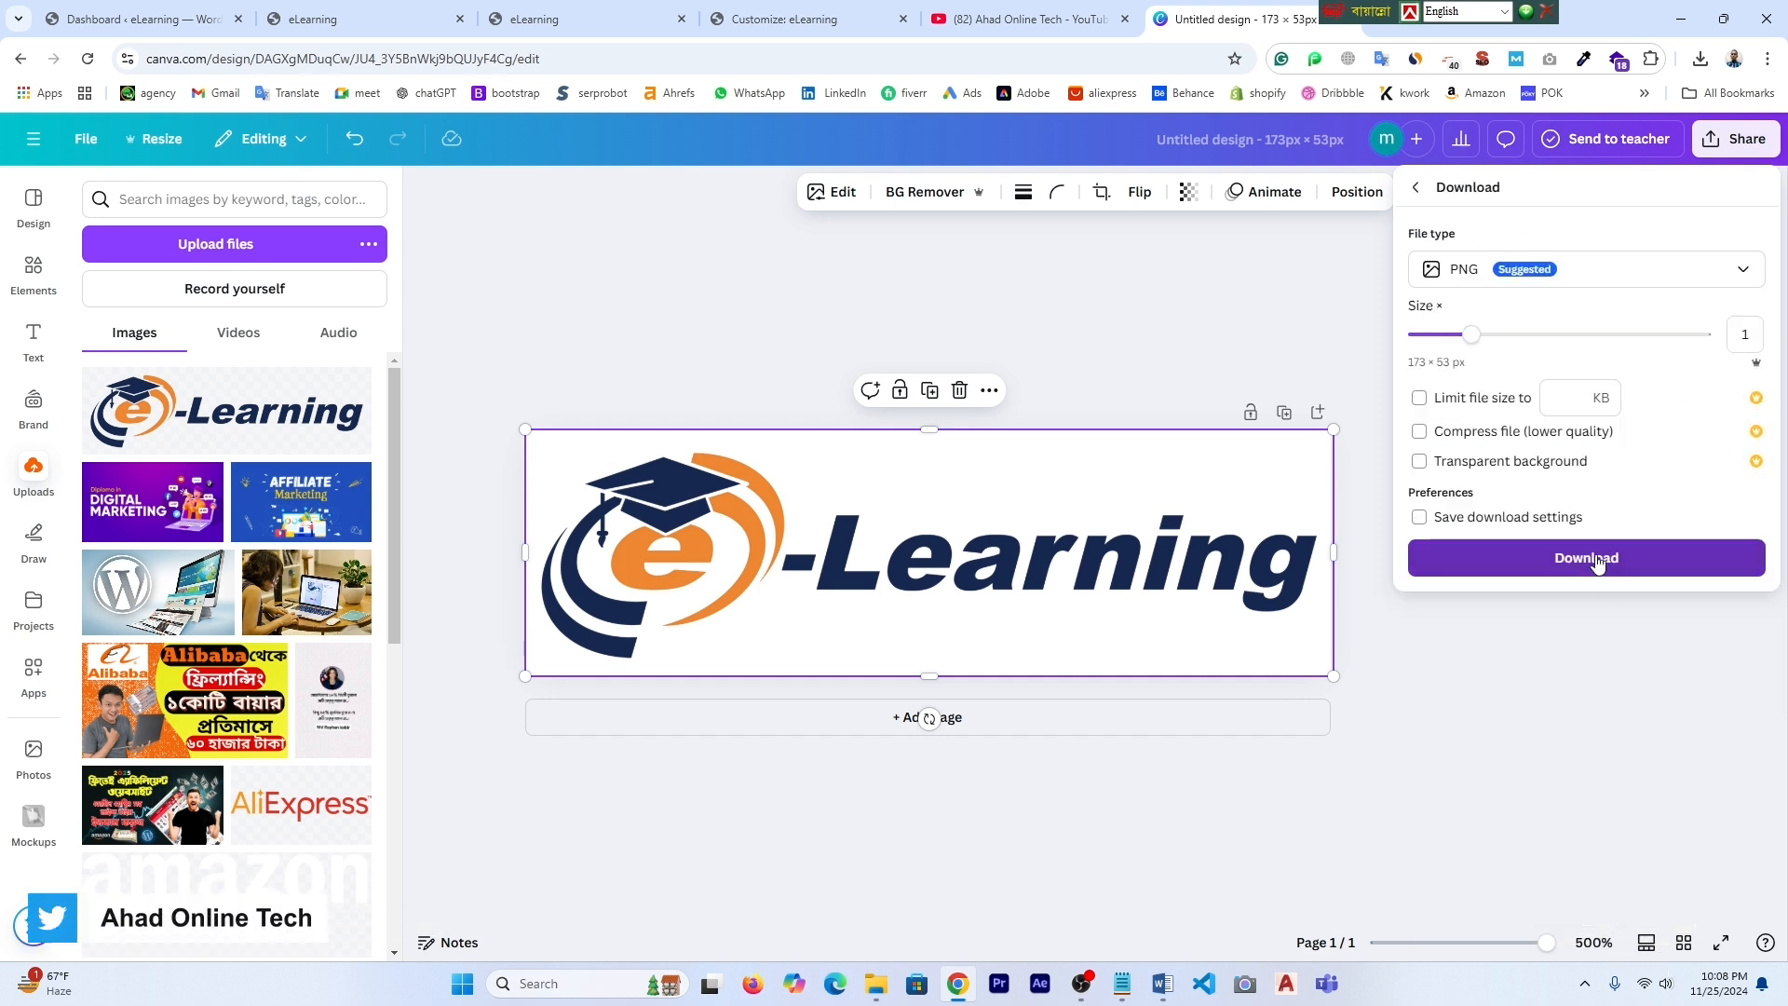
click(1594, 559)
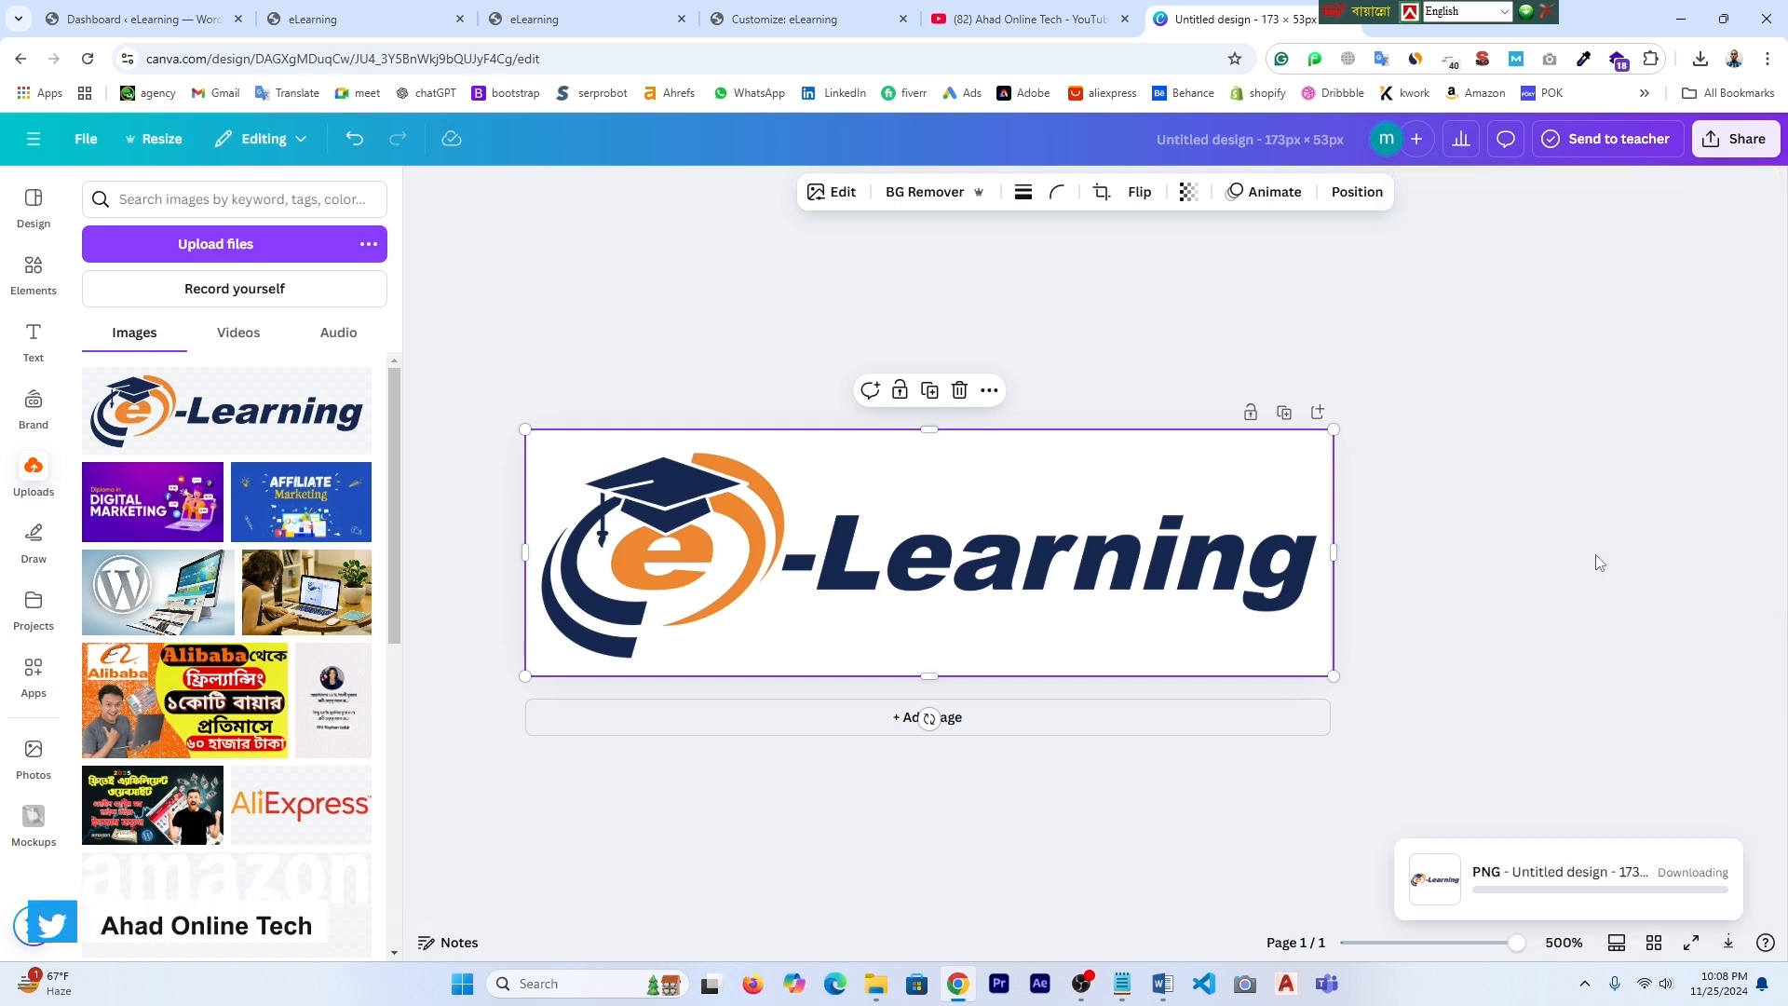
click(1380, 19)
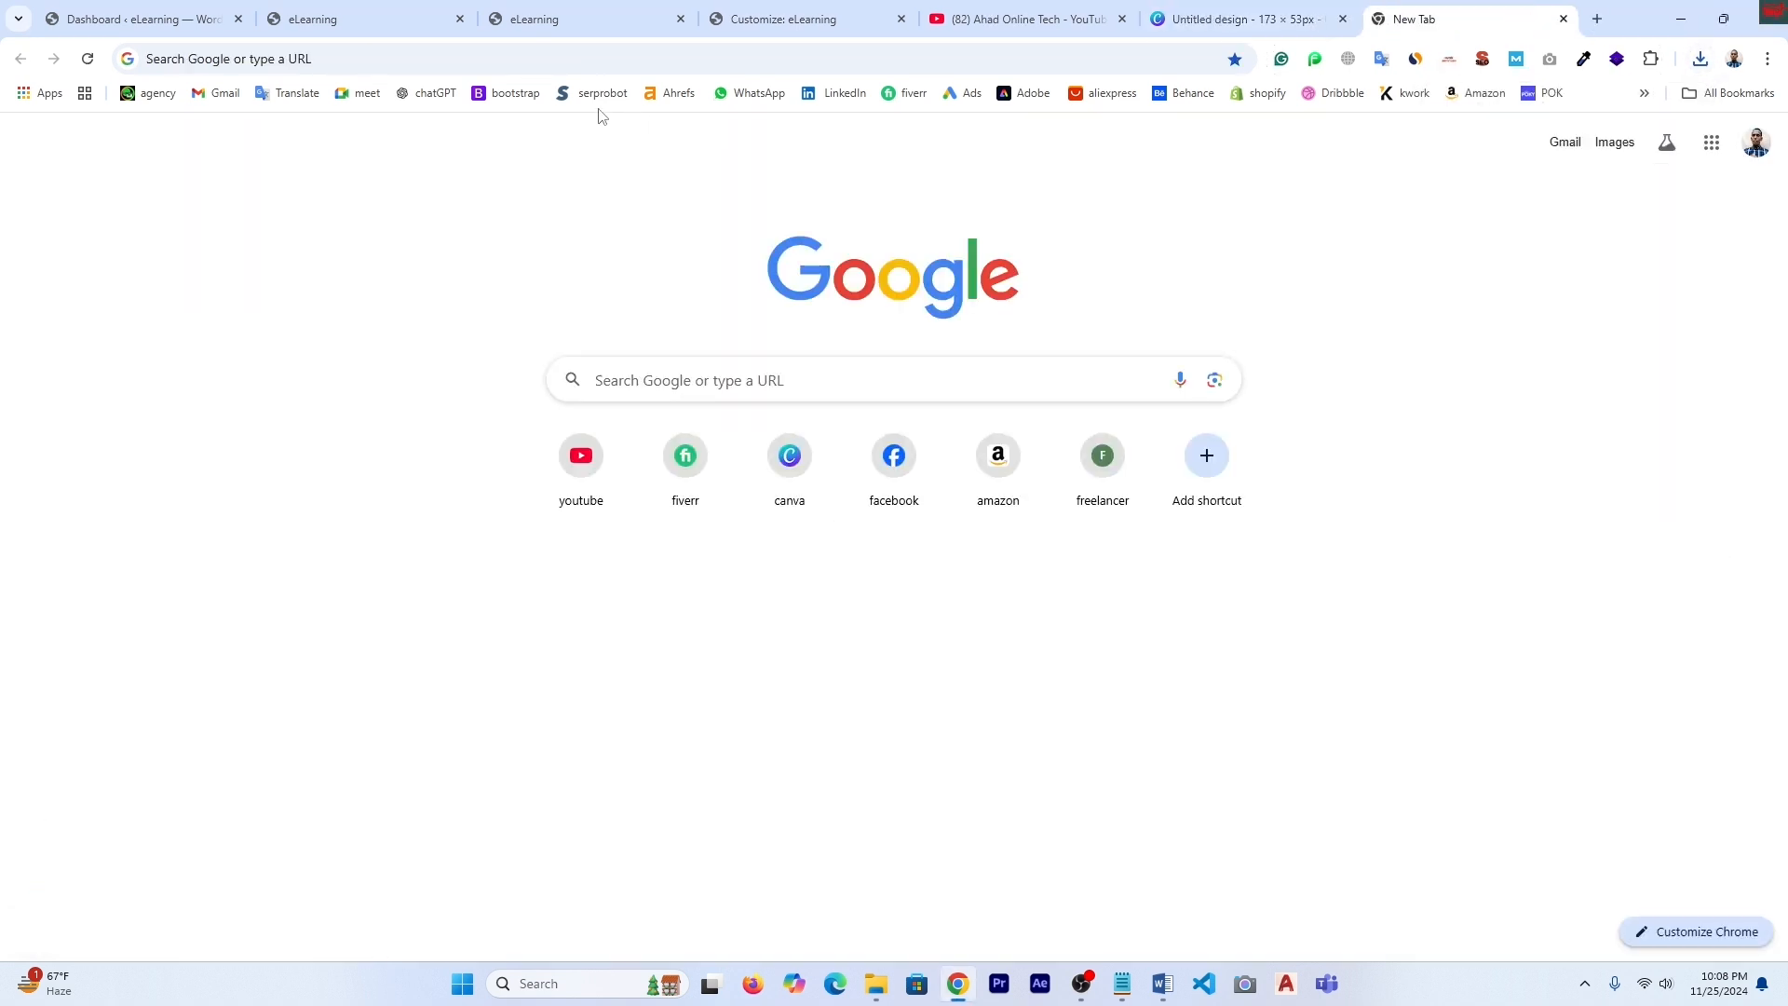
- Use remove.bg to strip the background from Untitled design (8) and download the result
click(356, 60)
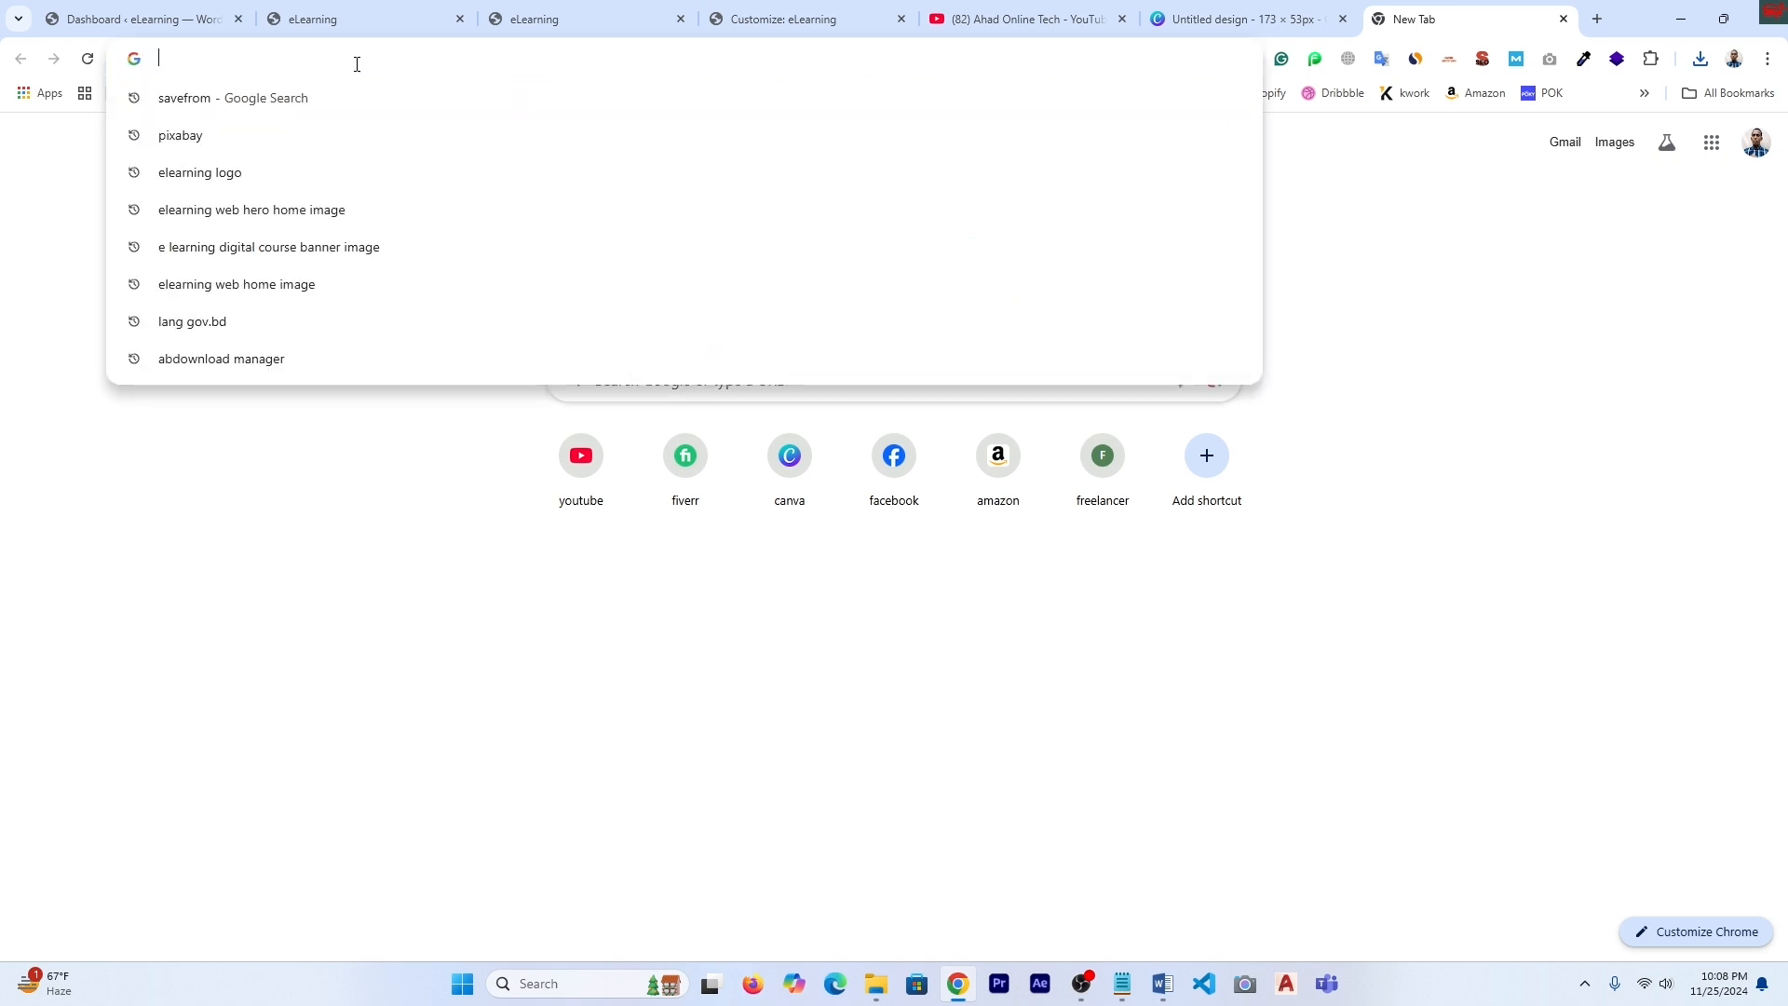
text(b)
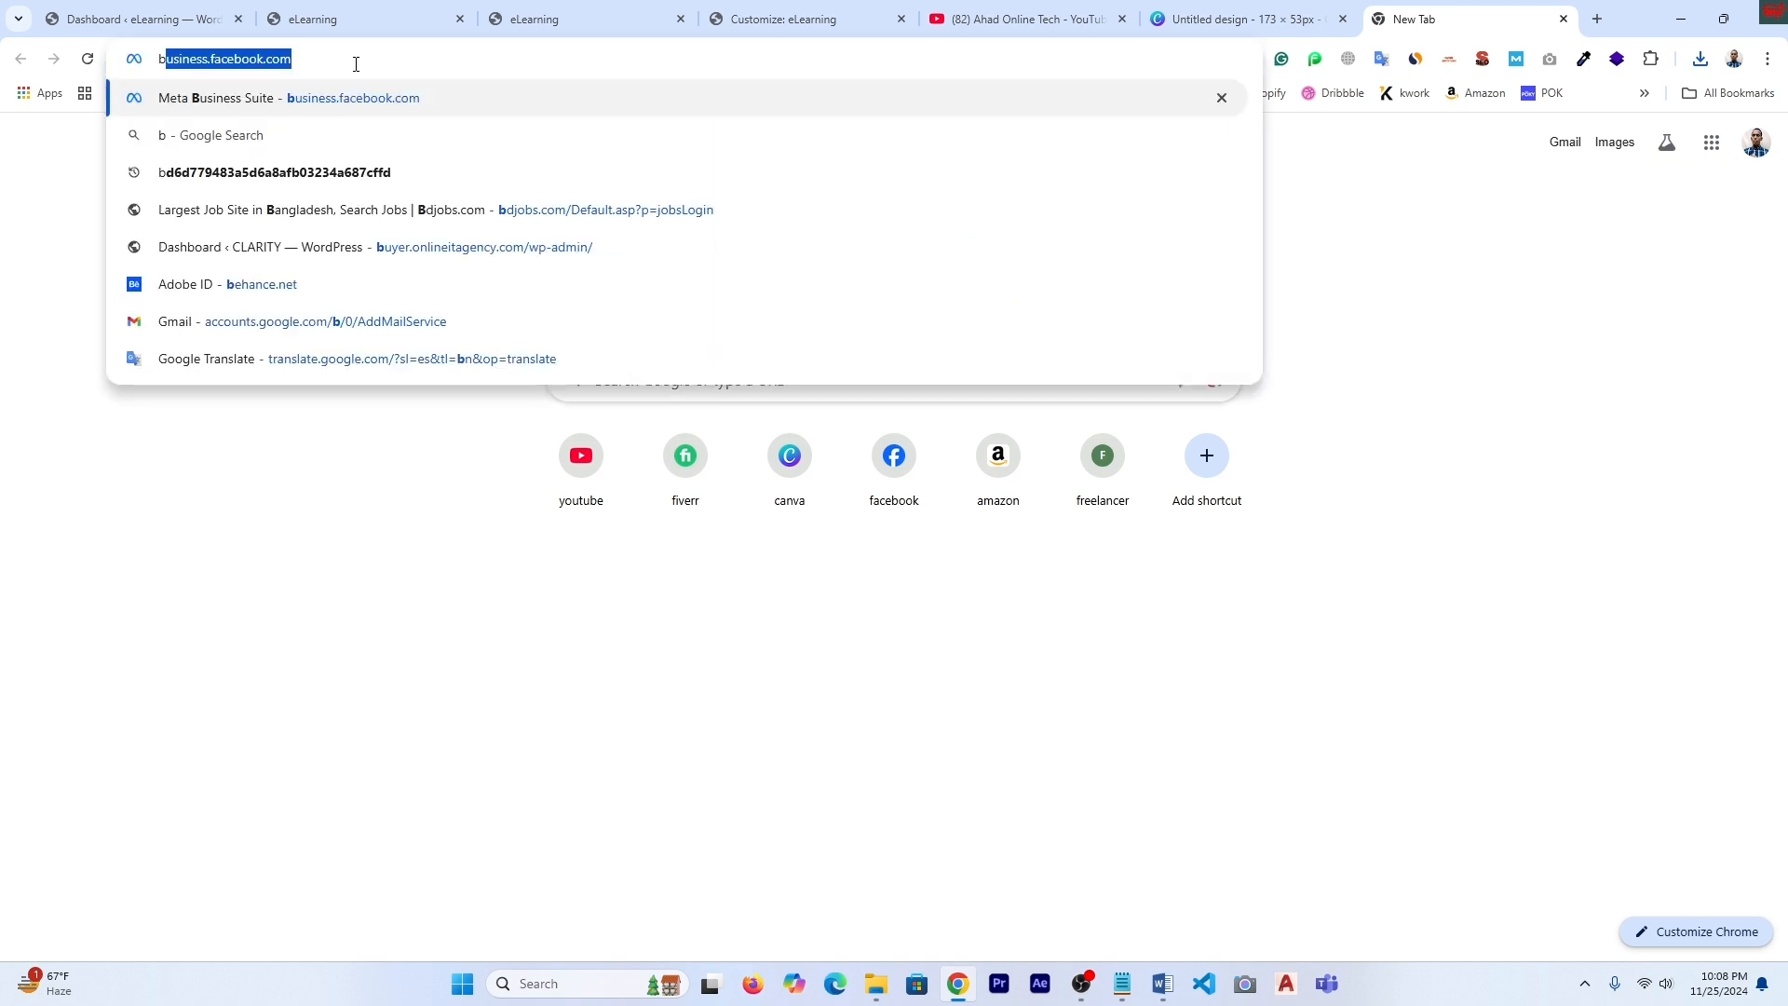
text(ck)
click(266, 147)
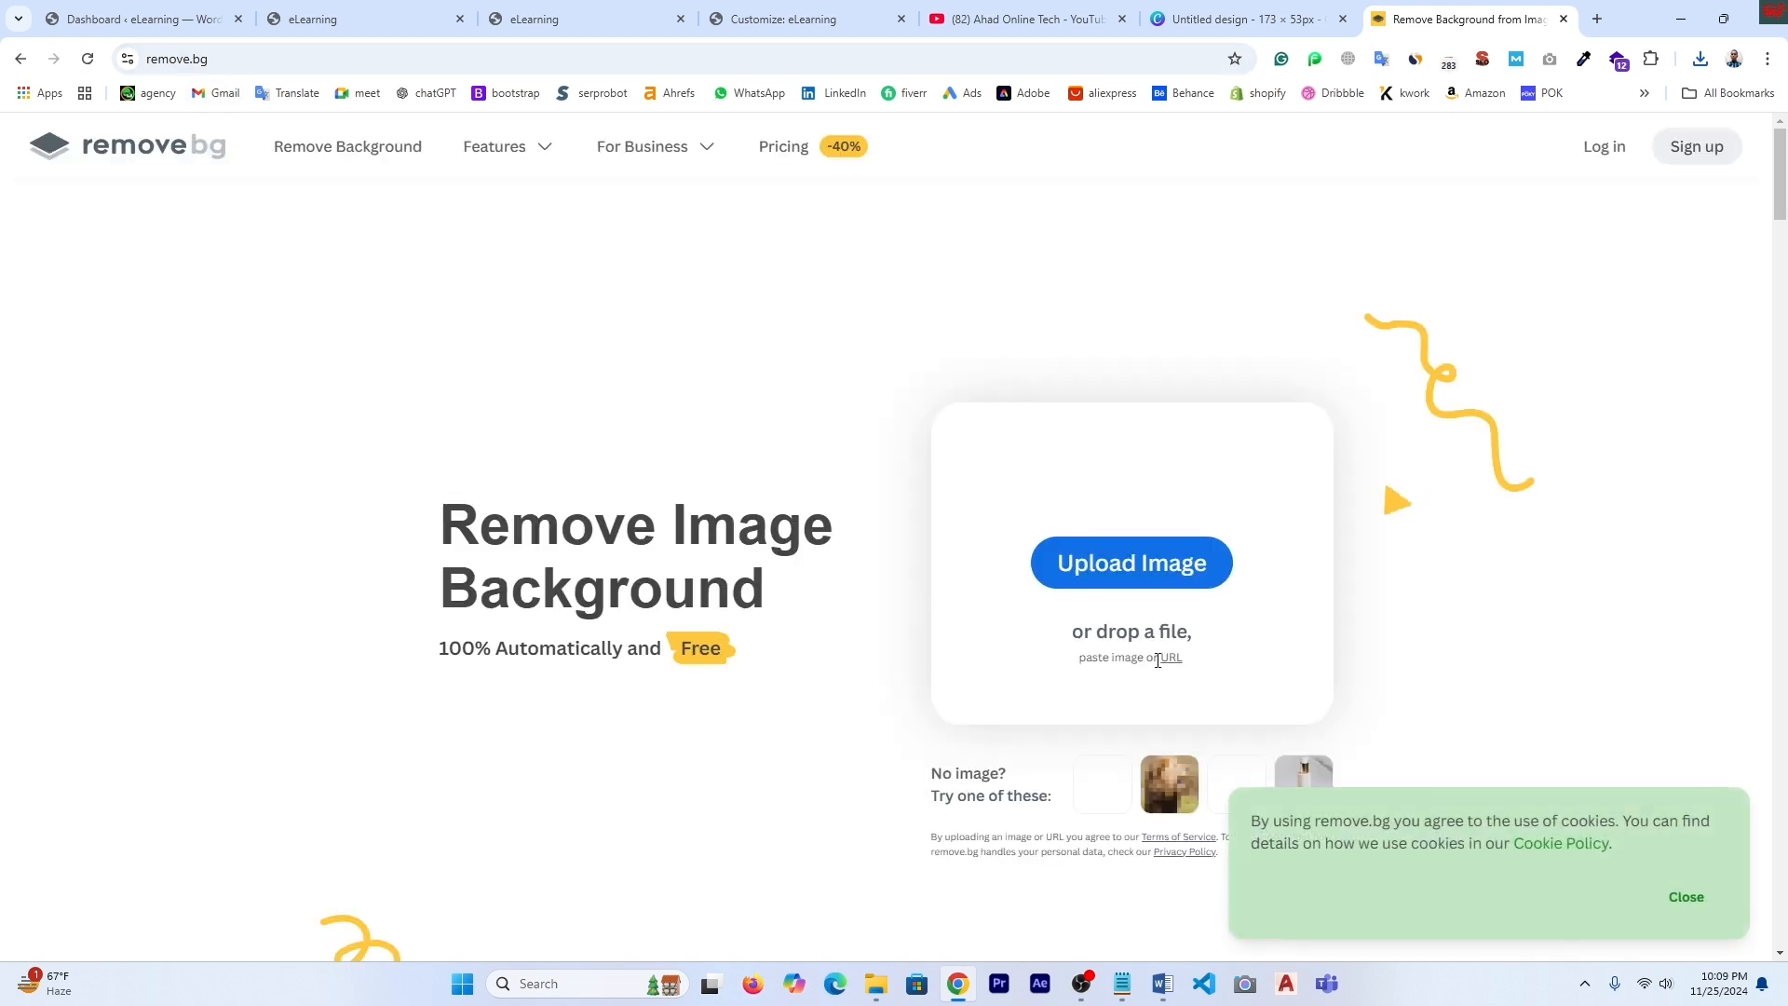
click(1143, 577)
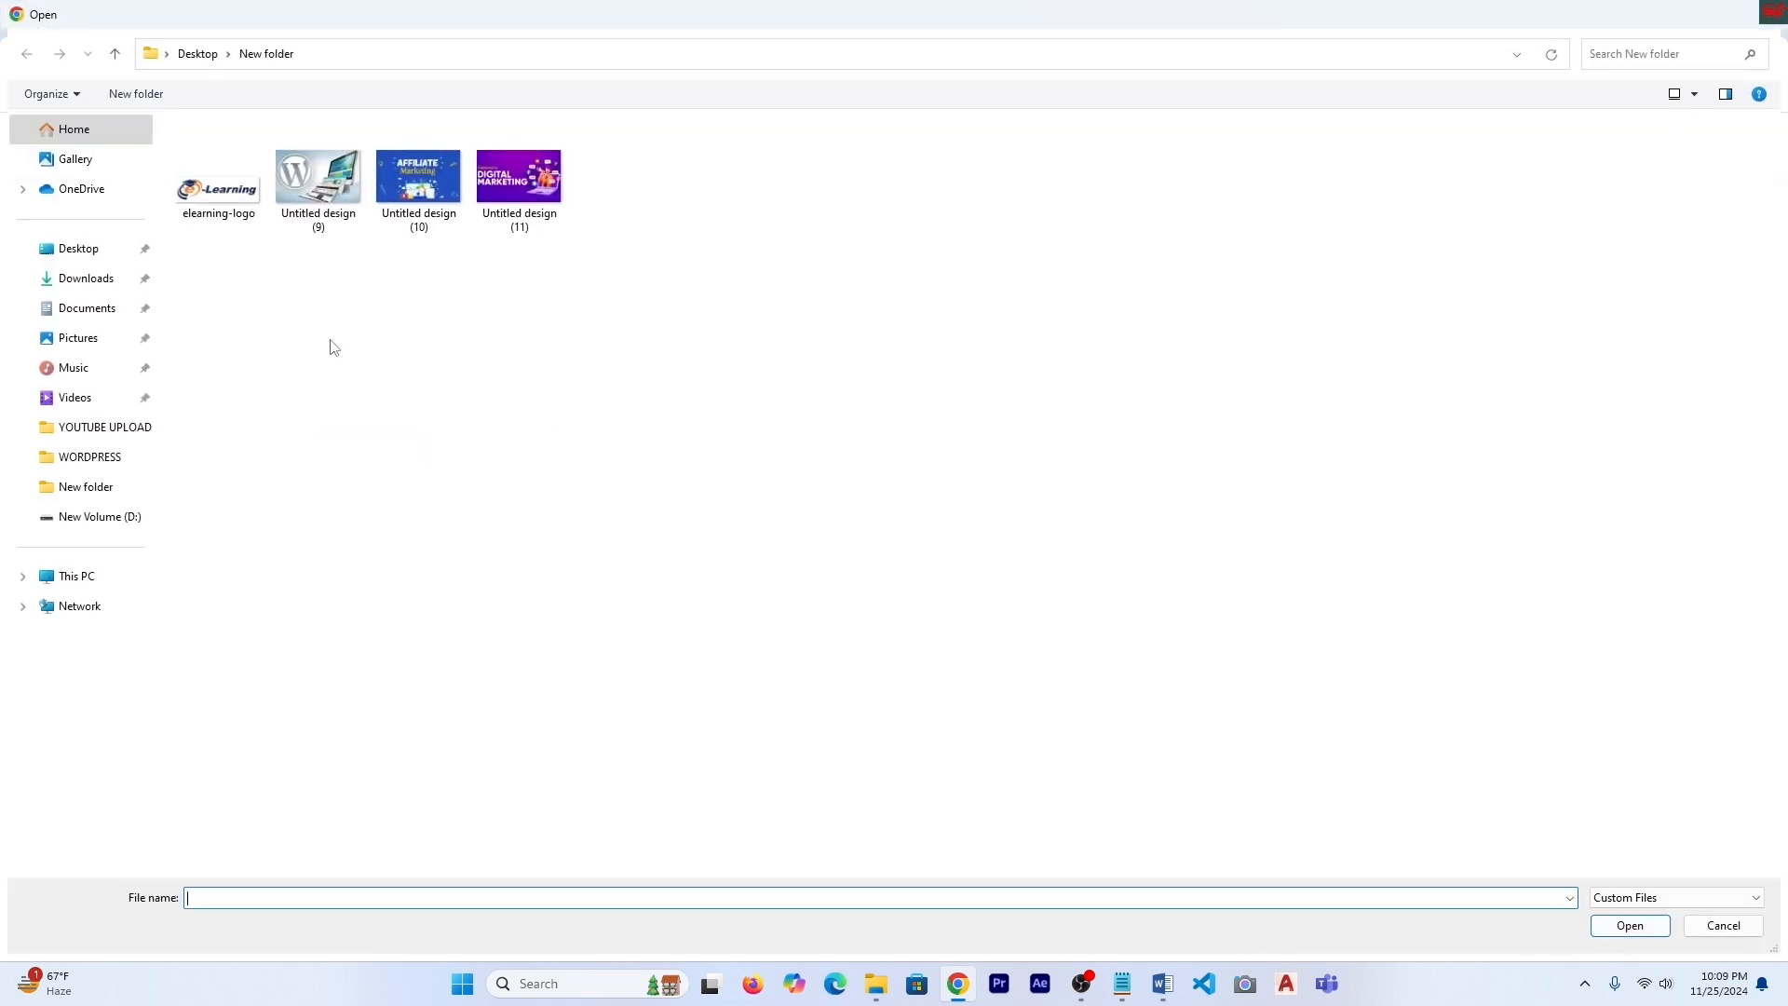
click(91, 279)
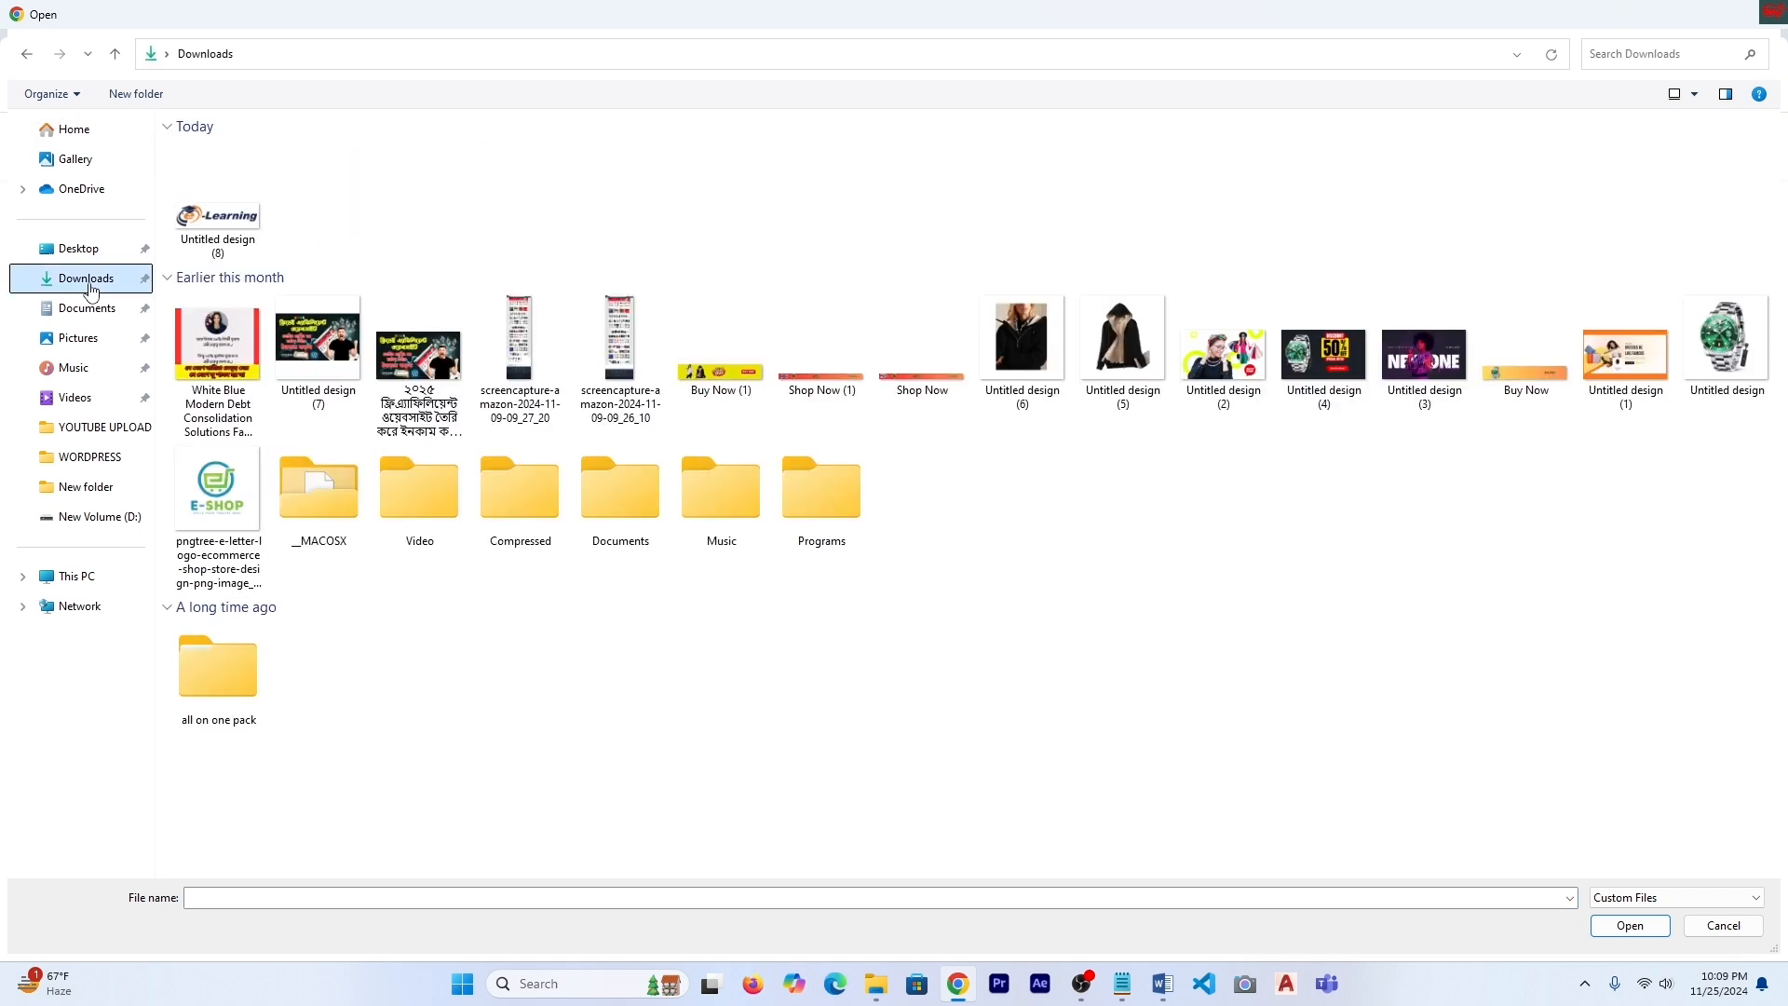
click(224, 224)
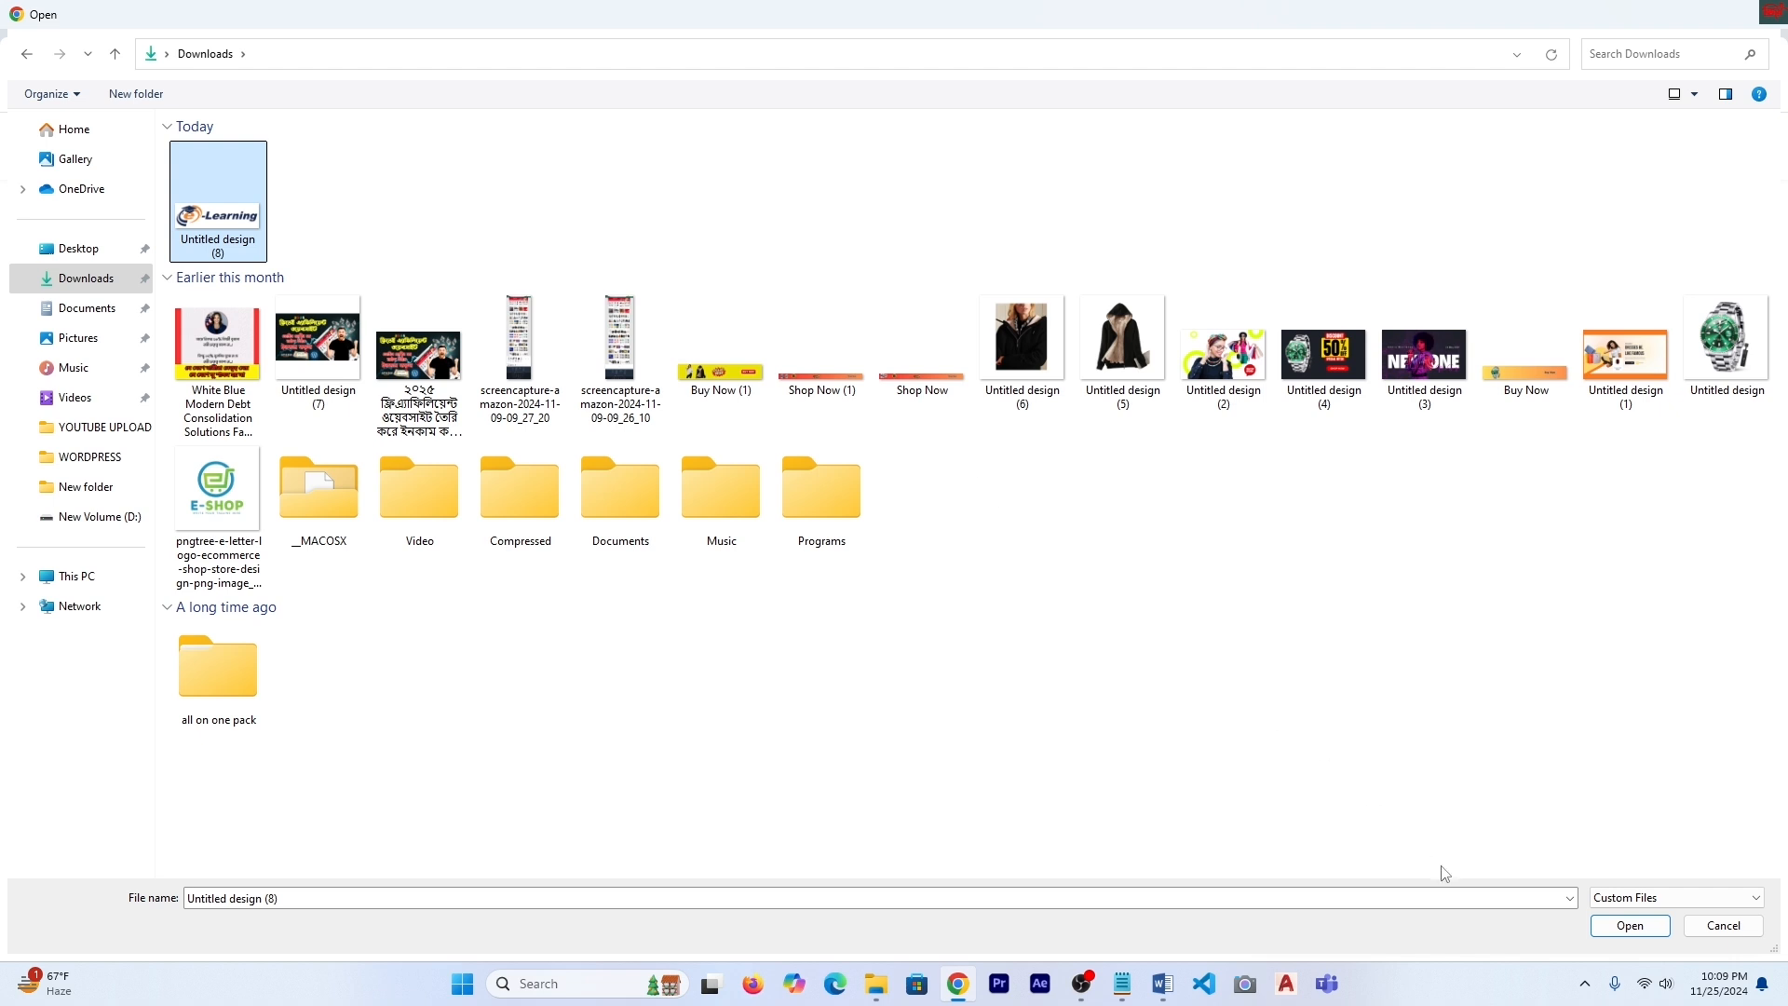
click(1642, 928)
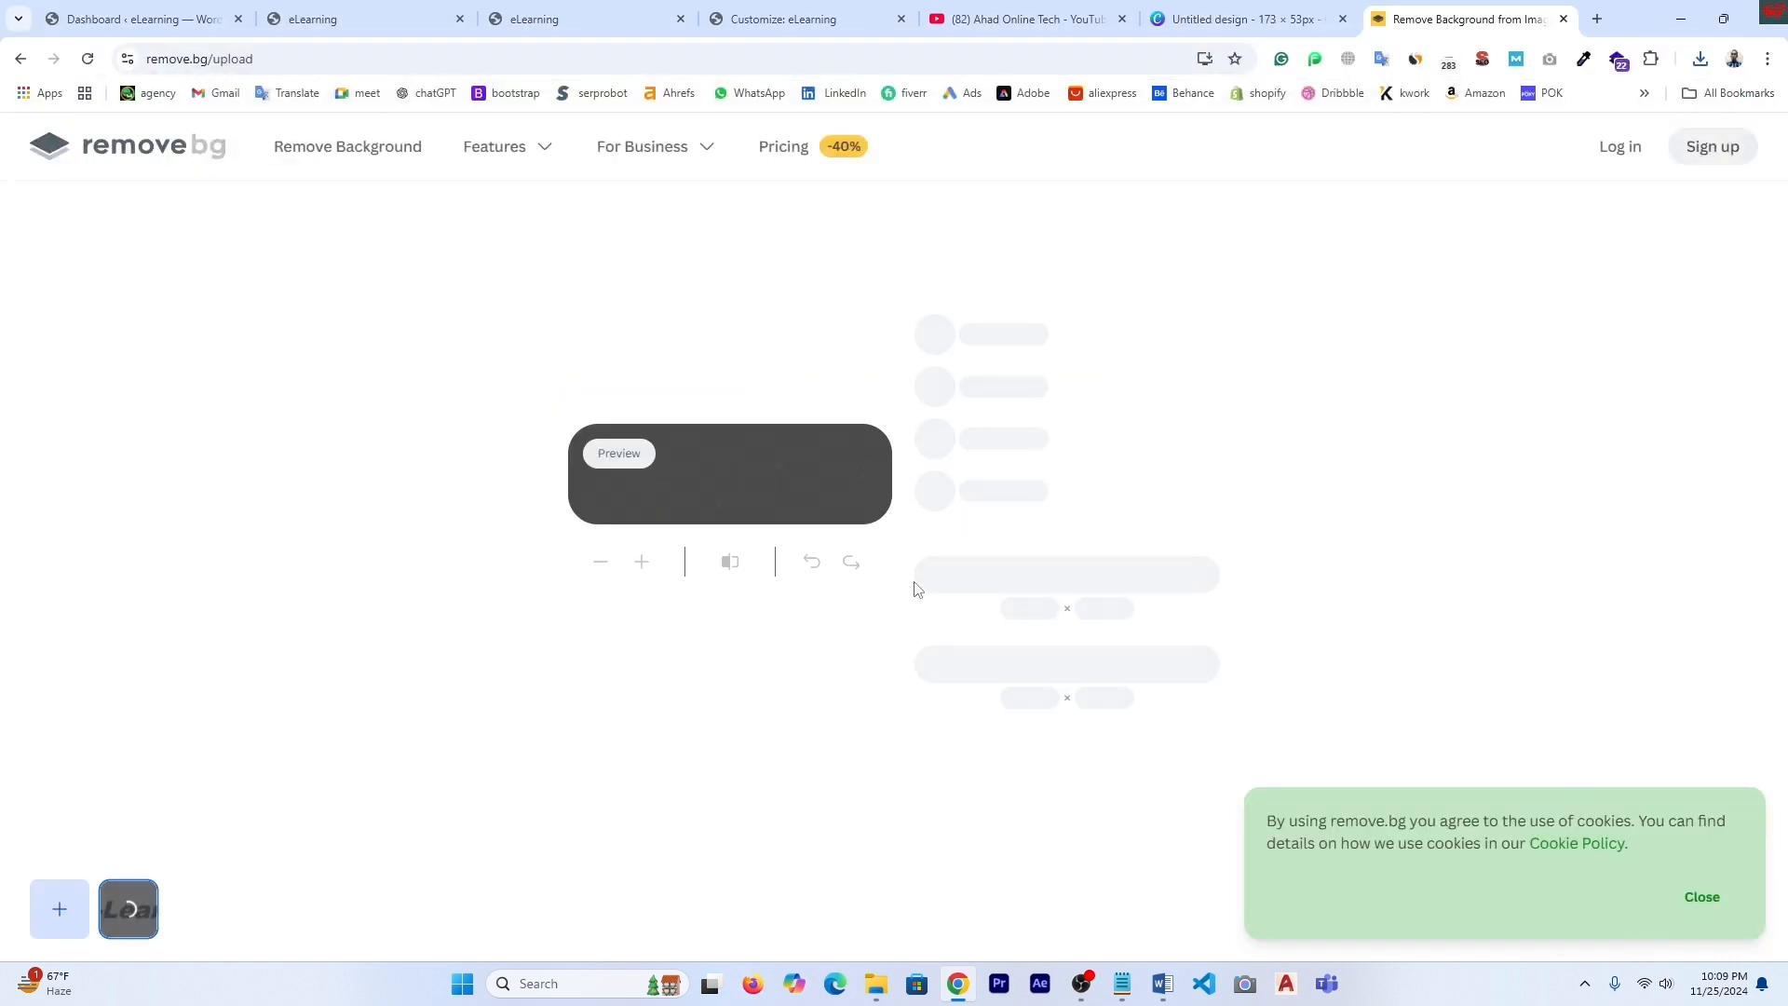
click(1086, 573)
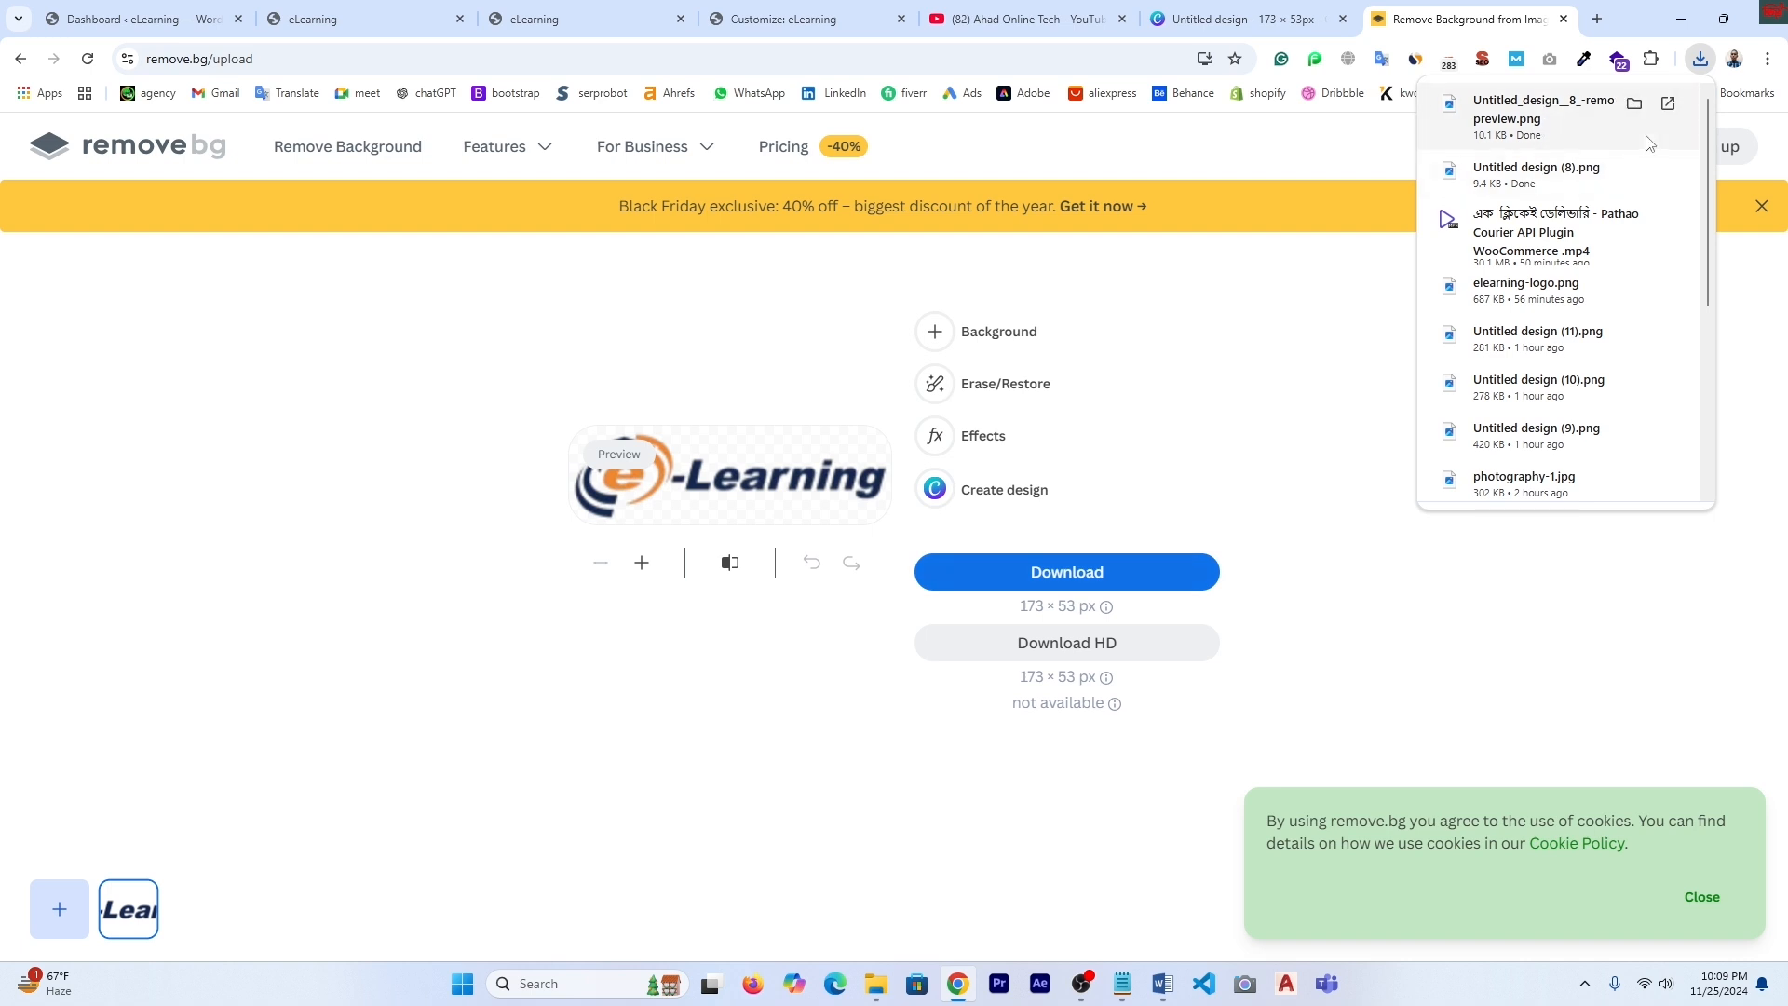
- Switch back to the WordPress Customizer's Site Identity settings
click(385, 20)
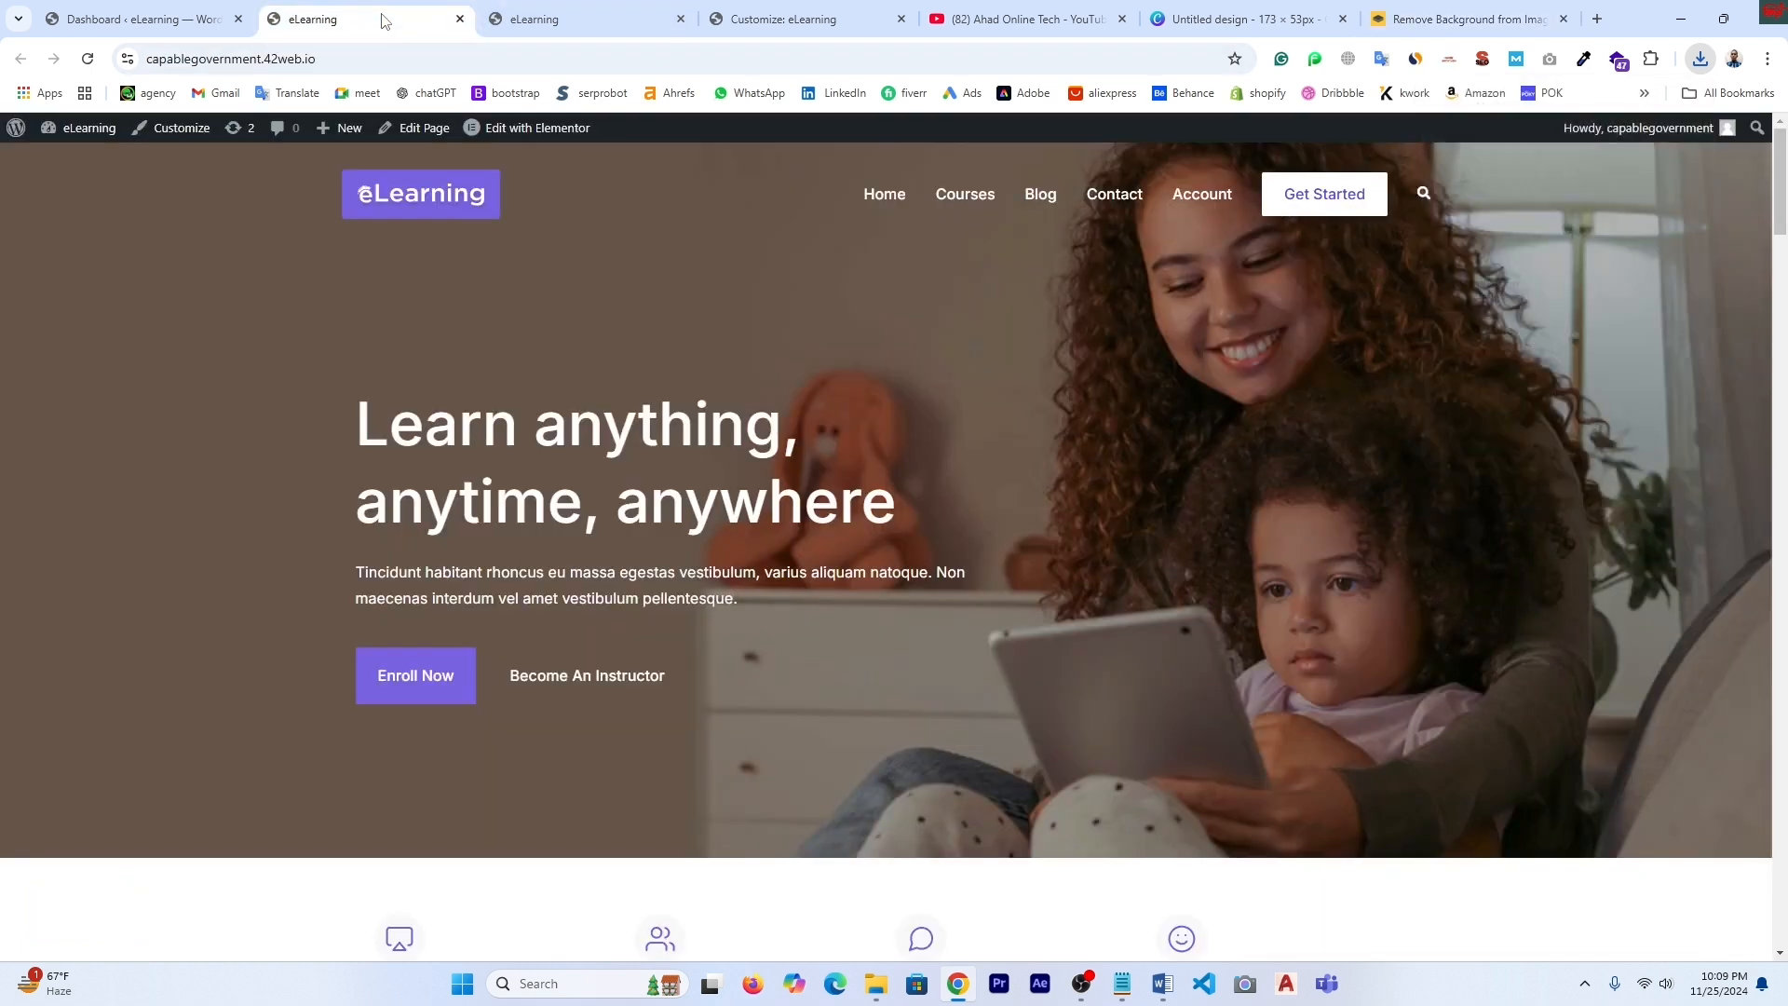
click(559, 20)
click(790, 28)
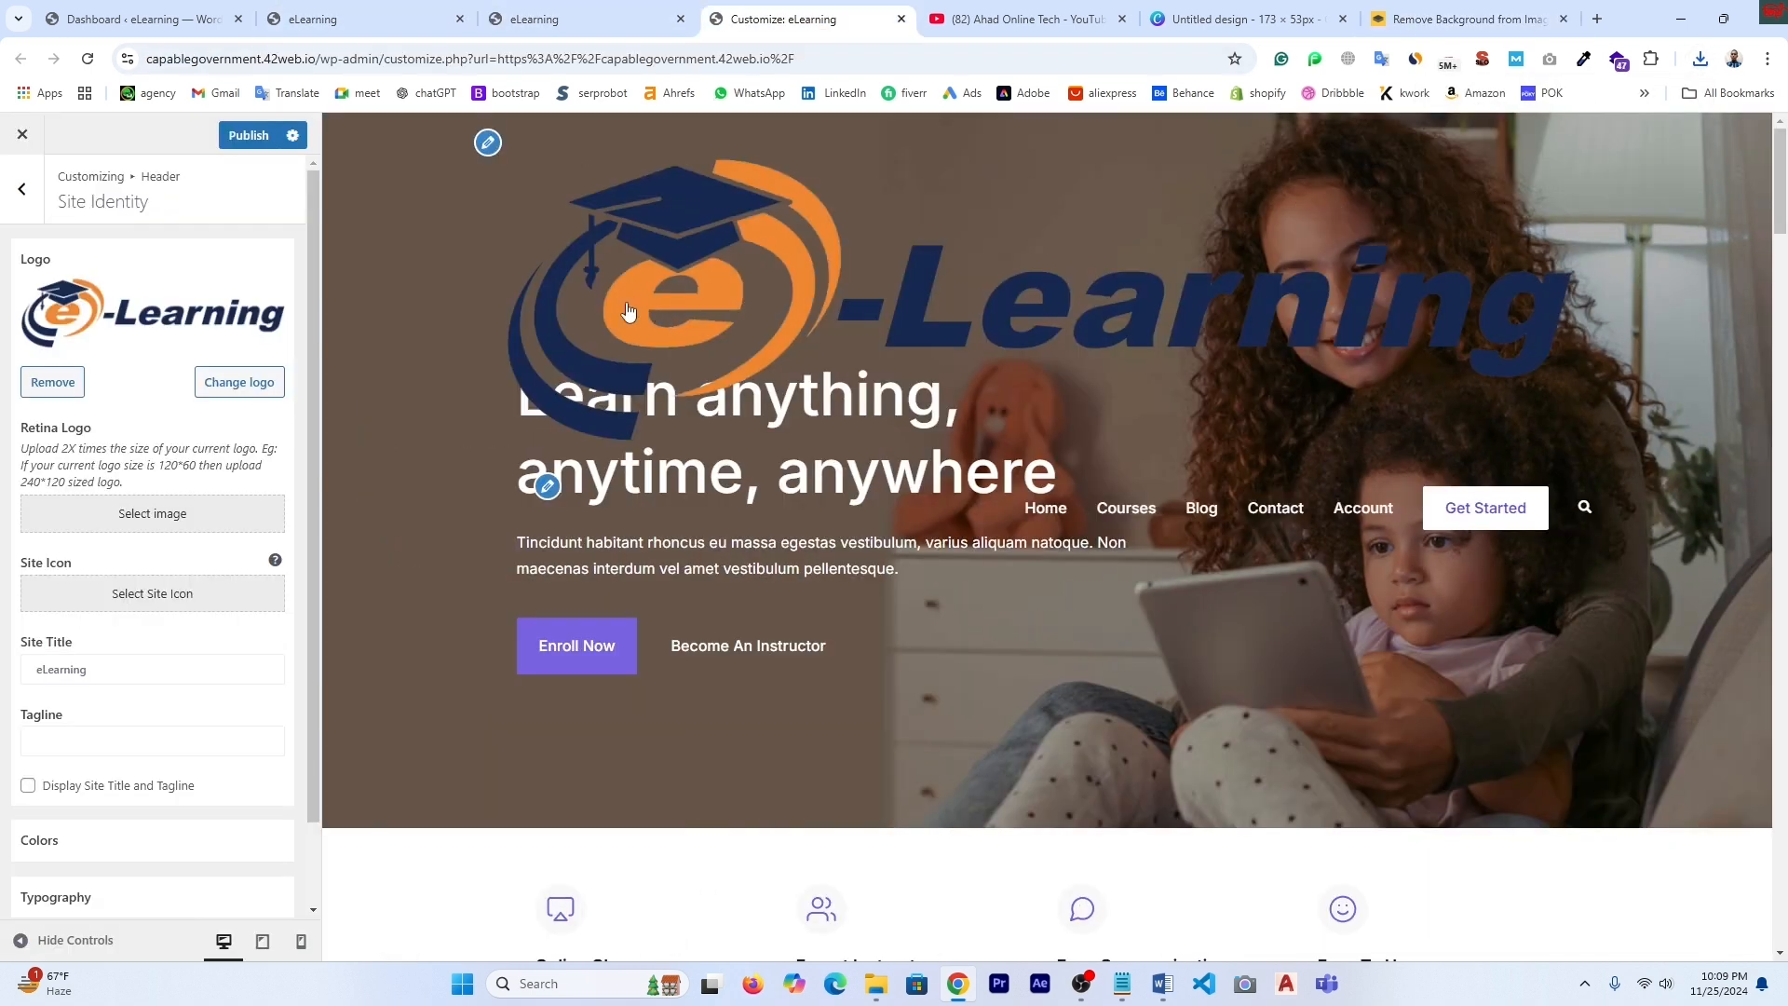
- Upload the background-removed e-Learning logo from Downloads to the media library
click(240, 382)
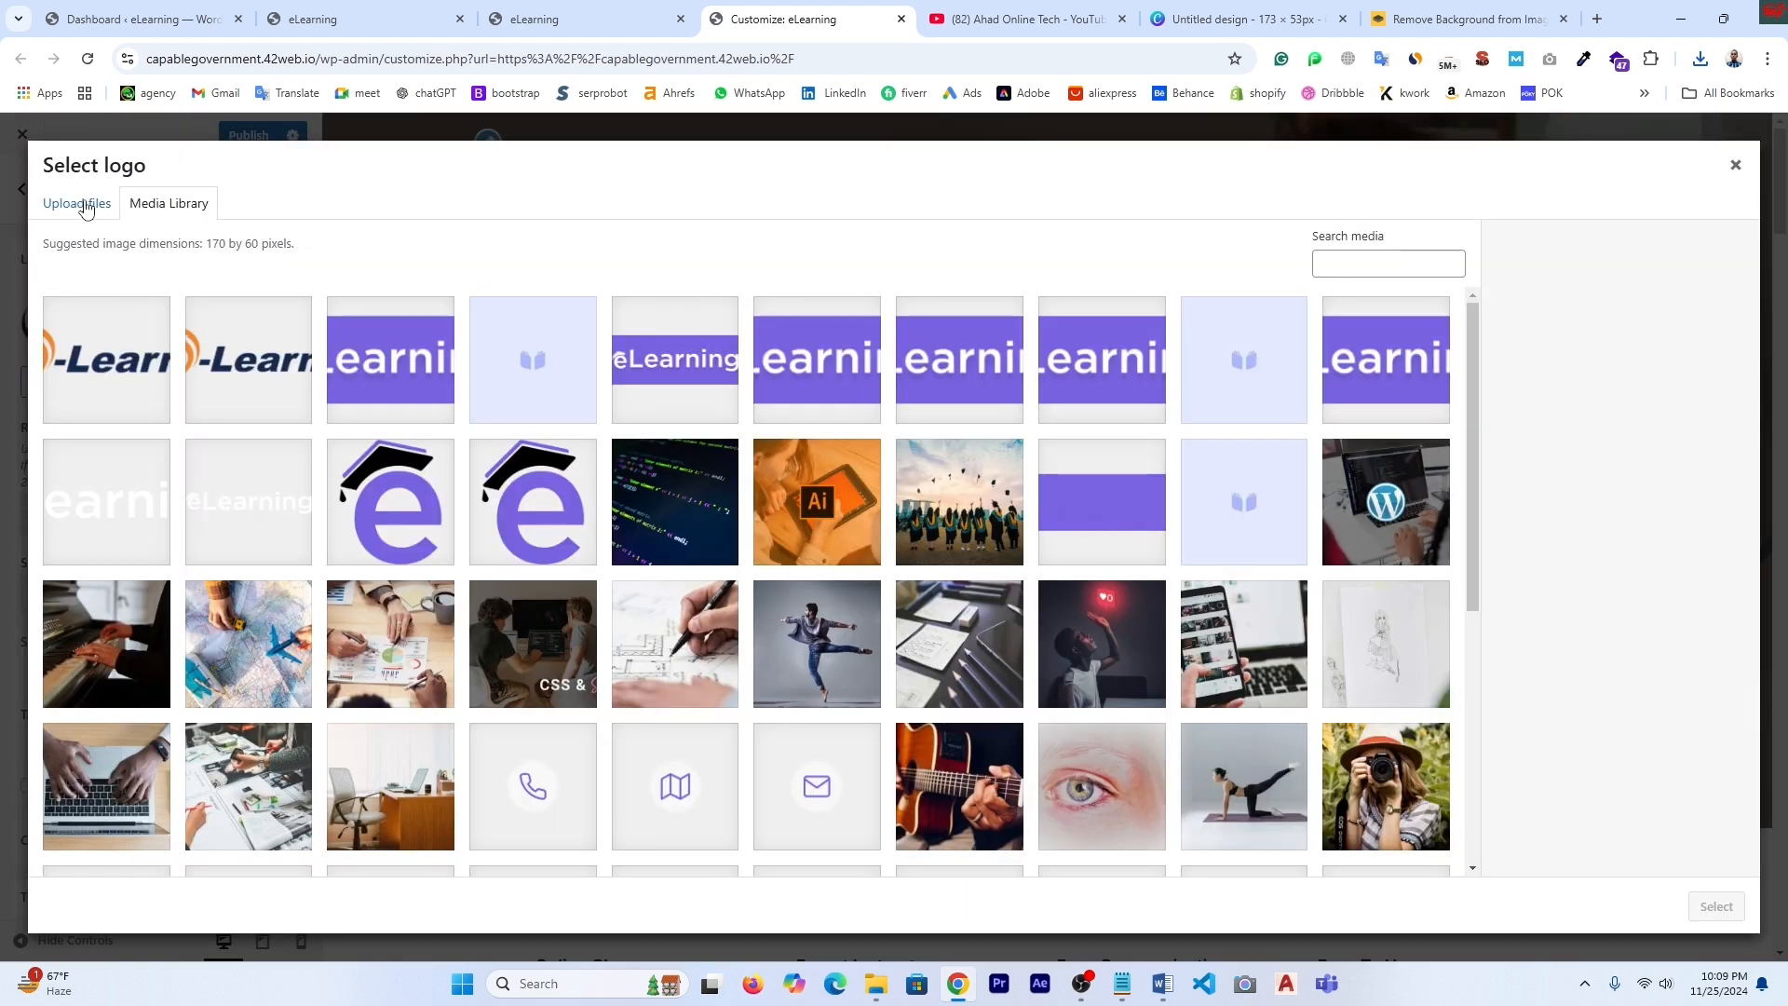
click(84, 205)
click(902, 524)
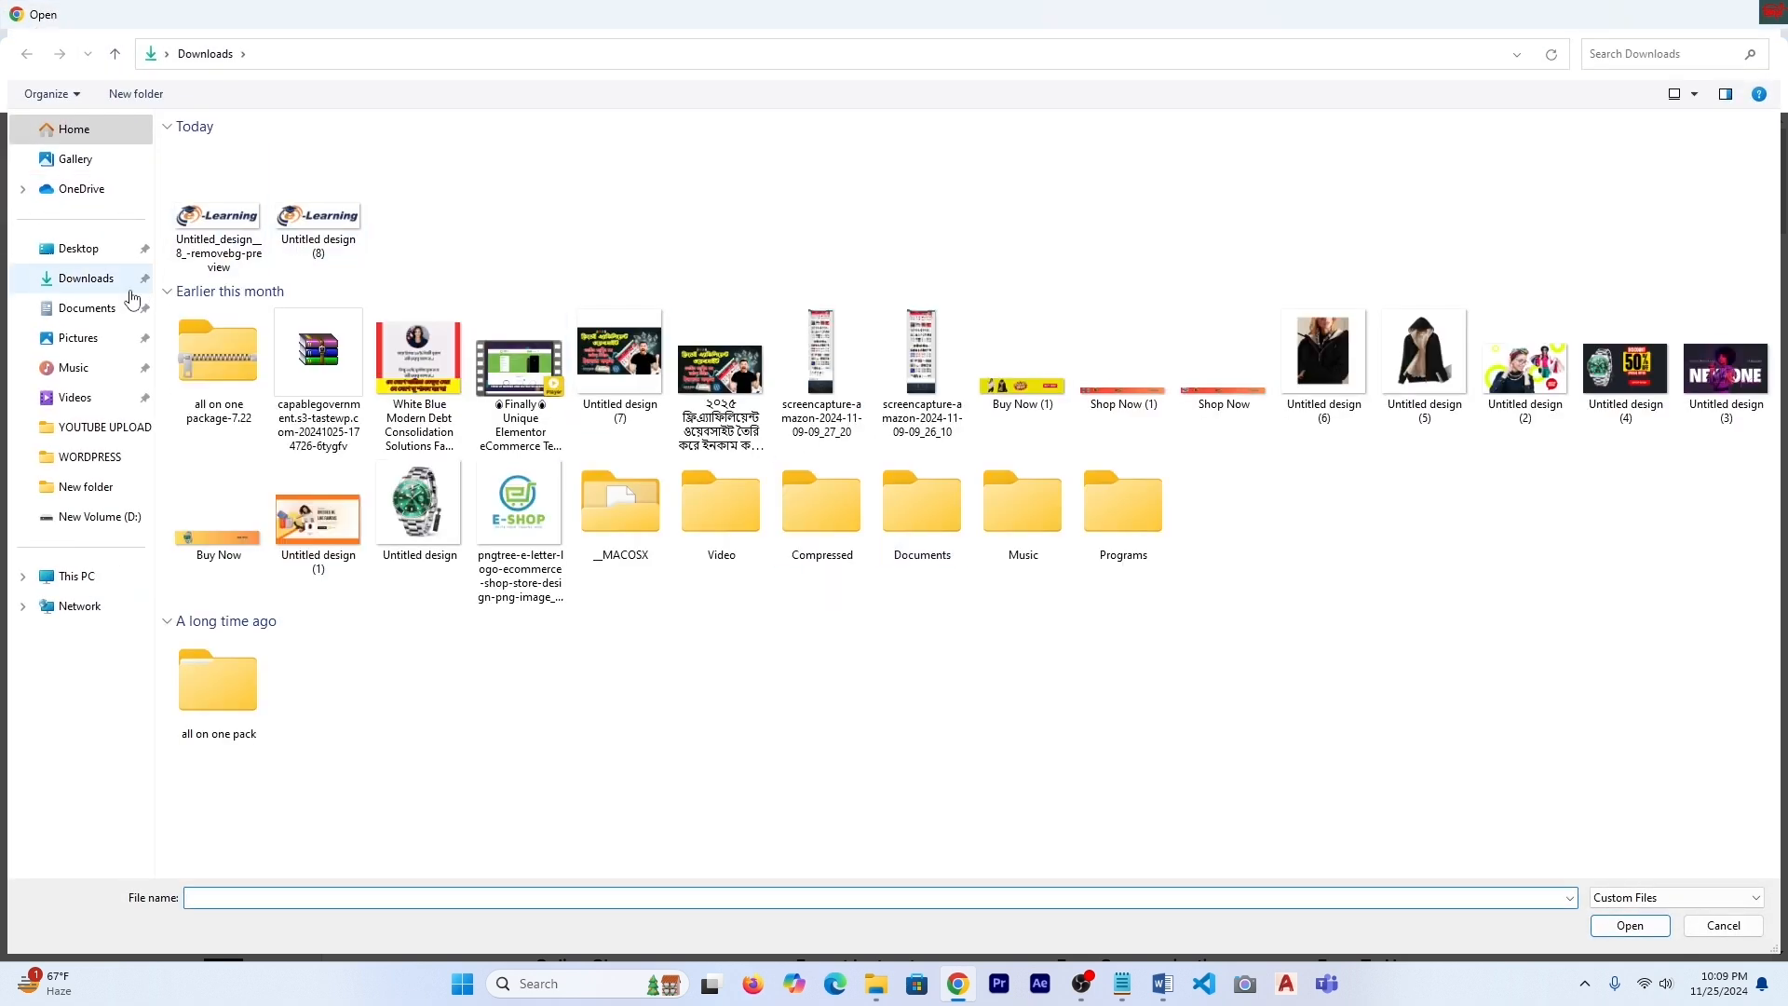
click(105, 279)
click(240, 166)
click(1630, 925)
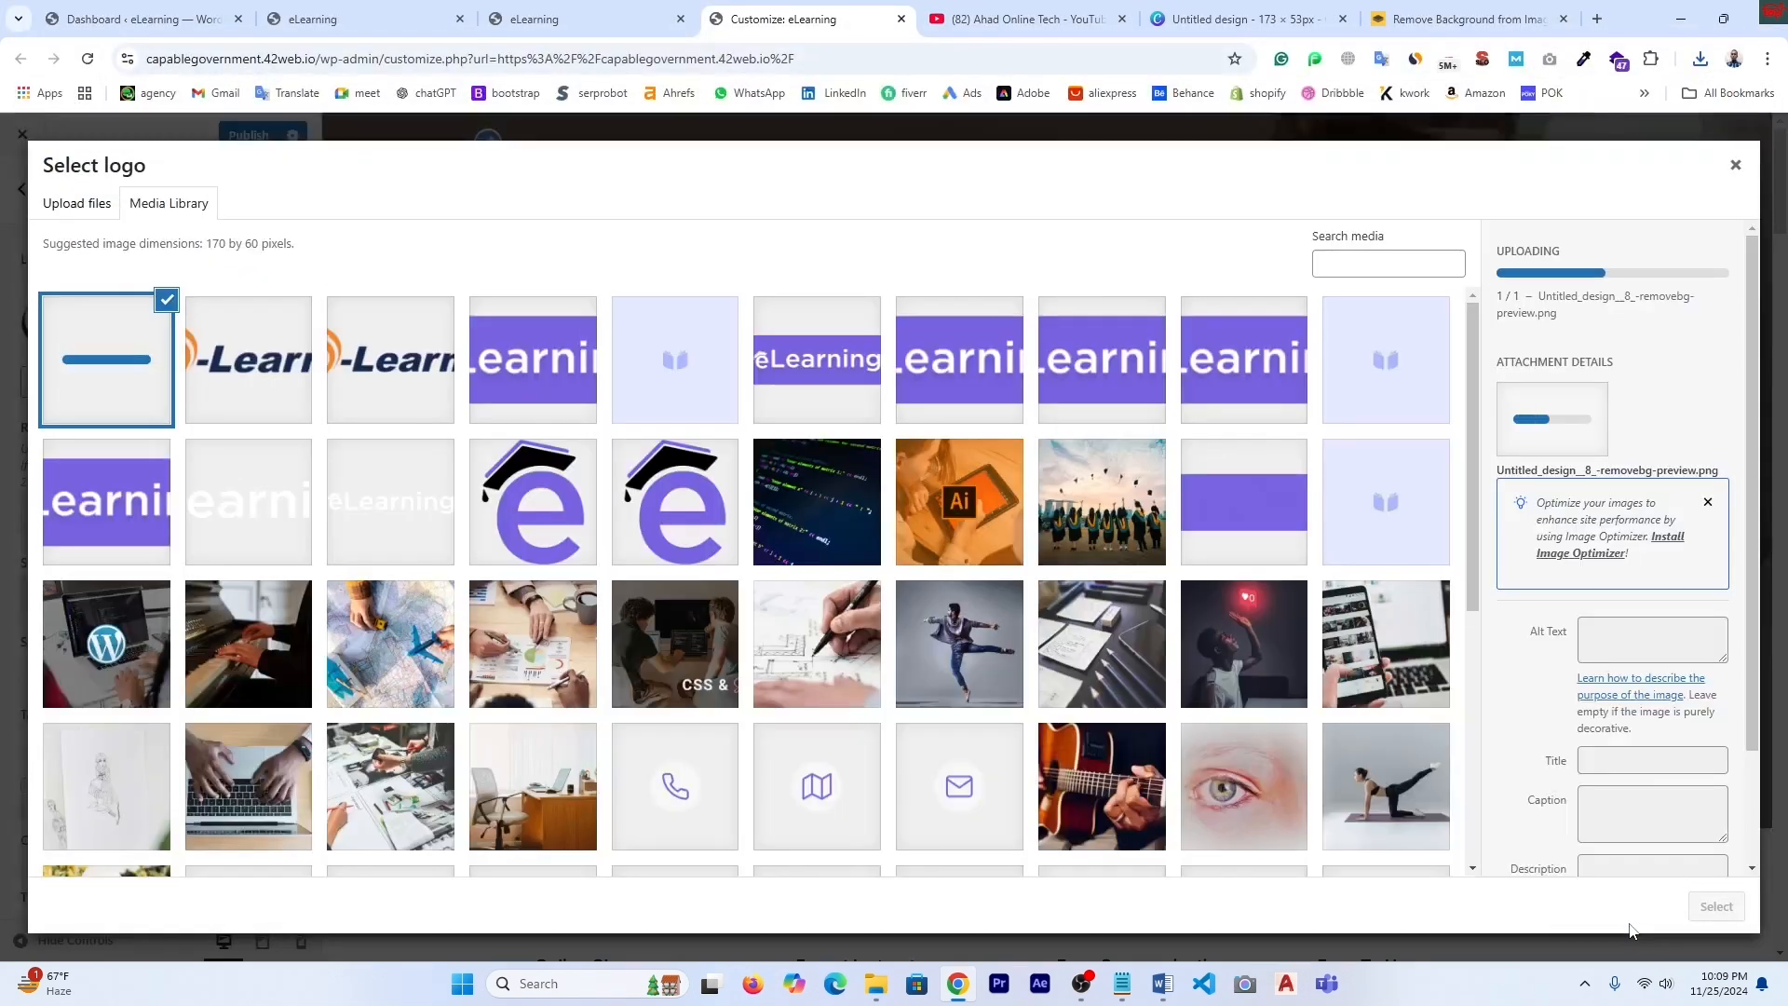
- Permanently delete the old cropped-elearning-logo.png, then select and crop the transparent image as logo
click(247, 352)
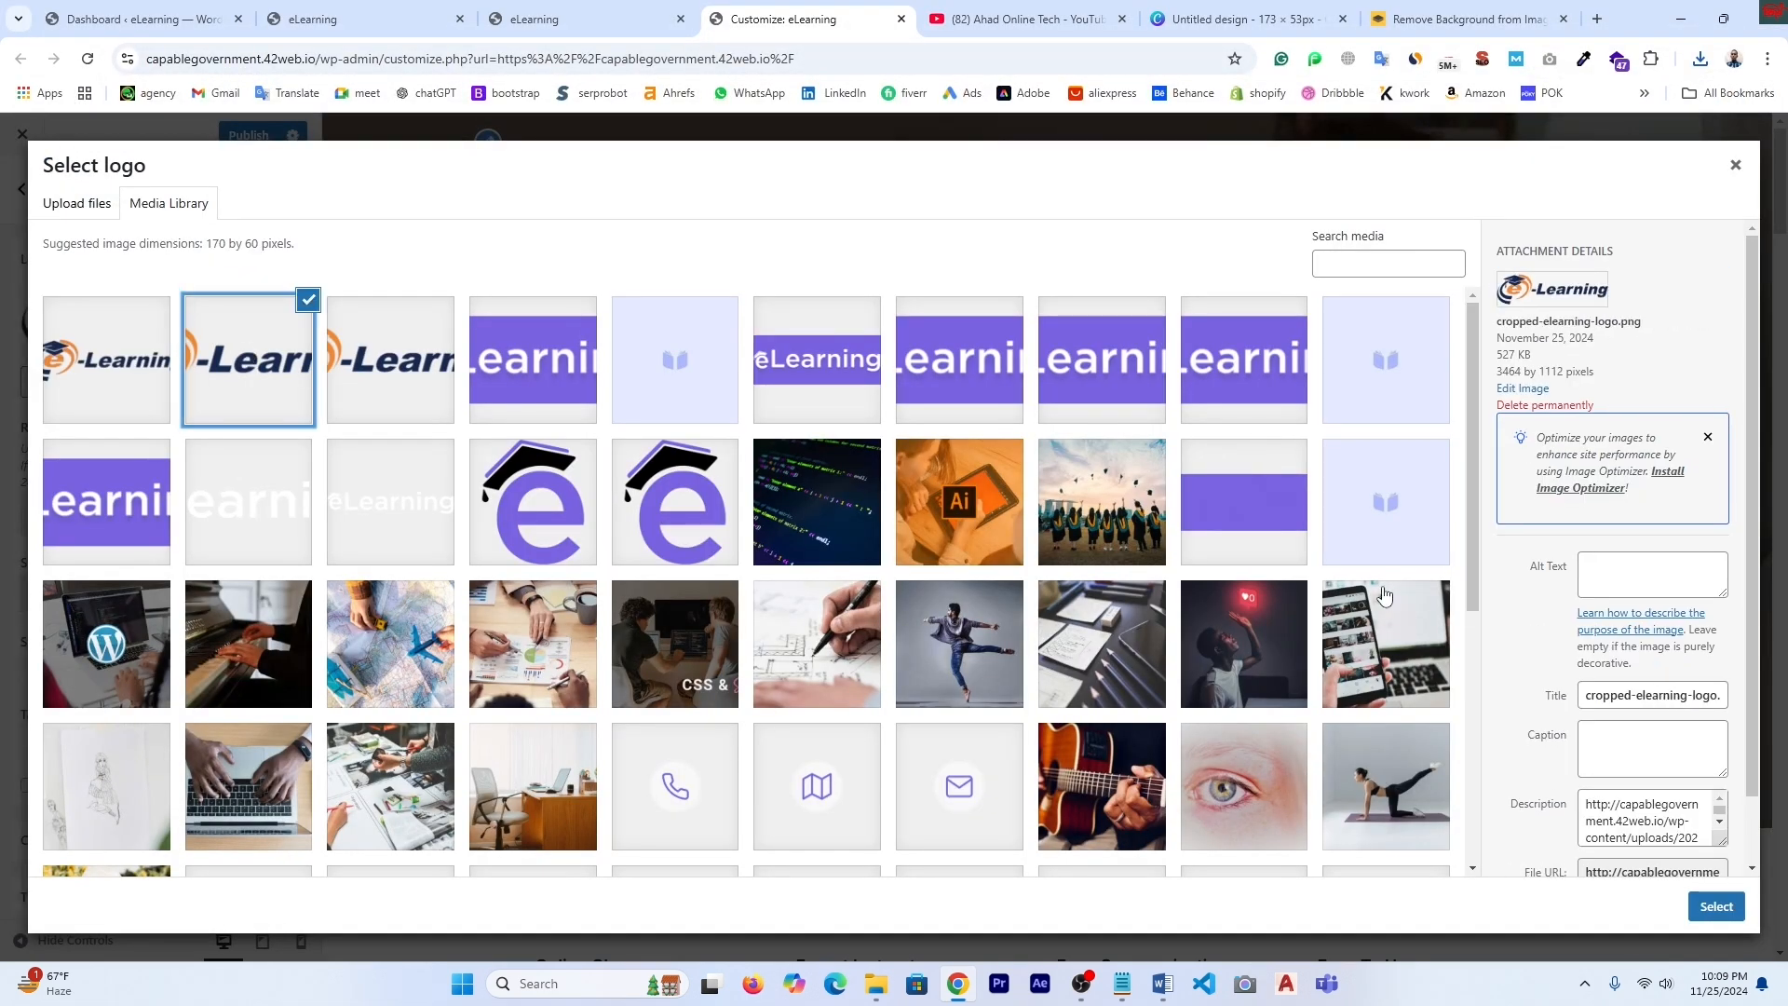
click(1546, 405)
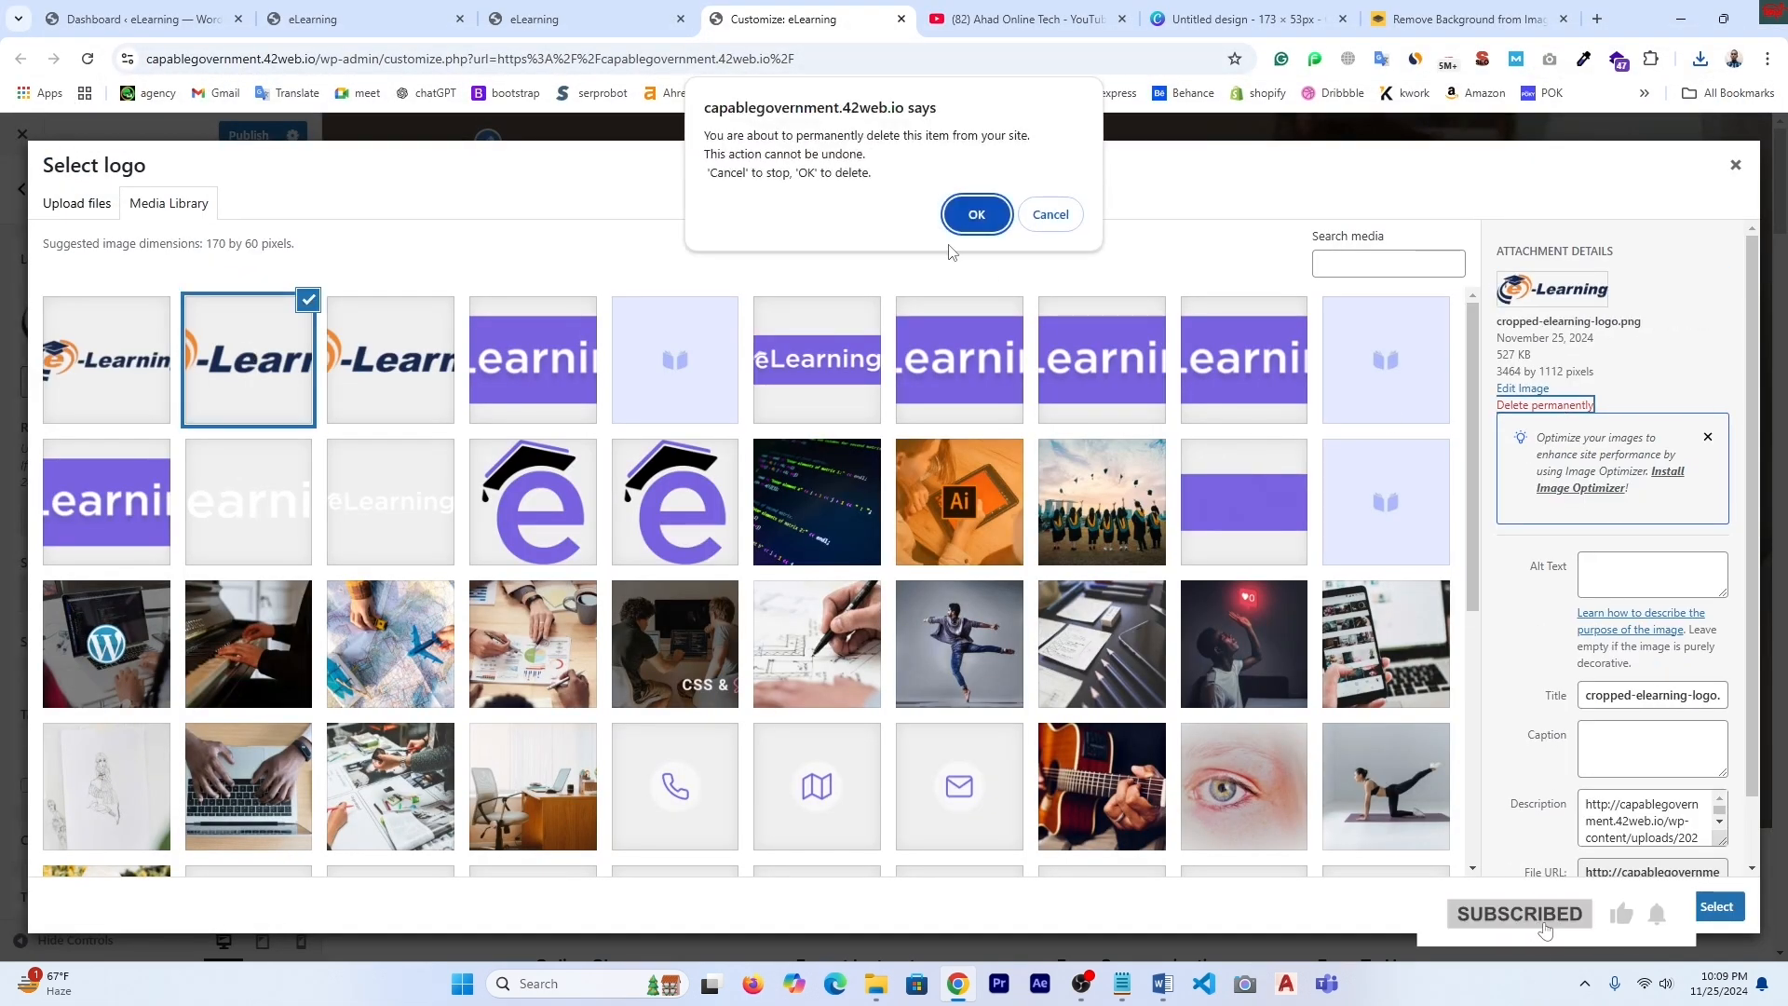
click(988, 220)
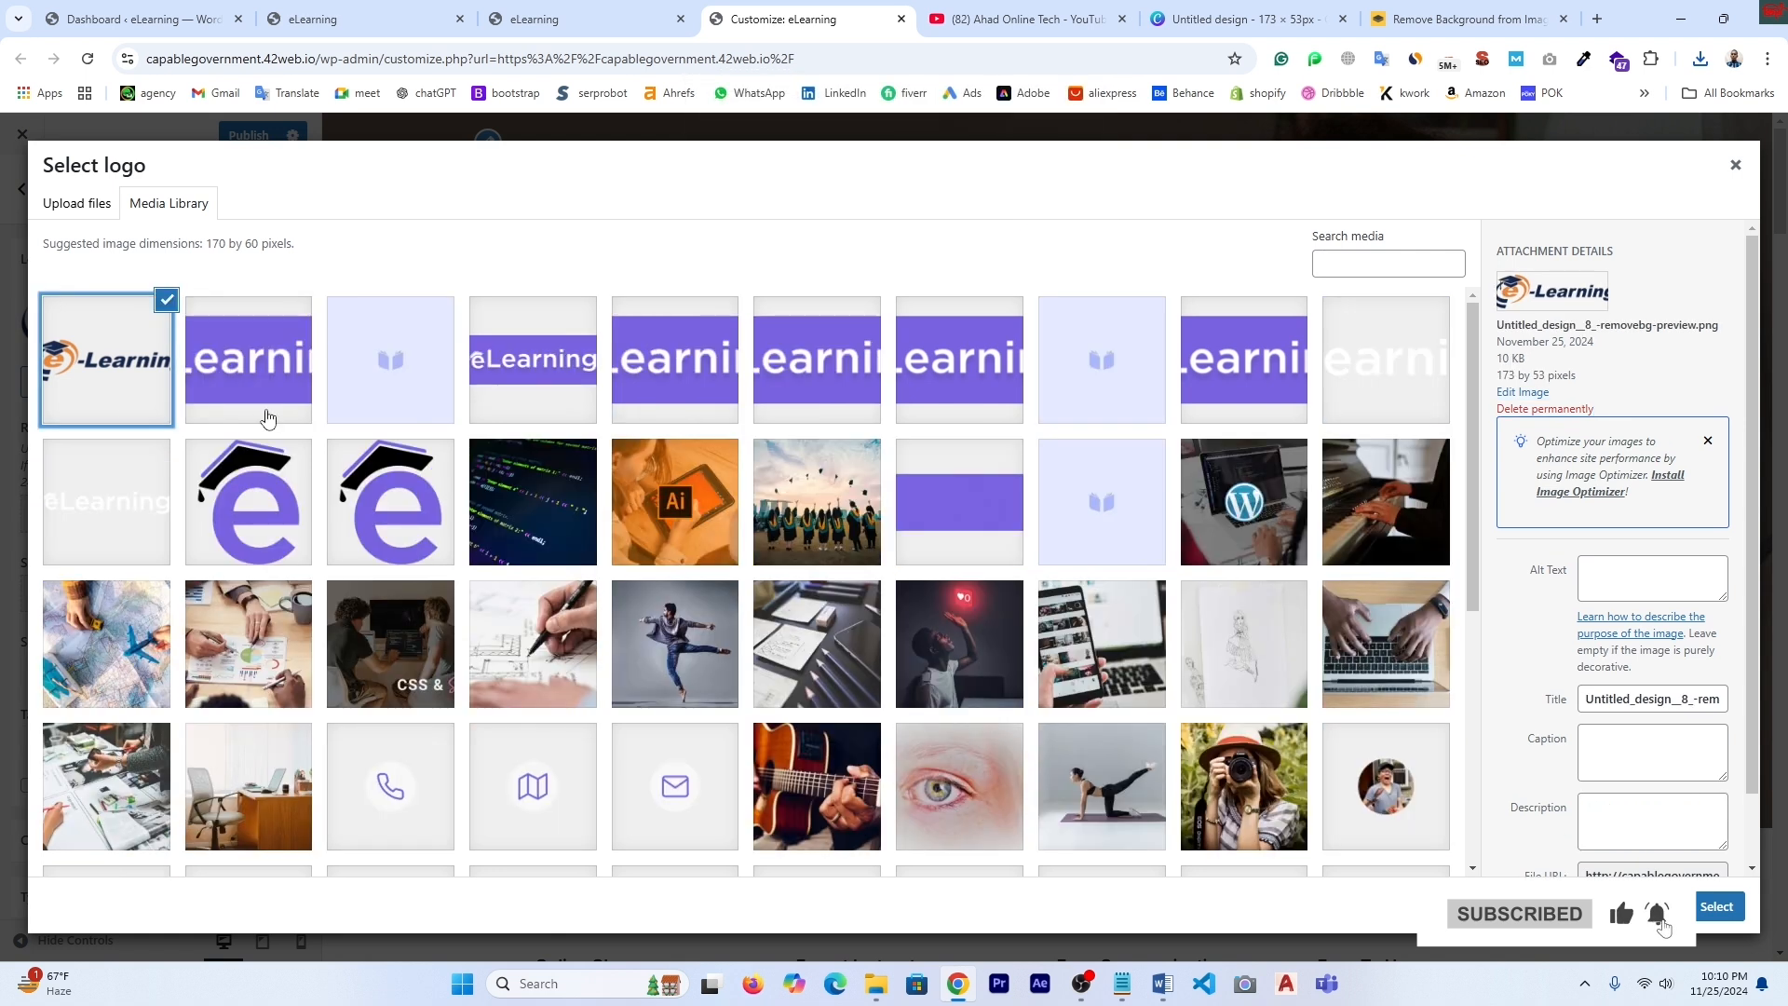
click(1712, 909)
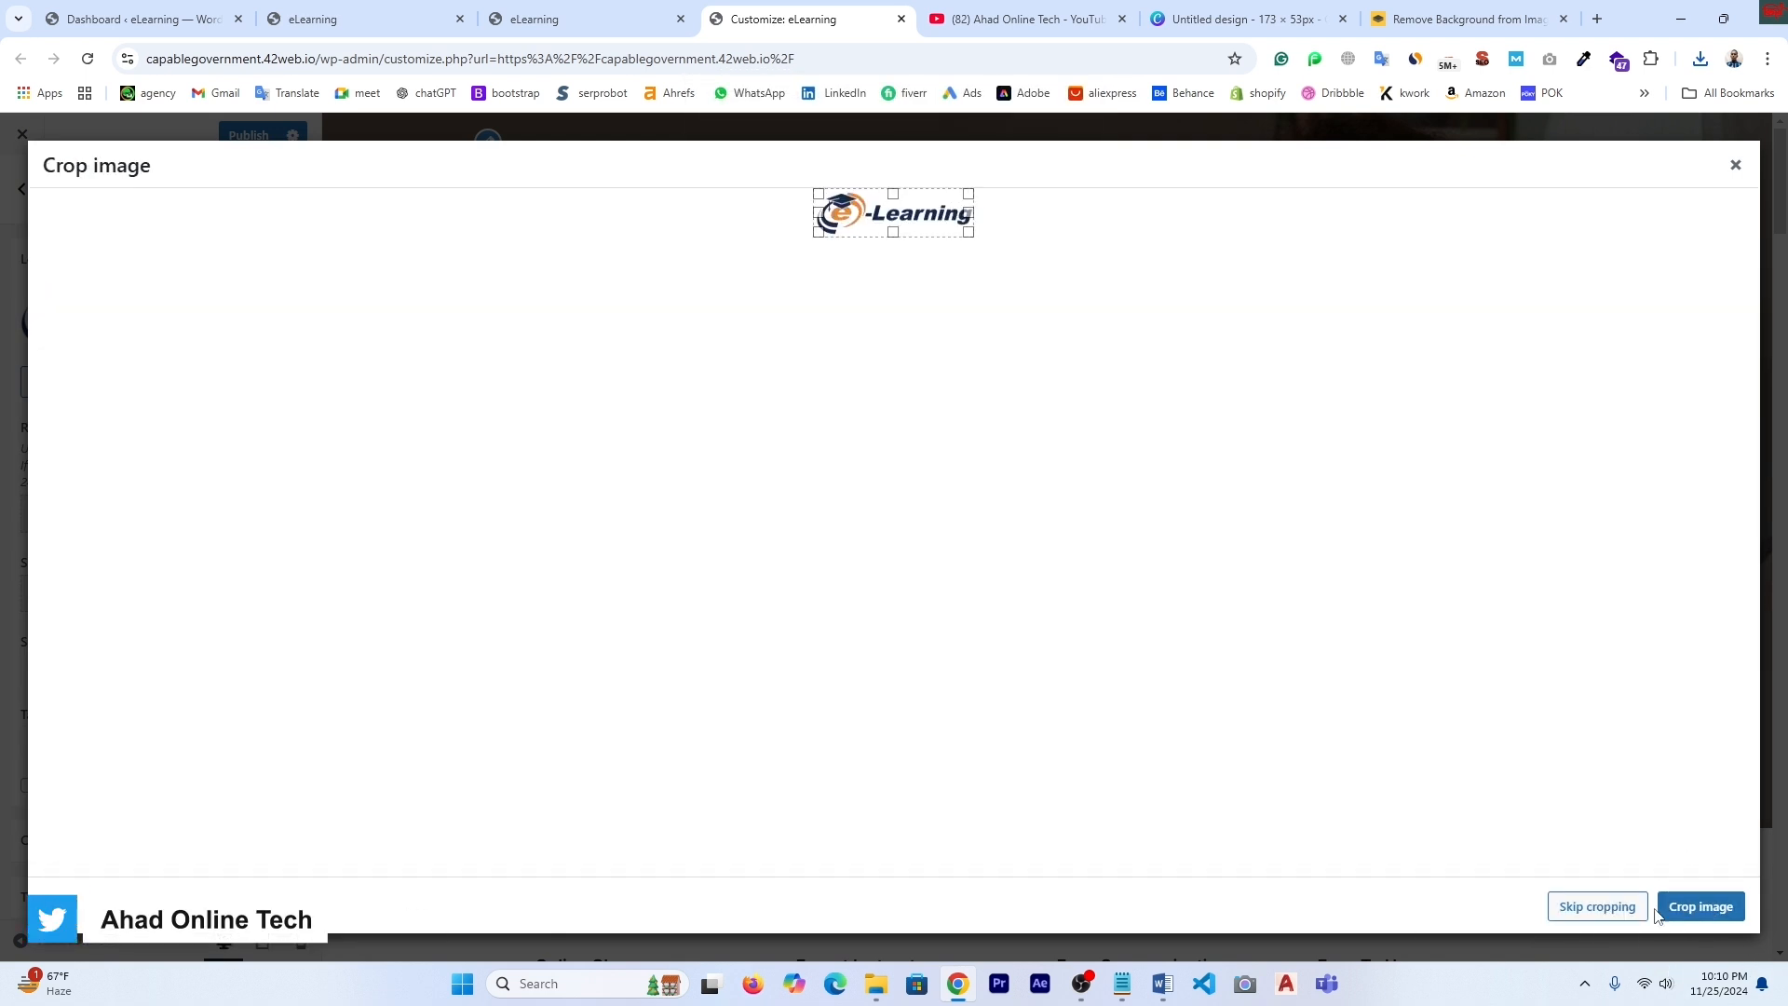
click(1702, 909)
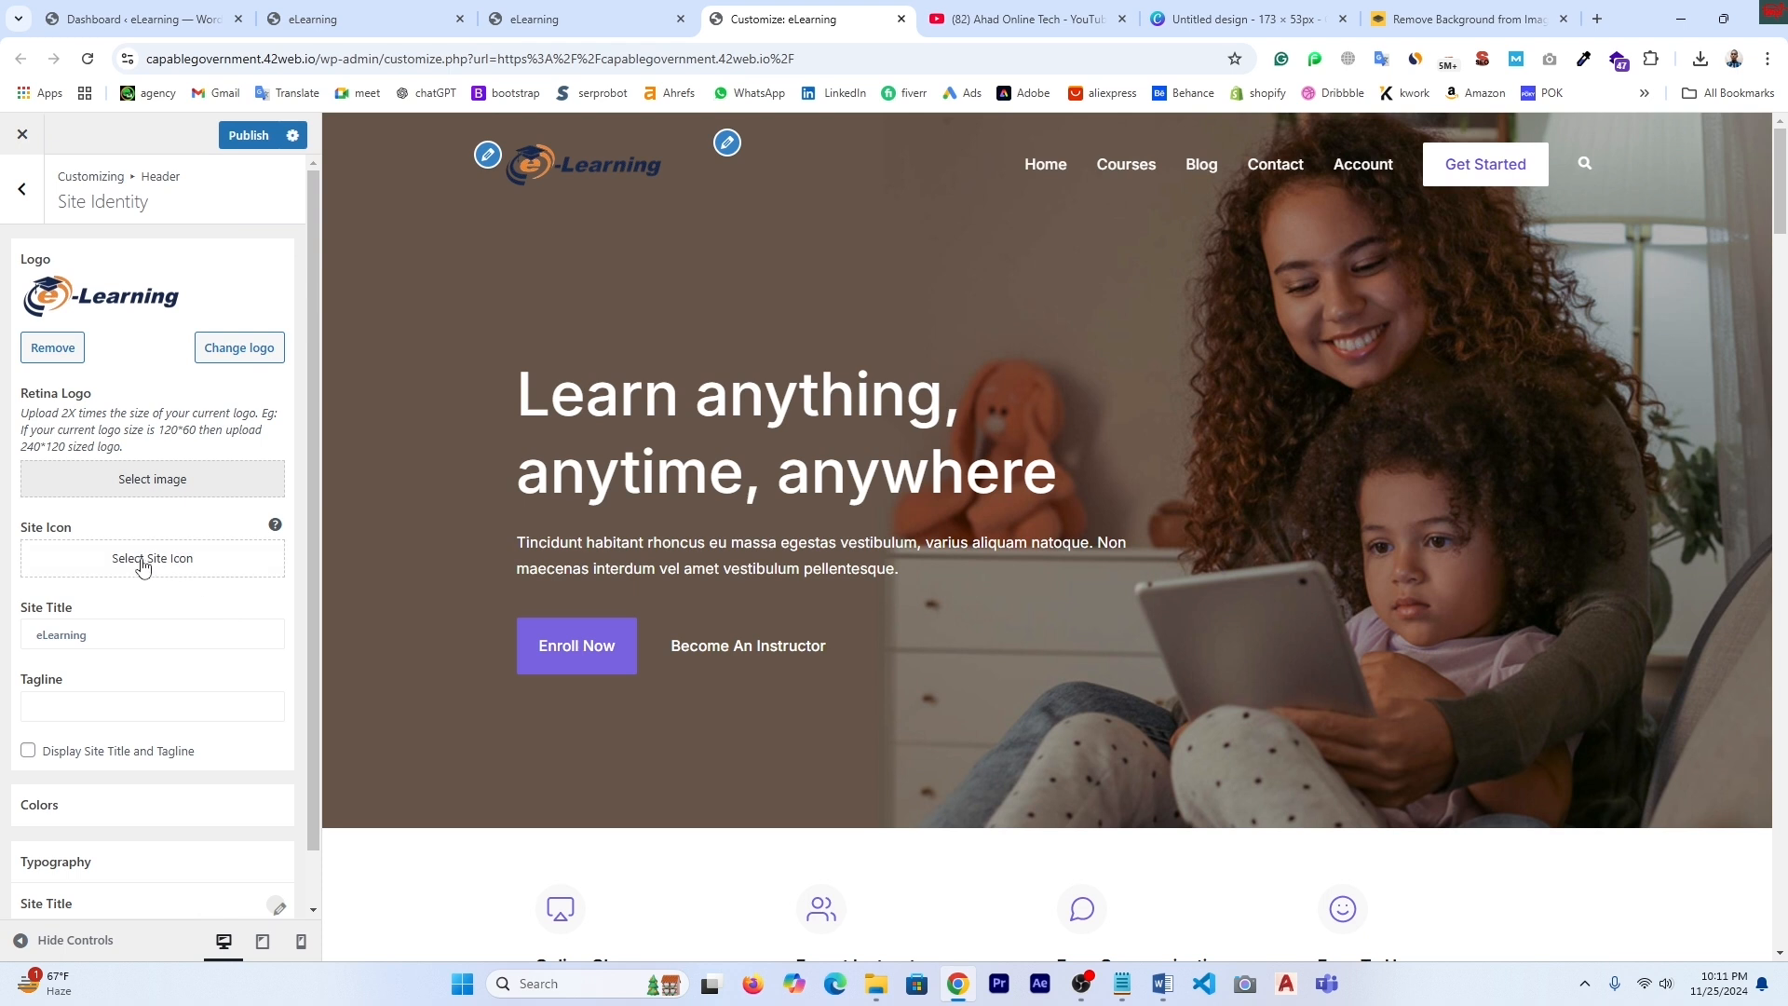
- Search Google Images for 'favicon' and open the Vecteezy rainbow lens result
click(1594, 19)
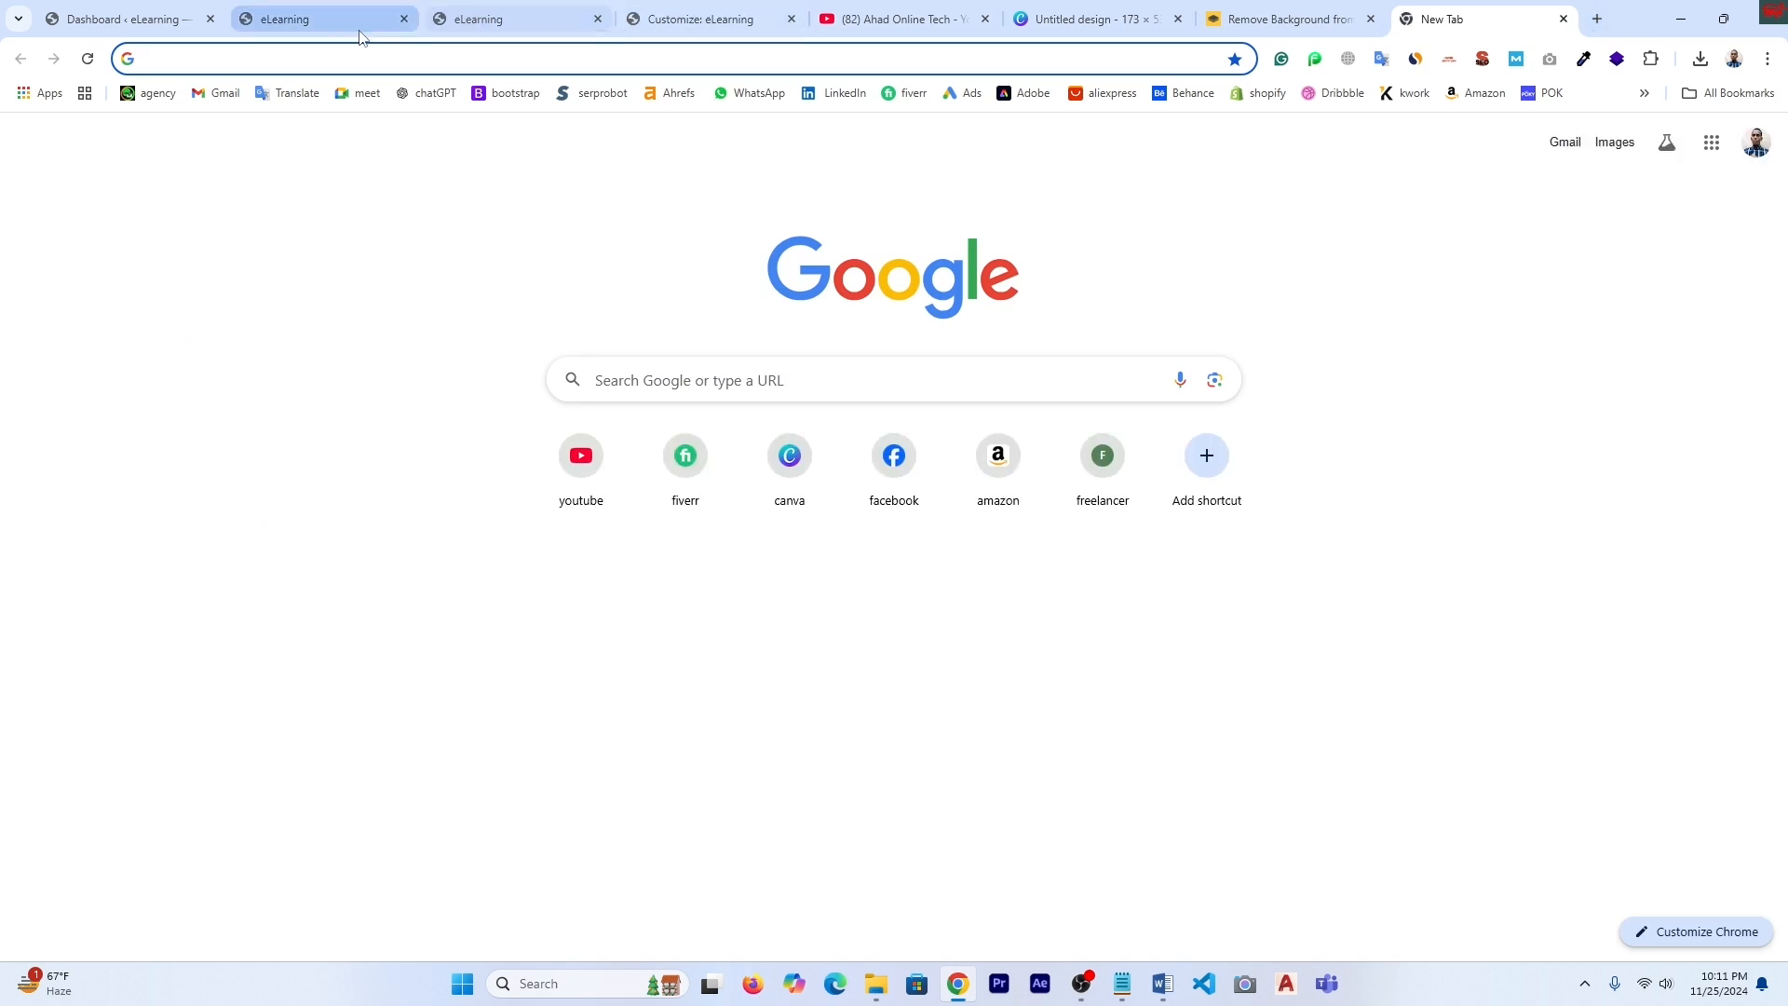
click(161, 60)
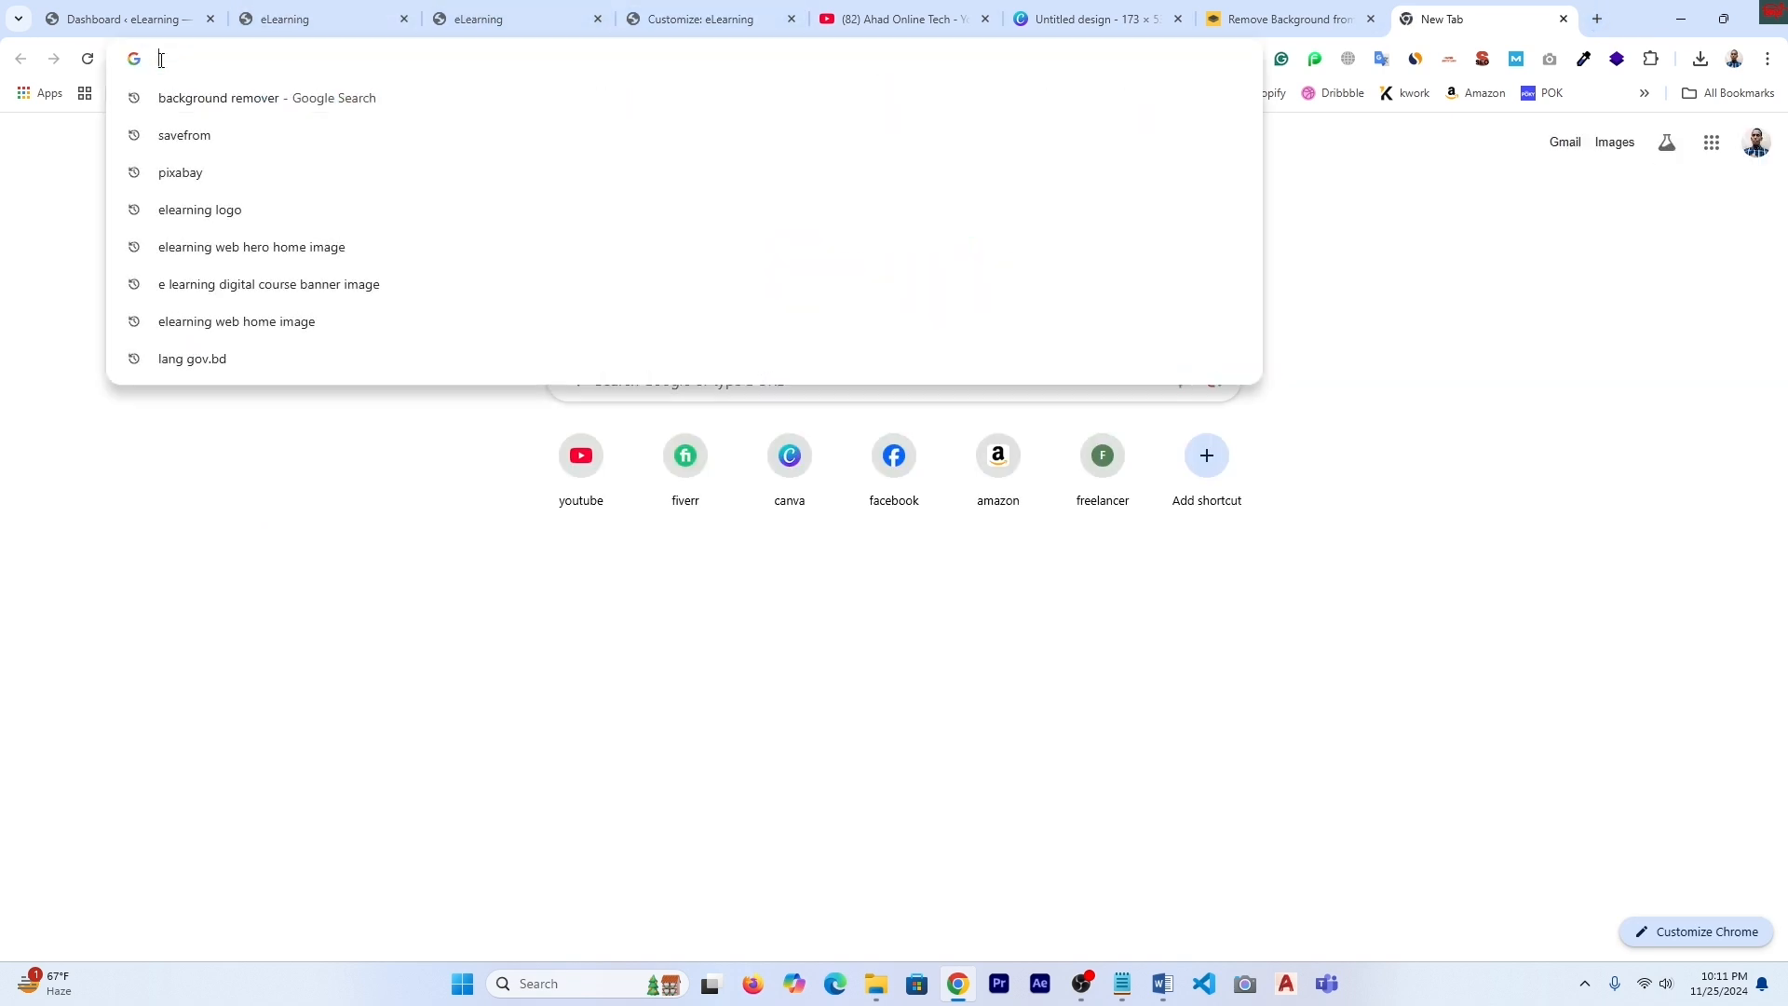
text(fav)
click(199, 175)
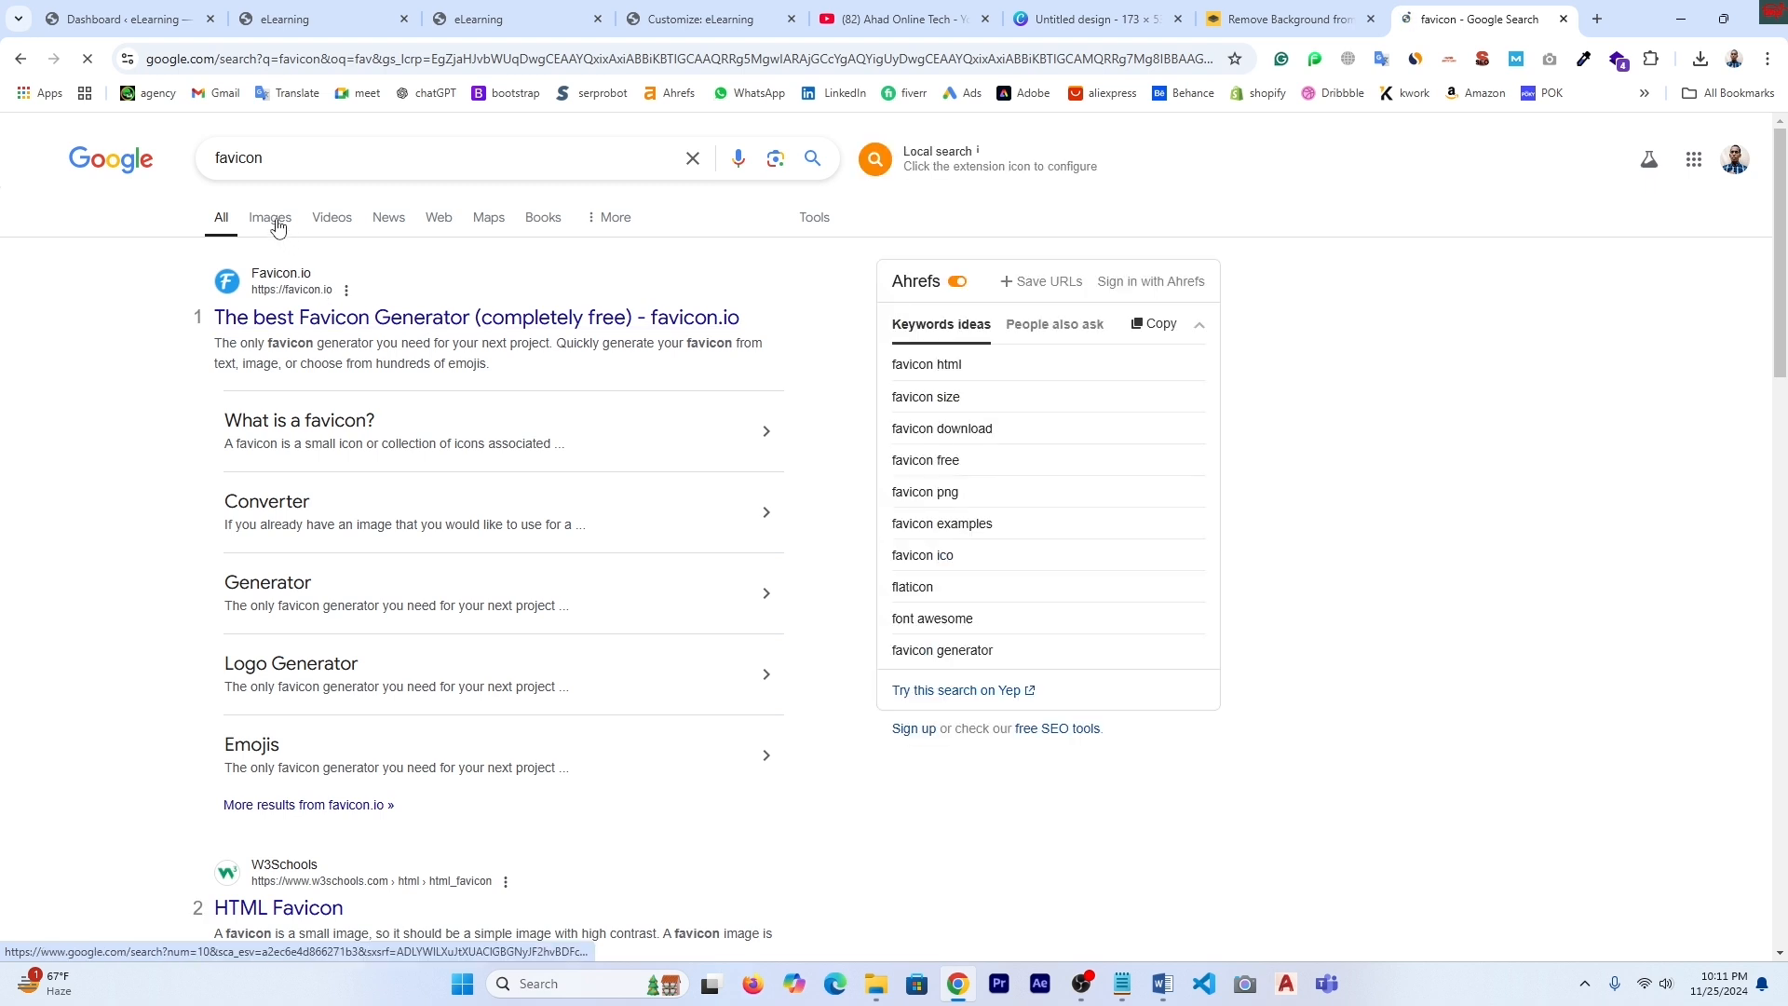
click(270, 218)
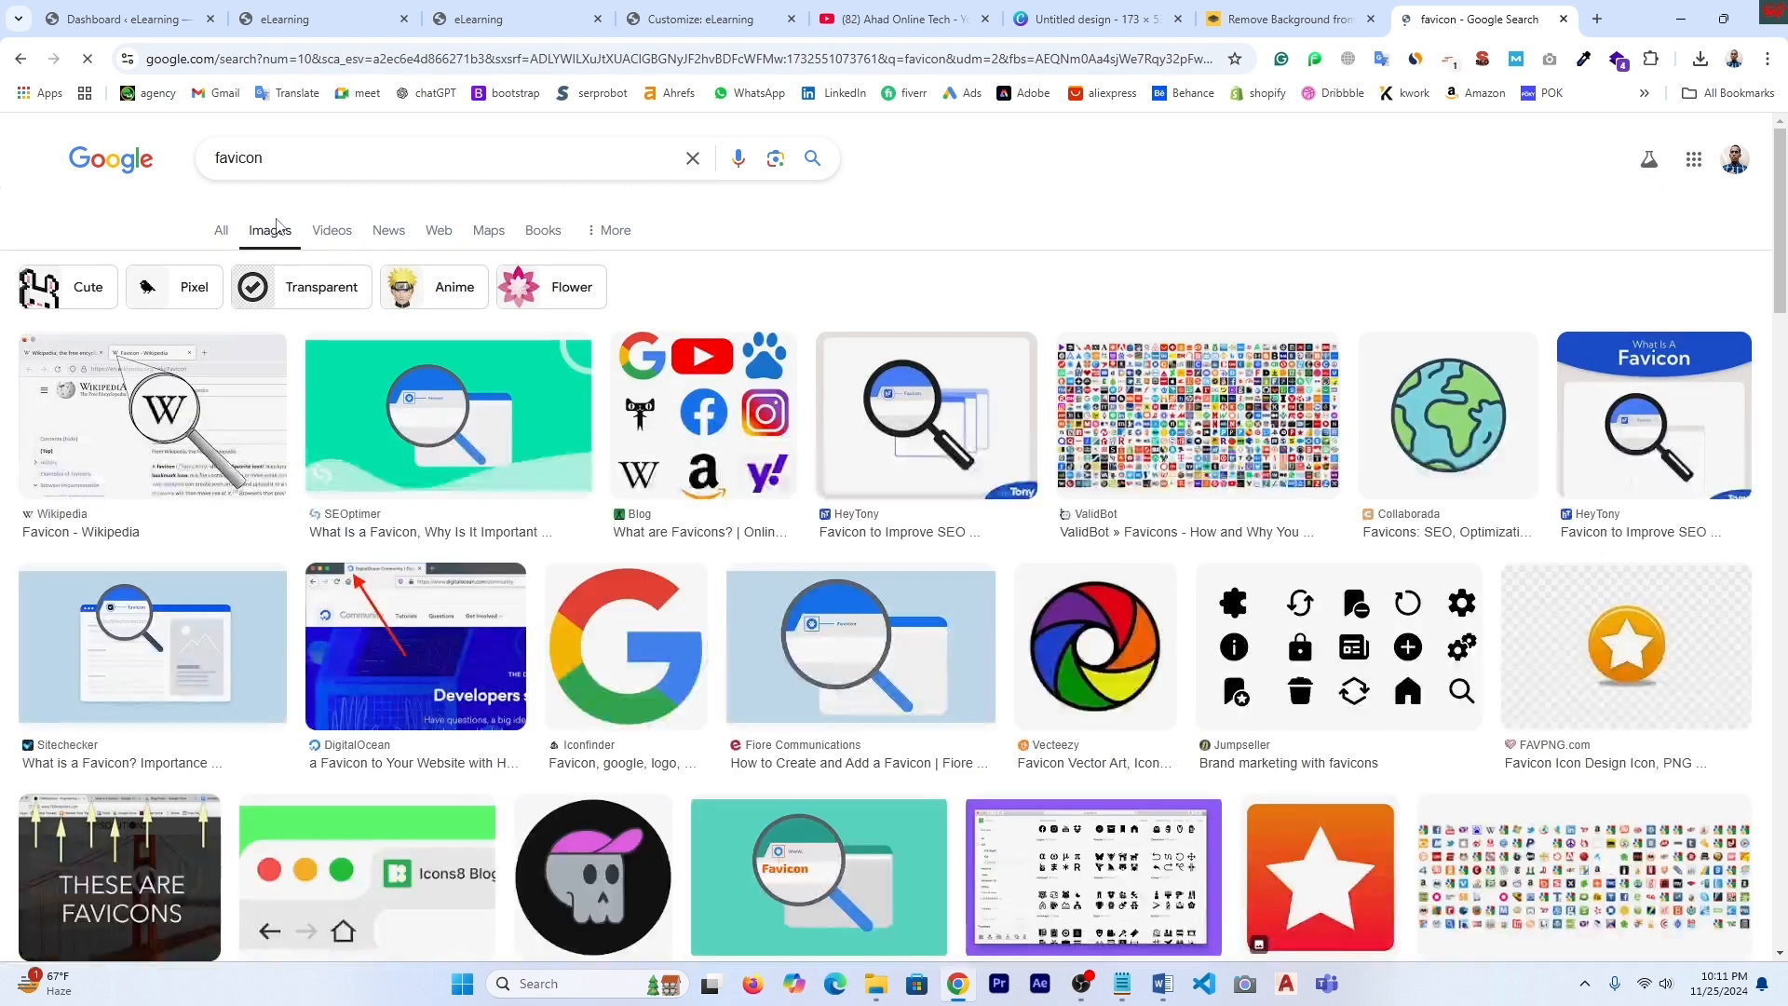
click(1092, 643)
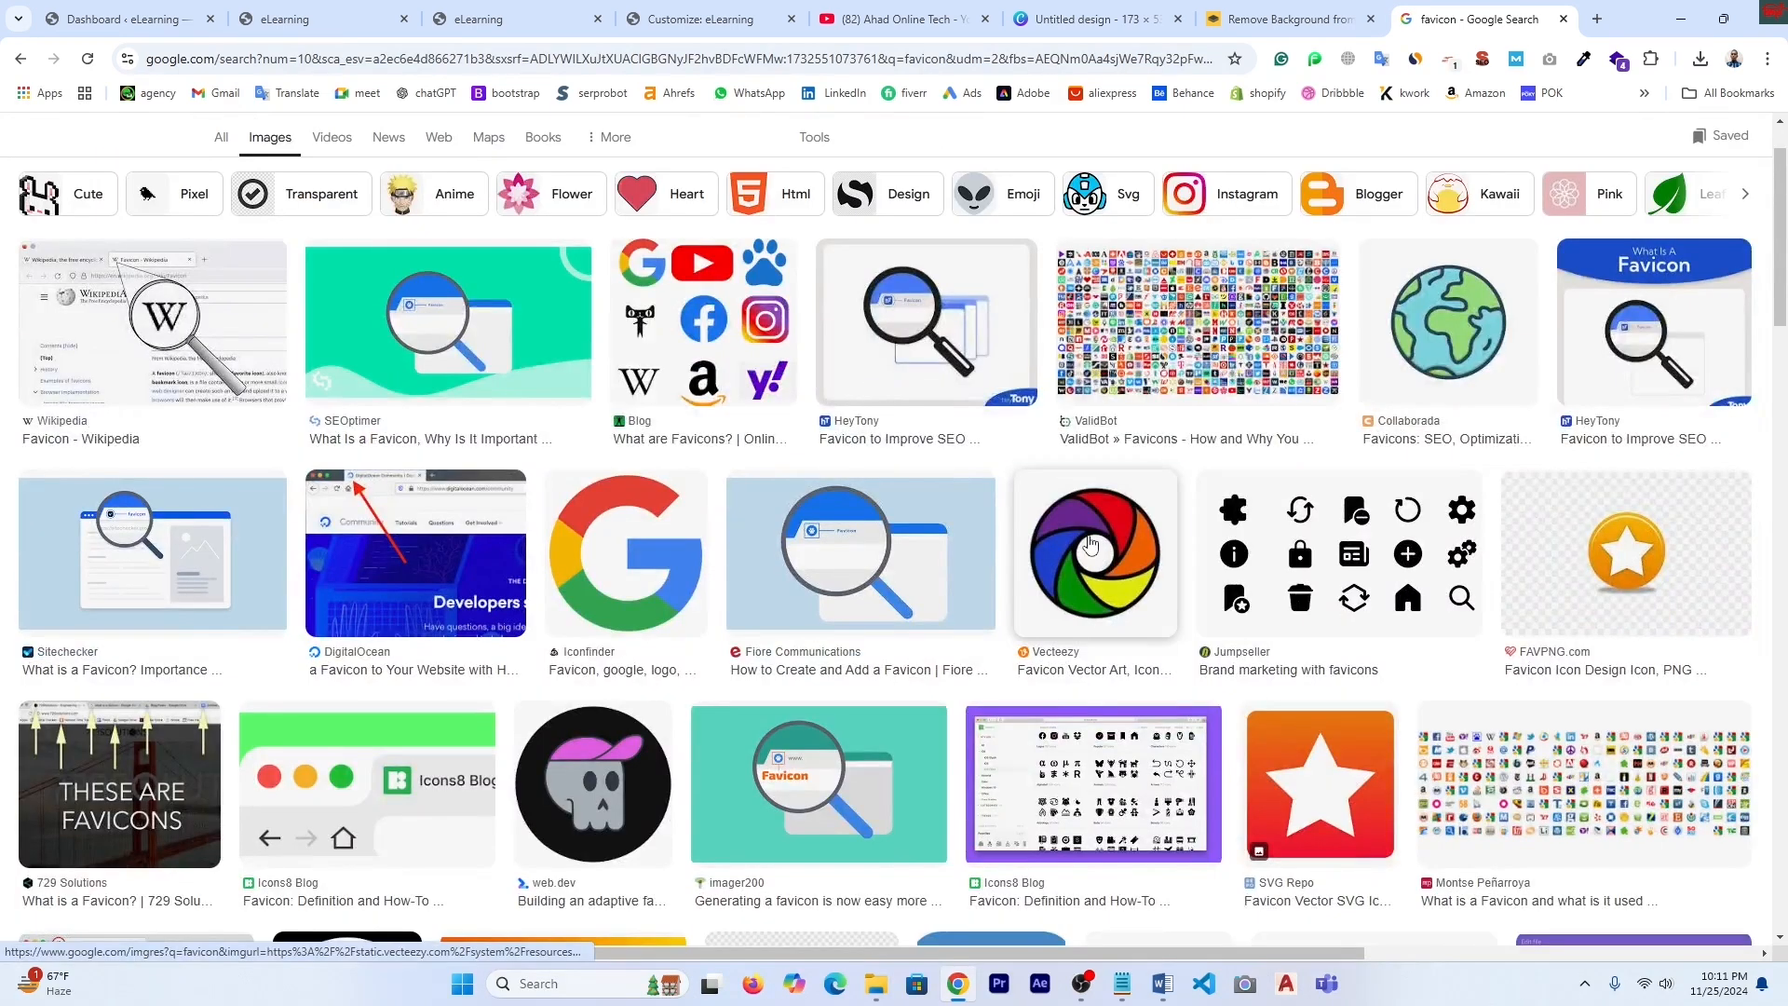
- Save the rainbow lens image to the Desktop as objective-lens-icon-with-six-rainbow-colors-vector.jpg and check it
right_click(1376, 356)
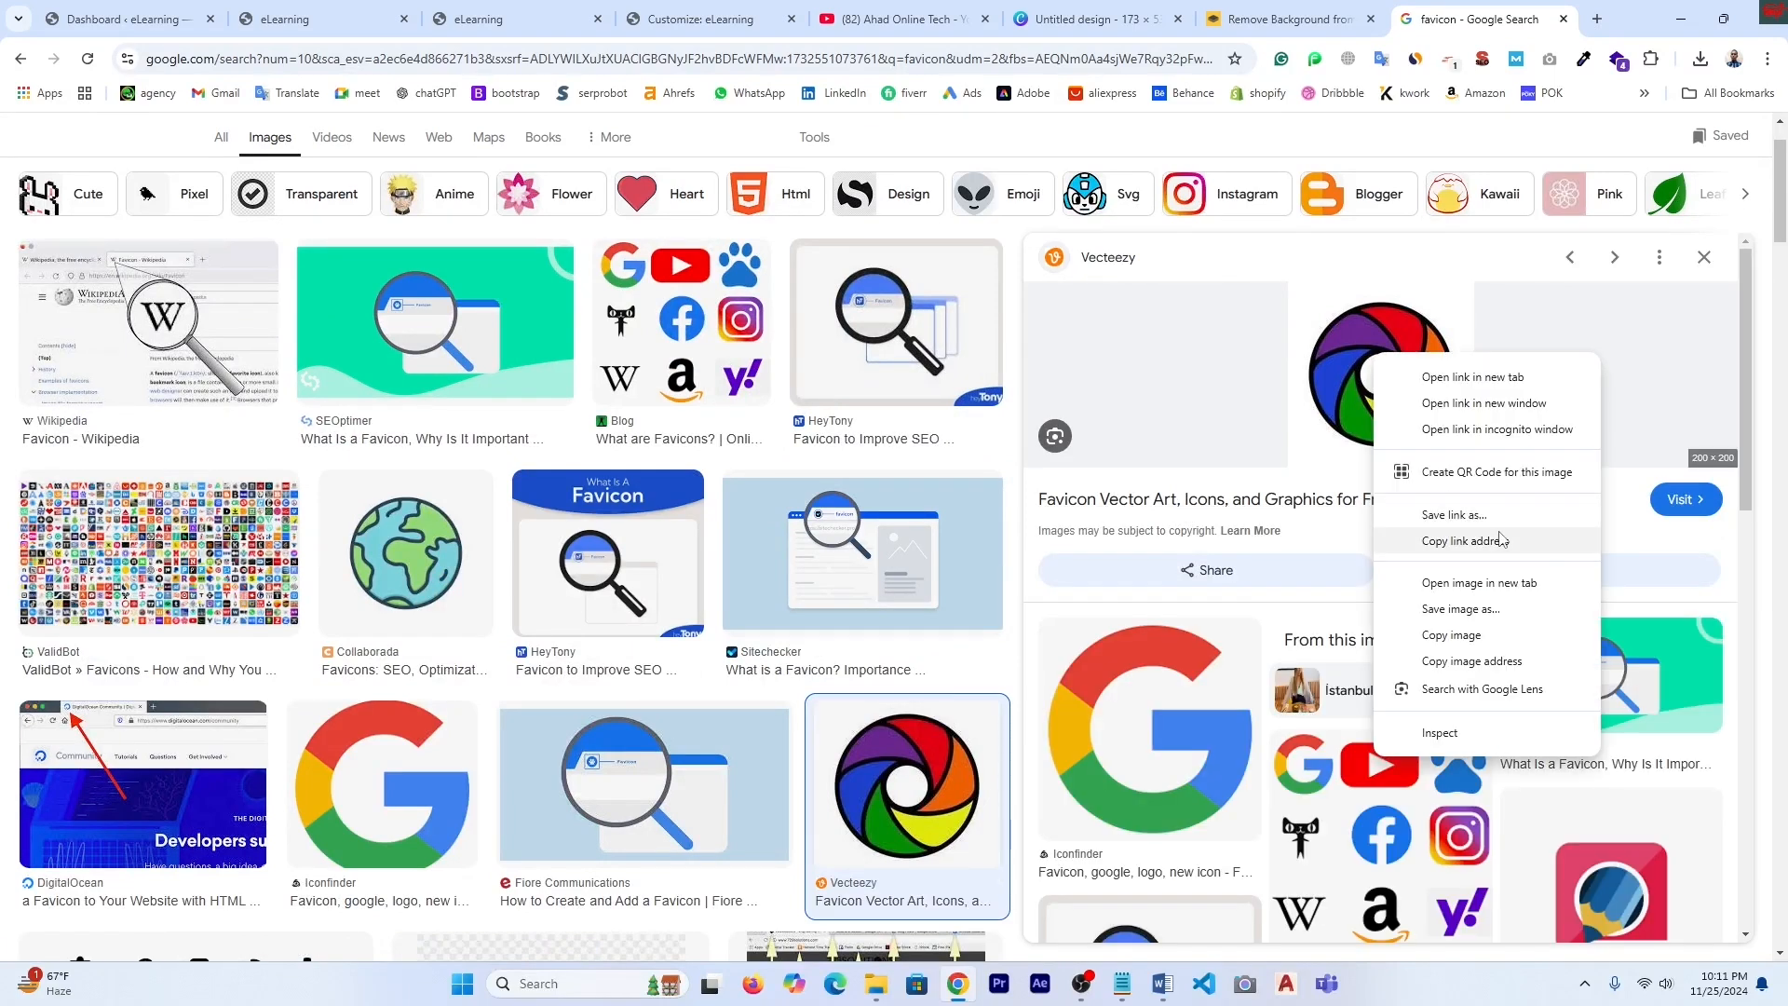
click(1455, 611)
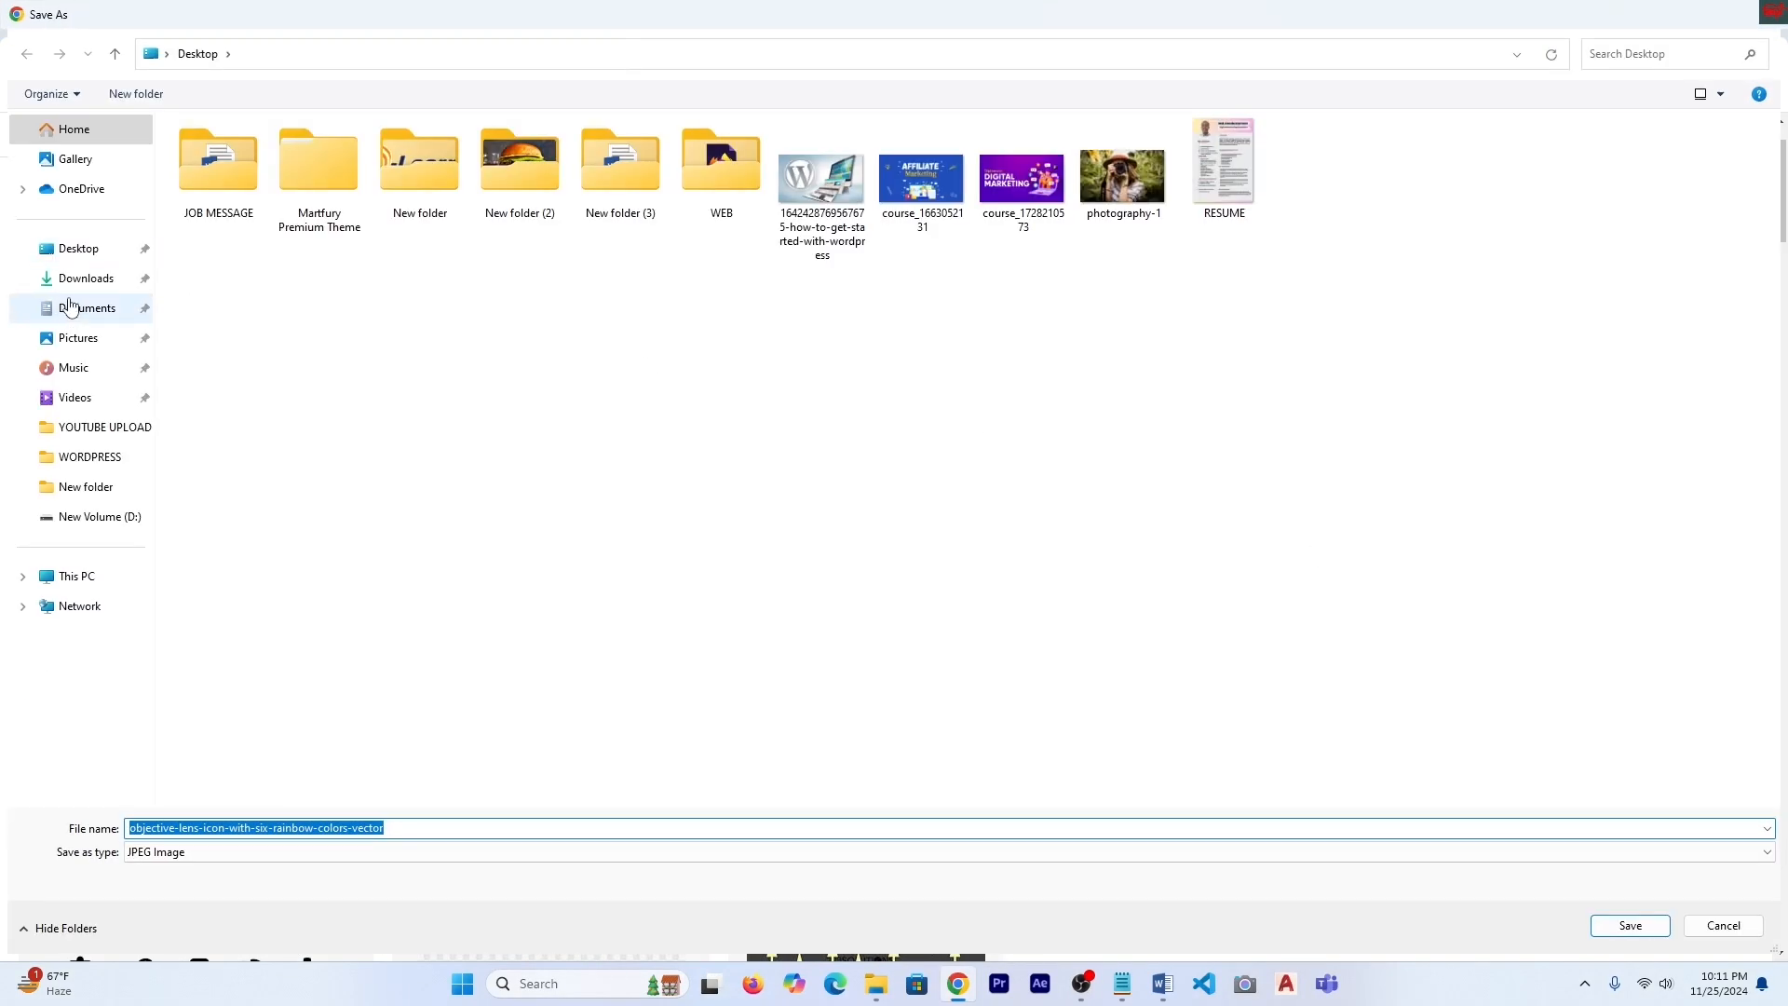
click(78, 247)
click(1625, 927)
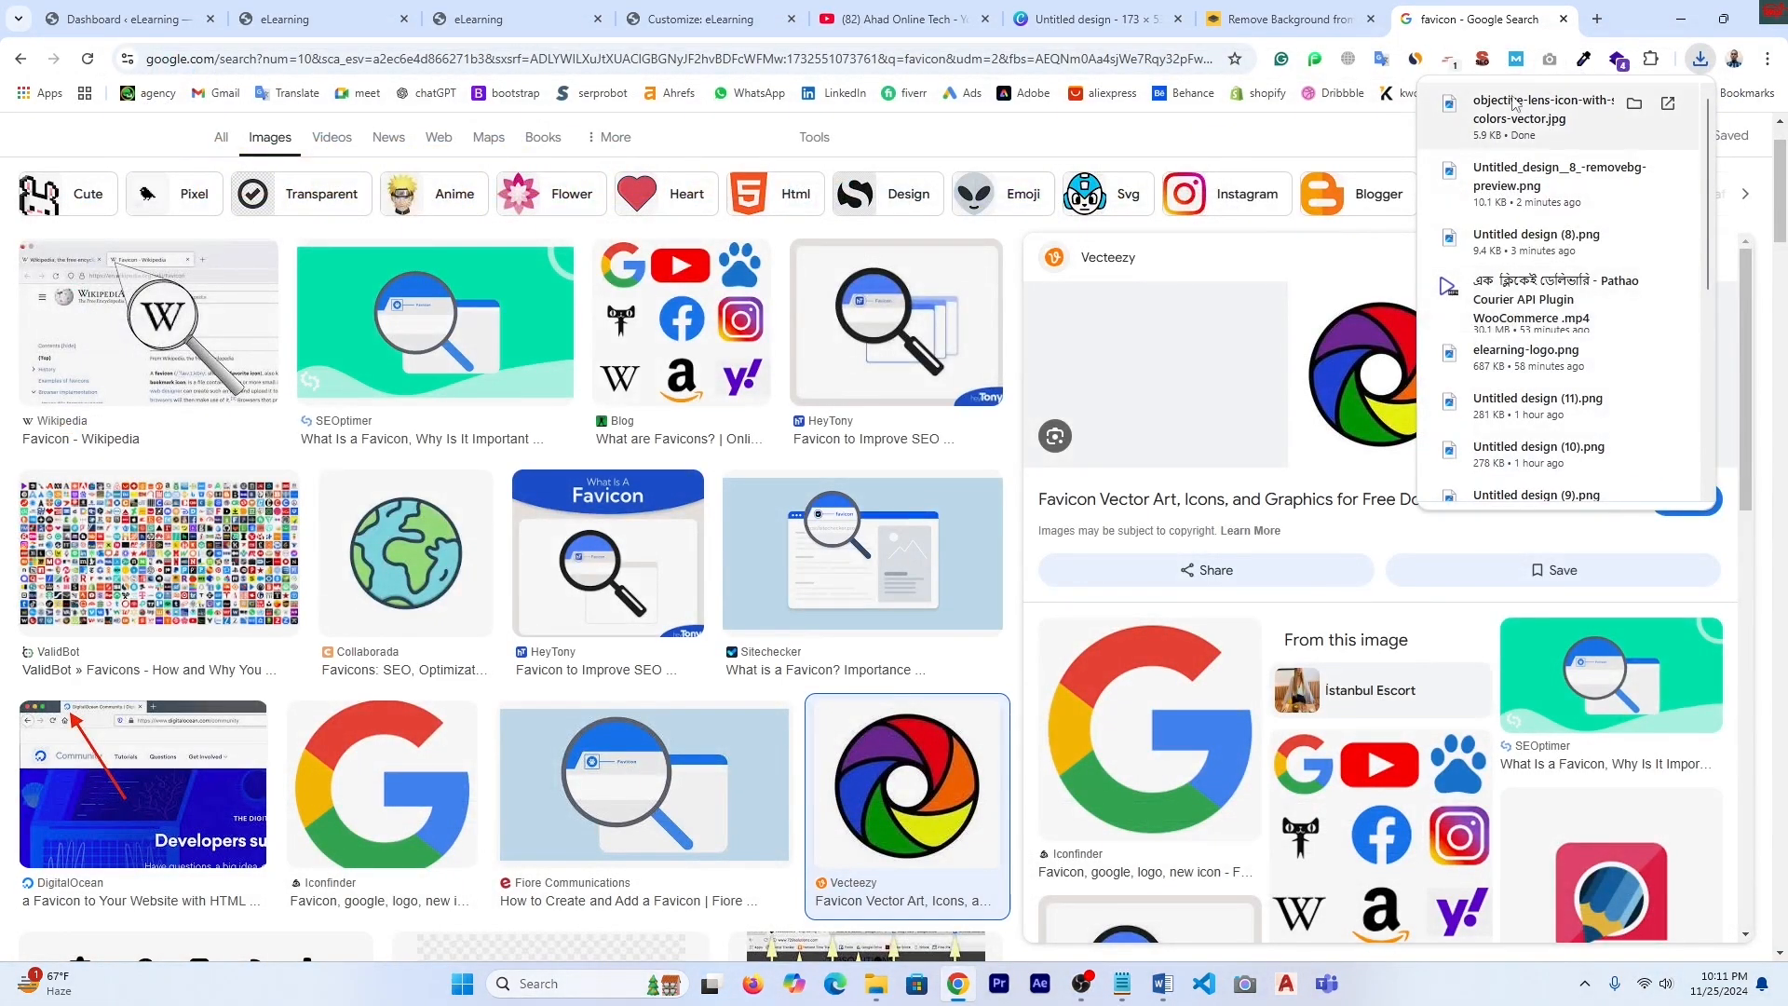
click(1515, 105)
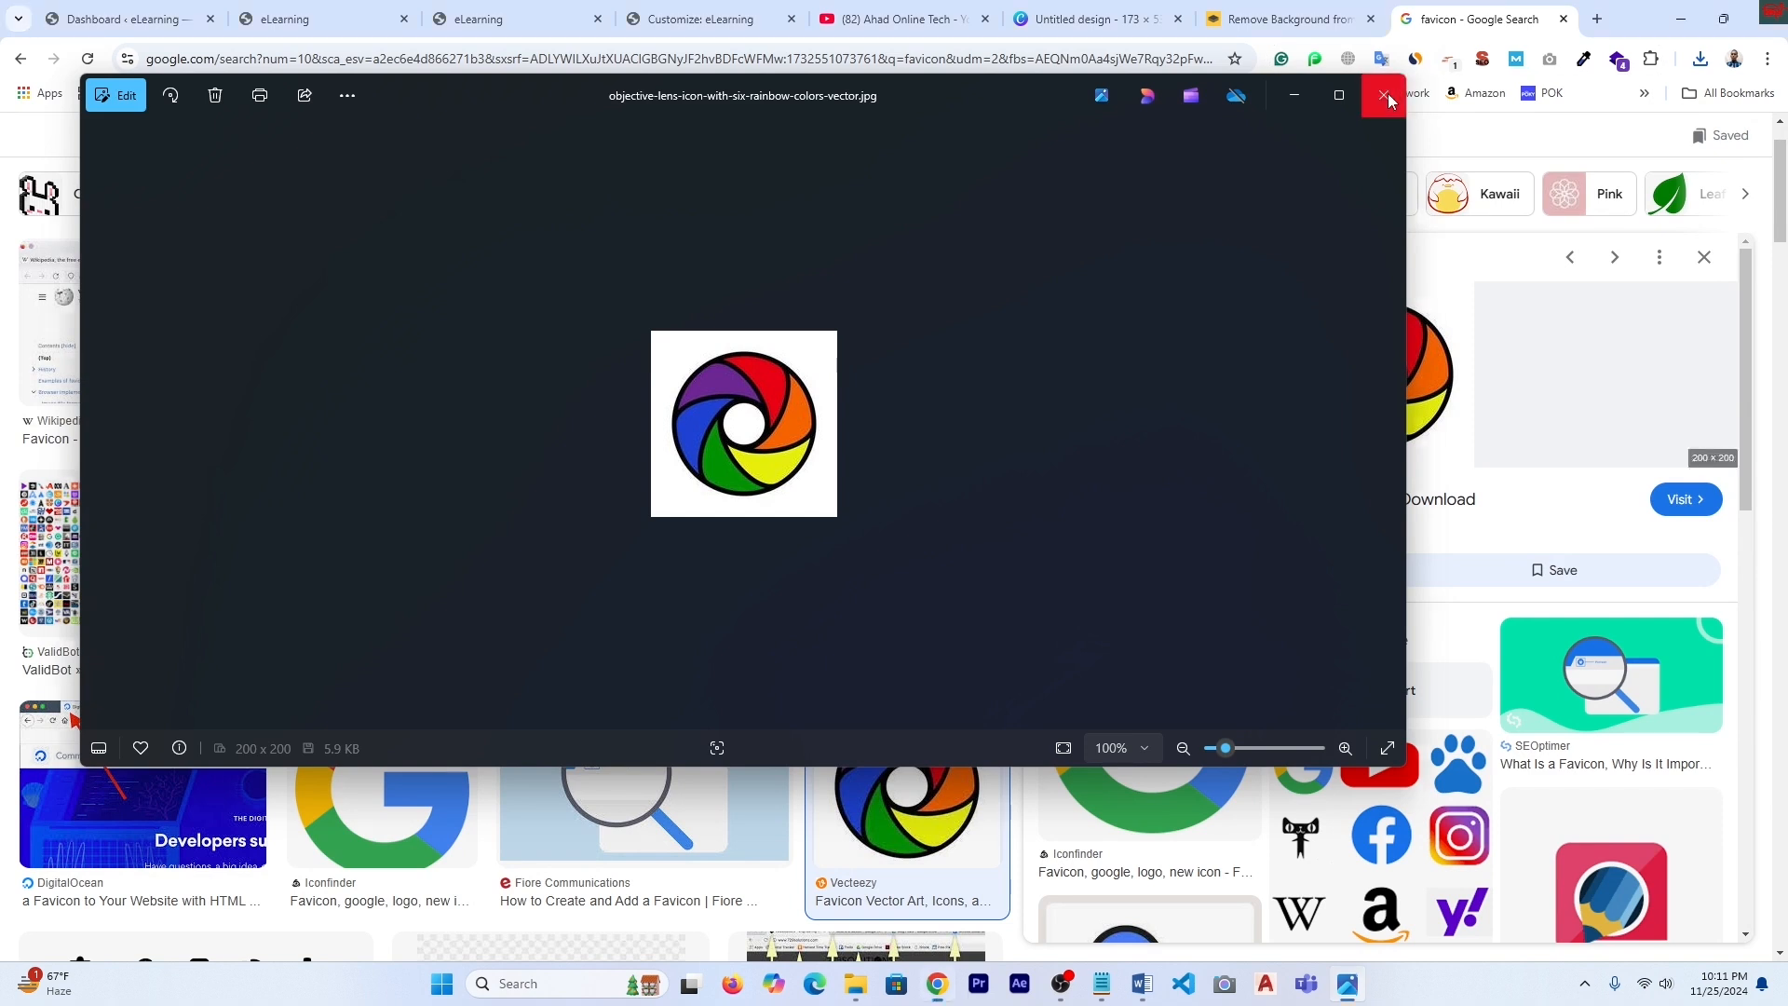
click(1384, 95)
click(1290, 18)
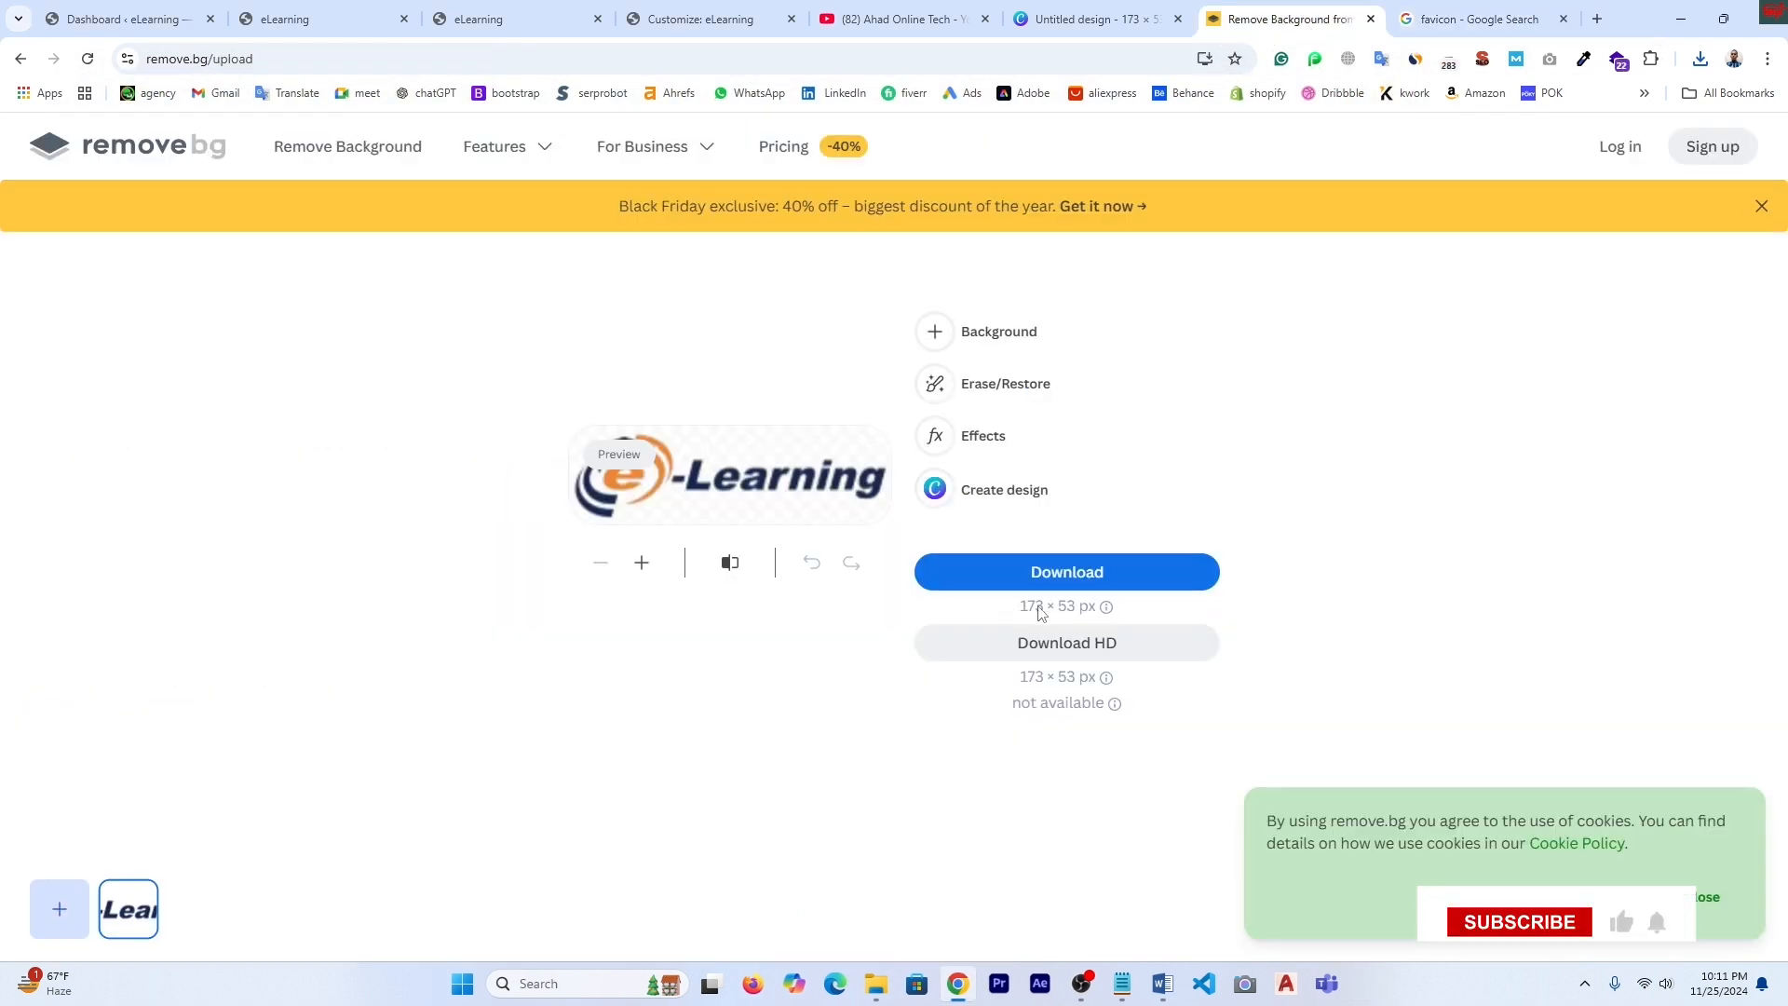
- Upload objective-lens-icon-with-six-rainbow-colors-vector.jpg from the Desktop to remove.bg and download the transparent 200 × 200 PNG
click(58, 908)
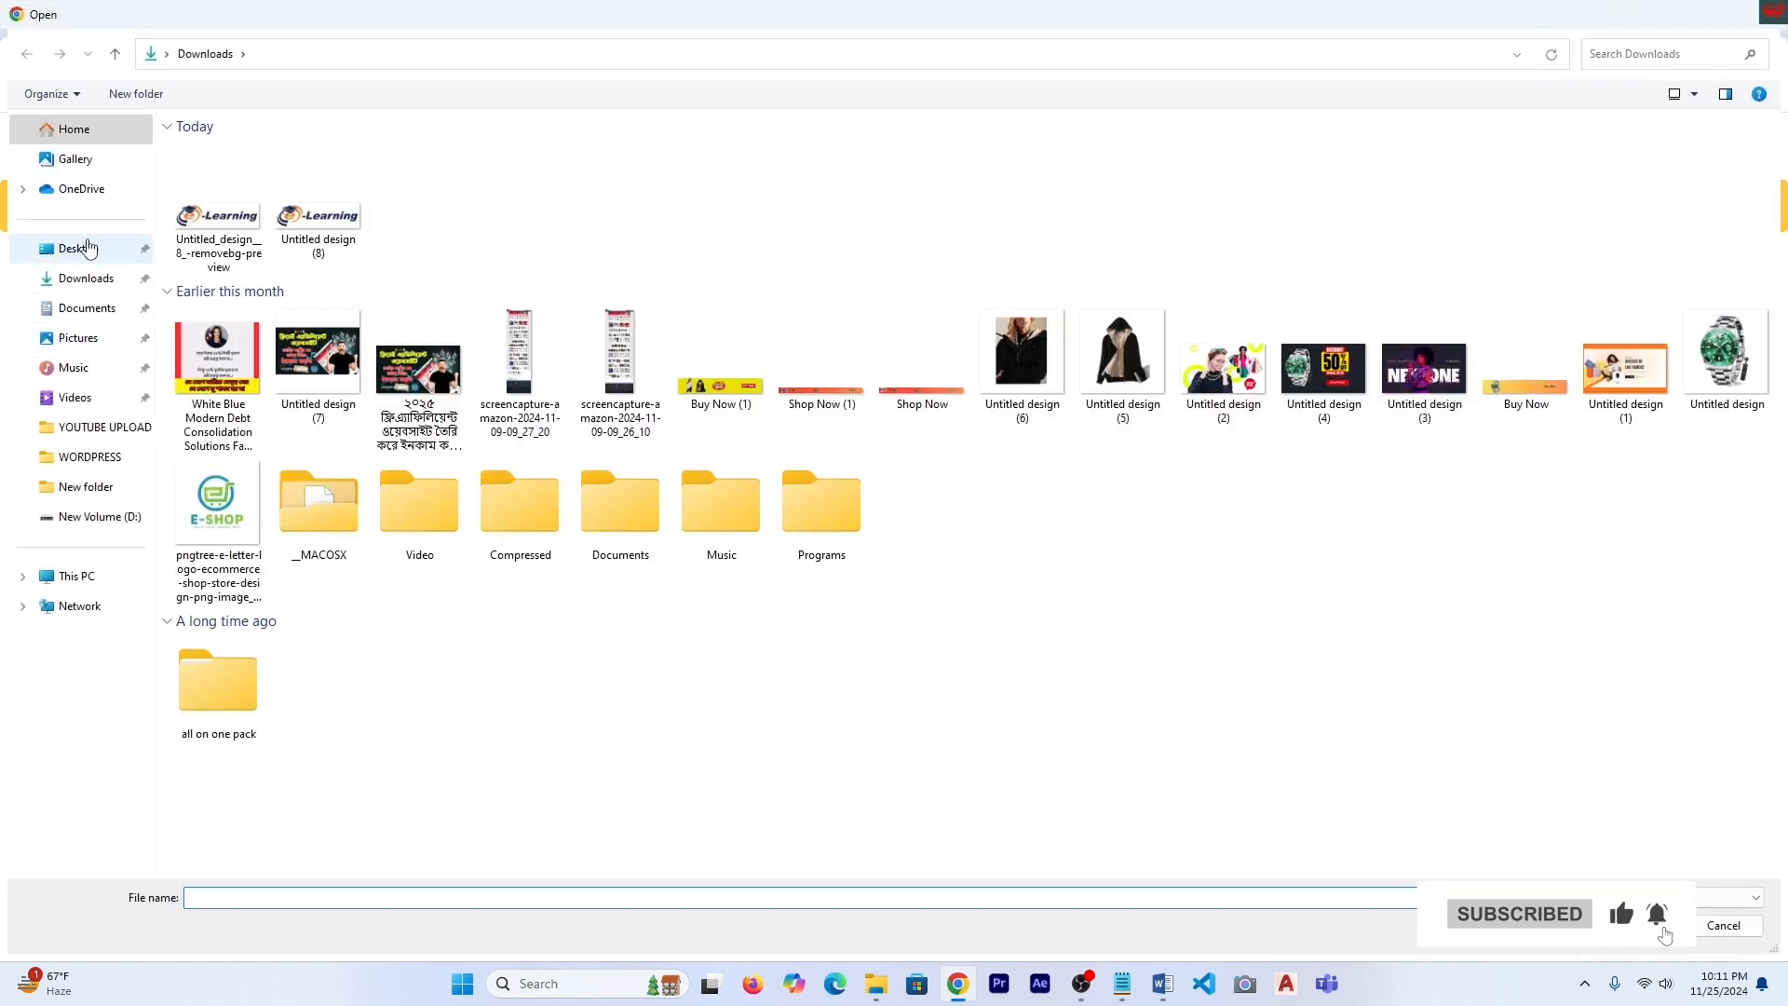
click(75, 249)
click(1123, 177)
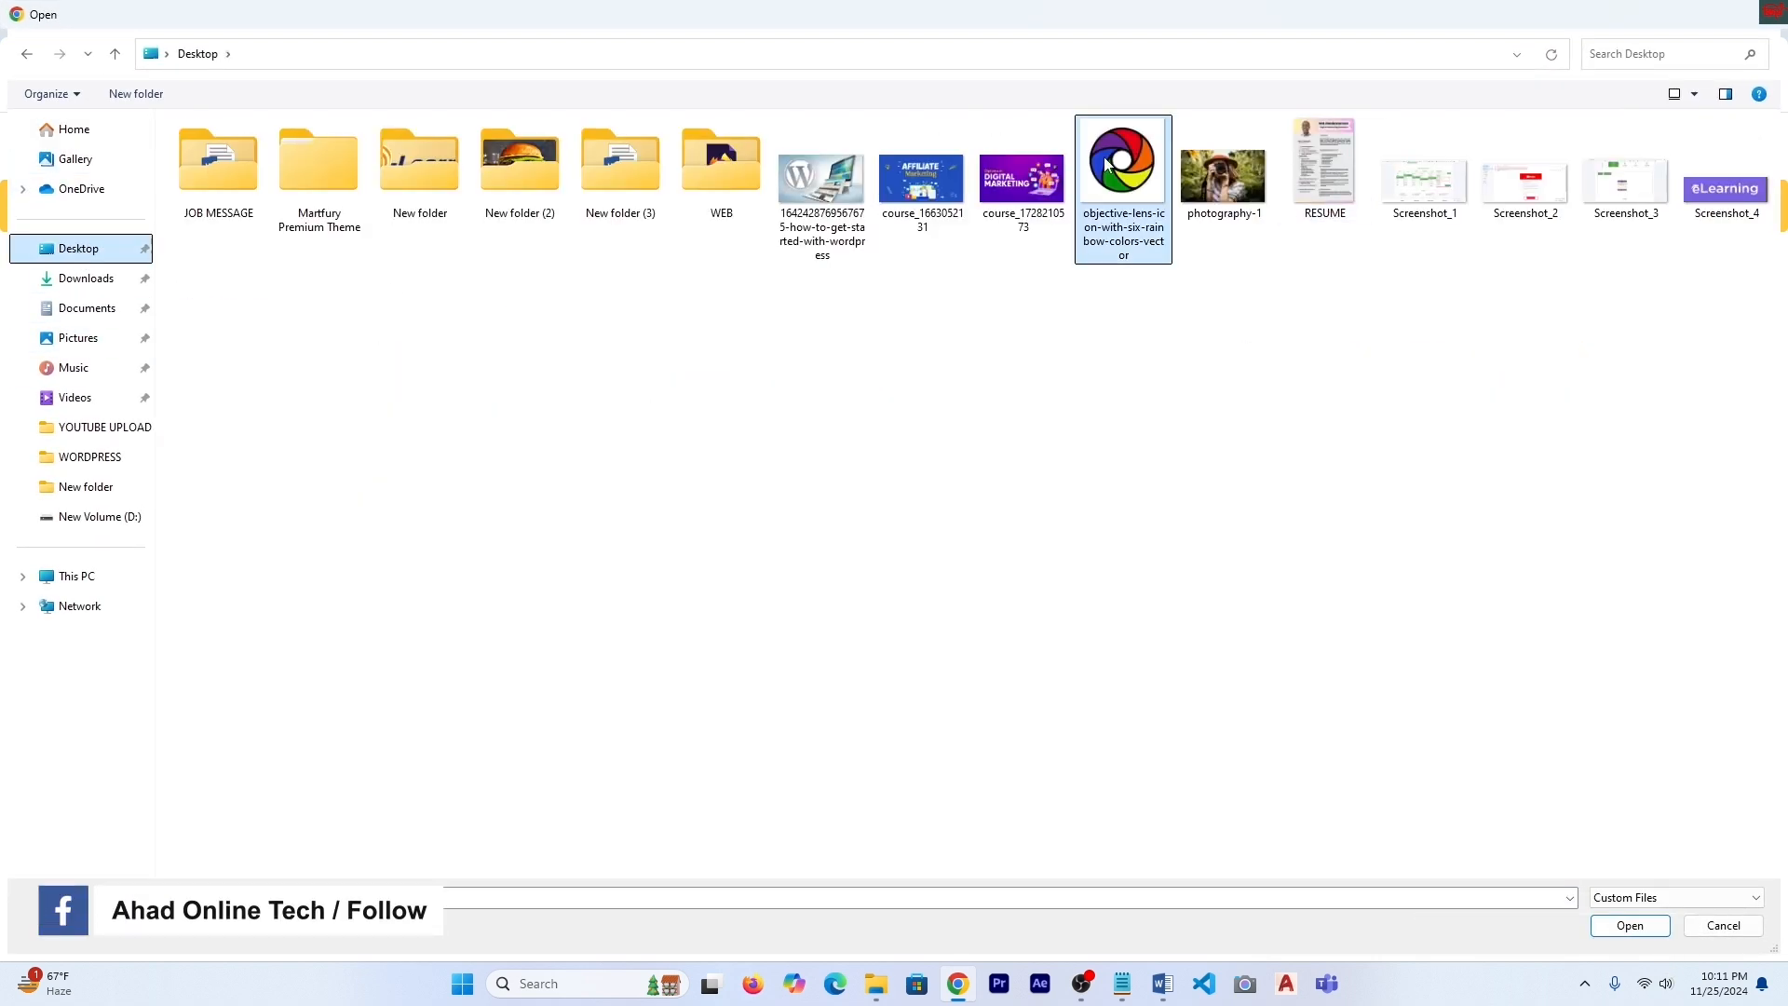
click(1631, 927)
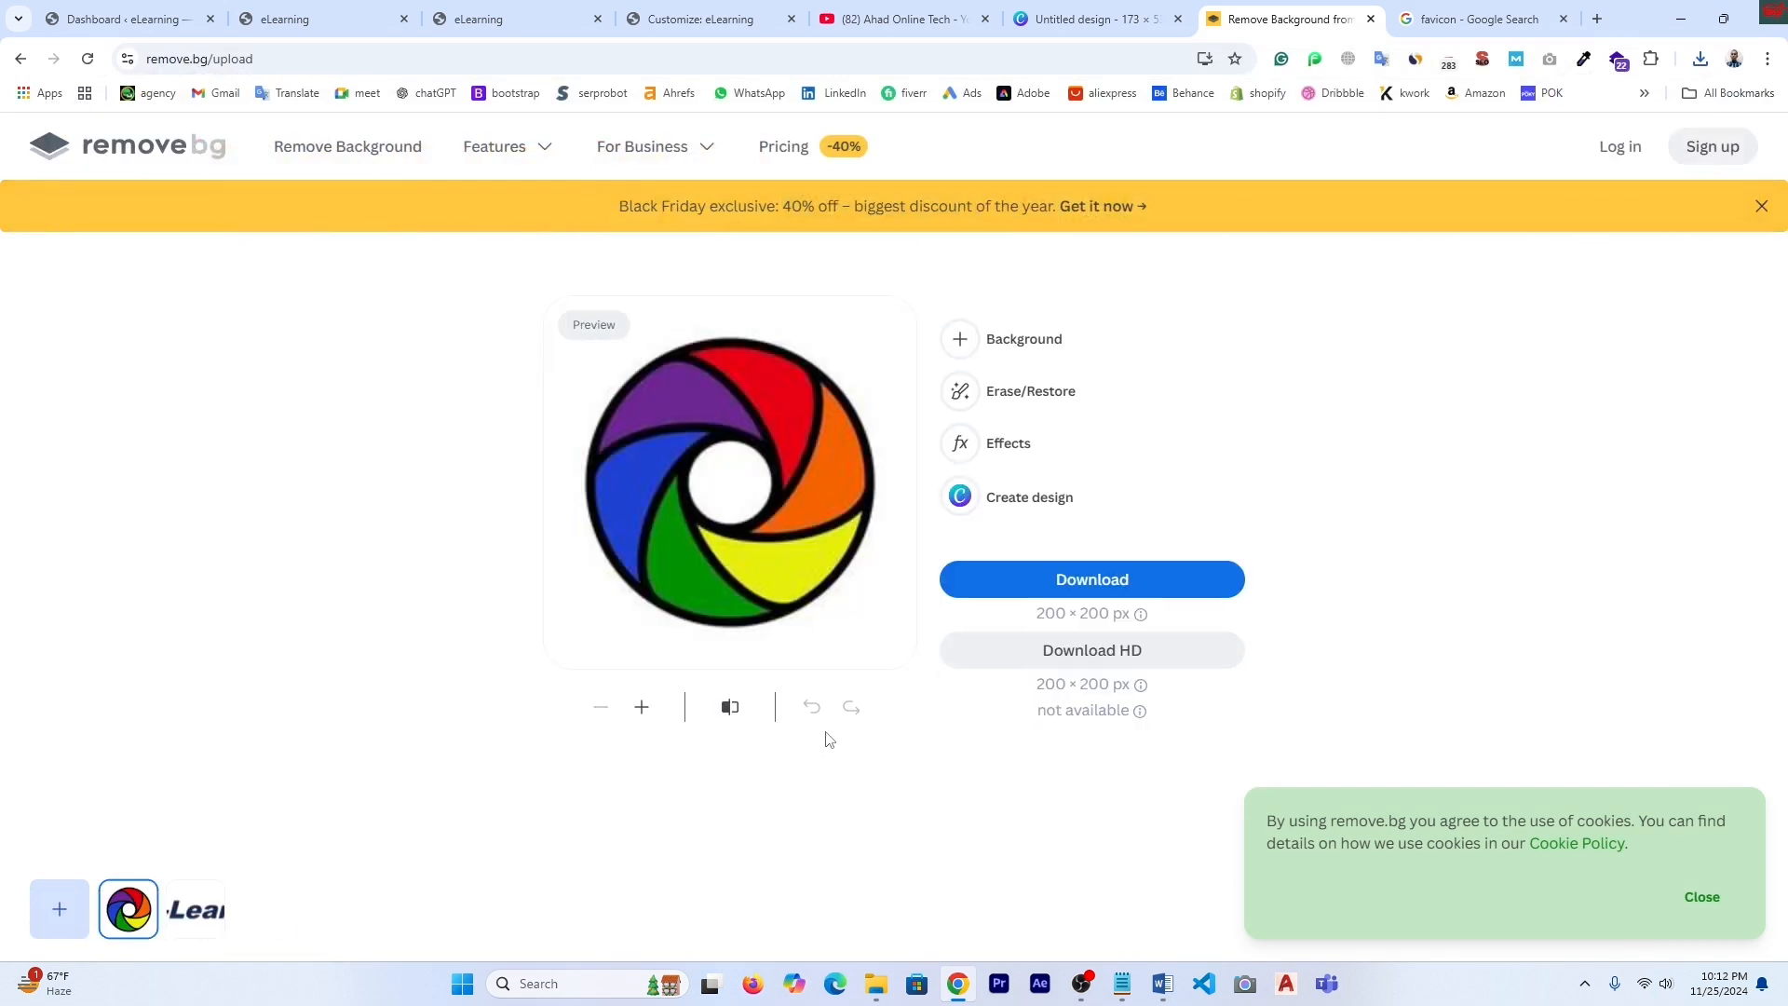
click(1092, 581)
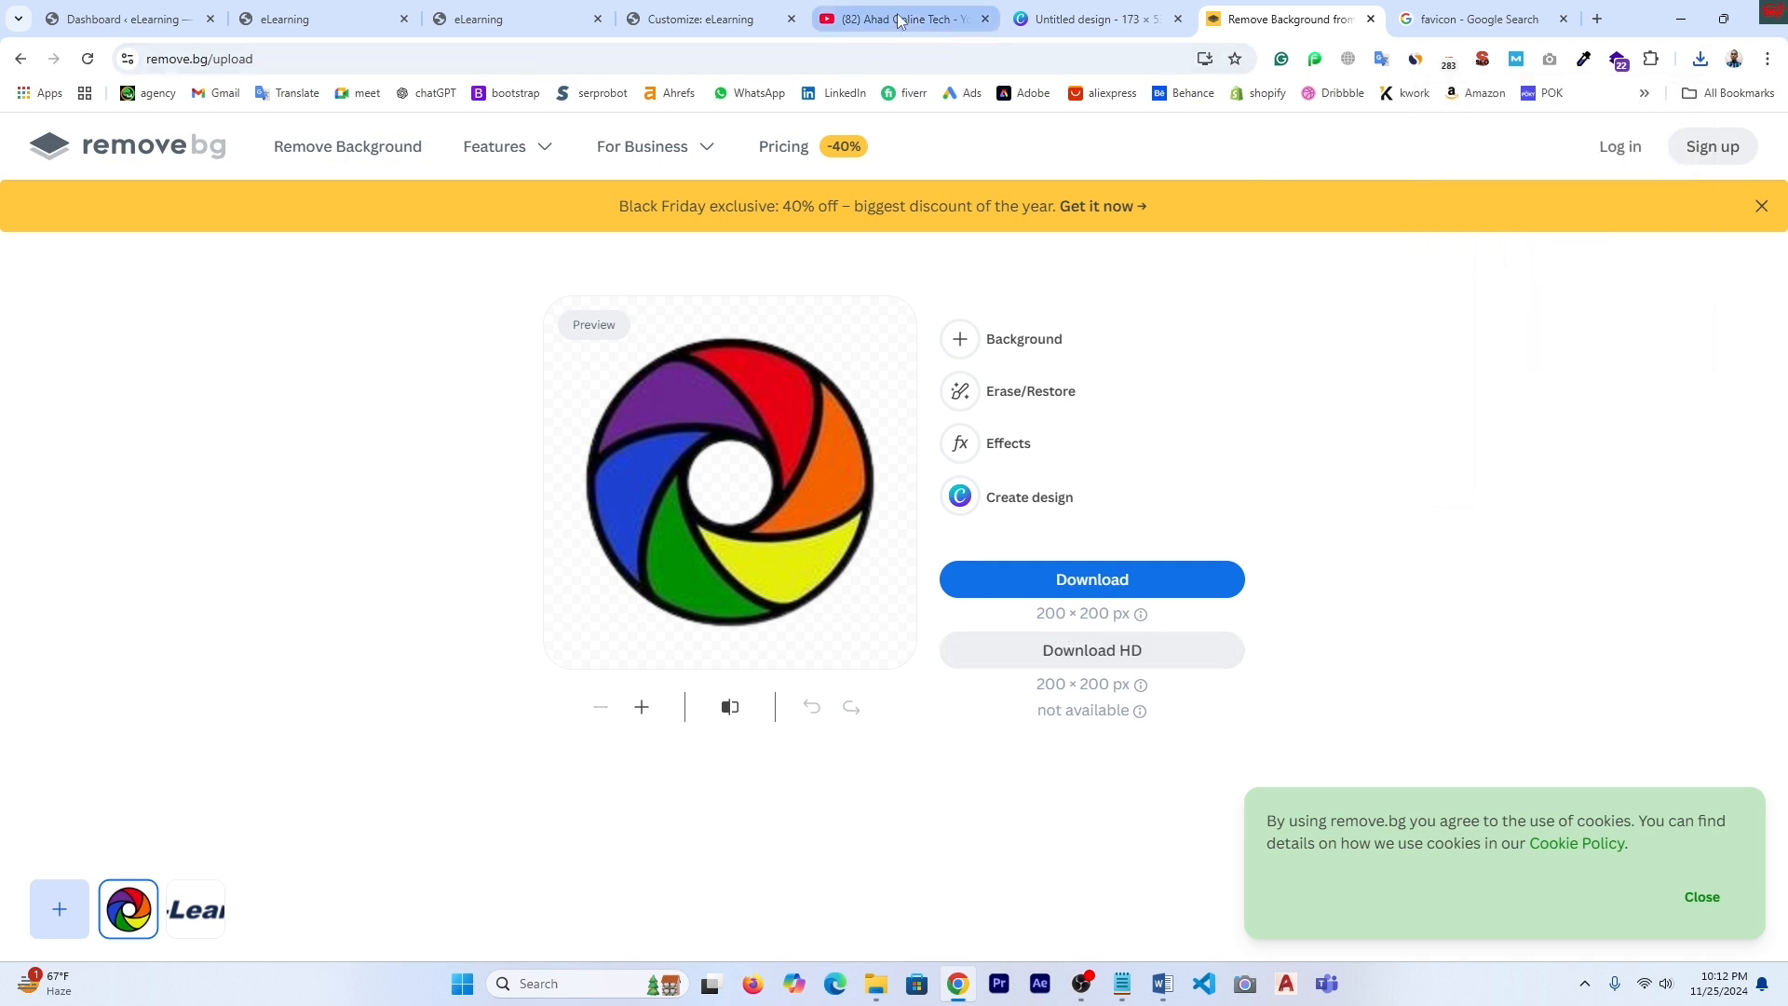
- Upload the removebg rainbow lens PNG from Downloads and crop it as the Site Icon
click(717, 17)
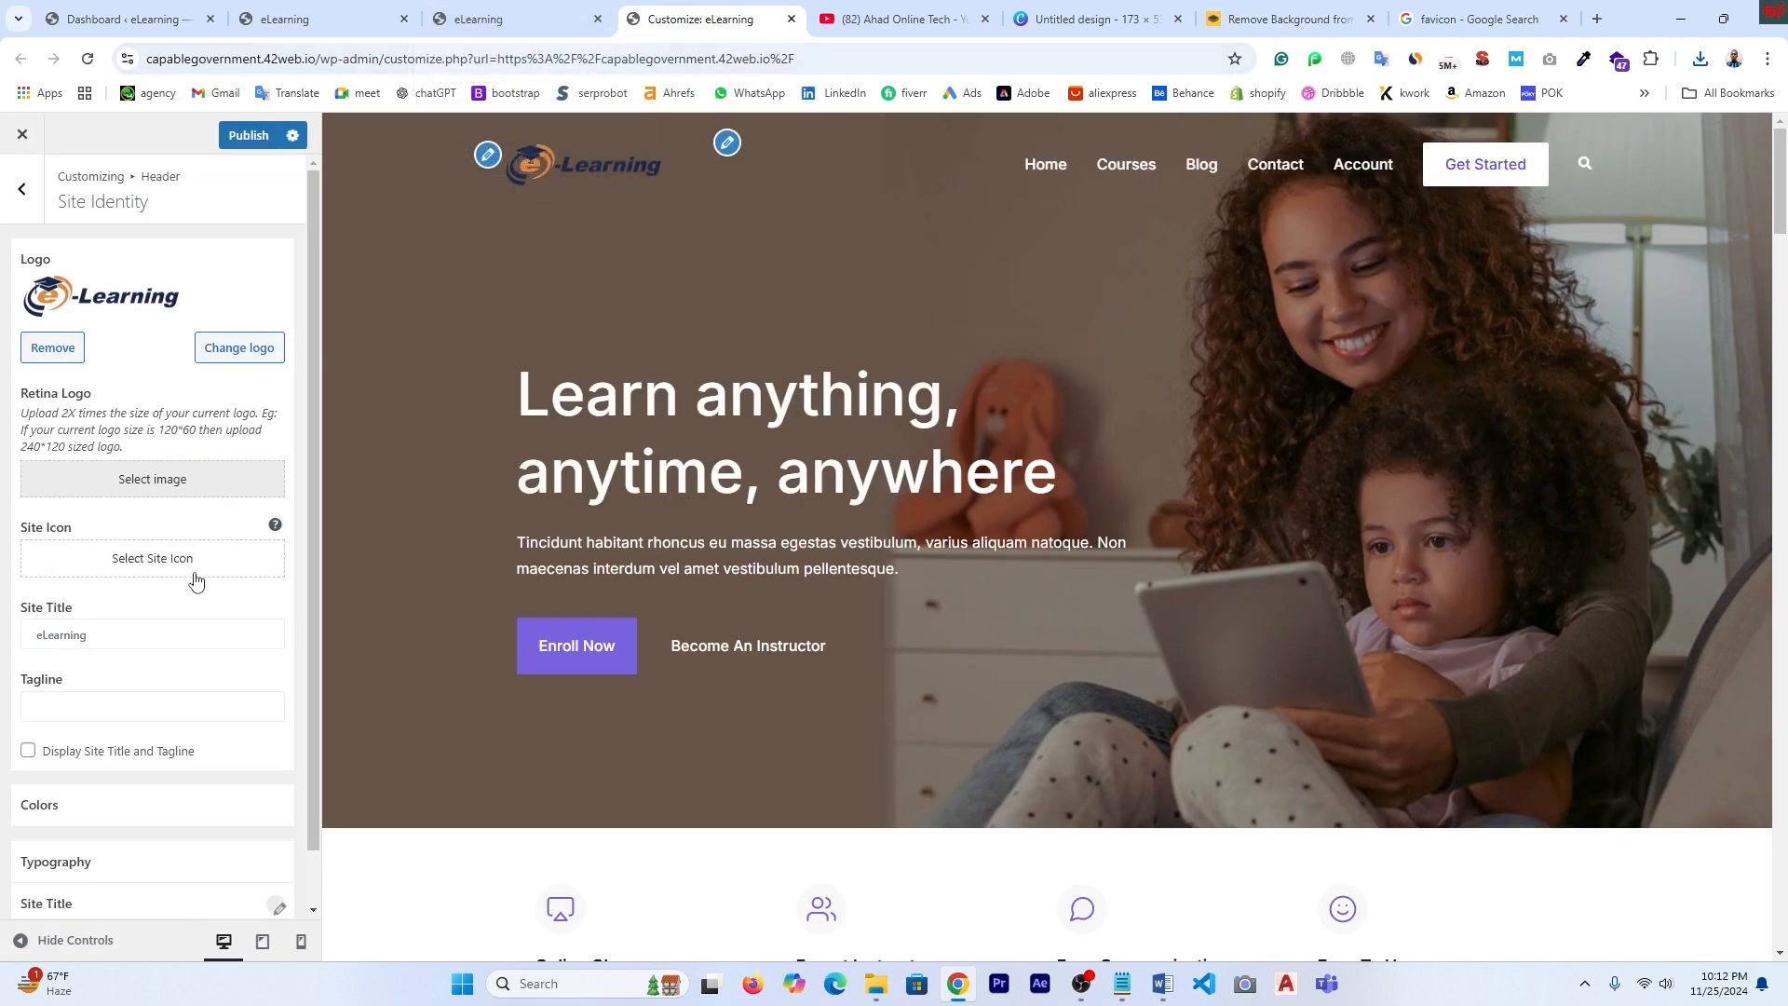
click(160, 566)
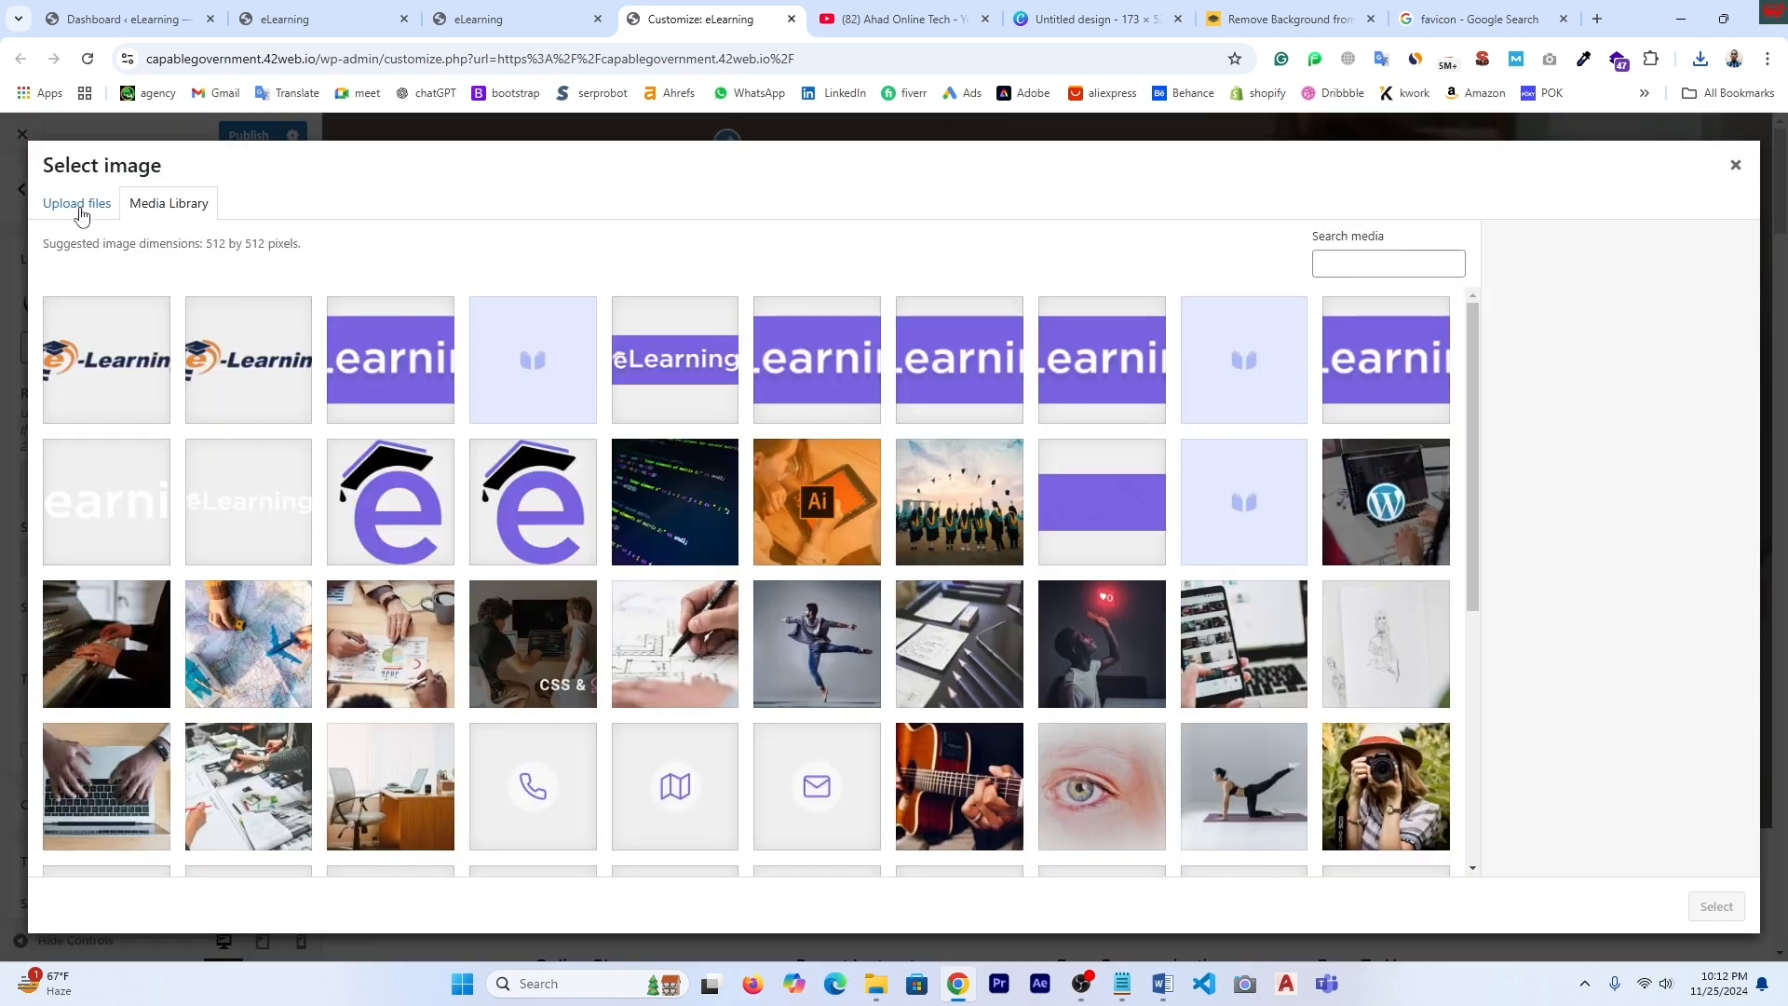
click(81, 216)
click(910, 525)
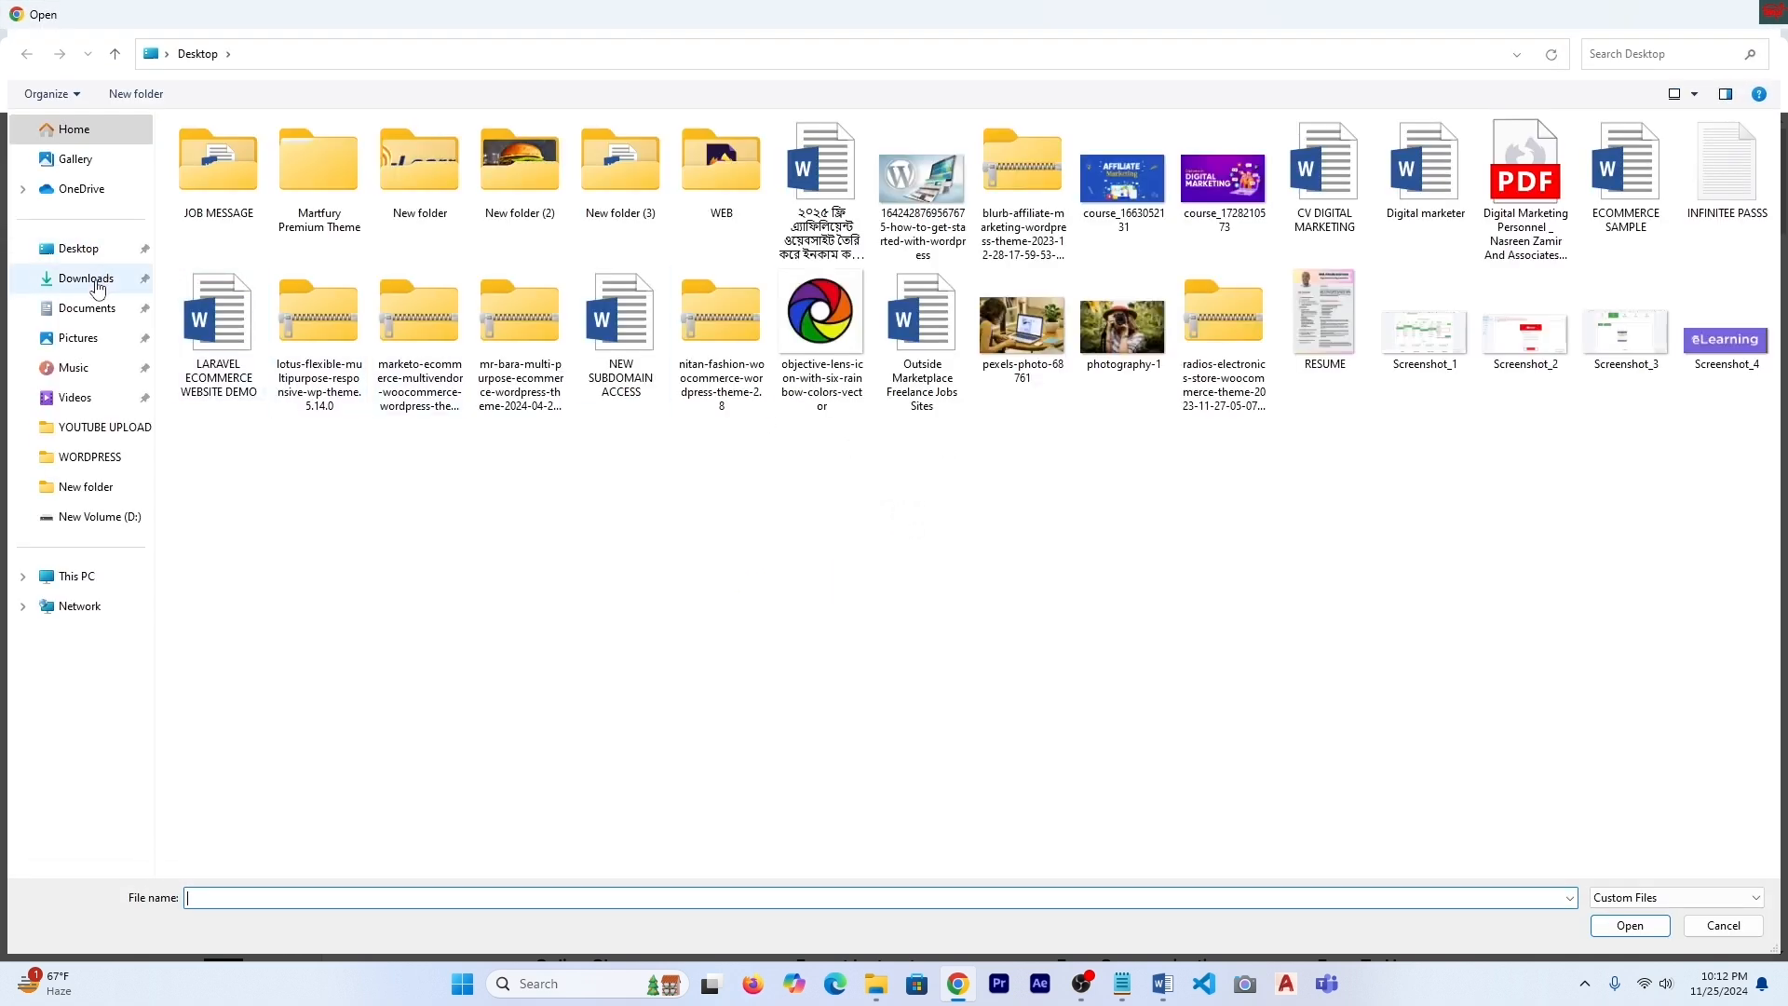
click(98, 288)
click(230, 203)
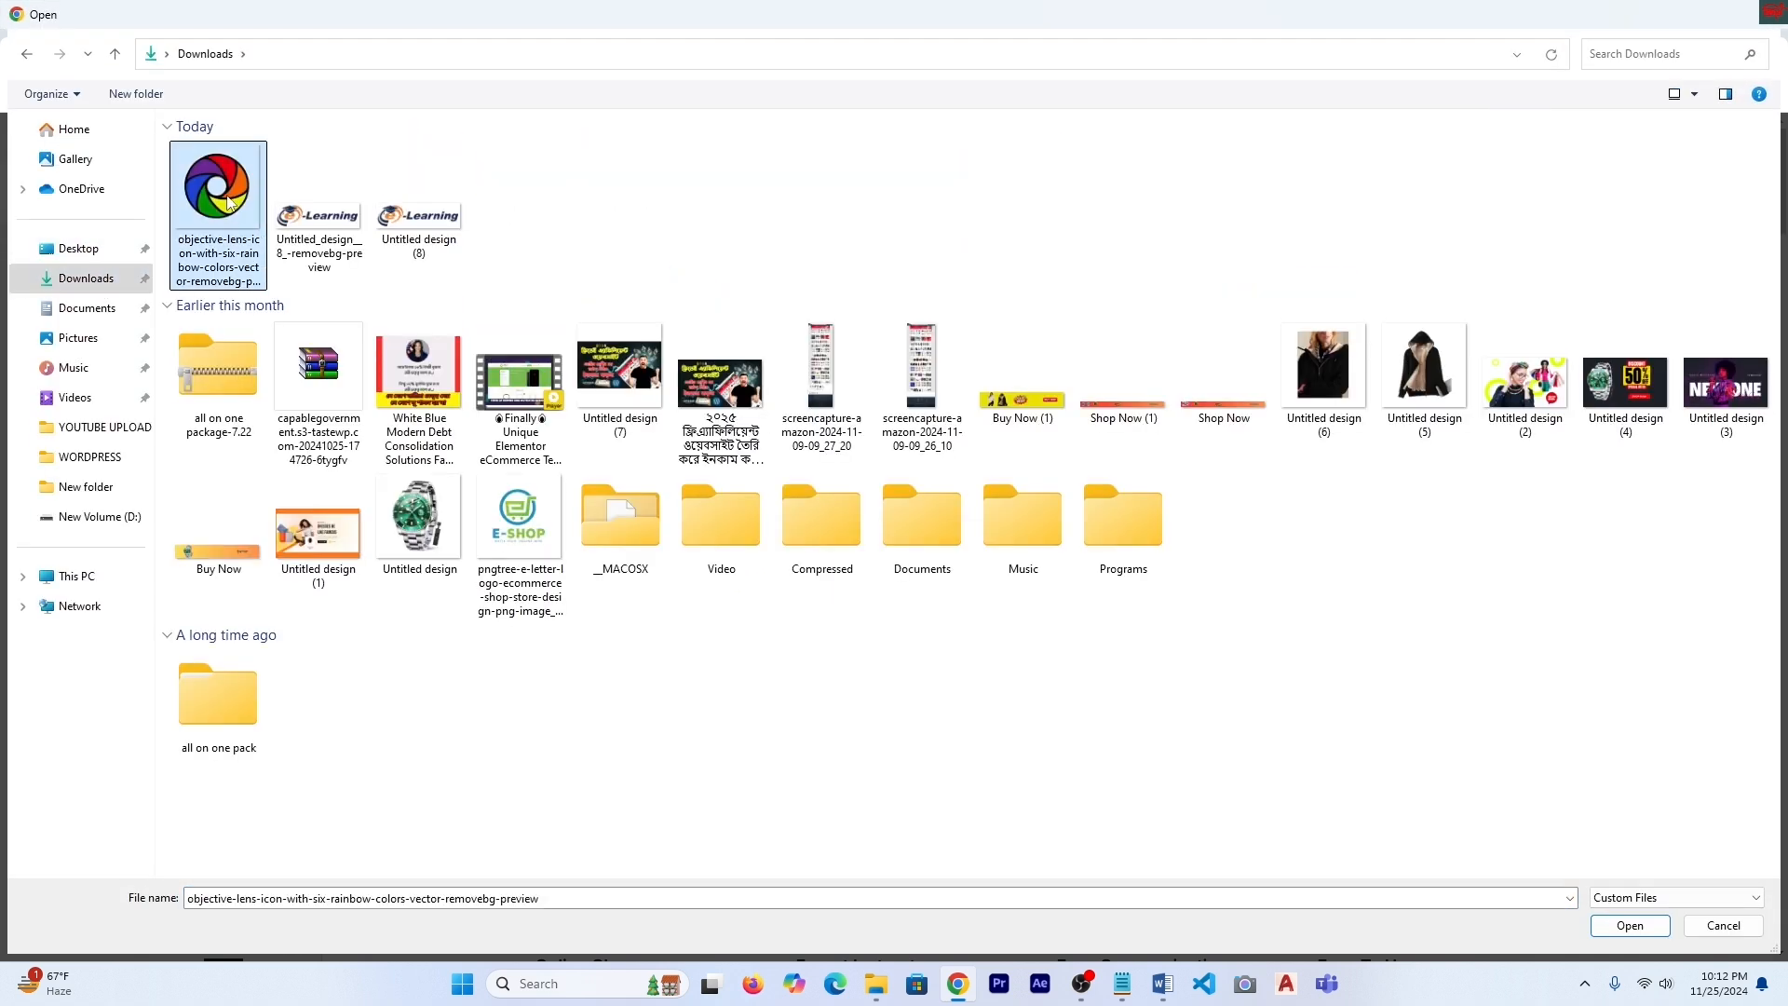
click(1630, 928)
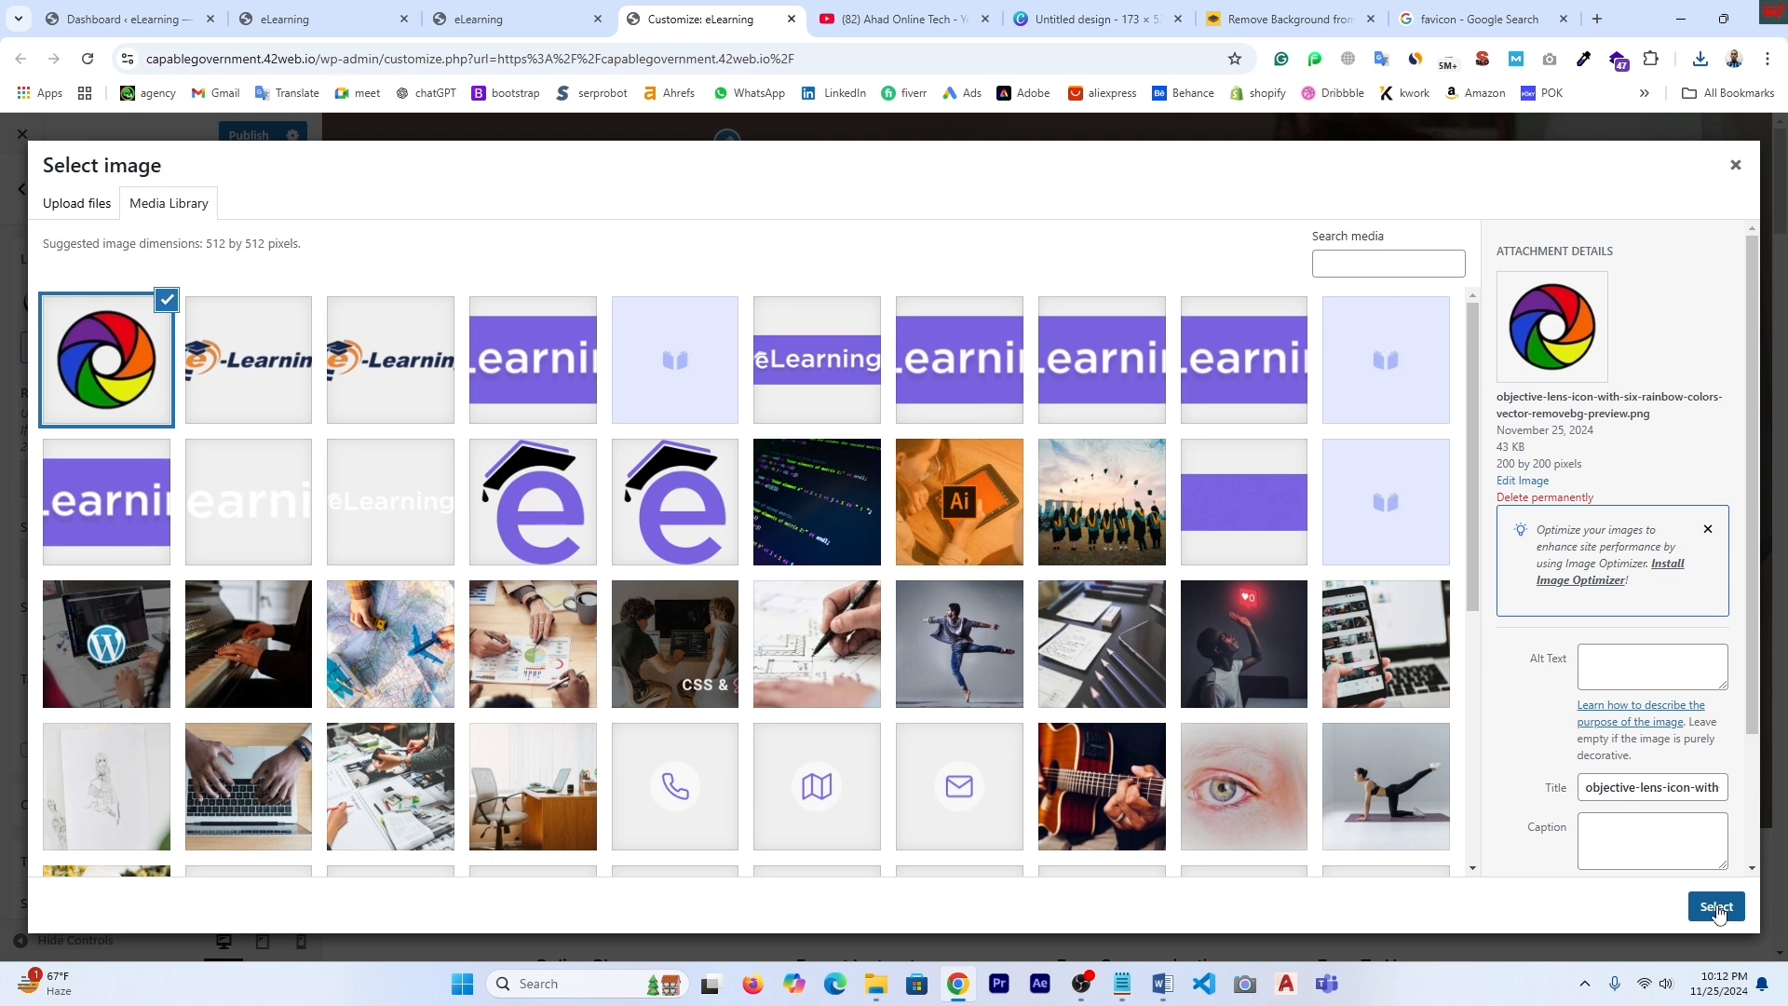
click(1719, 908)
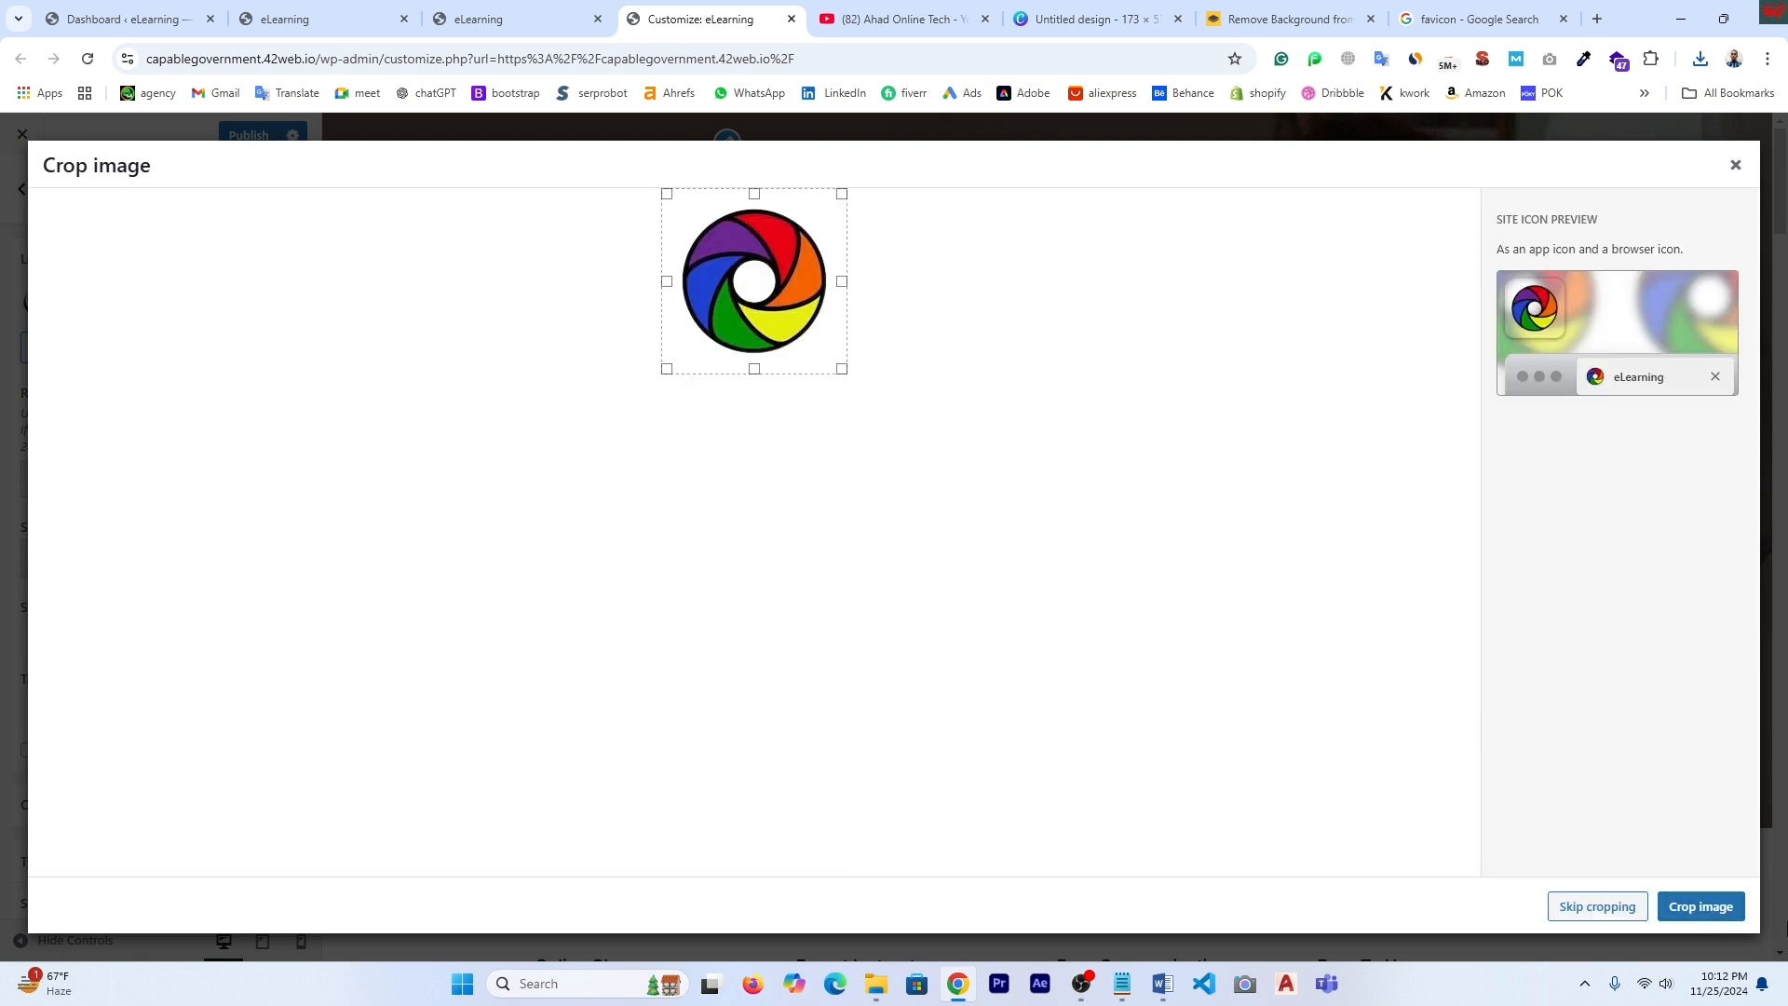
click(1702, 910)
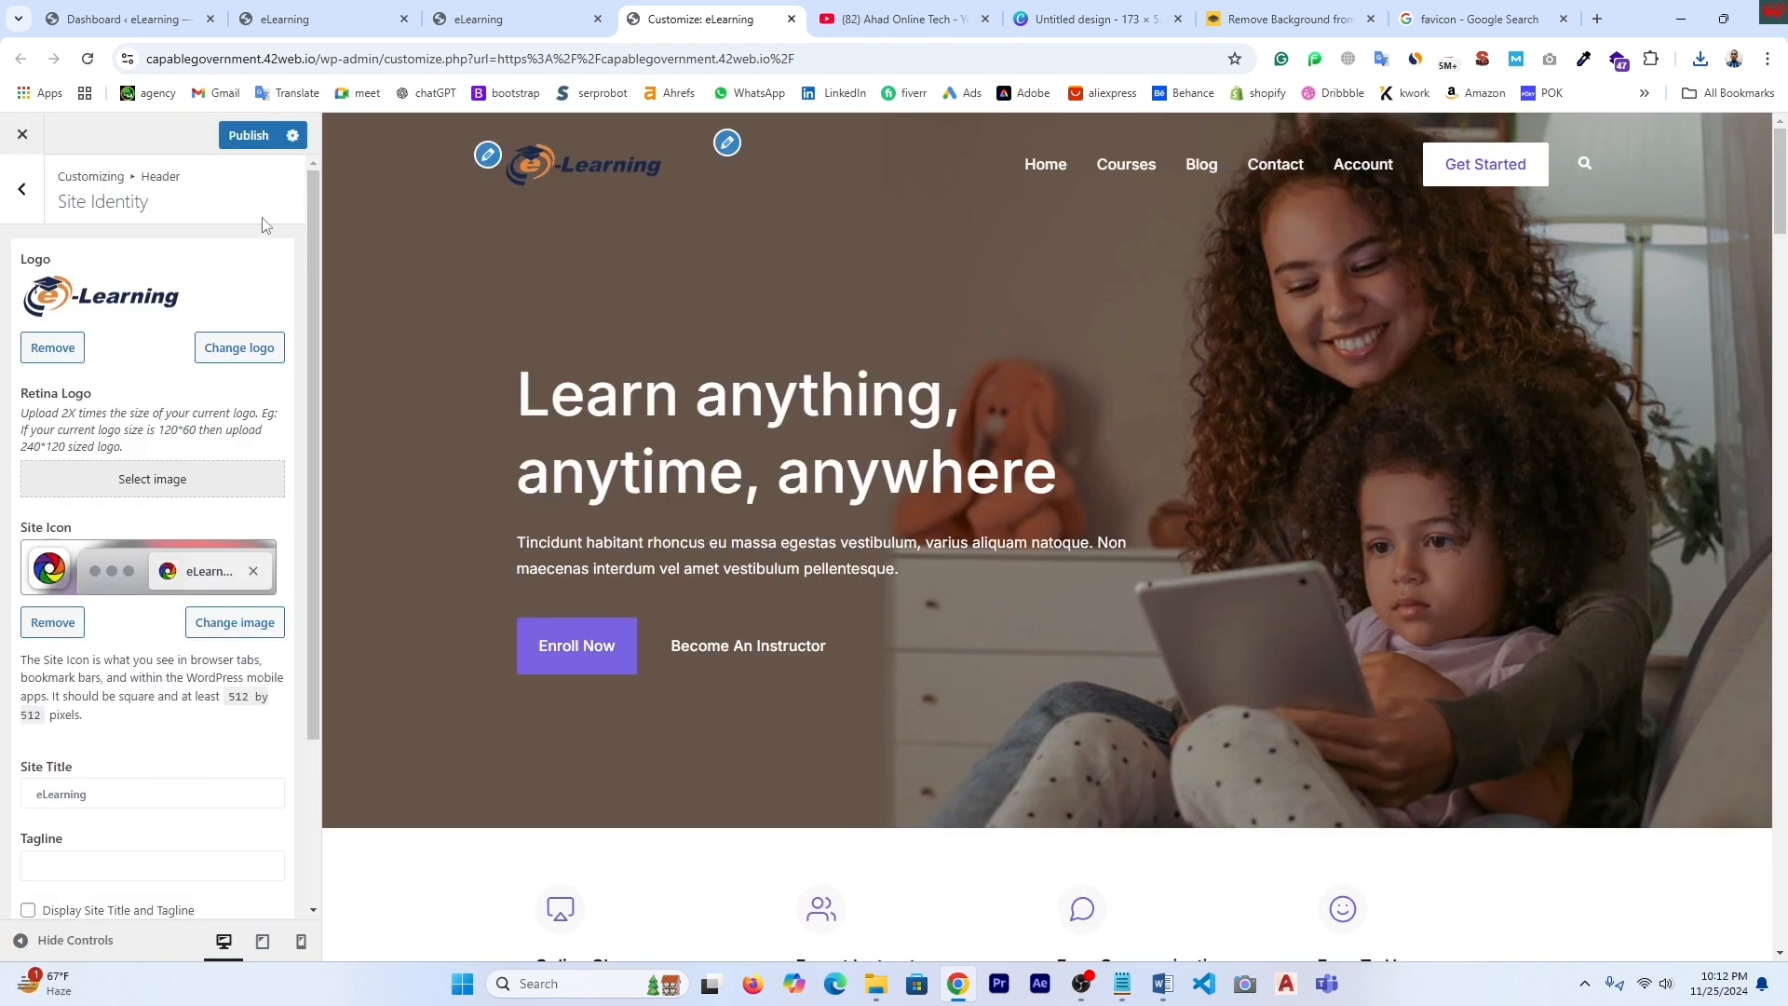
- Publish the logo and site icon, then reload the live eLearning homepage to see them
click(257, 136)
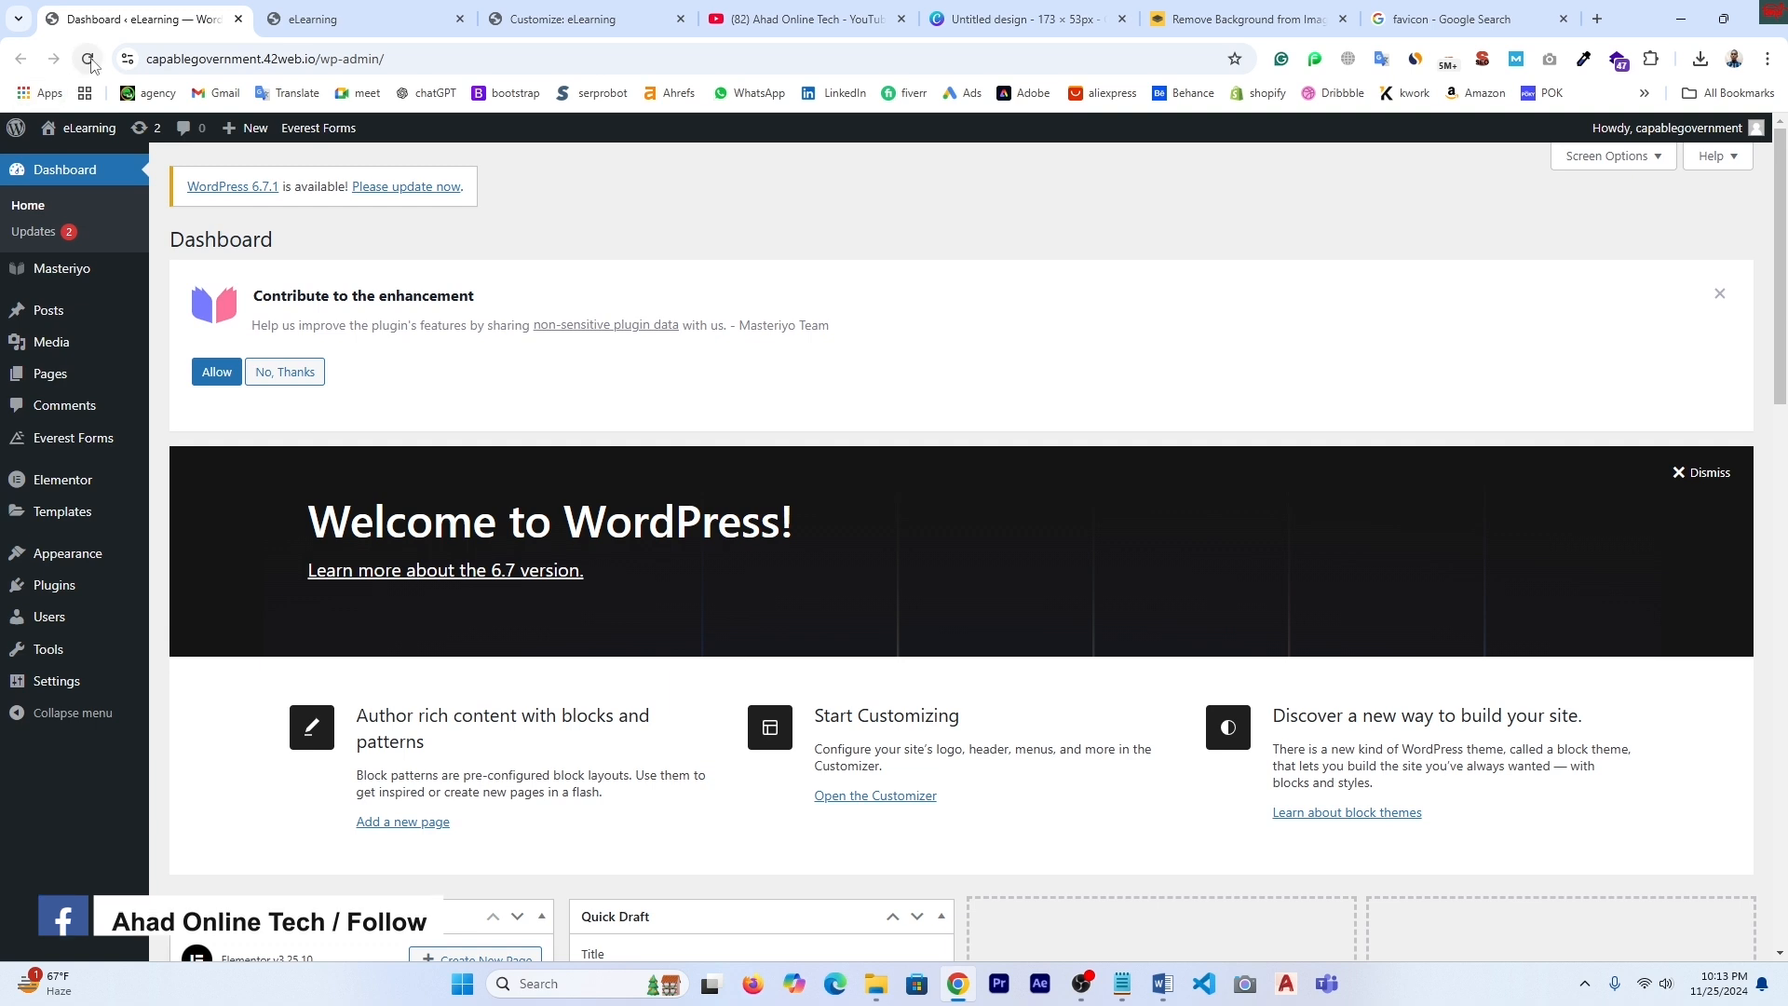
click(385, 10)
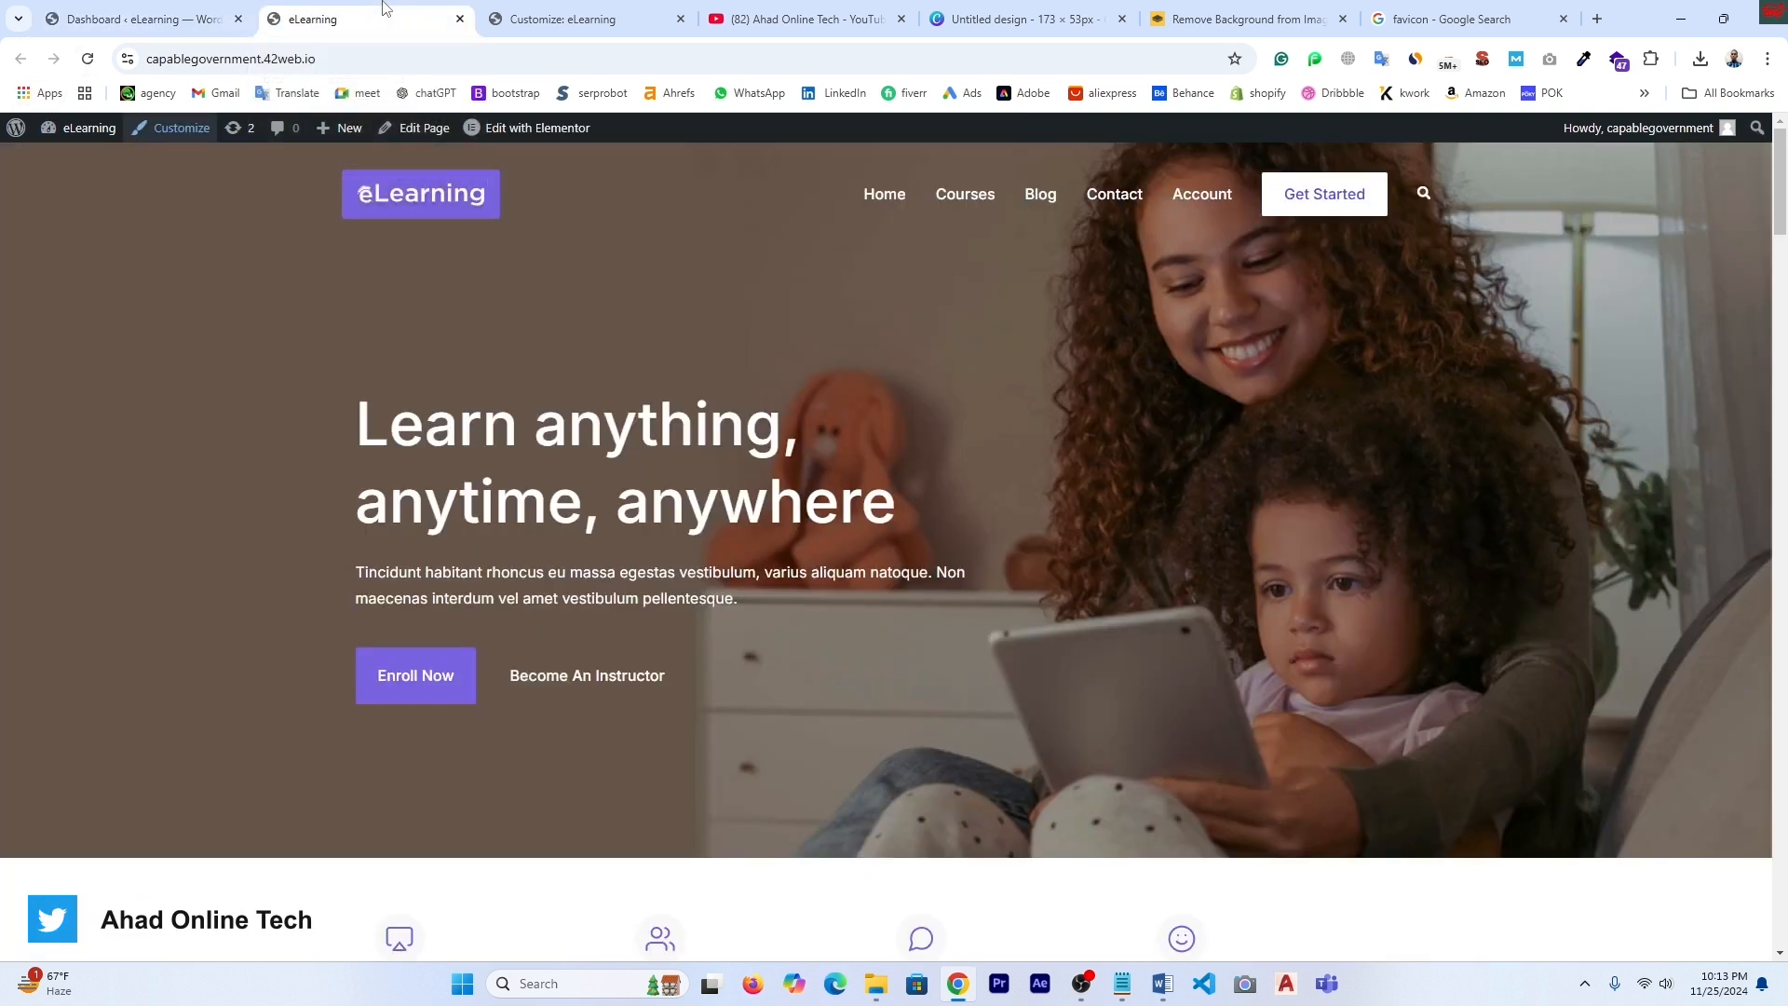
click(89, 59)
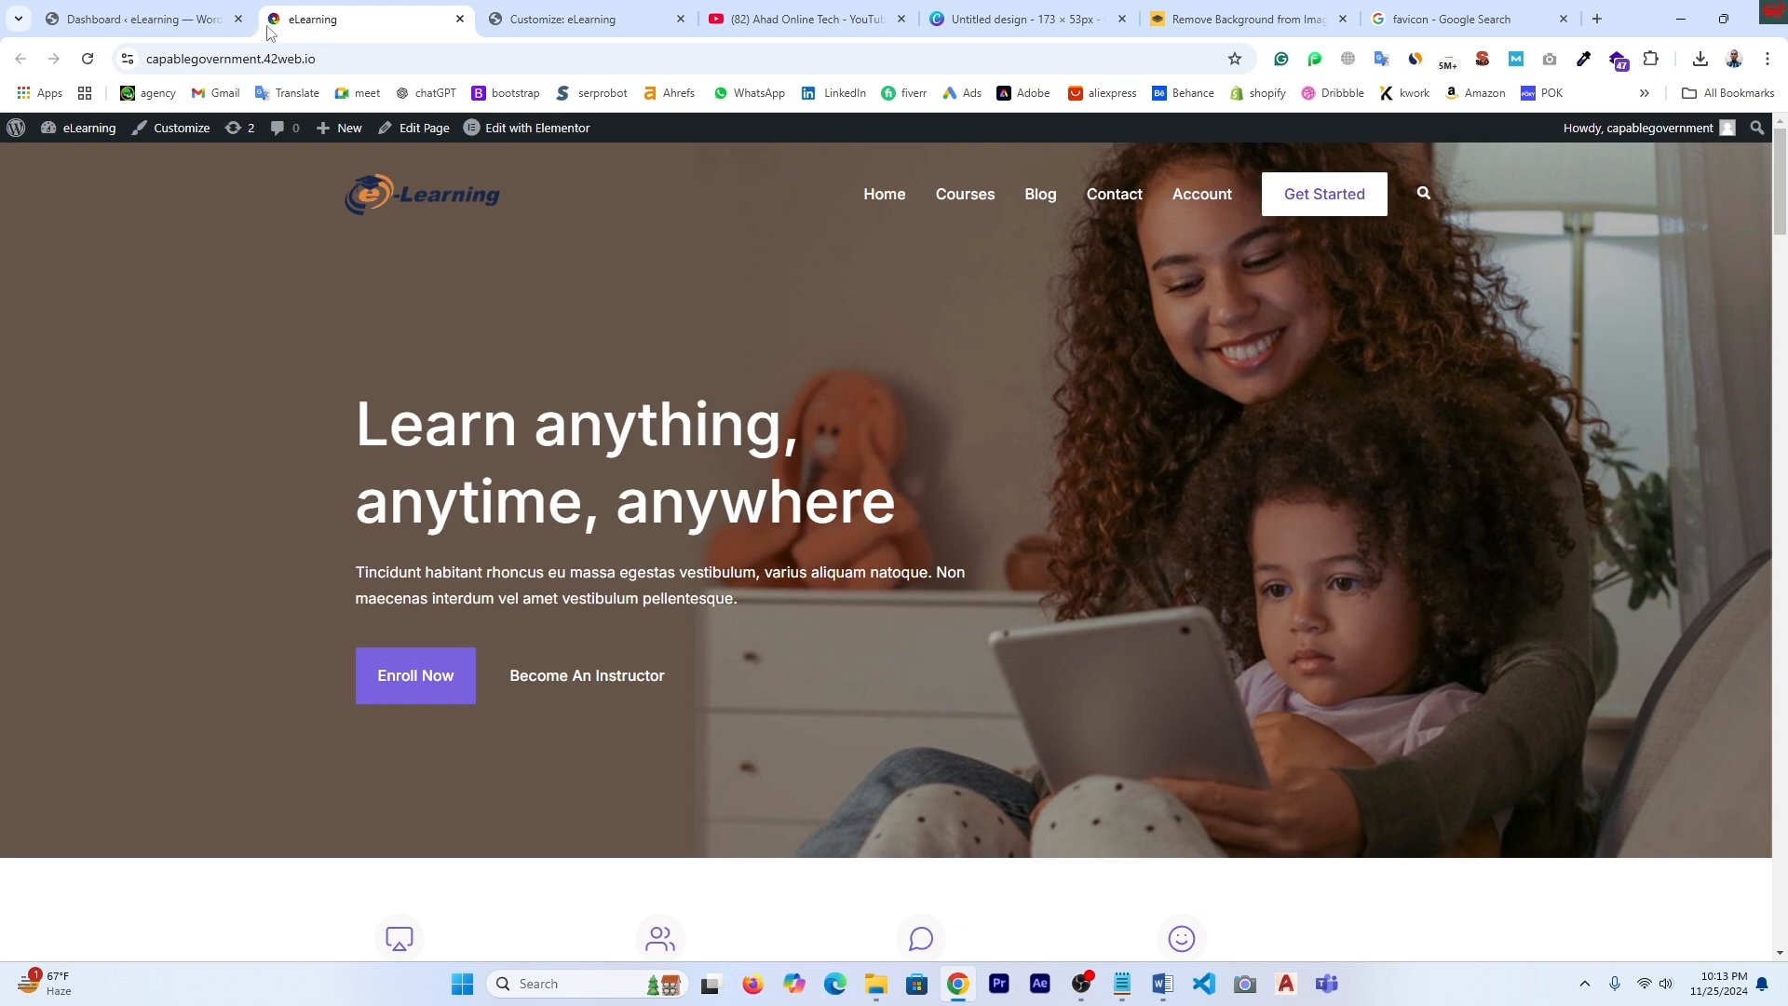
click(555, 20)
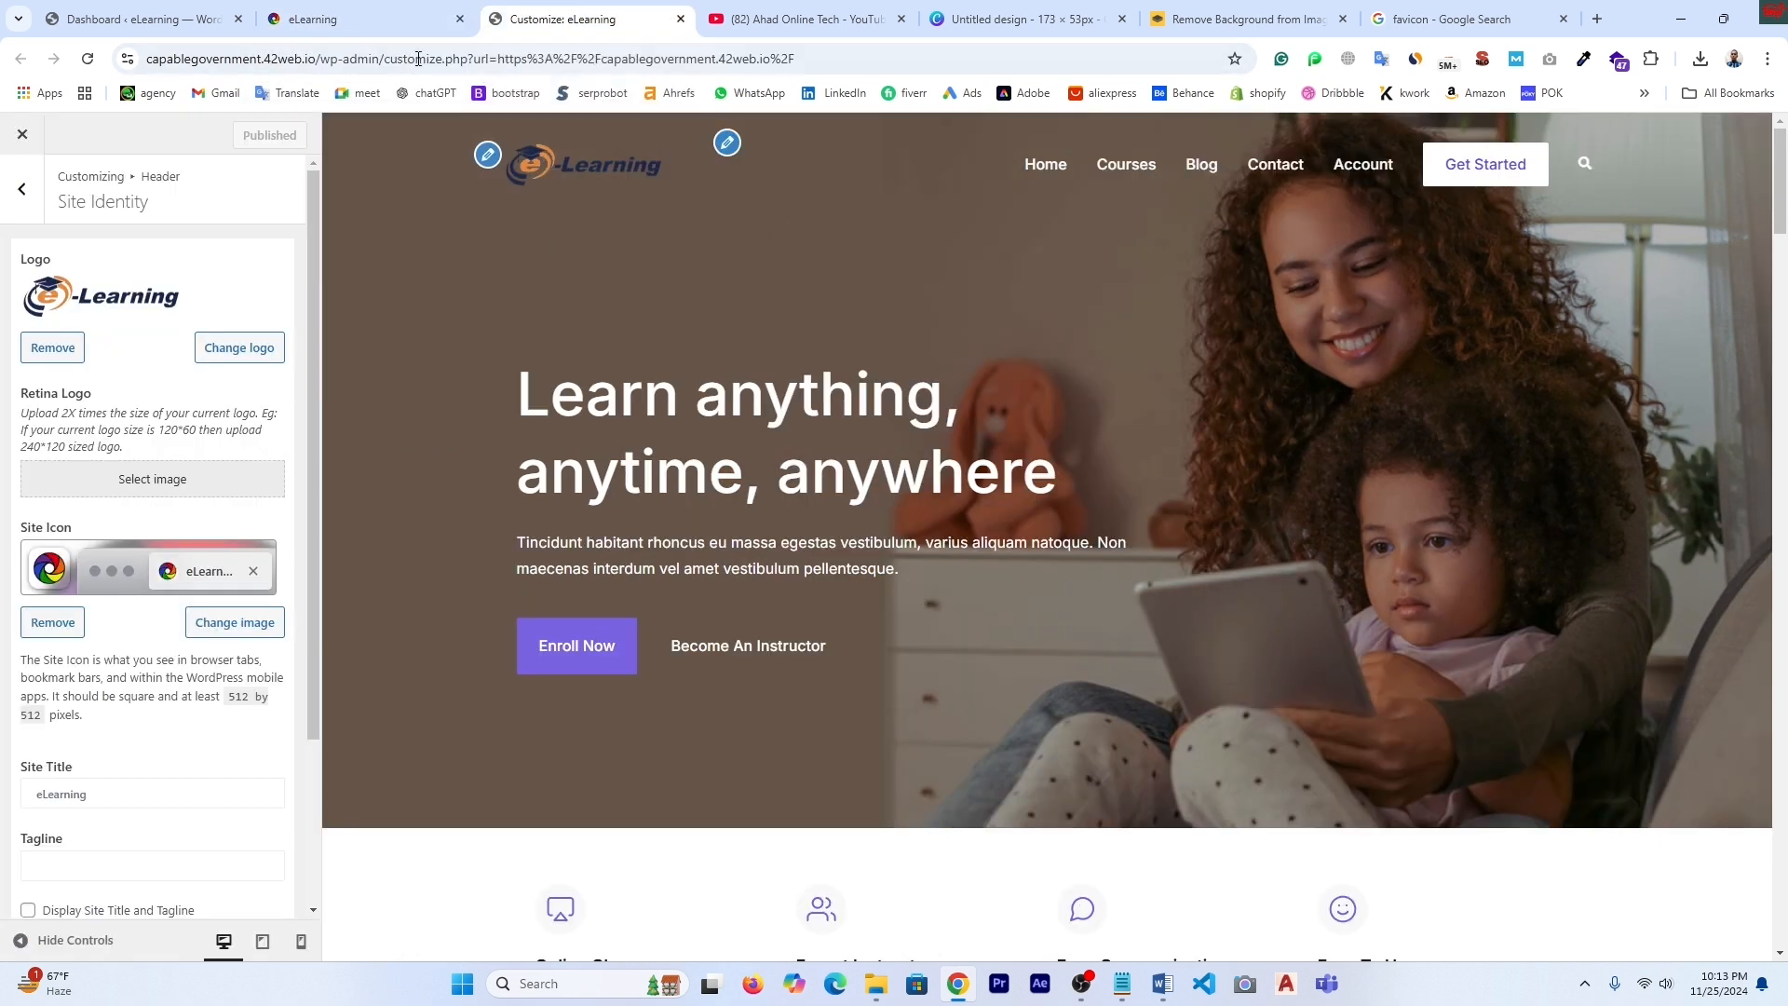
- Check the Site Title font family and weight dropdowns, leaving both at their defaults
scroll(253, 807, down, 3)
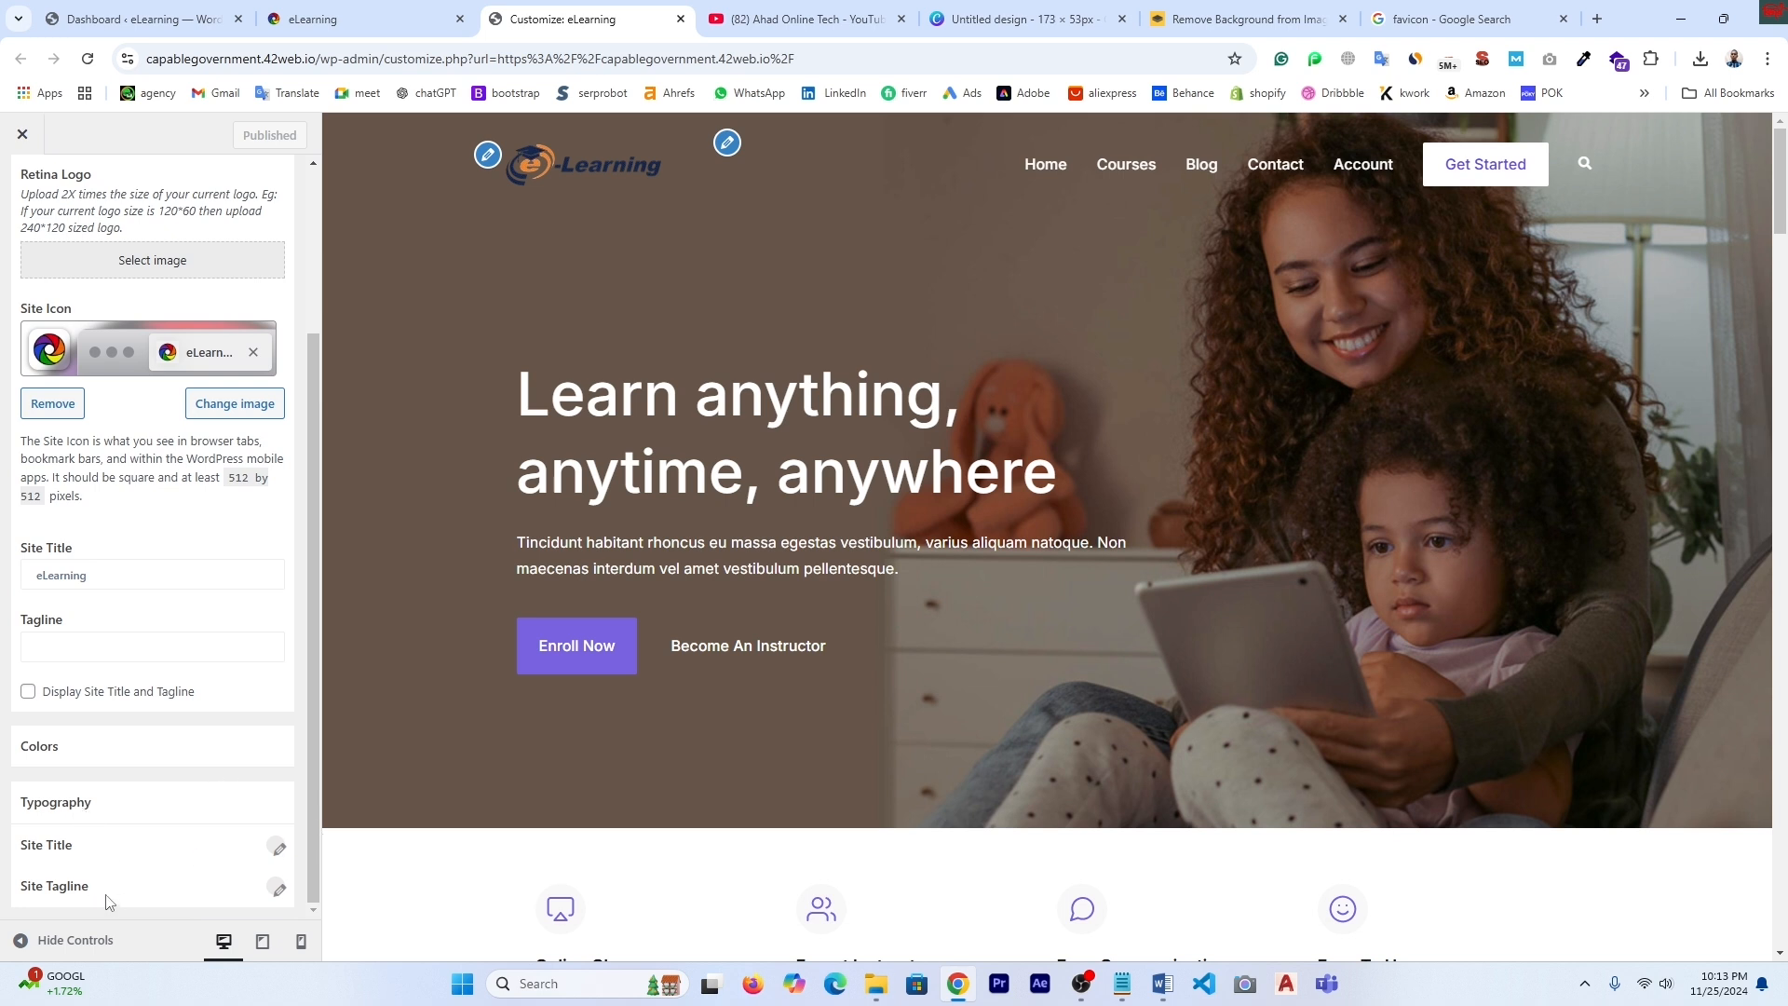
click(278, 847)
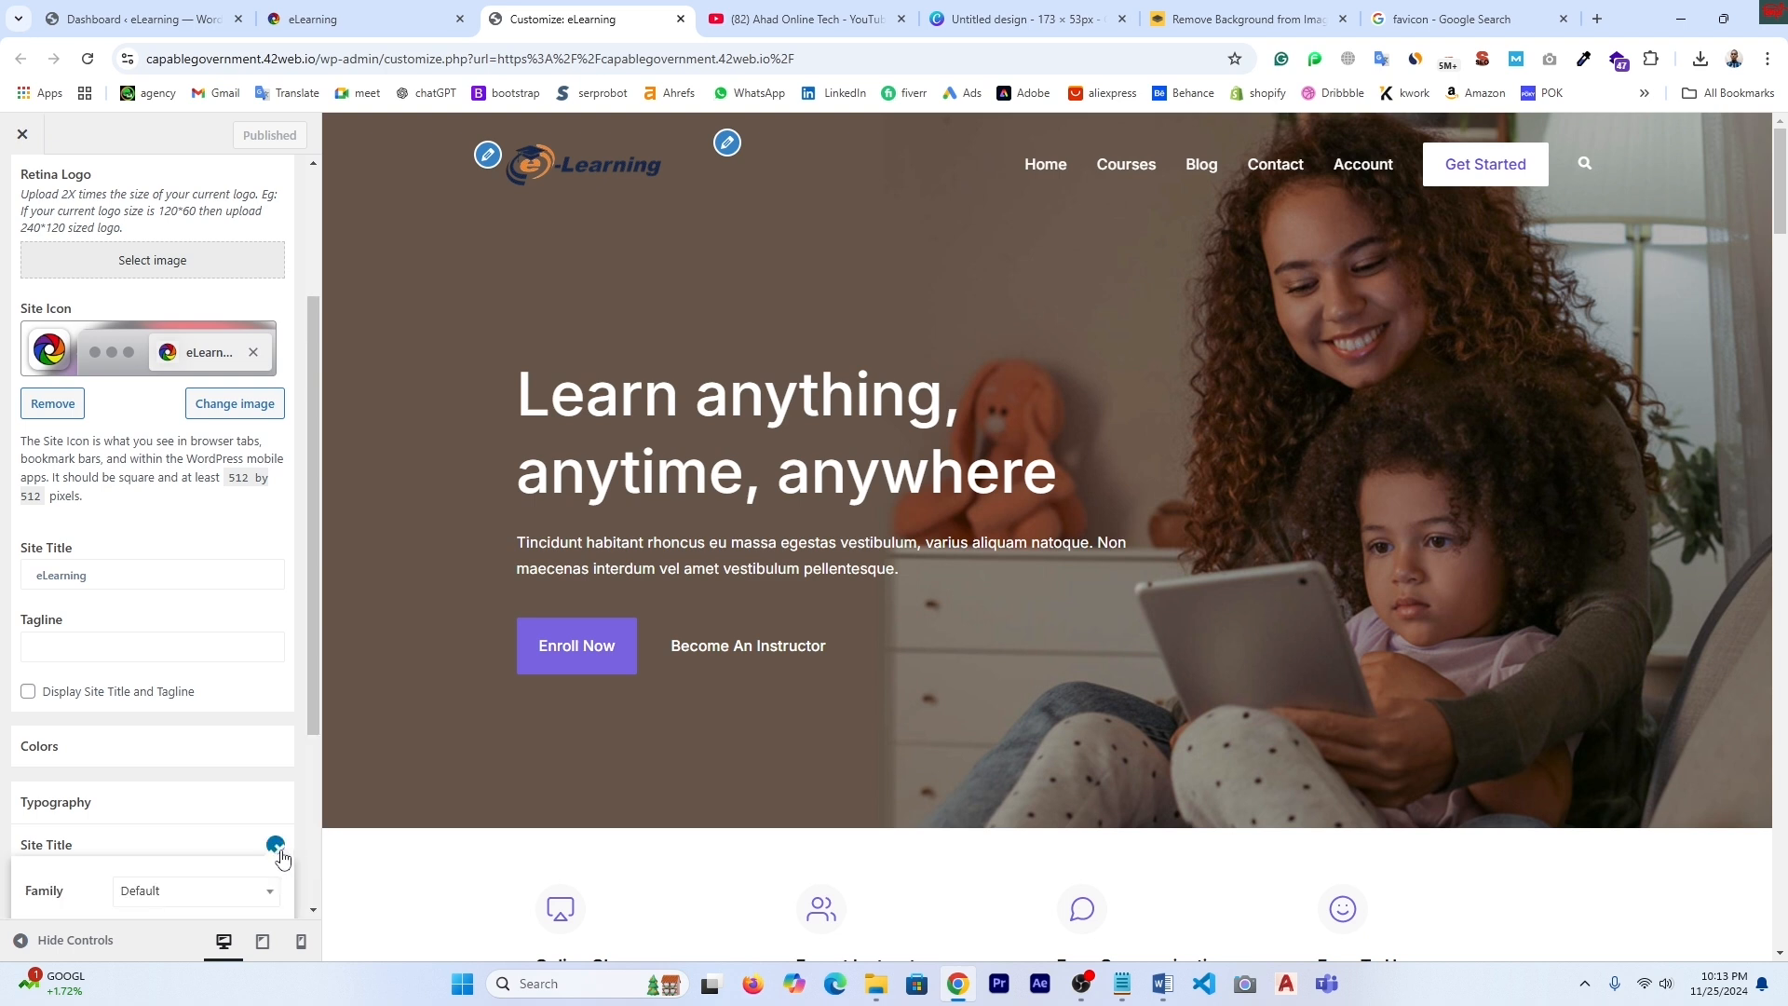
scroll(280, 853, down, 3)
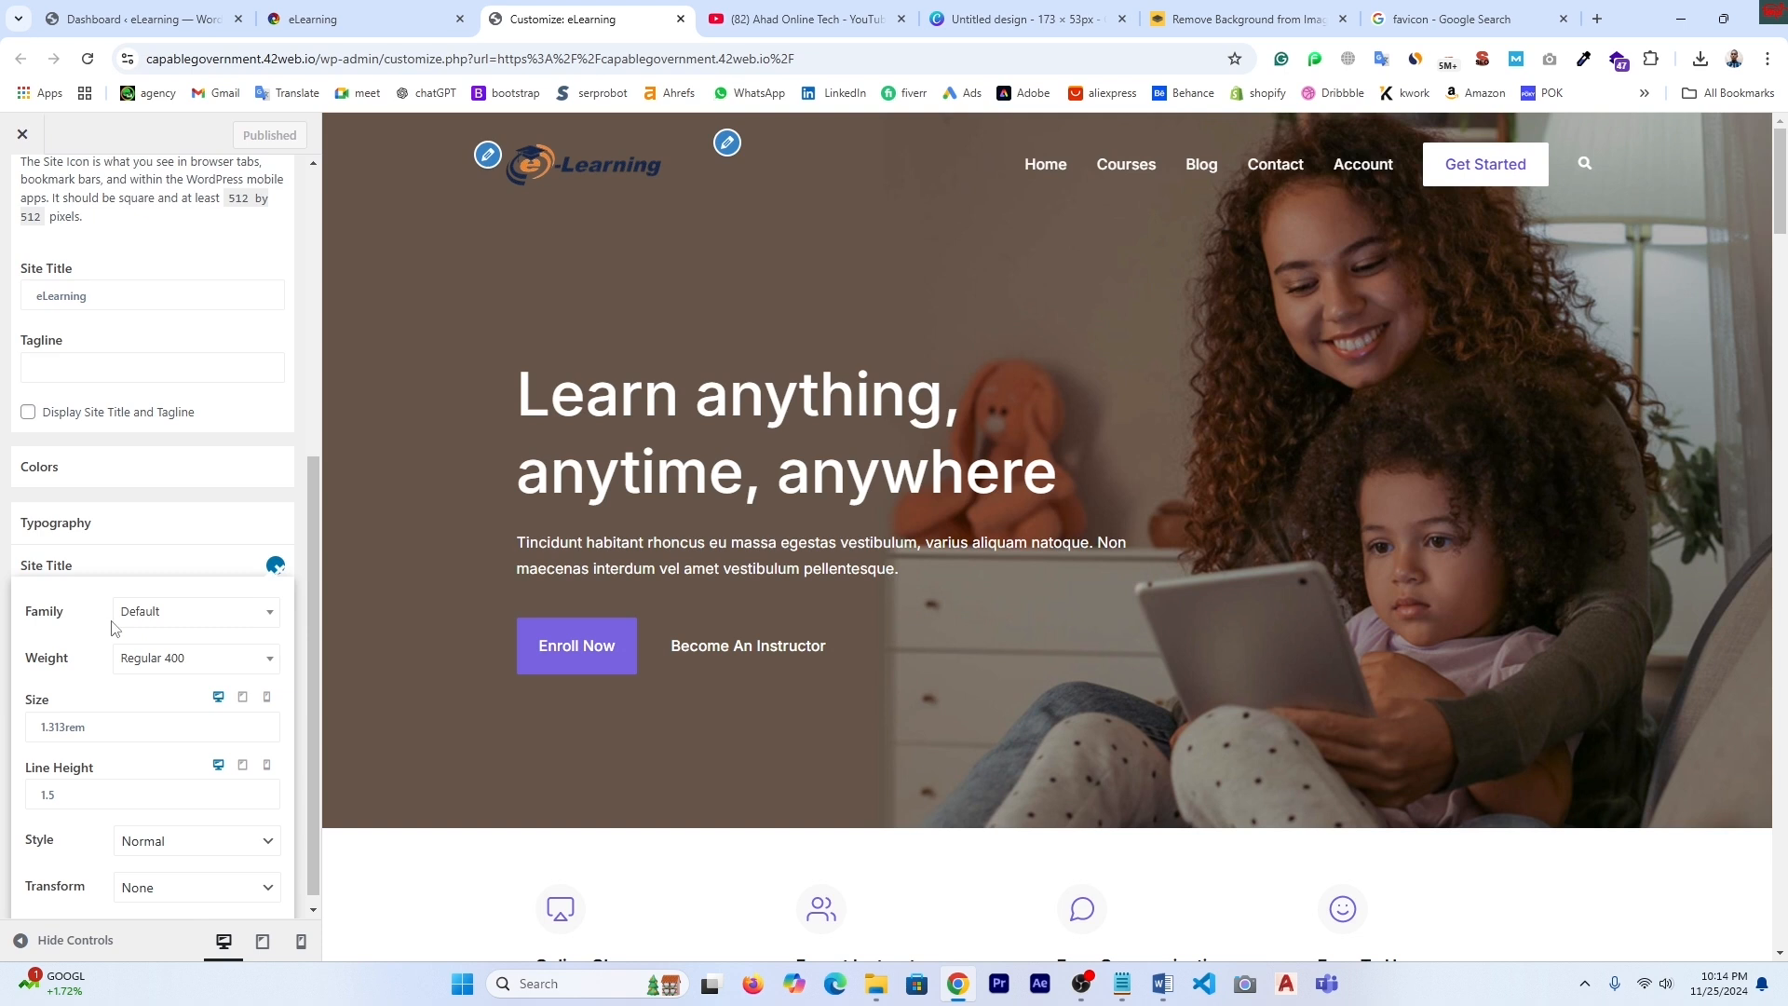
click(271, 615)
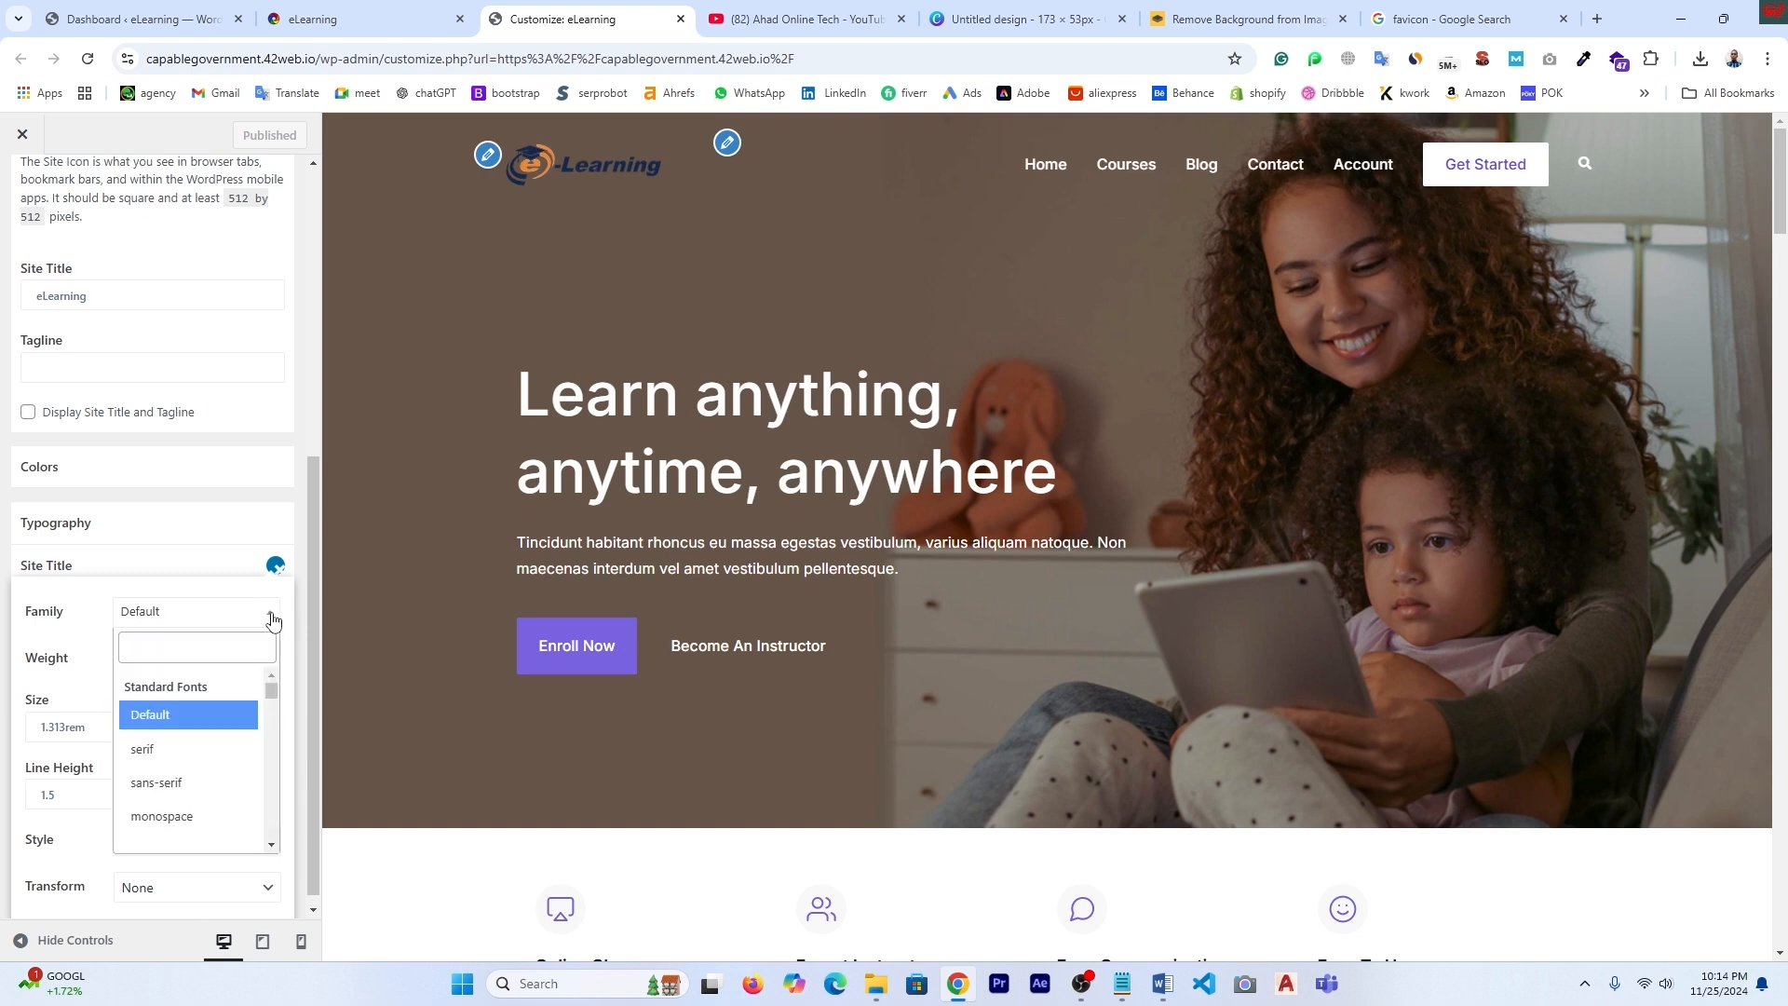
scroll(228, 787, down, 1)
scroll(228, 787, up, 1)
click(306, 677)
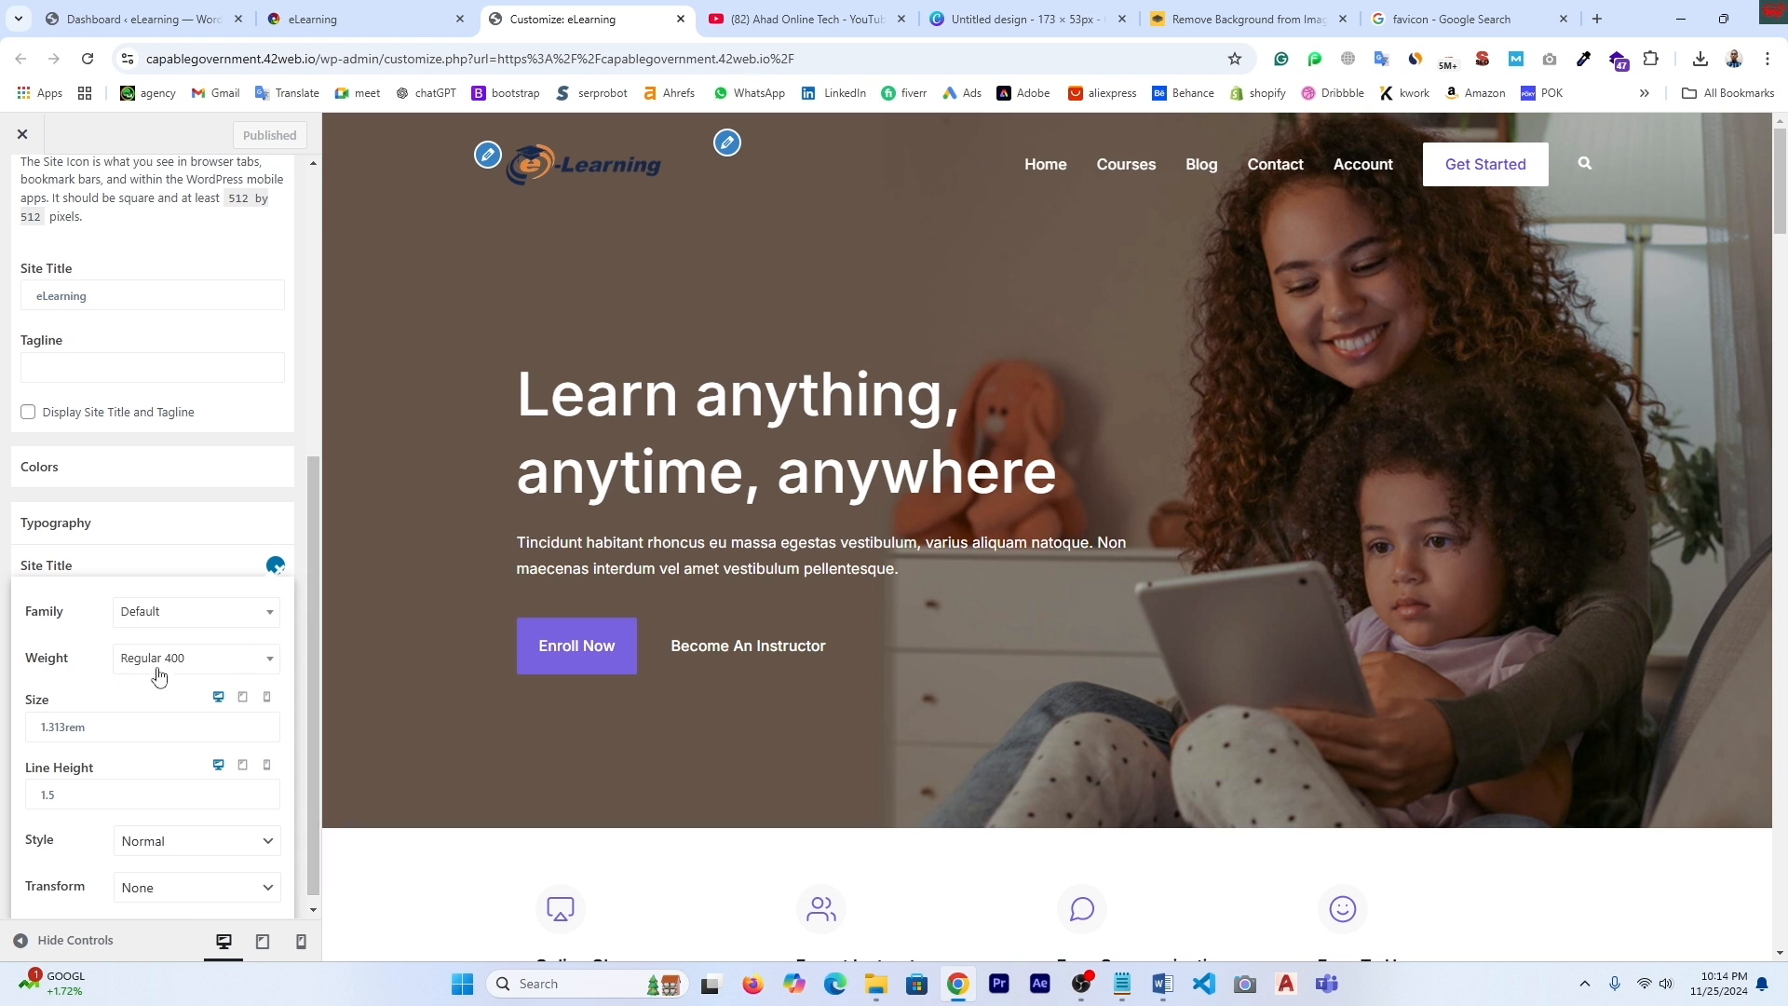
click(274, 665)
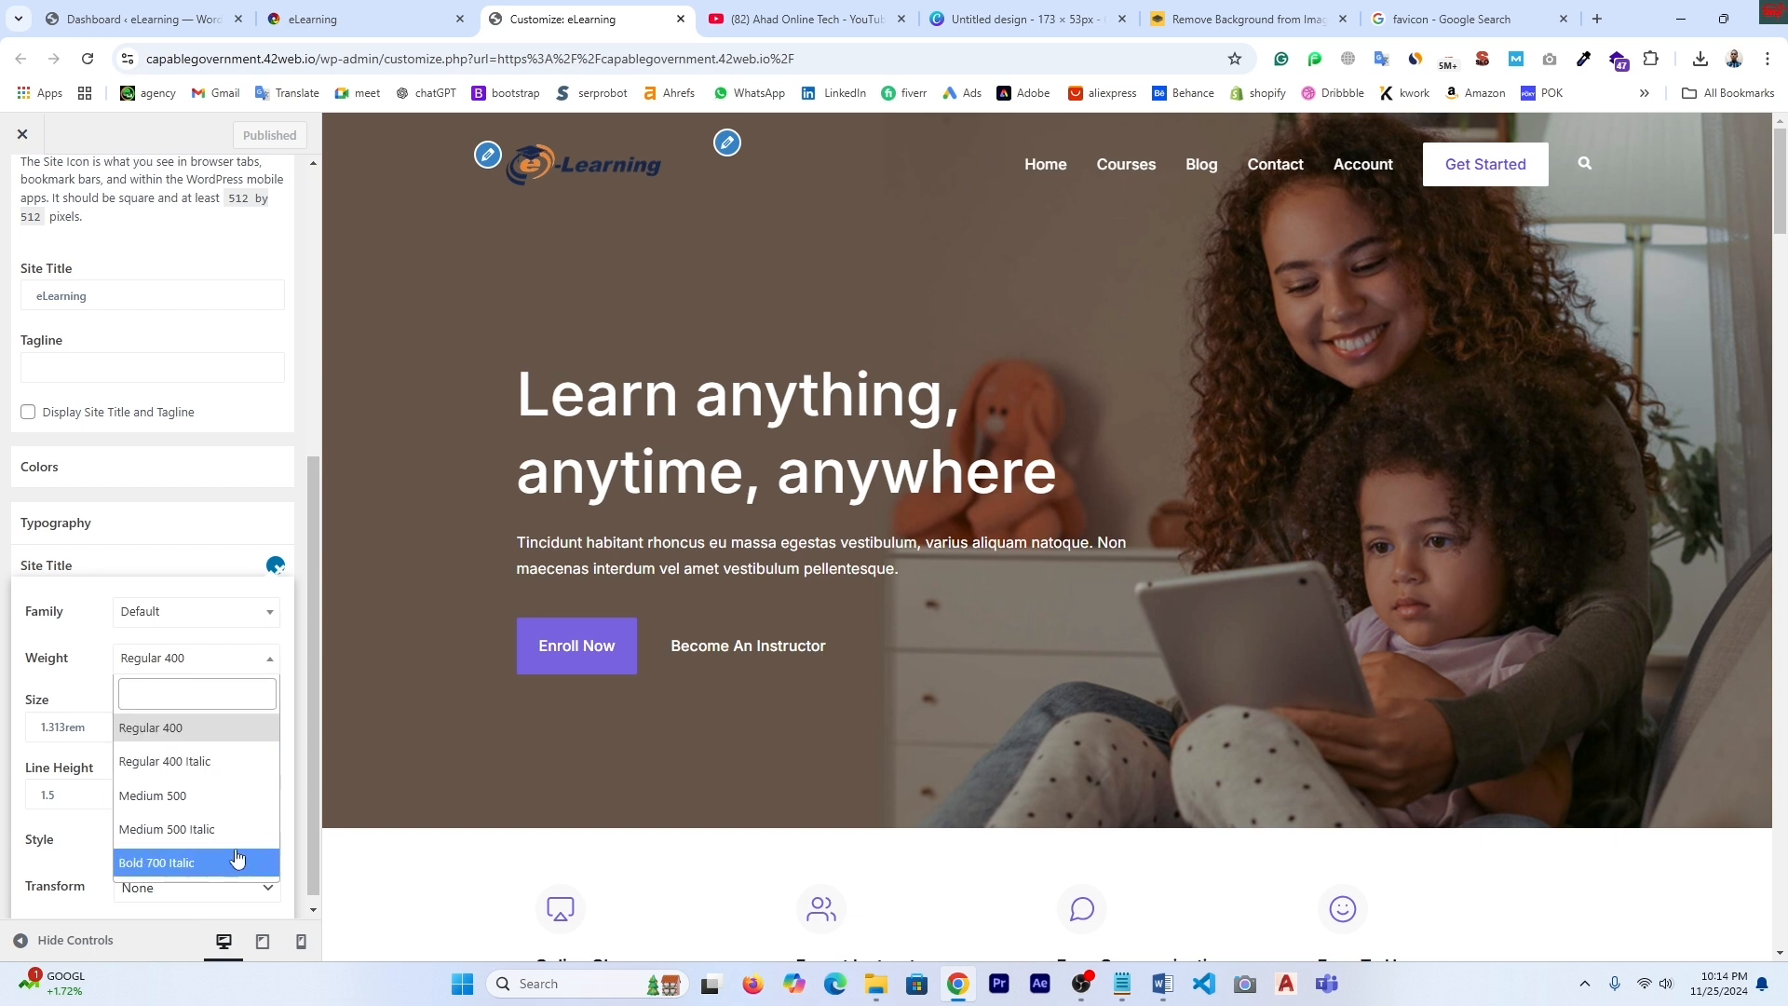
click(306, 640)
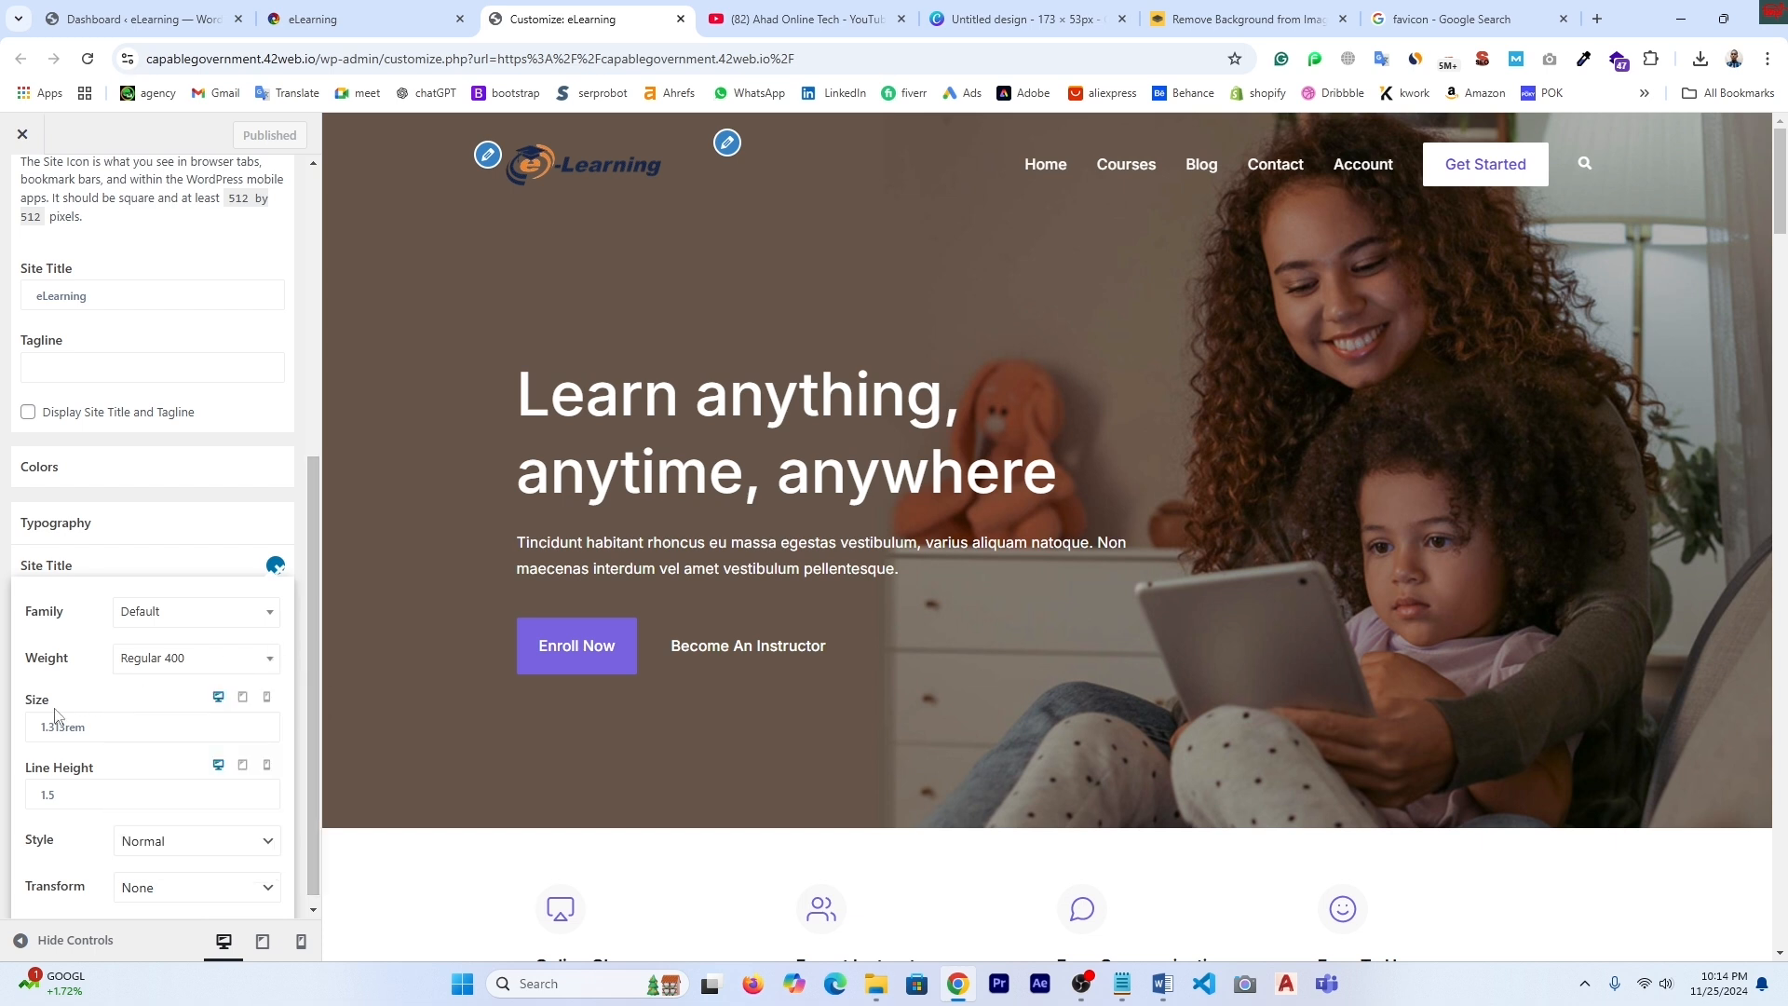
- Leave the Site Title text transform at None and return to the Header settings list
scroll(187, 756, down, 1)
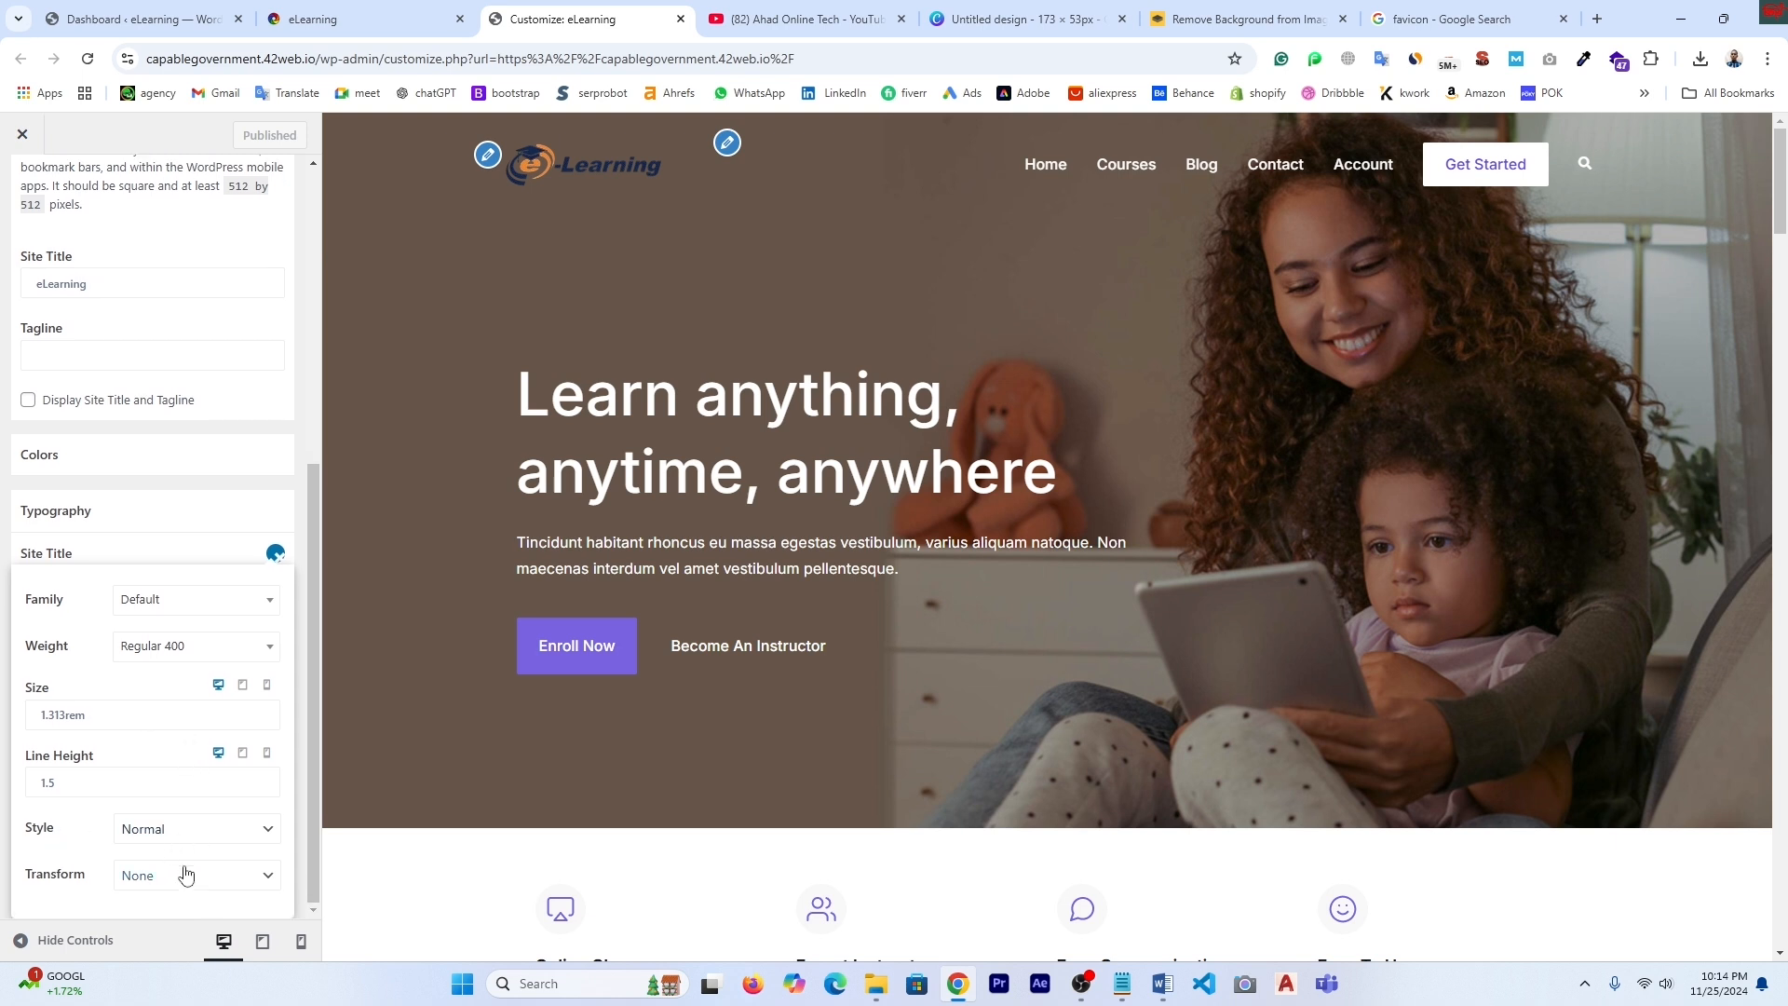
click(270, 876)
click(268, 869)
scroll(168, 419, up, 4)
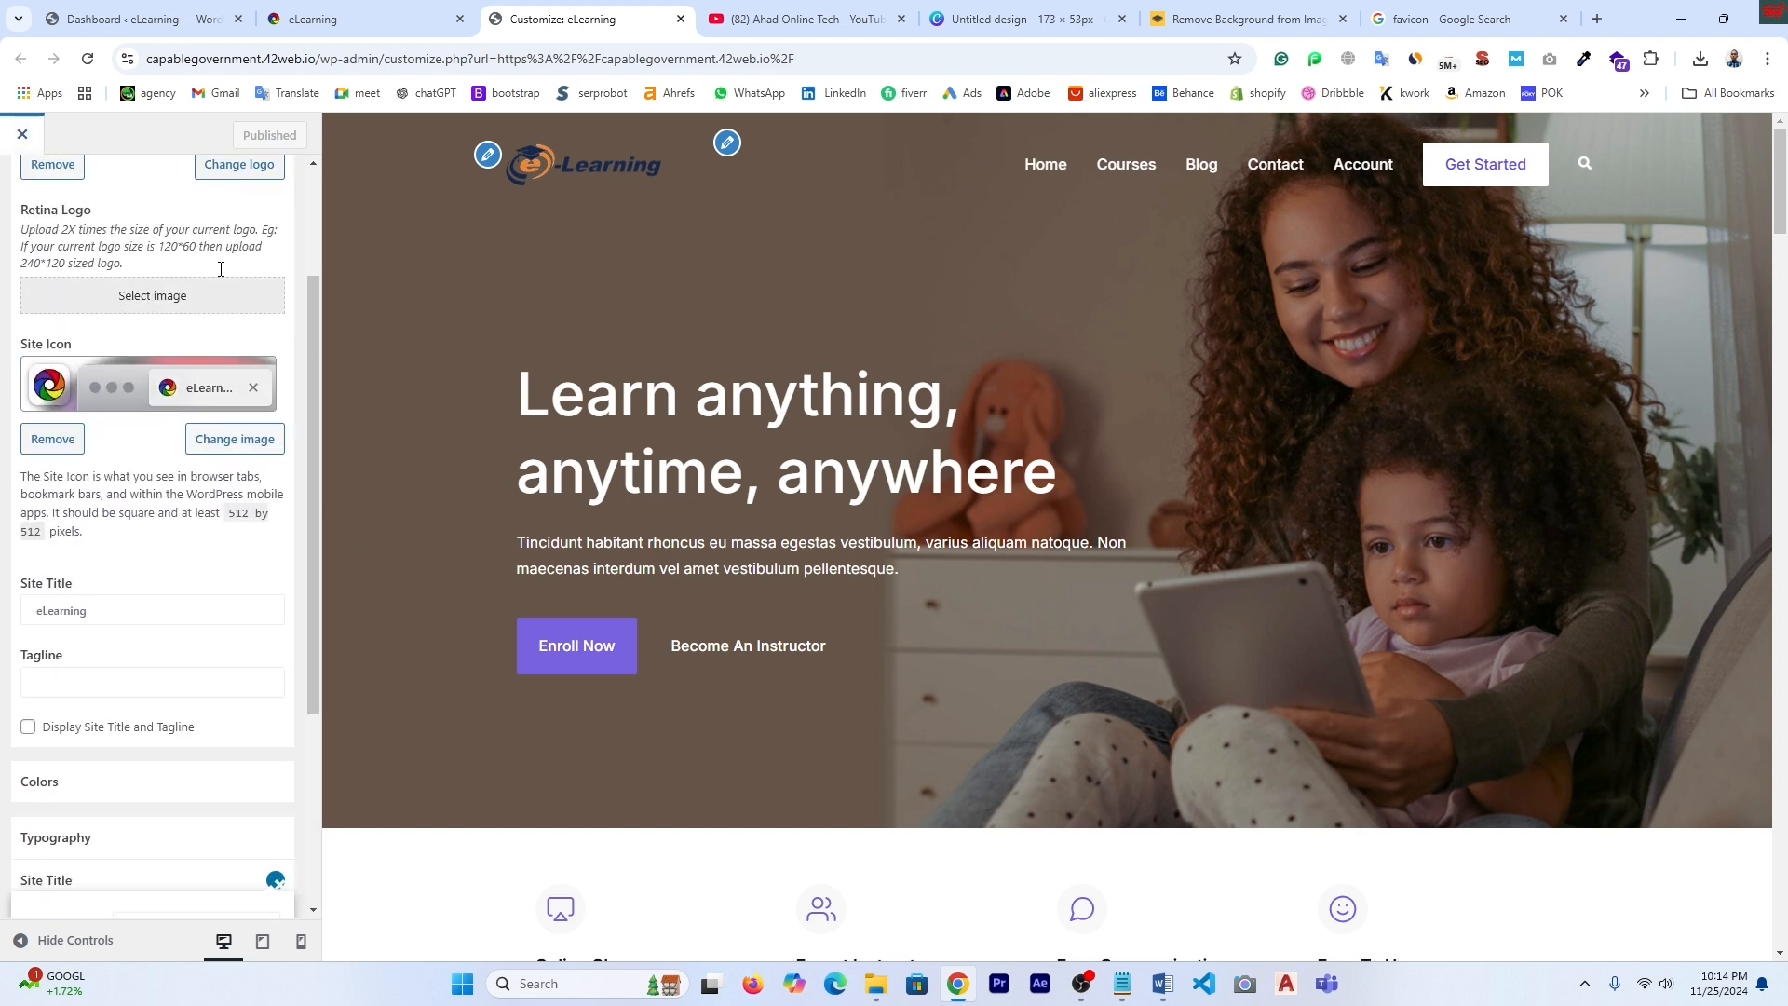
scroll(50, 156, up, 2)
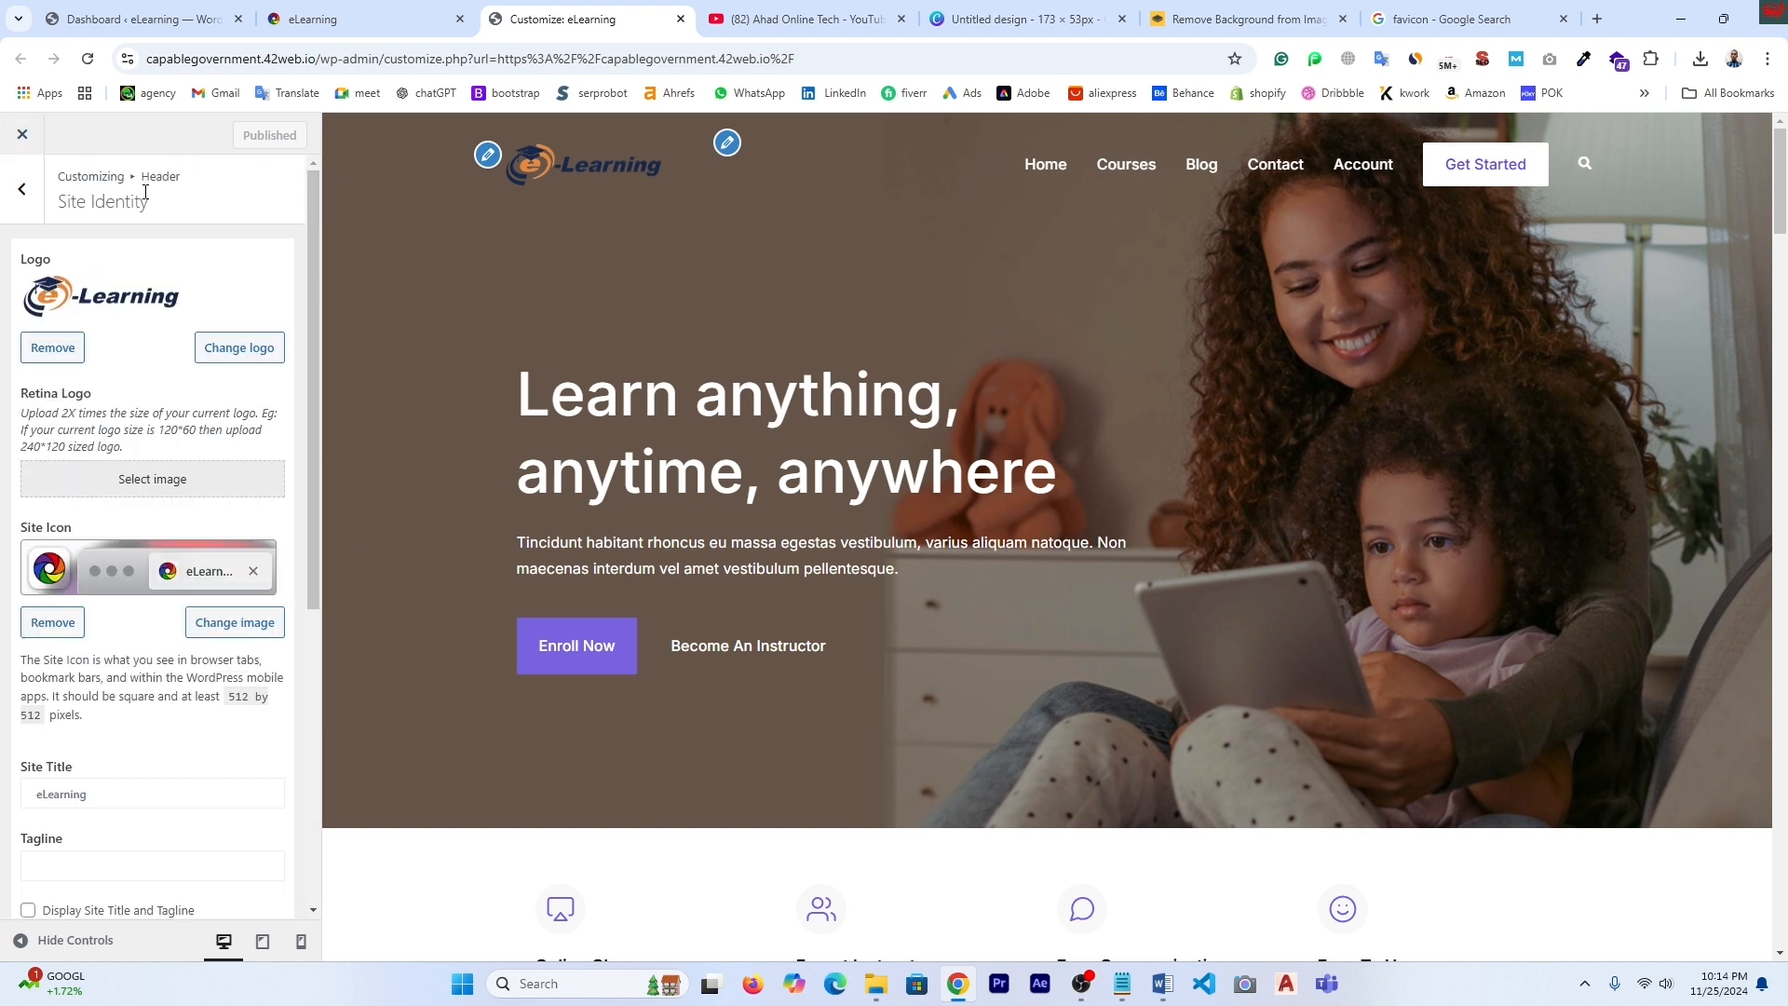
click(22, 190)
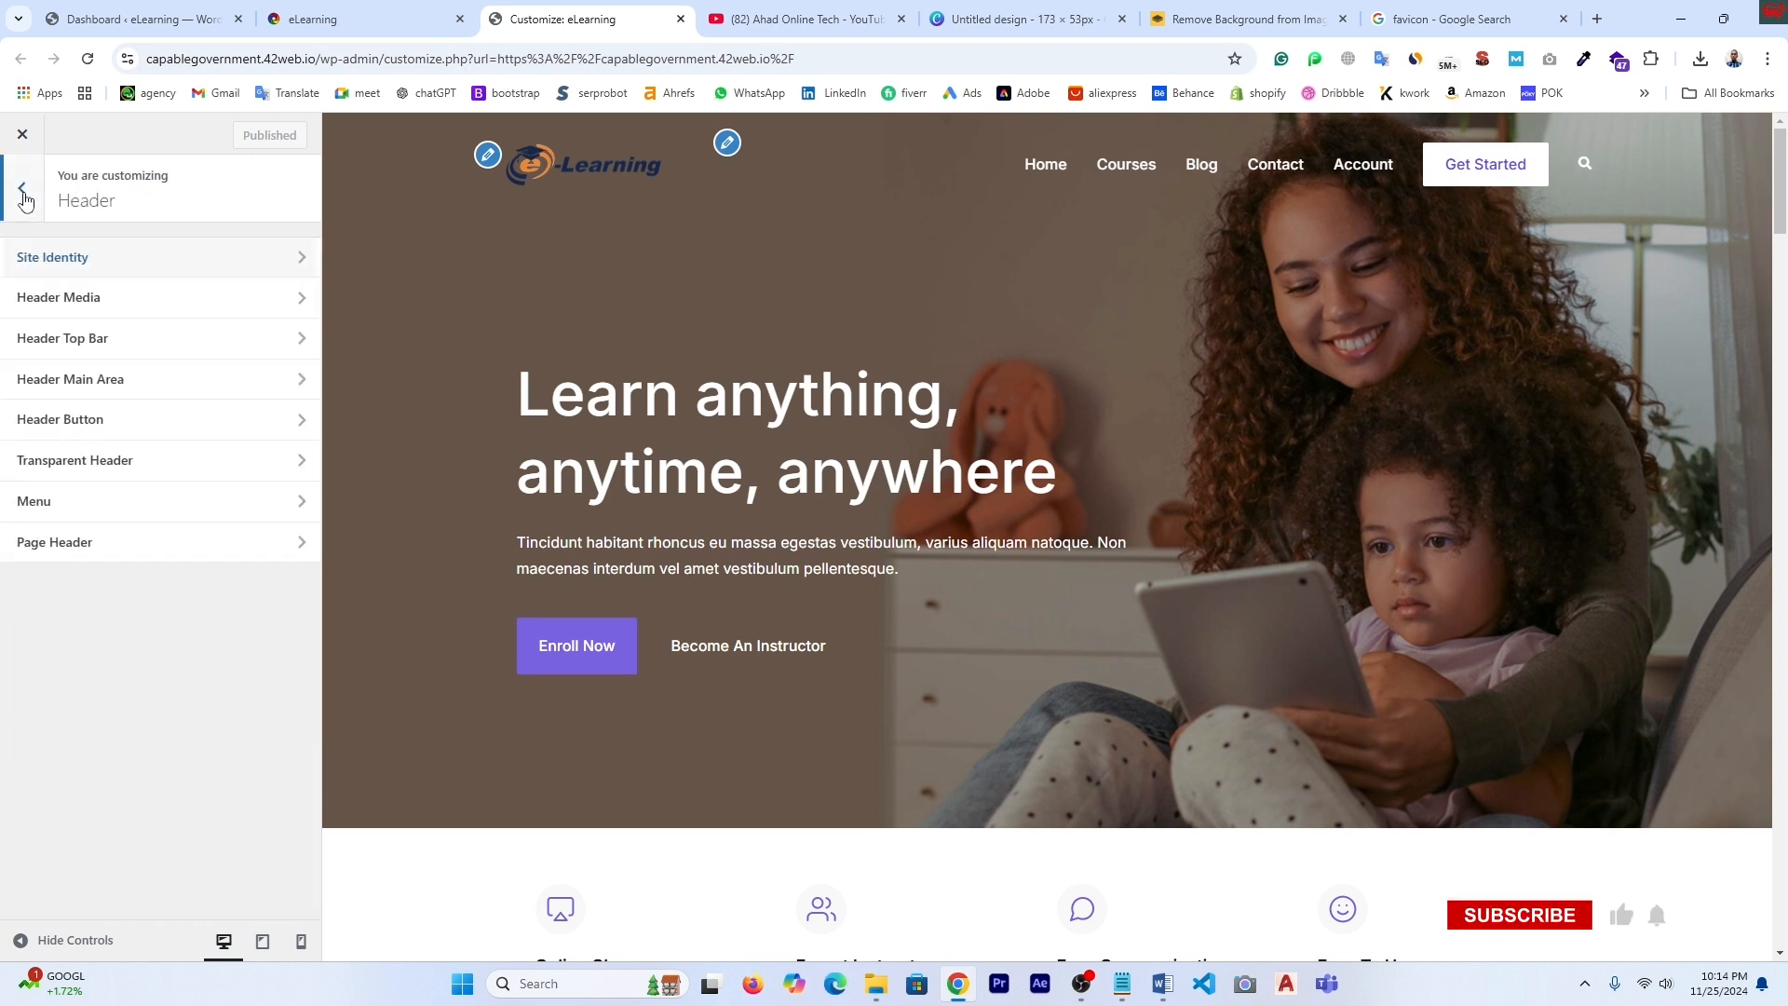
- Paste the first YouTube channel video's link into Header Media's Header Video URL
click(68, 267)
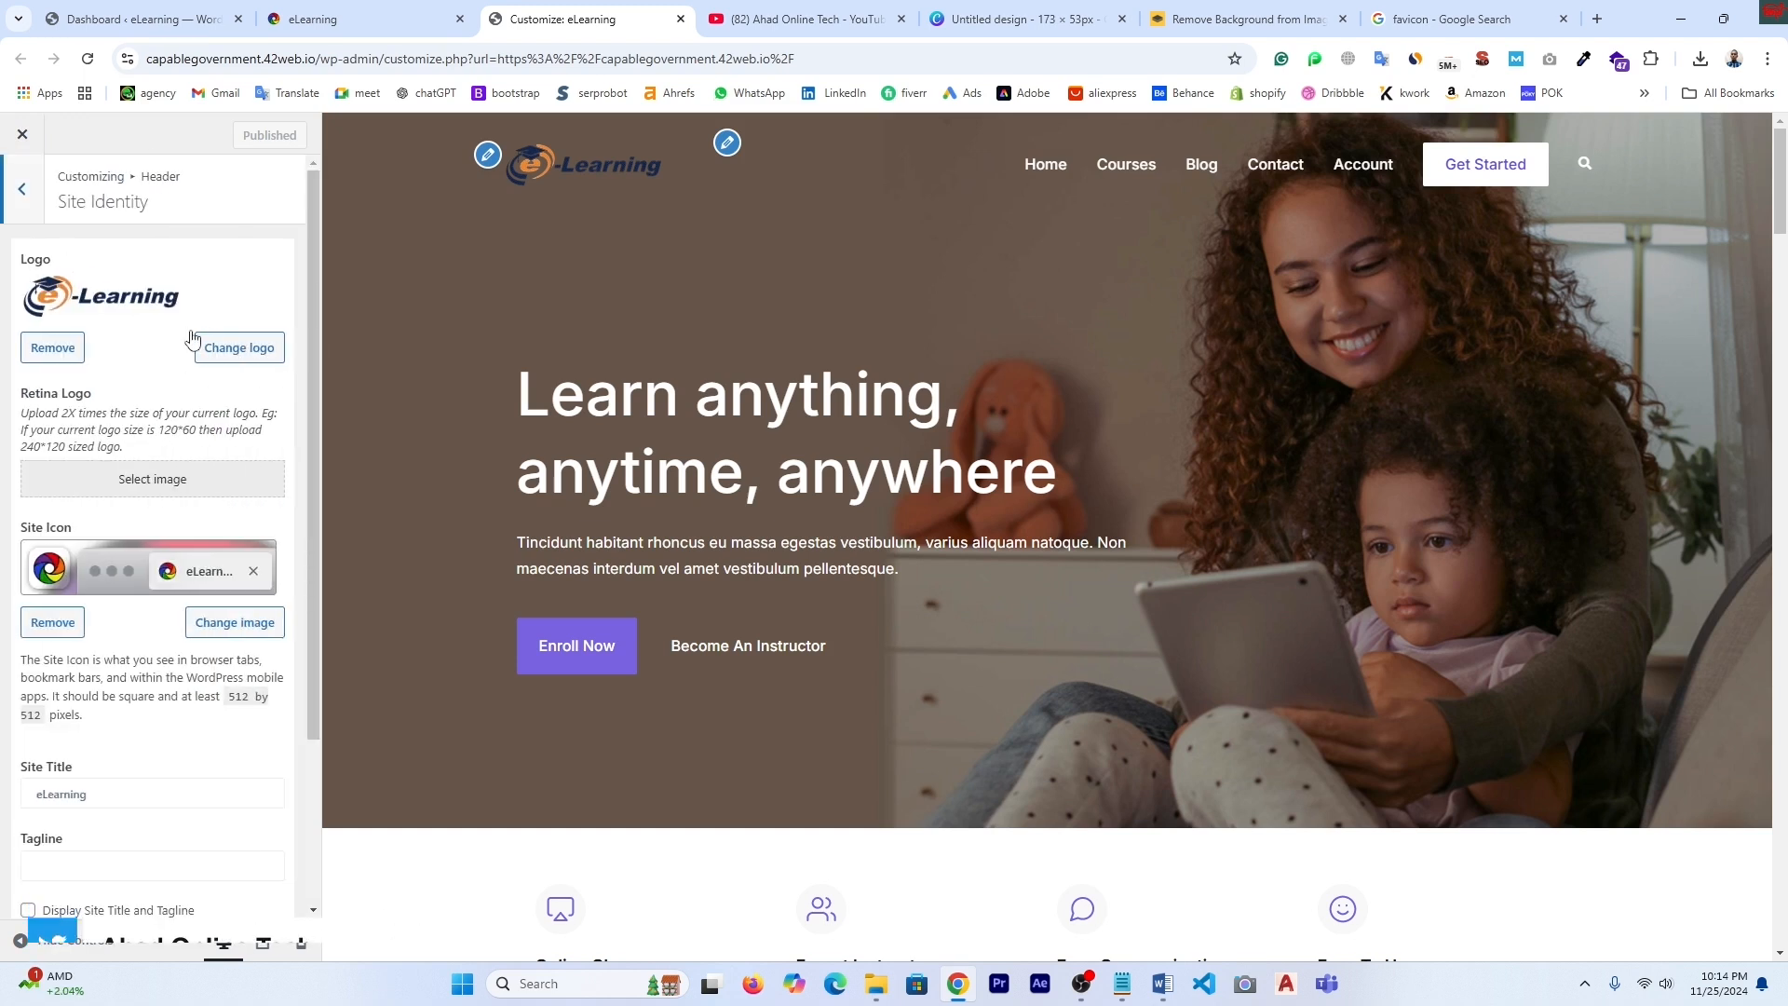
click(20, 196)
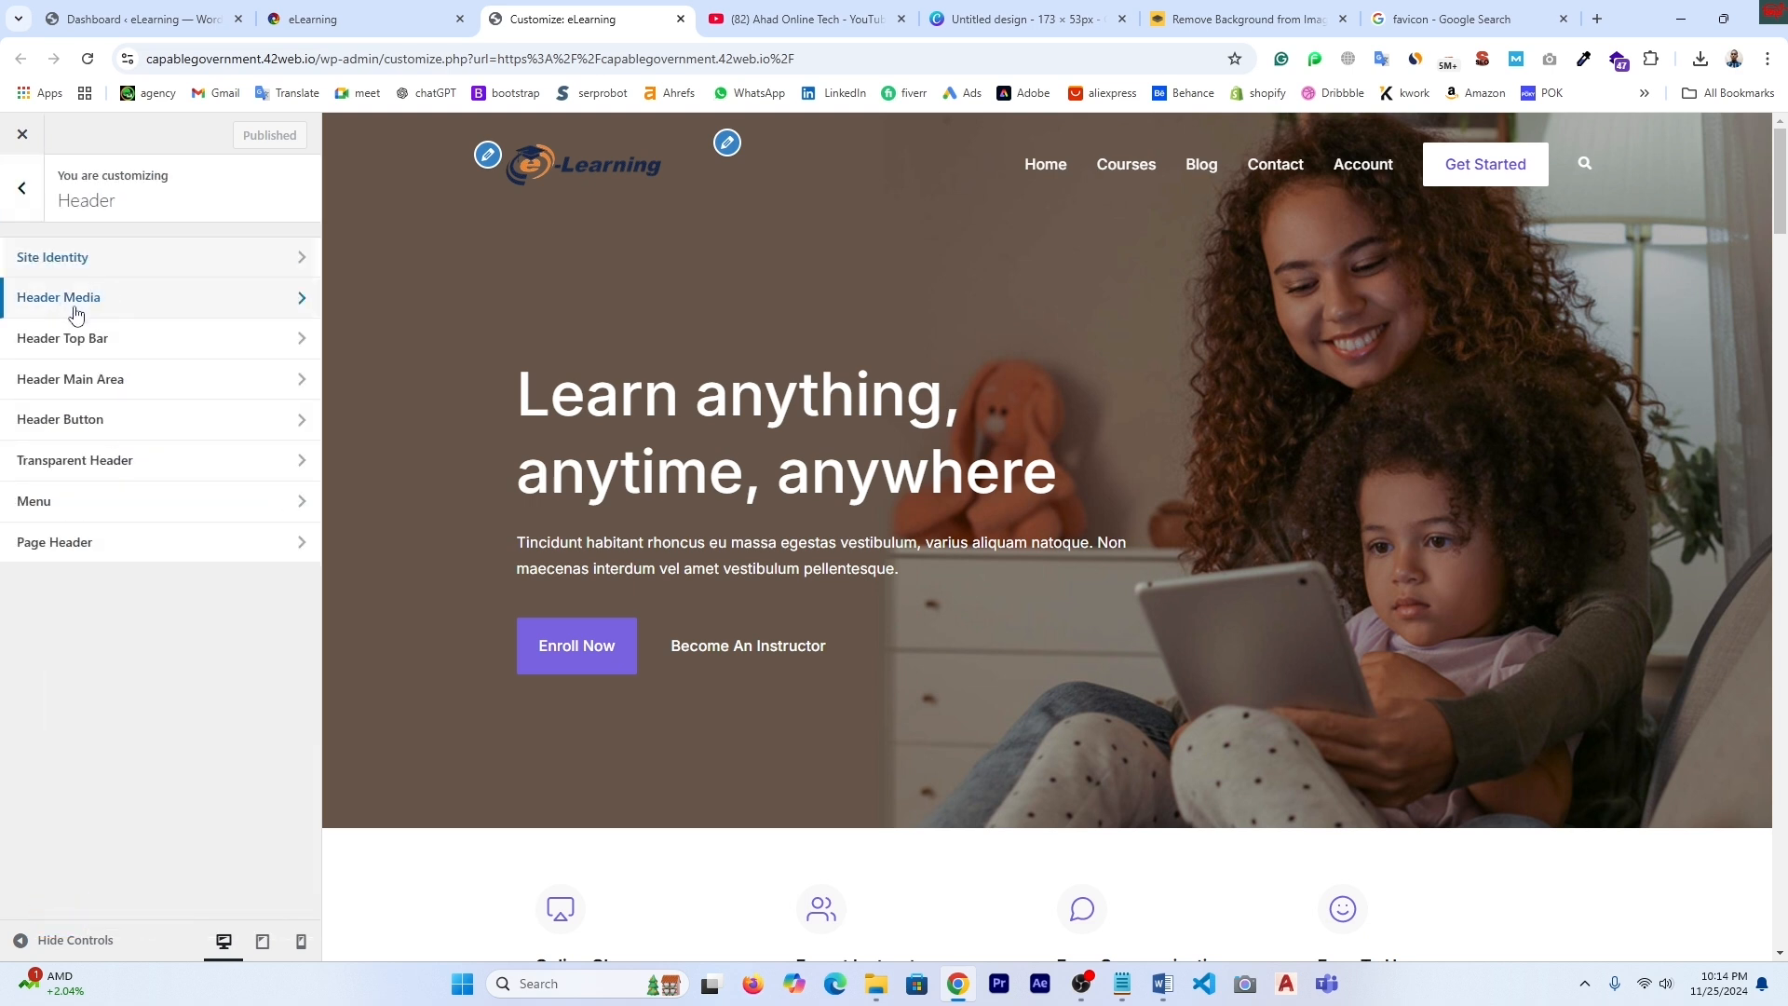
click(94, 311)
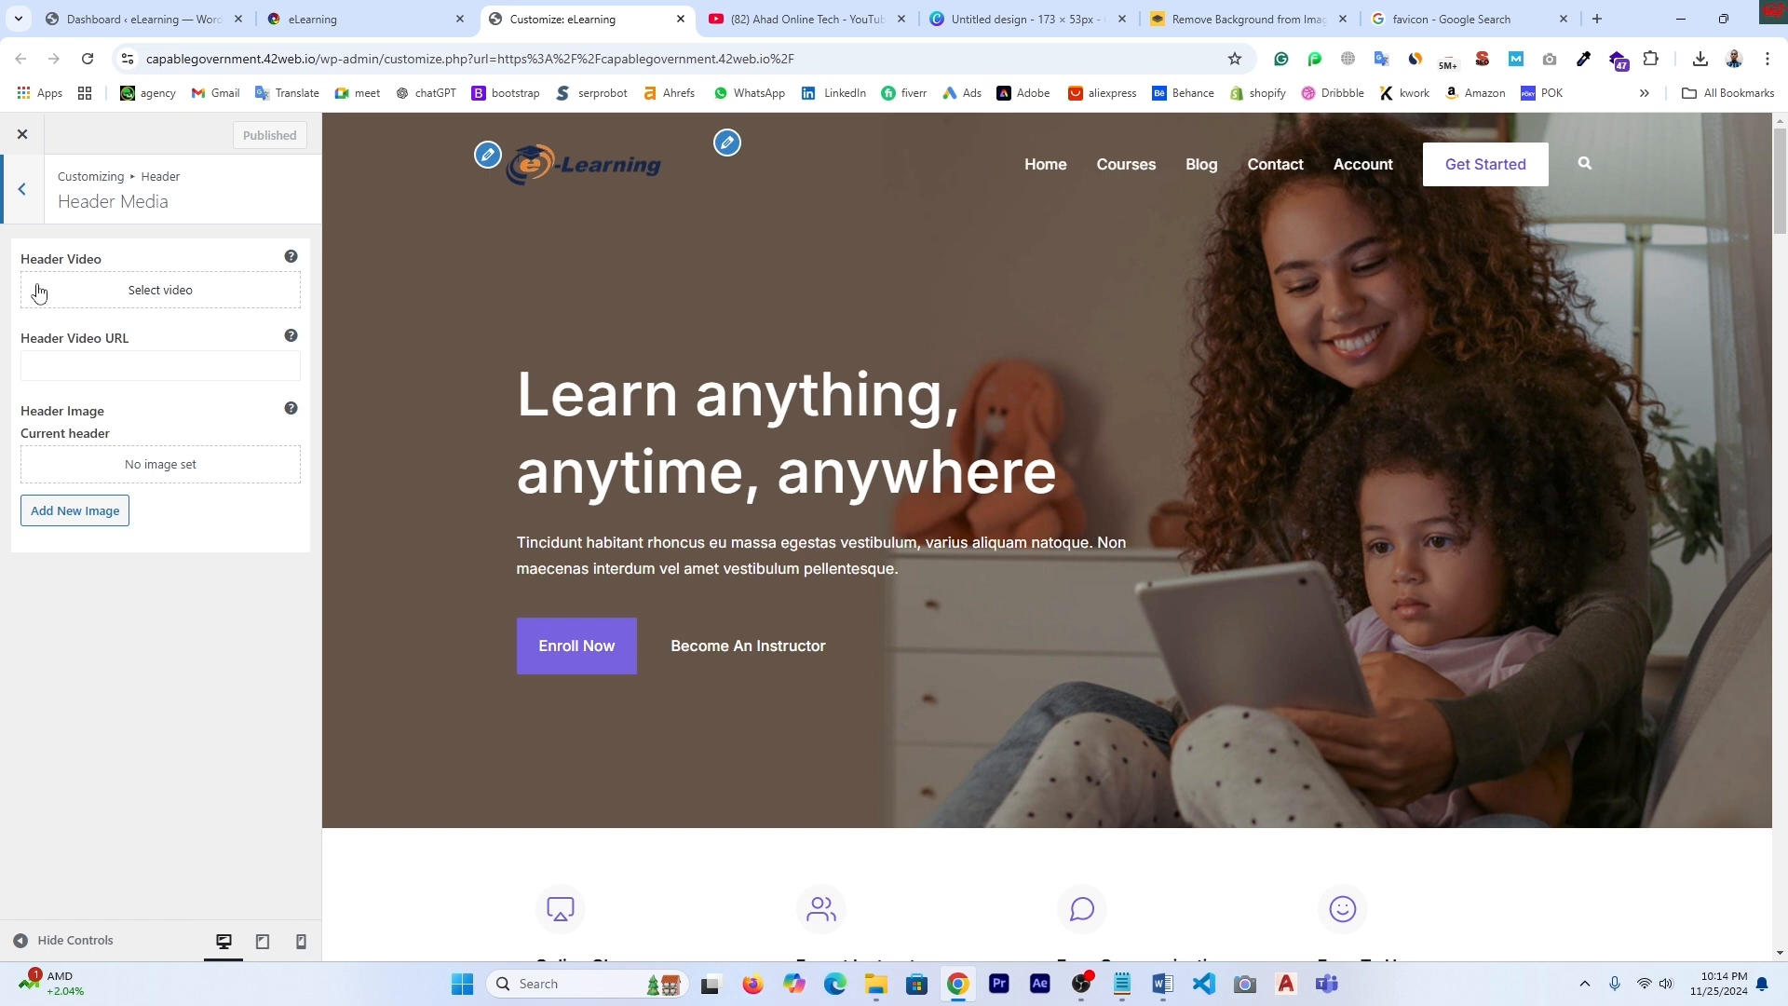
click(179, 301)
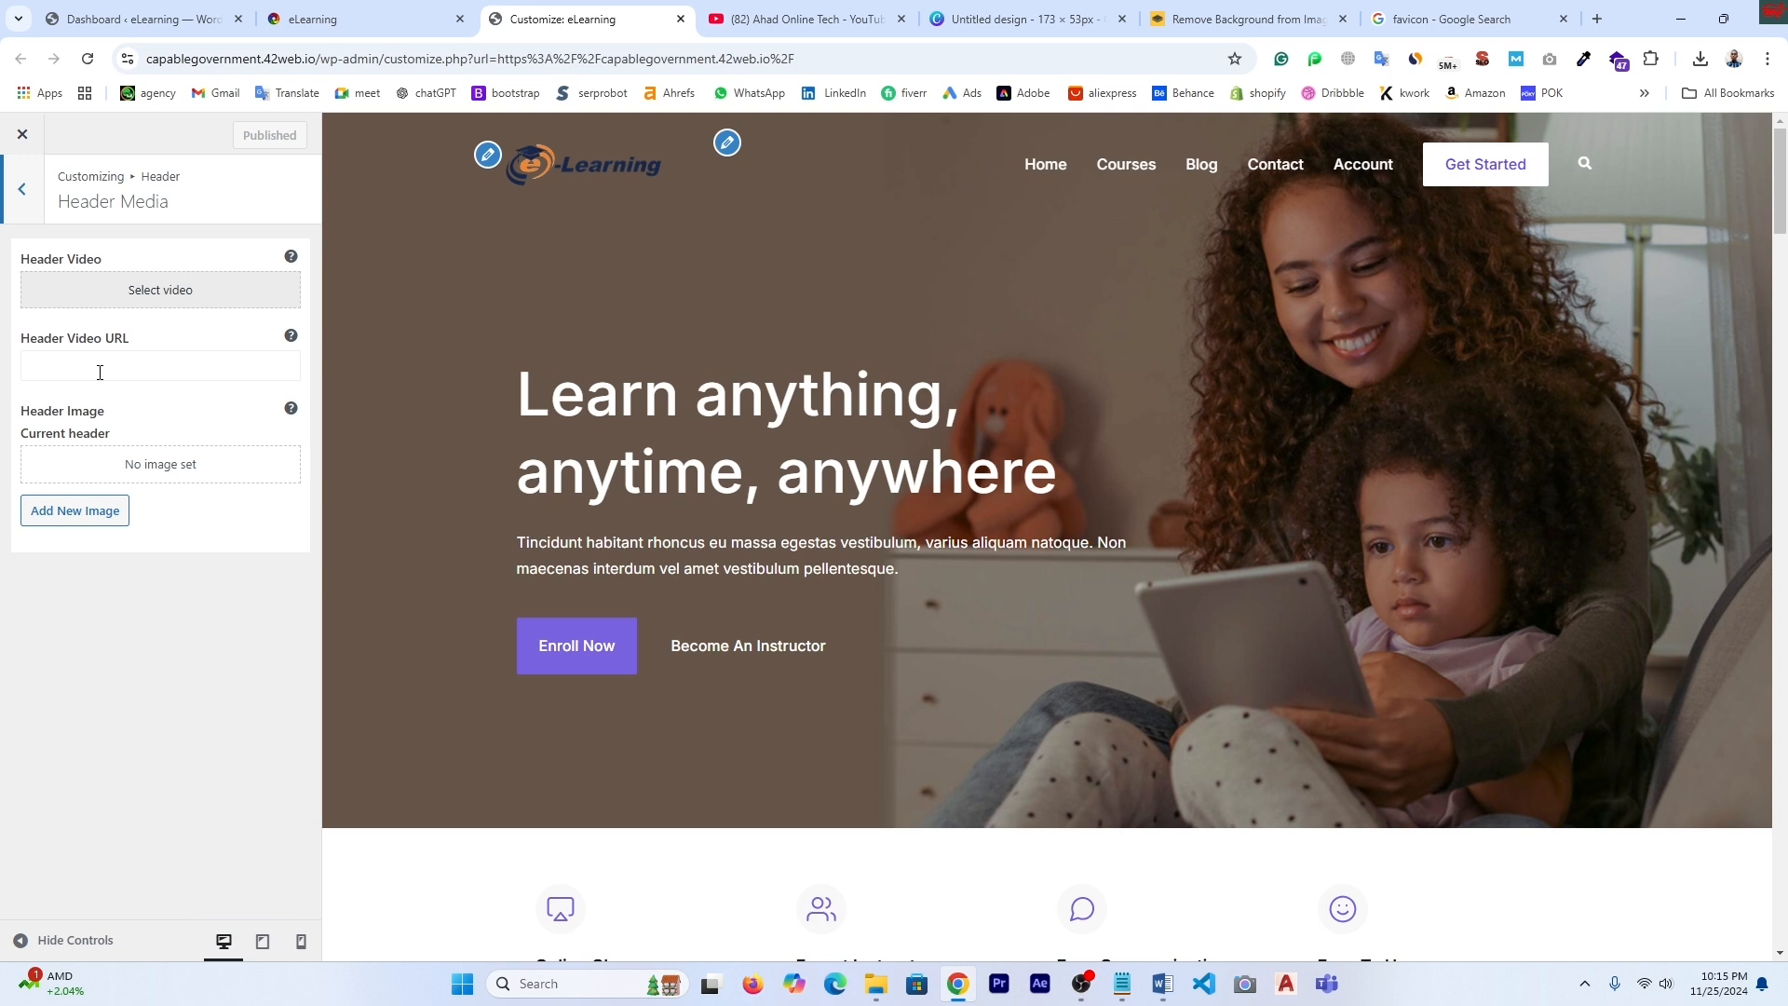
click(797, 18)
right_click(560, 612)
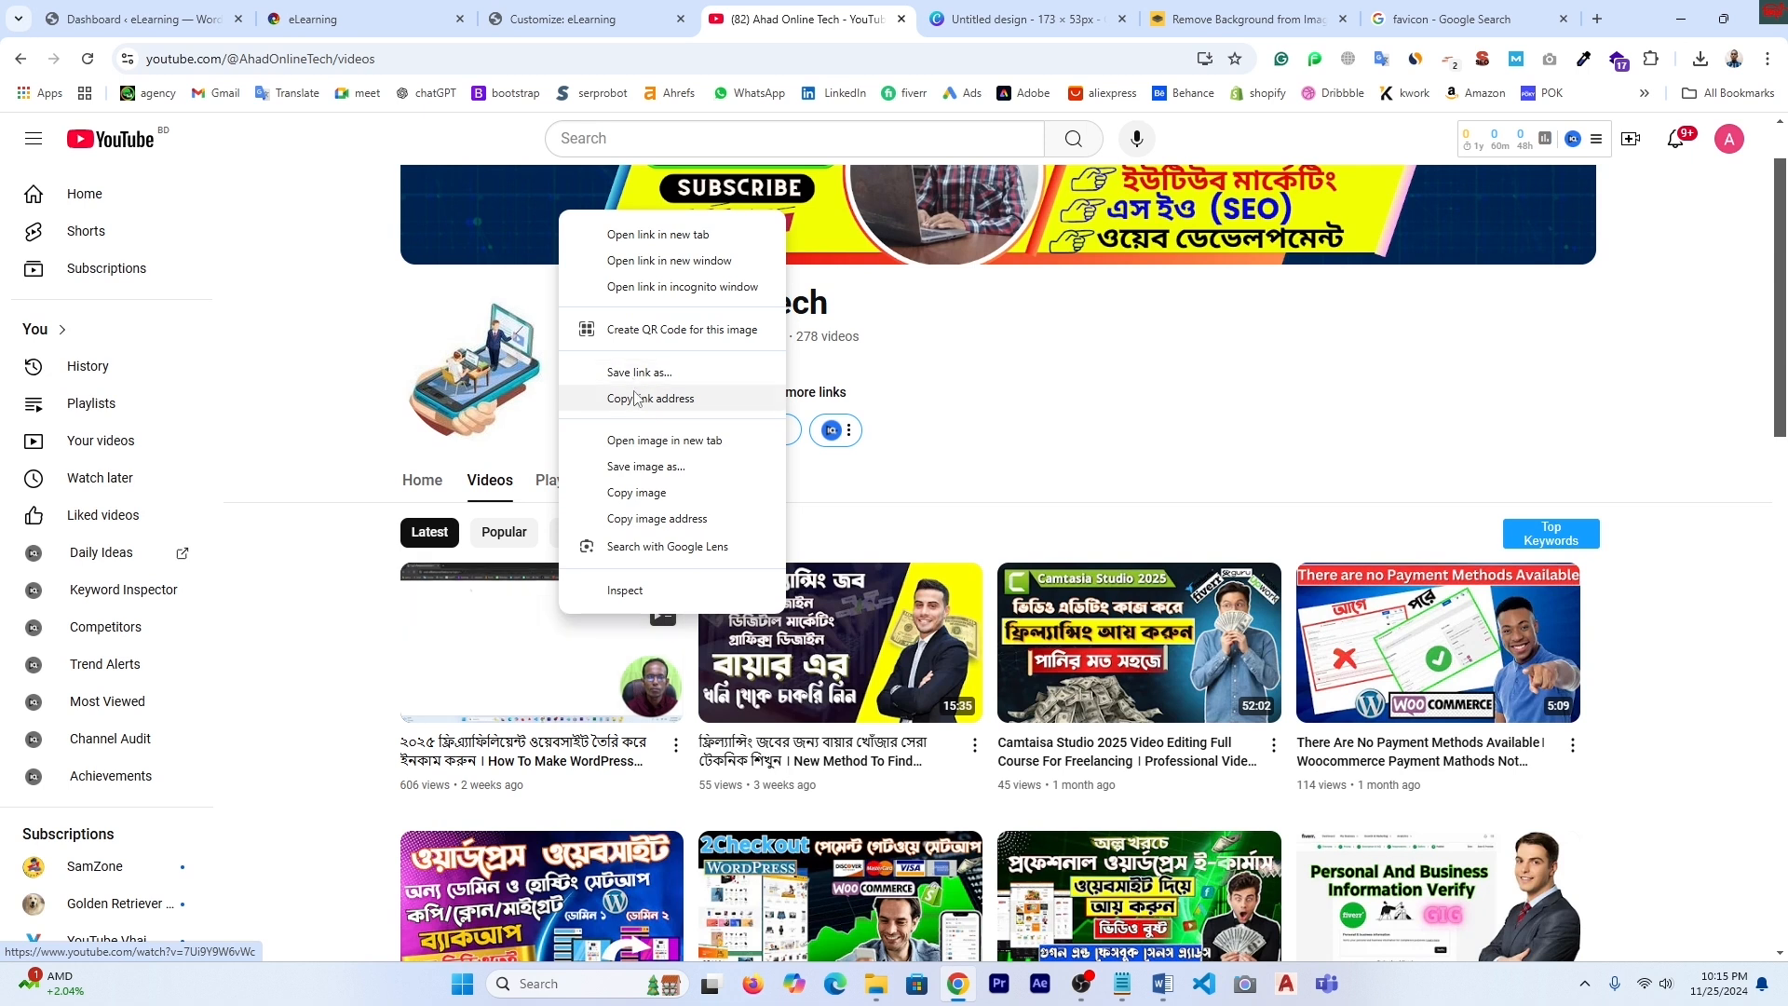
click(624, 399)
click(563, 19)
click(58, 368)
right_click(58, 373)
click(93, 554)
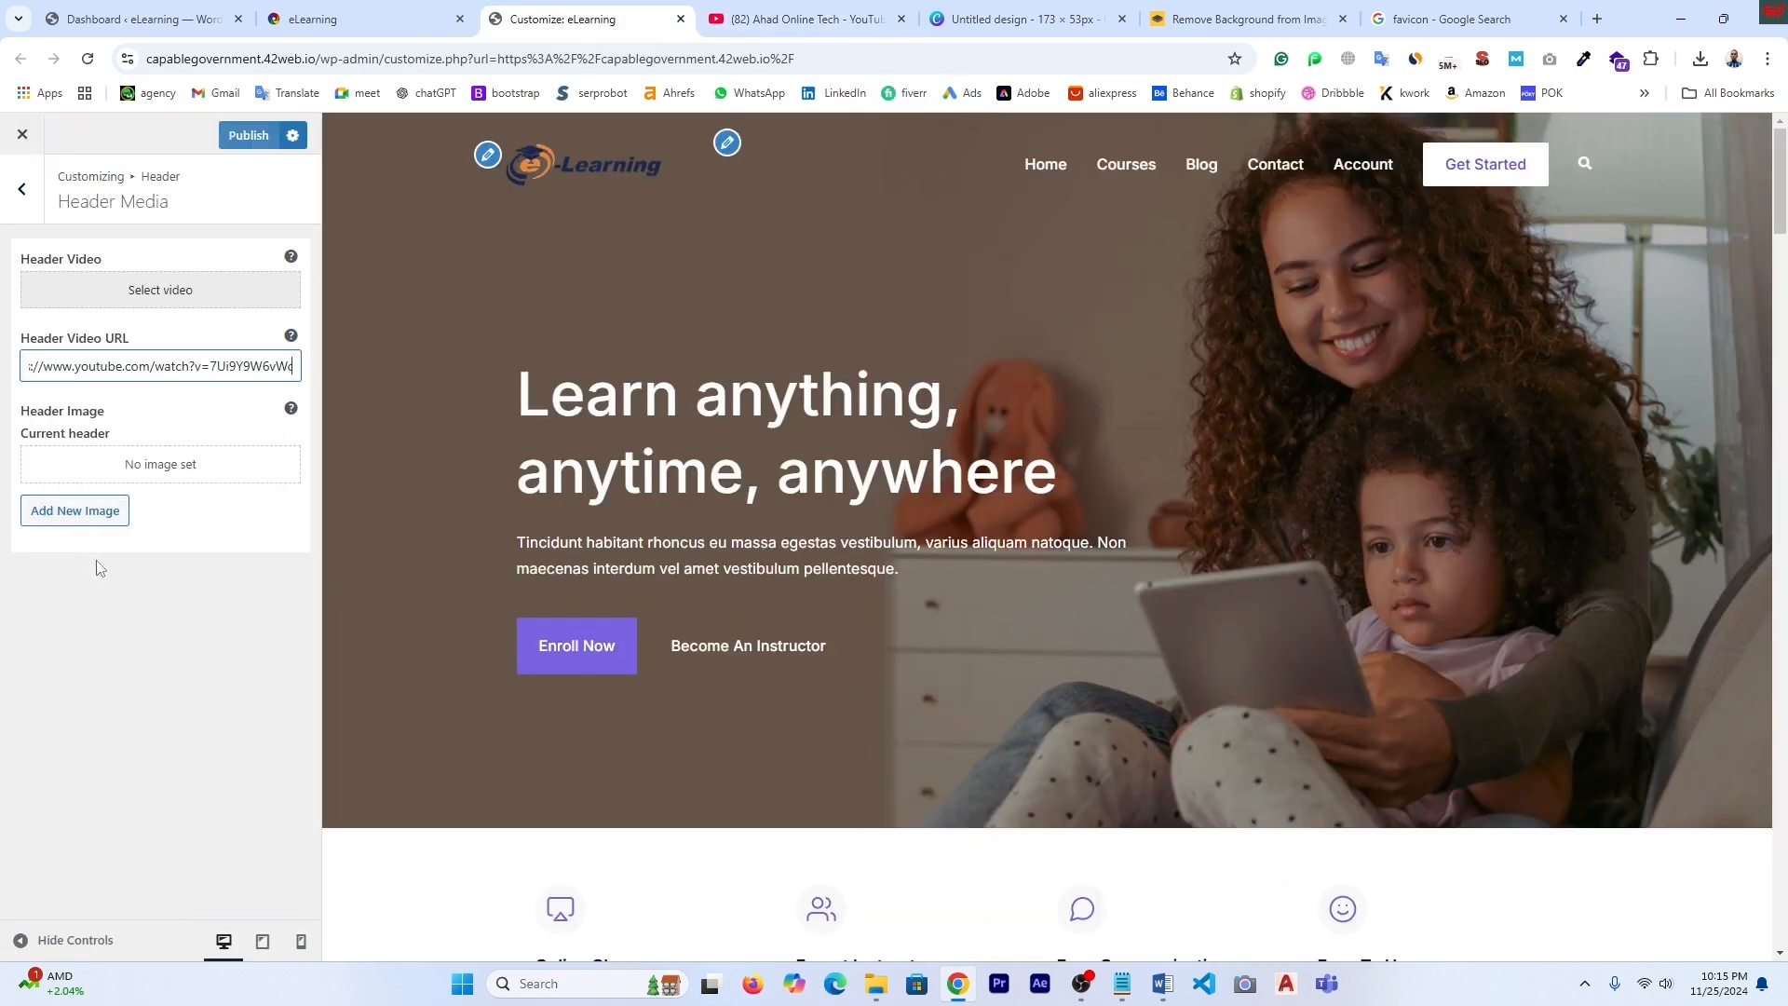
- Publish the header video change and reload the live site to check it
click(256, 136)
click(353, 33)
click(87, 58)
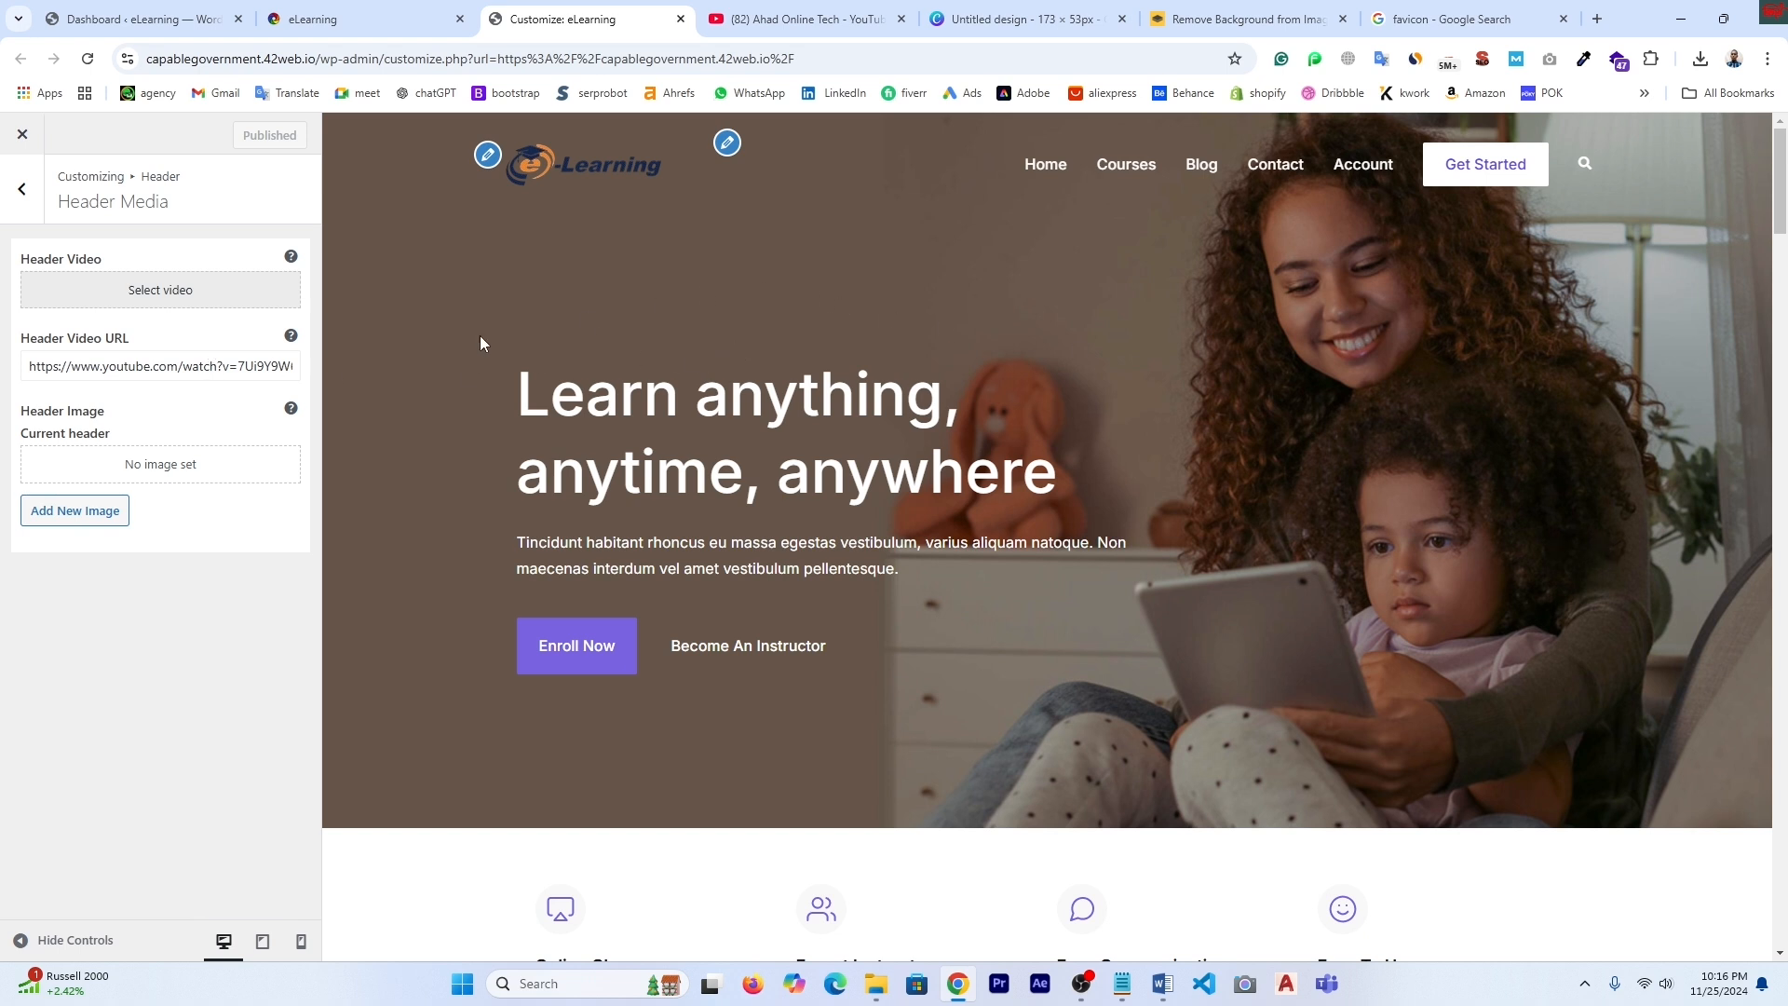
click(22, 193)
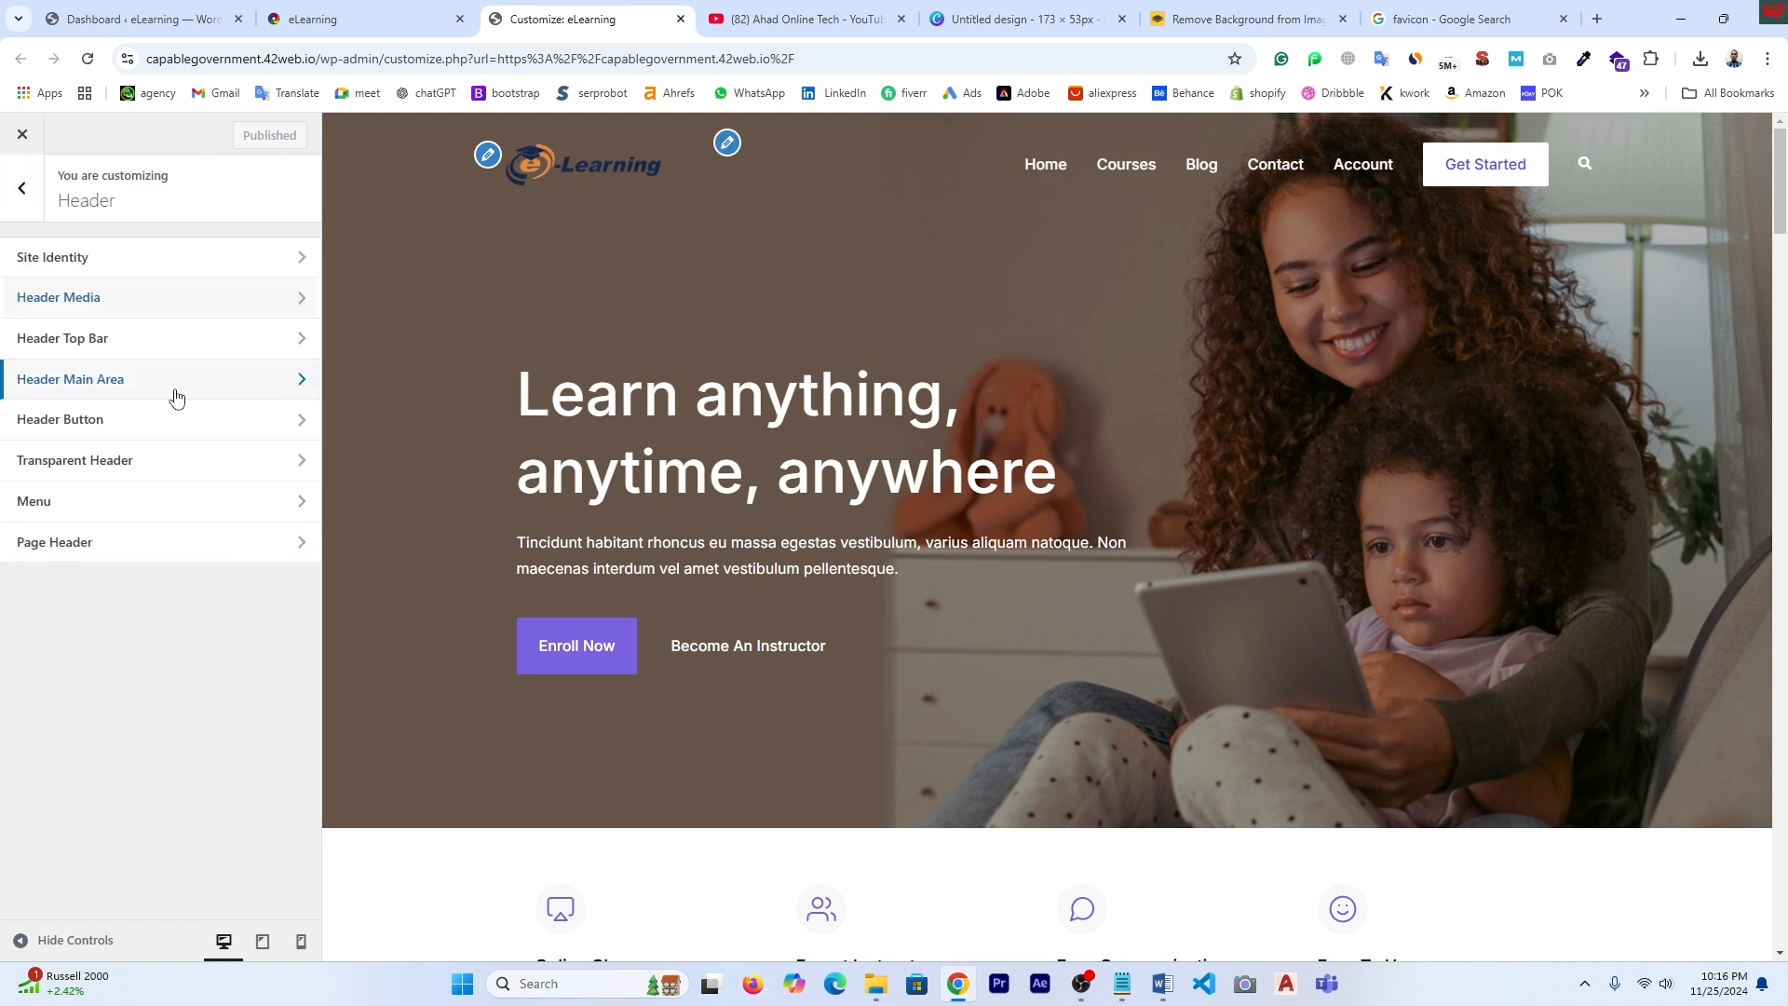
- Enable the Header Top Bar and keep the Primary menu location assigned to Main
click(56, 349)
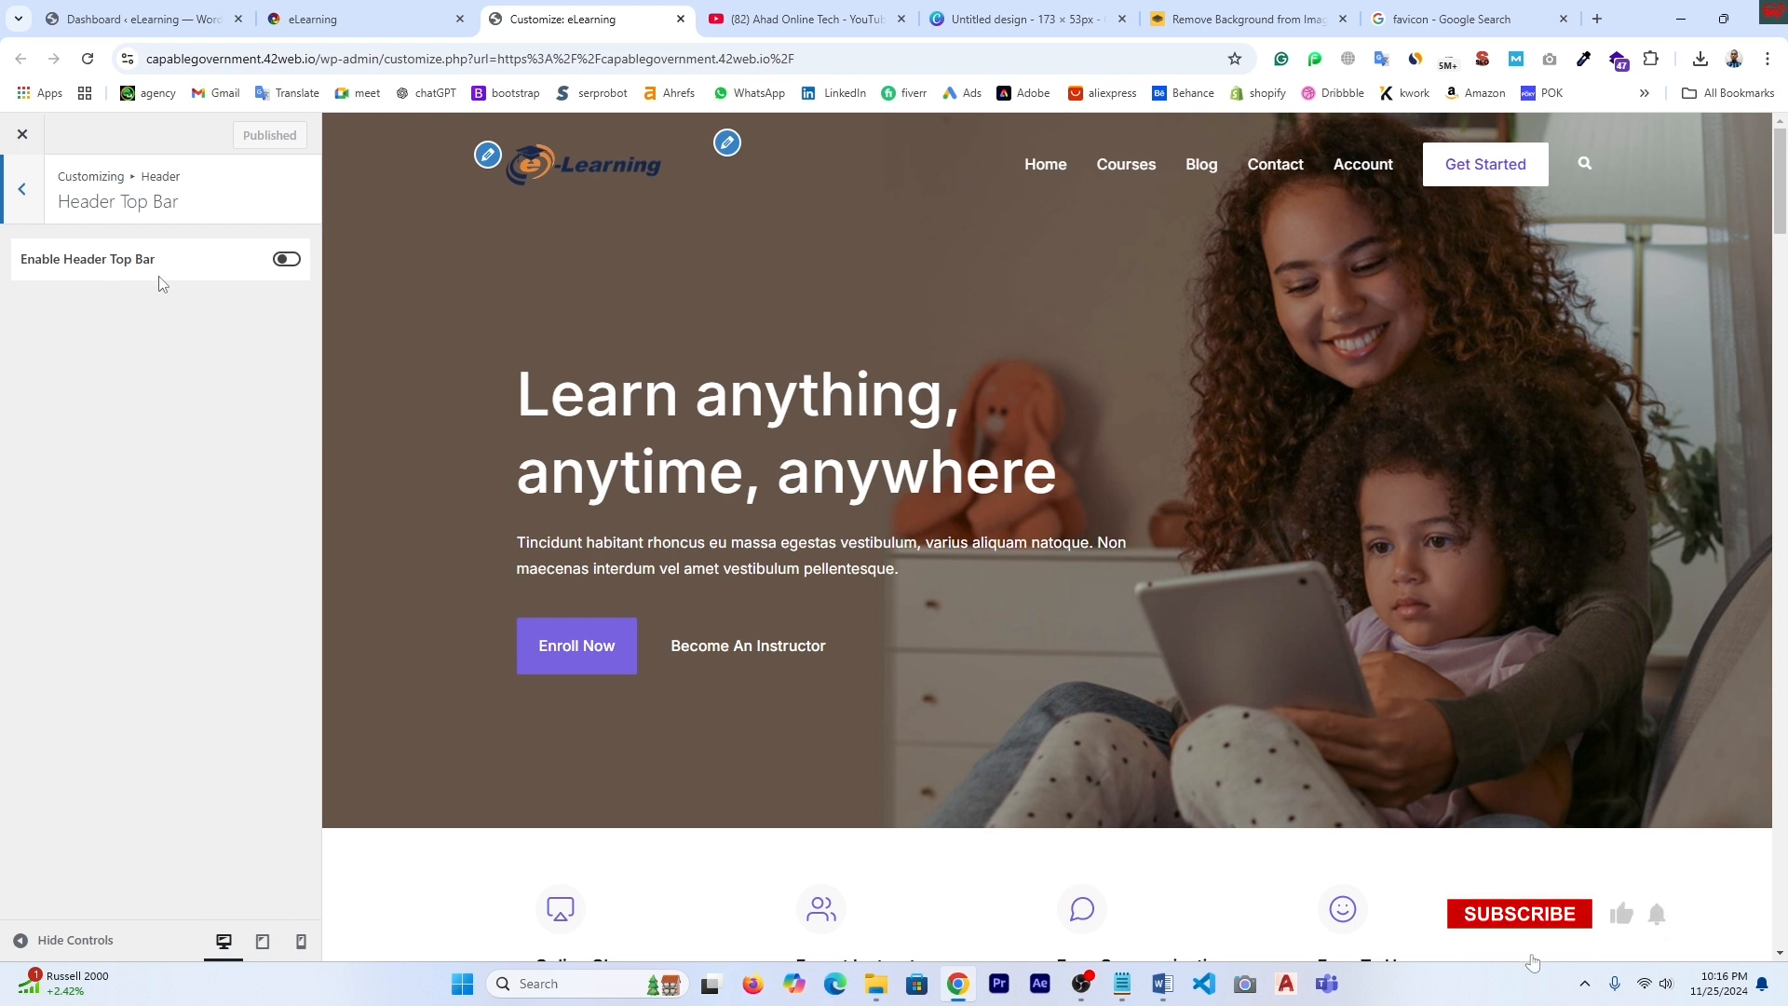
click(287, 260)
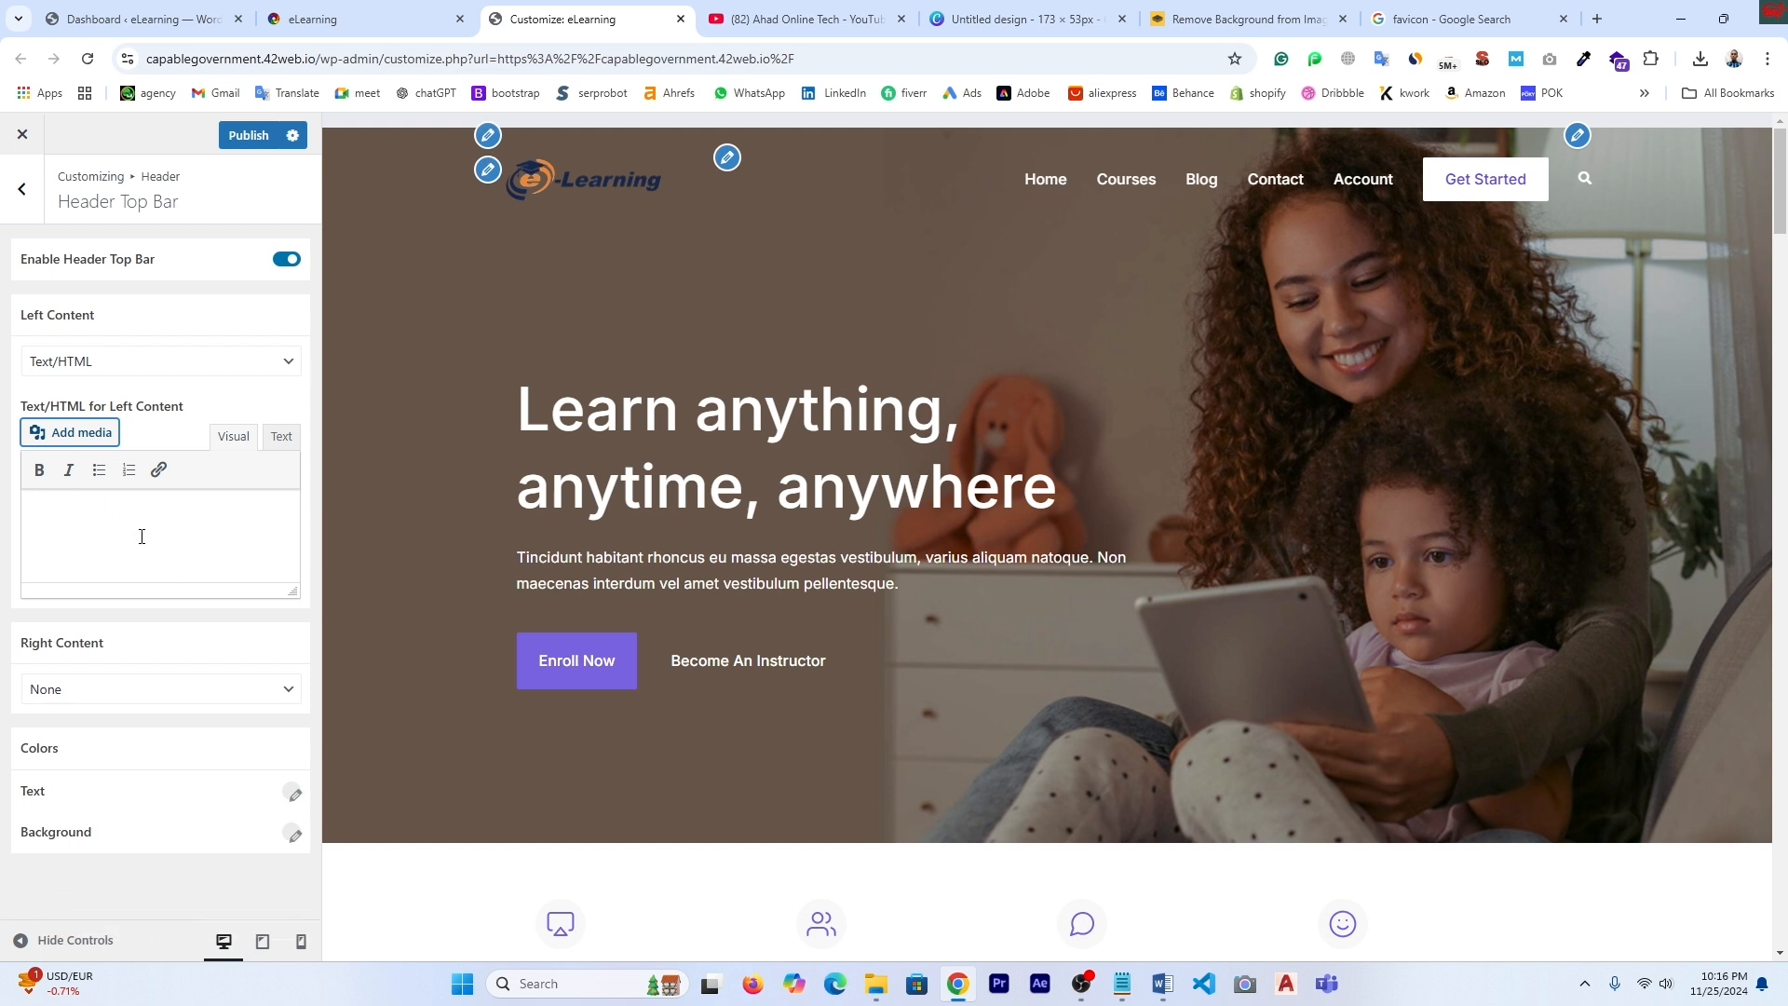
click(728, 158)
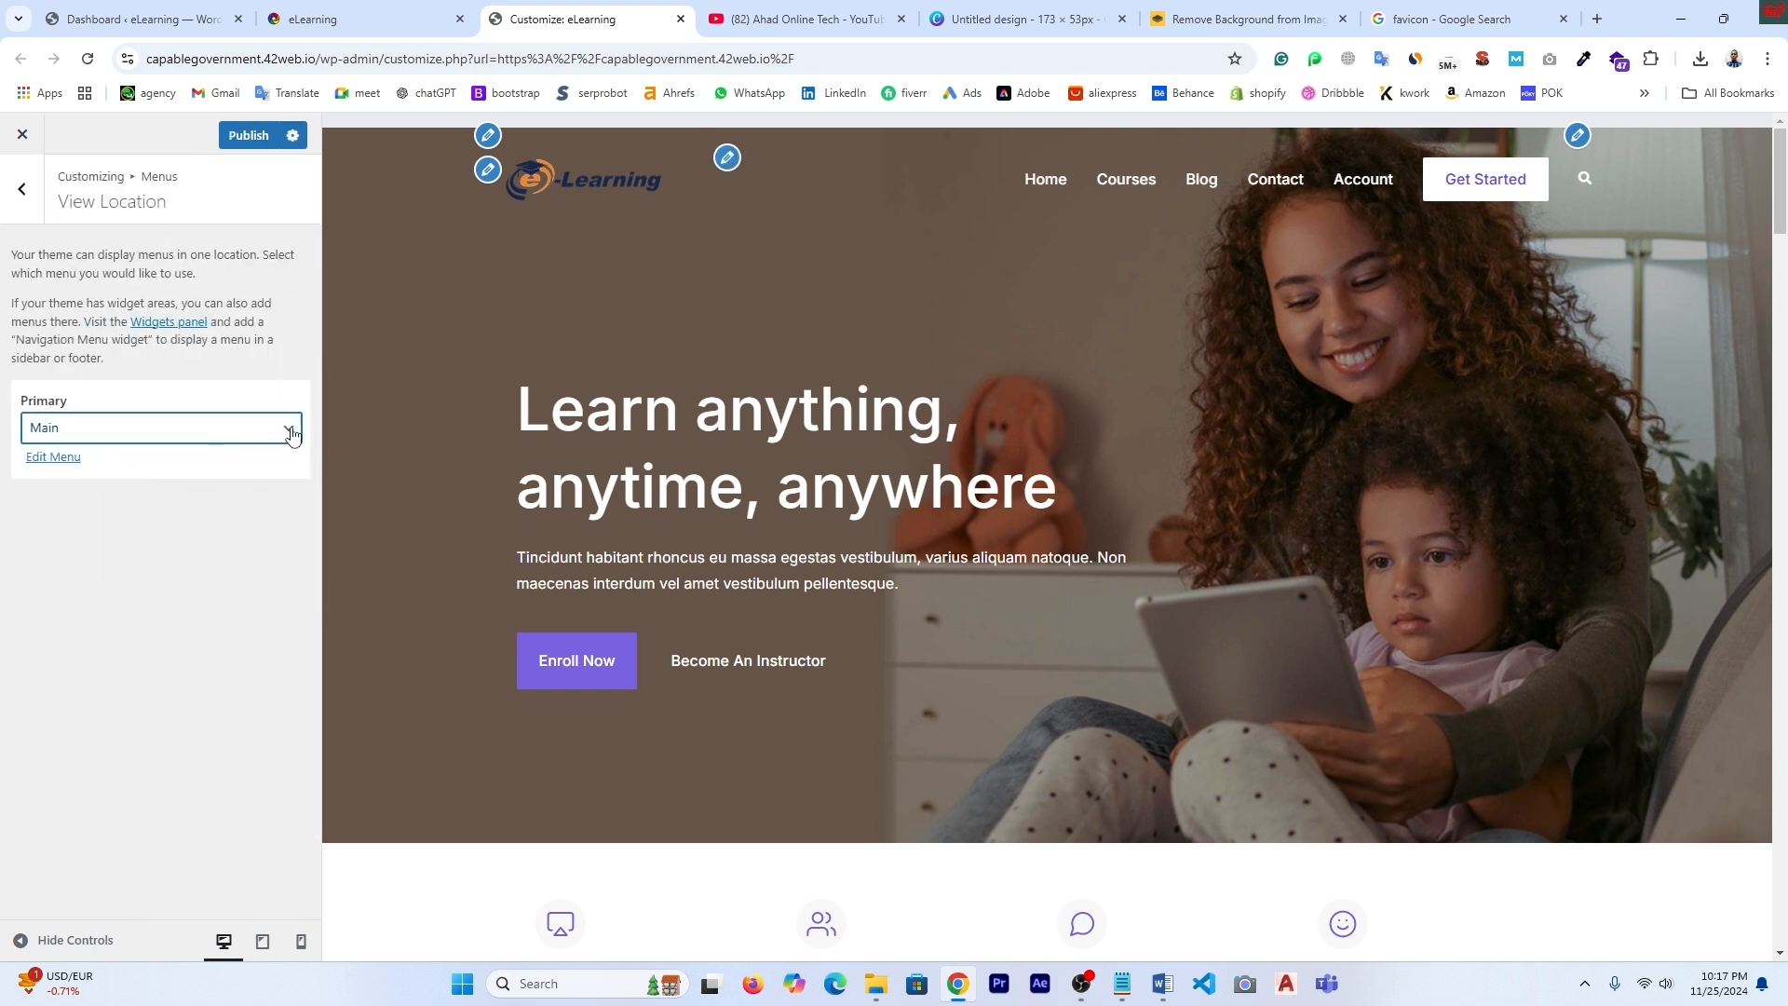
click(293, 431)
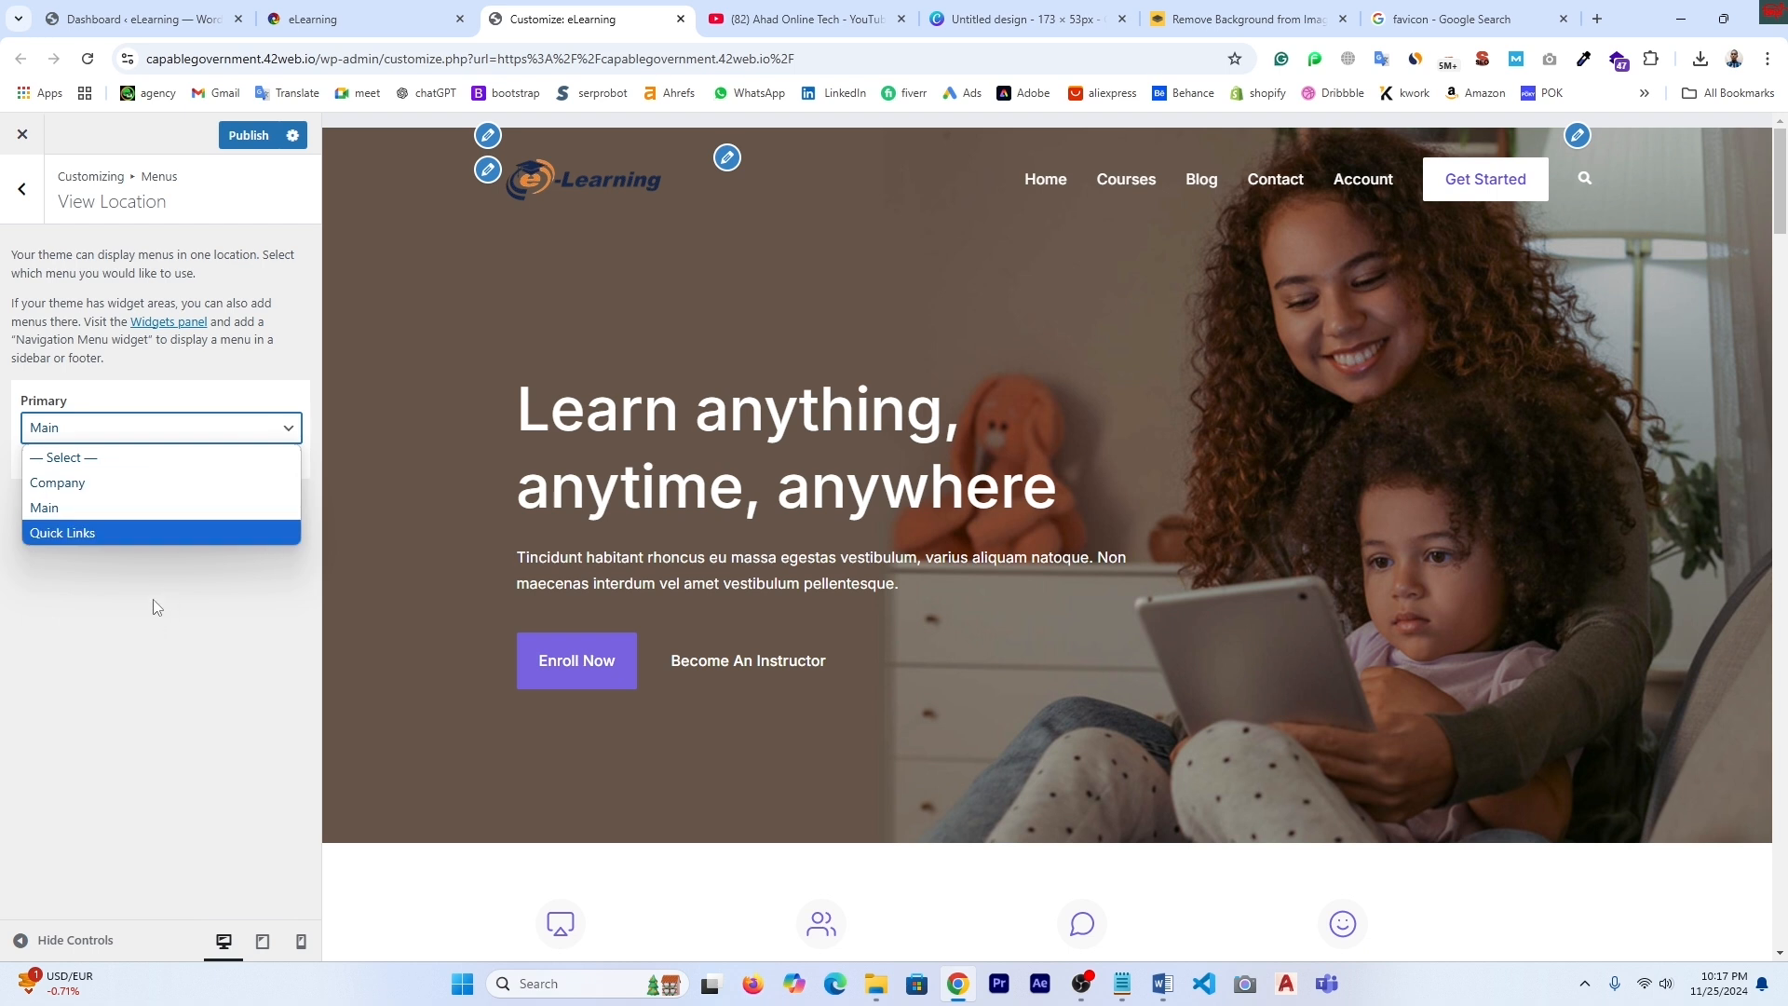
click(171, 680)
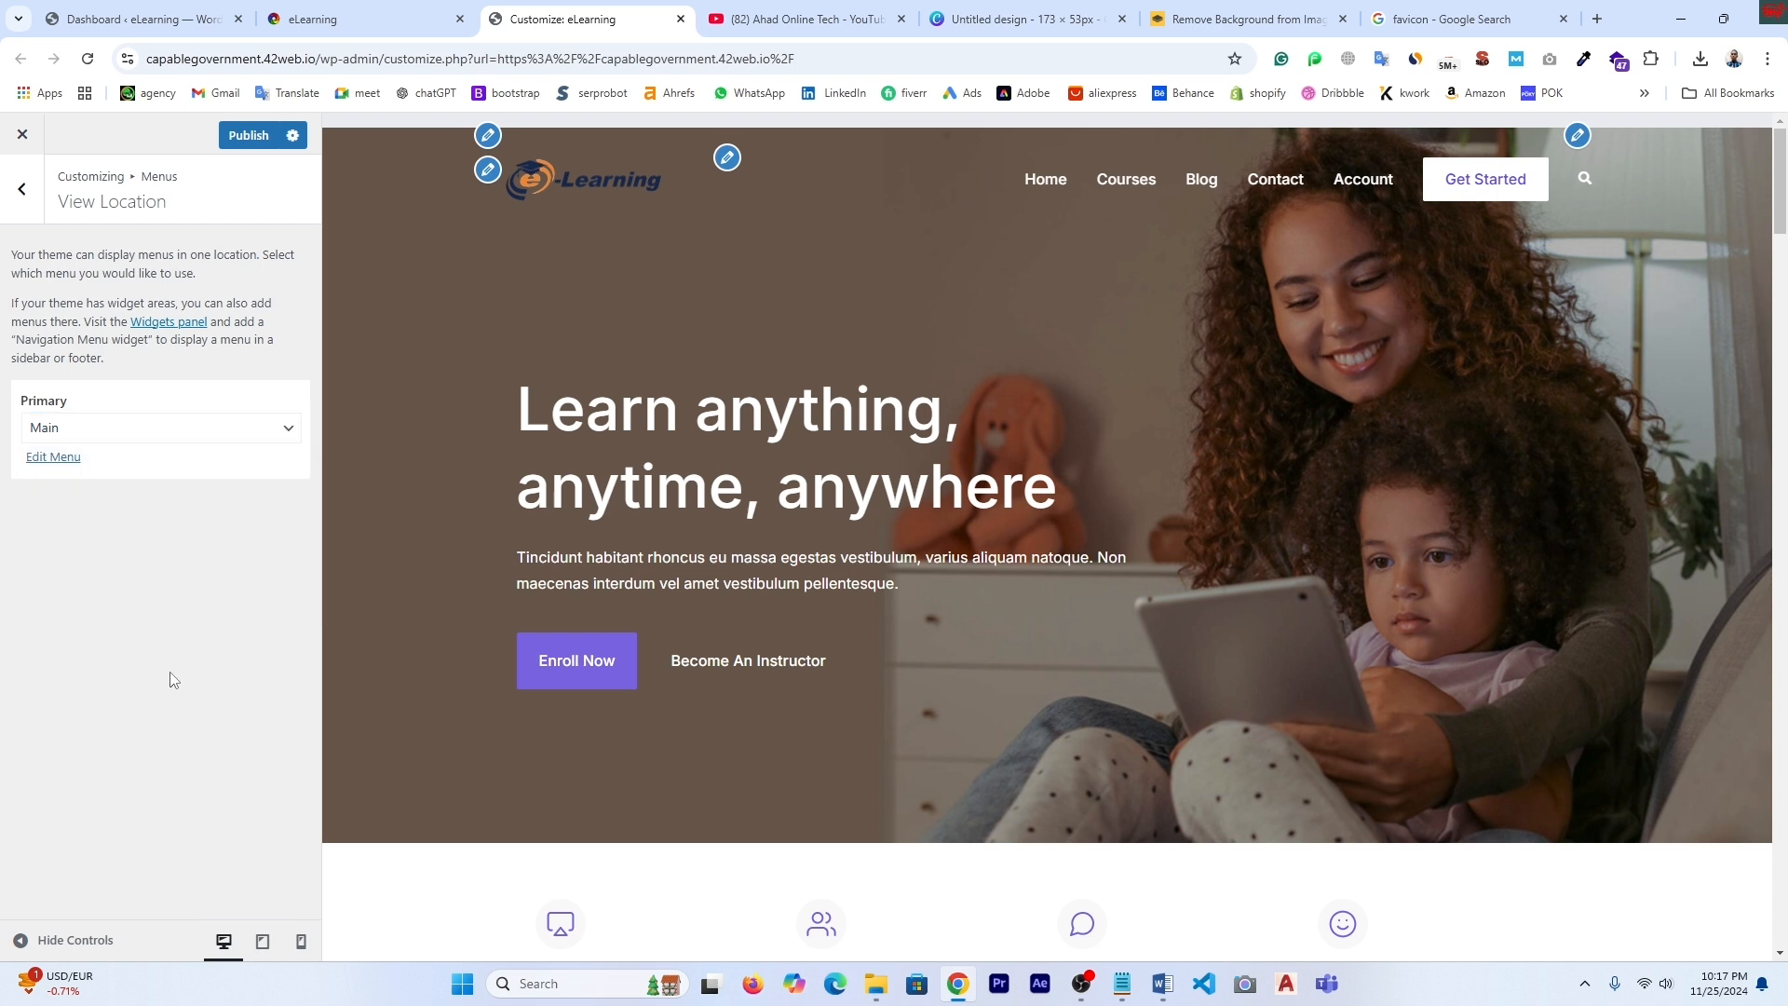
click(22, 189)
click(21, 189)
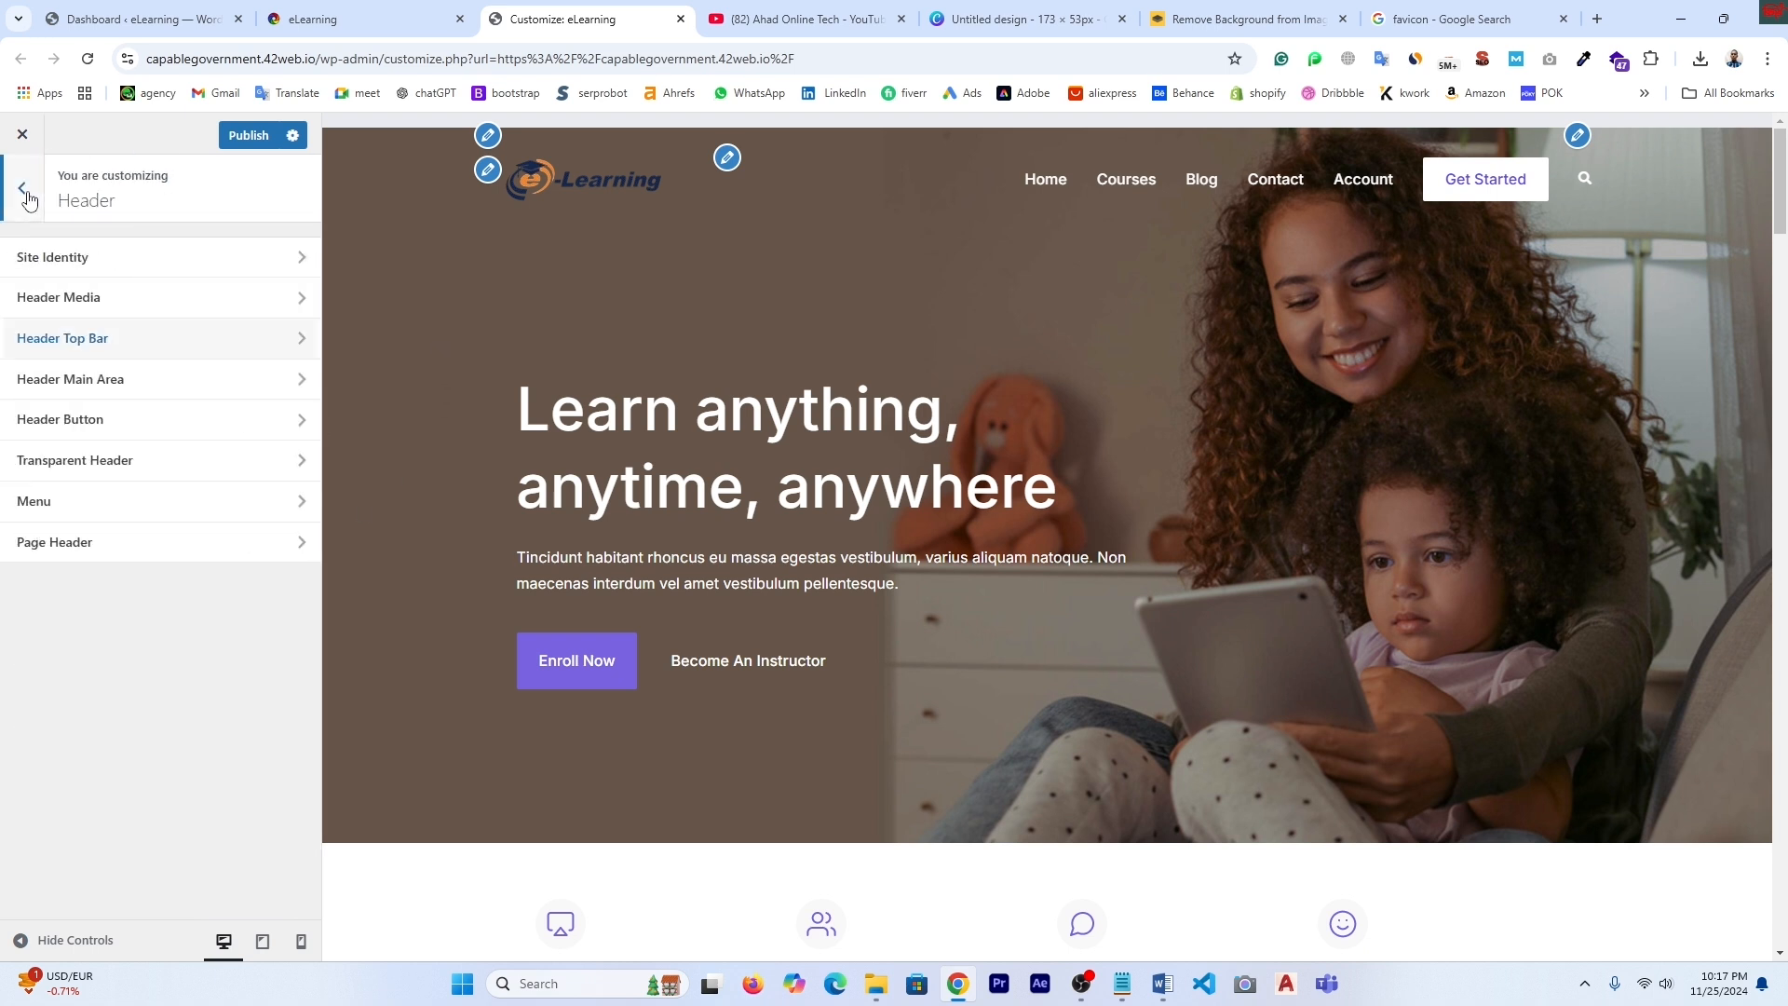
- Paste the first YouTube video's link into the Header Button's Button Link field
click(82, 429)
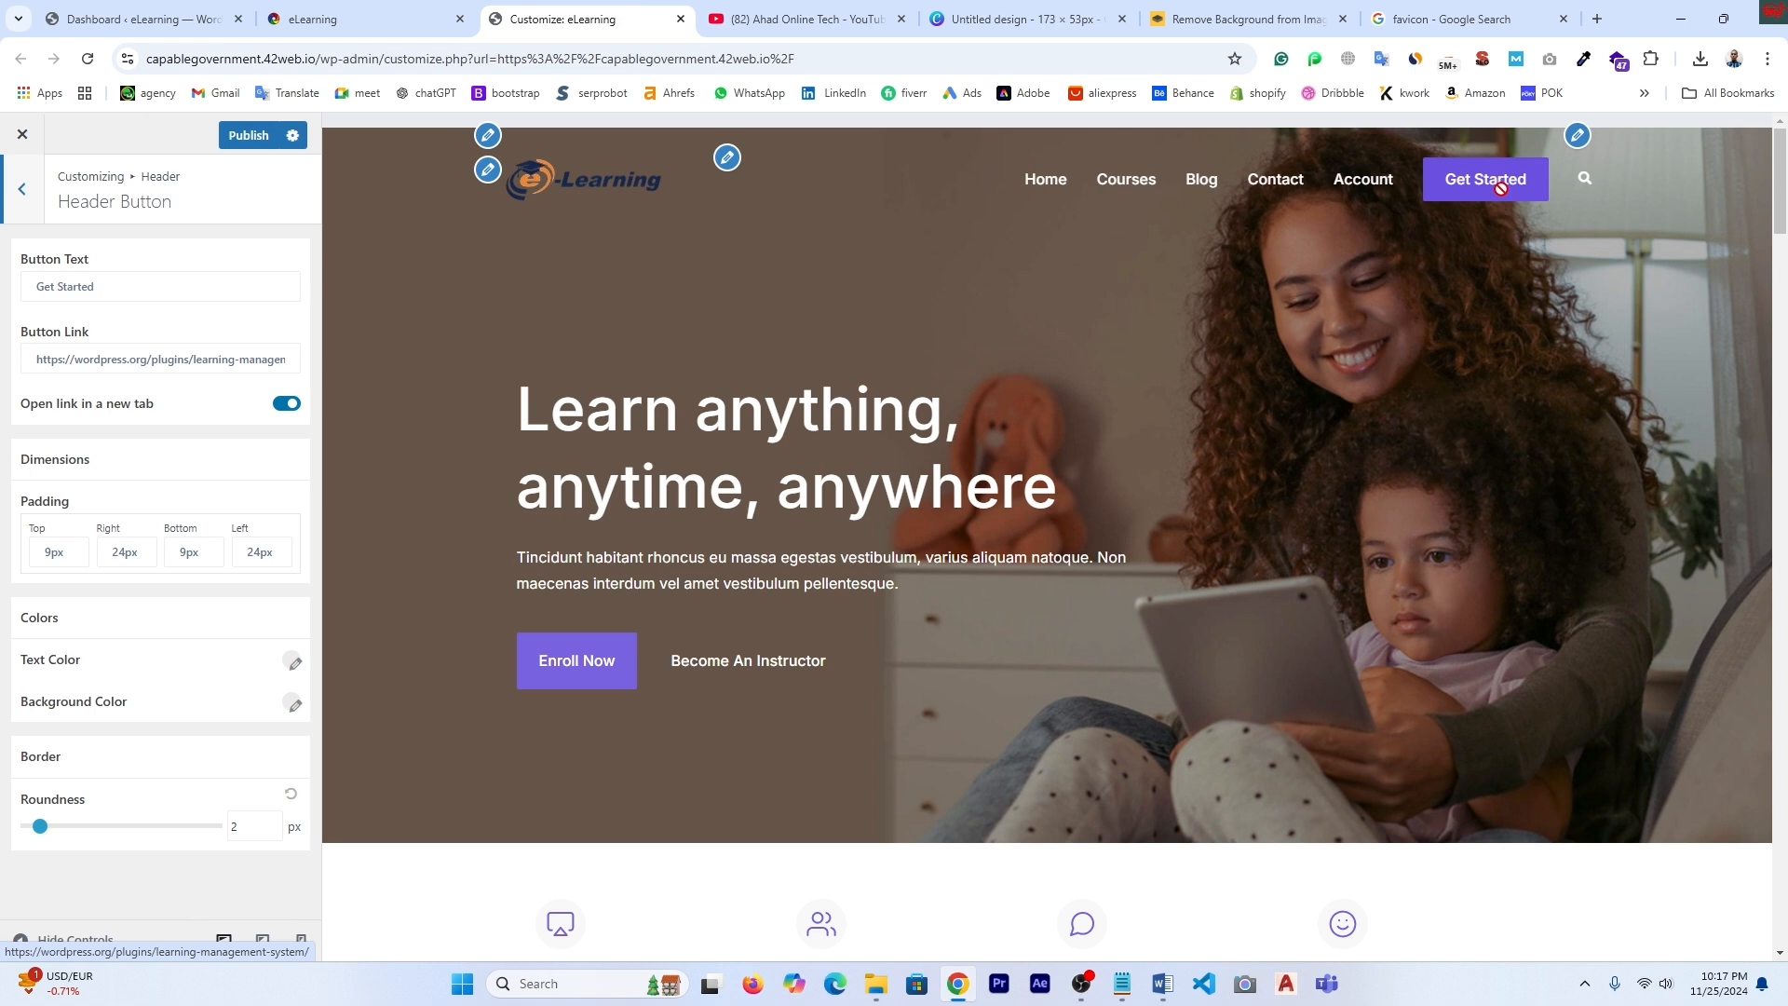
click(129, 288)
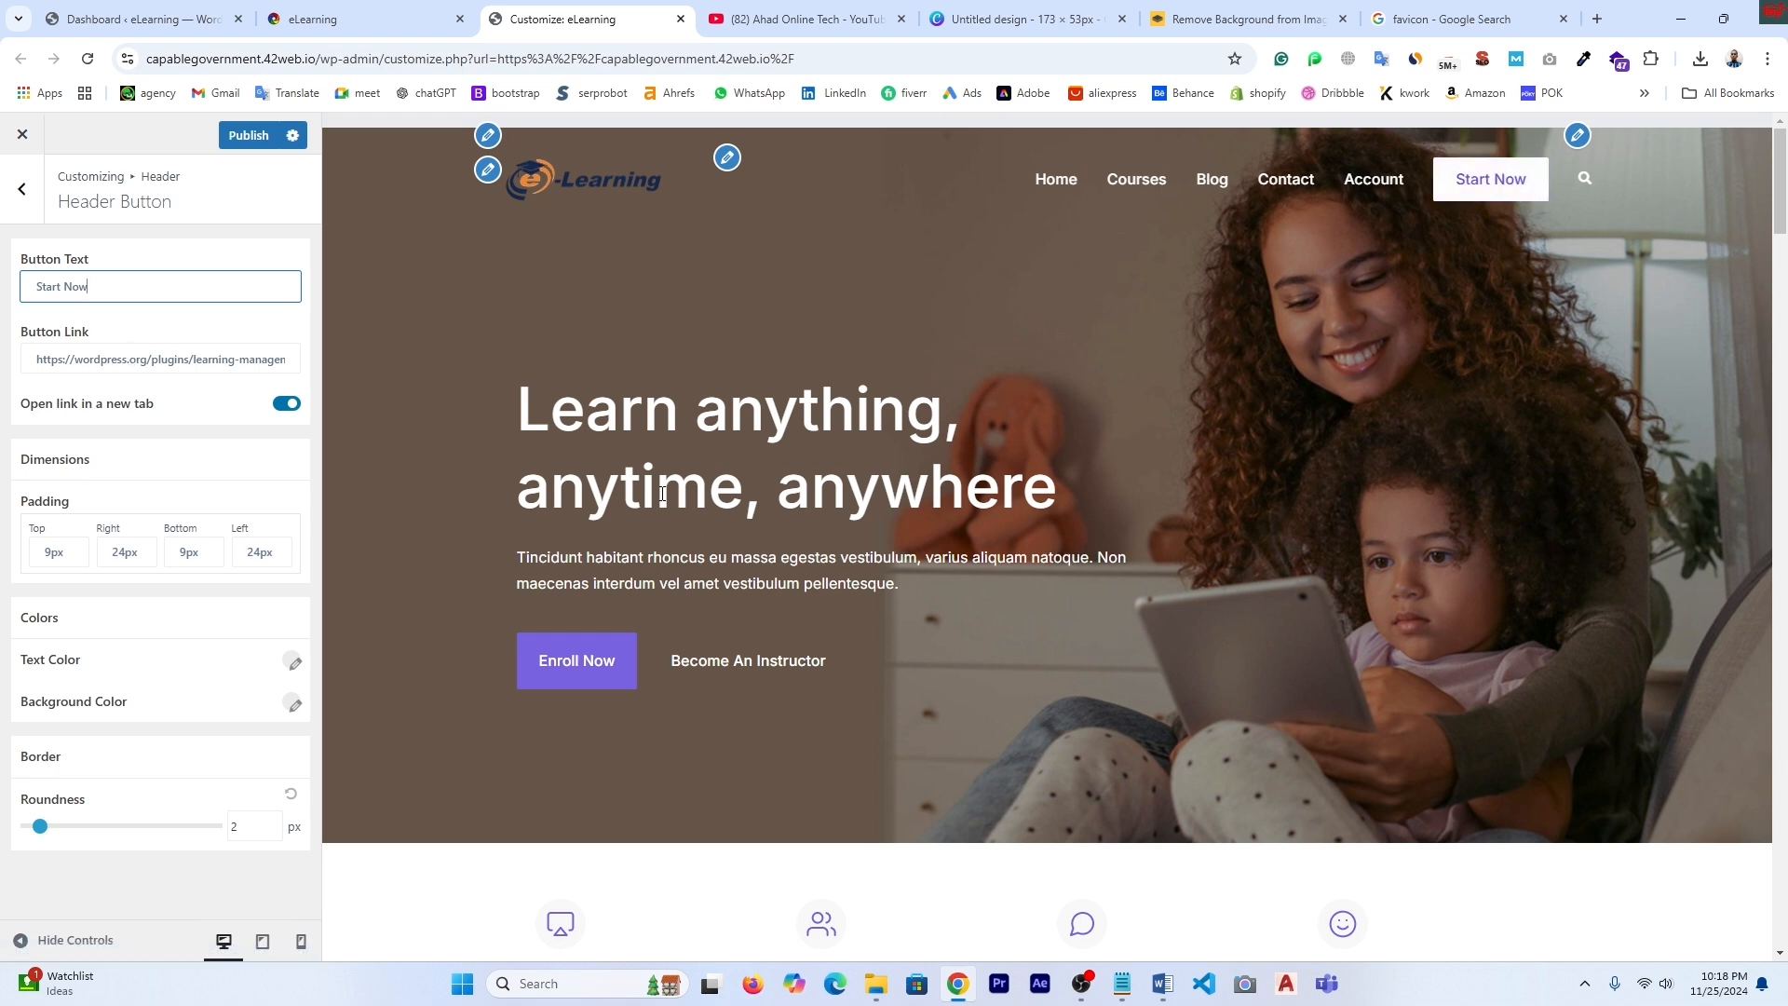
click(799, 19)
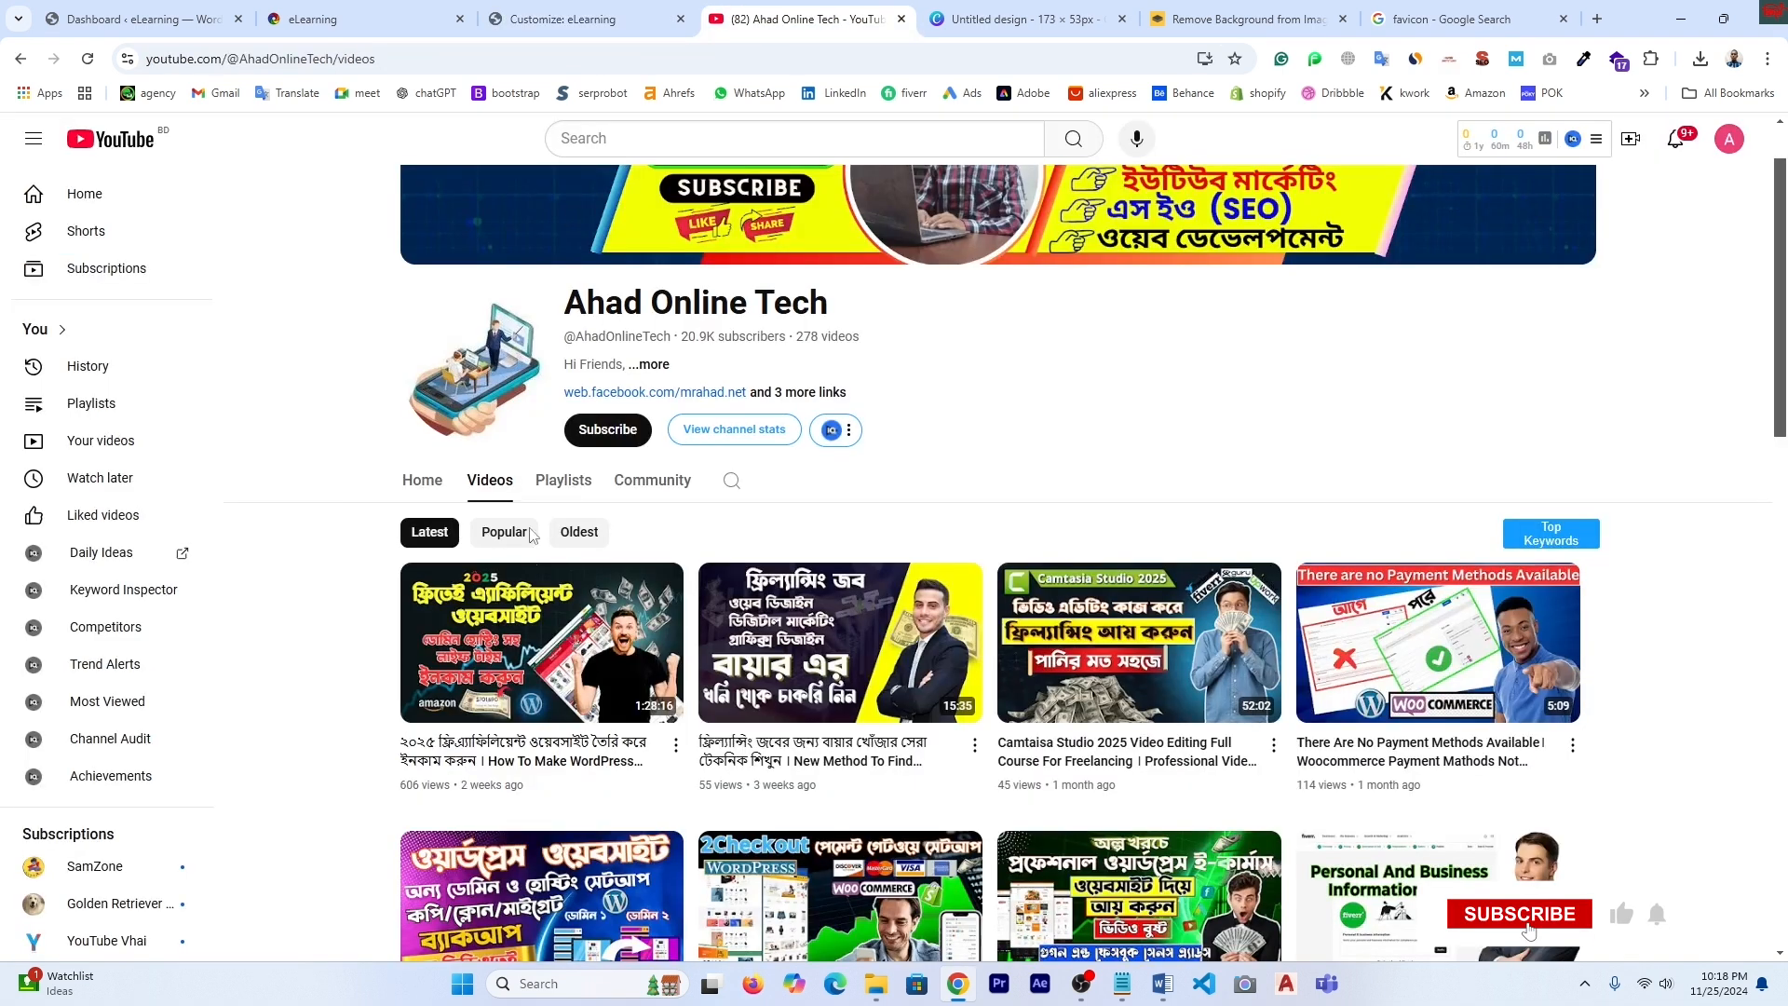
right_click(509, 643)
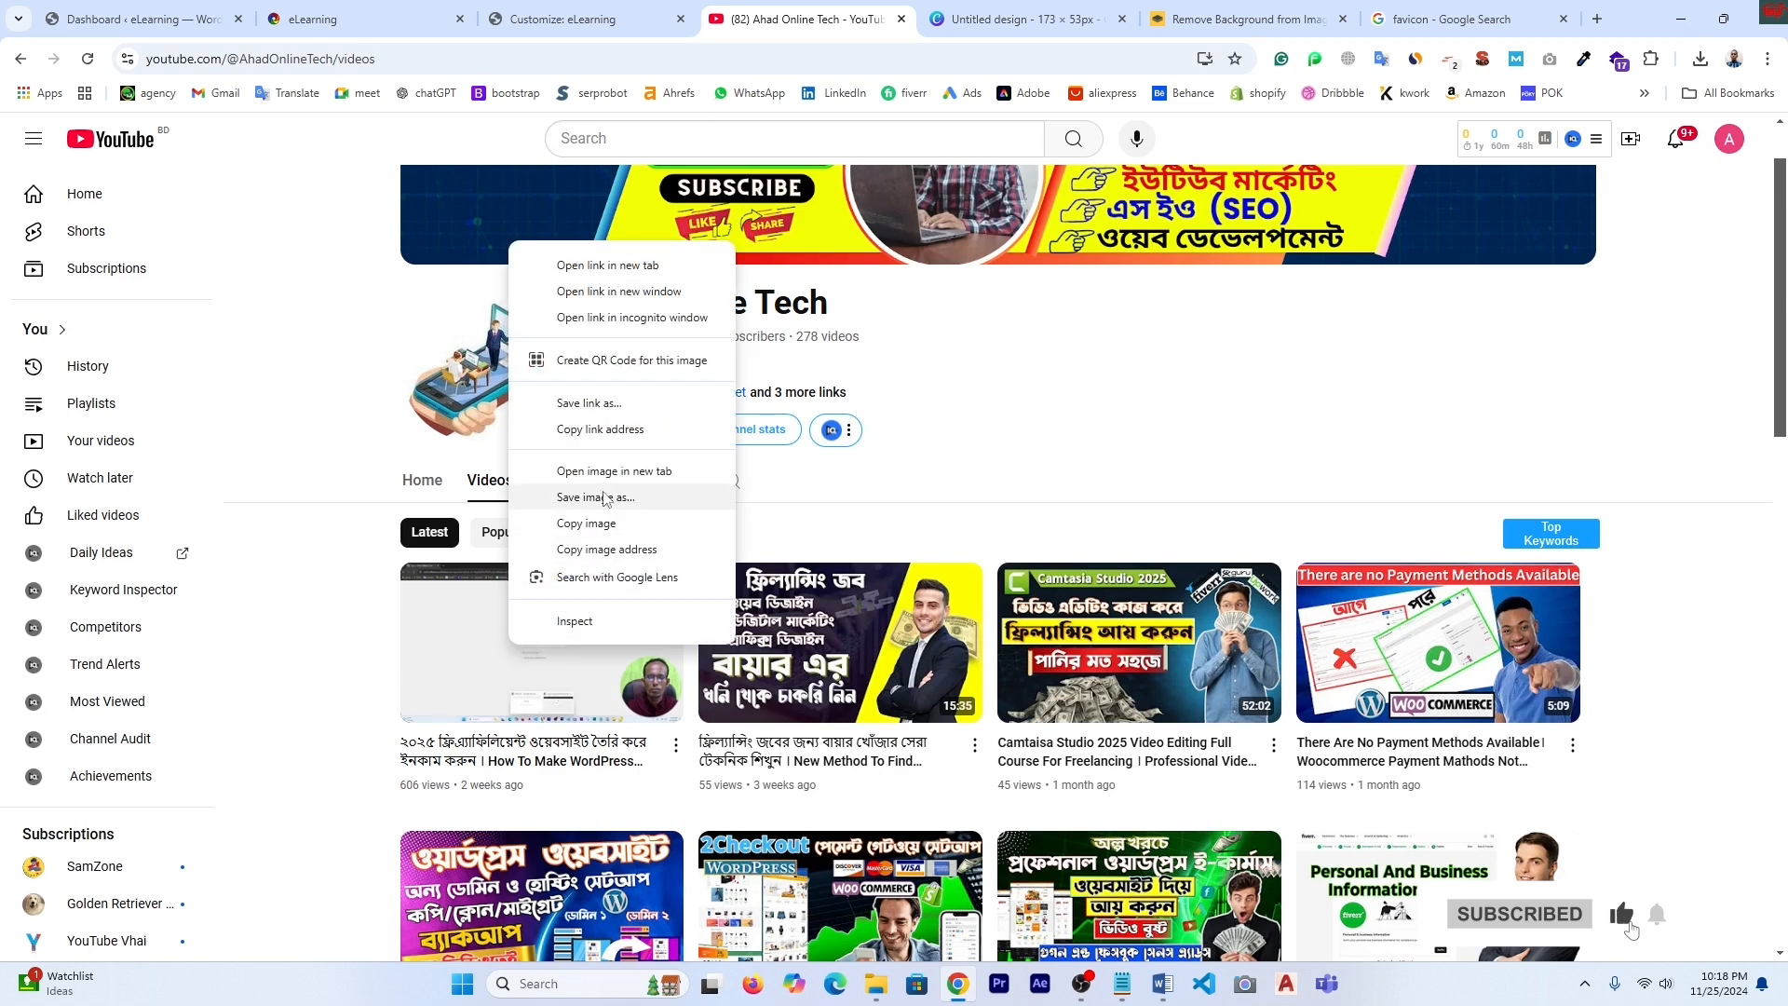
click(588, 430)
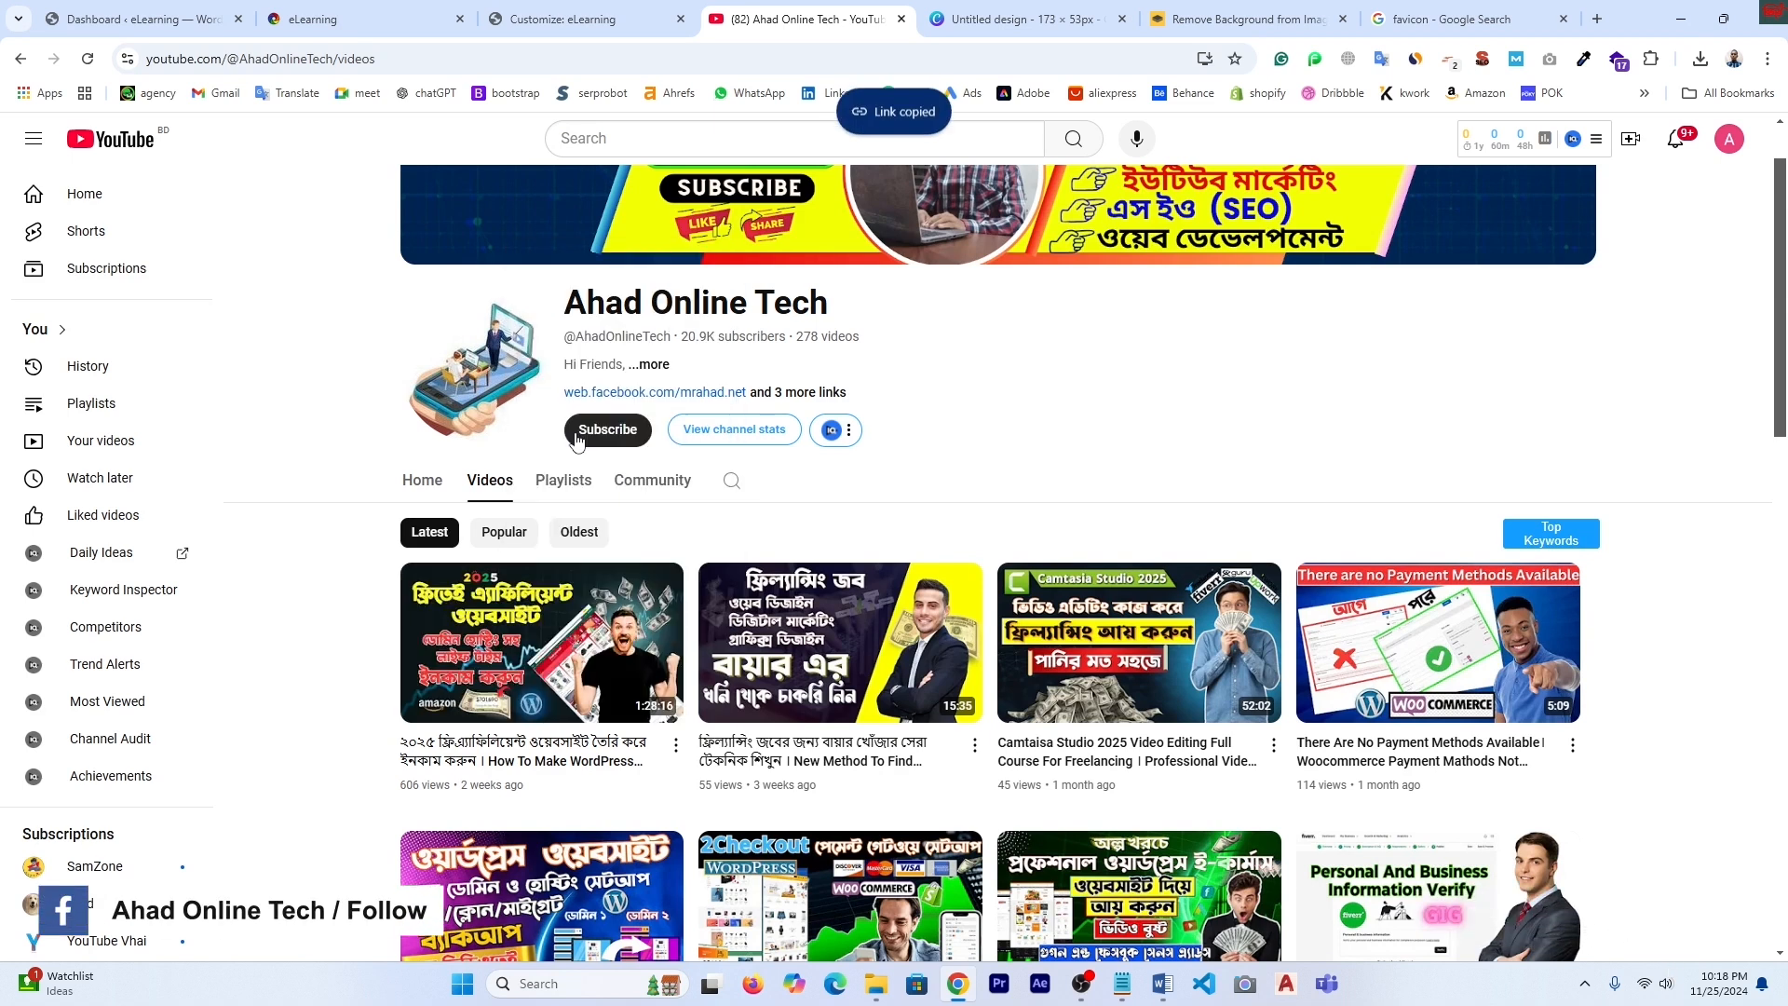
click(574, 16)
click(138, 363)
right_click(138, 365)
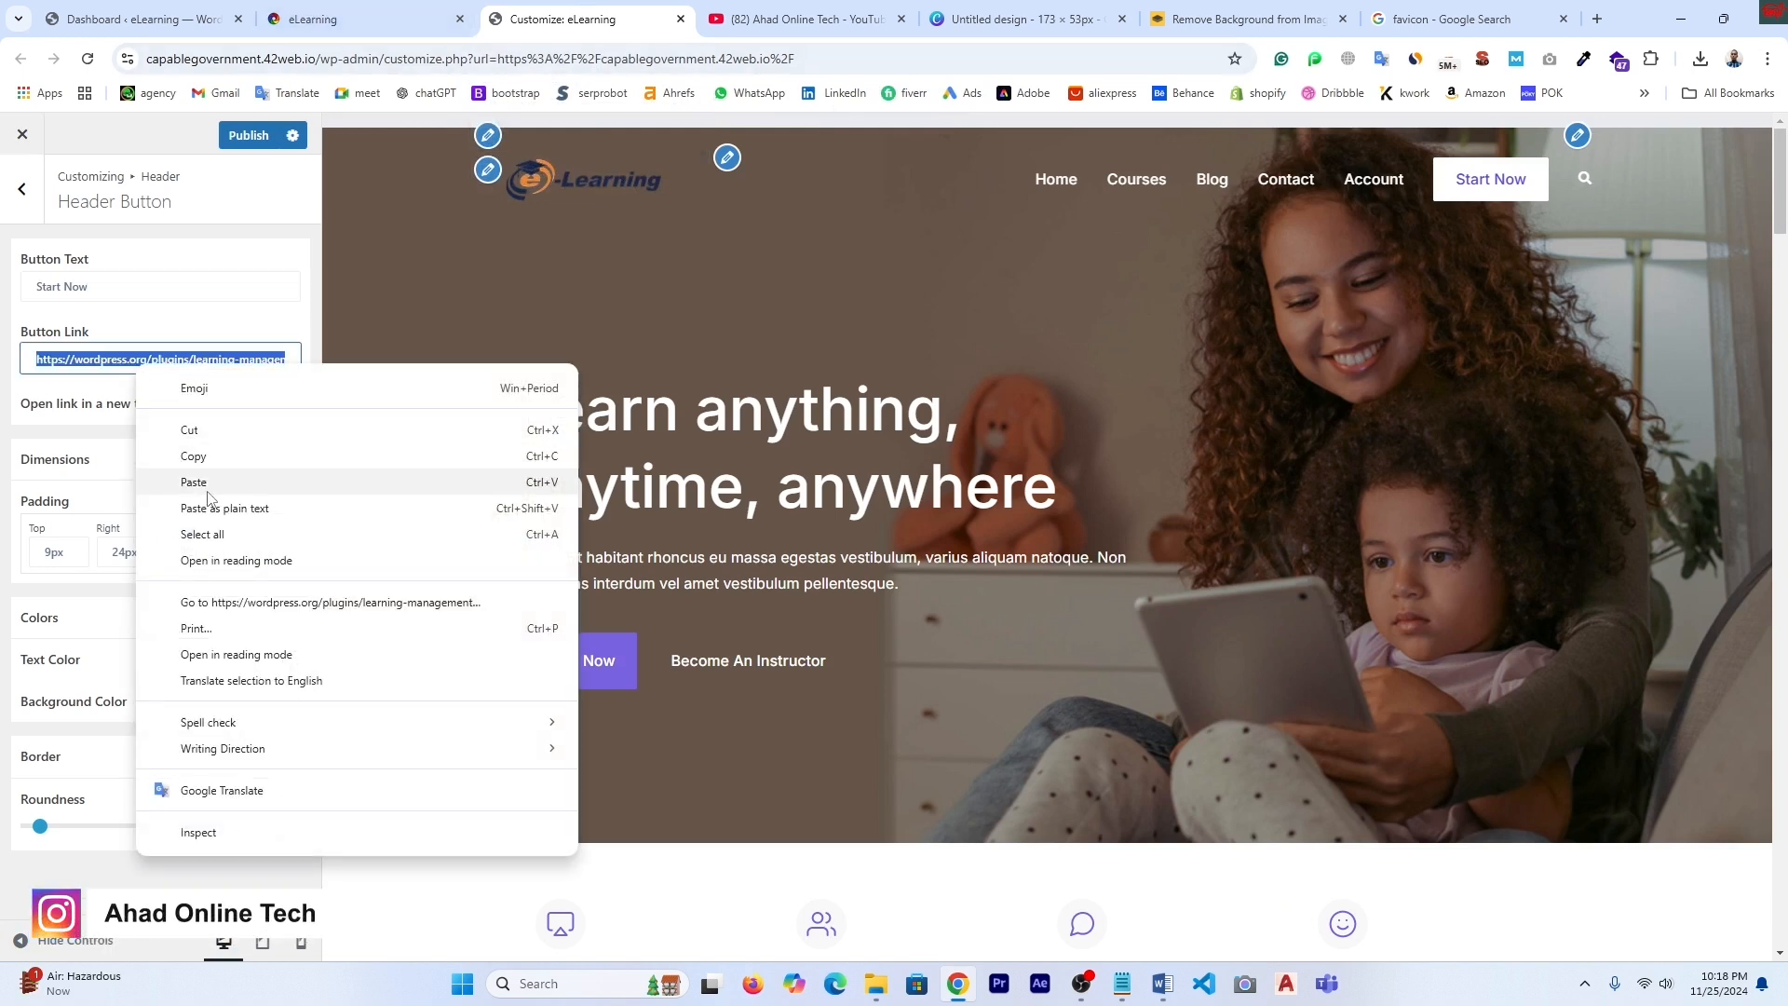
click(209, 491)
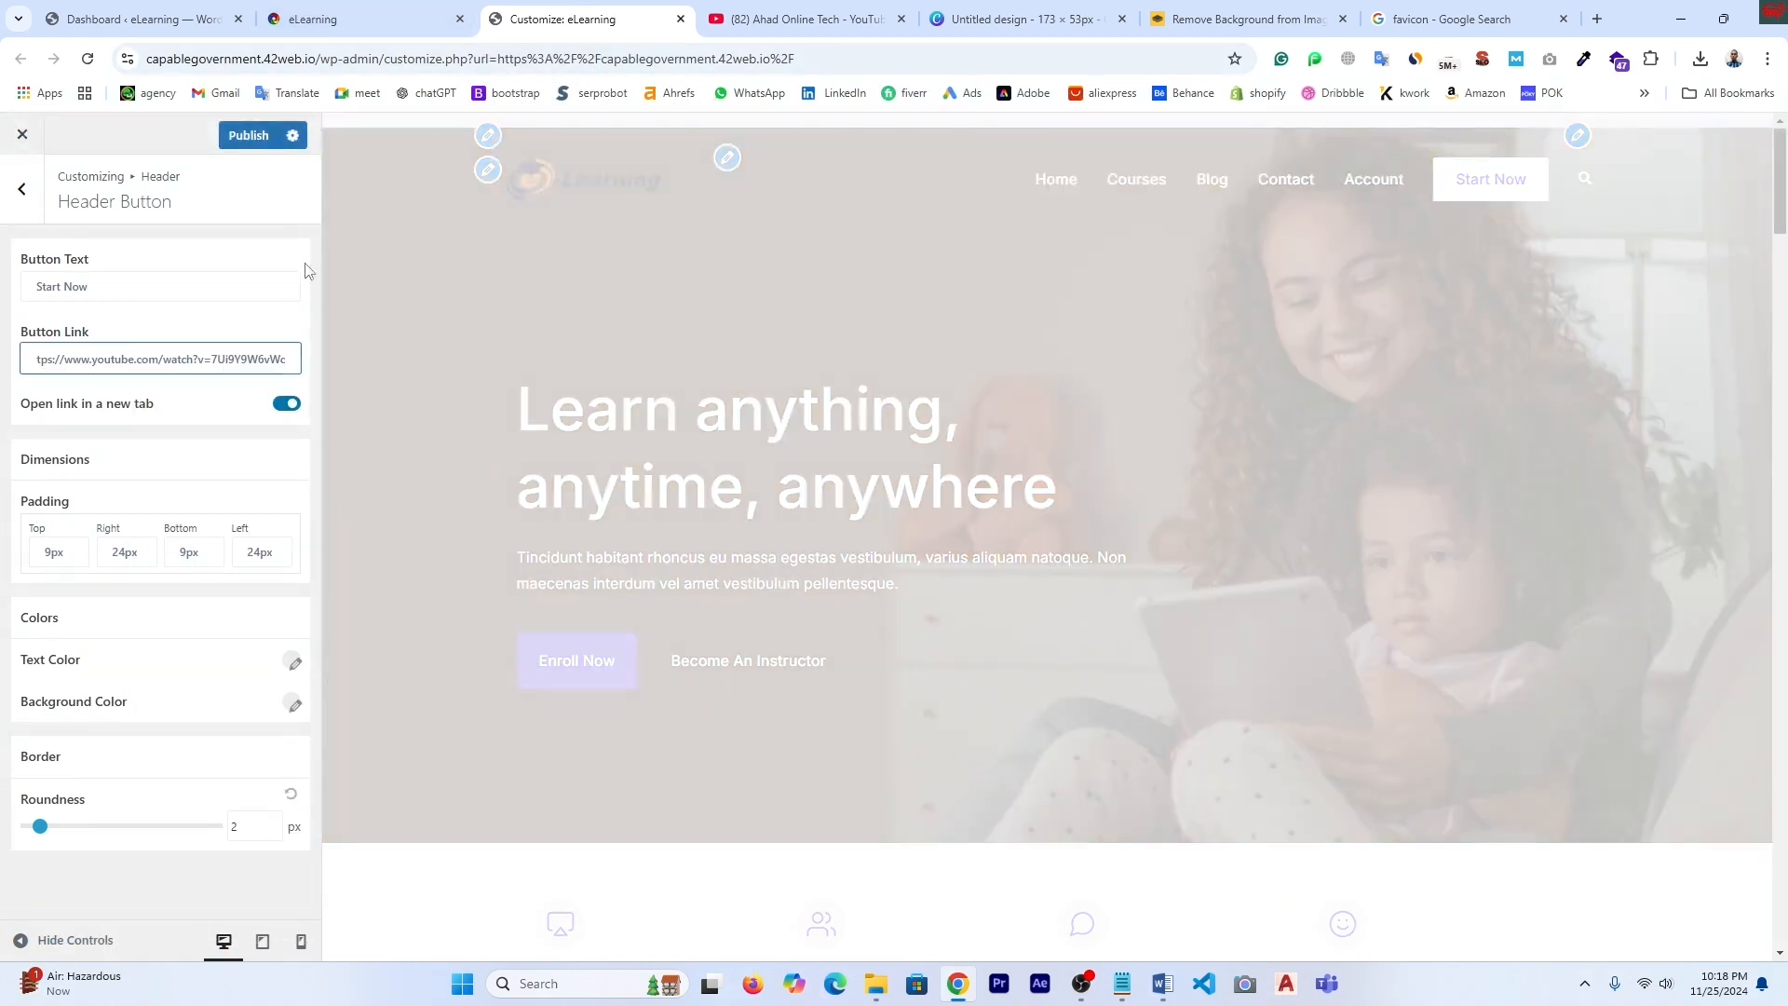
- Publish, then confirm Start Now on the live site opens the YouTube video, and close it
click(249, 136)
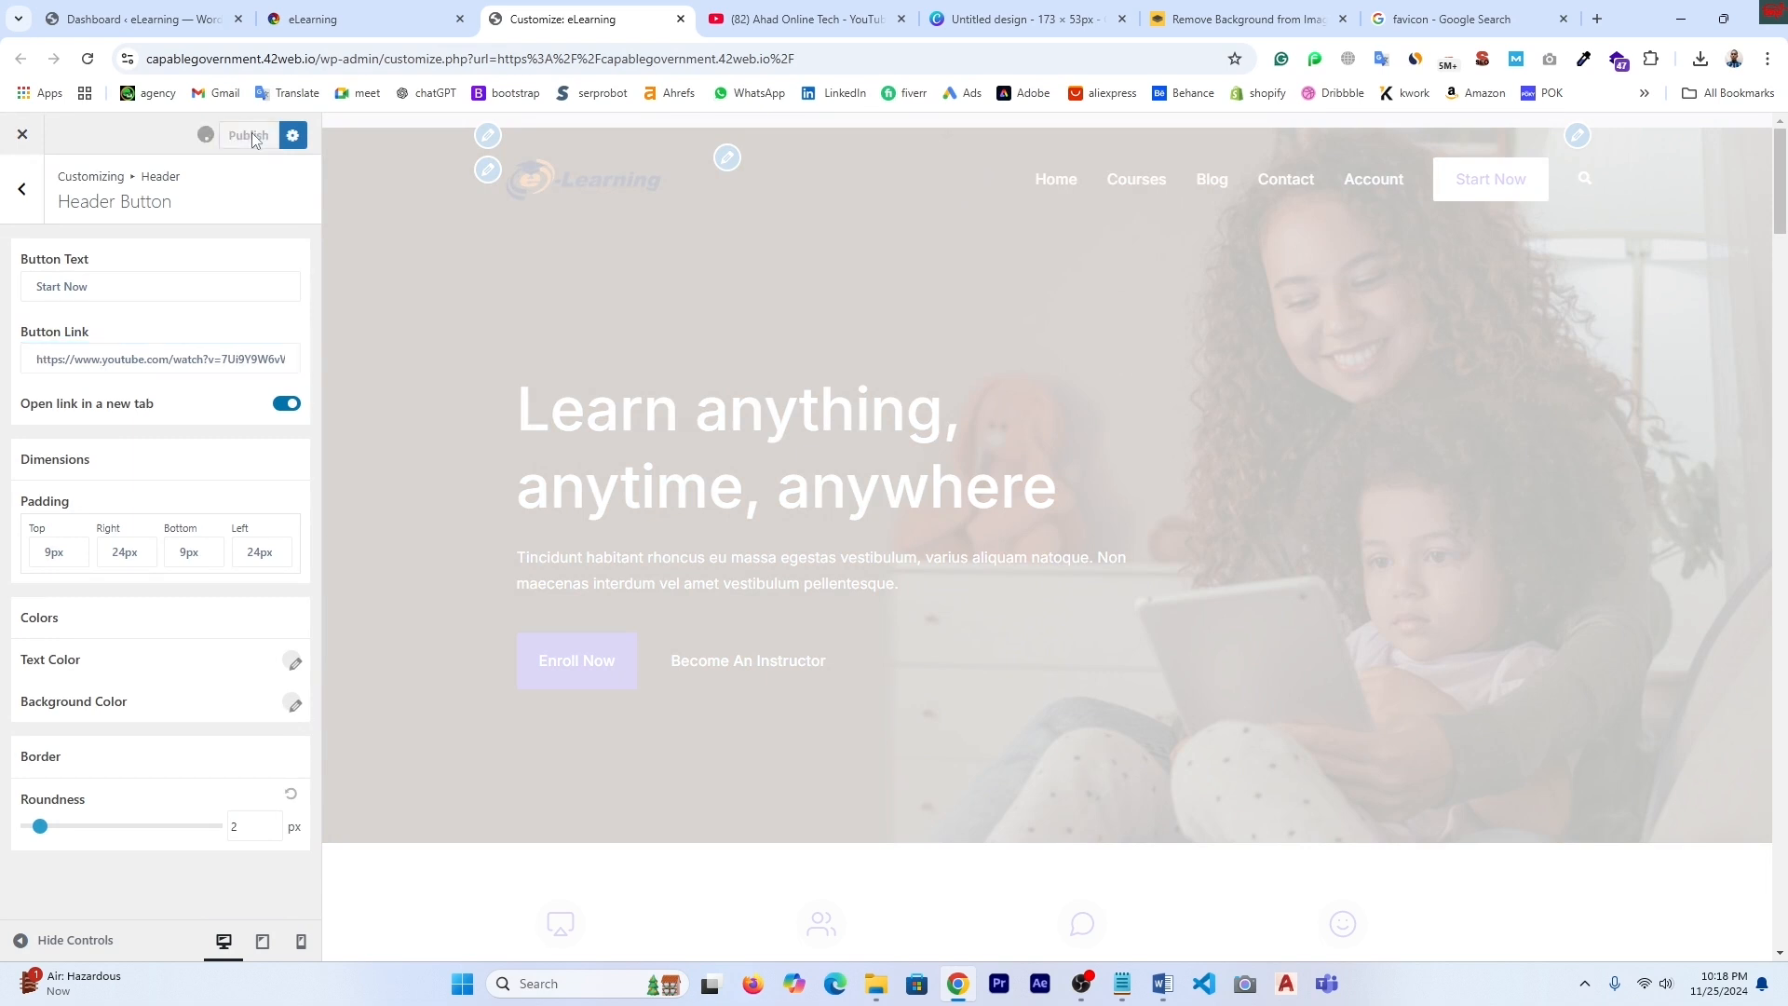
click(378, 15)
click(88, 60)
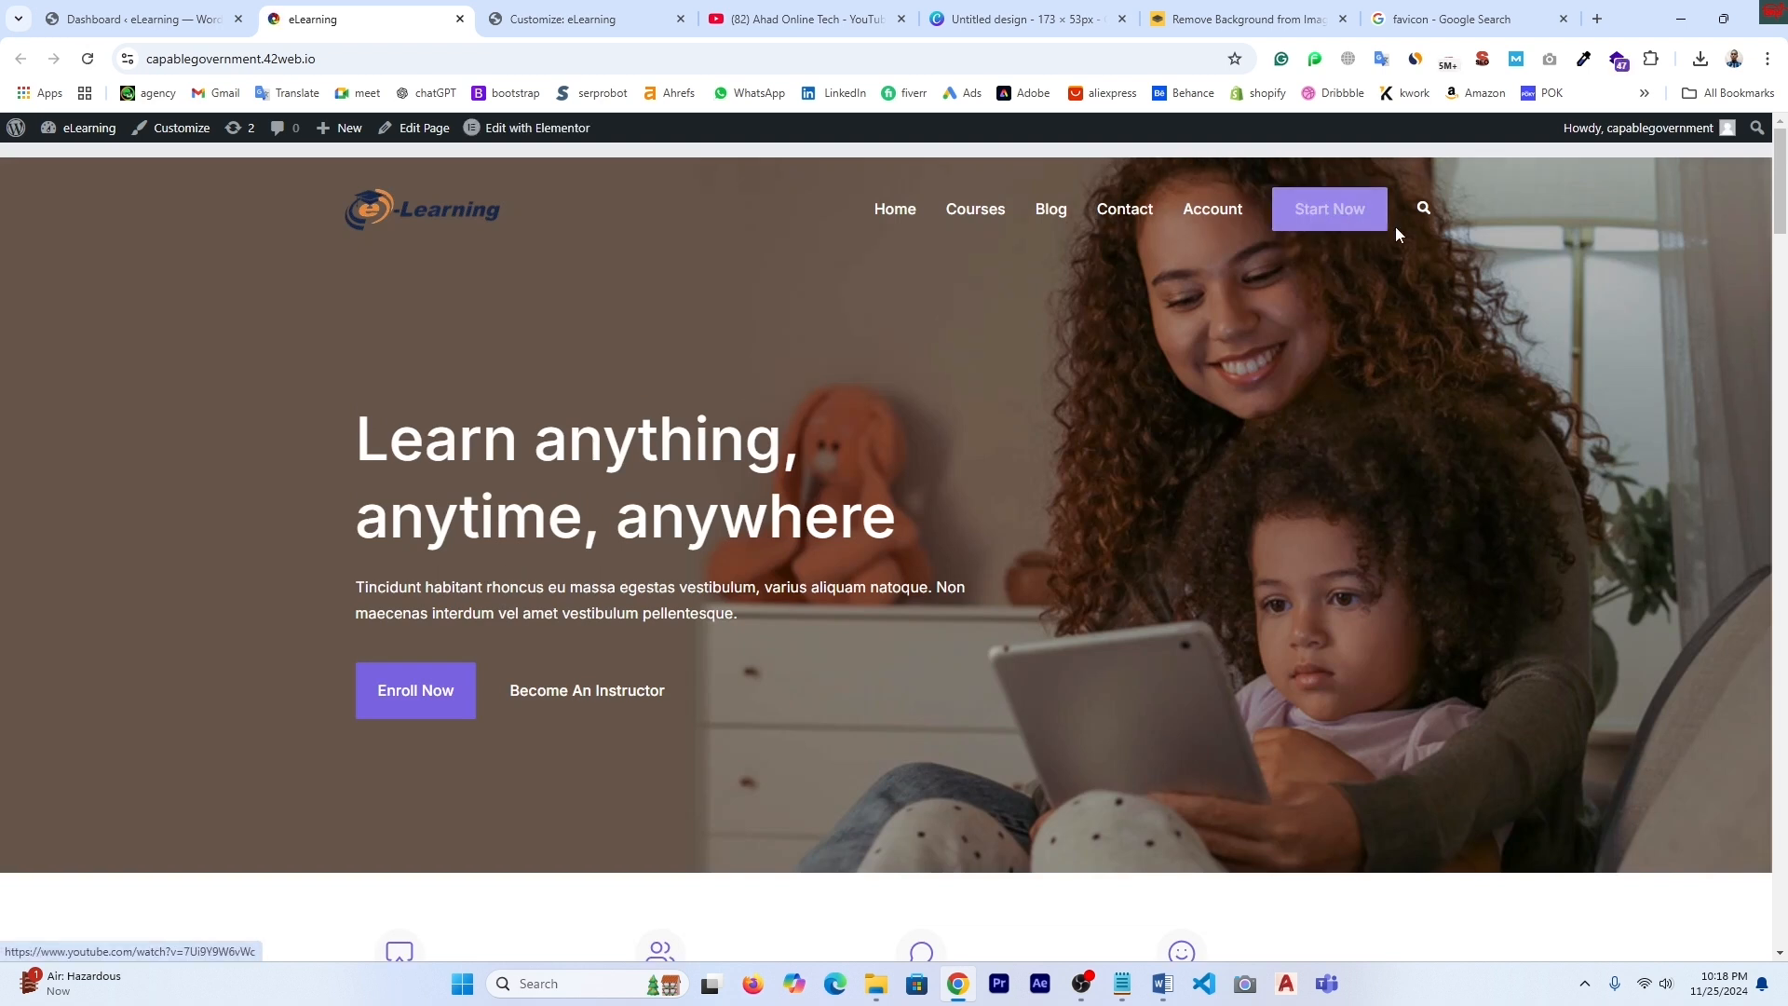
click(1342, 214)
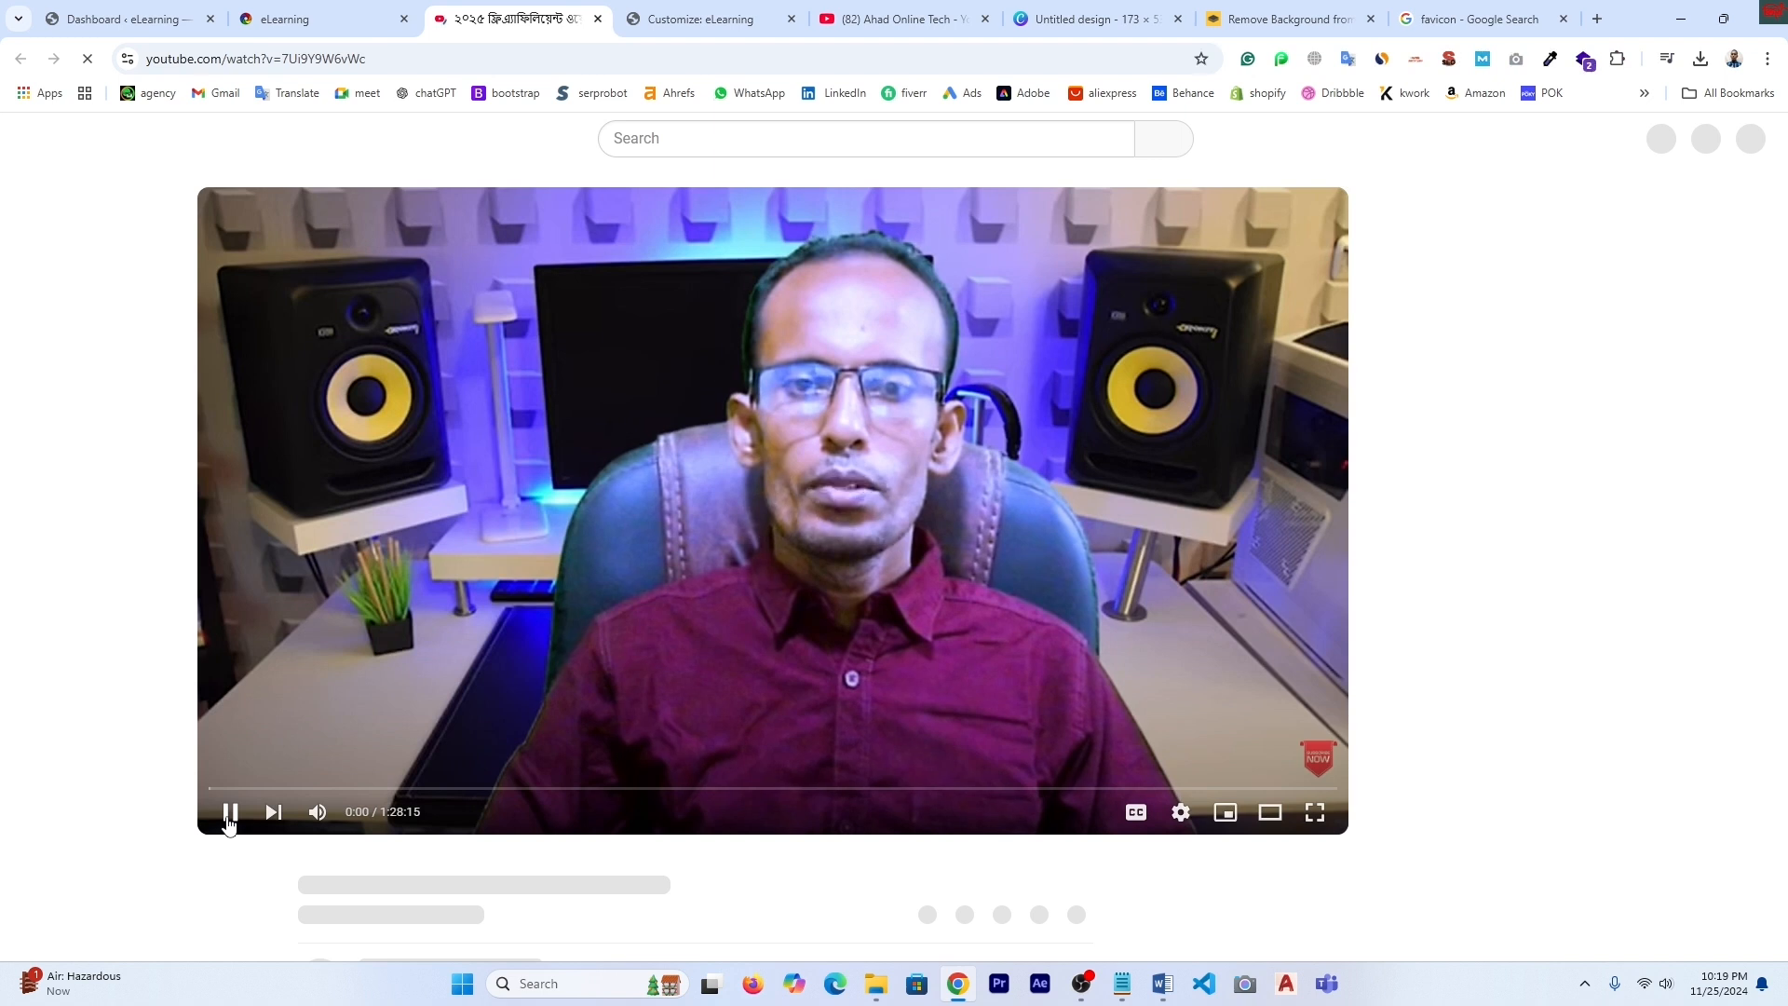
click(231, 820)
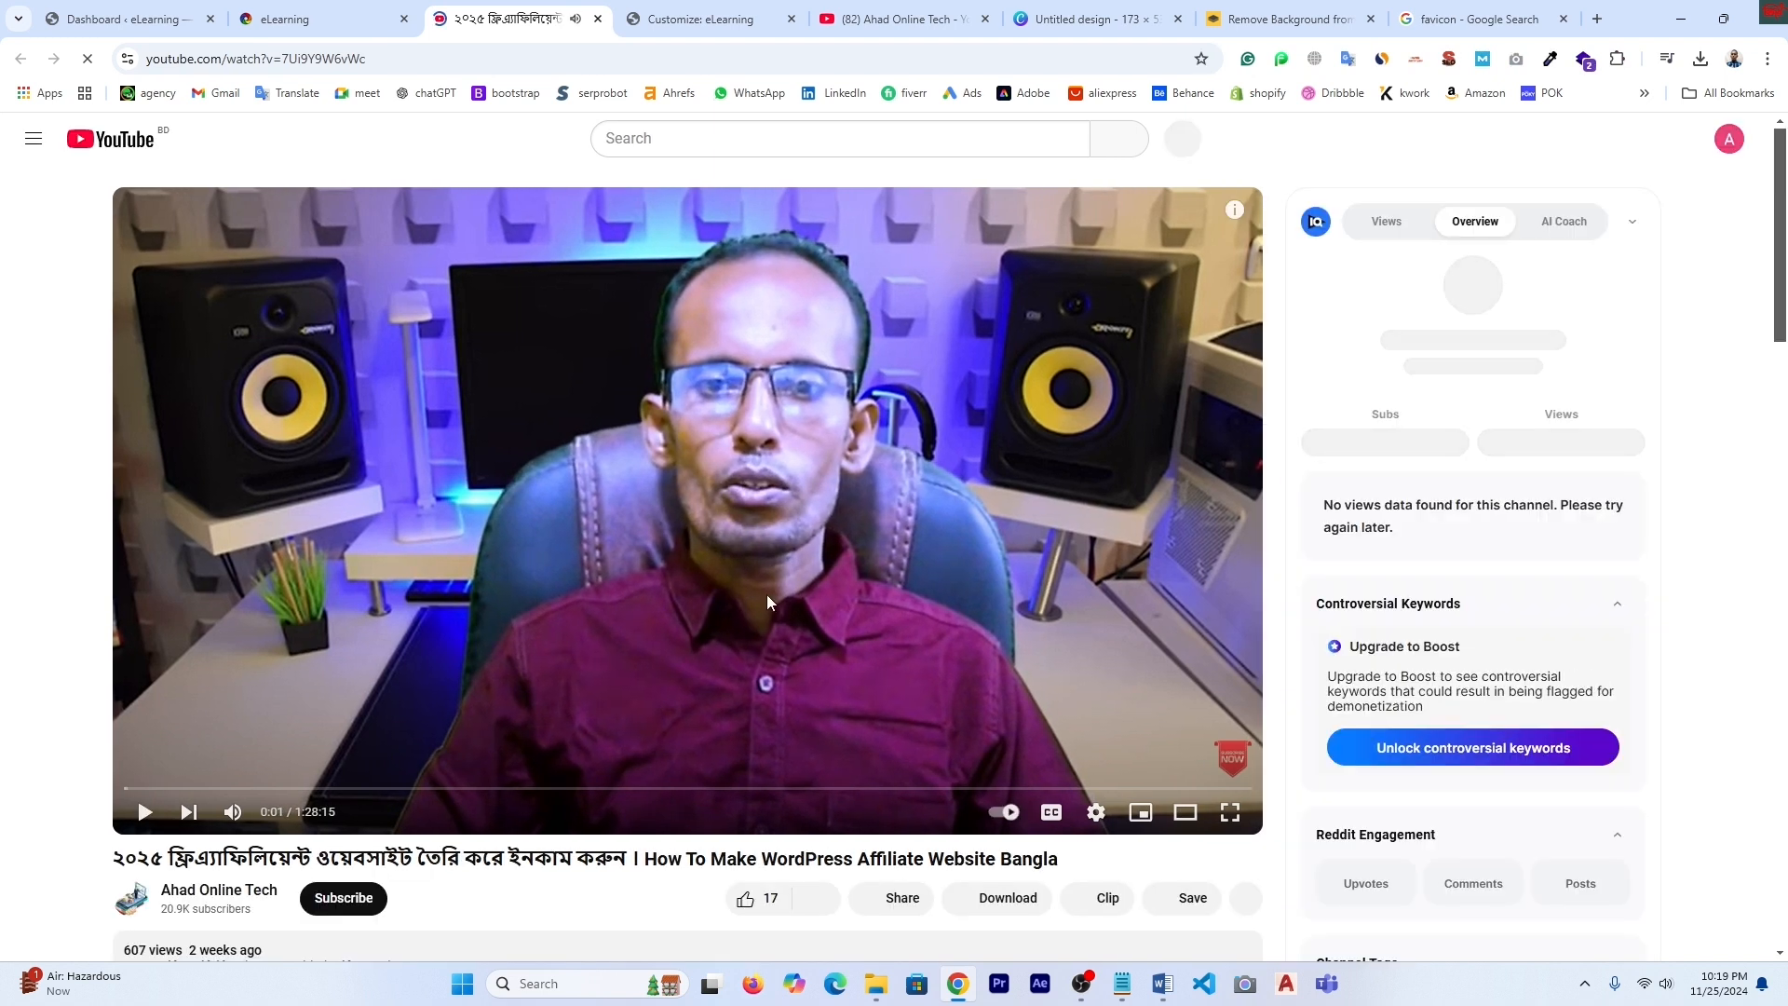
key(ctrl+w)
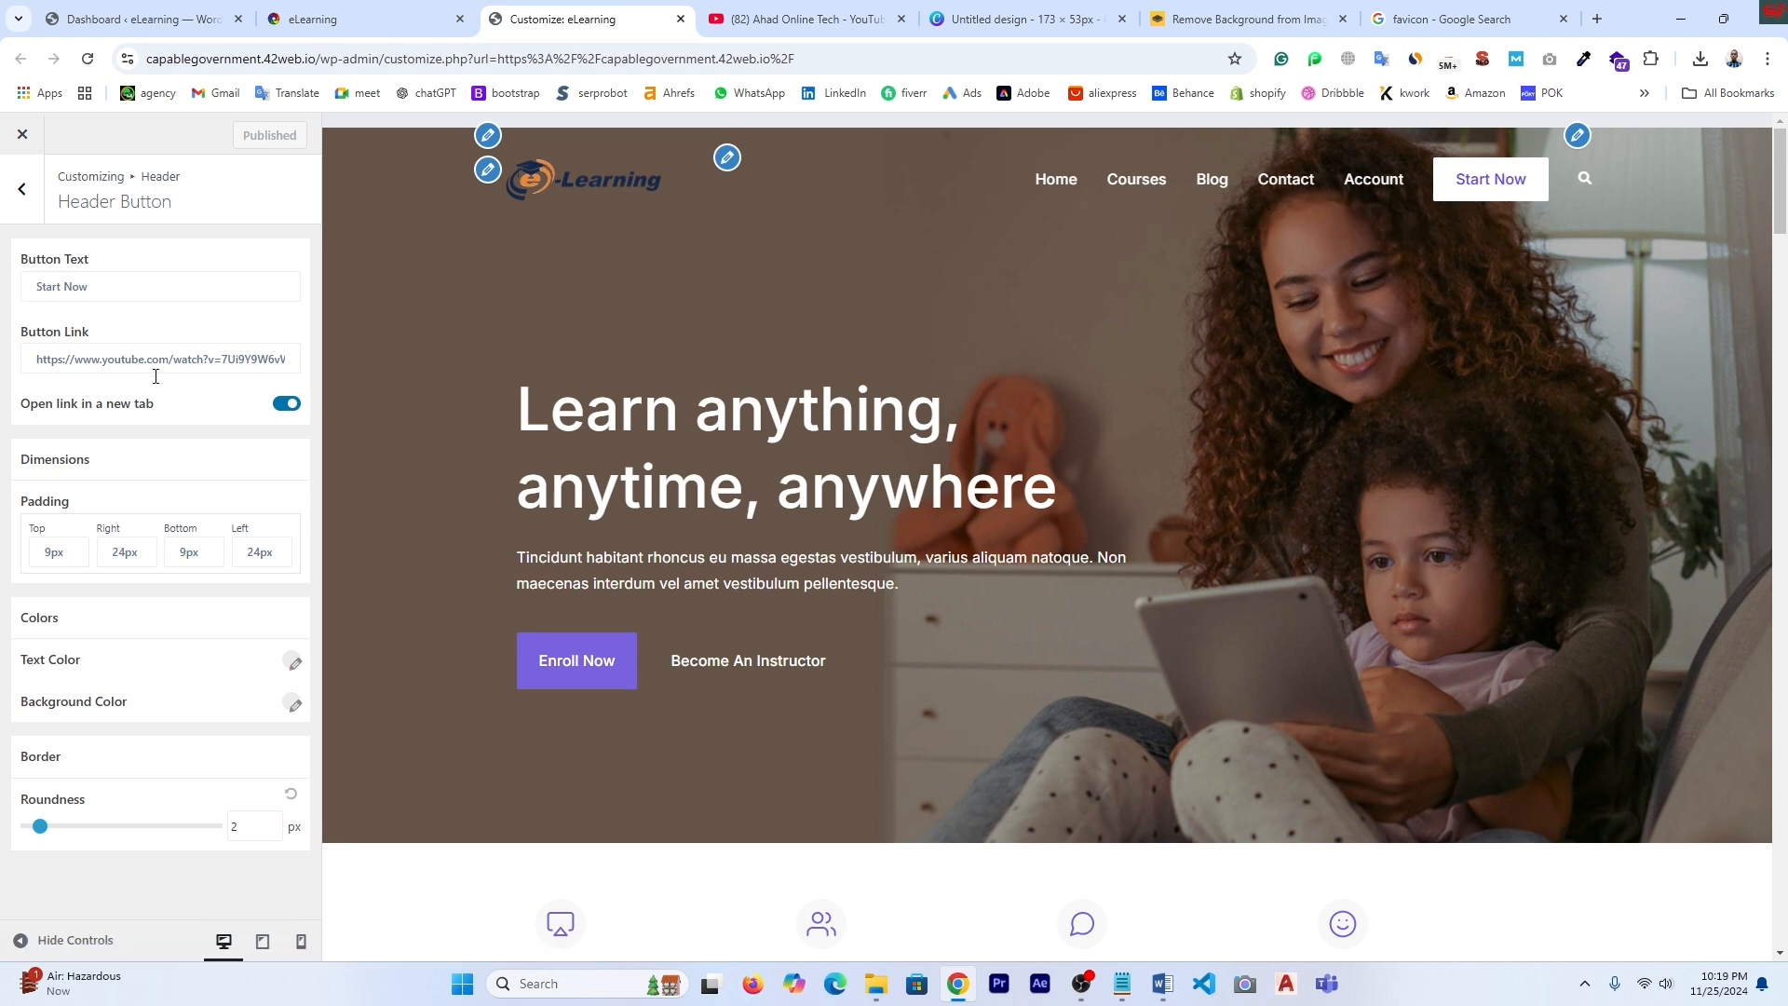
click(21, 192)
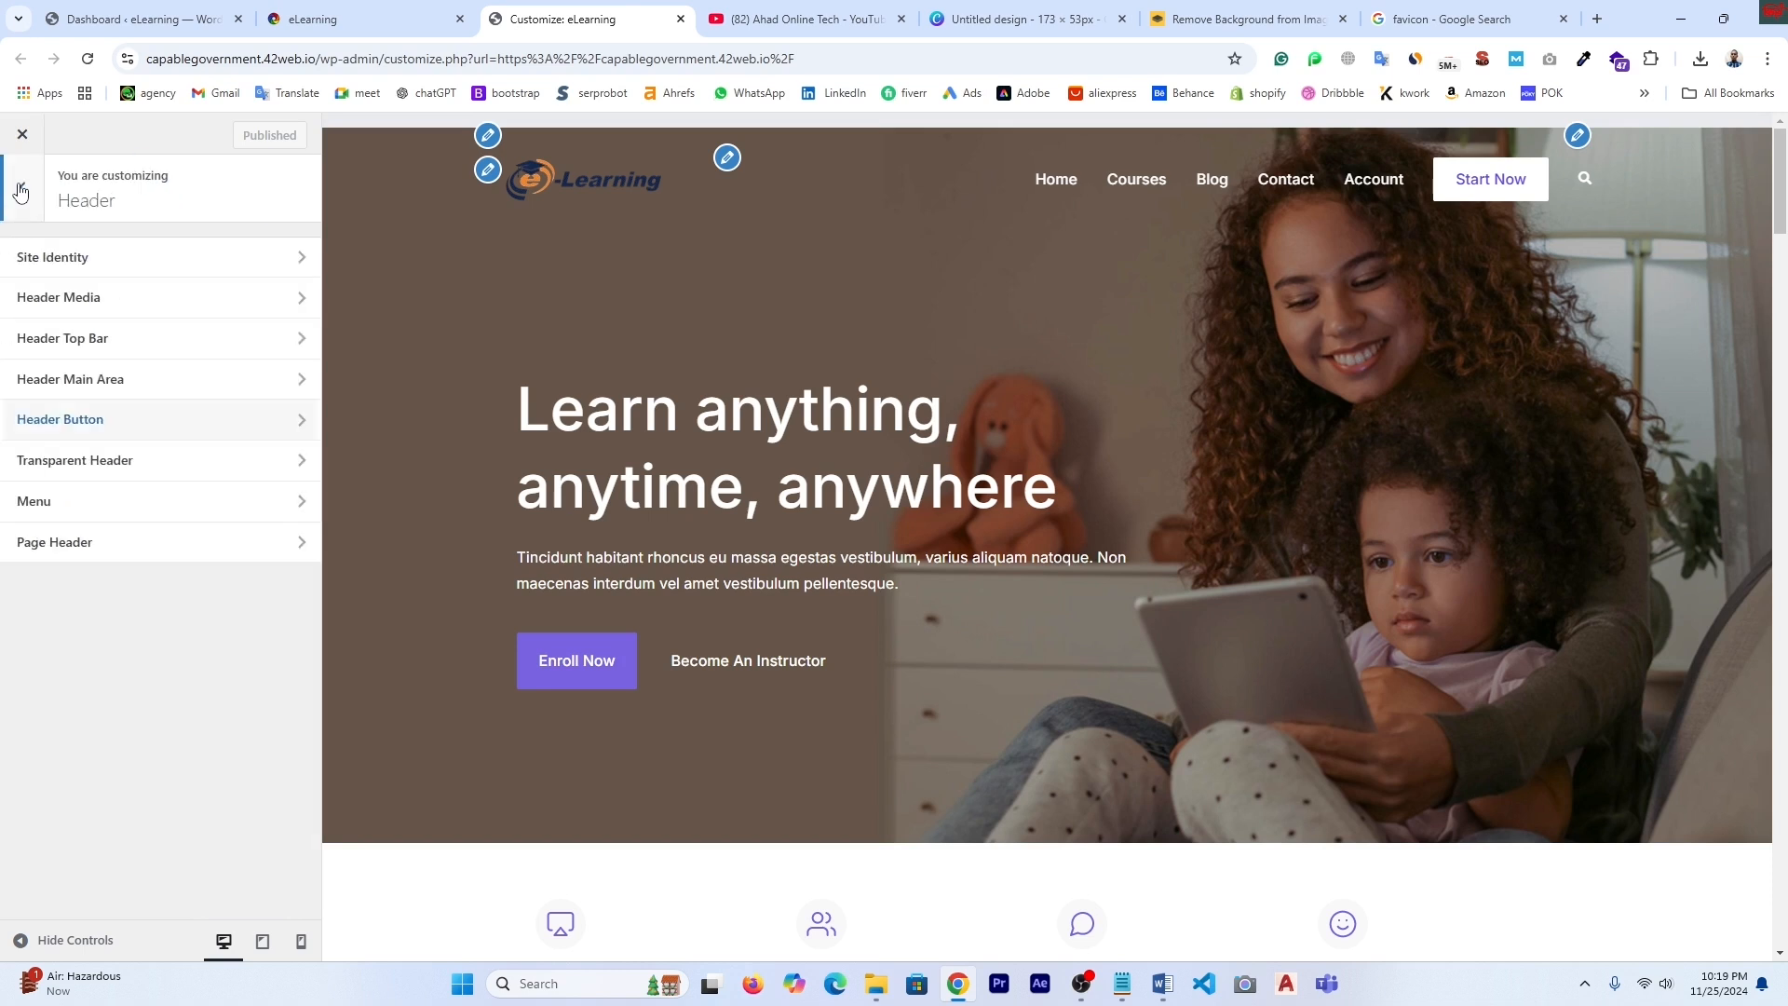
- In Menus > Main, change the Blog item's Navigation Label to 'Price'
click(101, 387)
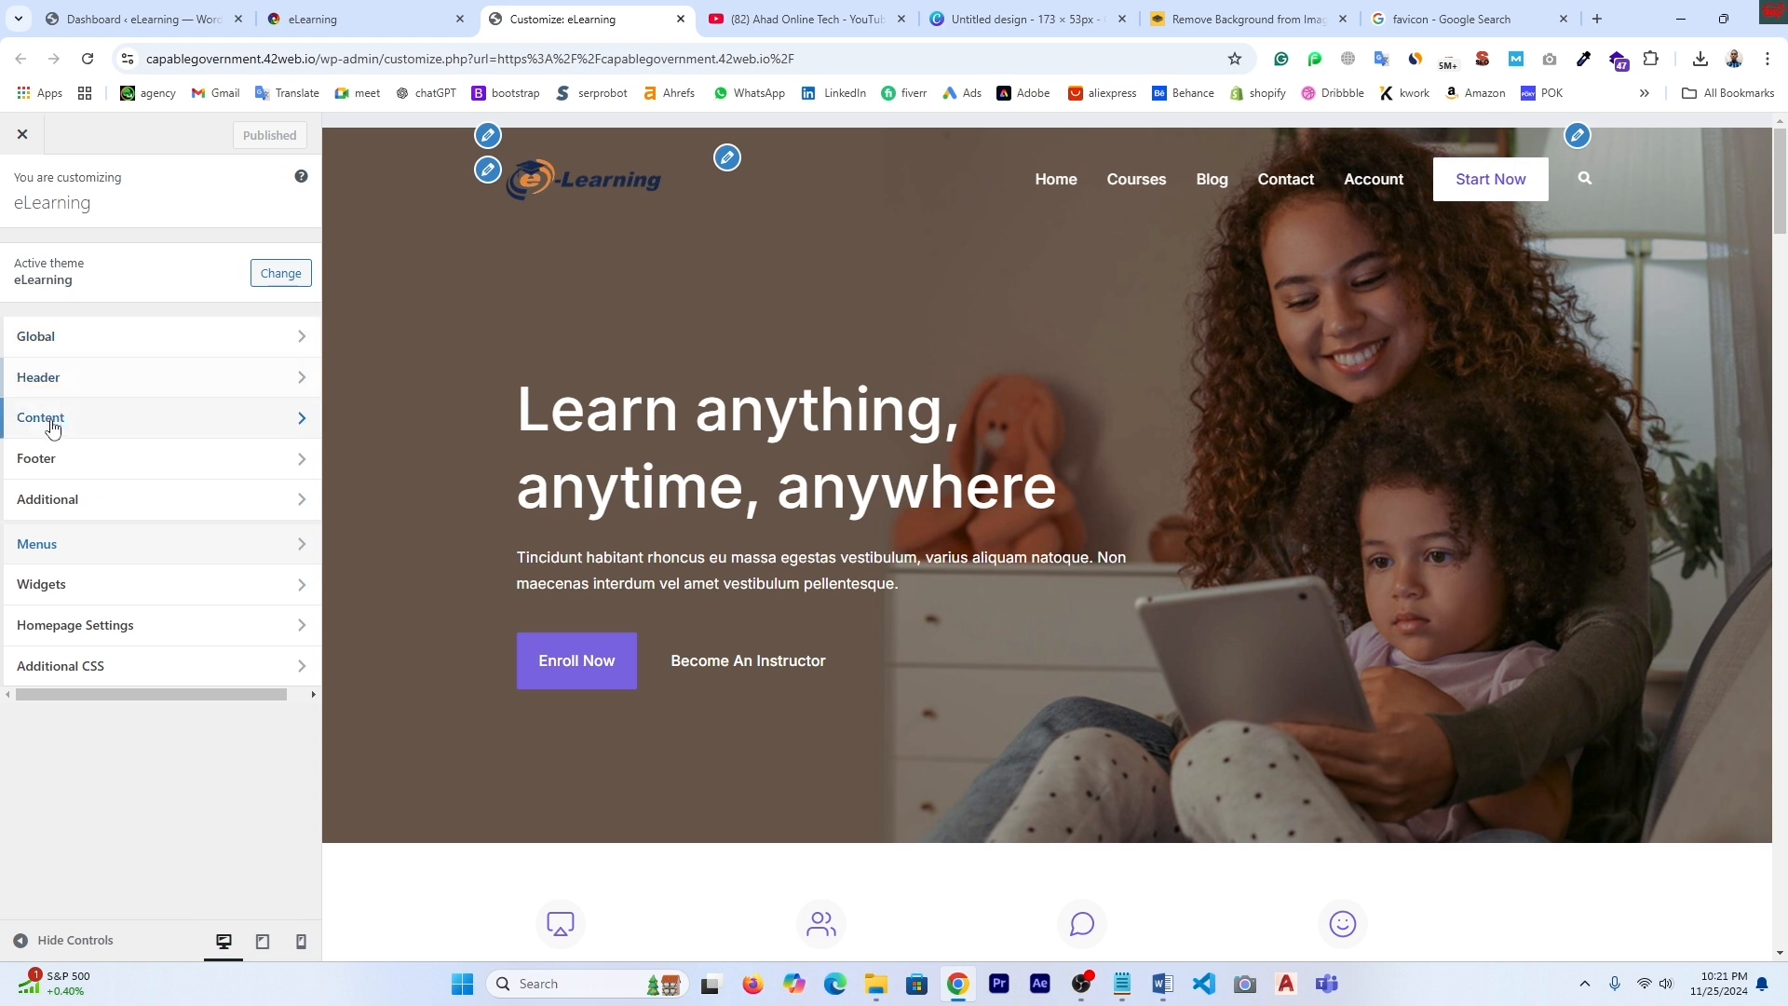
click(53, 552)
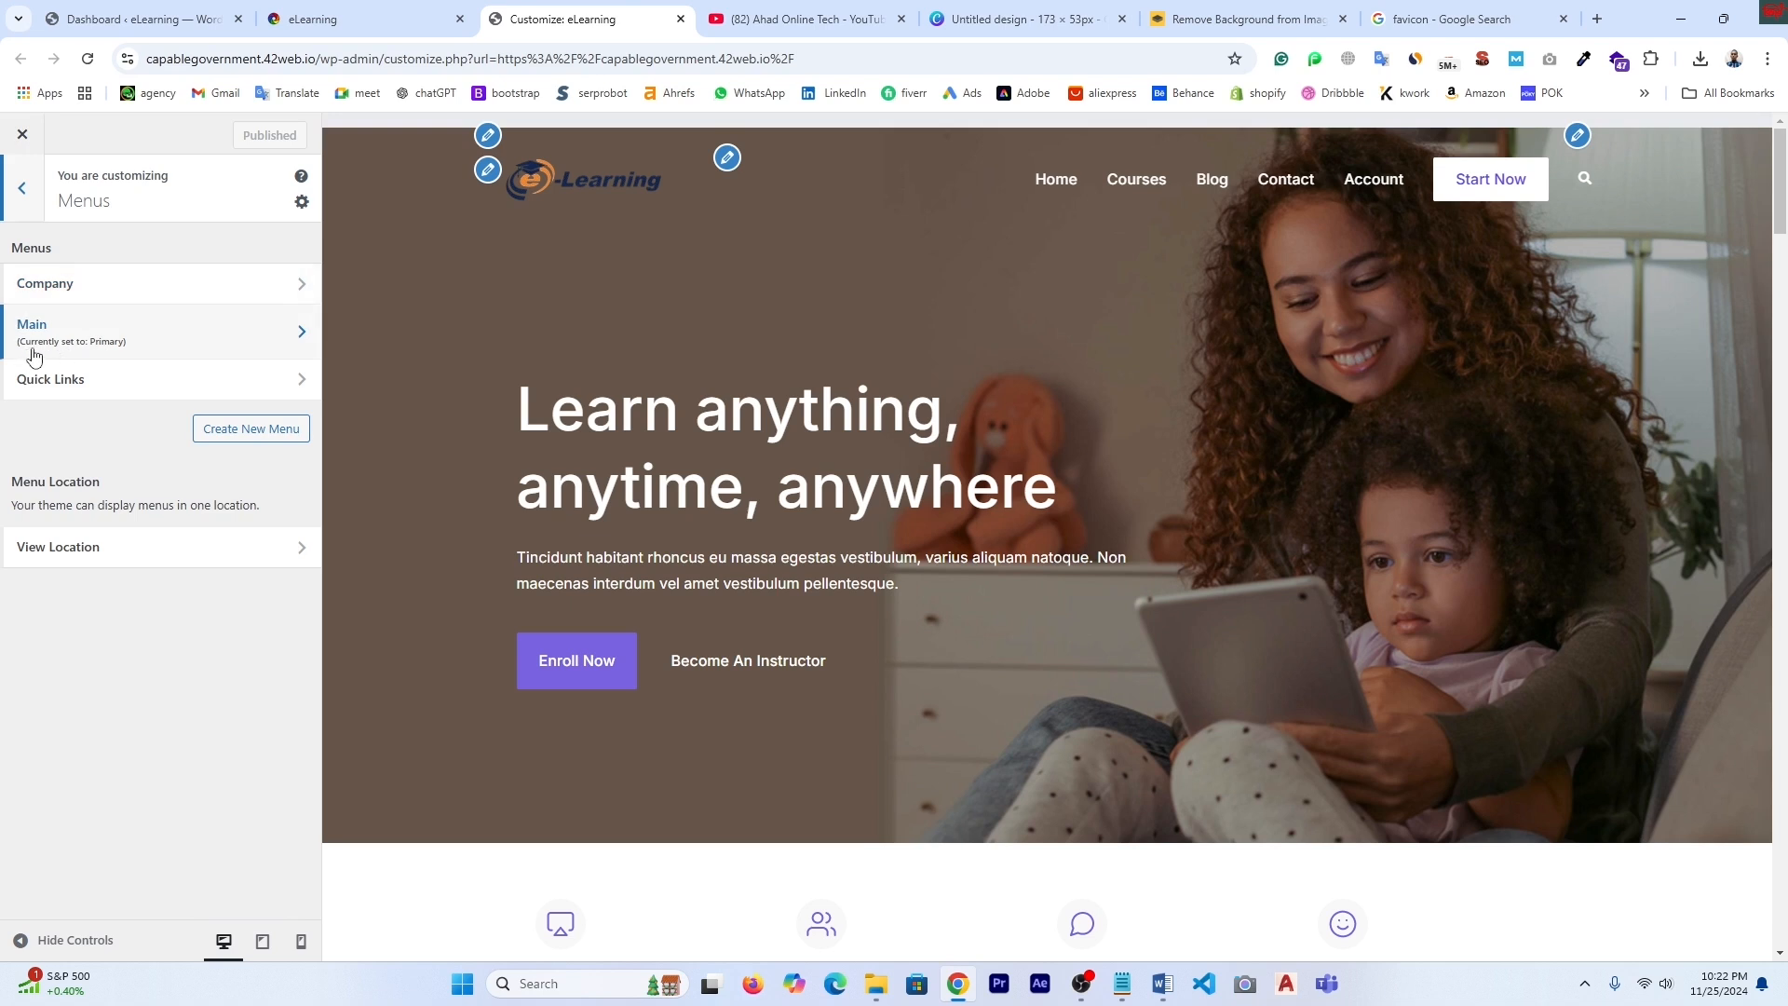
click(89, 345)
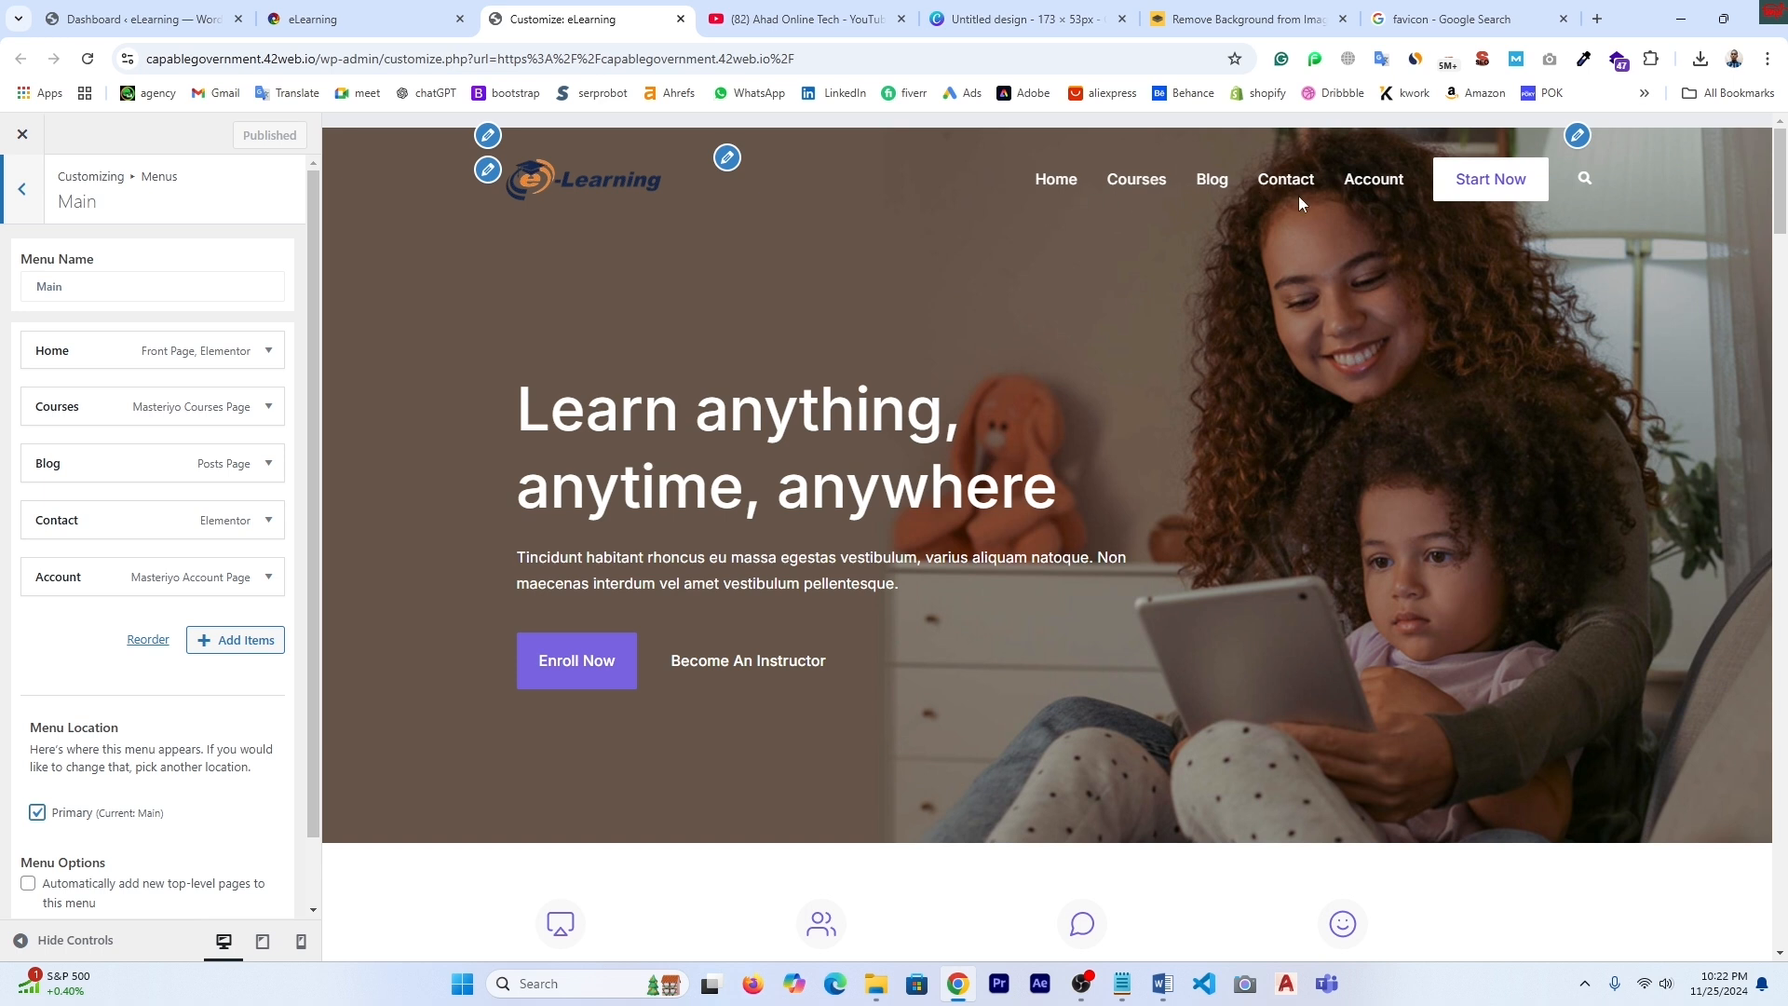
shift+click(1214, 190)
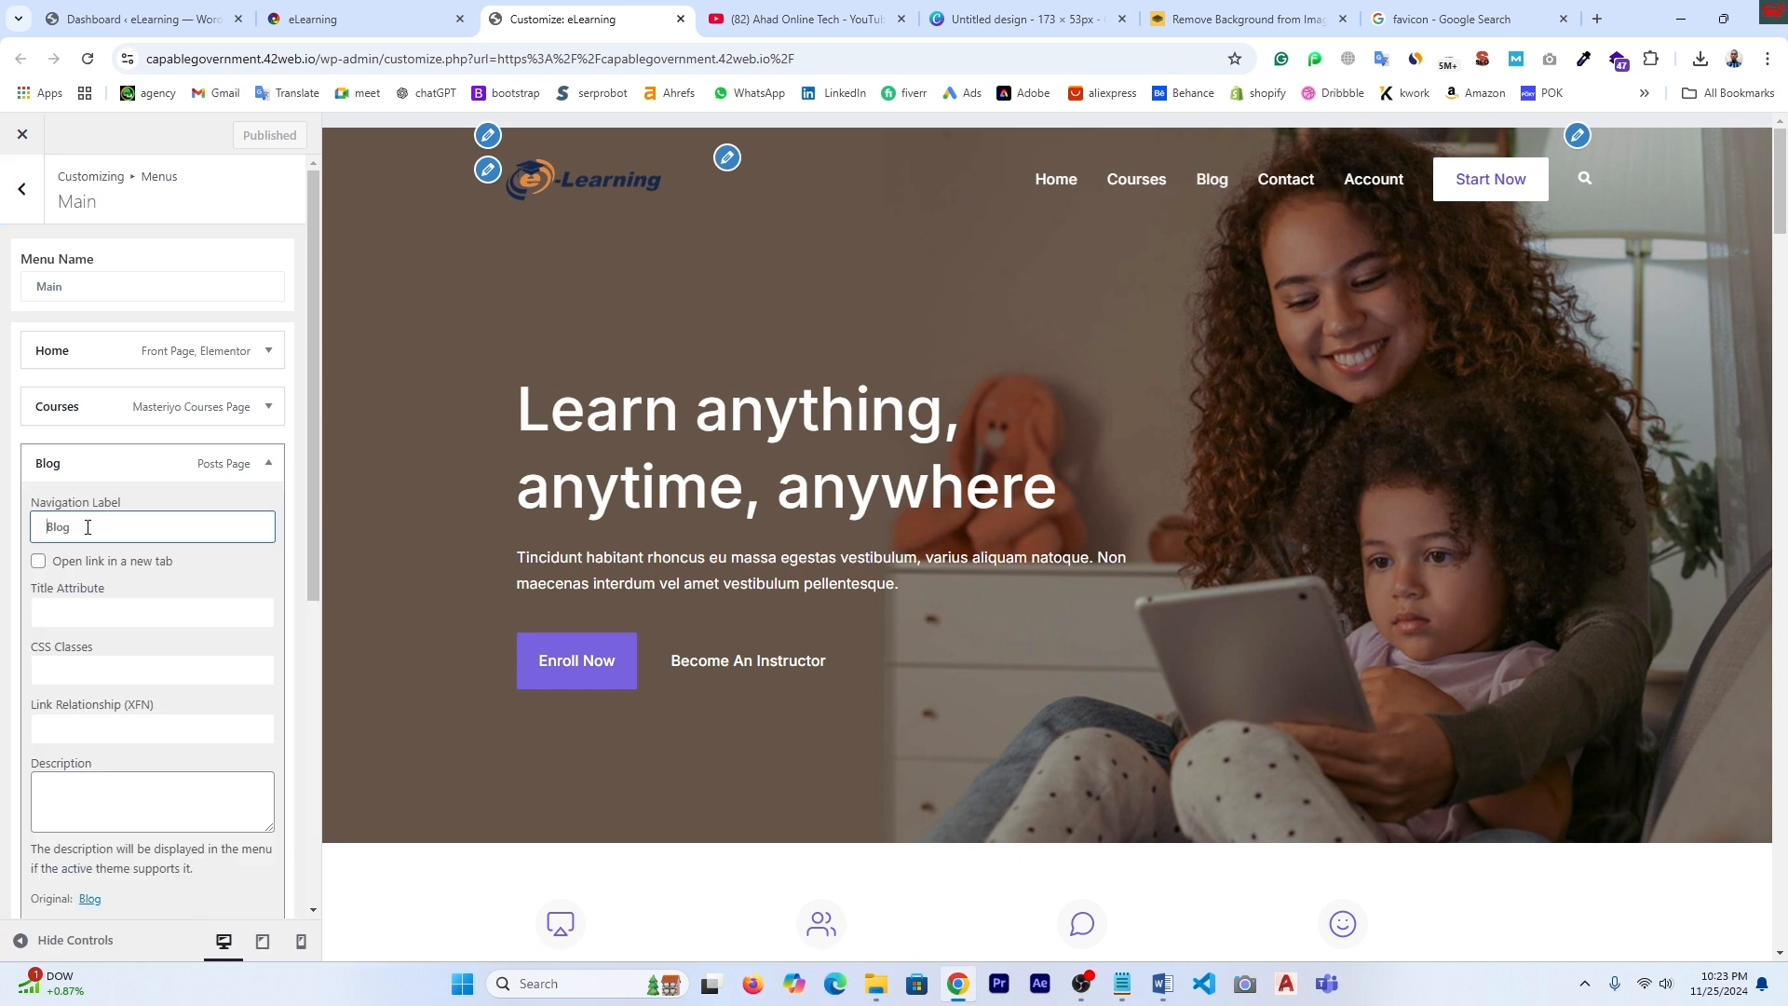
double_click(88, 527)
text(Price)
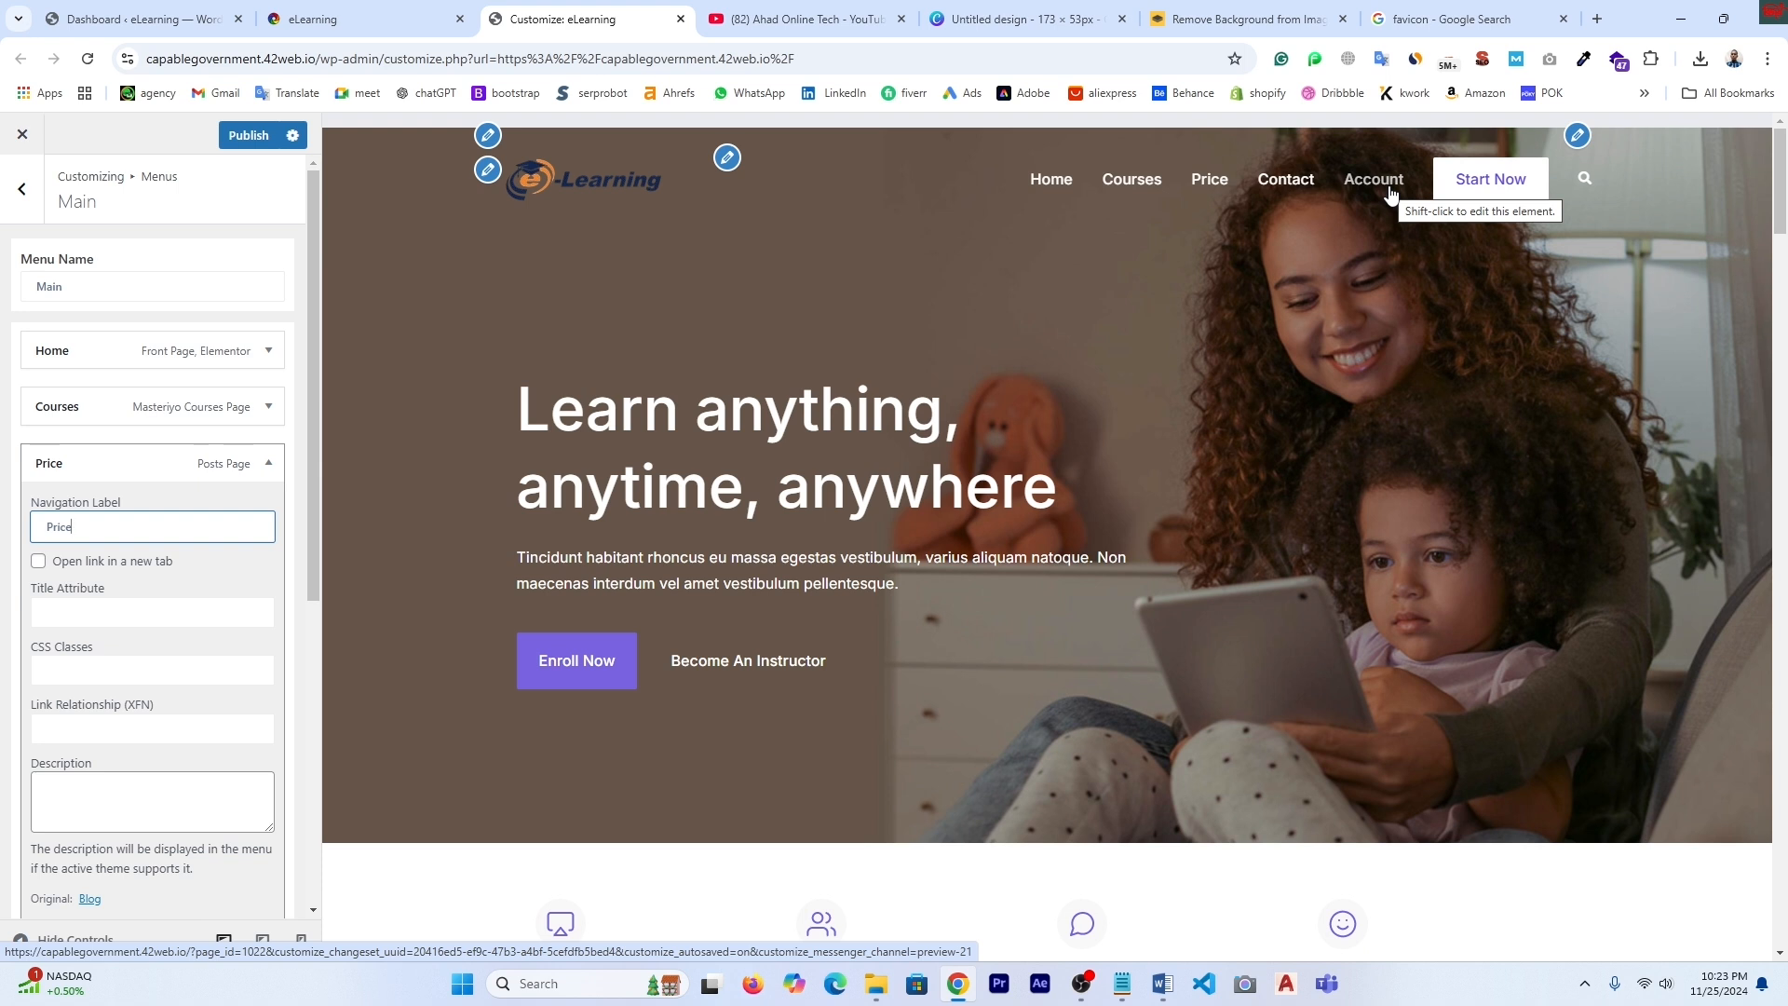
click(23, 190)
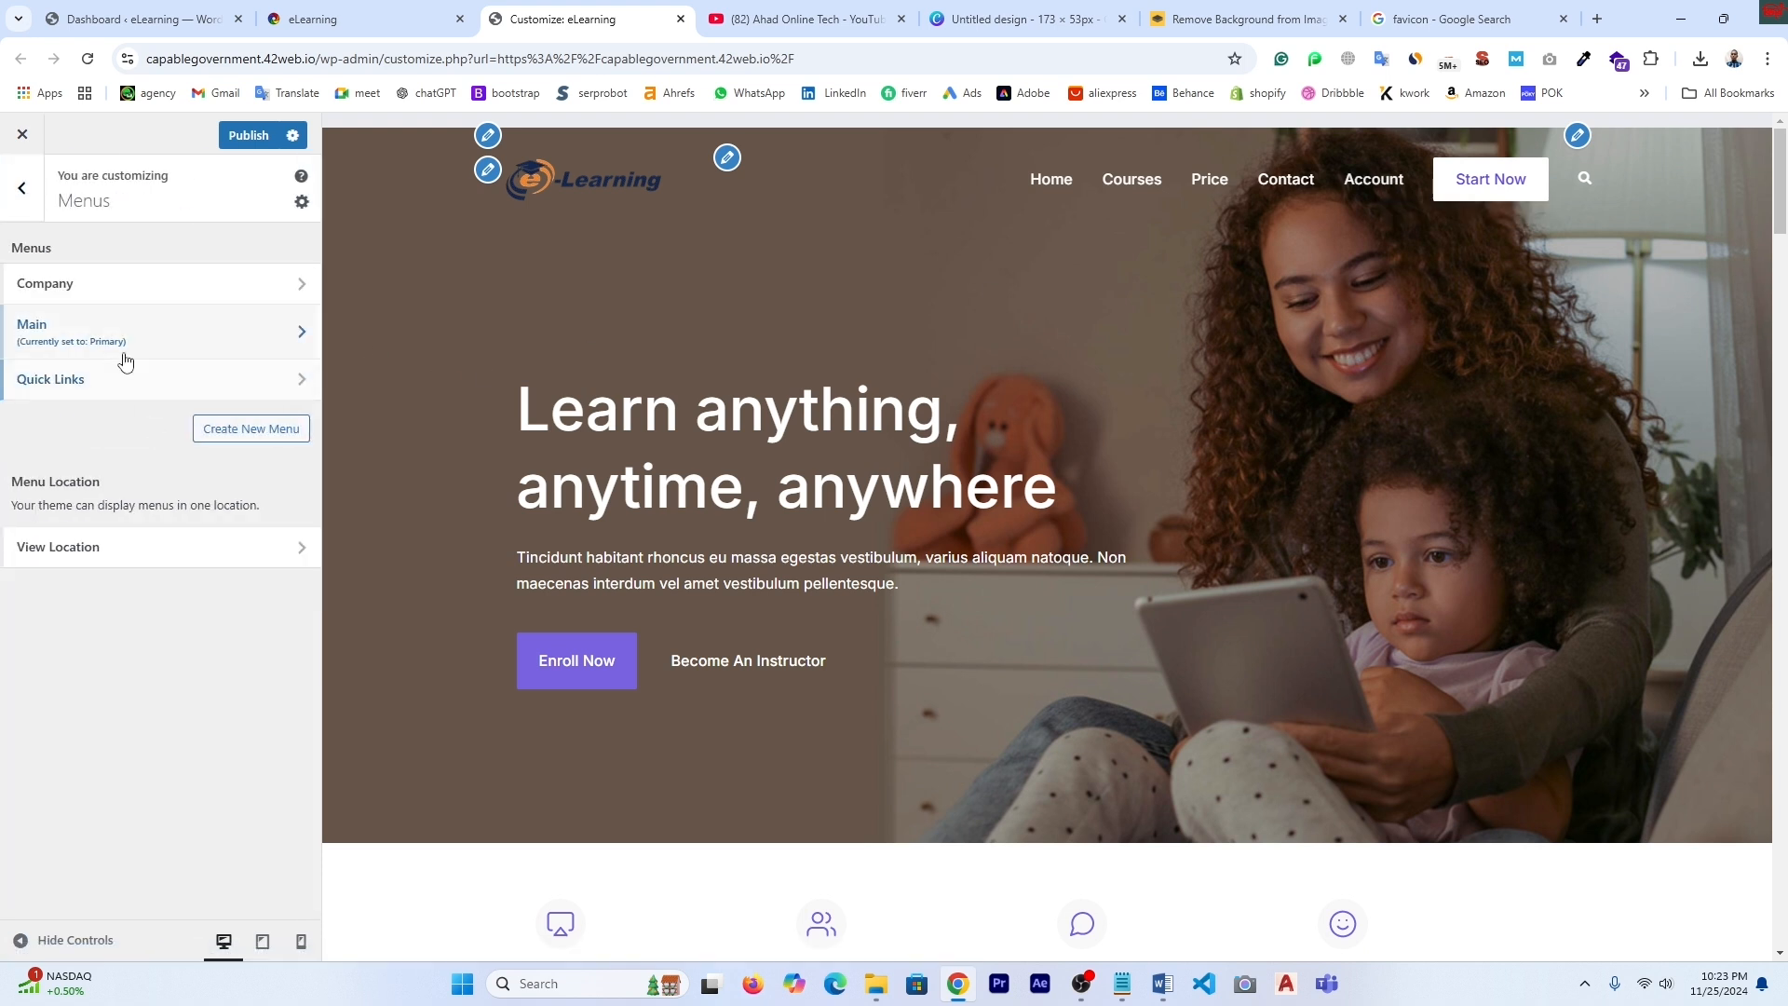
- Remove Account from the Main menu, leaving Home, Courses, Price and Contact, and publish
click(99, 333)
scroll(152, 715, down, 1)
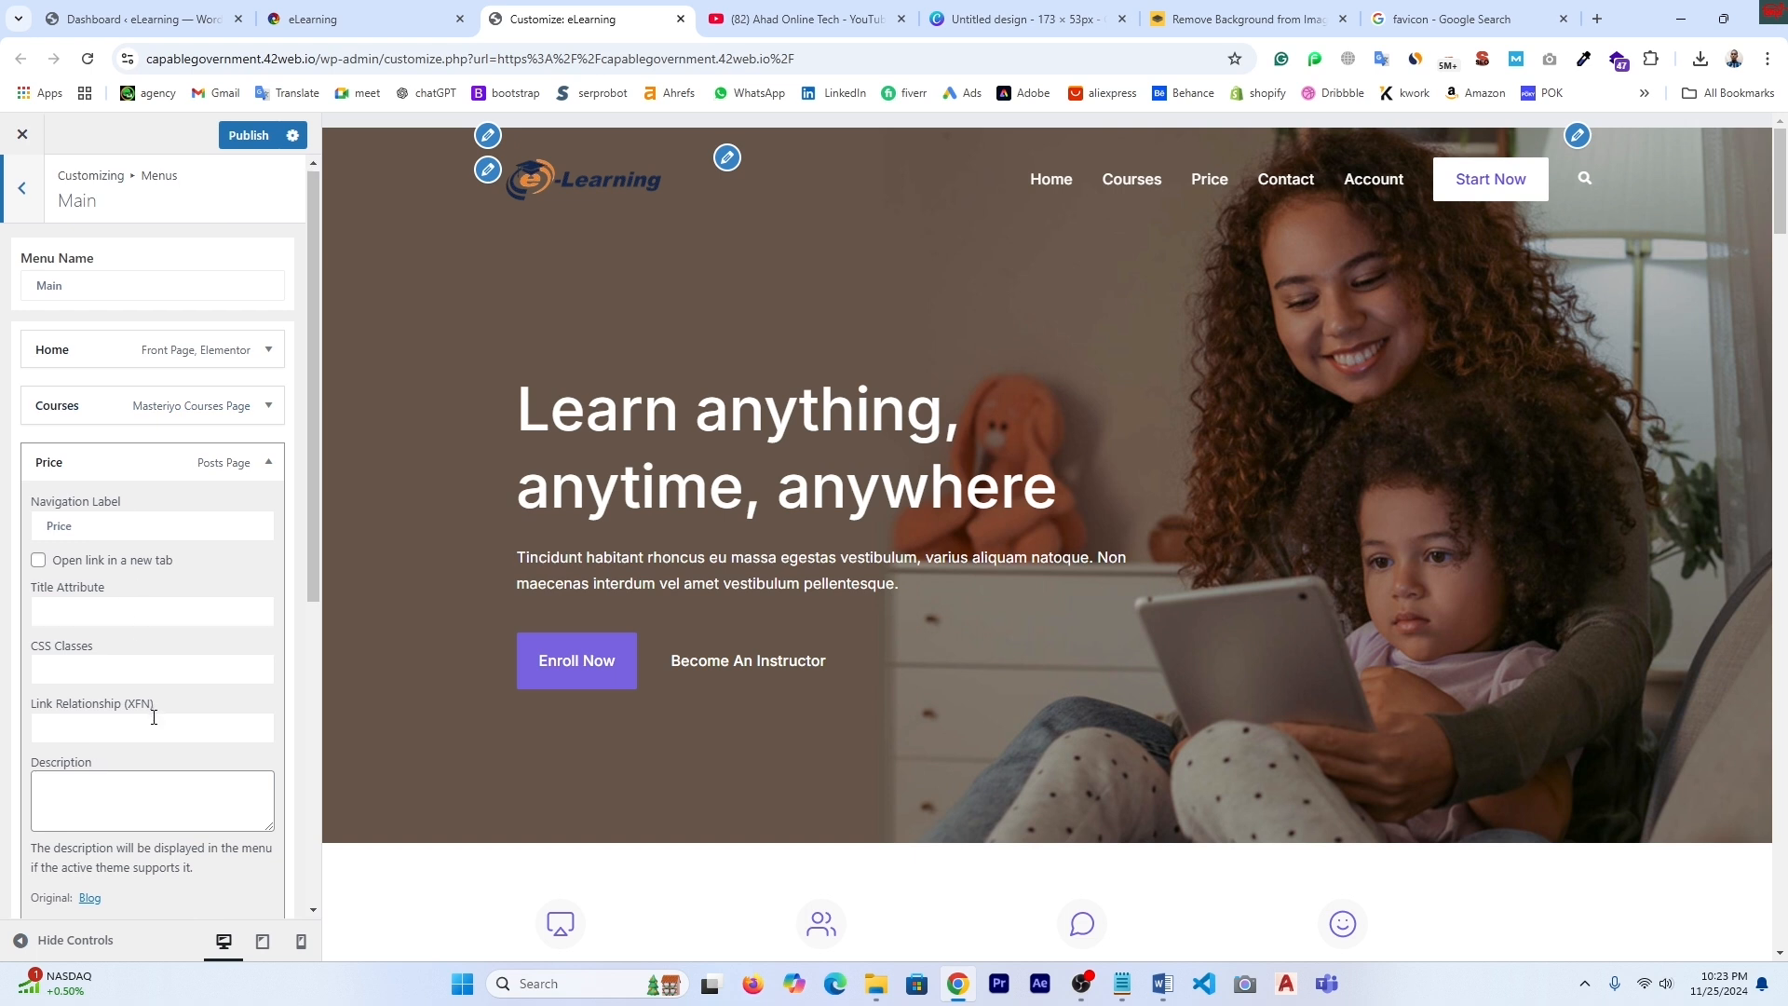
scroll(157, 557, up, 1)
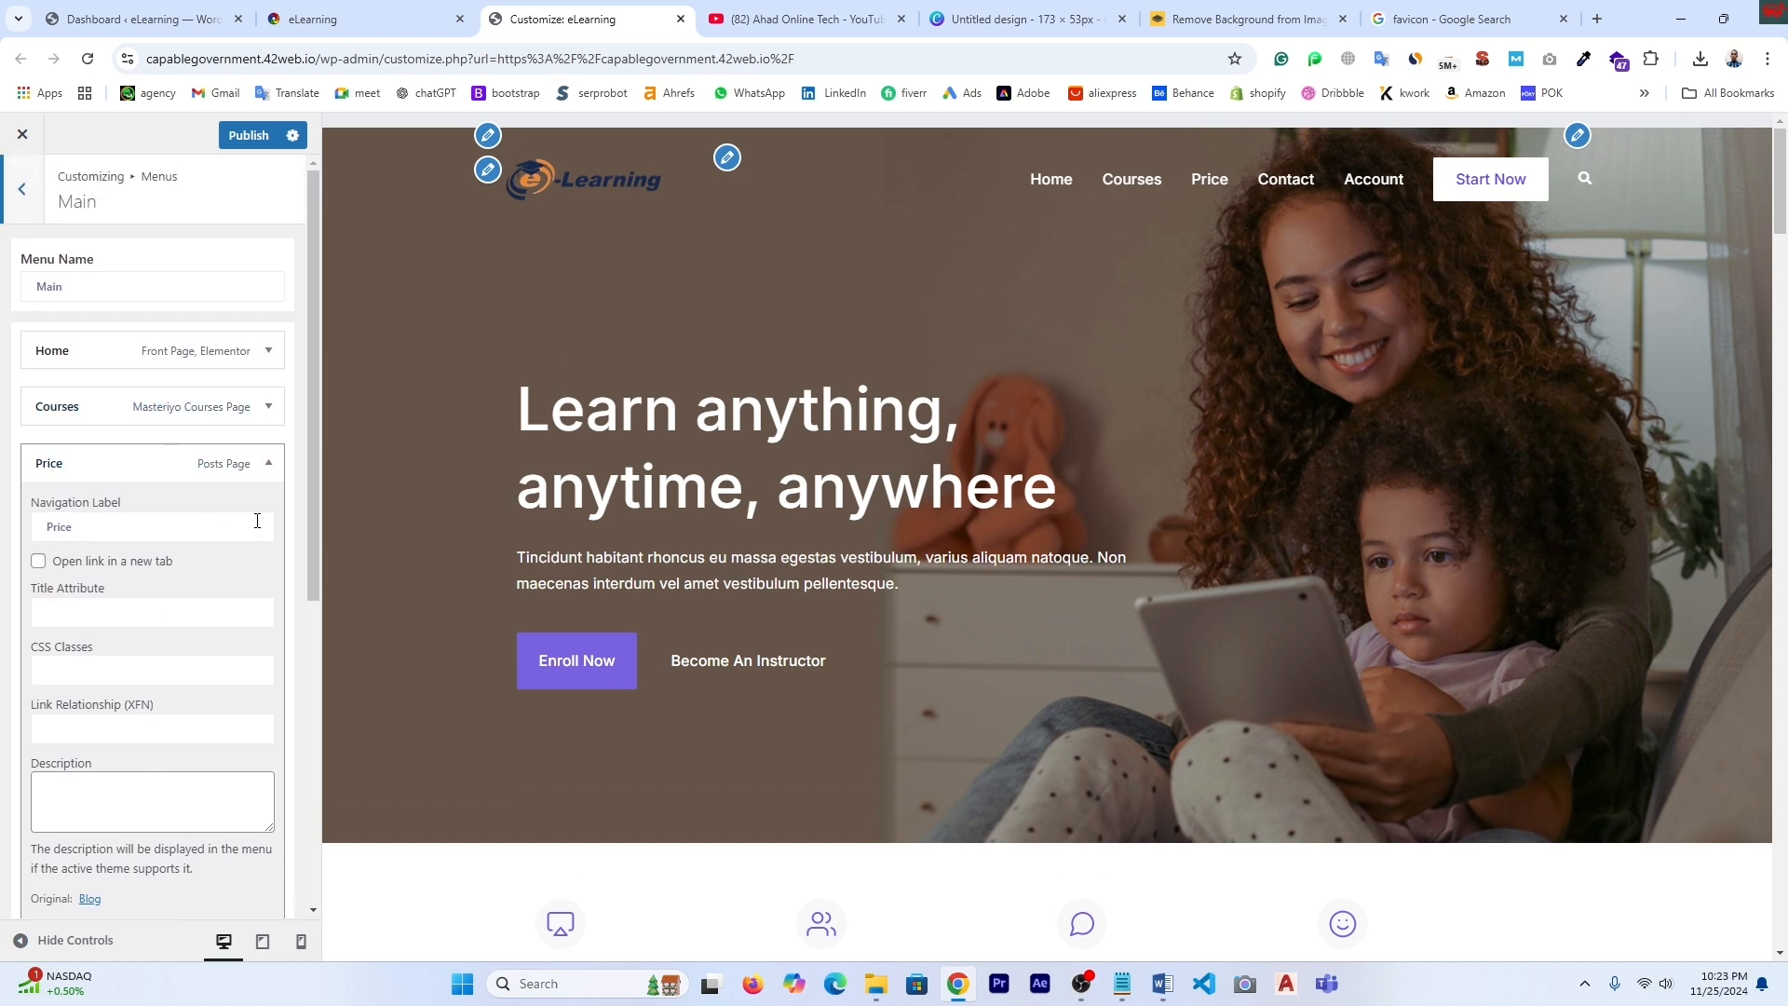
click(269, 463)
click(269, 578)
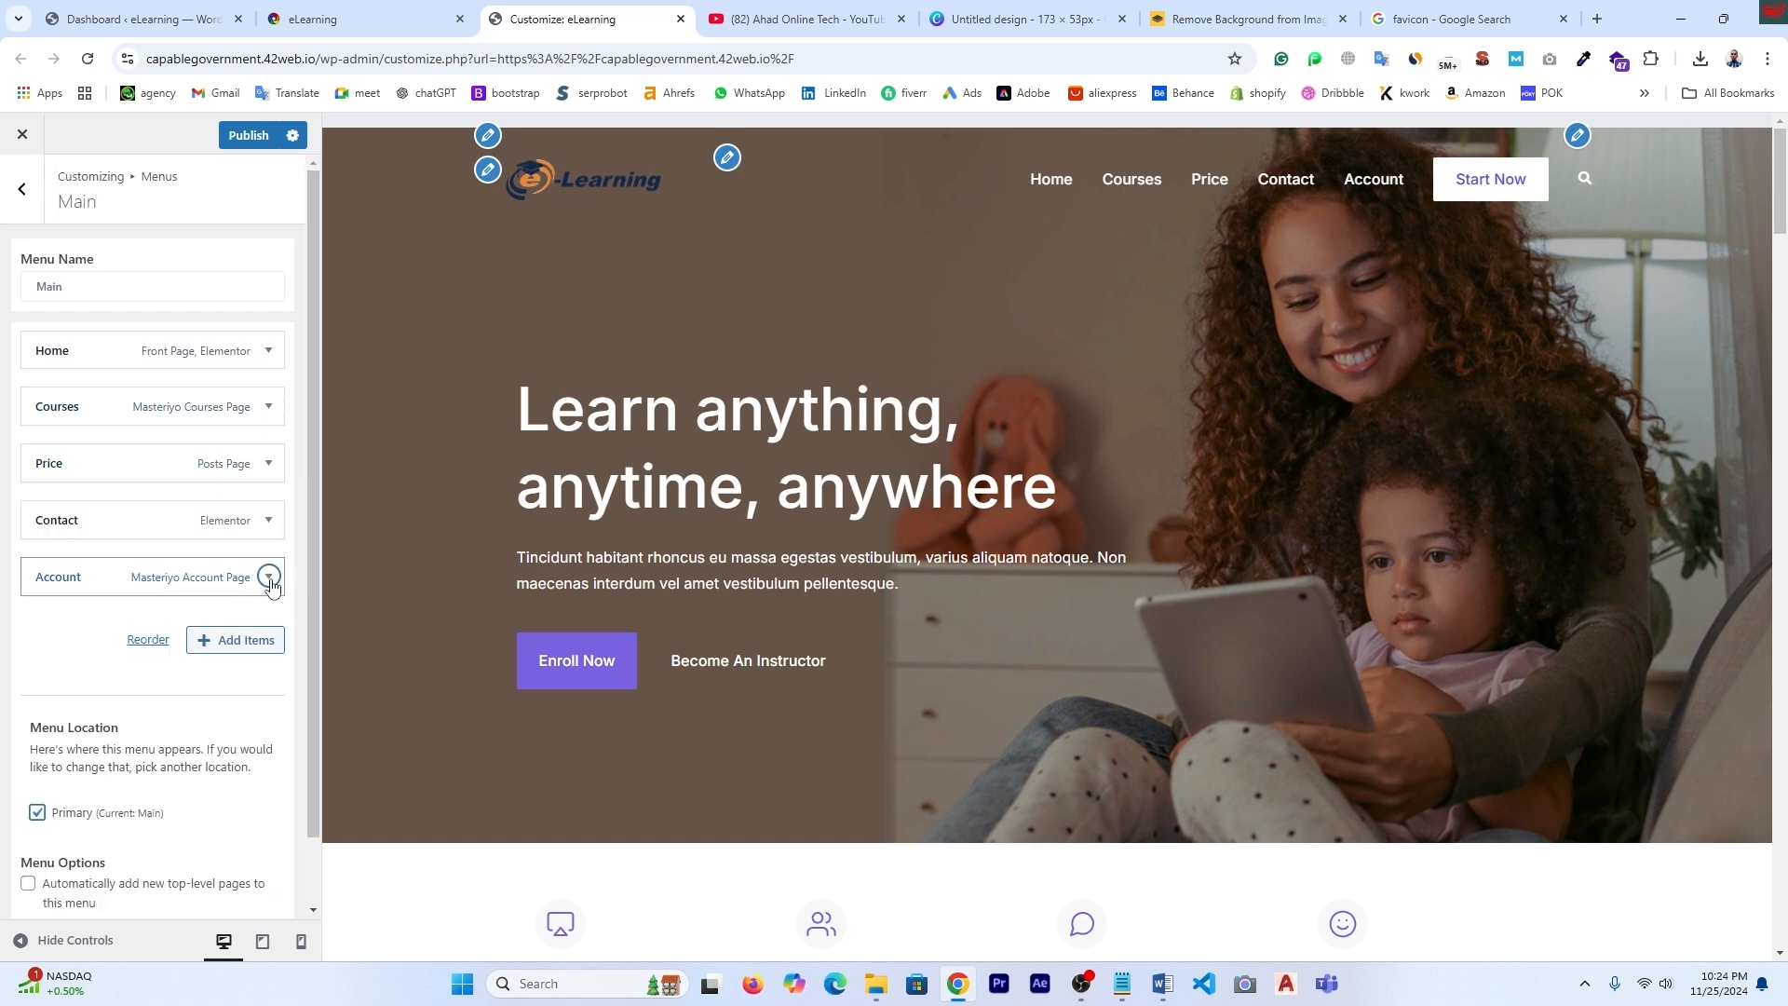
scroll(244, 690, down, 1)
scroll(244, 690, down, 5)
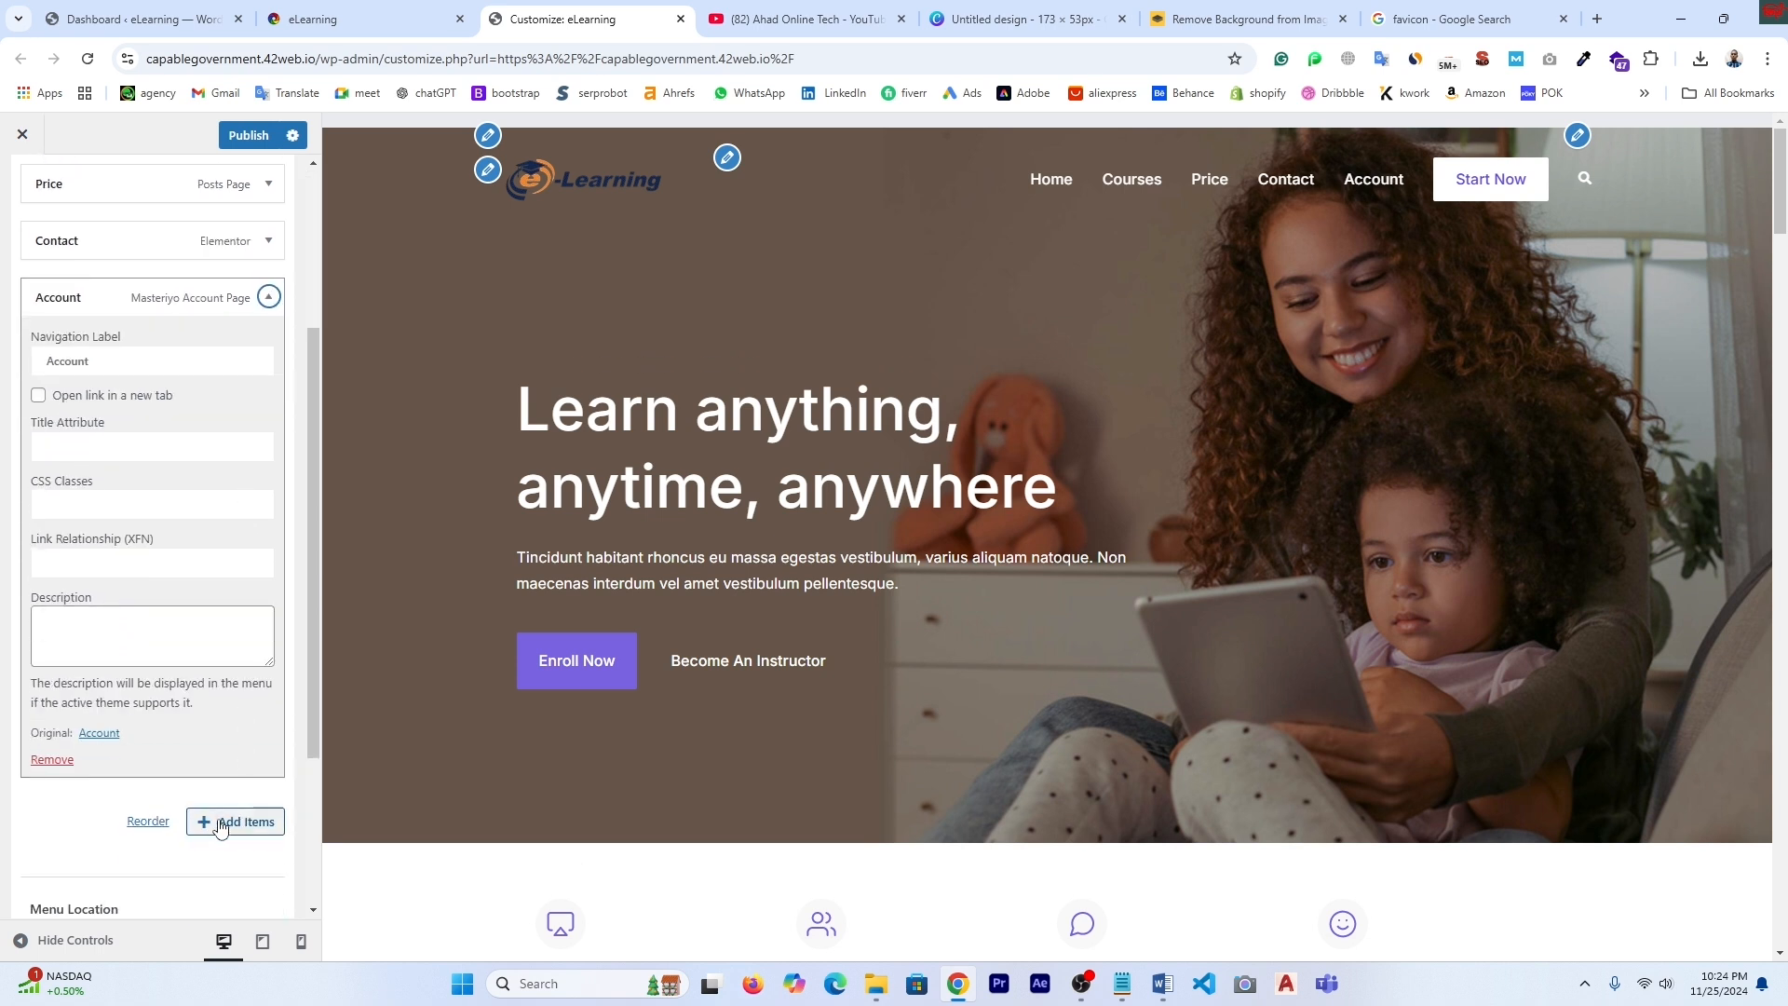
click(54, 770)
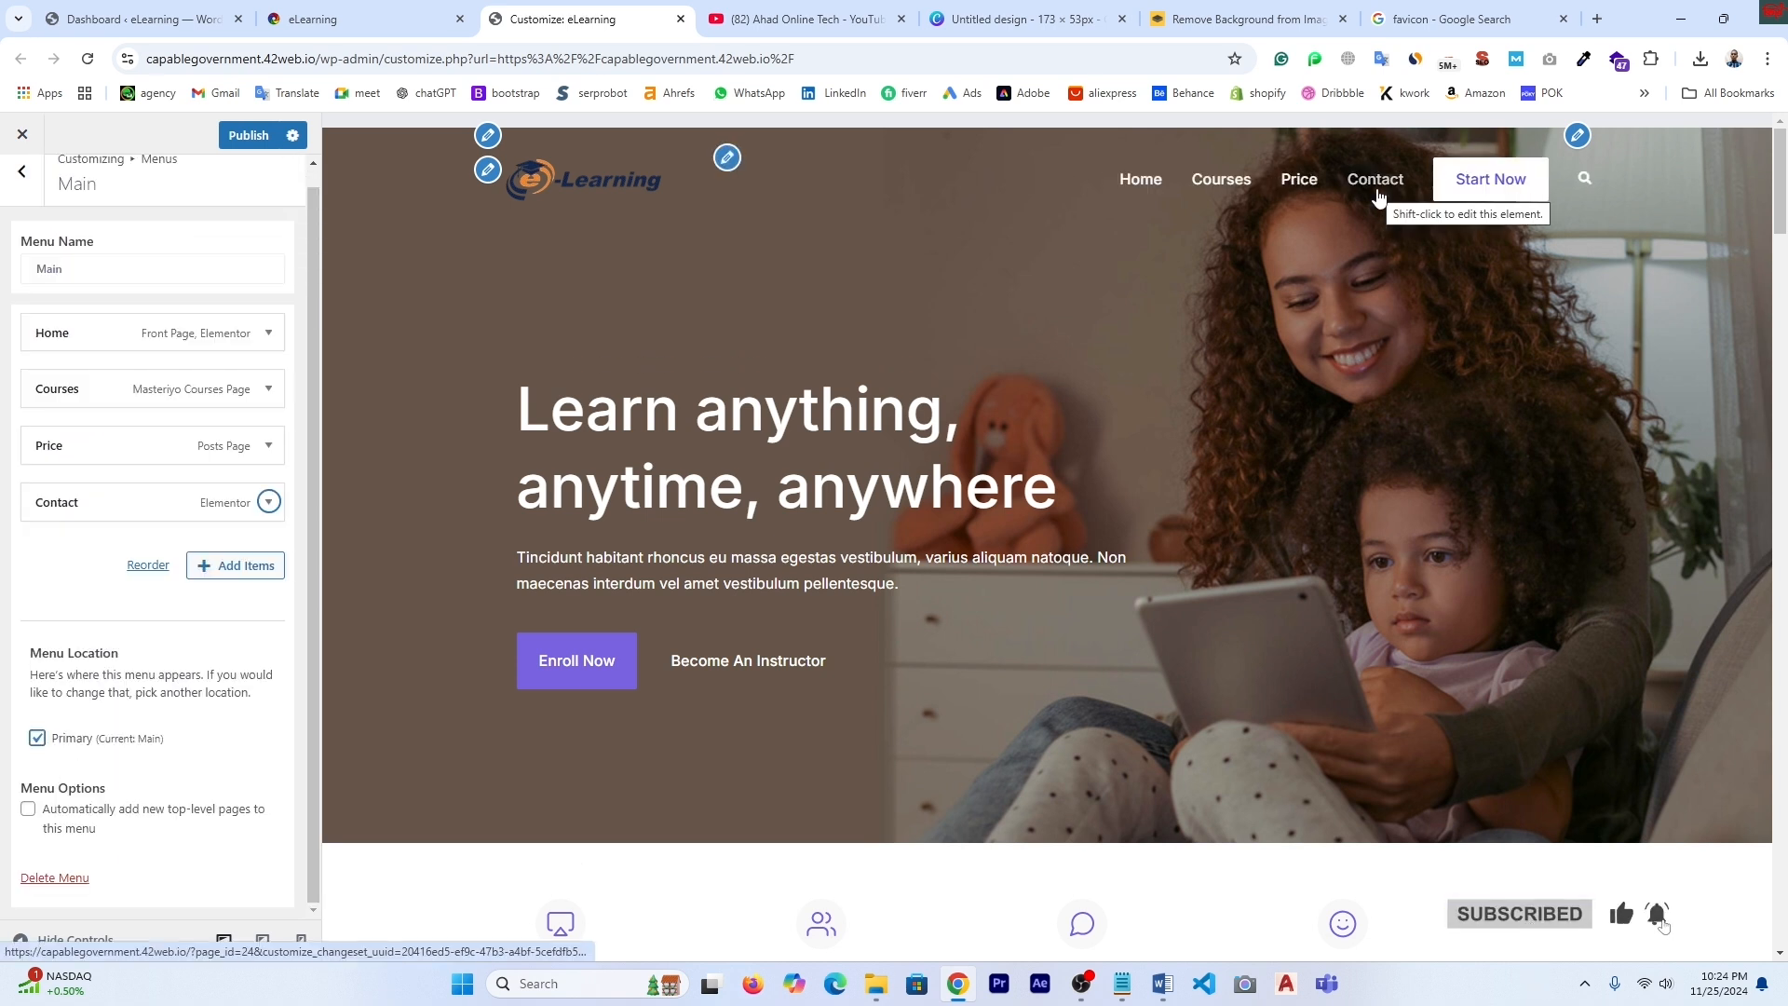
click(248, 135)
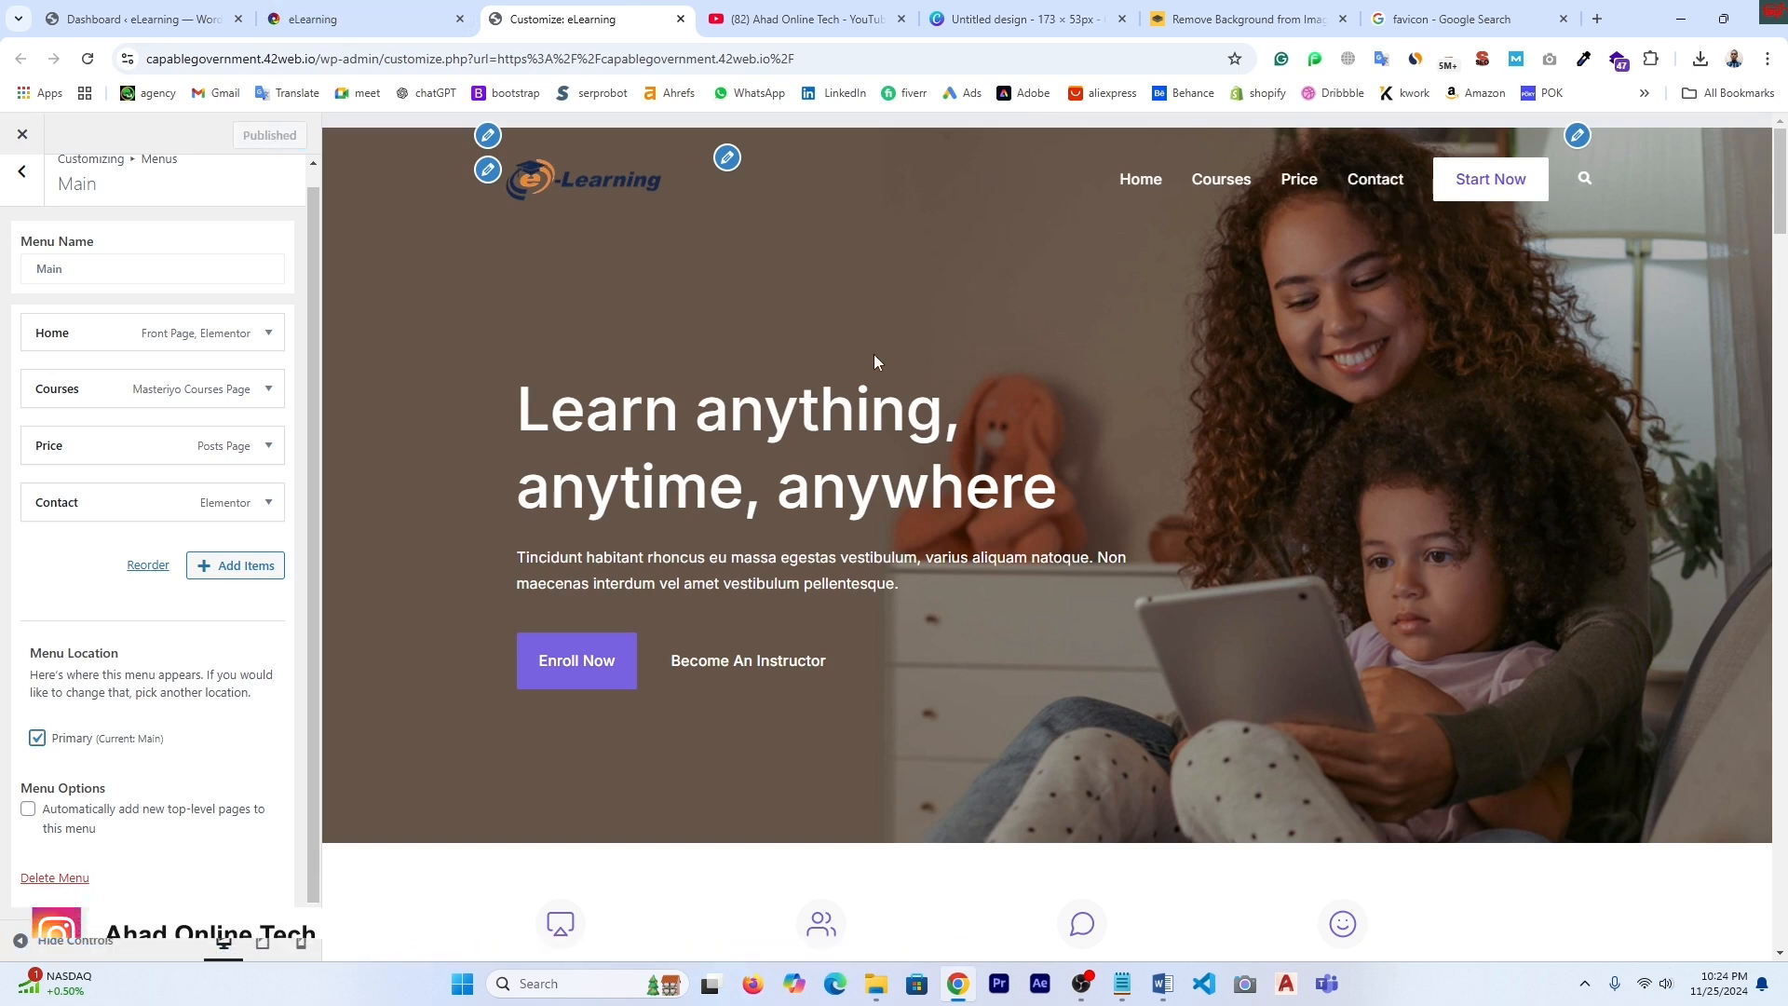
- Go to the Customizer's Header Main Area settings
click(24, 178)
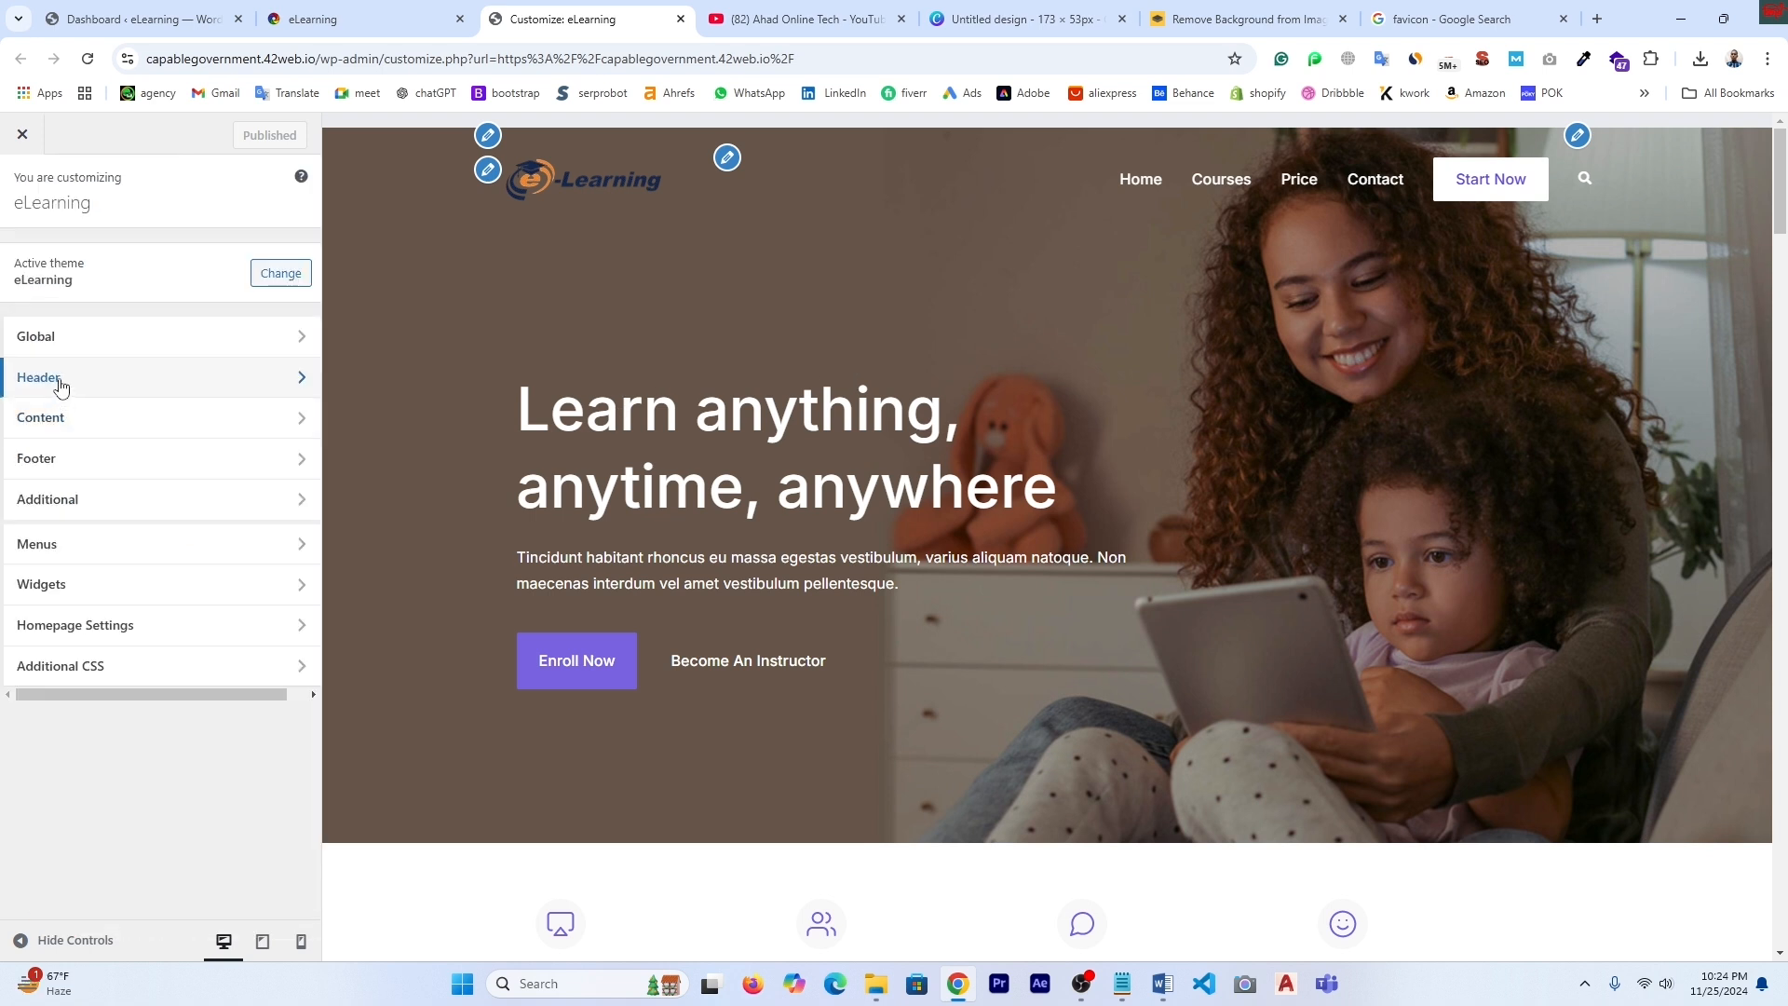
click(89, 387)
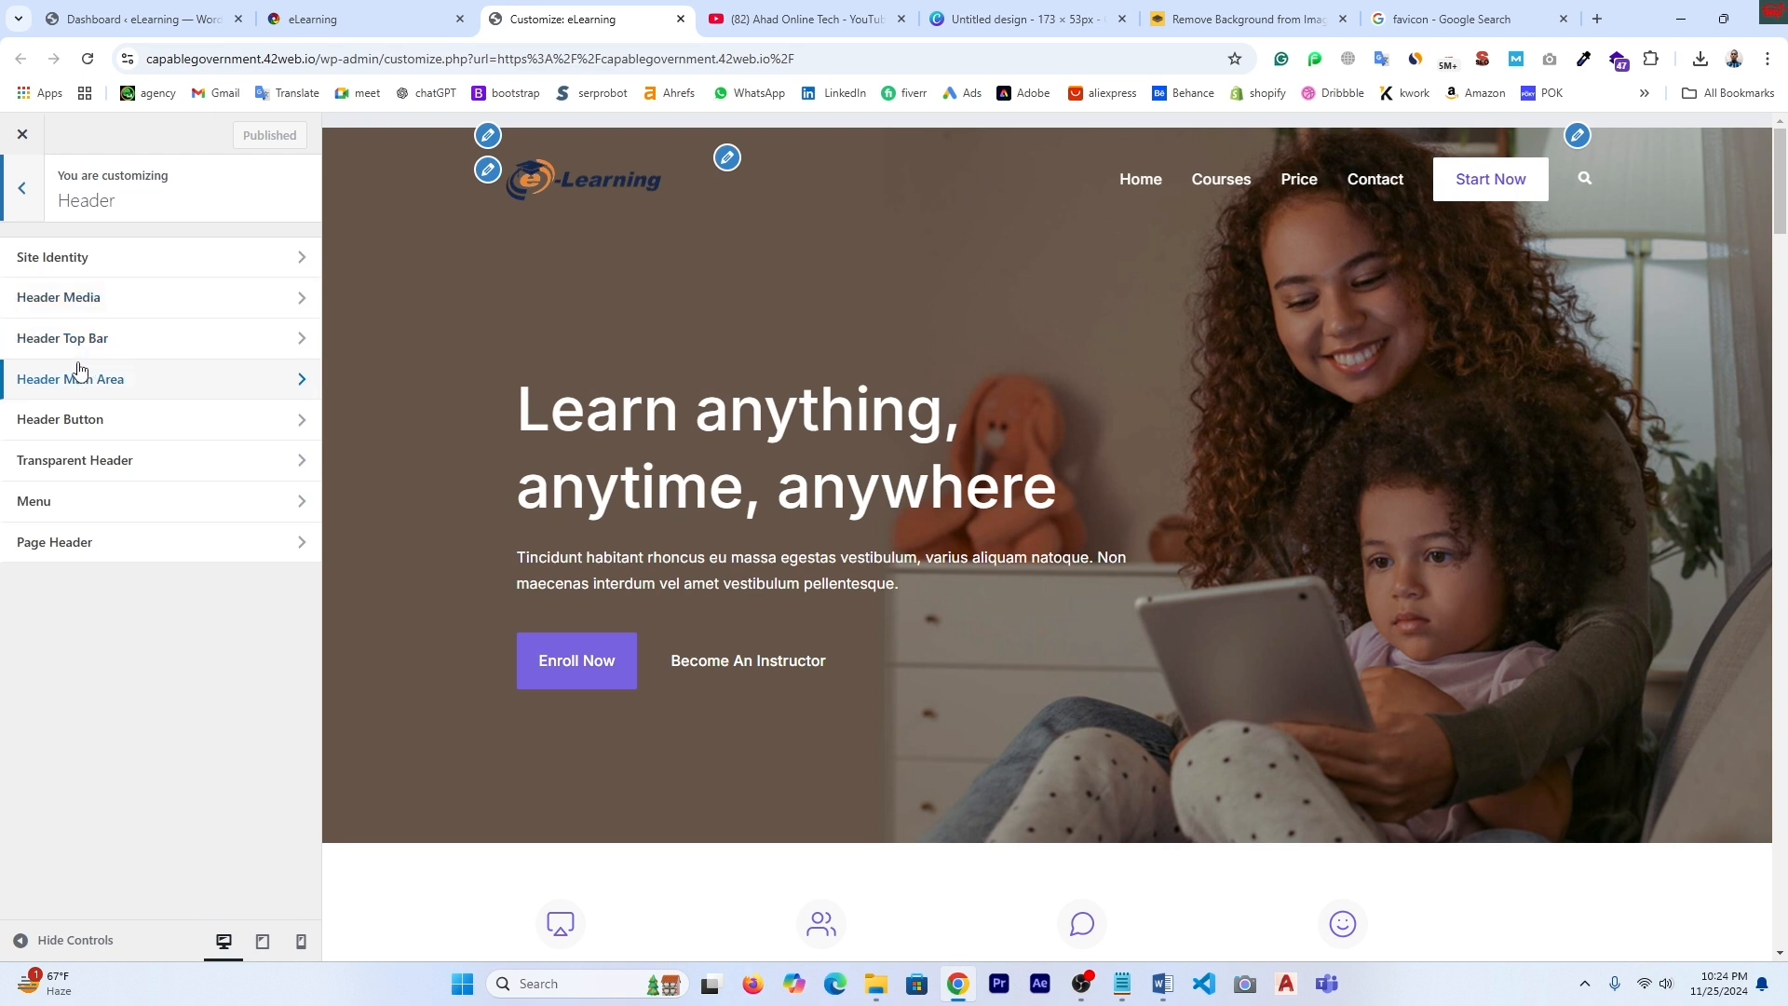
click(89, 390)
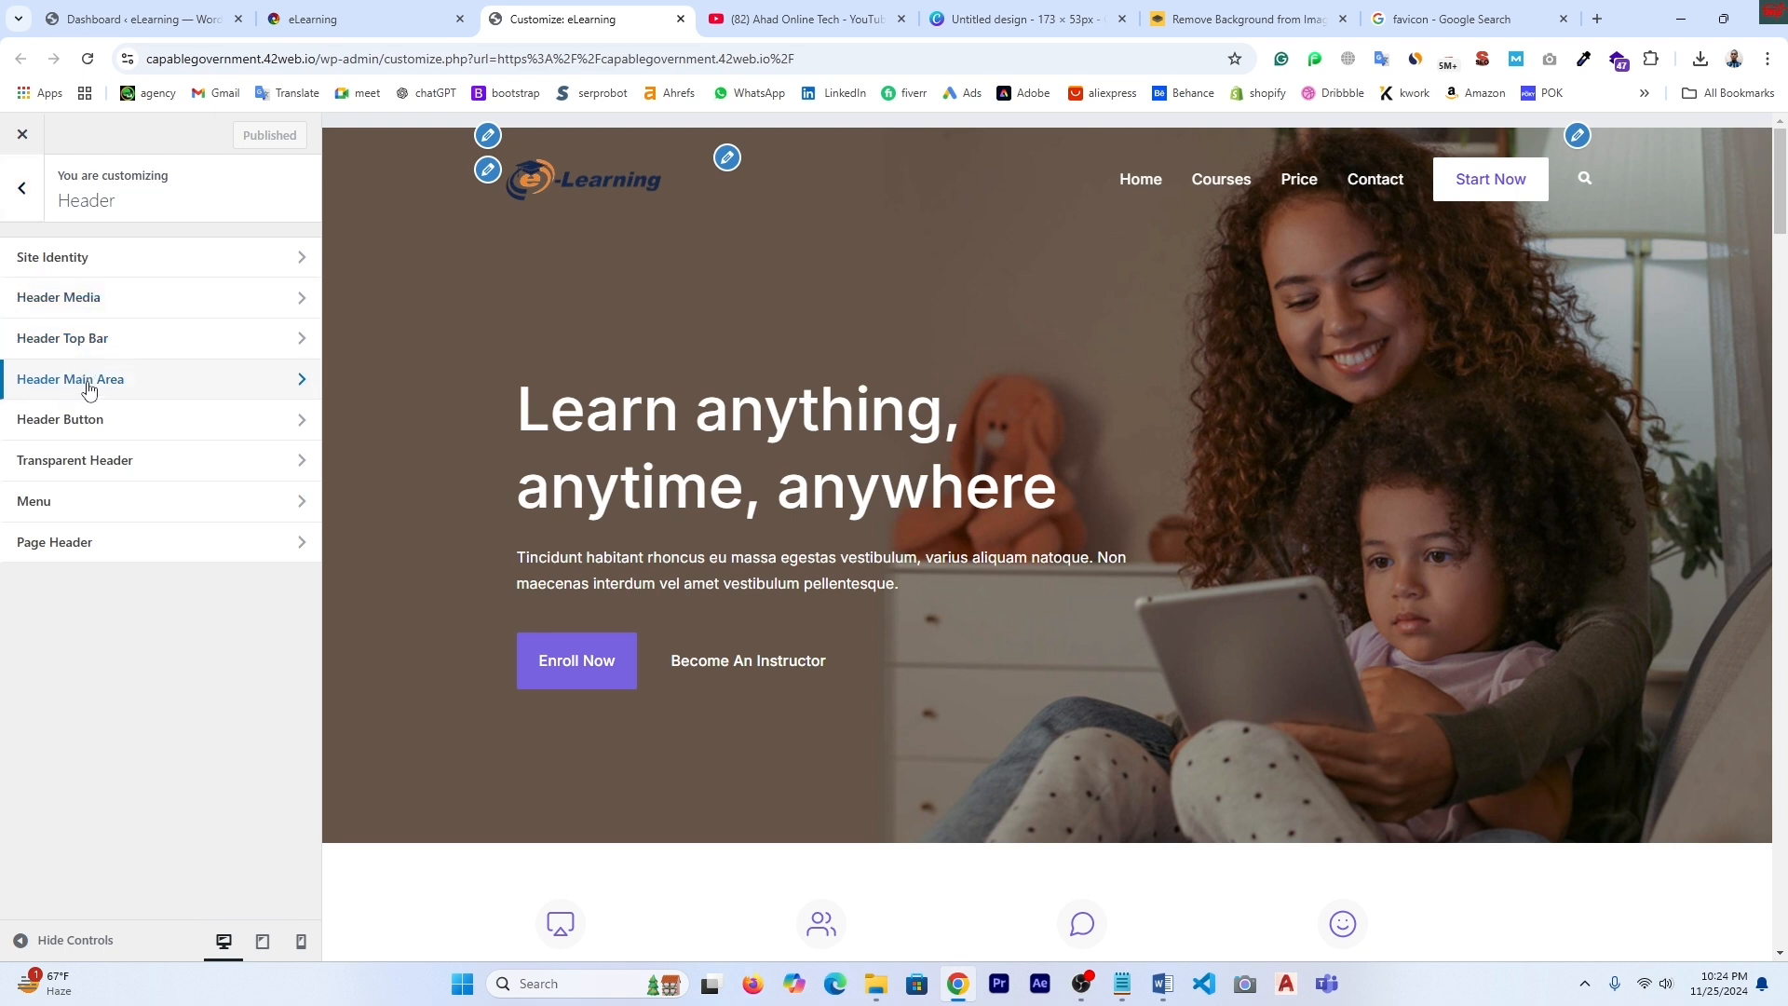
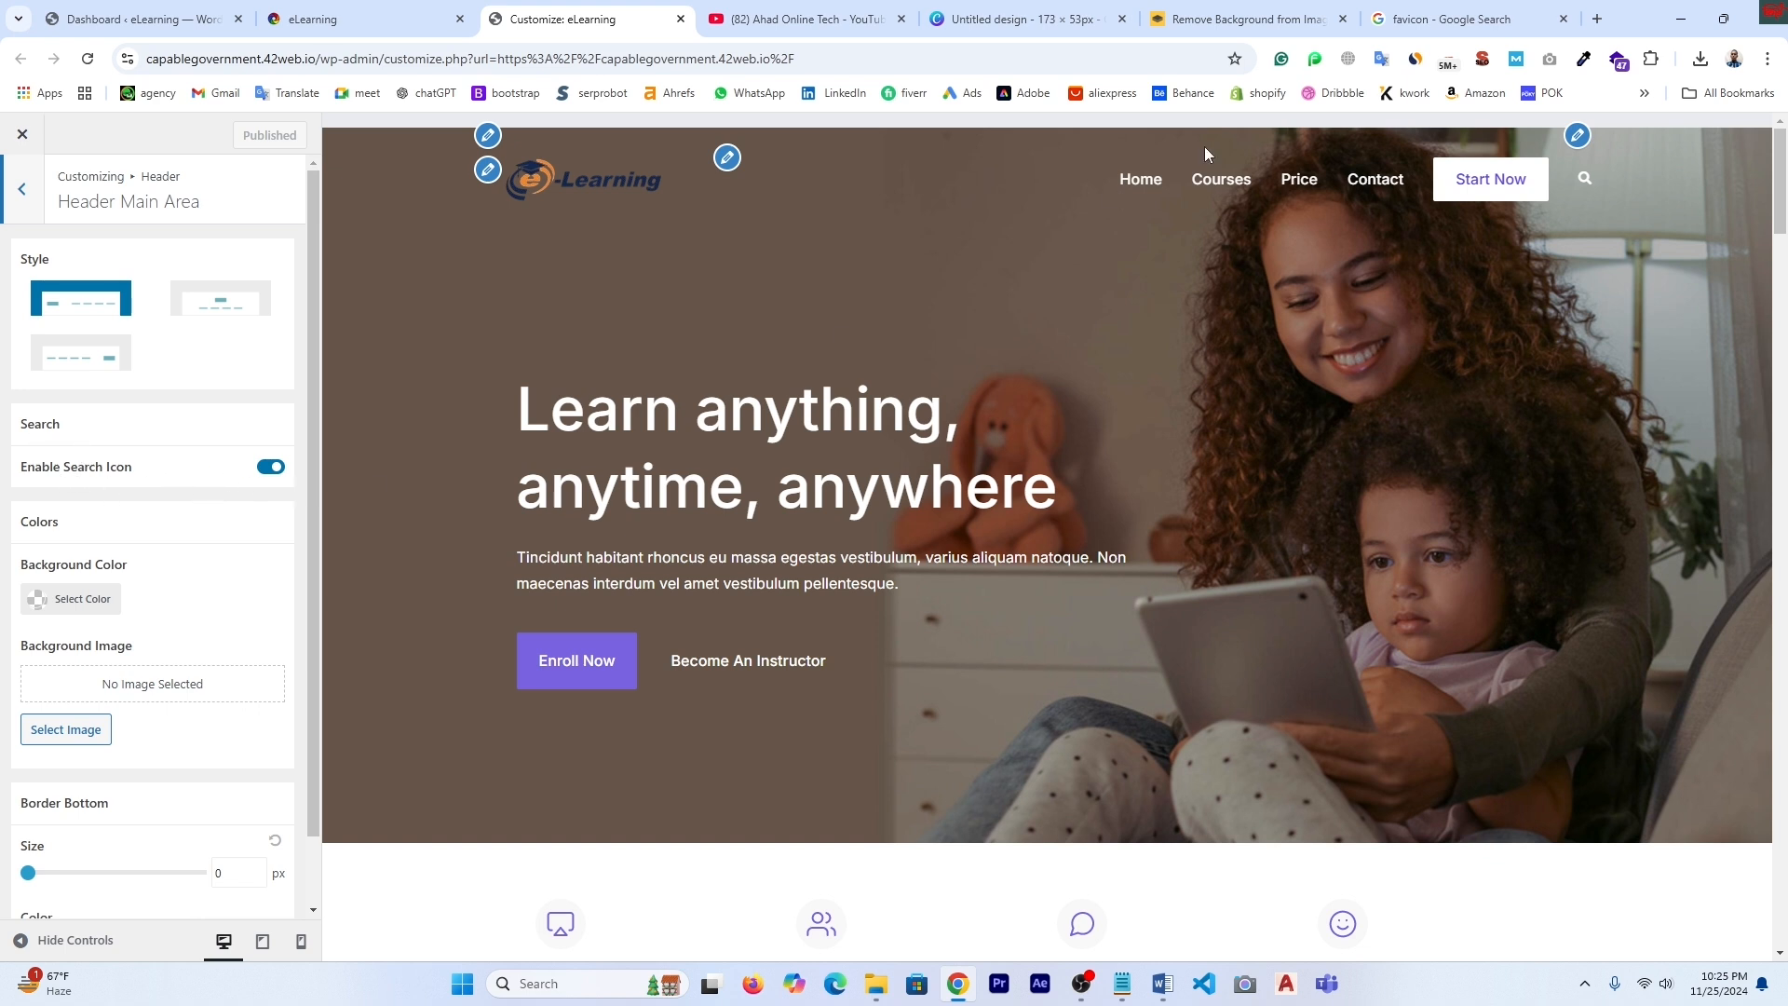
- Toggle Enable Search Icon off and back on so it stays enabled, then return to the Header list
click(270, 470)
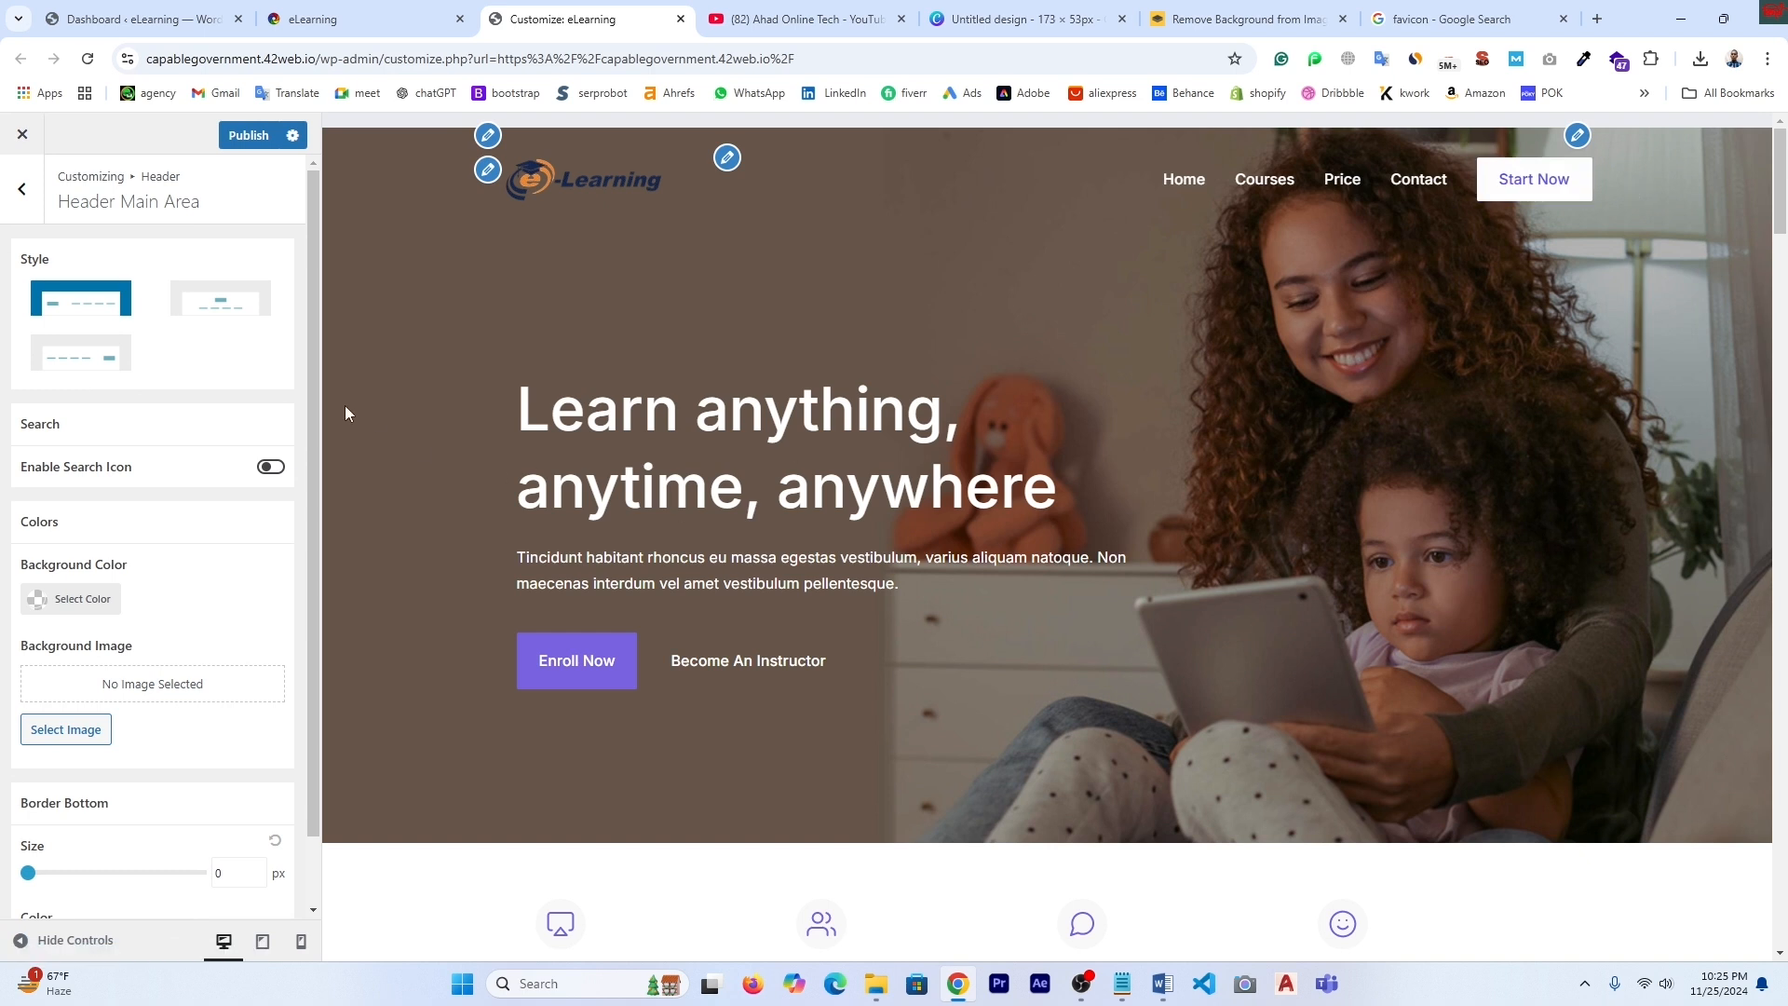
click(277, 473)
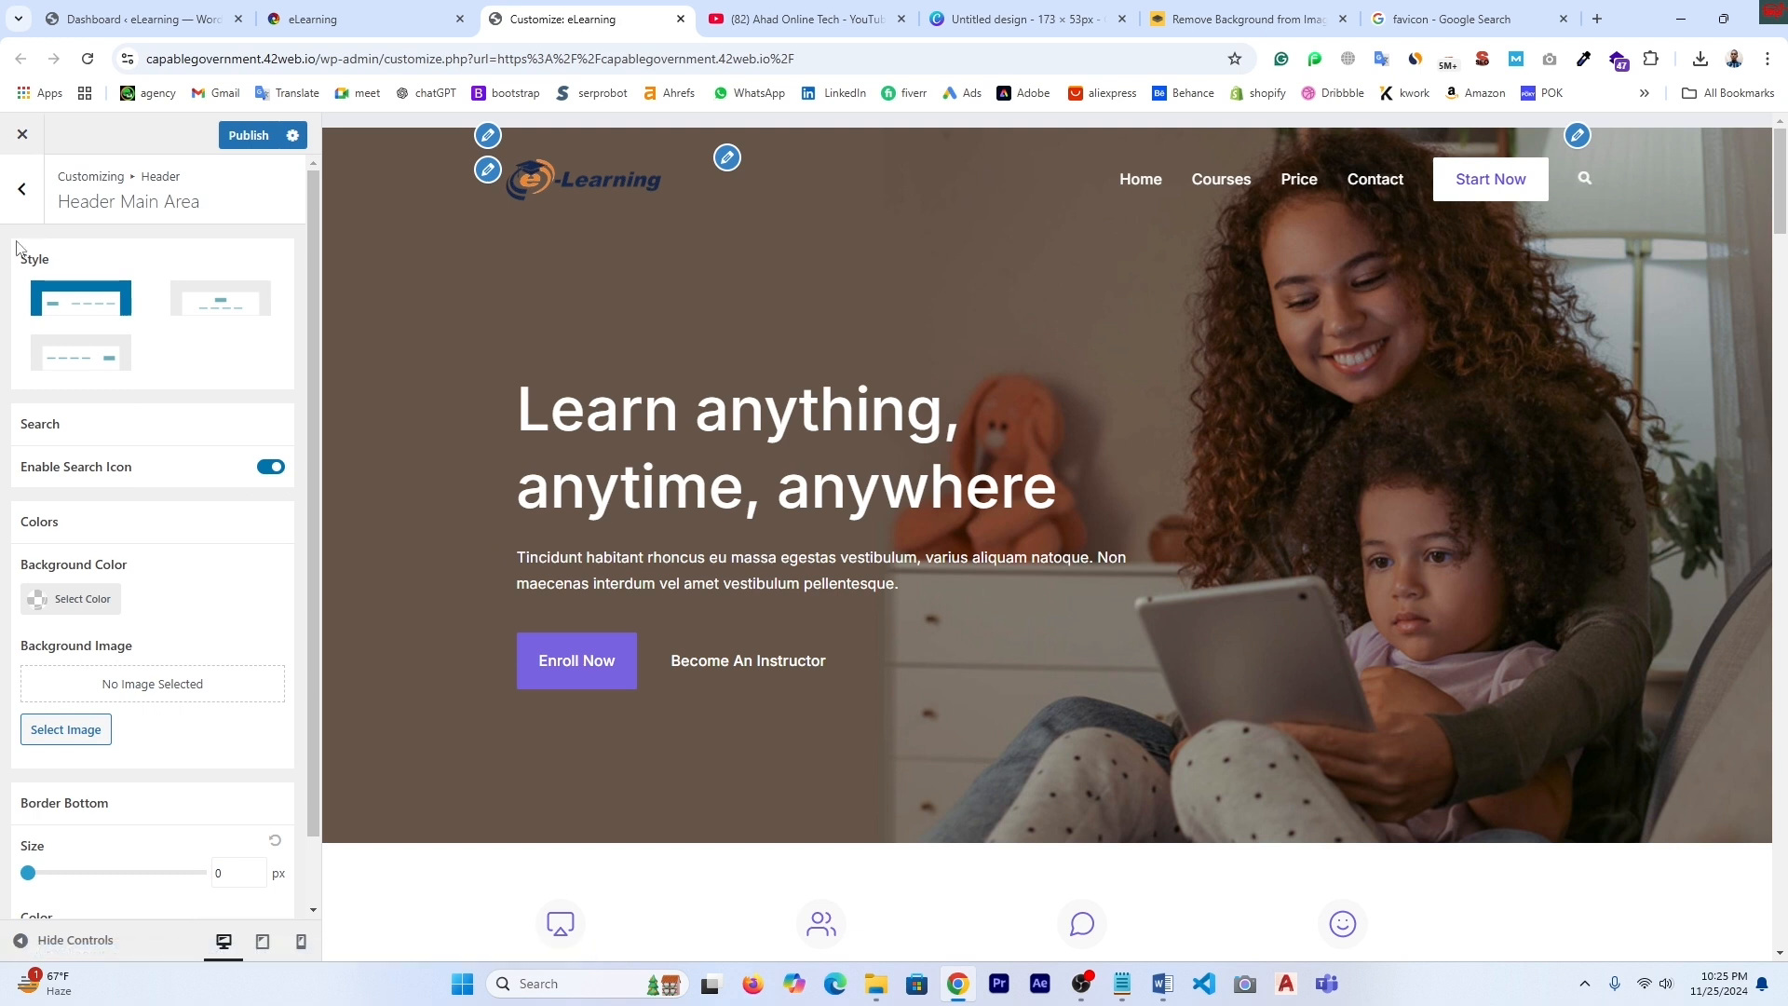
scroll(203, 633, down, 1)
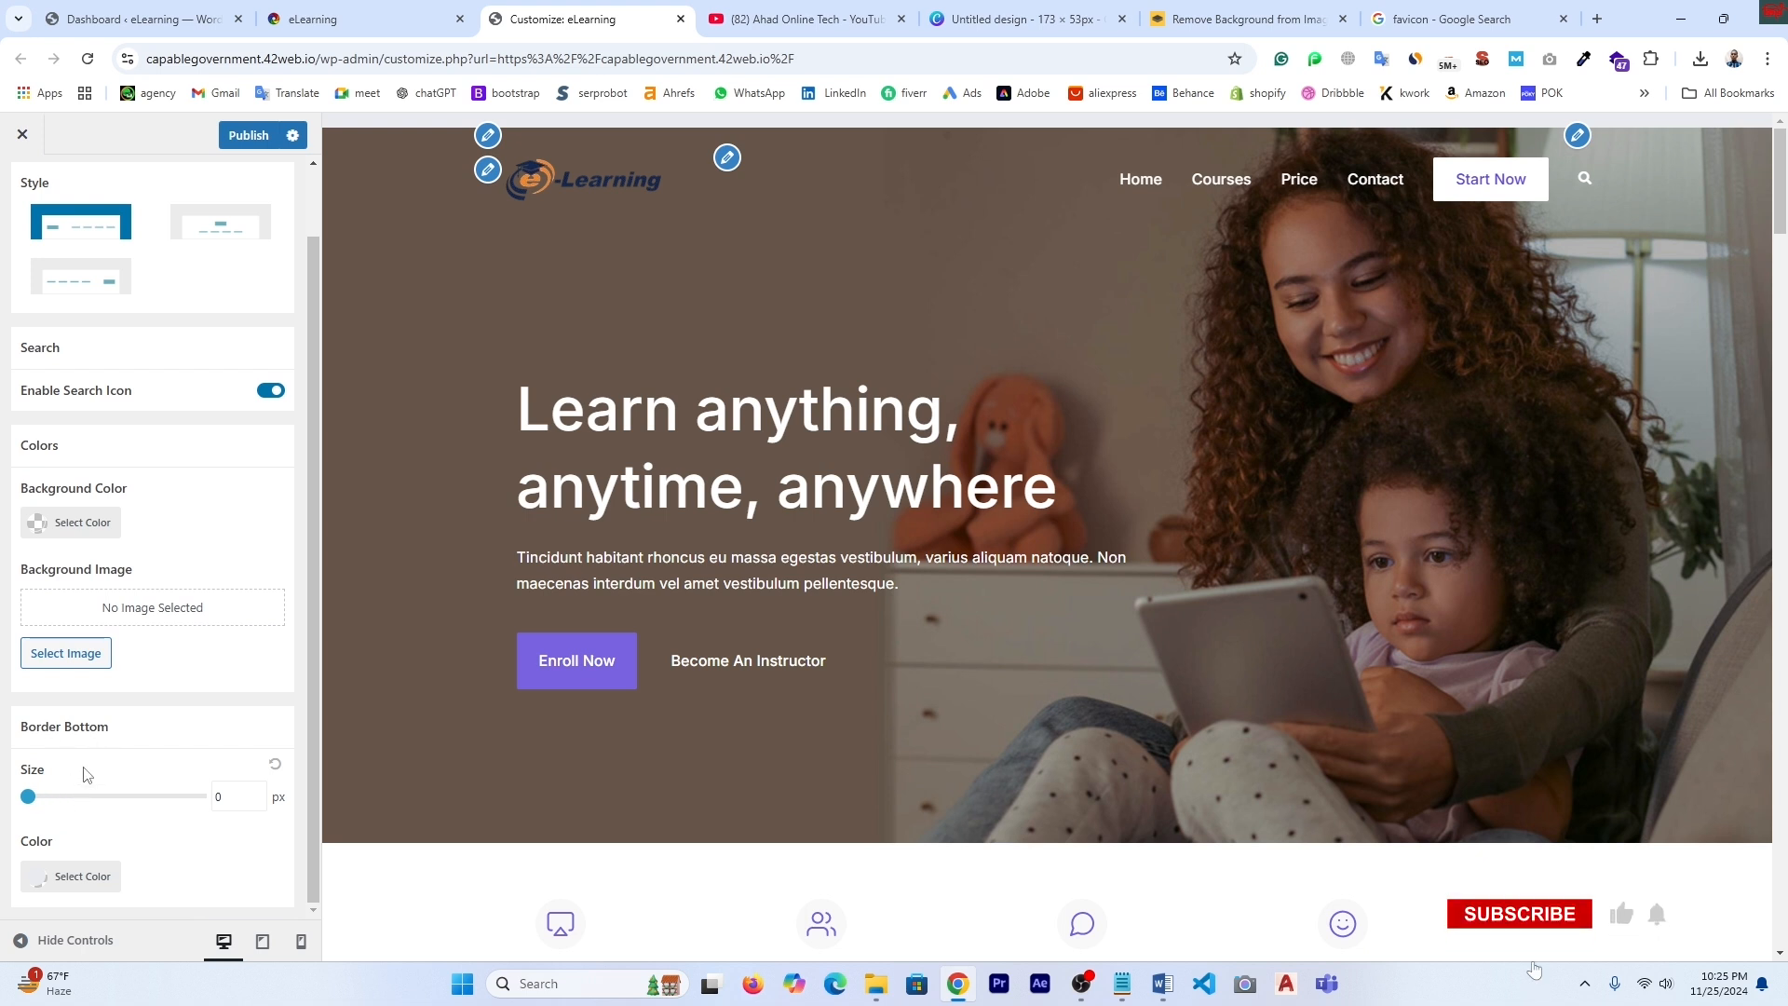
scroll(47, 345, up, 1)
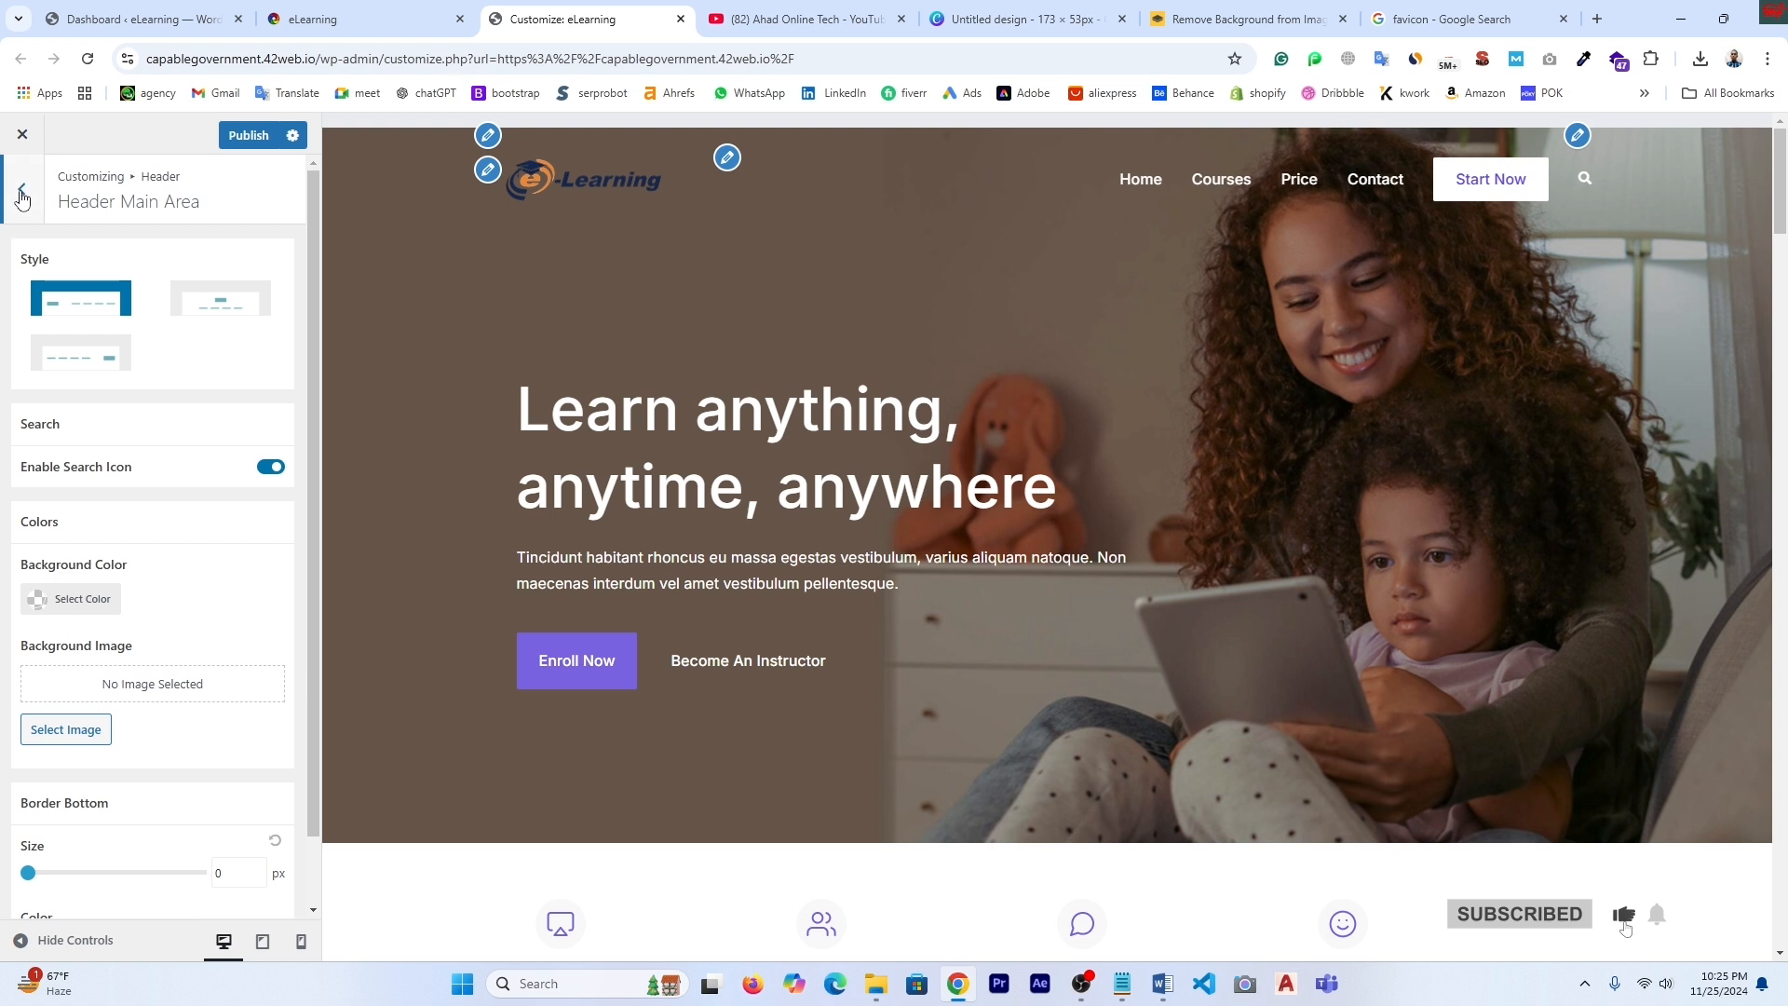
click(23, 196)
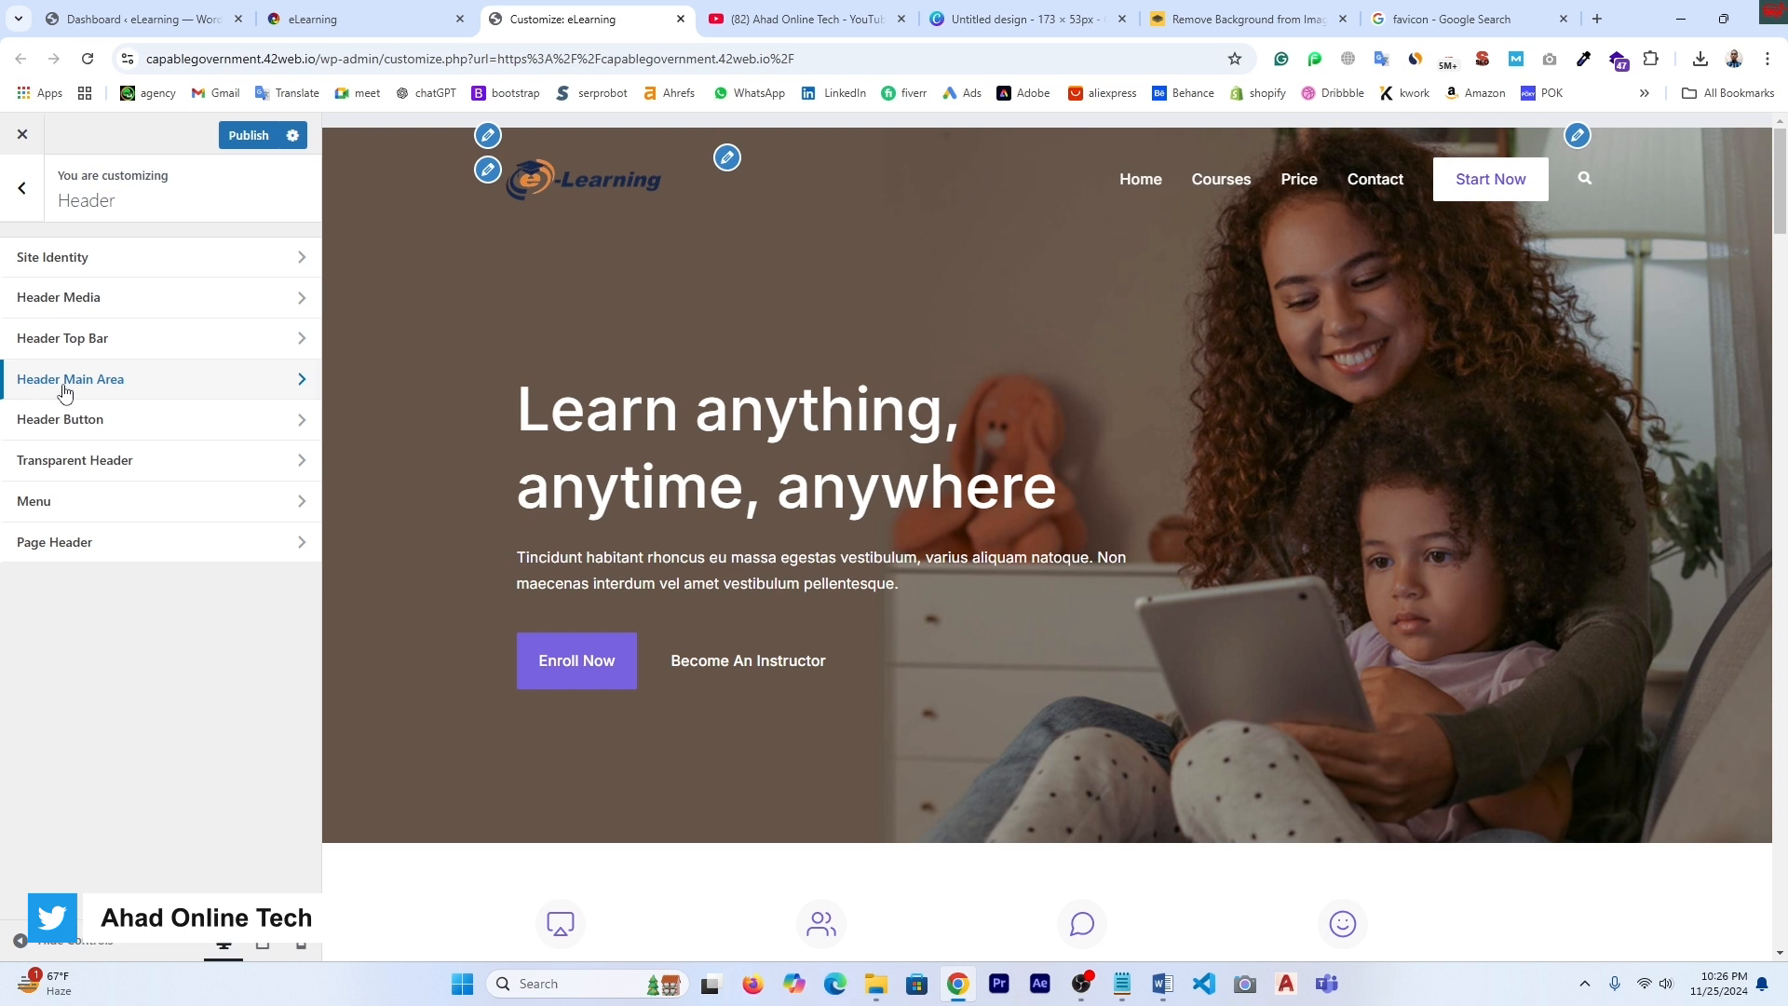
- Change the Header Button padding to 20px left and right, keeping 9px top and bottom
click(69, 433)
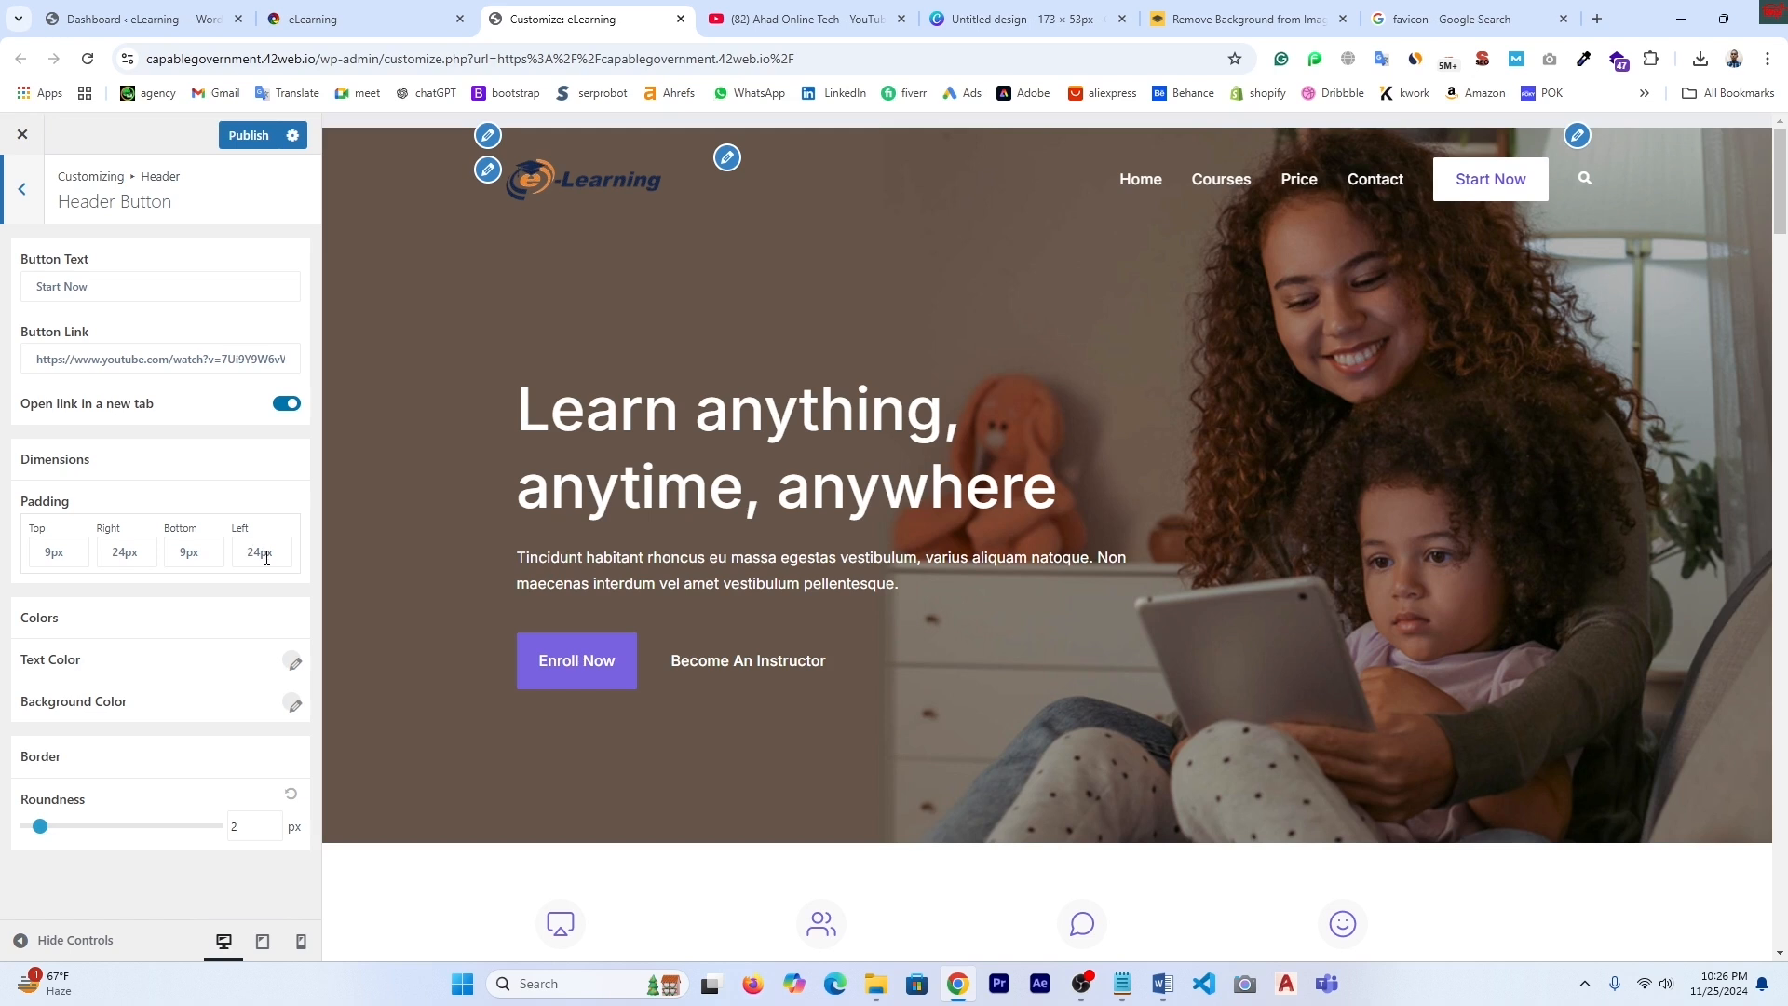
click(125, 555)
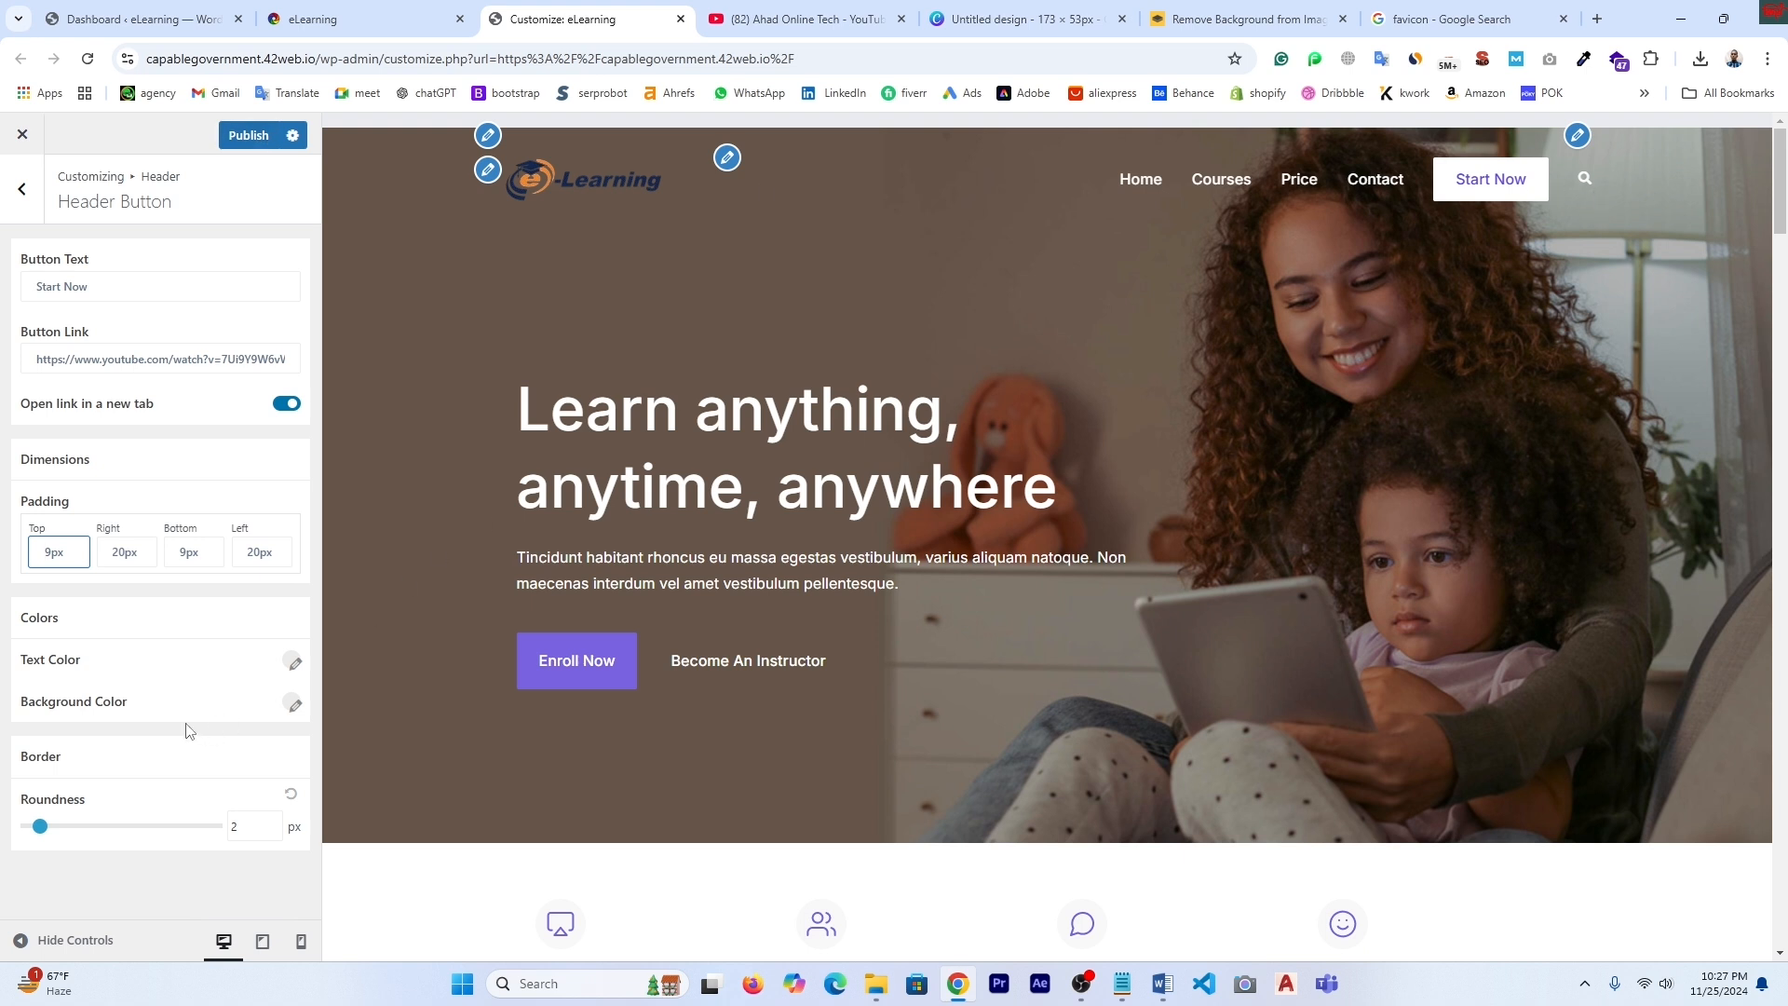
click(21, 189)
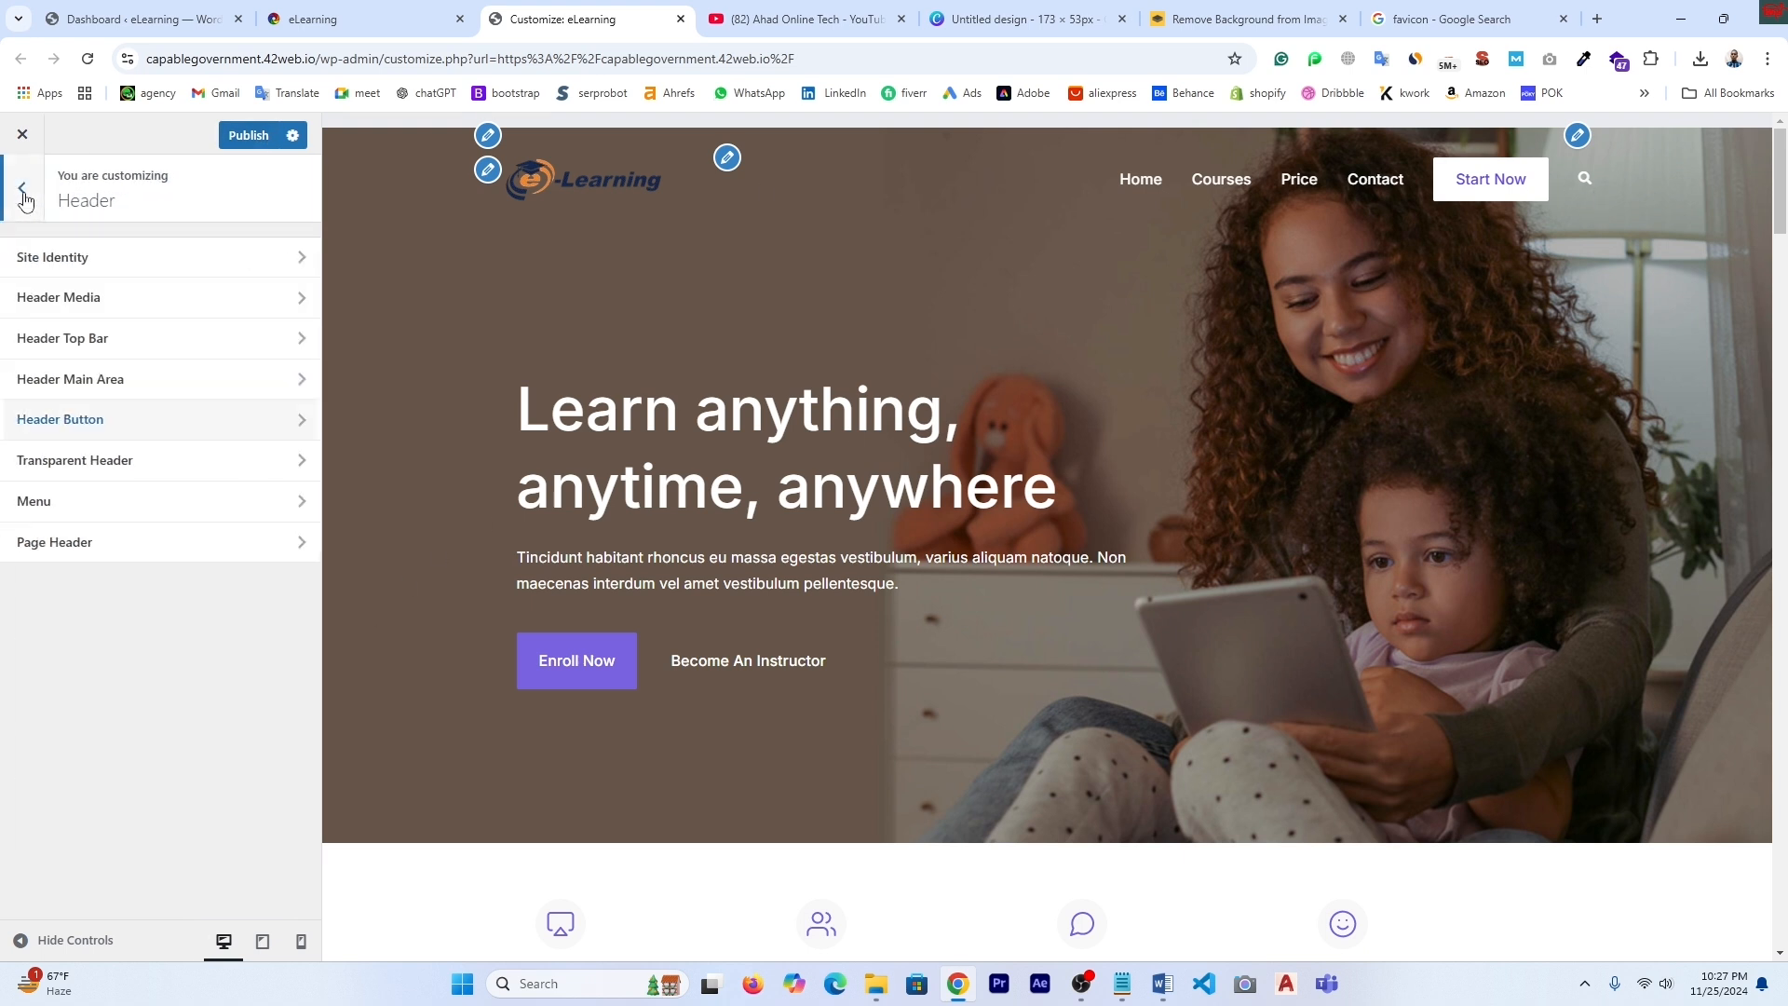
click(68, 466)
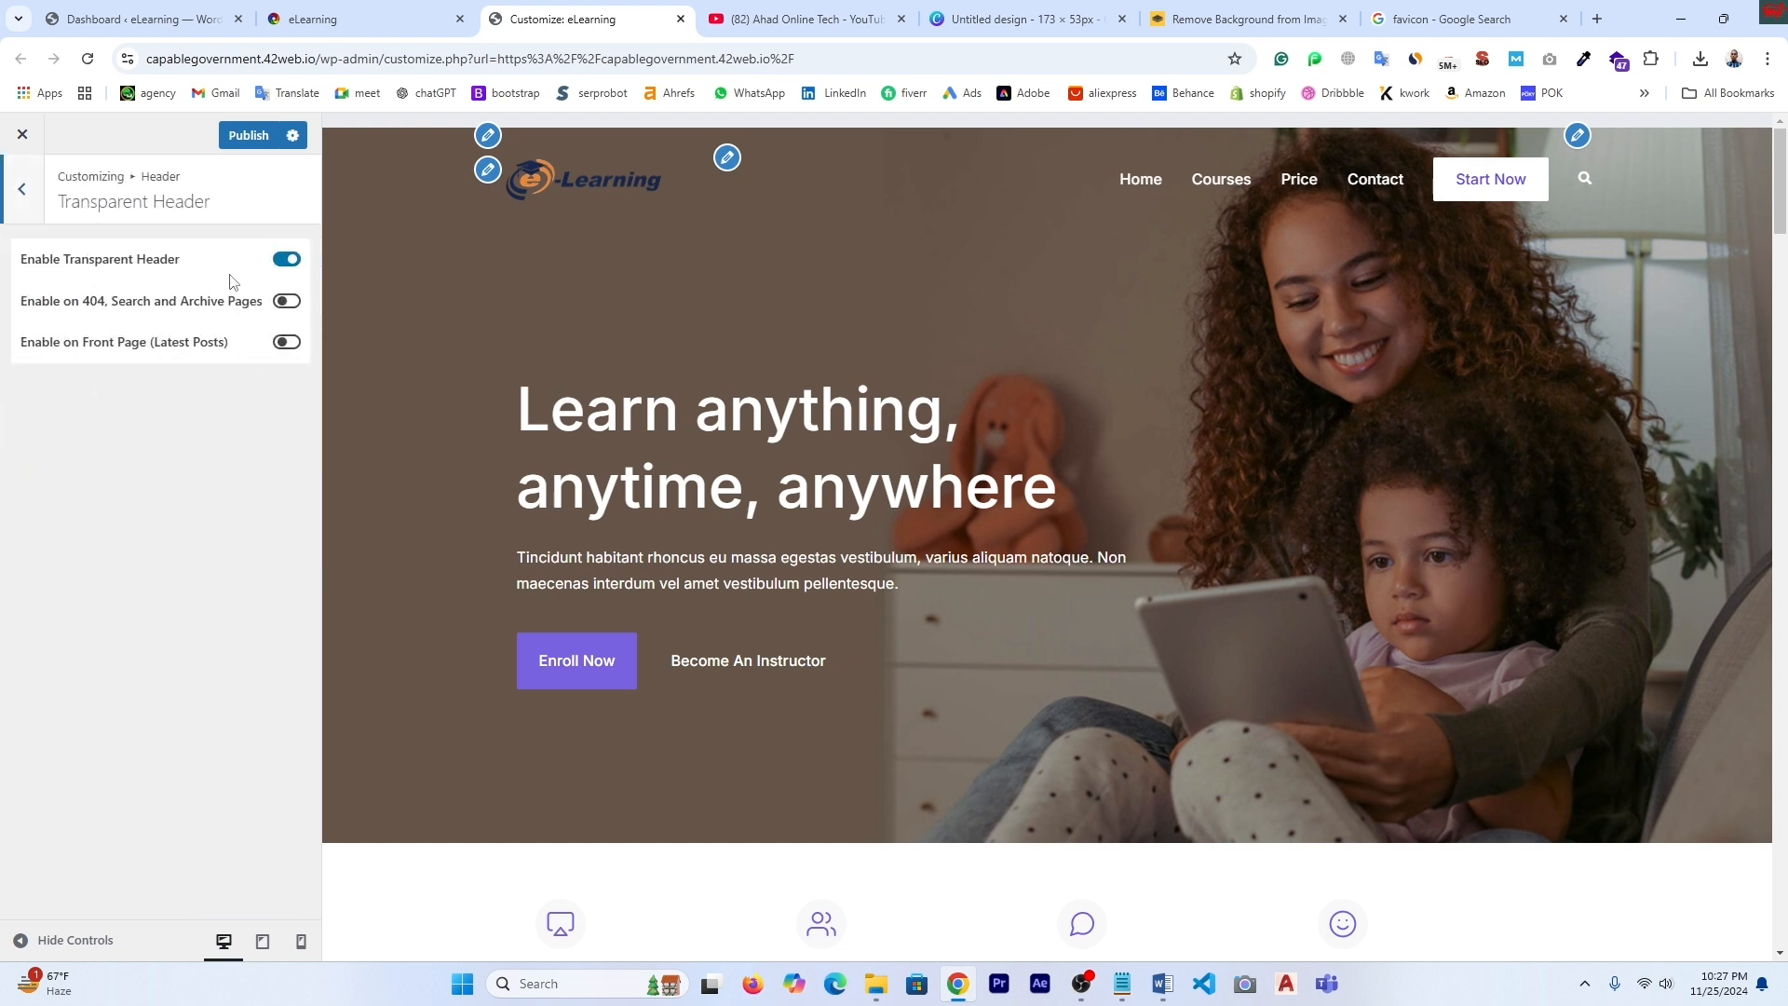
- Leave the transparent header enabled but turned off for 404, Search and Archive pages
click(286, 261)
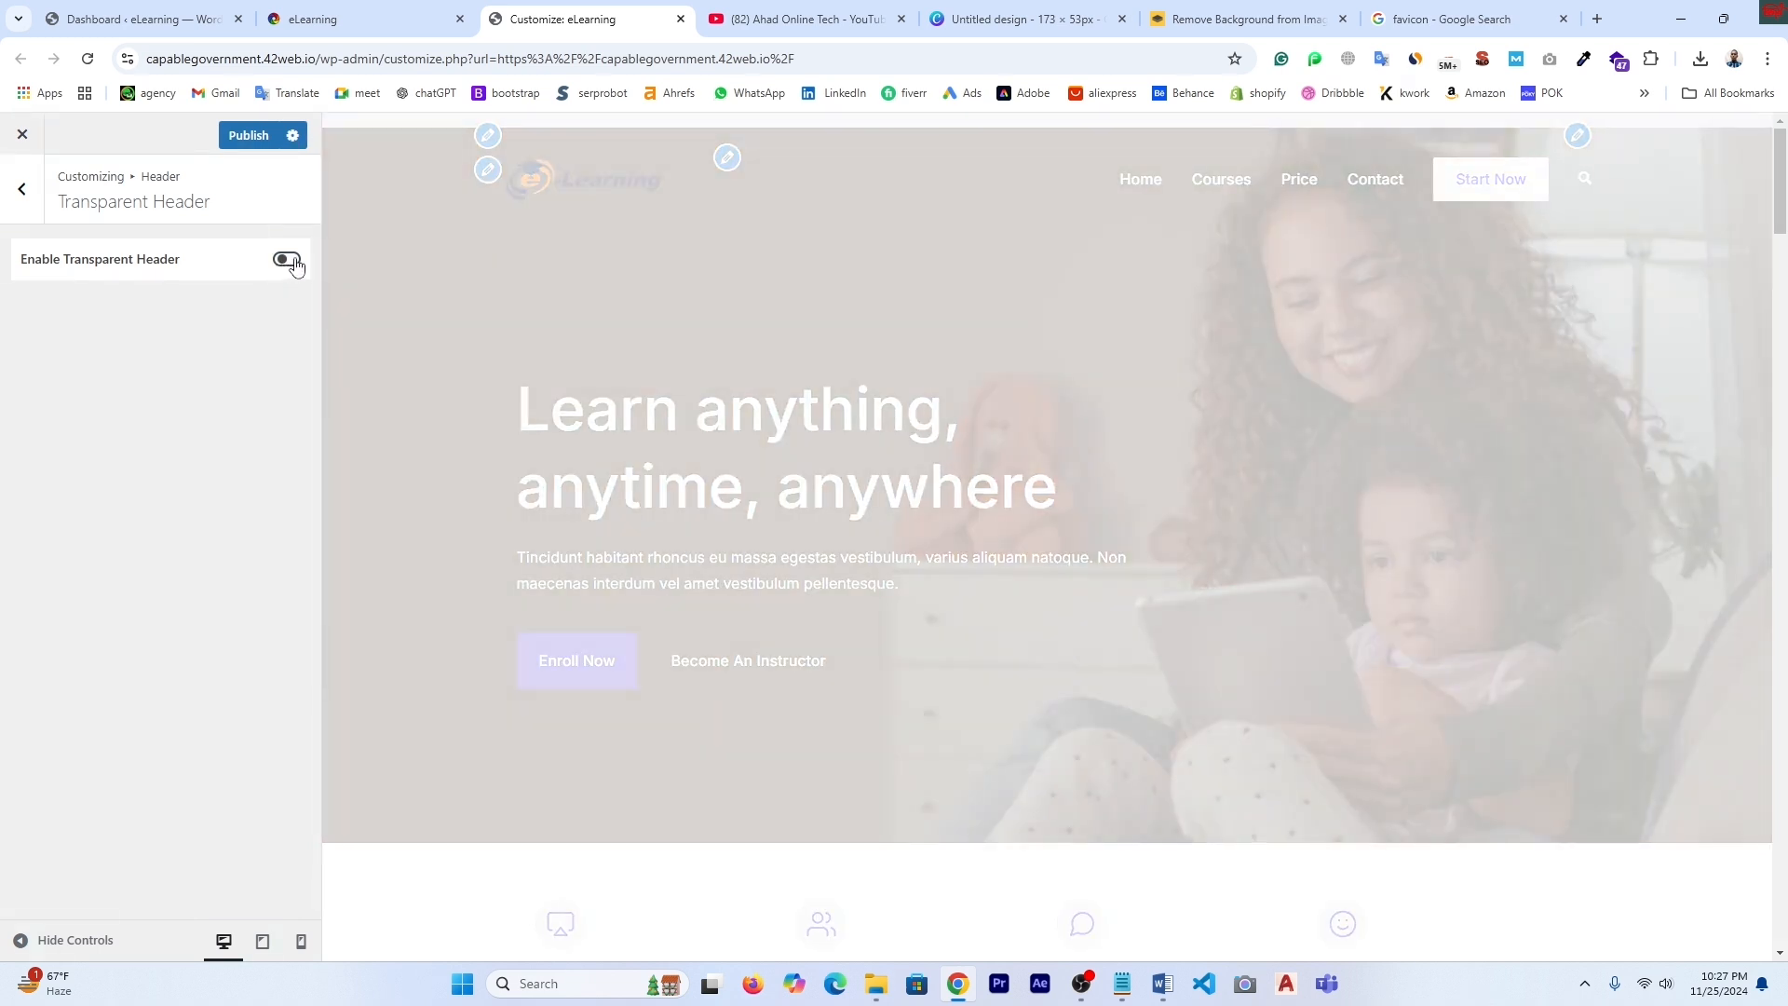
click(294, 265)
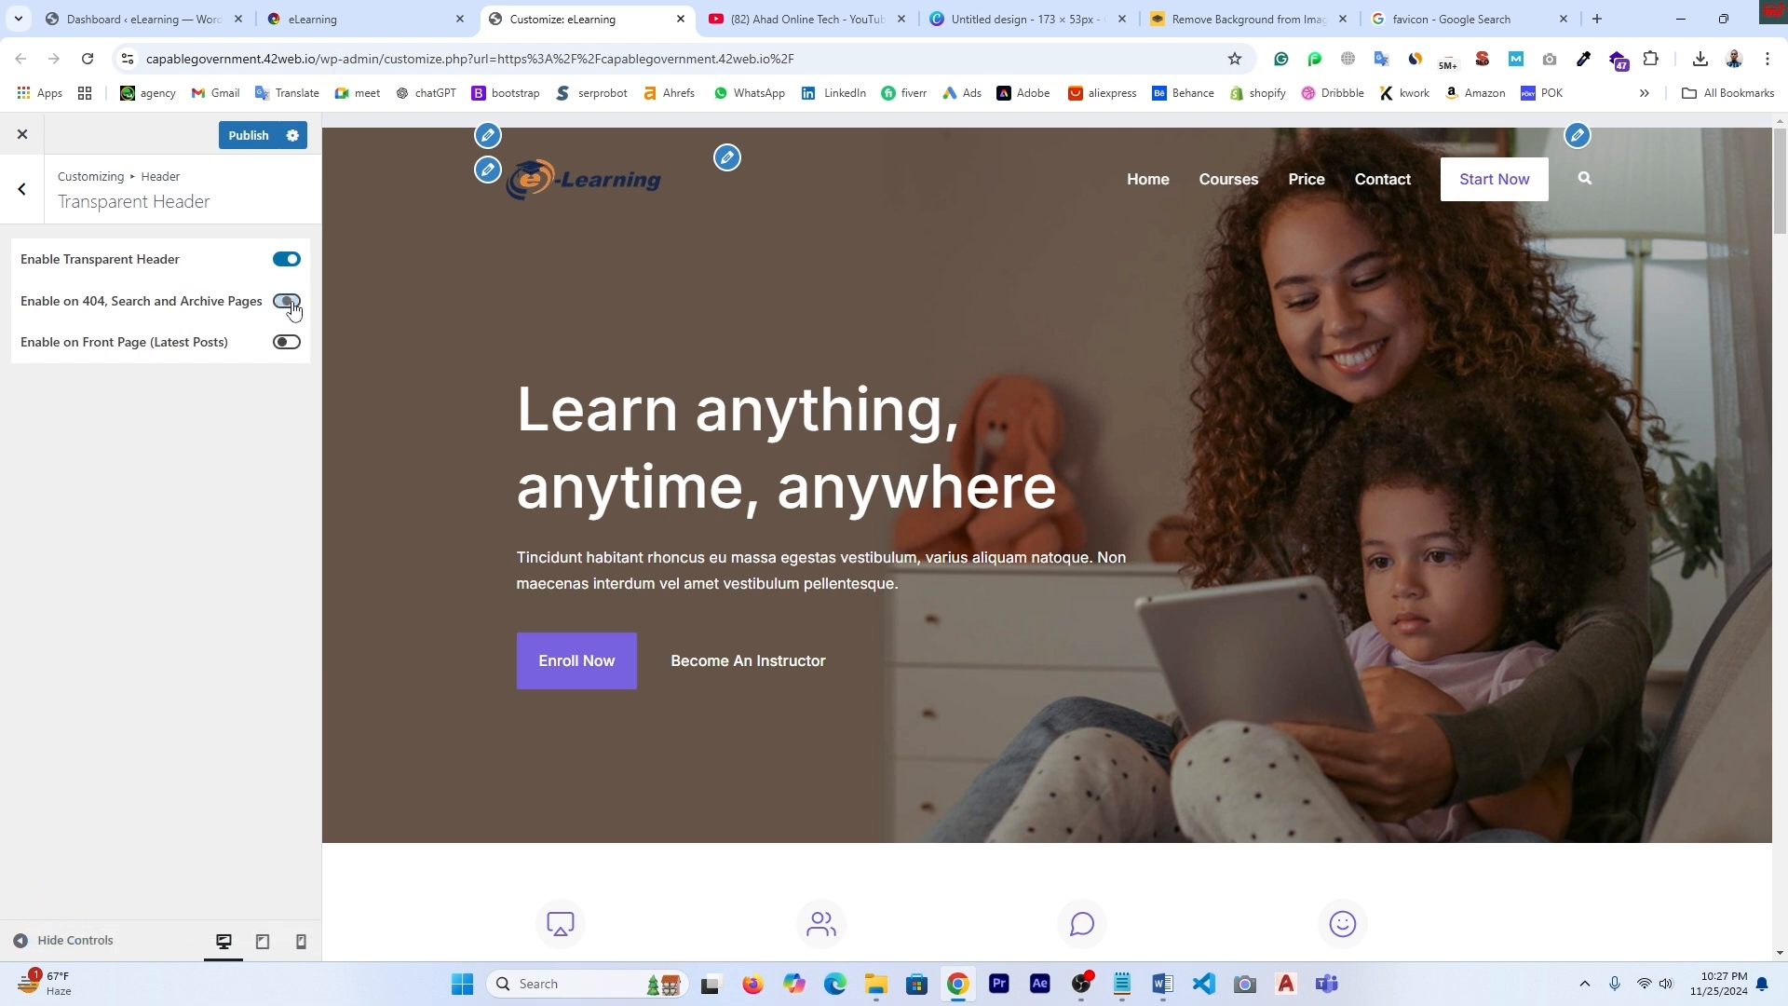
click(288, 305)
click(287, 301)
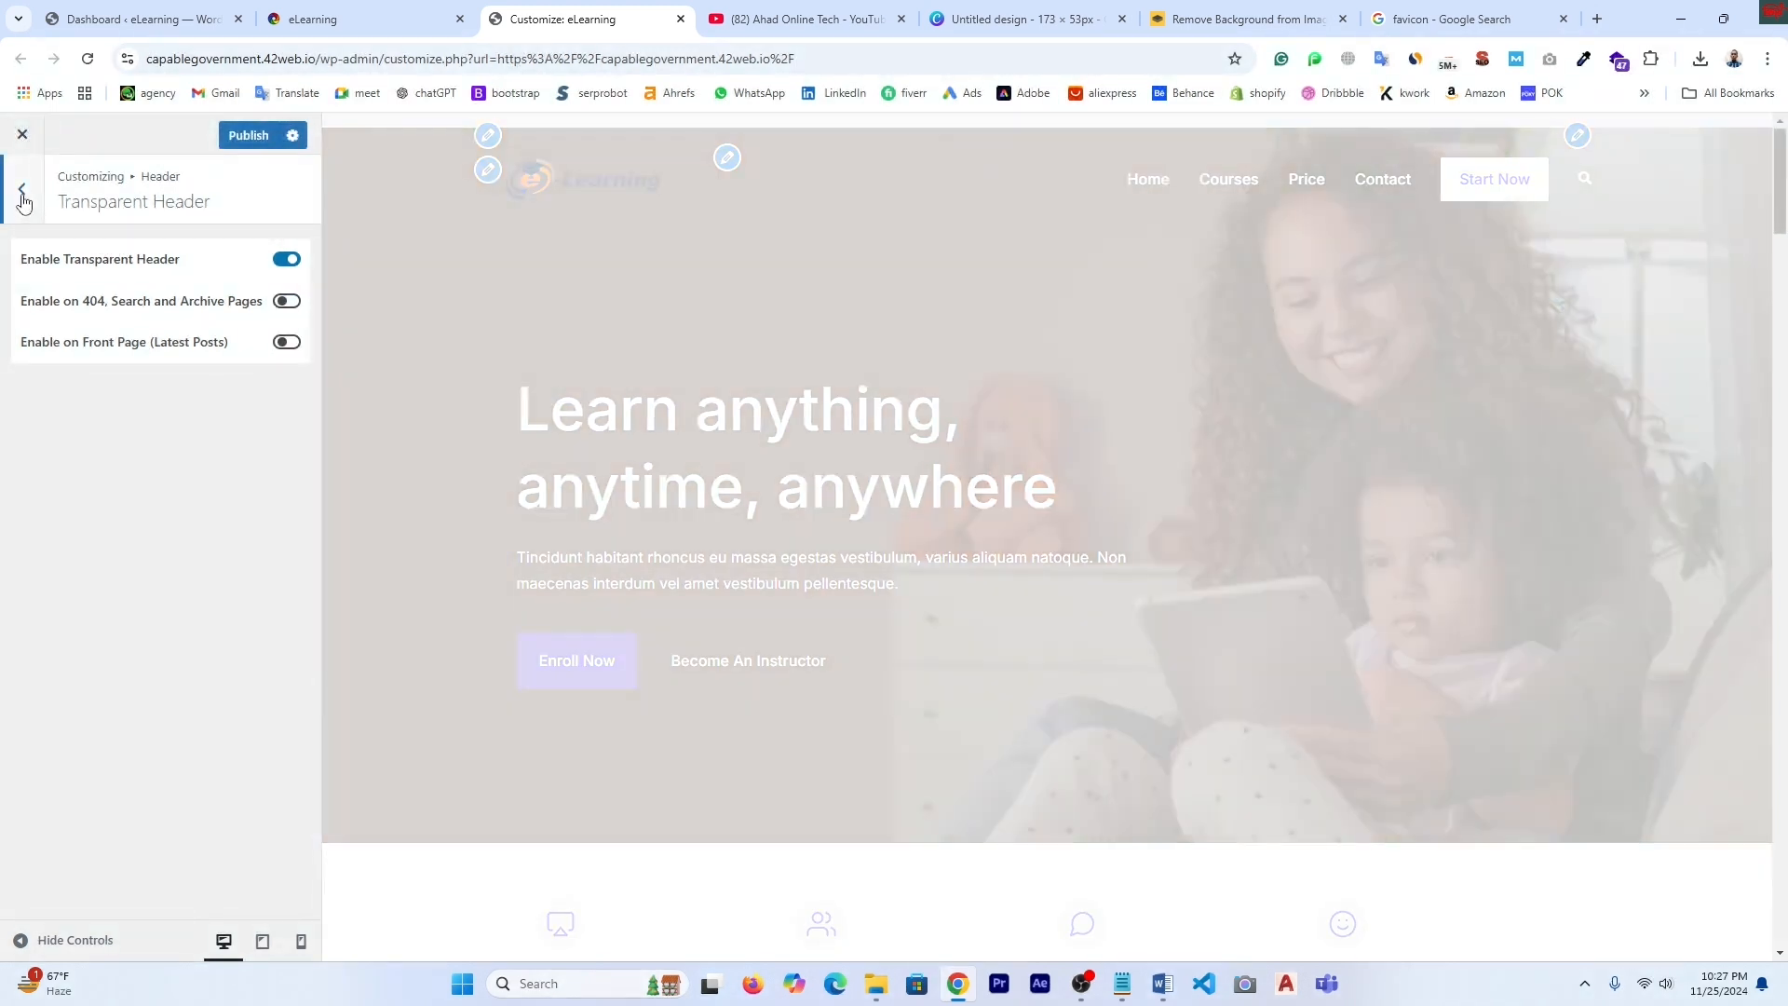
click(22, 189)
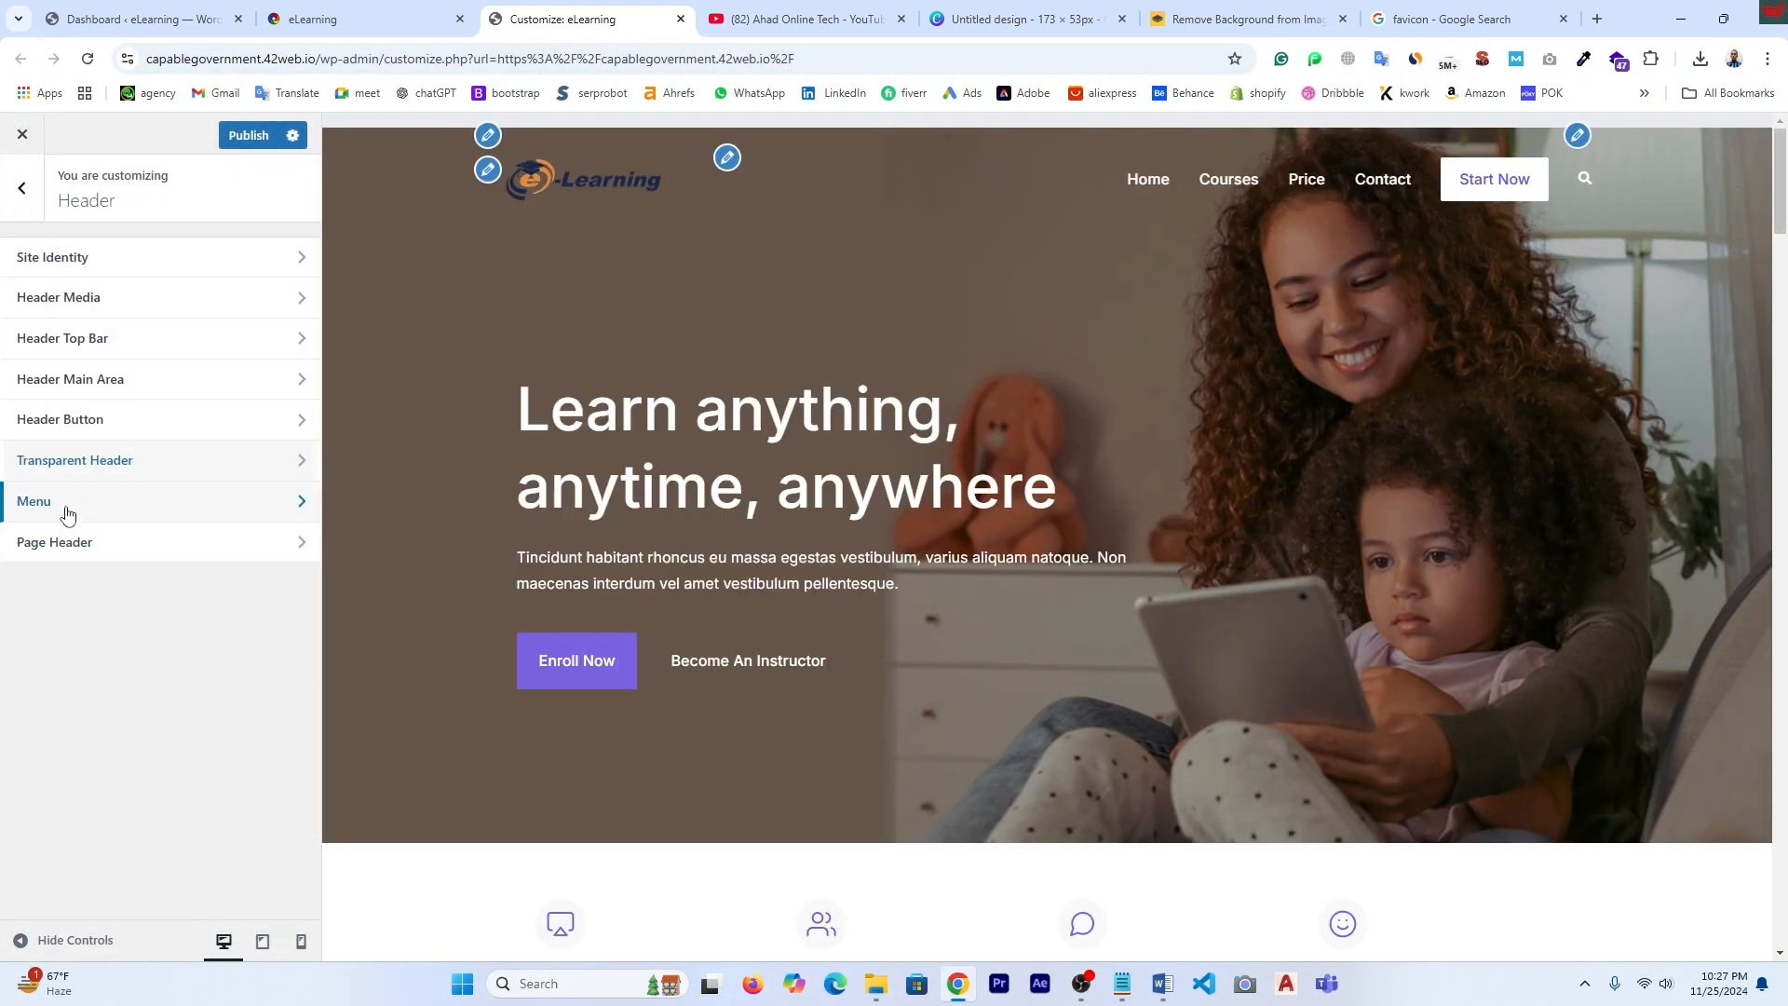
click(67, 515)
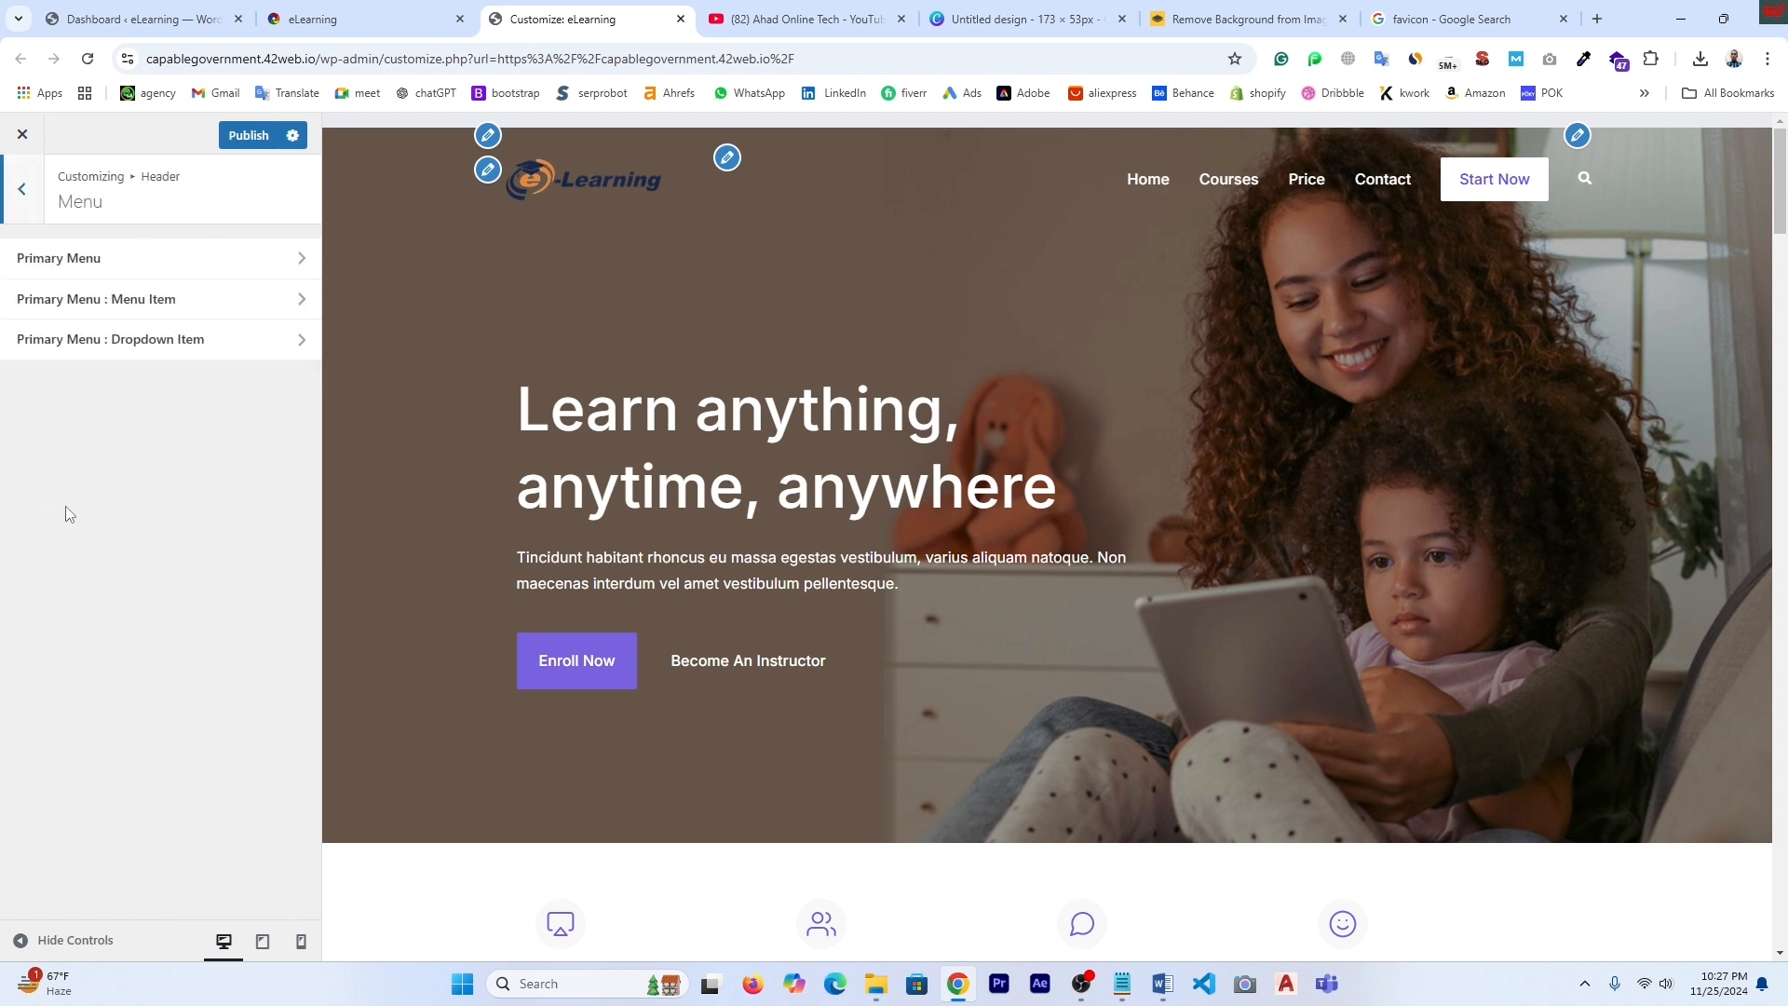
click(80, 265)
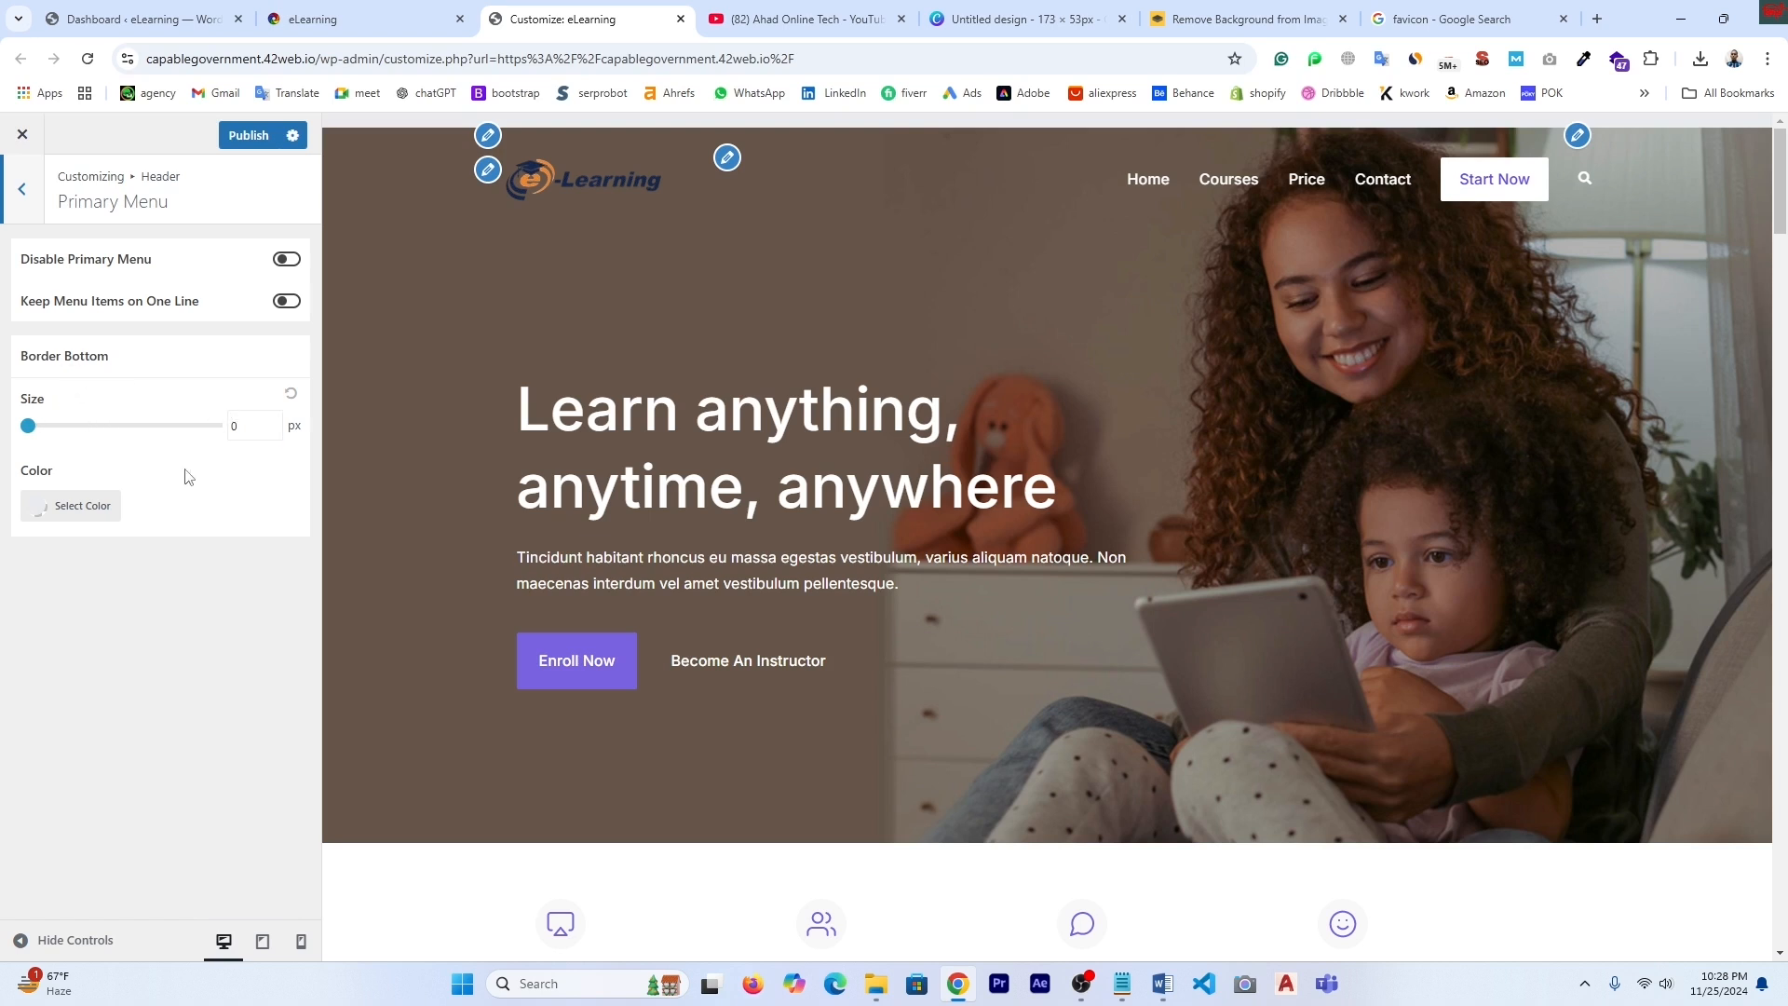
click(21, 194)
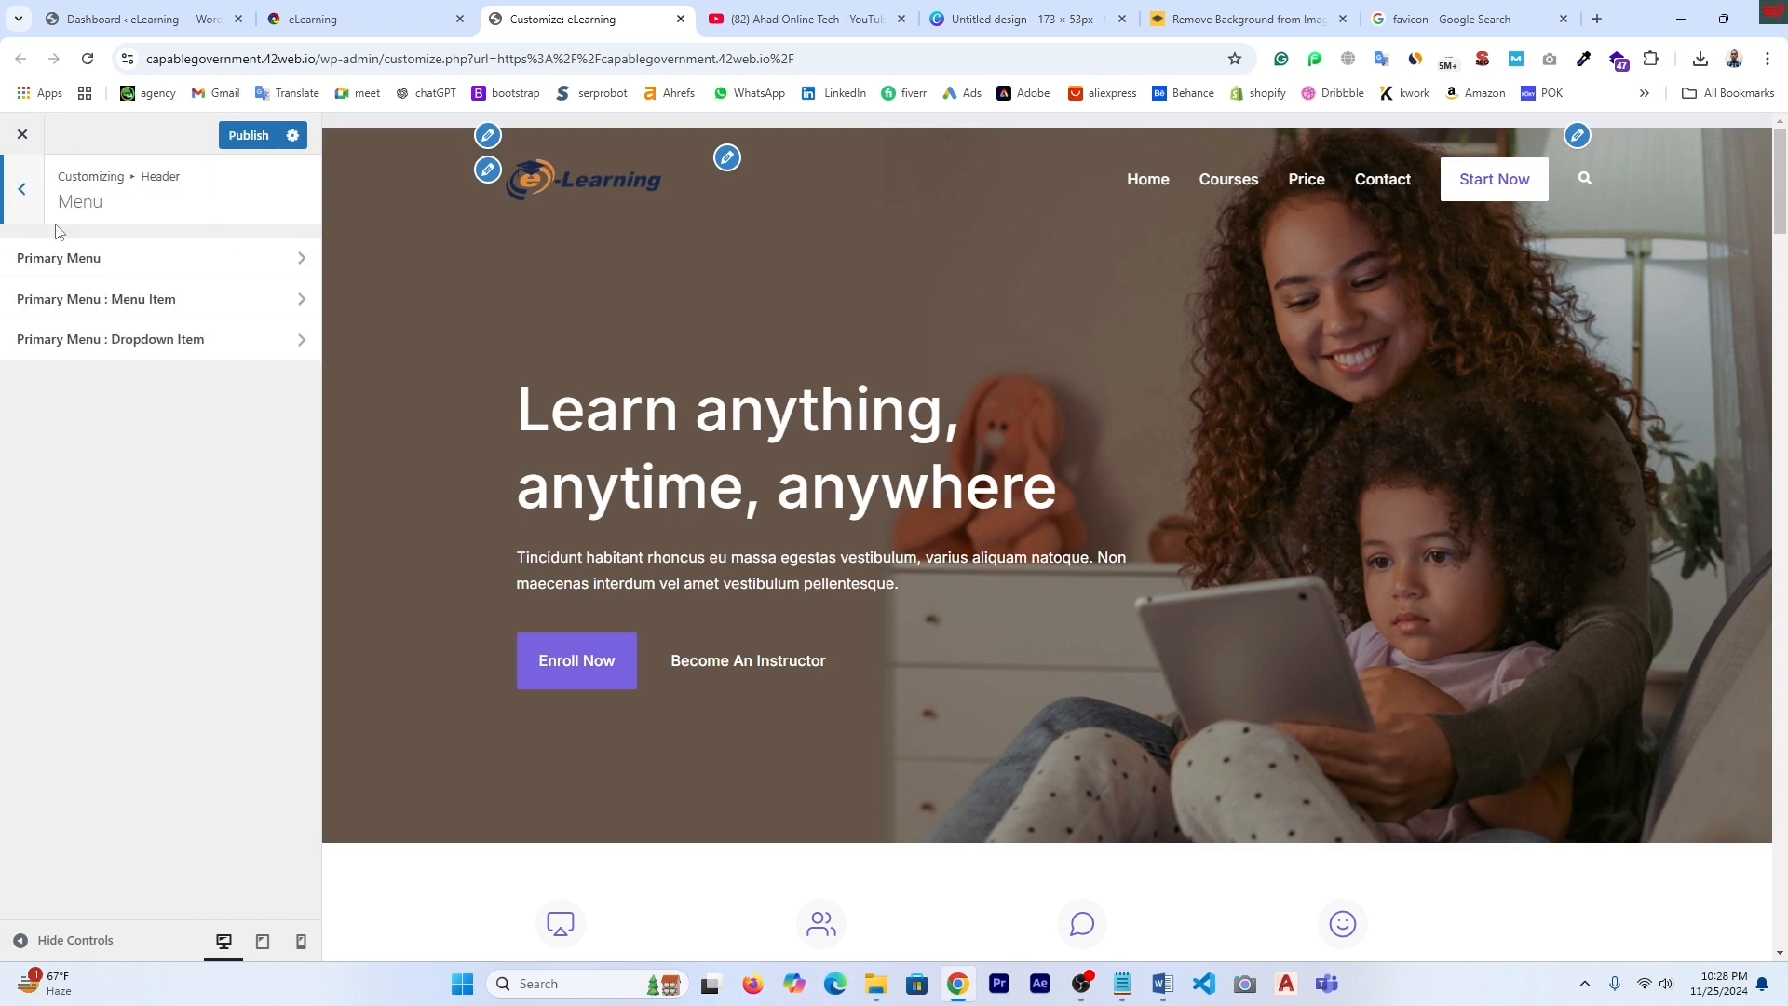
click(105, 355)
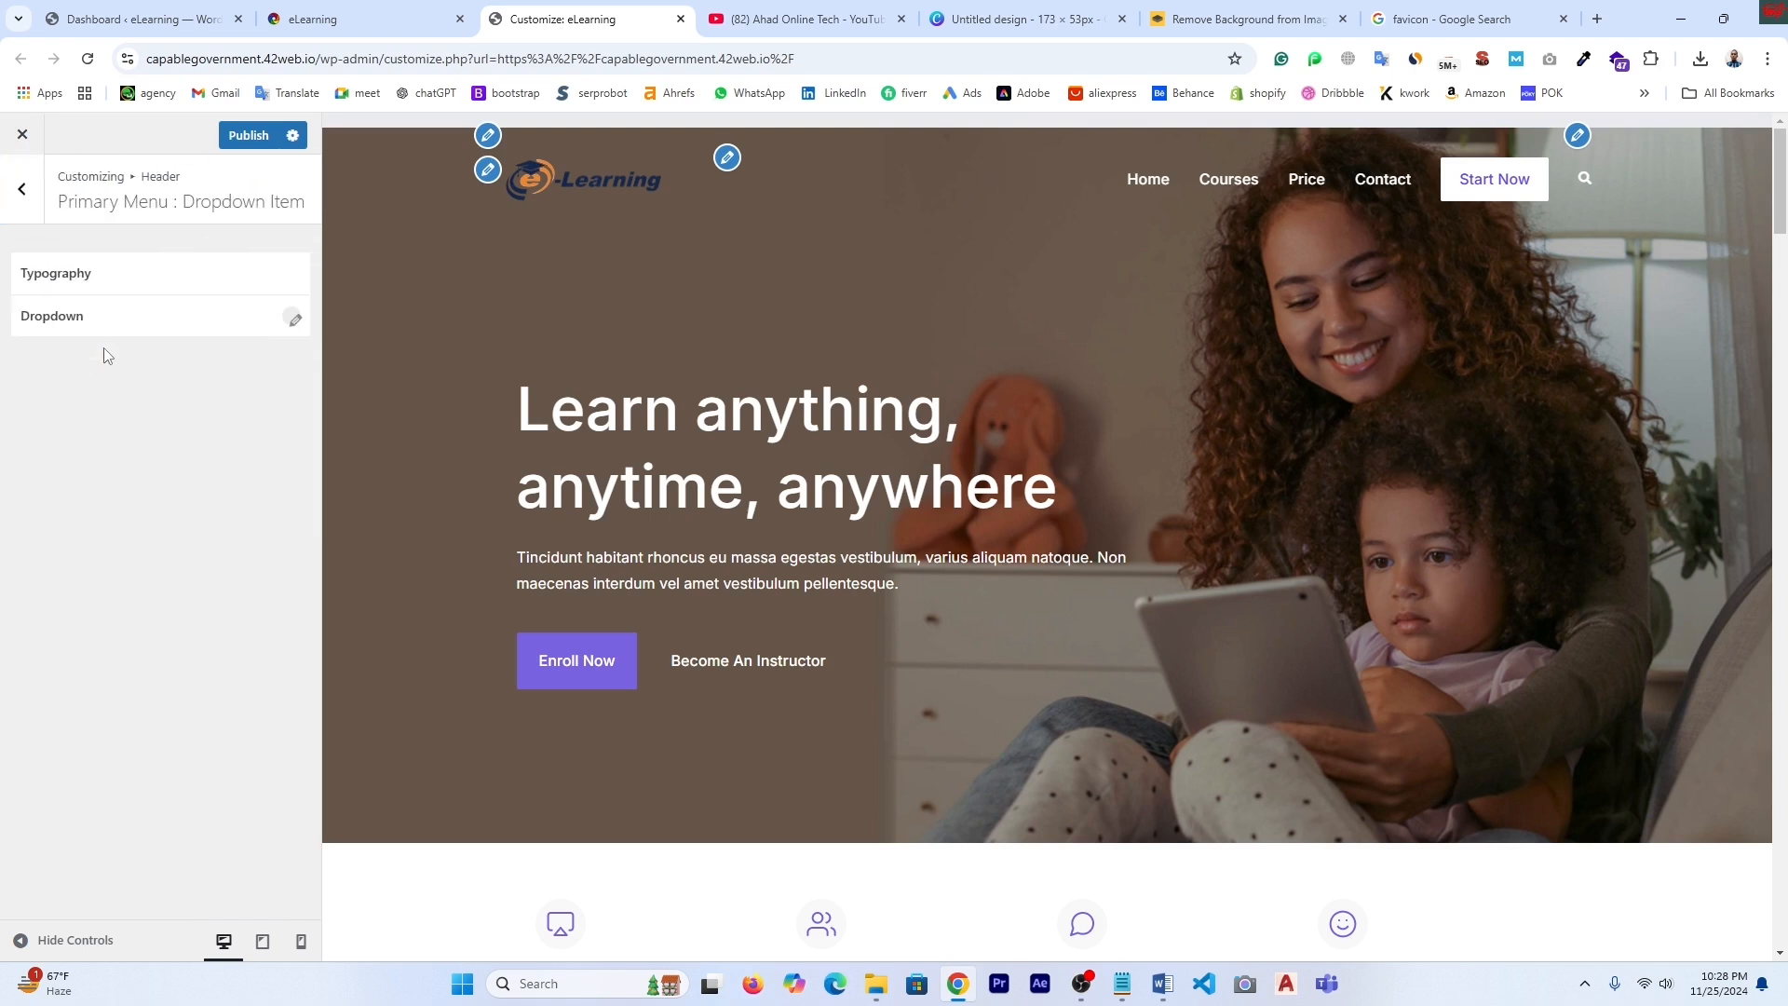
click(294, 321)
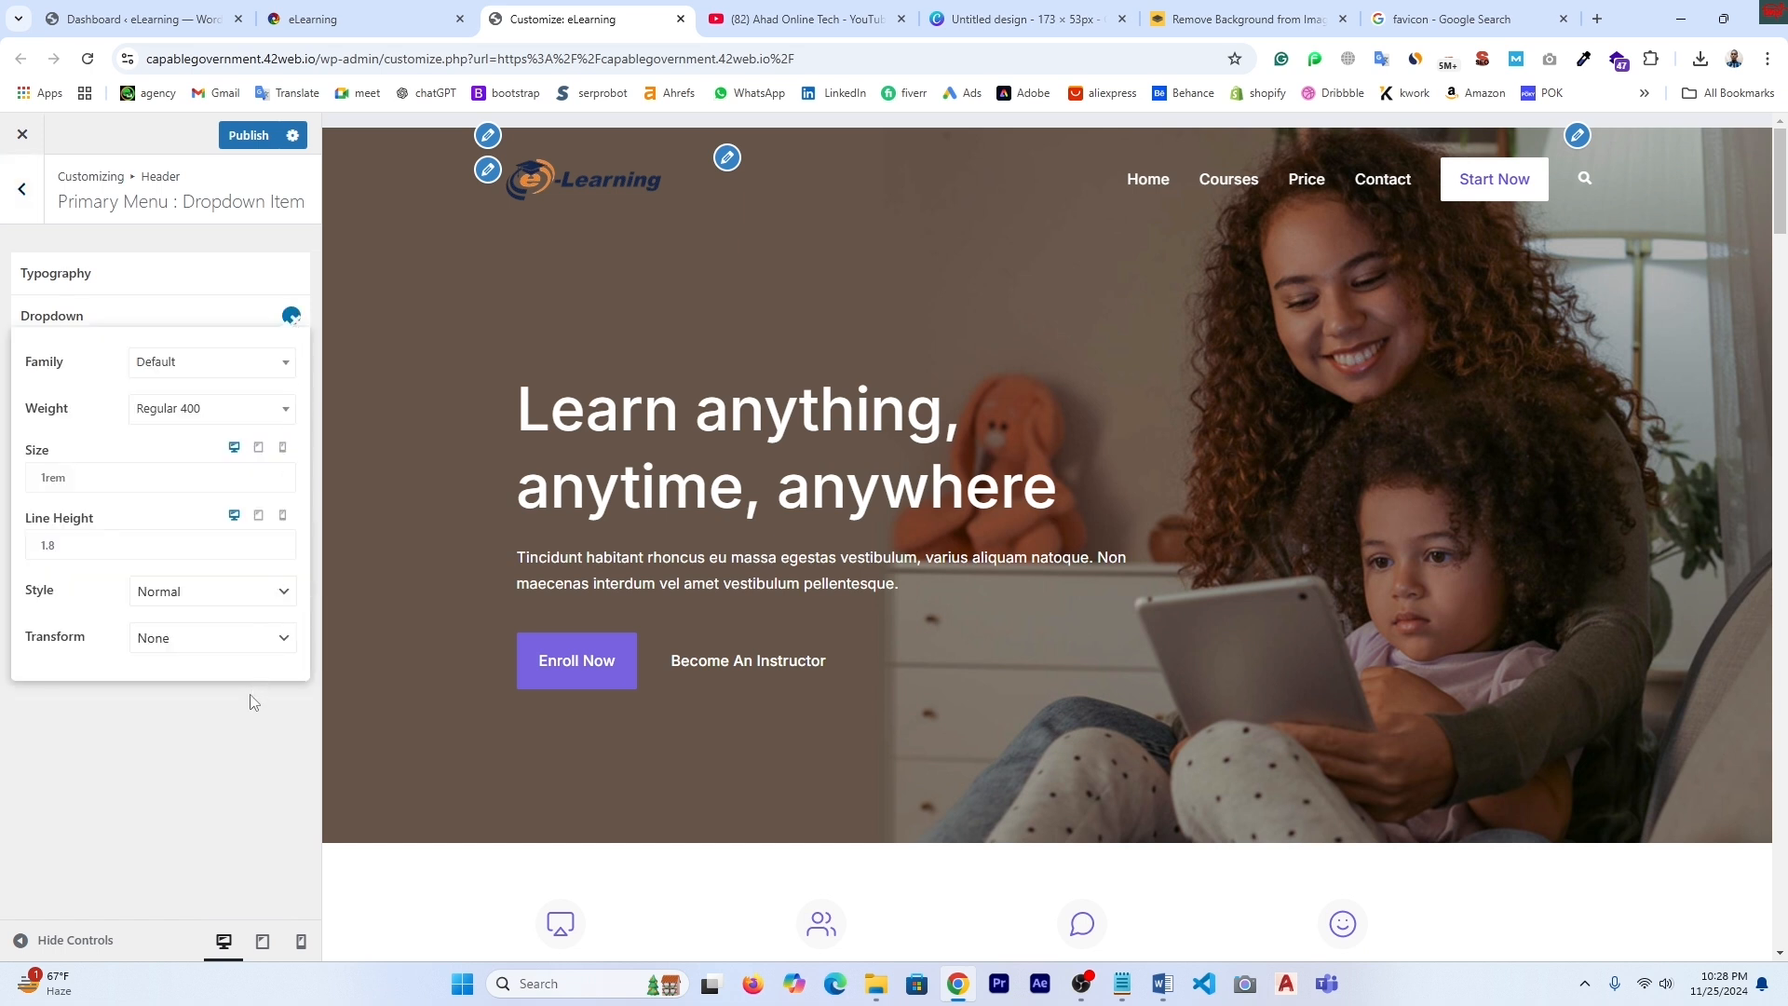
click(20, 189)
click(21, 189)
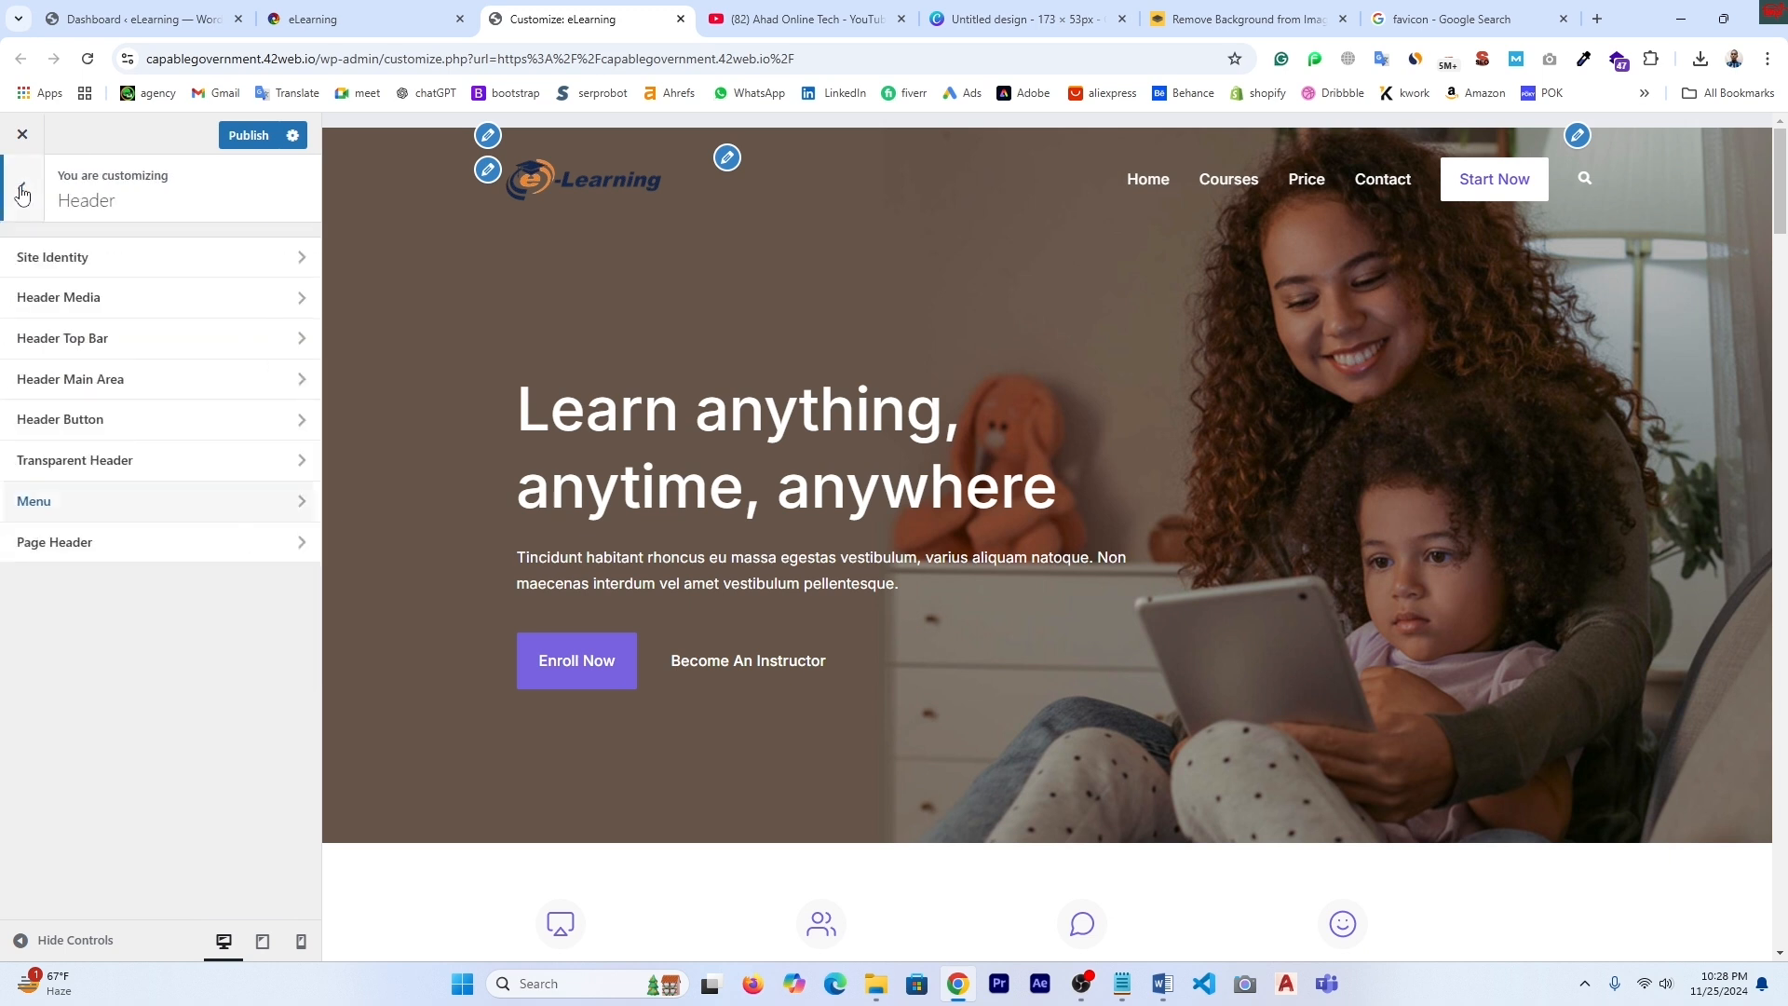
- Keep the Page Header's page title enabled, then back out to the top-level Customizer panel
click(59, 553)
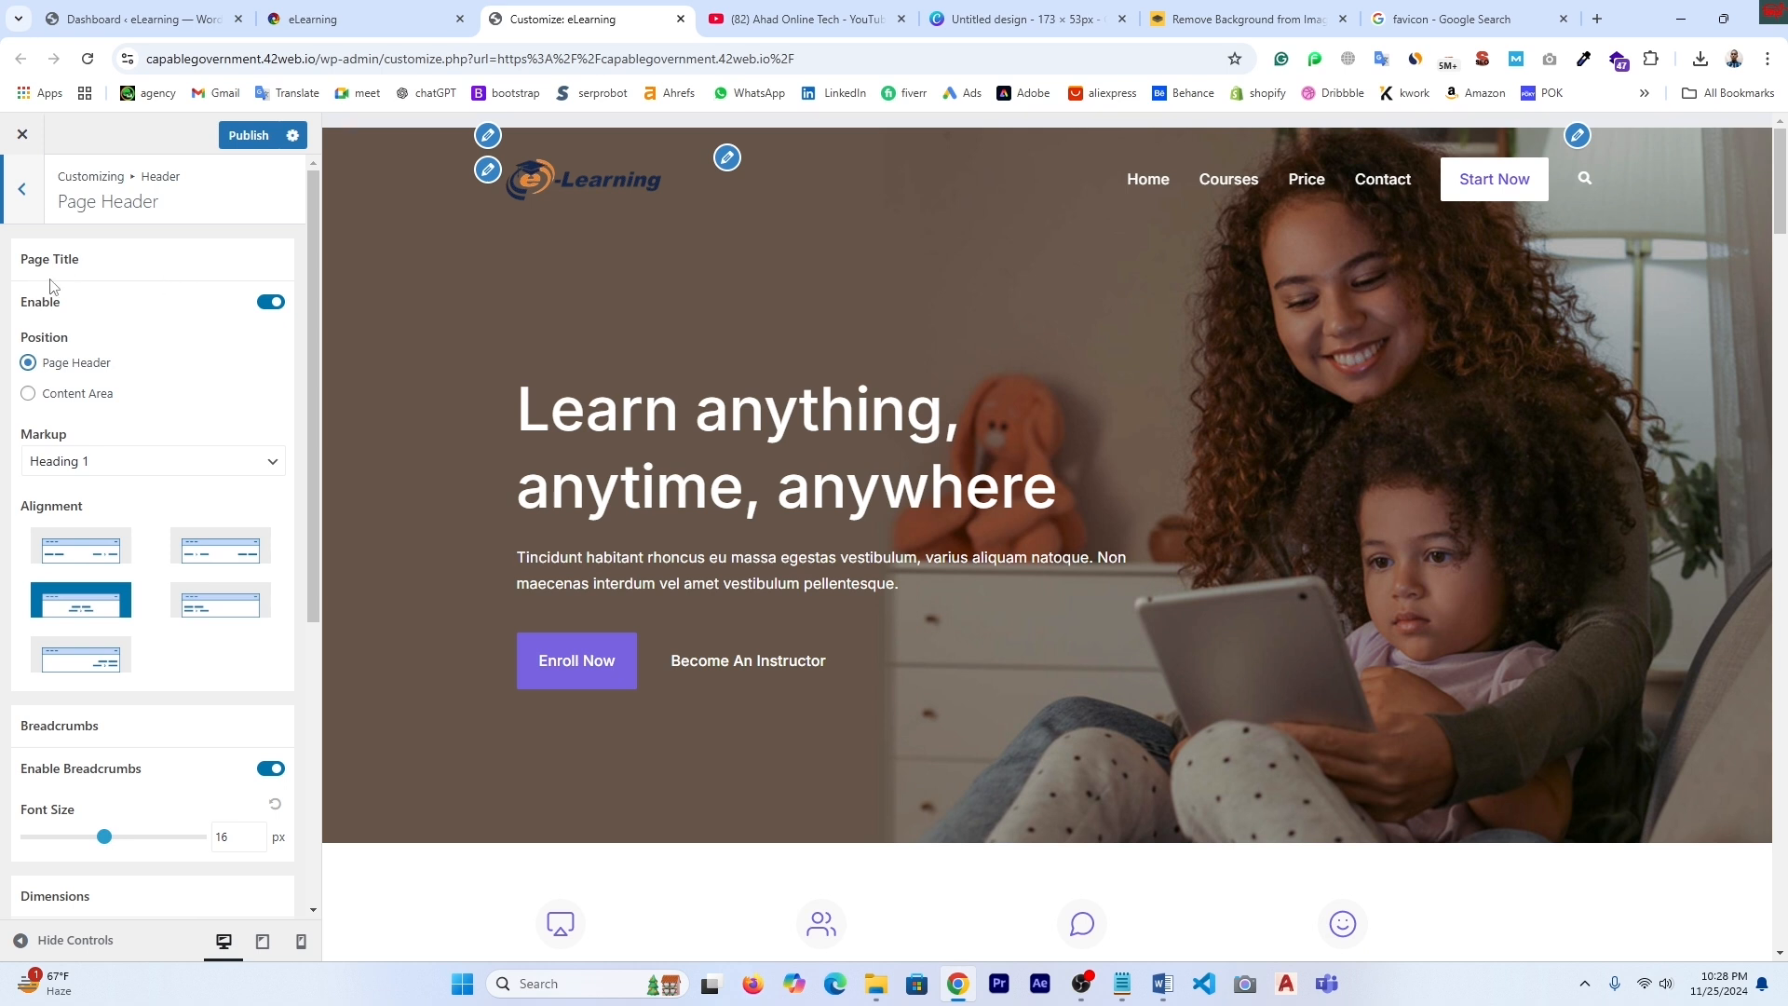
click(270, 303)
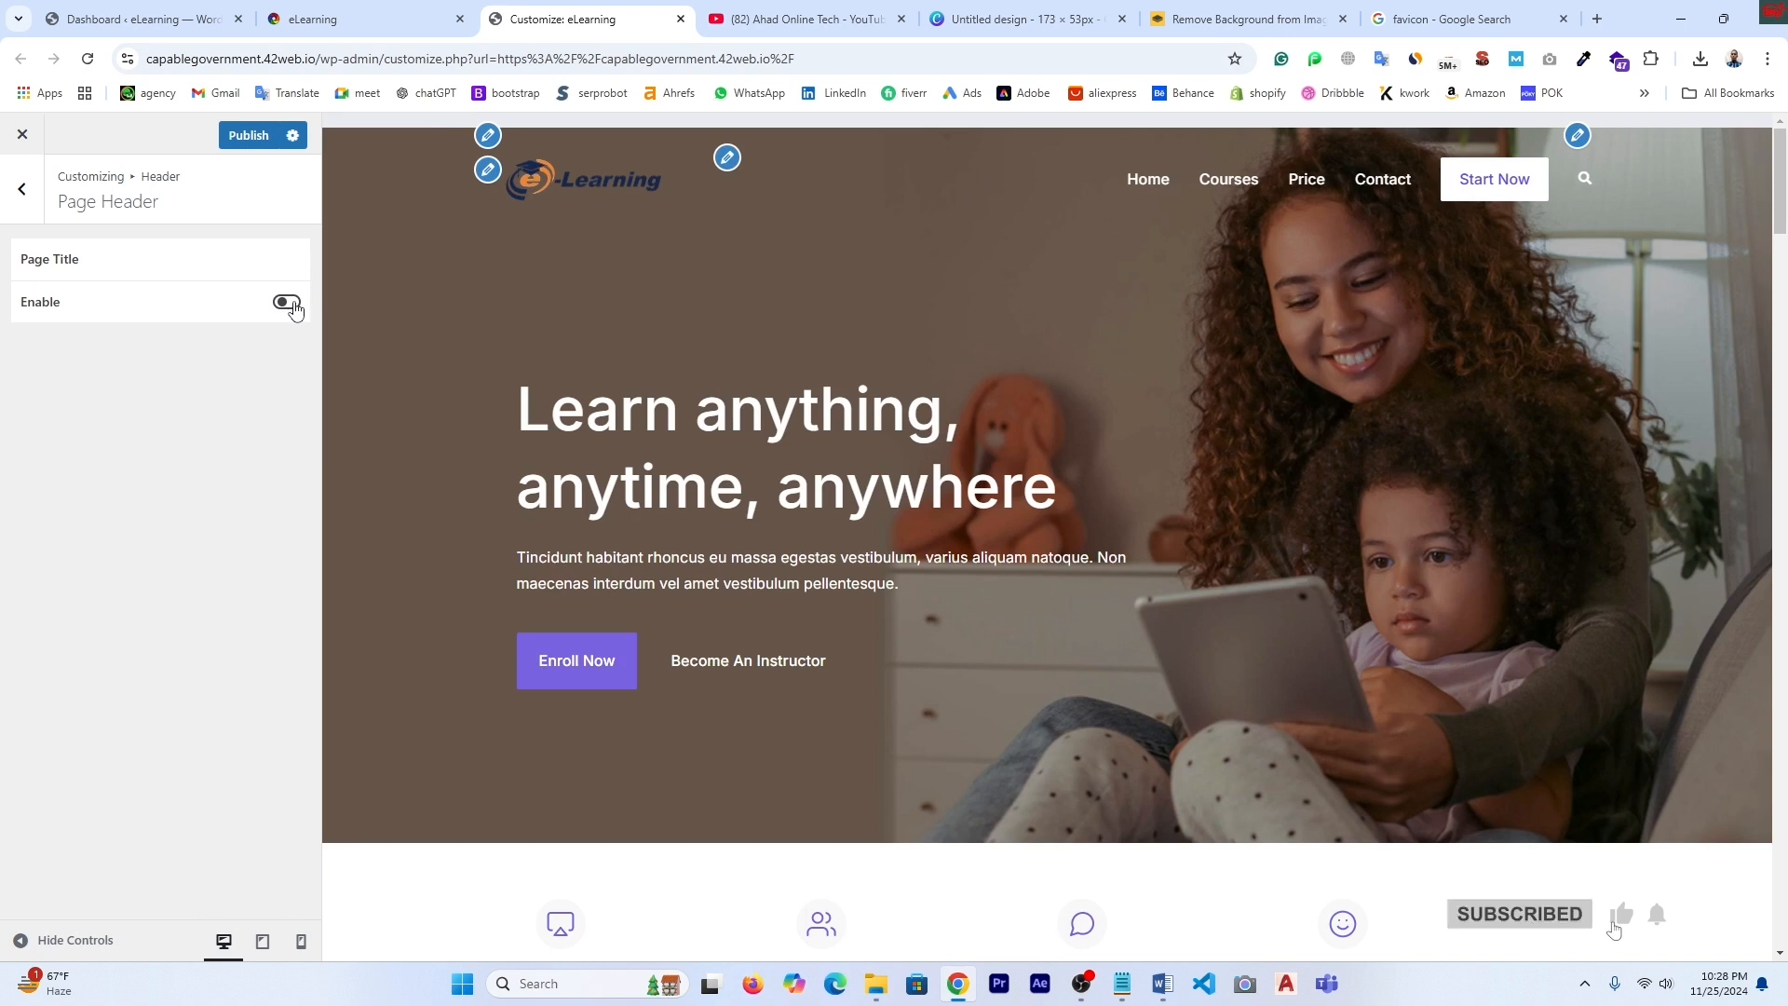
click(287, 303)
scroll(140, 597, down, 5)
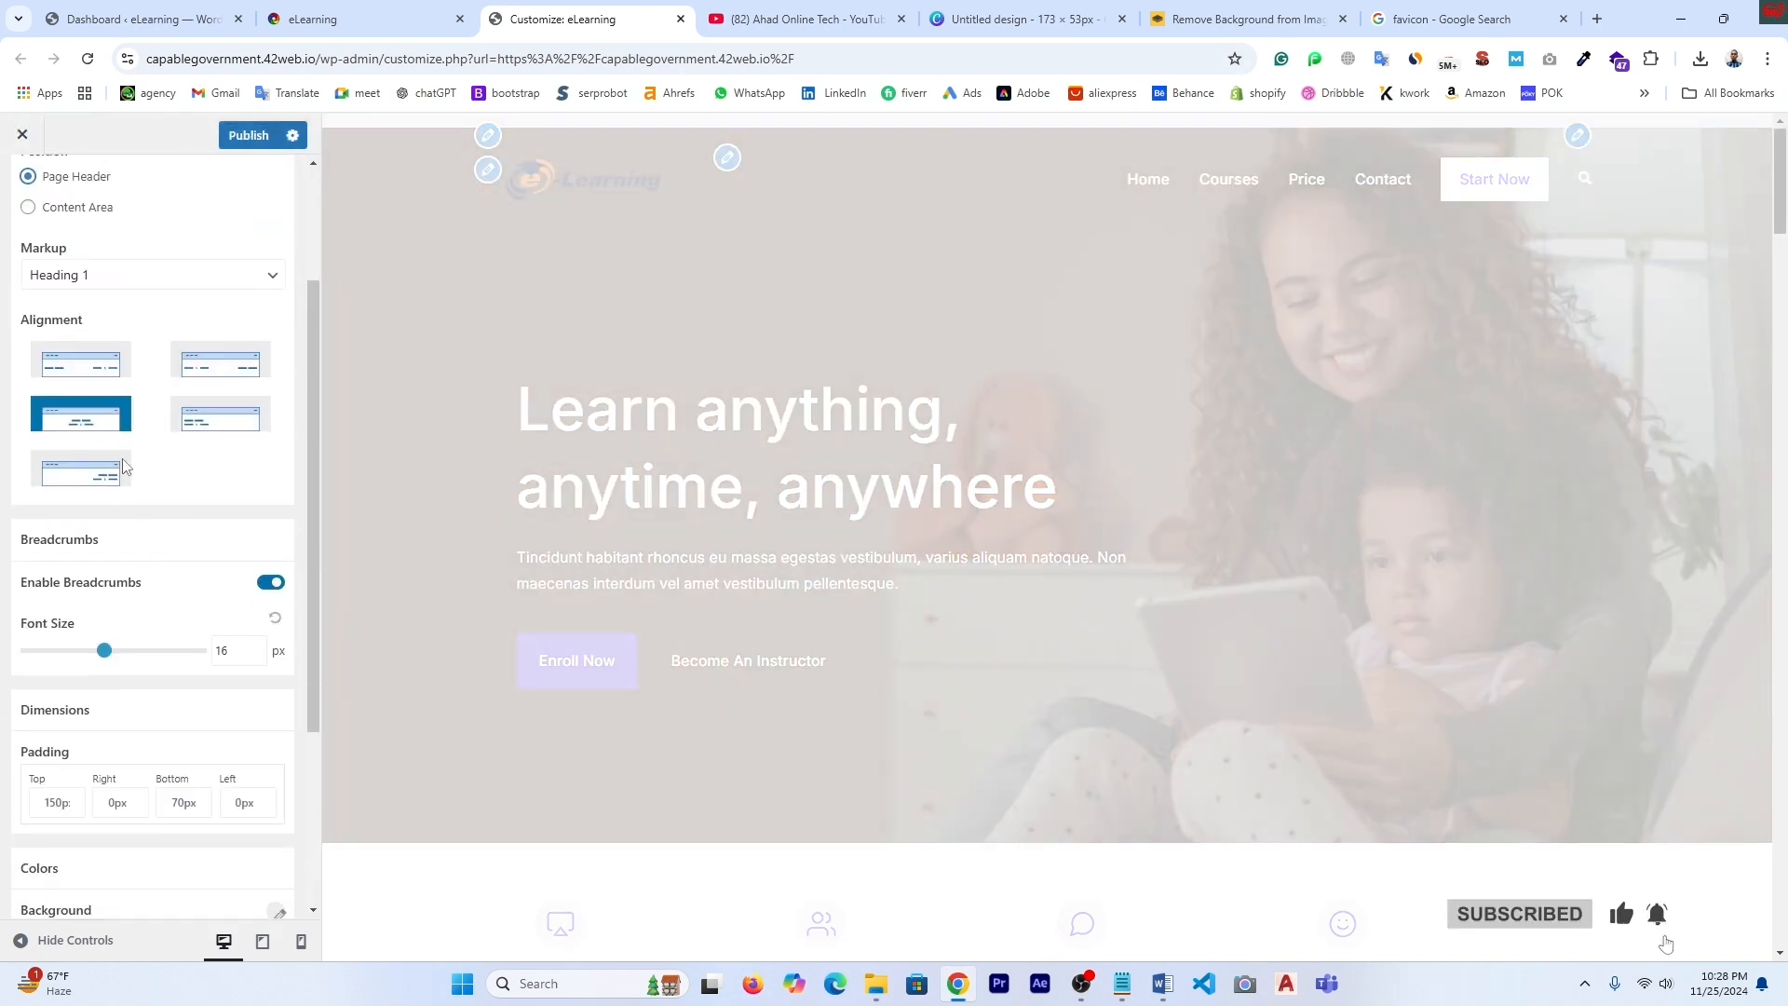
scroll(139, 652, up, 5)
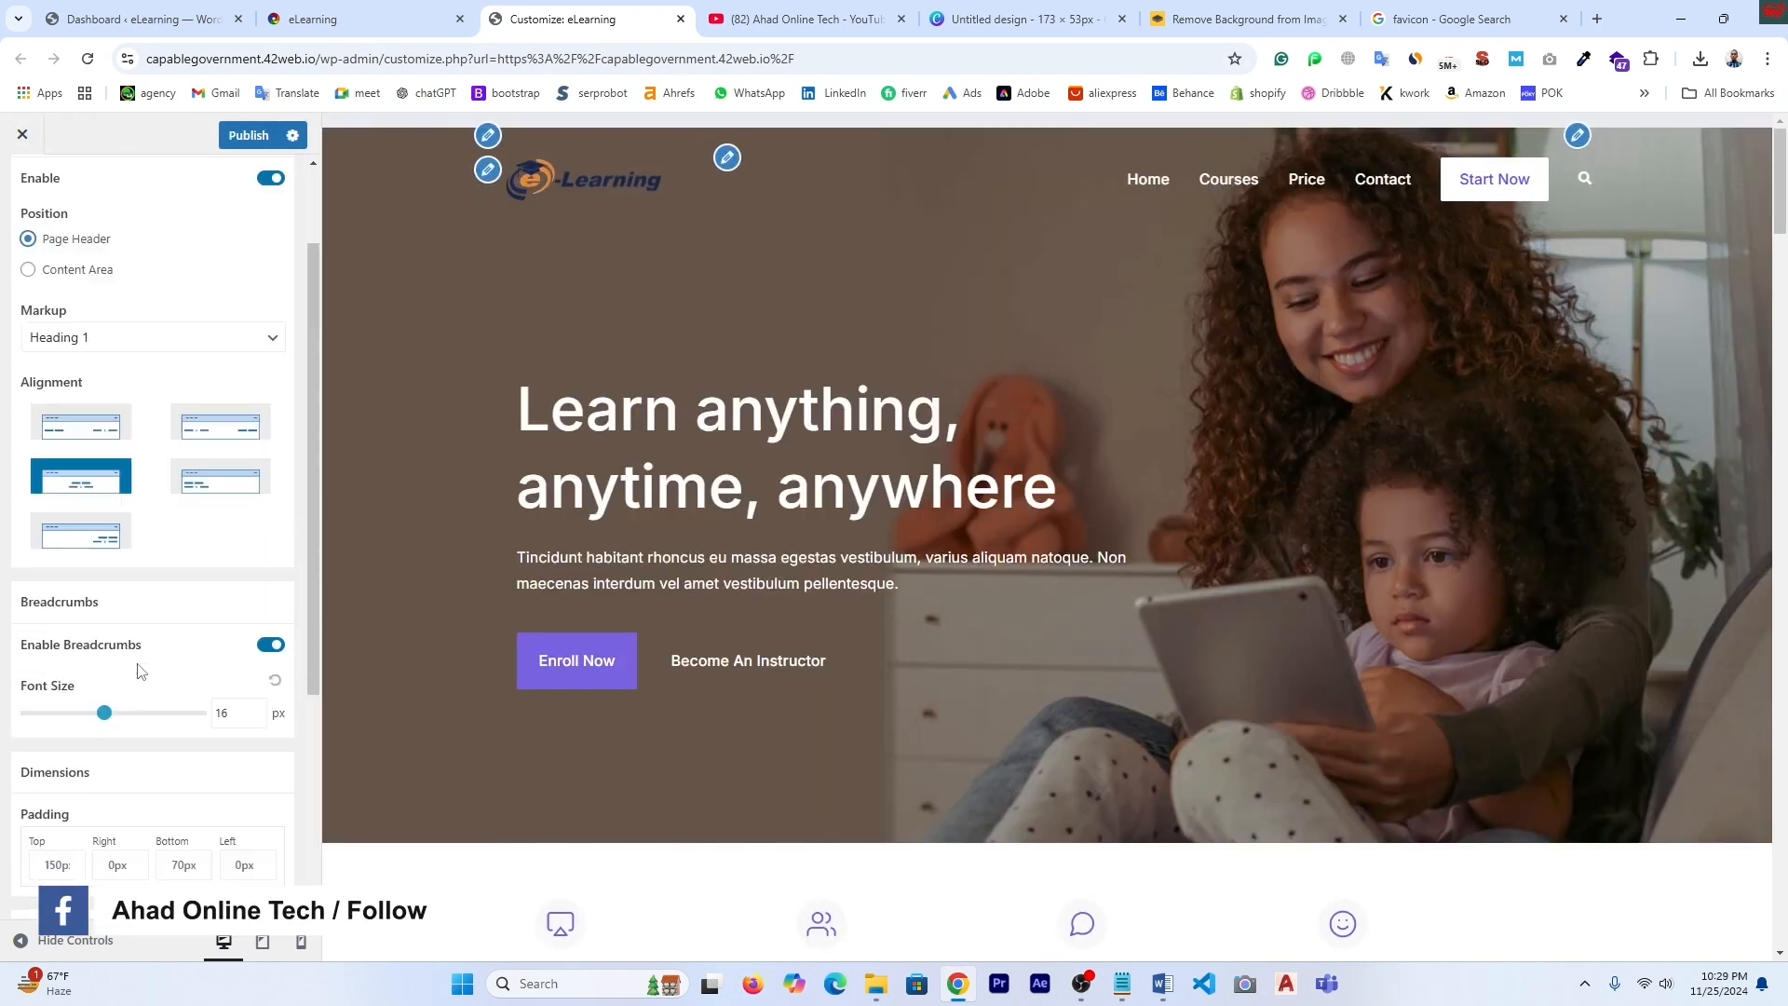
click(23, 197)
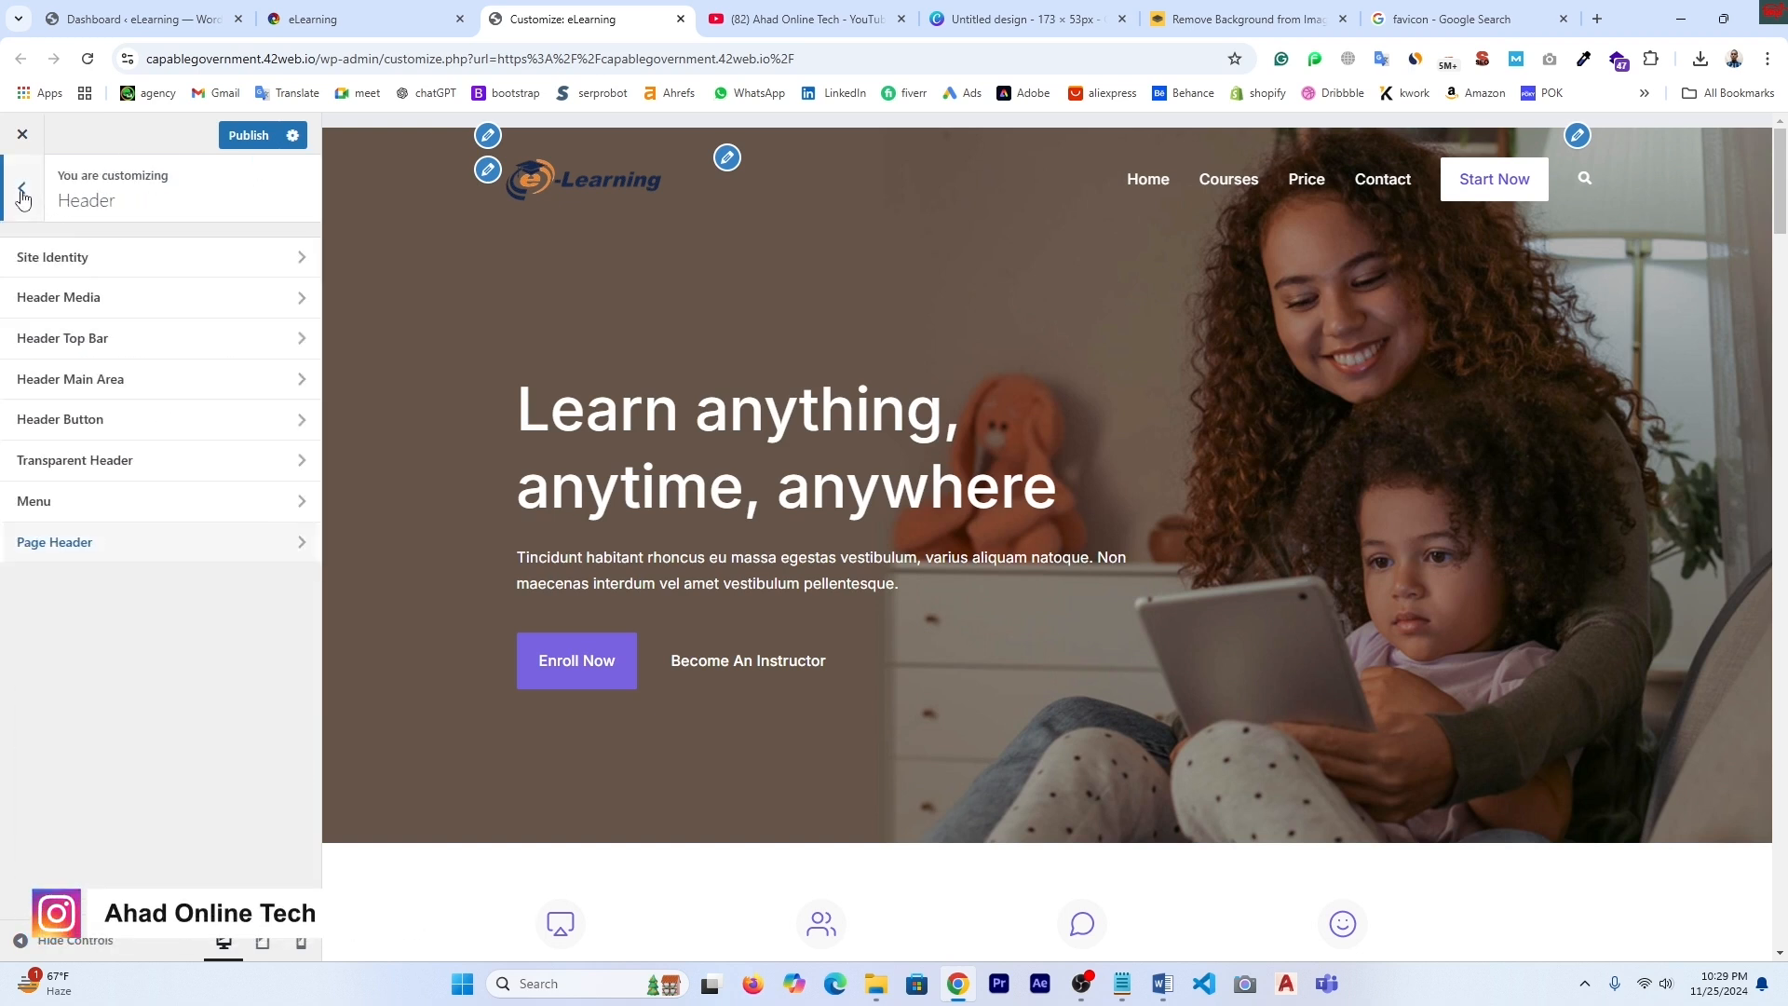
click(22, 197)
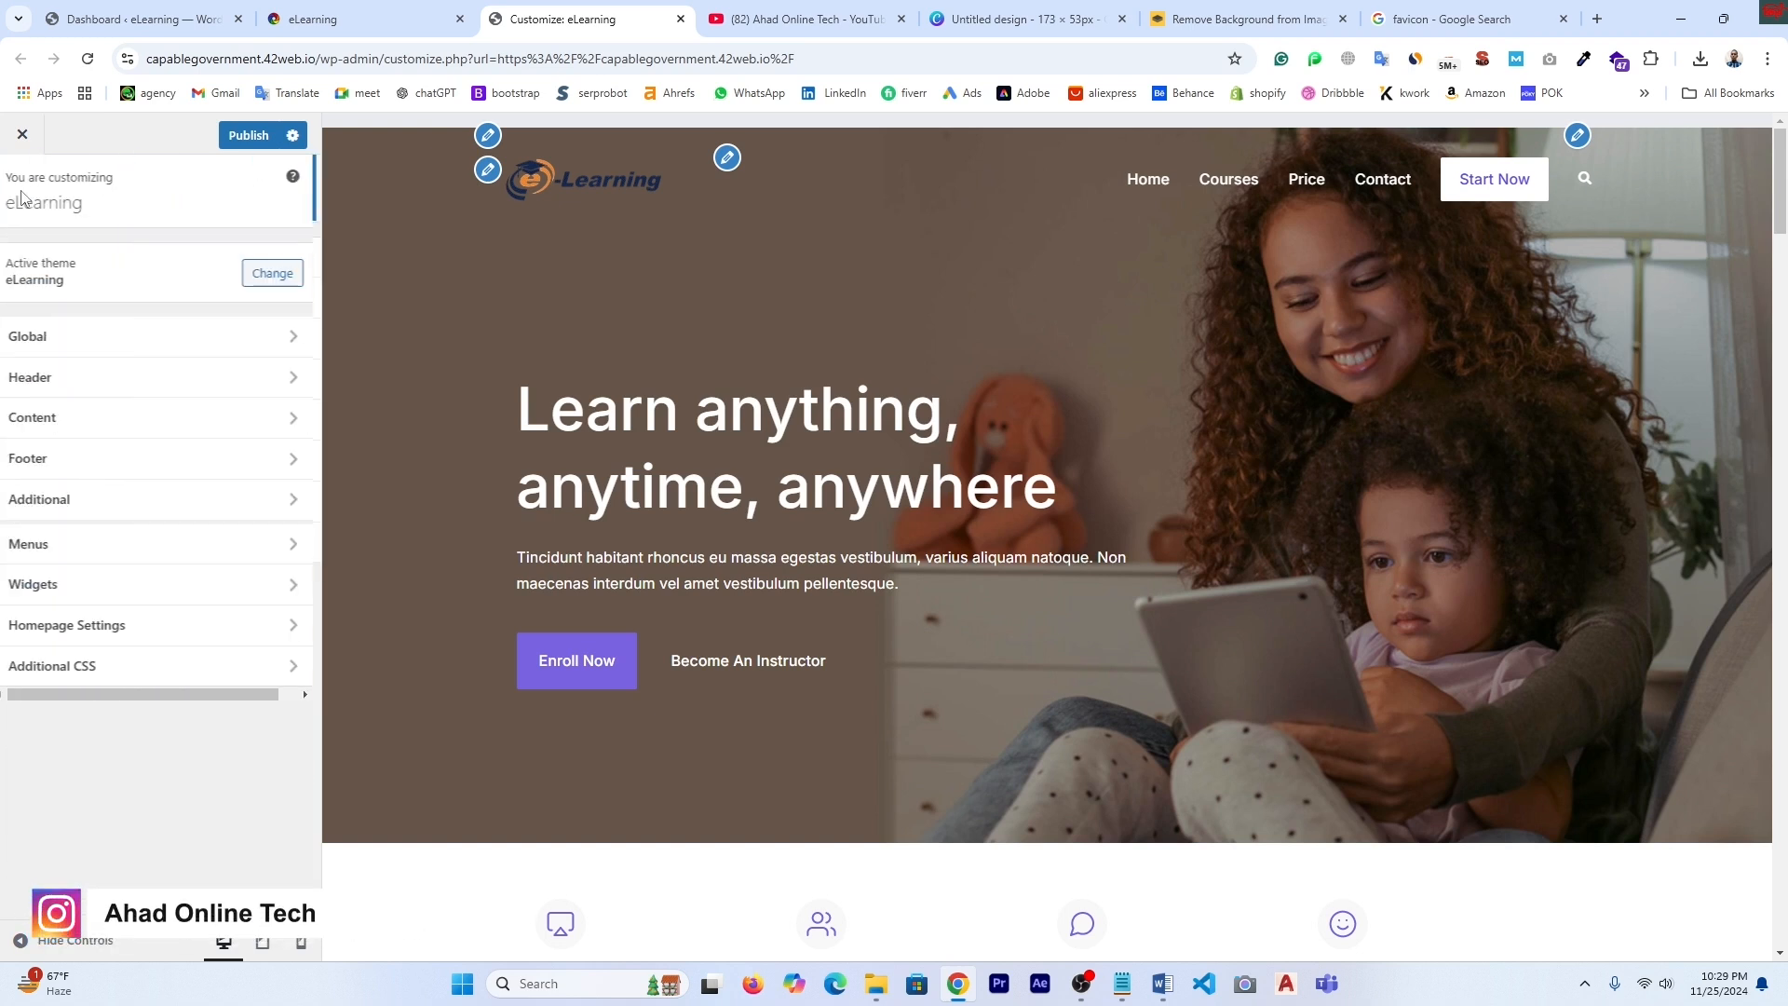
- In Content > Blog/Archive, hide and re-show the post title, featured image, meta and content
click(81, 425)
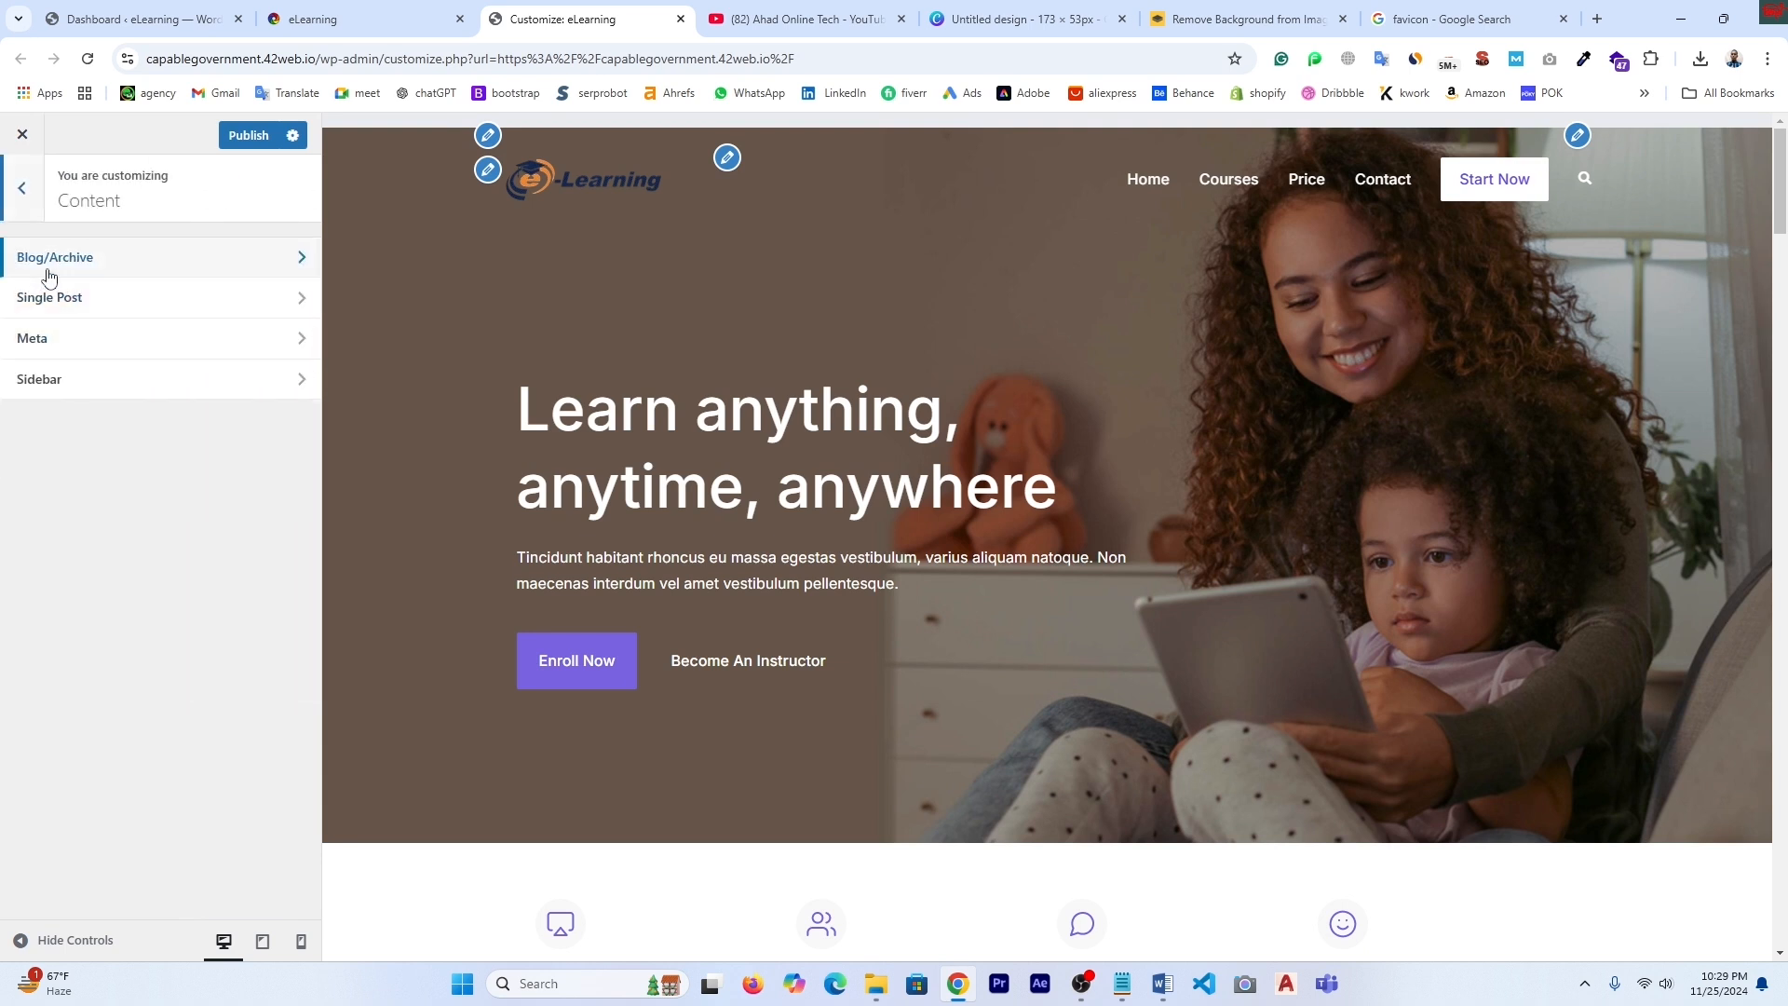
click(116, 268)
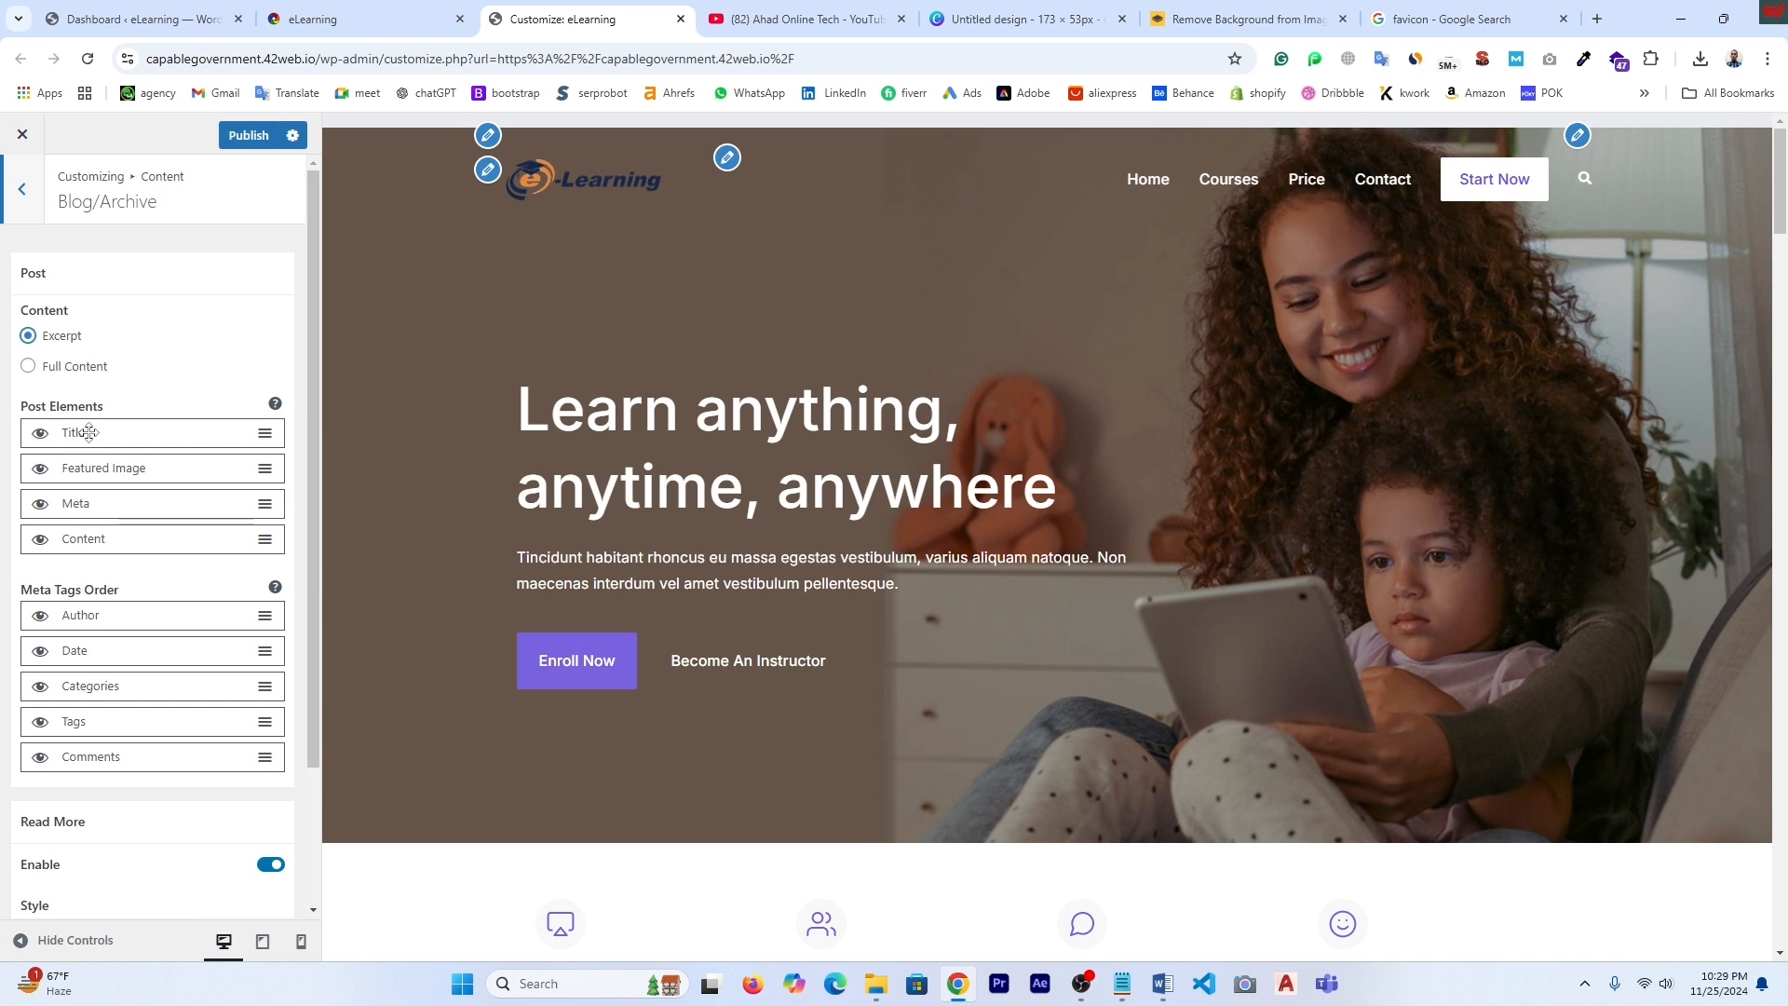
click(39, 435)
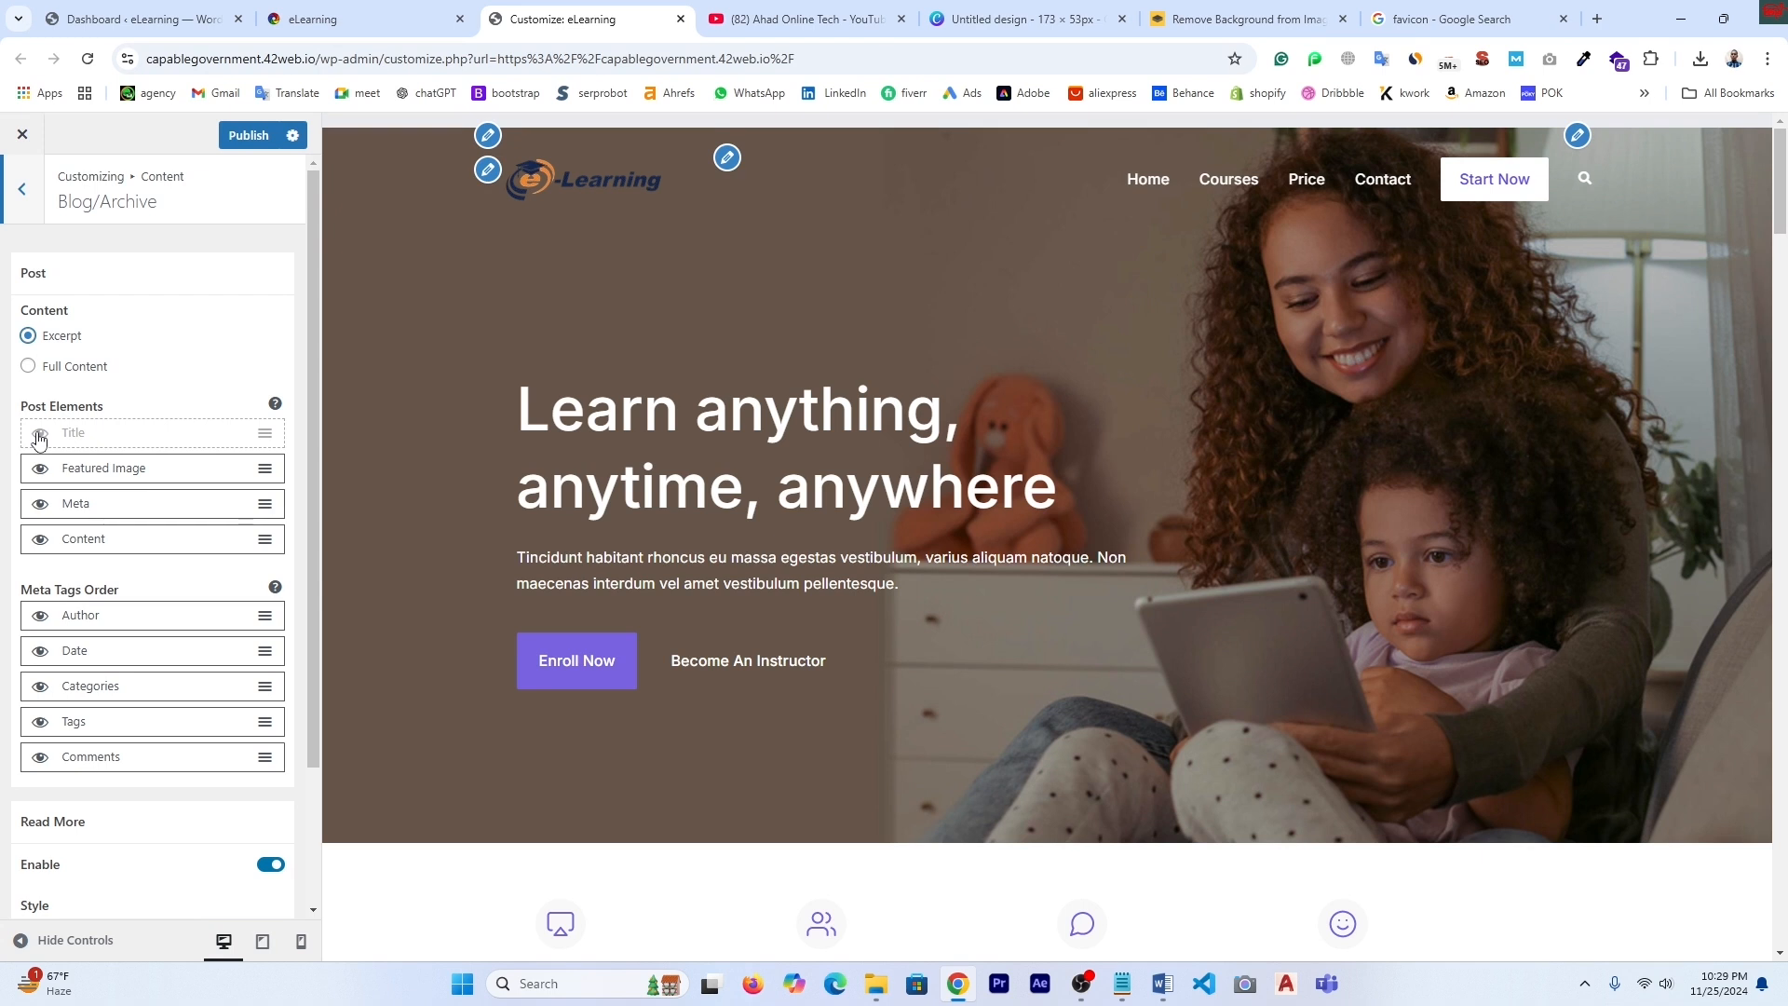
click(39, 435)
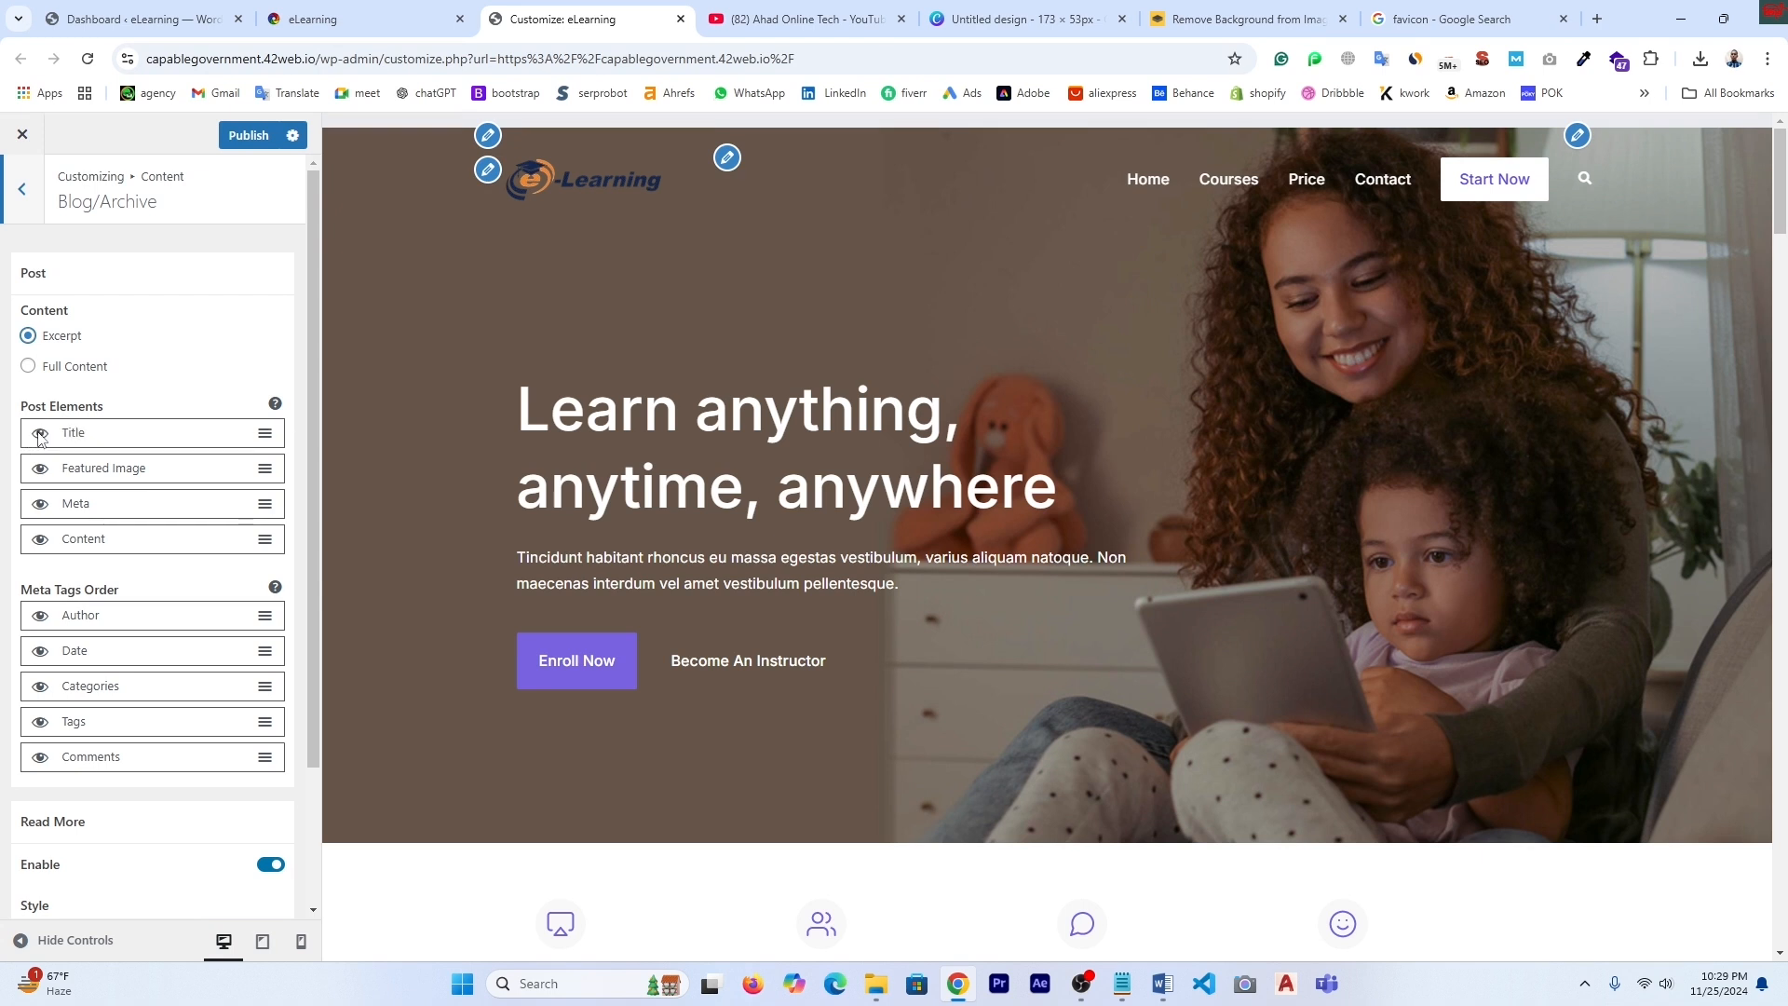
click(41, 471)
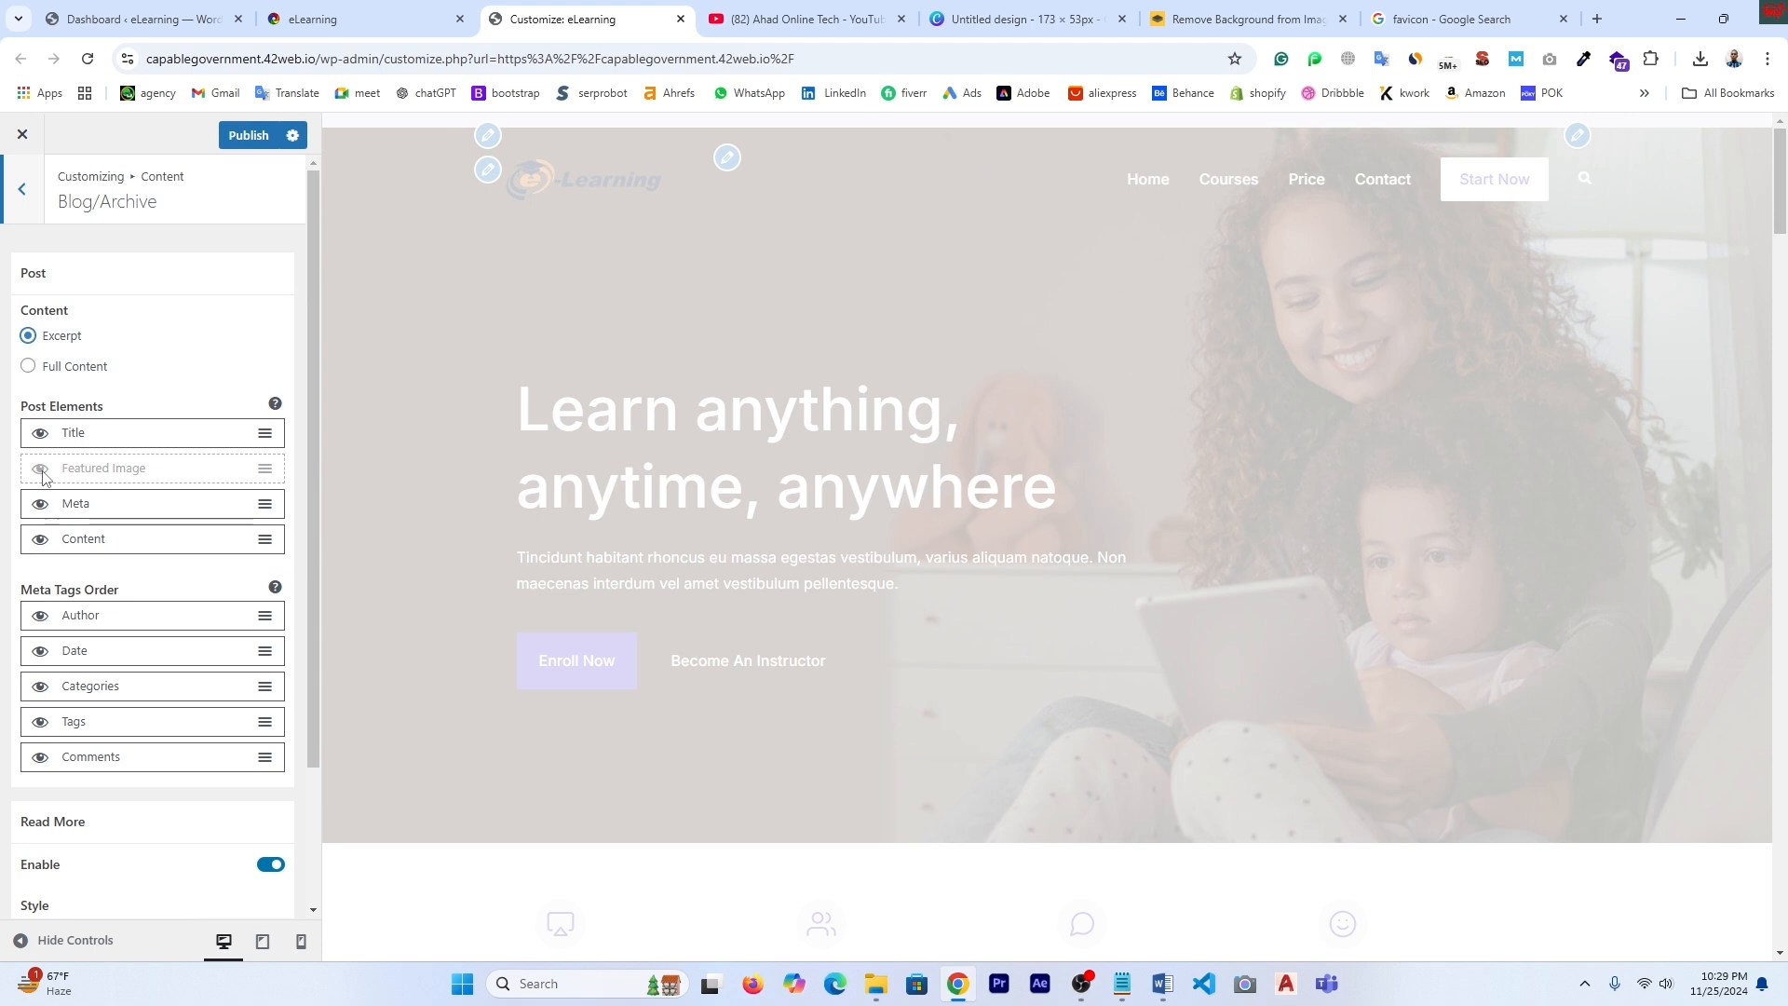
click(42, 471)
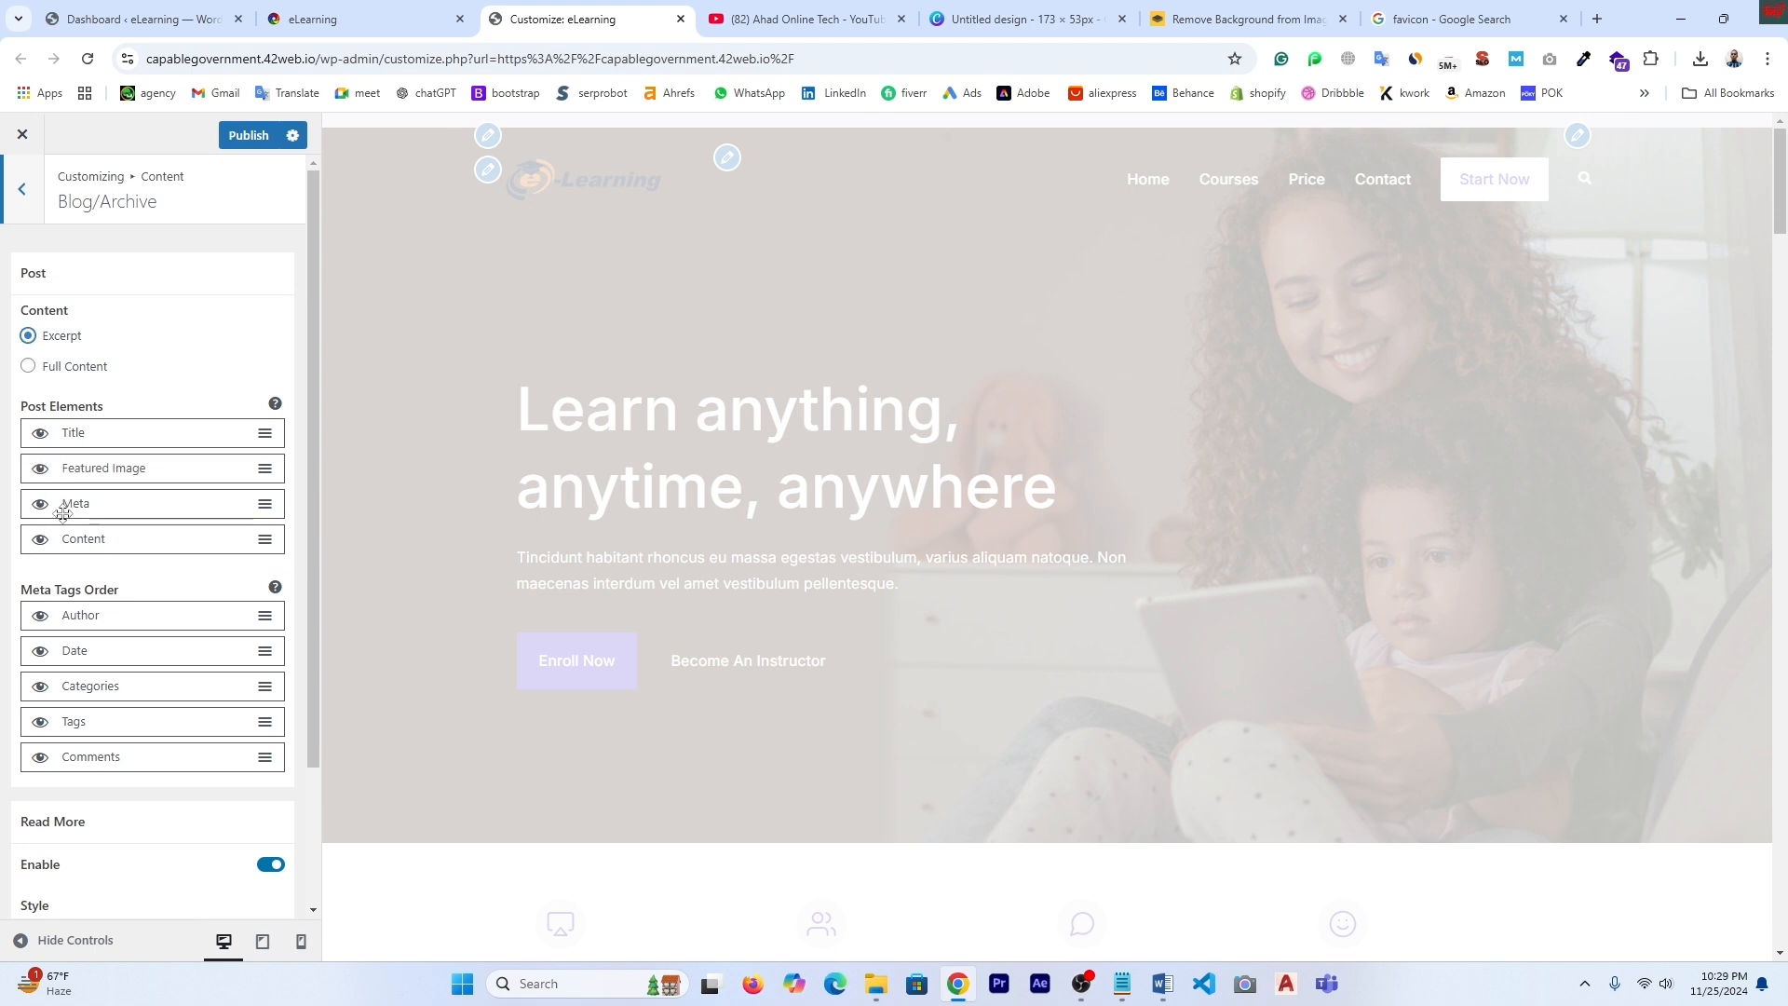
click(39, 507)
click(38, 511)
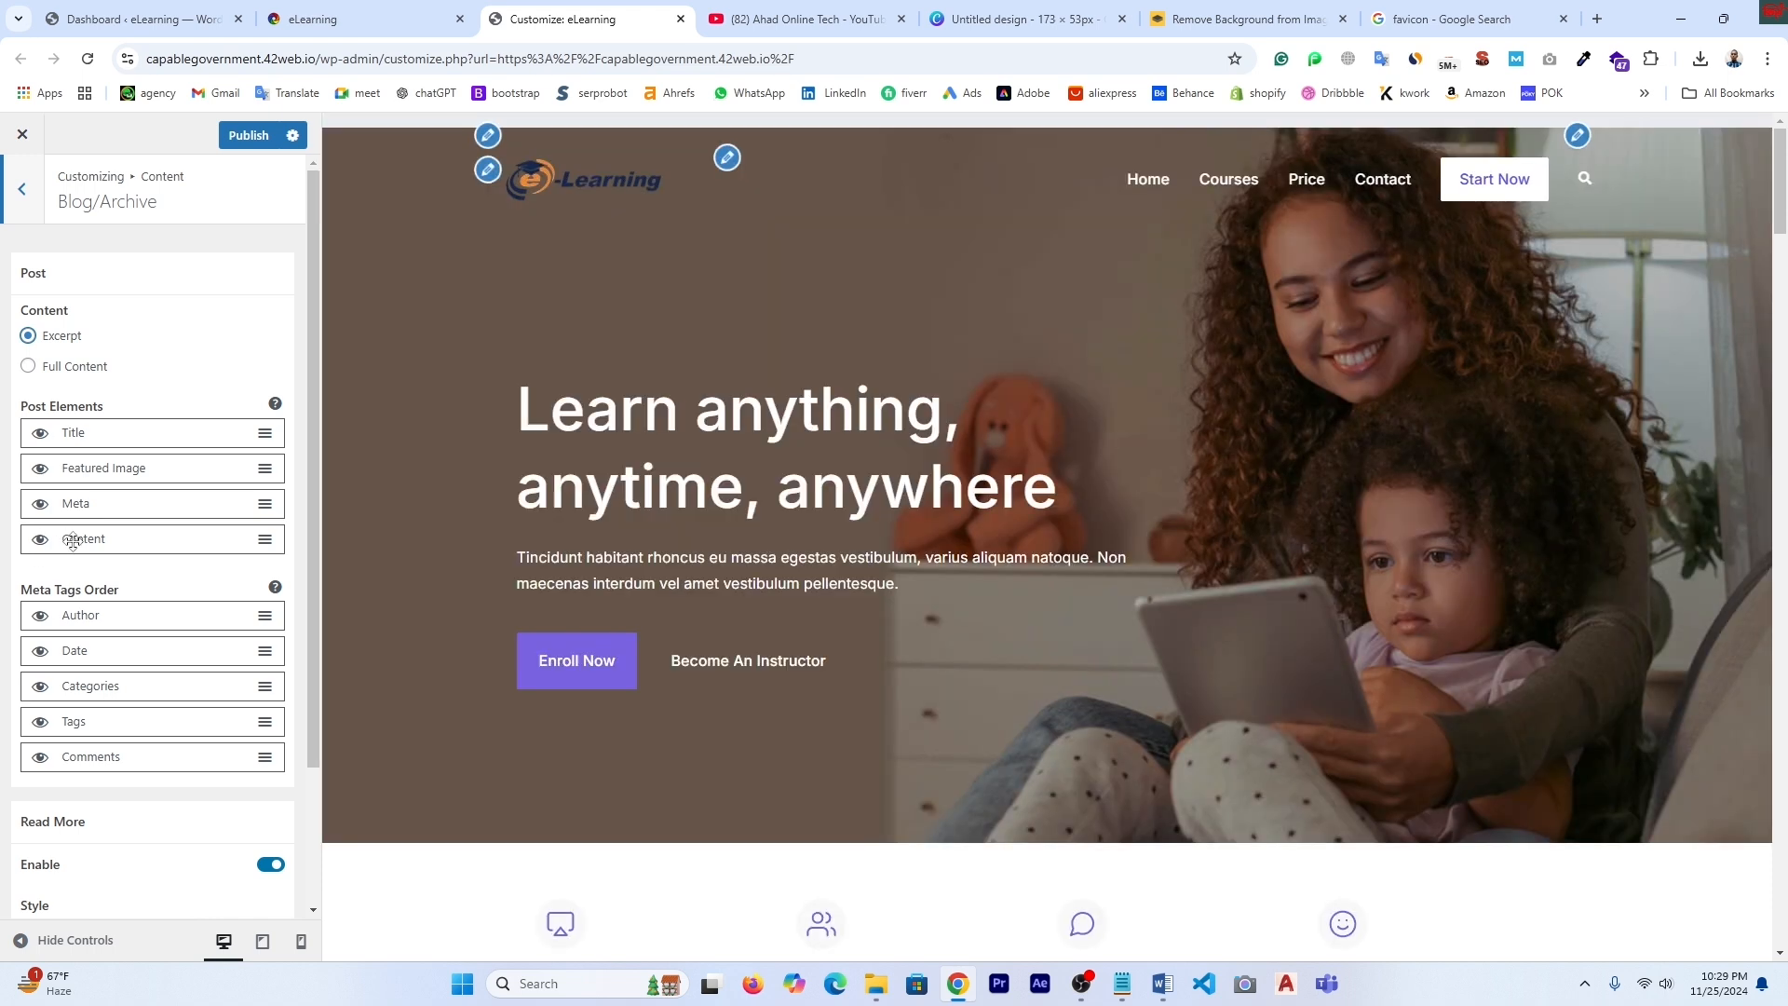
click(42, 543)
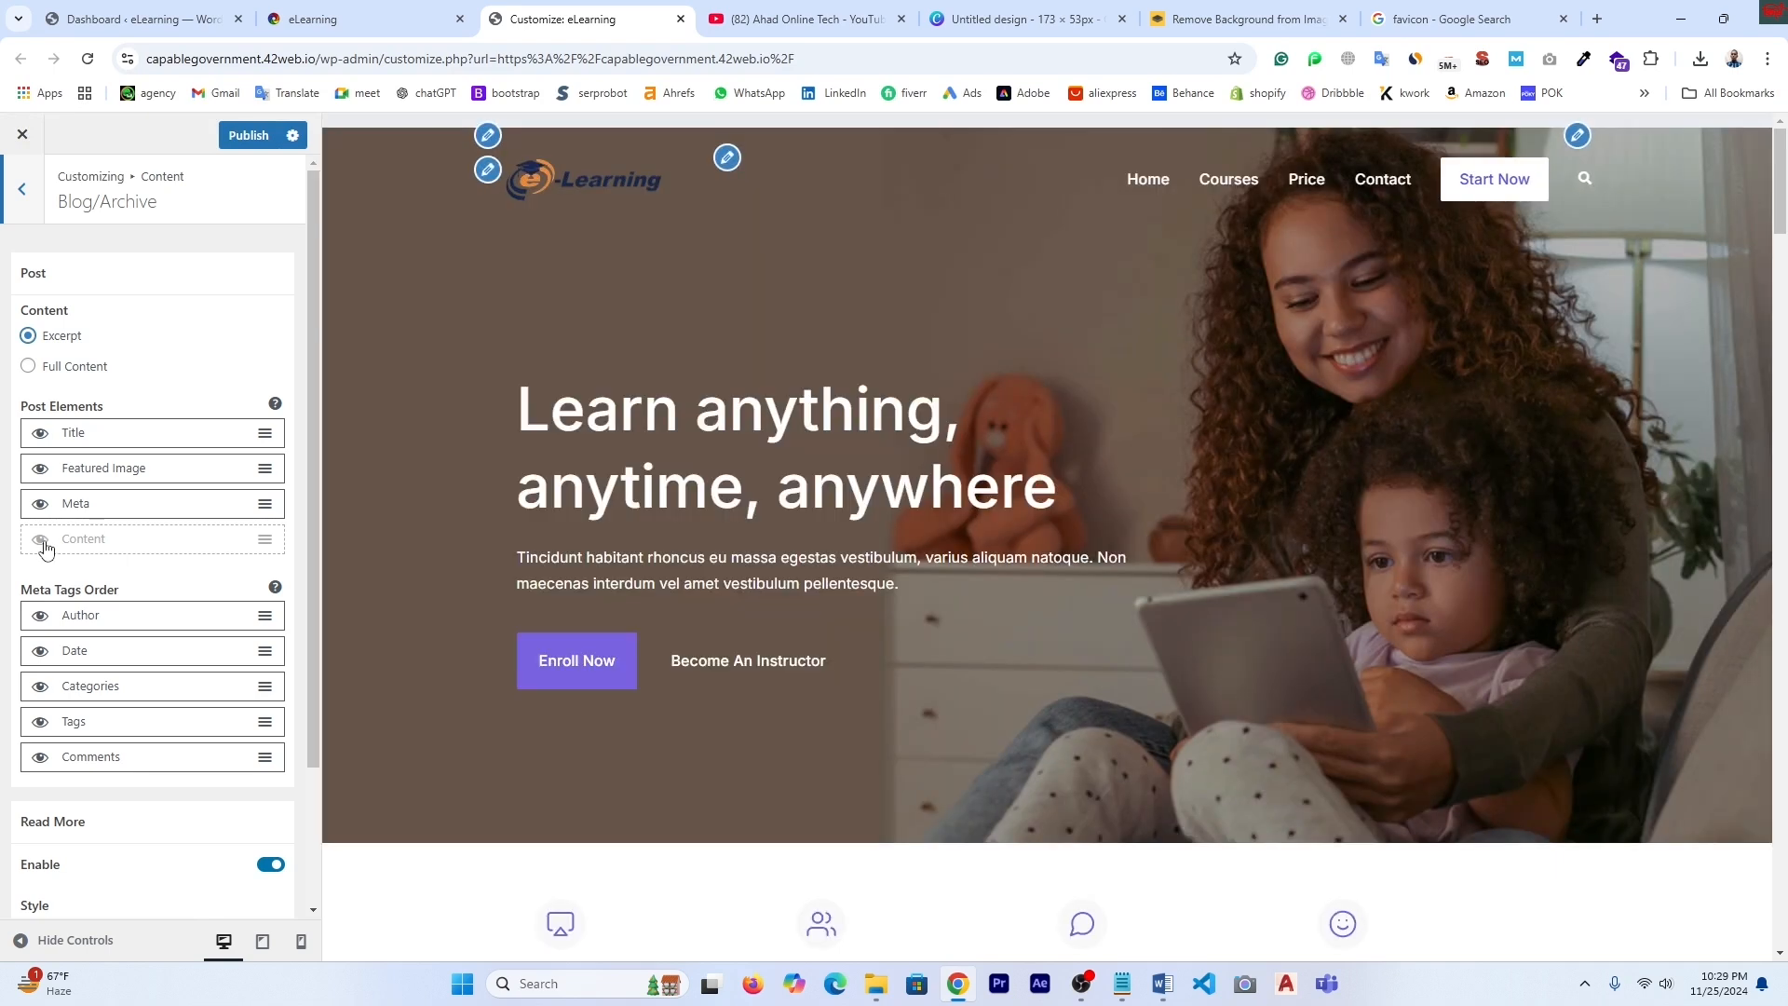
click(41, 540)
- Hide and re-show the comments, tags and date in the archive post meta
scroll(991, 638, down, 5)
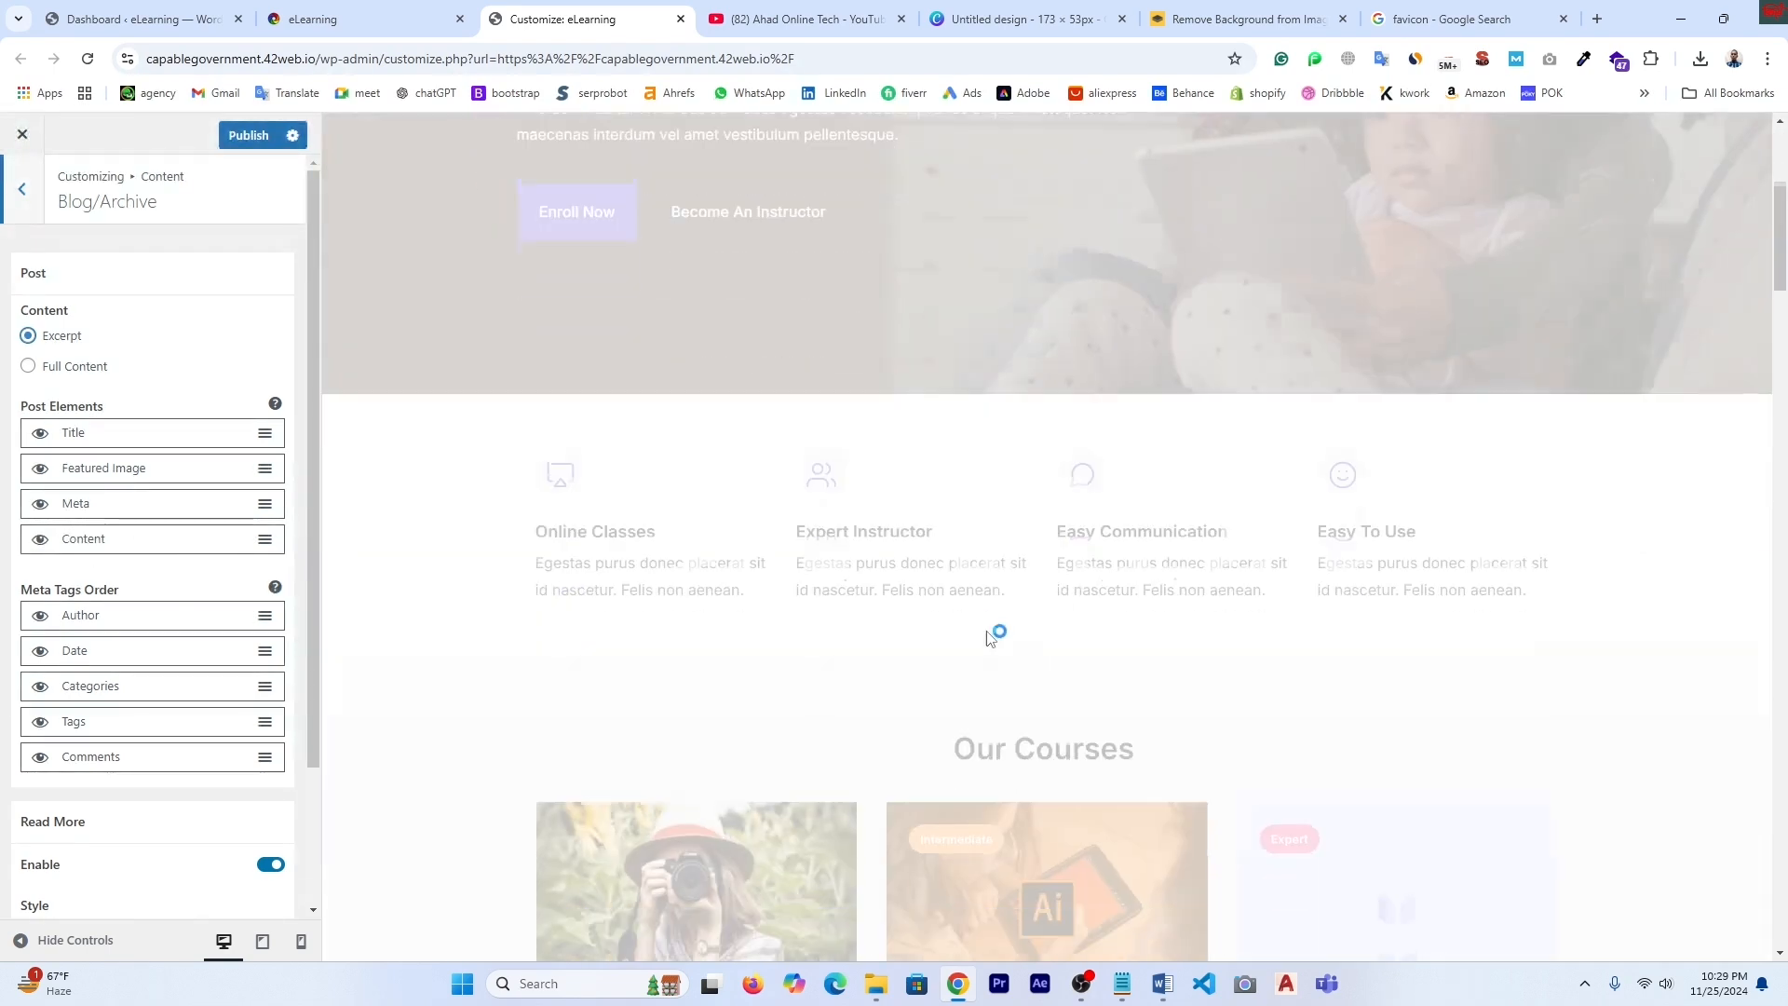
scroll(990, 639, down, 8)
scroll(742, 488, up, 3)
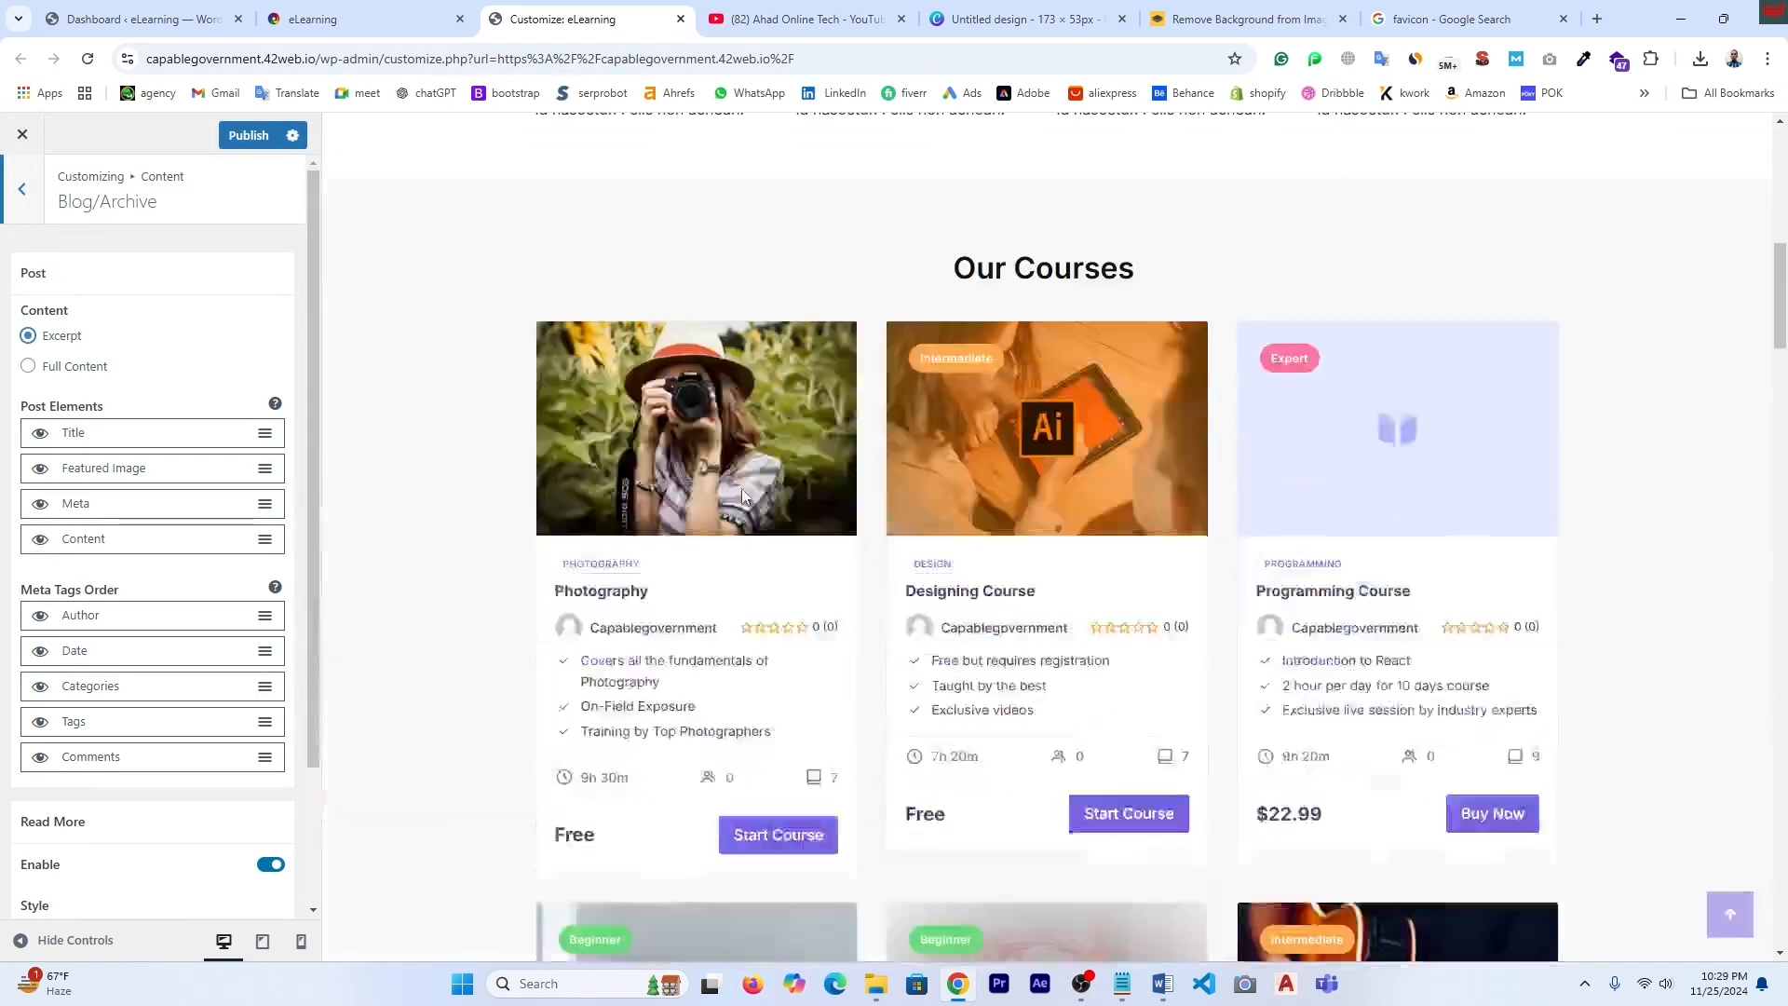
scroll(741, 488, down, 3)
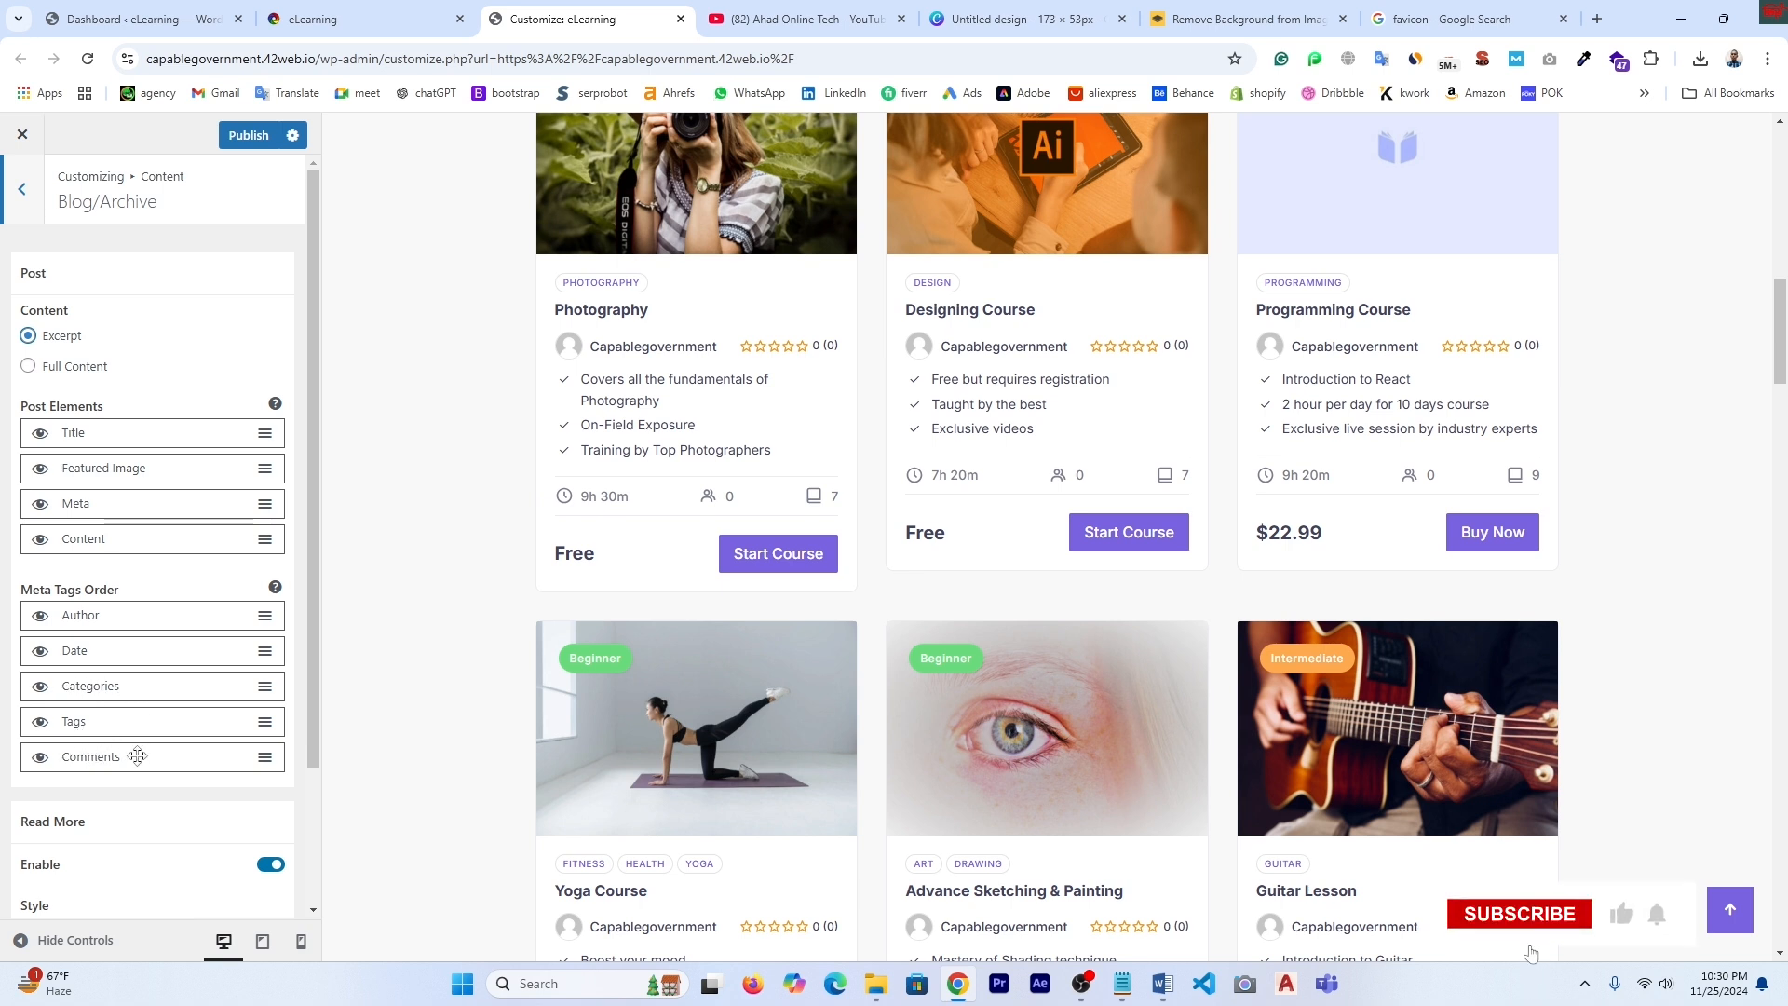
click(40, 756)
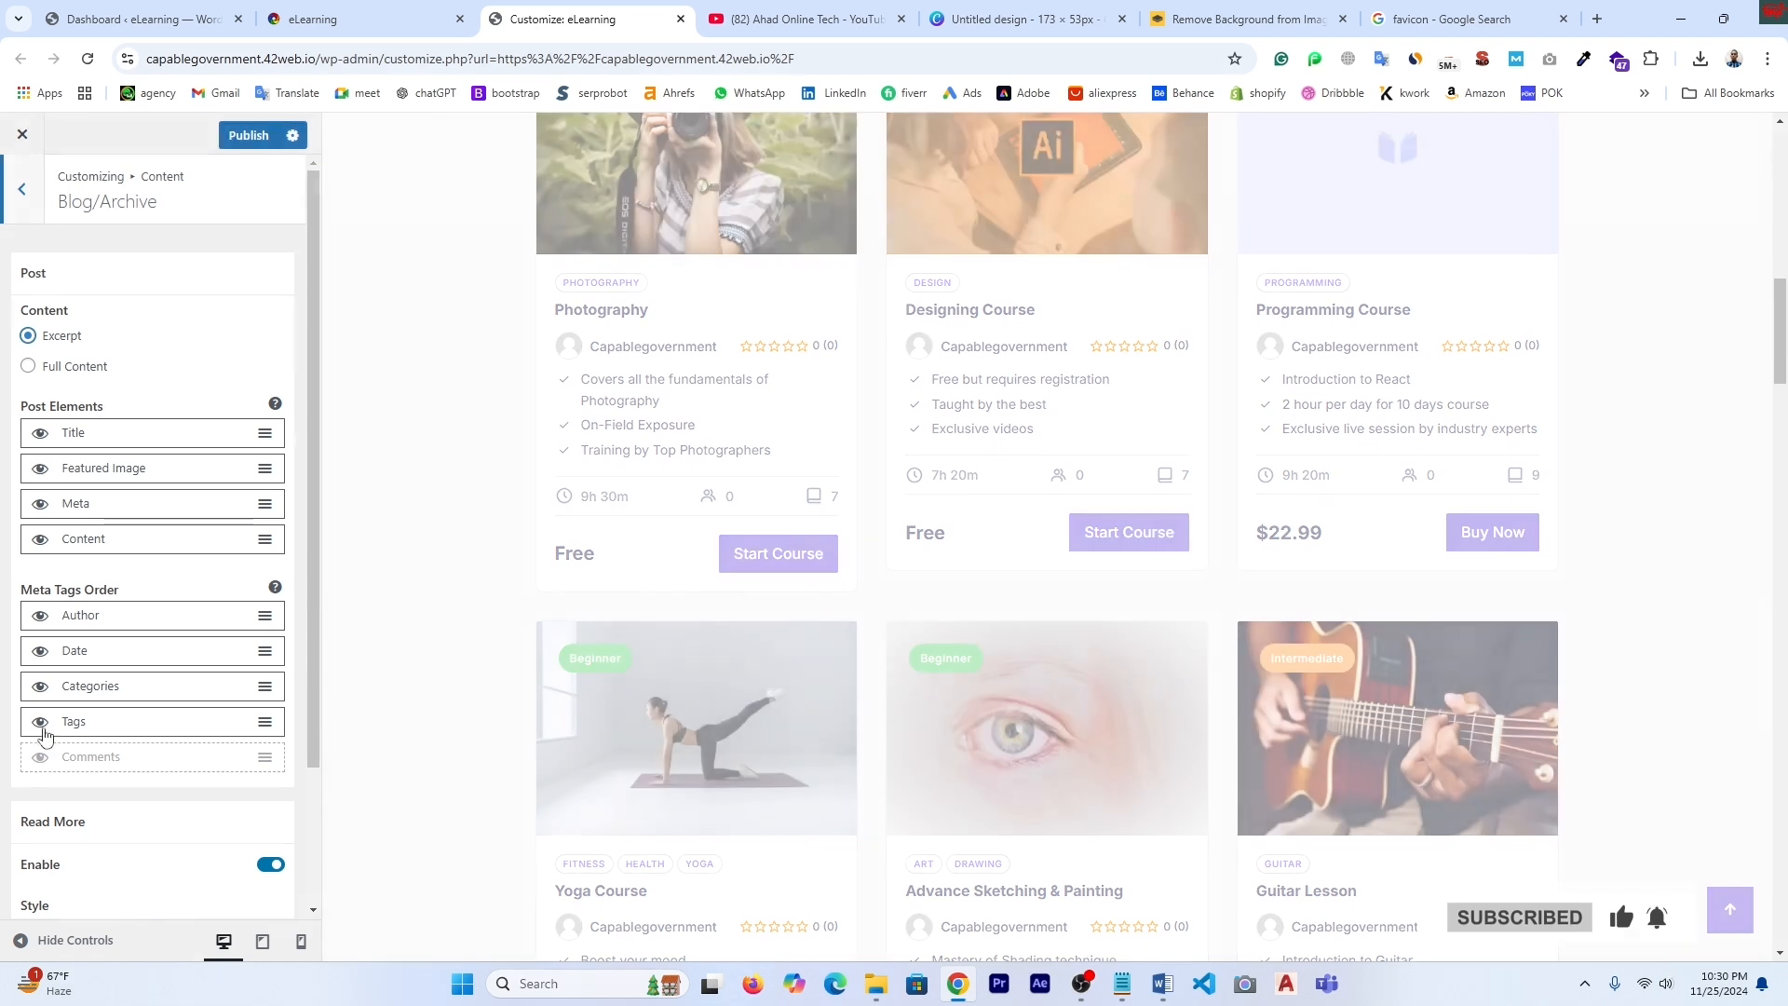
click(41, 725)
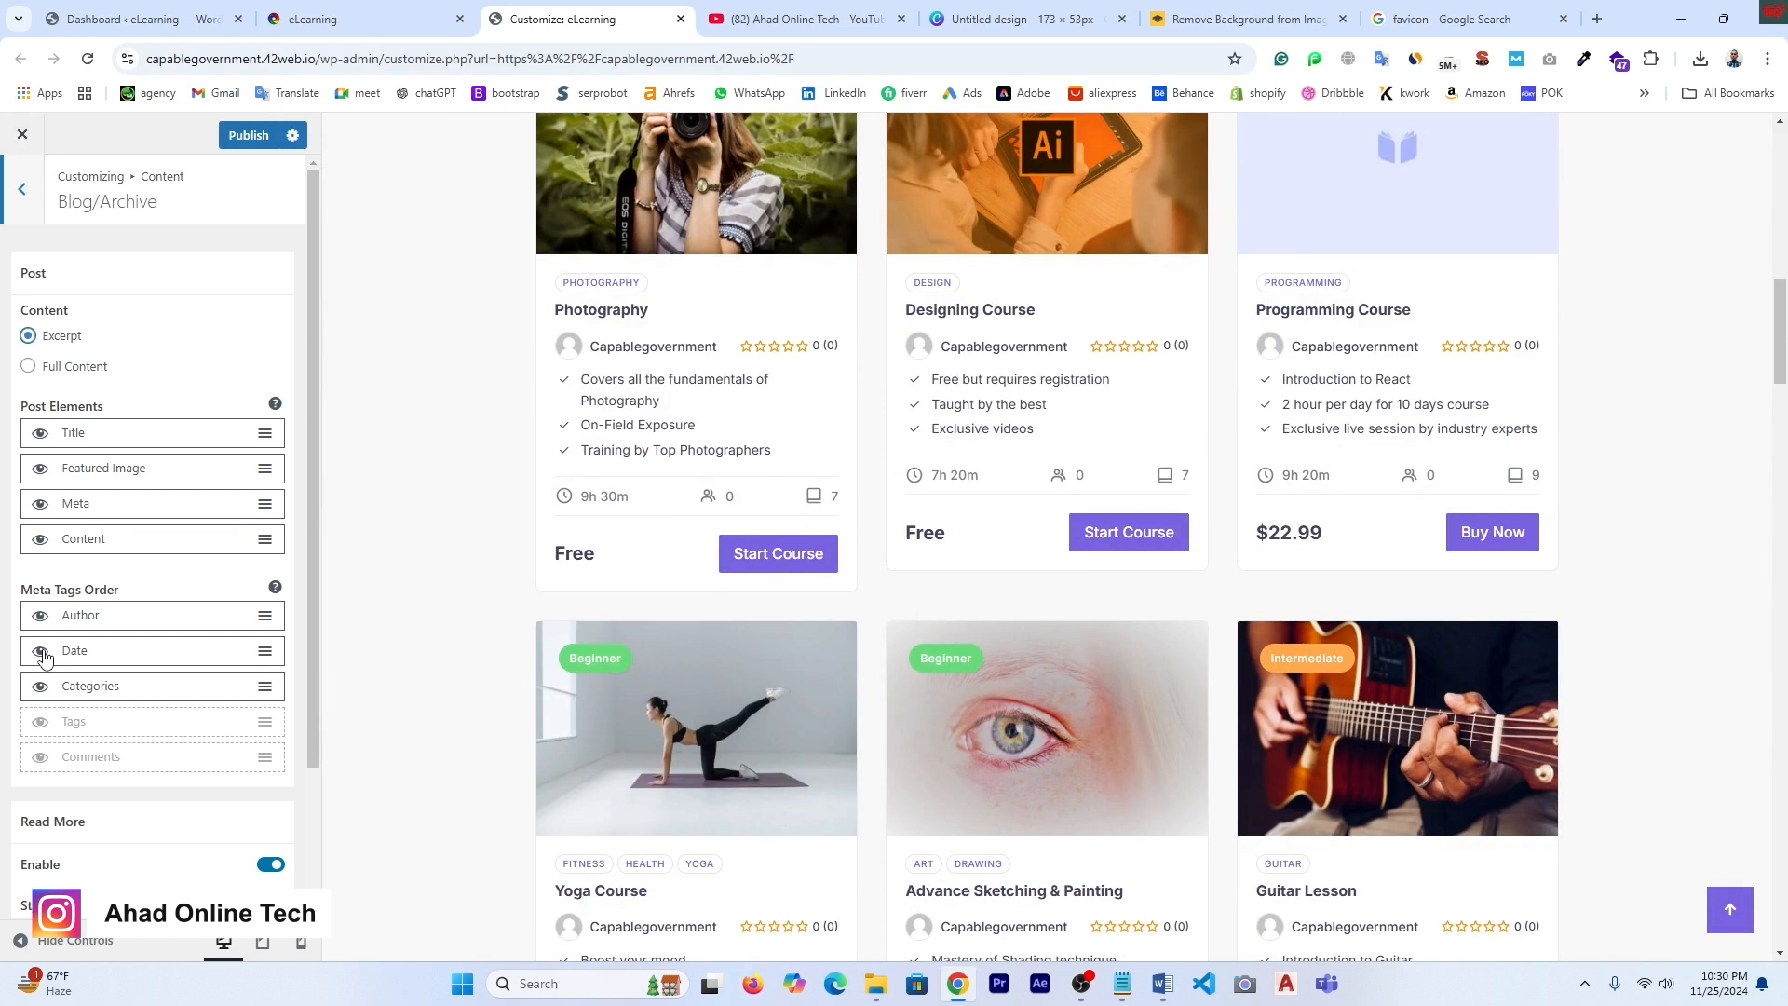
click(42, 654)
click(43, 654)
click(39, 724)
click(40, 757)
scroll(259, 703, down, 2)
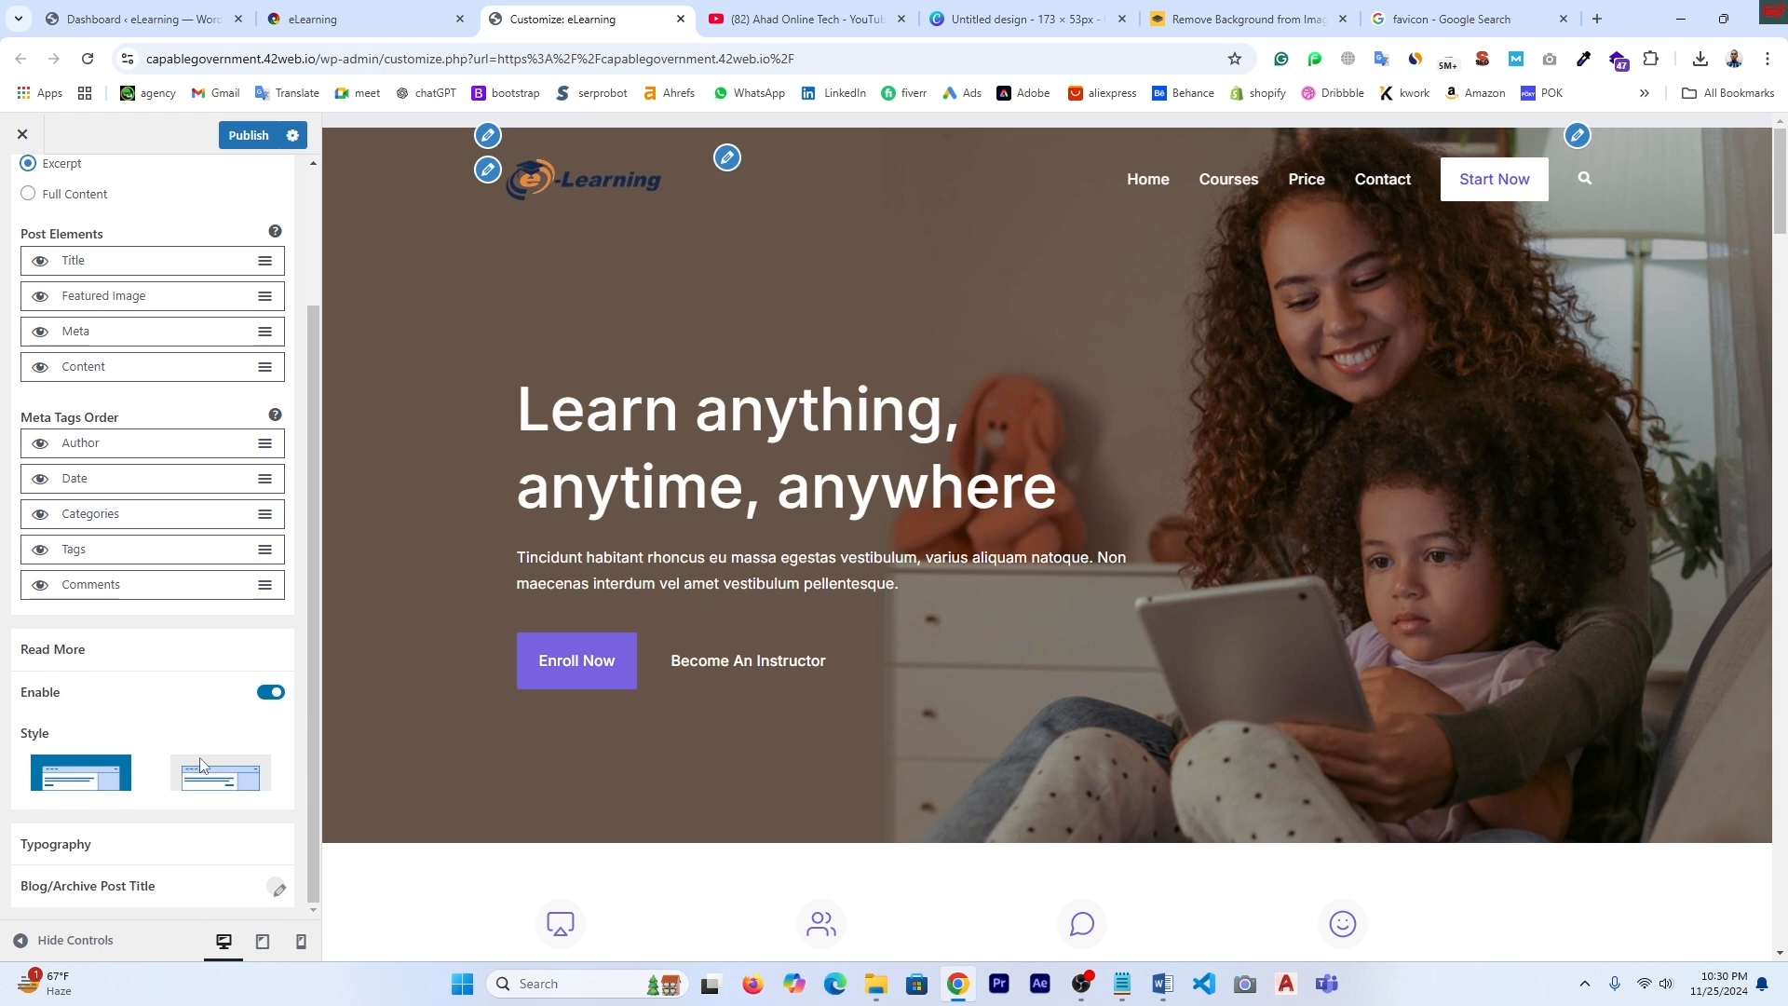
- Try the second Read More style, then switch back to the first
click(229, 778)
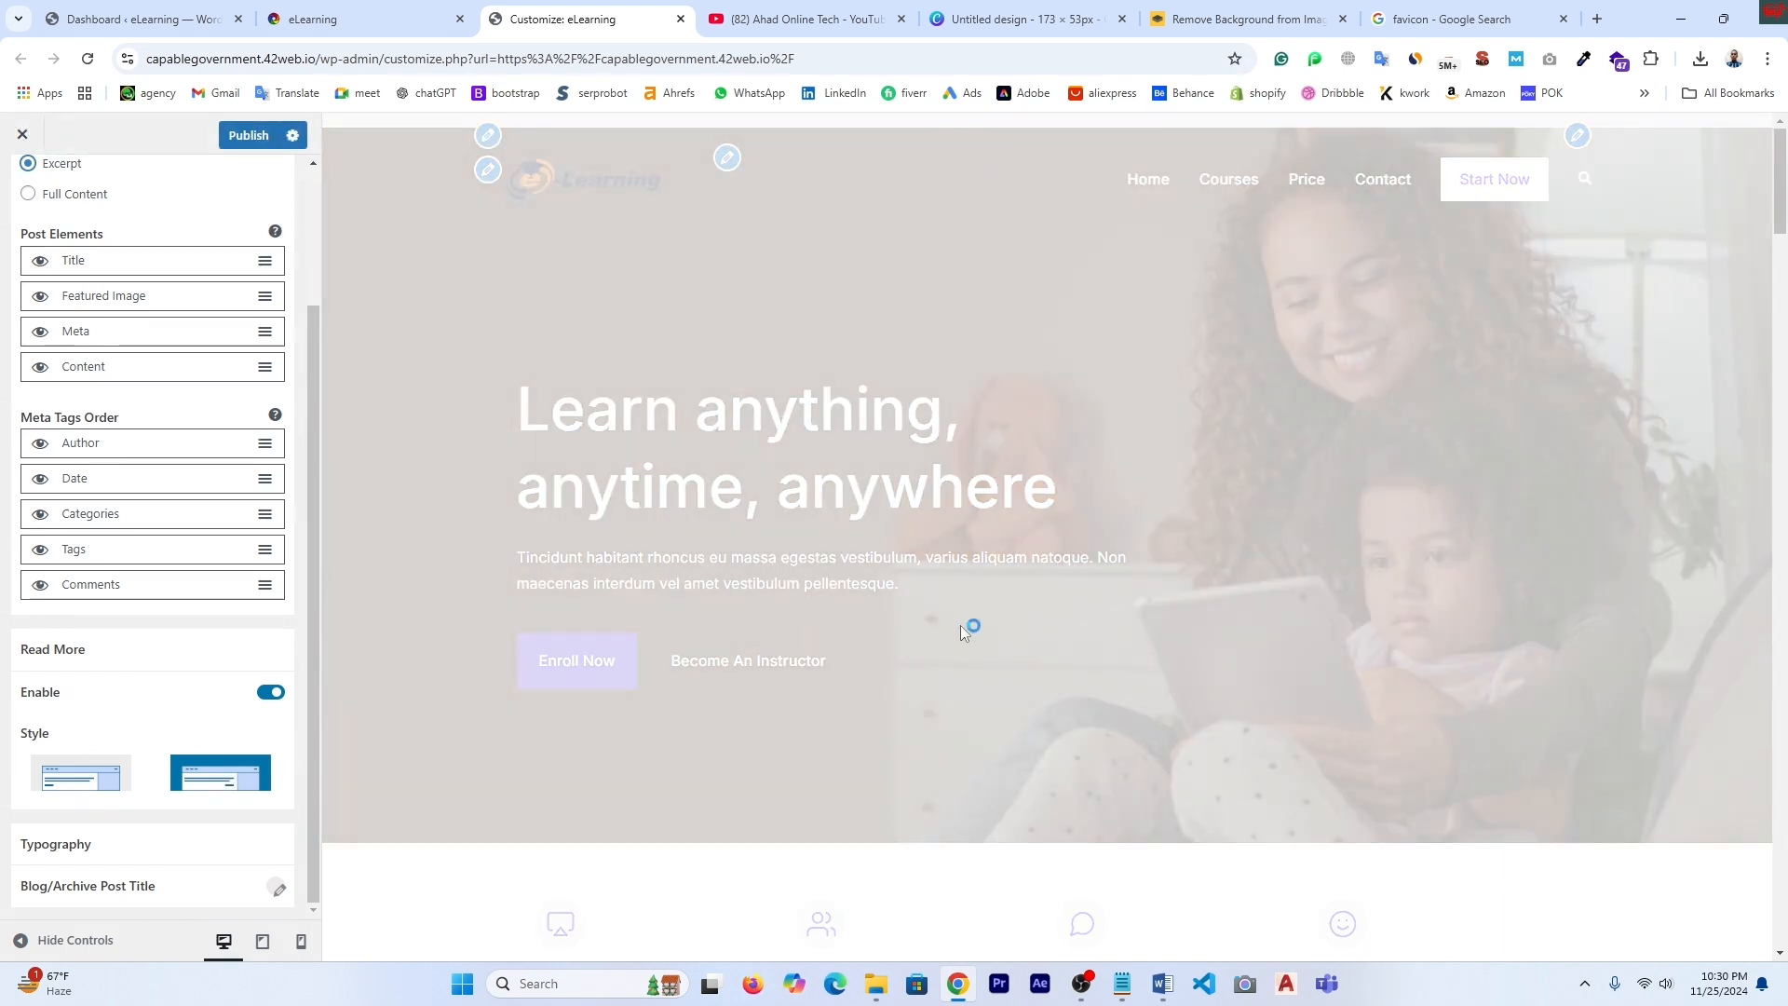
scroll(964, 632, down, 1)
scroll(964, 632, down, 4)
scroll(964, 631, down, 5)
scroll(964, 631, down, 12)
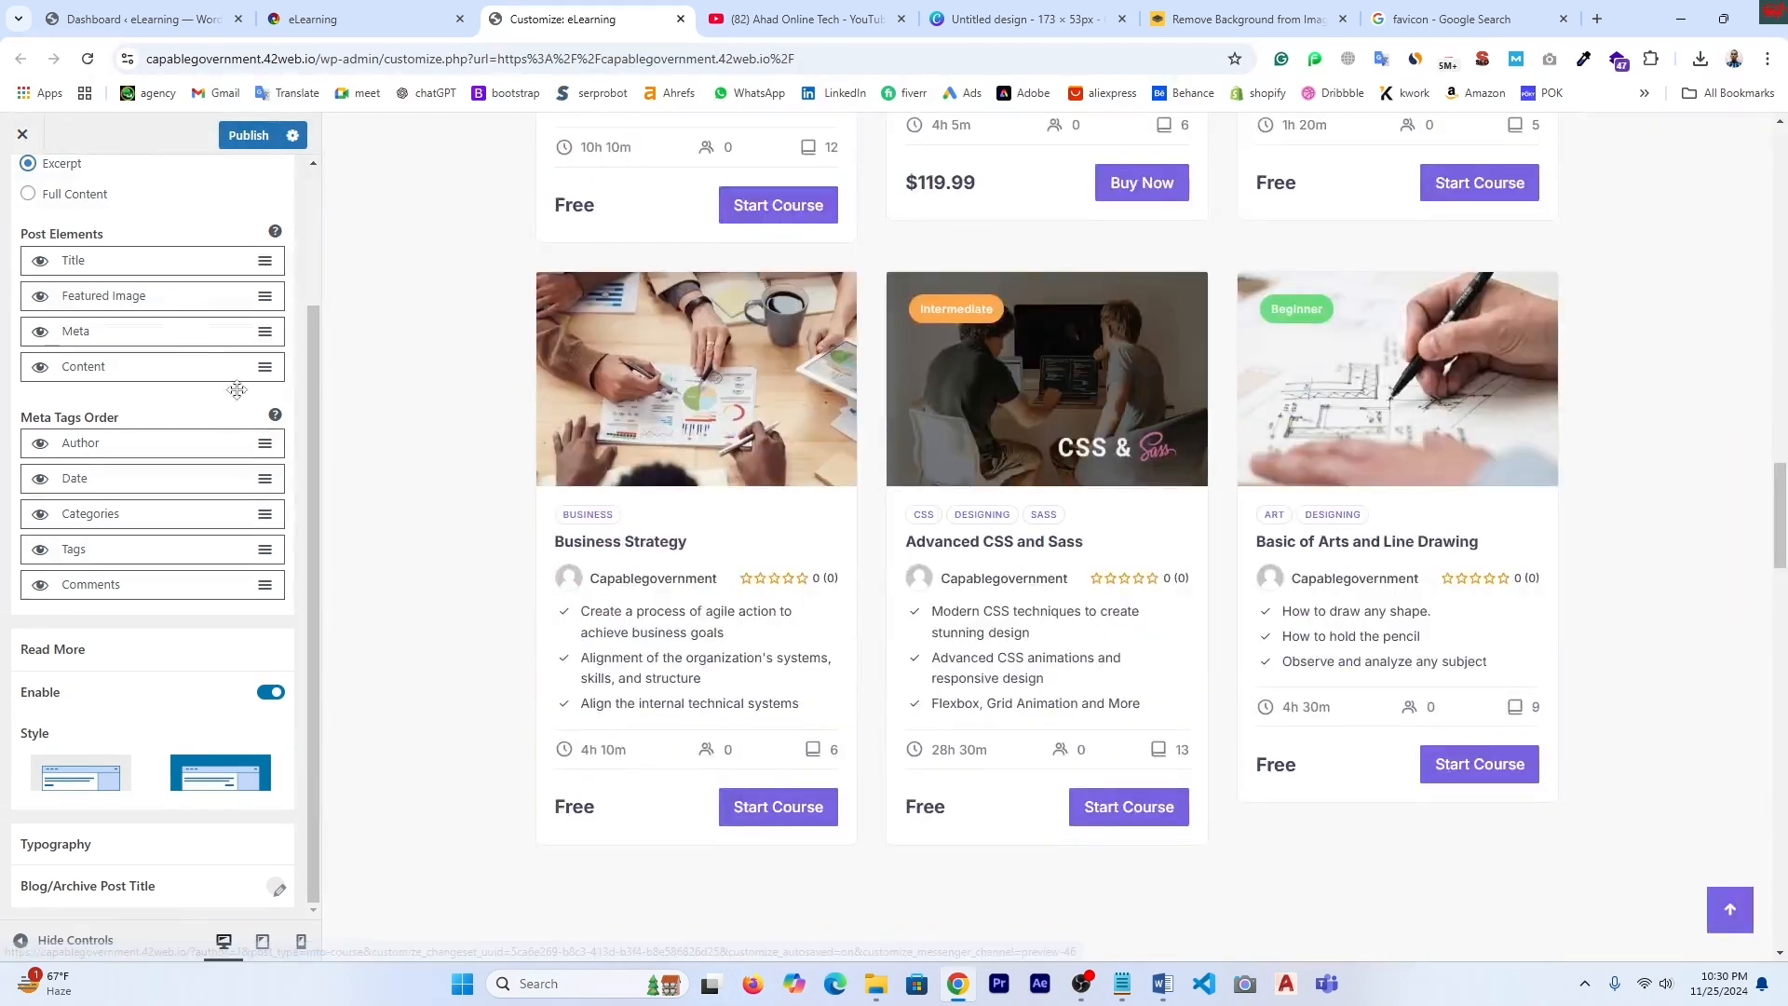
click(86, 772)
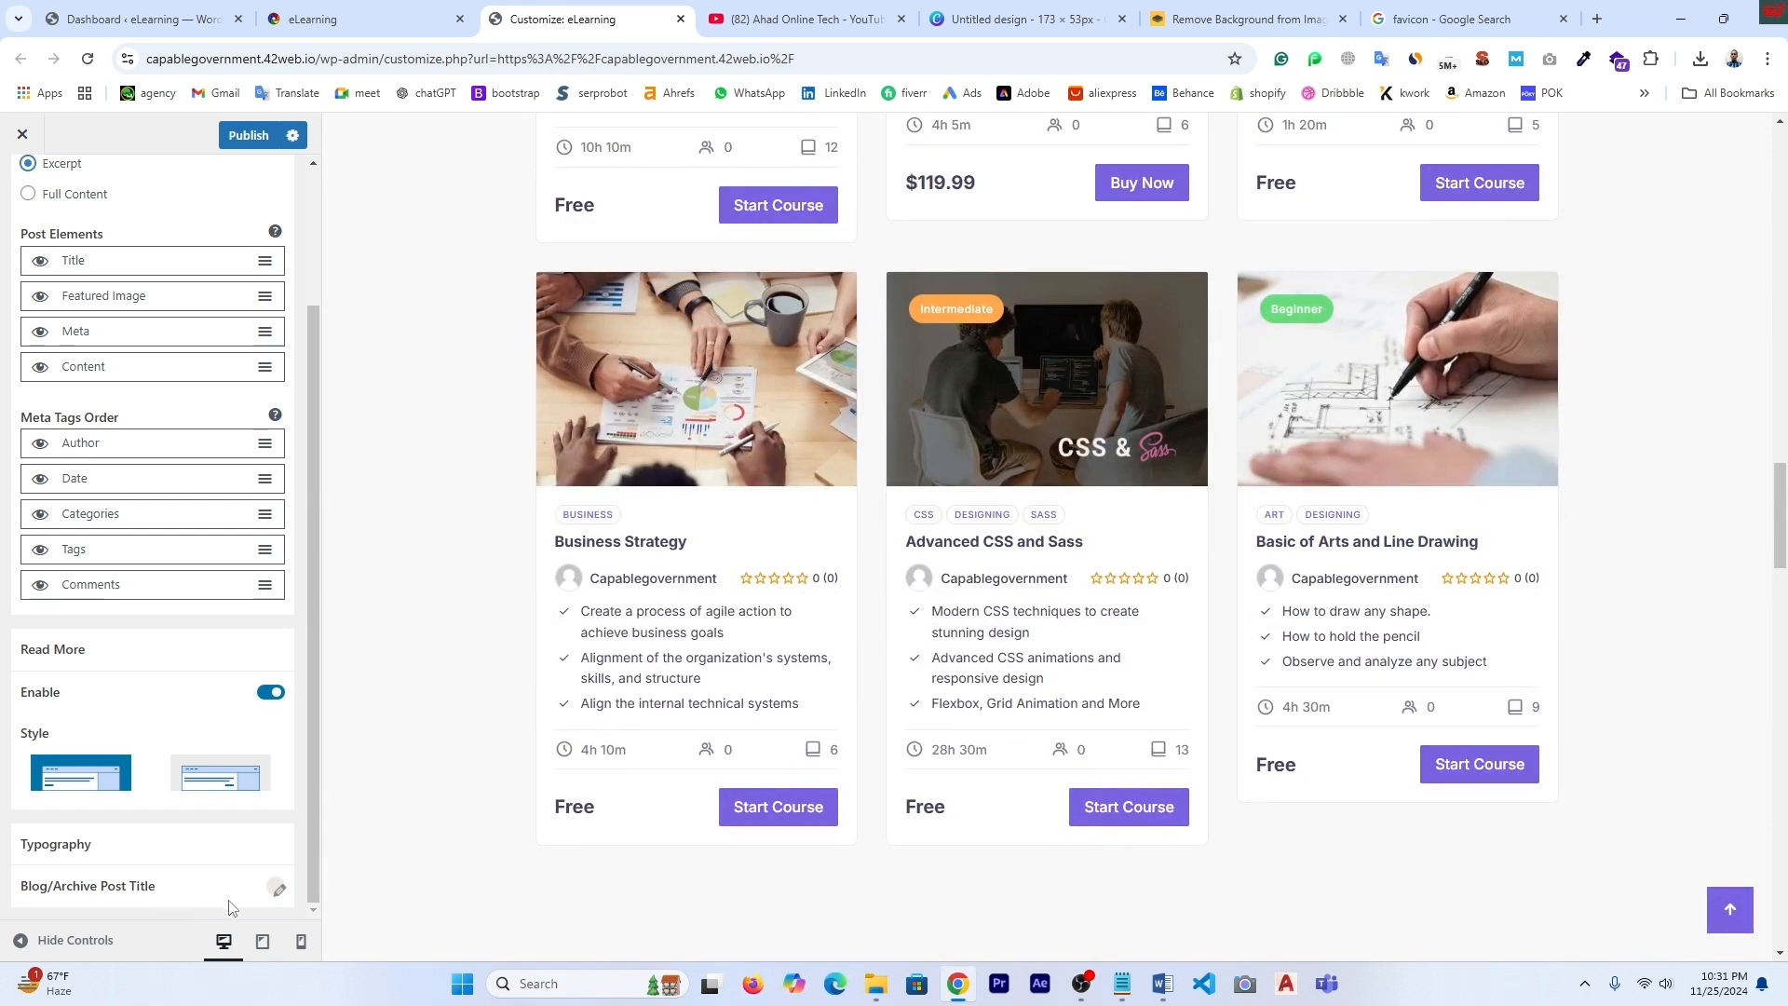
- Check the archive post title typography, keeping Inter font and text transform None
click(279, 892)
scroll(243, 839, down, 3)
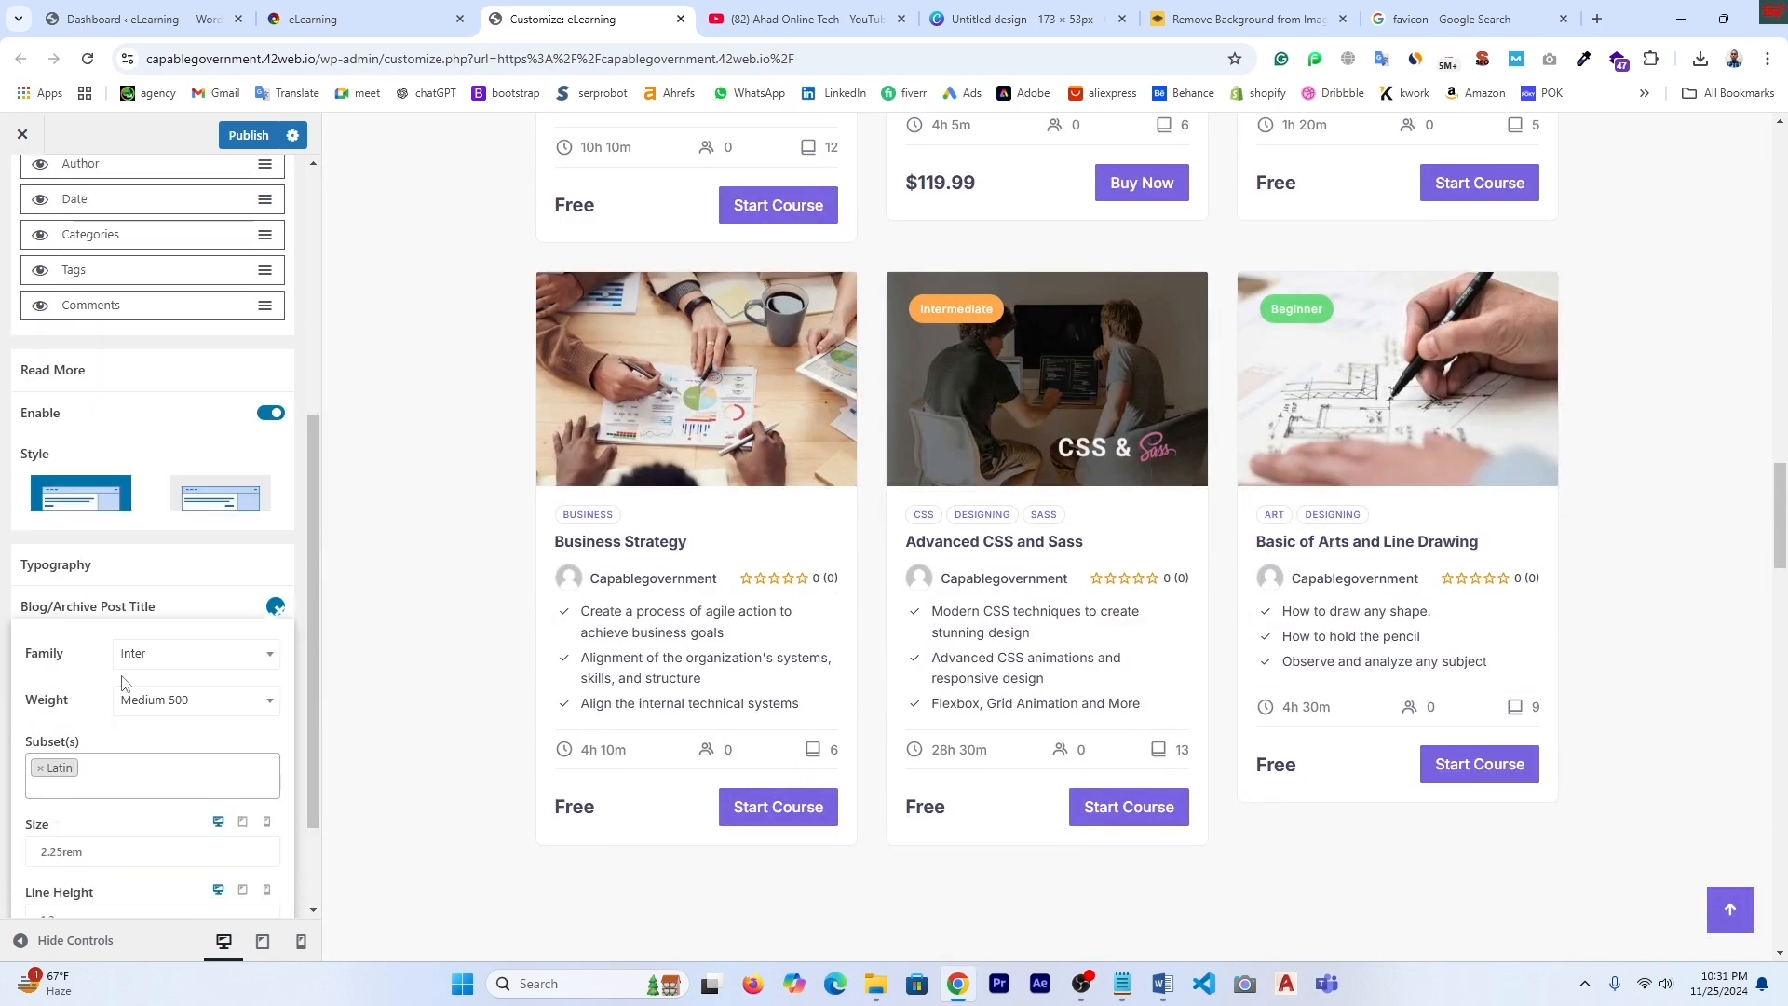
click(269, 662)
click(269, 662)
scroll(131, 771, down, 2)
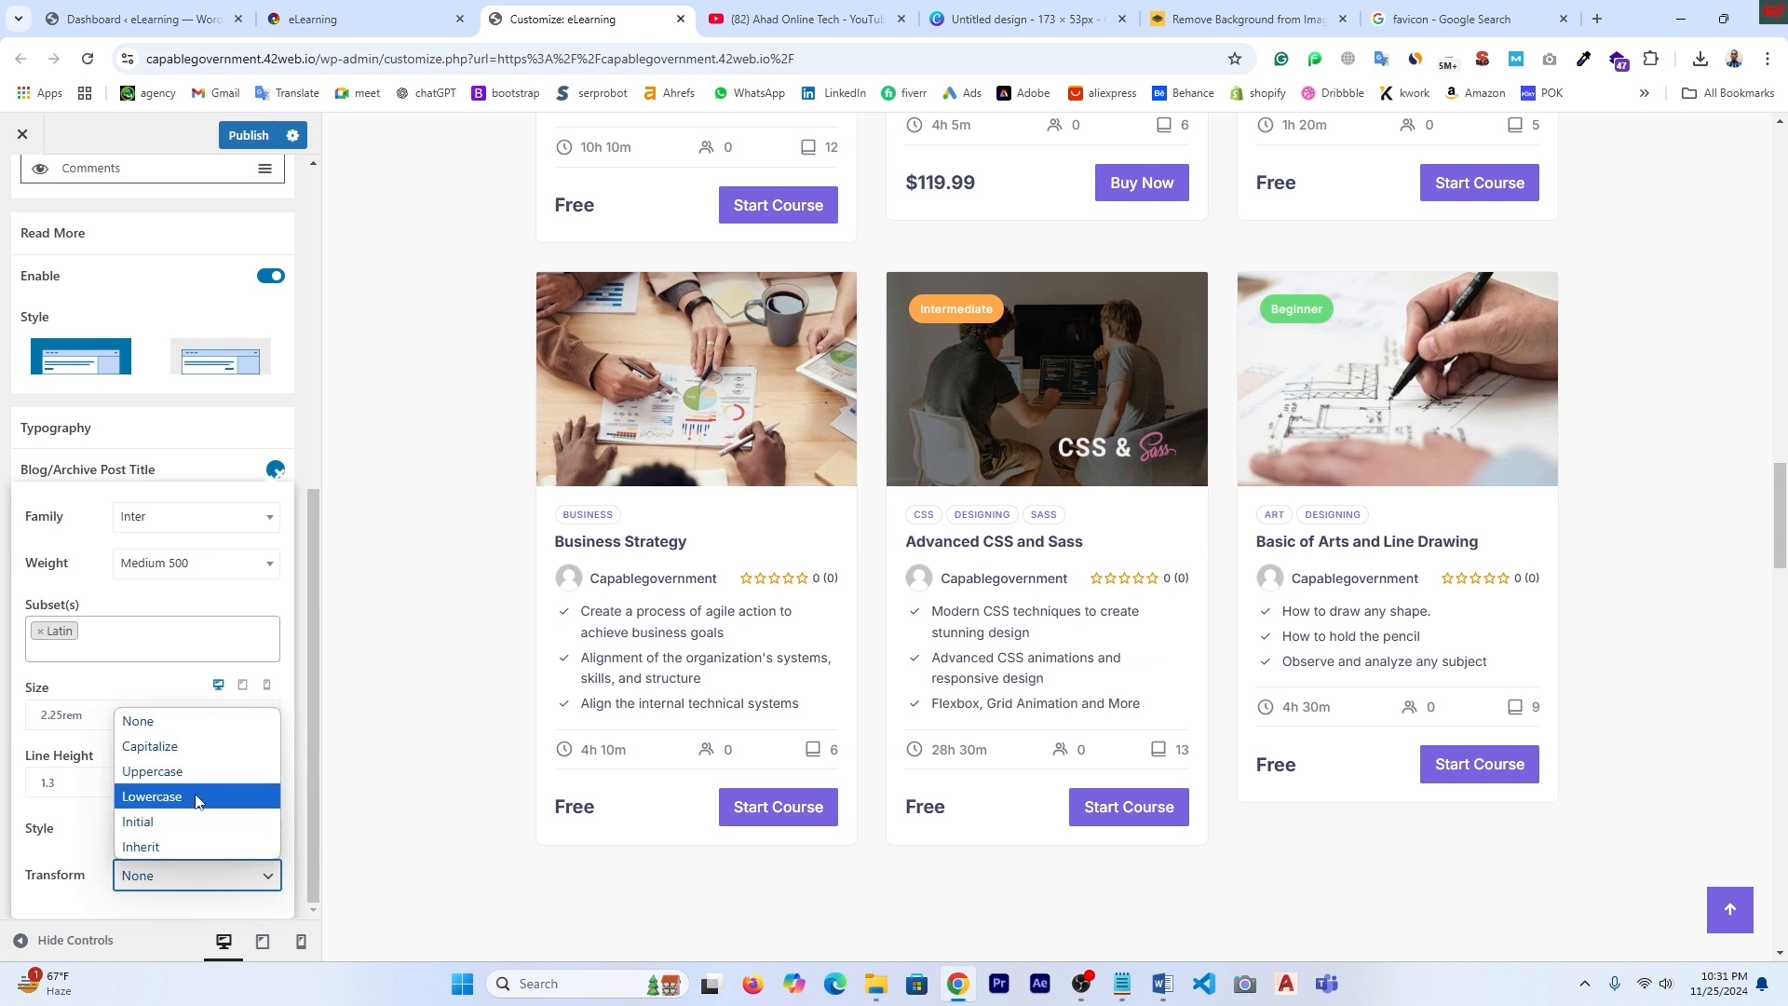
click(392, 759)
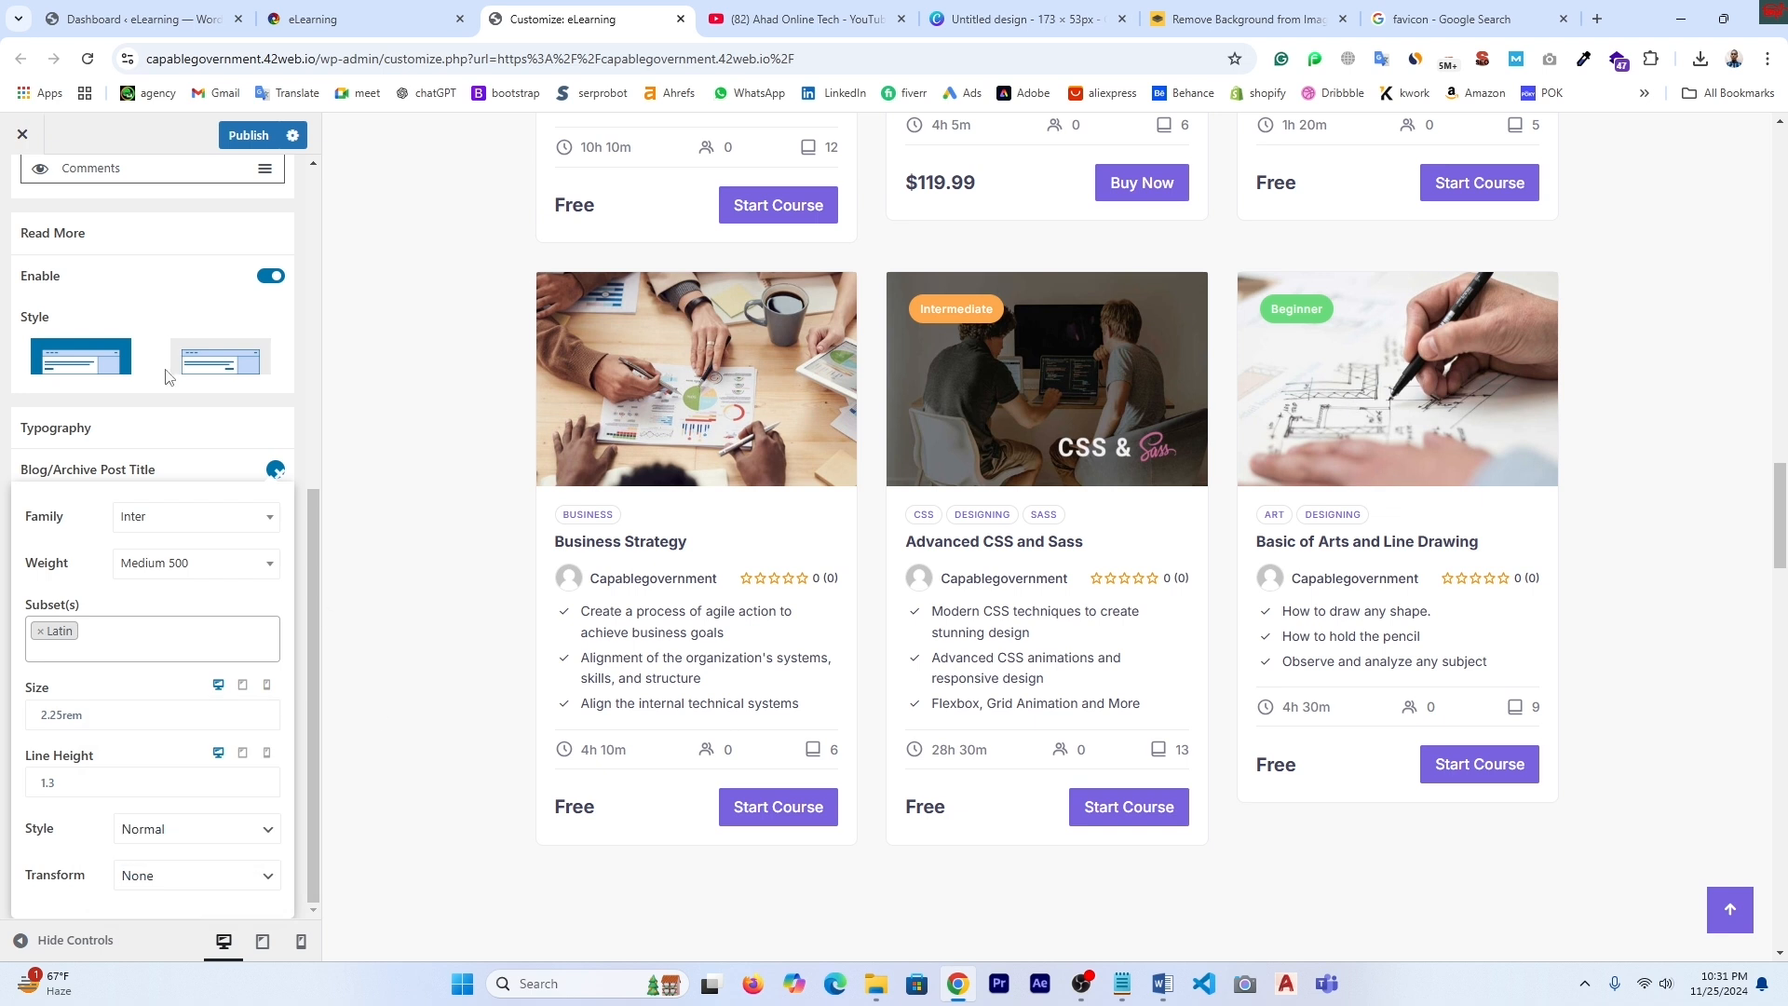
scroll(103, 298, up, 6)
click(26, 192)
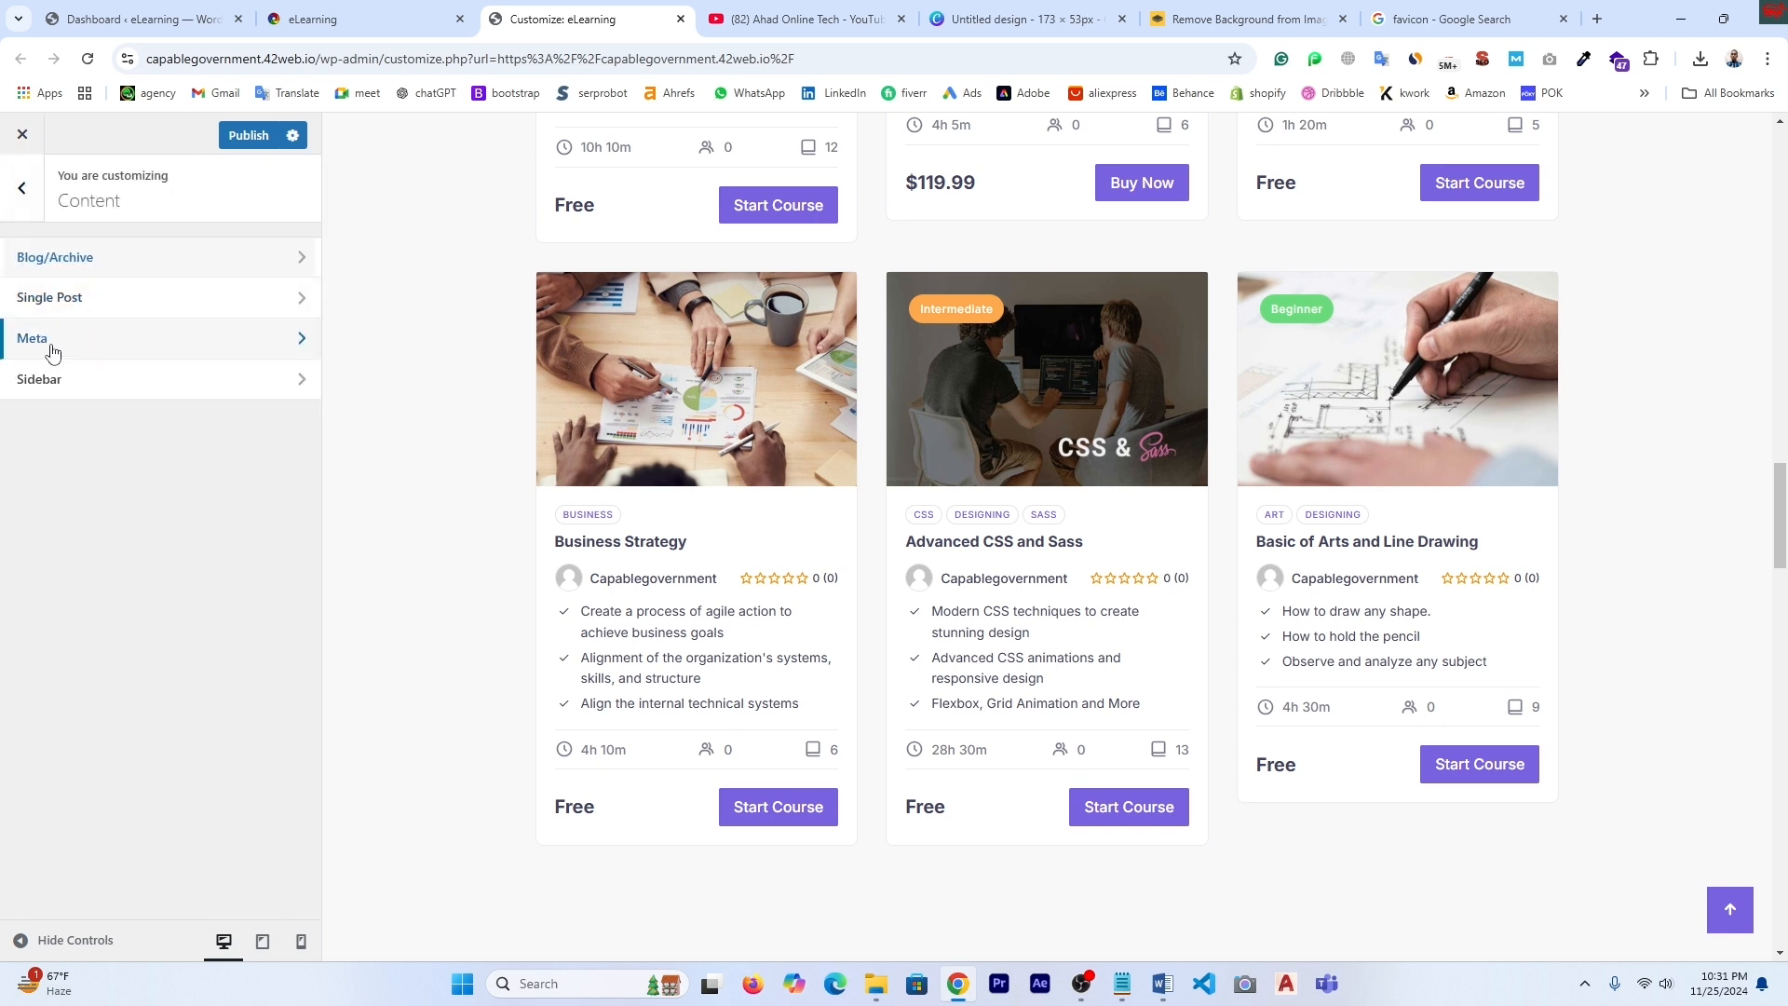
- In Sidebar title typography, add the Greek Extended subset and then remove it again
click(81, 391)
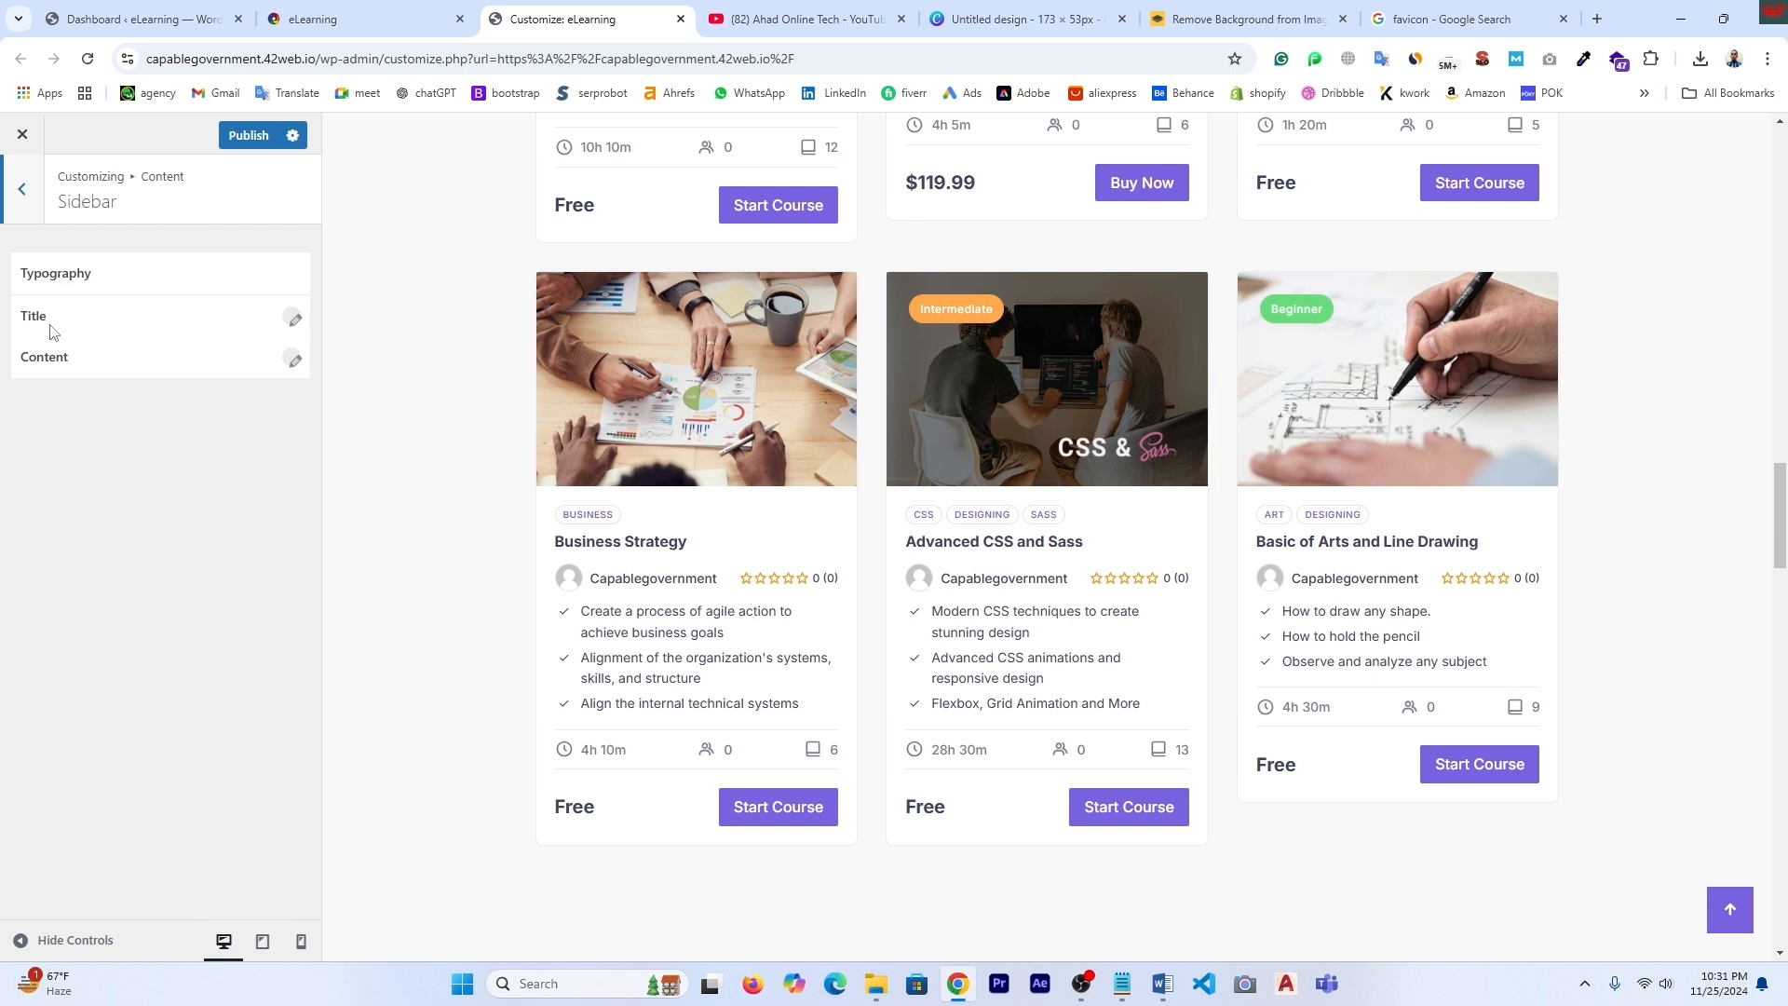
click(293, 320)
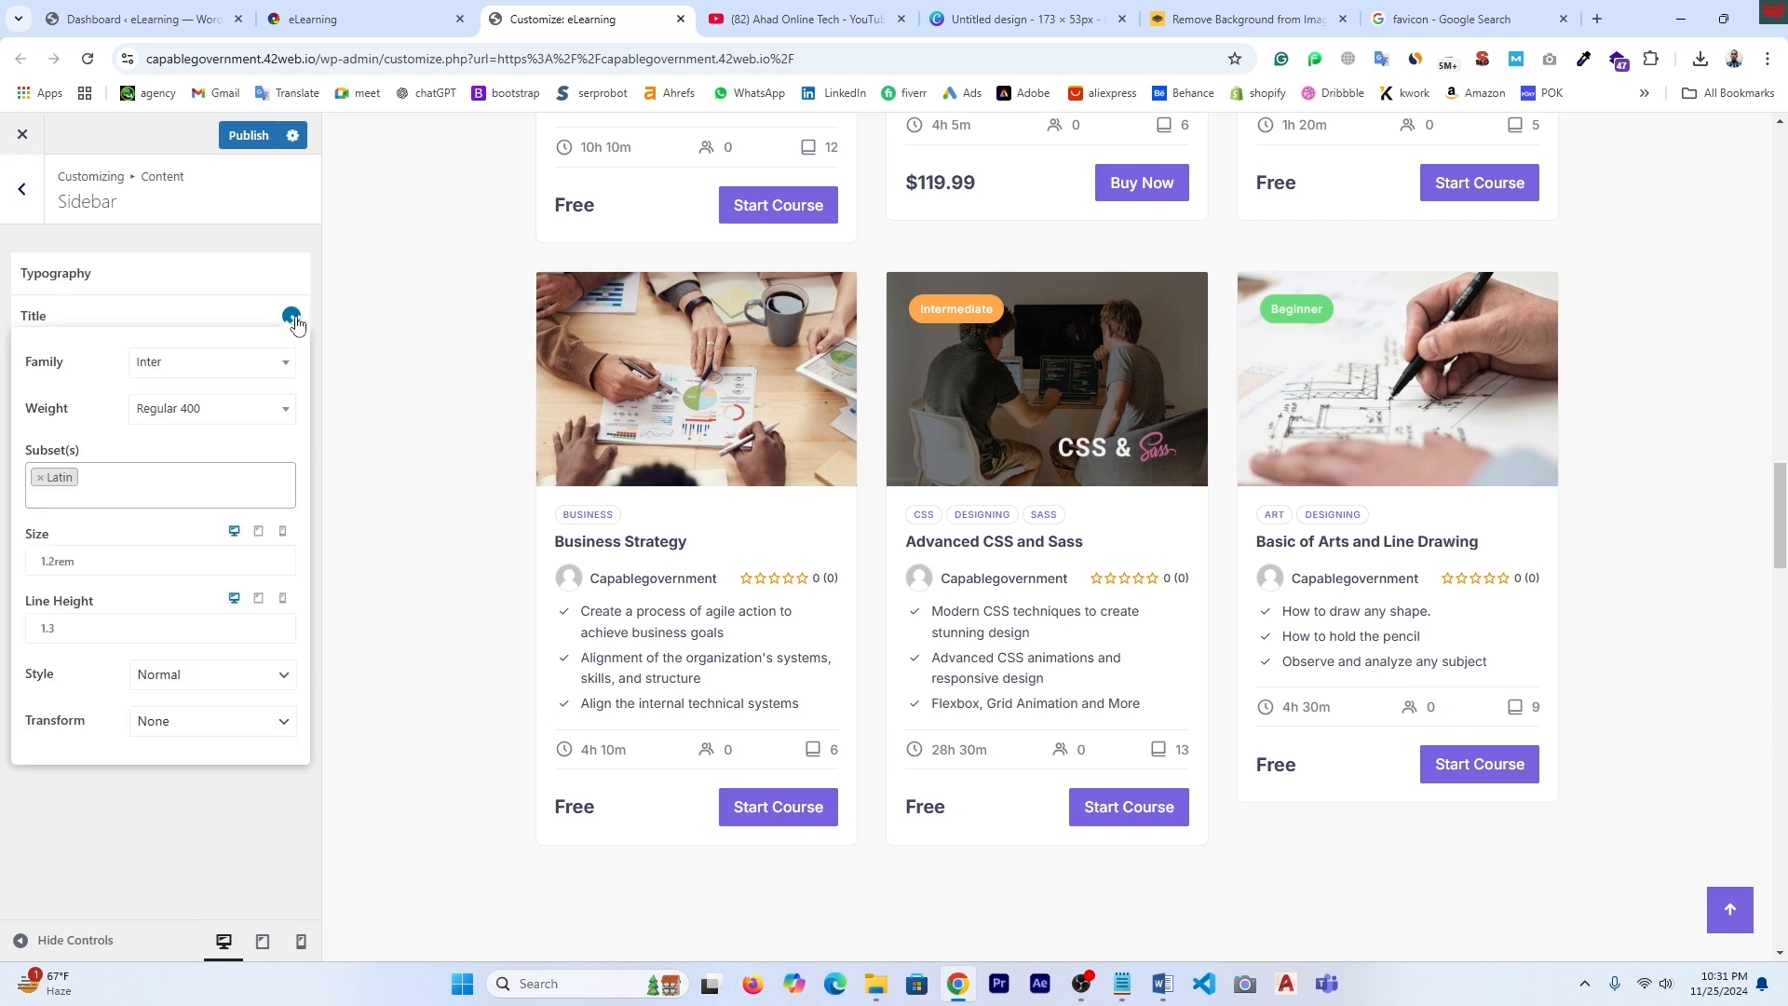
click(113, 480)
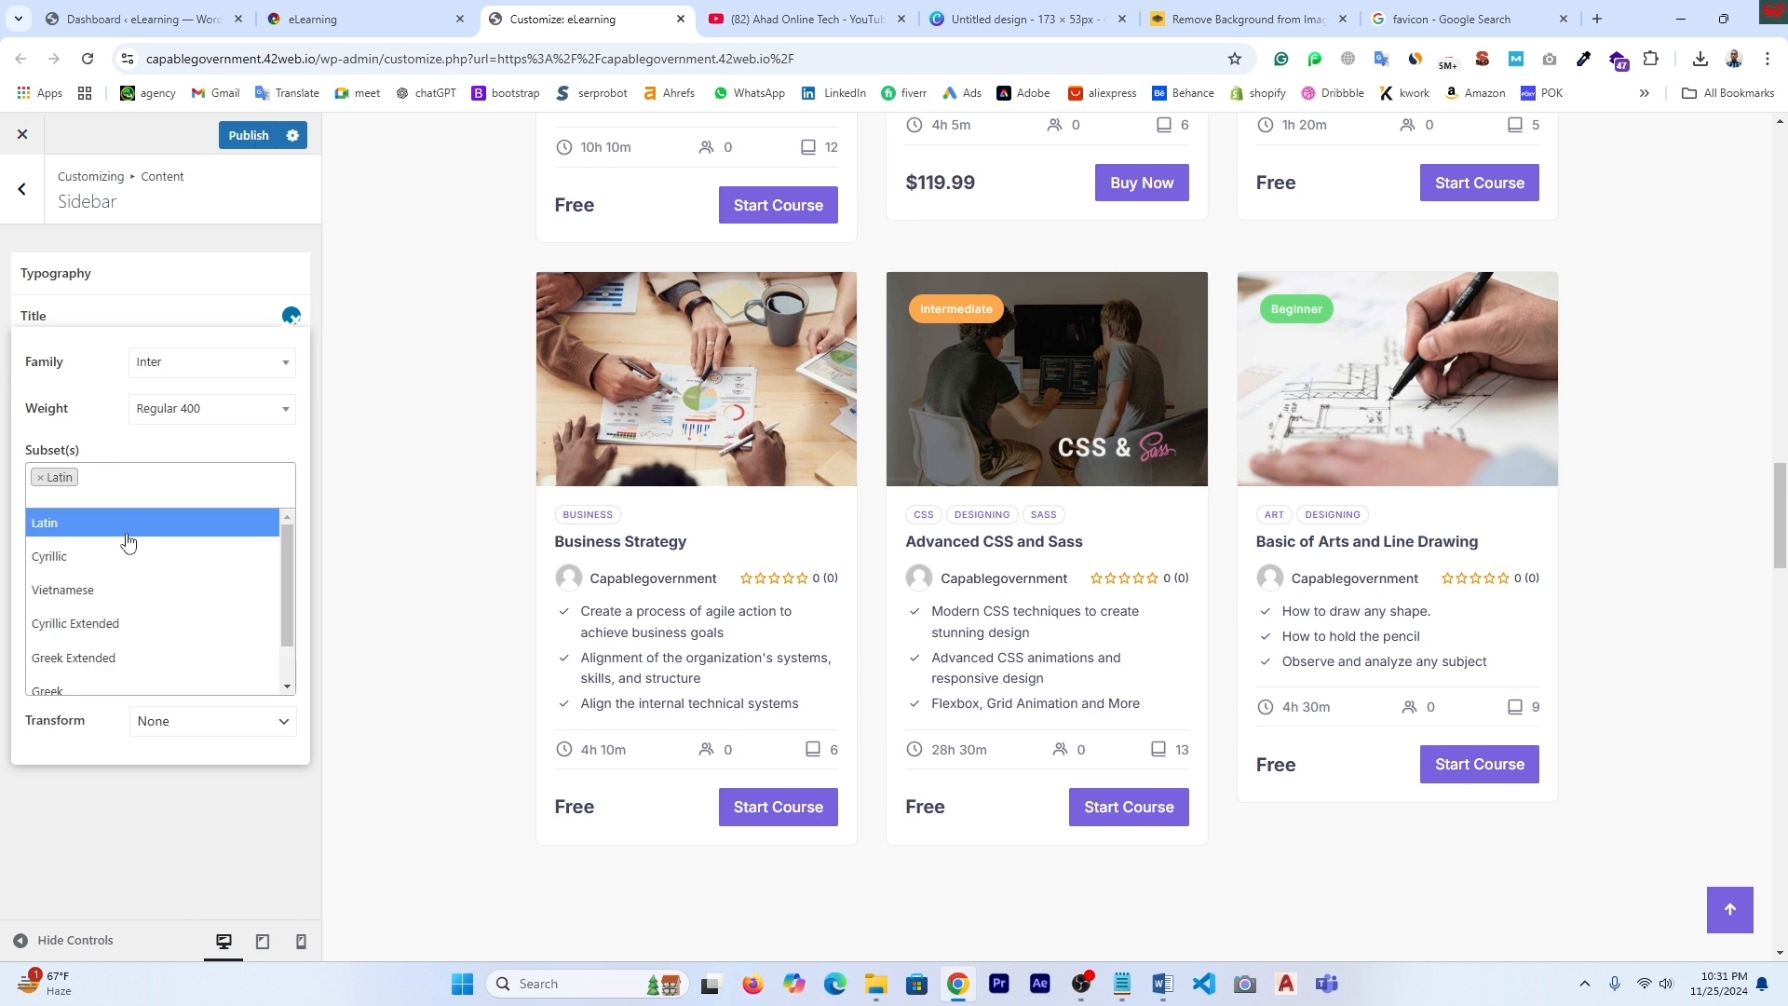
click(75, 663)
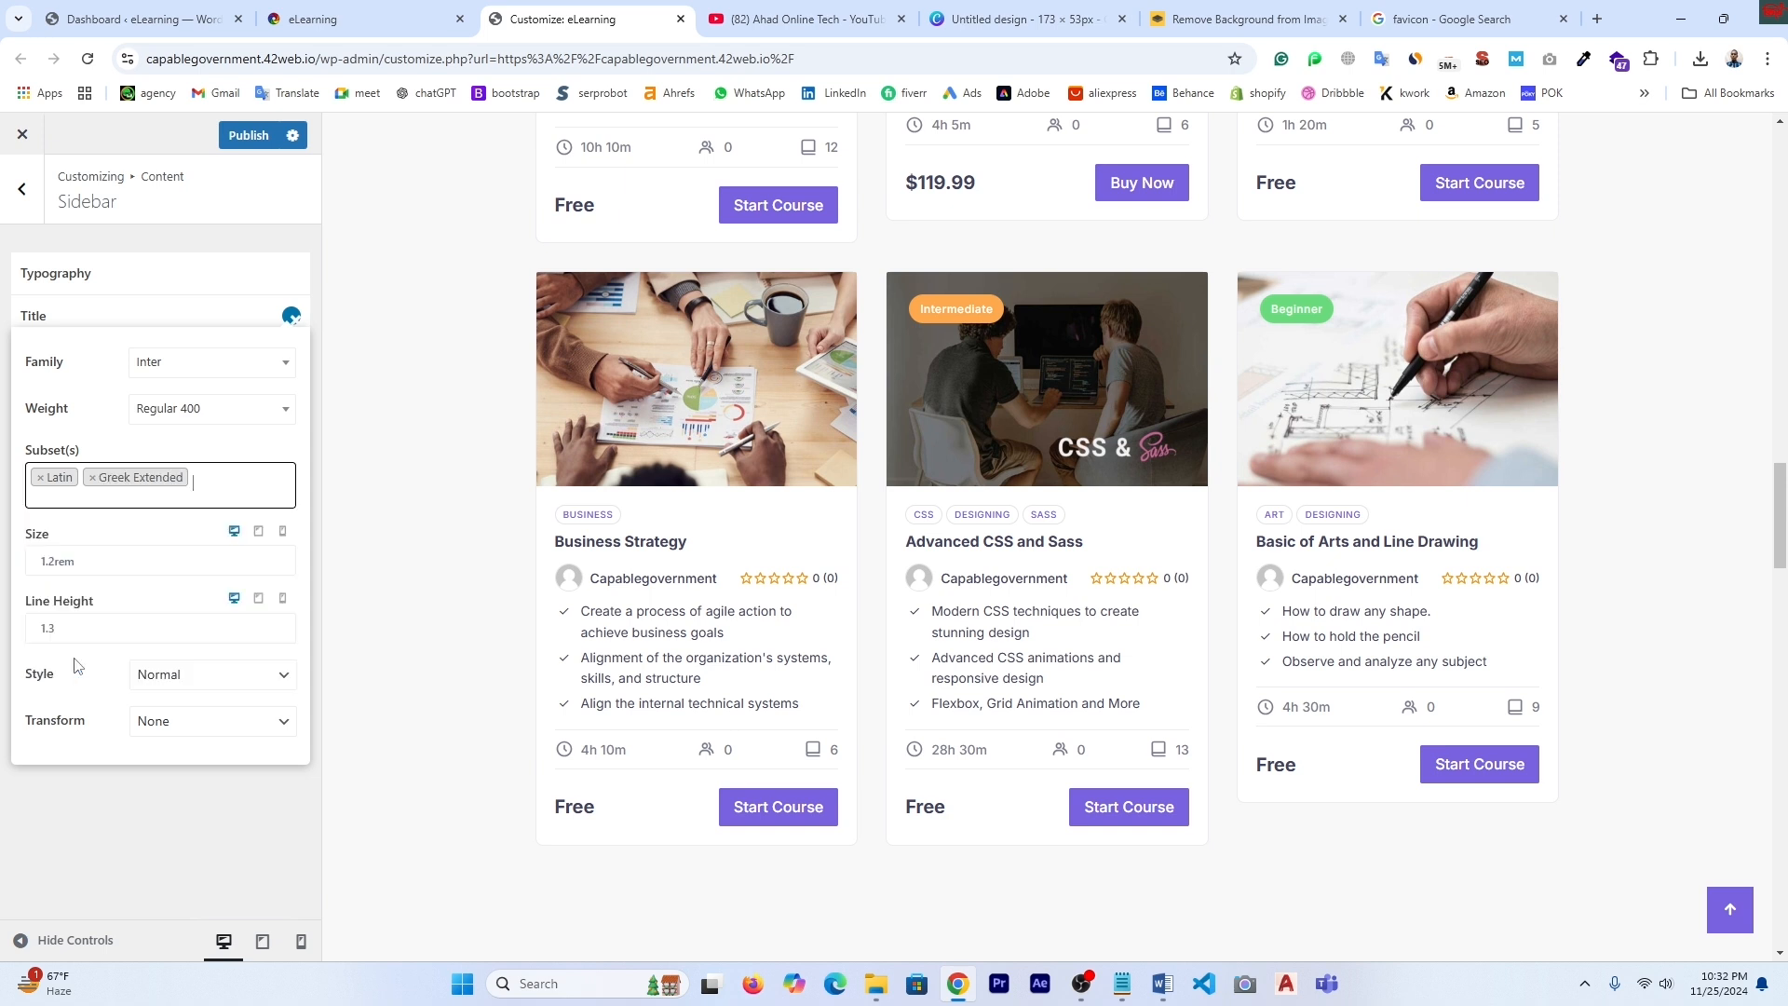
click(94, 480)
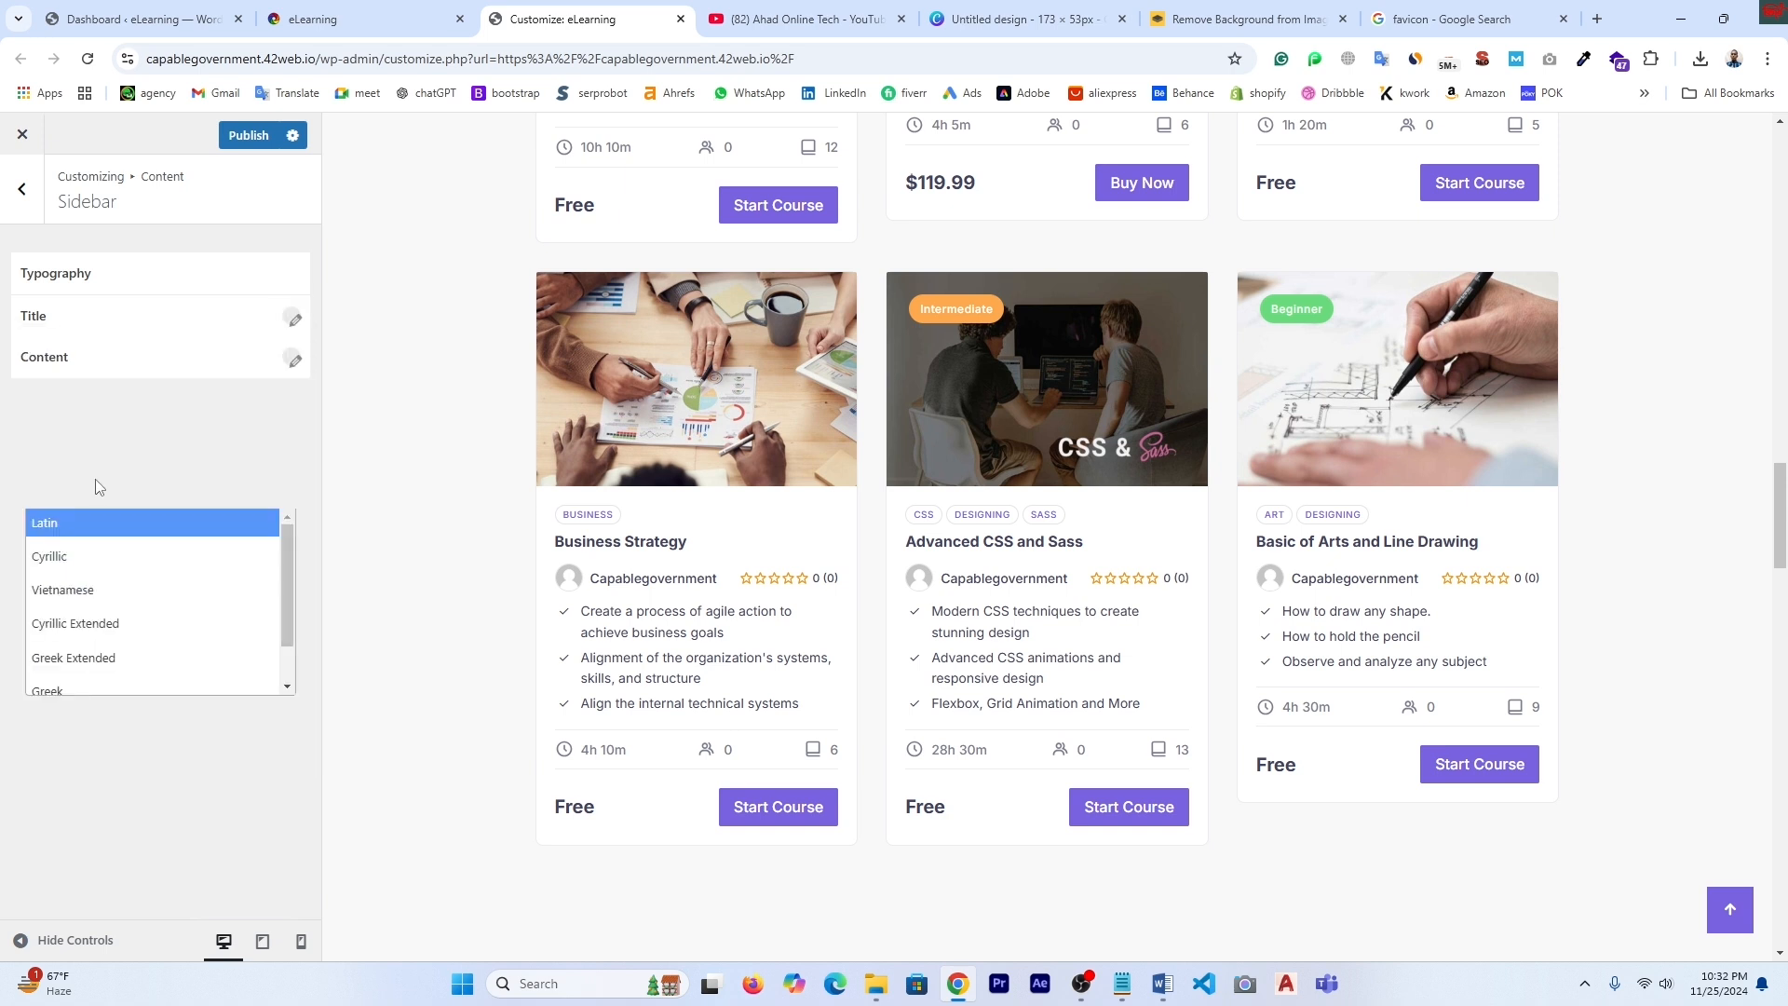
- Check the sidebar content typography, leaving the Normal style, and return to Content settings
click(292, 358)
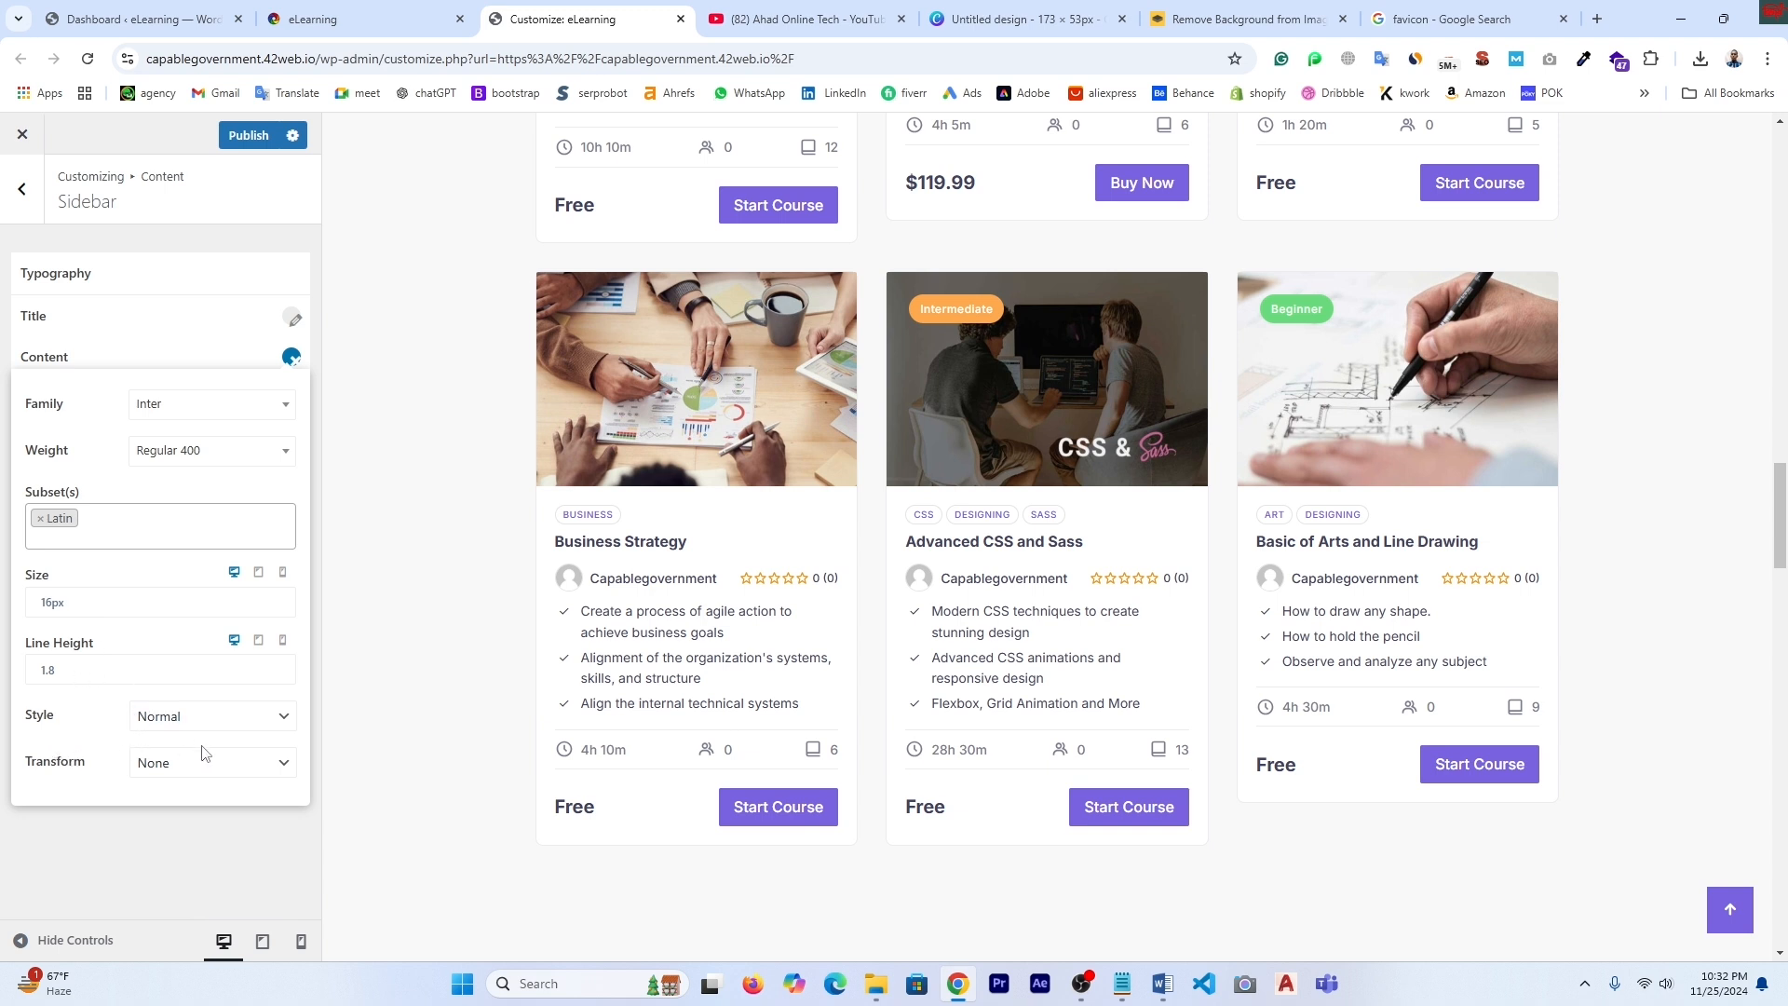
click(207, 717)
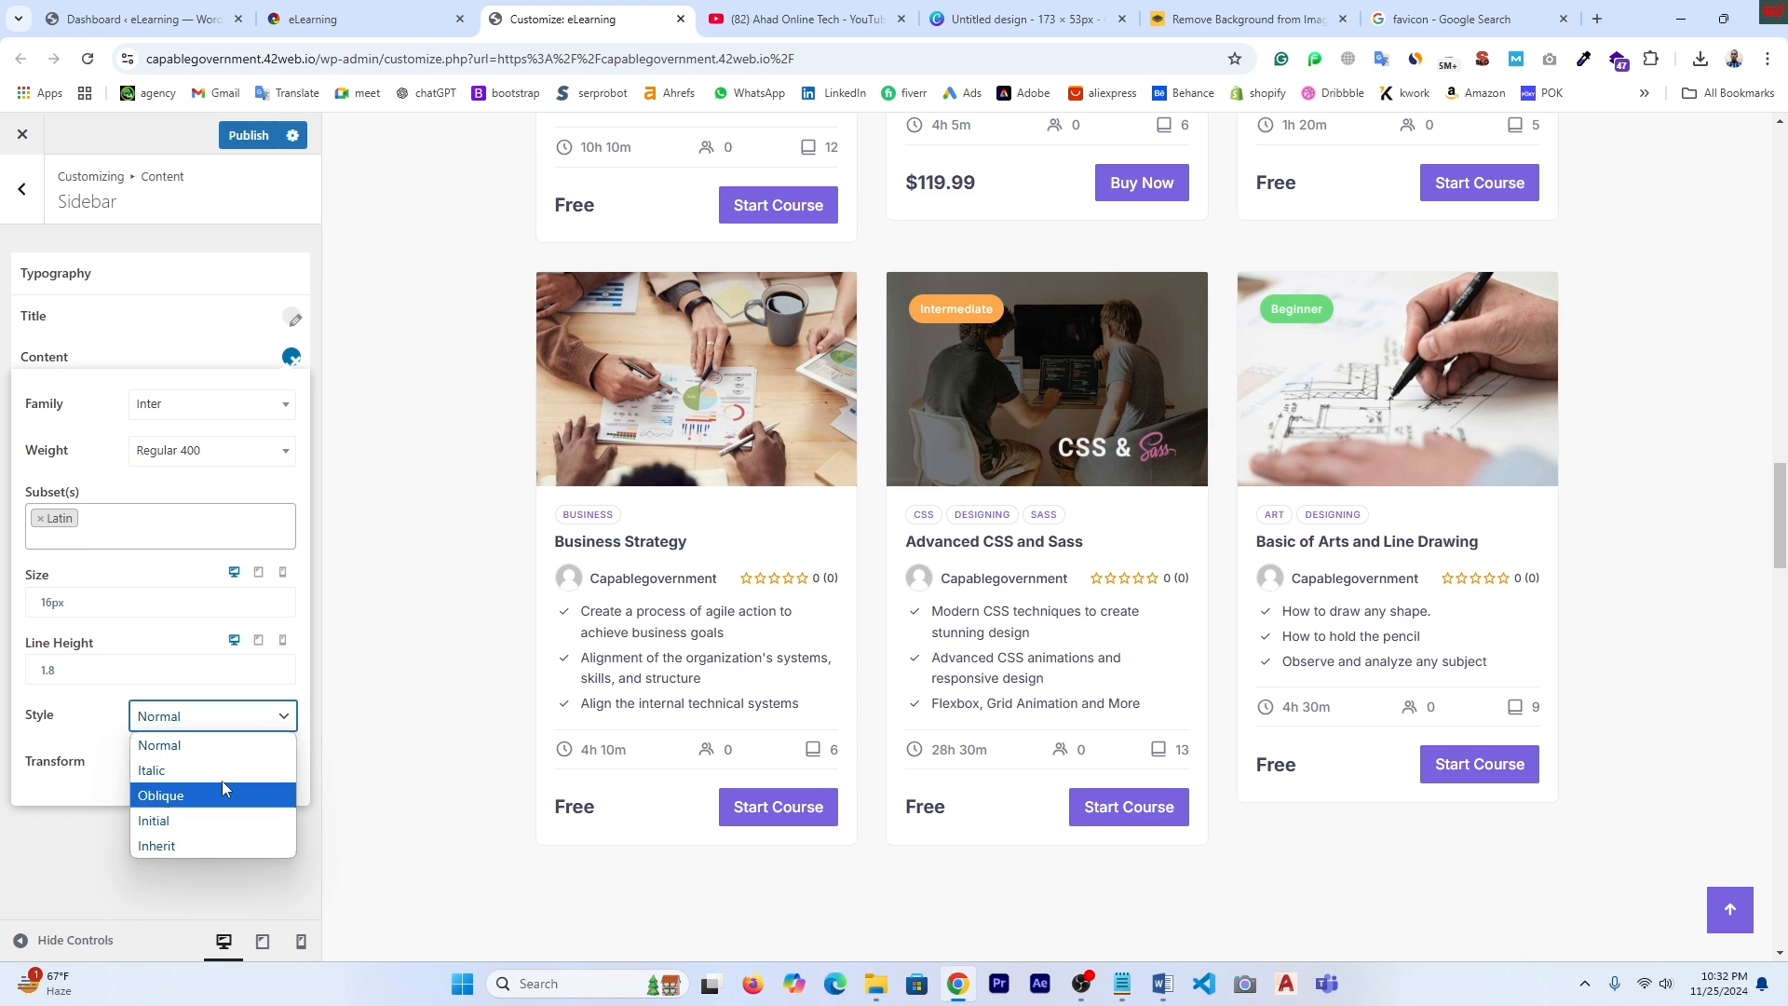
click(73, 829)
click(73, 830)
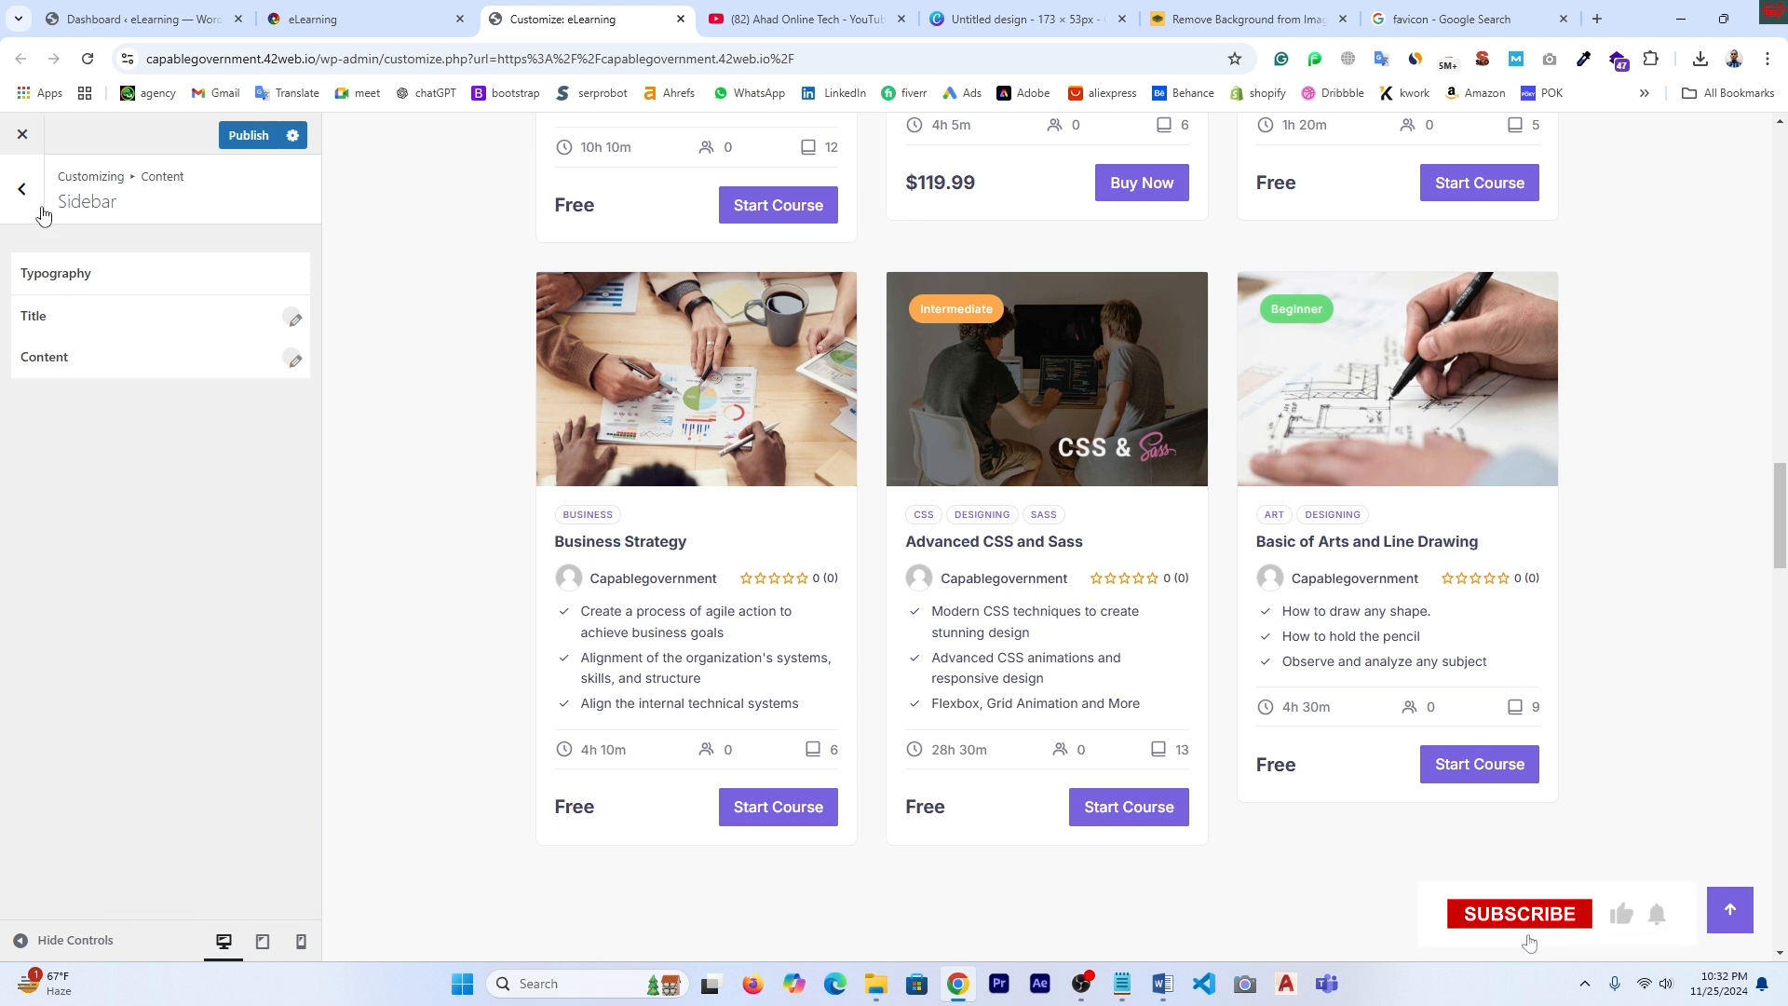
click(24, 190)
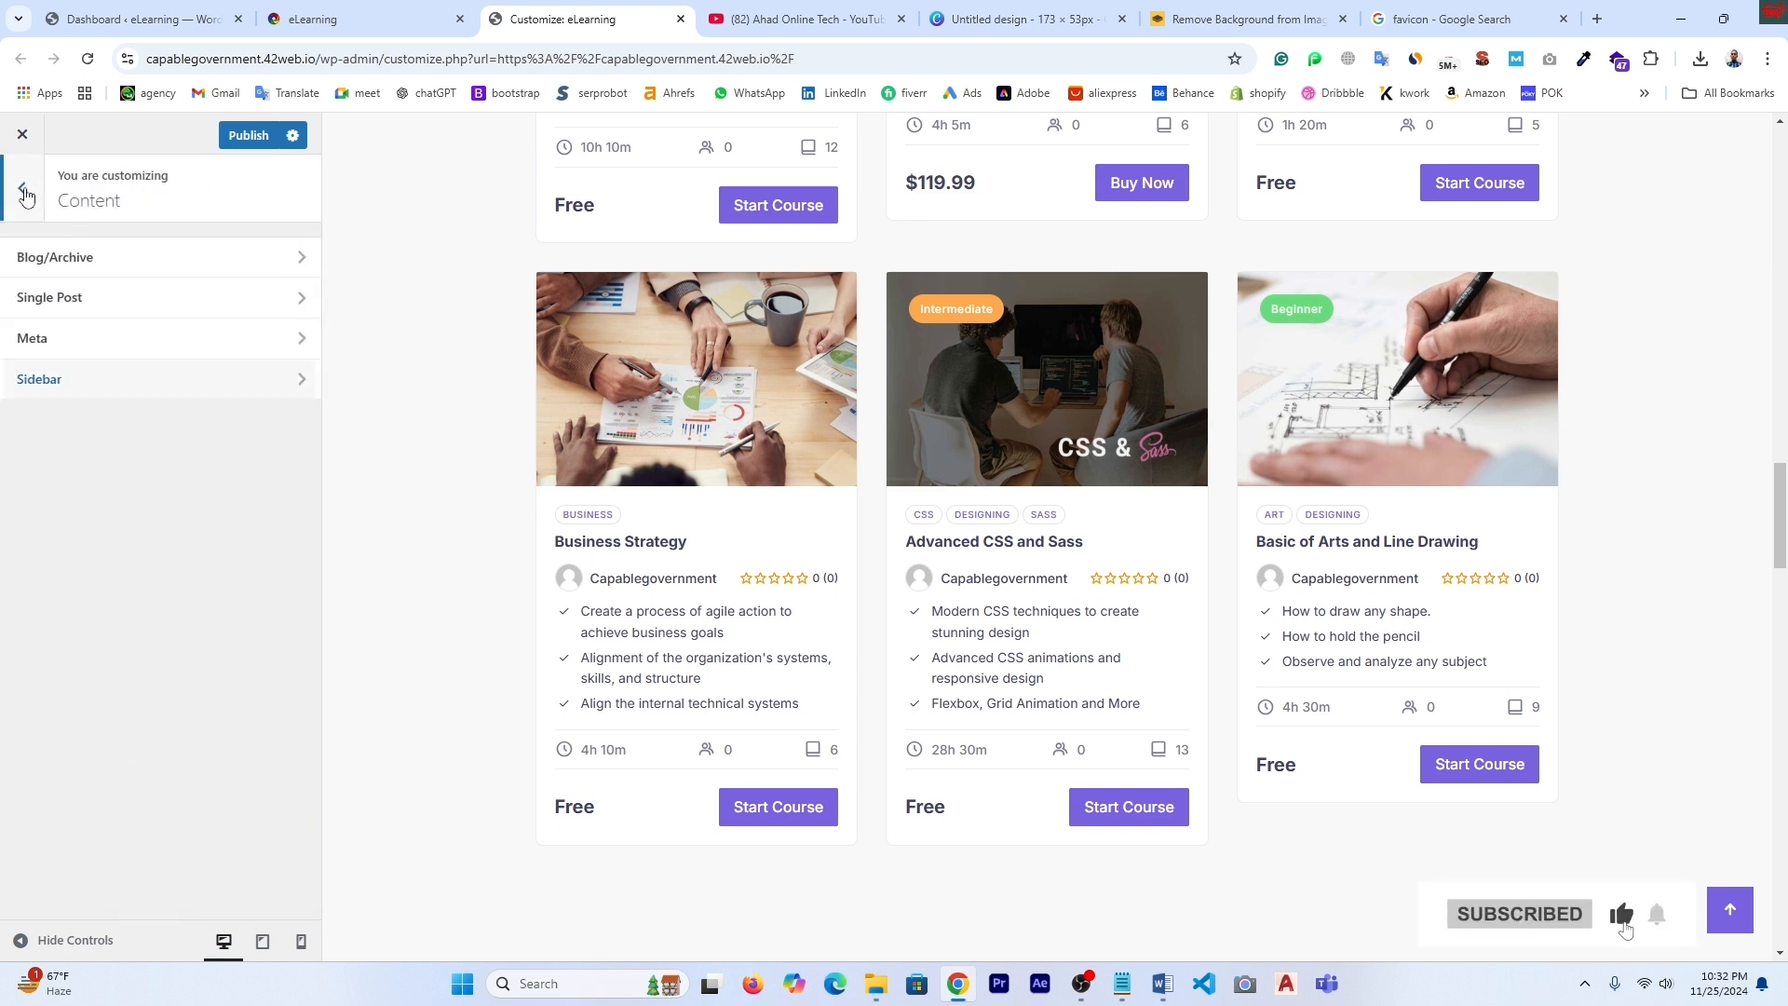
- Open Footer > Footer Widgets and scroll the preview down to the site footer
click(23, 191)
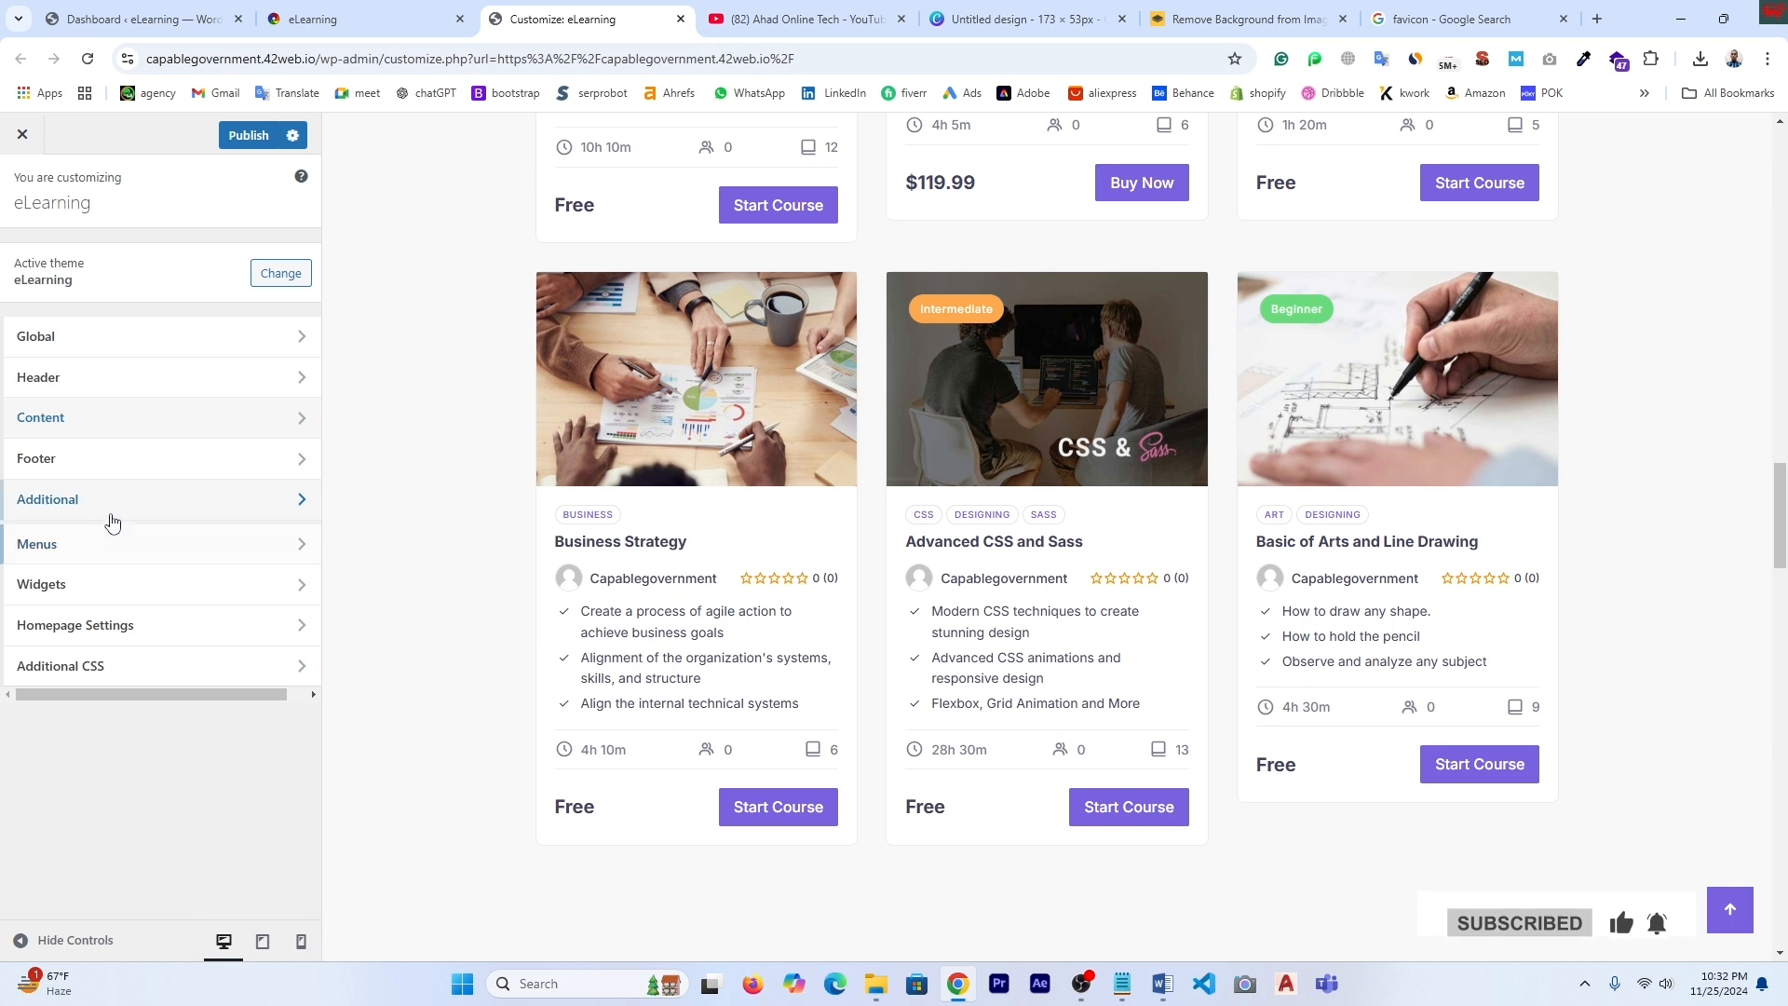
click(82, 461)
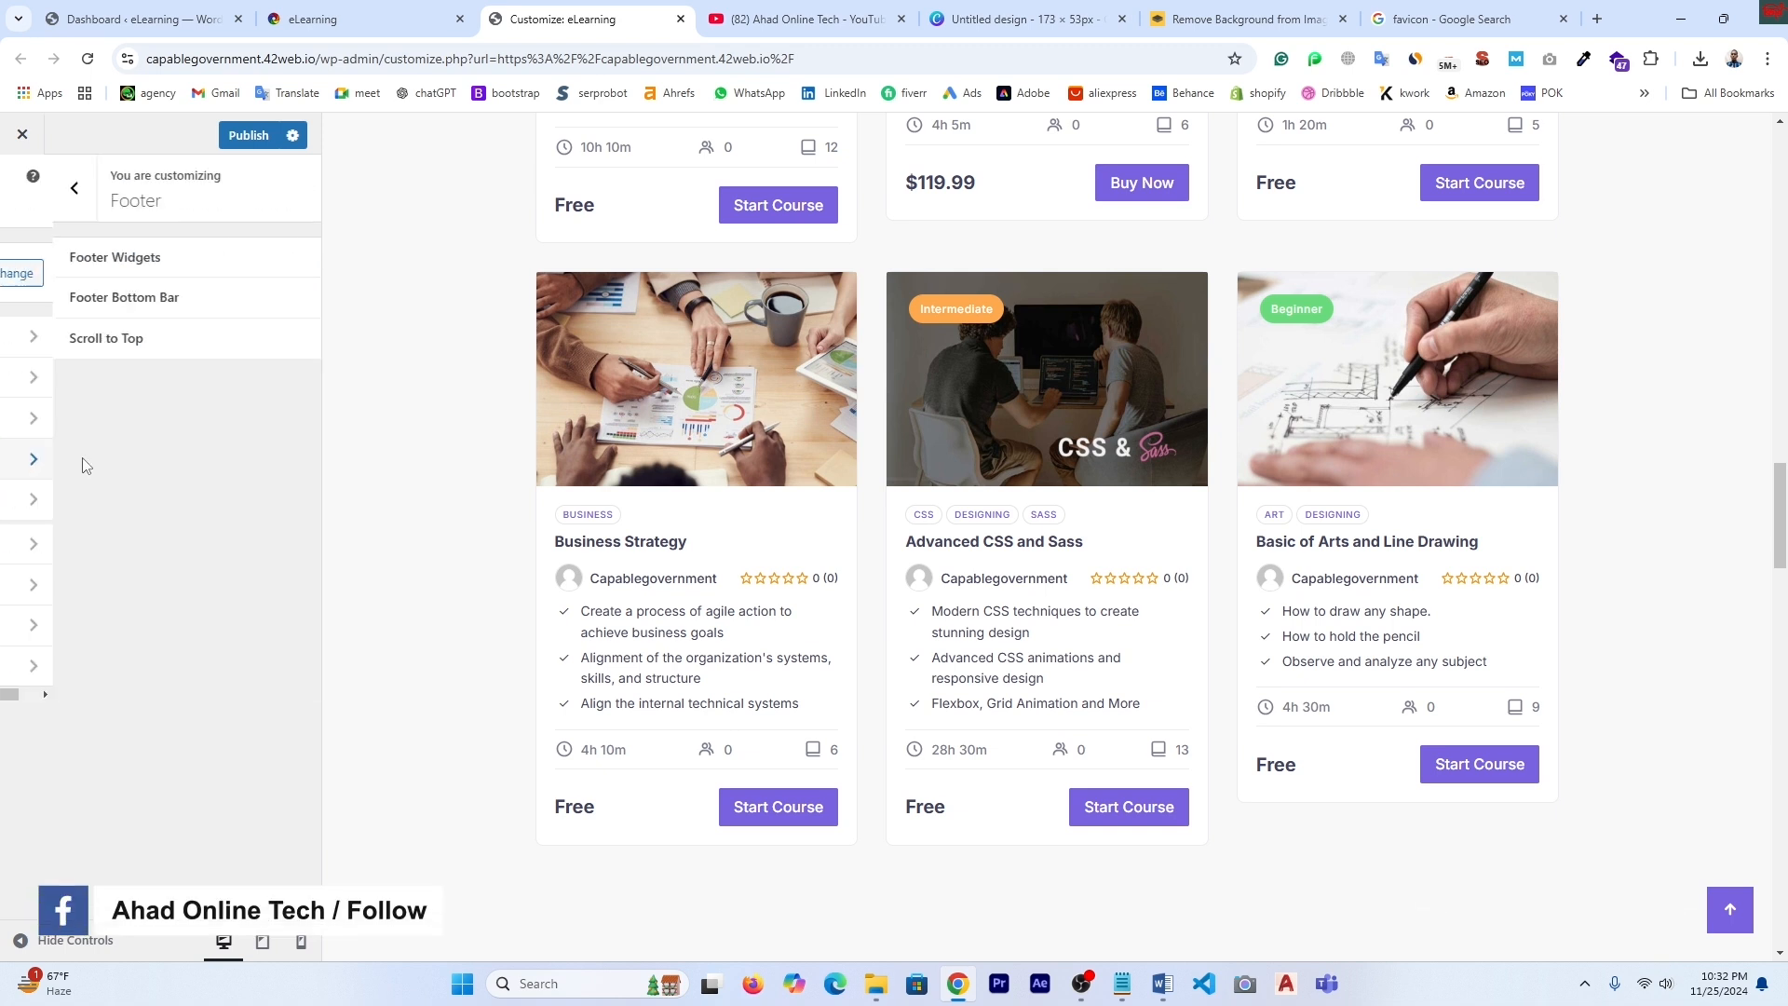
click(149, 265)
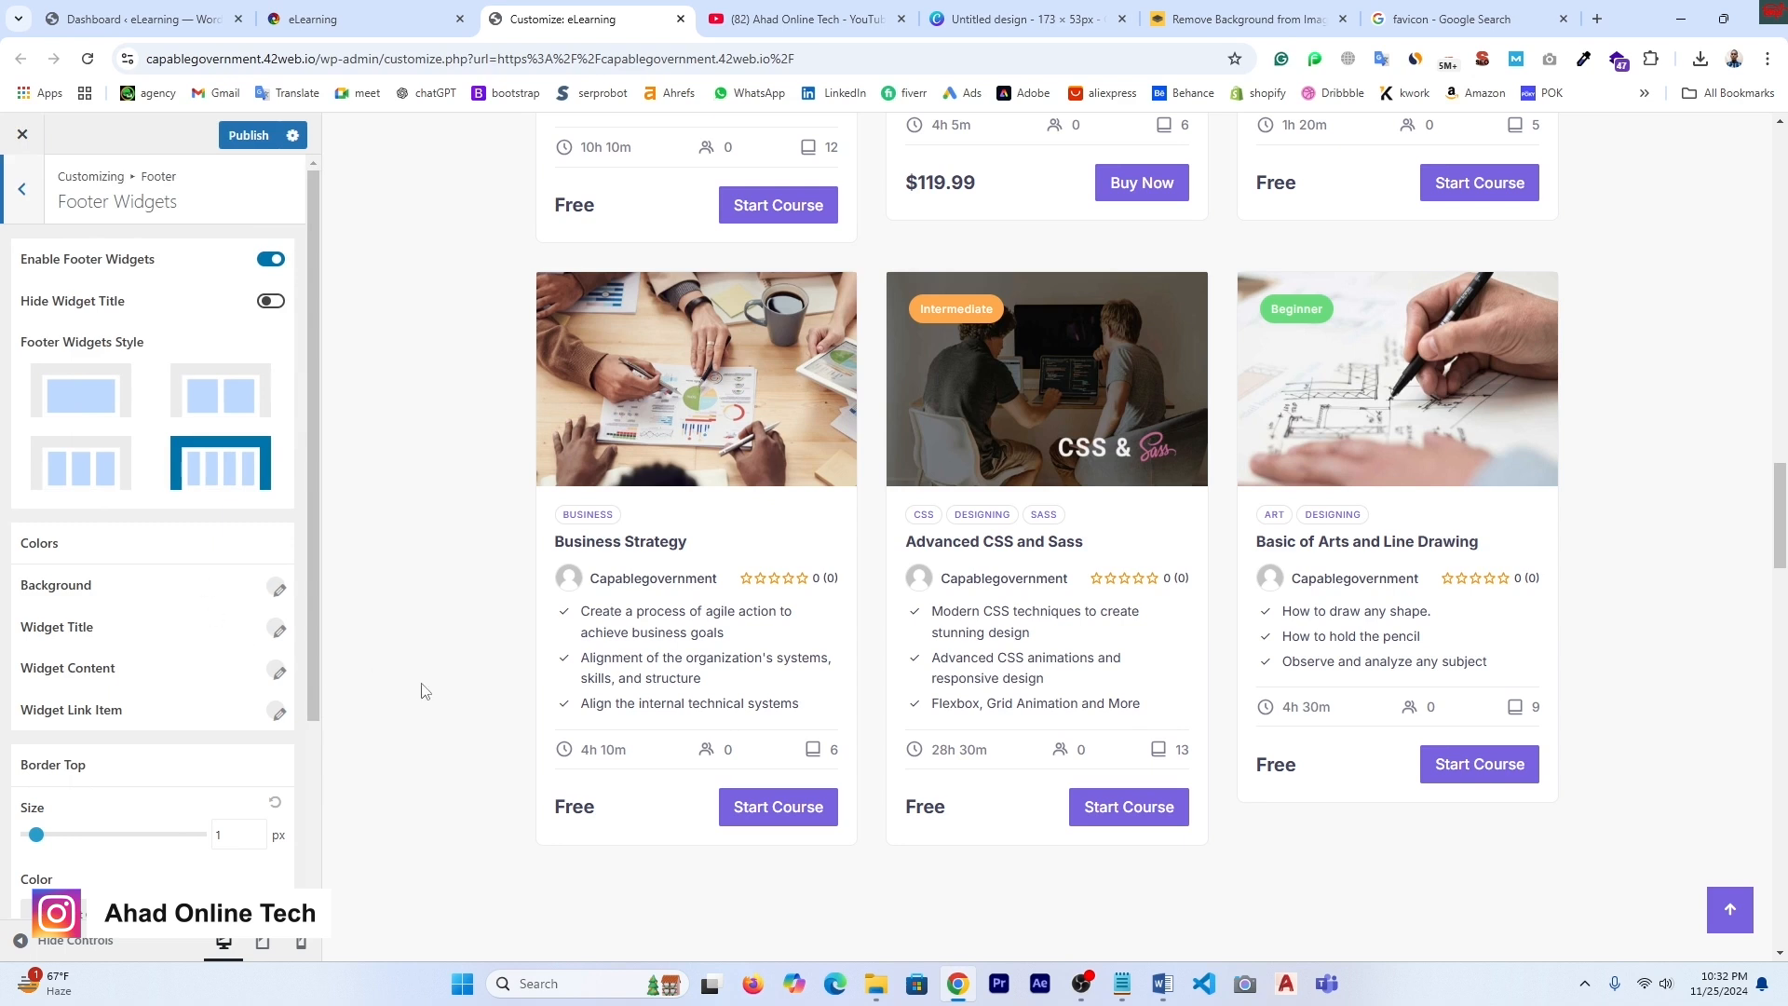
scroll(1462, 730, down, 15)
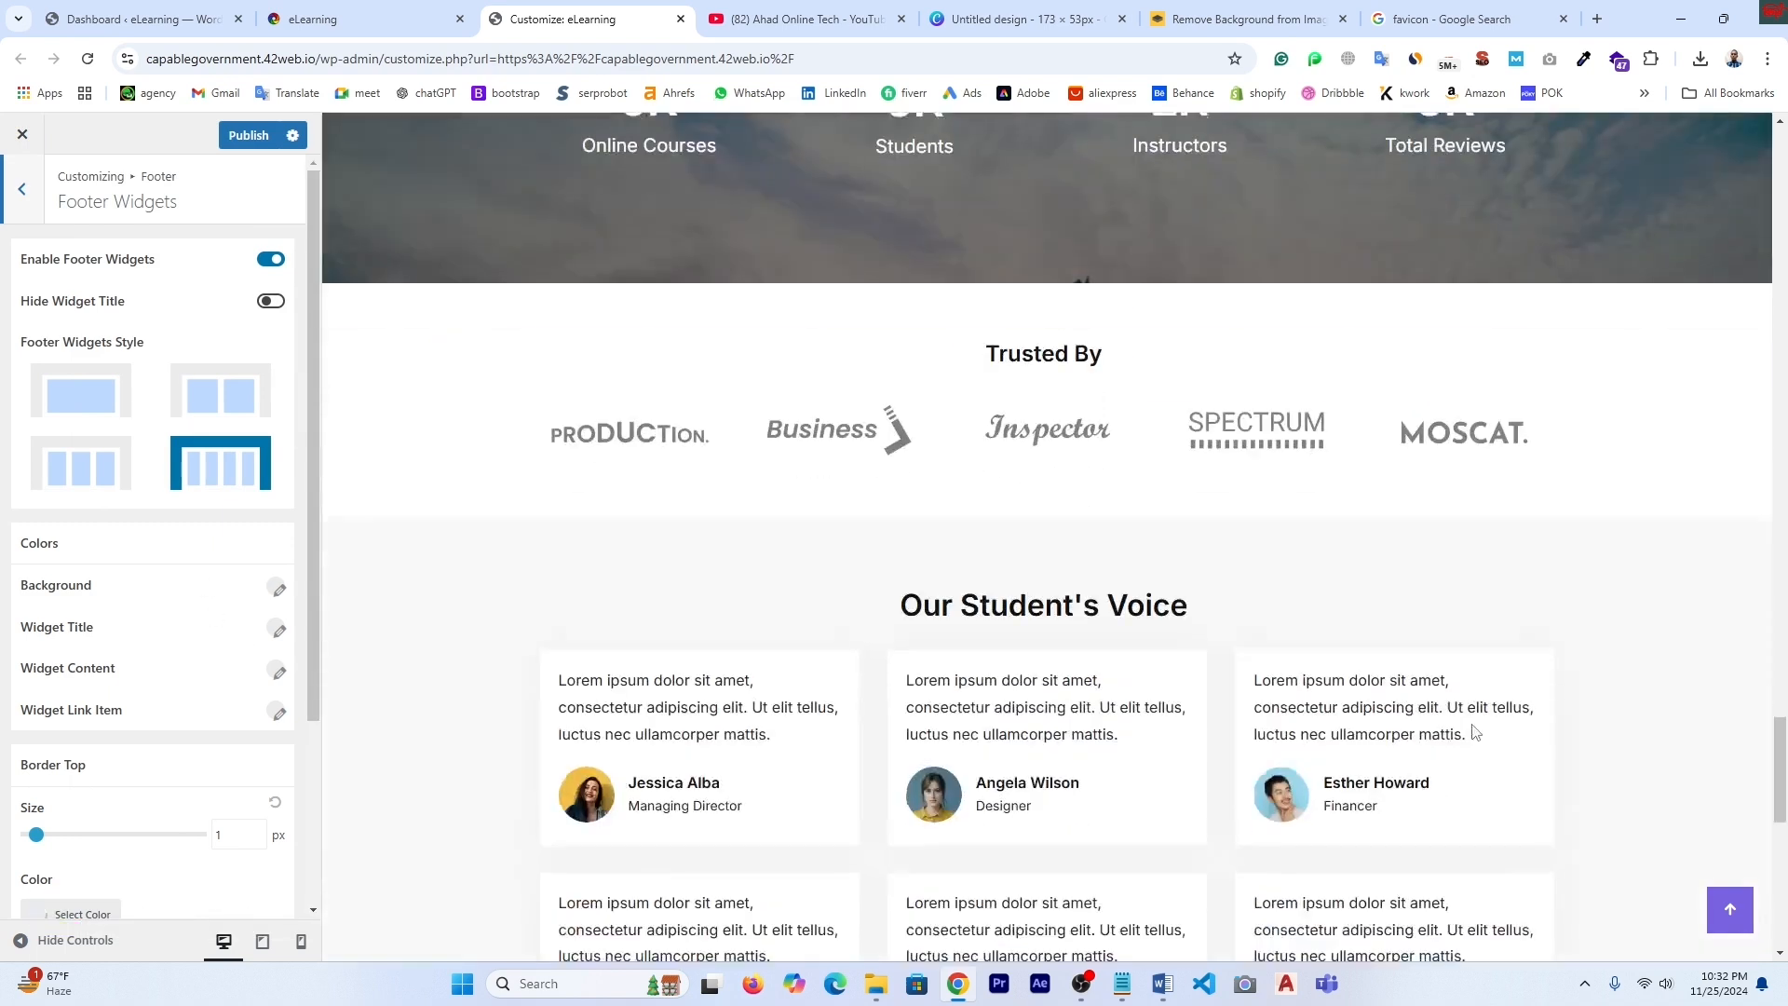
scroll(1475, 731, down, 10)
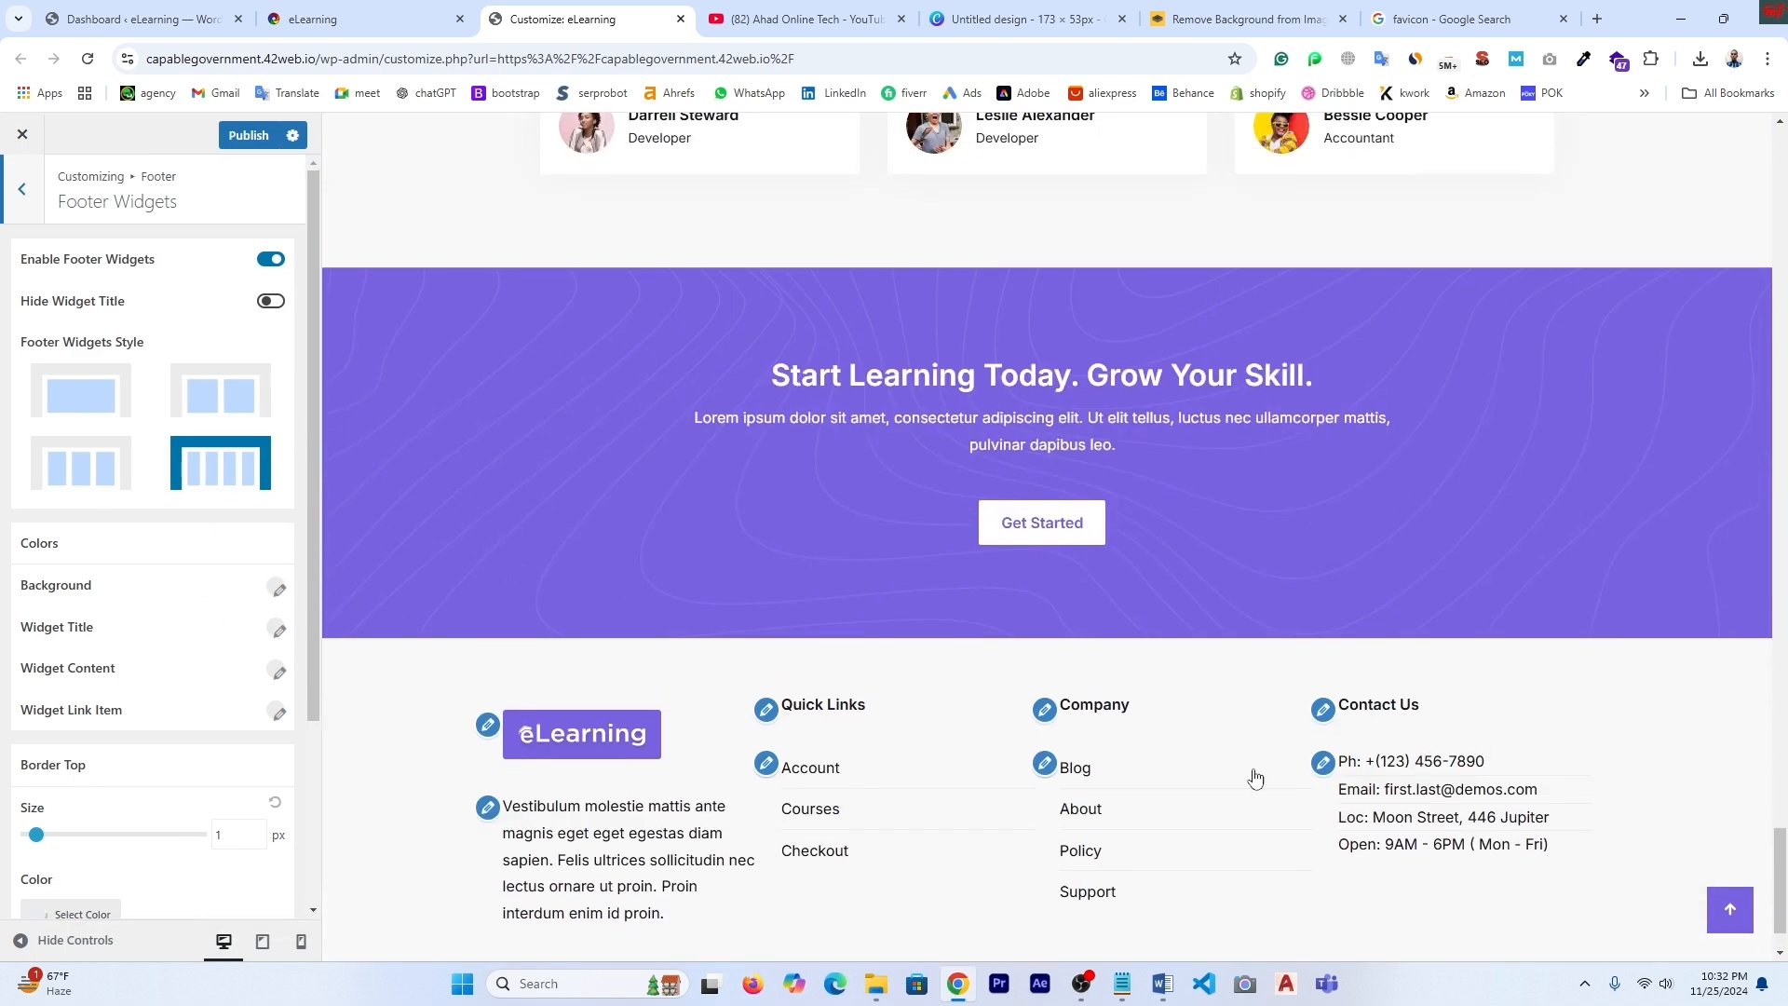
- Replace the footer logo with Untitled_design_8_-removebg-preview uploaded from Downloads
click(486, 732)
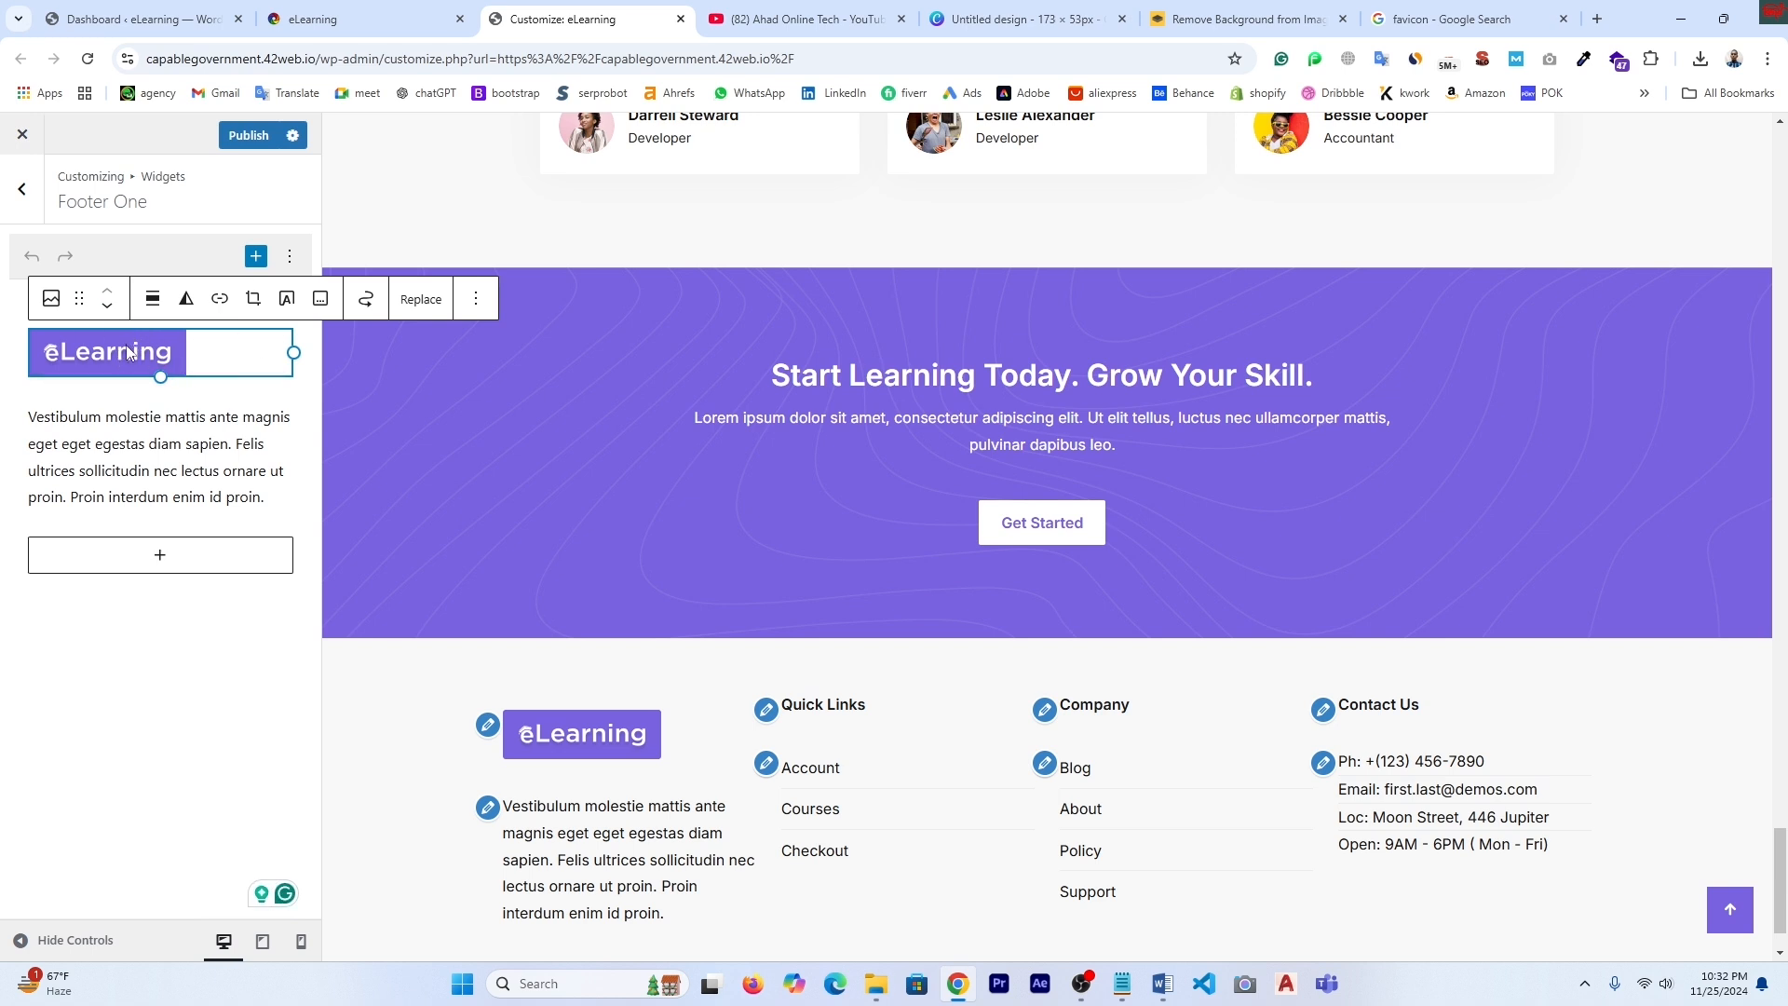
click(421, 299)
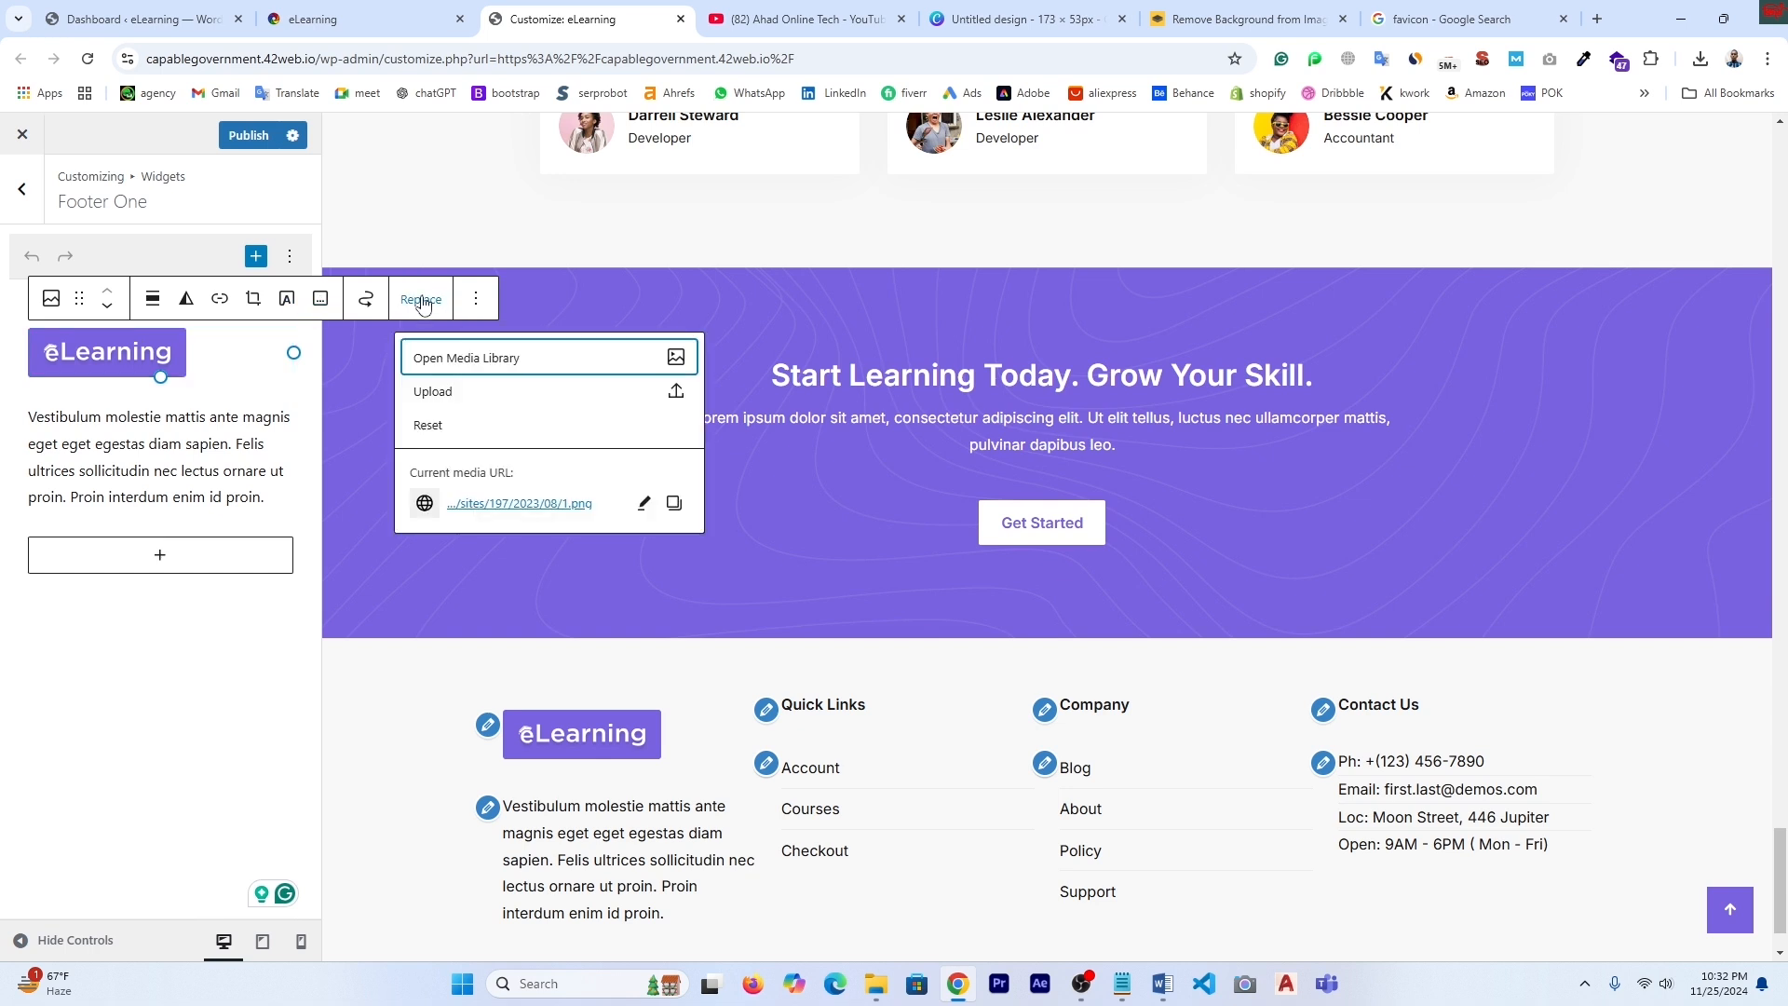
click(438, 401)
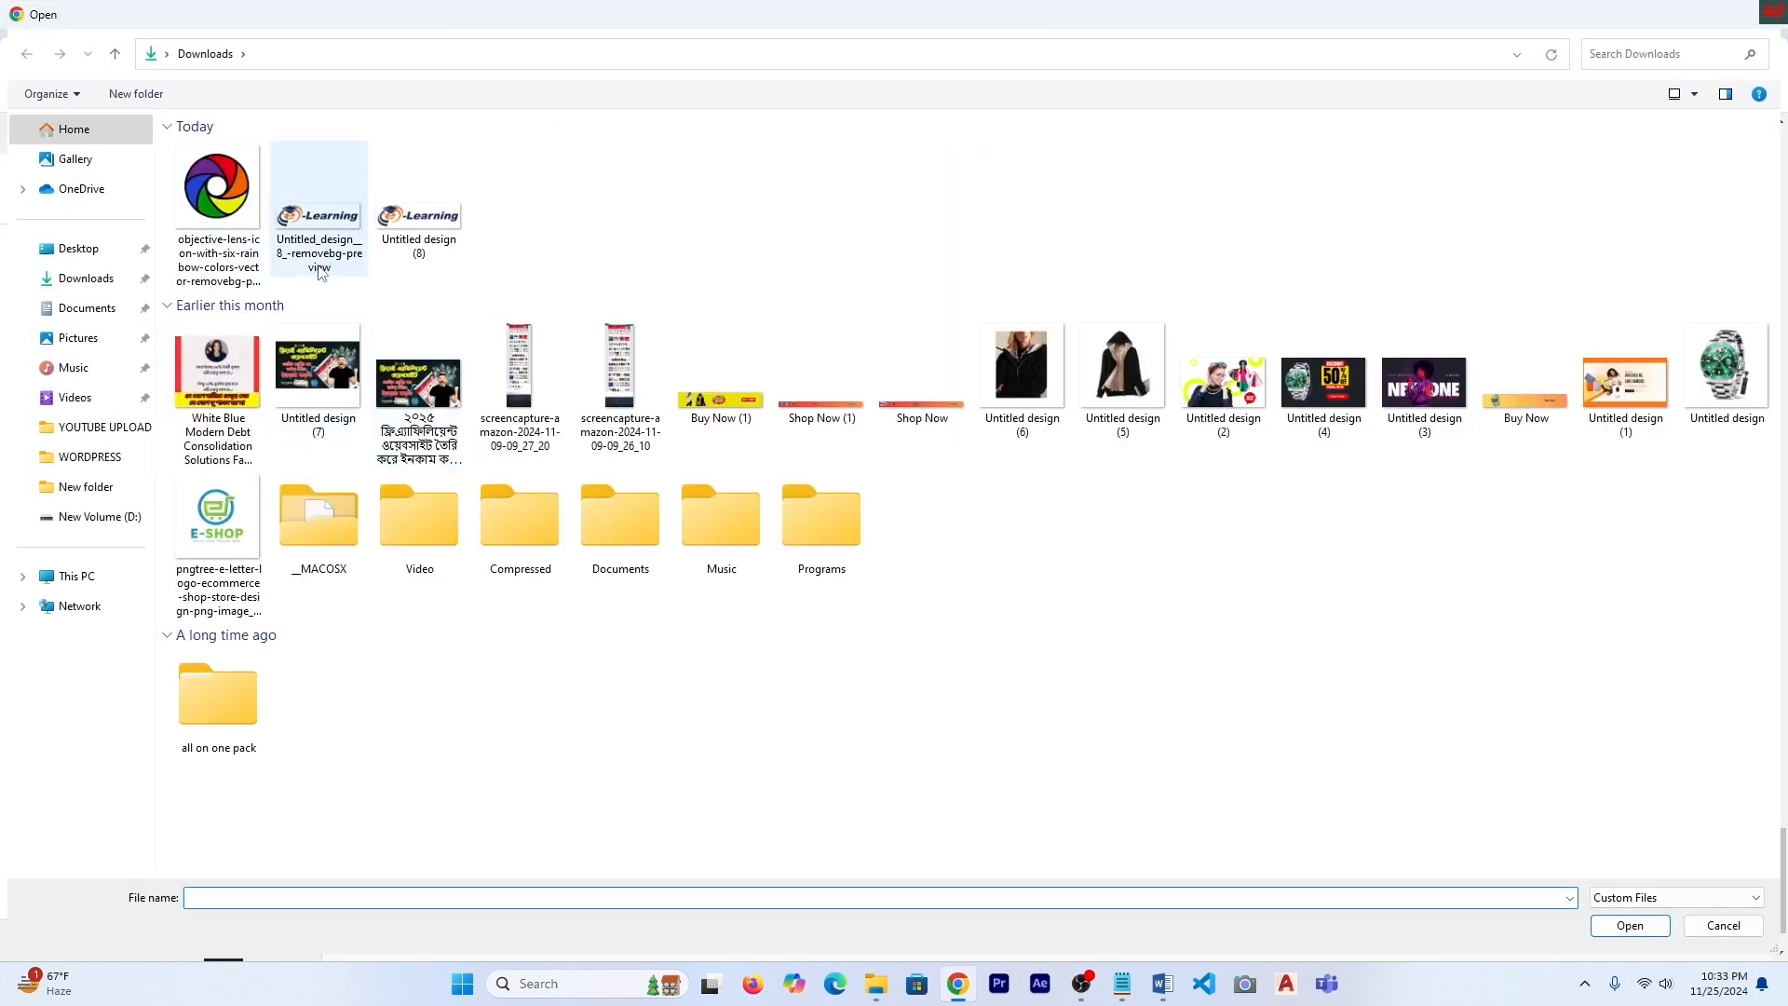
click(86, 285)
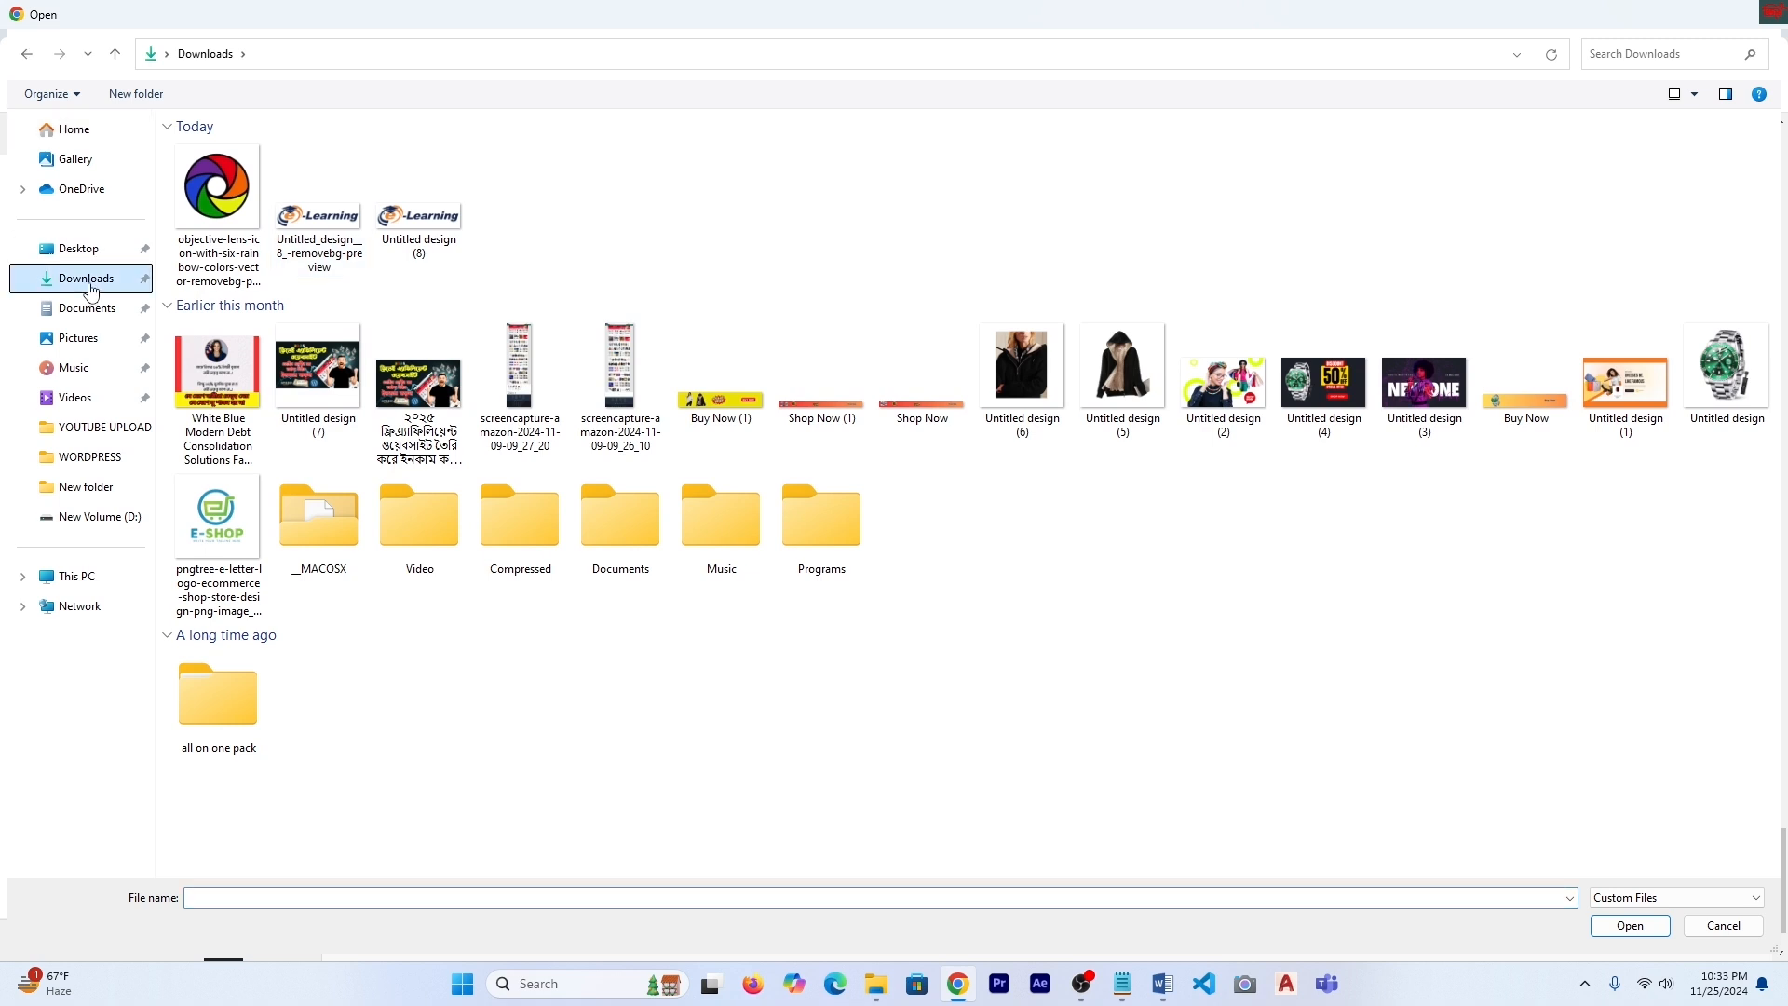
click(319, 215)
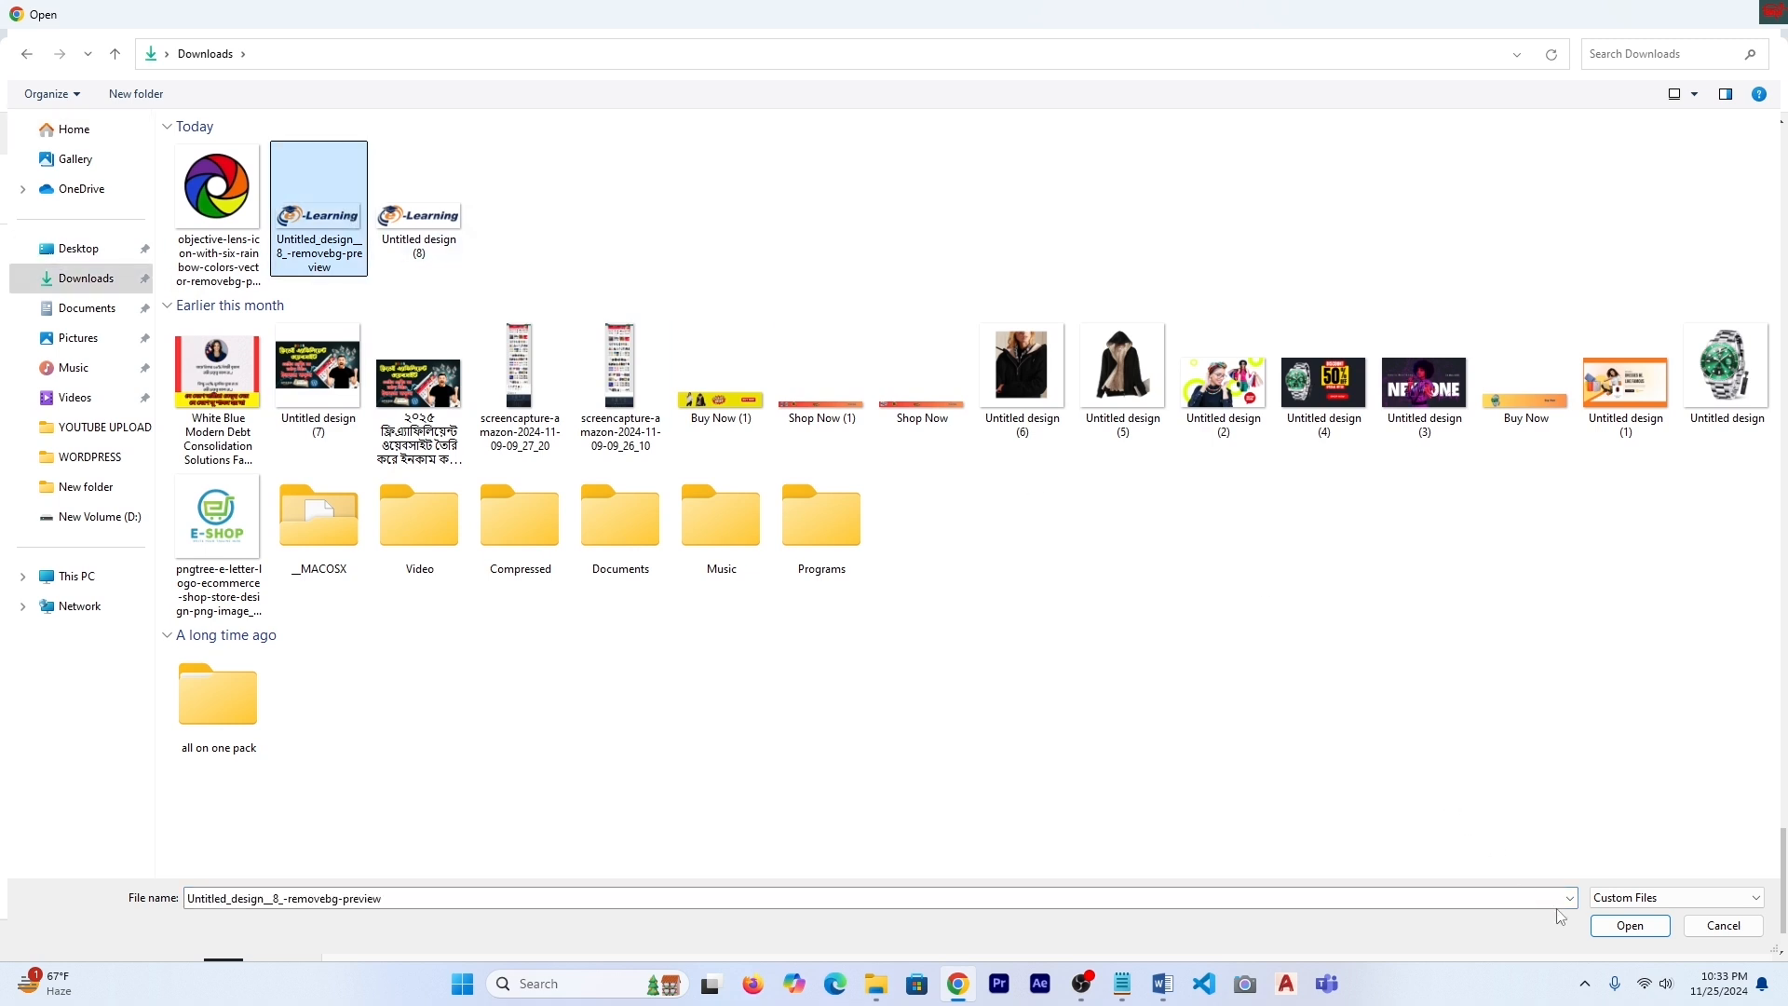
click(1630, 925)
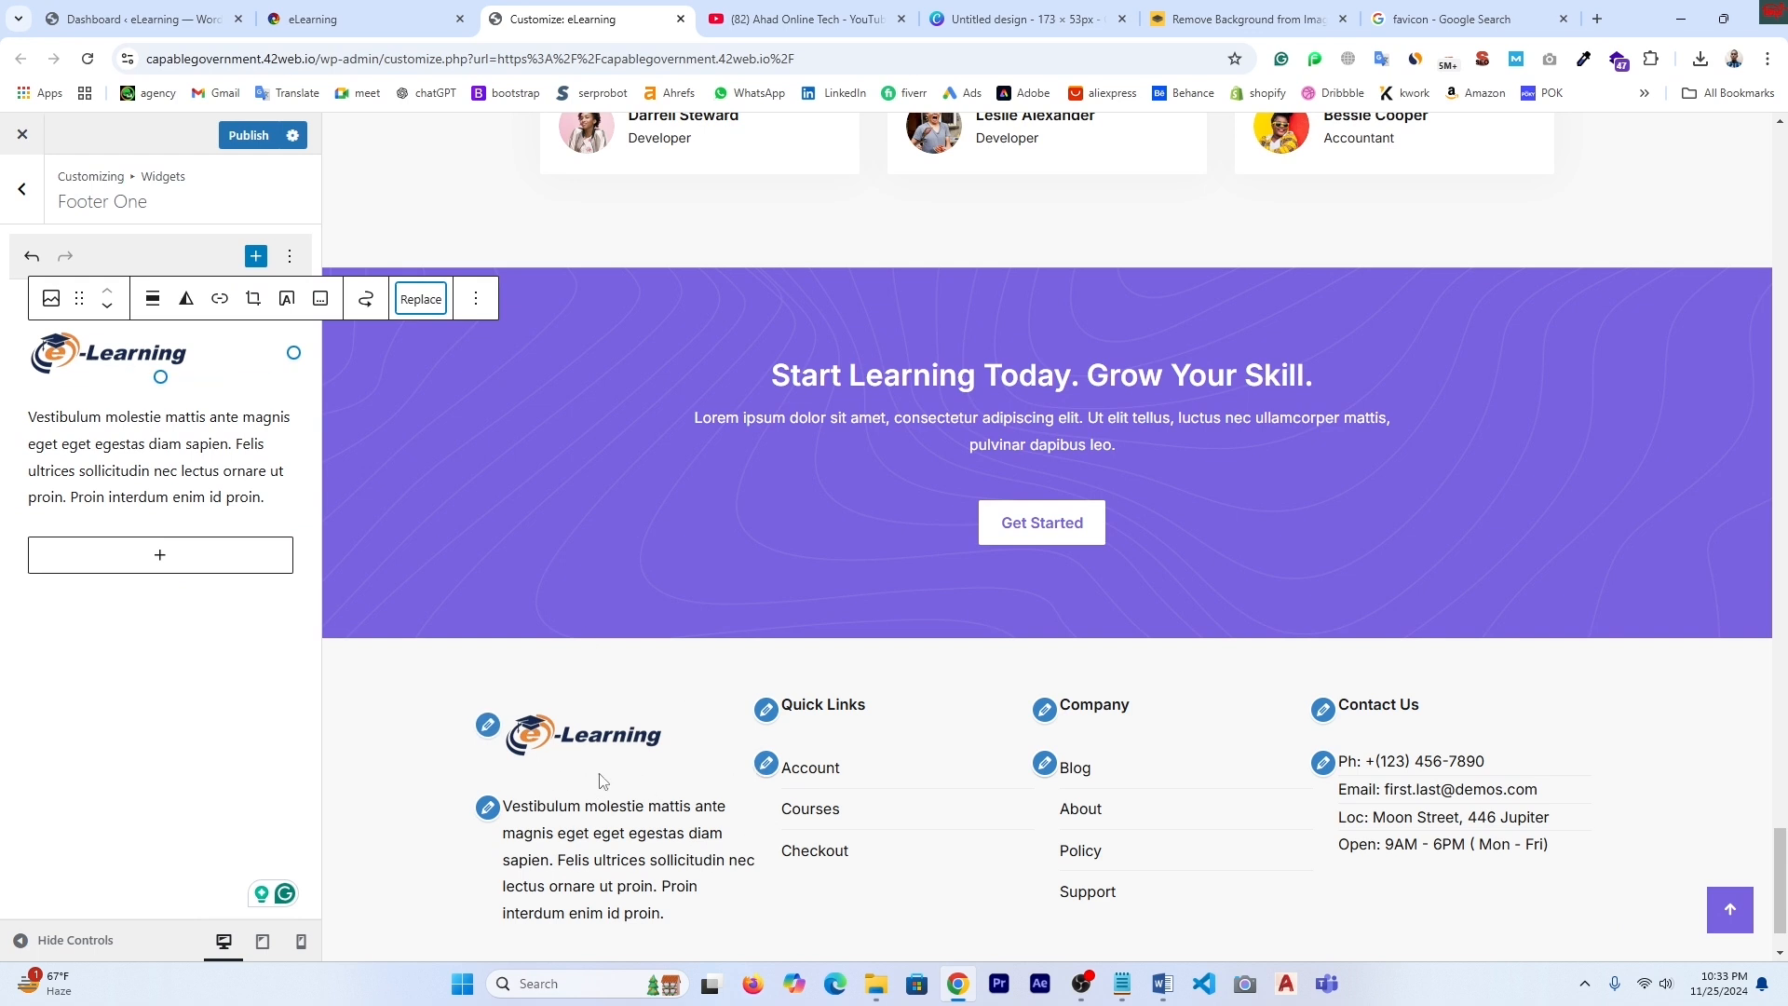
scroll(529, 810, down, 1)
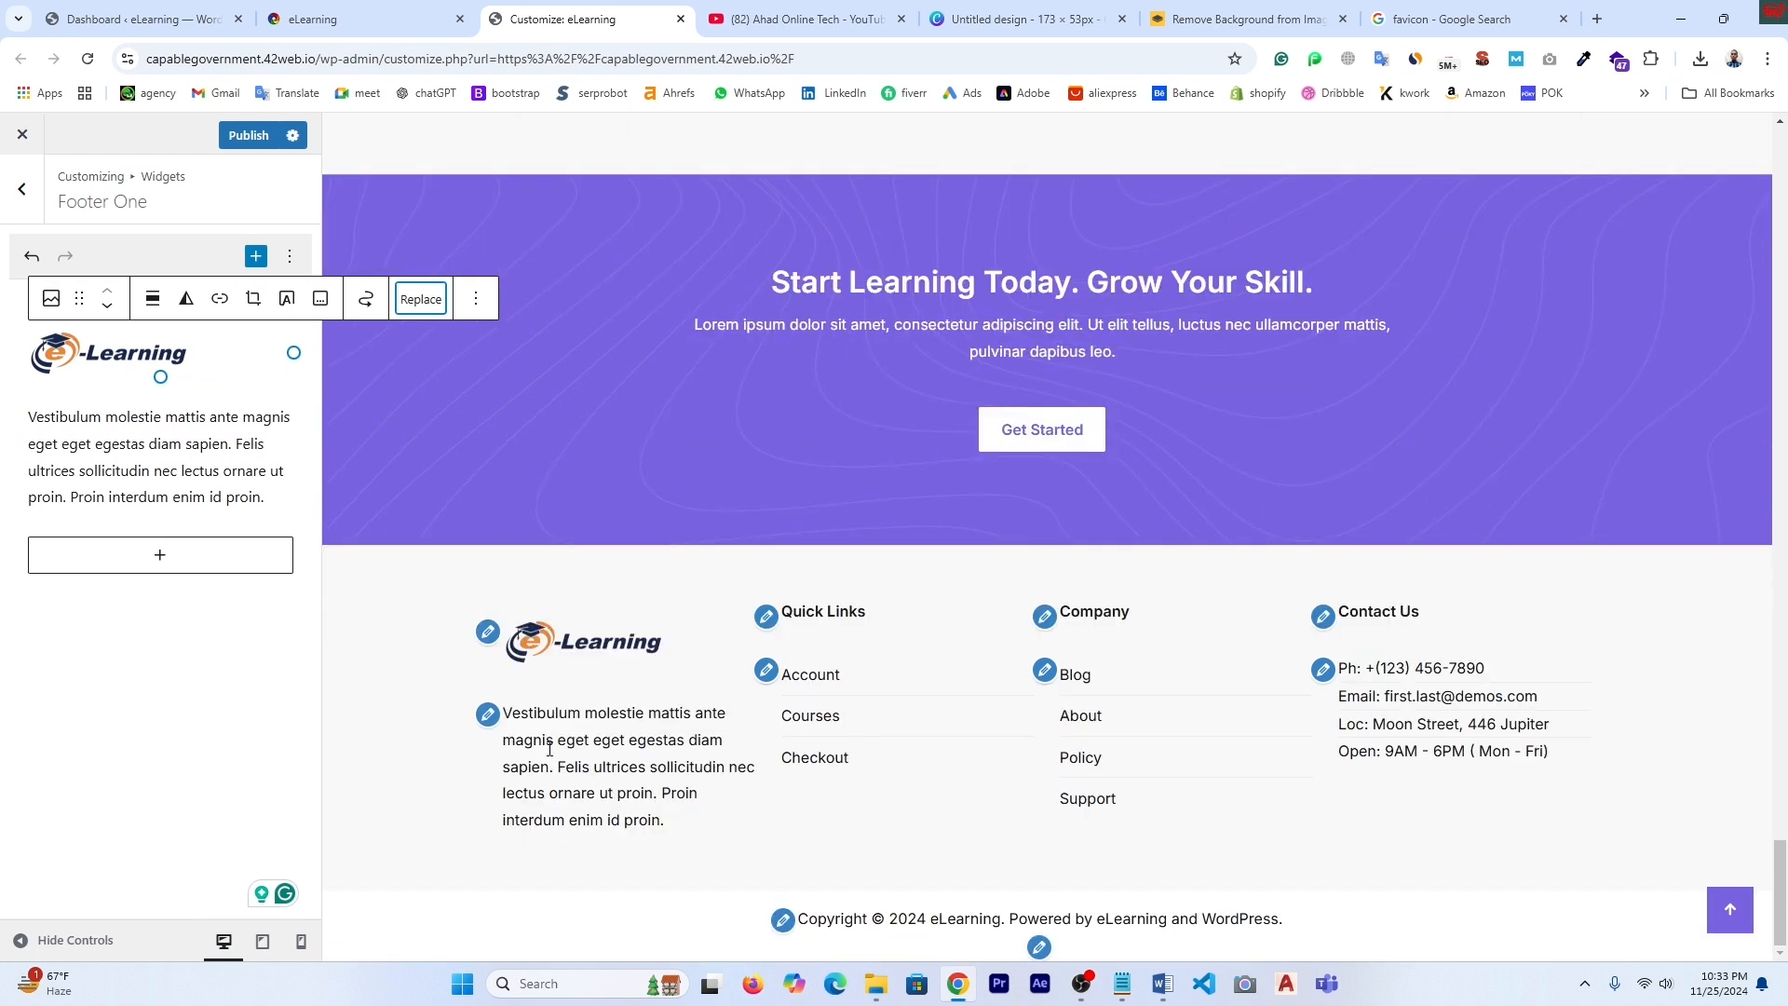
- Select the placeholder paragraph in the Footer One text widget
click(487, 722)
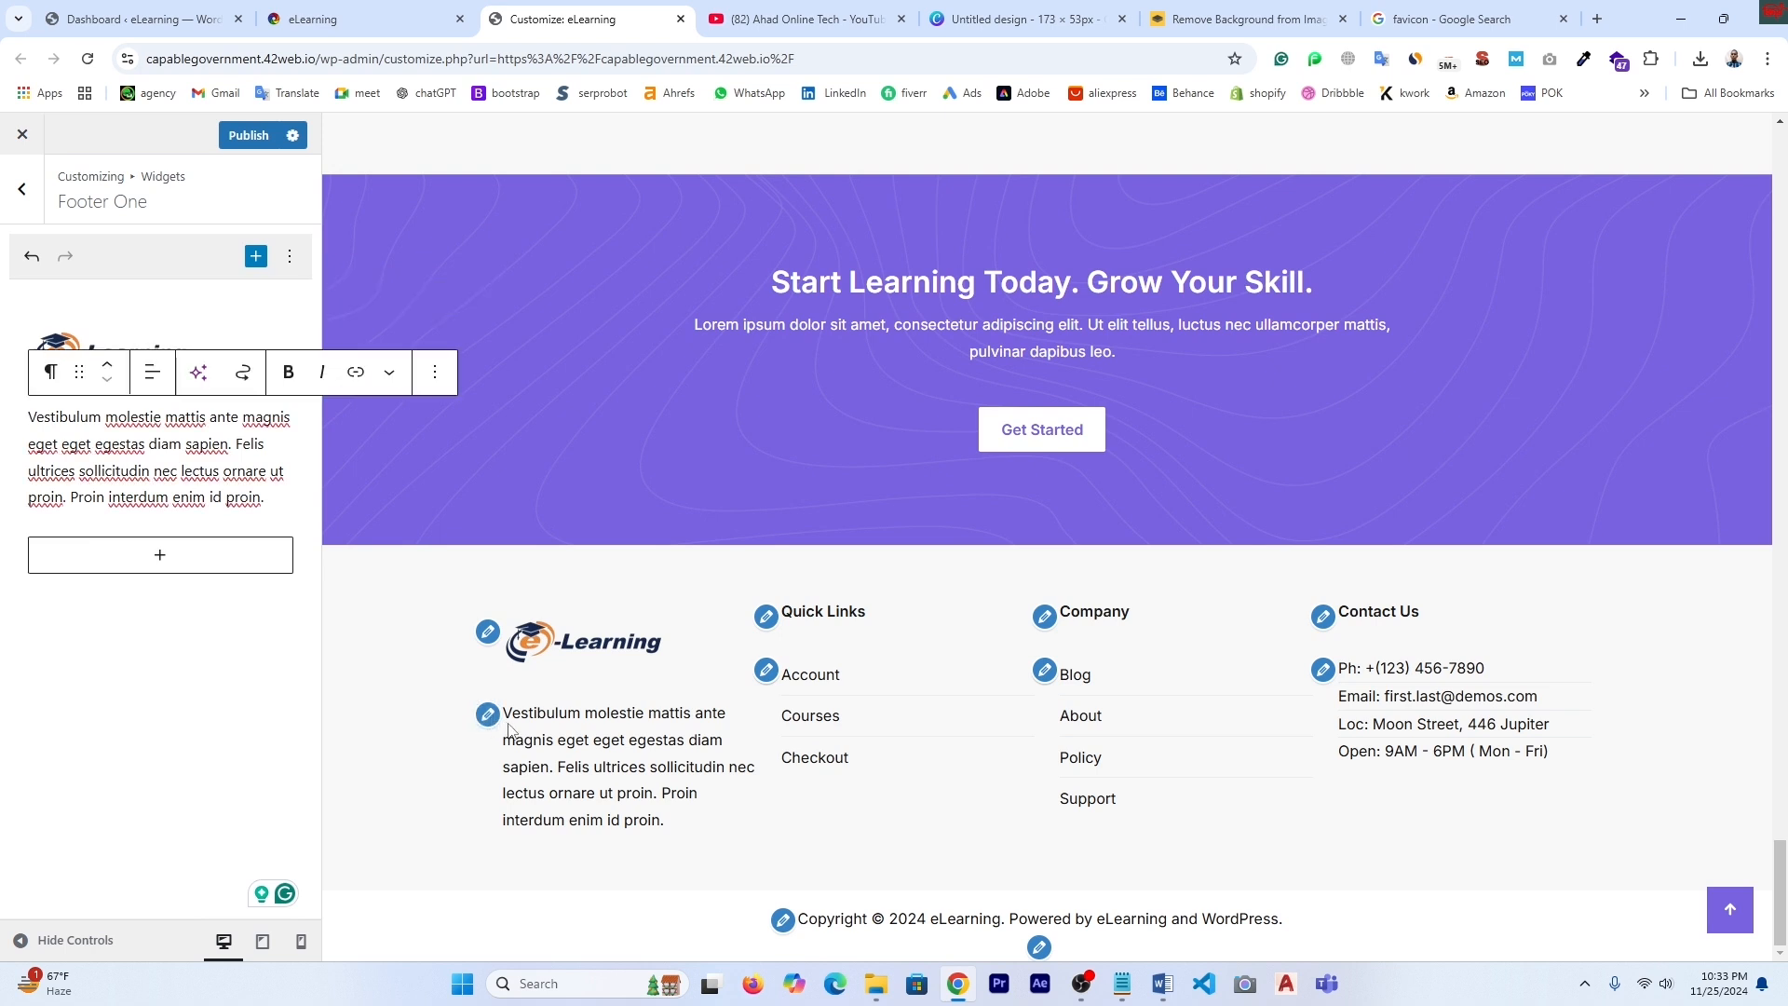
click(490, 722)
click(490, 720)
click(490, 719)
drag(274, 497, 44, 421)
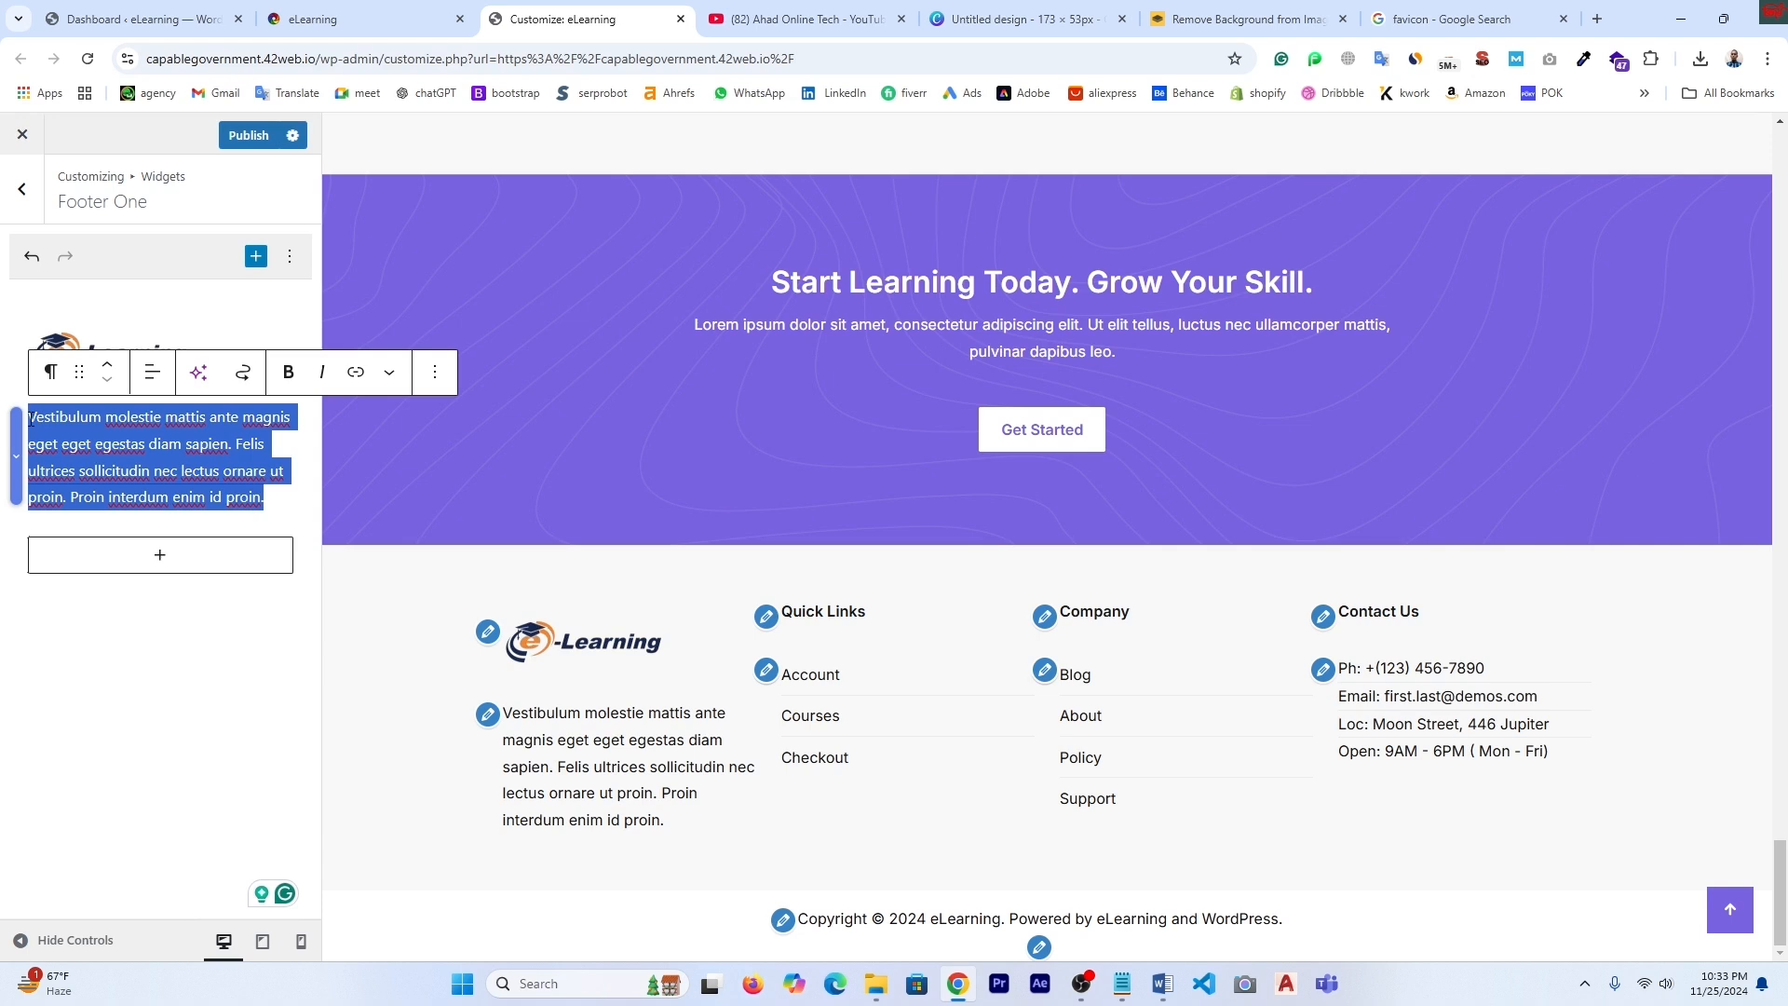
- Copy the hero heading and paragraph from the live home page
click(371, 17)
scroll(335, 328, down, 1)
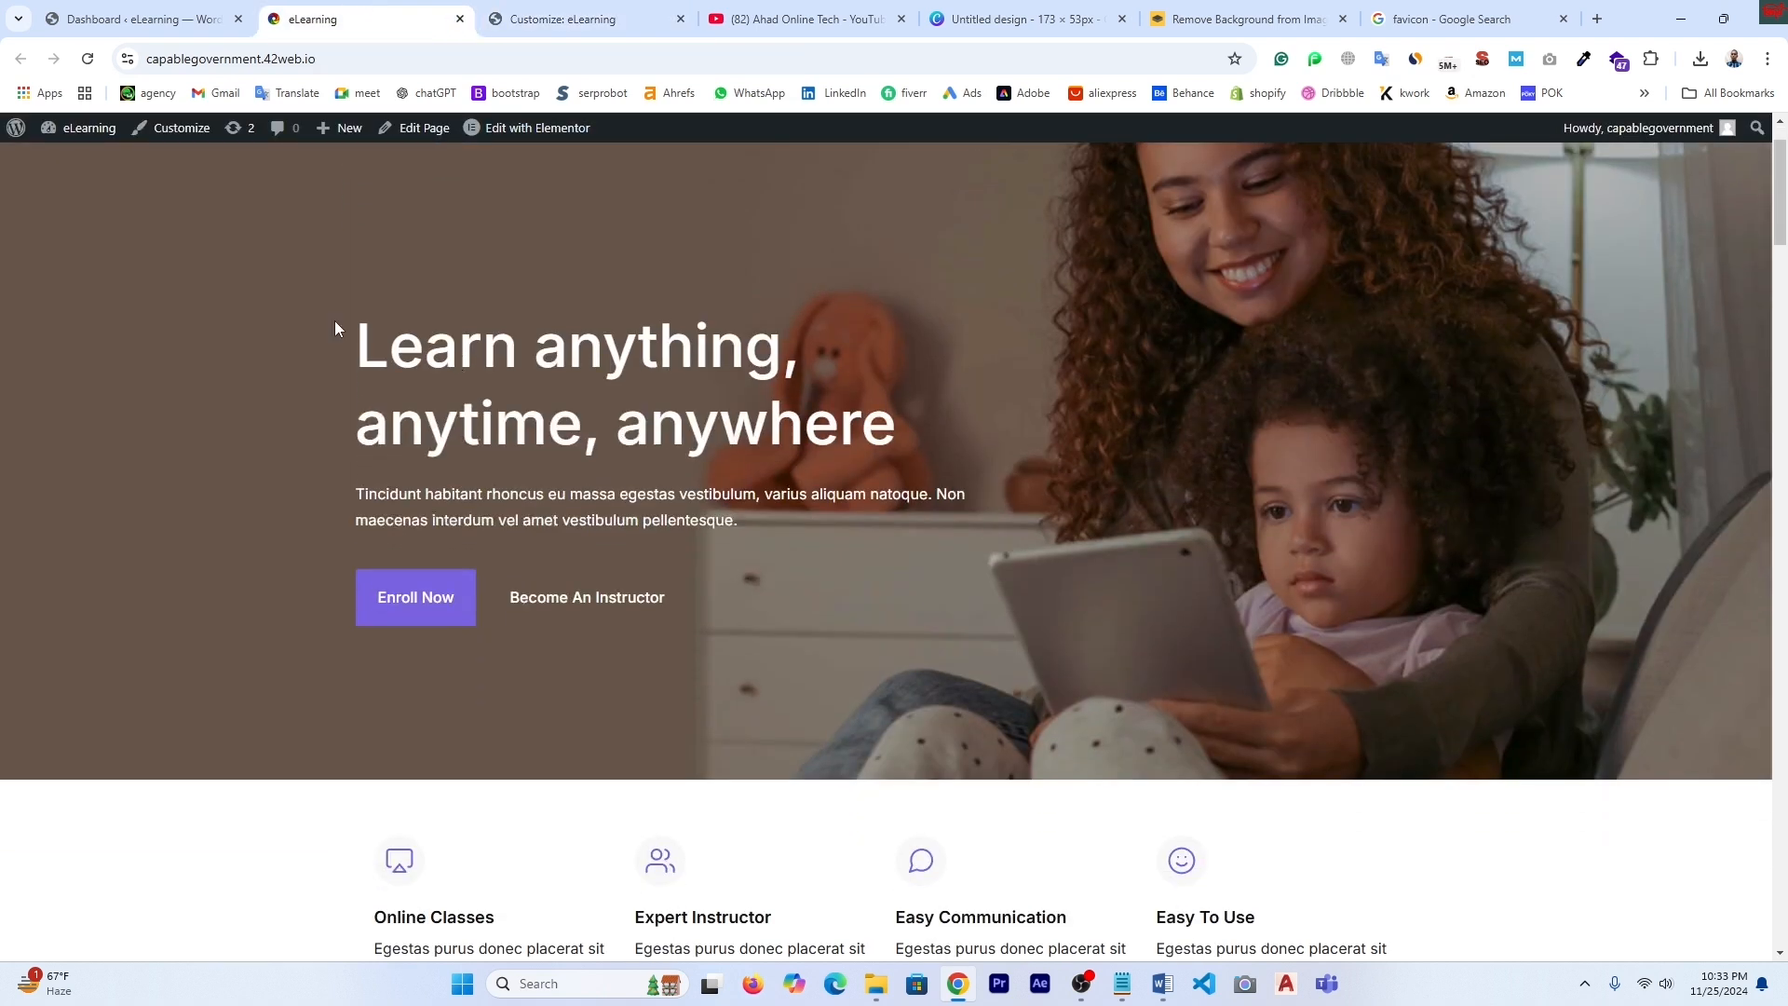
drag(355, 333, 967, 540)
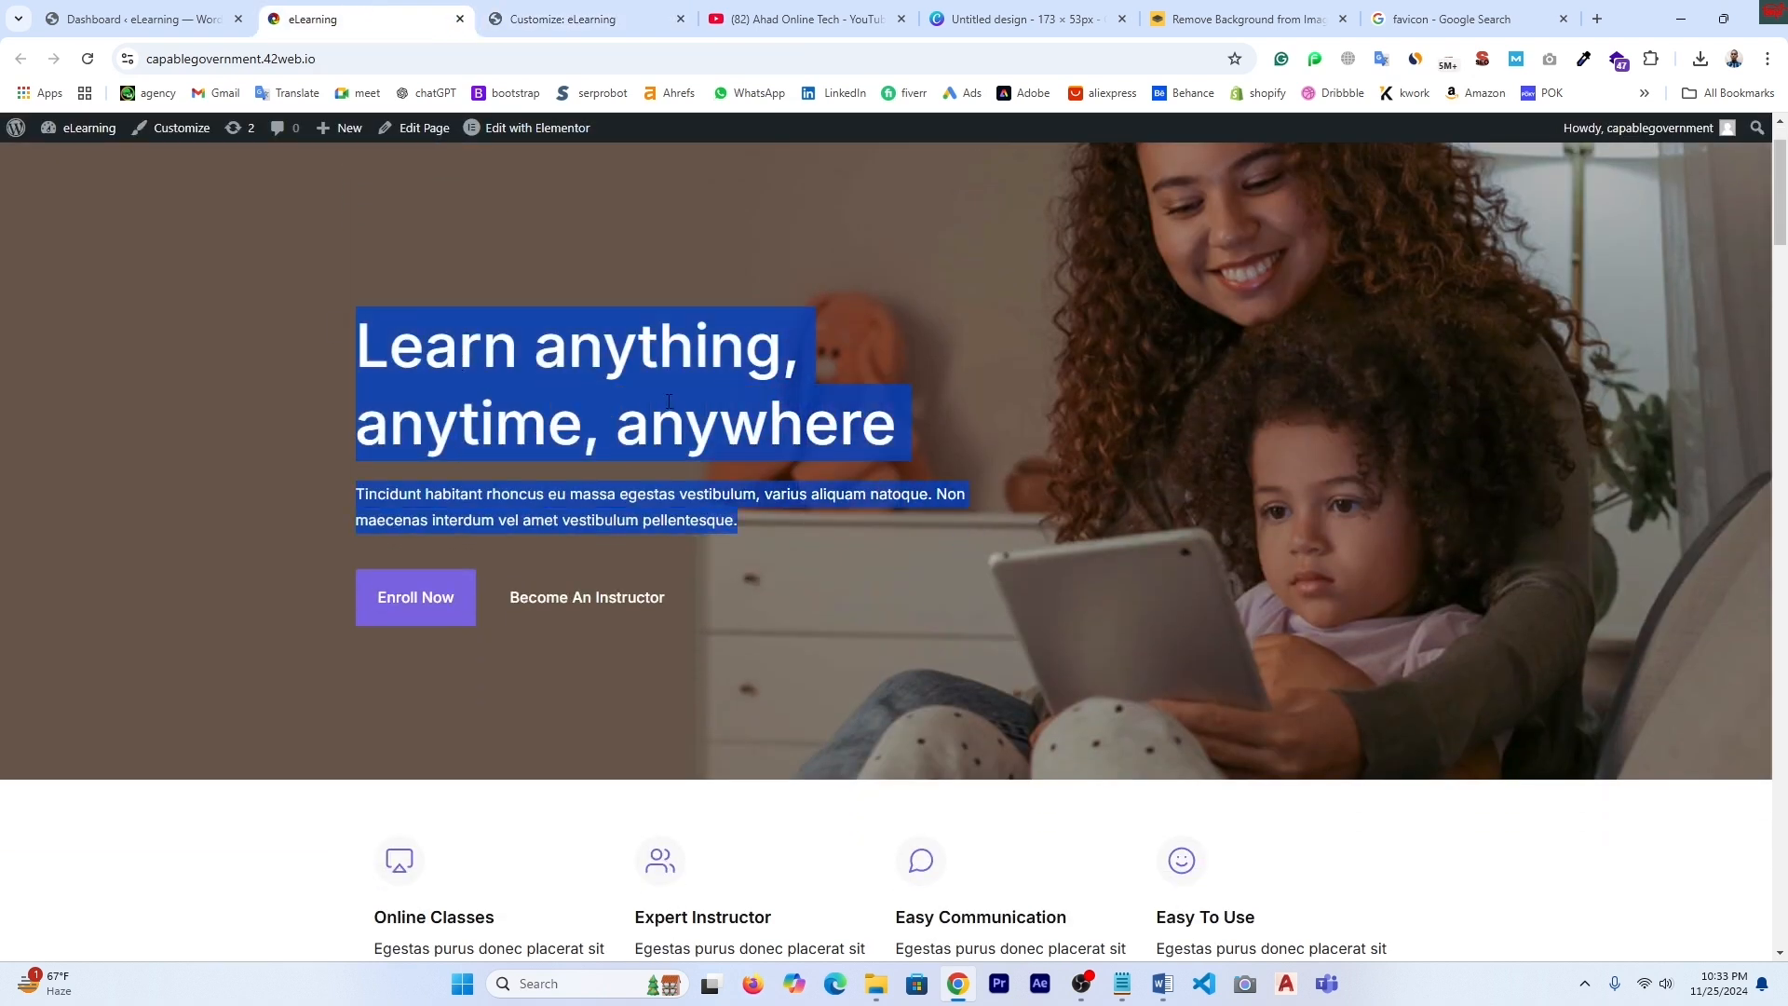
right_click(669, 404)
click(717, 426)
key(ctrl+Tab)
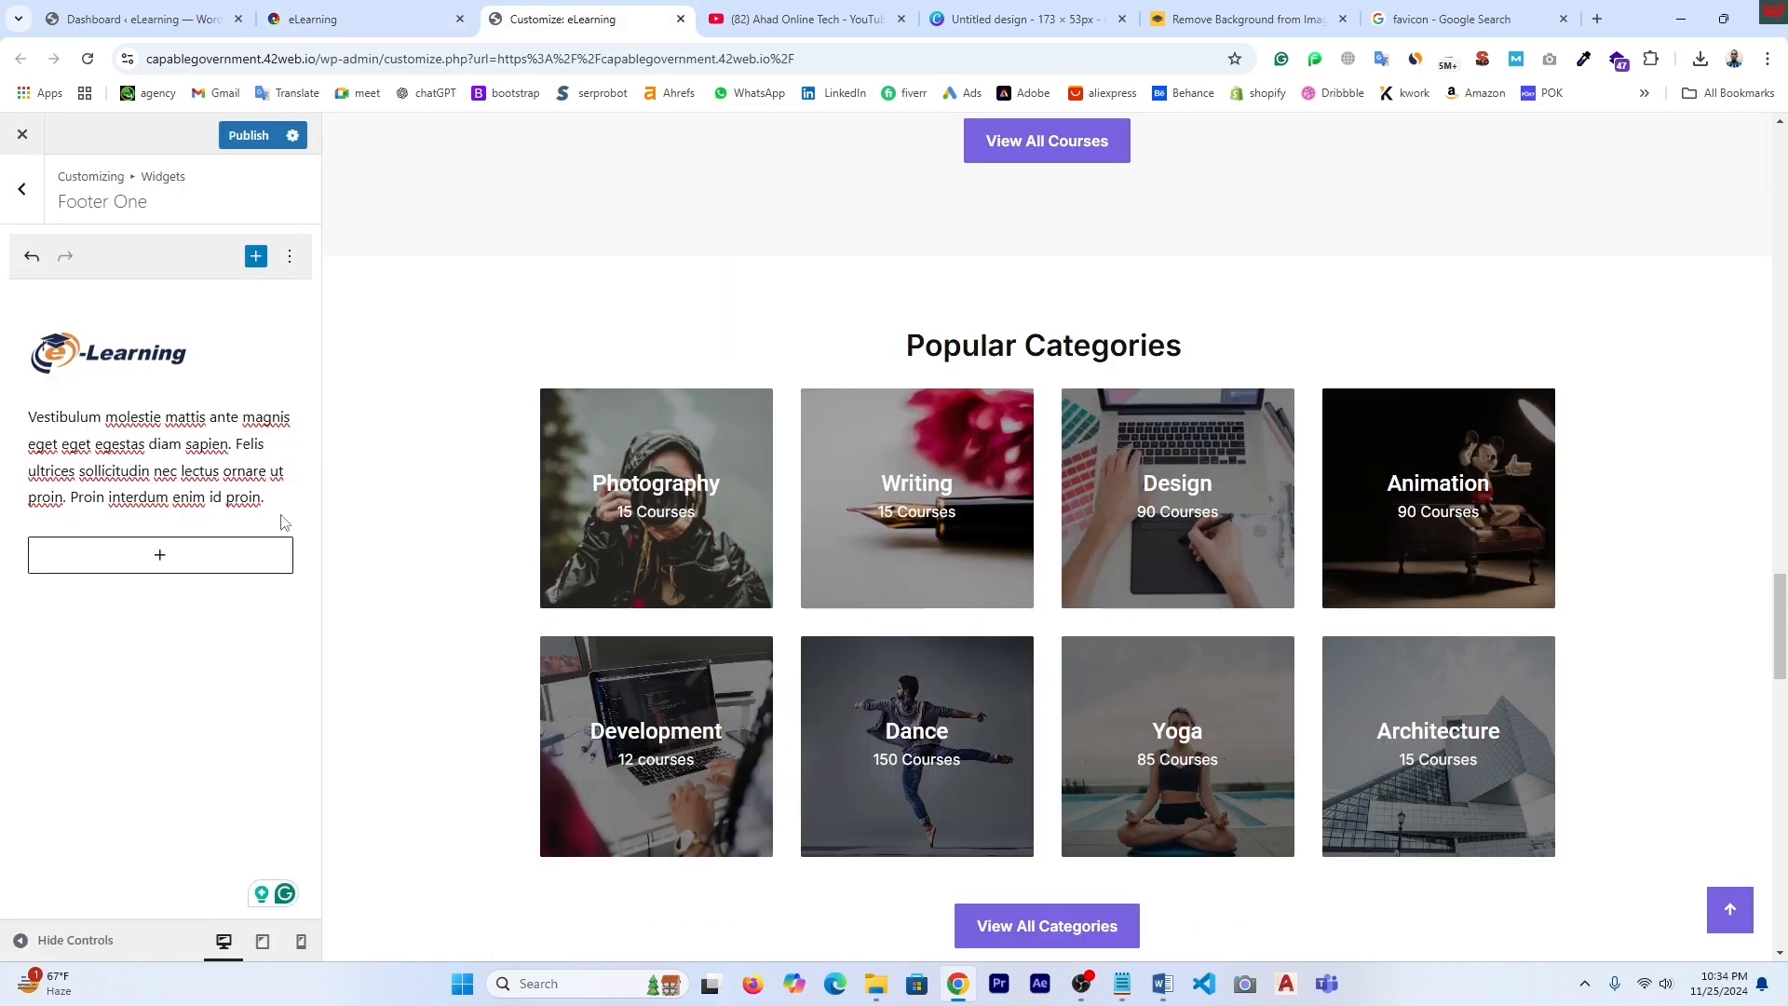
- Copy the WordPress description sentence from the course page Overview
click(1439, 20)
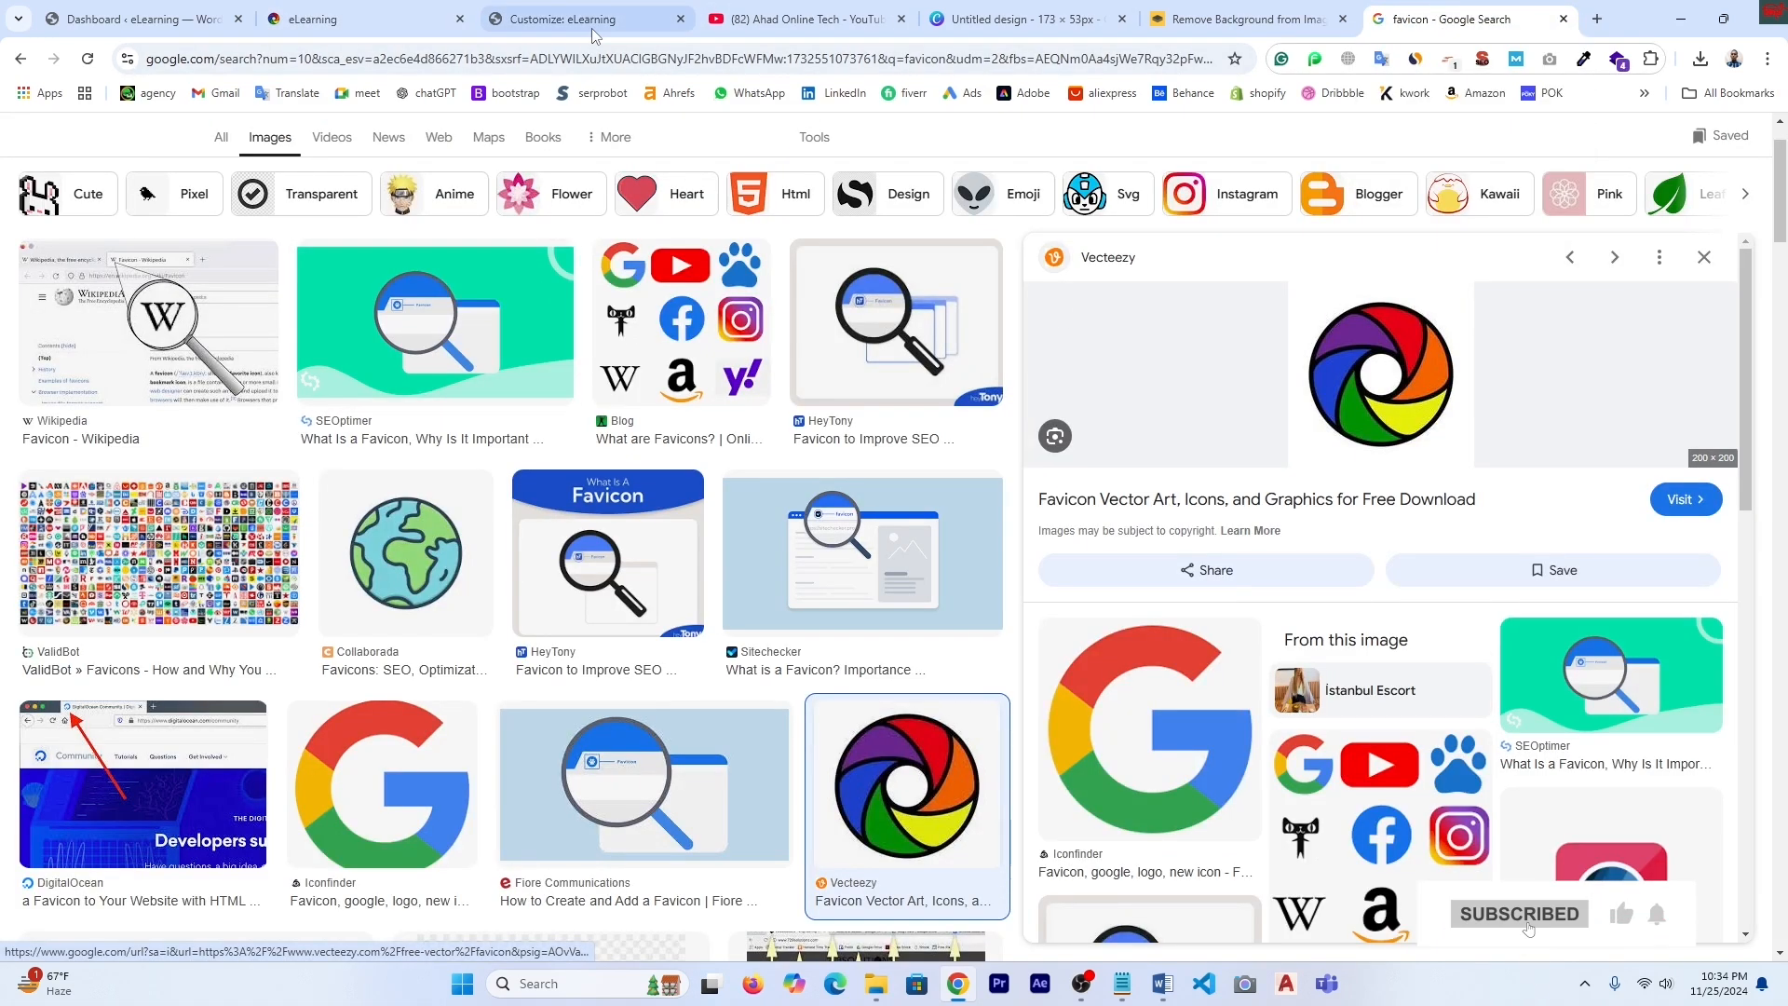
click(363, 19)
scroll(577, 752, down, 8)
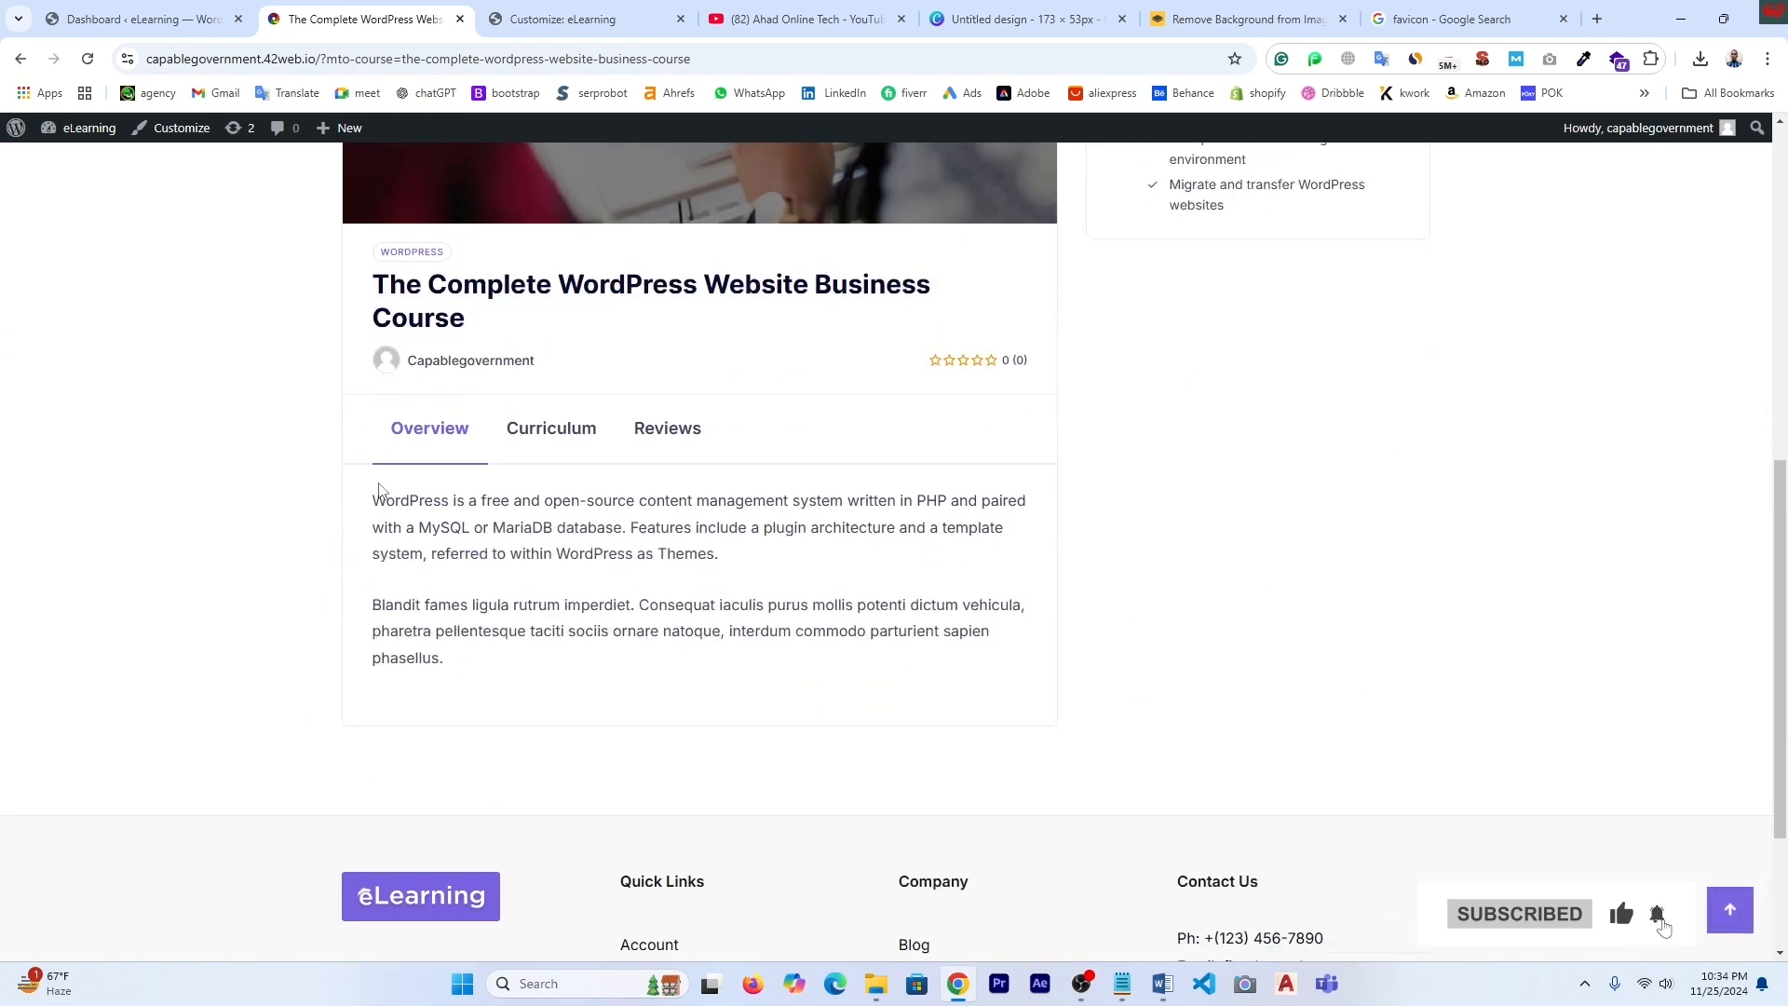
drag(374, 500, 619, 527)
right_click(587, 515)
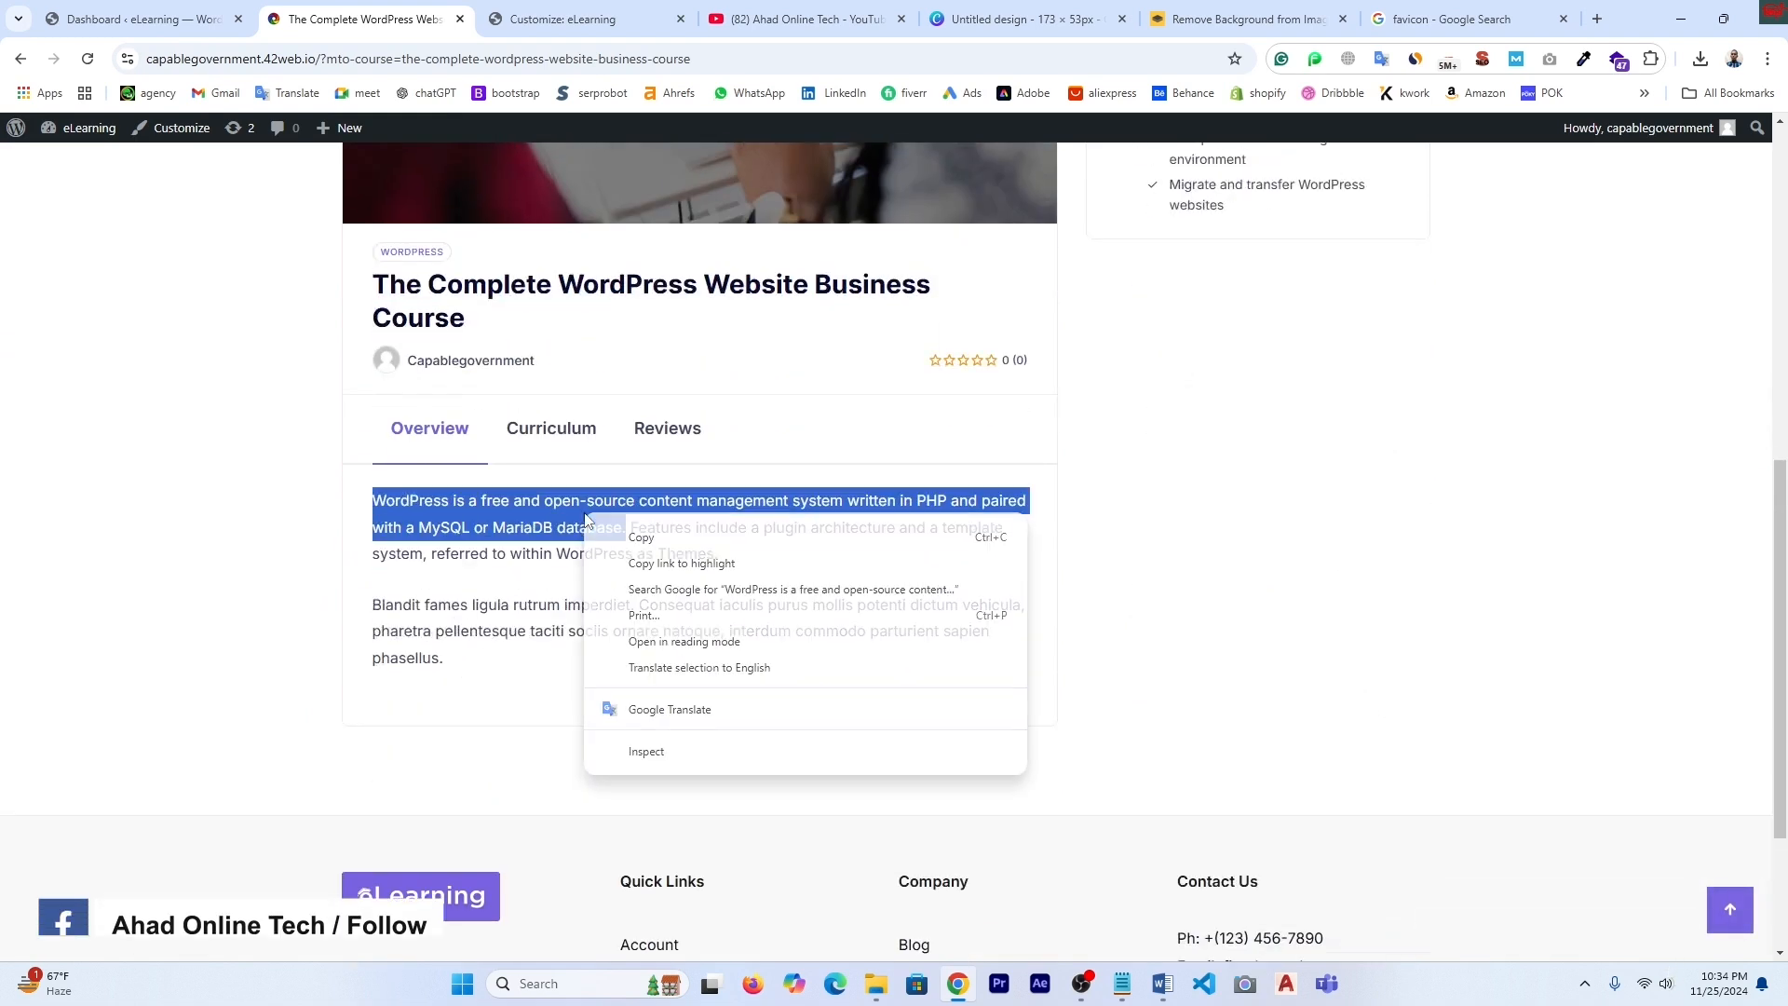
click(638, 540)
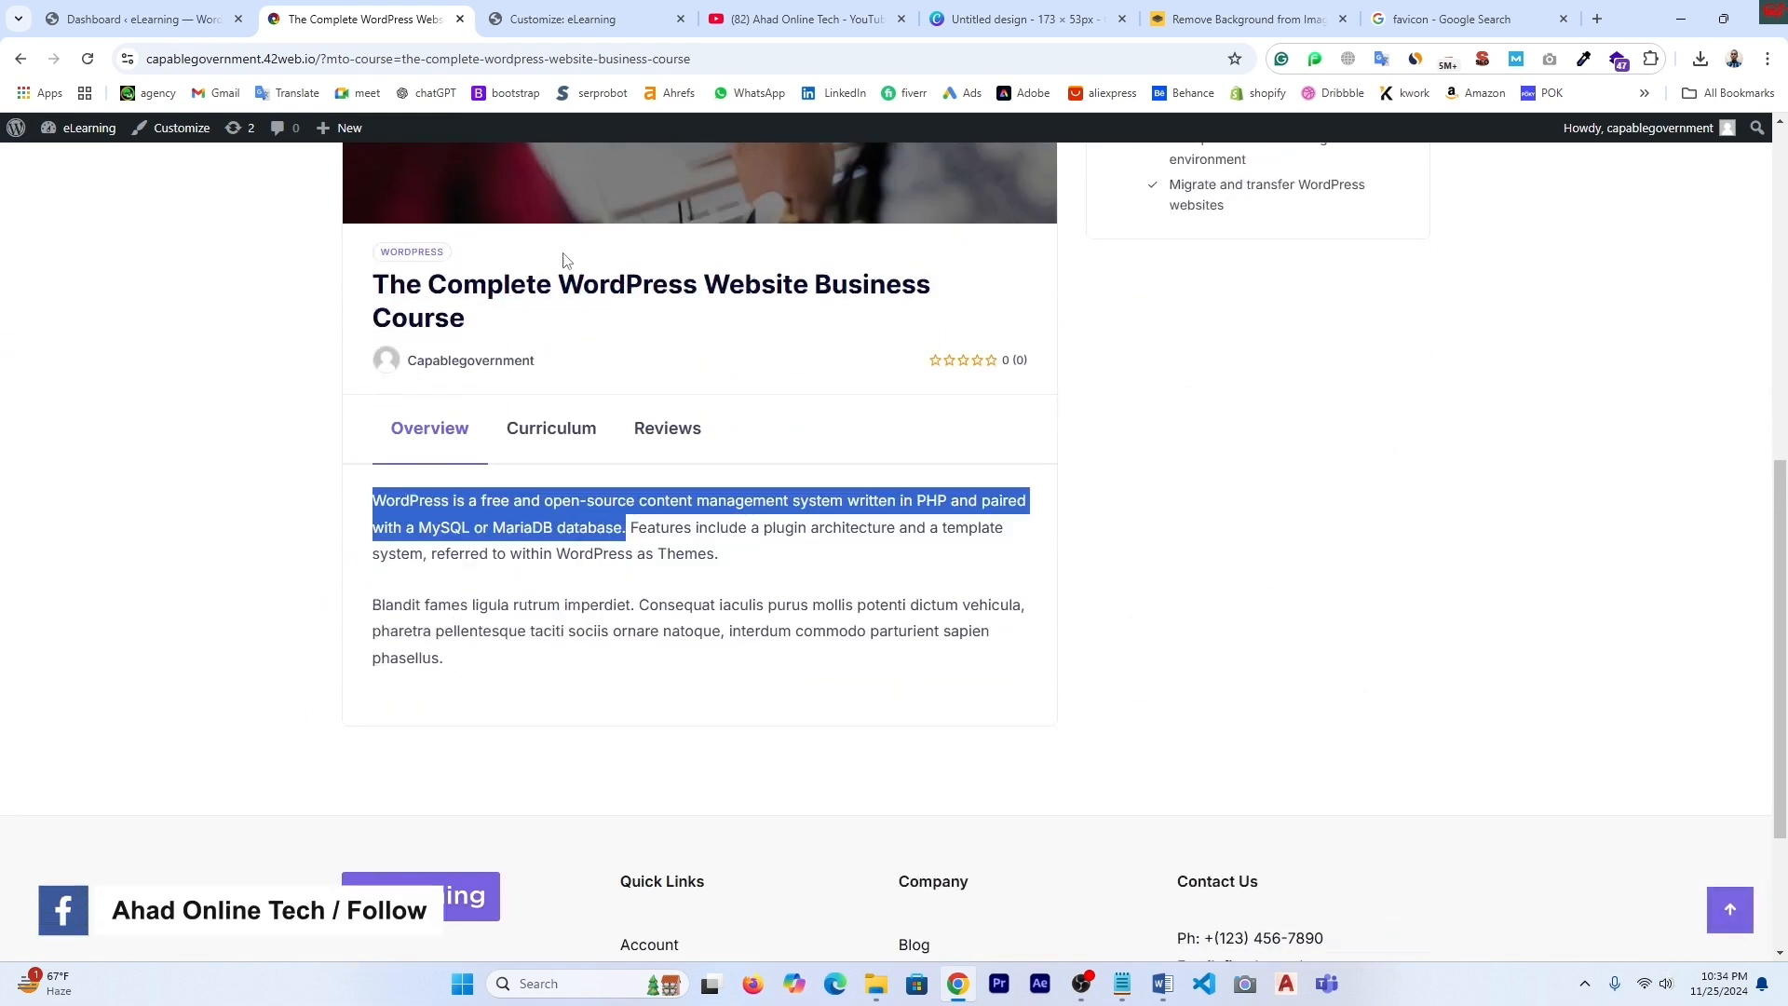
- Paste the WordPress description over the footer paragraph and publish the changes
click(550, 12)
click(265, 498)
drag(264, 497, 27, 415)
key(ctrl+v)
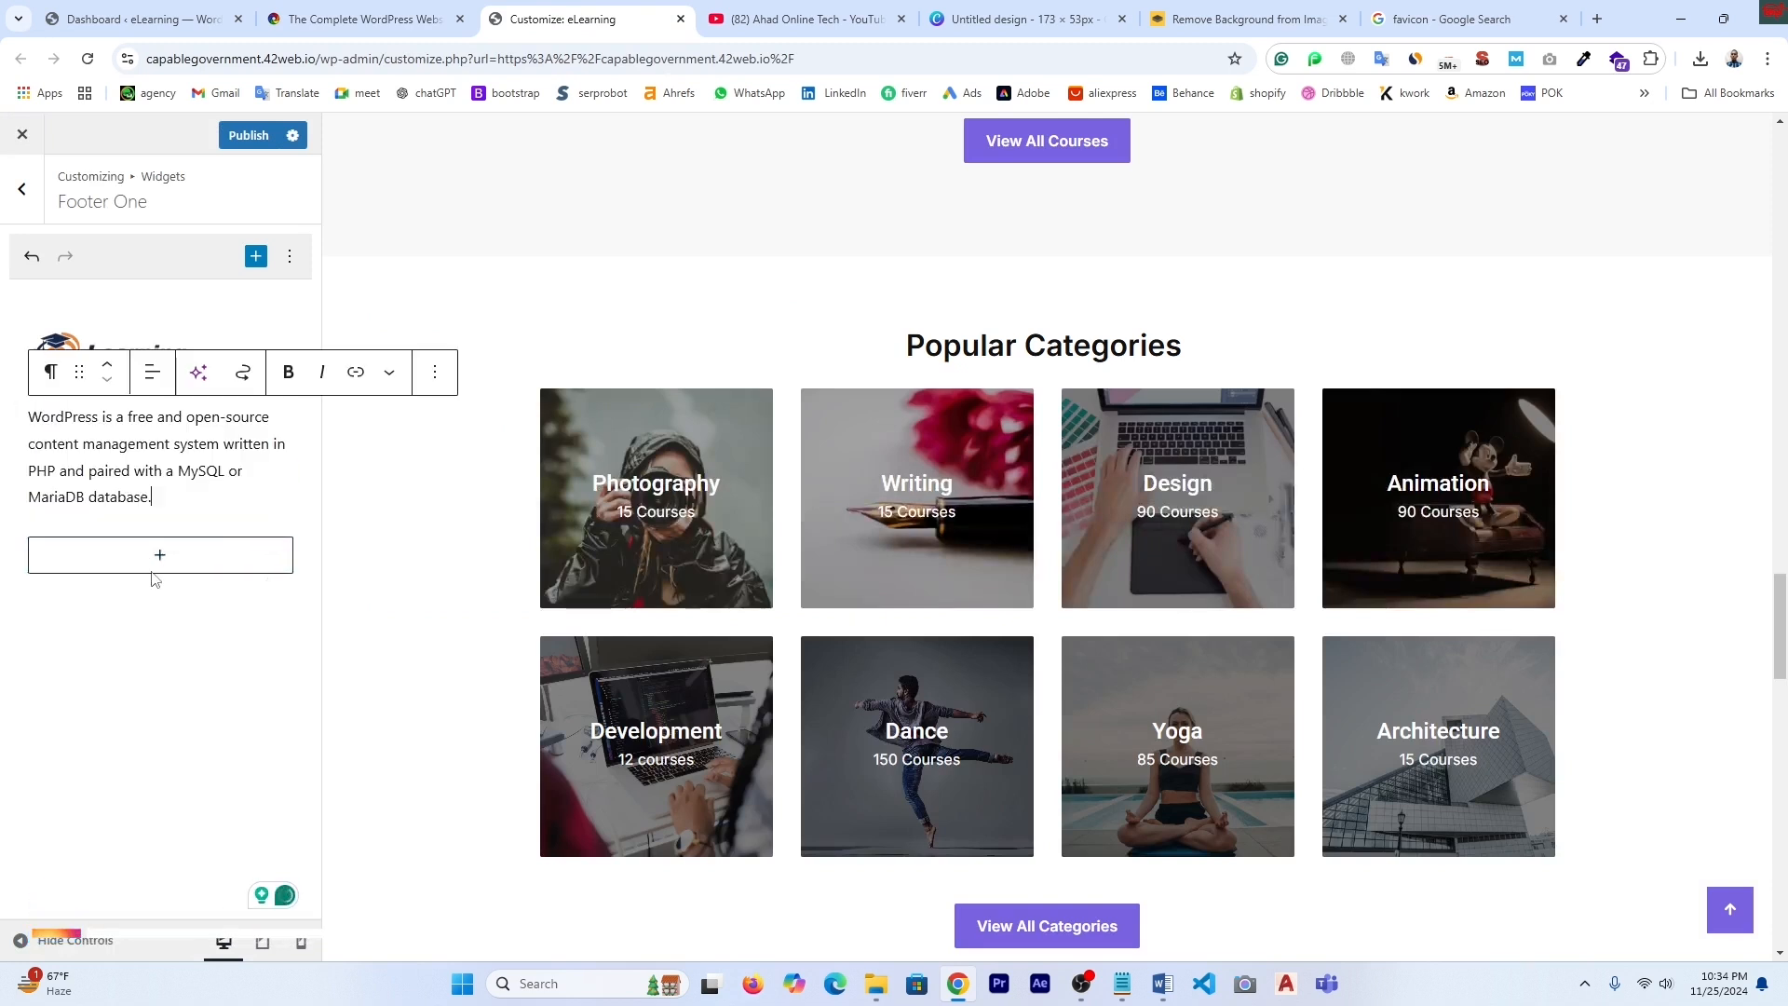
click(249, 135)
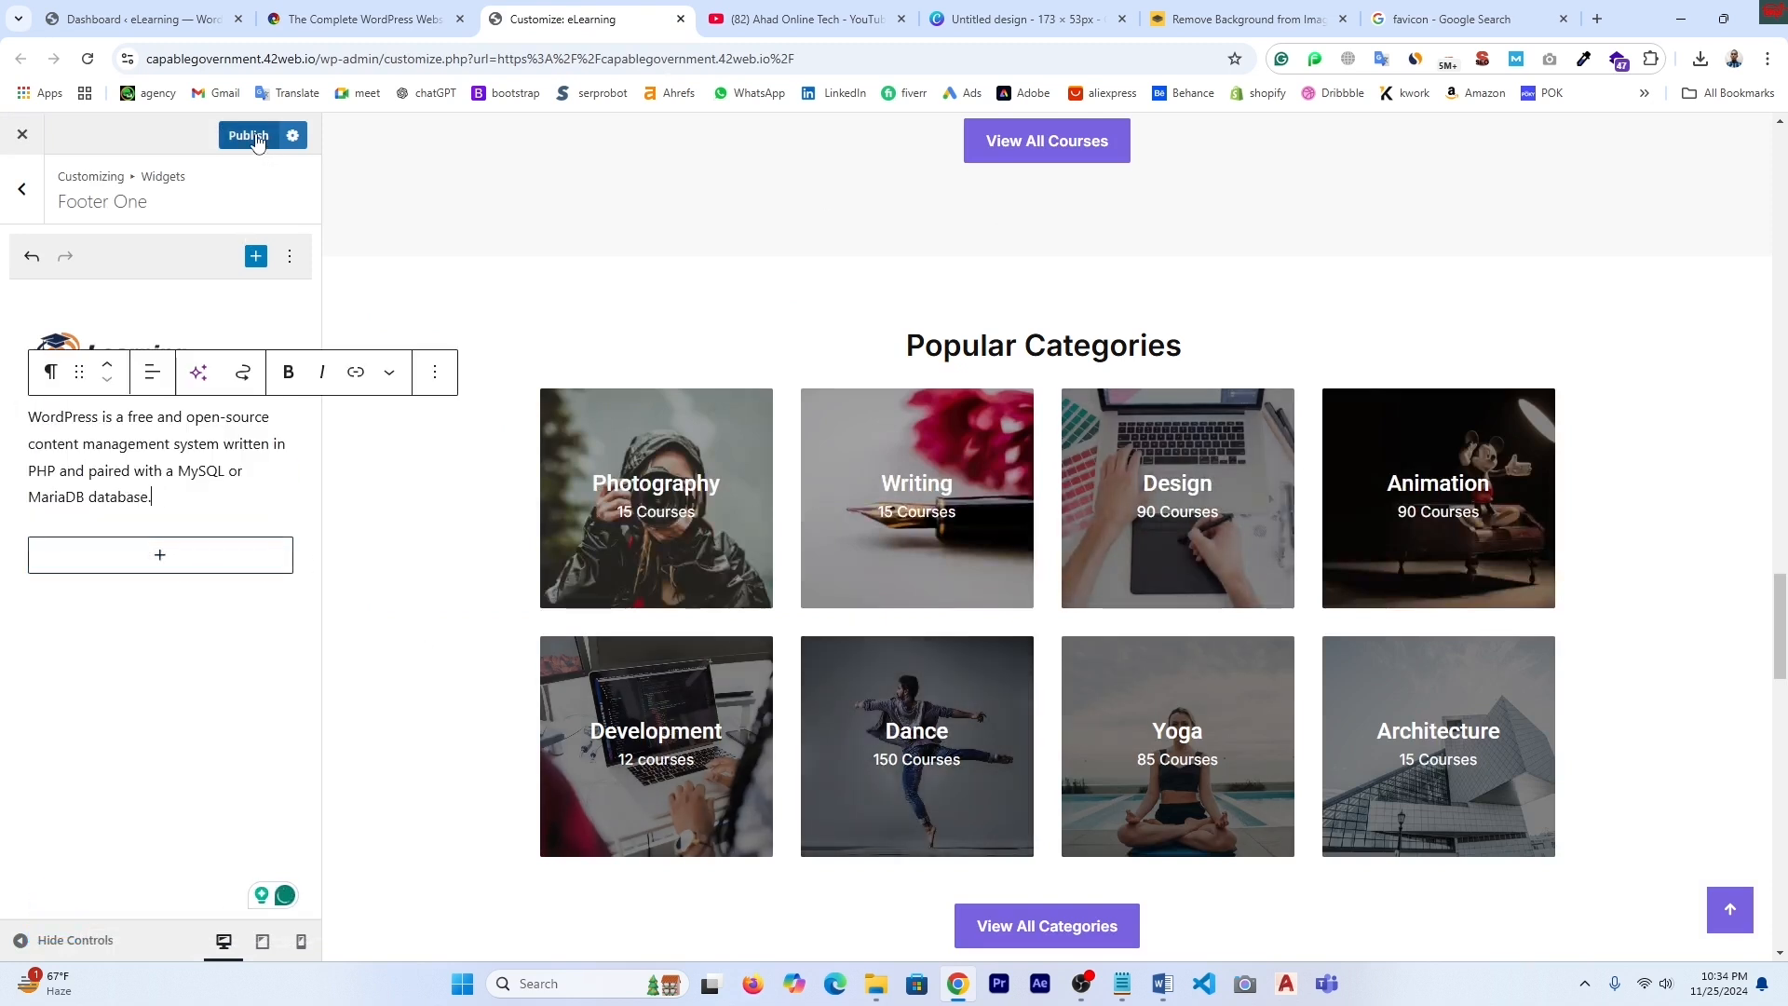
scroll(745, 508, up, 6)
scroll(838, 514, down, 12)
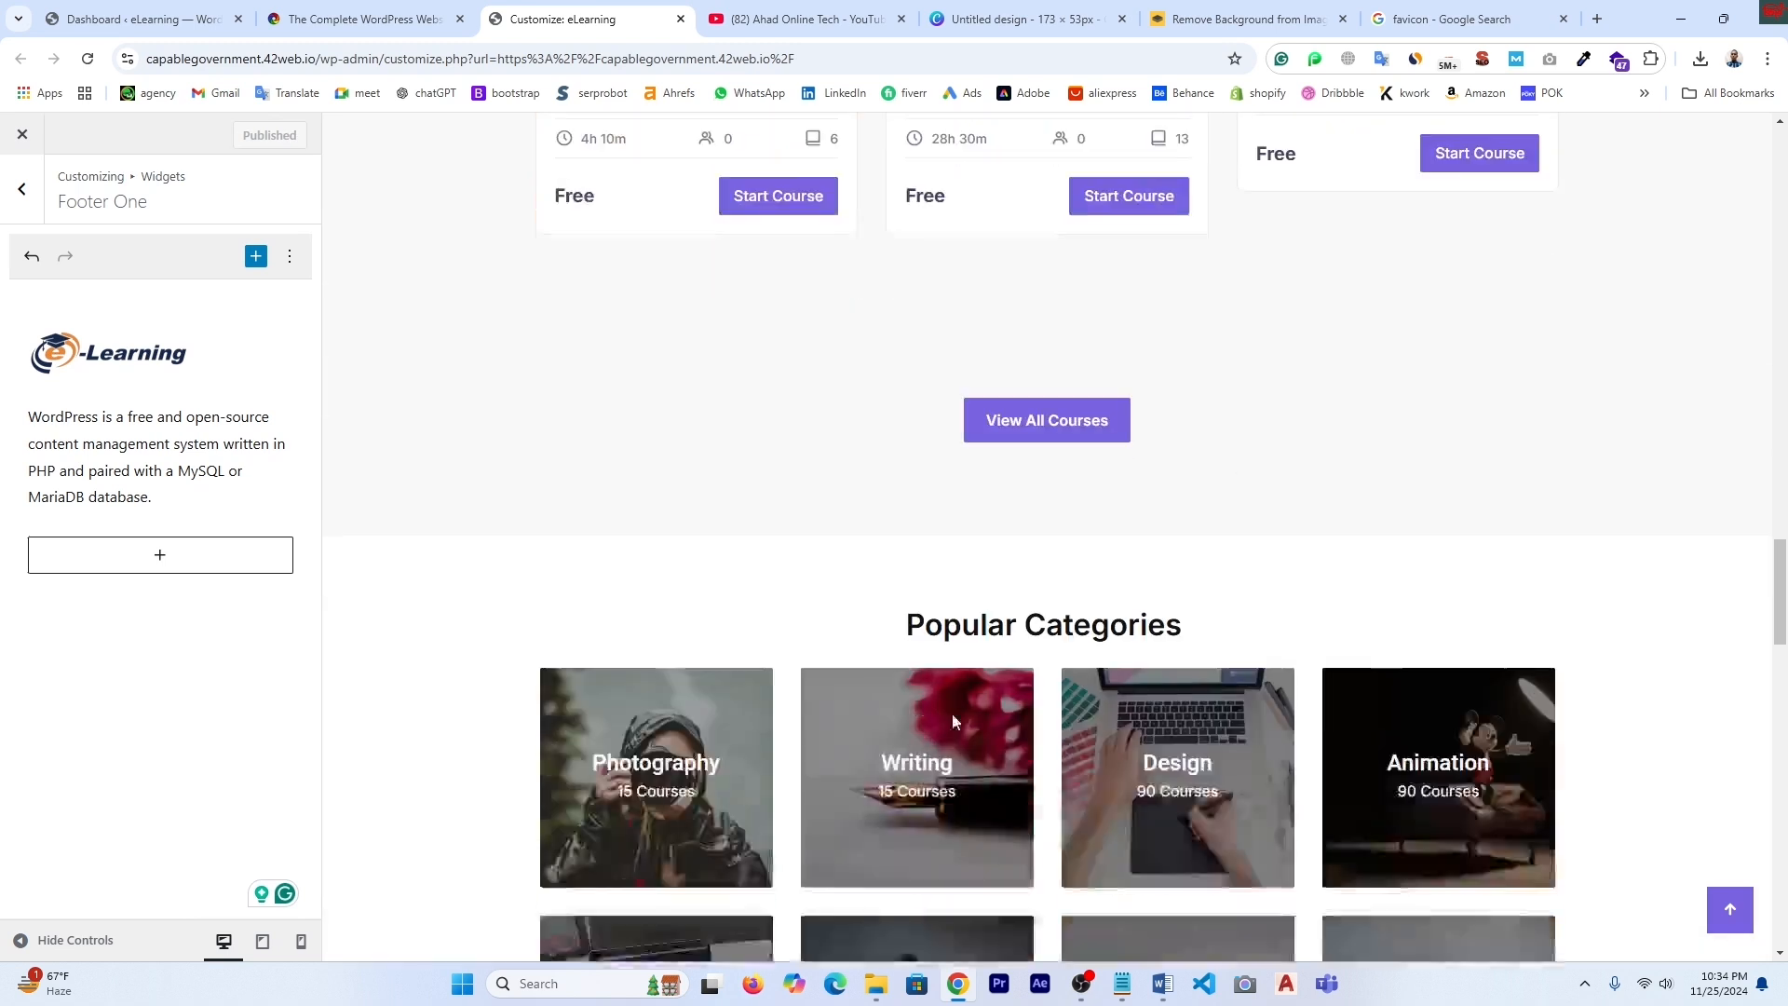
- Open the Quick Links widget, then the Company column's Footer Three widget for editing
scroll(980, 734, down, 10)
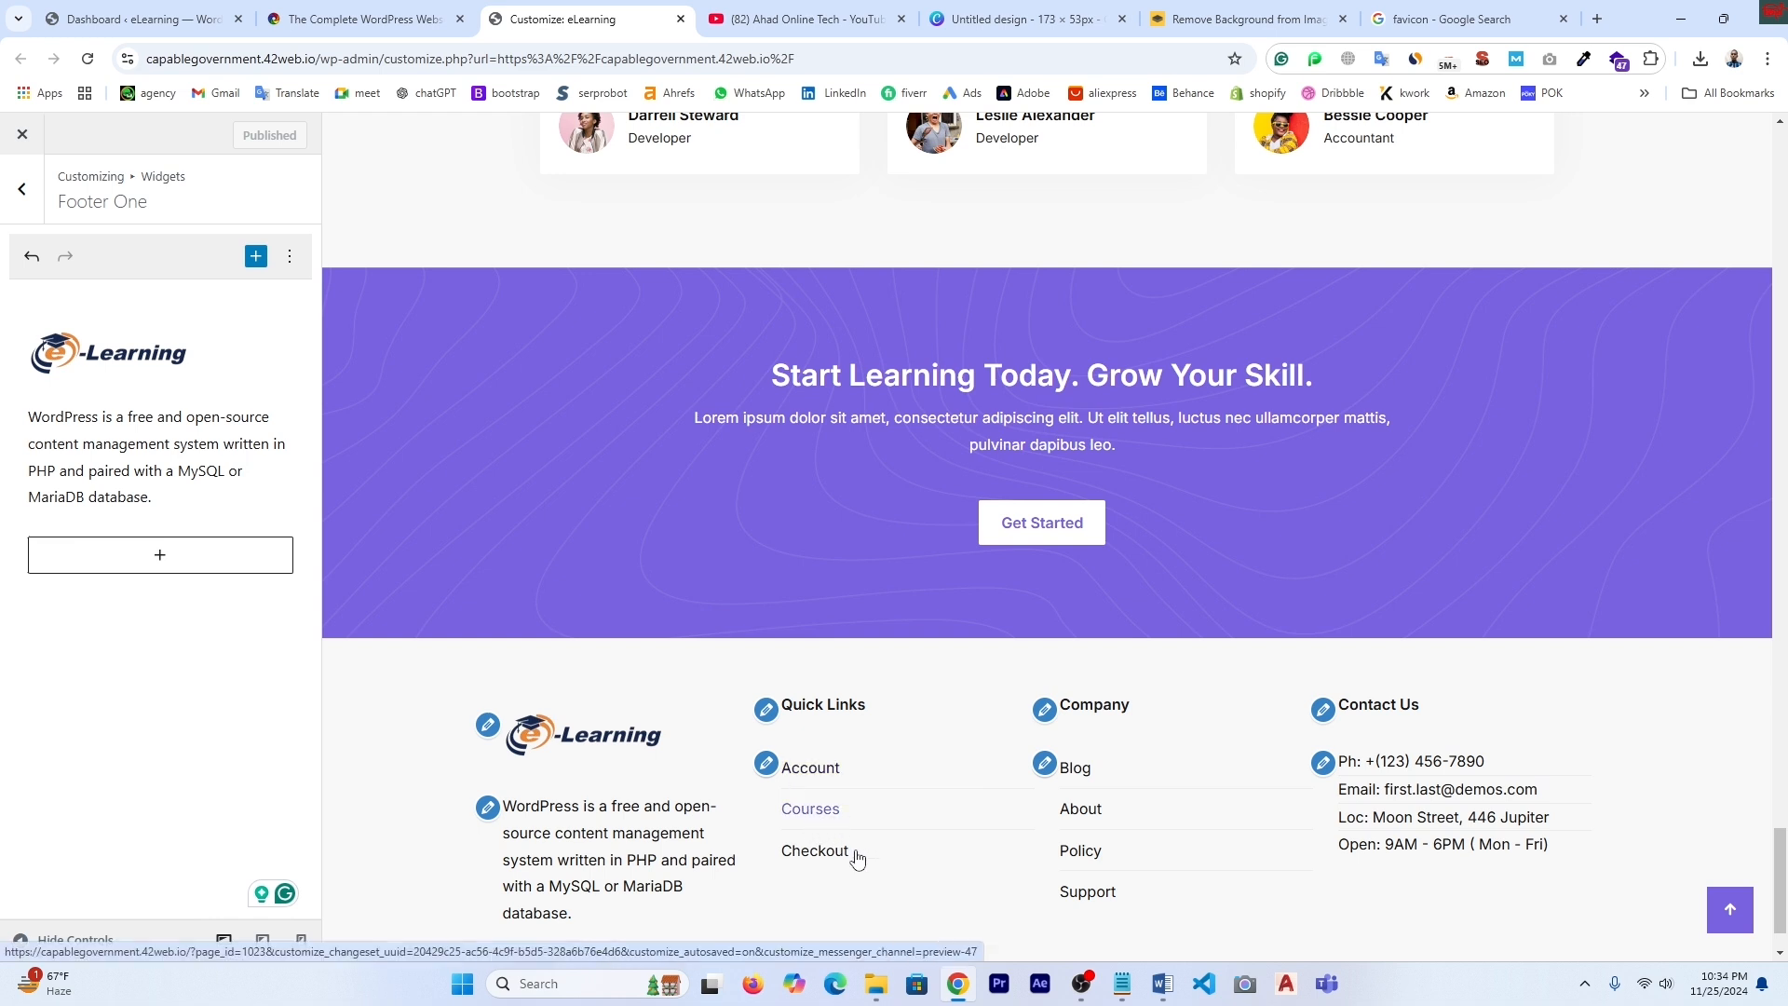
click(767, 711)
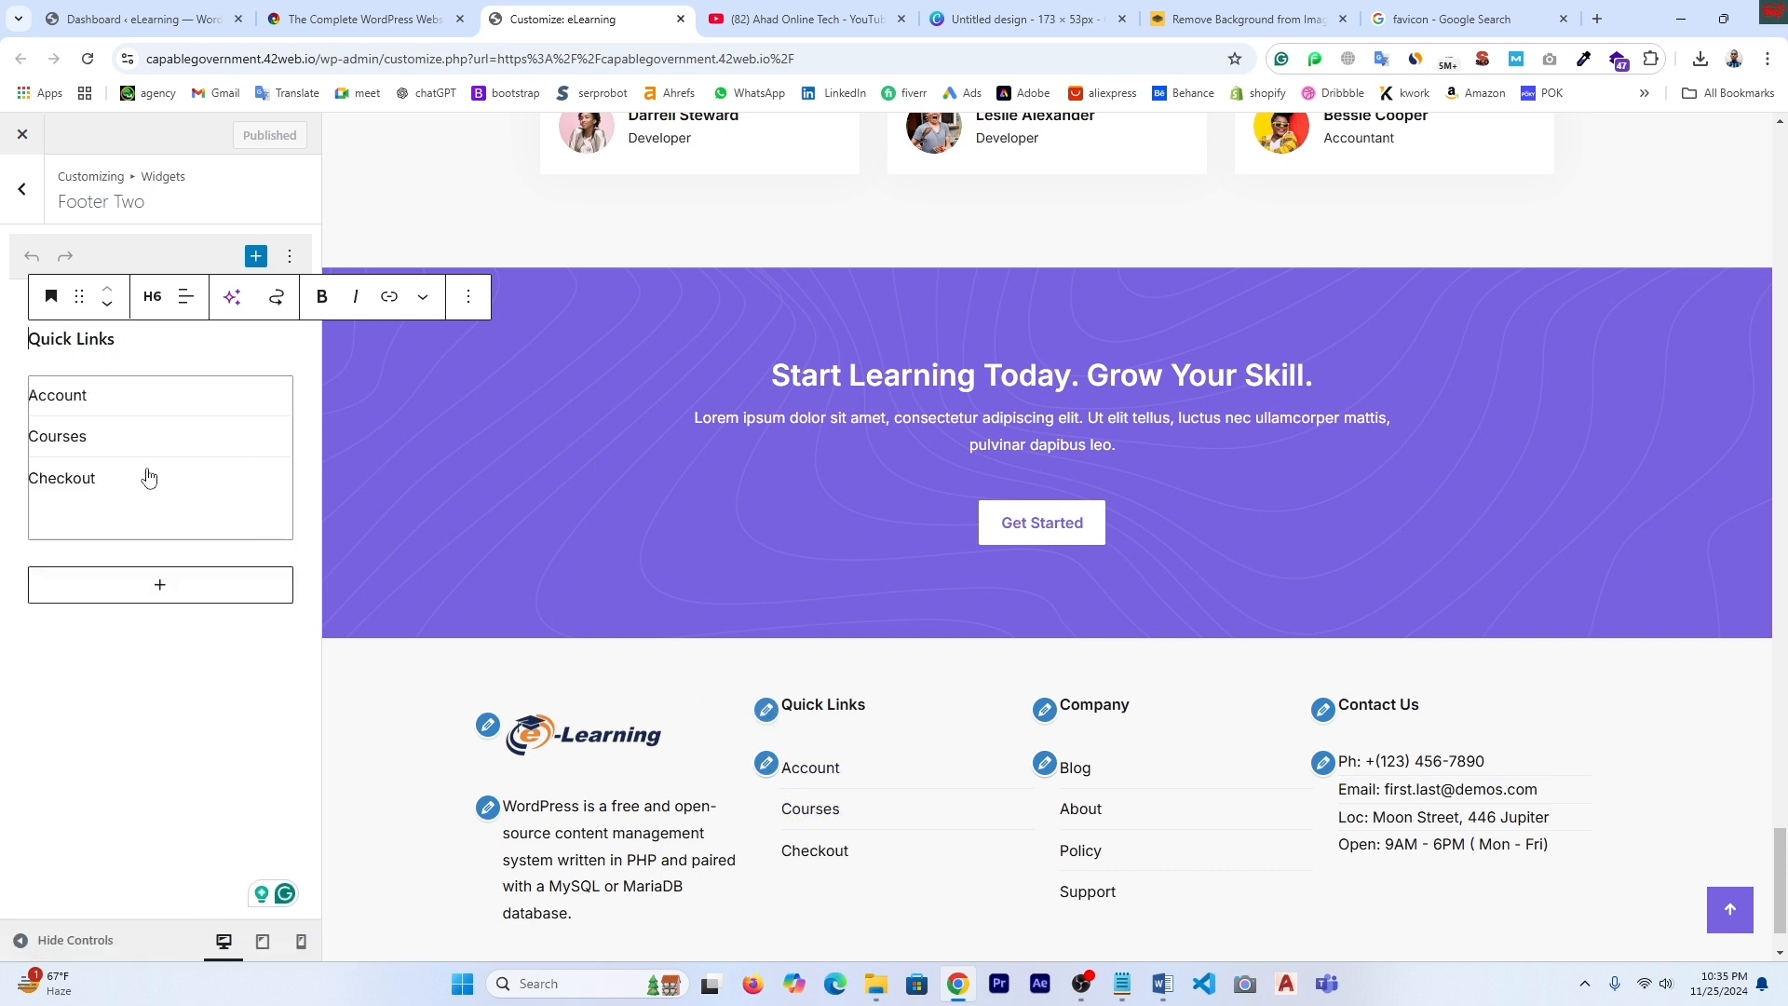
click(1045, 711)
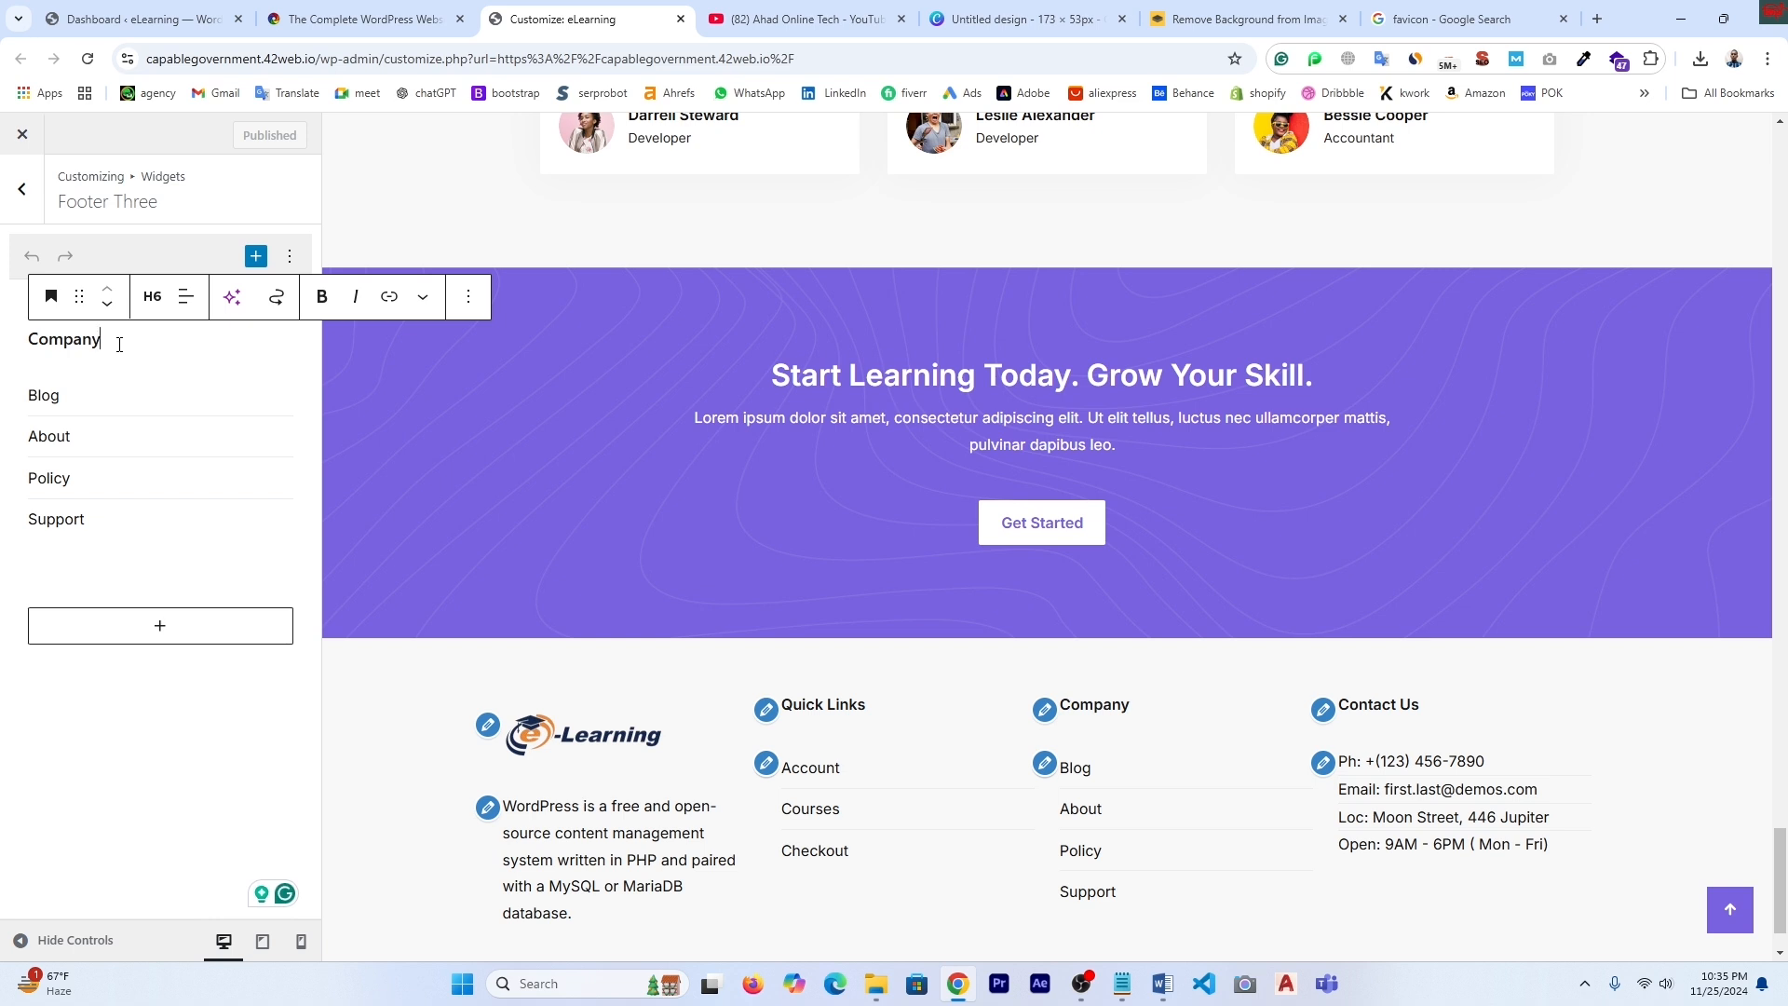
- Rename the Company footer heading to AhadOnlineTech and open the Company menu's settings
key(BackSpace)
key(BackSpace)
key(BackSpace)
key(BackSpace)
key(BackSpace)
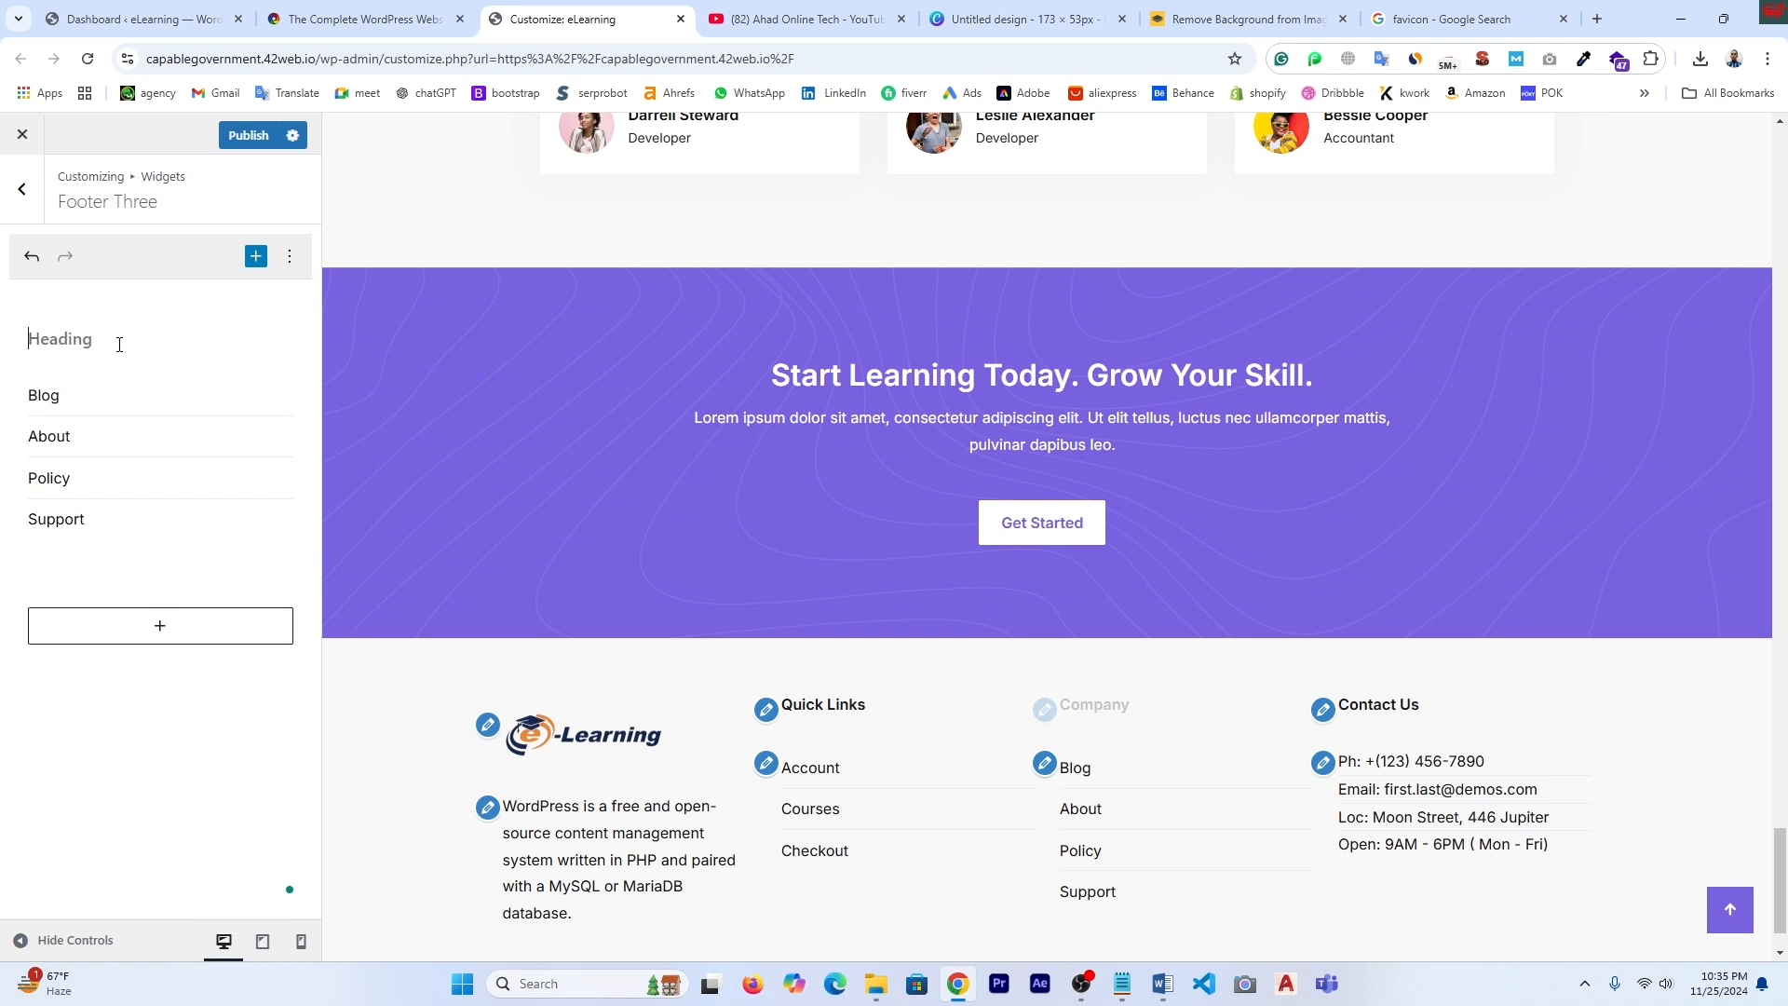
key(ctrl+v)
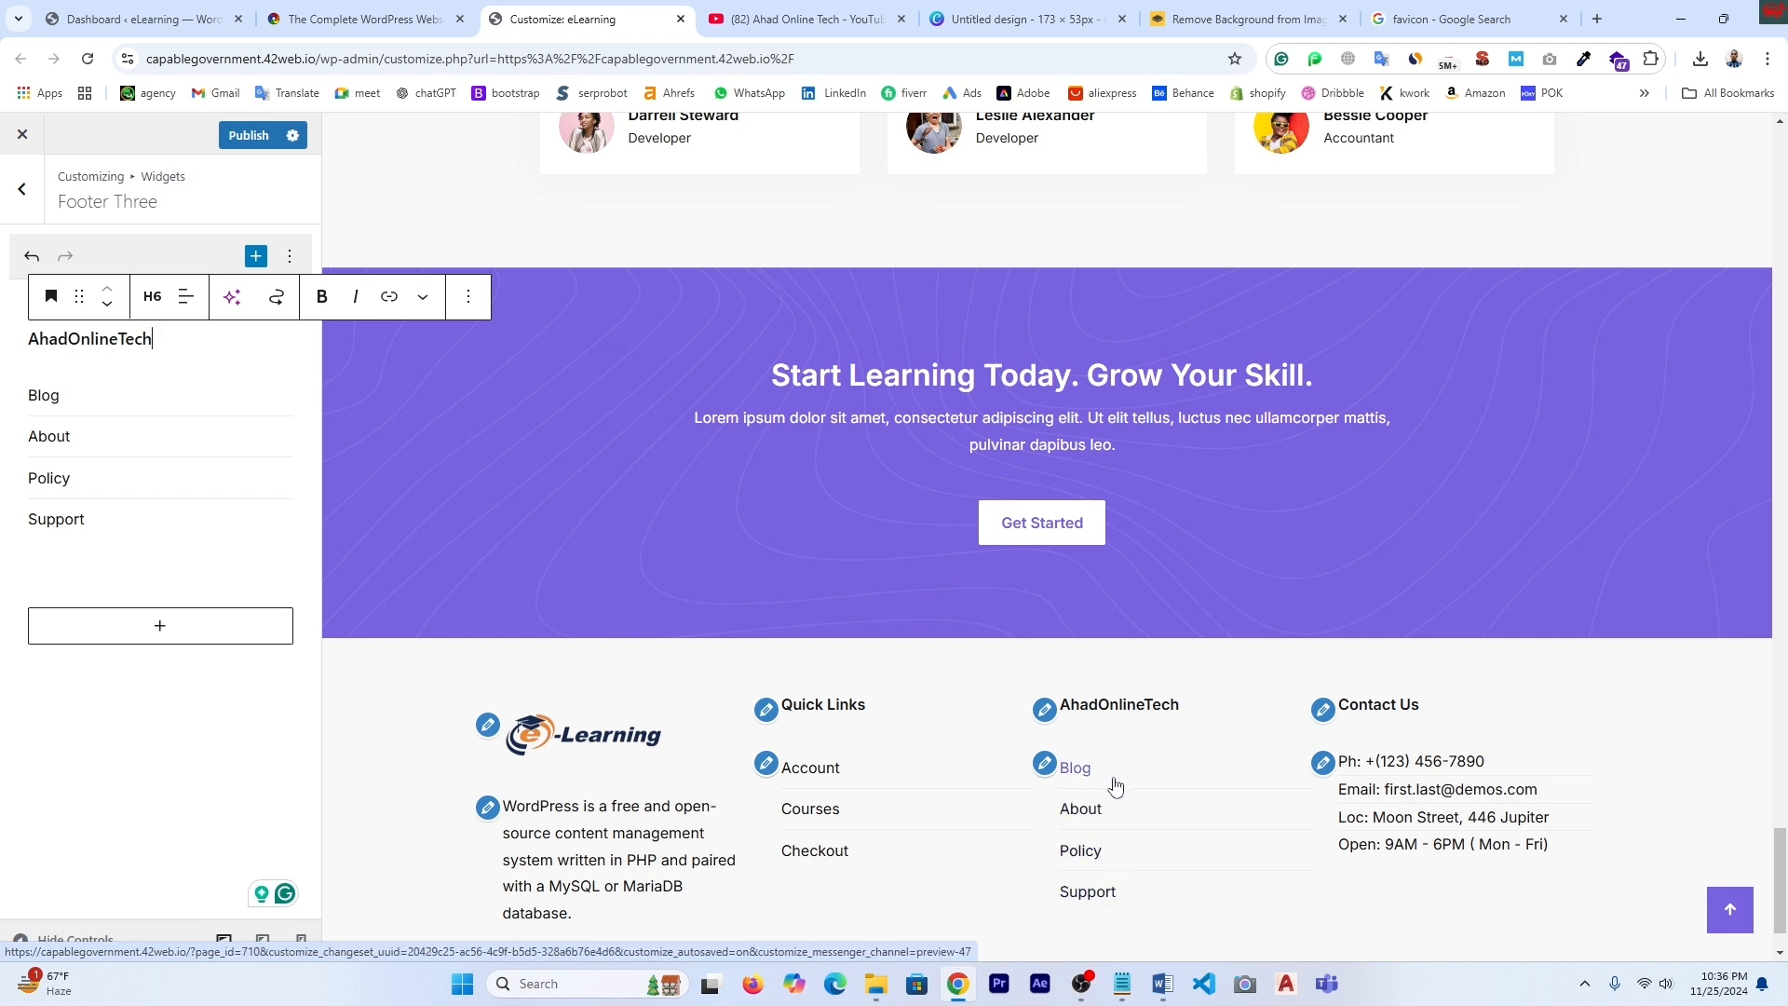
click(101, 401)
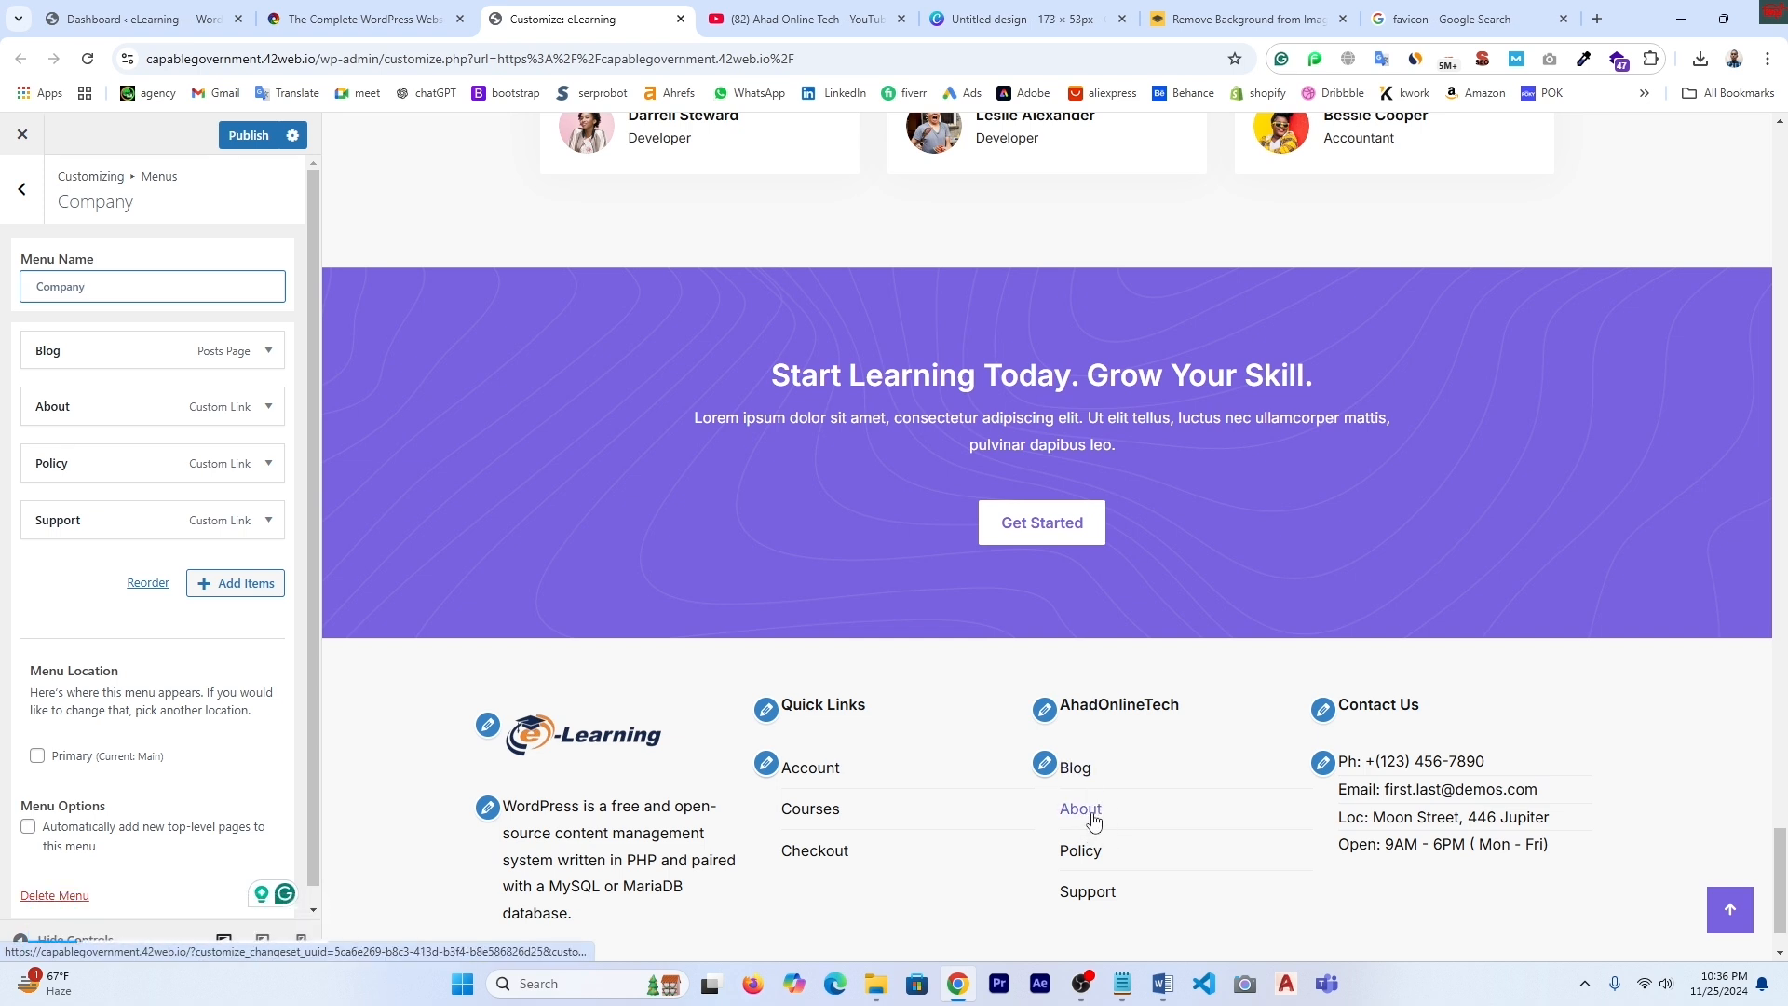
- Remove the Blog item from the Company menu and open the Footer Four contact widget
click(268, 350)
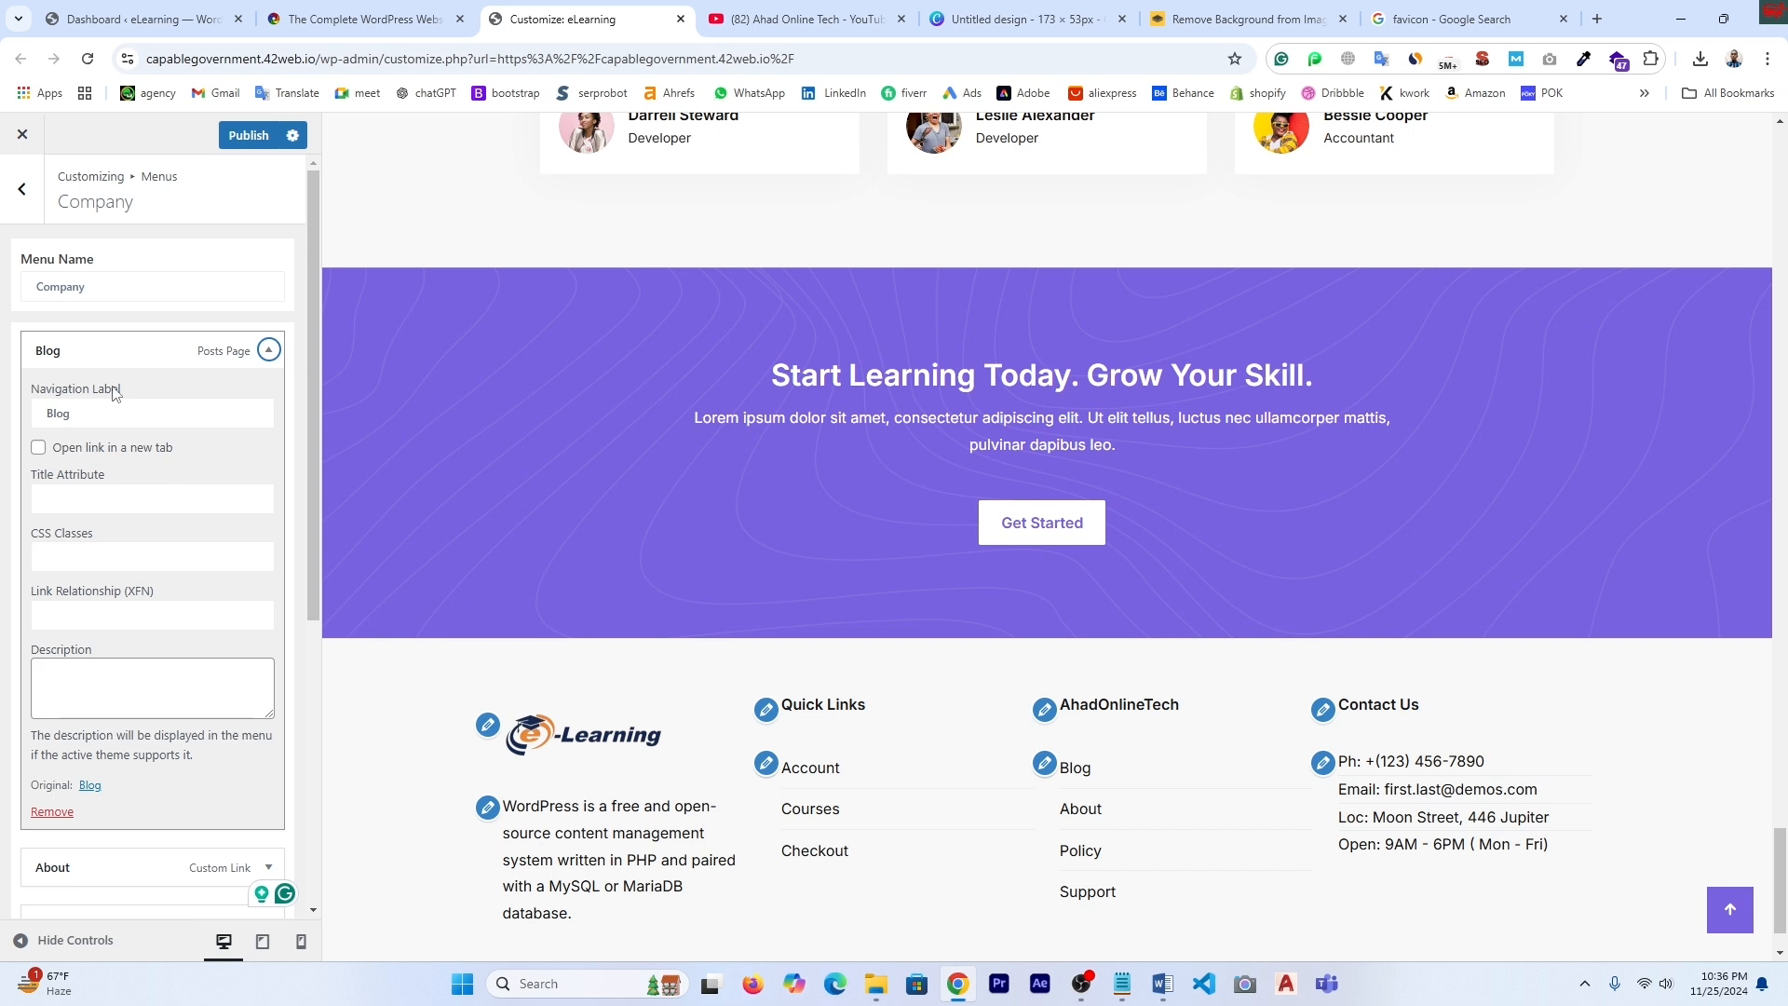
click(54, 812)
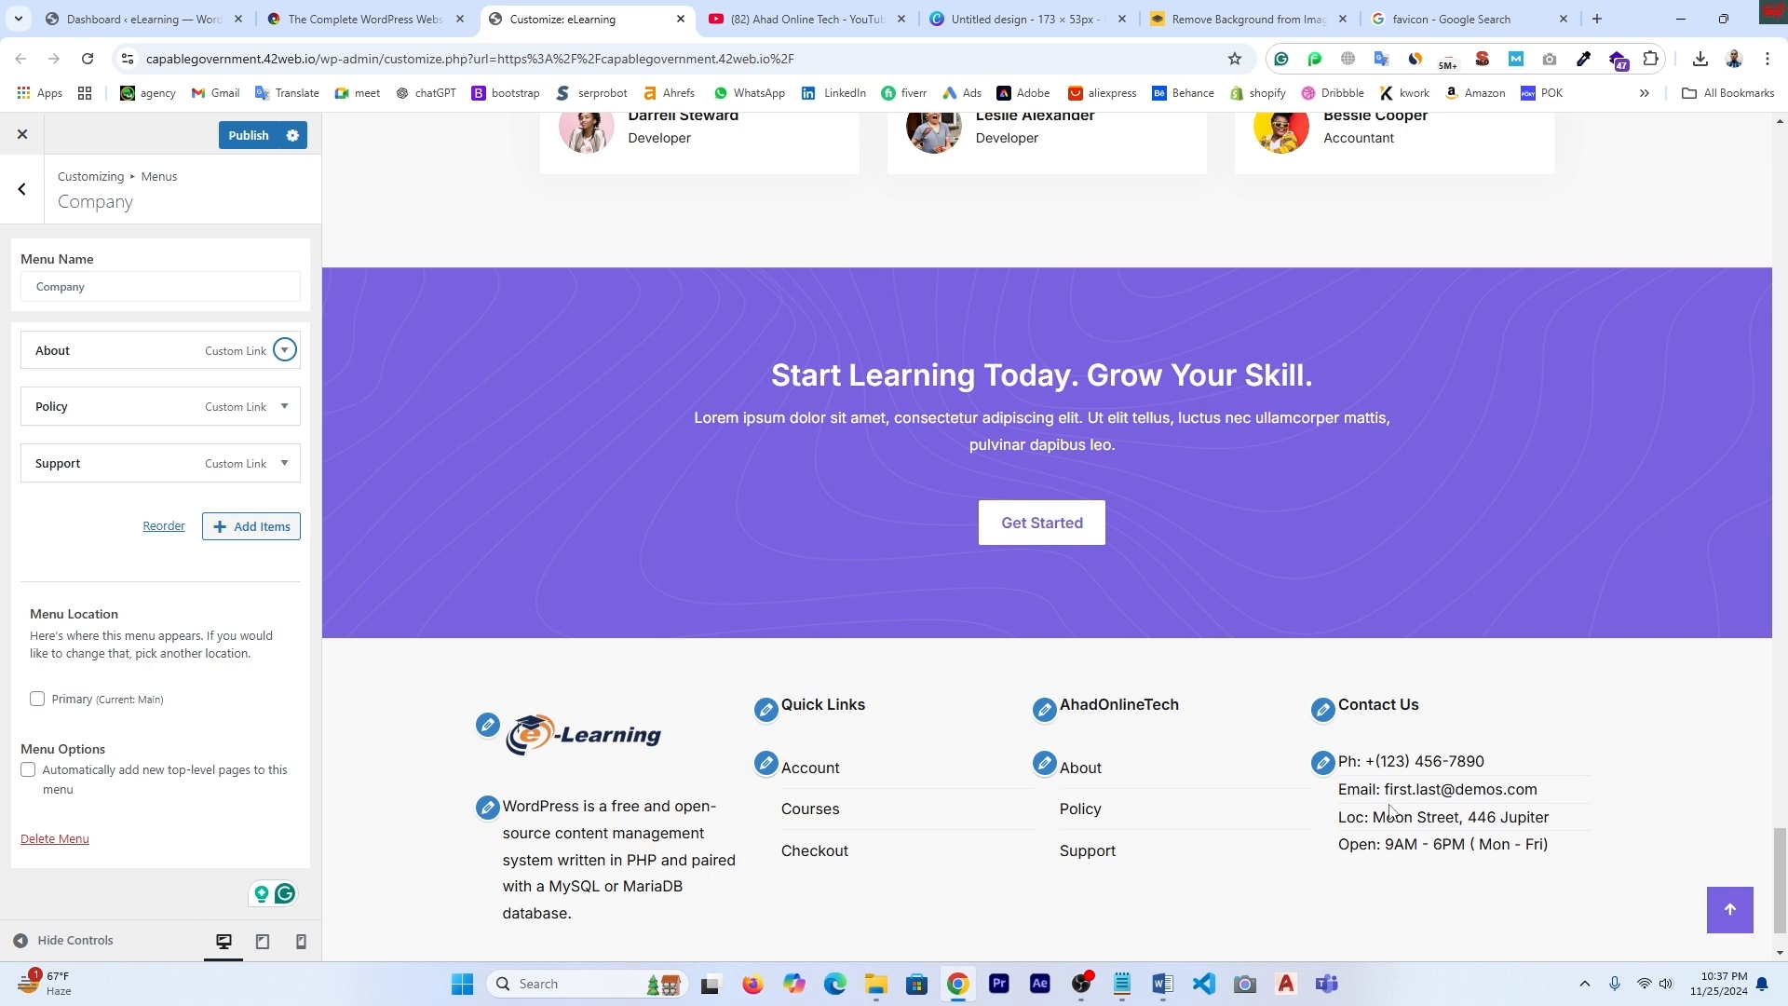
click(1324, 764)
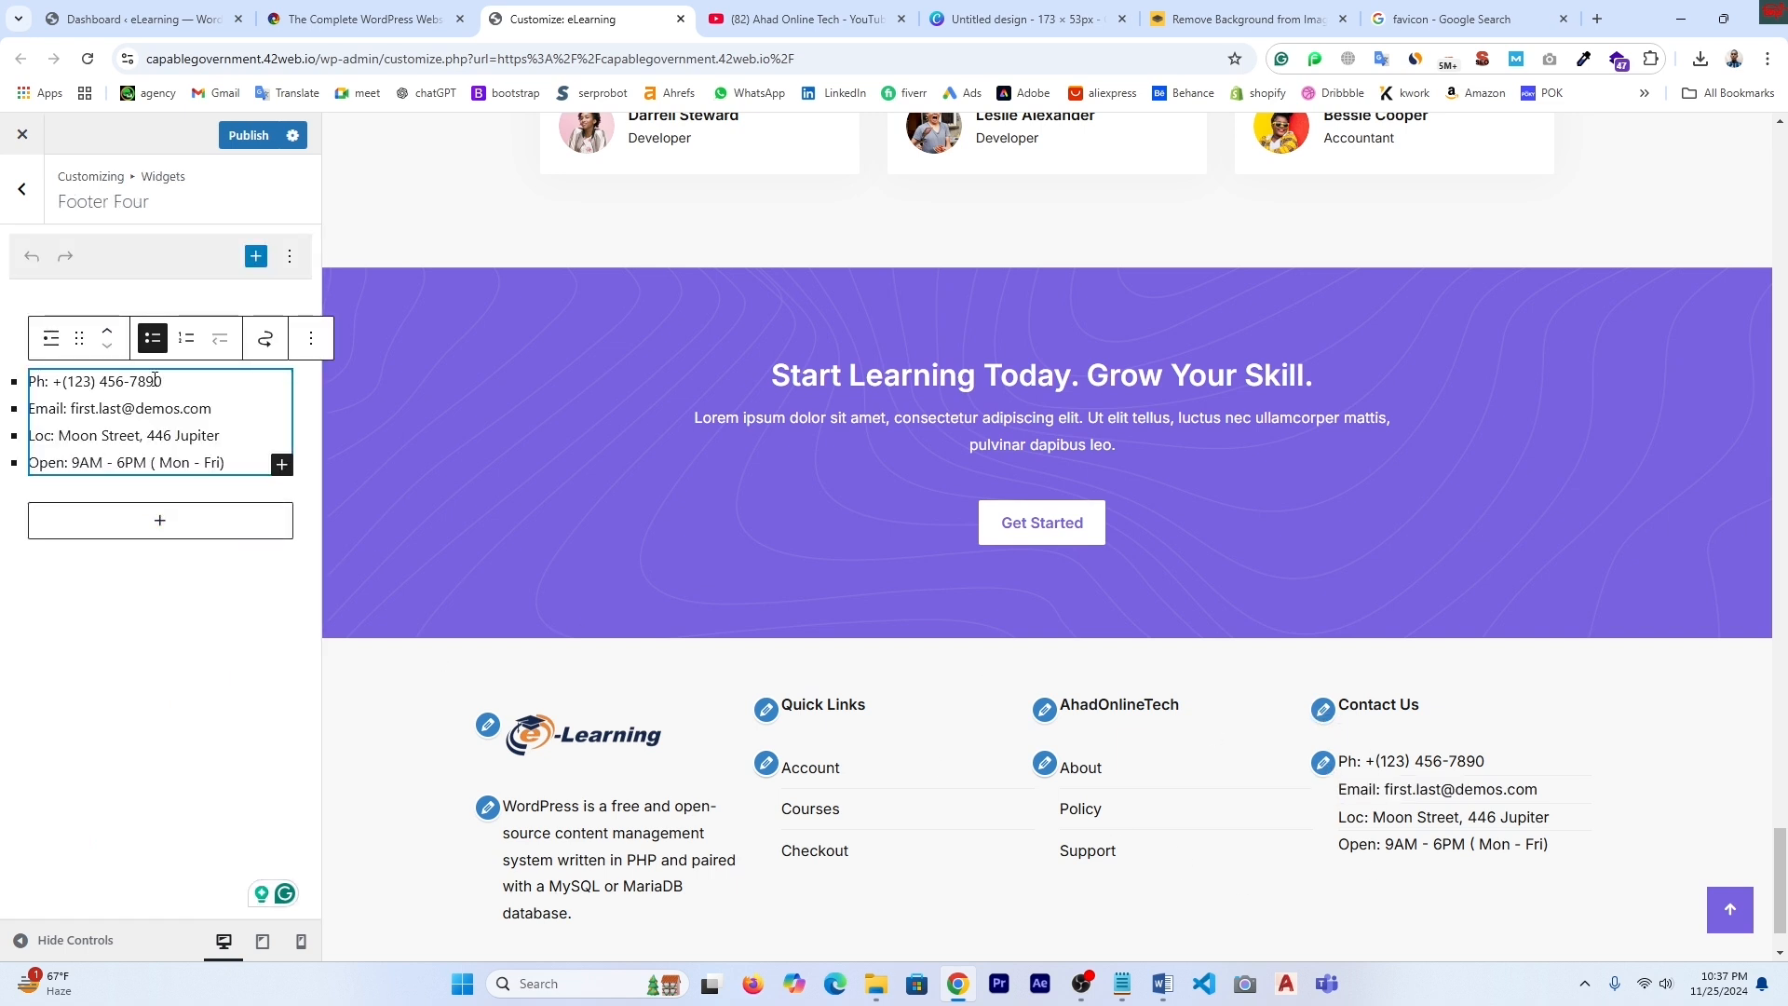
- Replace the Contact Us widget's phone number, email address and location text with the new details
click(92, 383)
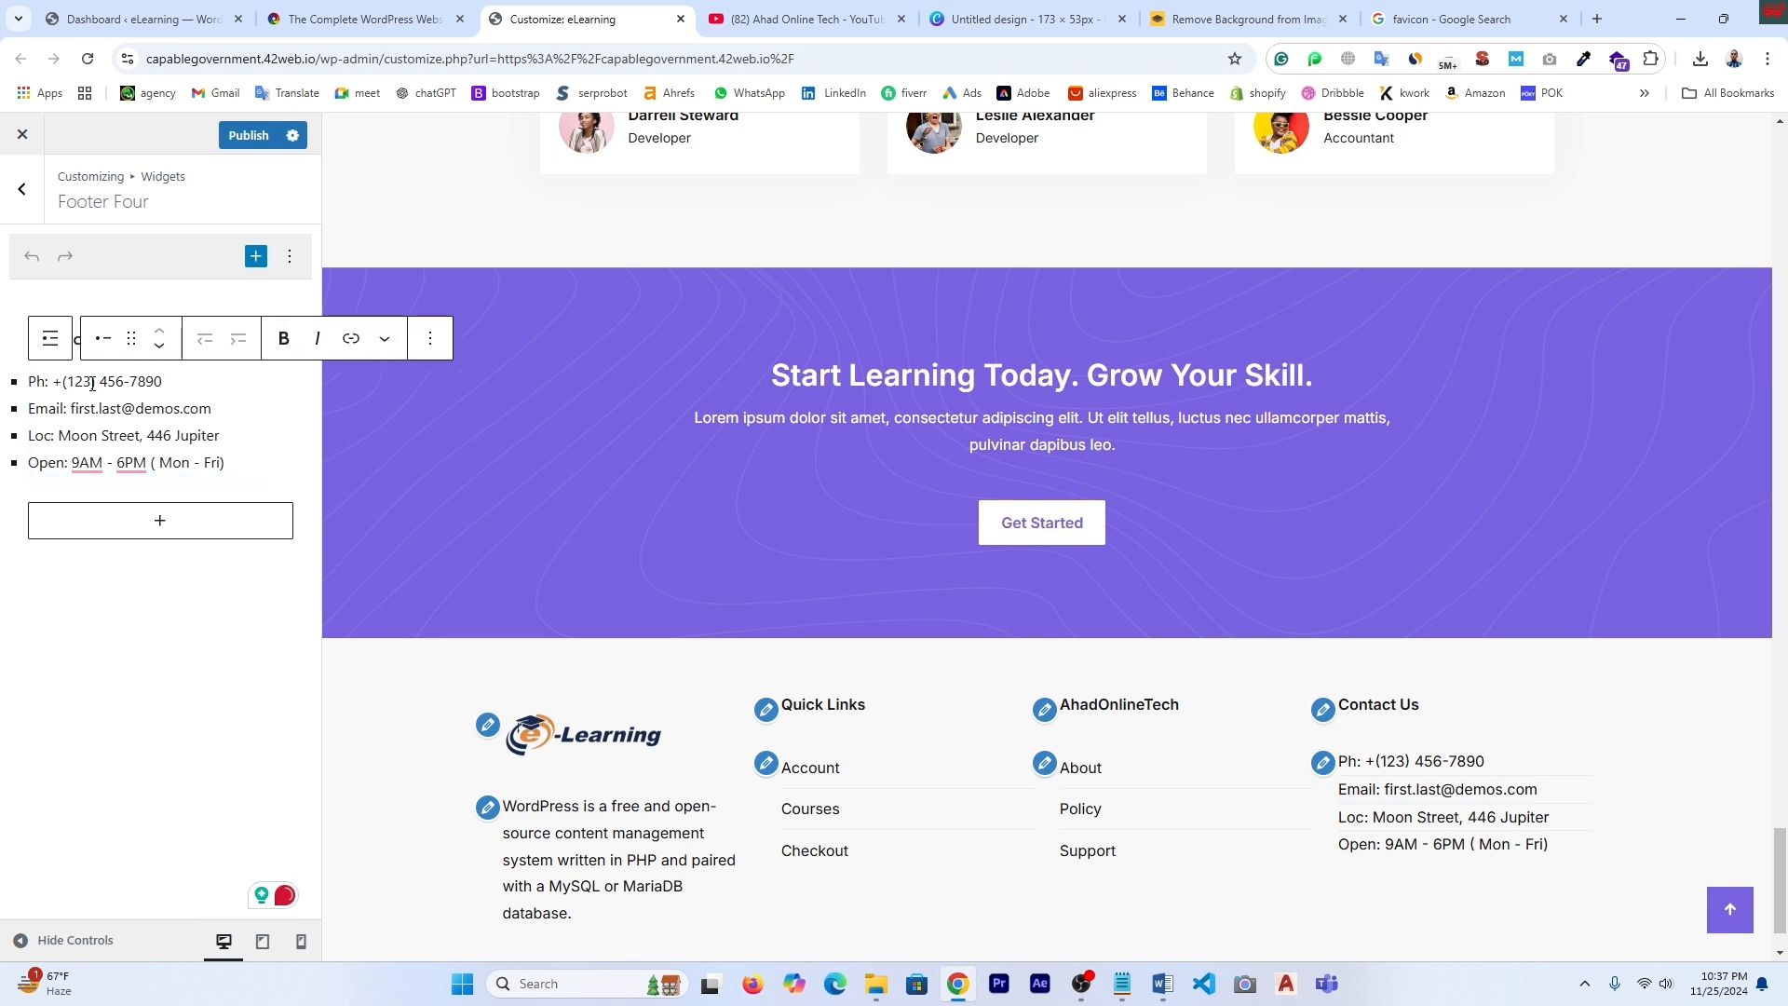
key(BackSpace)
key(BackSpace)
key(BackSpace)
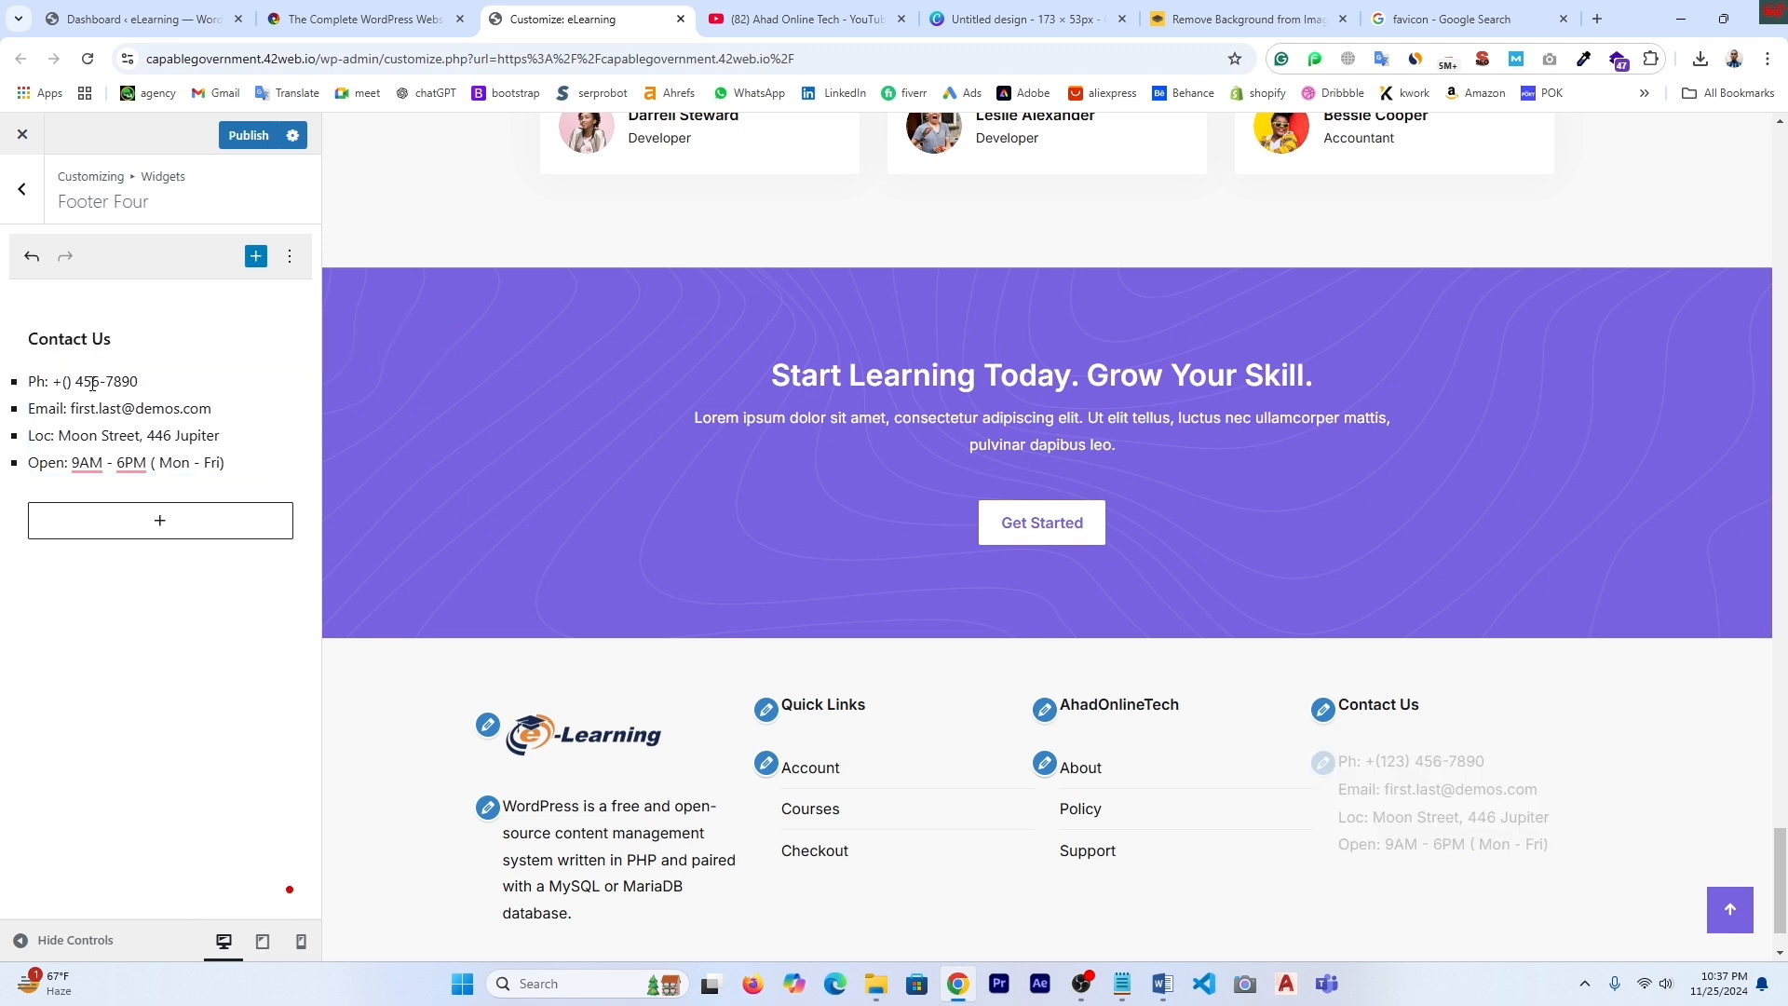
click(173, 382)
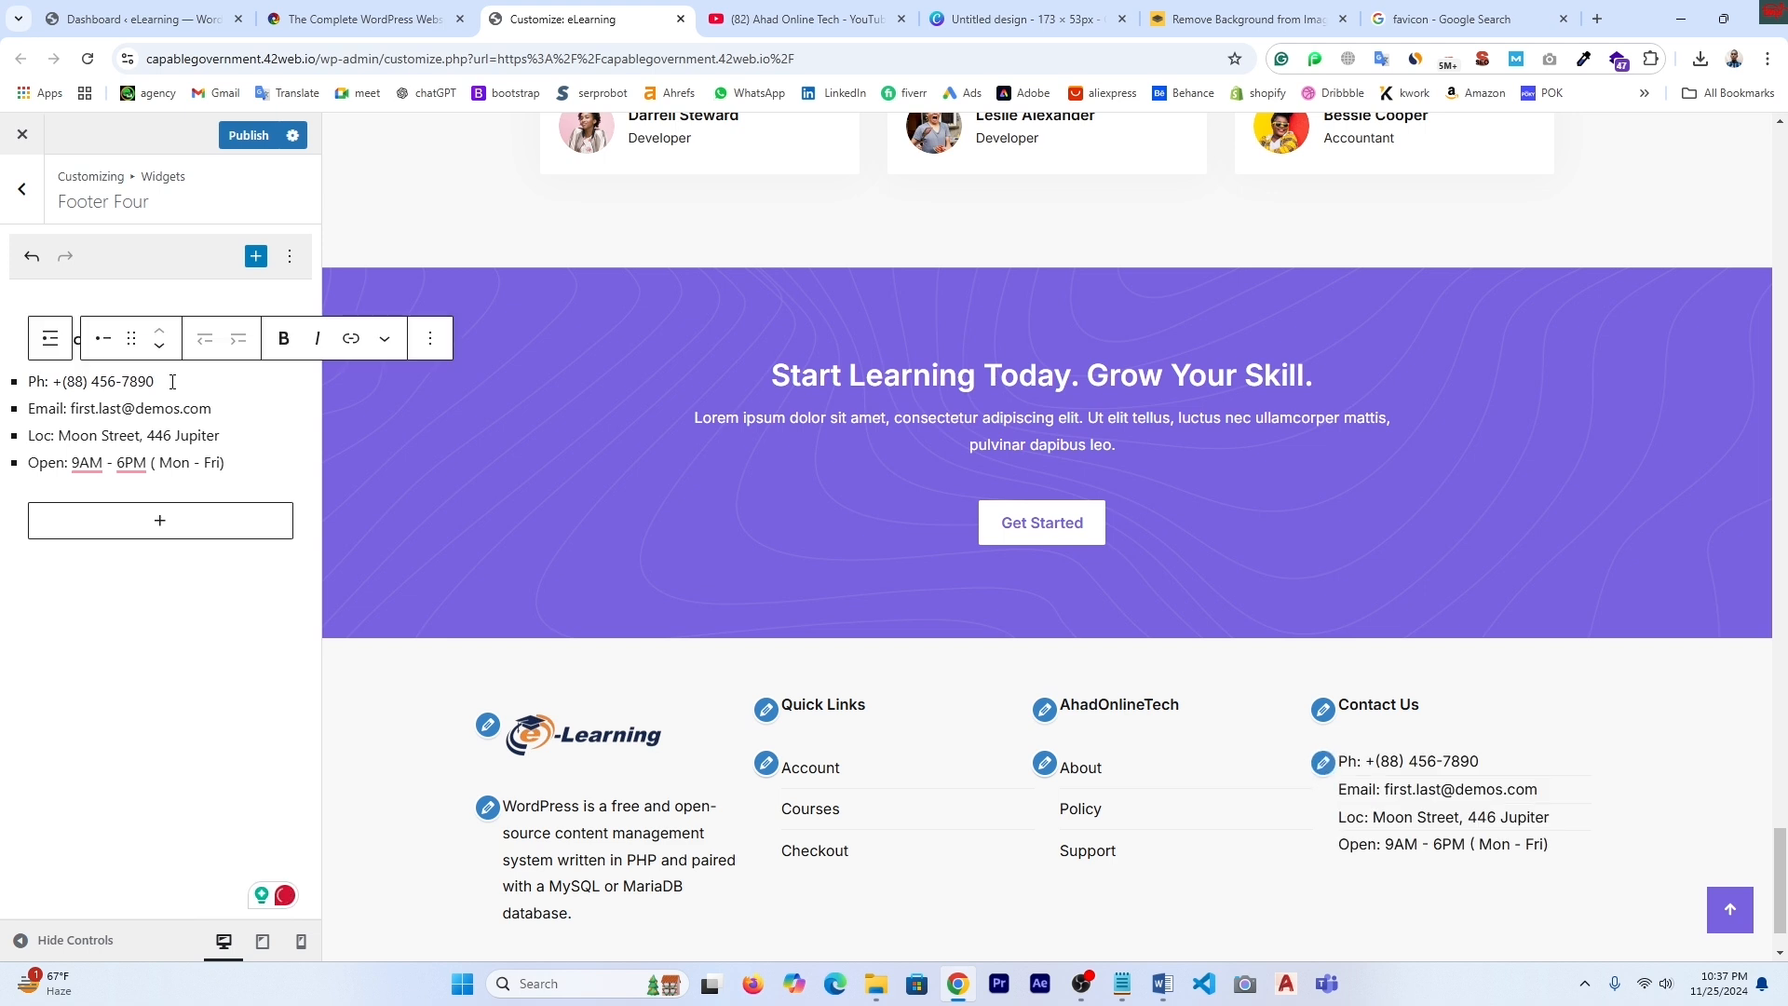
key(BackSpace)
key(BackSpace)
key(BackSpace)
key(BackSpace)
key(BackSpace)
key(BackSpace)
key(BackSpace)
key(BackSpace)
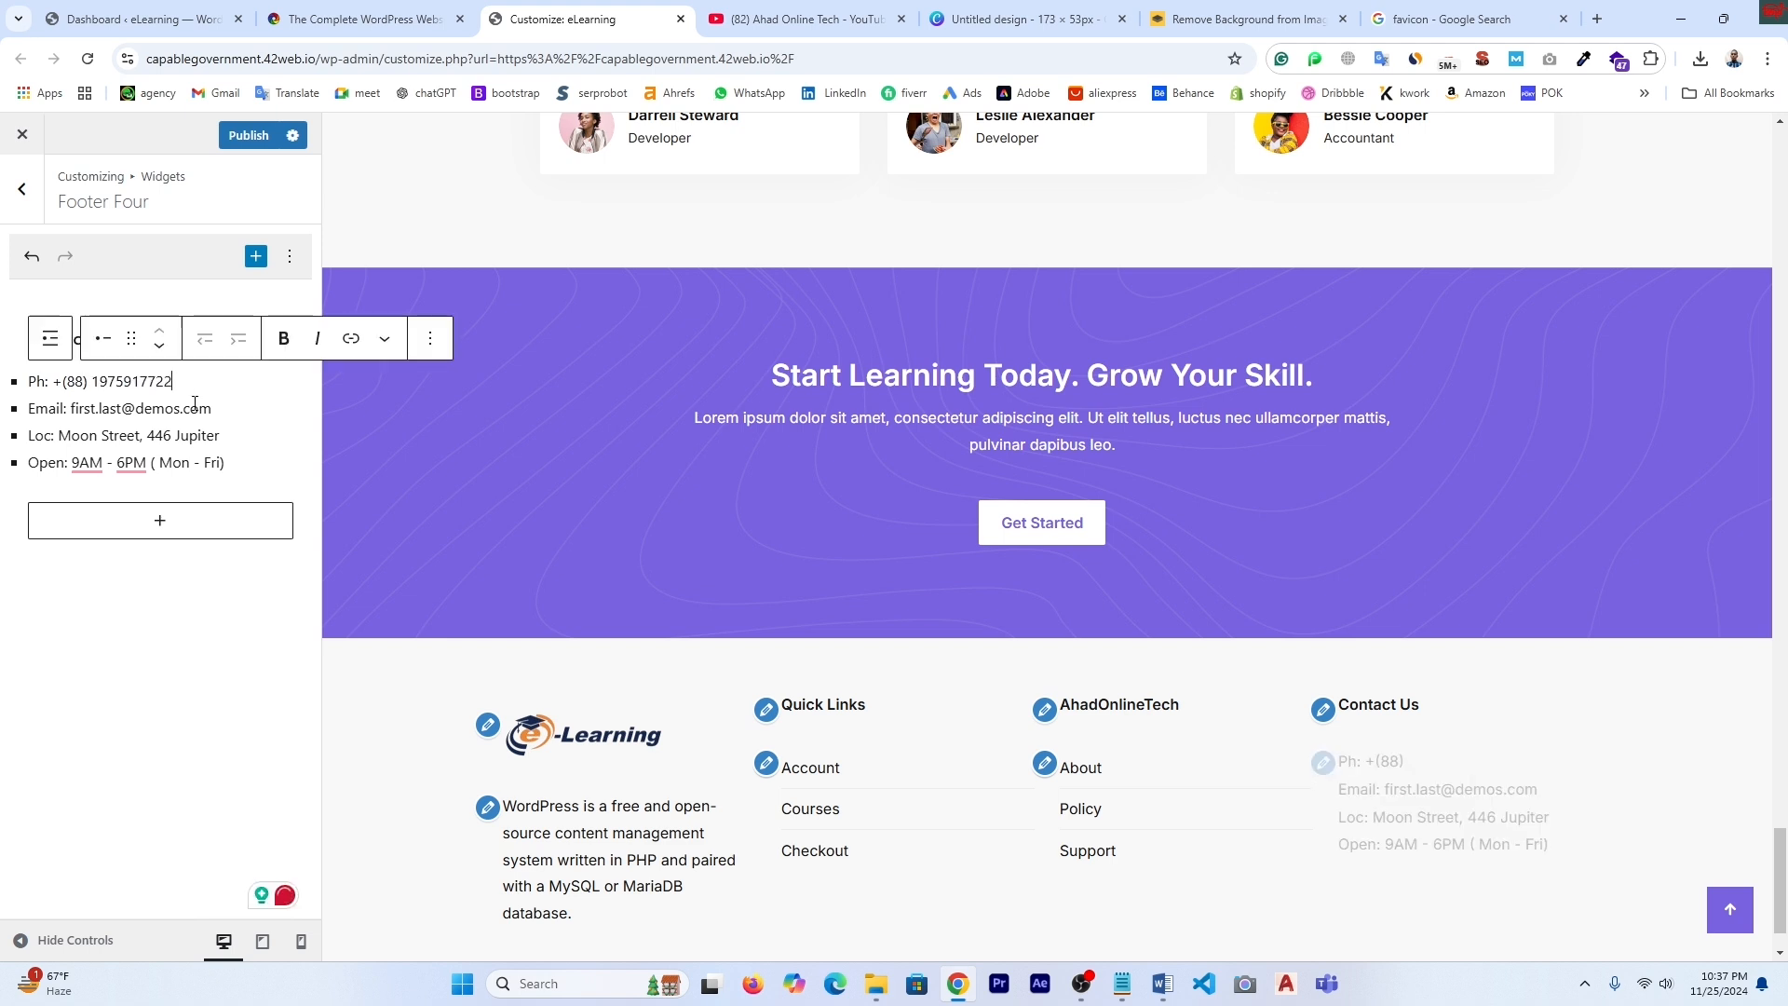
drag(207, 412, 71, 410)
key(ctrl+v)
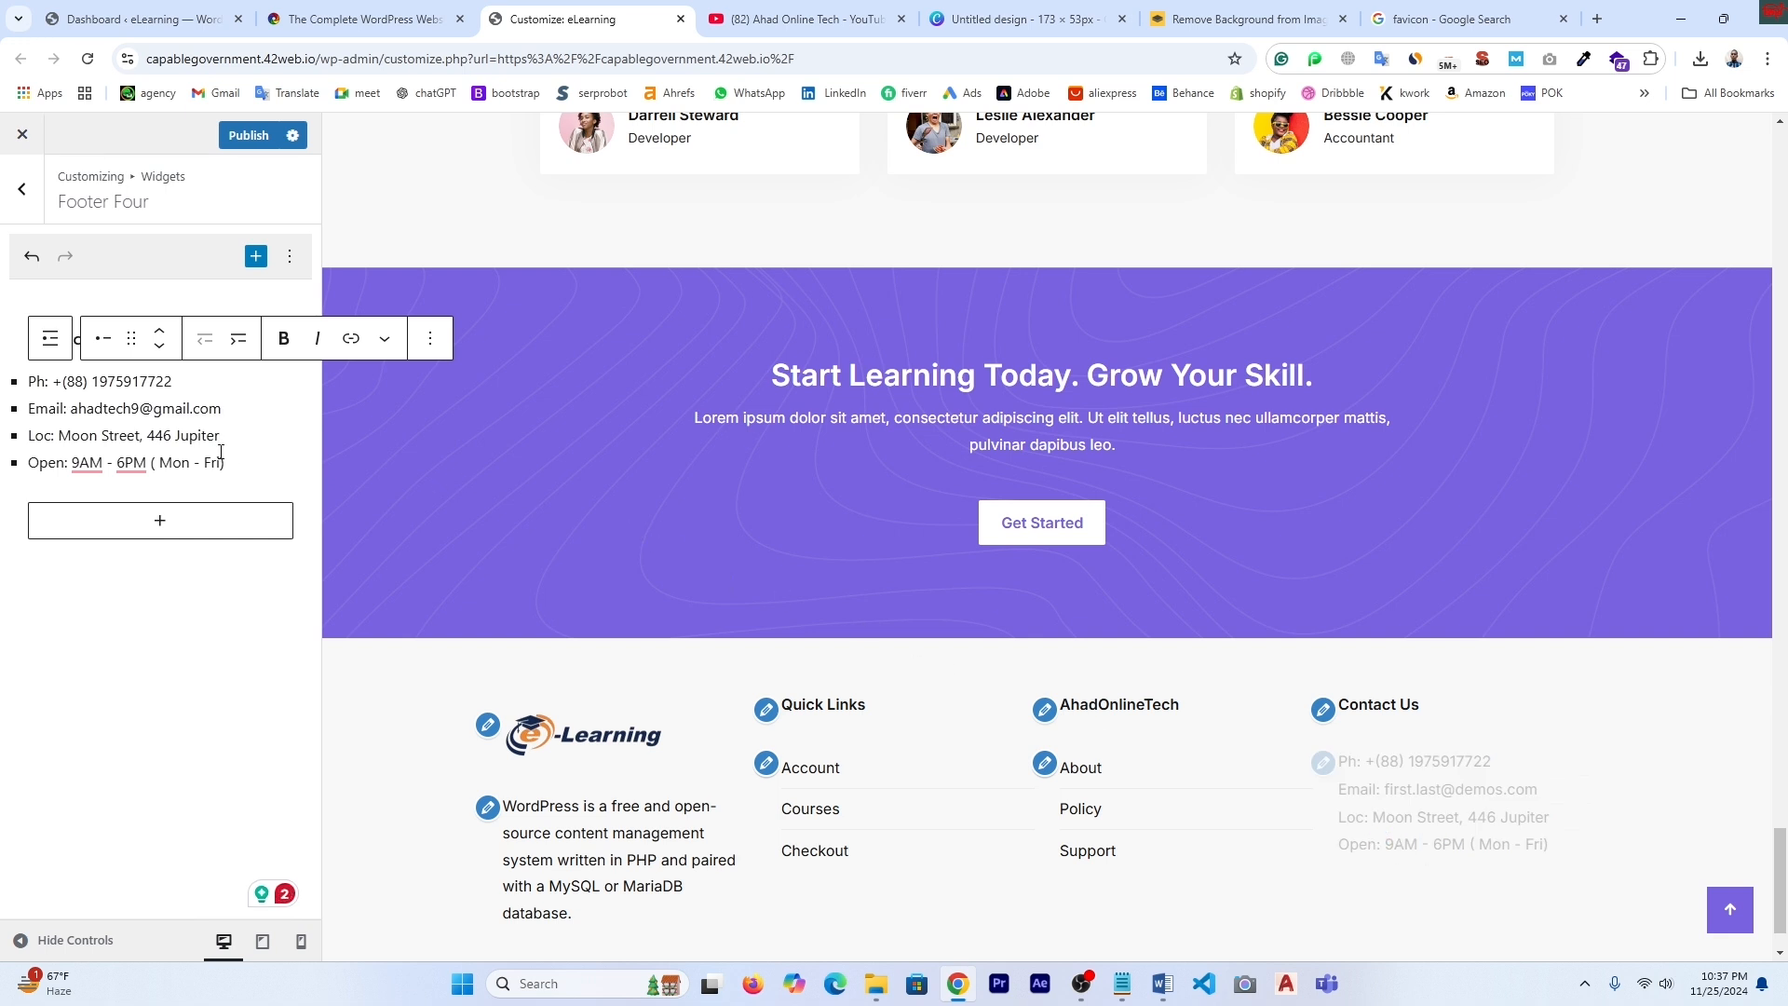
key(BackSpace)
key(BackSpace)
key(BackSpace)
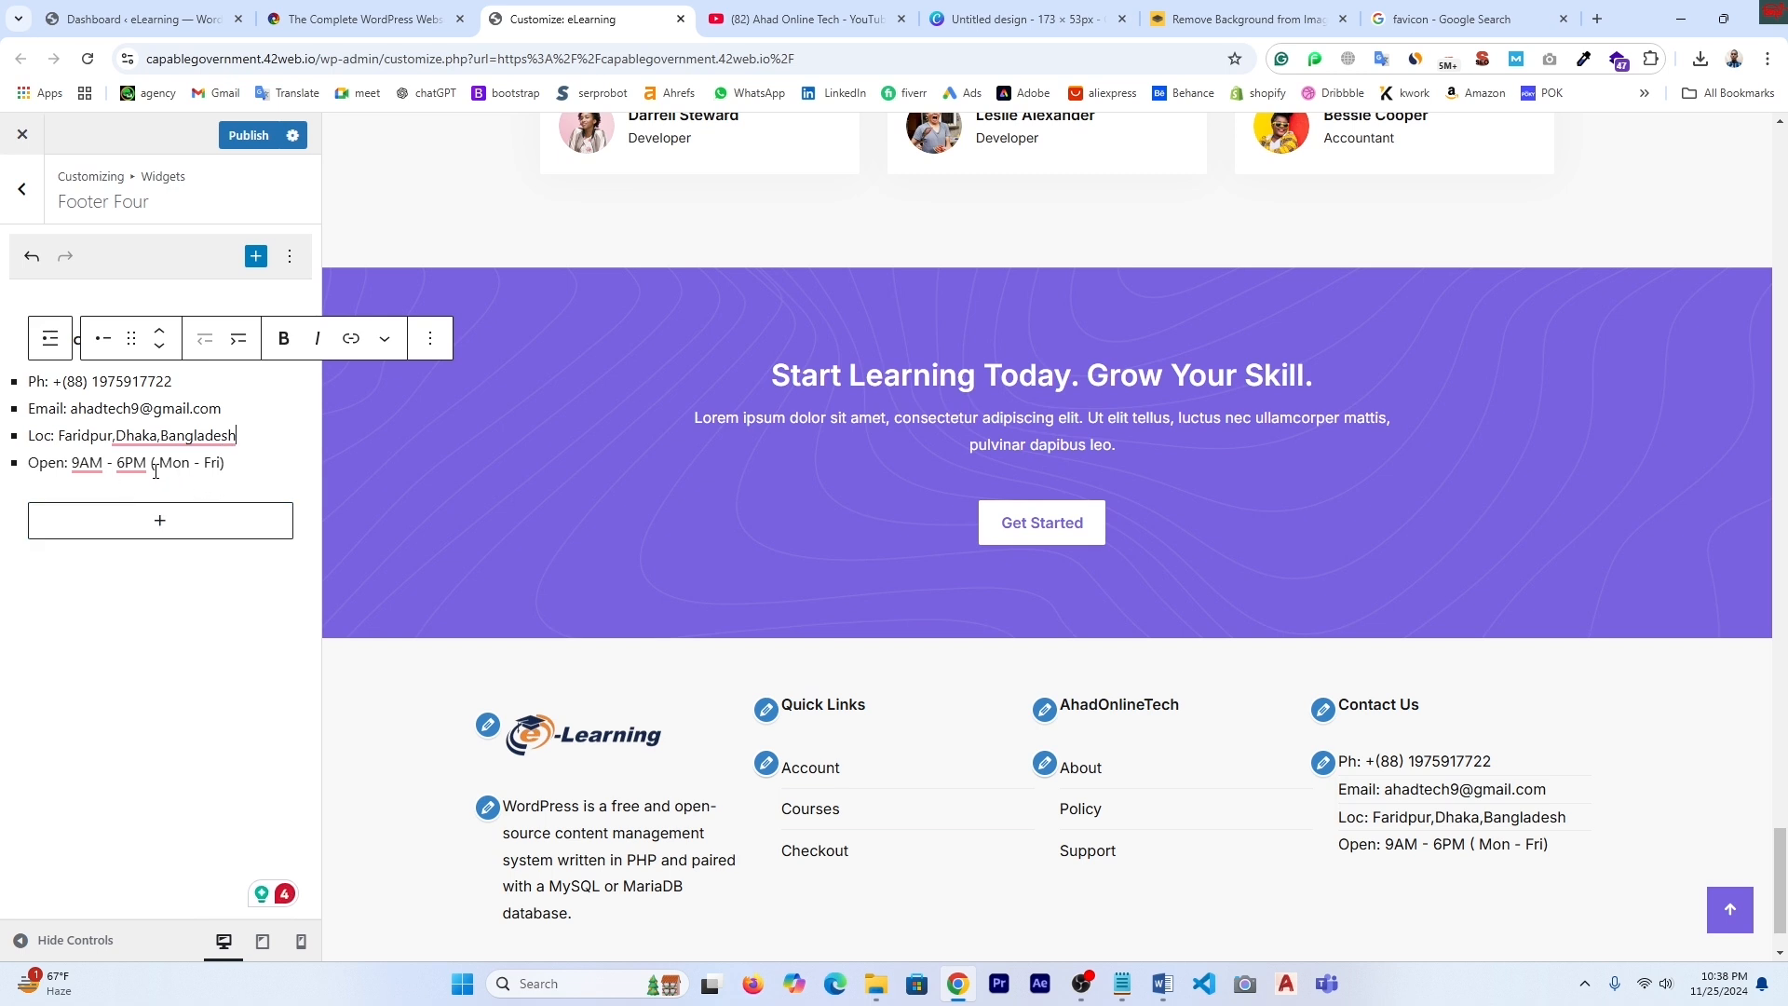
- Publish the footer changes and reload the live course page to view the new footer
scroll(354, 736, up, 1)
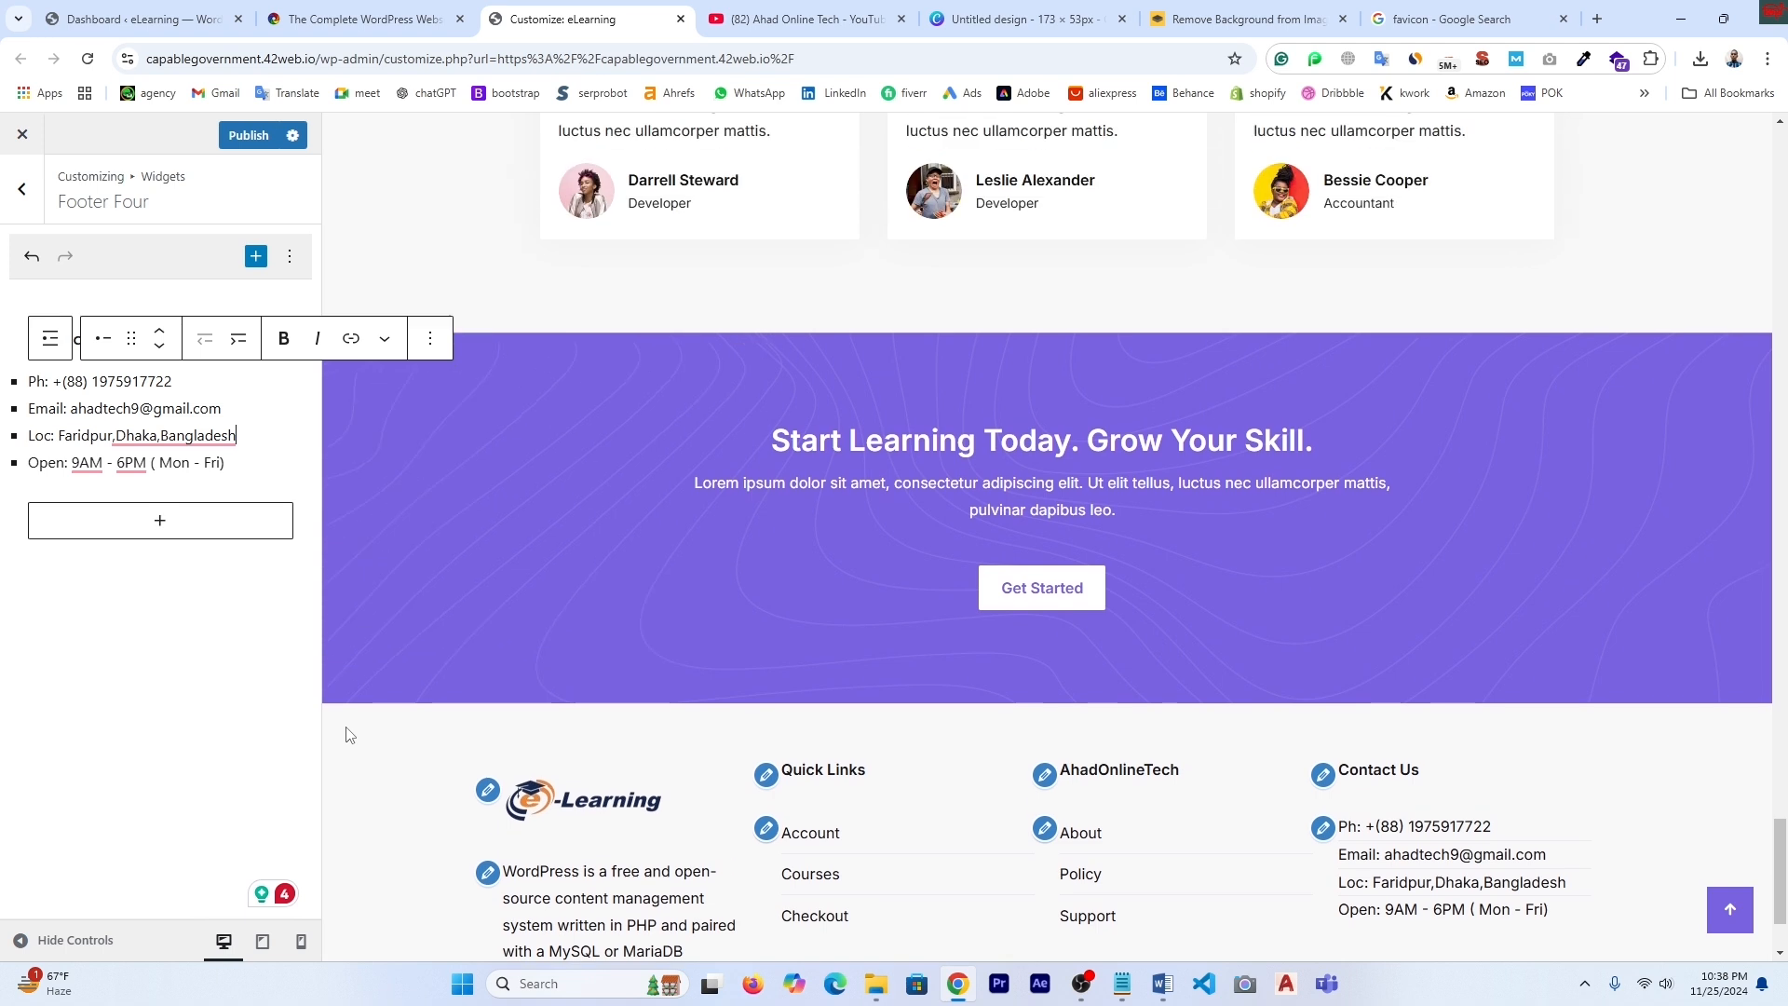
click(250, 136)
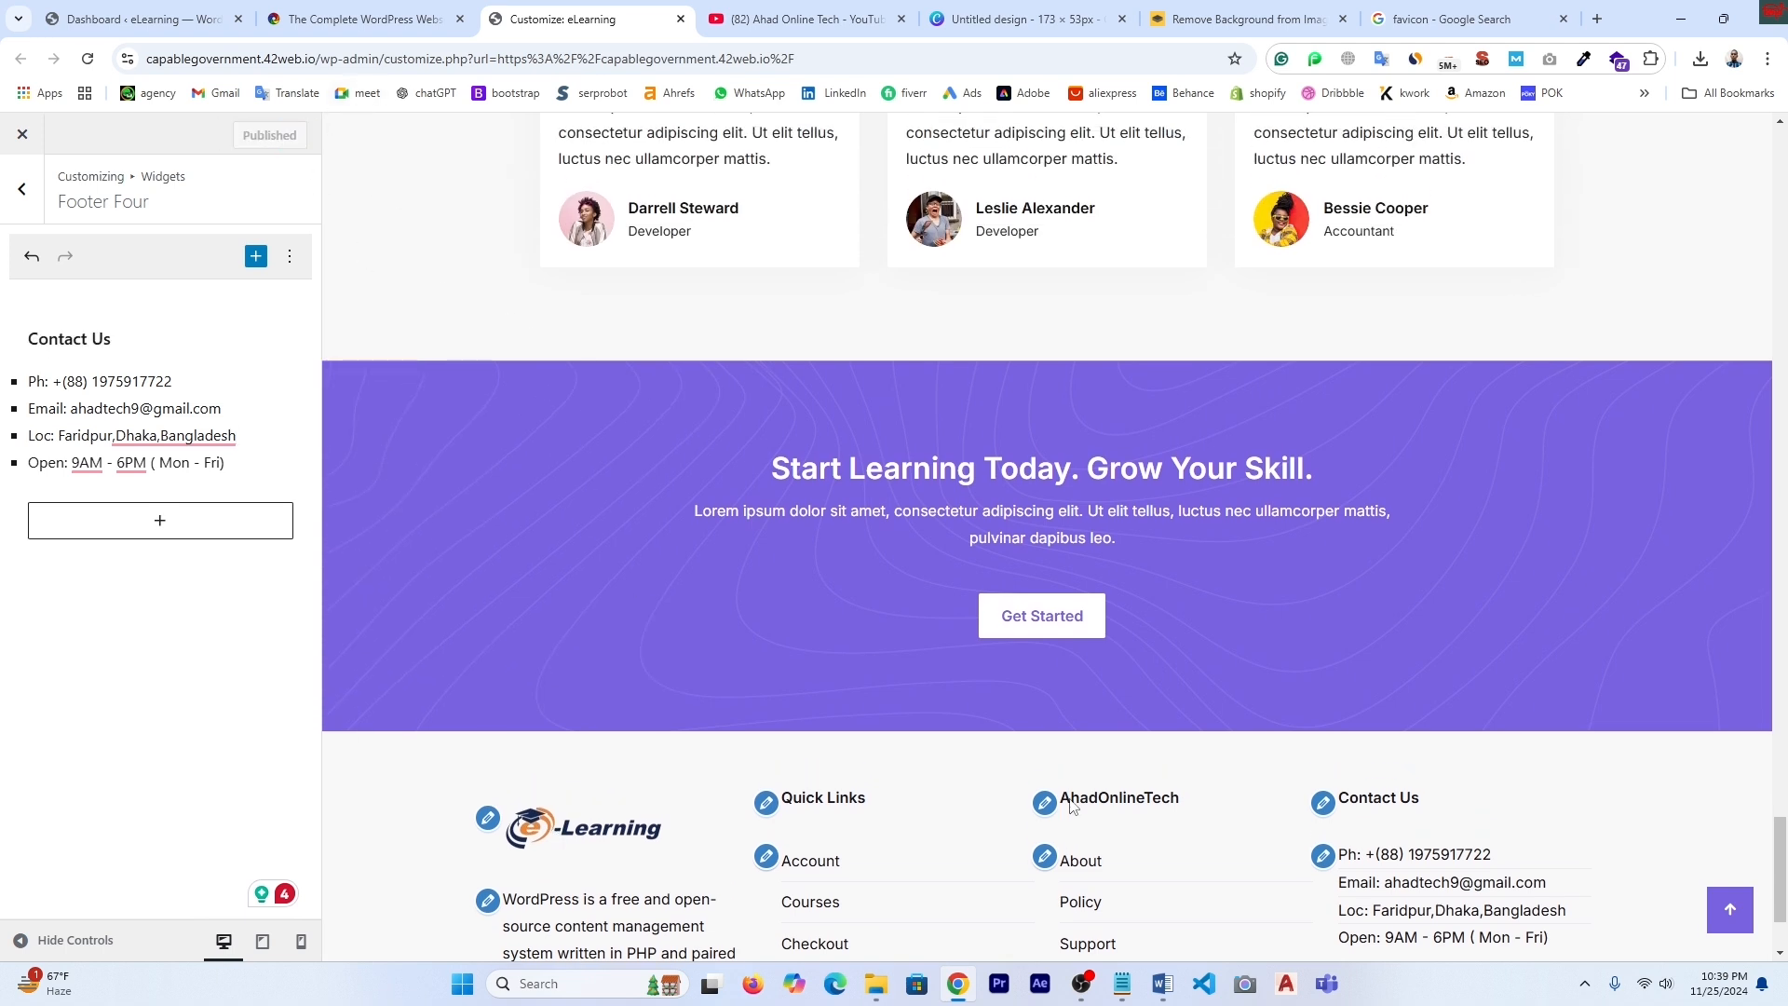
scroll(1441, 813, down, 1)
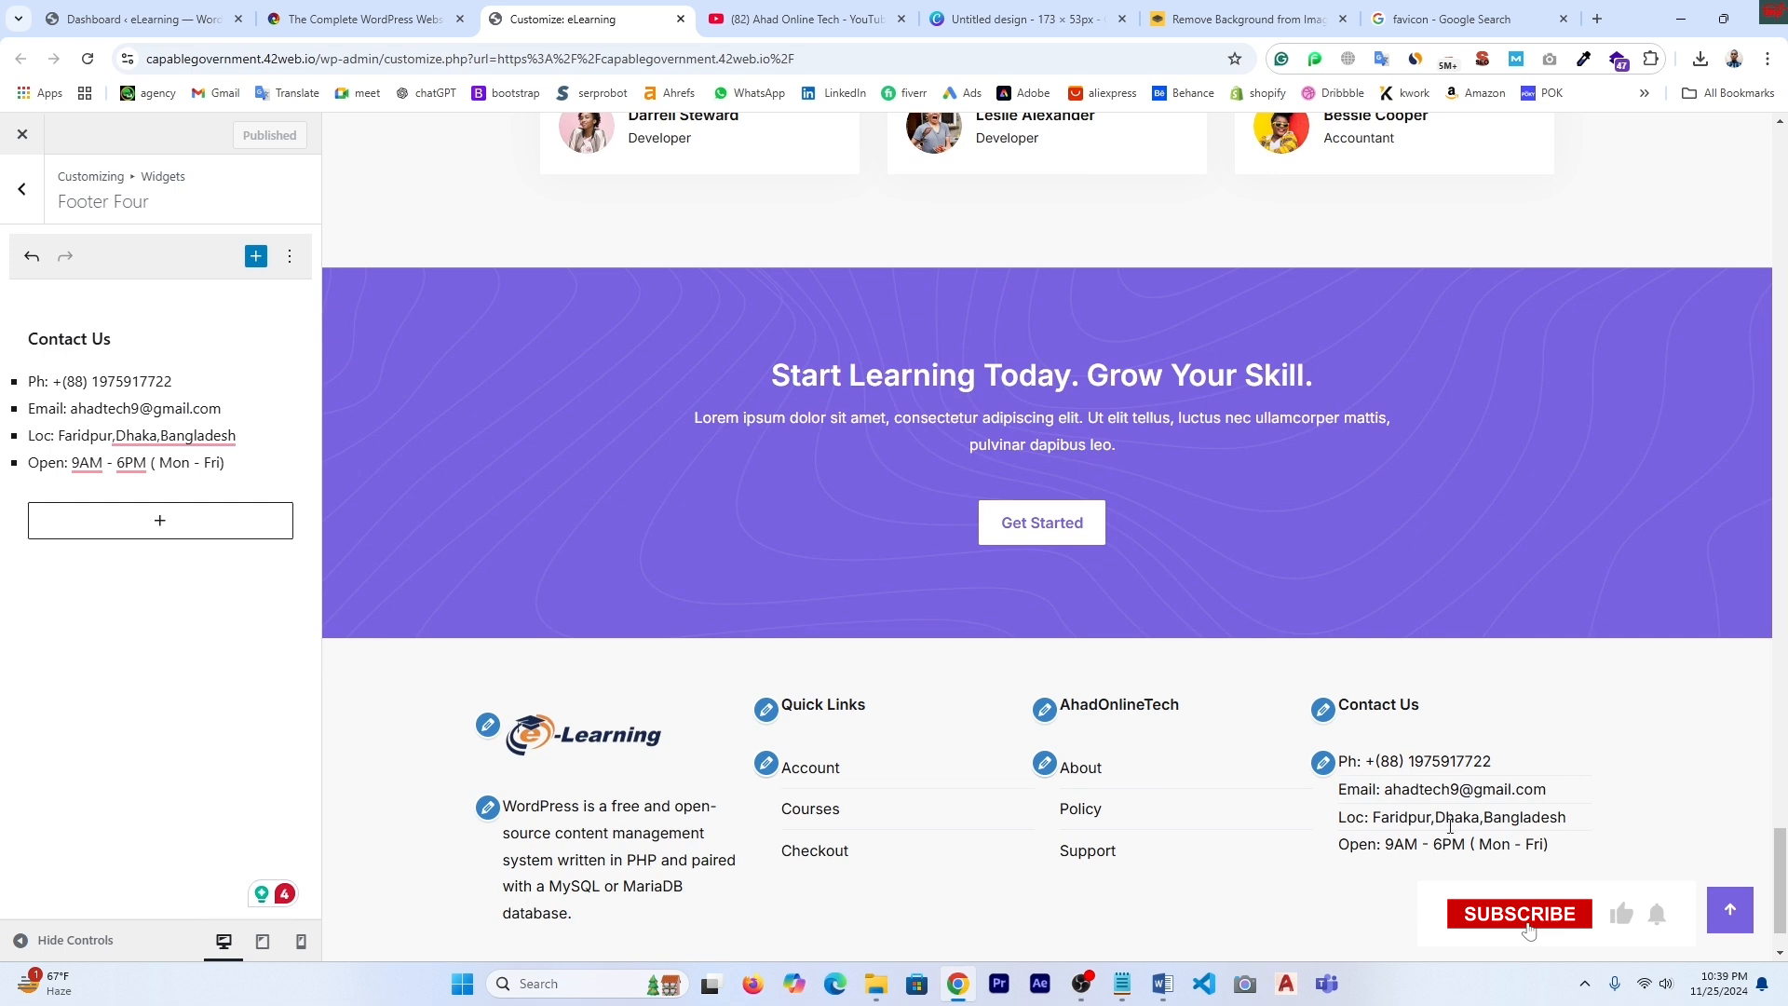
click(365, 19)
click(90, 58)
scroll(1038, 590, down, 3)
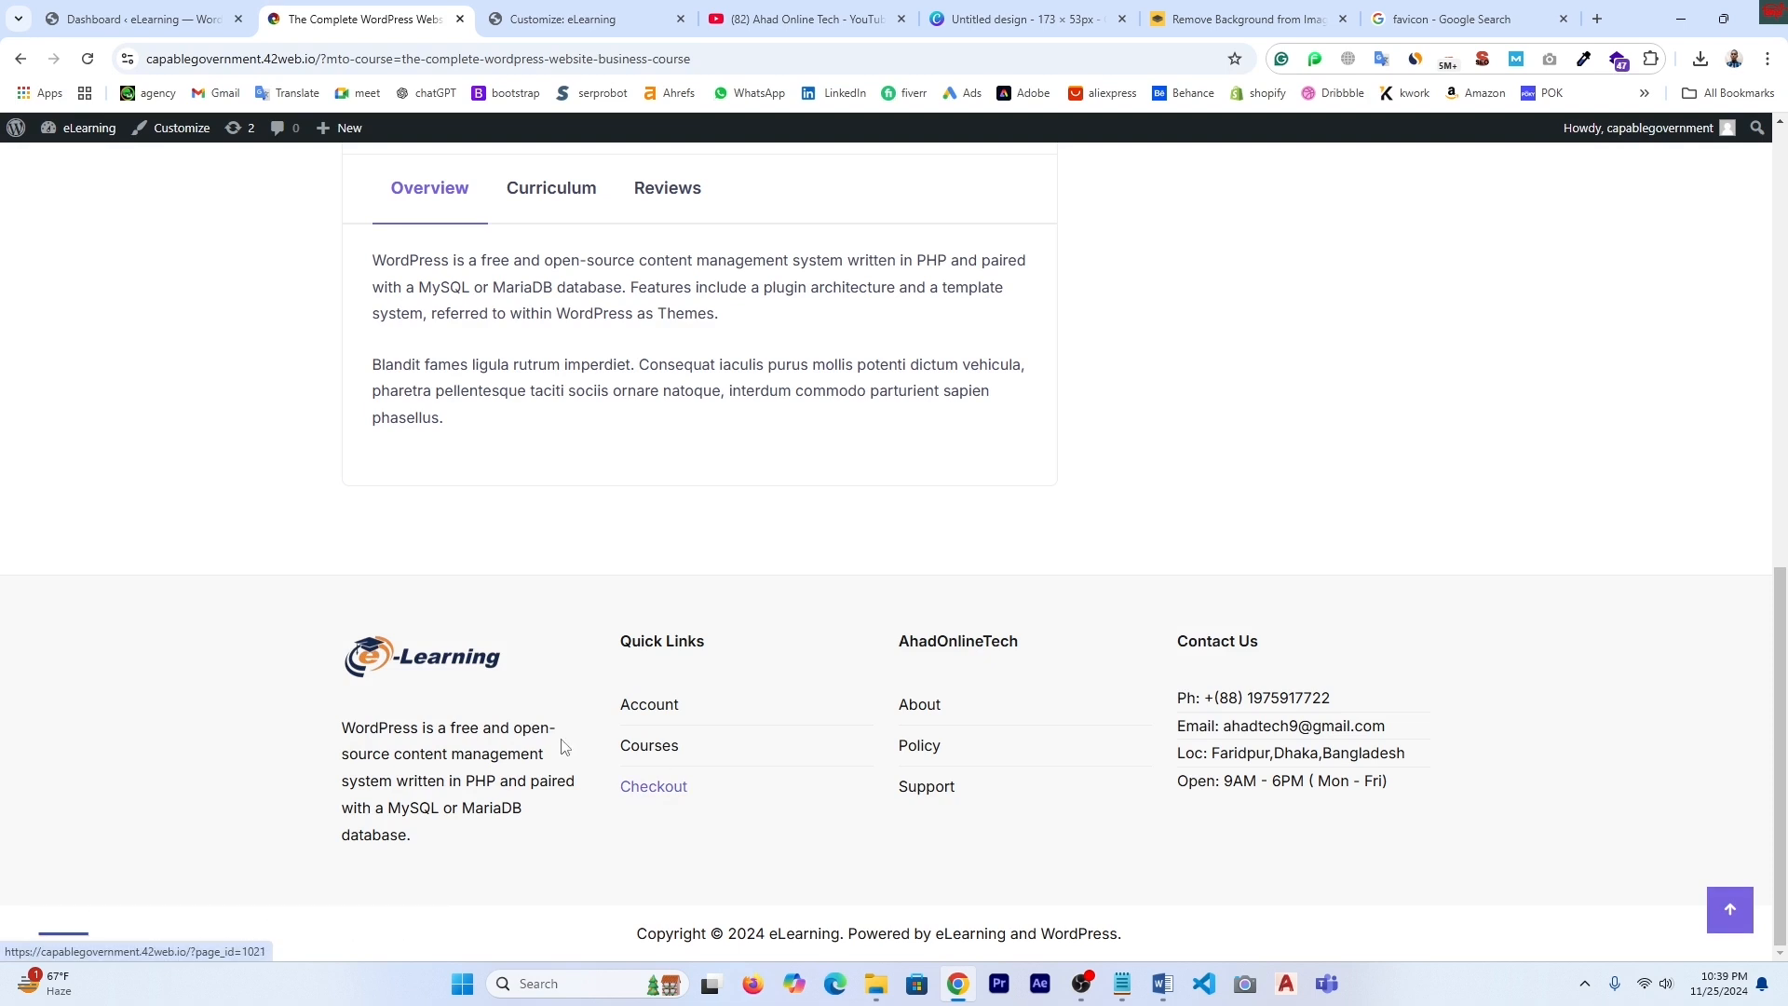
- Inspect the description, Quick Links, AhadOnlineTech and contact footer columns, then return to the Customizer's footer widget areas
triple_click(346, 745)
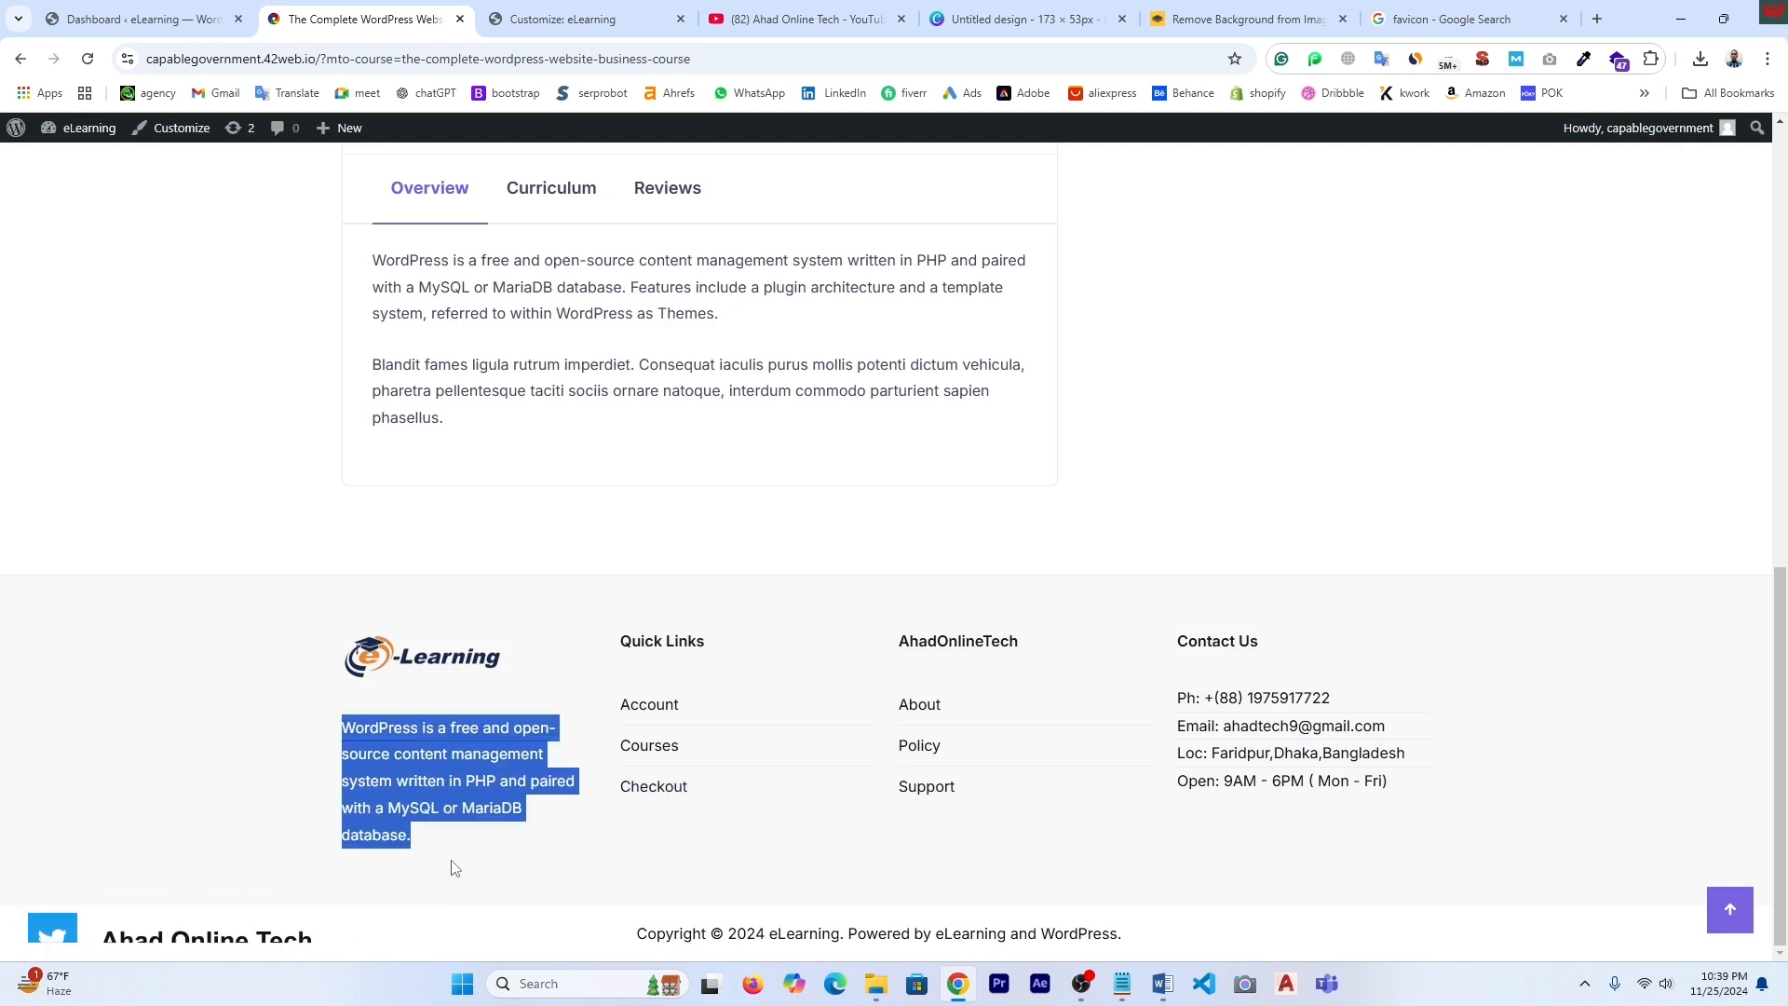
drag(617, 639, 715, 820)
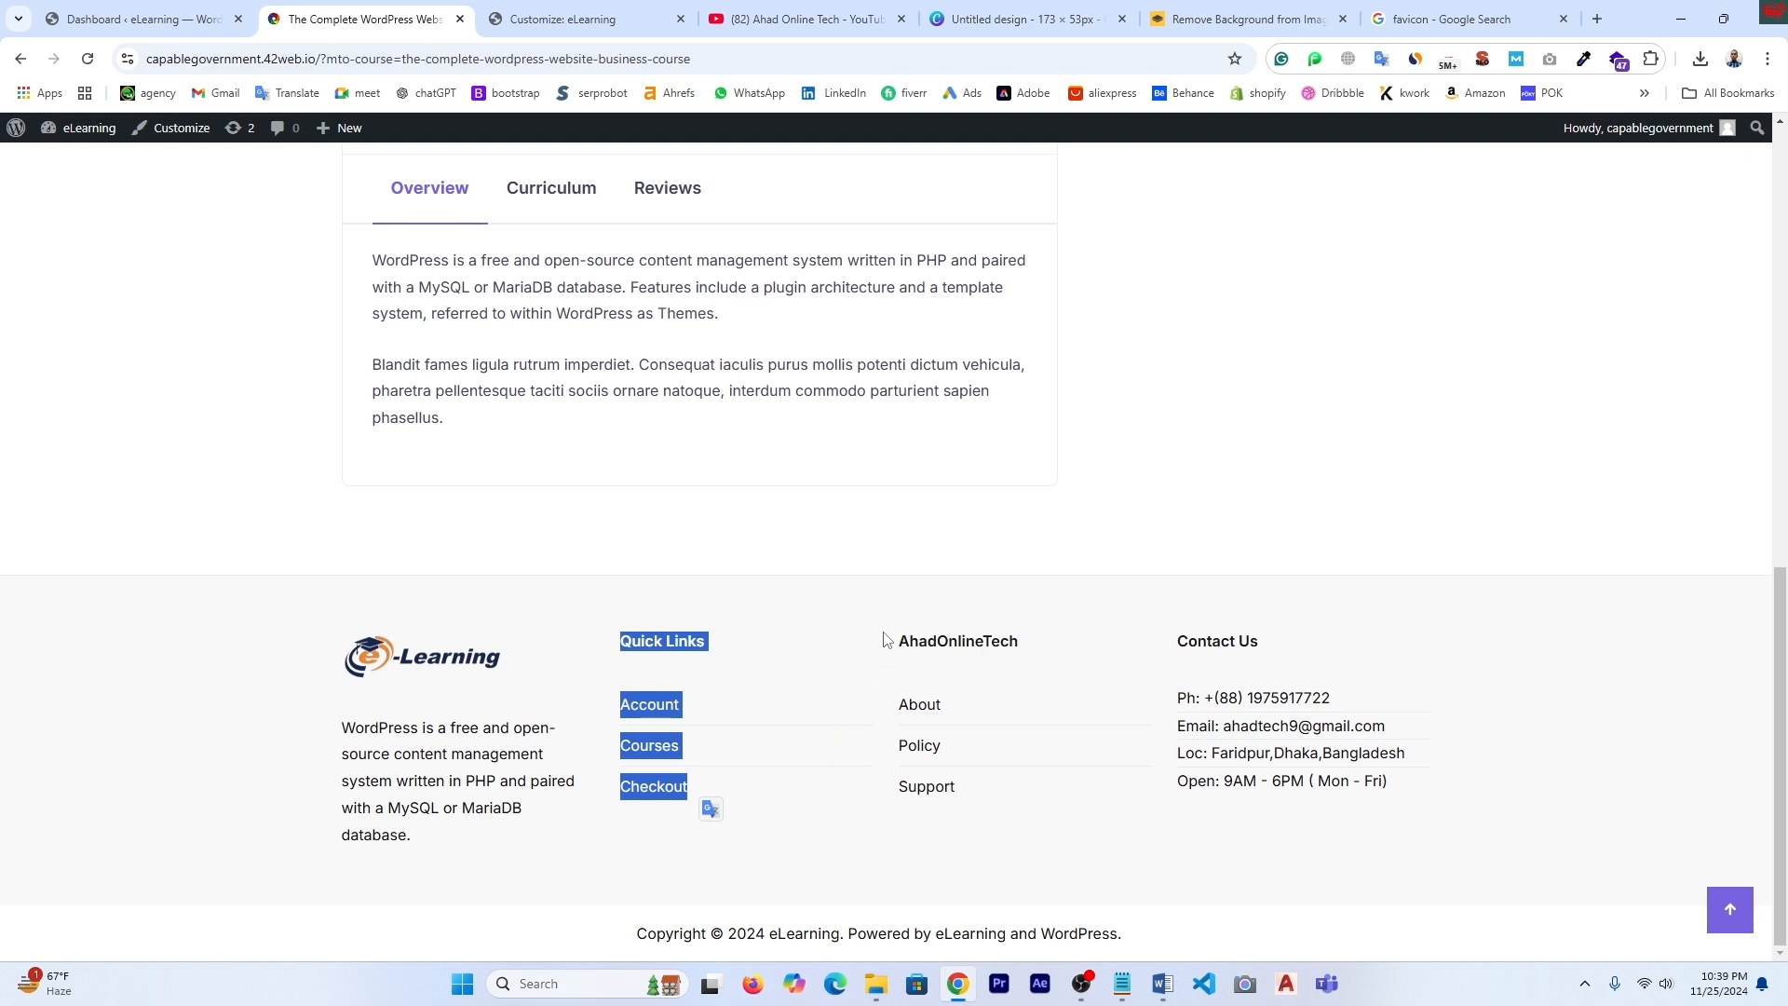
drag(897, 635, 1002, 819)
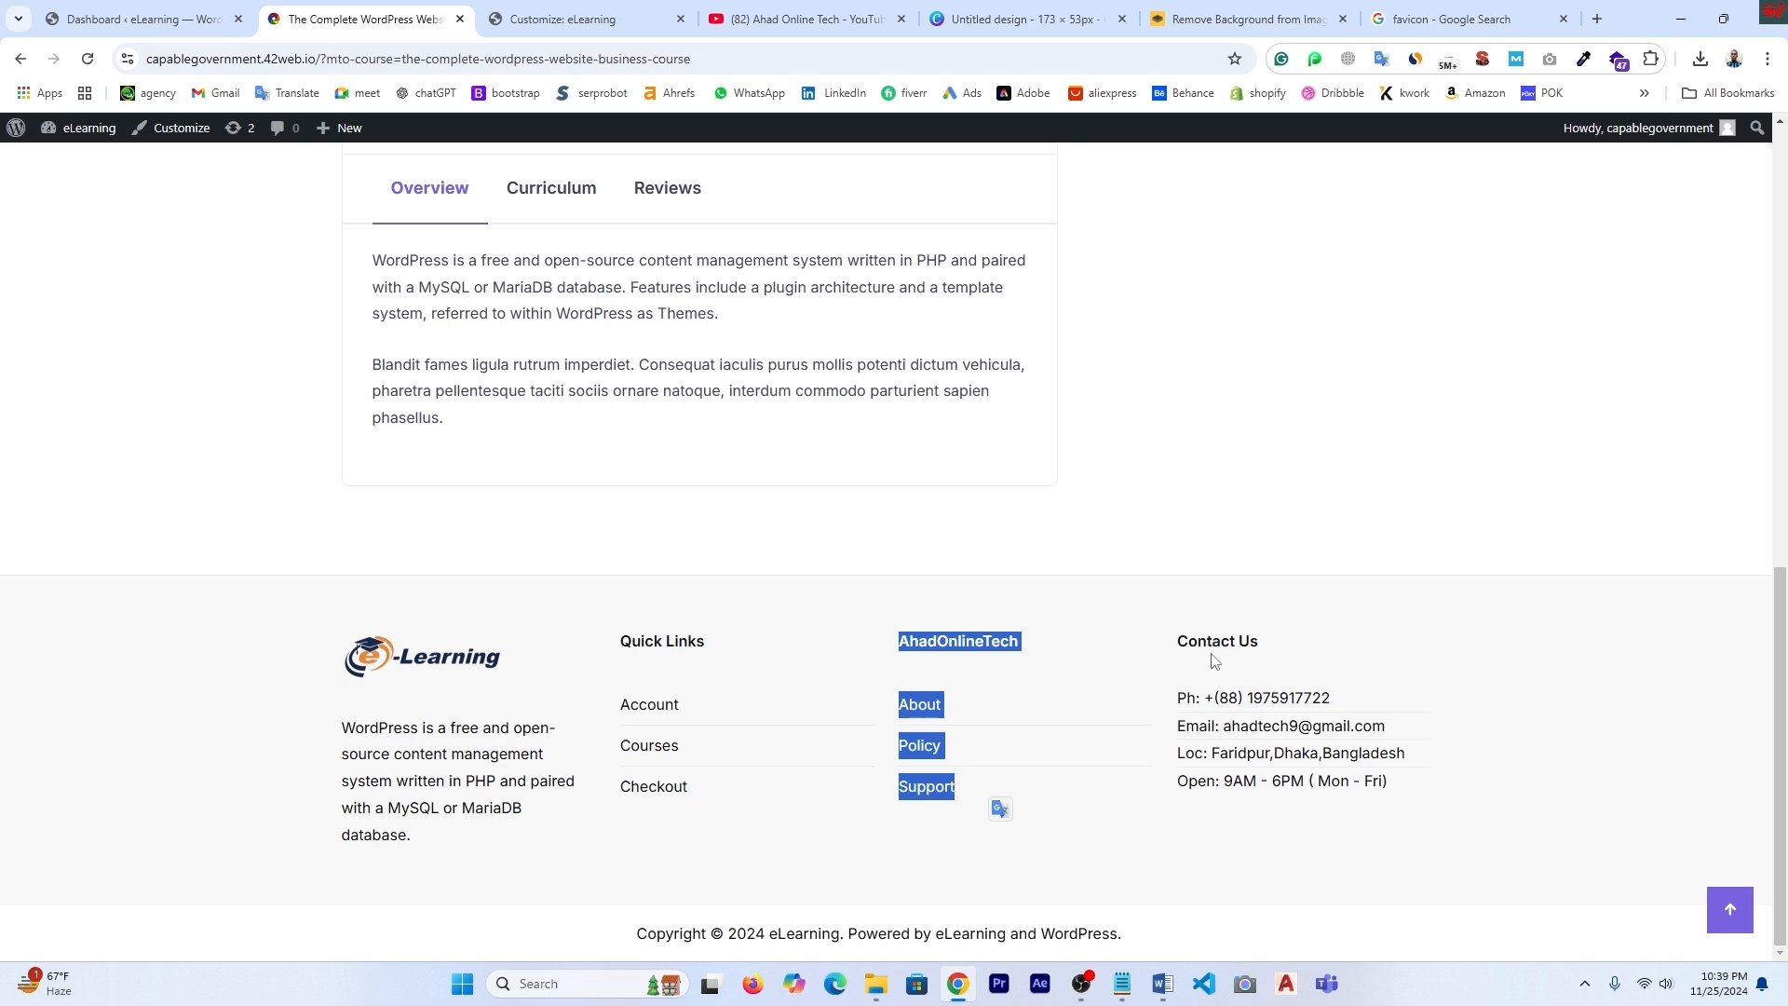
drag(1183, 643, 1444, 801)
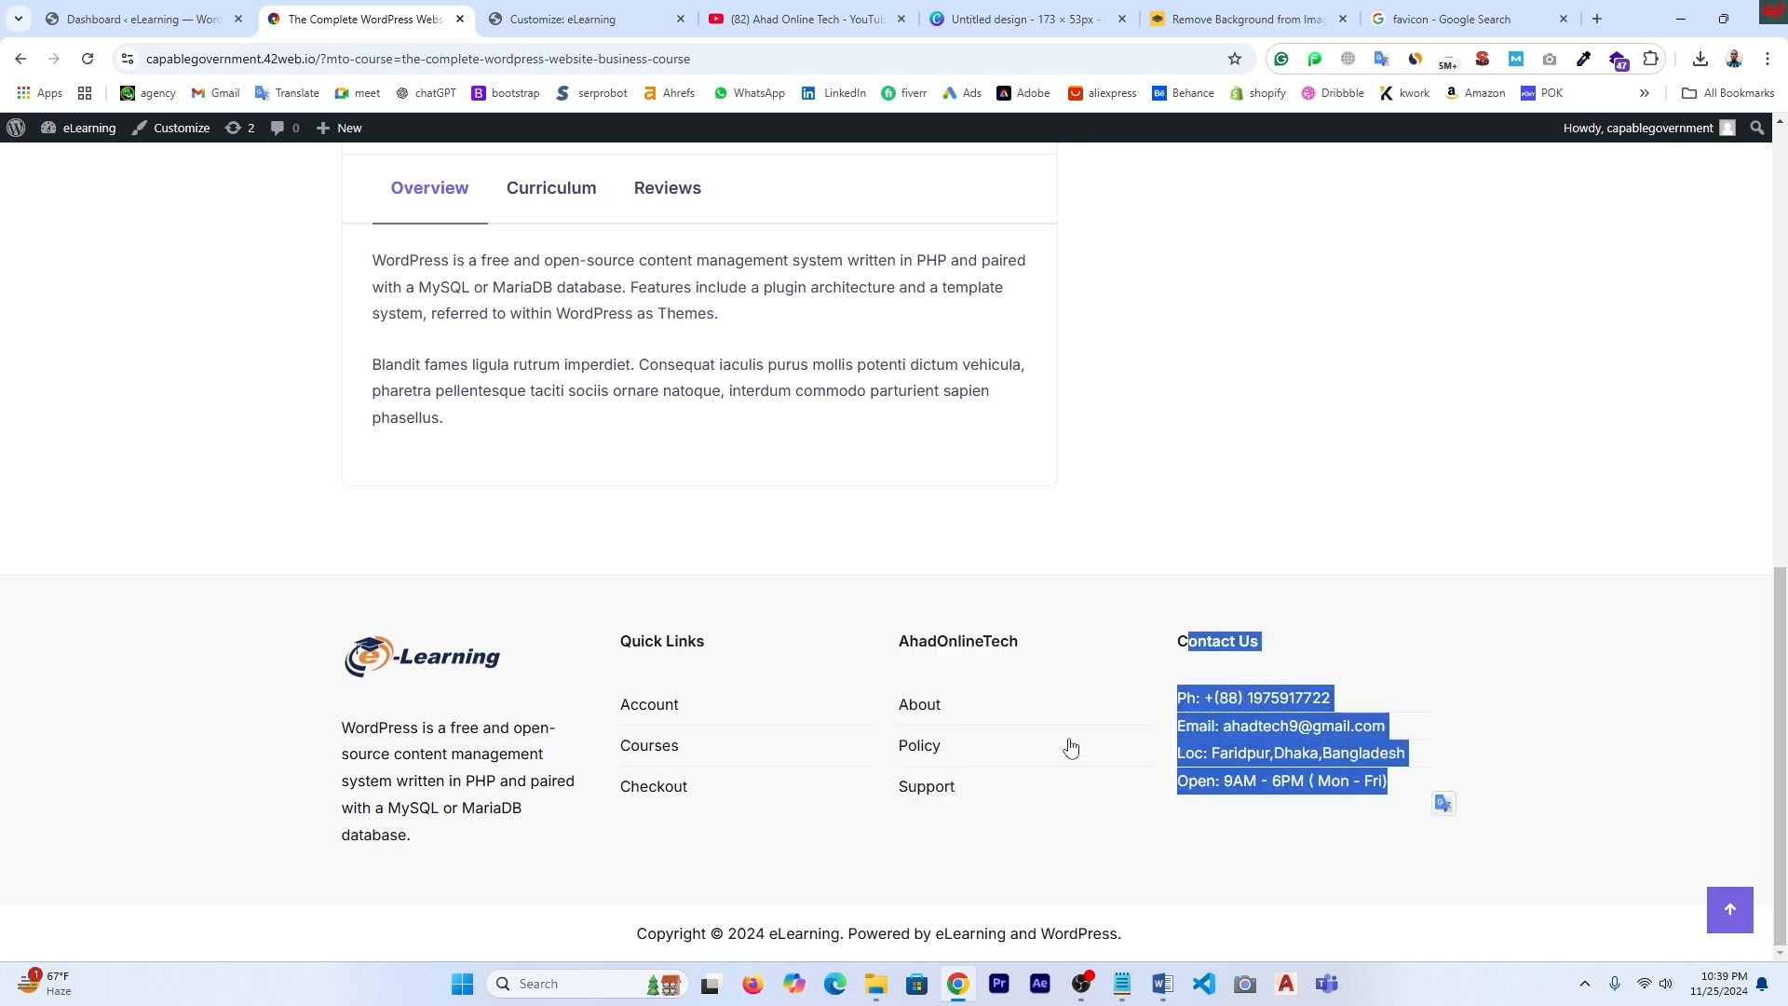
scroll(1062, 743, up, 5)
key(ctrl+Tab)
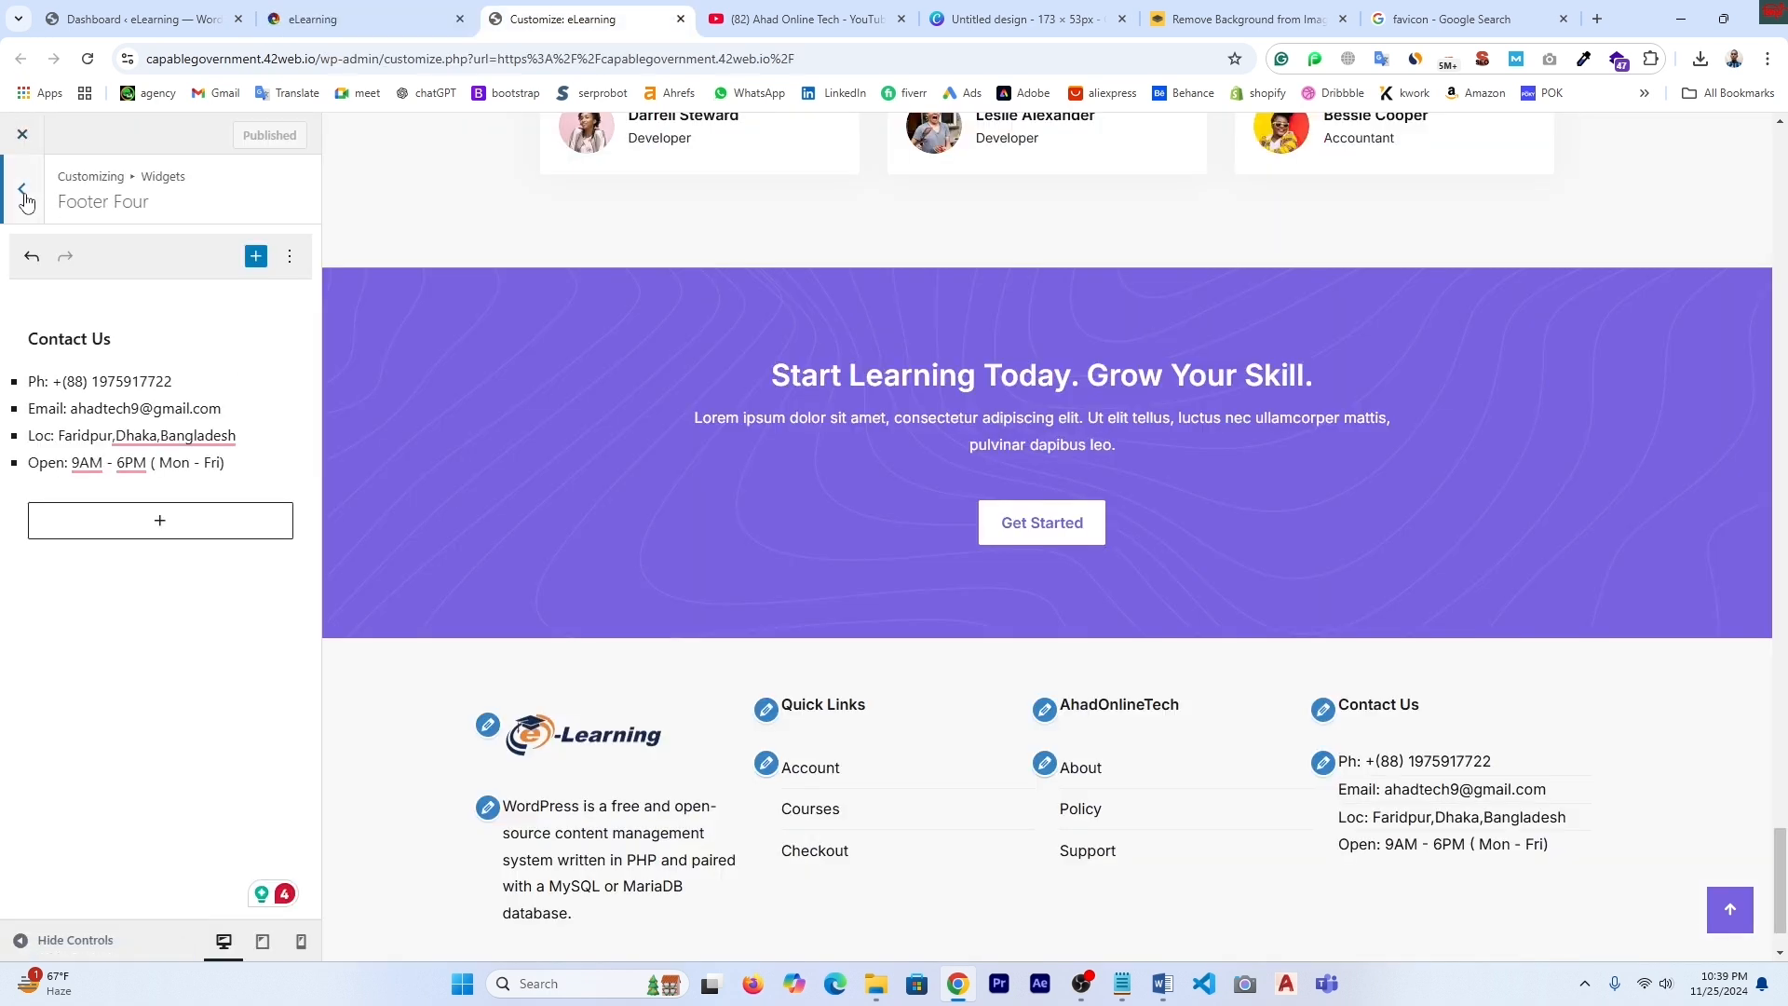
click(22, 193)
- Look at the Customizer's Homepage Settings, then go to the admin dashboard's Settings menu
scroll(418, 428, up, 8)
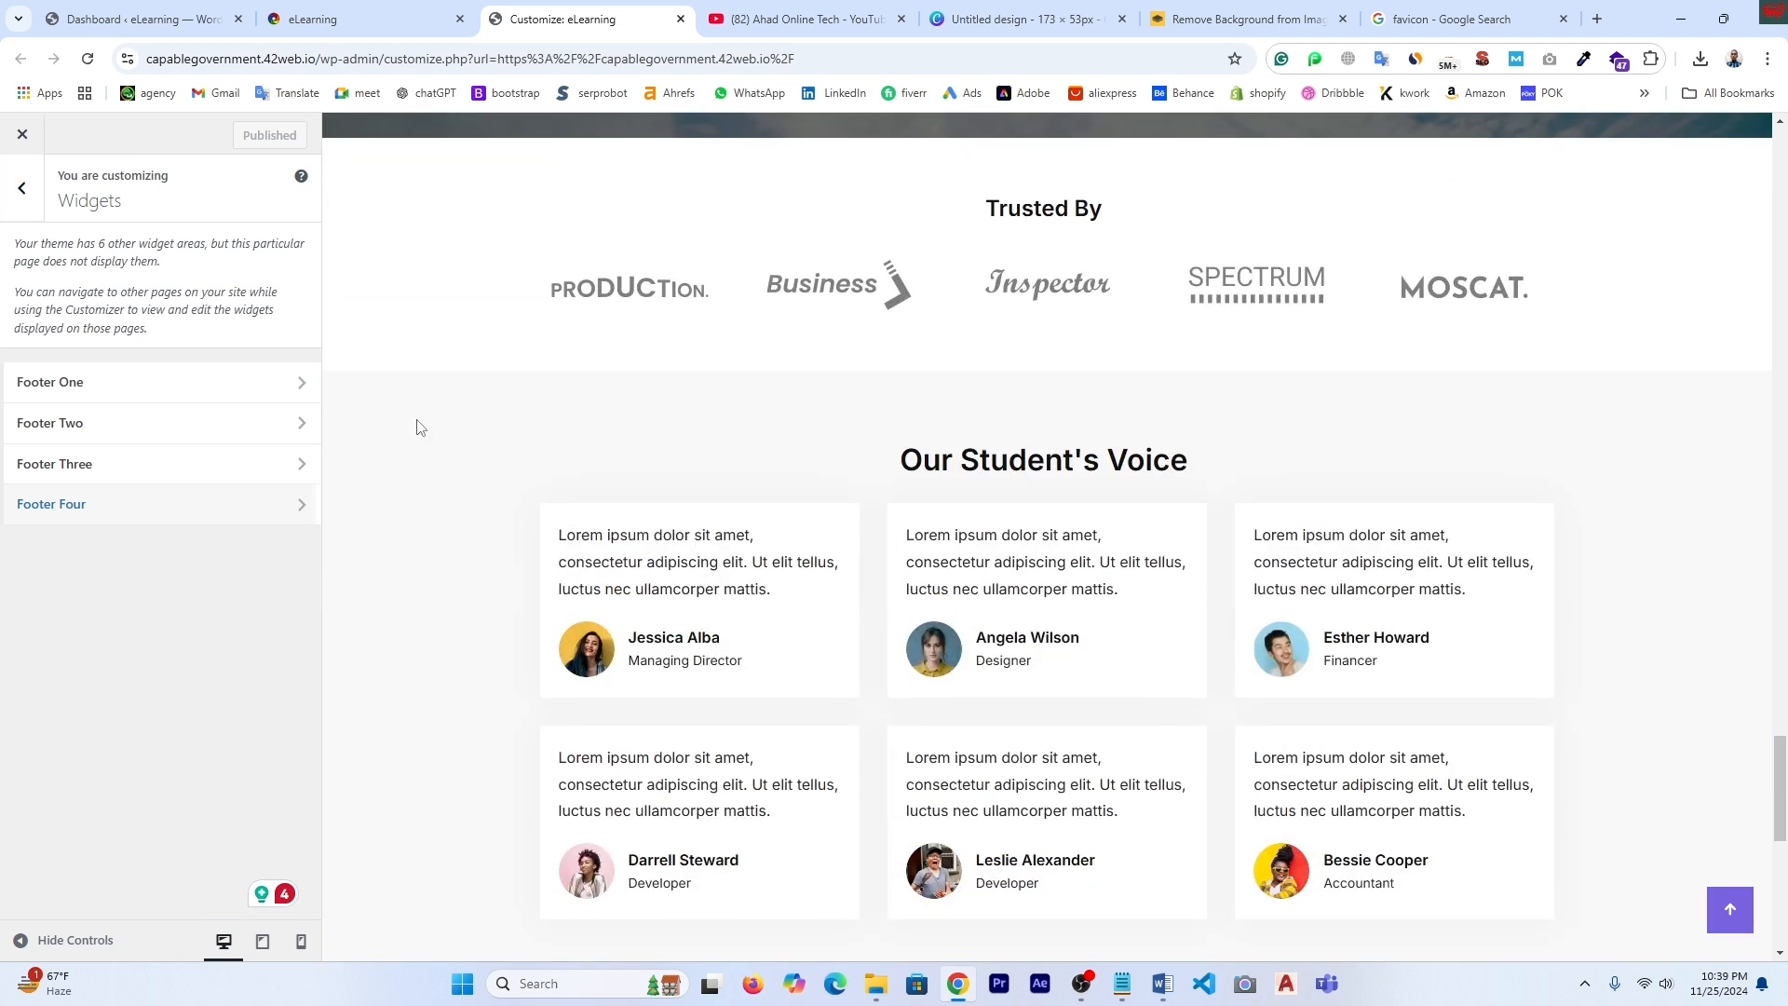
click(121, 628)
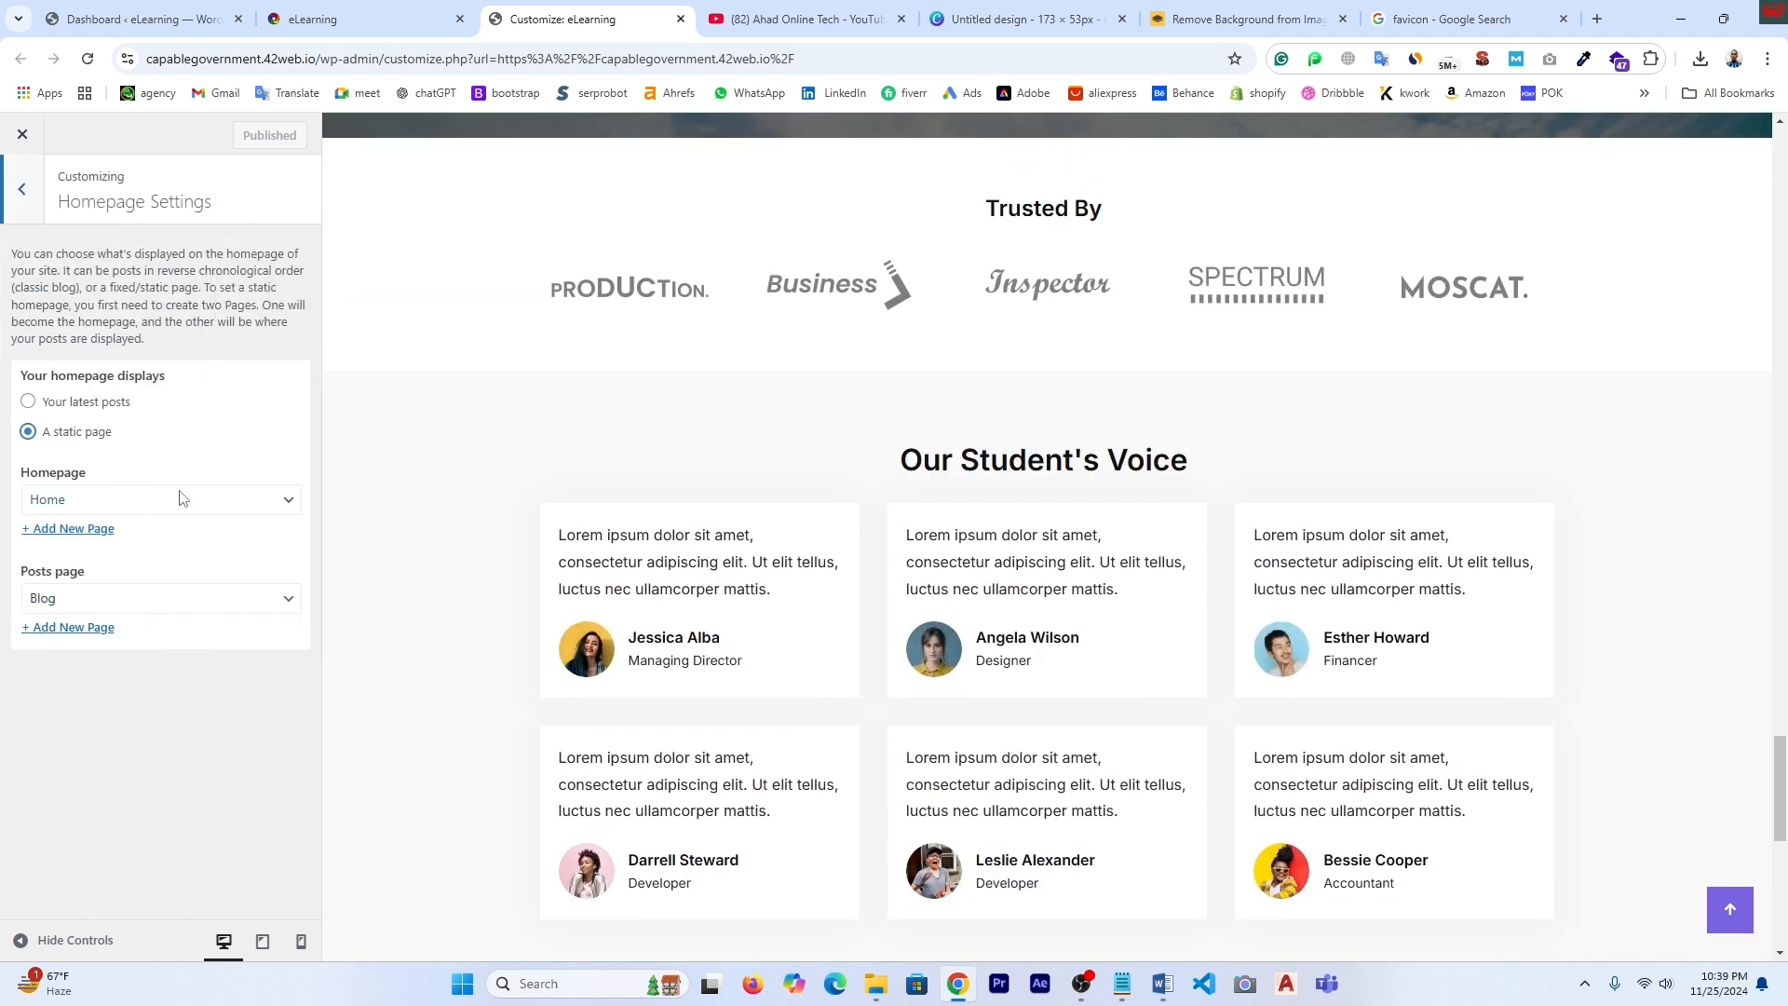
click(23, 192)
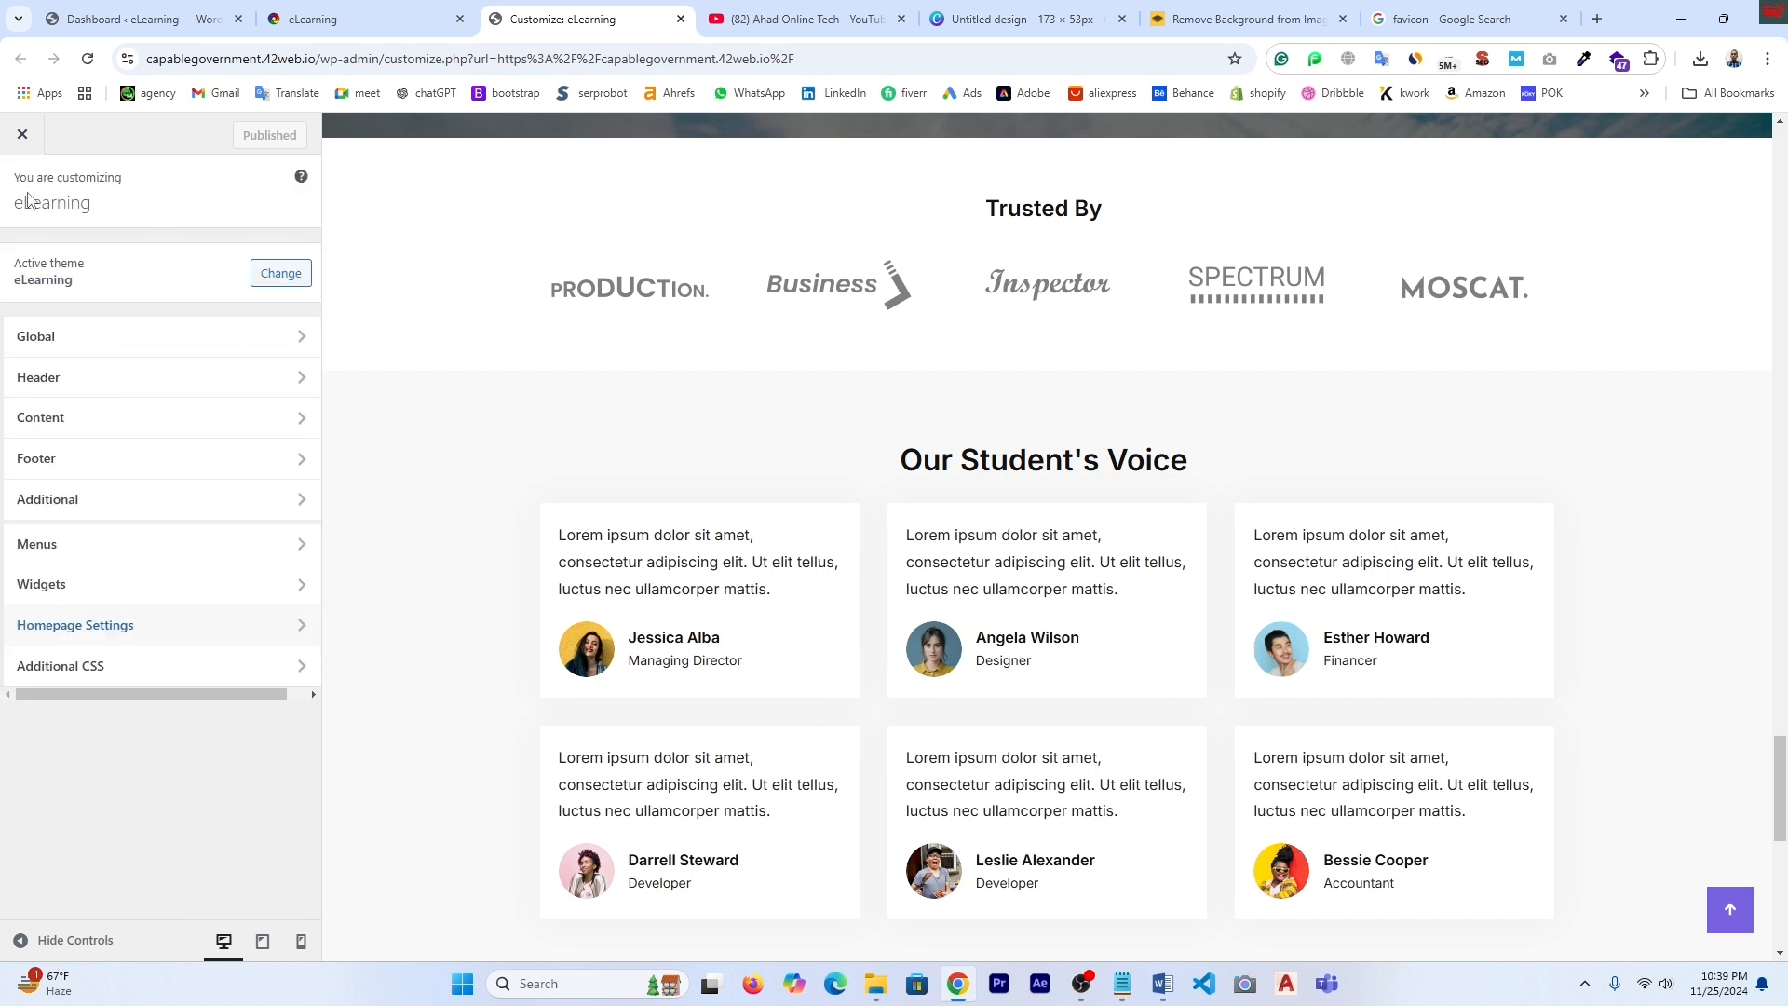
click(131, 16)
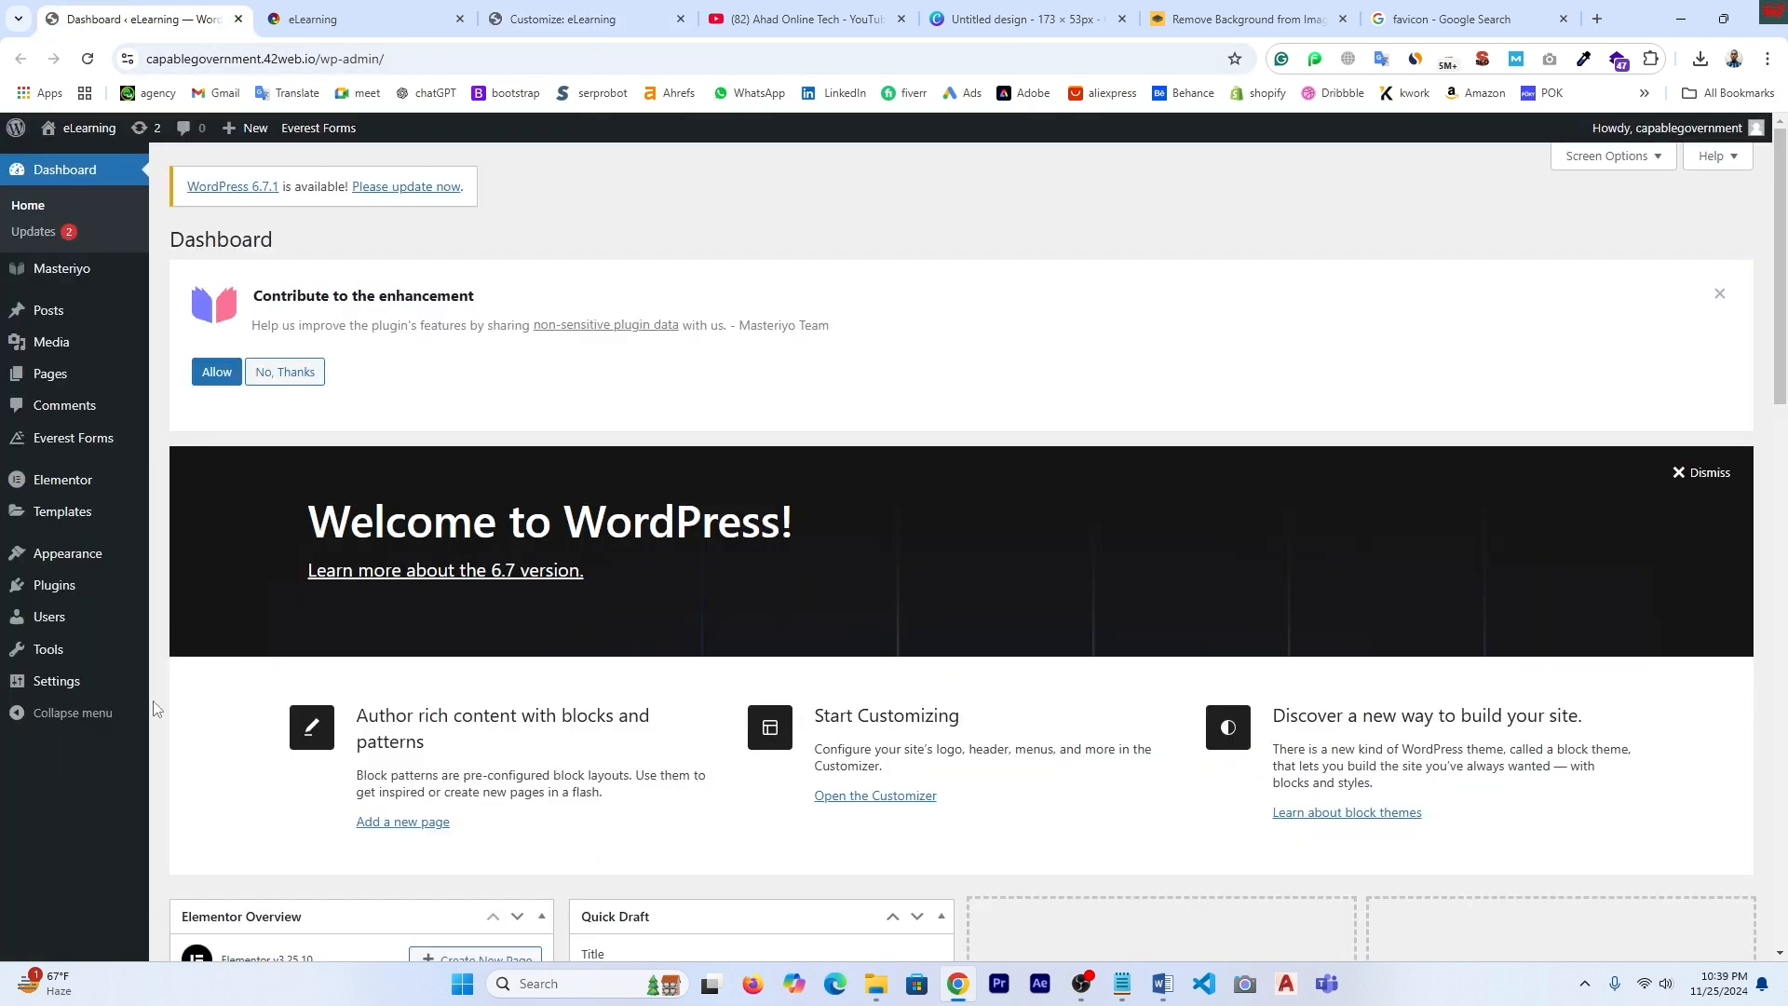
mouse_move(65, 699)
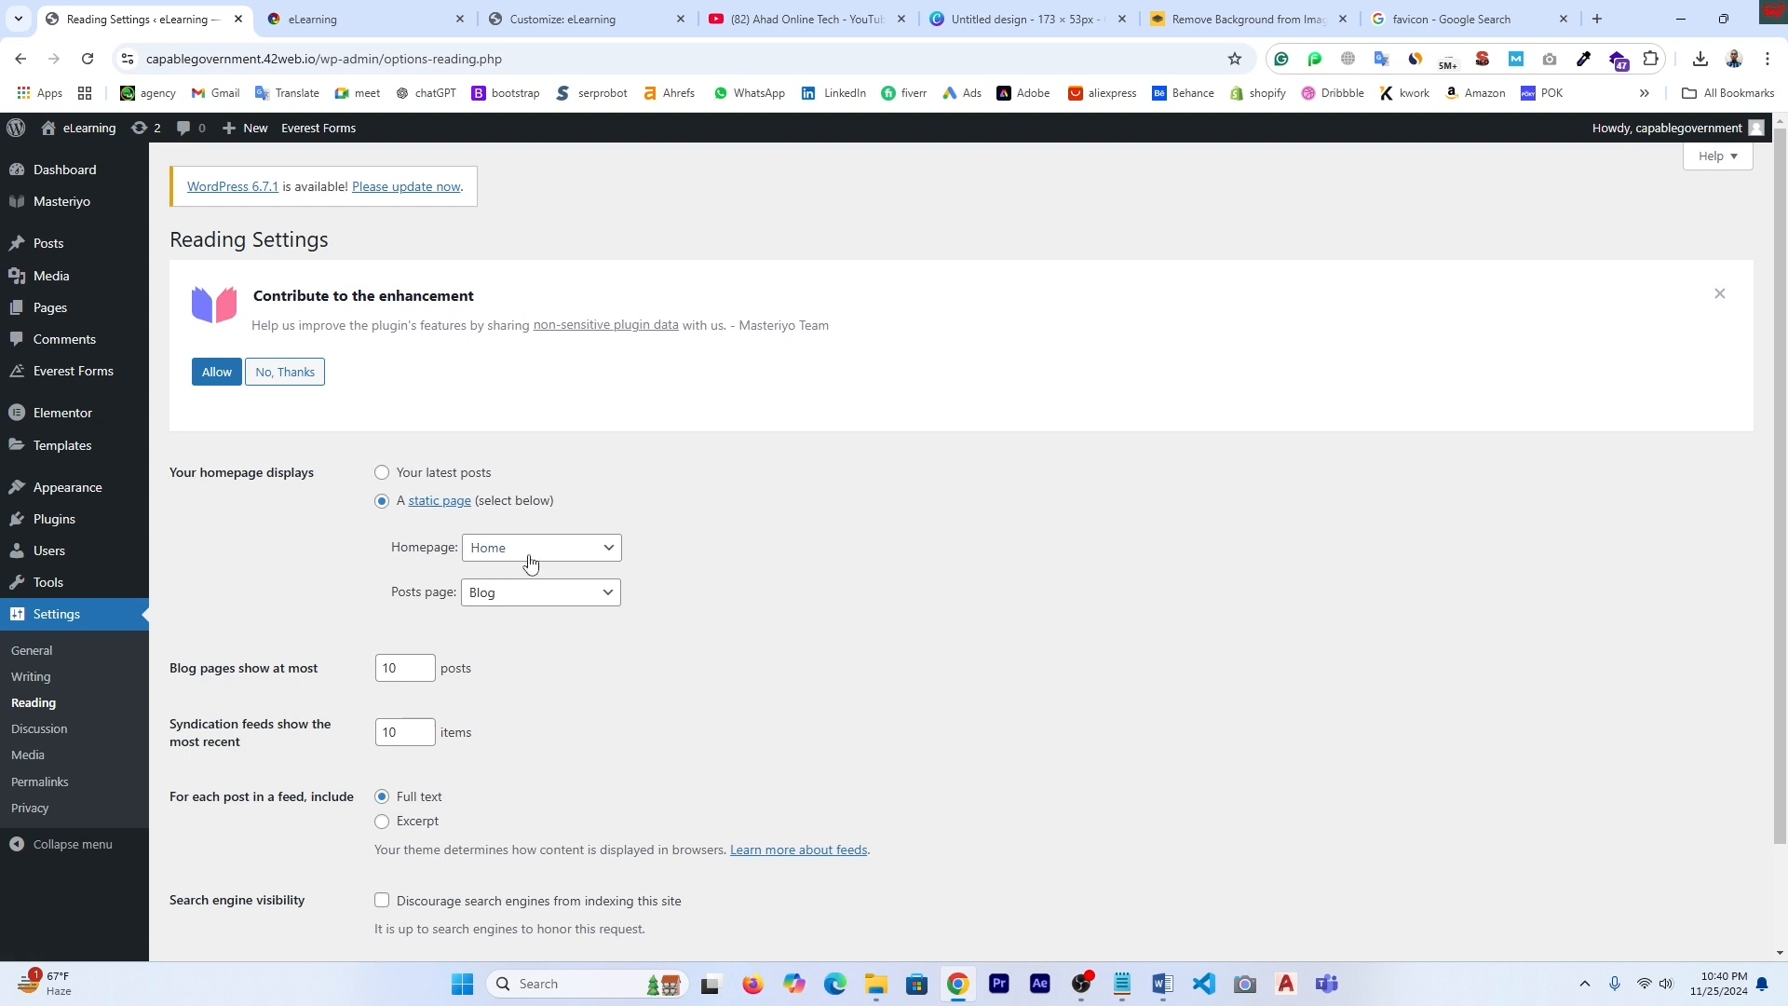
- Set Checkout as the static homepage, save, and reload the live site to view it
click(612, 555)
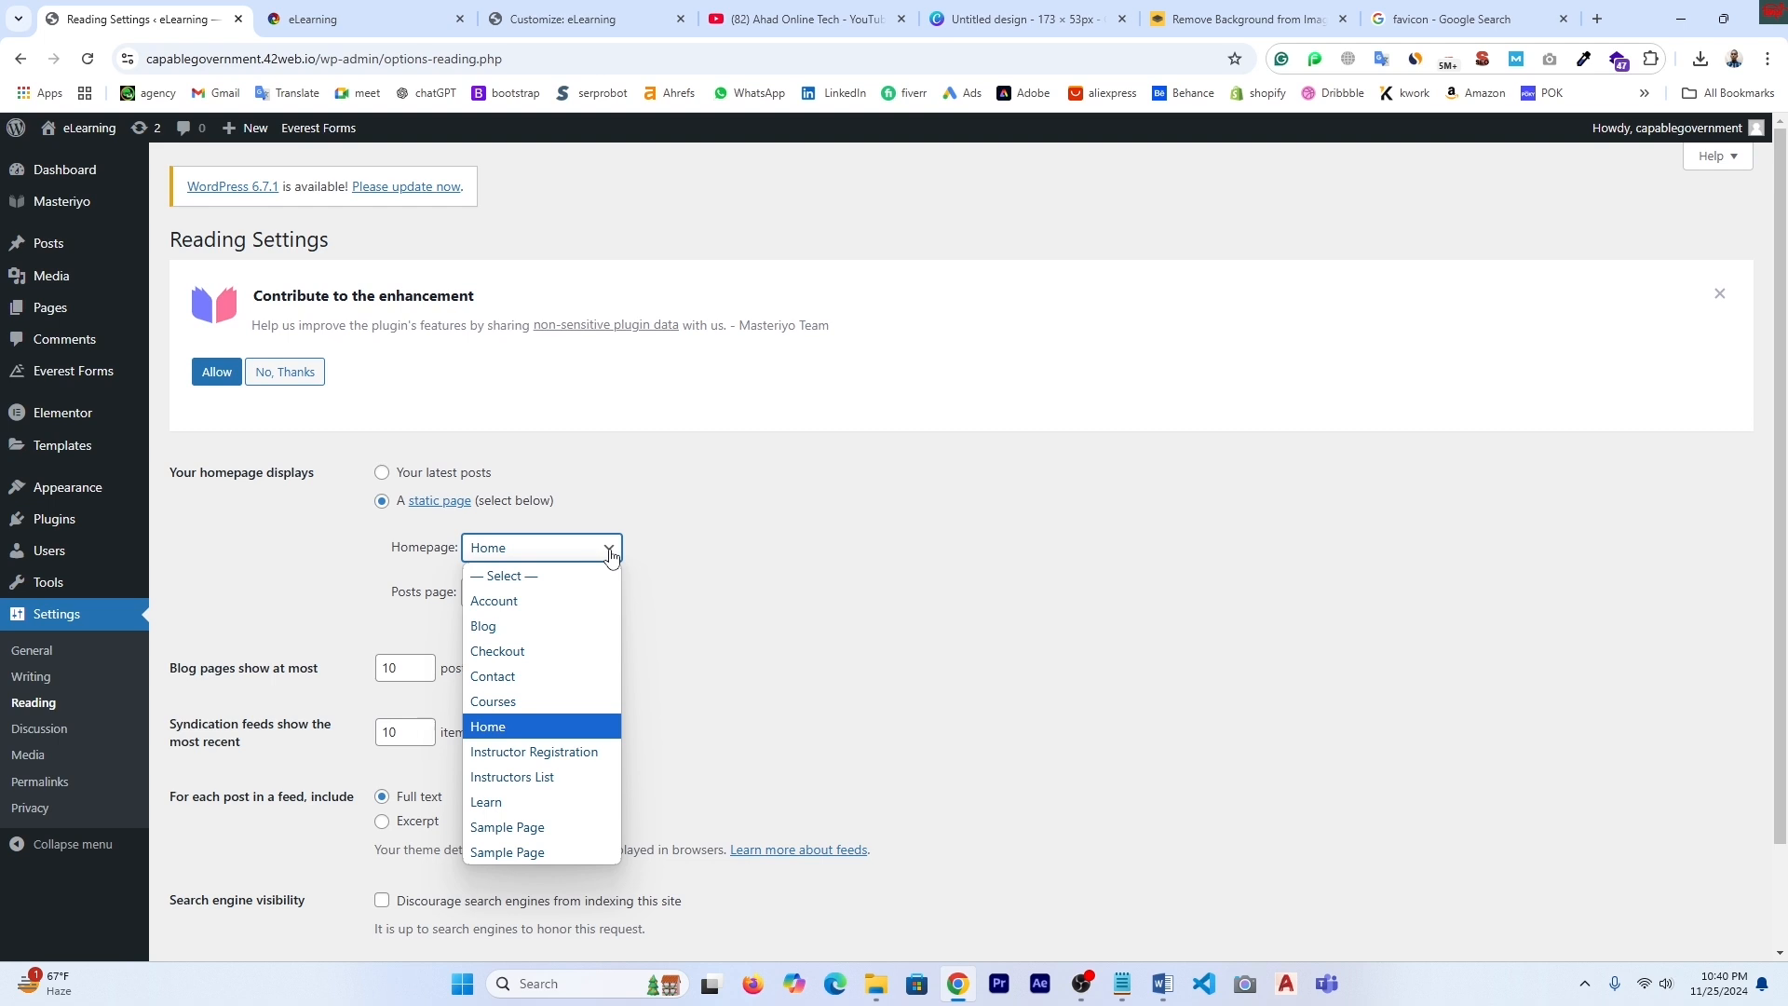
click(525, 658)
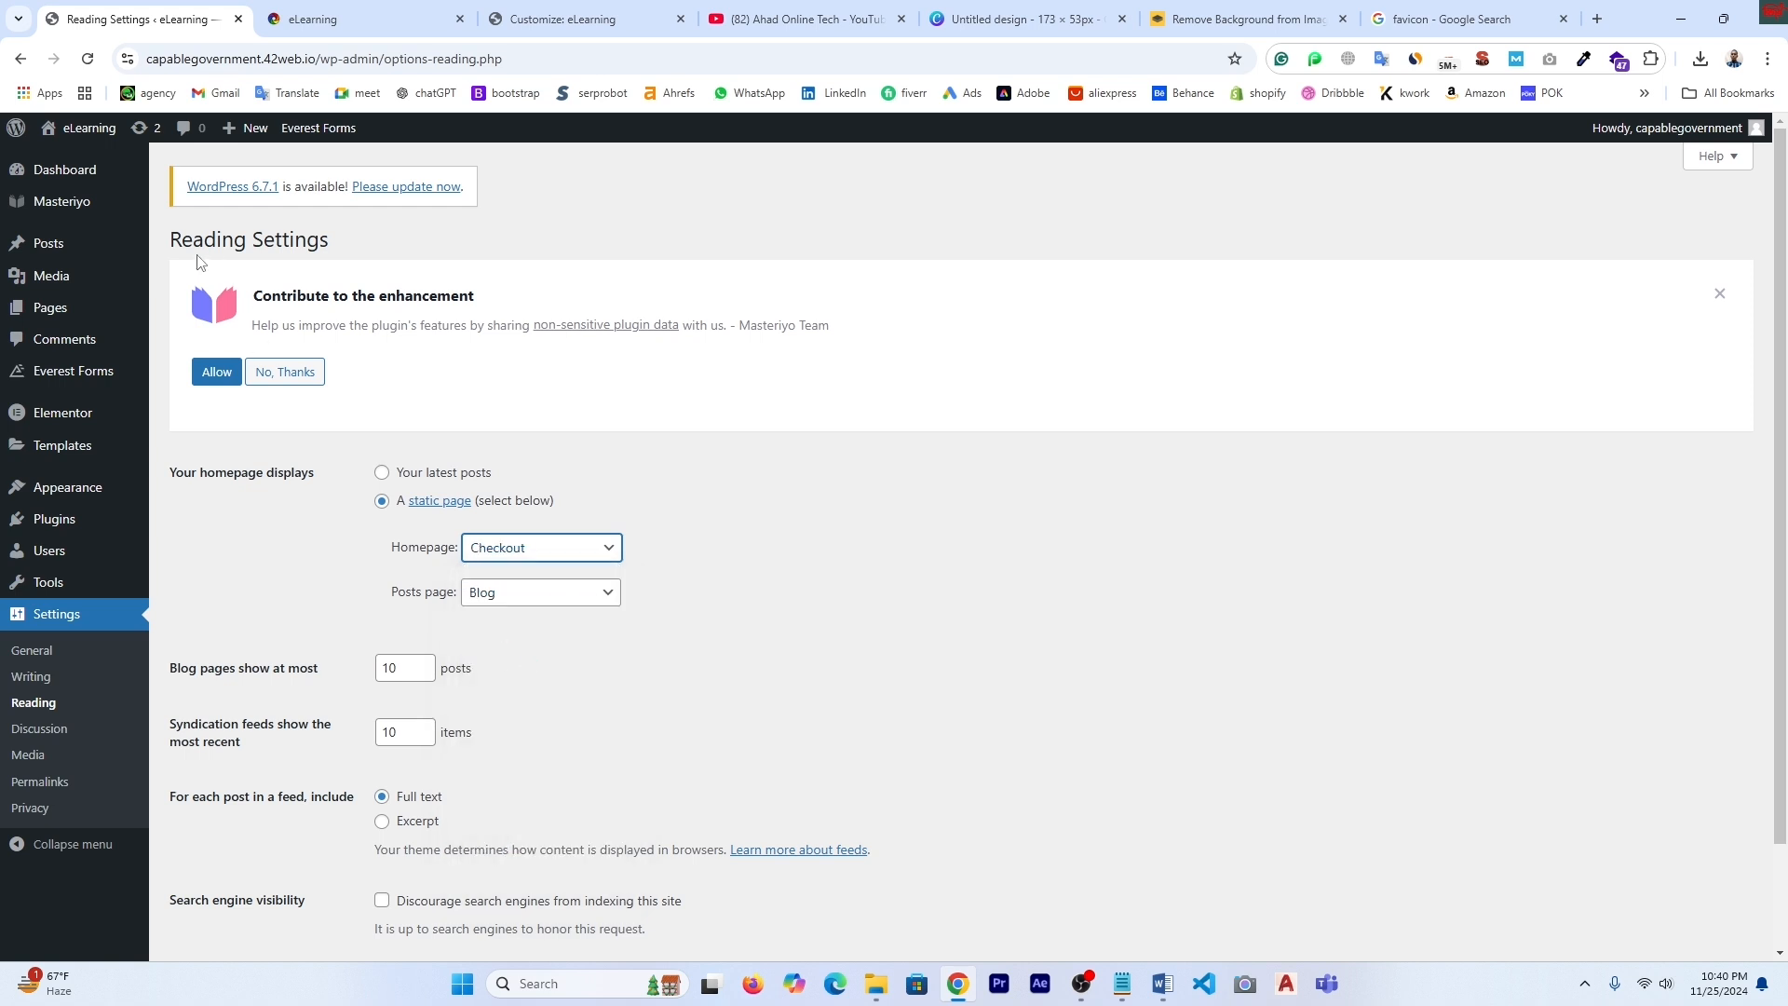
scroll(406, 894, down, 2)
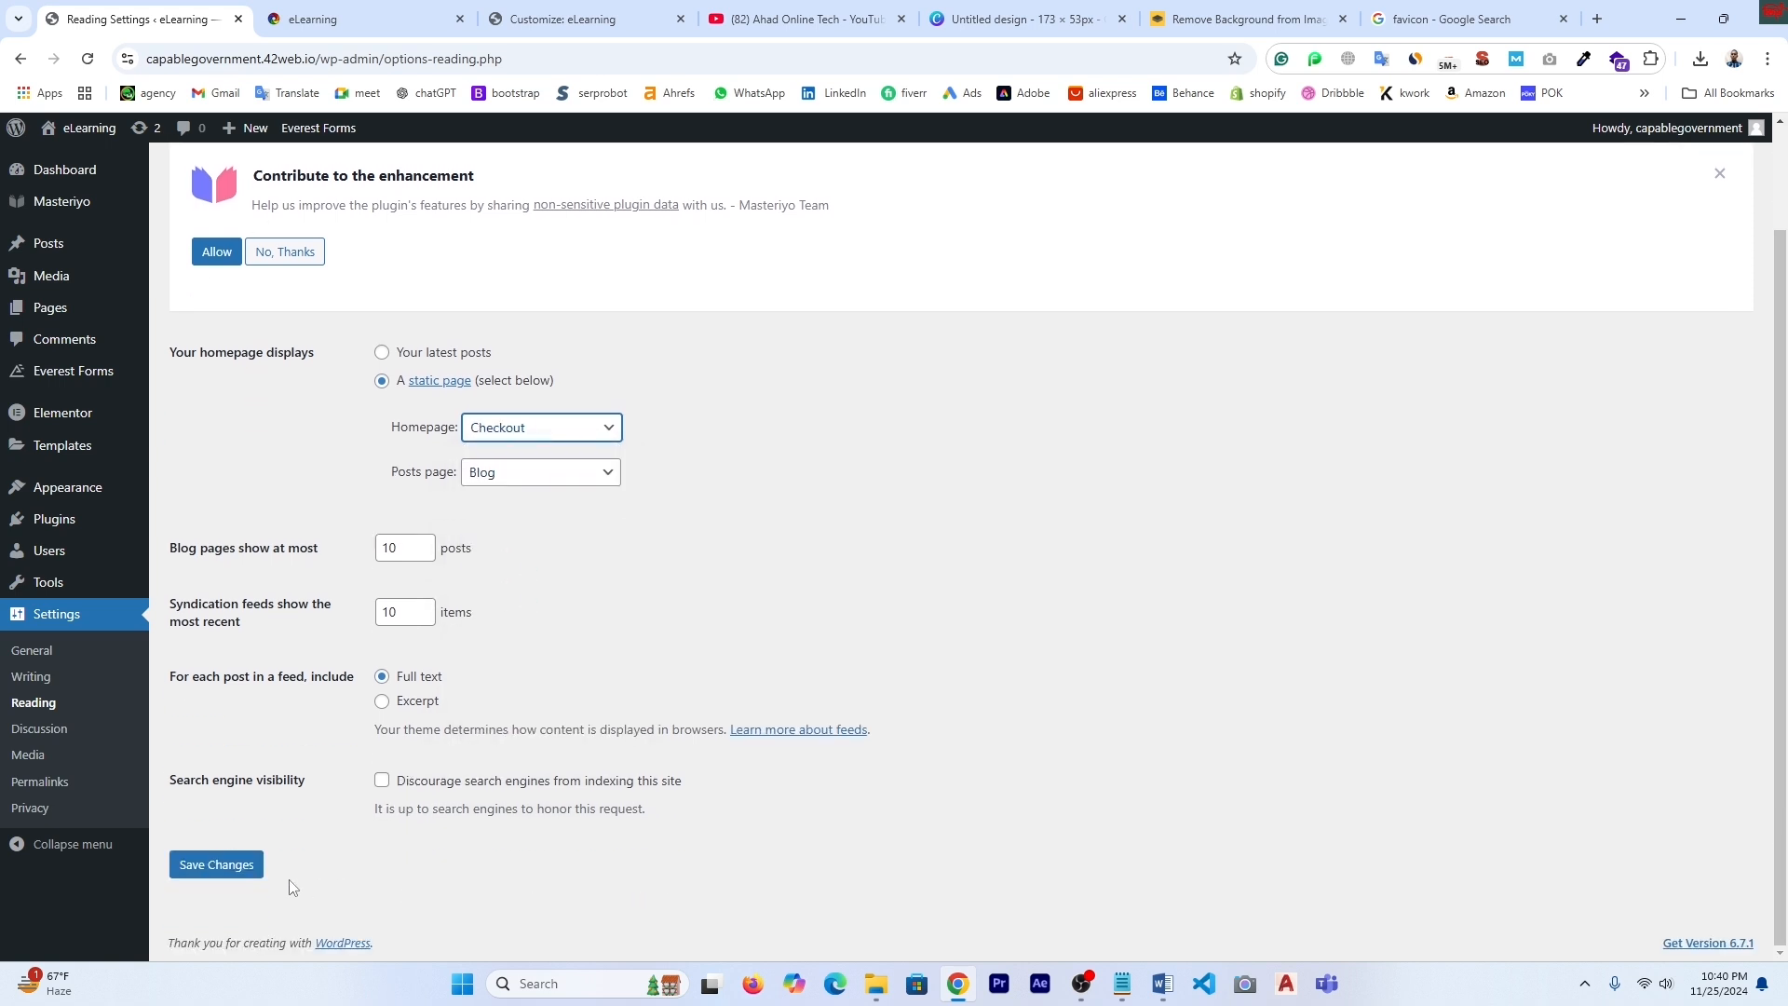
click(219, 866)
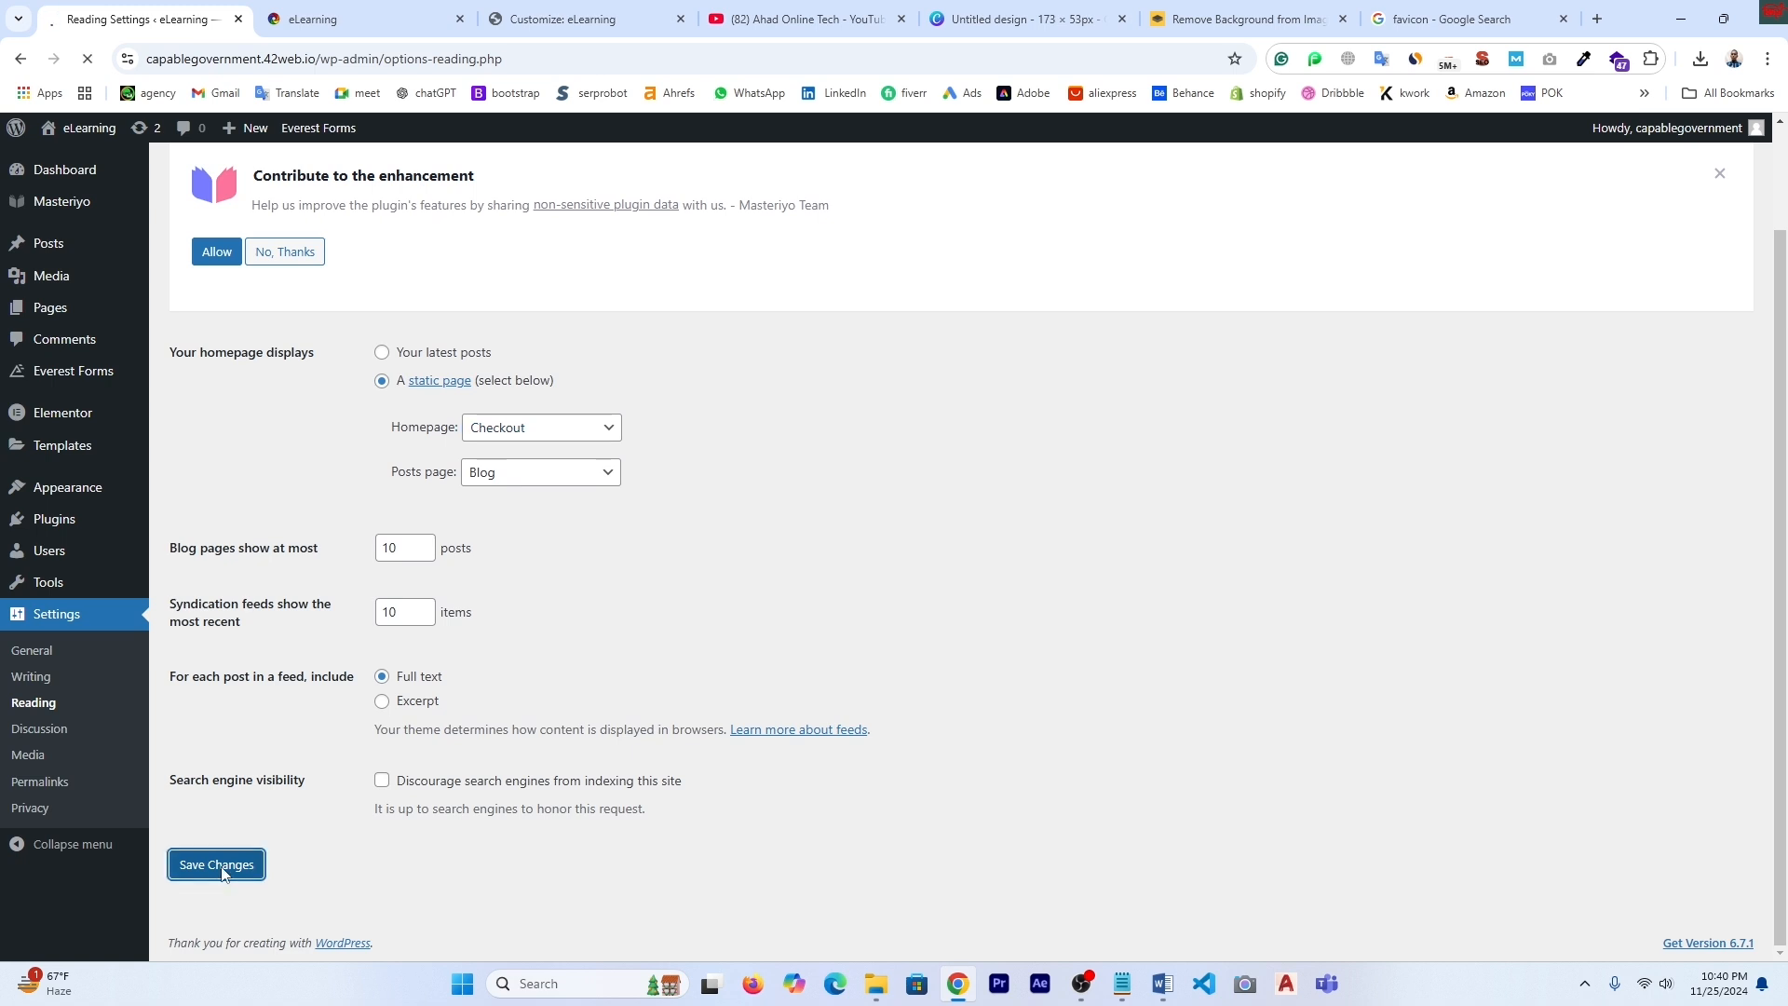
click(349, 17)
scroll(1015, 606, up, 15)
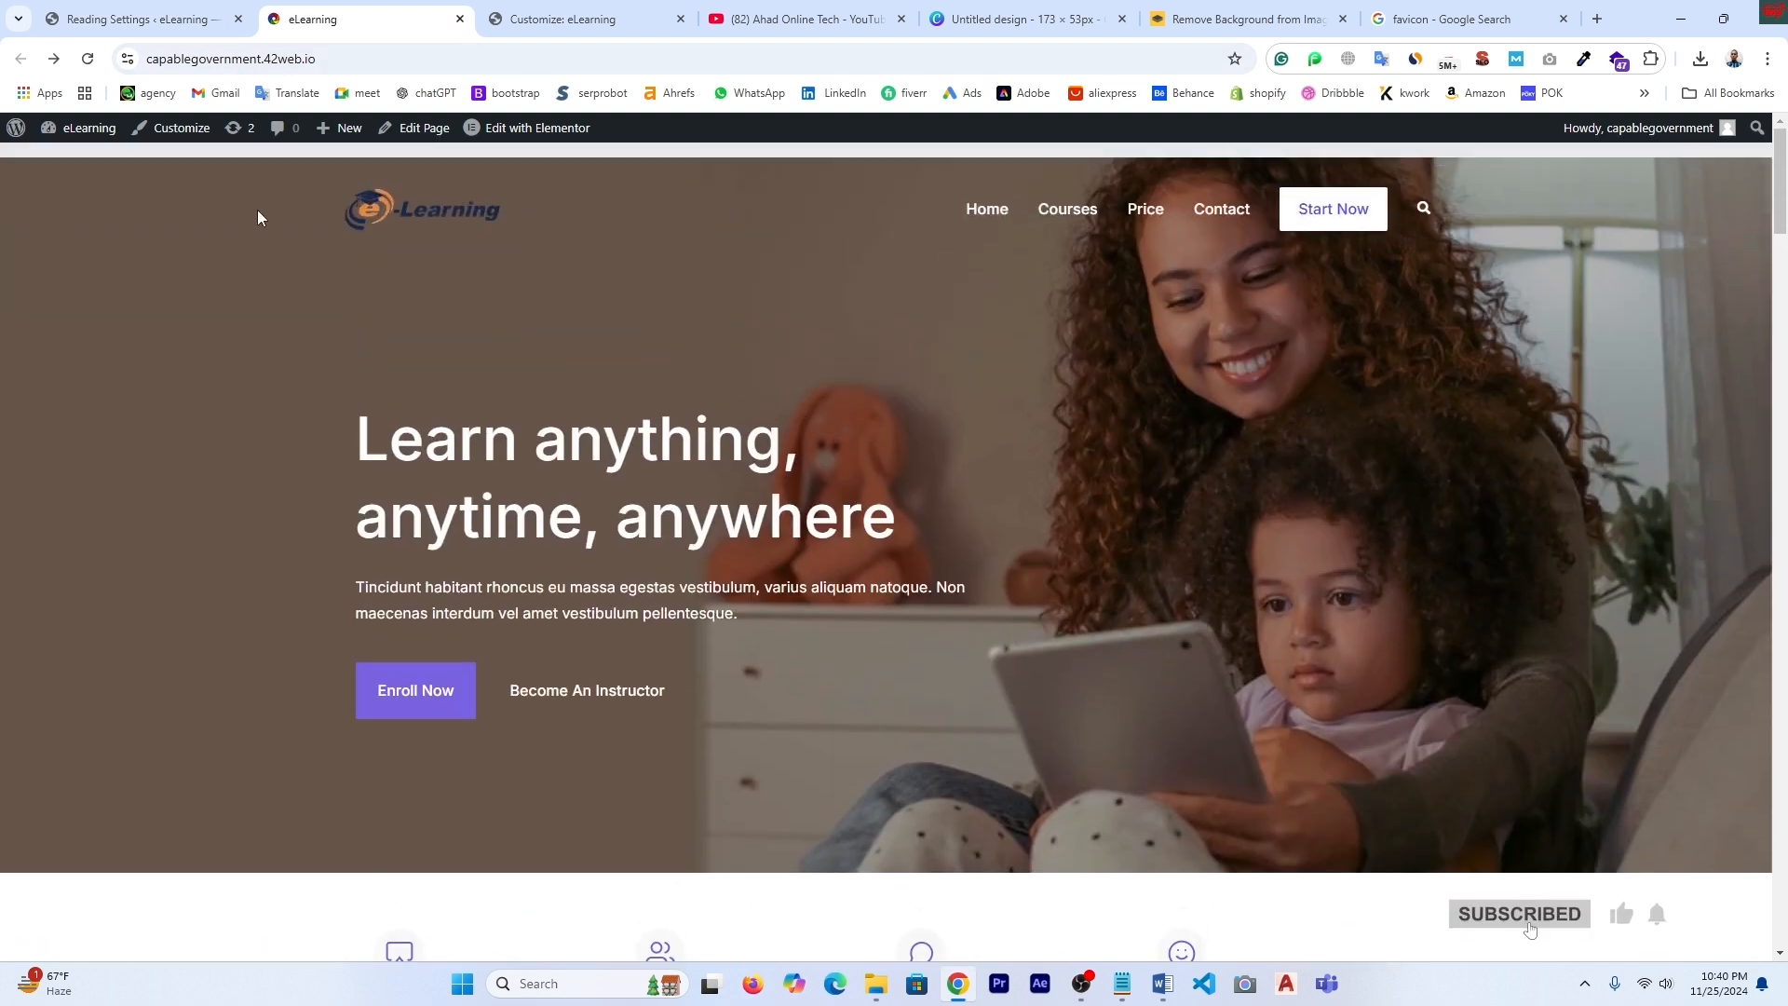
click(87, 58)
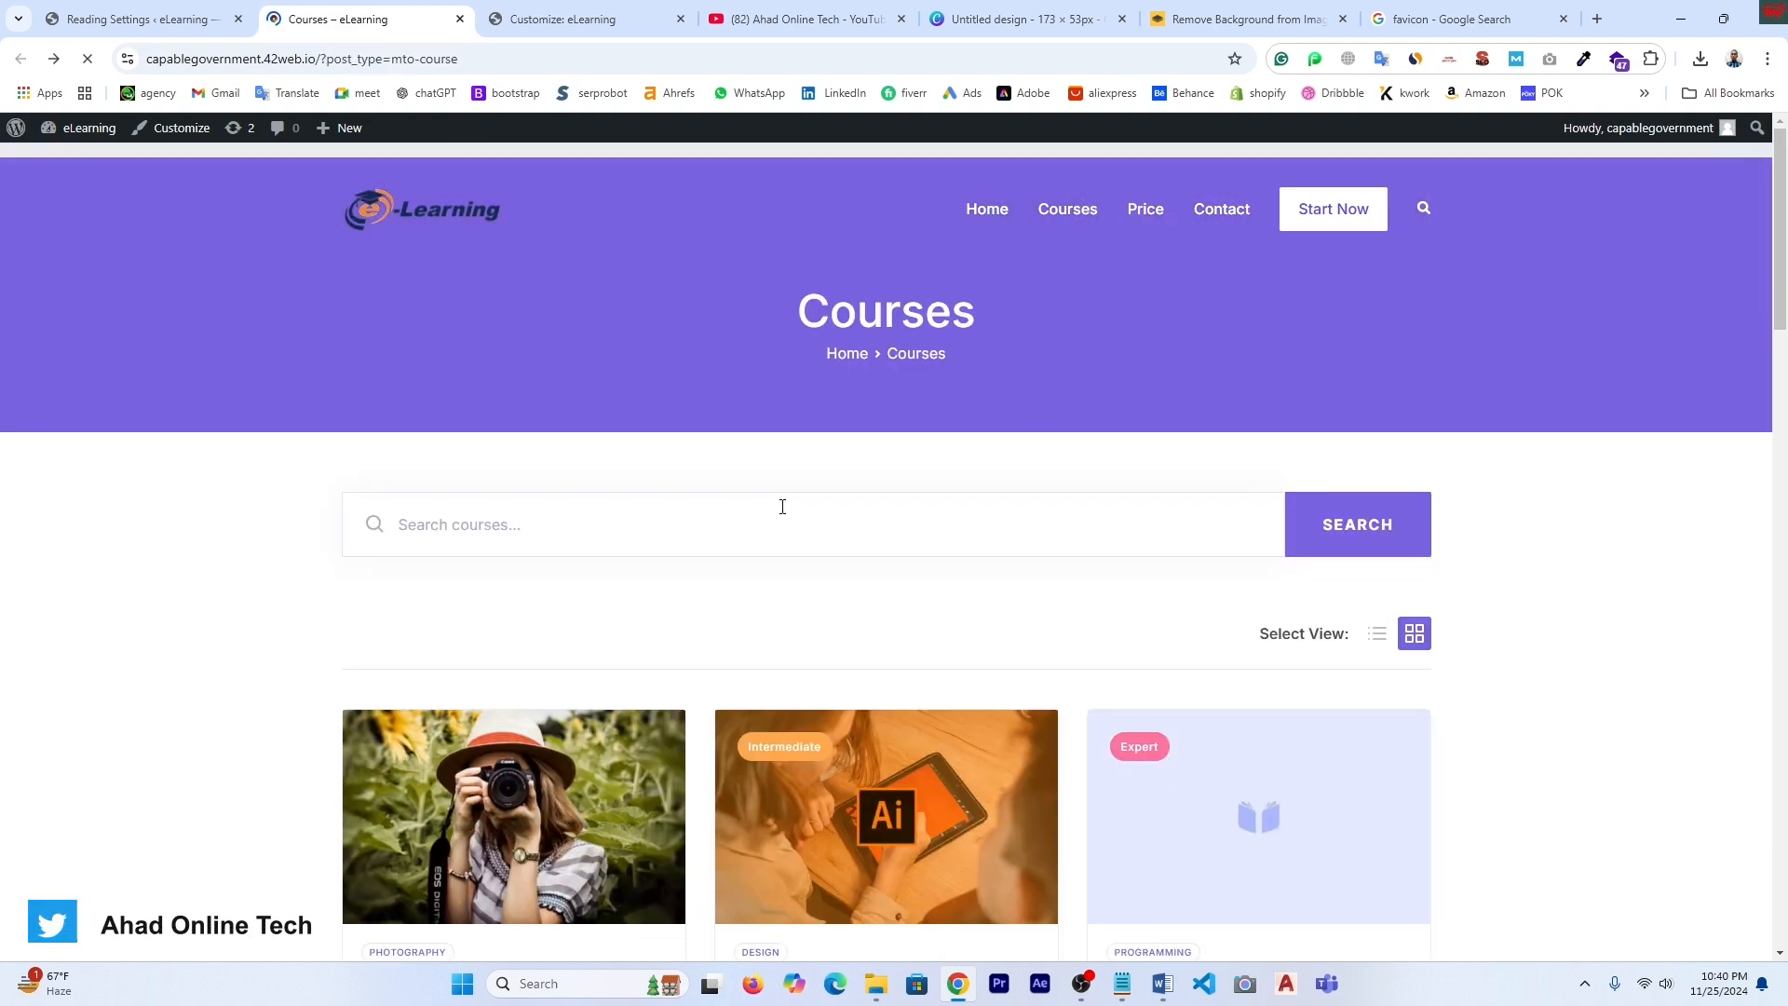
scroll(876, 764, down, 2)
scroll(876, 764, down, 1)
scroll(745, 605, up, 3)
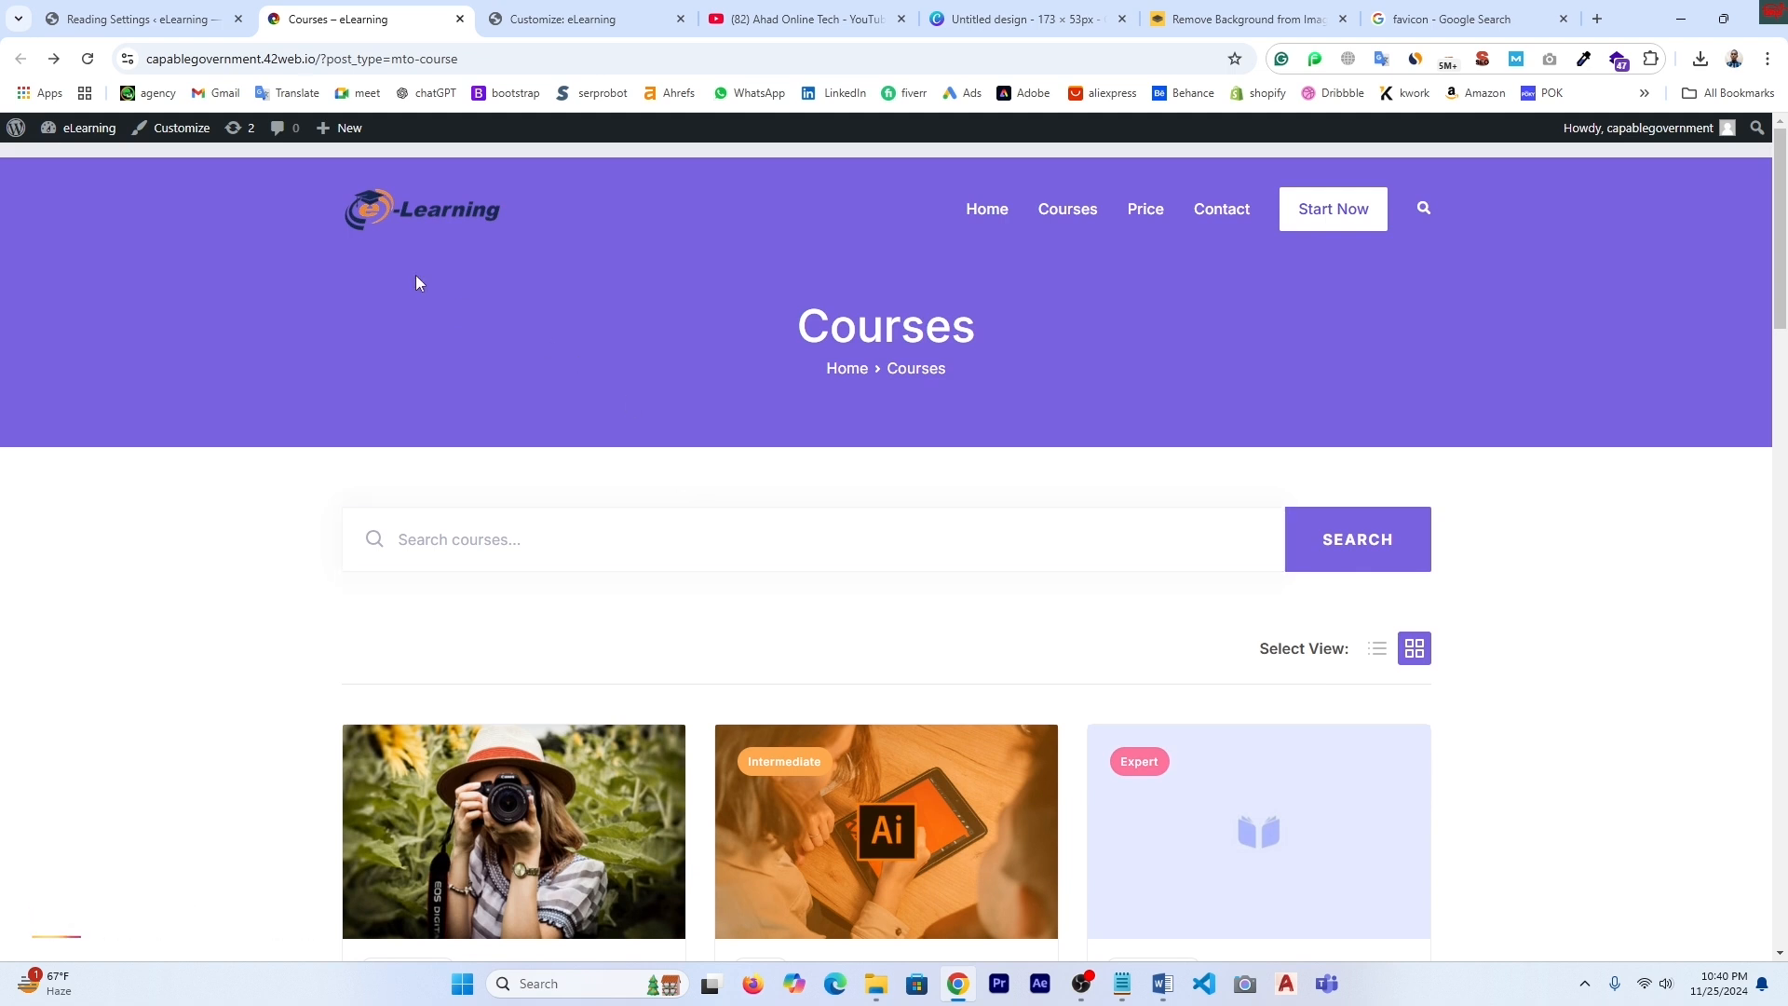
- Set the homepage back to Home and save the Reading Settings
click(154, 18)
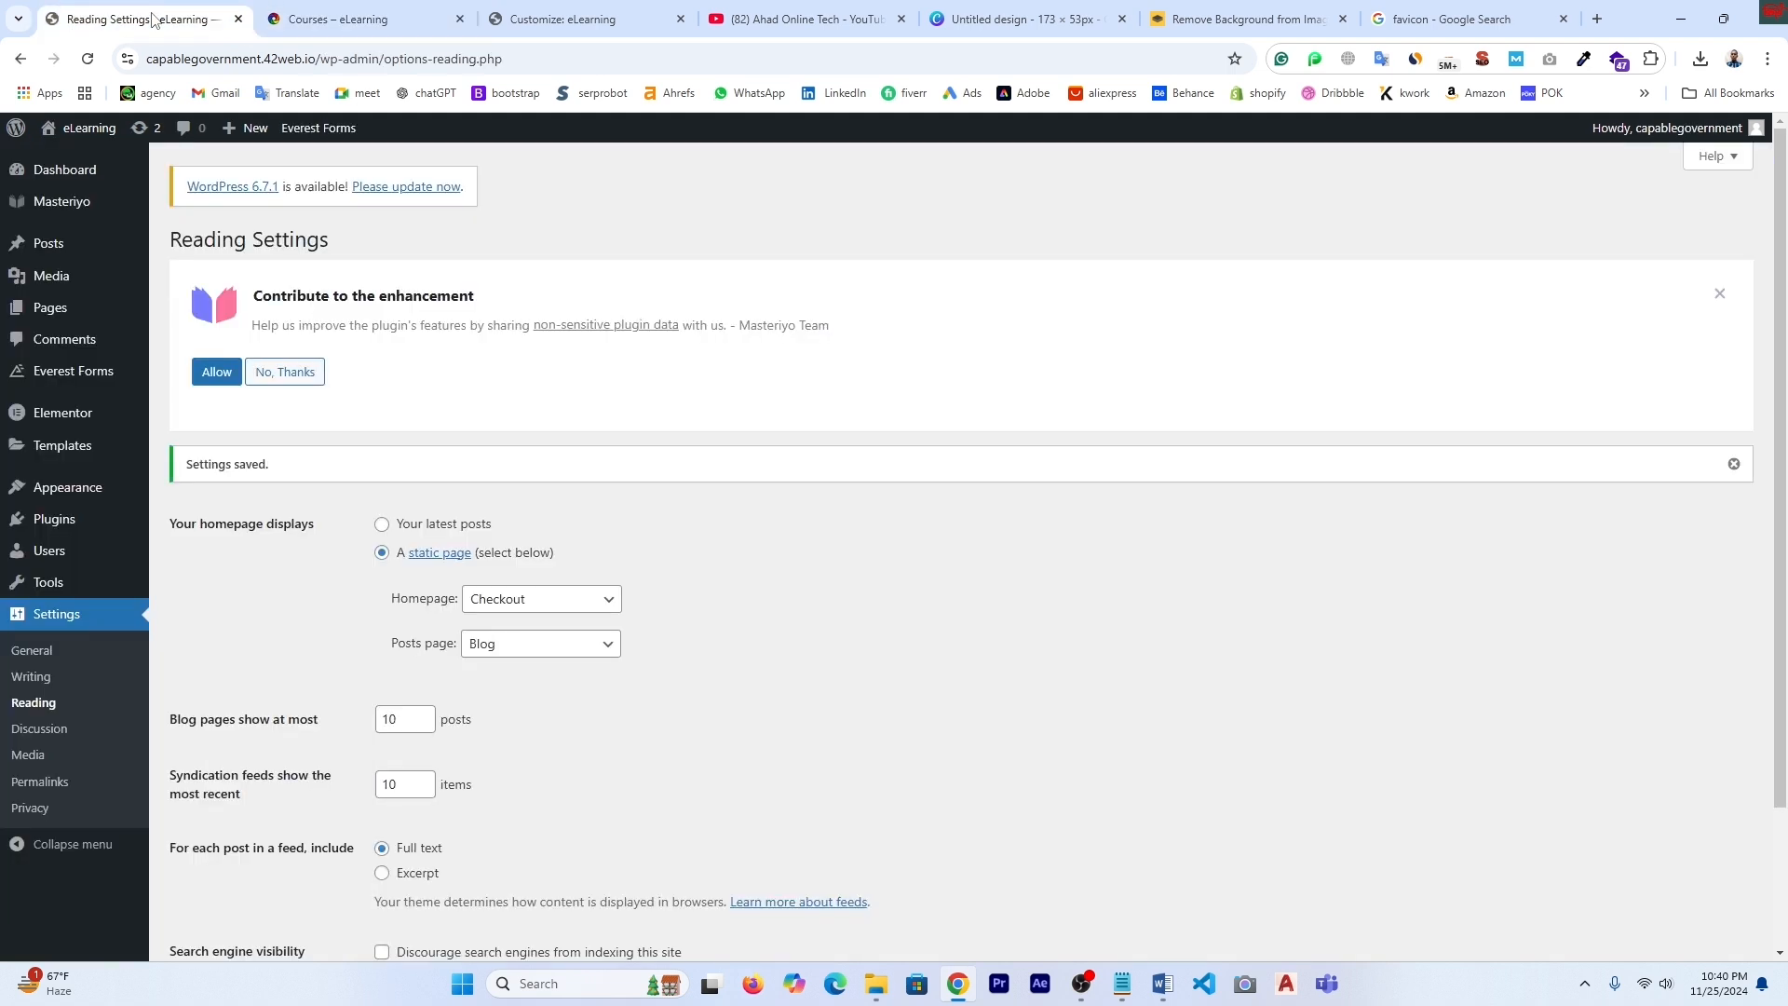
click(610, 604)
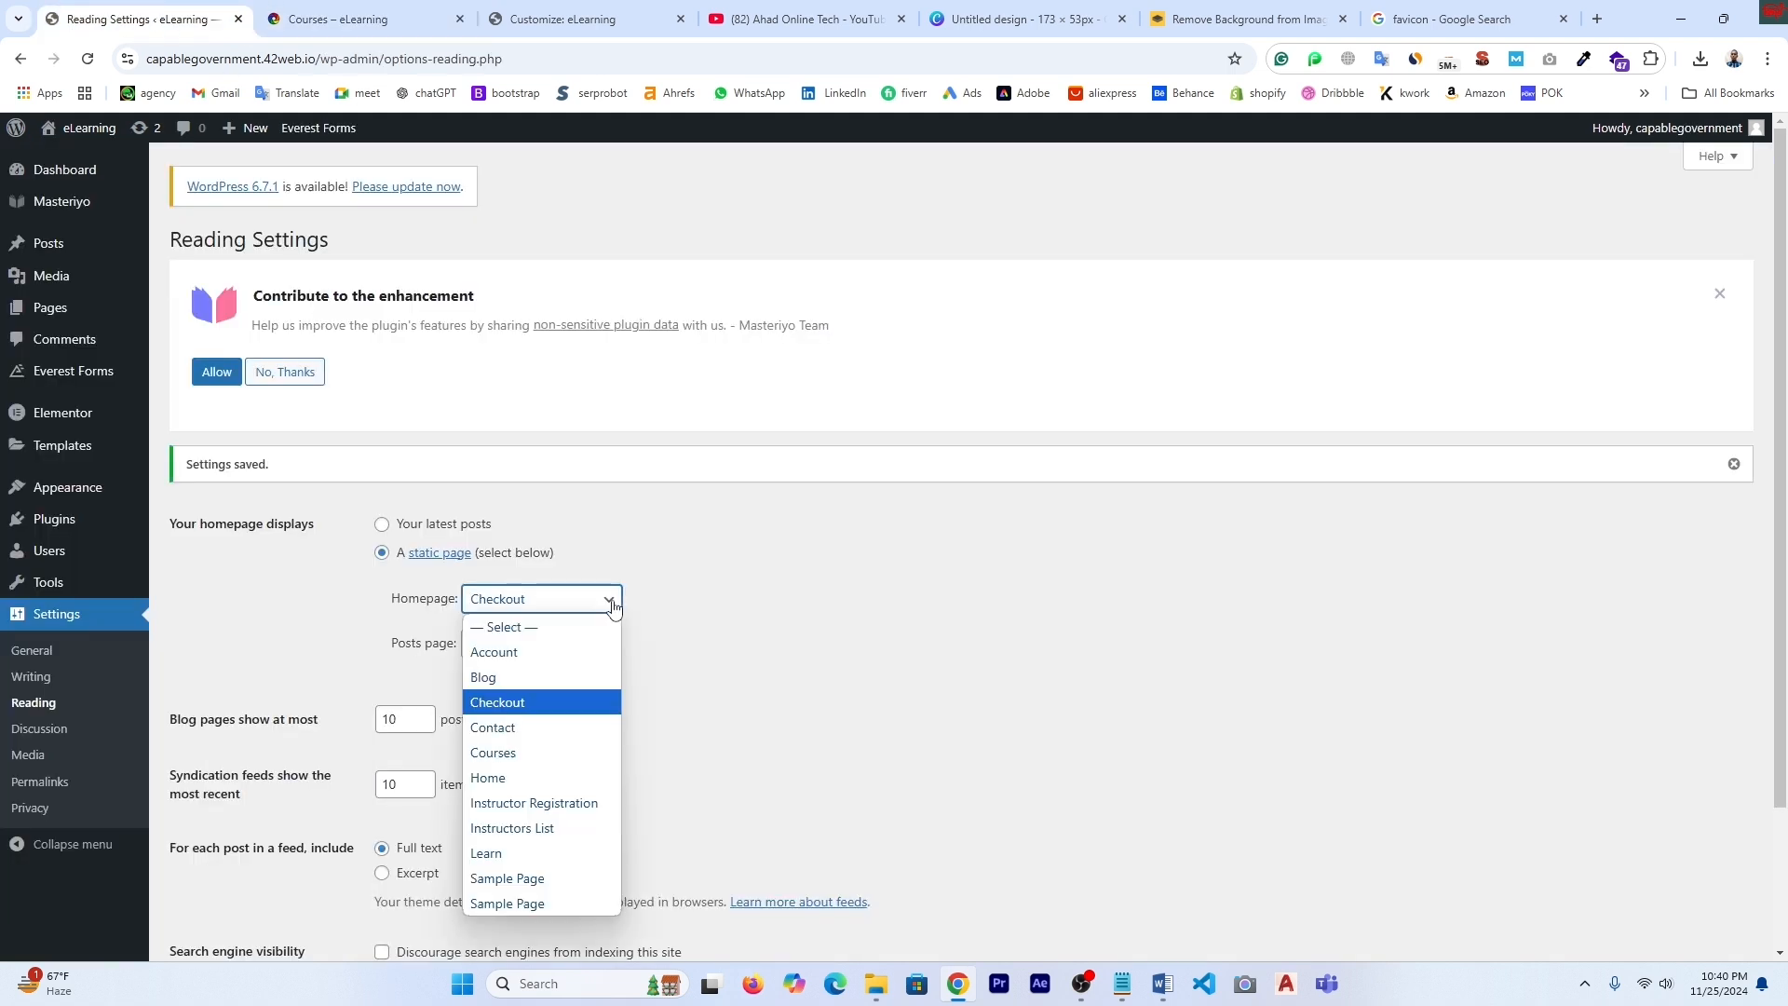
click(557, 782)
scroll(427, 861, down, 2)
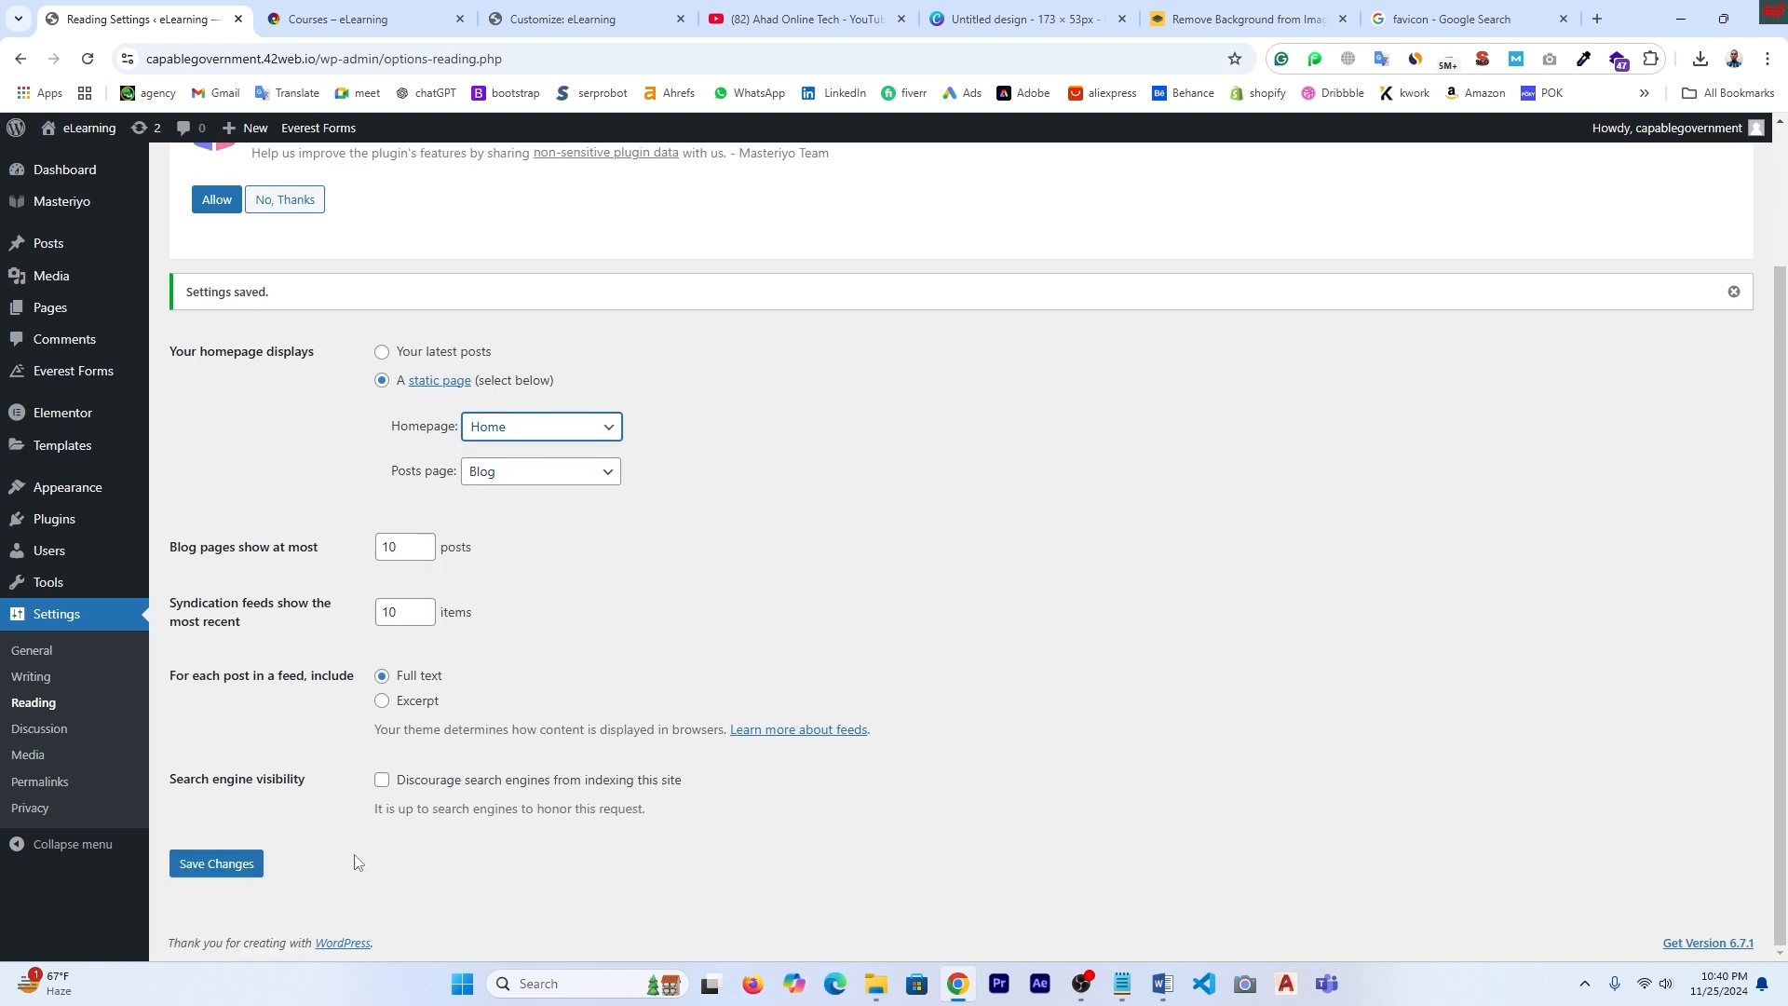
click(234, 864)
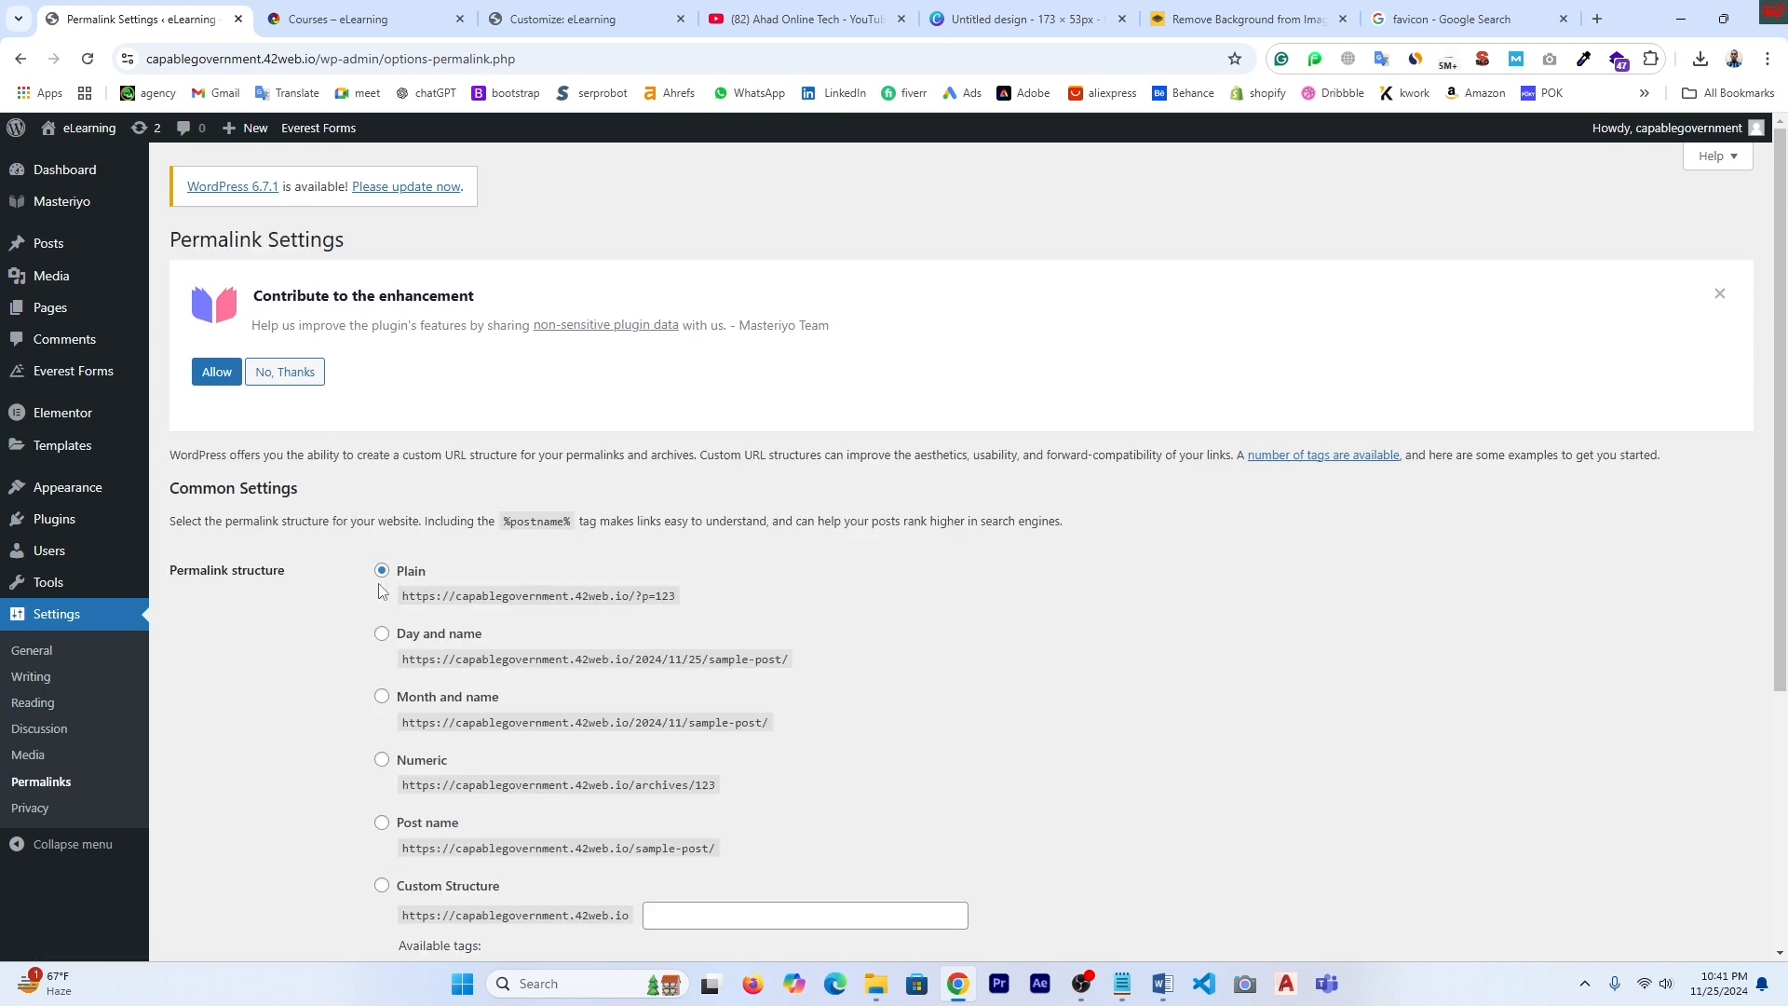
- Select the Post name permalink structure and save it
scroll(550, 673, down, 2)
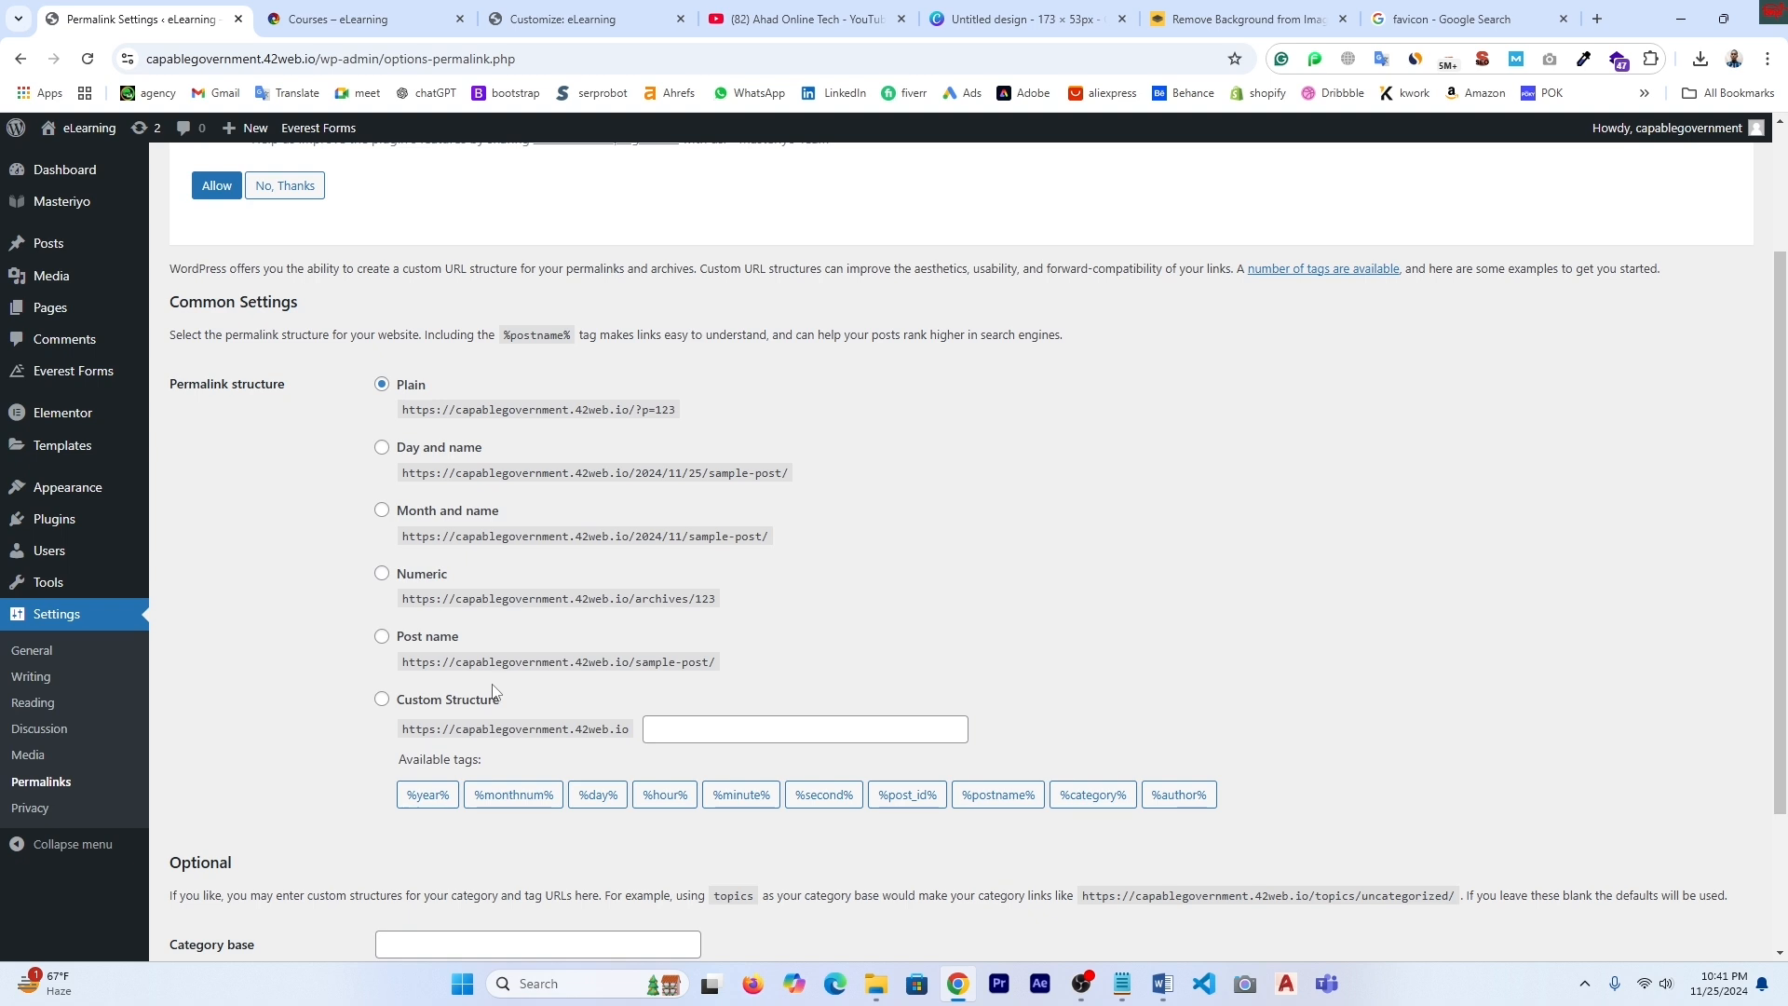
click(384, 641)
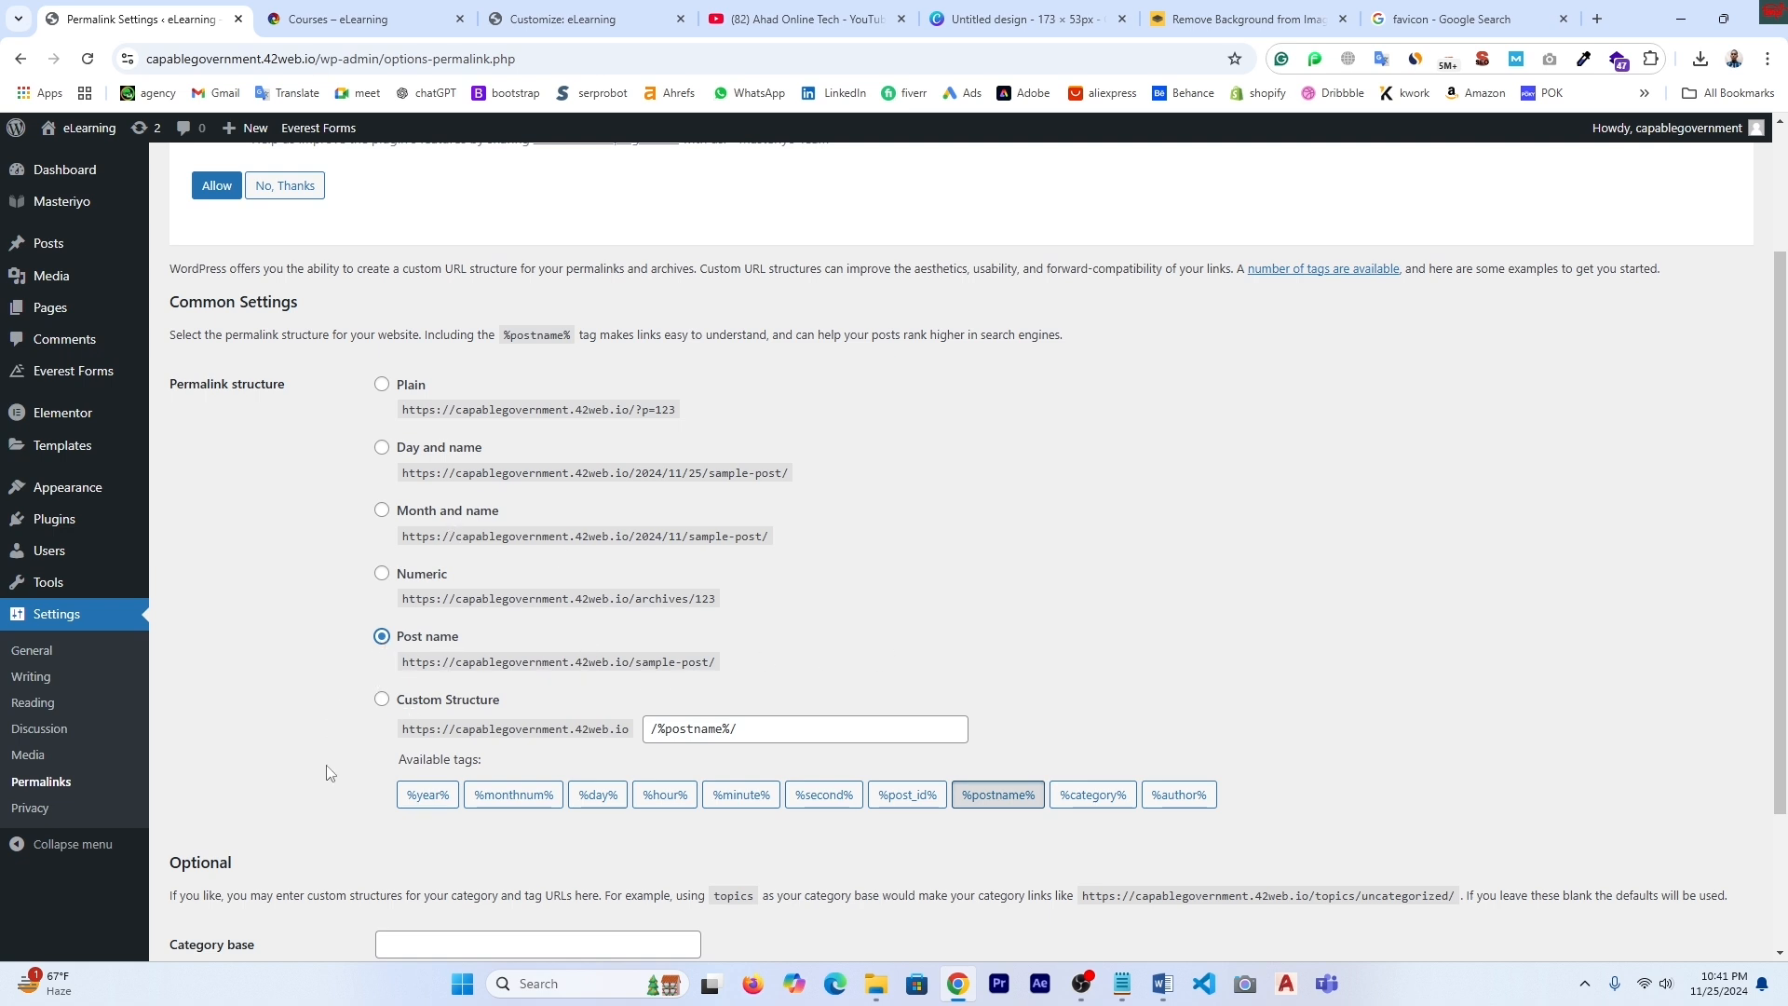
scroll(326, 764, down, 2)
click(223, 871)
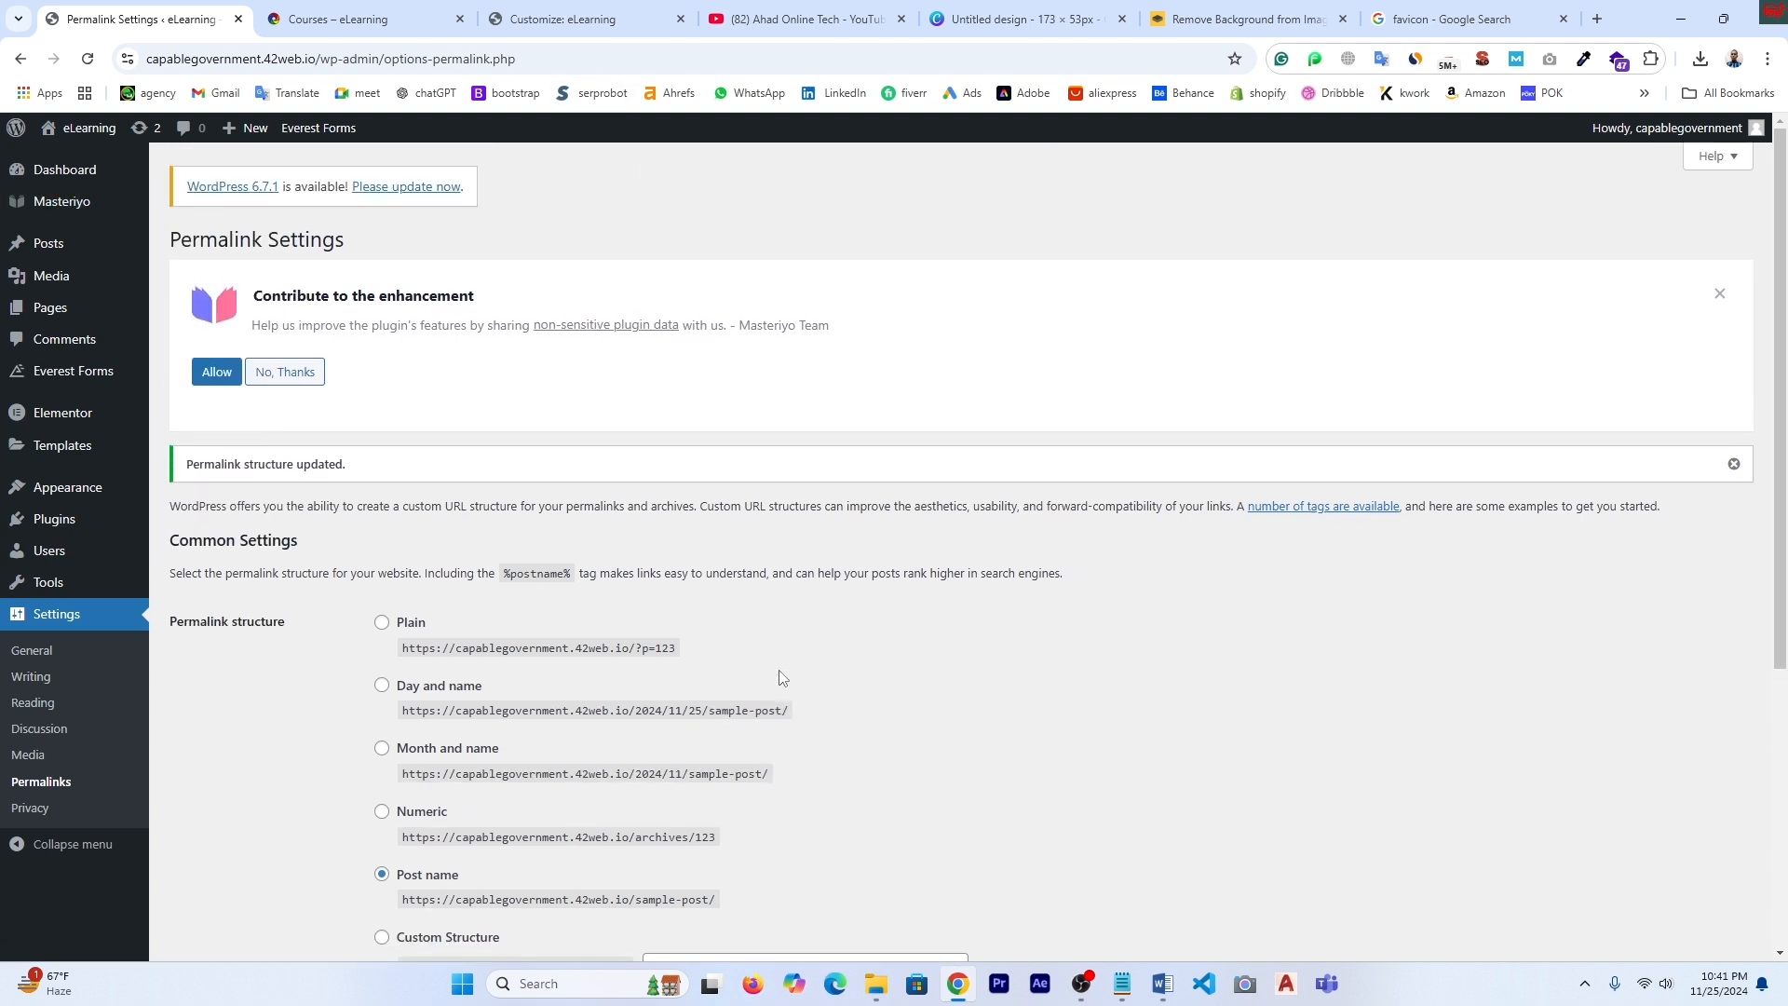
mouse_move(39, 253)
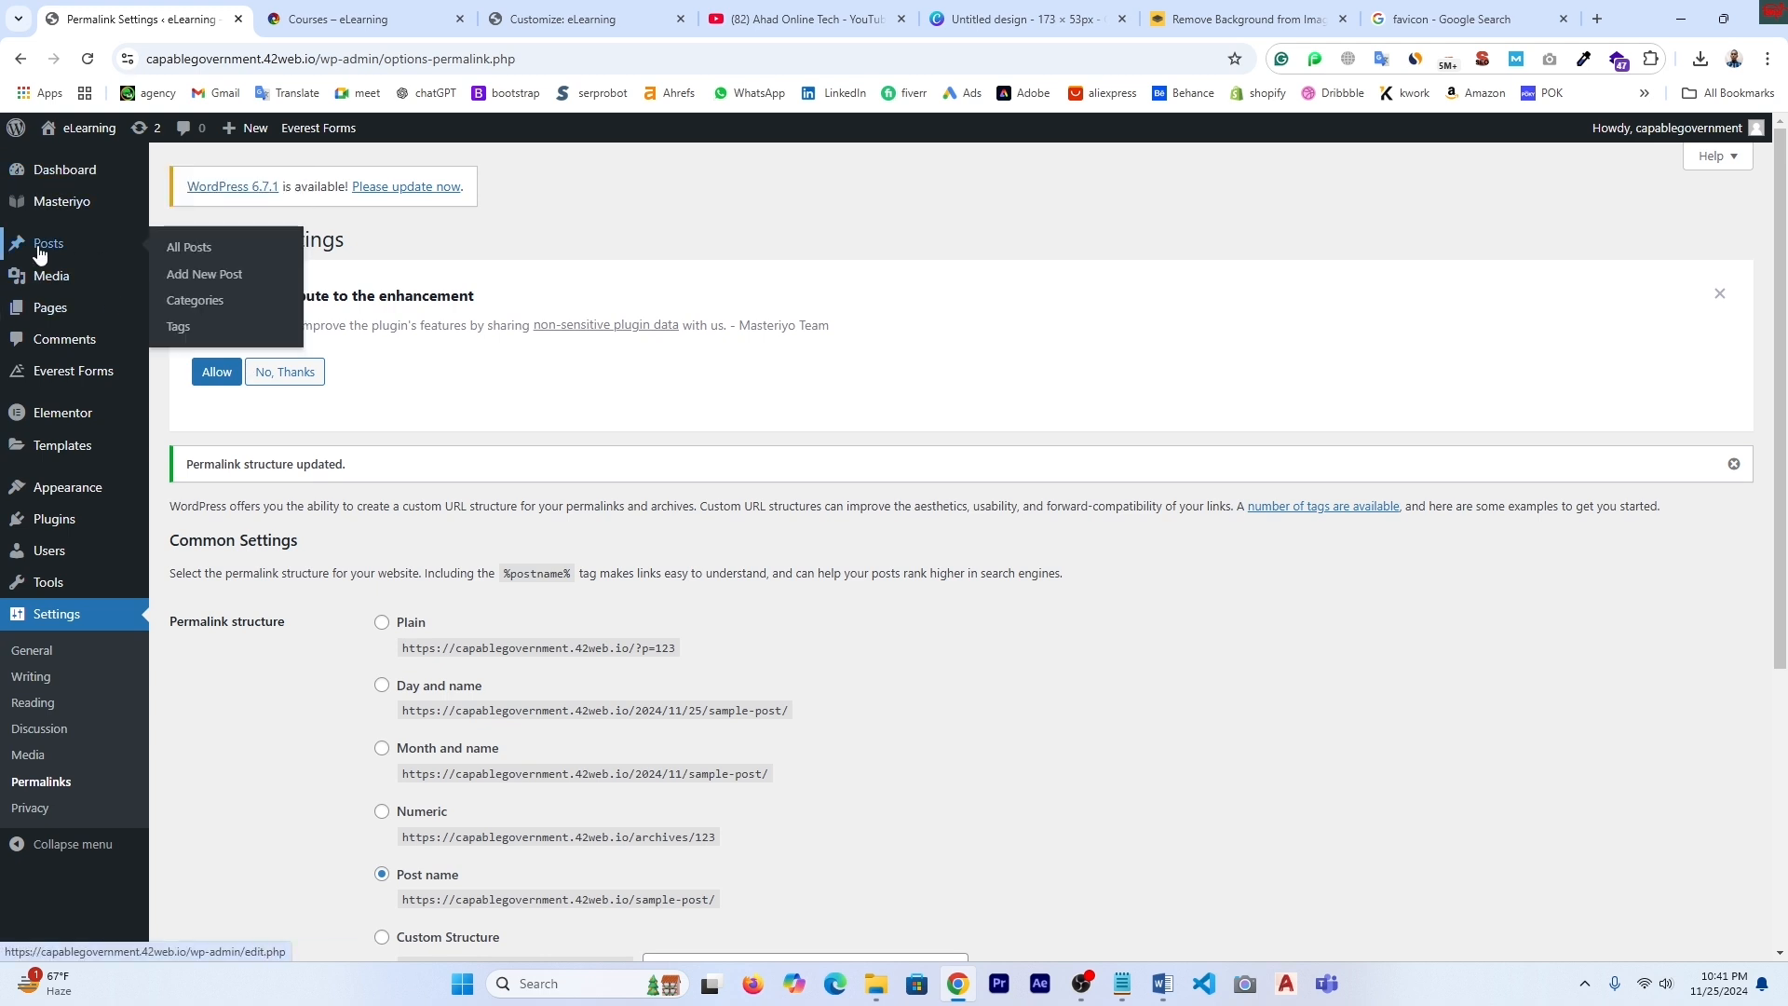
- Browse from the live Courses page to the Blog page, then return to the admin's Permalink Settings
click(568, 13)
click(364, 19)
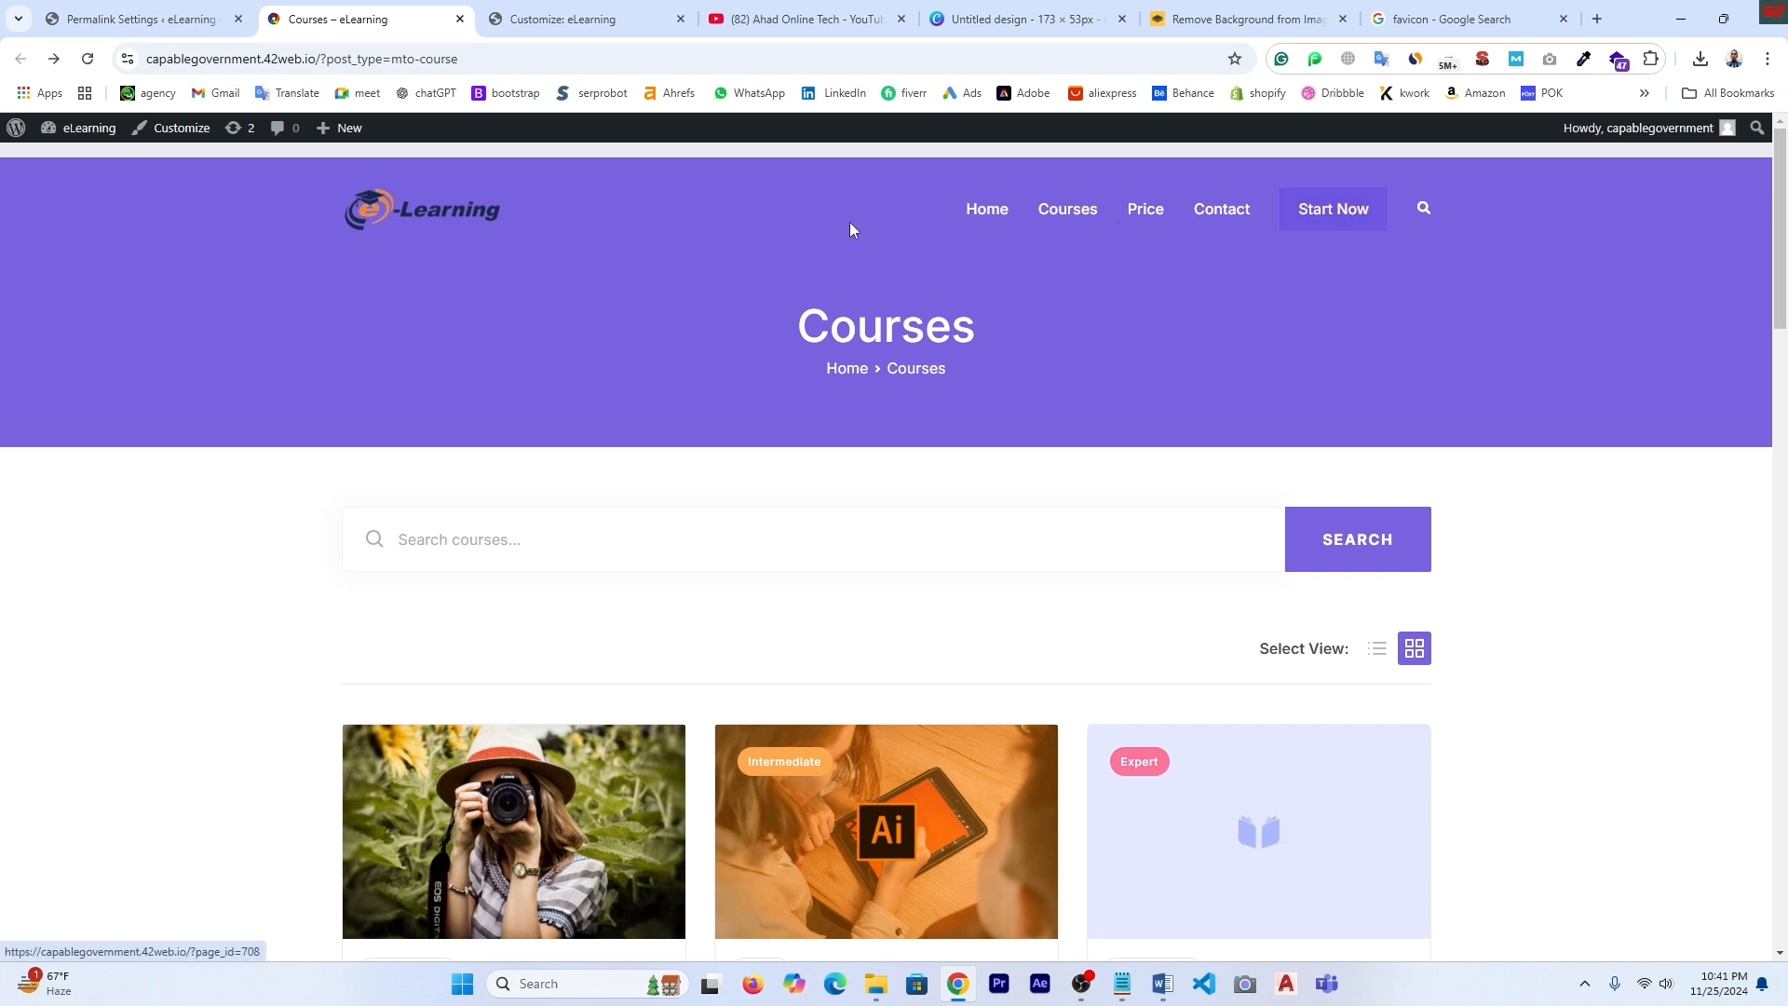
click(1148, 210)
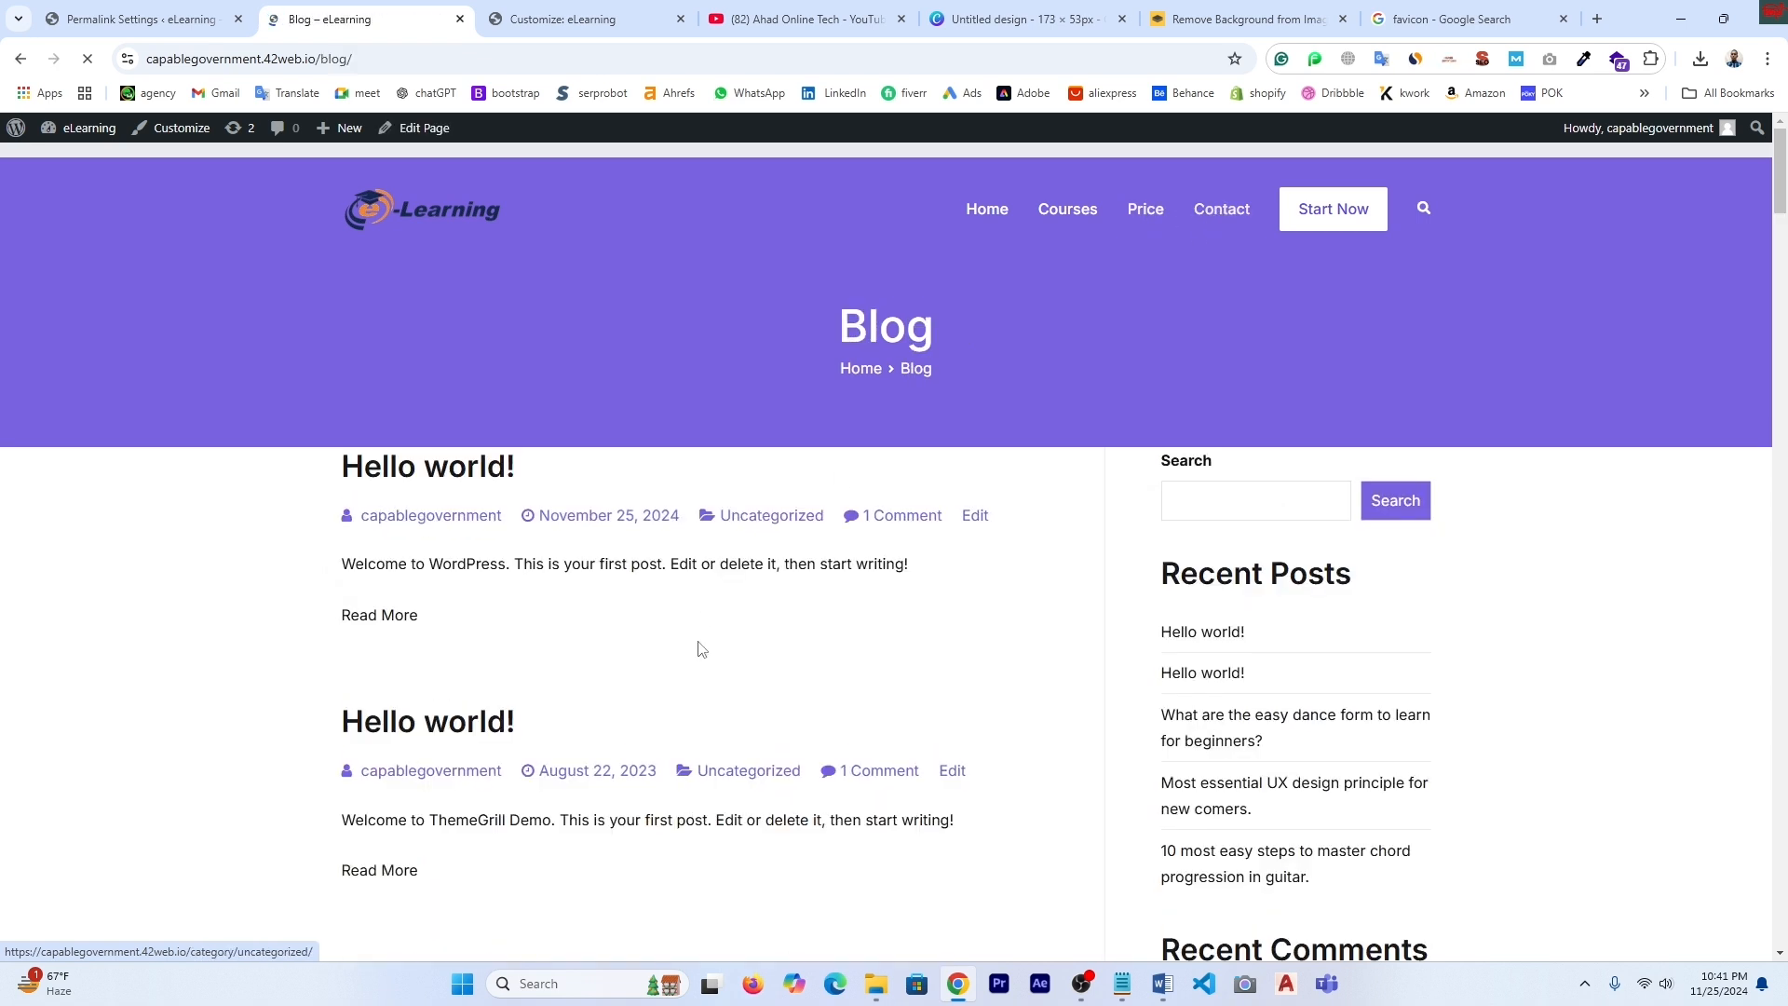
scroll(696, 637, down, 3)
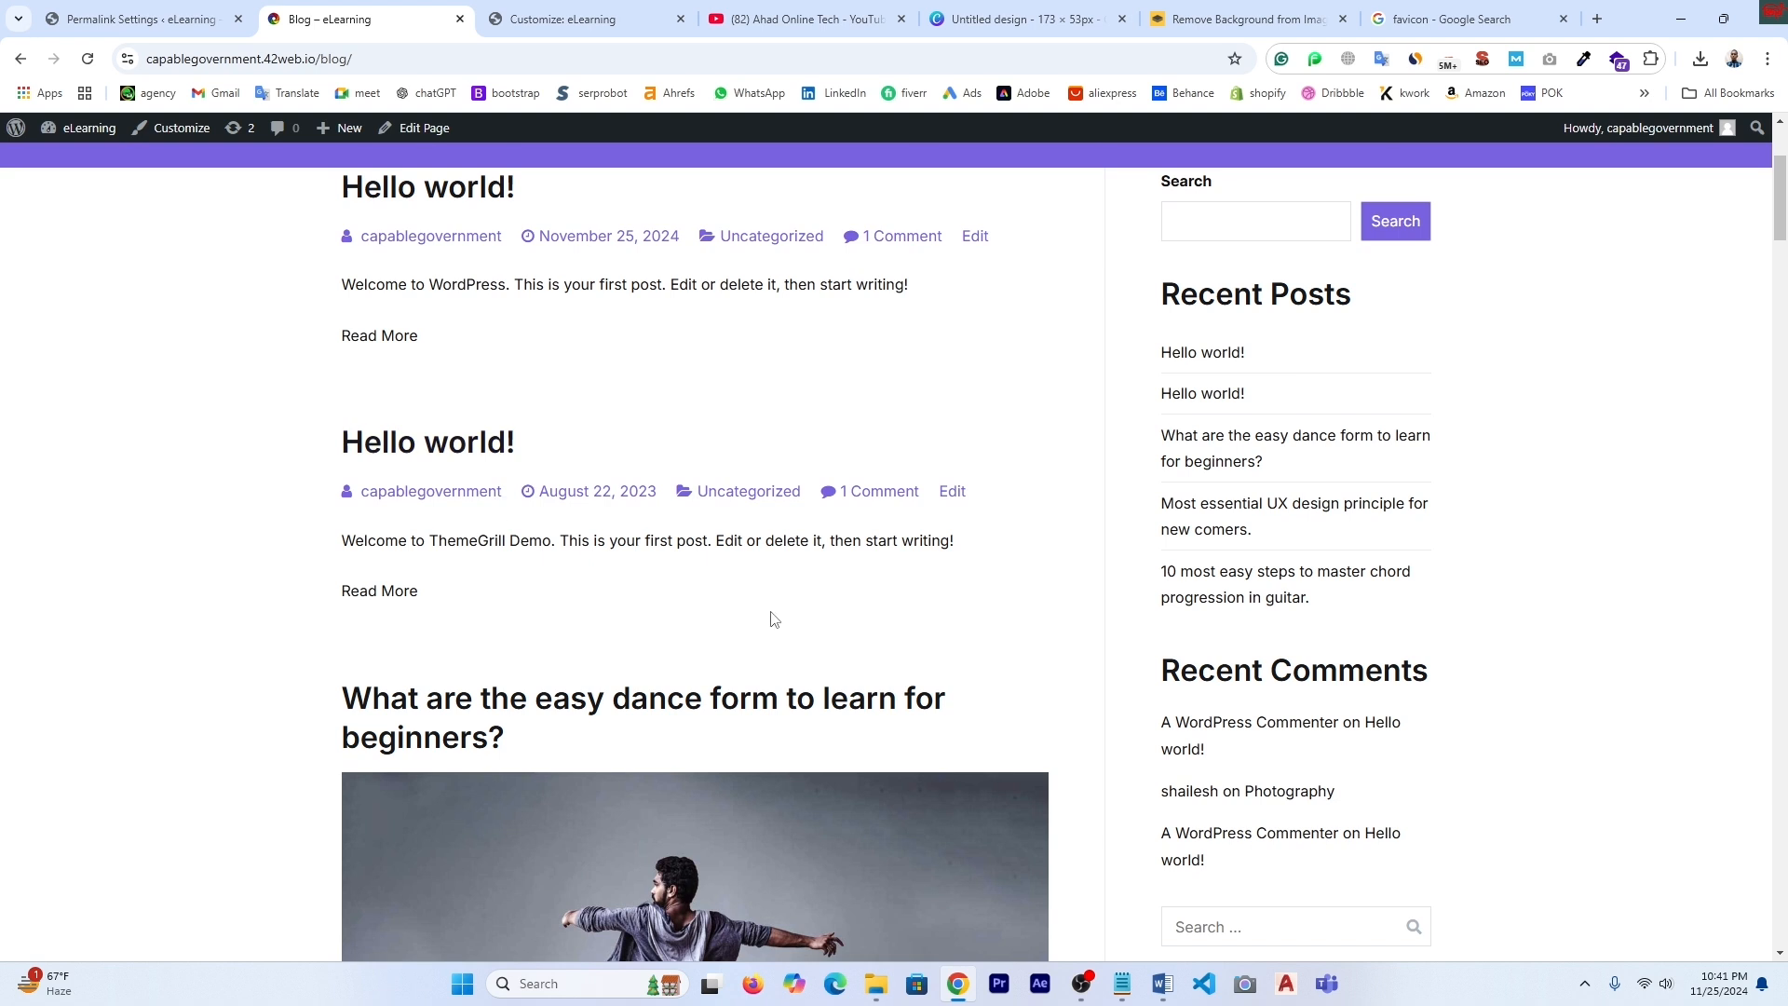
click(546, 19)
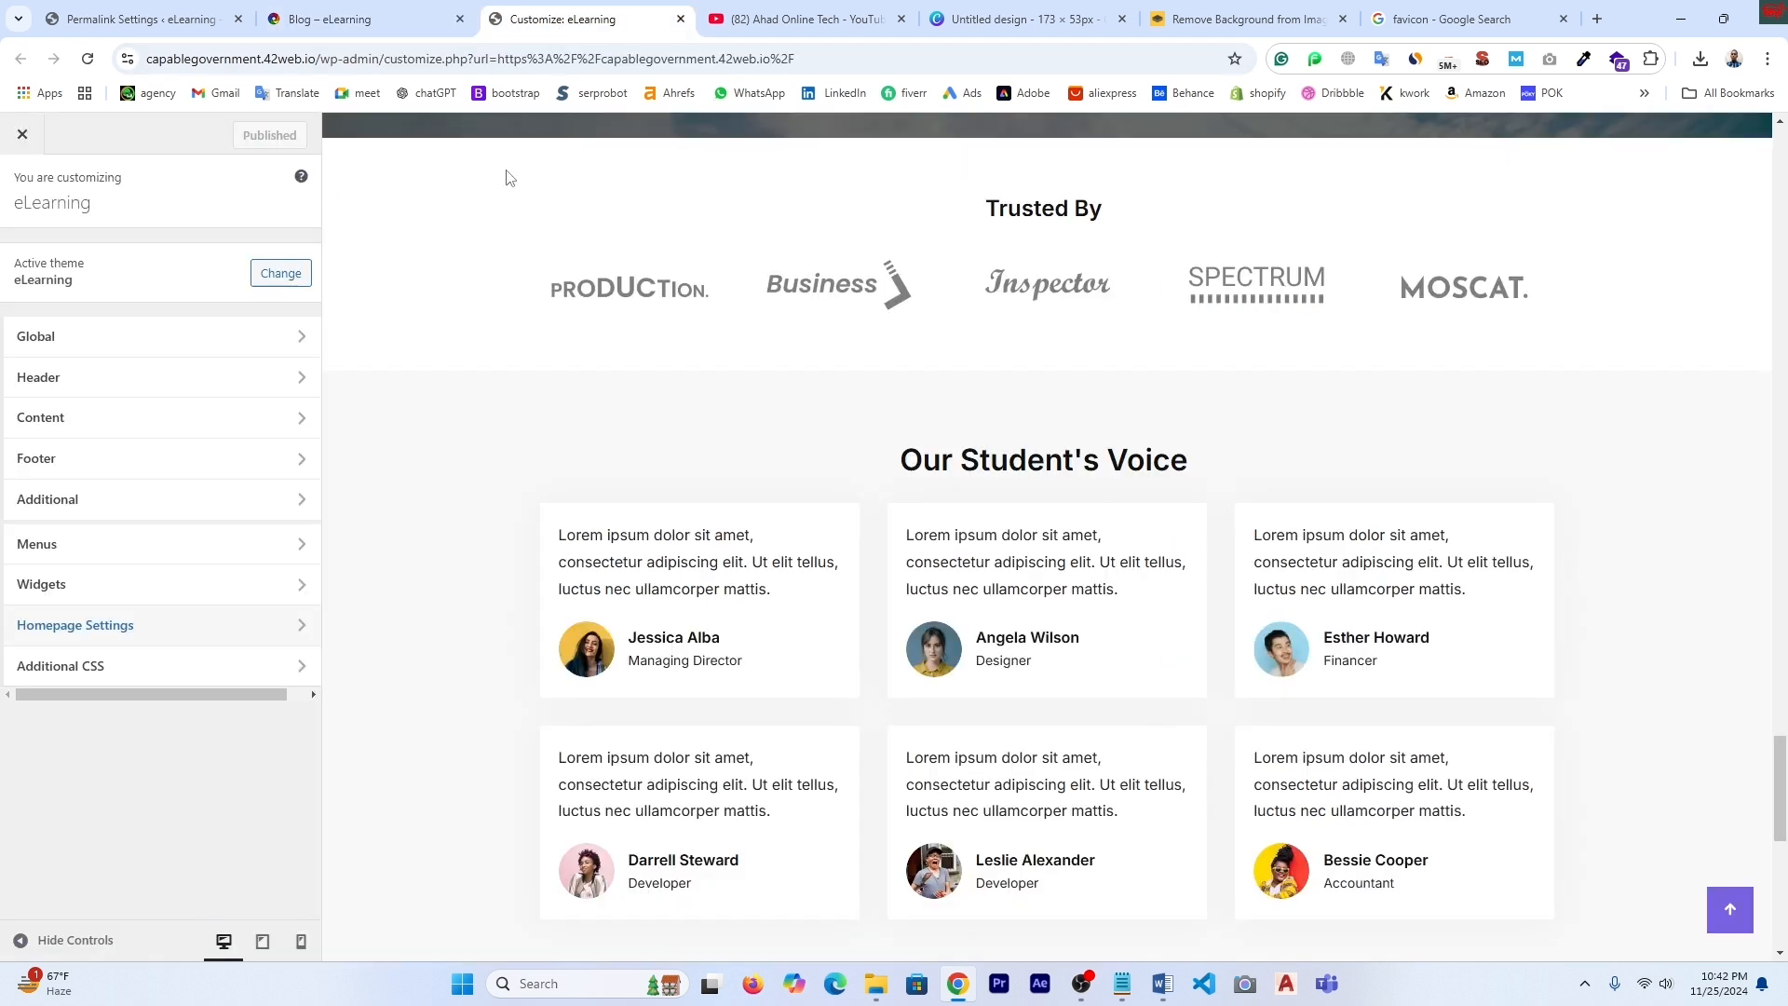
click(129, 14)
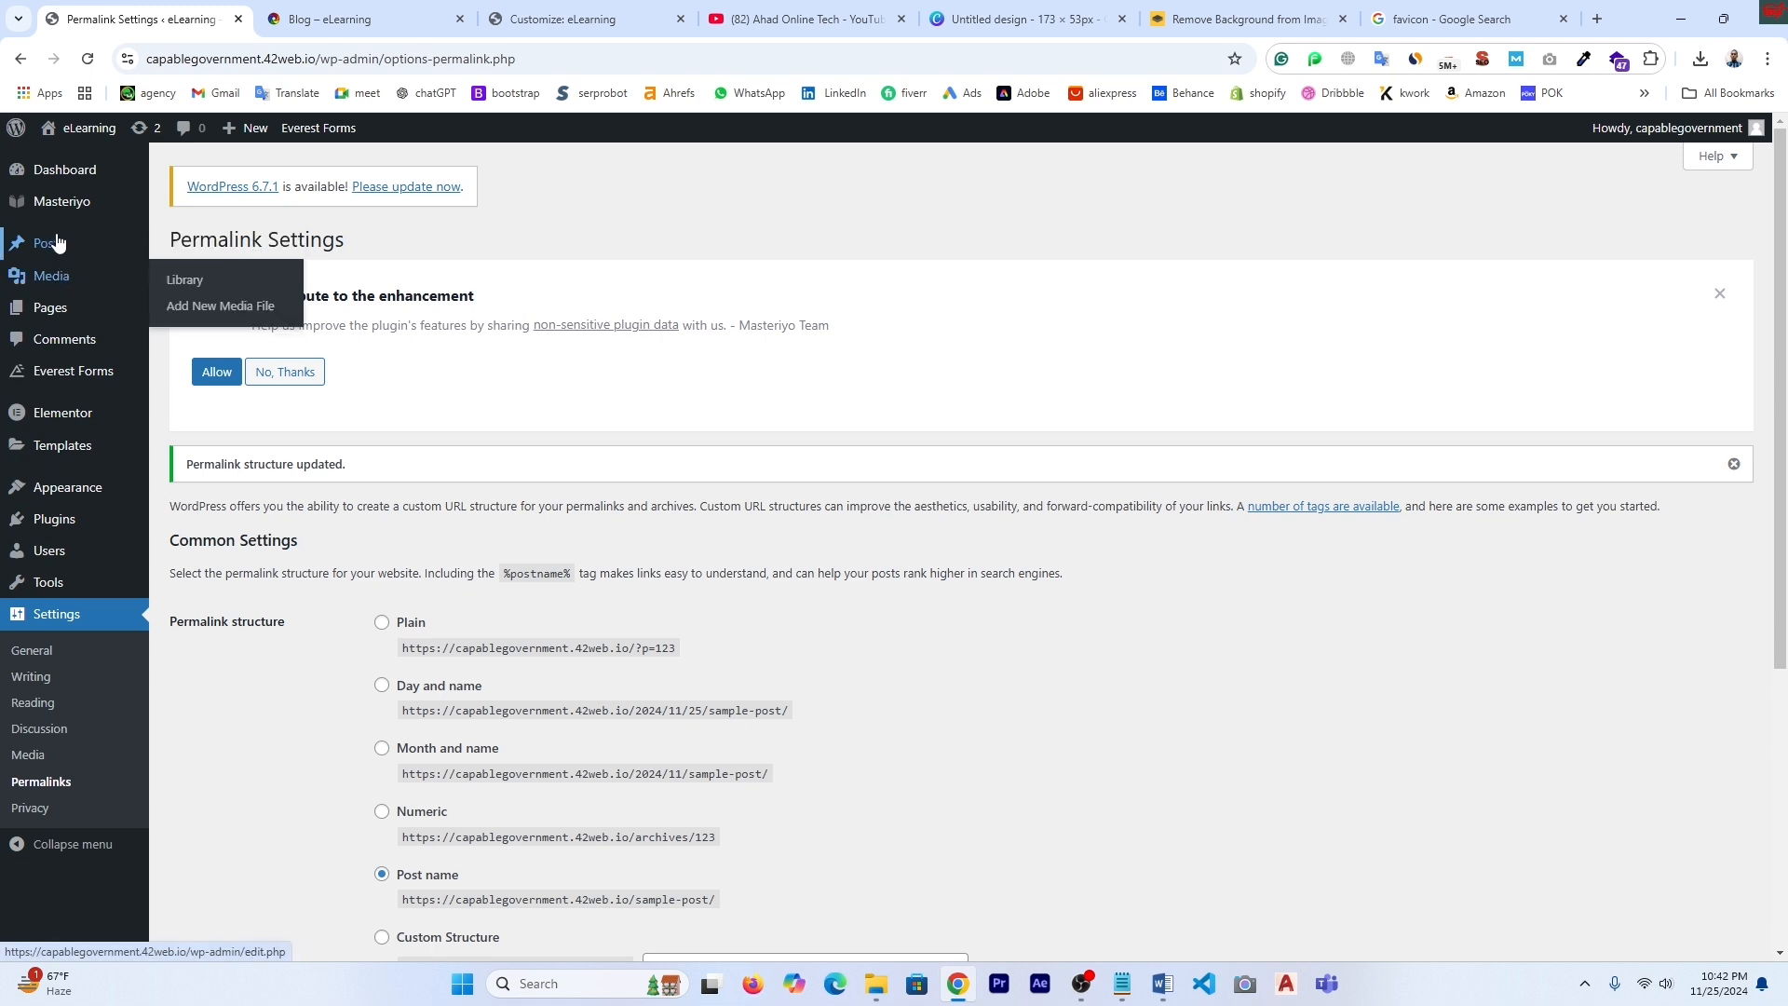
mouse_move(42, 317)
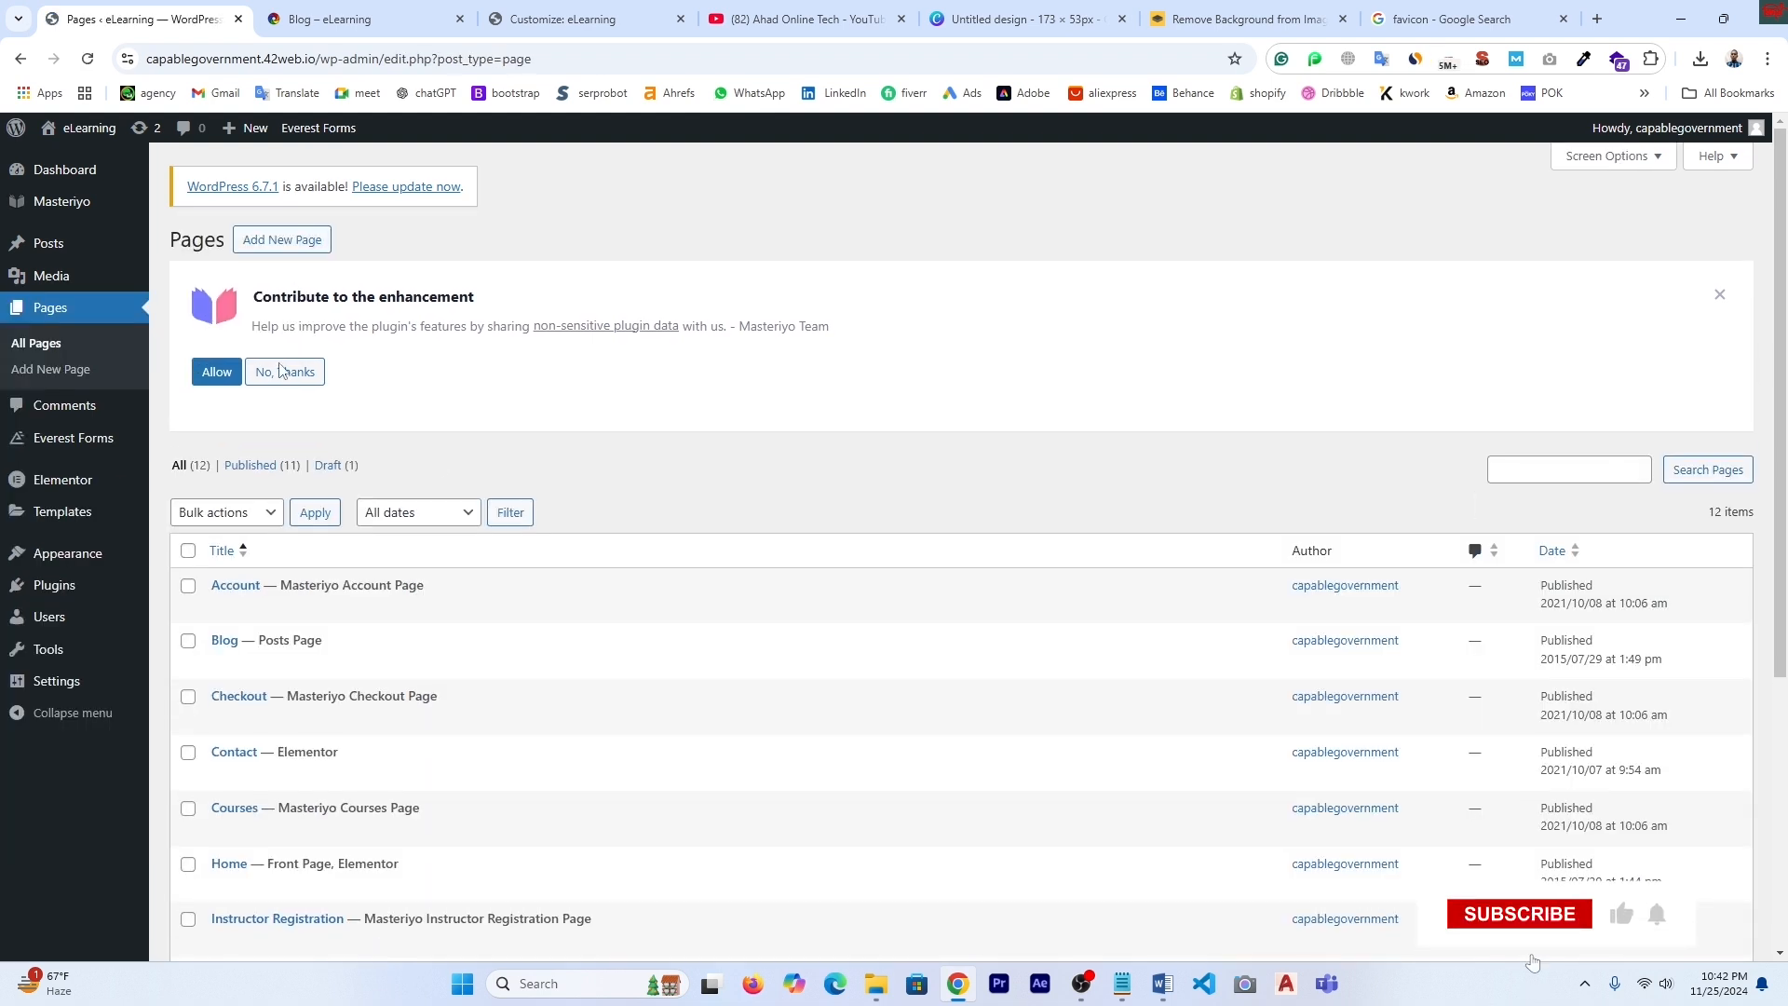
- Add a new page and paste 'Block Page' in as its title
scroll(834, 706, down, 2)
scroll(835, 706, down, 2)
scroll(835, 706, up, 5)
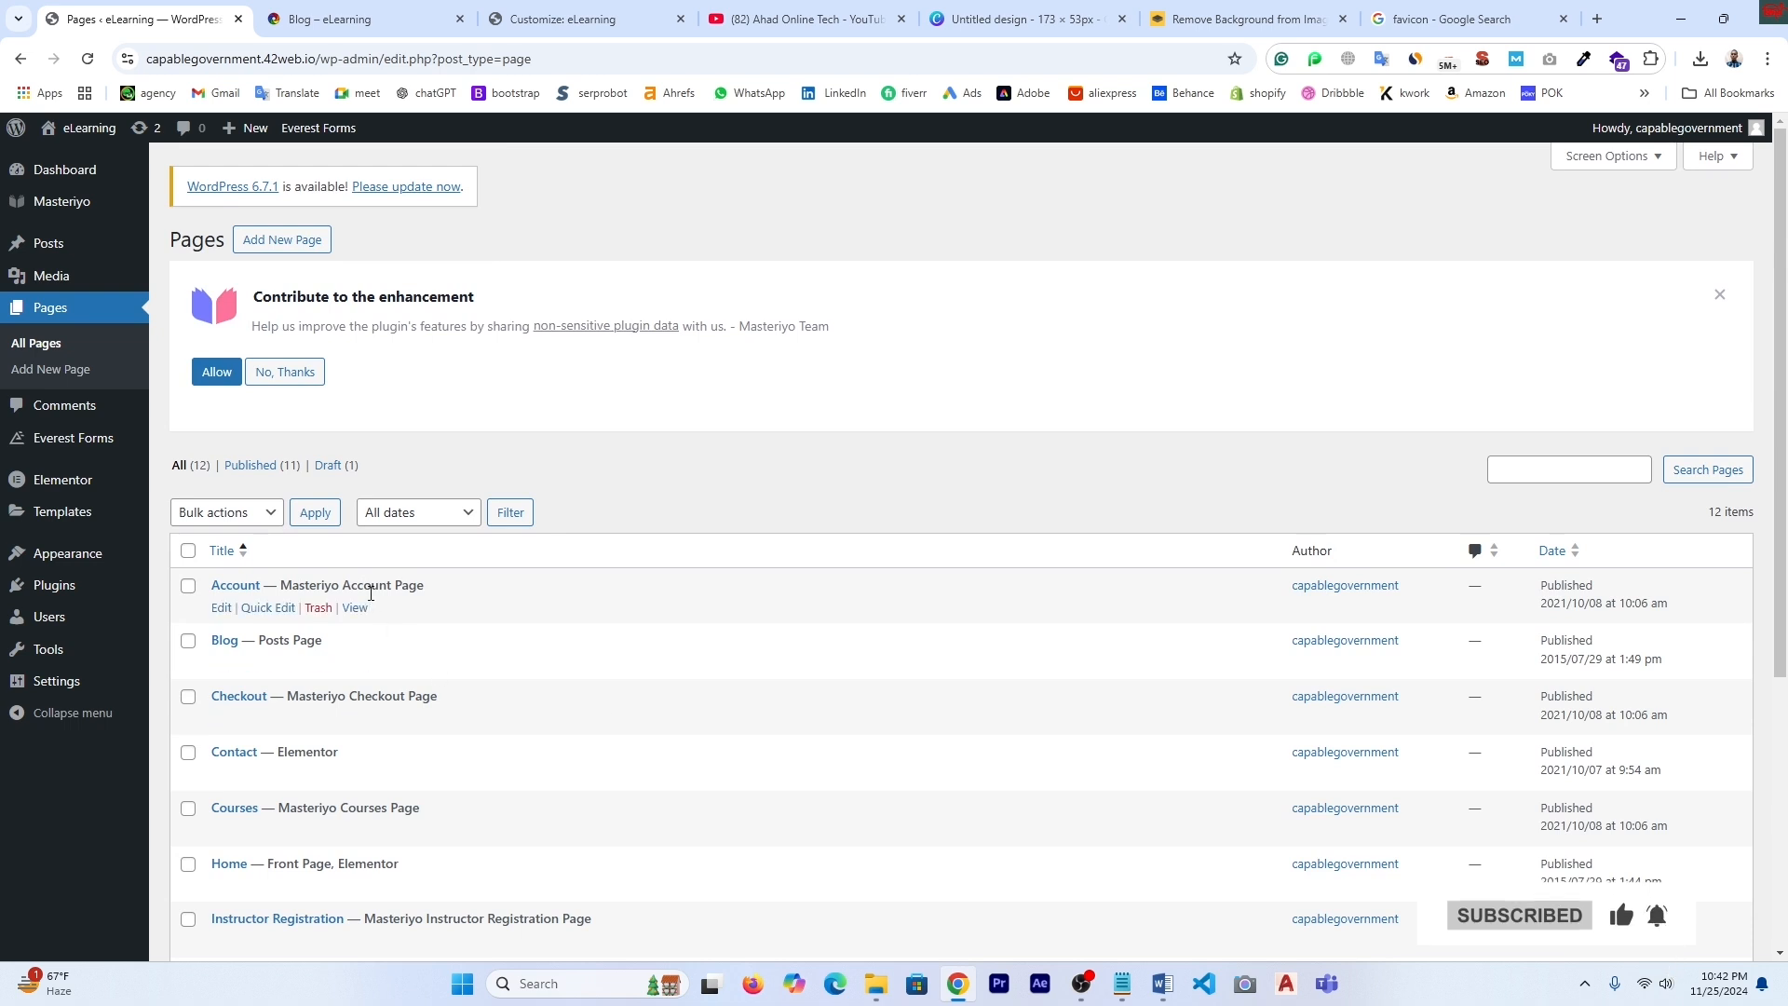
click(273, 241)
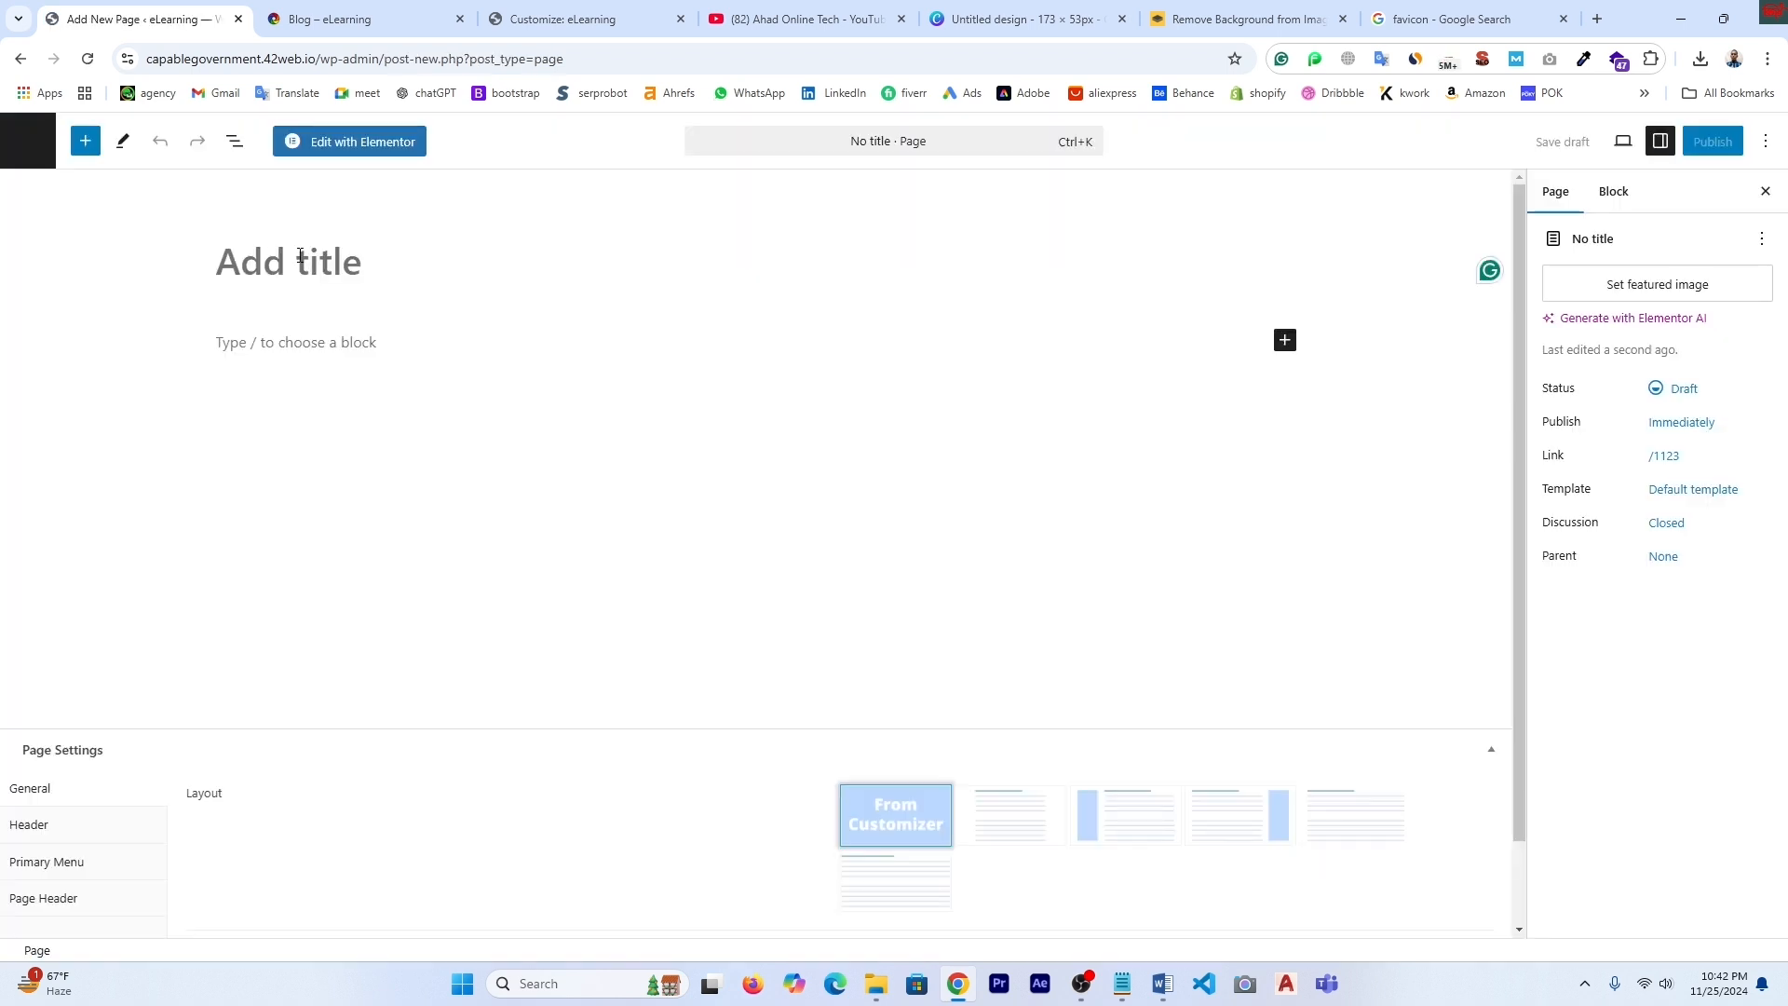
click(269, 266)
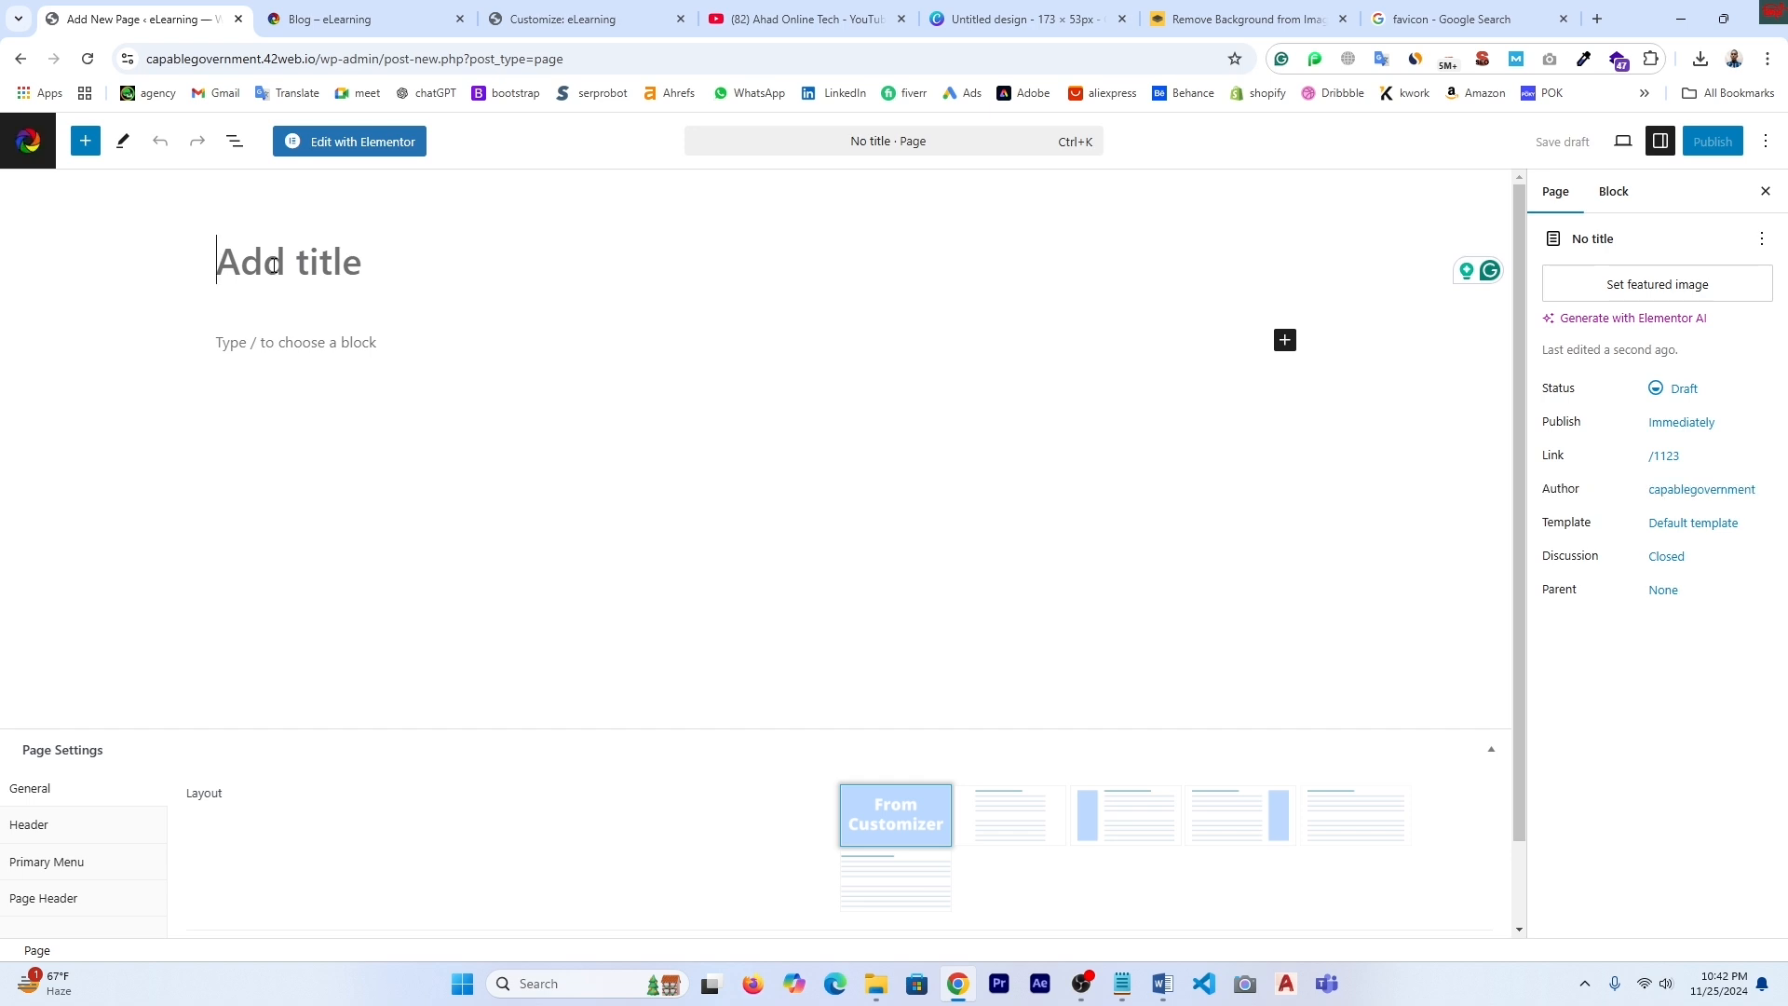
text(Block Page)
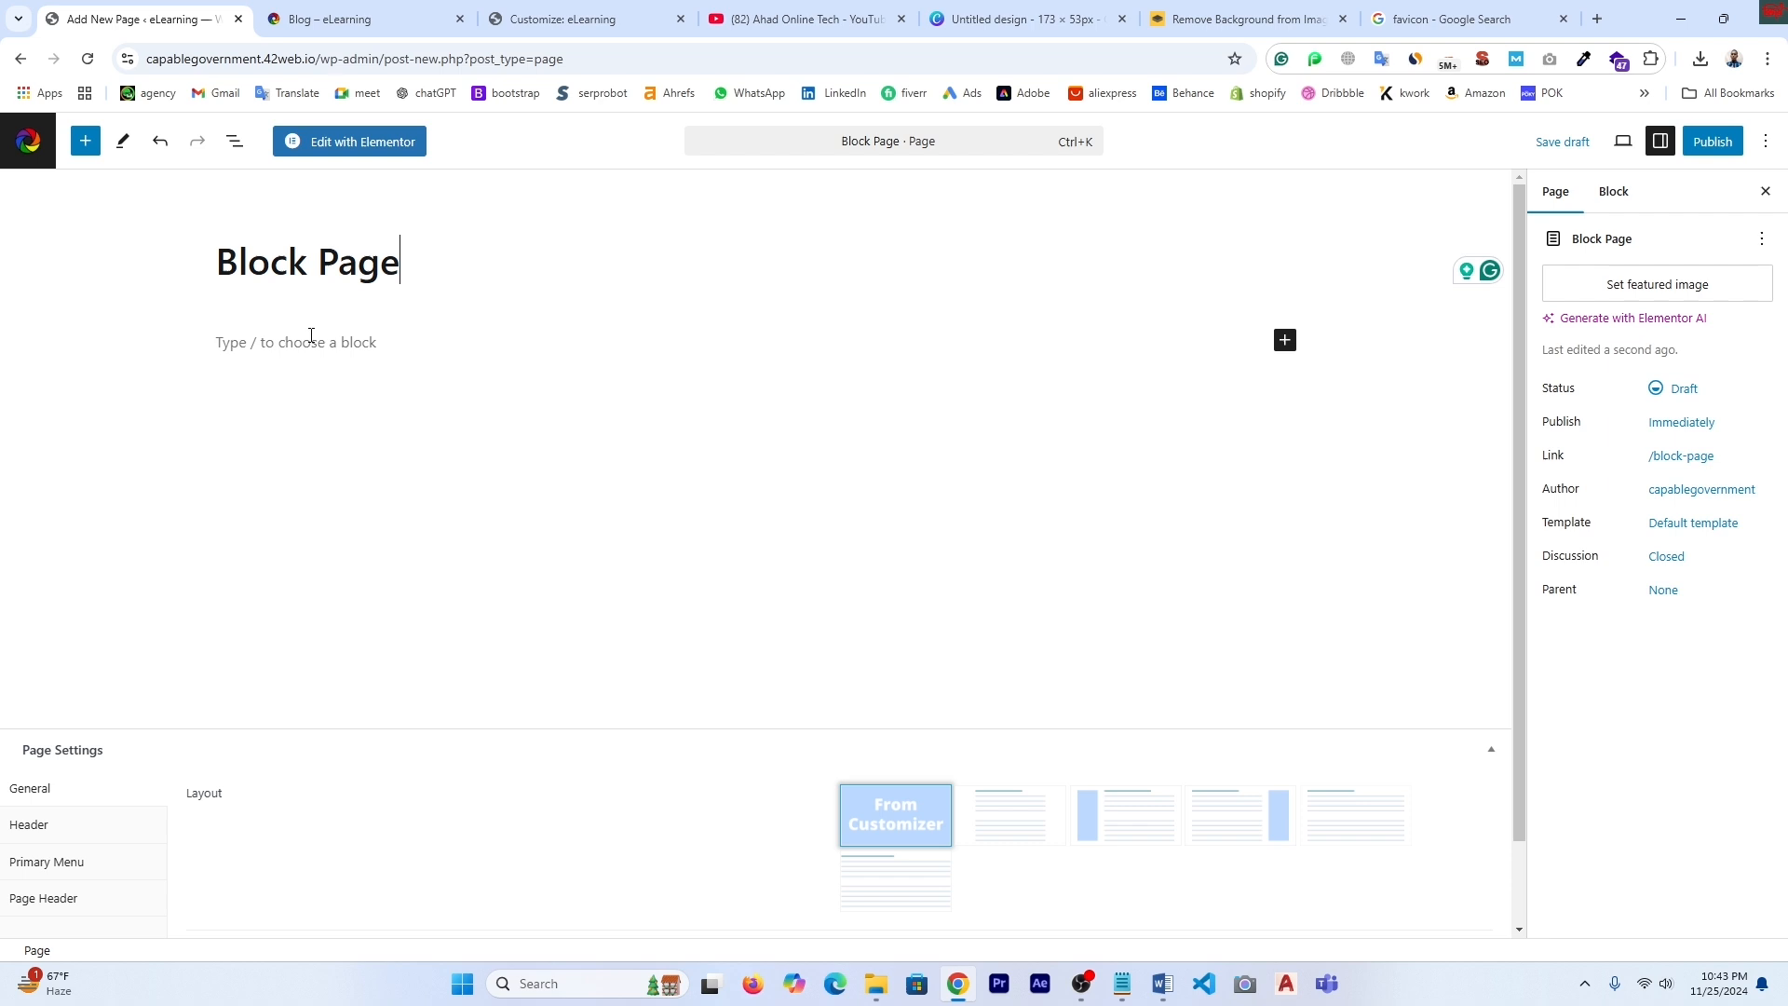
- Copy the blog post's three lorem-ipsum paragraphs and paste them into Block Page as plain text
click(308, 346)
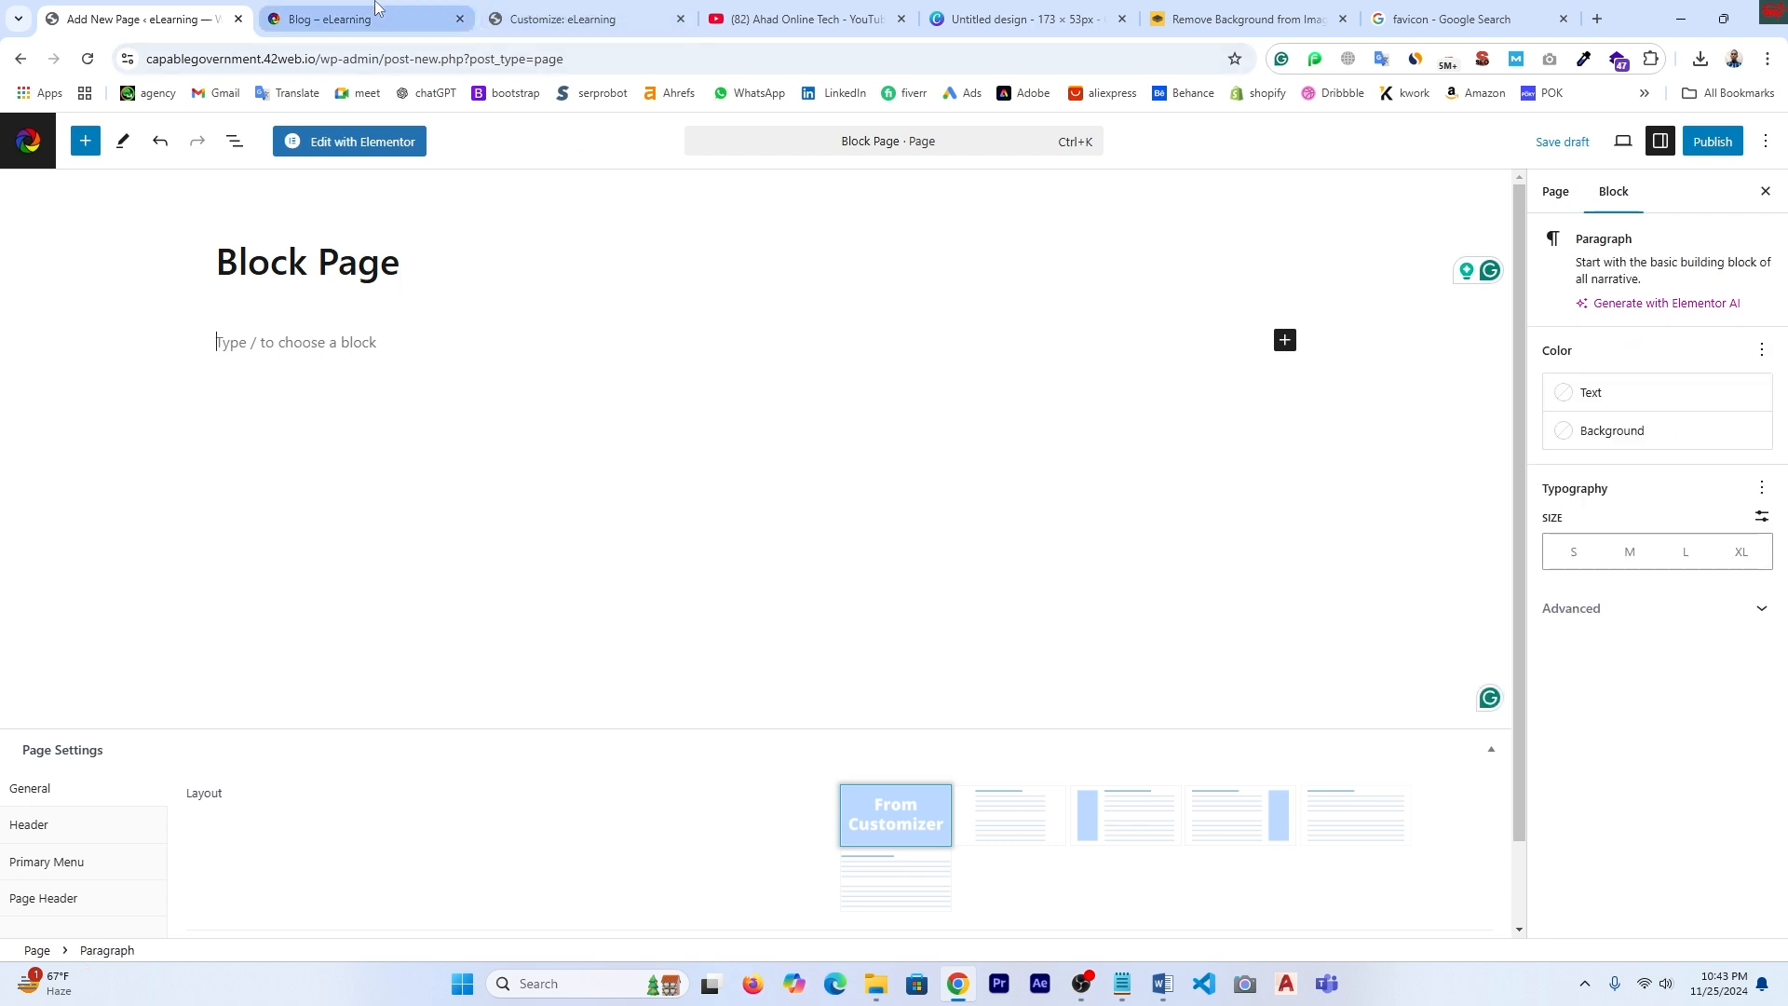
click(345, 19)
scroll(615, 388, down, 20)
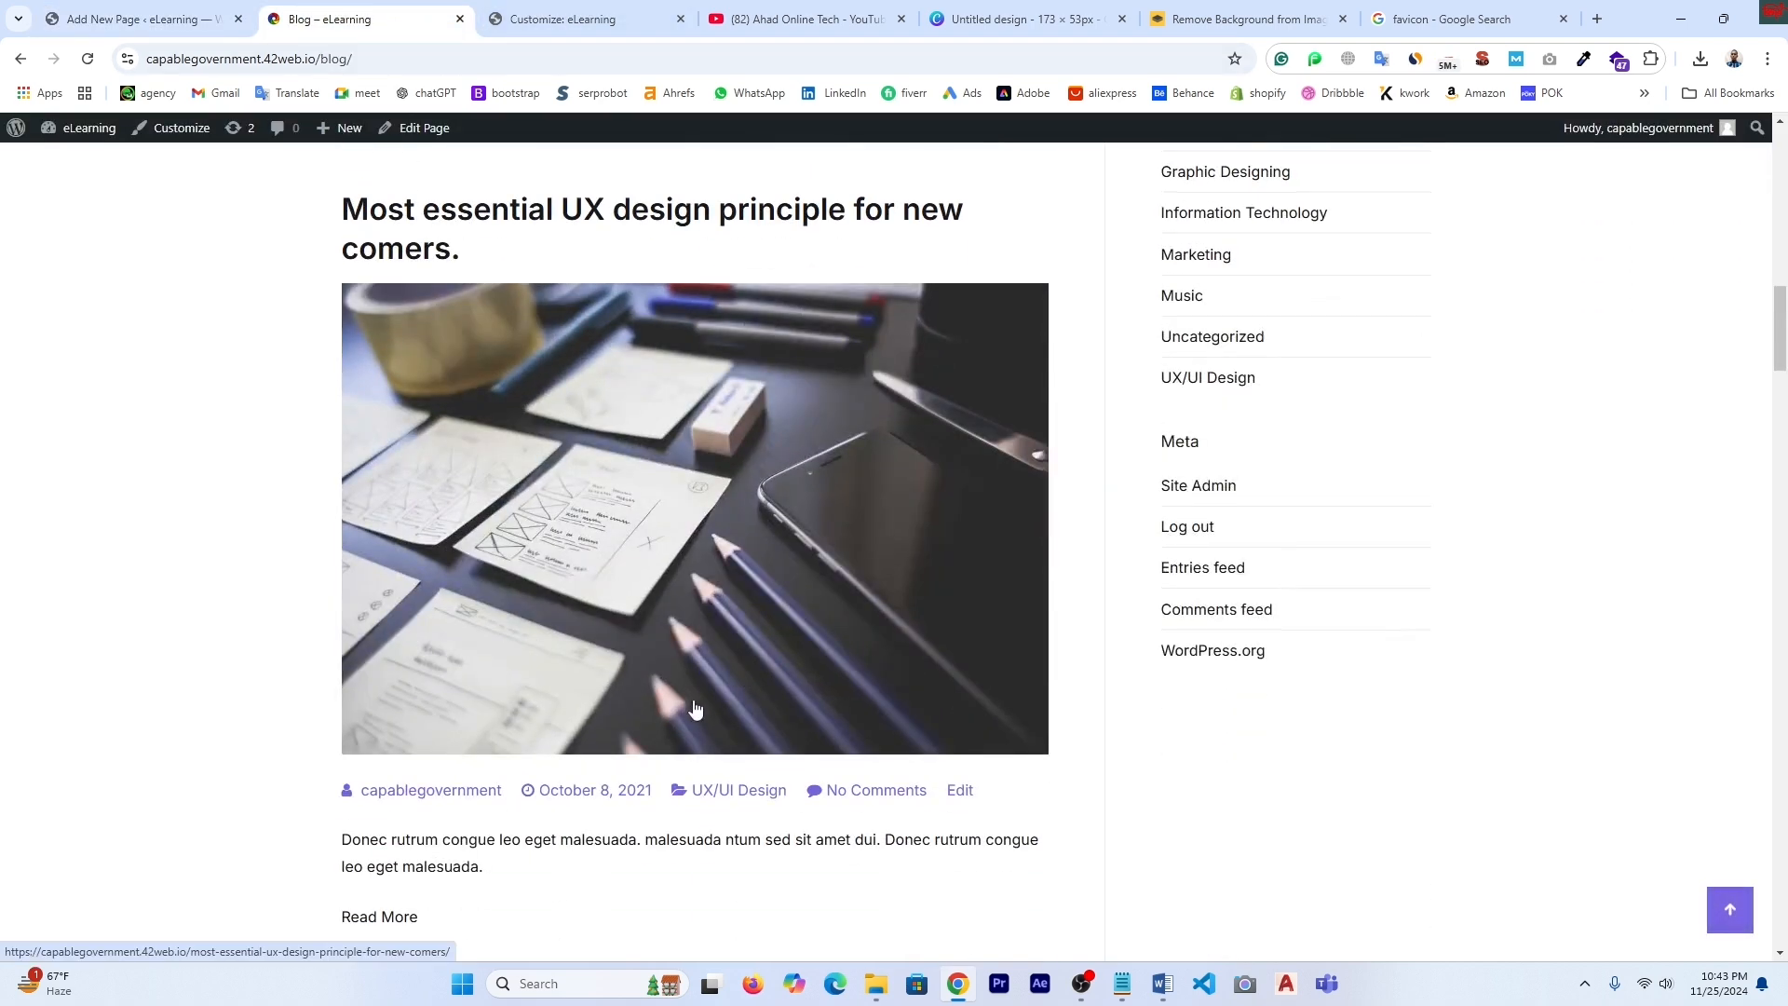
scroll(692, 705, down, 12)
scroll(695, 694, up, 11)
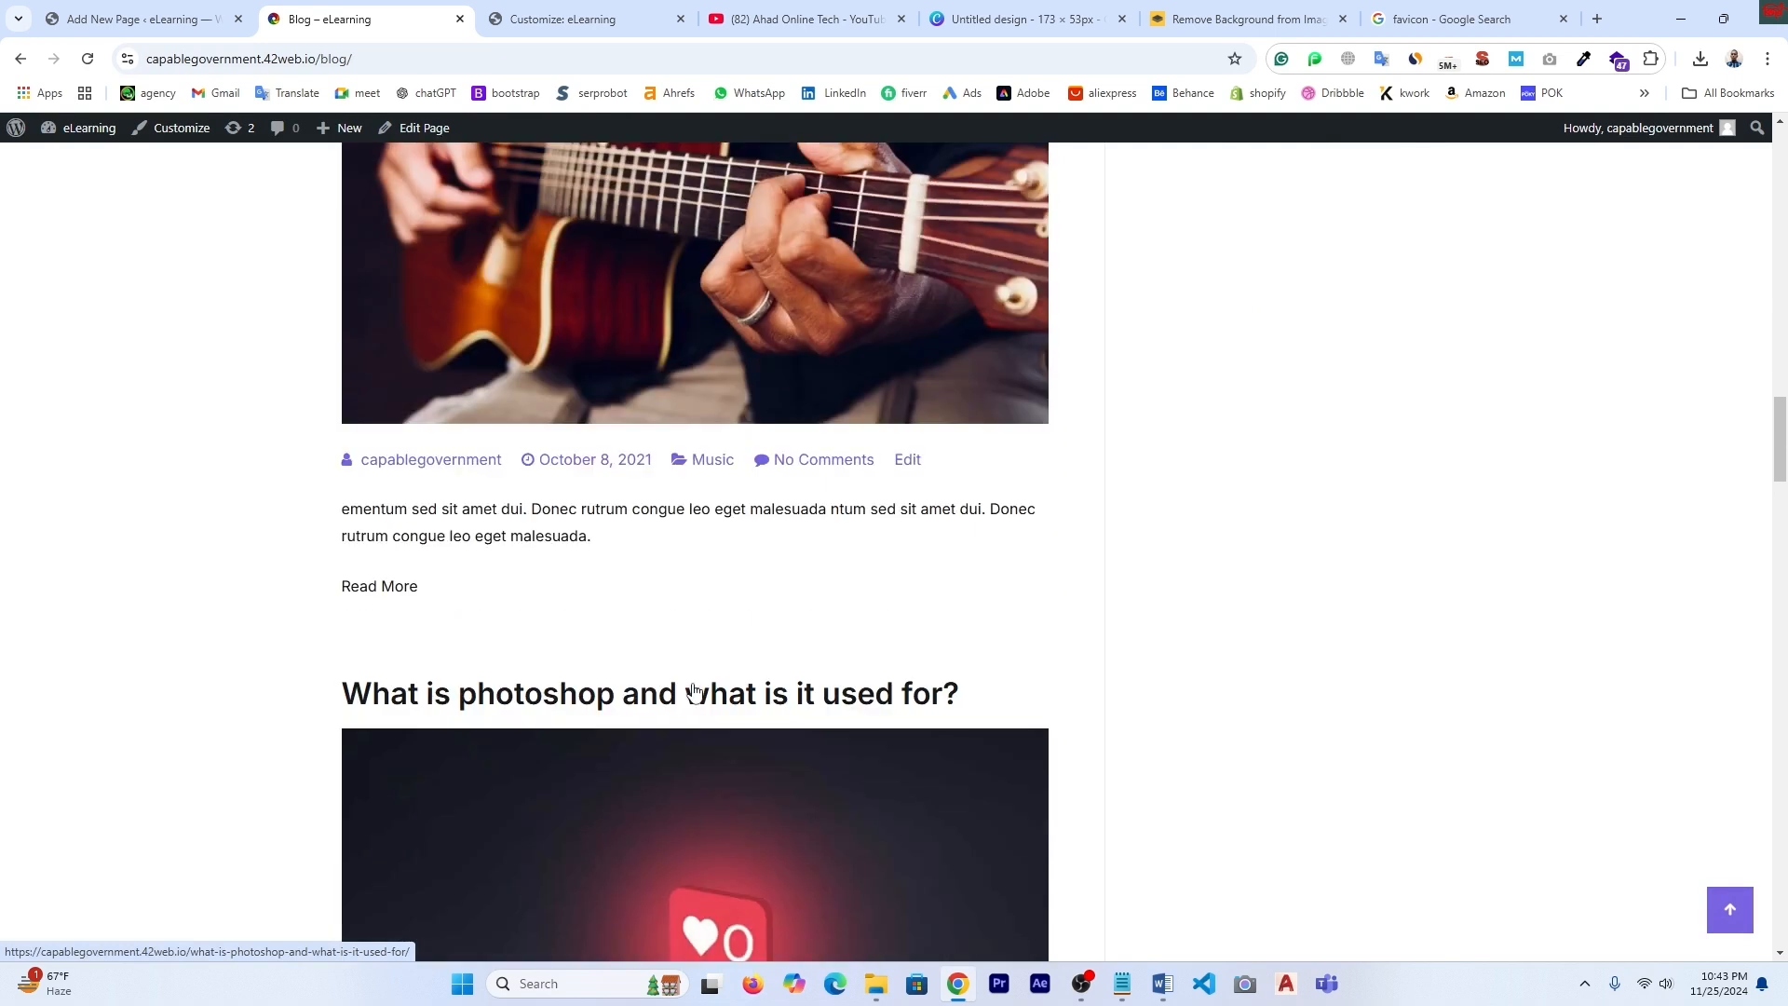
scroll(631, 543, down, 18)
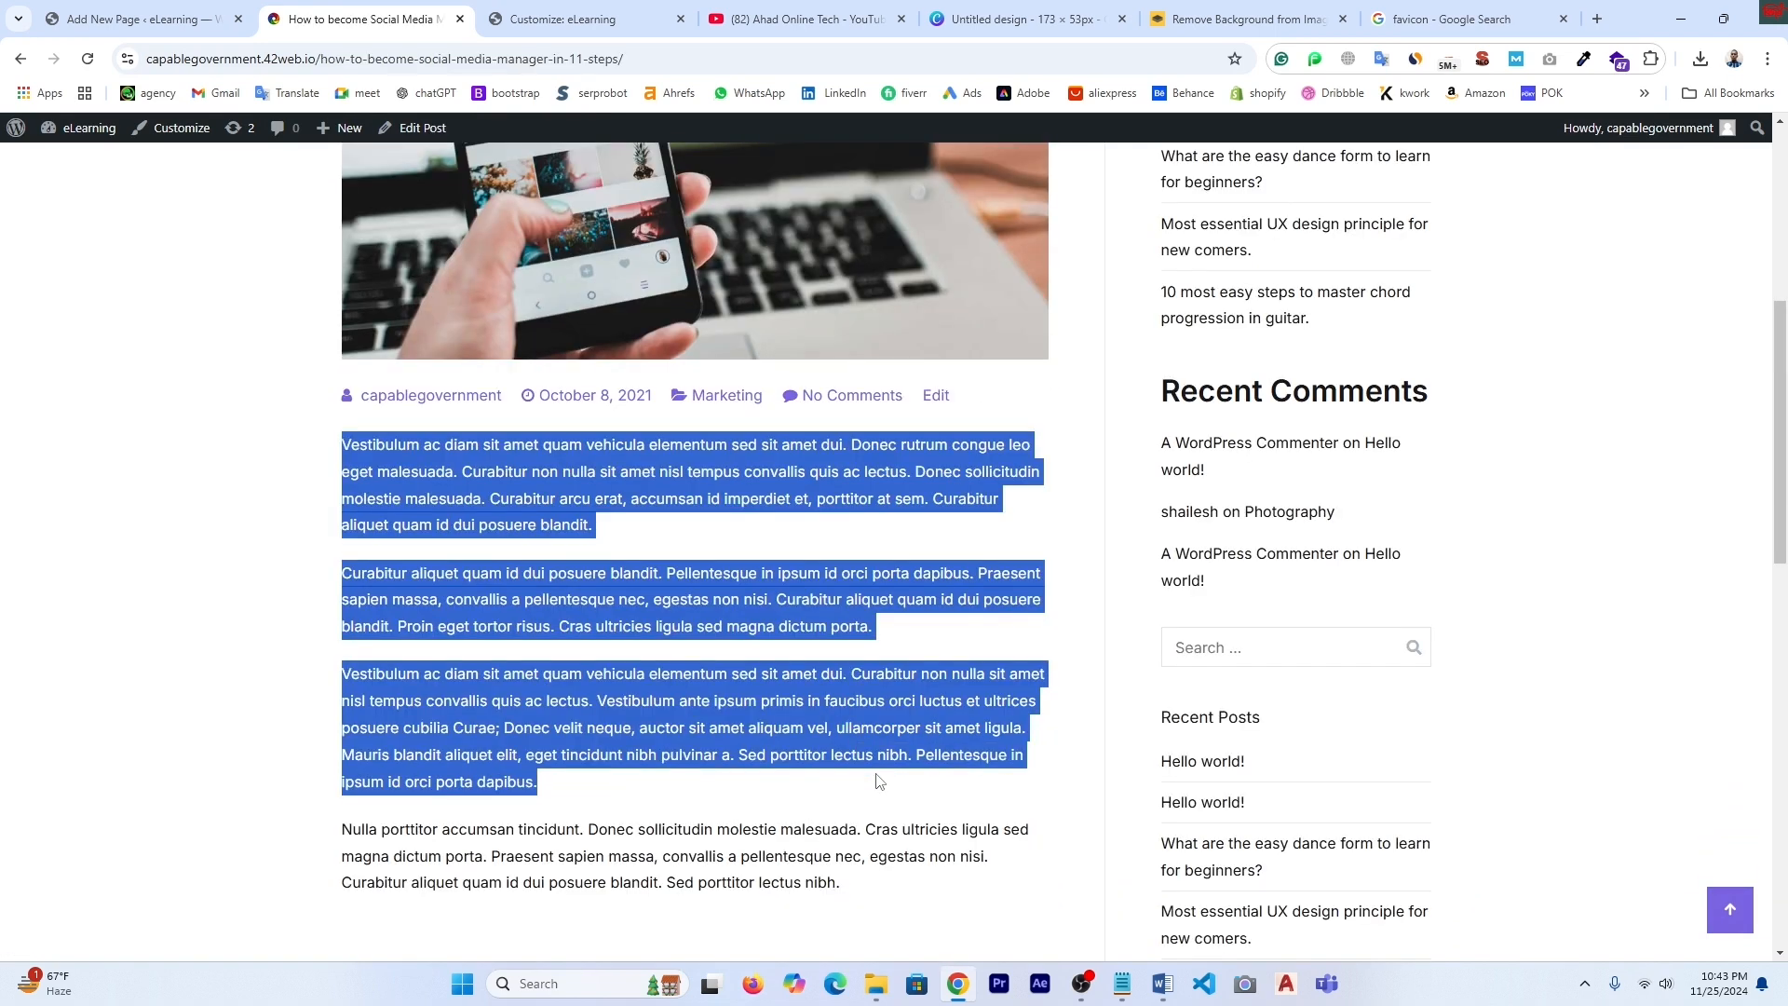
right_click(515, 594)
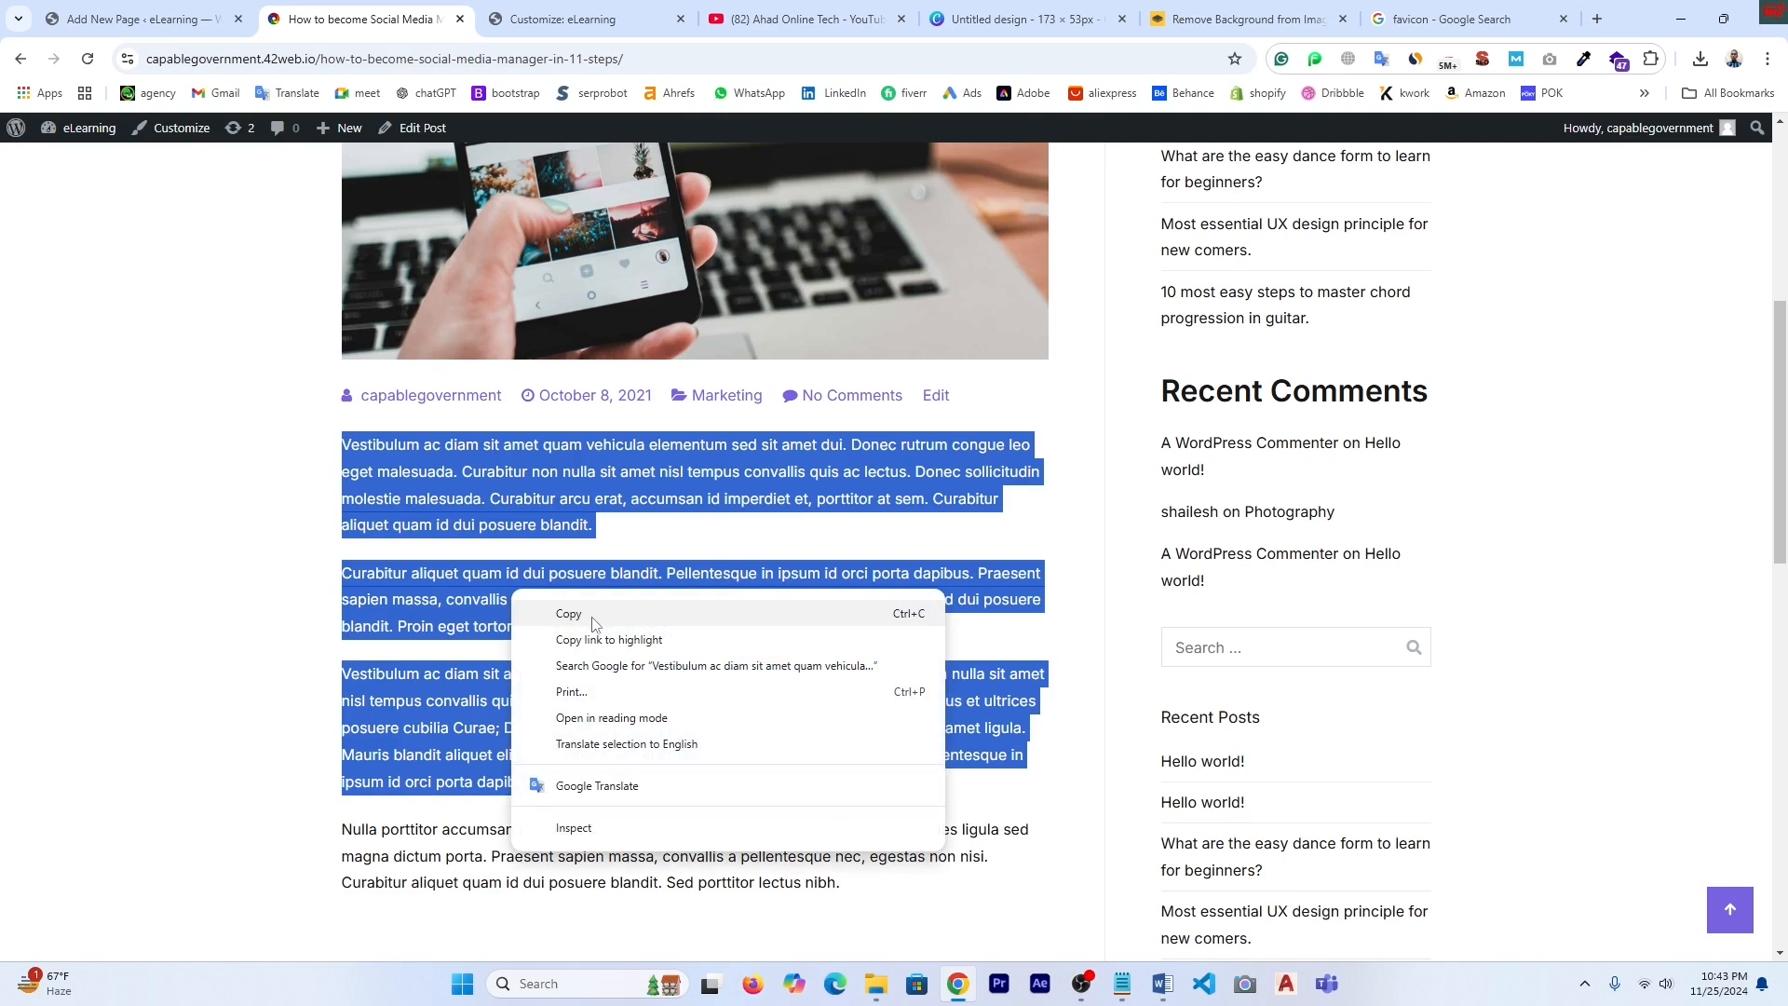
click(592, 615)
click(102, 12)
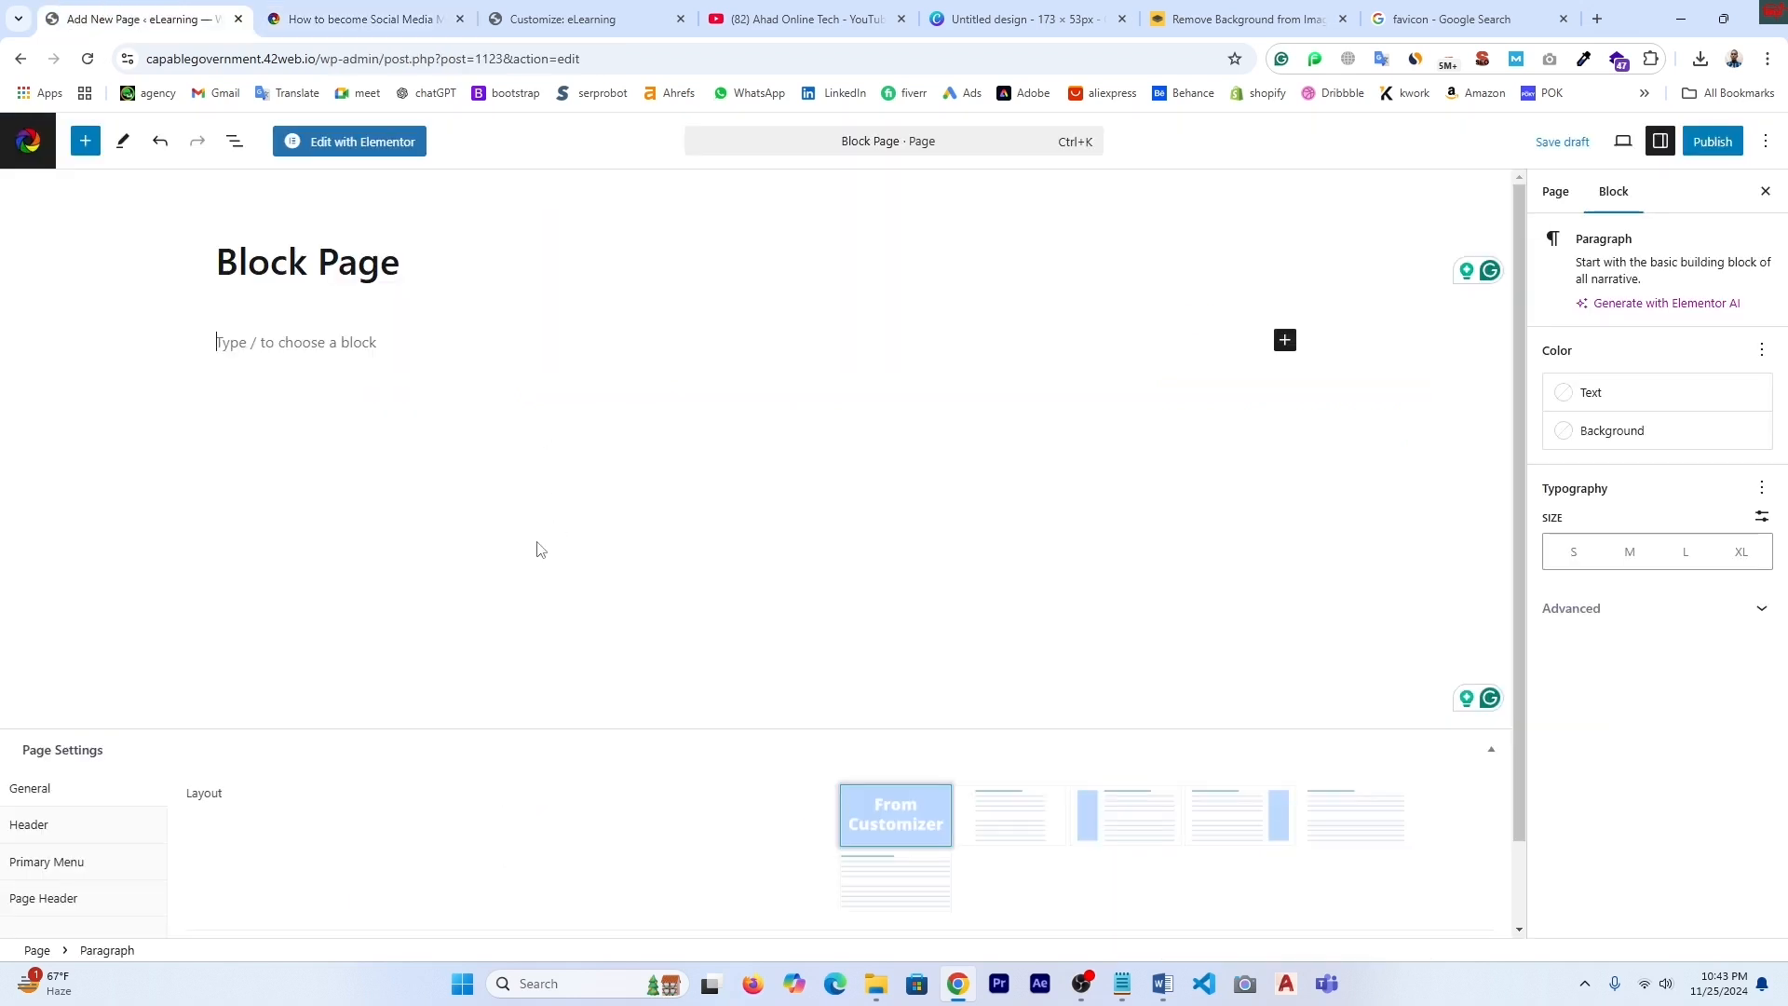
right_click(251, 342)
click(352, 583)
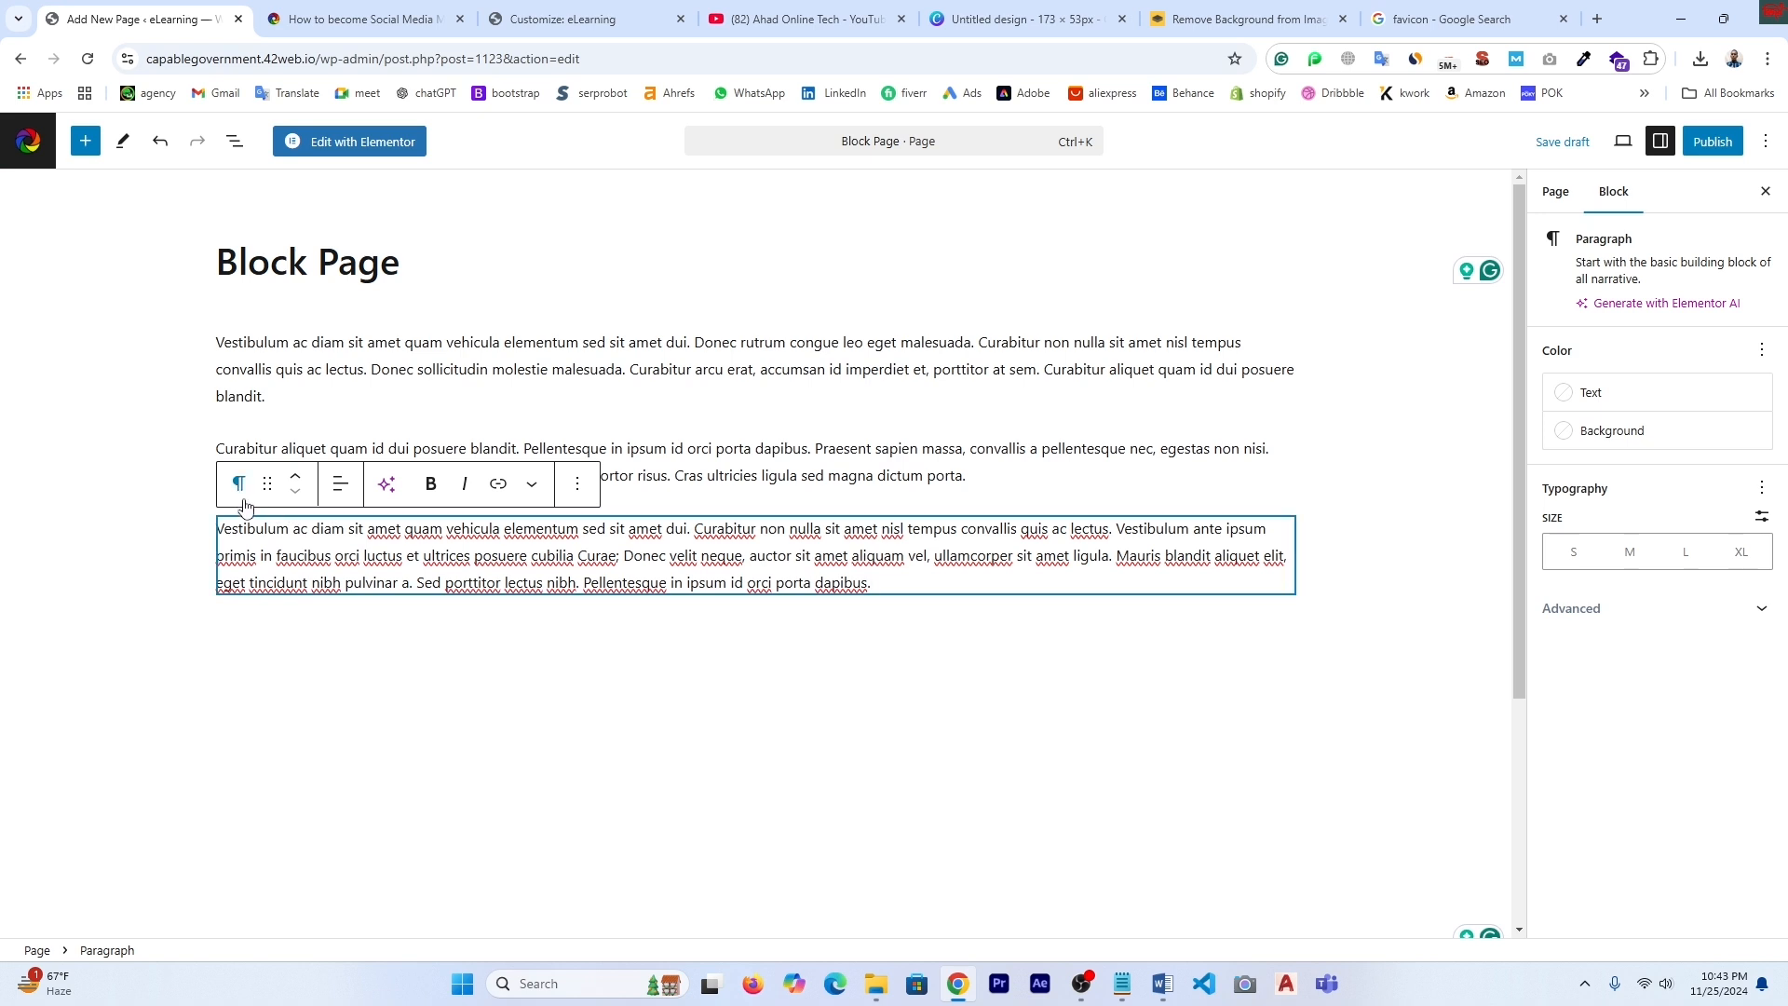
- Save the blog post's photo to the computer and add an empty block below the paragraphs
key(ctrl+Tab)
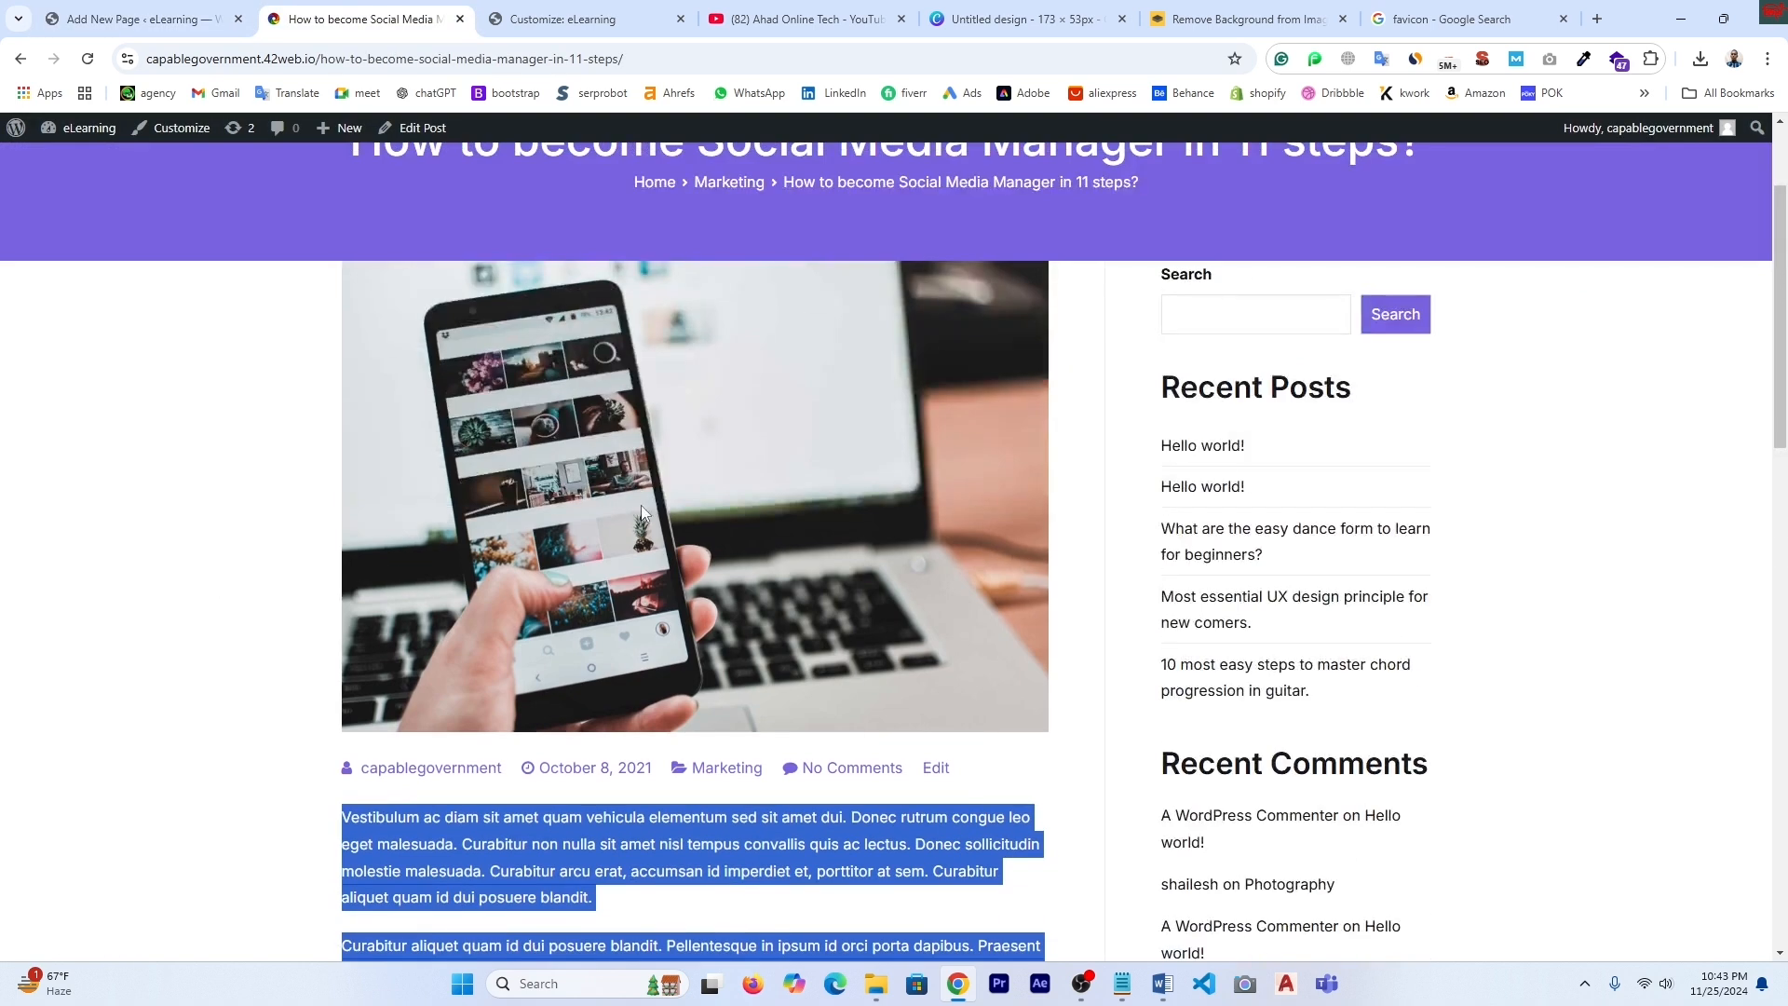
right_click(640, 505)
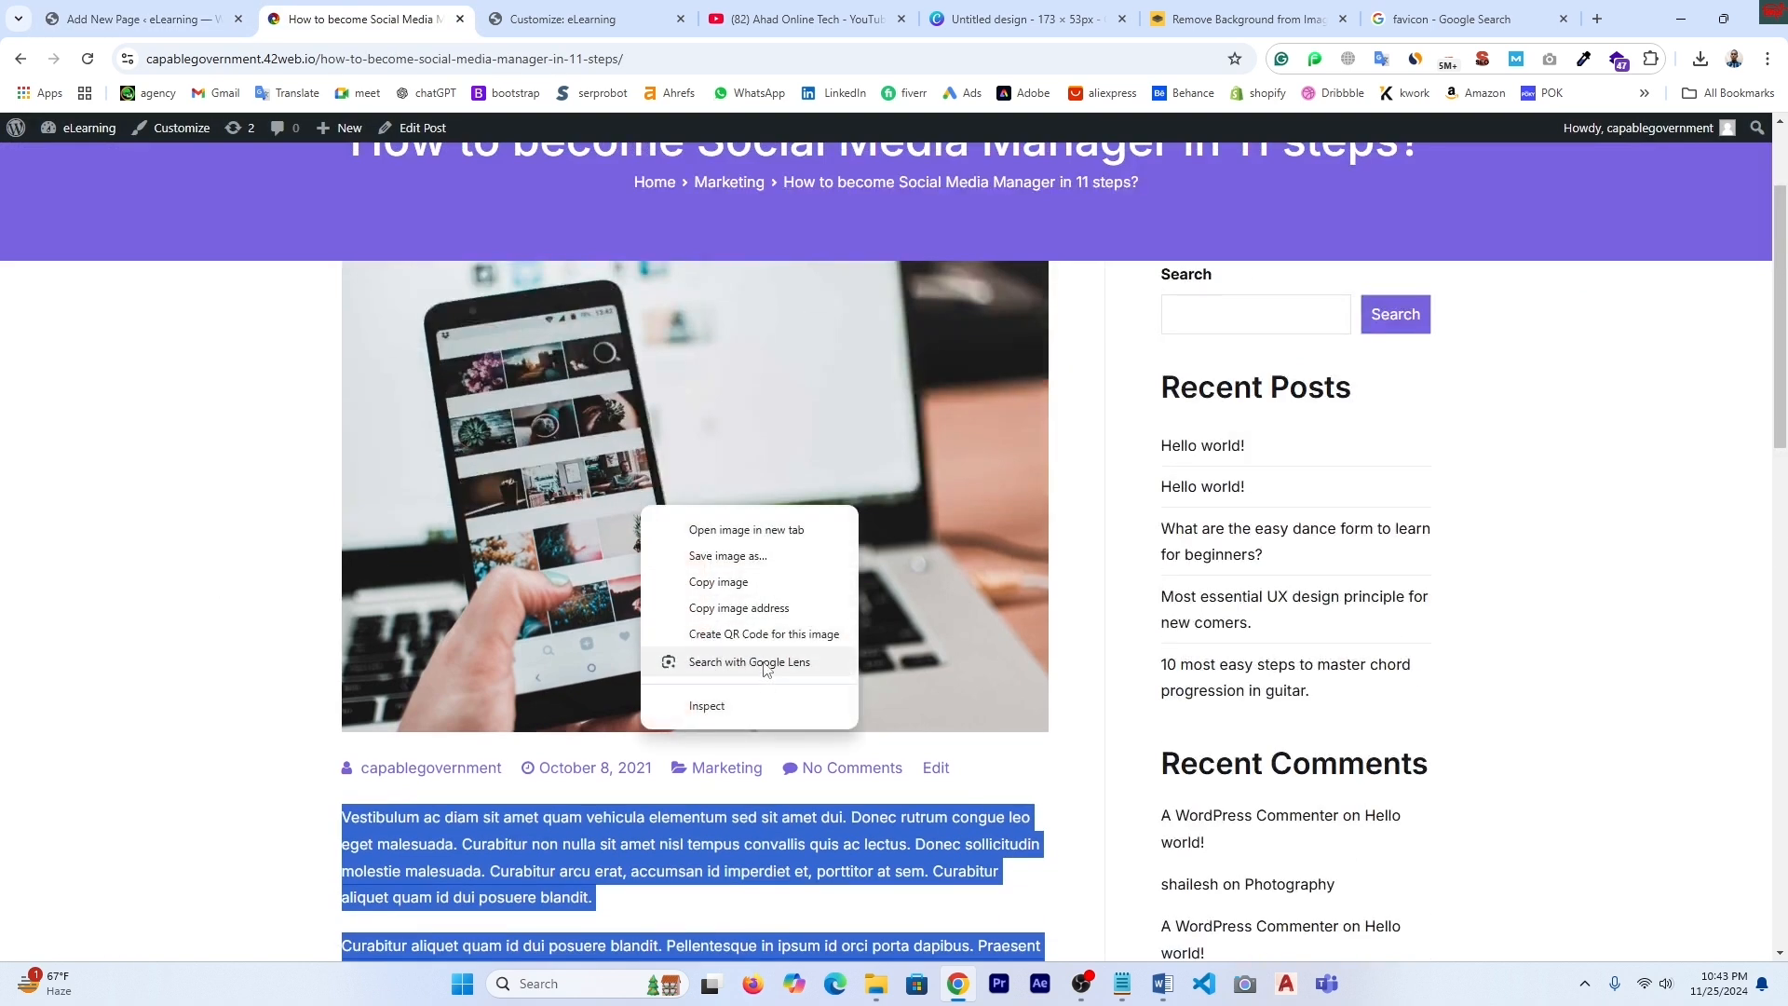
click(728, 557)
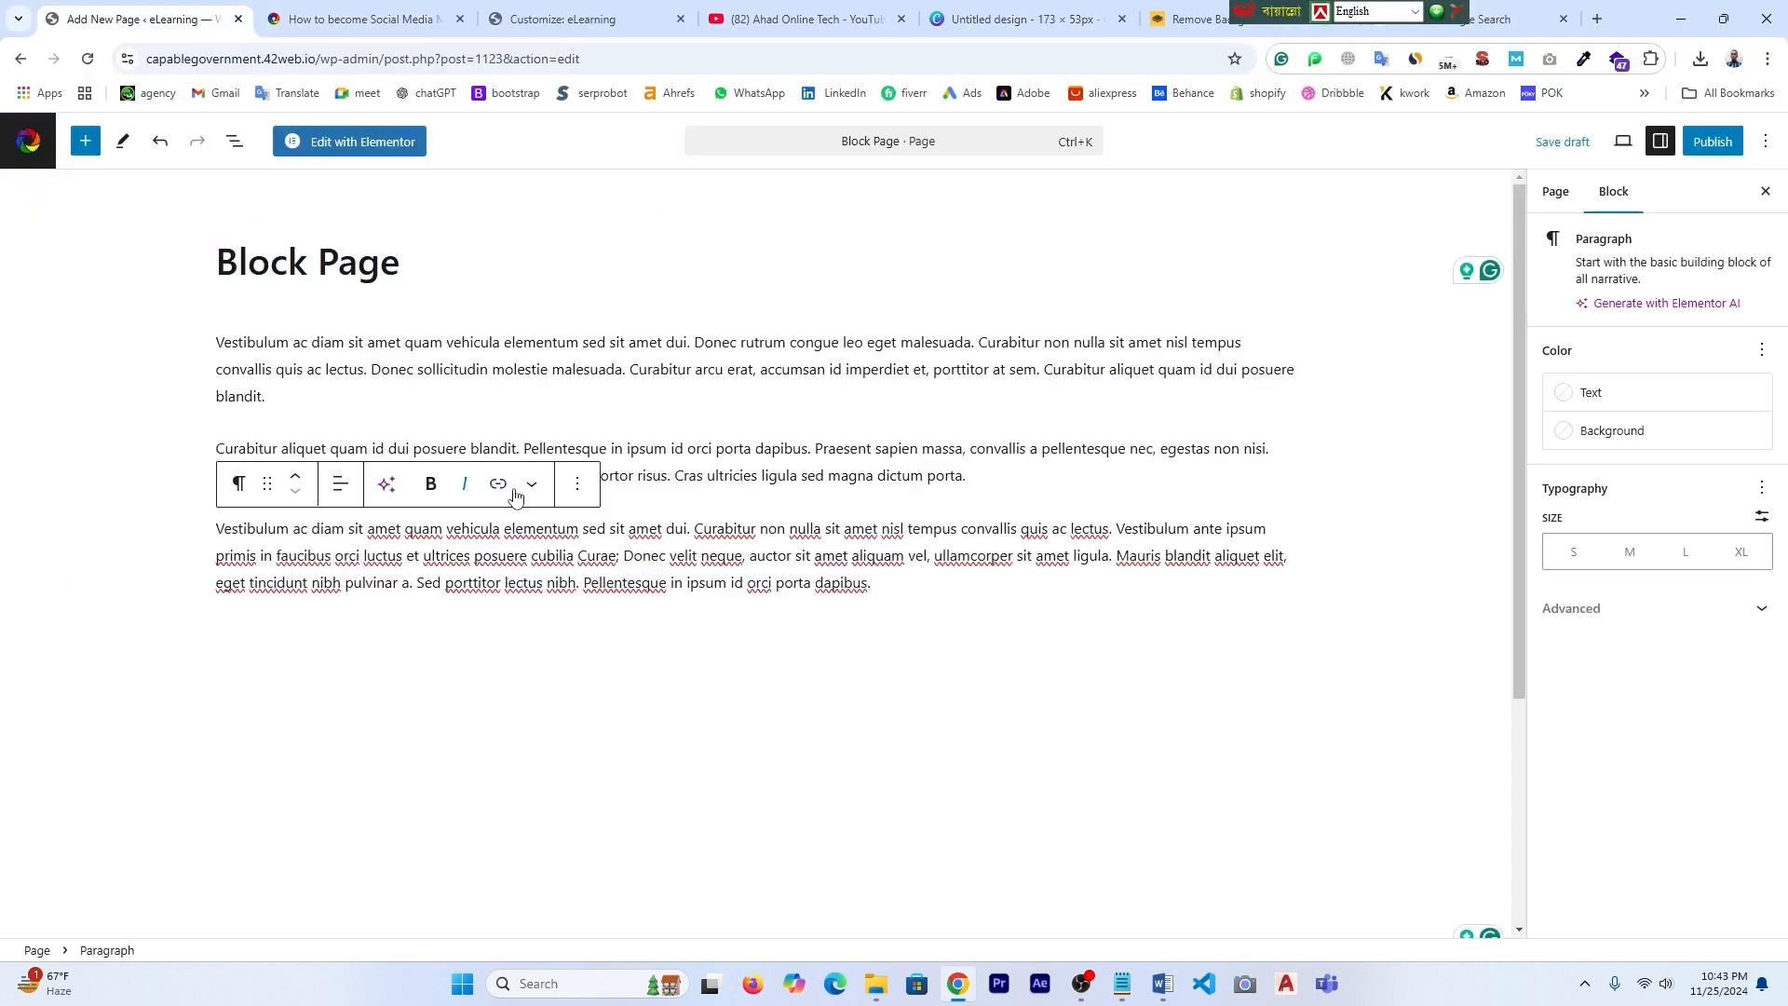
click(578, 484)
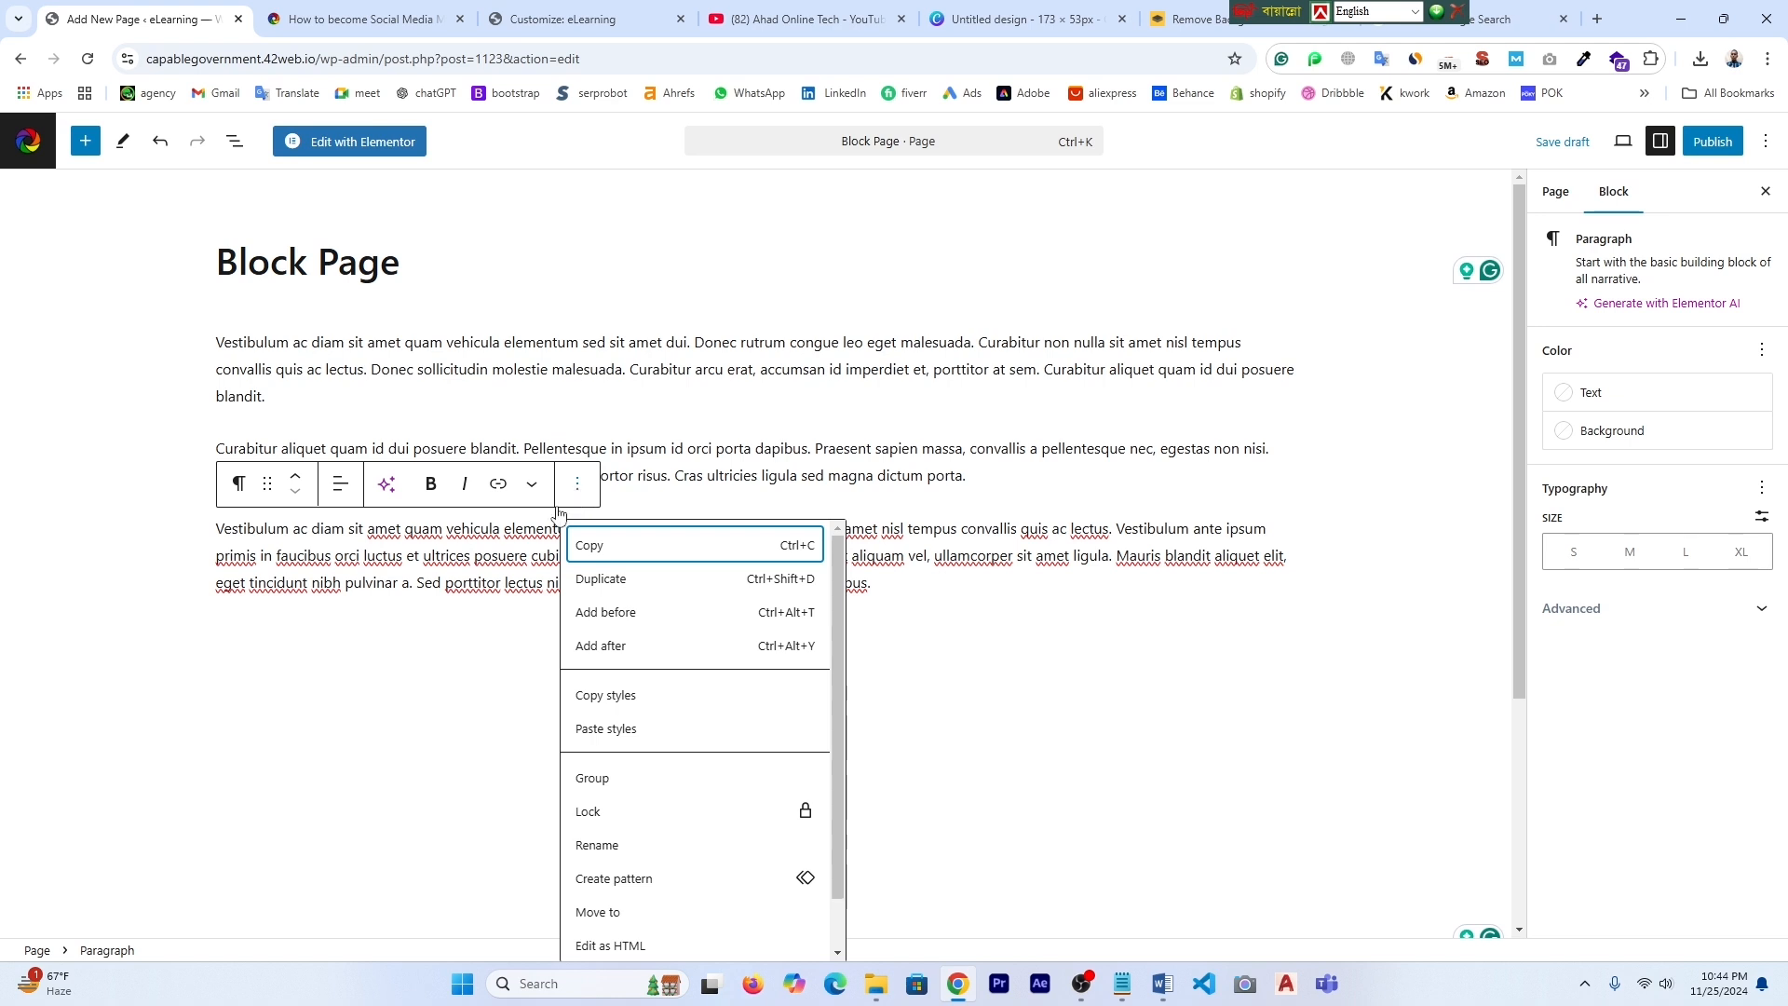
click(404, 643)
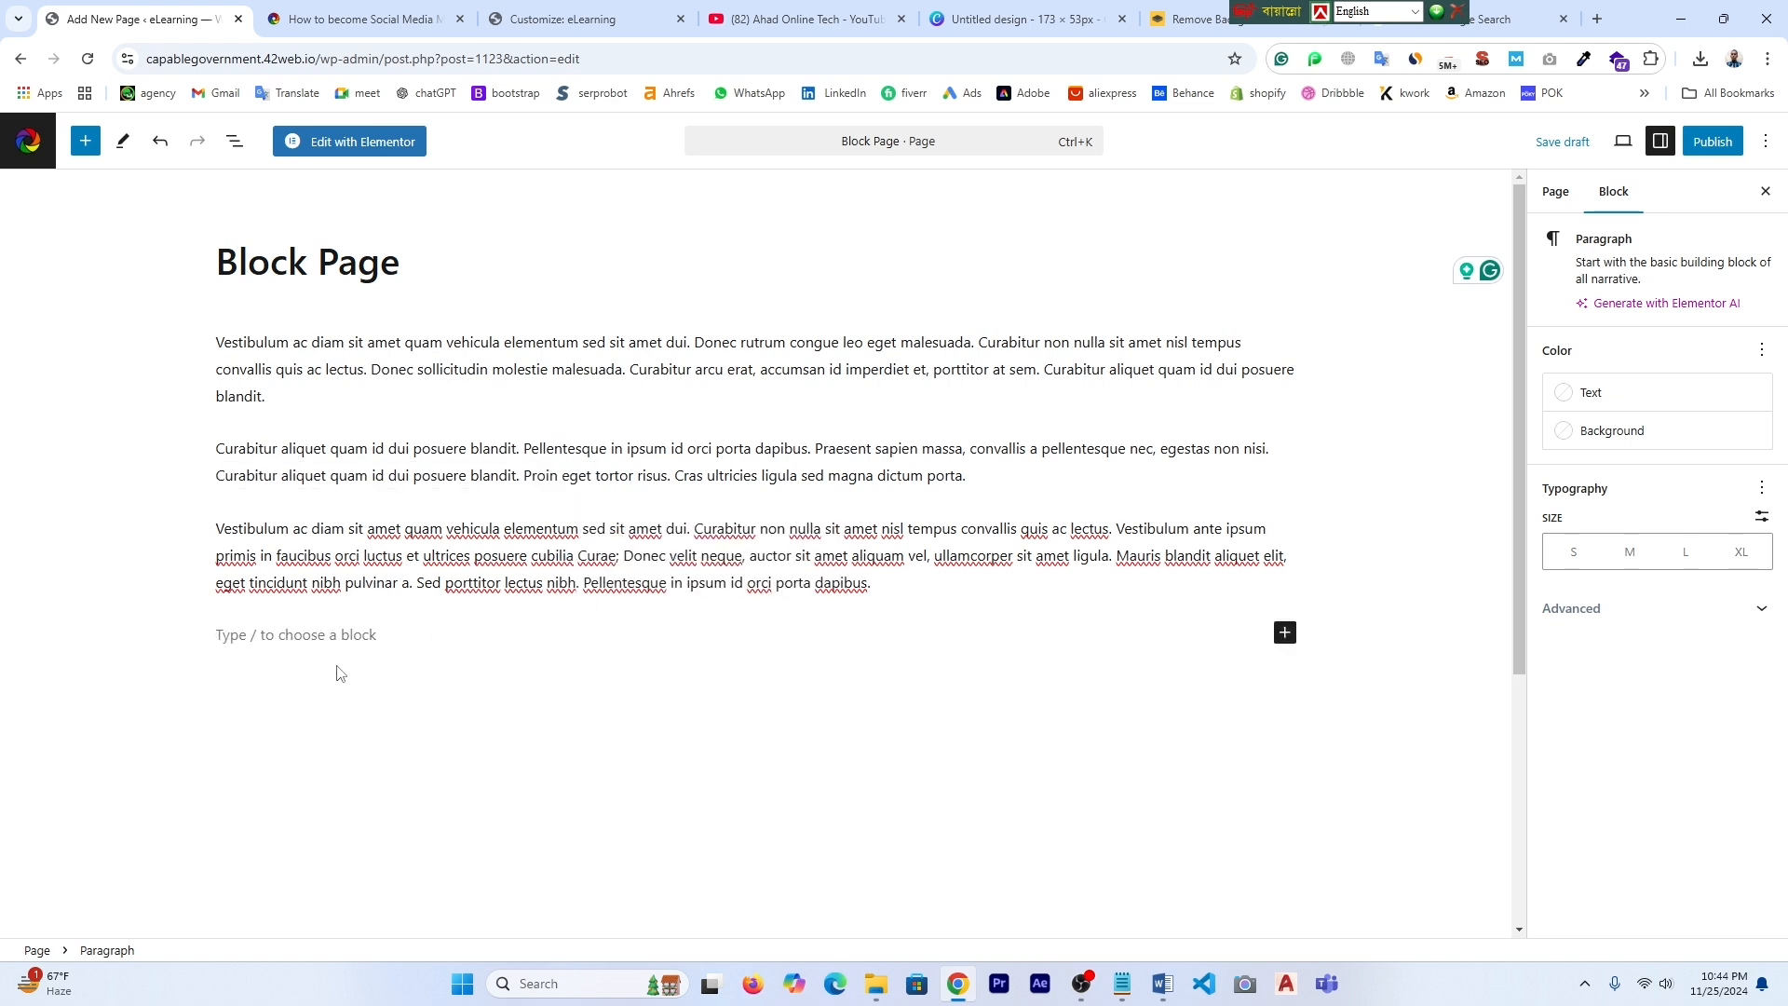
click(284, 643)
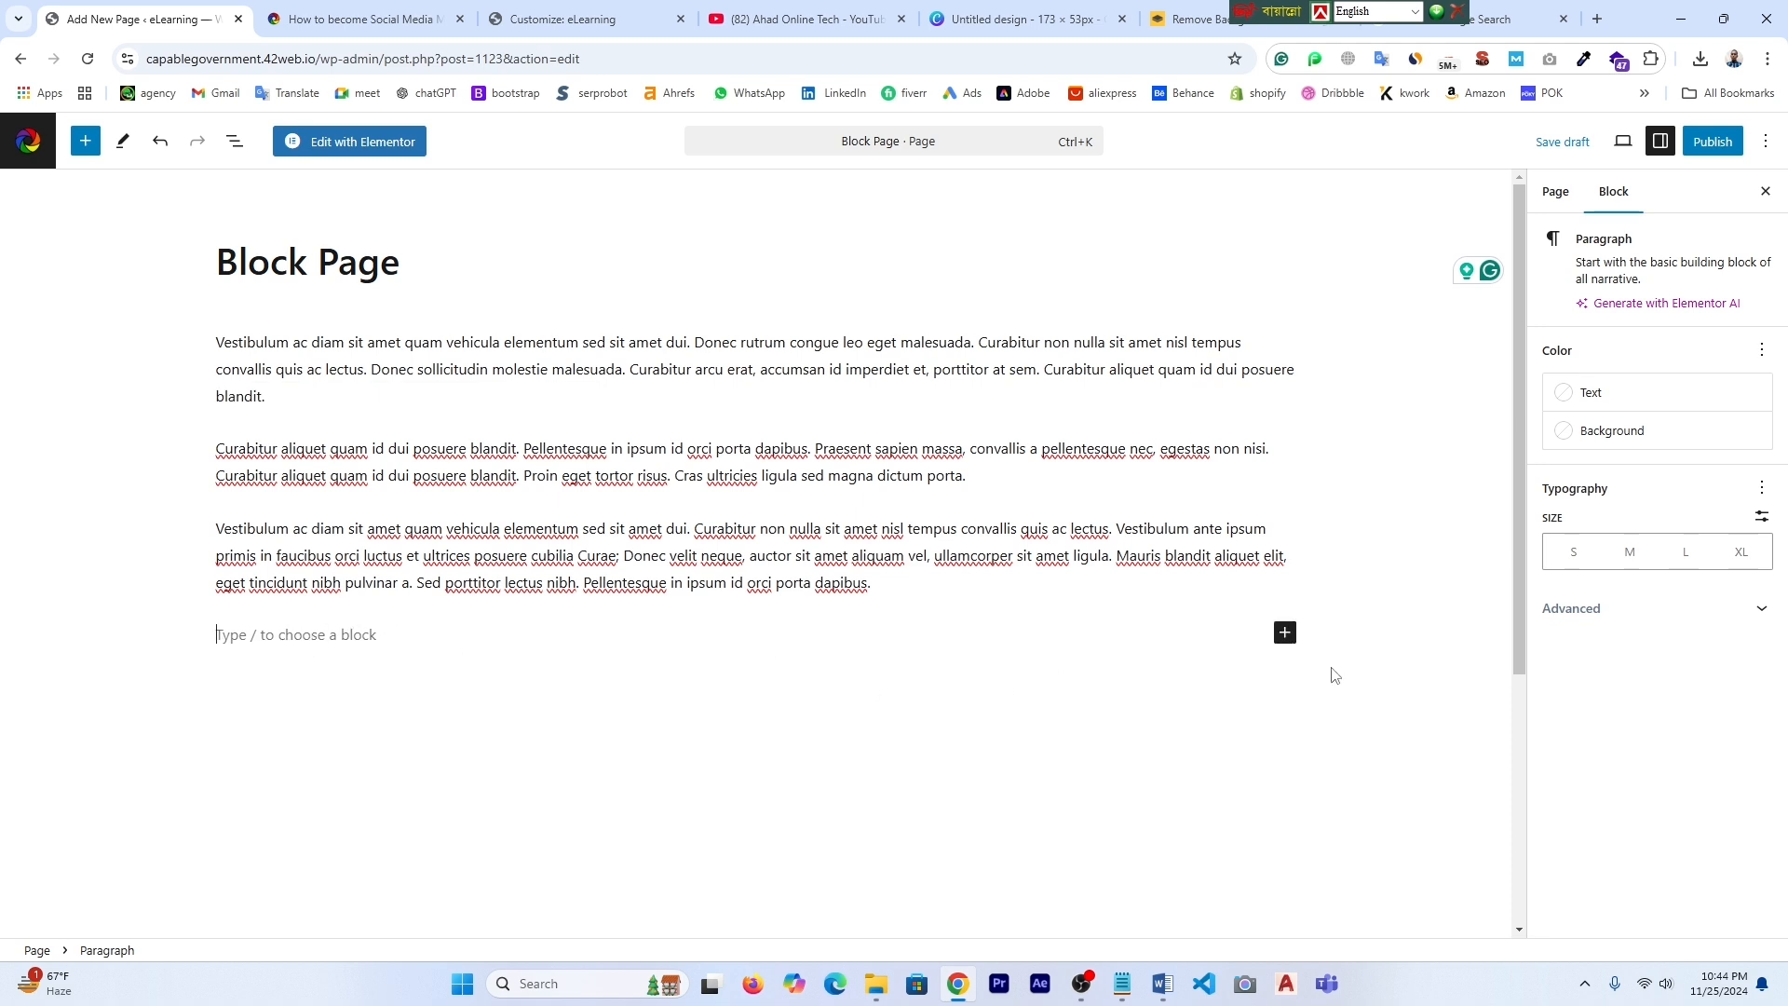
- Insert an image block and fill it with the uploaded Bengali-titled thumbnail image
click(1284, 632)
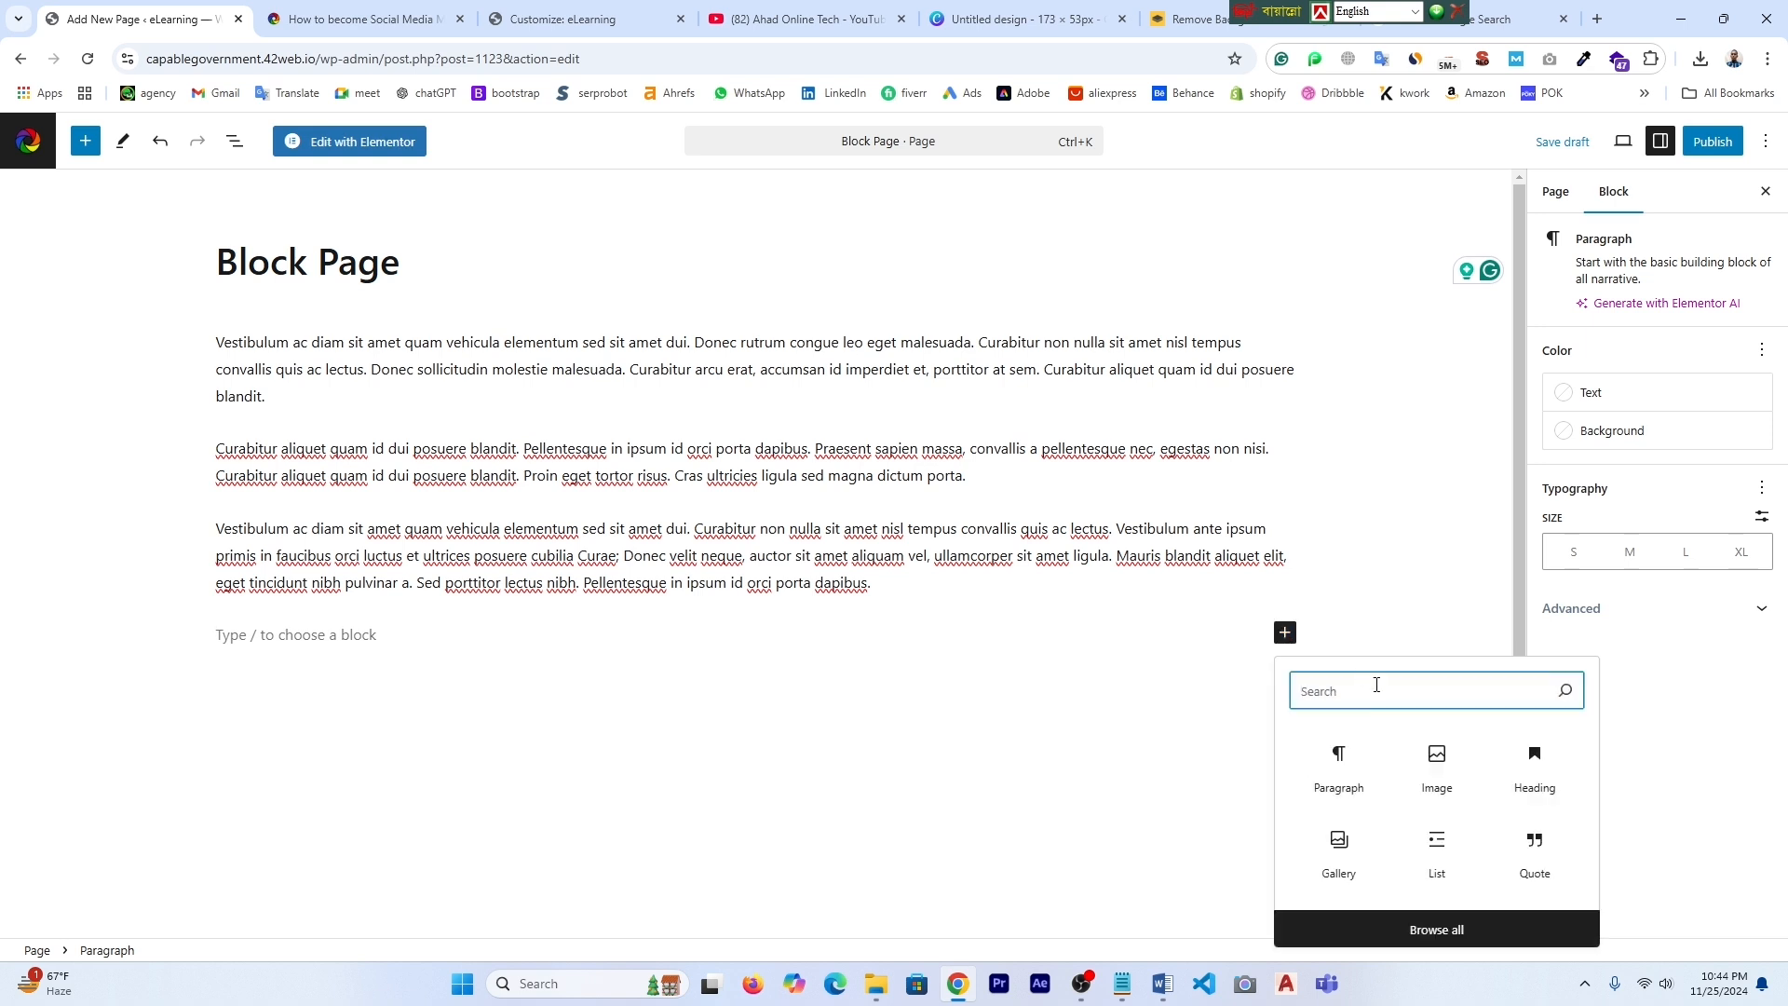
click(1439, 763)
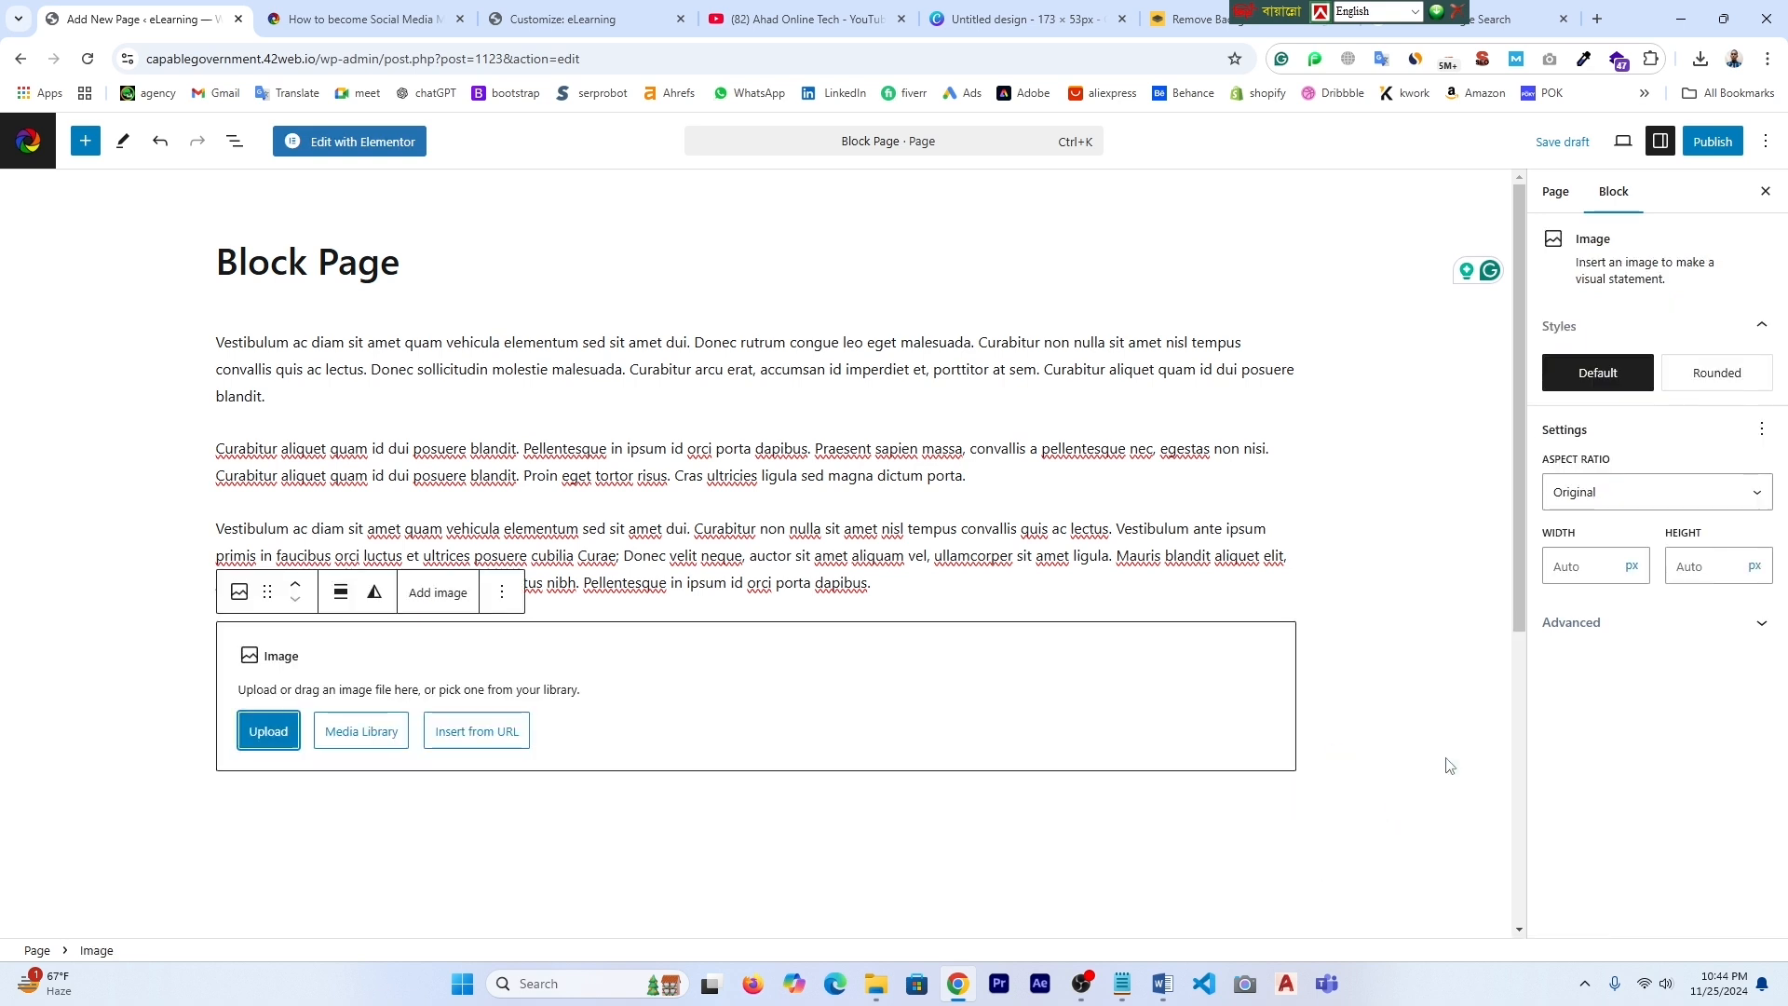
click(271, 731)
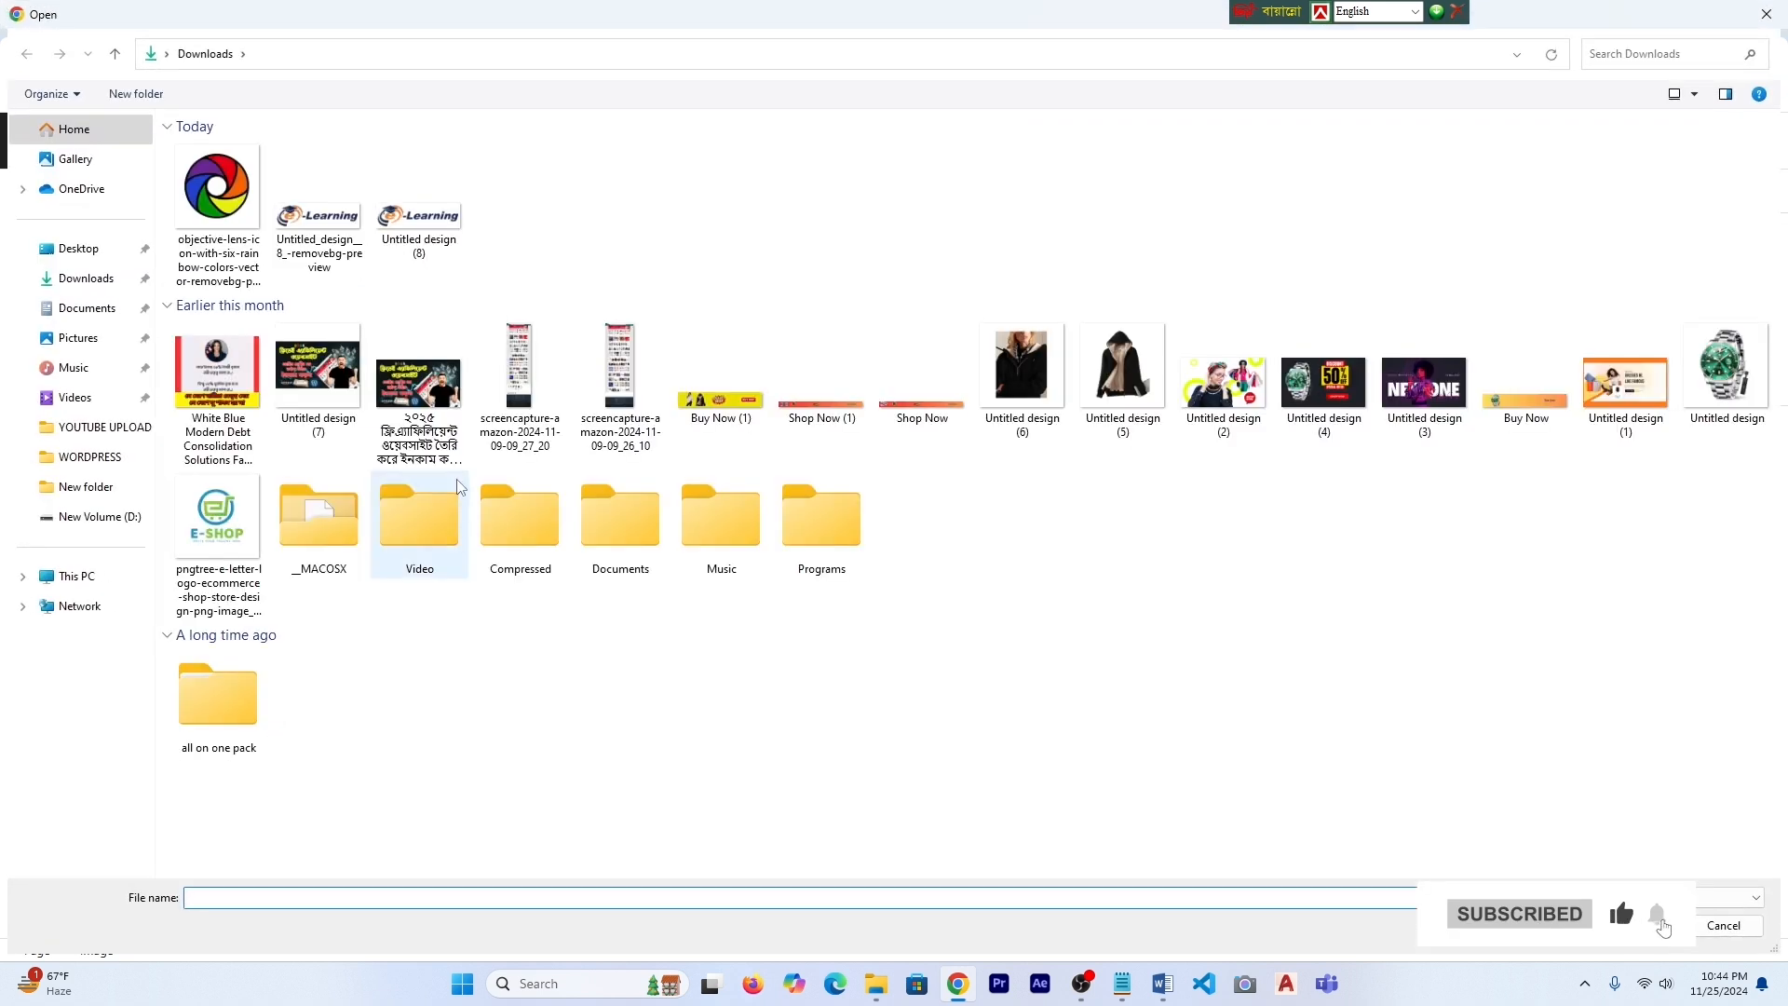
click(434, 395)
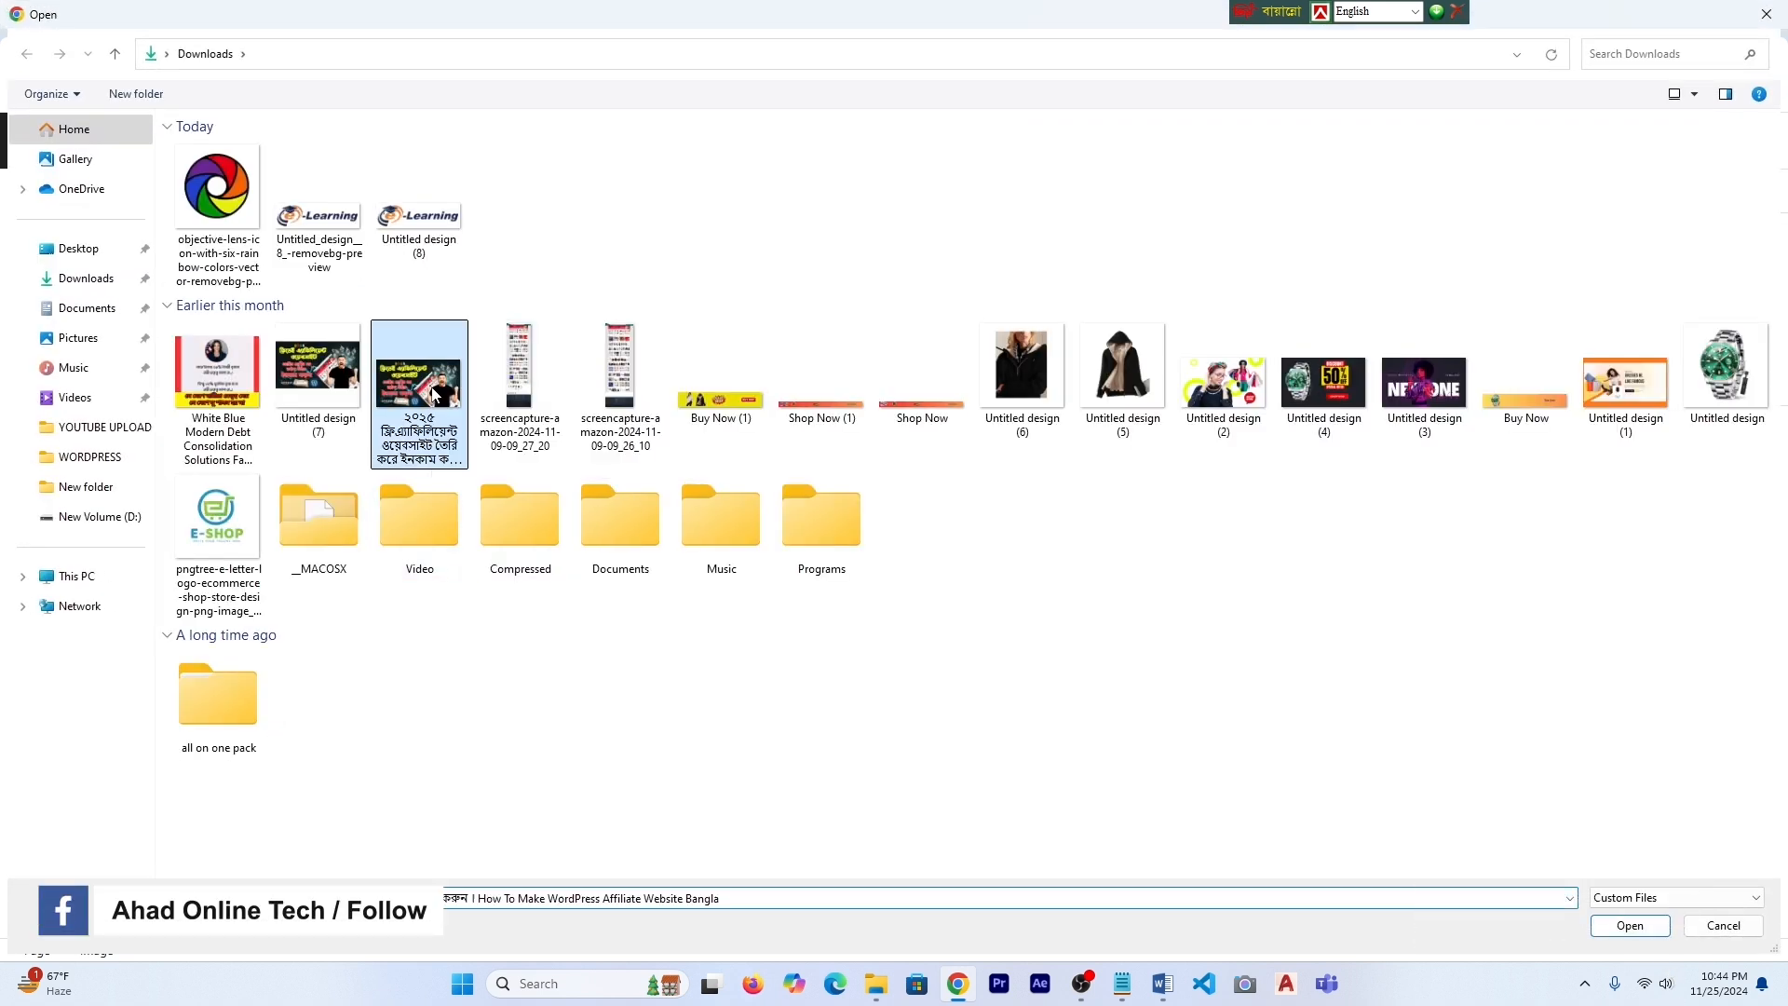
click(1629, 934)
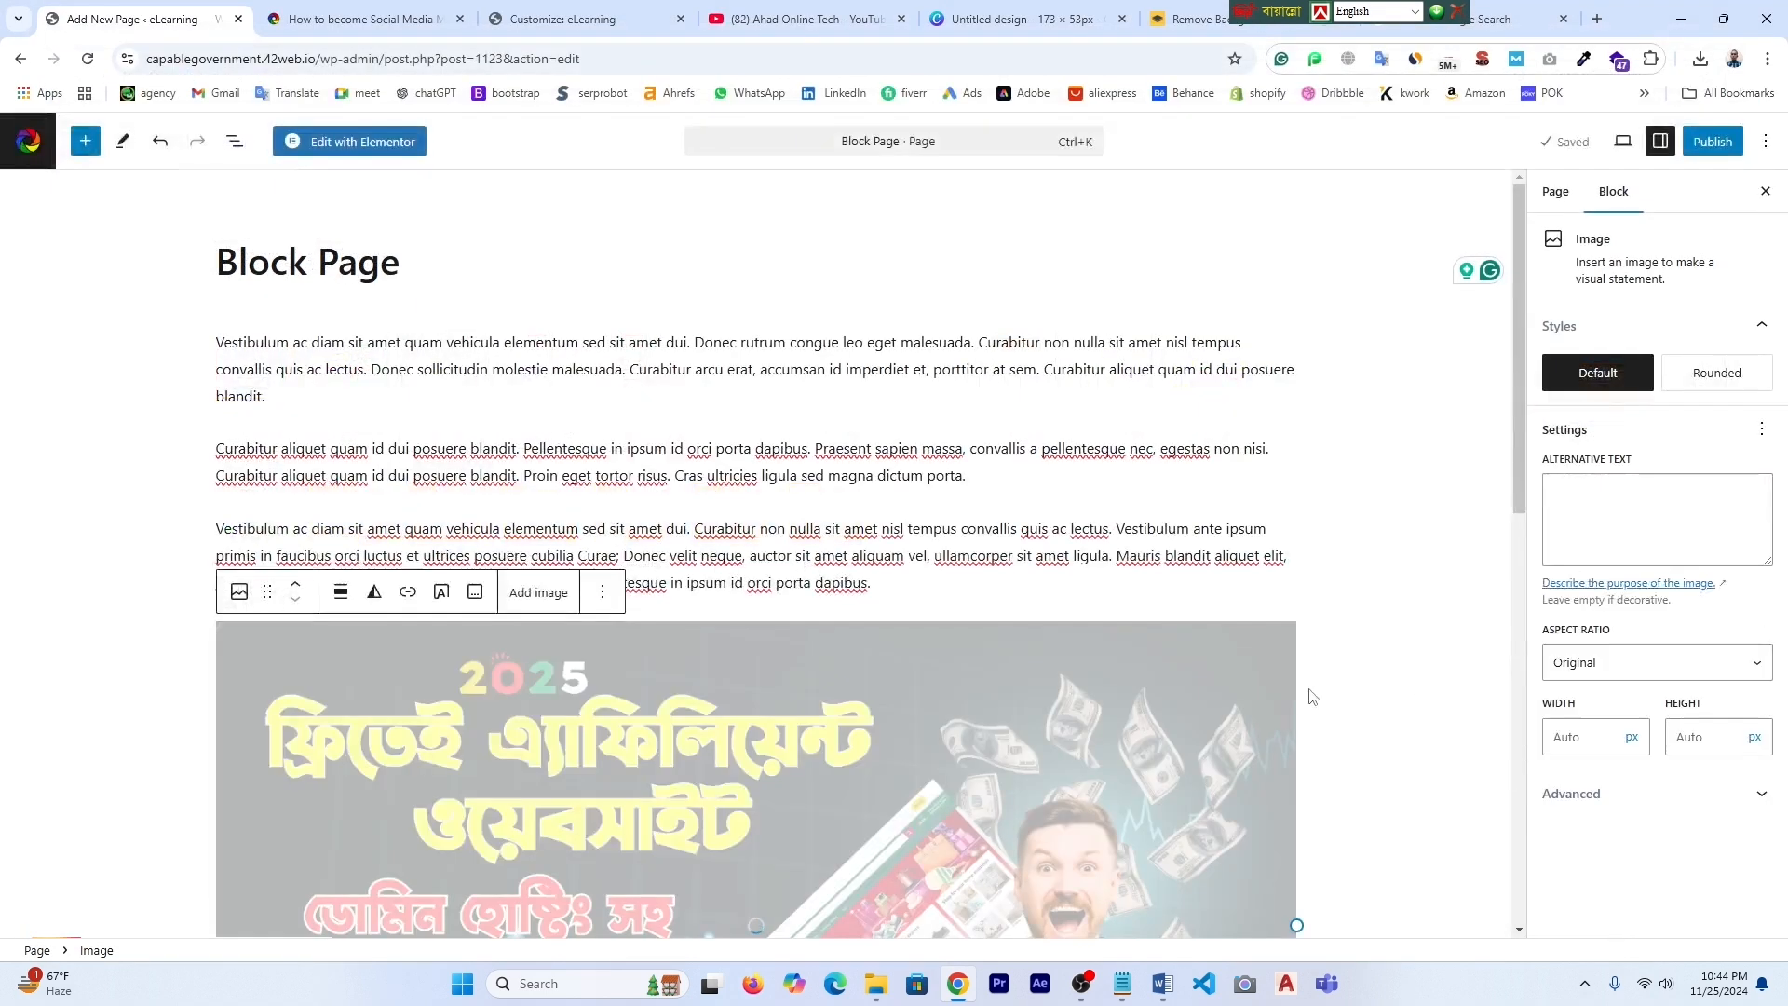
scroll(1250, 675, down, 5)
scroll(1250, 675, up, 7)
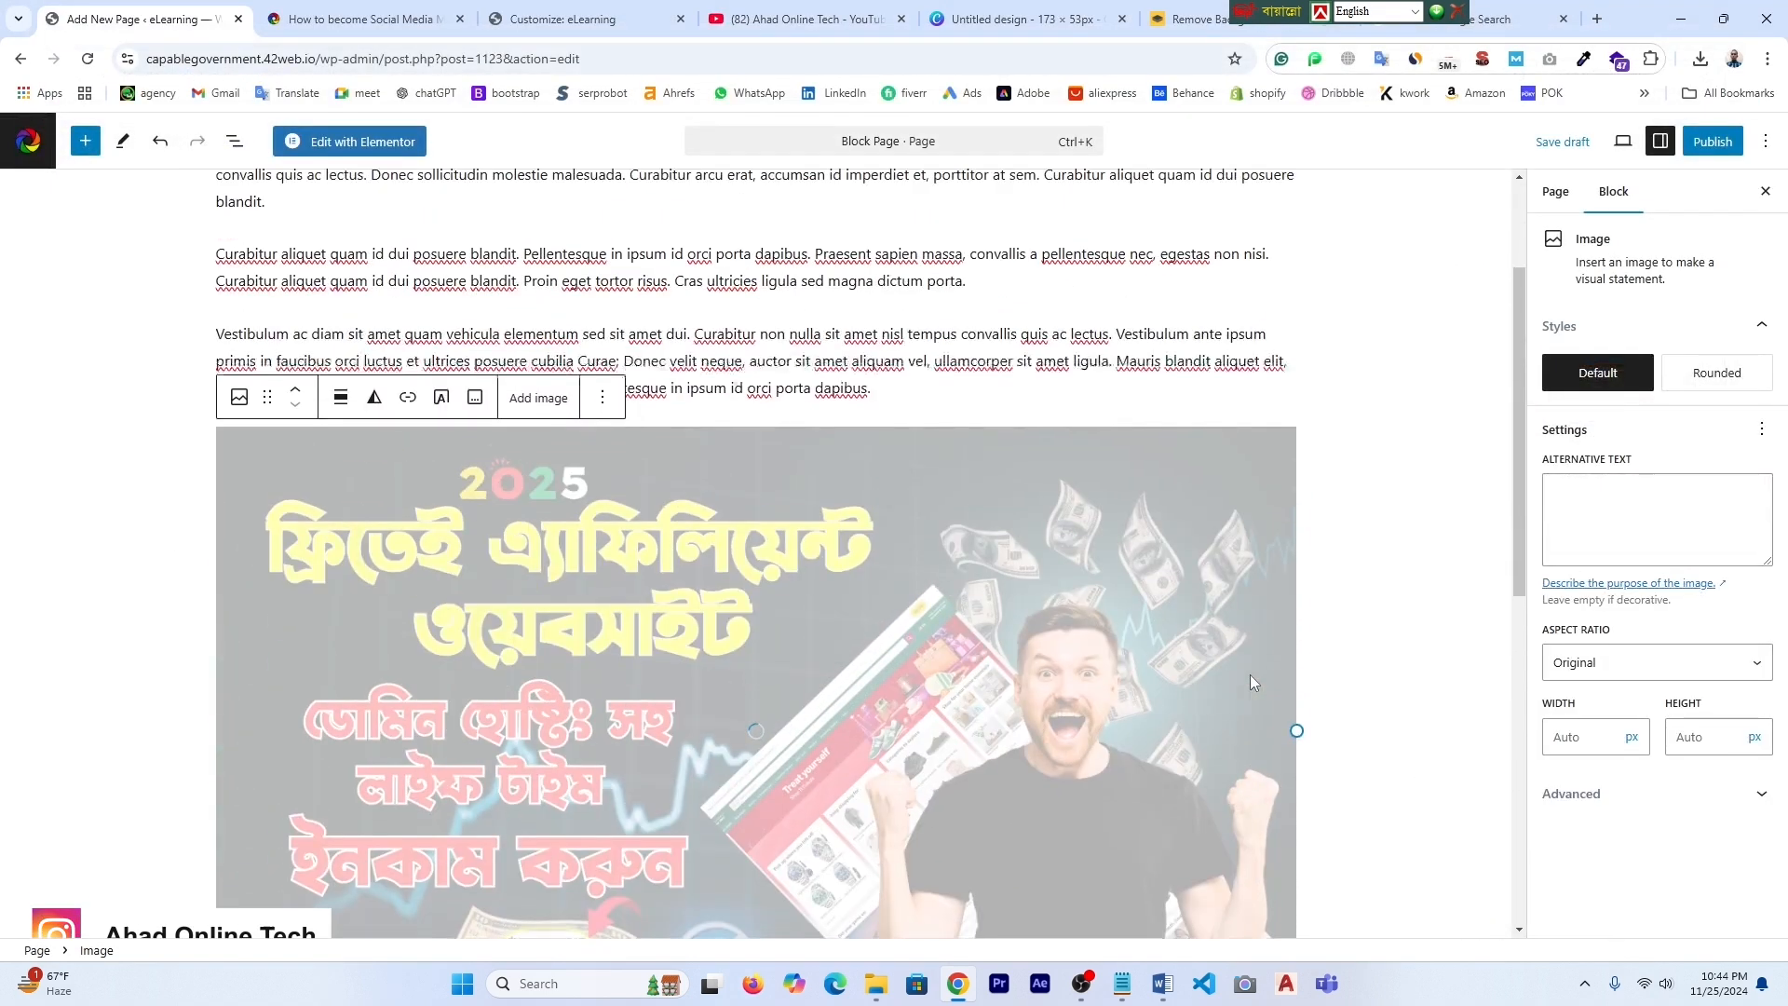
- Copy the second paragraph's text and paste it into the empty block below the image
click(215, 347)
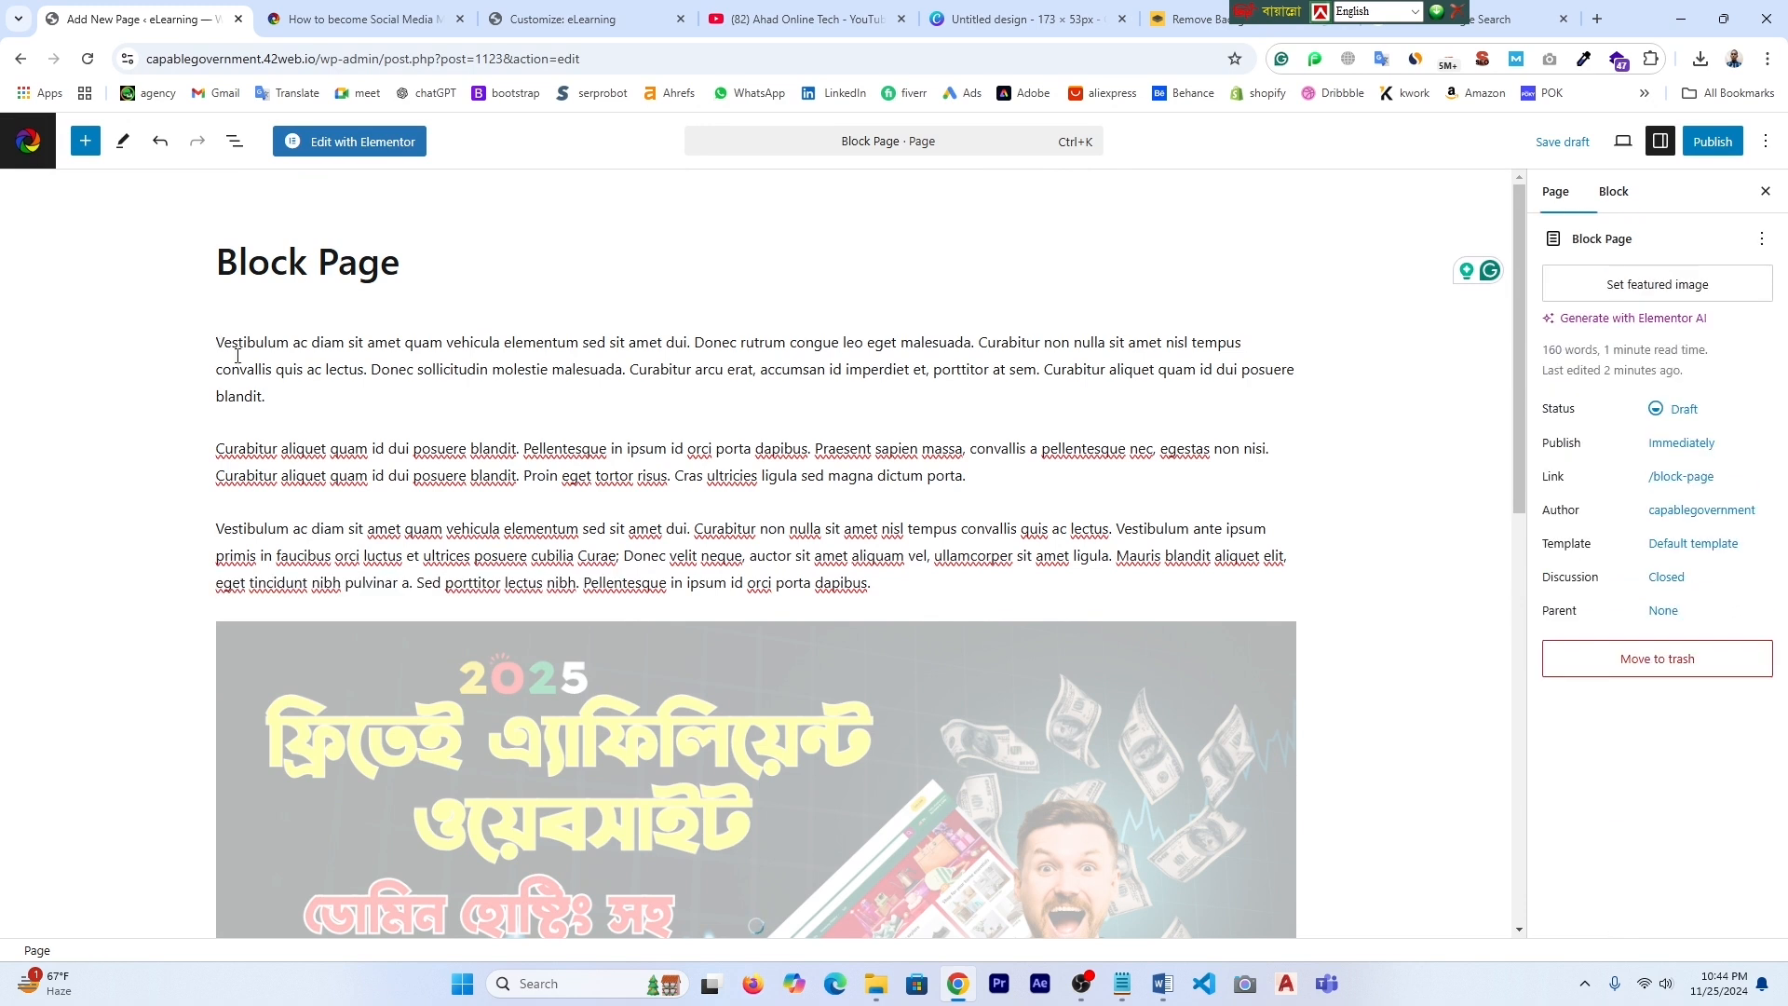
drag(219, 450, 1011, 481)
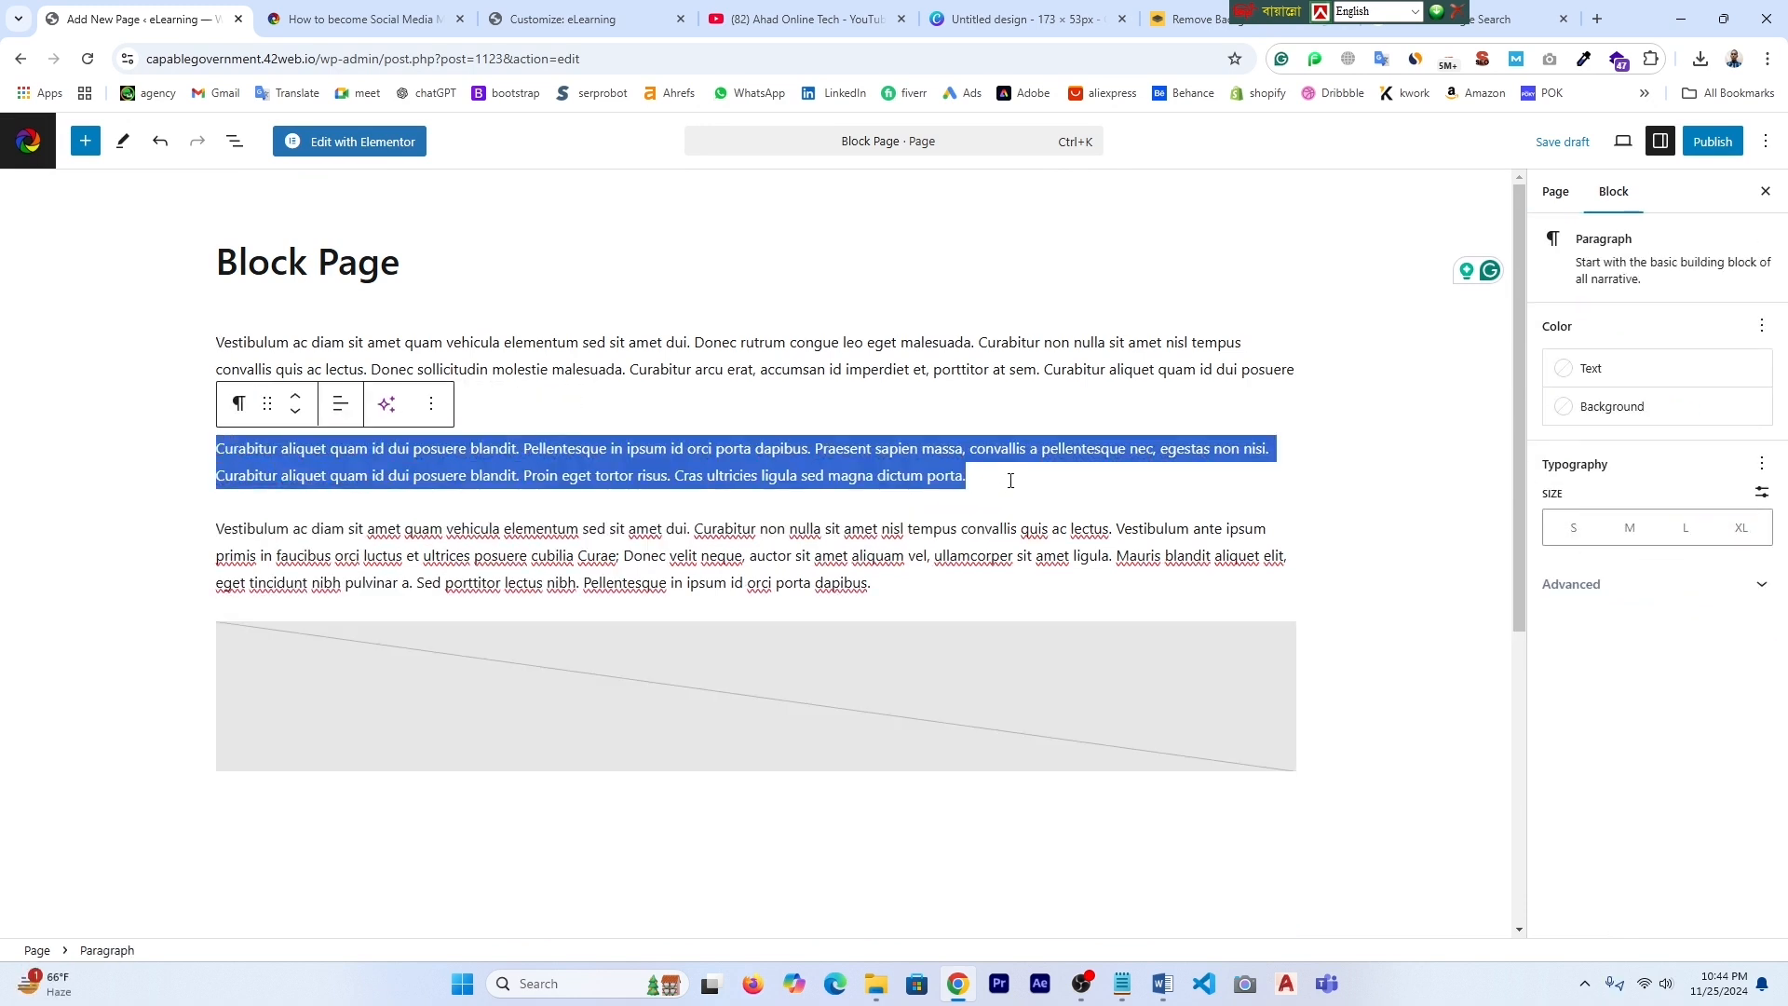
right_click(916, 475)
click(980, 595)
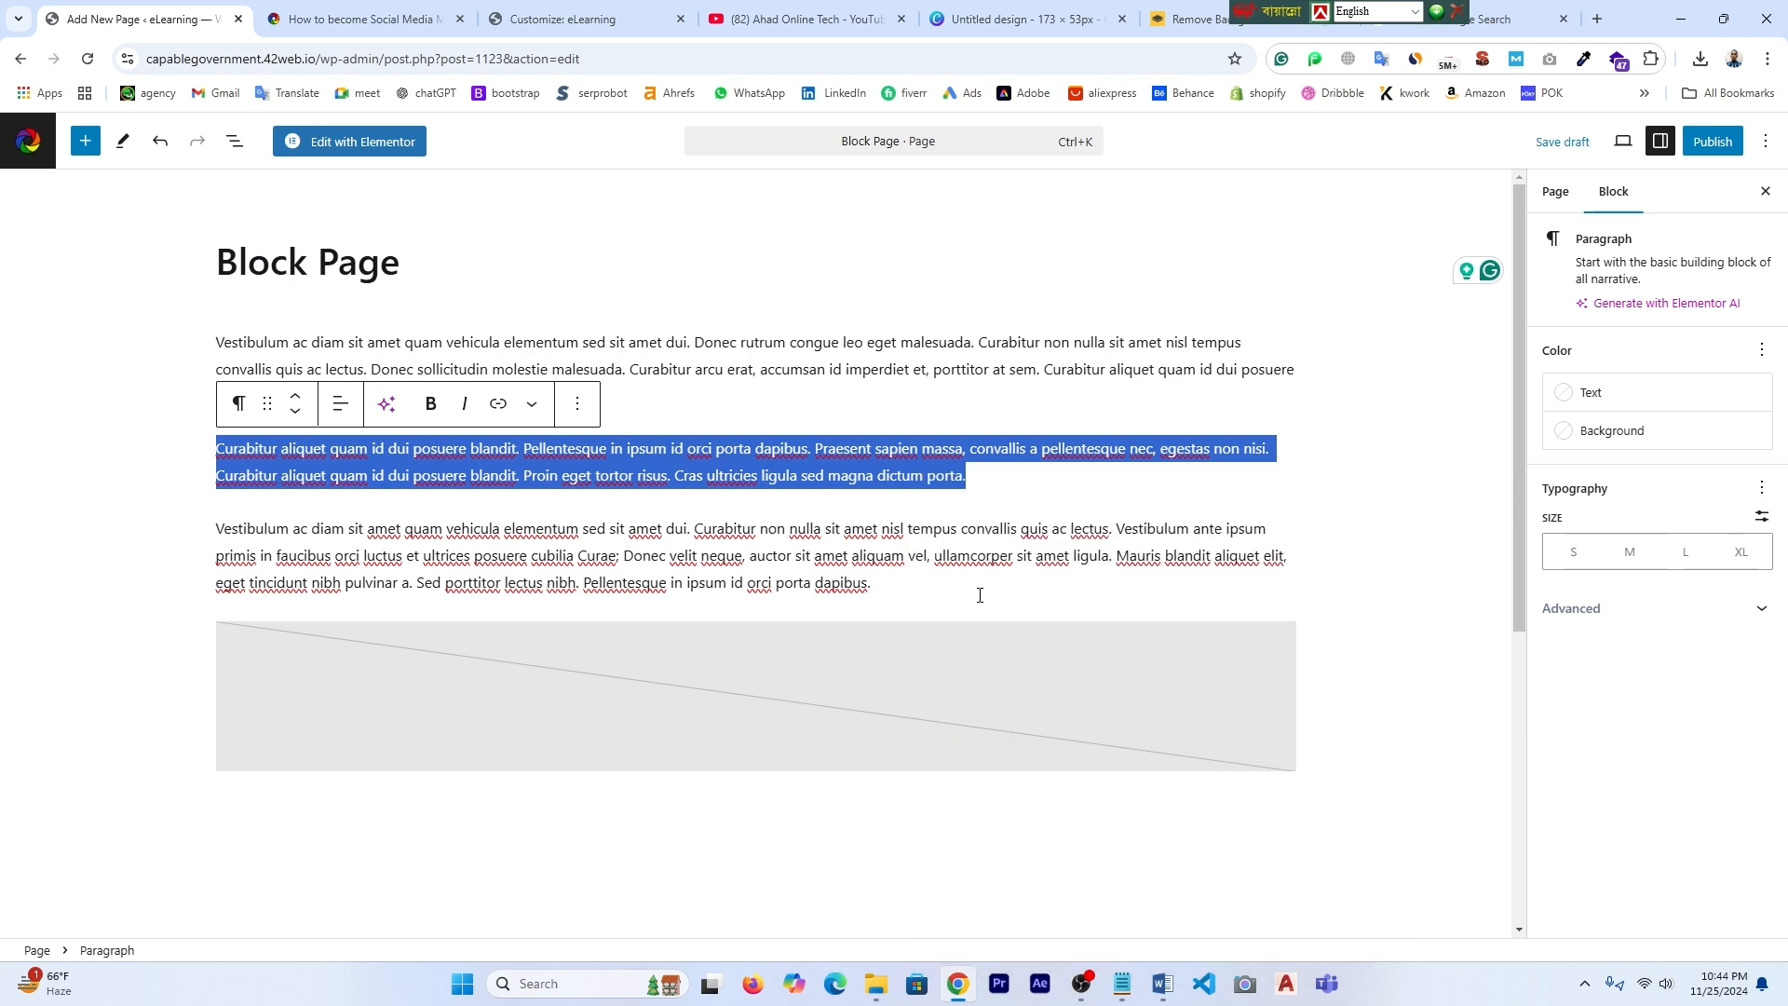
scroll(964, 733, down, 6)
scroll(932, 704, up, 2)
right_click(288, 496)
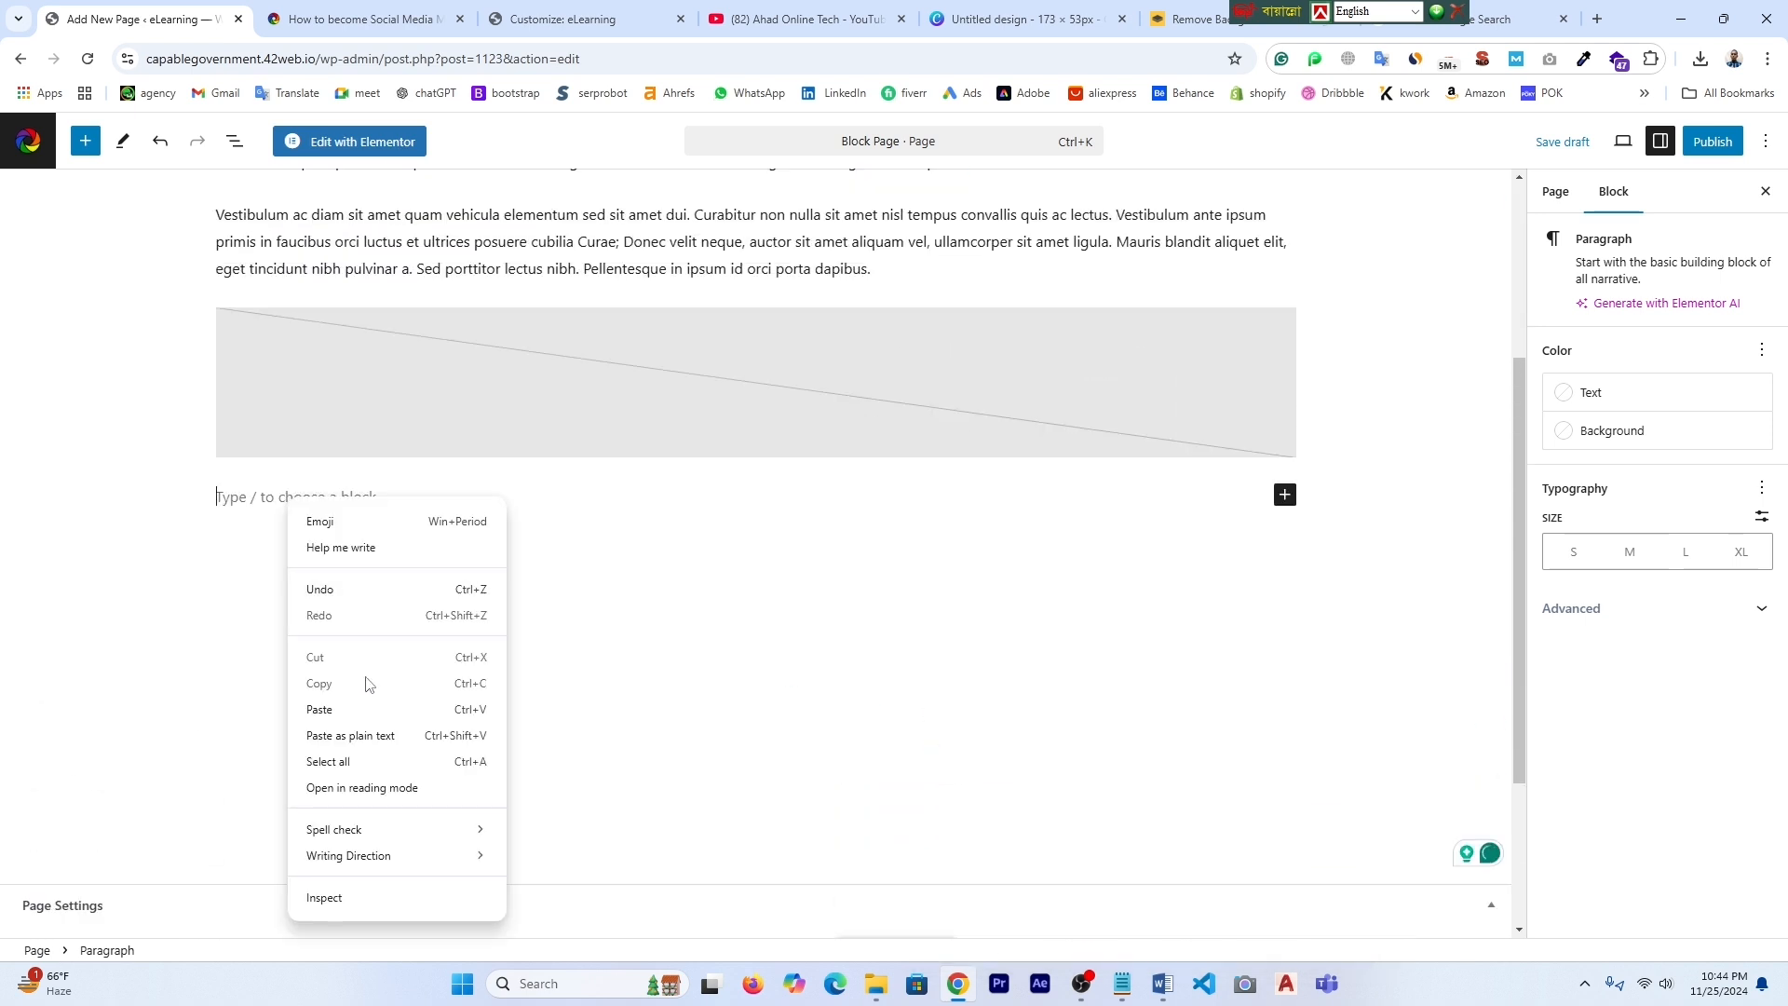
click(347, 709)
- Upload the promotional banner design file into the empty image placeholder block
click(930, 348)
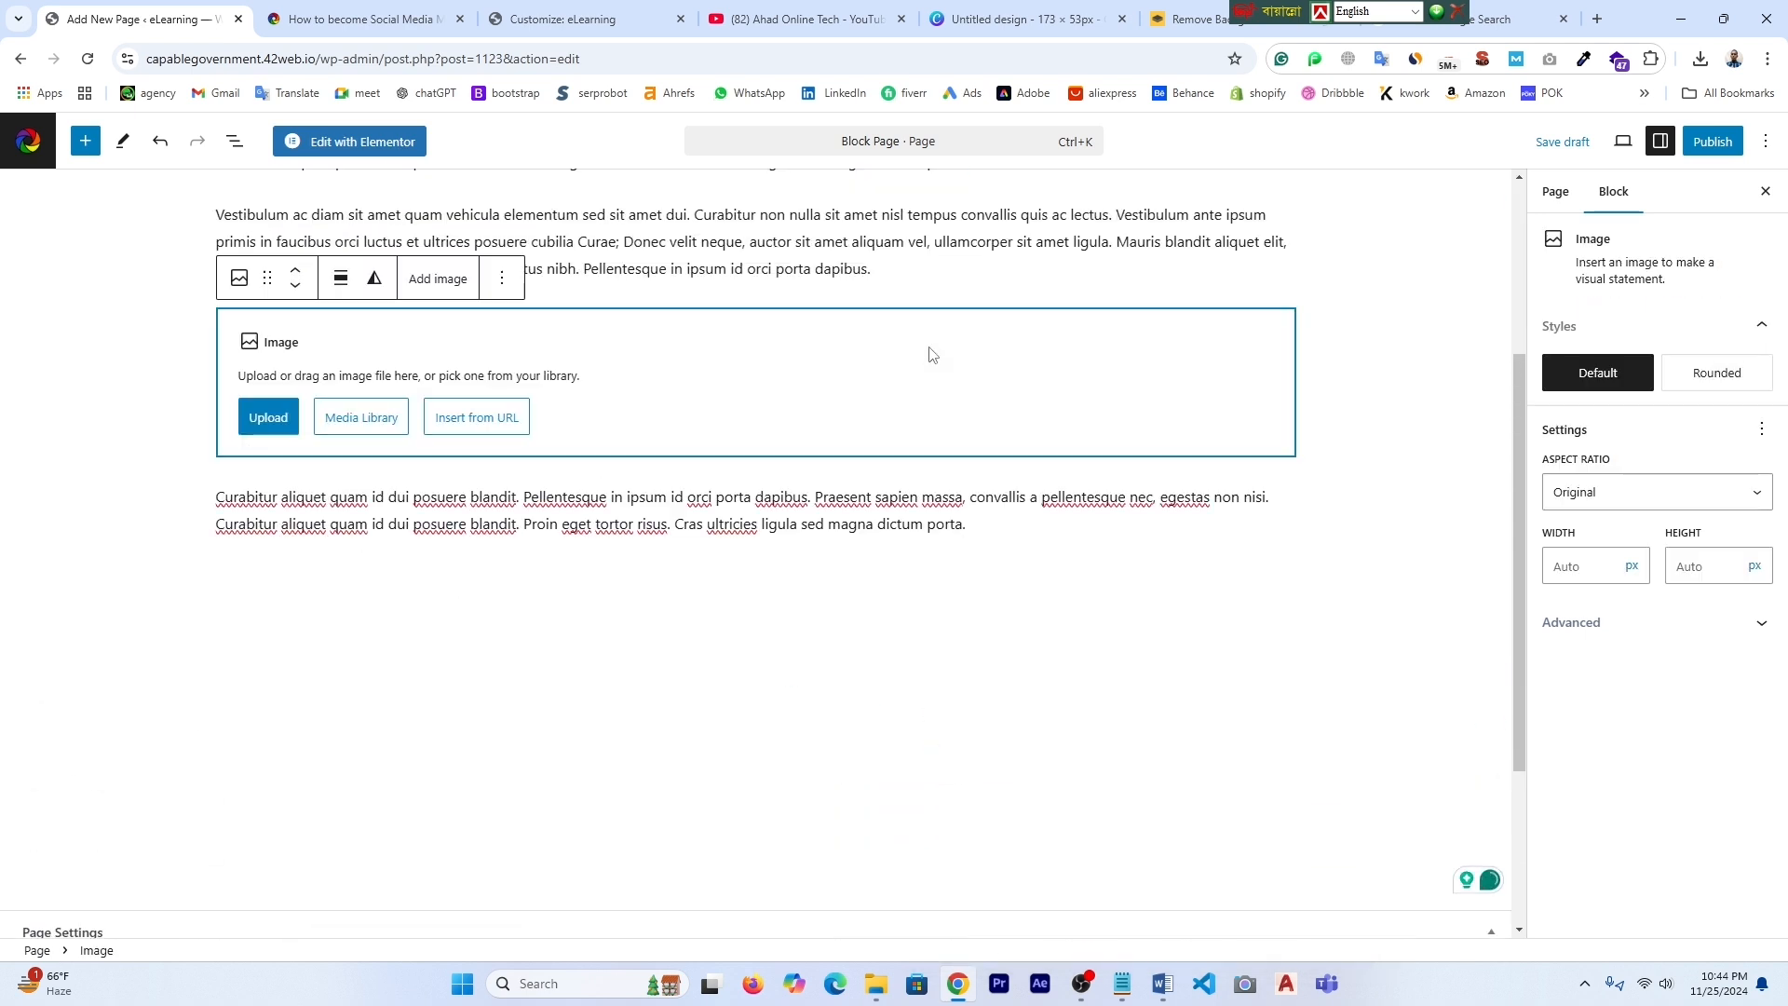
scroll(597, 484, up, 2)
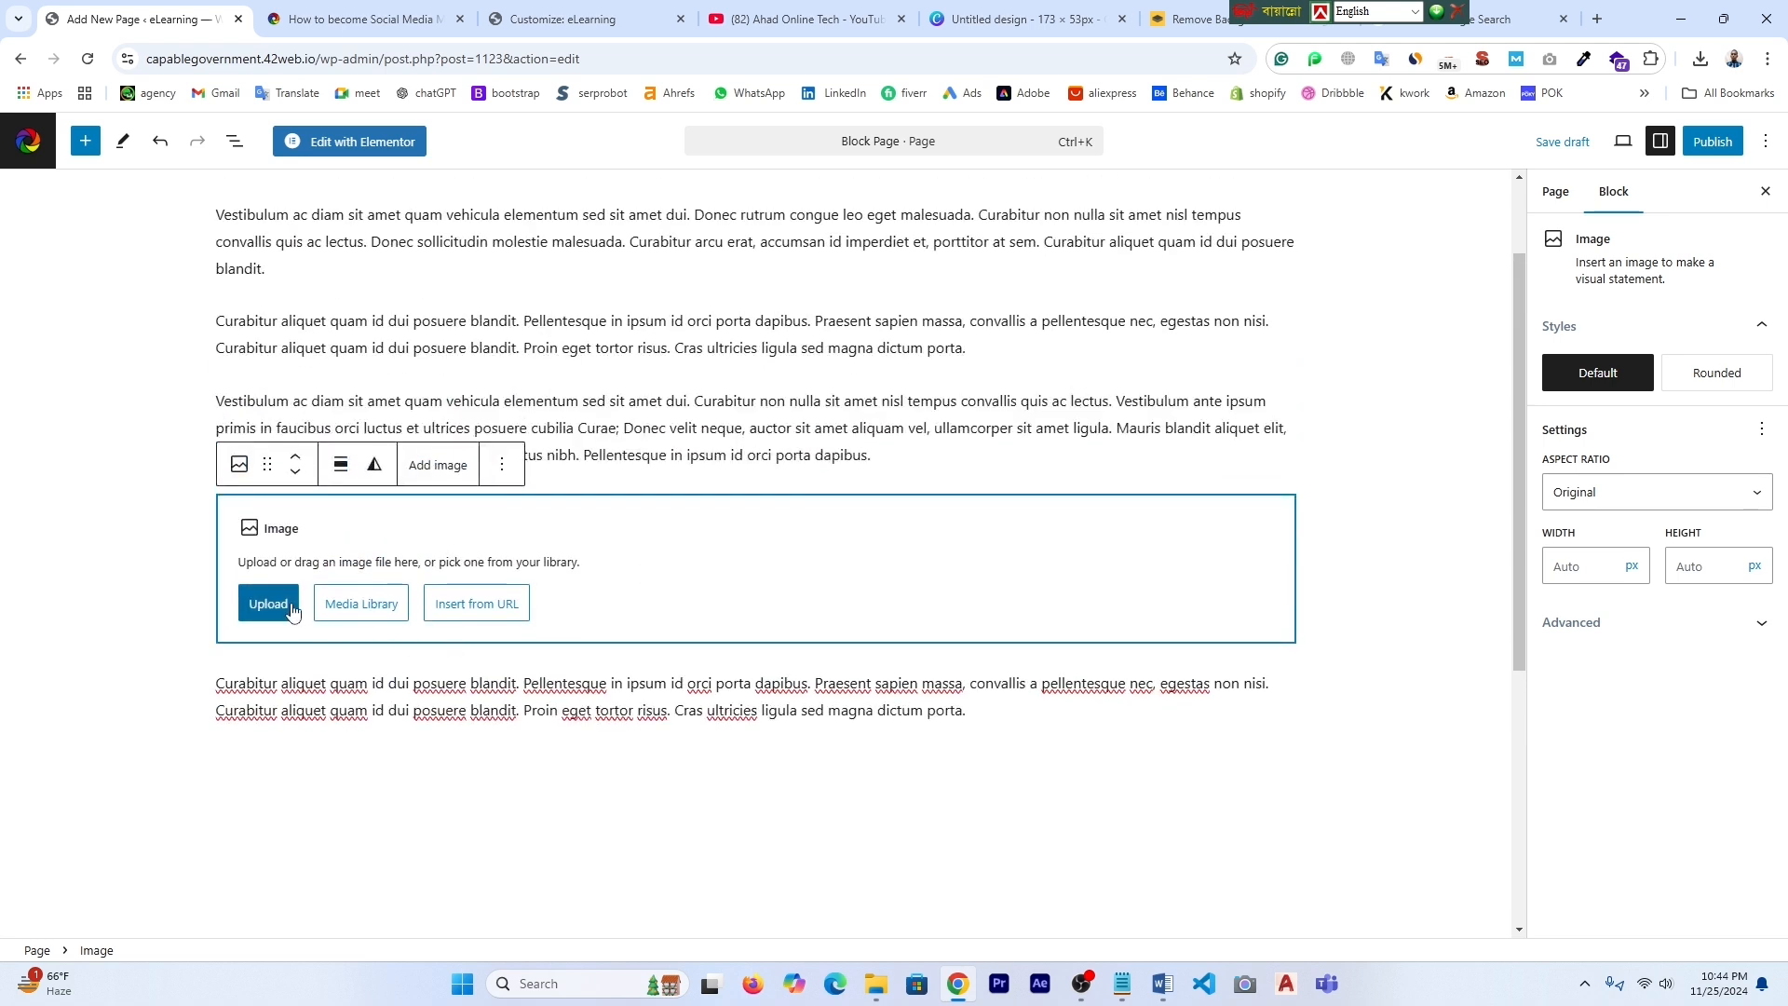
click(270, 603)
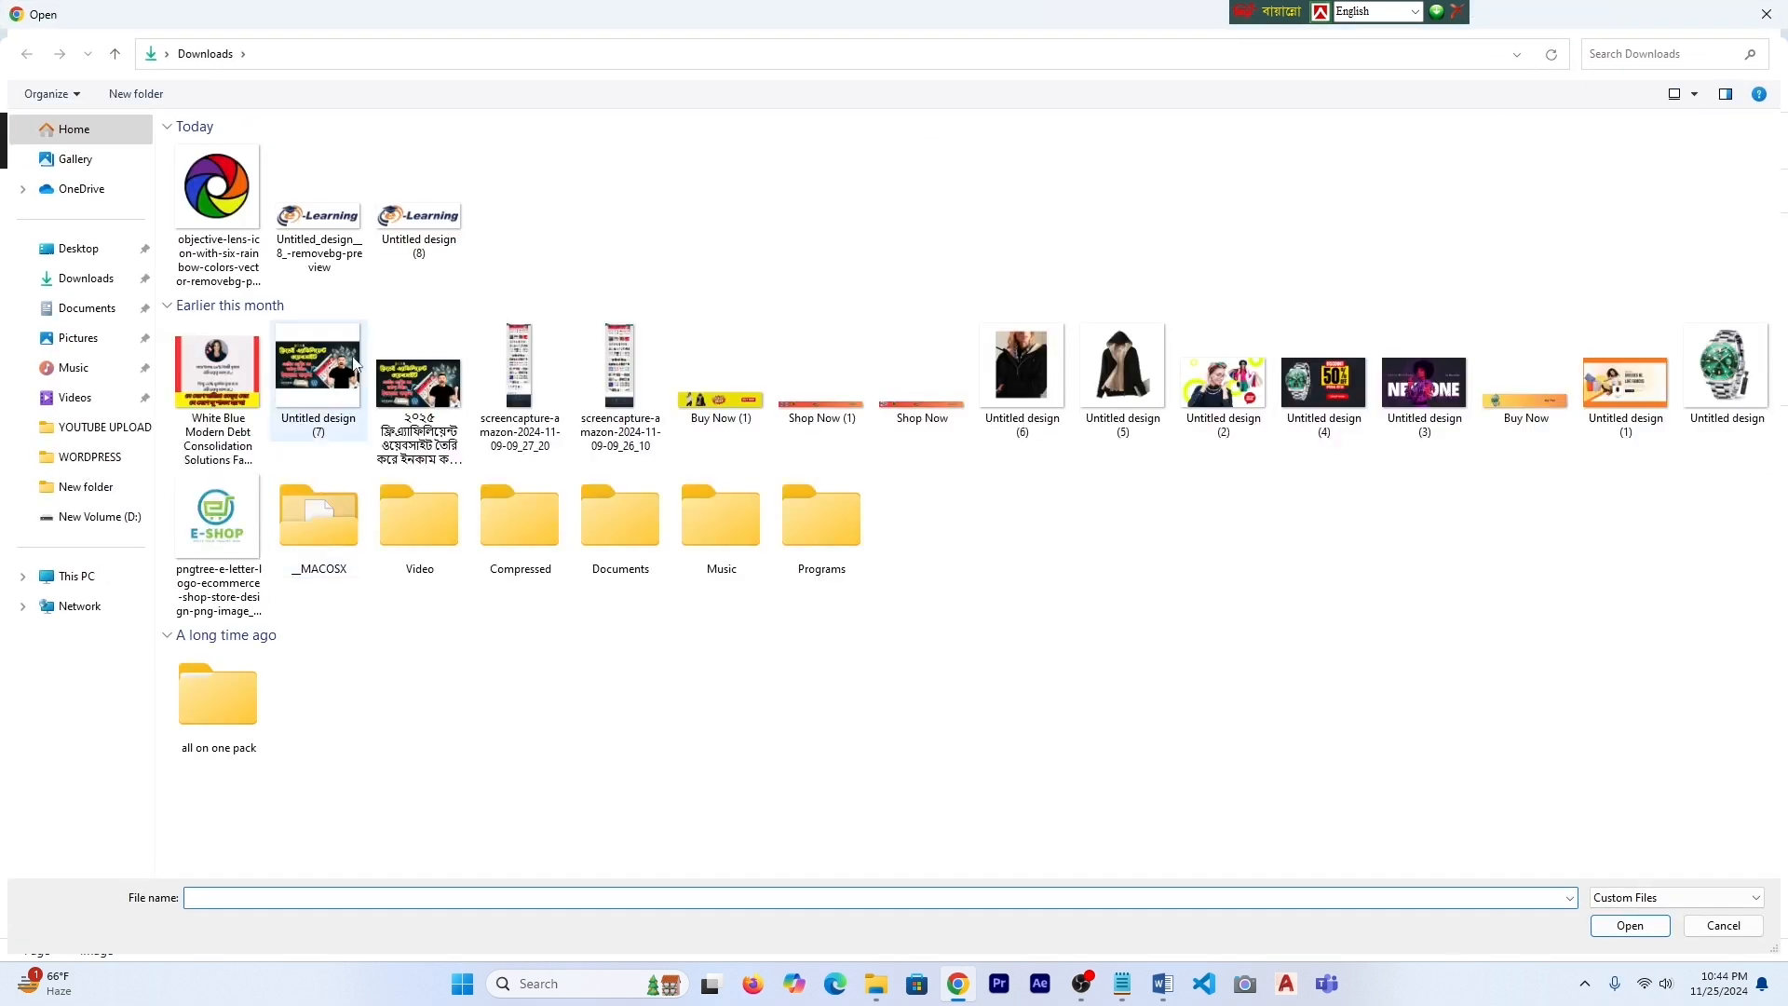
double_click(416, 380)
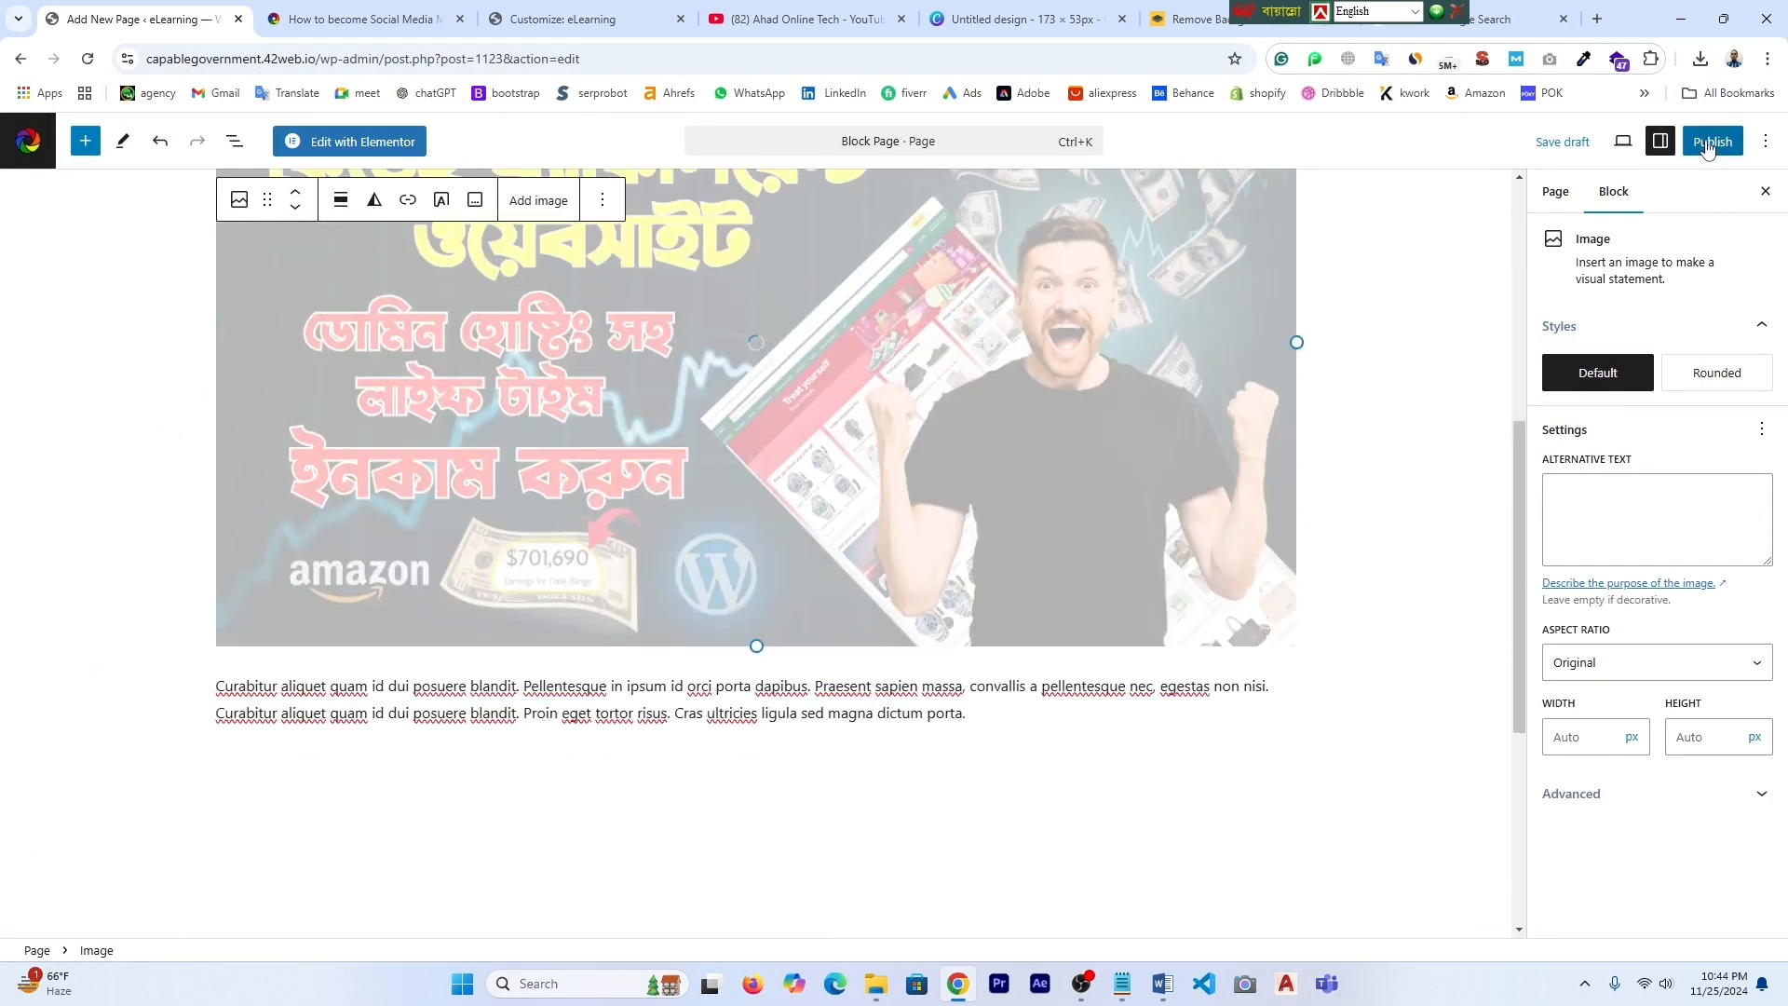
click(1710, 141)
- Publish the Block Page and review it live in a new tab before closing that tab
click(1708, 141)
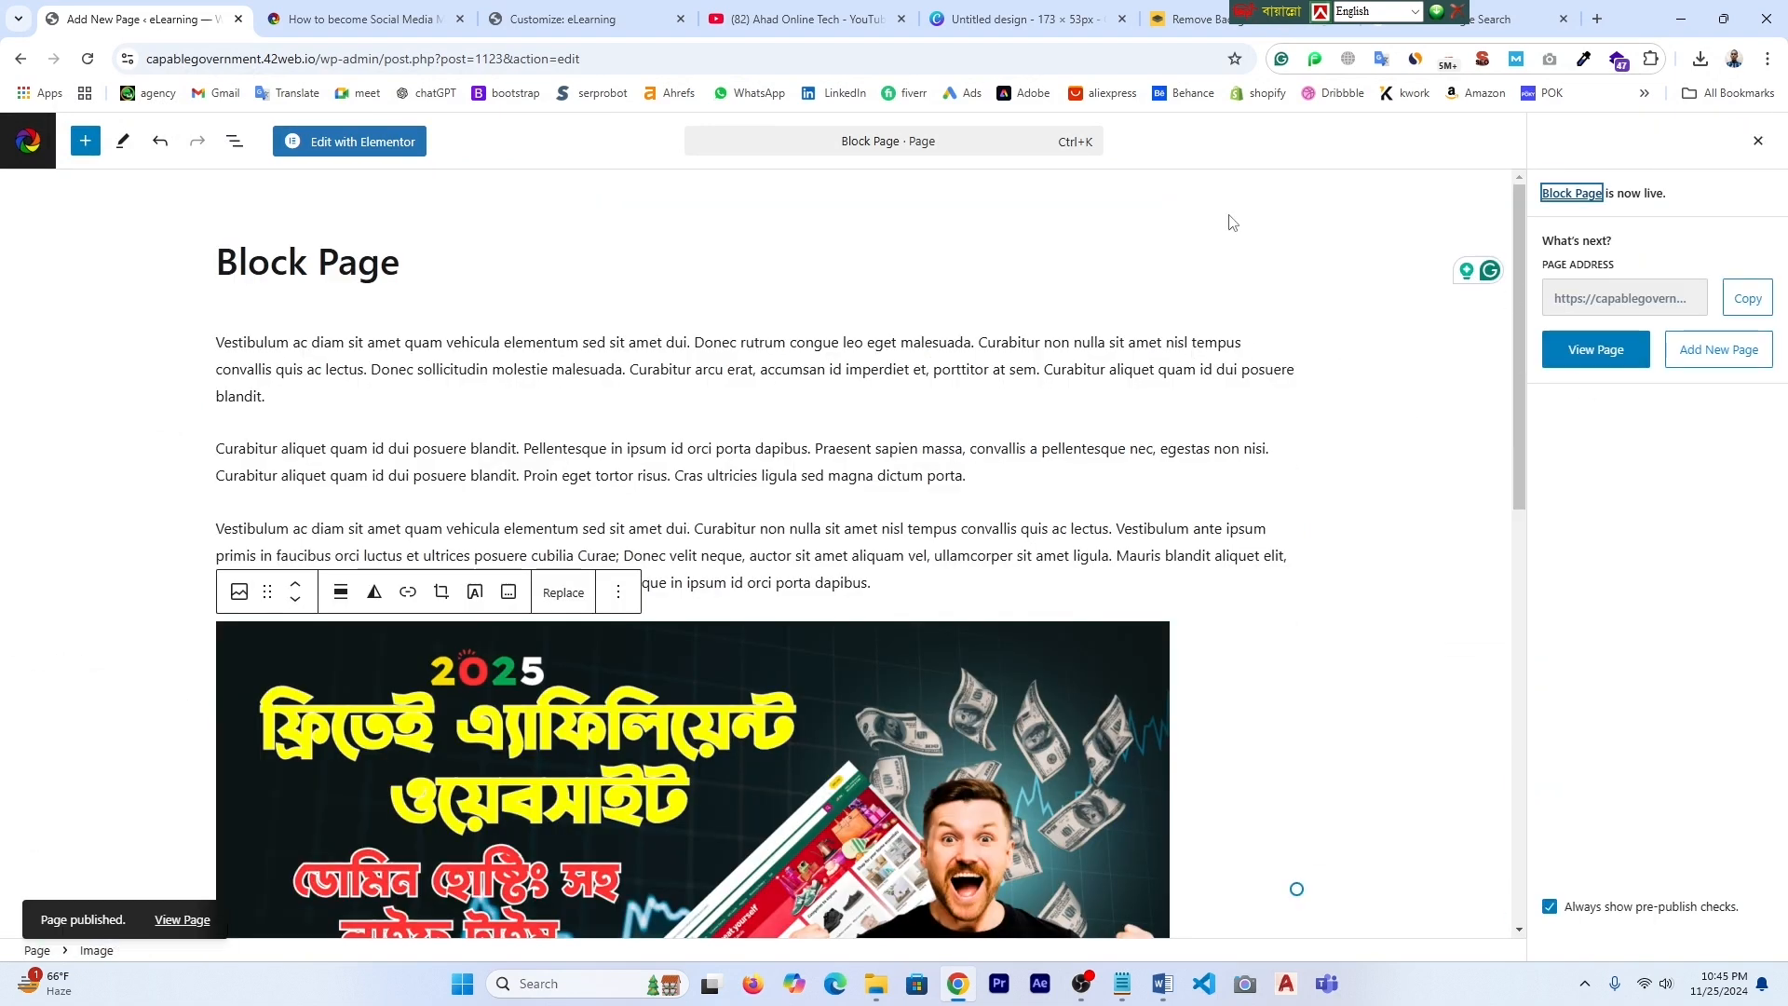
right_click(1595, 364)
click(1511, 383)
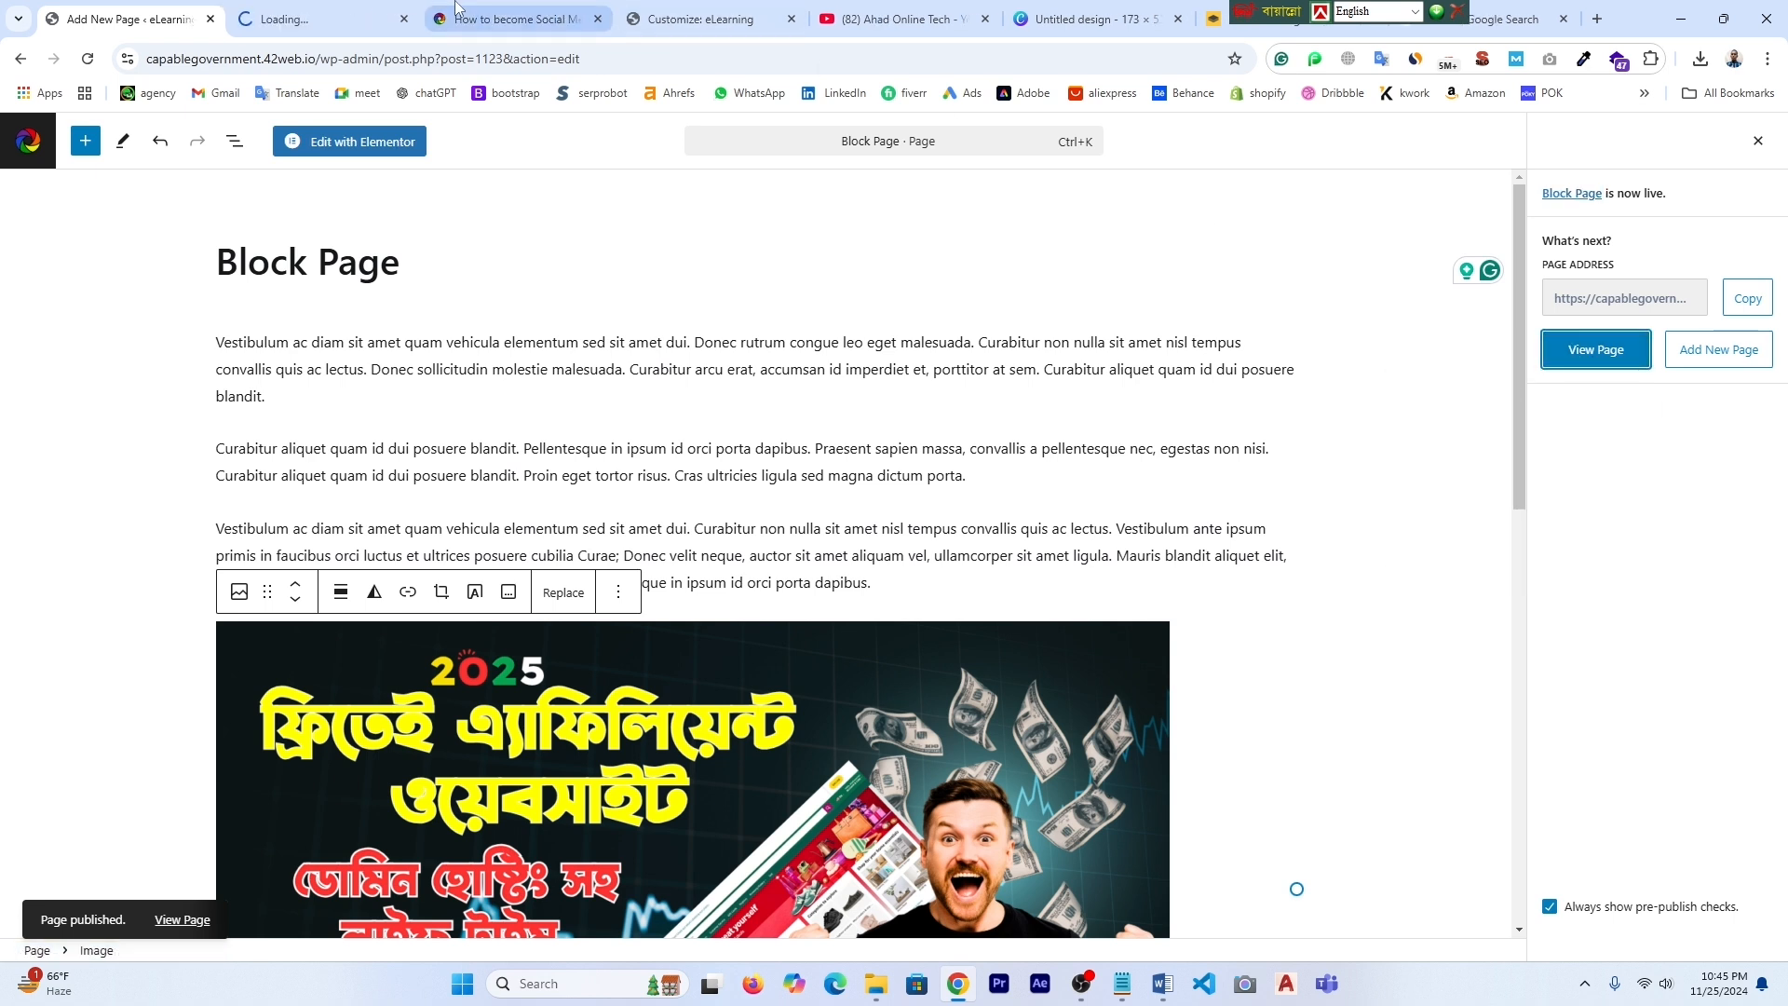
click(317, 19)
scroll(633, 437, down, 2)
scroll(655, 463, down, 8)
scroll(655, 463, up, 10)
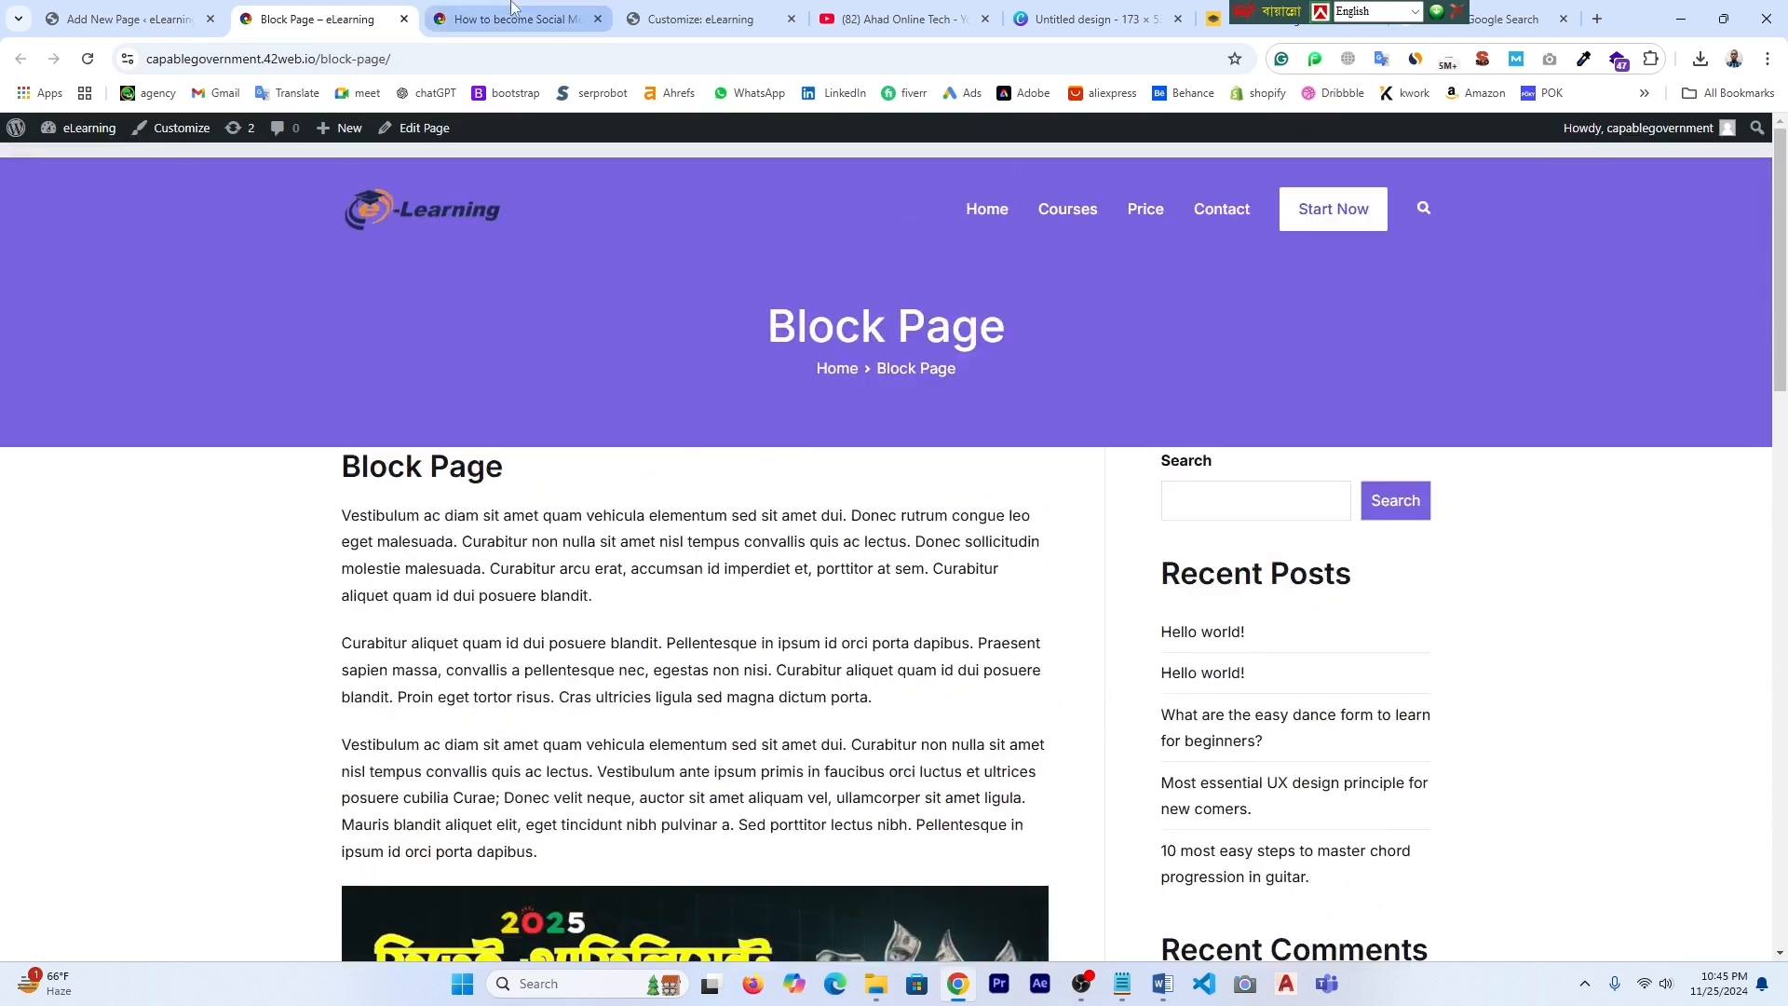
click(404, 19)
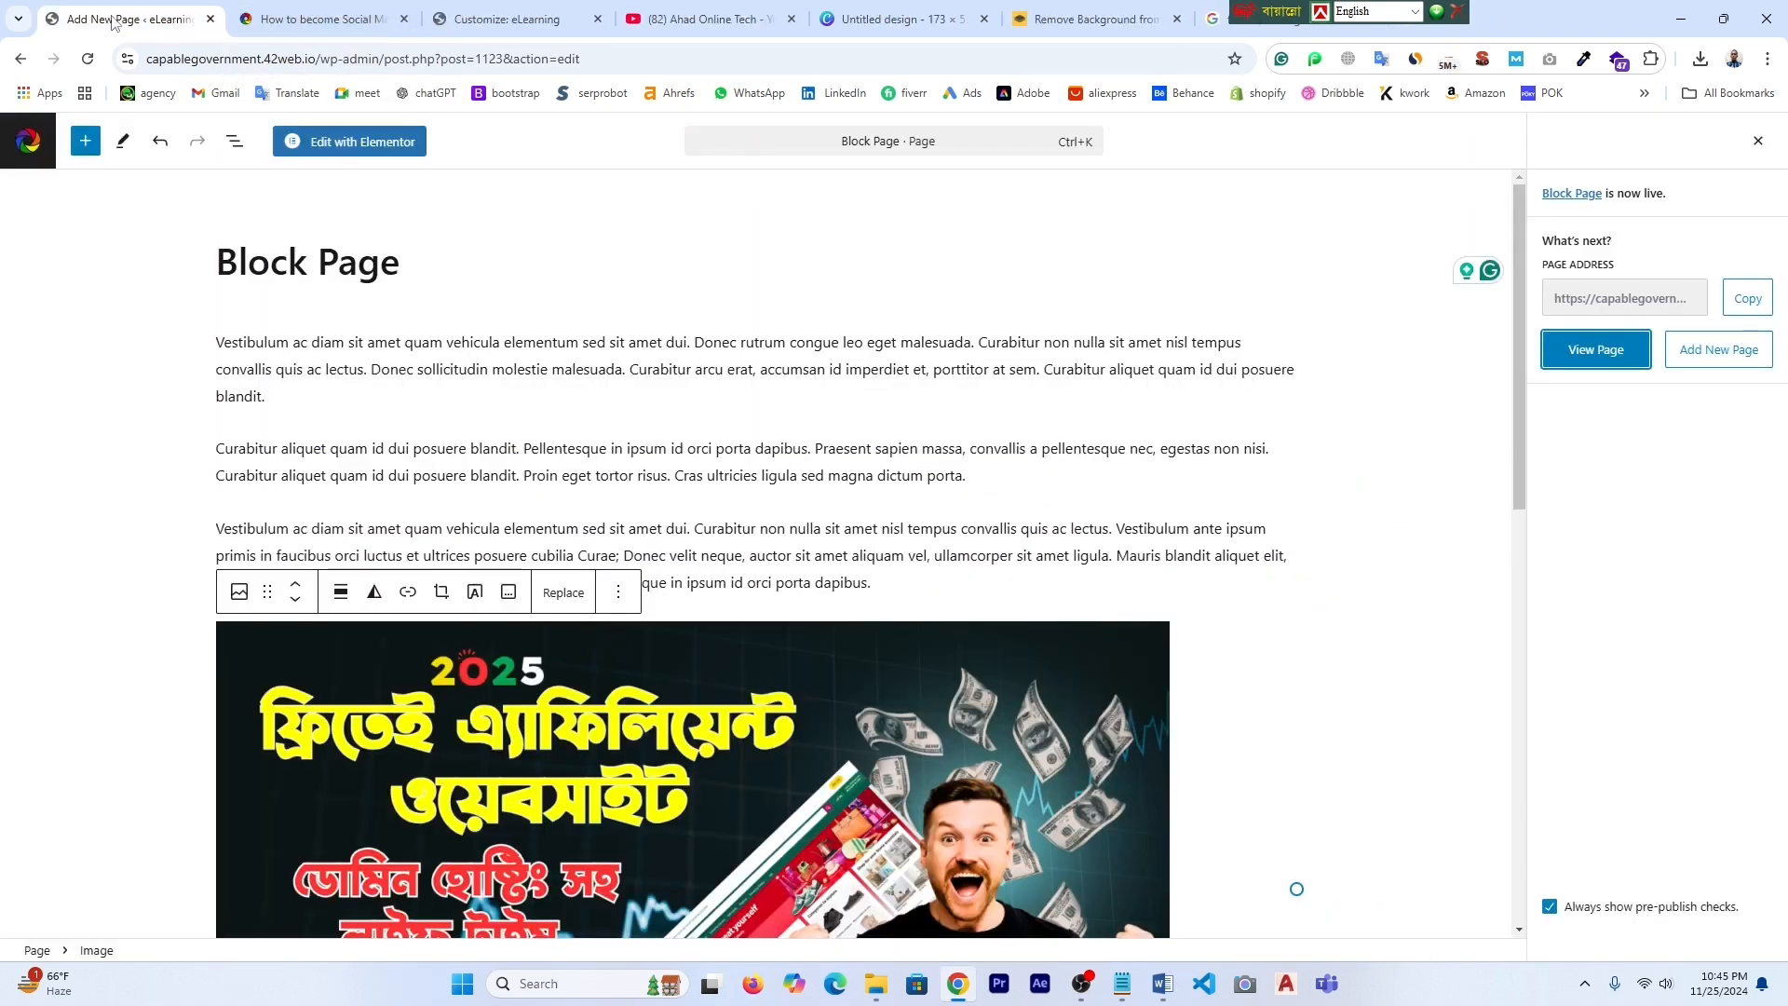
- Return to the Pages list and close the Customizer to show the eLearning homepage
click(19, 60)
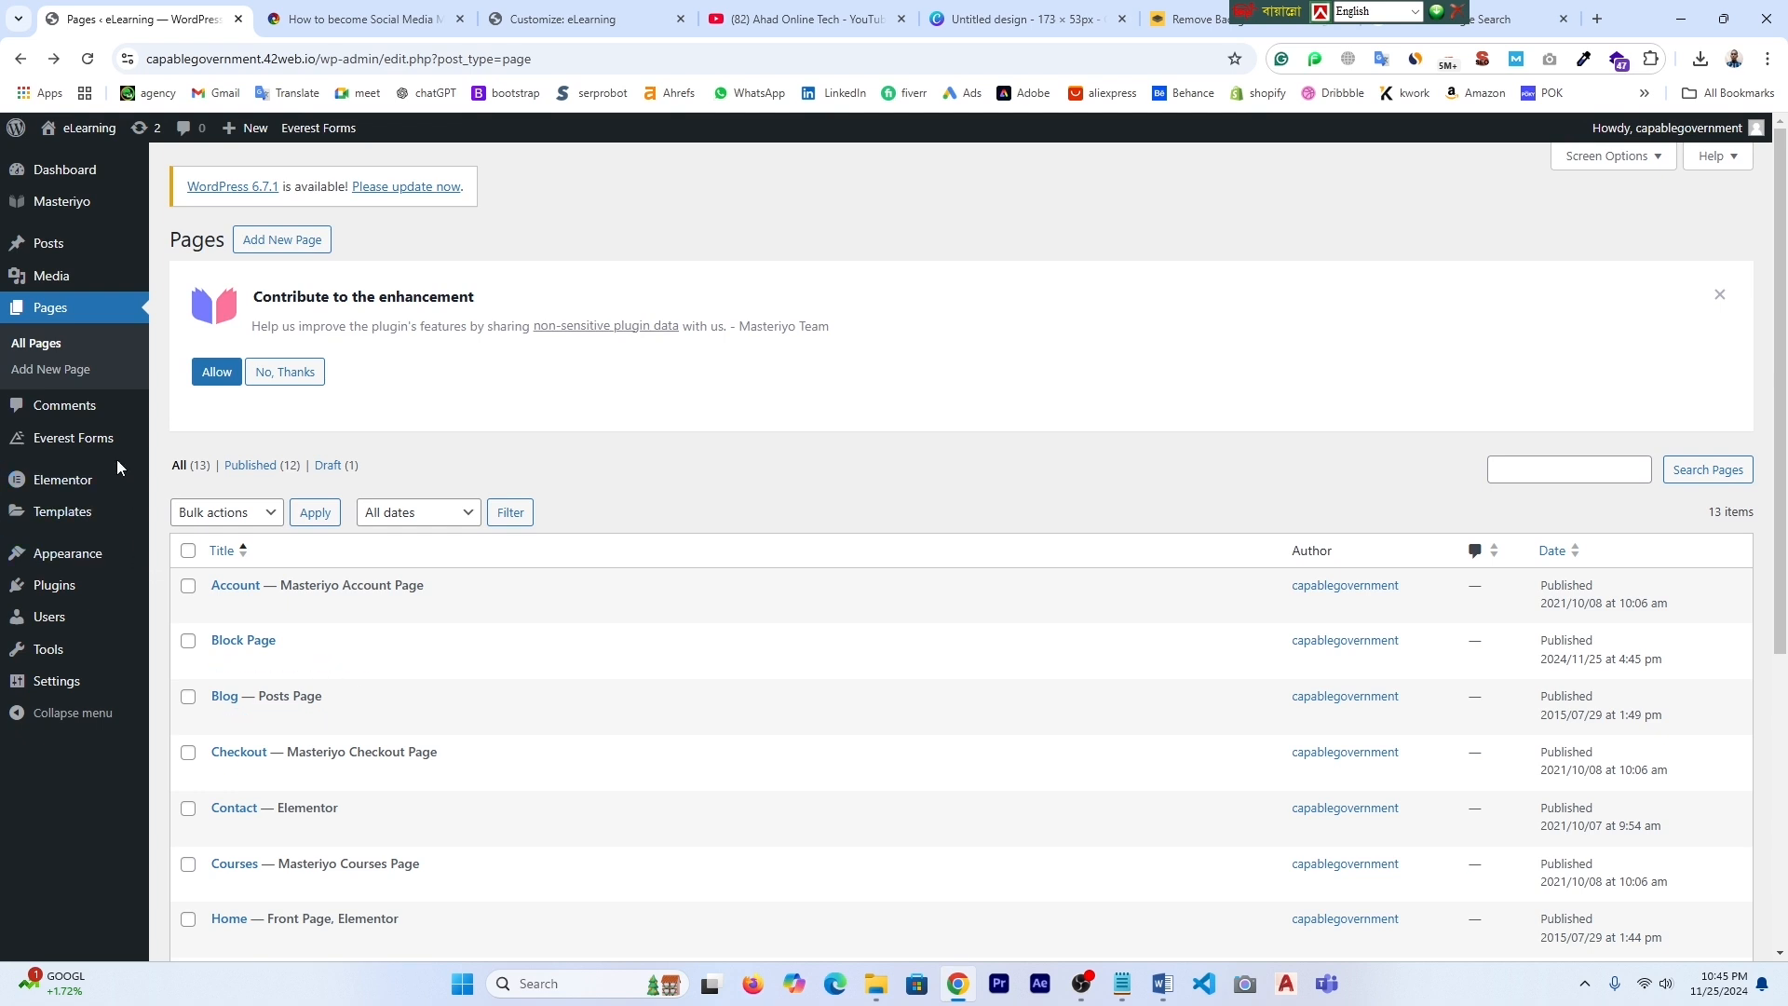
click(363, 19)
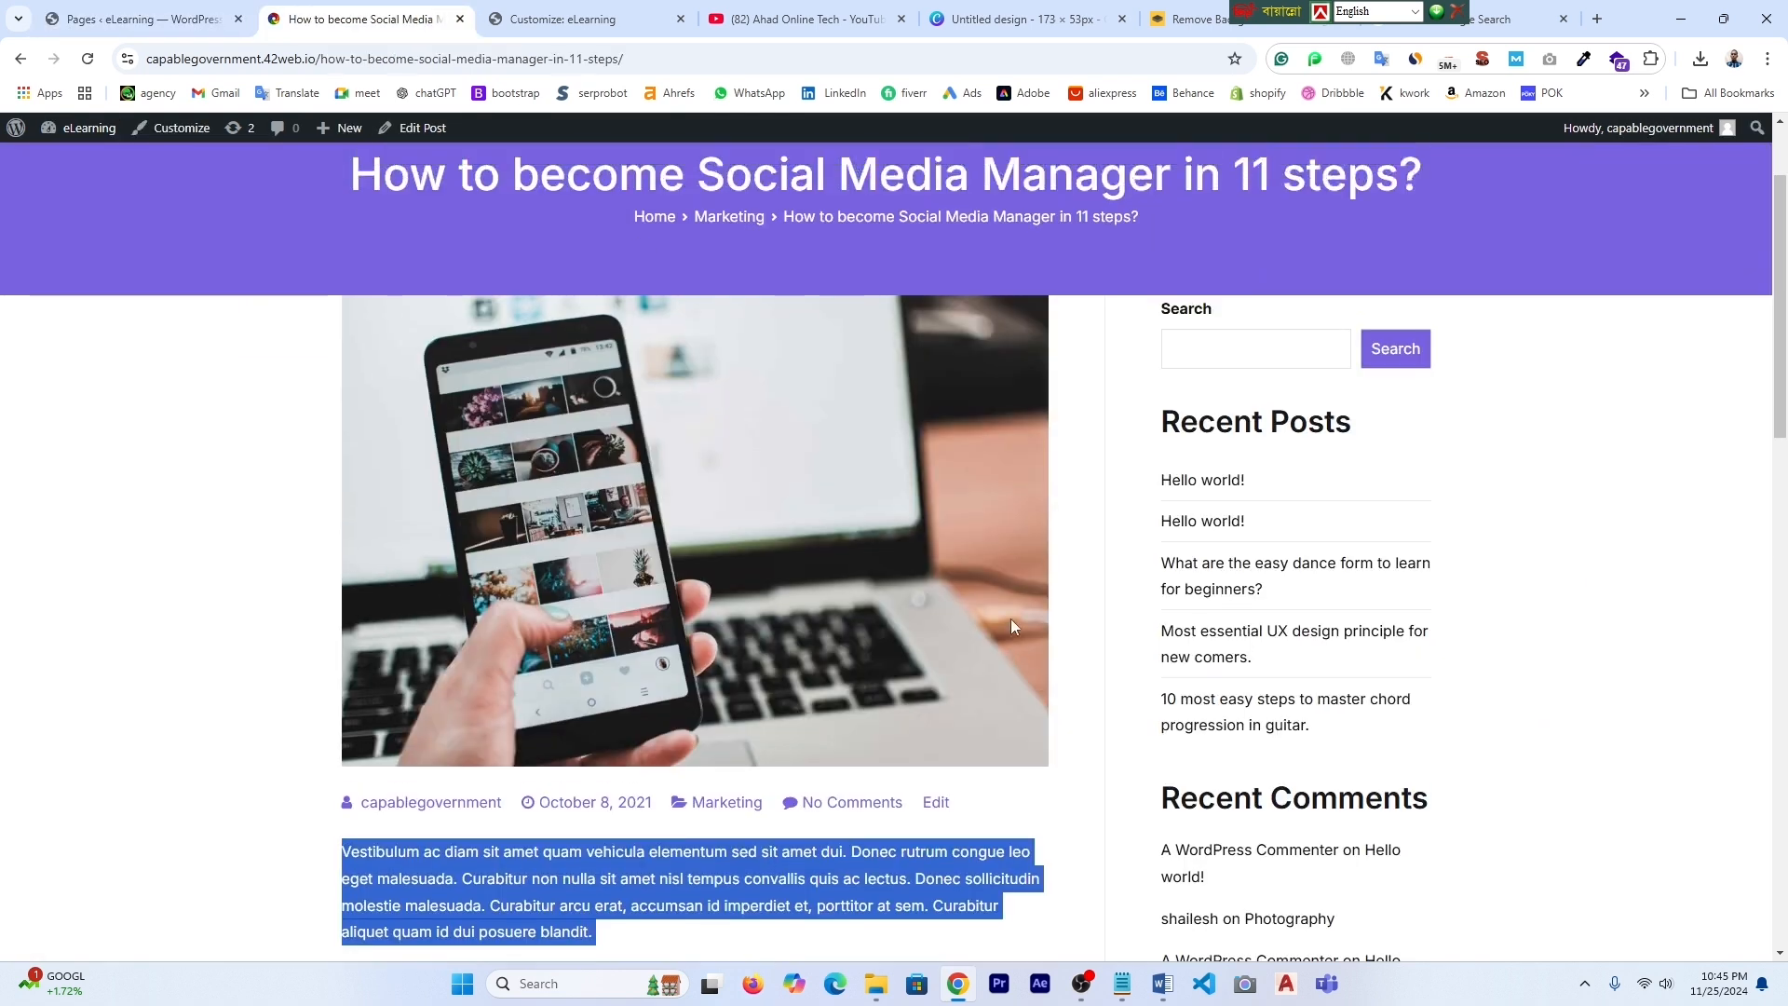
scroll(1012, 618, up, 2)
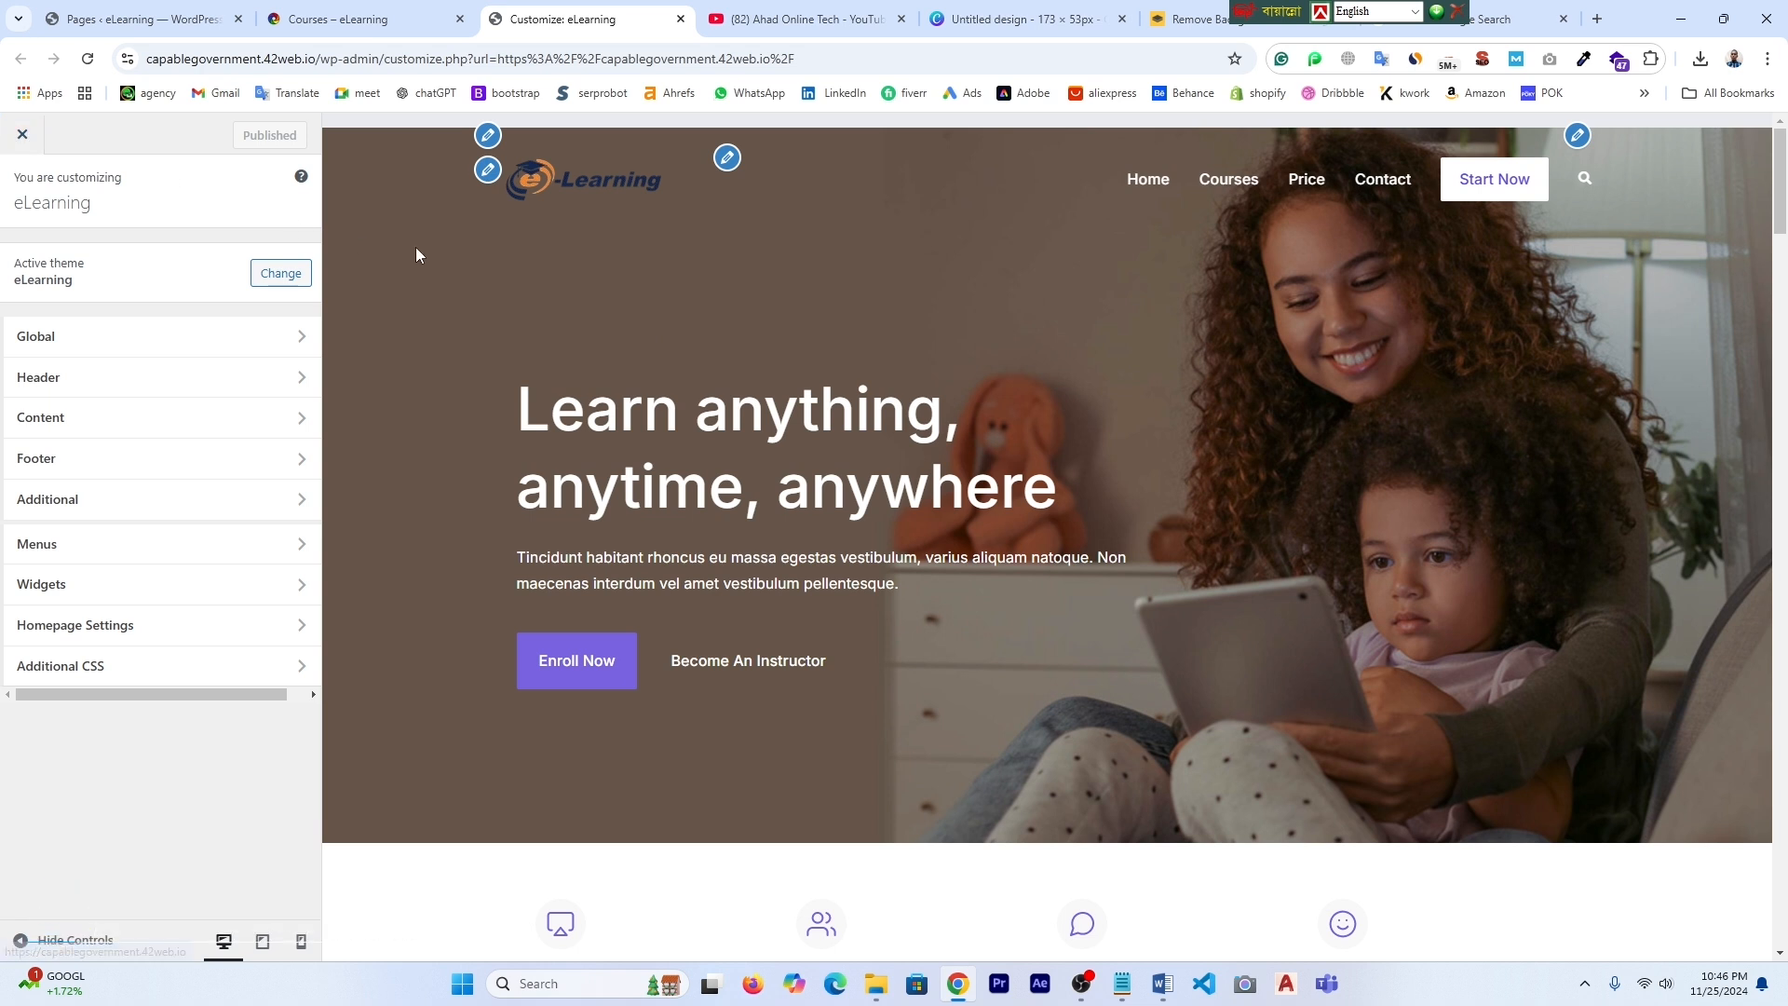
click(22, 137)
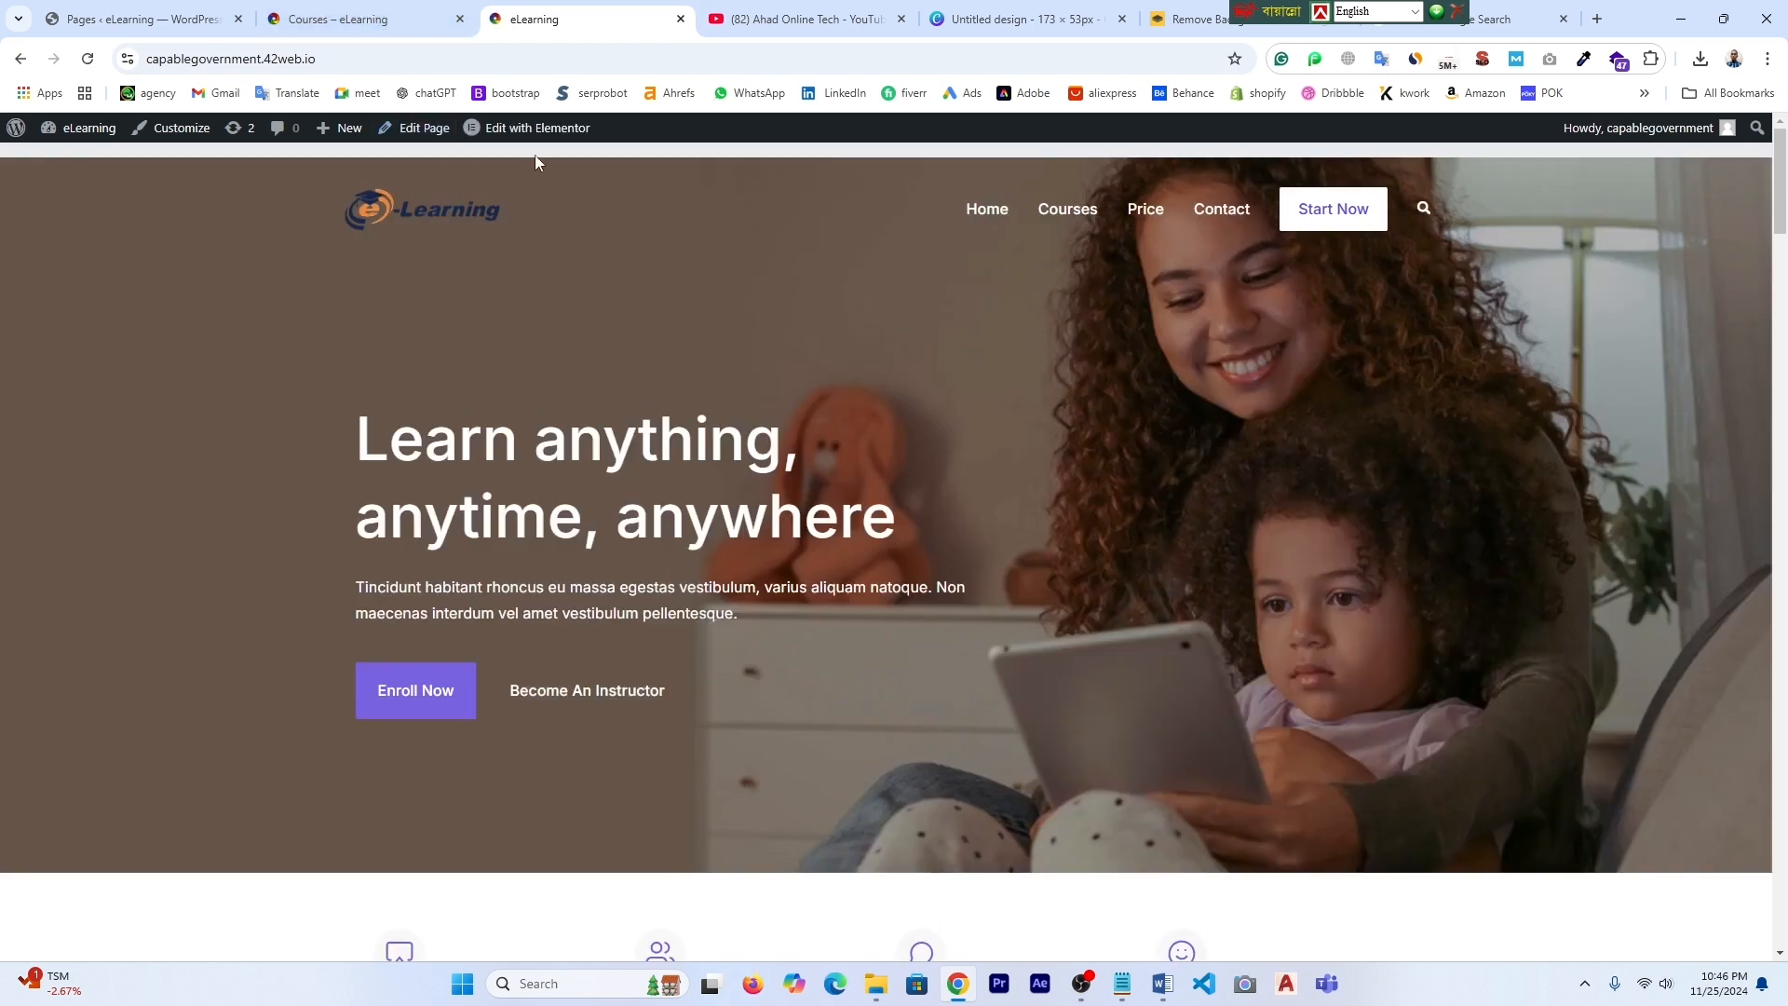
- Dismiss the Notifications popup, select the hero section and show its background Style settings
mouse_move(527, 138)
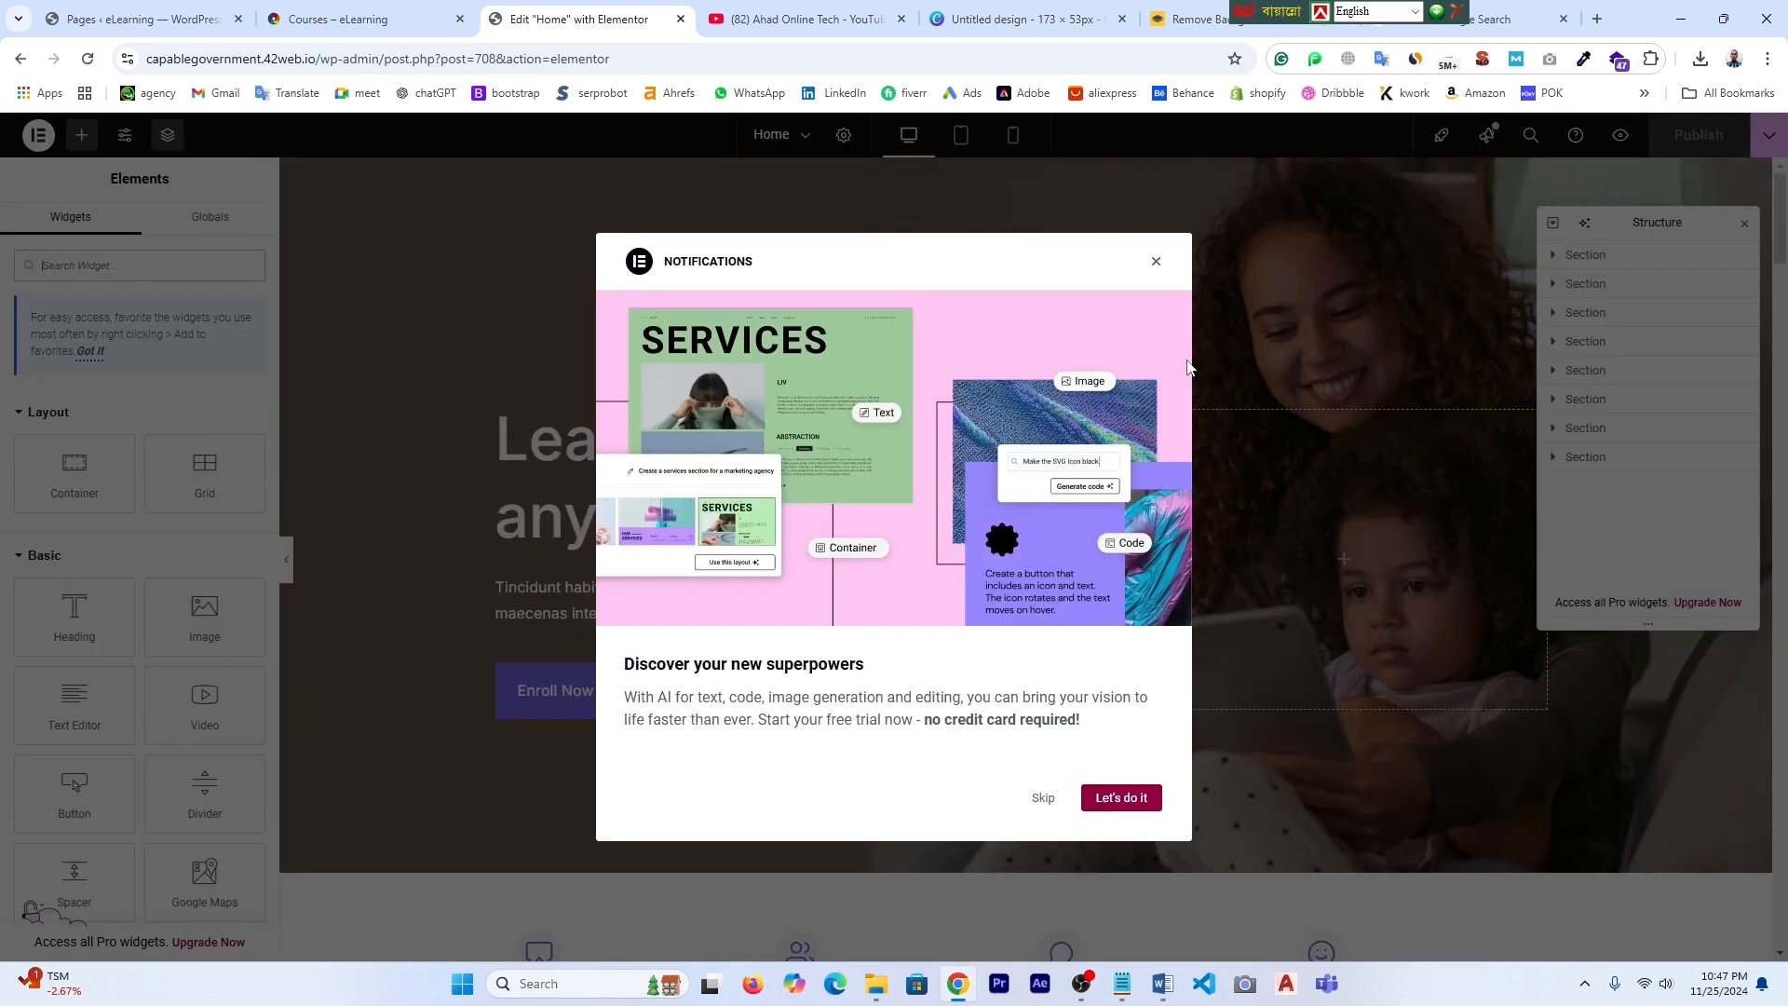
click(1157, 263)
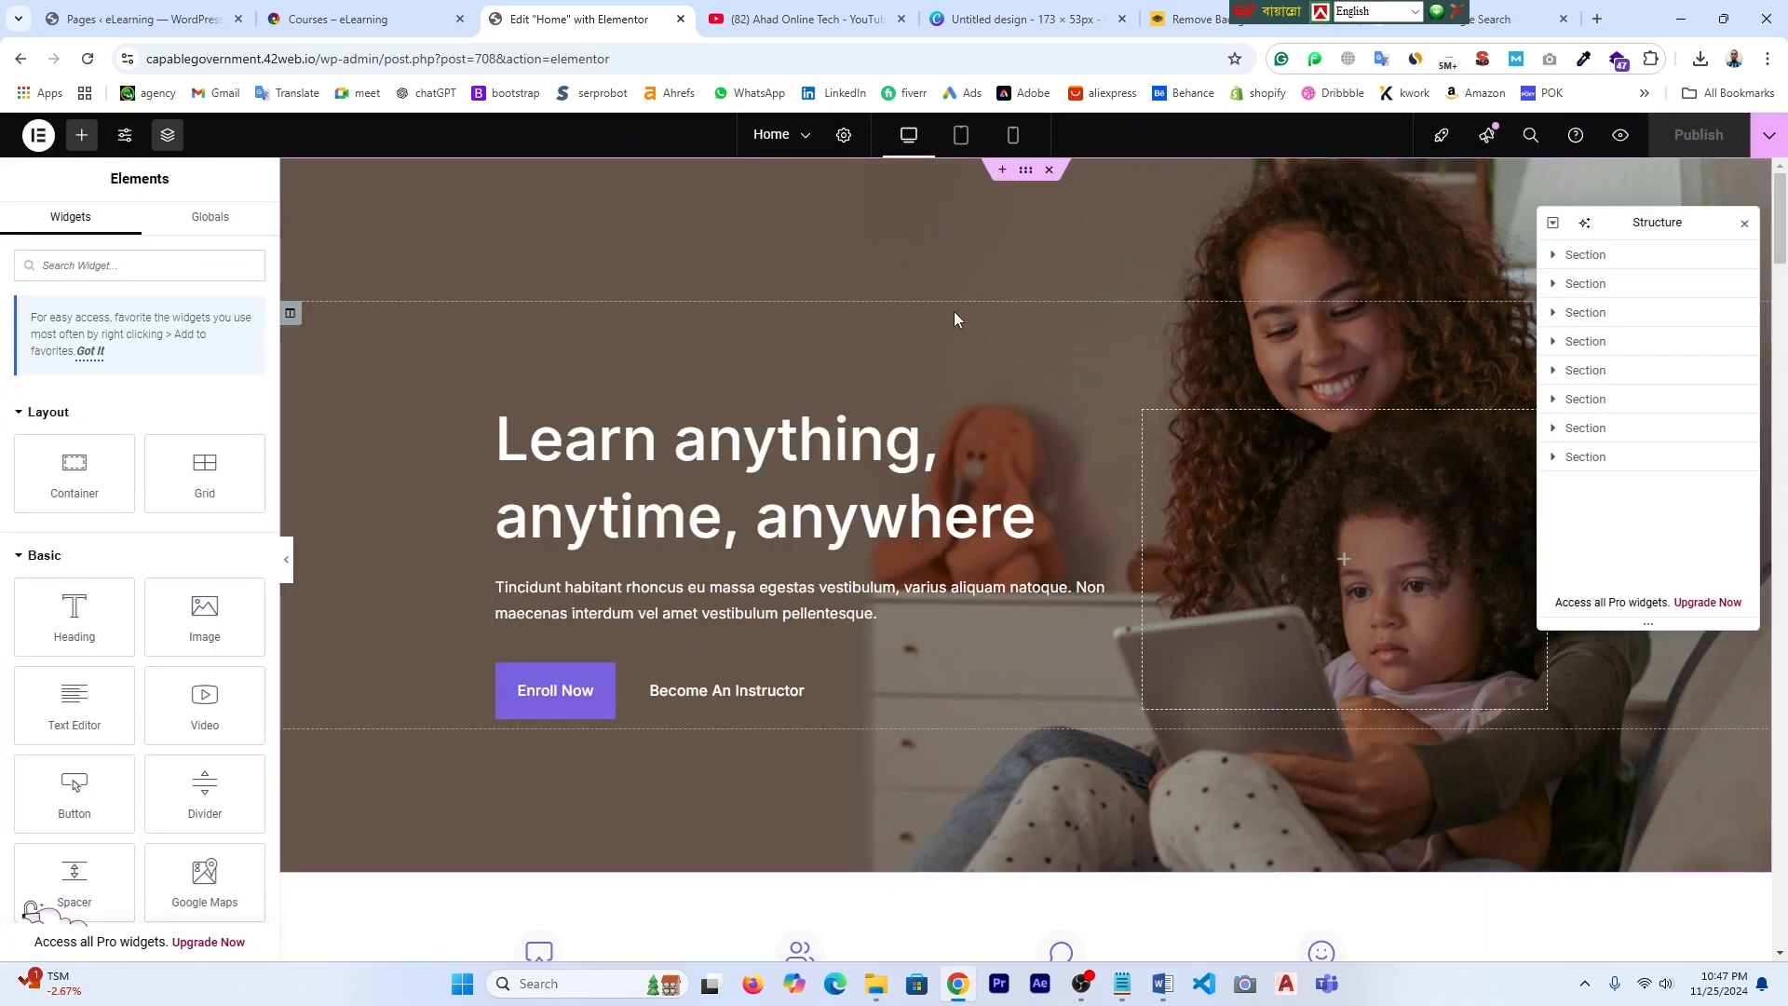
click(1024, 175)
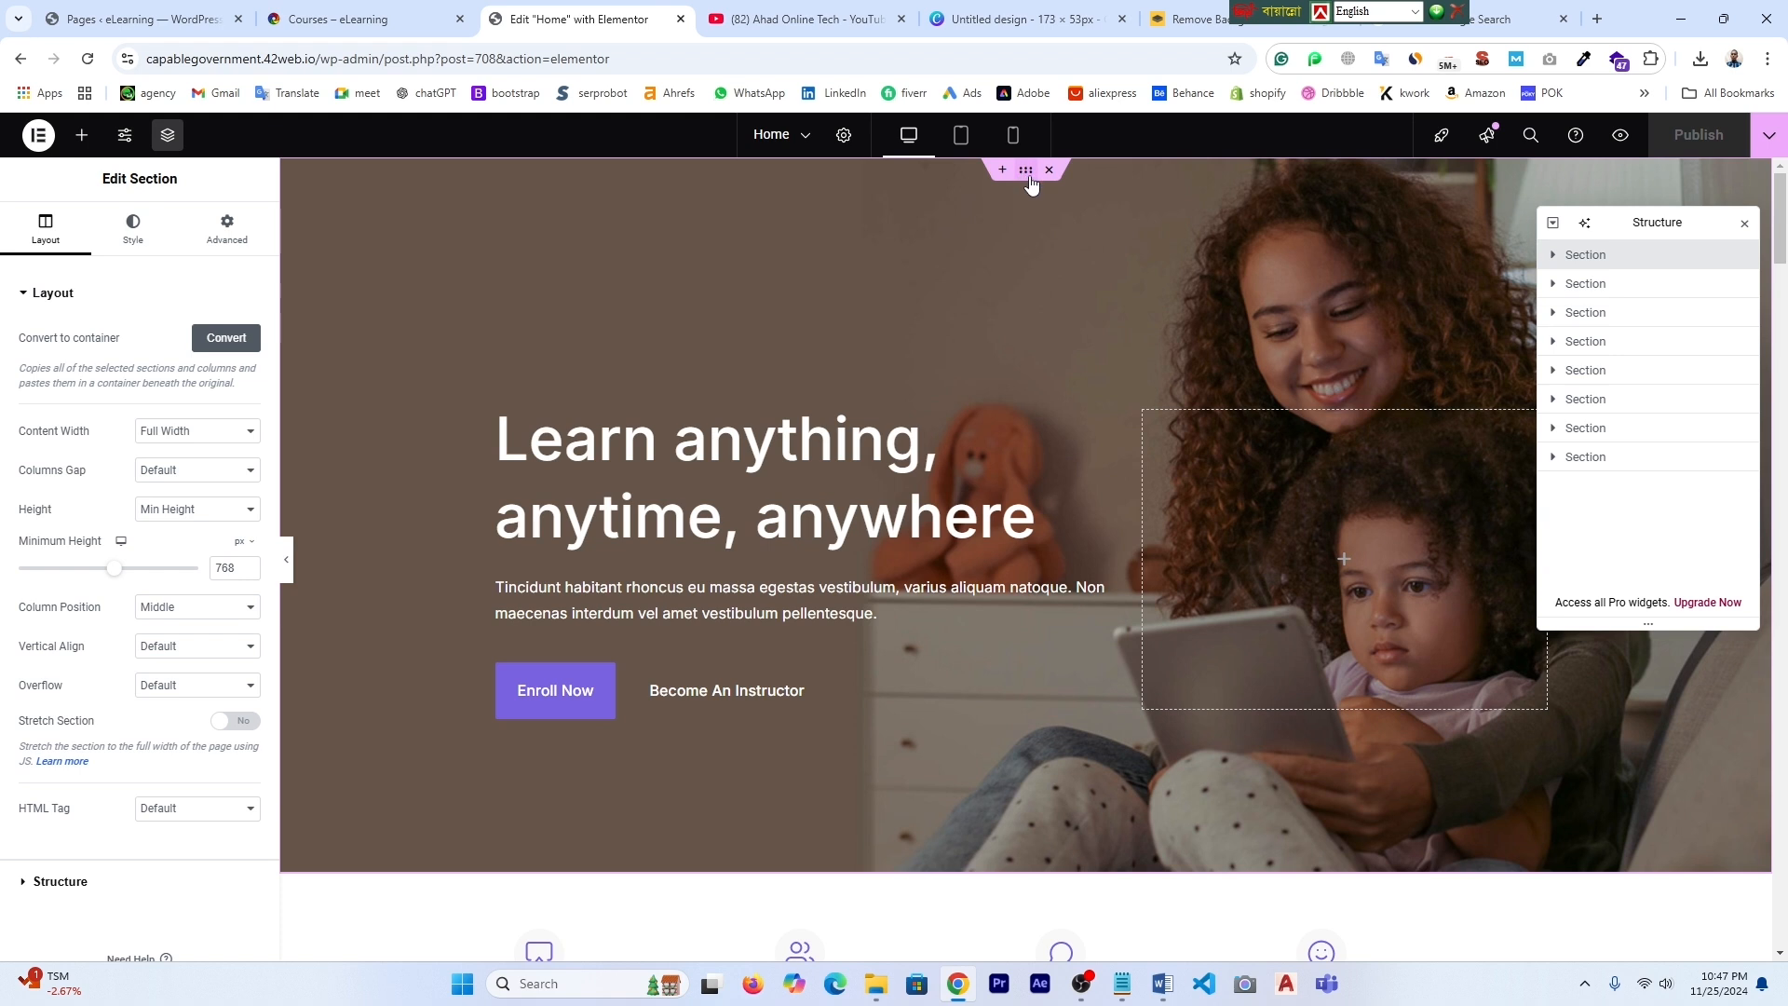
click(135, 233)
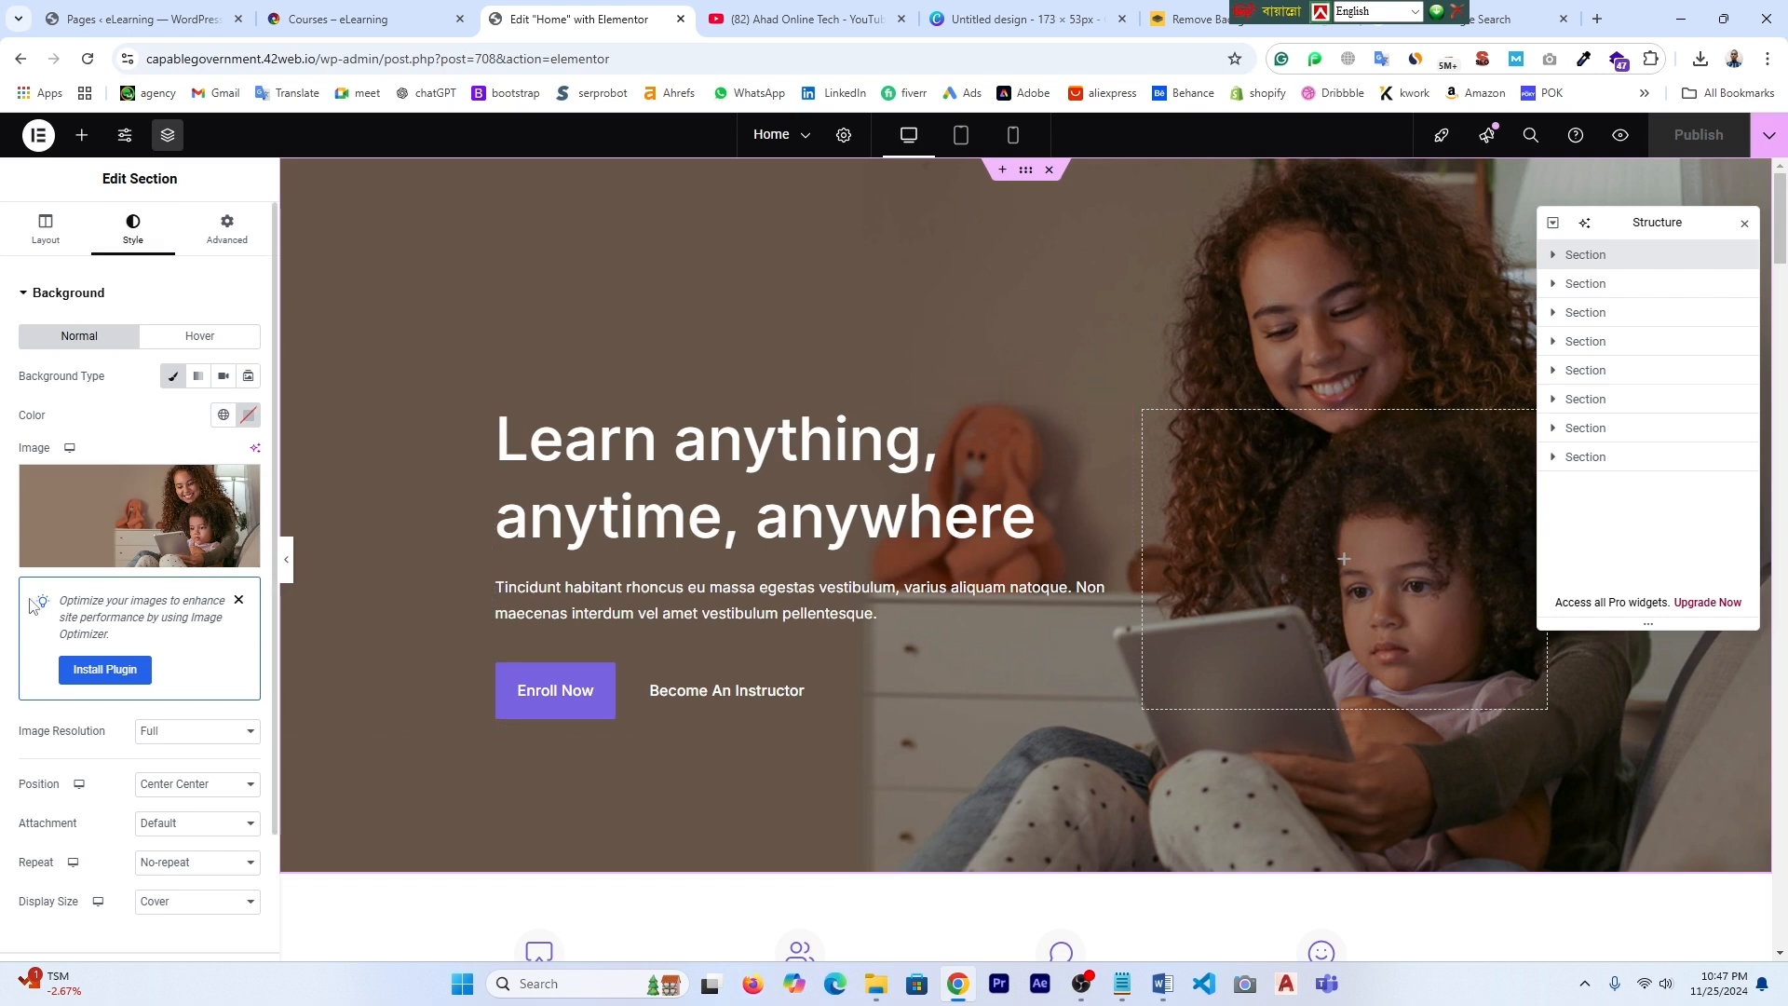
- Upload pexels-photo-7869121 from Desktop > New folder and set it as the hero background
mouse_move(132, 532)
click(124, 517)
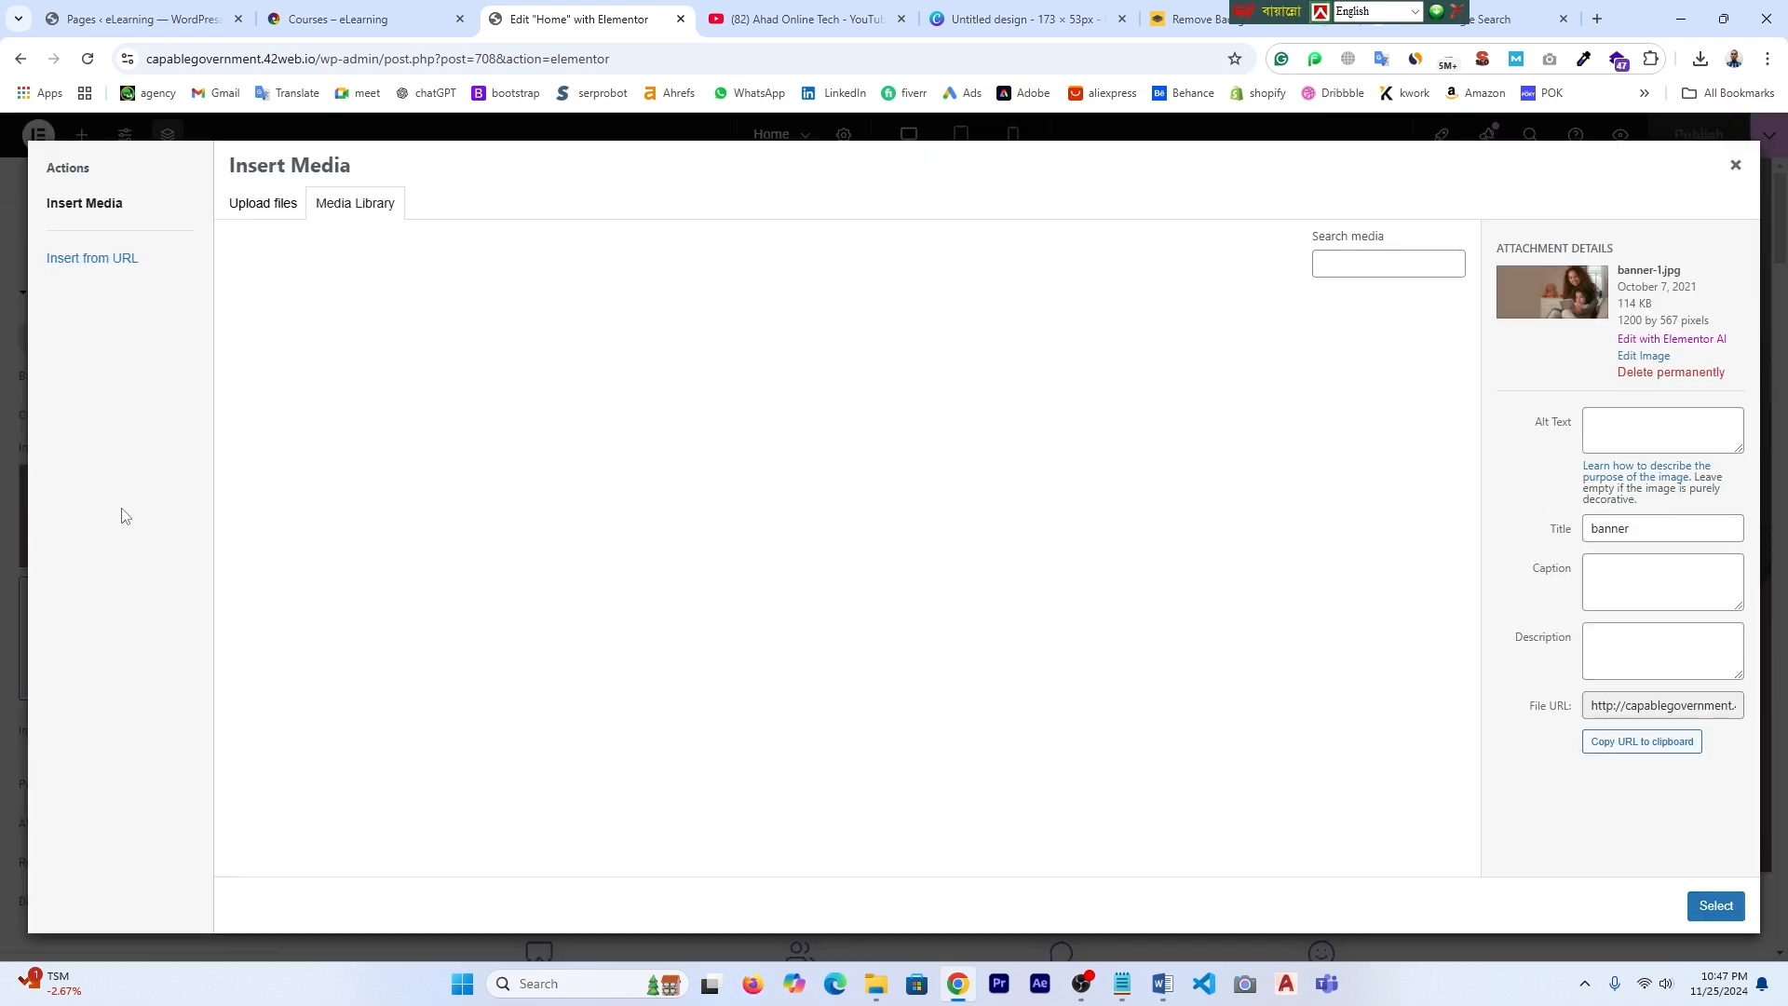
click(268, 207)
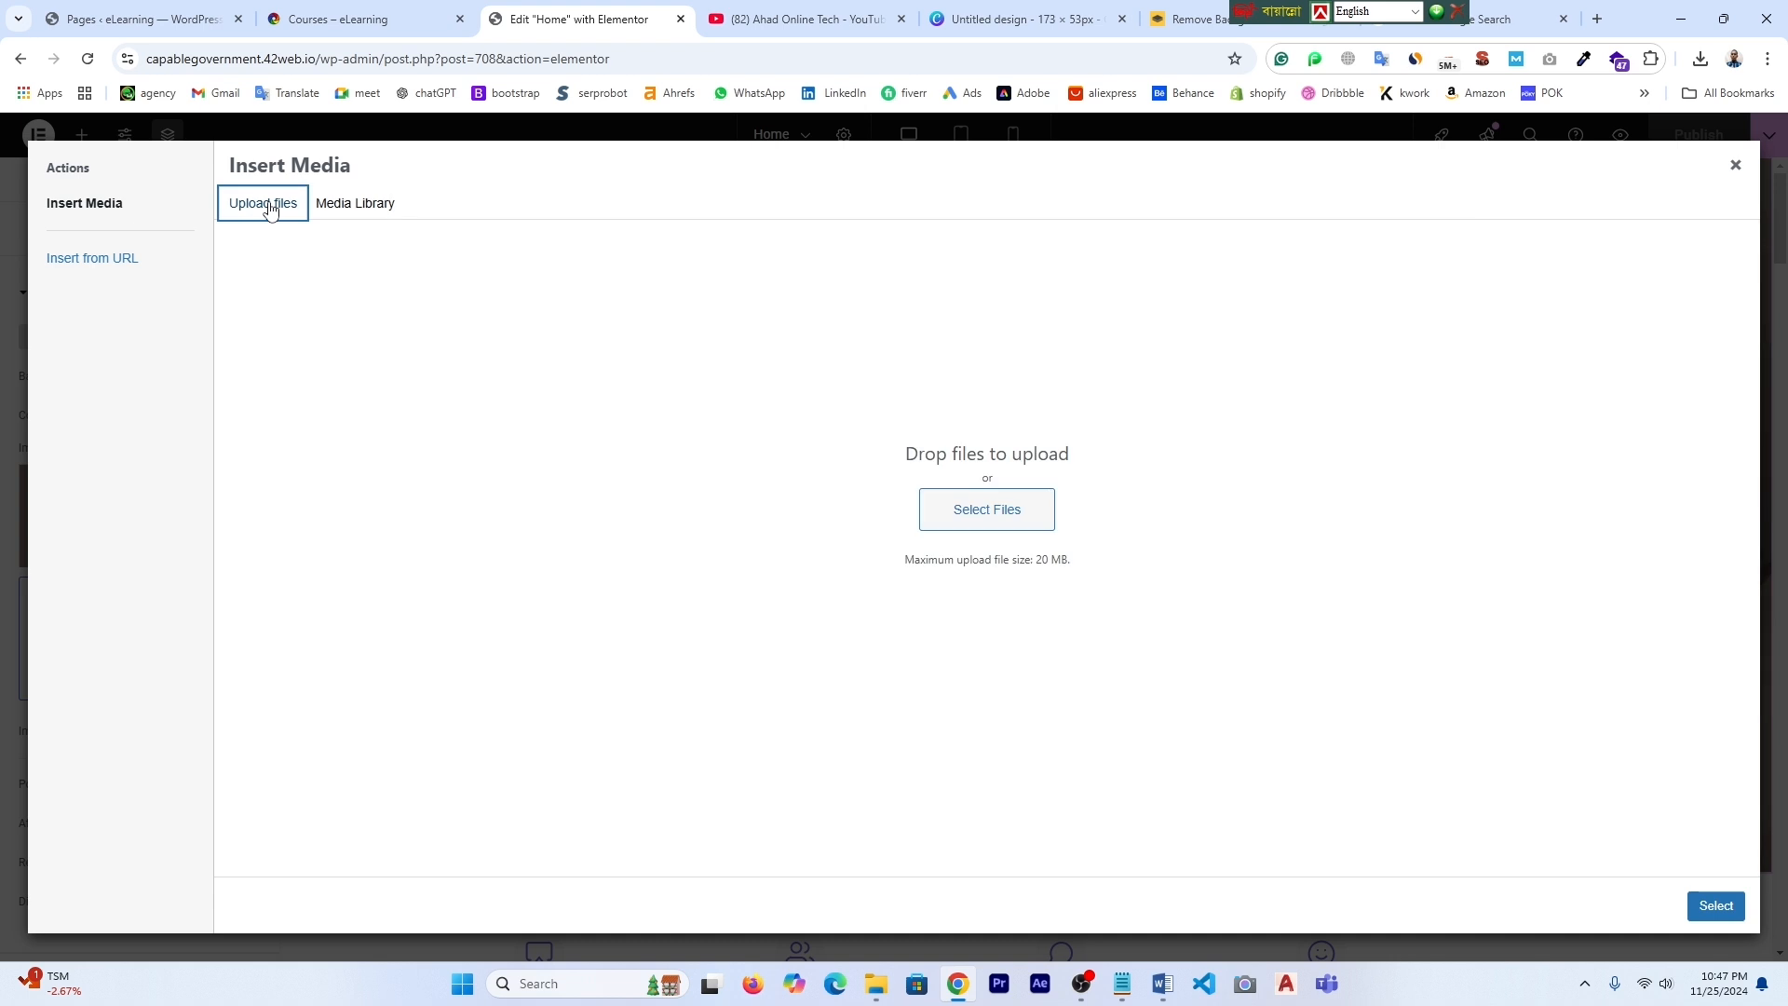
click(990, 512)
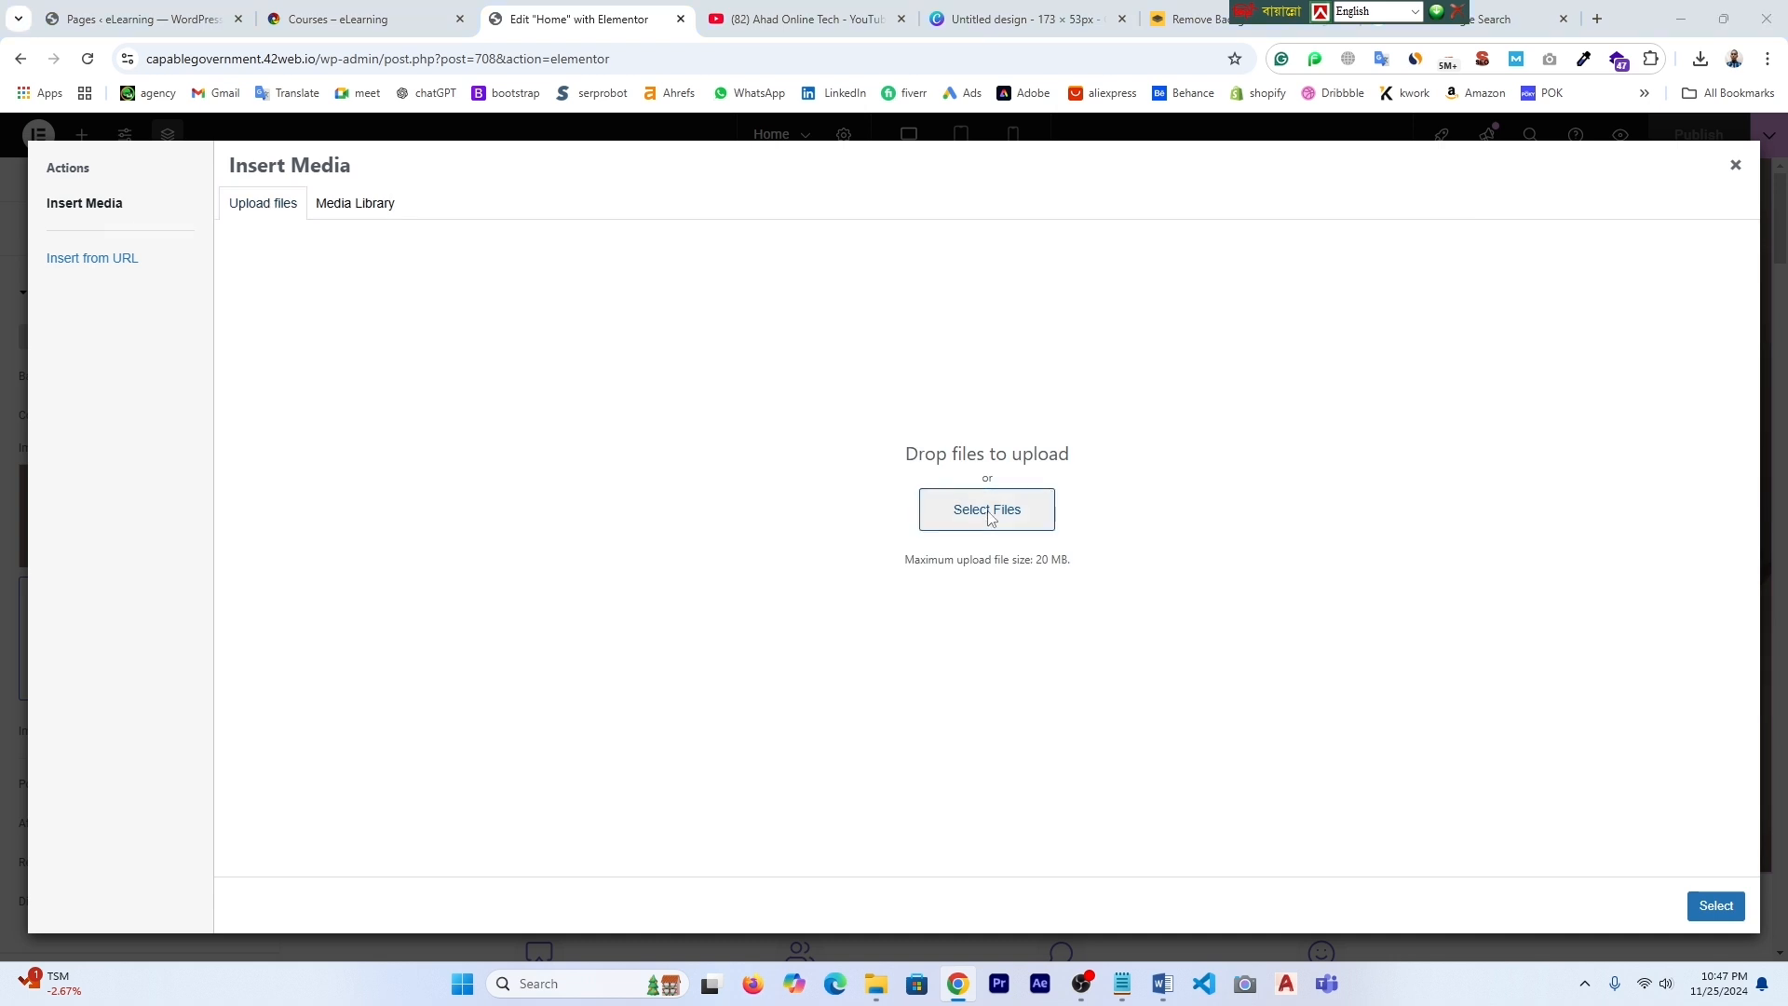
click(80, 249)
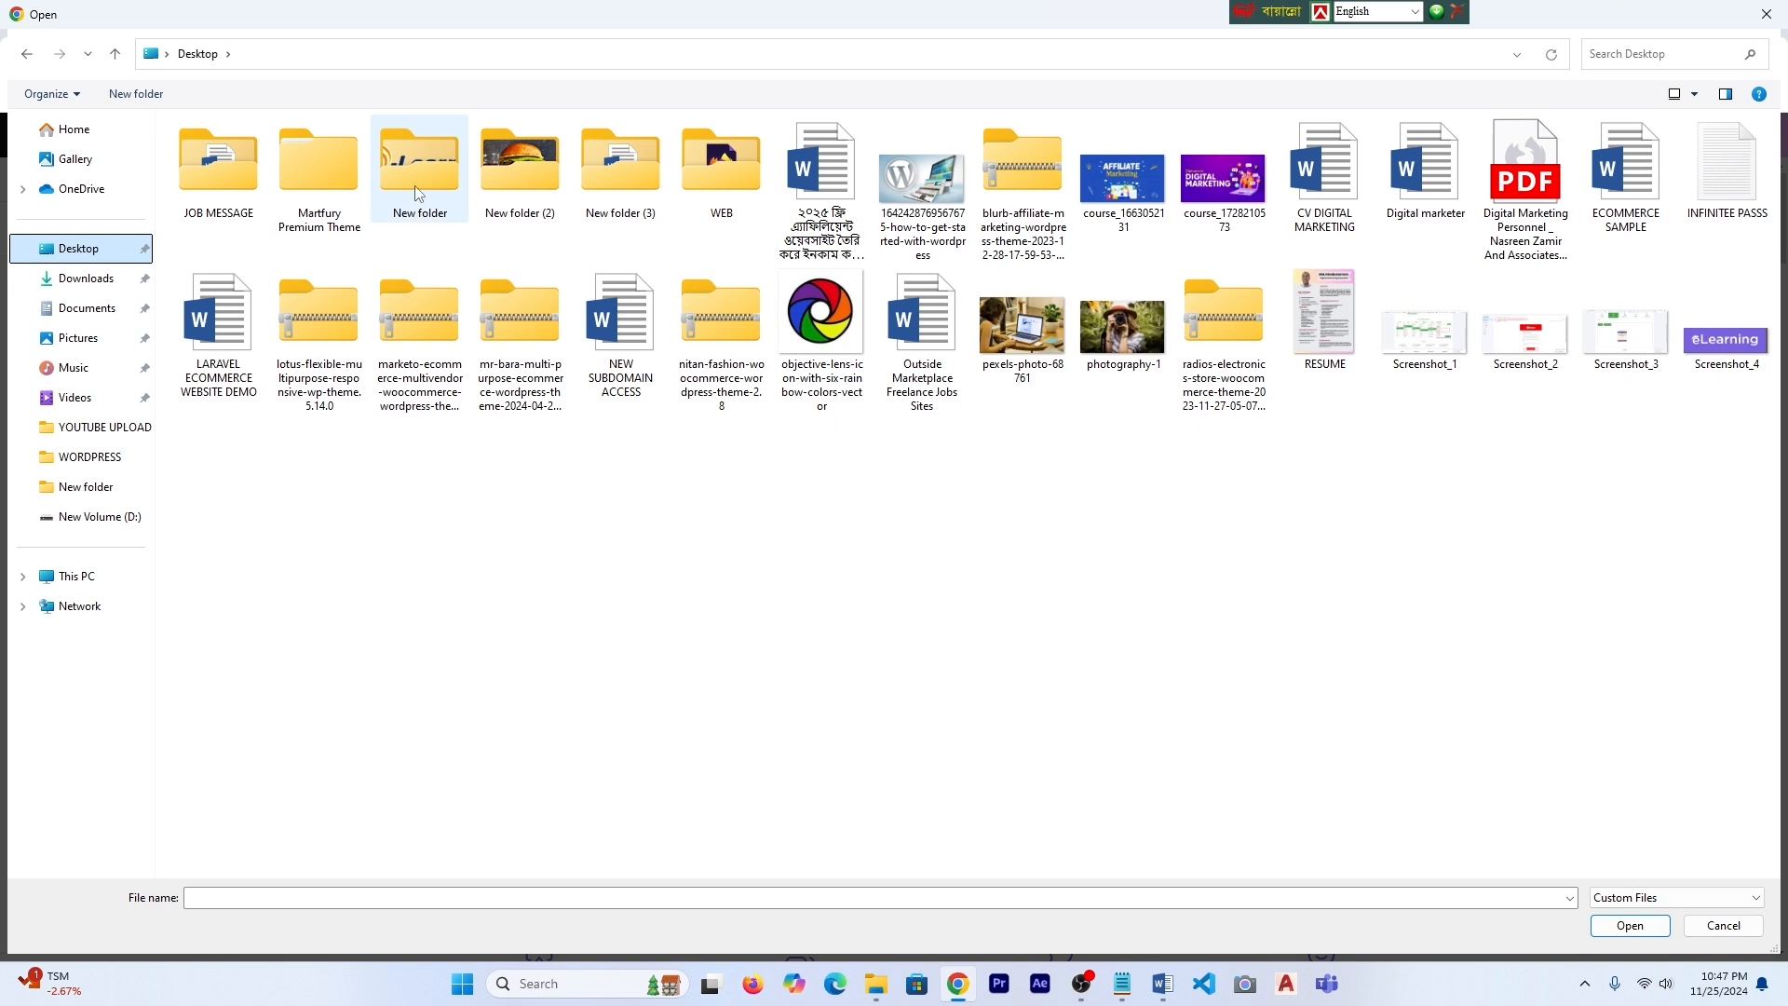
double_click(416, 187)
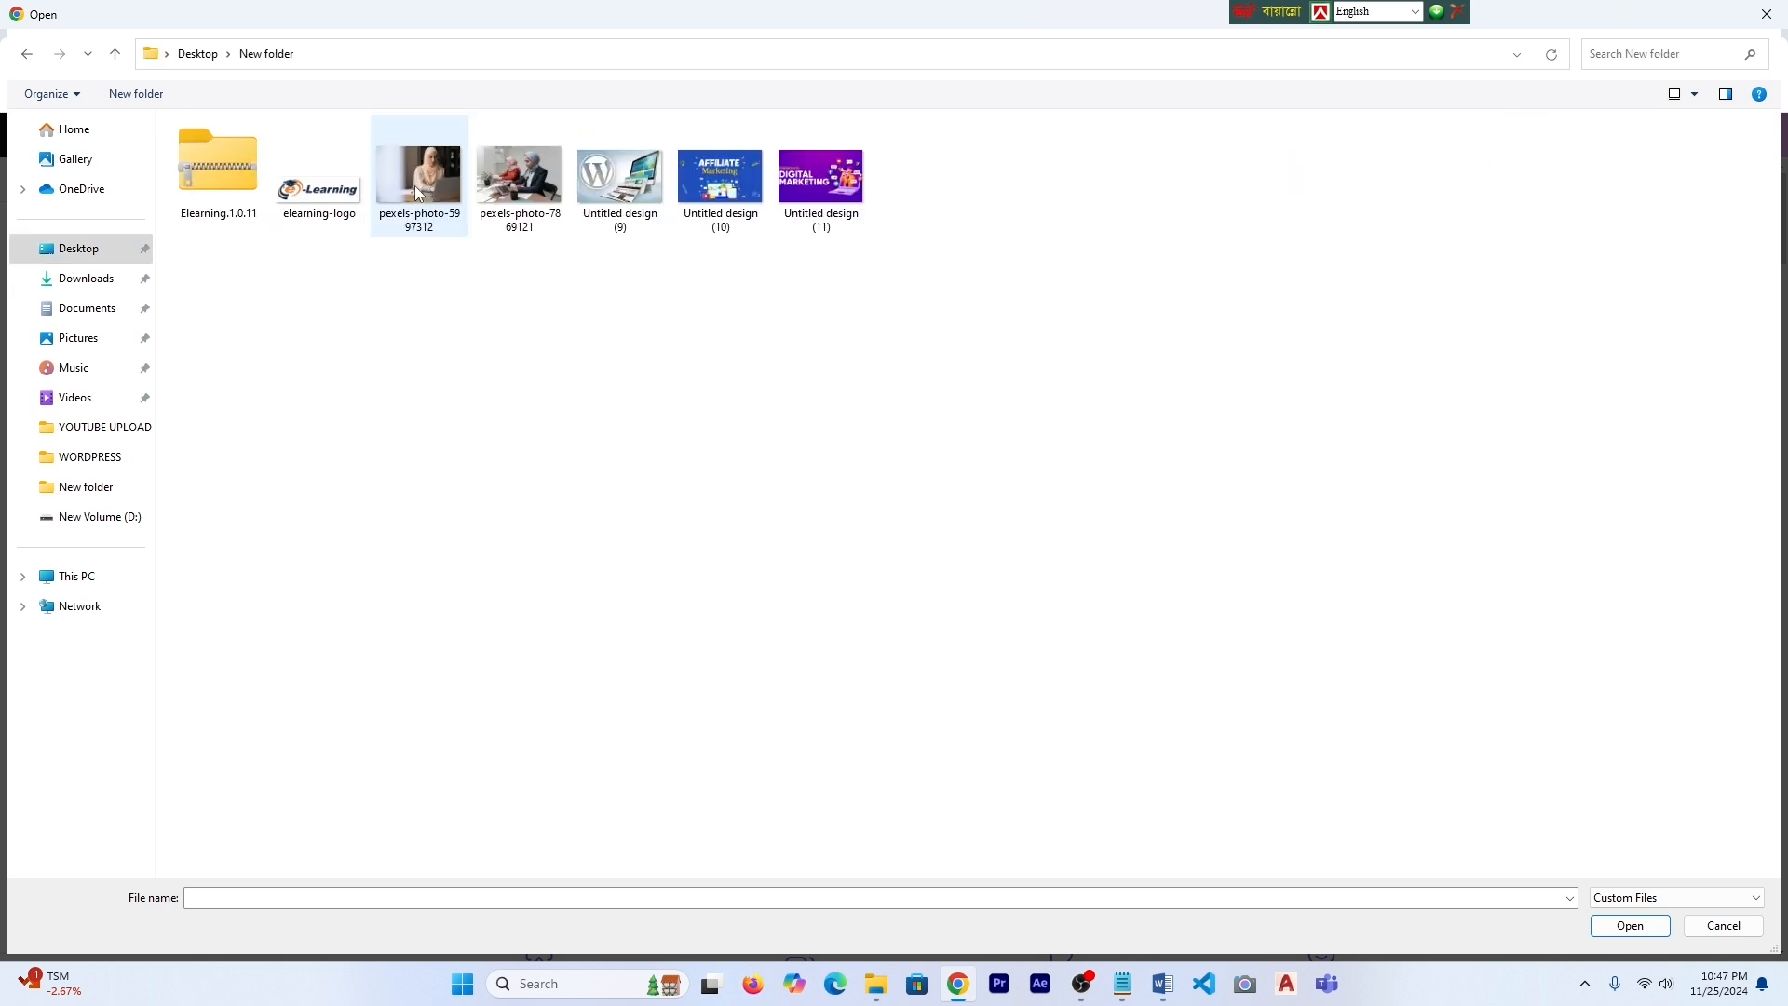
click(522, 203)
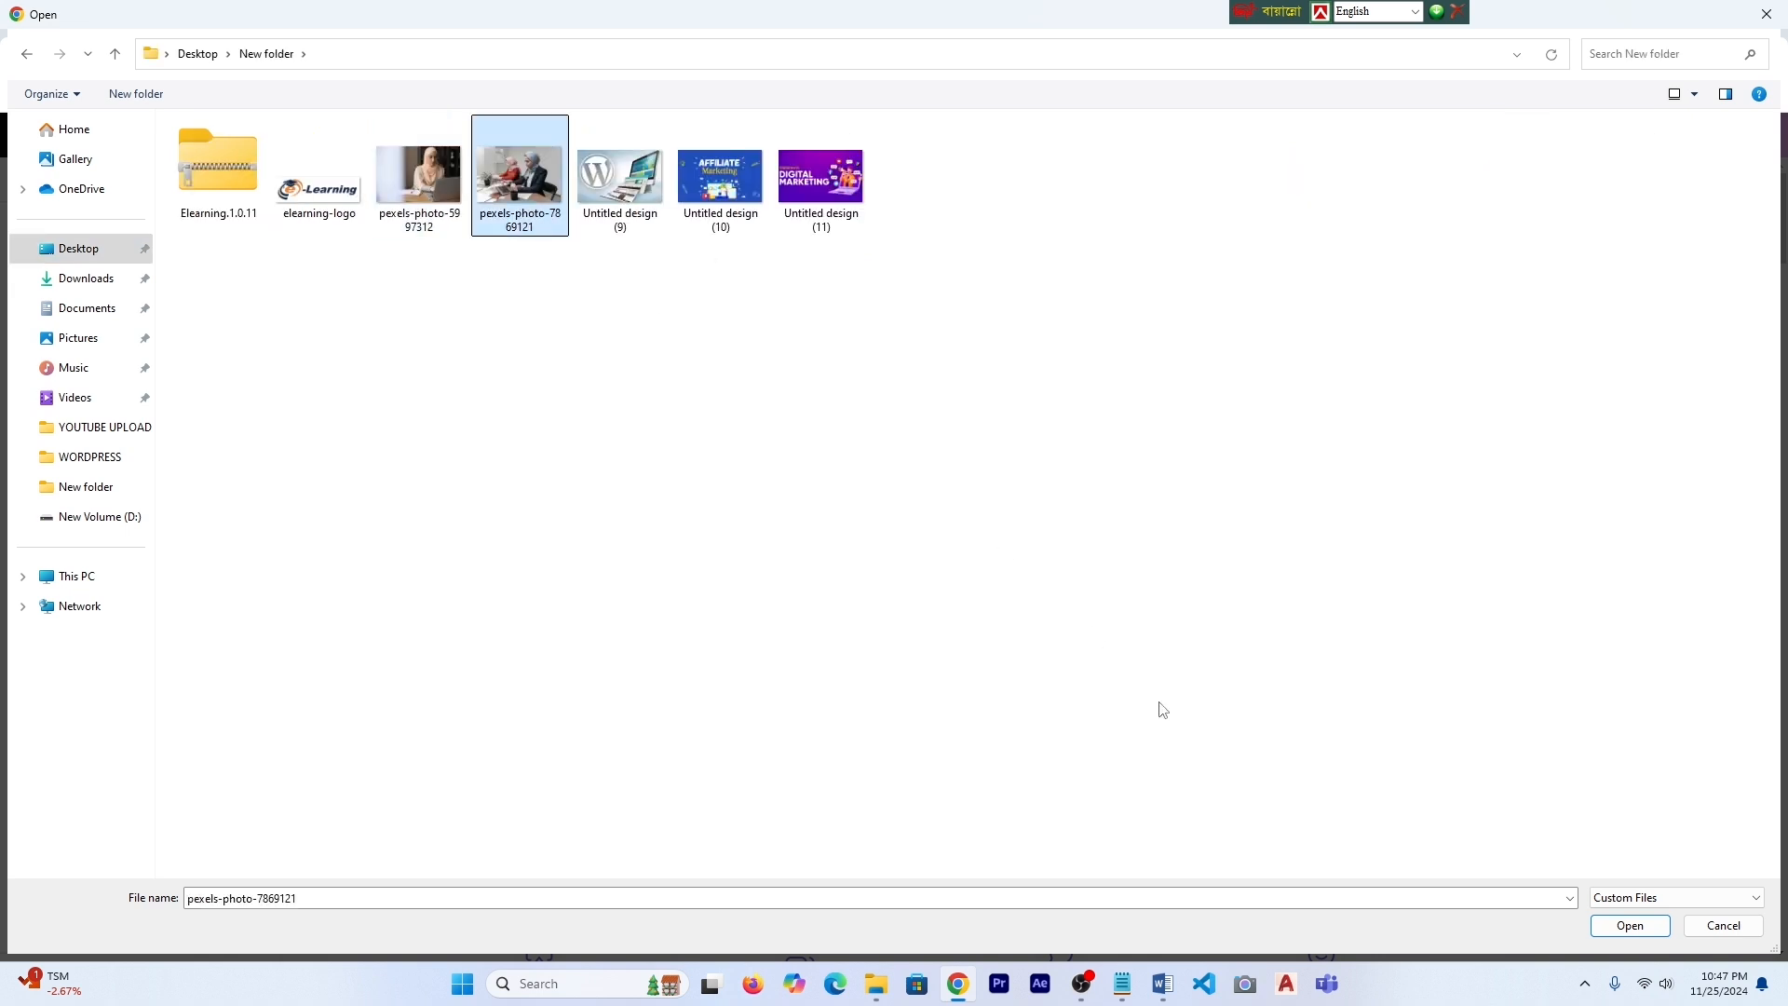
click(1637, 927)
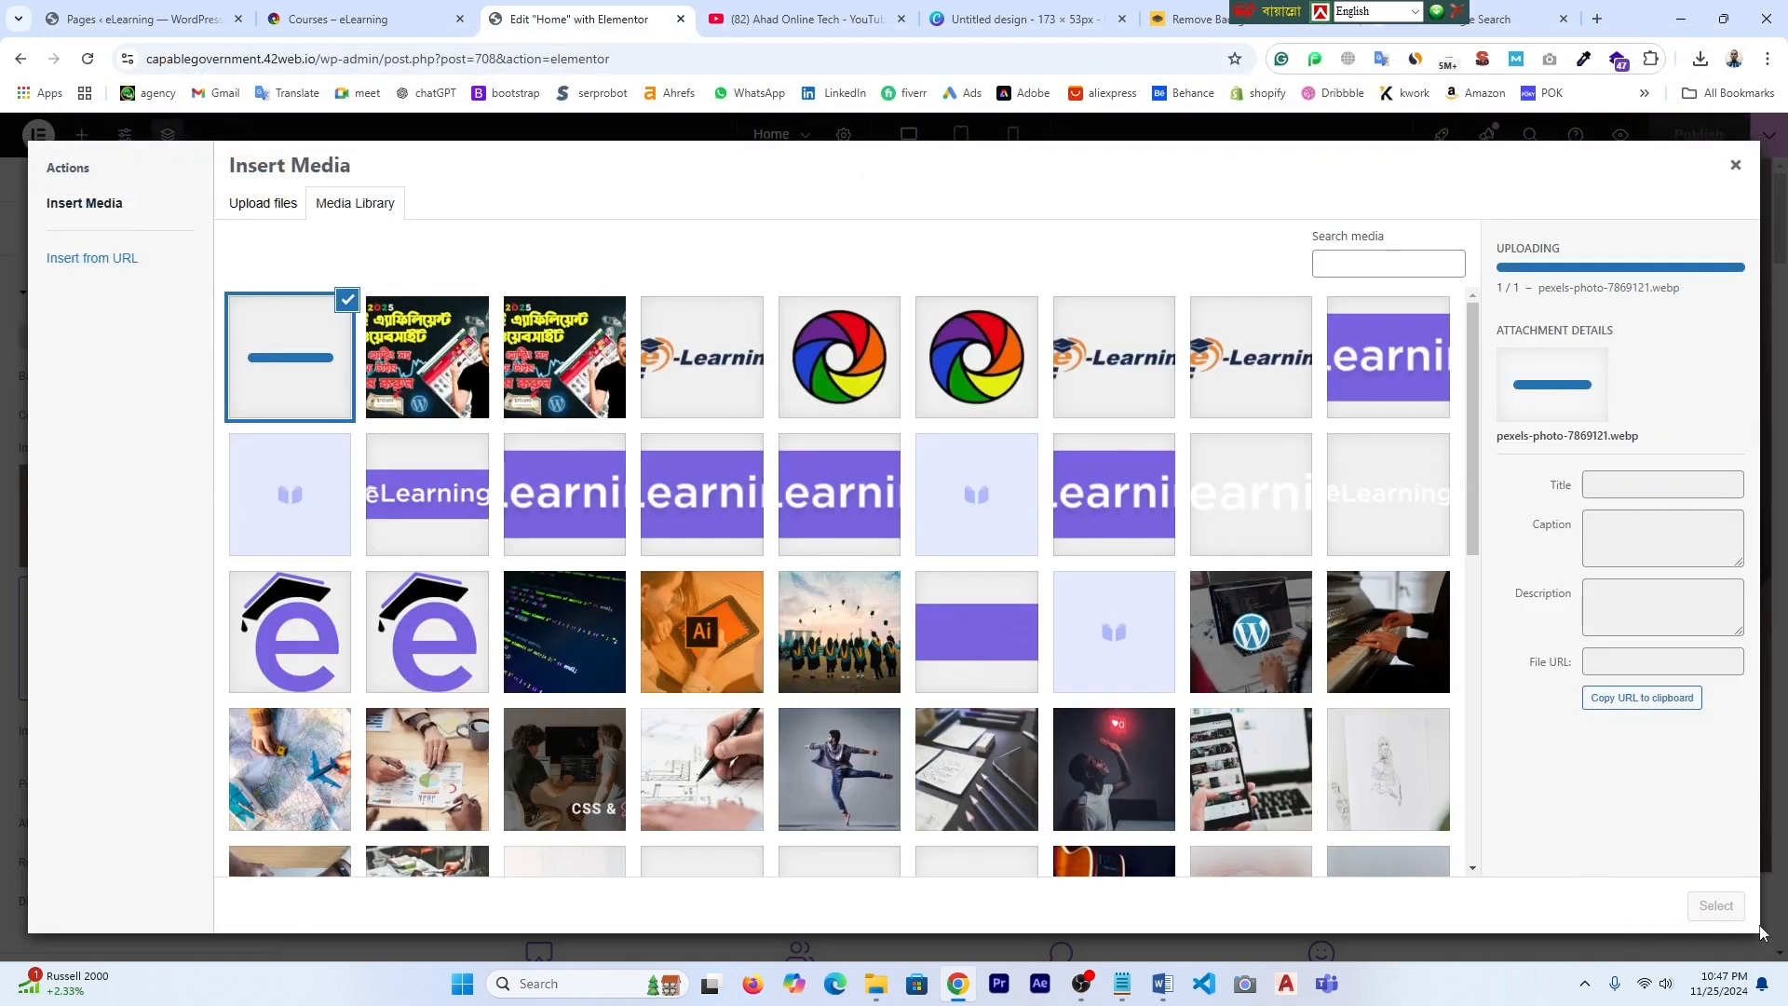
click(1719, 909)
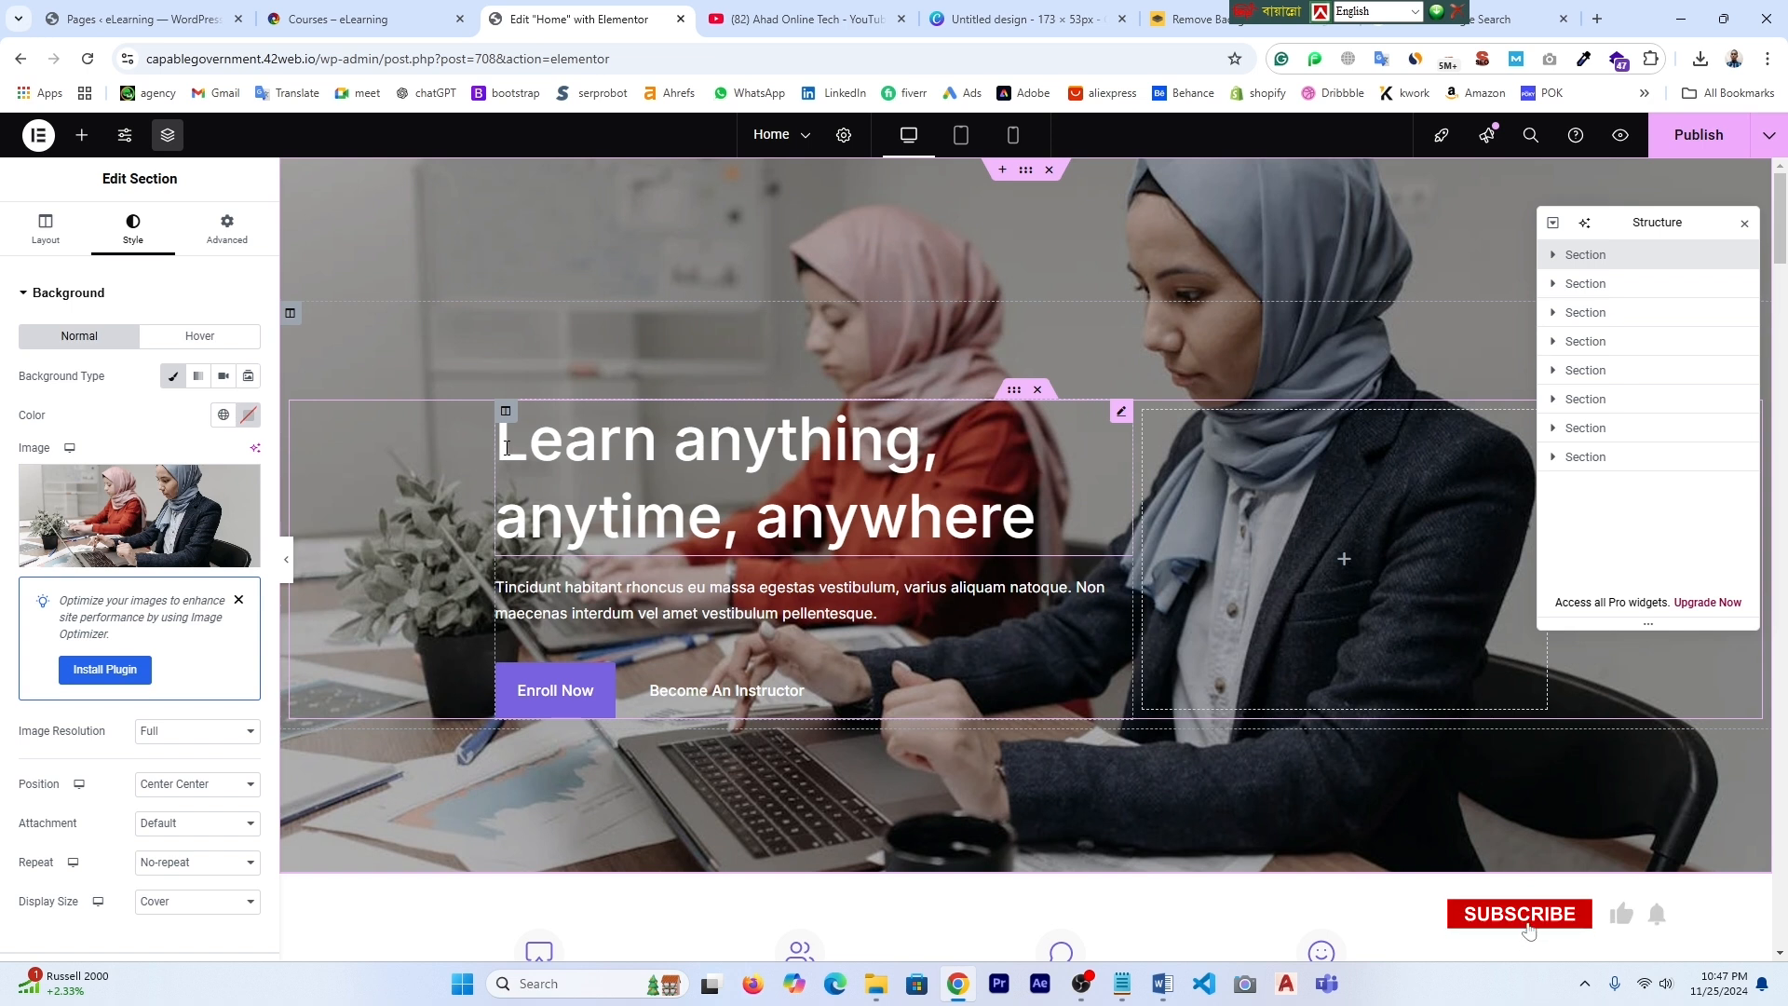
click(742, 461)
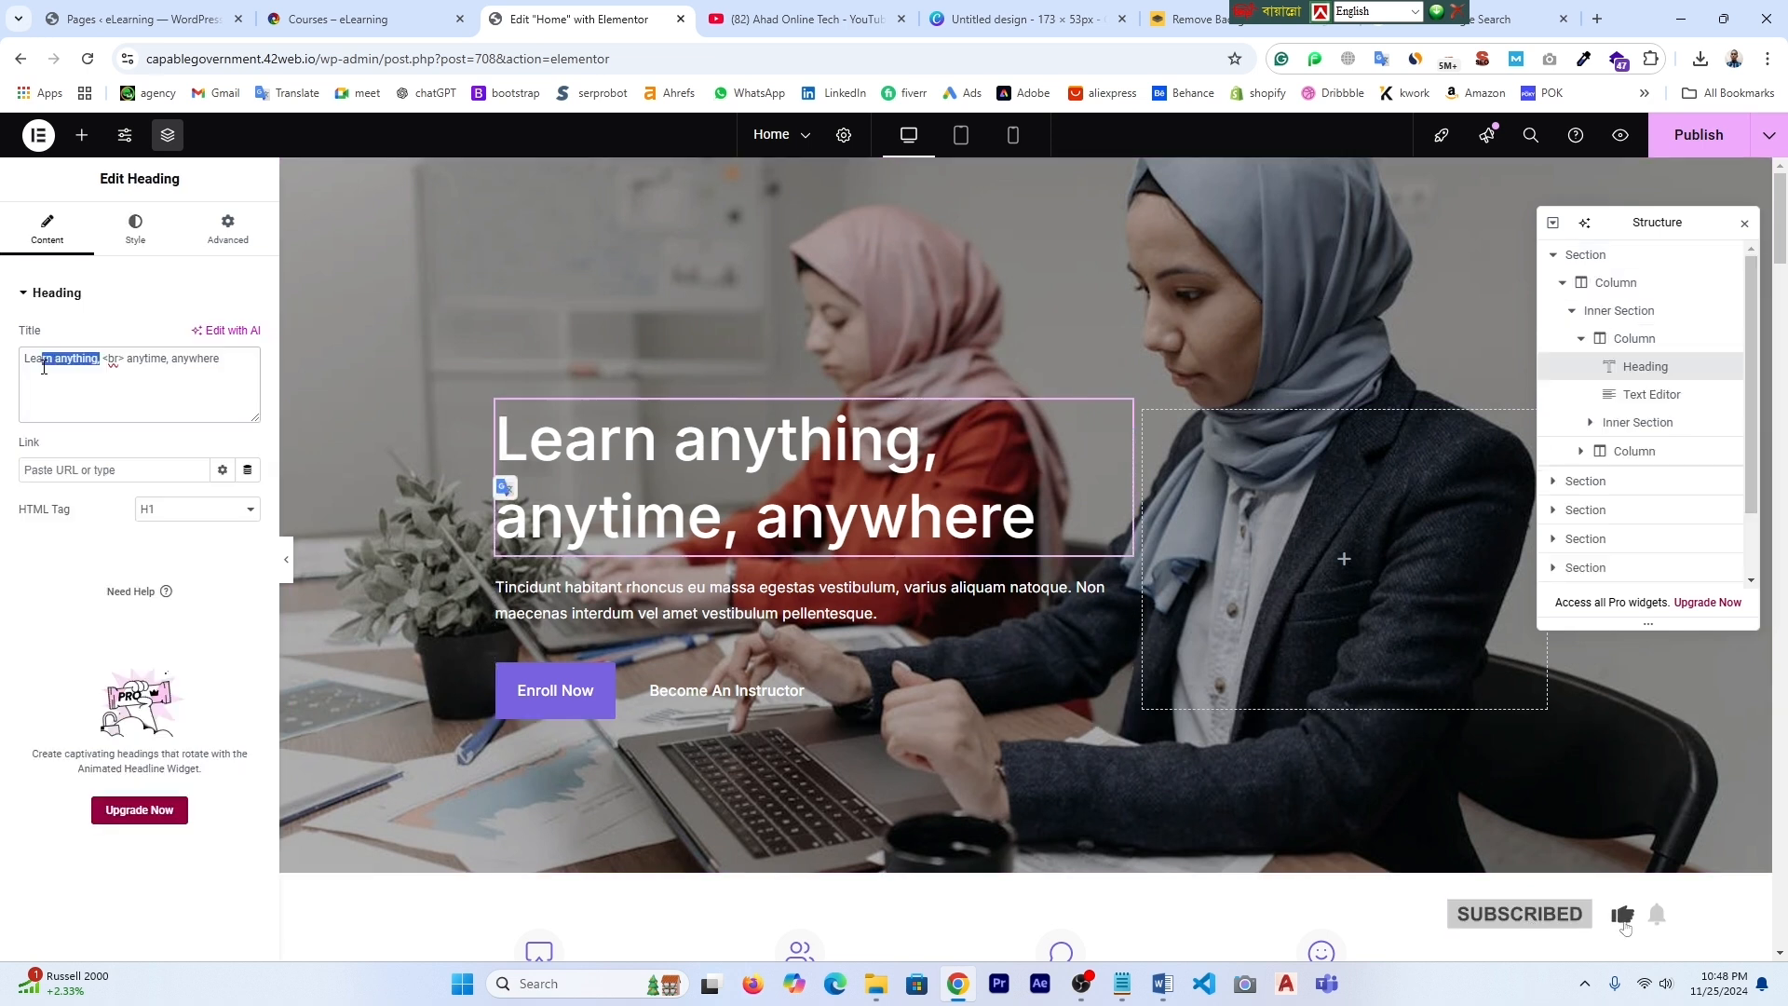
- Replace the heading's opening words 'Learn anything,' with pasted text and correct 'Elearing' to 'eLearning'
click(742, 461)
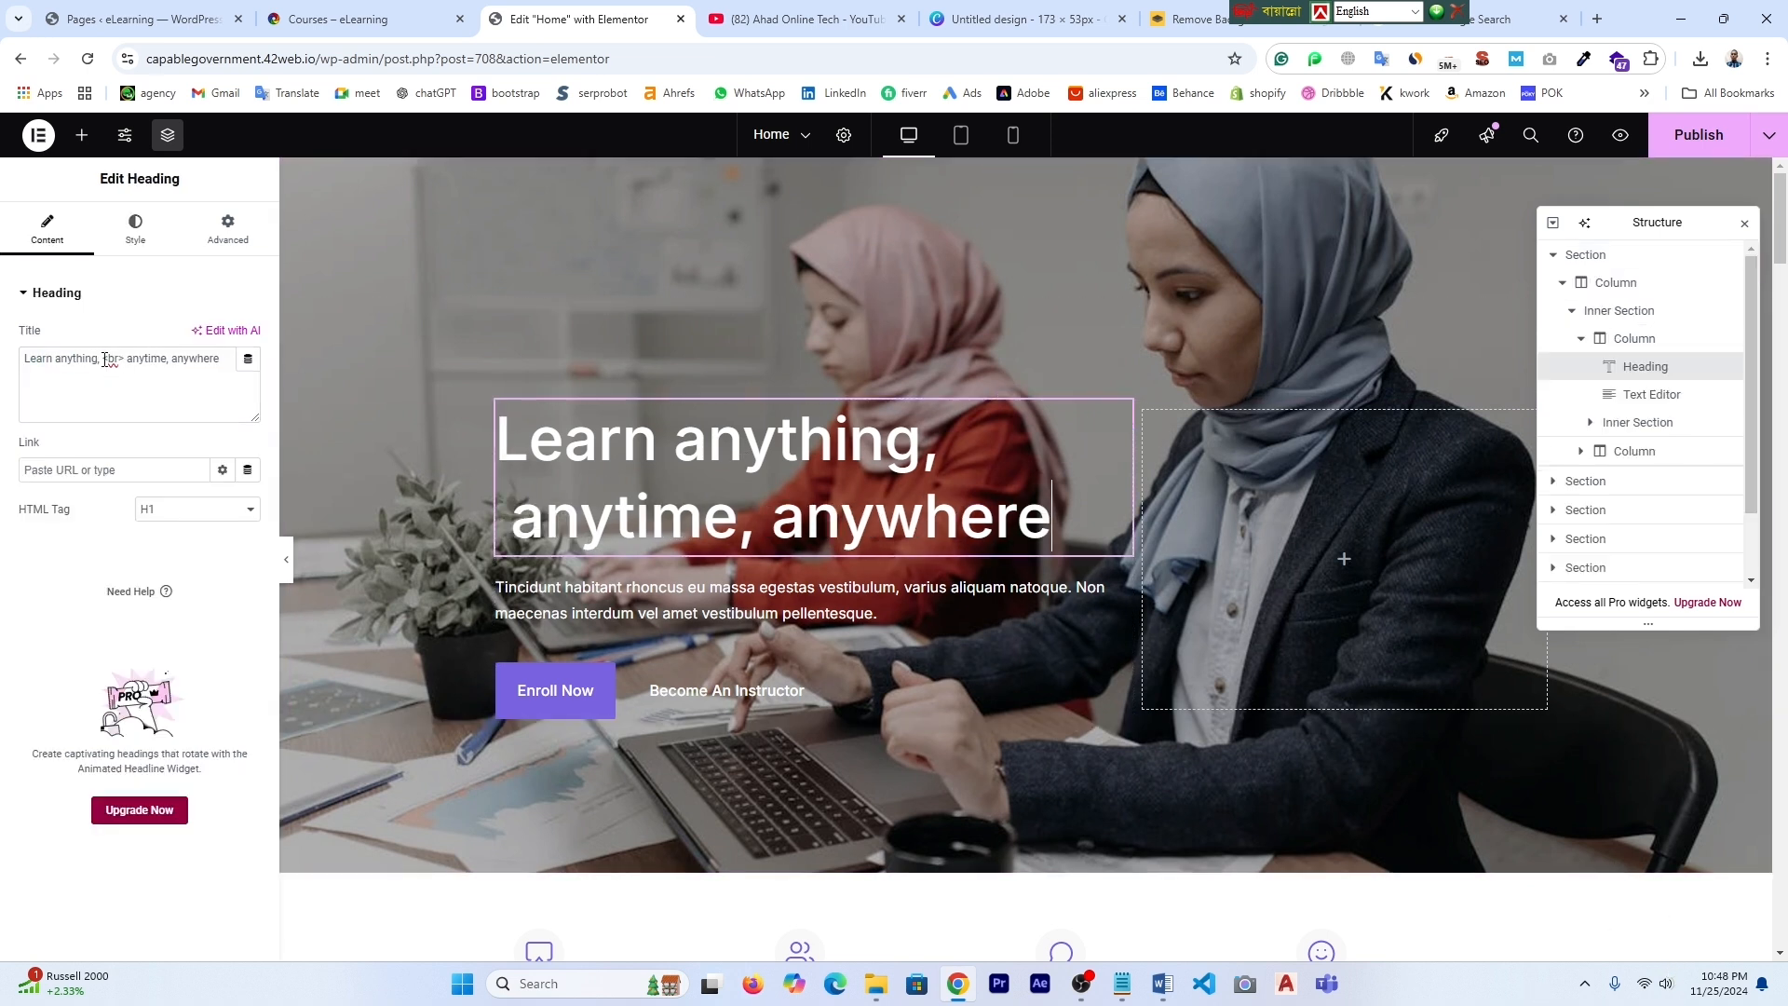
drag(100, 359, 41, 360)
click(34, 382)
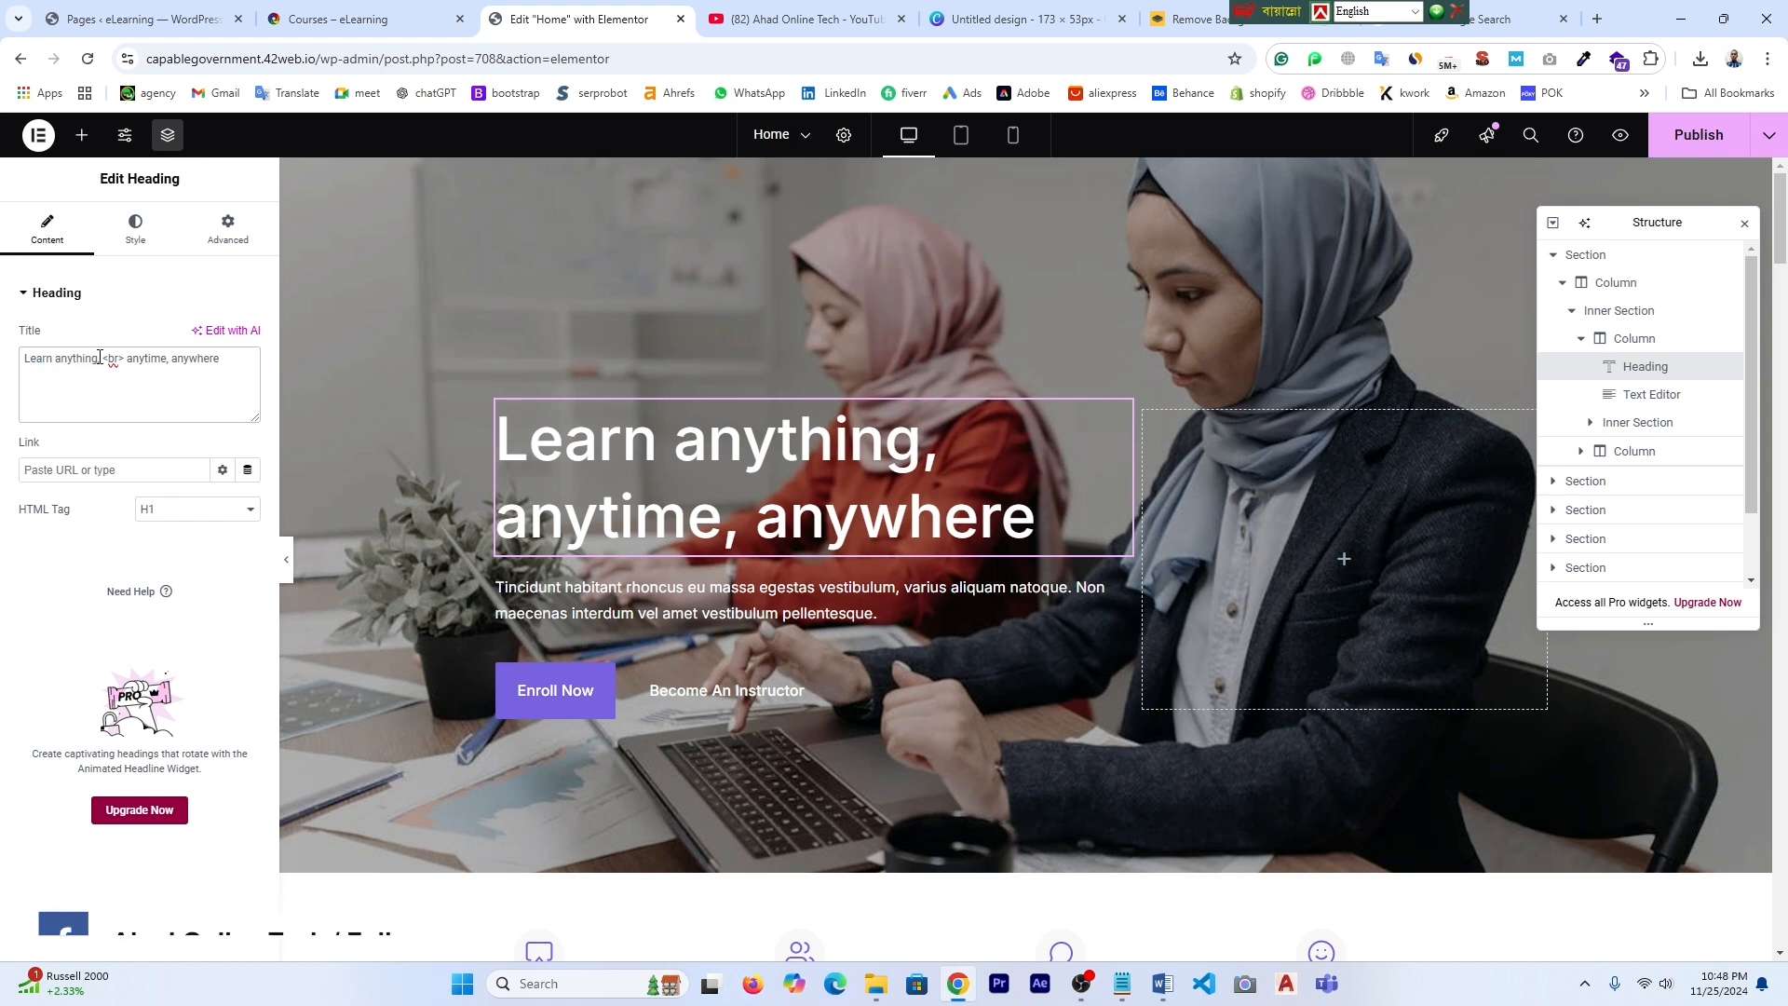
drag(100, 360, 23, 361)
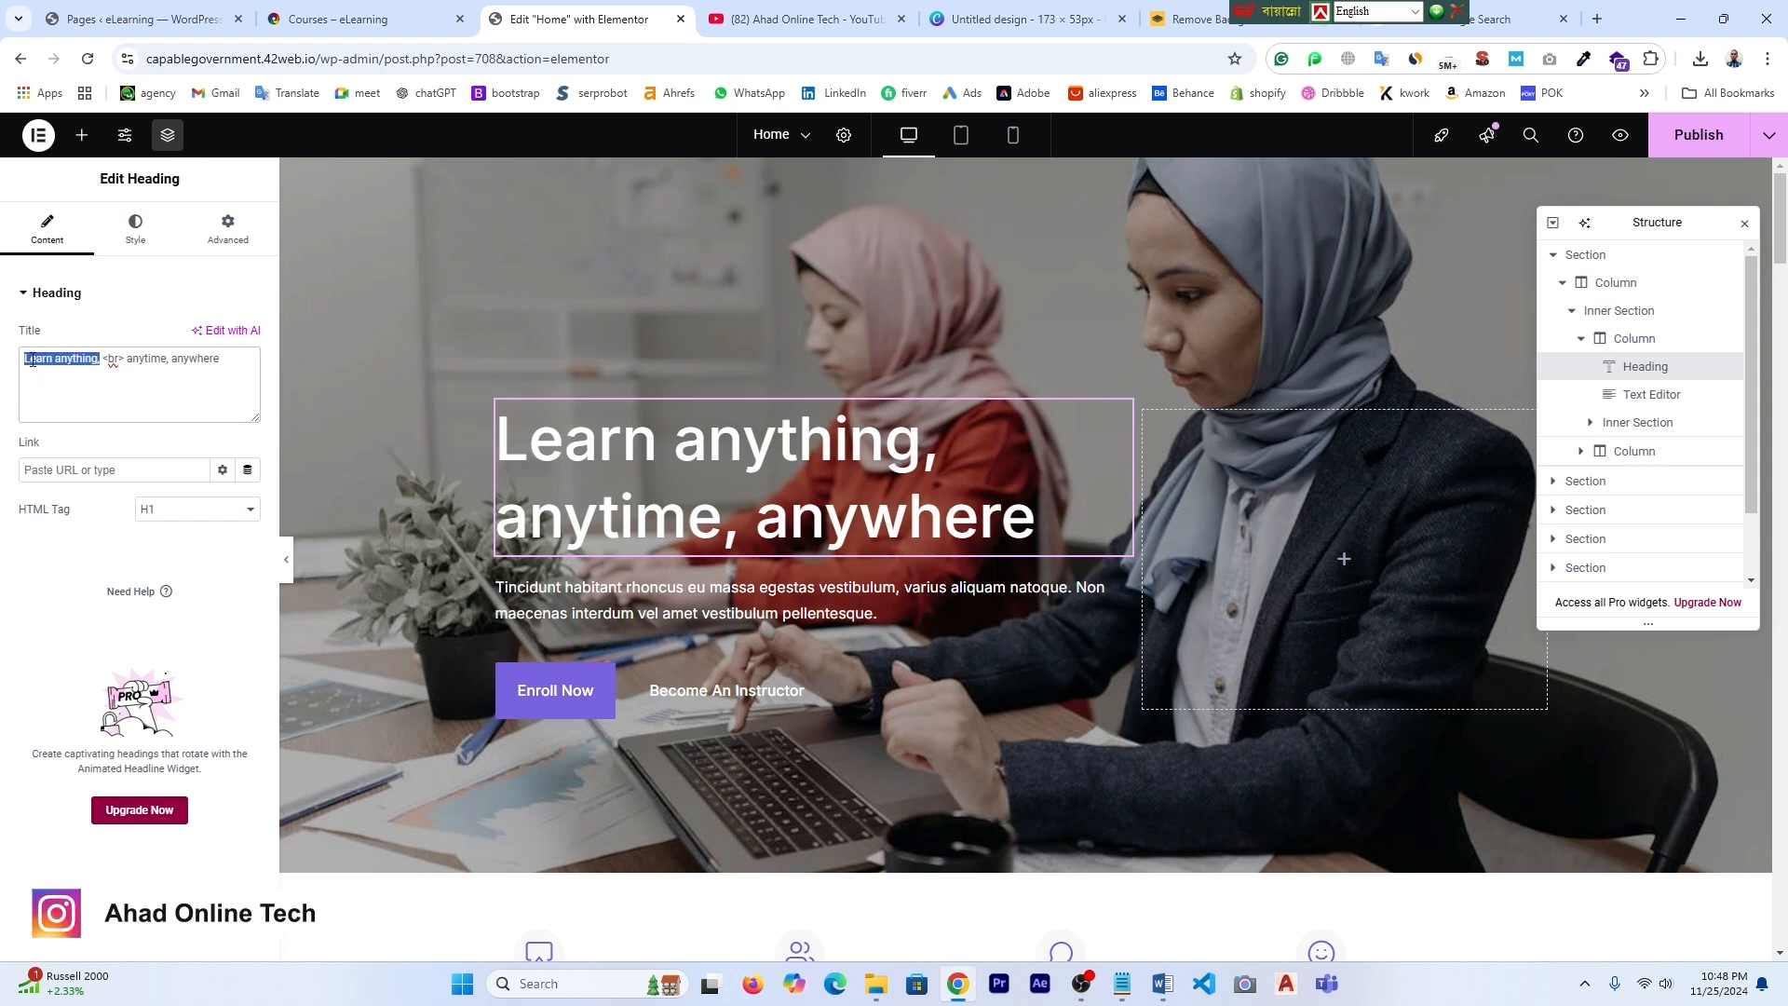
text(Professional Elearing)
right_click(115, 359)
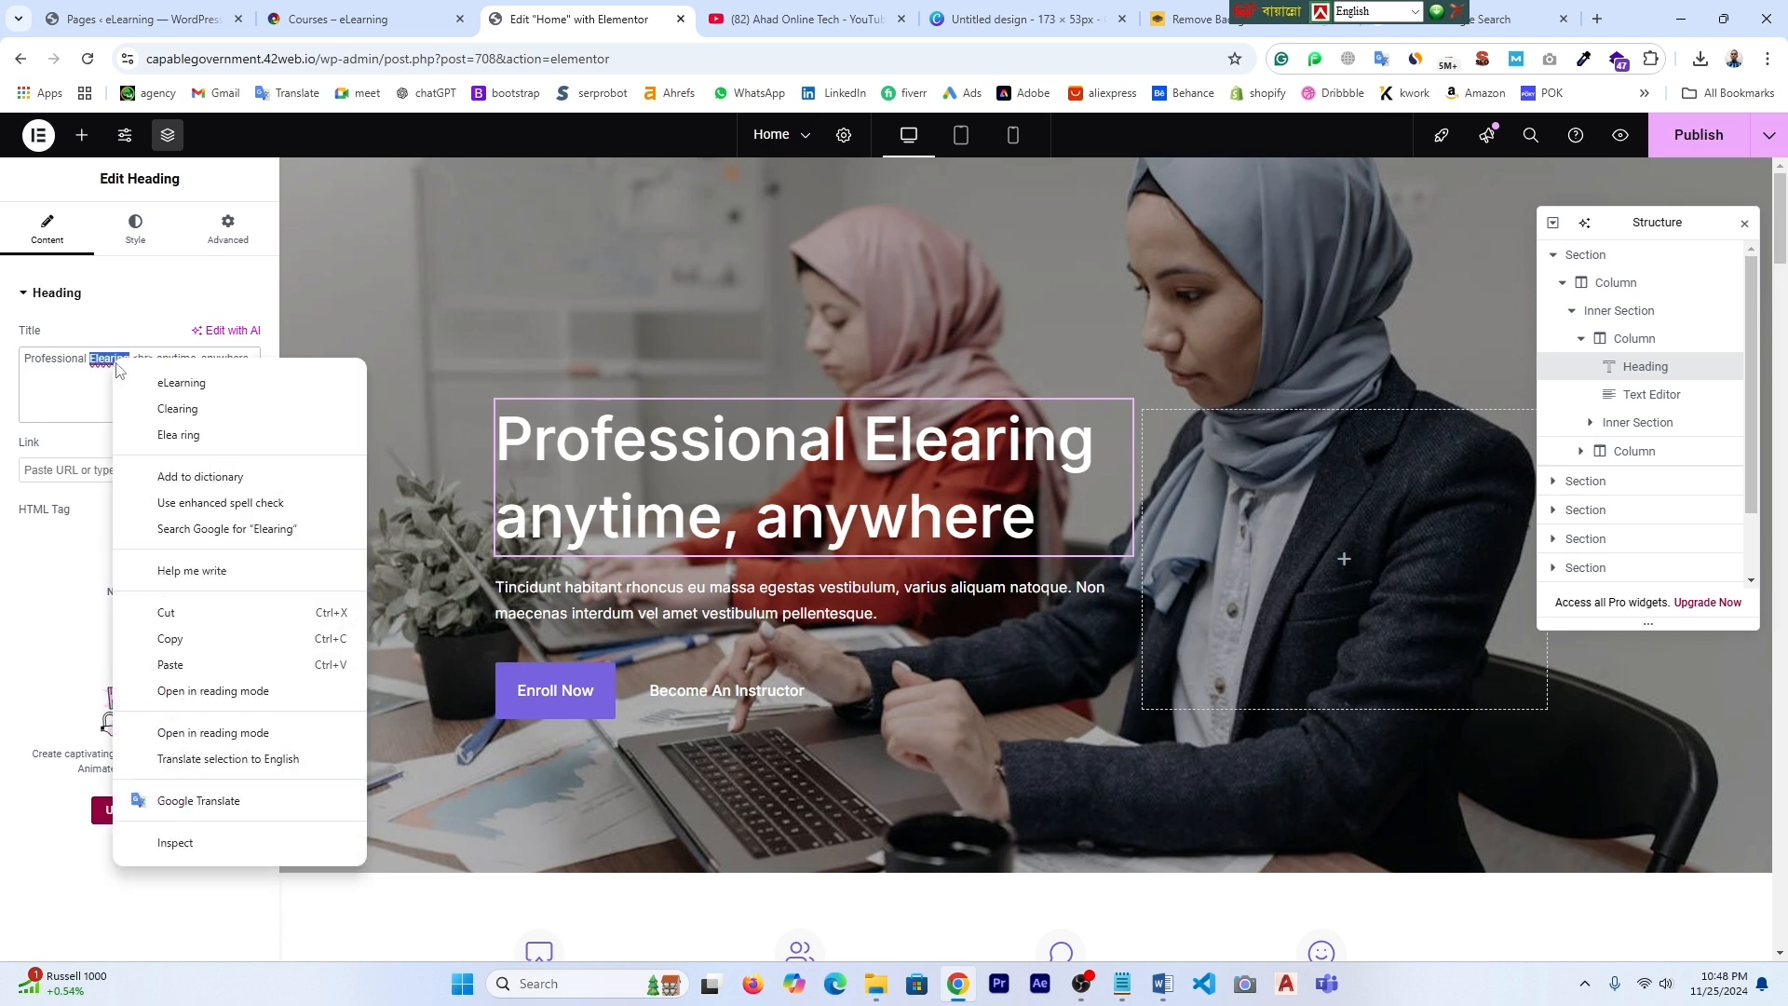
click(168, 378)
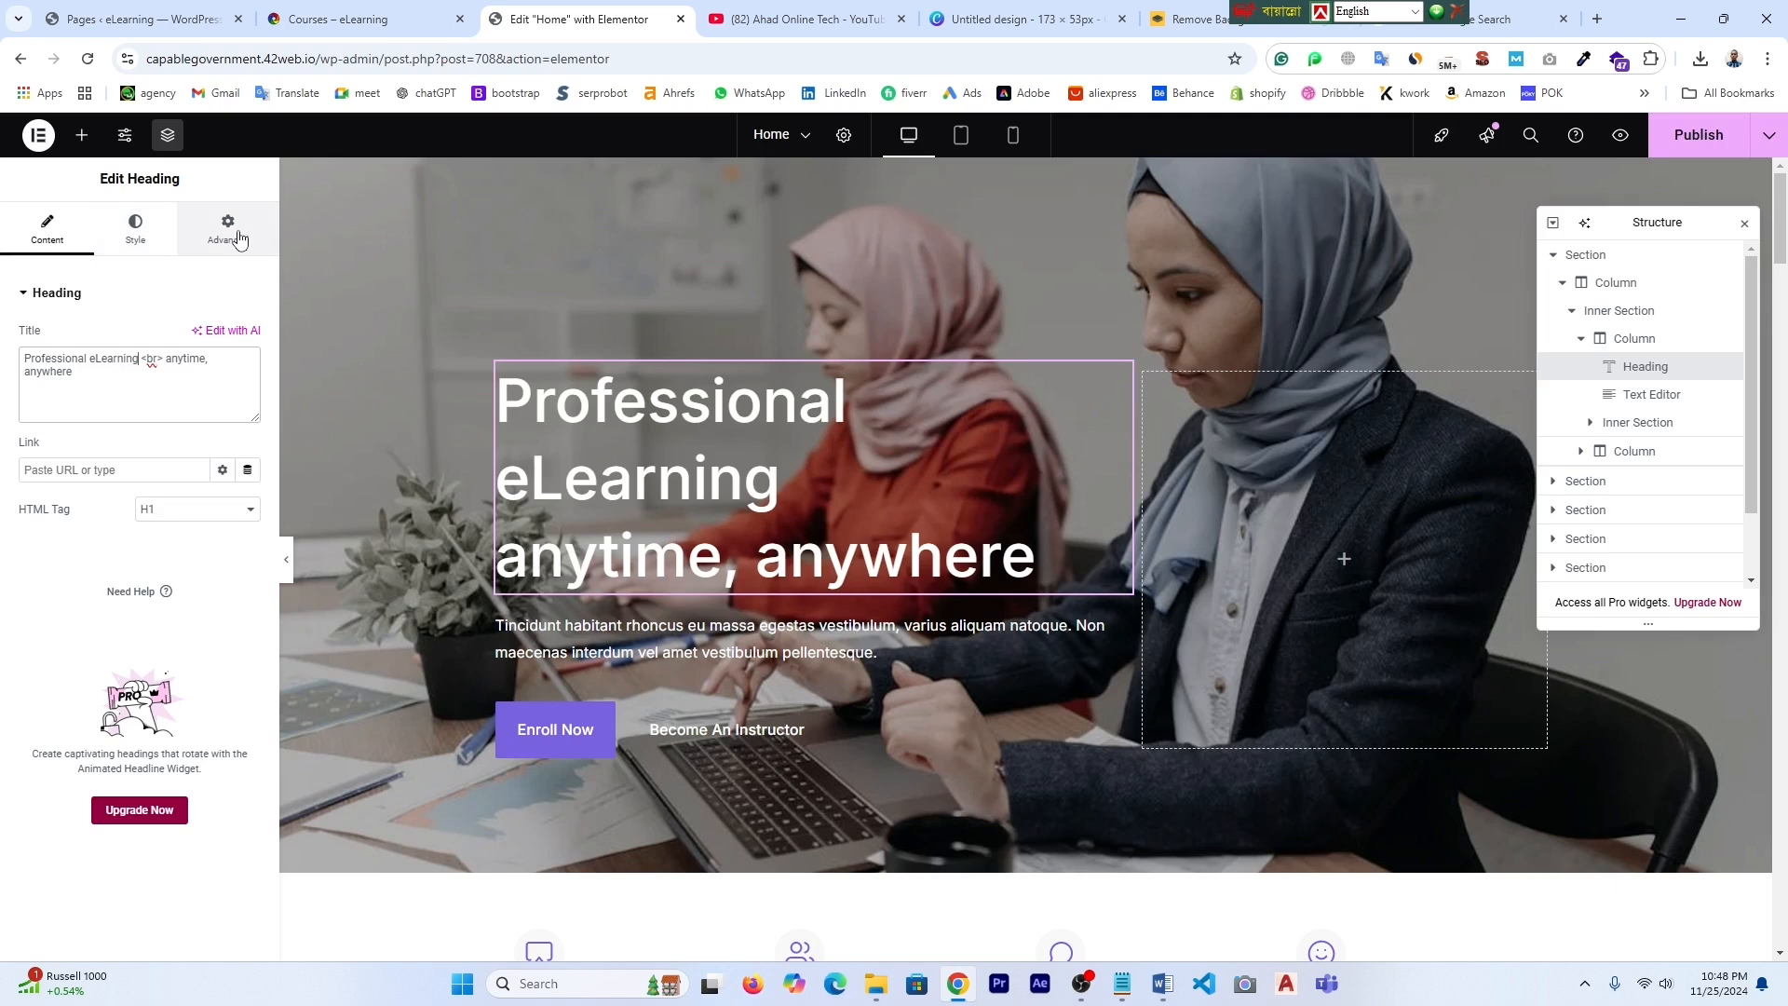
- Reduce the heading's Typography font size from 64 to 60 px
click(137, 244)
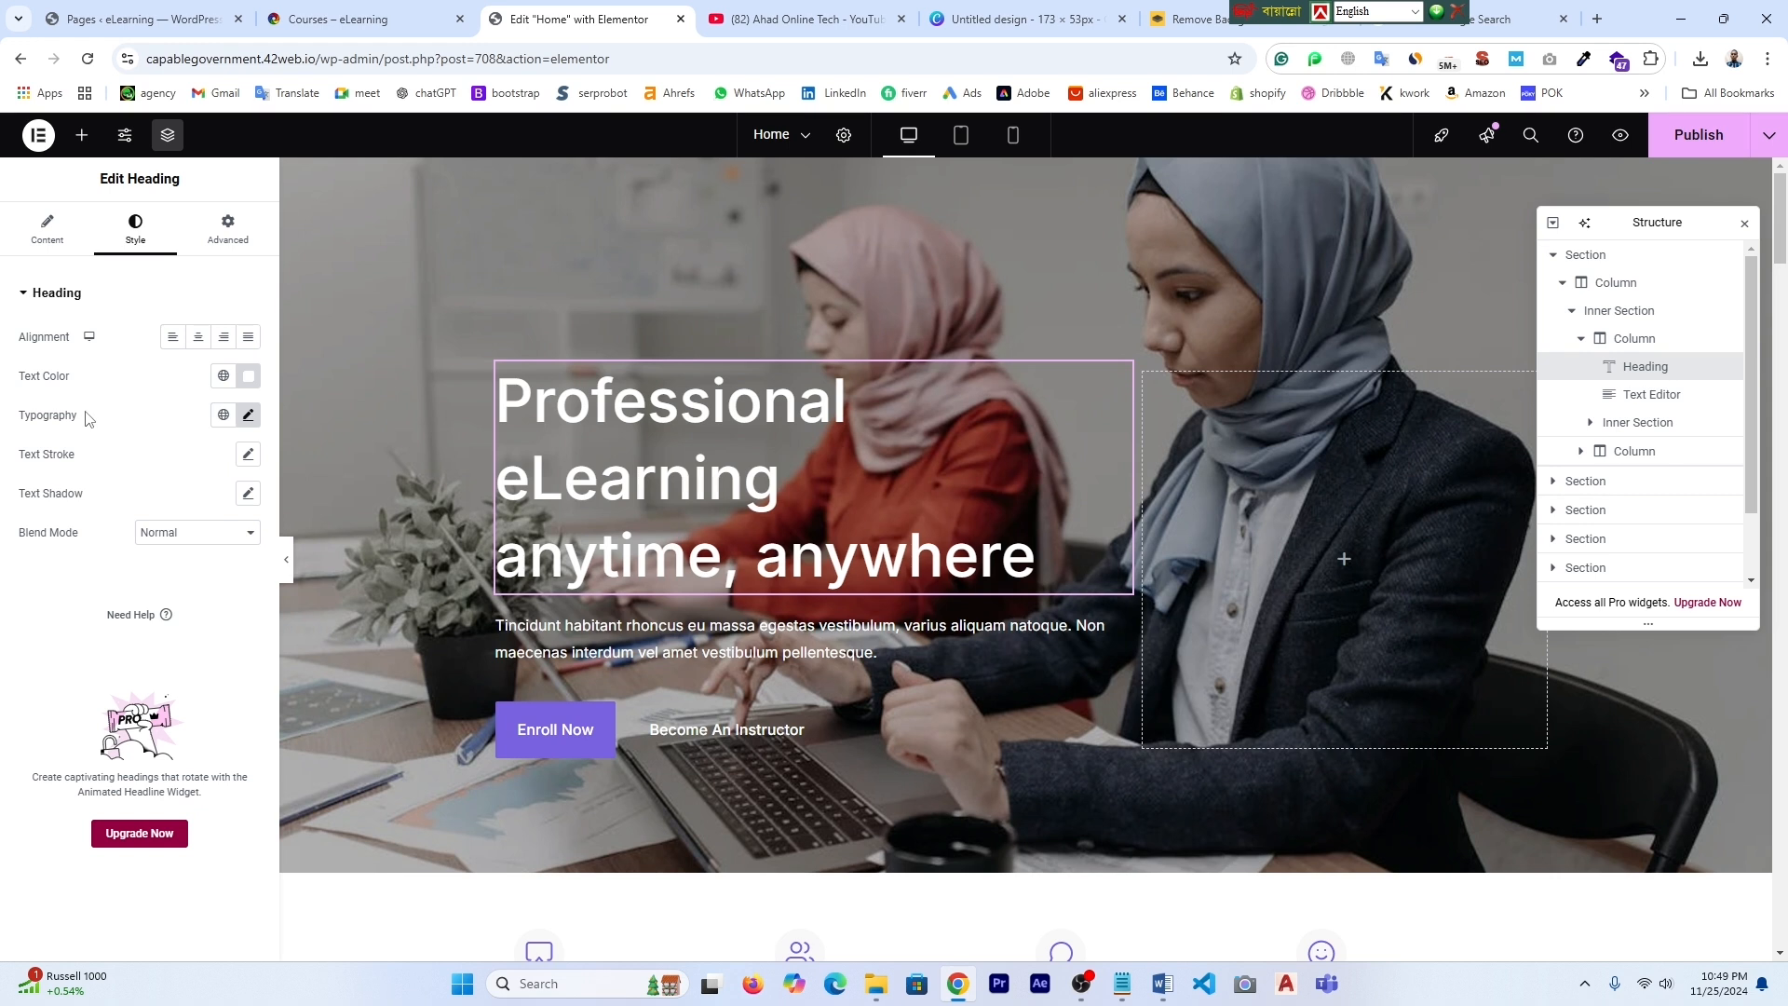
click(249, 417)
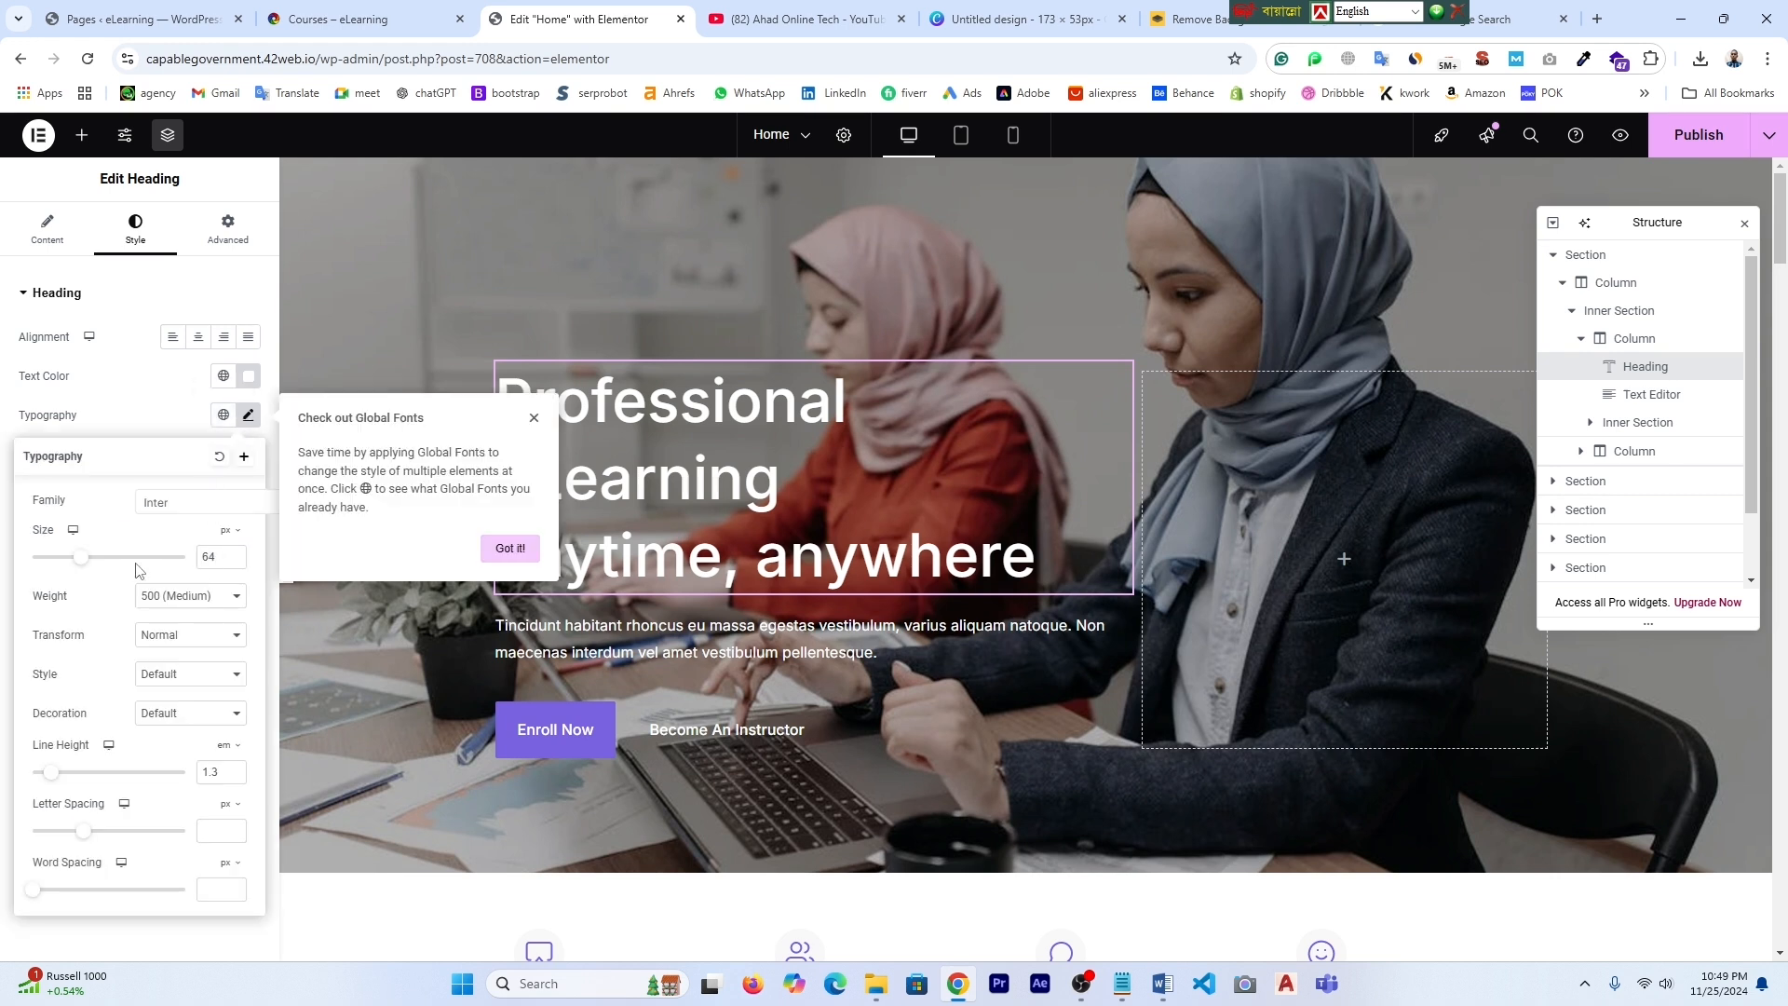
drag(95, 565, 81, 564)
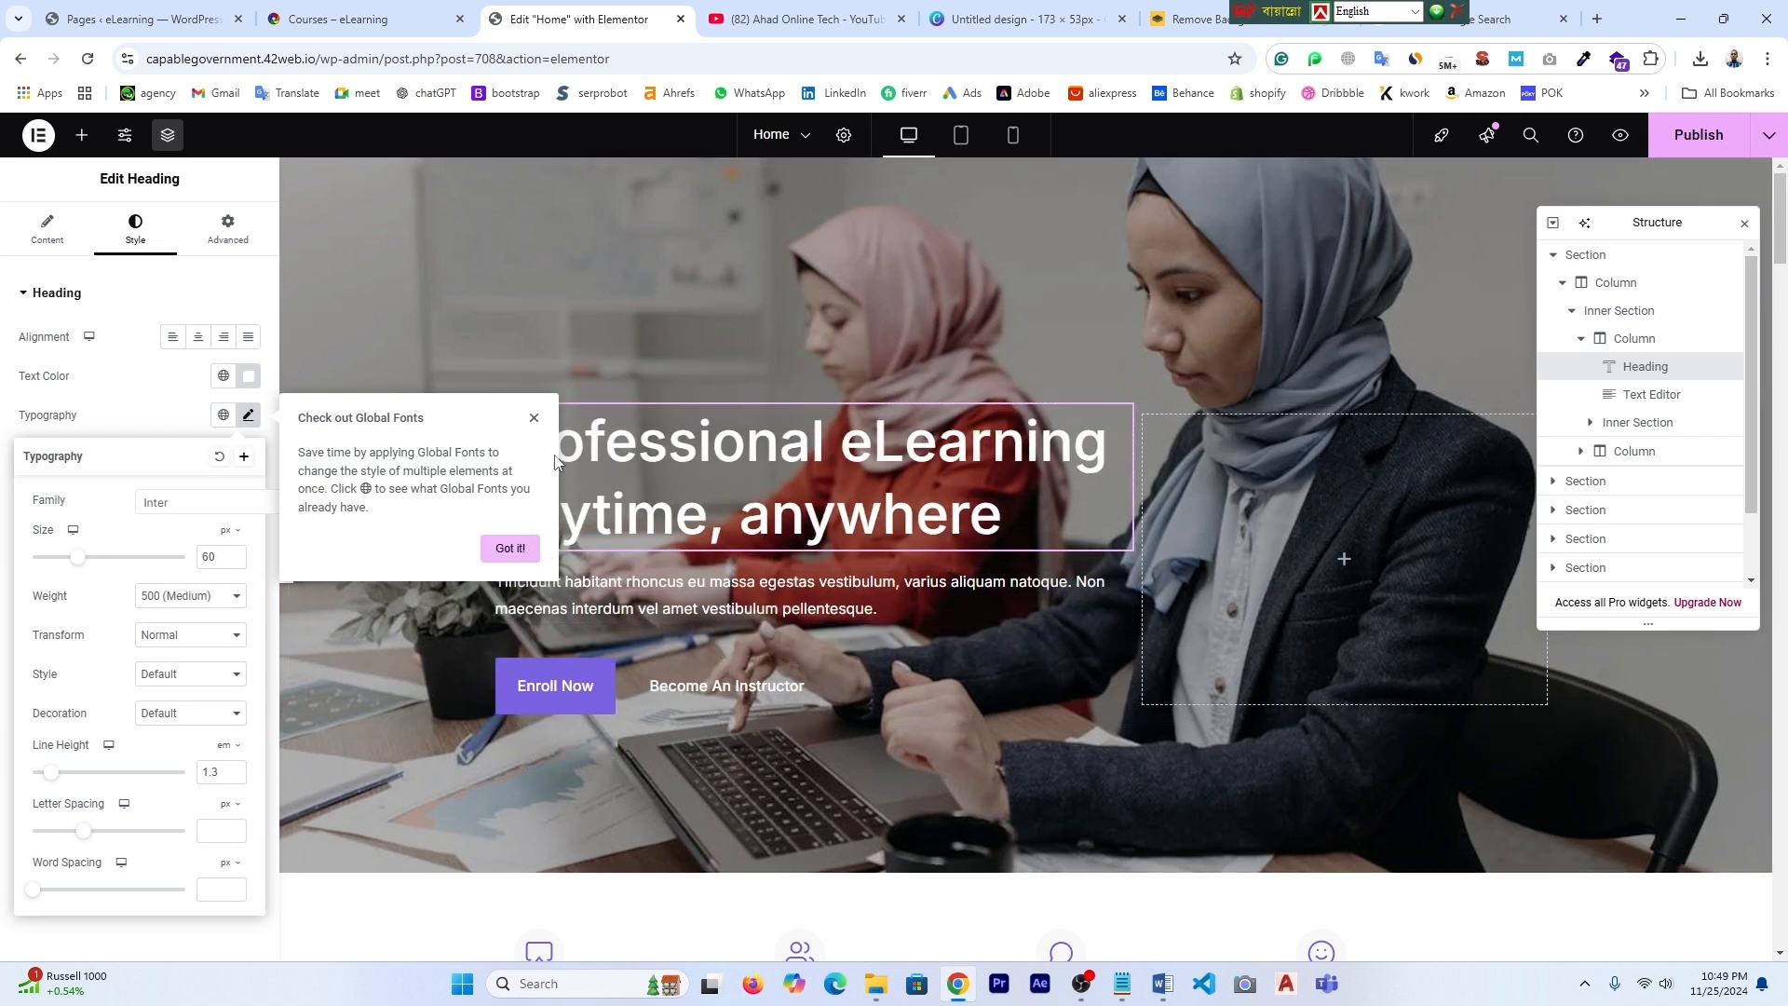
click(535, 418)
click(717, 594)
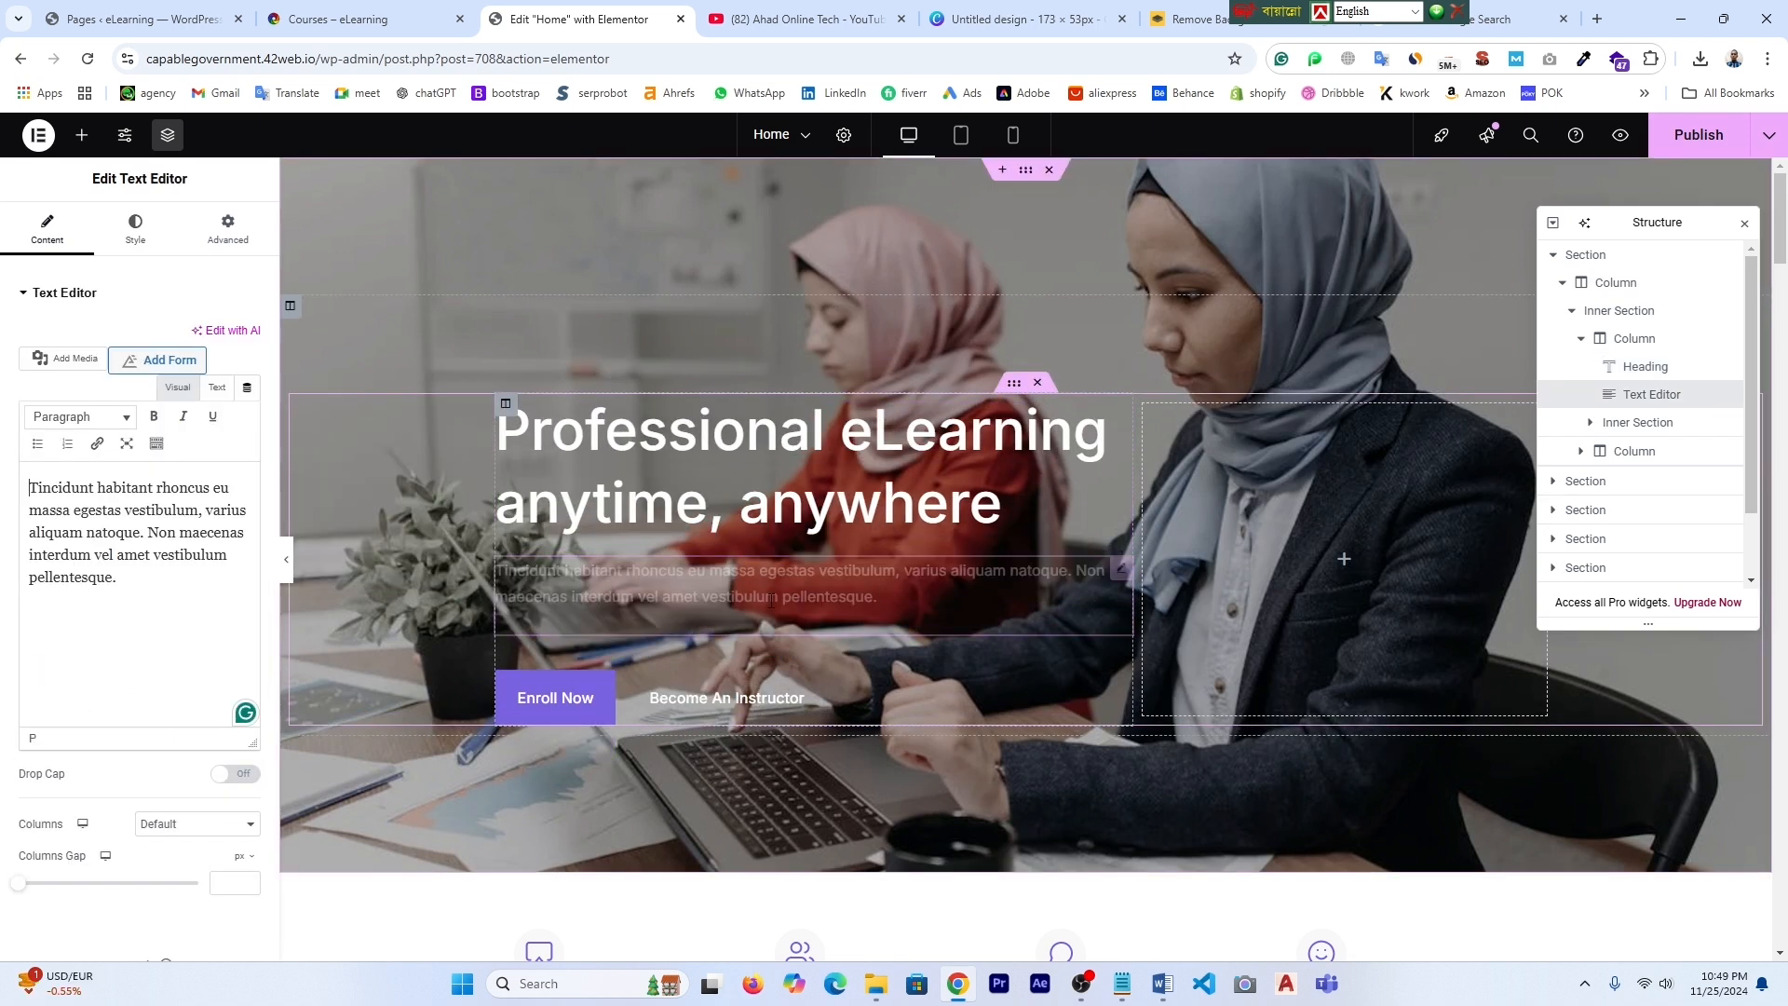
- Delete 'pellentesque.' from the end of the hero paragraph so it ends at 'vestibulum'
drag(113, 587, 29, 579)
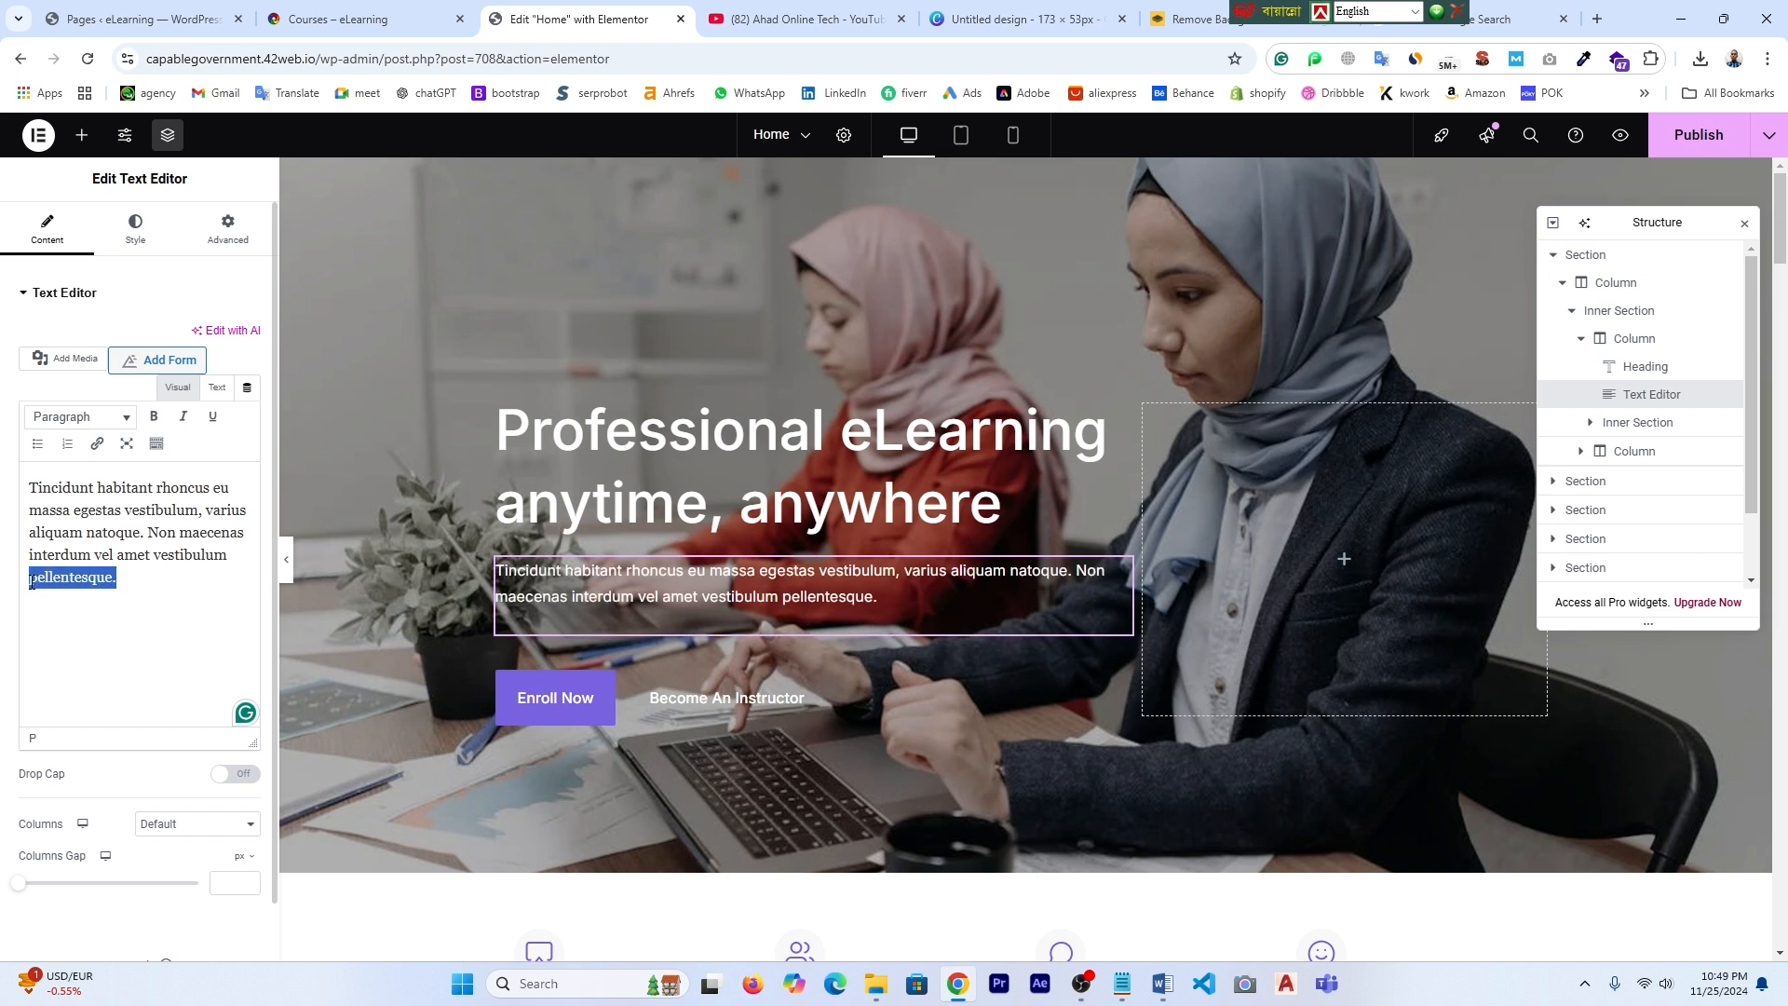
key(BackSpace)
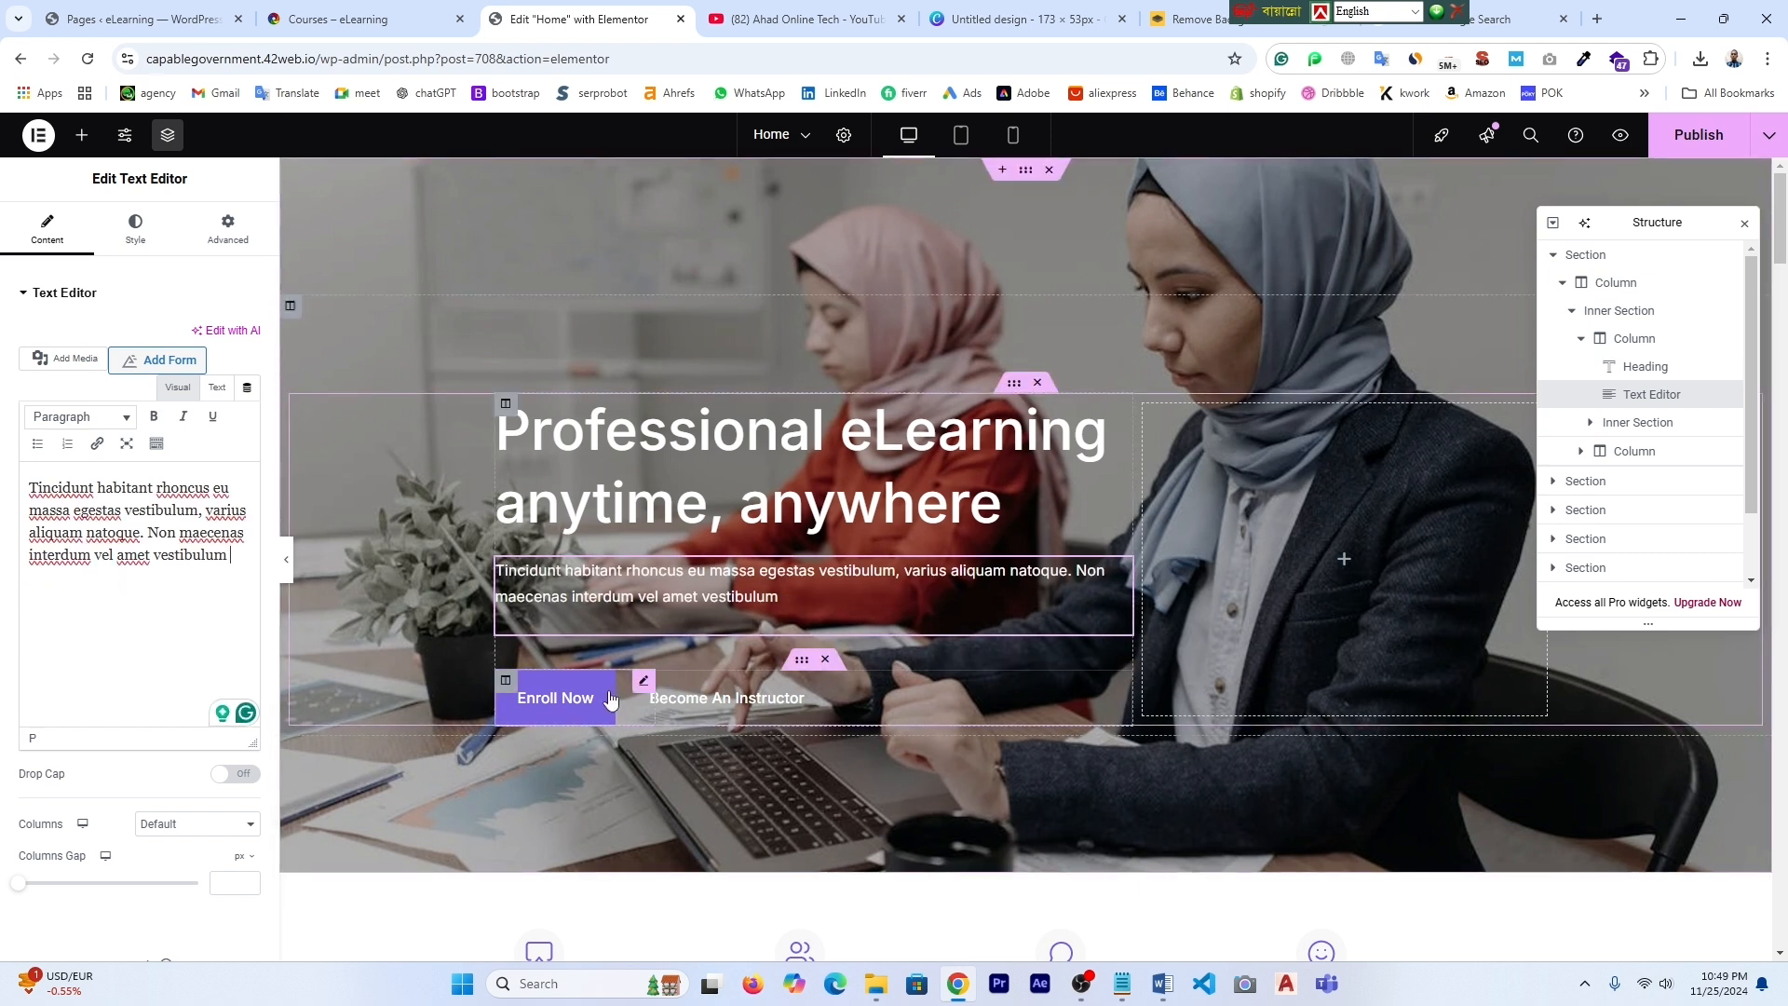
click(552, 709)
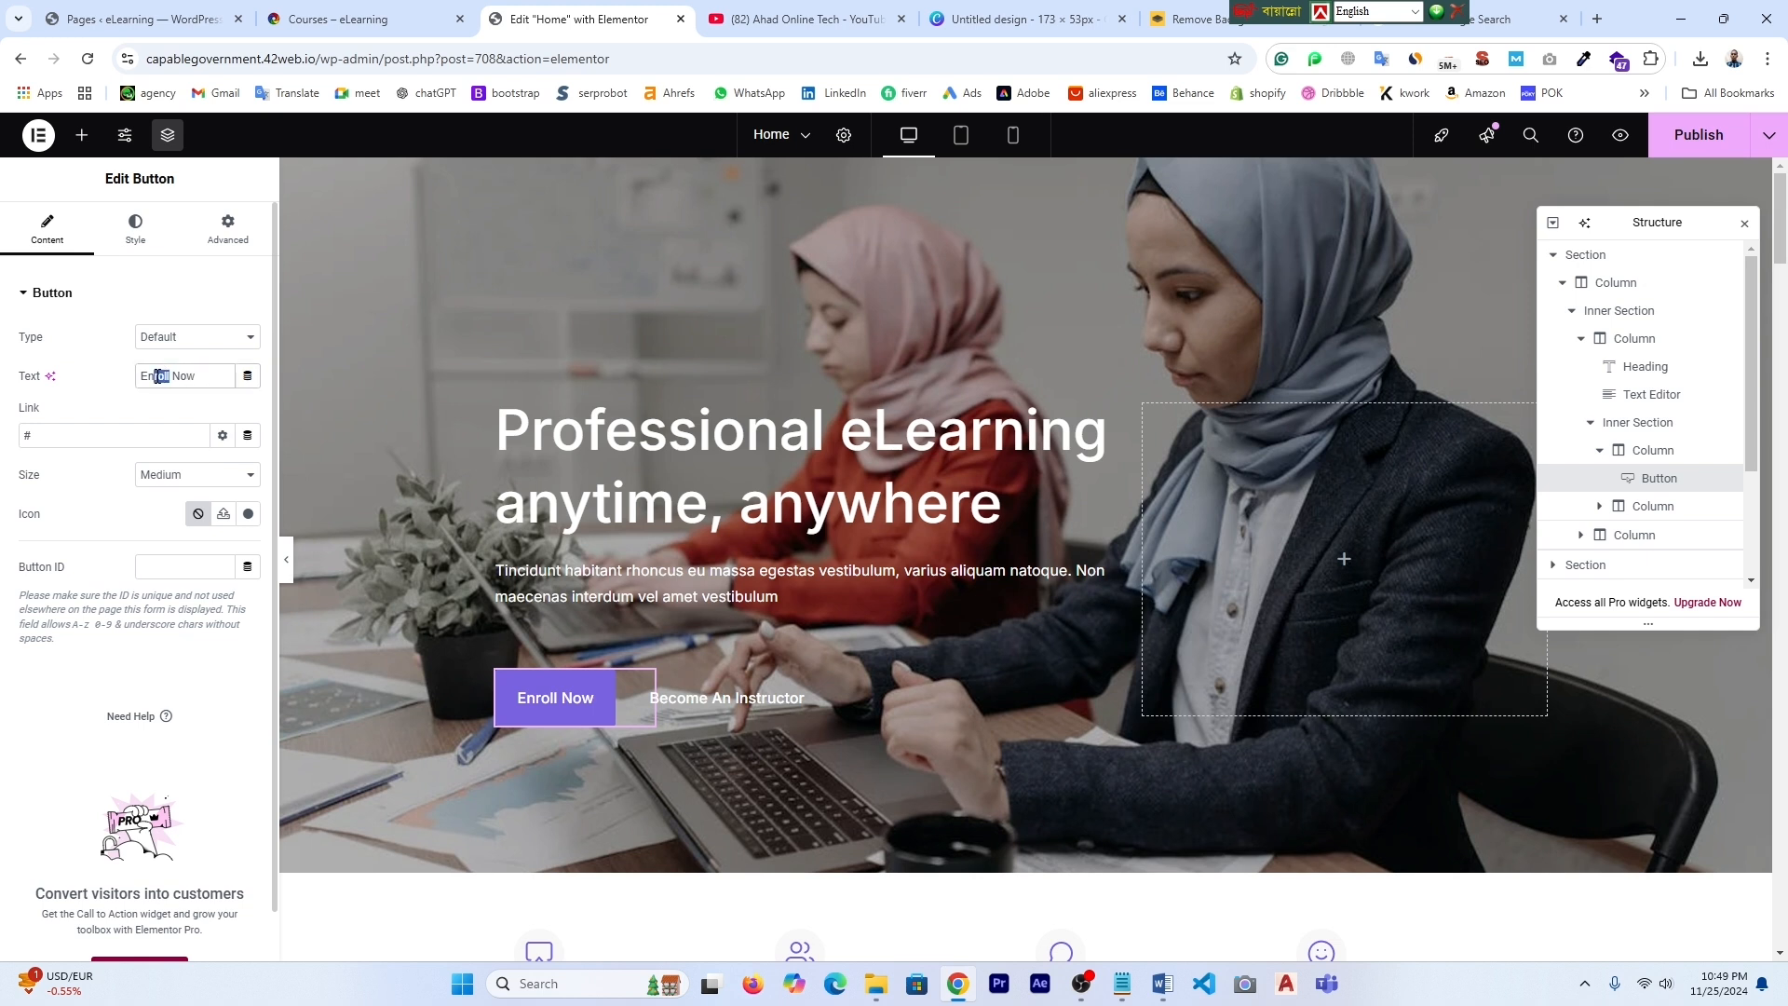
- Change the first button's label to 'Buy Now', keeping 'Become An Instructor' after undoing a trial edit
text(Buy)
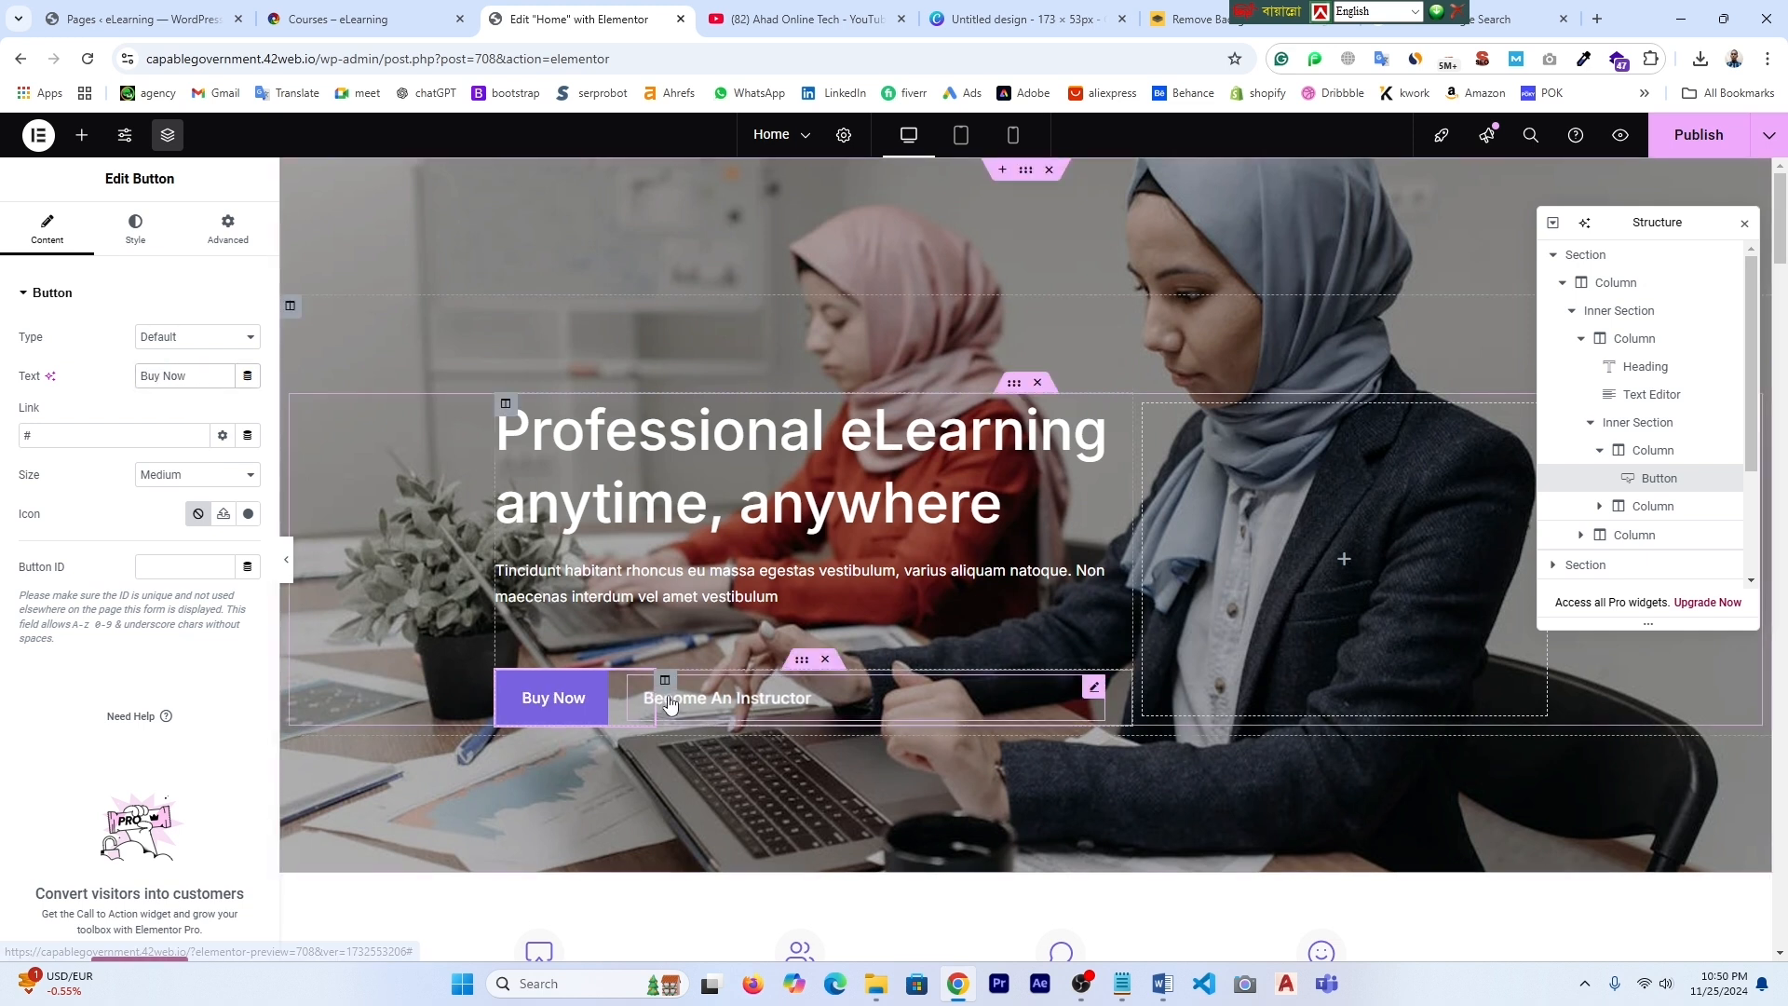
click(742, 711)
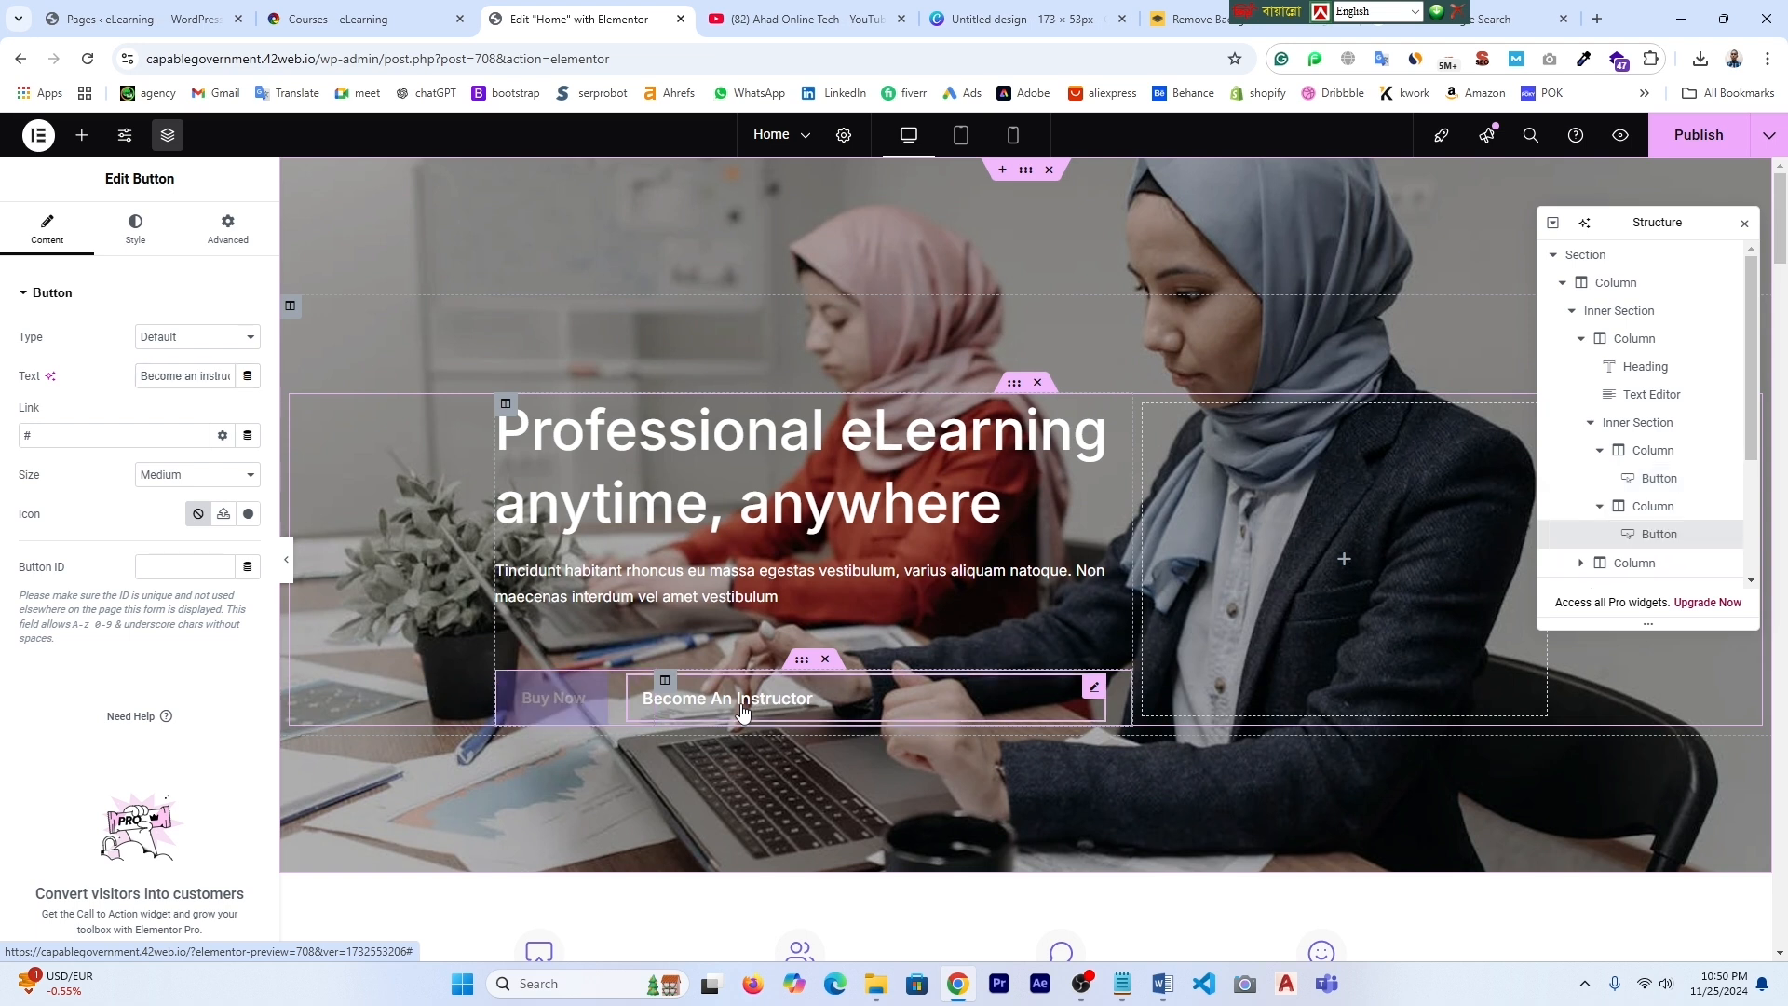
click(184, 377)
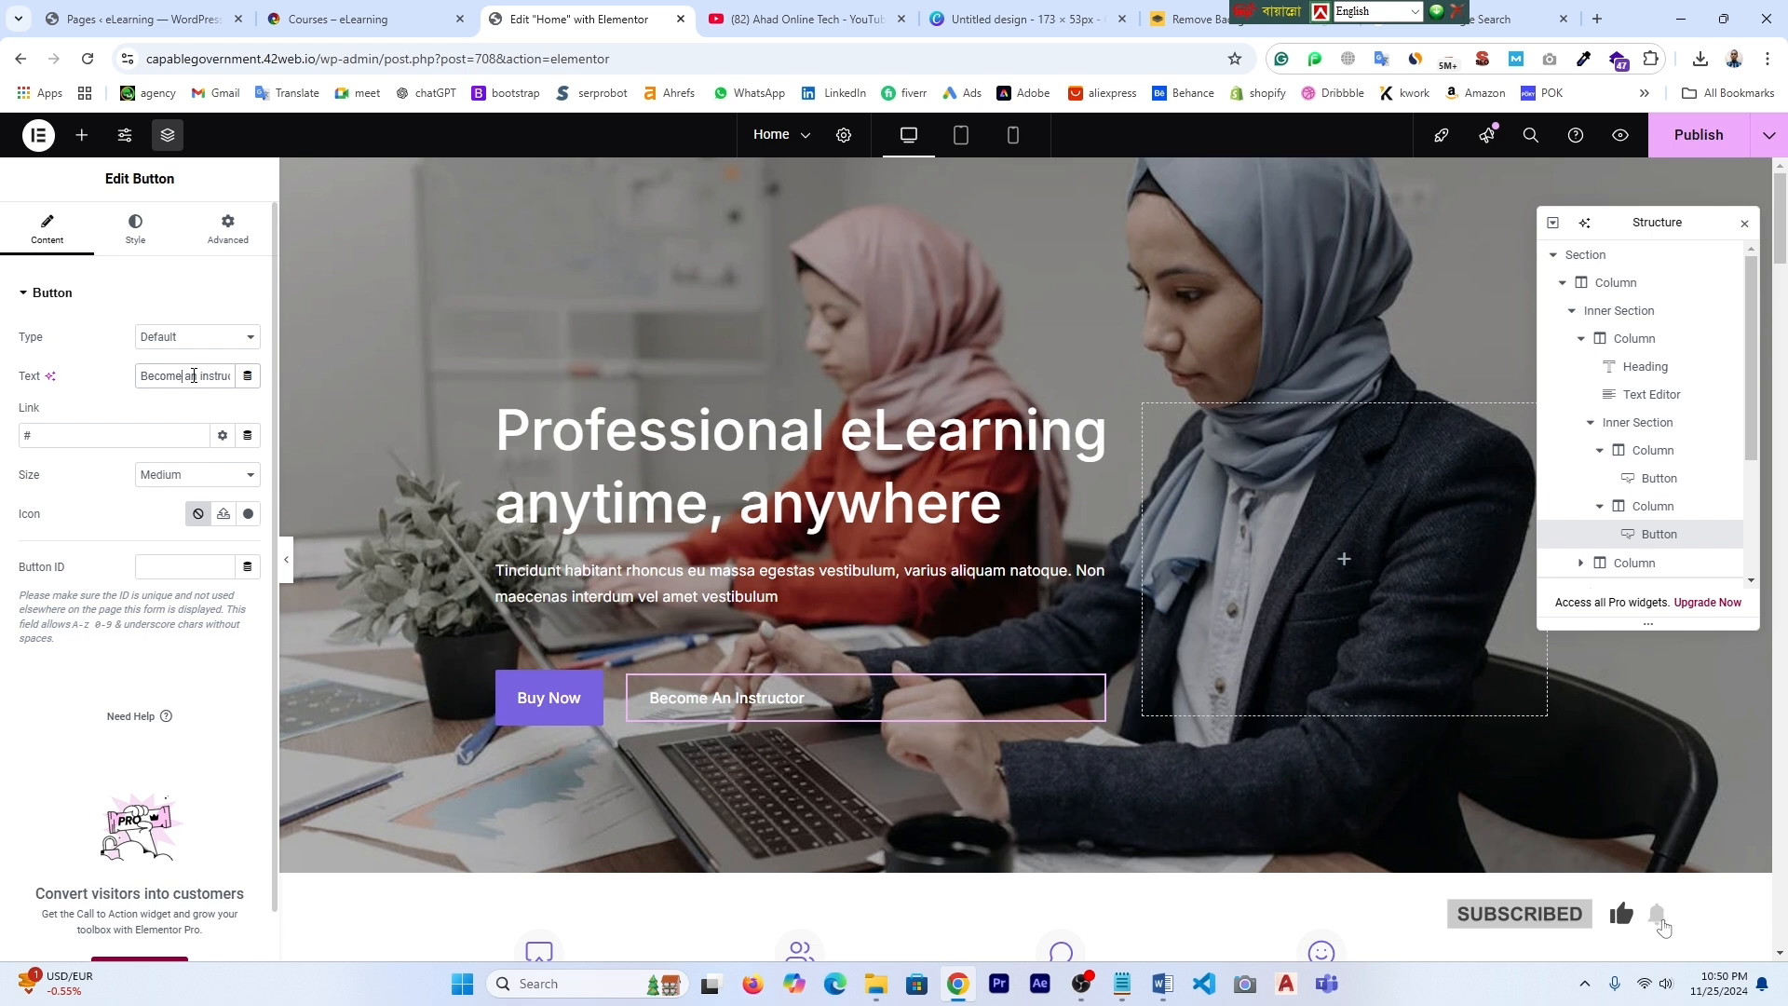
drag(201, 375, 138, 376)
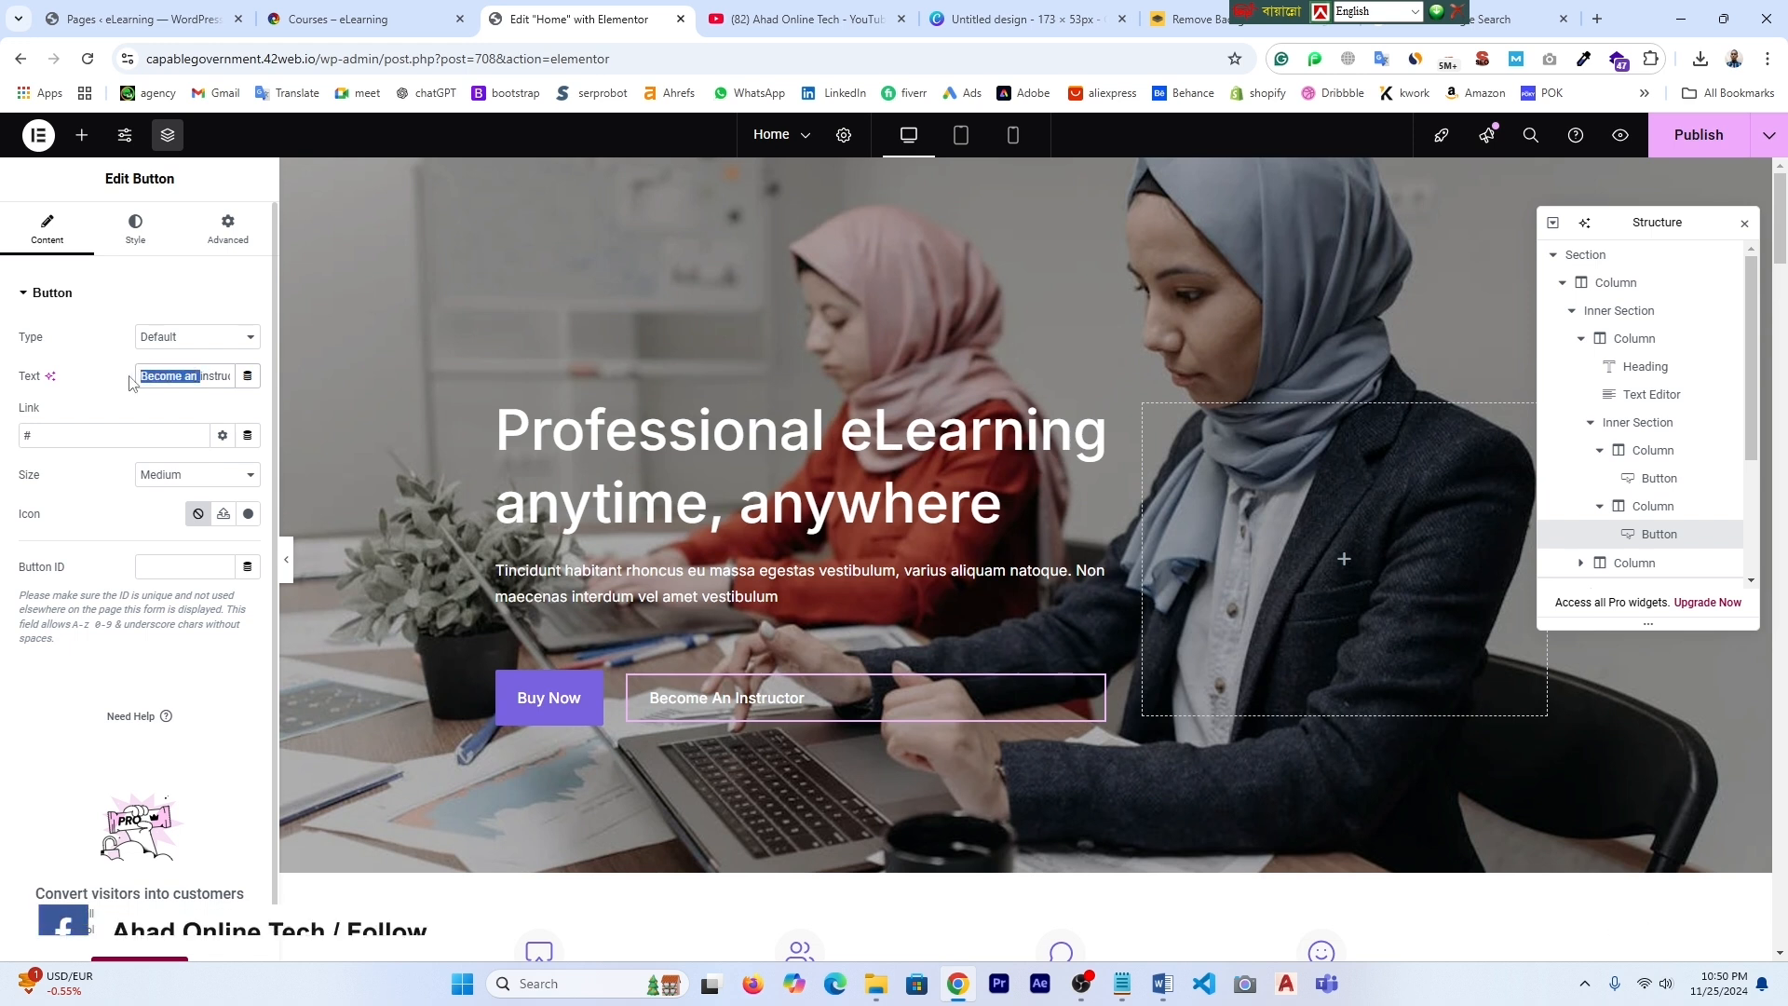
key(BackSpace)
click(220, 375)
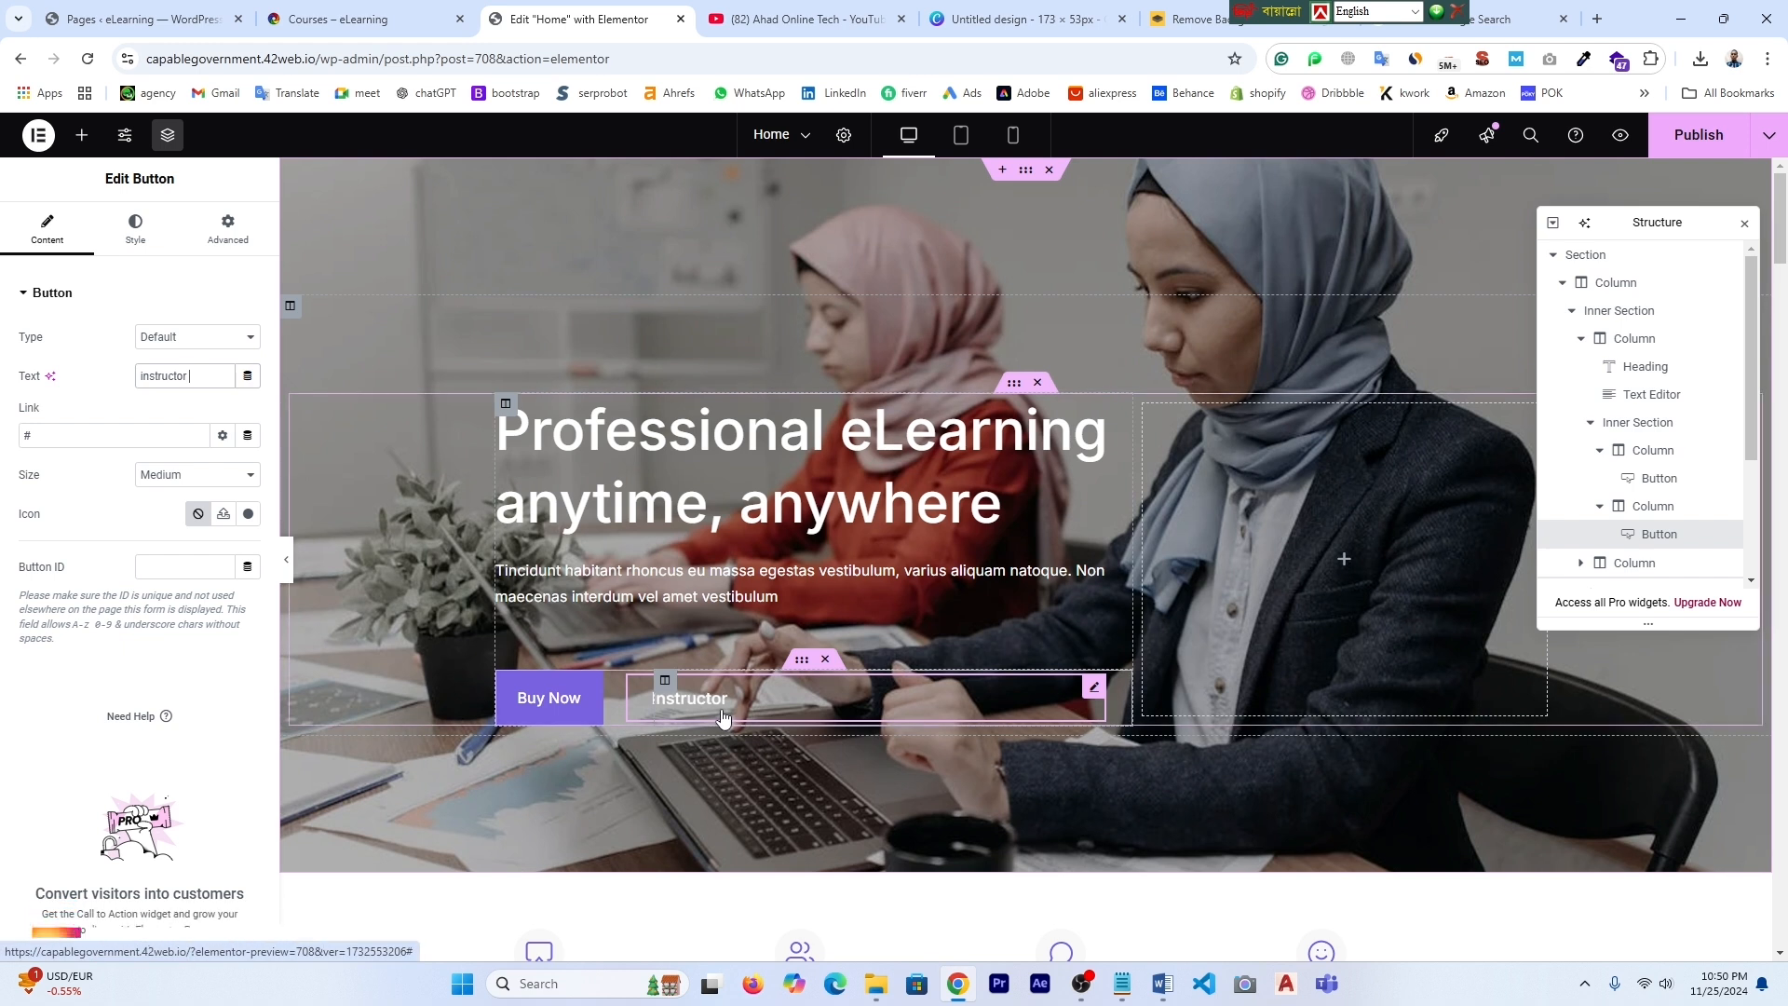
key(ctrl+z)
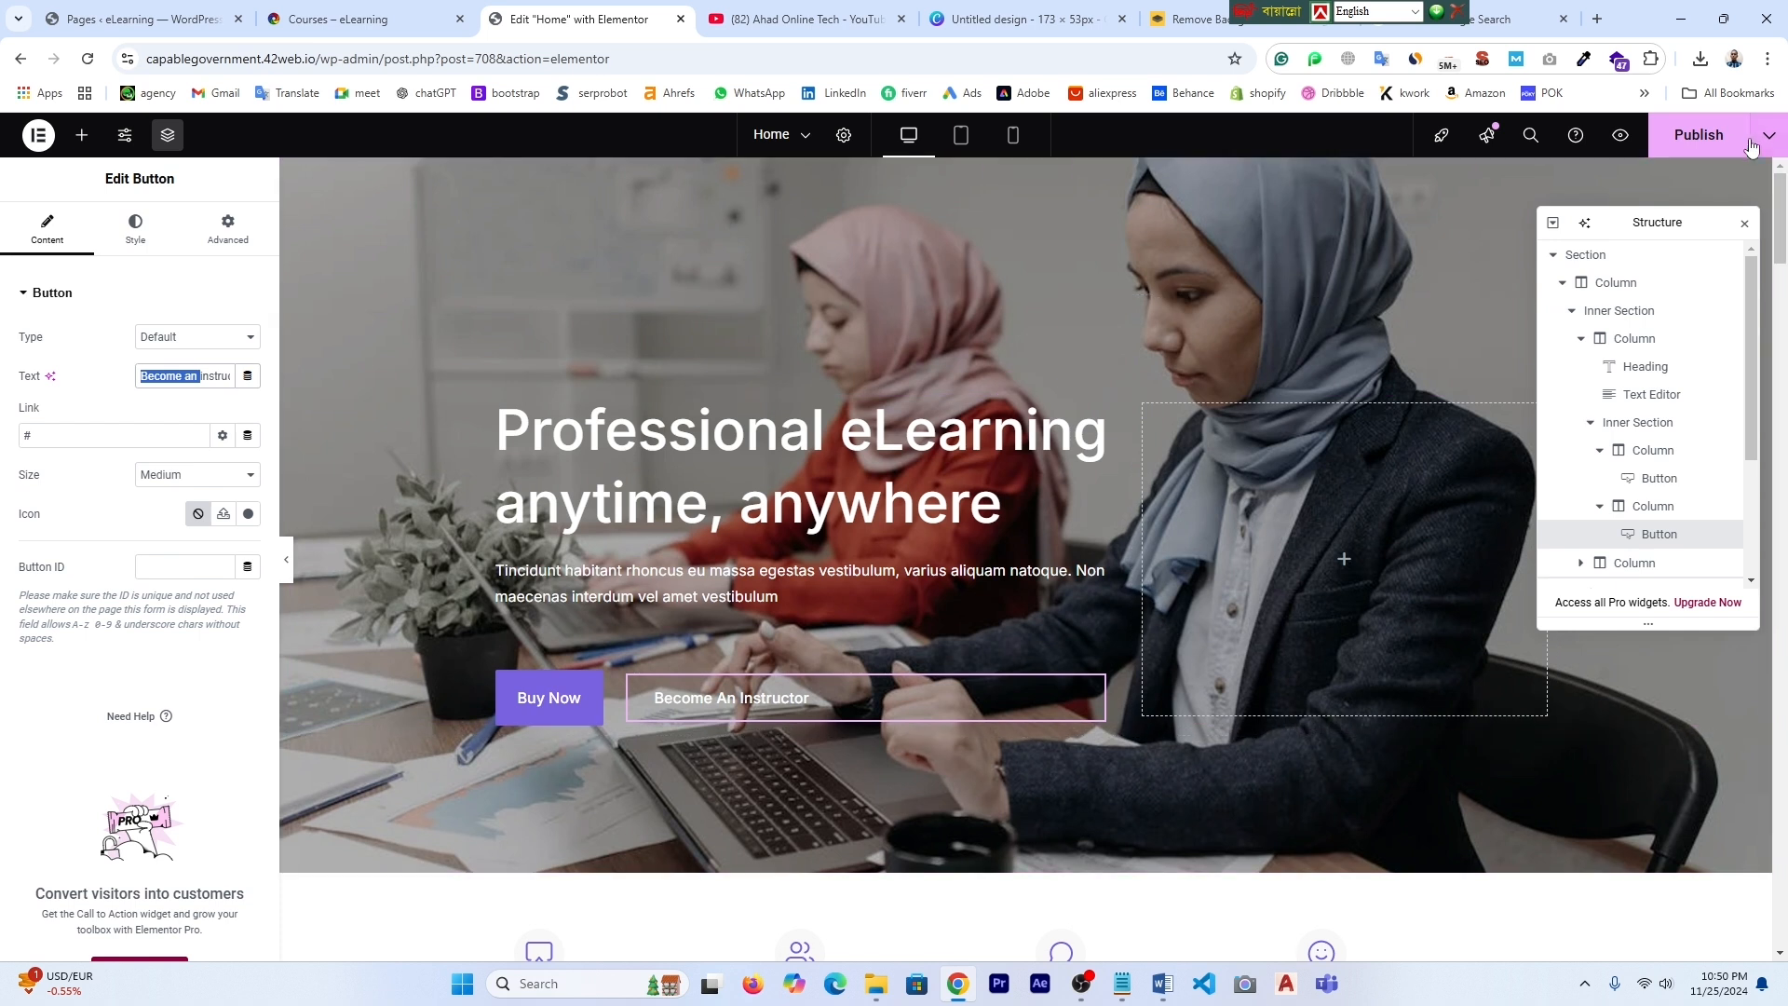
click(1713, 135)
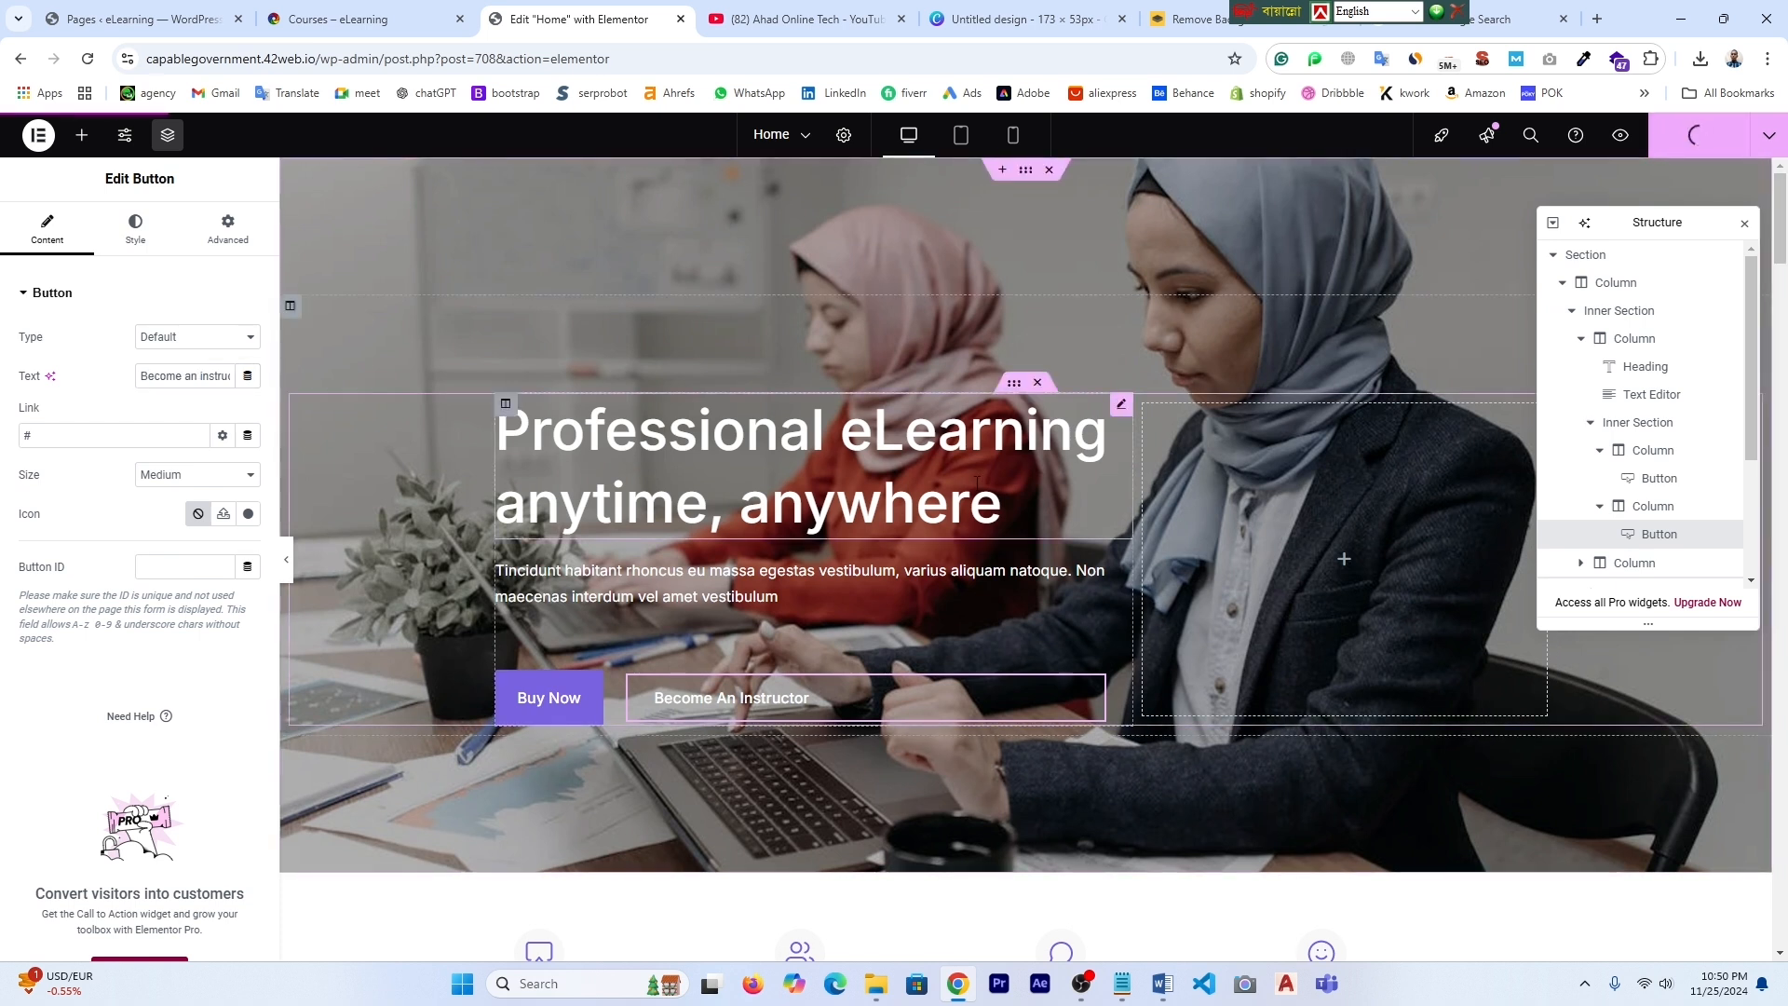
- Reload the Courses tab and scroll through it after publishing the homepage
click(340, 19)
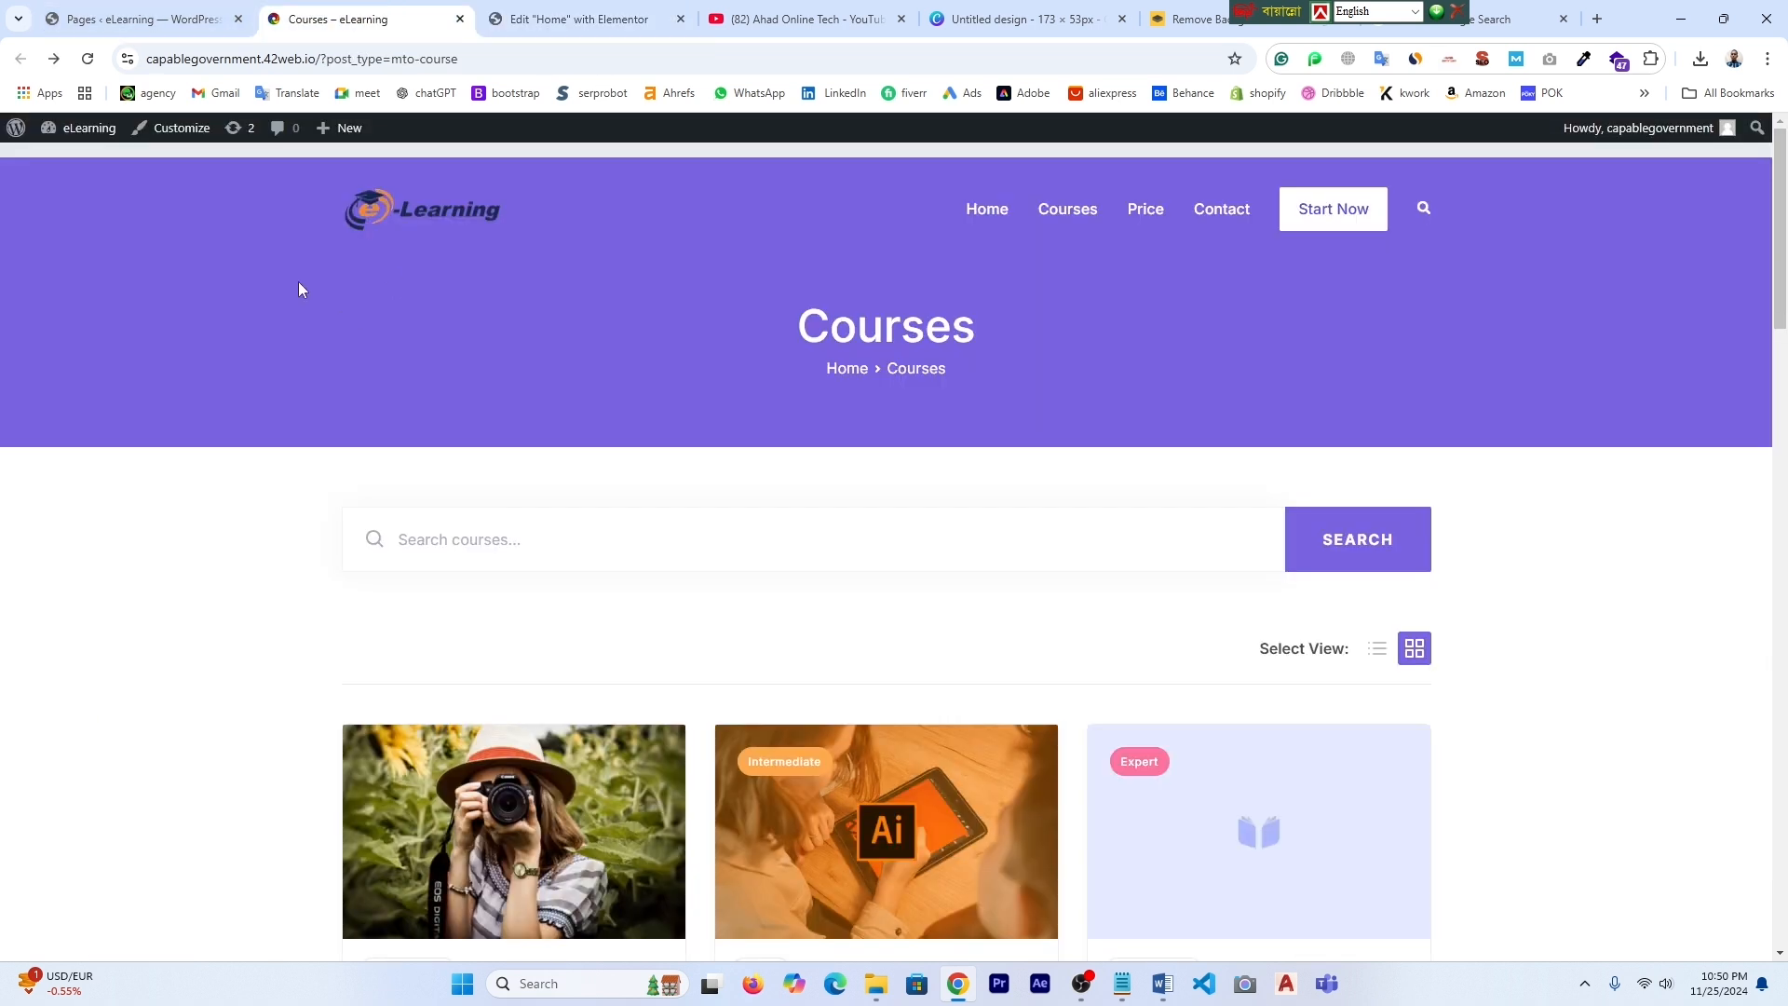
click(87, 59)
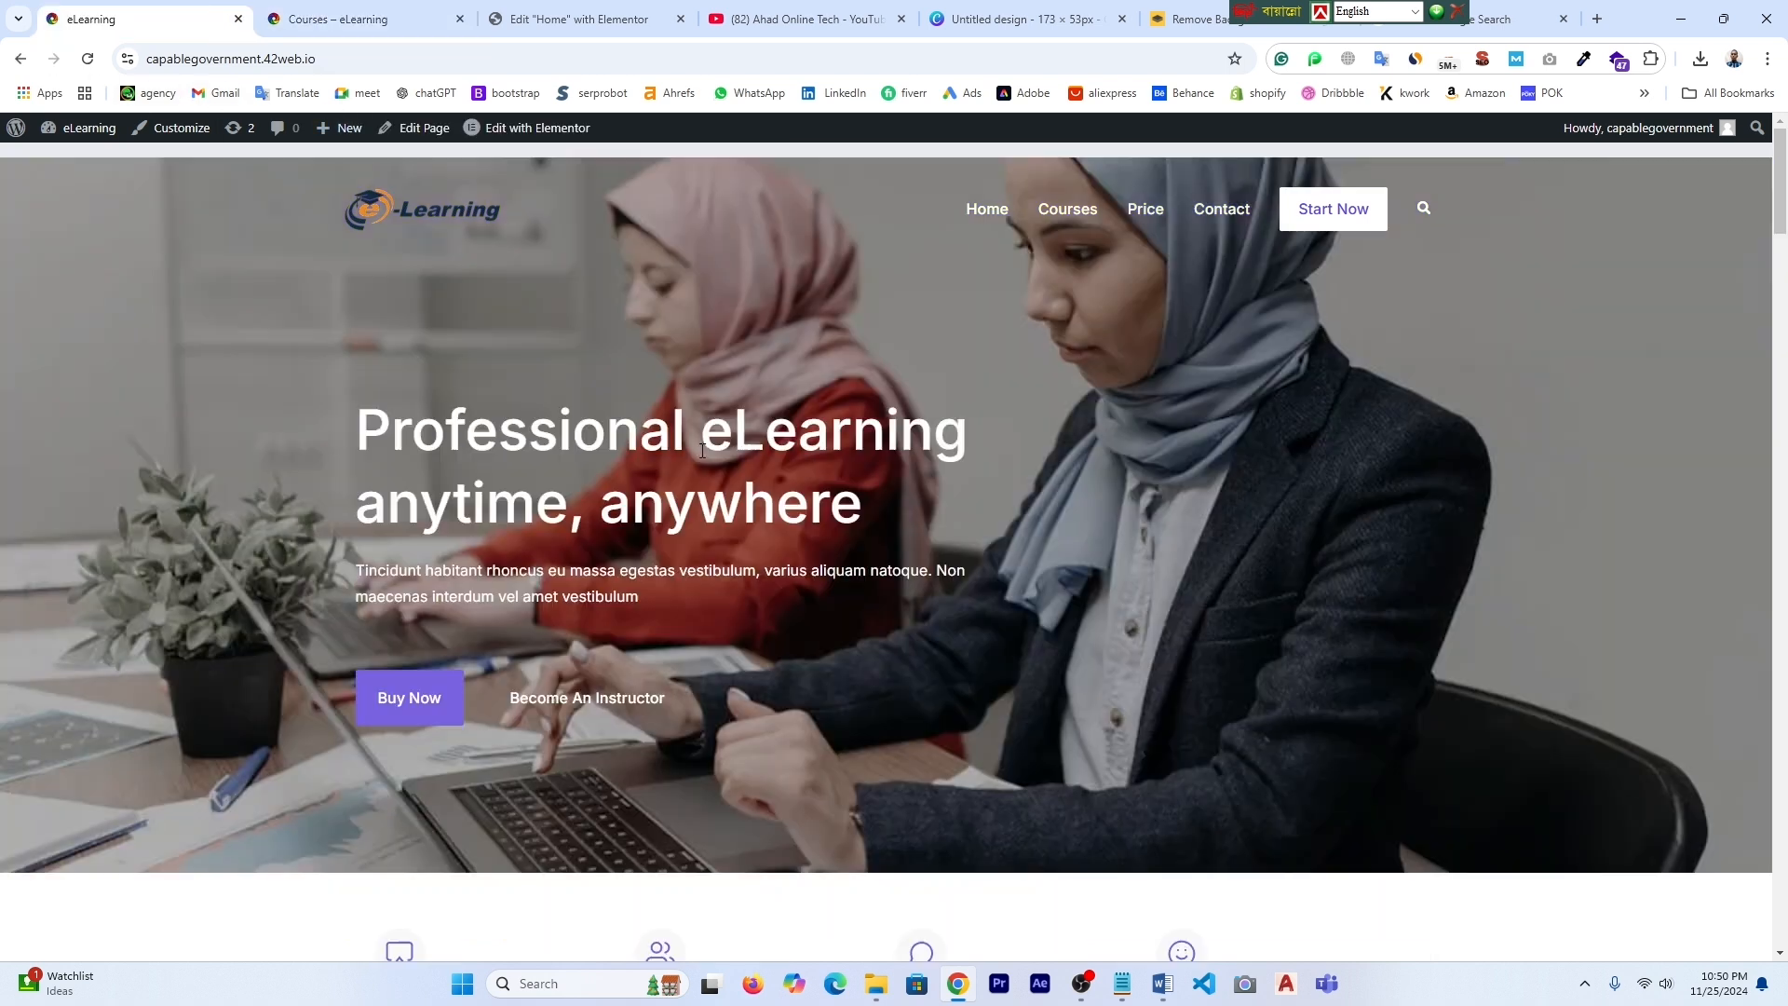
scroll(706, 445, down, 5)
scroll(906, 370, up, 4)
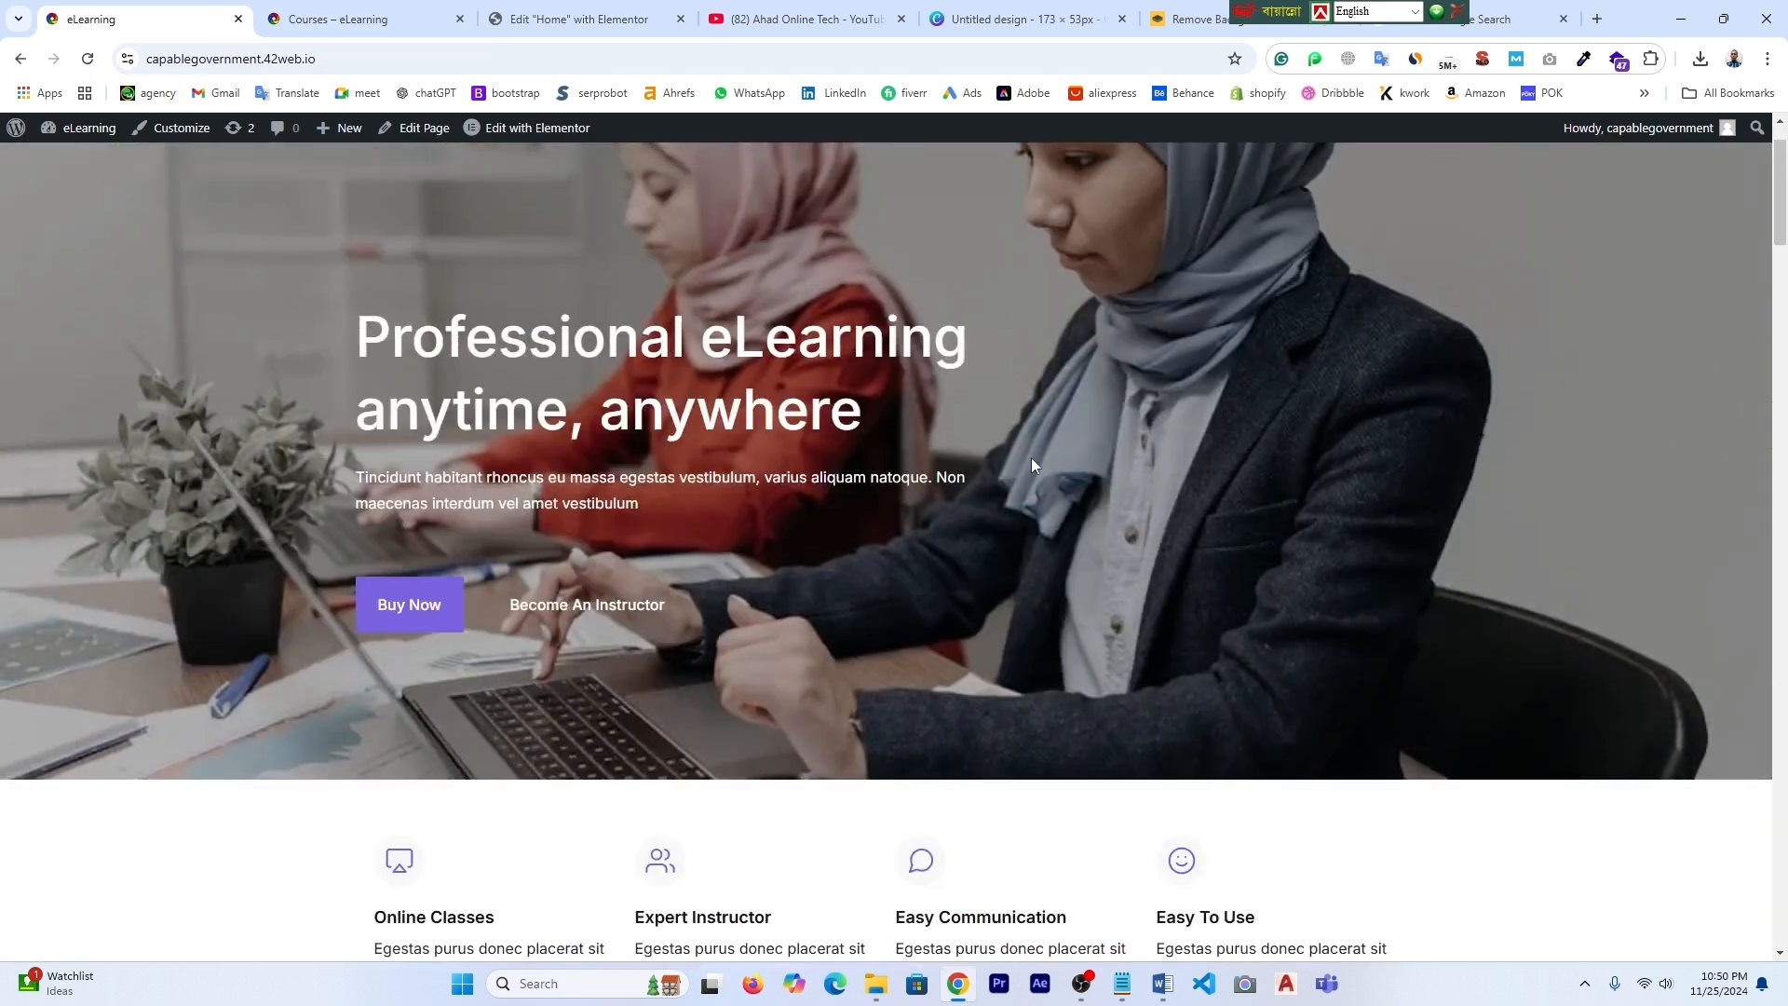
scroll(1032, 459, up, 1)
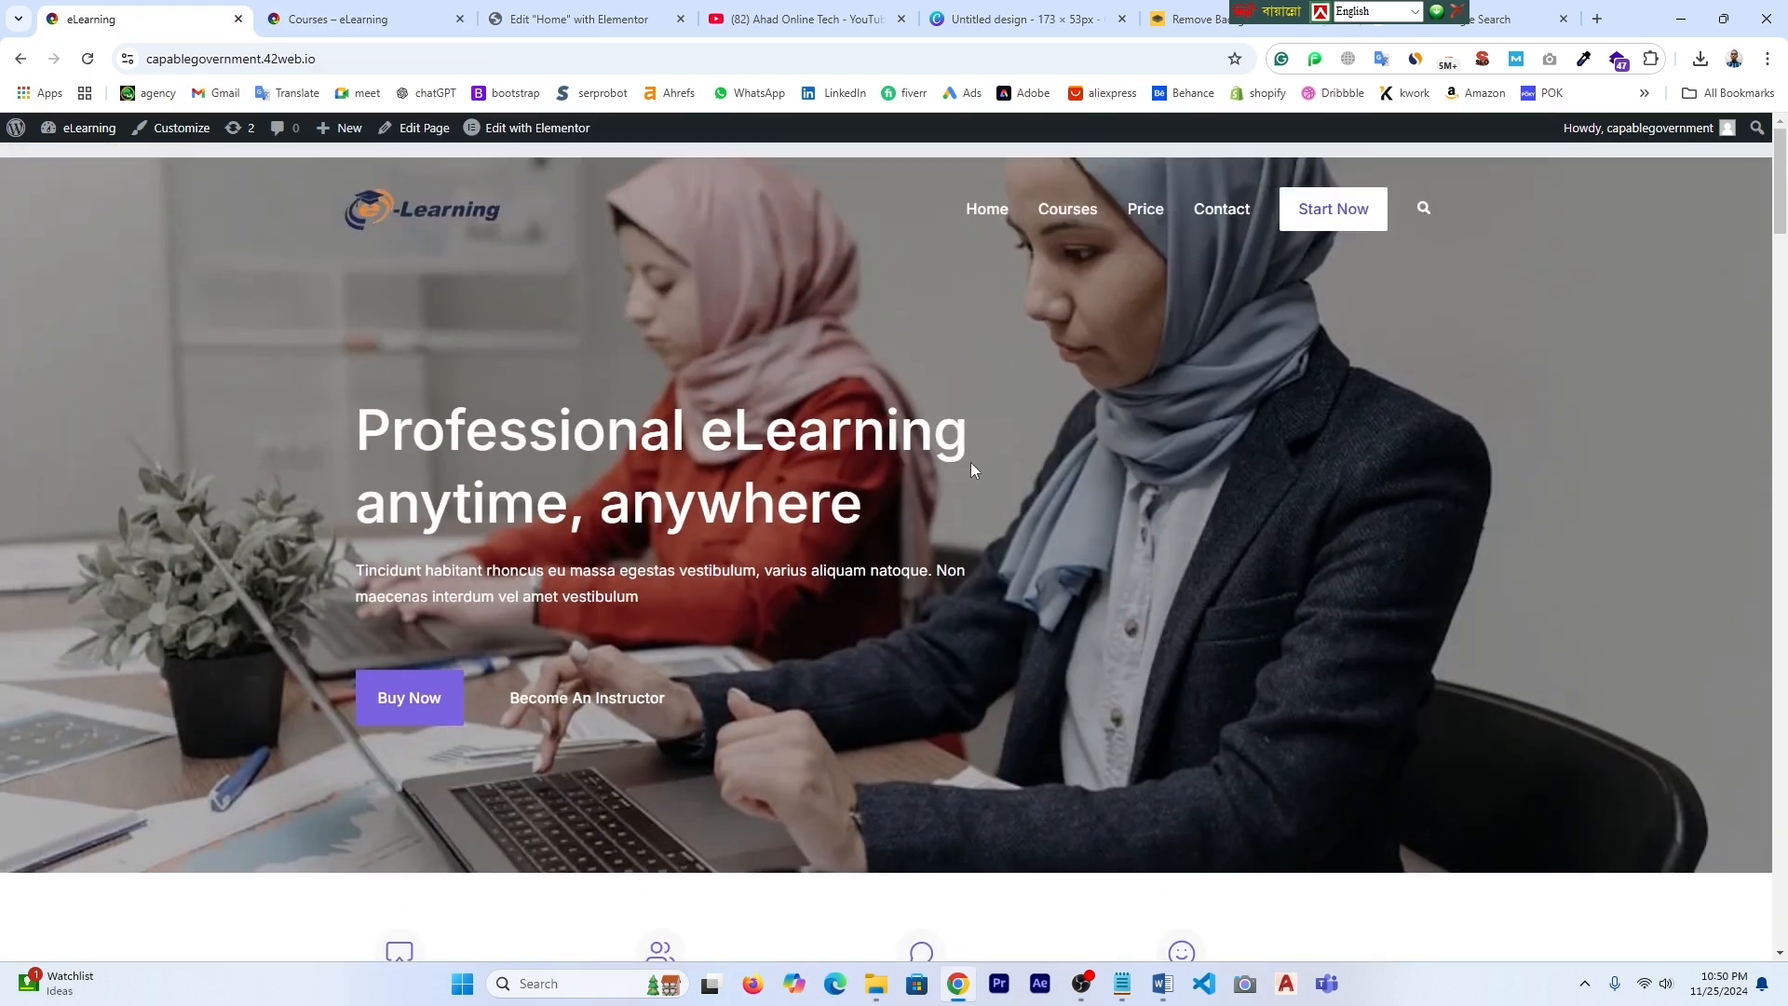
scroll(611, 551, down, 6)
- Close the Courses tab and select the homepage's four-feature row section in Elementor
scroll(607, 547, up, 5)
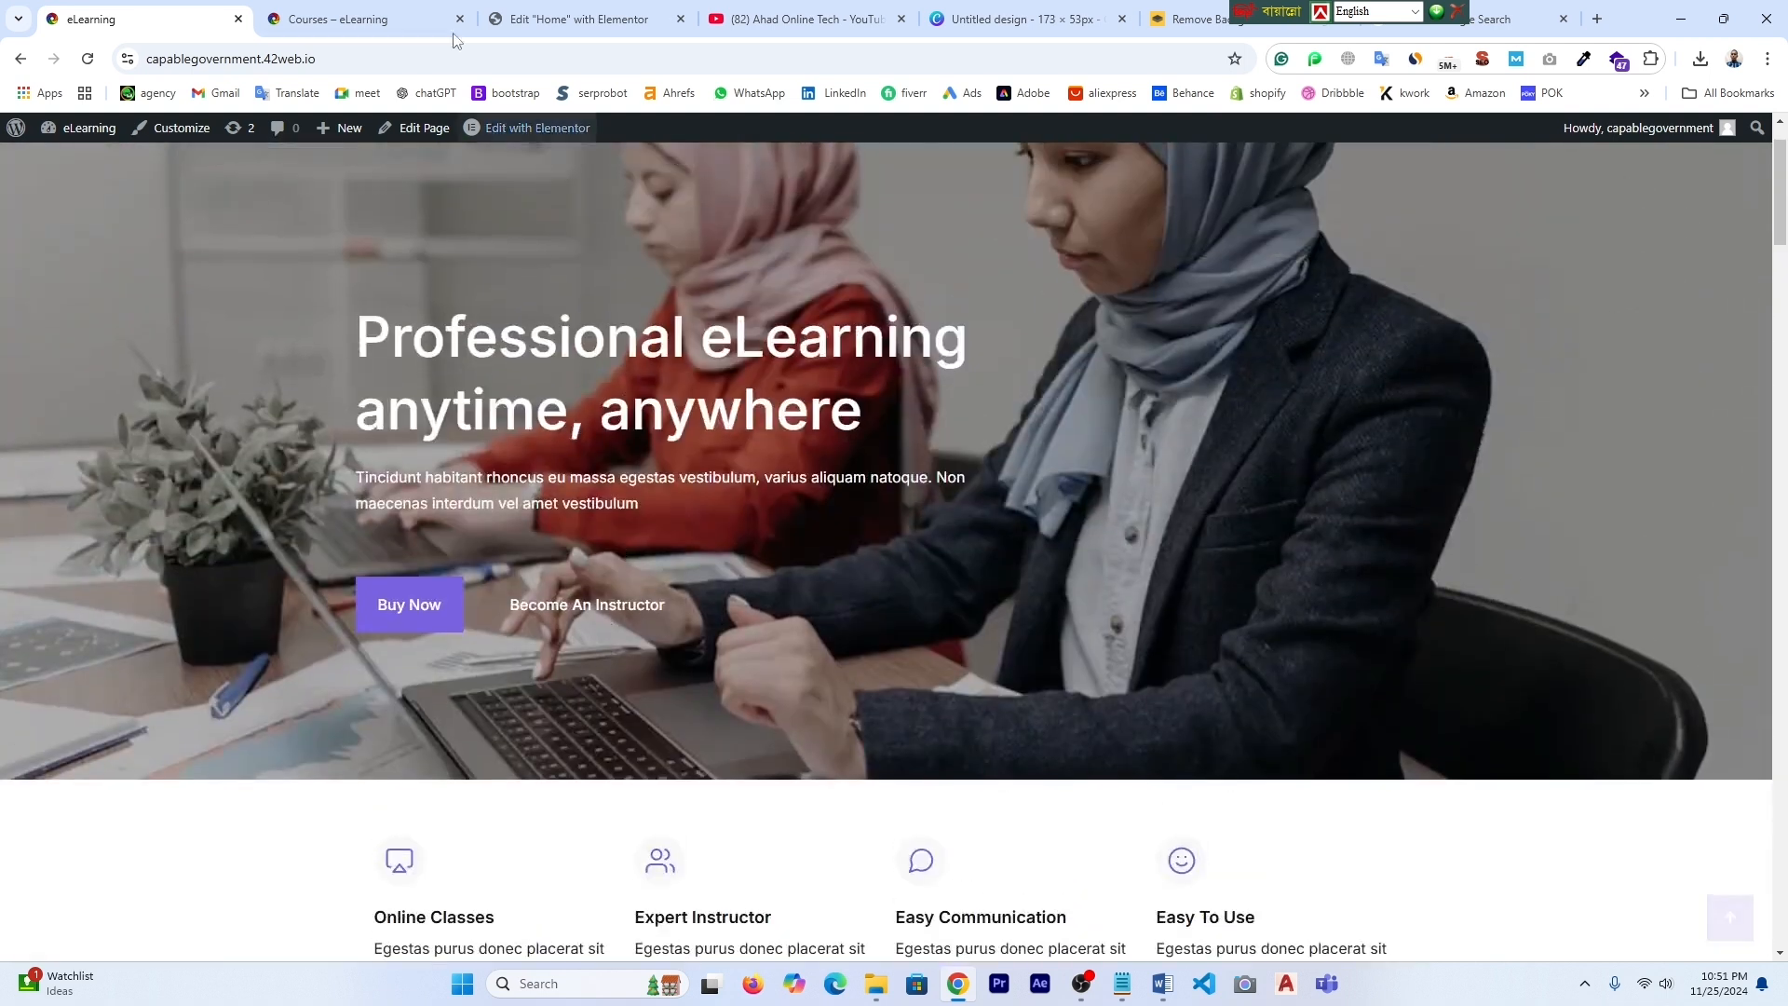
click(438, 18)
click(460, 19)
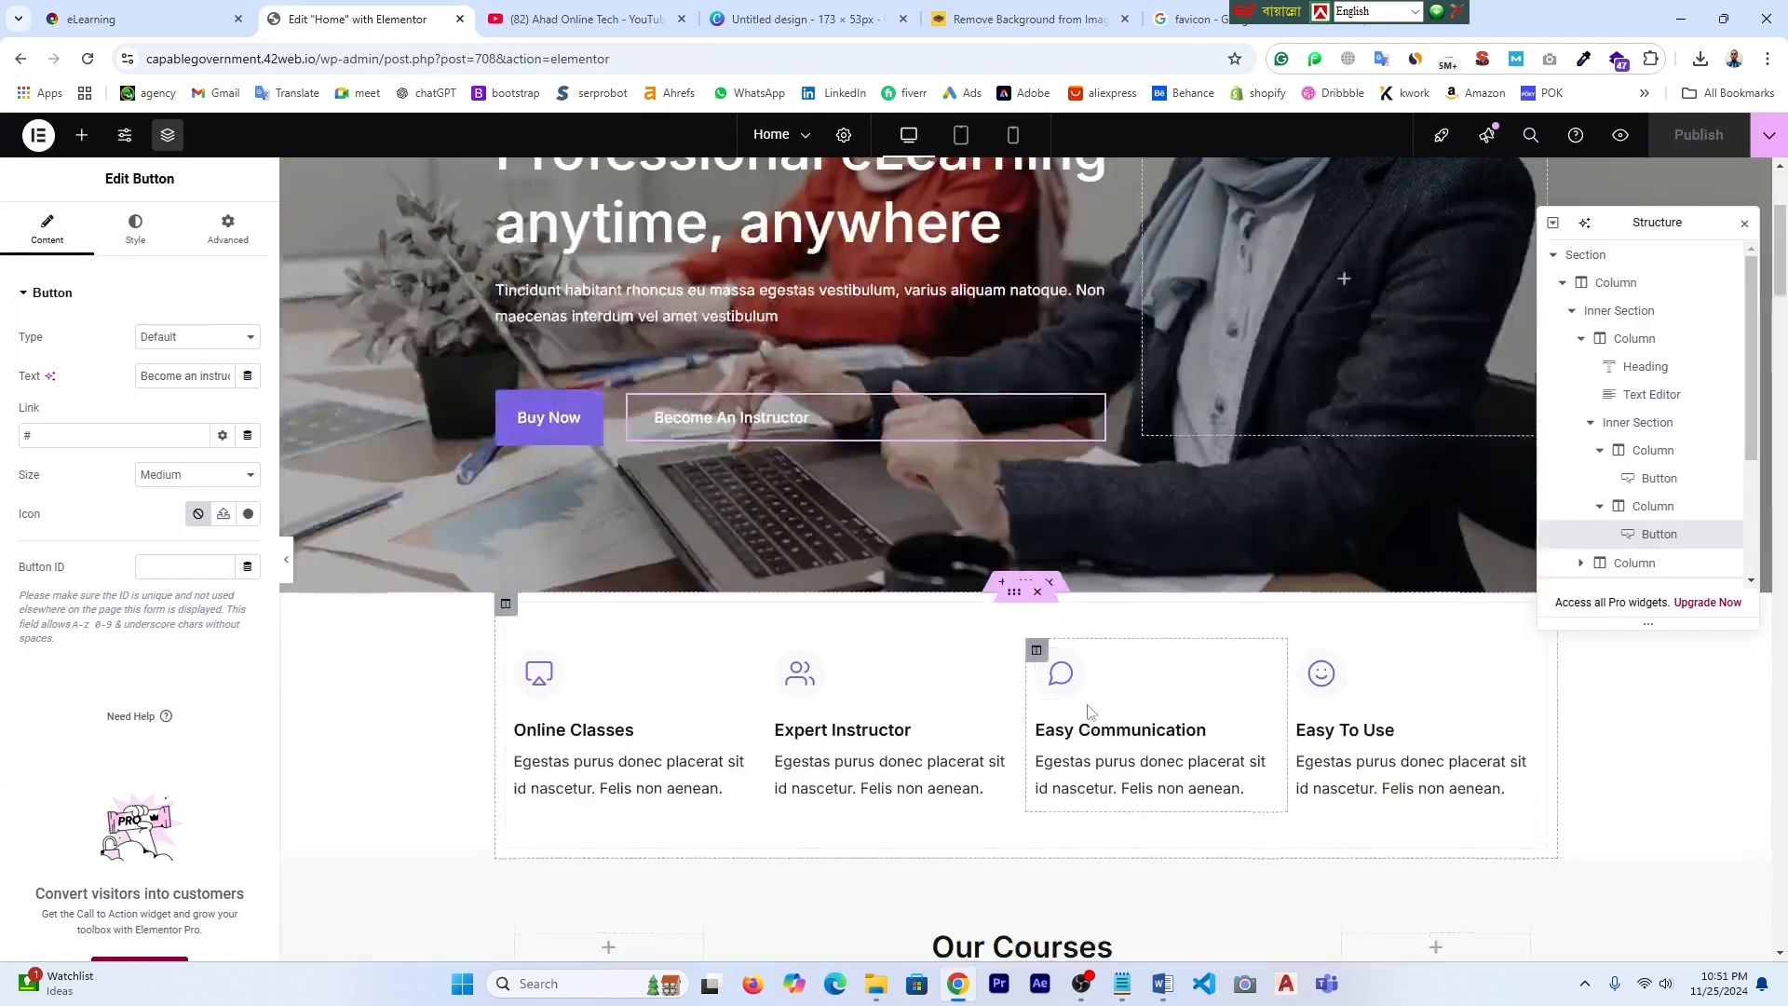
scroll(1090, 713, down, 3)
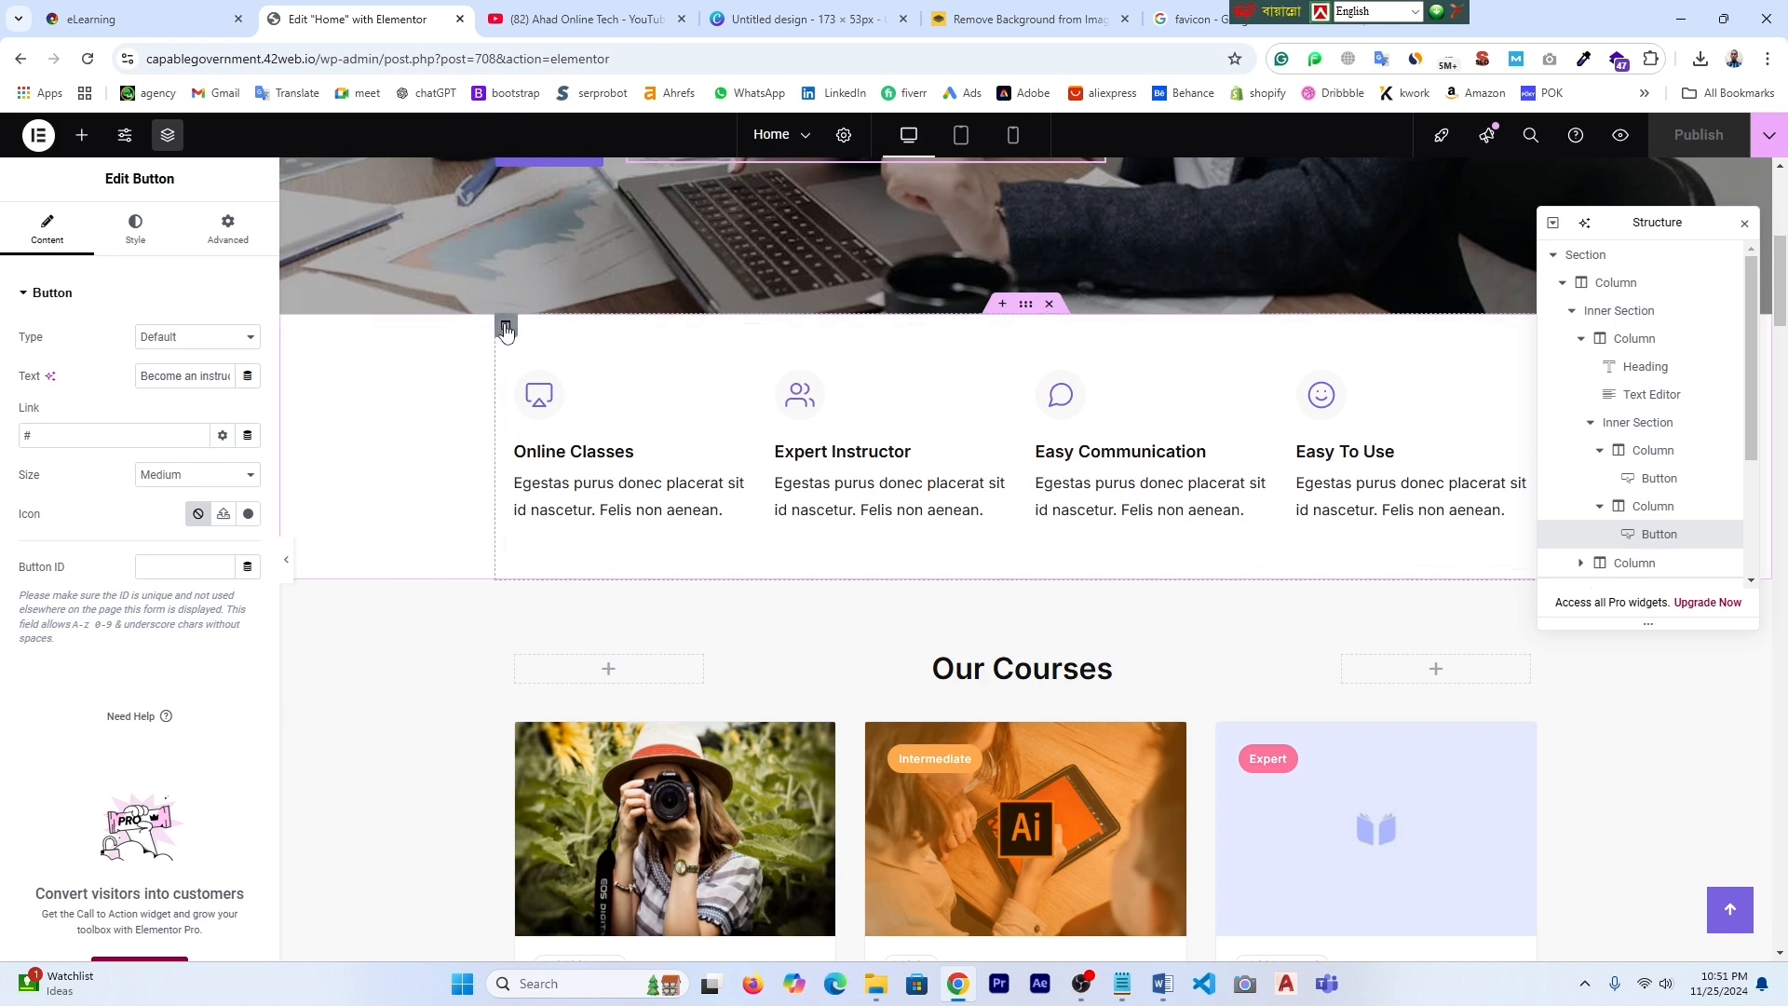
click(506, 327)
scroll(659, 443, up, 1)
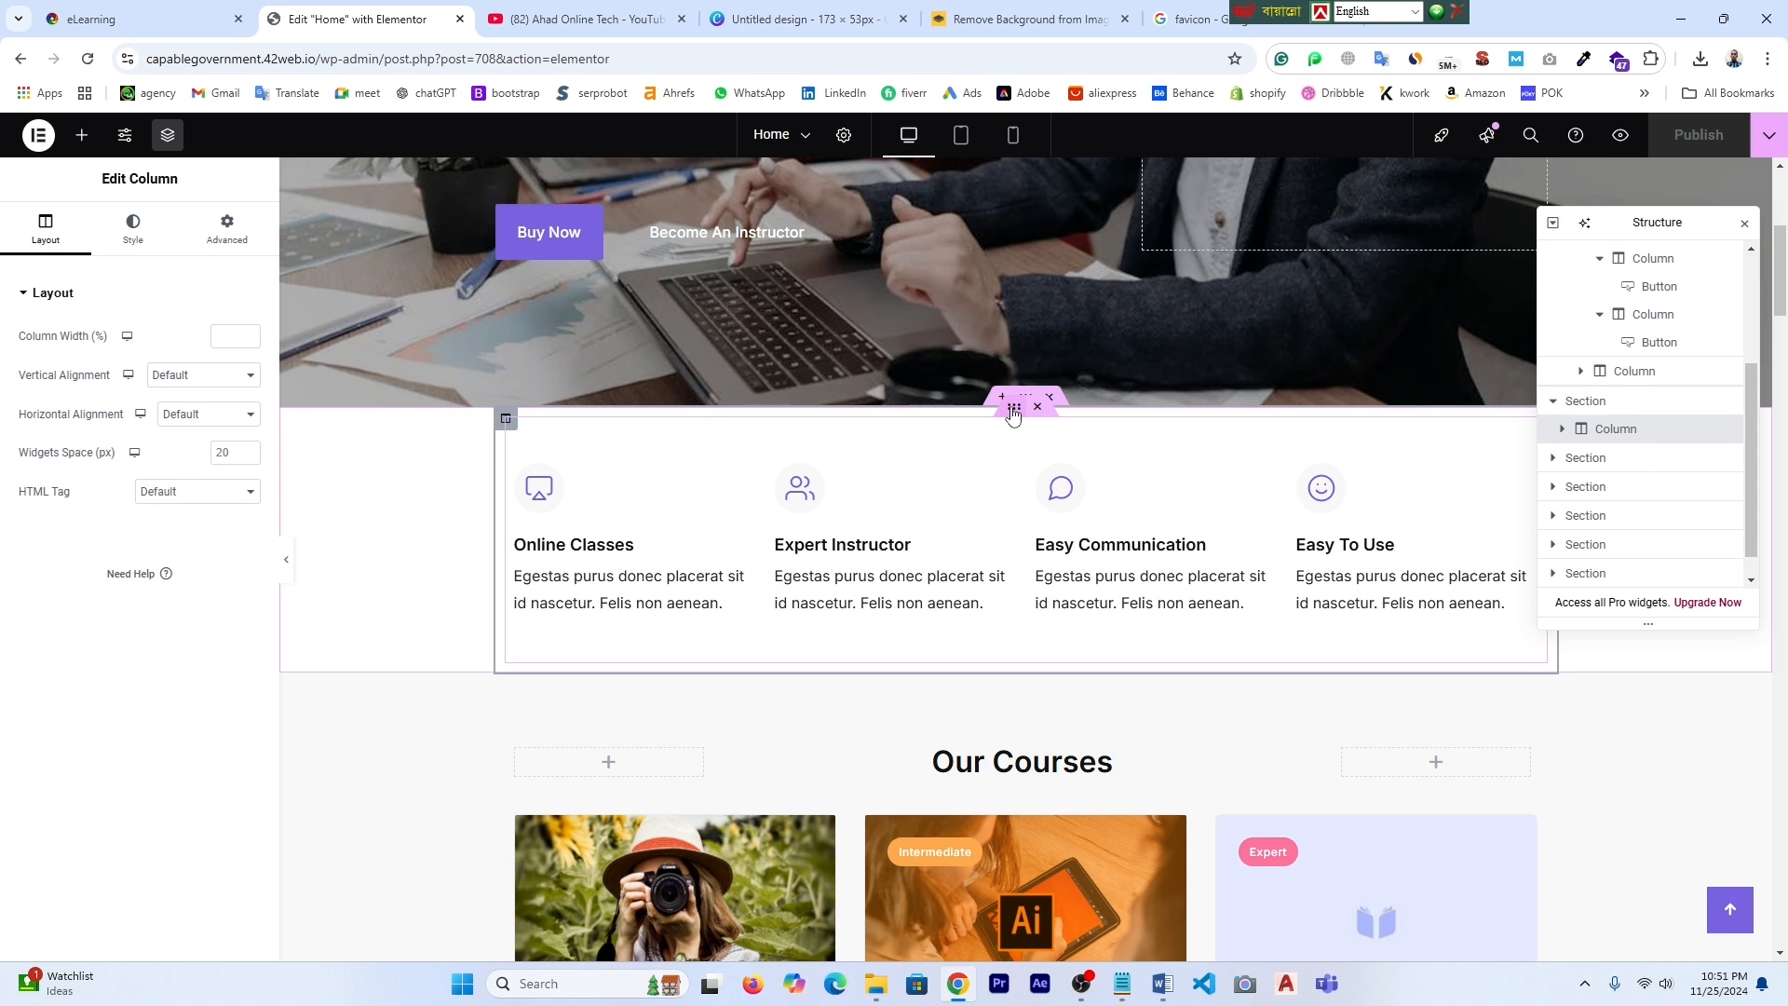
click(1022, 400)
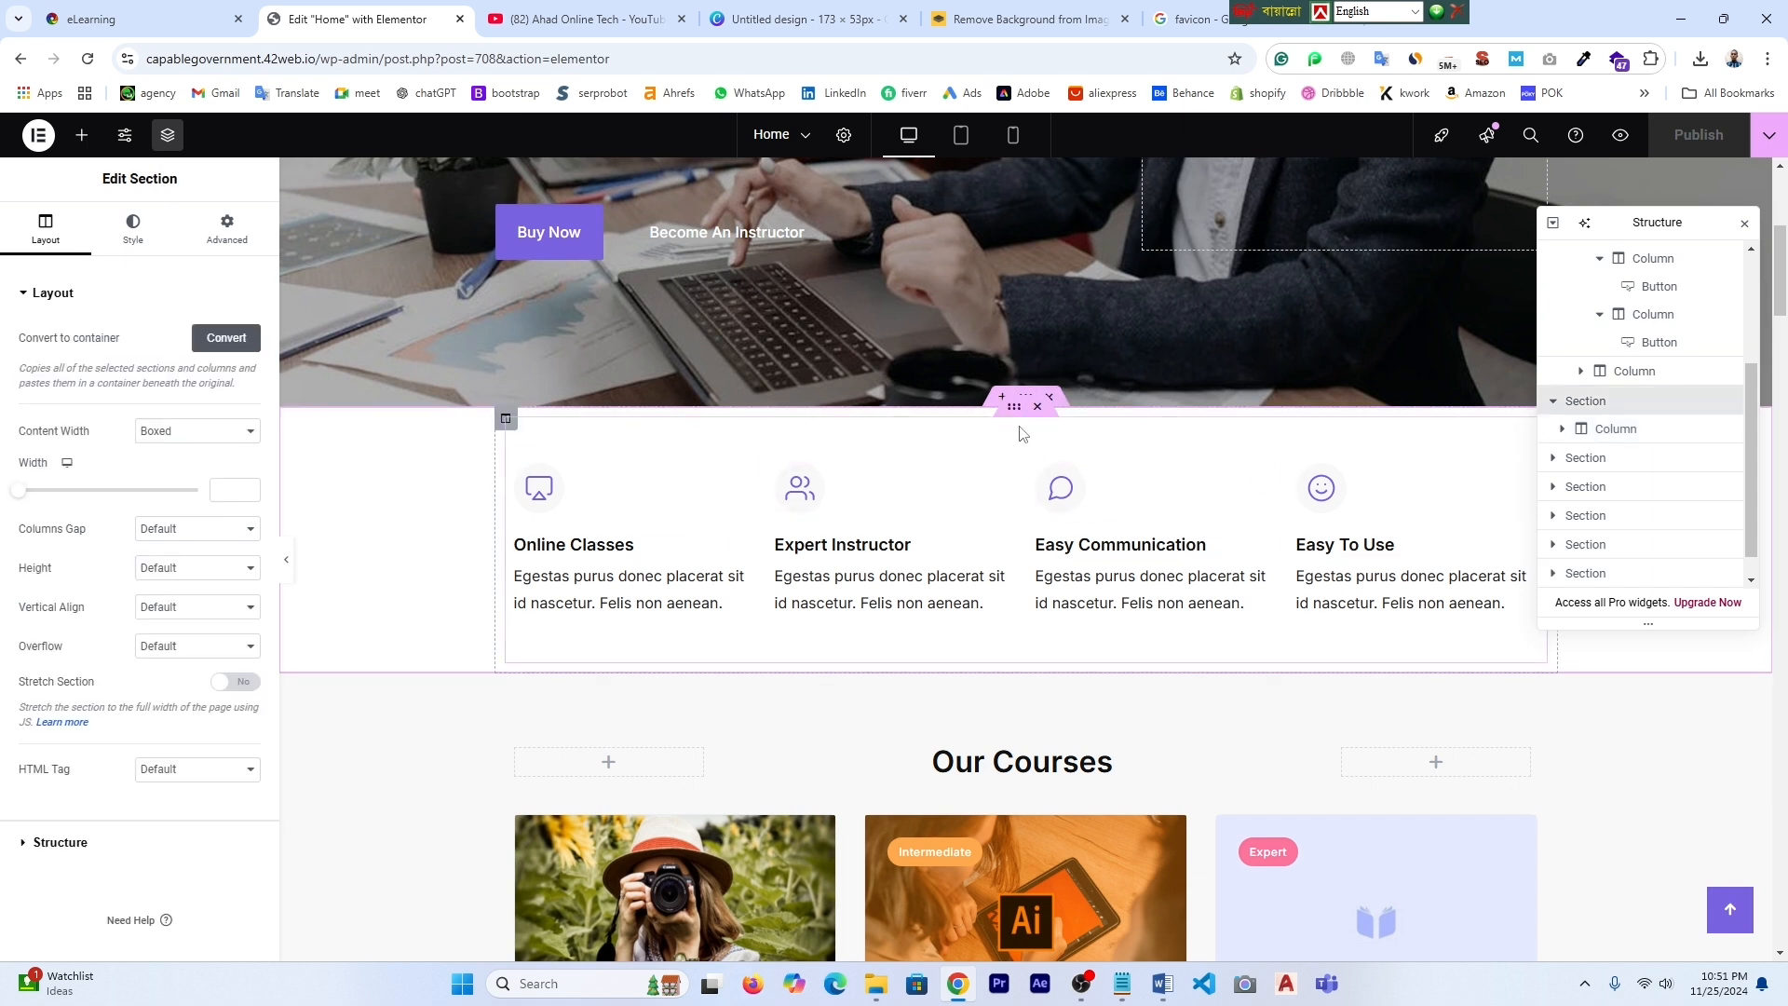
click(506, 418)
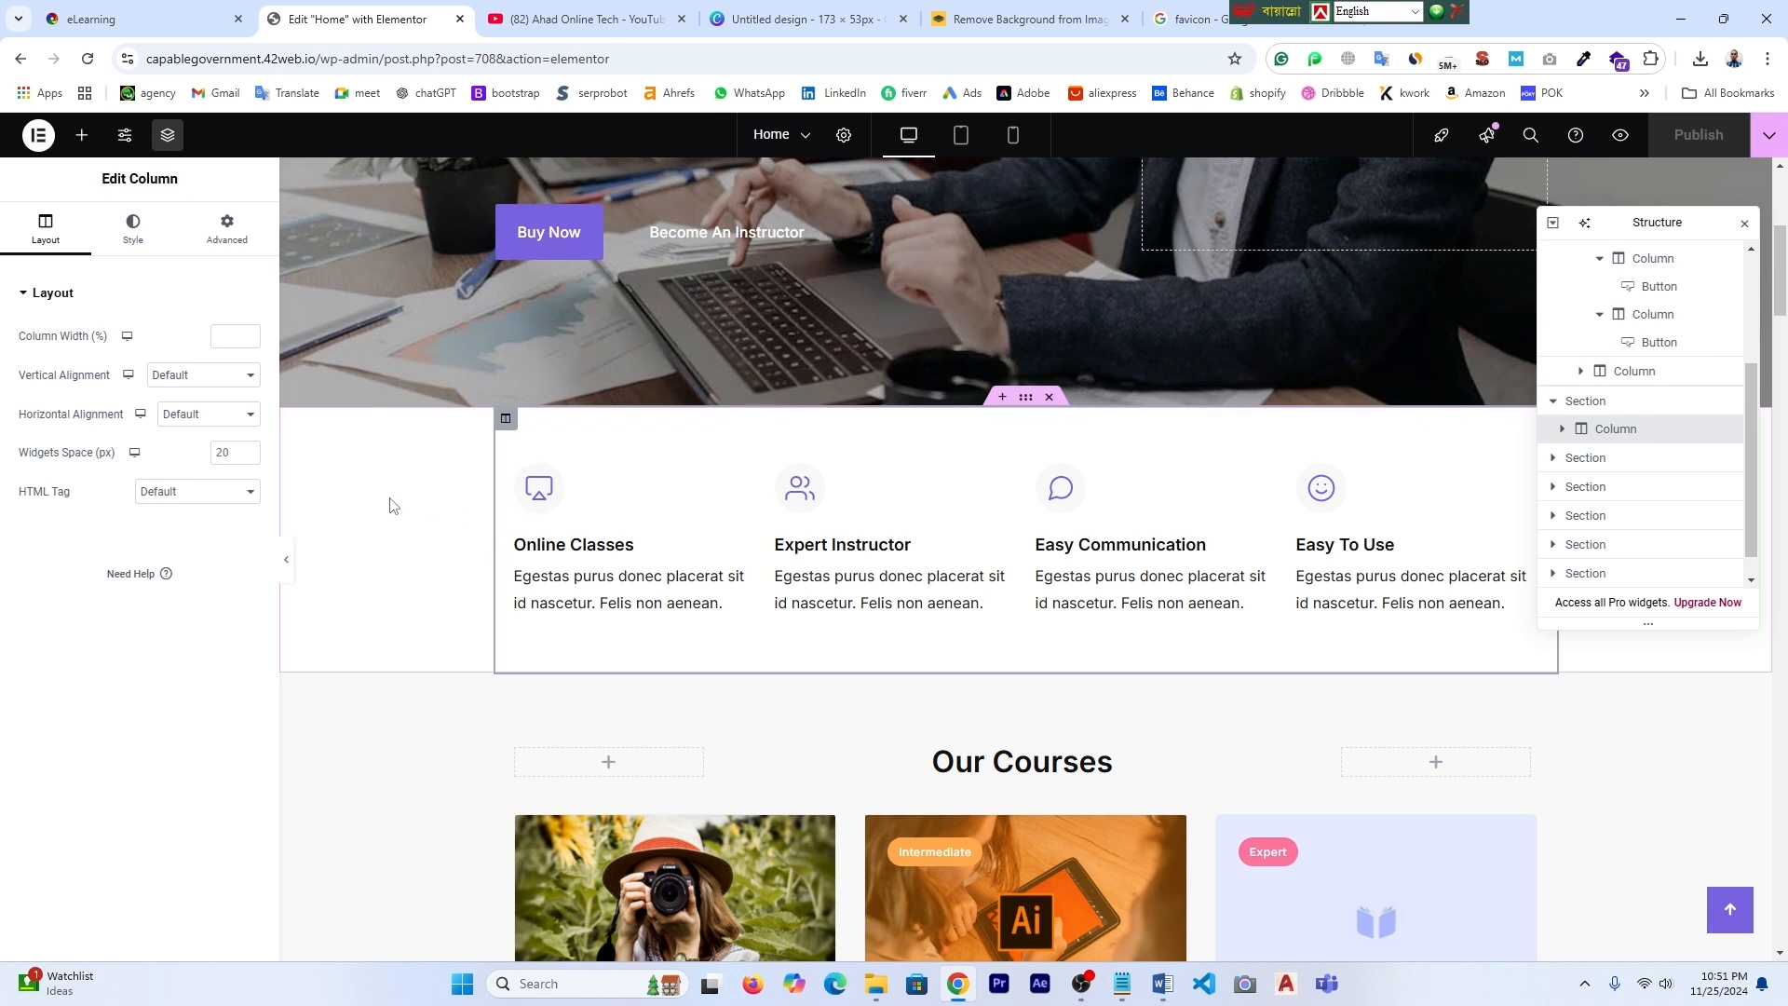
click(1026, 400)
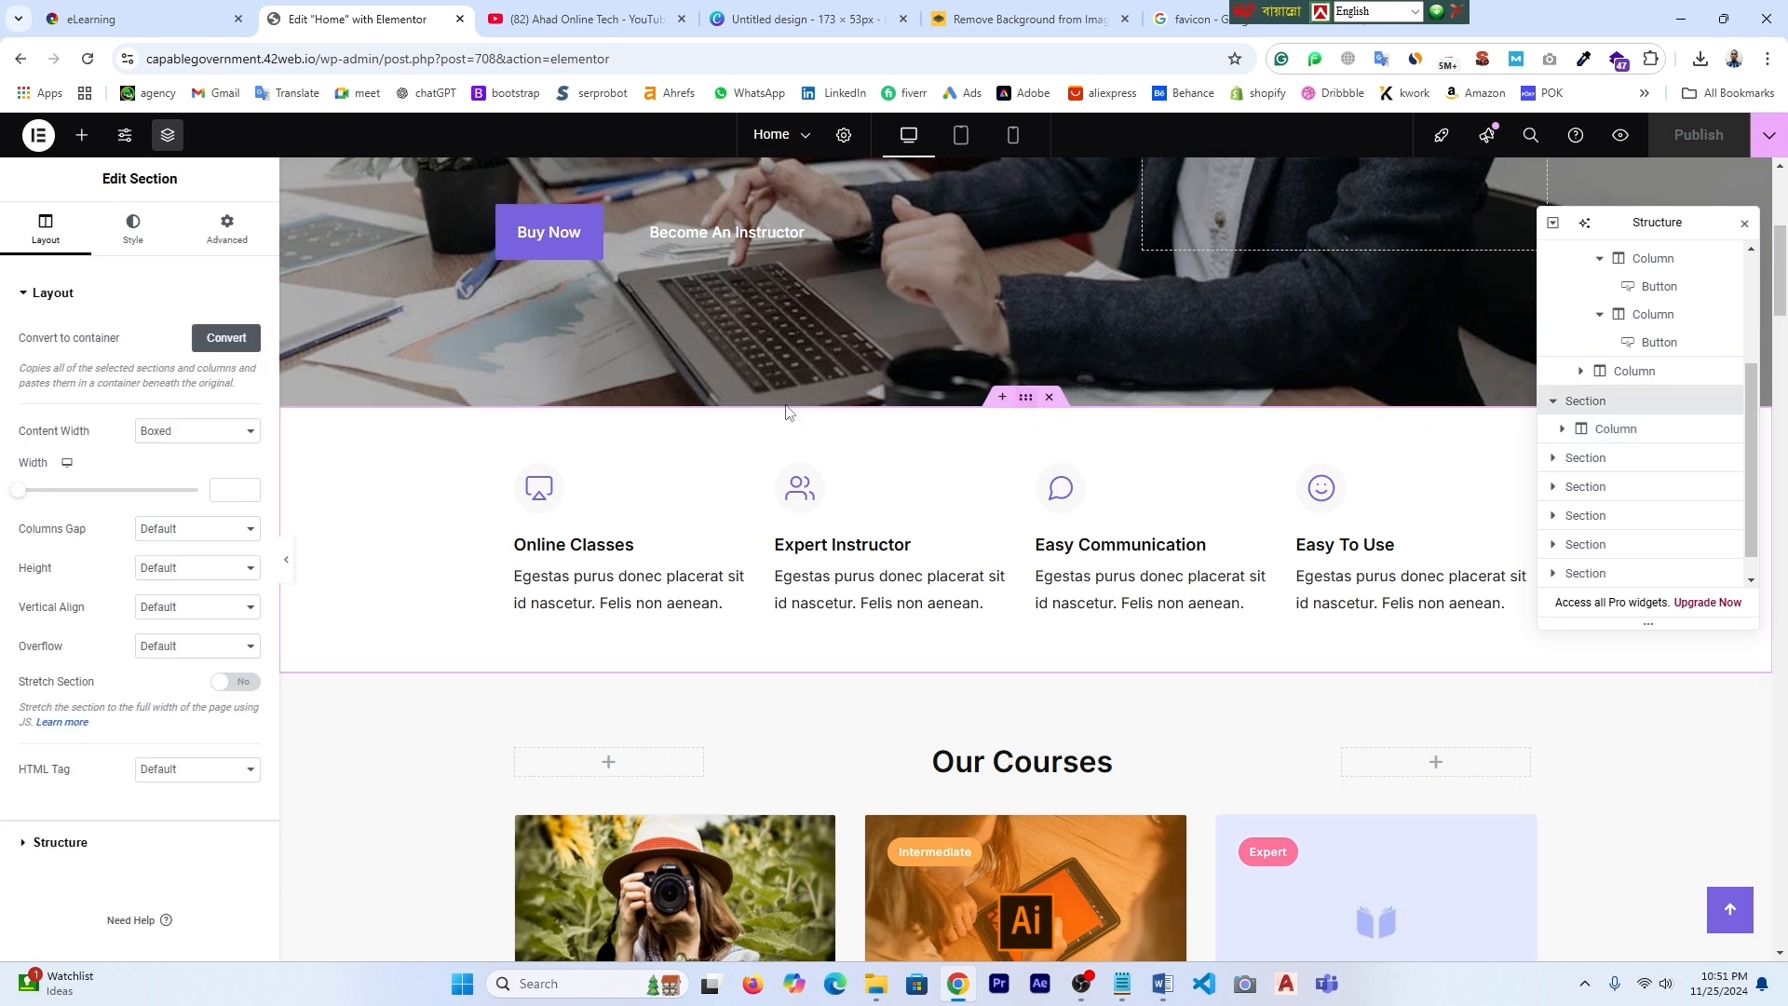
click(256, 437)
- Try Full Width on the feature row, return it to Boxed, and select the Online Classes column
click(180, 479)
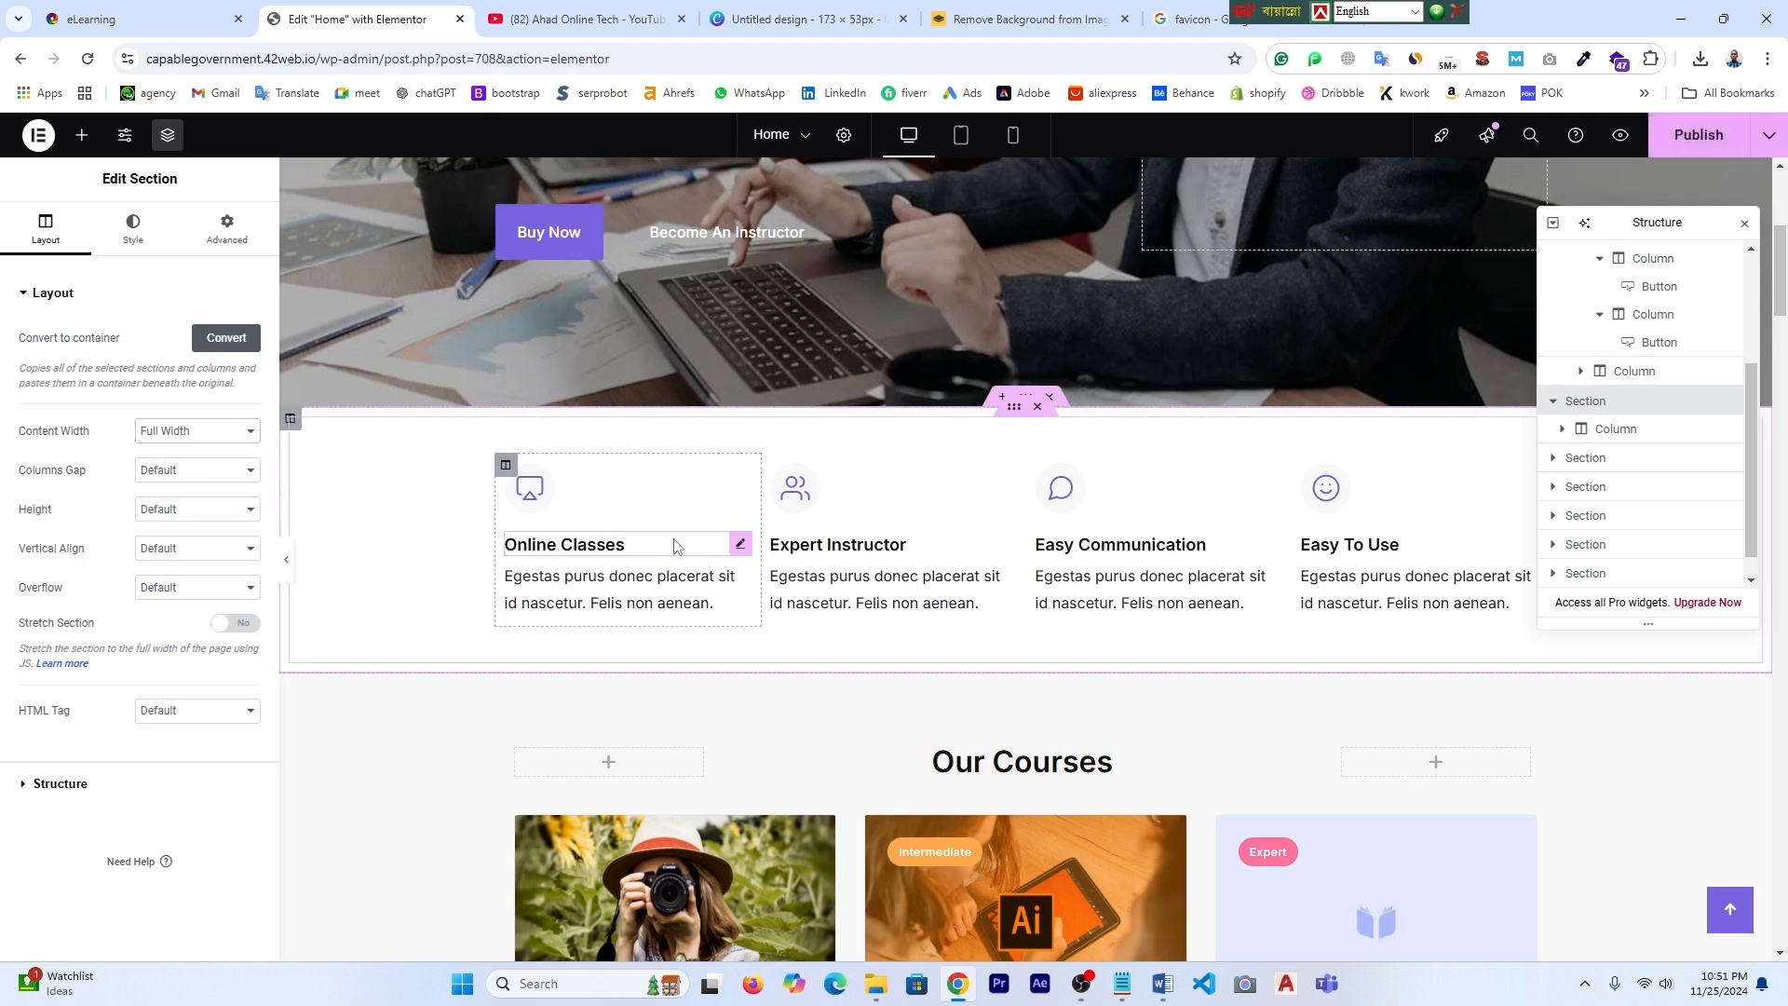
click(249, 432)
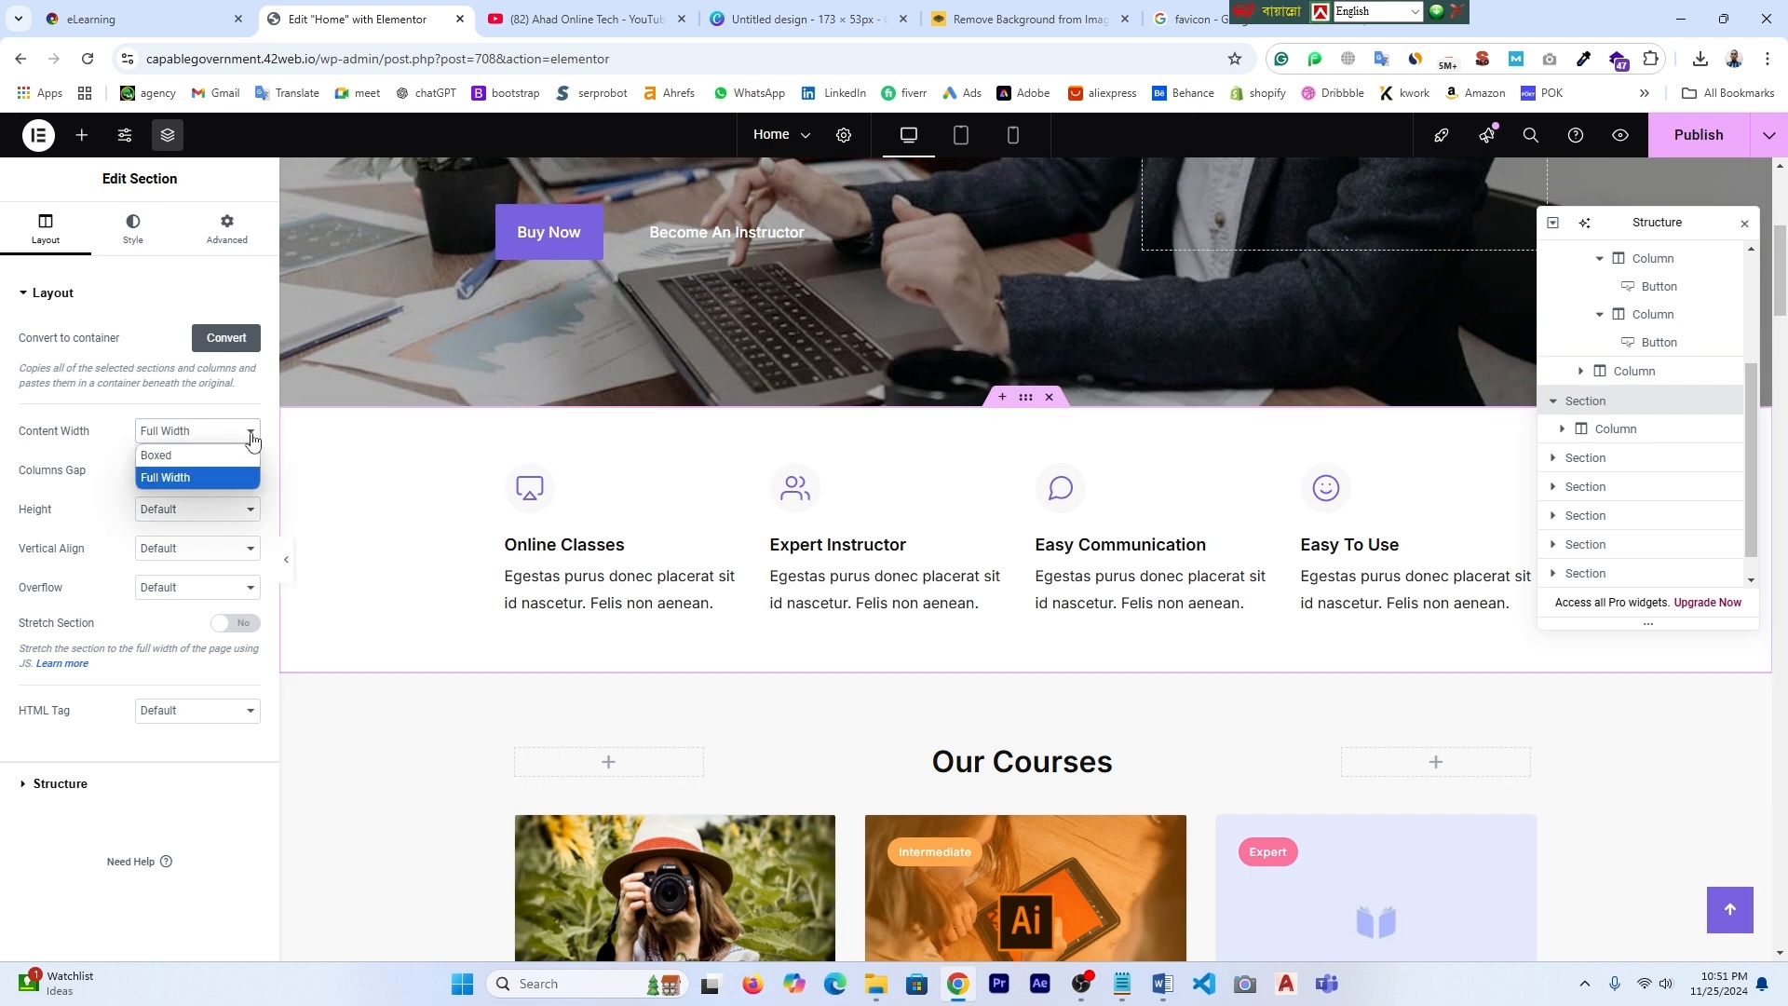
click(183, 456)
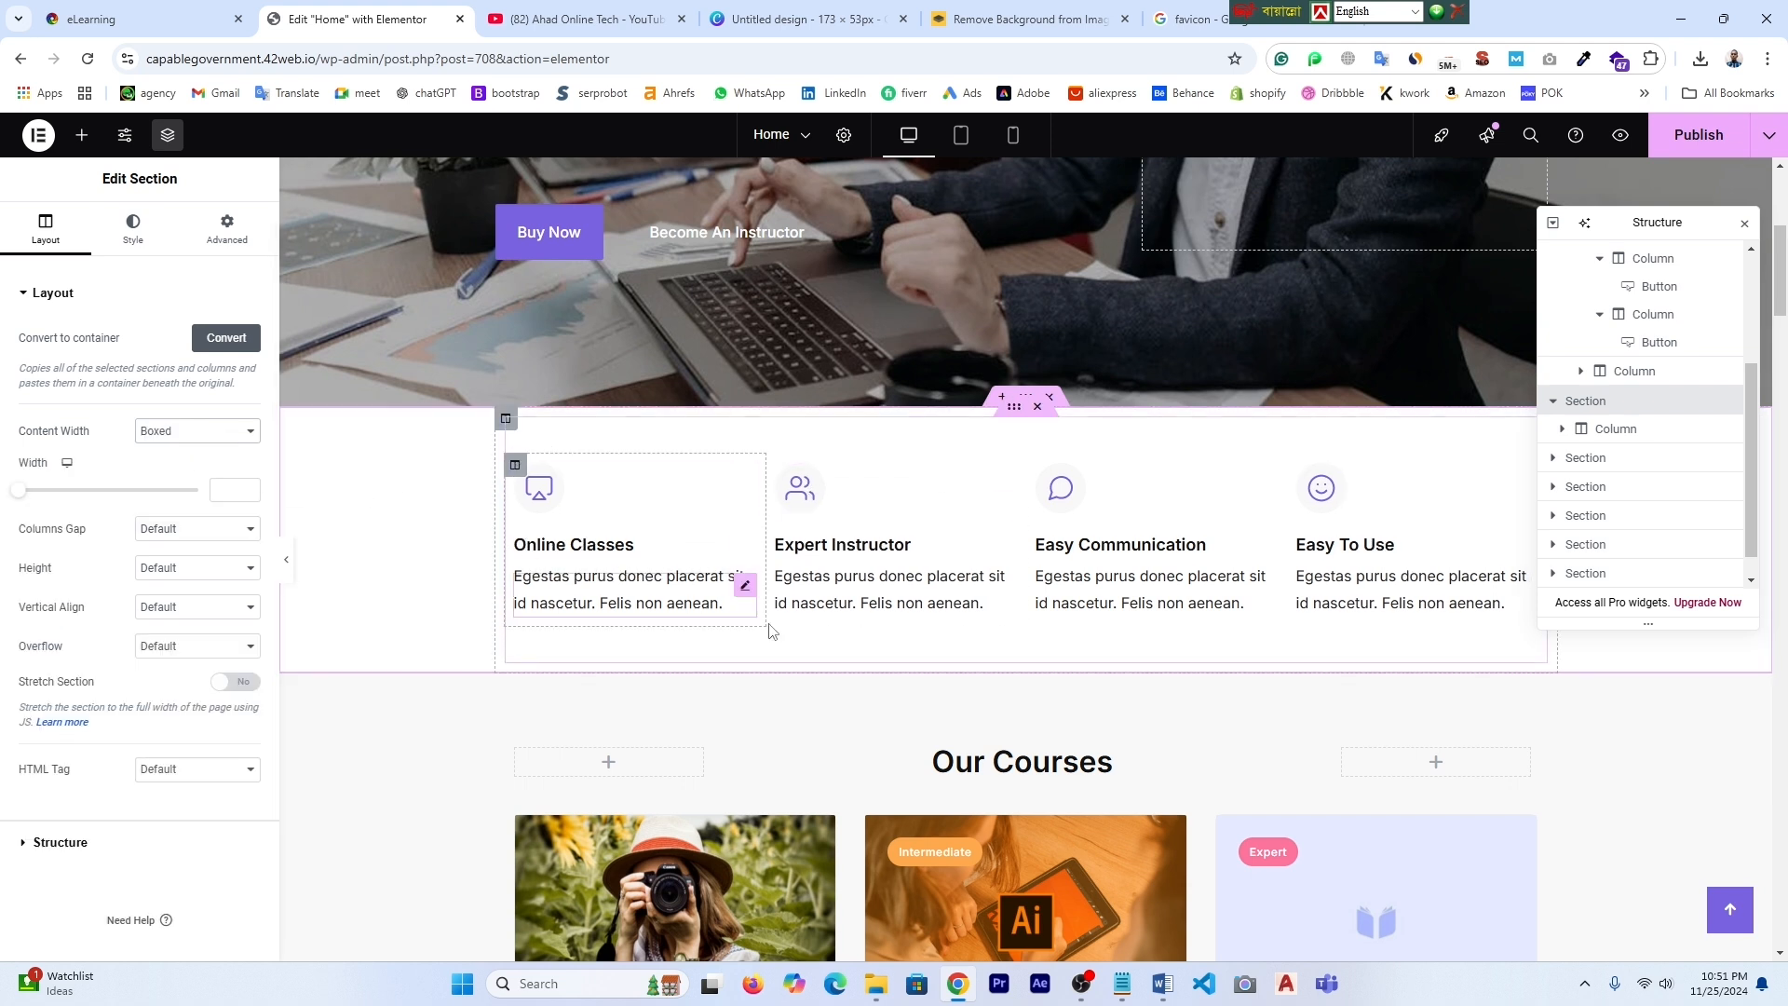
click(506, 422)
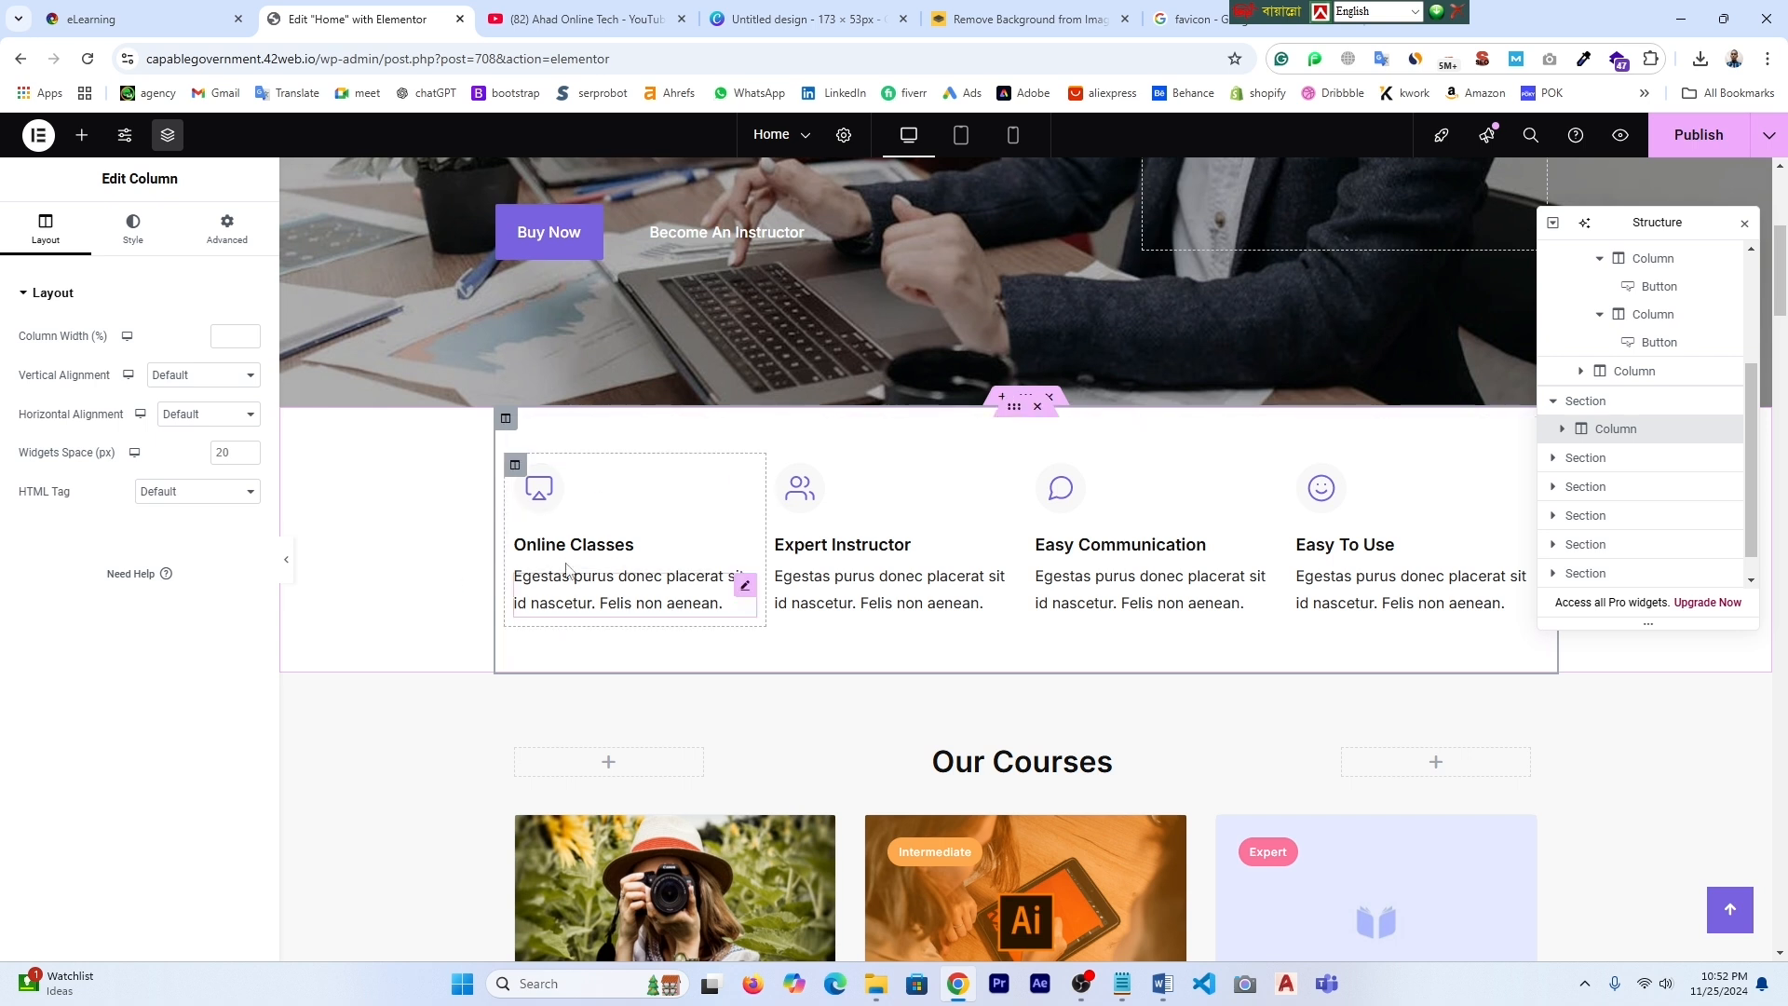
click(515, 464)
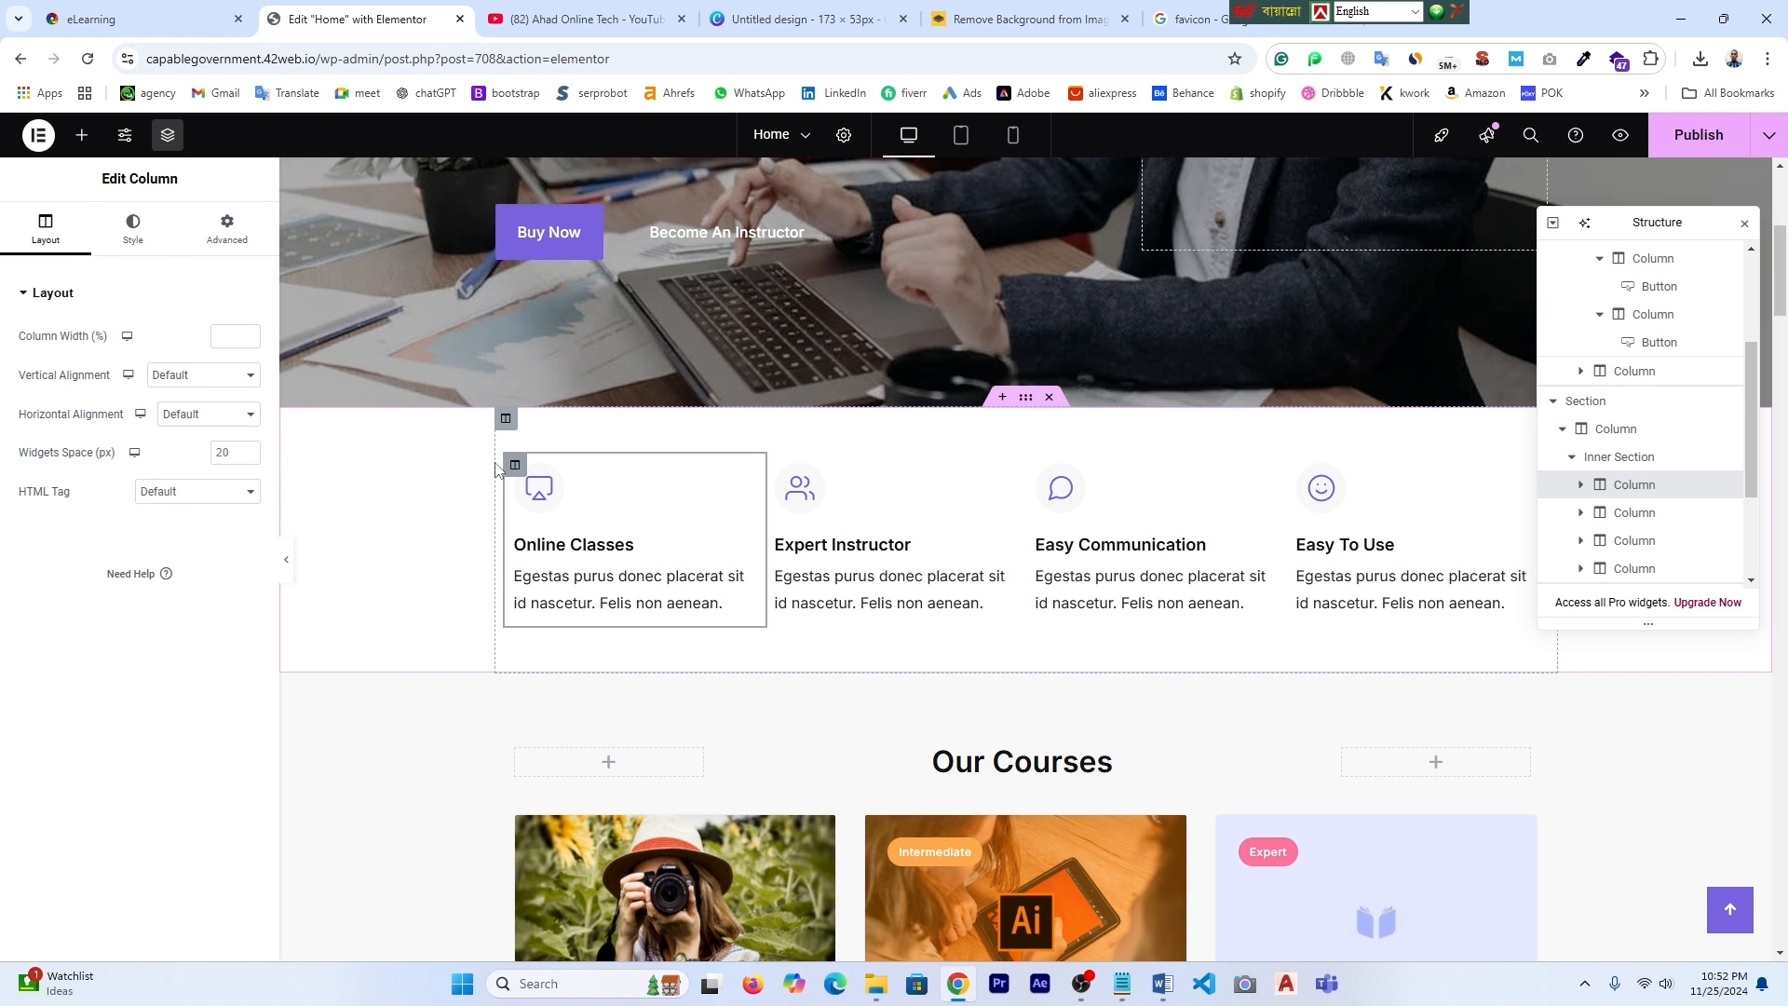
click(539, 497)
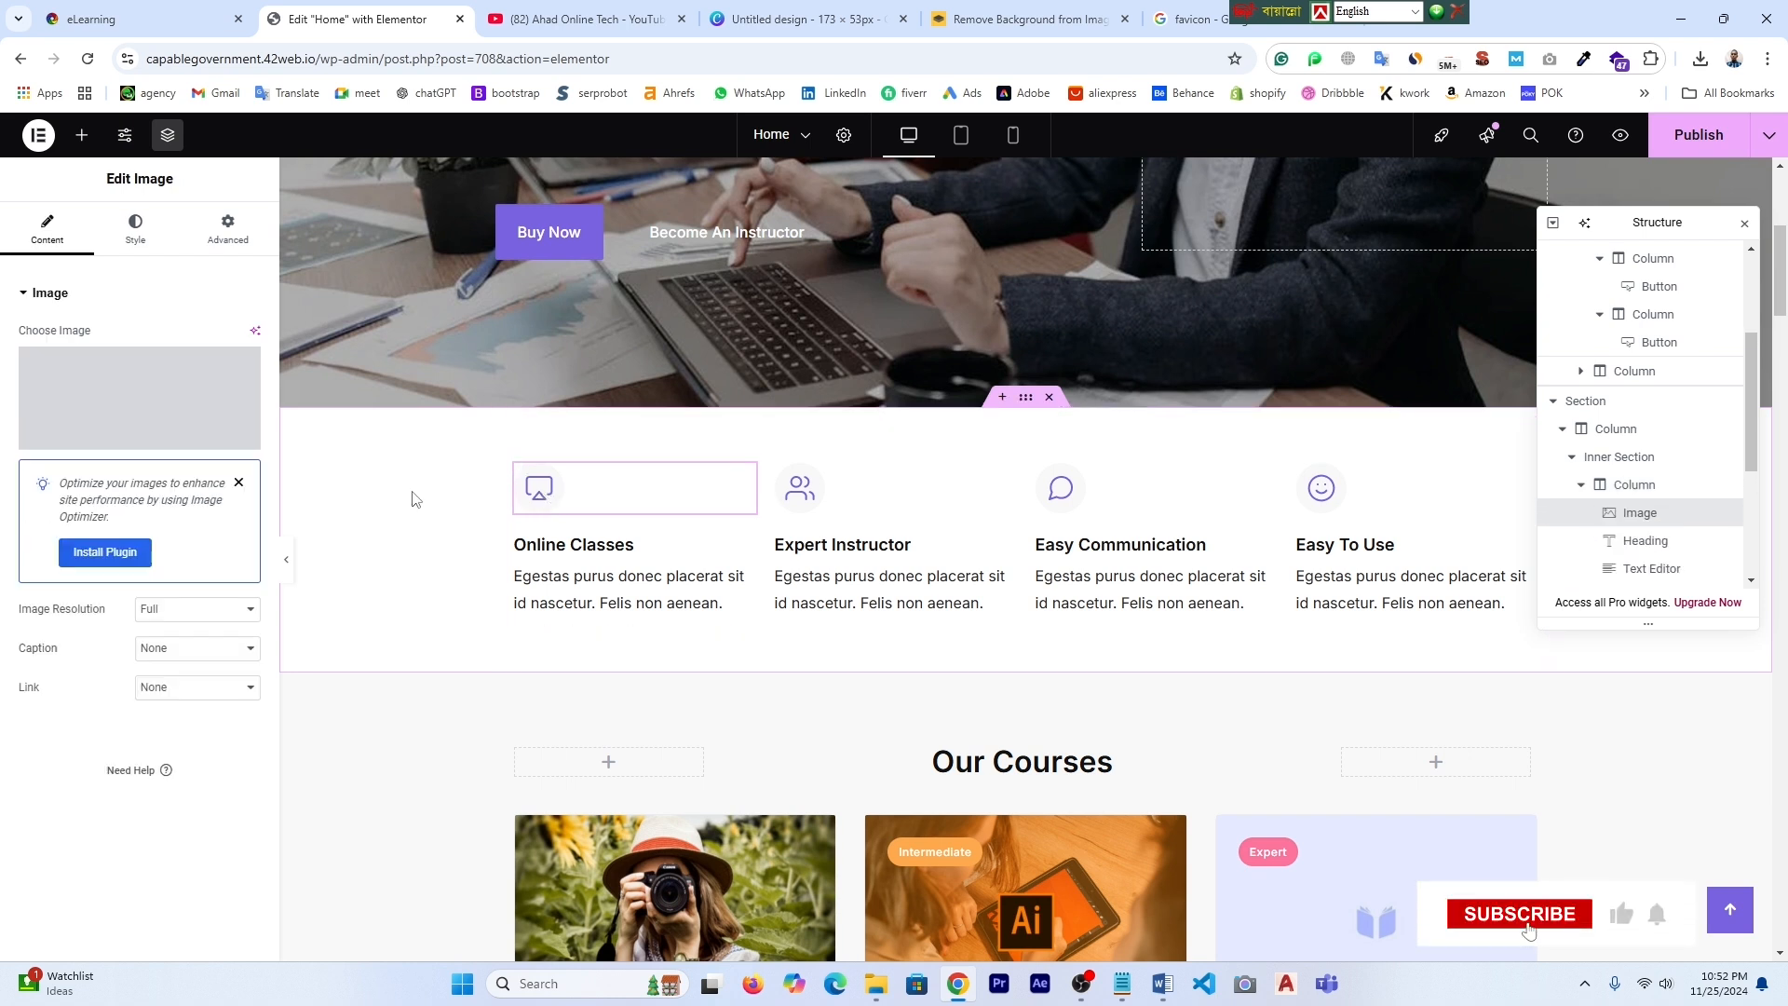
mouse_move(133, 410)
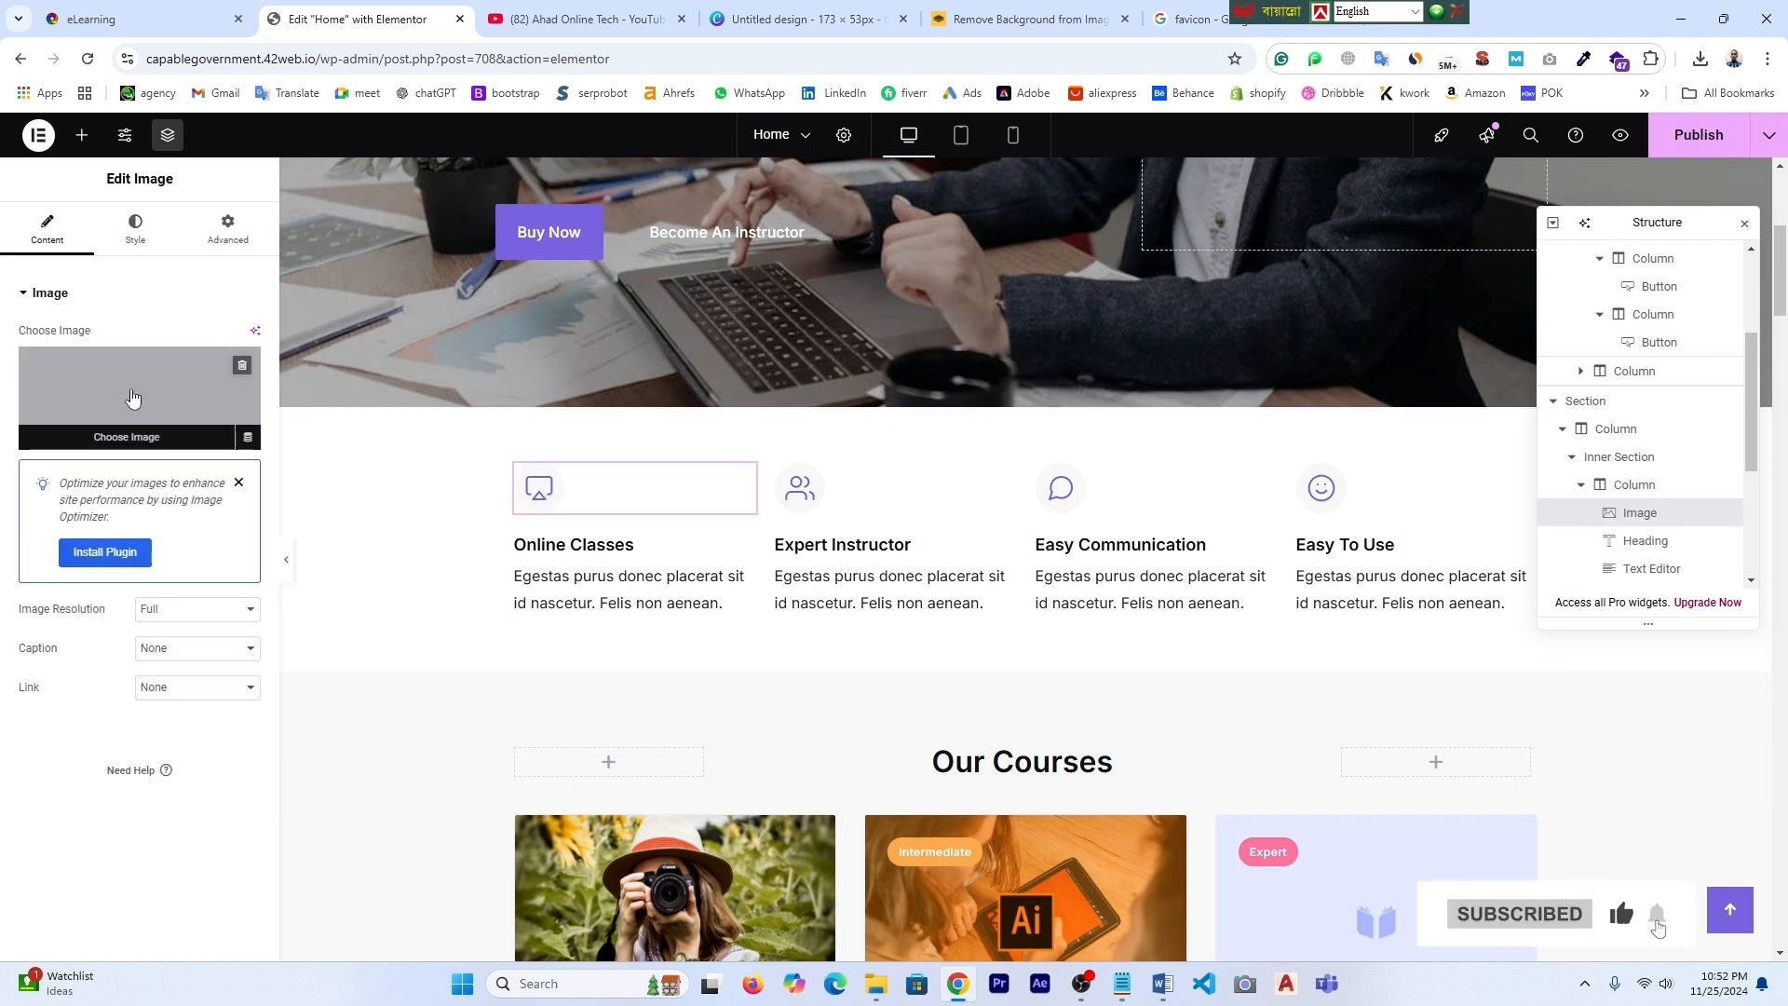
click(133, 399)
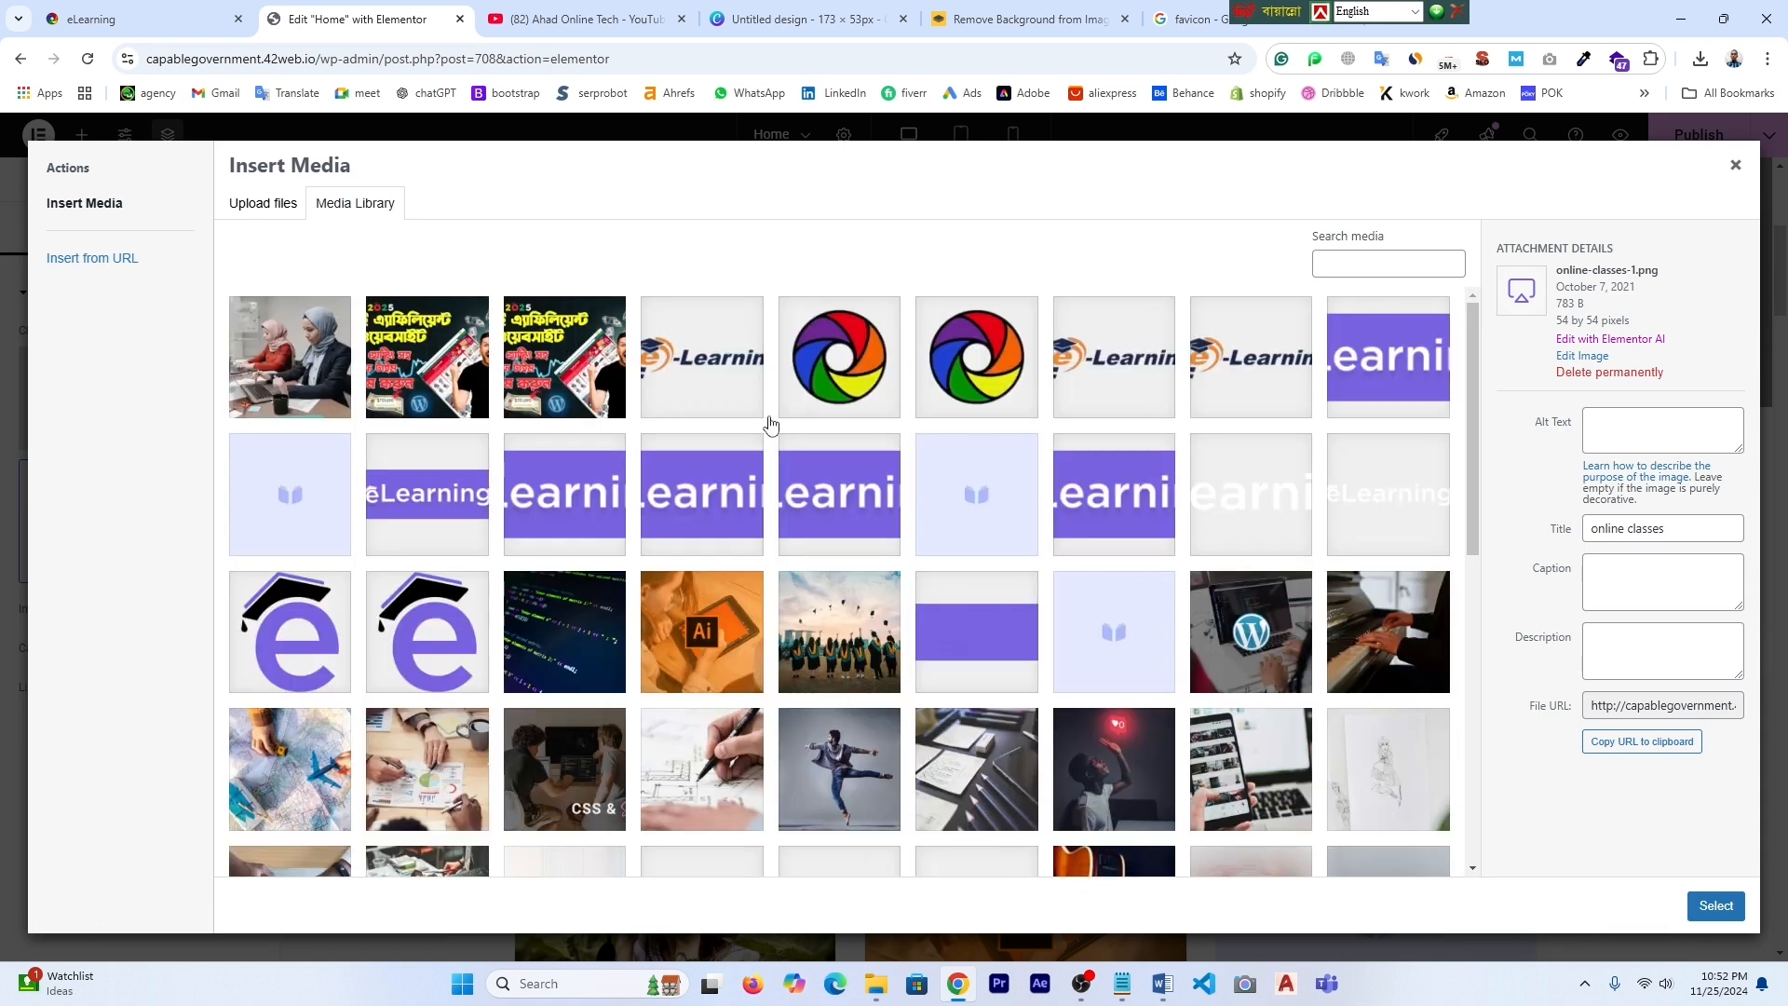
click(1736, 167)
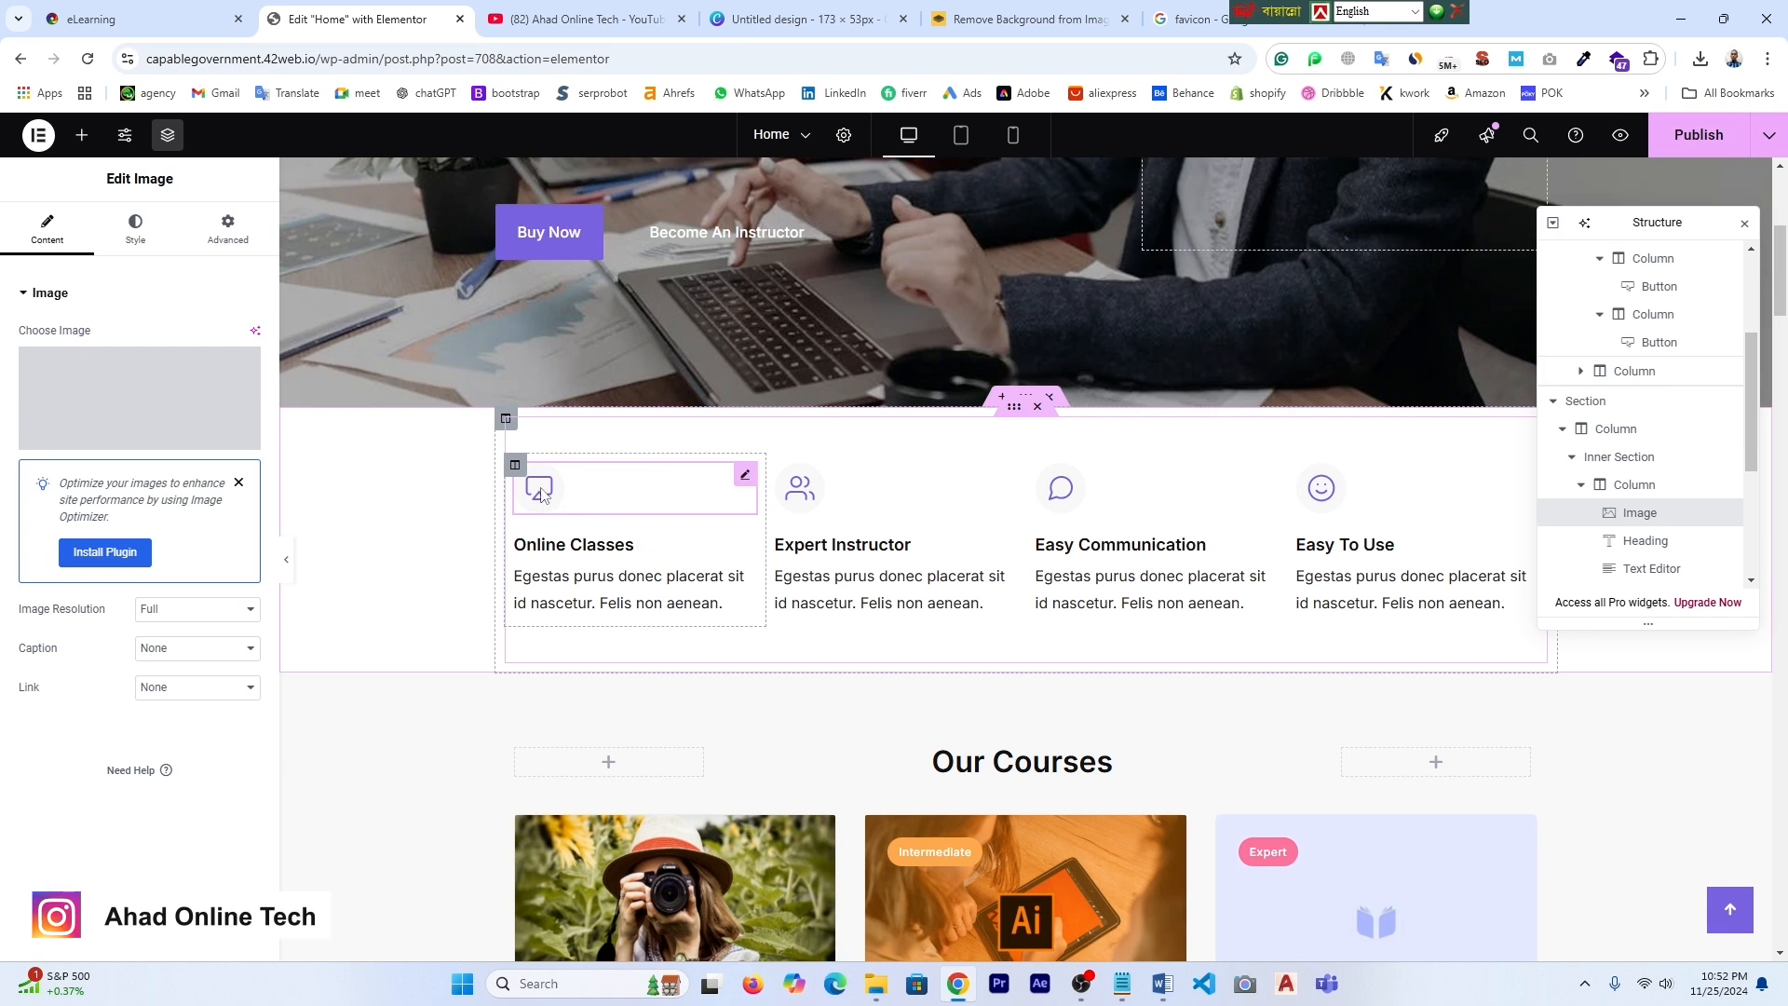
click(563, 545)
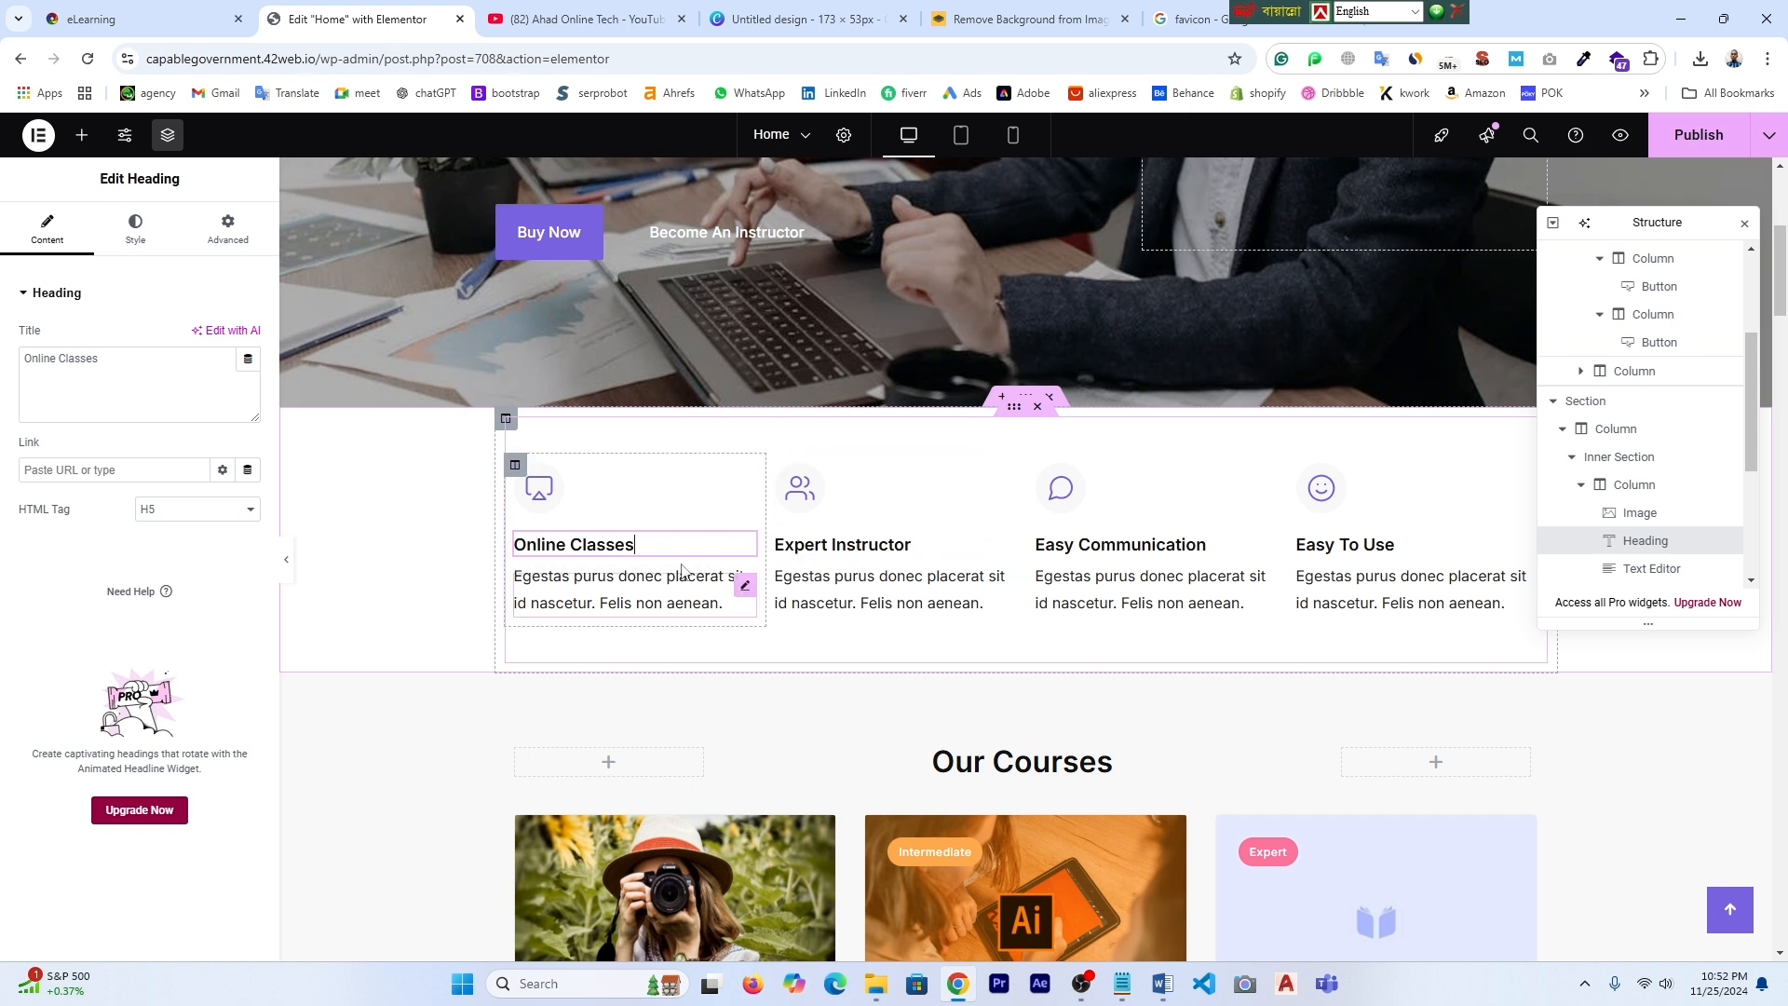
- Delete the Online Classes description paragraph, then undo to restore it
click(647, 583)
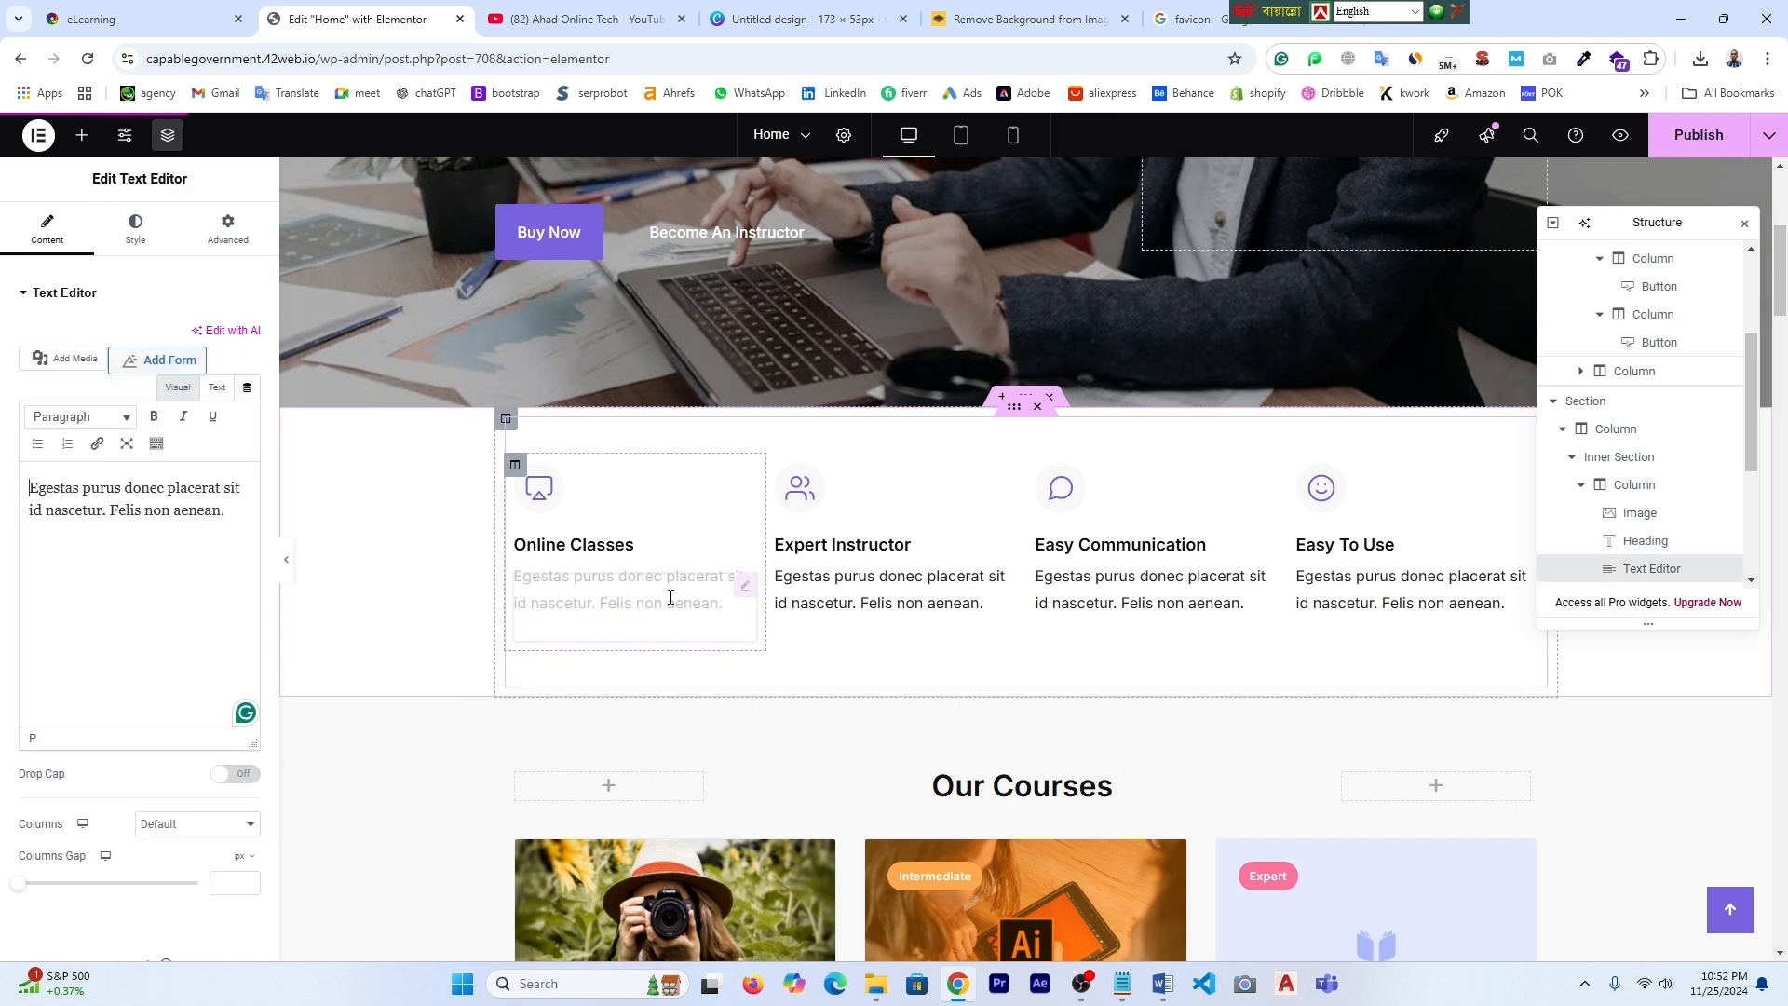
click(232, 514)
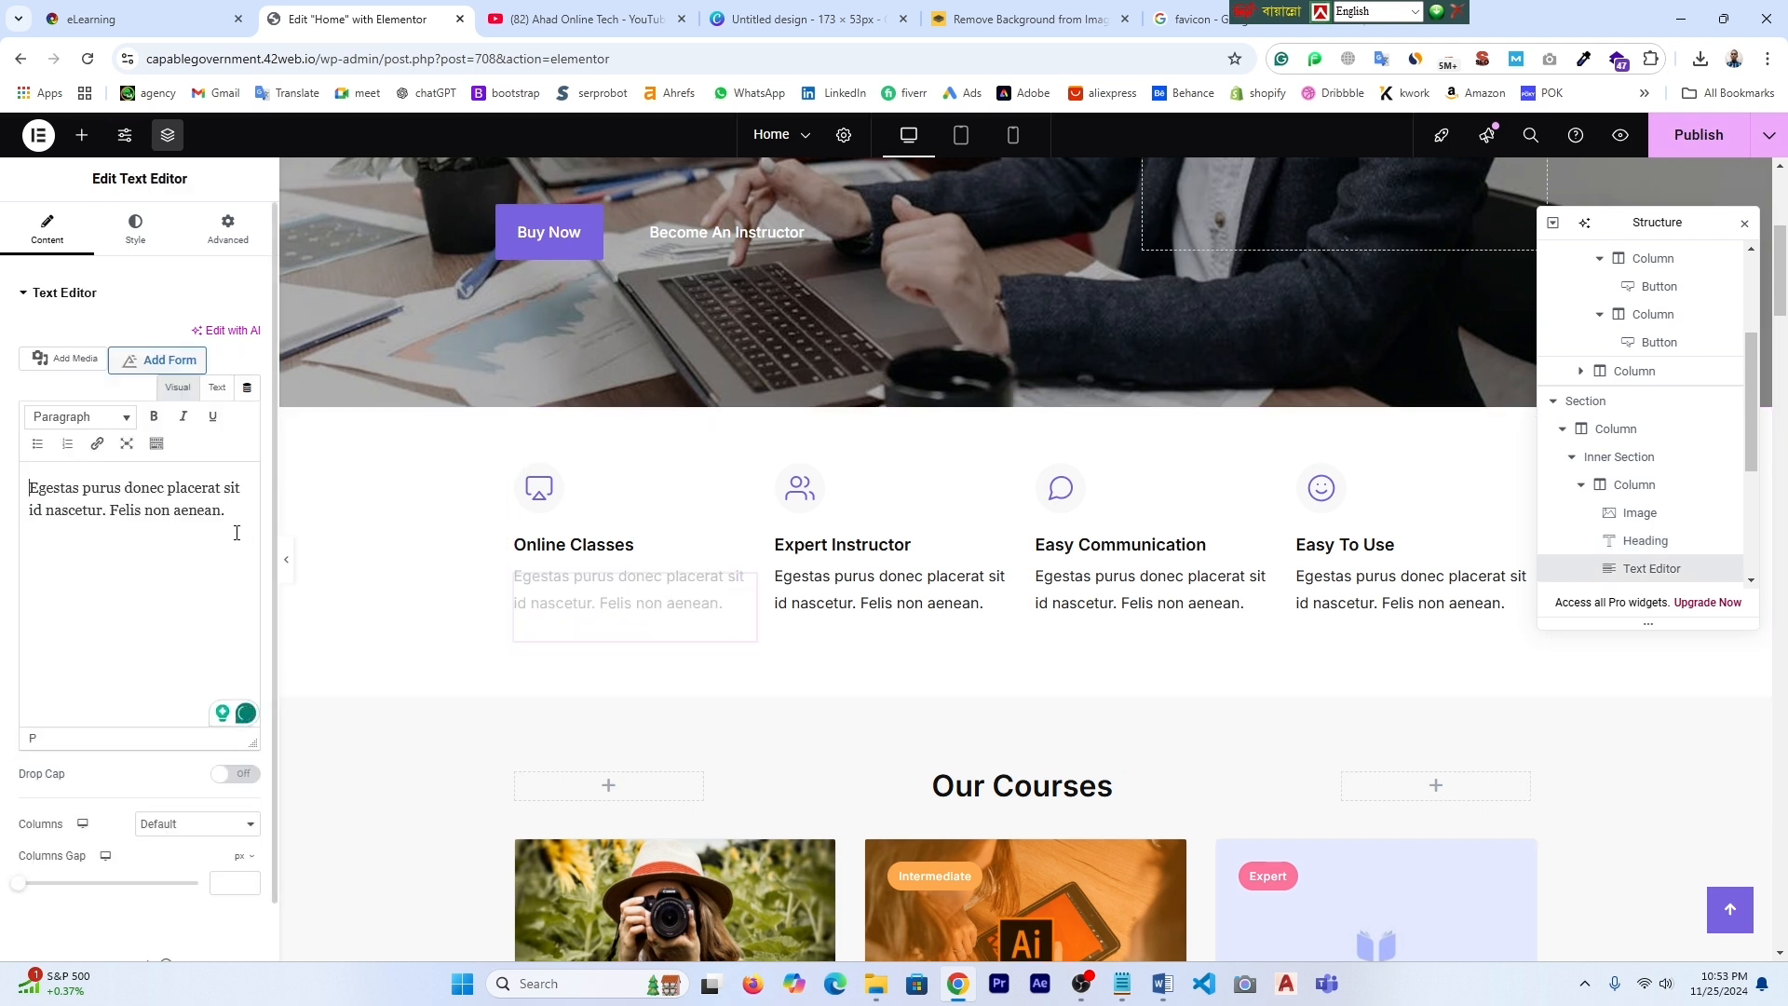
drag(232, 516, 26, 496)
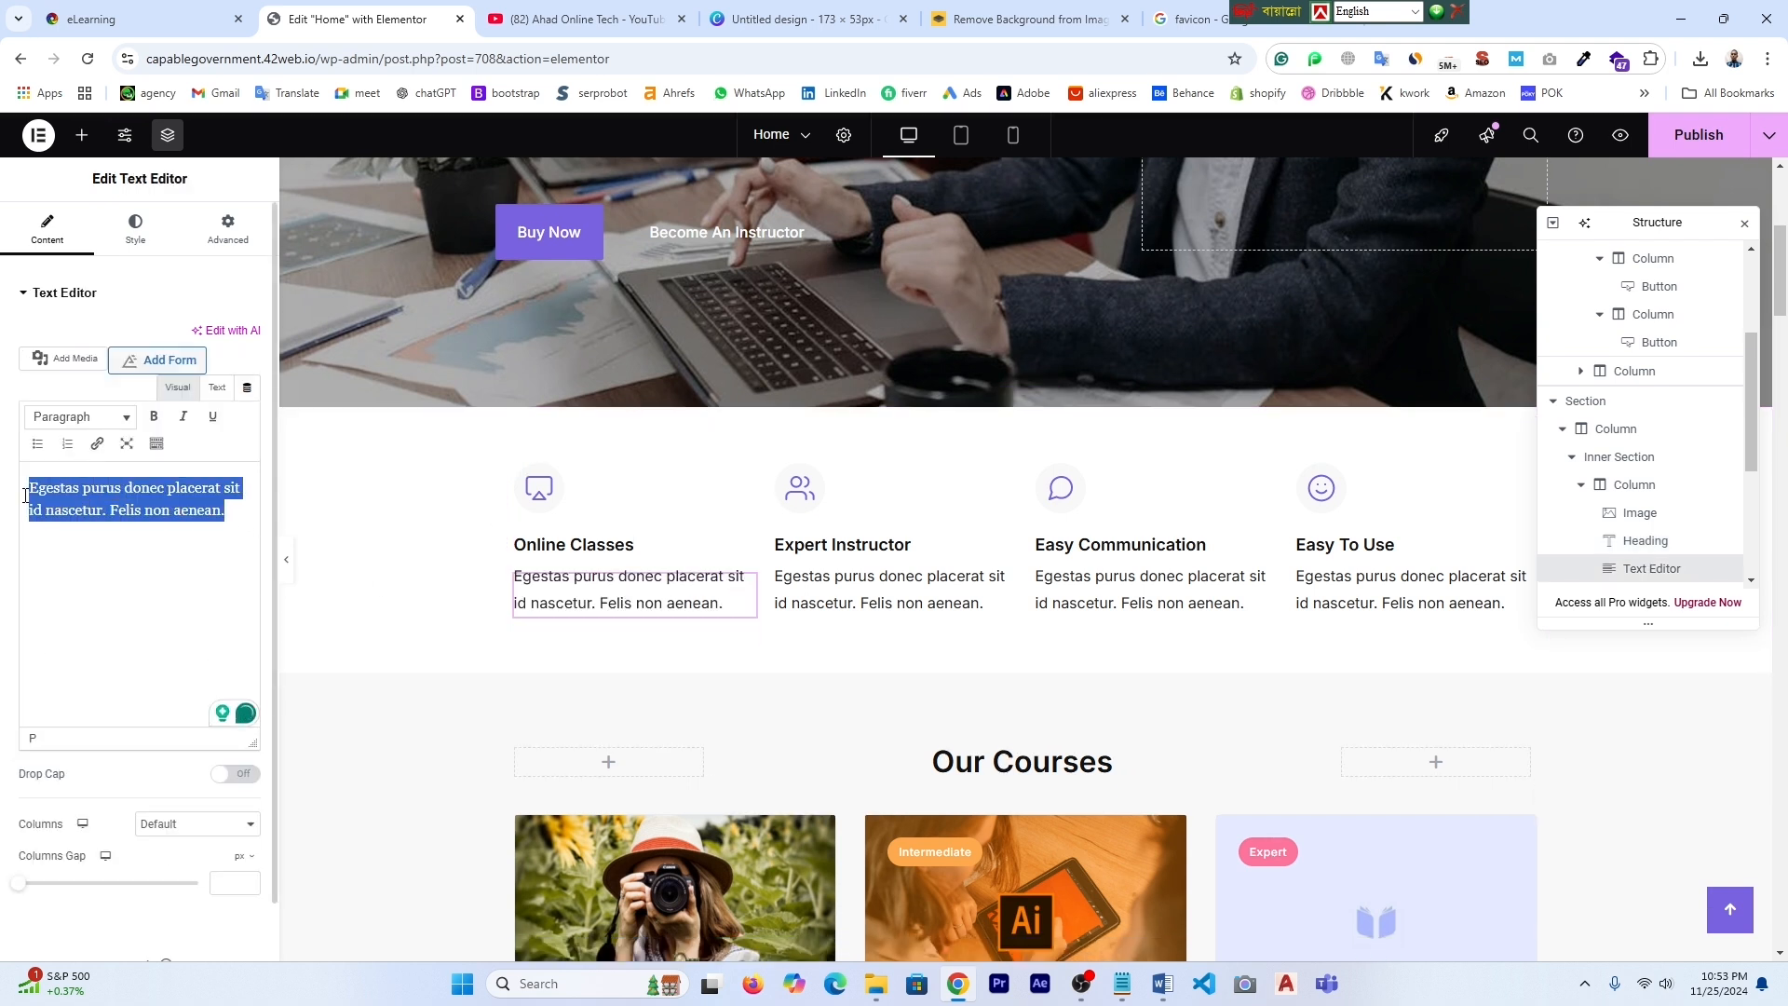
key(BackSpace)
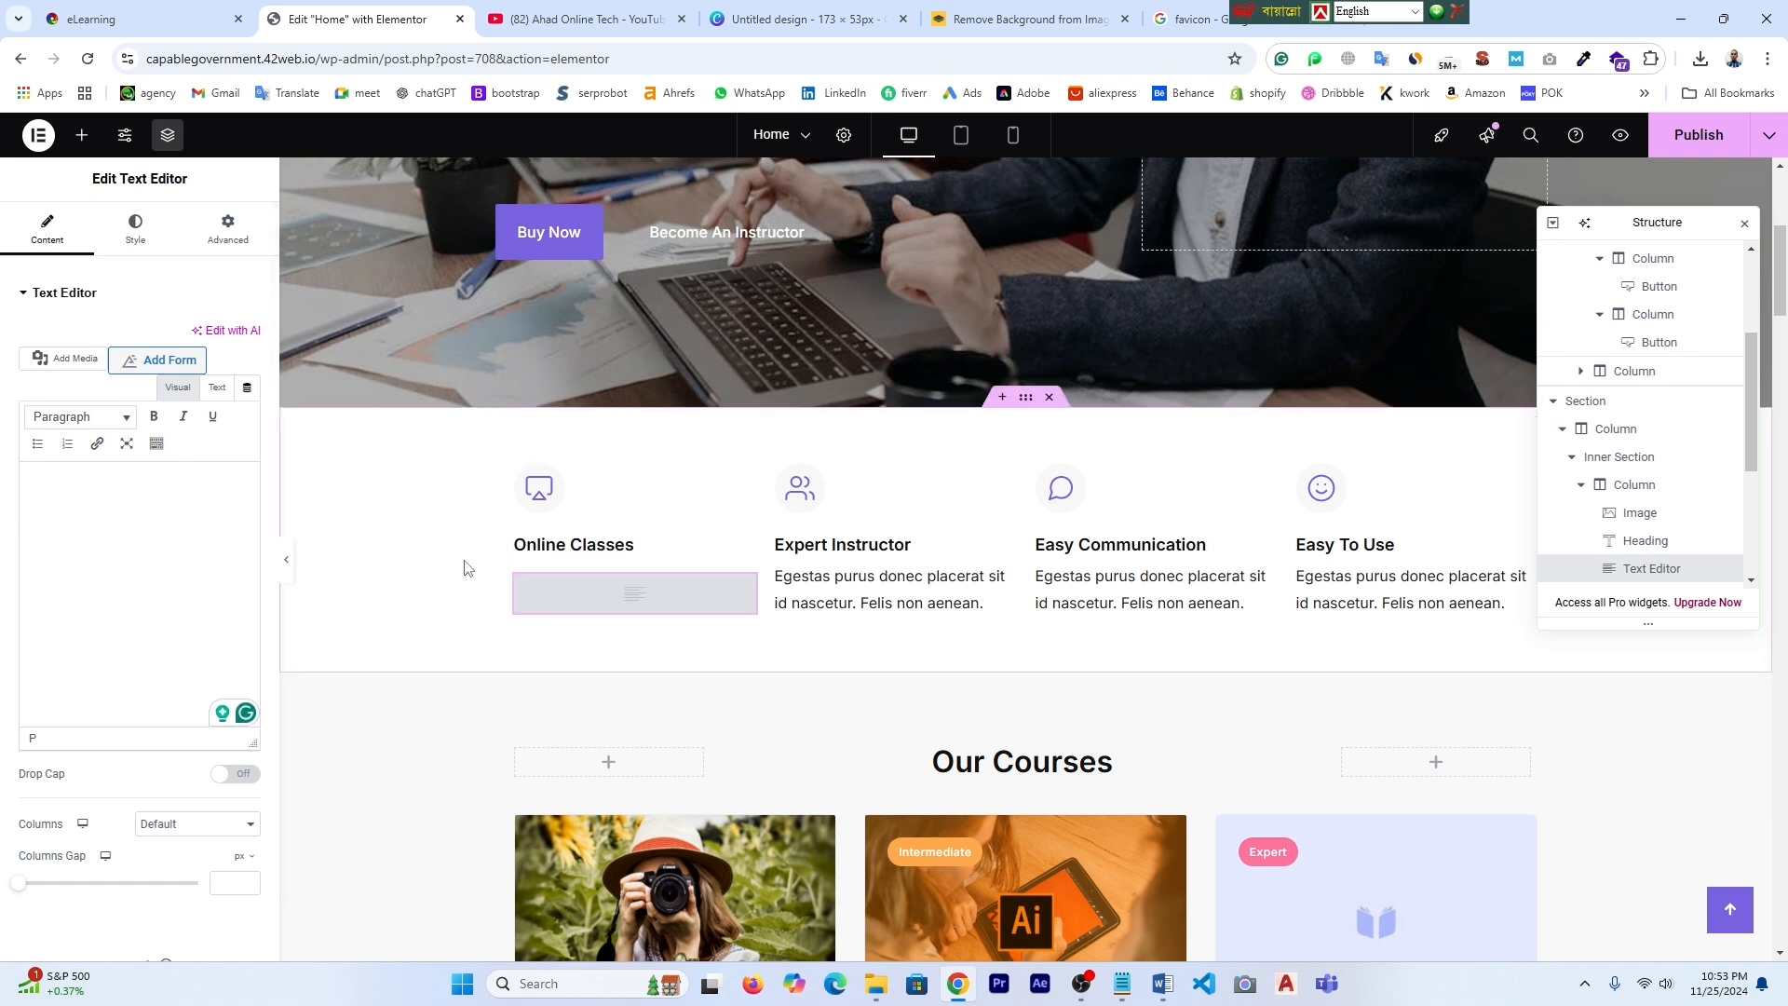
key(ctrl+z)
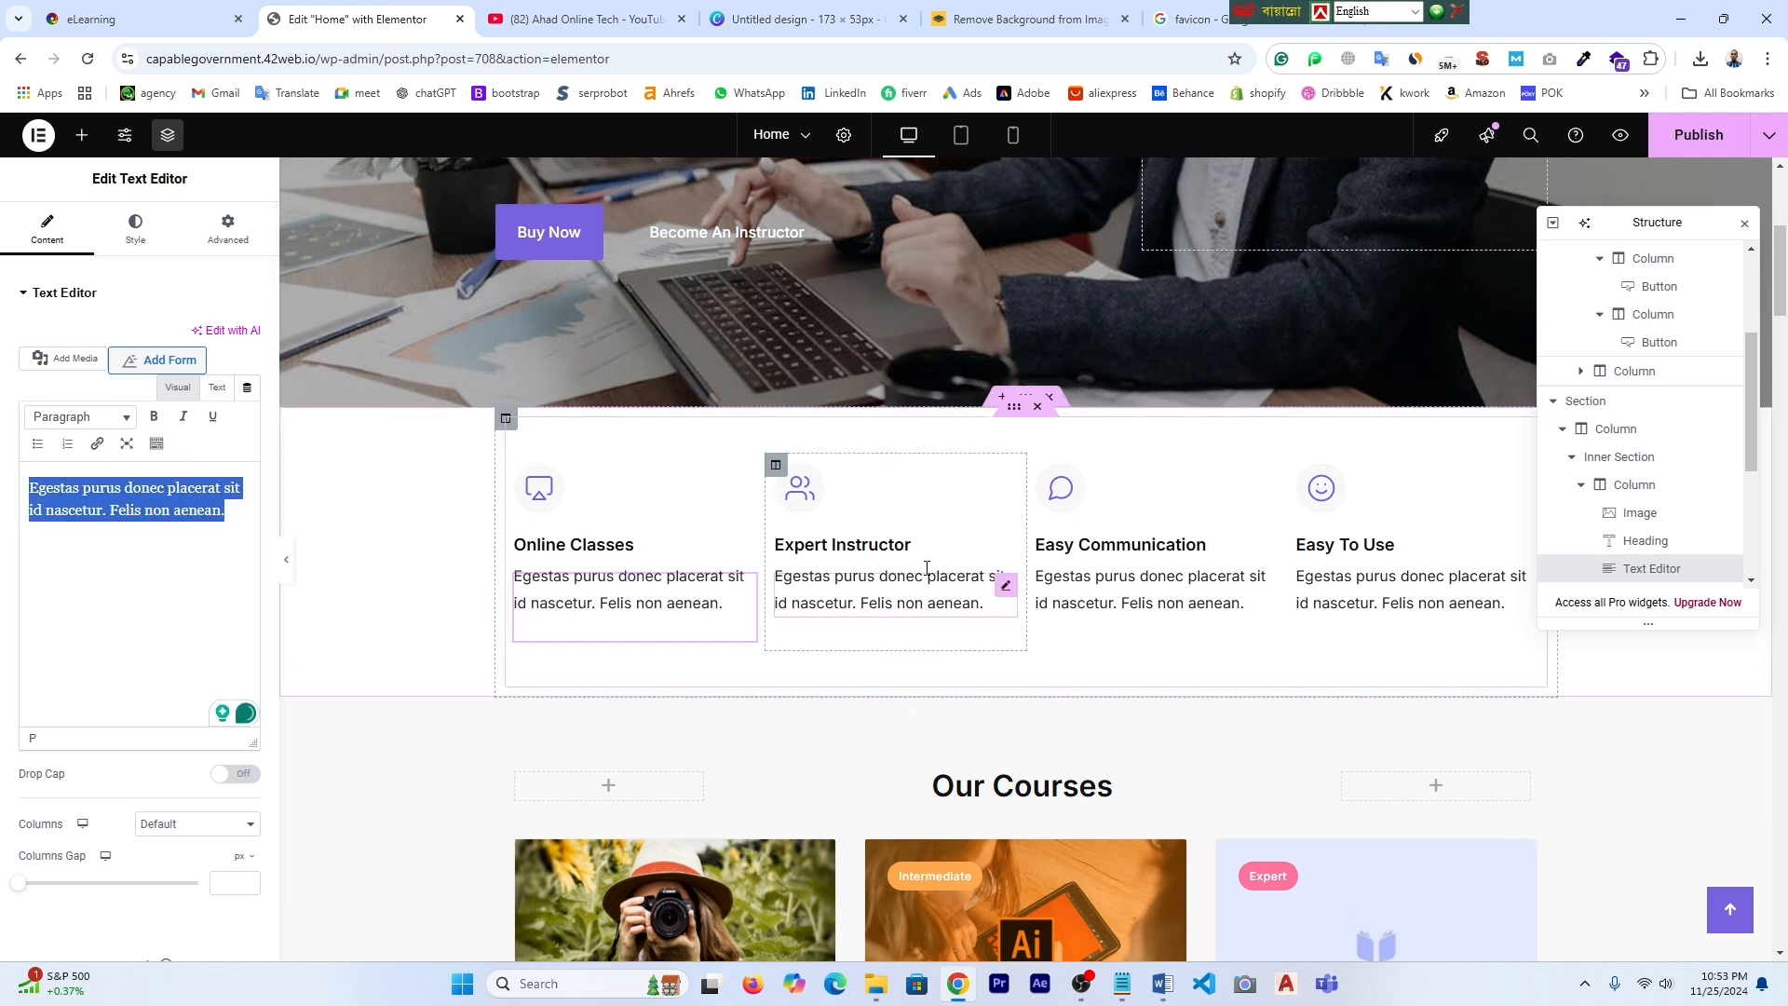
- Change the Our Courses heading to 'Our Popular Courses' and publish the homepage
scroll(1243, 545, down, 2)
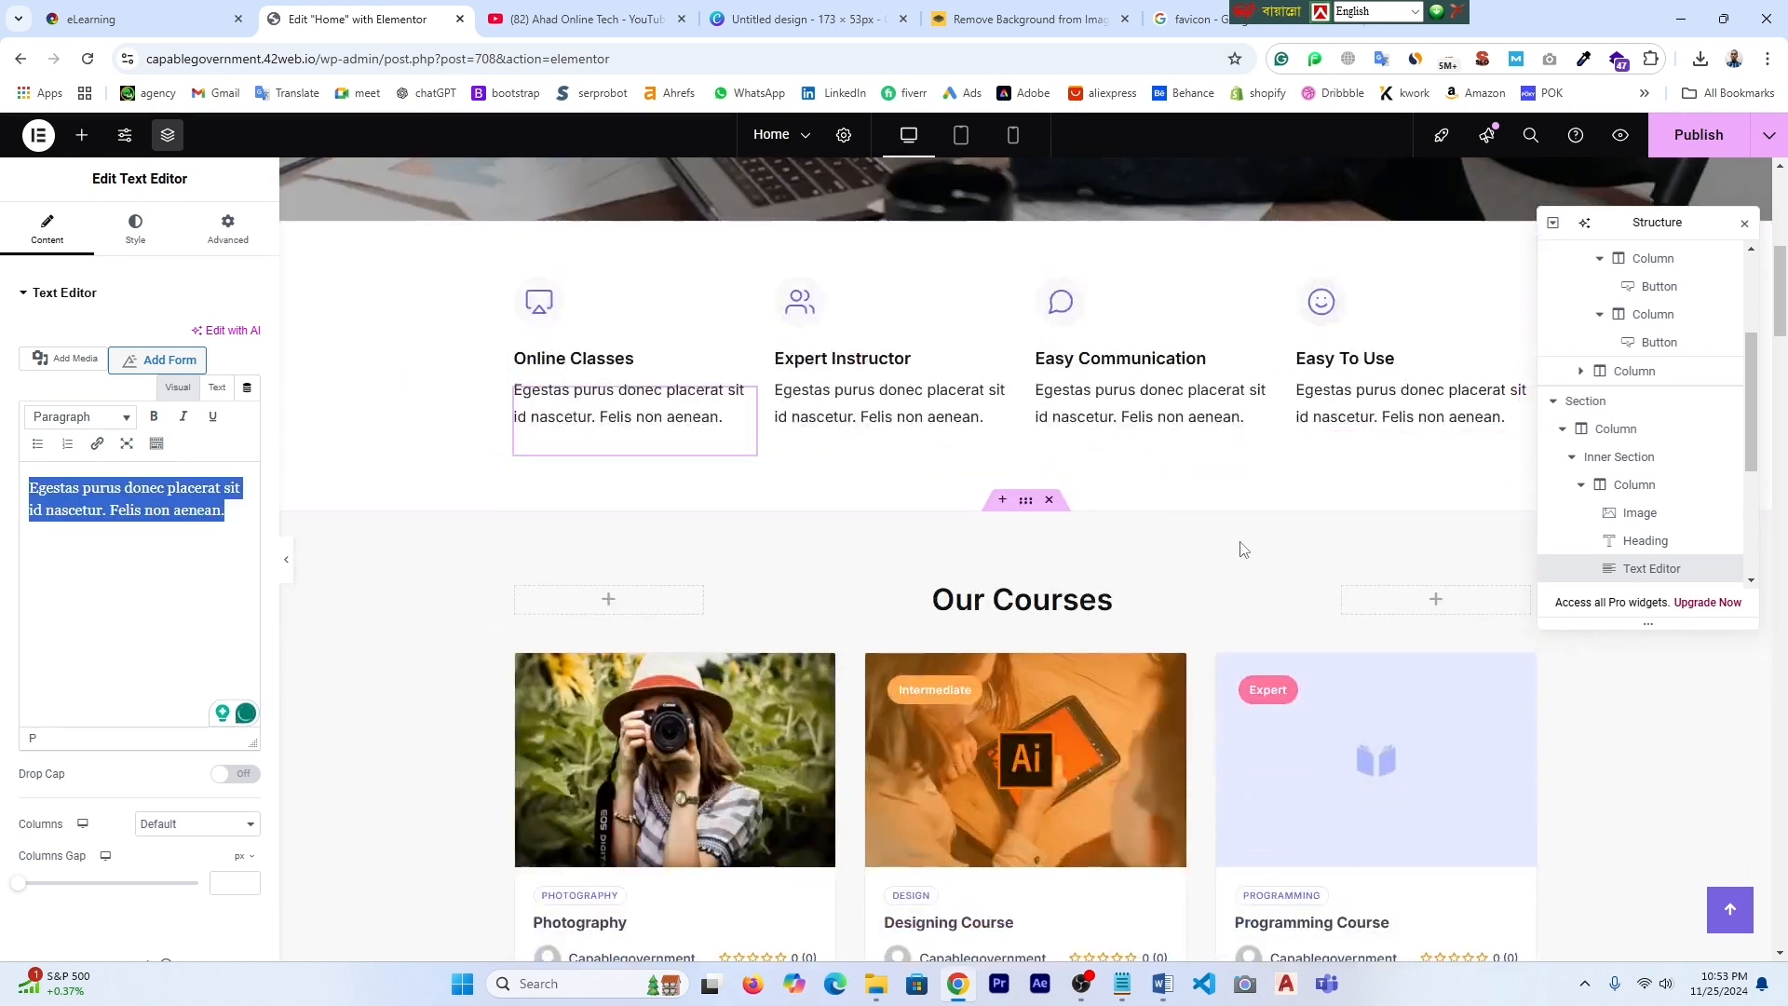
scroll(1244, 545, down, 2)
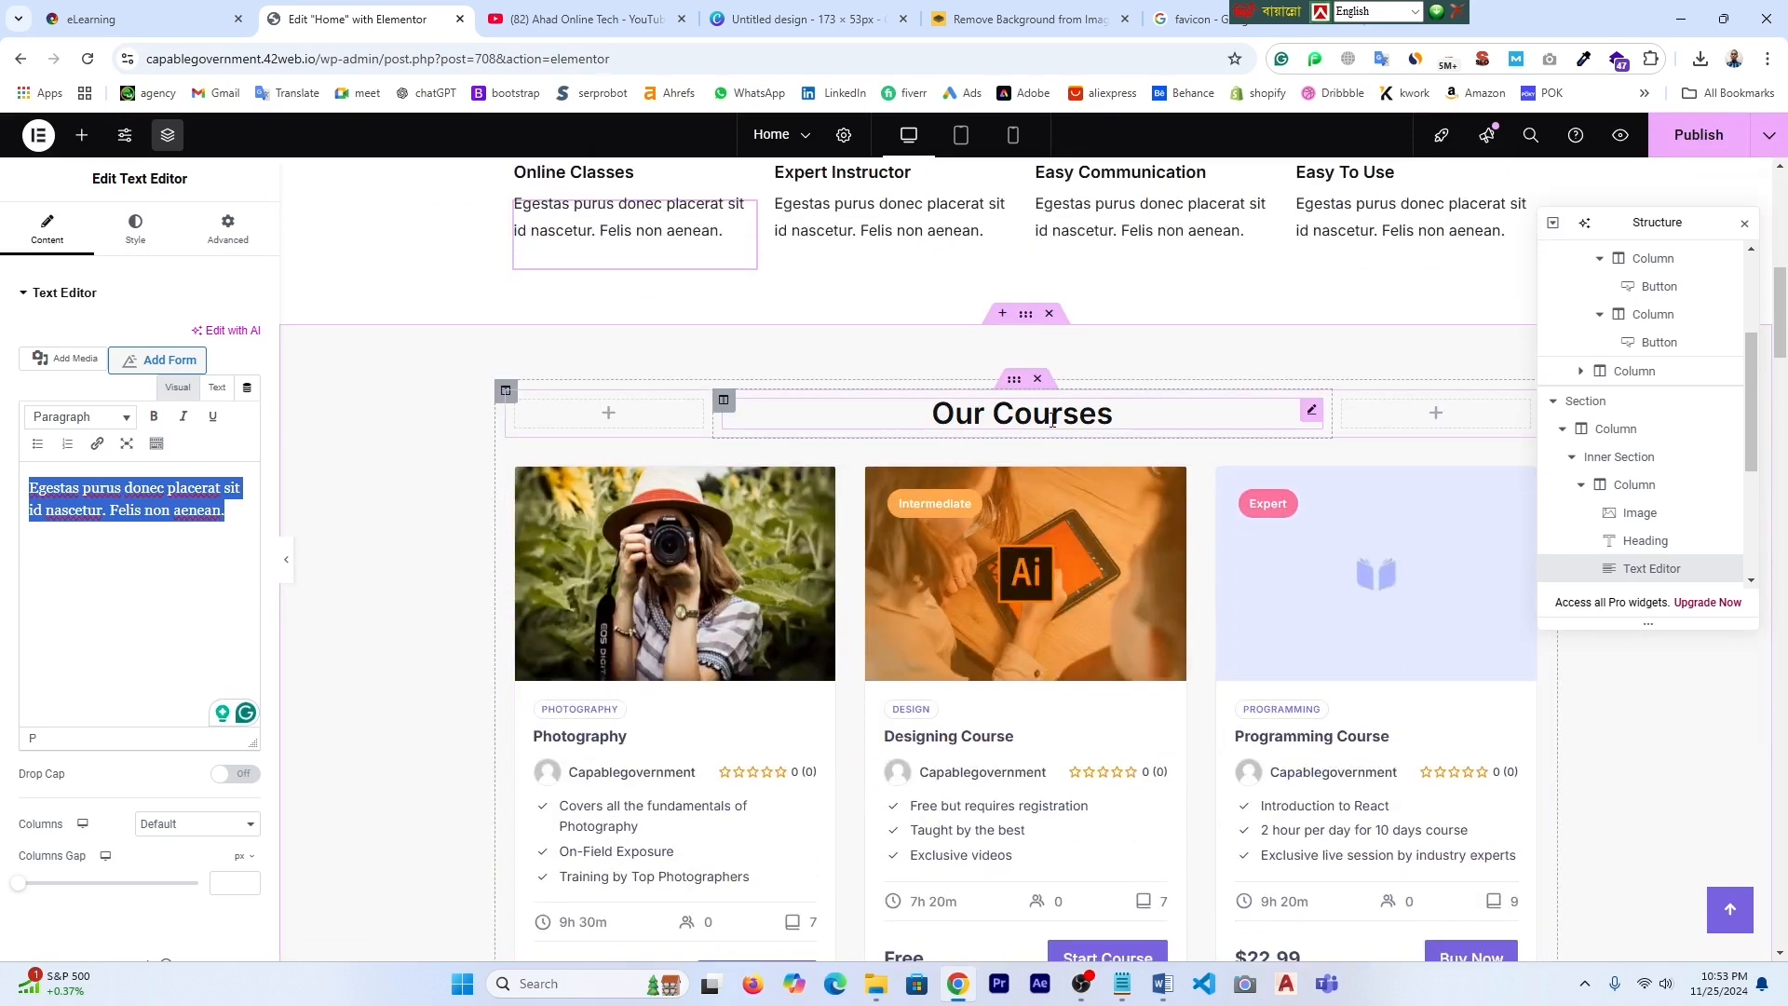
click(963, 418)
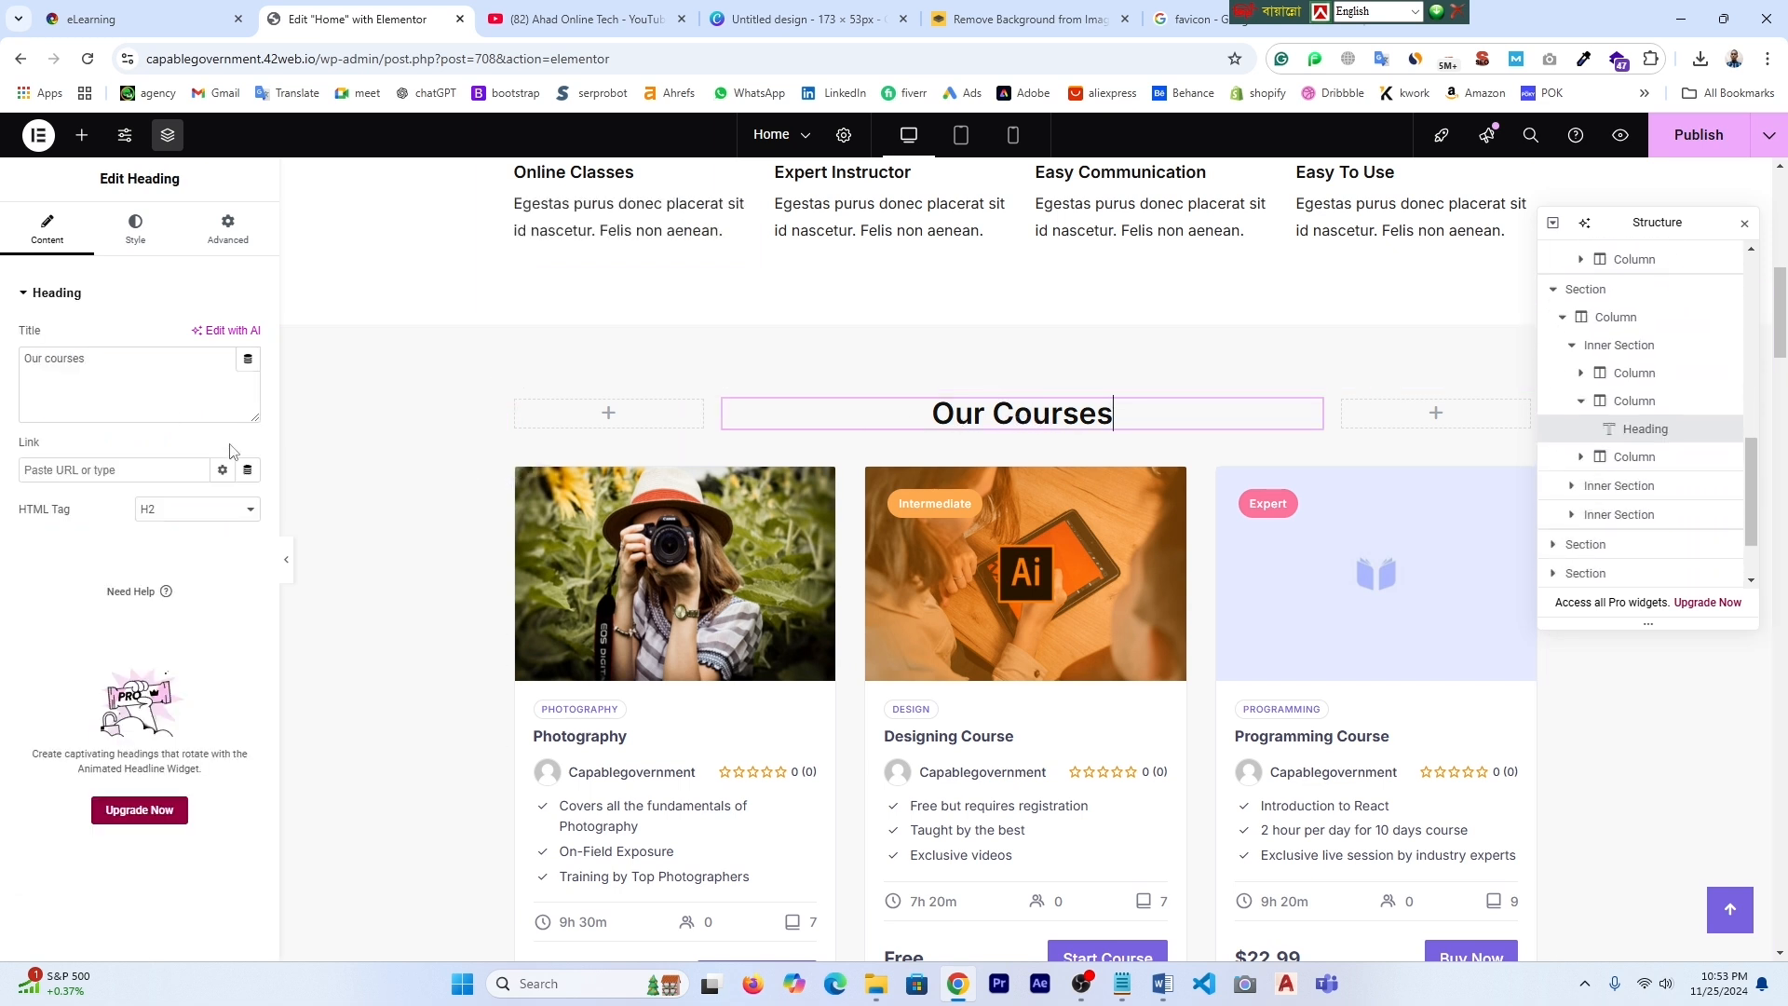
text(Popular)
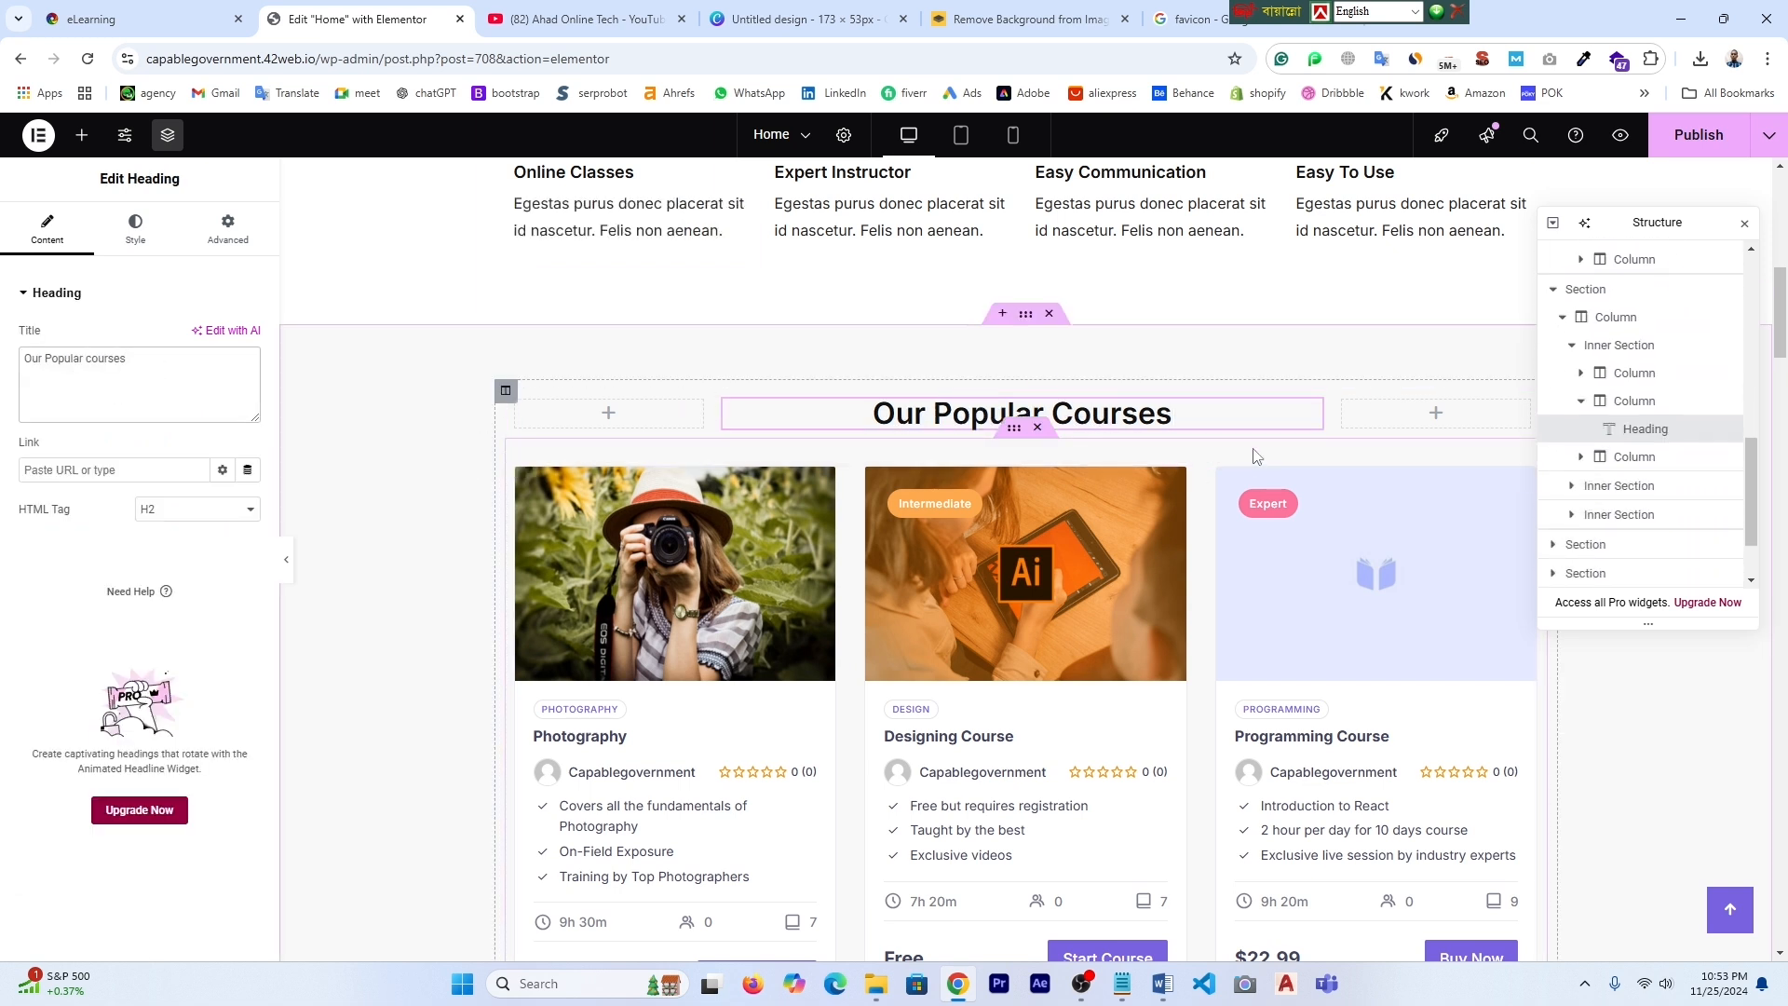
click(1699, 136)
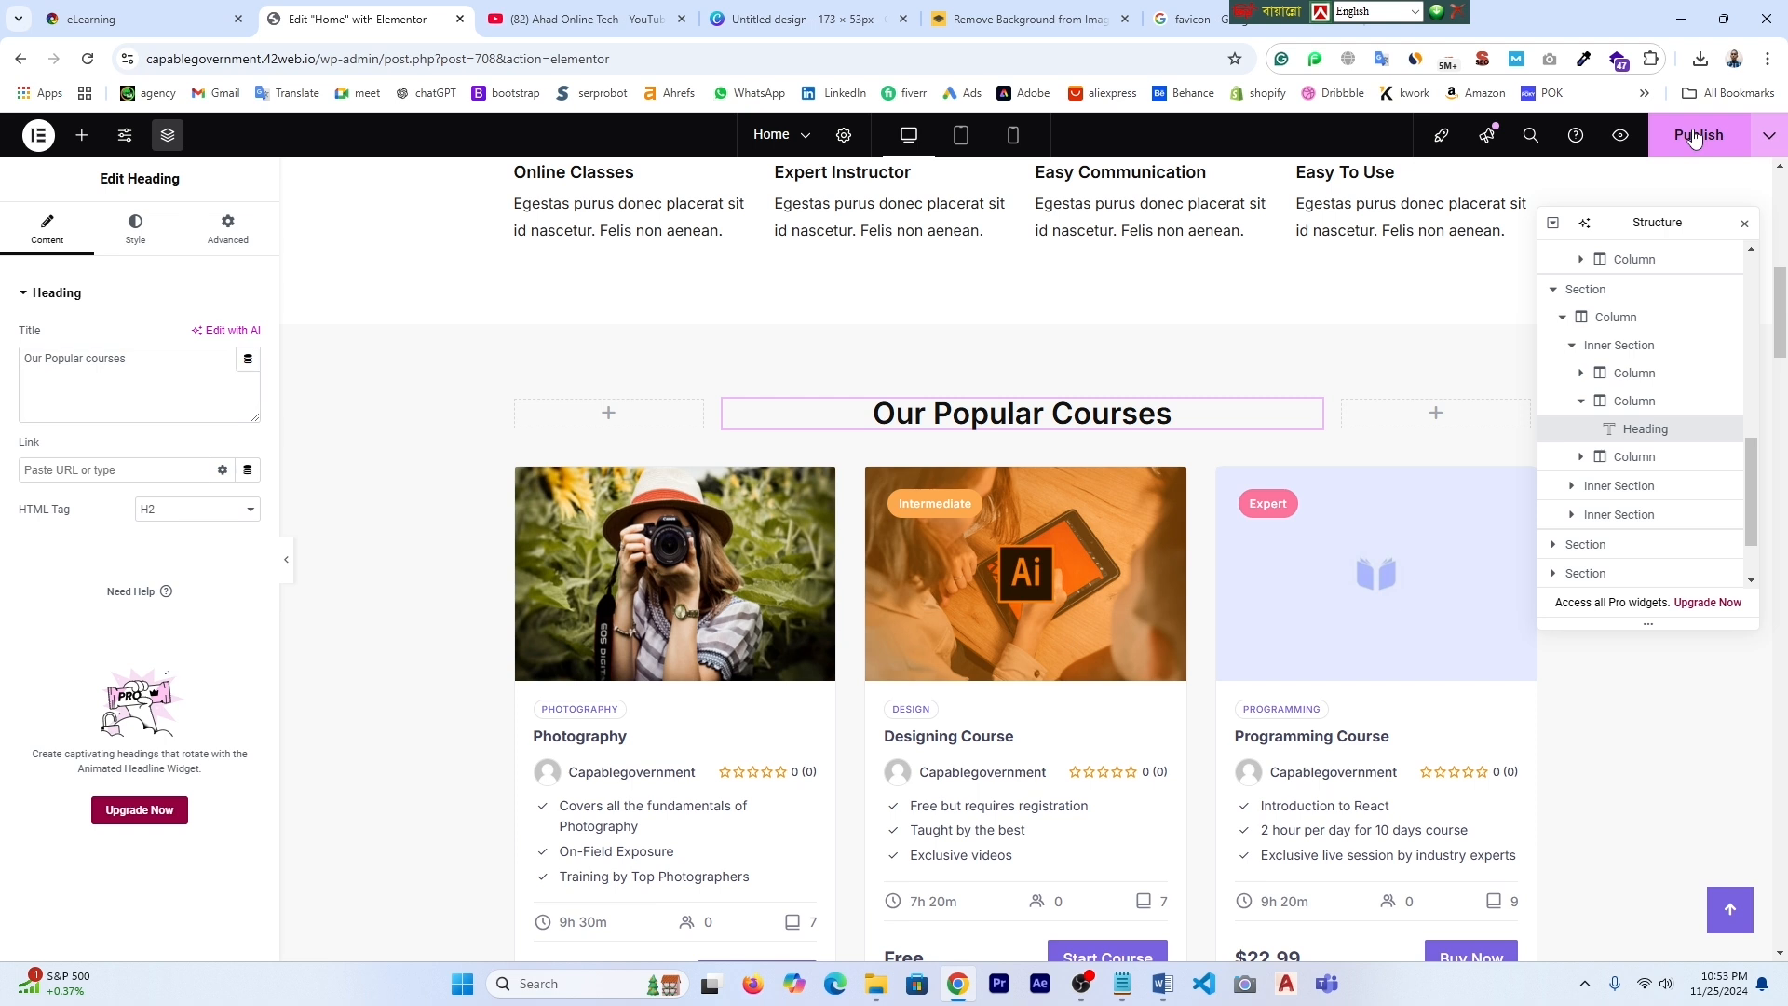
- Look over the published page and go to the live eLearning site tab
scroll(868, 645, down, 2)
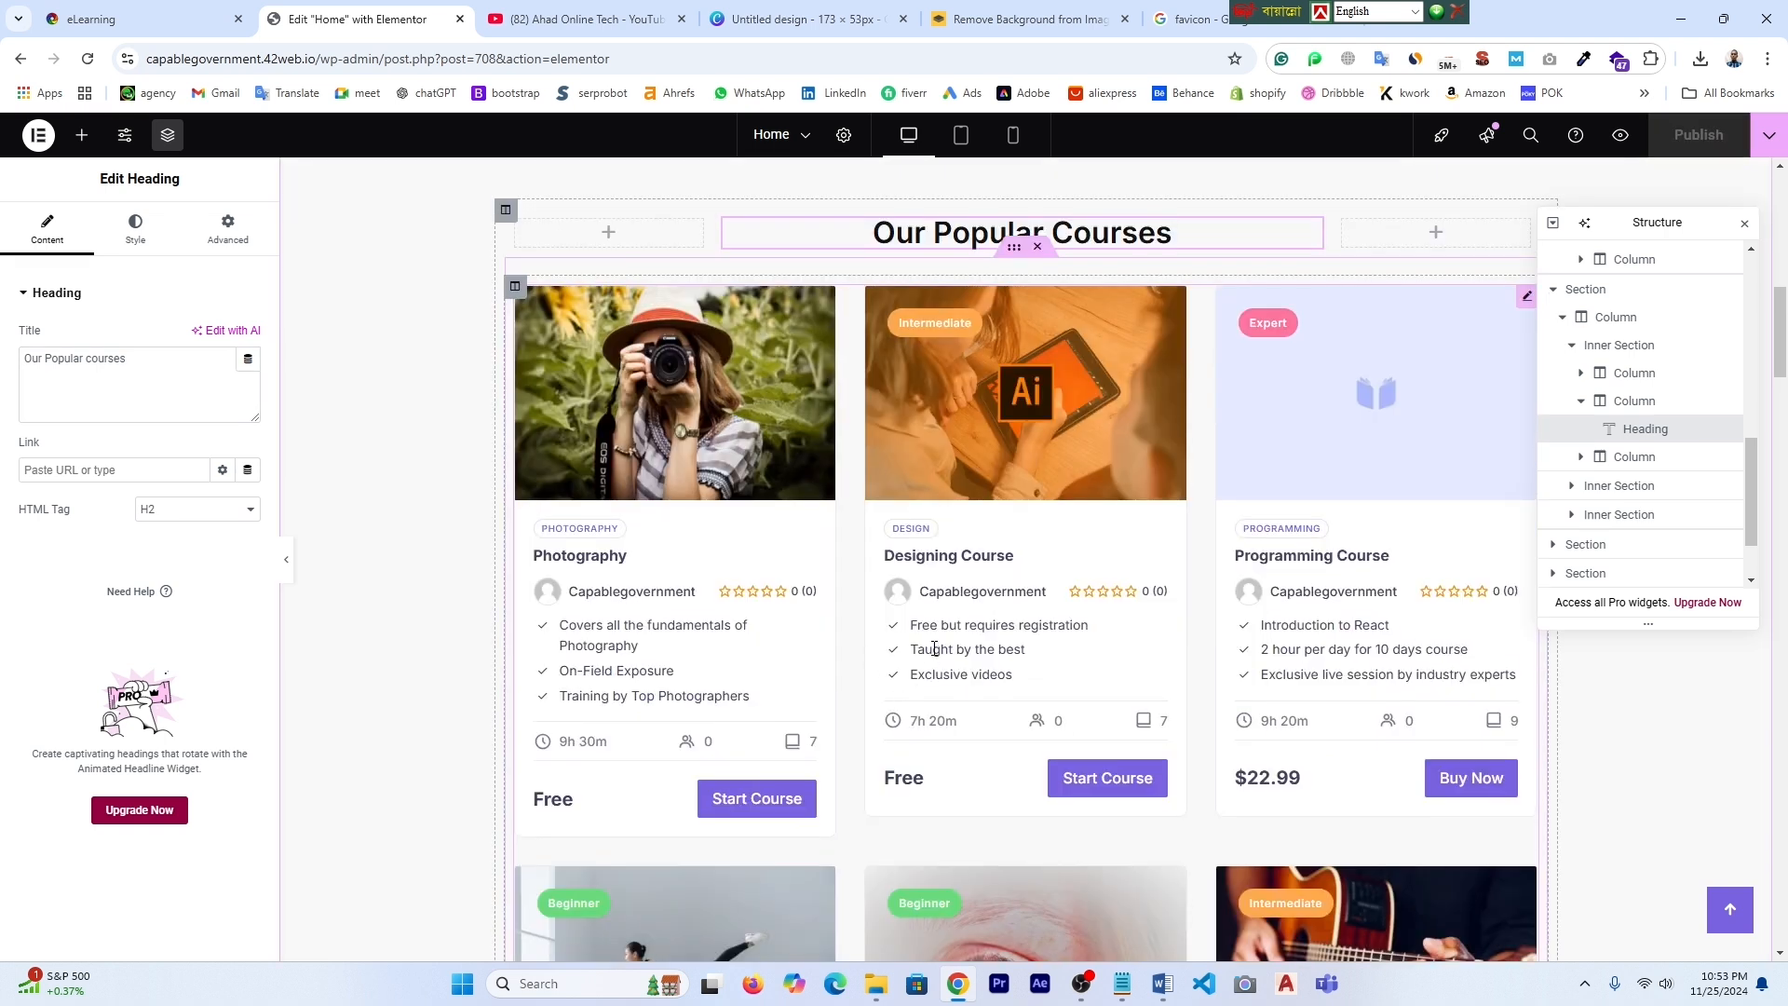
scroll(934, 659, up, 3)
scroll(925, 746, up, 8)
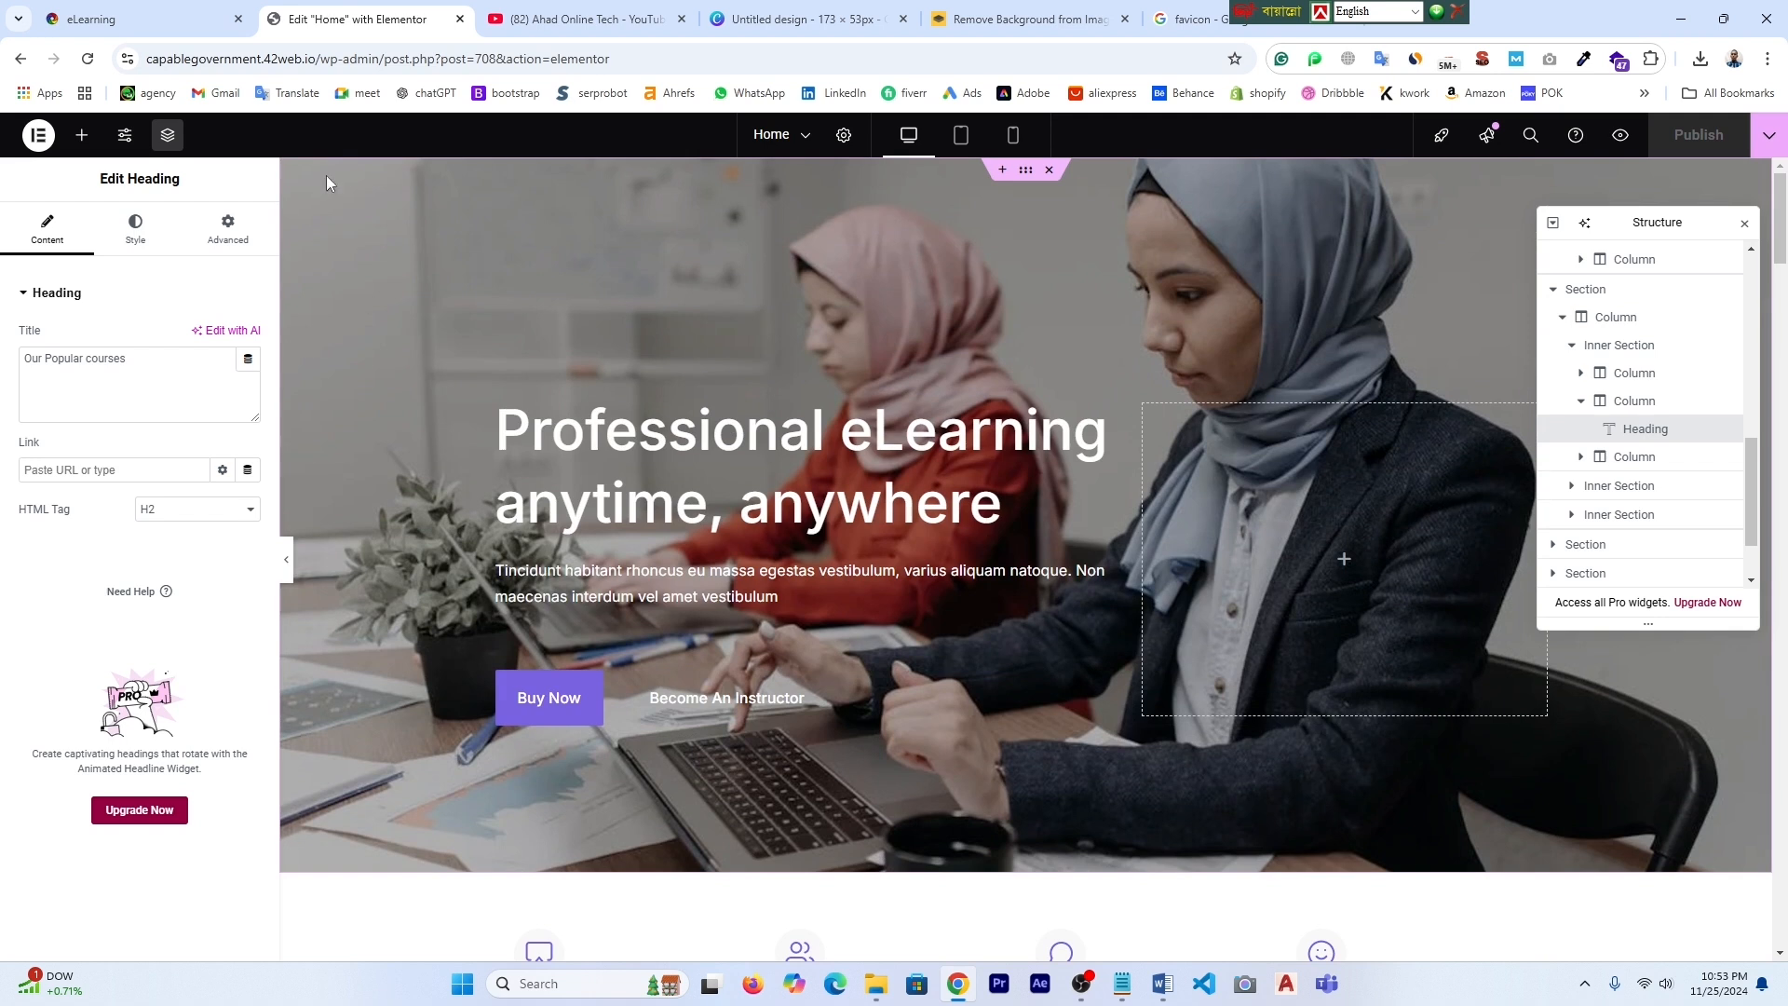
click(139, 19)
- Open Dashboard from the admin-bar site-name menu in a new tab and switch to it
scroll(730, 723, down, 7)
scroll(730, 723, up, 7)
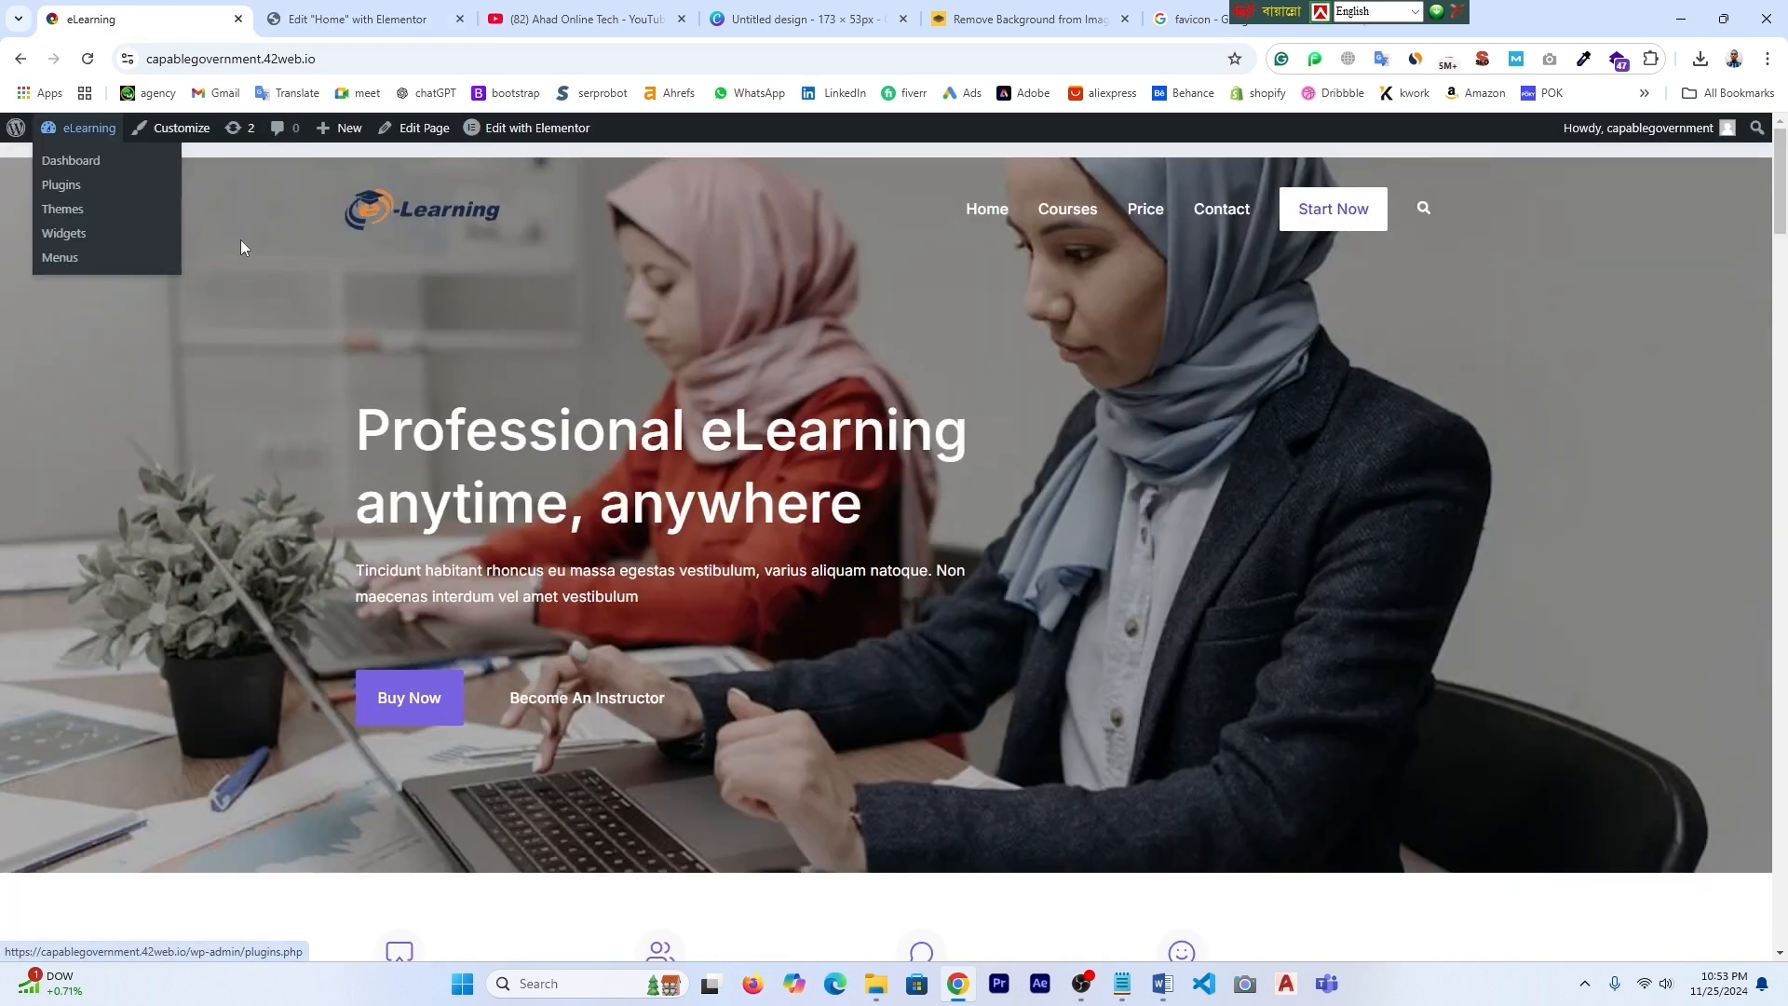
mouse_move(79, 128)
right_click(64, 161)
click(107, 178)
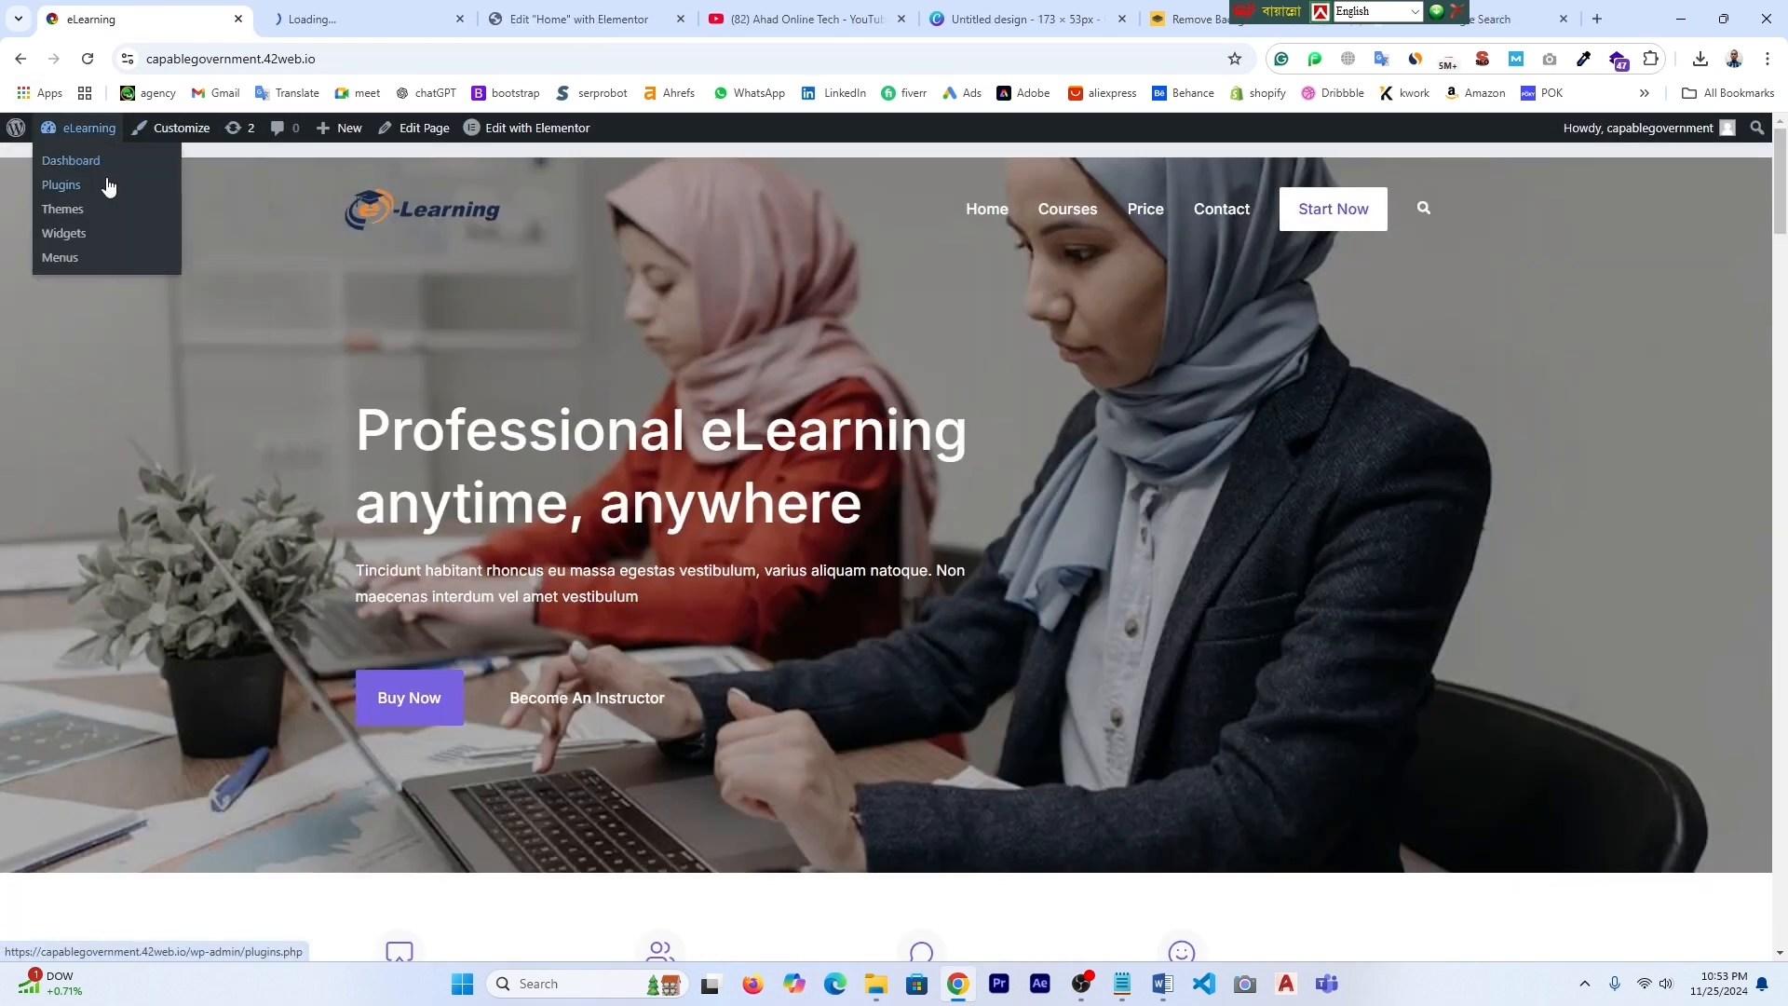
click(316, 11)
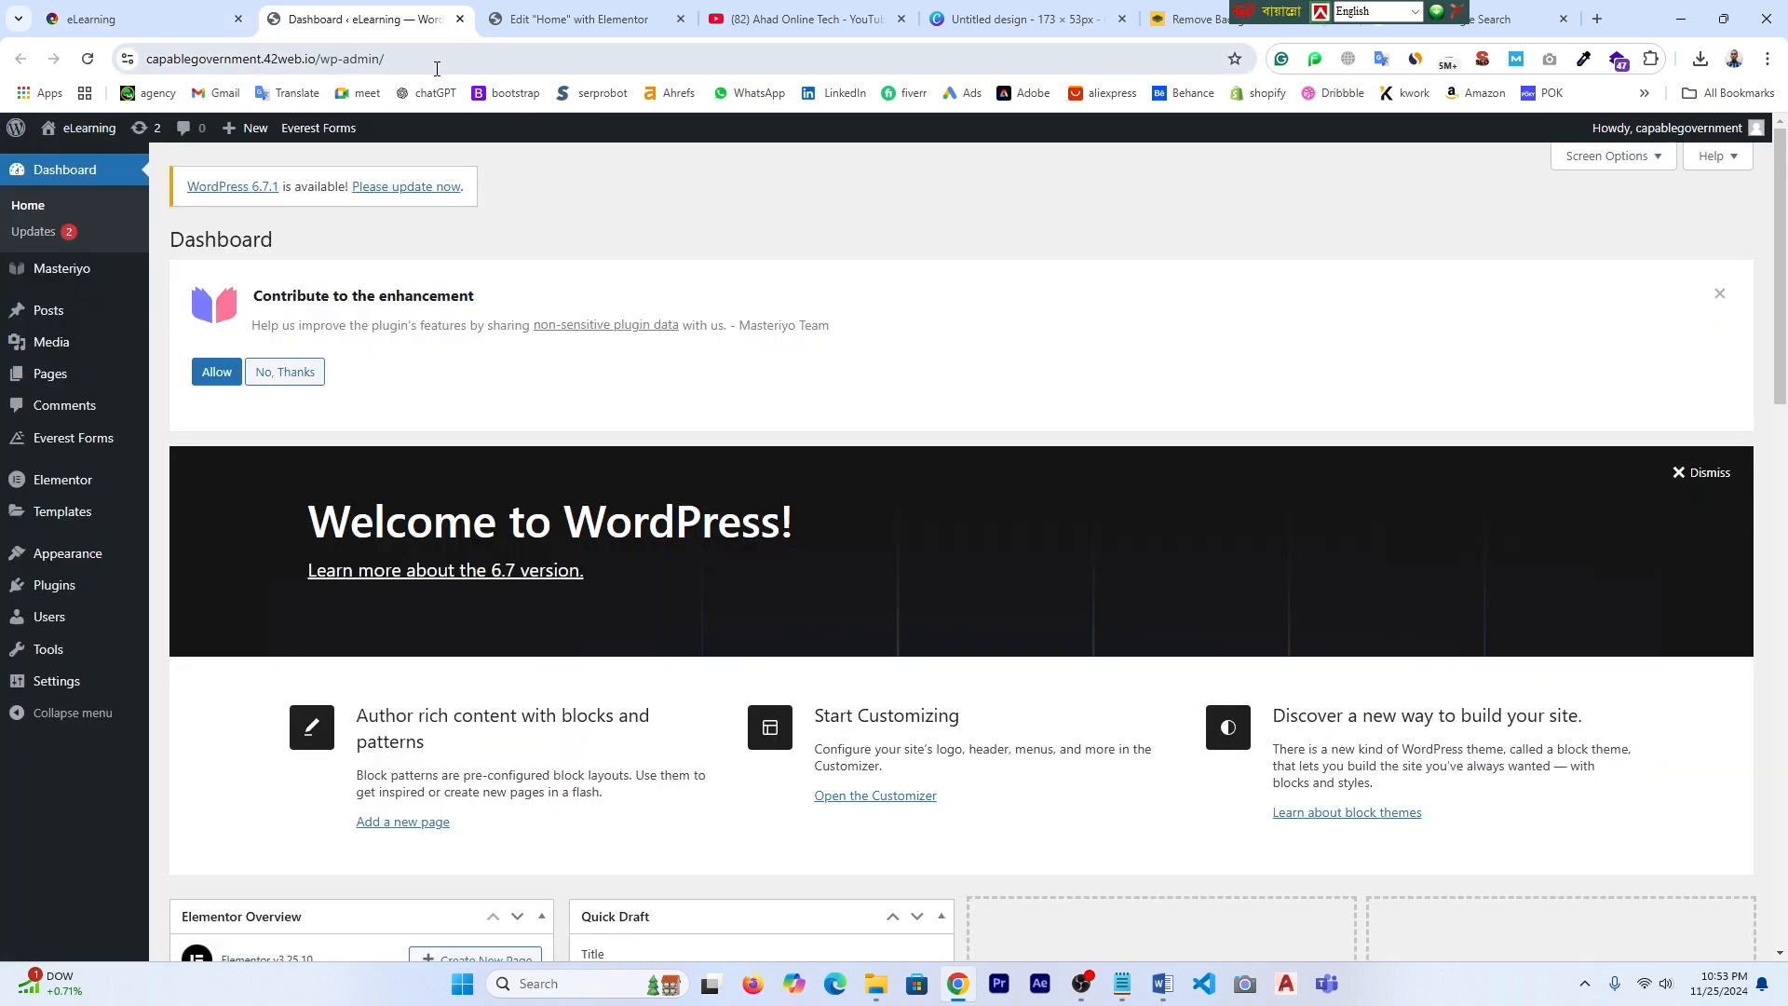
mouse_move(49, 282)
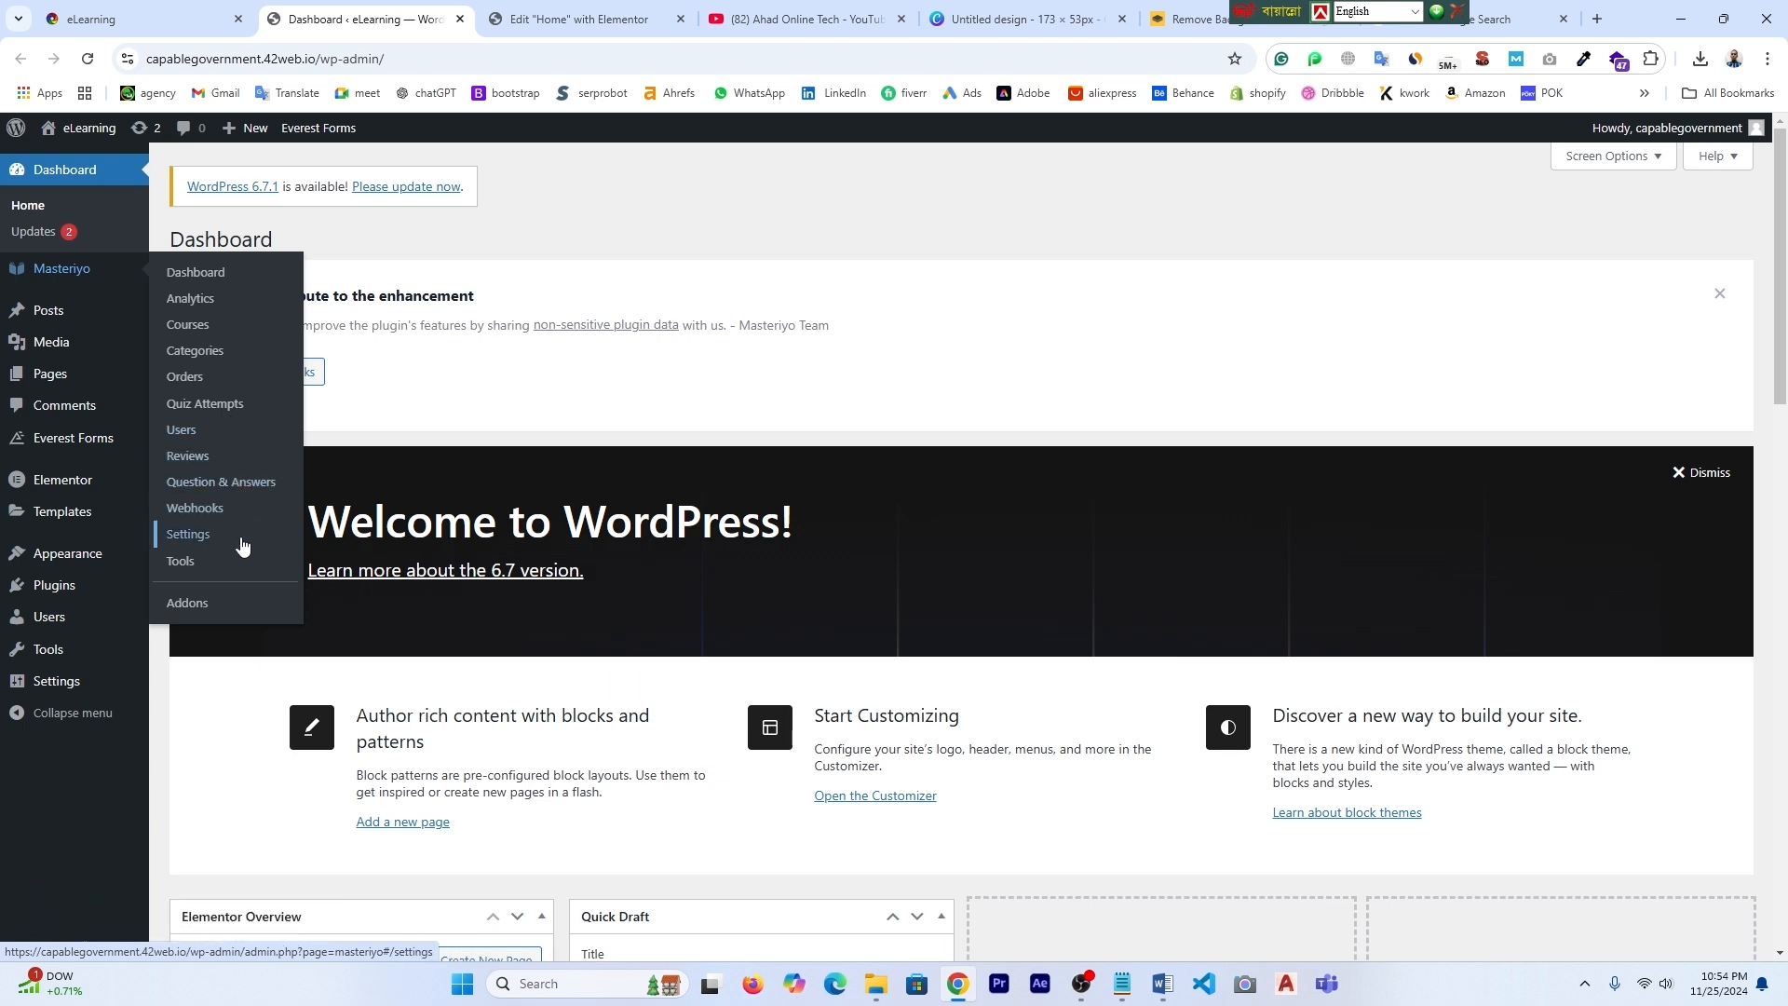
- Show the Masteriyo Courses list of 12 courses, then open a blank browser tab
click(190, 324)
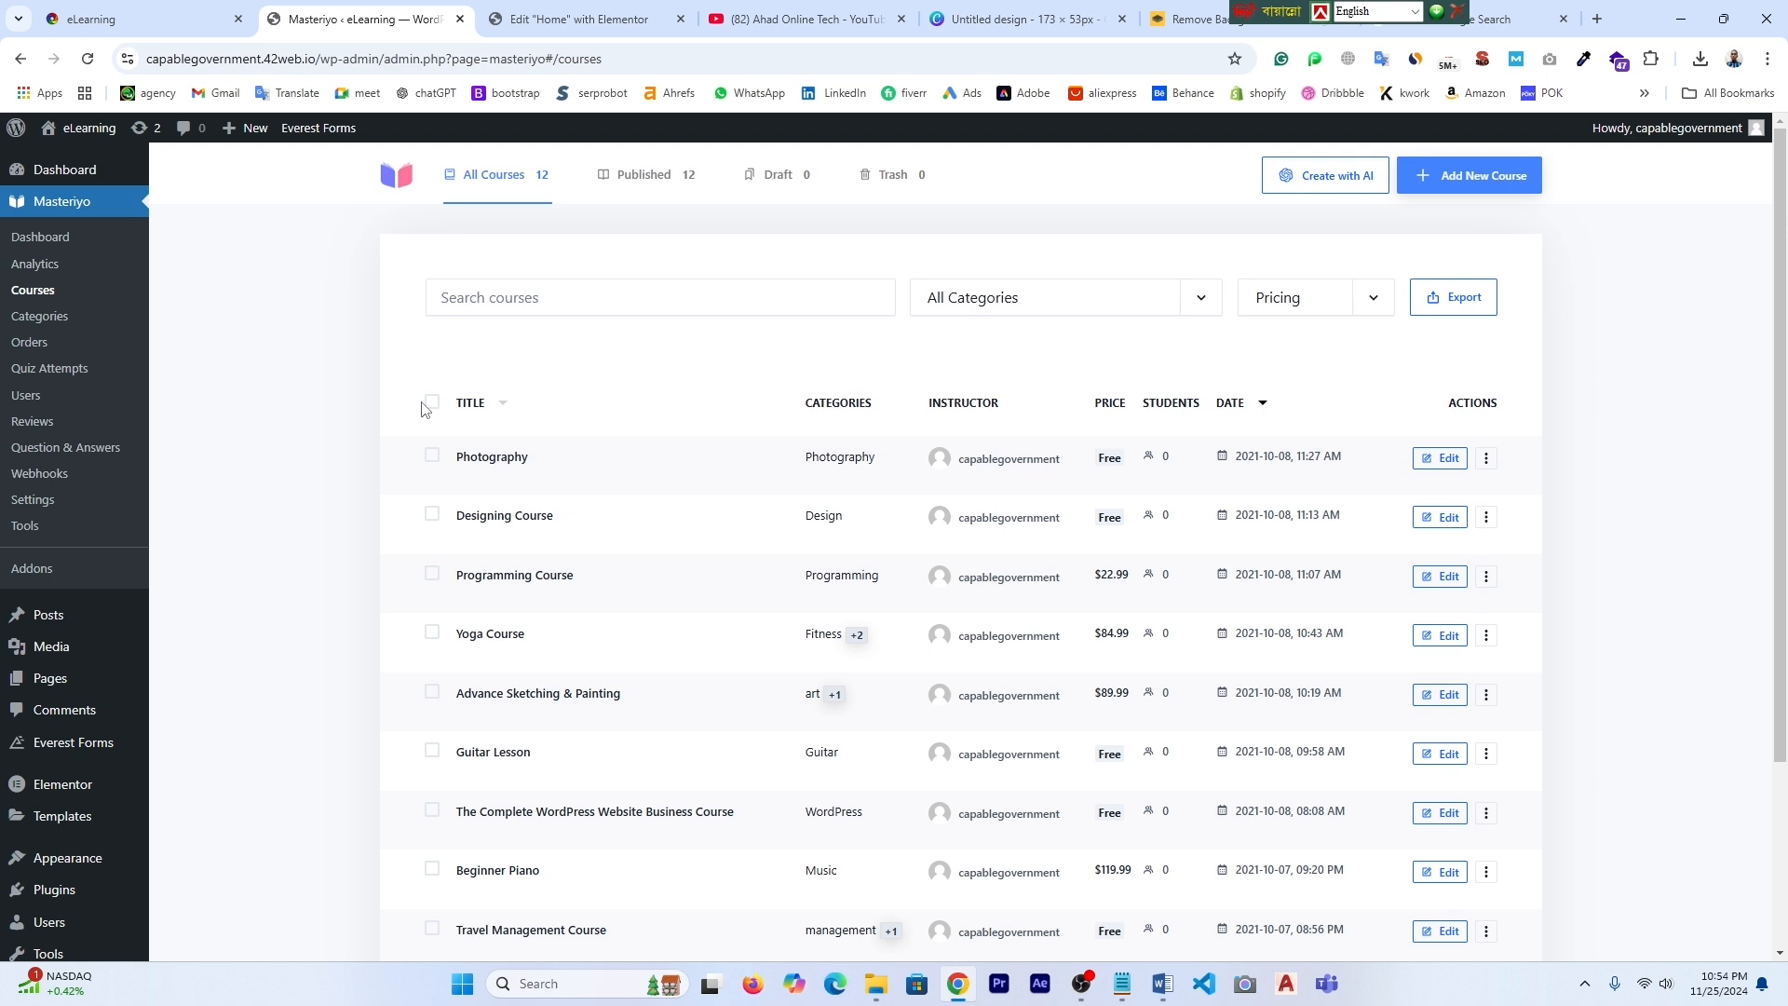
click(1598, 20)
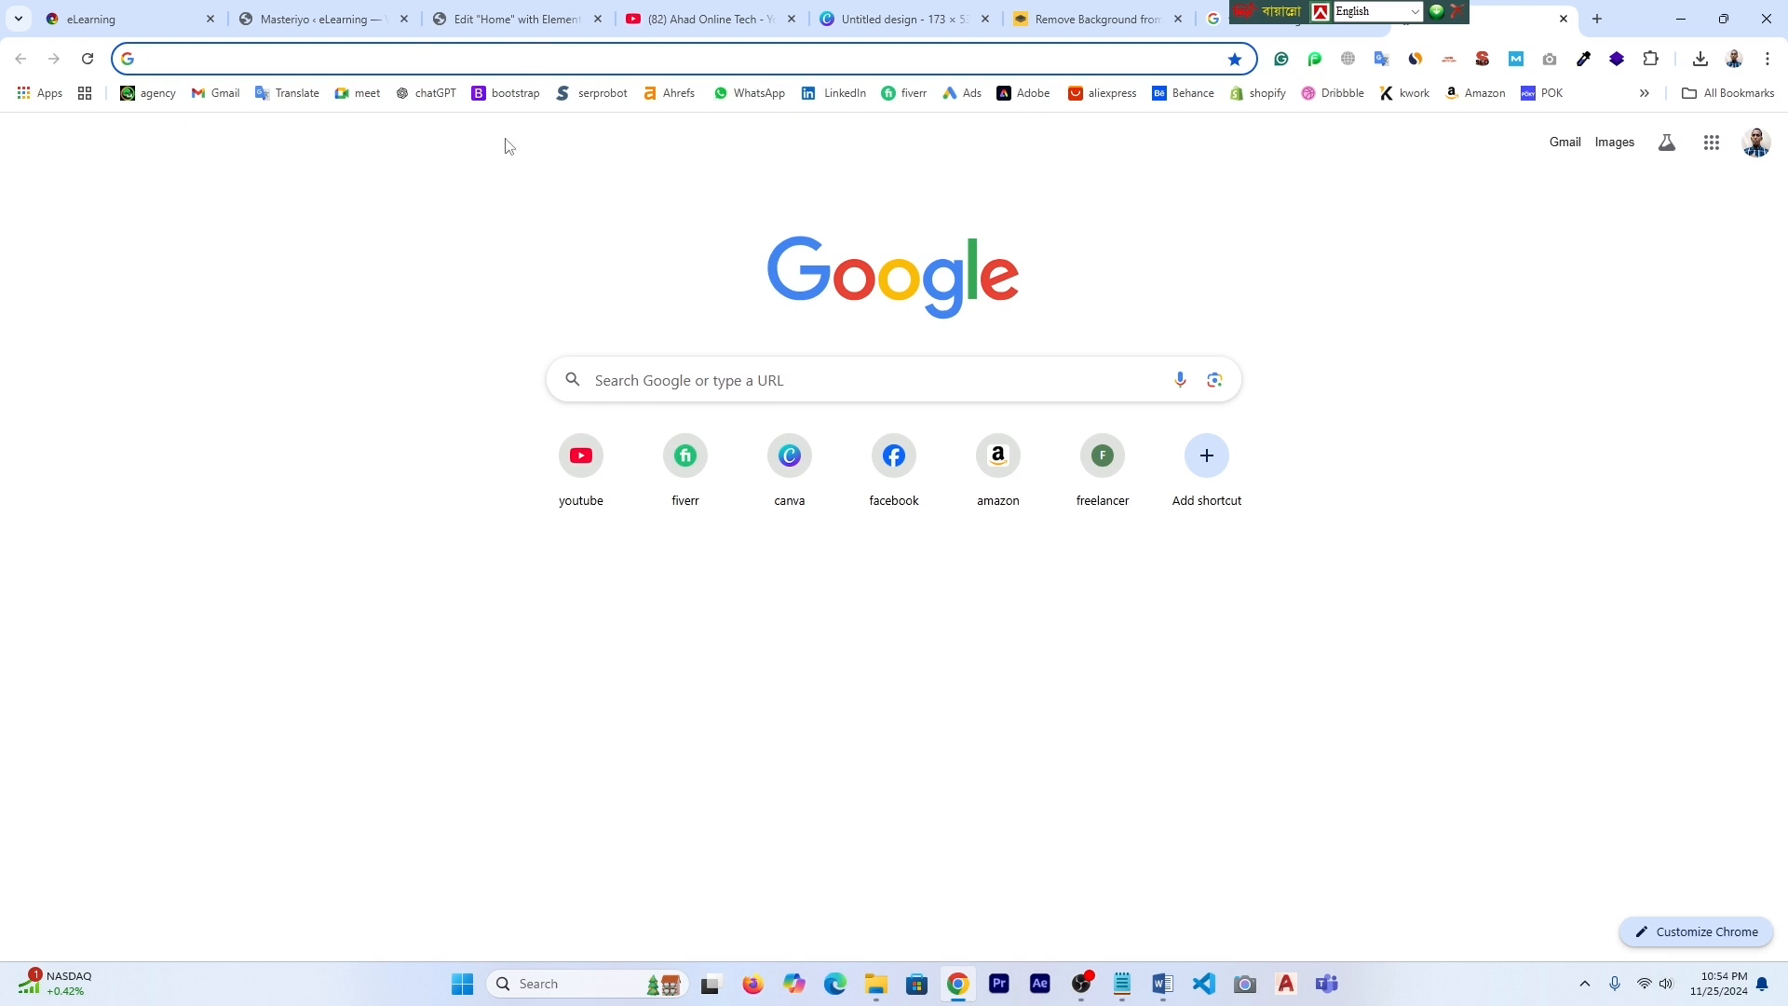
- Ask ChatGPT 'affiliate marketing course details', select the outline reply, and return to Masteriyo
click(427, 94)
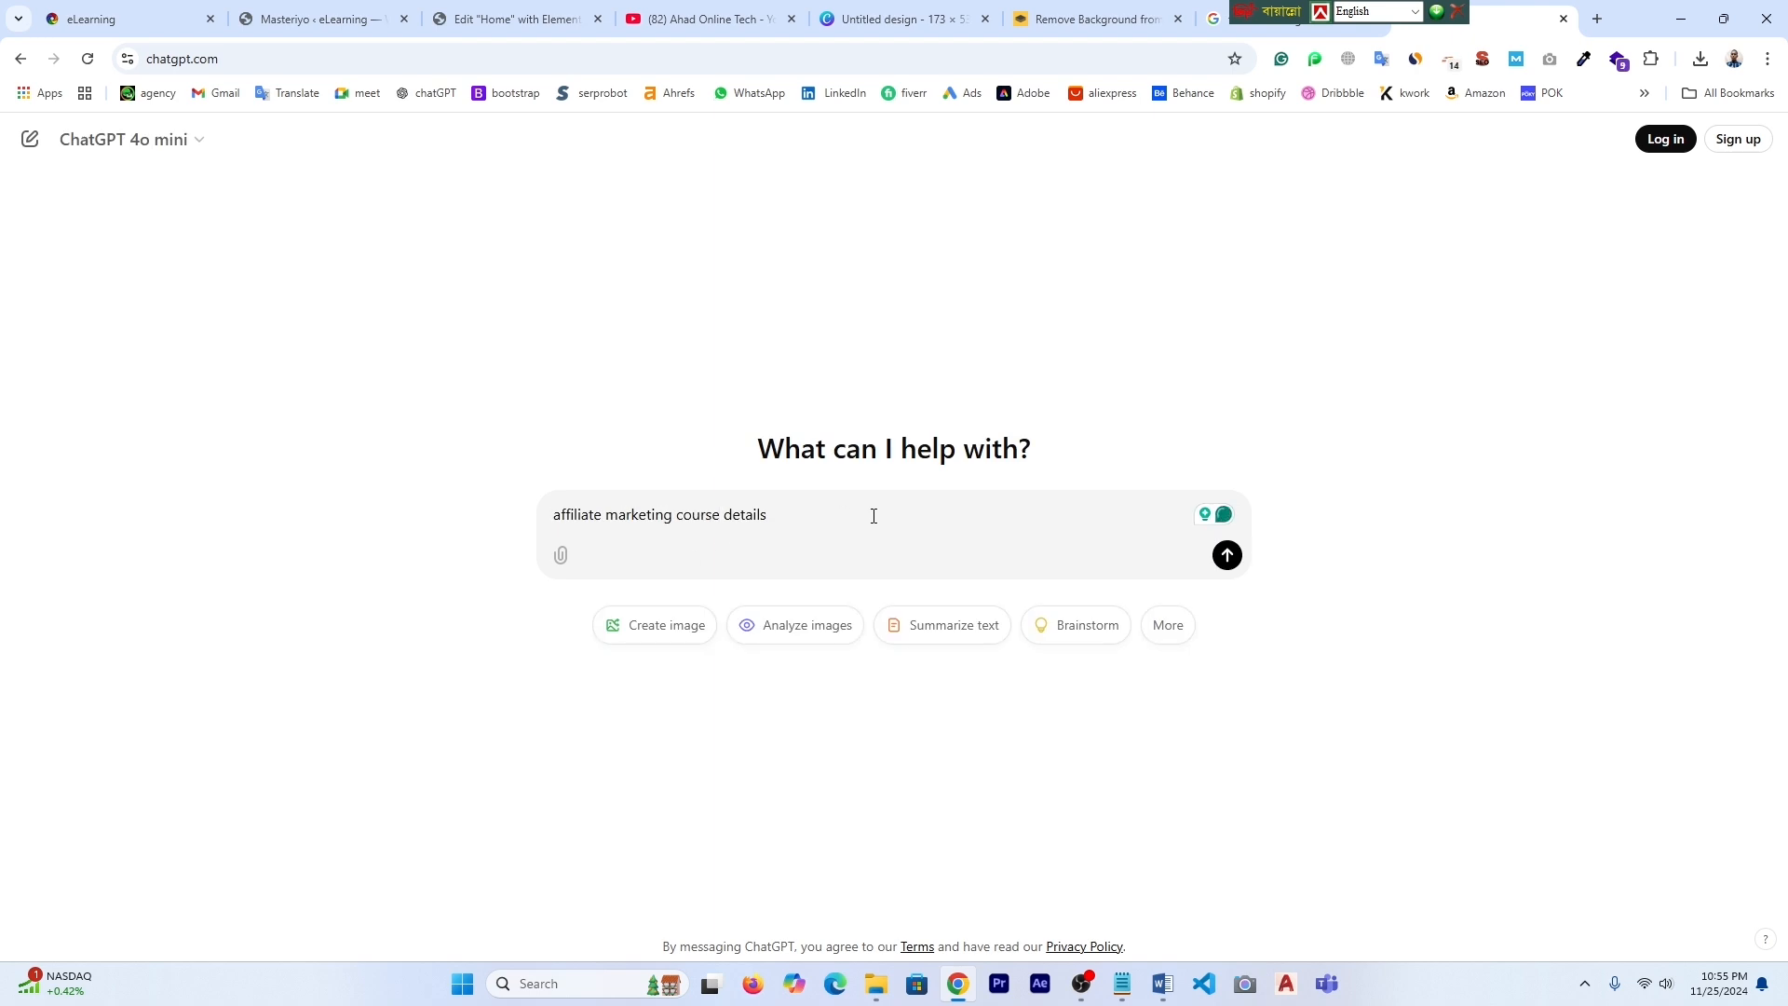
key(Return)
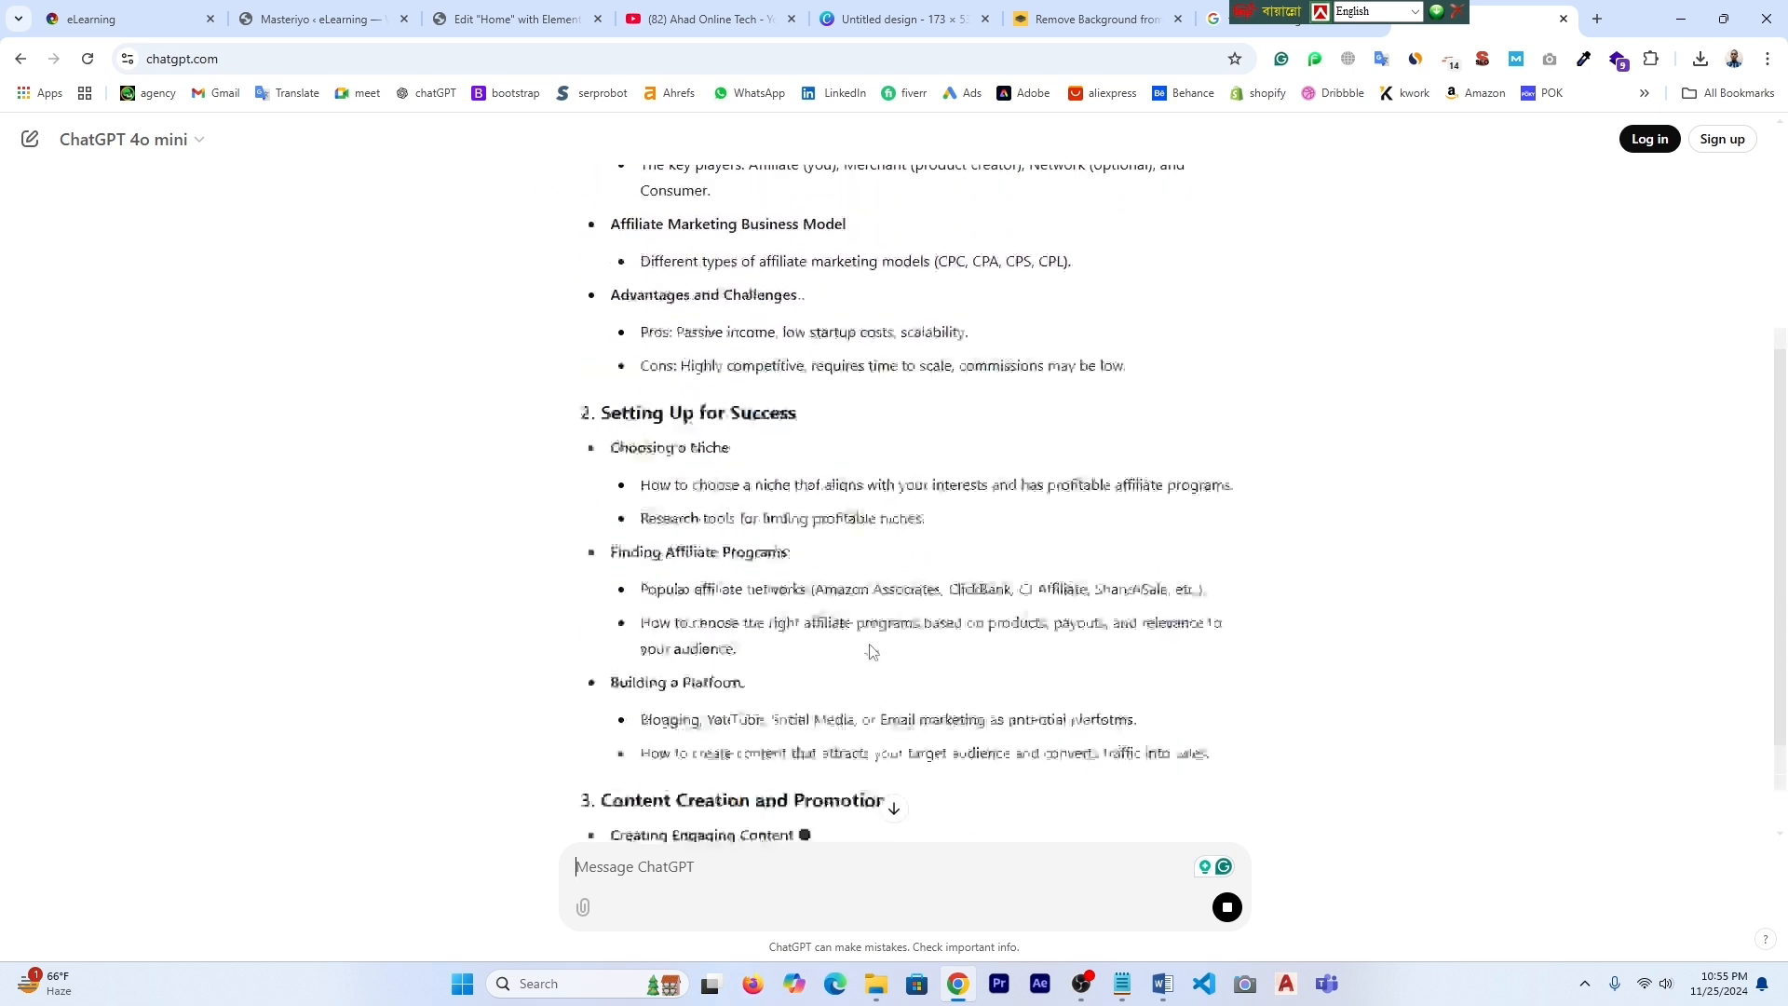
scroll(871, 650, up, 4)
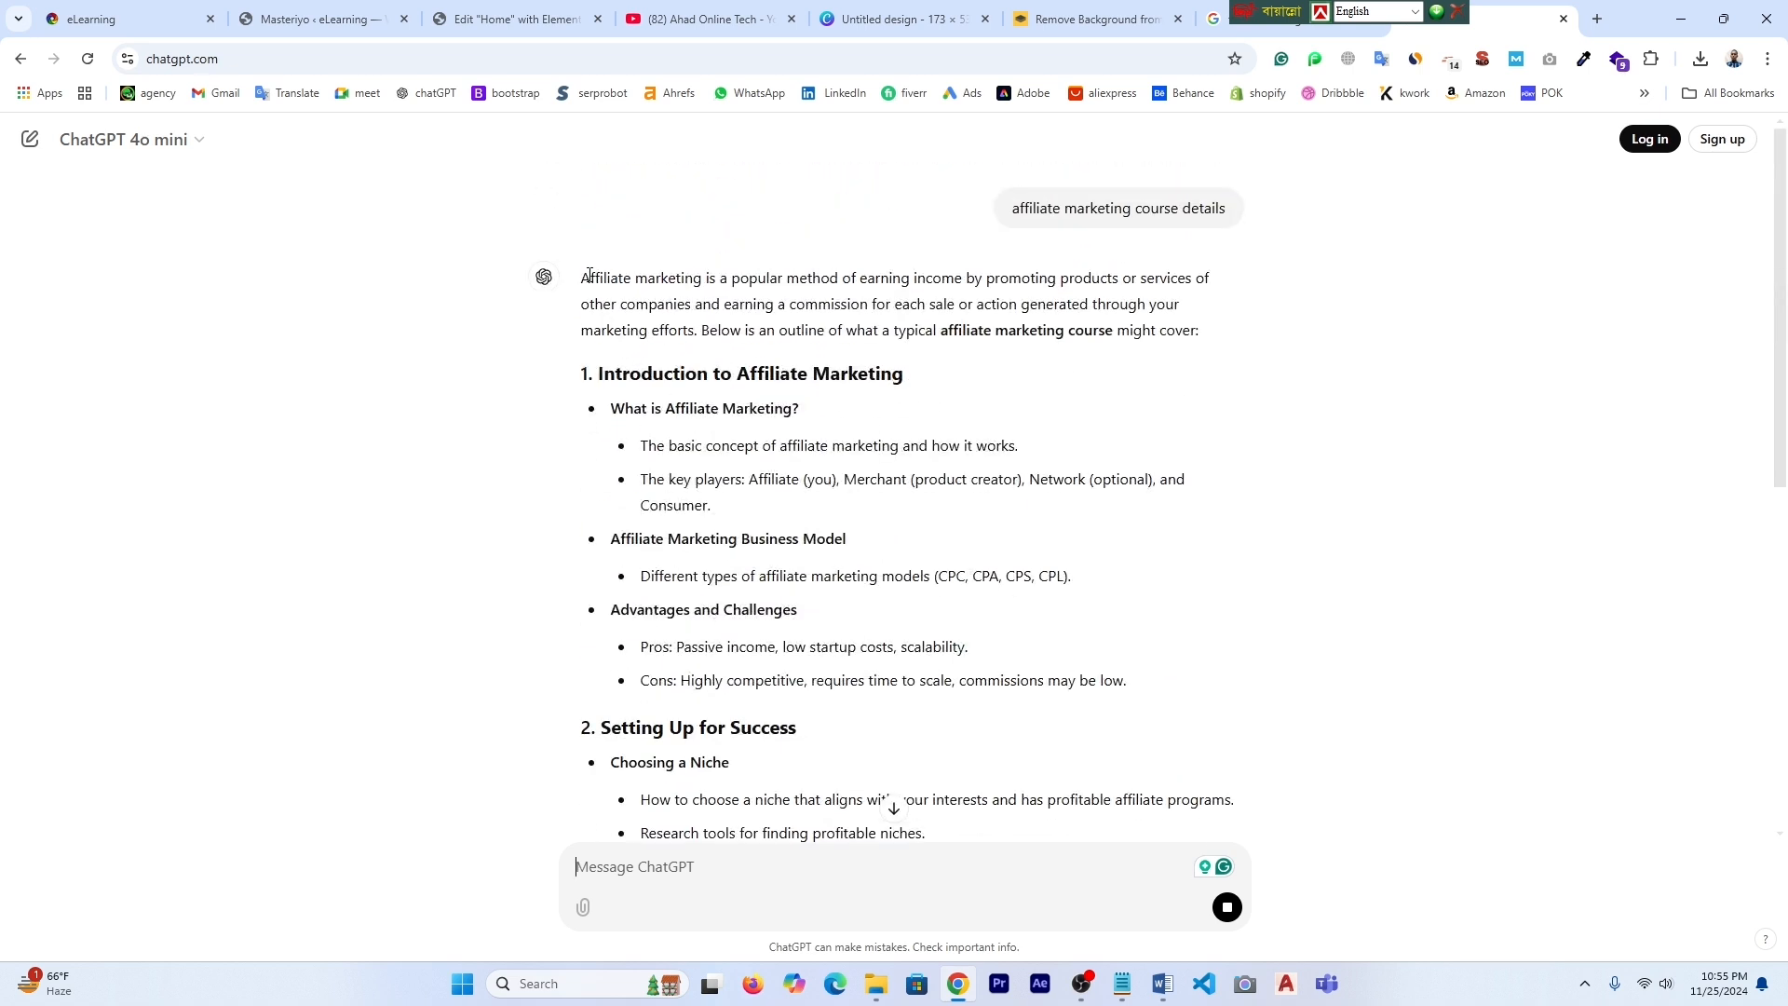
drag(580, 276, 830, 767)
click(302, 20)
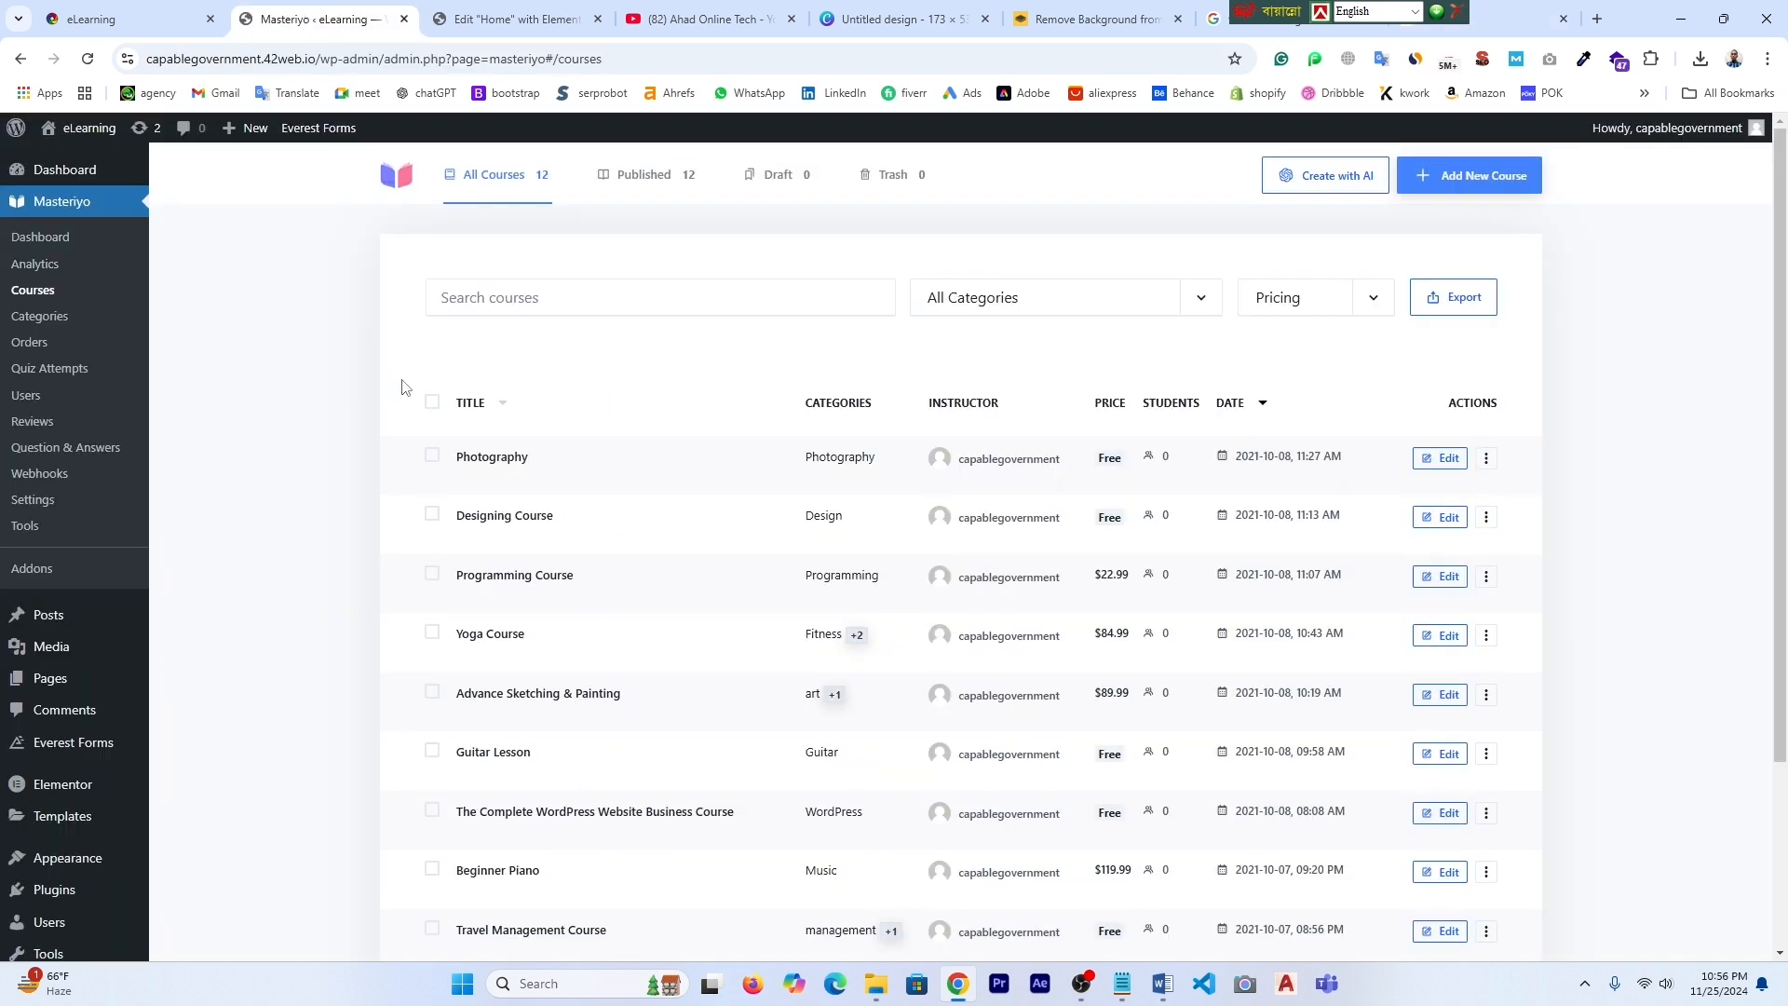
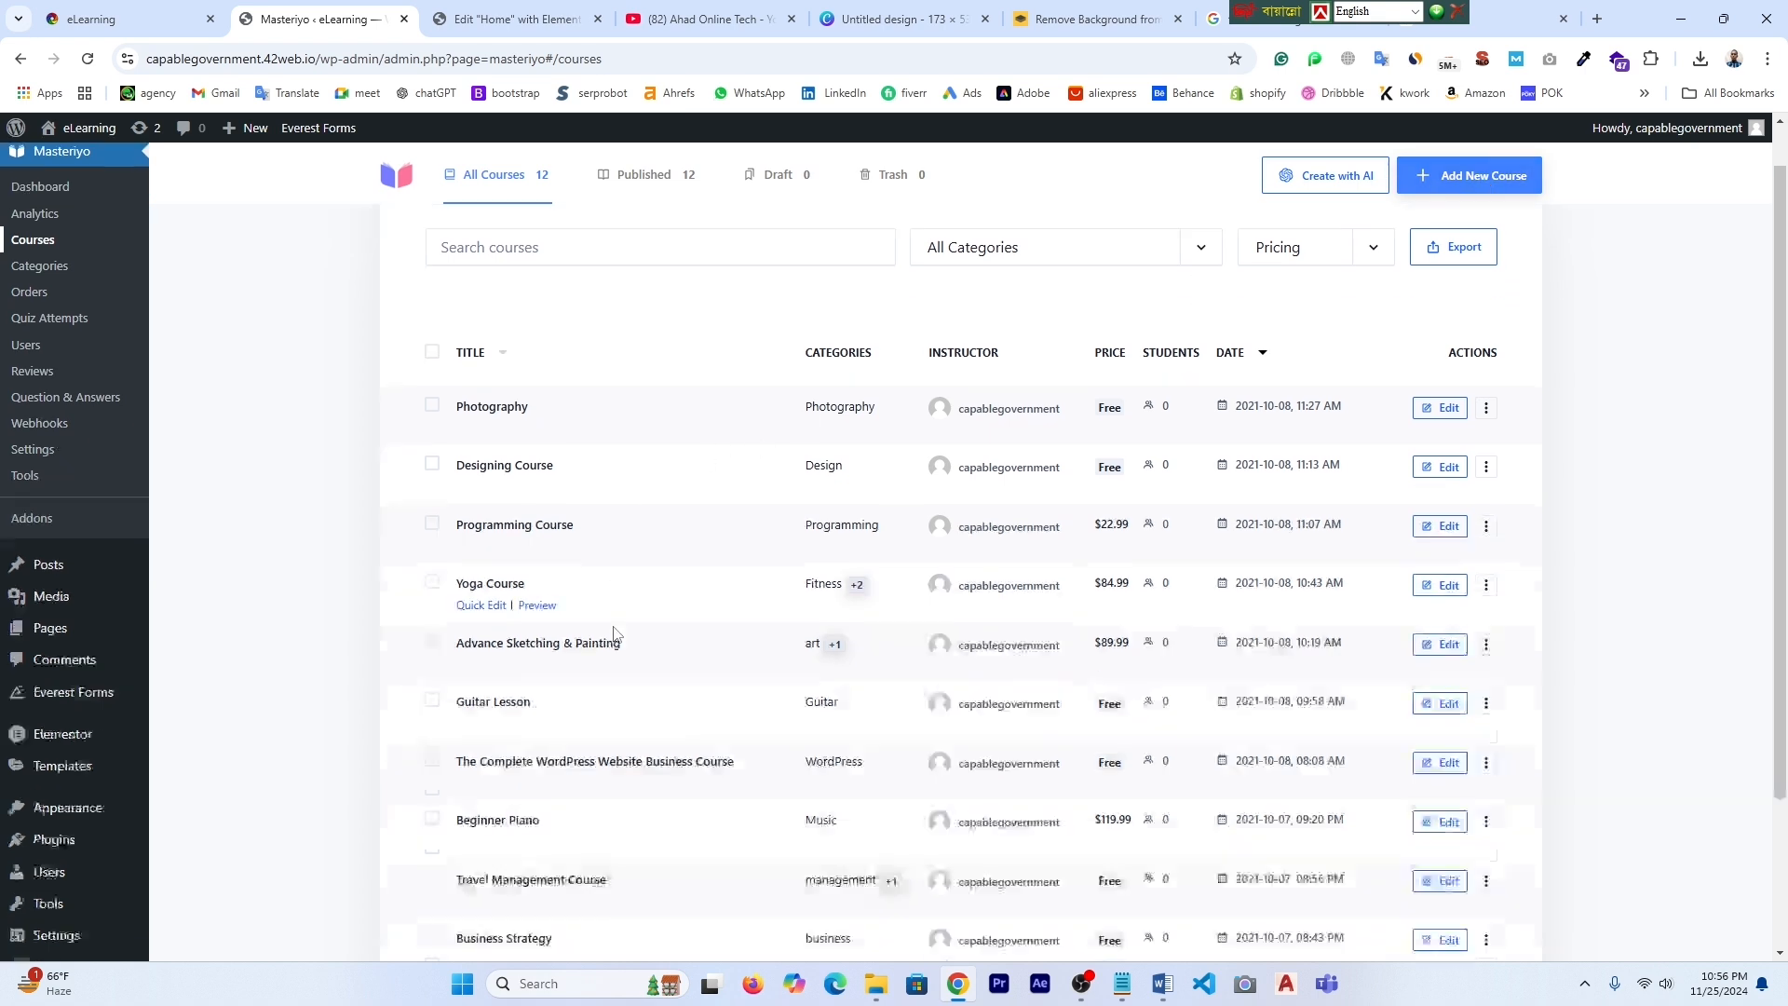
- Open a new Masteriyo course form from the Courses list
scroll(613, 637, down, 2)
scroll(613, 637, up, 2)
scroll(613, 637, down, 1)
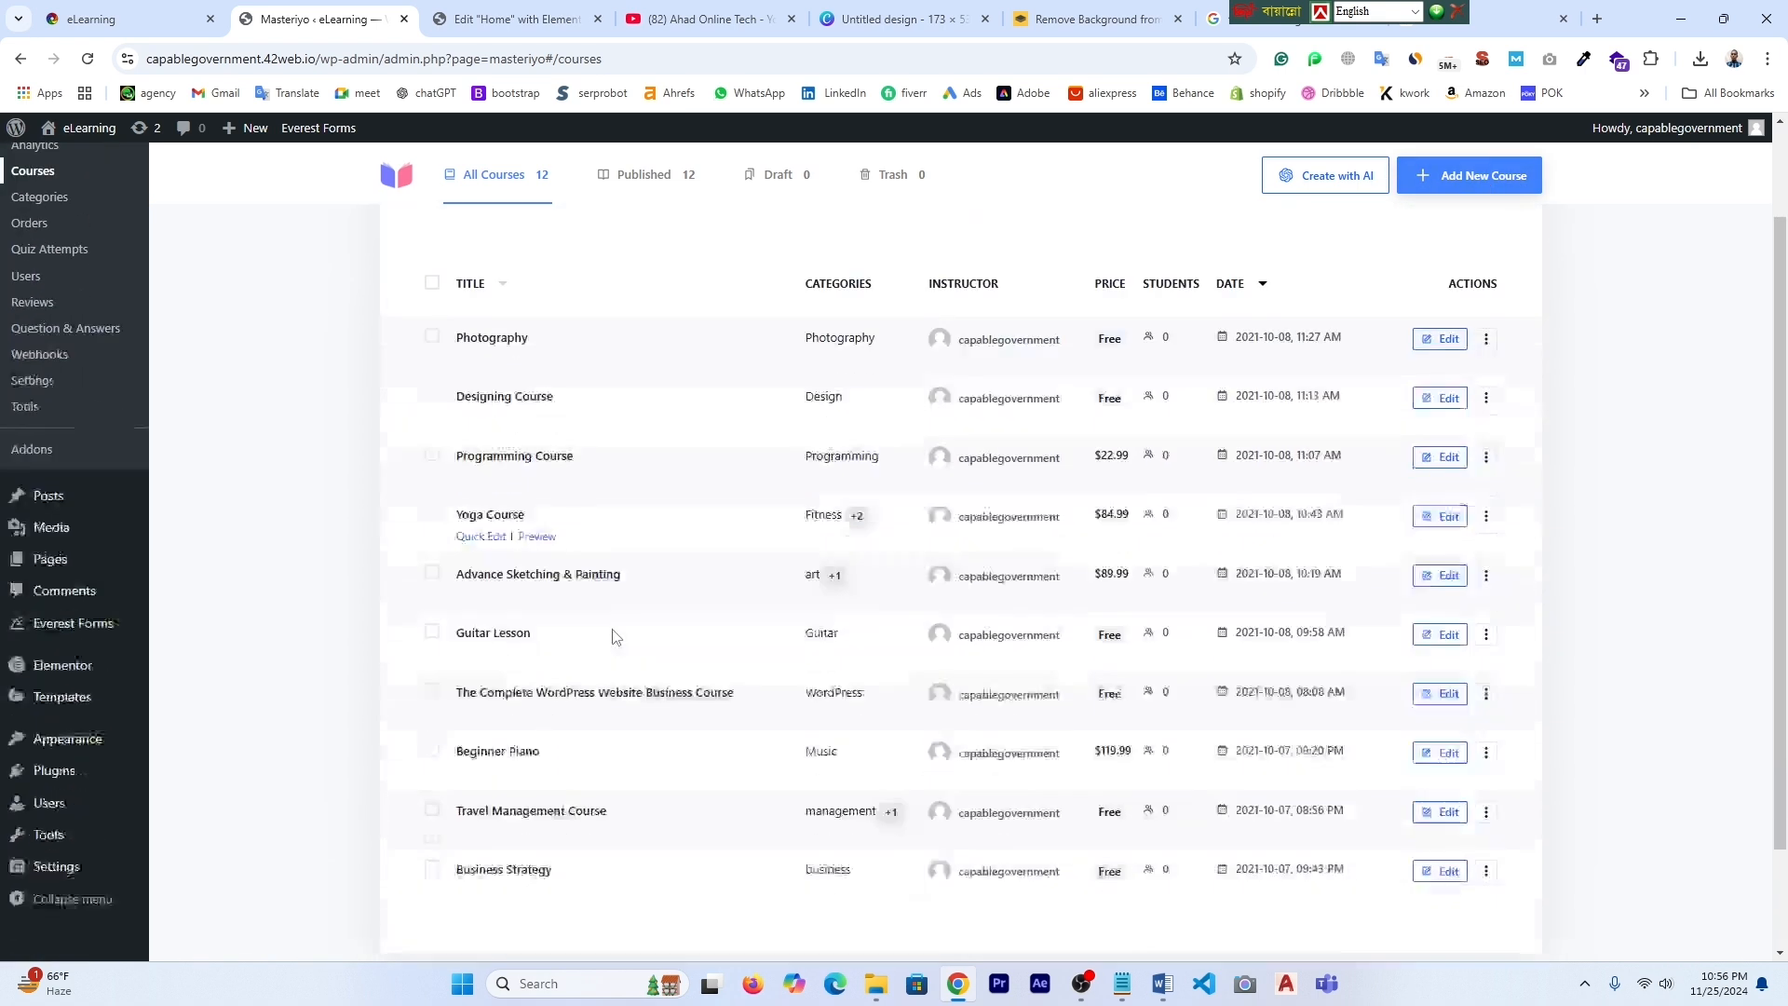
scroll(612, 637, up, 1)
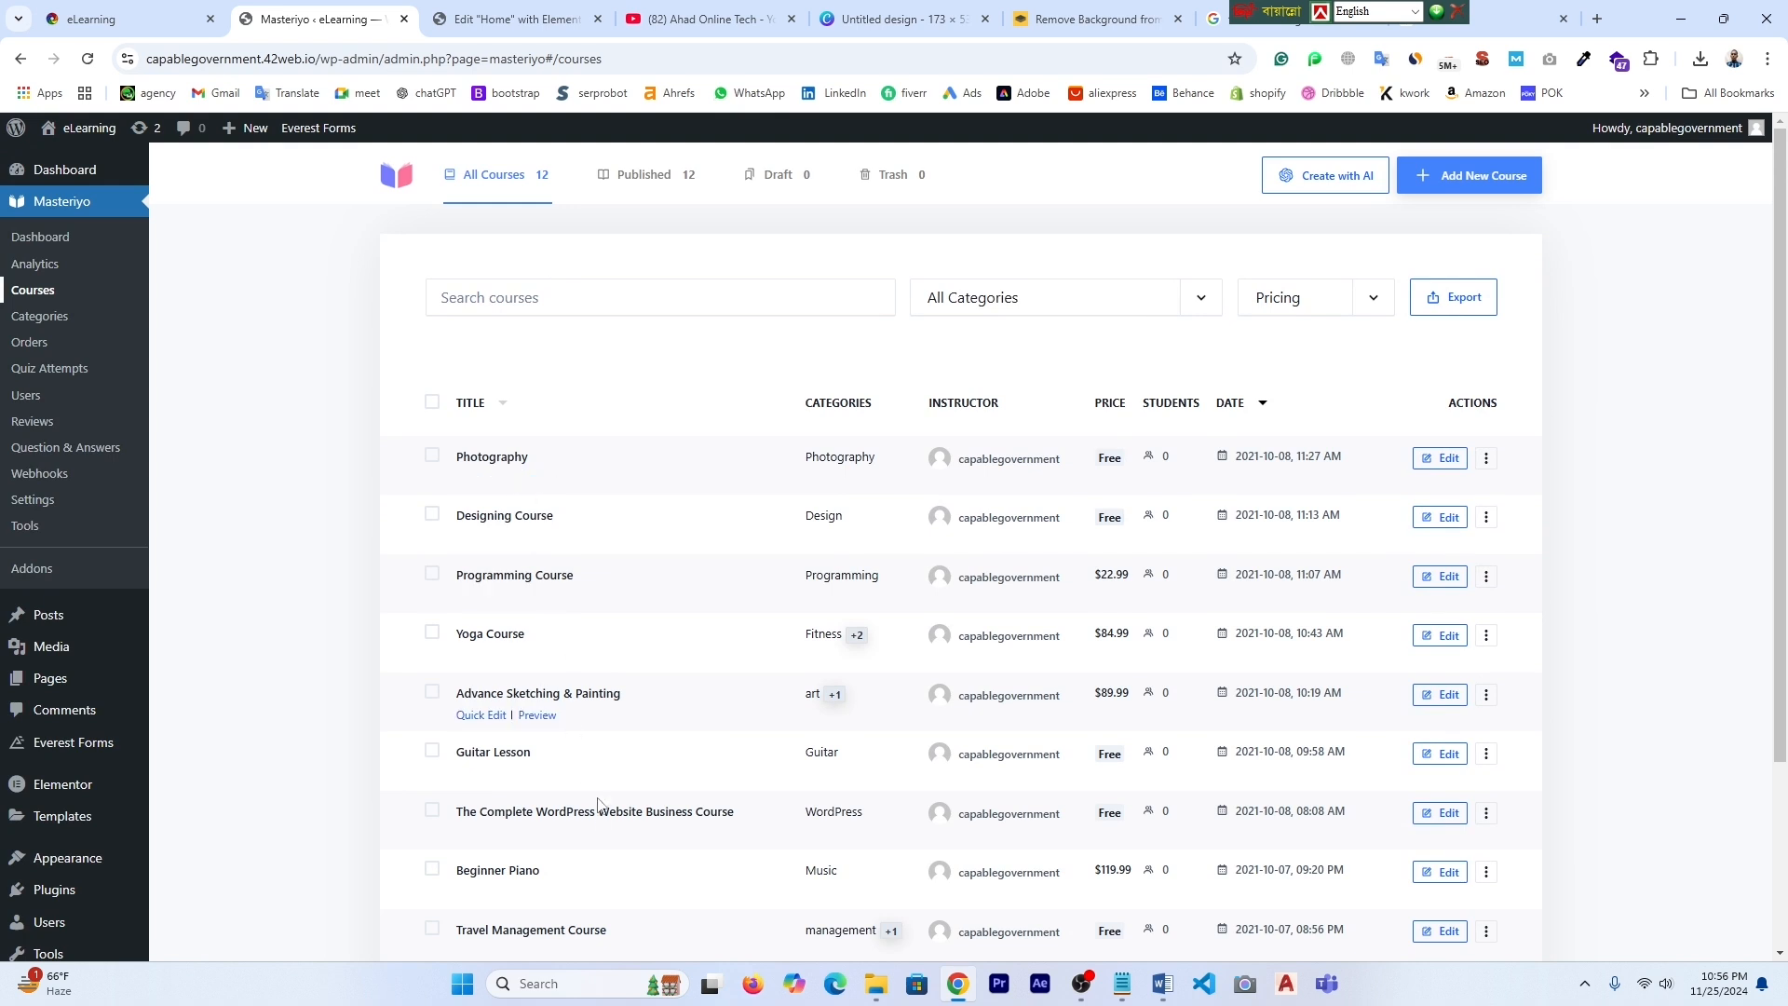
scroll(585, 838, down, 1)
scroll(600, 842, up, 1)
click(1470, 186)
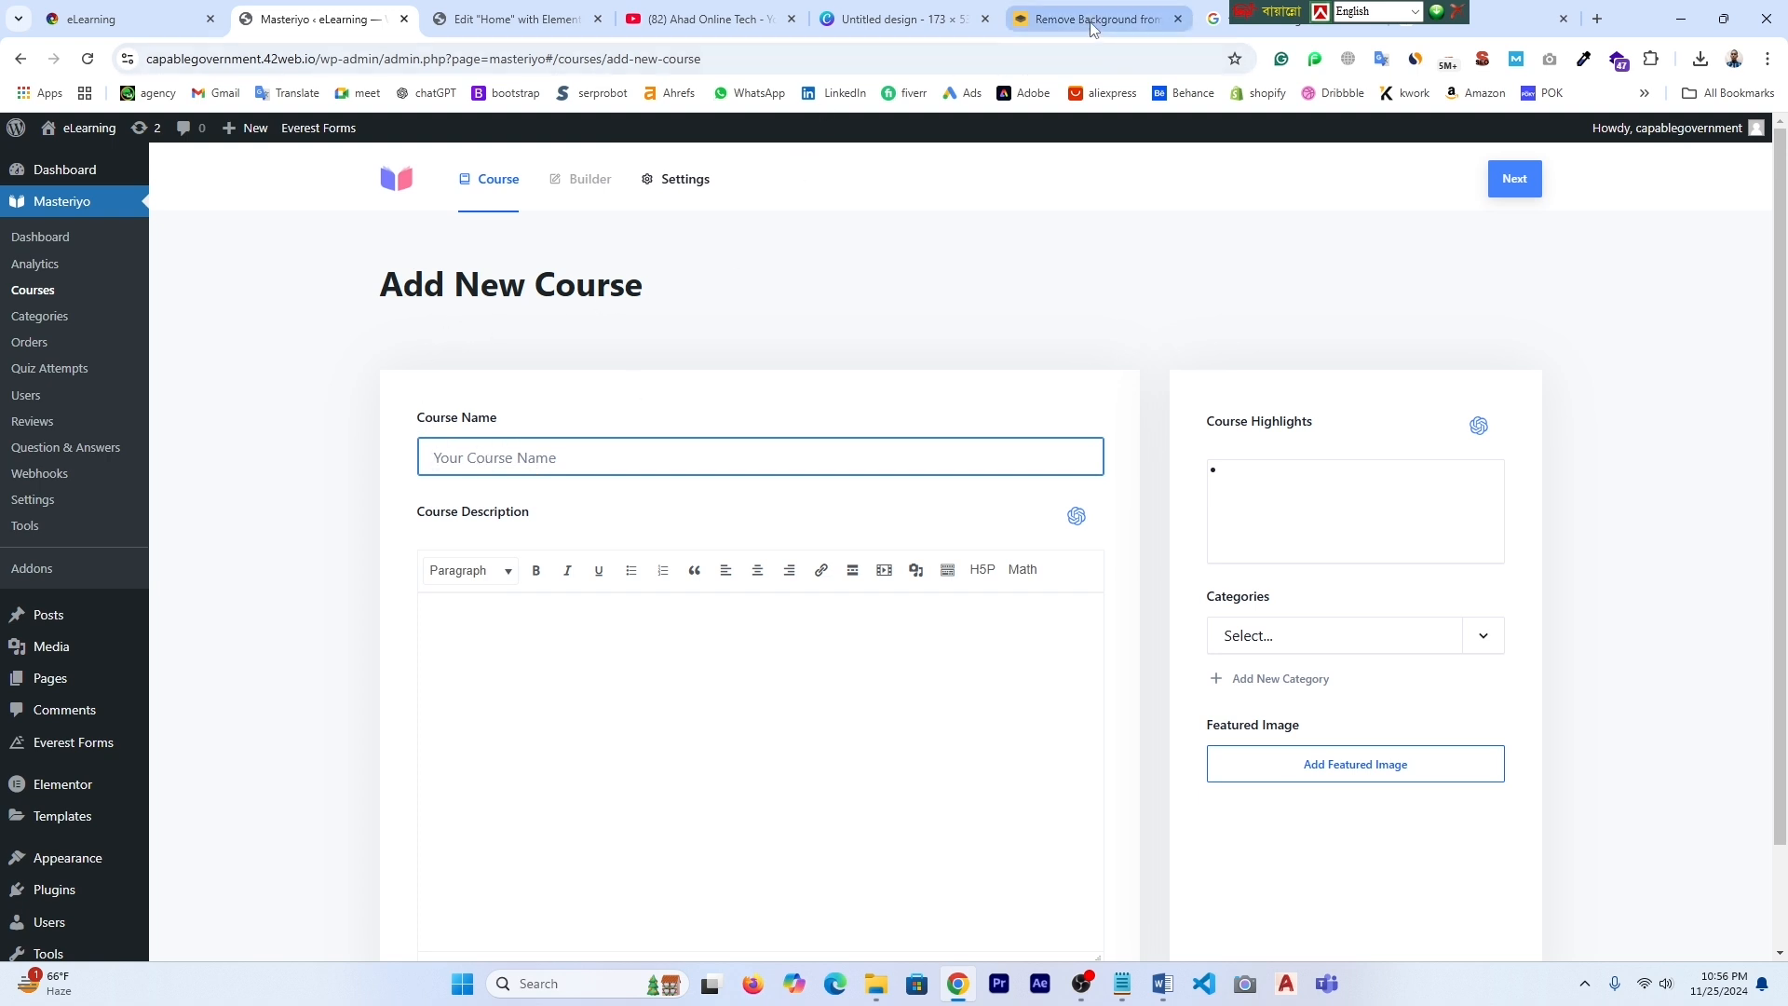
- Name the course 'affiliate marketing course' using the phrase copied from ChatGPT
drag(1253, 11, 1495, 11)
click(1423, 28)
scroll(785, 500, up, 20)
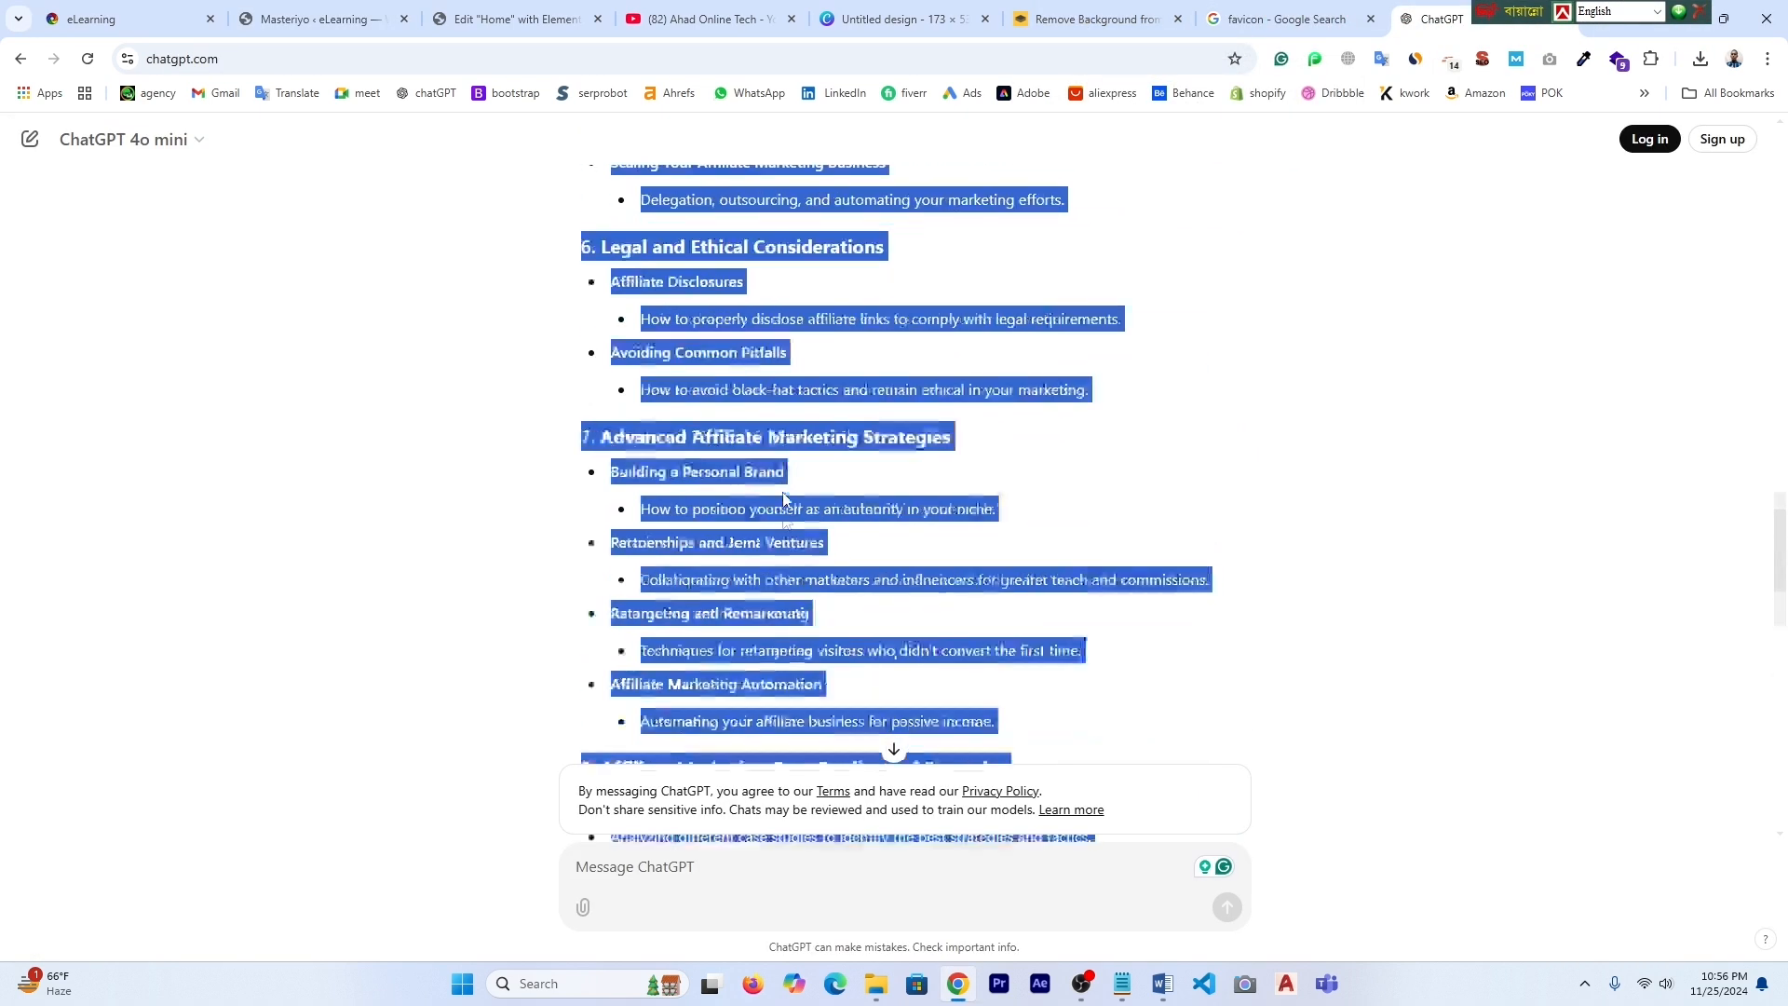
scroll(785, 500, up, 15)
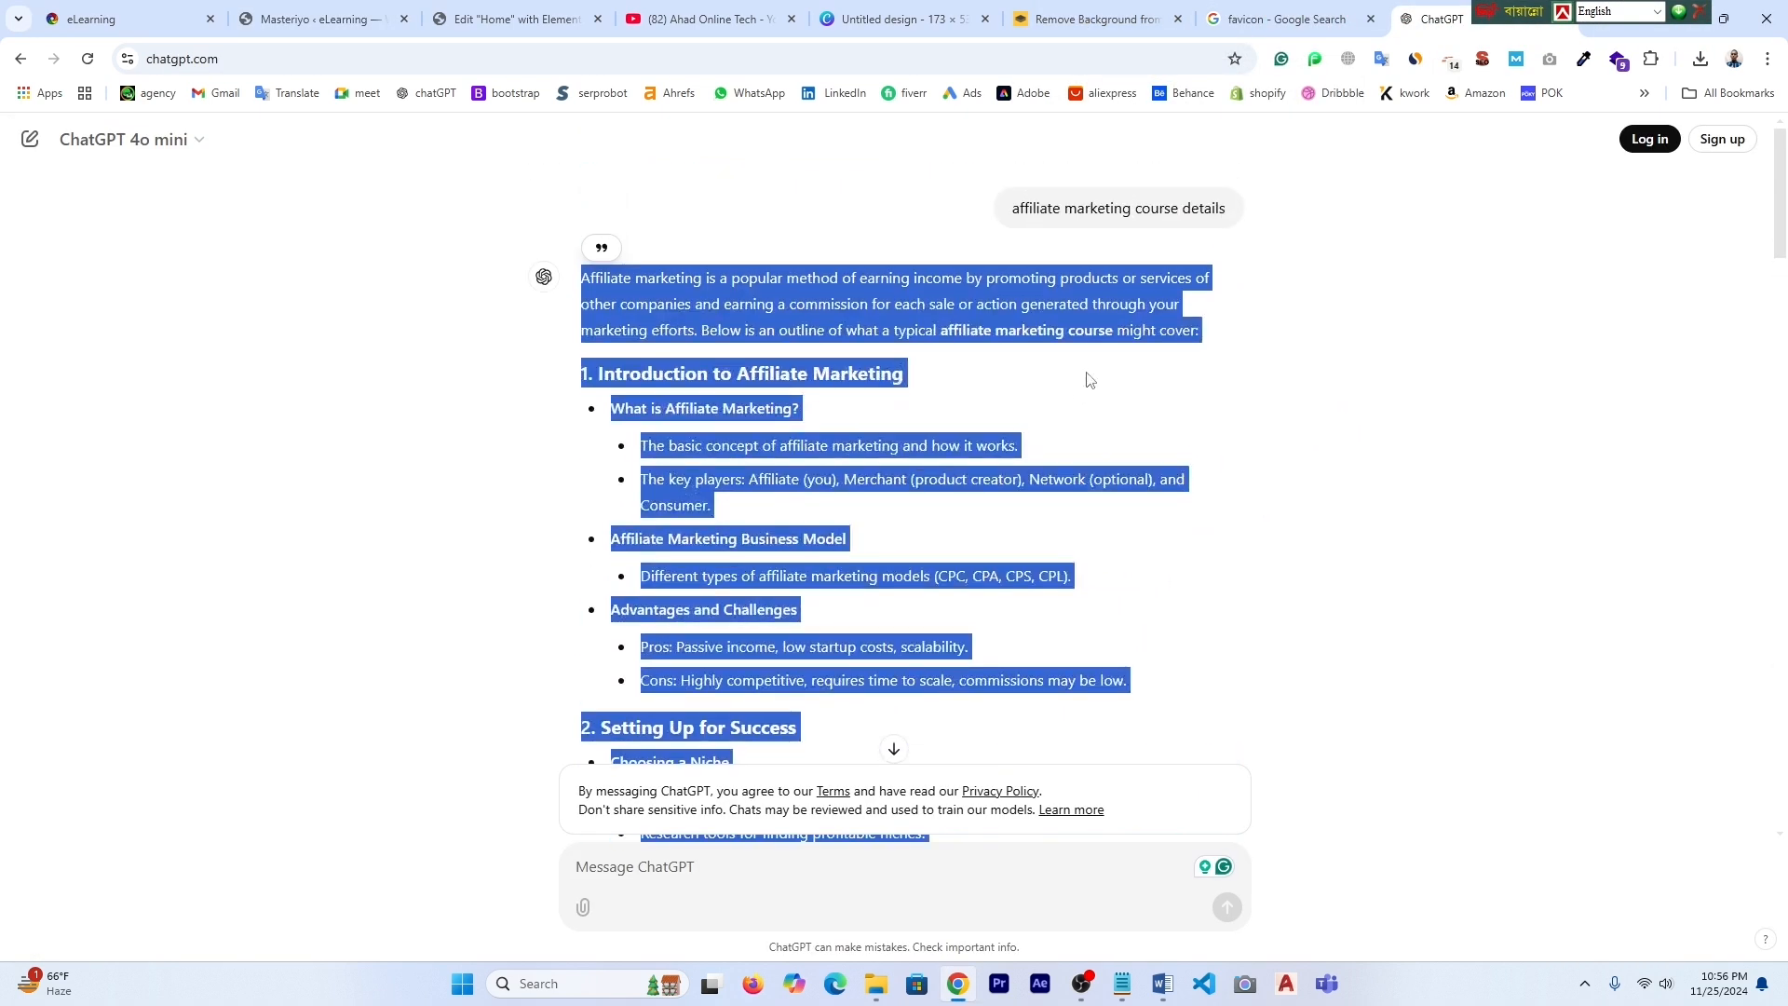
click(1087, 377)
drag(1015, 210, 1179, 230)
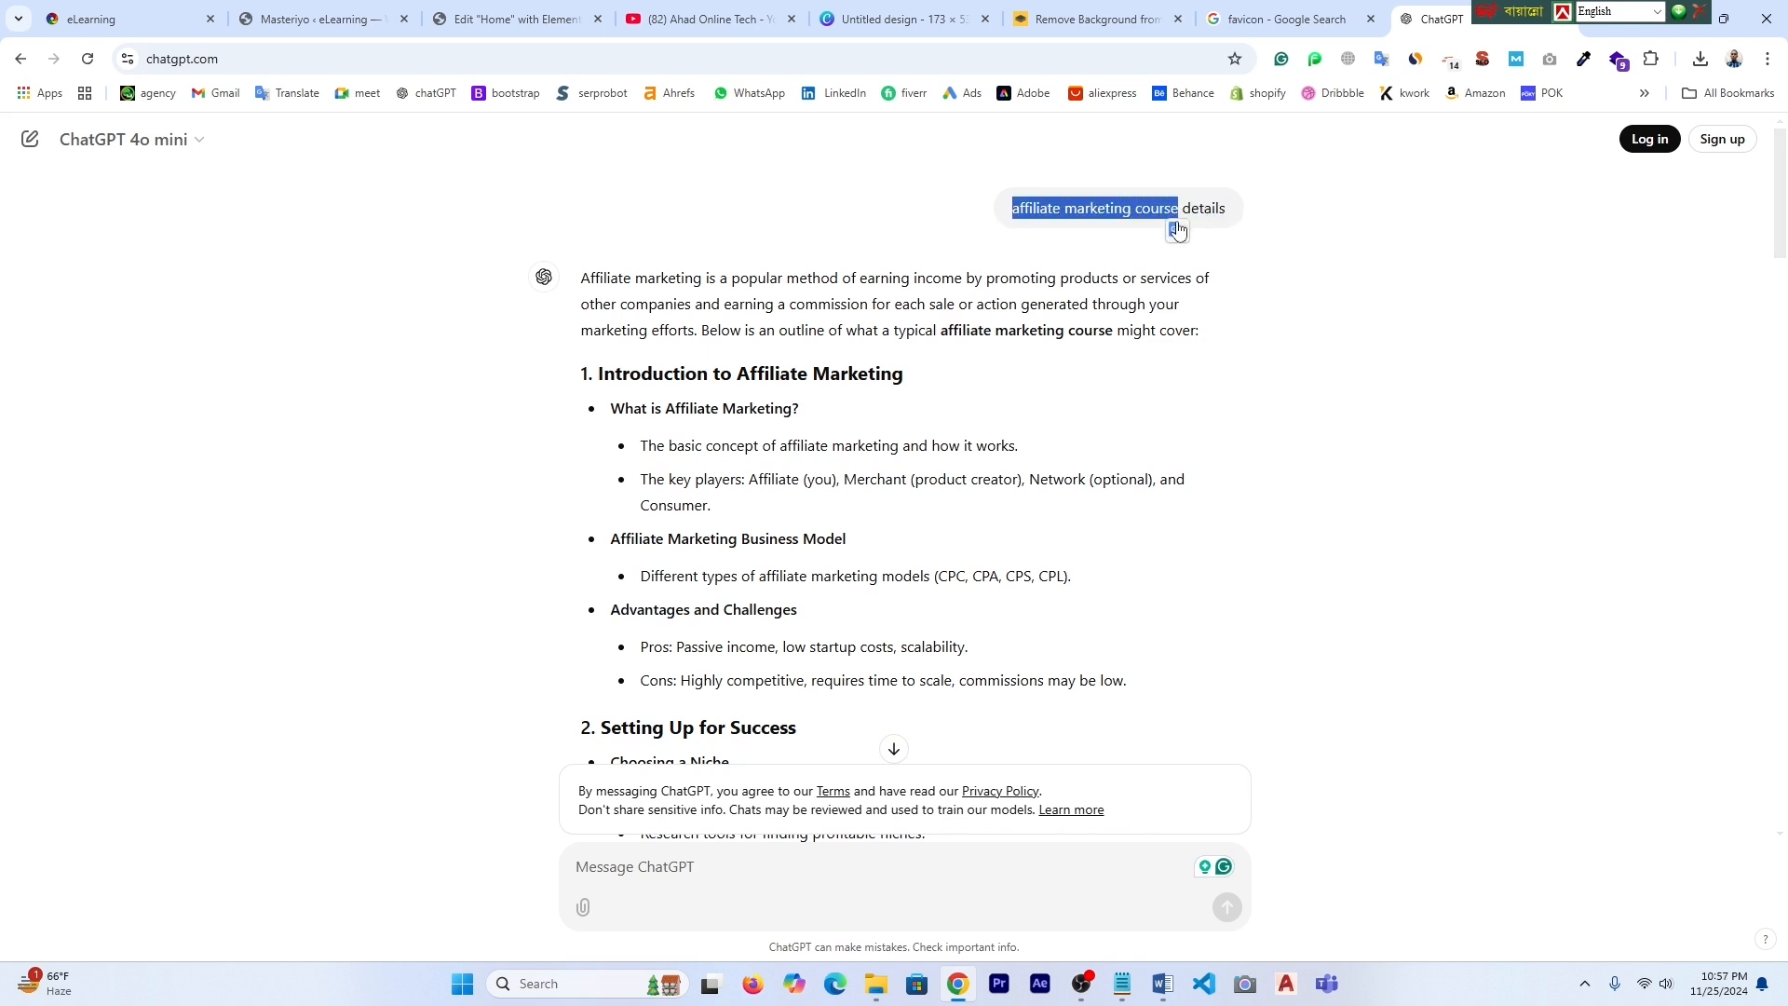
right_click(1129, 213)
click(1214, 237)
click(519, 19)
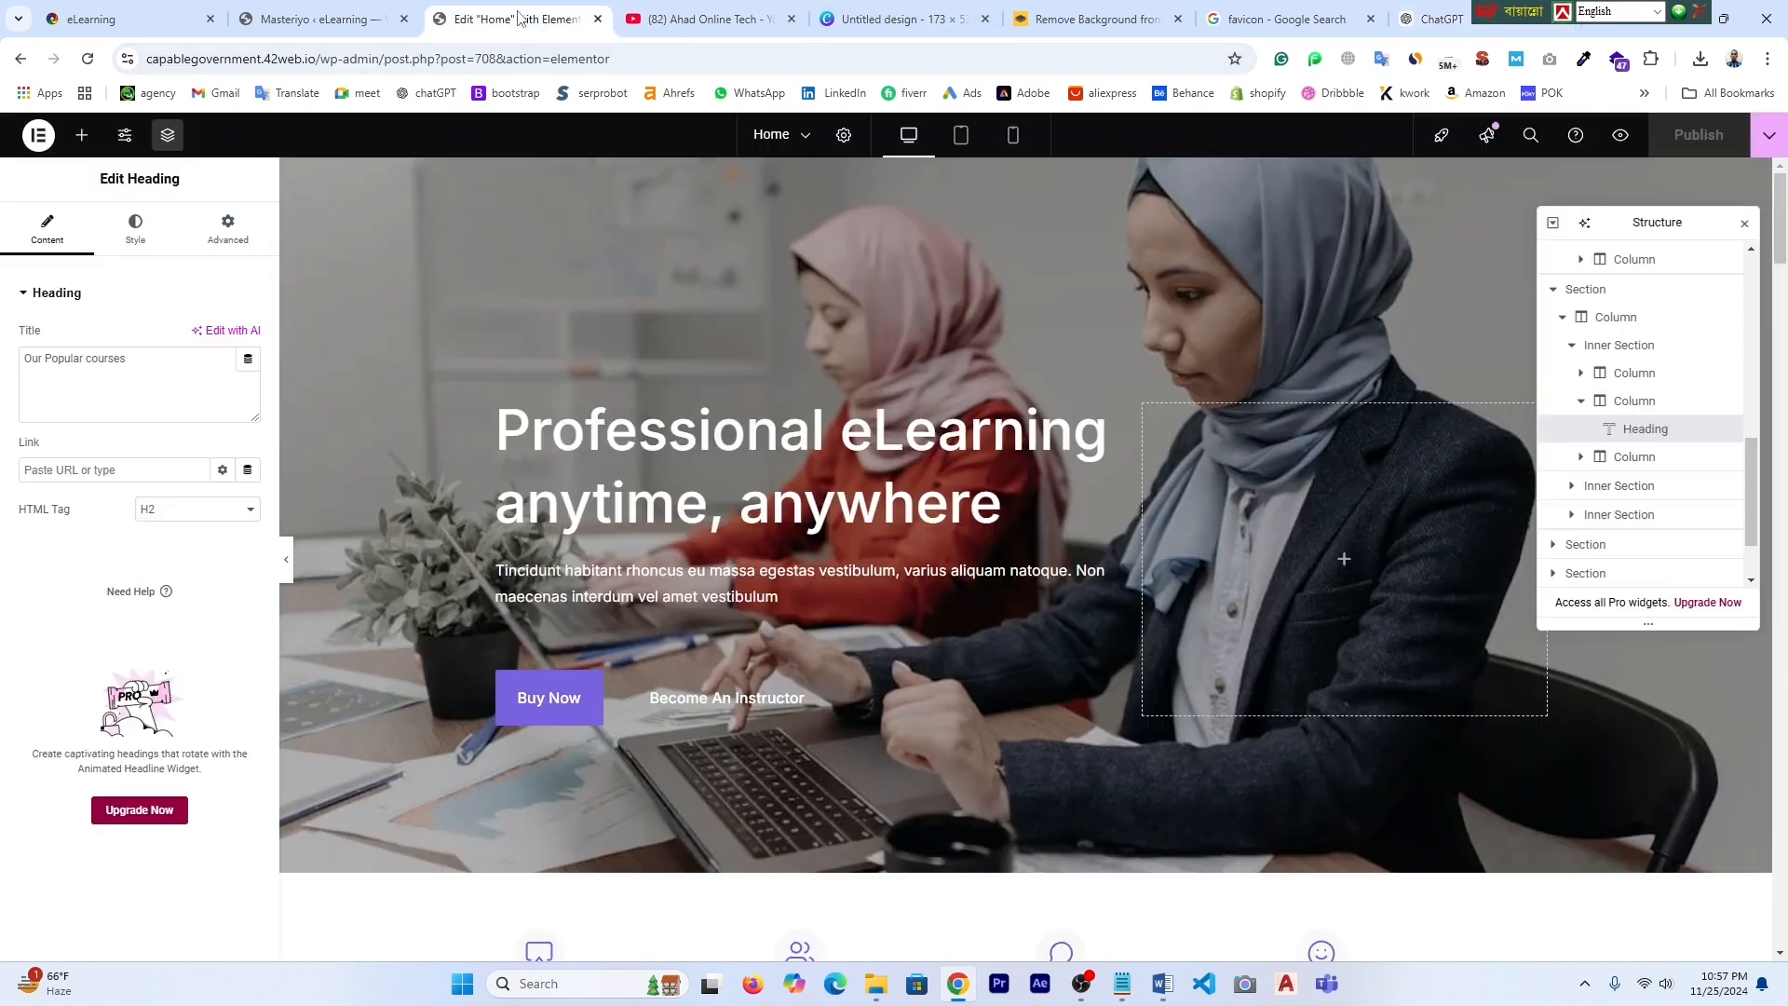
click(321, 18)
click(594, 472)
right_click(586, 471)
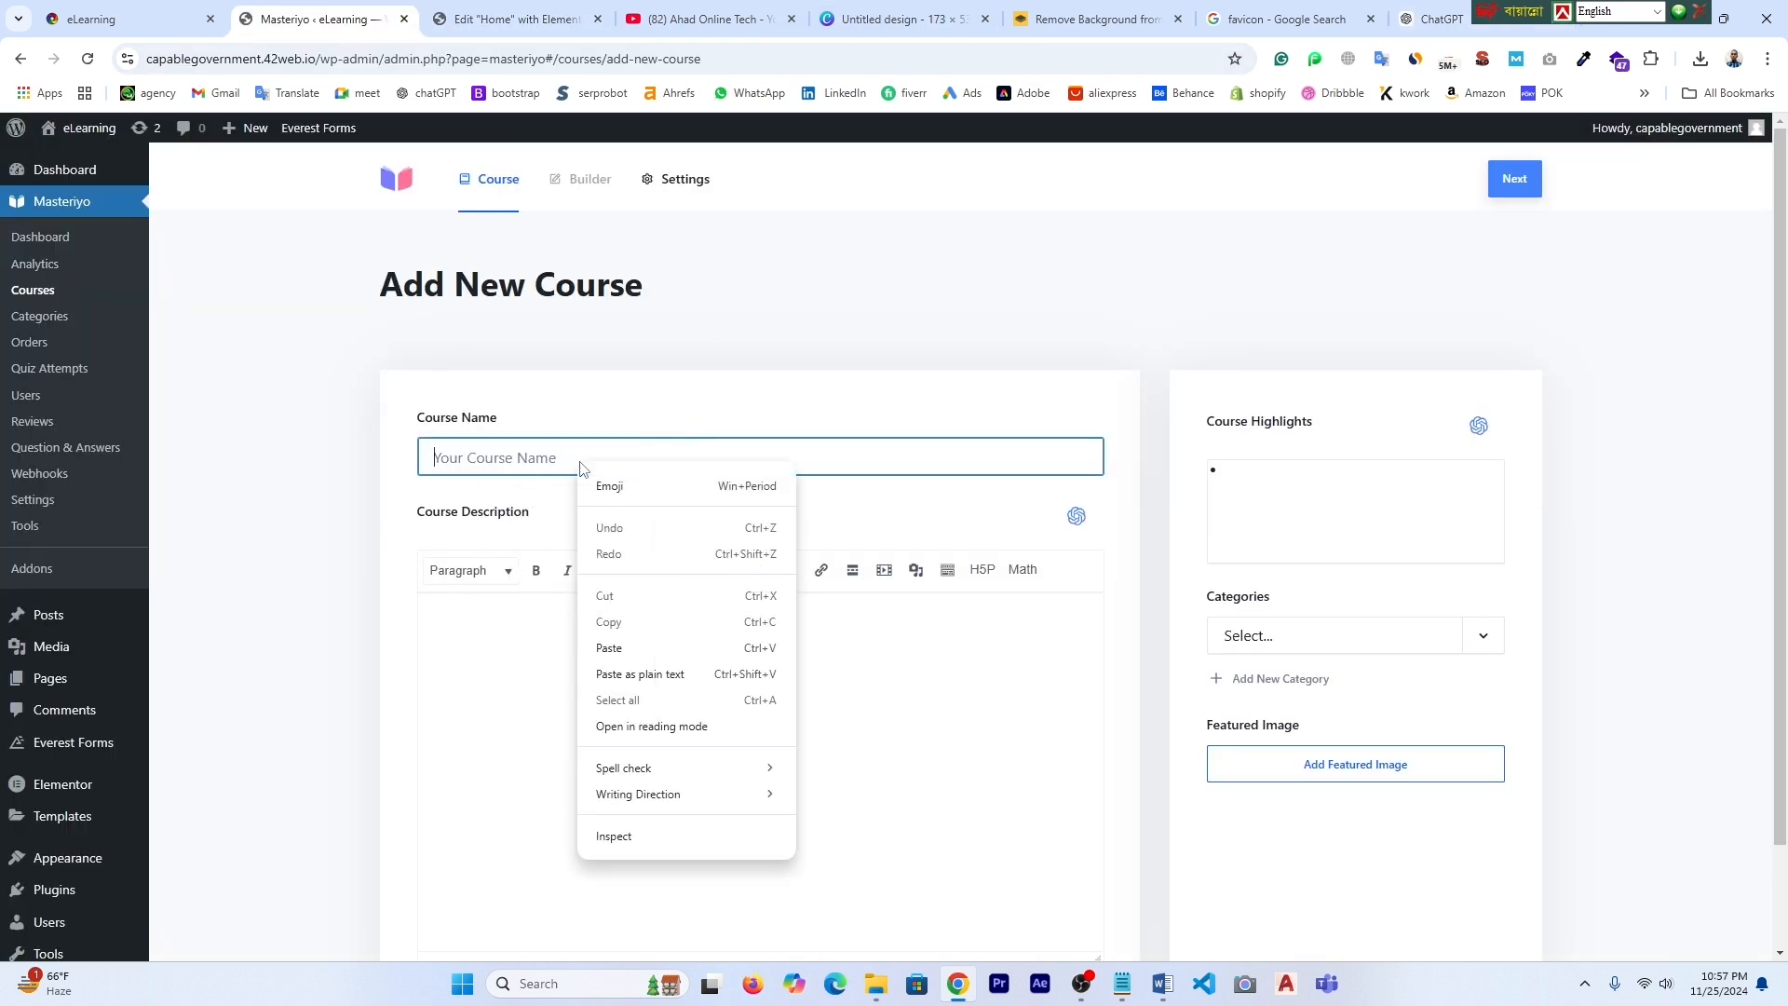
click(639, 646)
- Paste ChatGPT's affiliate marketing outline into the Course Description
click(483, 659)
click(1432, 19)
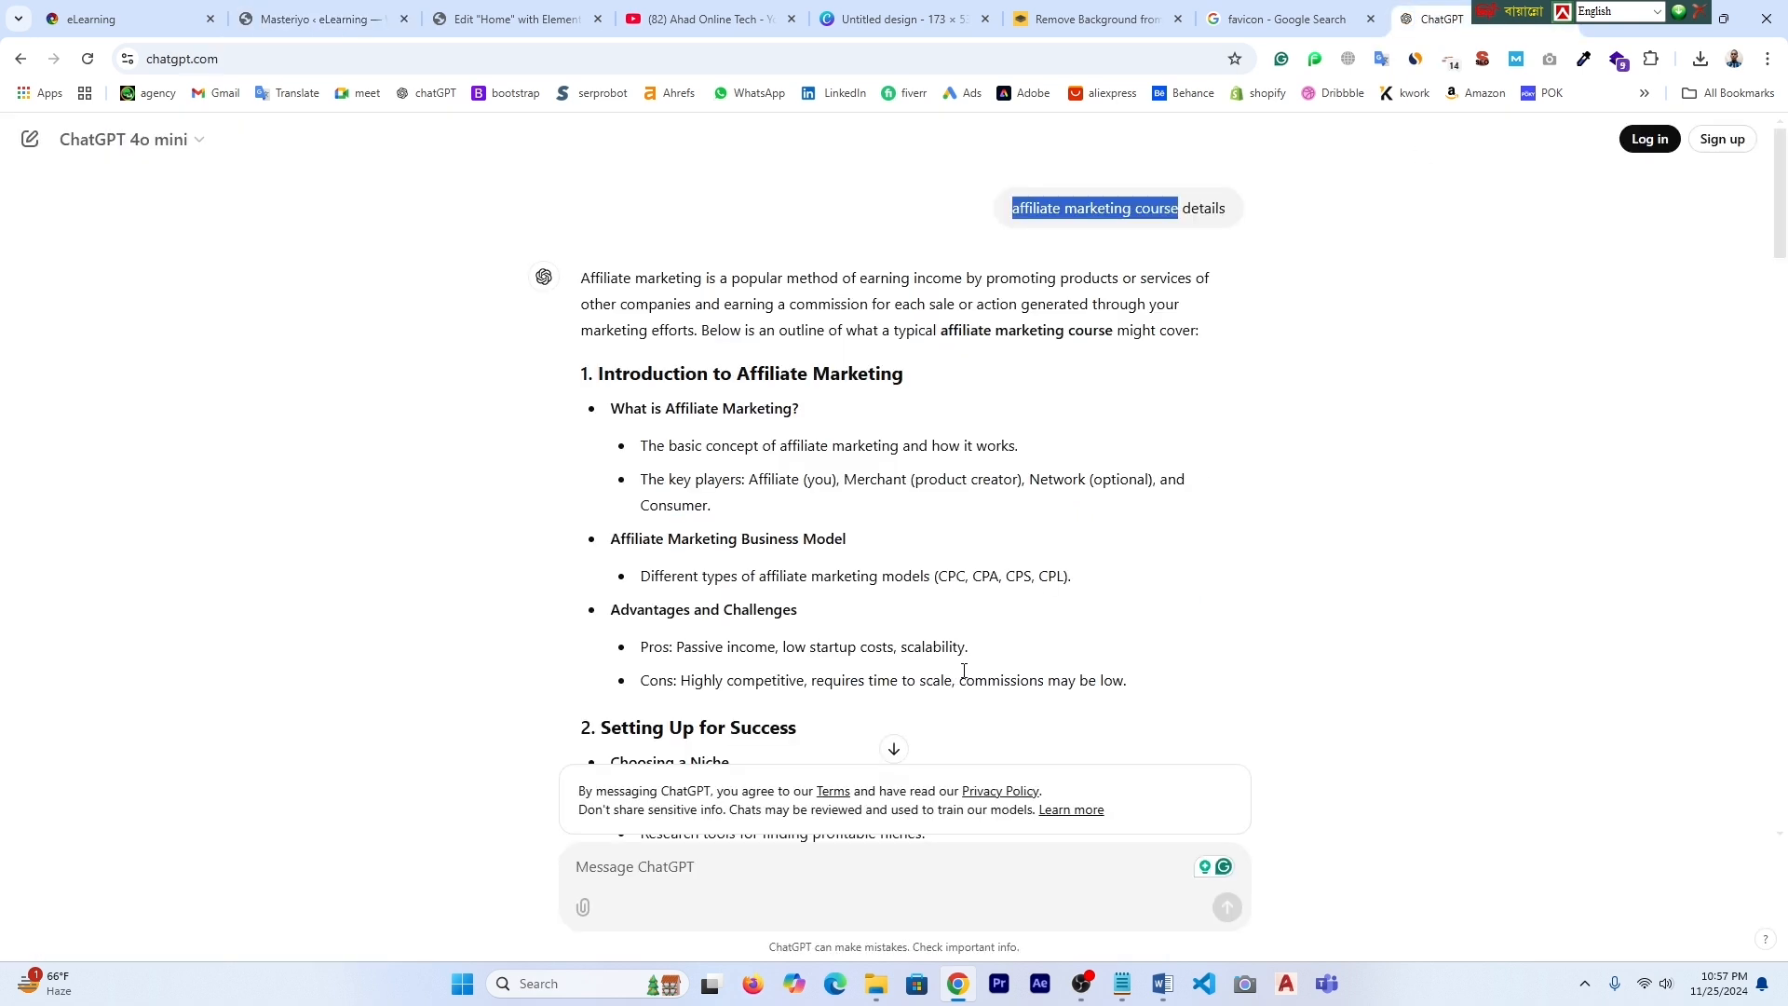
scroll(960, 674, down, 1)
drag(582, 185, 1036, 475)
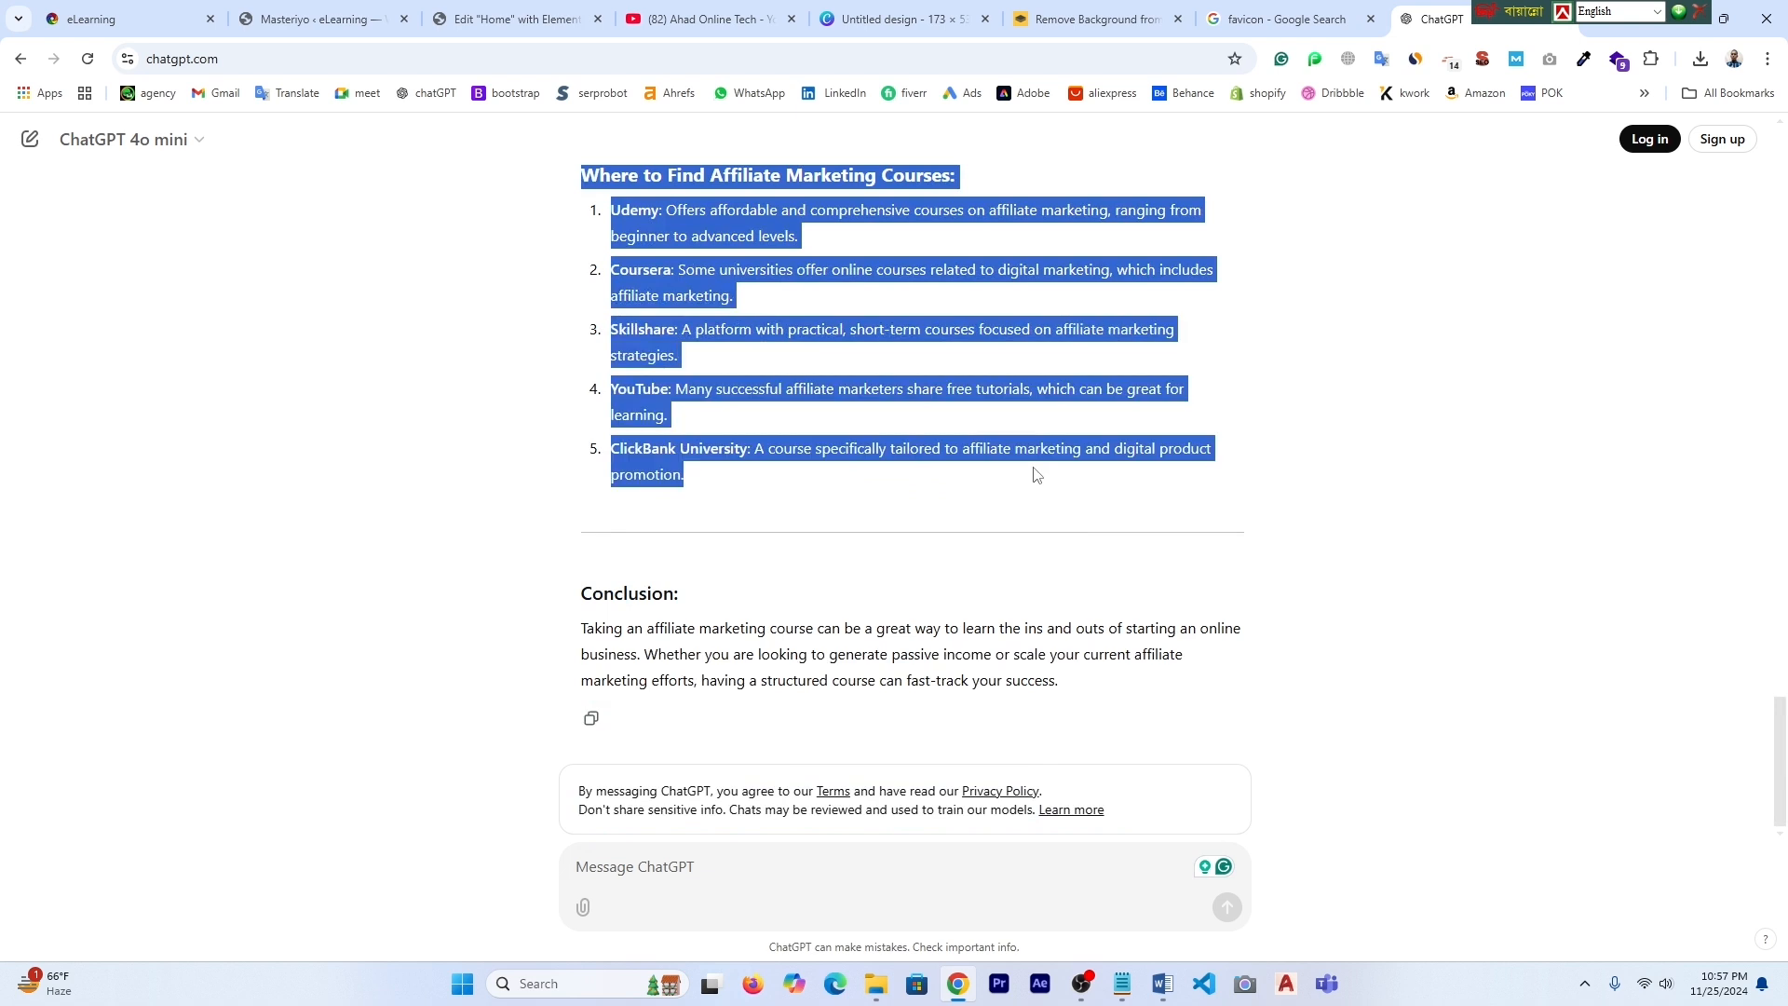
key(ctrl+2)
right_click(449, 637)
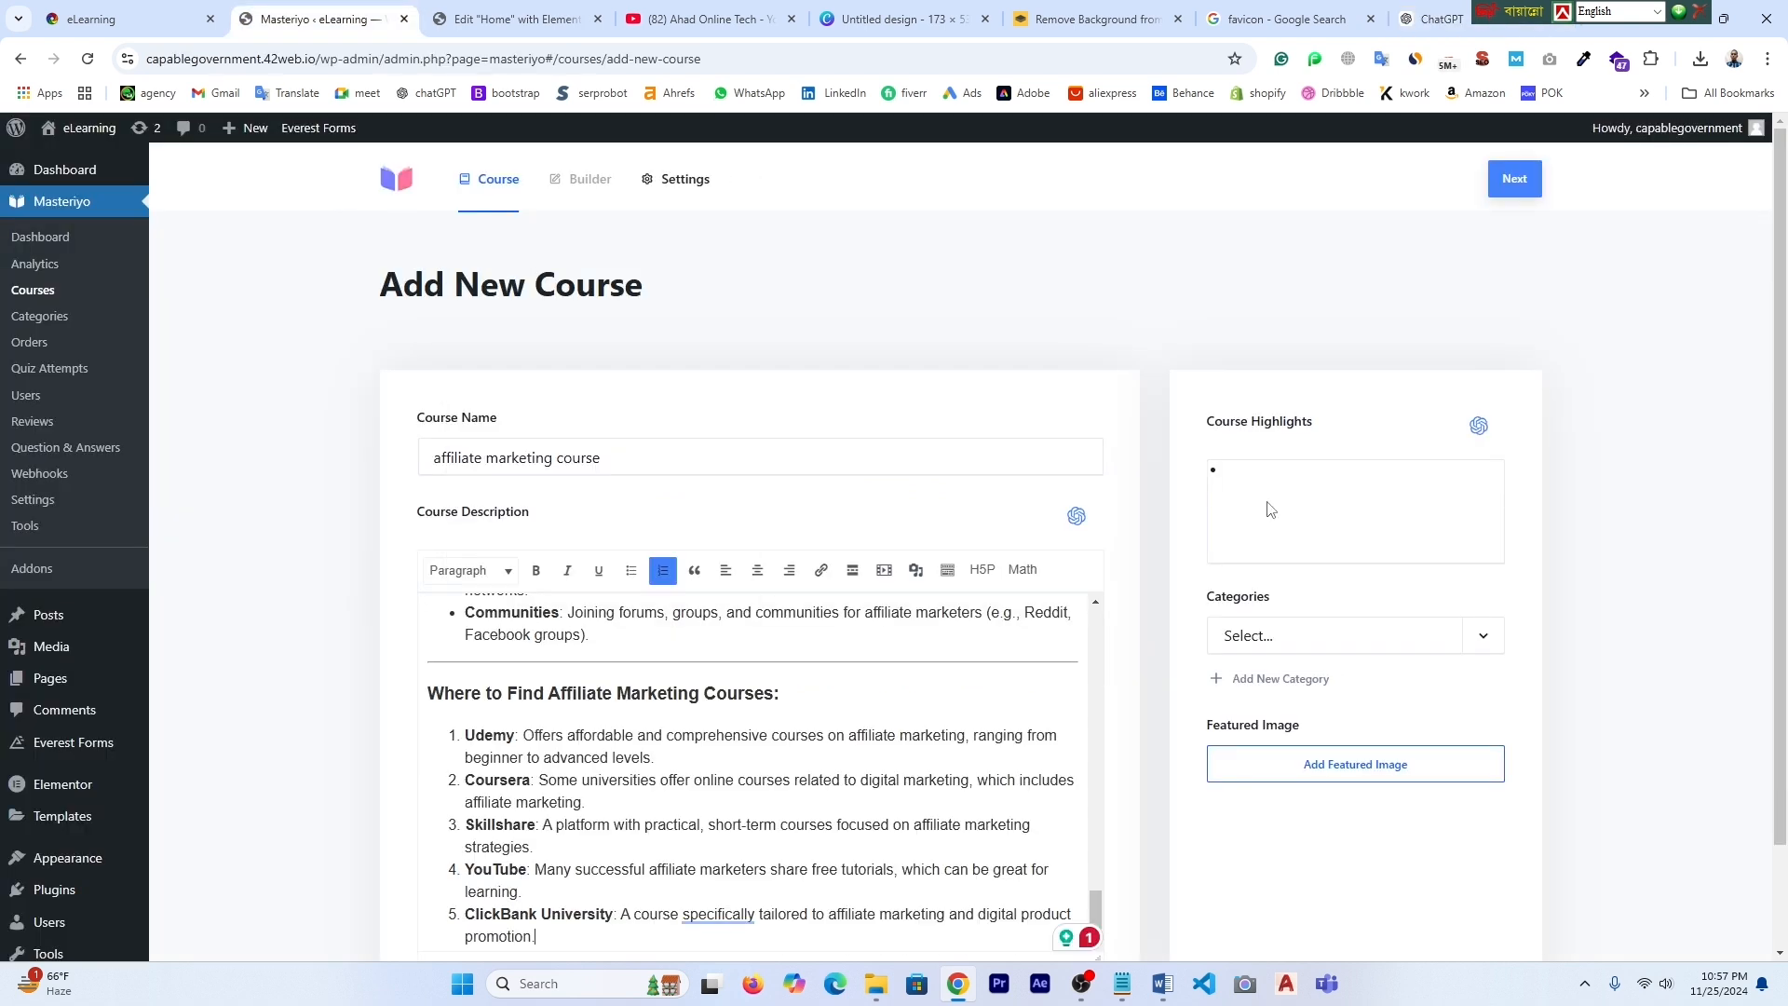
- Copy the five-item list, Udemy to ClickBank University, into Course Highlights
scroll(672, 690, down, 1)
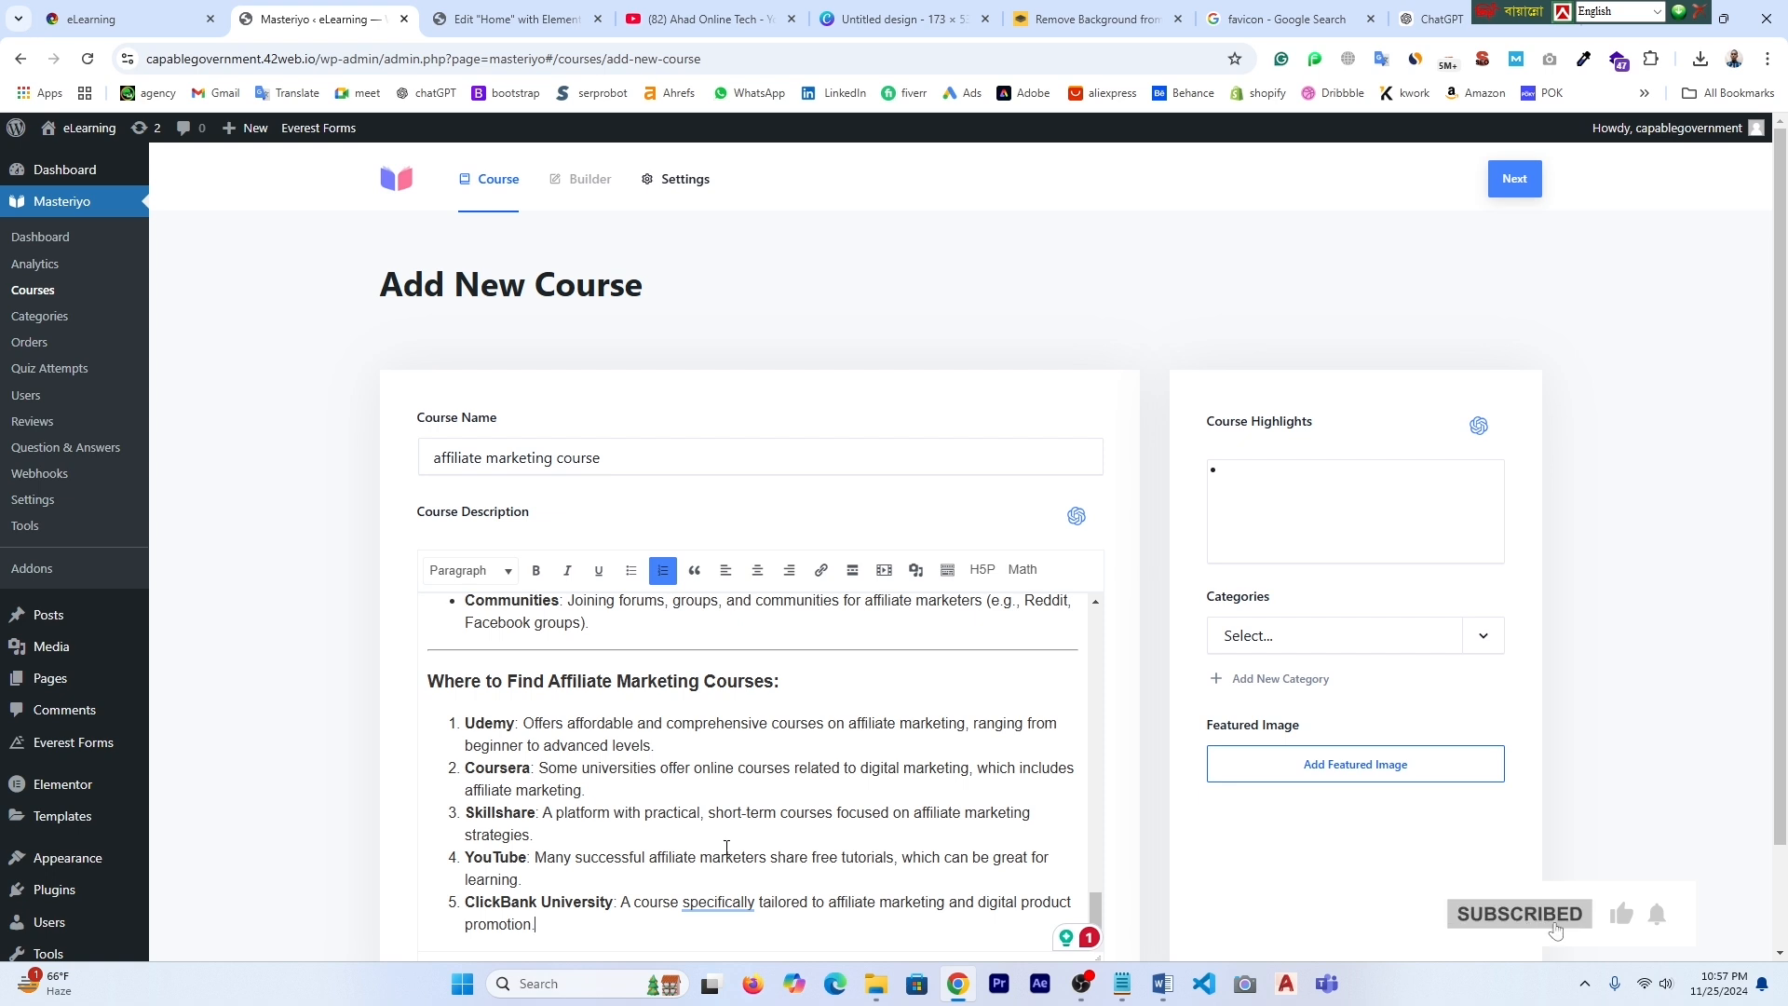
scroll(726, 849, up, 5)
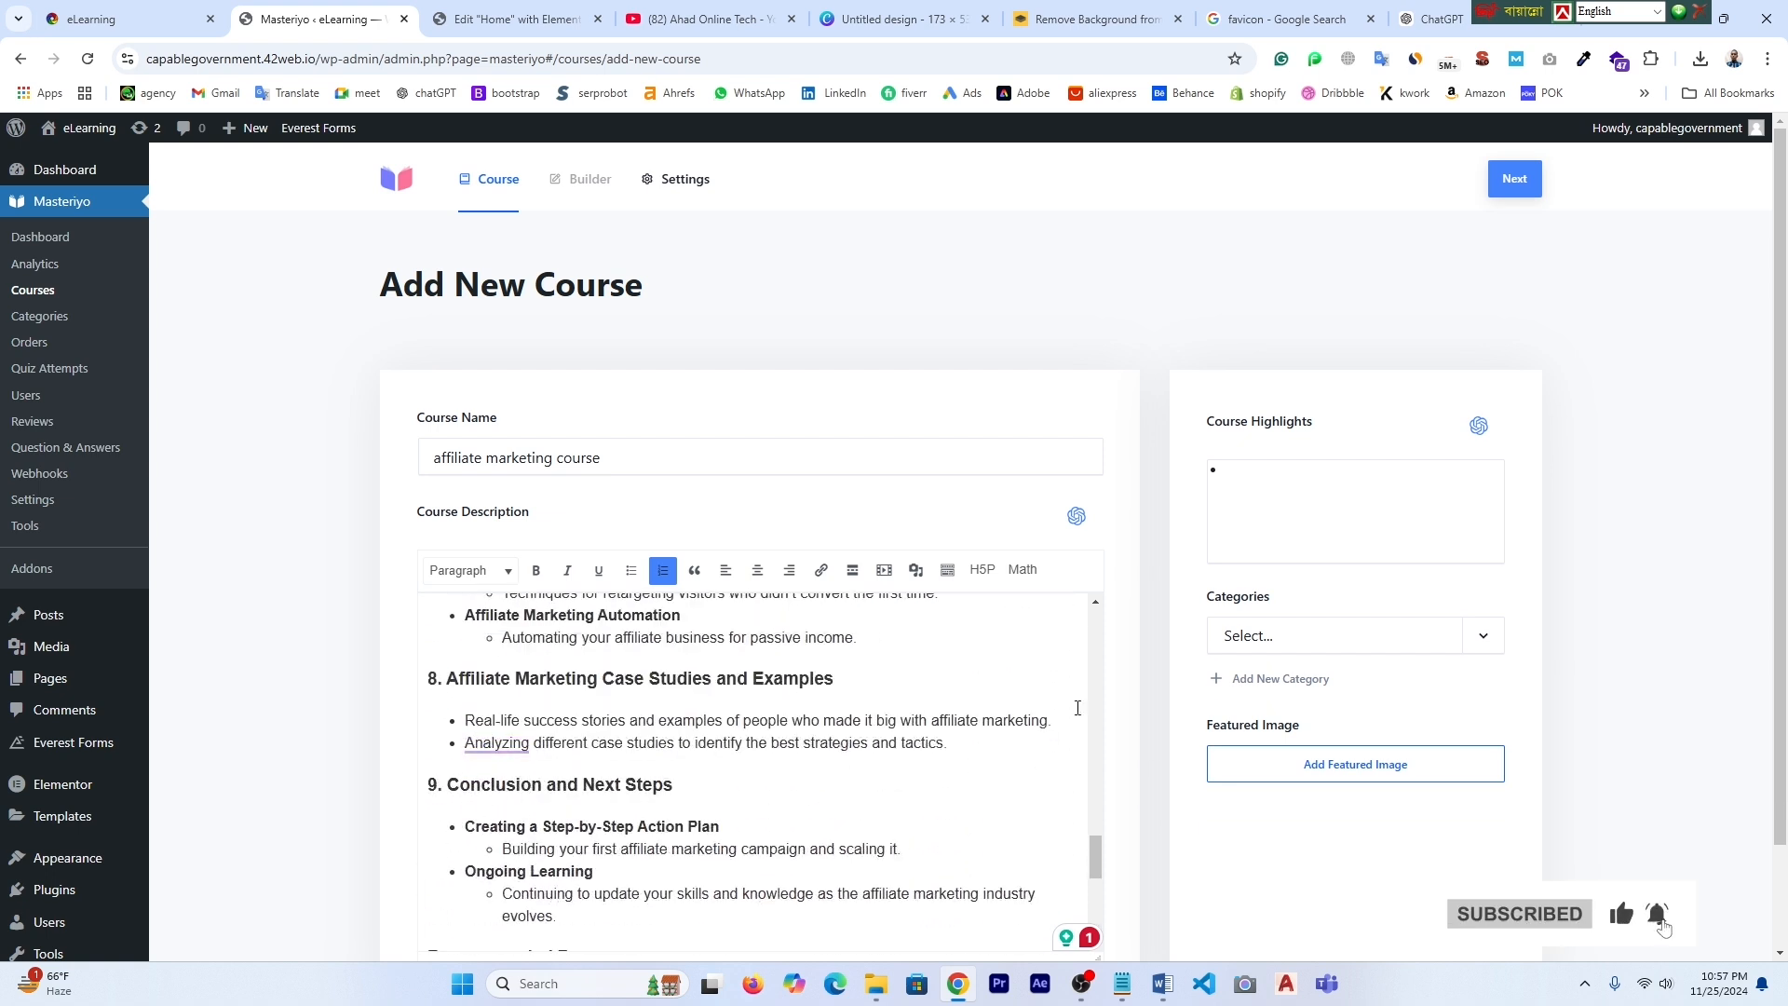
scroll(510, 798, up, 1)
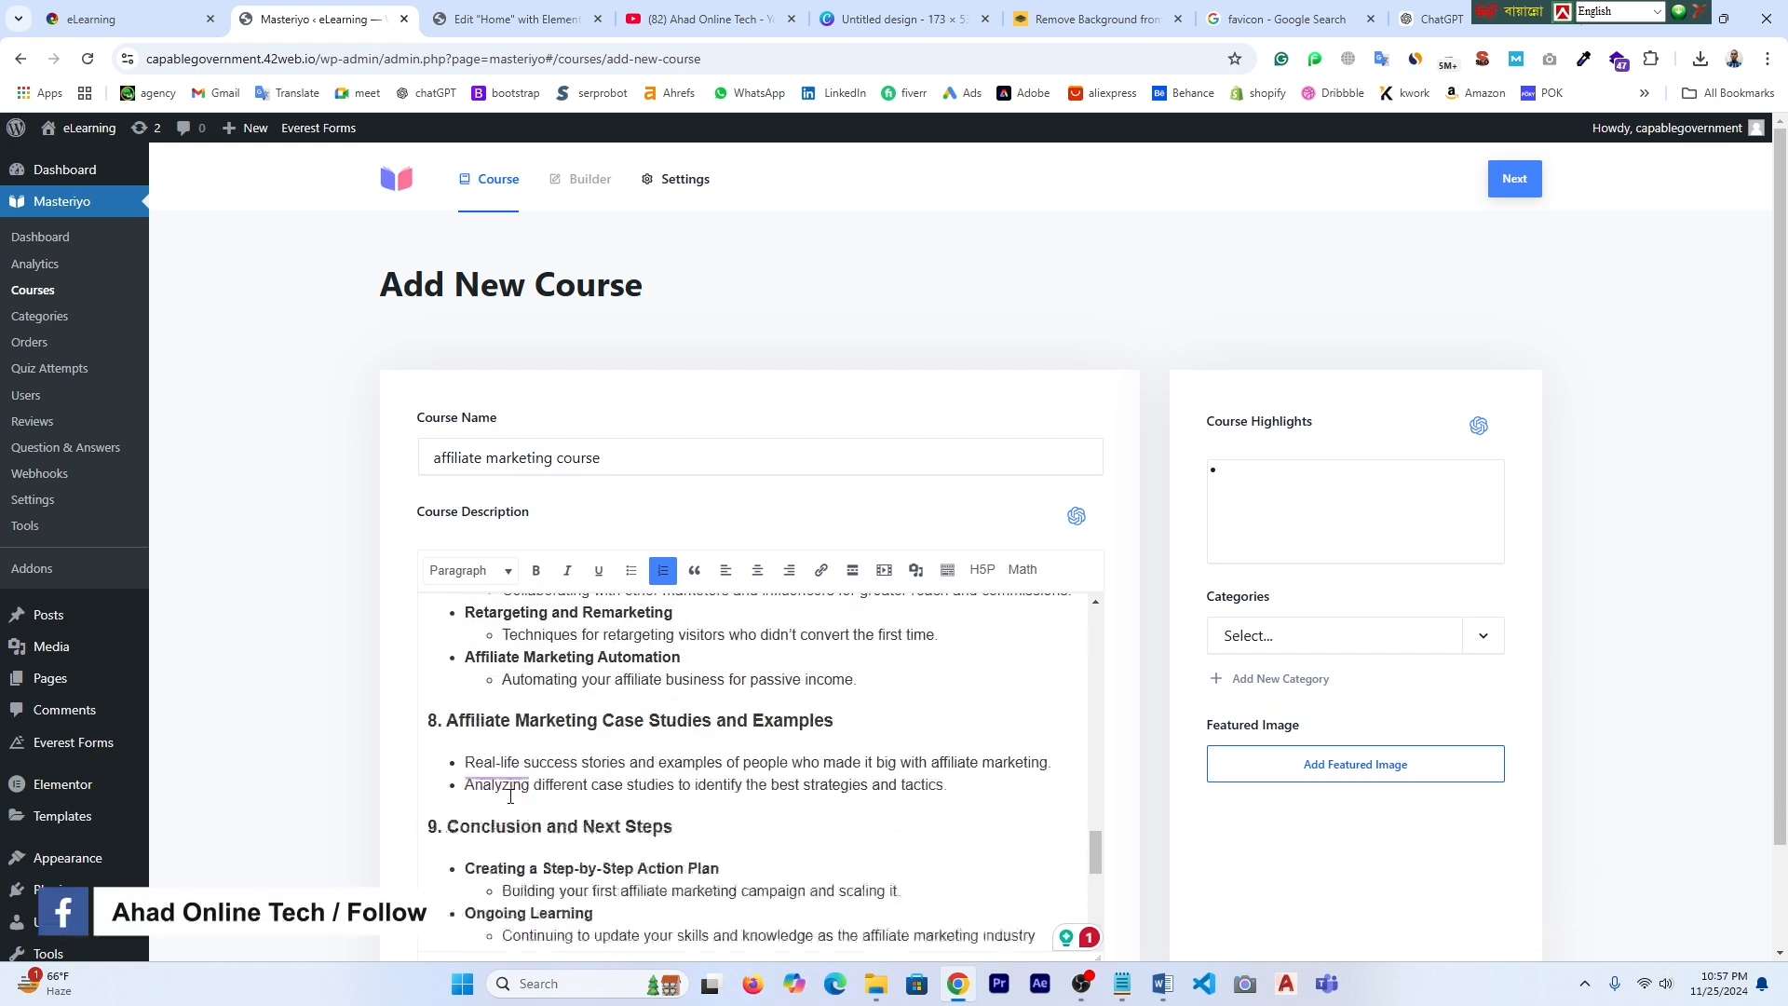
scroll(511, 798, down, 6)
drag(465, 604, 535, 807)
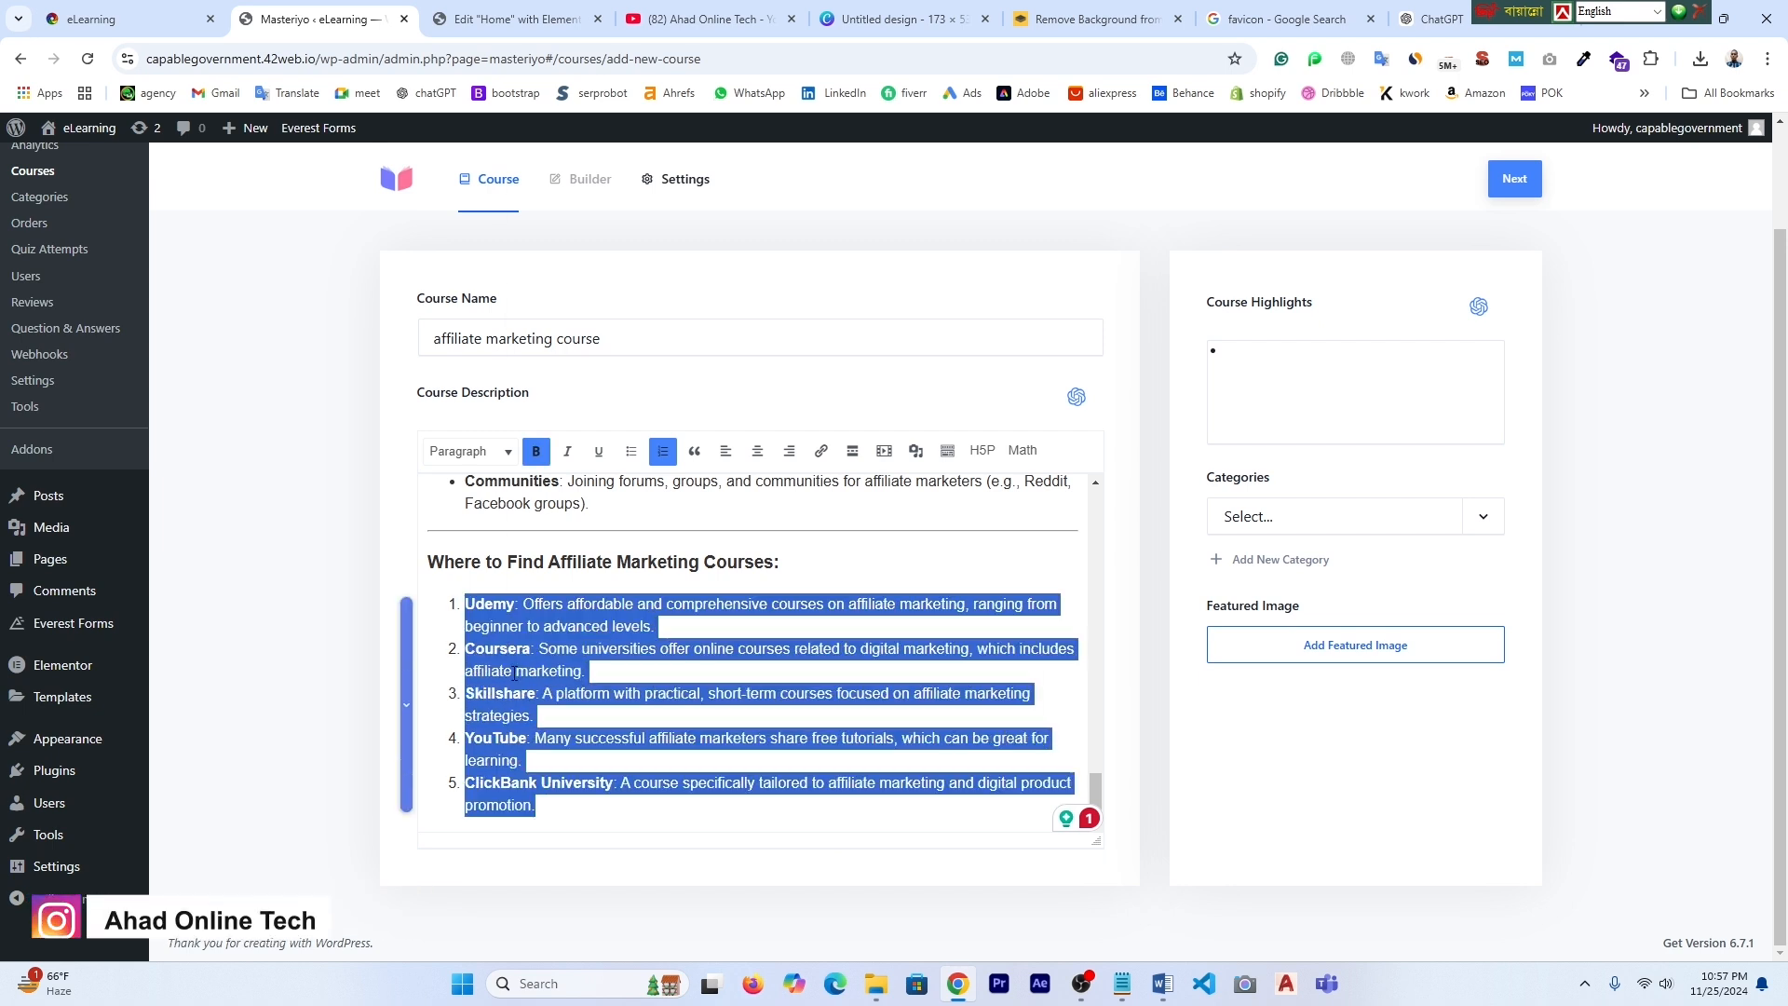
right_click(515, 671)
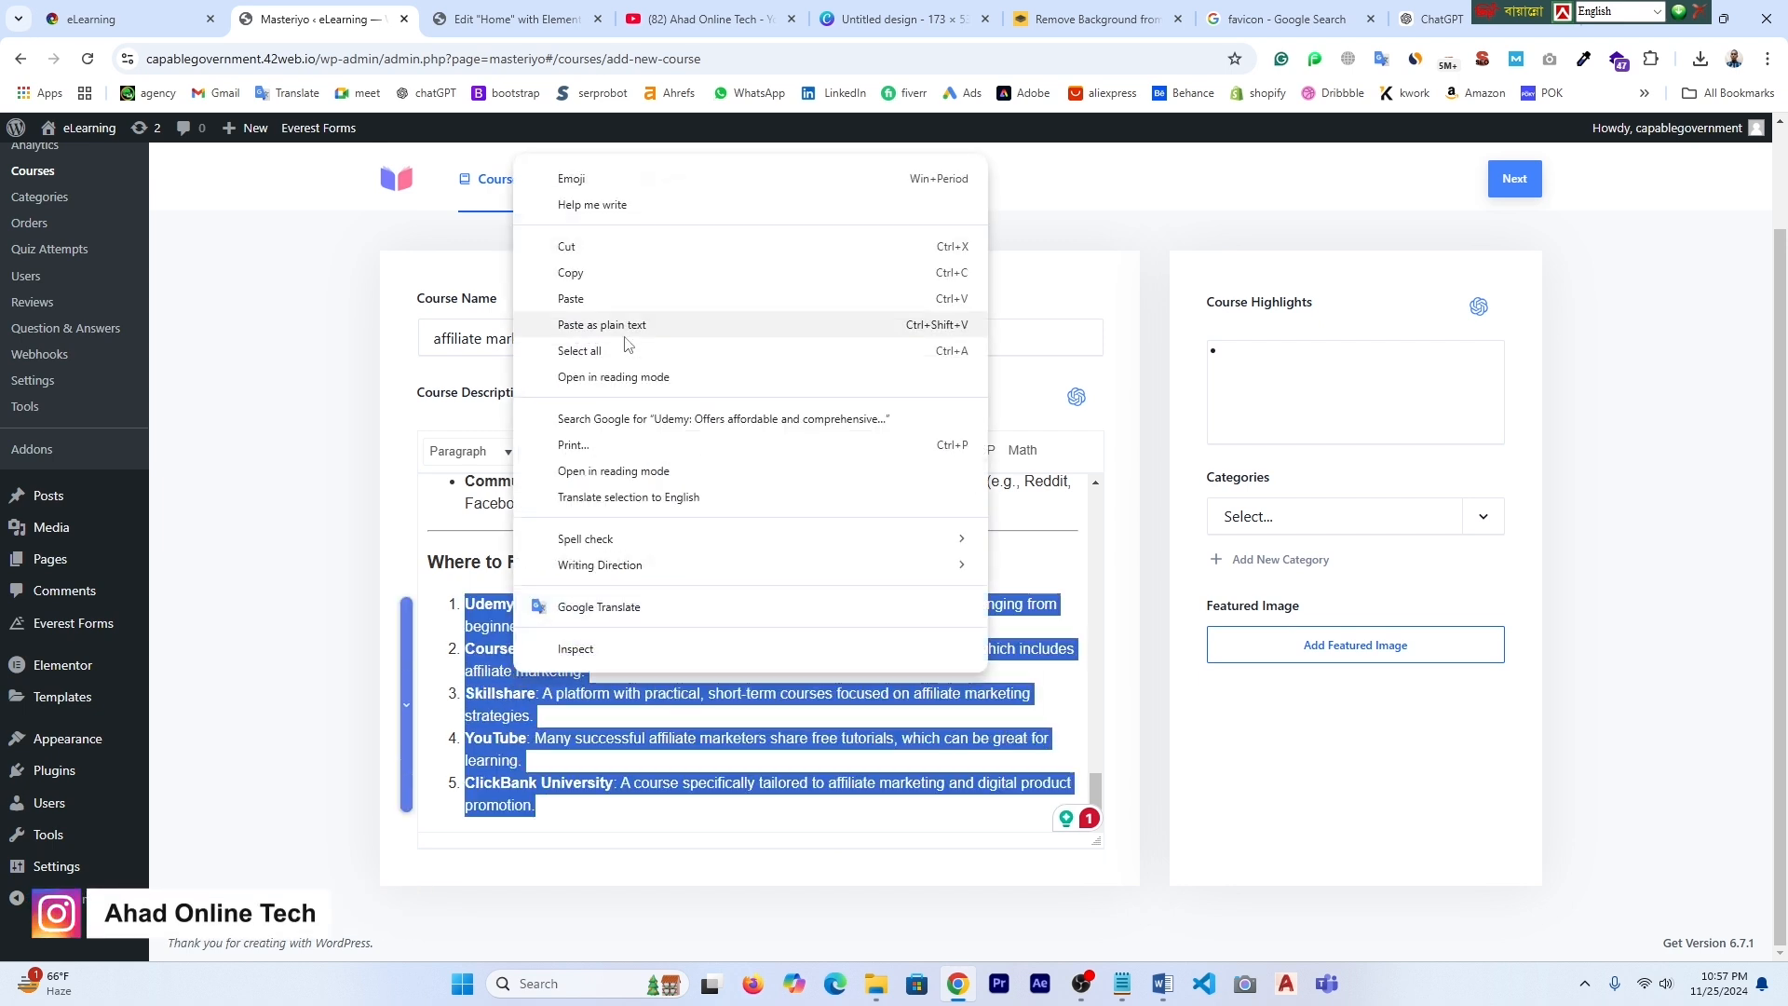
click(582, 273)
click(1248, 373)
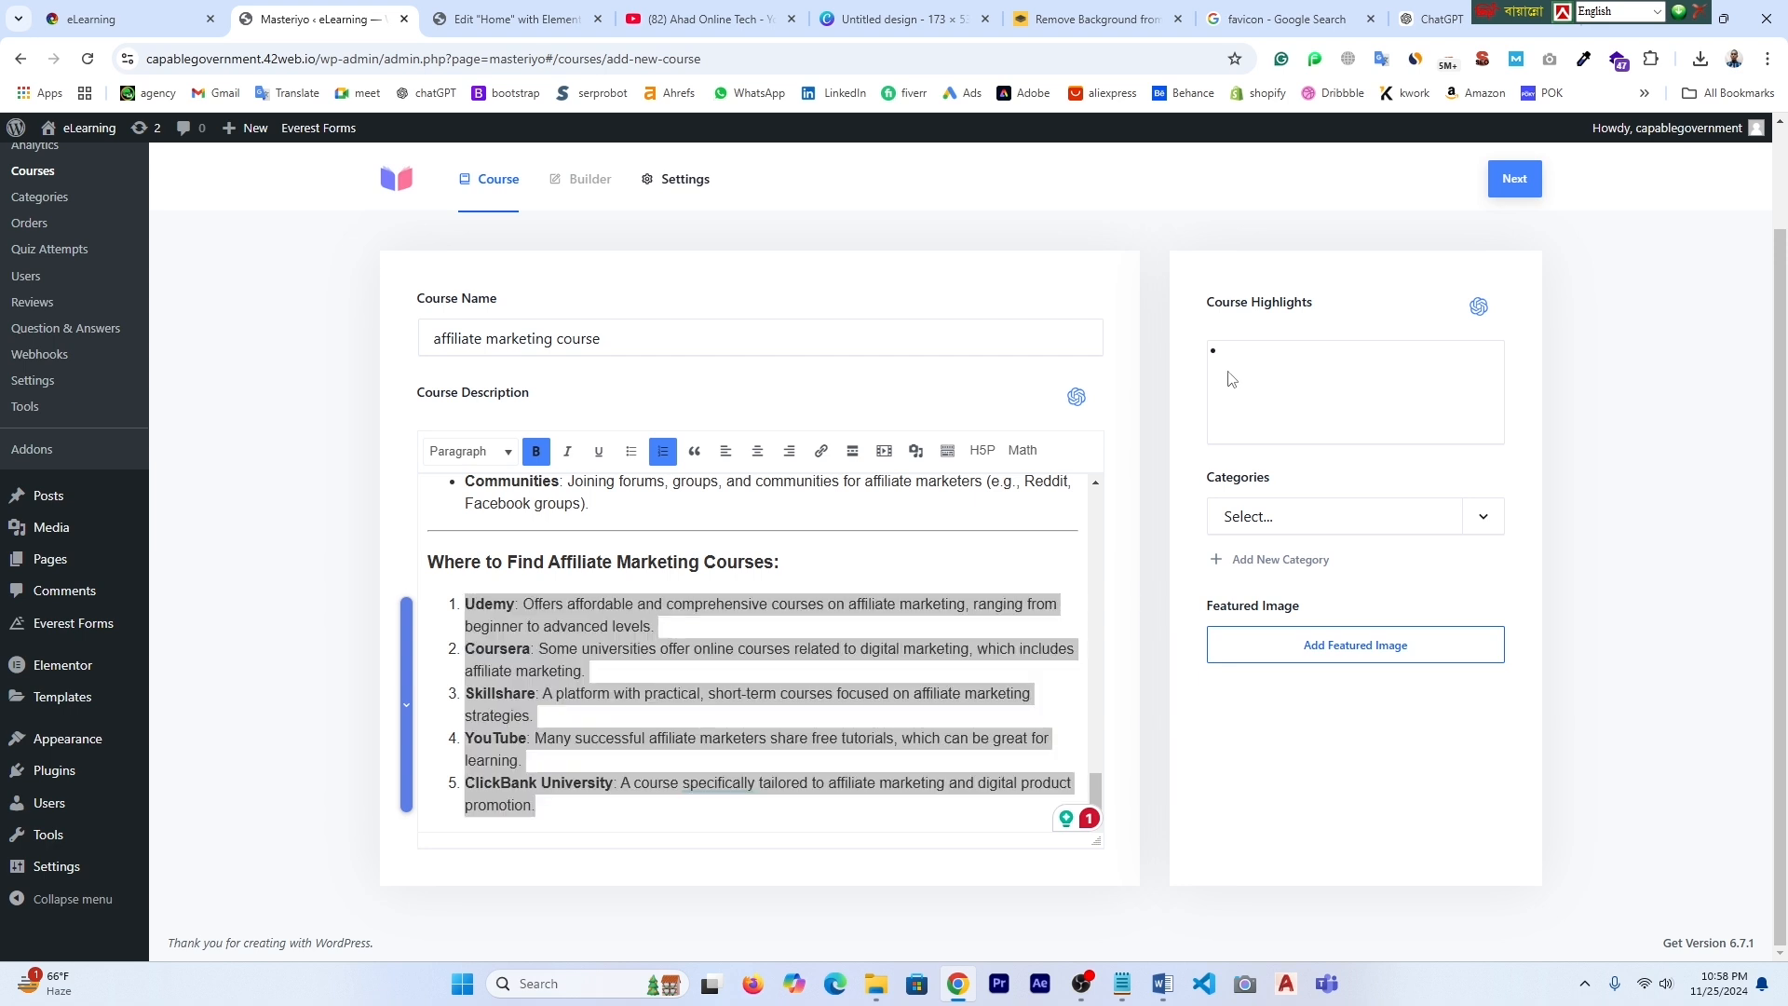
right_click(1246, 360)
click(1307, 565)
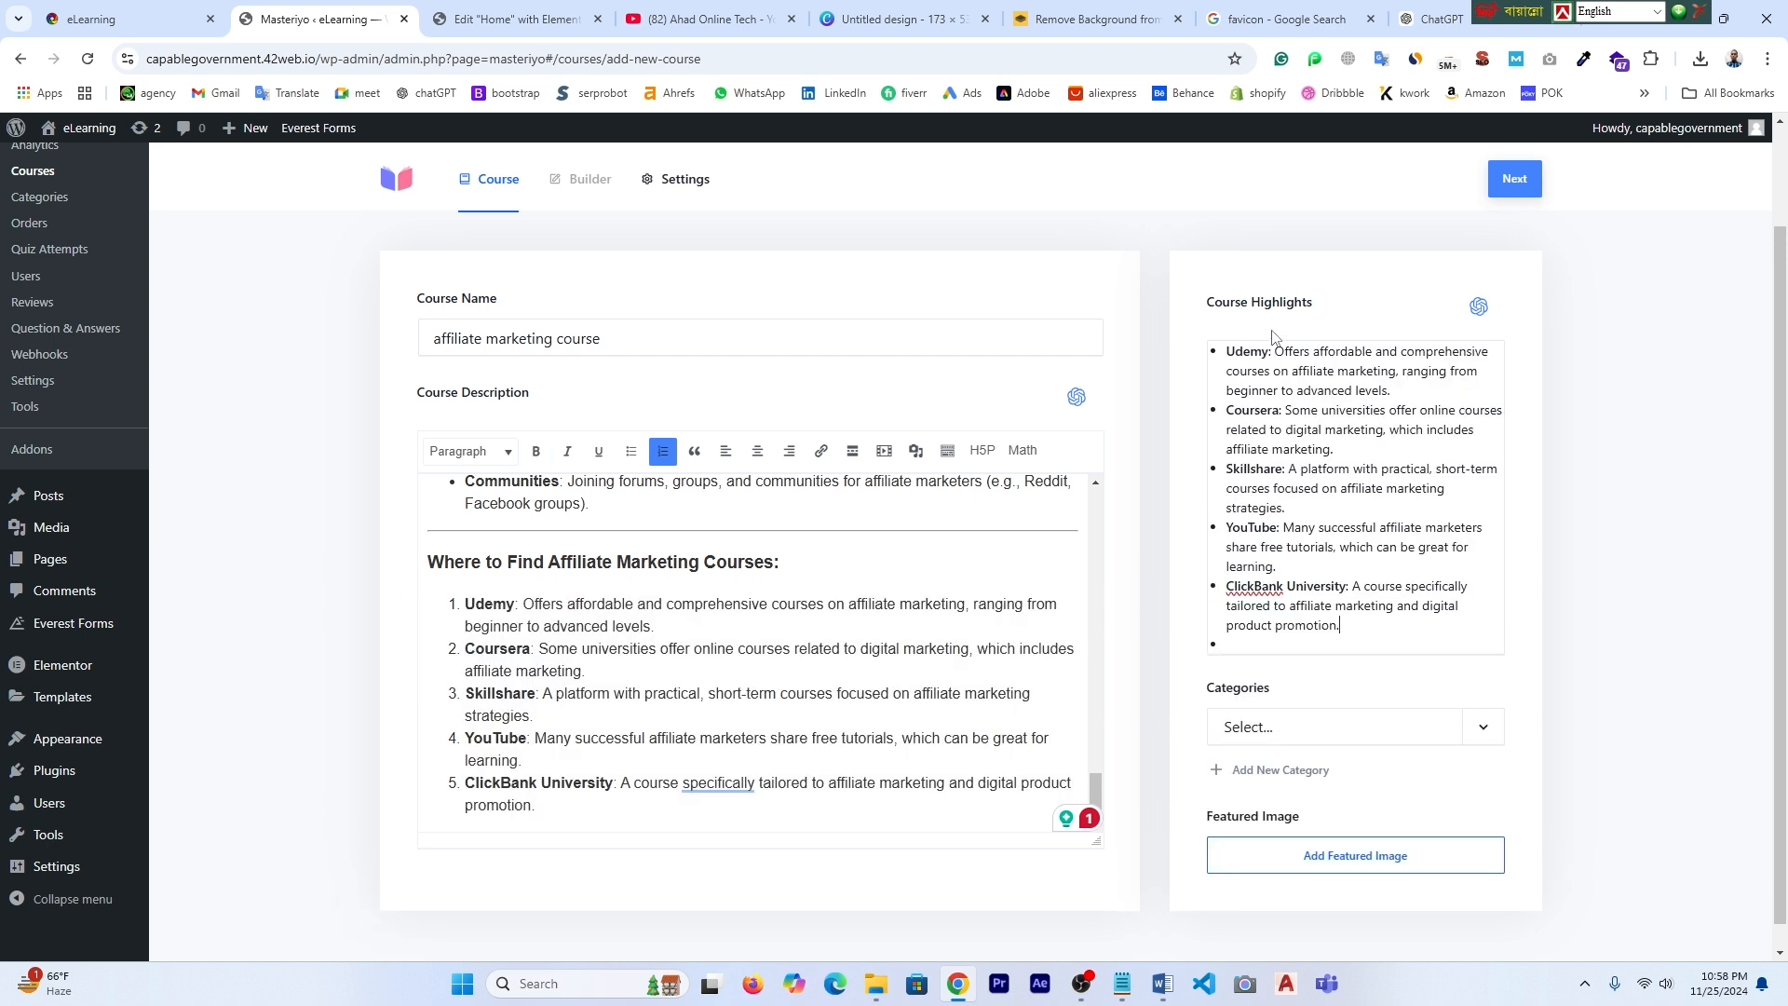
- Look through the Categories dropdown and close it without choosing a category
scroll(1322, 536, down, 1)
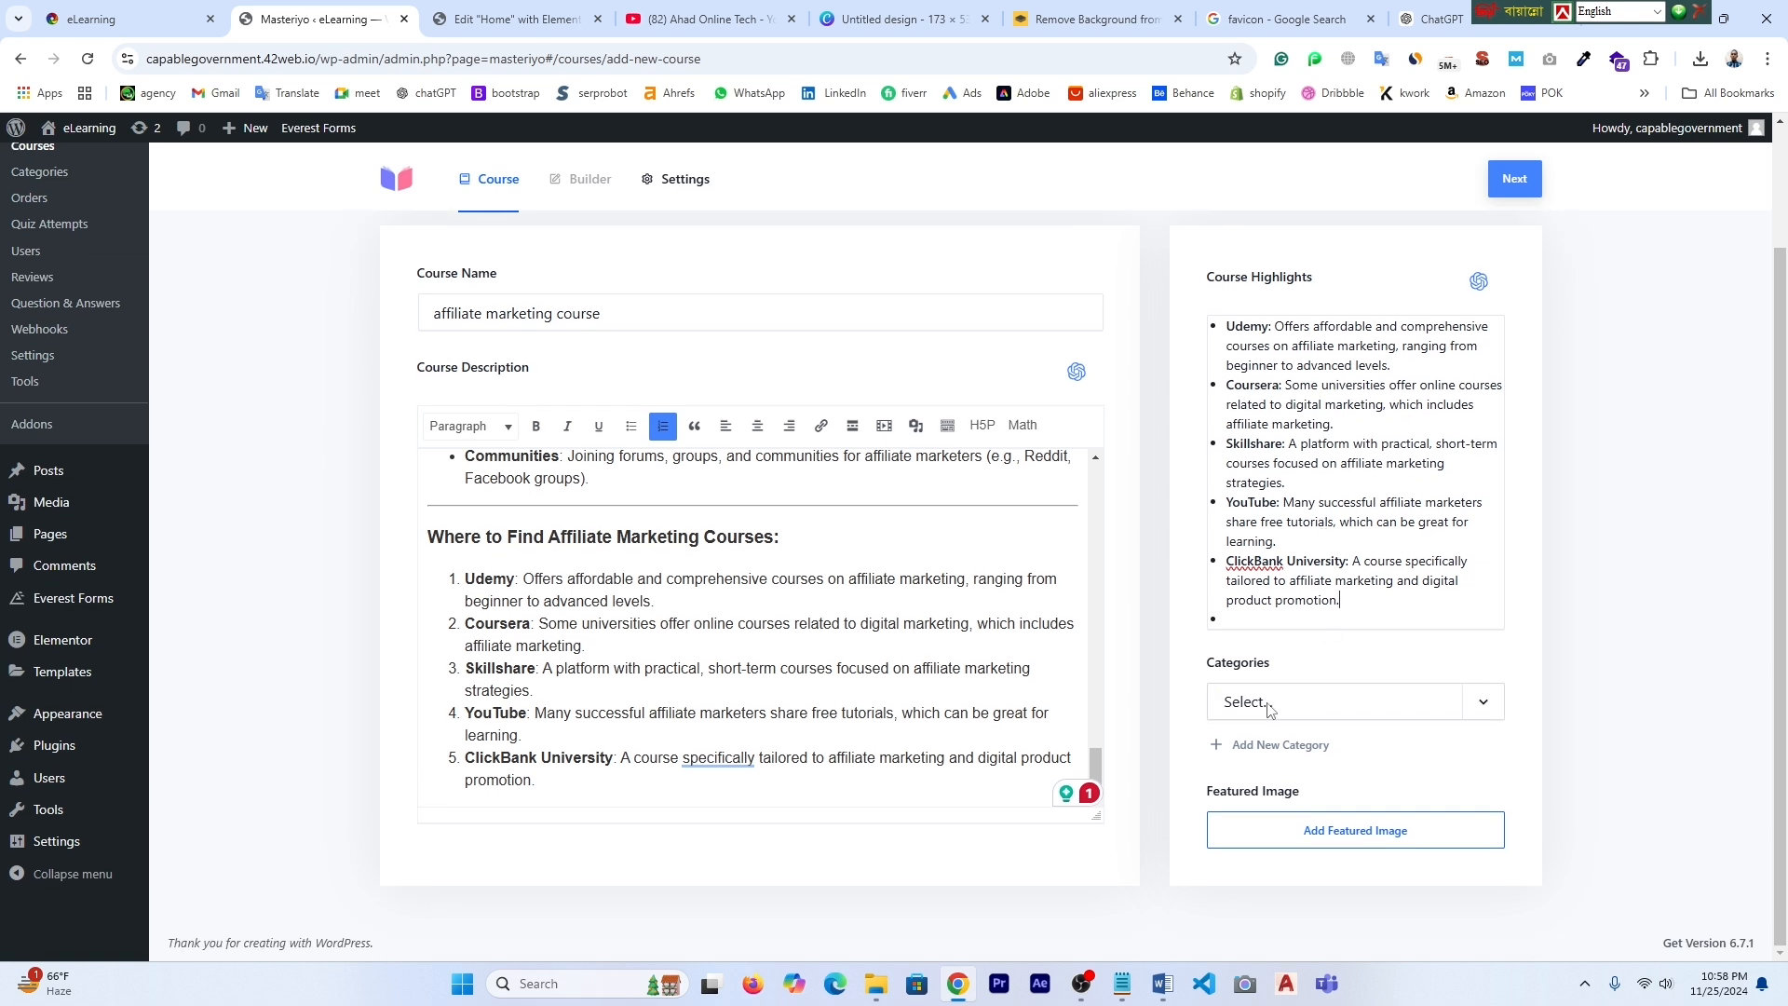
click(1484, 713)
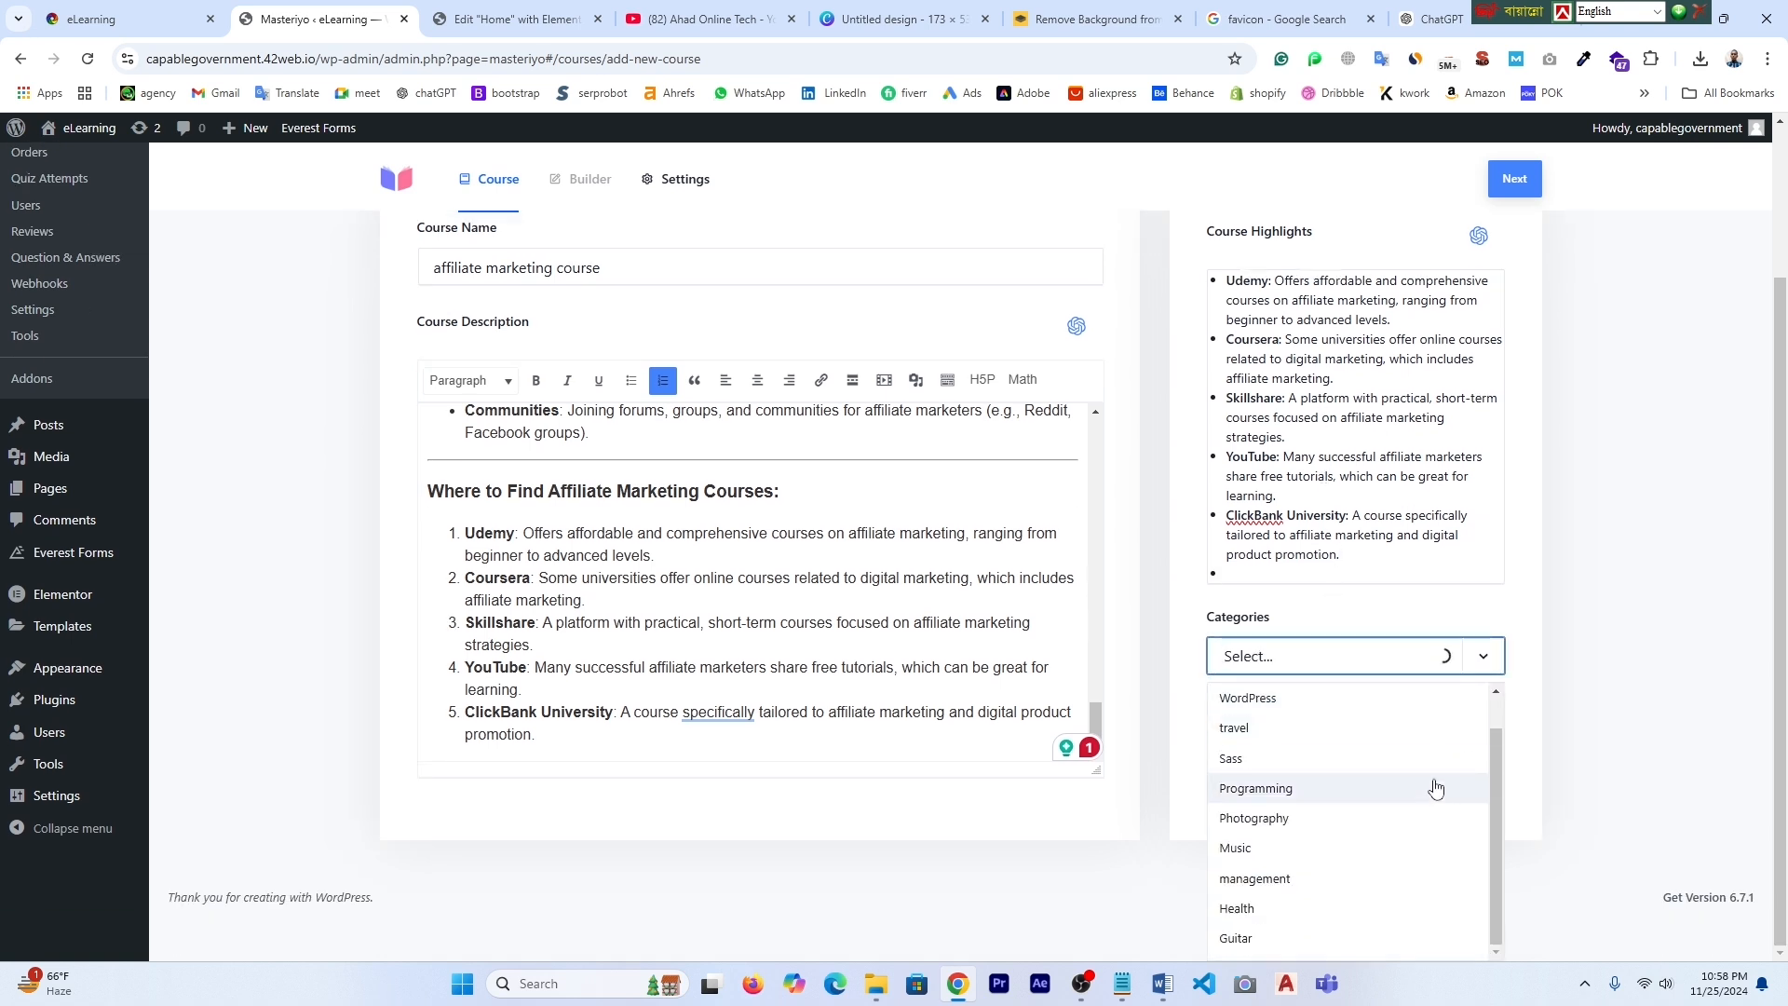
scroll(1400, 796, down, 1)
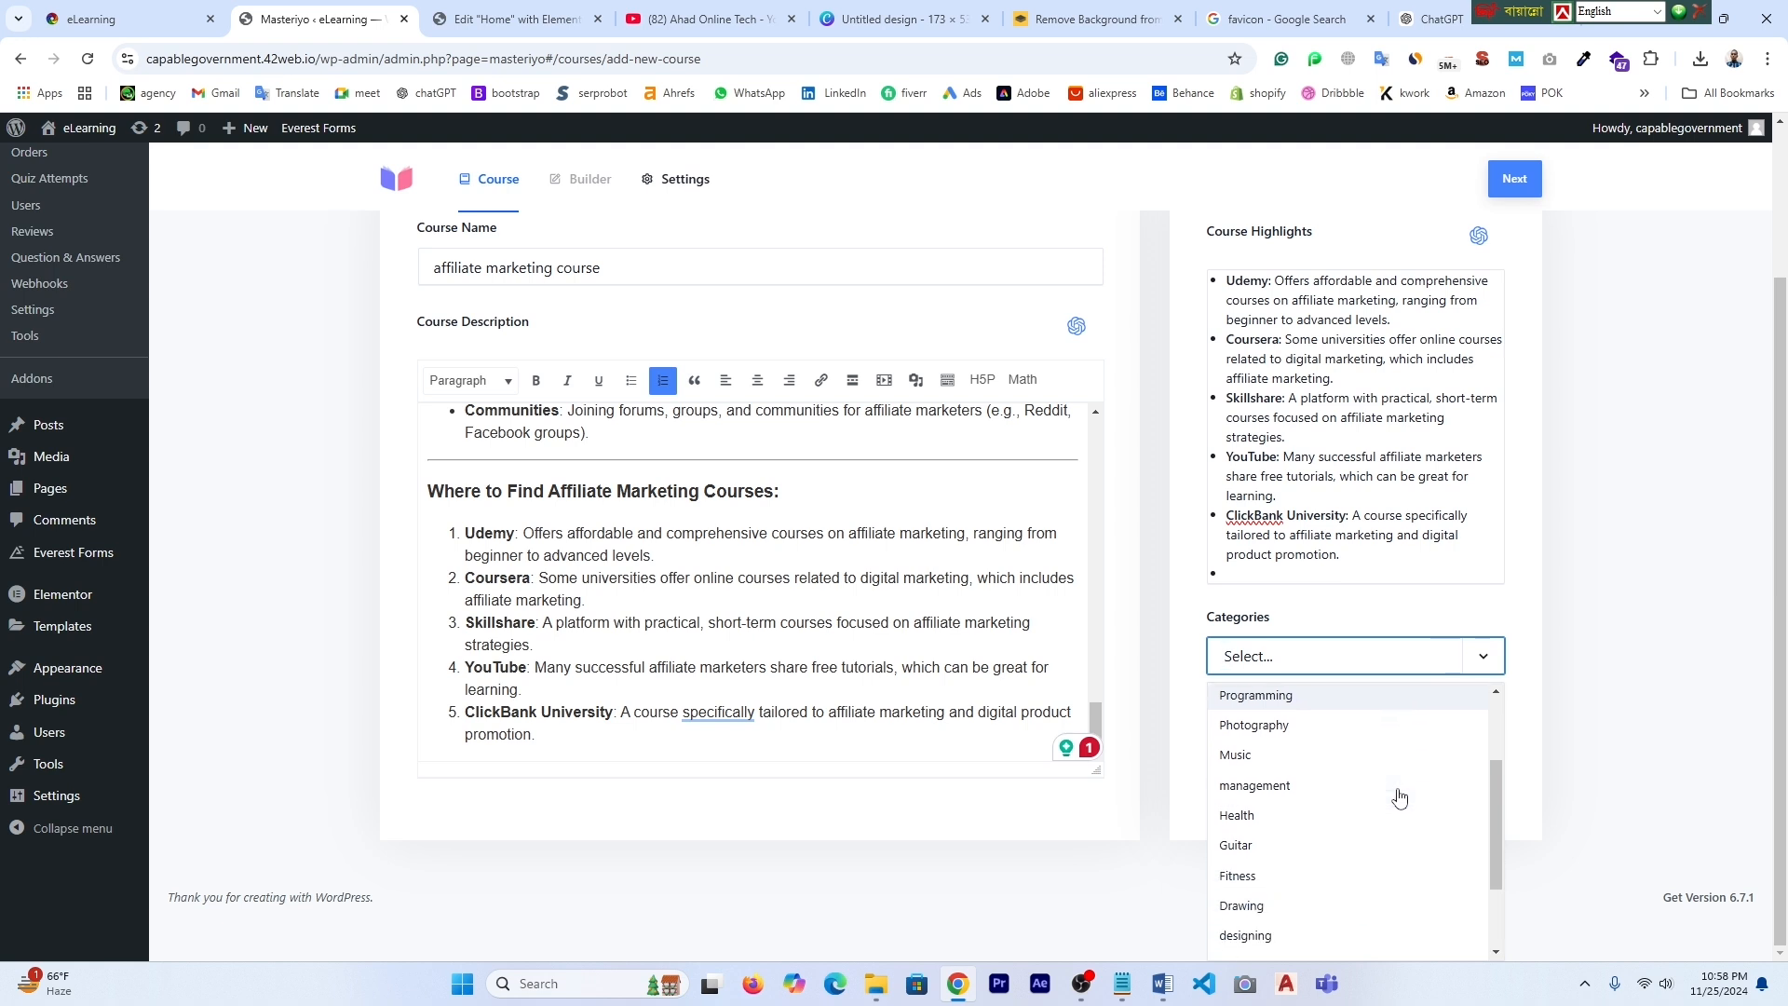
scroll(1400, 797, down, 1)
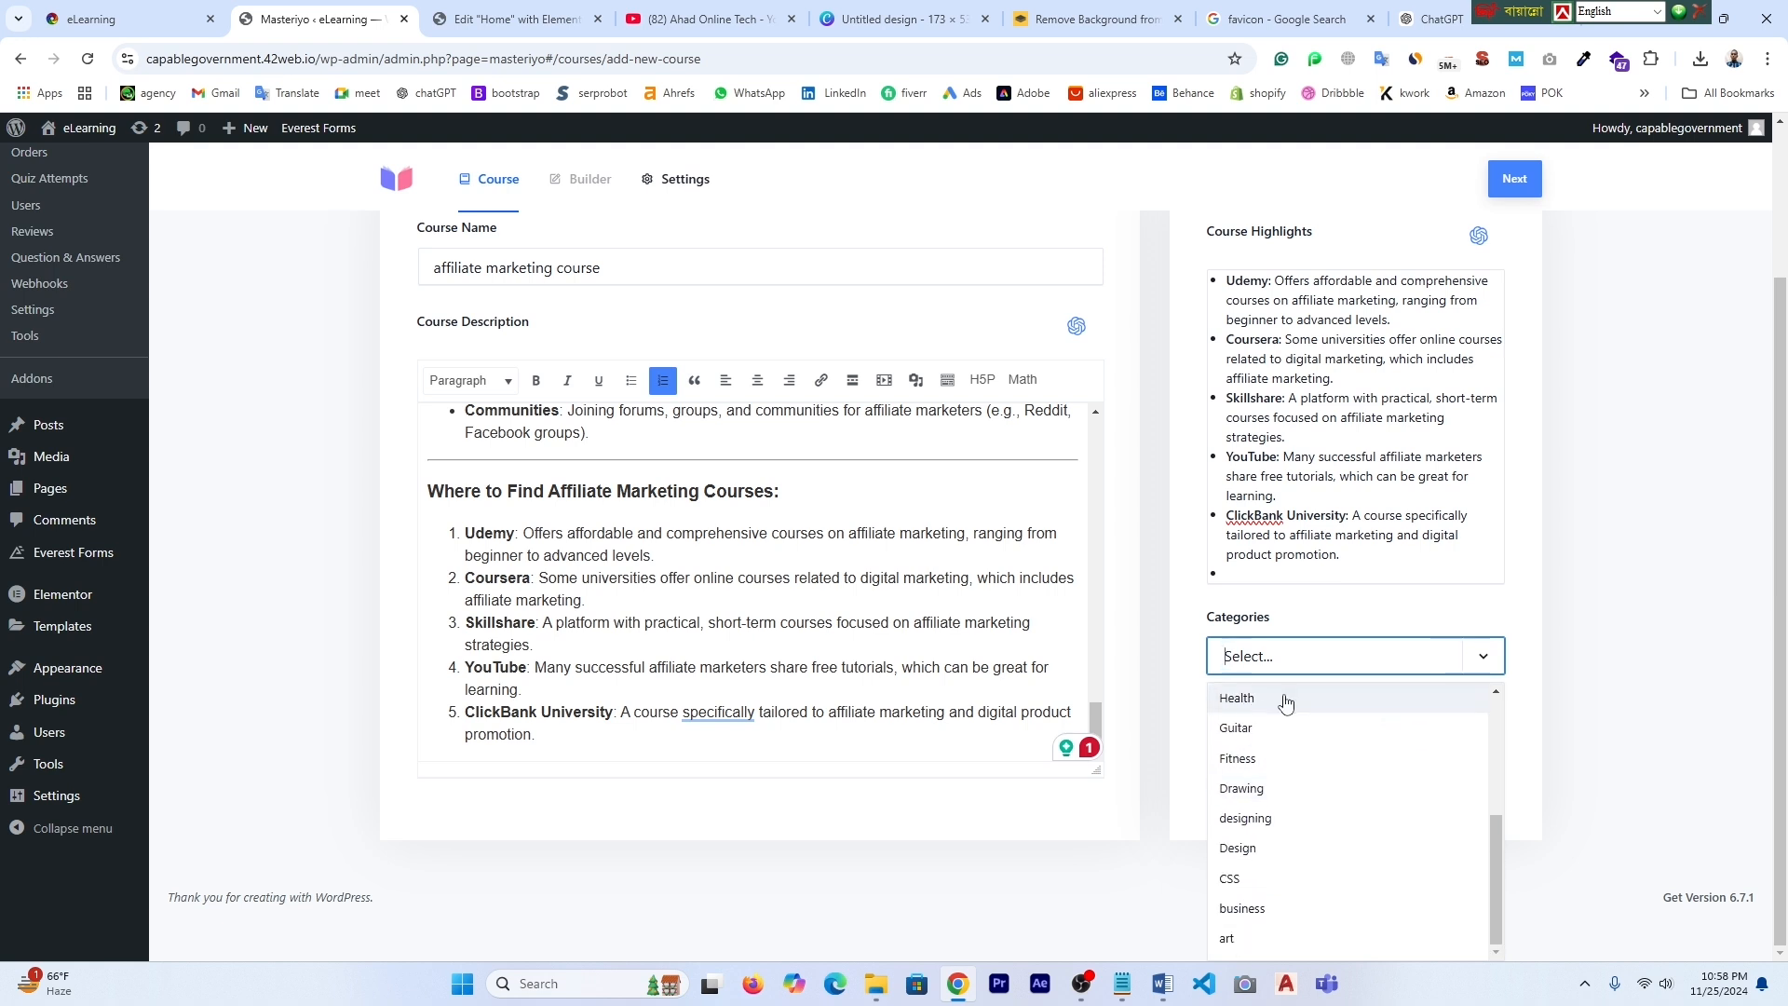
scroll(1277, 858, up, 2)
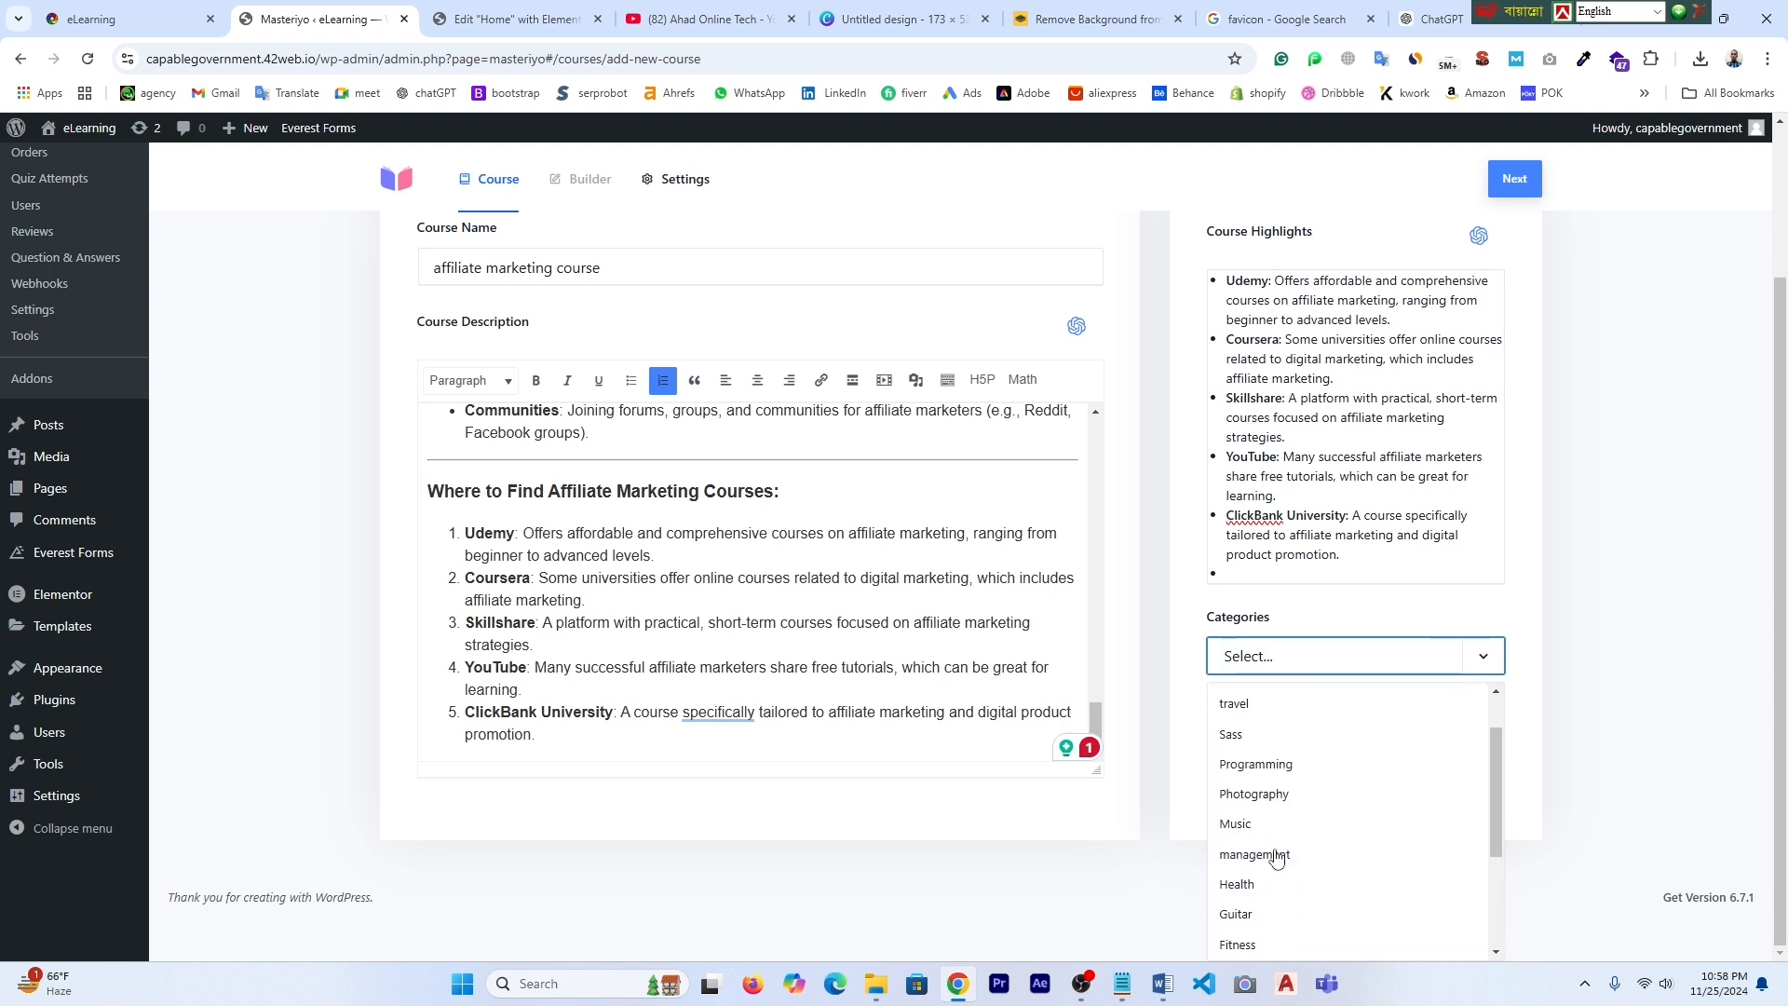
scroll(1277, 858, up, 1)
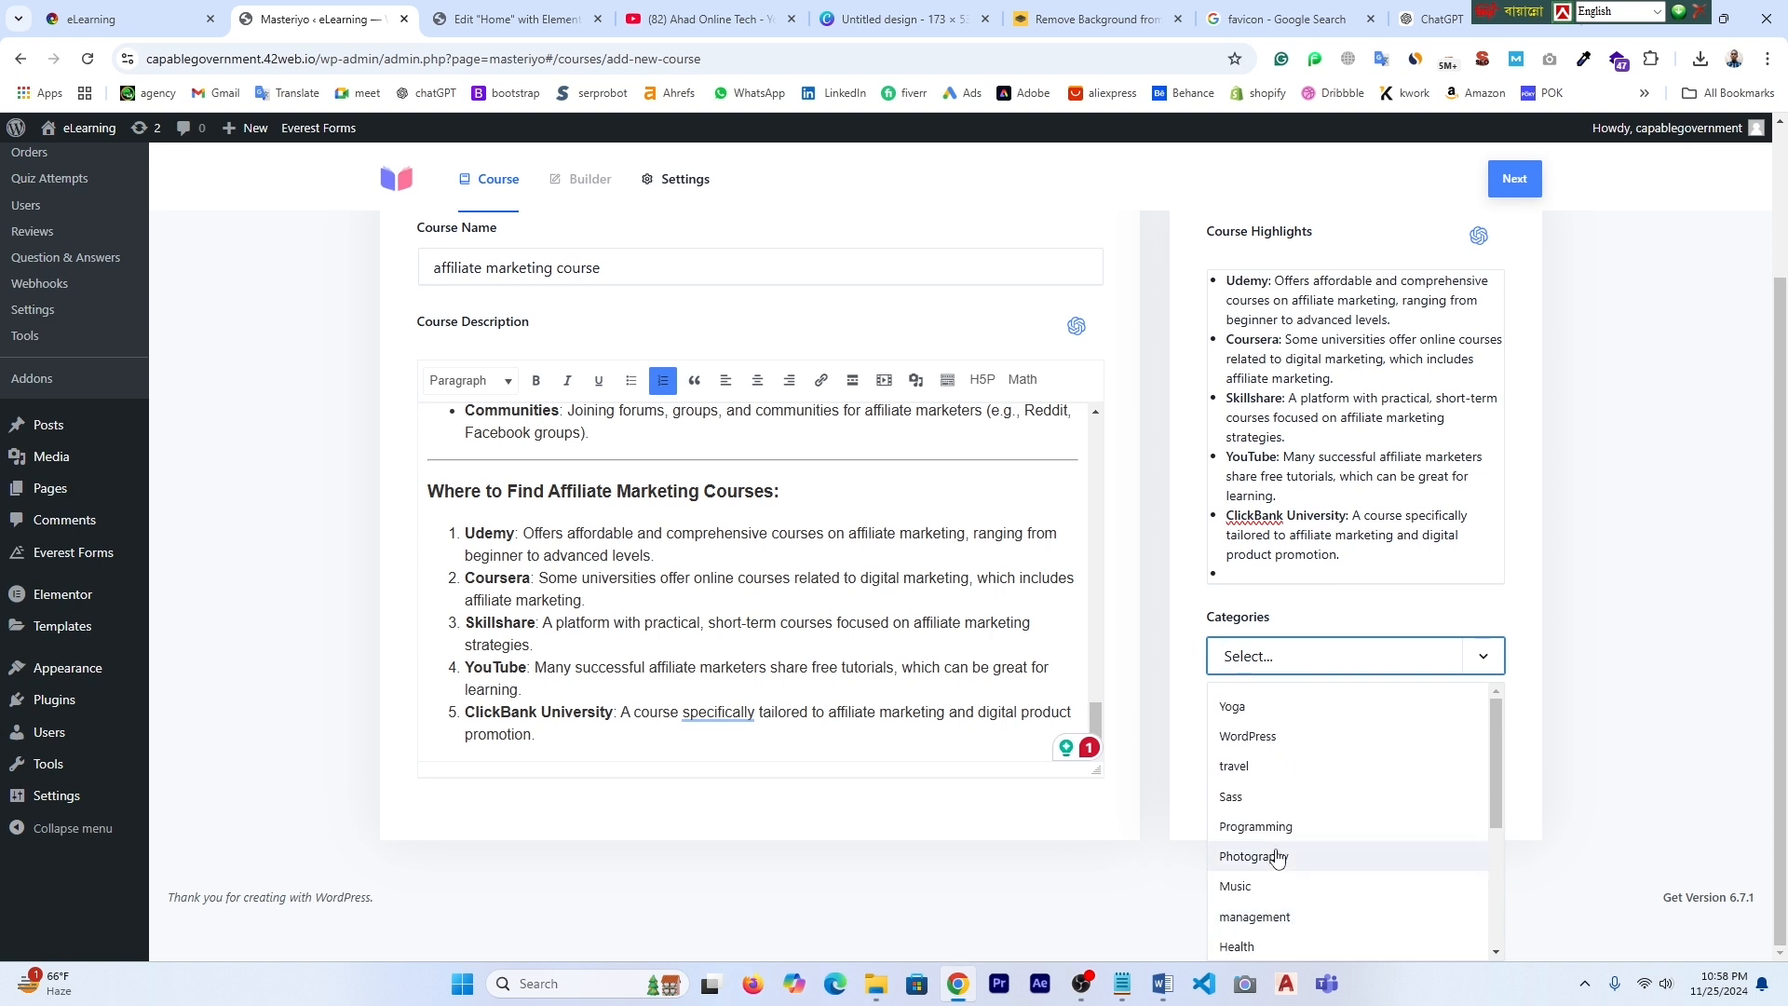
click(1525, 711)
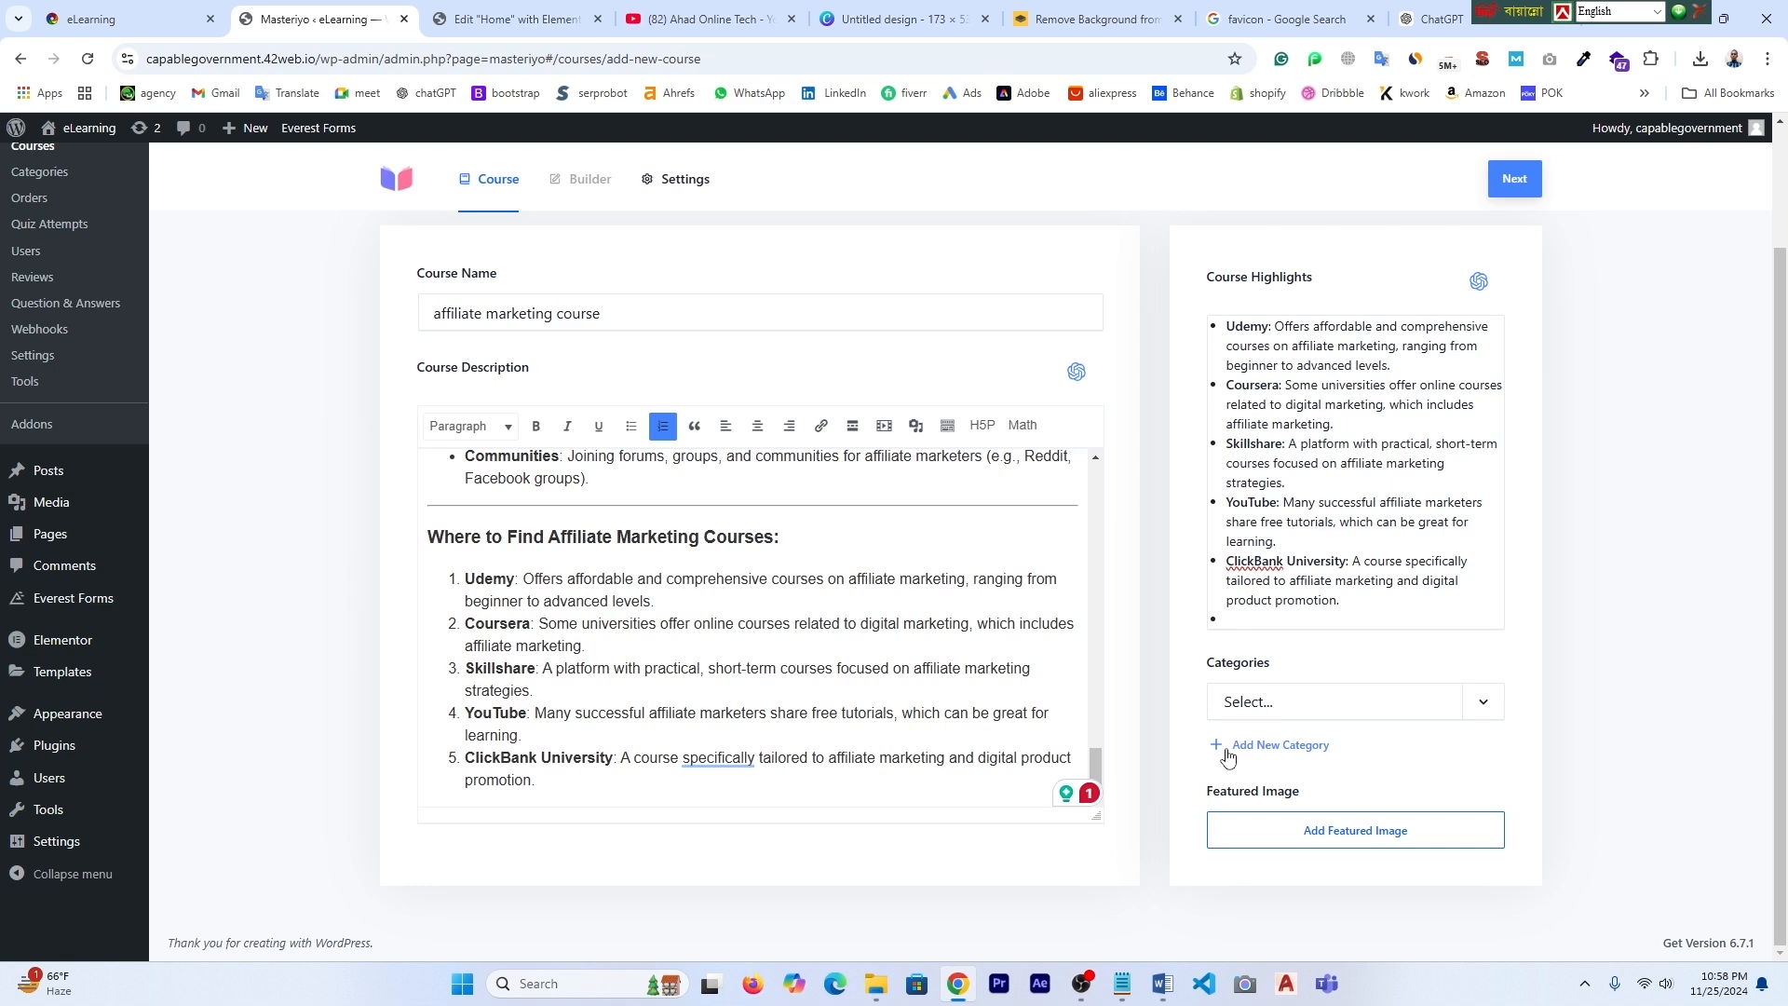
- Start a new course category named Affiliate Marketing
click(1275, 751)
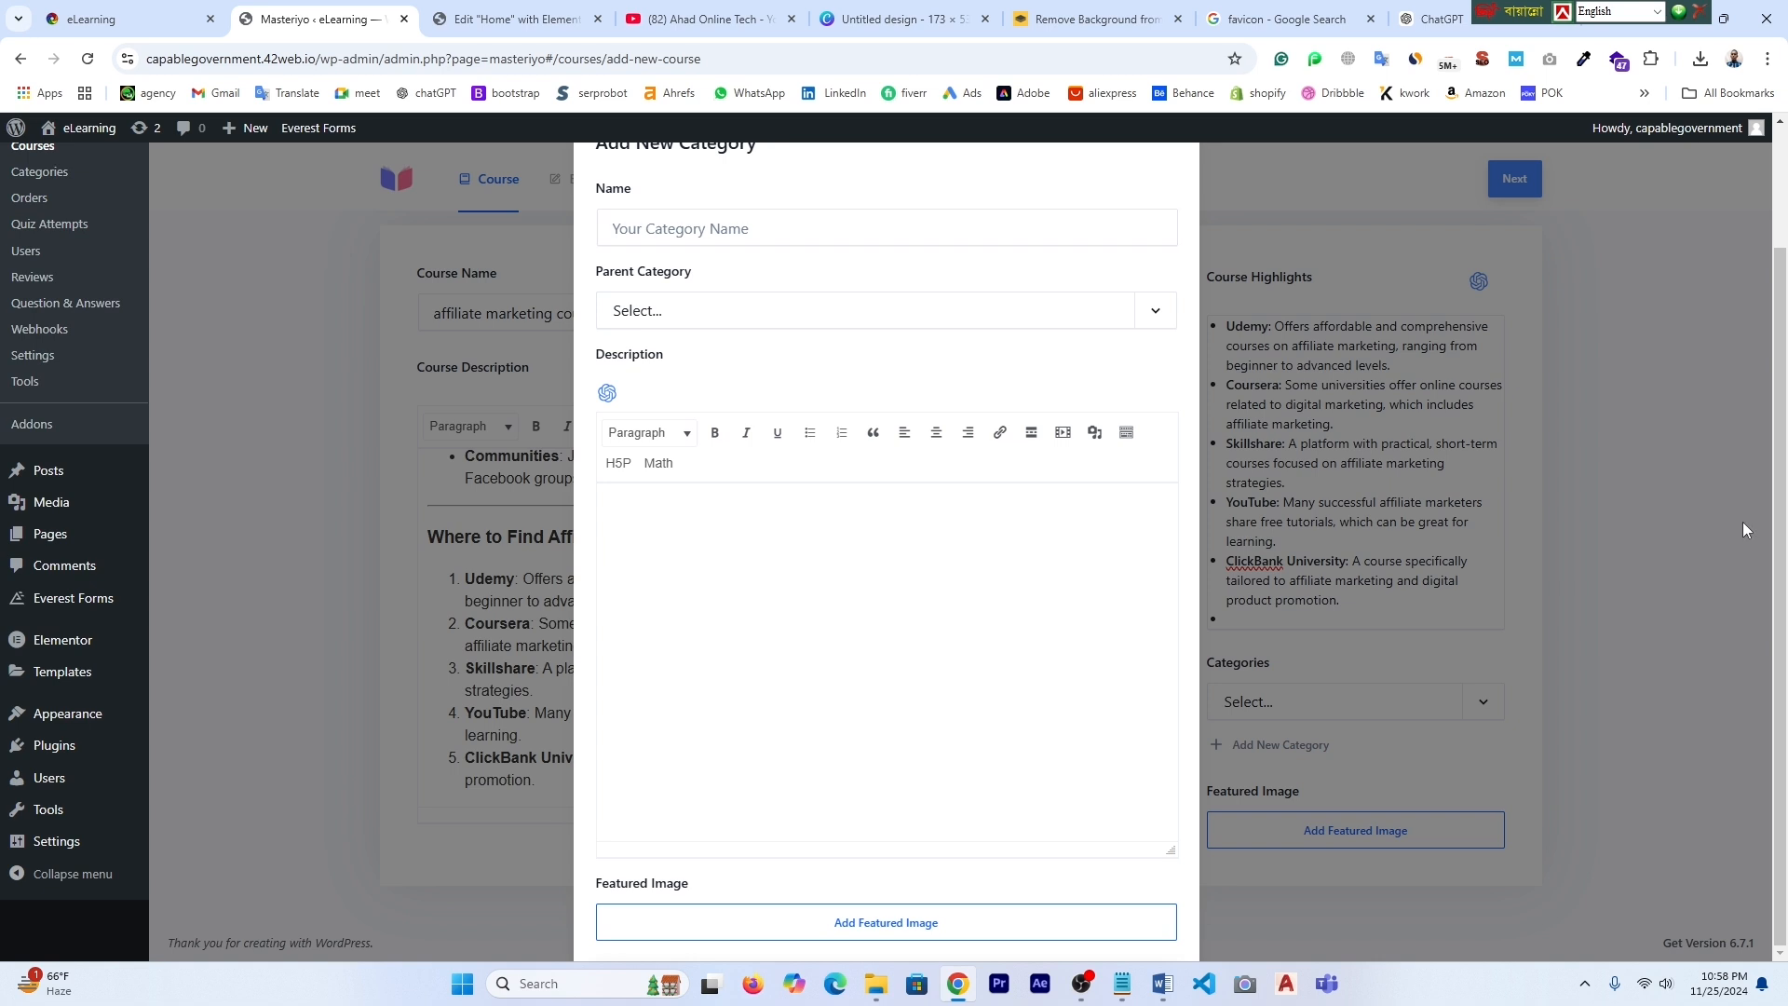
click(675, 233)
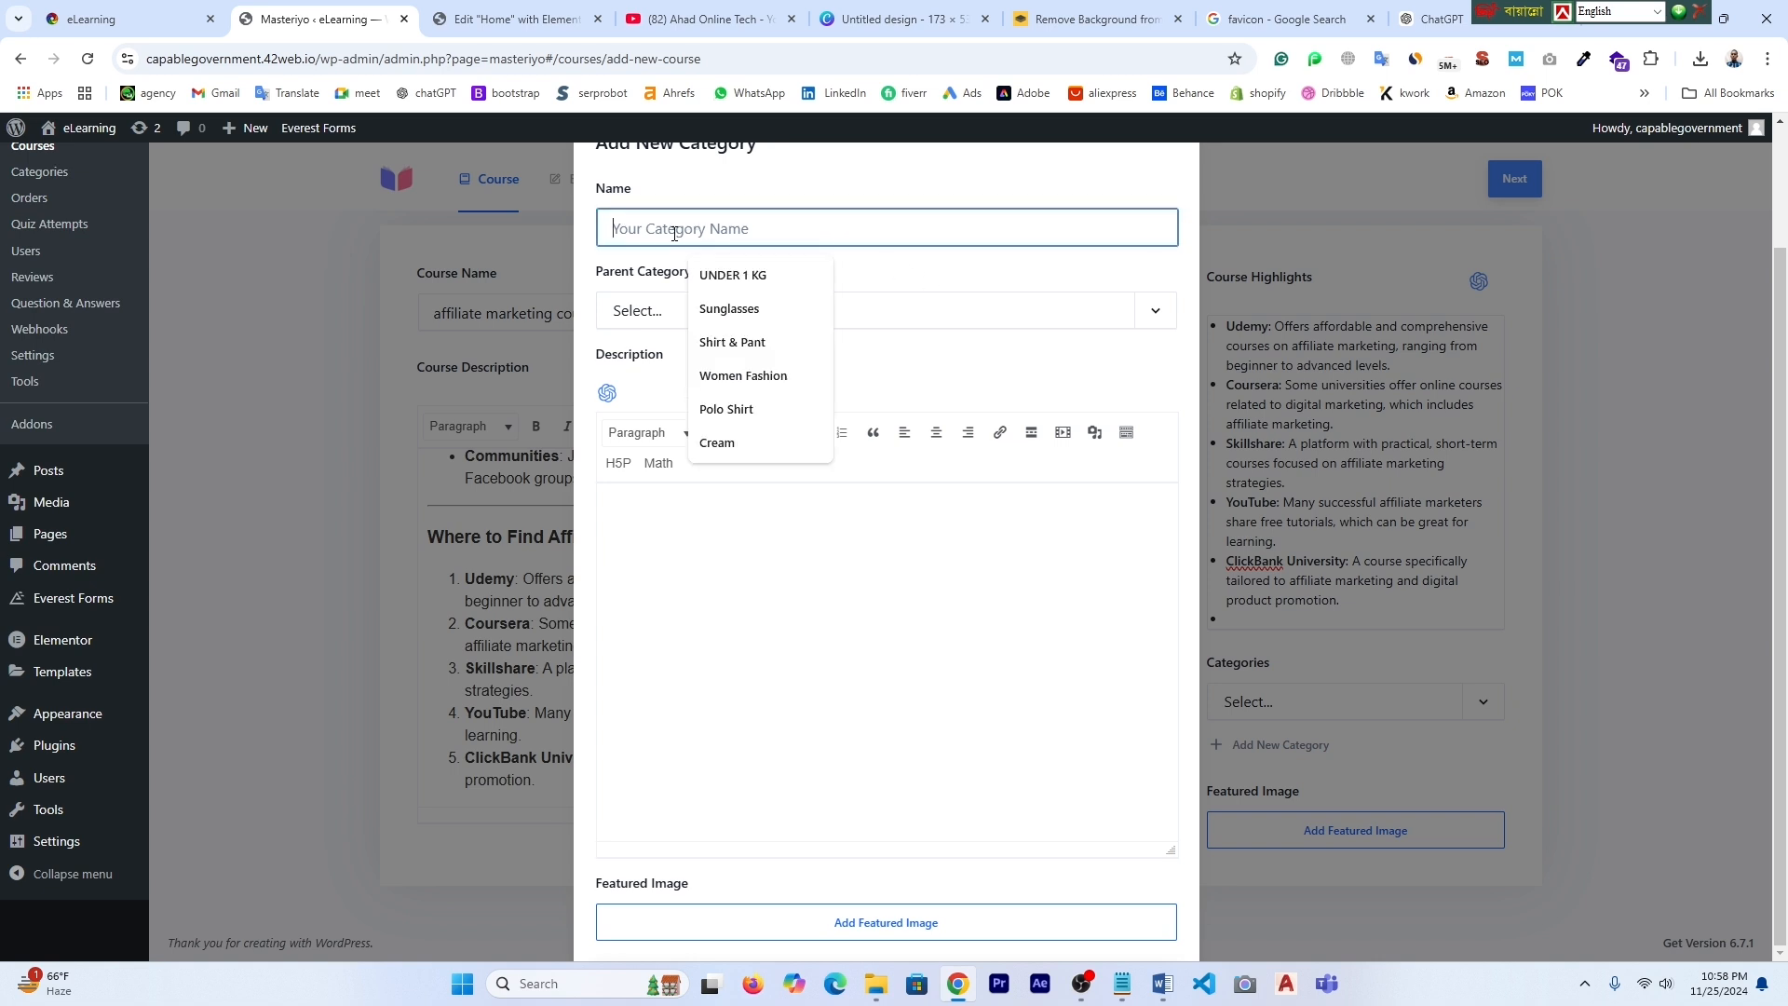
text(Affiliate Marketing)
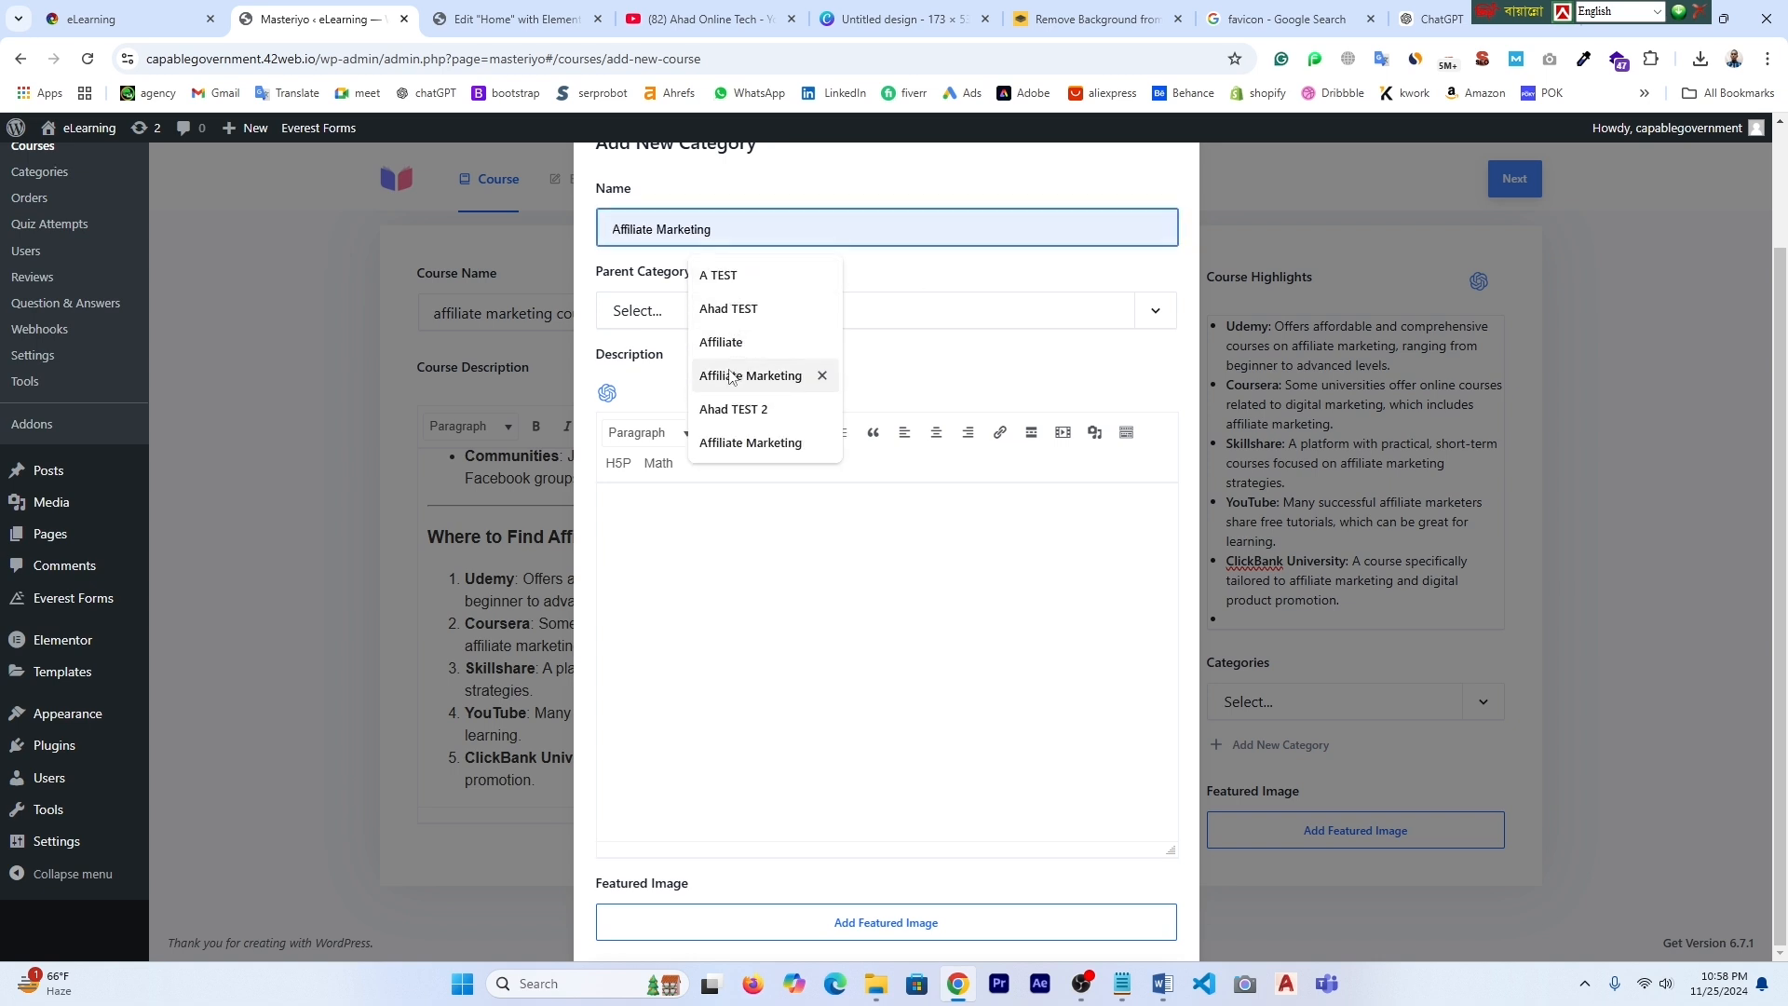
click(732, 373)
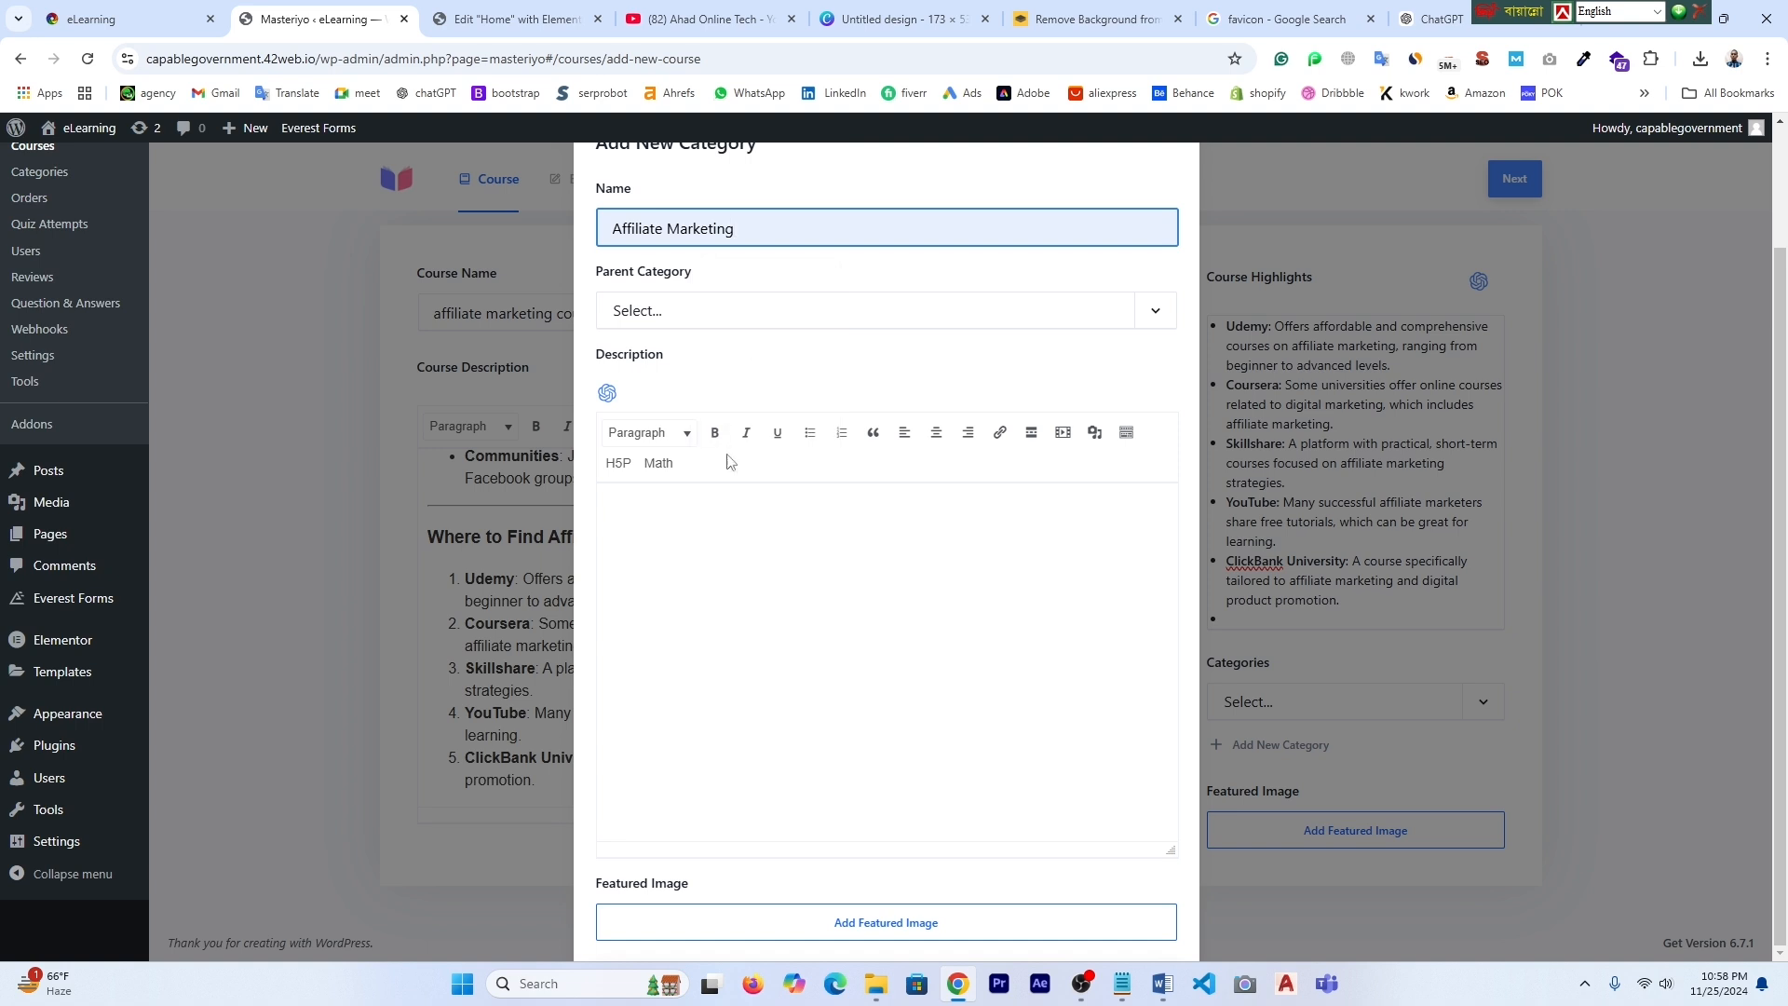
- Upload Untitled design (10) as the category's featured image and check parent categories
scroll(861, 914, down, 1)
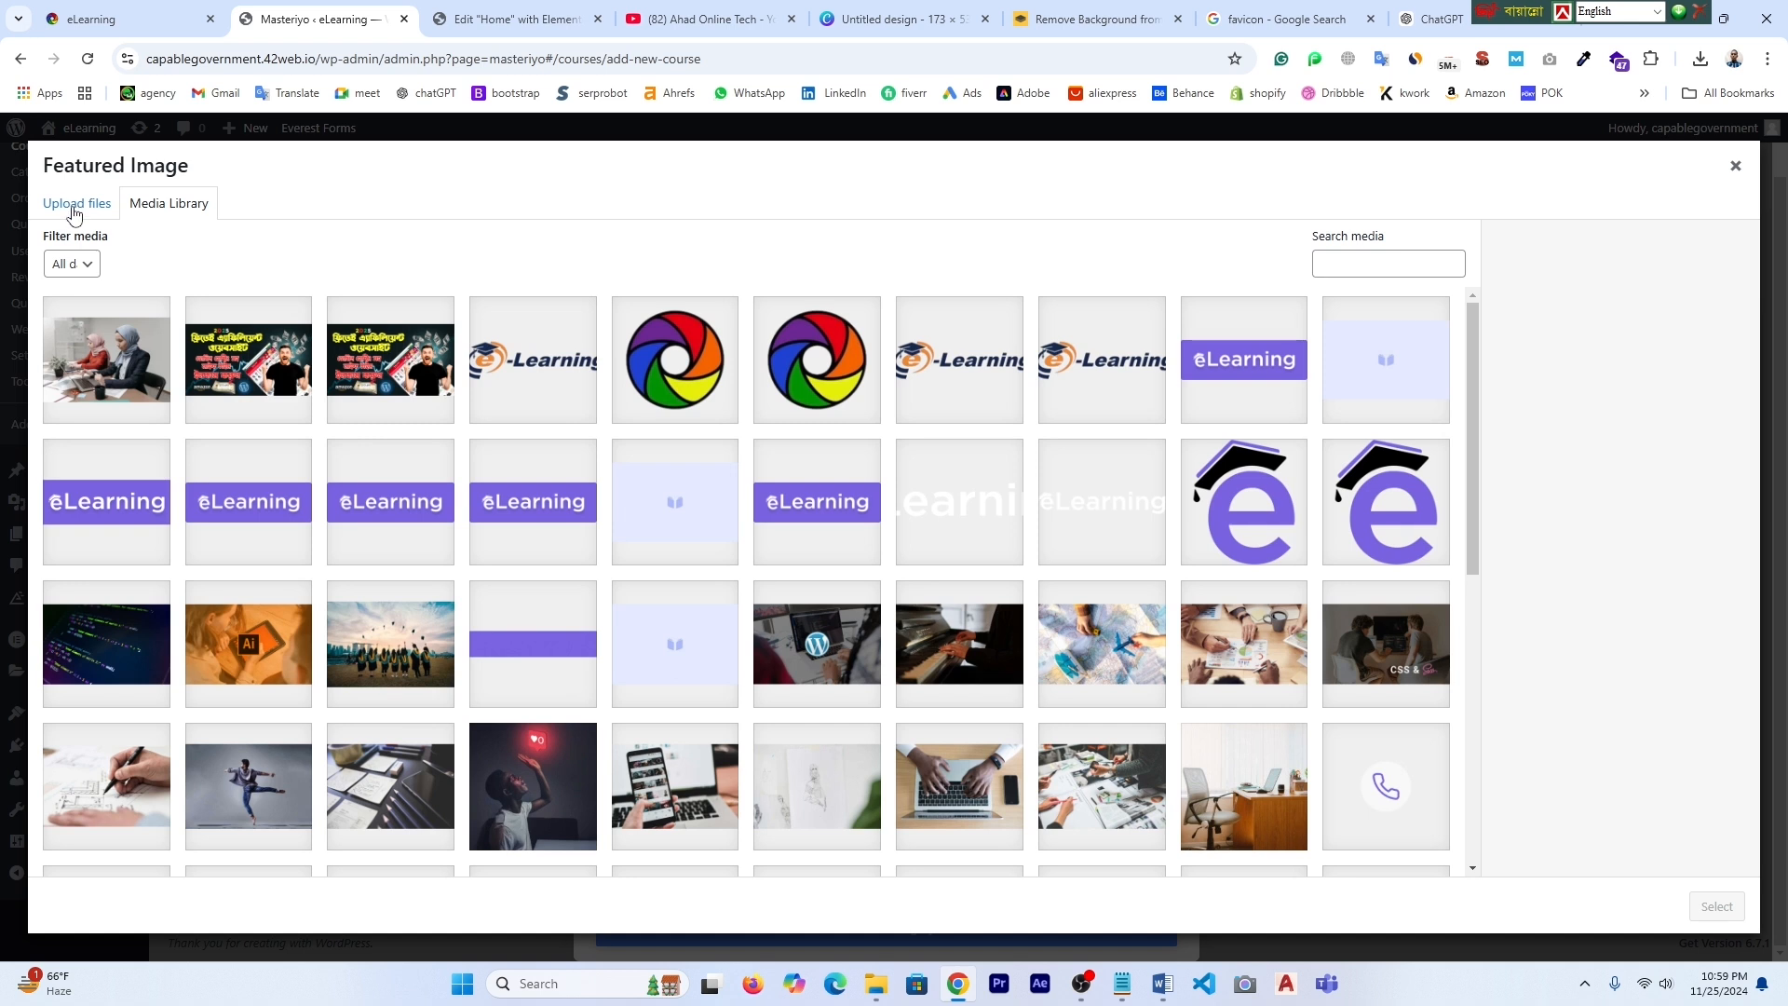
click(75, 208)
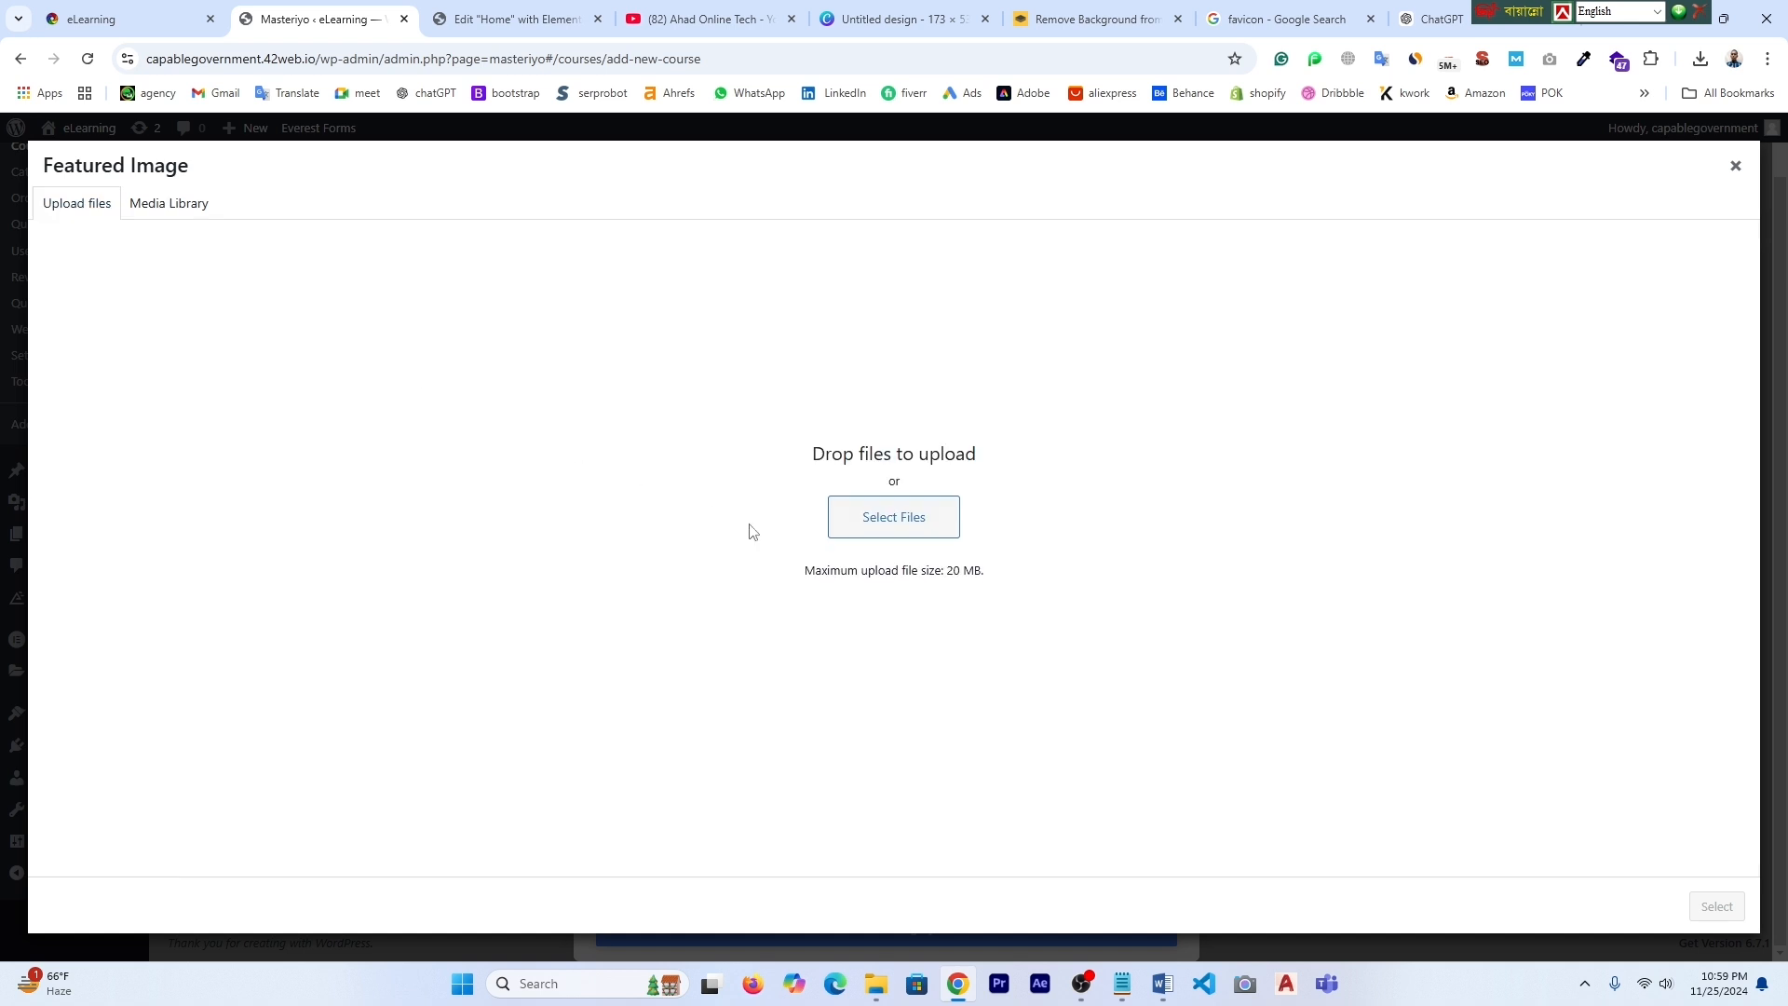
click(885, 522)
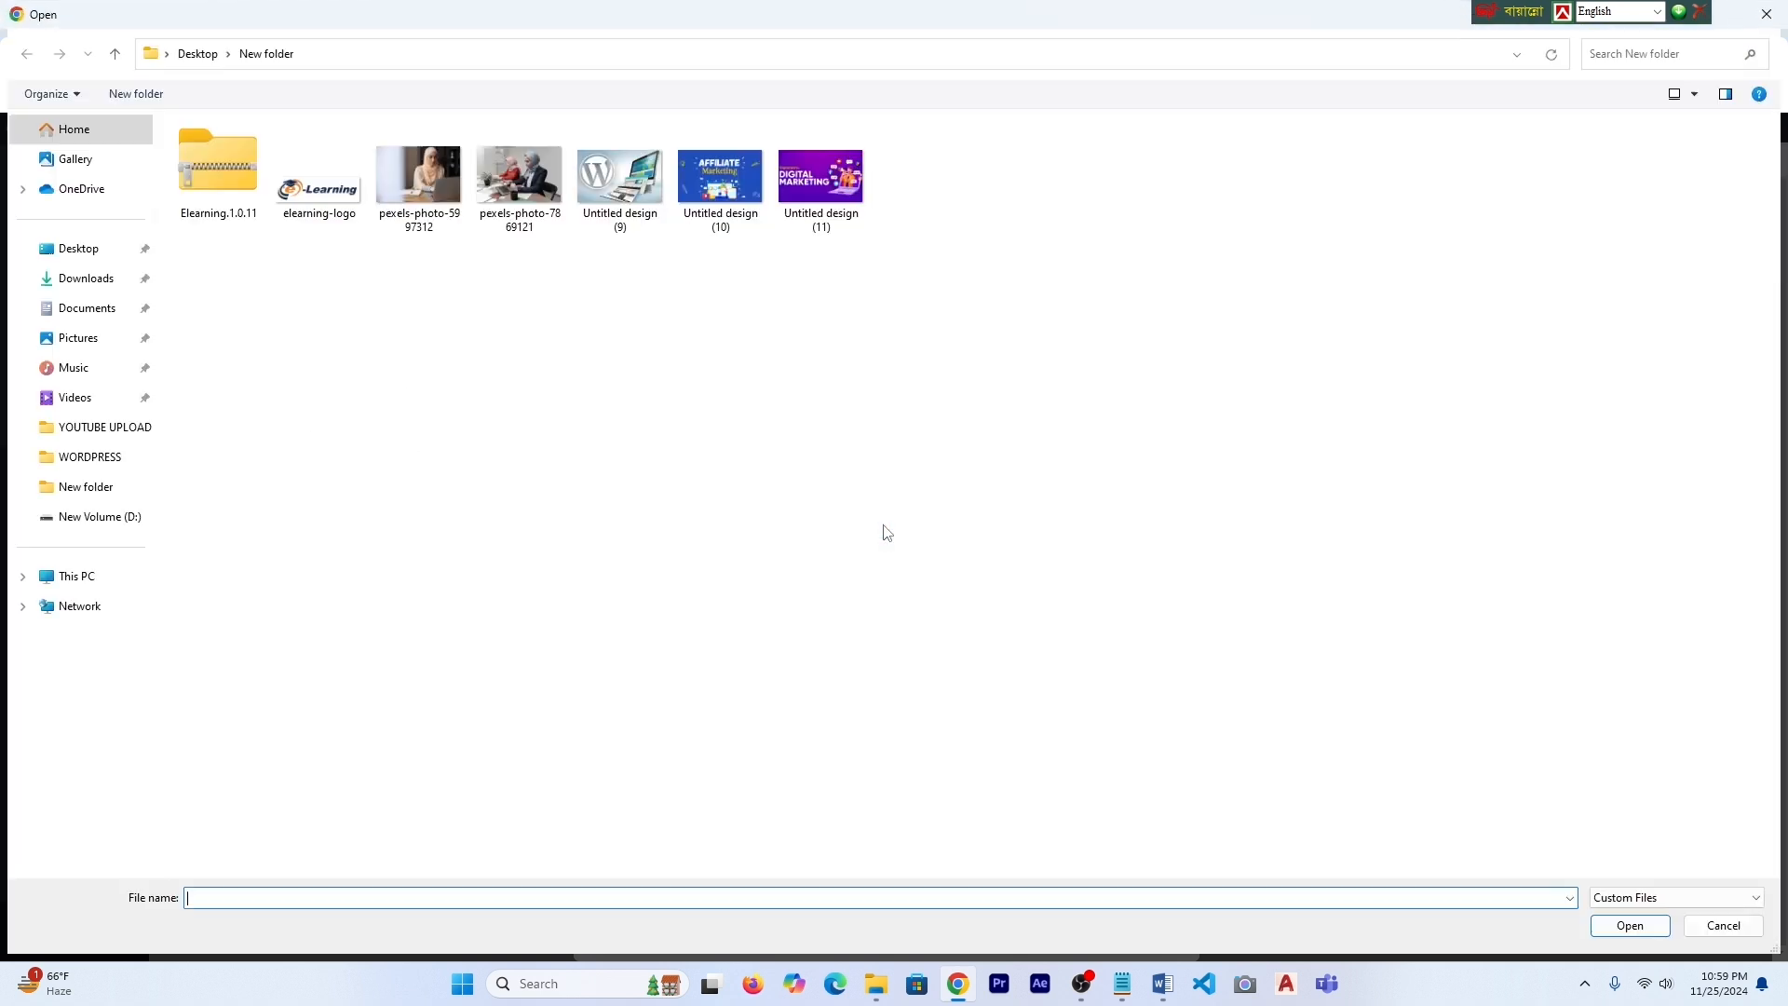
click(752, 193)
click(1642, 929)
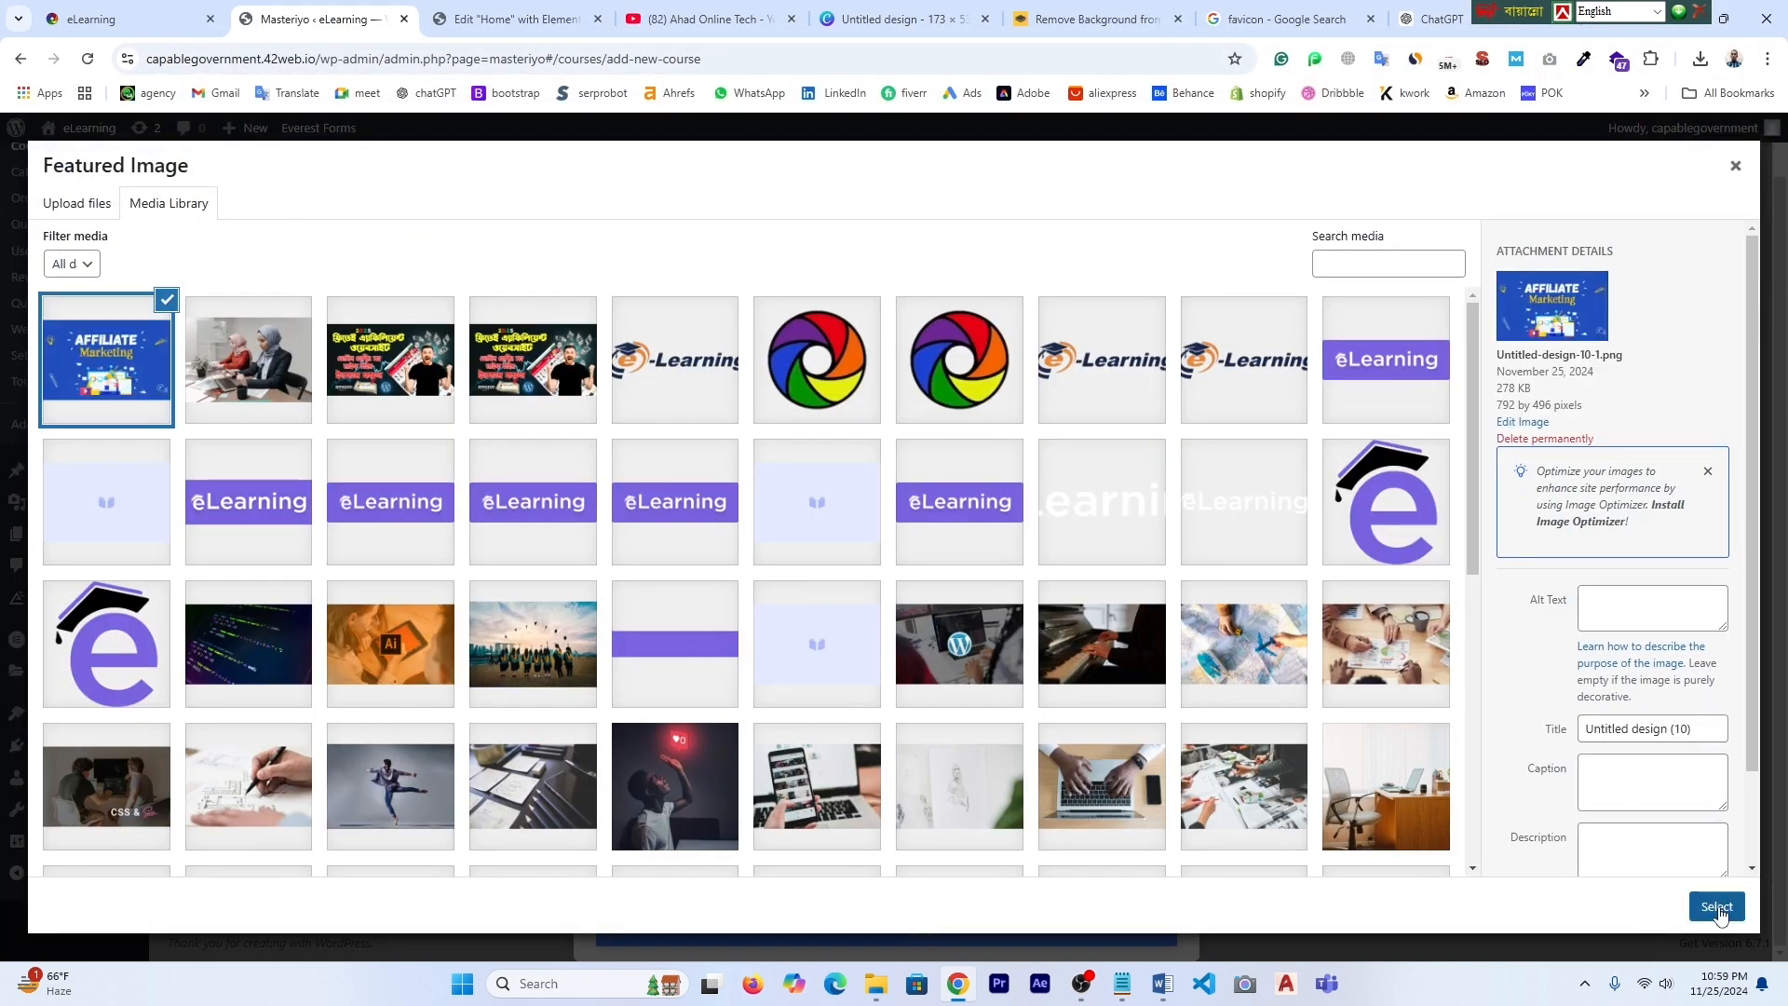
click(1717, 907)
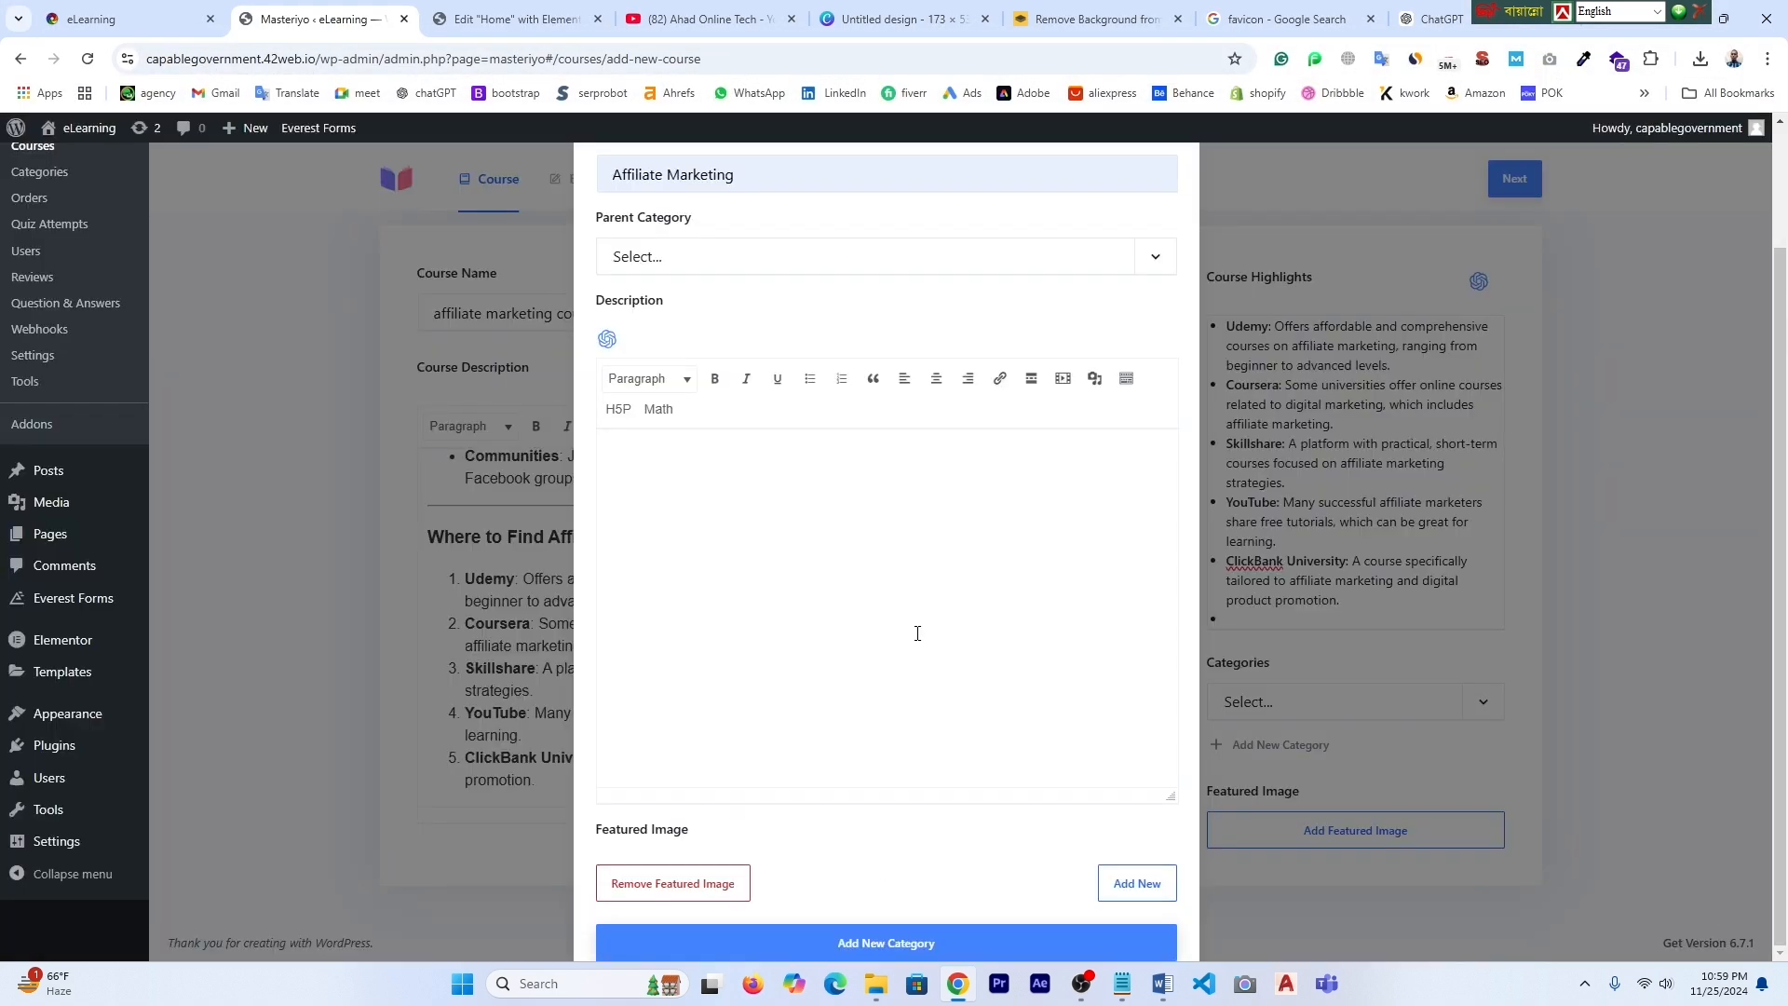
scroll(639, 282, up, 1)
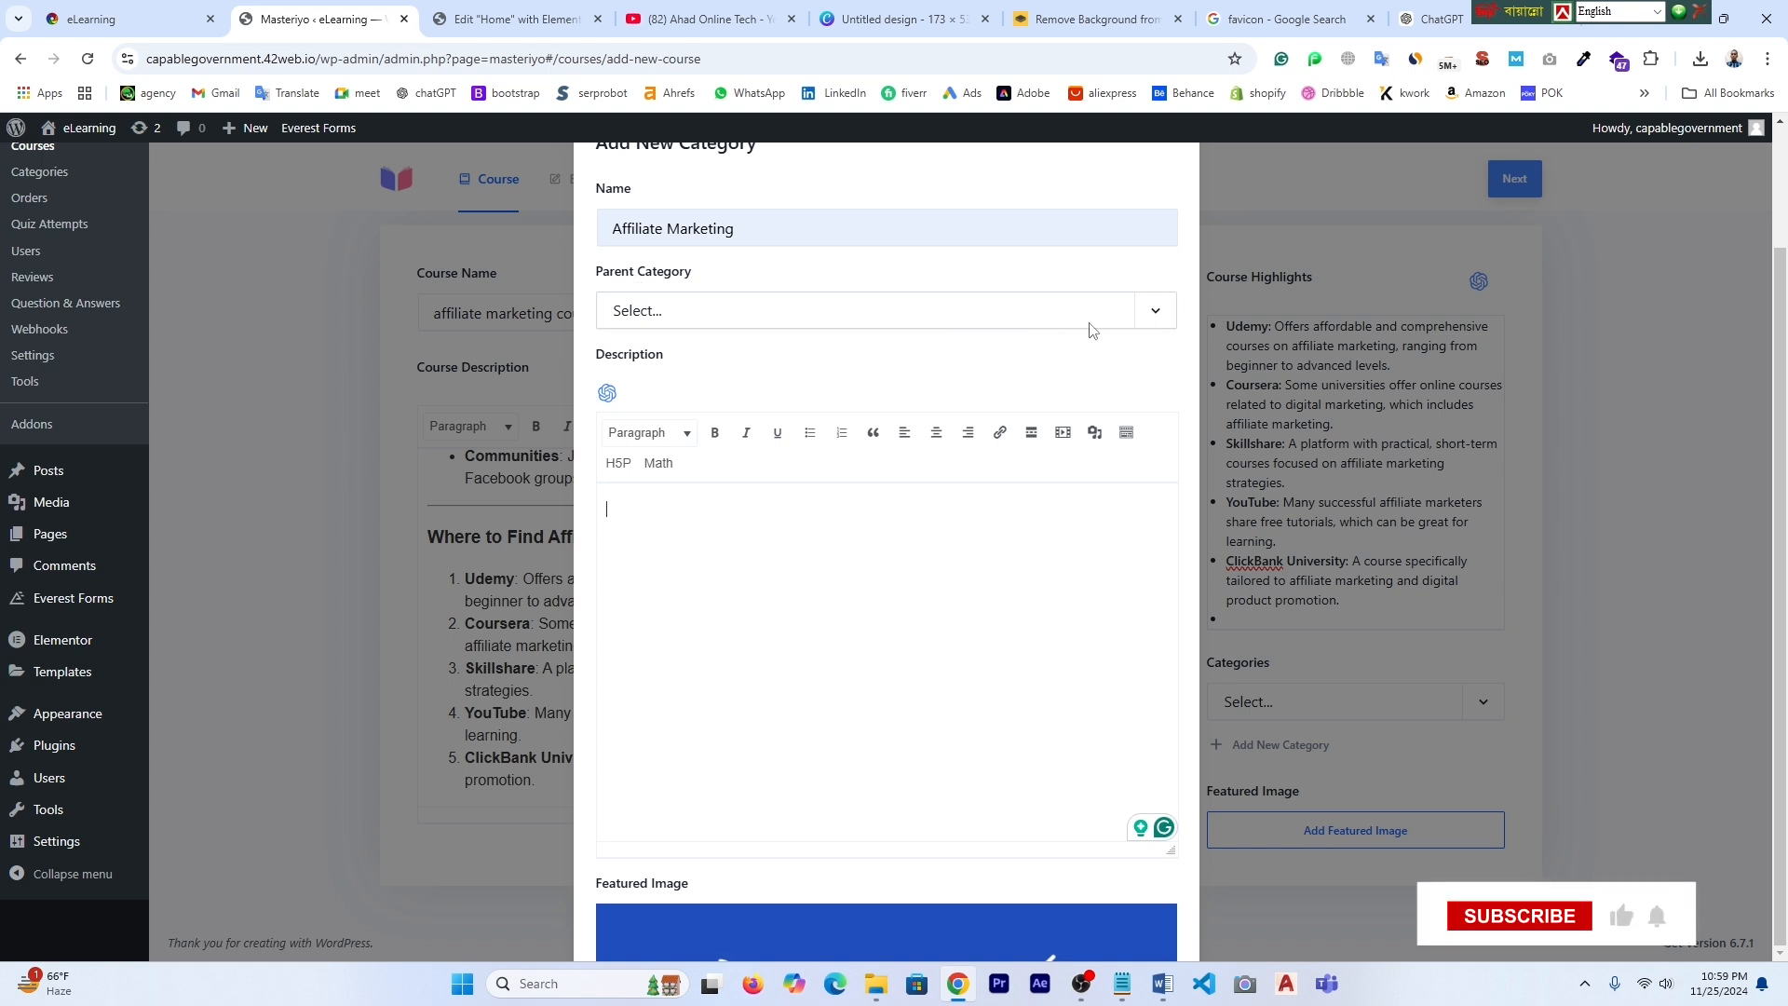
click(1156, 318)
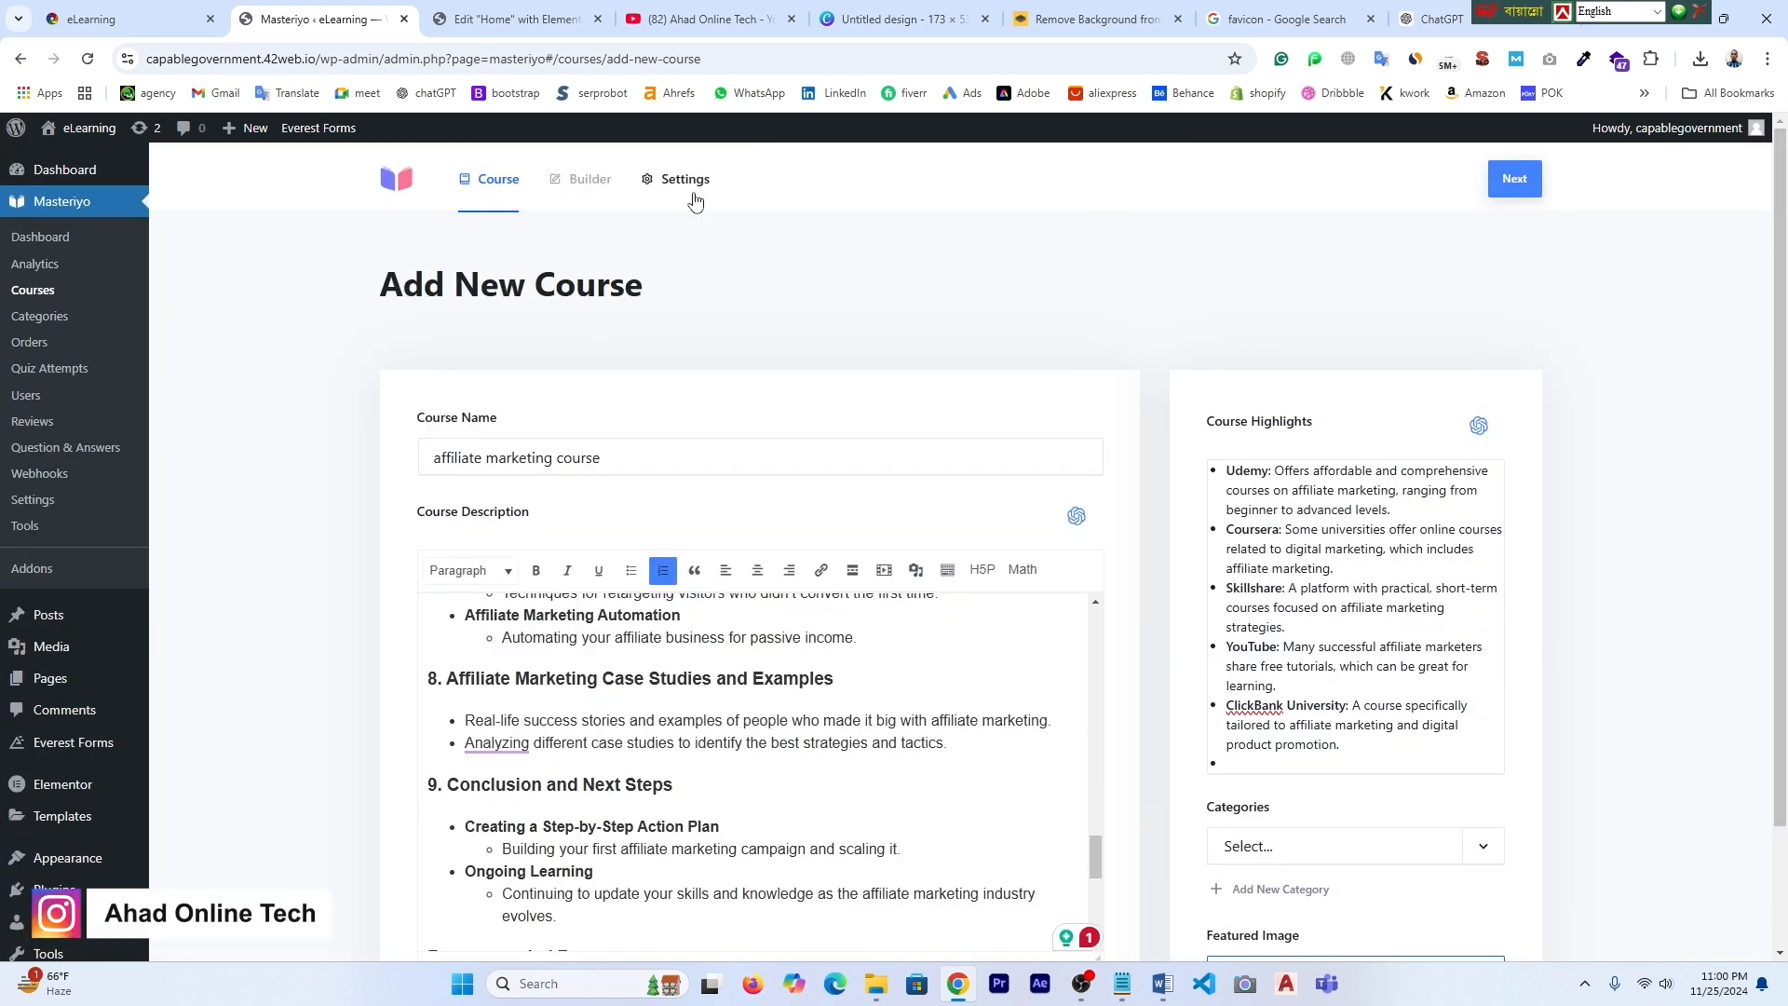
- Save the course and add a new section in its Builder
click(1518, 183)
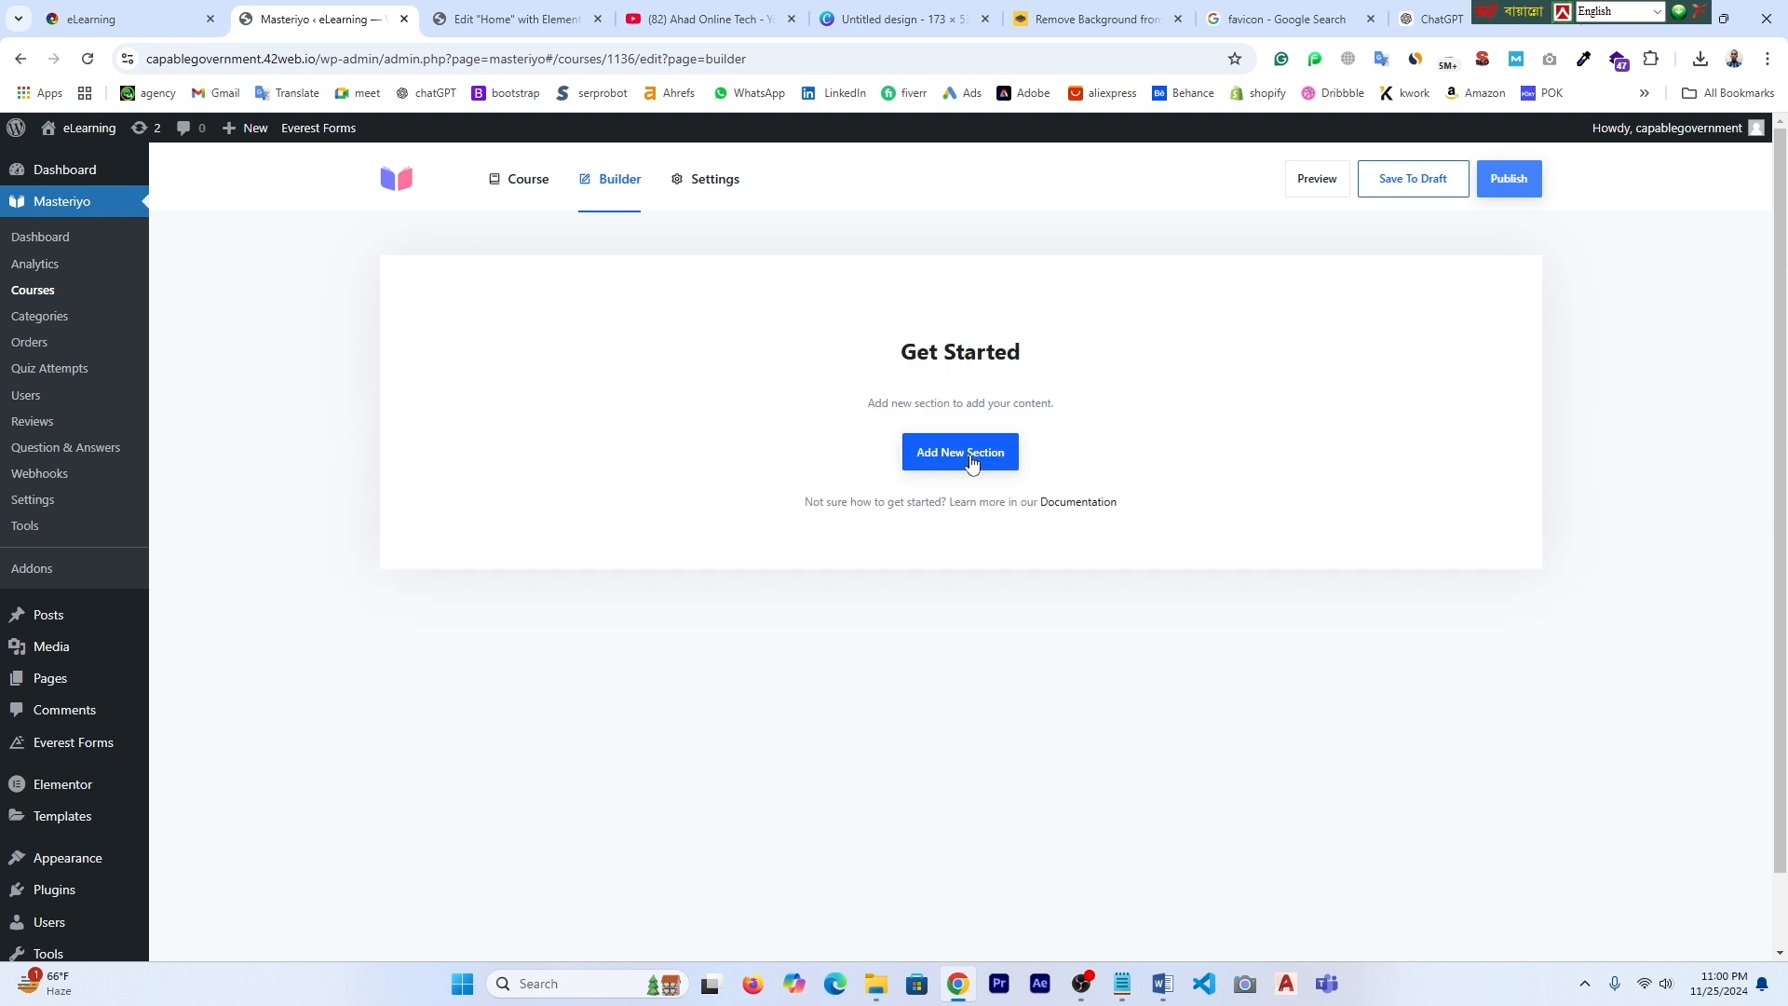
click(970, 463)
click(569, 296)
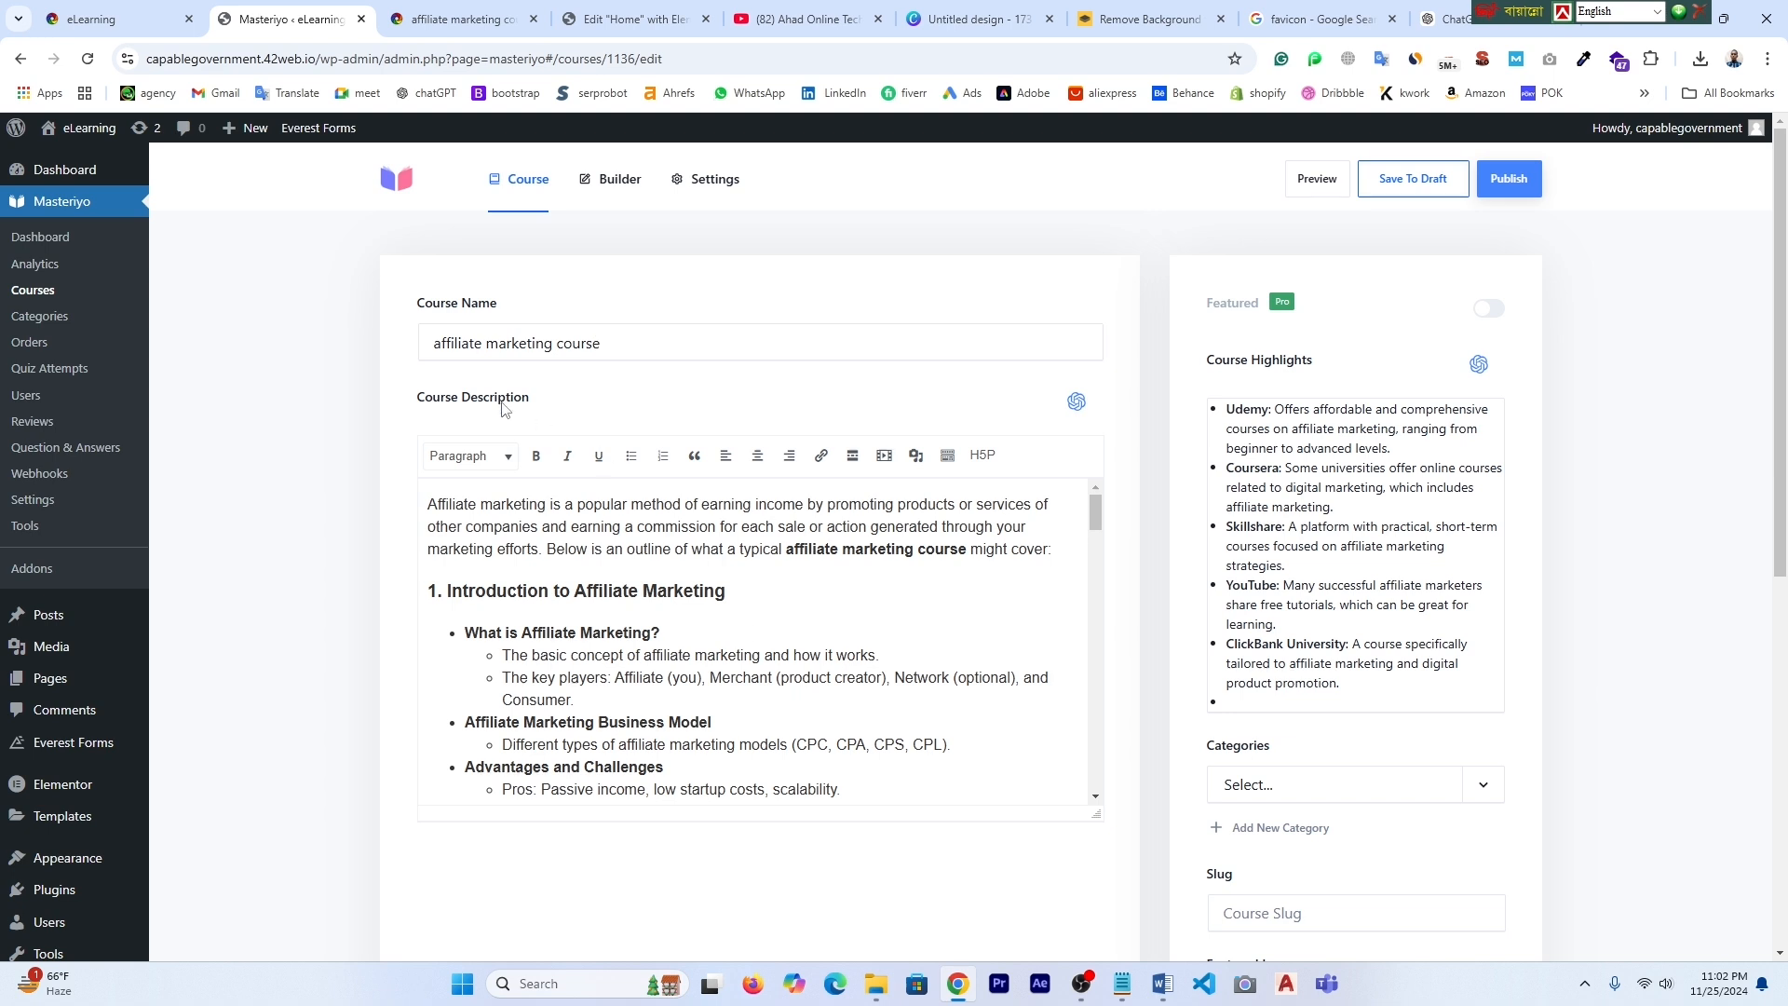
- Return to the course details and show the available categories
scroll(707, 684, down, 1)
scroll(709, 681, up, 1)
scroll(709, 679, down, 3)
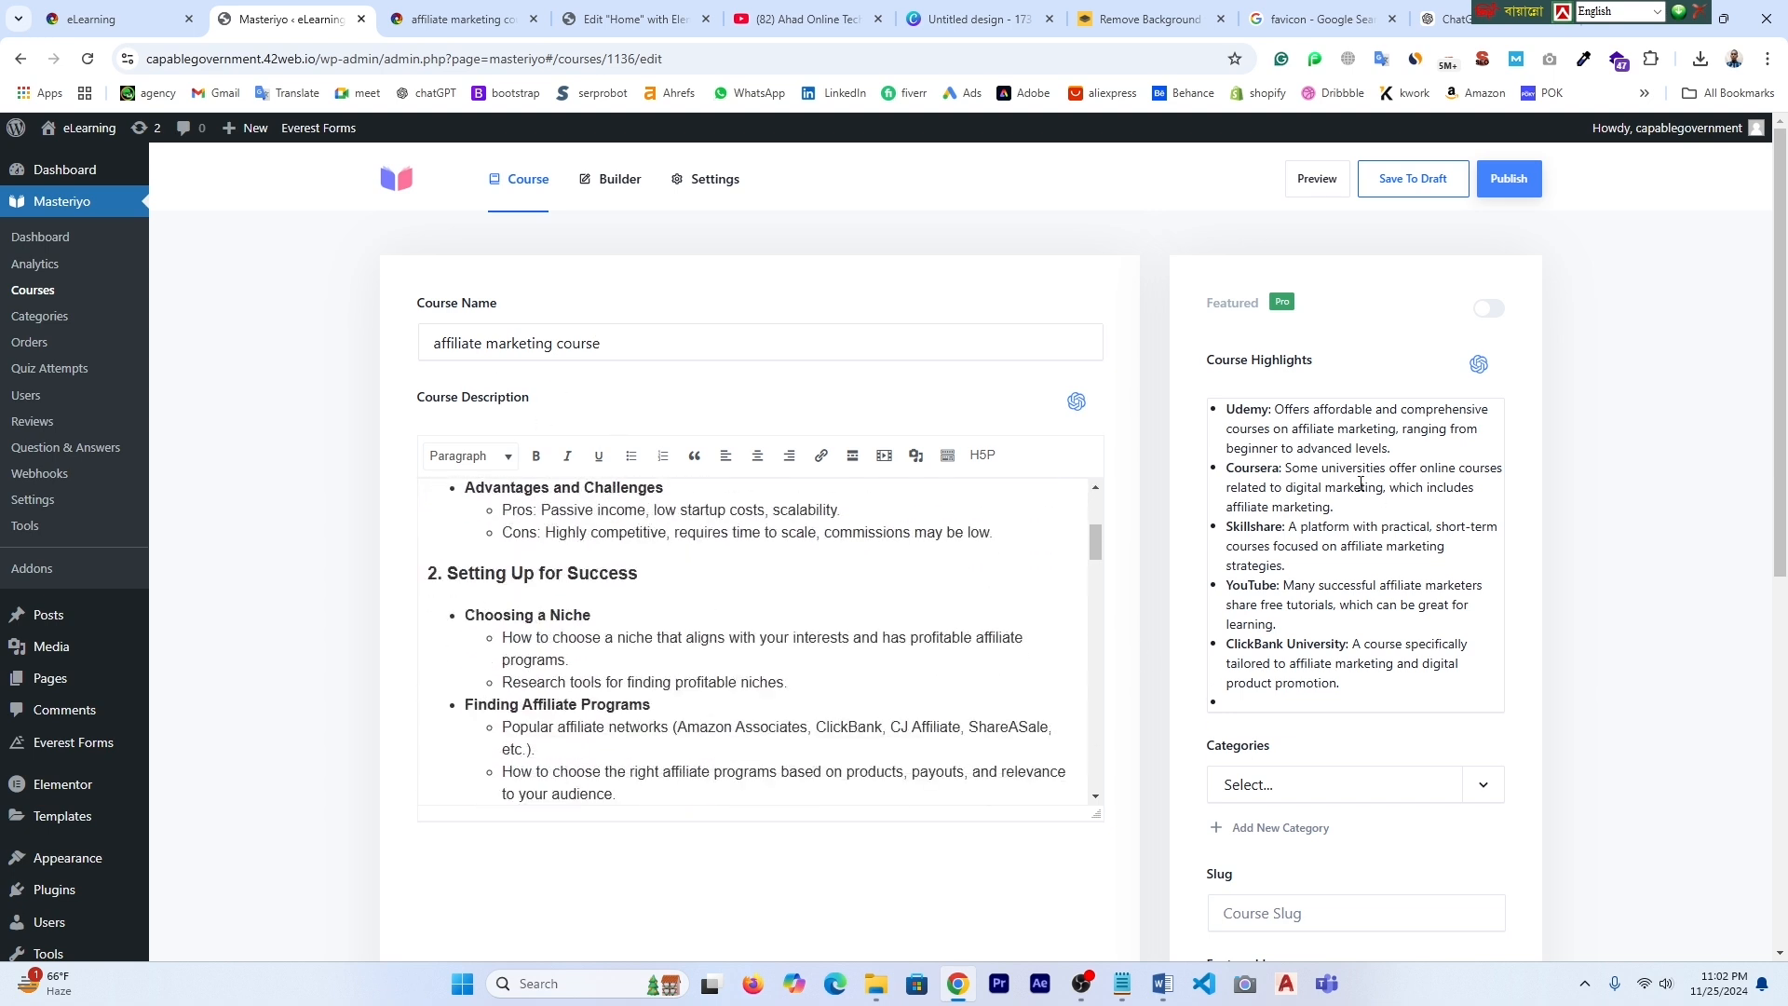
scroll(1360, 485, down, 2)
scroll(1434, 775, down, 2)
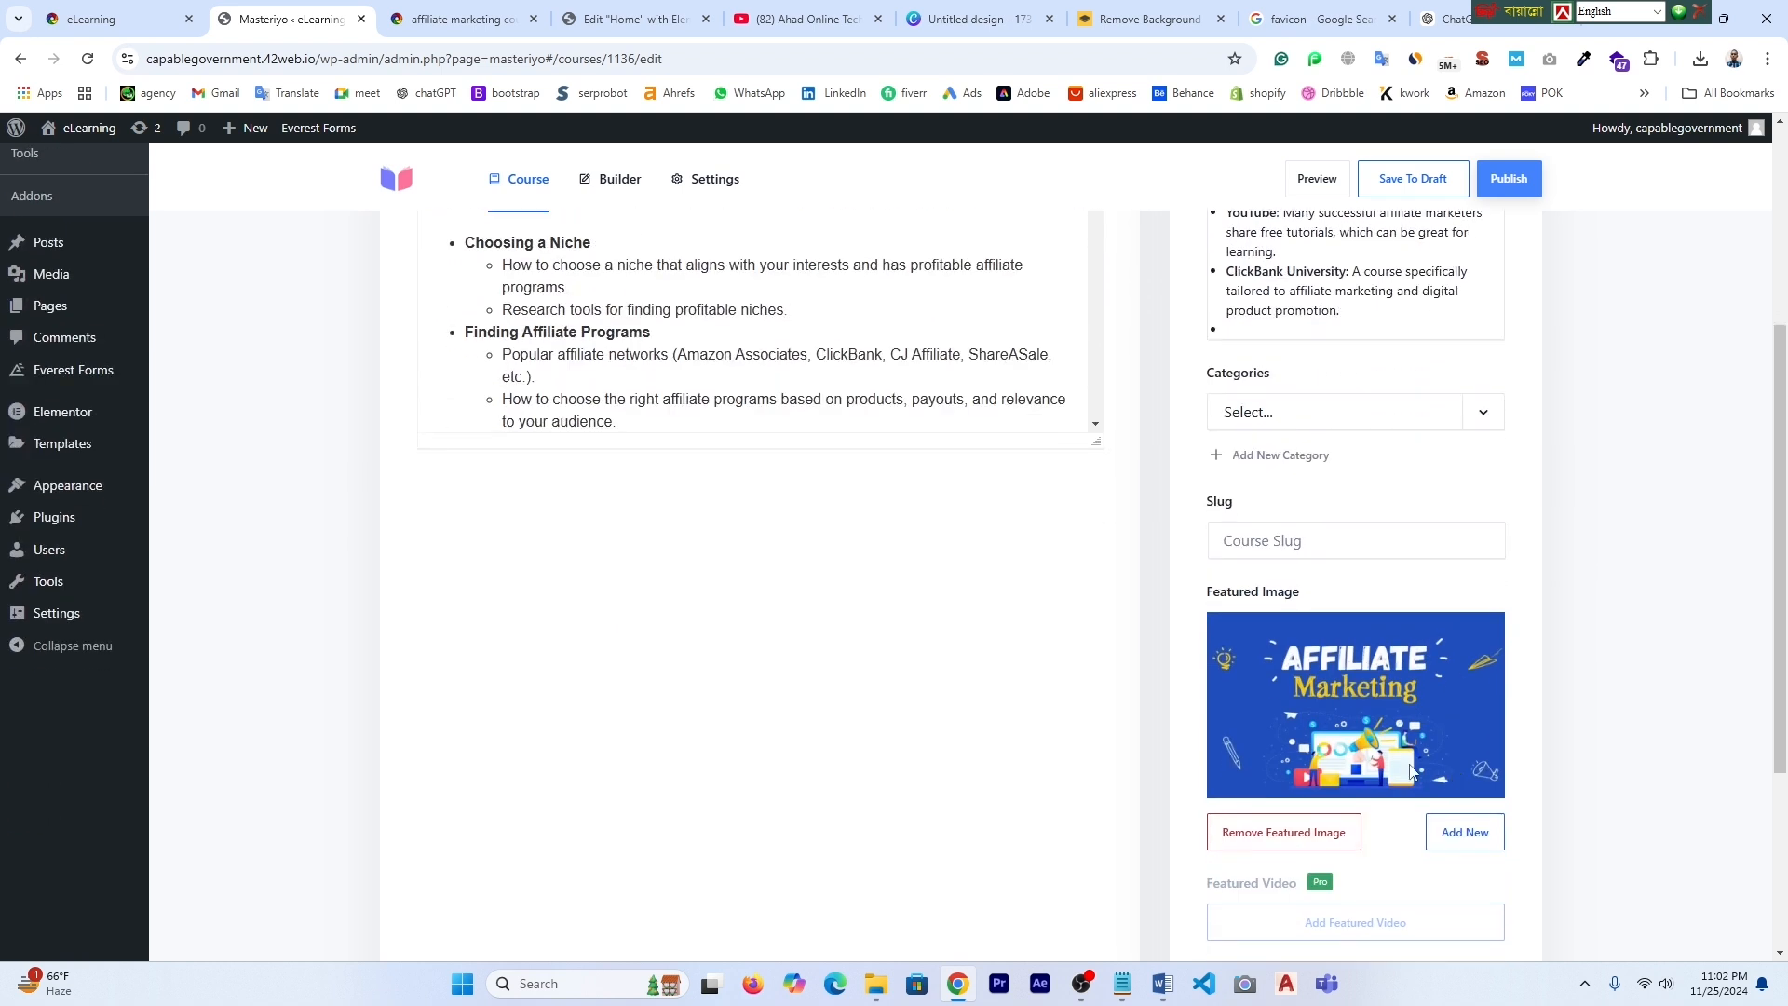
click(1484, 419)
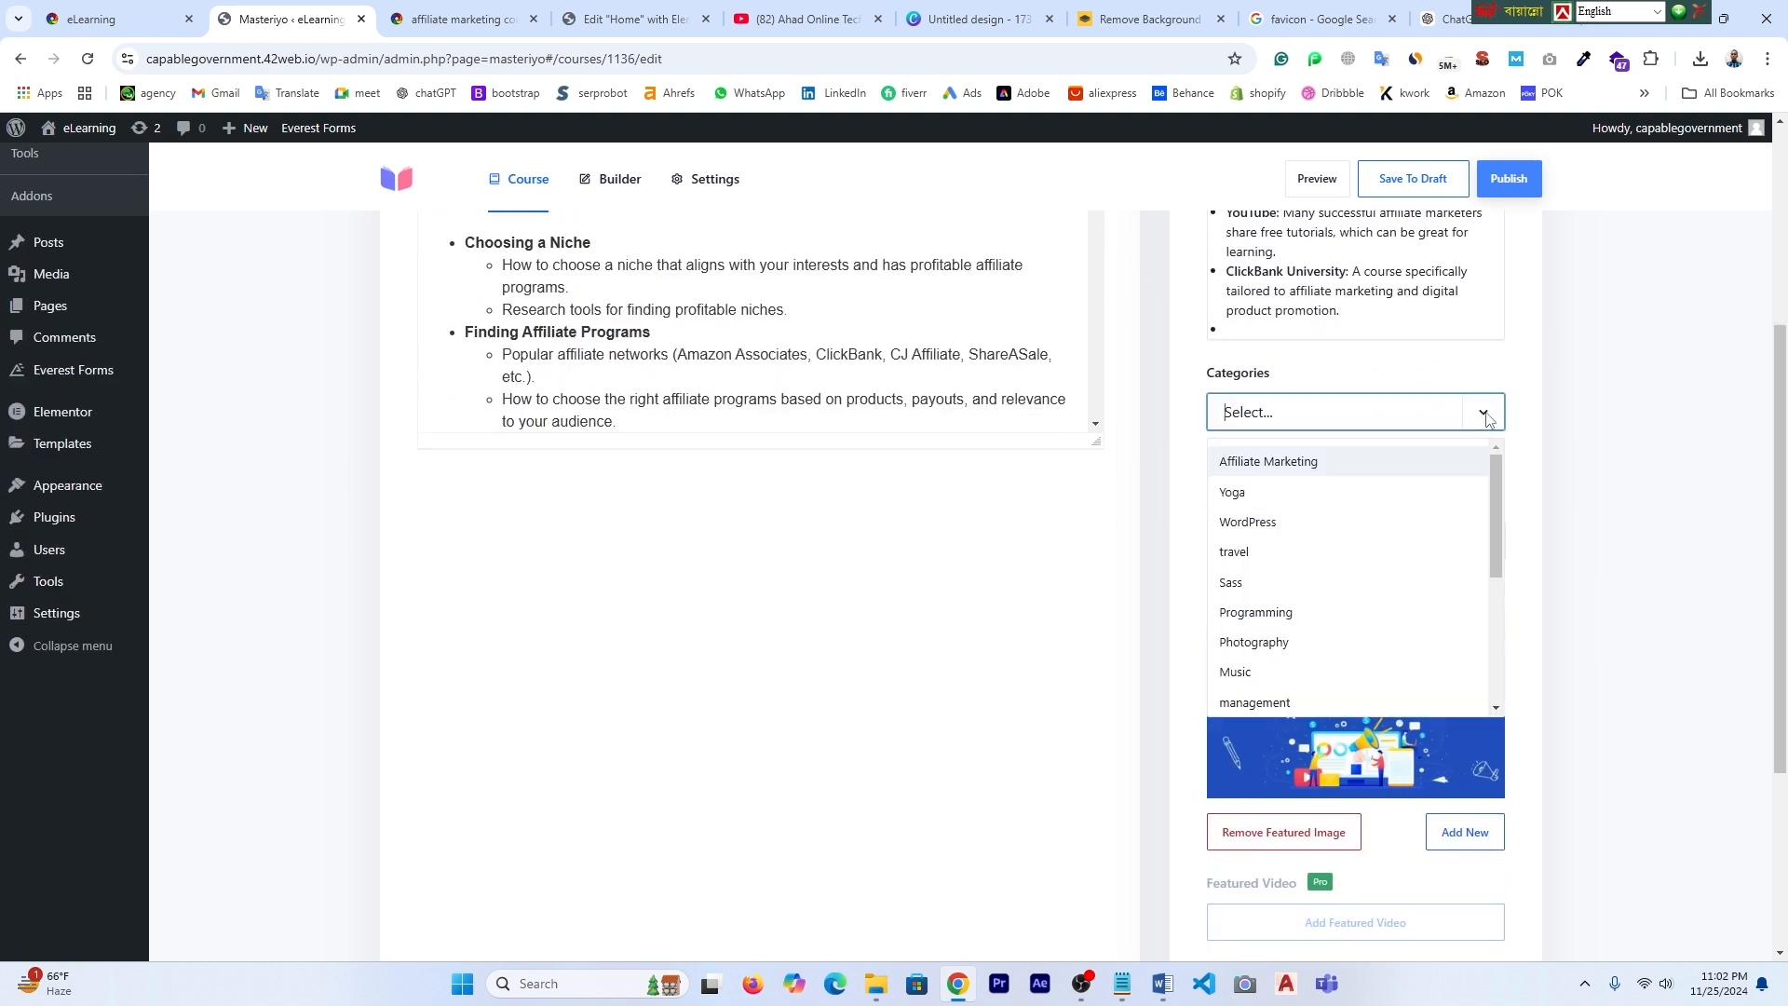
- Choose Affiliate Marketing as the course's category, then show the course Settings
click(1317, 470)
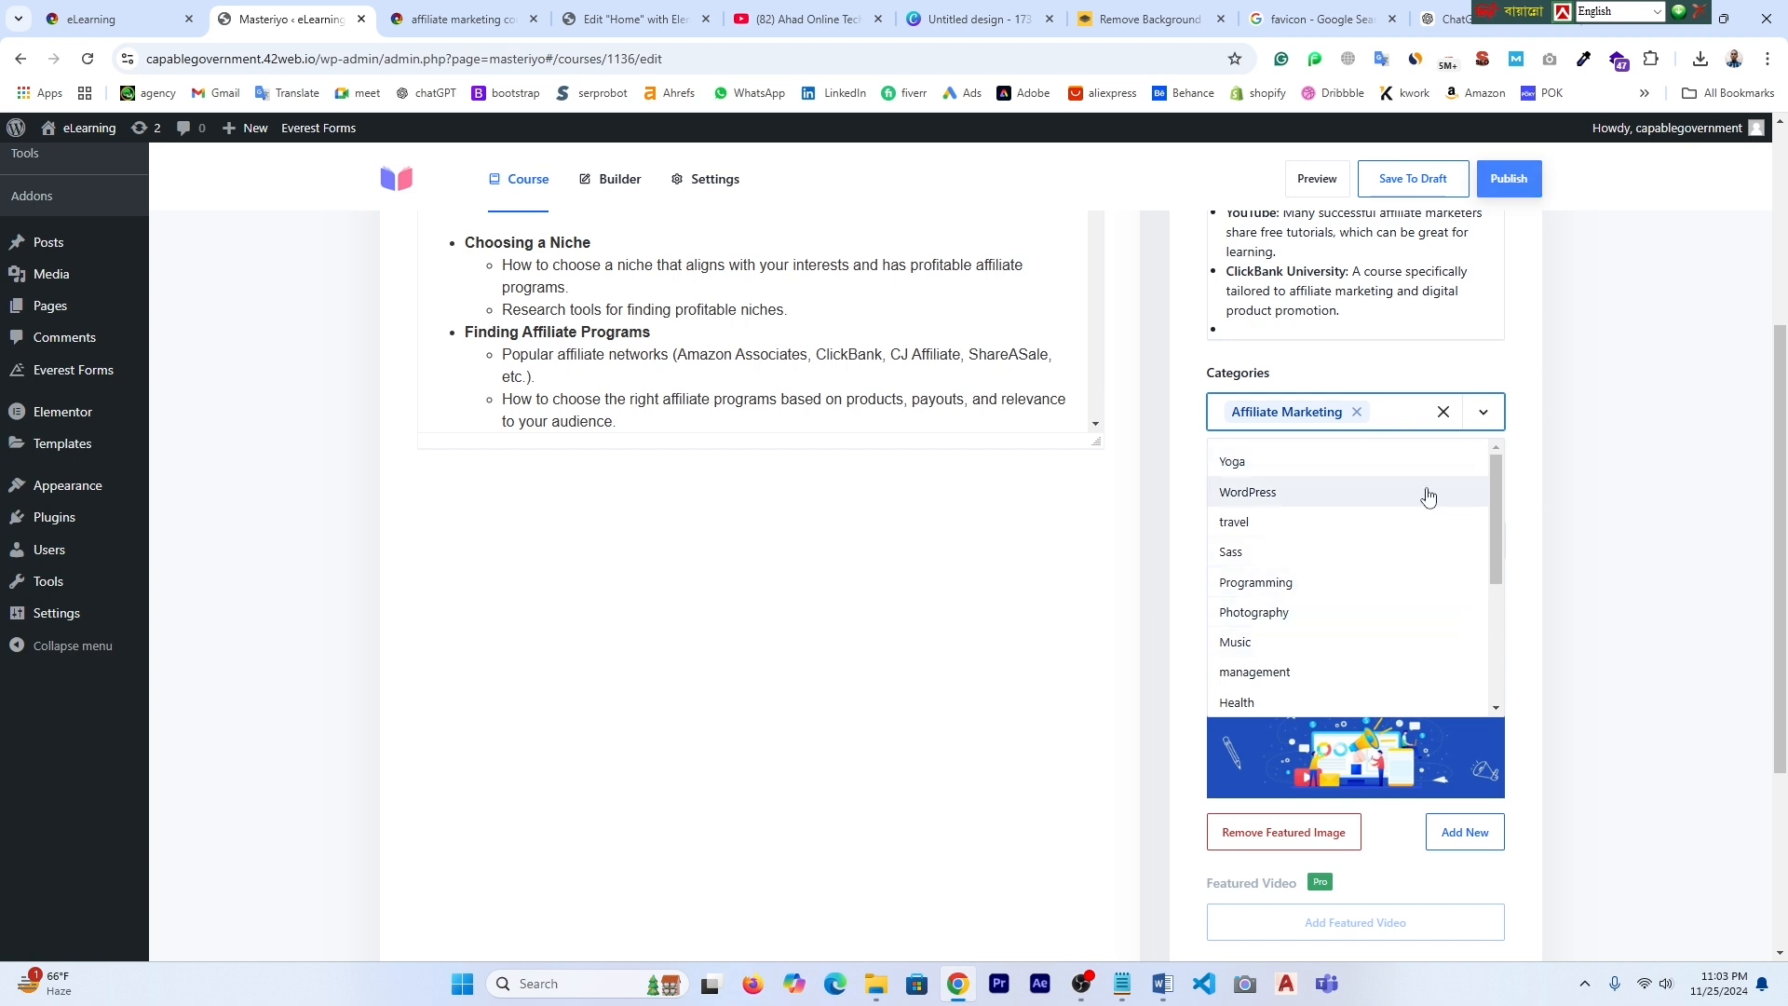
scroll(1535, 687, down, 3)
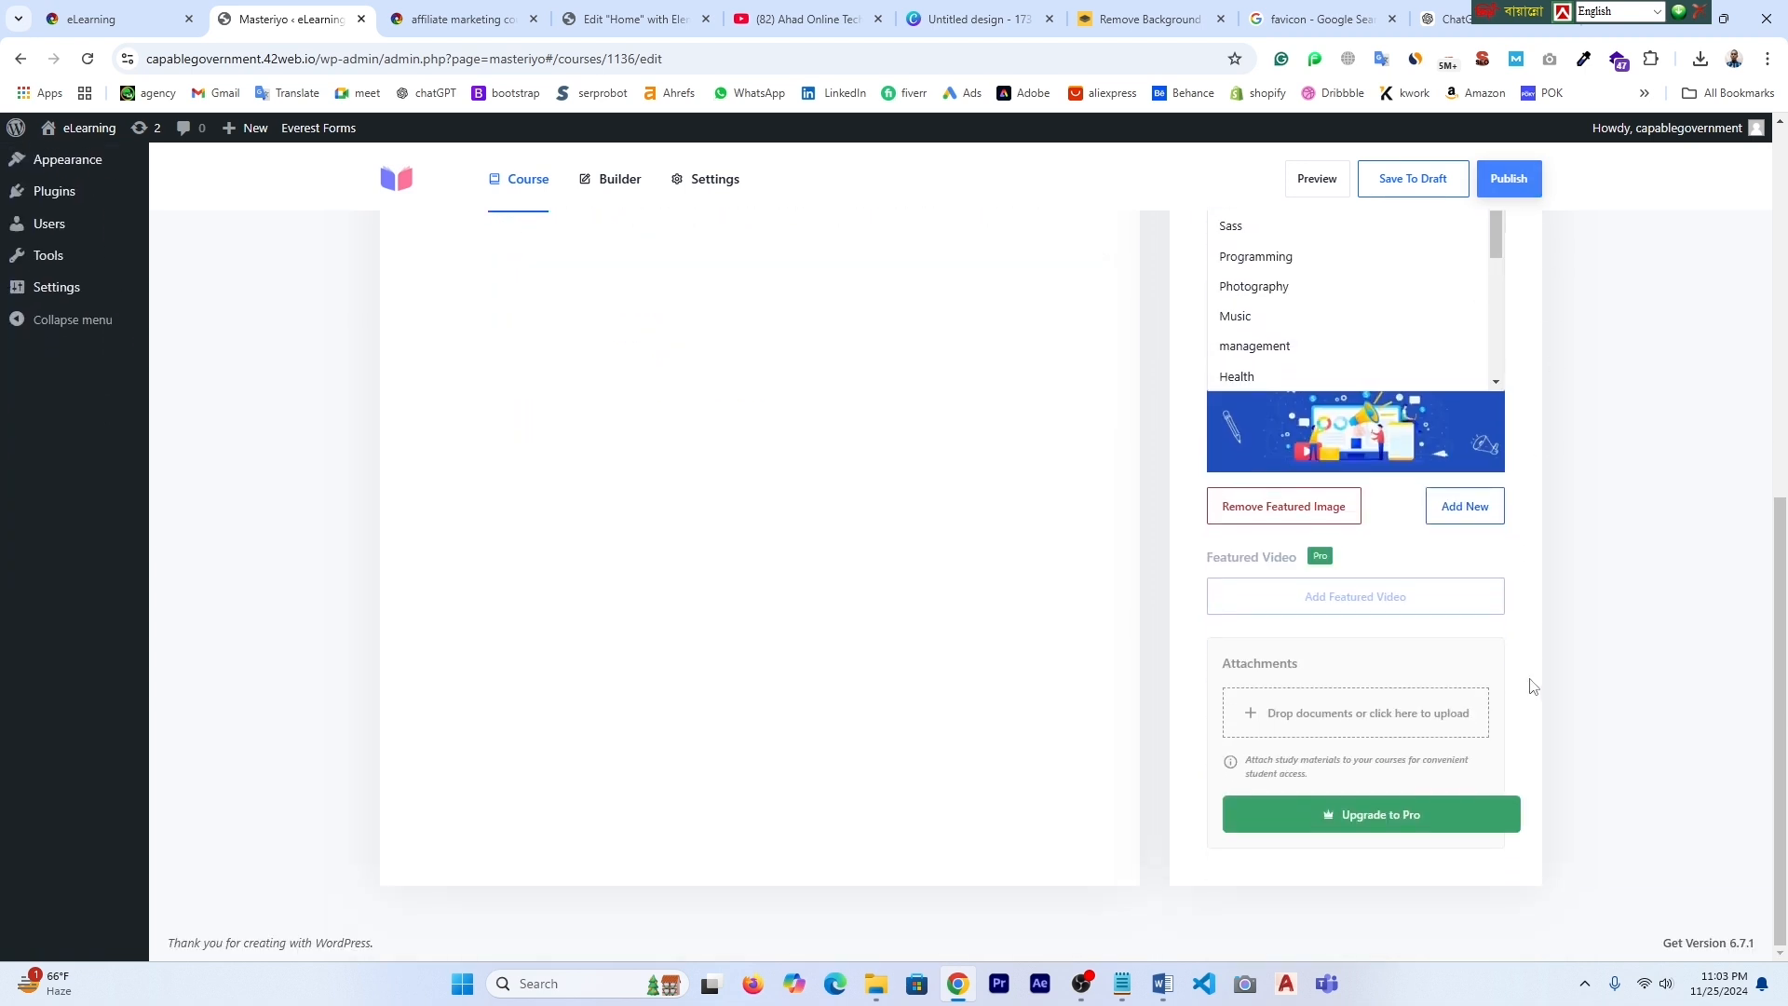
scroll(1532, 687, up, 5)
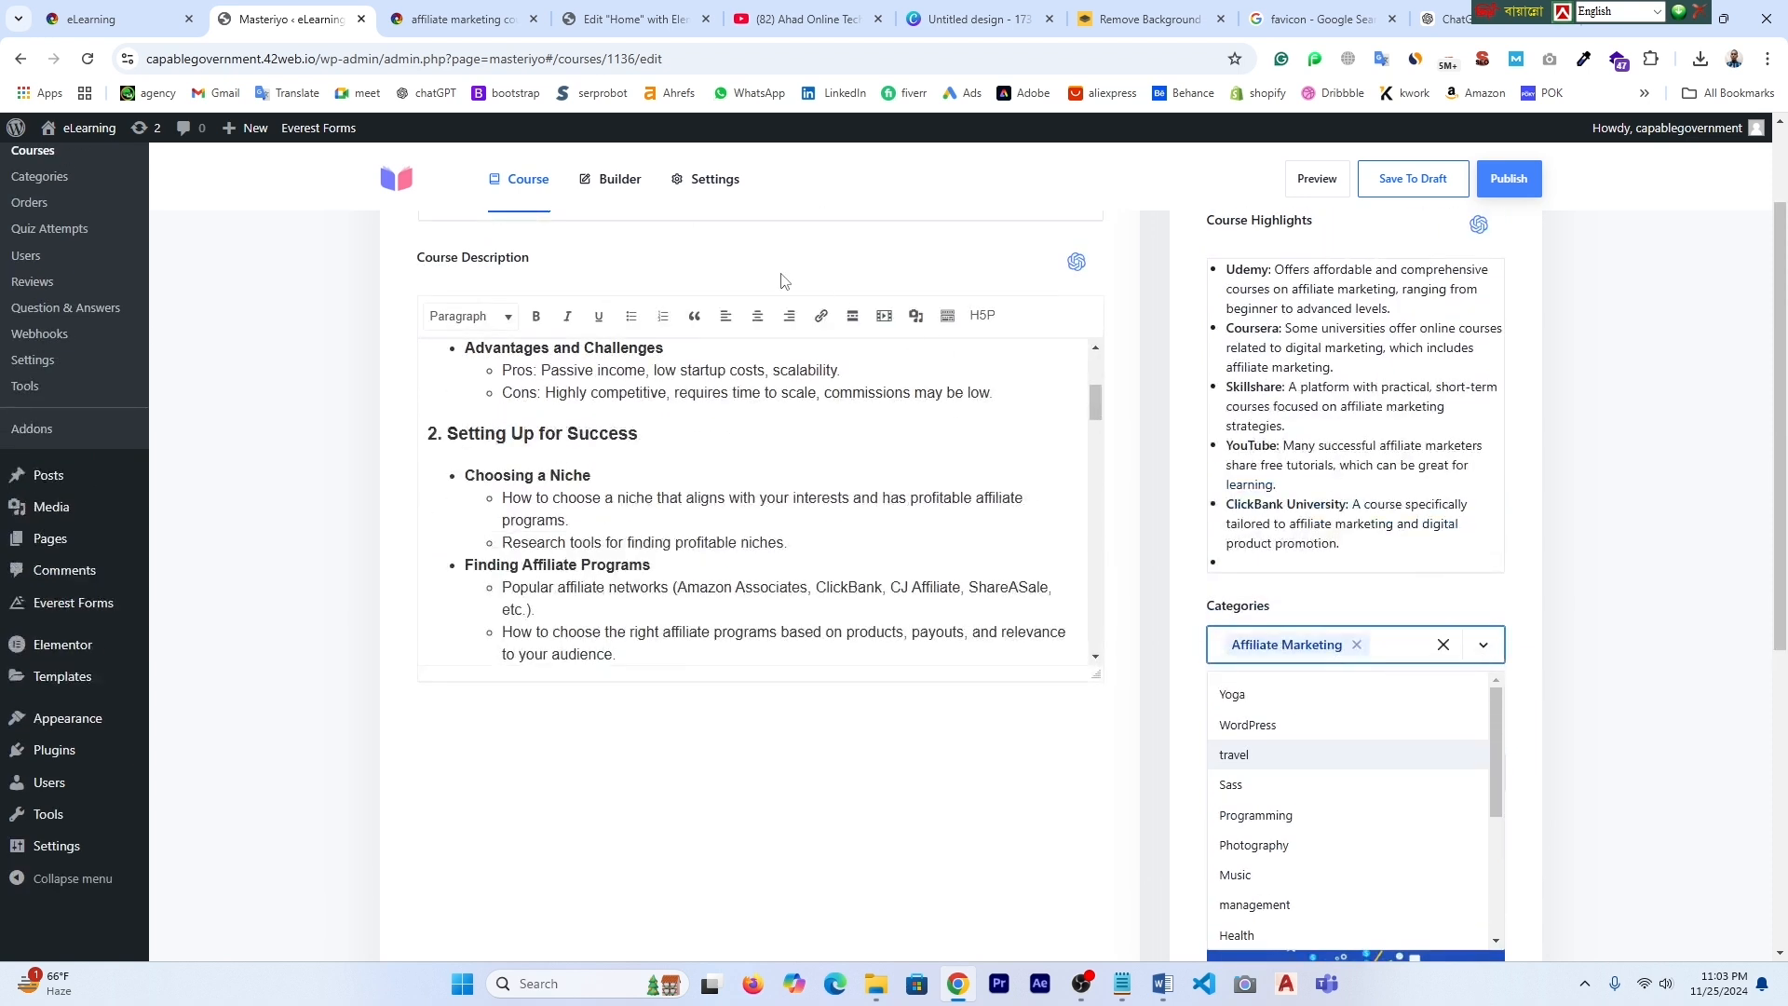
scroll(1350, 810, down, 3)
scroll(1626, 815, down, 1)
scroll(1627, 808, down, 2)
scroll(1628, 799, up, 5)
scroll(1034, 671, up, 3)
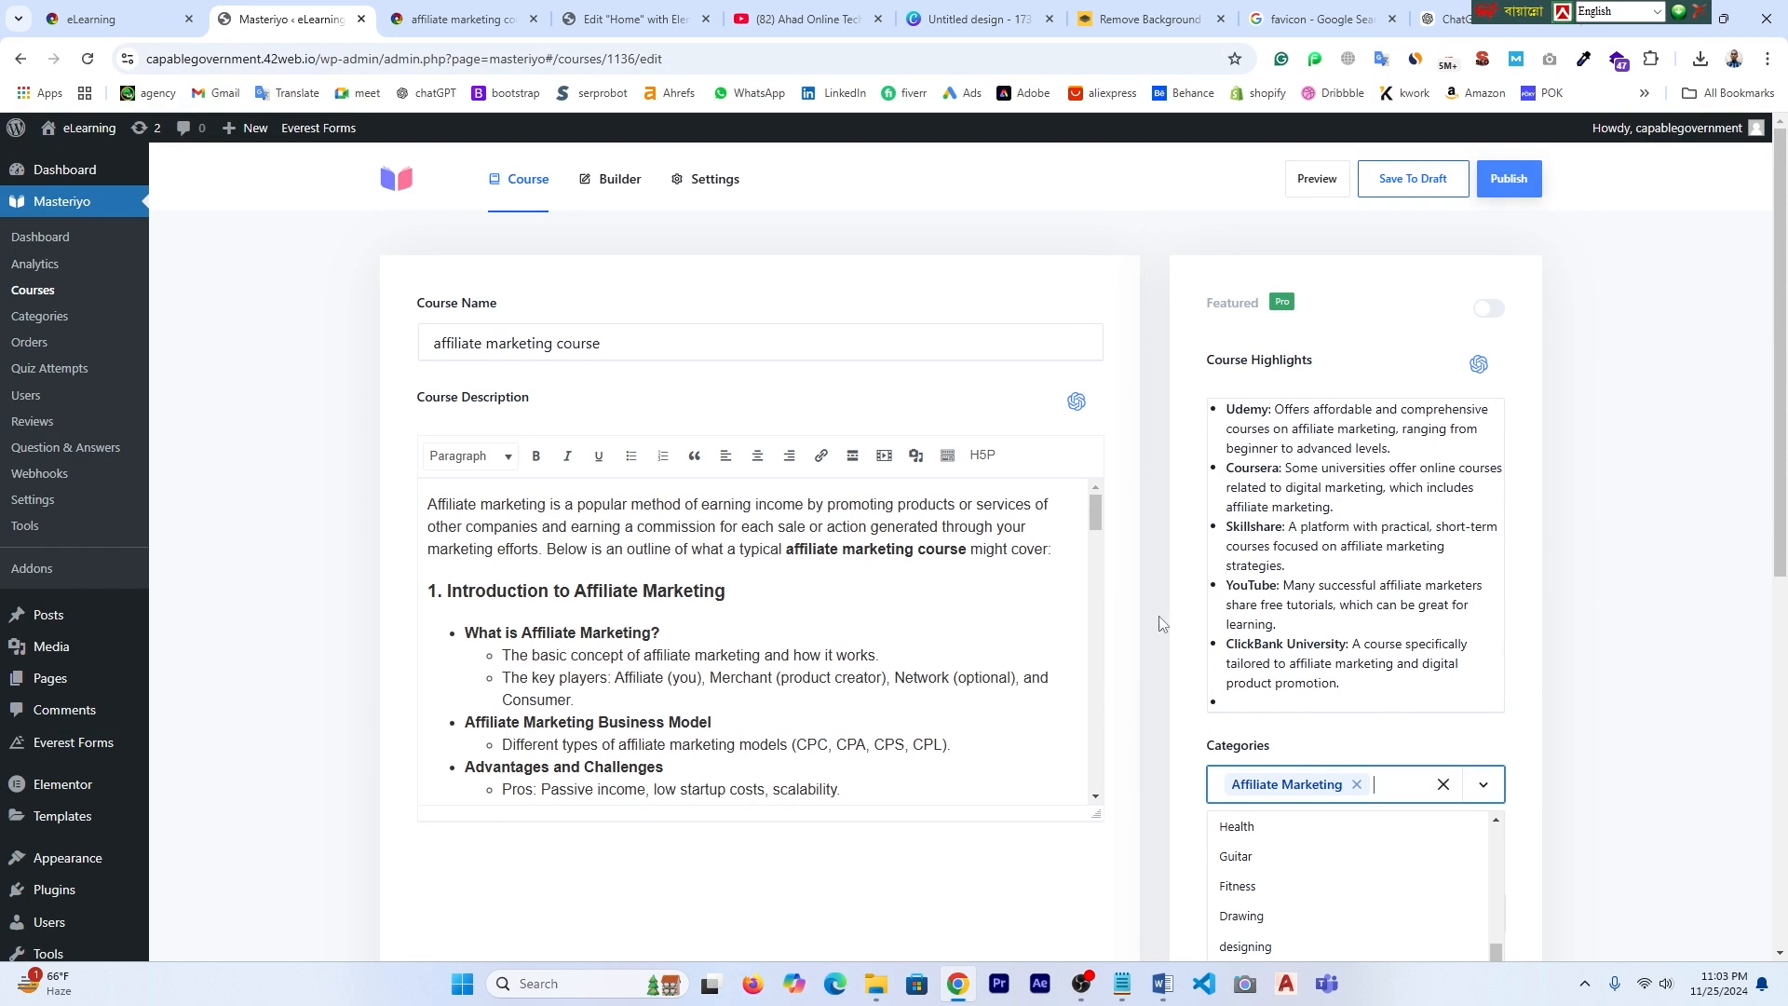
click(722, 188)
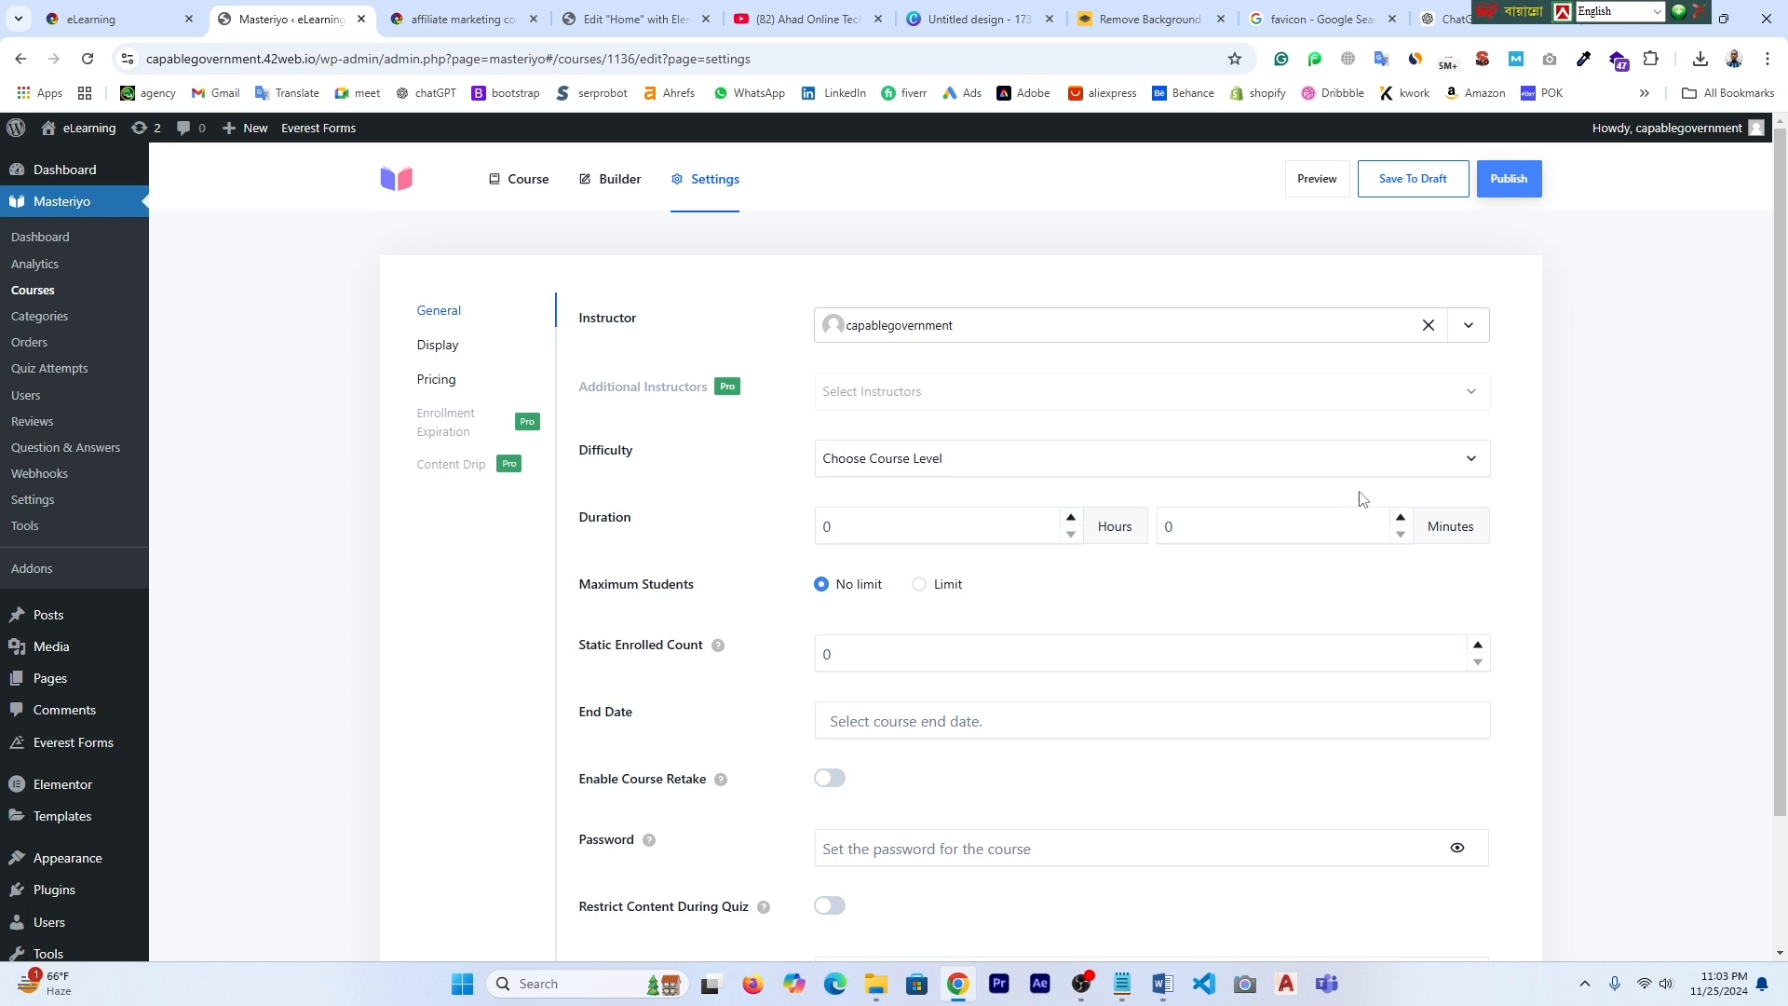
- Set difficulty to Expert and duration to 3 hours 30 minutes
click(1475, 464)
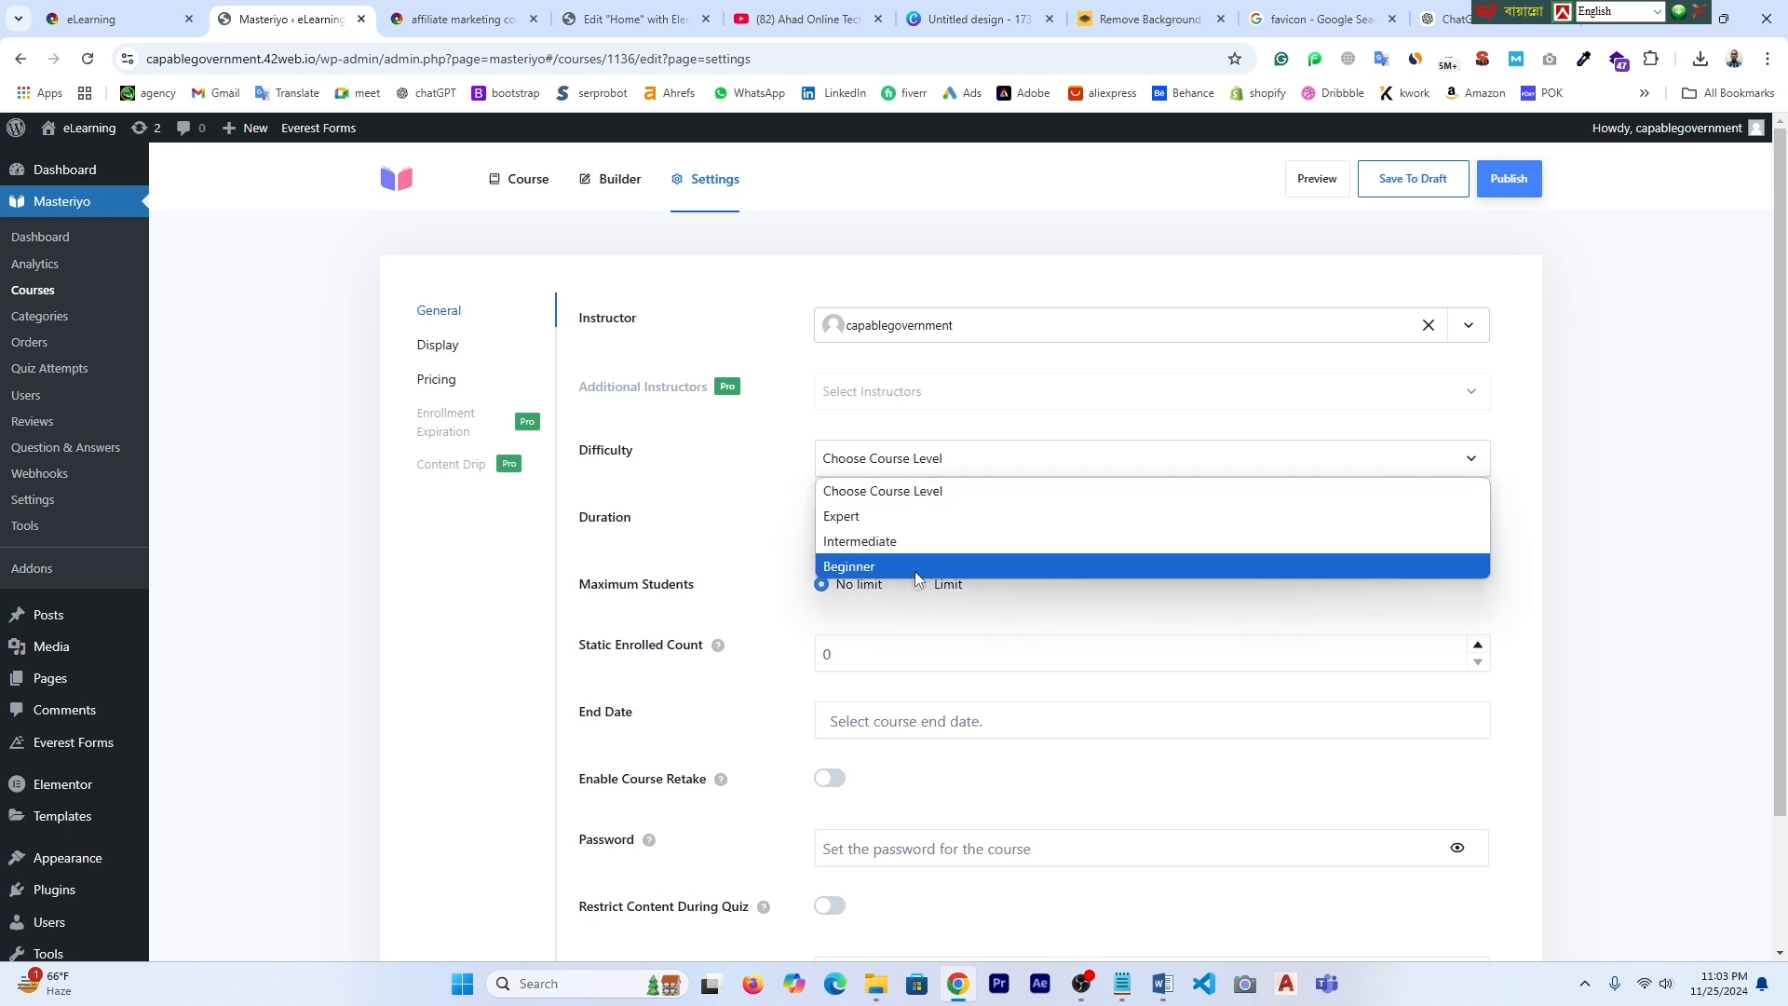
click(889, 520)
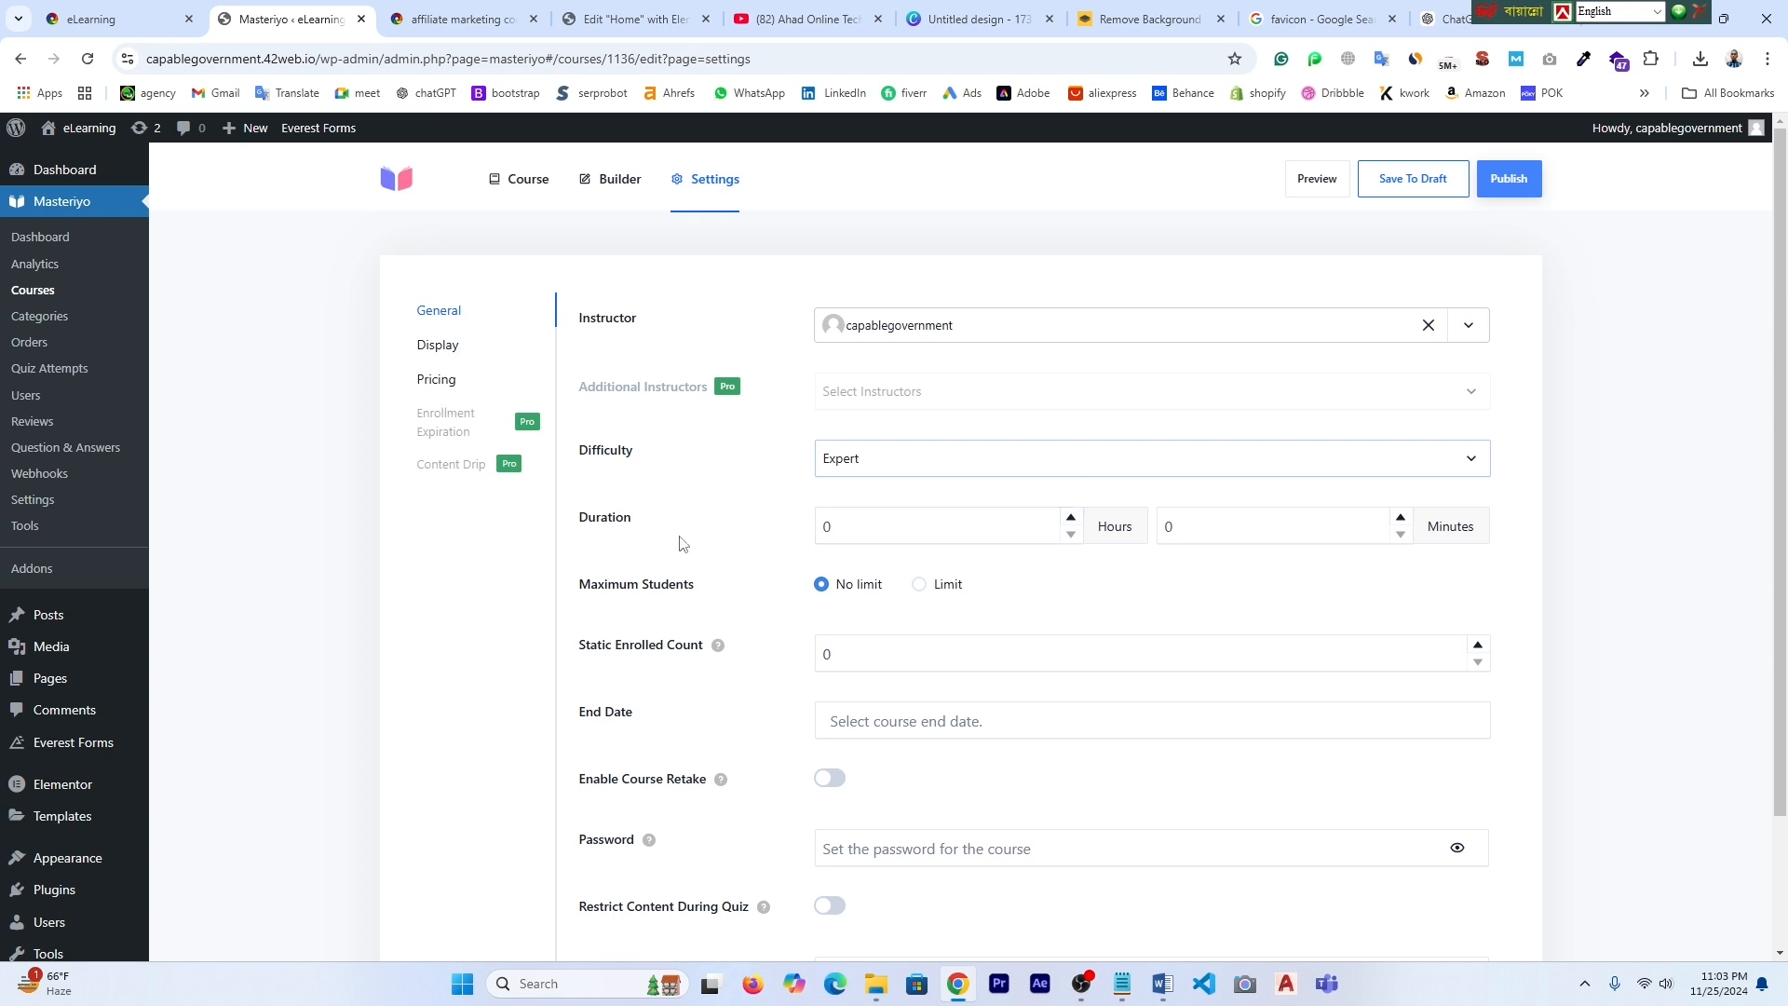
click(886, 535)
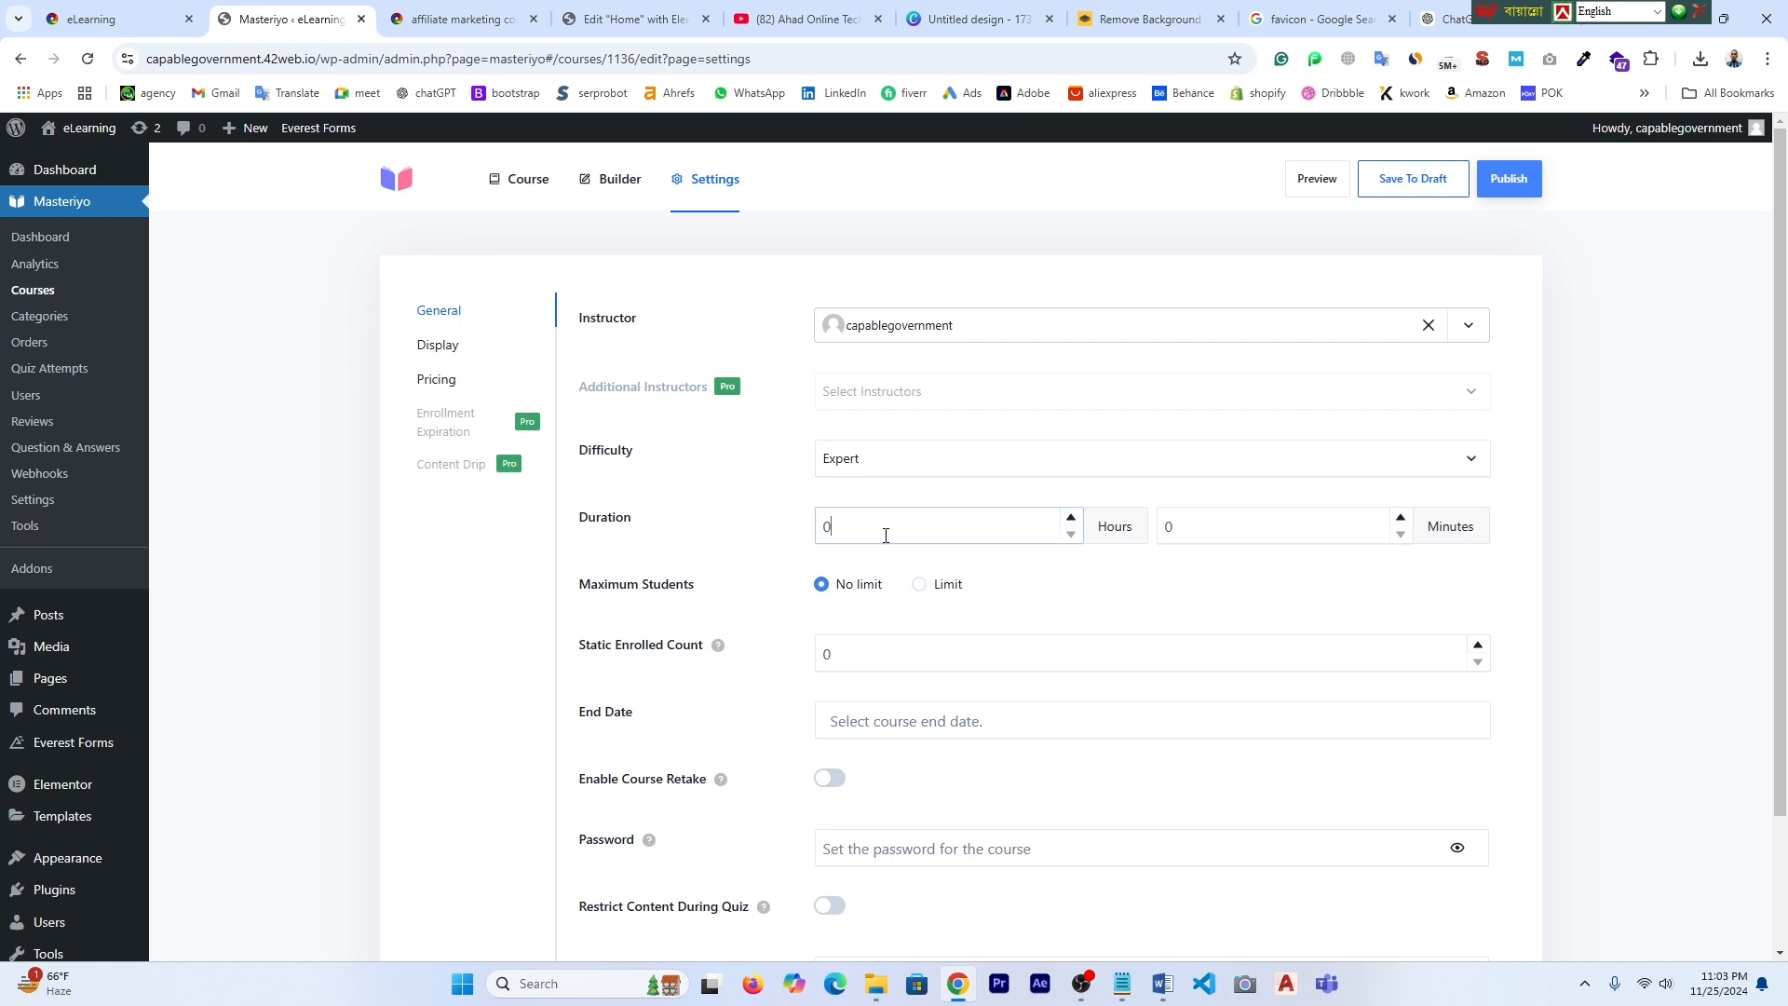
text(3)
click(1187, 535)
text(30)
click(1192, 578)
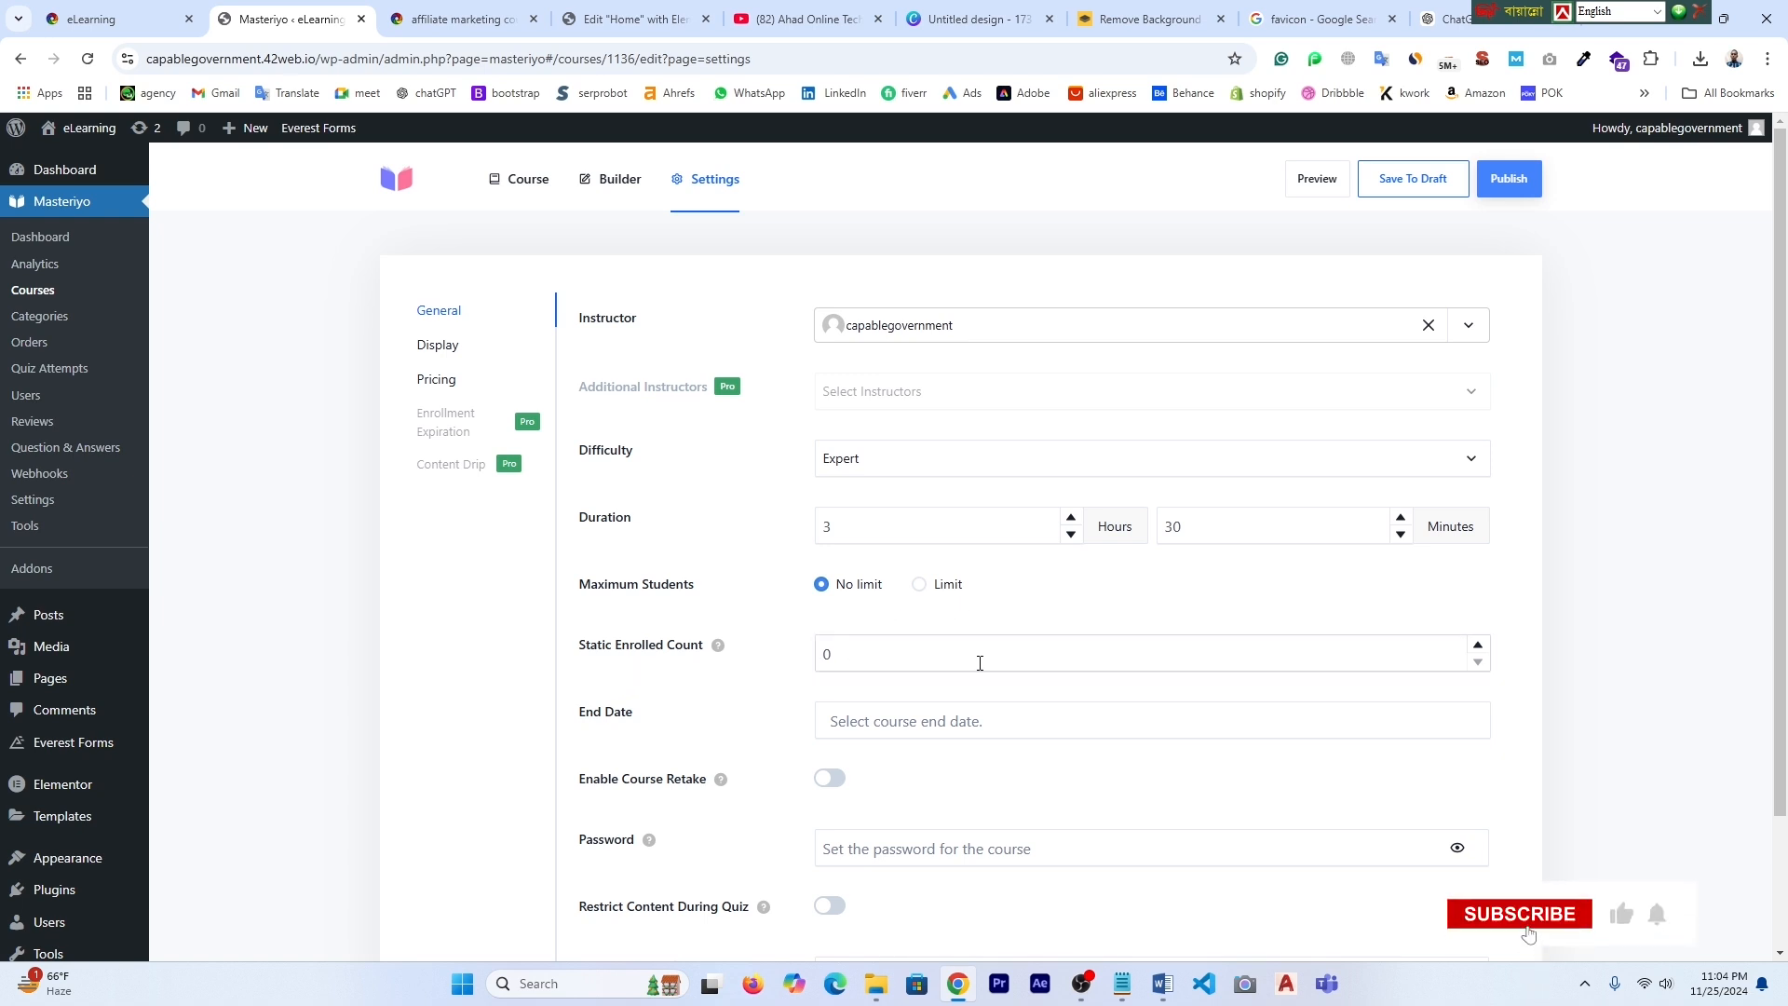
- Look over the remaining General settings and bring up the Pricing options
scroll(807, 741, down, 1)
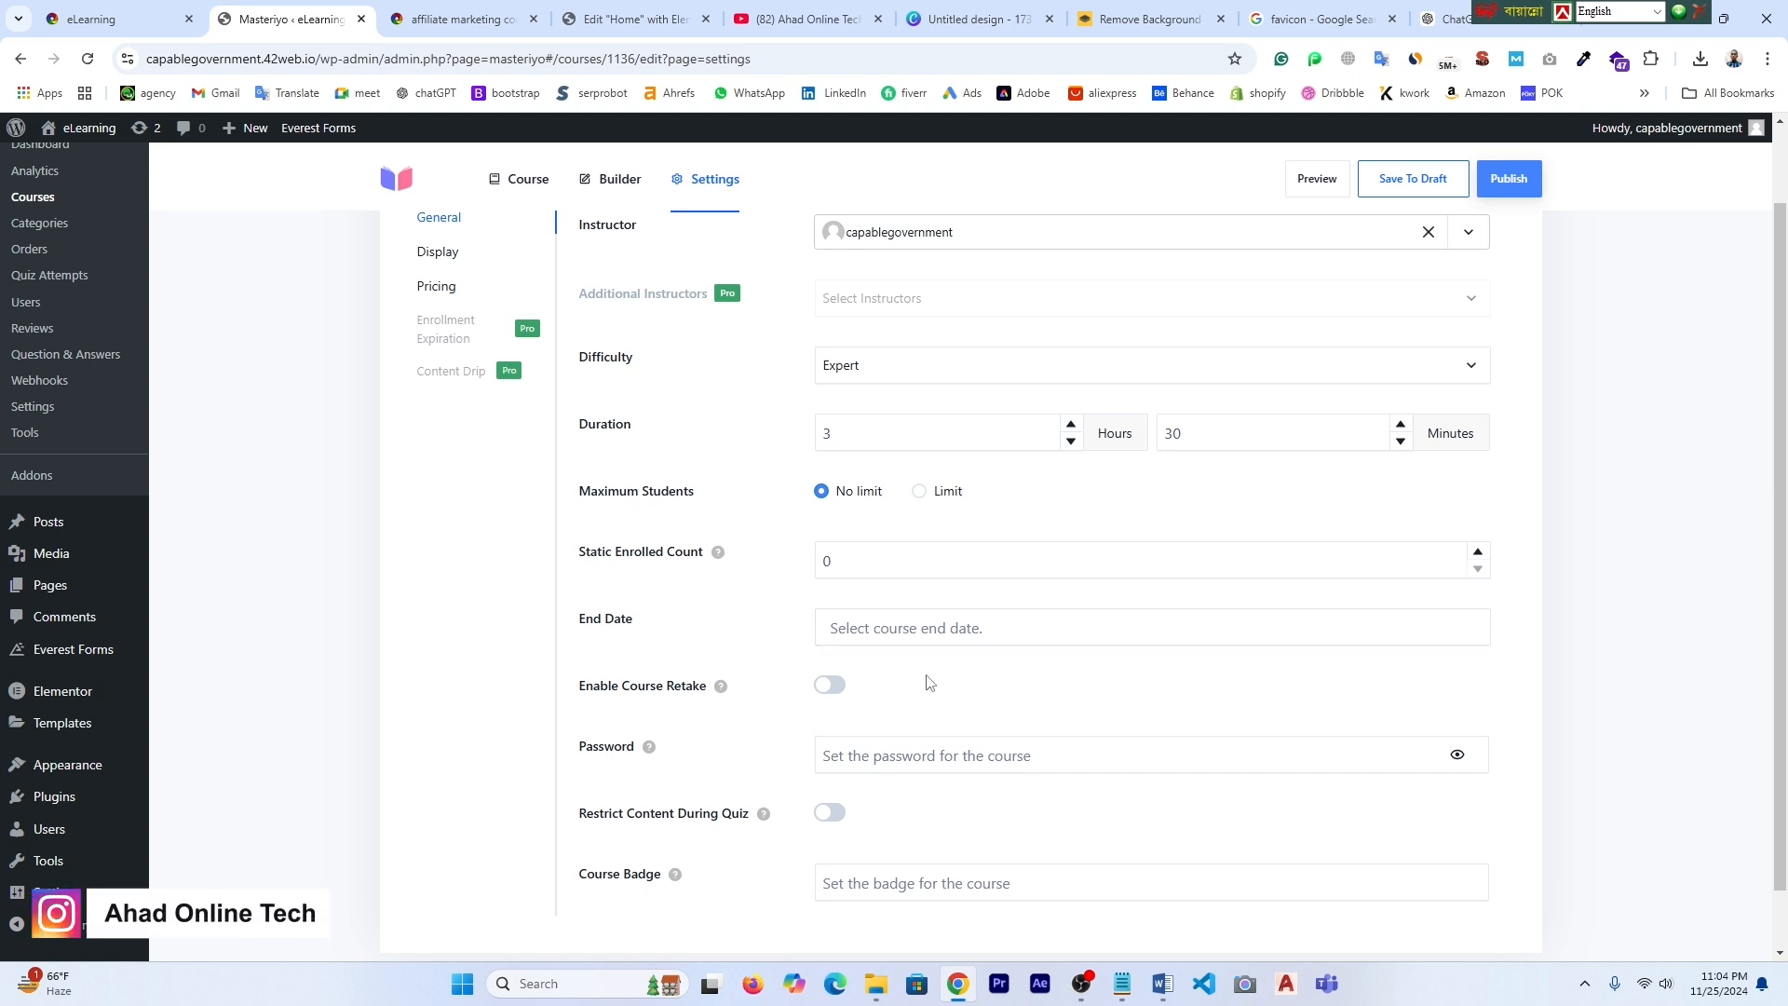
scroll(927, 680, down, 1)
scroll(745, 578, up, 2)
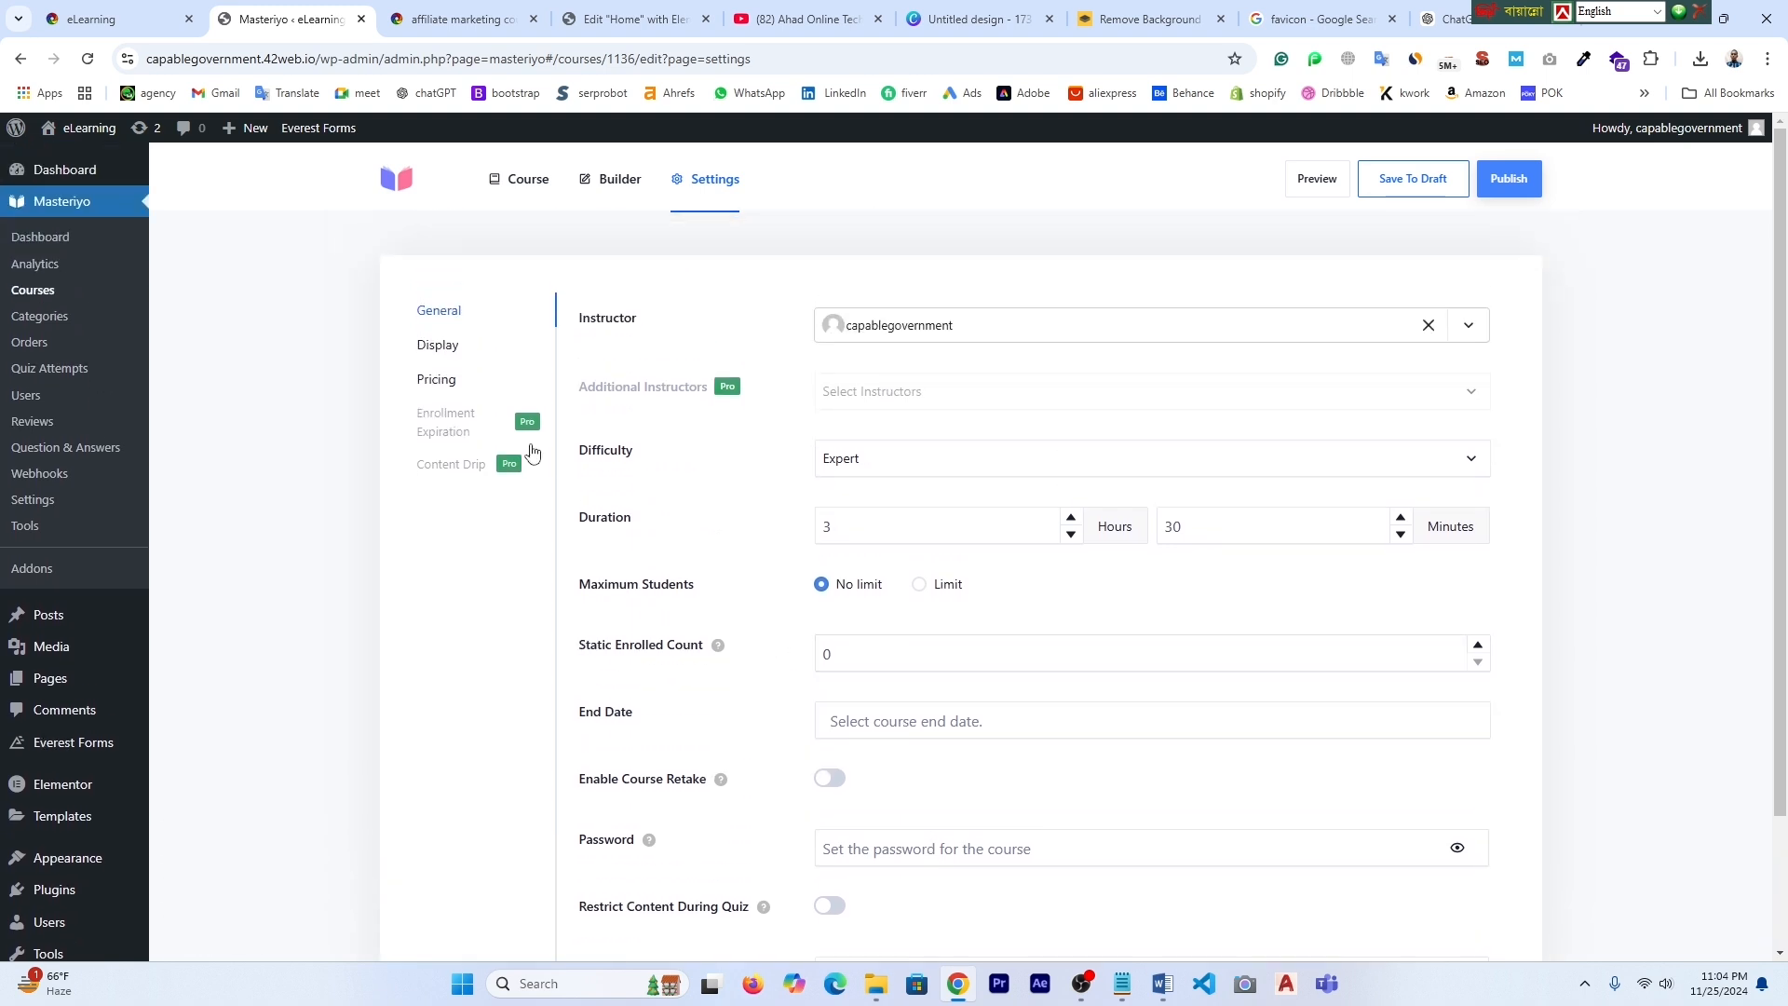
click(440, 383)
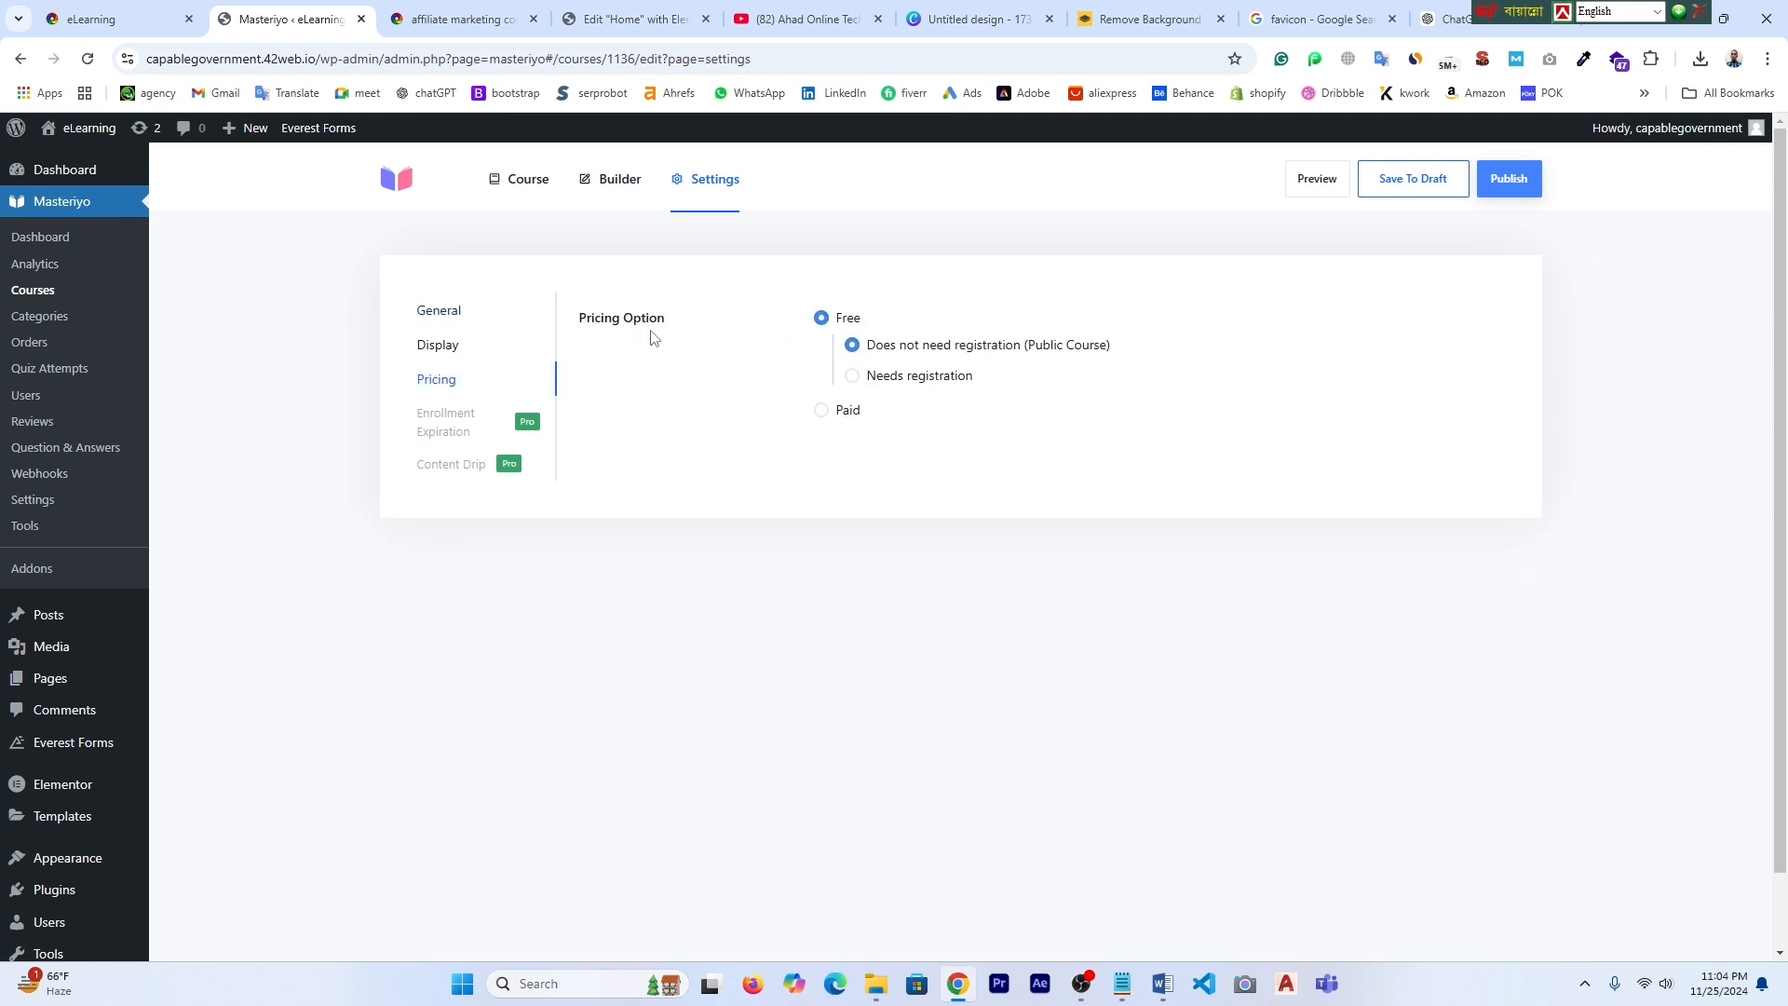
- Make the course paid at 3000 with a 2000 sale price, publish it, and view it
click(823, 413)
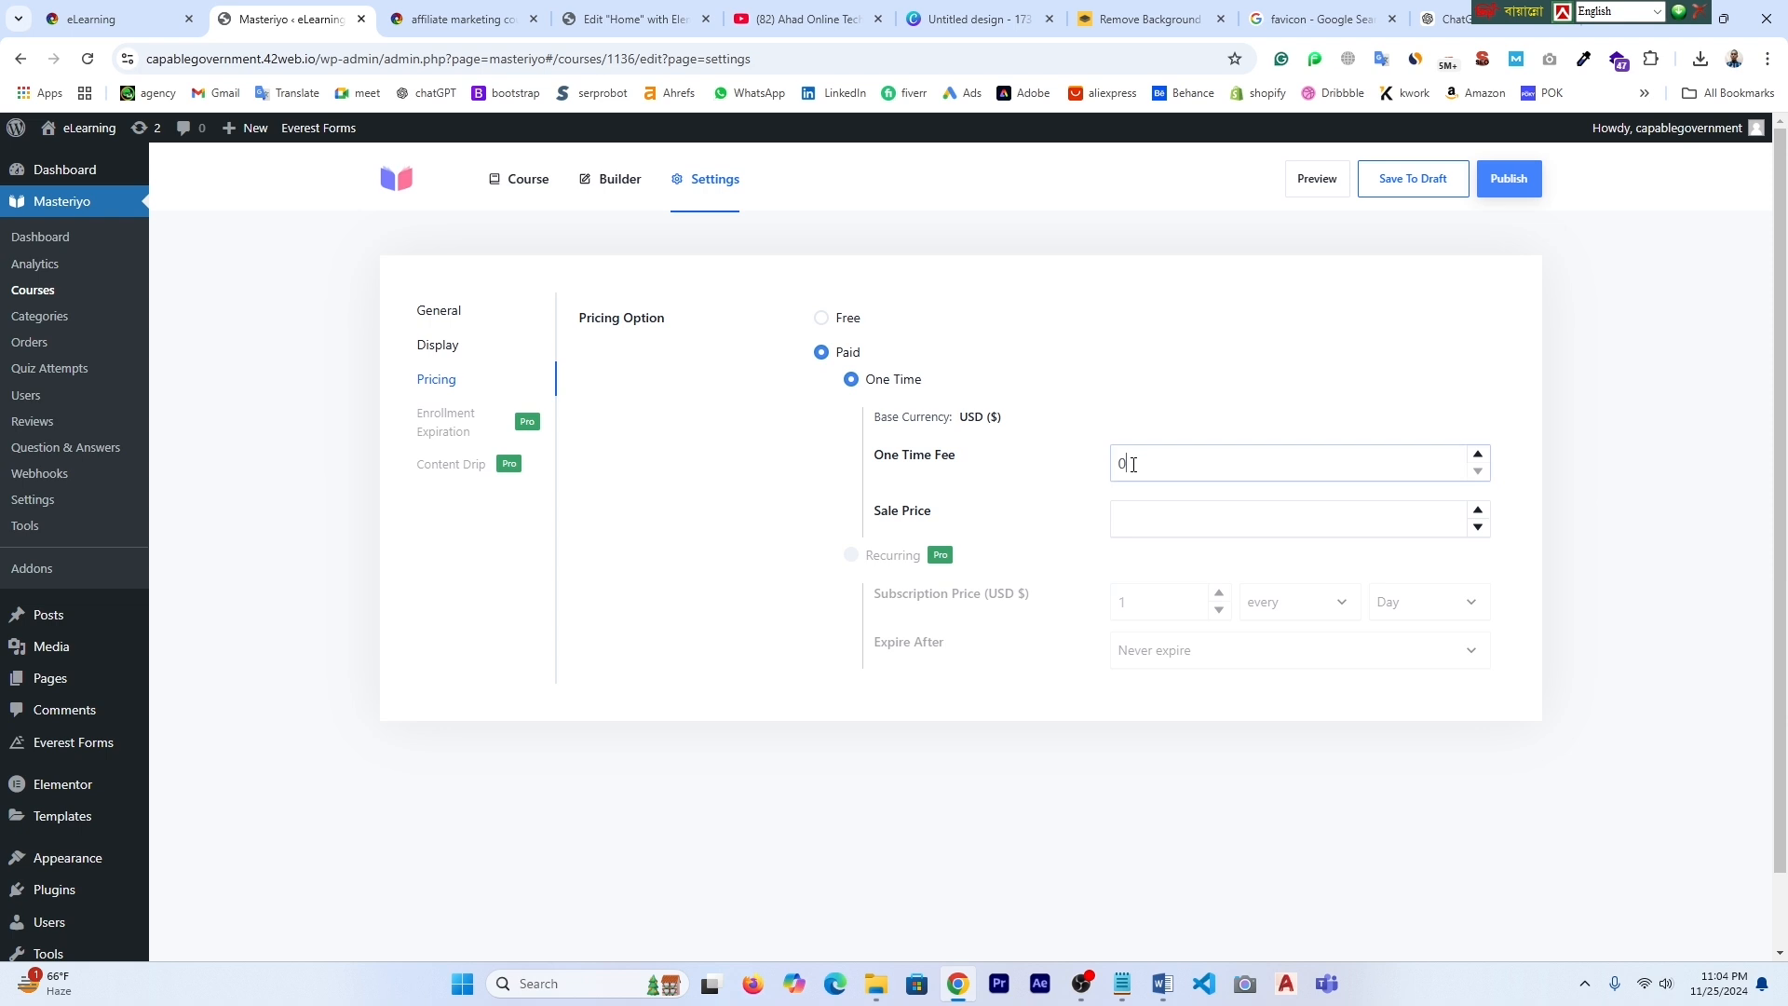
text(200)
click(1150, 525)
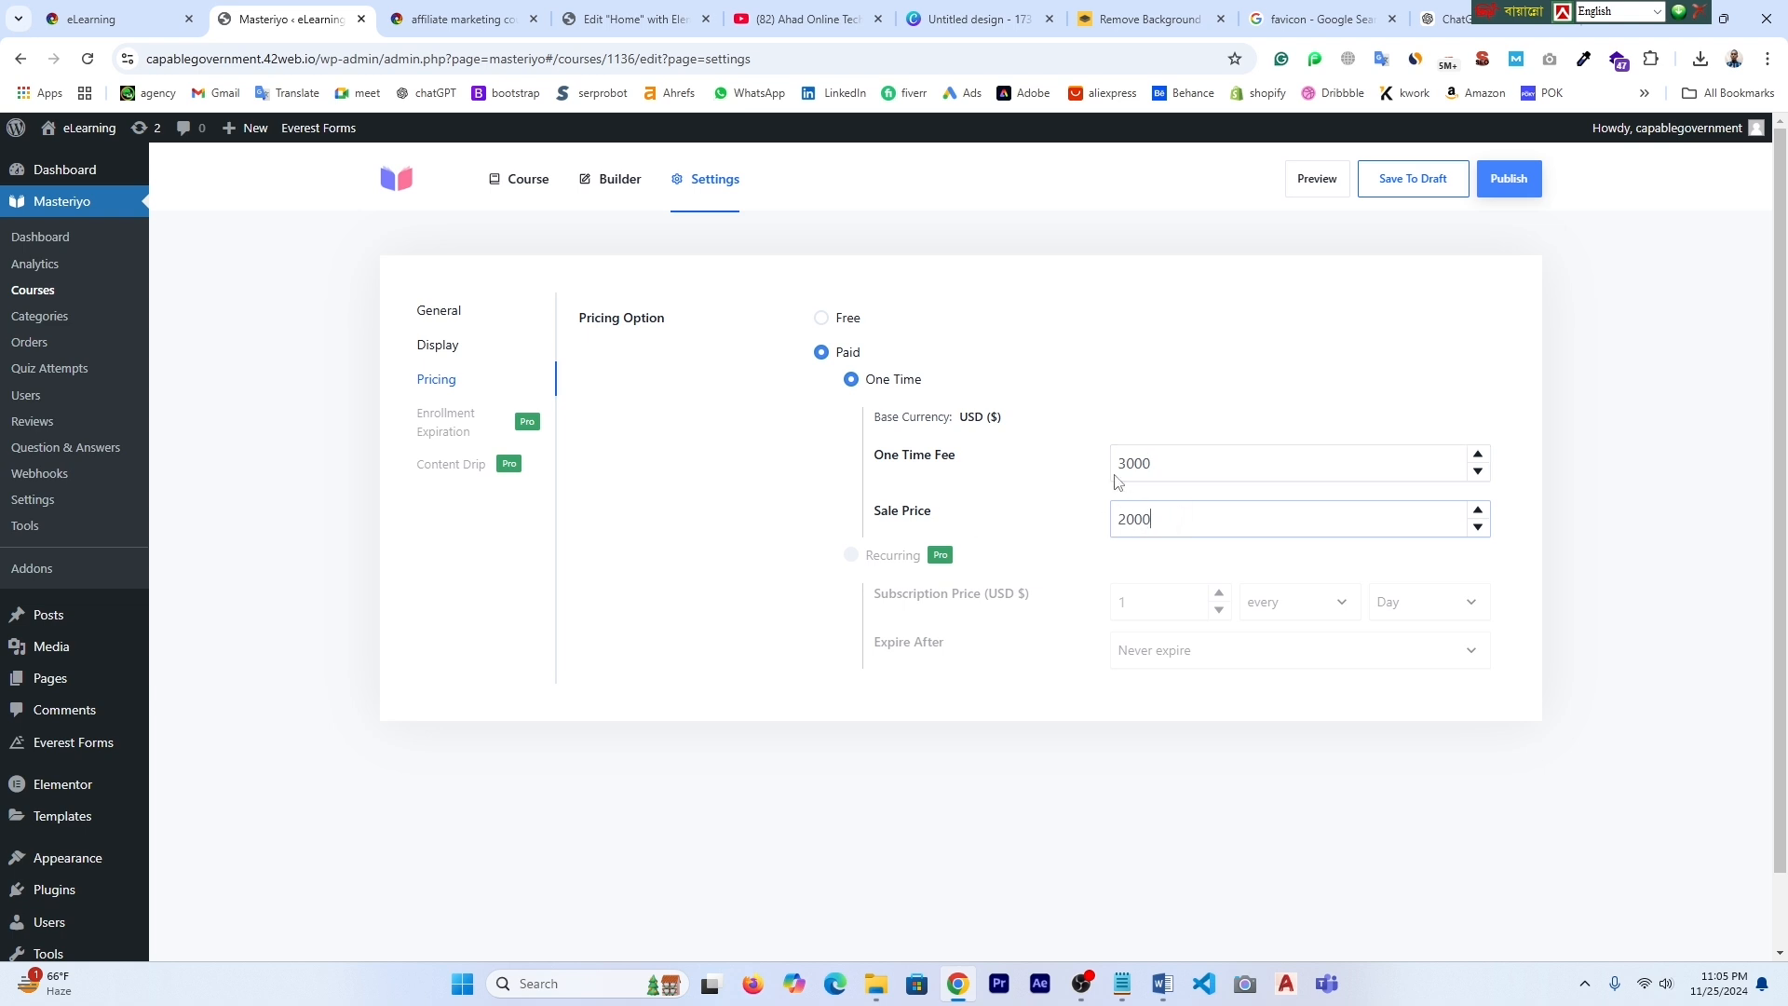
click(1509, 182)
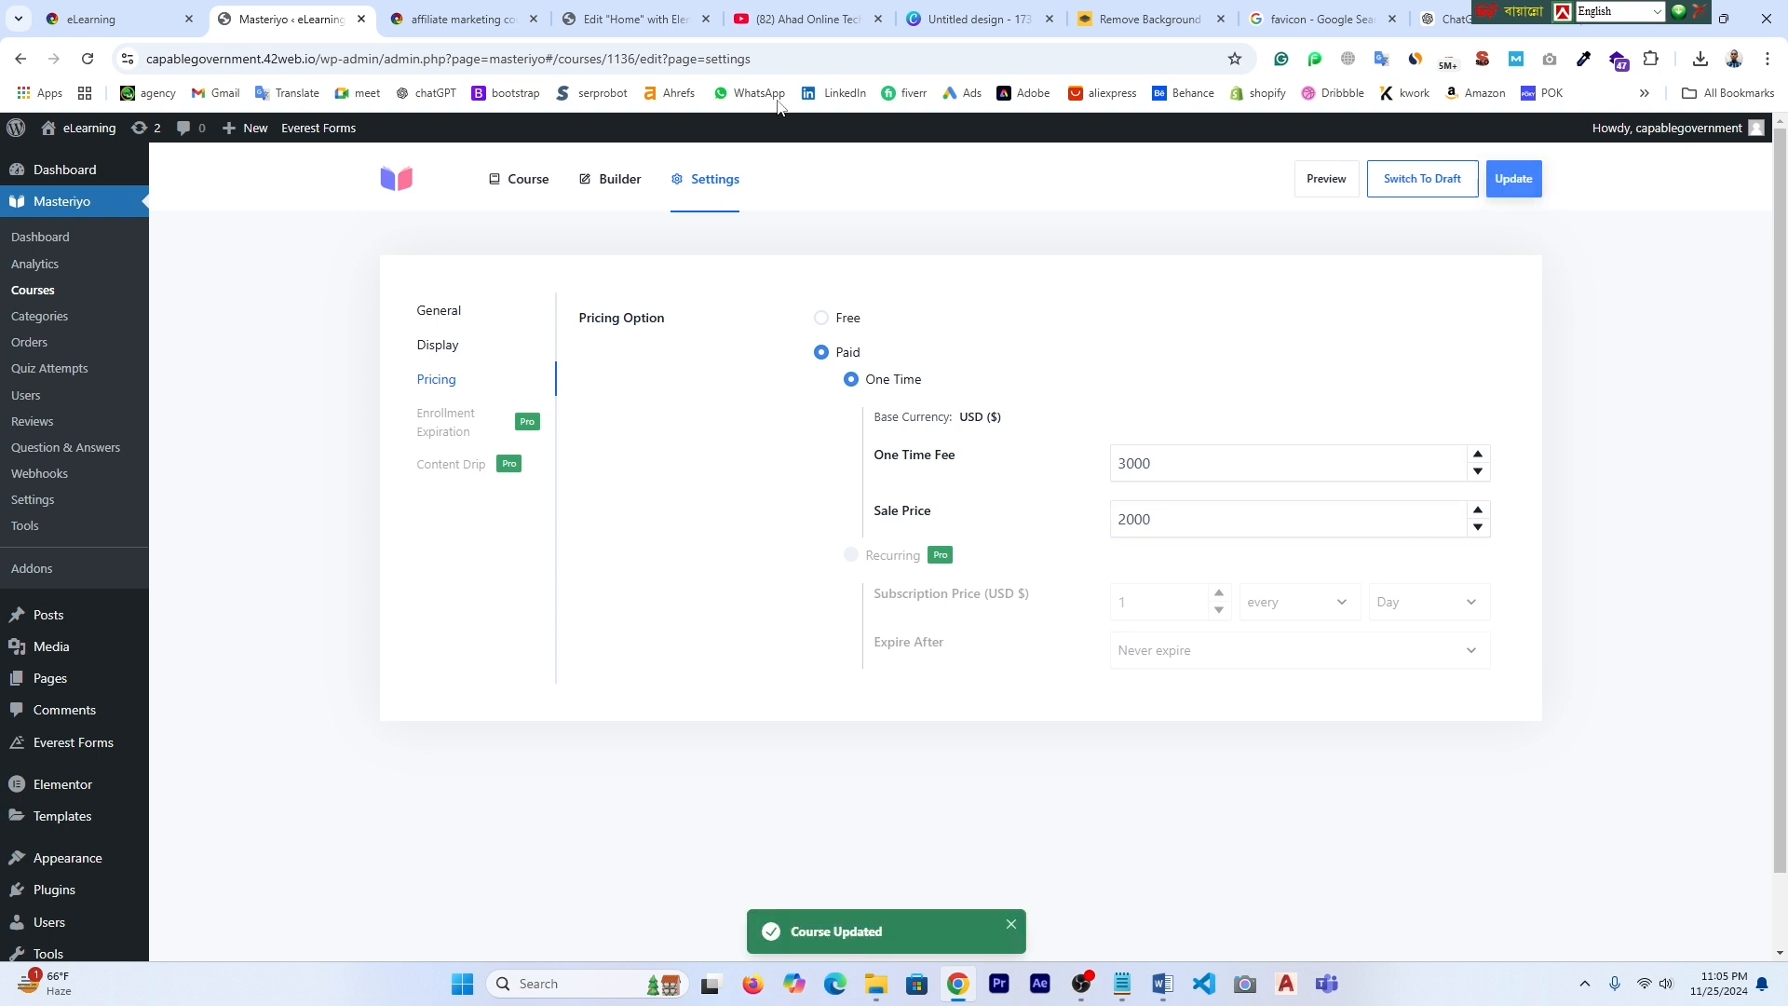
click(456, 19)
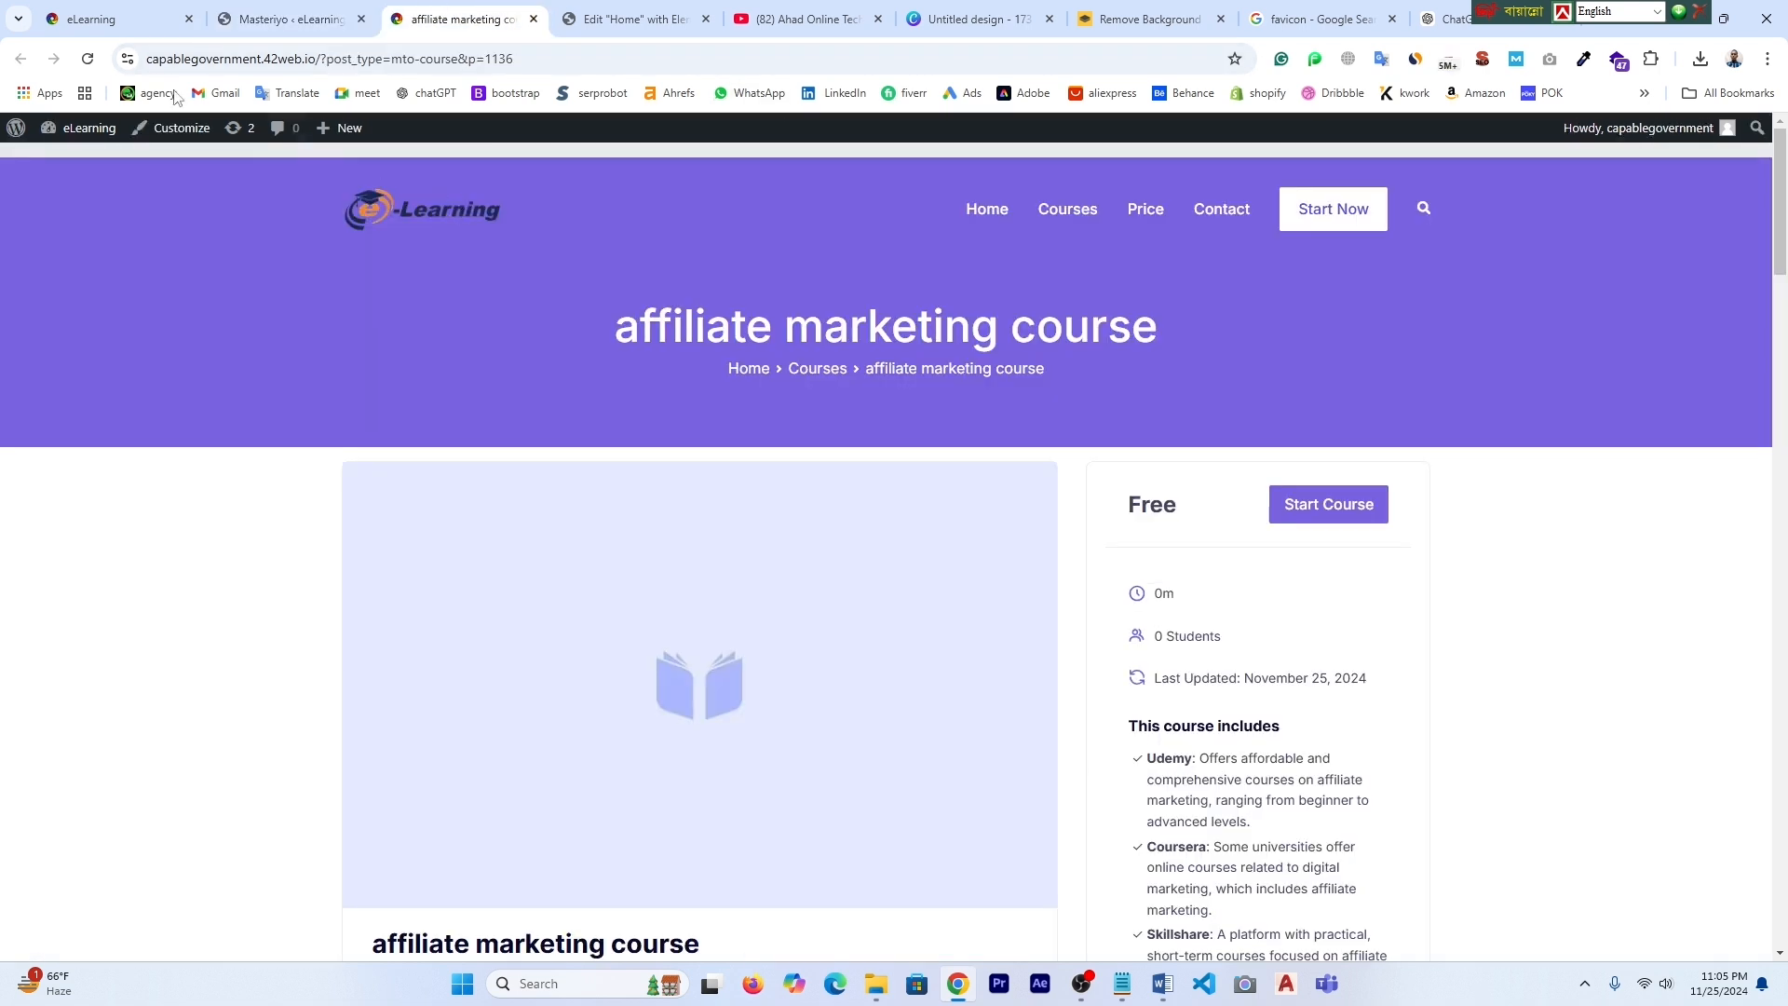
- Open the admin dashboard in a new tab and switch to it
click(532, 17)
click(115, 10)
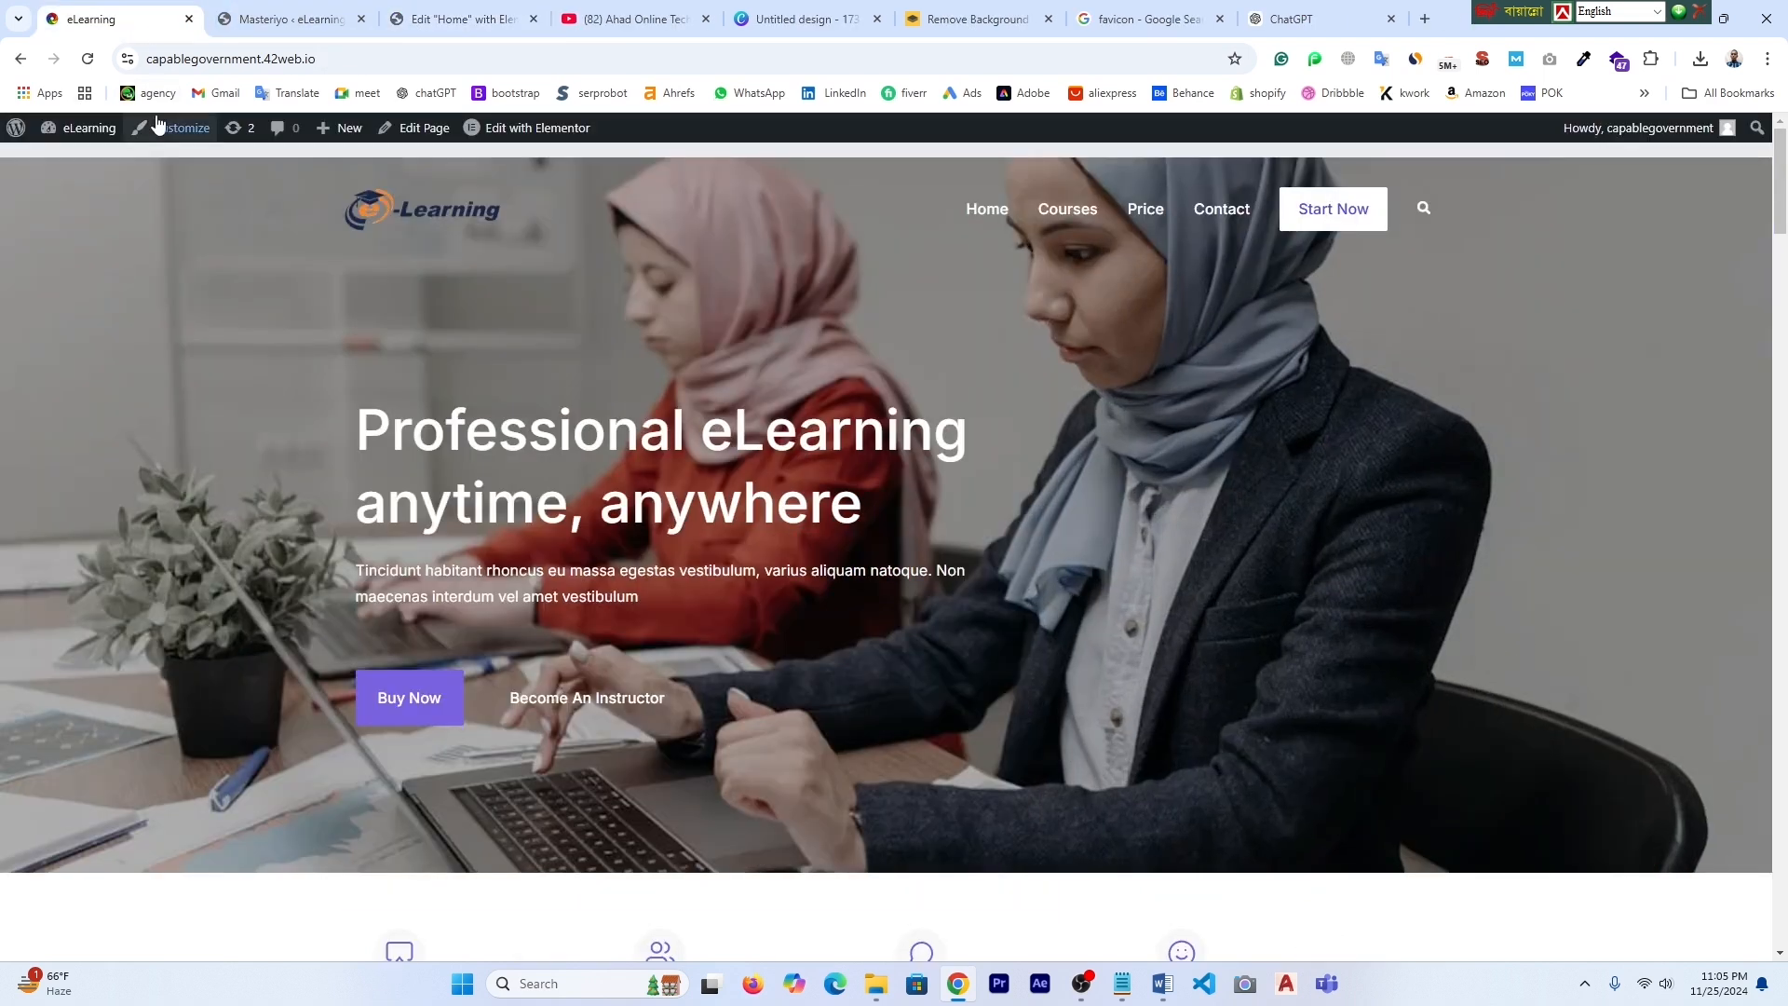
mouse_move(80, 147)
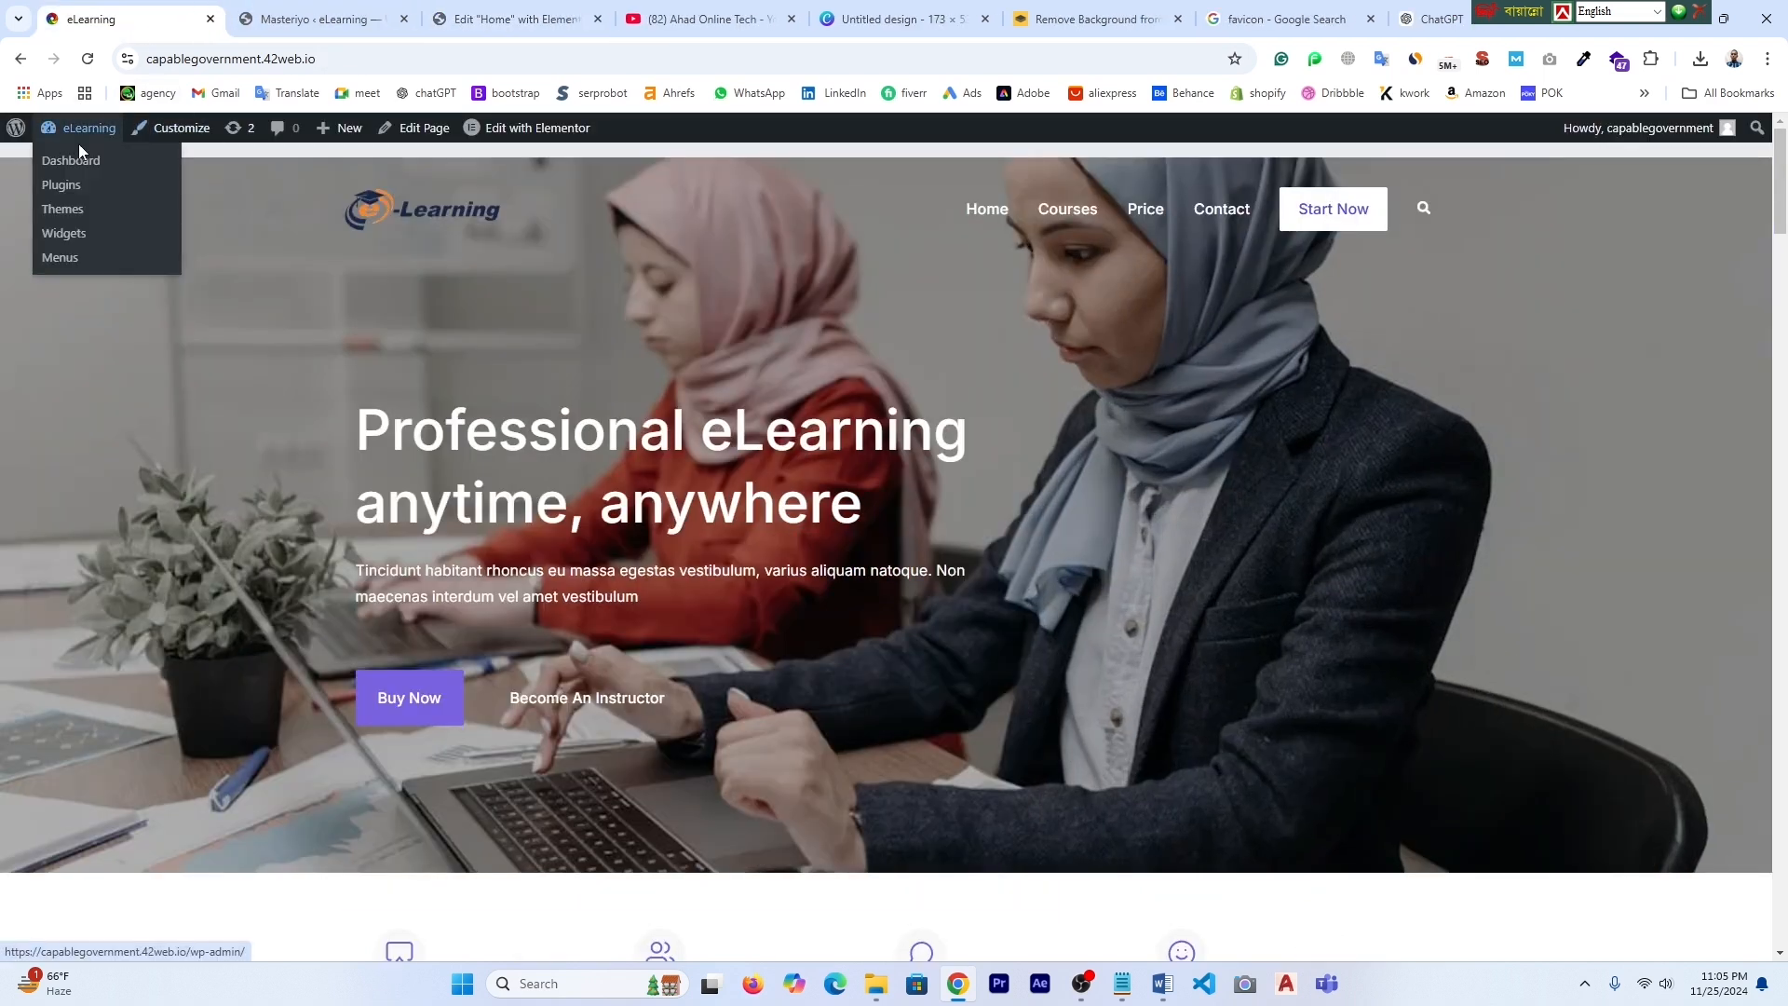
right_click(76, 138)
click(121, 154)
click(279, 21)
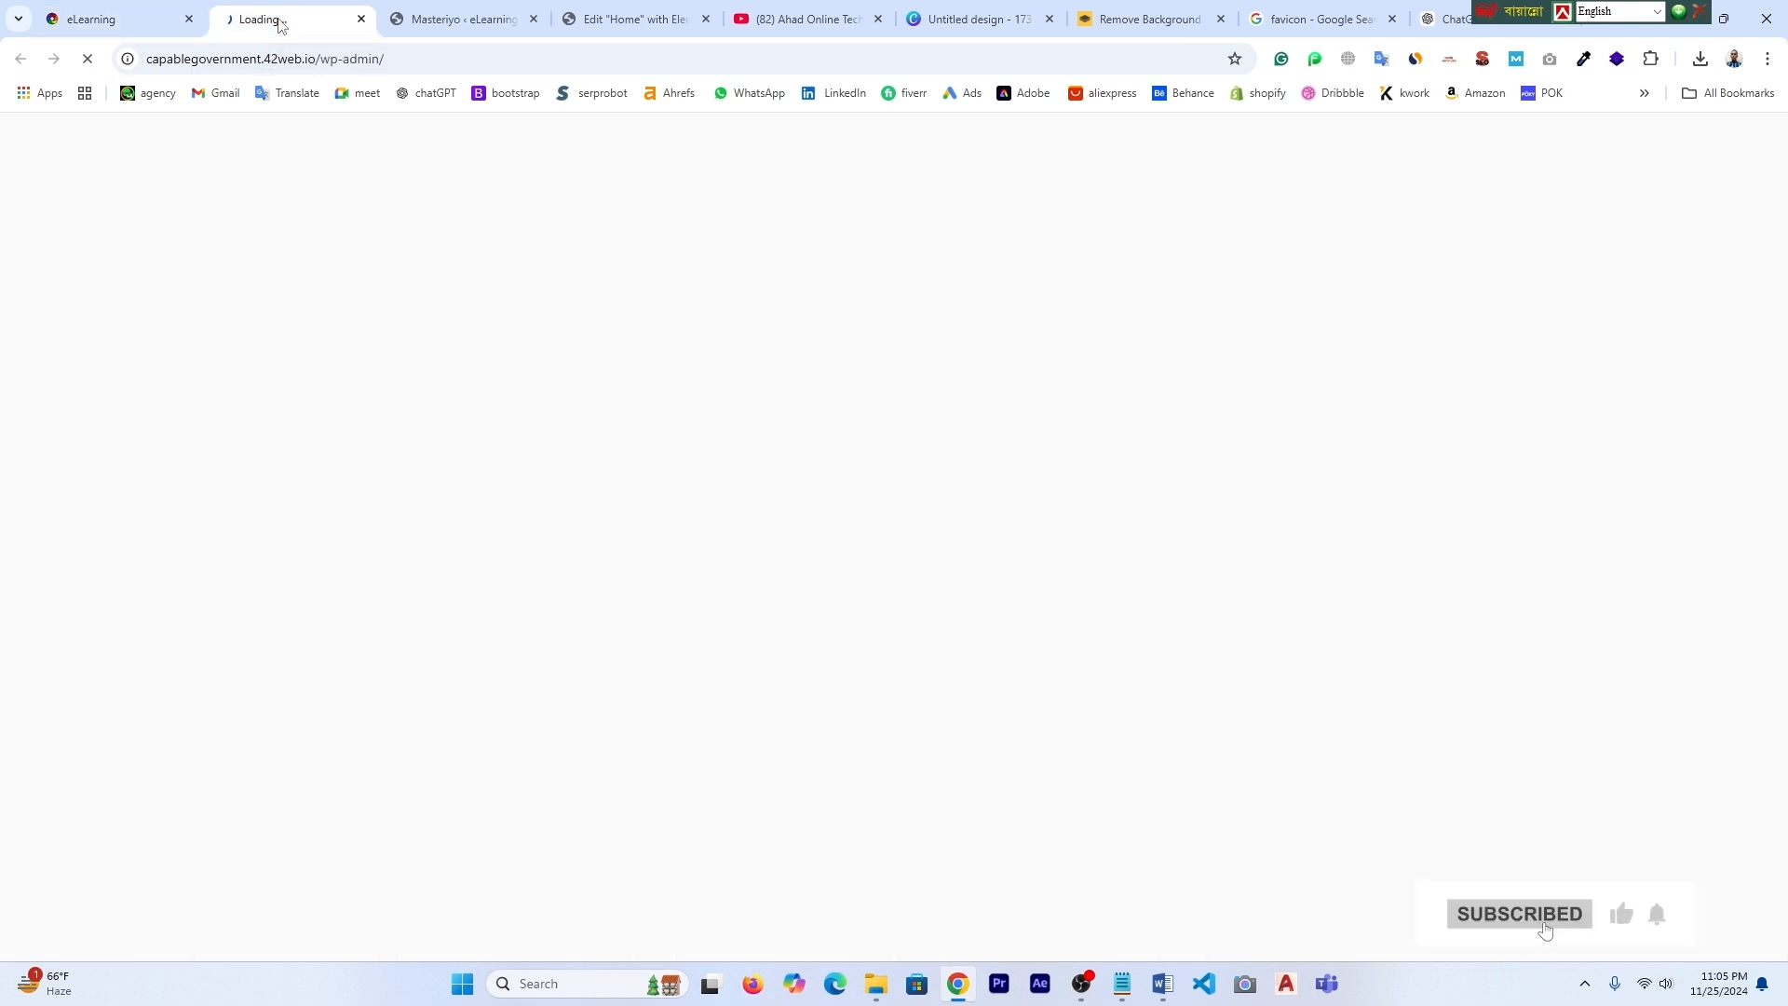
- Open the live site in a new tab and scroll through the Our Popular Courses prices
scroll(831, 415, down, 3)
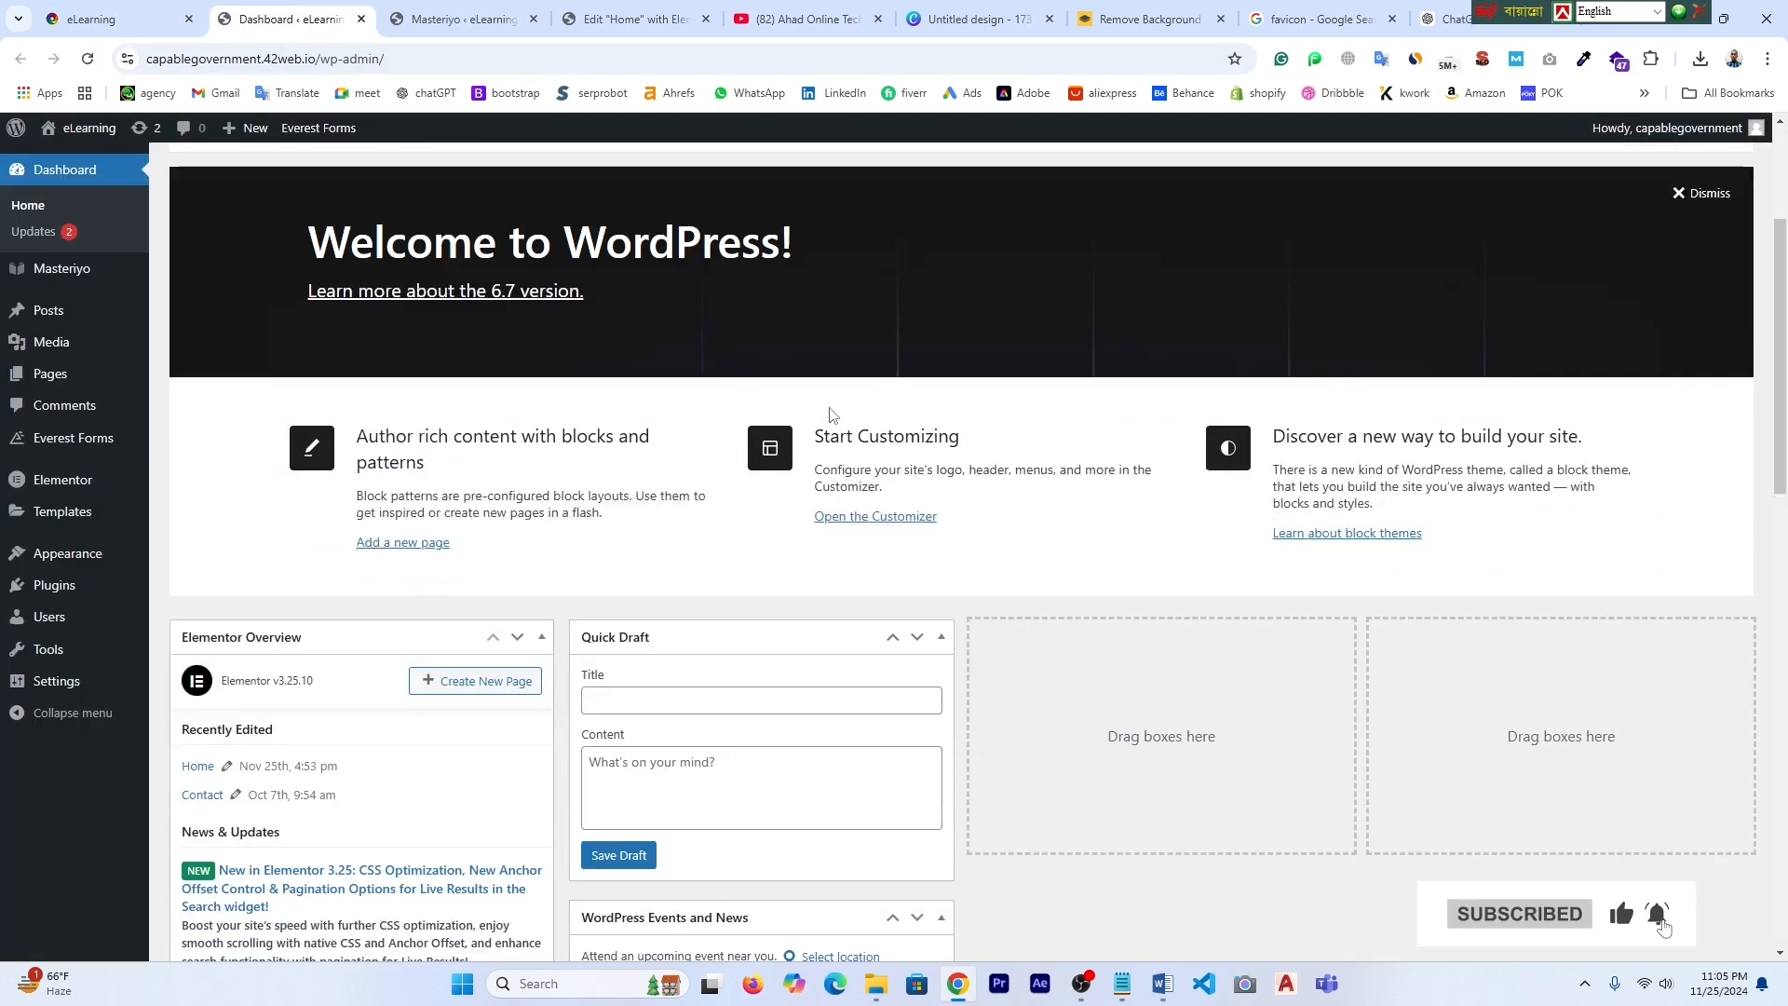
right_click(76, 157)
click(130, 179)
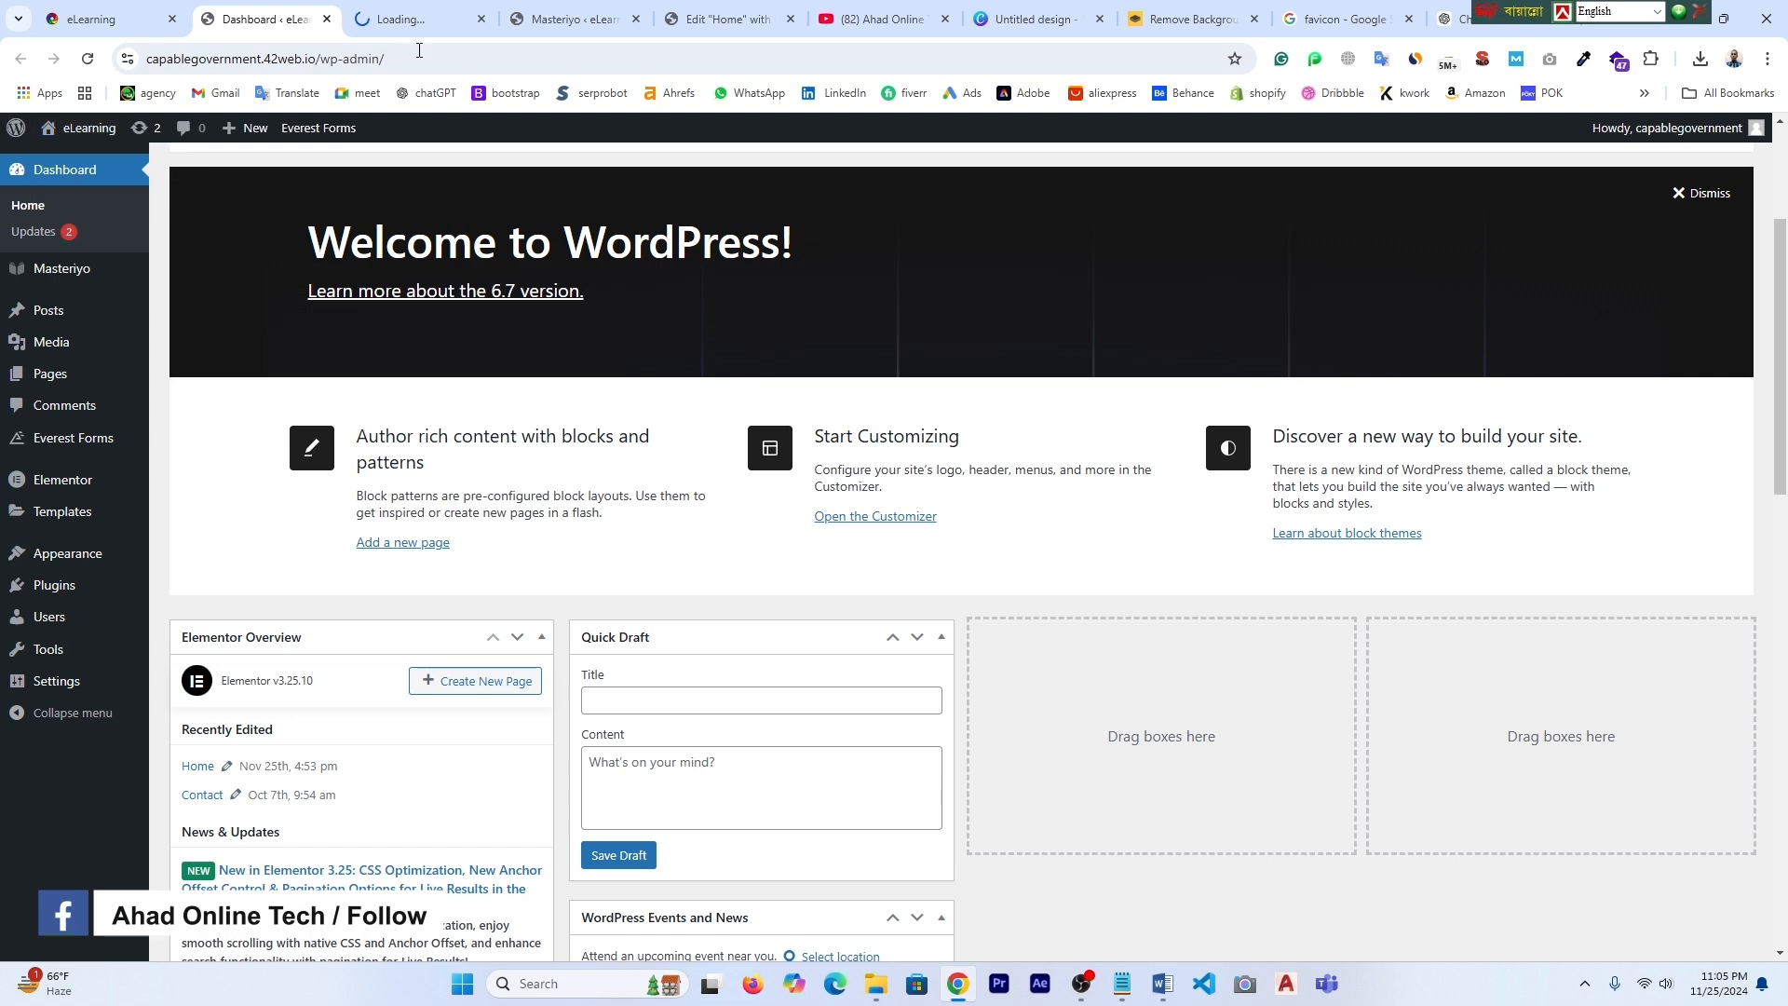
click(400, 18)
scroll(1024, 578, down, 5)
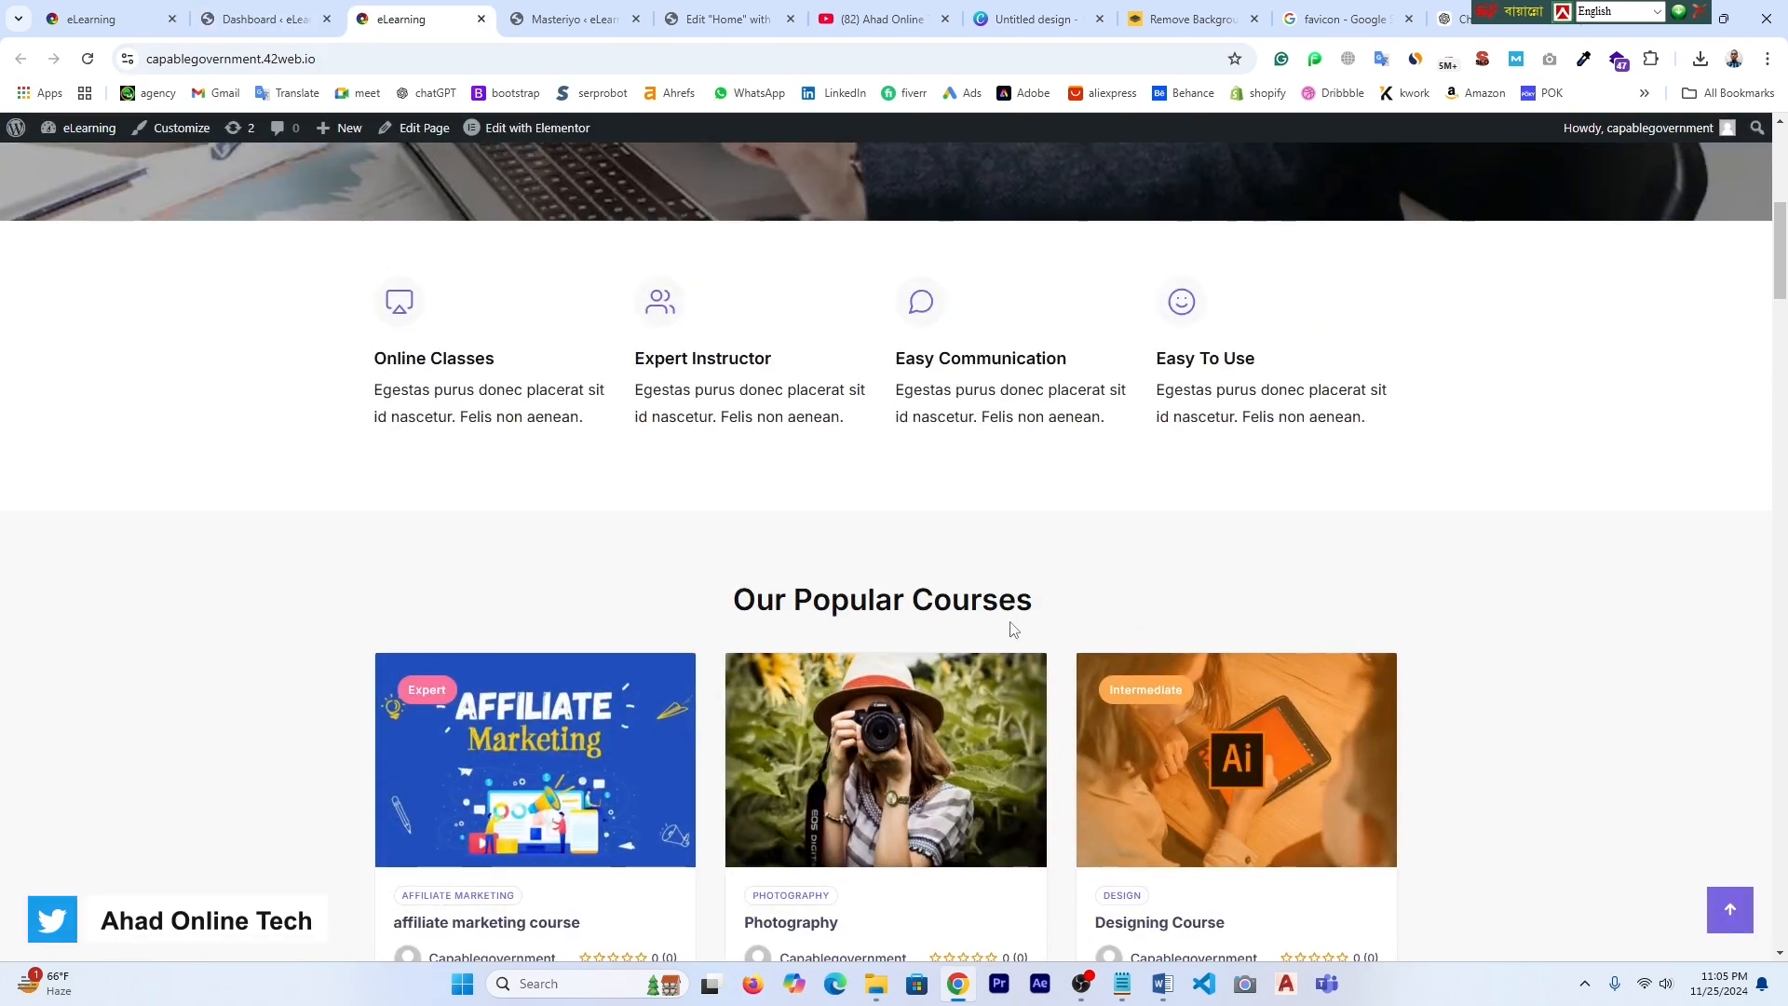
scroll(1013, 630, down, 3)
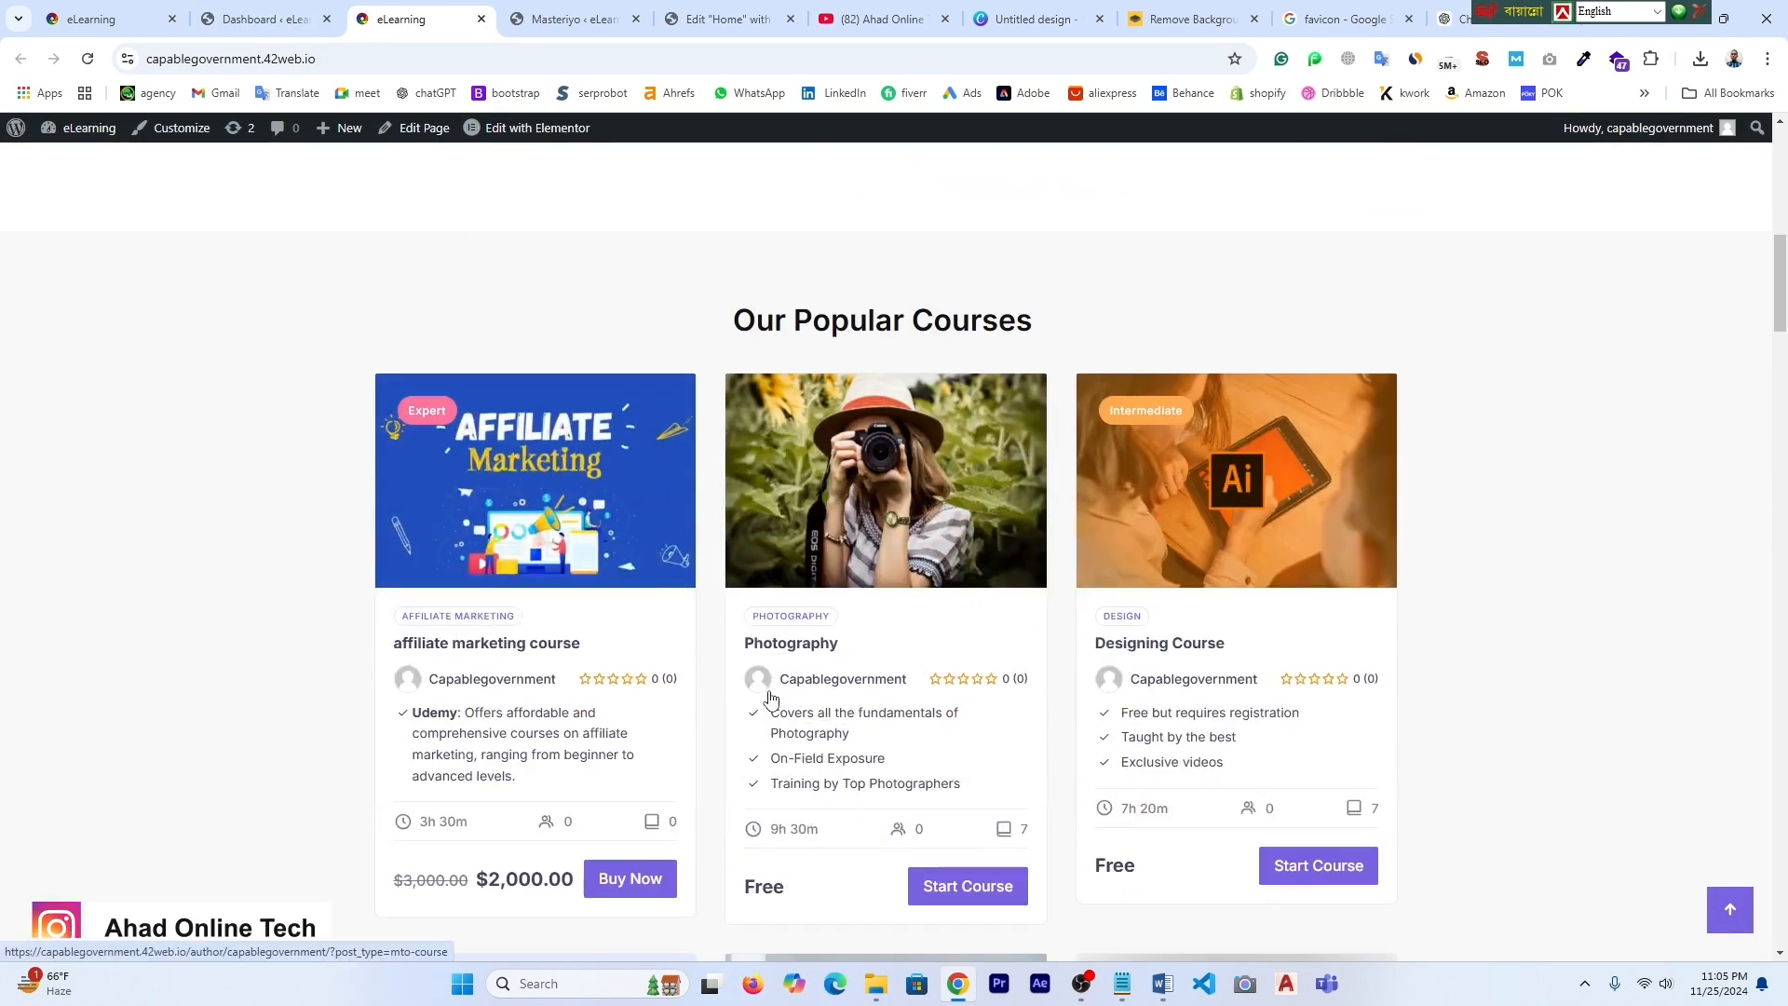
scroll(770, 698, down, 1)
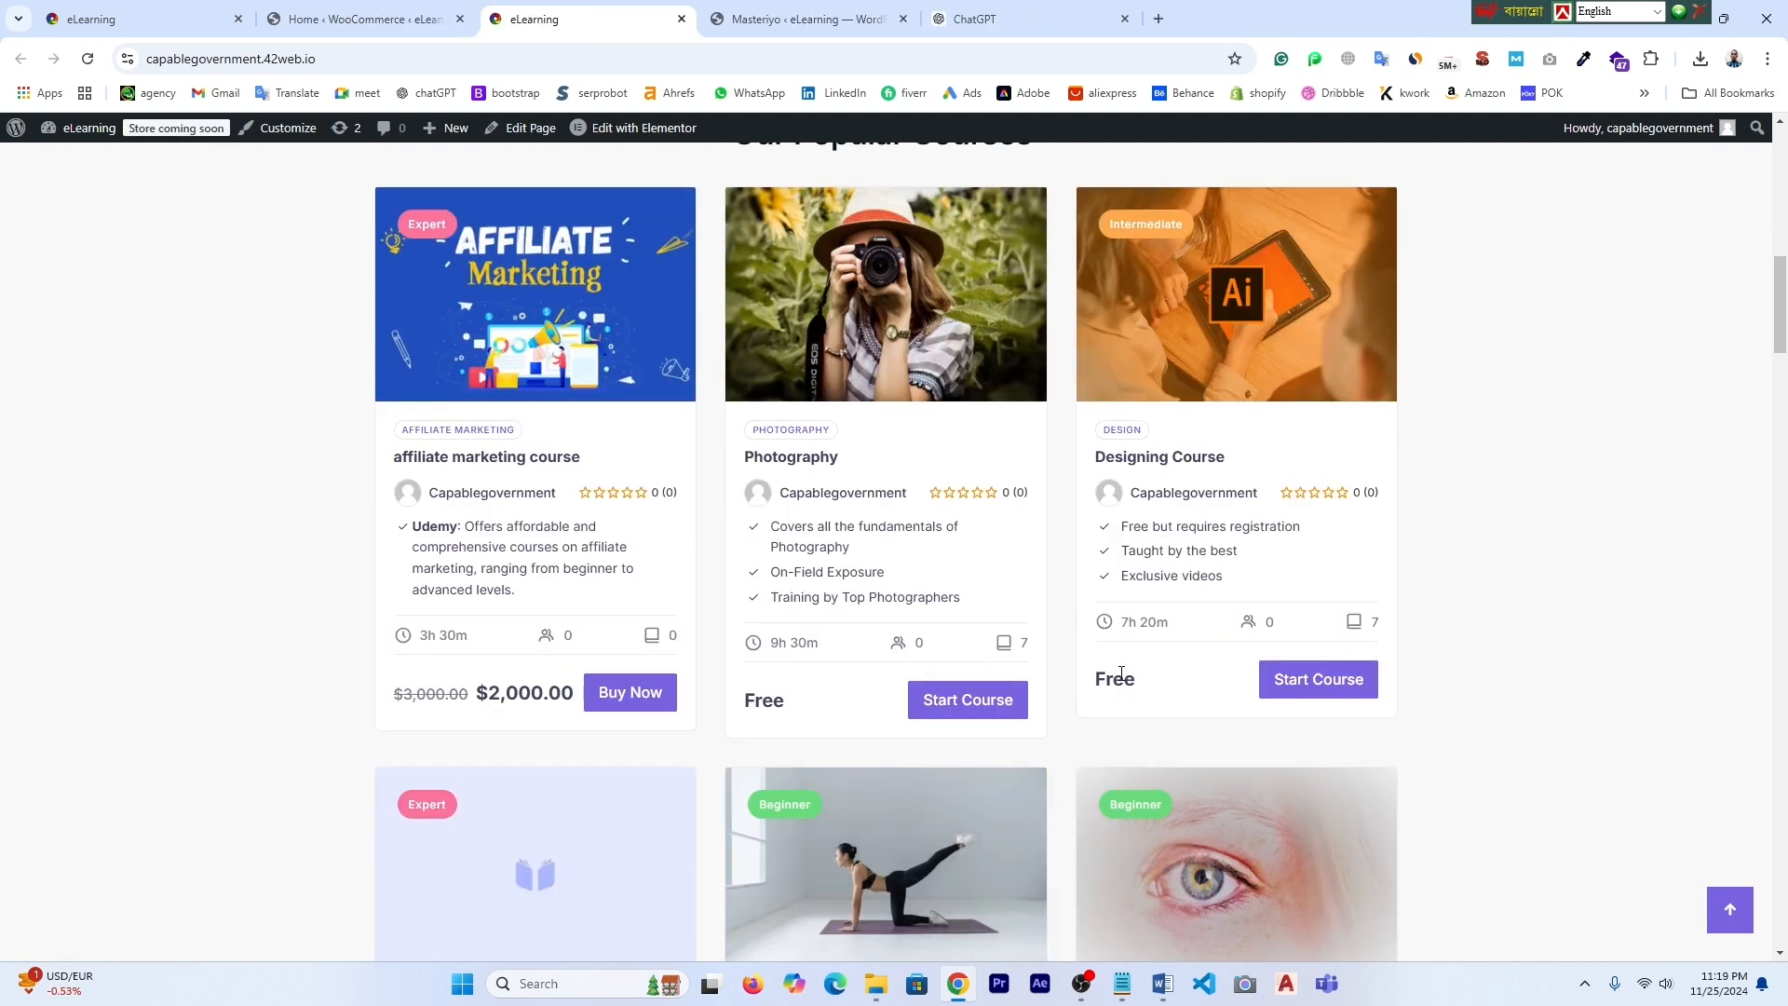
scroll(1189, 704, up, 10)
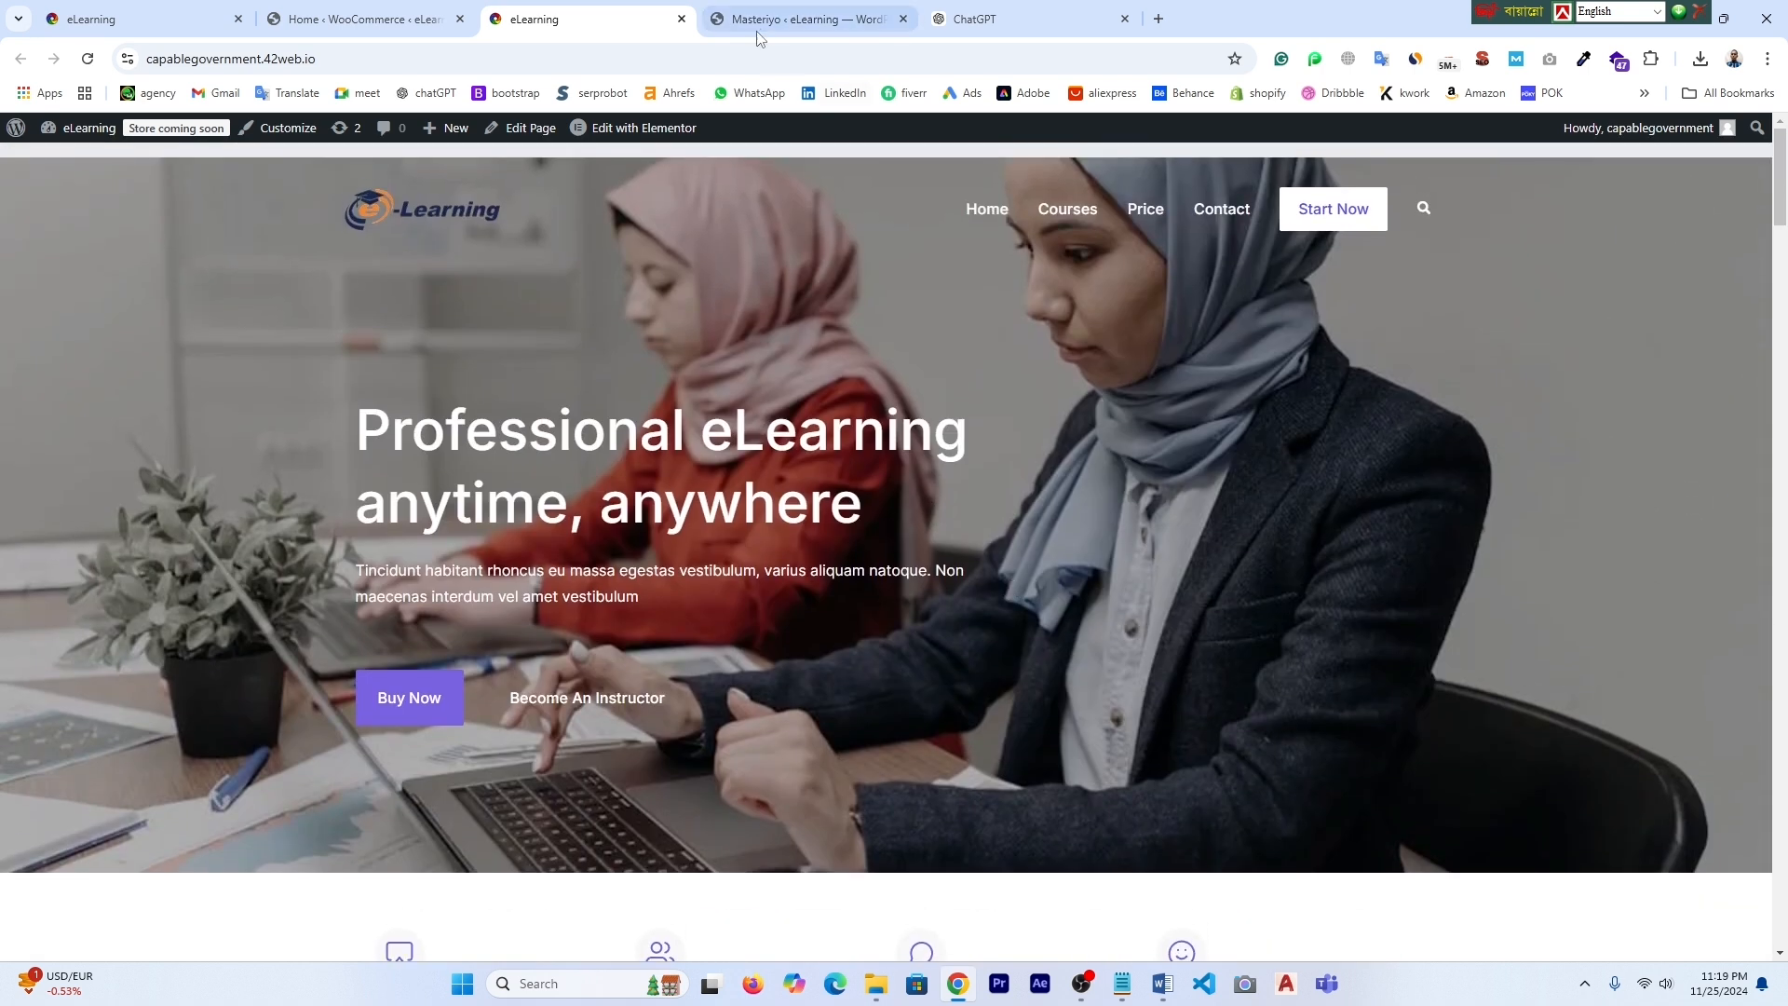
- Open a blank Masteriyo Add New Course form, then return to the ChatGPT conversation
click(829, 19)
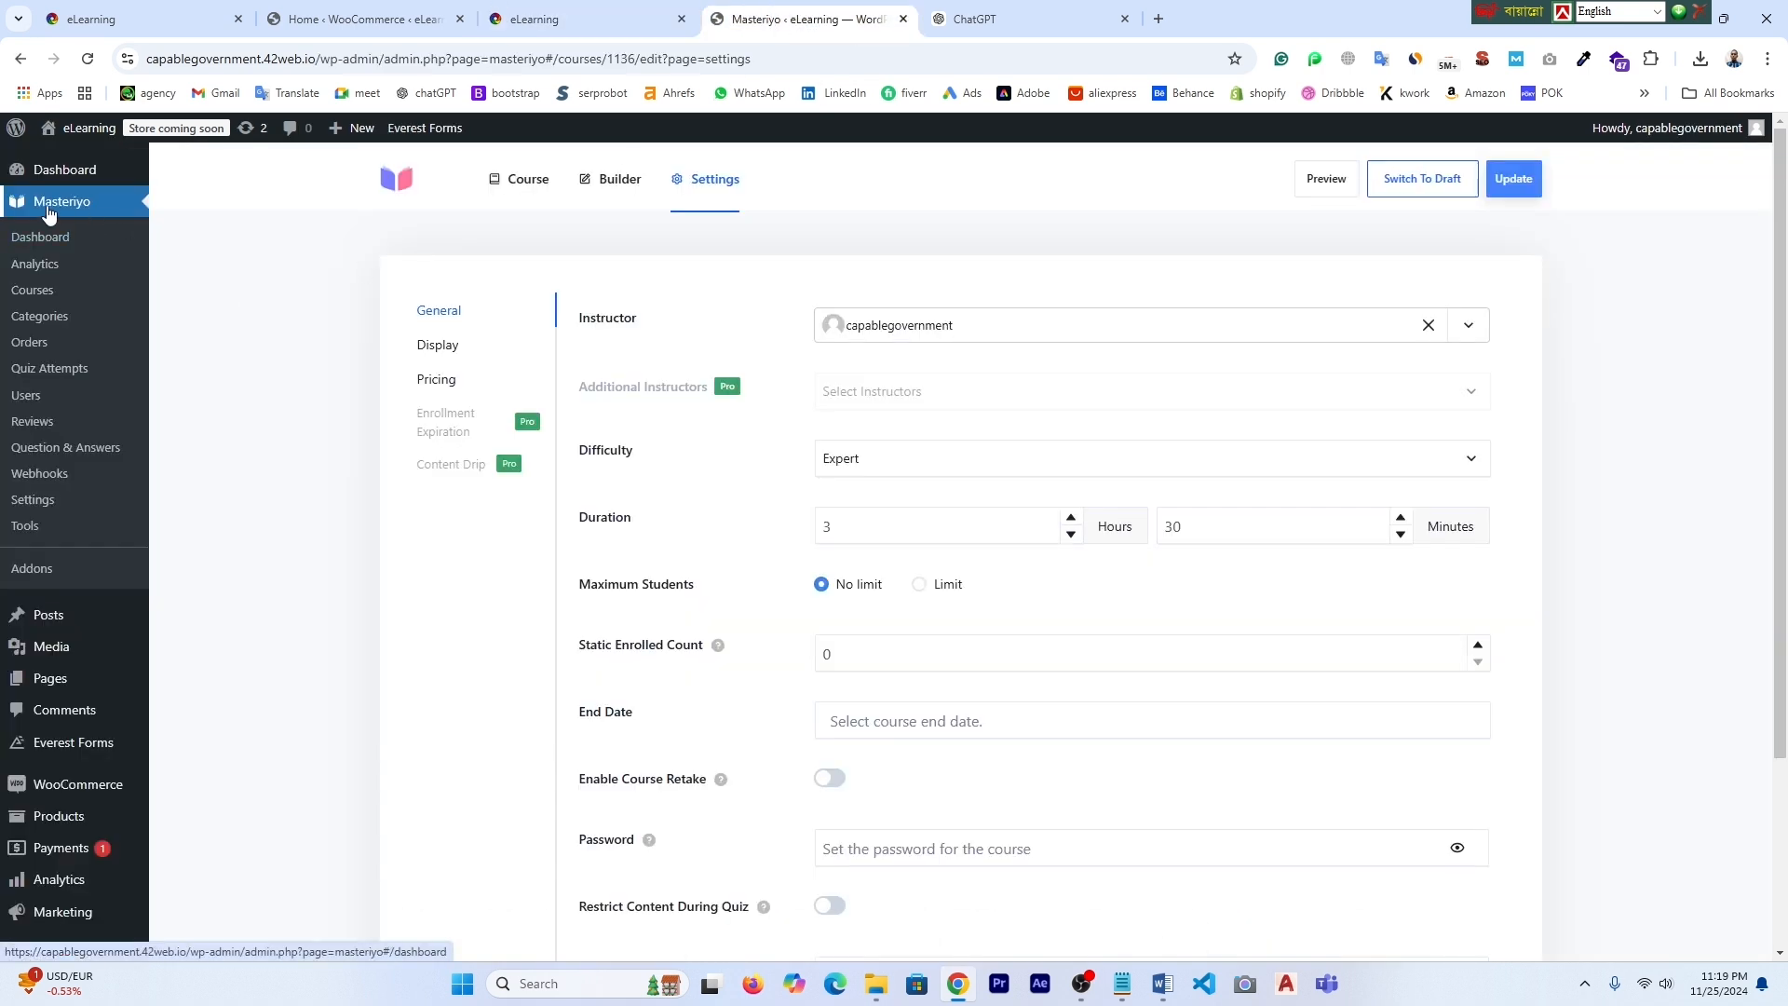
click(45, 301)
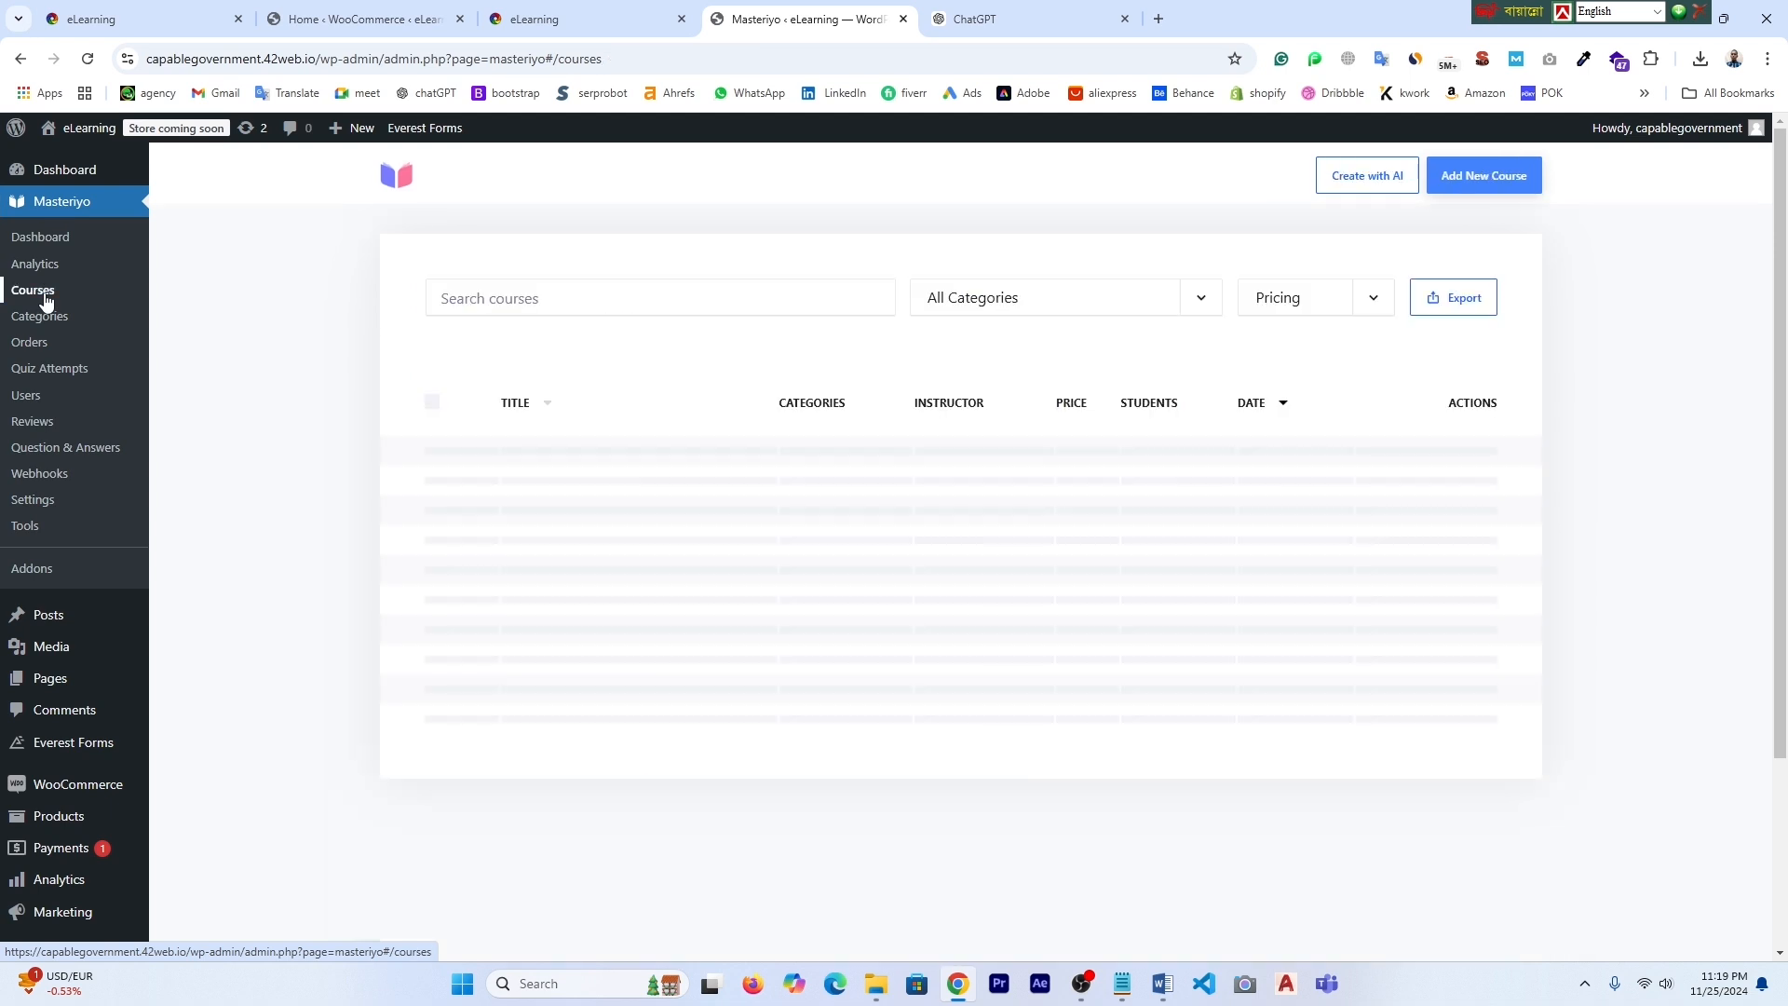
click(1474, 182)
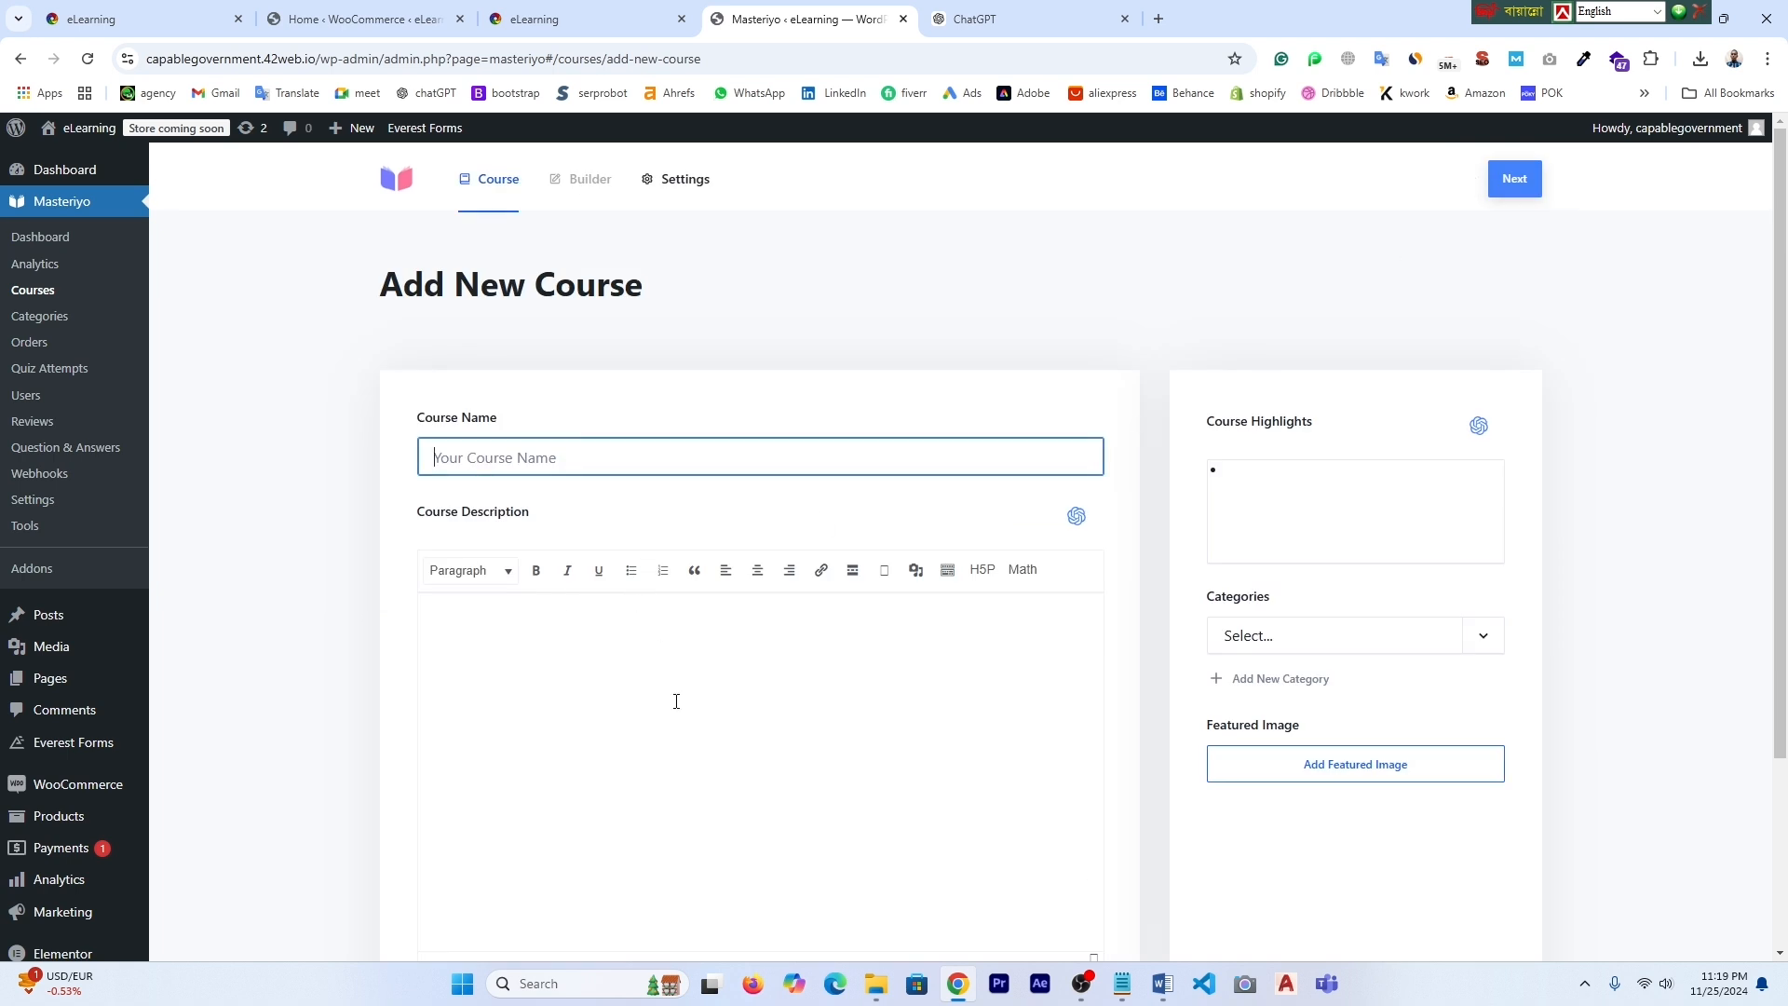
click(1059, 25)
scroll(1782, 621, up, 10)
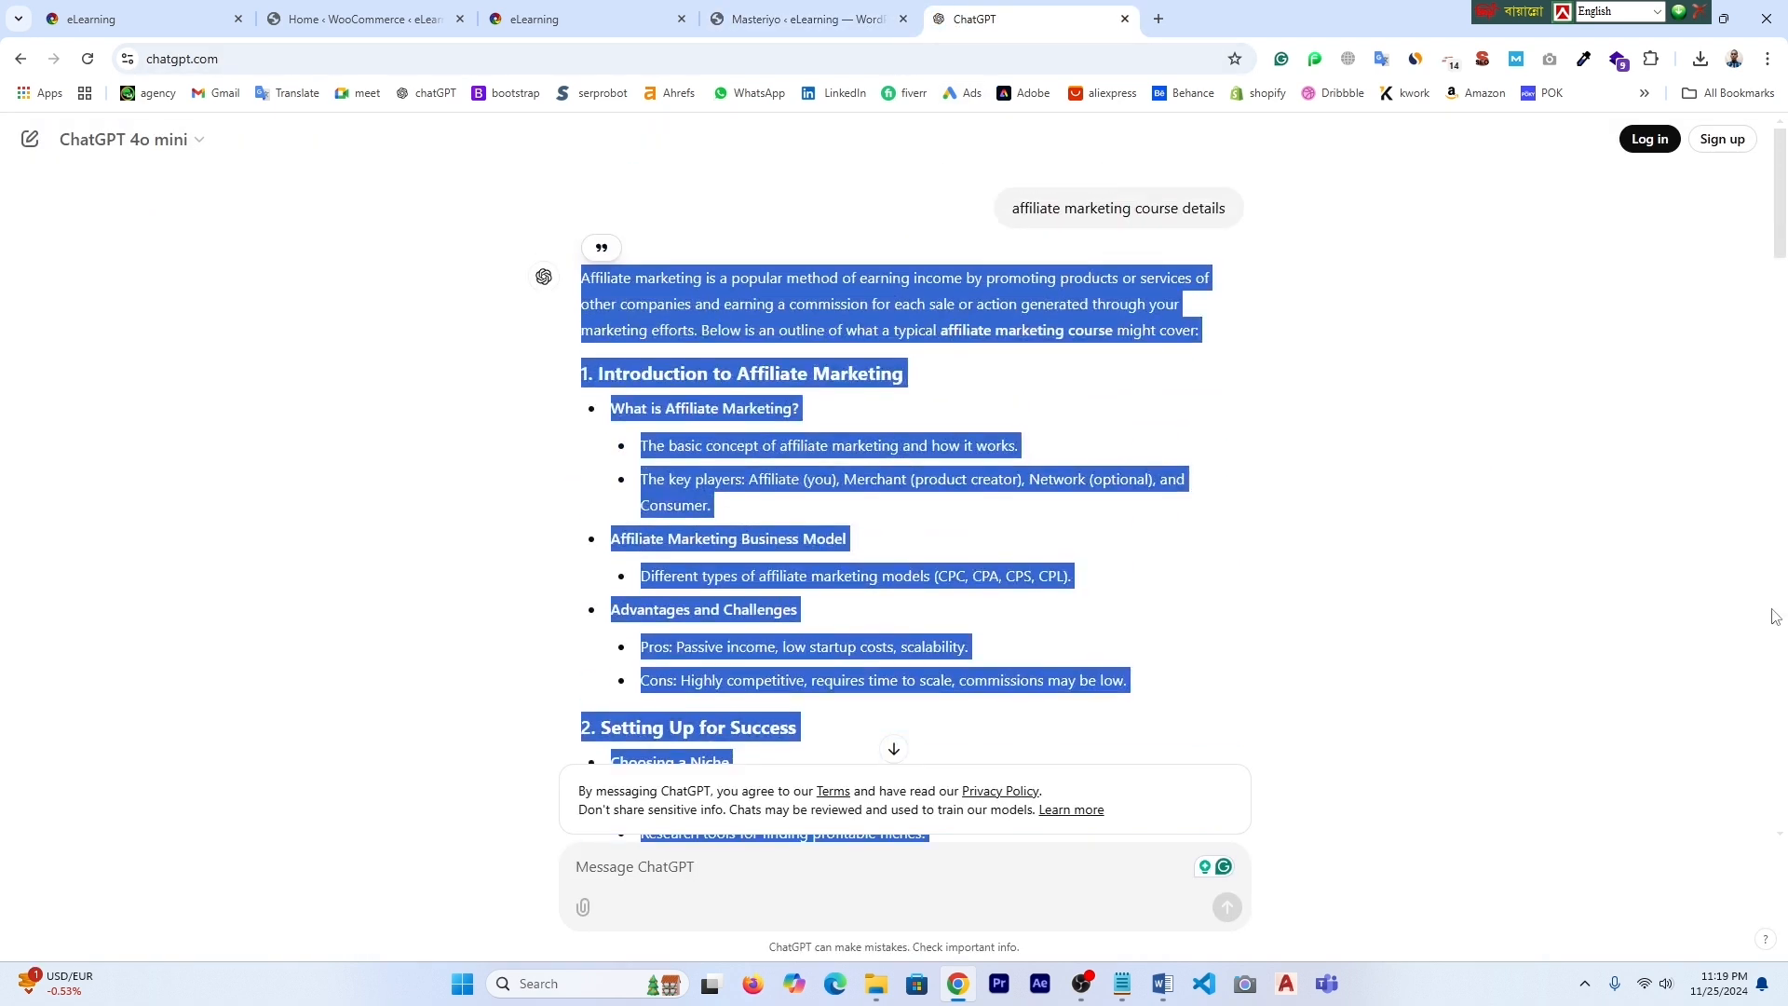
- Ask ChatGPT for 'Digital marketing course details' and copy that prompt text
click(704, 877)
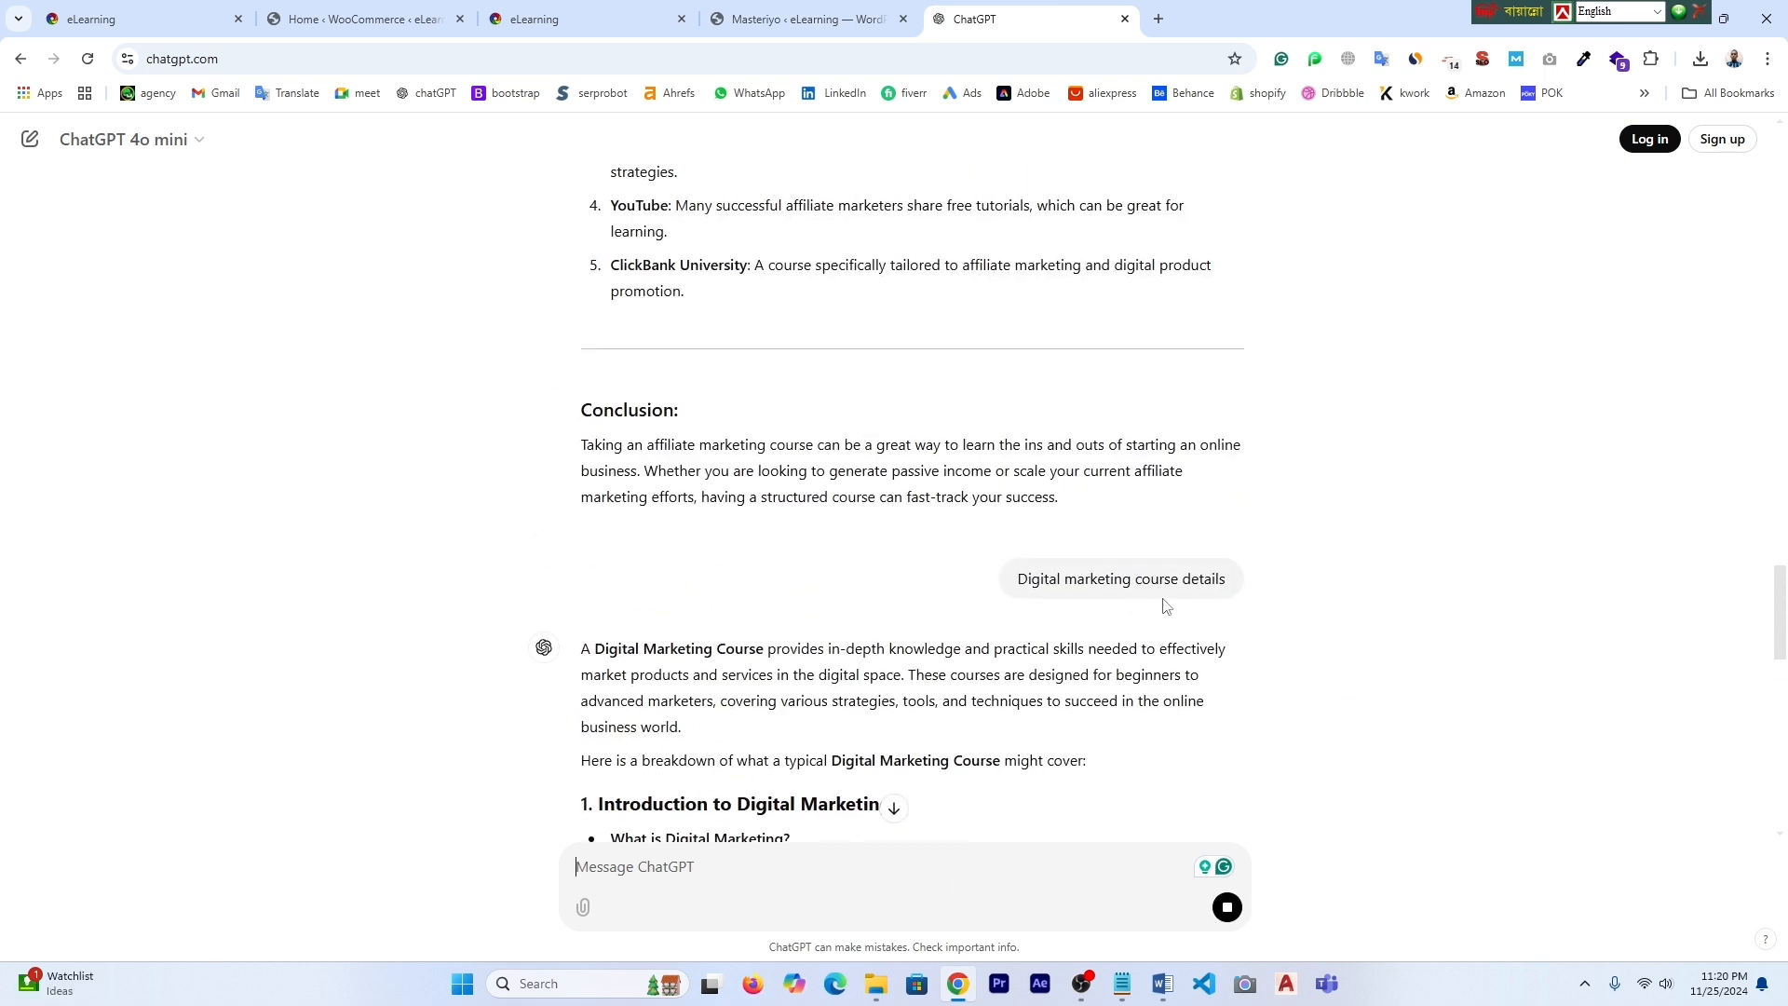
scroll(1025, 652, down, 15)
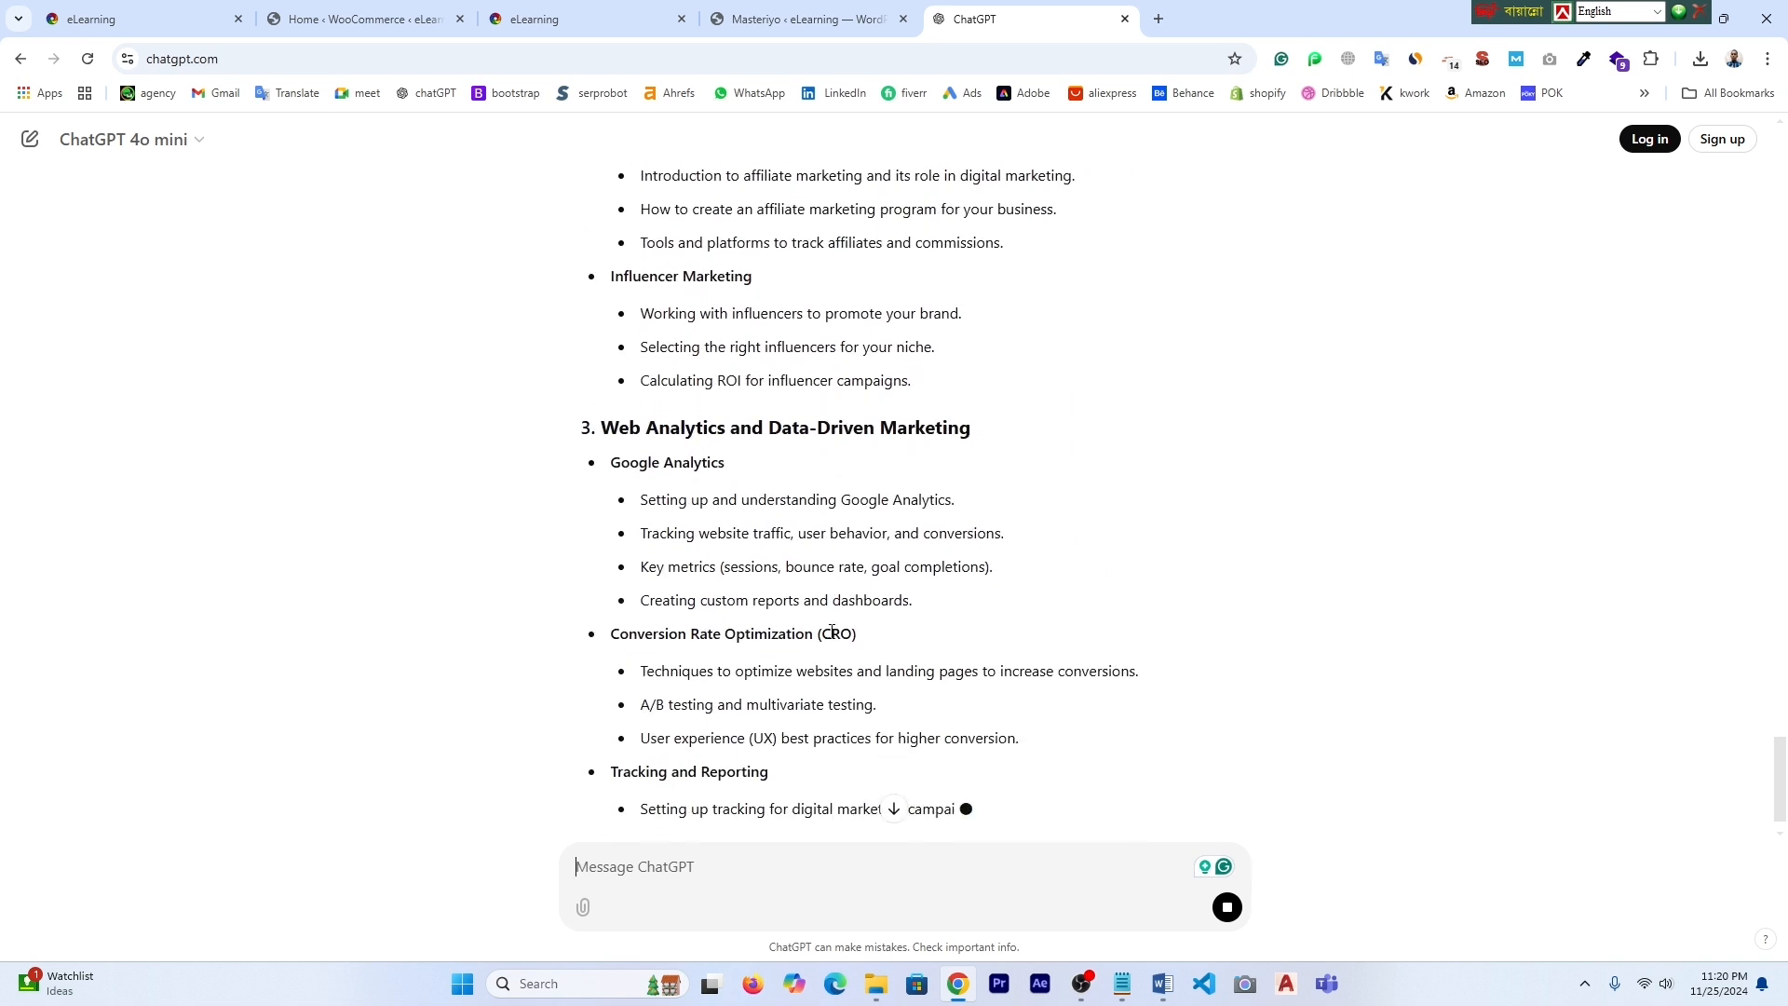
scroll(834, 632, up, 15)
drag(1020, 396, 1224, 399)
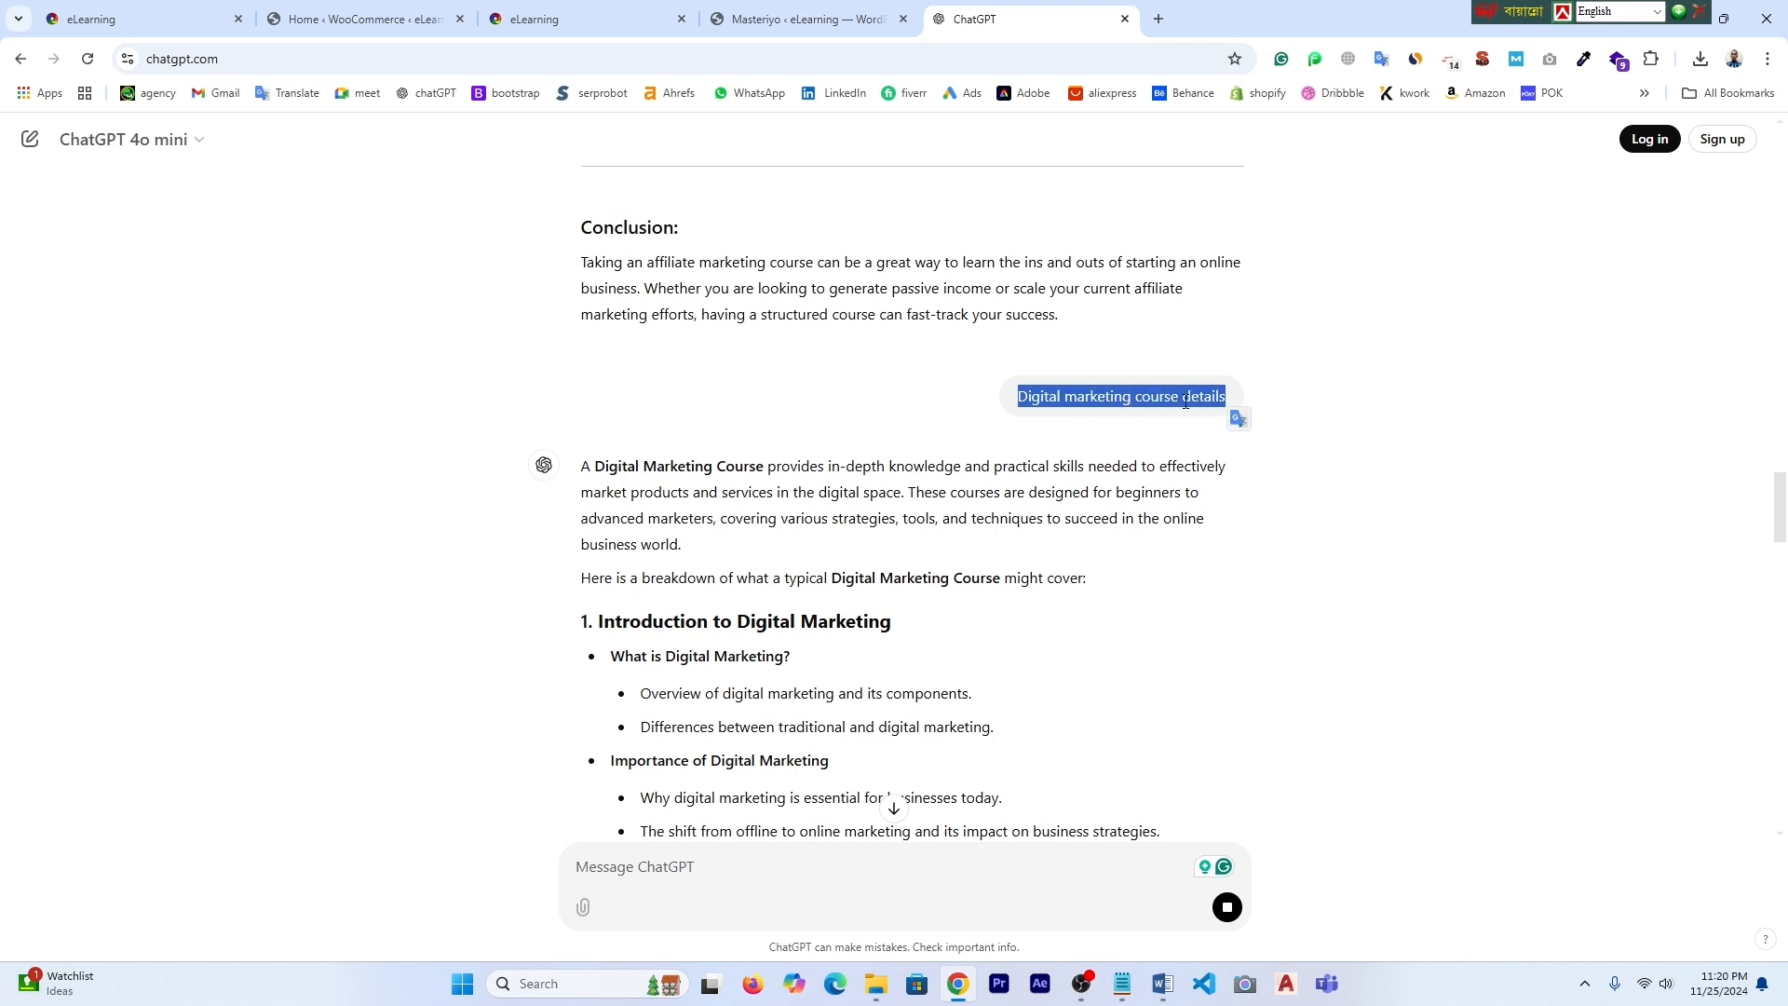
right_click(1186, 402)
click(1227, 421)
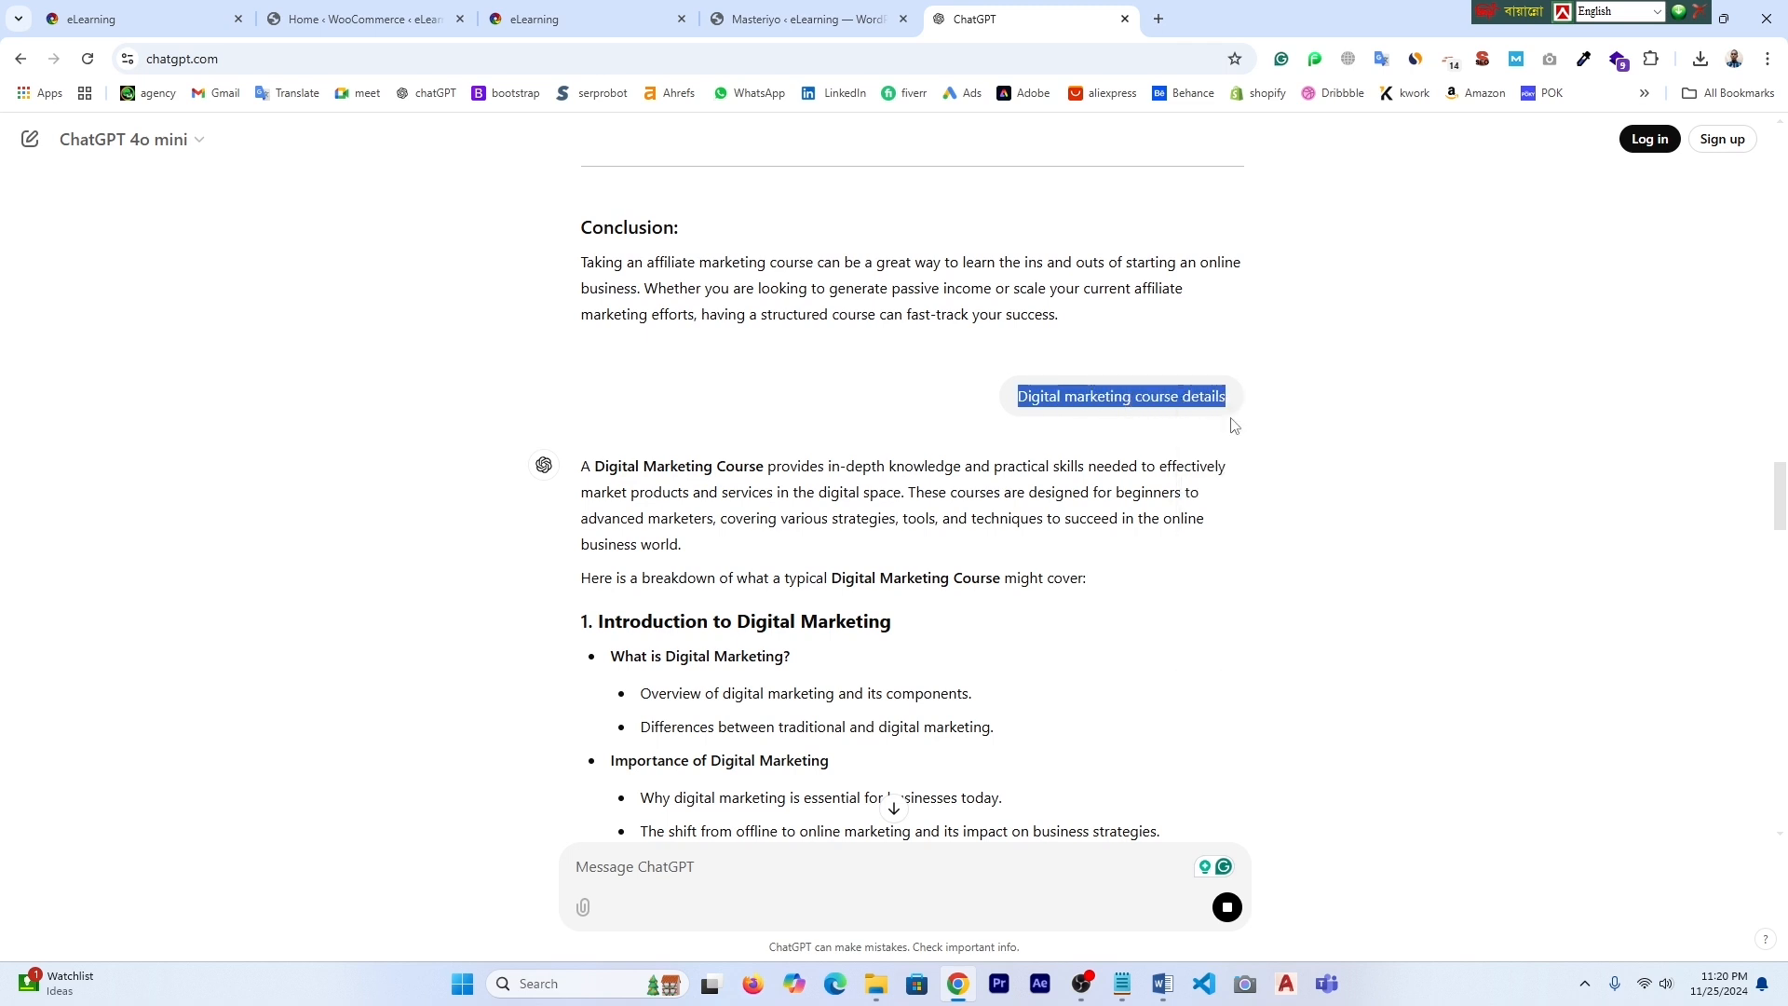
click(374, 23)
- Open a fresh Add New Course form from the list of all courses
click(792, 19)
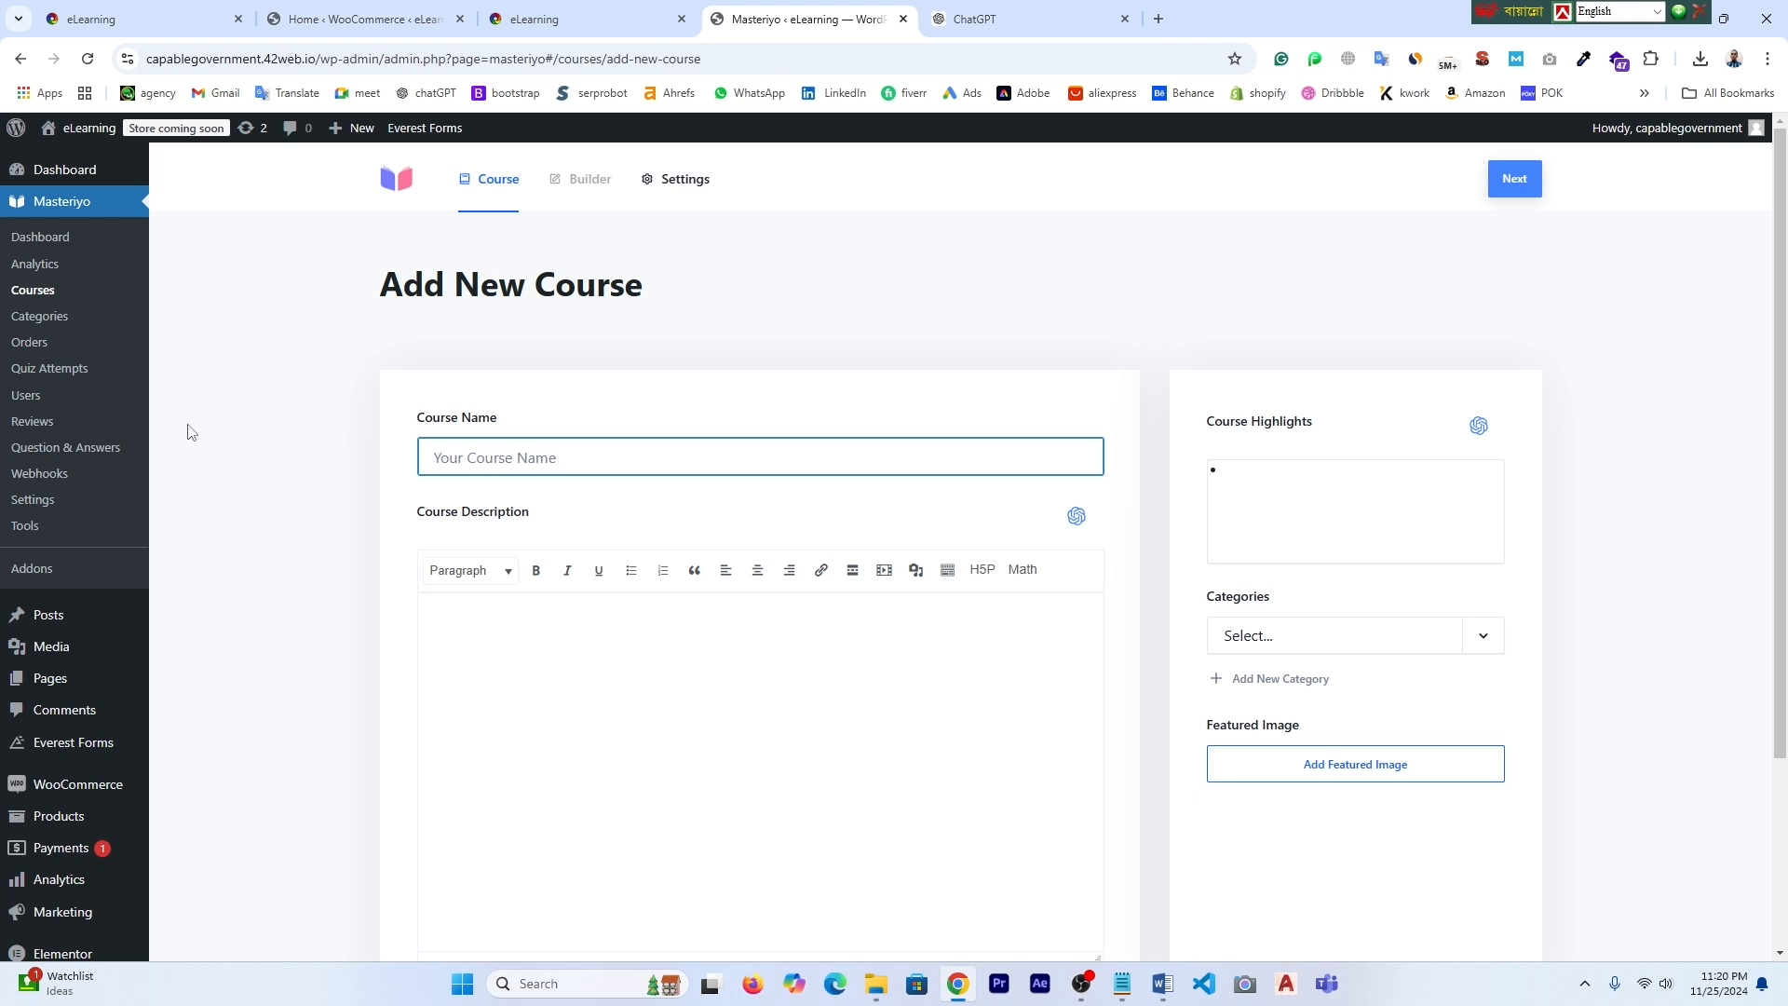
click(39, 291)
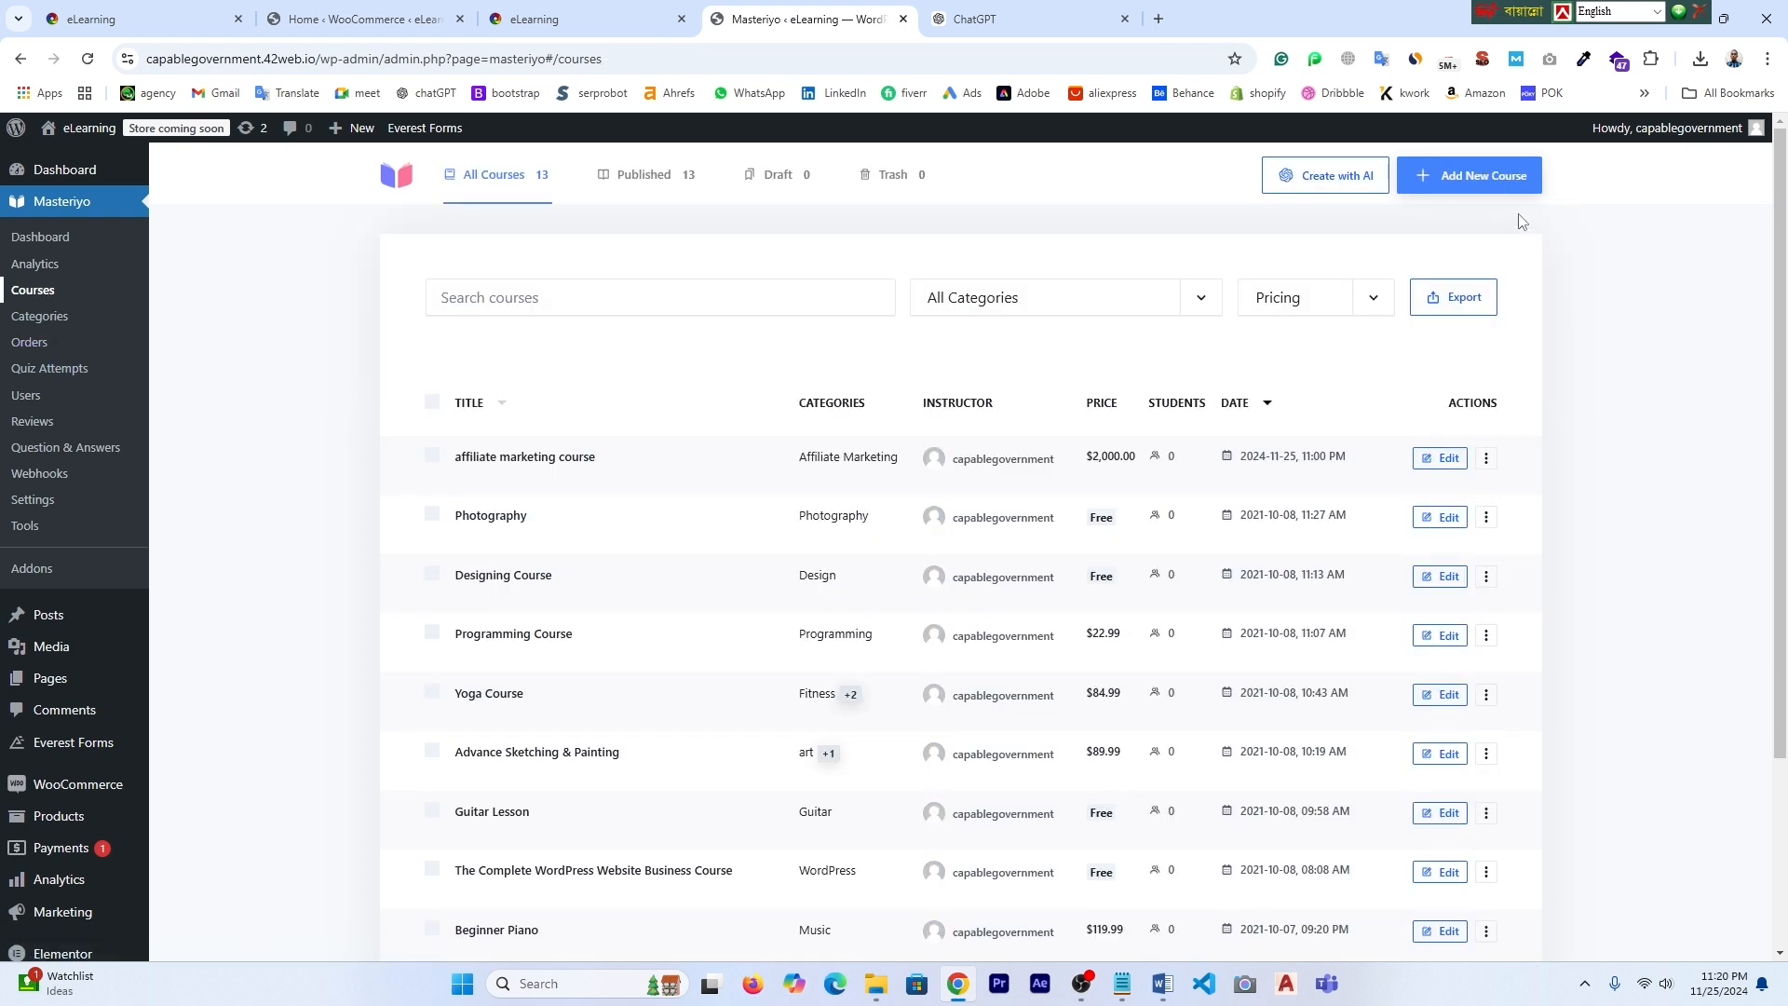
click(1462, 183)
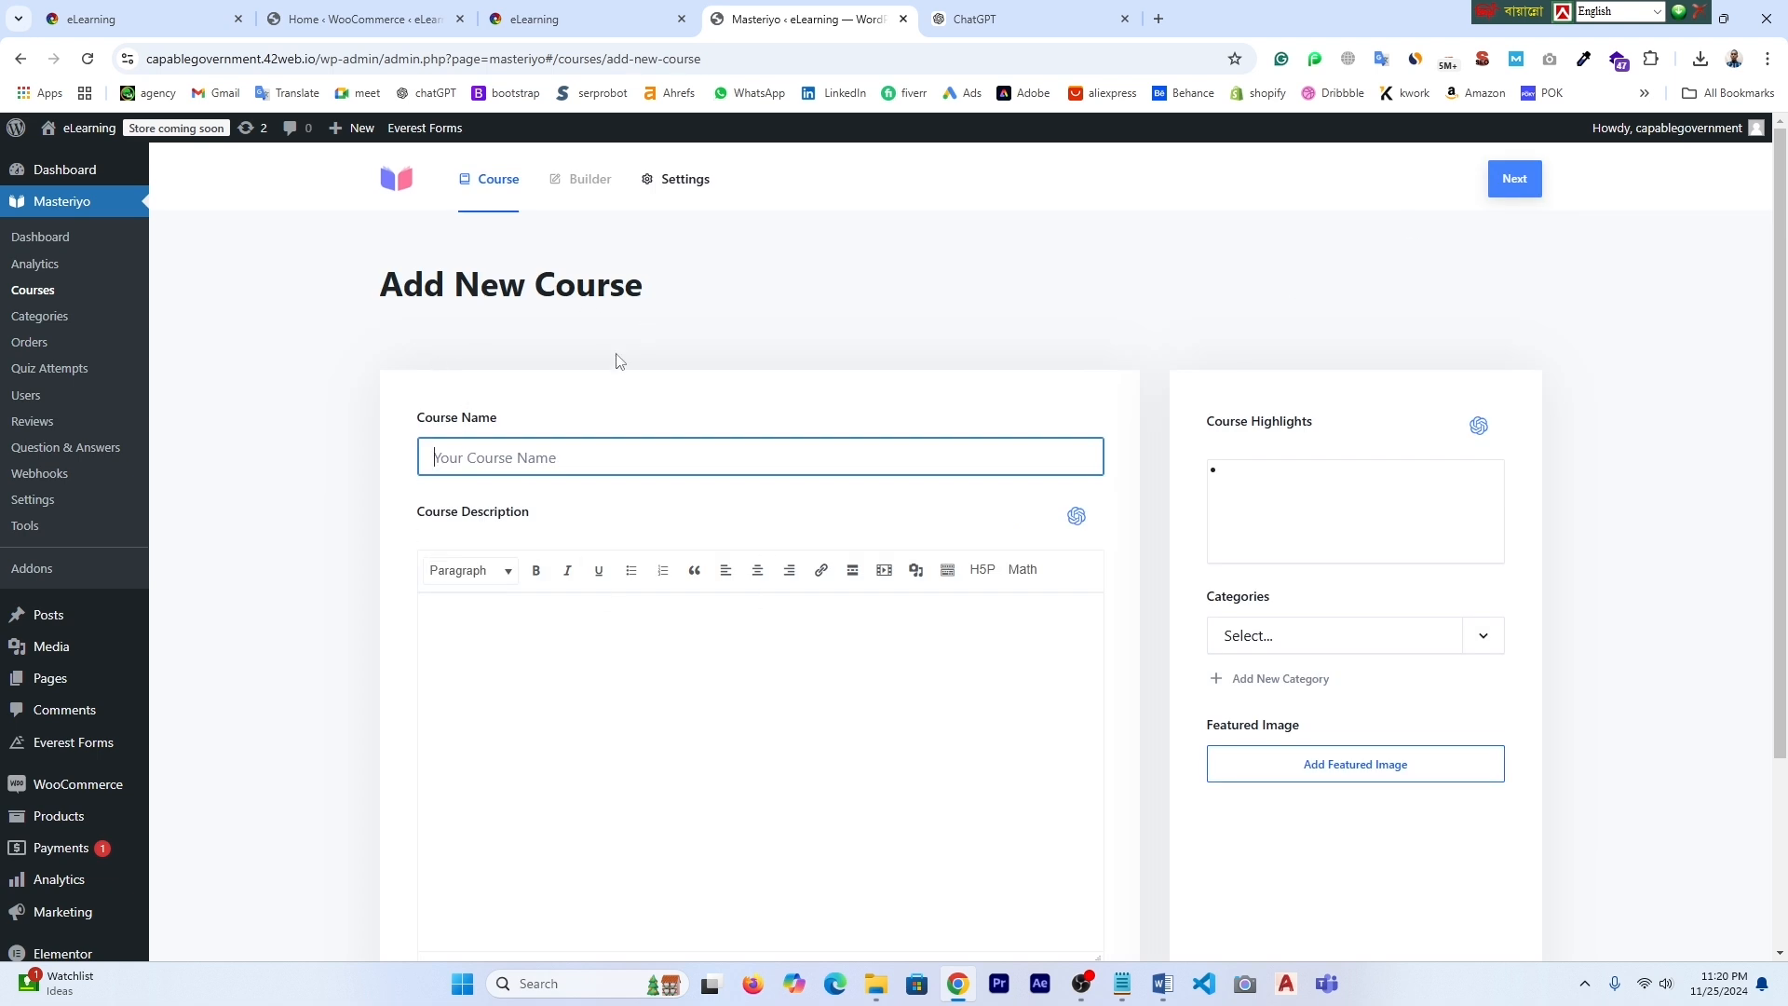
- Name the course 'Digital marketing course' by pasting the prompt and deleting 'details'
click(470, 463)
right_click(470, 464)
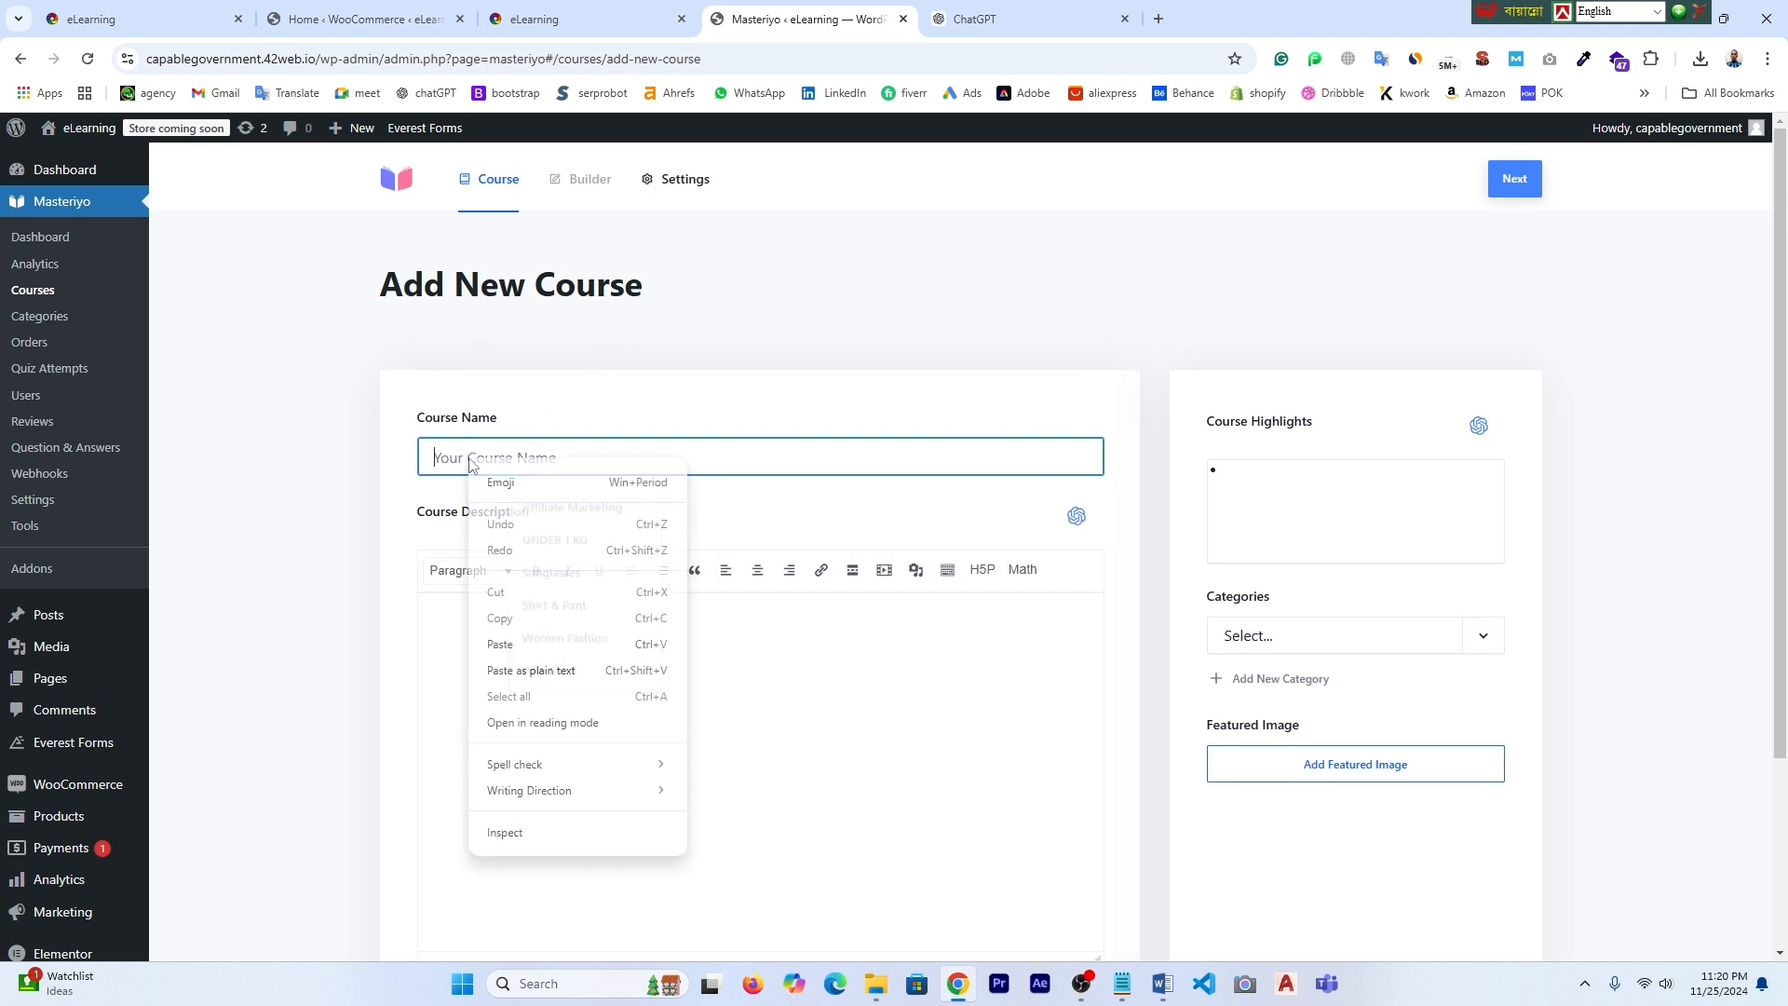
click(555, 646)
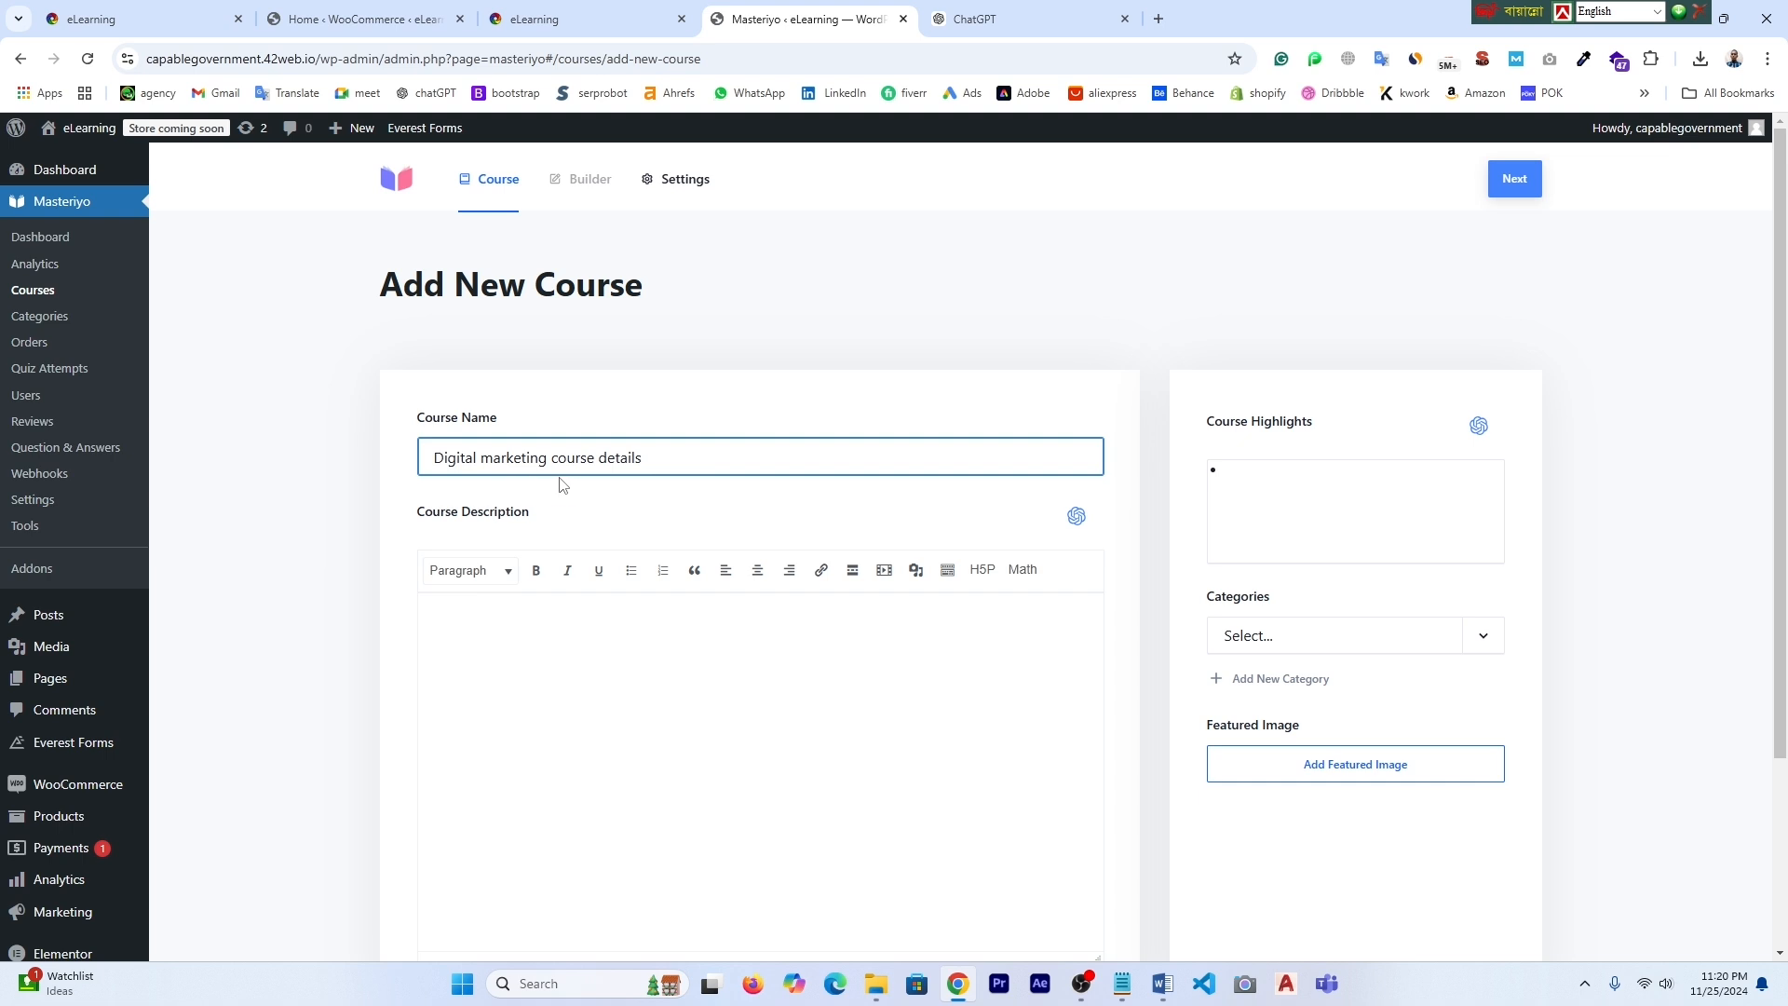
key(ctrl+BackSpace)
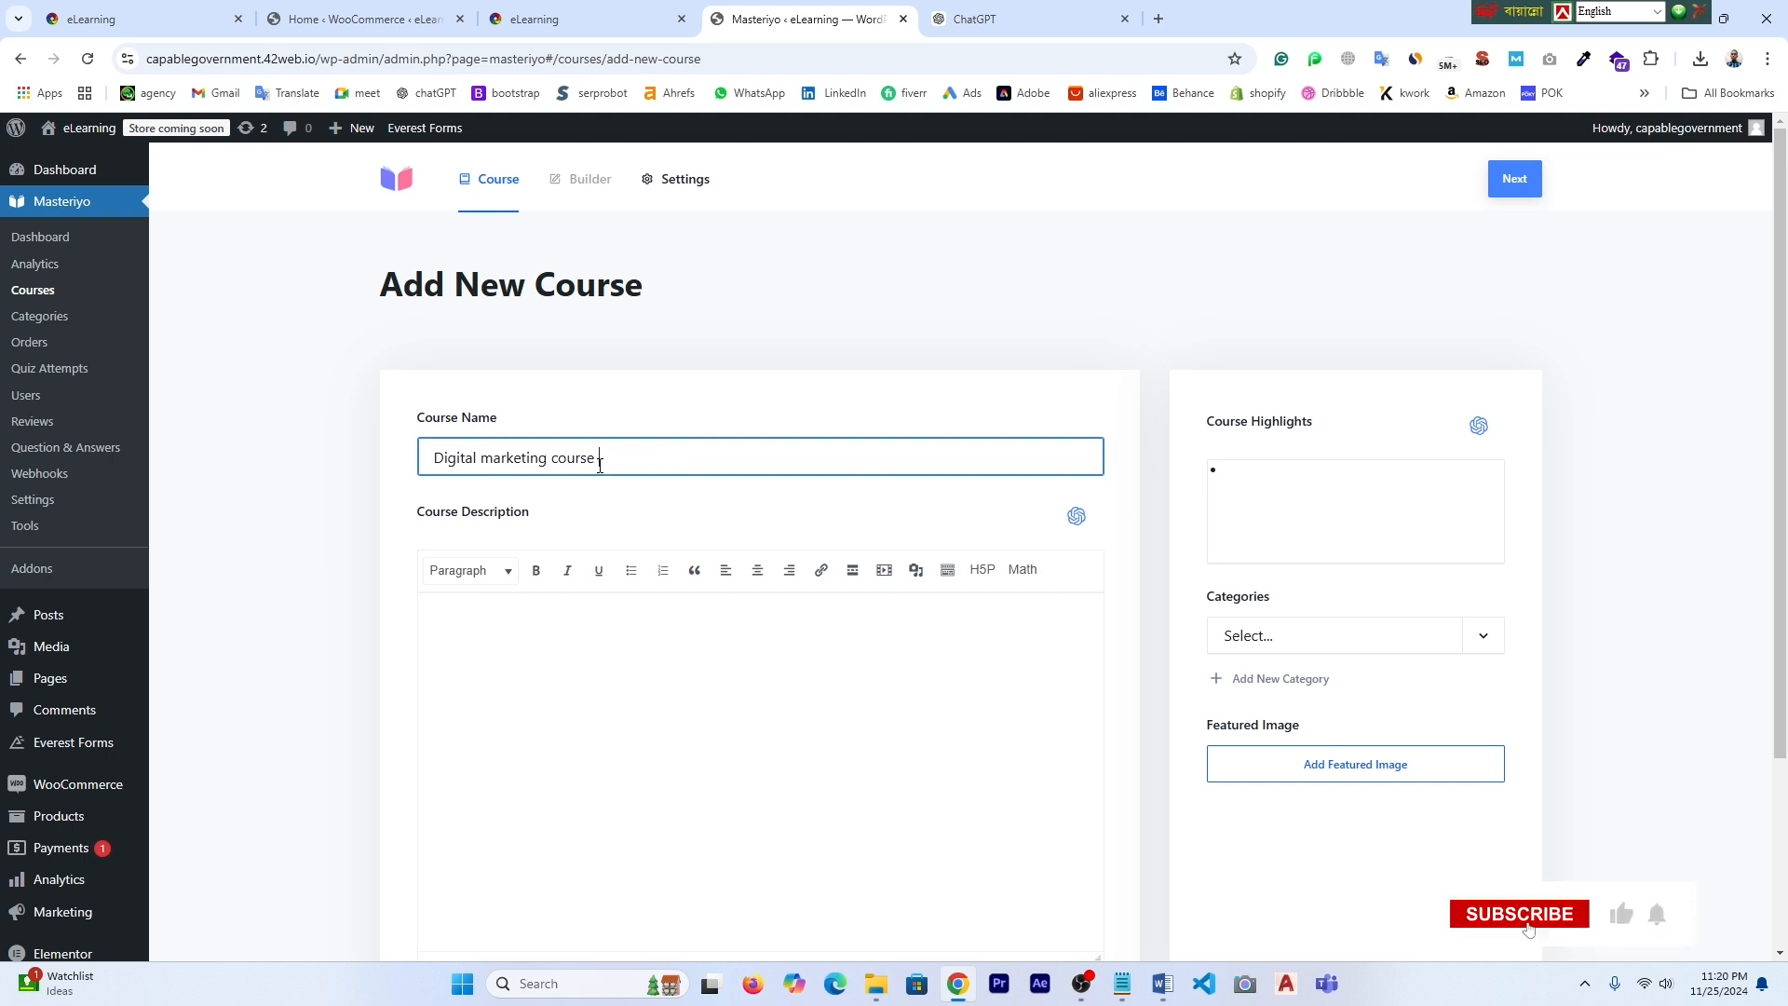
click(489, 648)
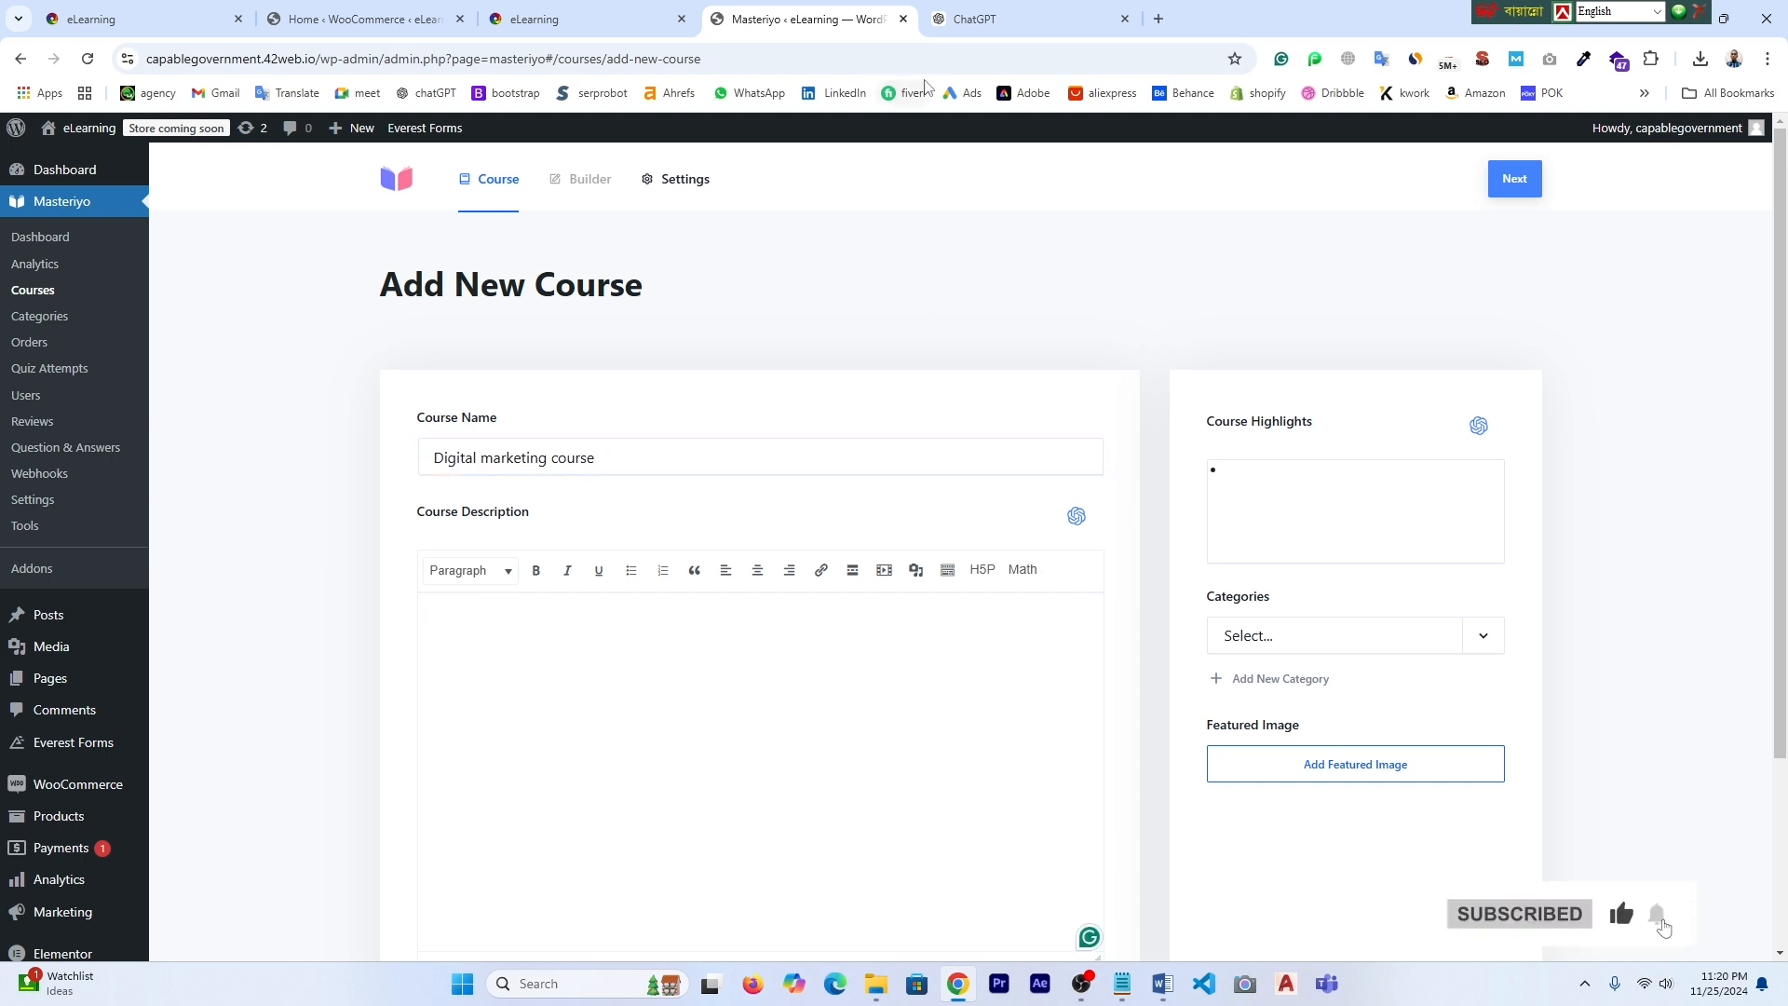
click(973, 19)
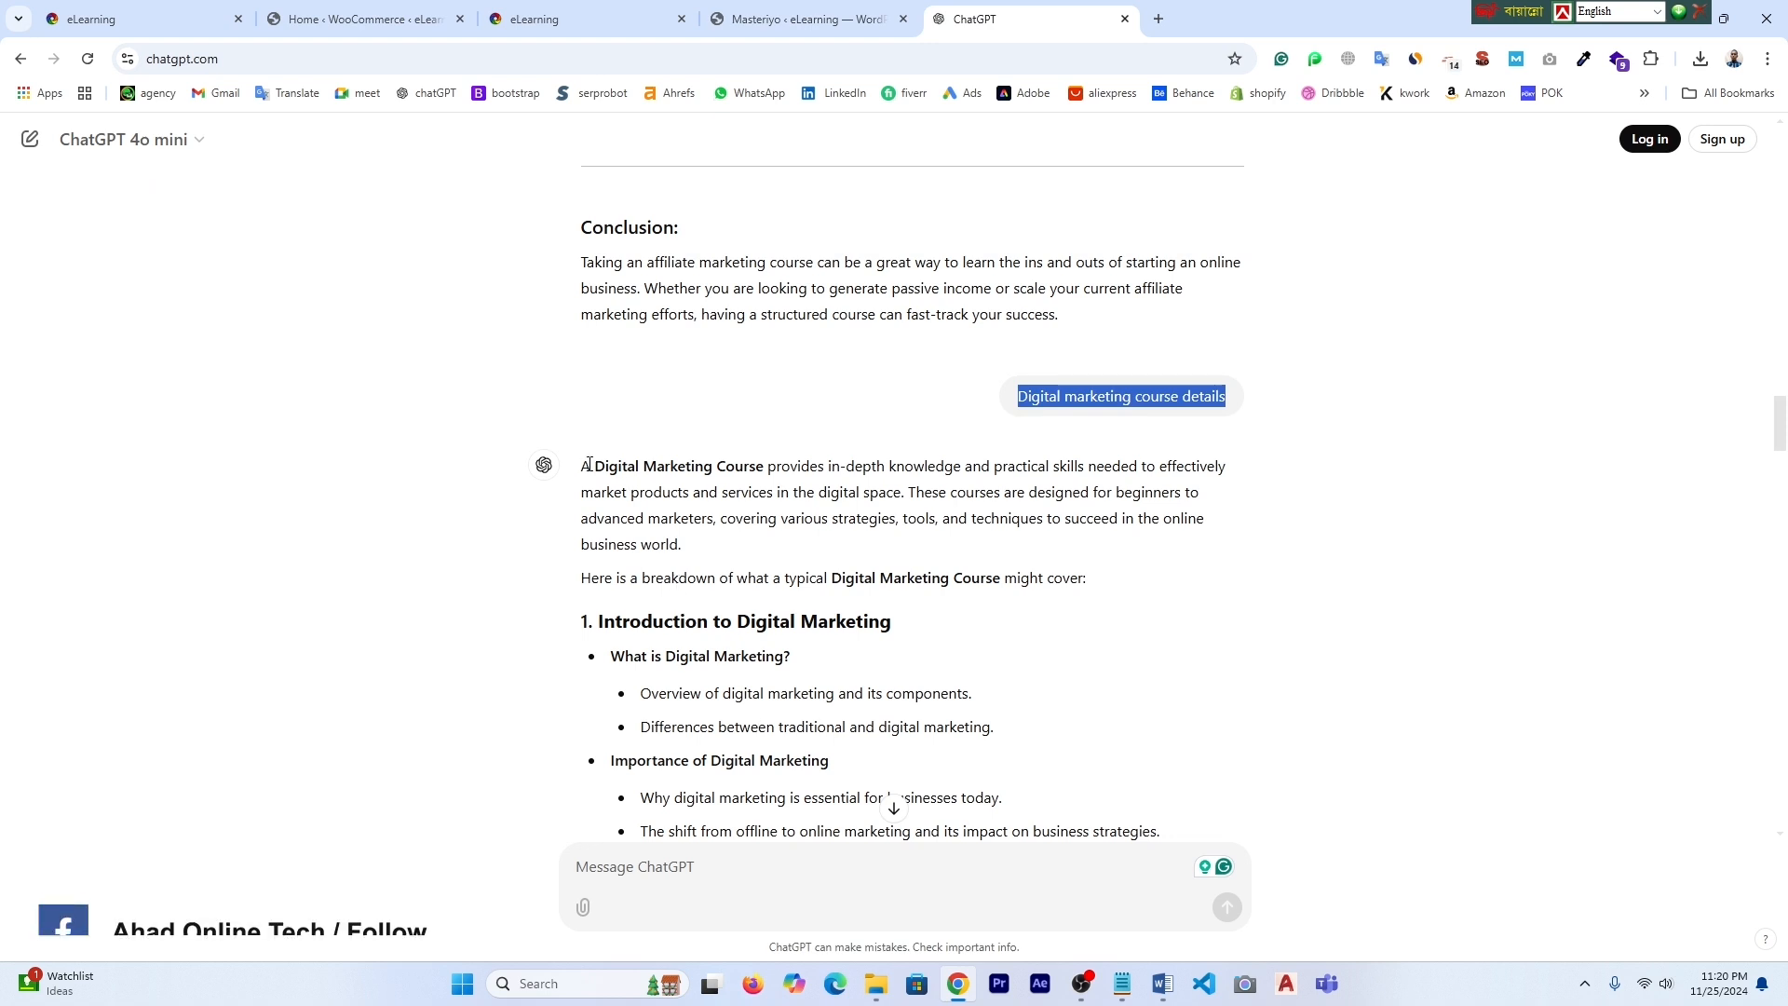
- Copy ChatGPT's full Digital Marketing course outline and bring it back to the course form
drag(588, 463, 927, 510)
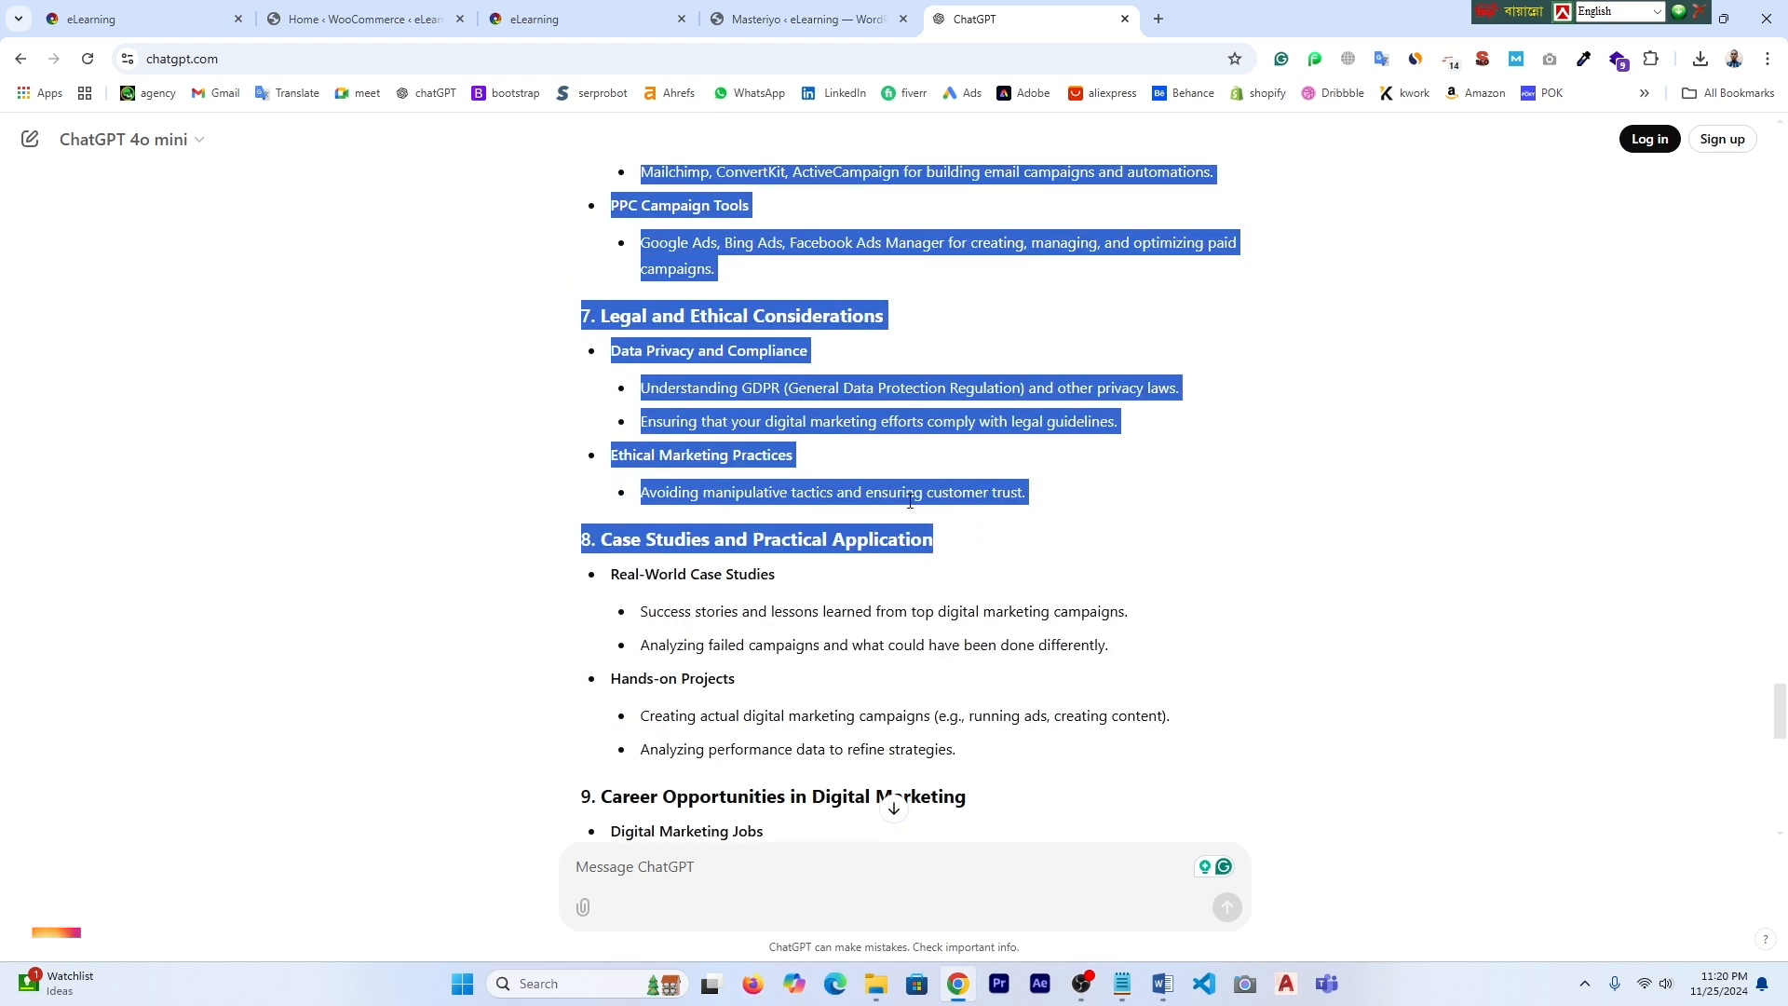
right_click(716, 318)
click(772, 341)
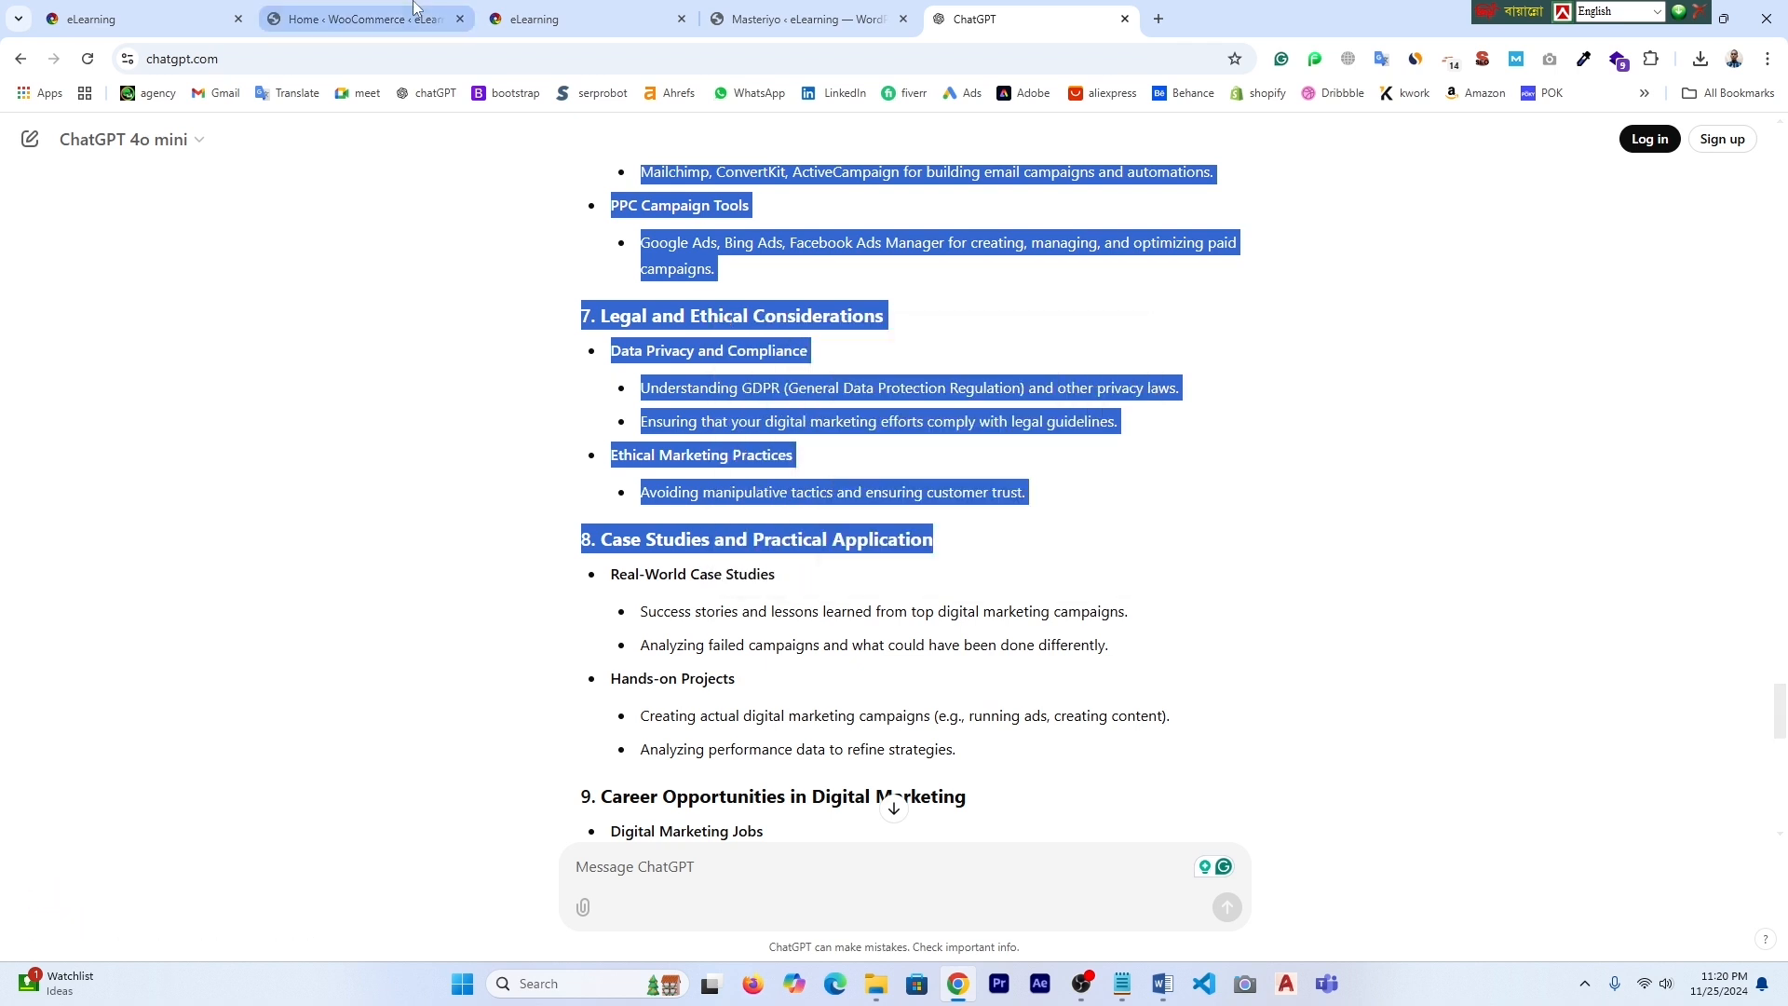
click(379, 18)
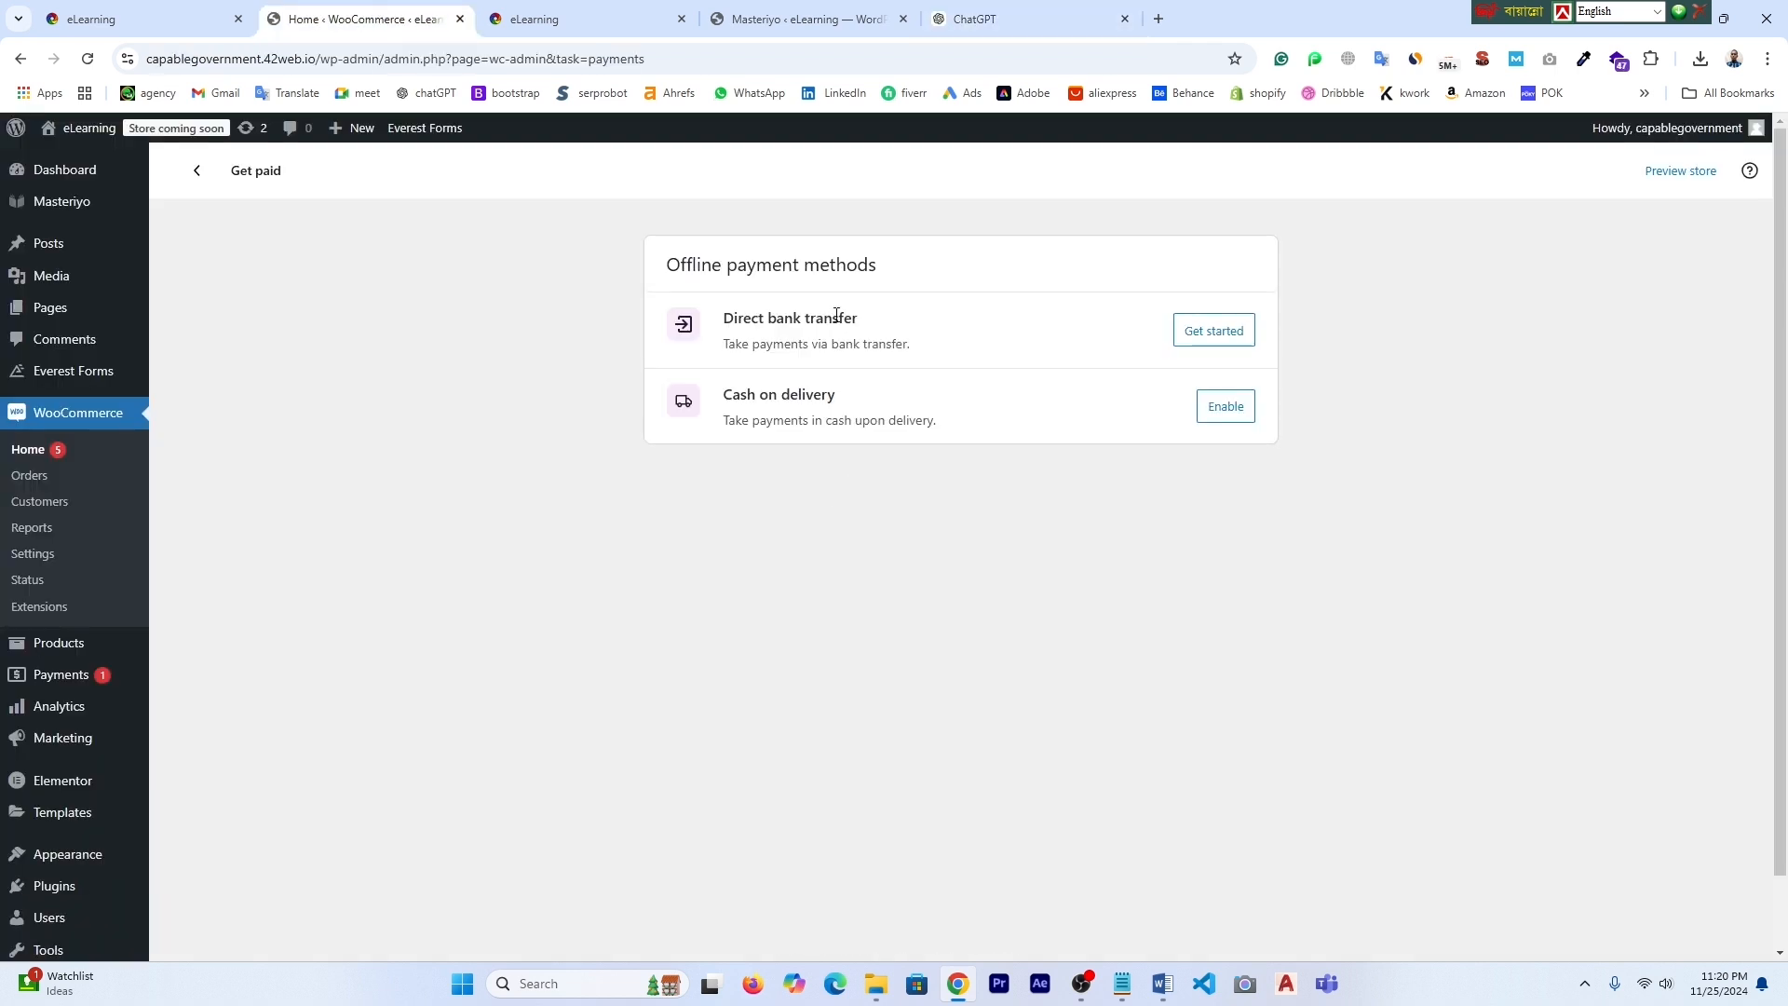
click(779, 16)
right_click(529, 647)
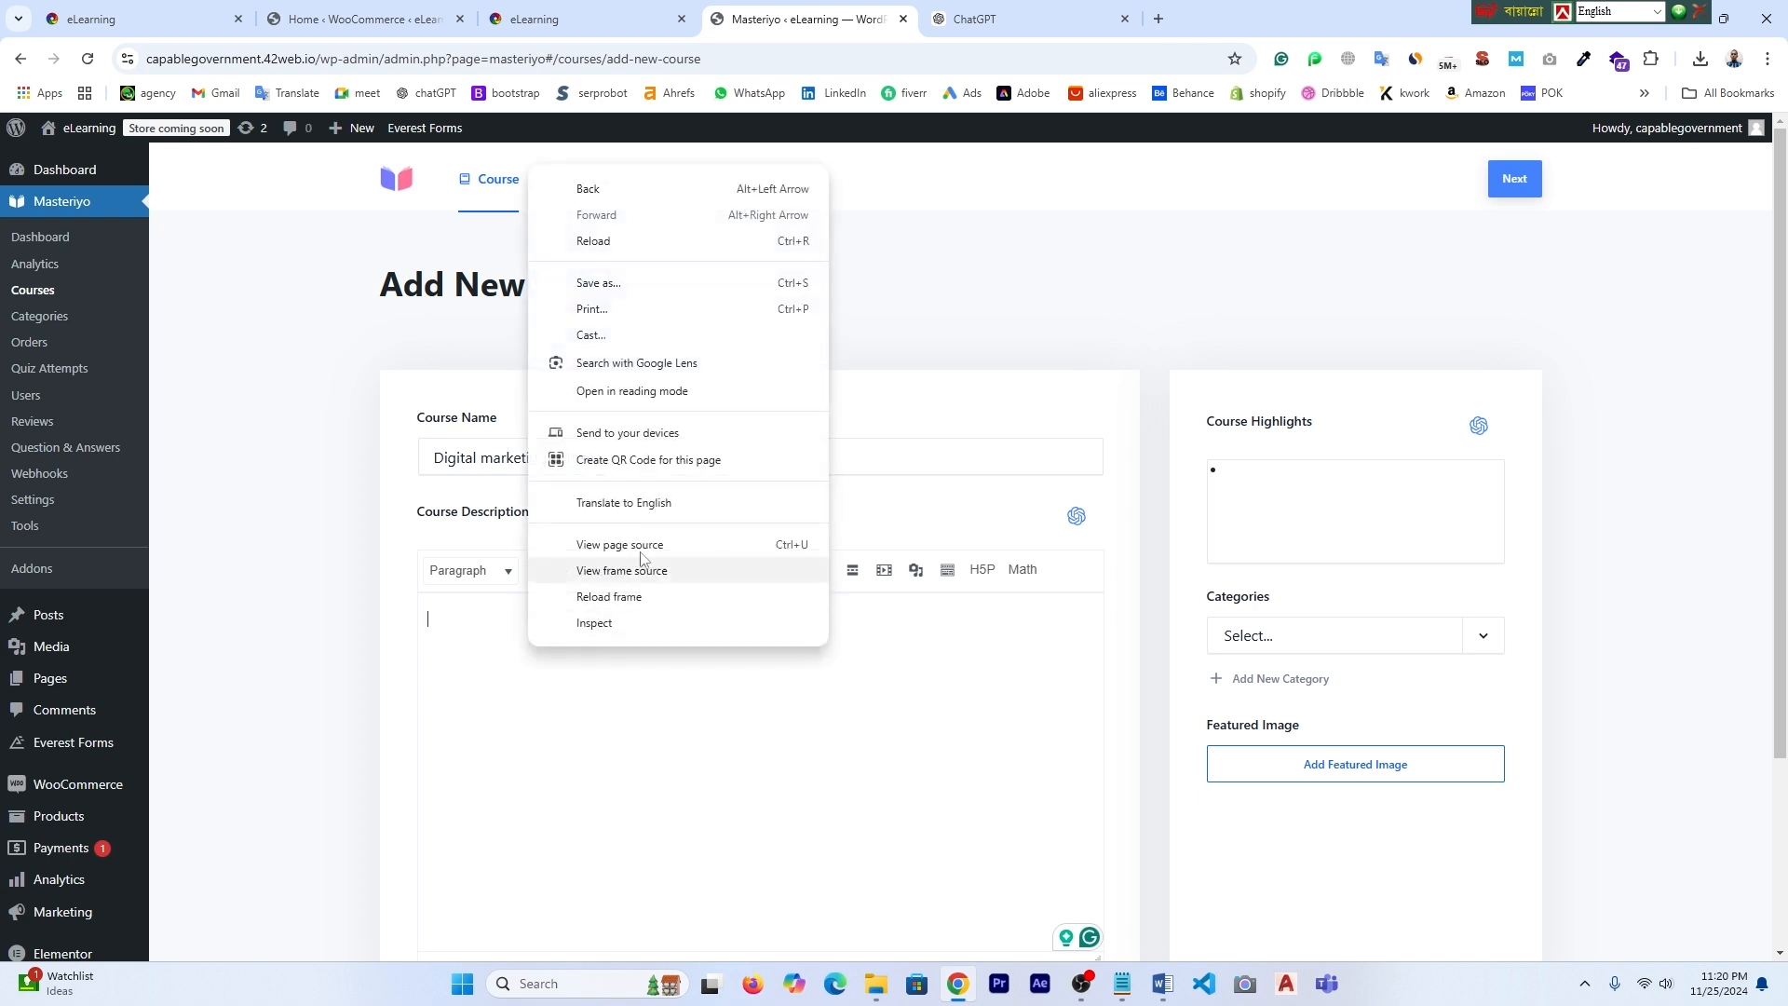
- Paste the Digital Marketing outline into the course description
key(ctrl+v)
scroll(835, 540, down, 1)
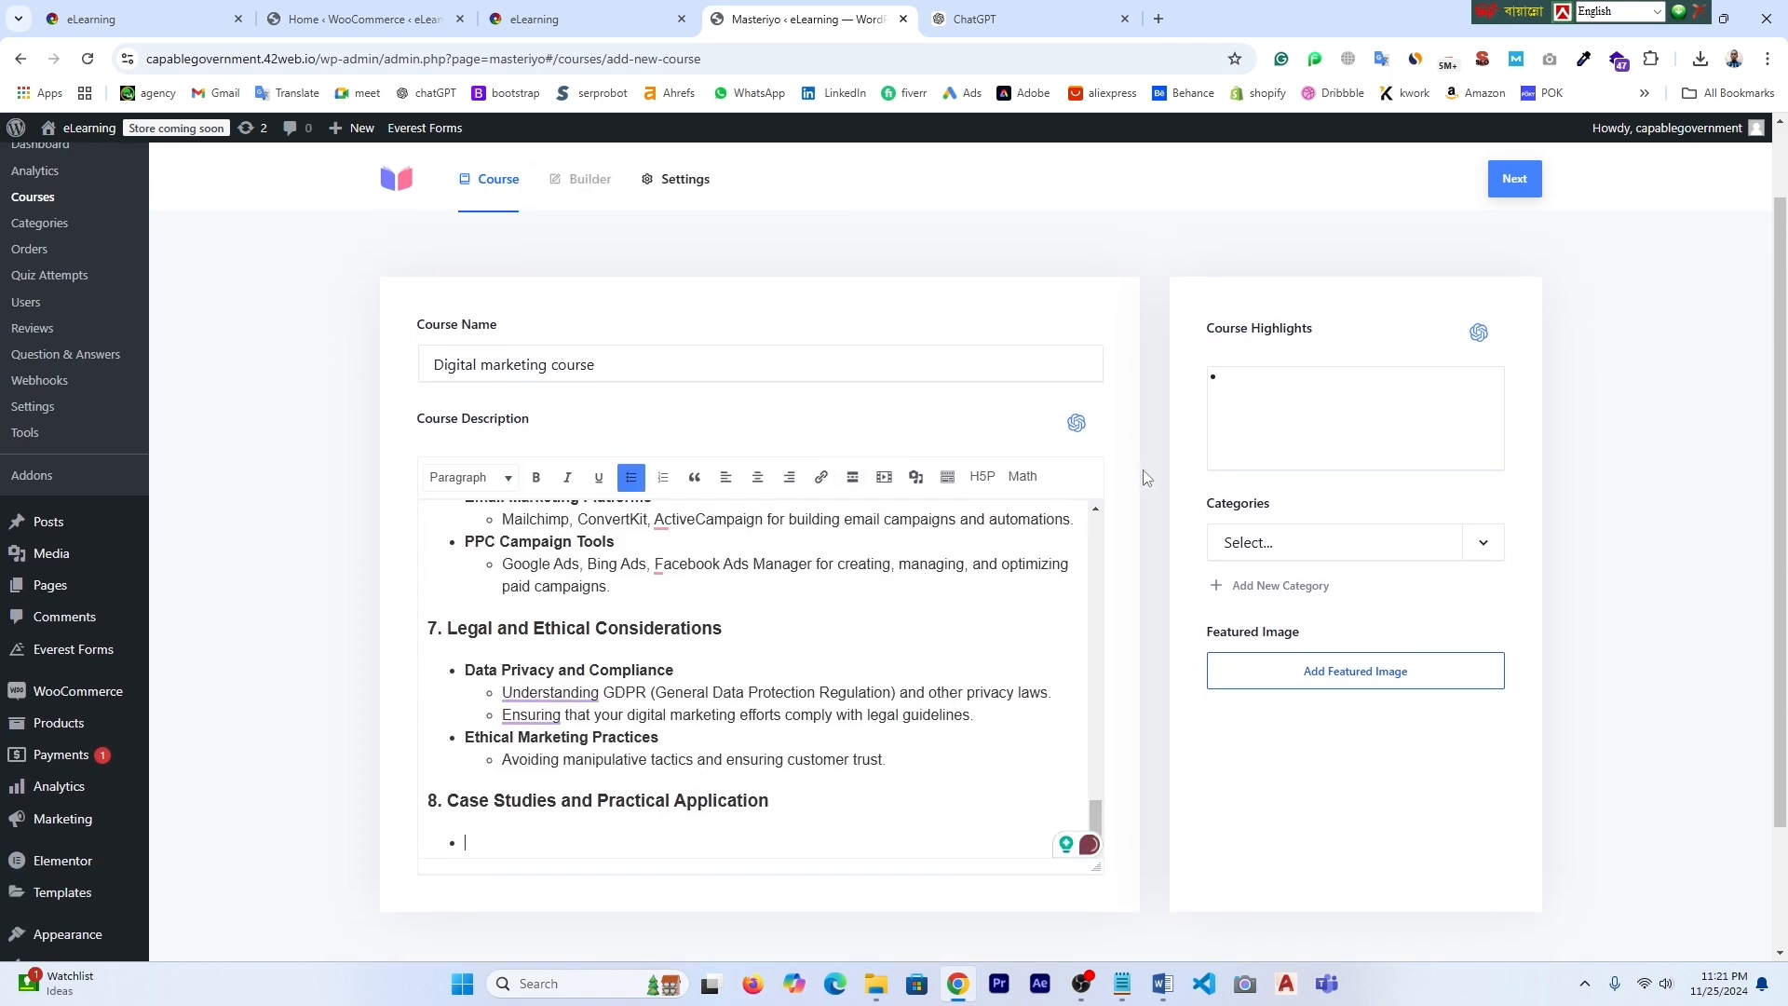
scroll(679, 656, up, 2)
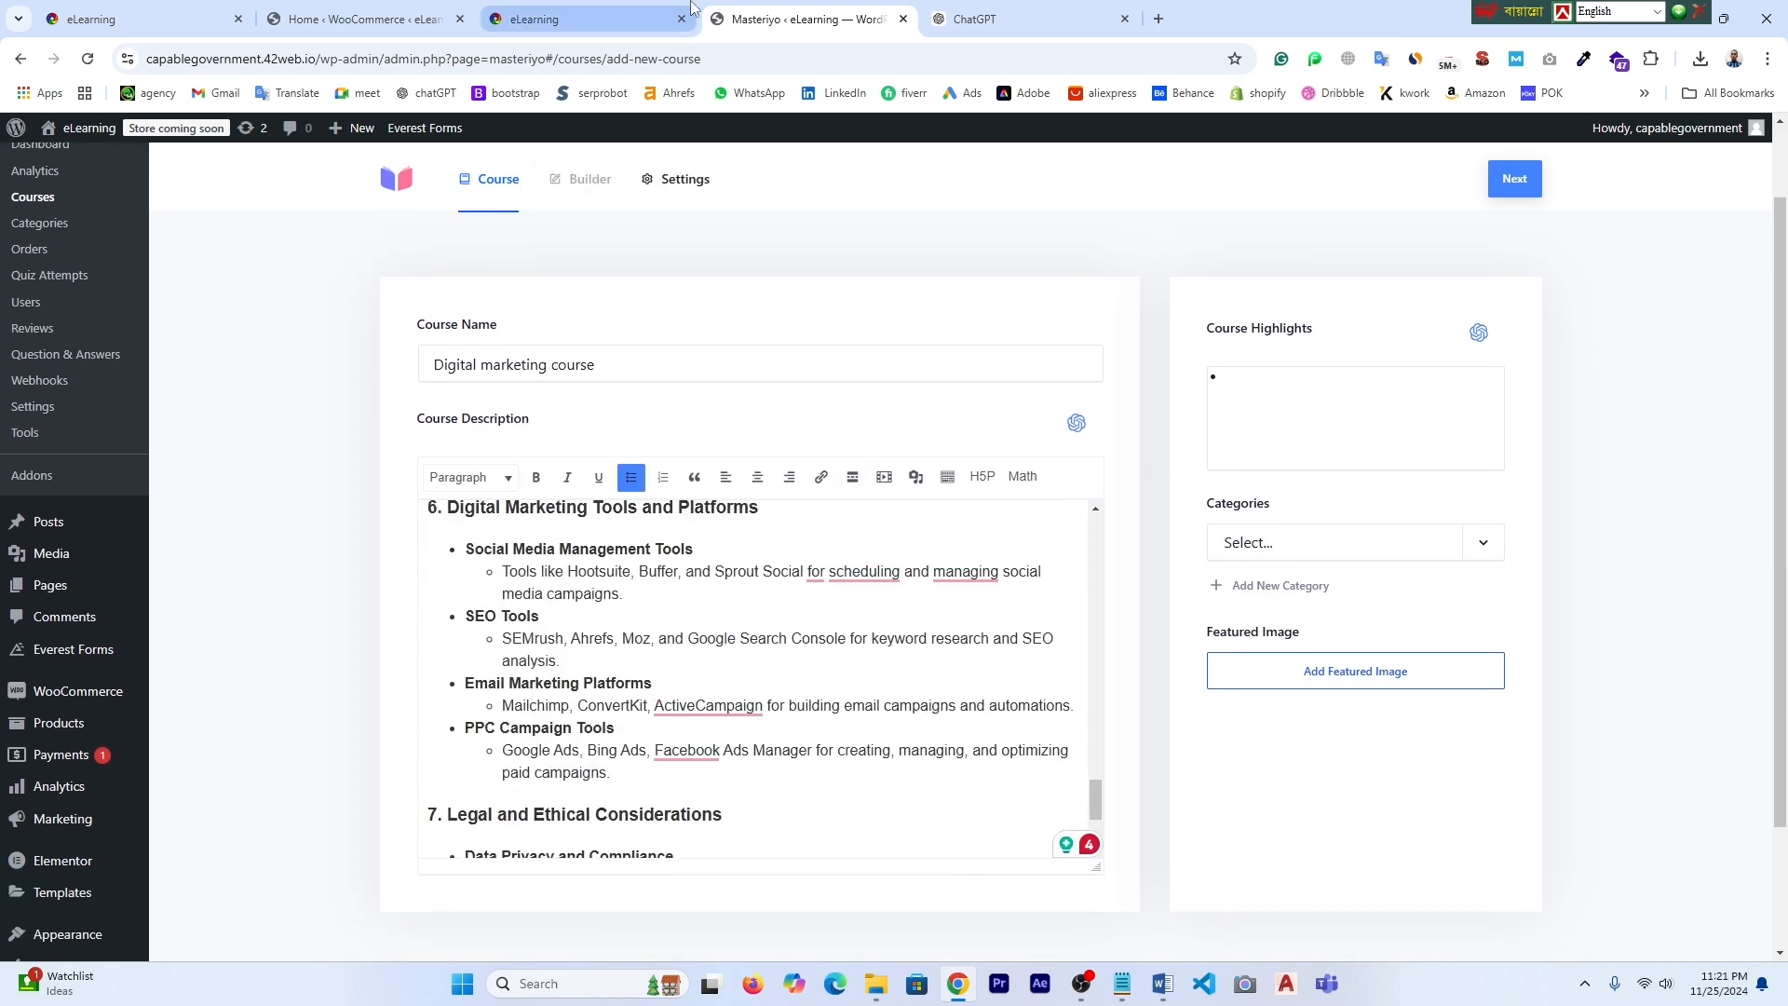
- Fill Course Highlights with the four SEO points and begin adding a new category
click(1025, 19)
scroll(850, 700, up, 15)
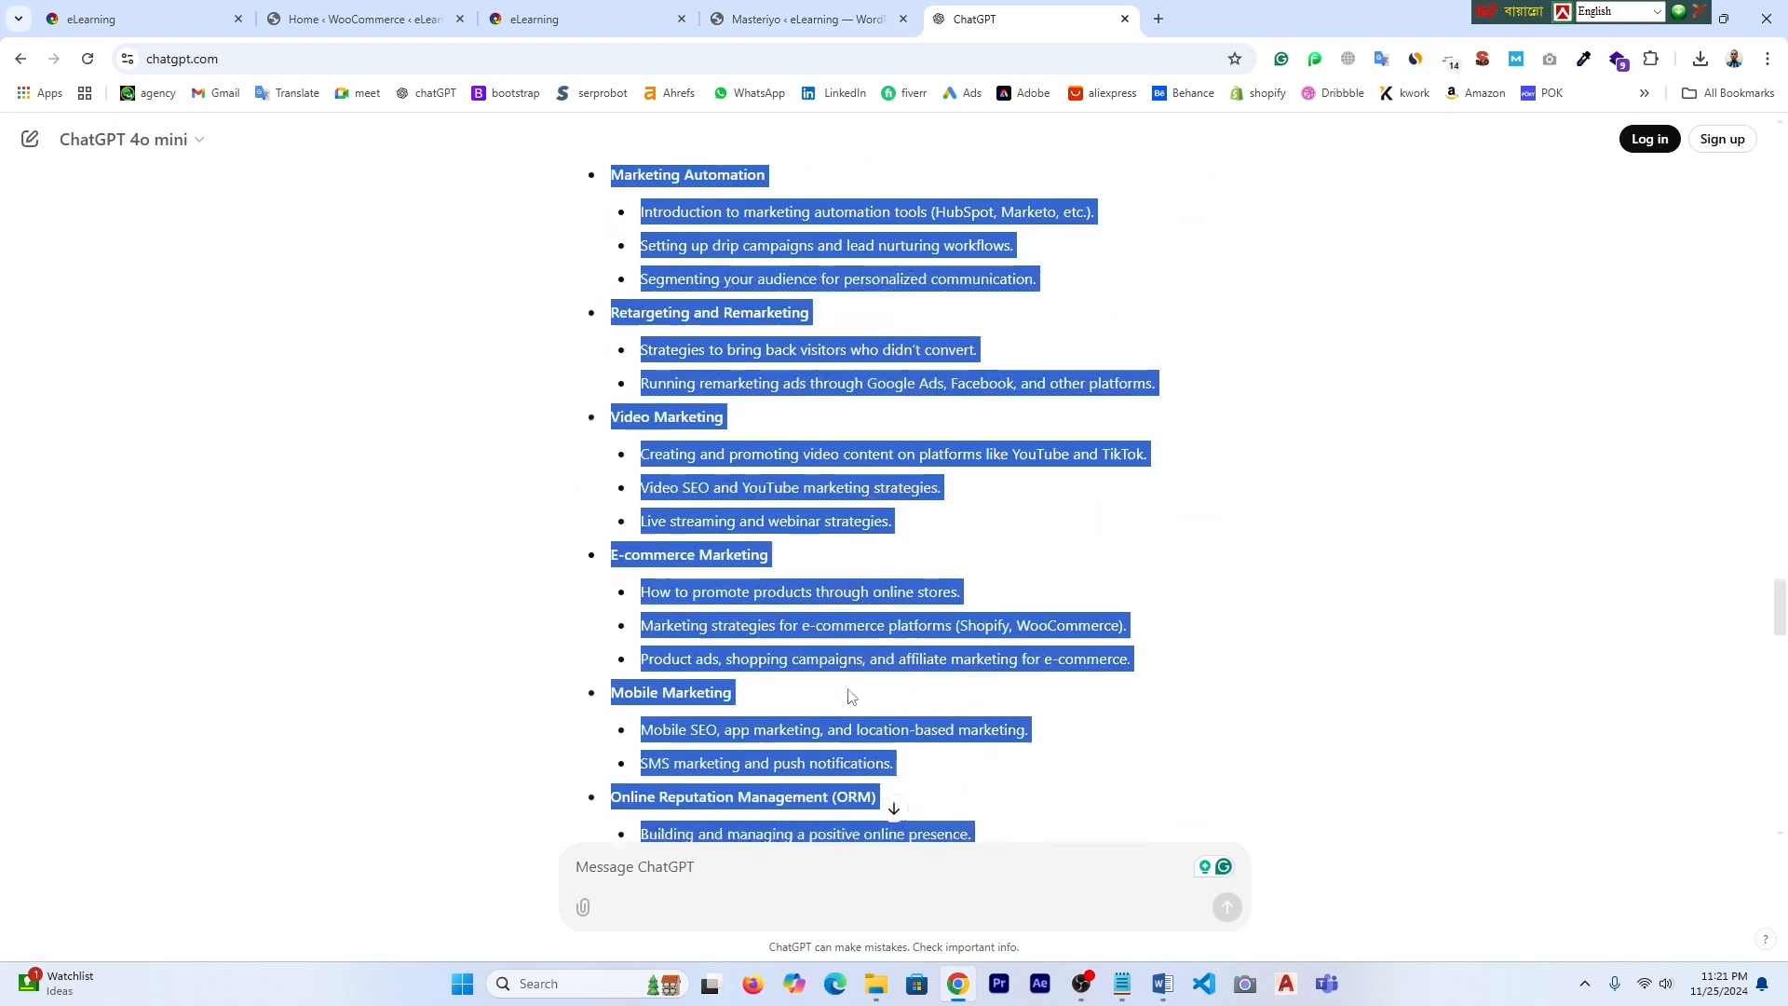
scroll(850, 695, down, 10)
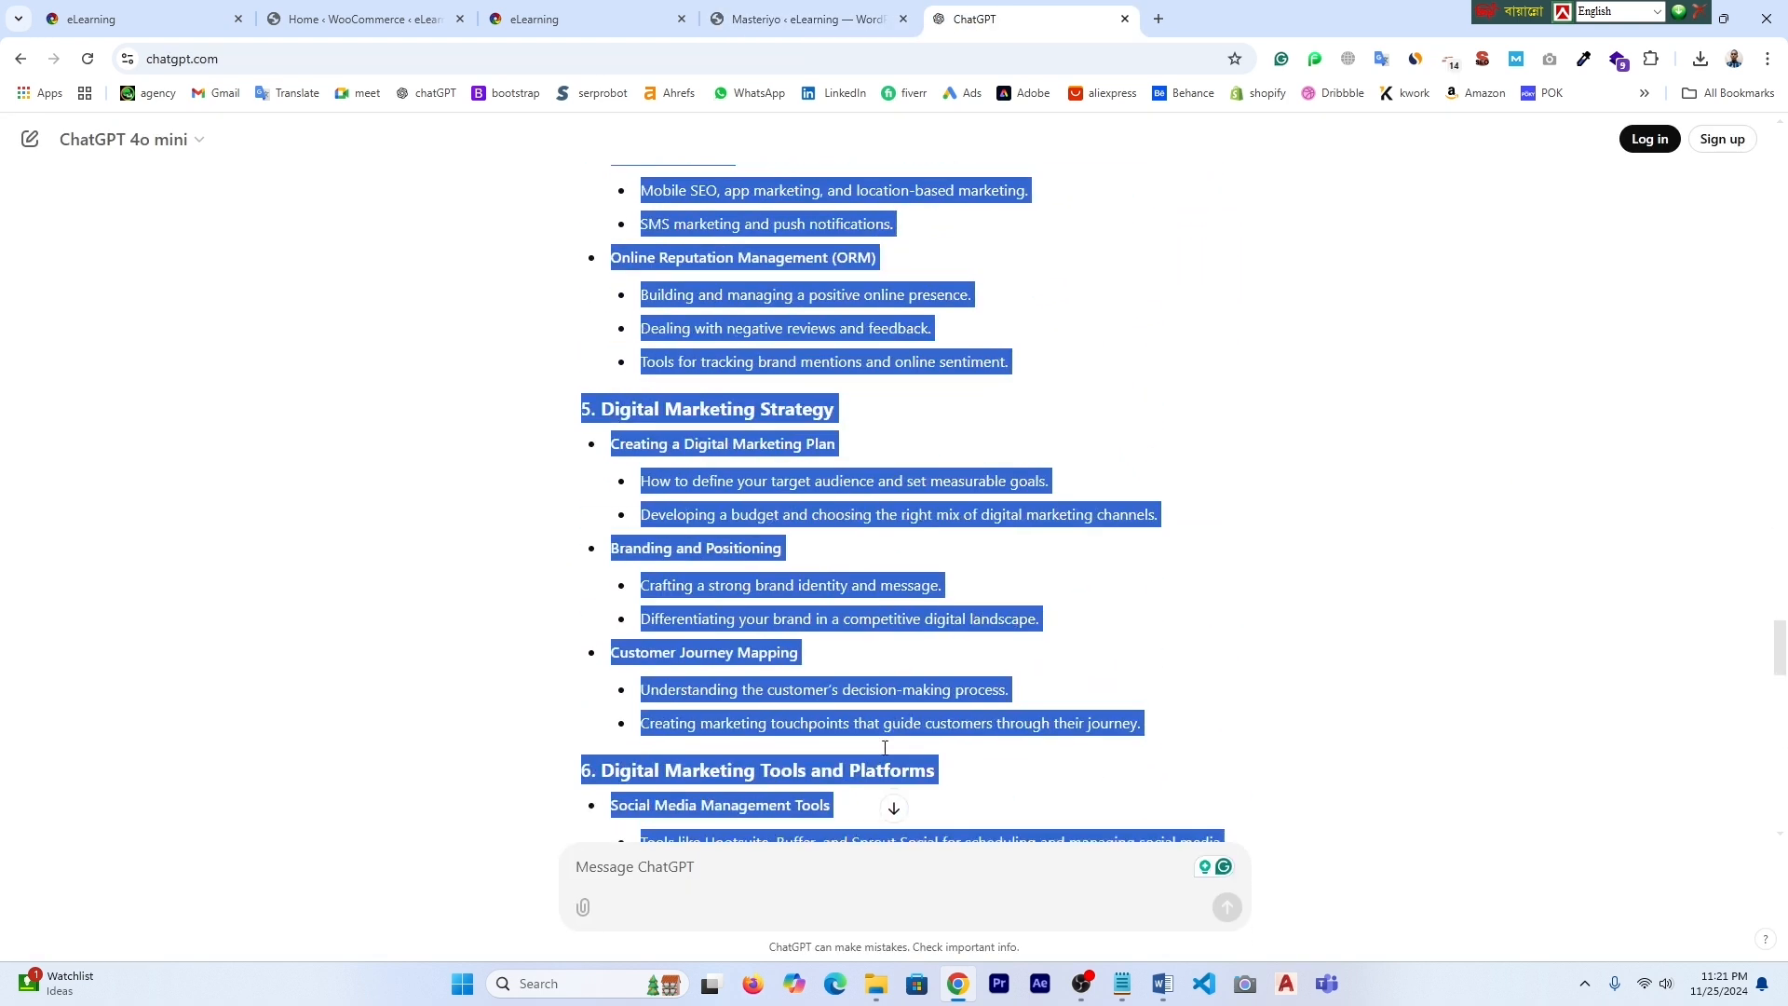
click(884, 499)
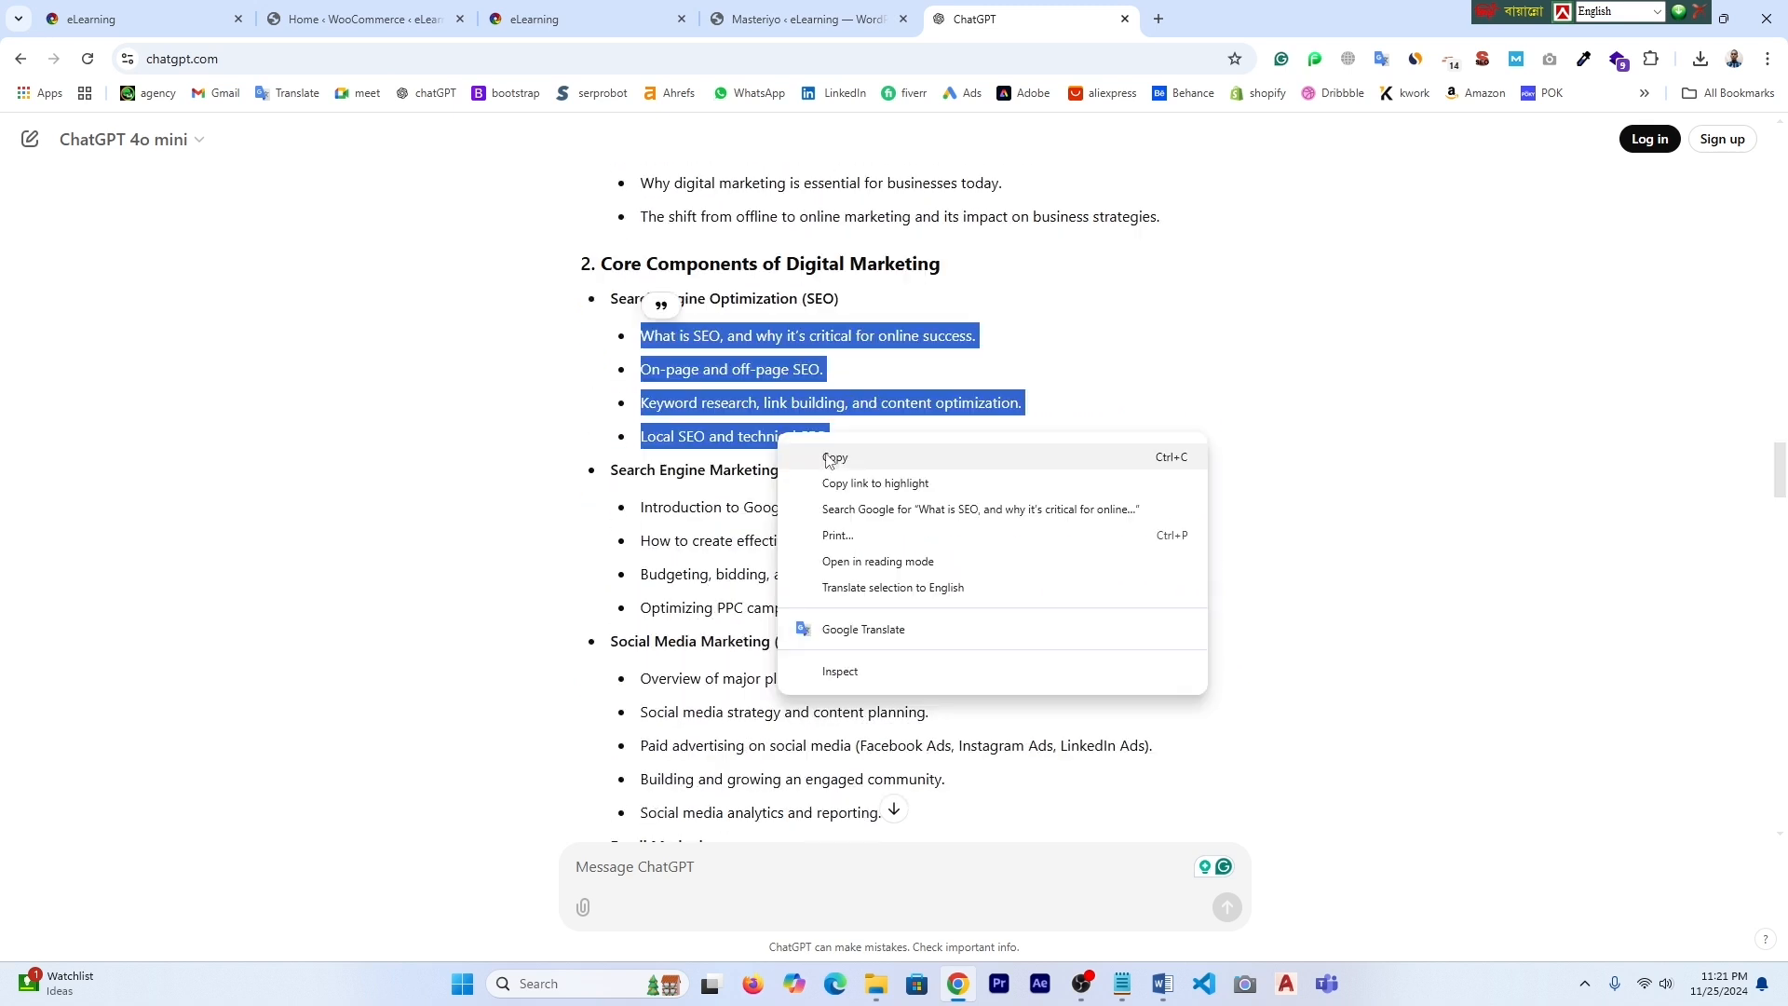
click(834, 456)
click(780, 20)
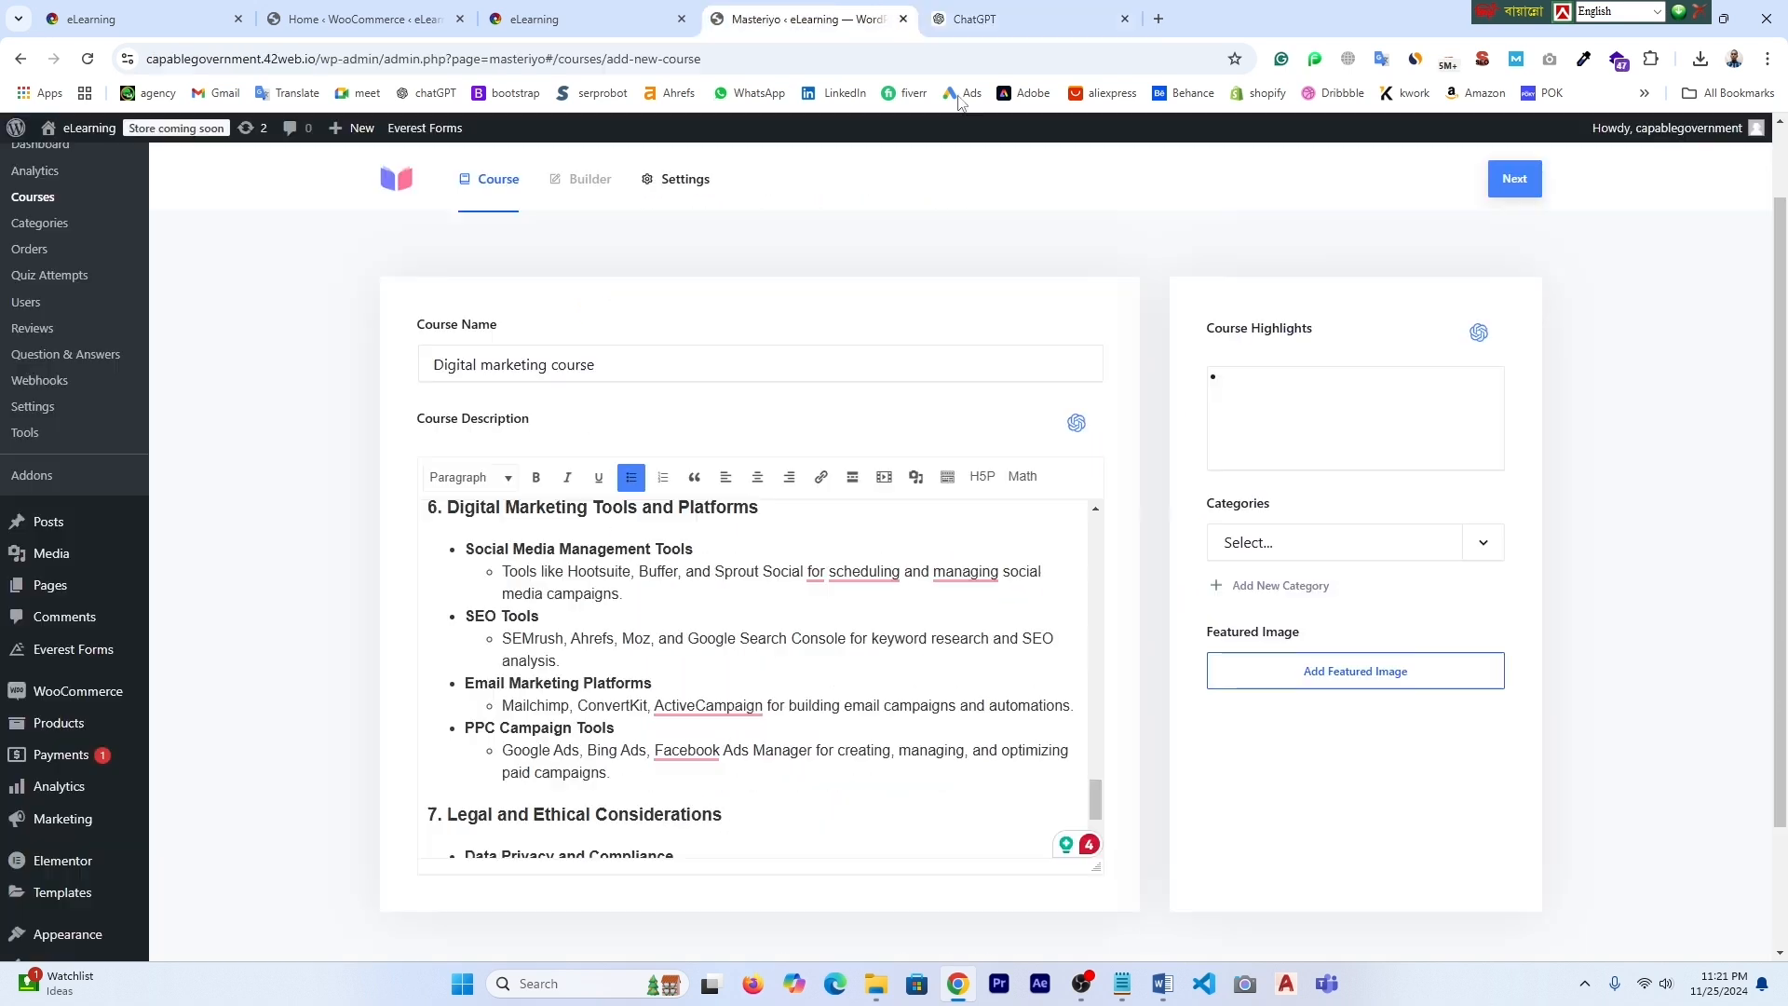
right_click(1228, 377)
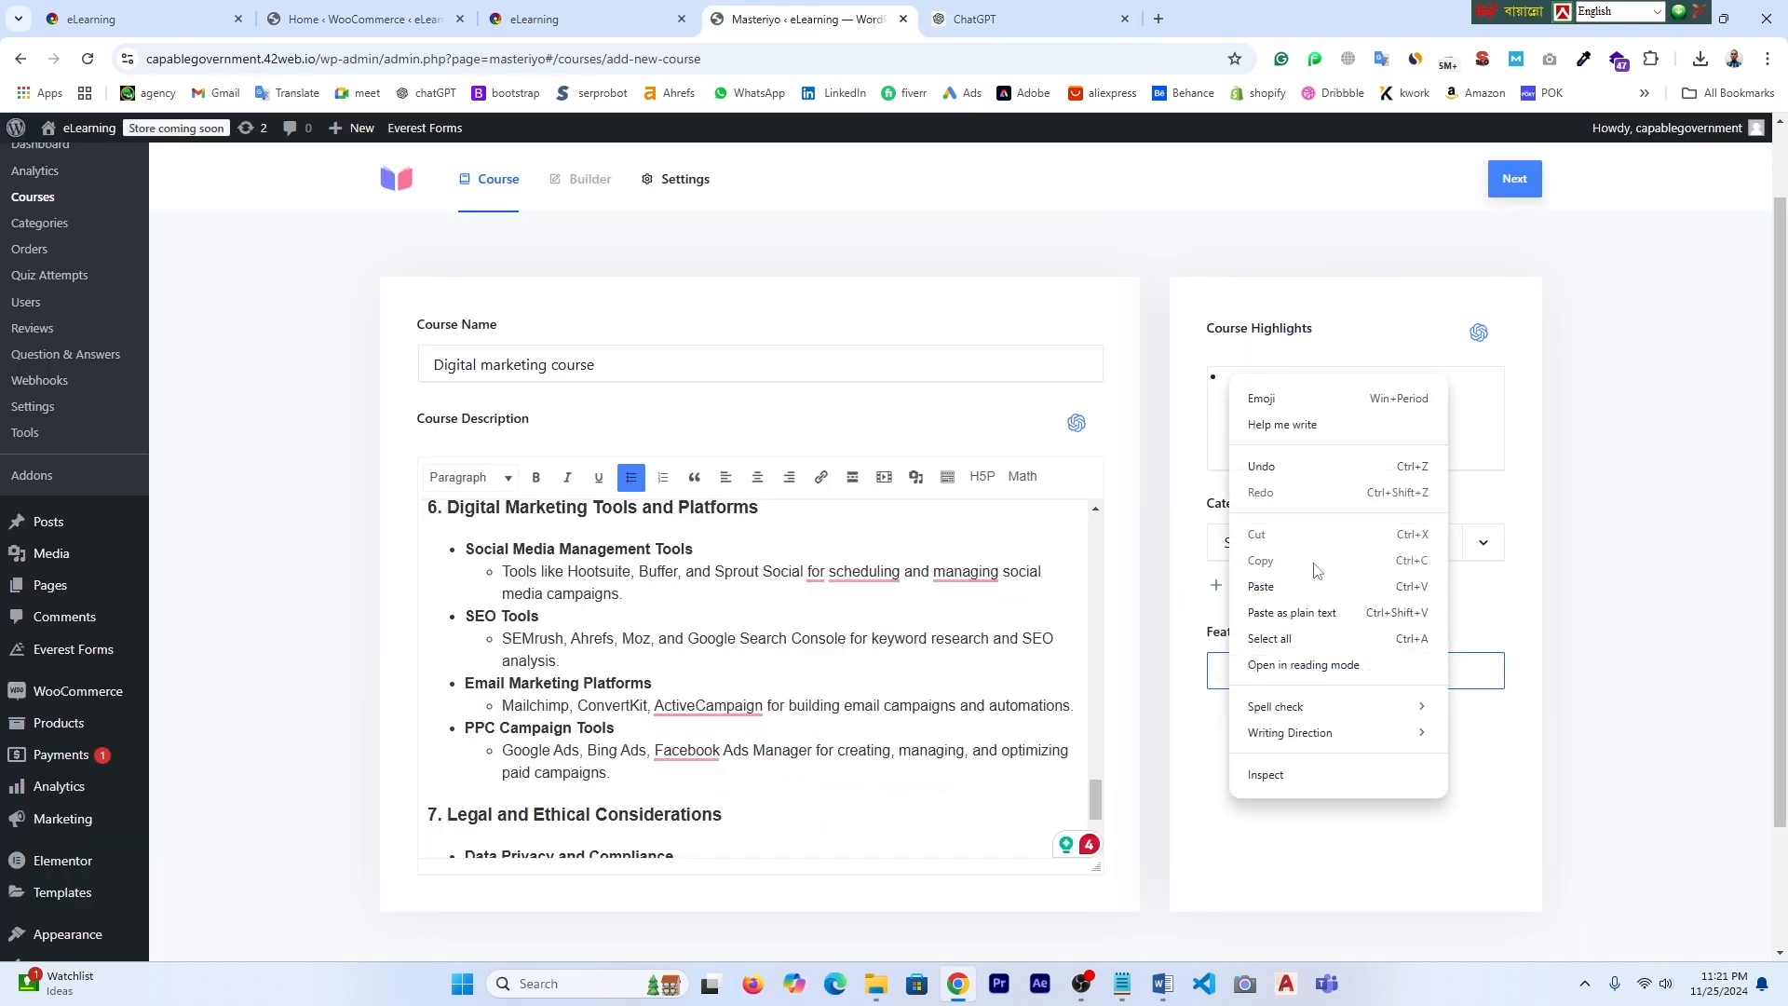
click(1298, 594)
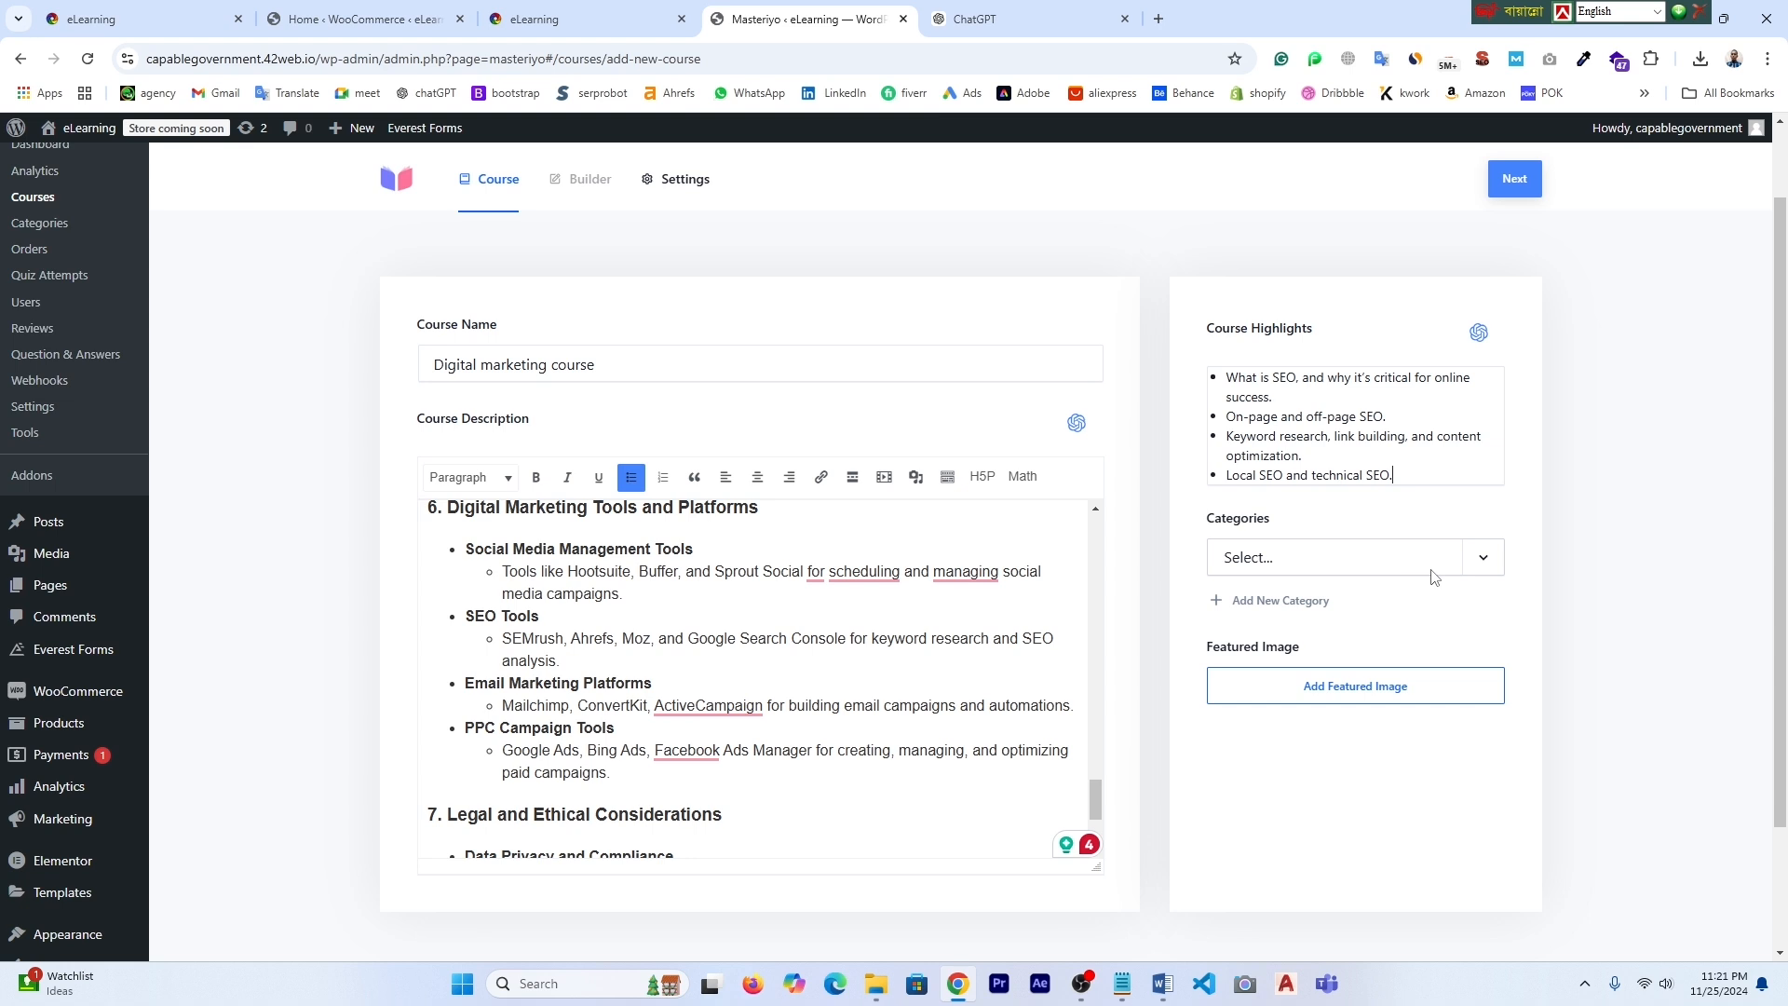
click(1278, 600)
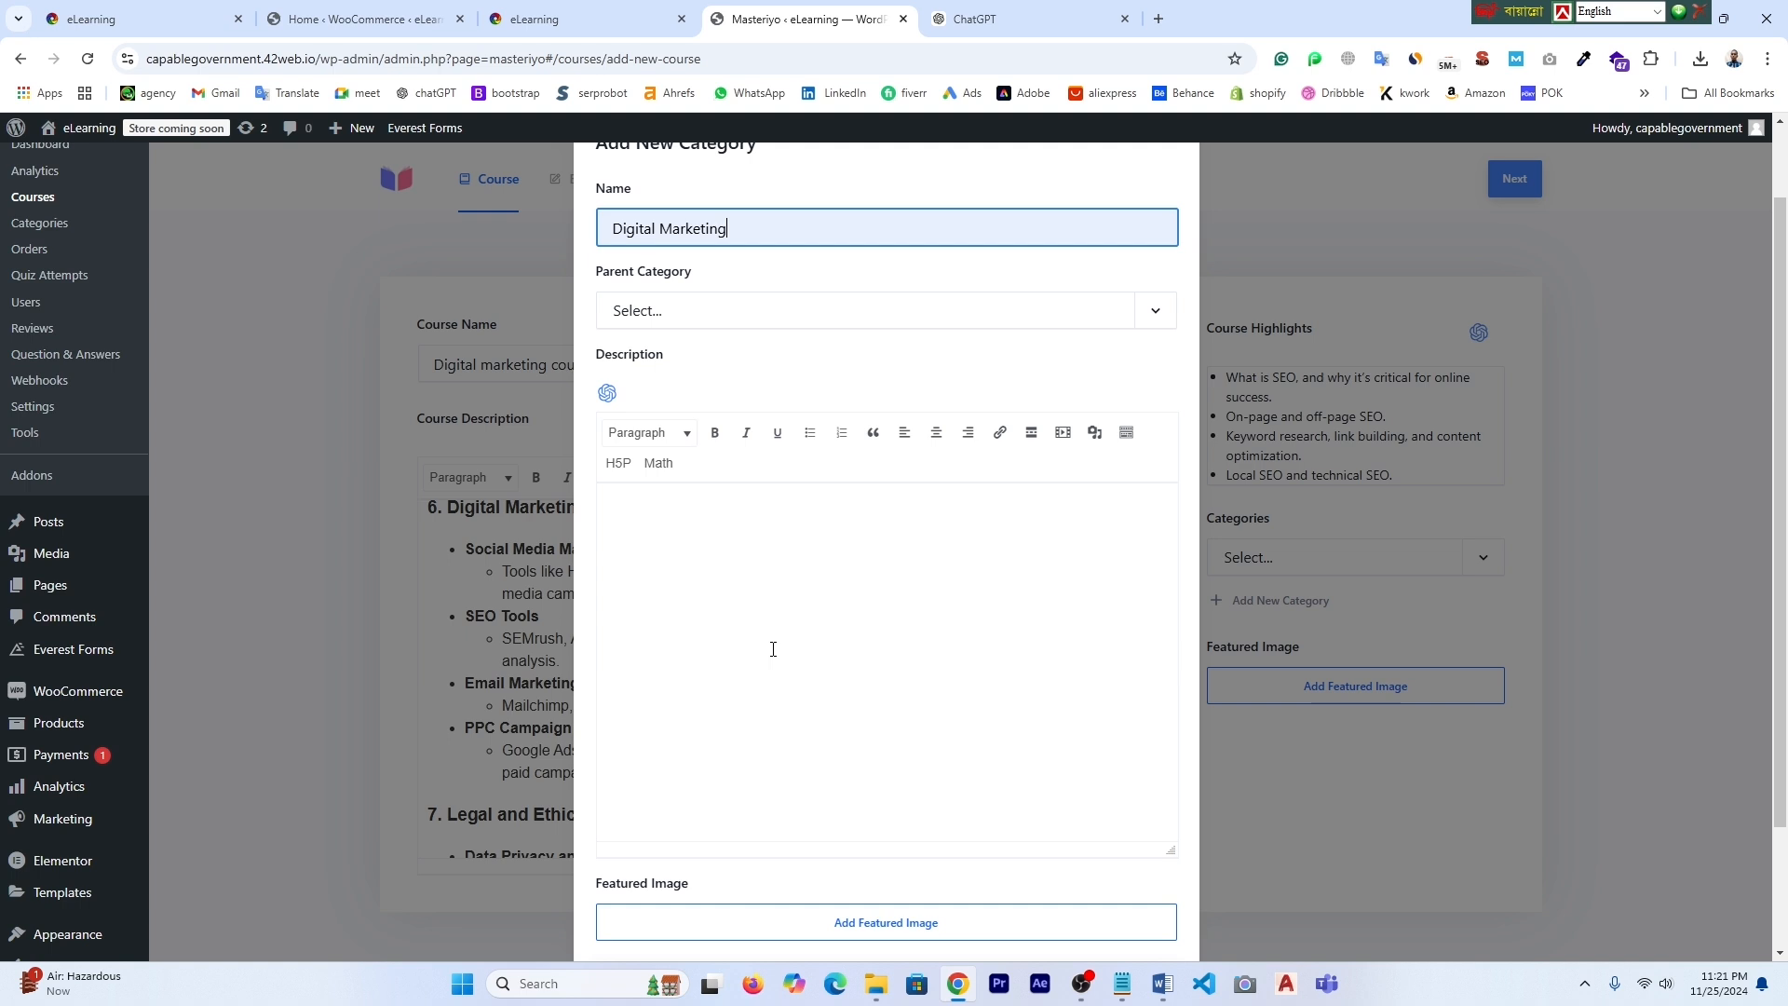
- Upload Untitled design (11) as the Digital Marketing category's featured image
scroll(773, 649, down, 1)
click(880, 878)
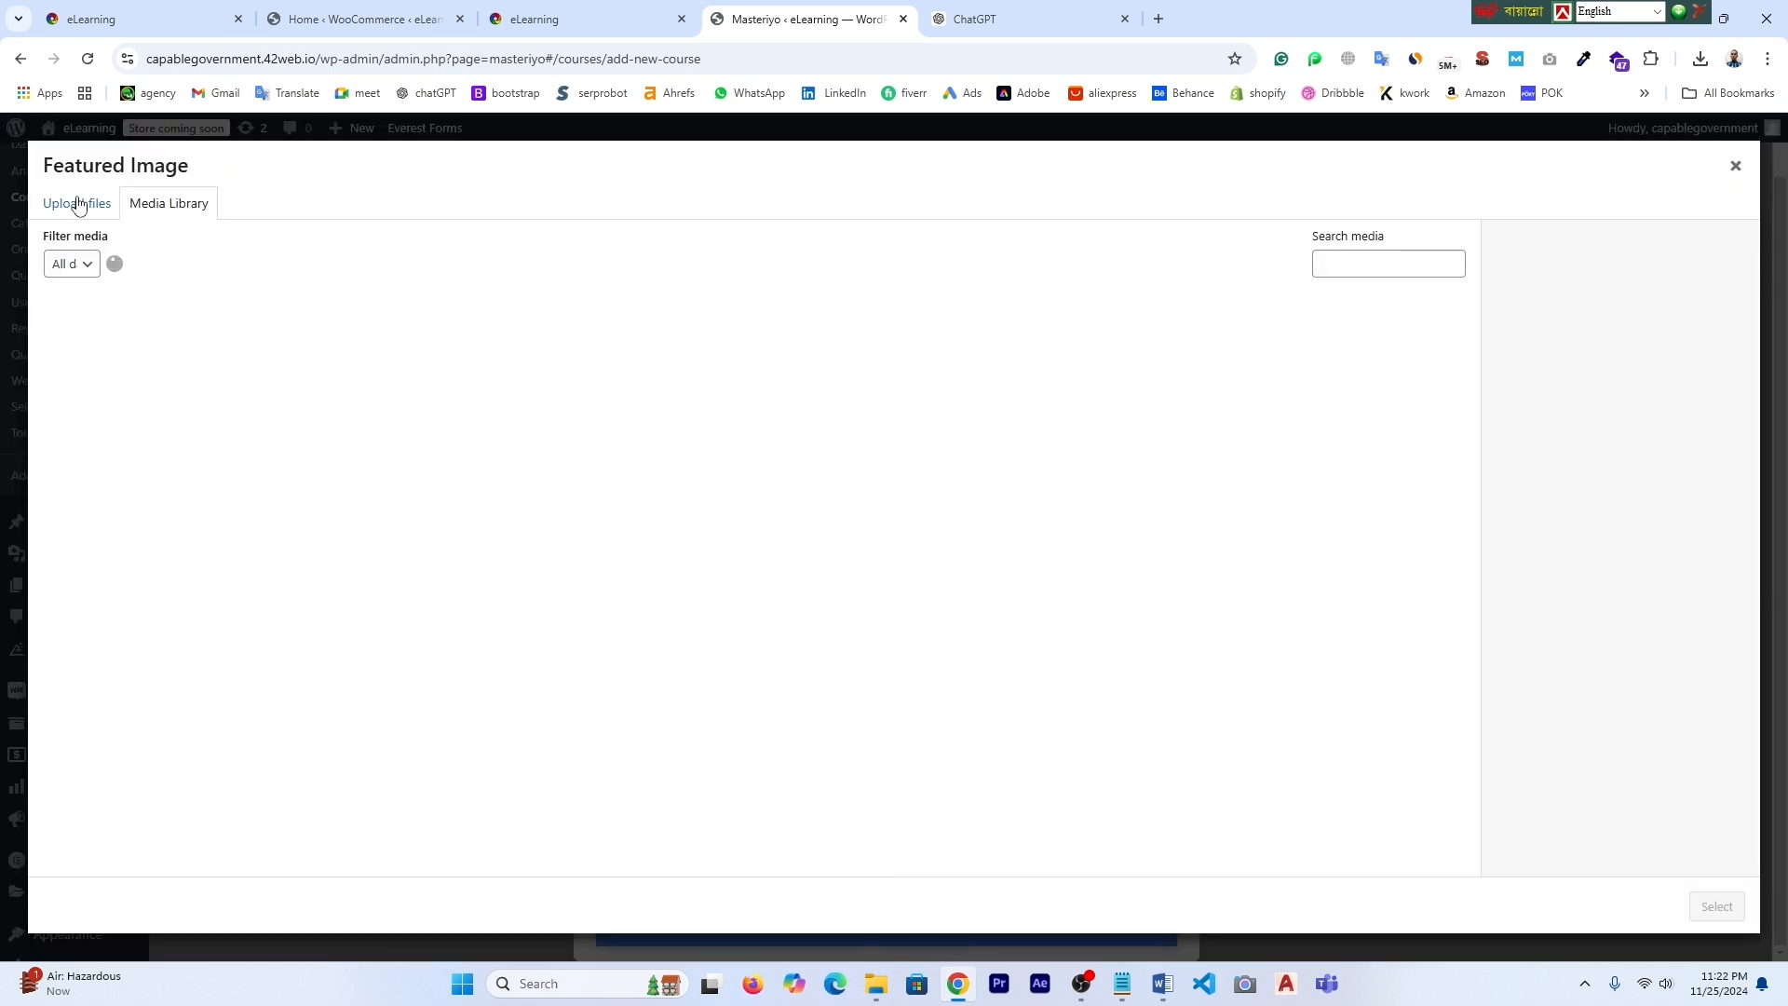
click(74, 211)
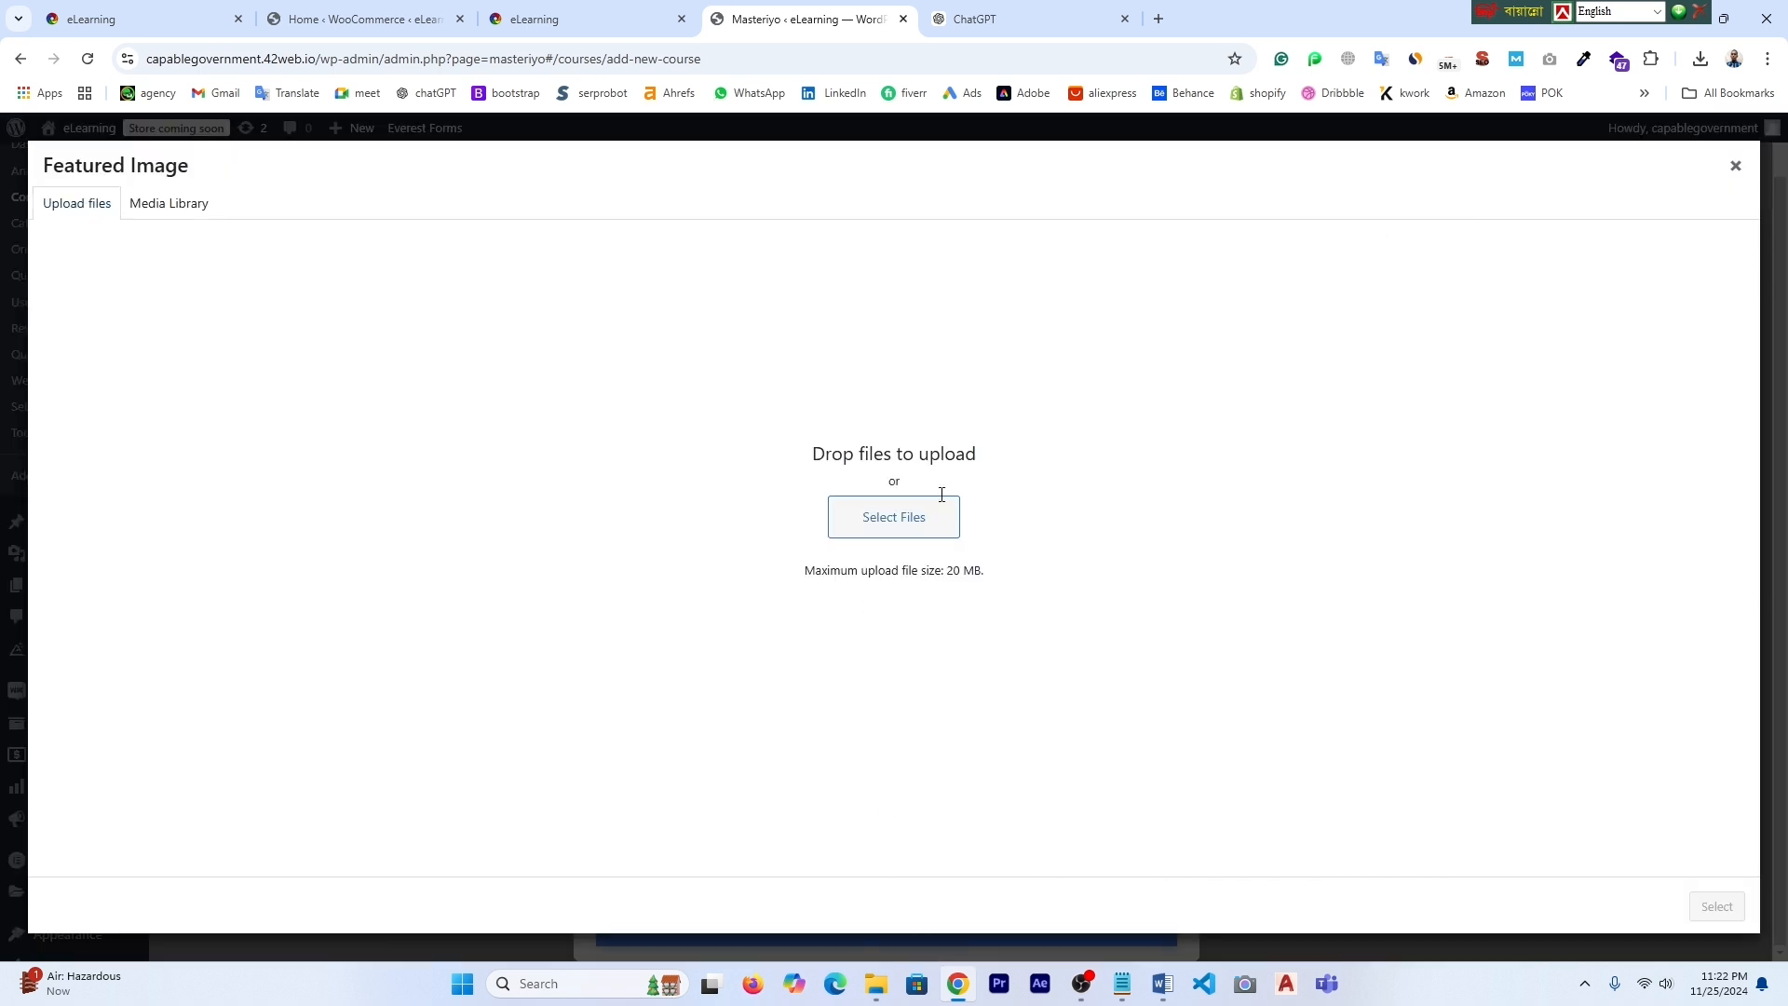
click(903, 523)
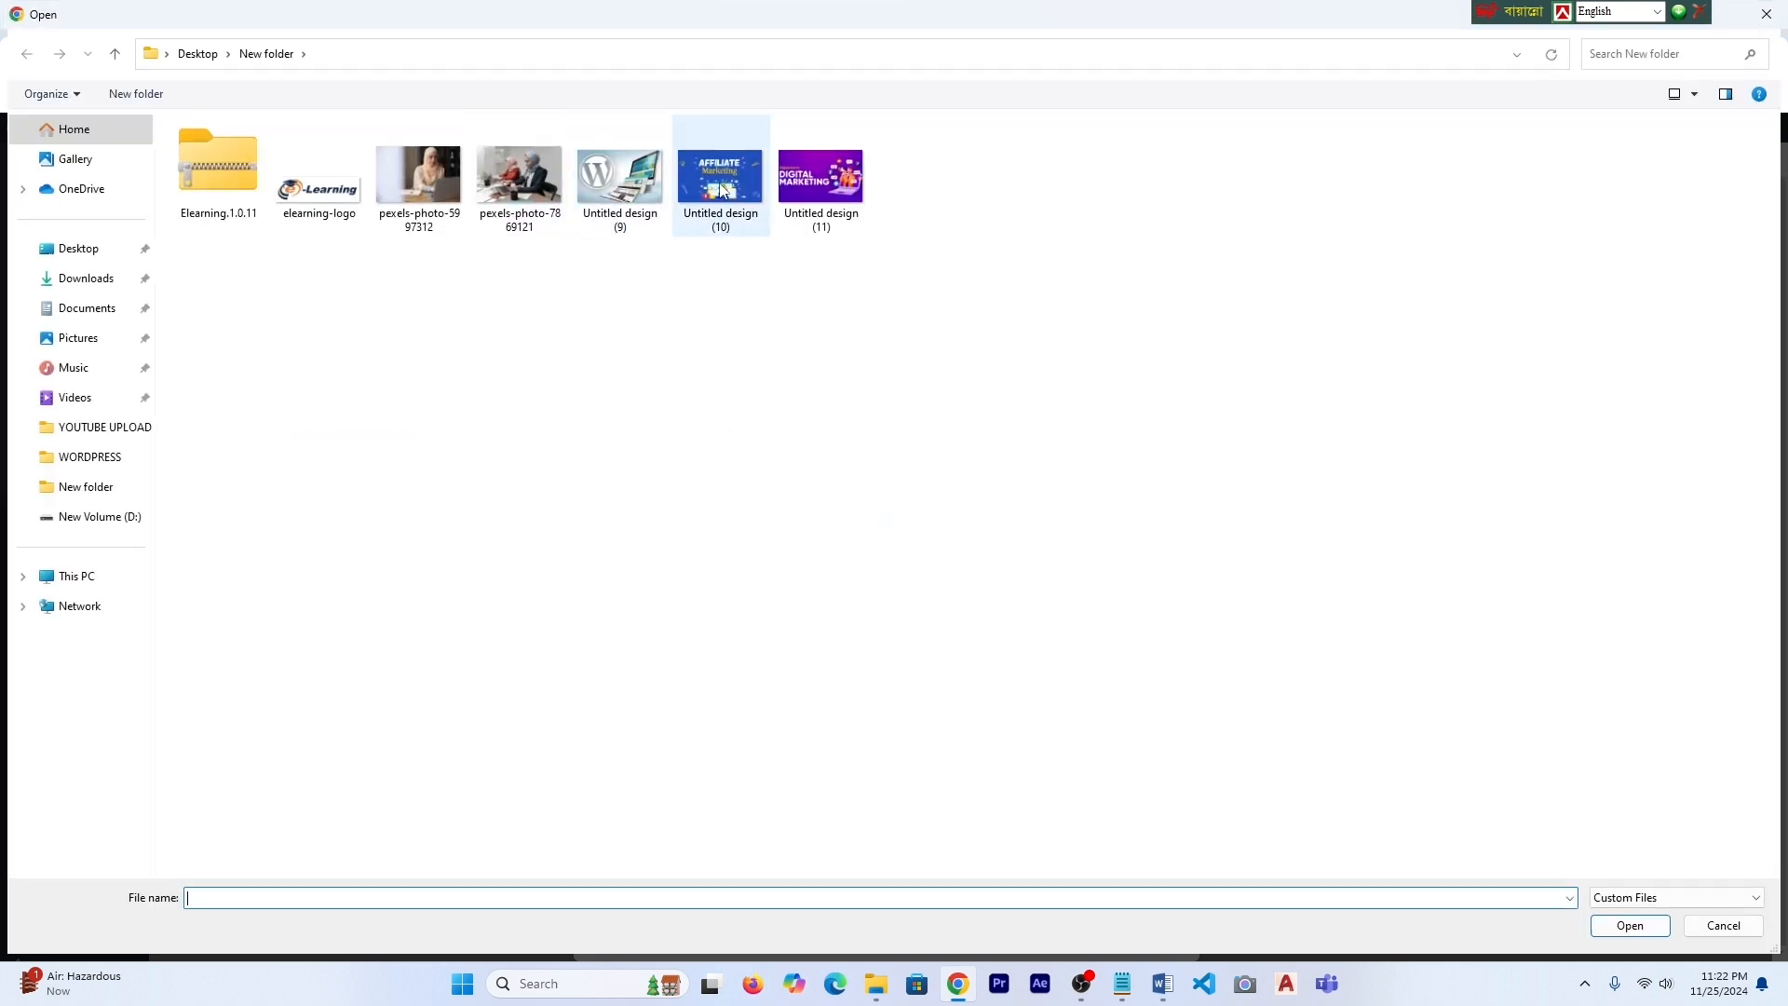
click(850, 183)
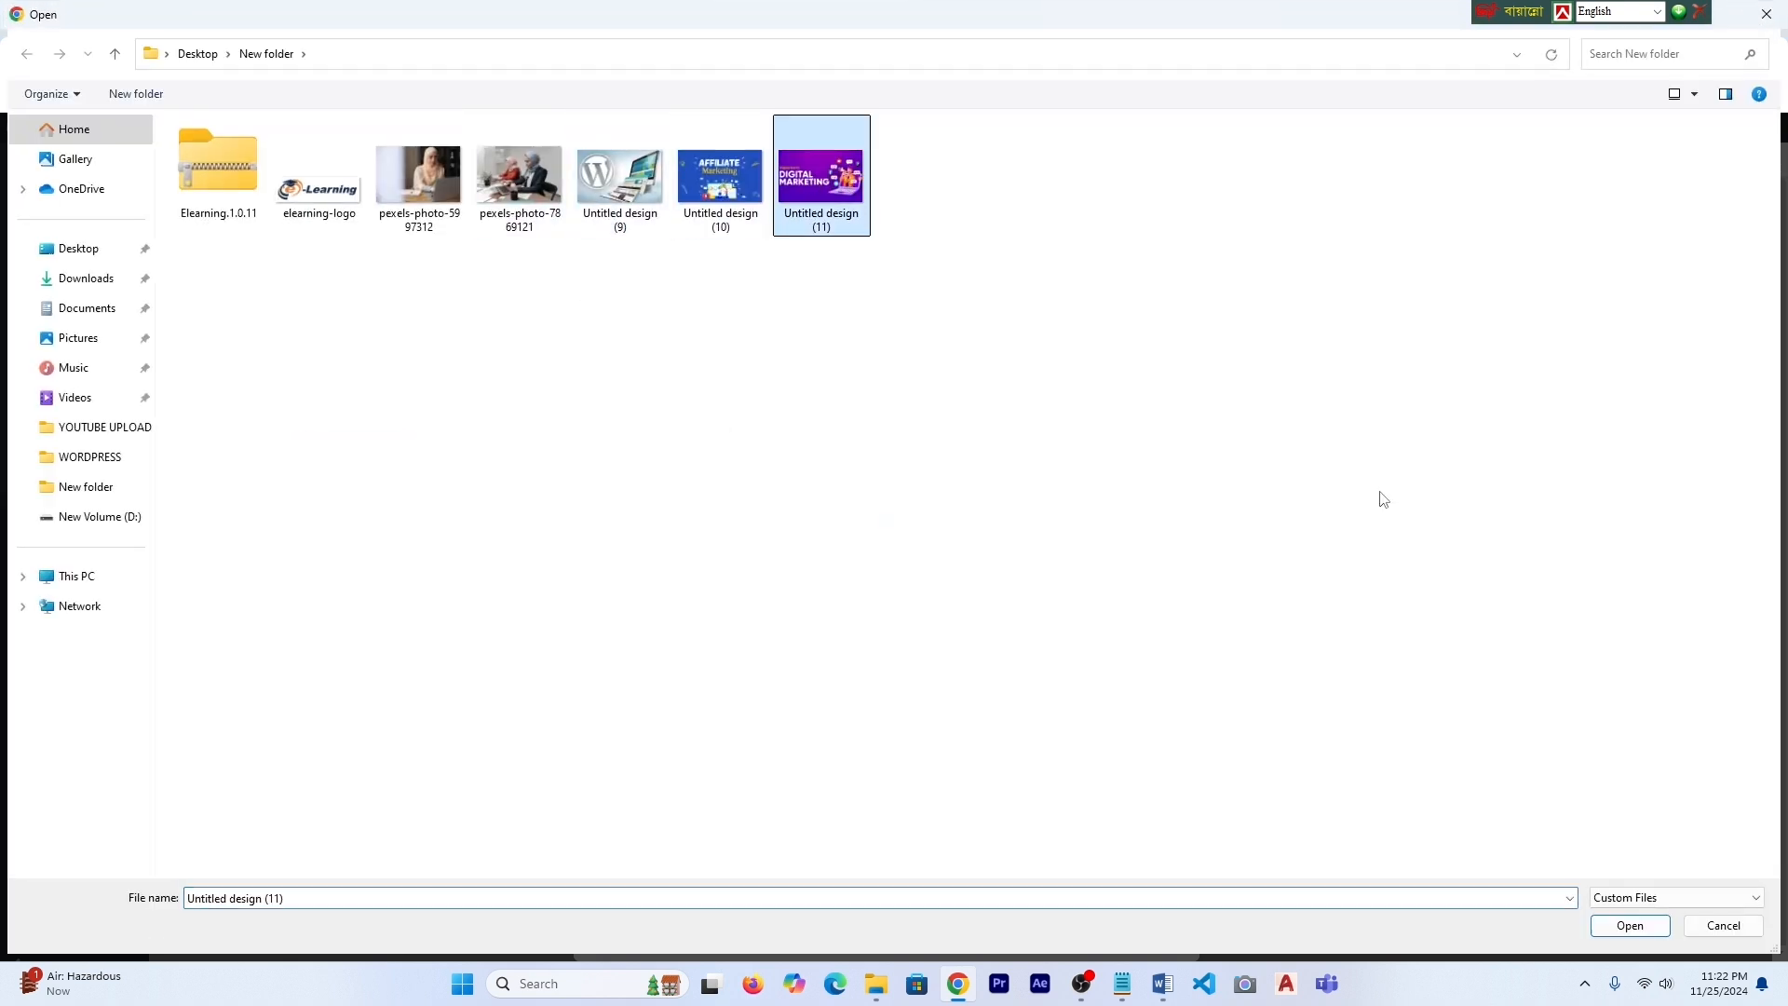
click(1629, 933)
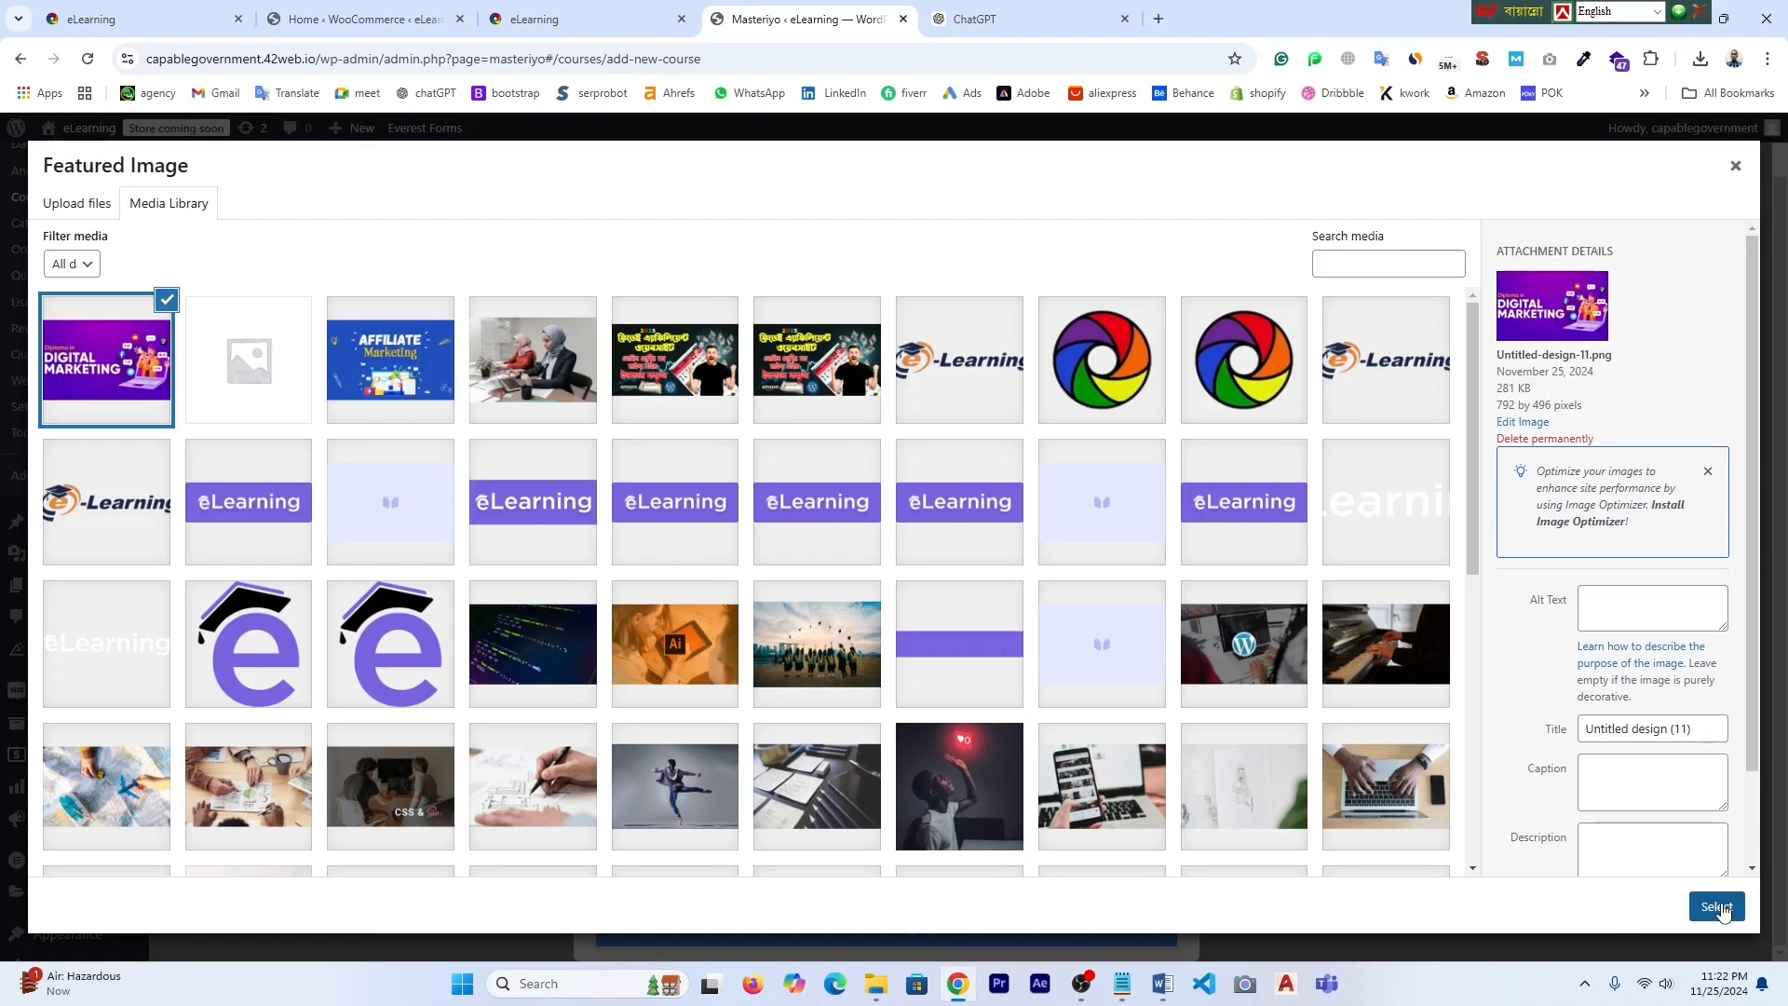
click(1718, 906)
- Save the Digital Marketing category and assign it to the course
scroll(1090, 596, down, 4)
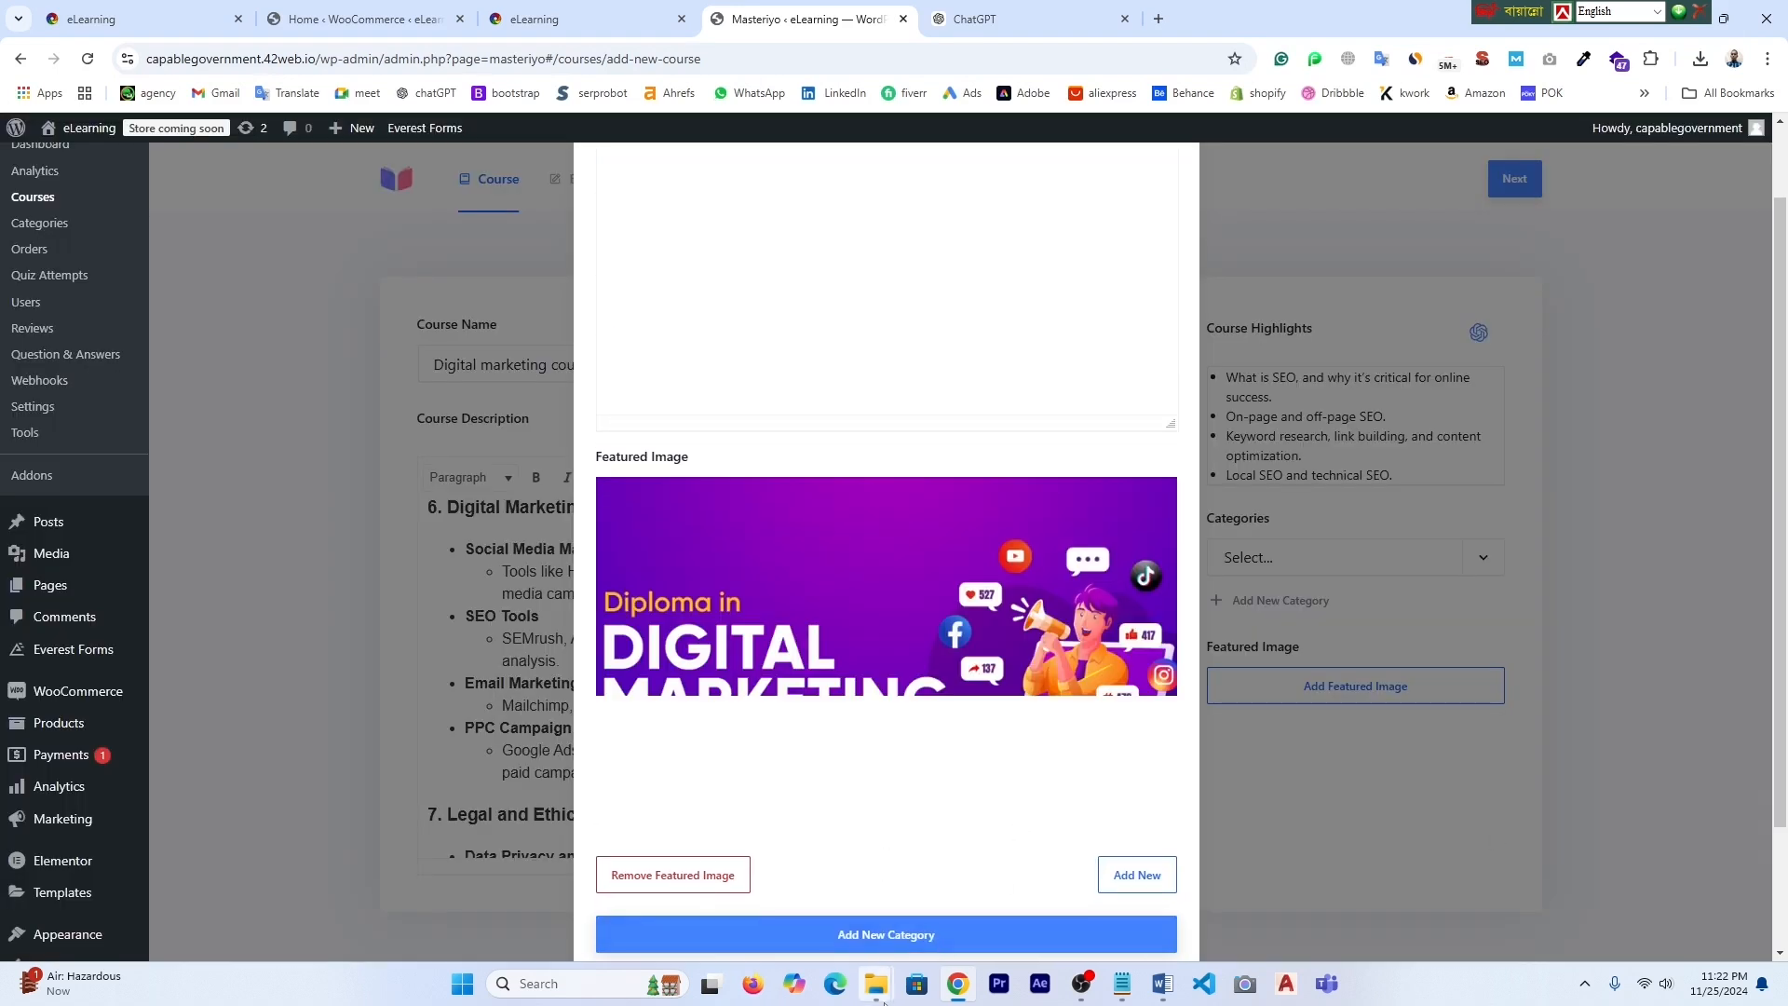
click(883, 937)
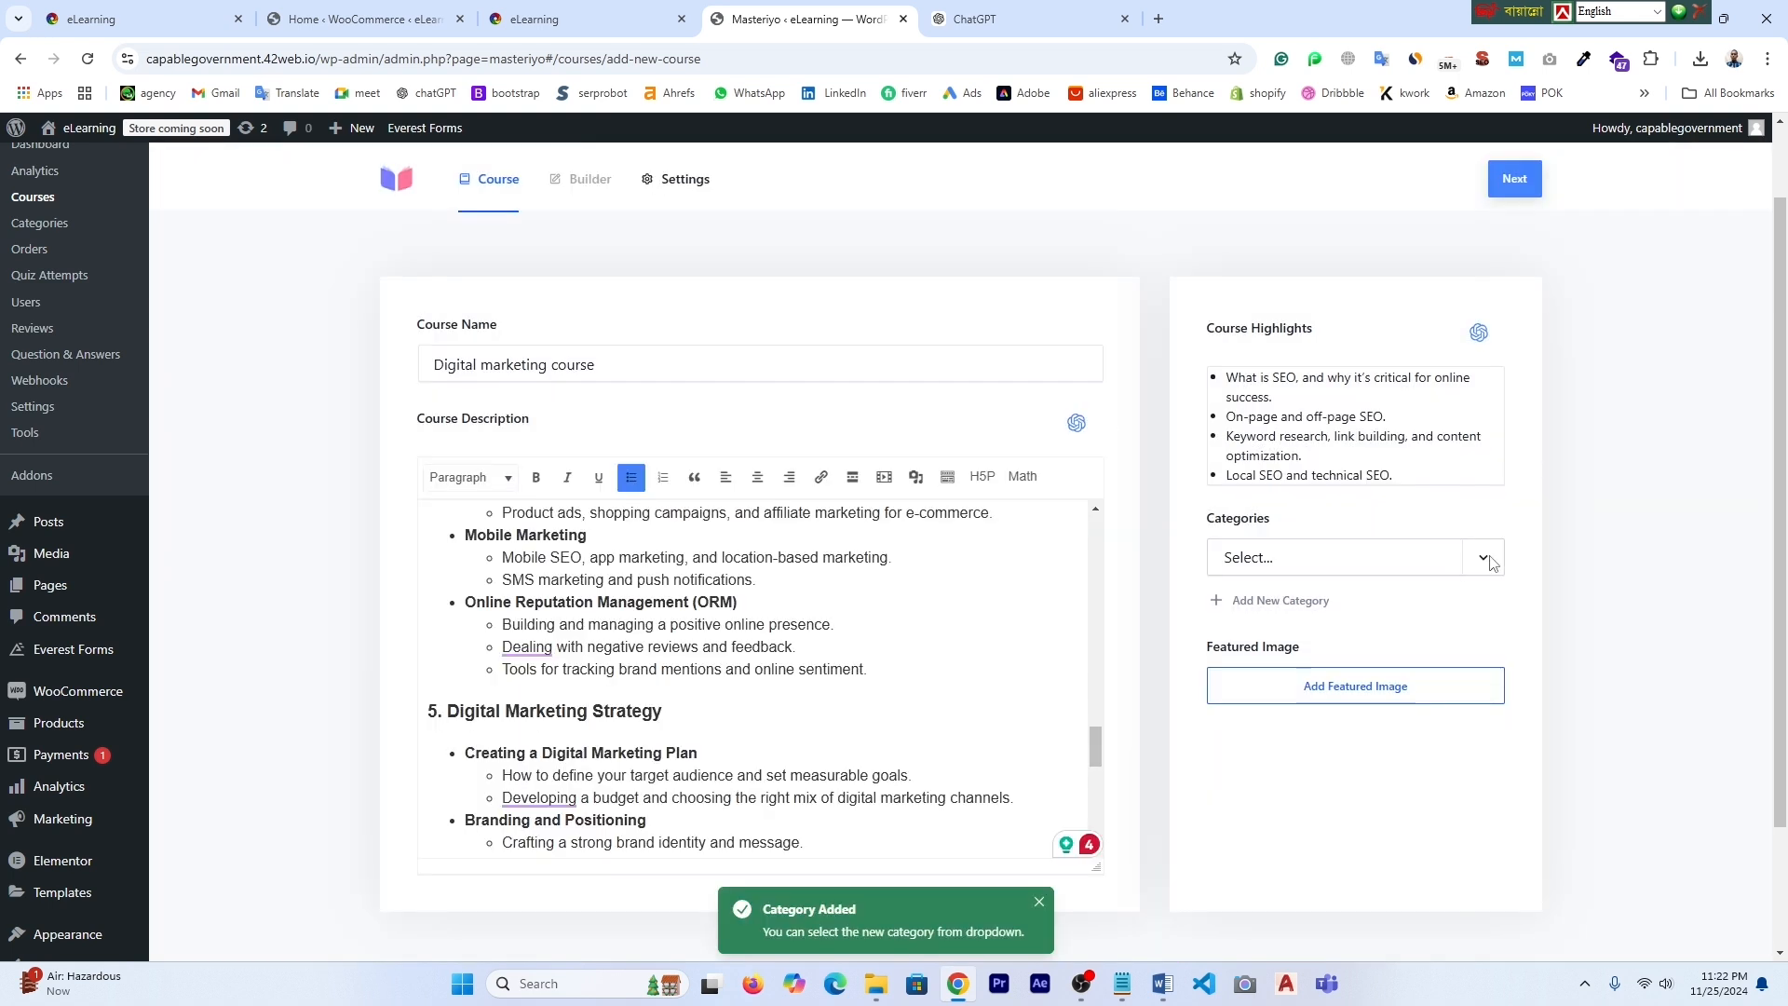
click(1484, 559)
click(1301, 607)
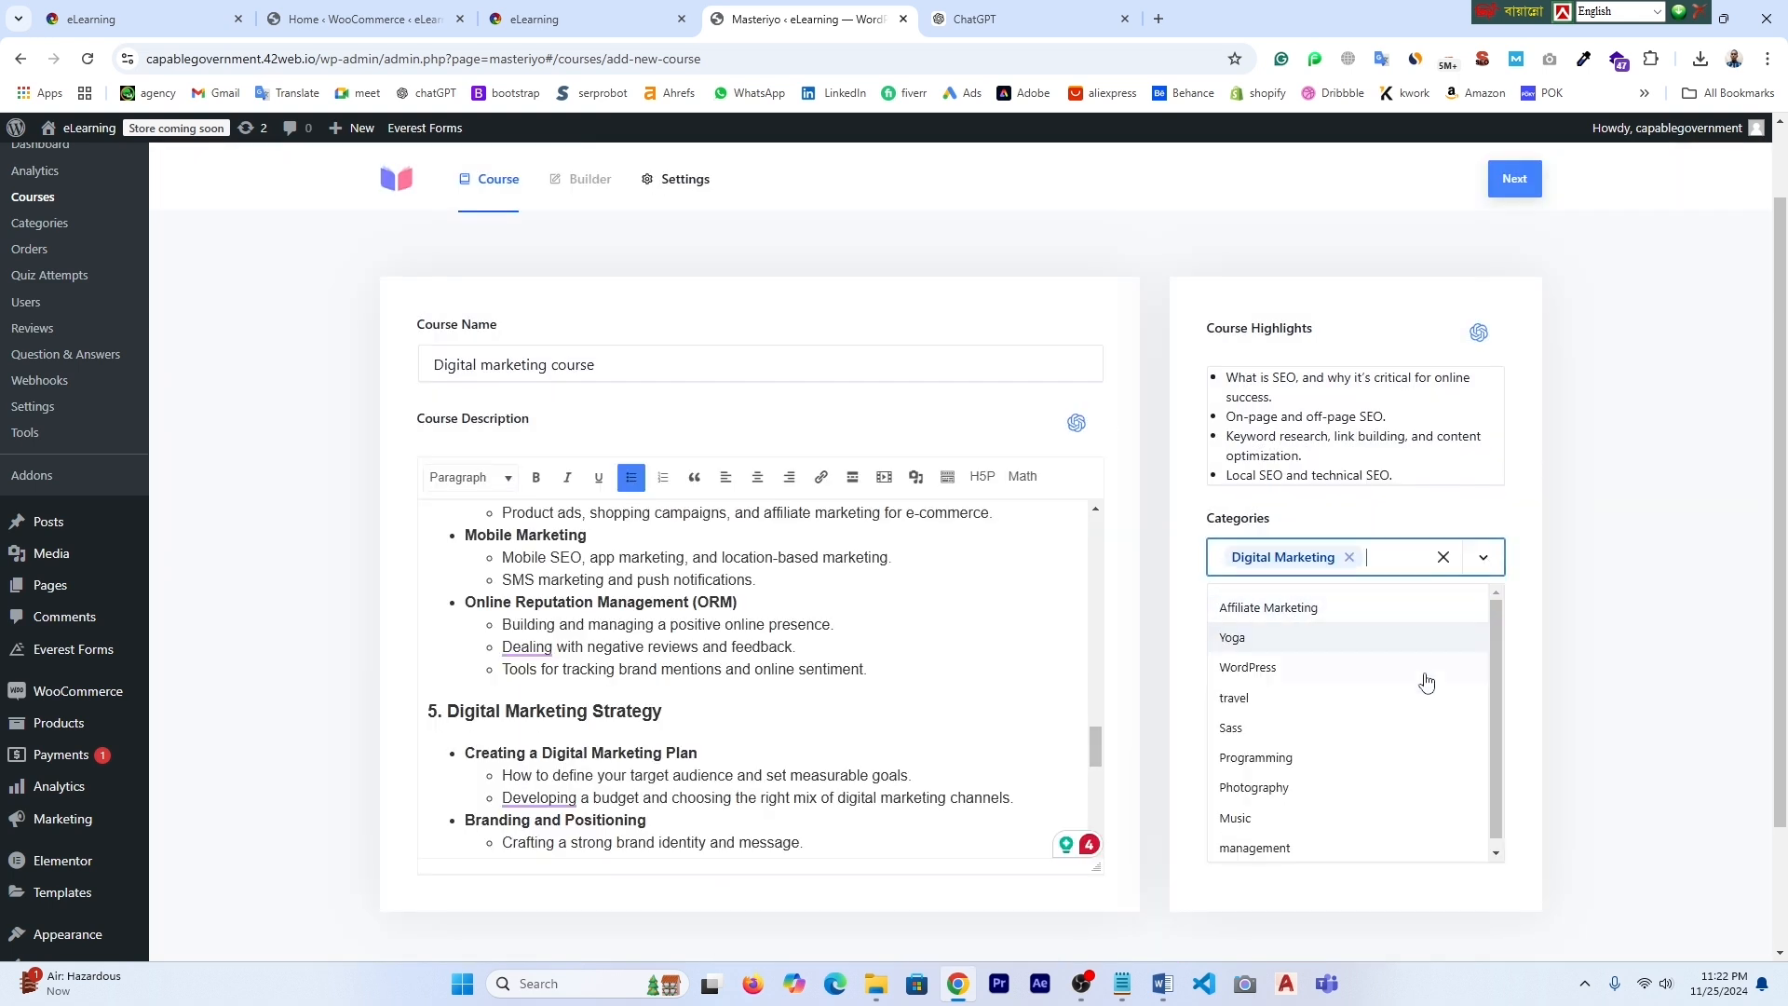
- Save the Digital marketing course details and go to its Settings
scroll(1628, 587, up, 1)
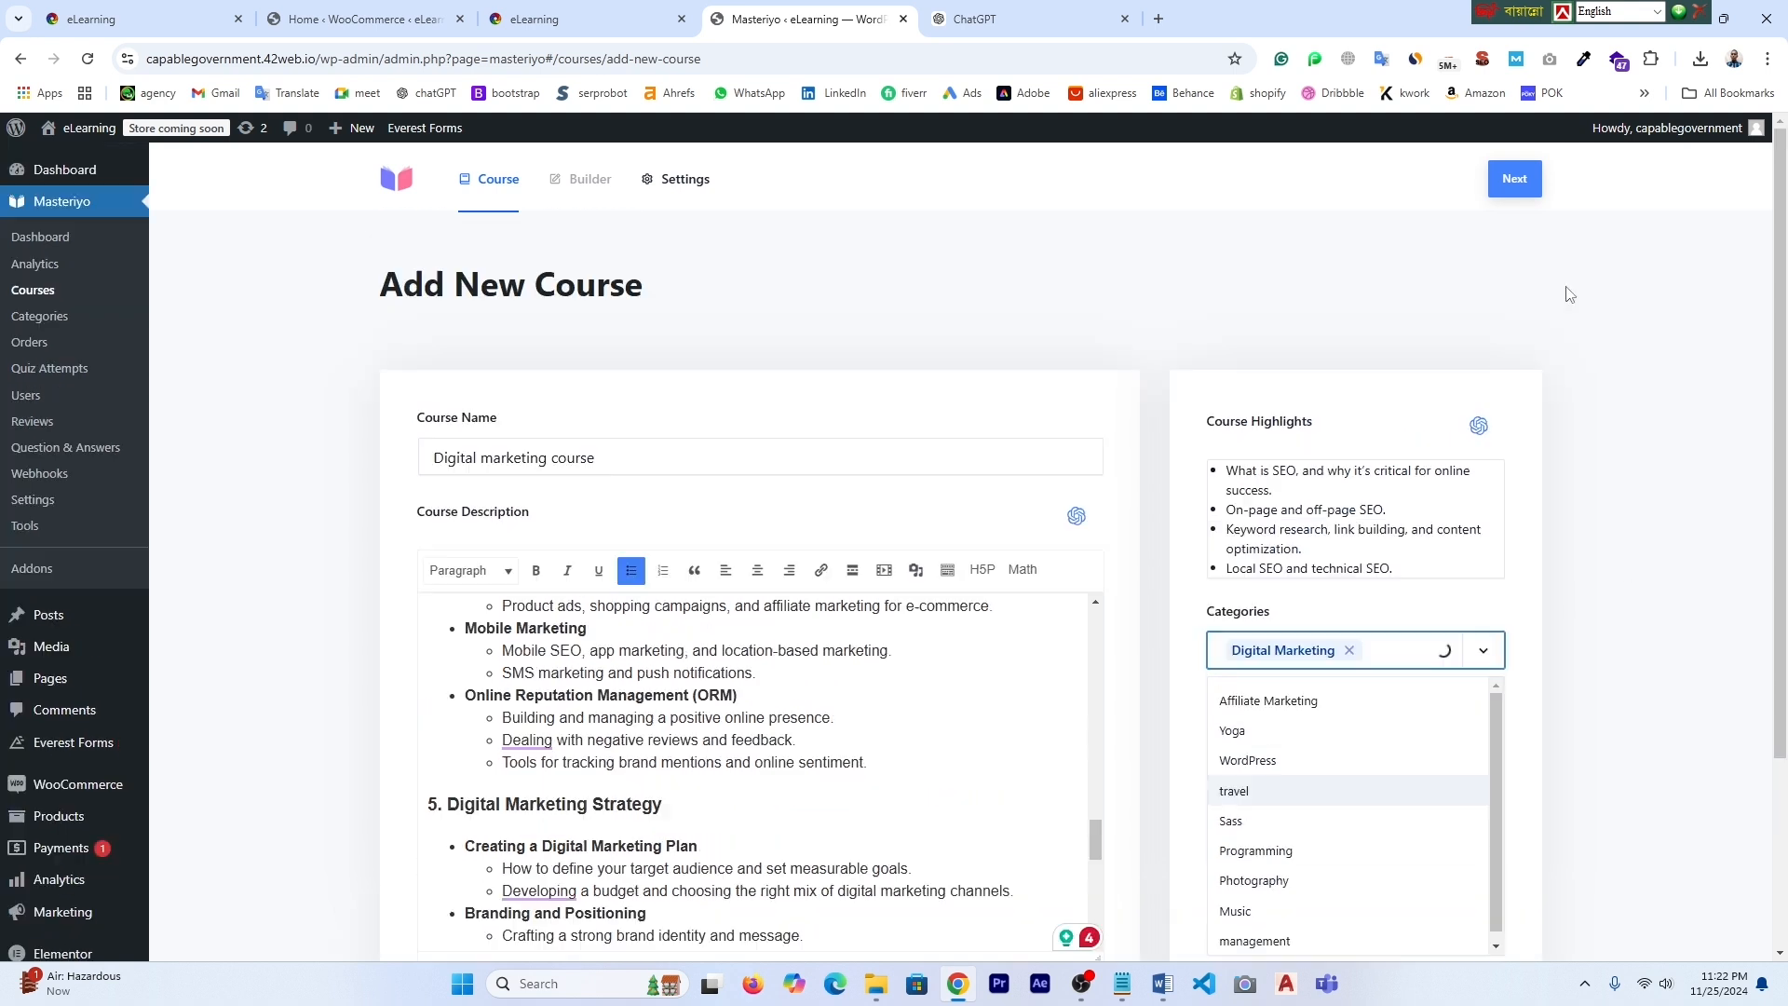
click(1515, 181)
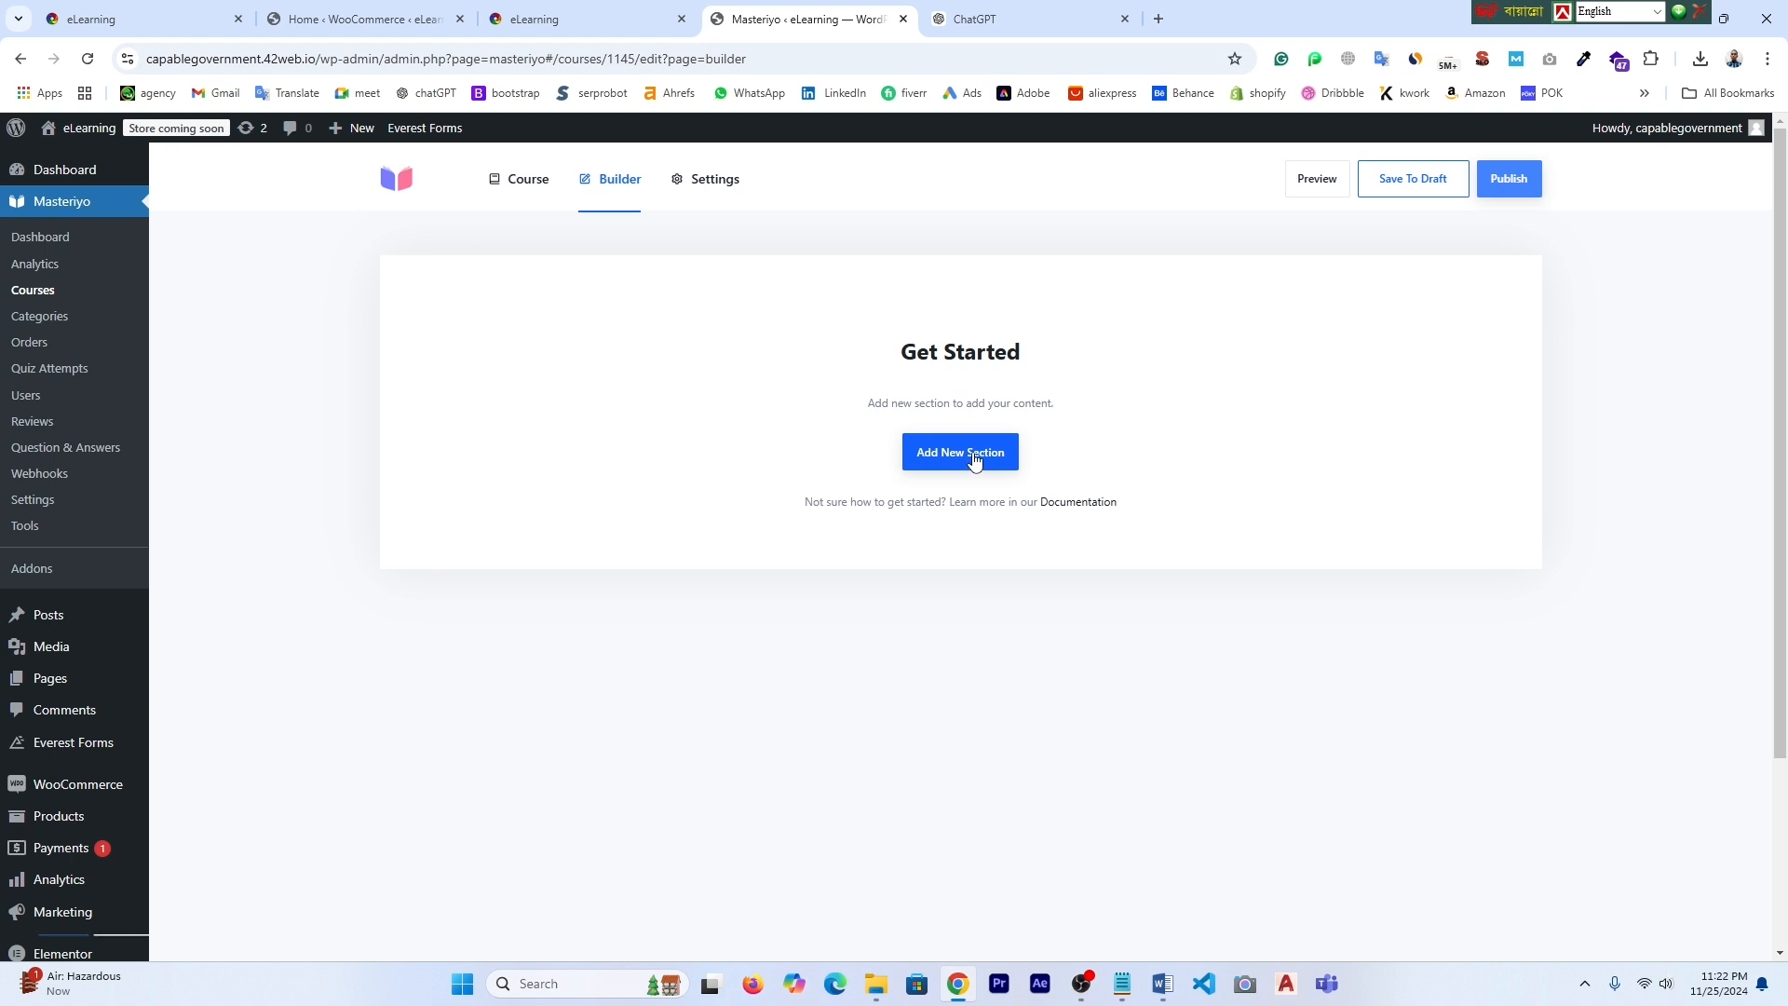
click(713, 181)
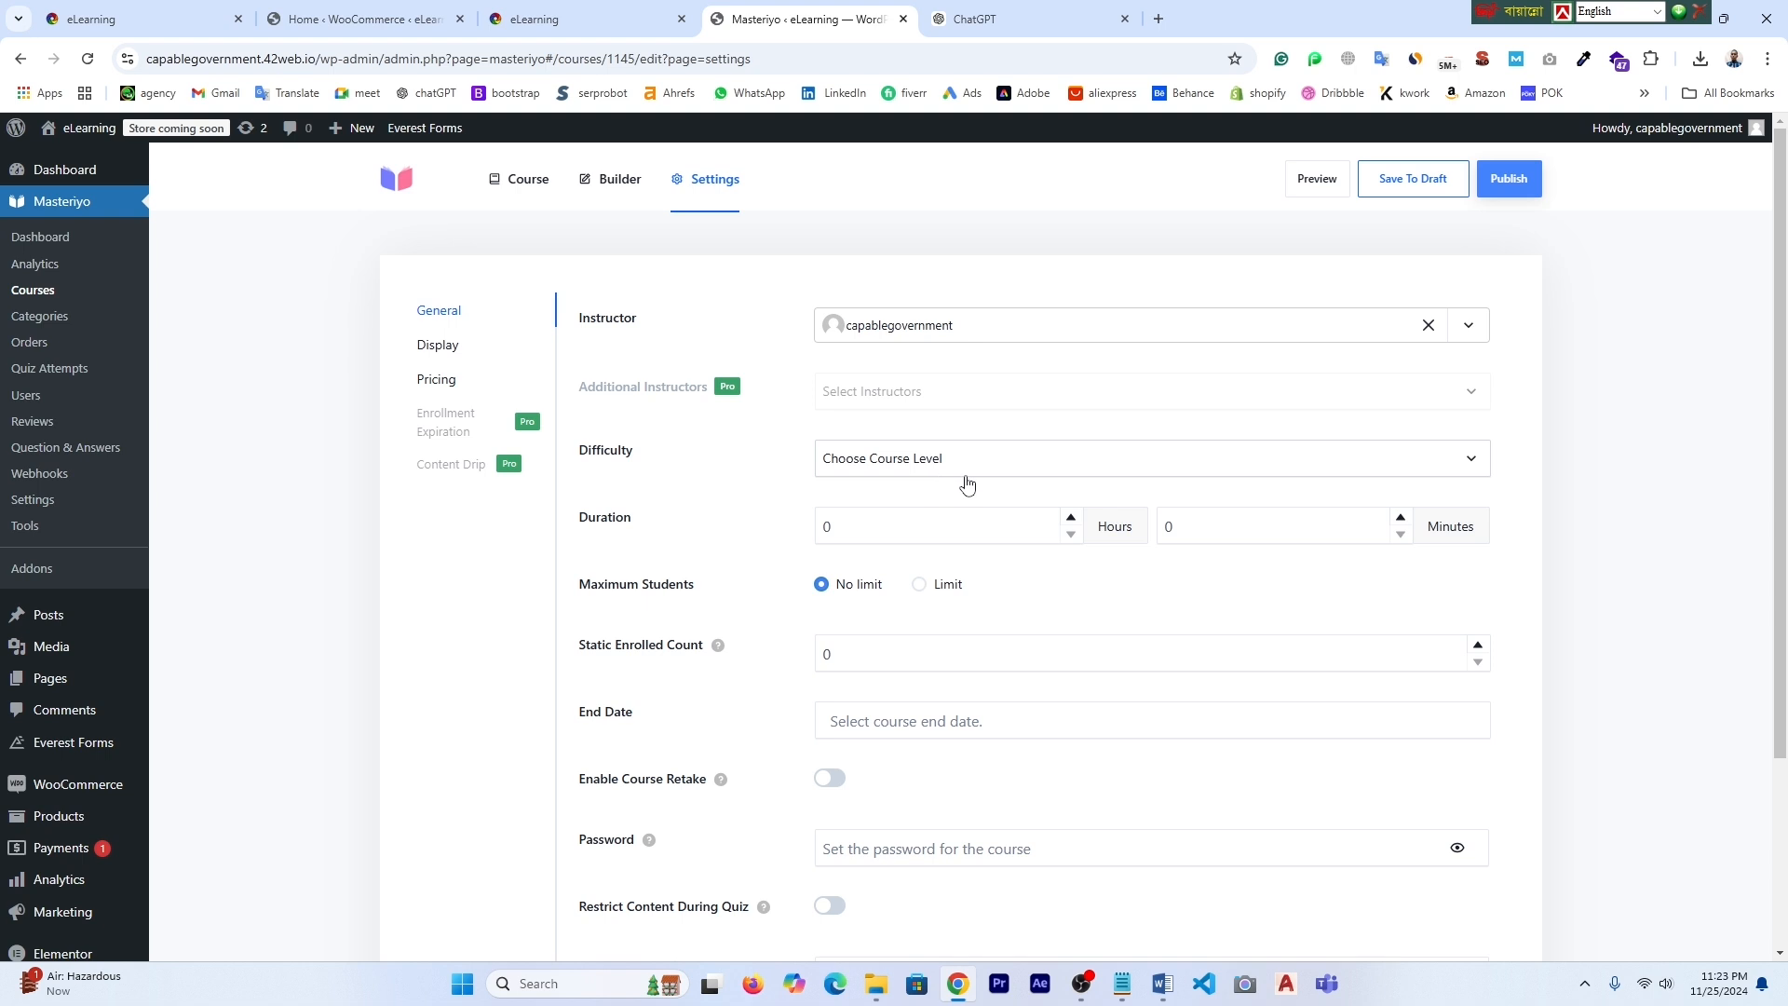
- Give the course Intermediate difficulty and a 4 hour 32 minute duration
click(1470, 466)
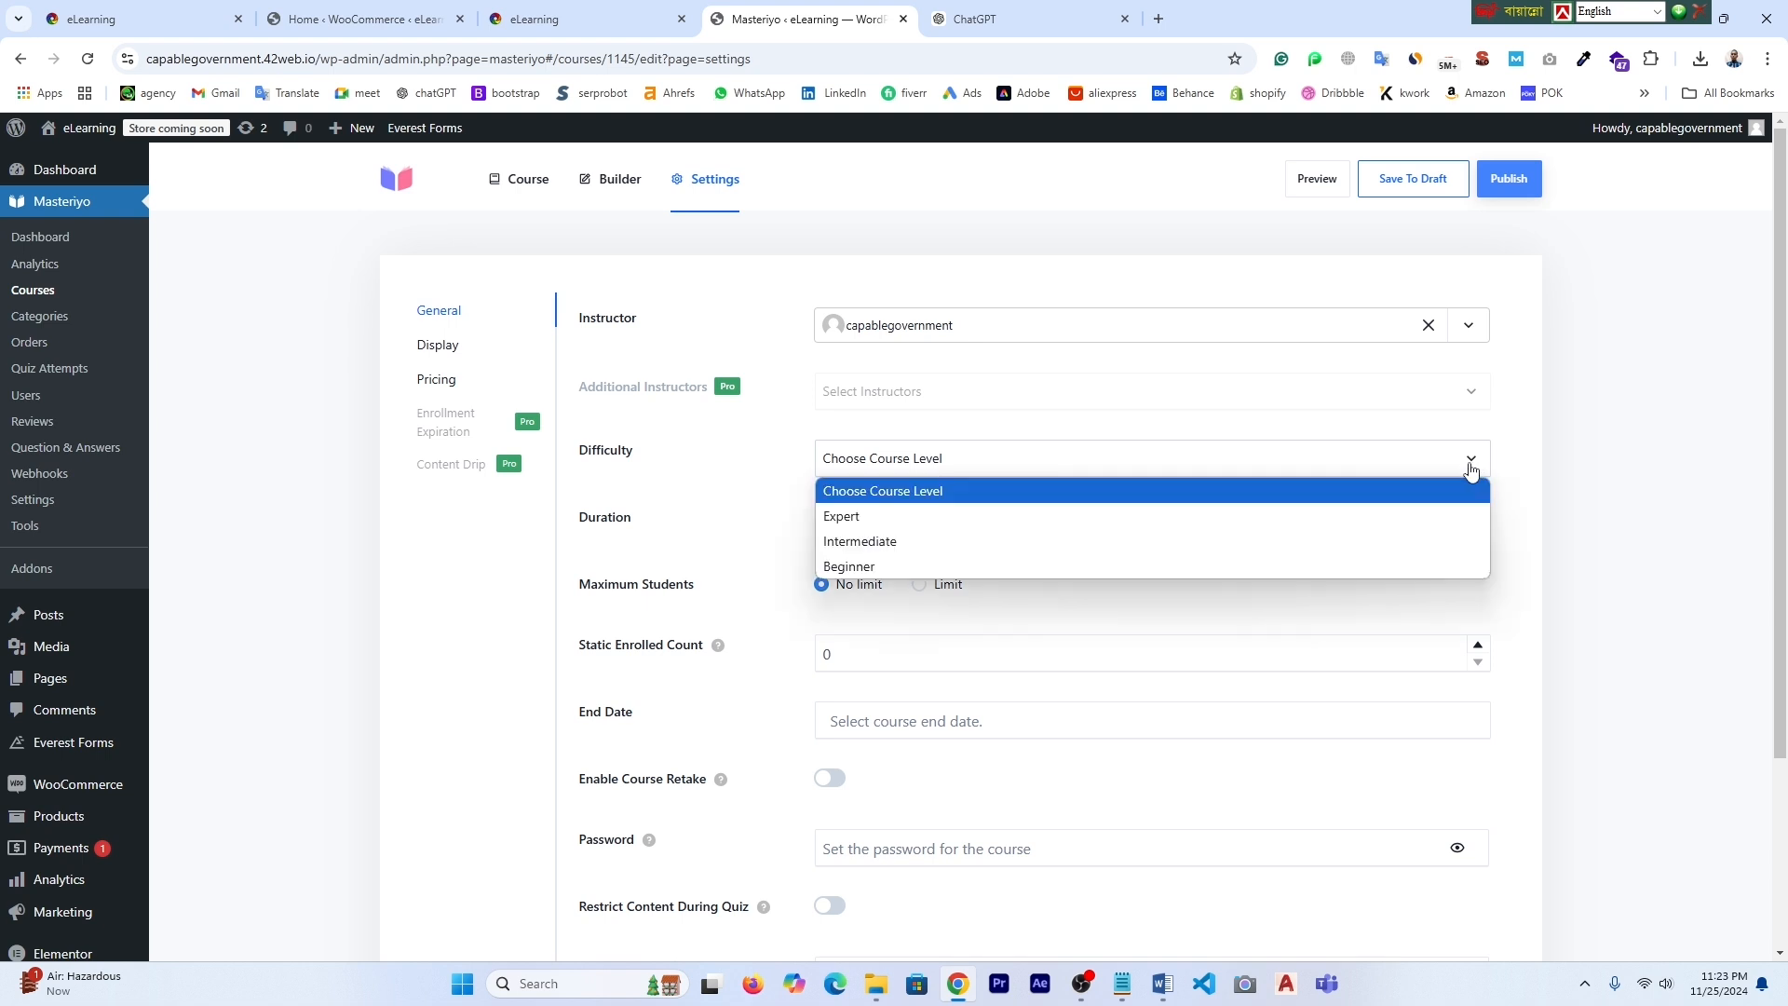
click(905, 541)
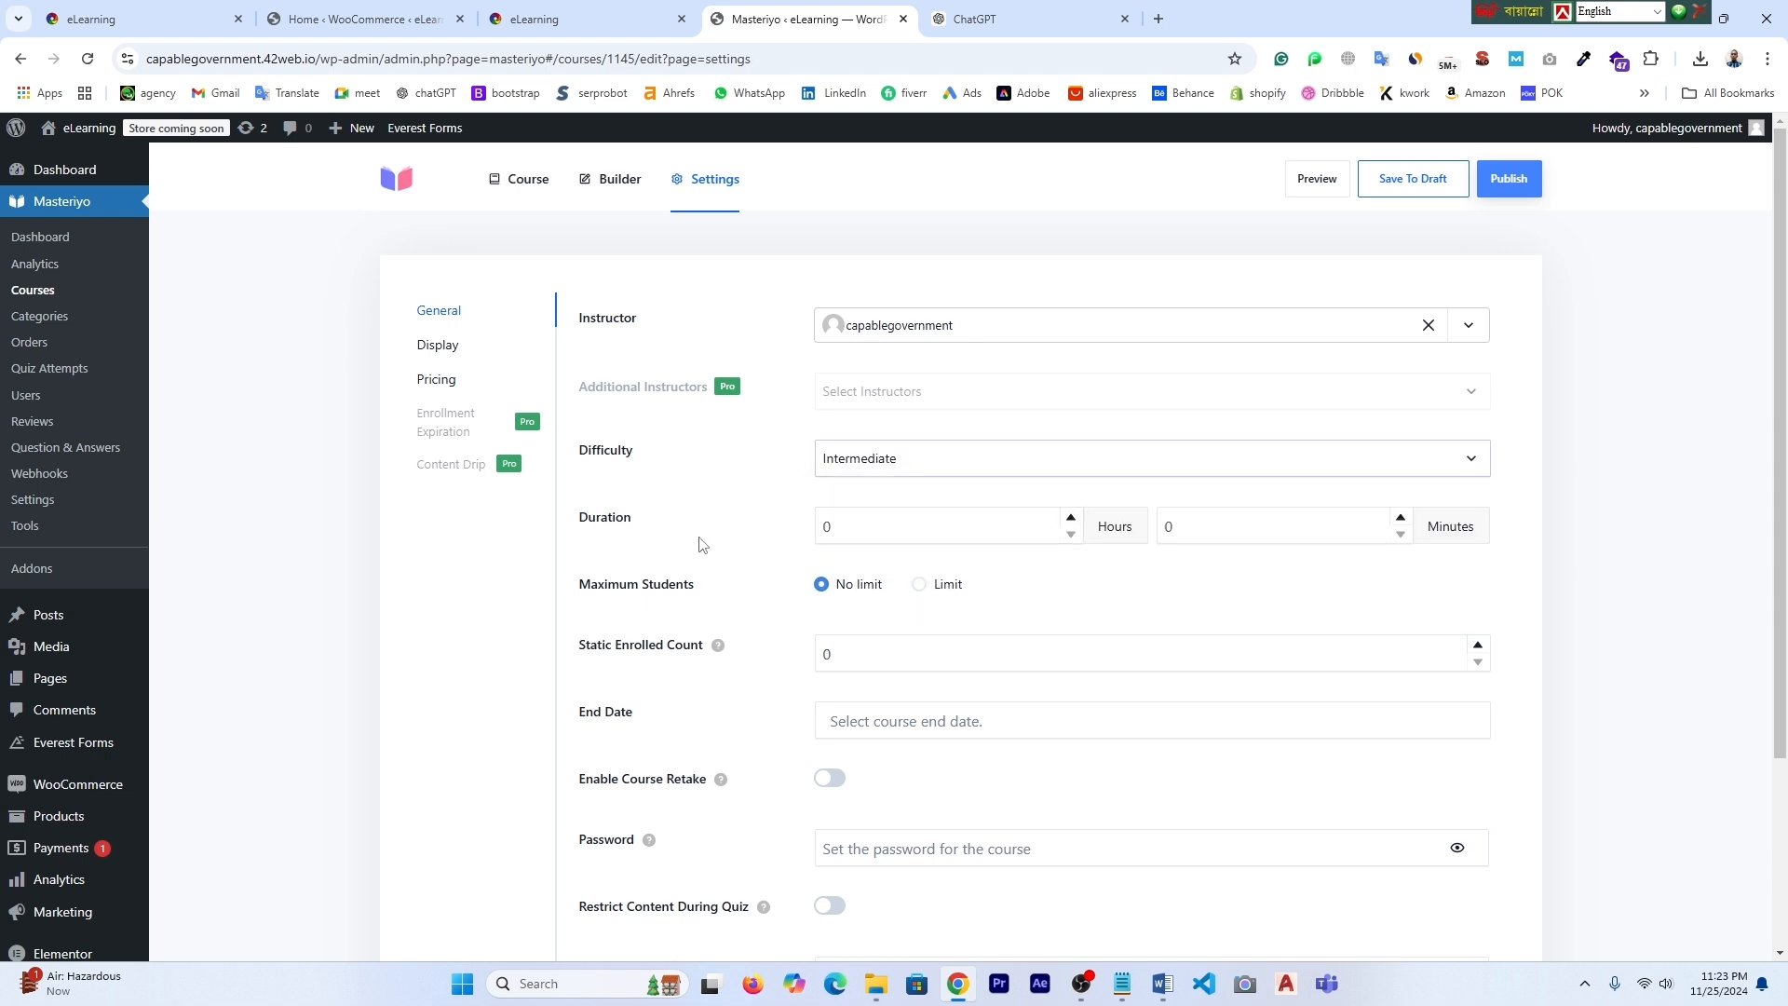
click(850, 528)
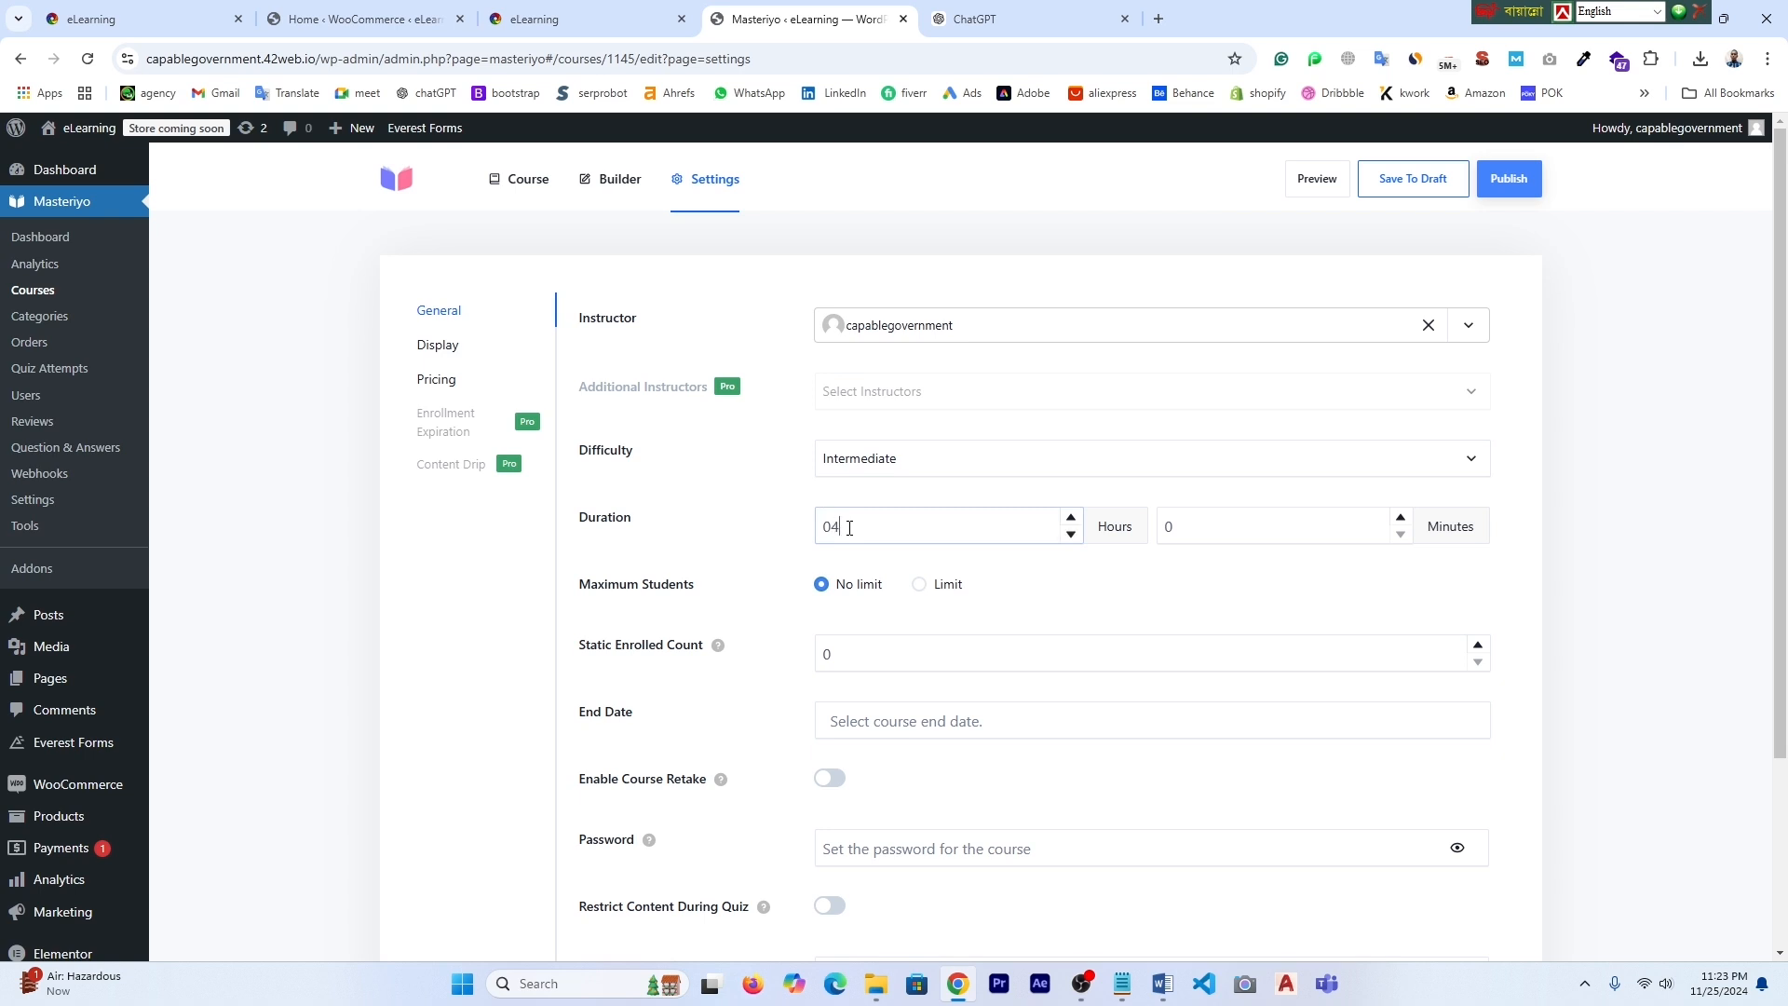
click(1195, 520)
text(32)
click(1062, 601)
scroll(737, 728, down, 2)
scroll(740, 722, up, 2)
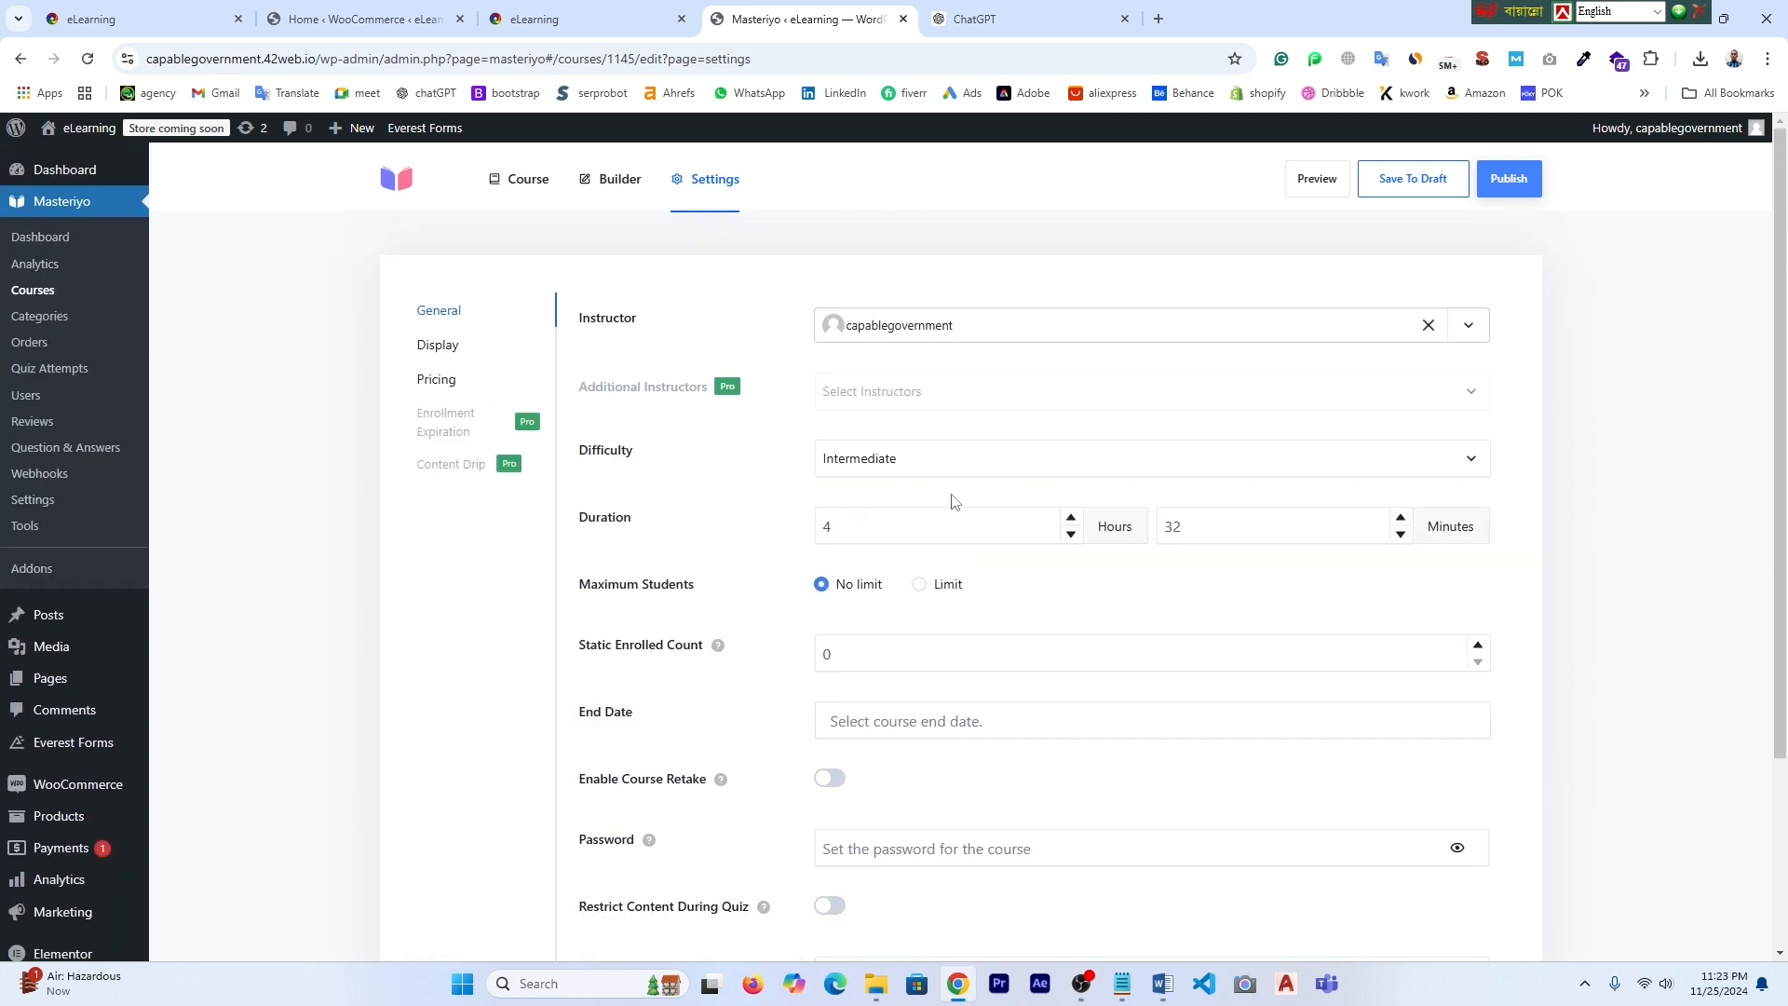
click(435, 382)
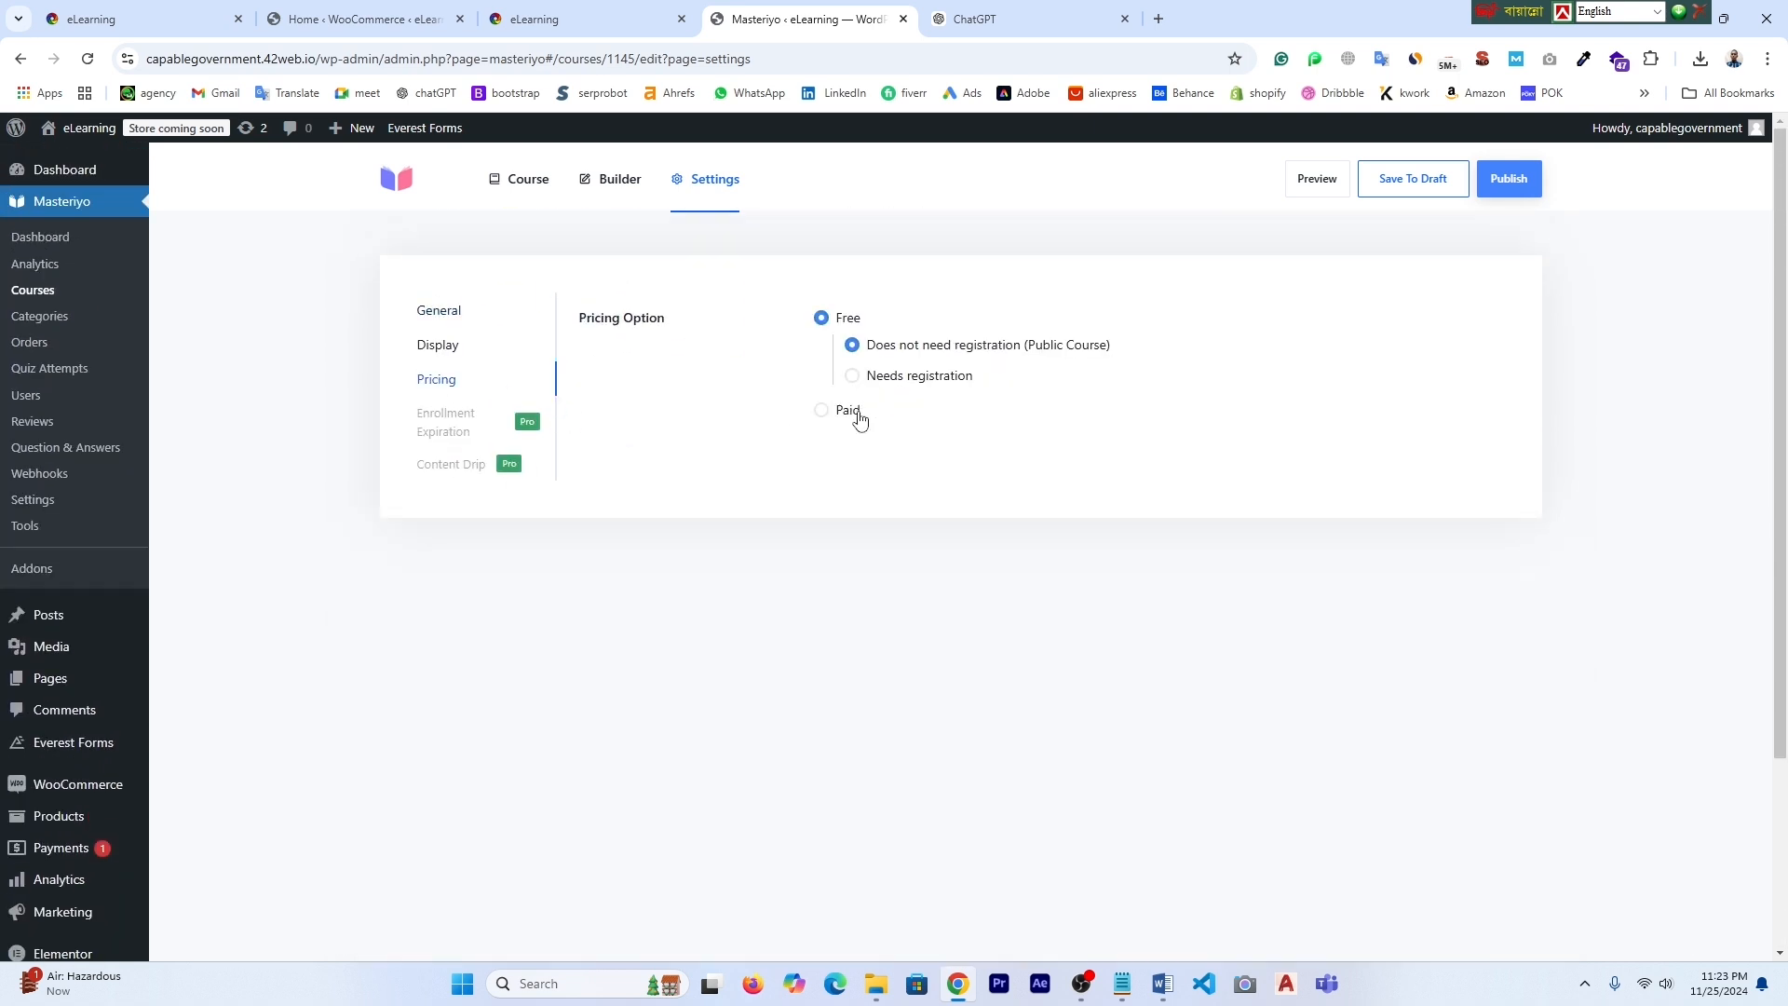
- Switch pricing to Paid with a 1500 one-time fee and publish the Digital marketing course
click(821, 415)
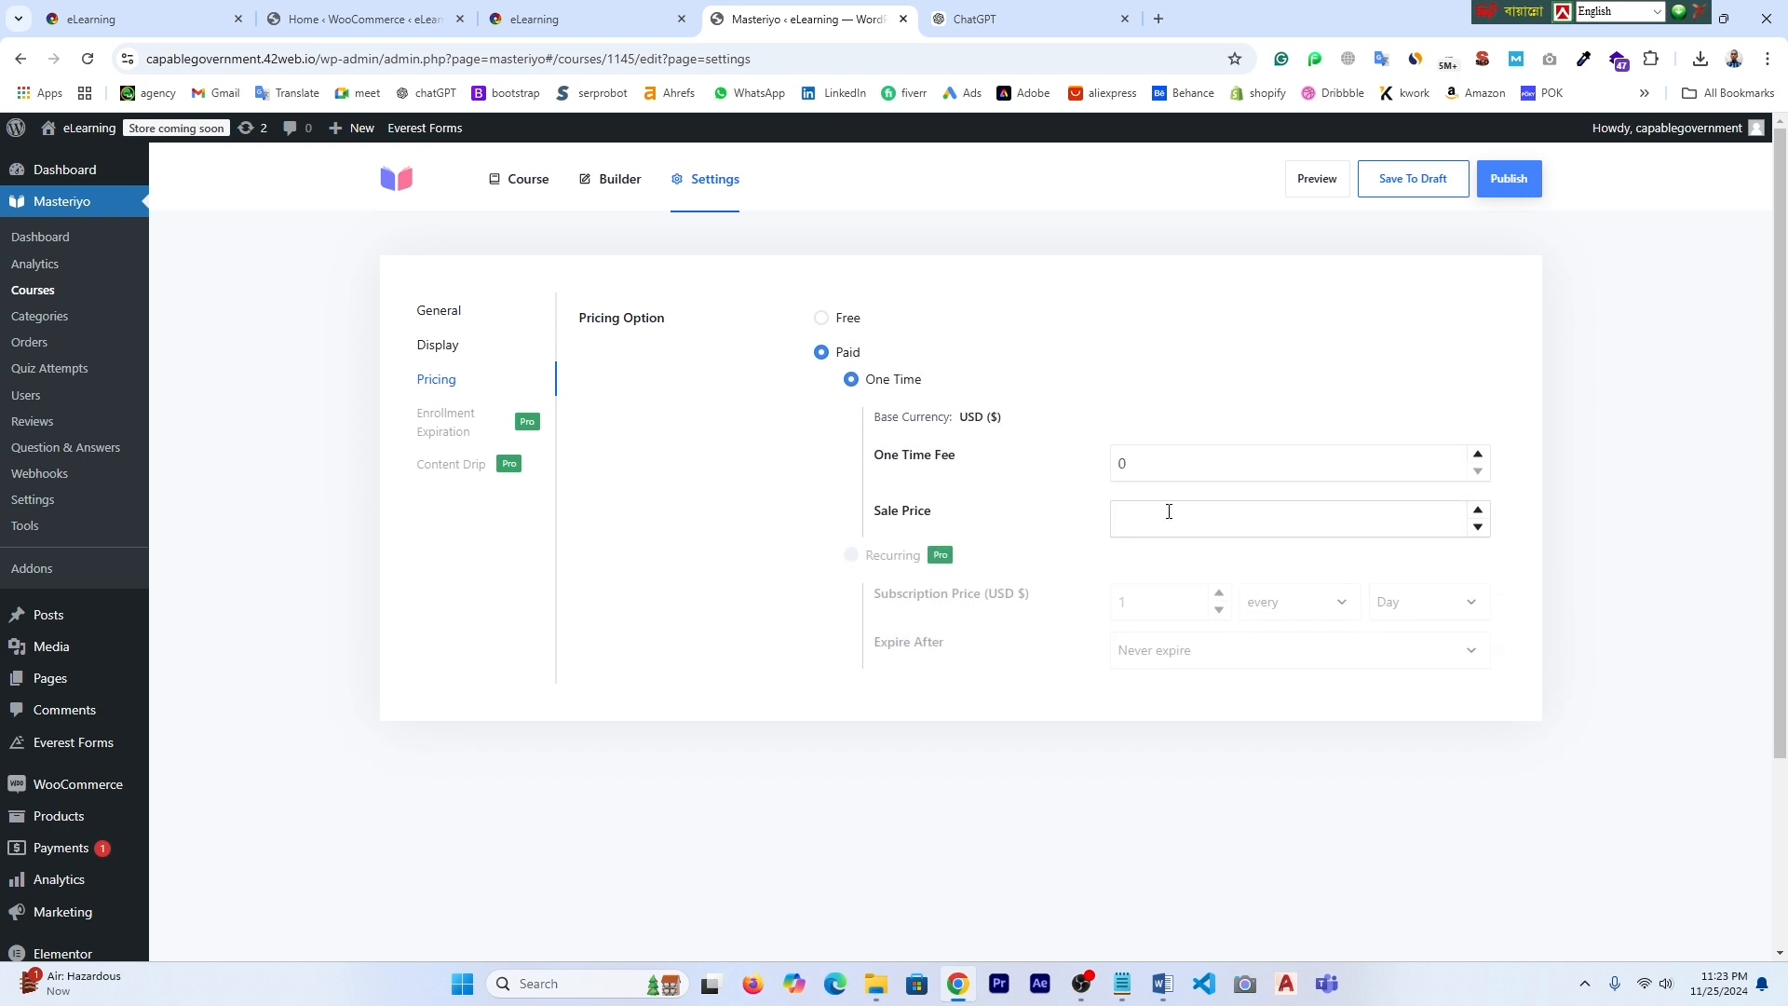
click(1142, 469)
text(2000)
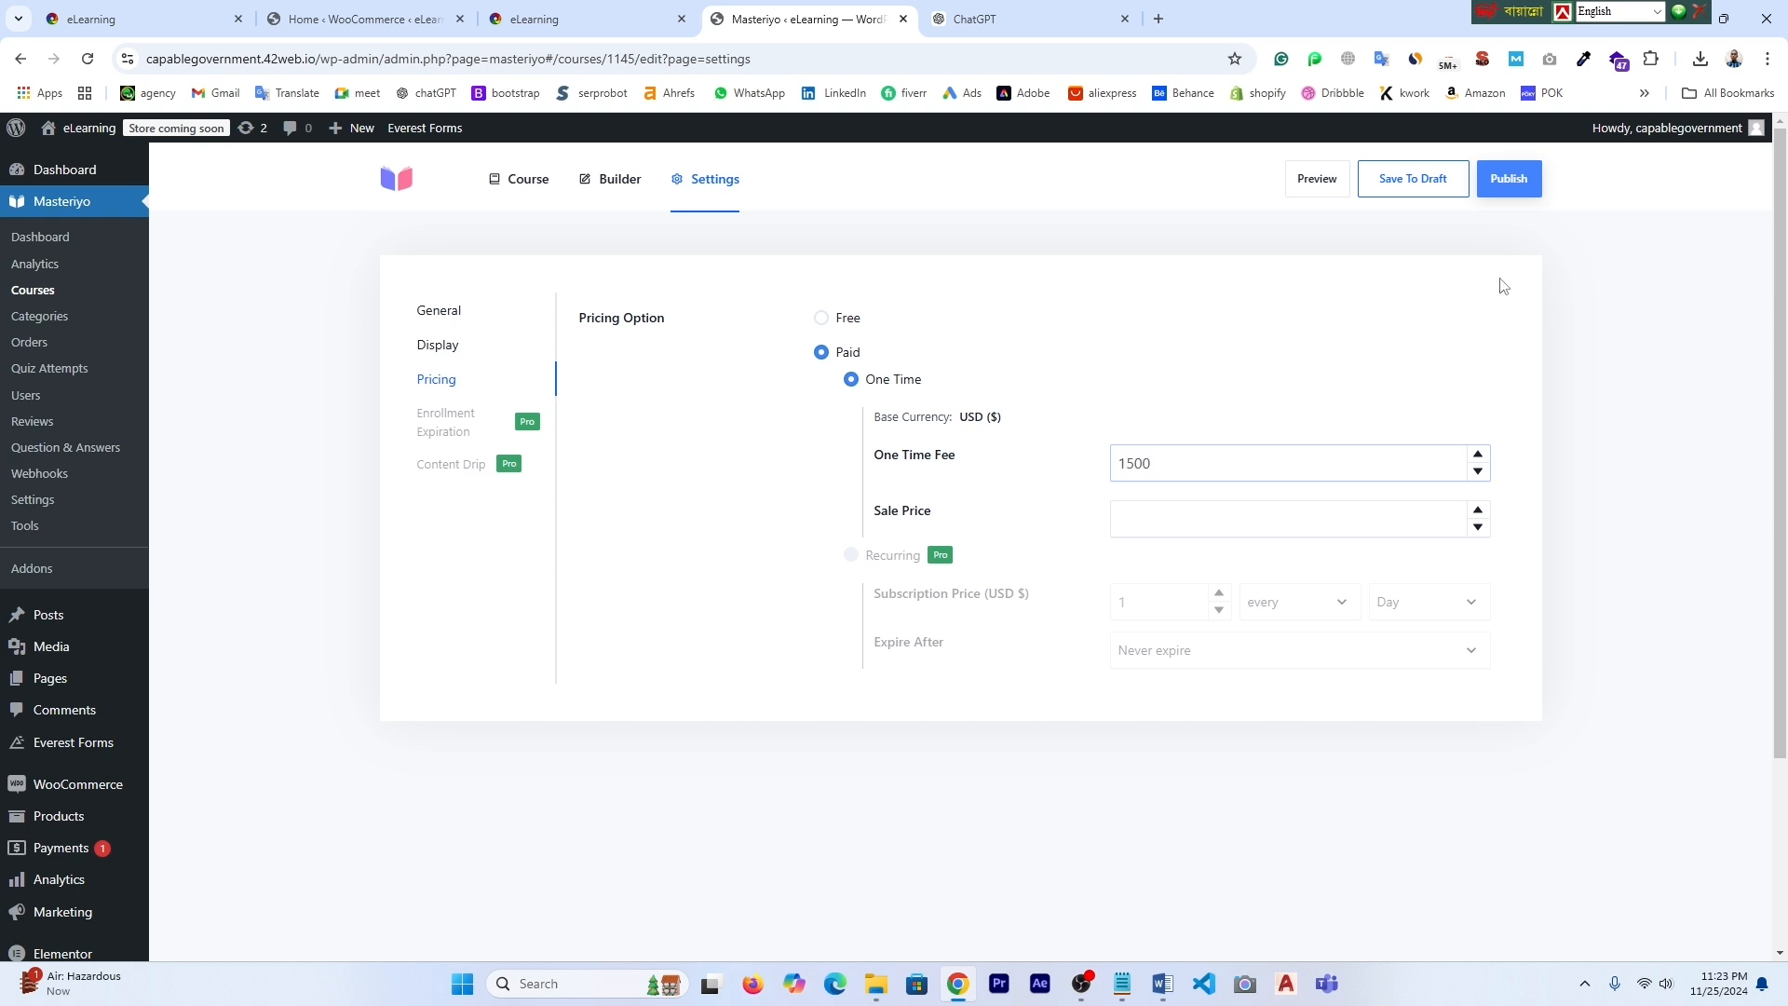
click(1519, 179)
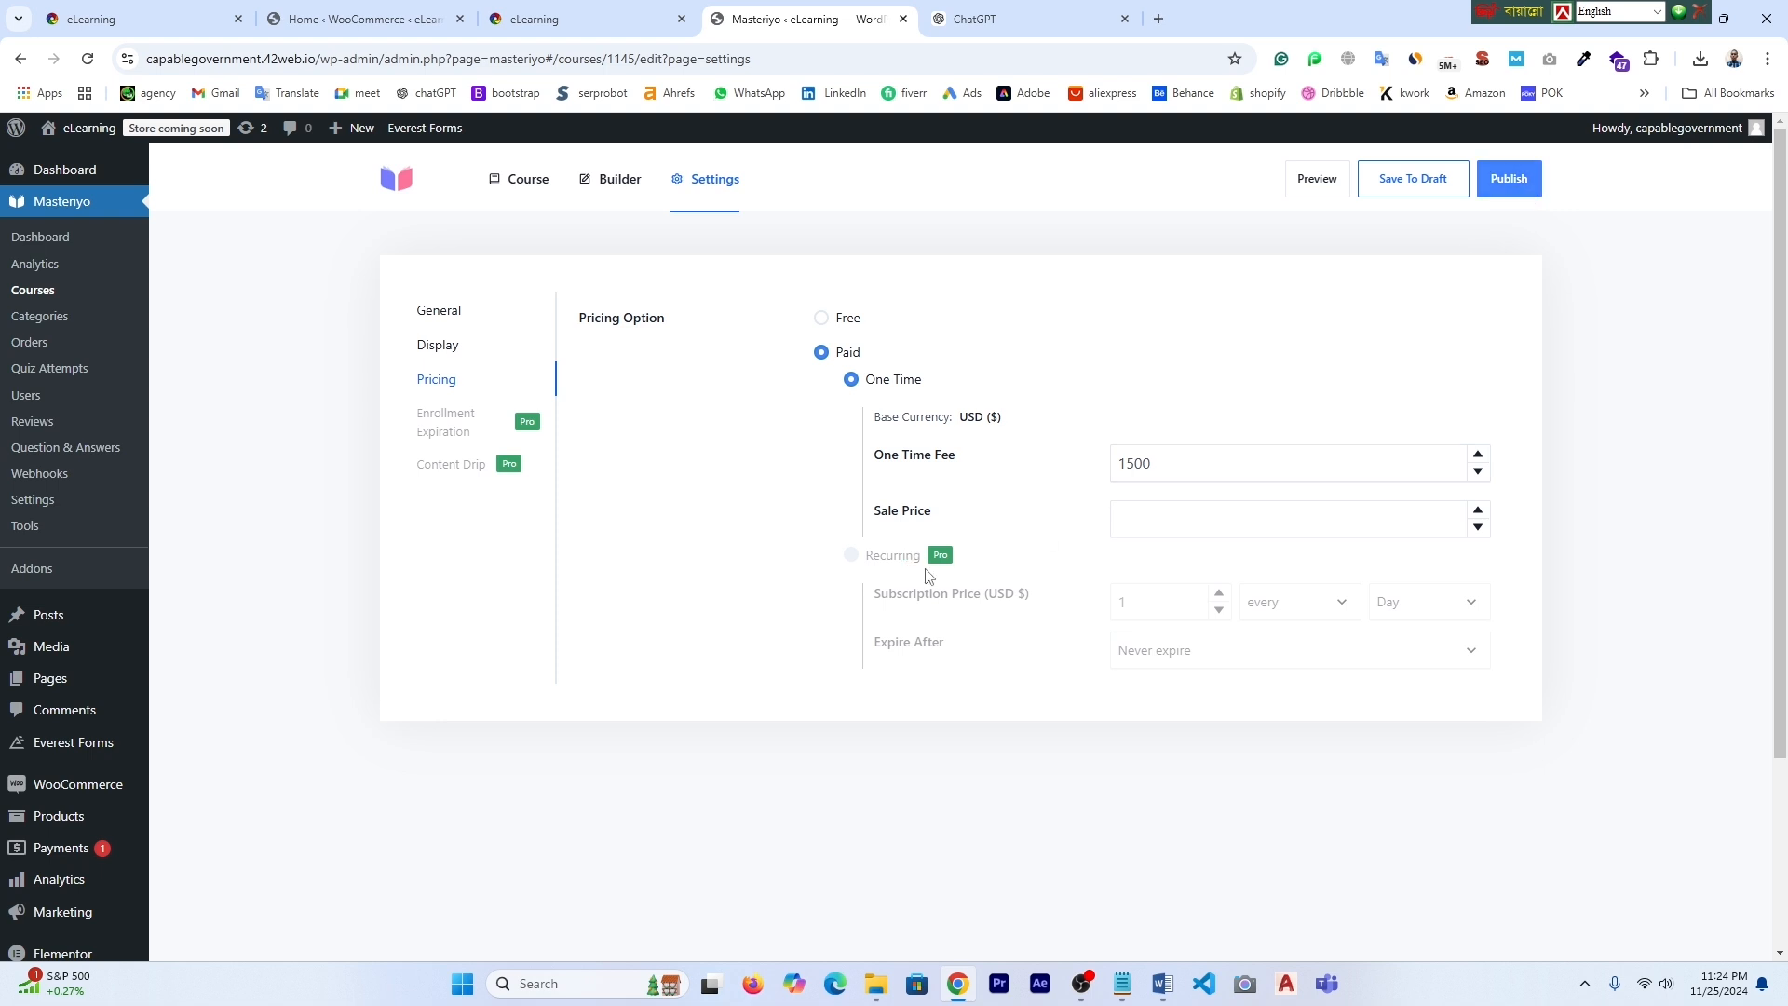
click(1510, 177)
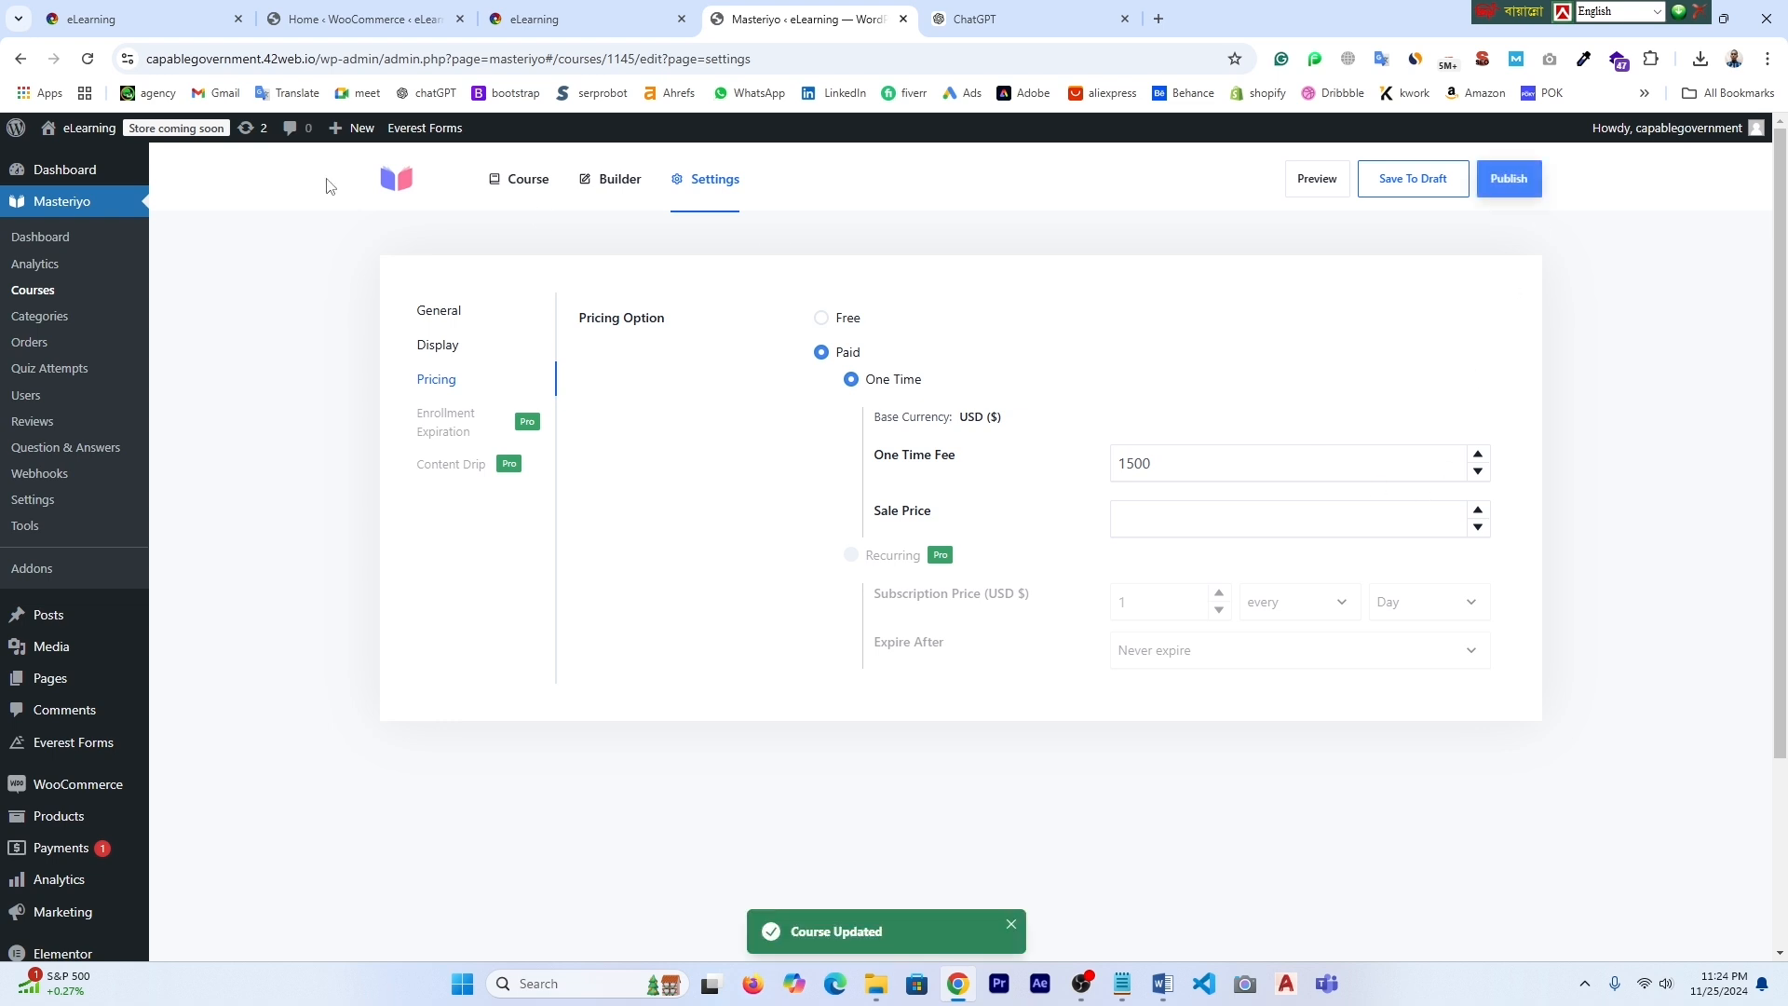
- Start another new course and send ChatGPT the request for WordPress course details
click(519, 178)
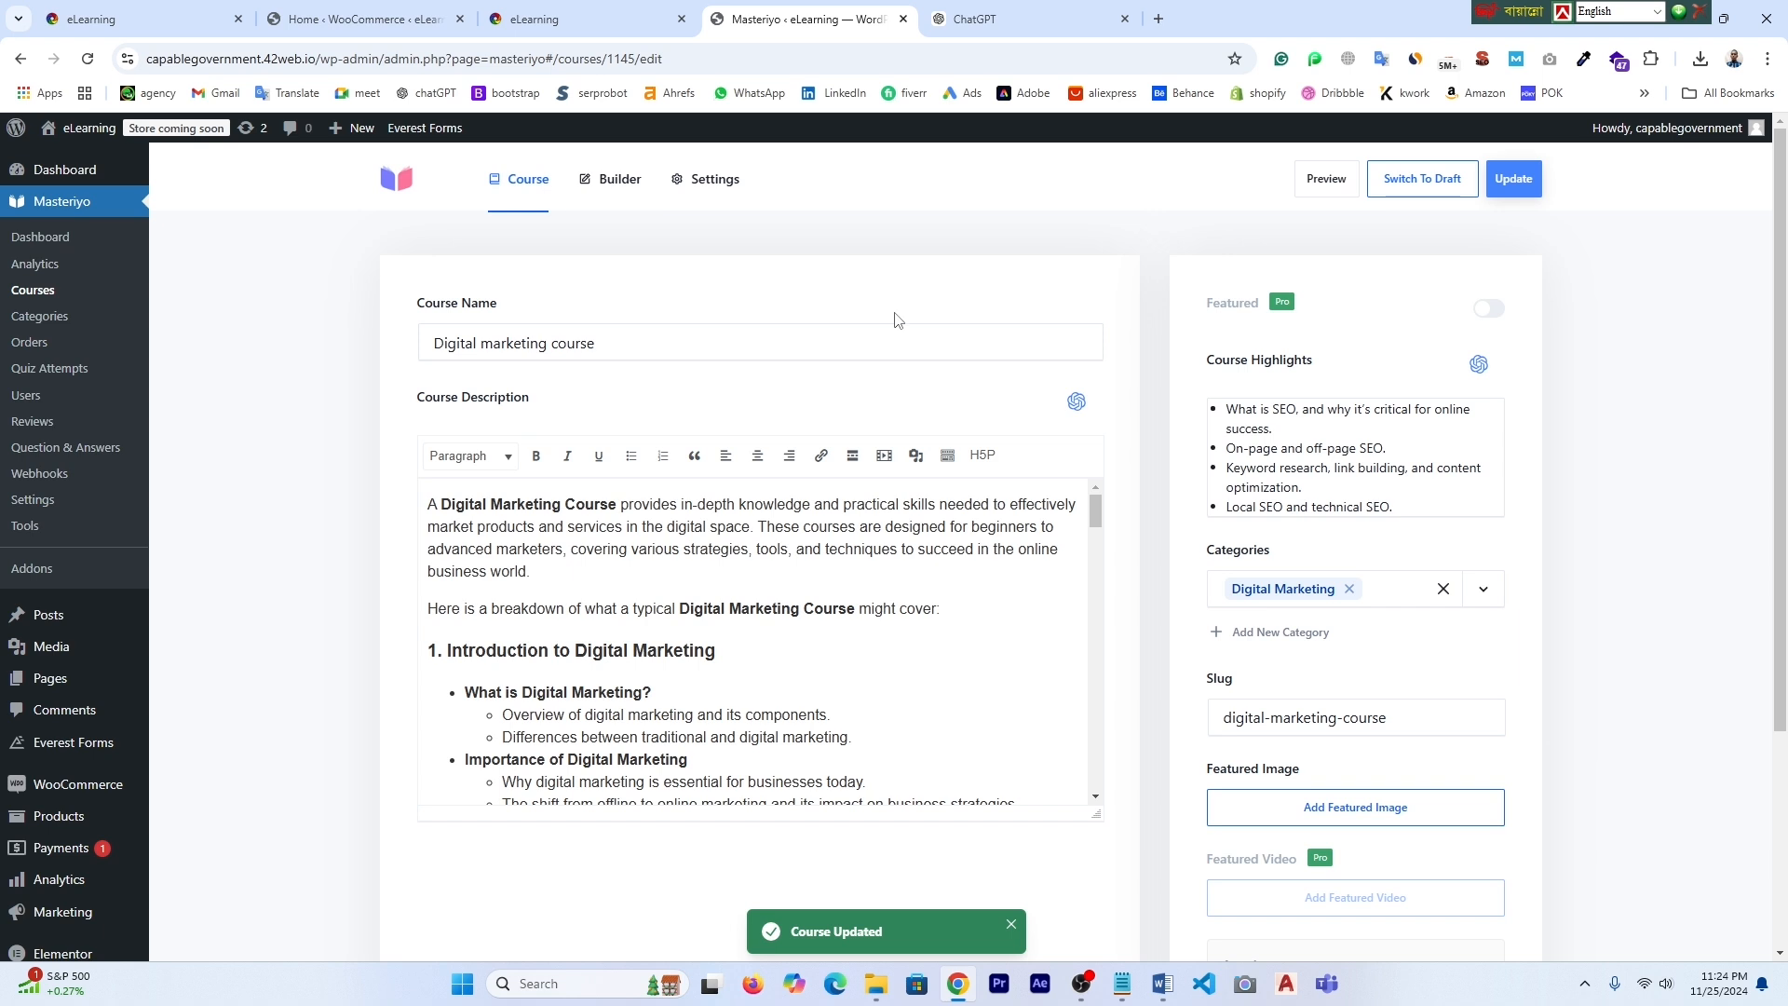
click(33, 289)
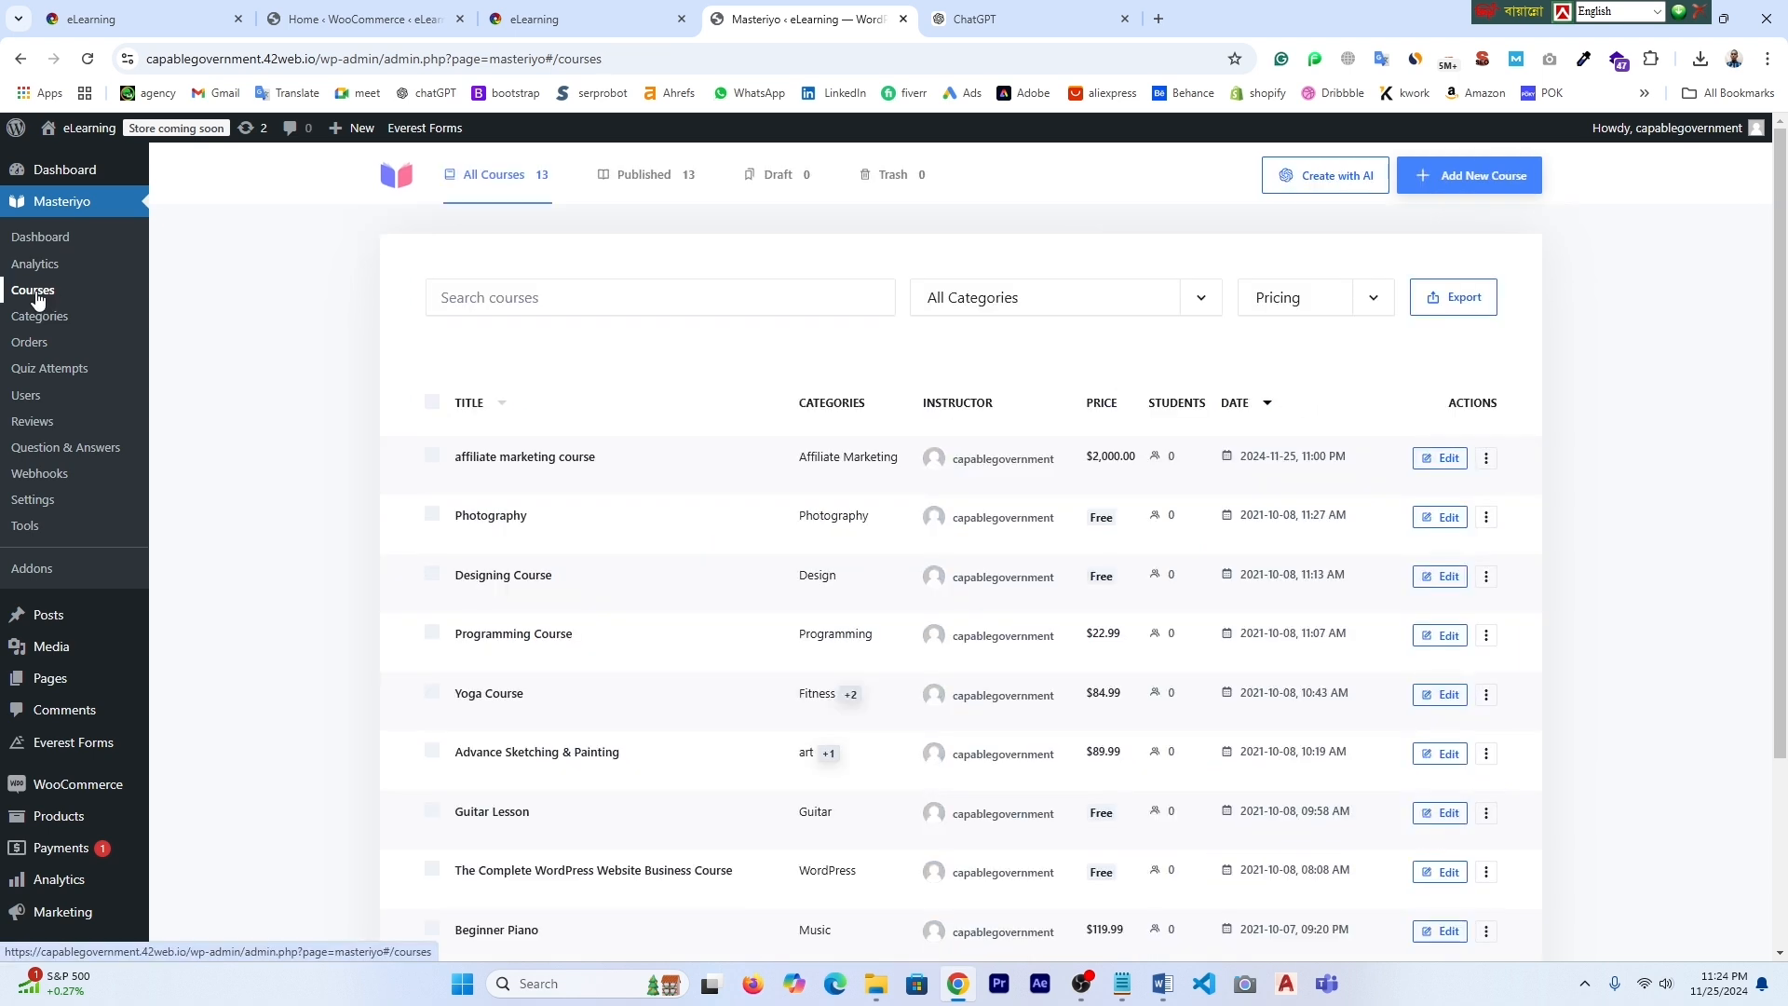
click(1467, 176)
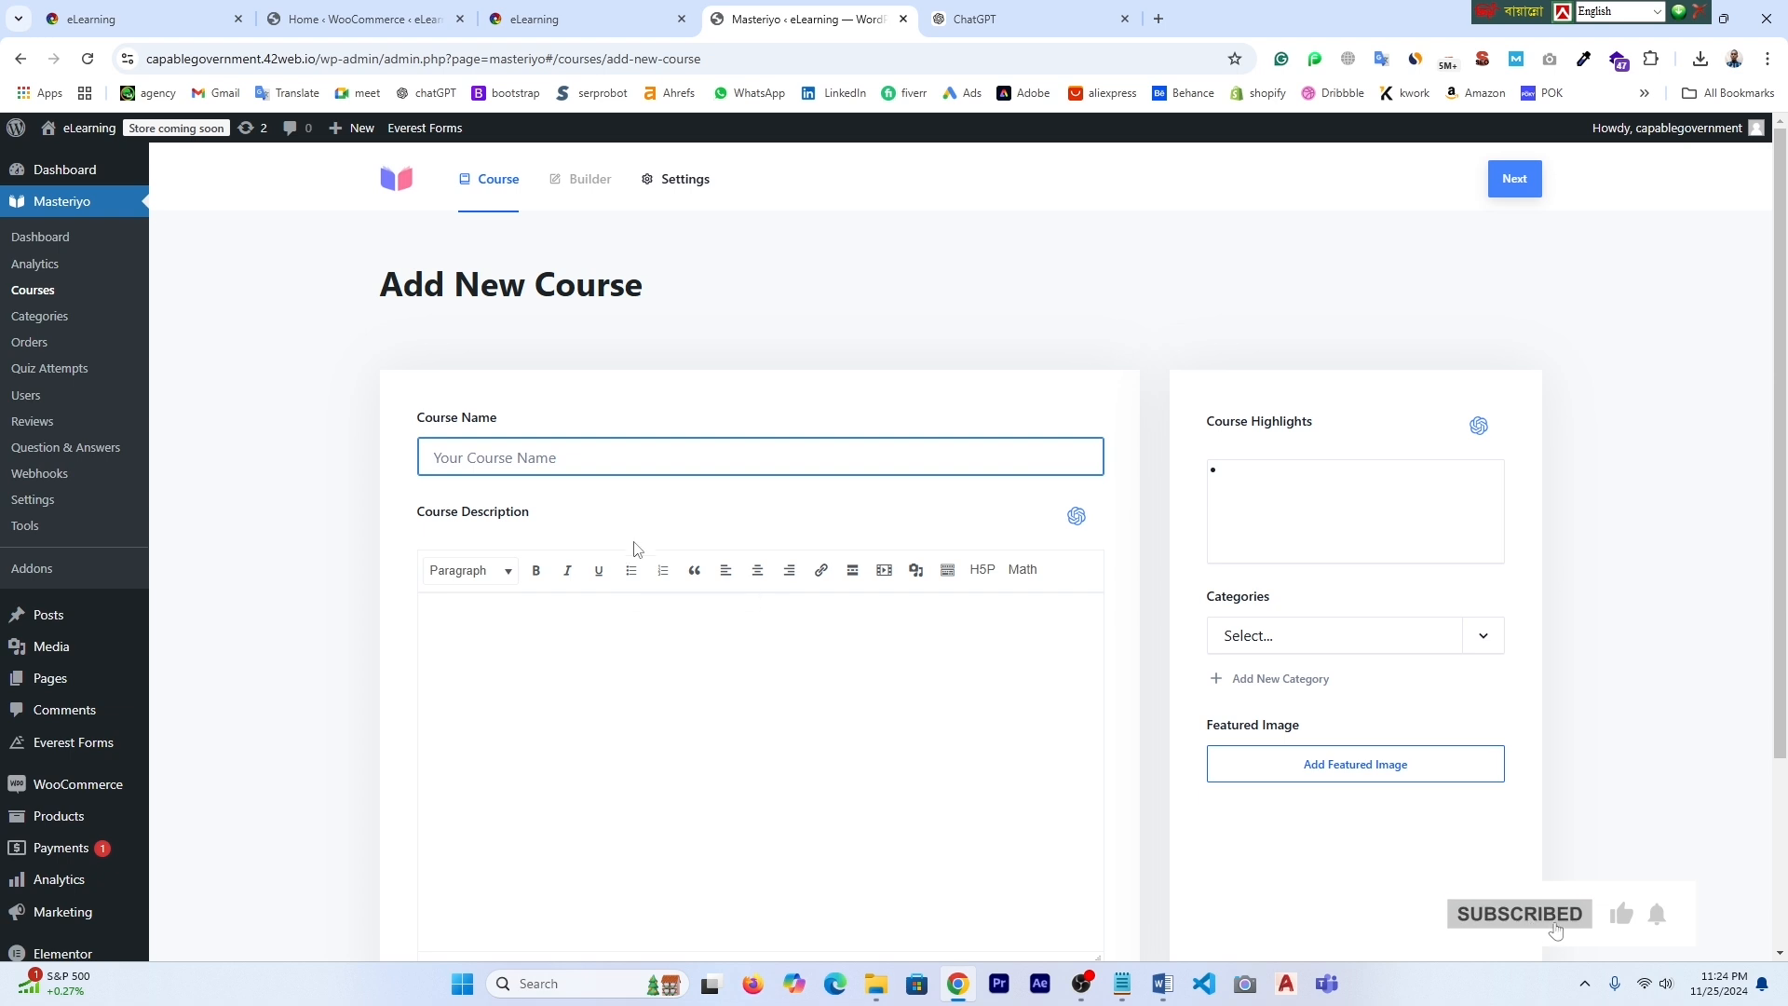
click(1038, 18)
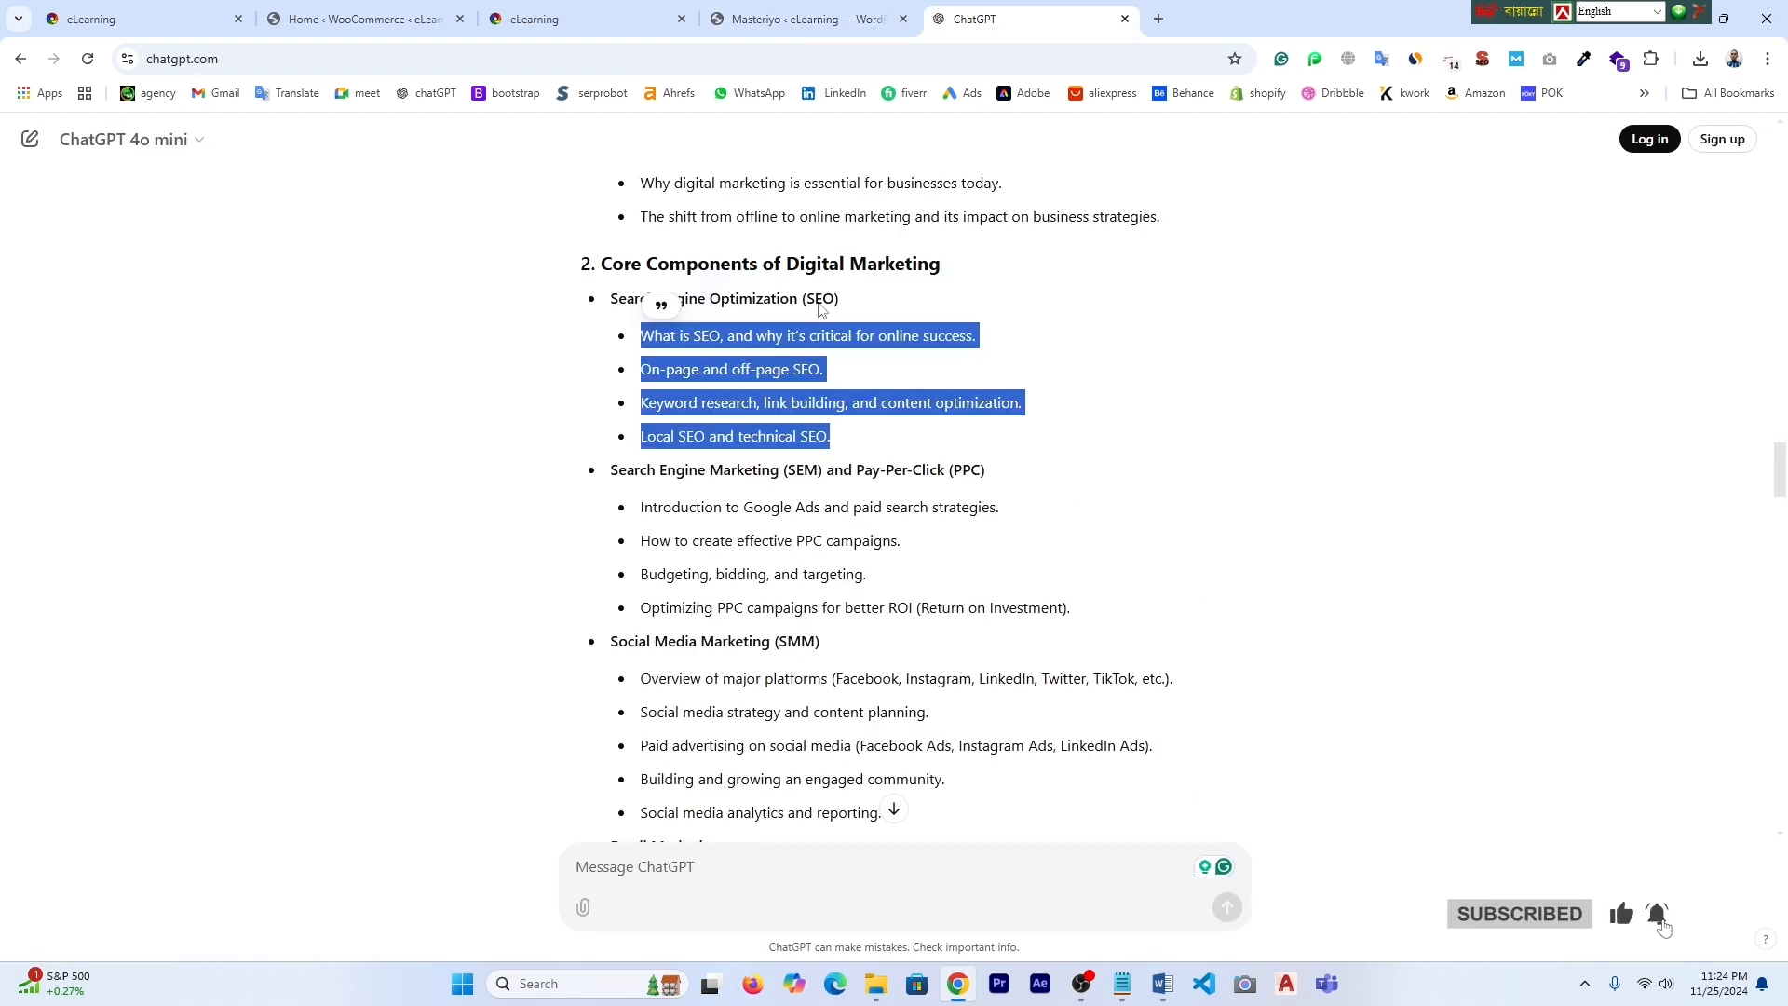
scroll(965, 522, up, 2)
scroll(969, 652, down, 7)
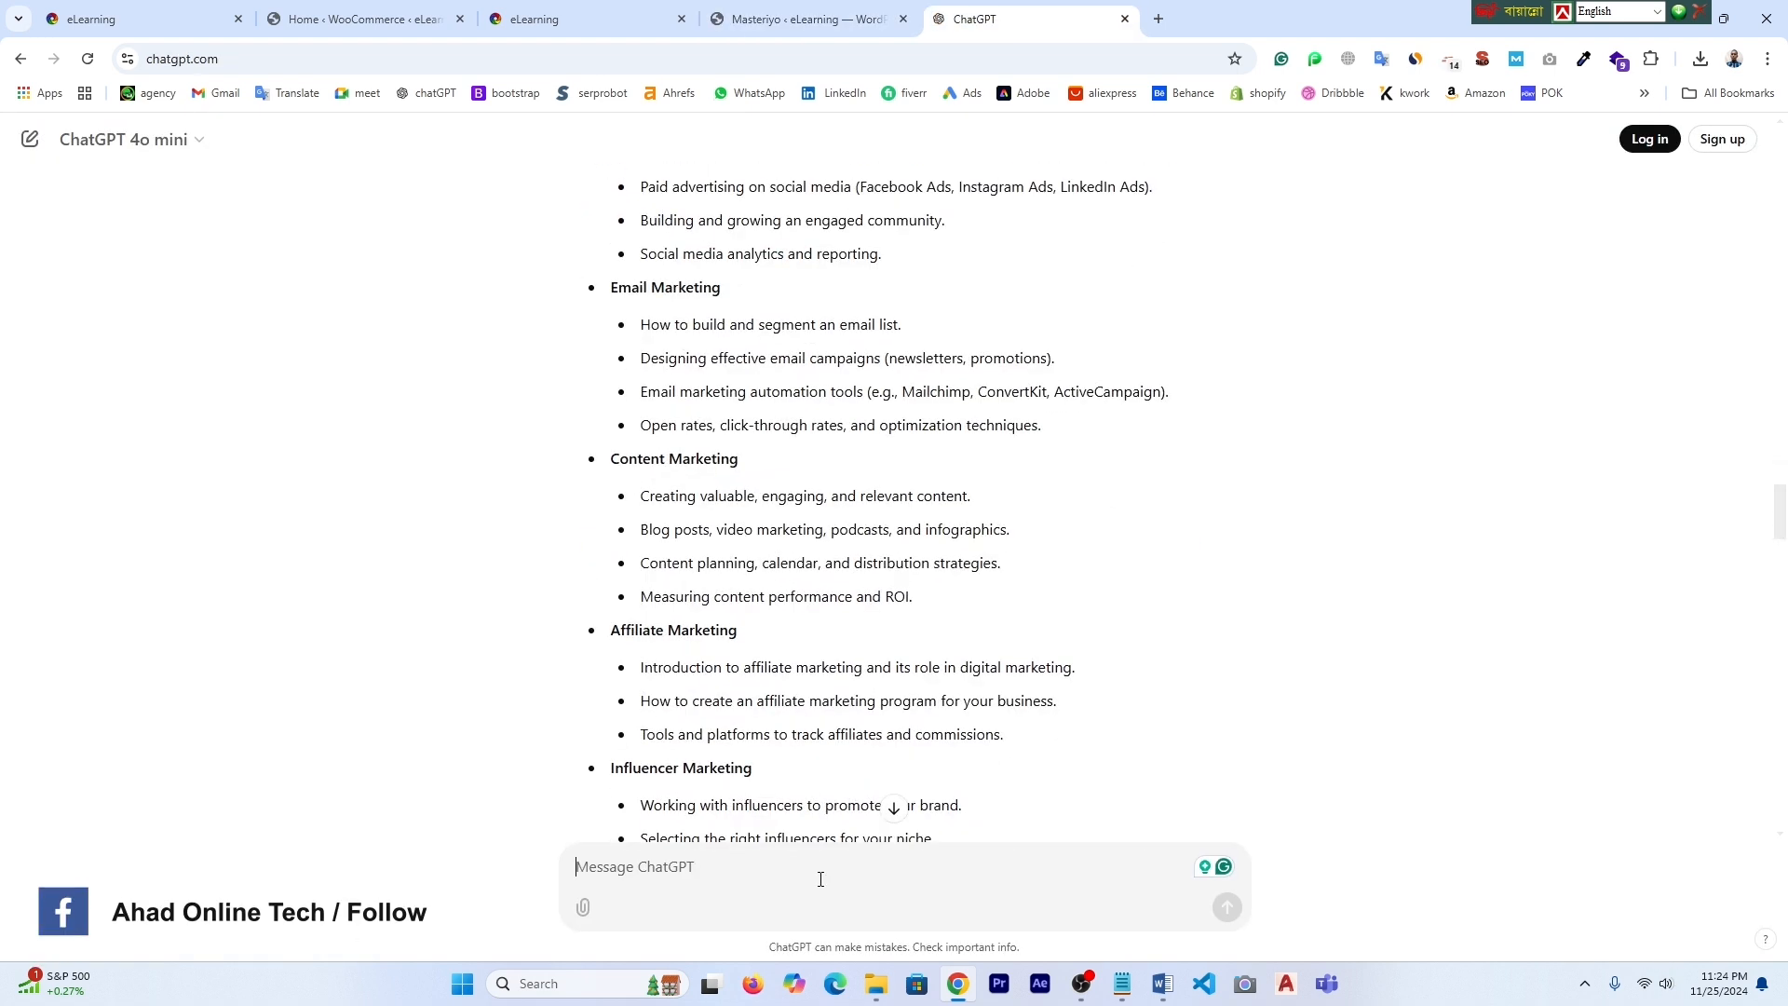
text(WORDPRESS DEVELOPMENT COURSE)
key(Return)
- Name the new course 'WORDPRESS DEVELOPEMENT COURS' using text copied from ChatGPT
drag(918, 348, 1172, 353)
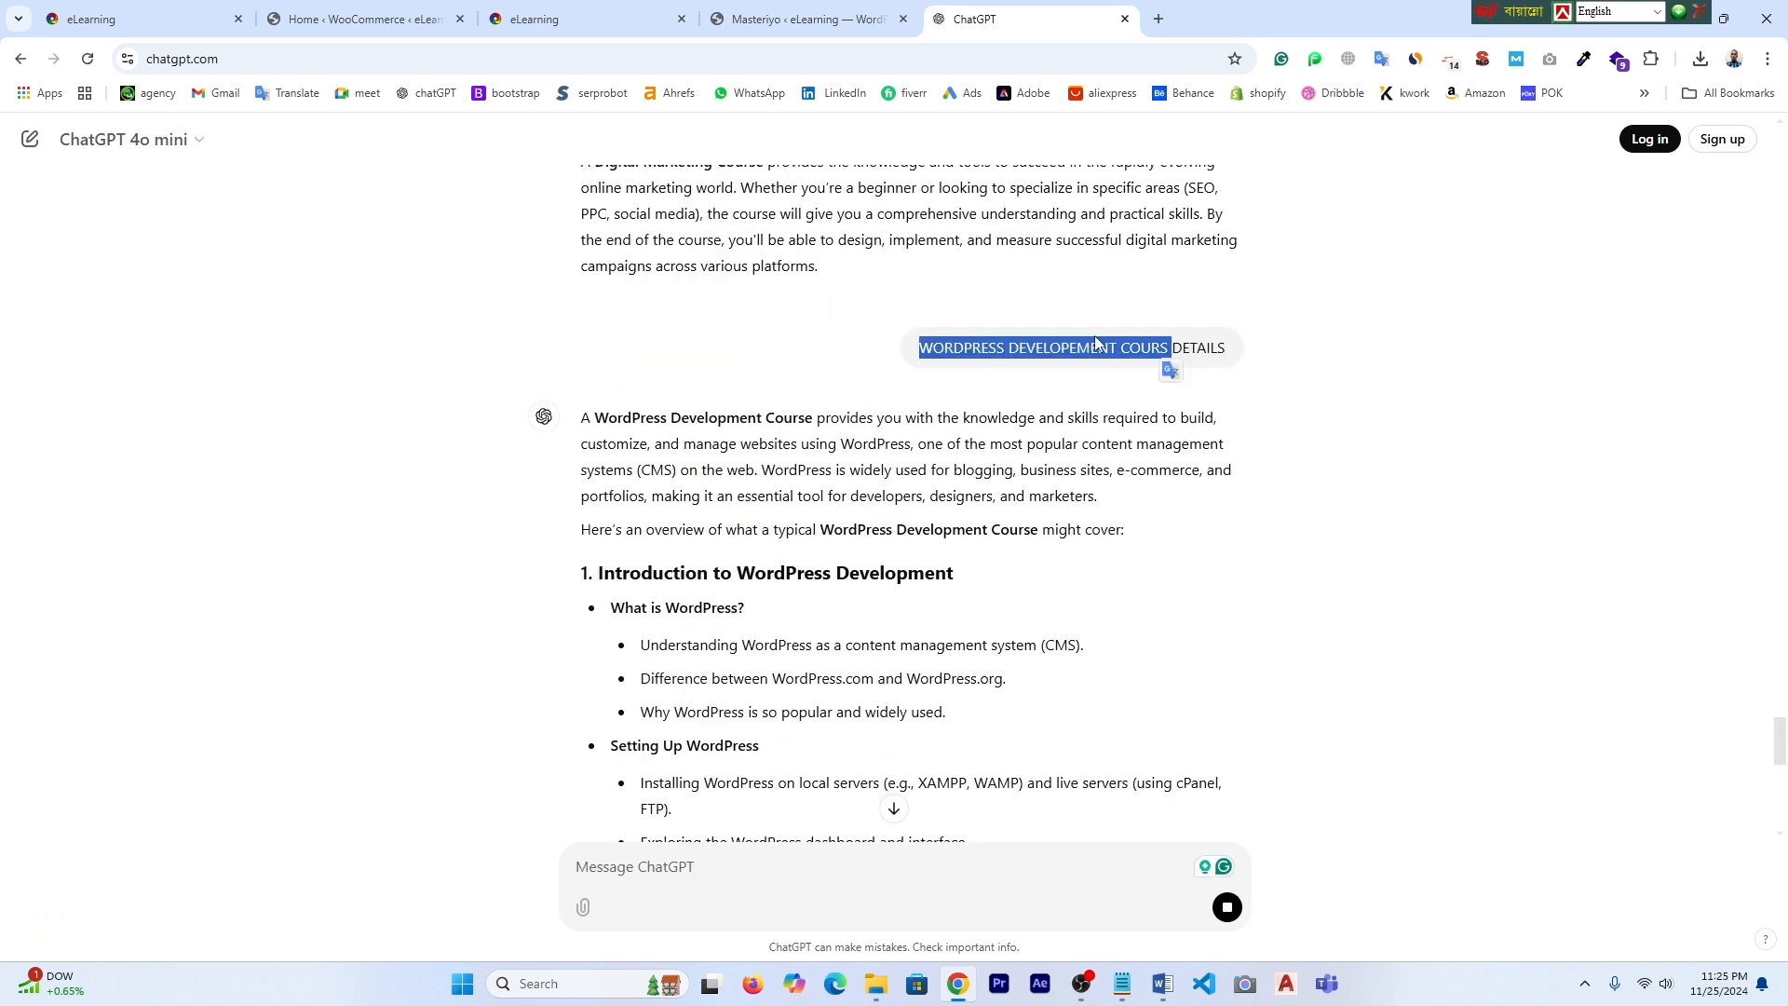
key(ctrl+c)
click(811, 19)
click(515, 461)
right_click(513, 463)
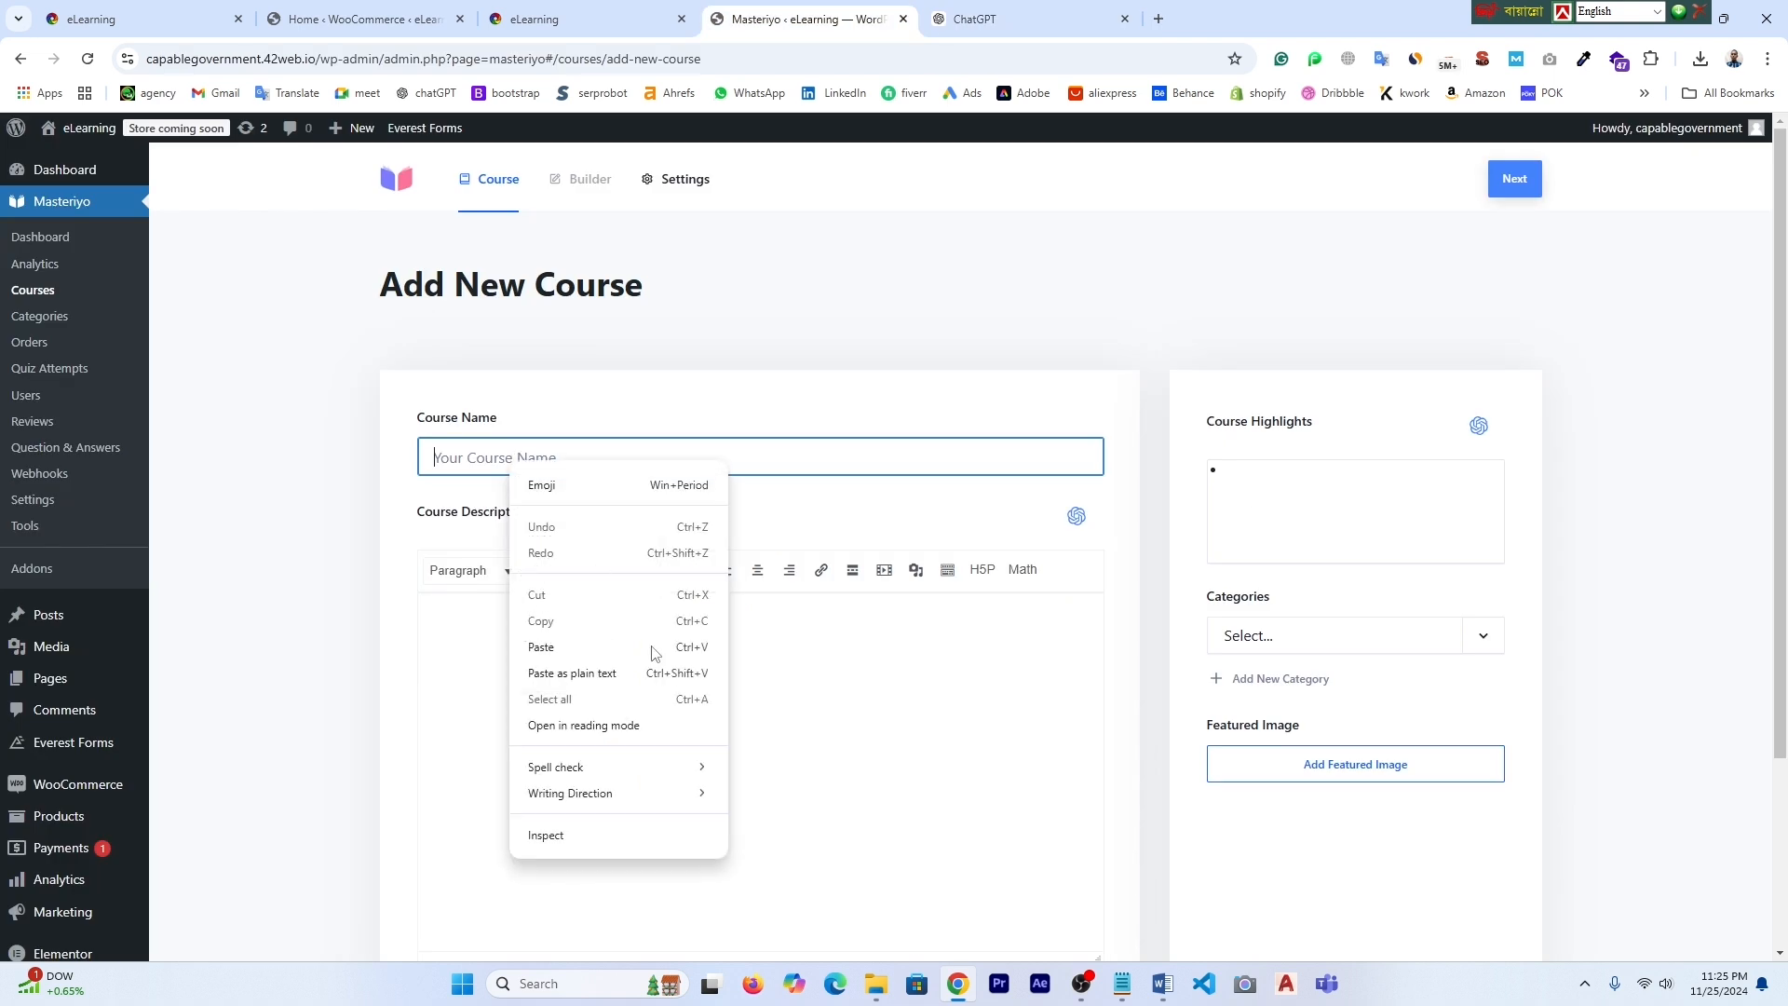
click(579, 645)
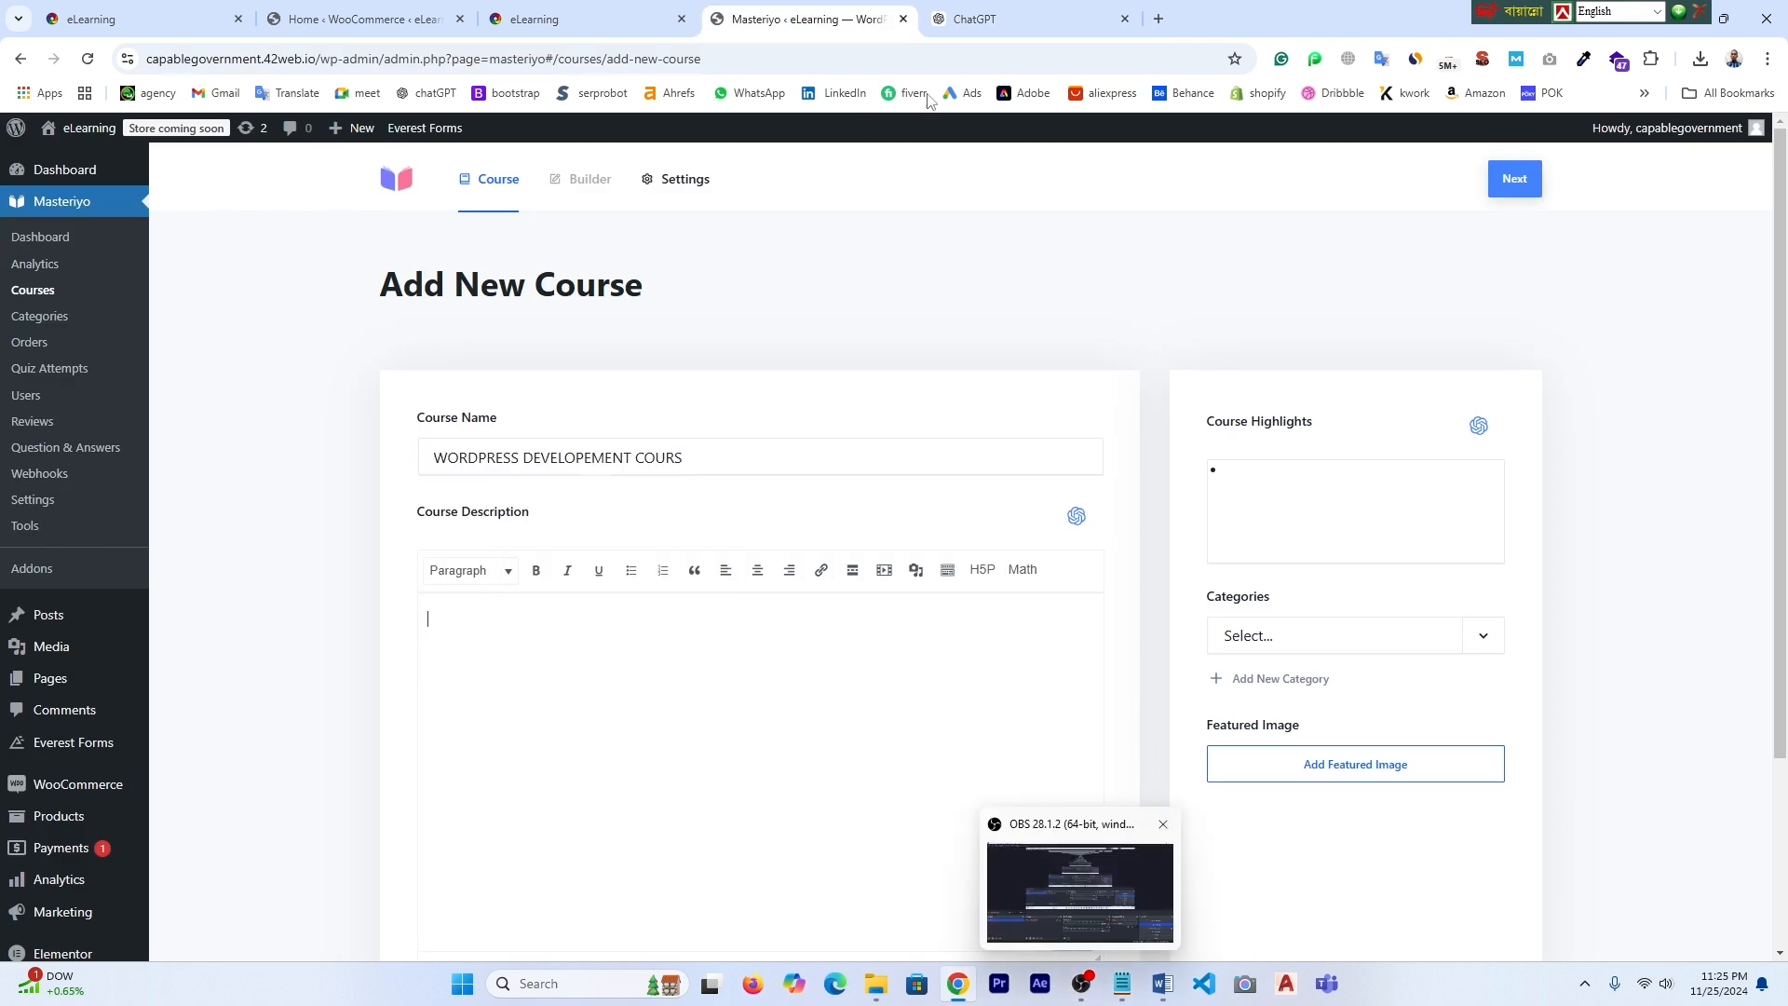
- Paste ChatGPT's WordPress Development outline into the course description
right_click(494, 639)
click(511, 421)
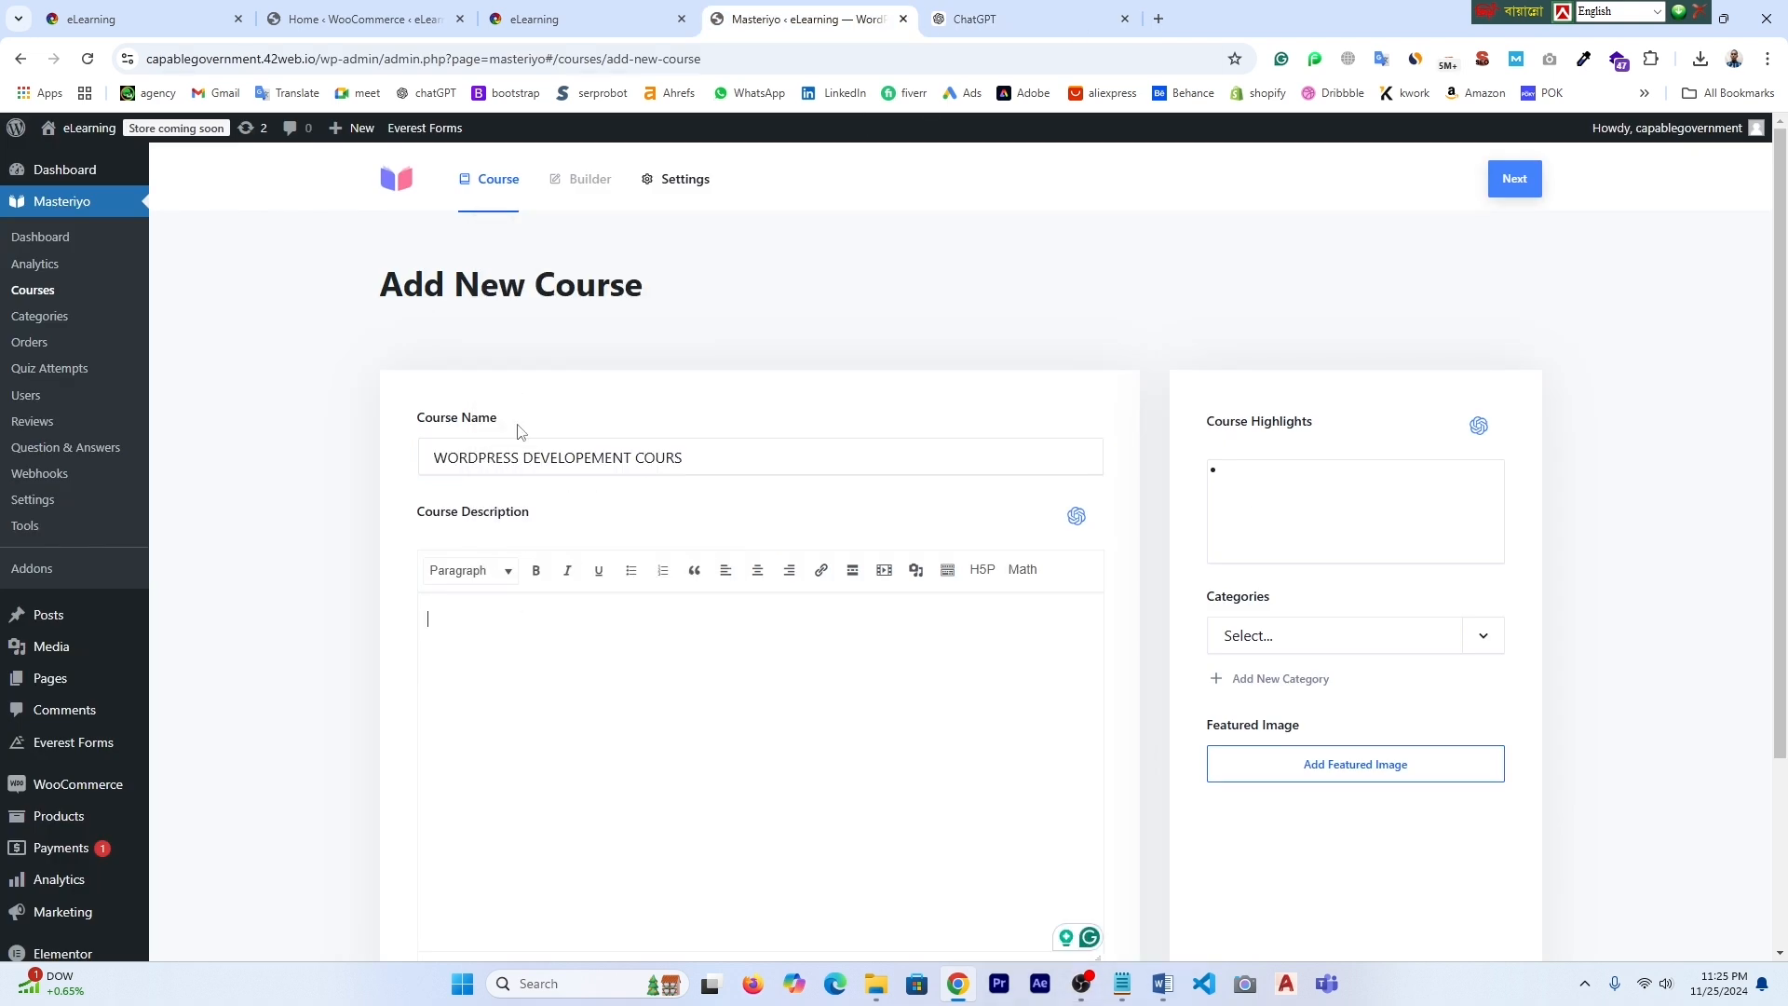
key(ctrl+Tab)
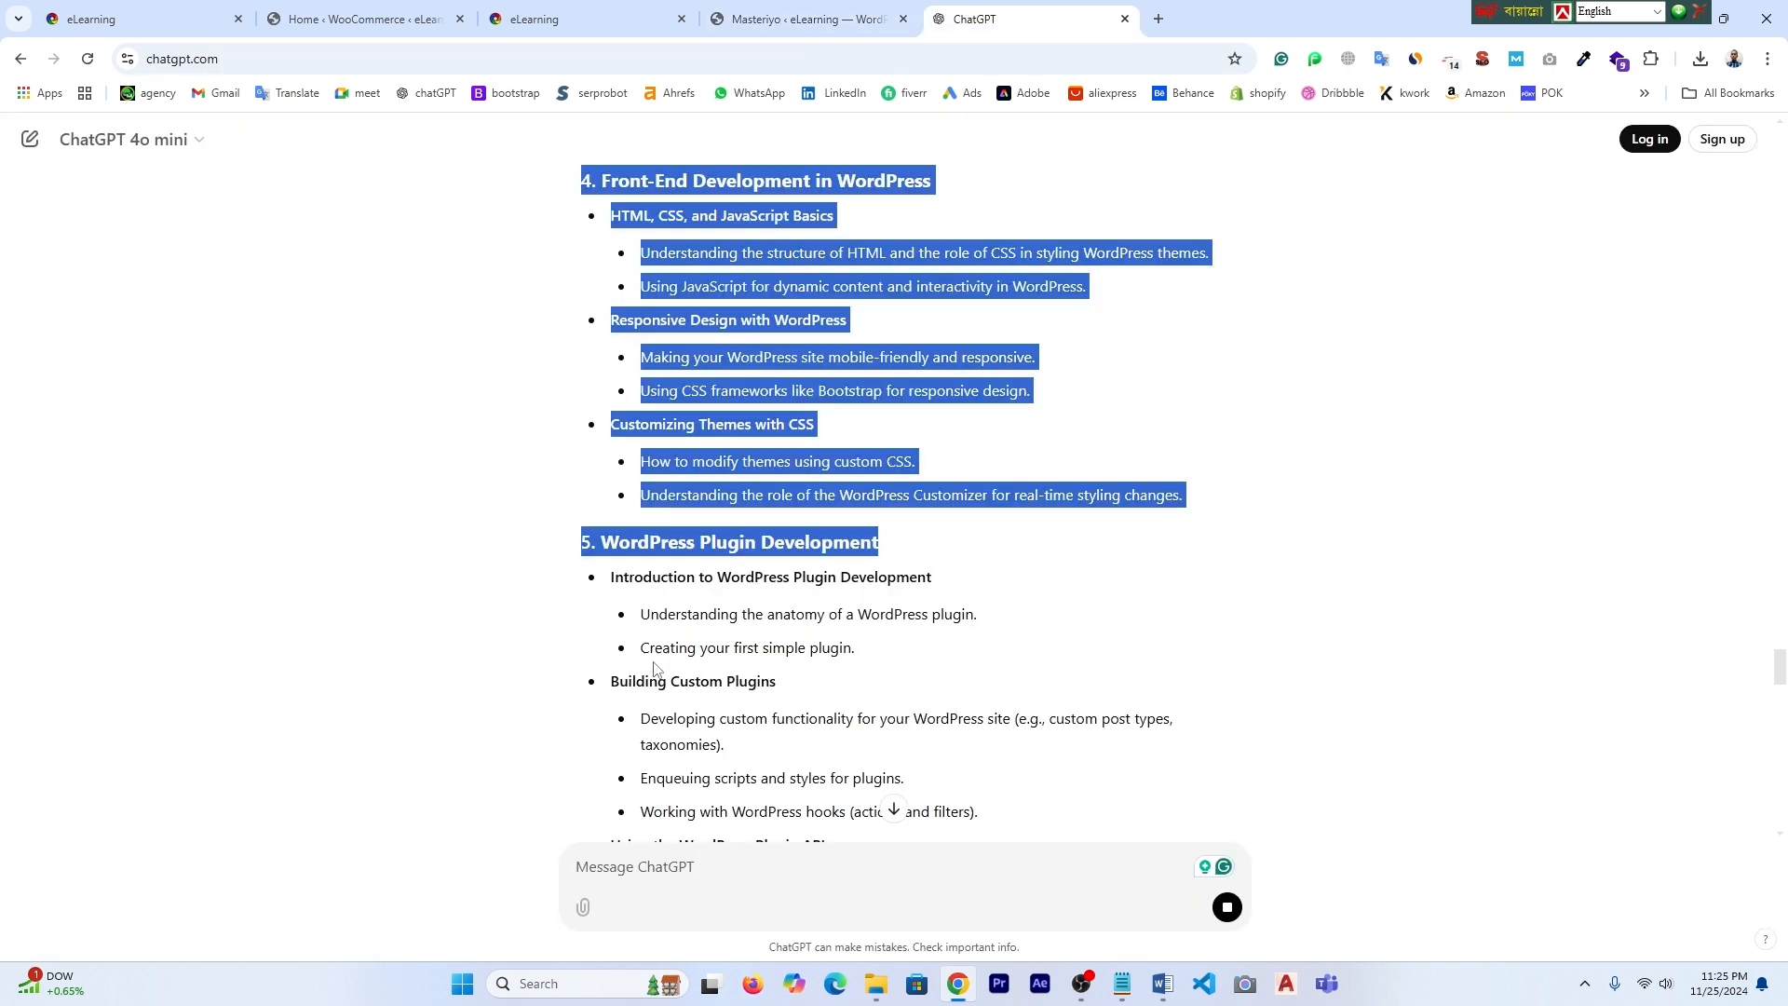
key(ctrl+shift+Tab)
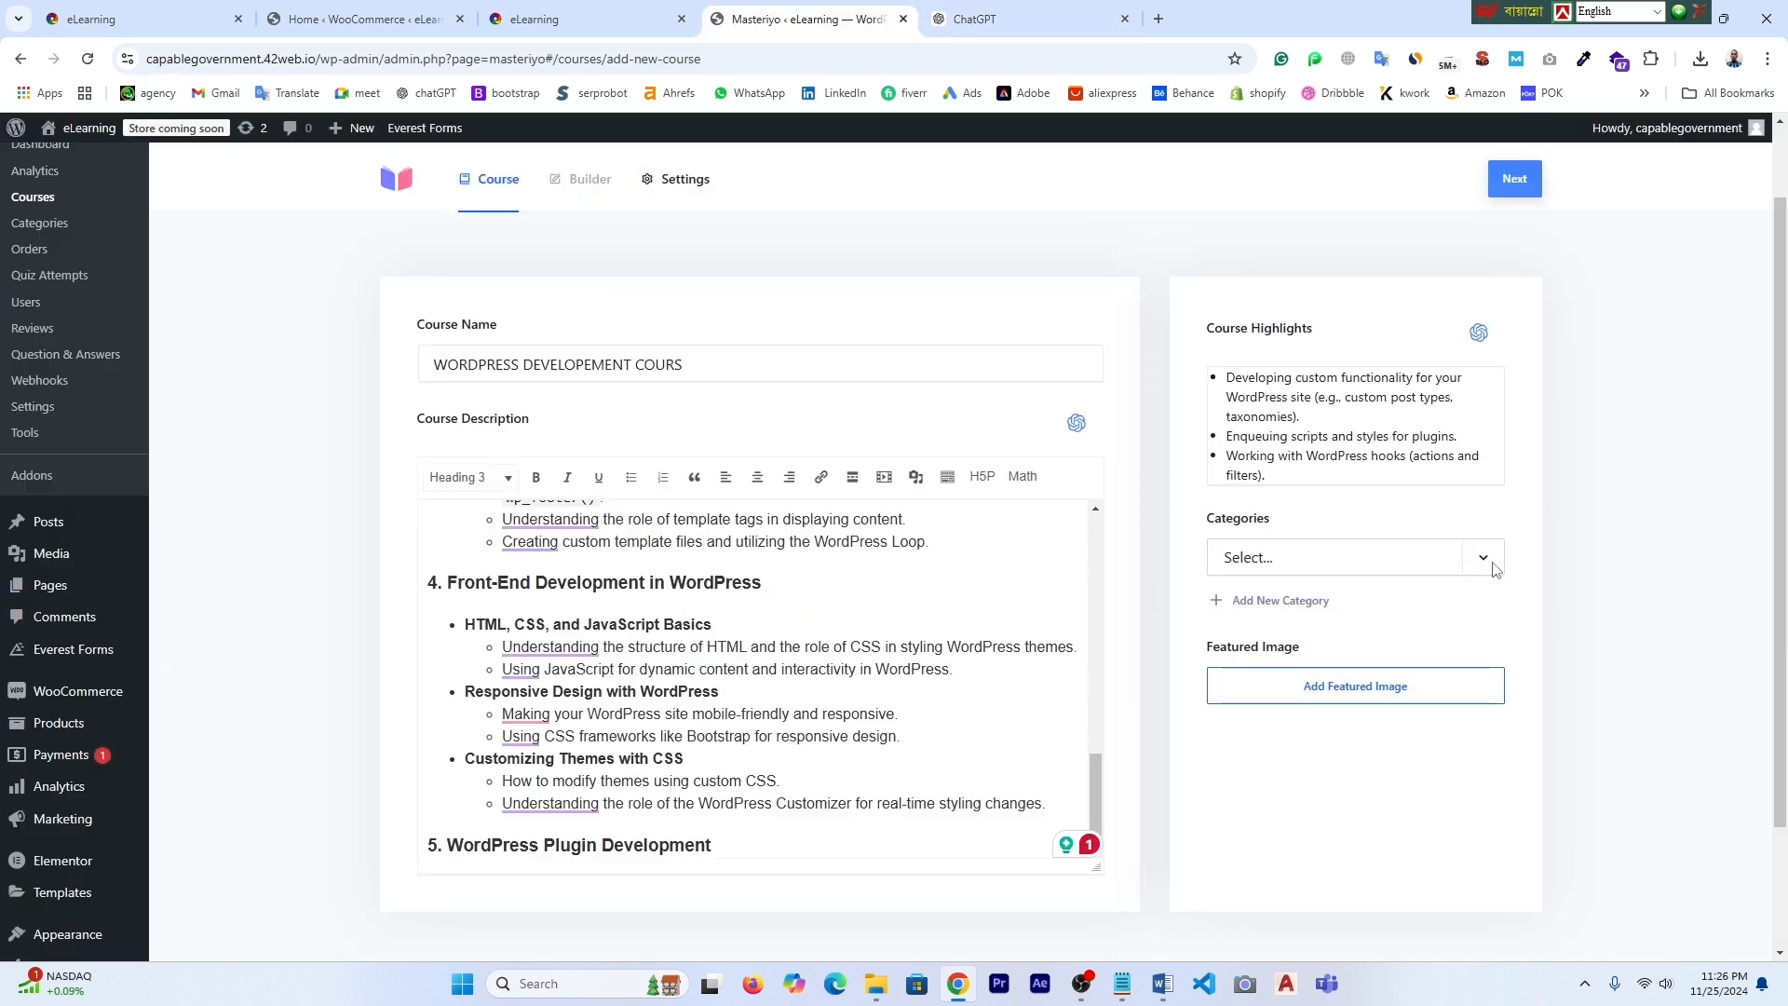
- Create the 'WordPress Web Design' category with uploaded Untitled design (9) as featured image
click(1295, 607)
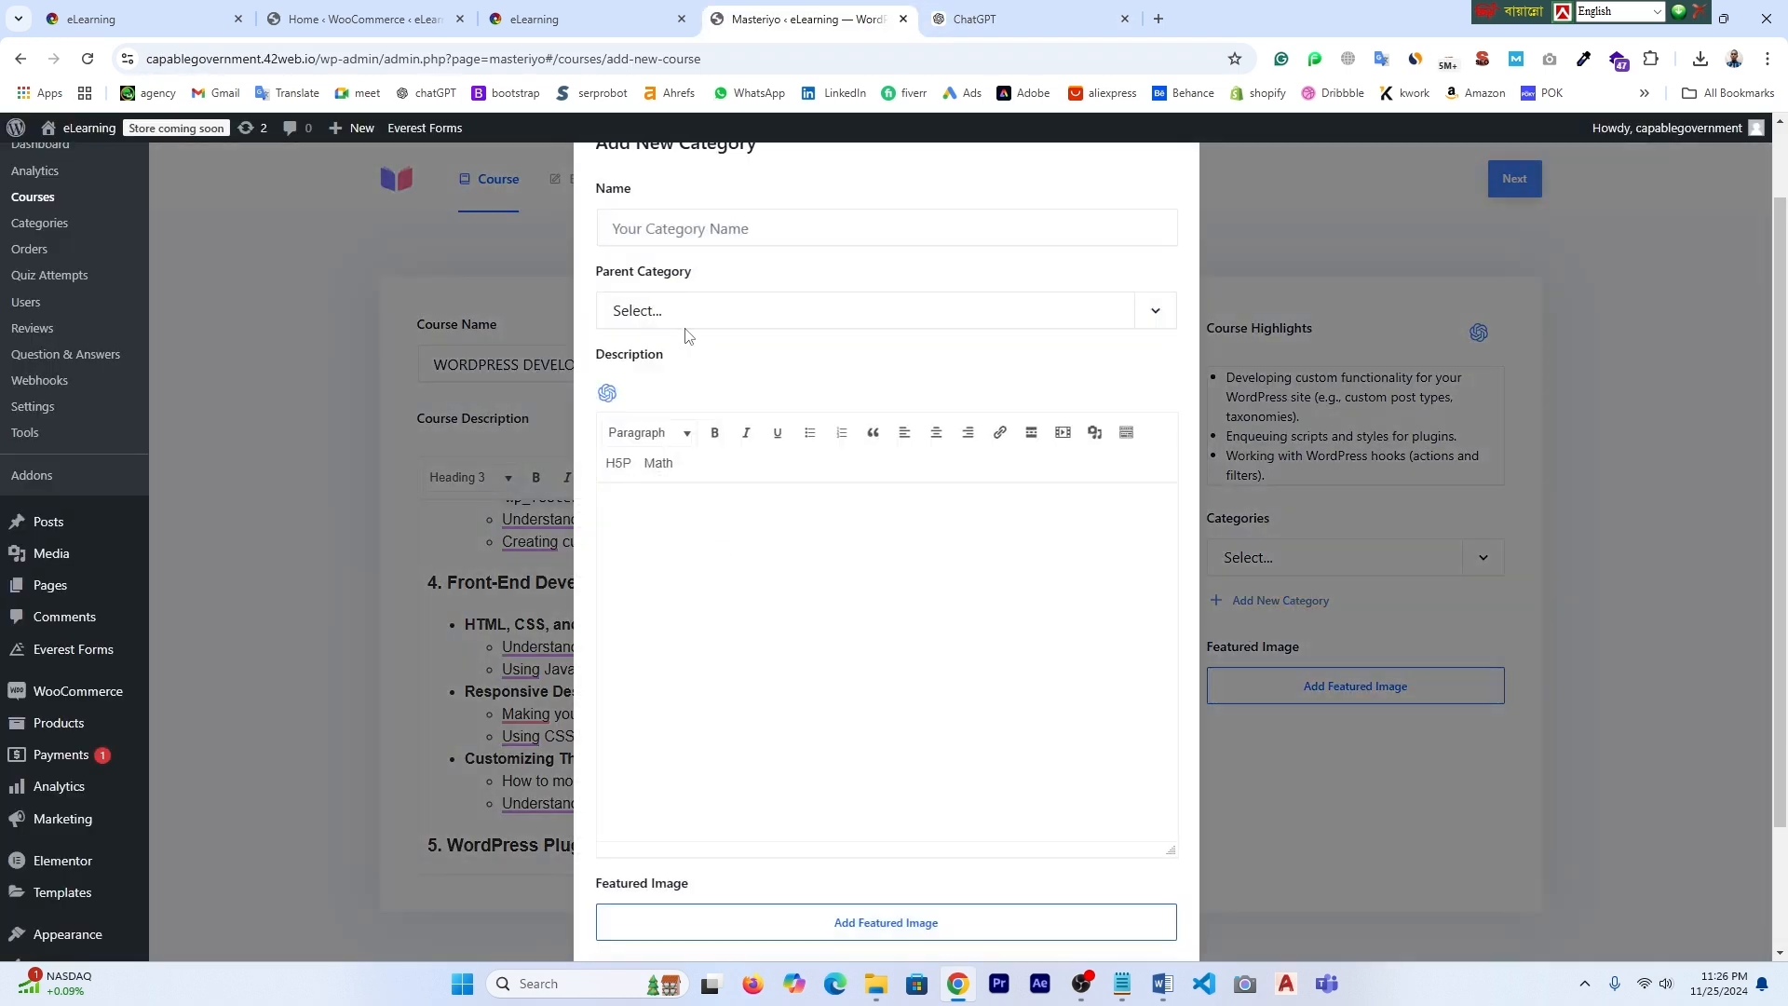
key(ctrl+v)
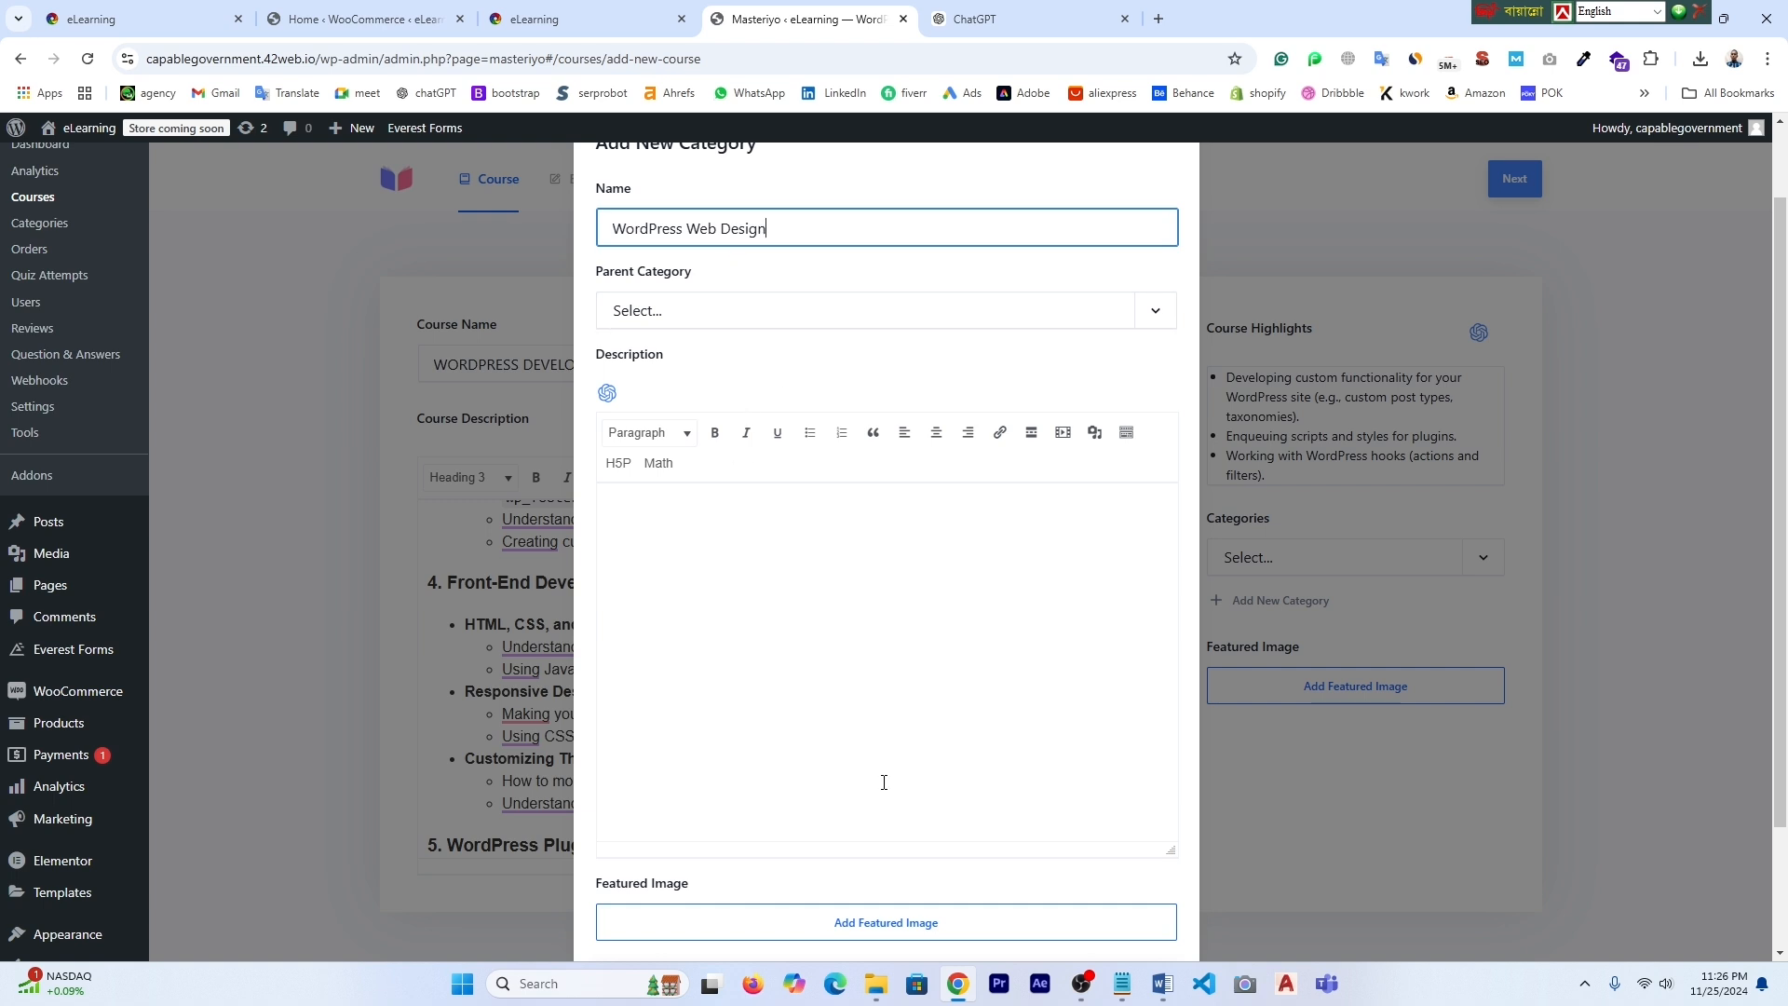
click(891, 925)
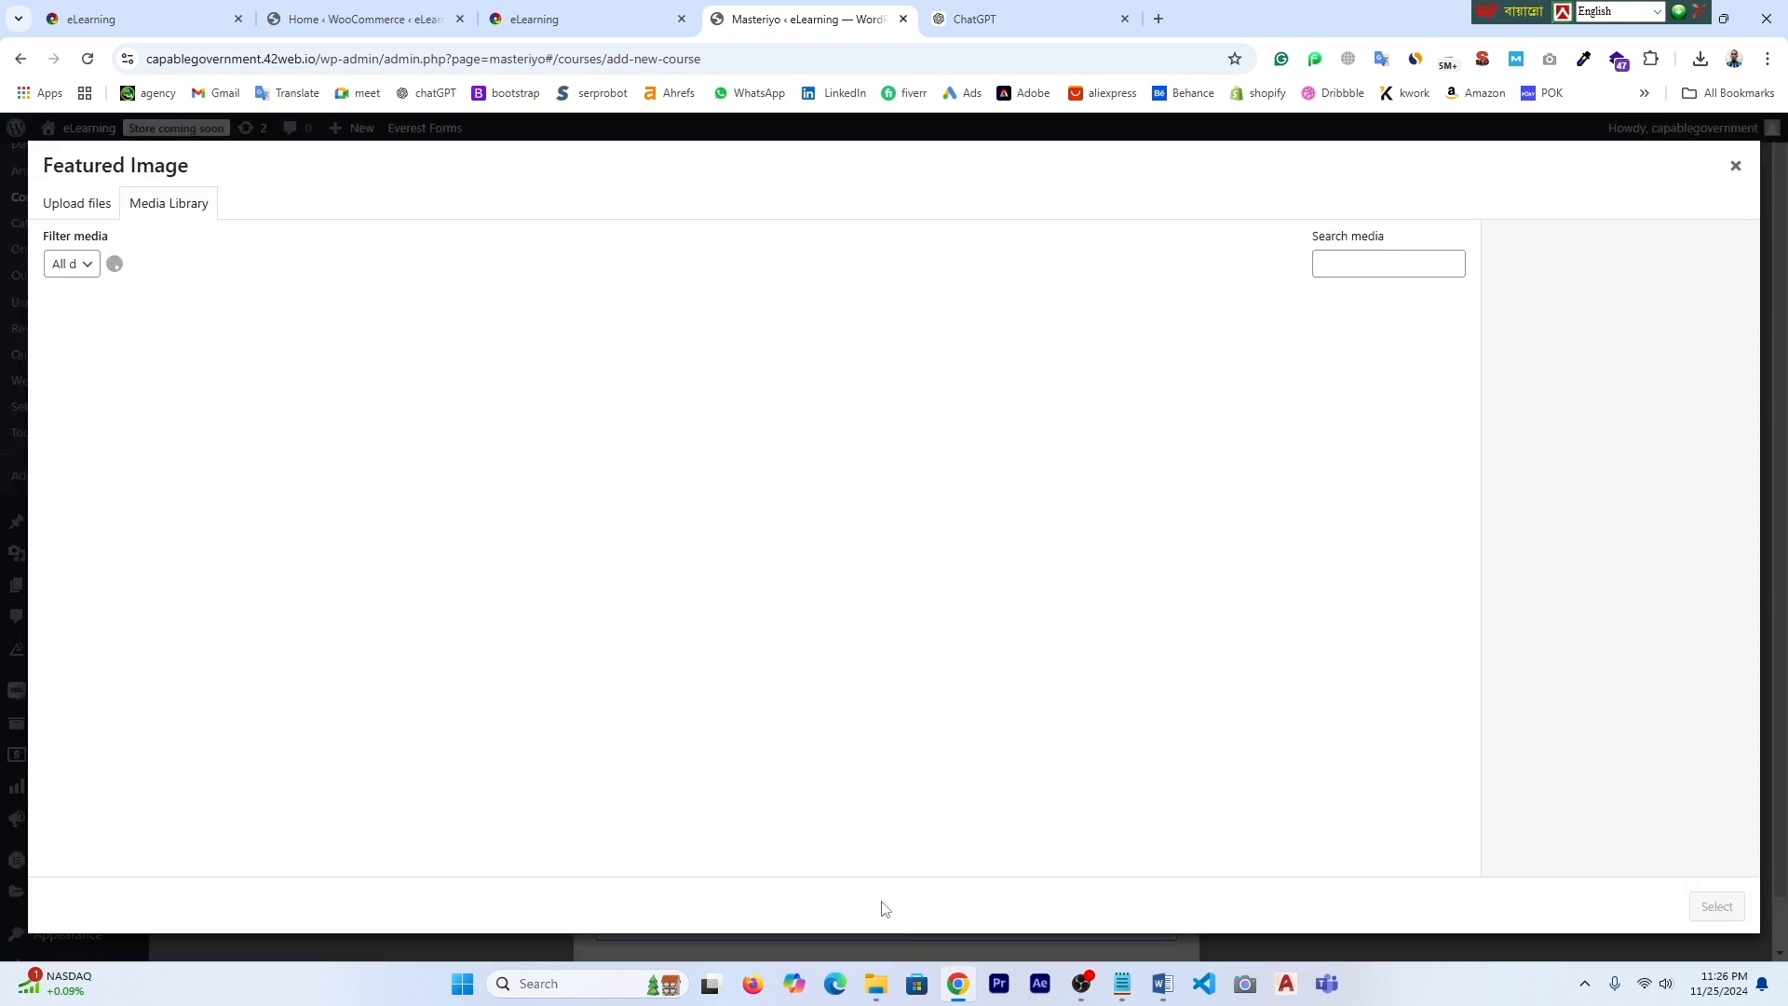
click(83, 209)
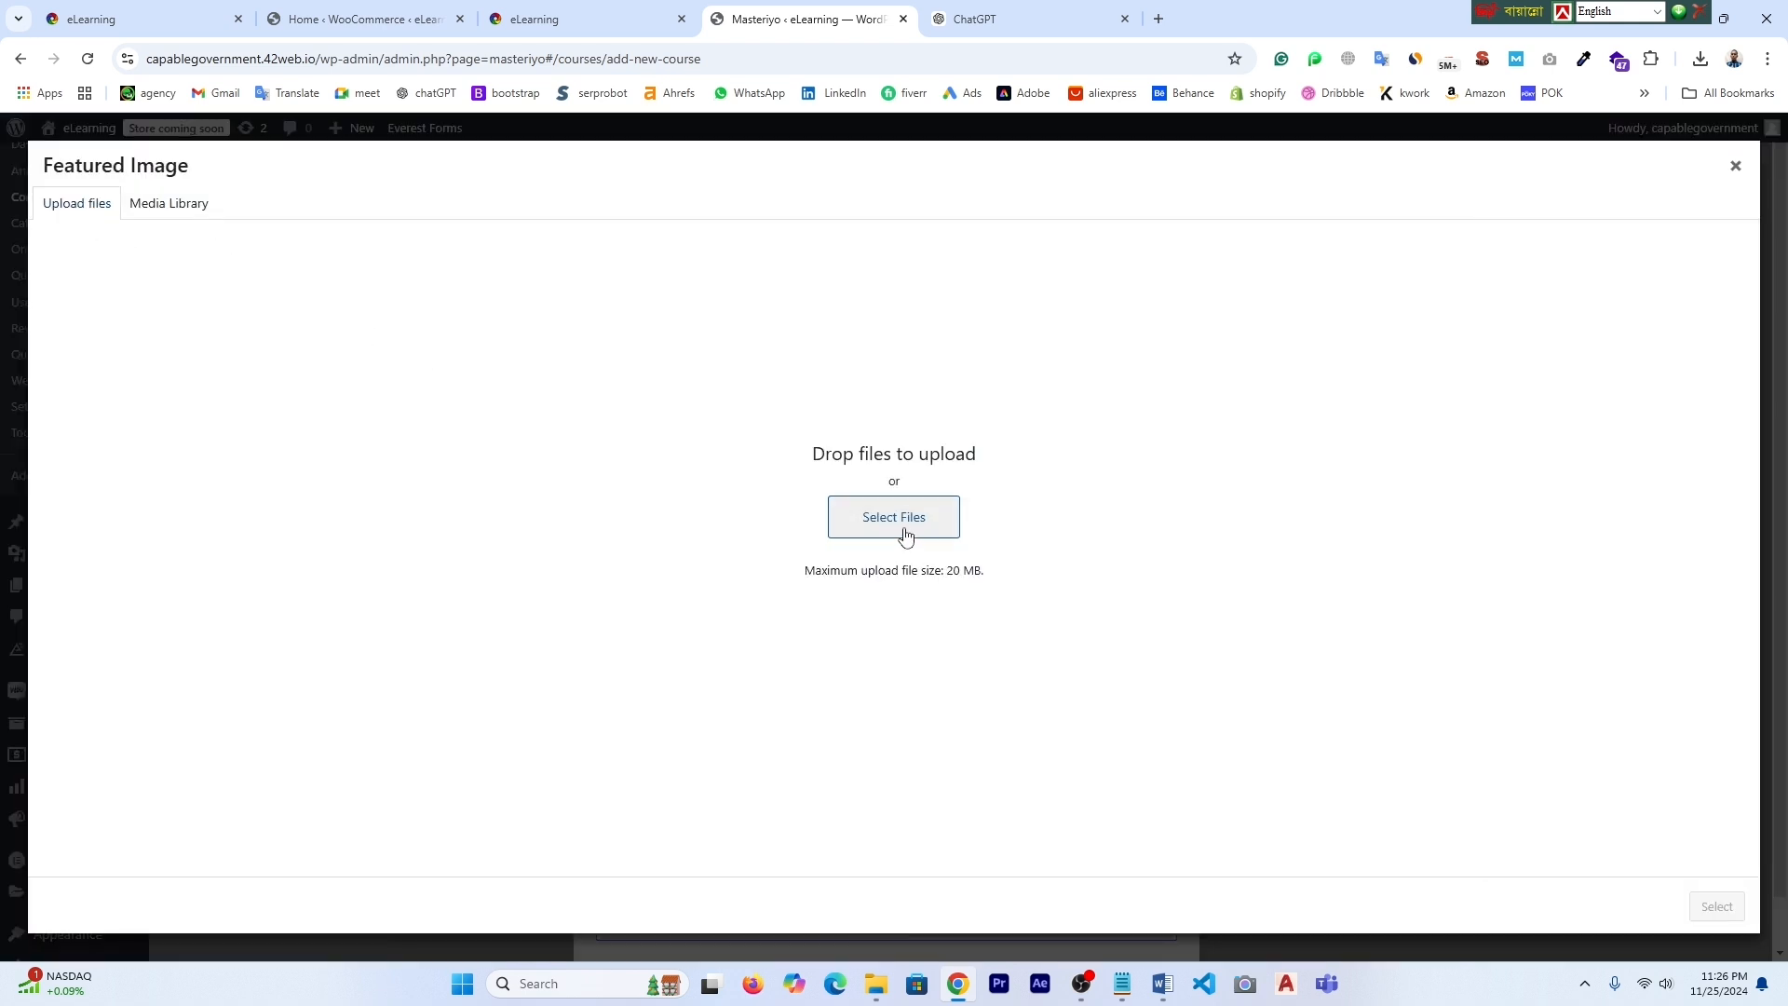
click(894, 527)
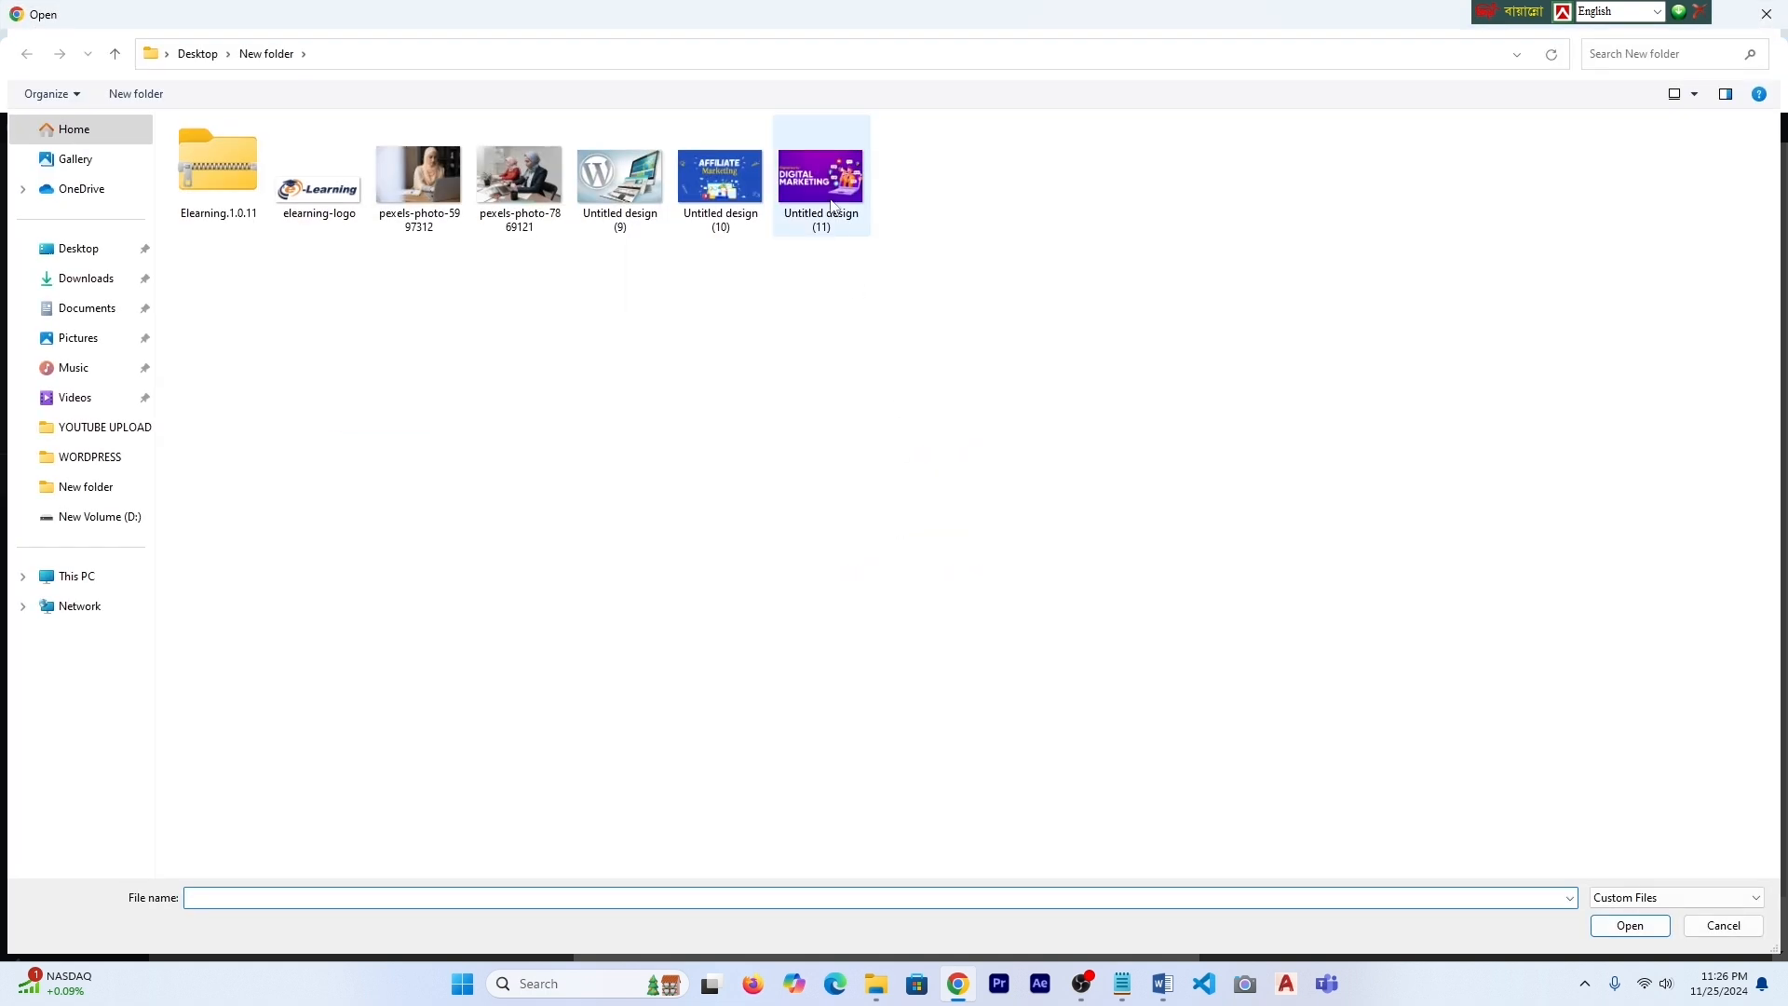
click(621, 177)
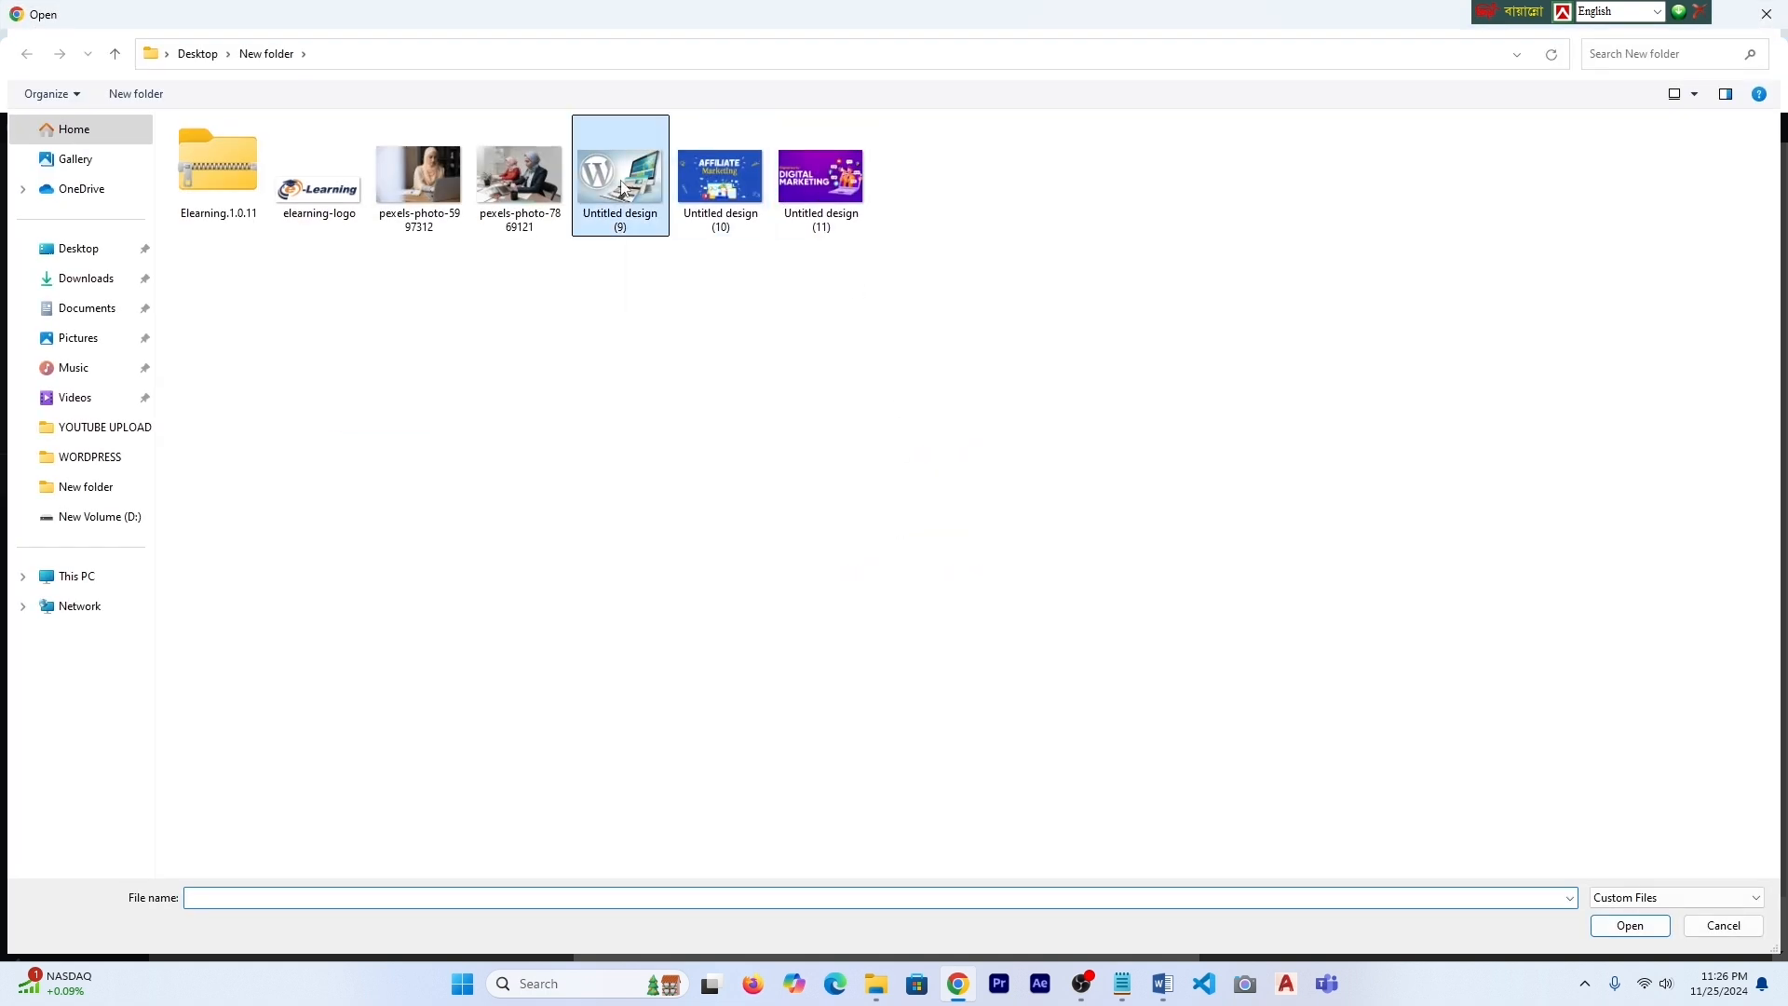
click(1638, 928)
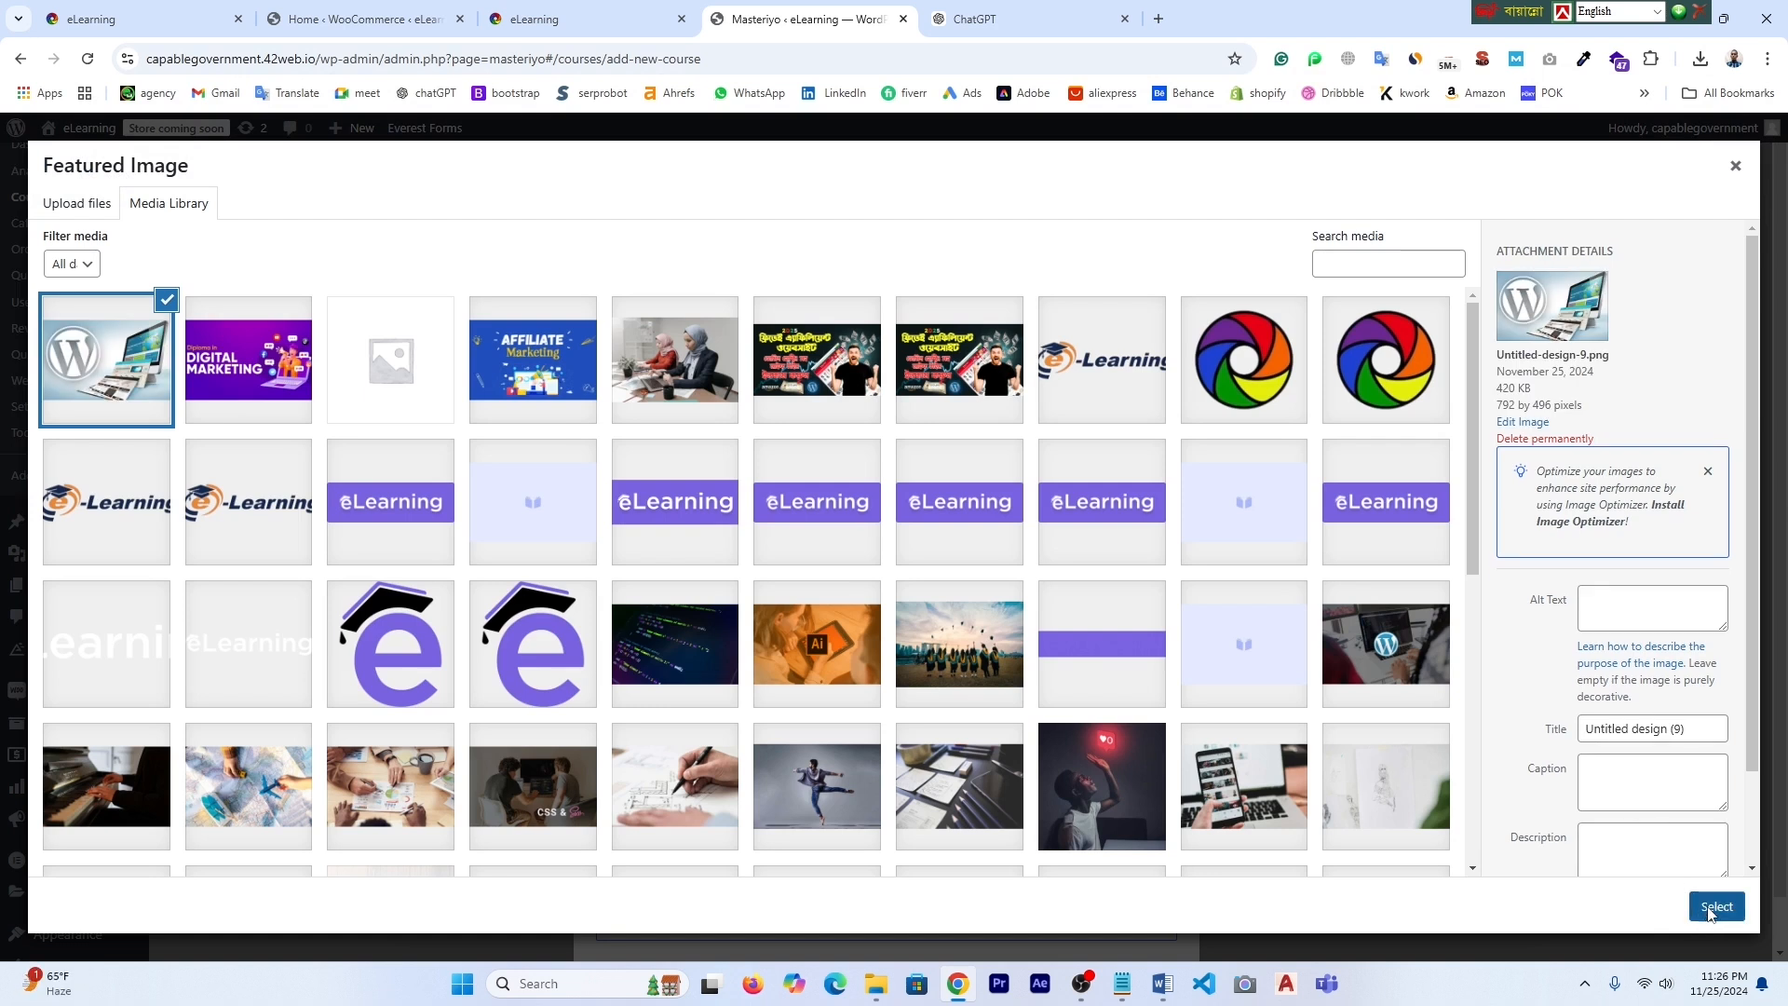
click(1716, 907)
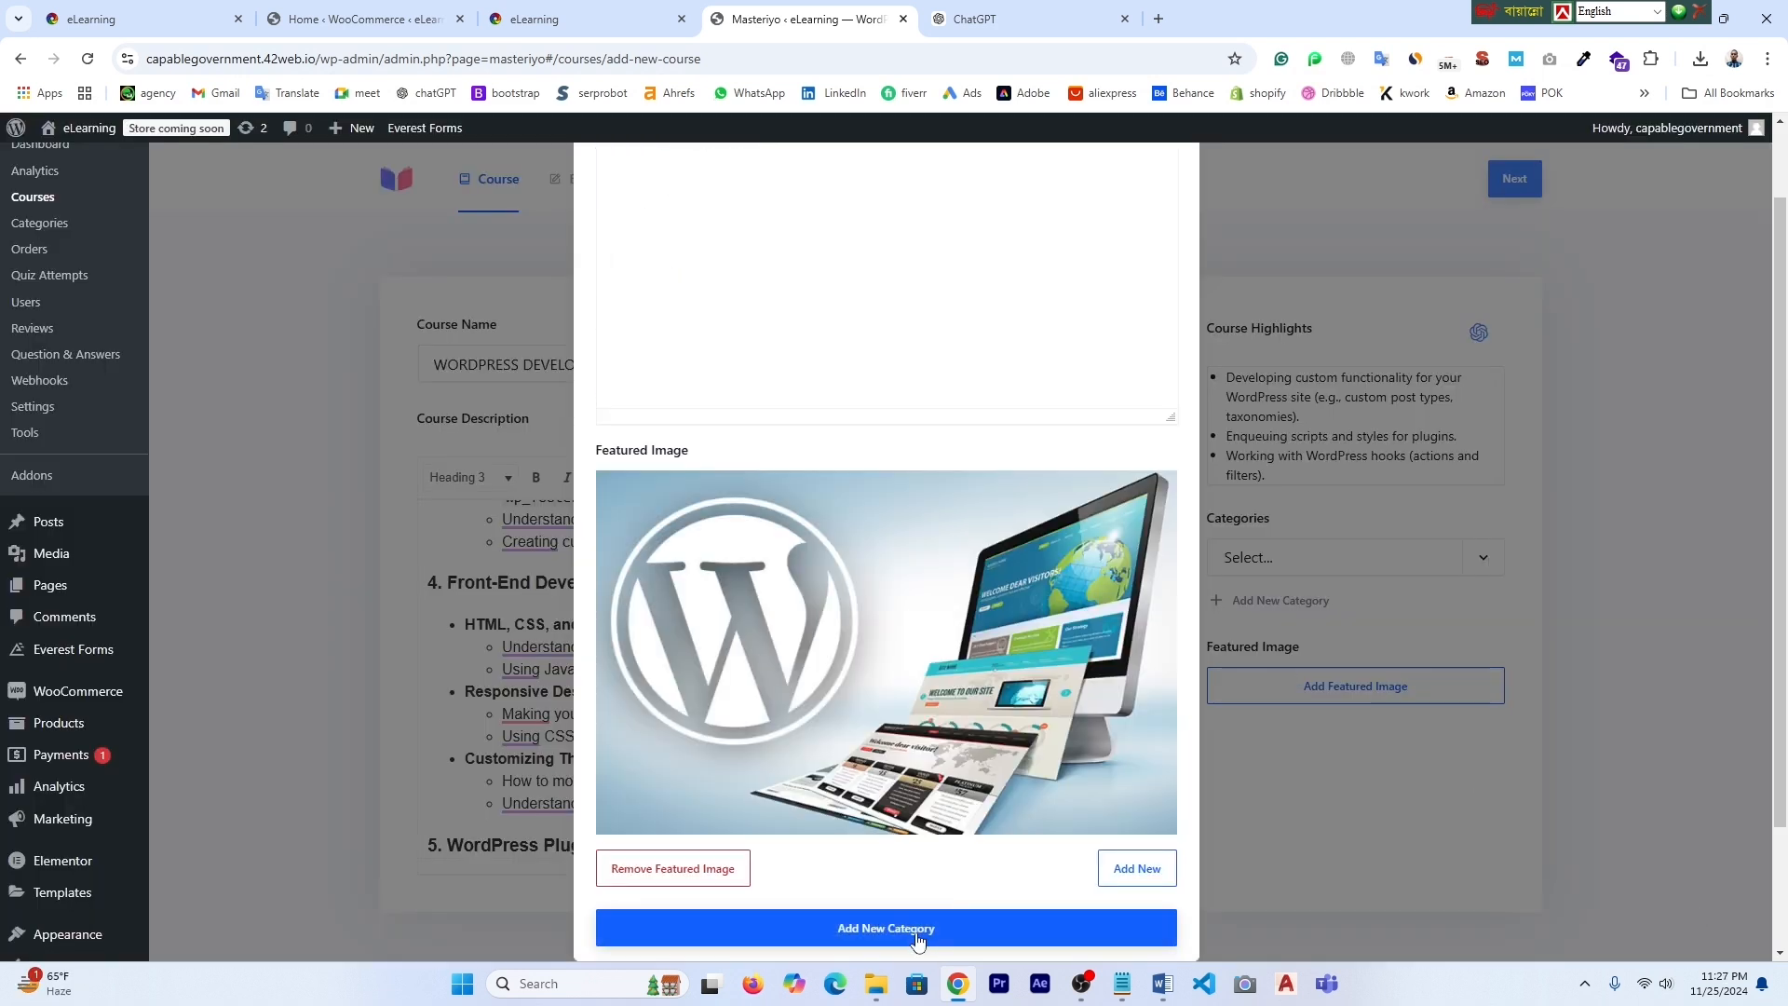
click(913, 932)
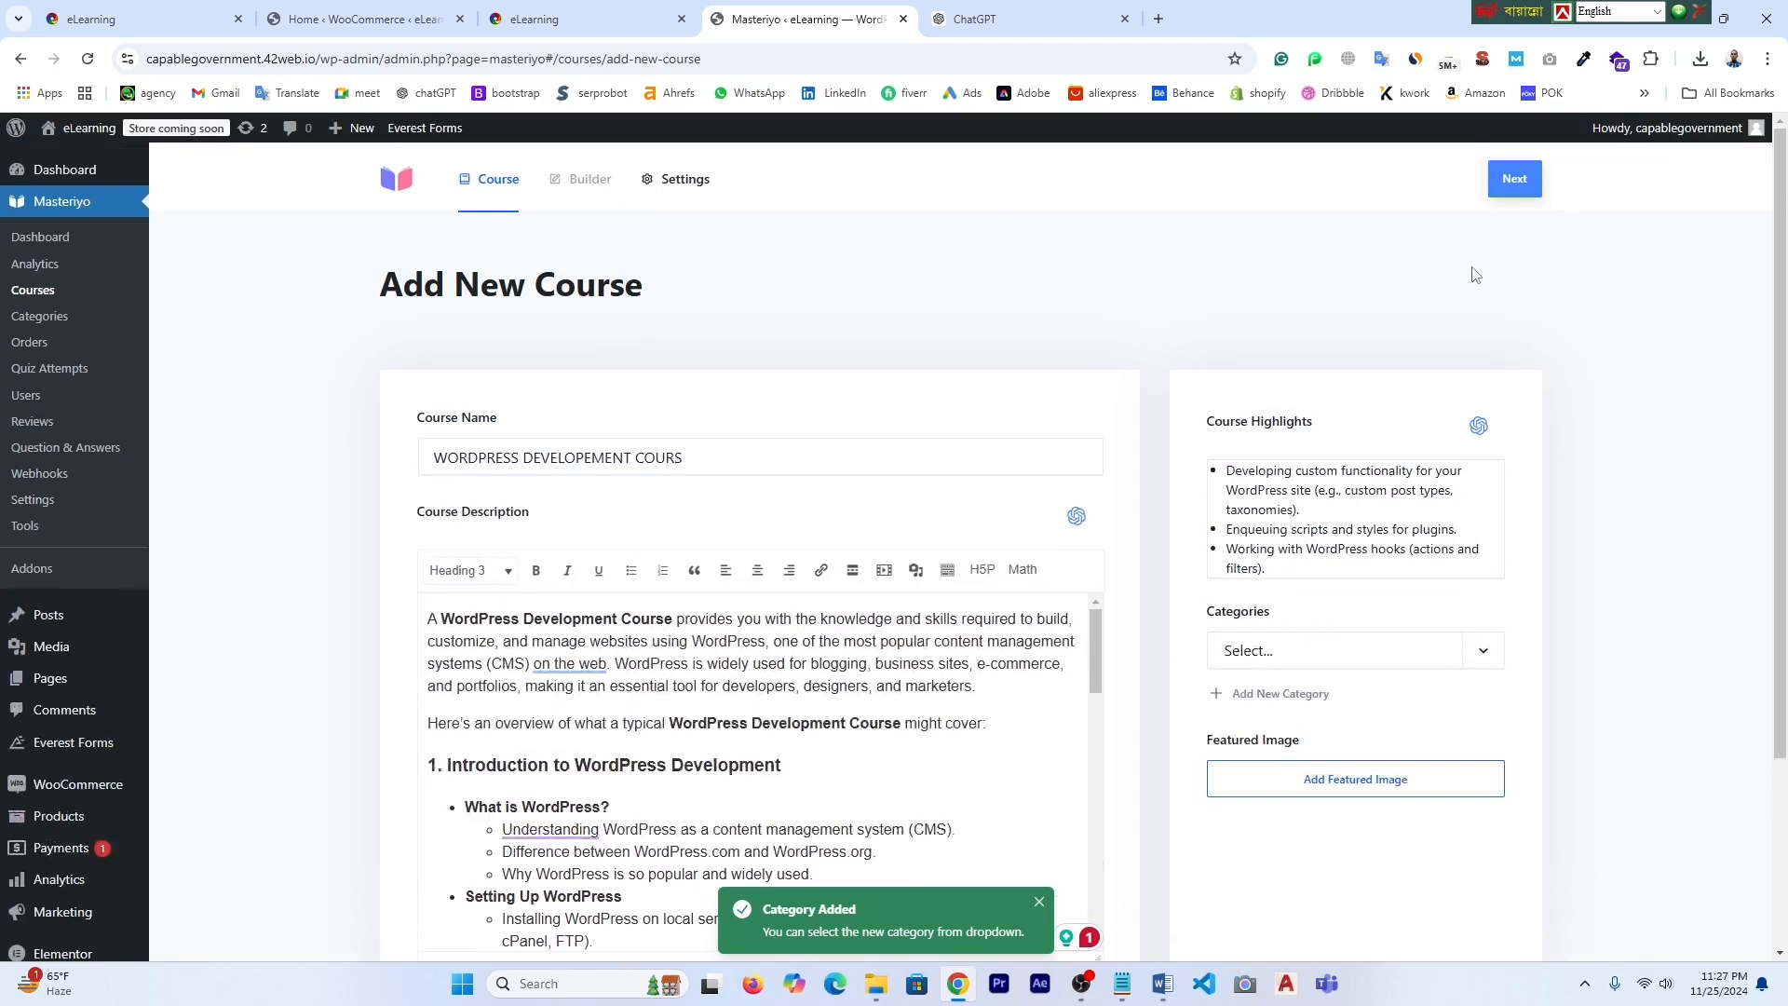
- Add a curriculum section named 'WordPress frontend' in the course builder
click(1514, 180)
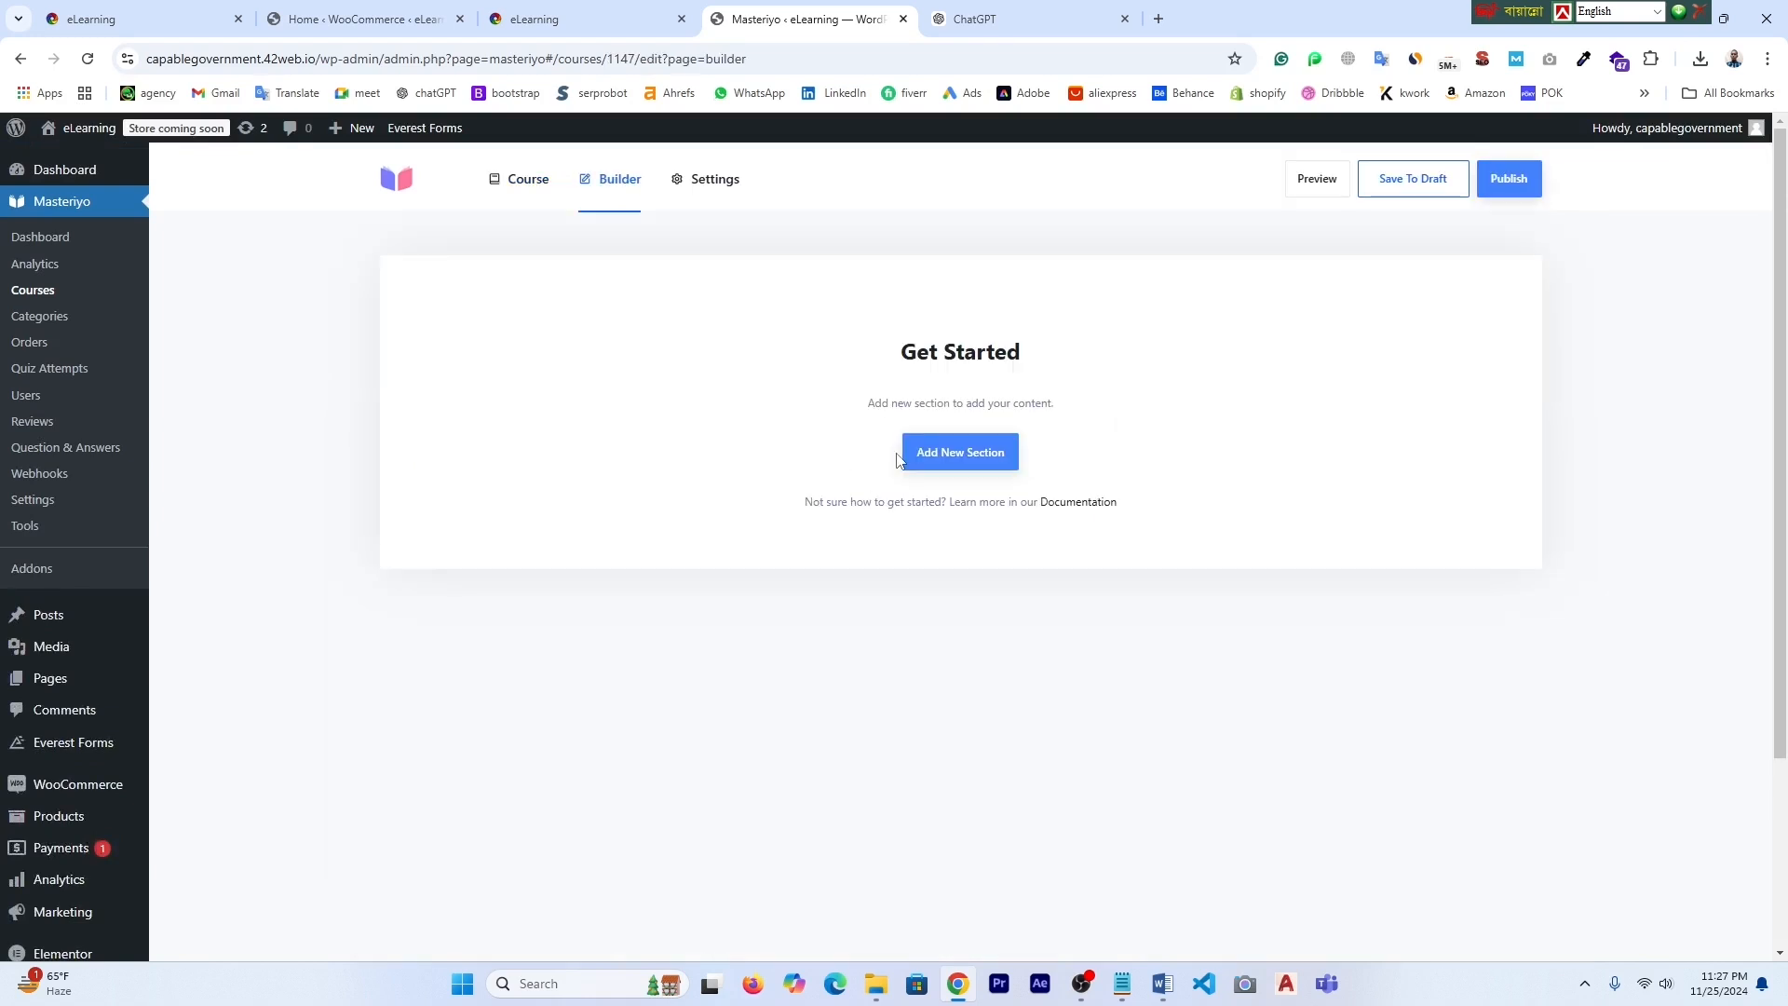
click(949, 468)
scroll(940, 460, down, 1)
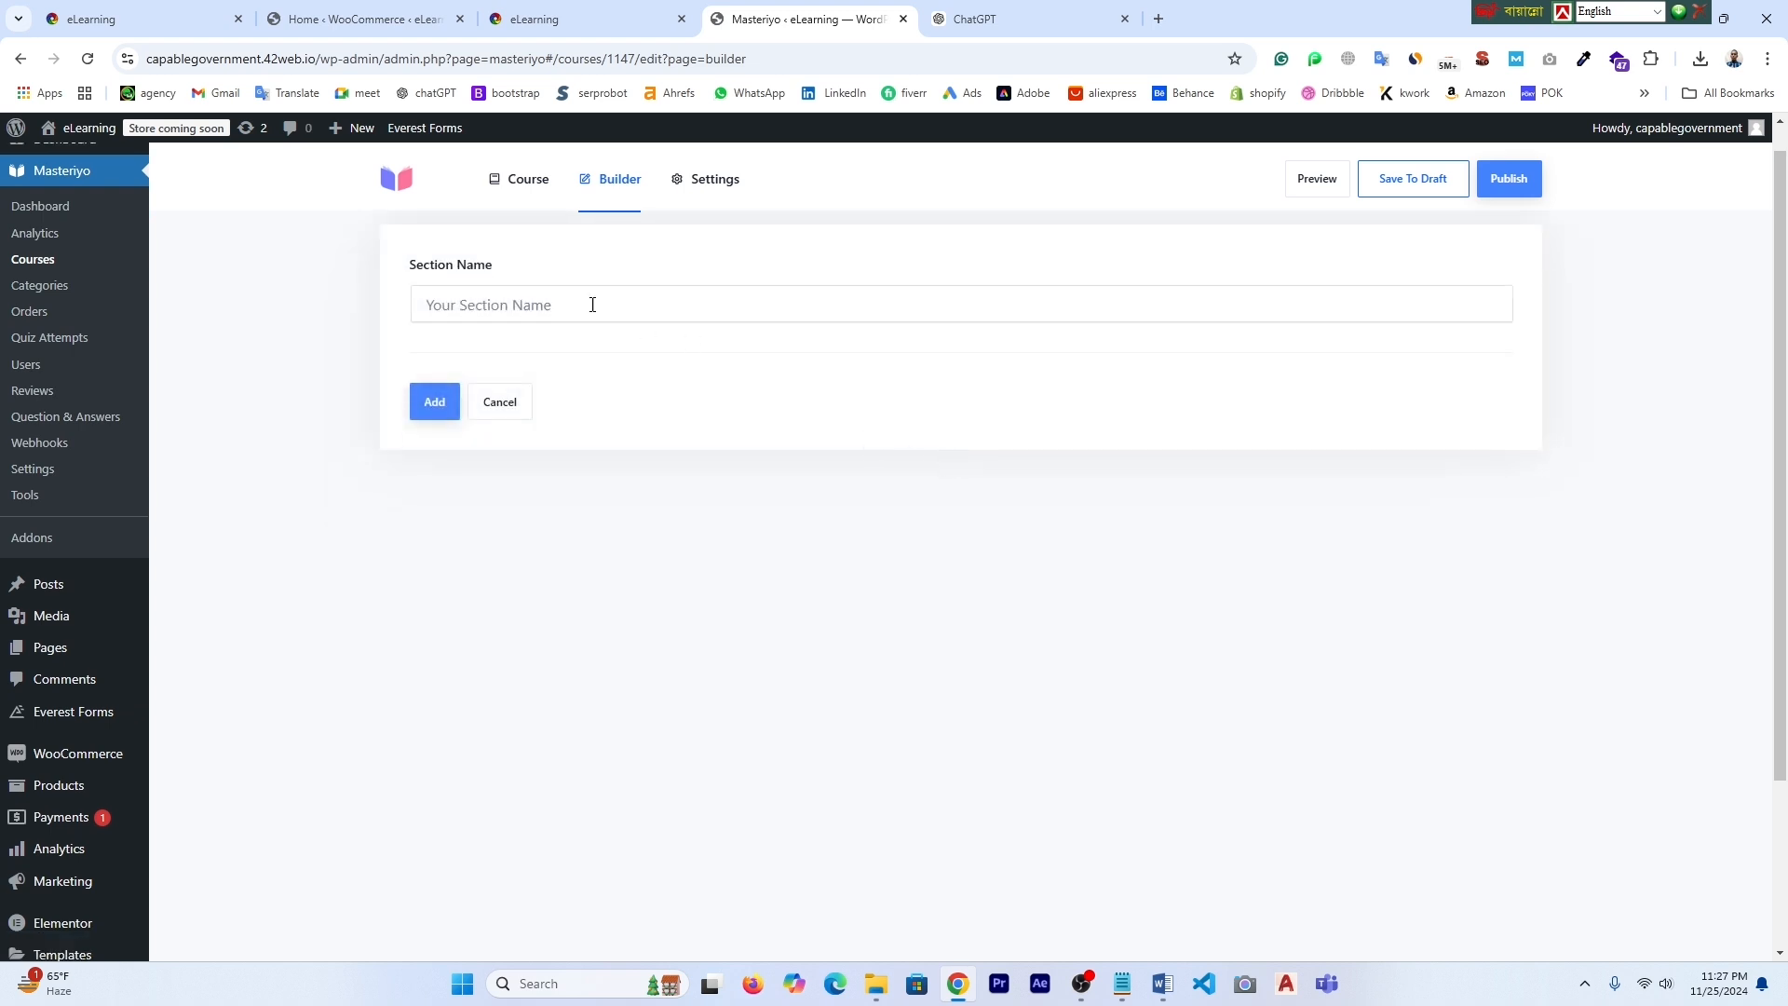
click(500, 309)
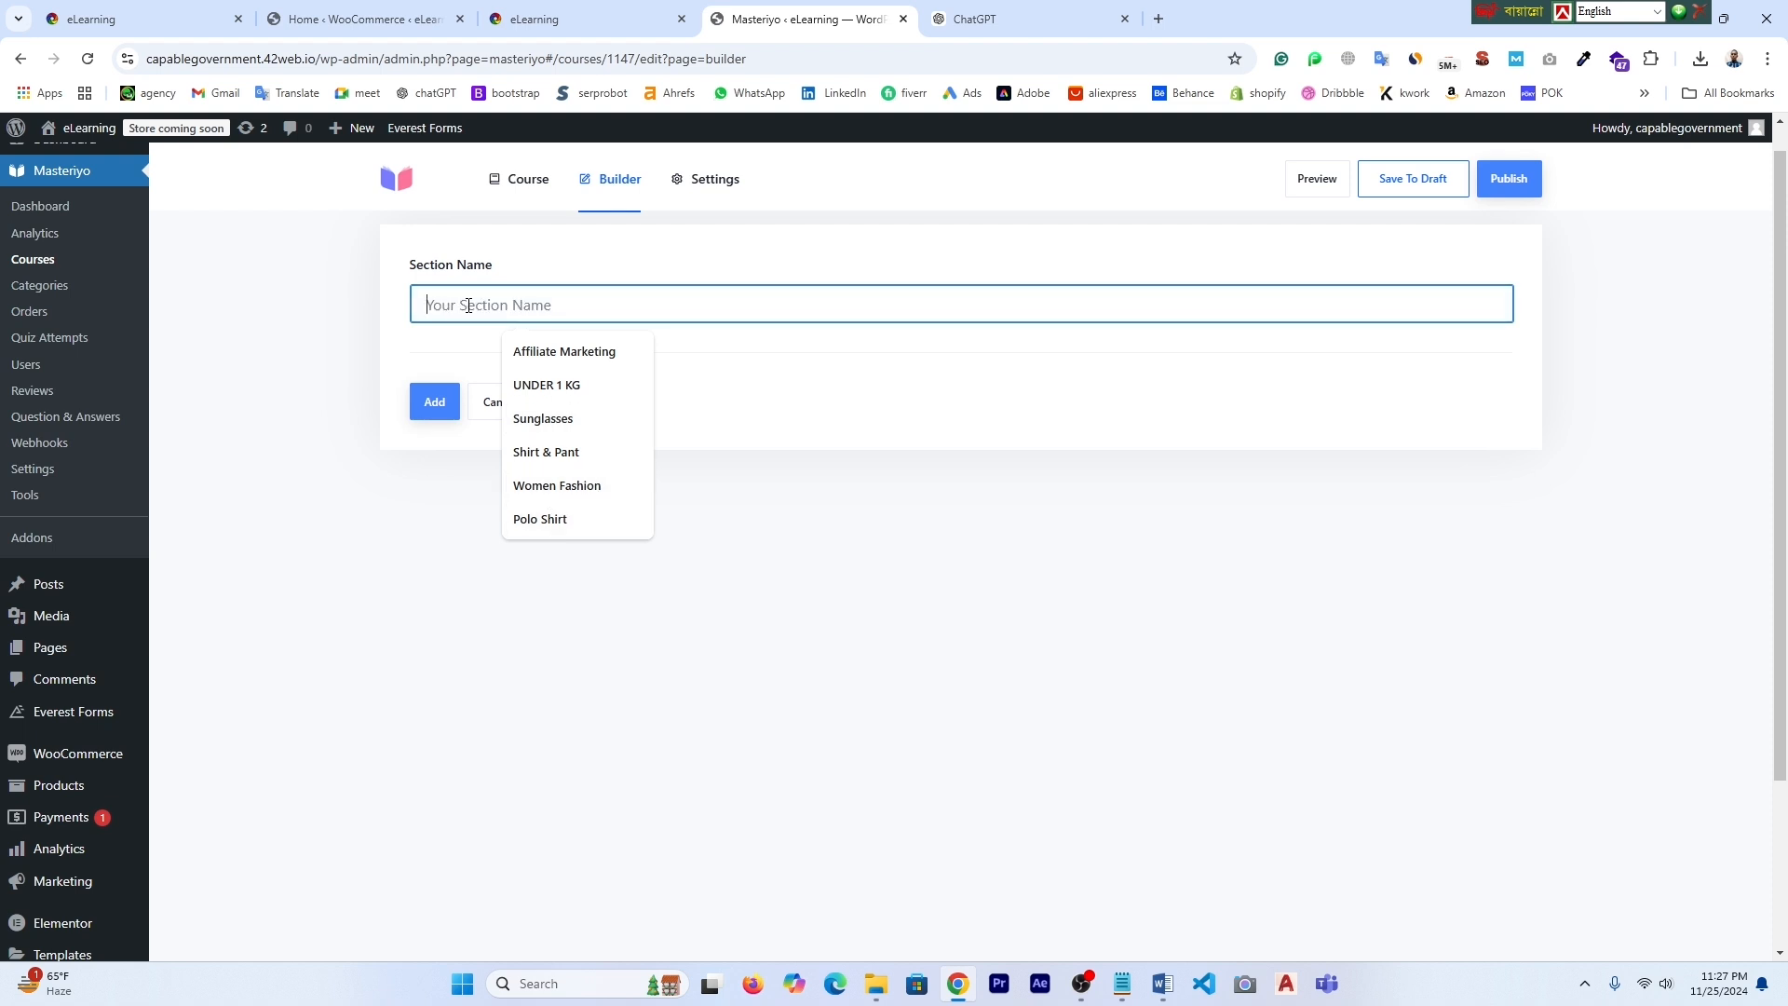
key(ctrl+v)
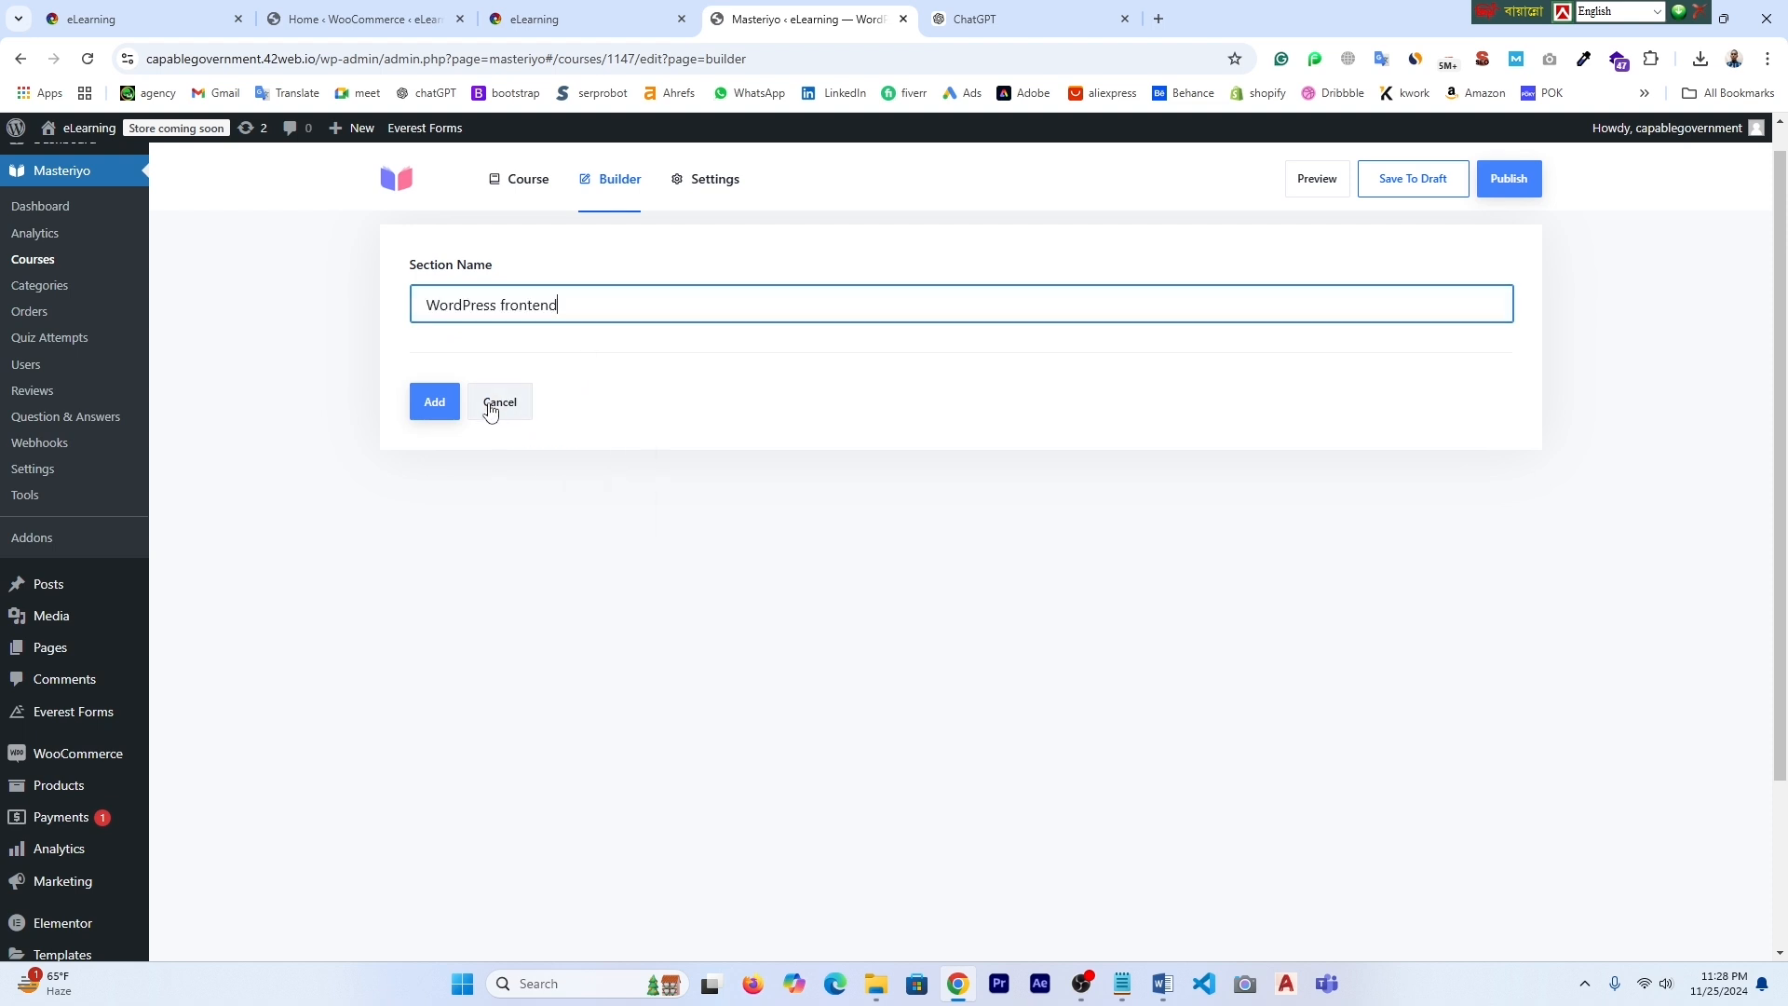
click(434, 402)
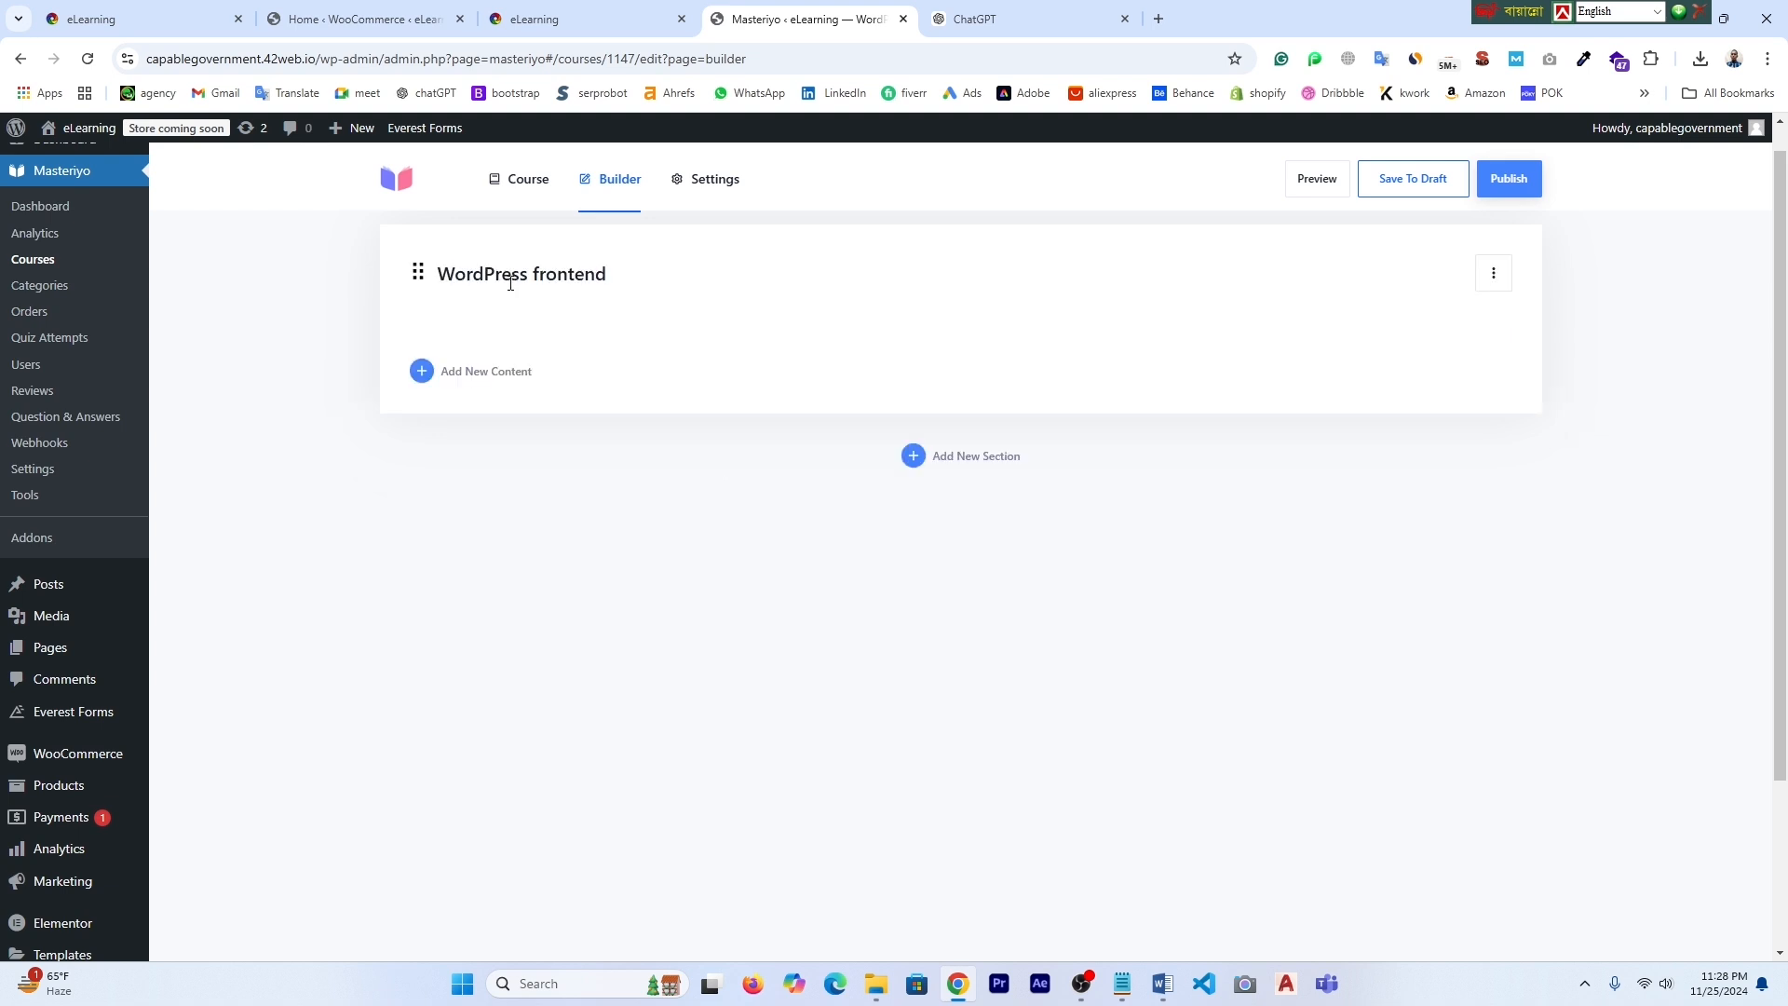
- Dismiss the content type choices and publish the WordPress development course
click(502, 379)
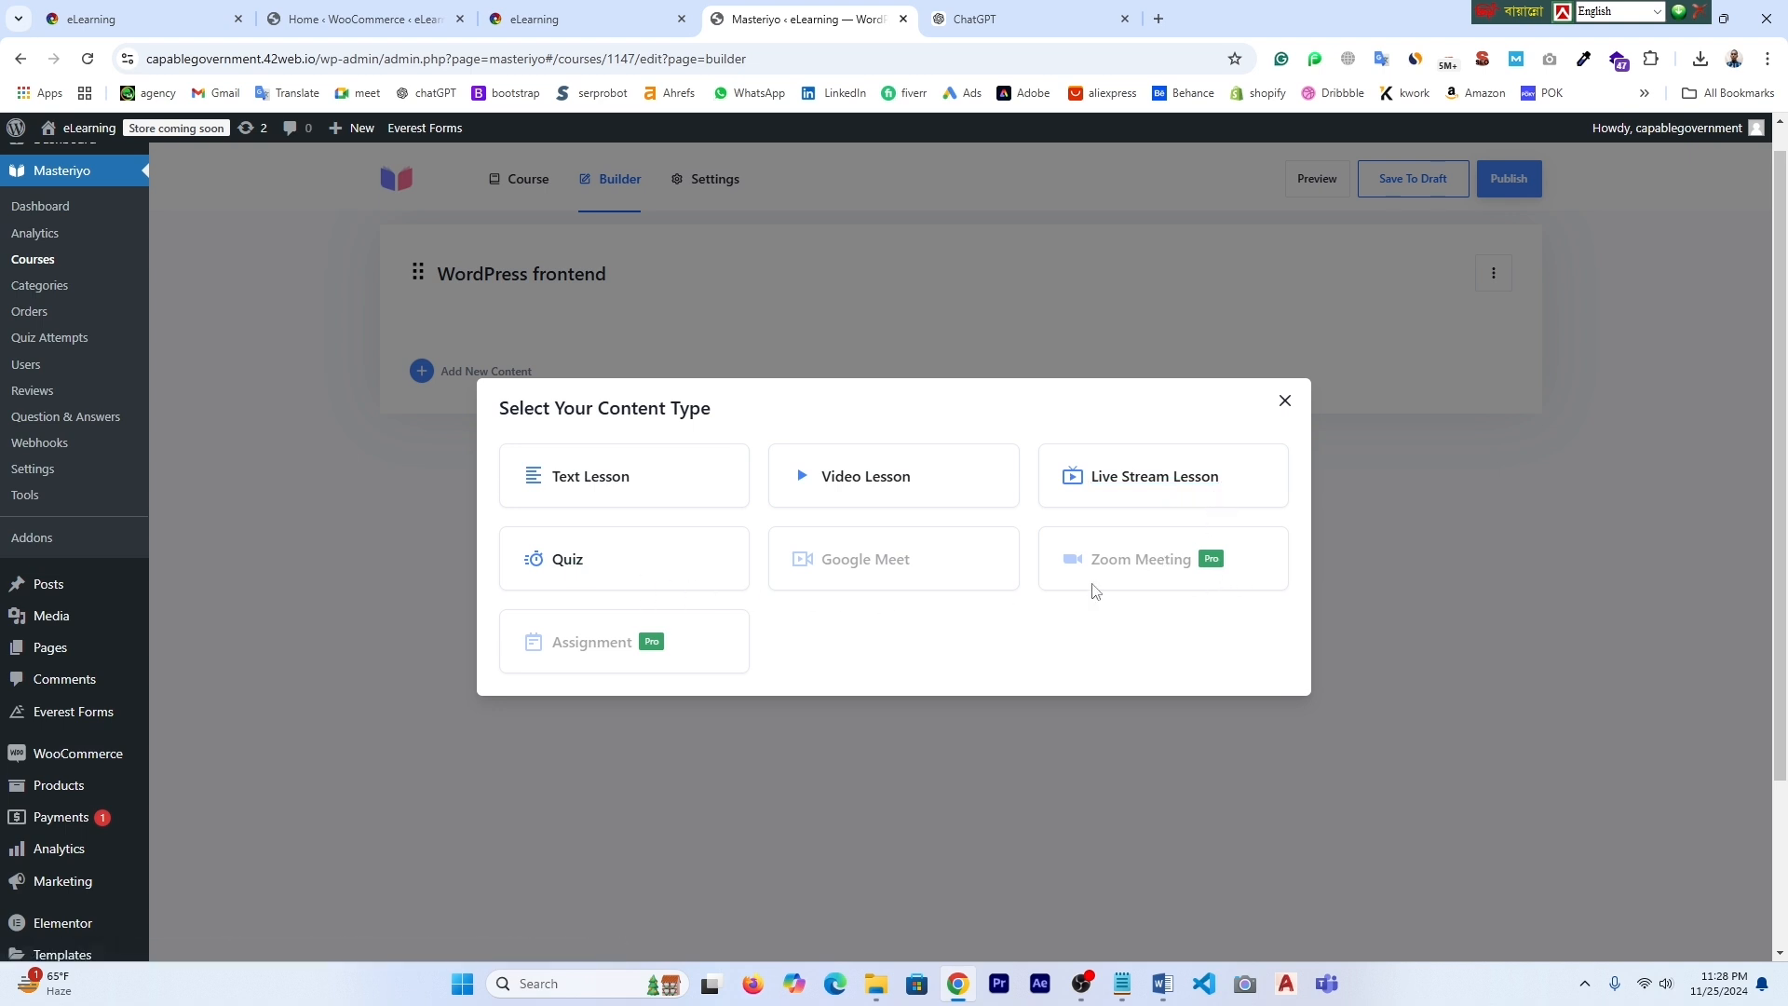
click(1287, 402)
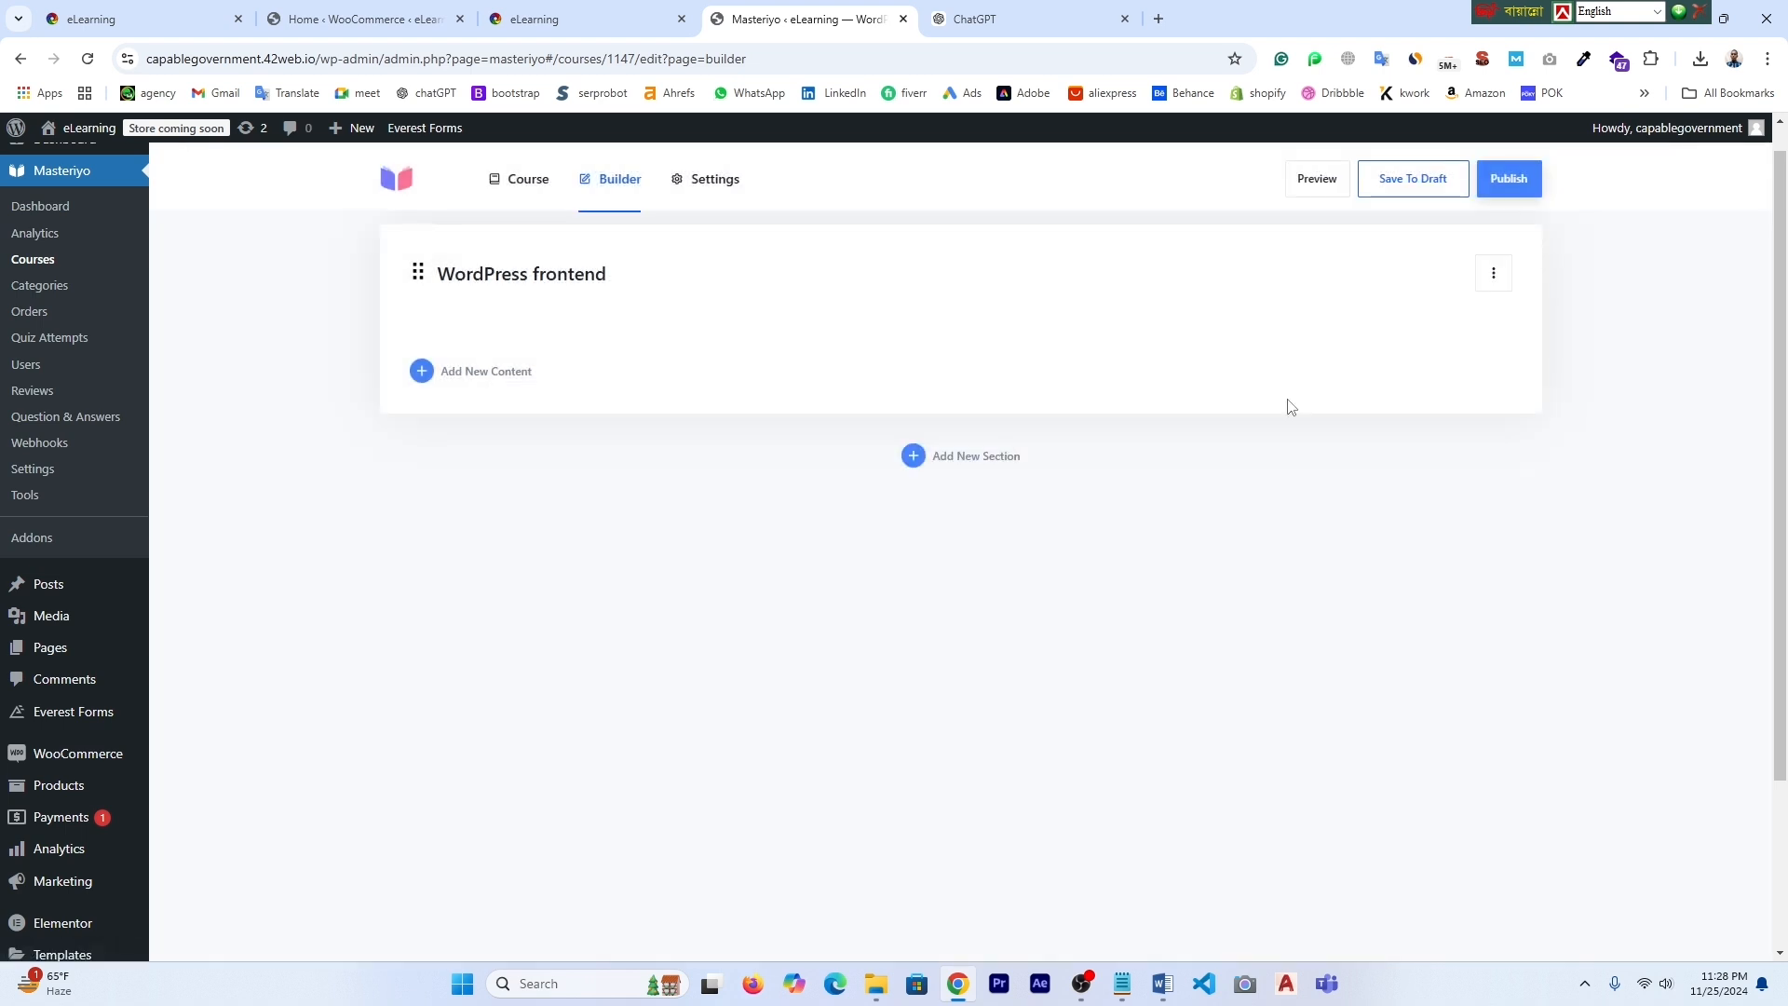
click(1511, 174)
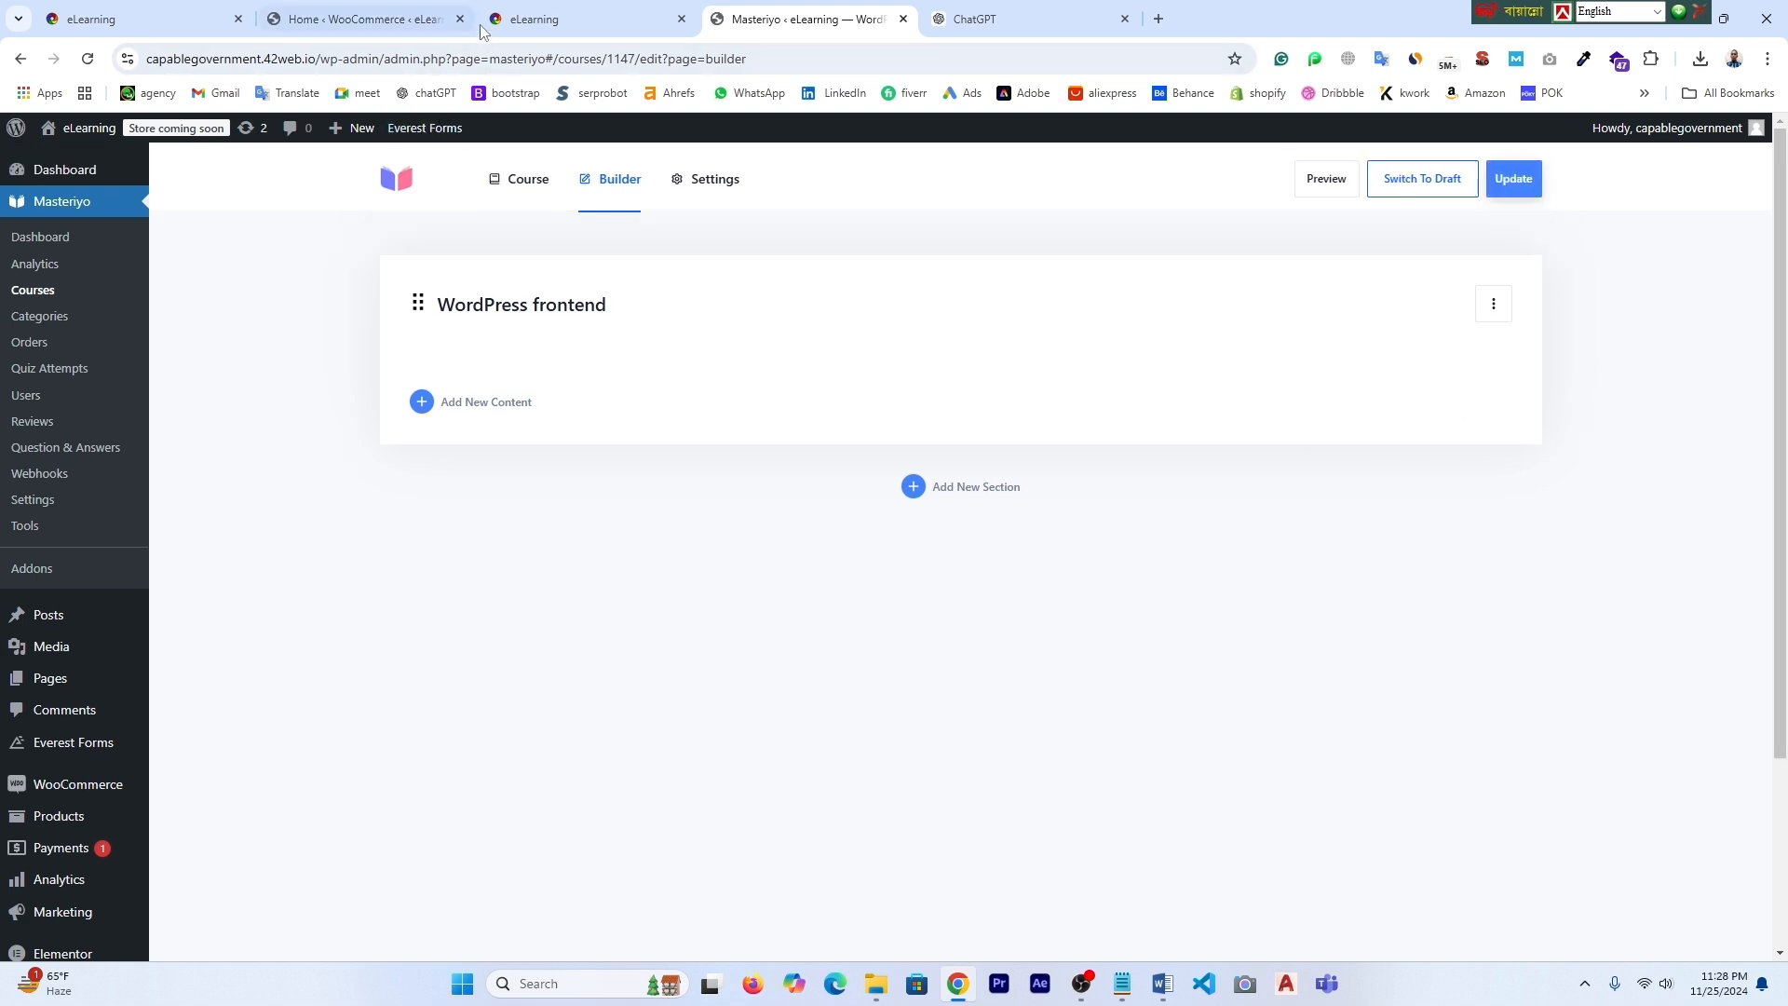
- Reload the live homepage and confirm the new course appears under Our Popular Courses
click(487, 22)
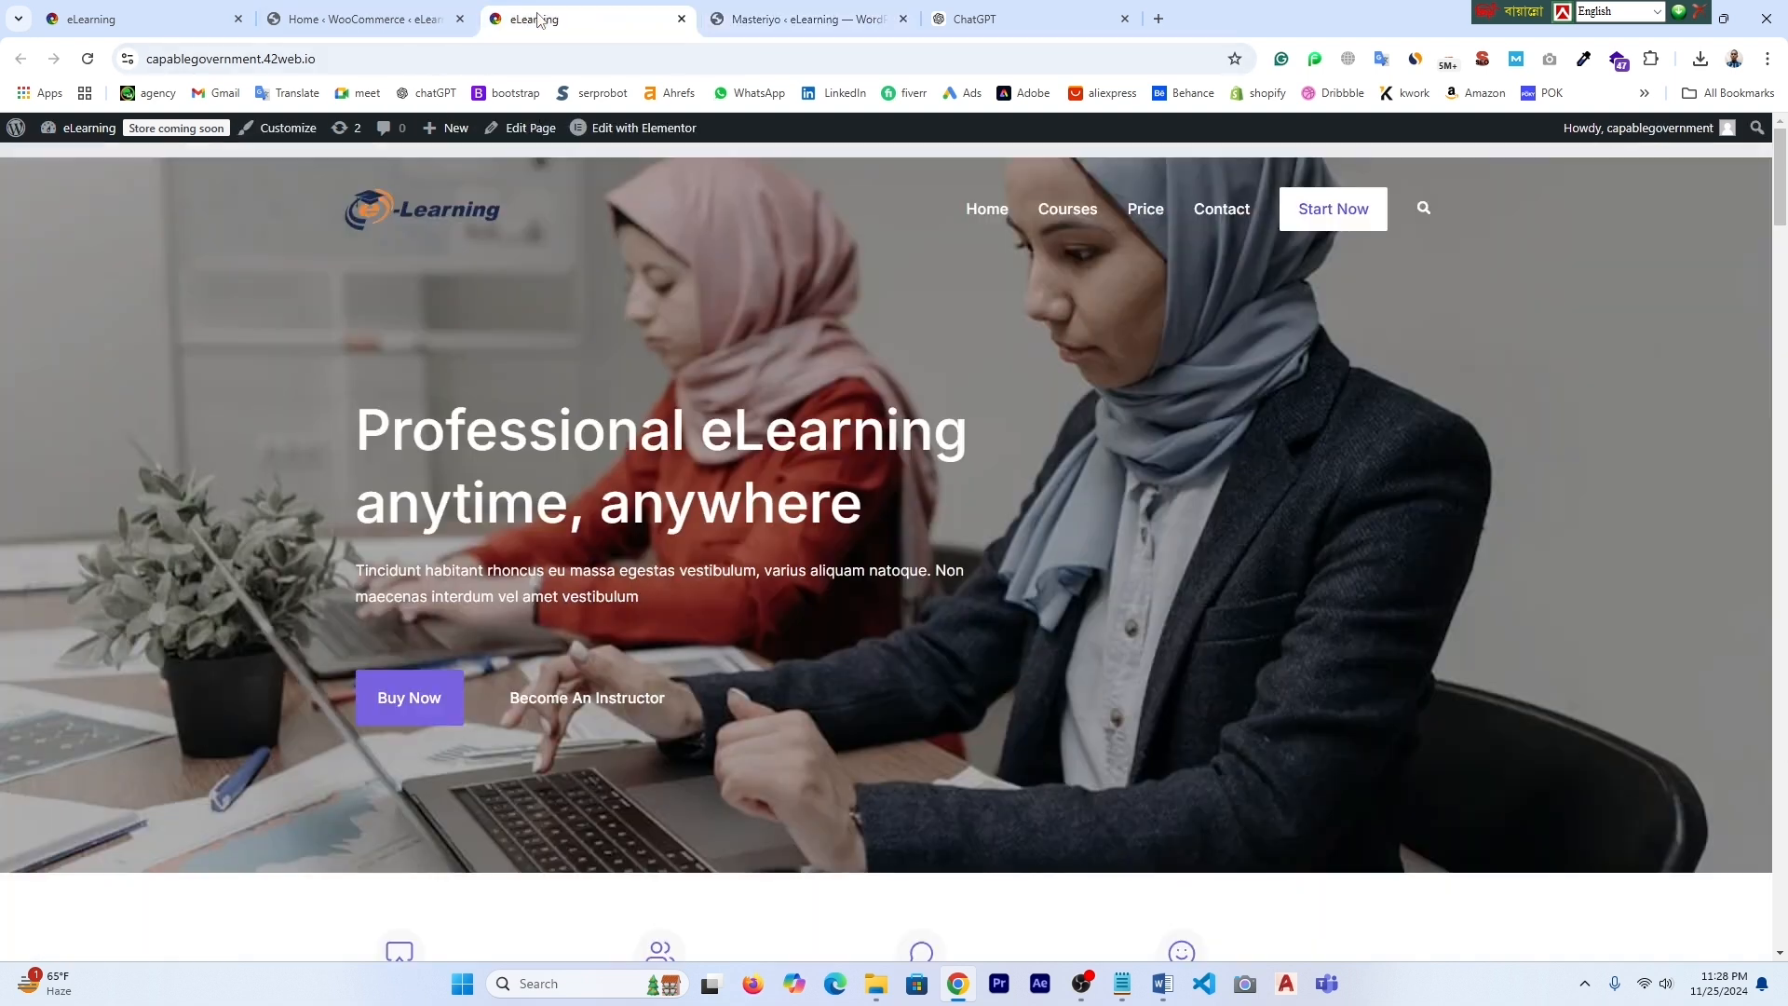
click(86, 60)
scroll(1013, 591, down, 8)
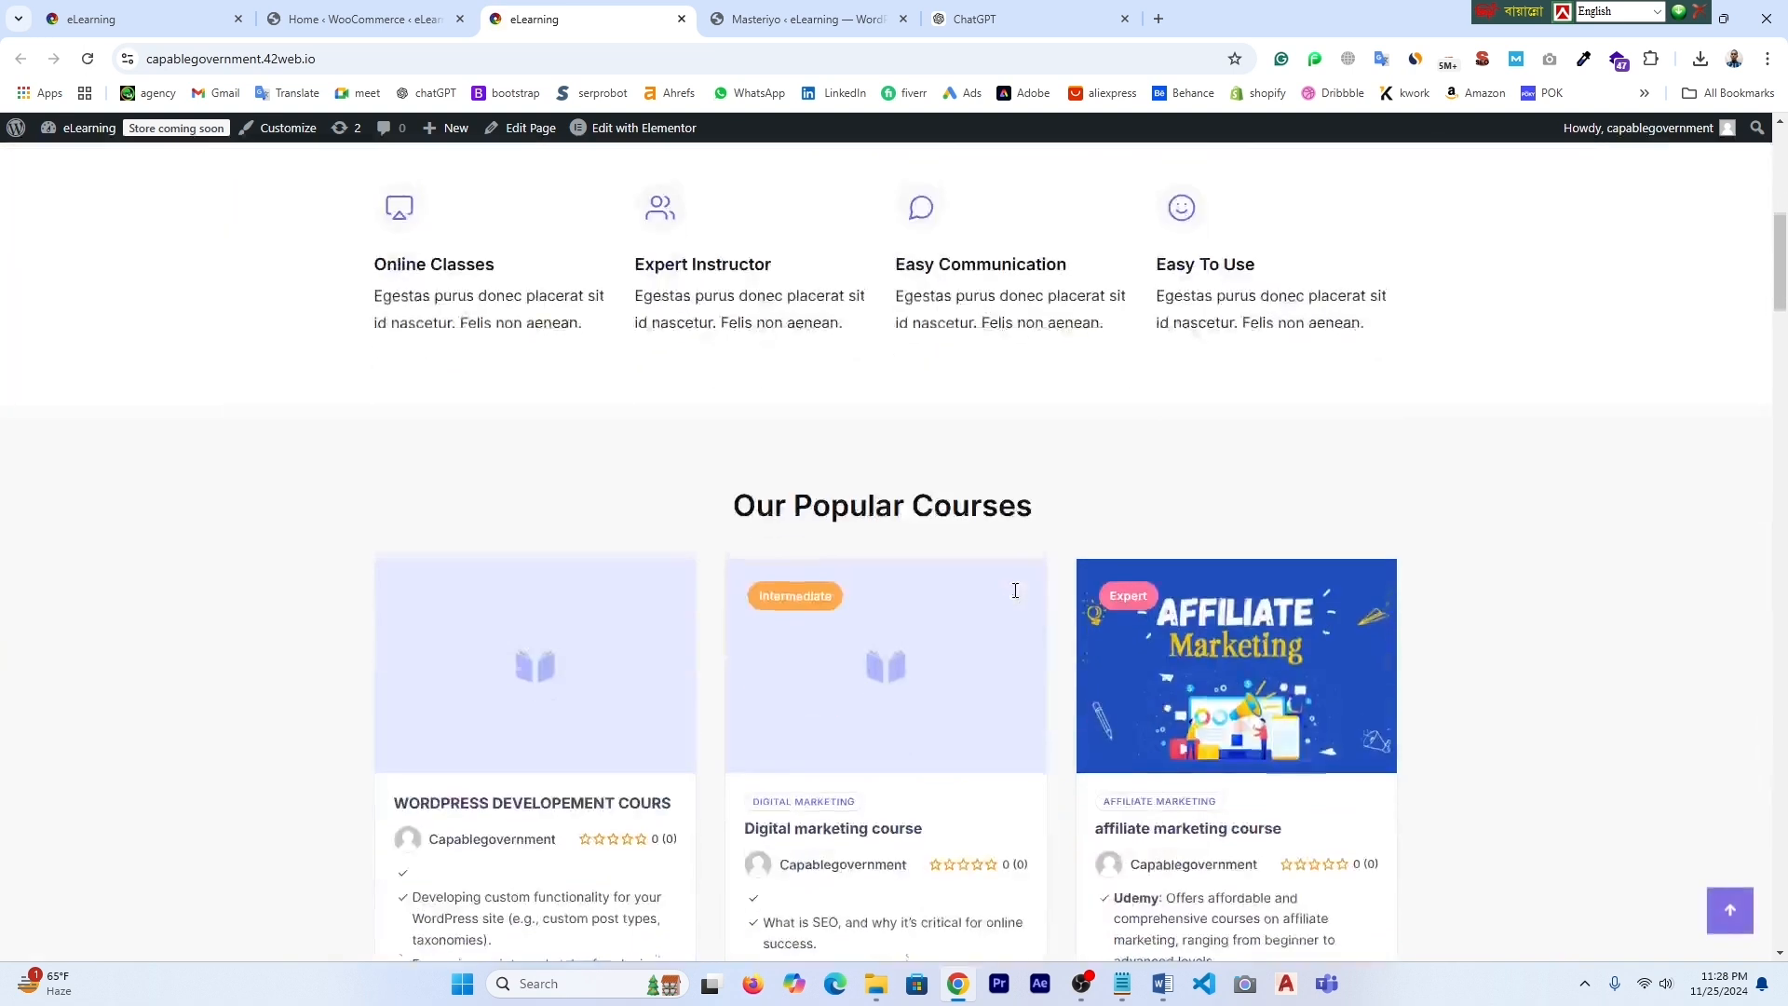
scroll(1015, 591, down, 2)
scroll(1016, 598, up, 1)
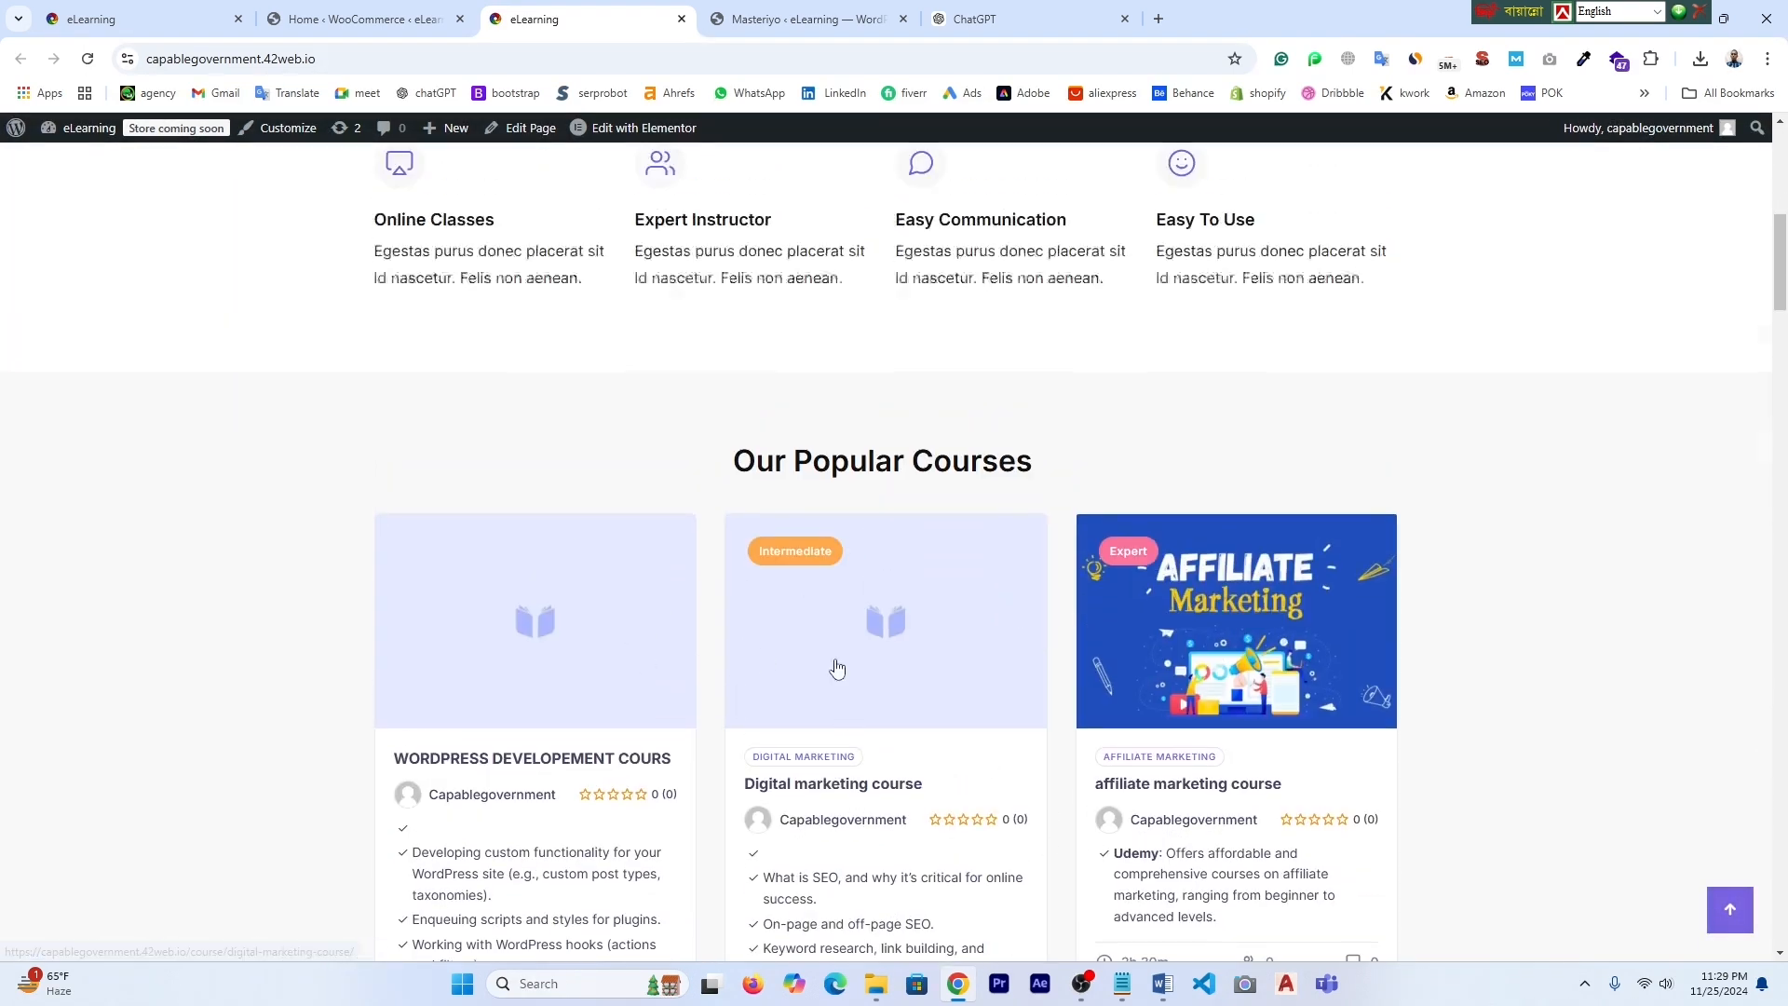
scroll(851, 691, up, 3)
- Return to the WORDPRESS DEVELOPEMENT COURS details form in the Masteriyo course builder
click(392, 13)
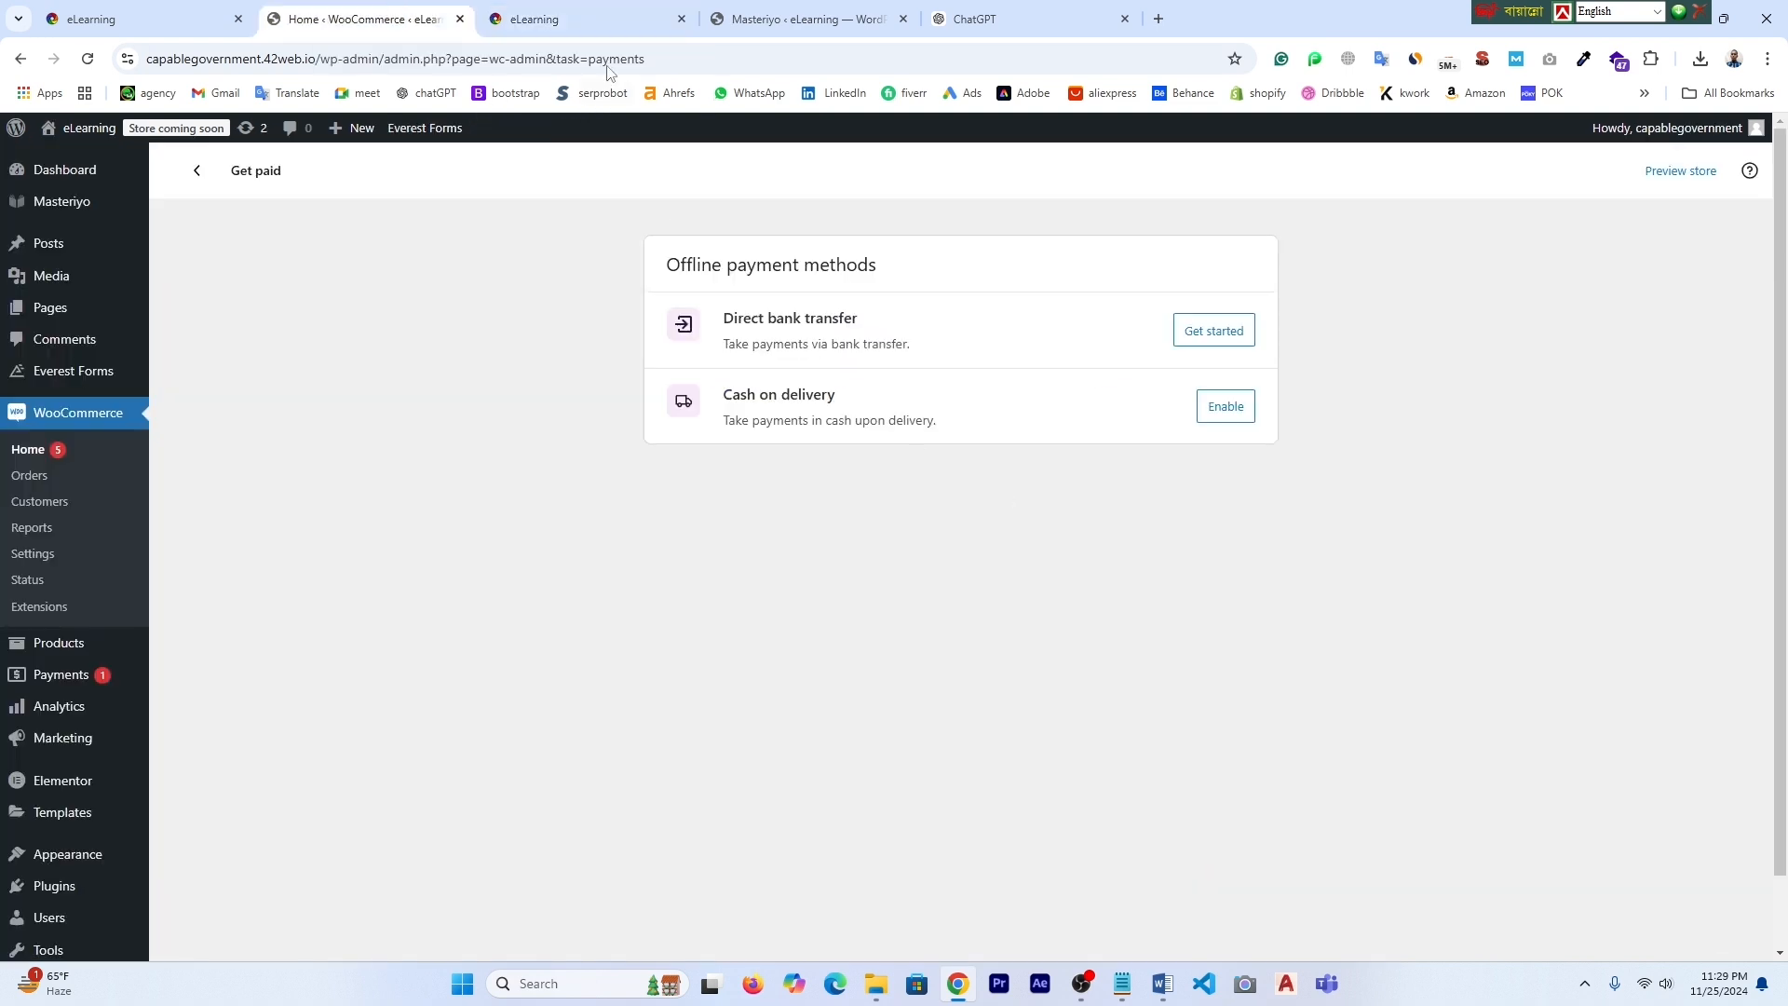
click(801, 19)
click(521, 179)
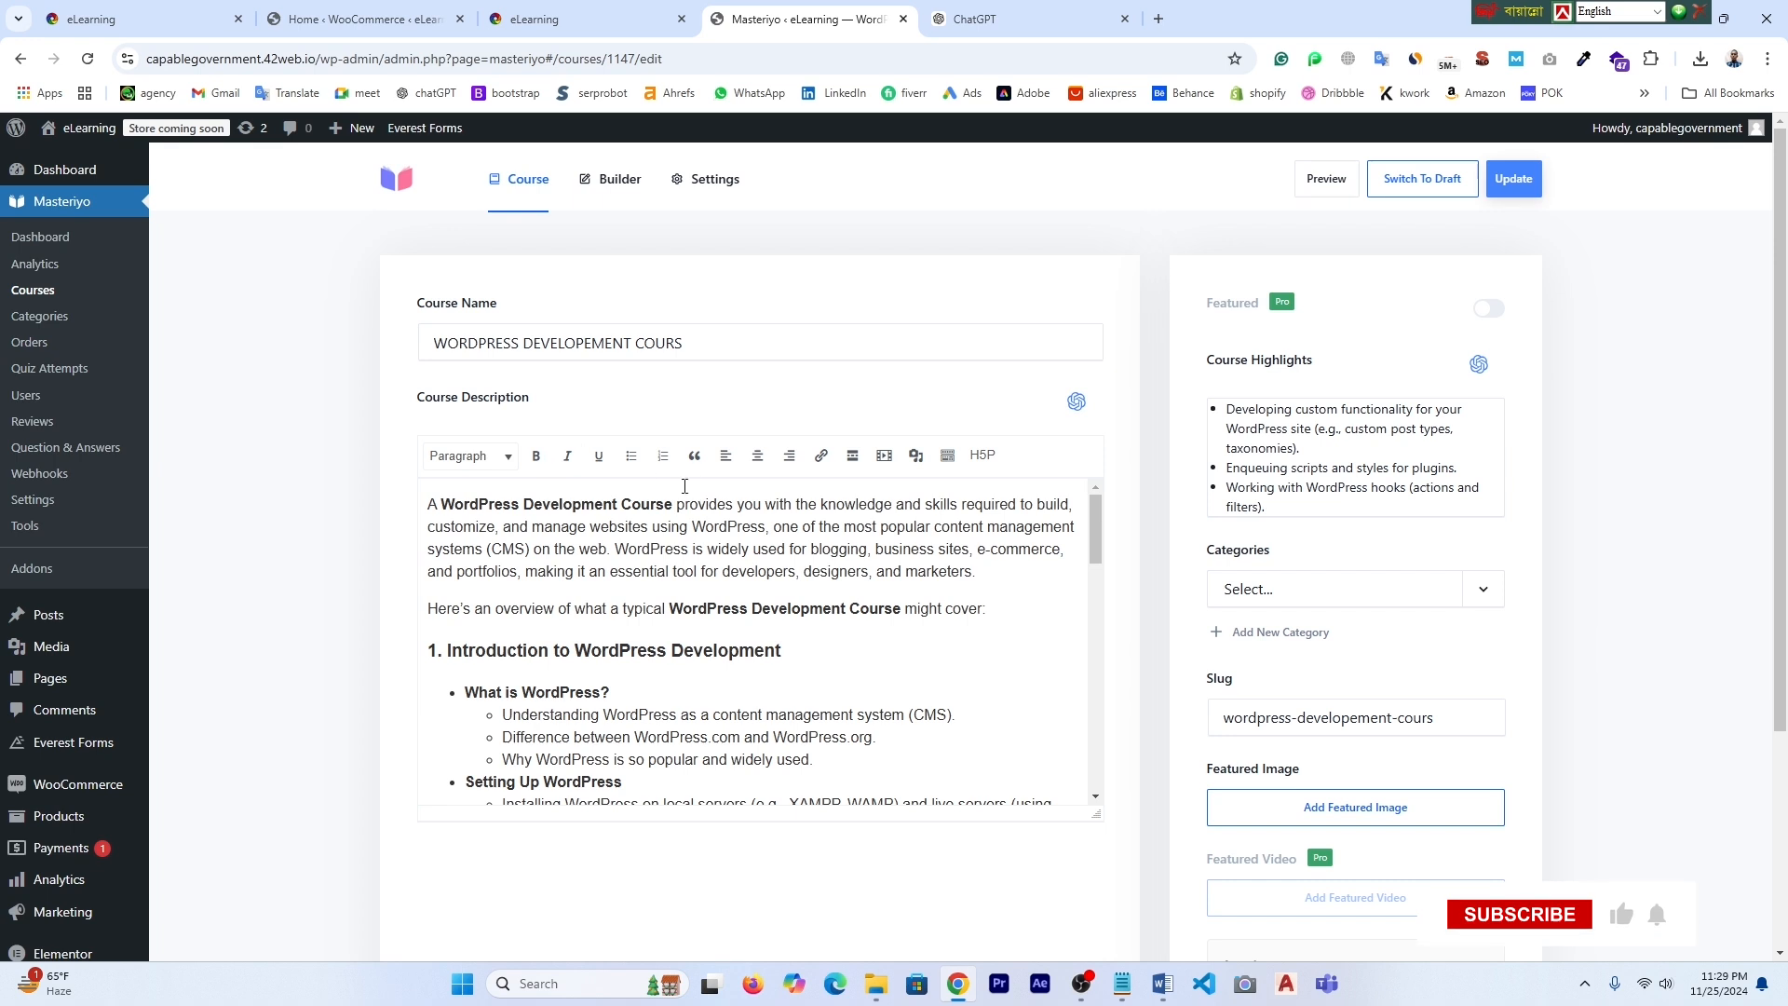
click(33, 290)
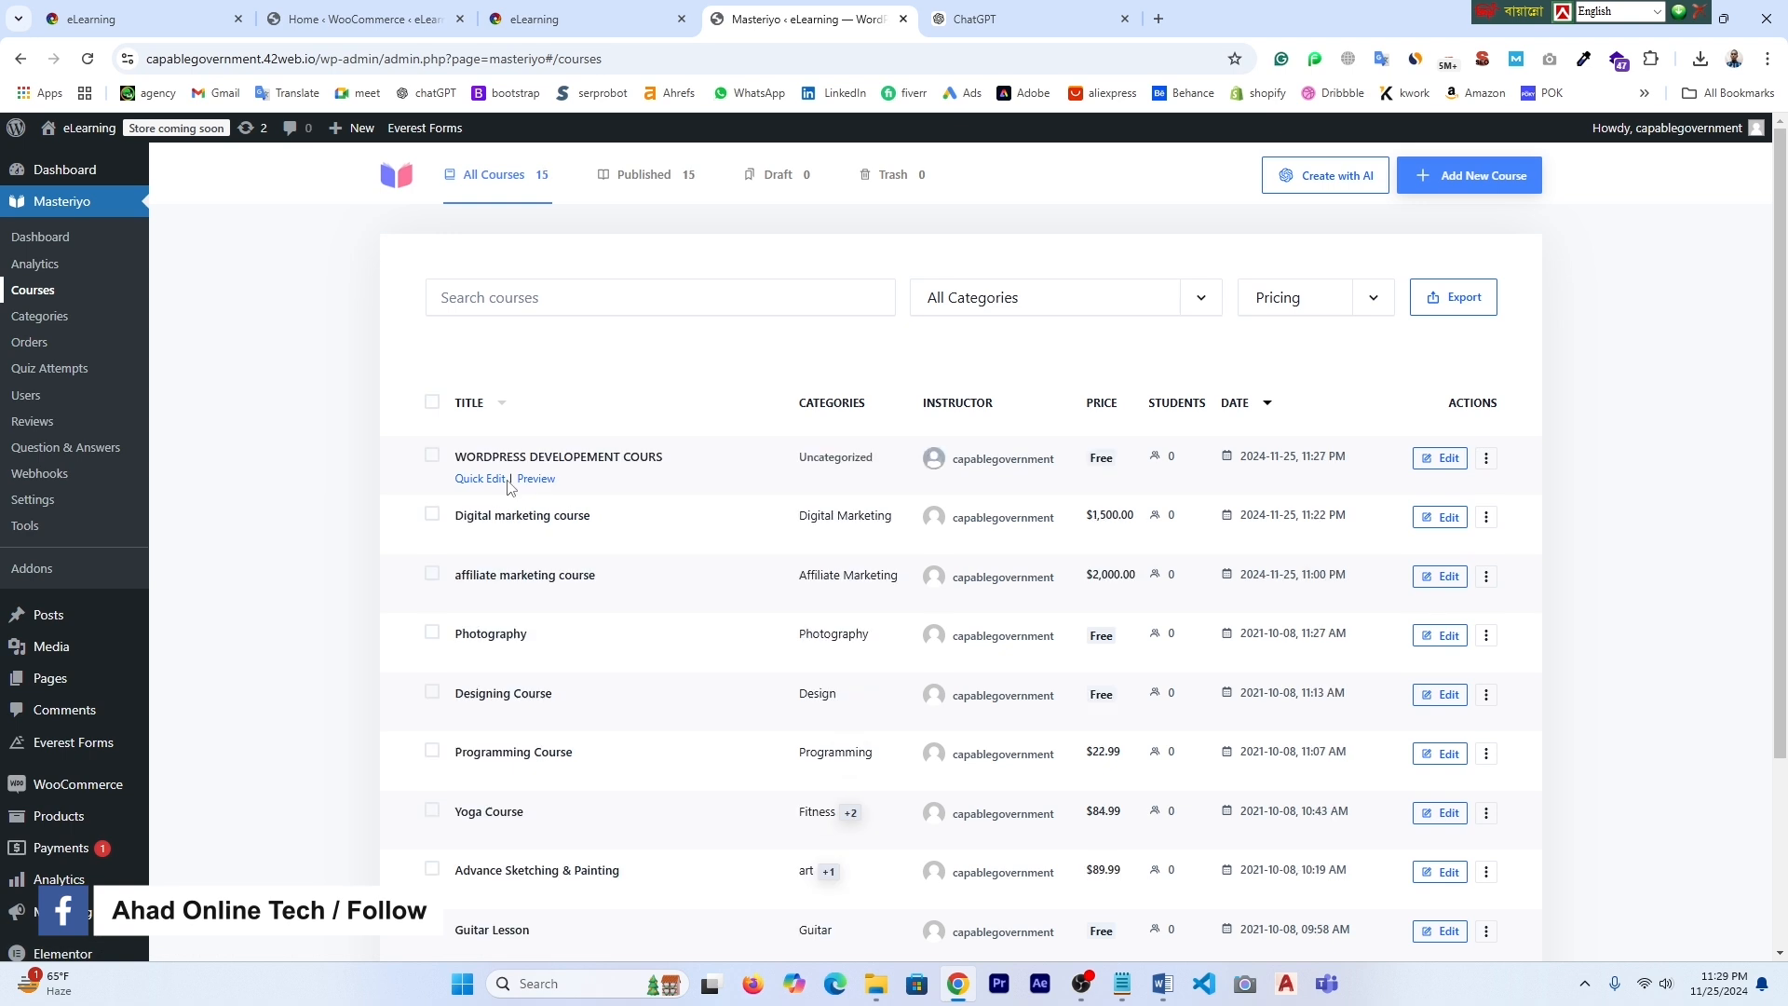
- Upload Untitled design (11) as WORDPRESS DEVELOPEMENT COURS's featured image and save the course
click(1453, 460)
scroll(1254, 599, down, 2)
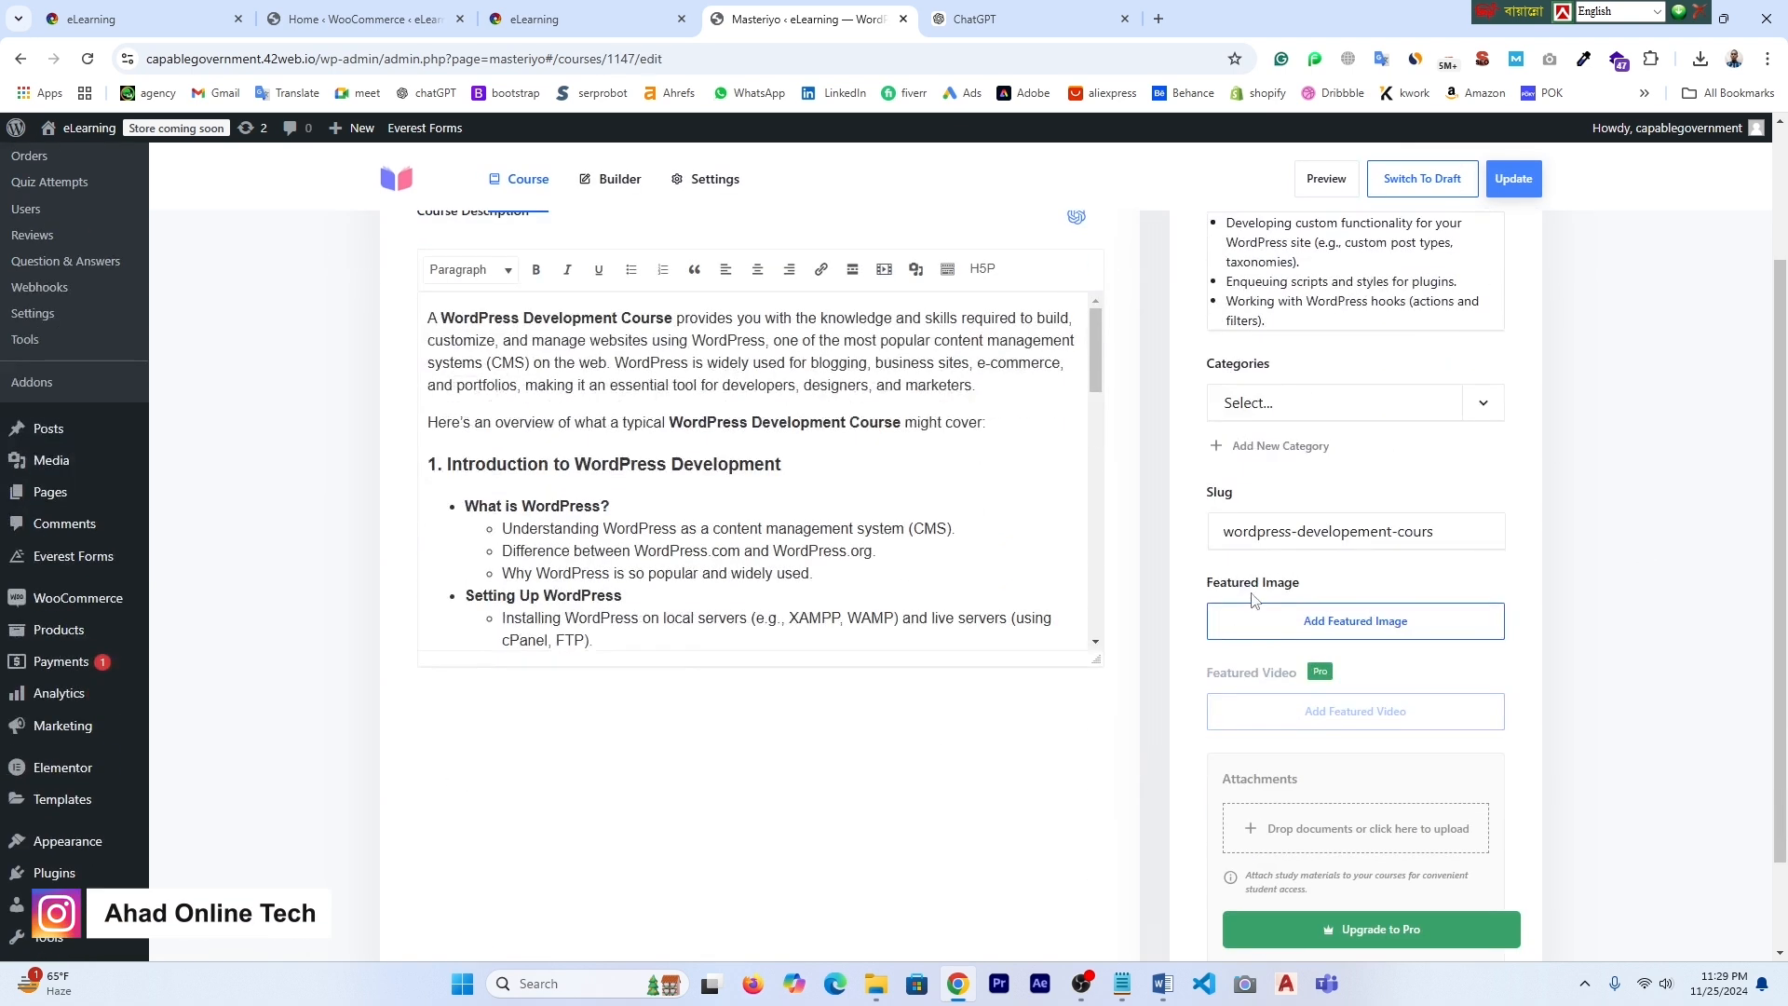
click(1343, 628)
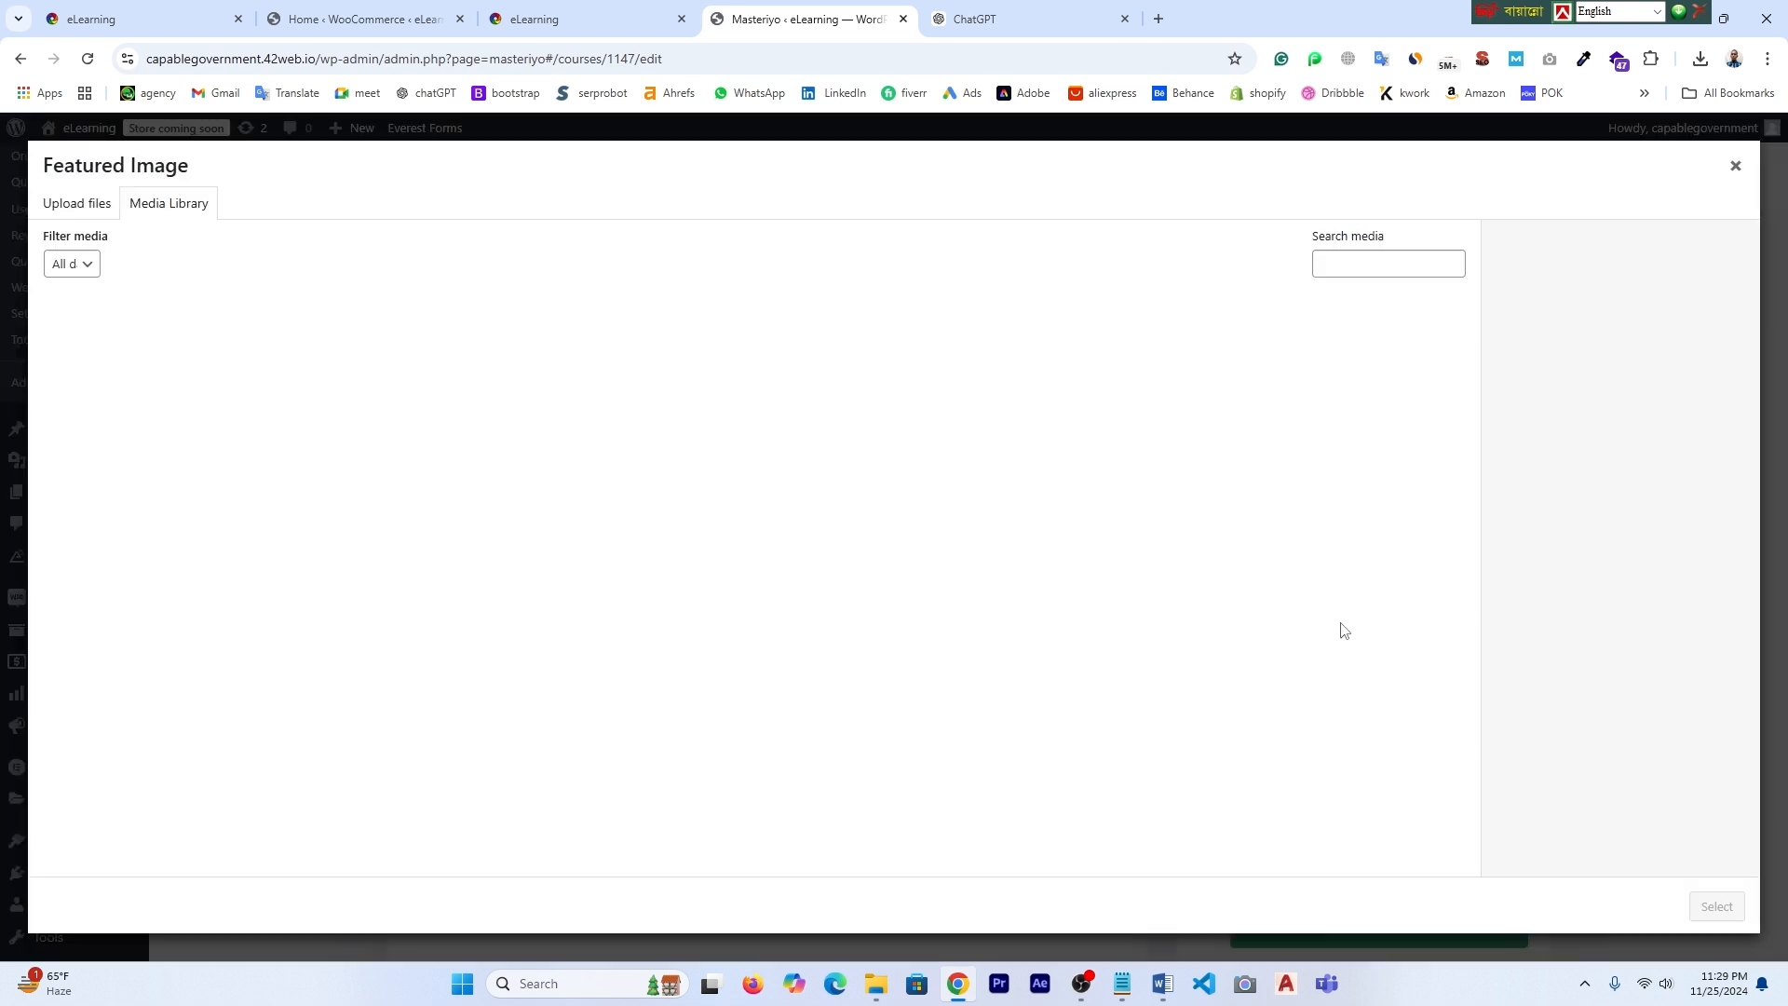
click(78, 215)
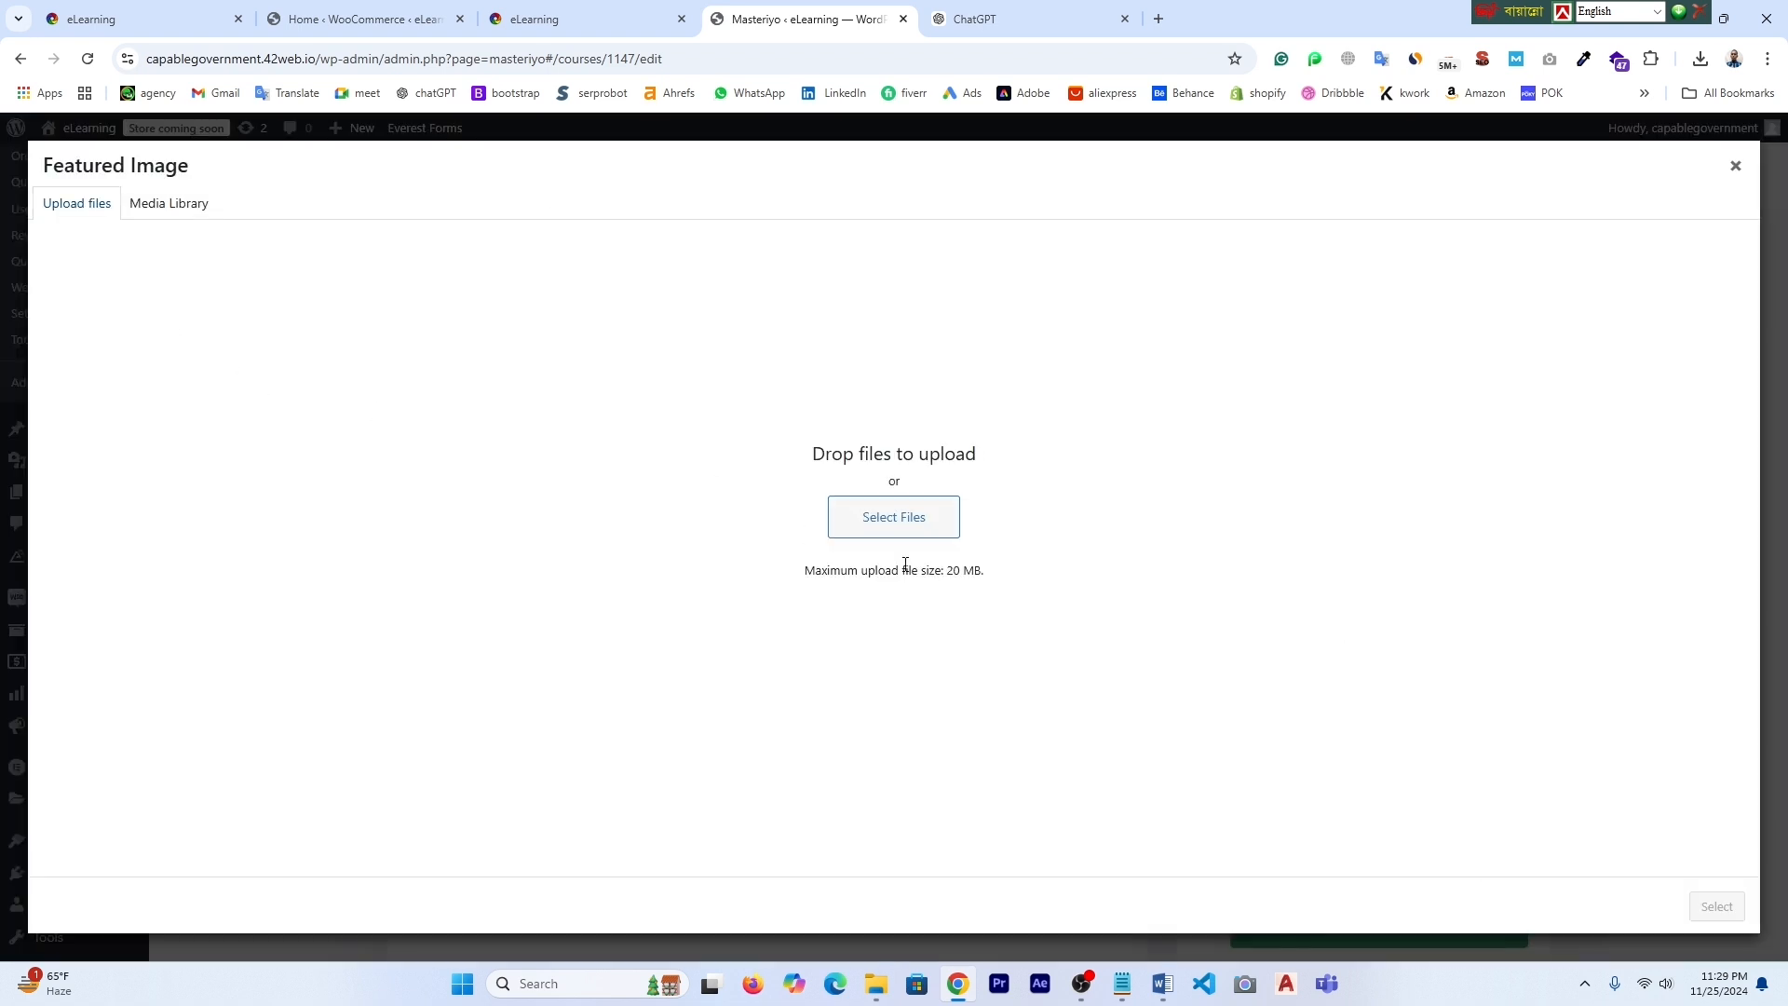
click(883, 521)
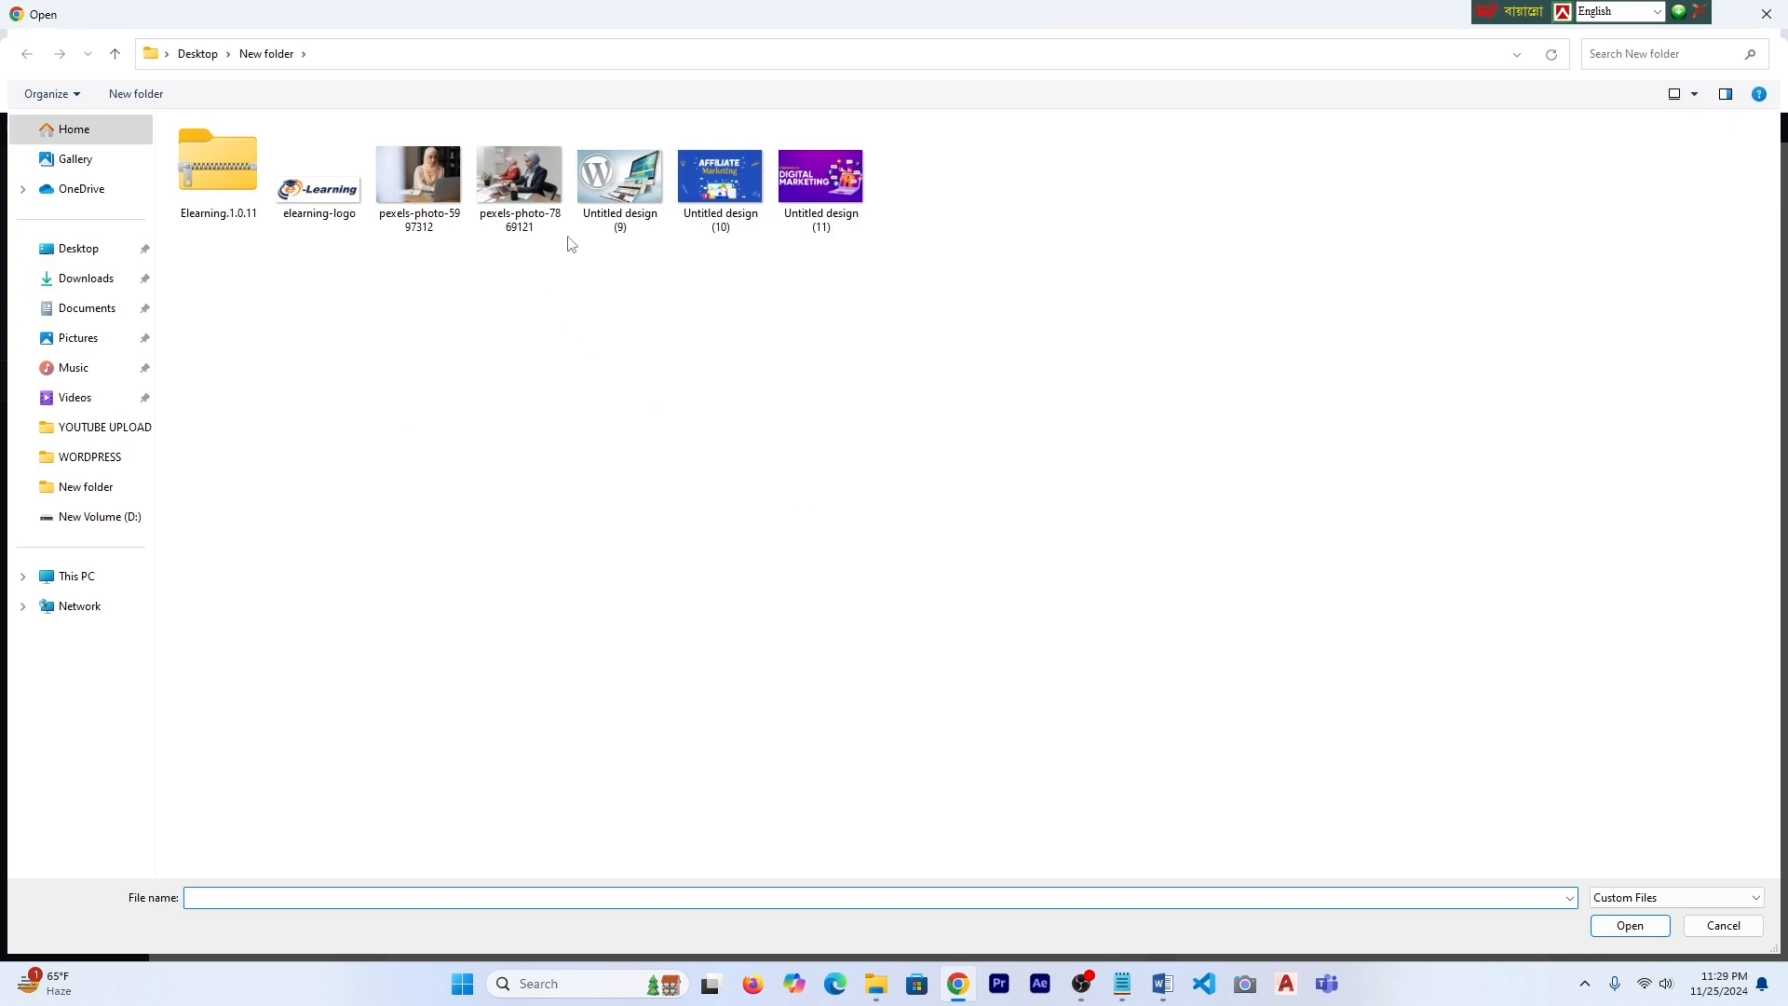
click(821, 182)
click(1639, 937)
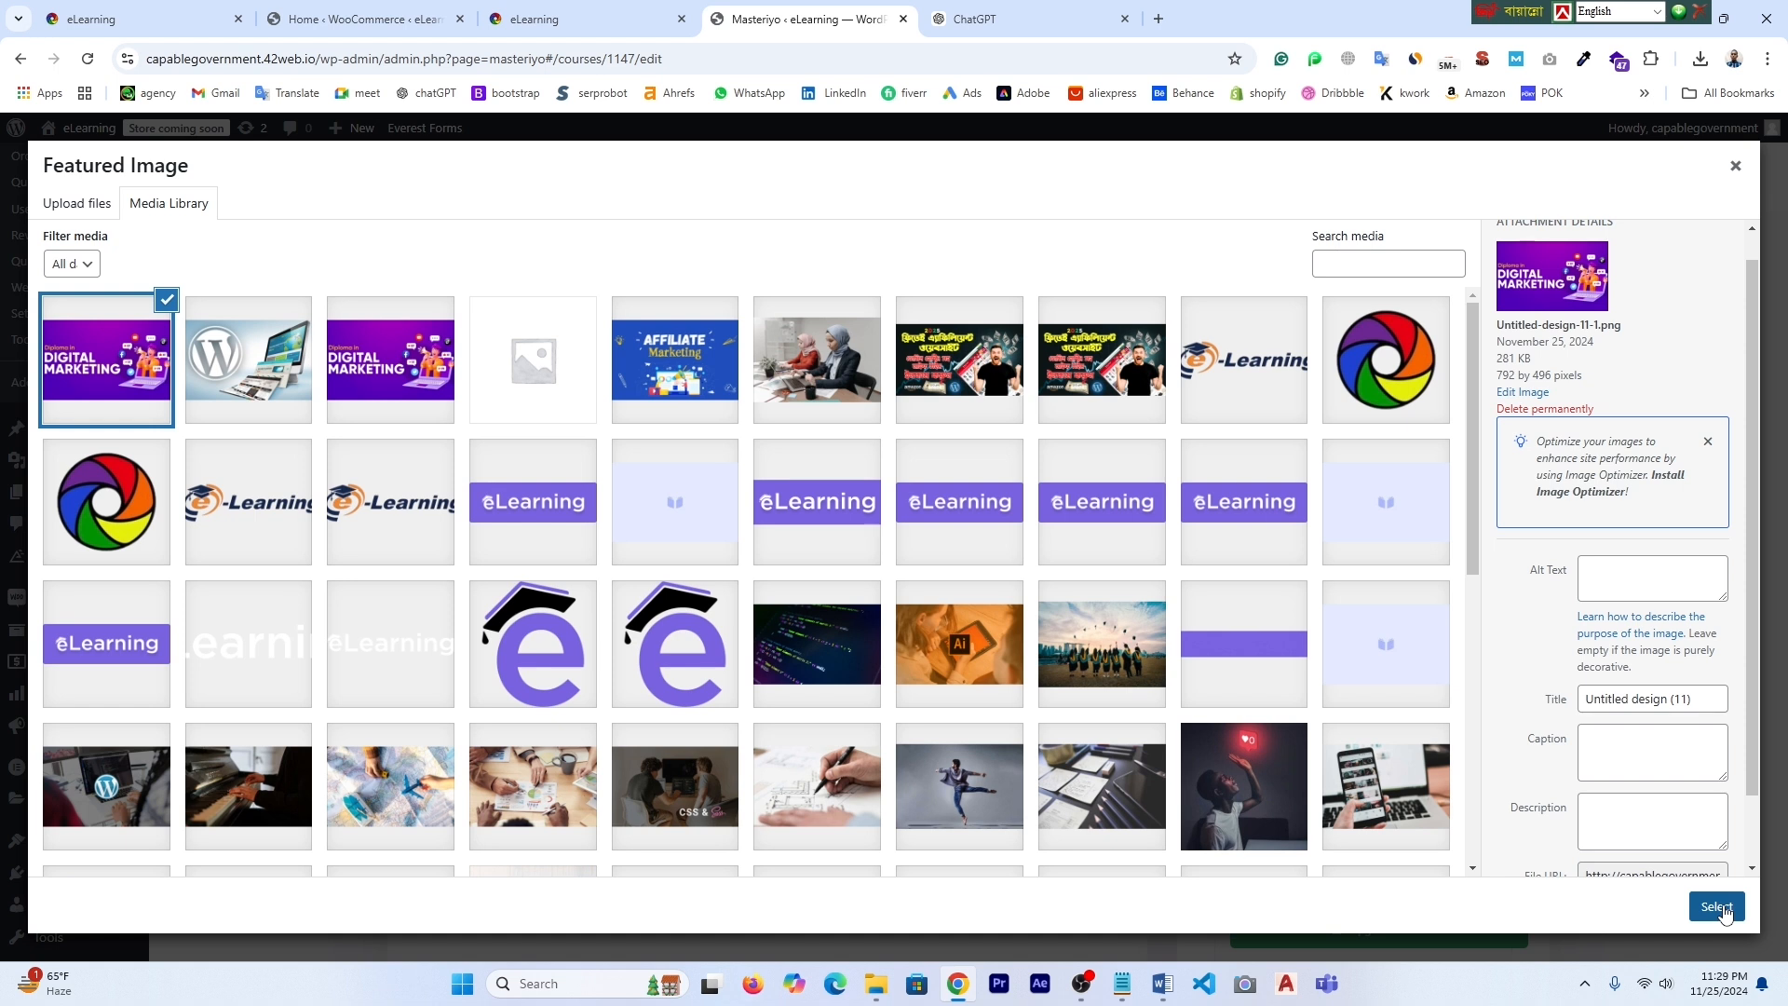
click(1718, 907)
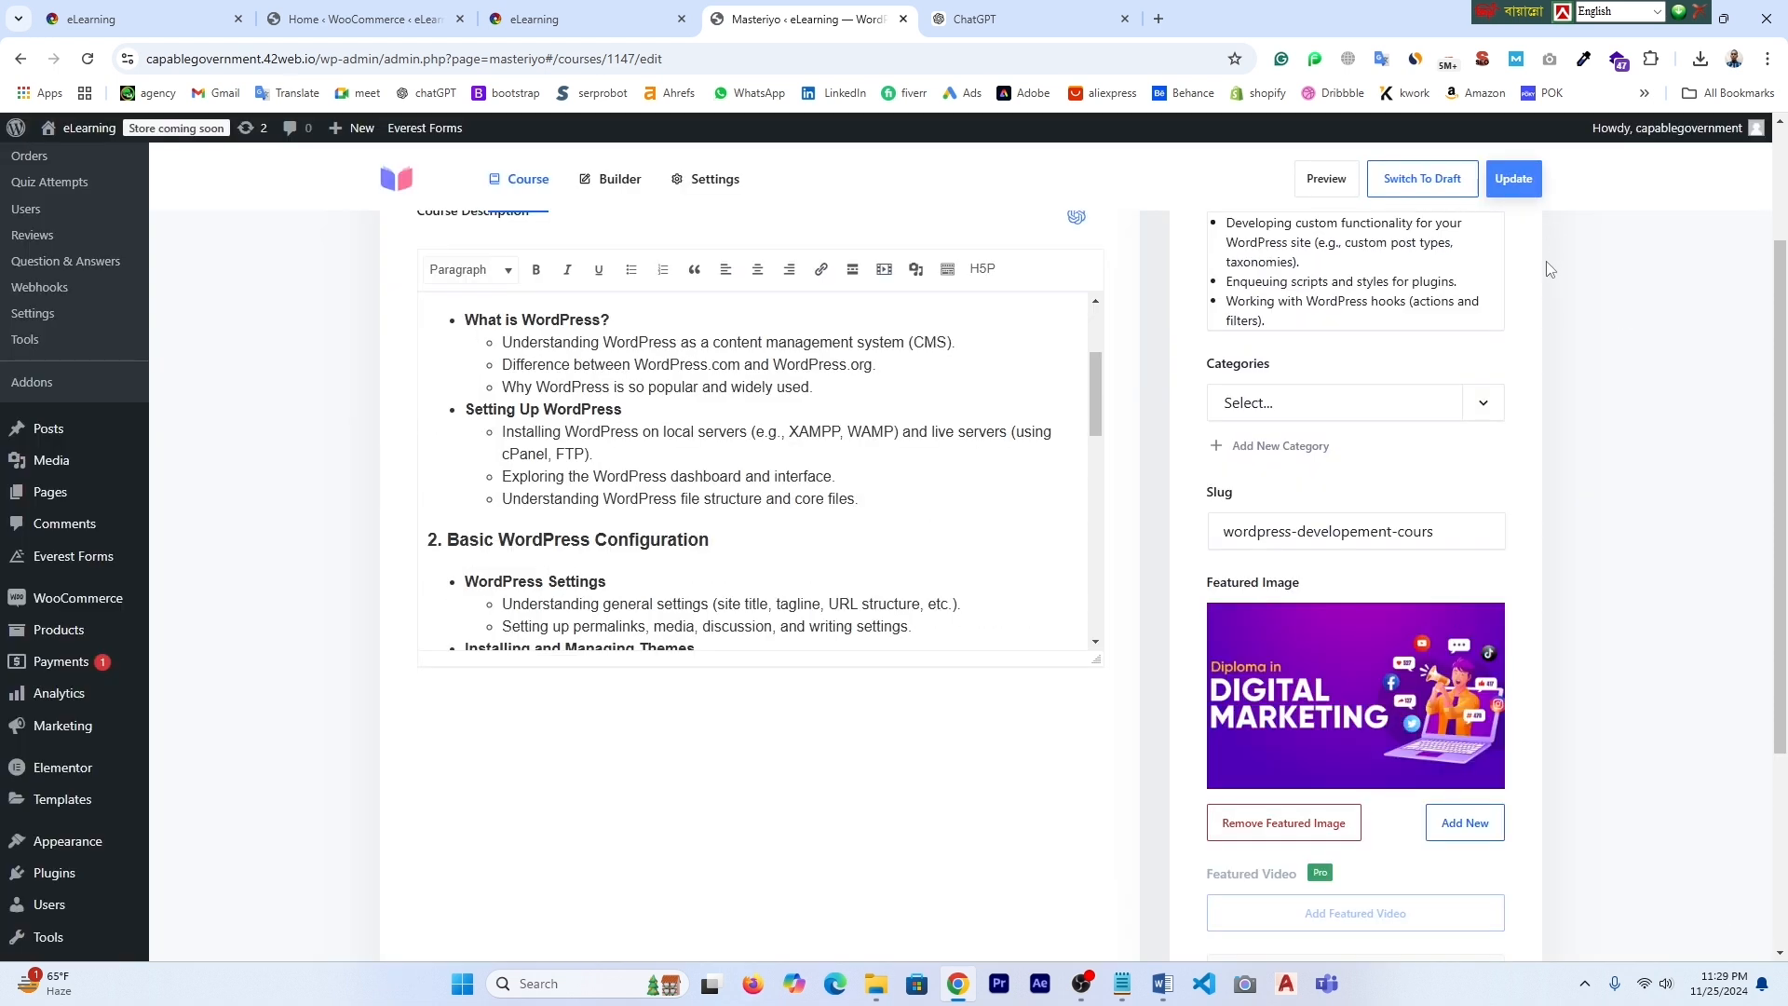
click(1514, 179)
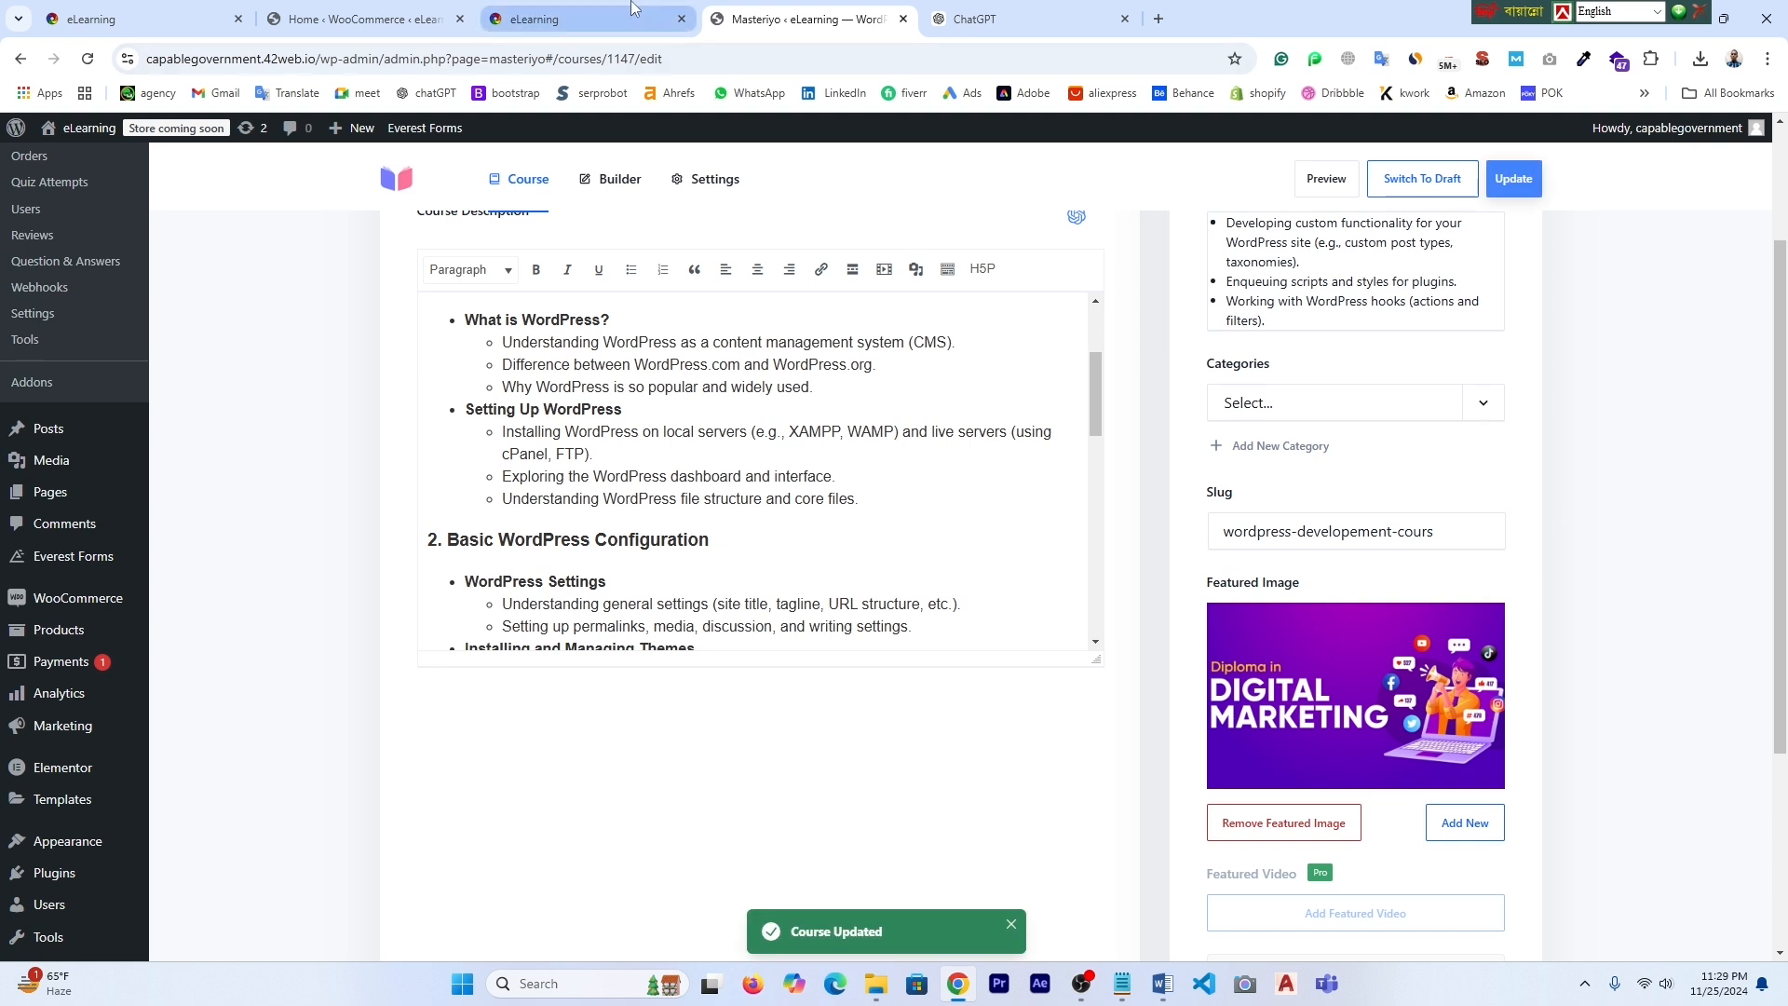
- Glance at the homepage, then return to the Masteriyo list of all courses
click(600, 12)
click(773, 13)
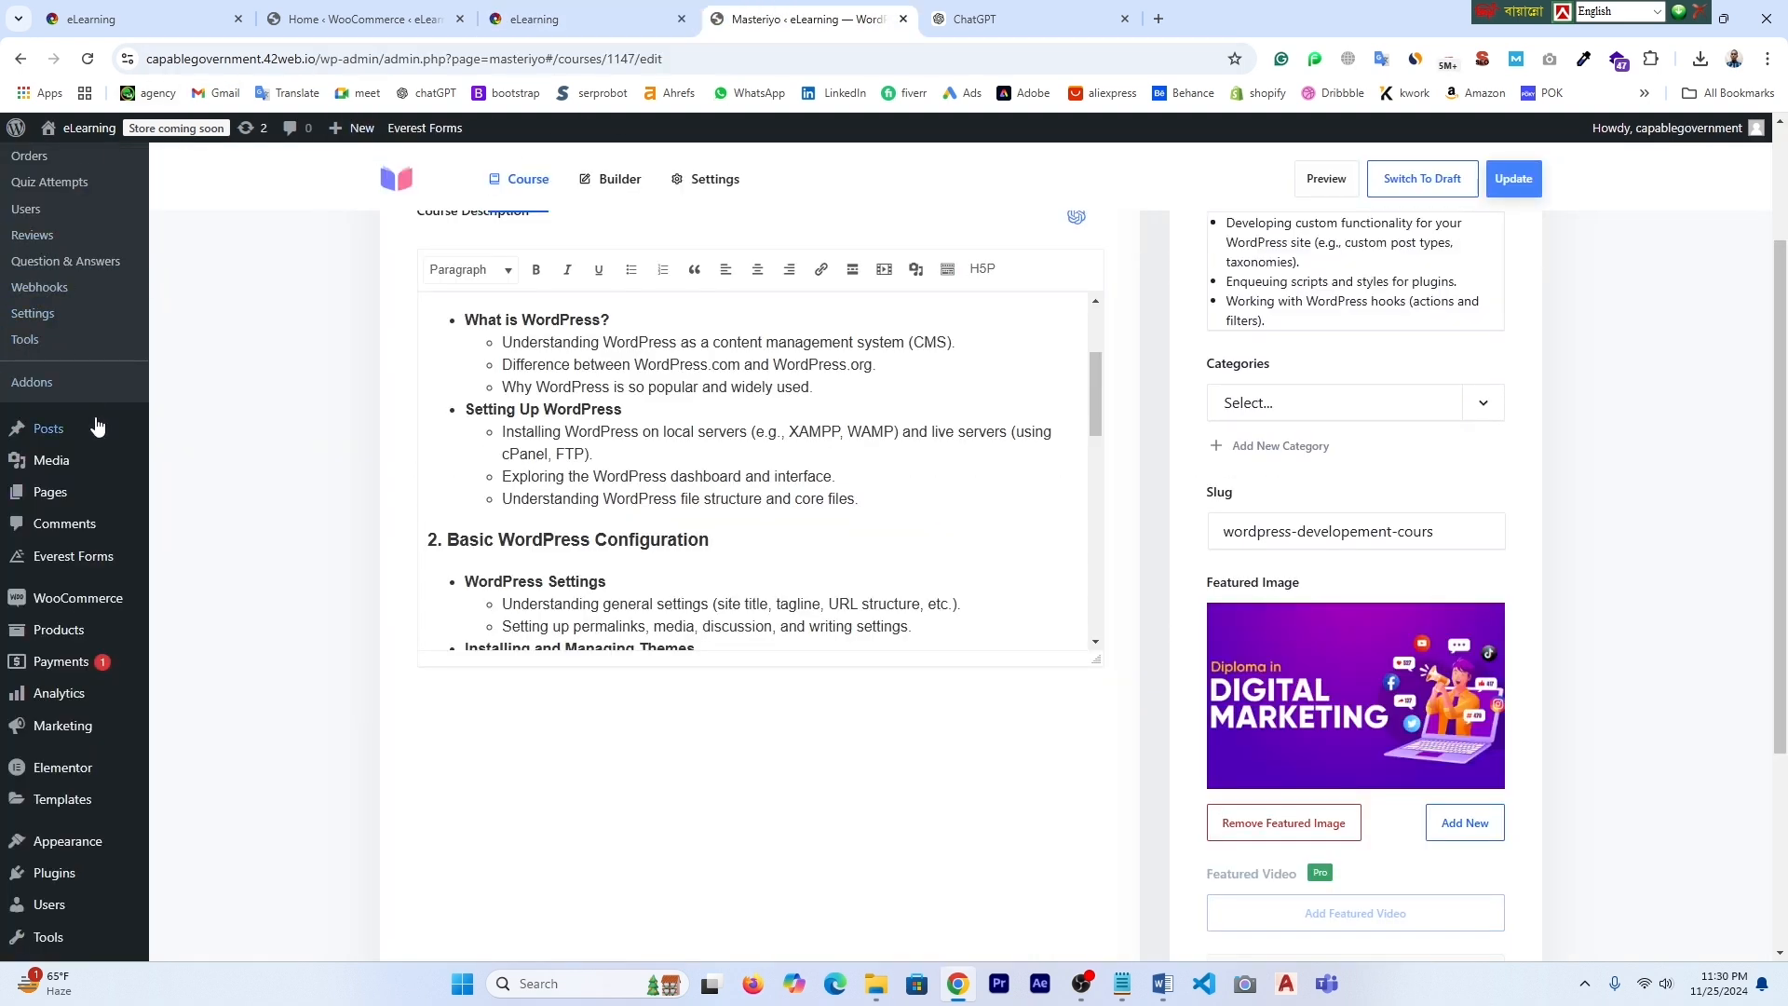
scroll(68, 299, up, 2)
click(34, 289)
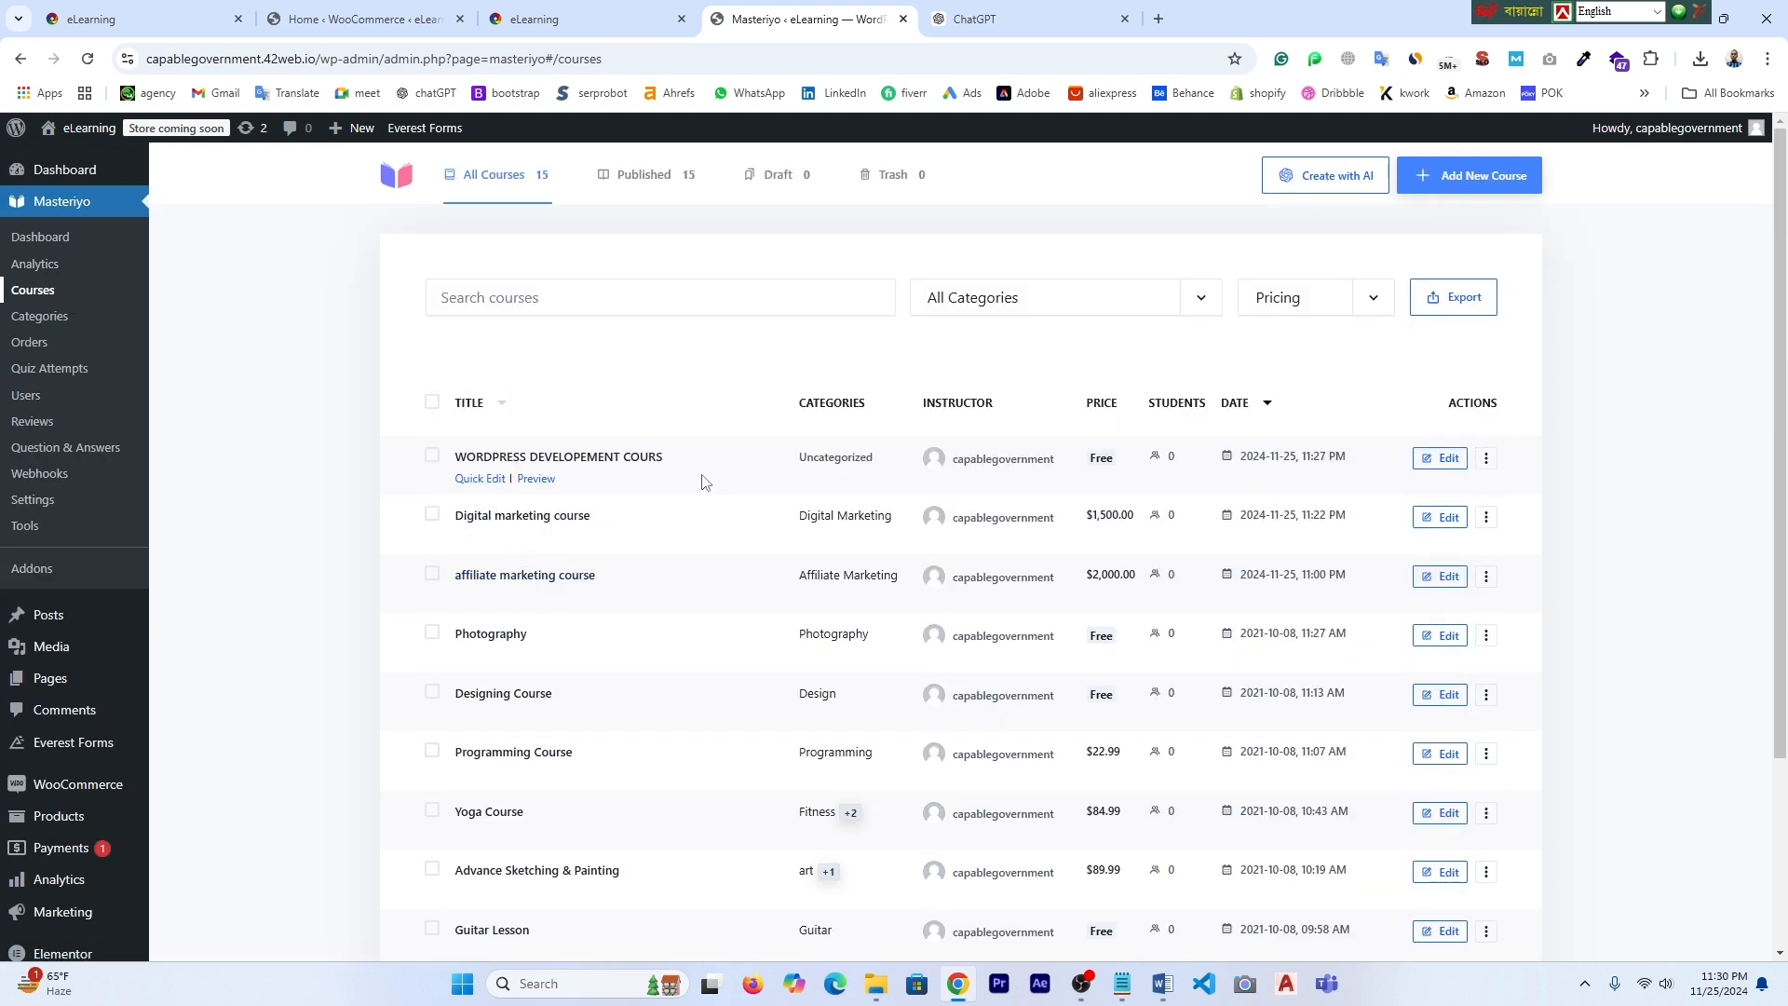
- Replace the WordPress development course's featured image with the WordPress laptop picture from the library
click(1446, 459)
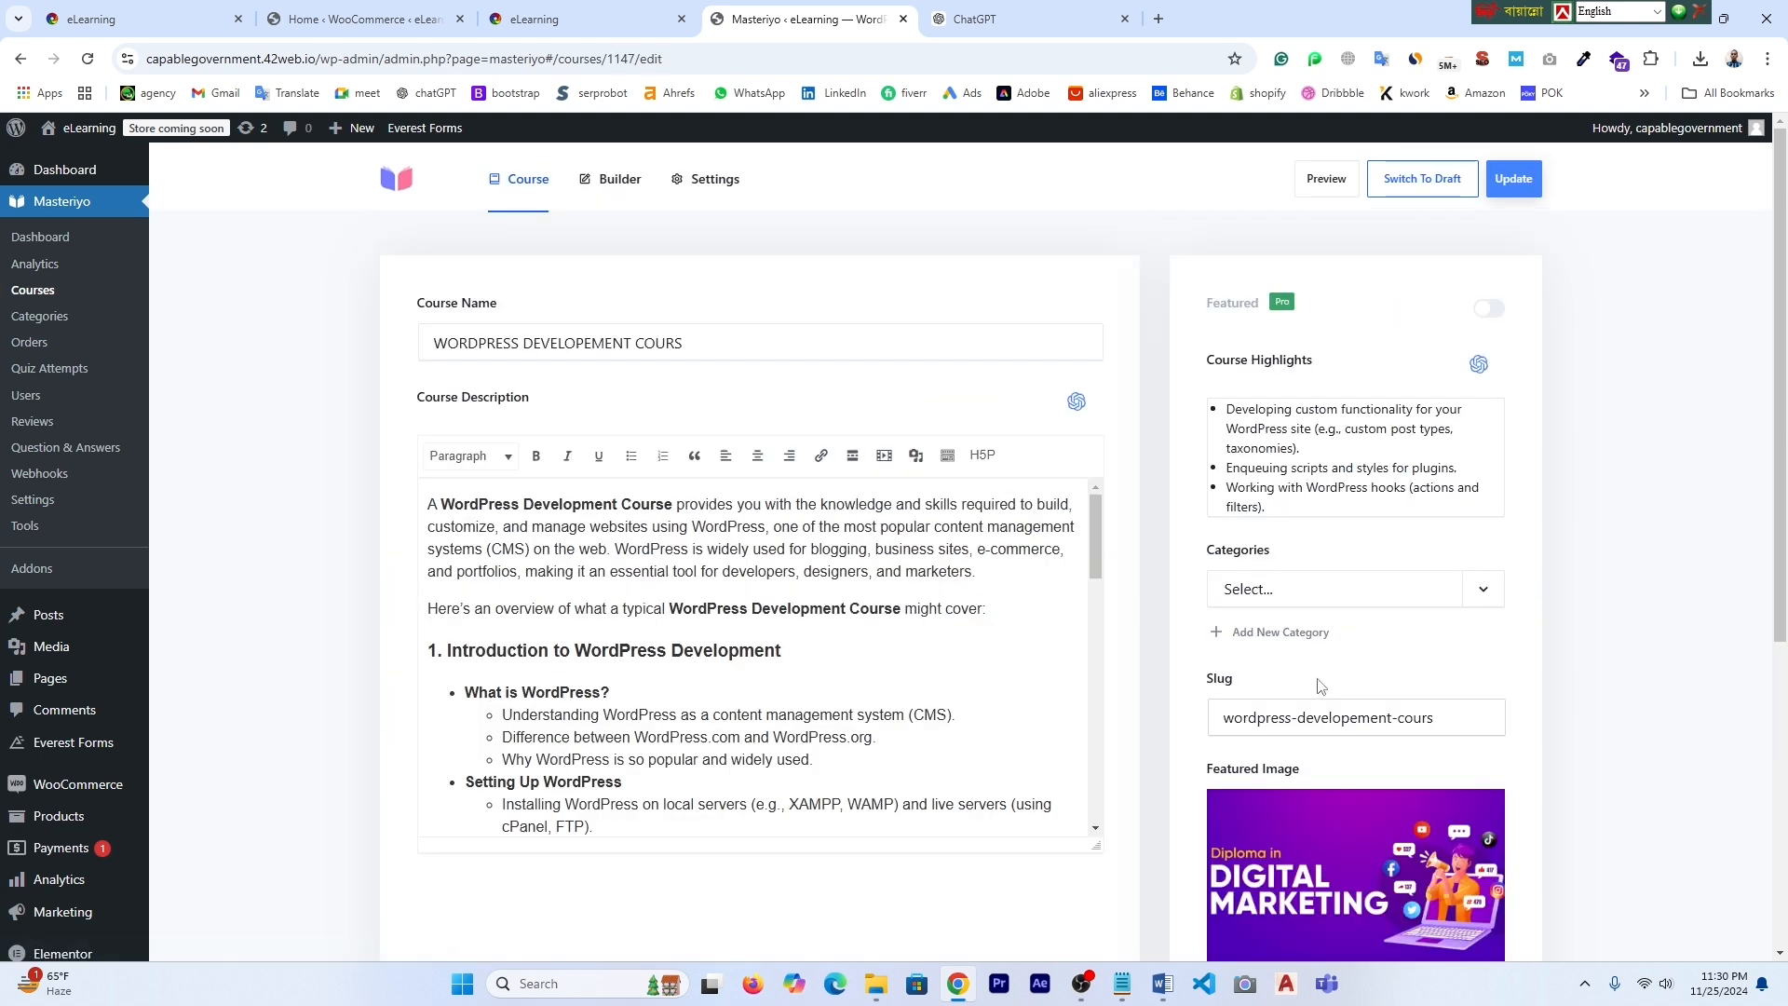
scroll(1319, 685, down, 3)
scroll(1329, 676, up, 3)
scroll(1433, 841, down, 2)
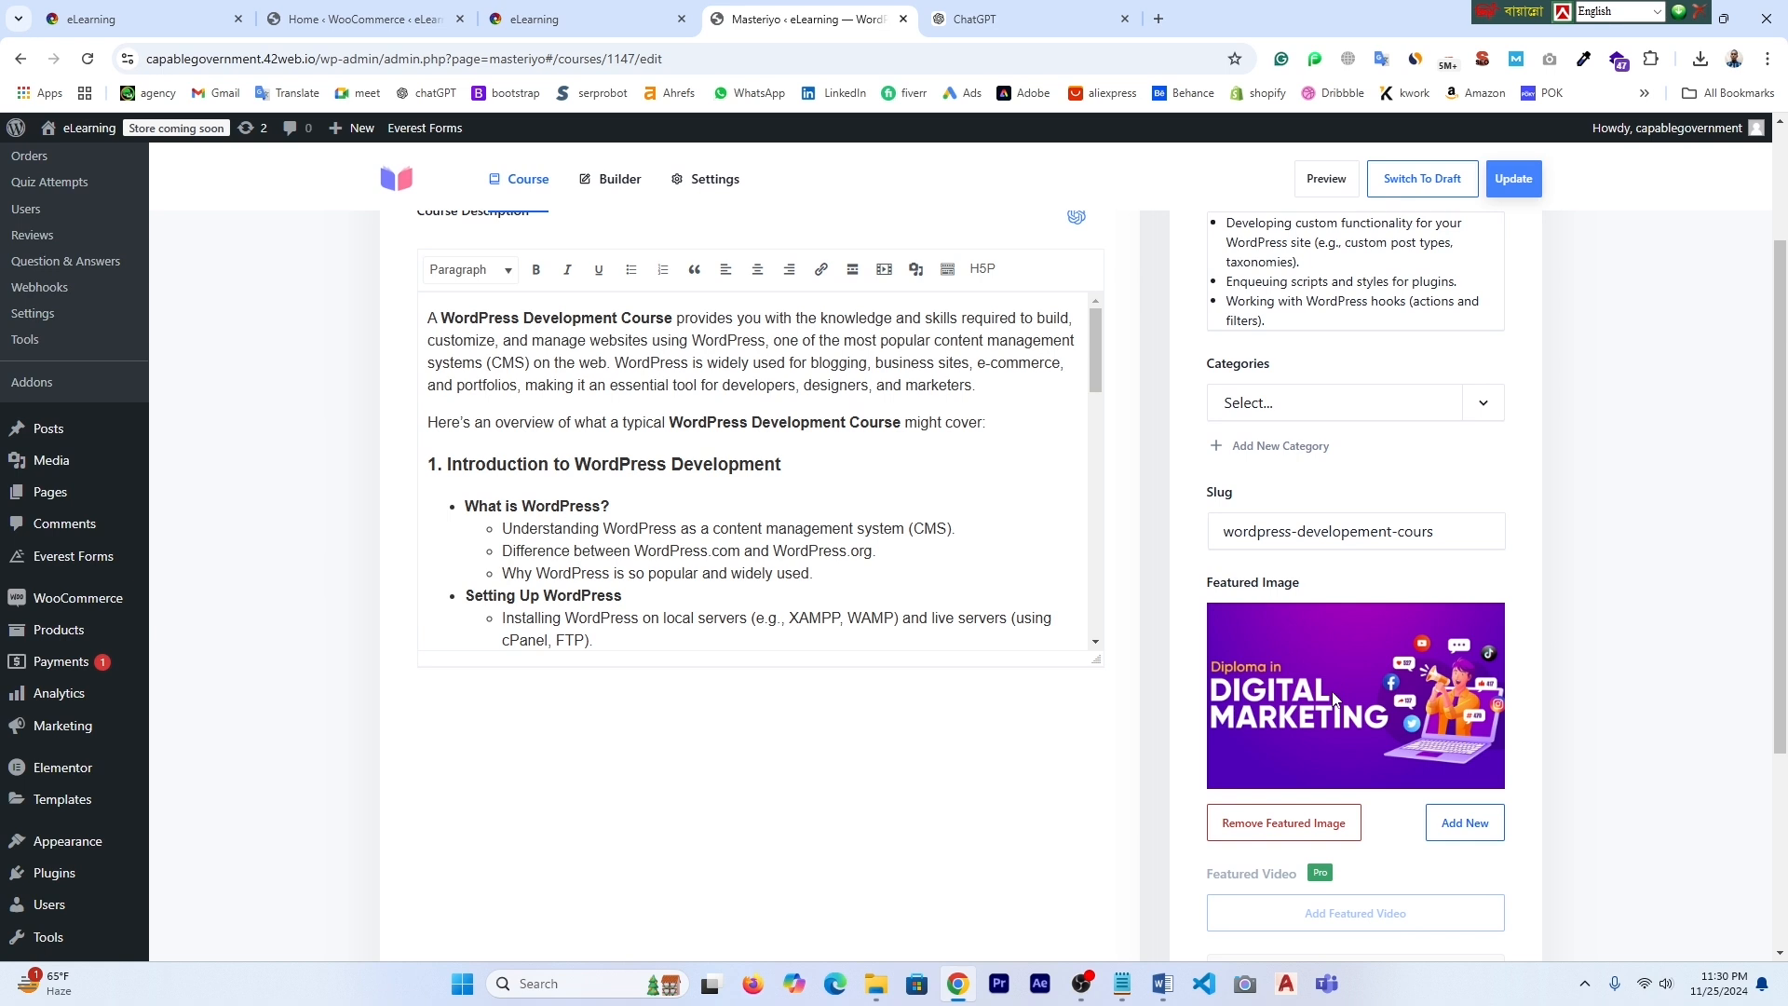
click(1283, 832)
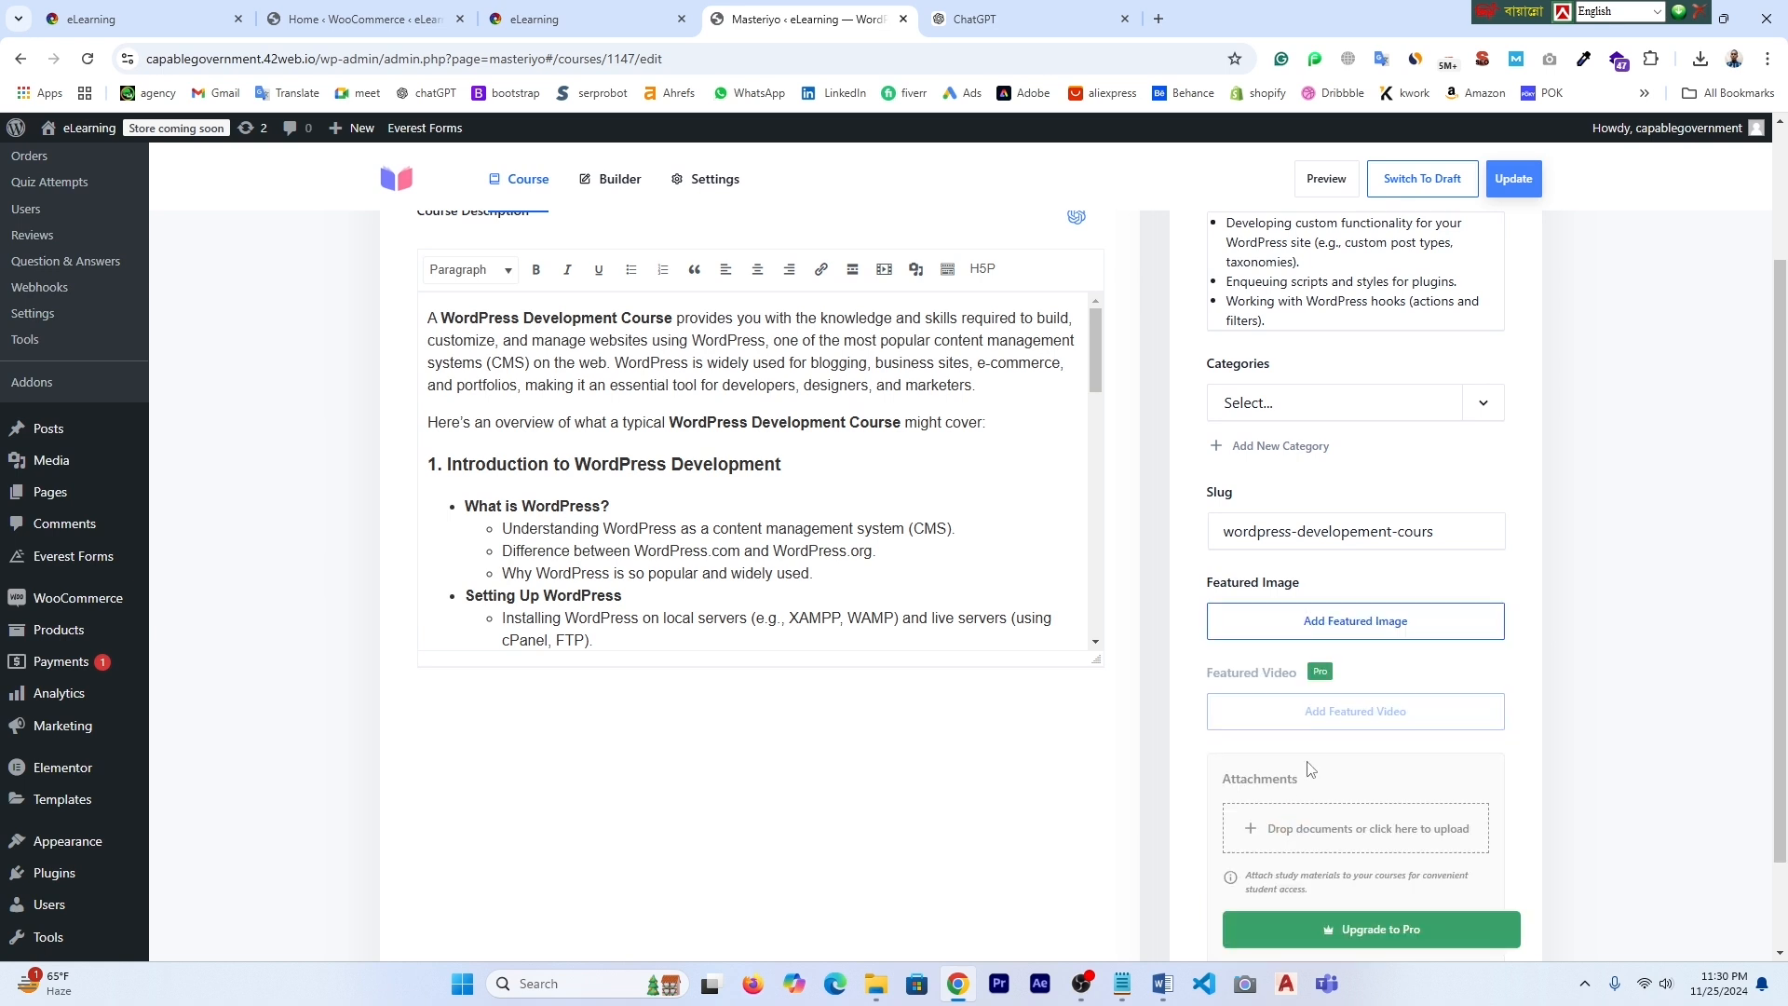
click(1342, 633)
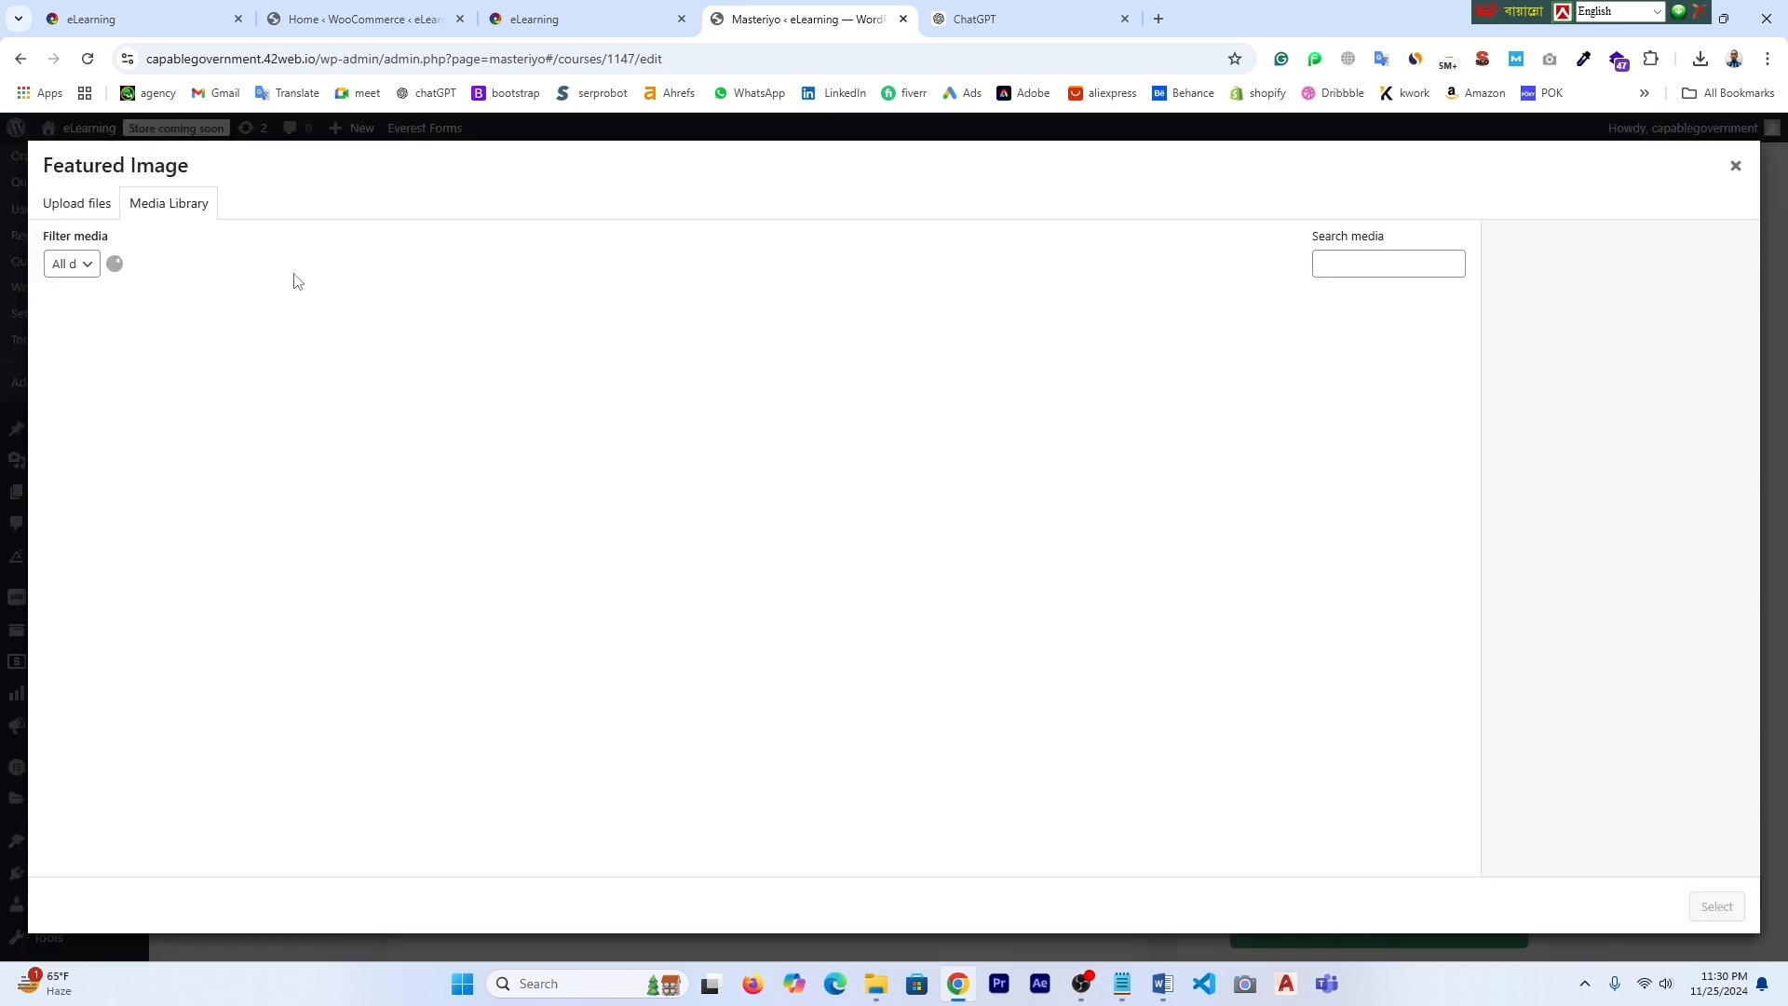
click(273, 359)
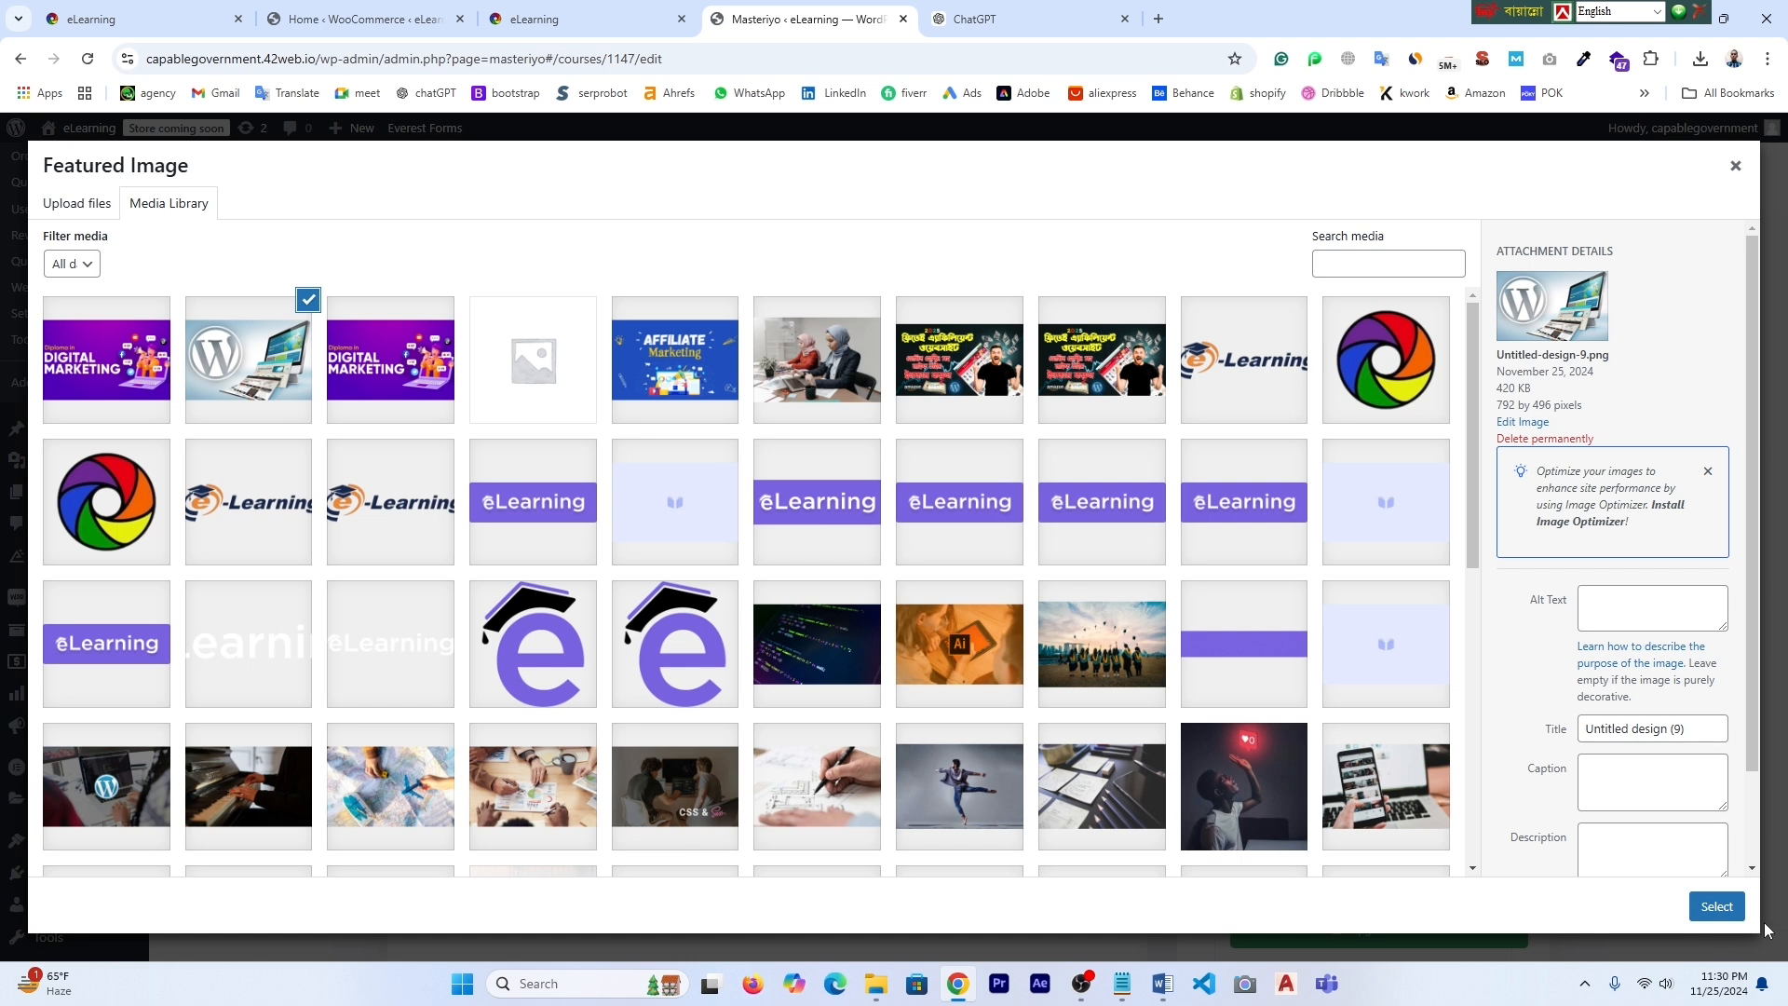
click(1717, 906)
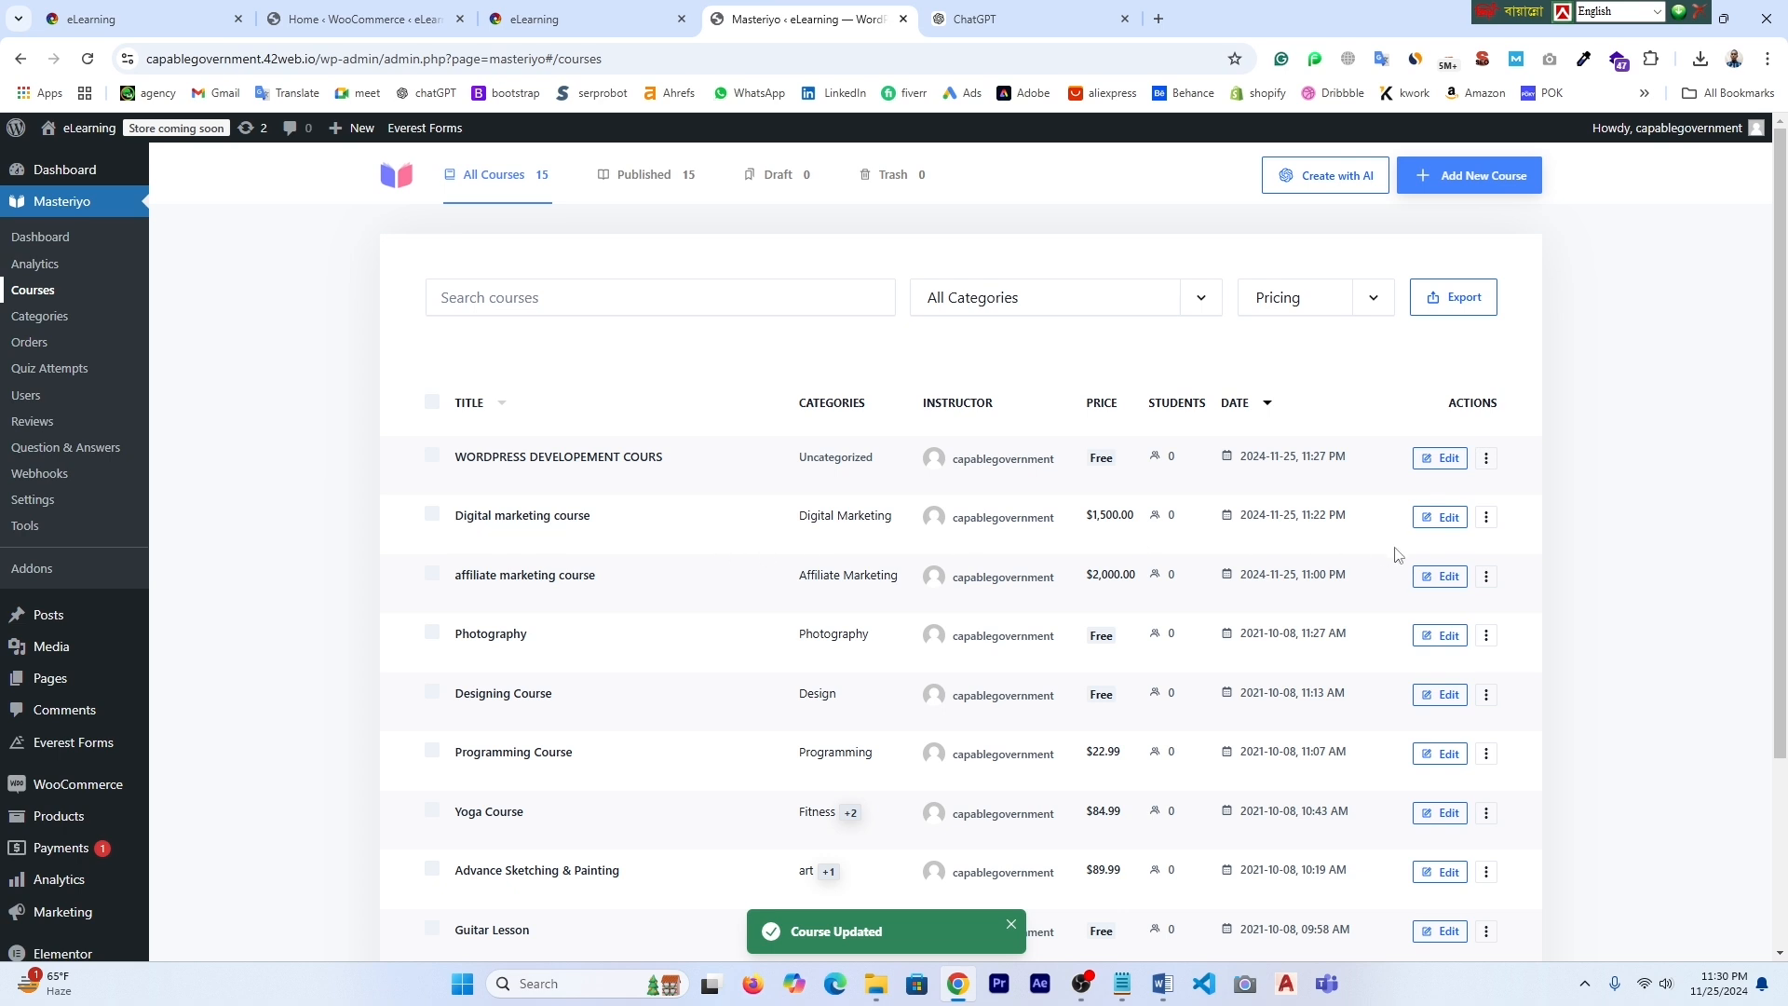
- Upload Untitled design (11) as the Digital marketing course's featured image, deleting one unwanted media item
click(1440, 517)
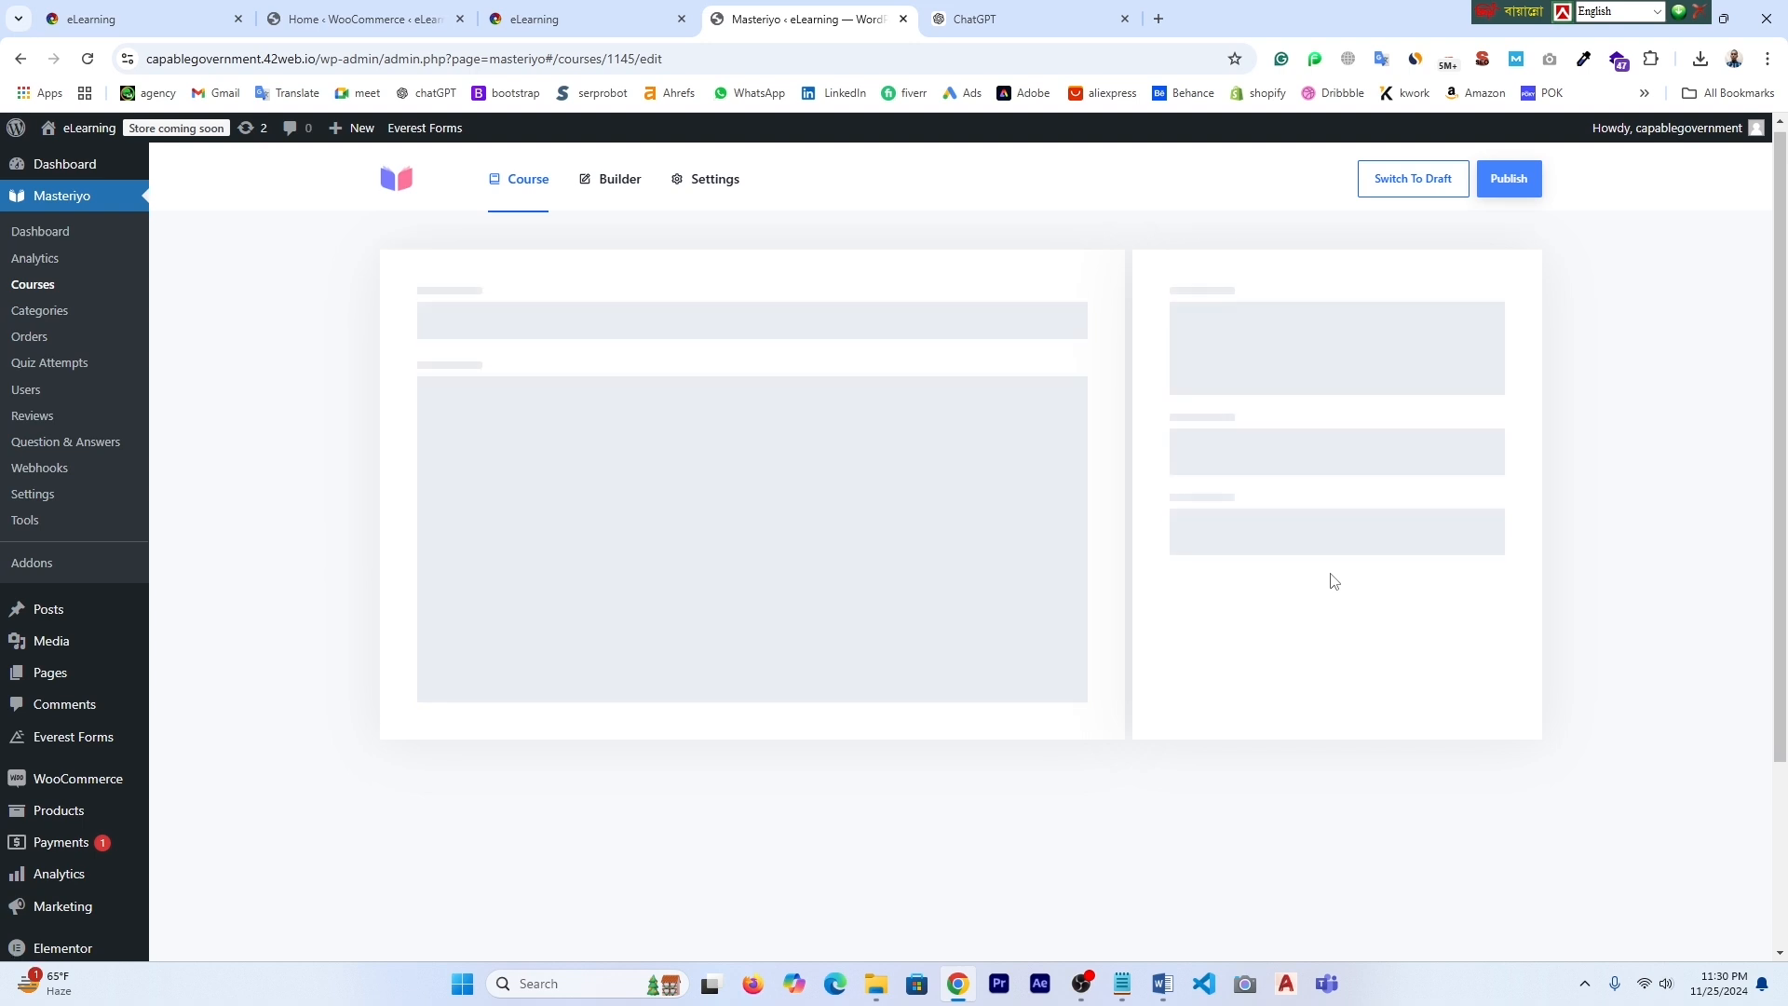
scroll(1329, 578, down, 1)
scroll(1341, 652, down, 2)
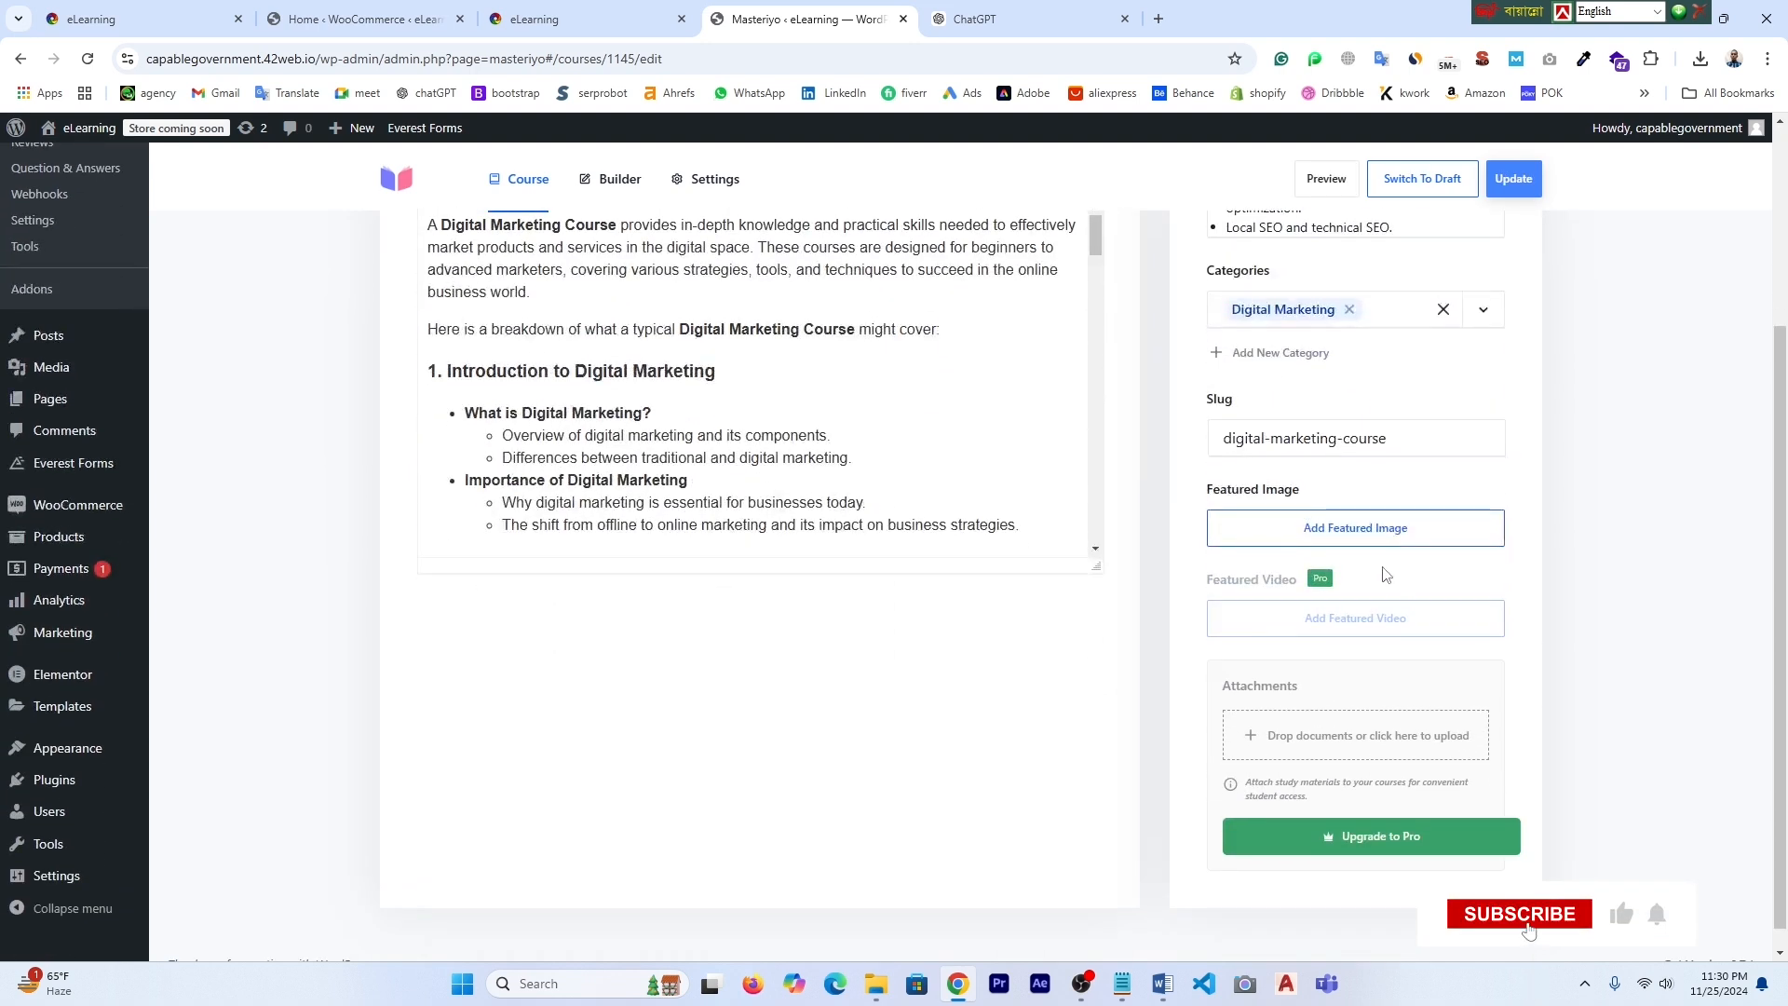
click(1368, 542)
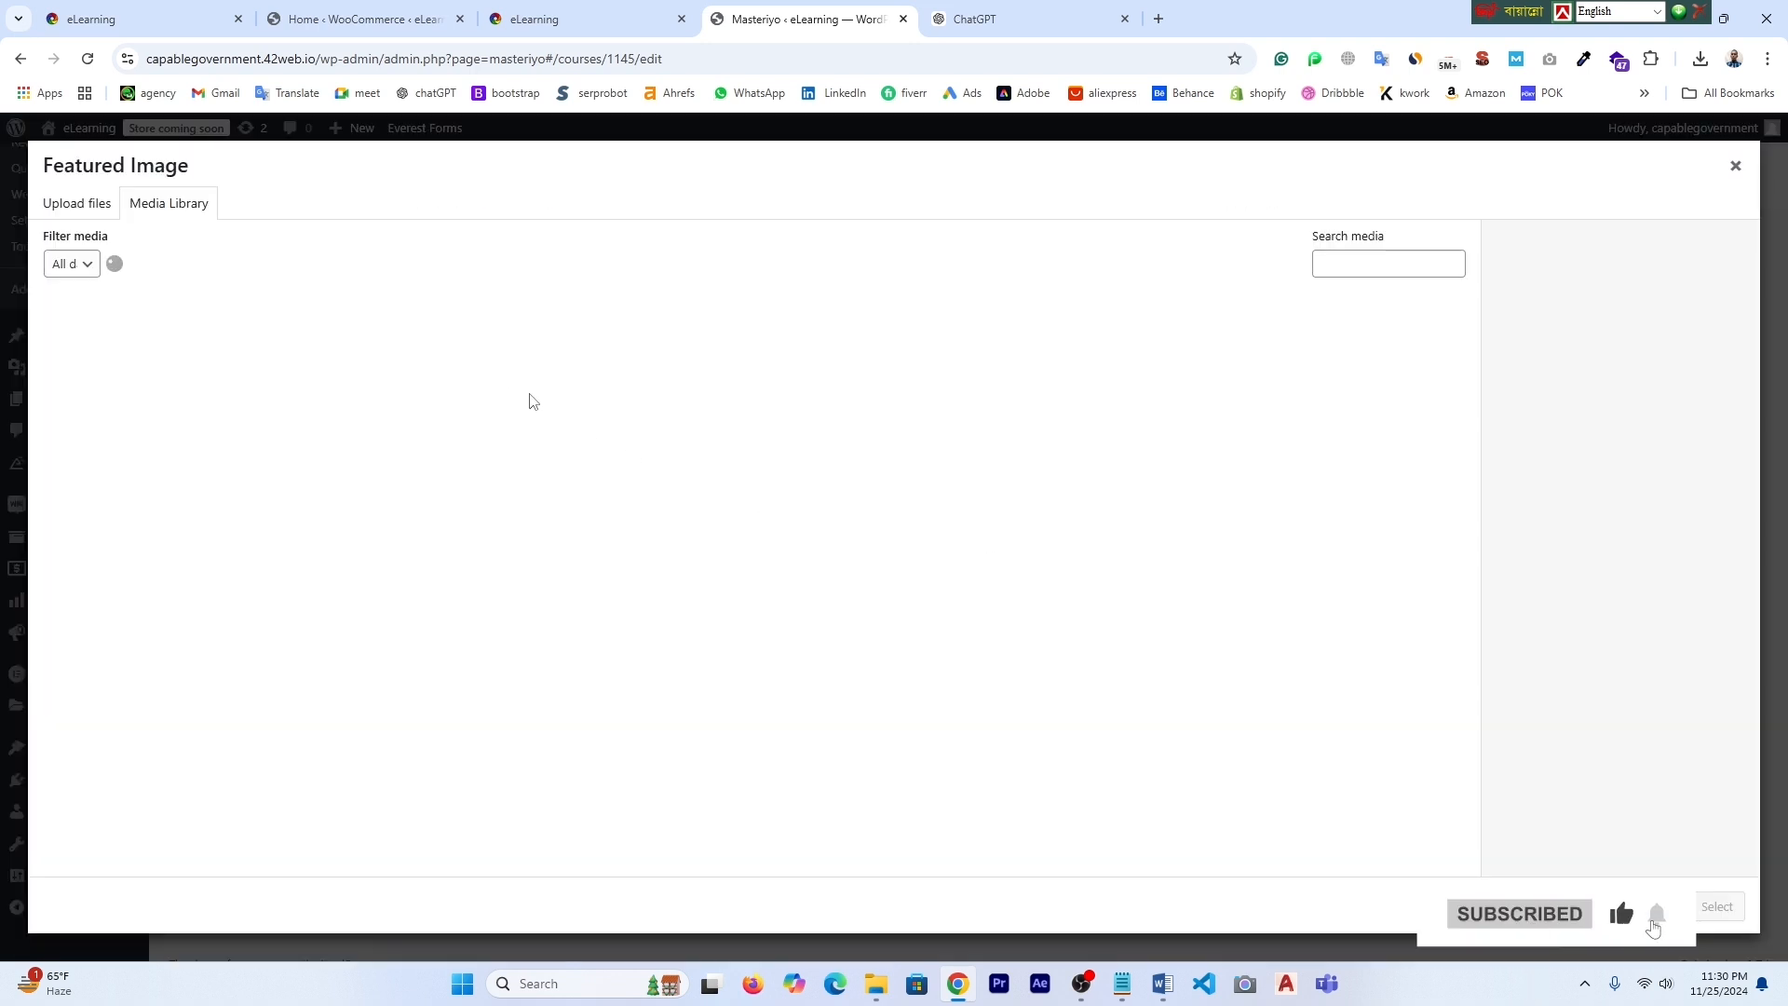
click(932, 534)
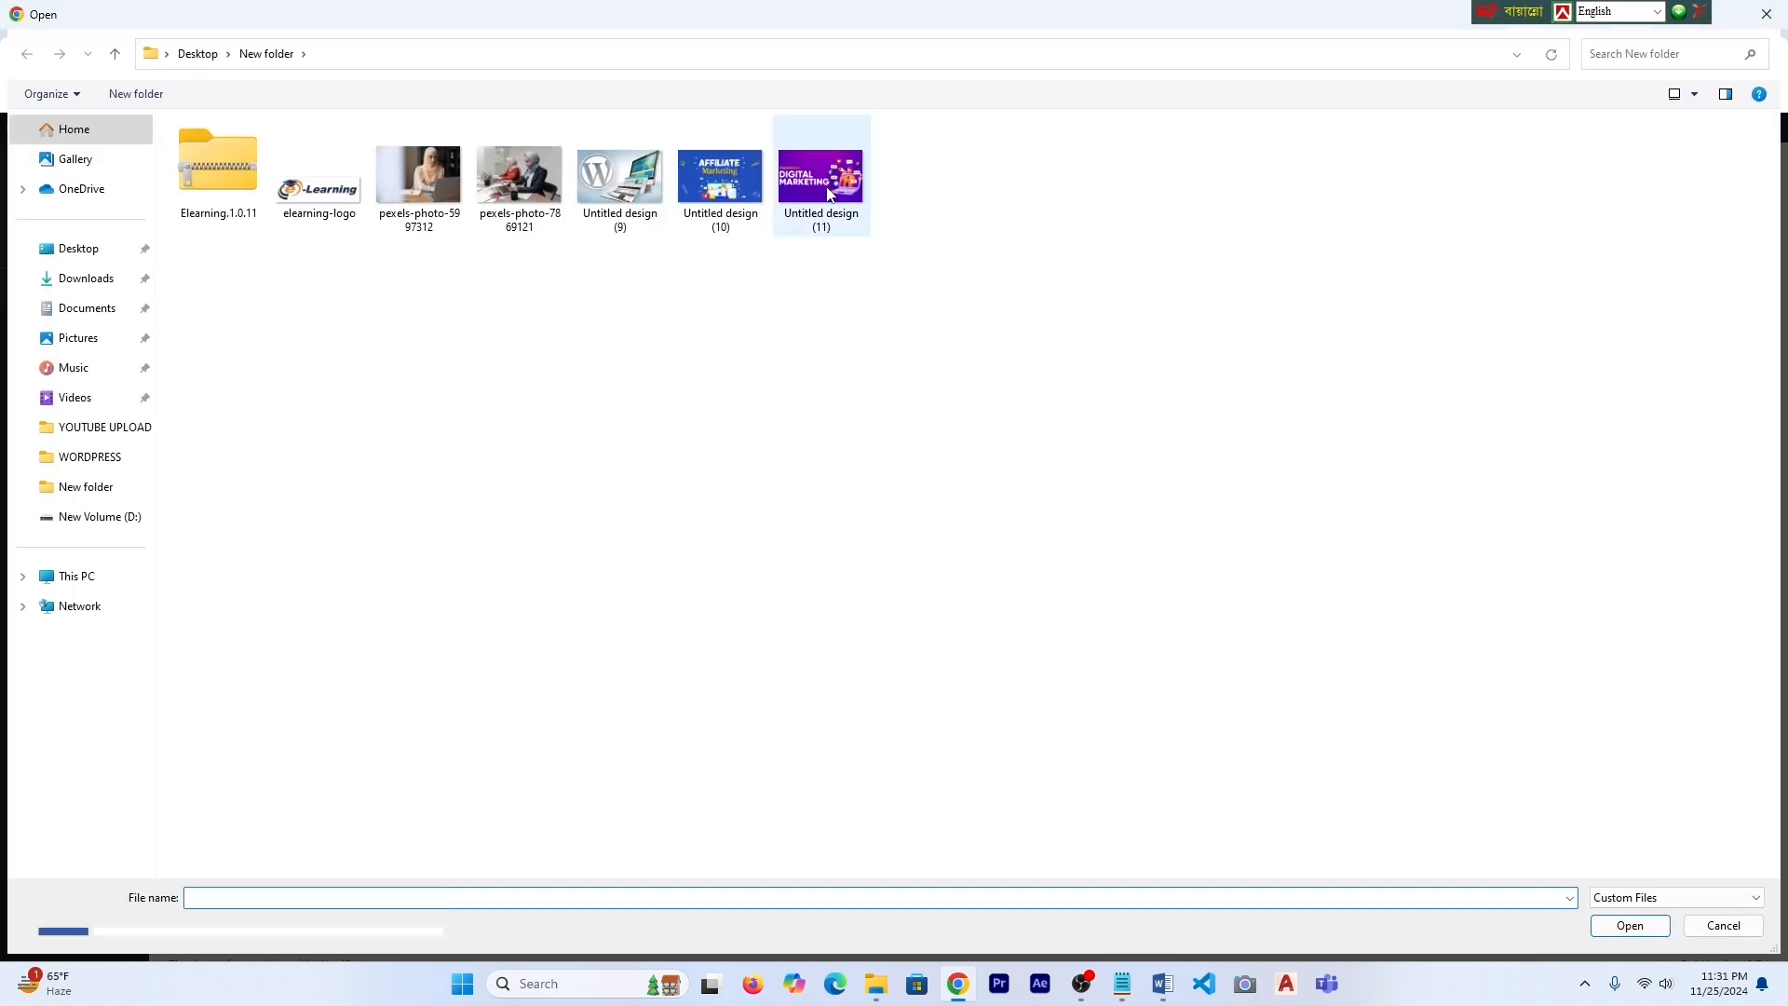
click(790, 219)
click(1628, 926)
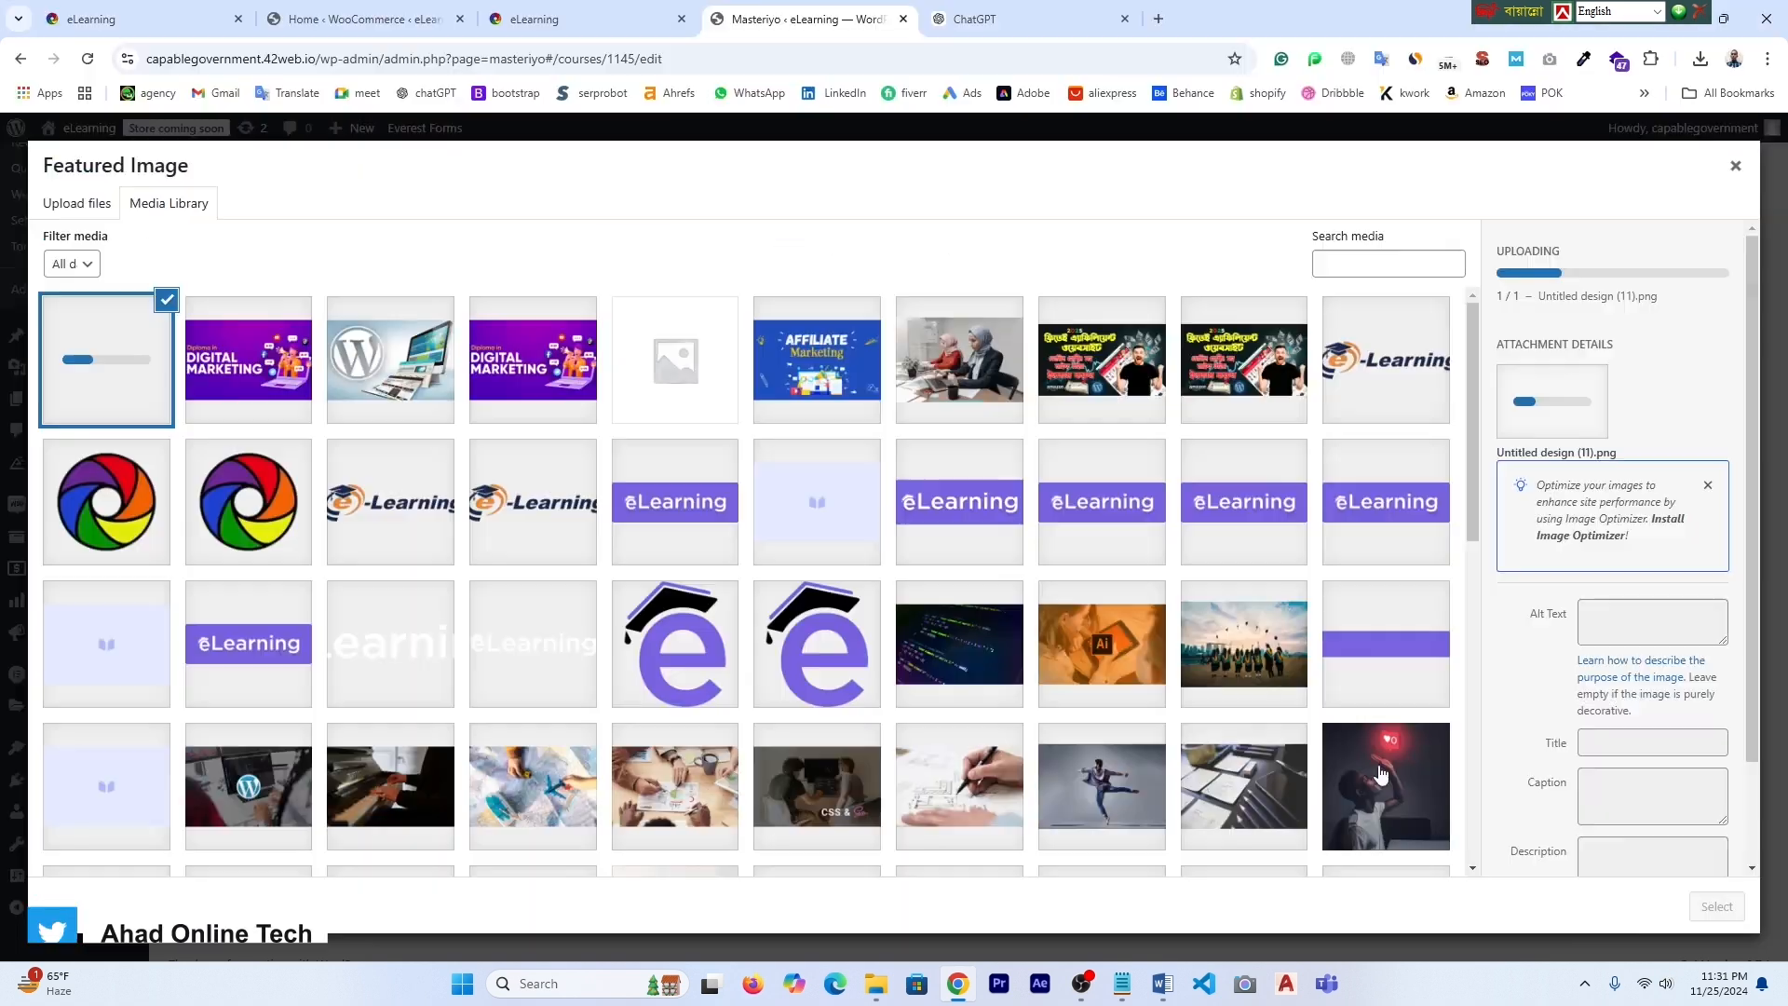
click(1537, 532)
click(975, 228)
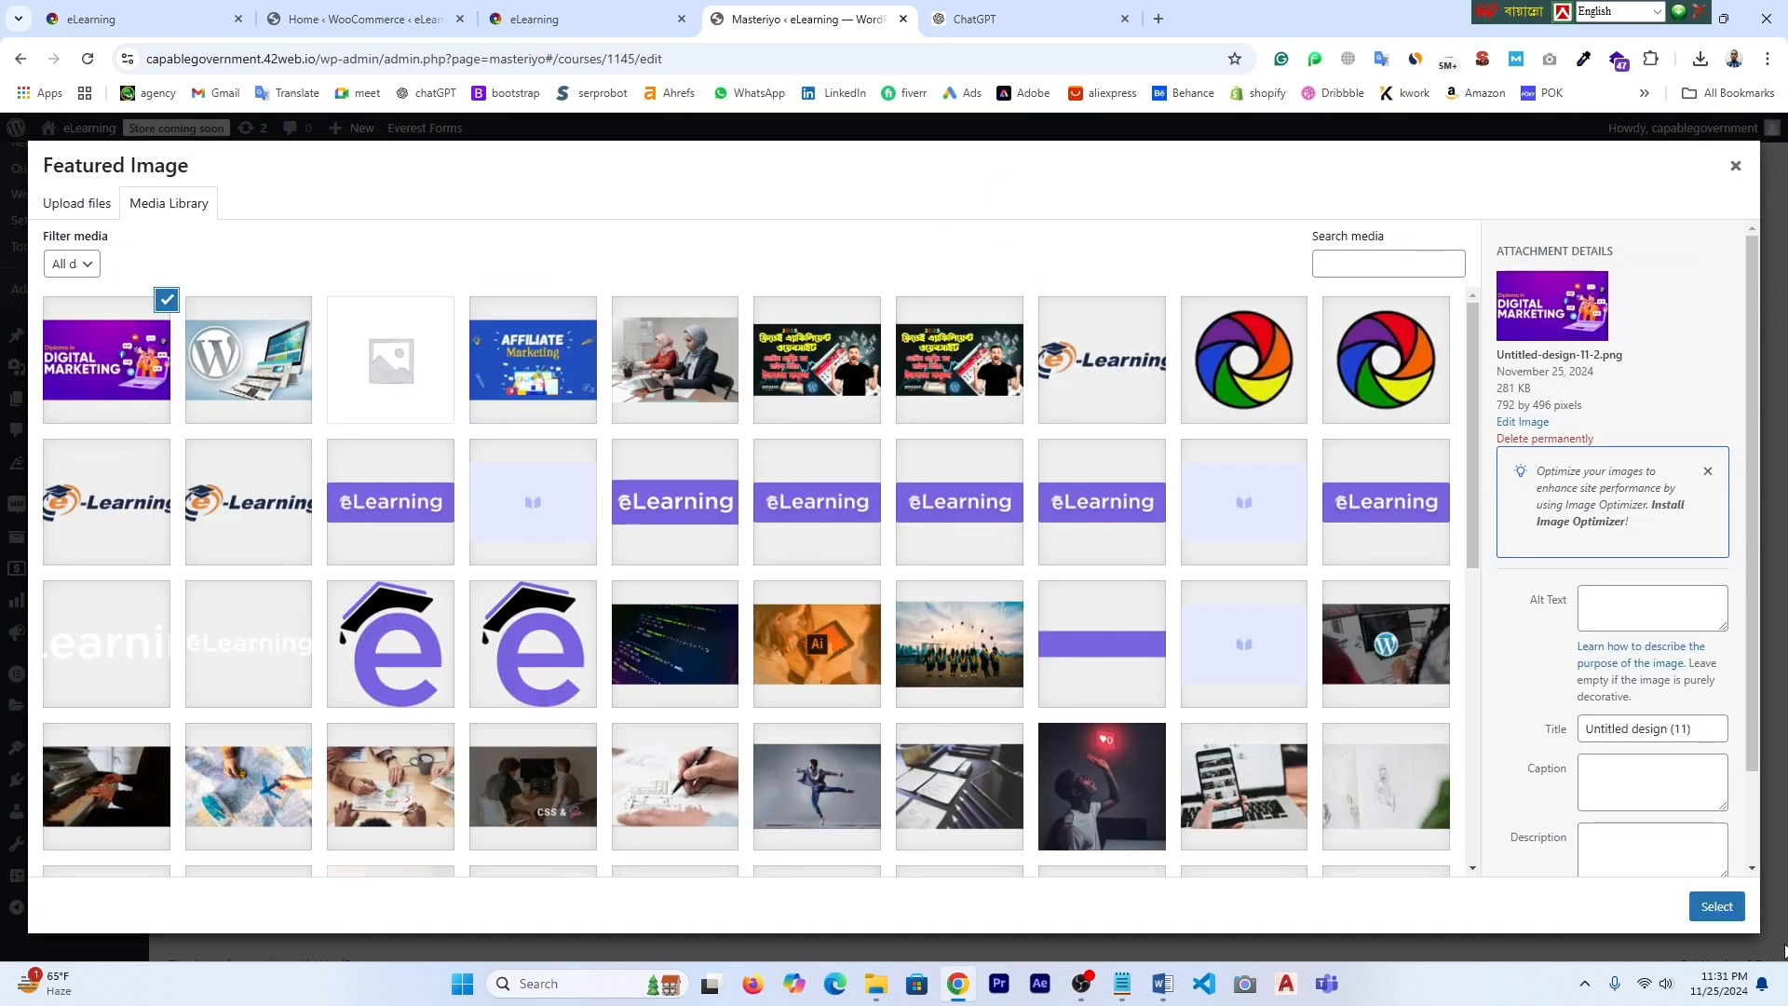
click(1716, 906)
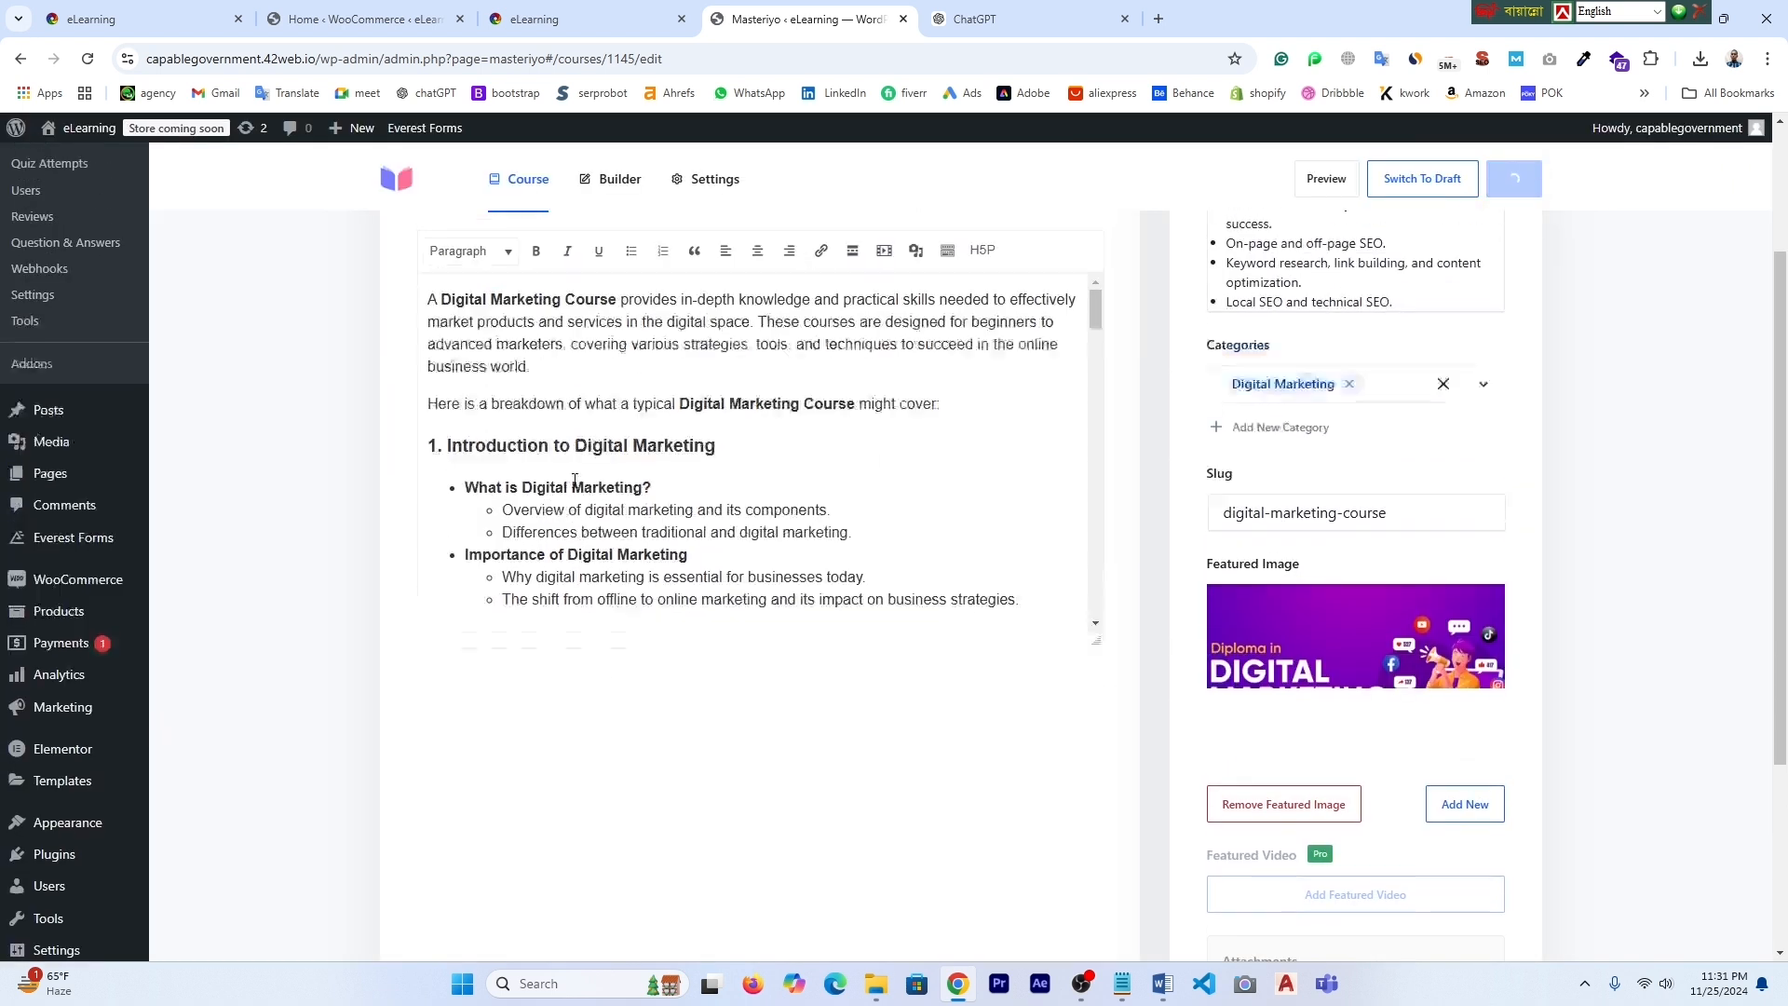
click(595, 27)
scroll(374, 238, up, 6)
- Reload the homepage and scroll to check the updated course images
scroll(622, 545, down, 3)
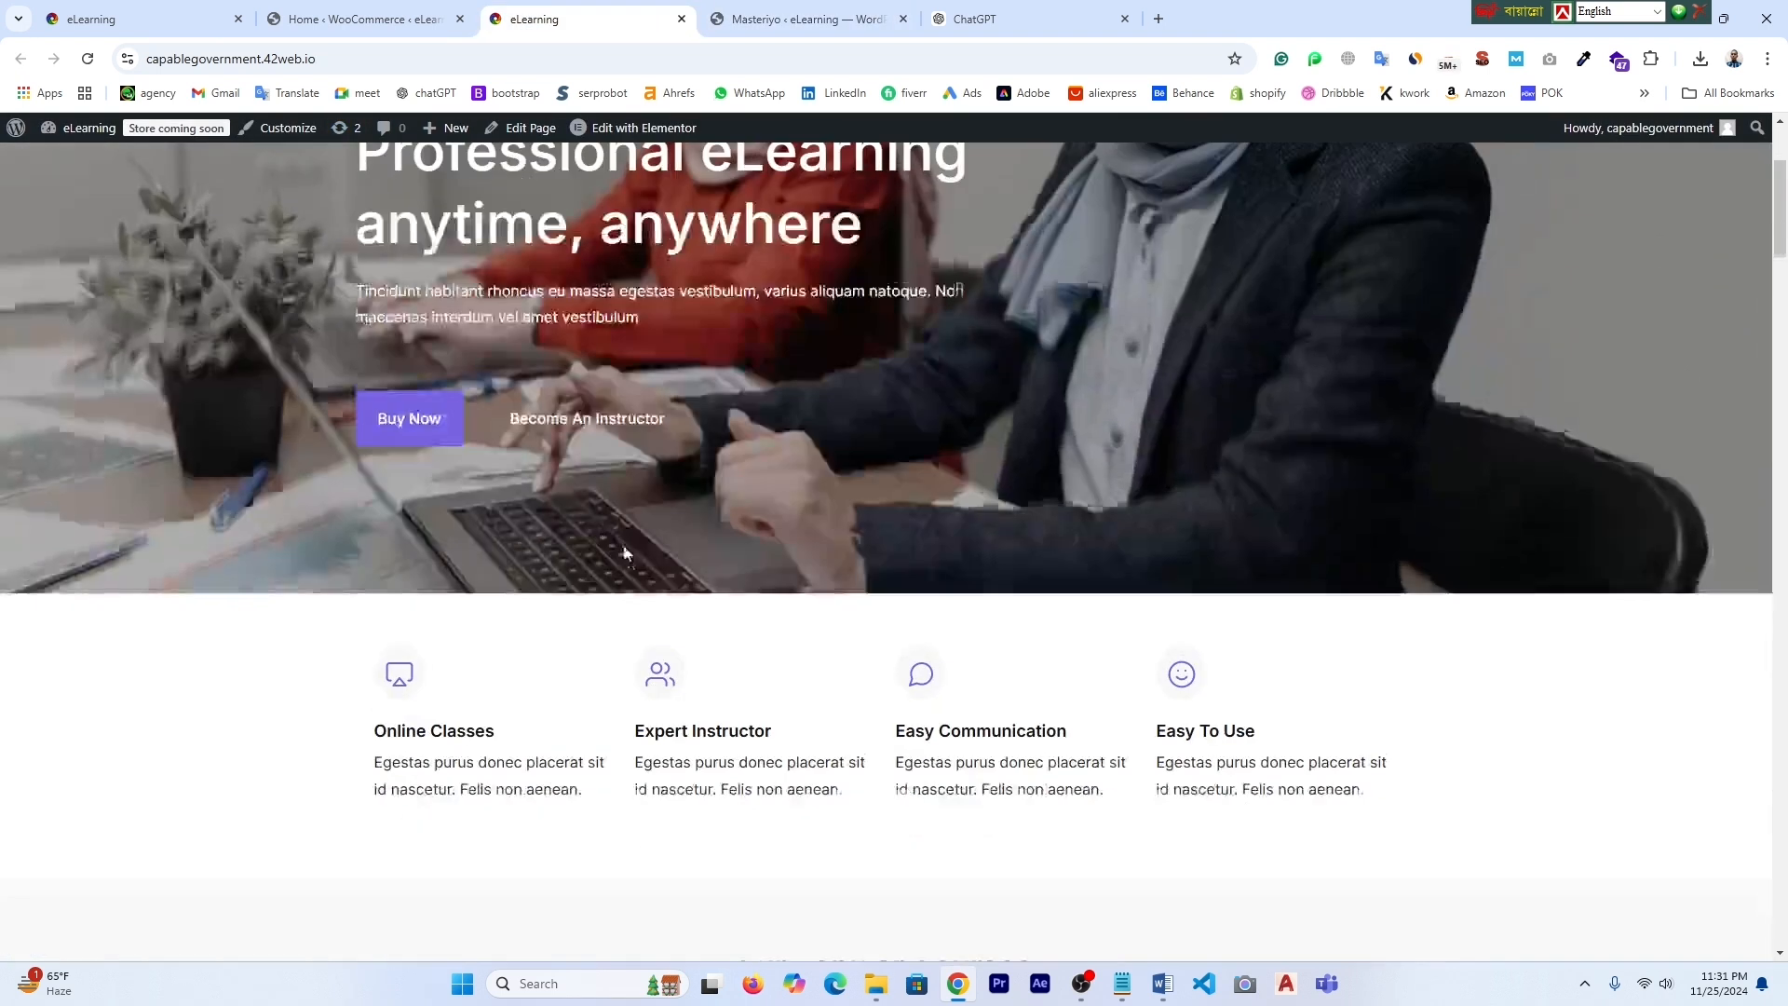
scroll(622, 550, down, 6)
click(88, 61)
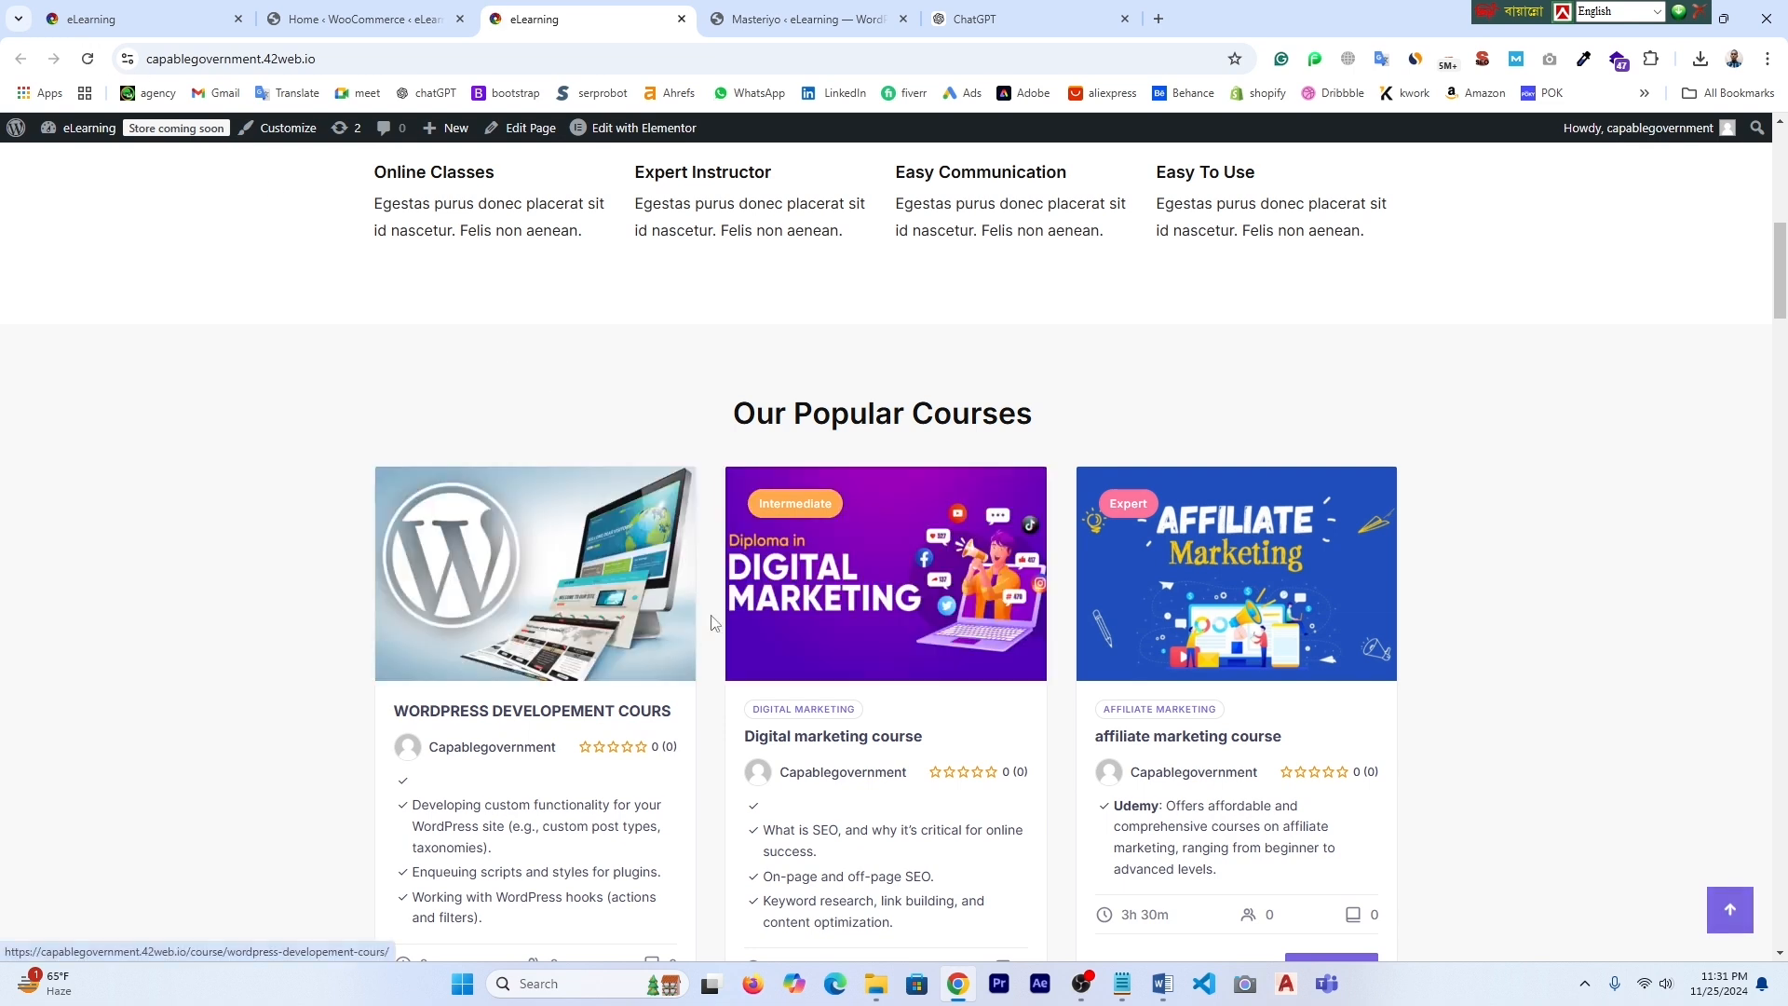
scroll(1098, 655, down, 3)
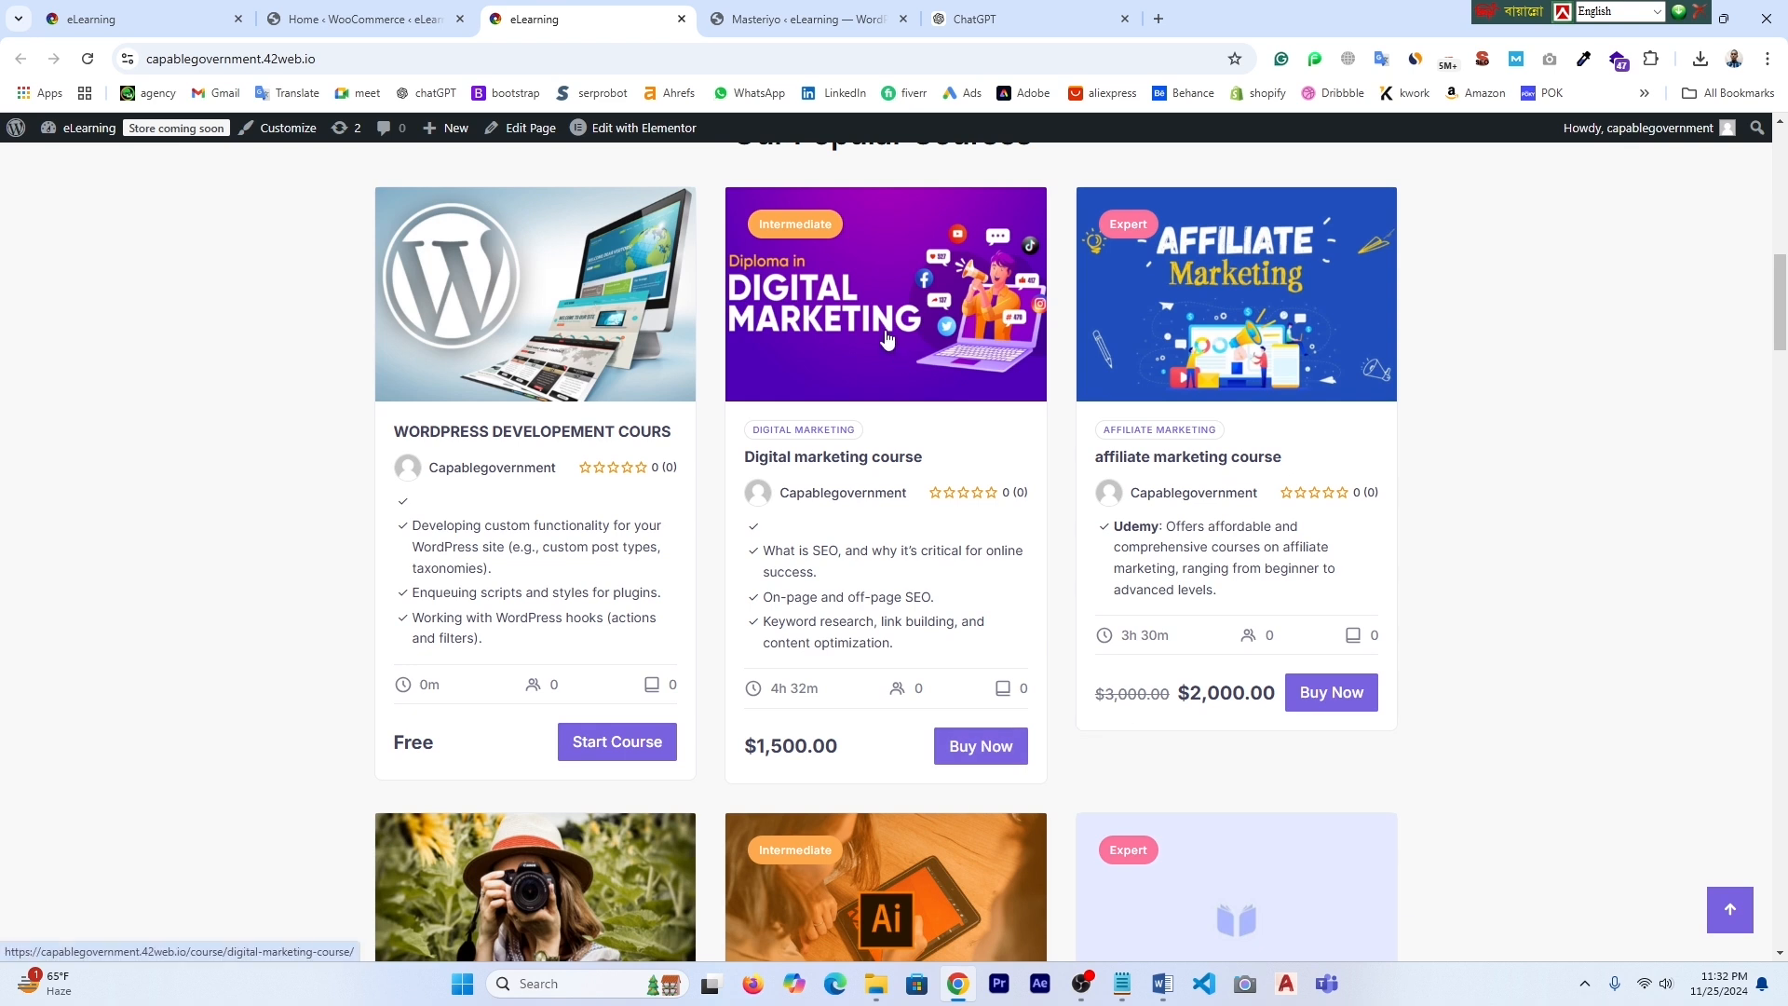
- Go back to the admin and open the Masteriyo list of all courses
click(359, 19)
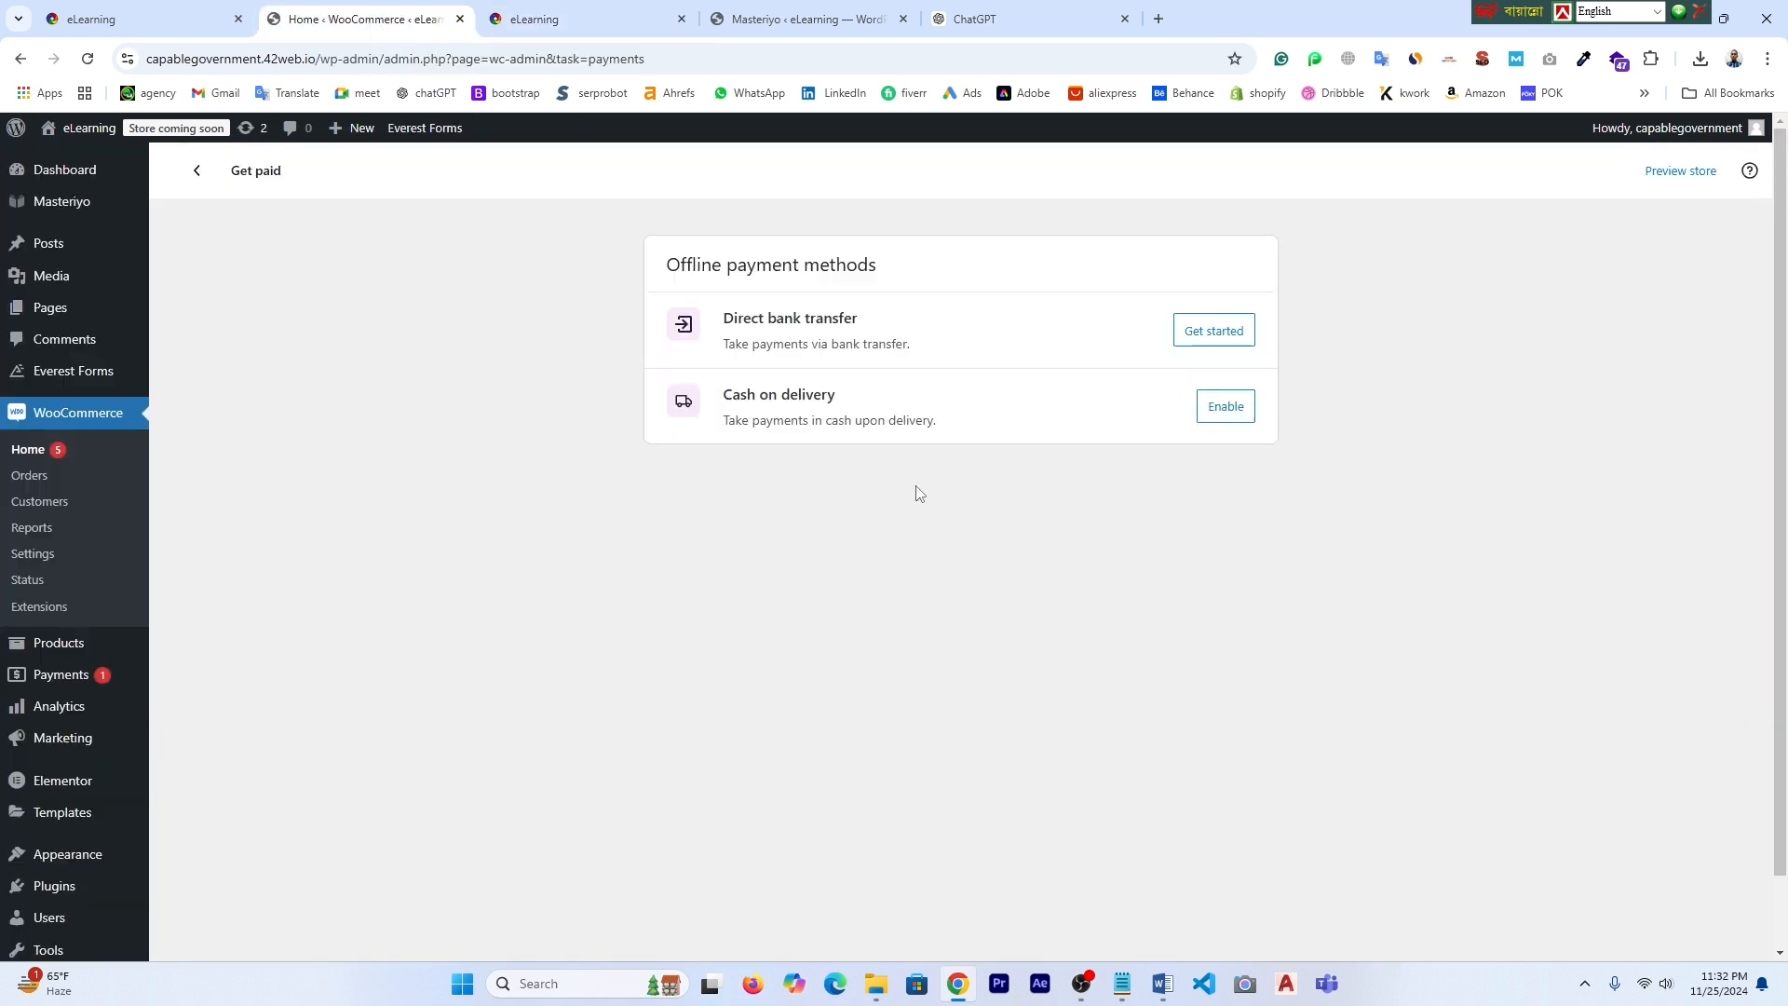
click(807, 19)
scroll(1386, 723, down, 3)
scroll(1411, 556, up, 3)
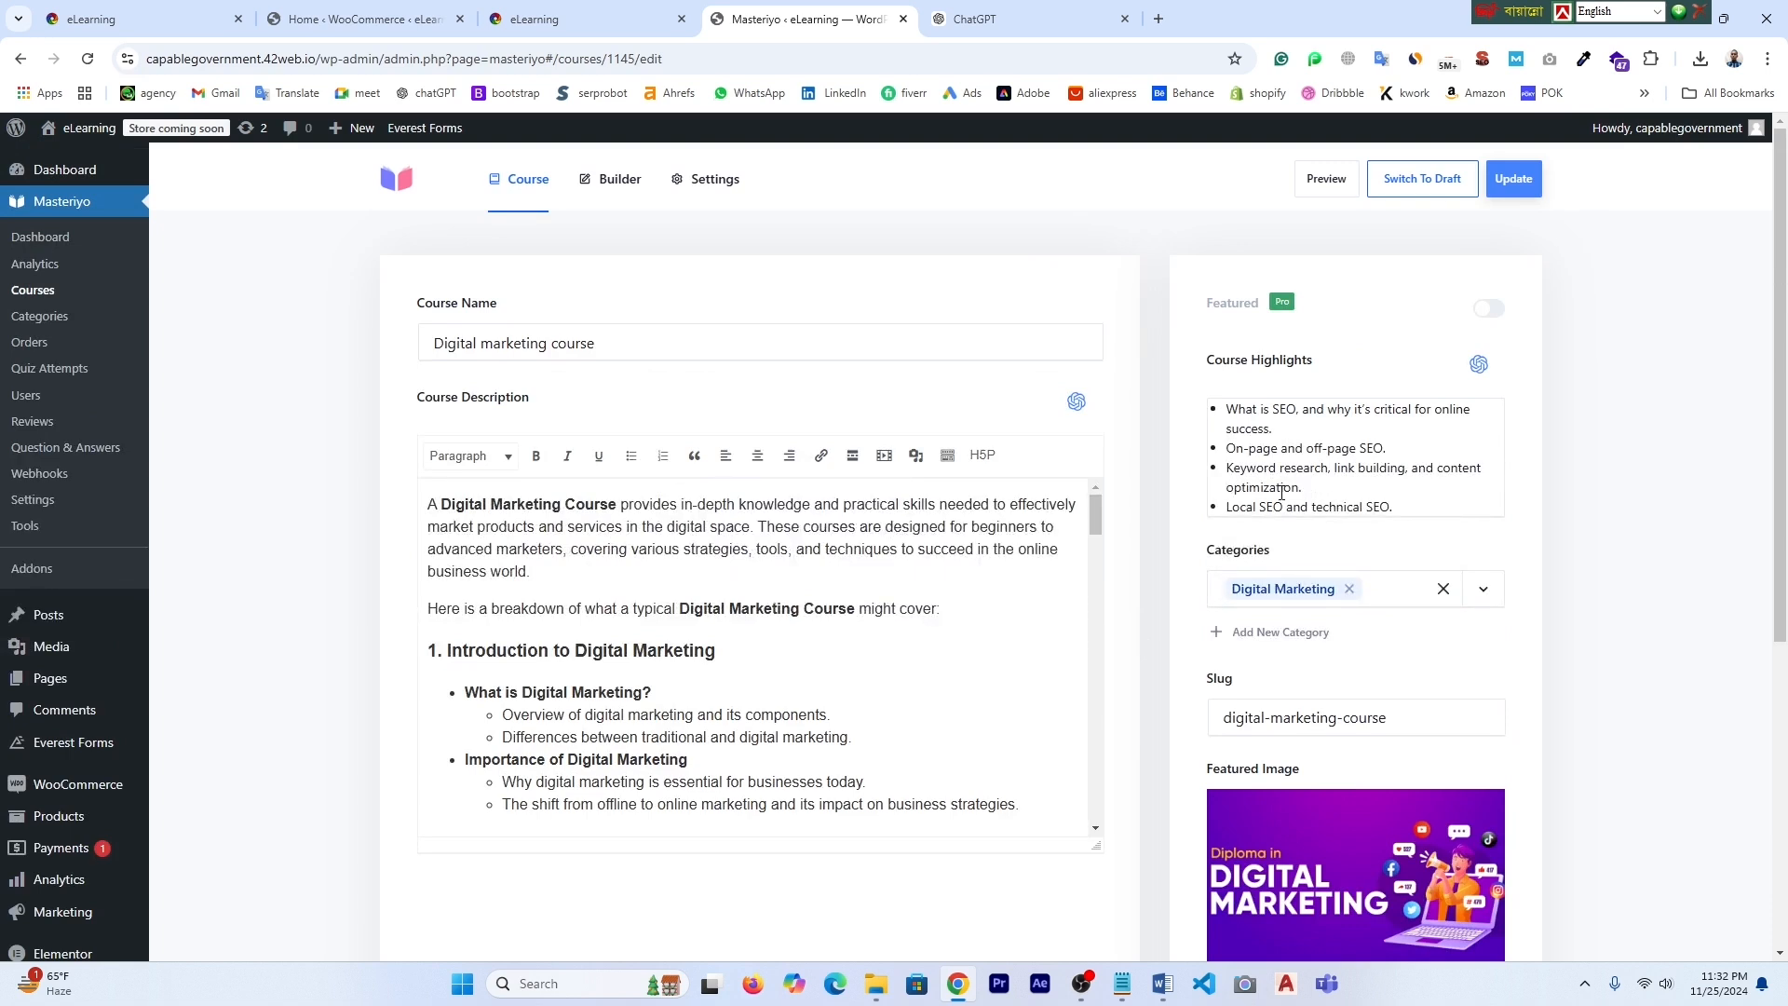
key(ctrl+shift+Tab)
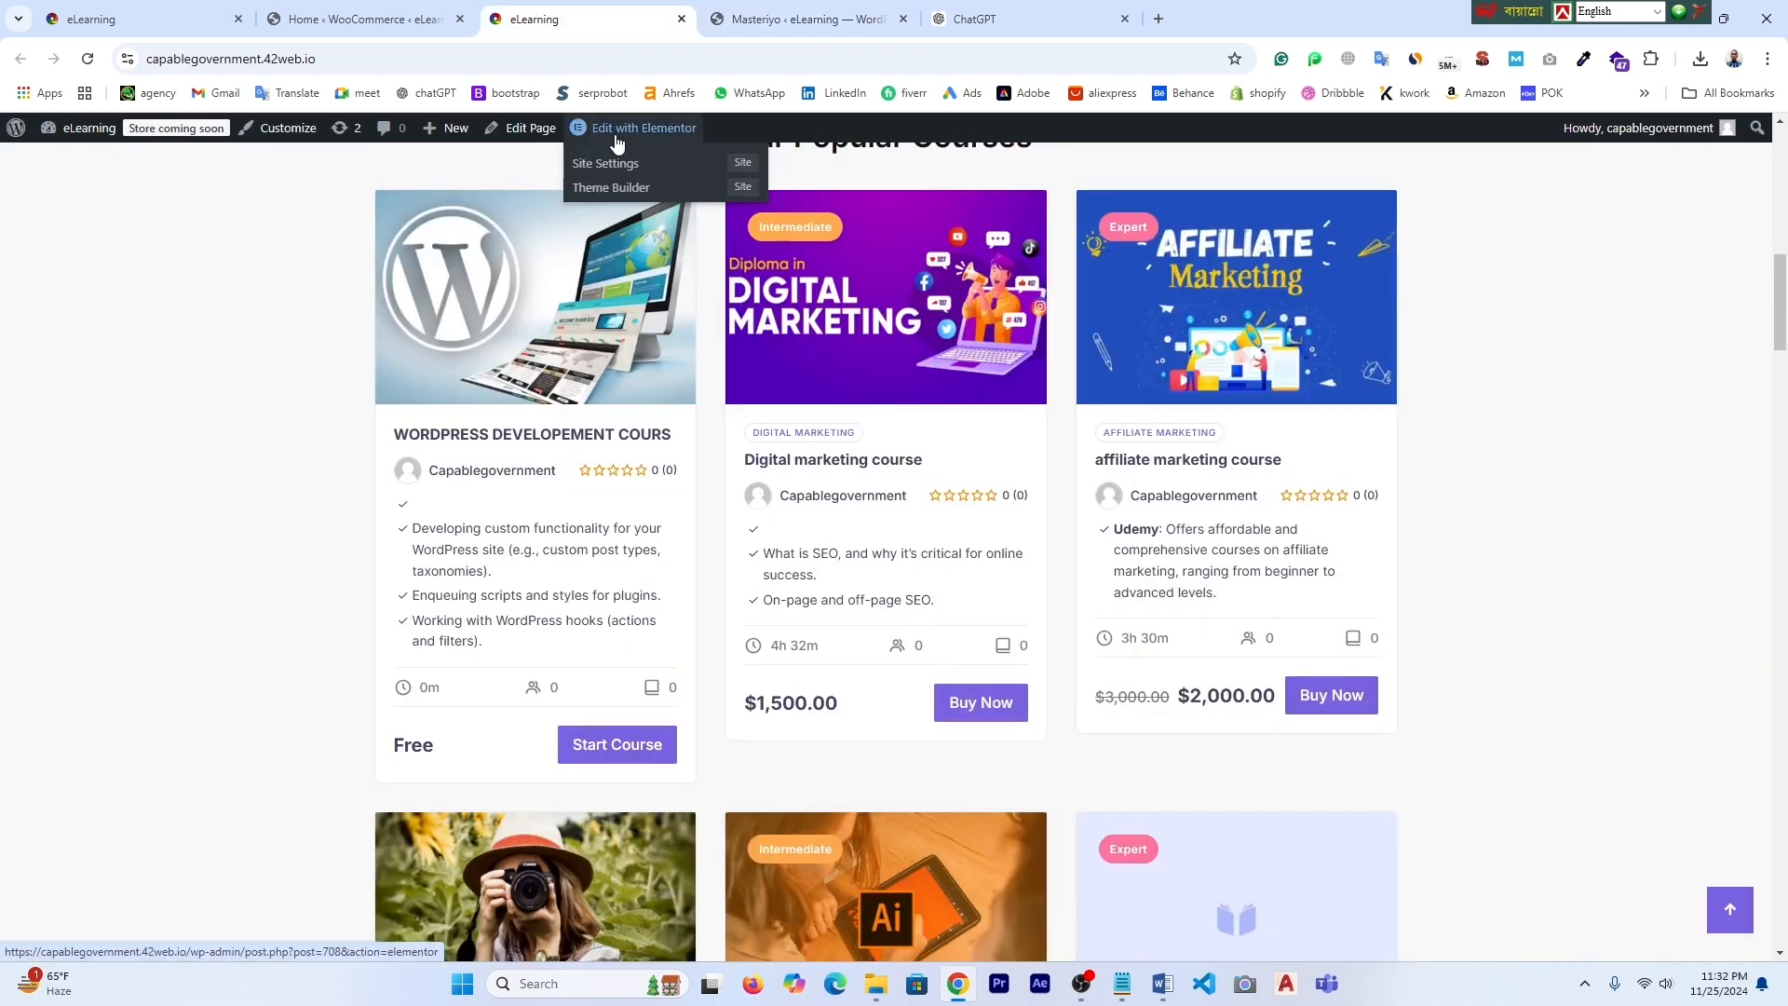
click(803, 19)
click(39, 291)
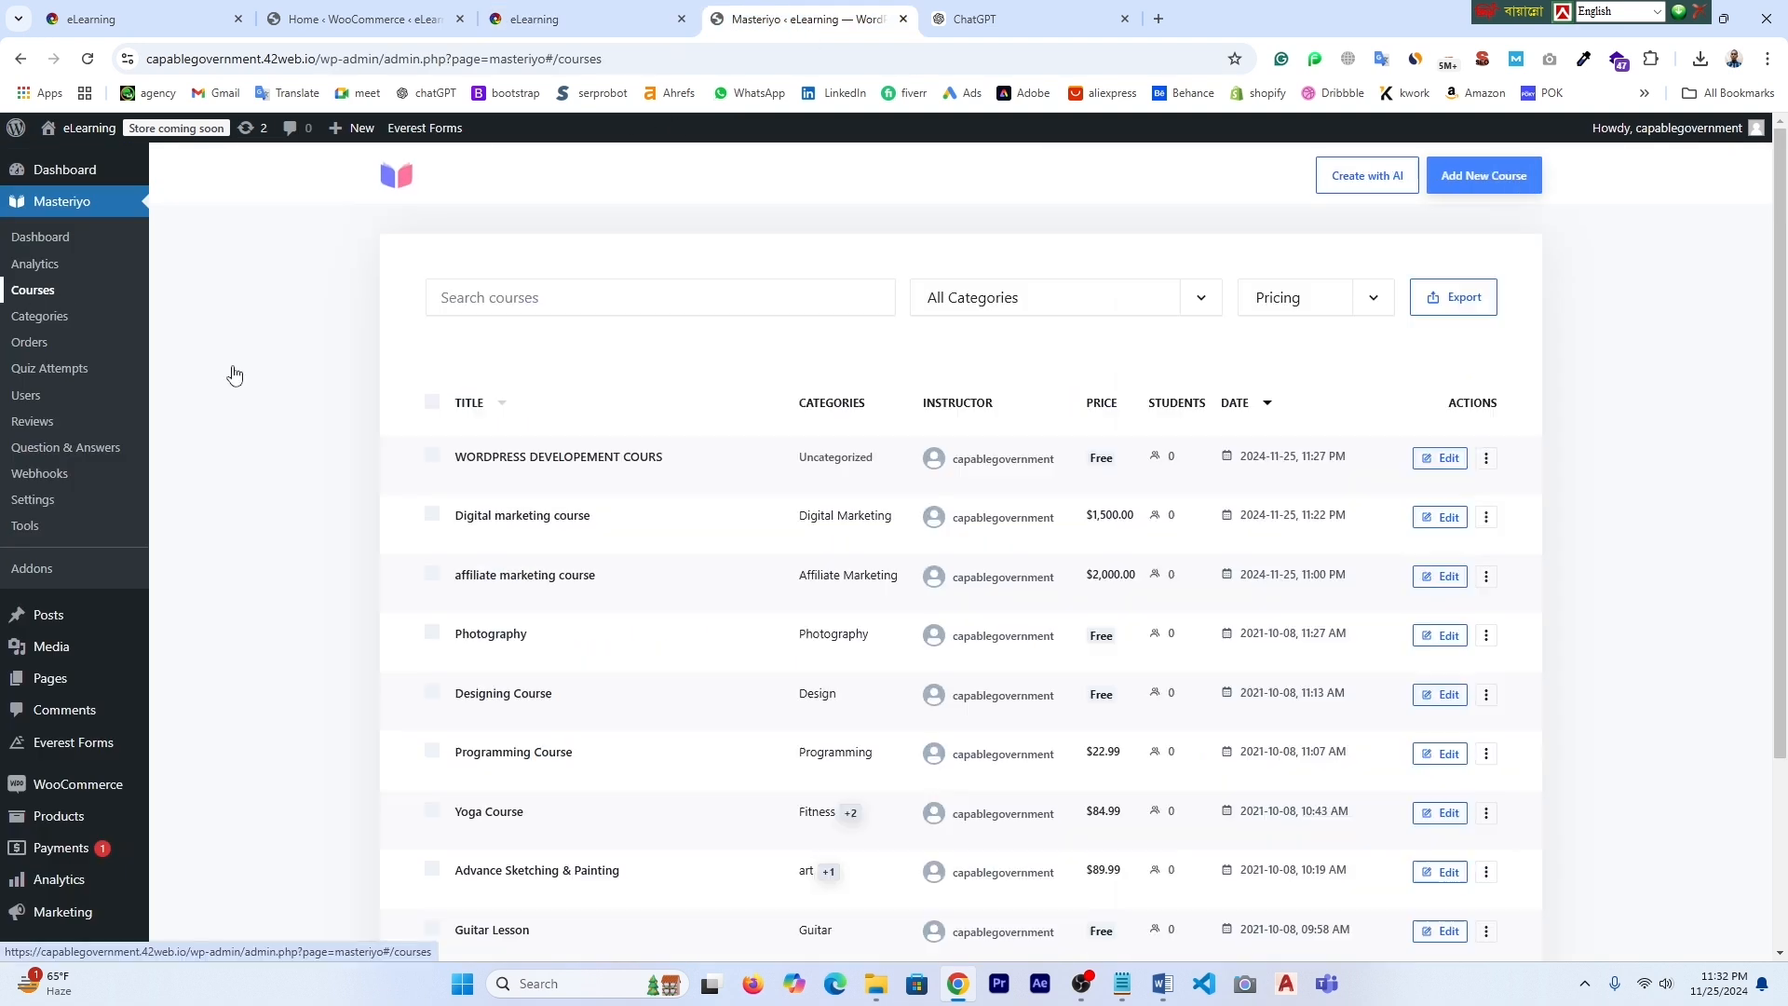
- On the homepage's Our Popular Courses, highlight the $1,500.00 and $2,000.00 course prices
click(1437, 460)
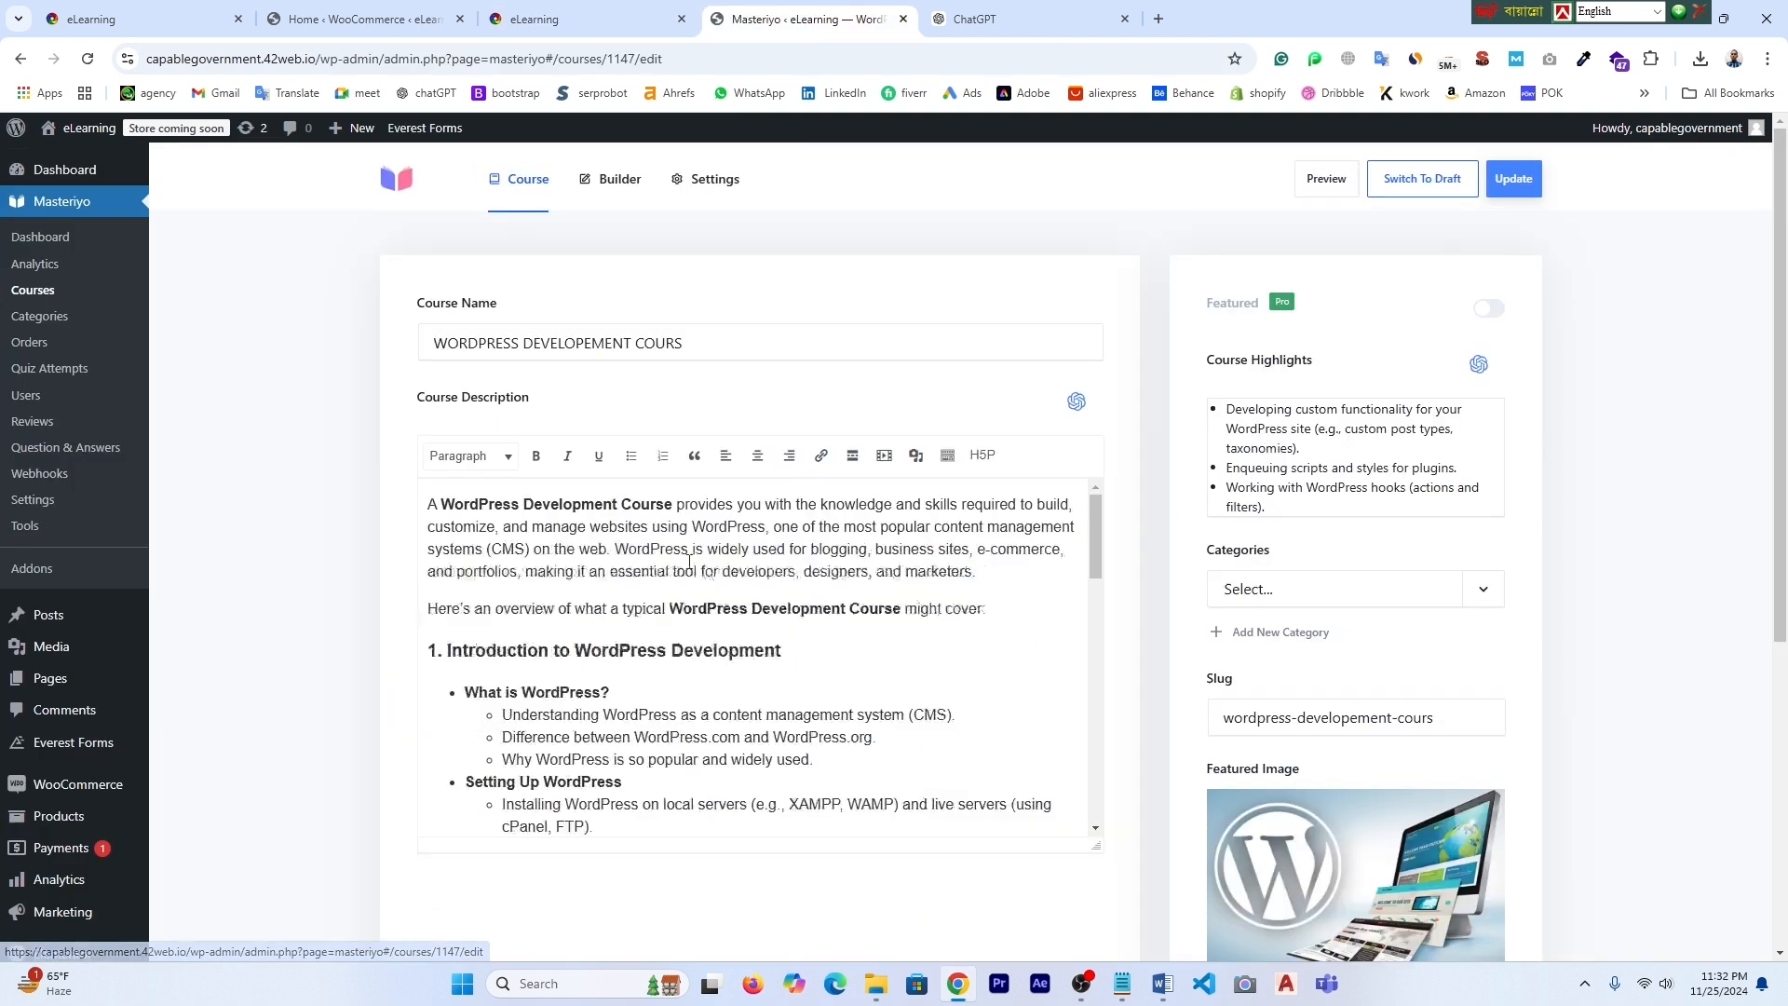
click(587, 19)
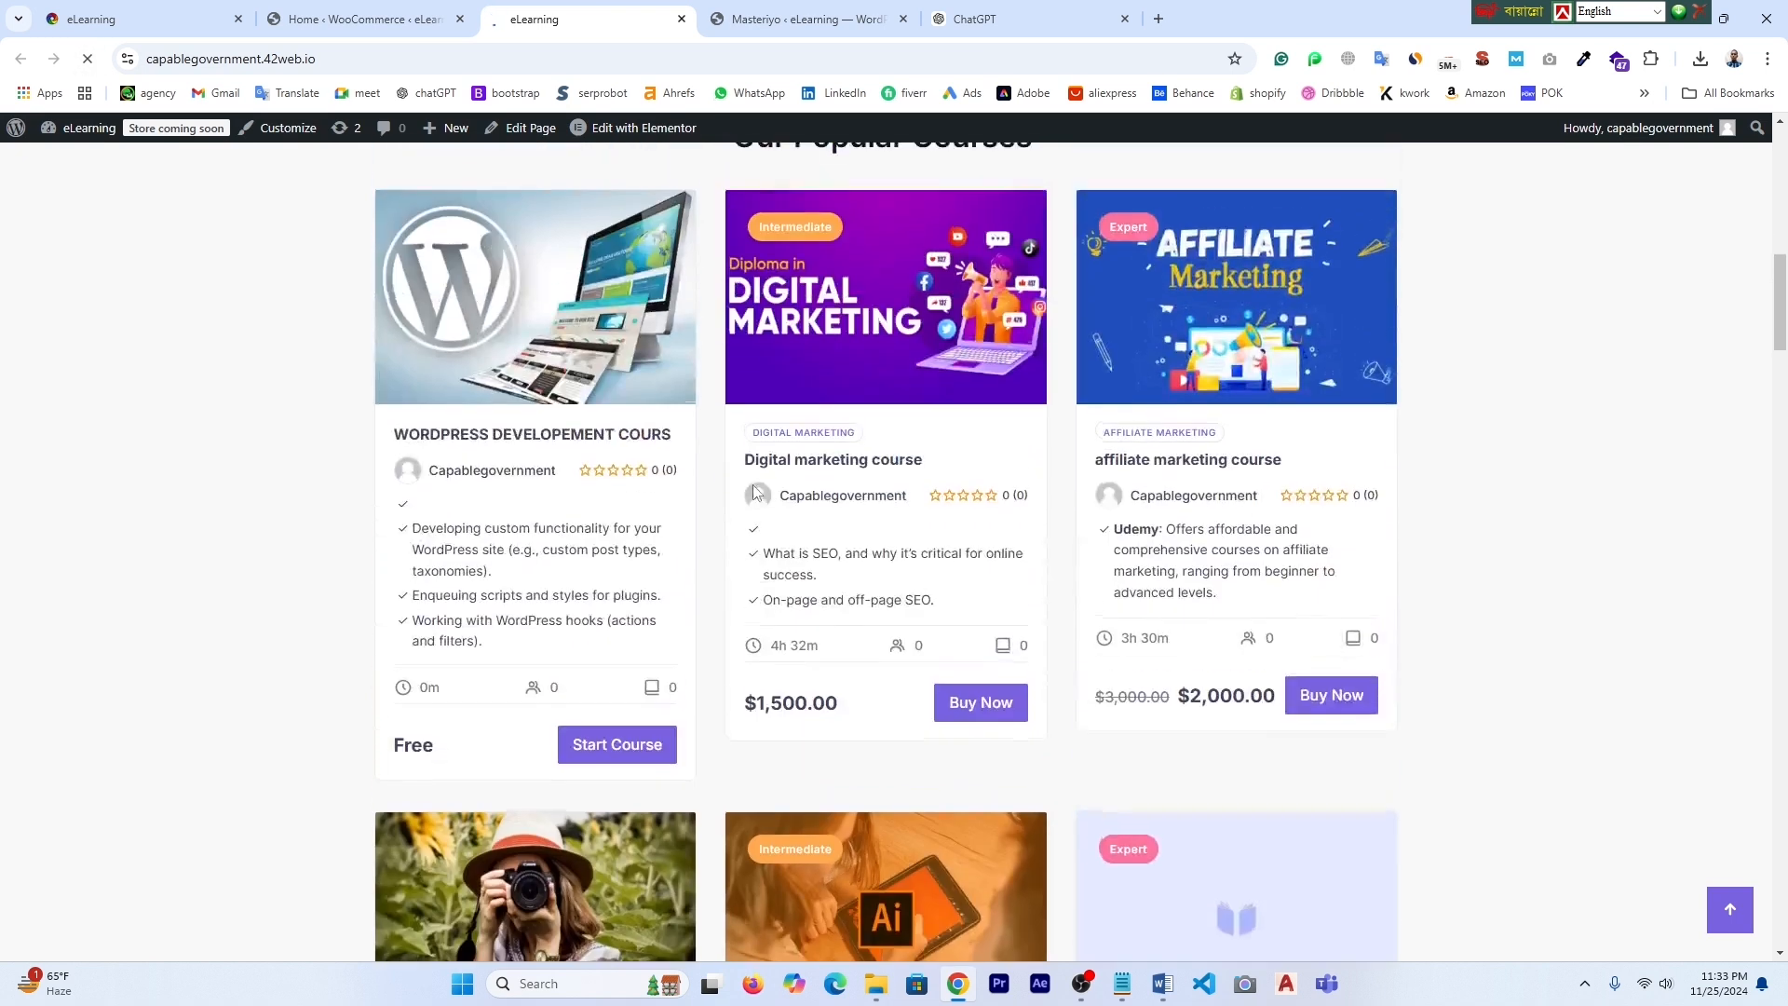
scroll(786, 765, down, 1)
scroll(786, 766, up, 2)
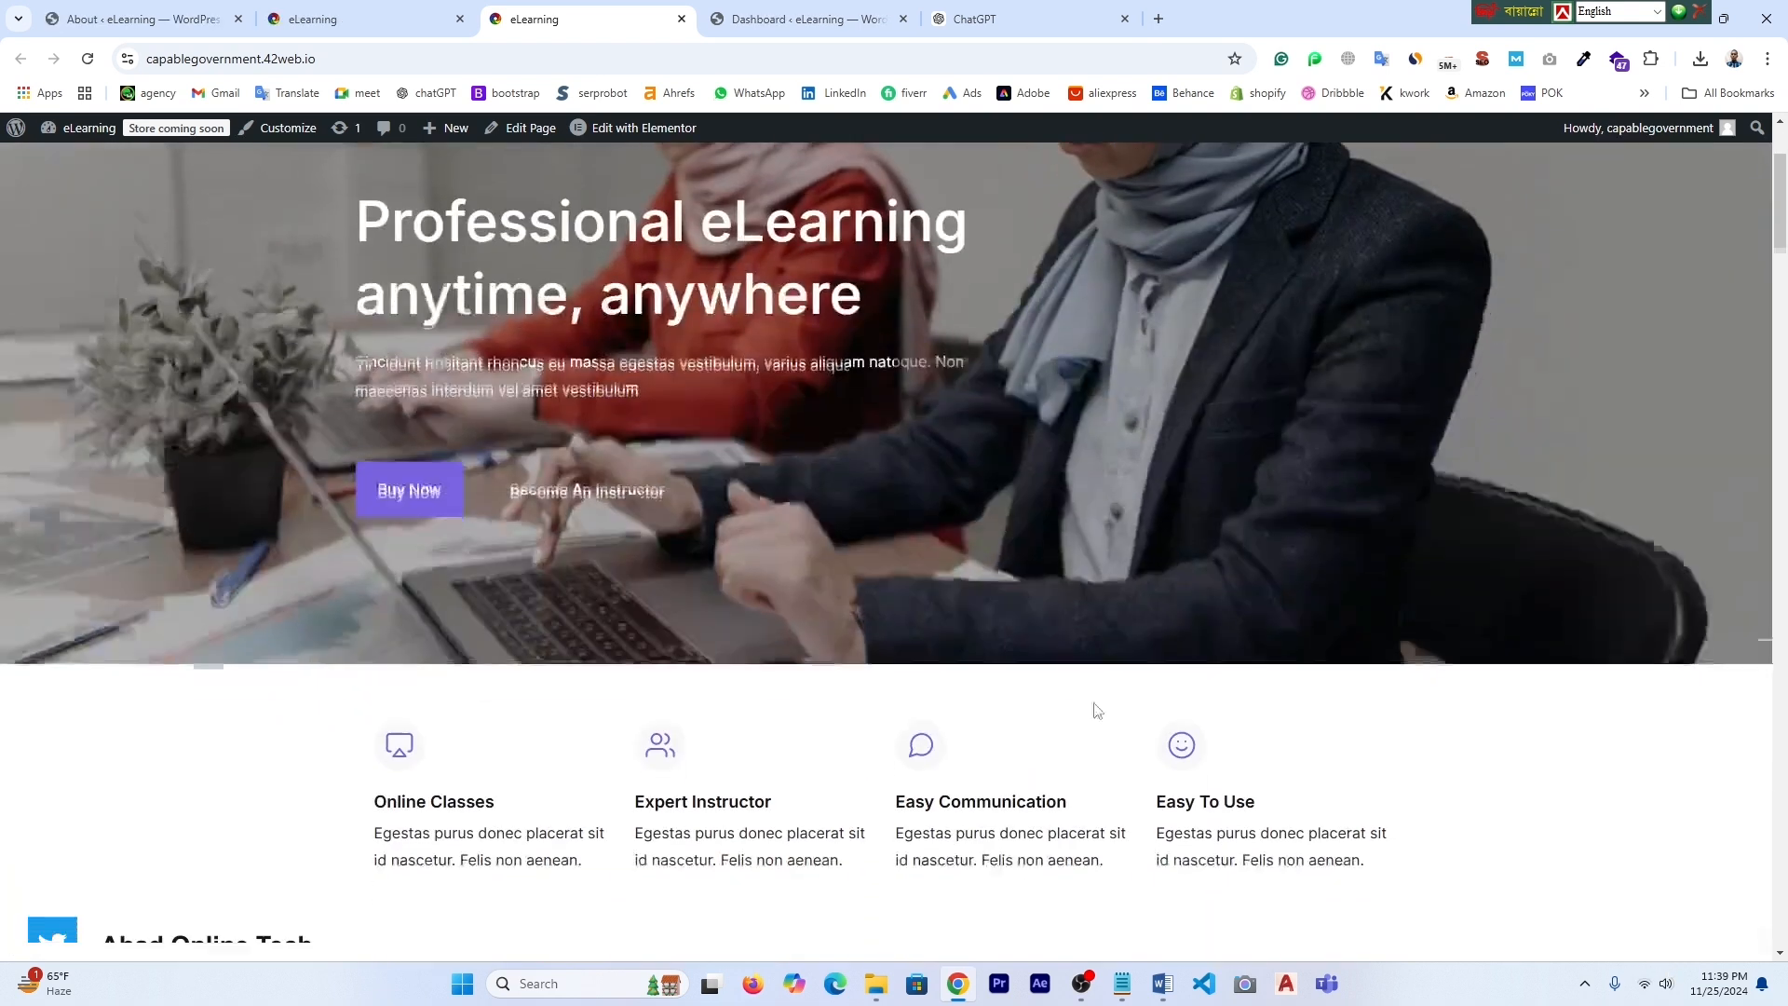
scroll(1093, 711, down, 5)
scroll(1198, 803, down, 3)
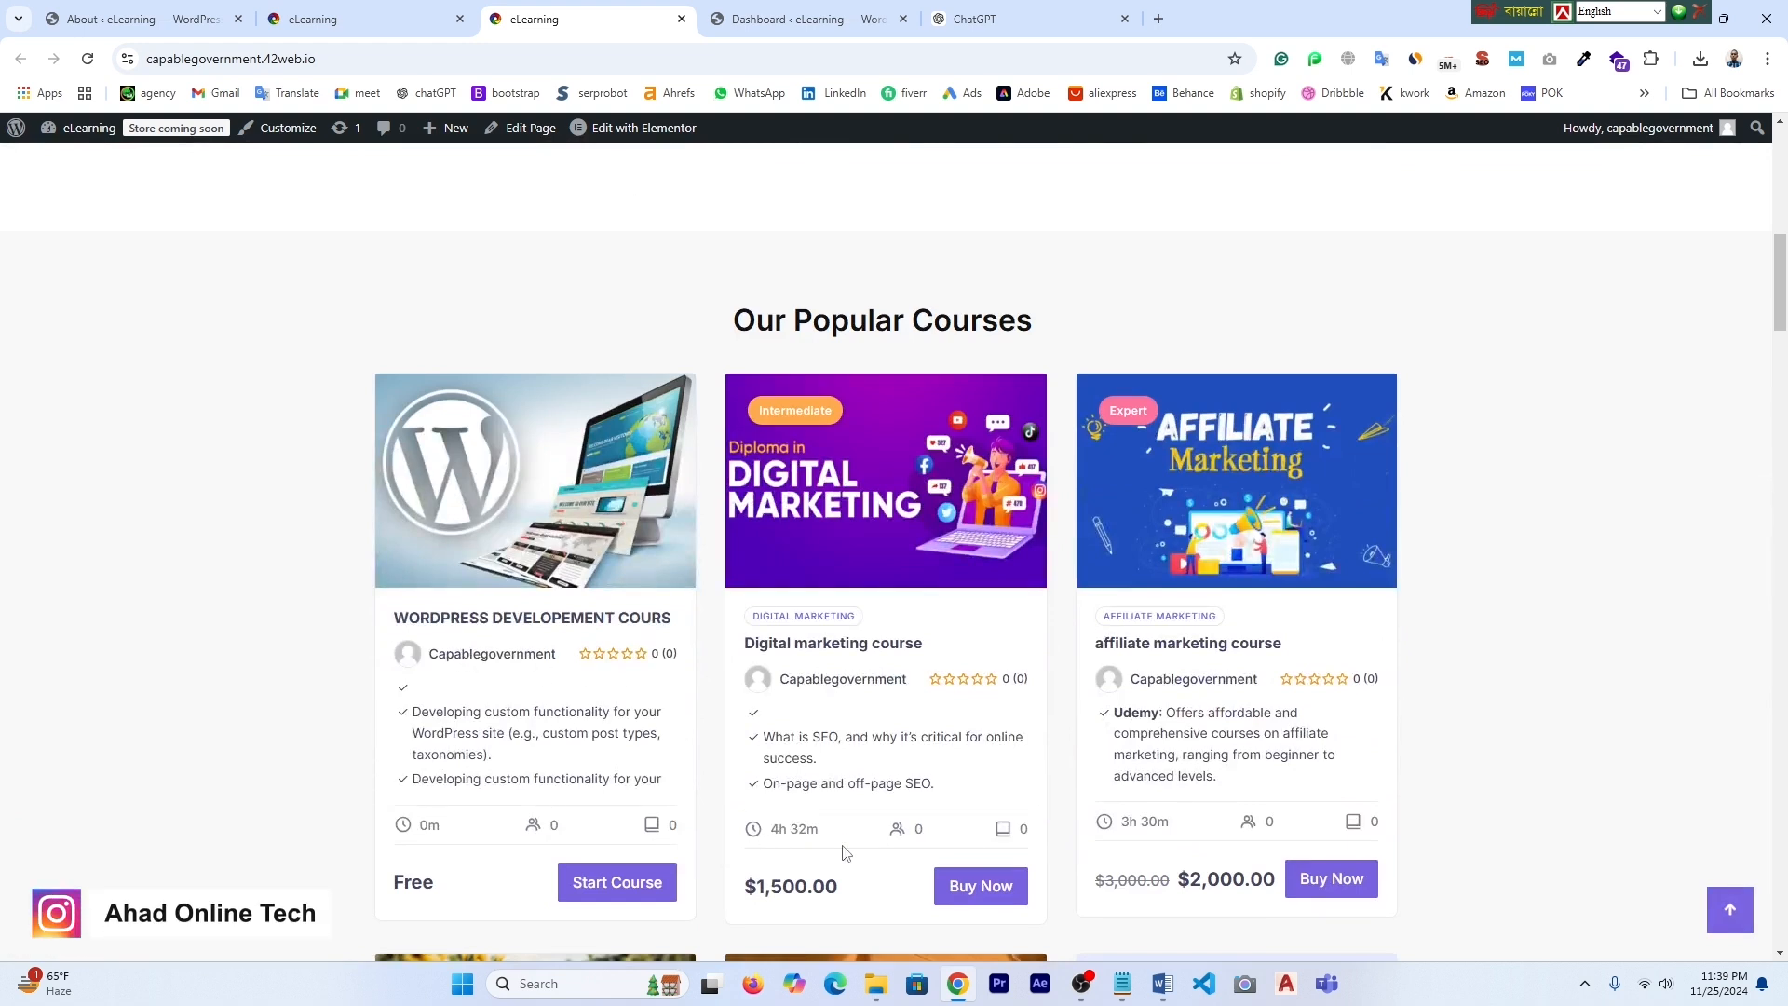
drag(769, 886, 839, 902)
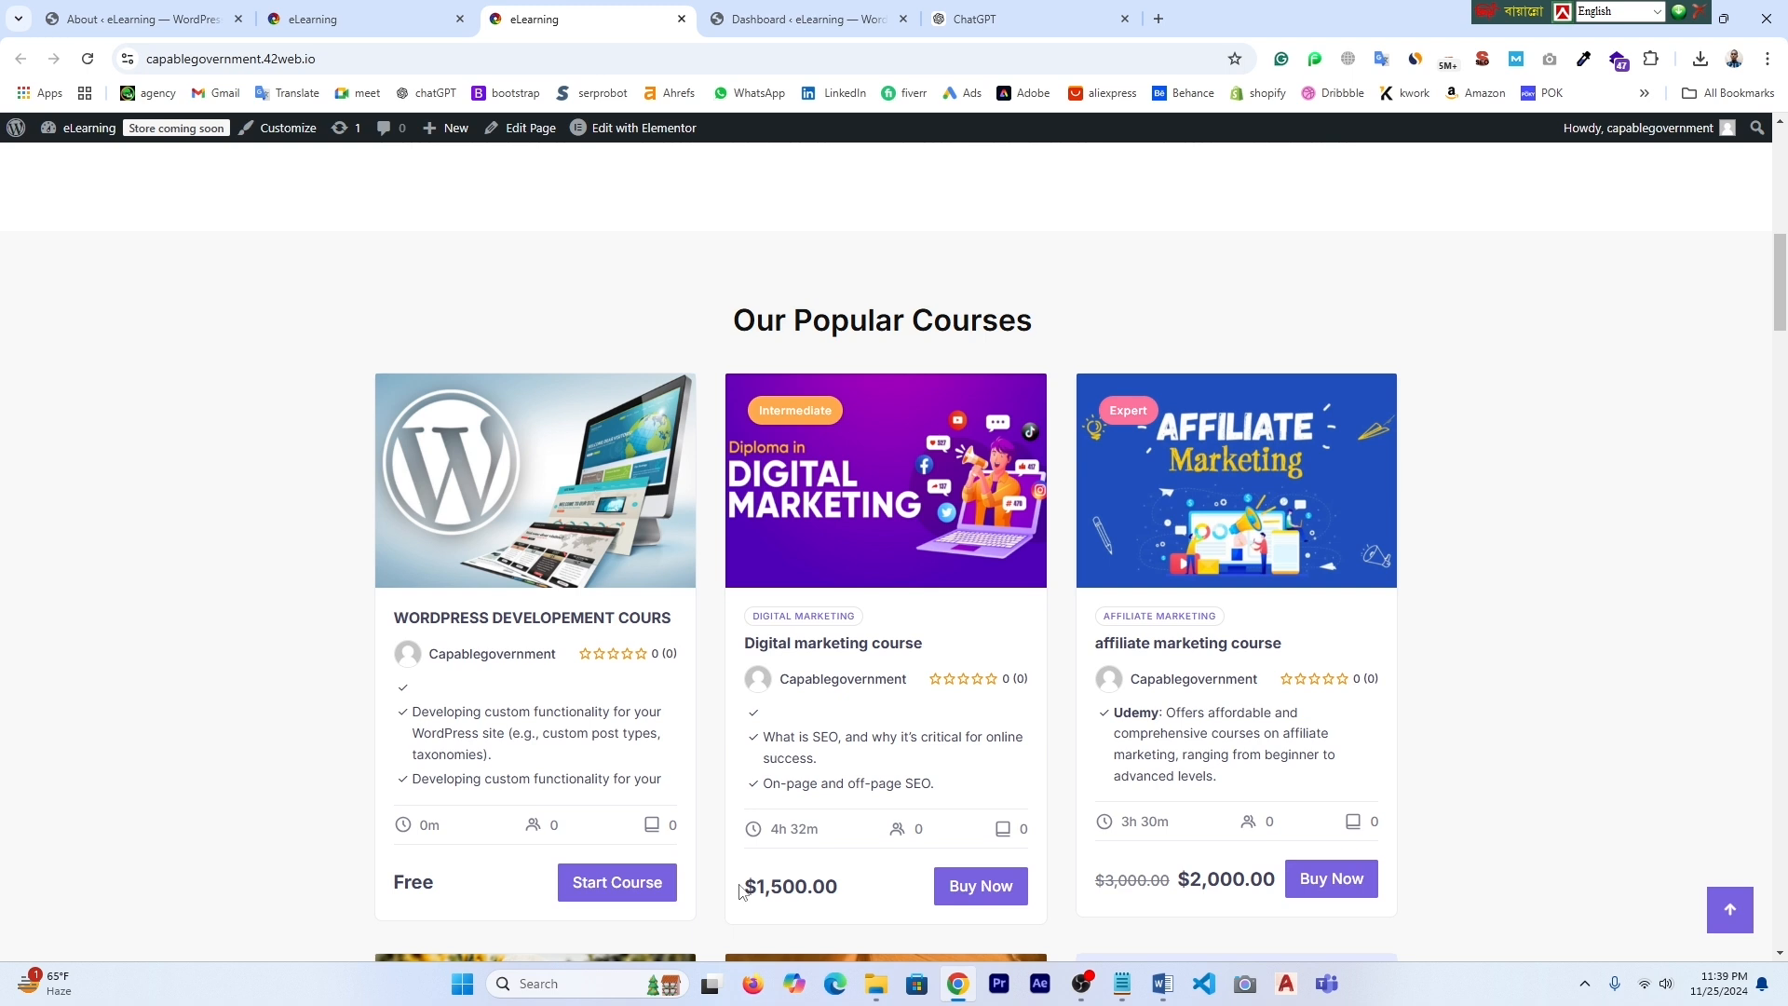
drag(749, 887, 841, 908)
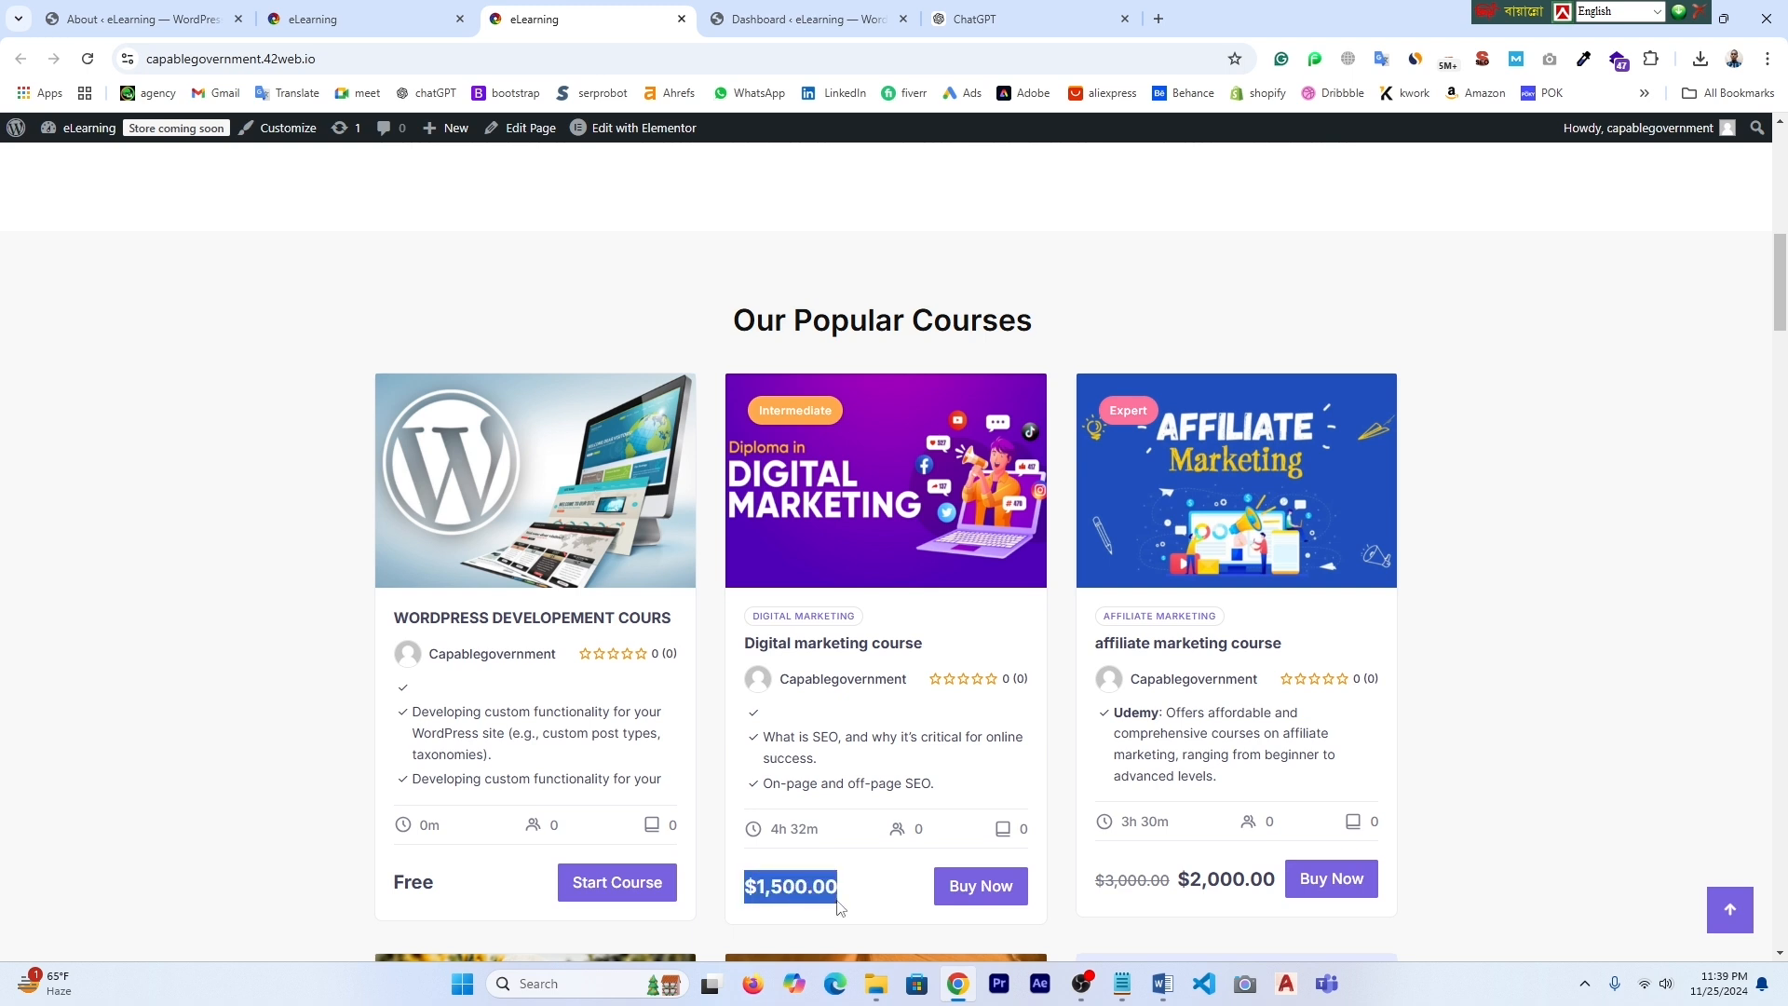
drag(1178, 880, 1272, 888)
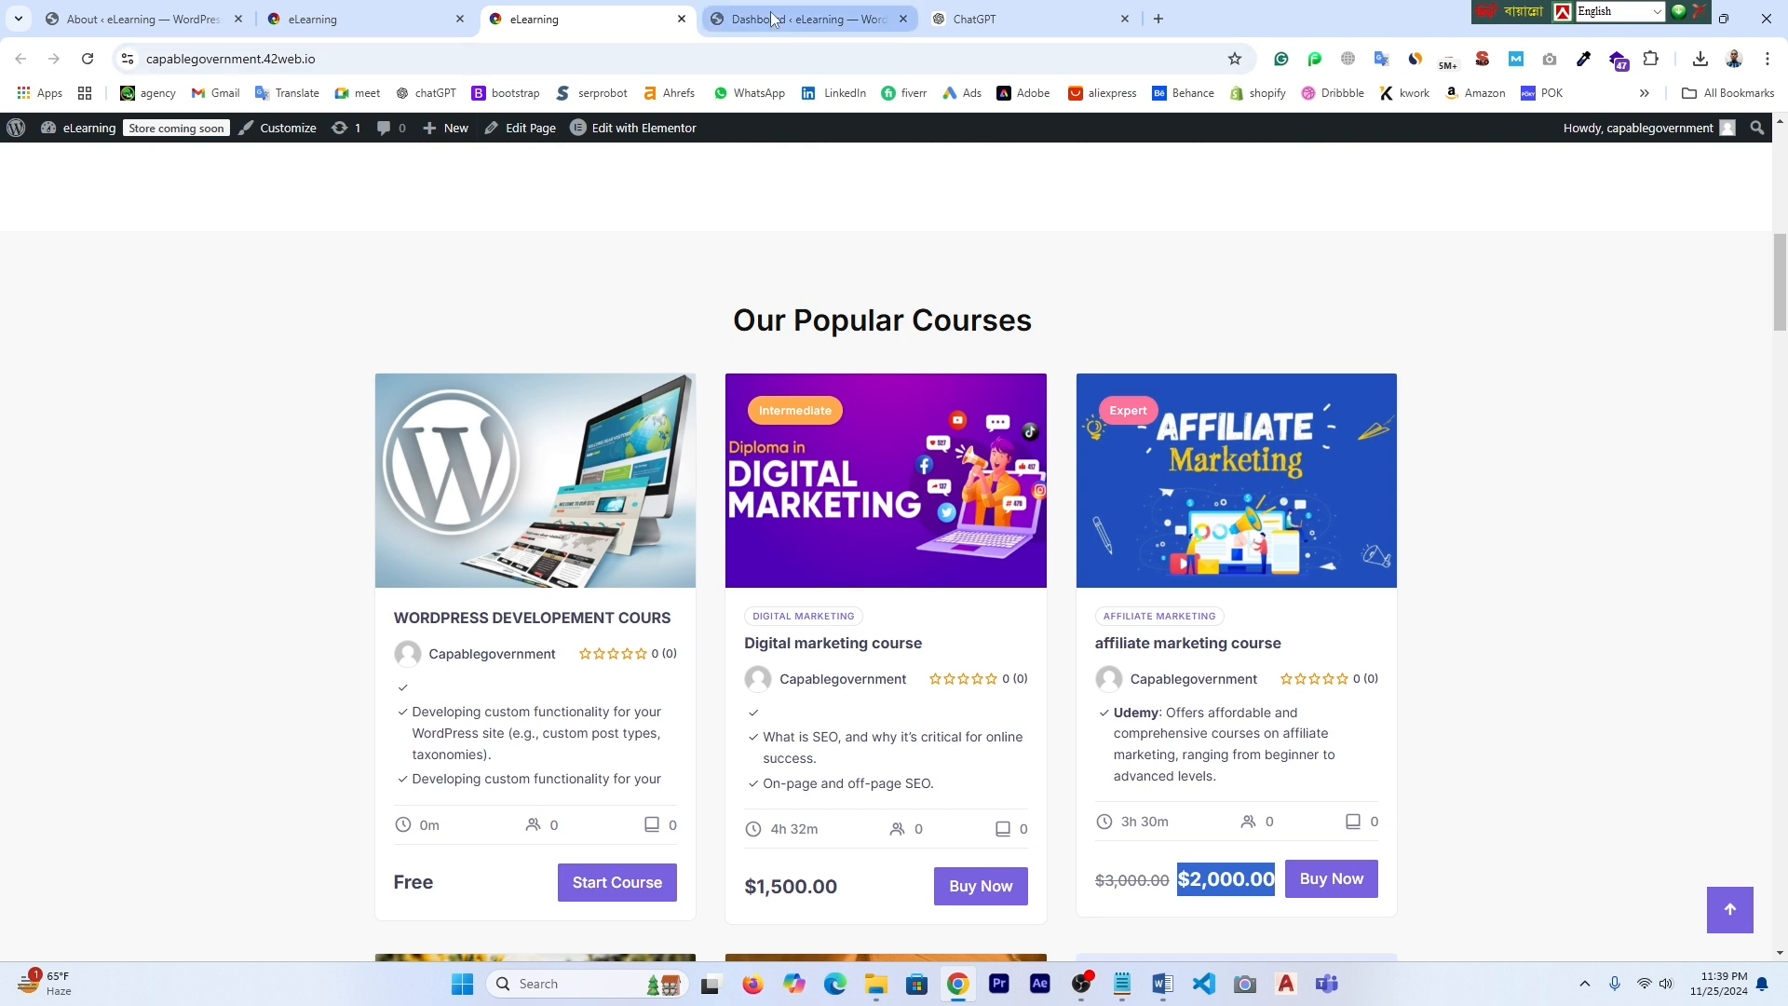
click(354, 13)
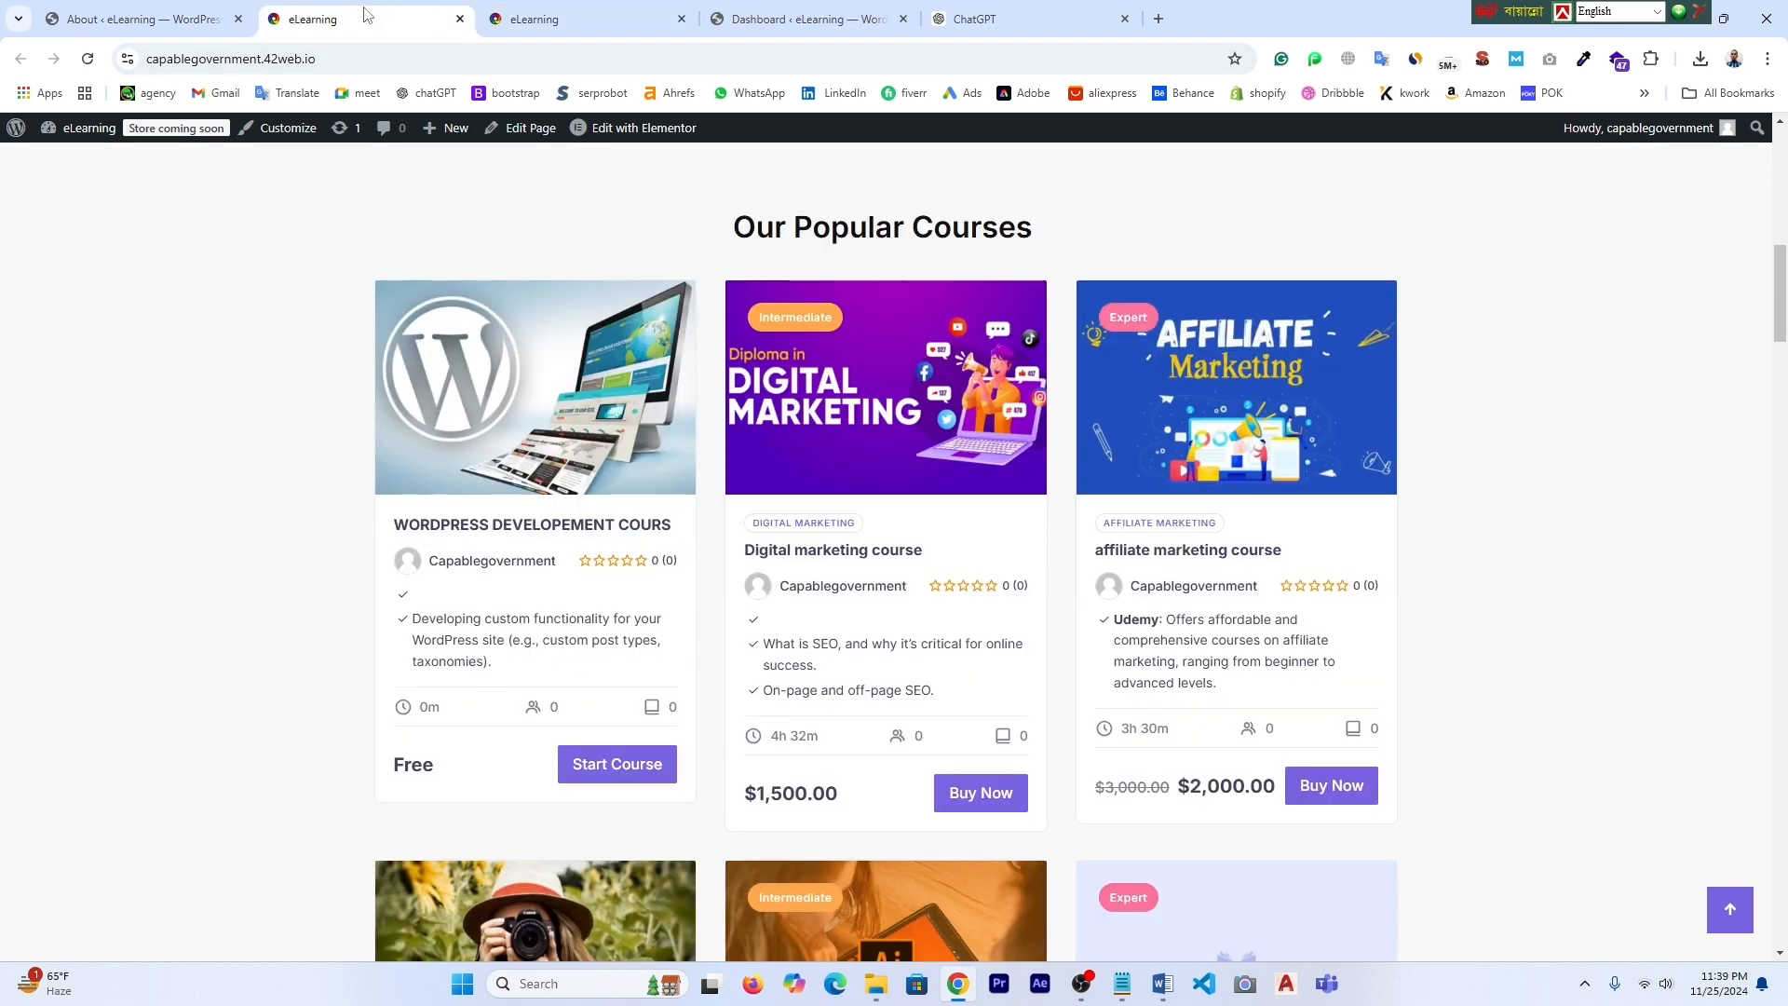
- Open Masteriyo Settings and bring up the Payments currency options
click(133, 19)
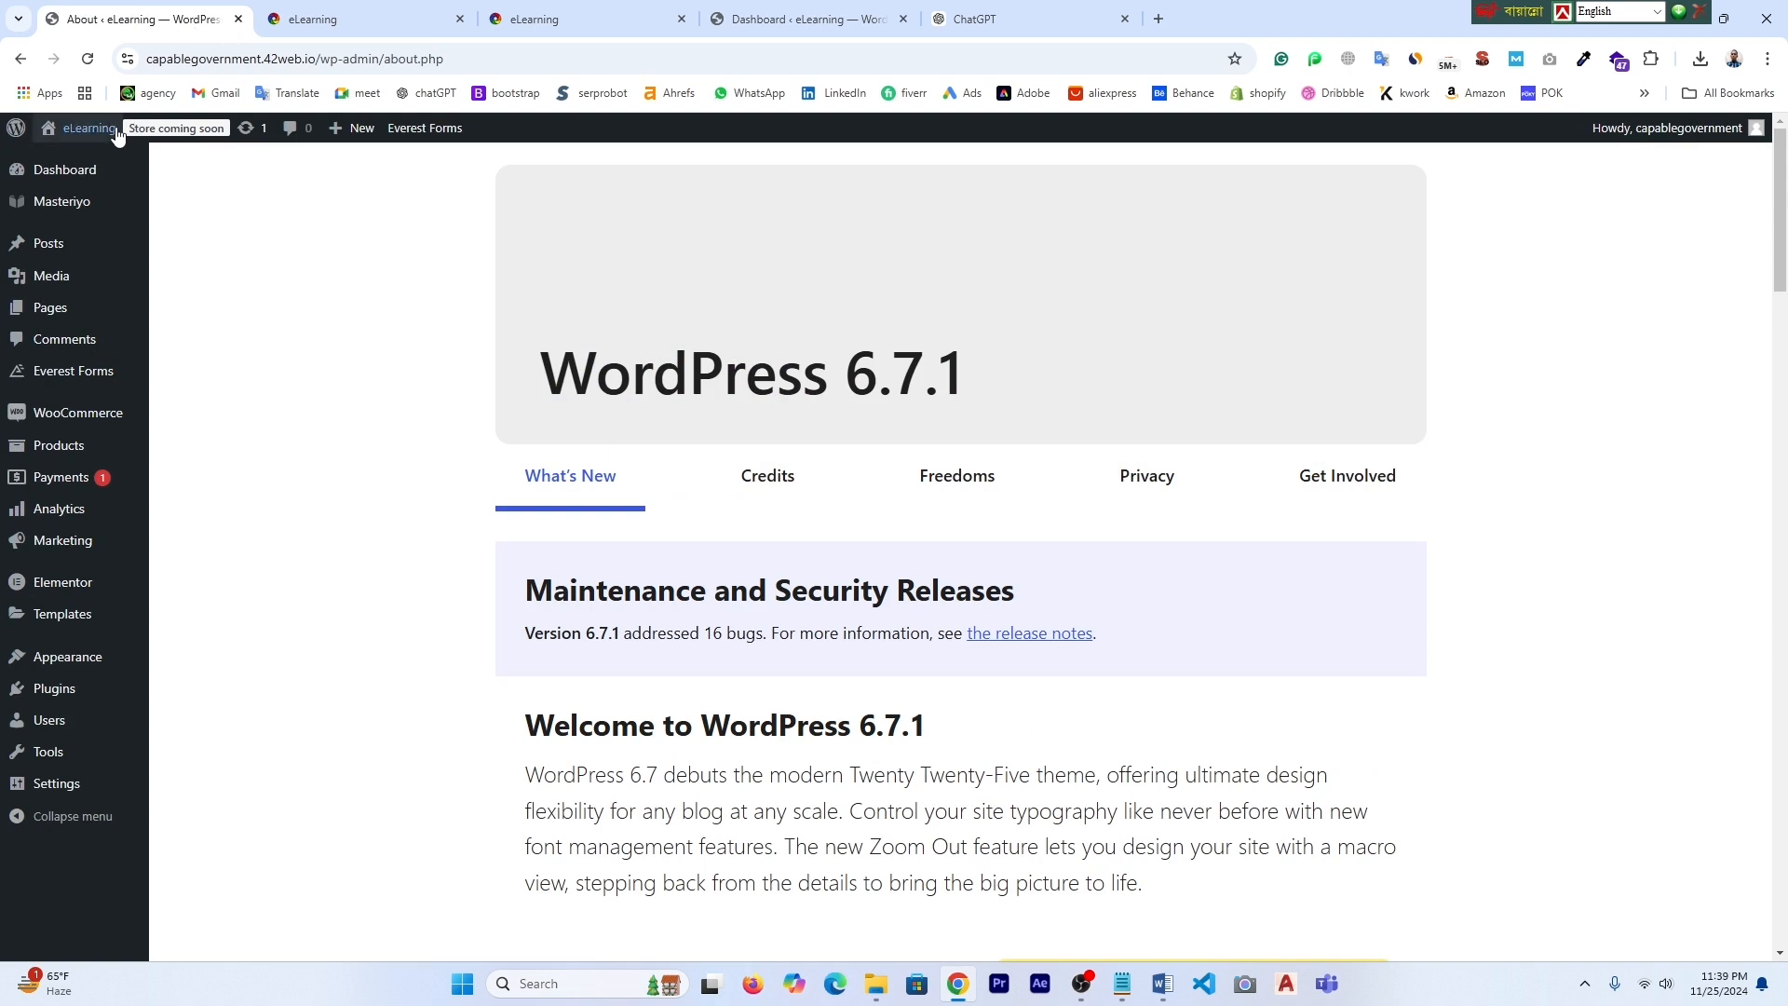
mouse_move(110, 272)
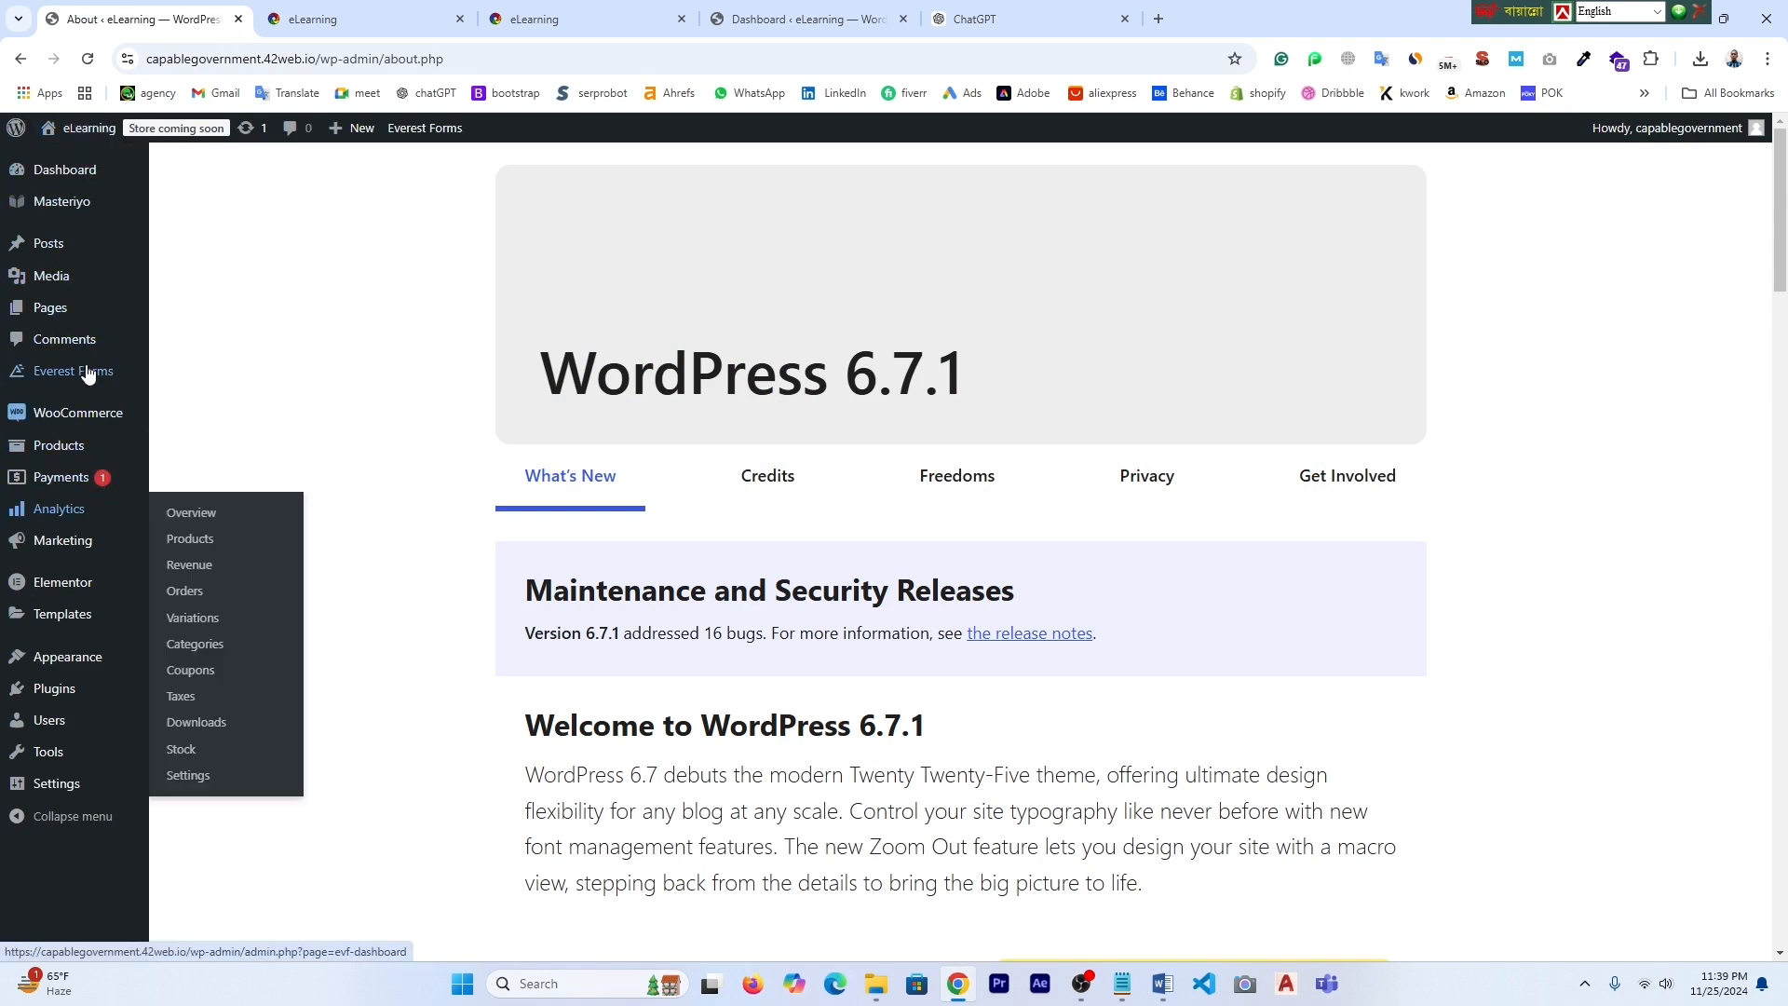
mouse_move(63, 217)
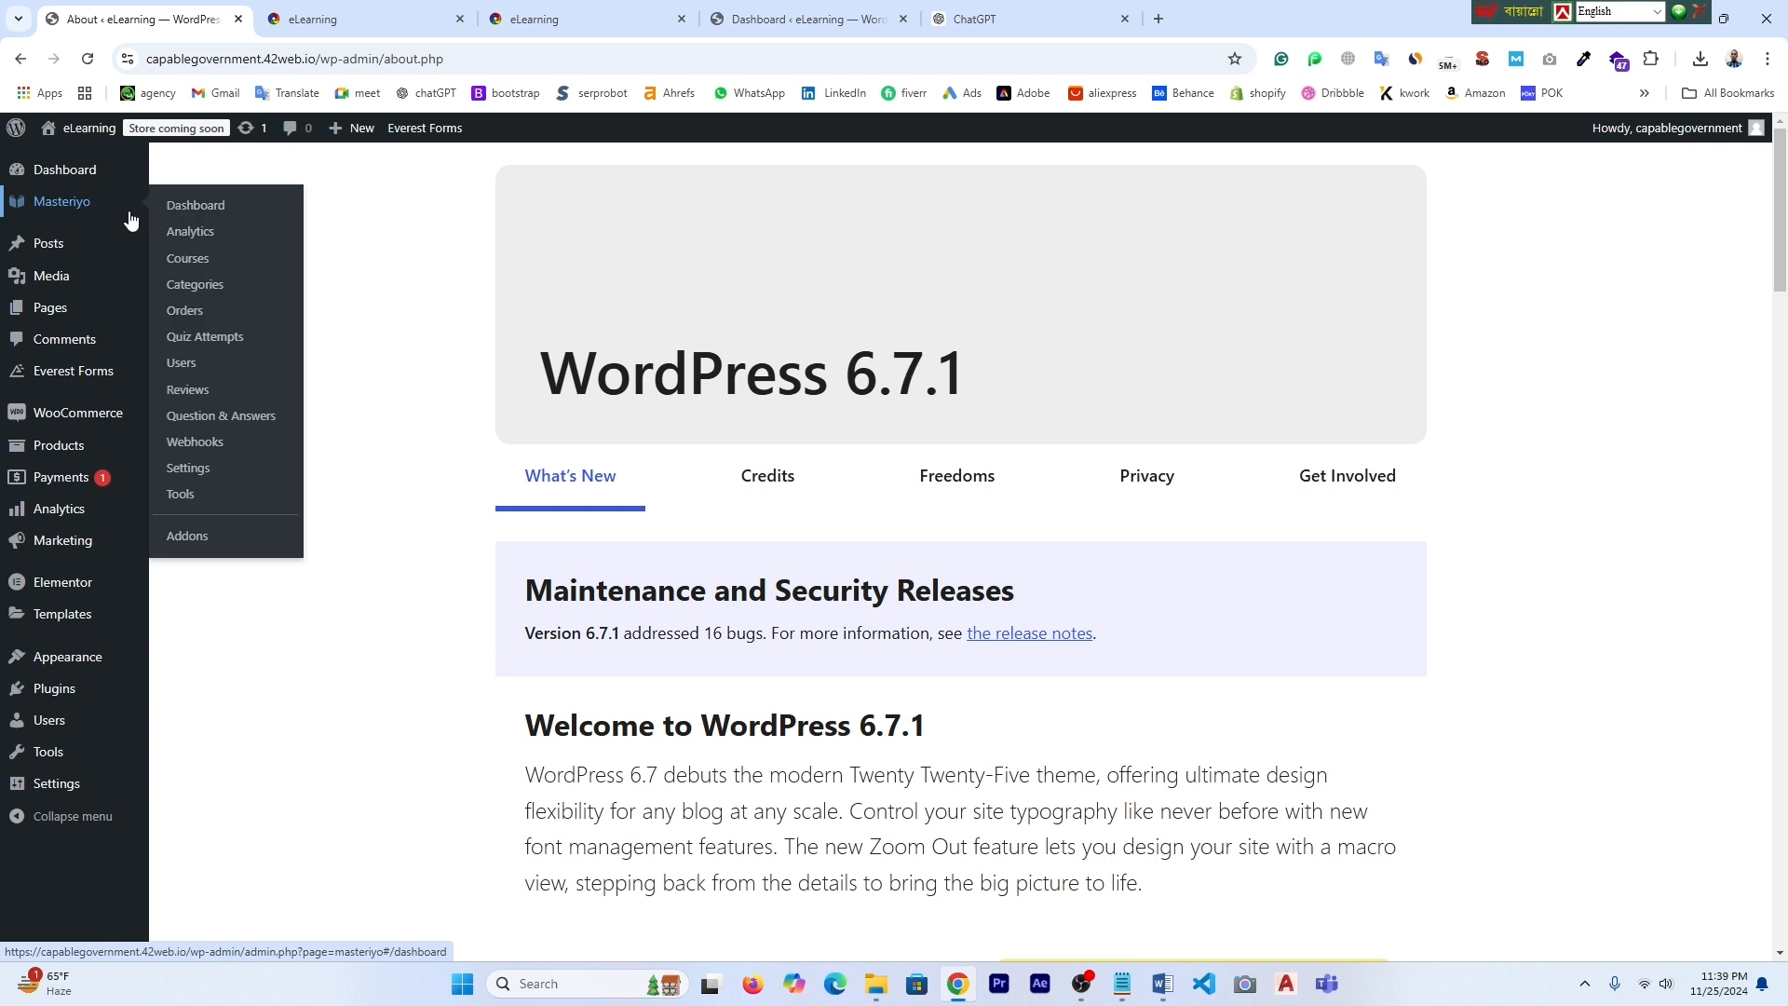
click(197, 466)
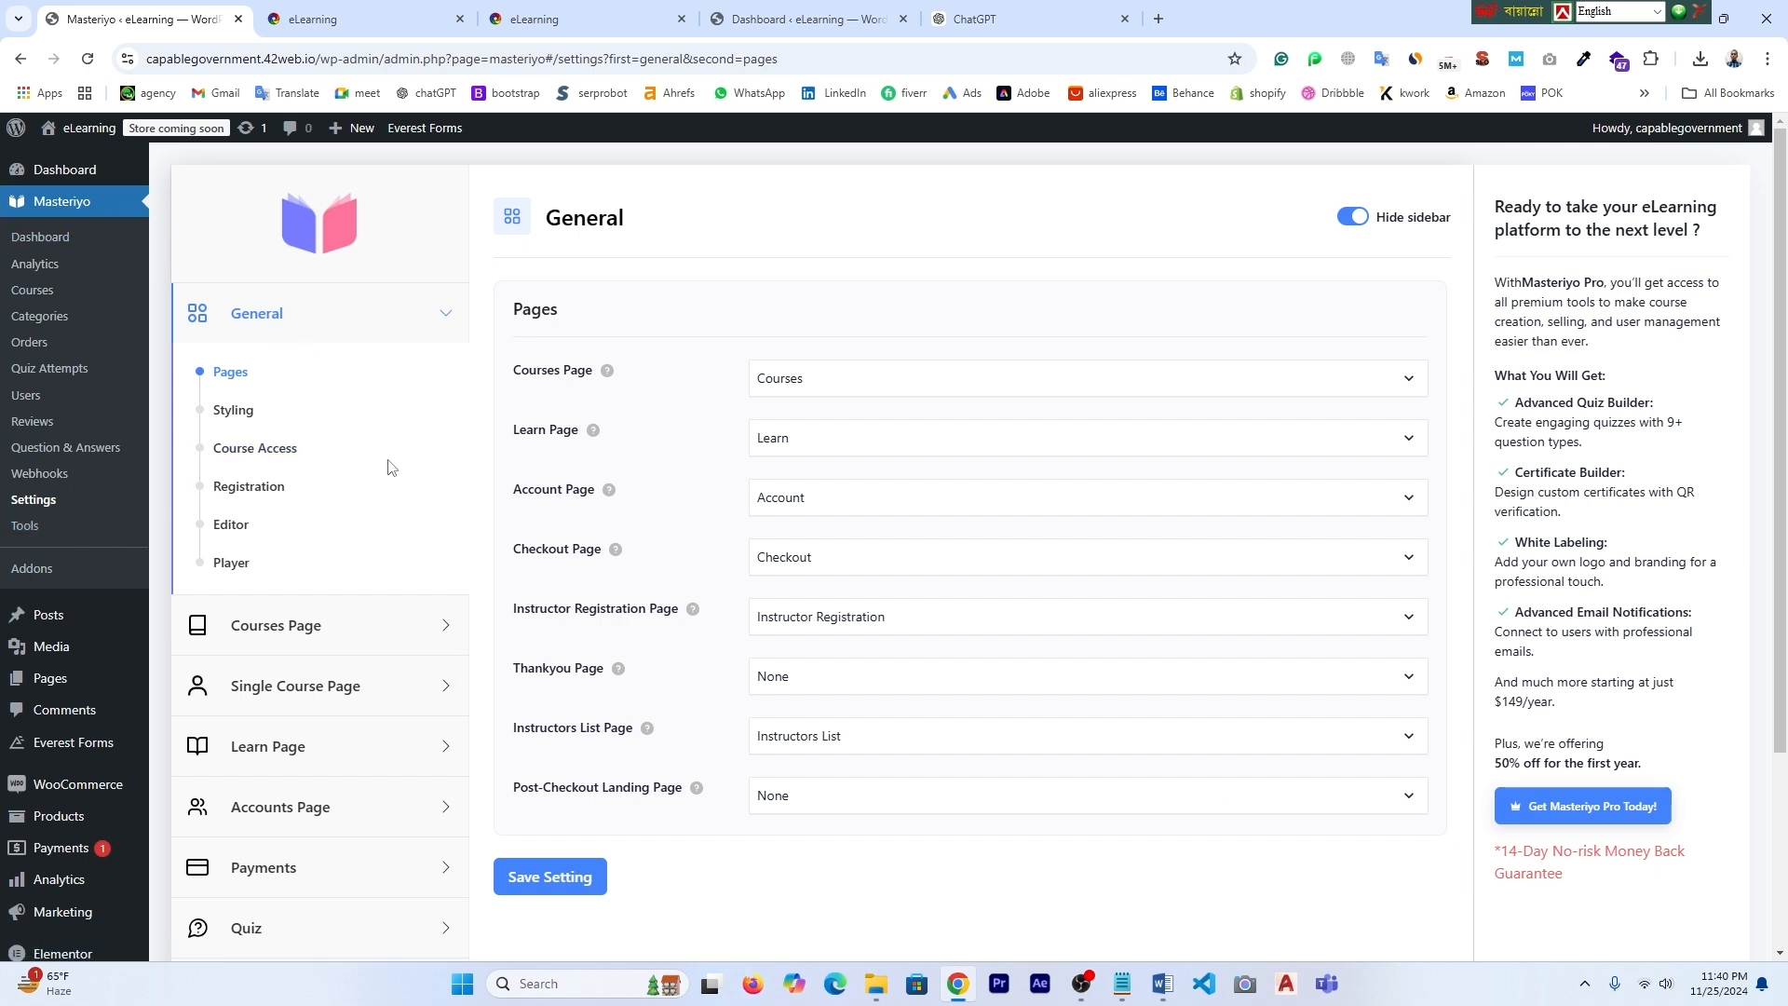
scroll(244, 420, down, 2)
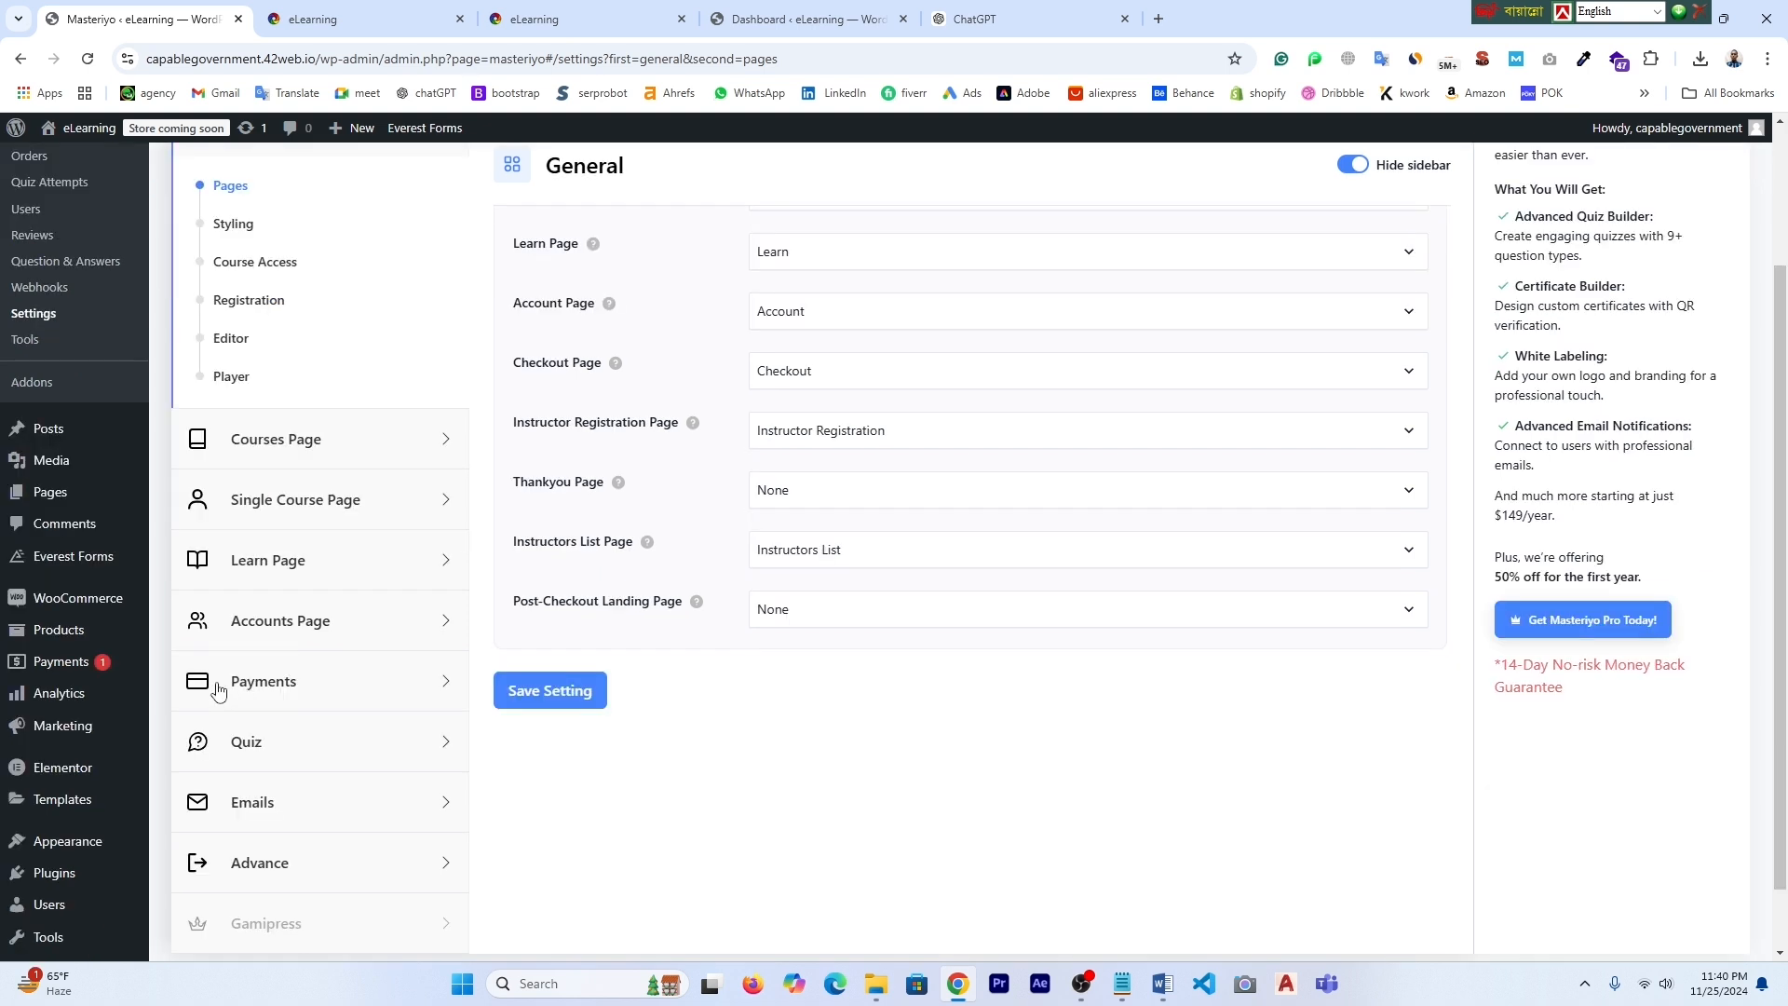
click(296, 694)
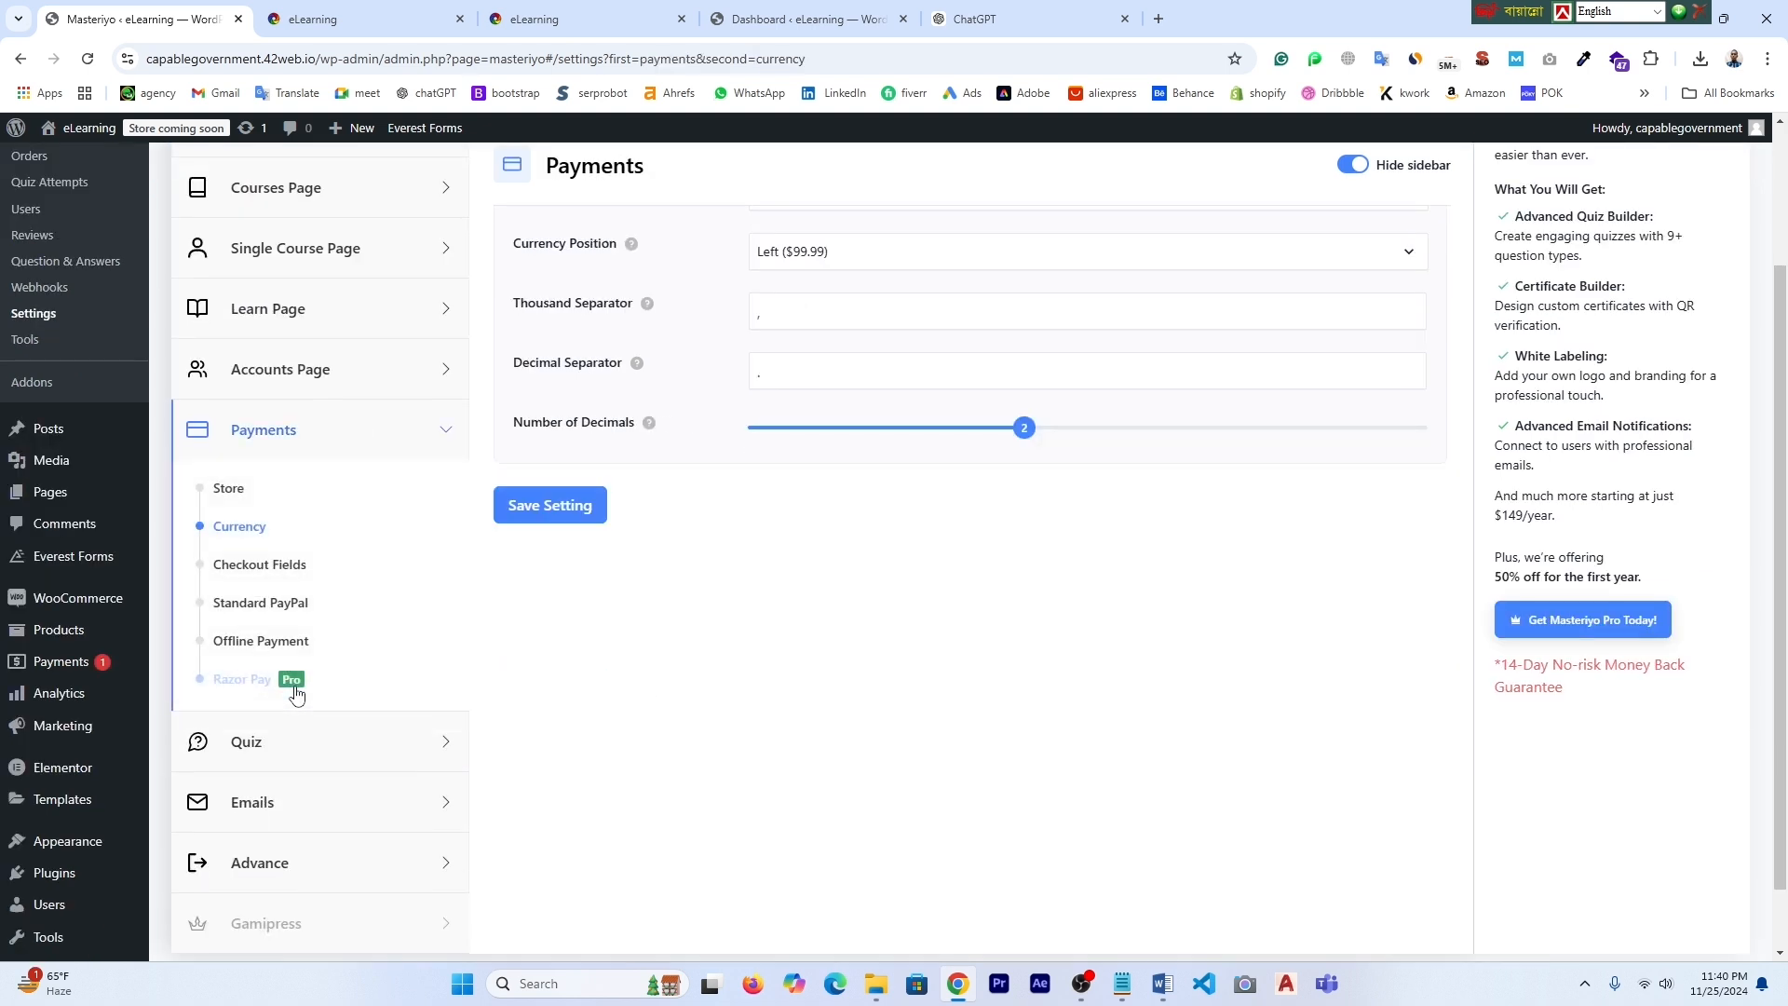
scroll(787, 568, up, 2)
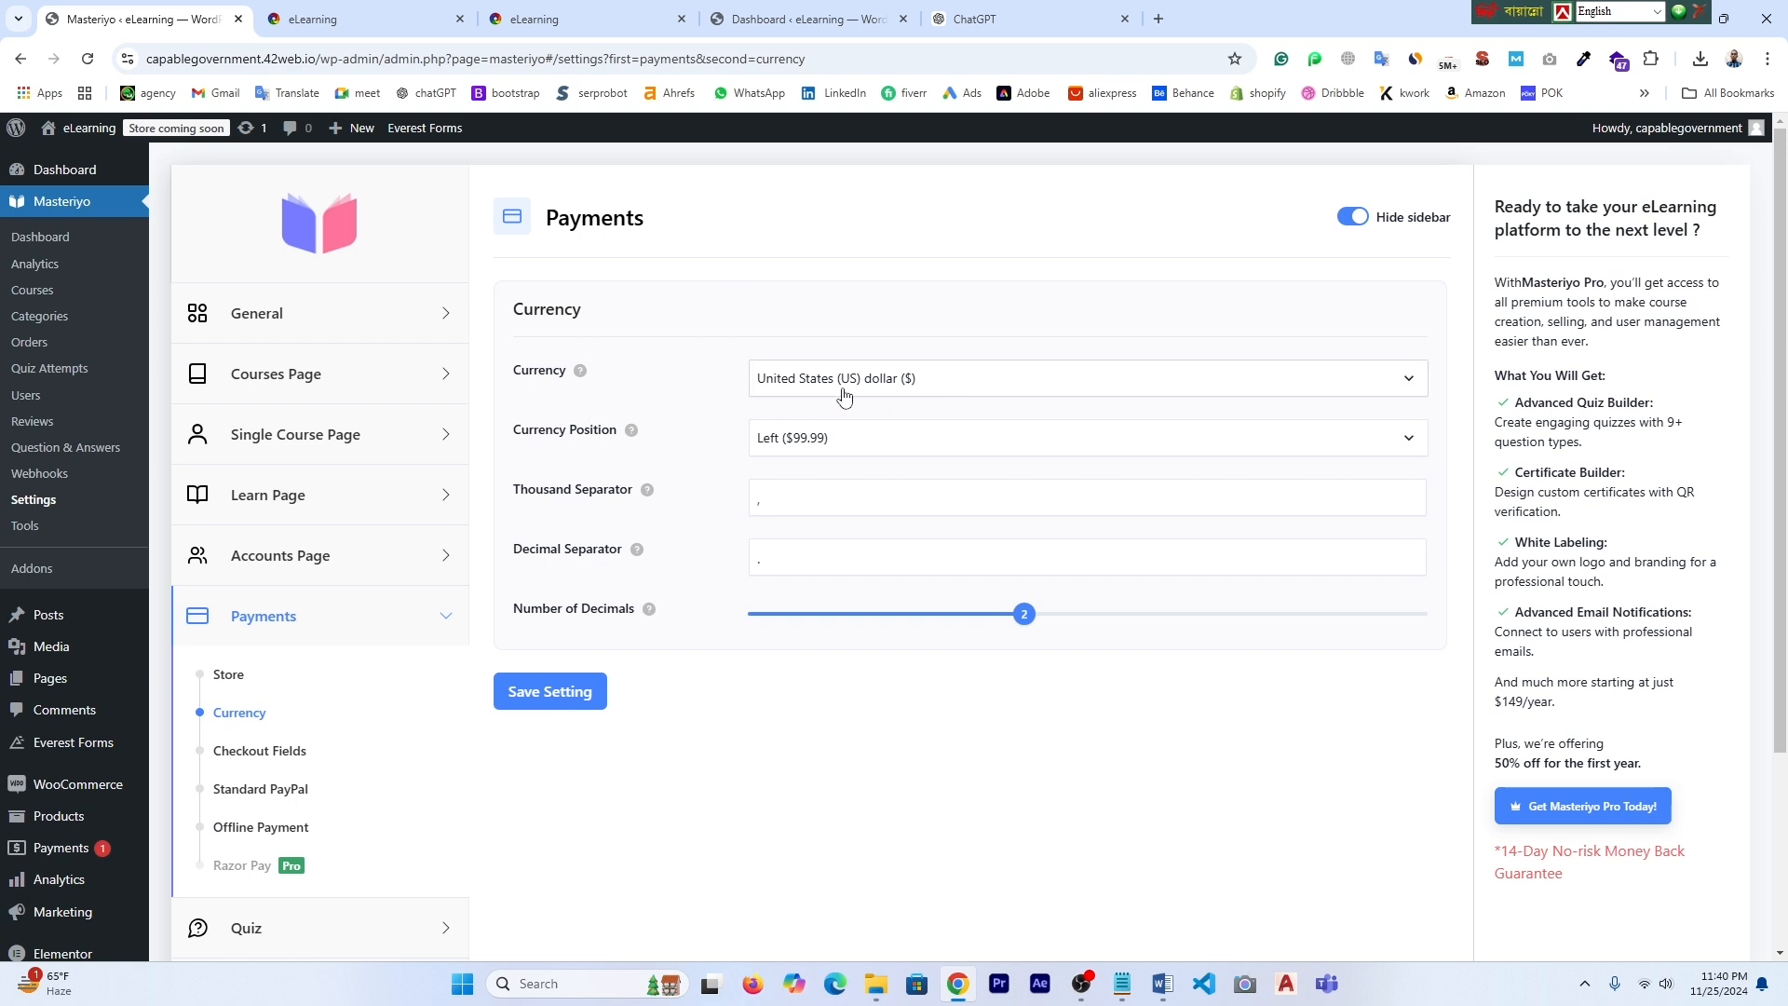
- Choose Bangladeshi taka as the course currency and save the setting
click(1408, 387)
scroll(1001, 563, up, 20)
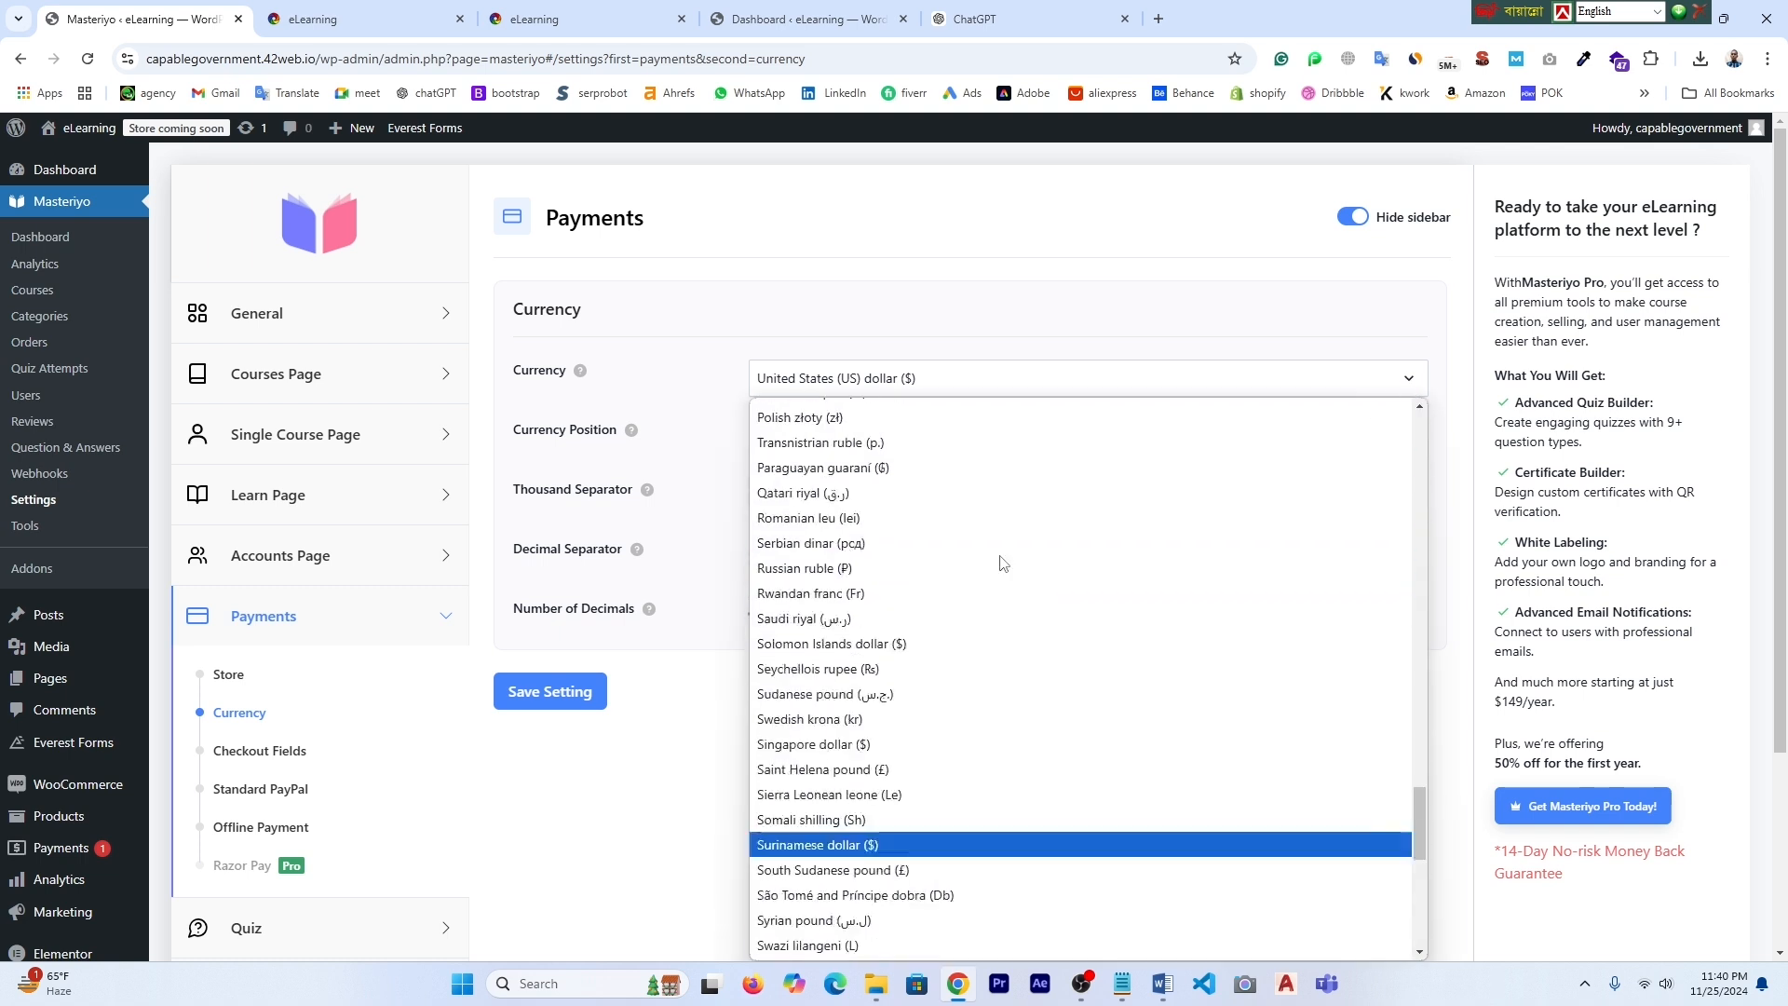
scroll(1001, 562, up, 10)
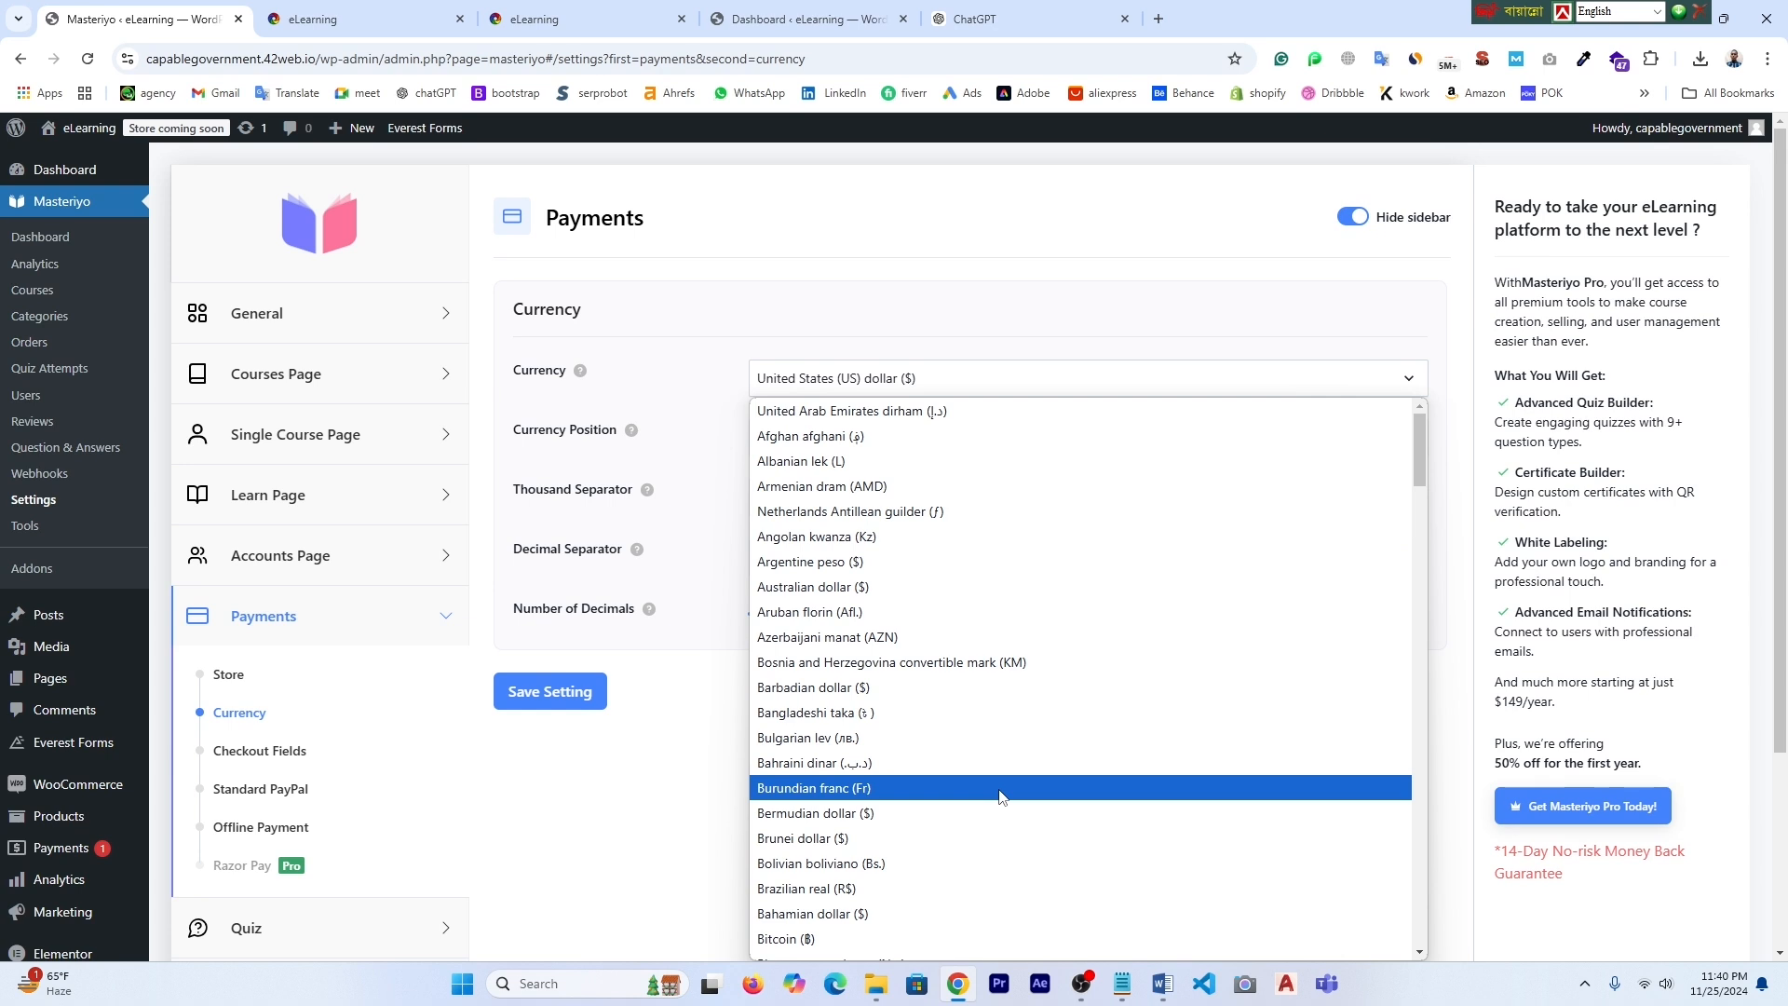
click(801, 720)
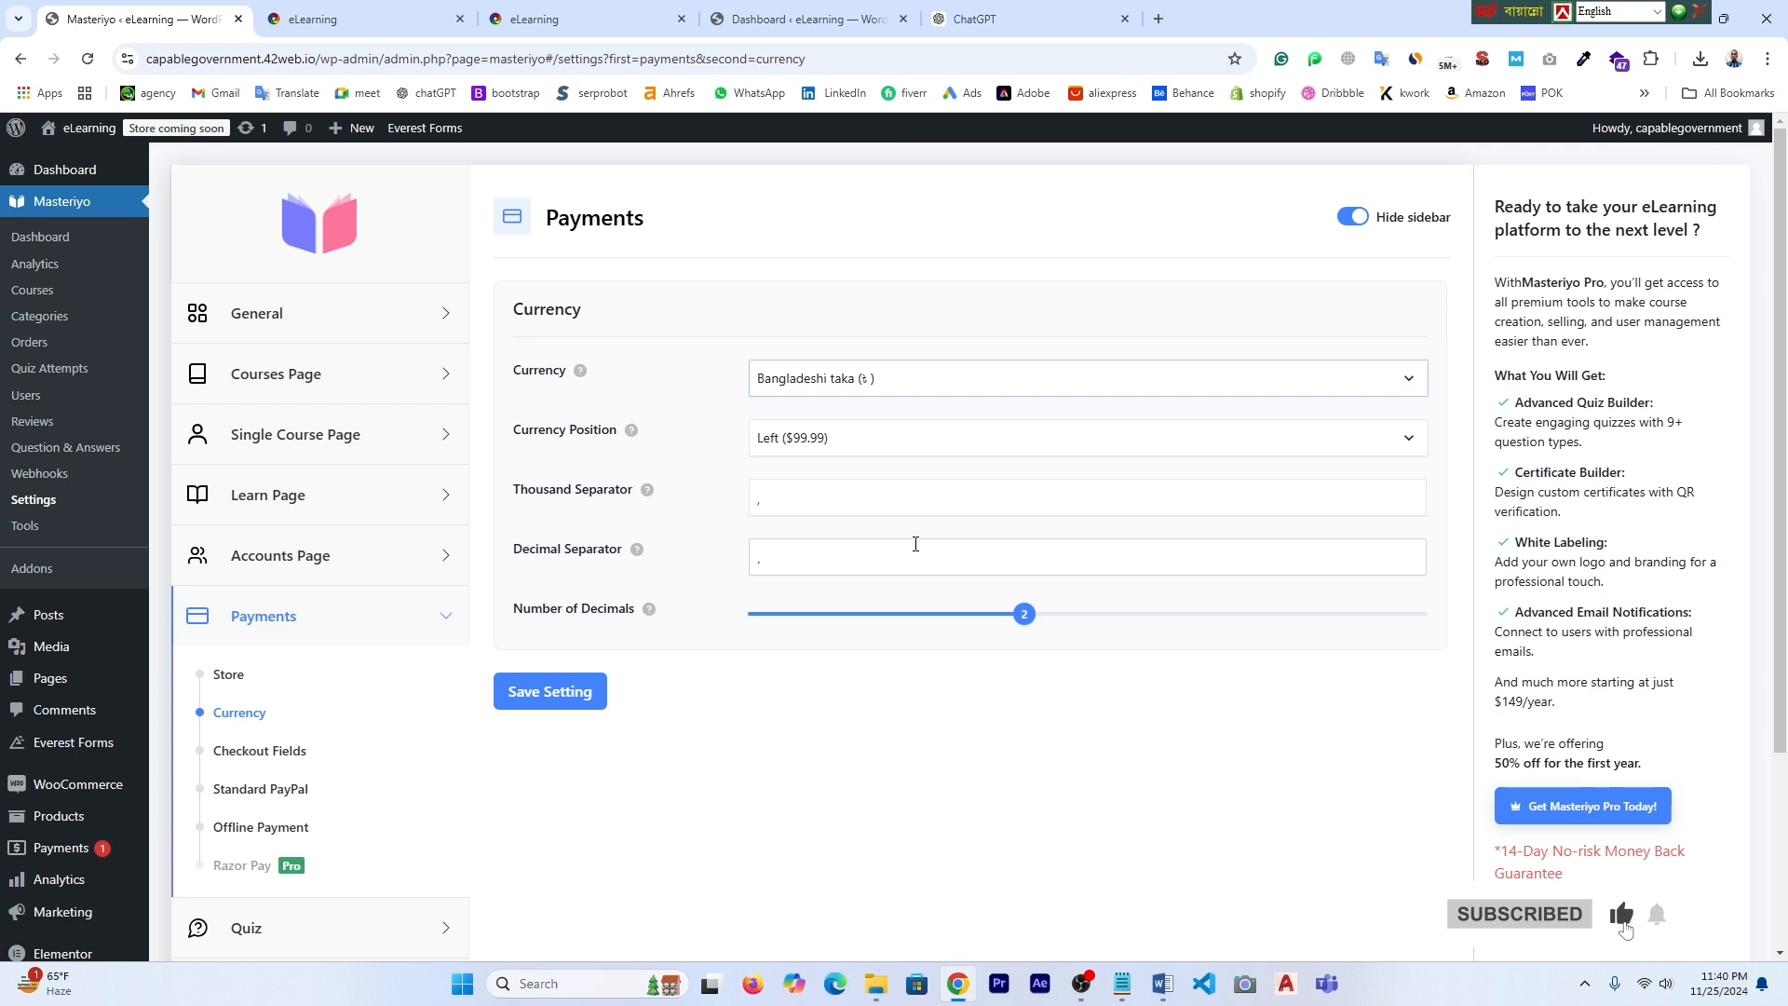
click(556, 700)
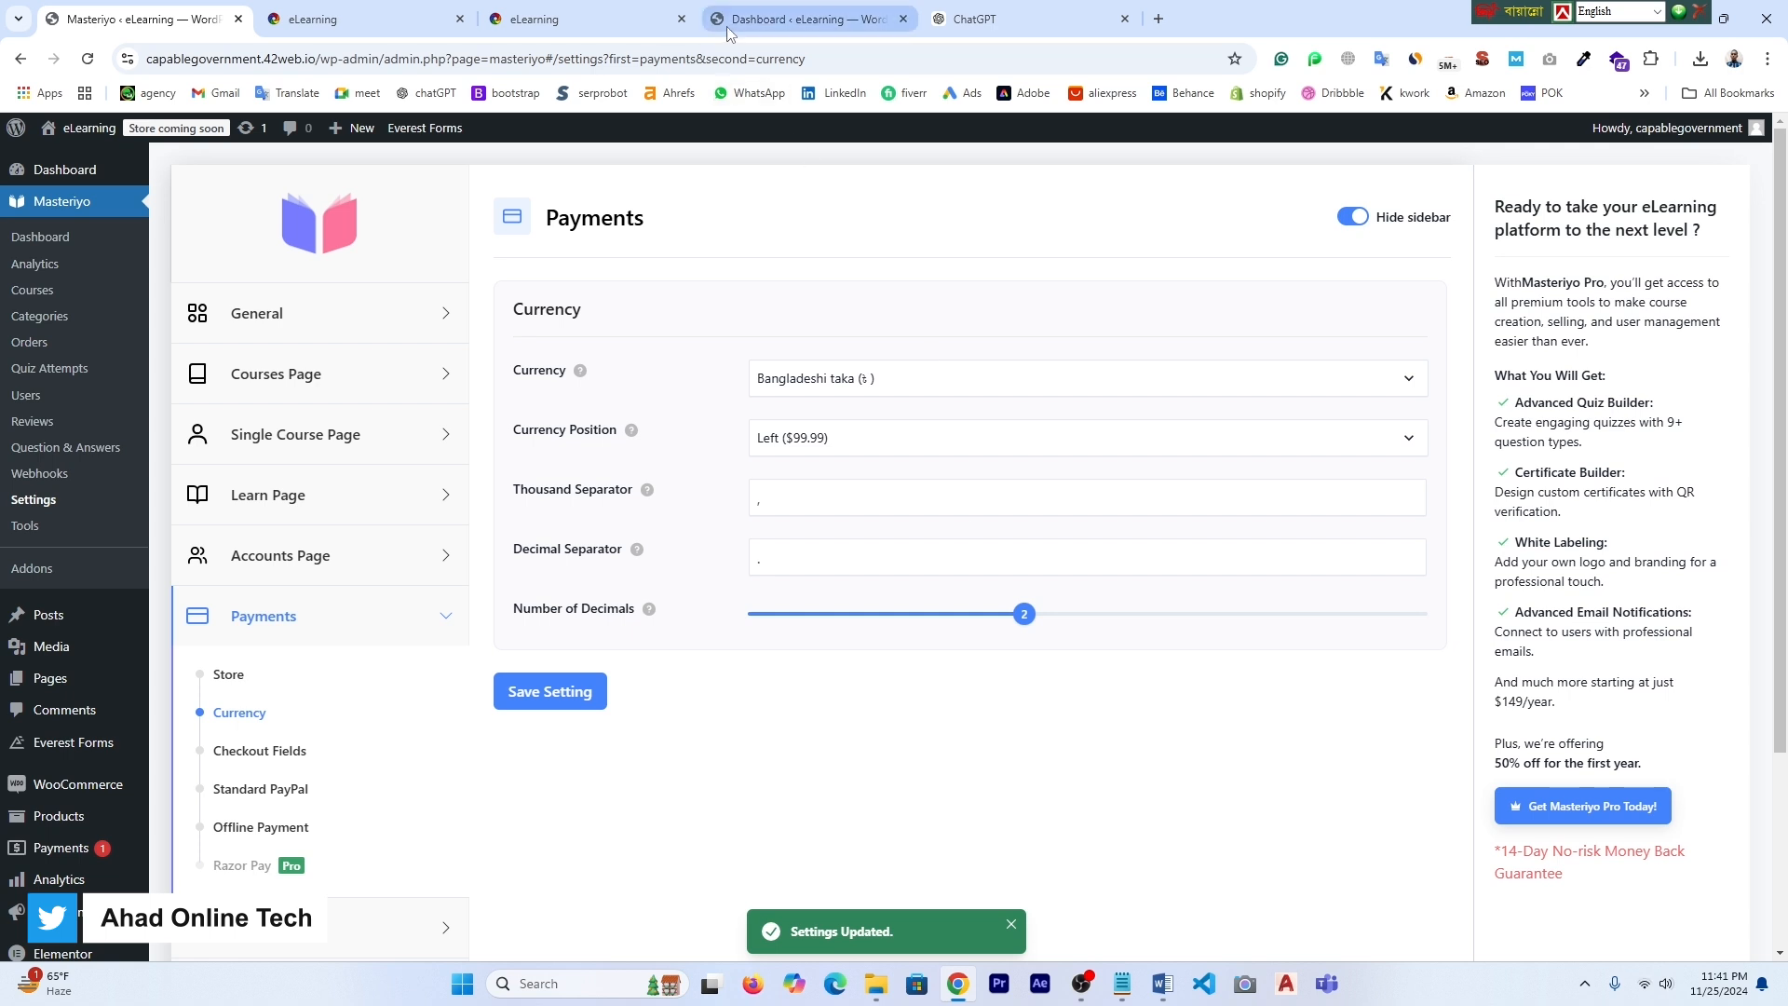
click(596, 26)
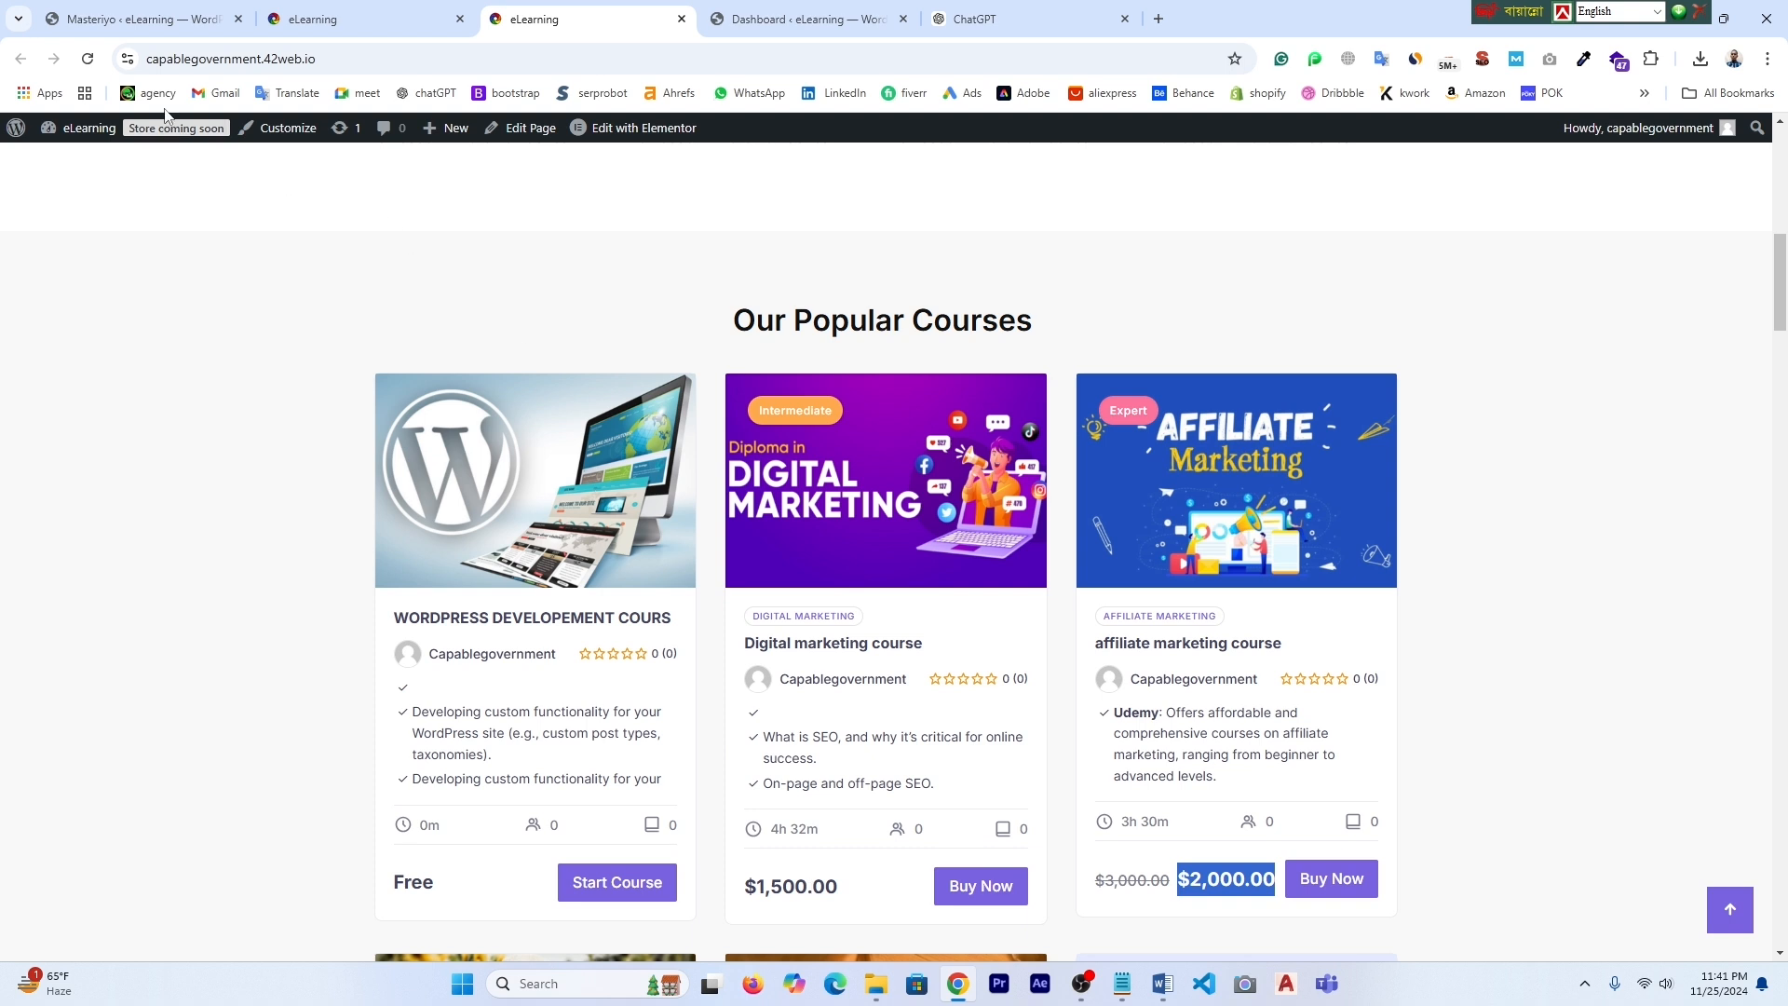
- Reload the homepage and check the ৳1,500.00 and Free prices on the course cards
click(85, 60)
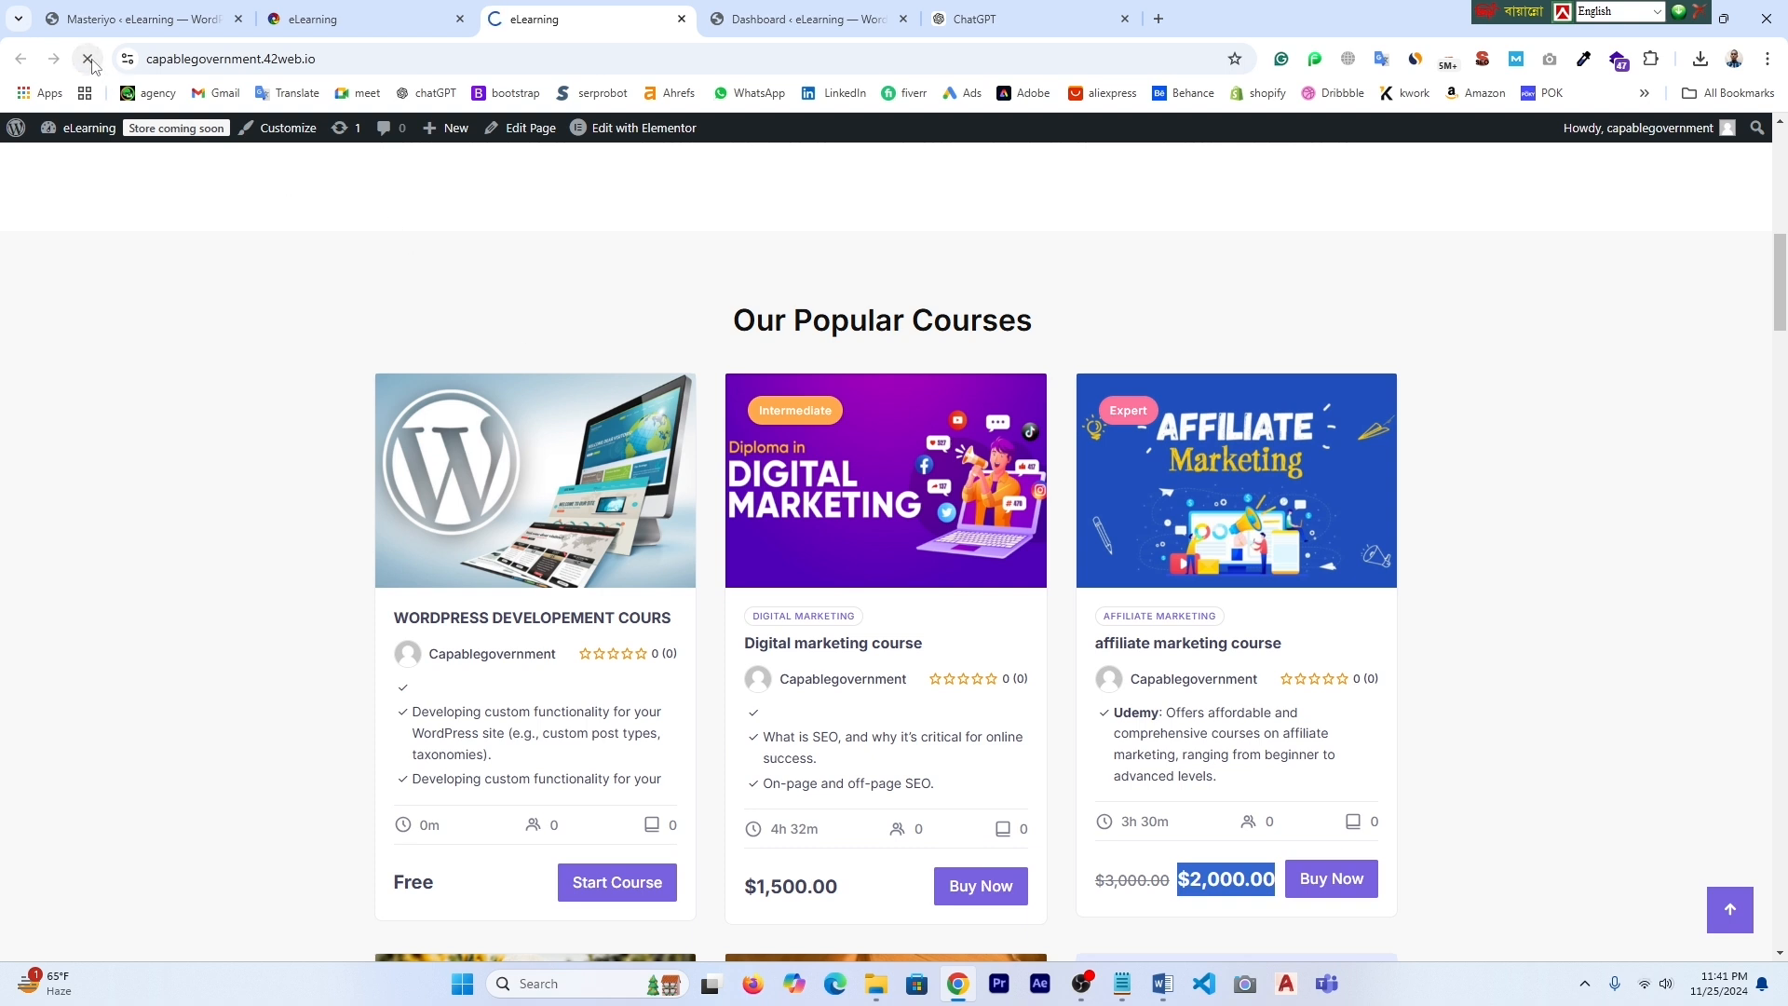
scroll(694, 681, down, 3)
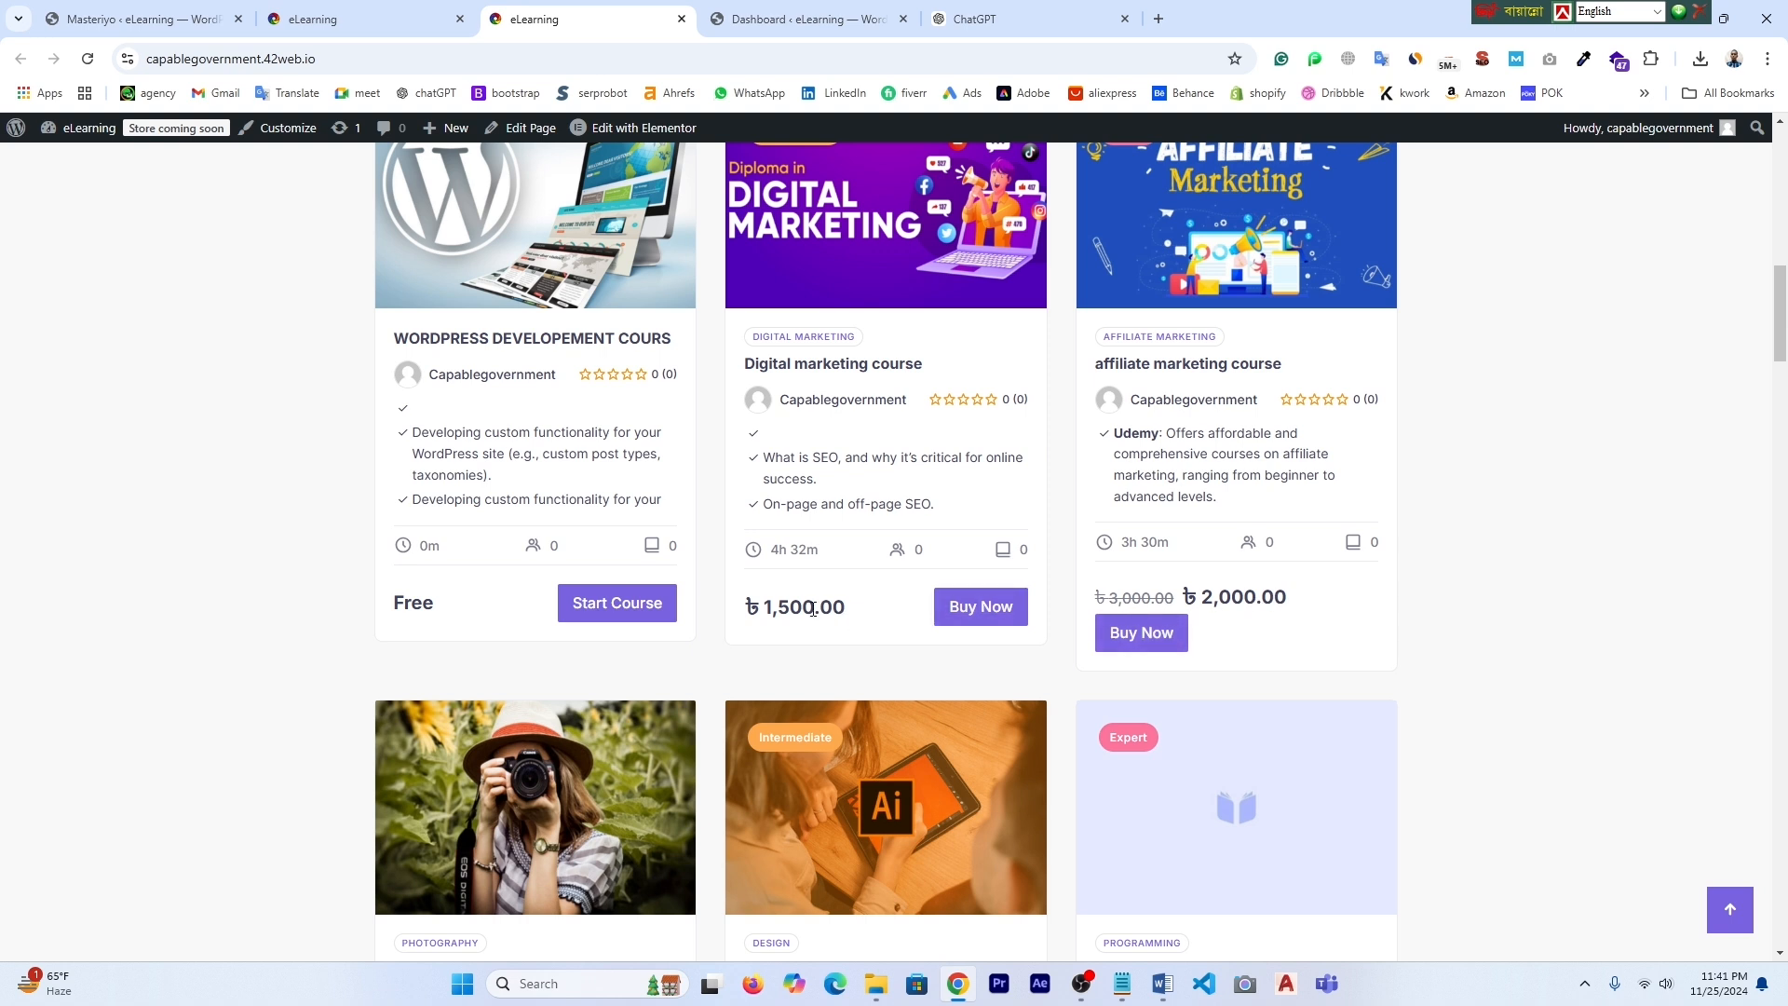
drag(843, 608, 719, 610)
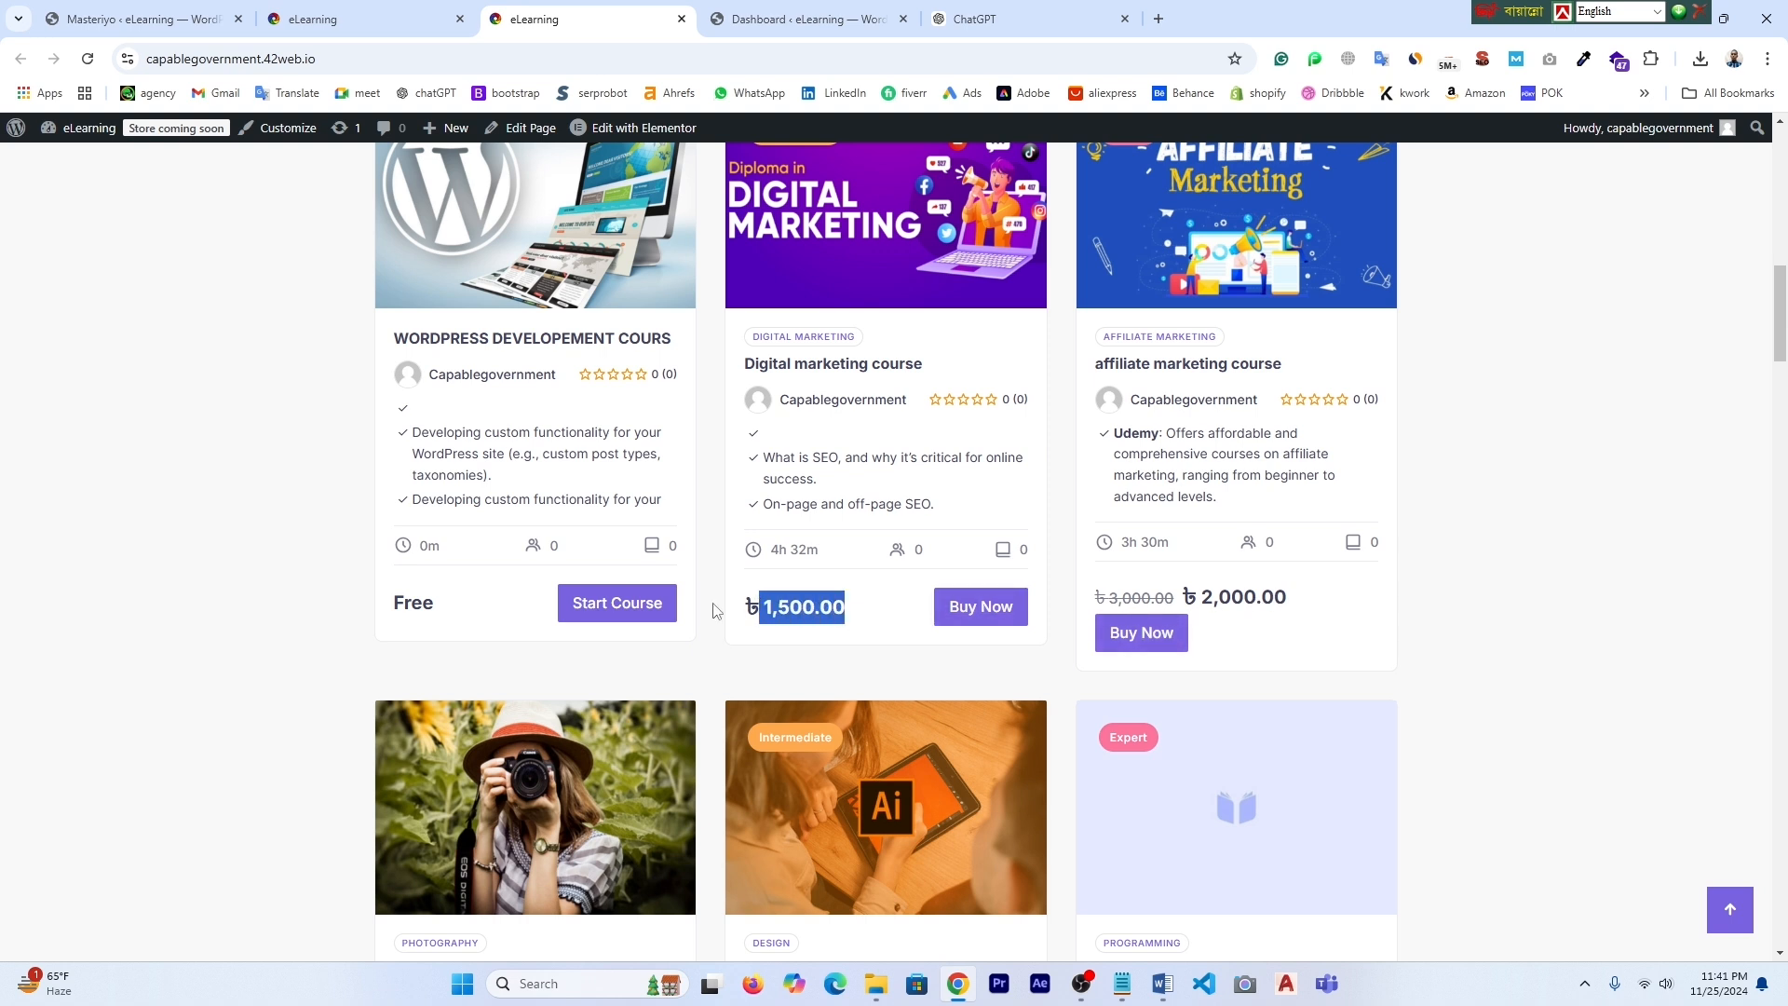
drag(386, 613, 475, 610)
click(1071, 698)
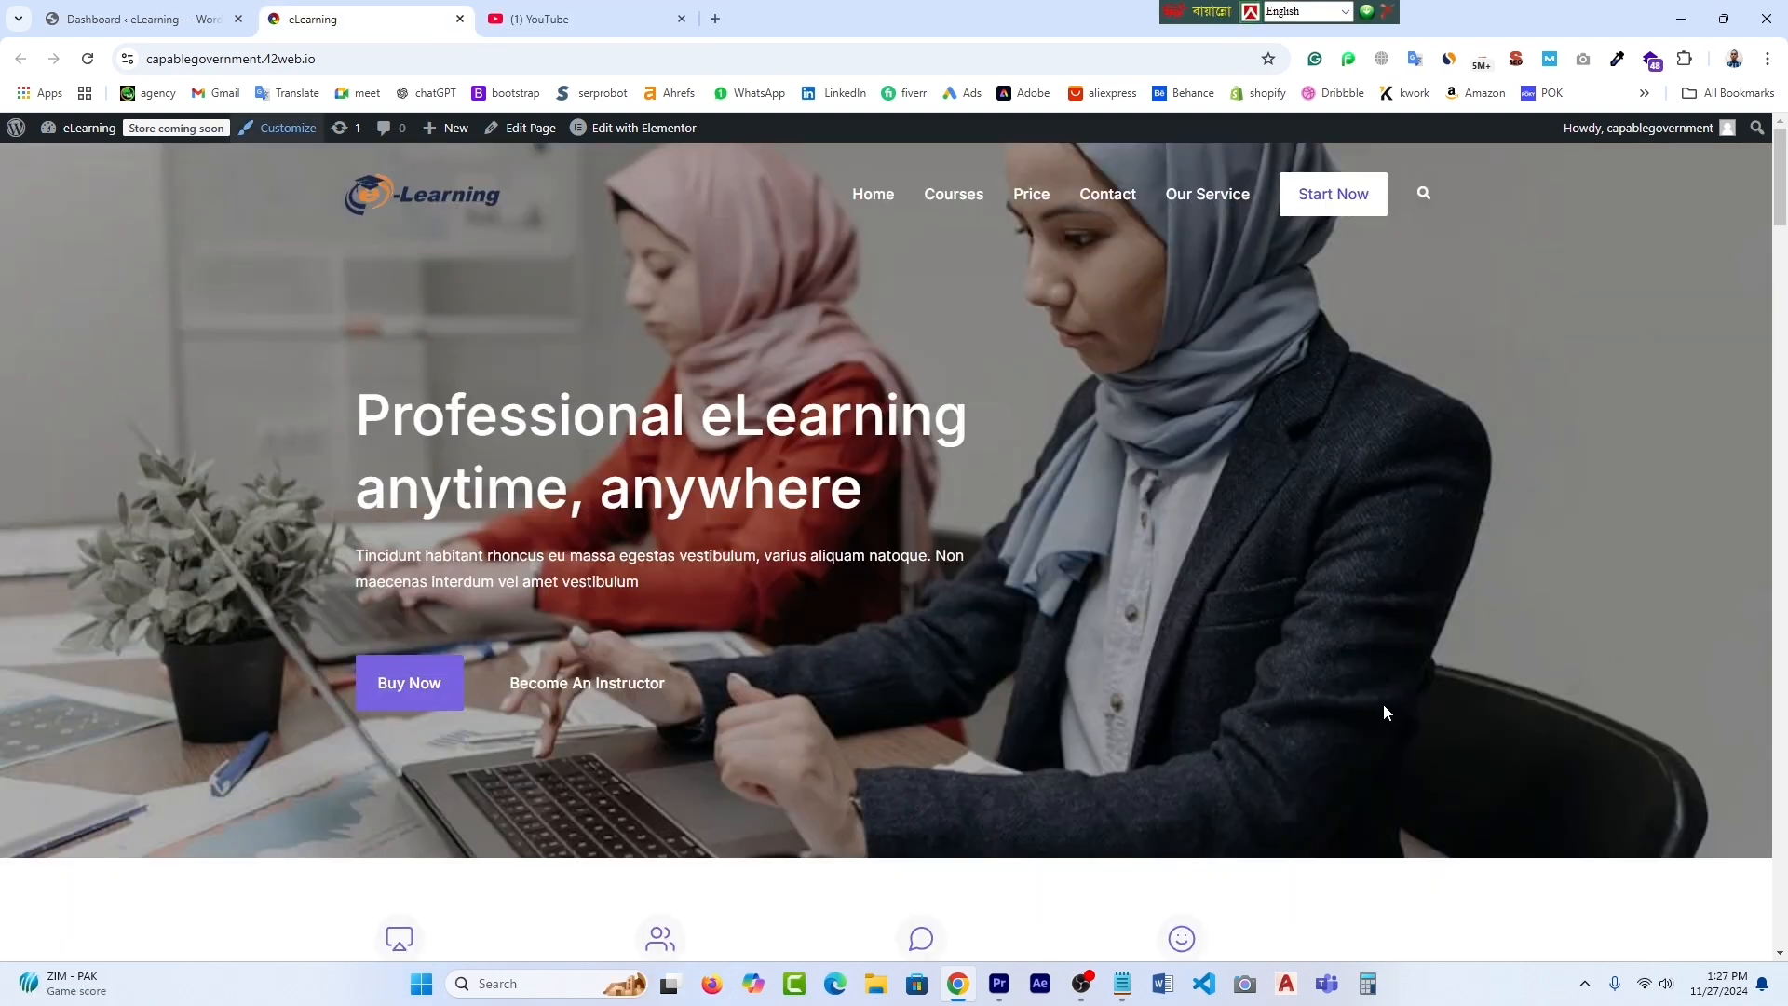
- Scroll through the homepage to Popular Categories and bring up the Edit with Elementor link menu
scroll(1383, 713, down, 10)
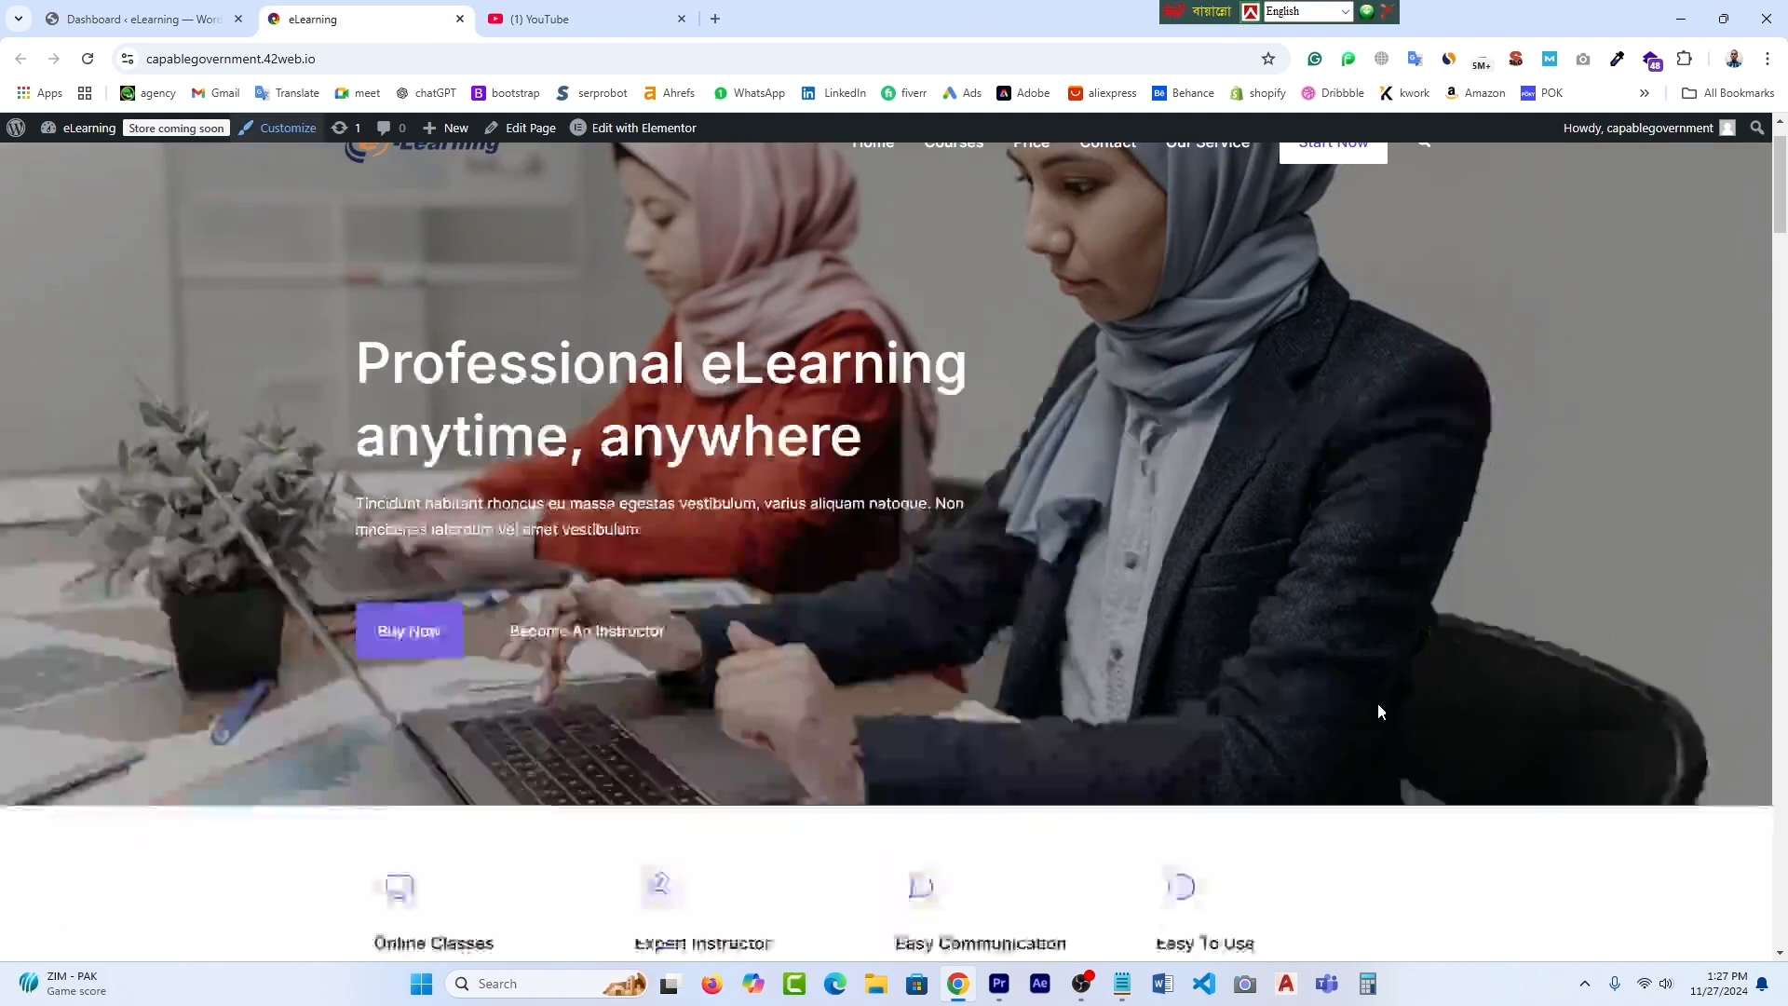
scroll(1380, 715, down, 15)
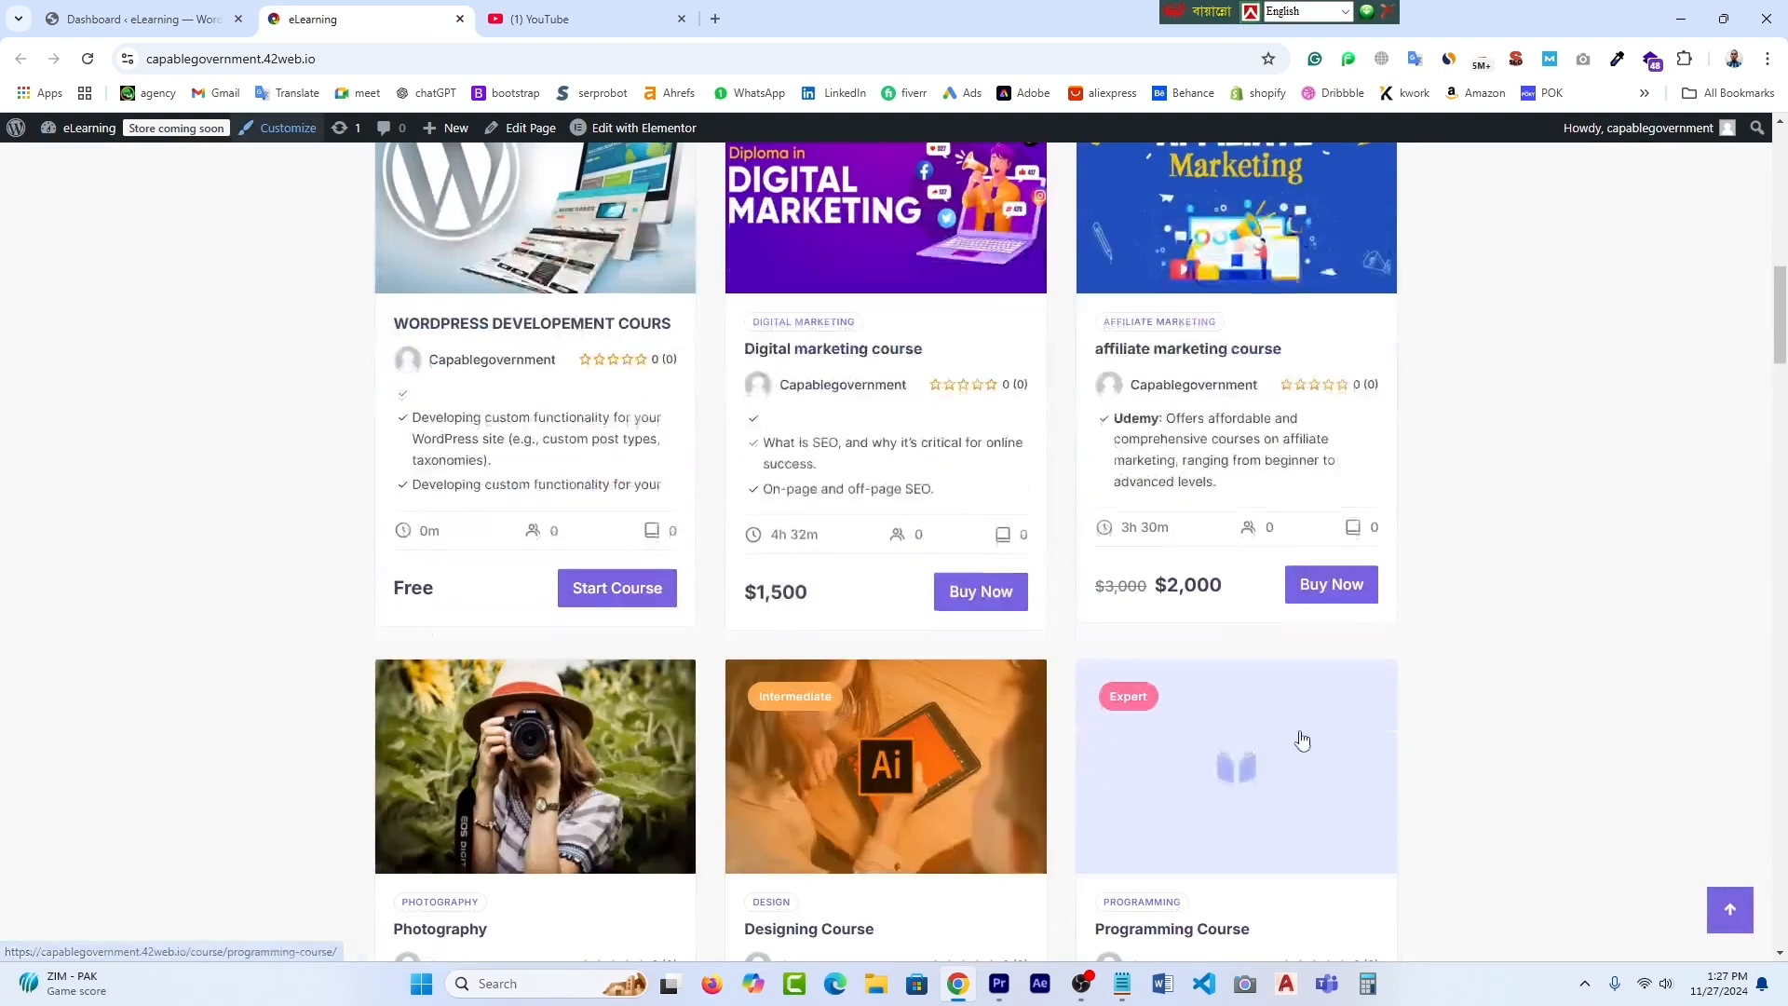
scroll(1300, 741, down, 1)
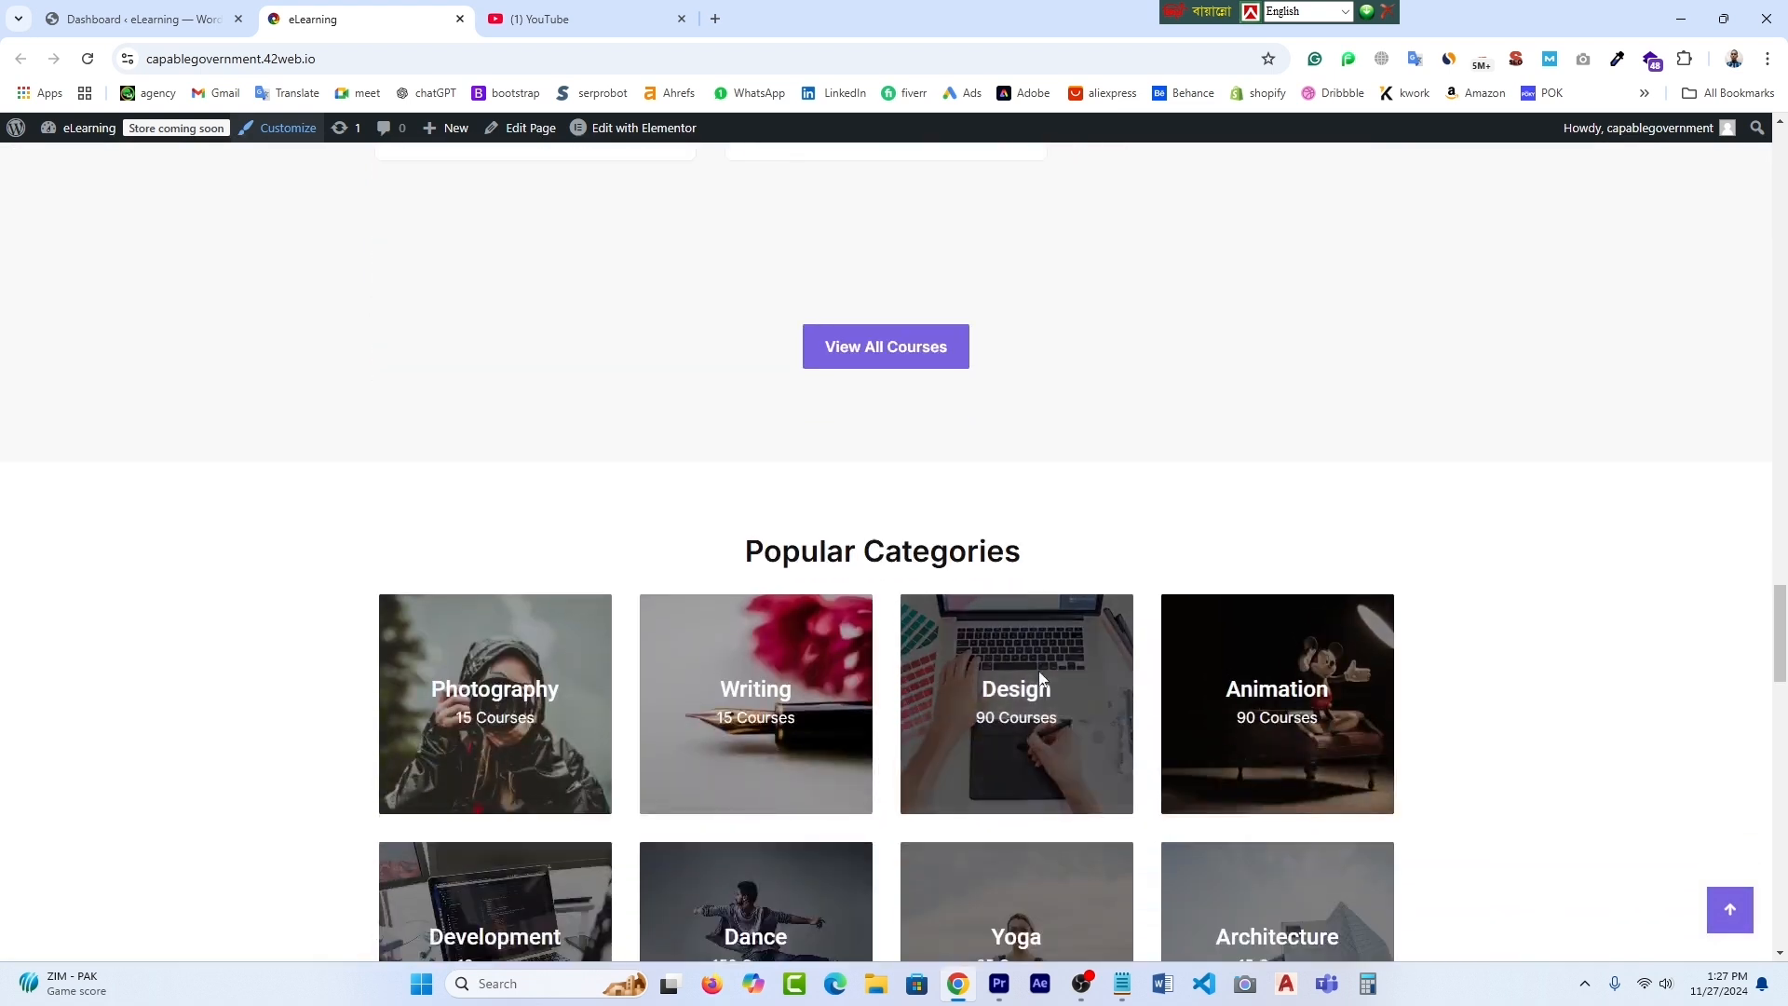
scroll(997, 595, down, 3)
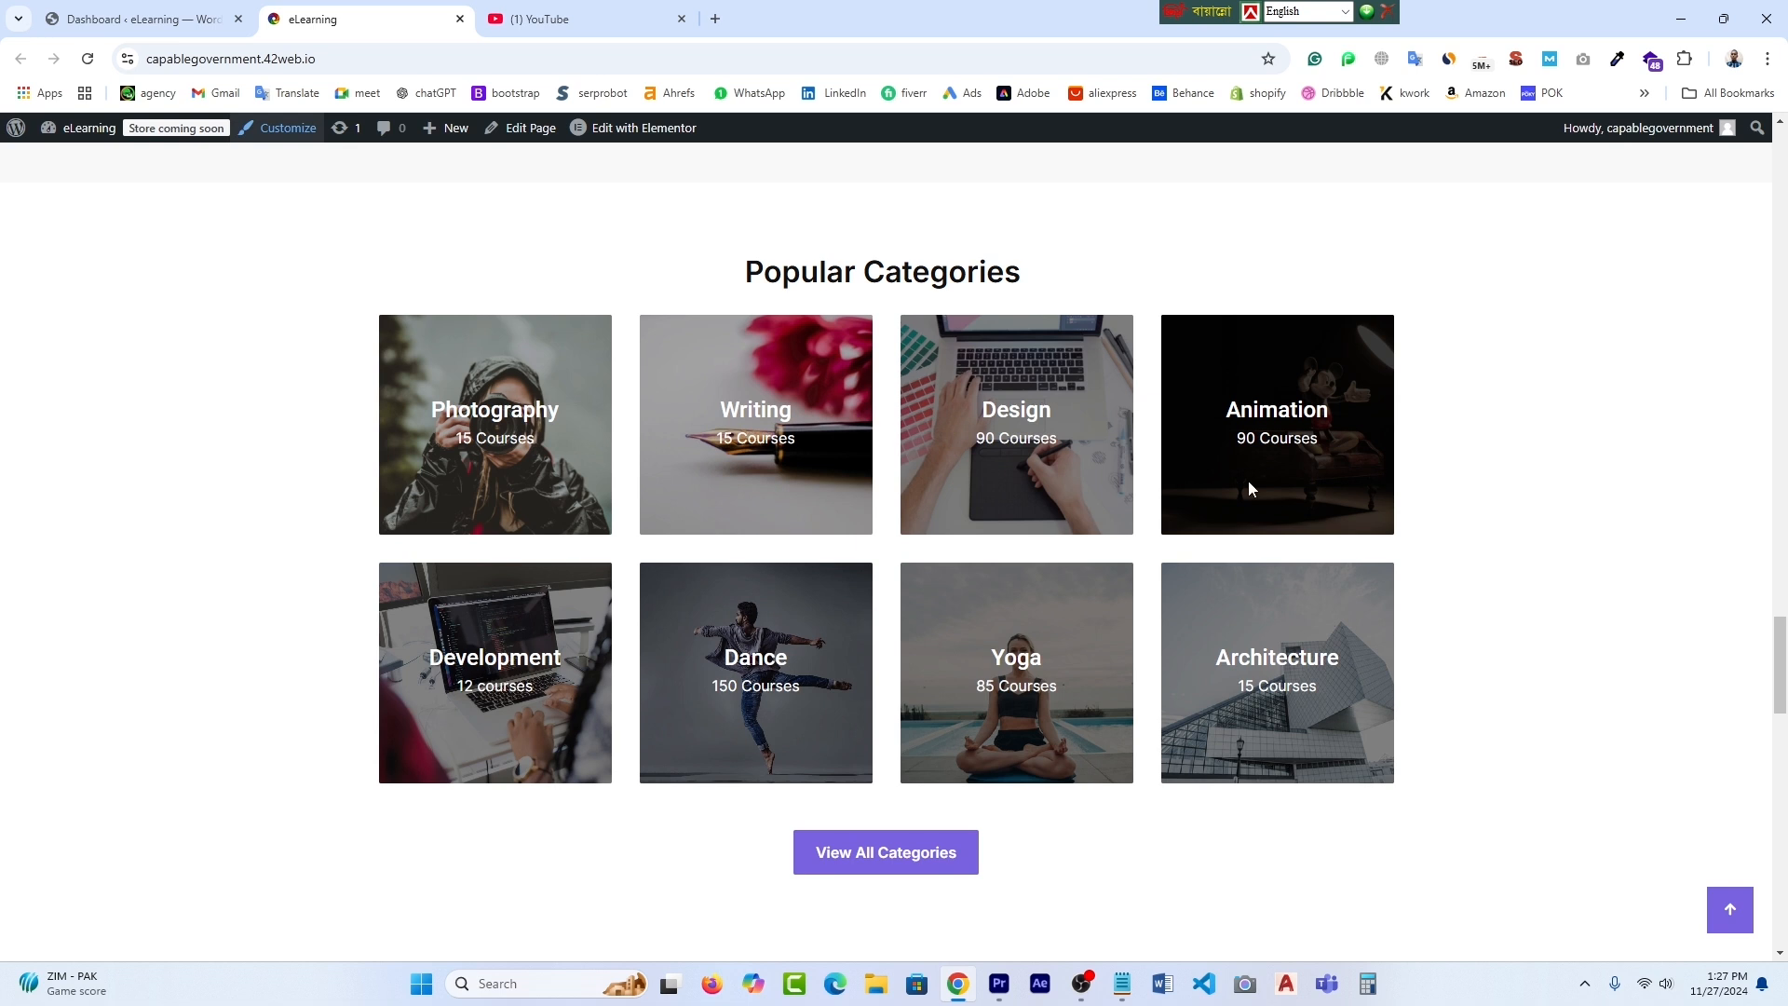
scroll(1094, 684, down, 4)
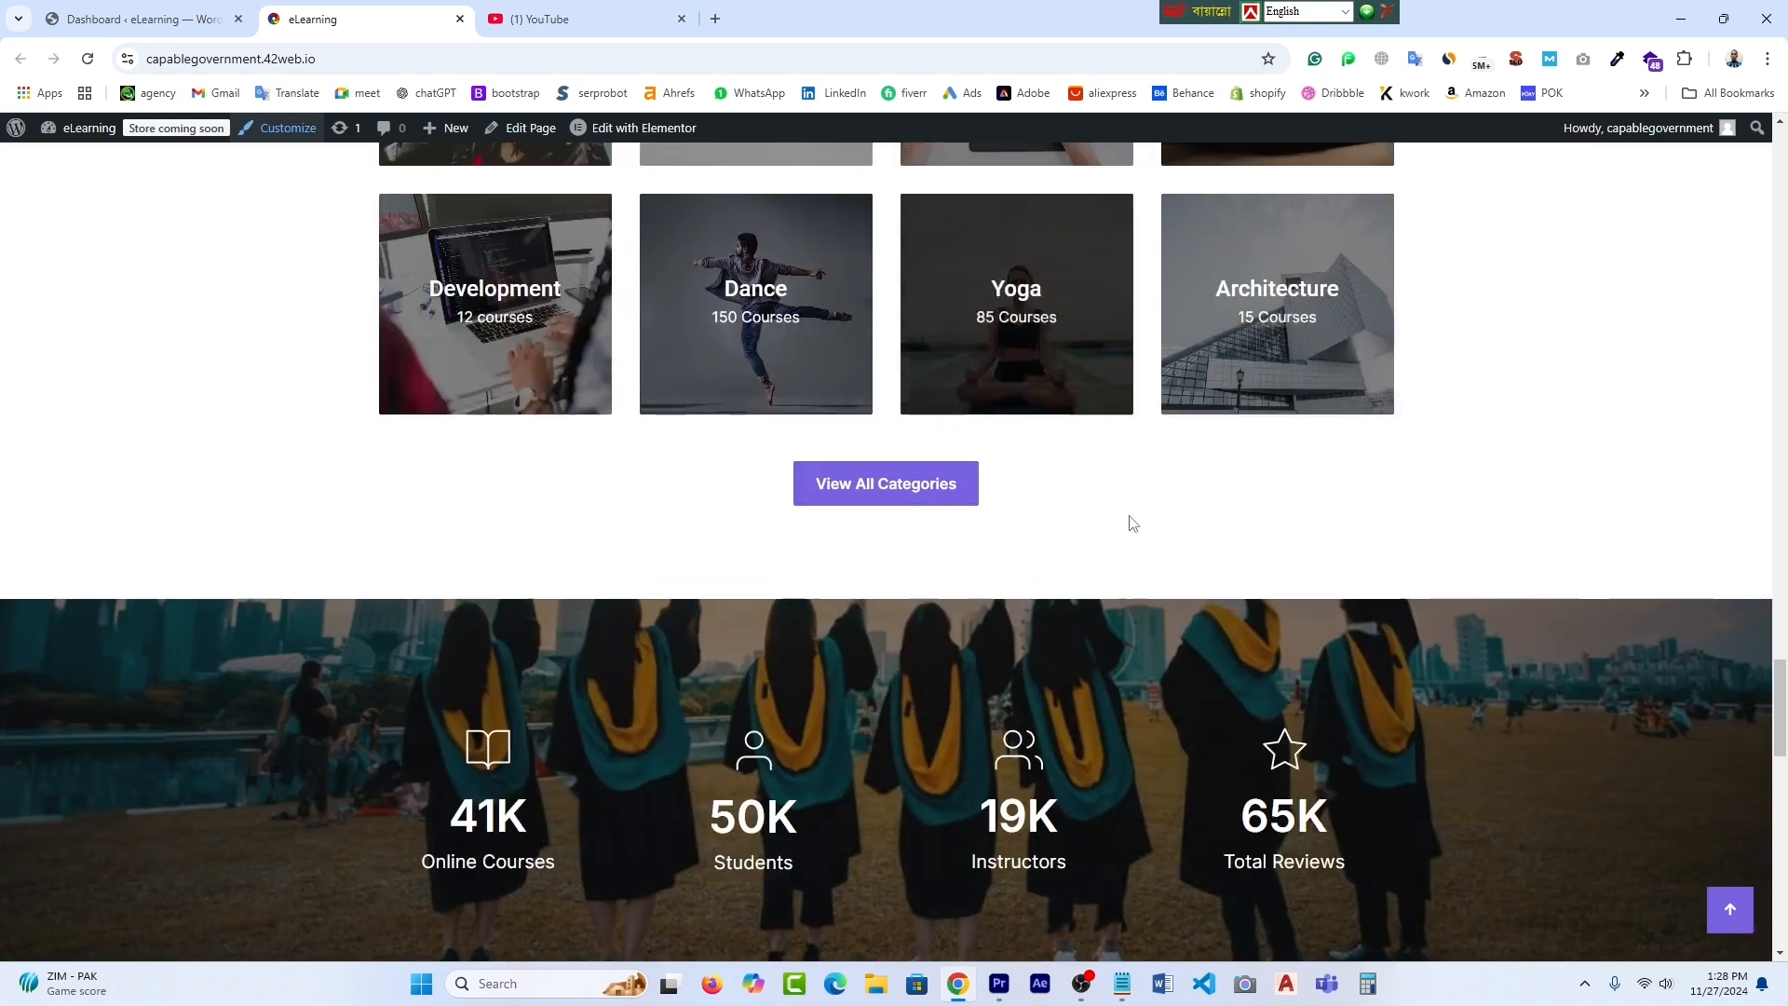
scroll(1133, 524, down, 2)
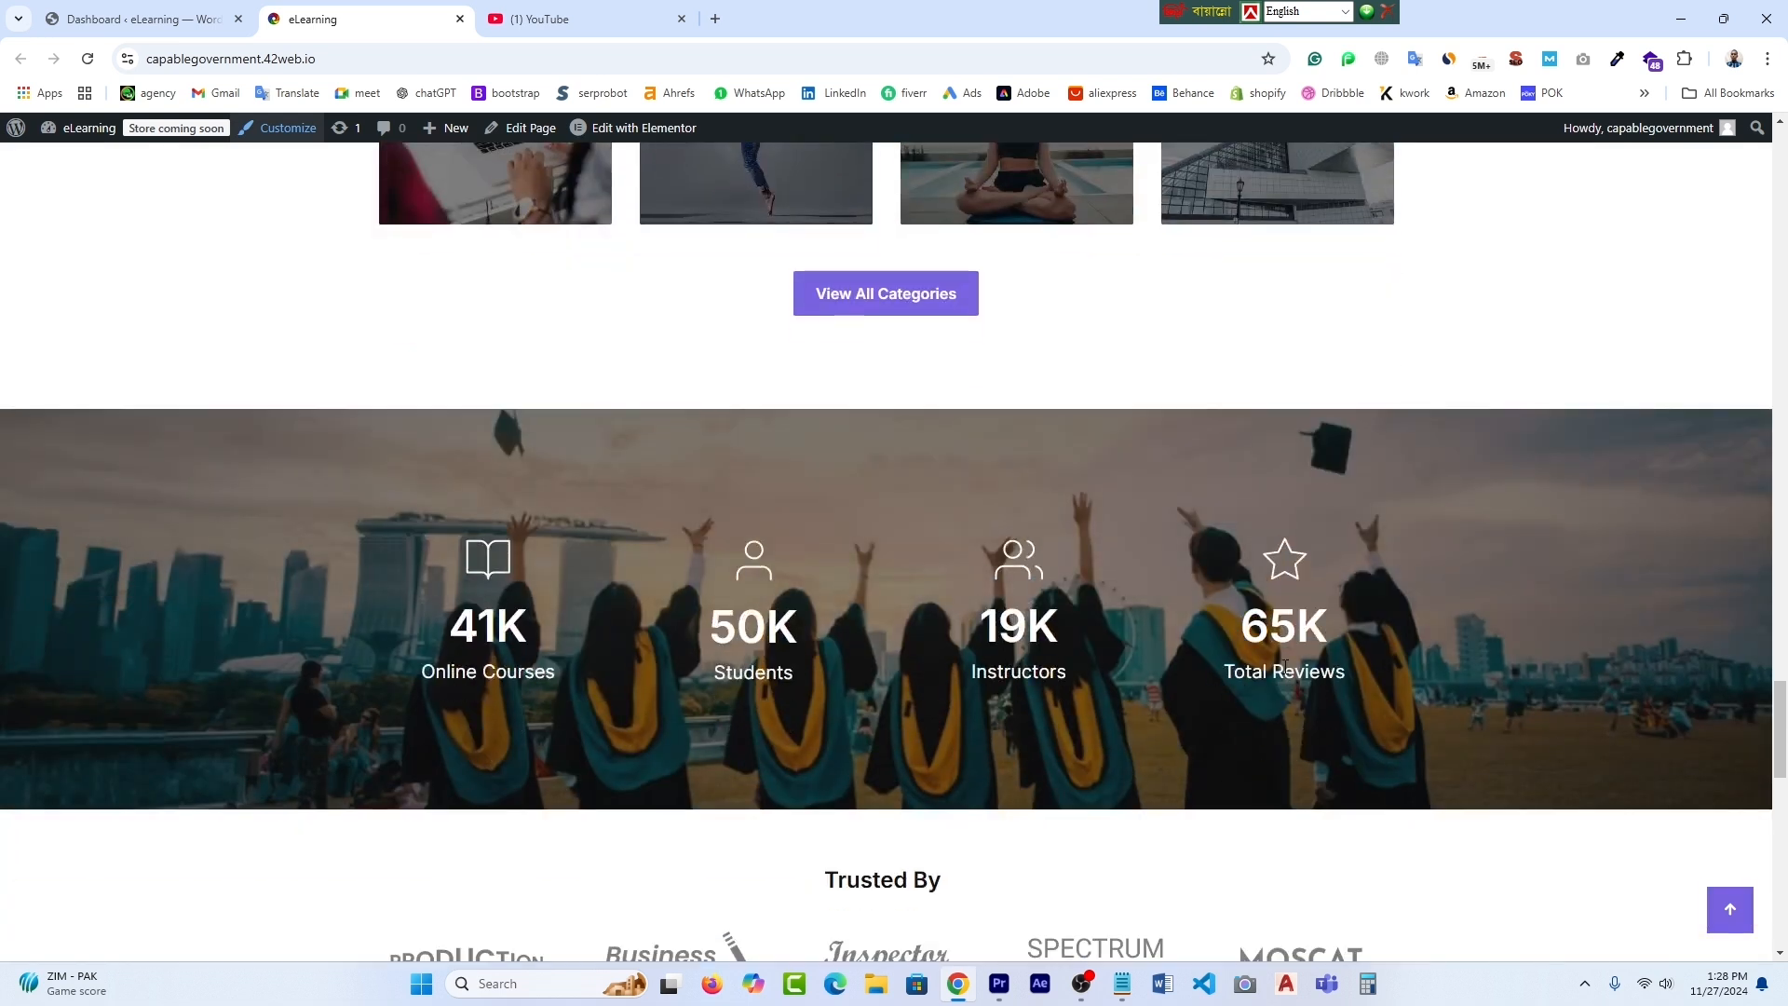
scroll(1285, 665, down, 4)
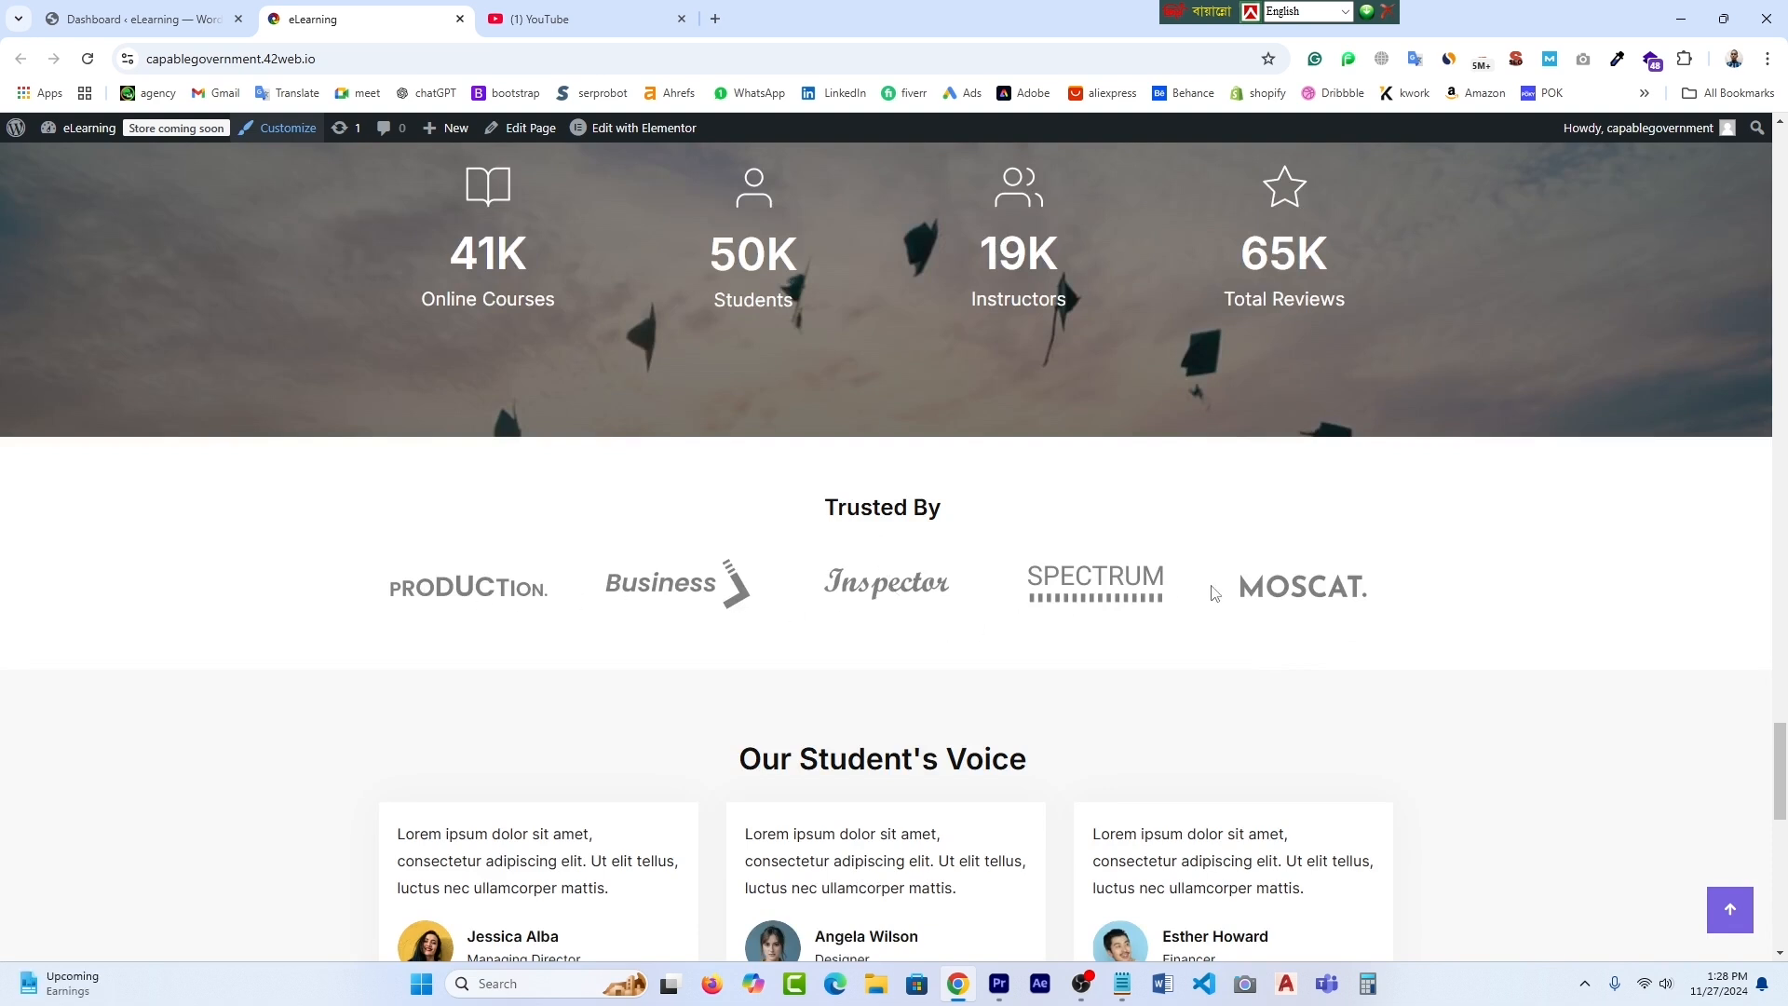
scroll(1472, 596, down, 2)
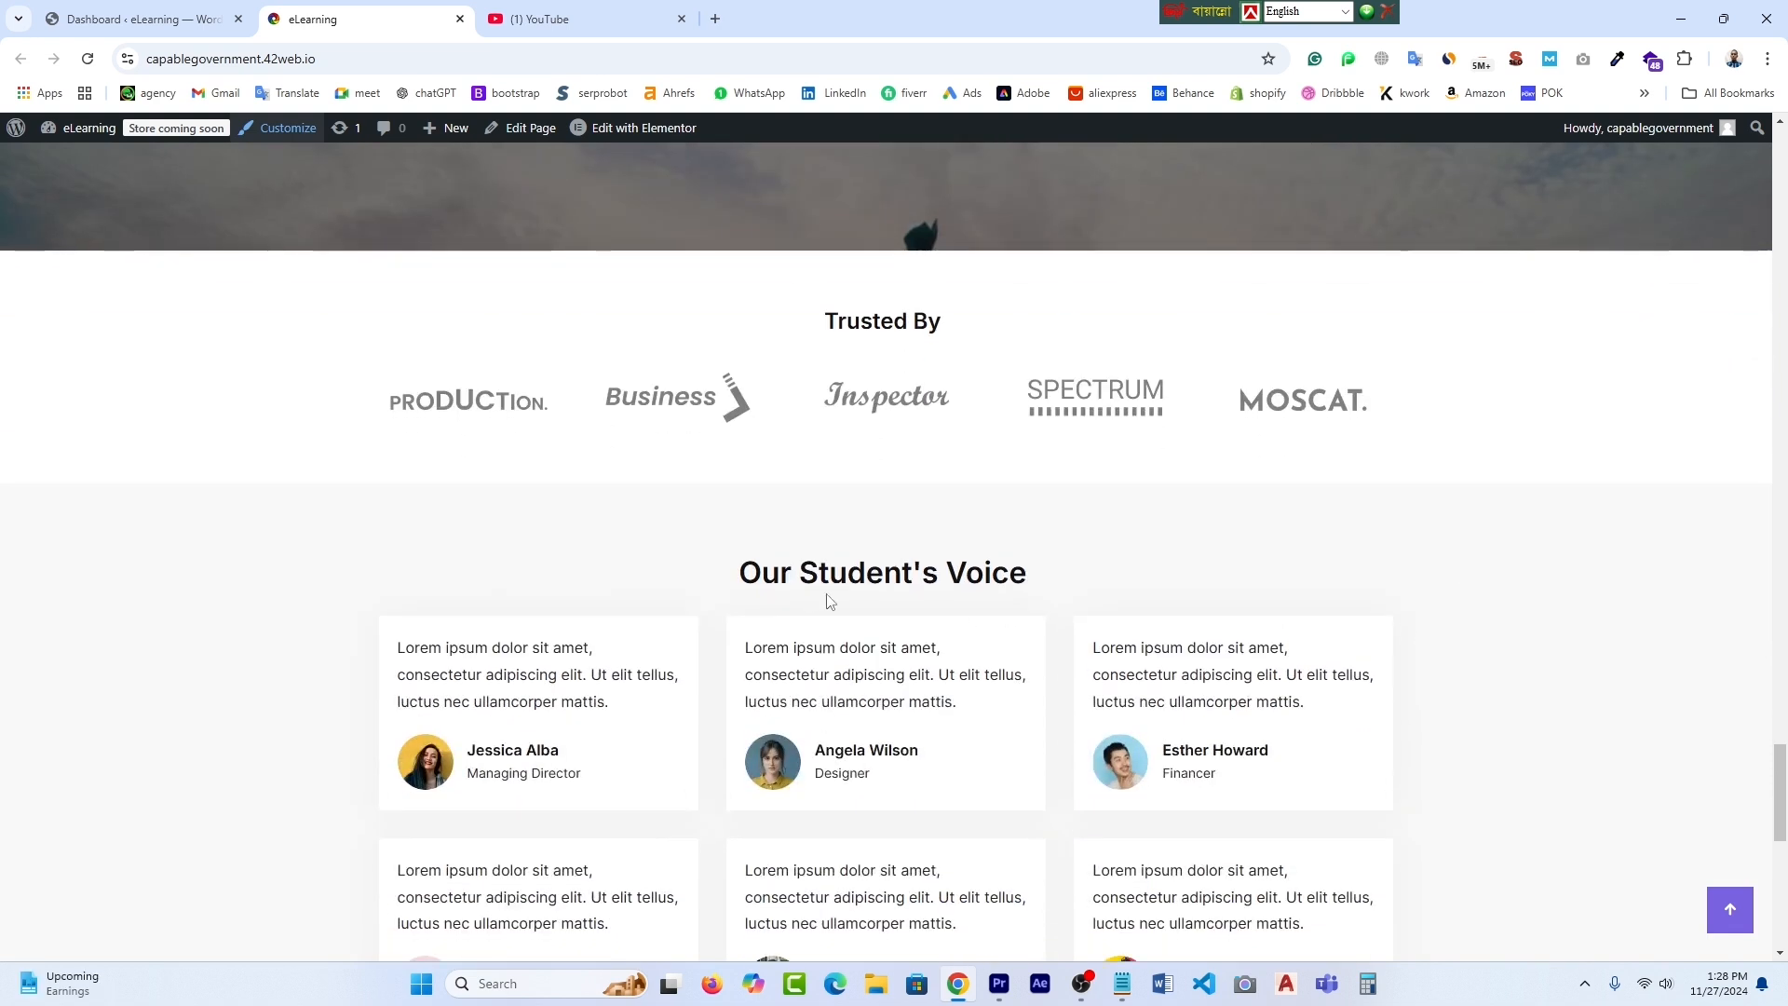
scroll(999, 609, down, 3)
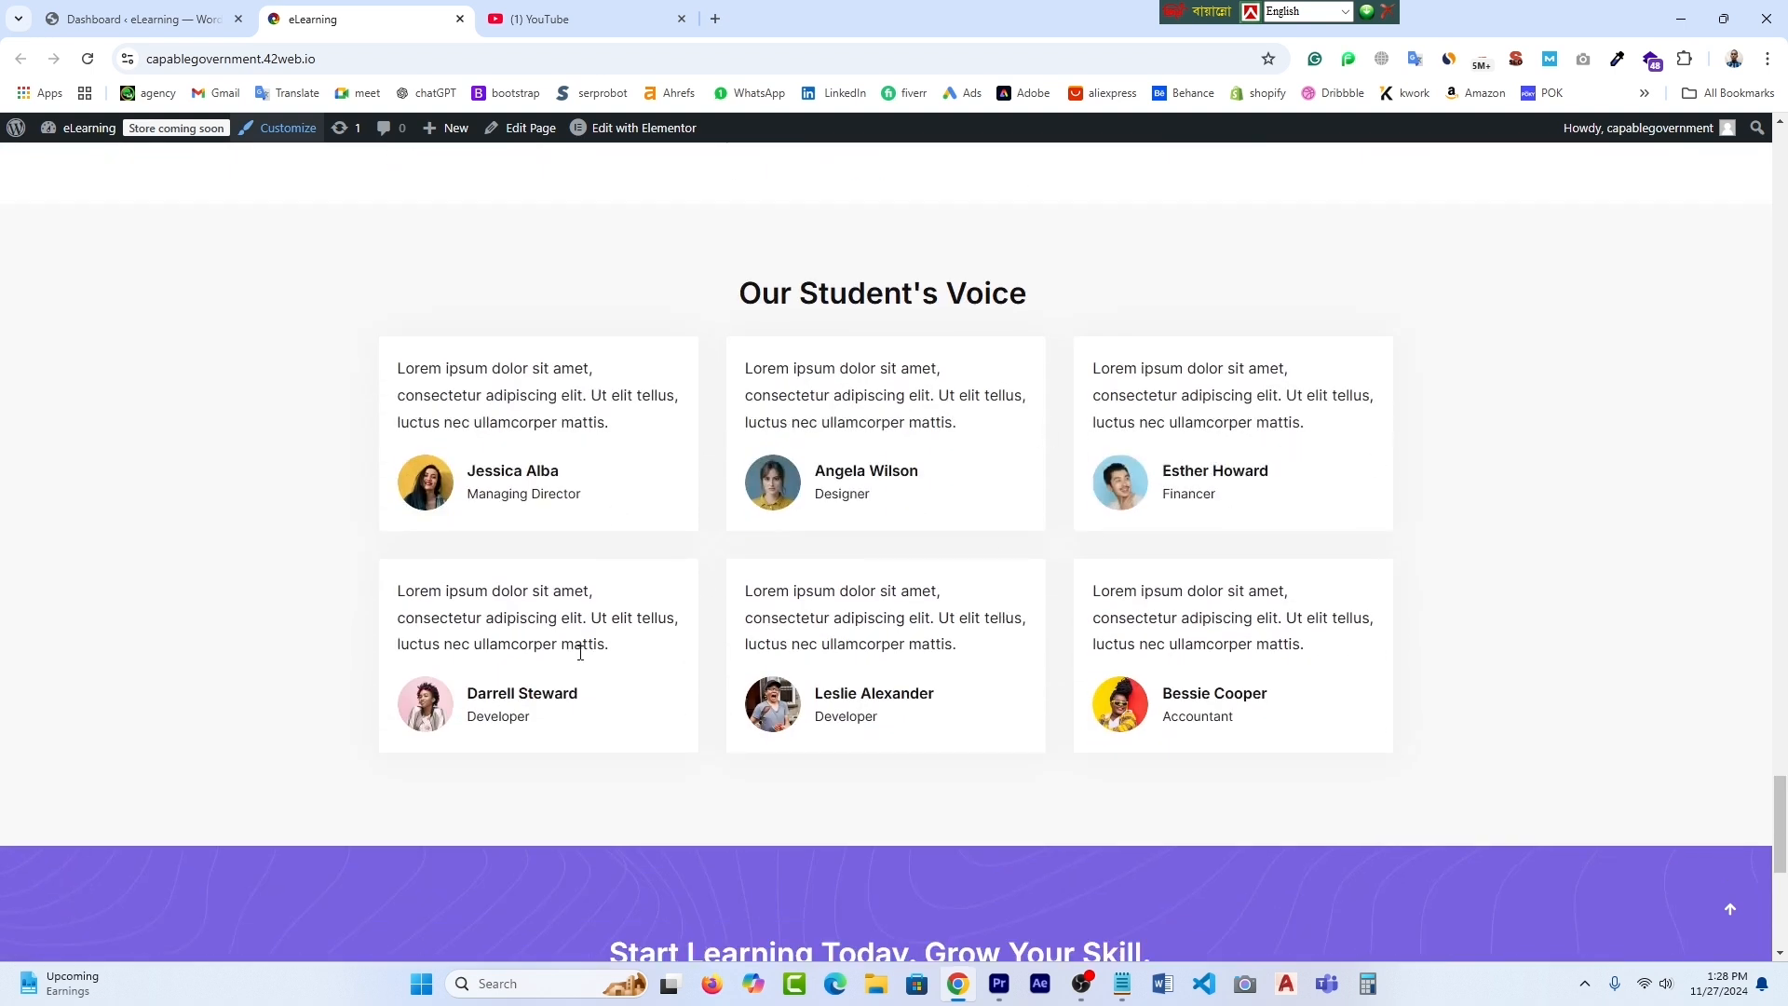
scroll(1015, 675, down, 6)
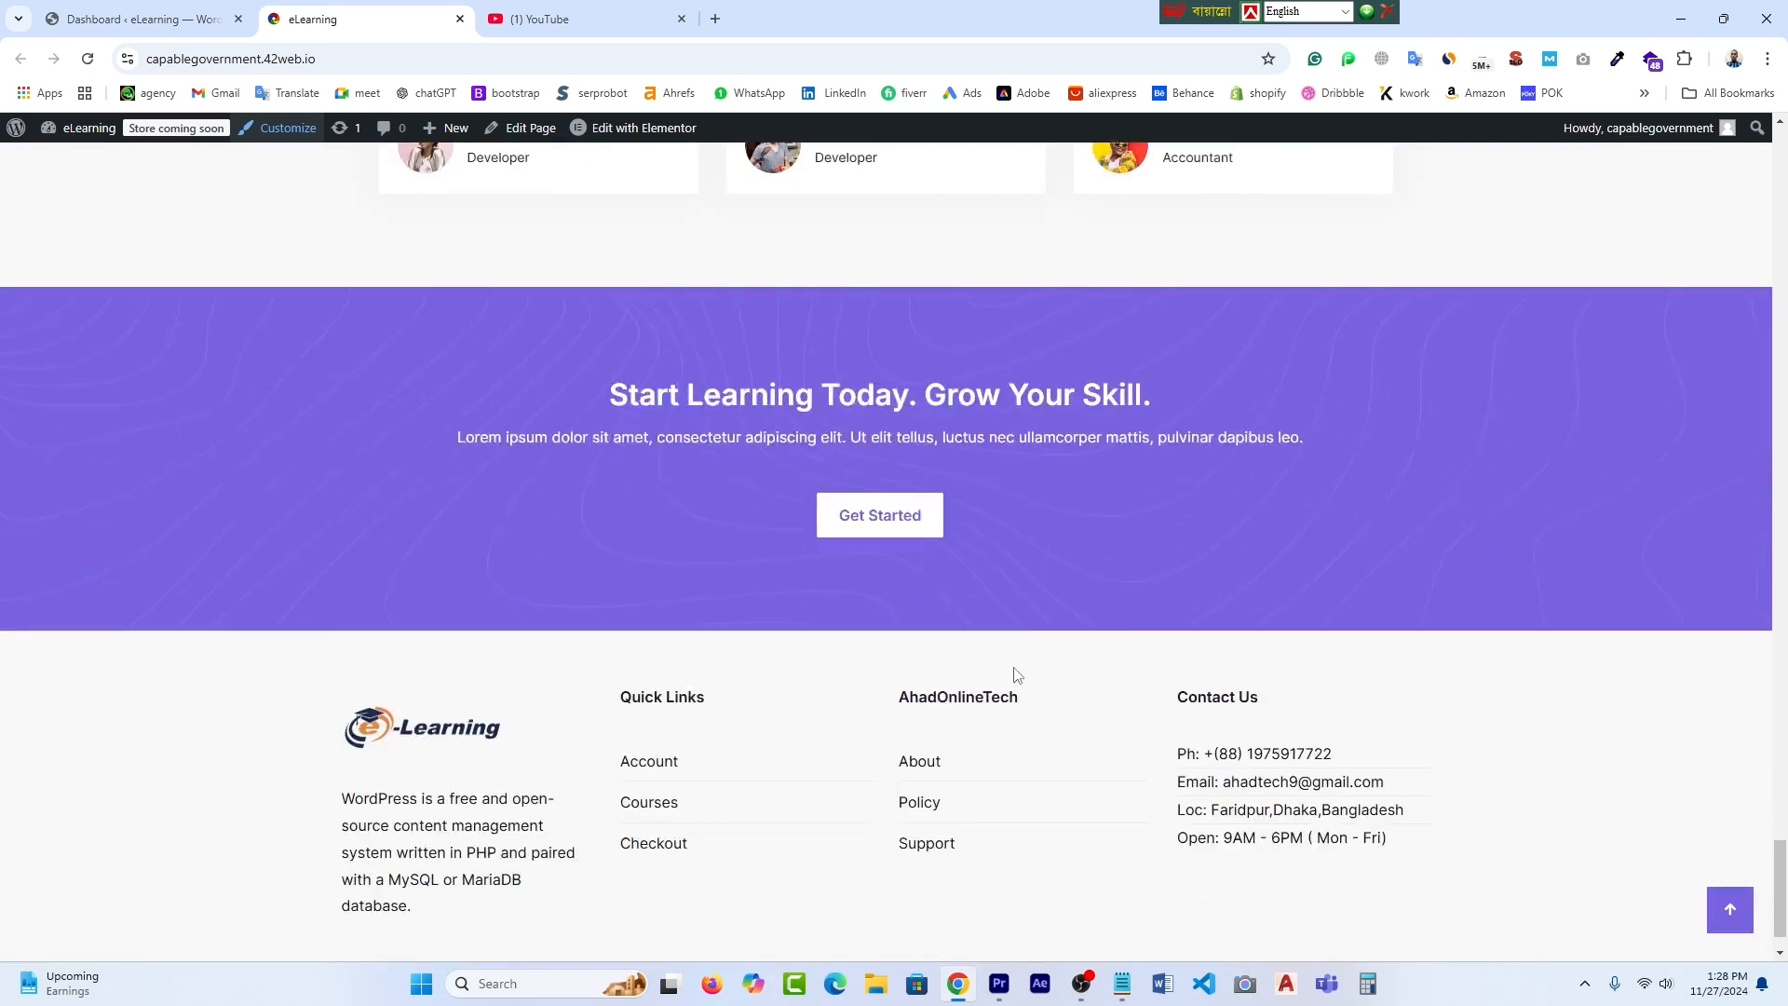
scroll(1014, 676, up, 10)
scroll(1015, 674, up, 15)
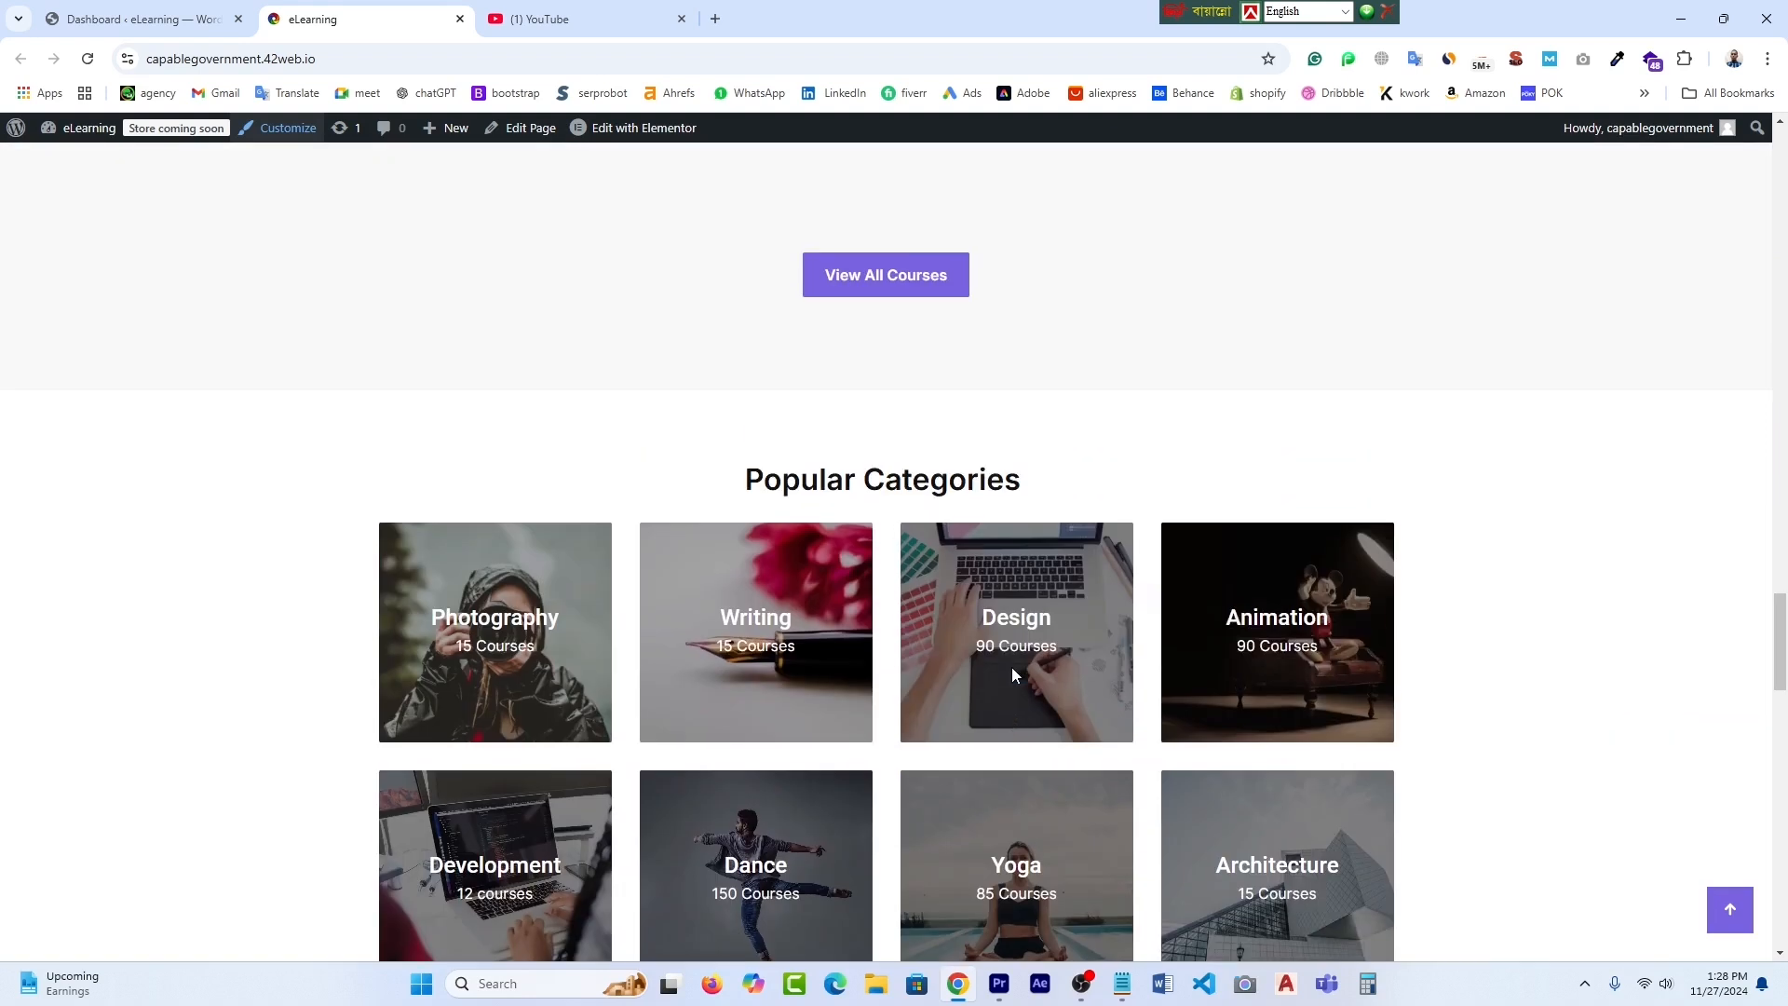
scroll(1015, 676, down, 7)
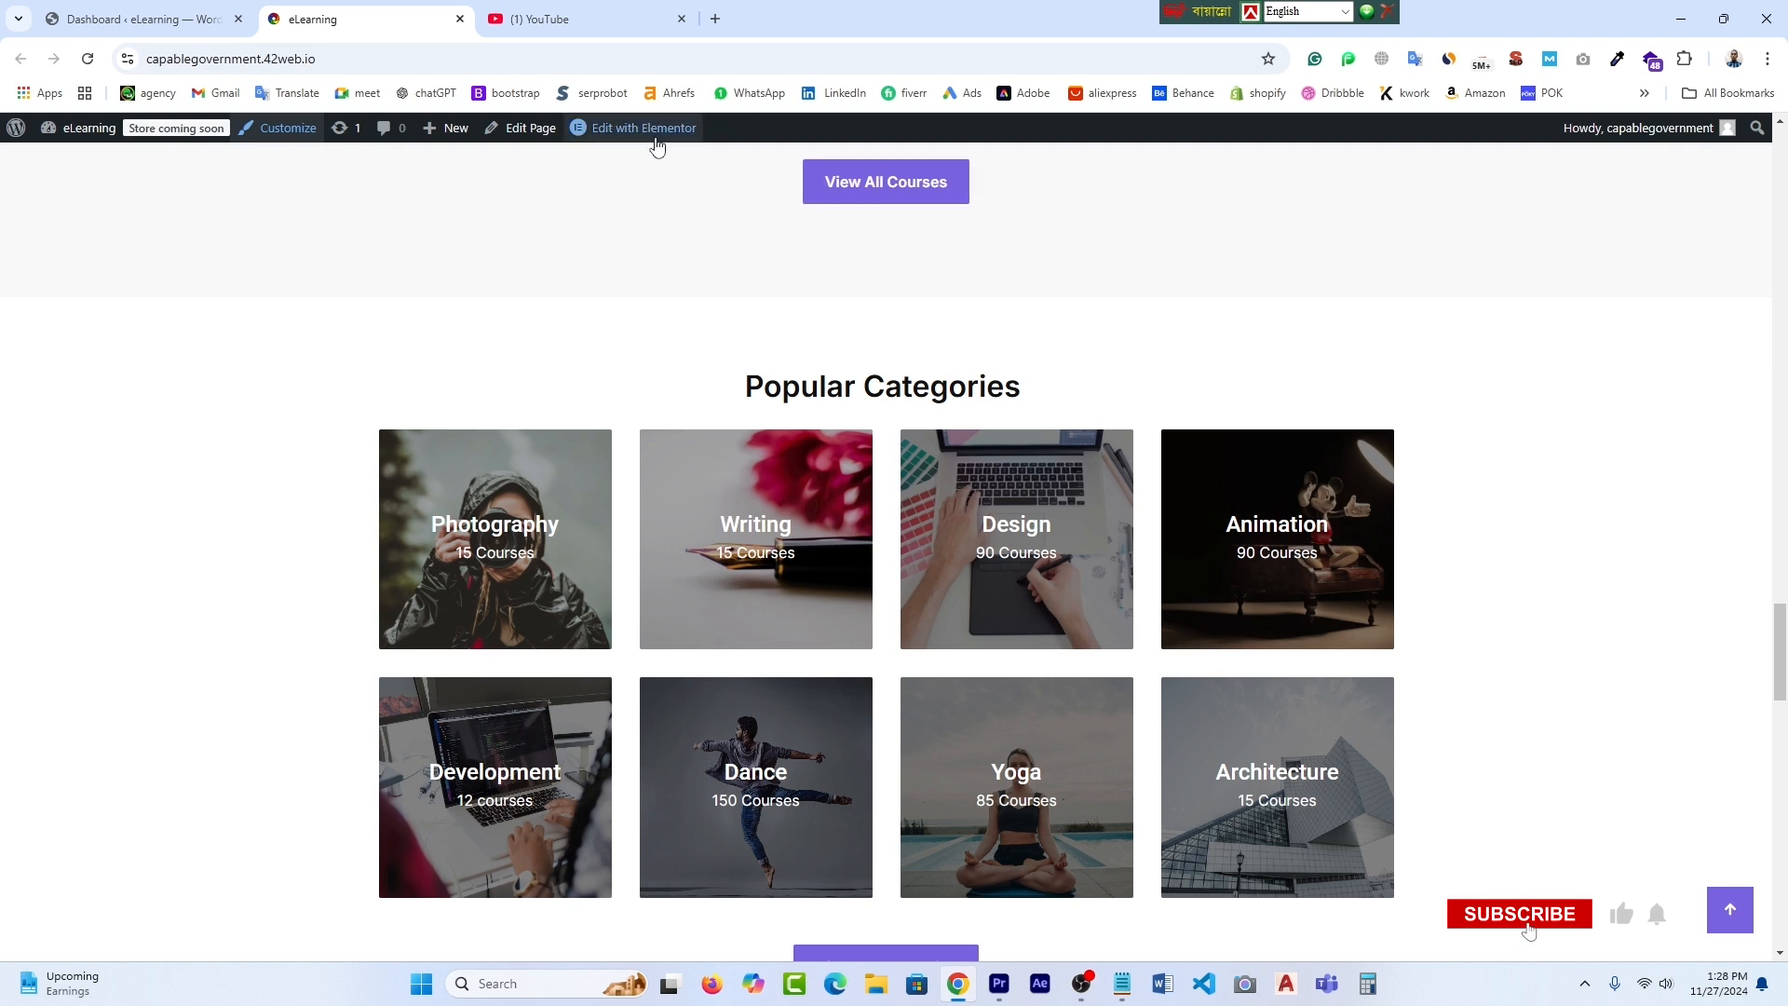
mouse_move(648, 138)
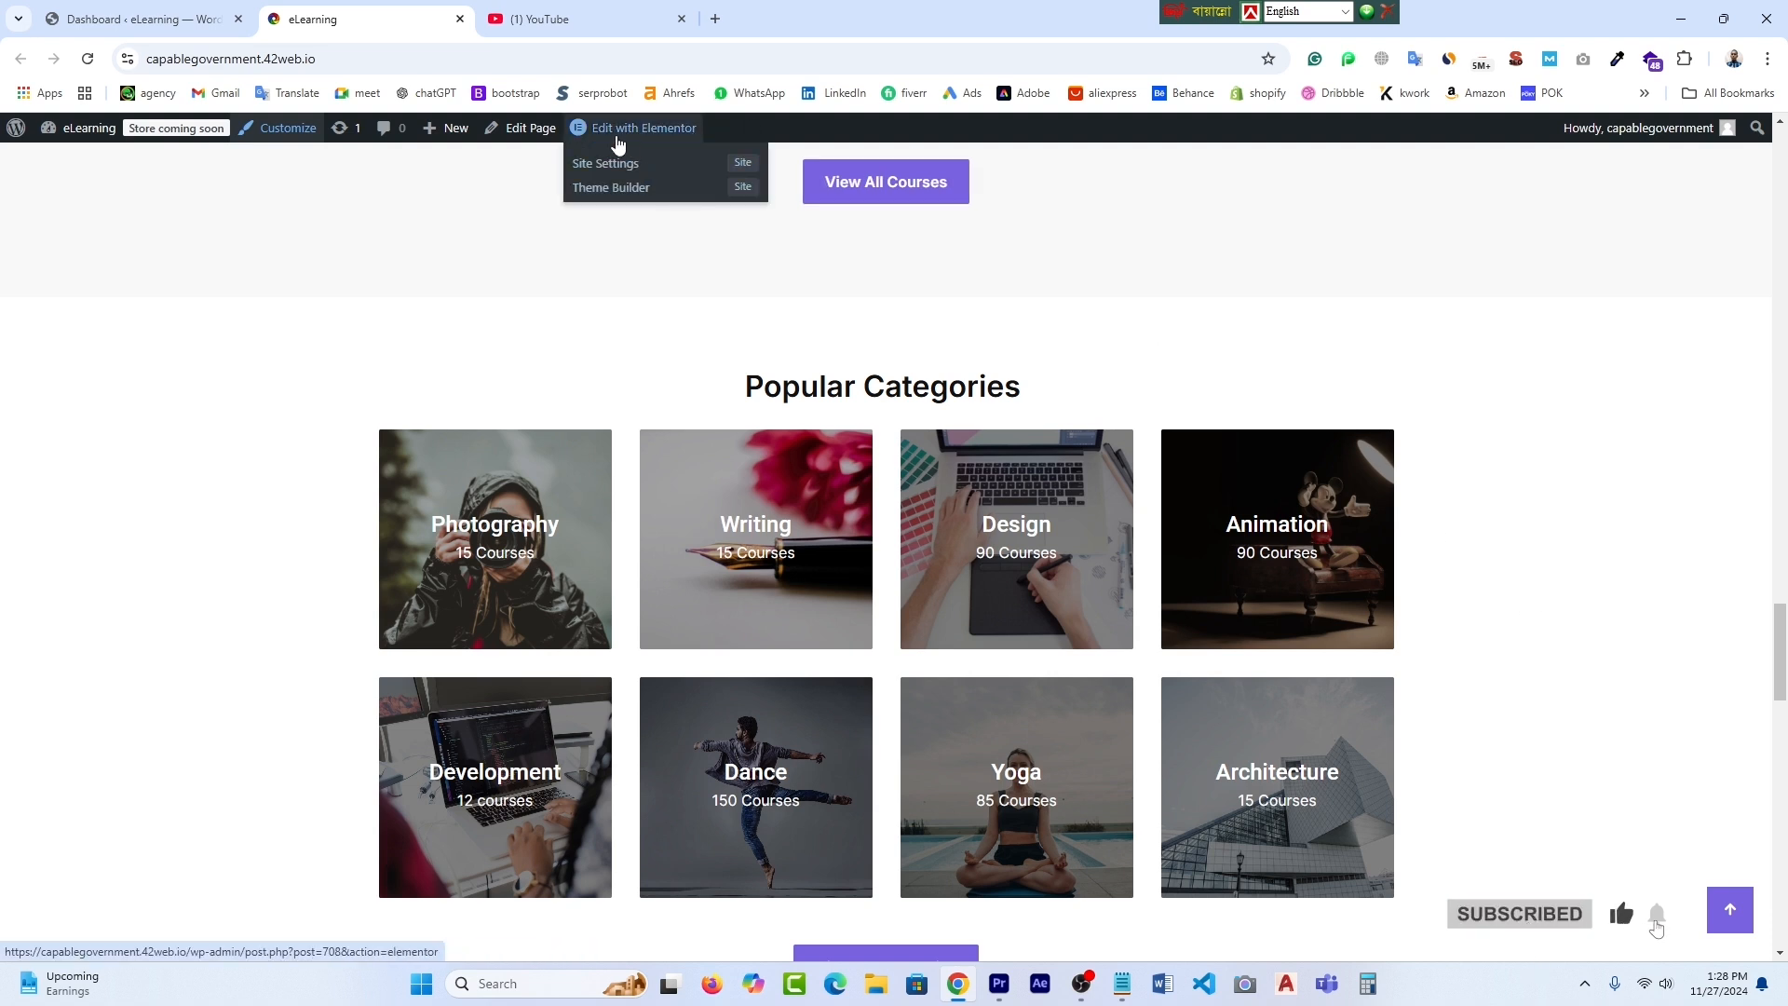
right_click(622, 136)
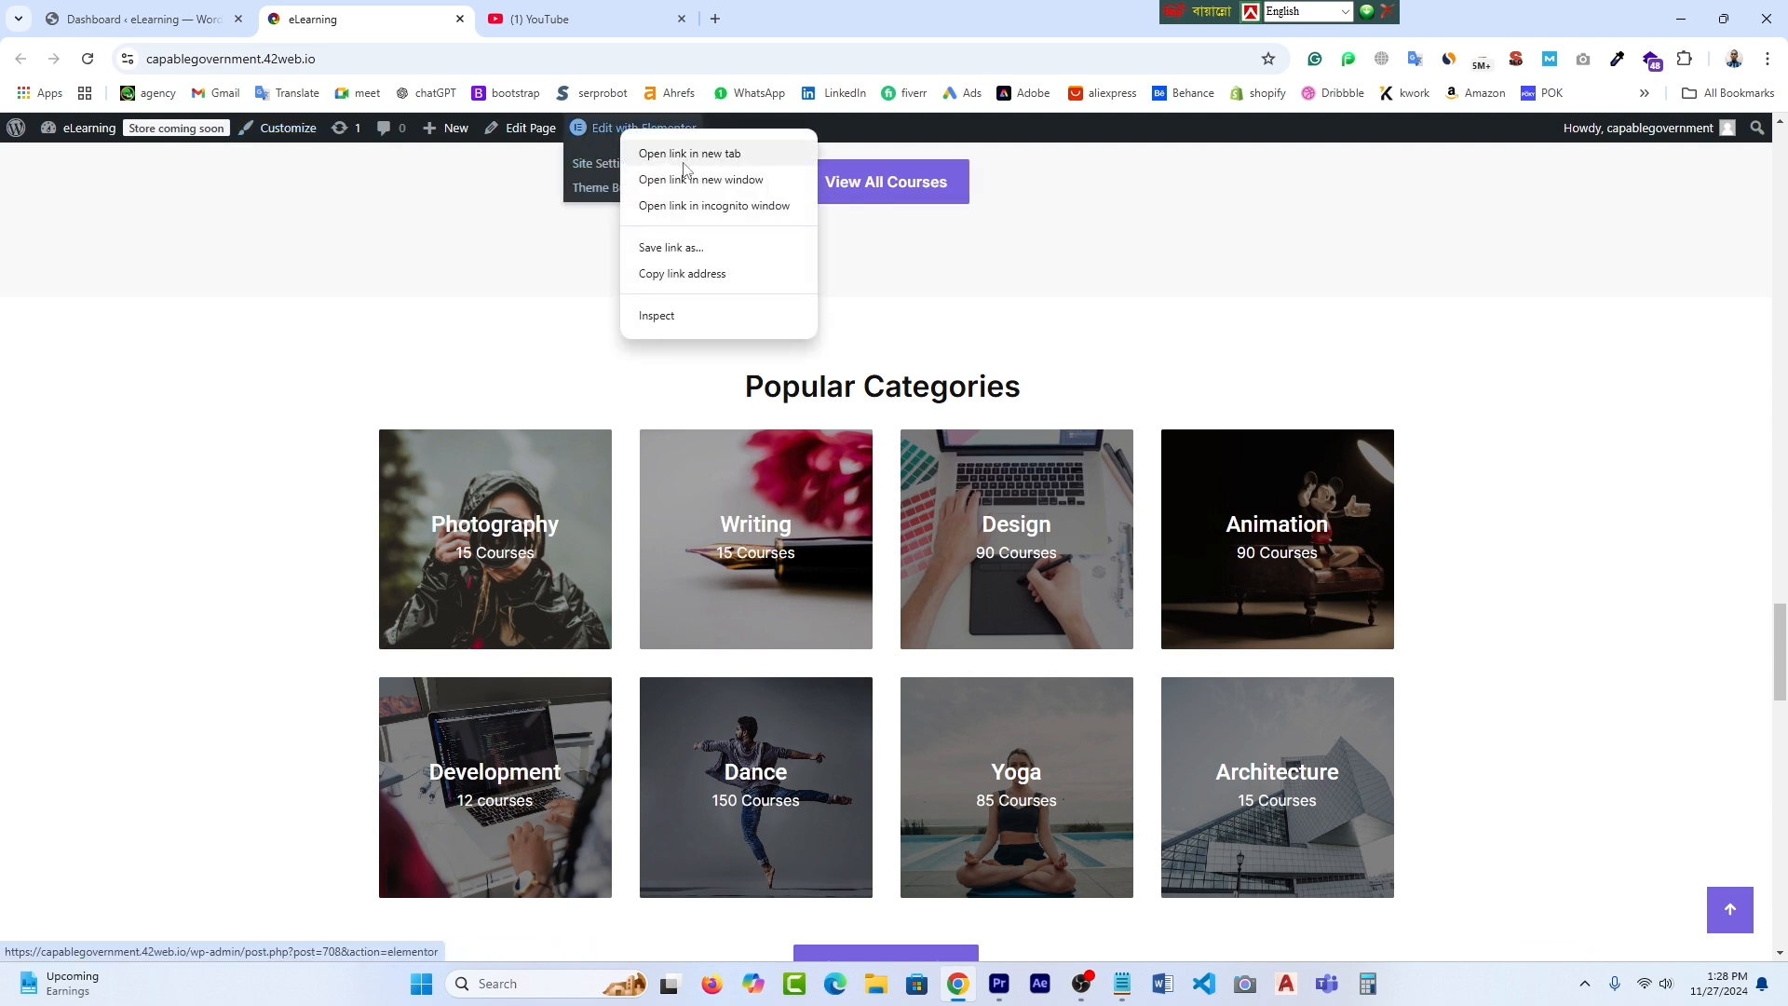
- Open the homepage in Elementor in a new tab and select the Popular Categories section
click(690, 152)
click(586, 19)
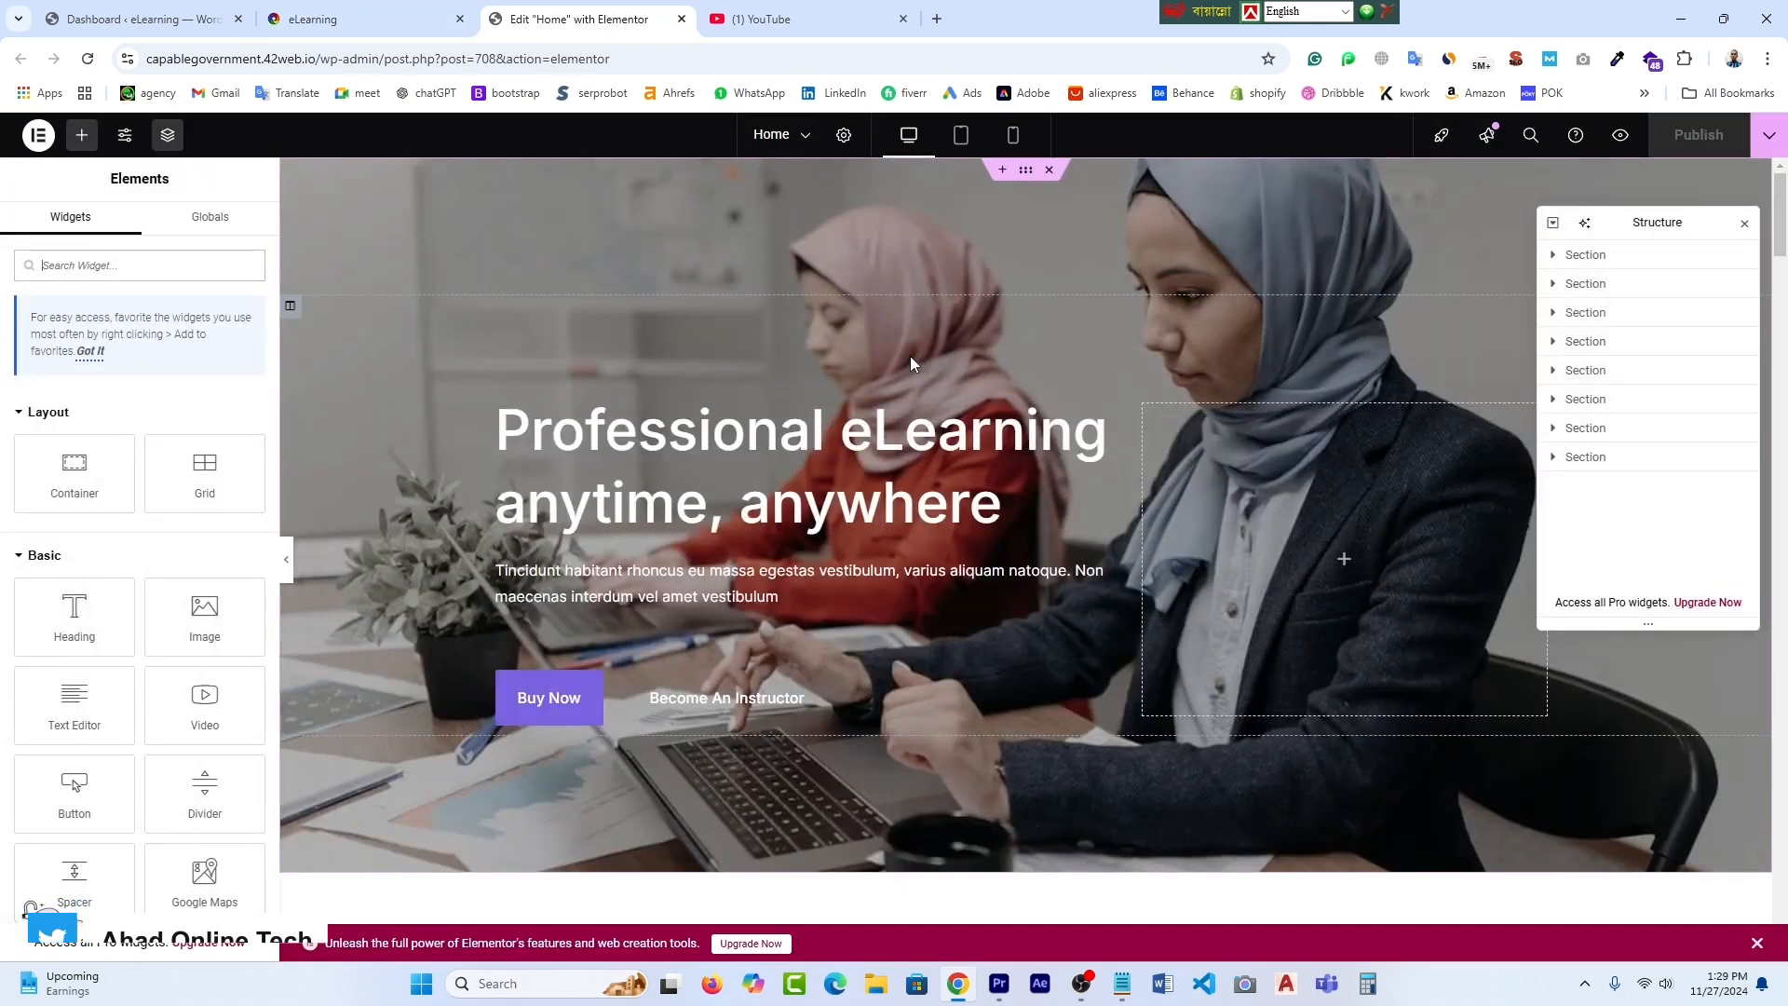
scroll(1032, 736, down, 3)
scroll(1031, 736, down, 10)
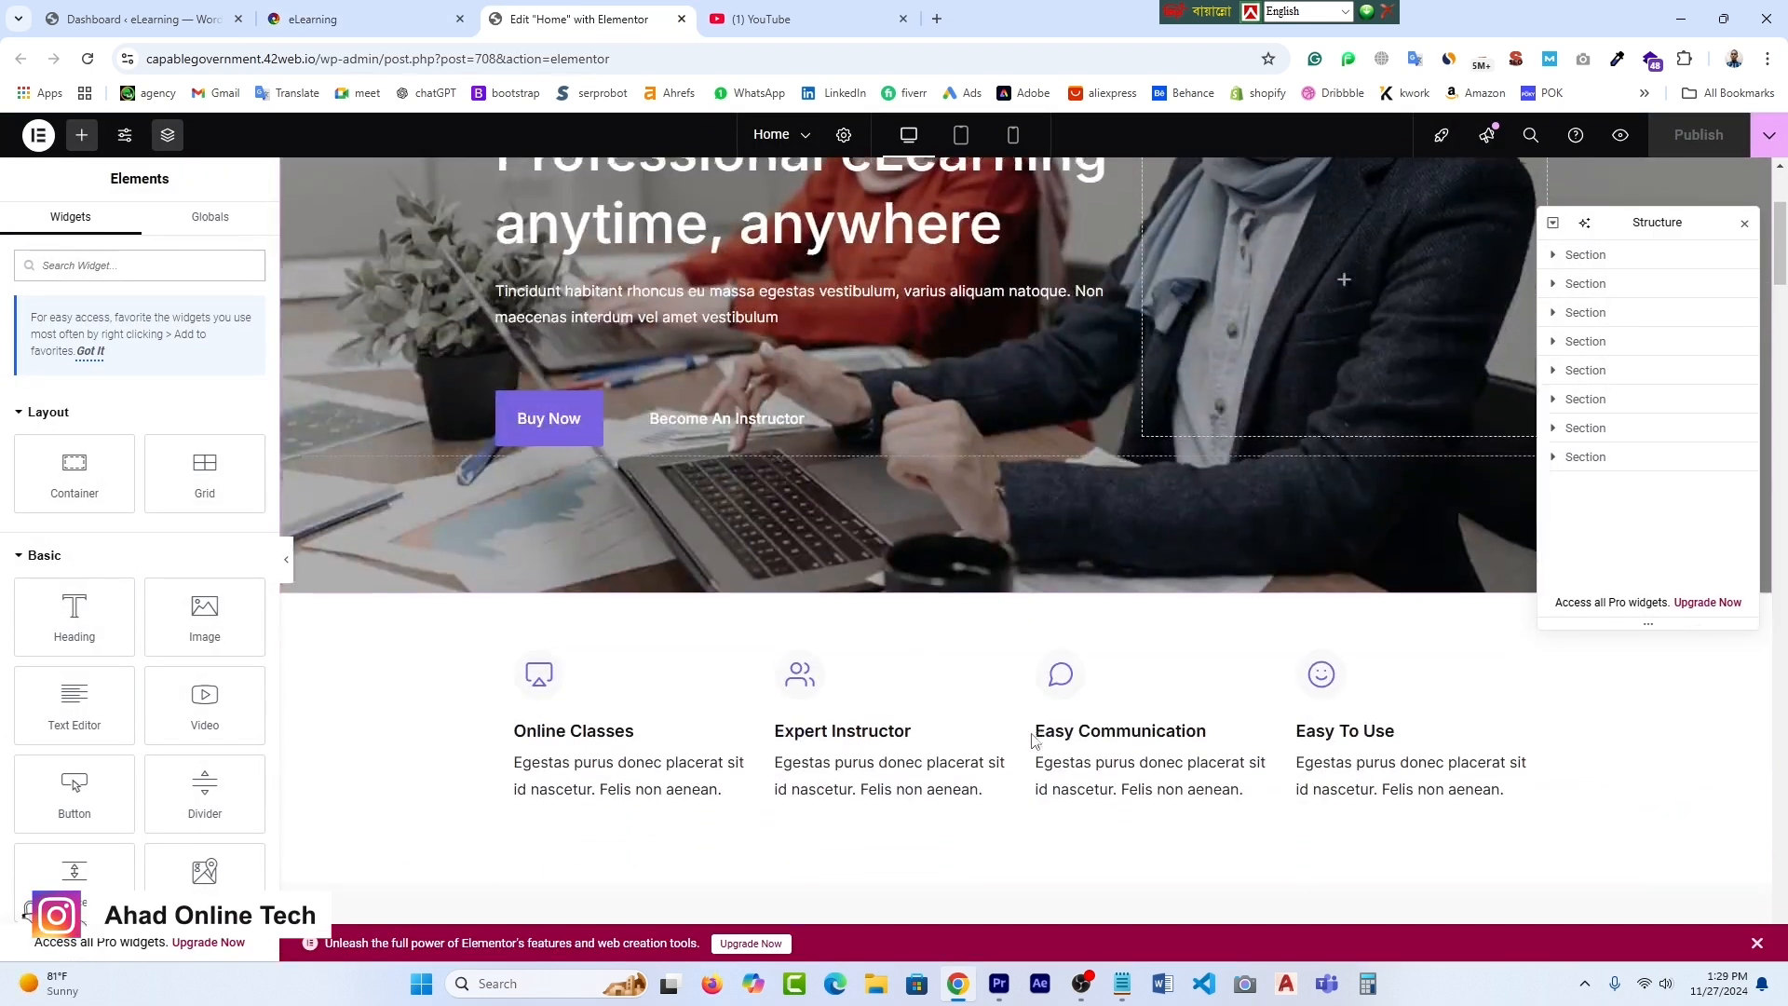
scroll(1034, 739, down, 10)
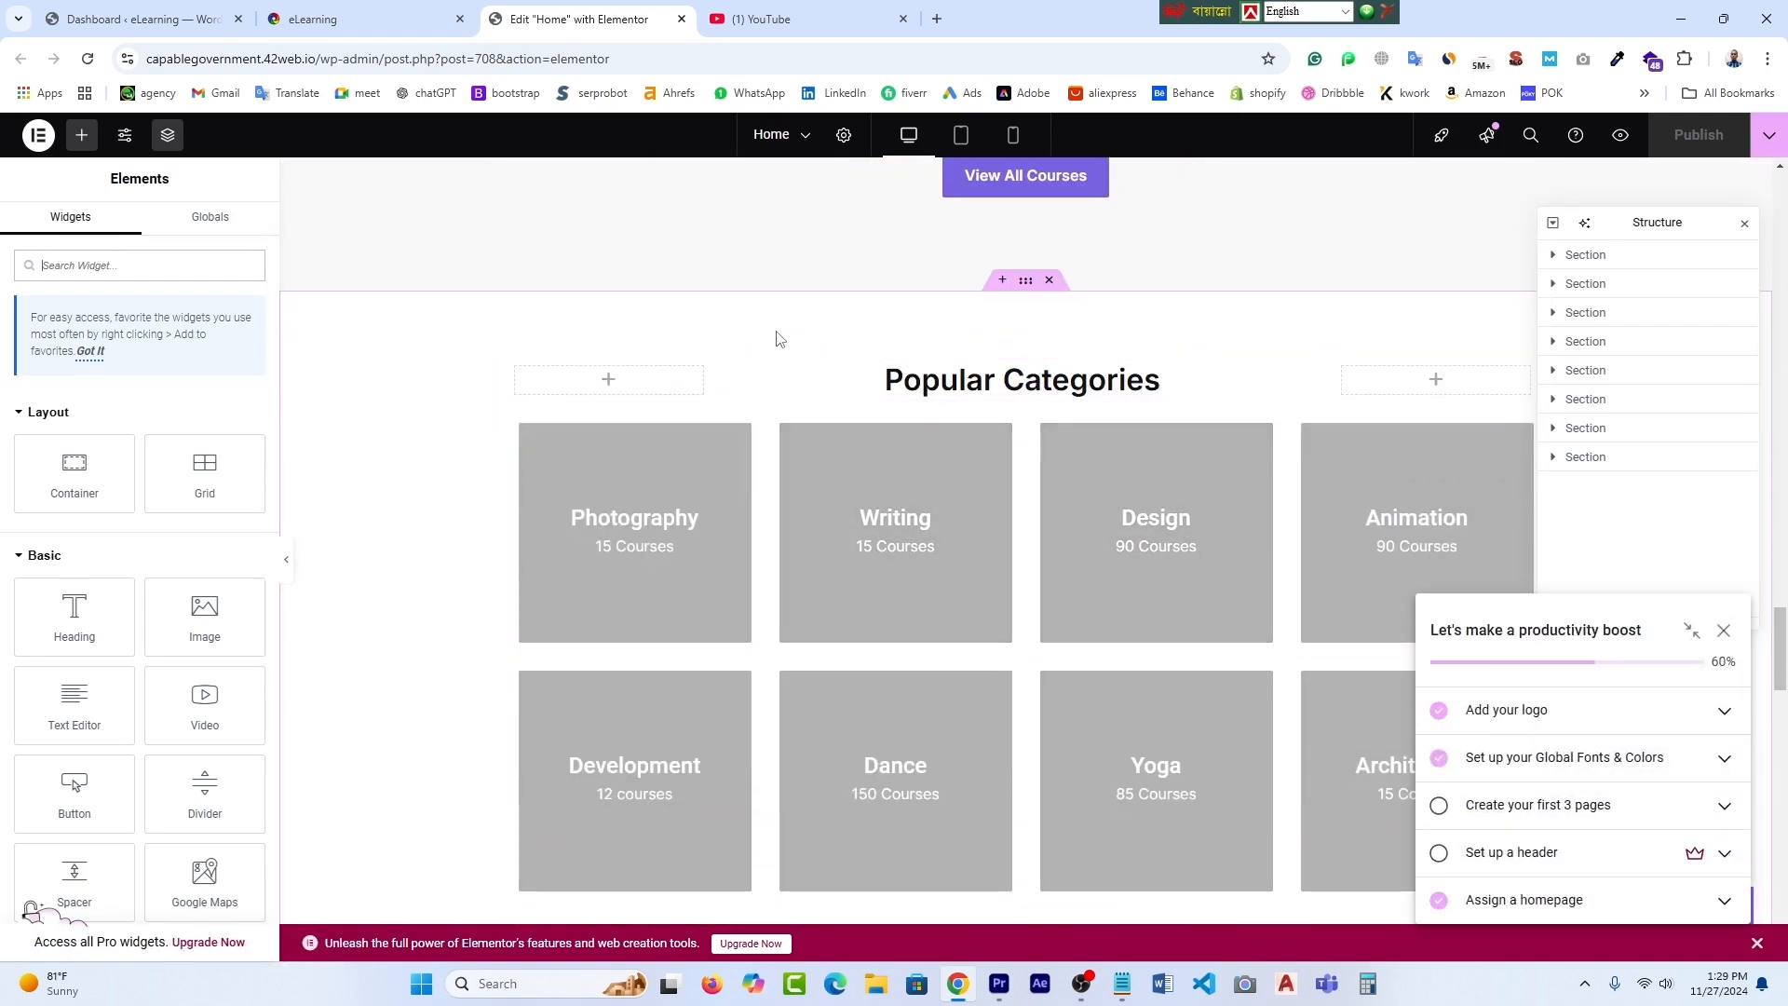
click(1025, 281)
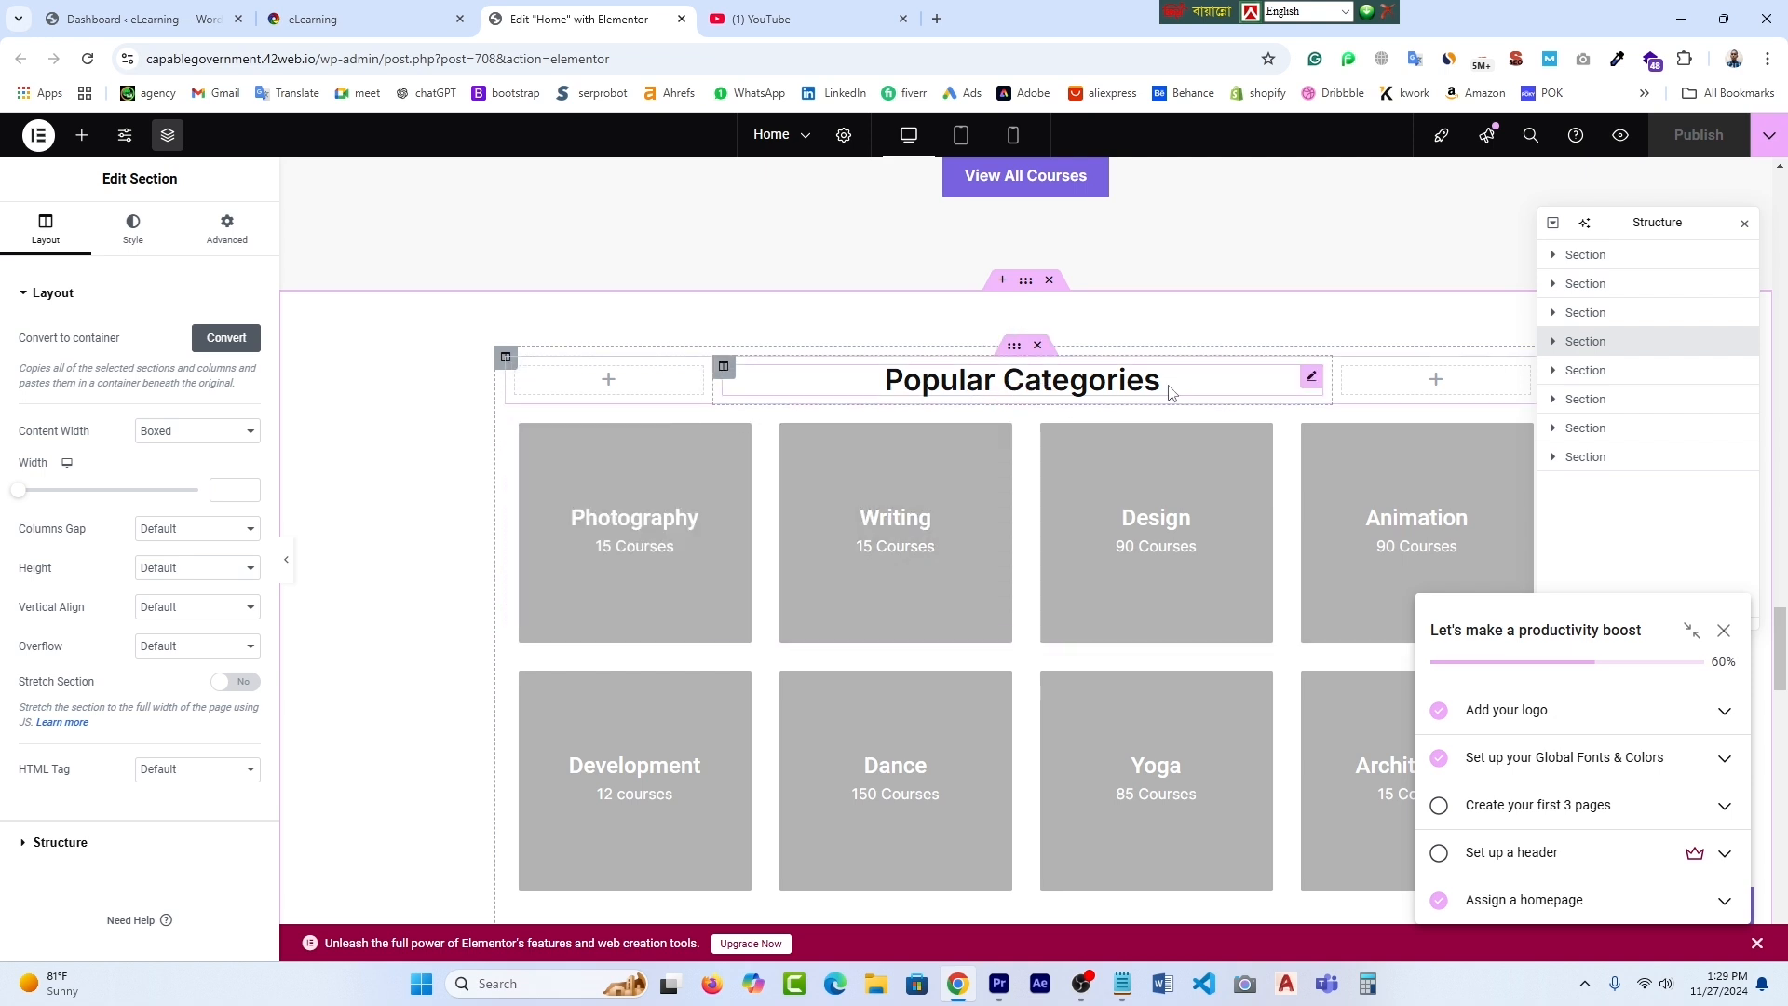
- Change the section heading to 'Our Popular Categories'
click(1312, 376)
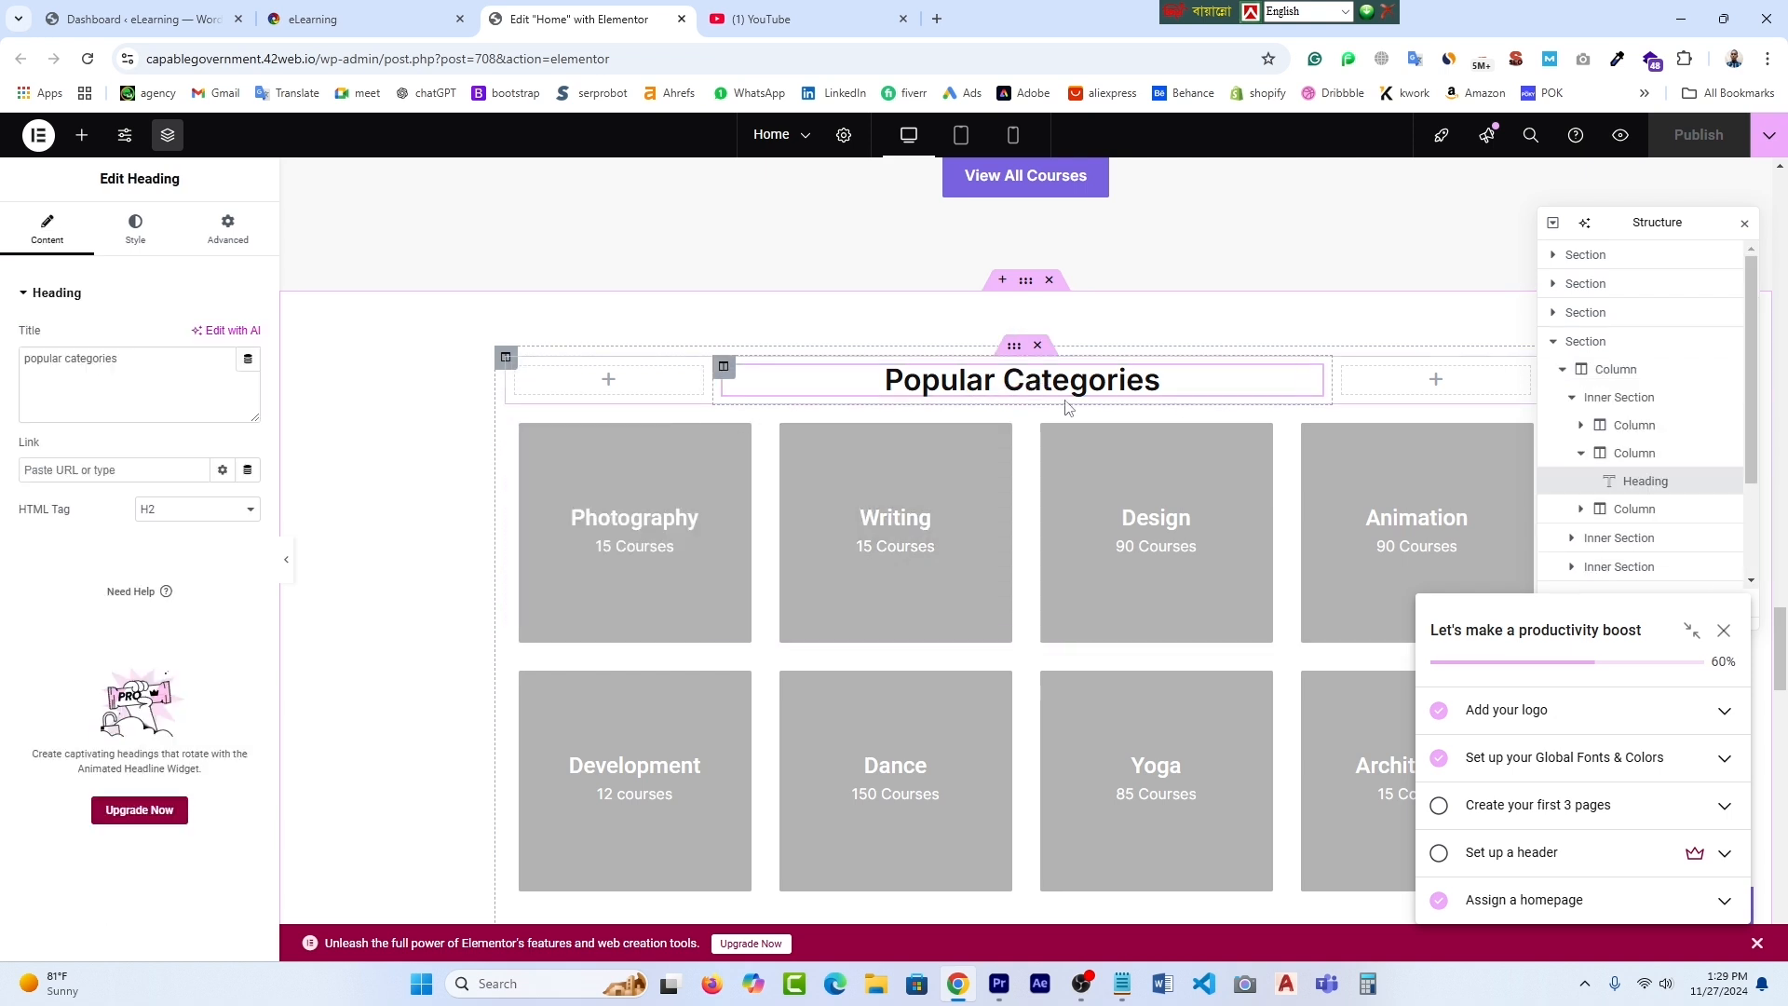
click(28, 359)
text(Our)
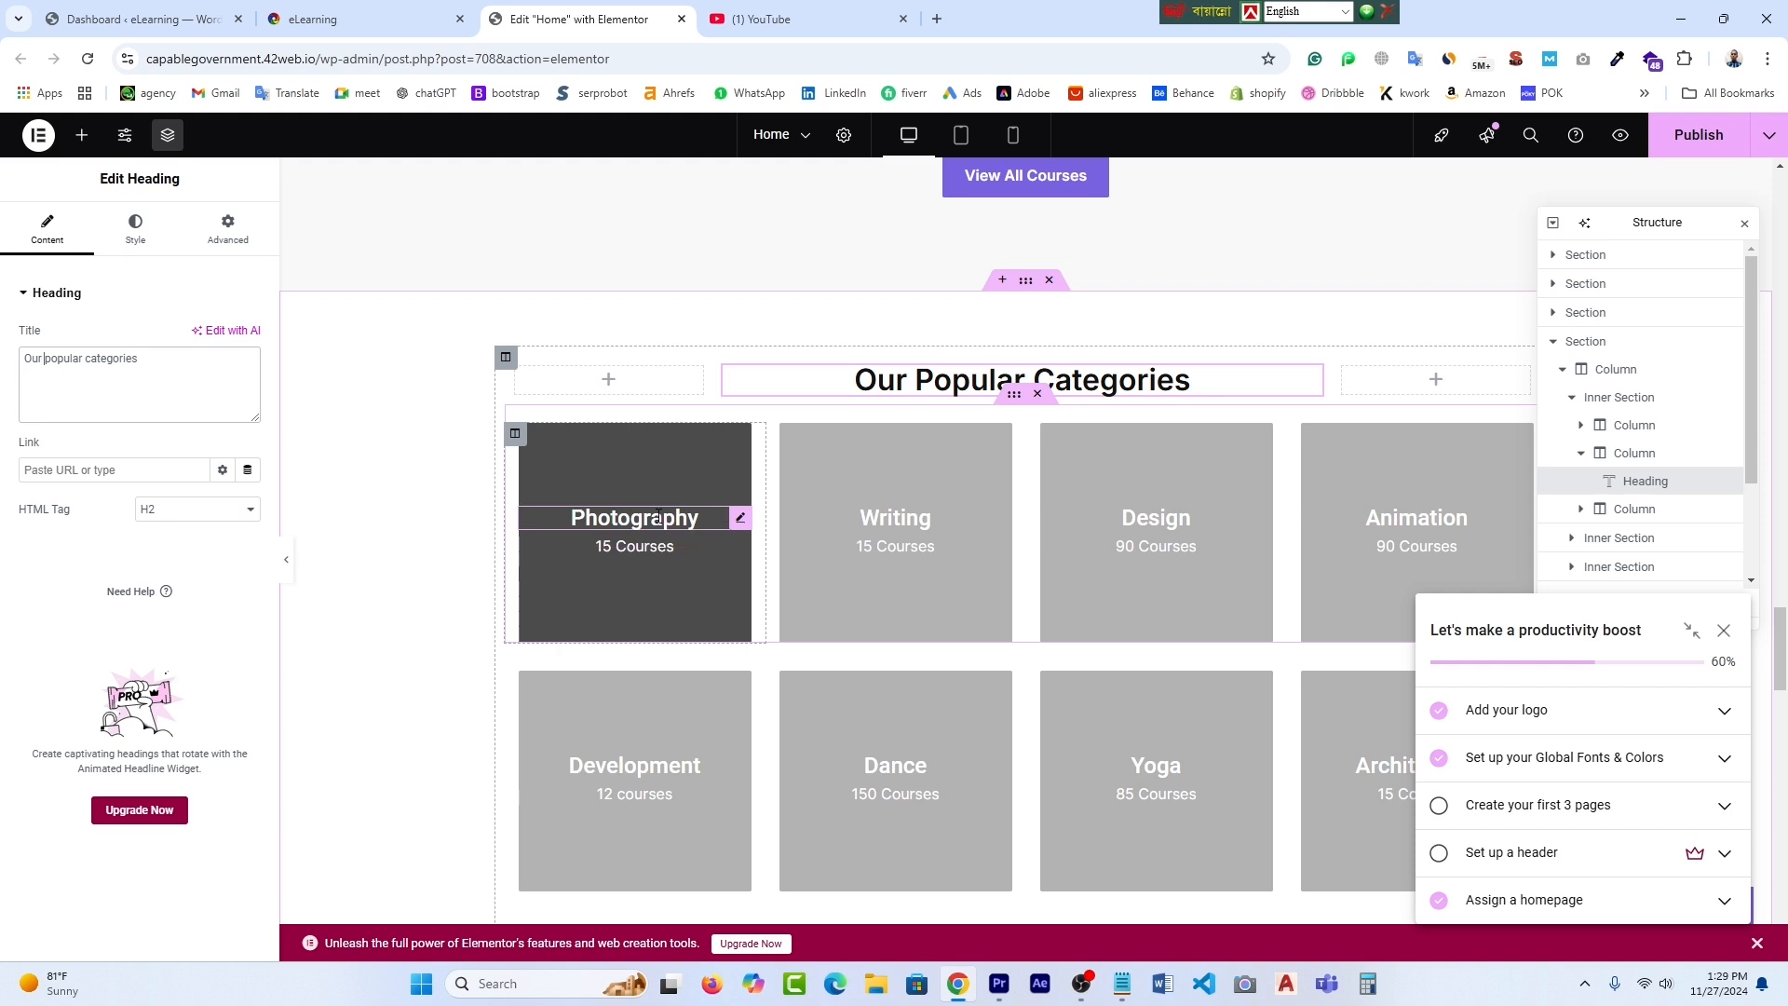
- Rename the Photography card to Graphic Design with 10 Courses and publish the page
click(739, 520)
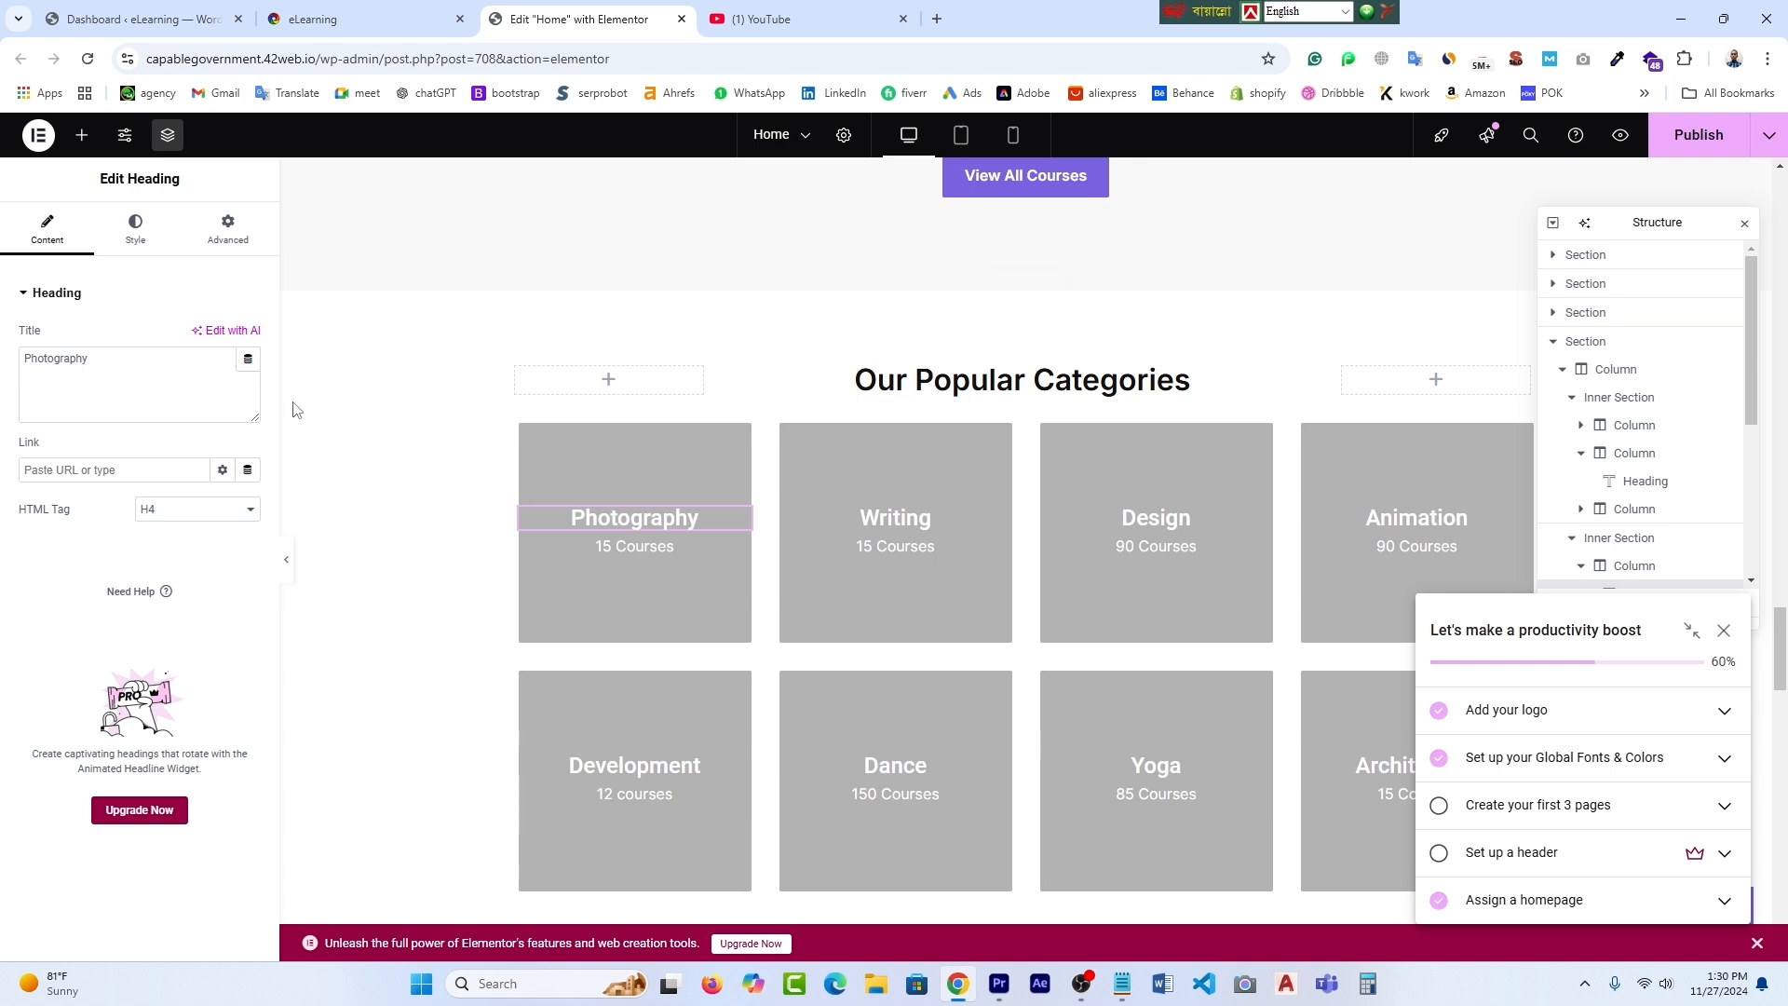
click(110, 366)
key(ctrl+a)
text(Graphic Design)
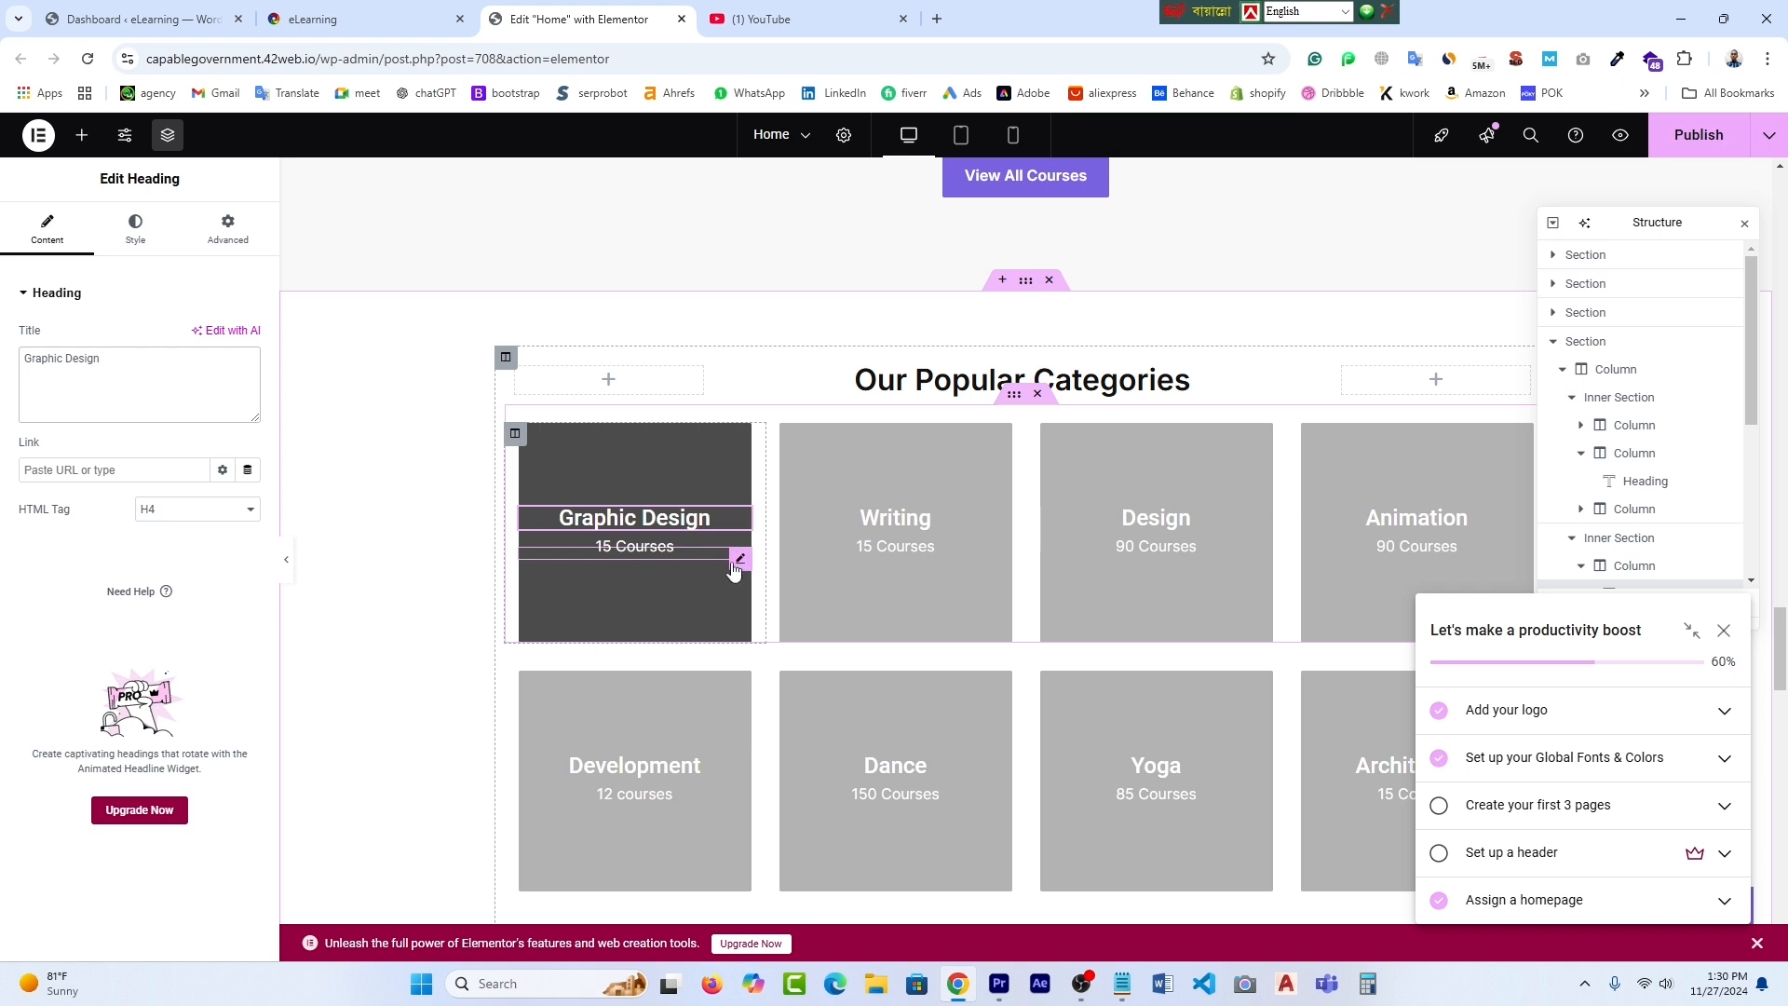
click(741, 558)
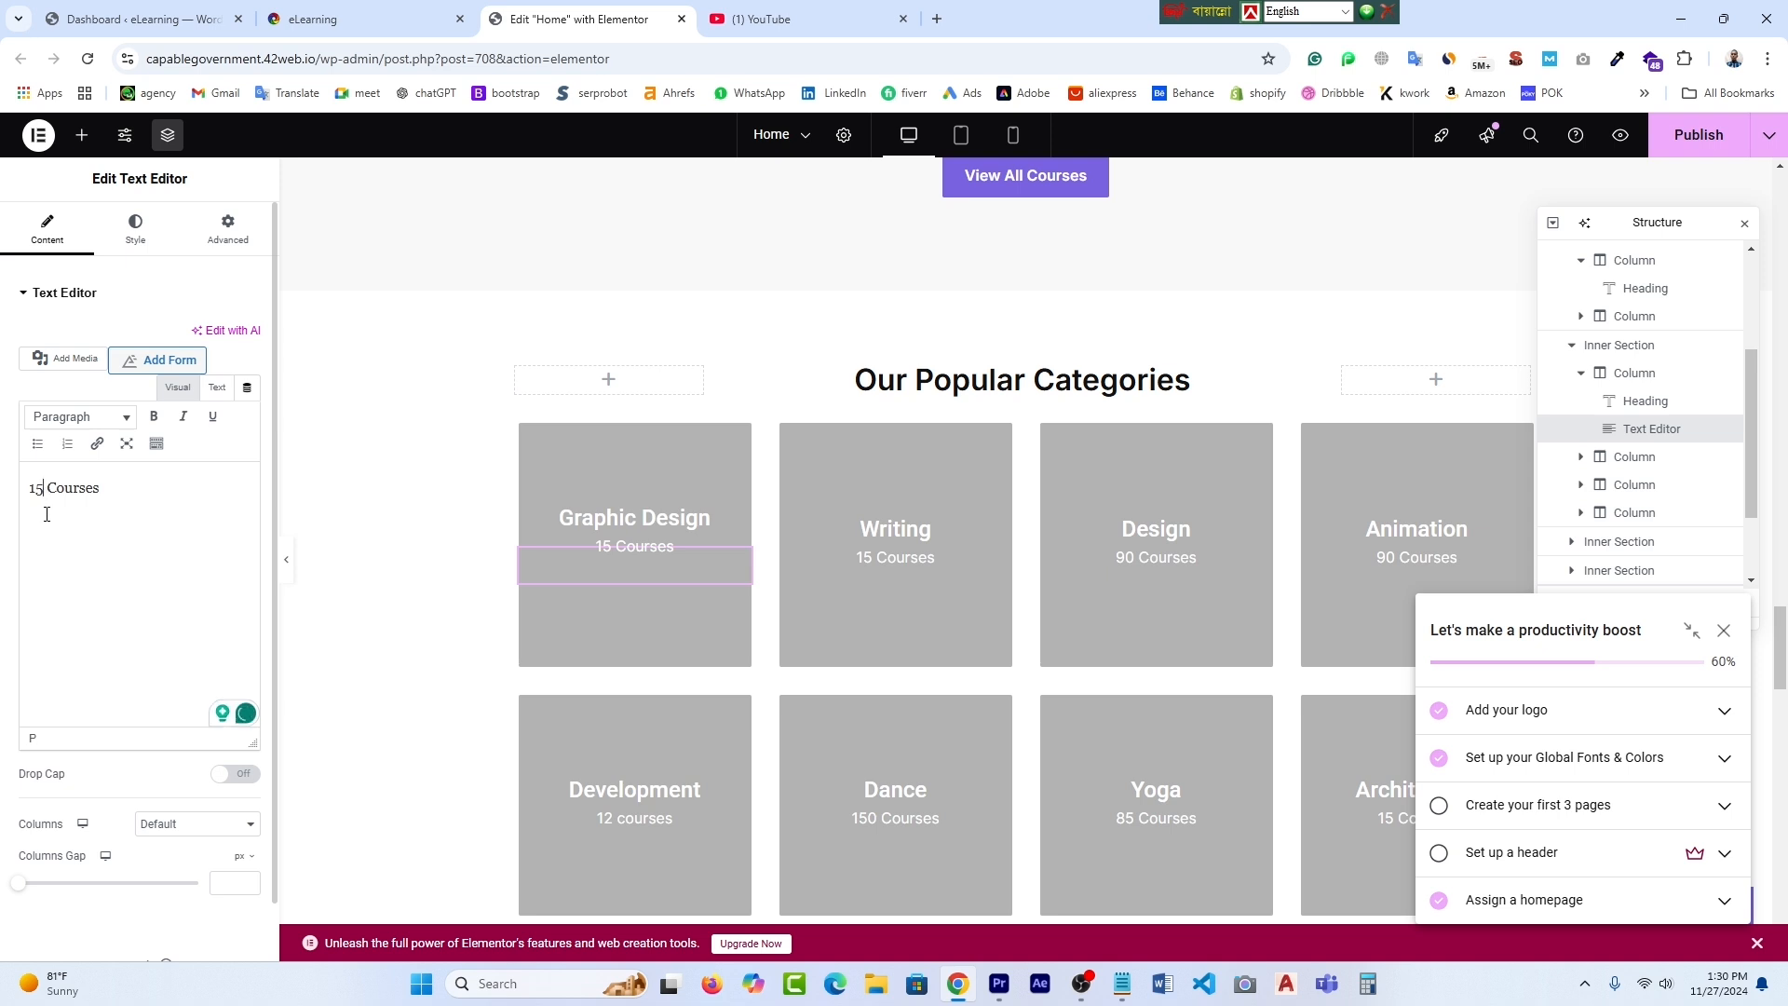
key(BackSpace)
text(0)
click(1705, 142)
- Scroll down to the 41K/50K/19K/65K statistics row and select its section
scroll(196, 717, down, 1)
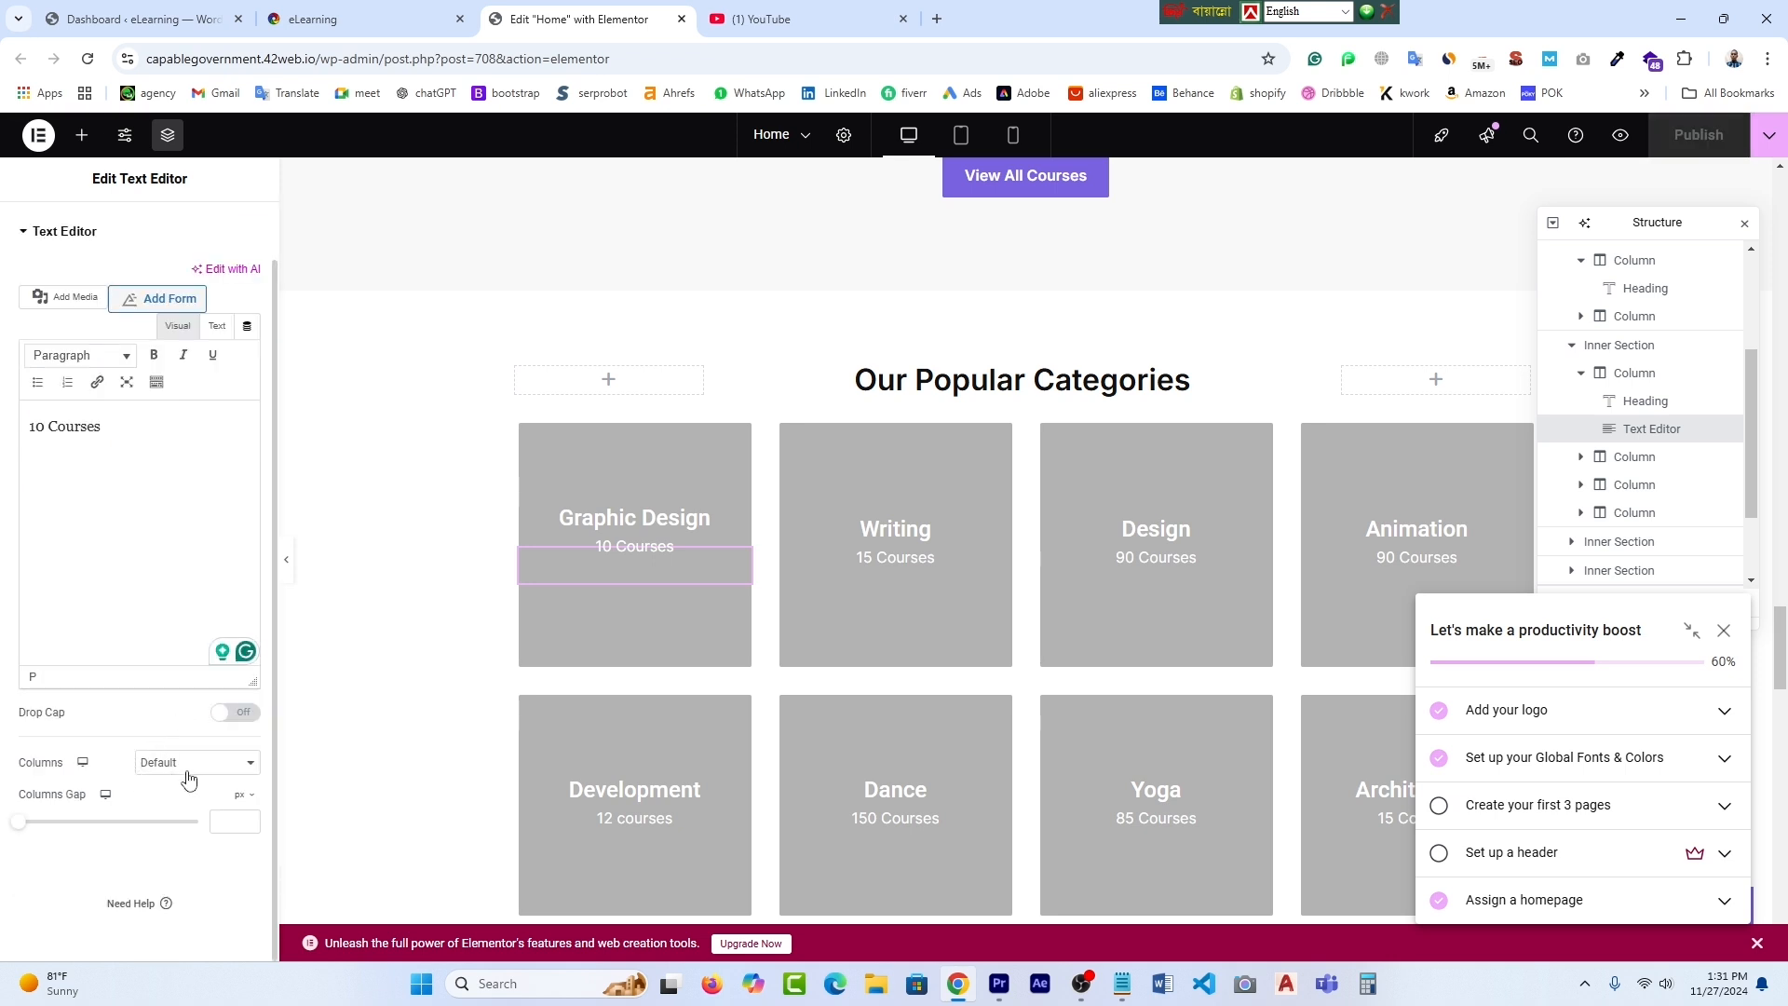
click(253, 771)
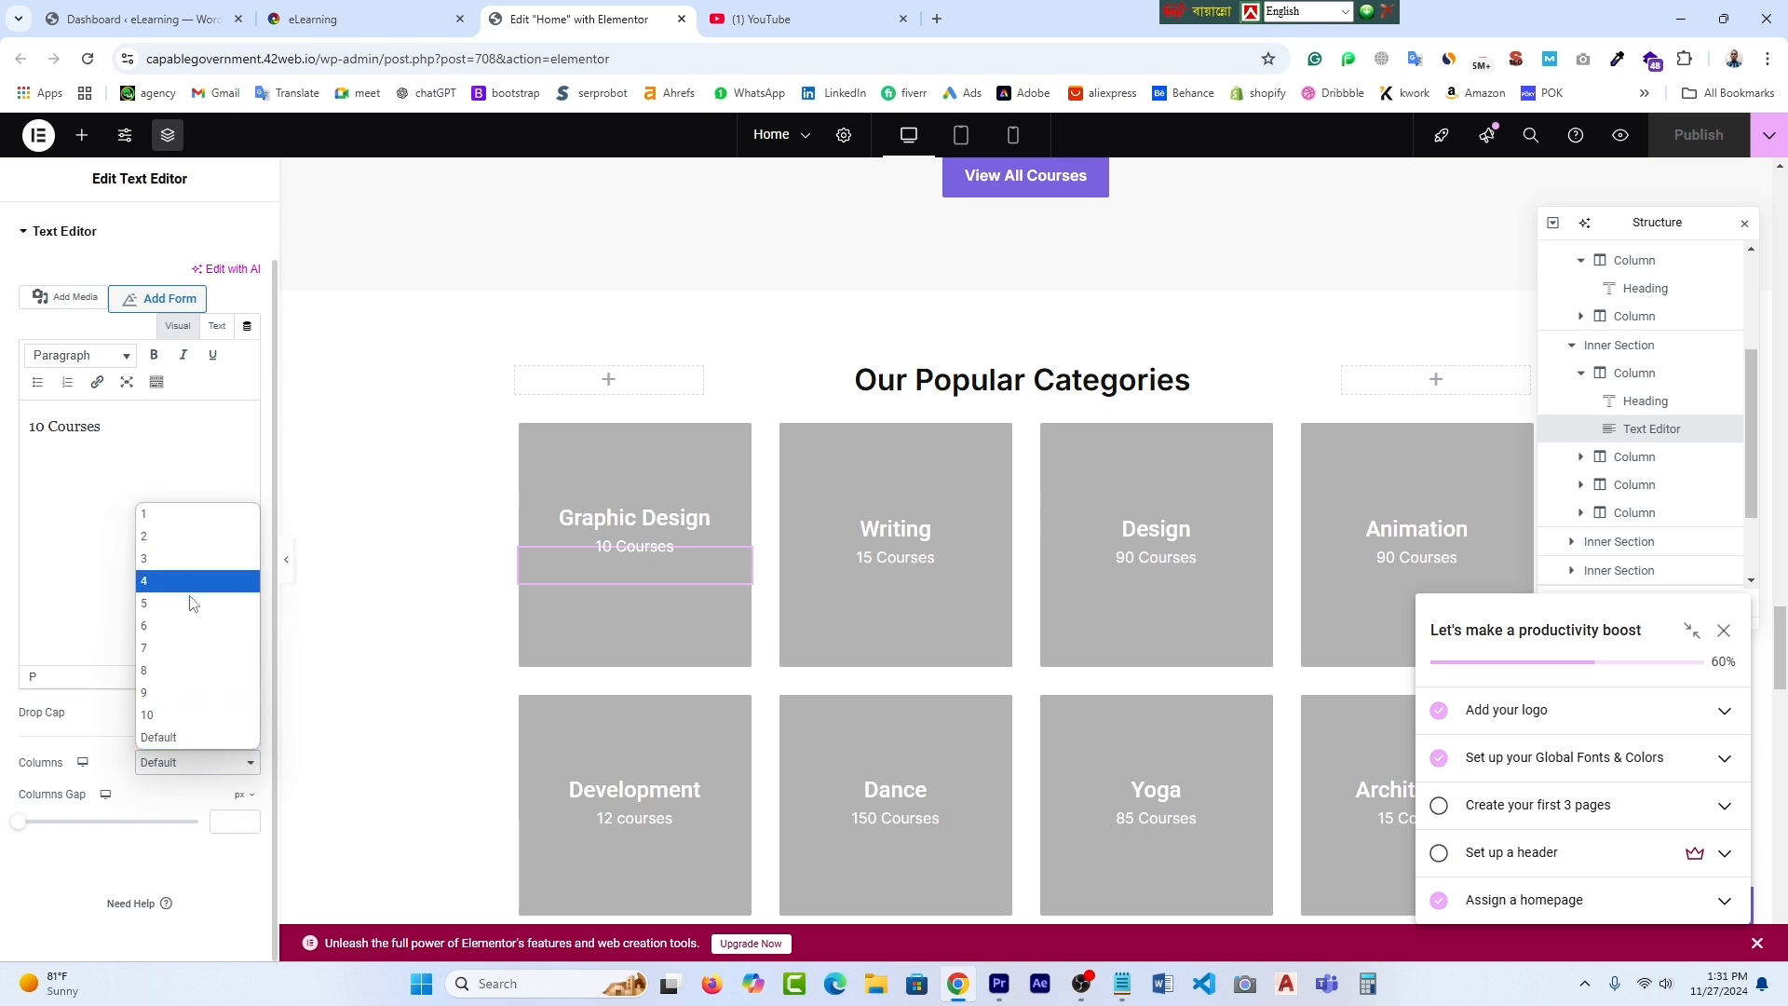
click(378, 722)
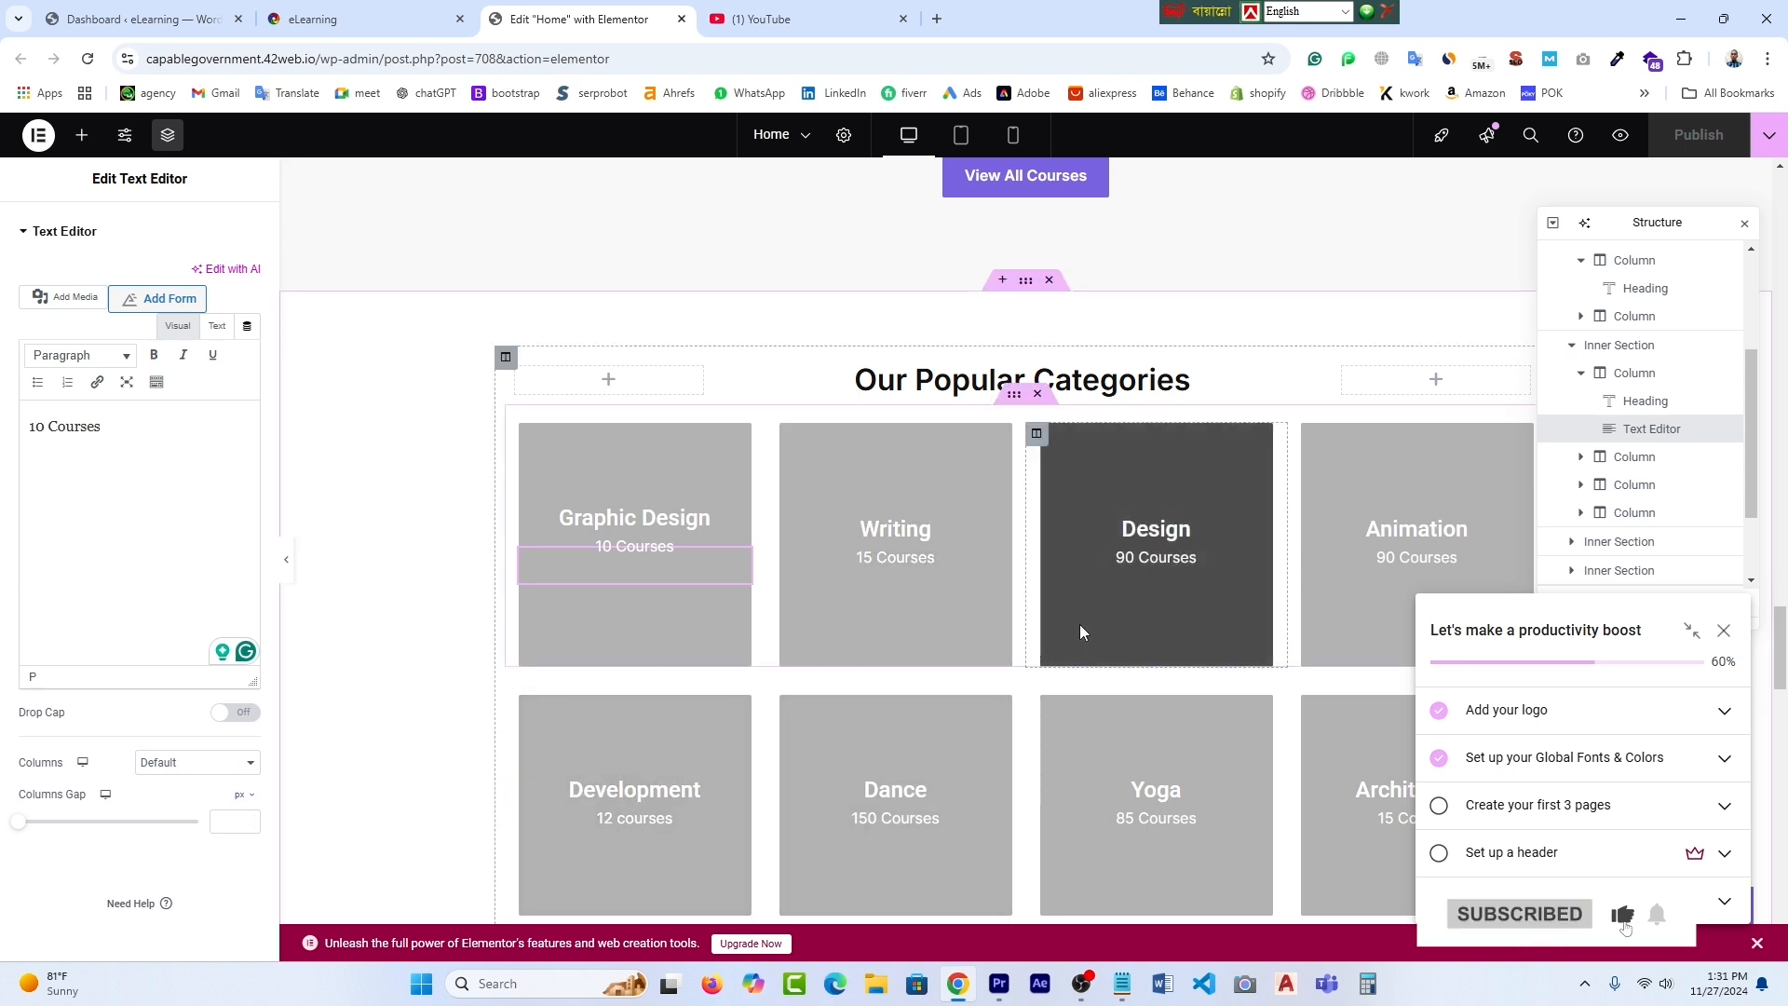
scroll(1025, 522, down, 3)
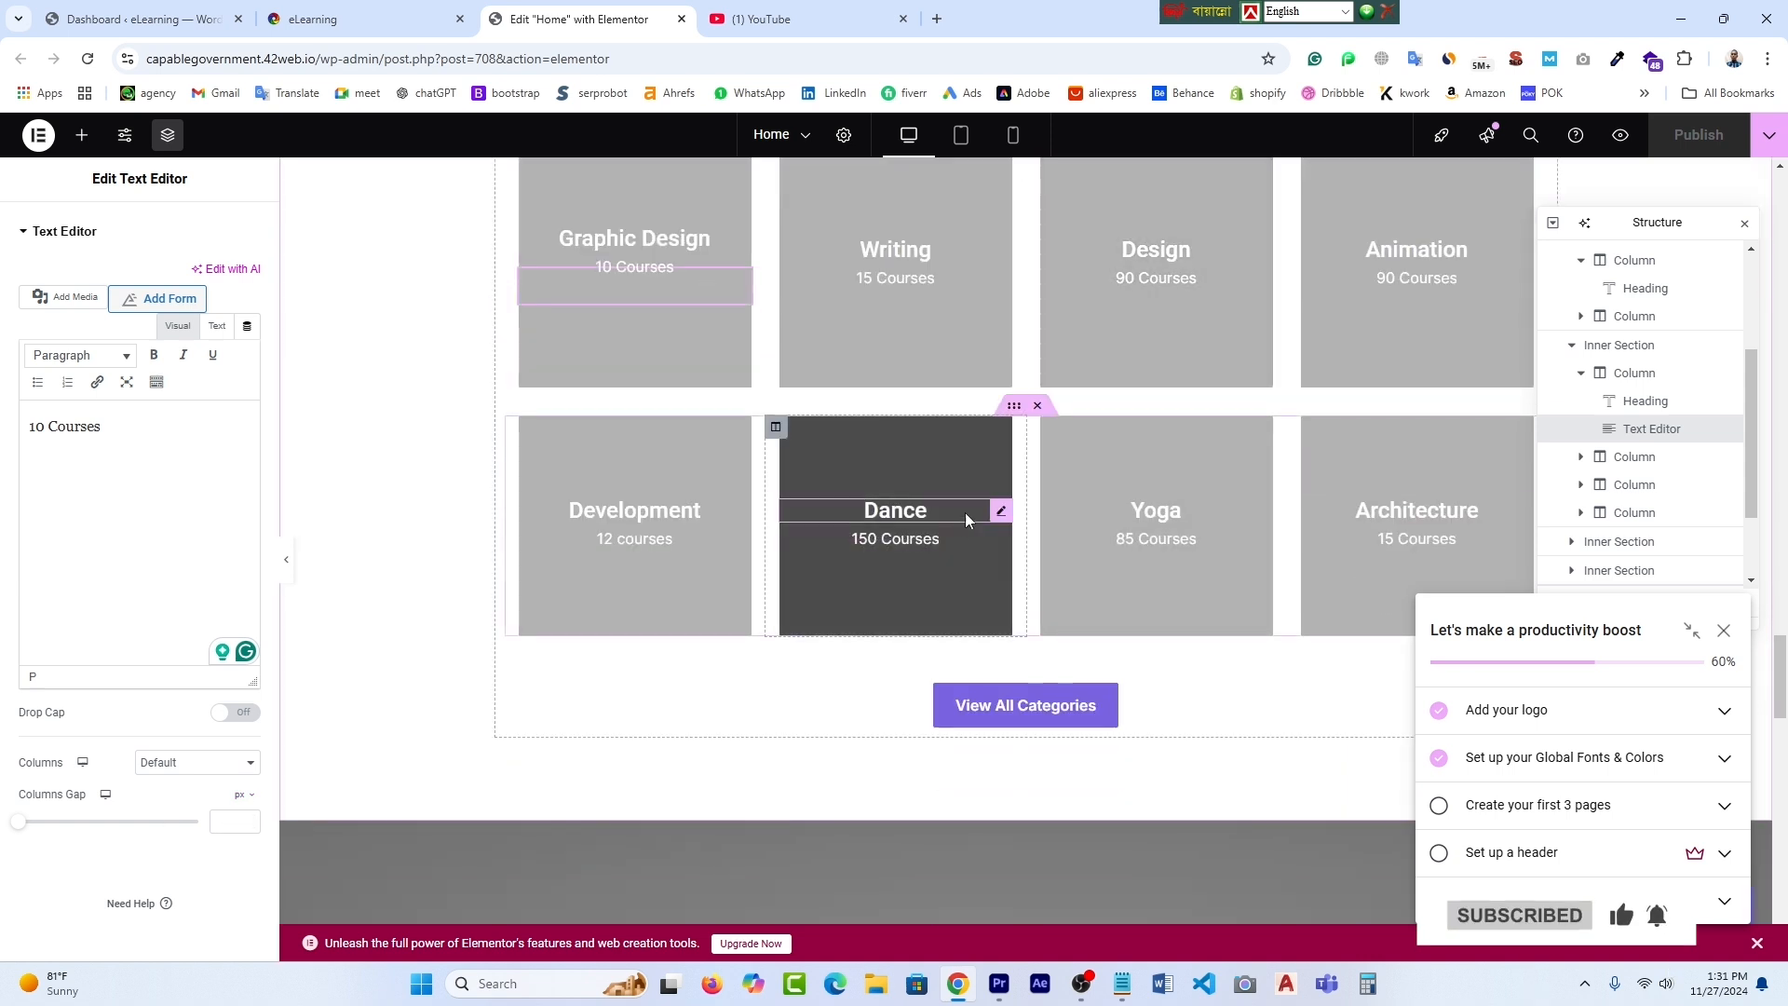
scroll(977, 531, down, 5)
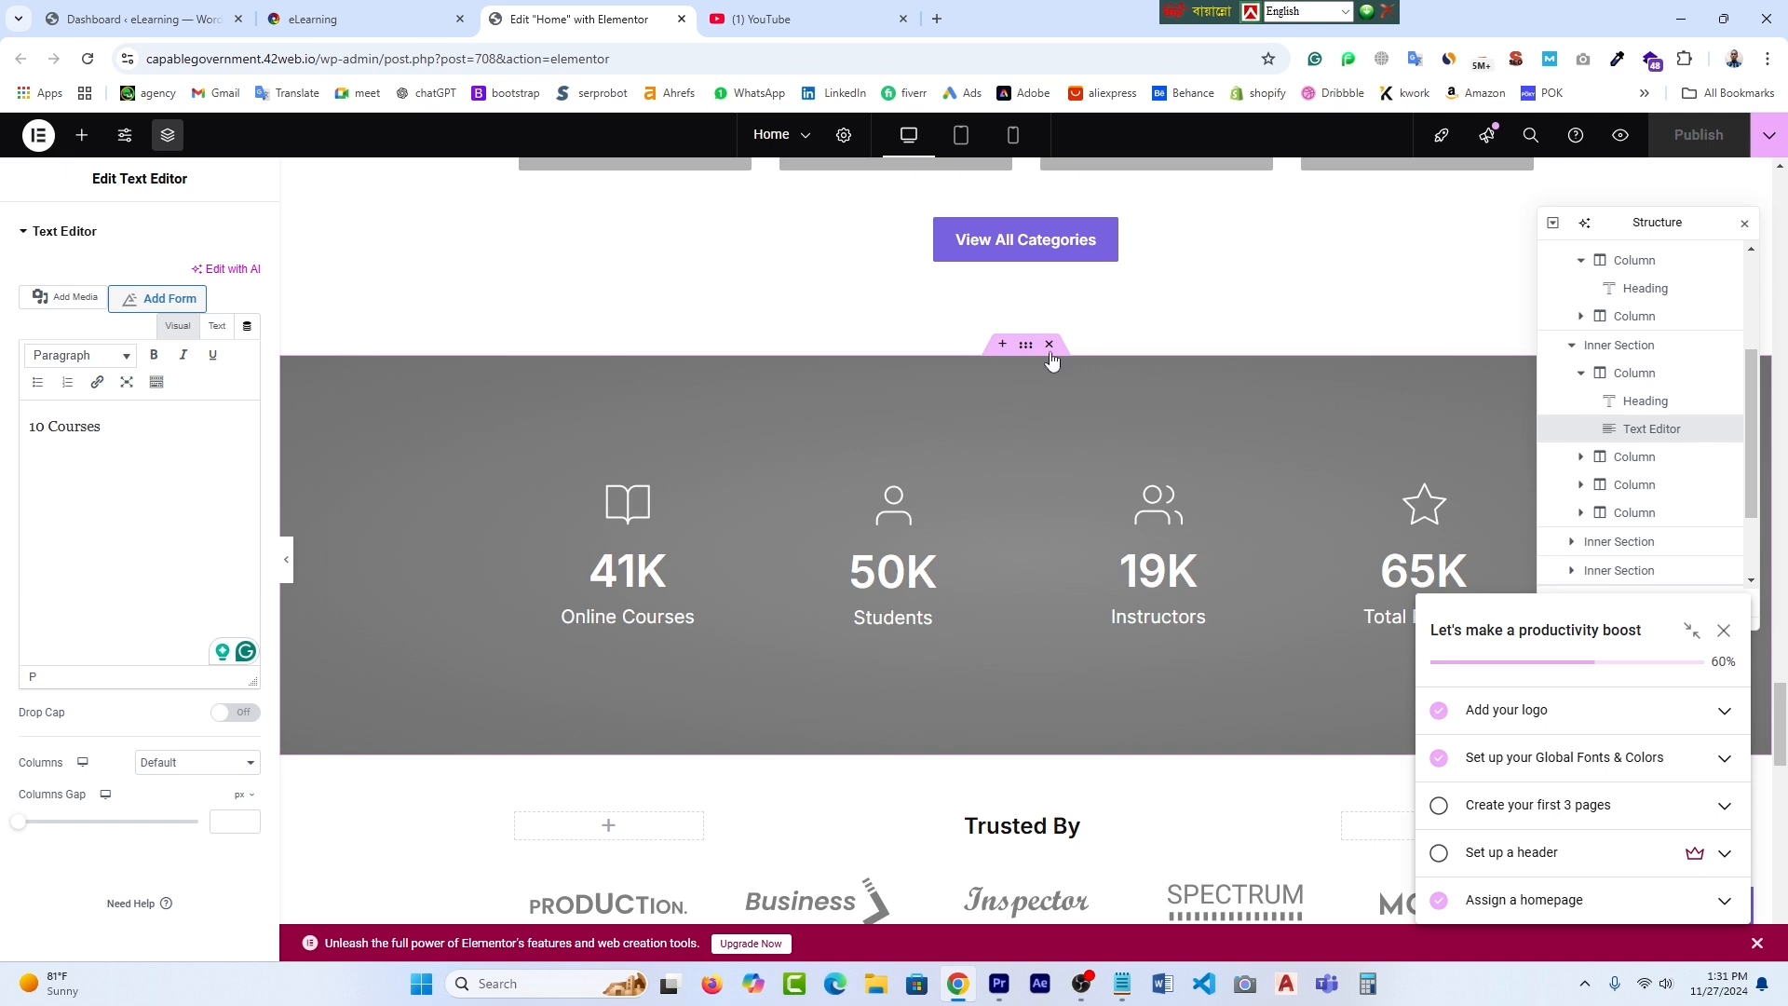
click(1027, 348)
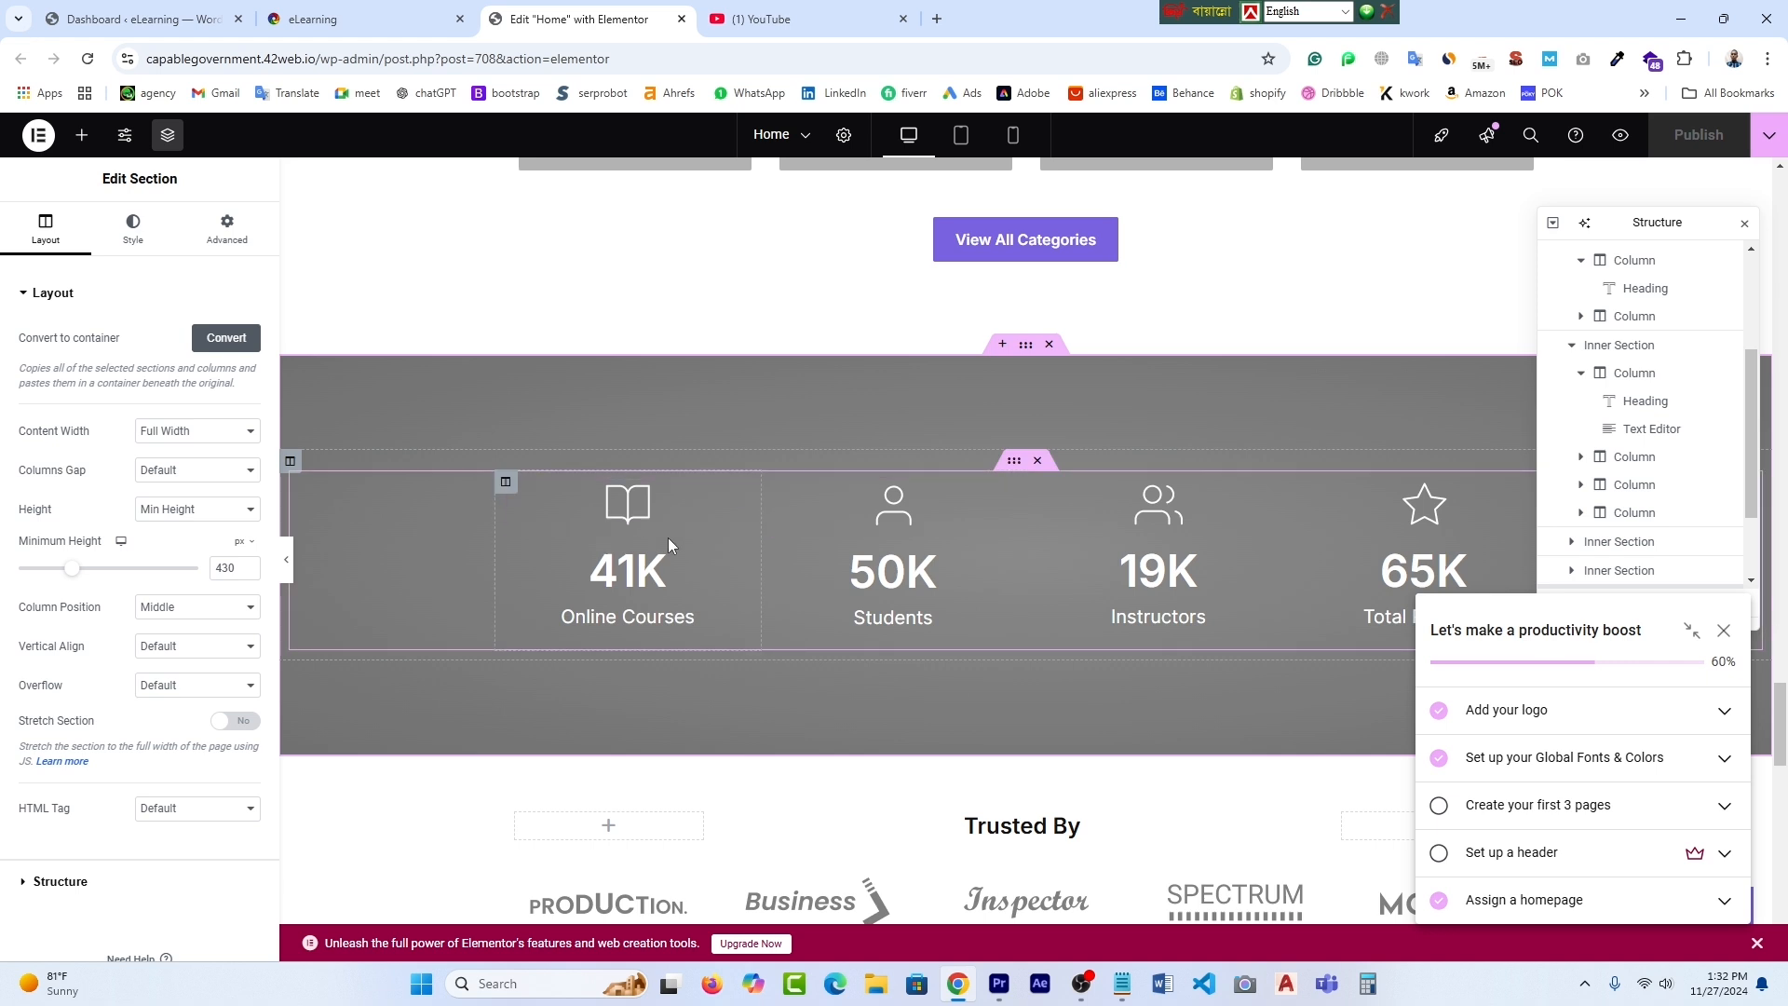
- Replace the Online Courses book icon with the green watch Untitled design.png uploaded from Downloads
click(623, 512)
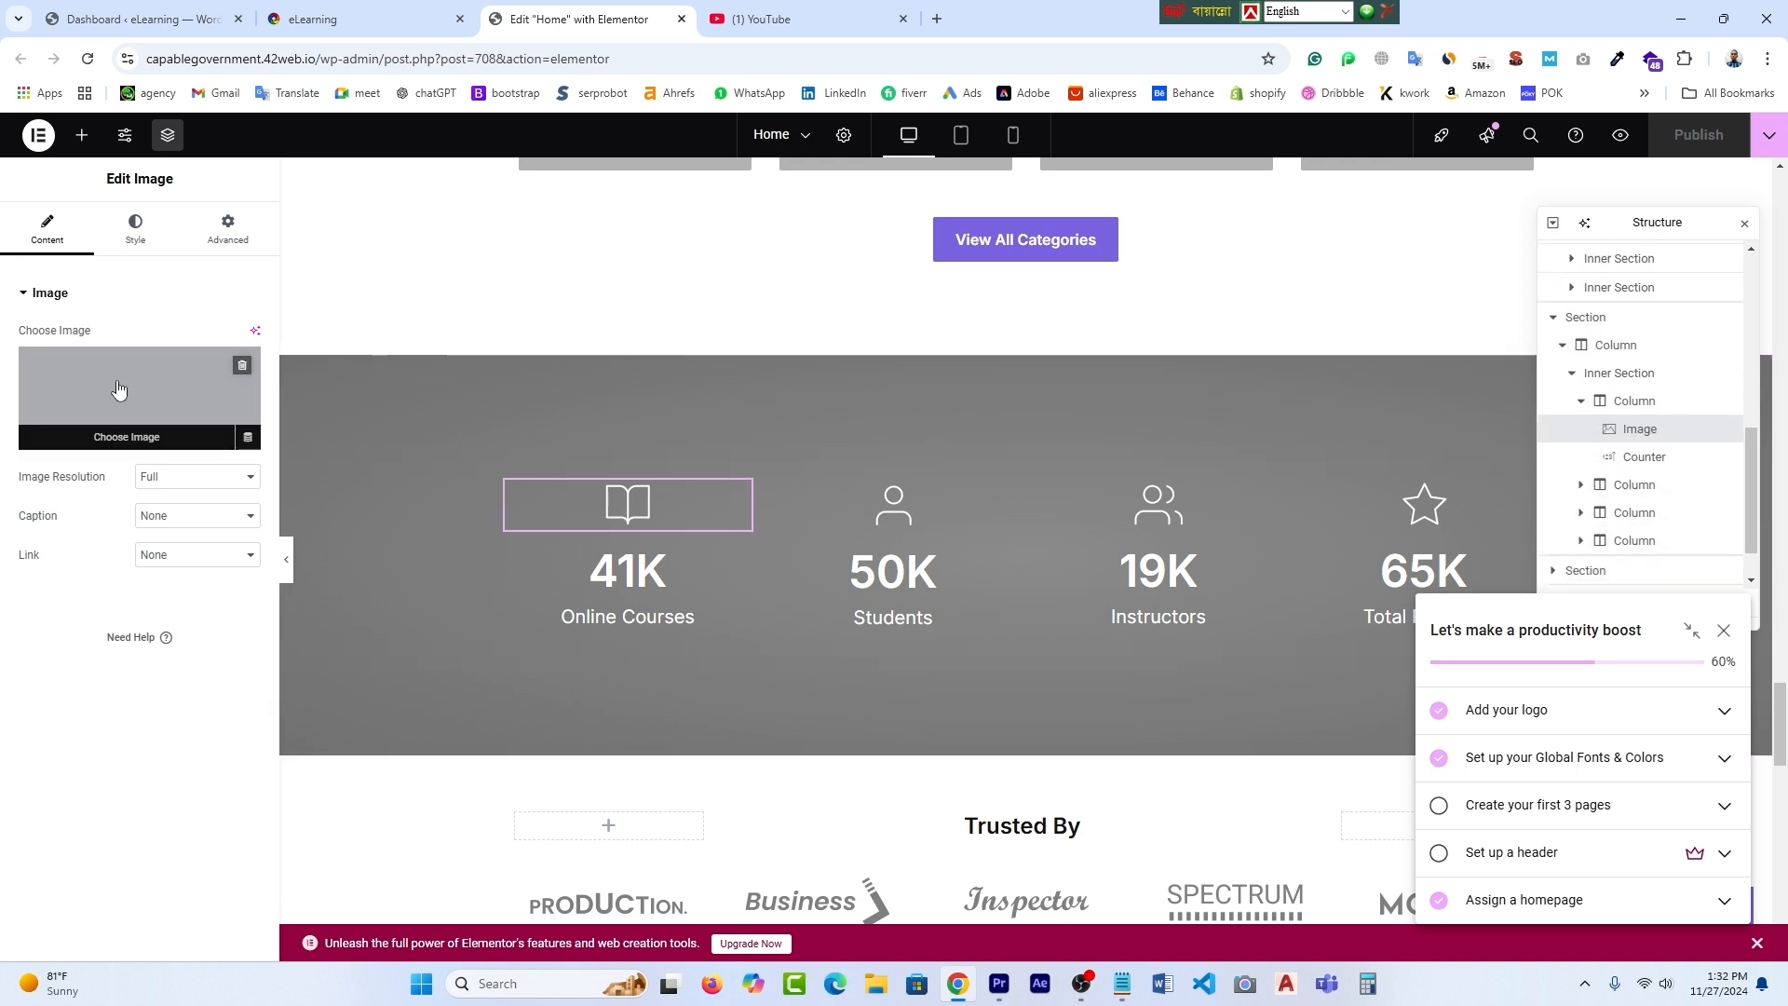
mouse_move(175, 395)
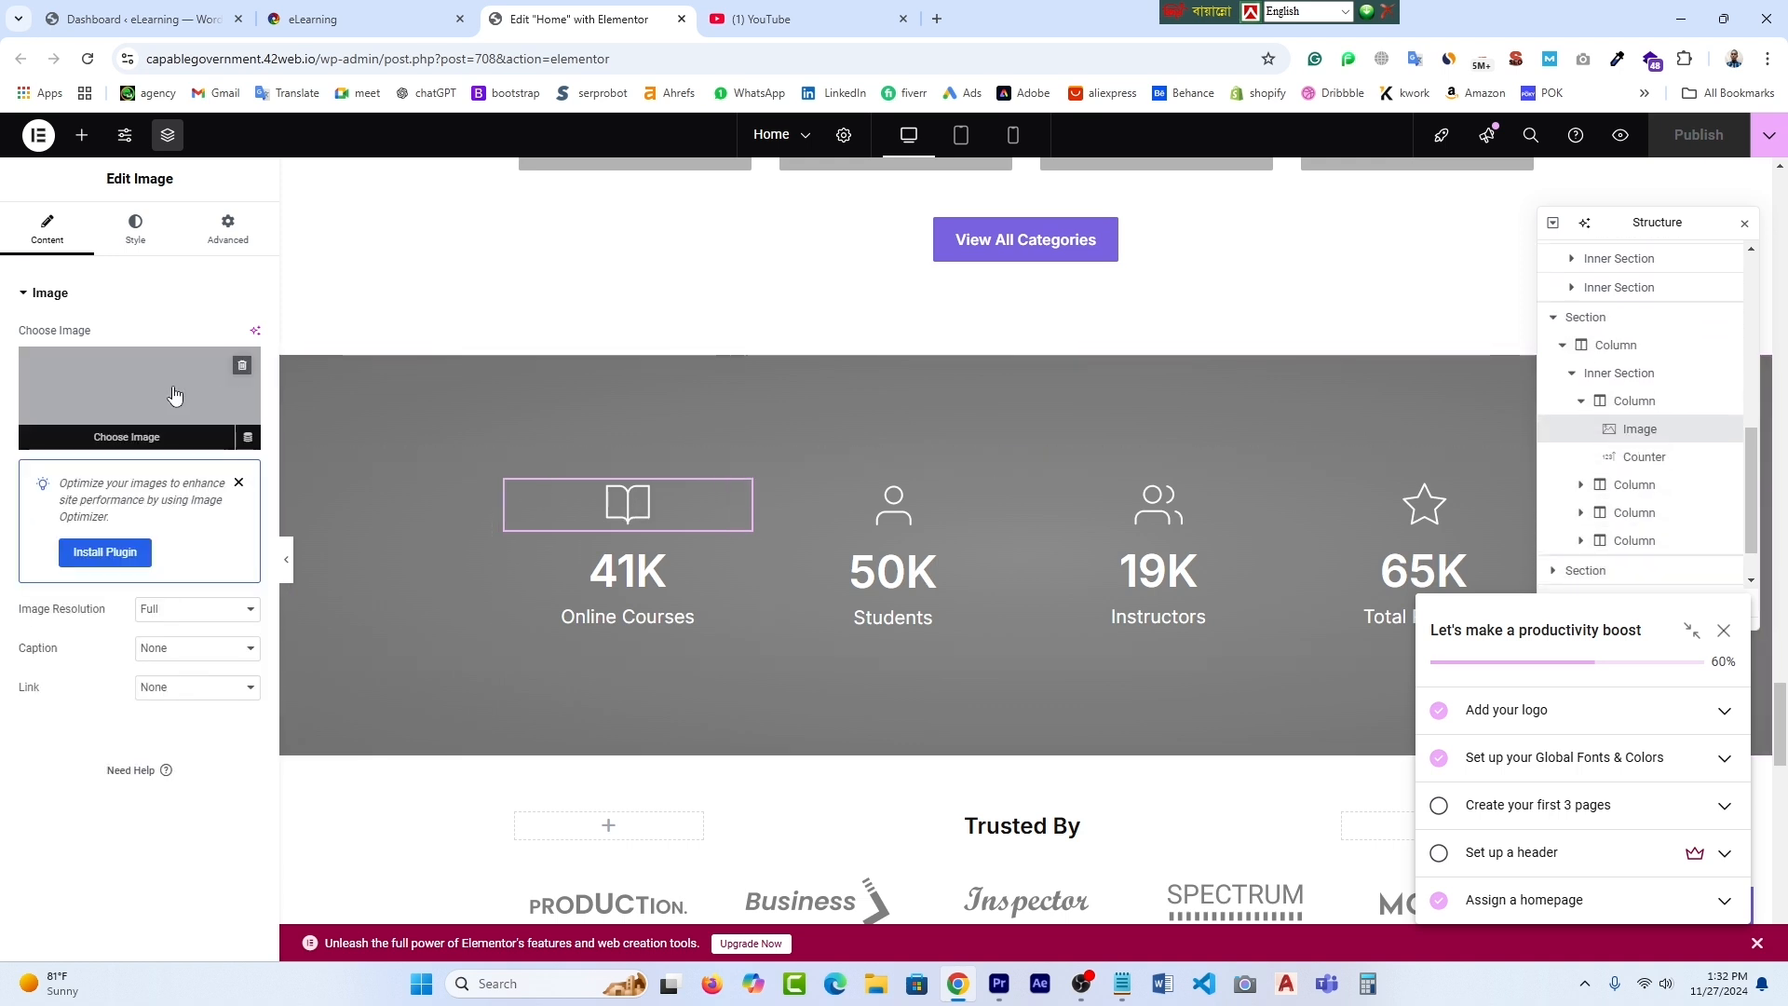
click(174, 395)
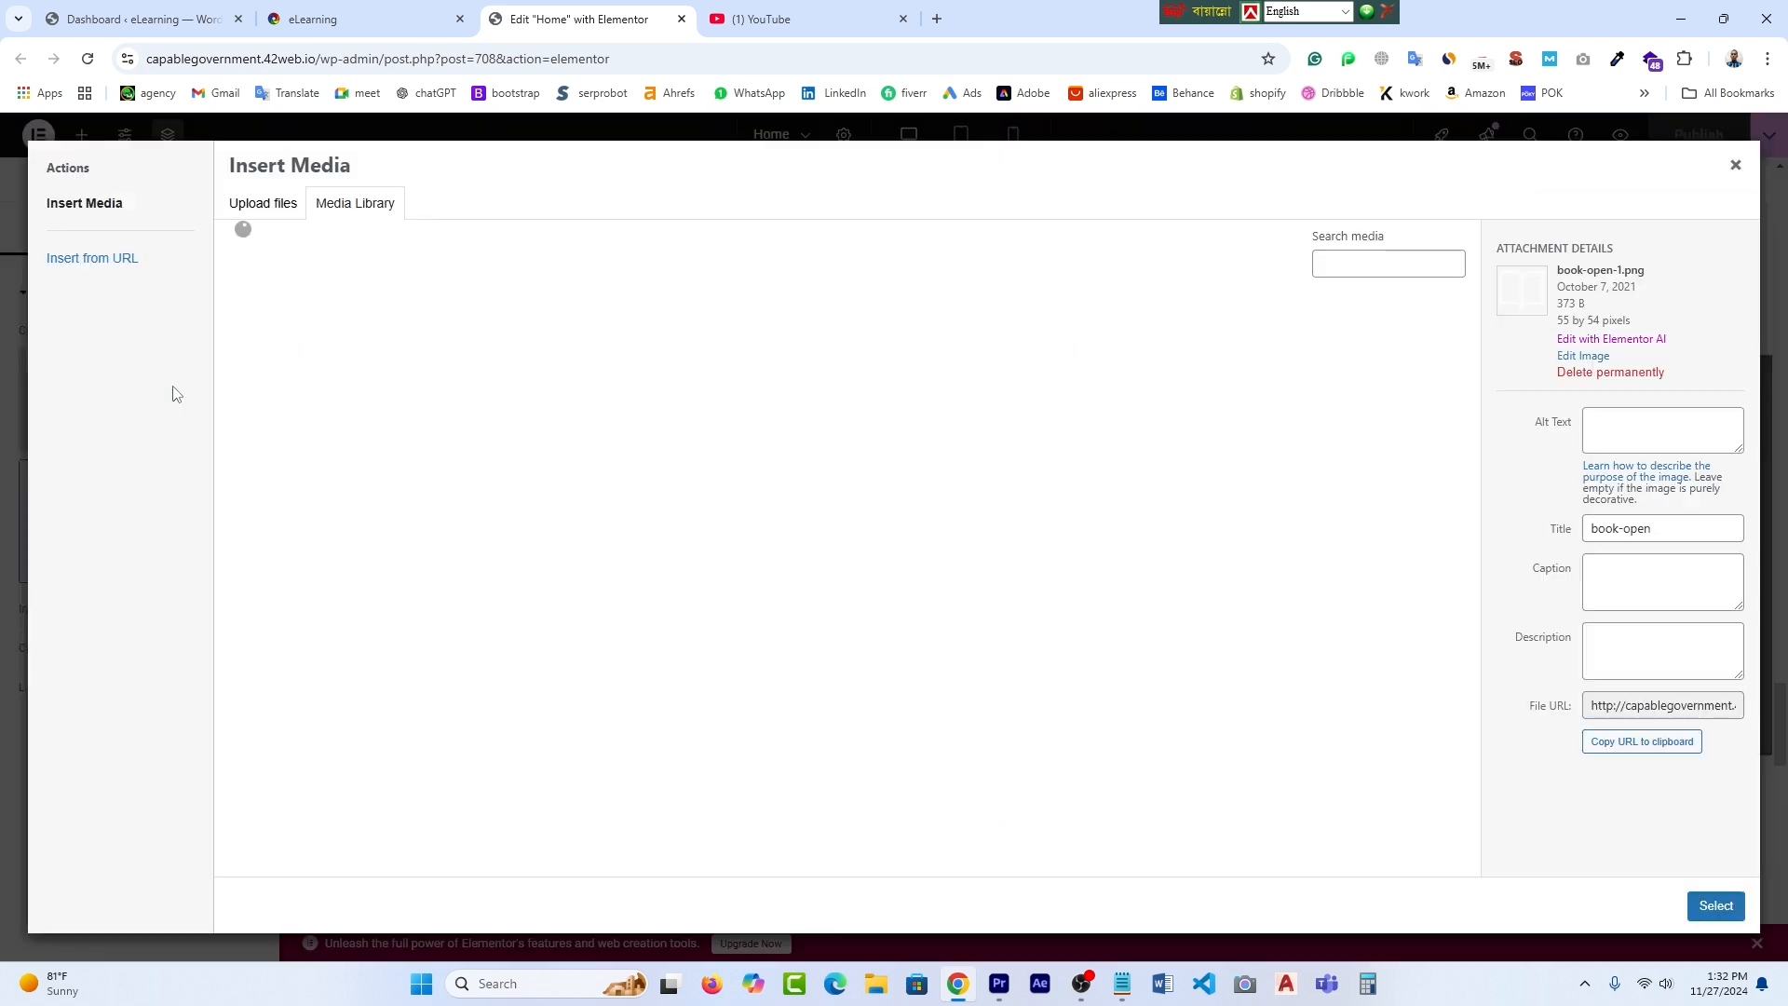
click(267, 208)
click(974, 515)
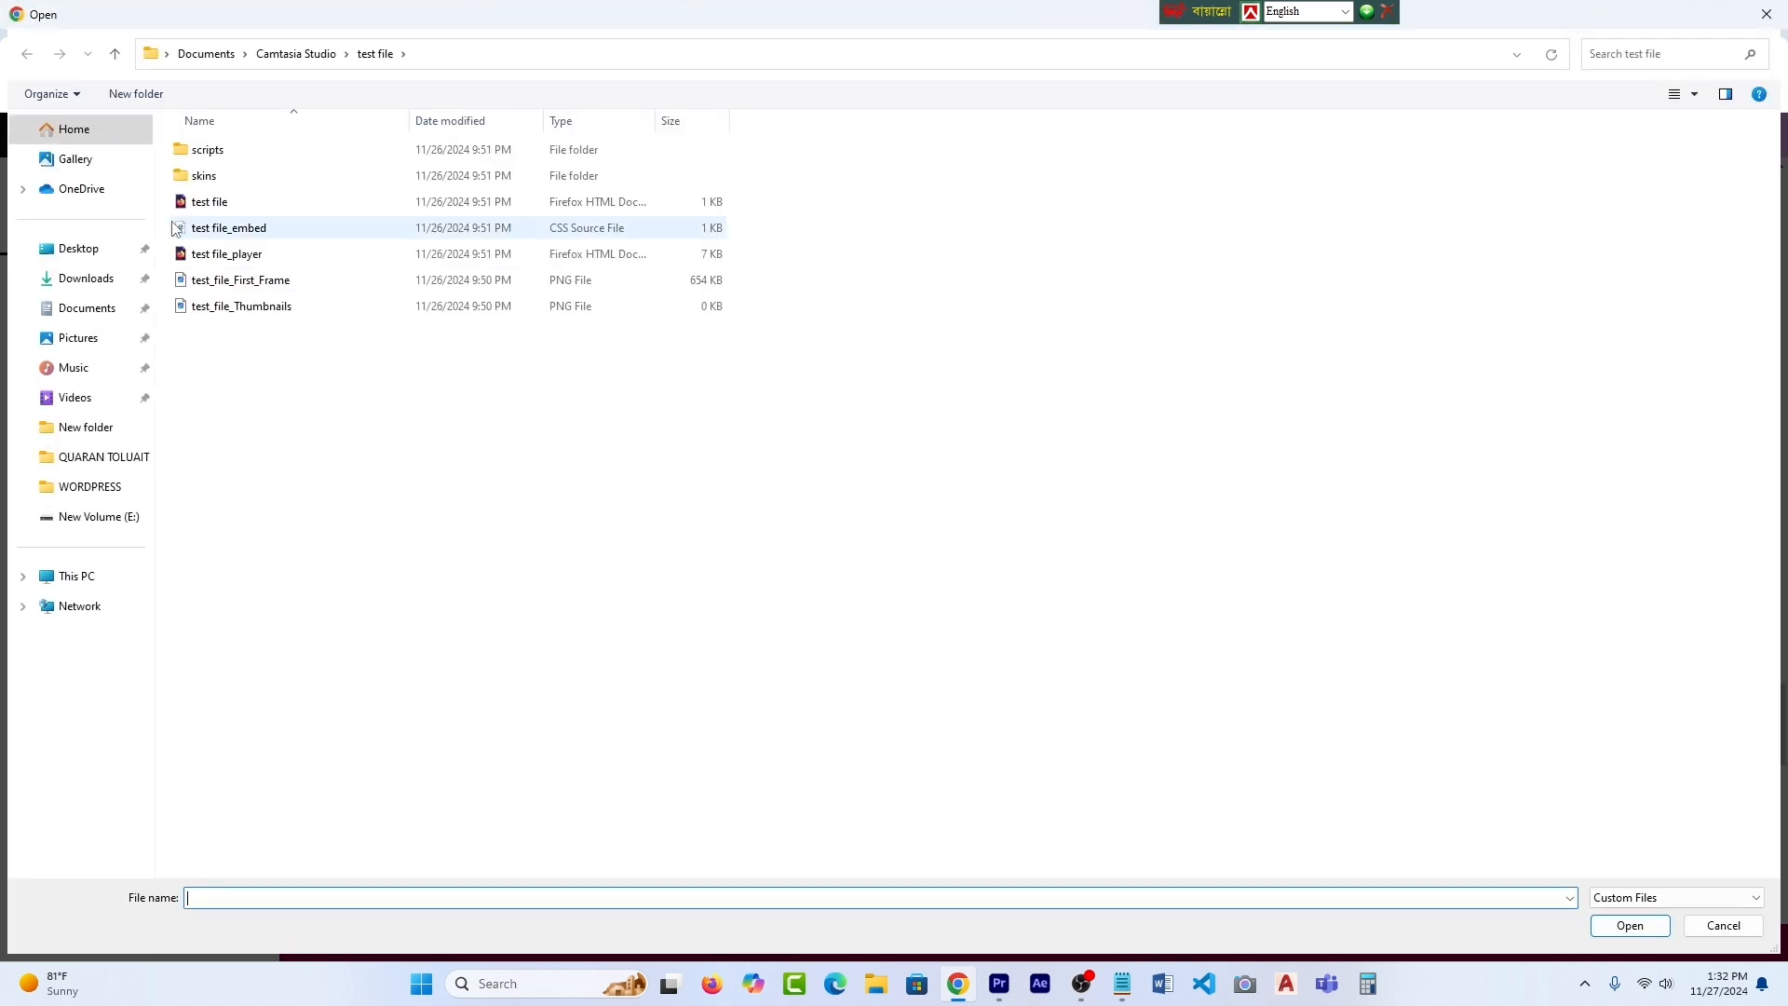
click(112, 277)
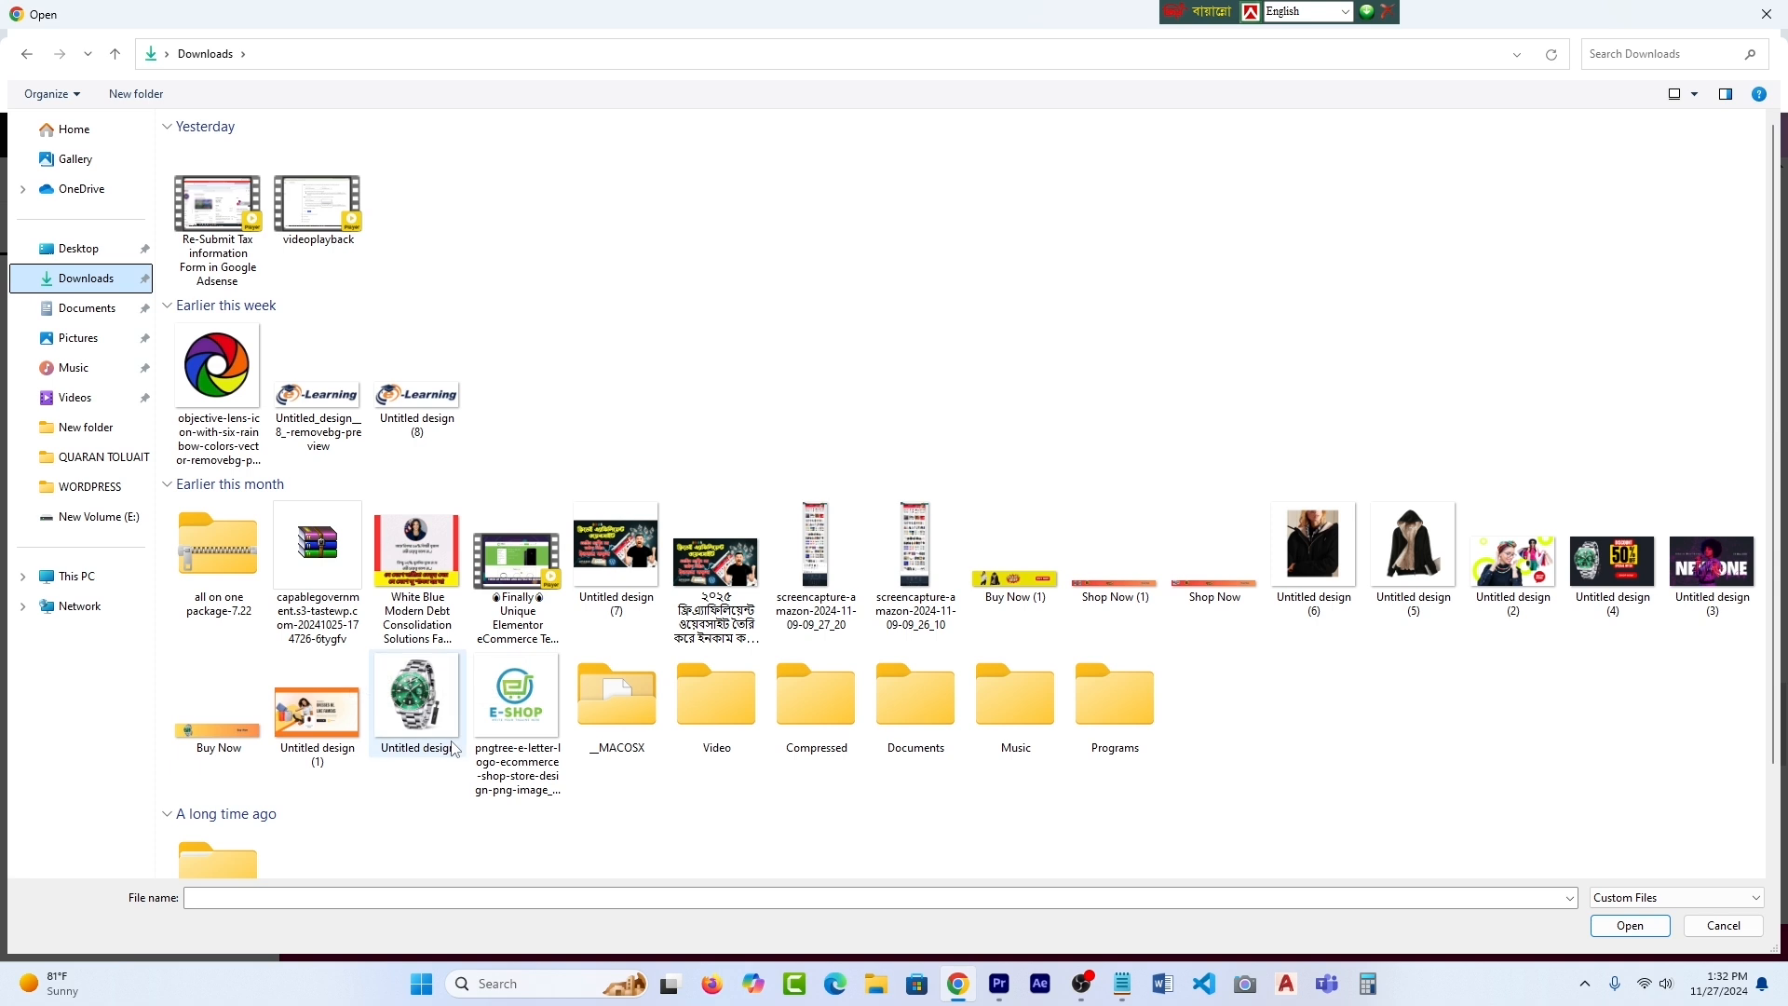
click(429, 718)
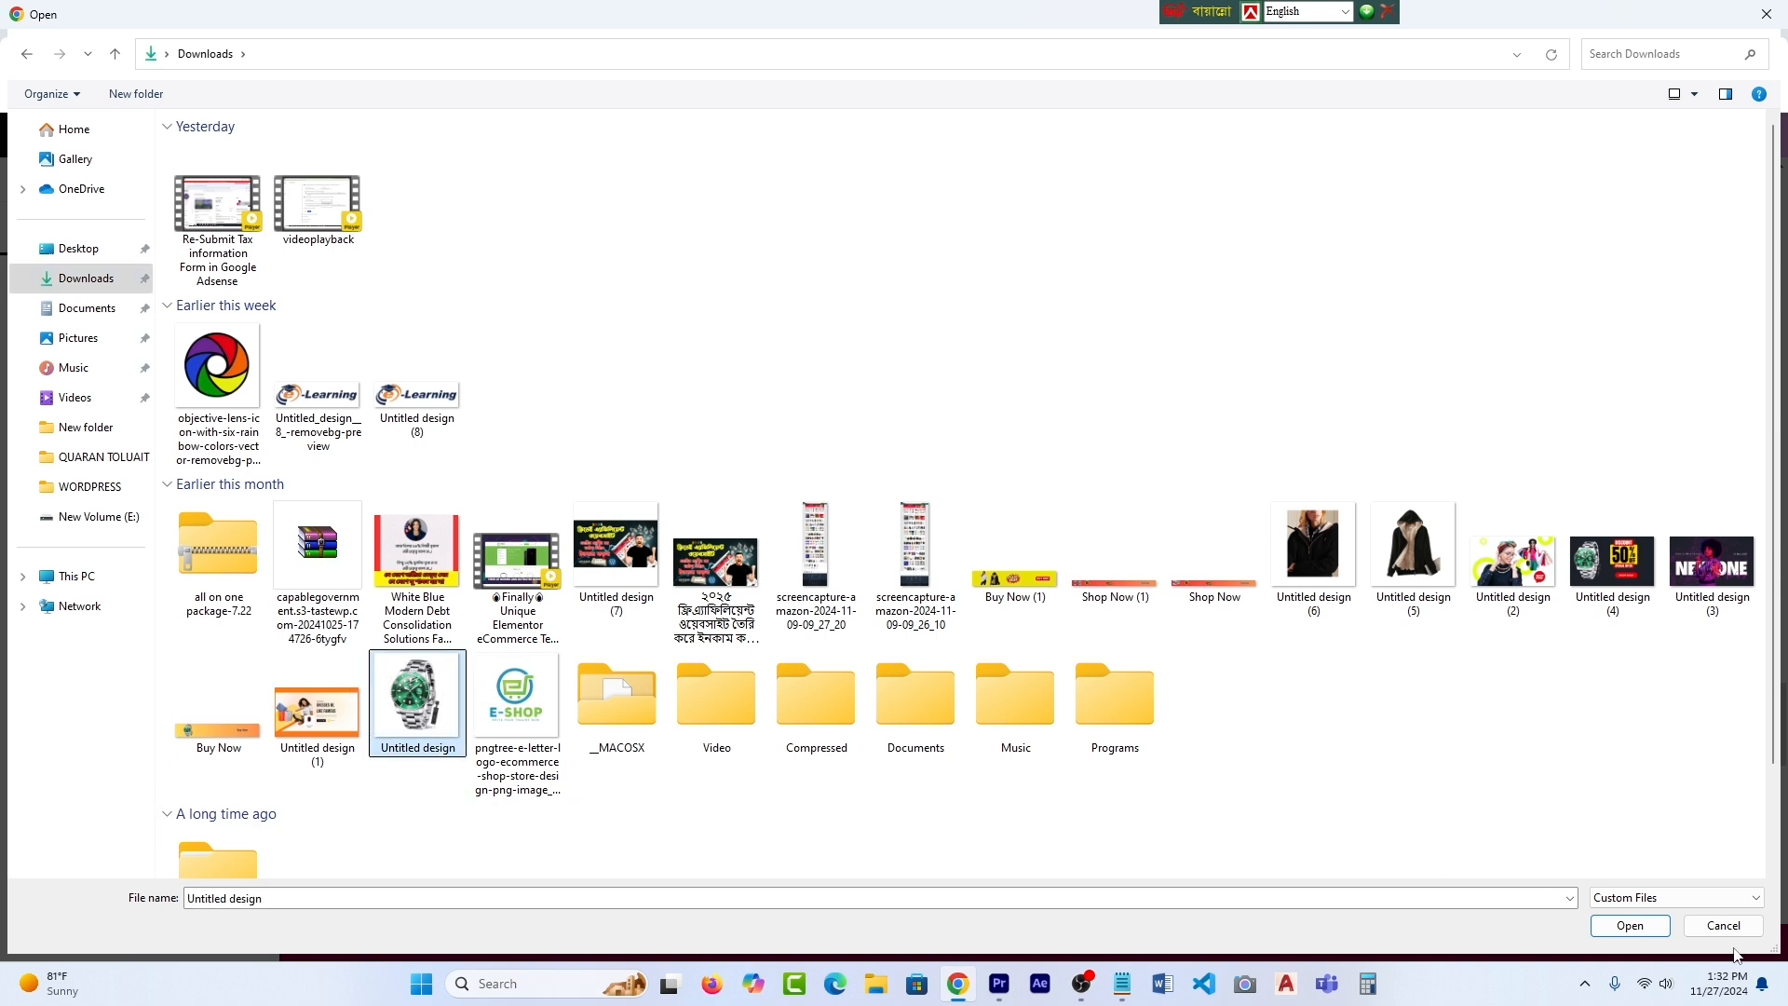
click(1630, 926)
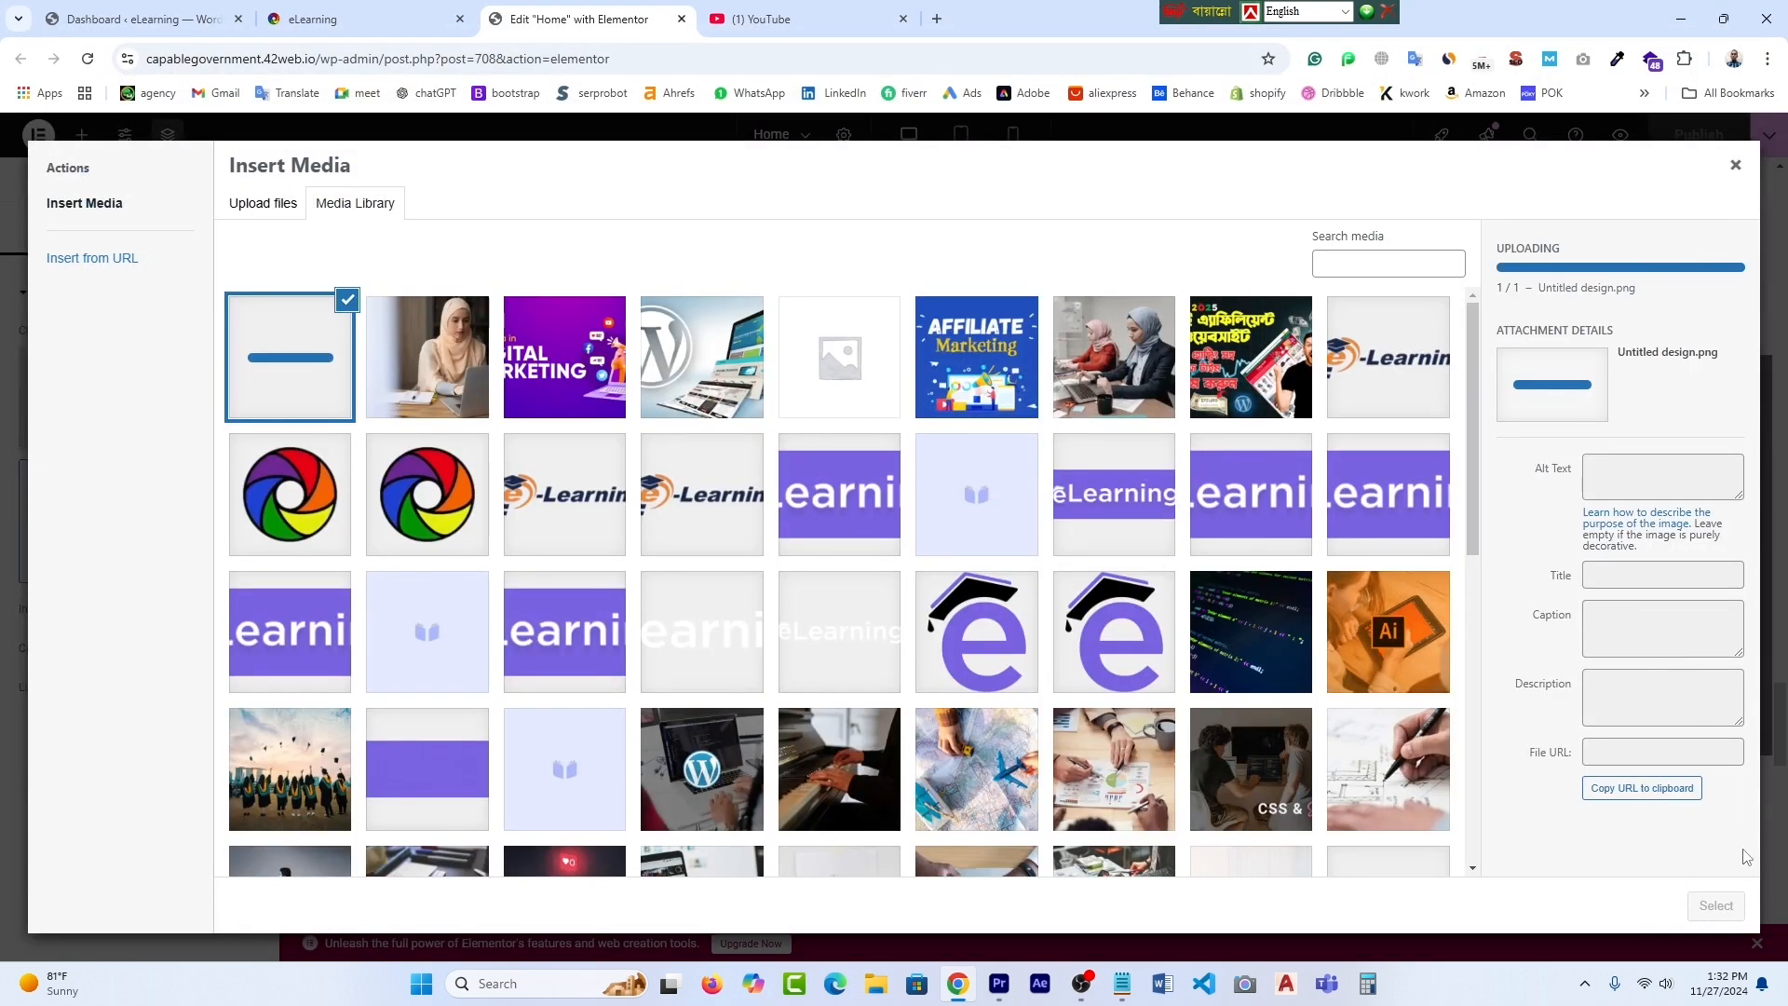
click(1717, 905)
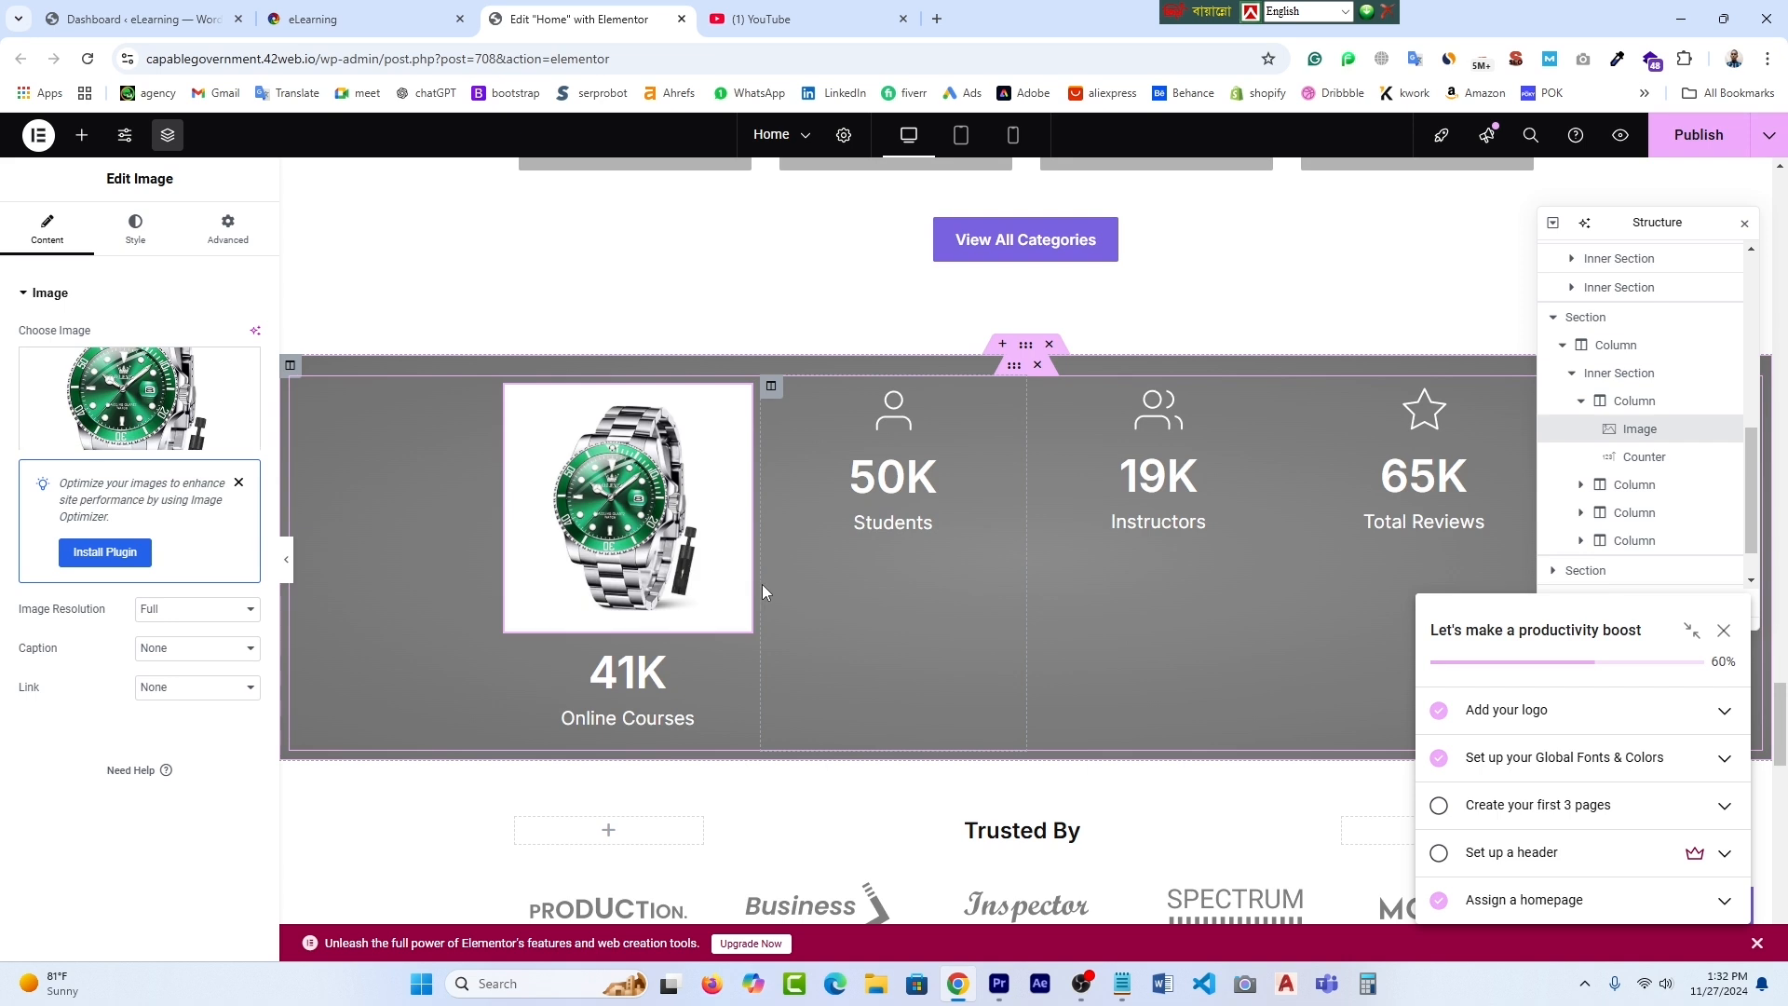
click(588, 486)
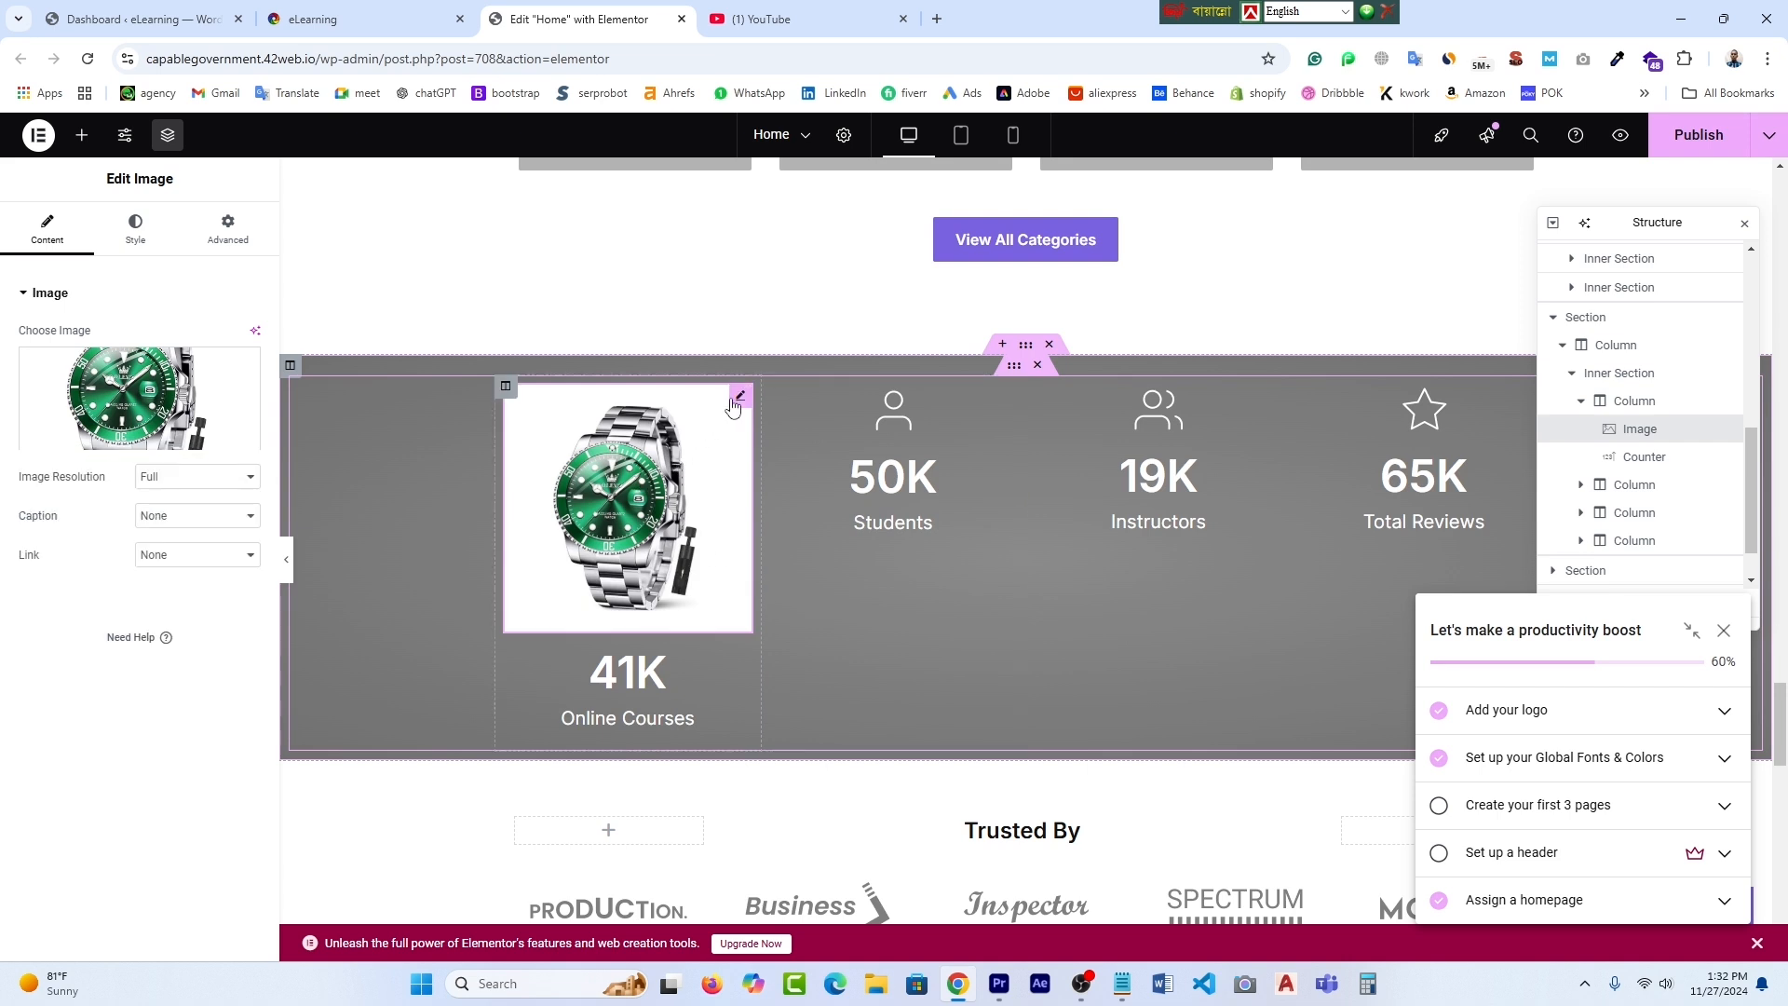
scroll(690, 609, down, 1)
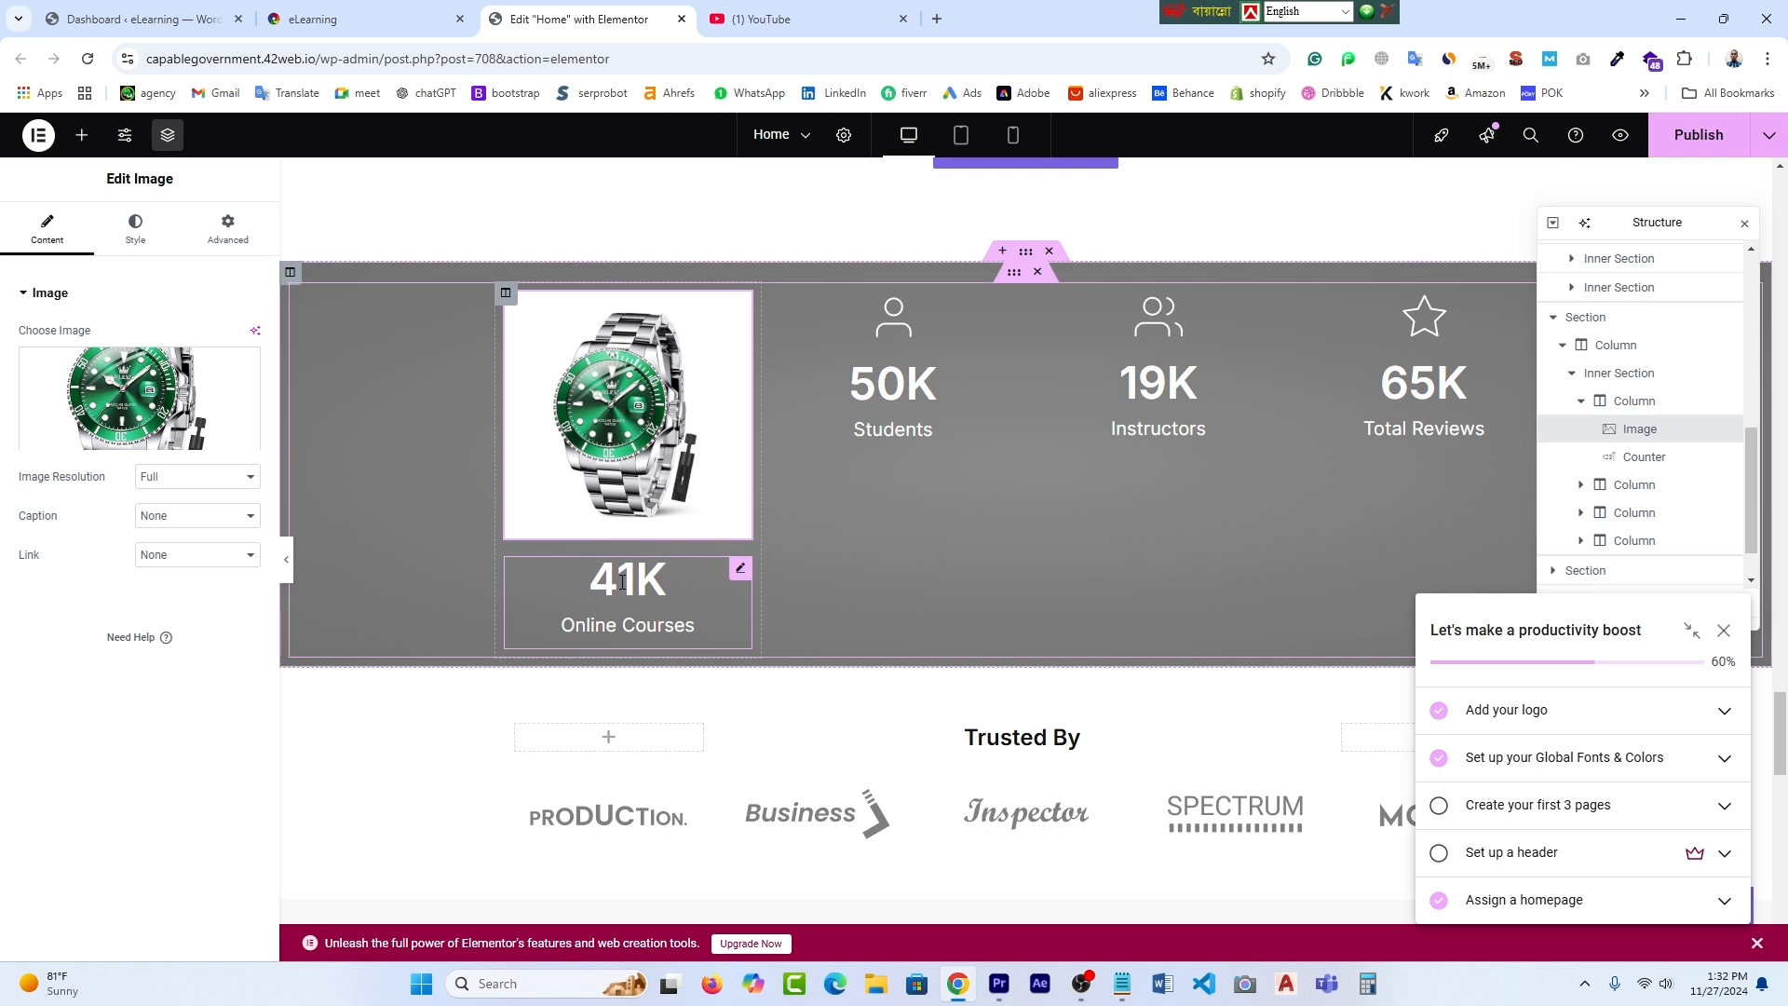
click(742, 571)
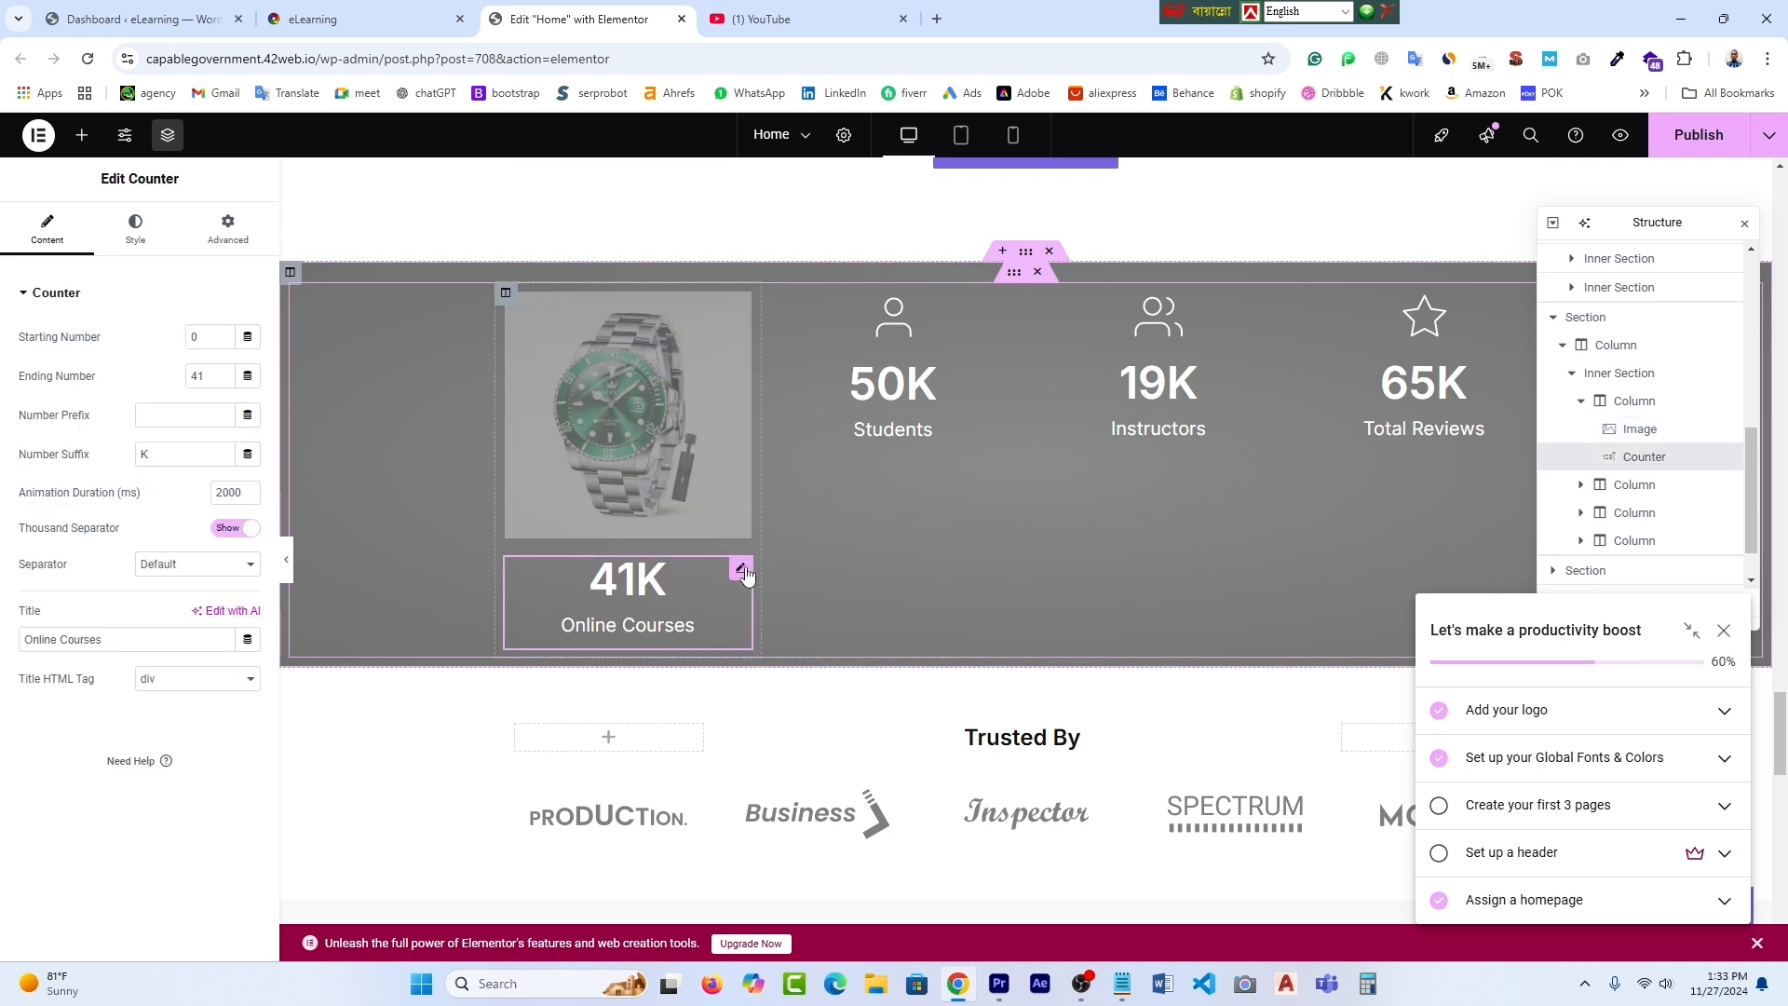
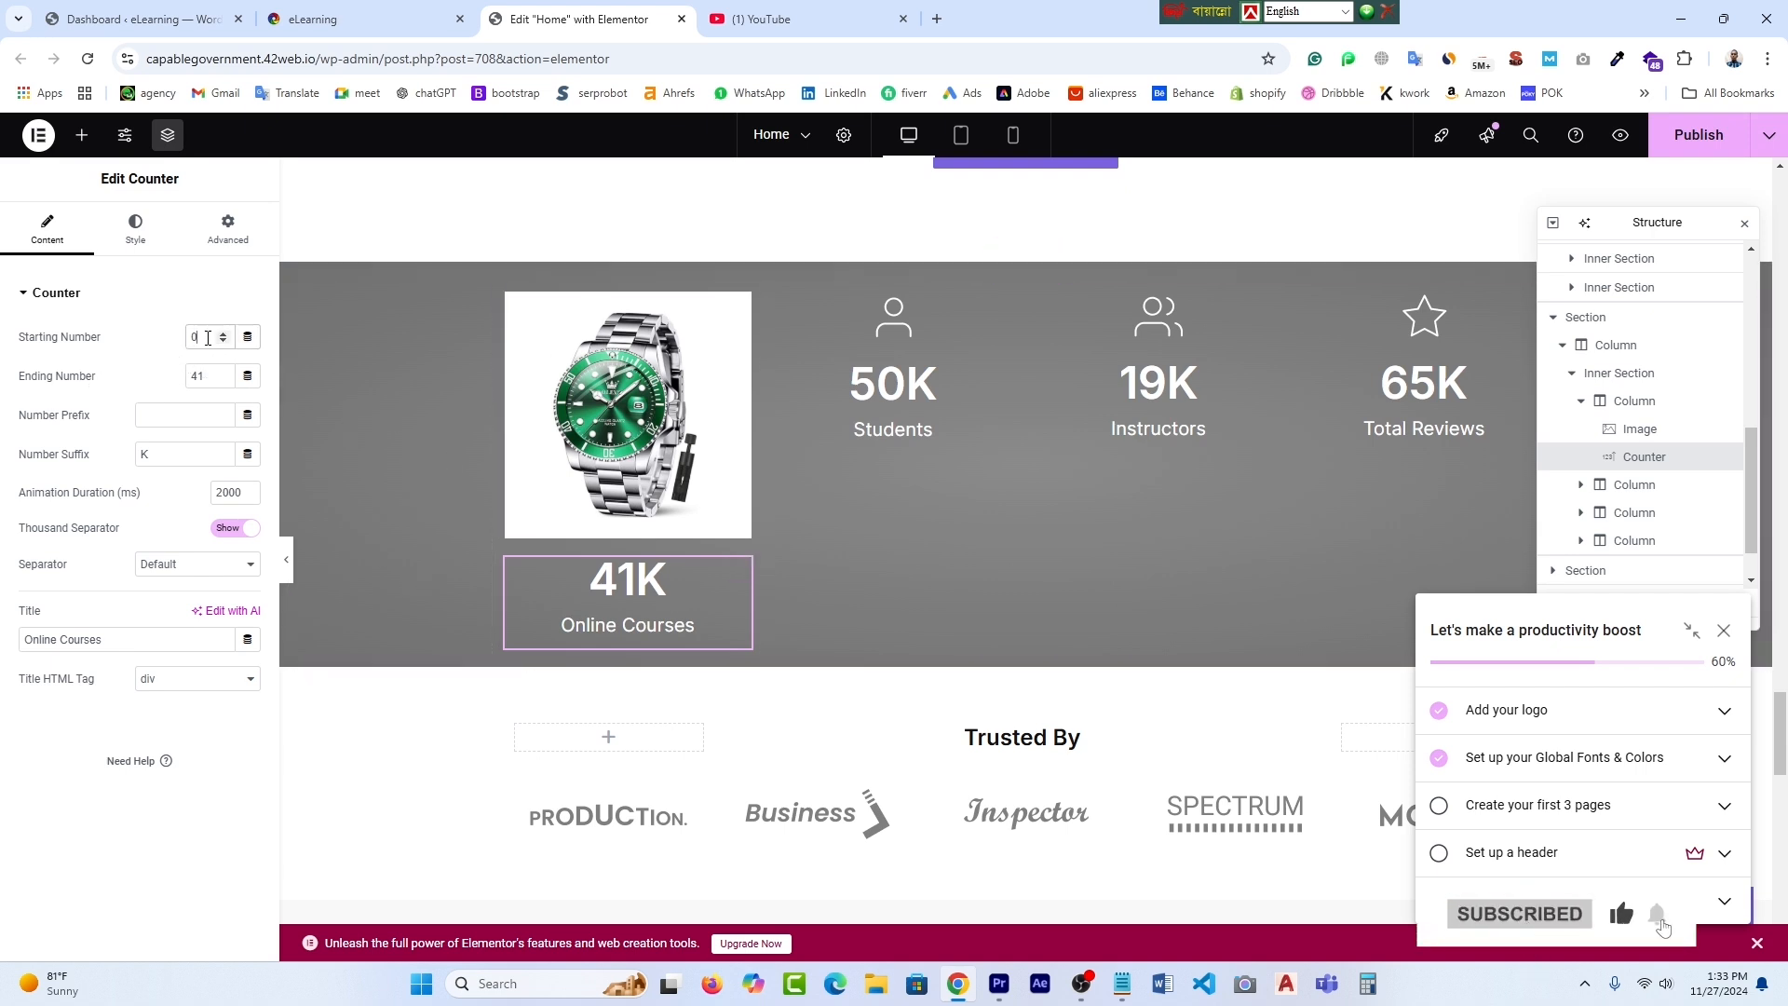
- Set the Online Courses starting number to 1 and delete the watch image, restoring the book icon
key(BackSpace)
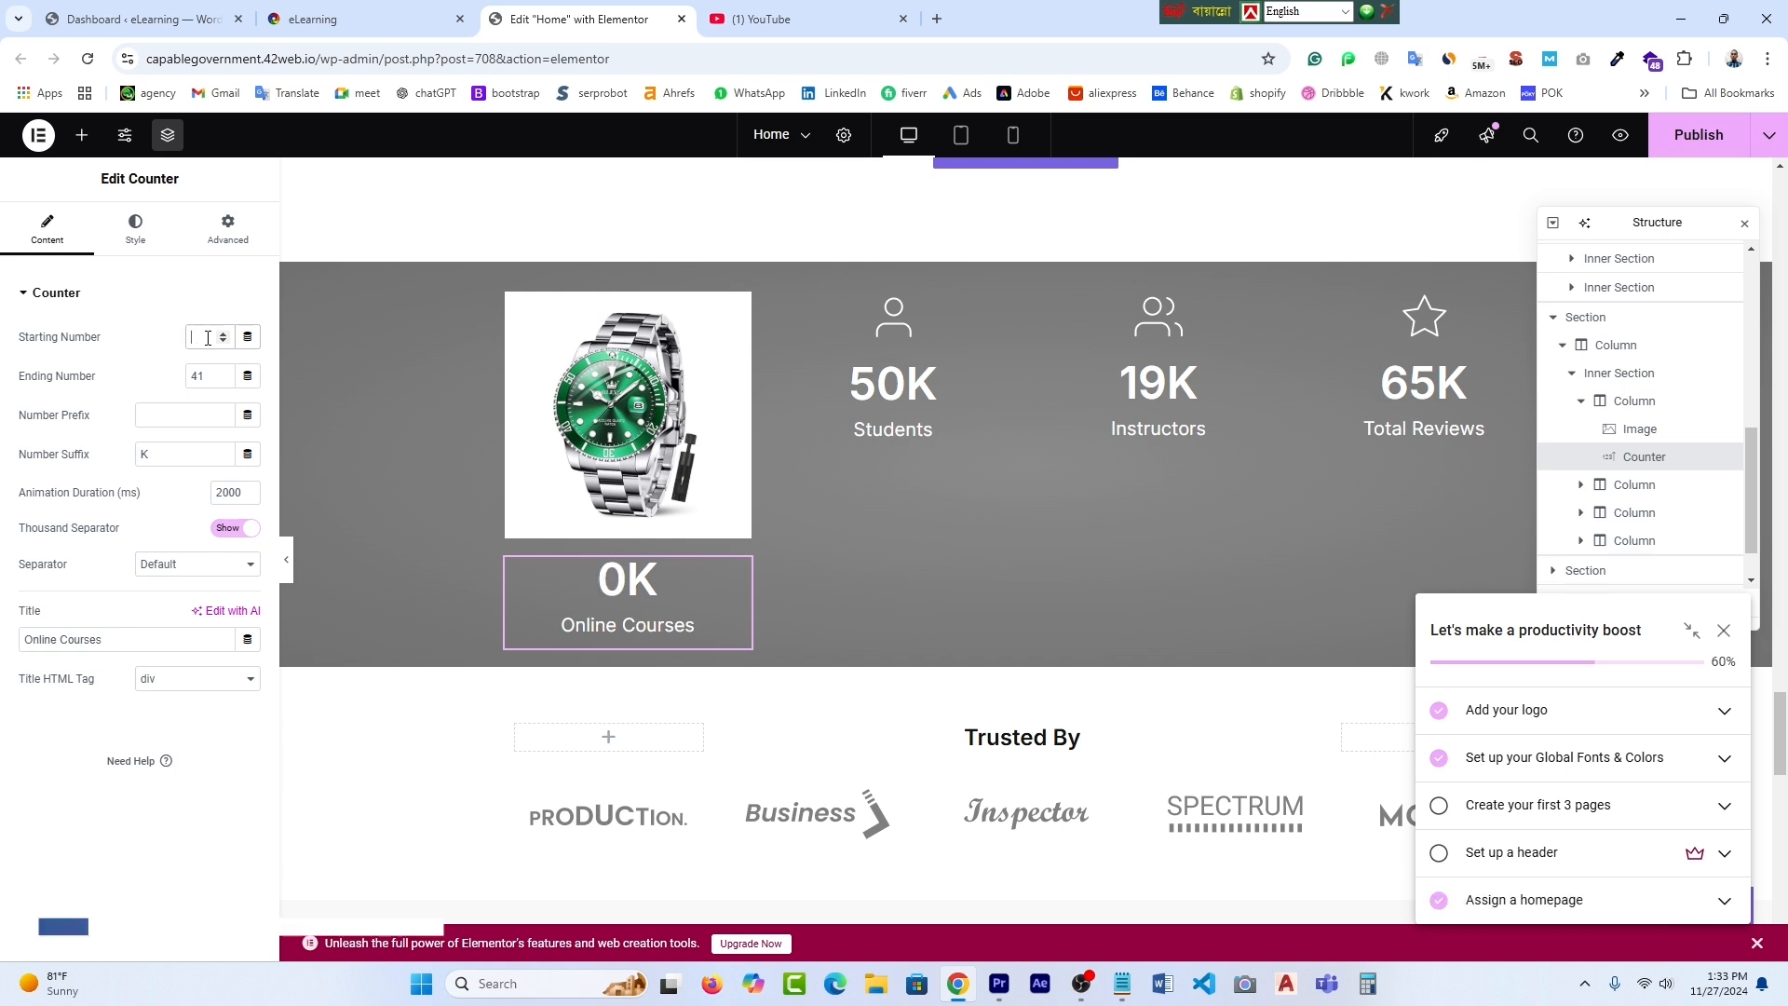
text(1)
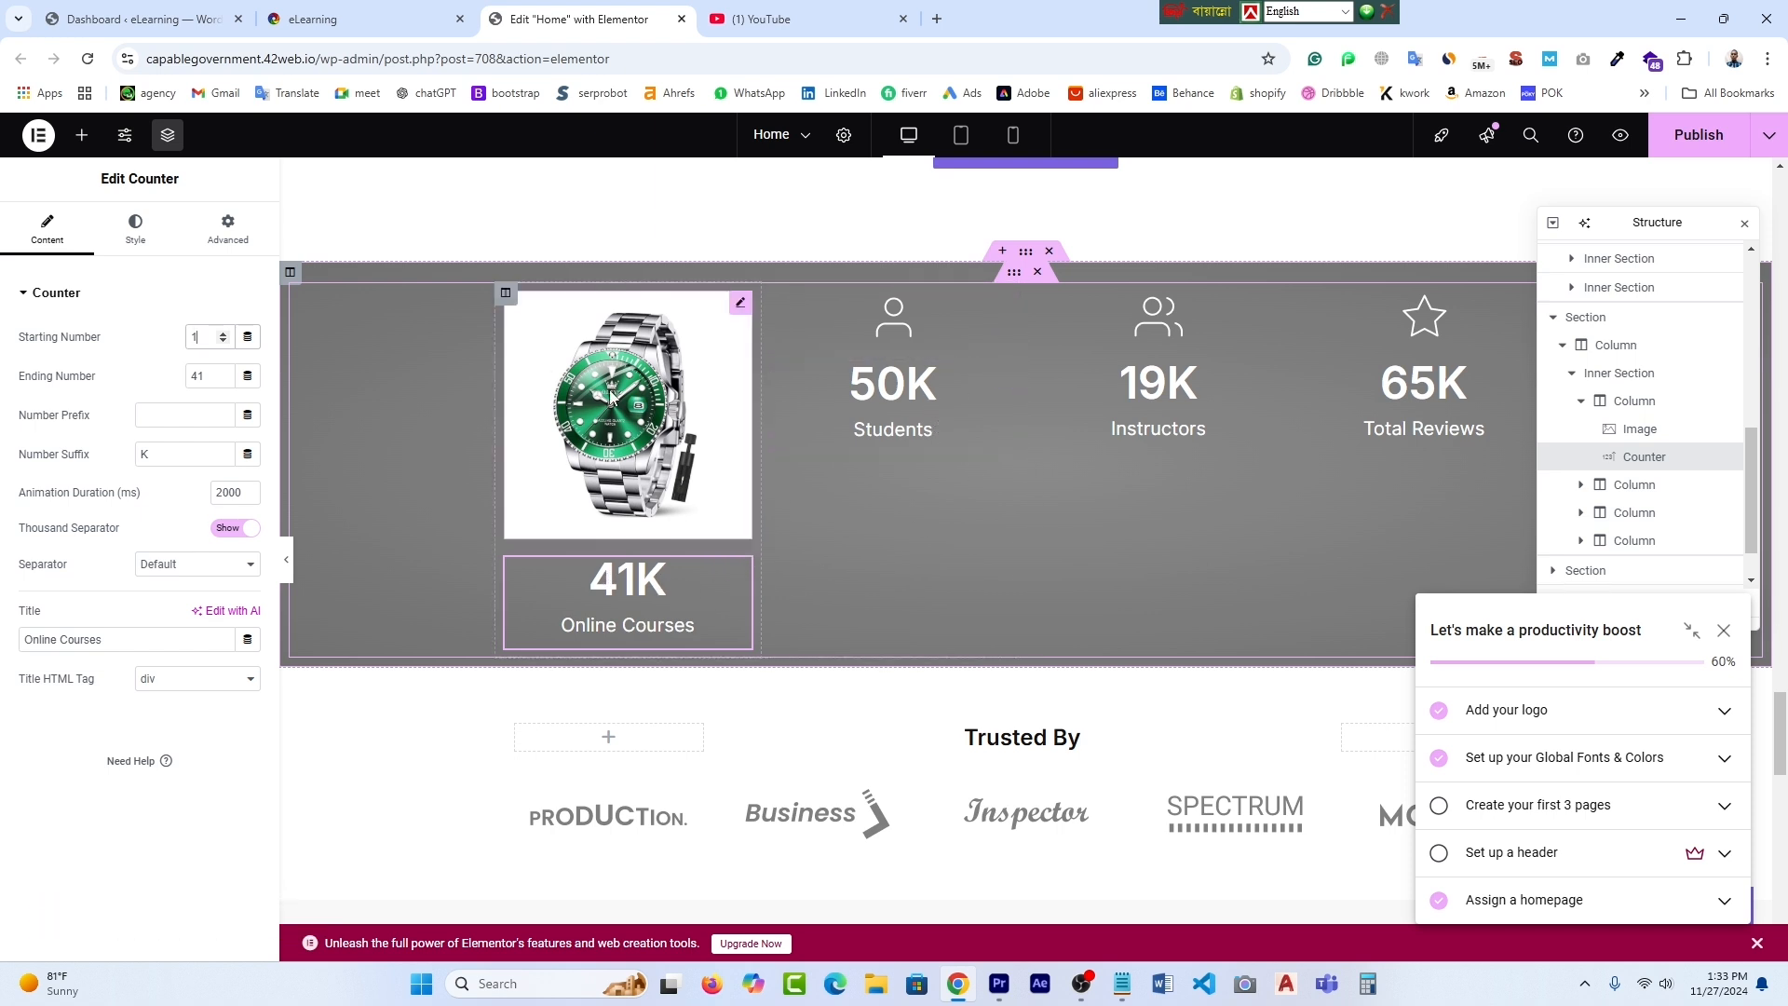
click(638, 378)
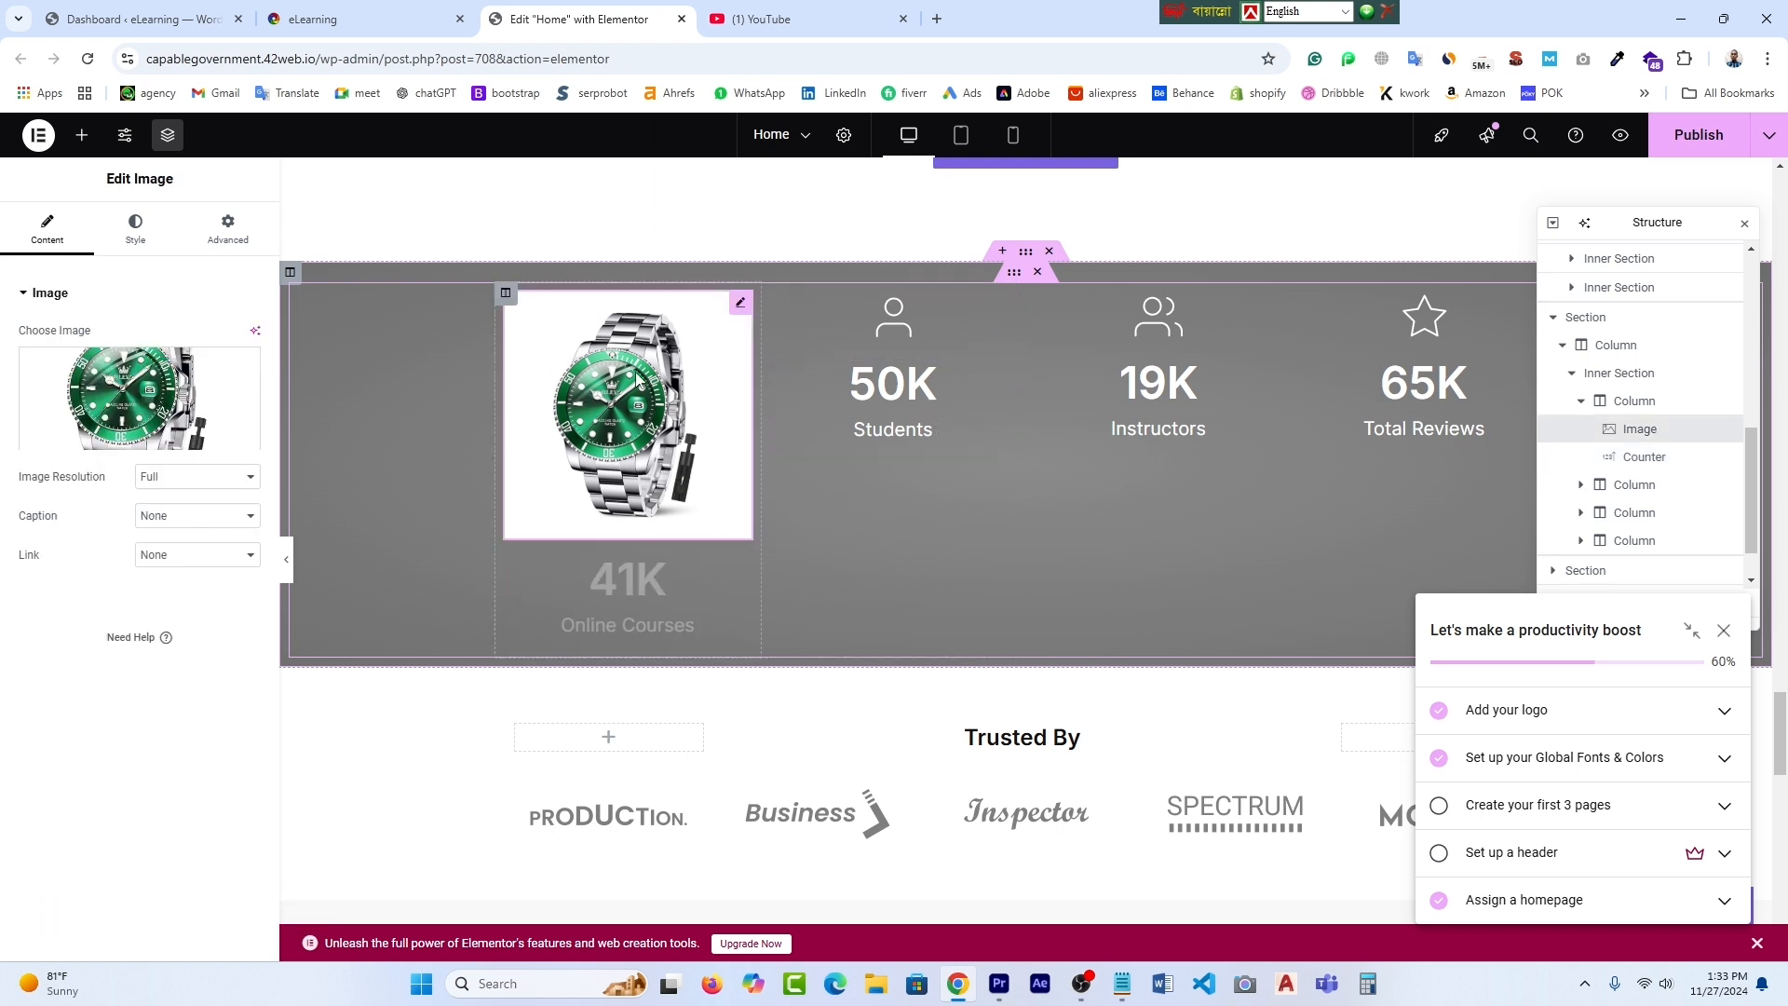
key(Delete)
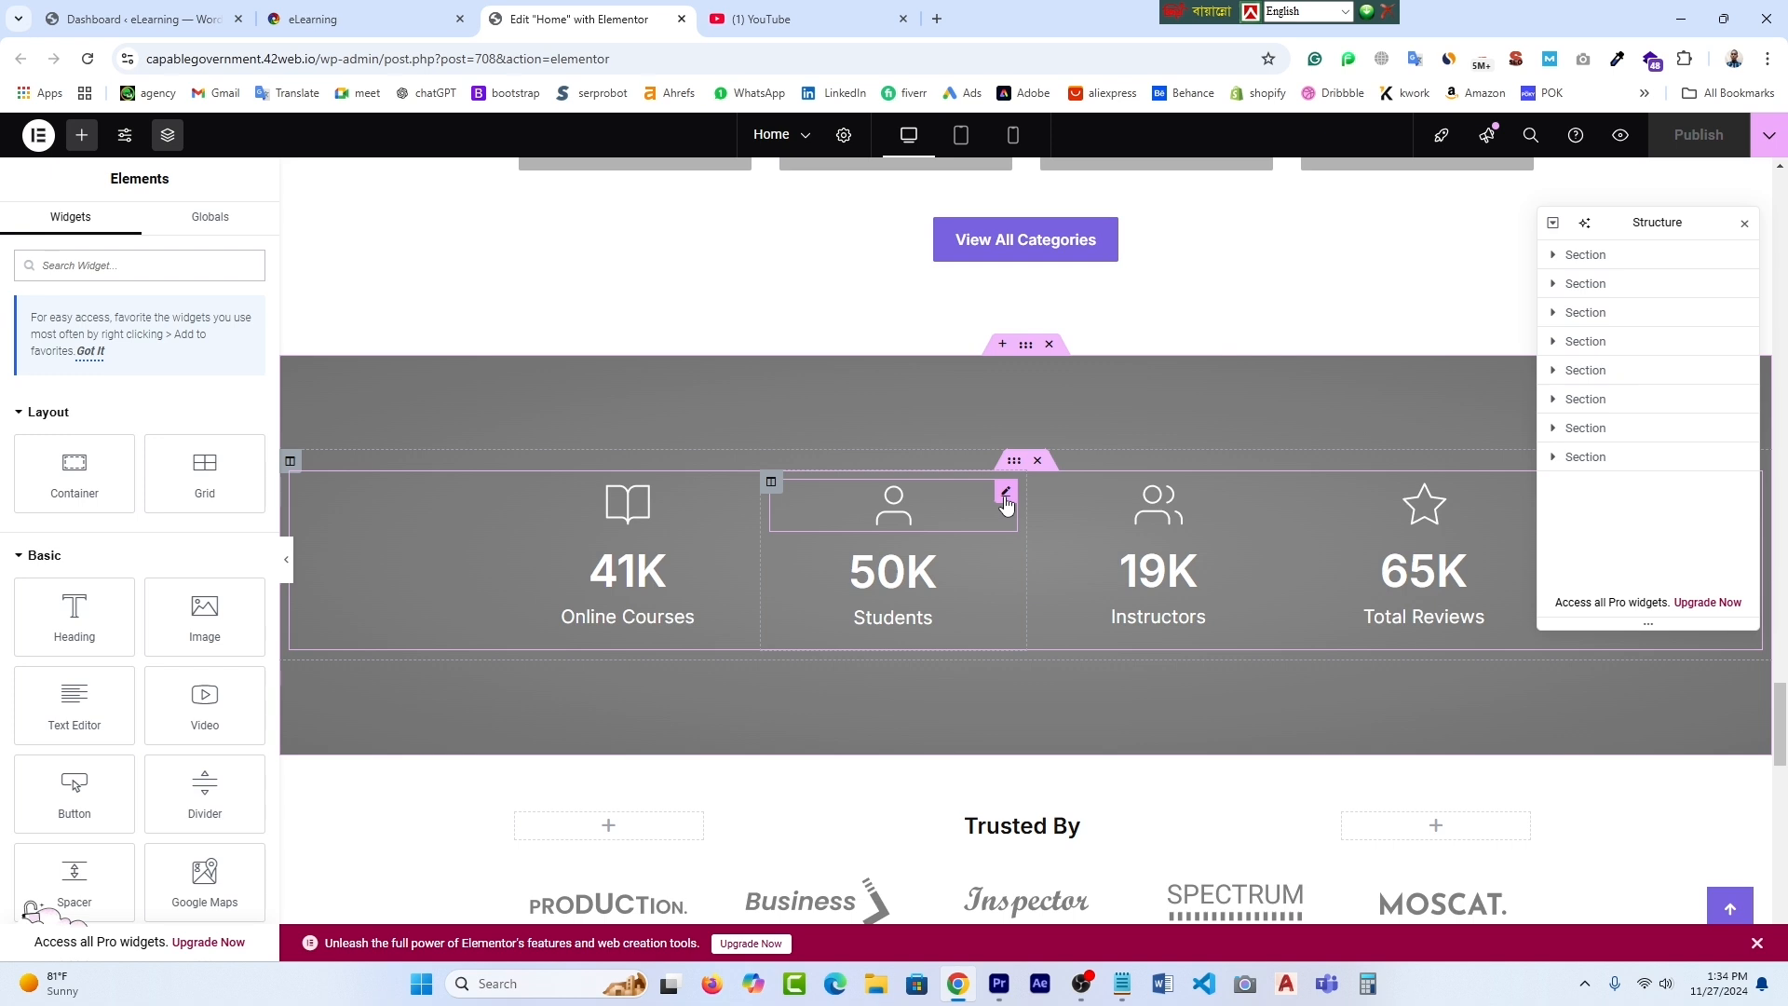
- Change the Students counter's ending number from 50 to 100
click(1006, 501)
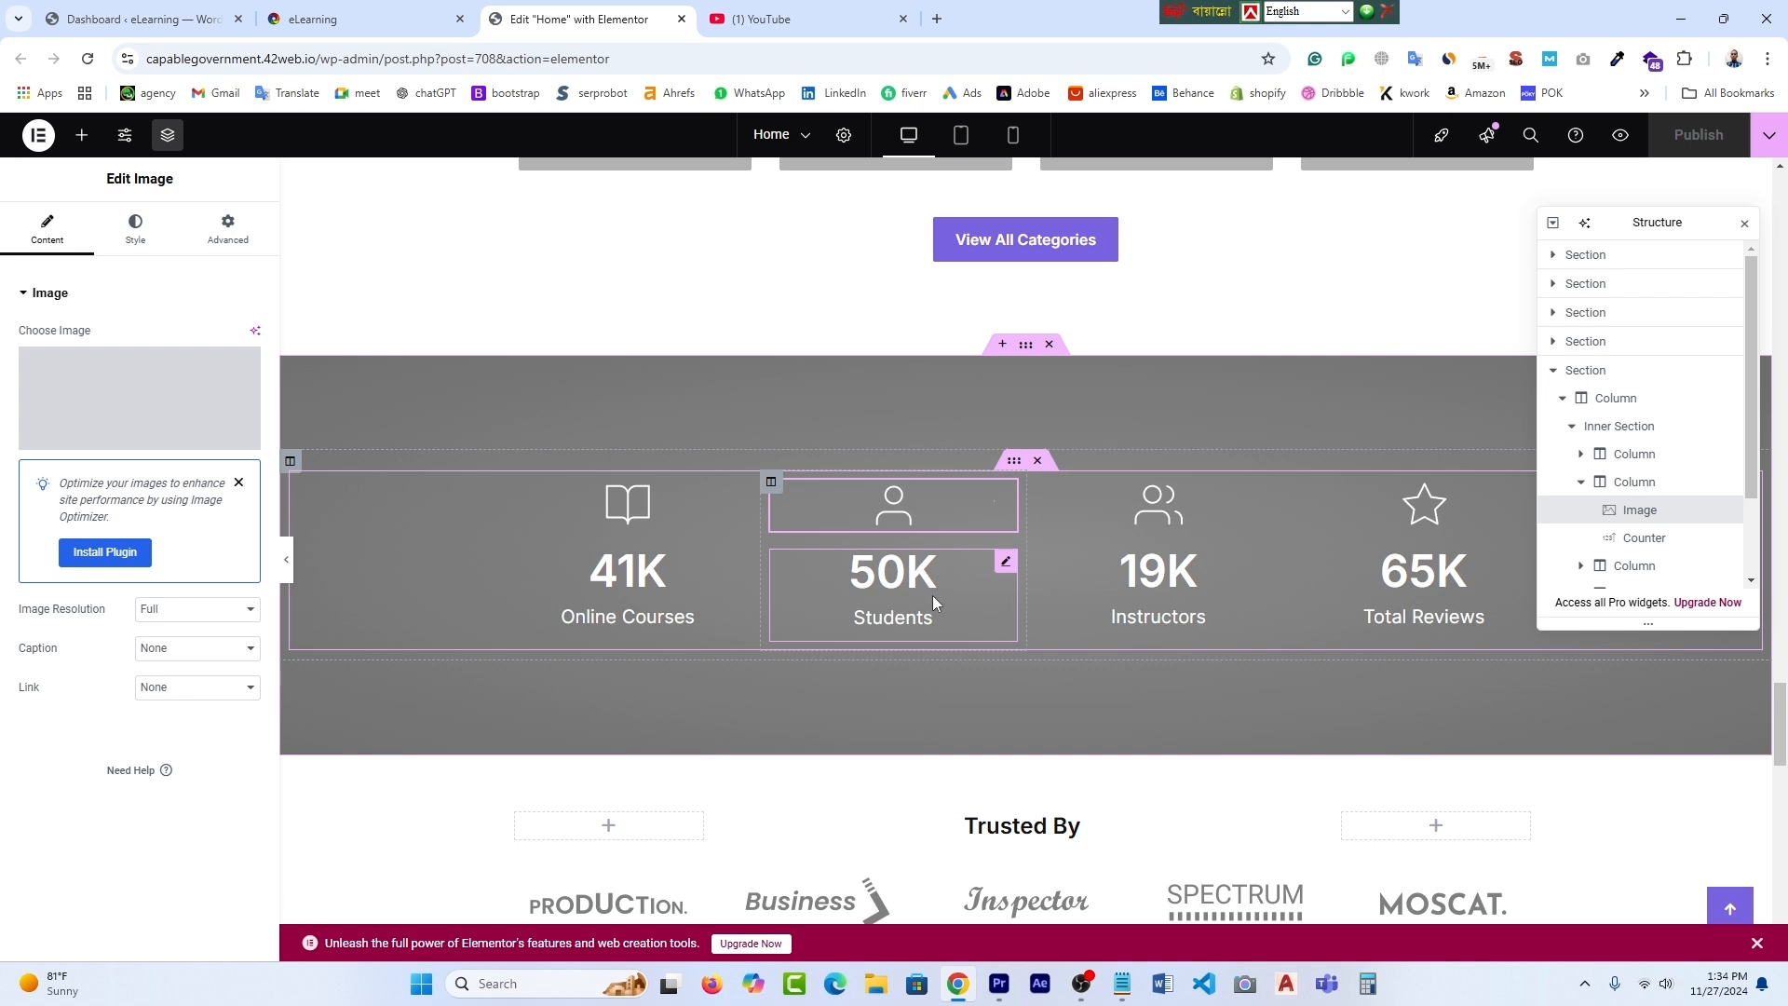
click(1006, 560)
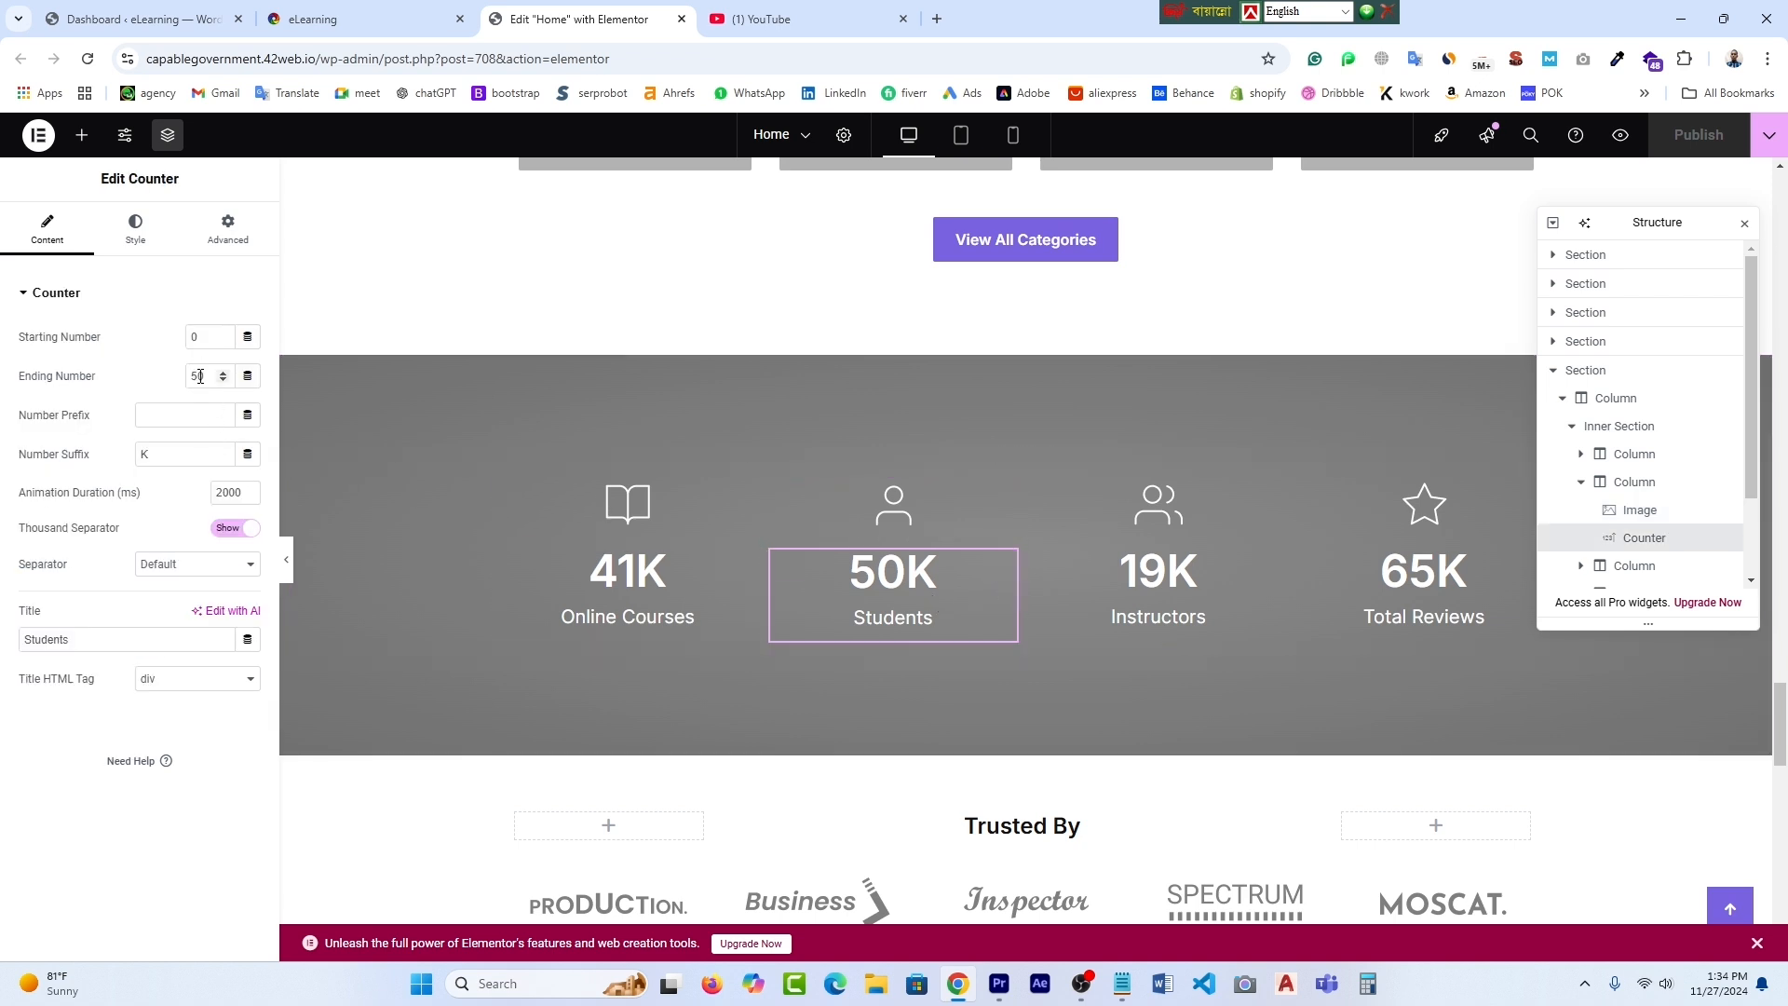
key(BackSpace)
text(100)
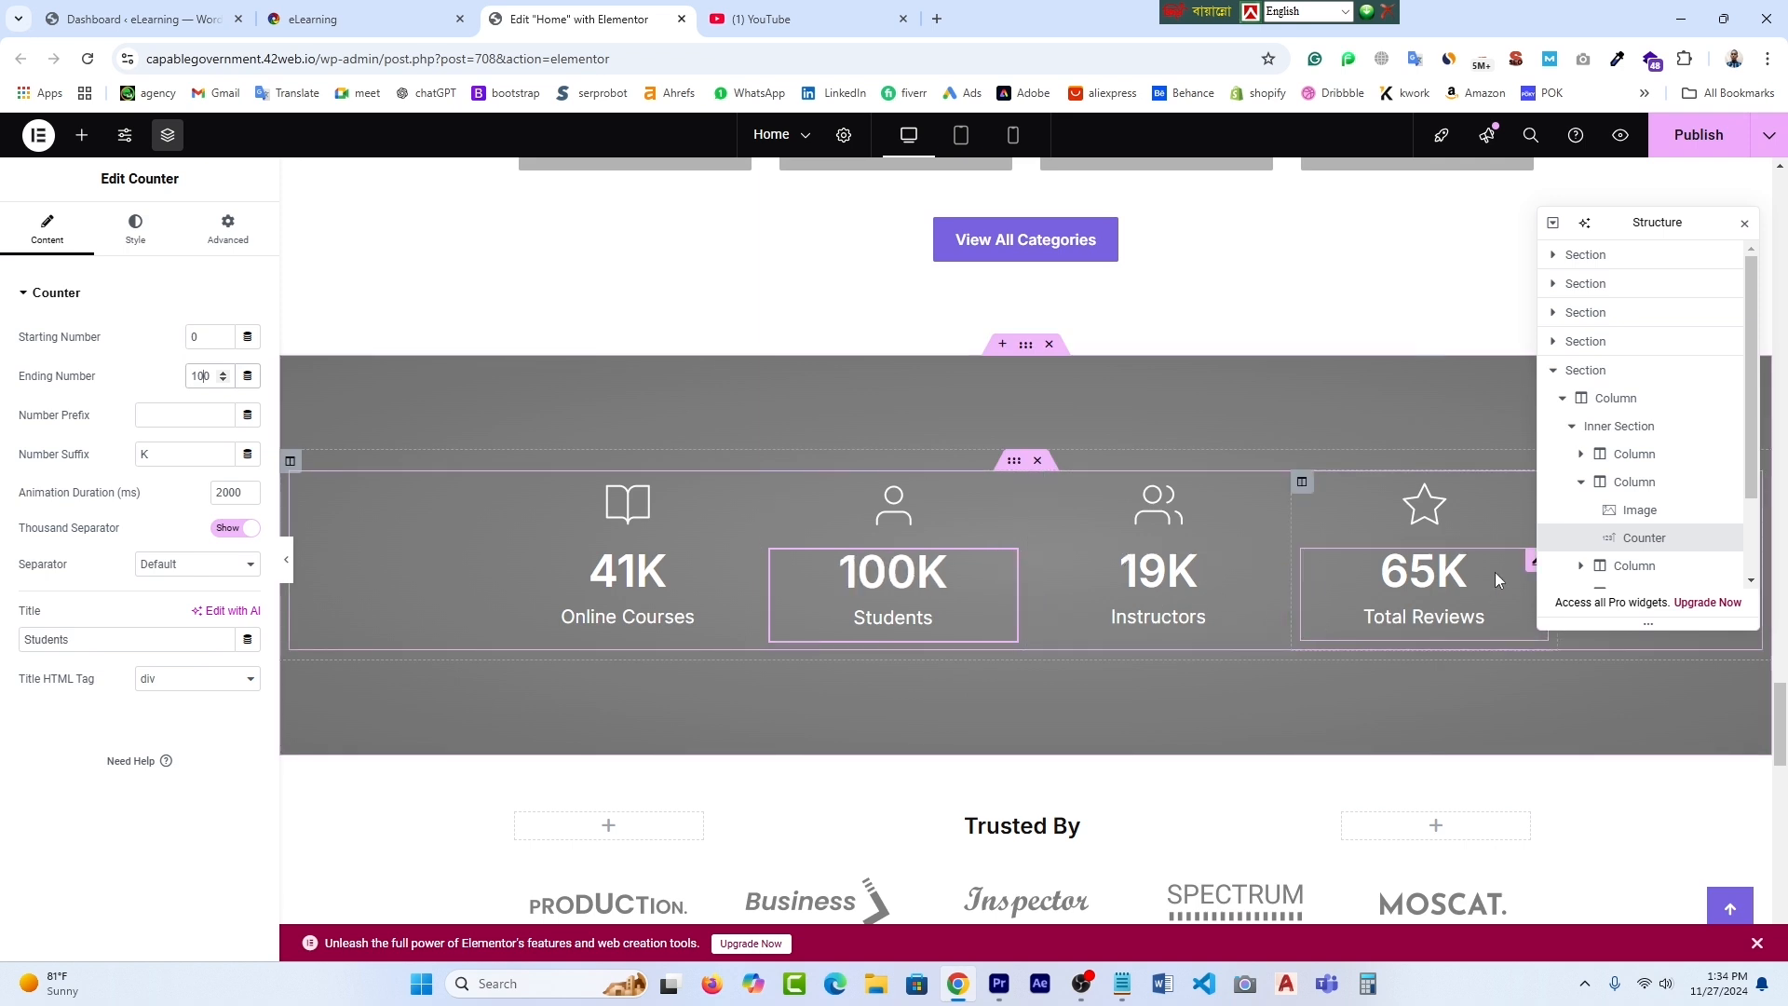
scroll(1495, 572, down, 1)
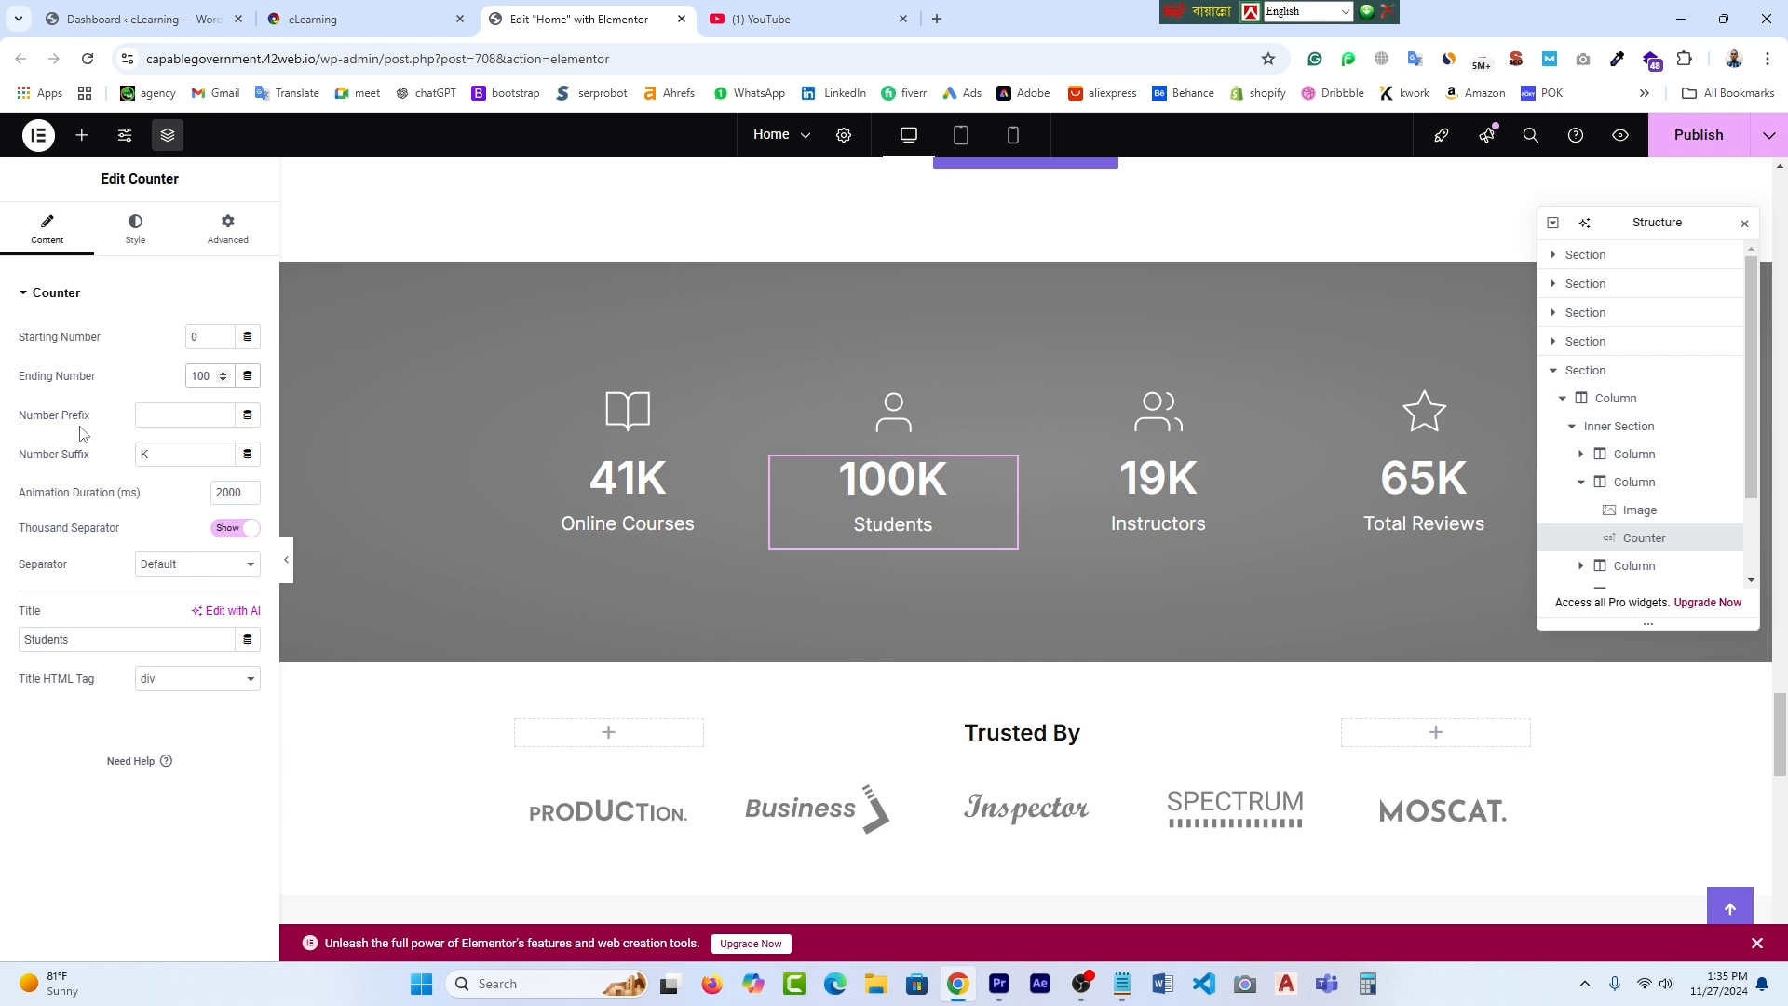
- Rework the counter's prefix and suffix so it reads 100K with a K suffix and no prefix
click(154, 455)
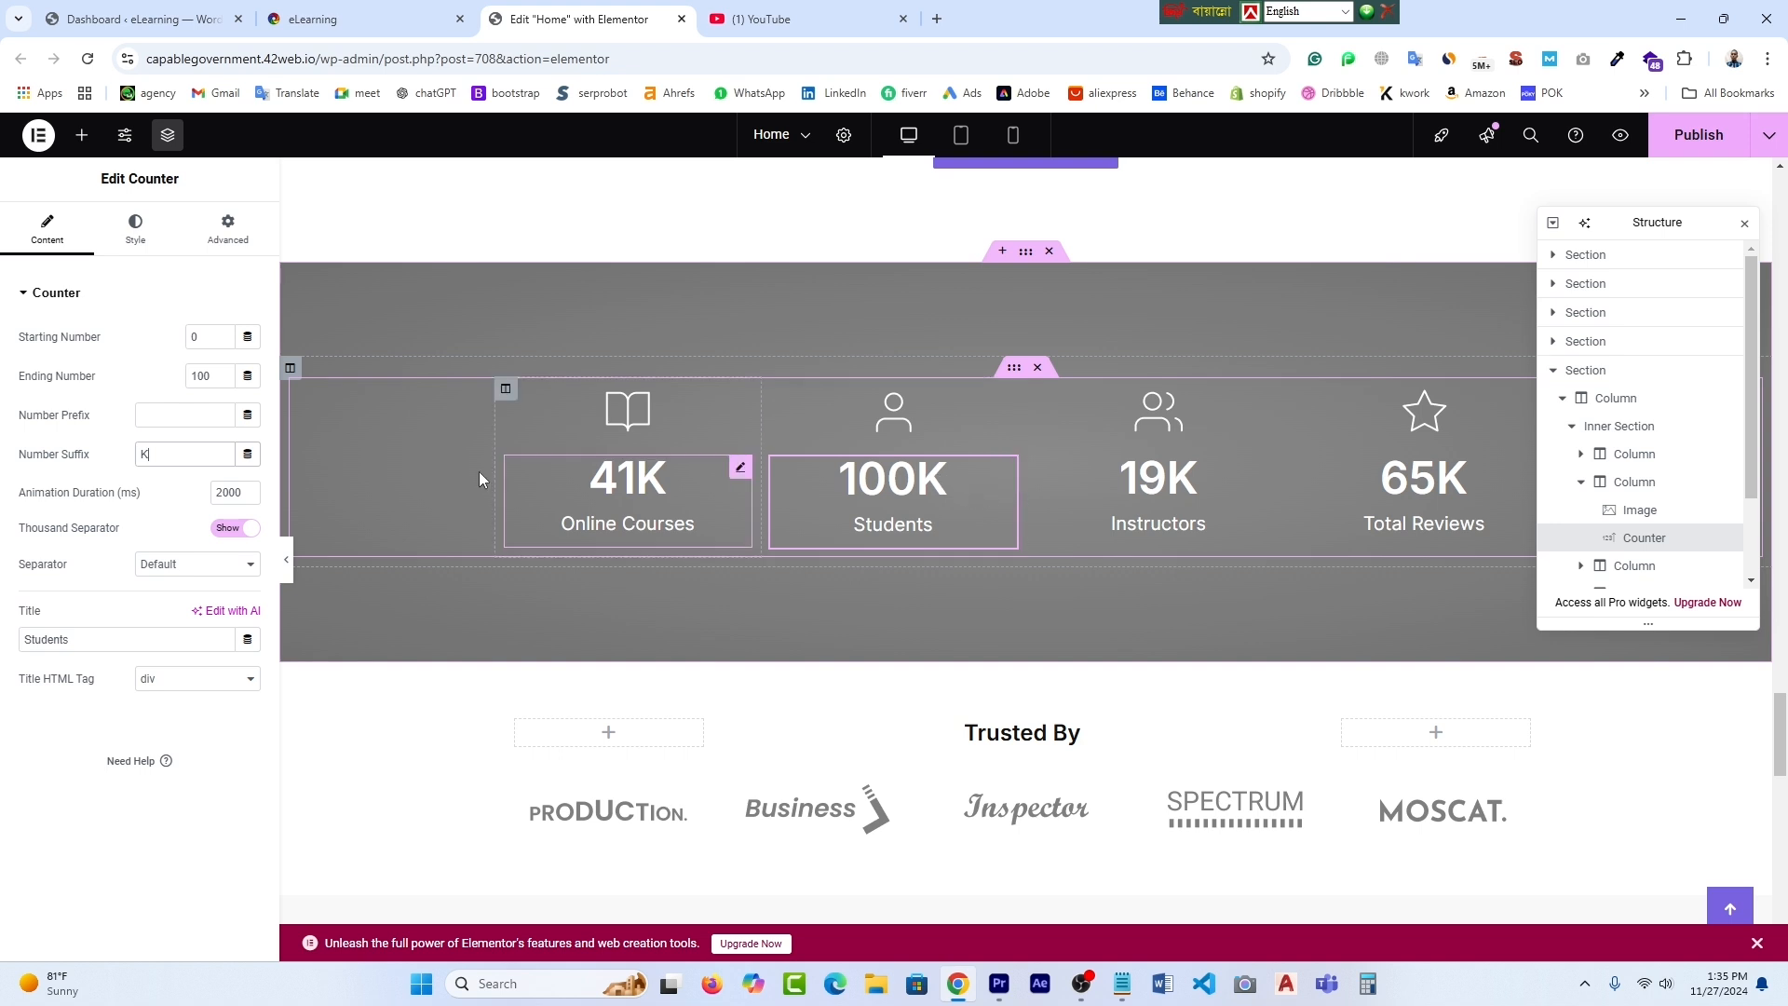
click(157, 419)
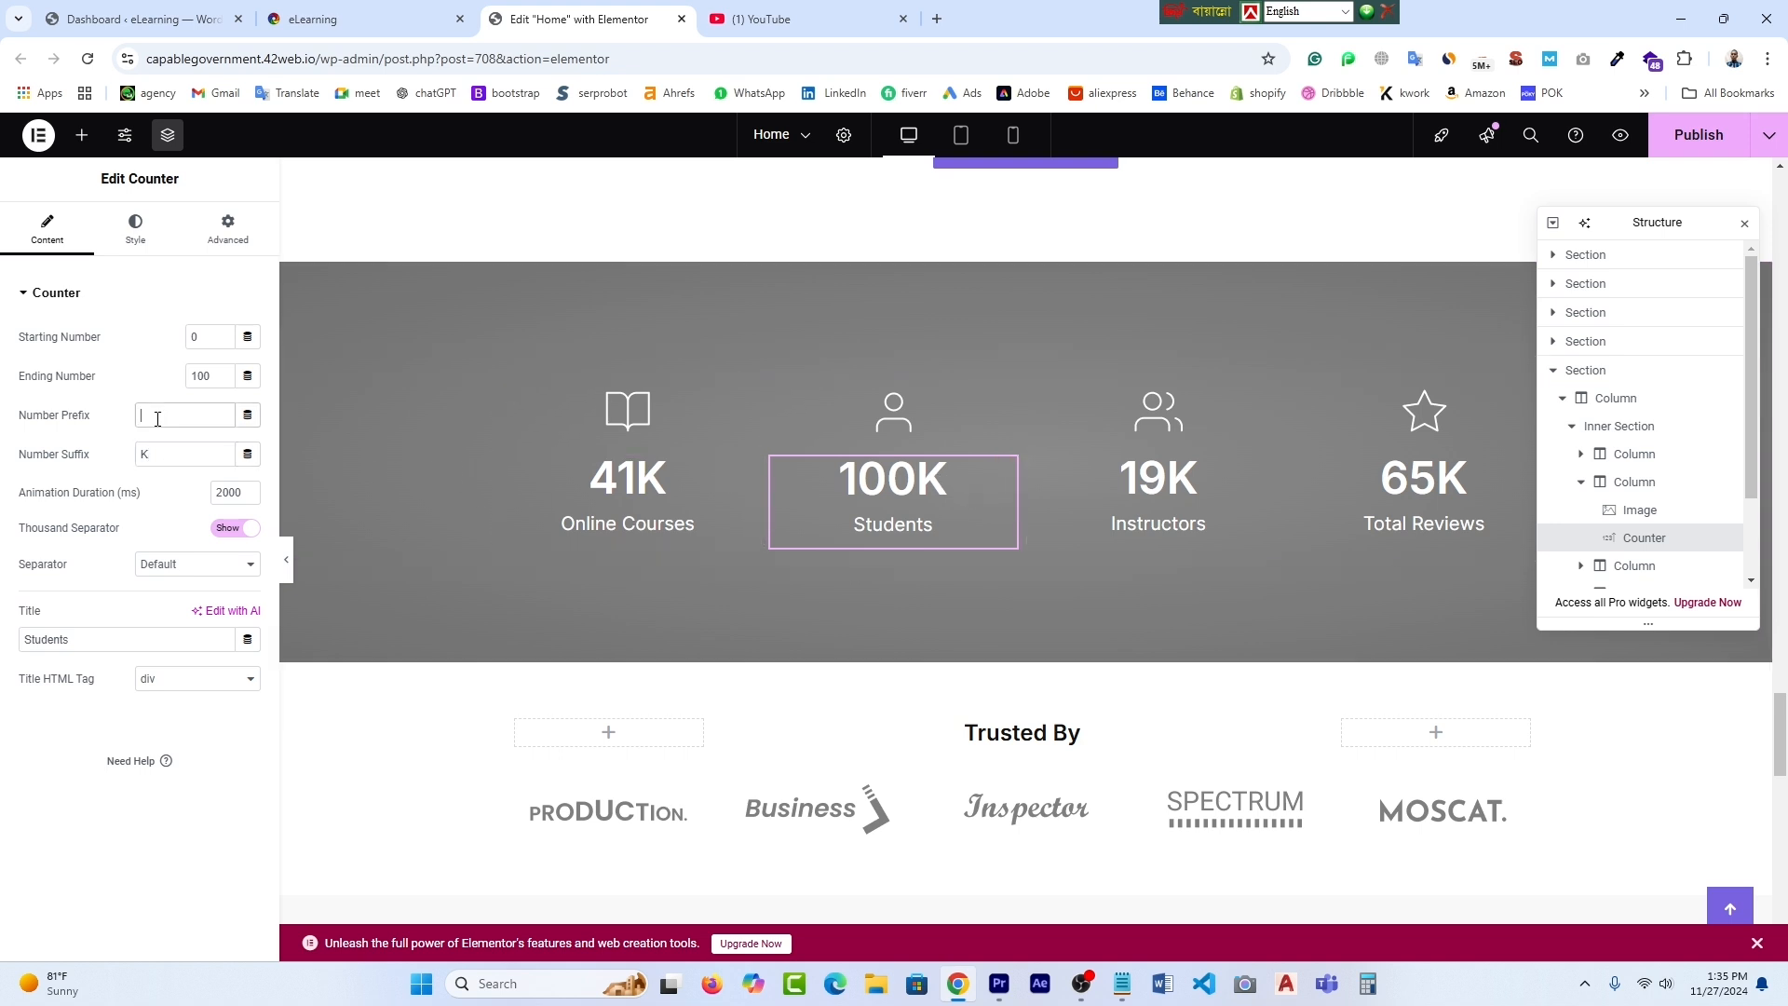
text(k)
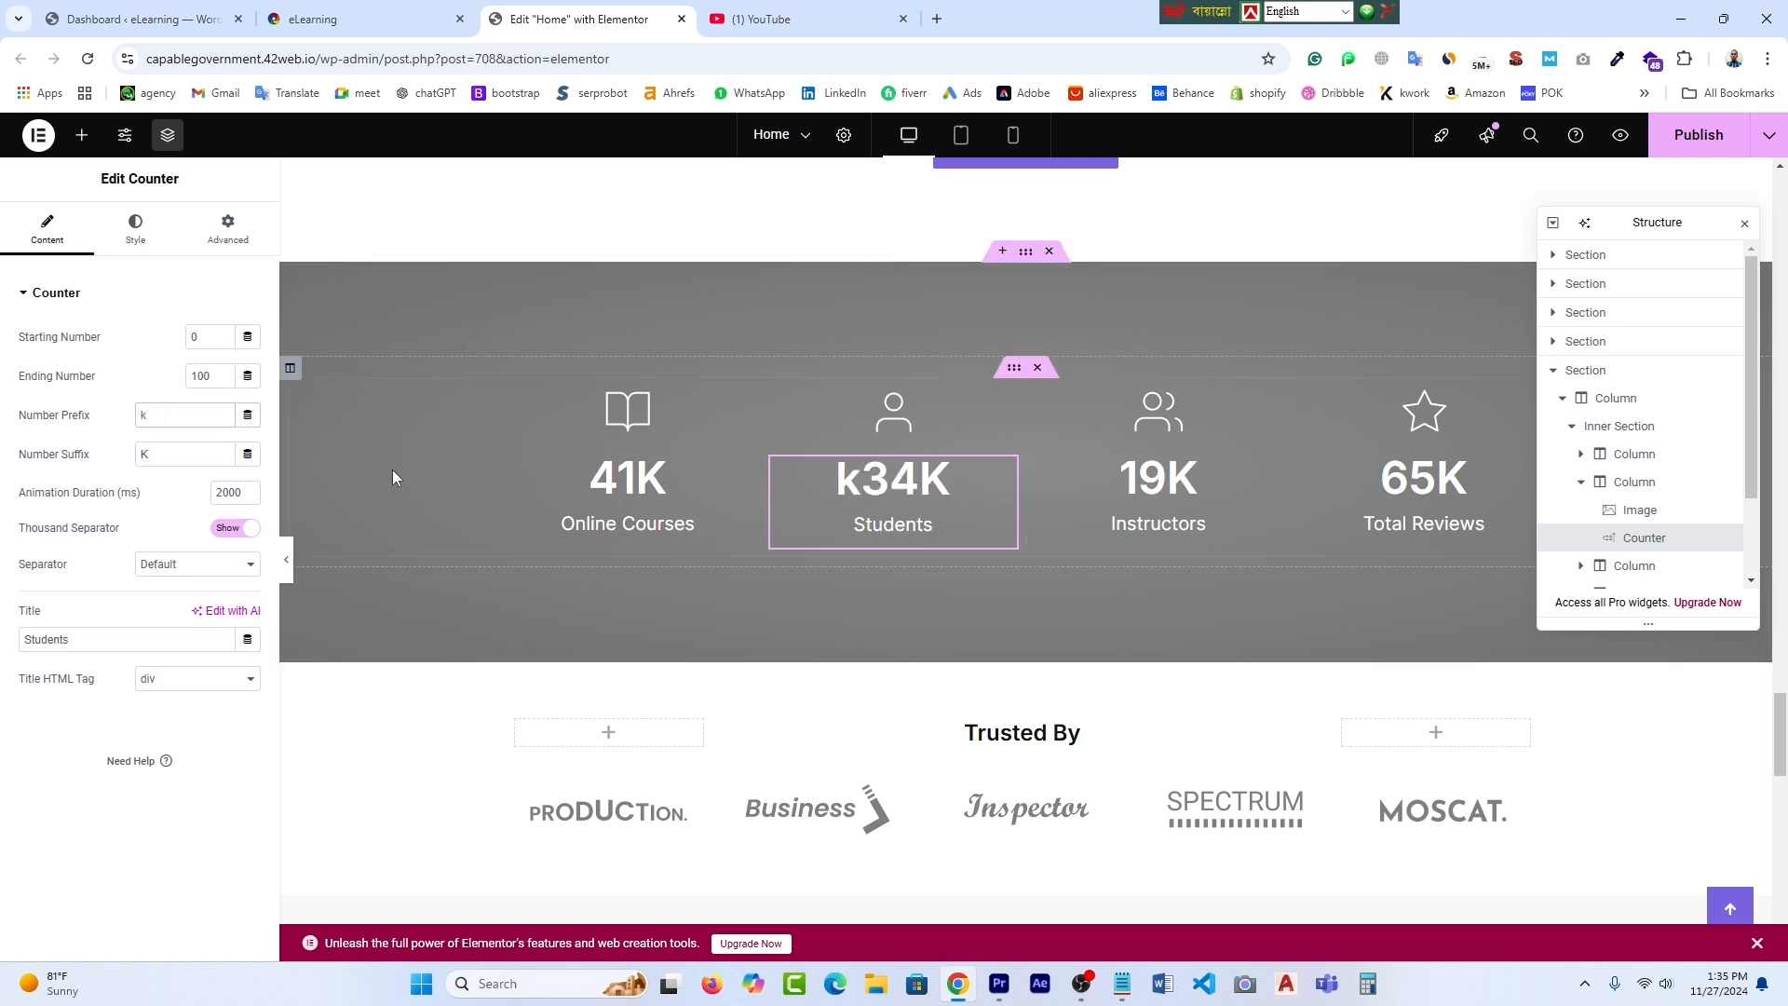
click(158, 457)
key(BackSpace)
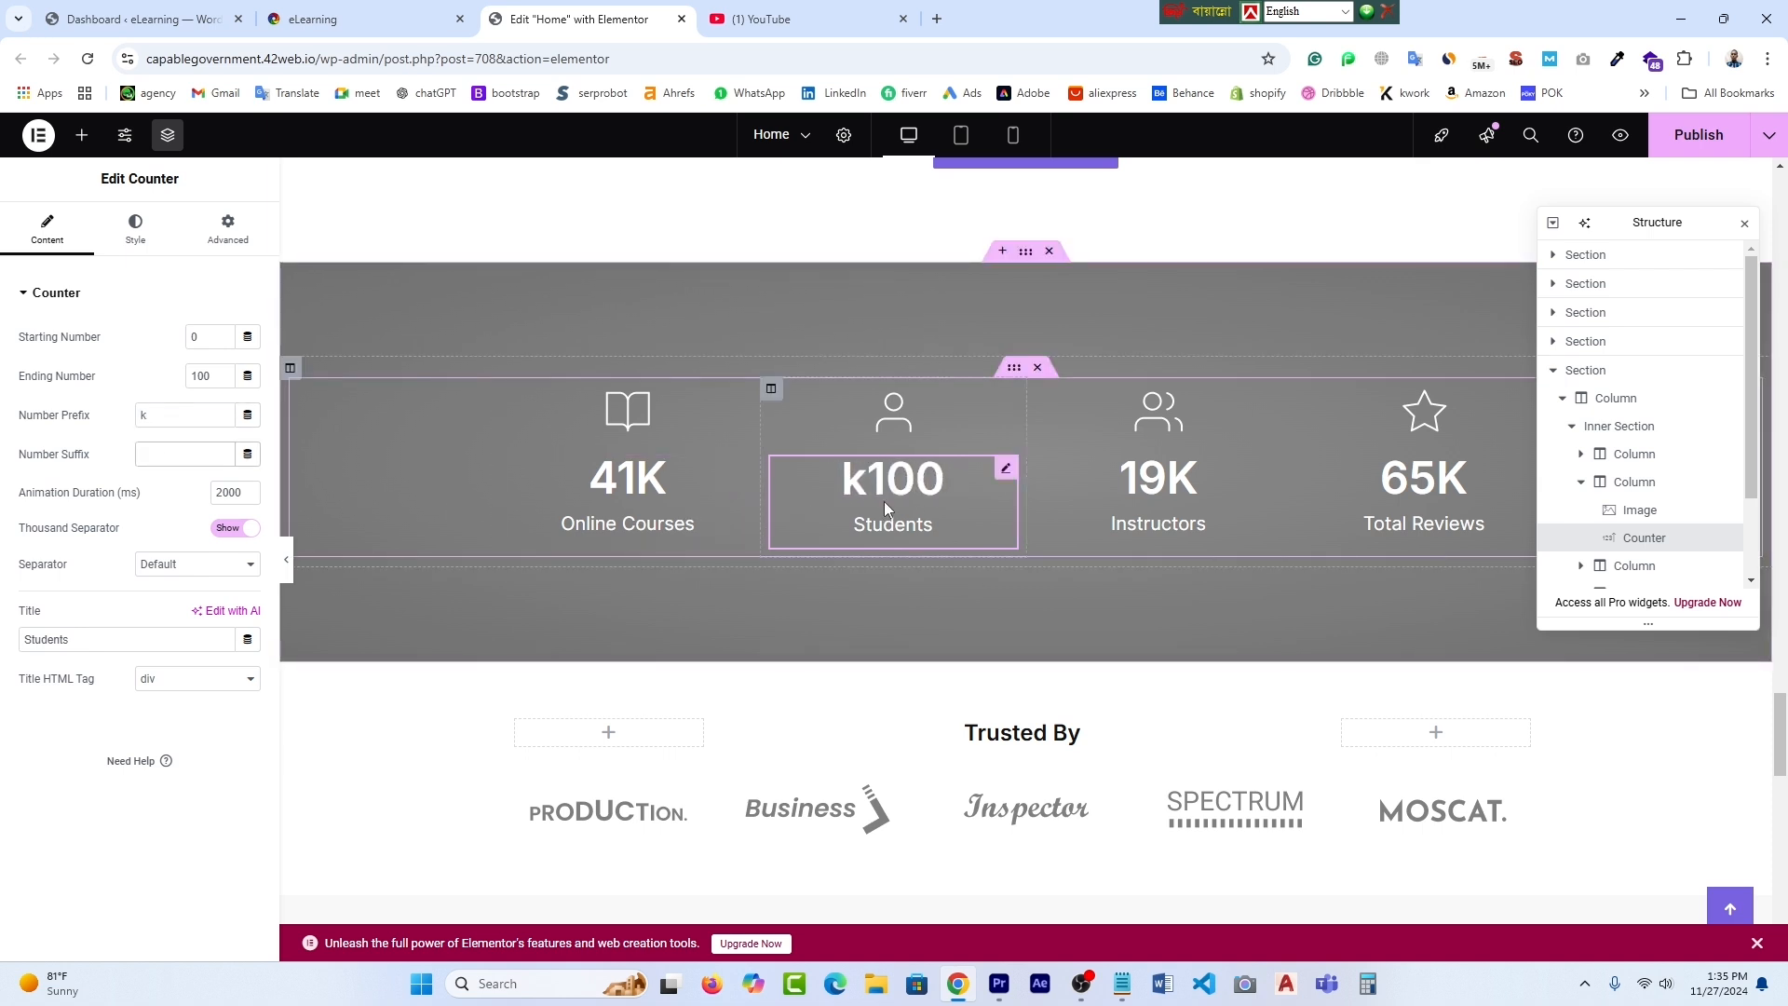
click(161, 414)
key(BackSpace)
text(K)
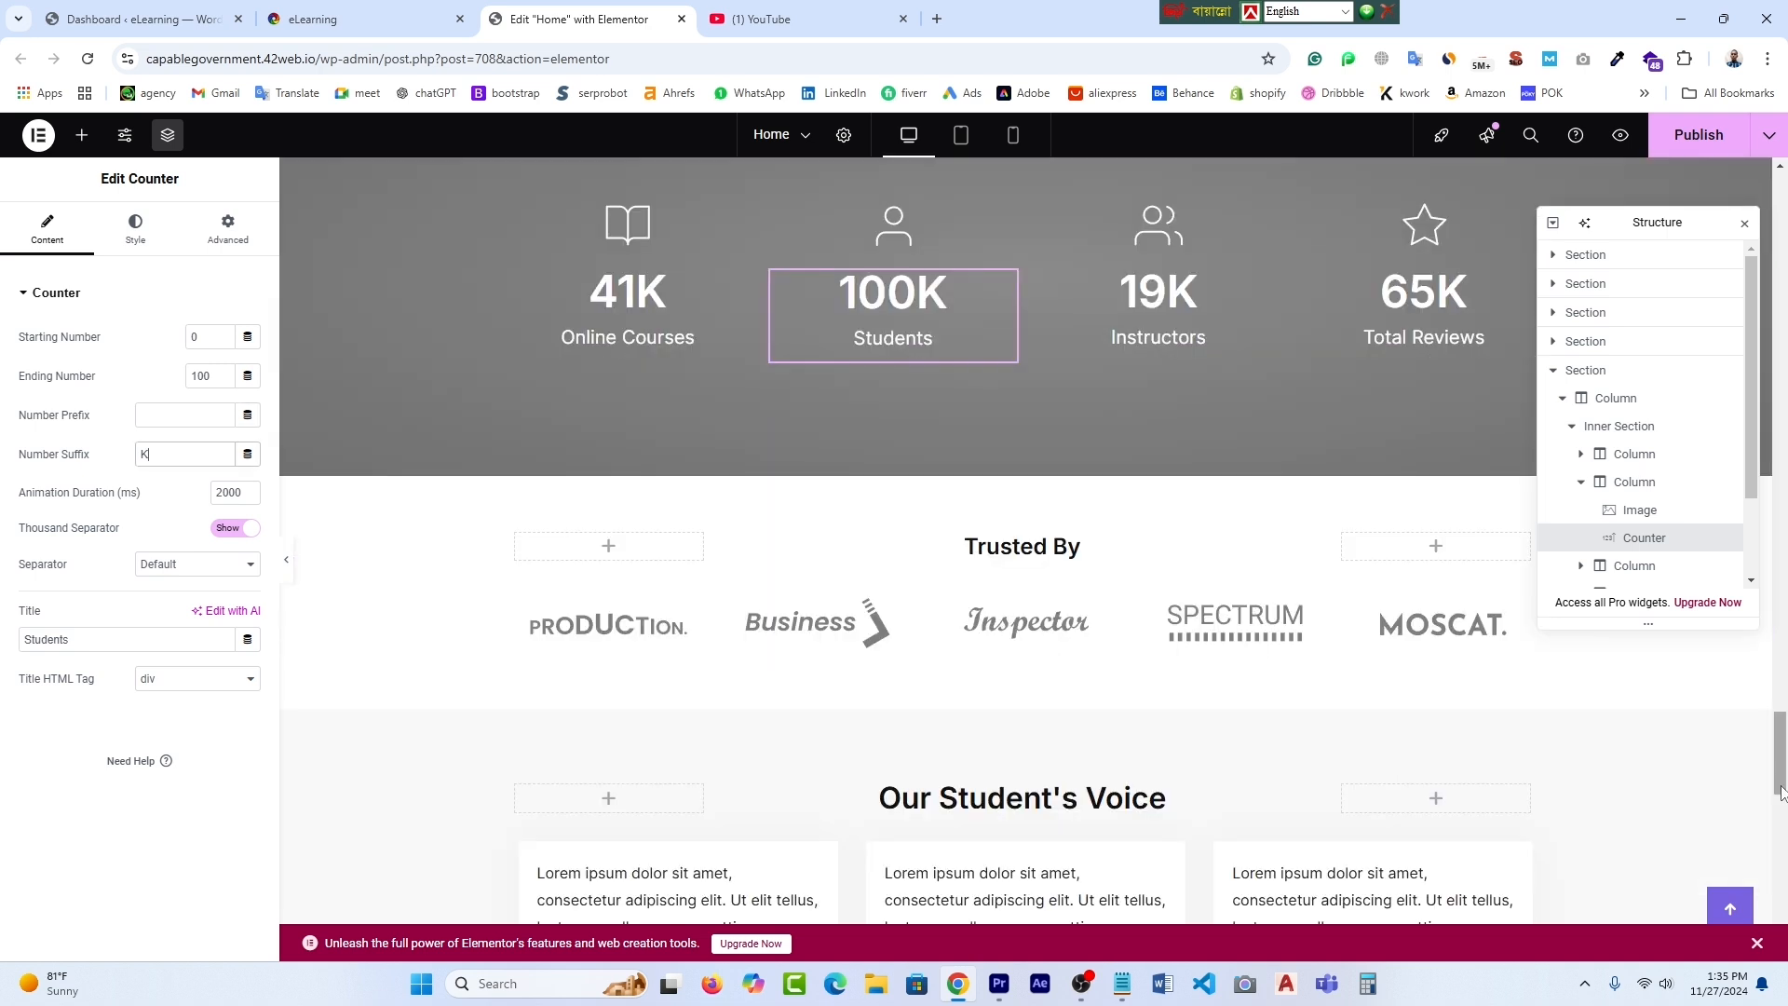
scroll(1134, 620, up, 1)
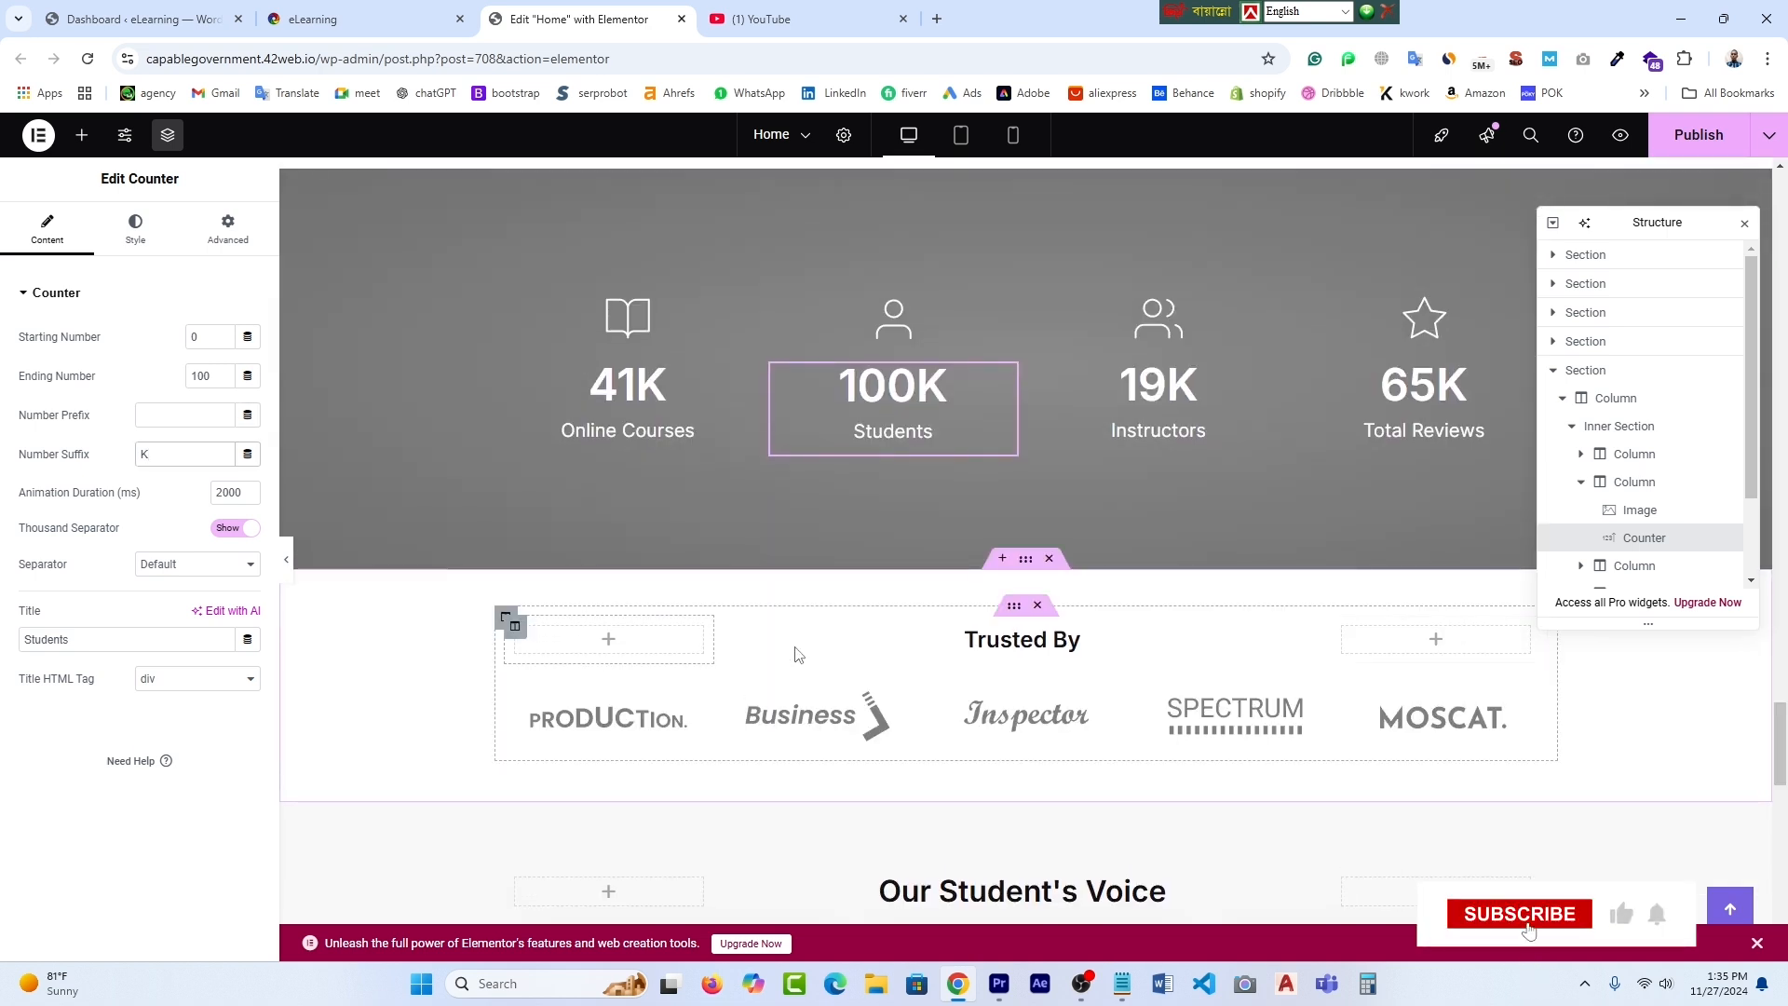
scroll(1025, 642, down, 1)
scroll(1026, 642, up, 3)
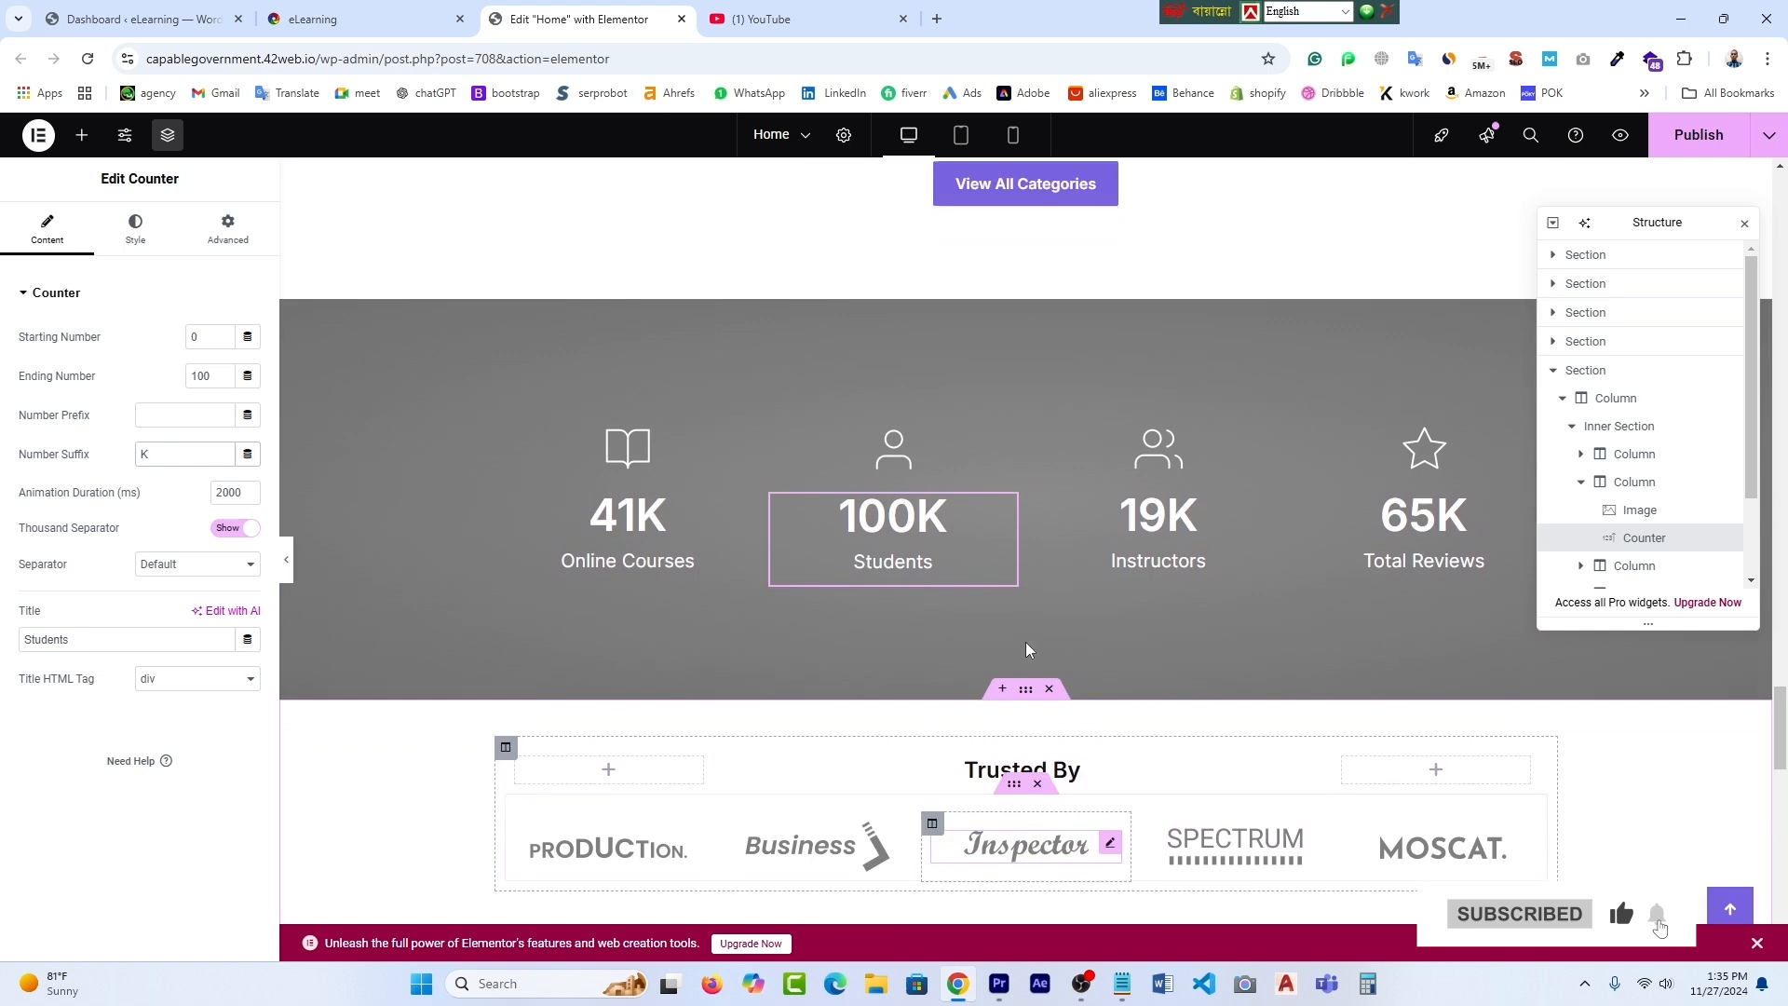
scroll(1117, 748, down, 1)
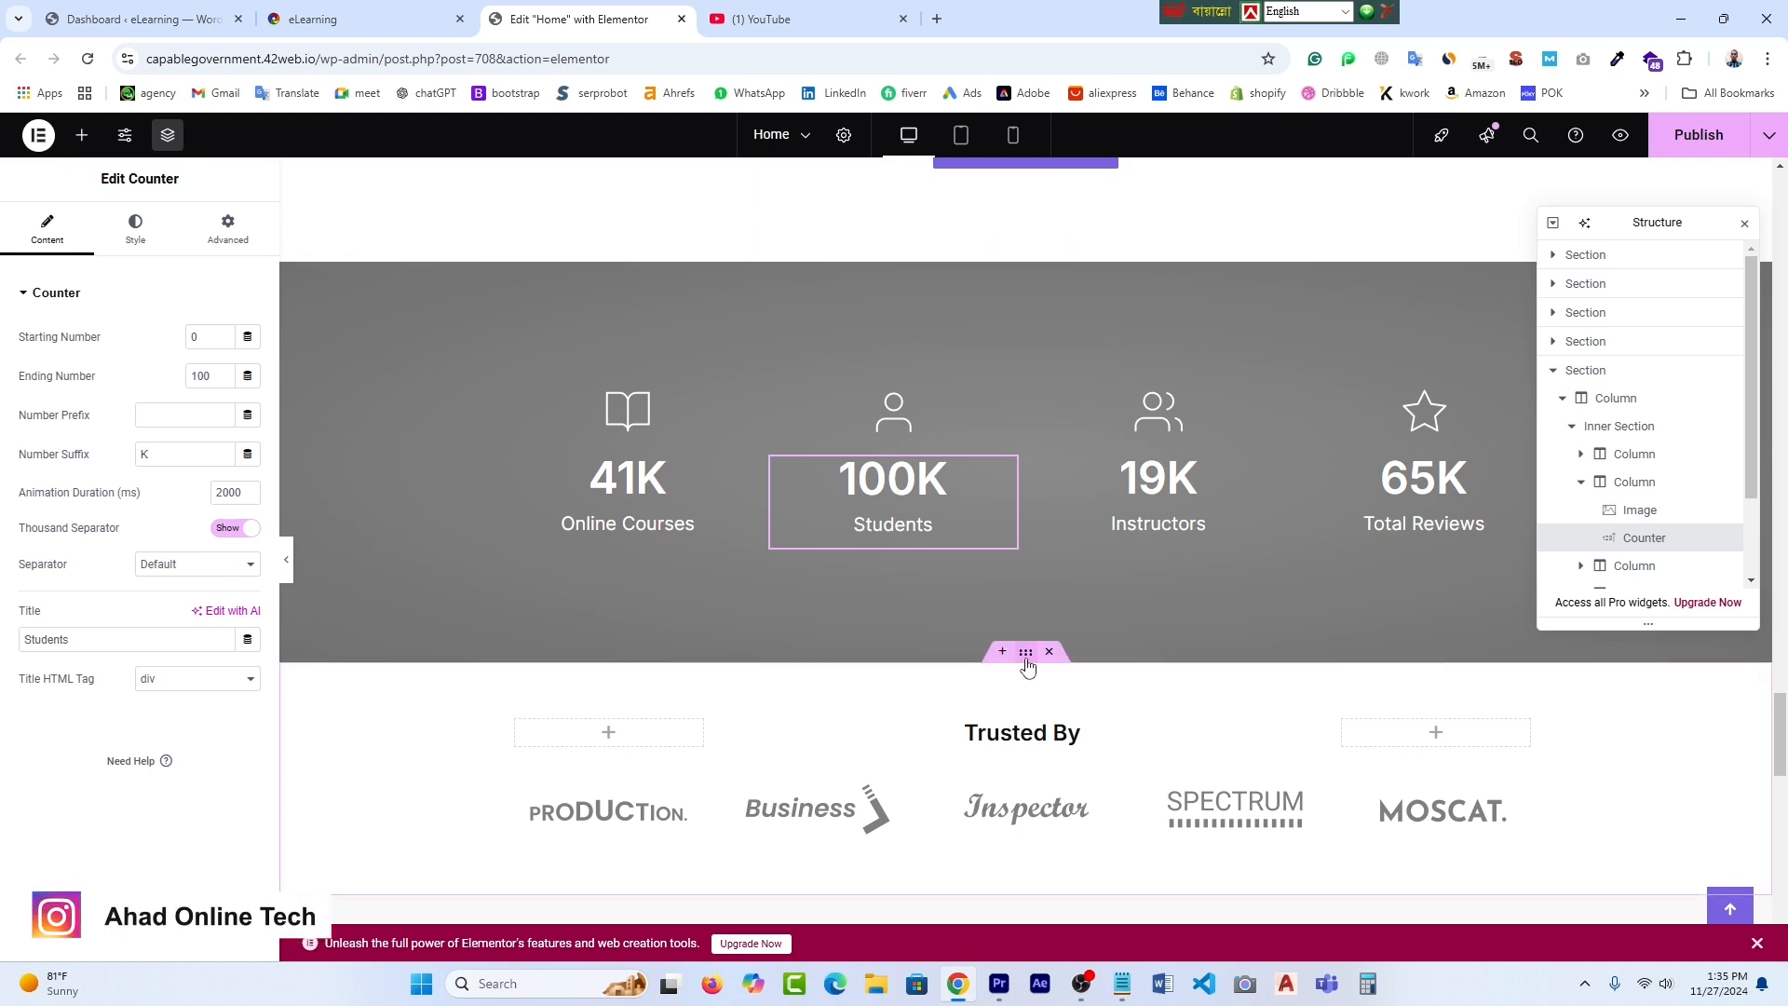
- Delete the Trusted By logo section
click(1026, 655)
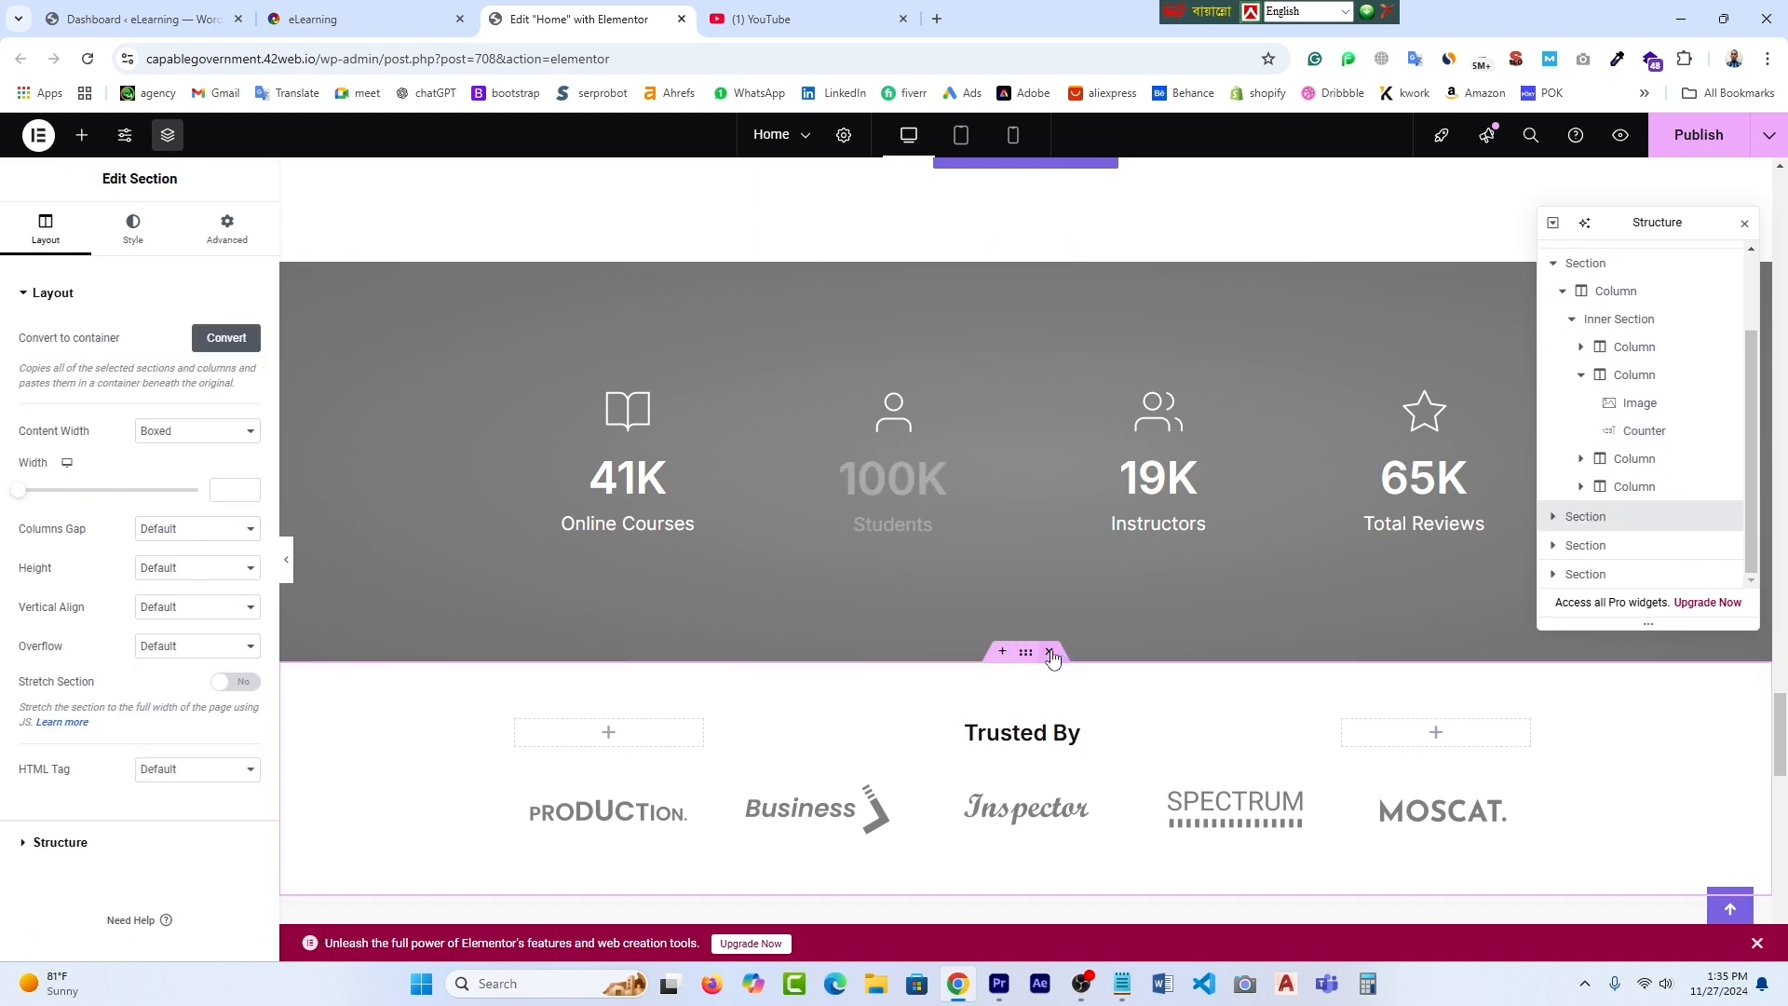
click(1050, 652)
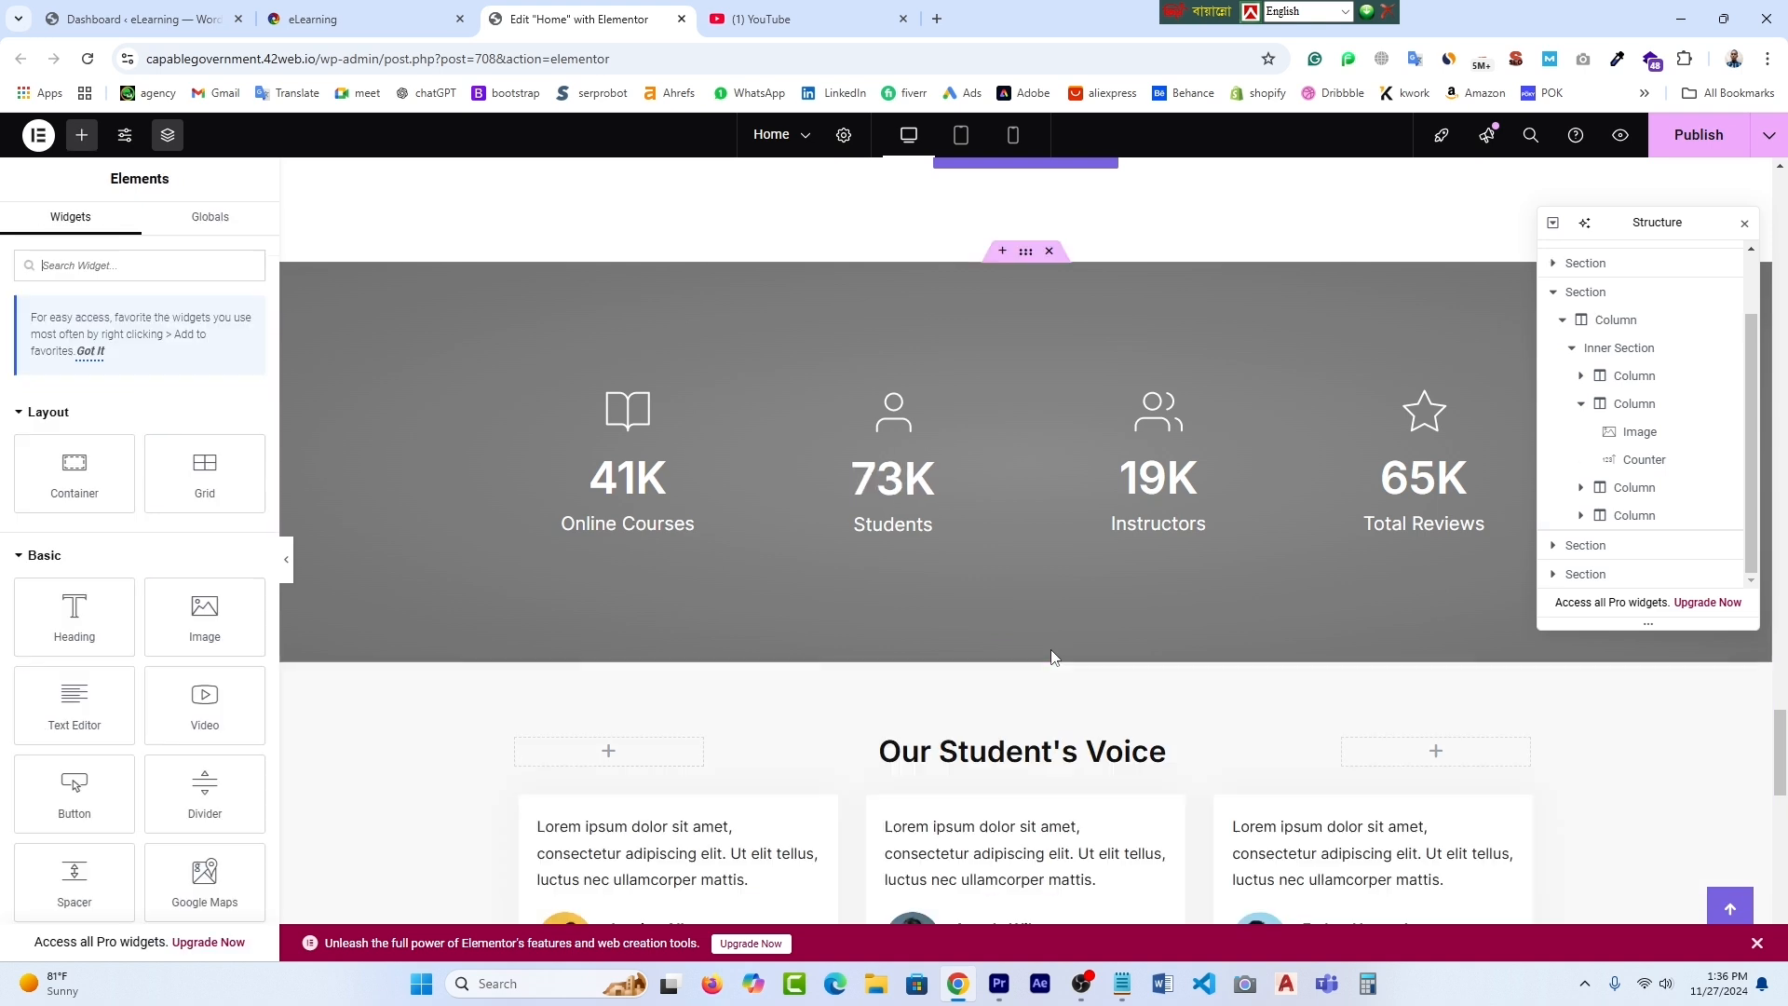
scroll(1070, 745, down, 1)
scroll(1070, 746, down, 4)
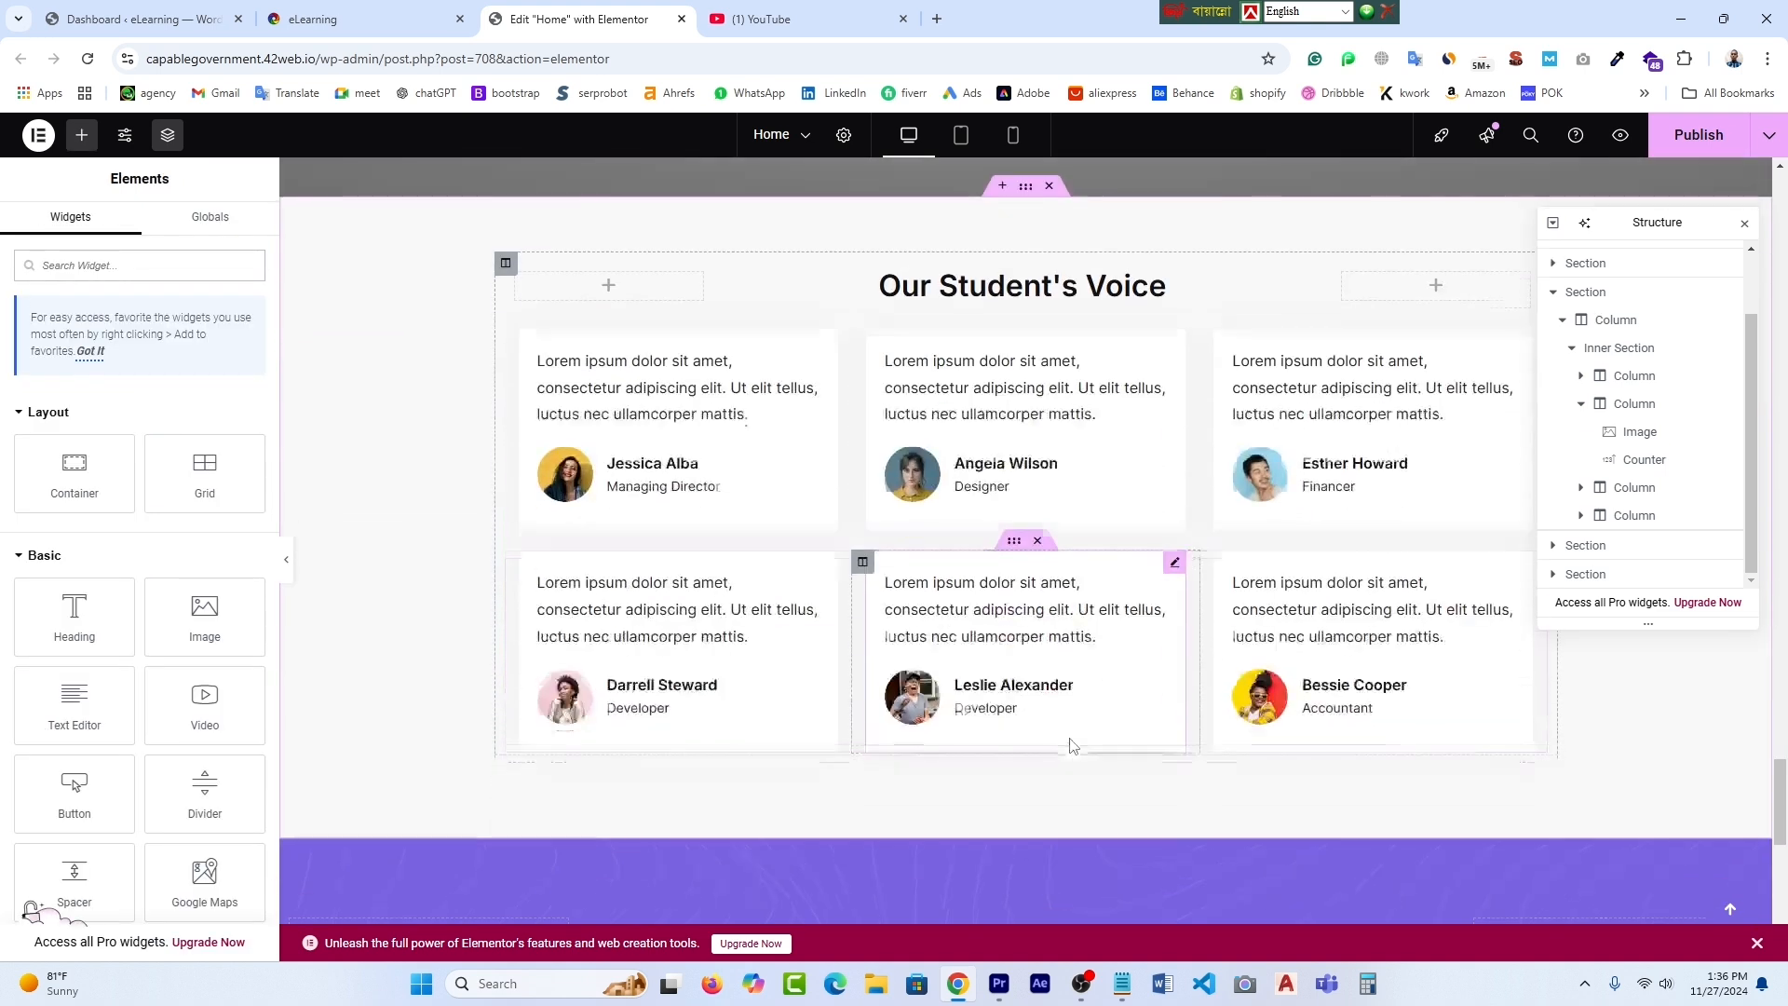
scroll(922, 540, up, 1)
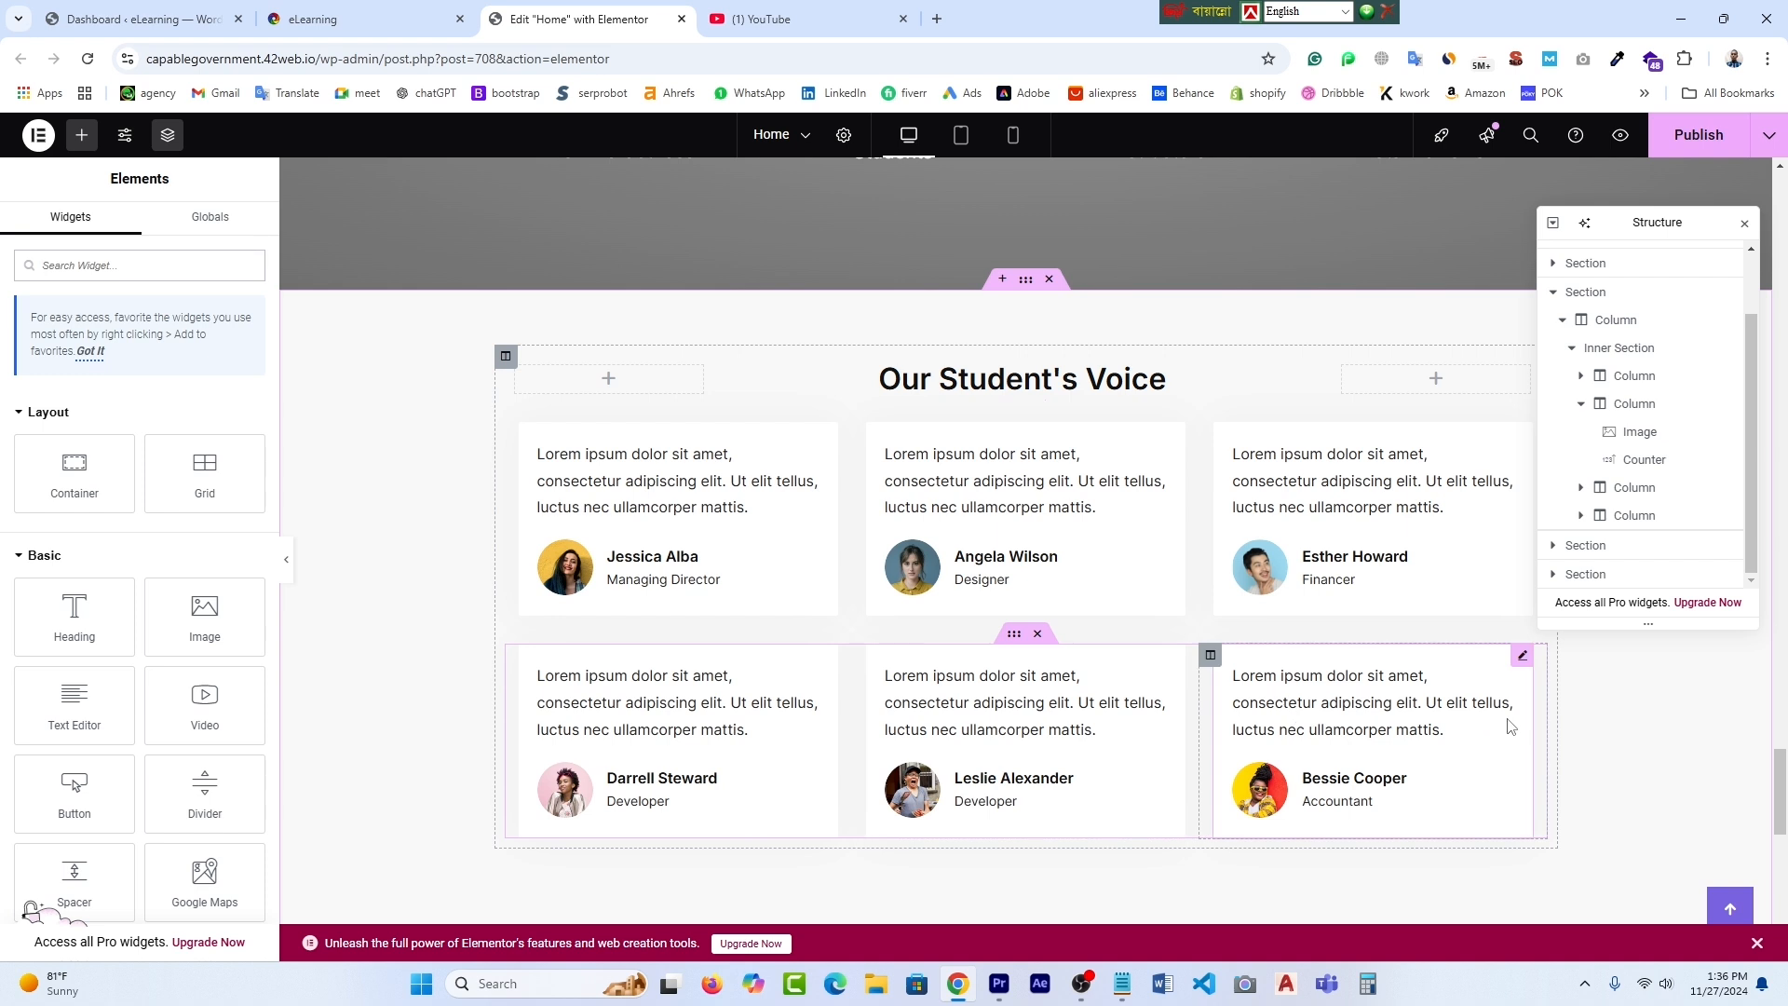
scroll(1511, 726, down, 1)
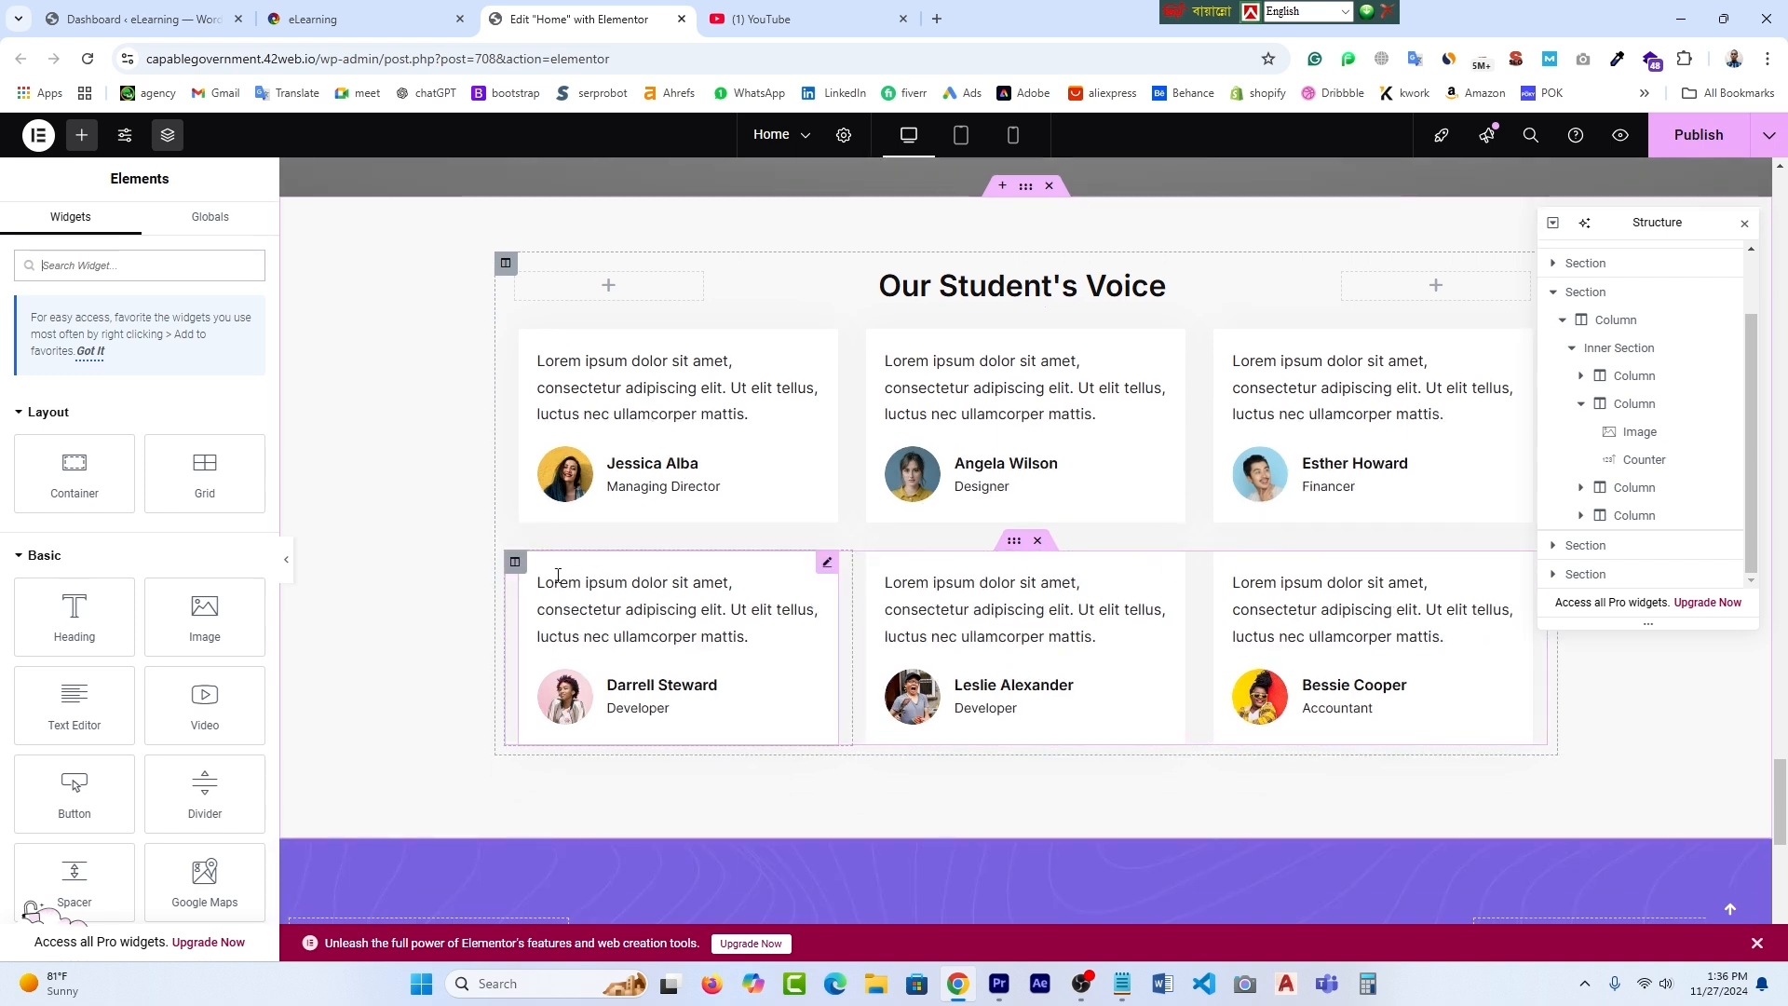
- Delete the second-row testimonial column, testimonial widget and remaining row, leaving three reviews
click(515, 562)
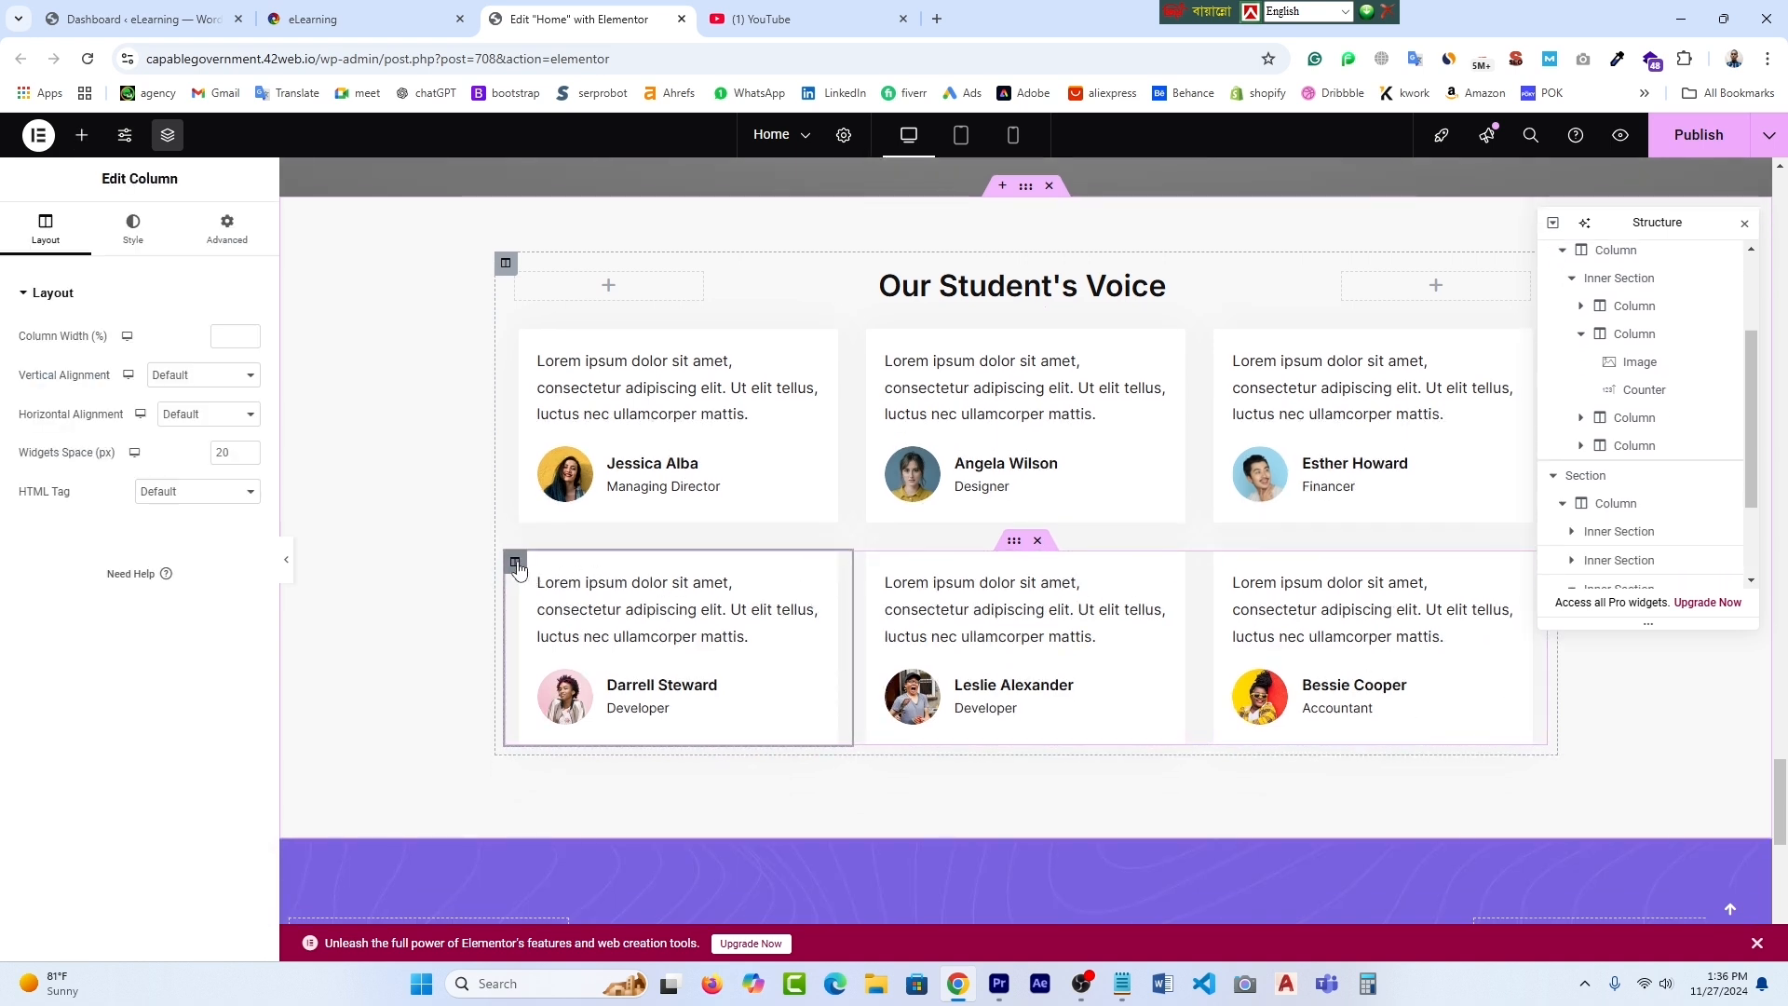
right_click(517, 565)
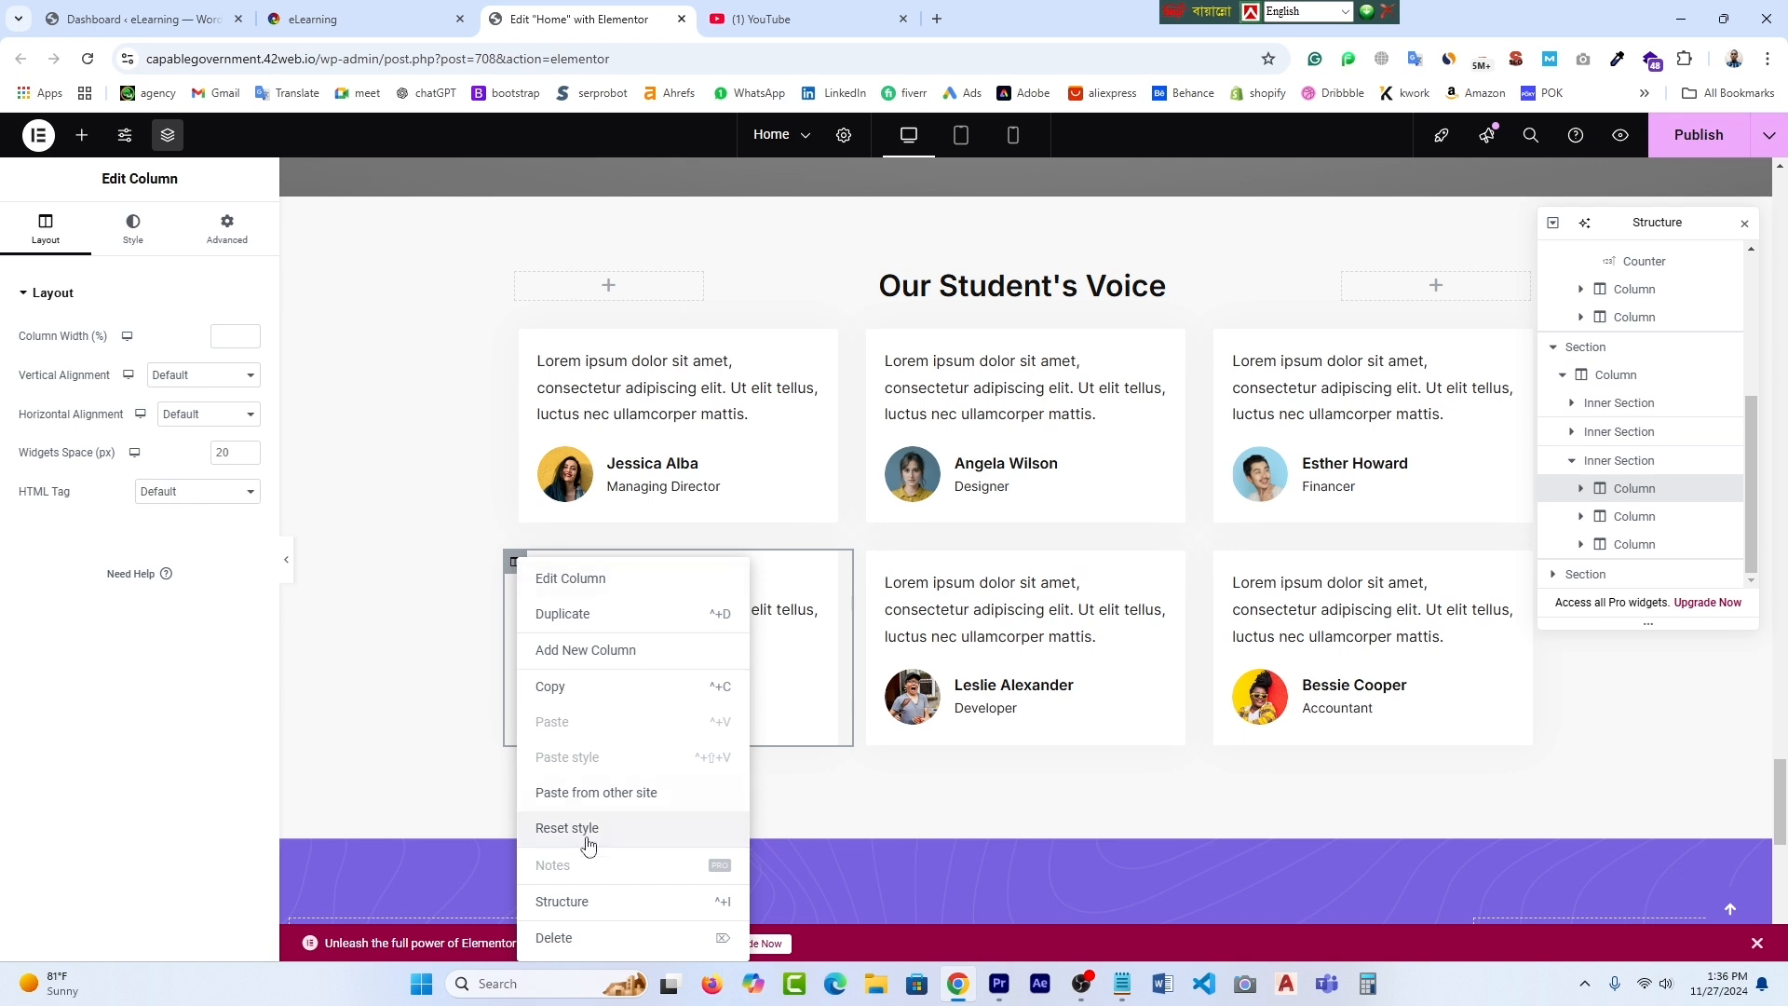
click(601, 938)
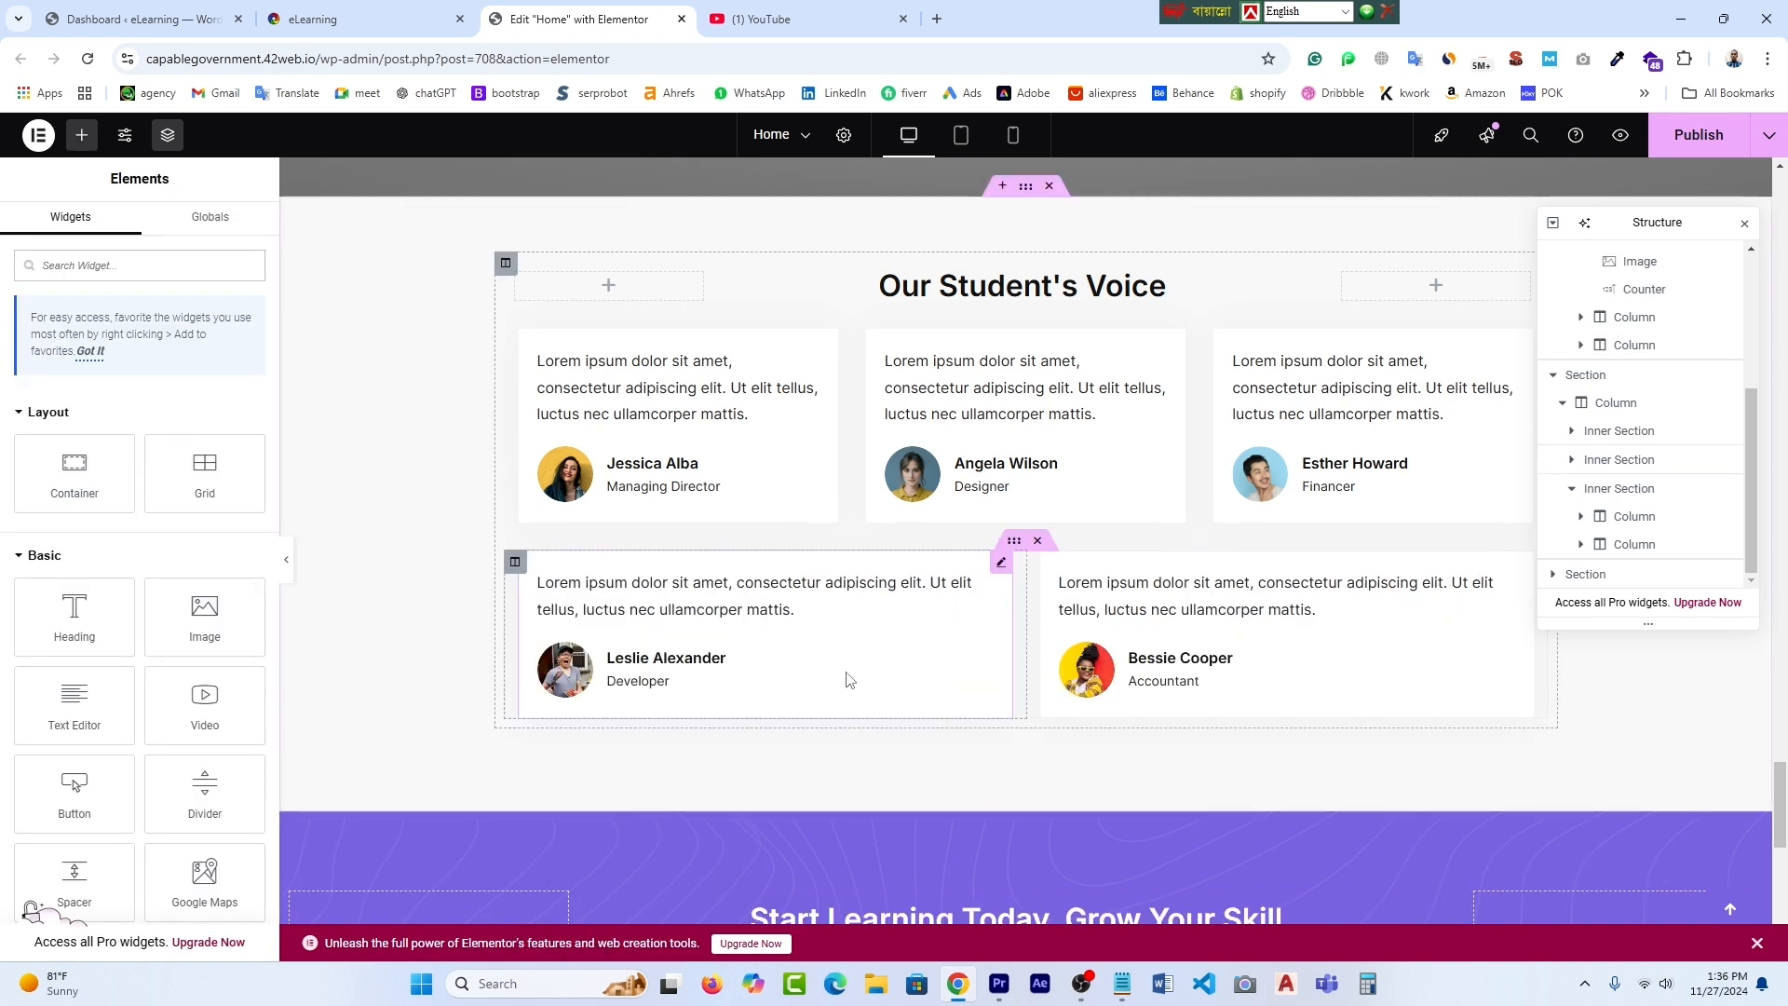
right_click(843, 624)
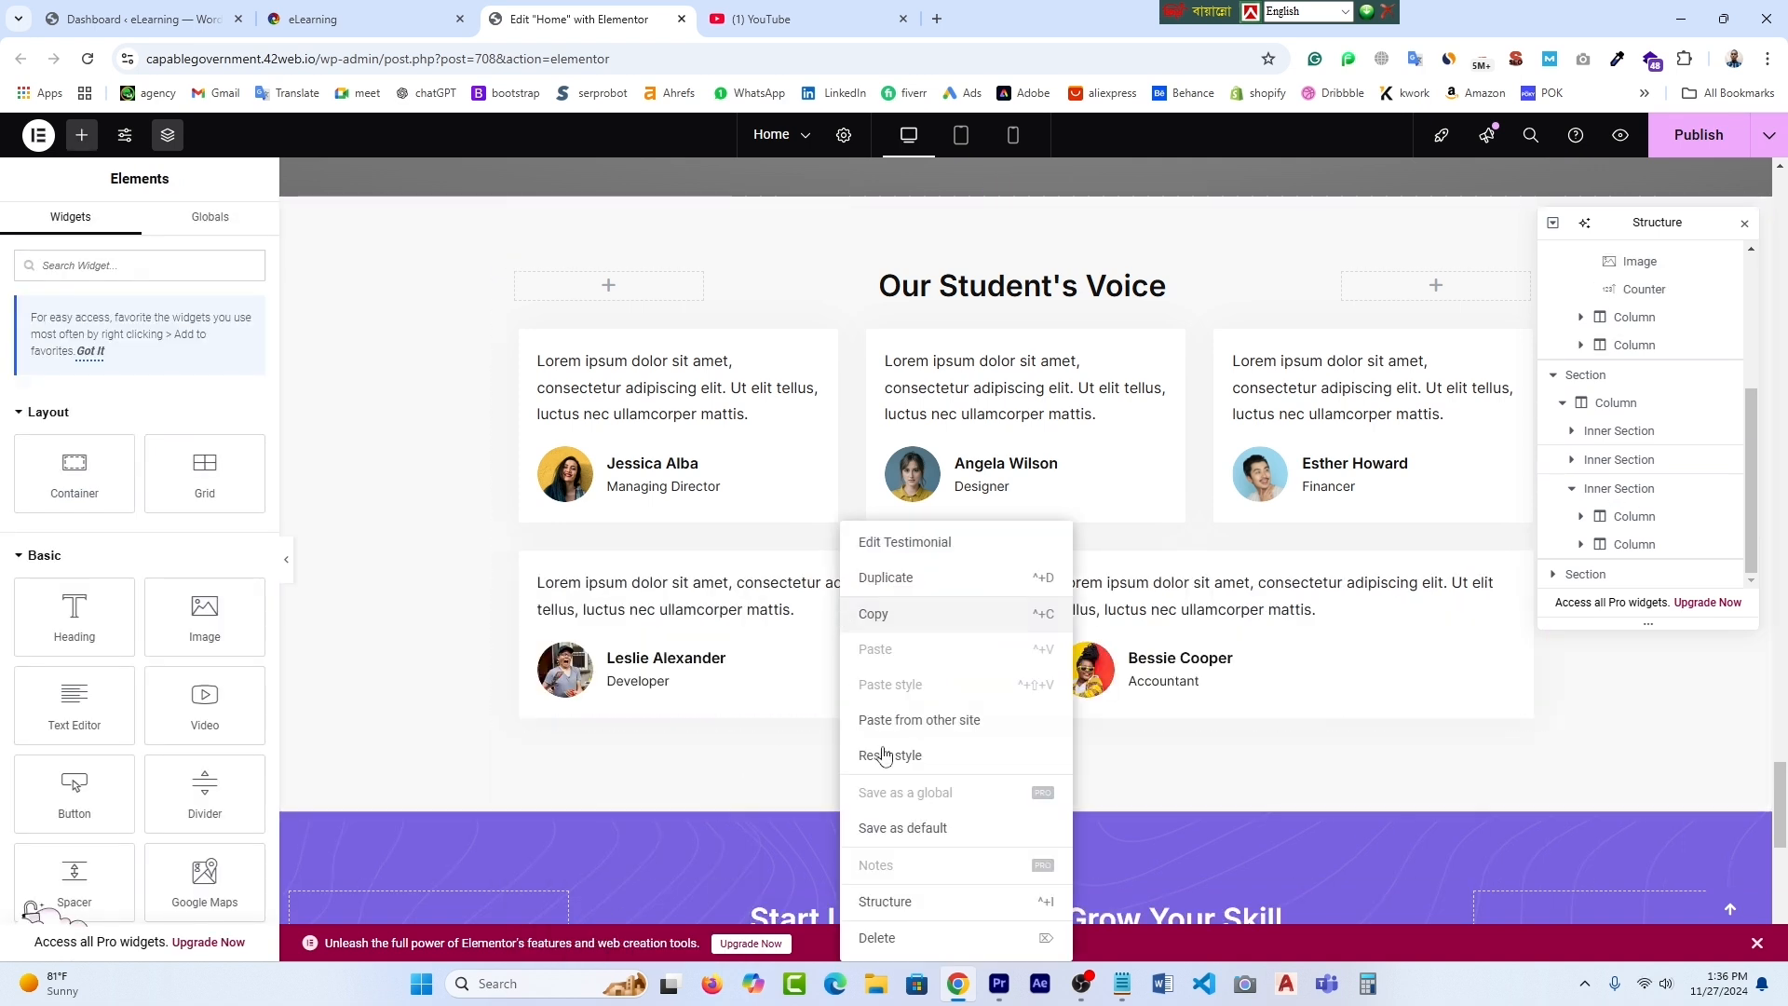
click(867, 936)
click(1037, 541)
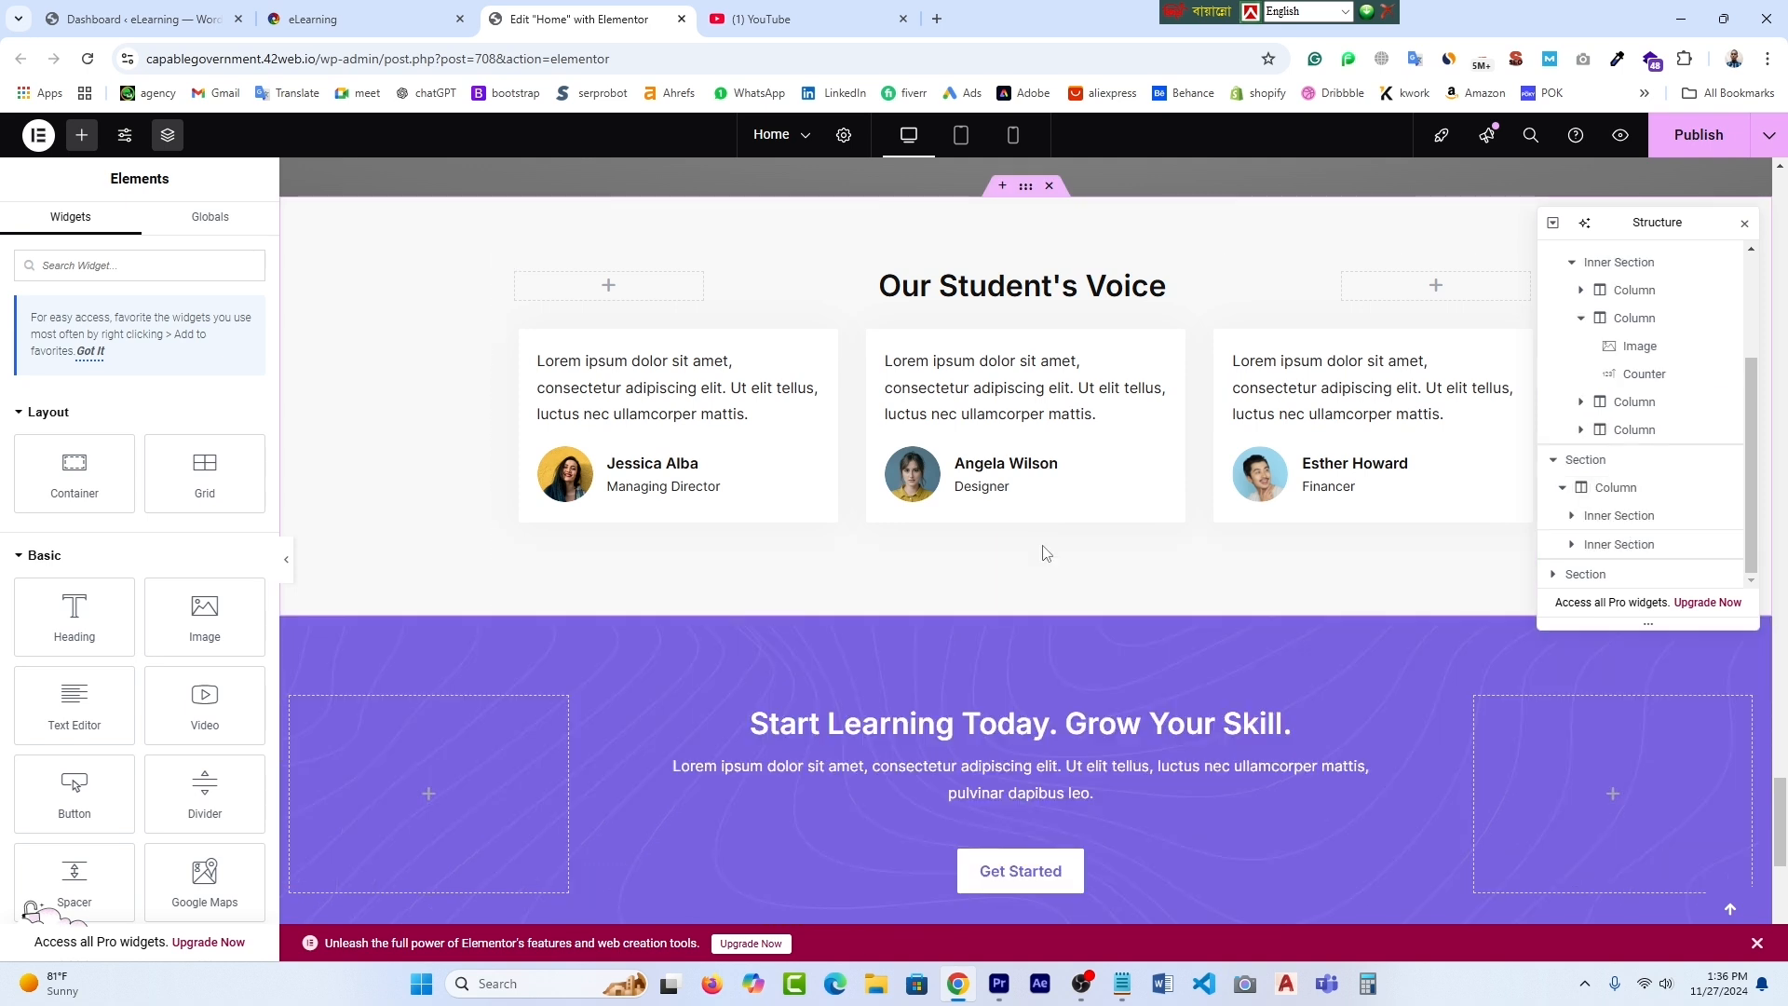
scroll(1054, 578, up, 3)
scroll(1055, 573, down, 2)
scroll(1118, 587, up, 3)
scroll(1160, 596, down, 2)
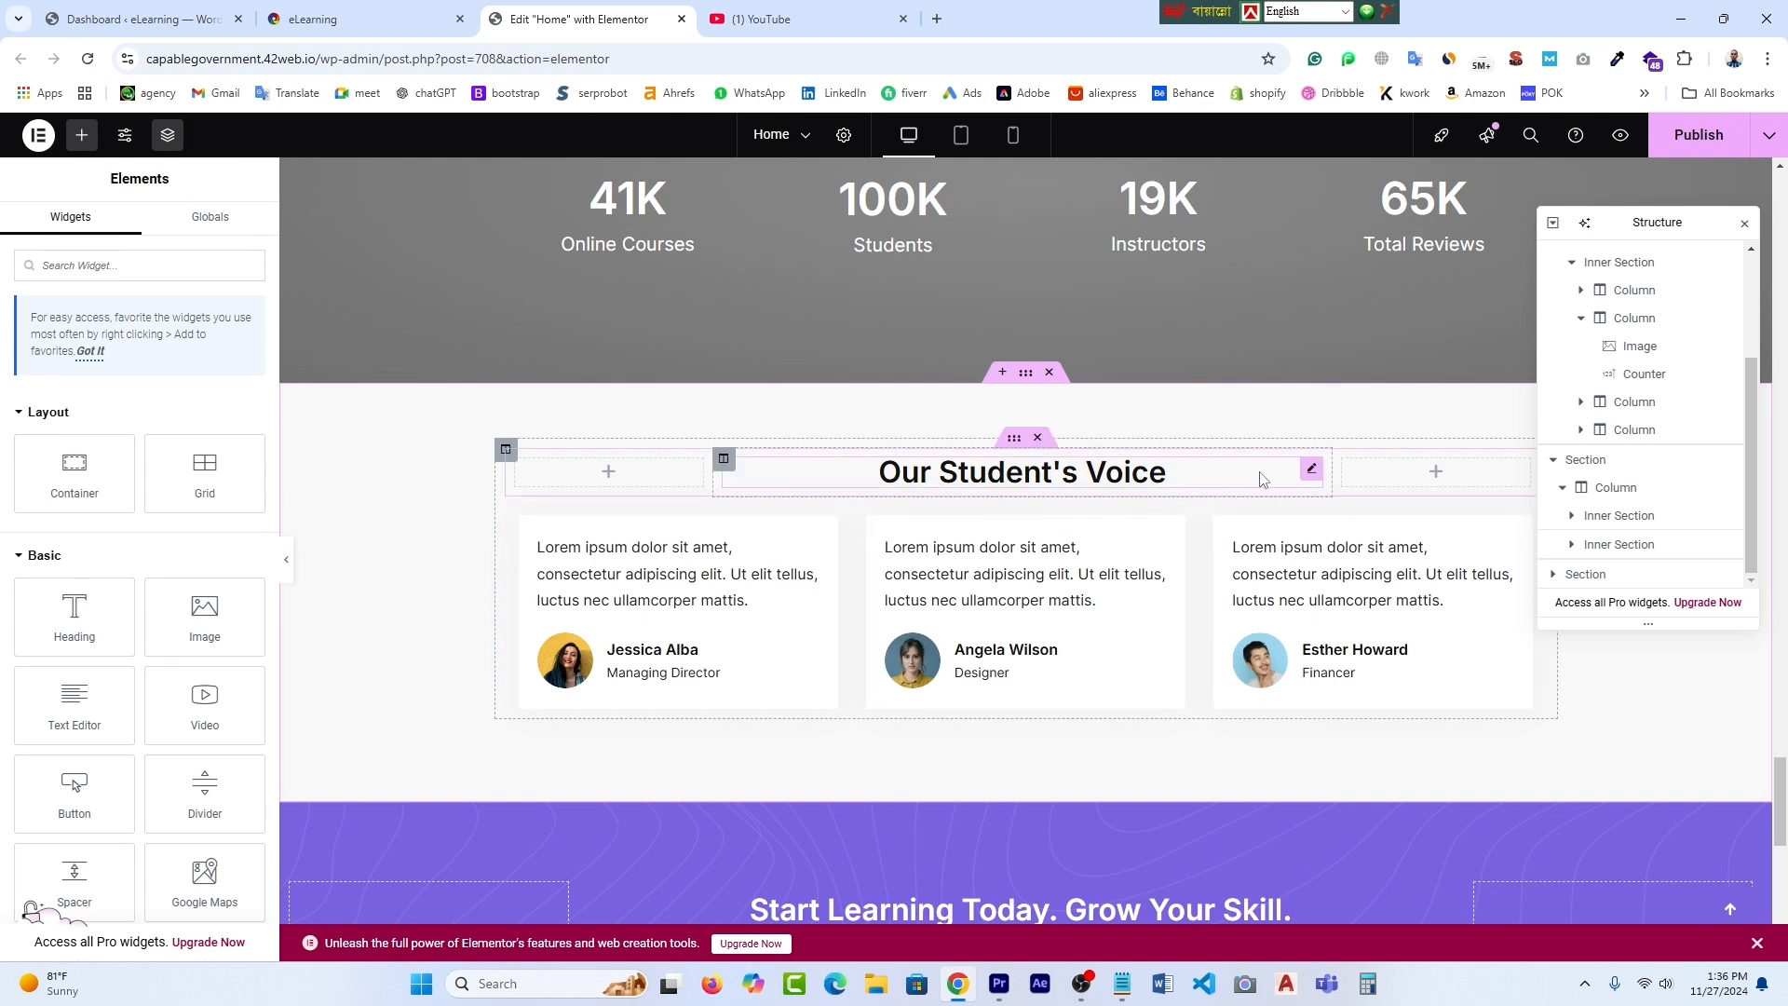
click(1310, 470)
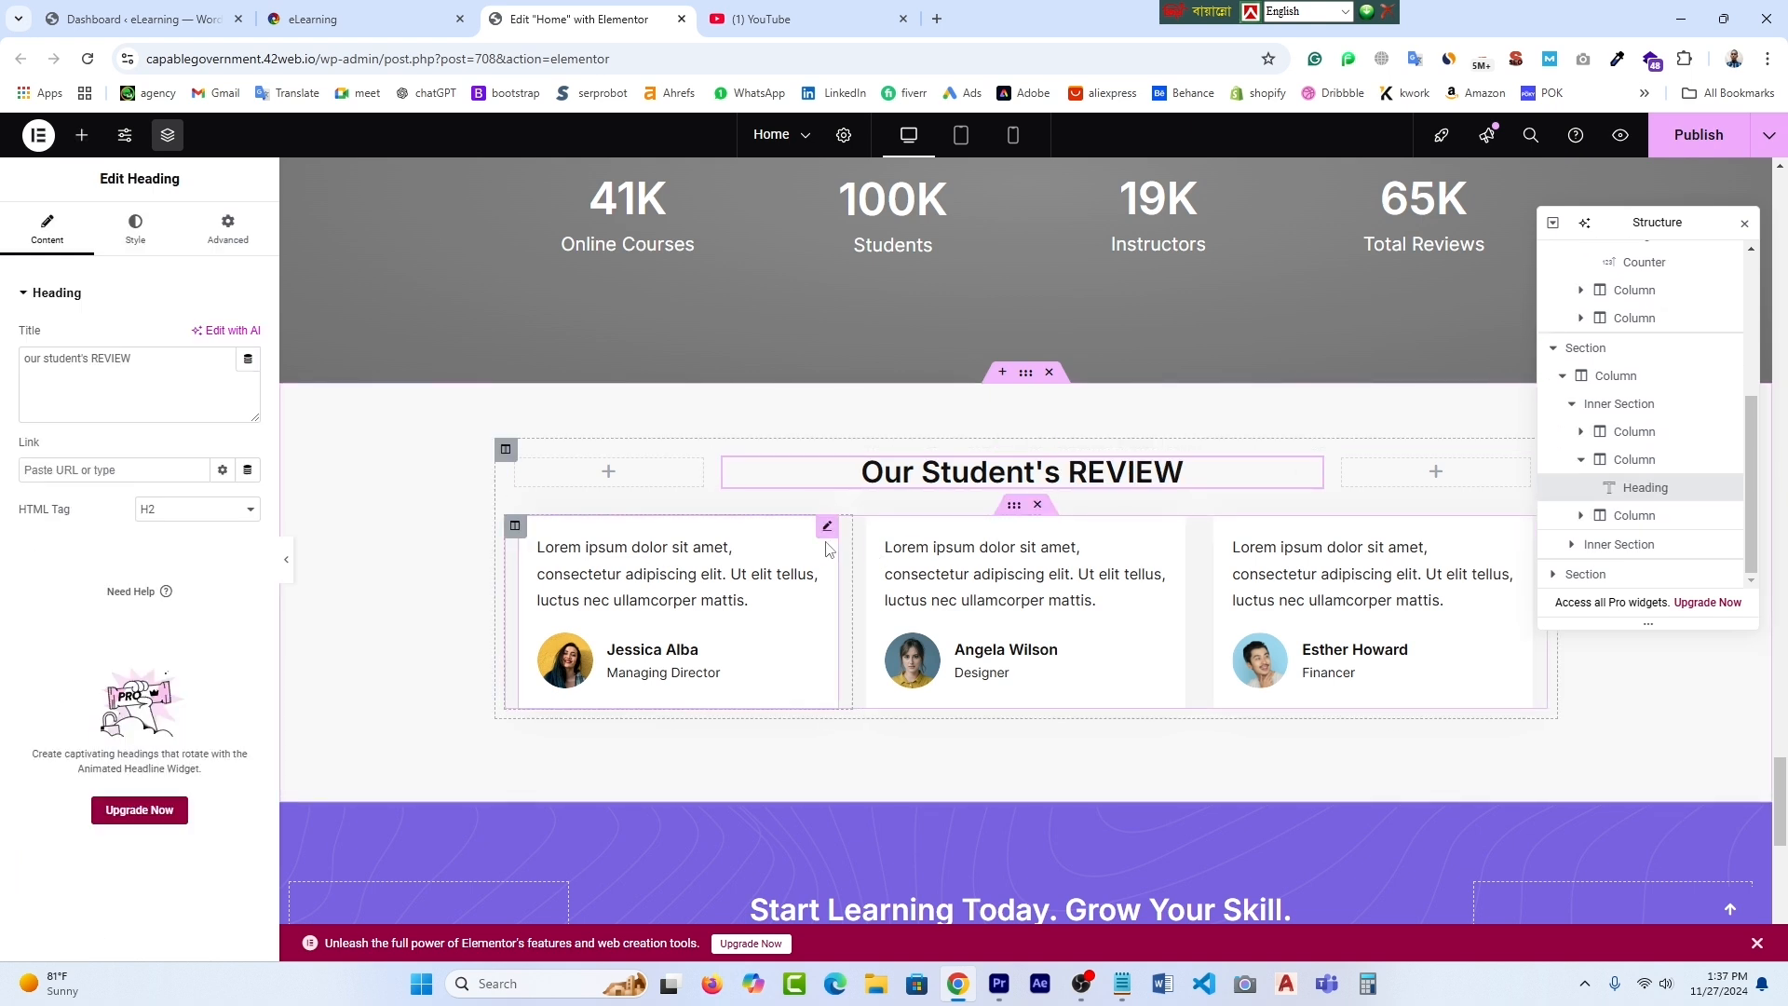
- Select the first testimonial and inspect its review text in the content settings
click(827, 528)
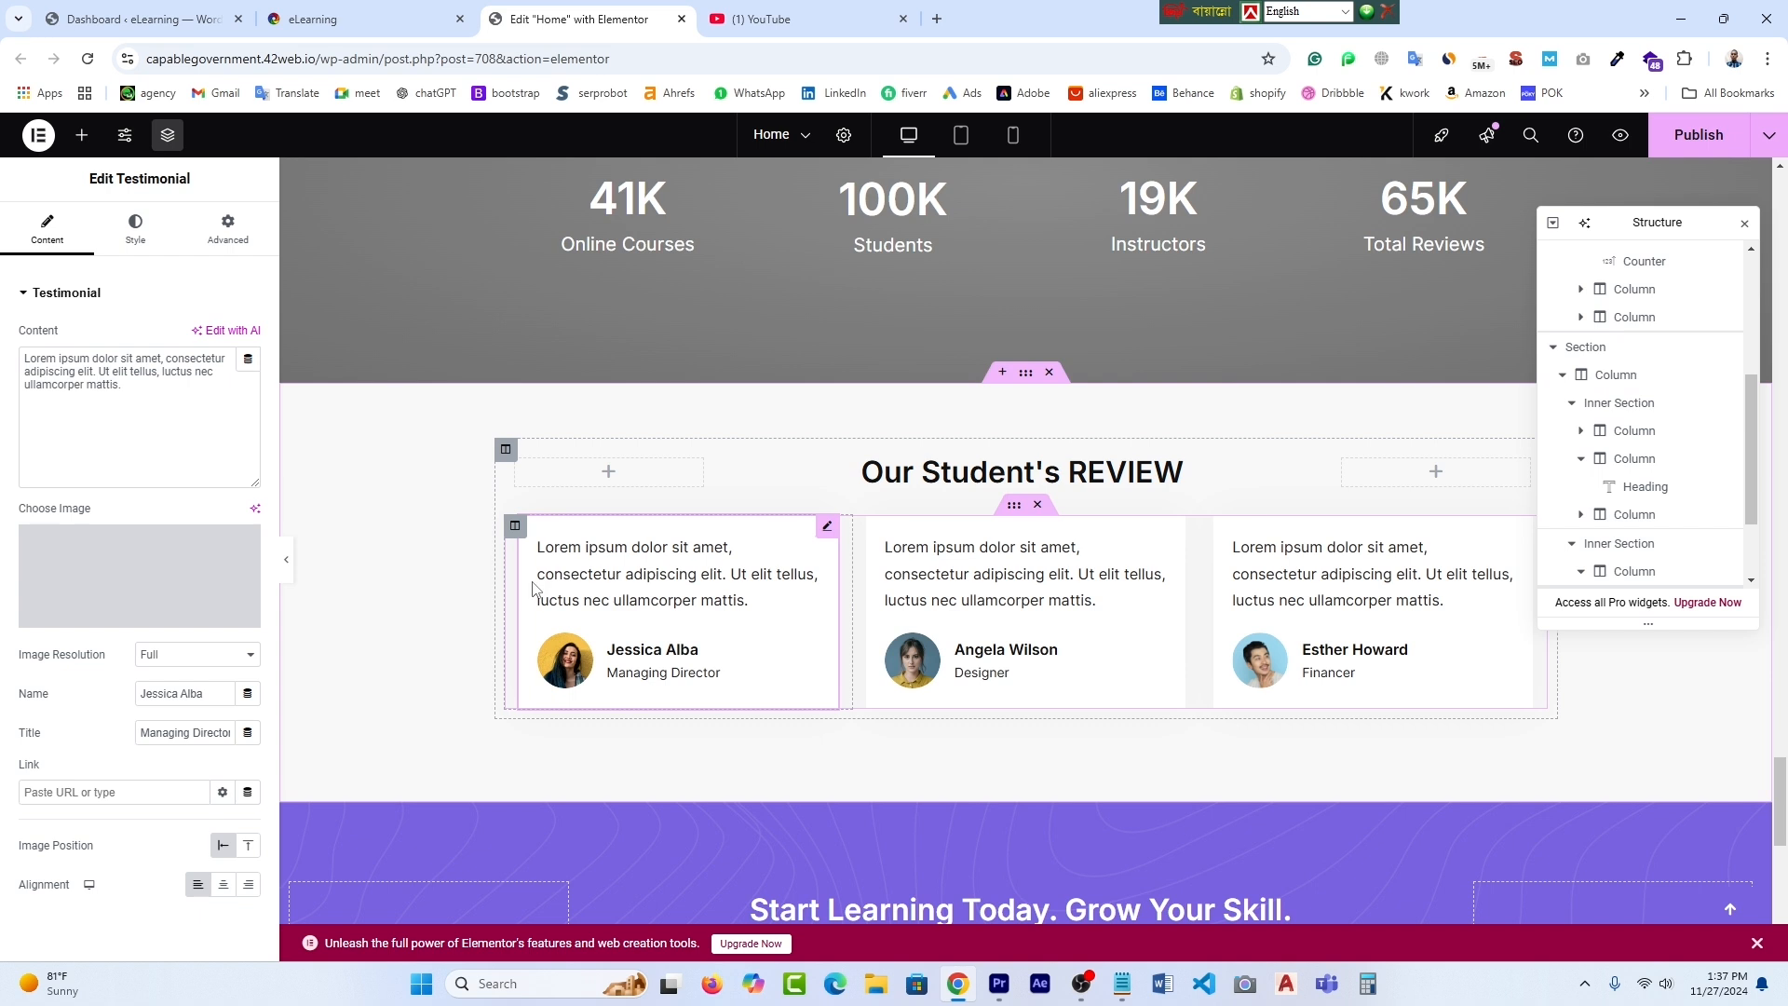
triple_click(680, 601)
click(128, 387)
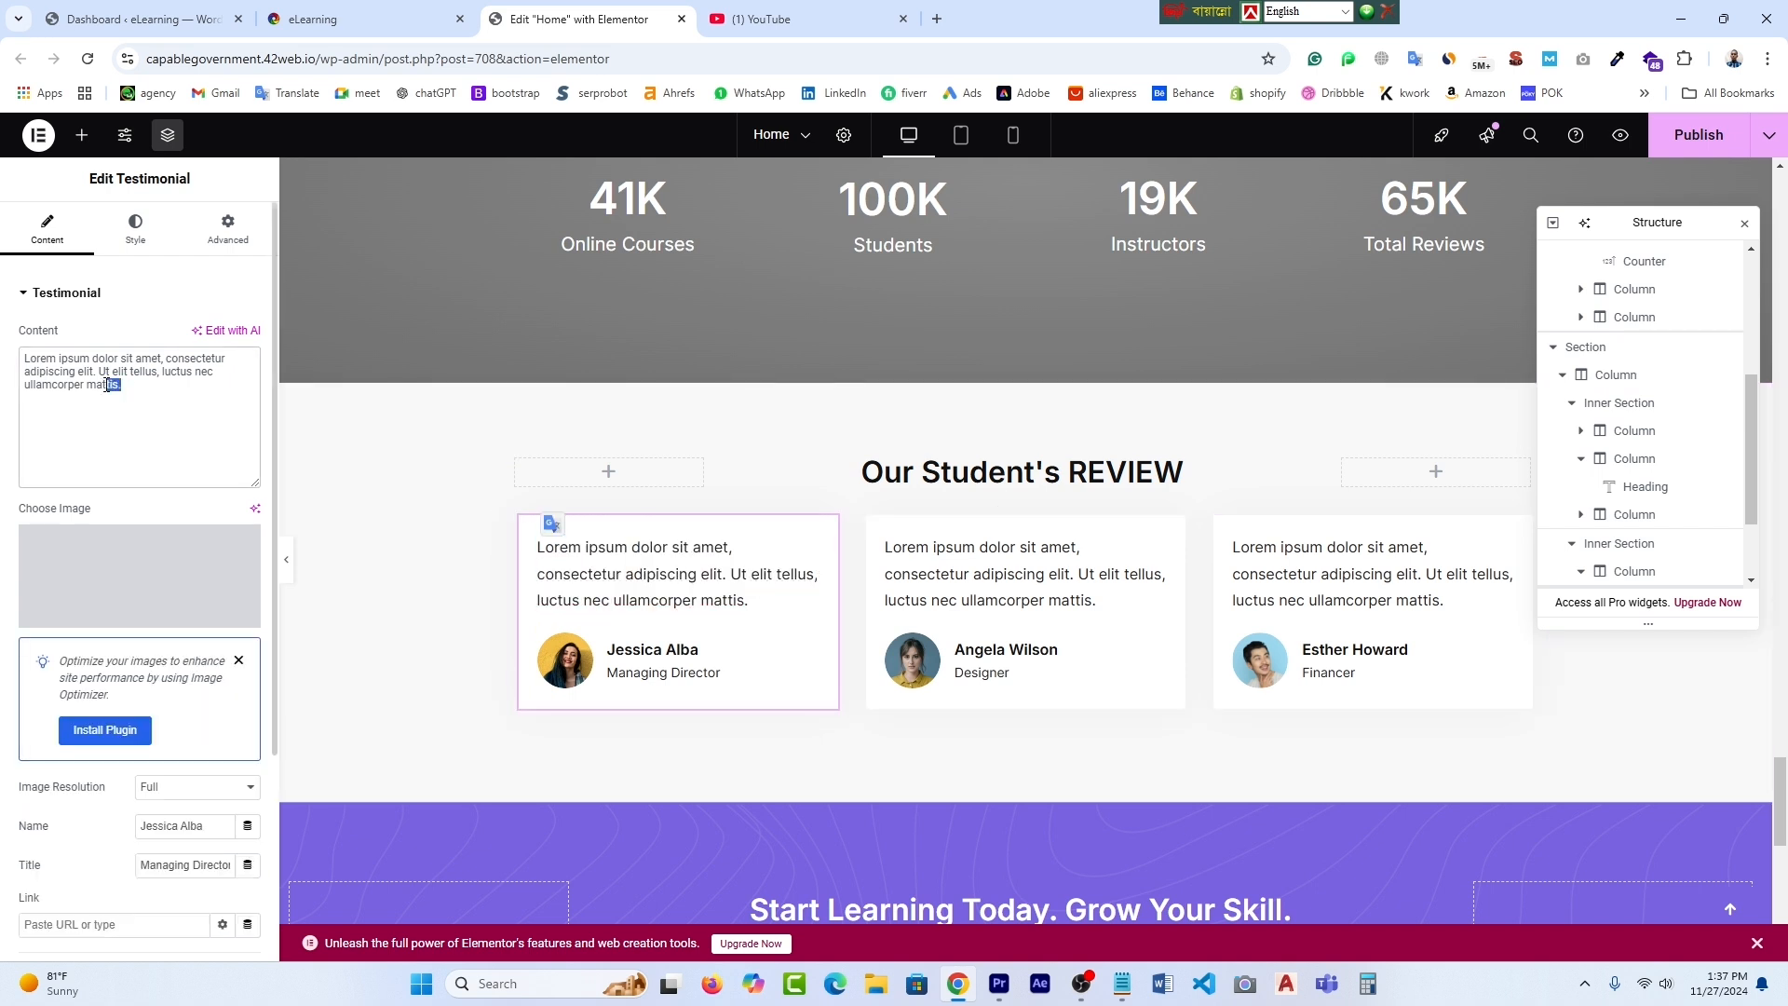
drag(122, 386, 41, 364)
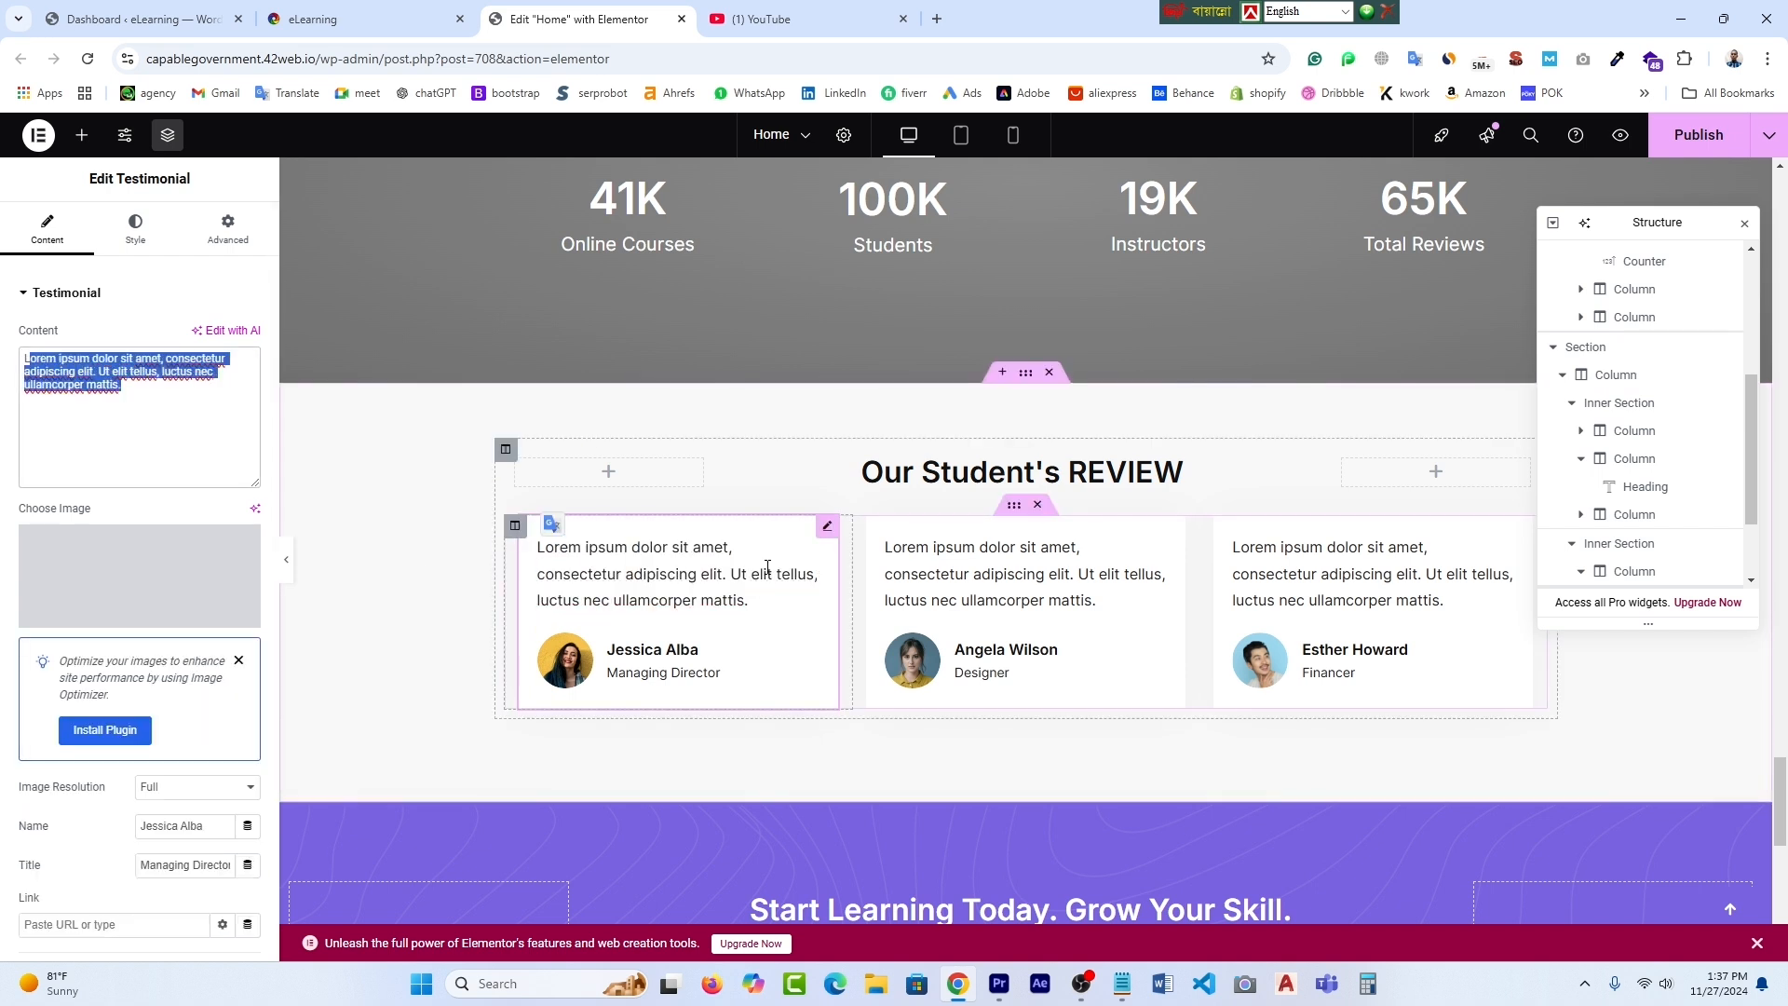
click(634, 654)
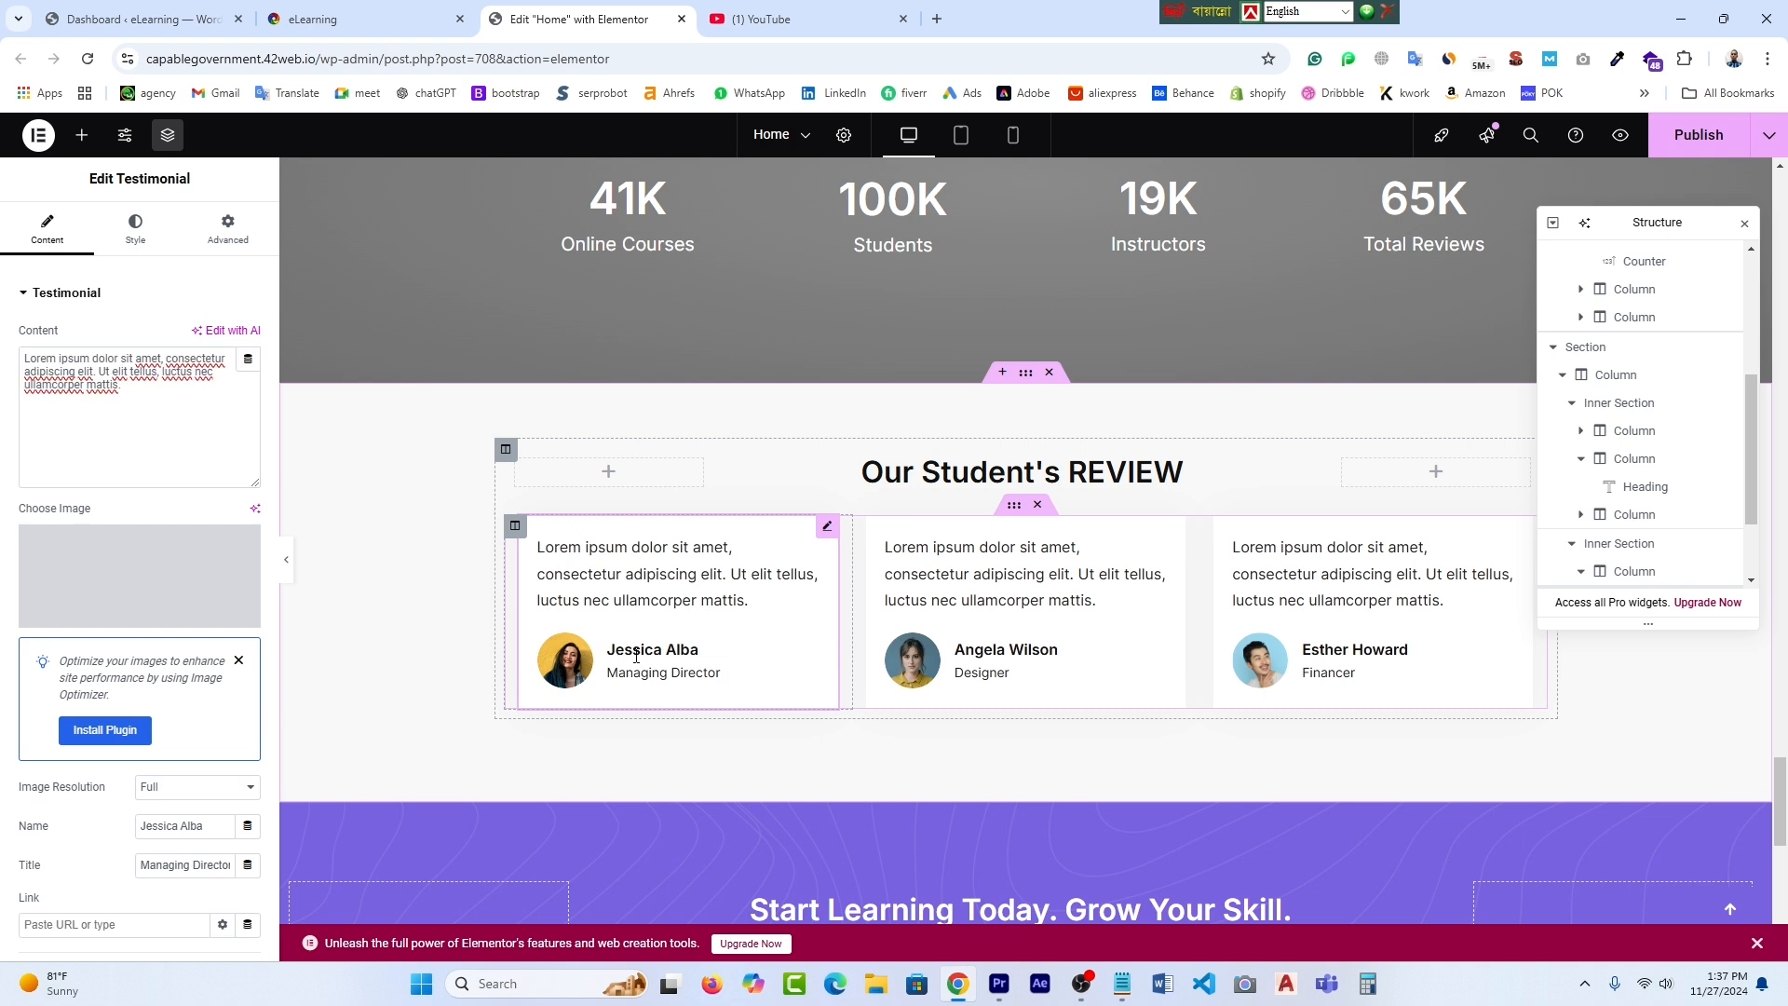
click(577, 670)
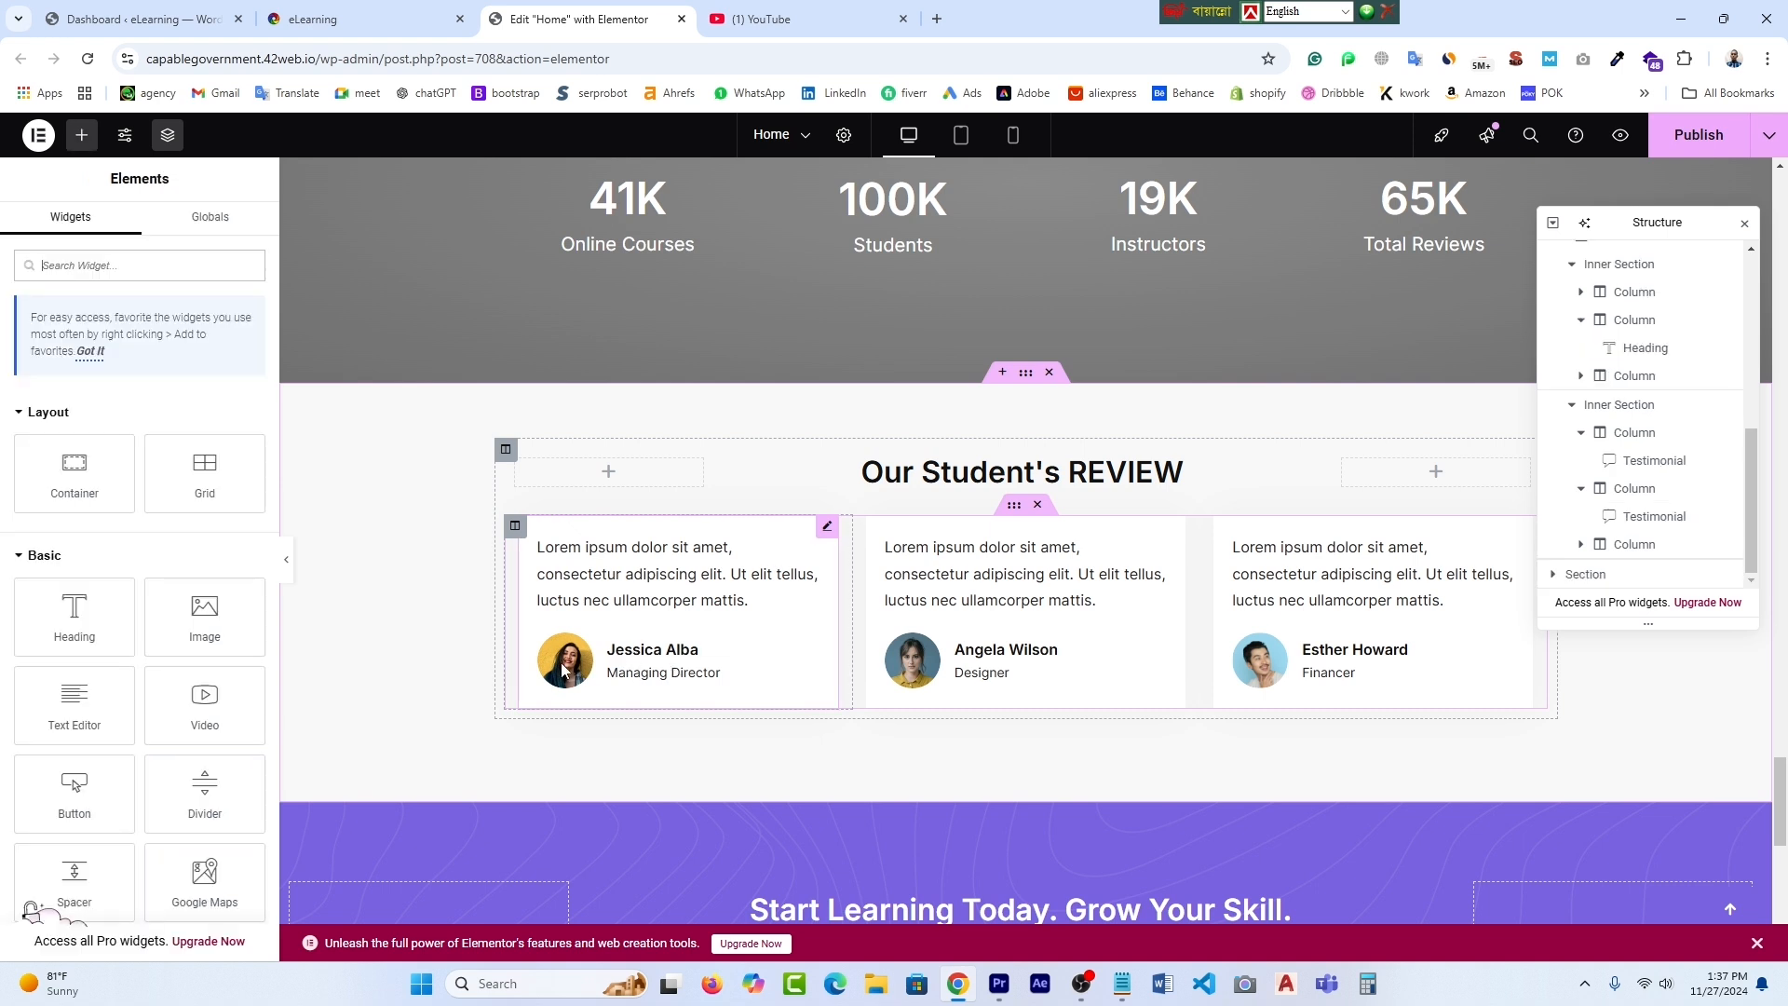
- Open the first review column's layout, then the review card's Edit Testimonial settings
click(515, 527)
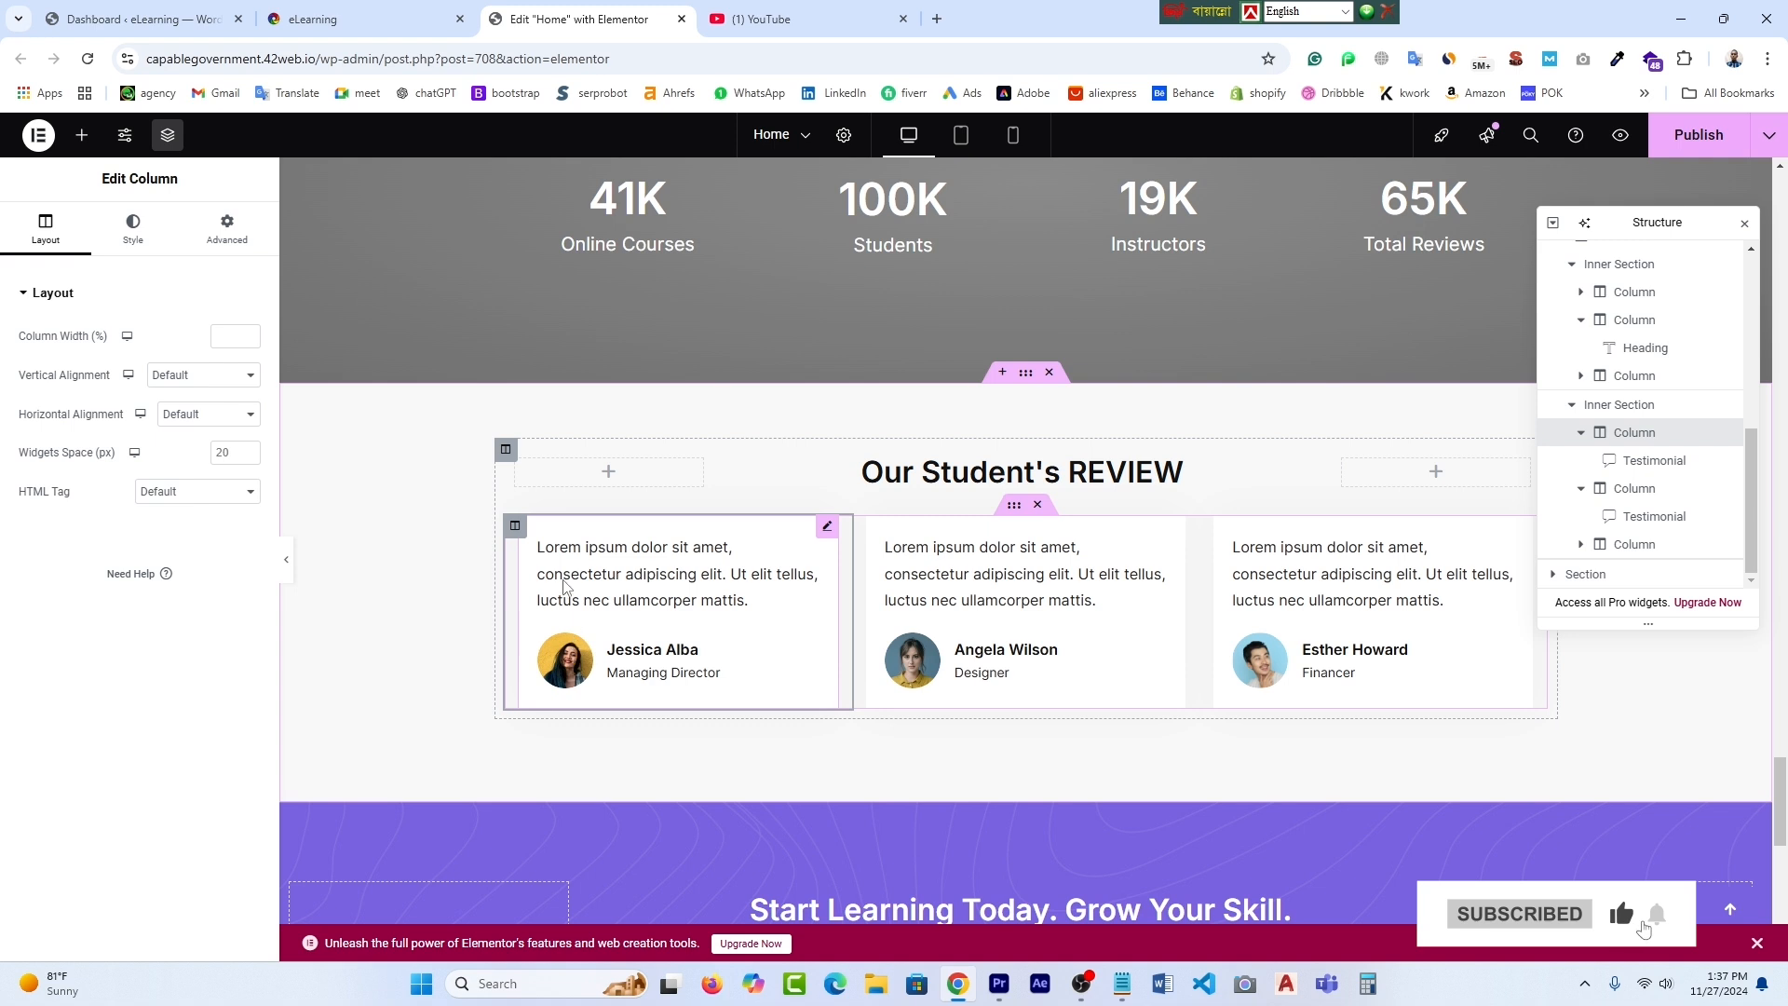
click(827, 528)
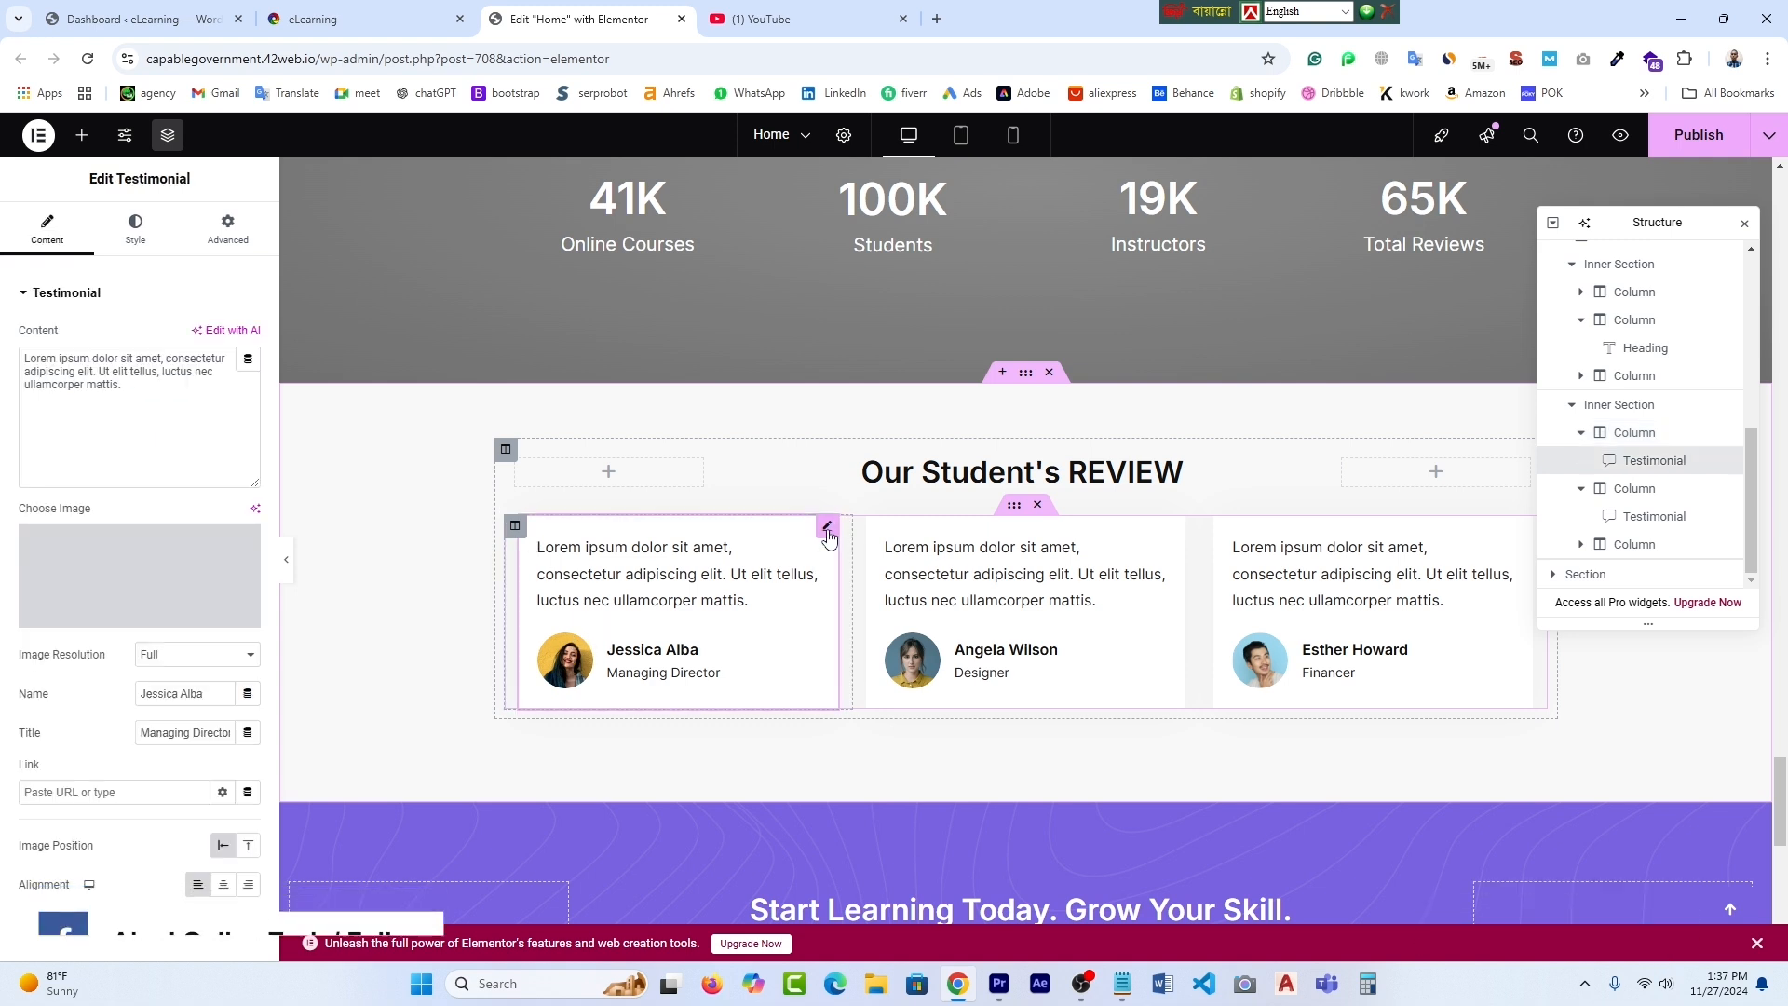
mouse_move(140, 599)
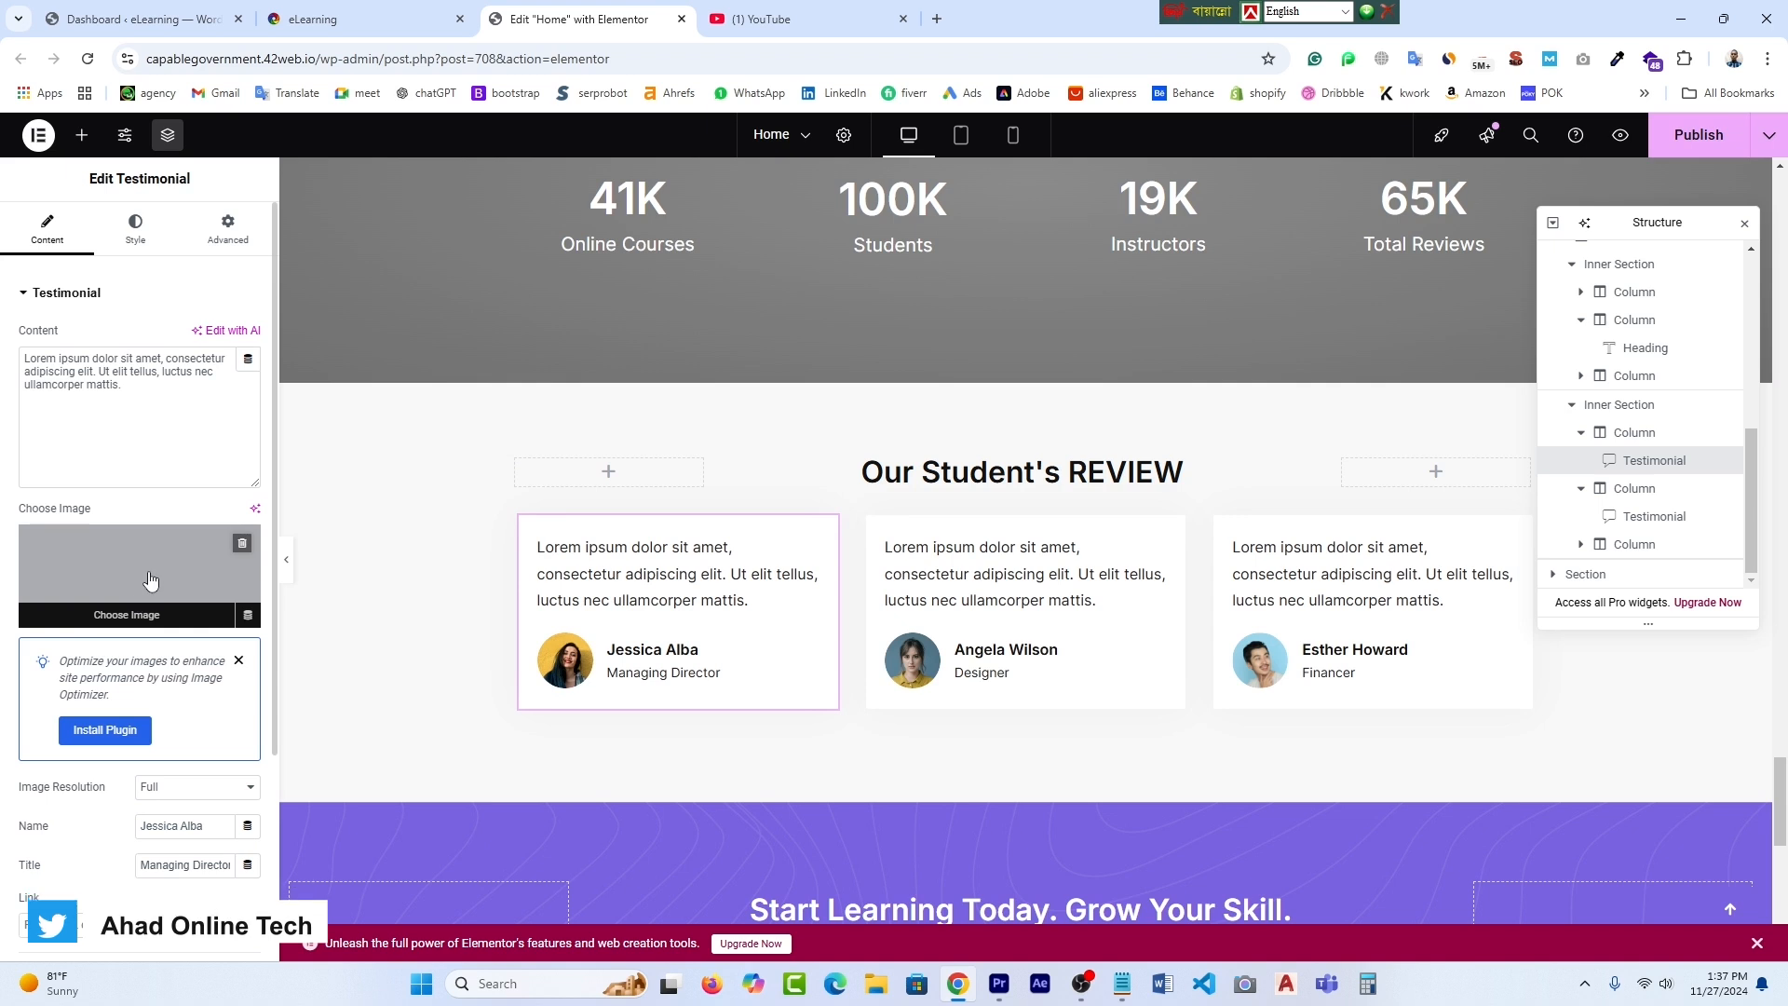
scroll(149, 583, down, 1)
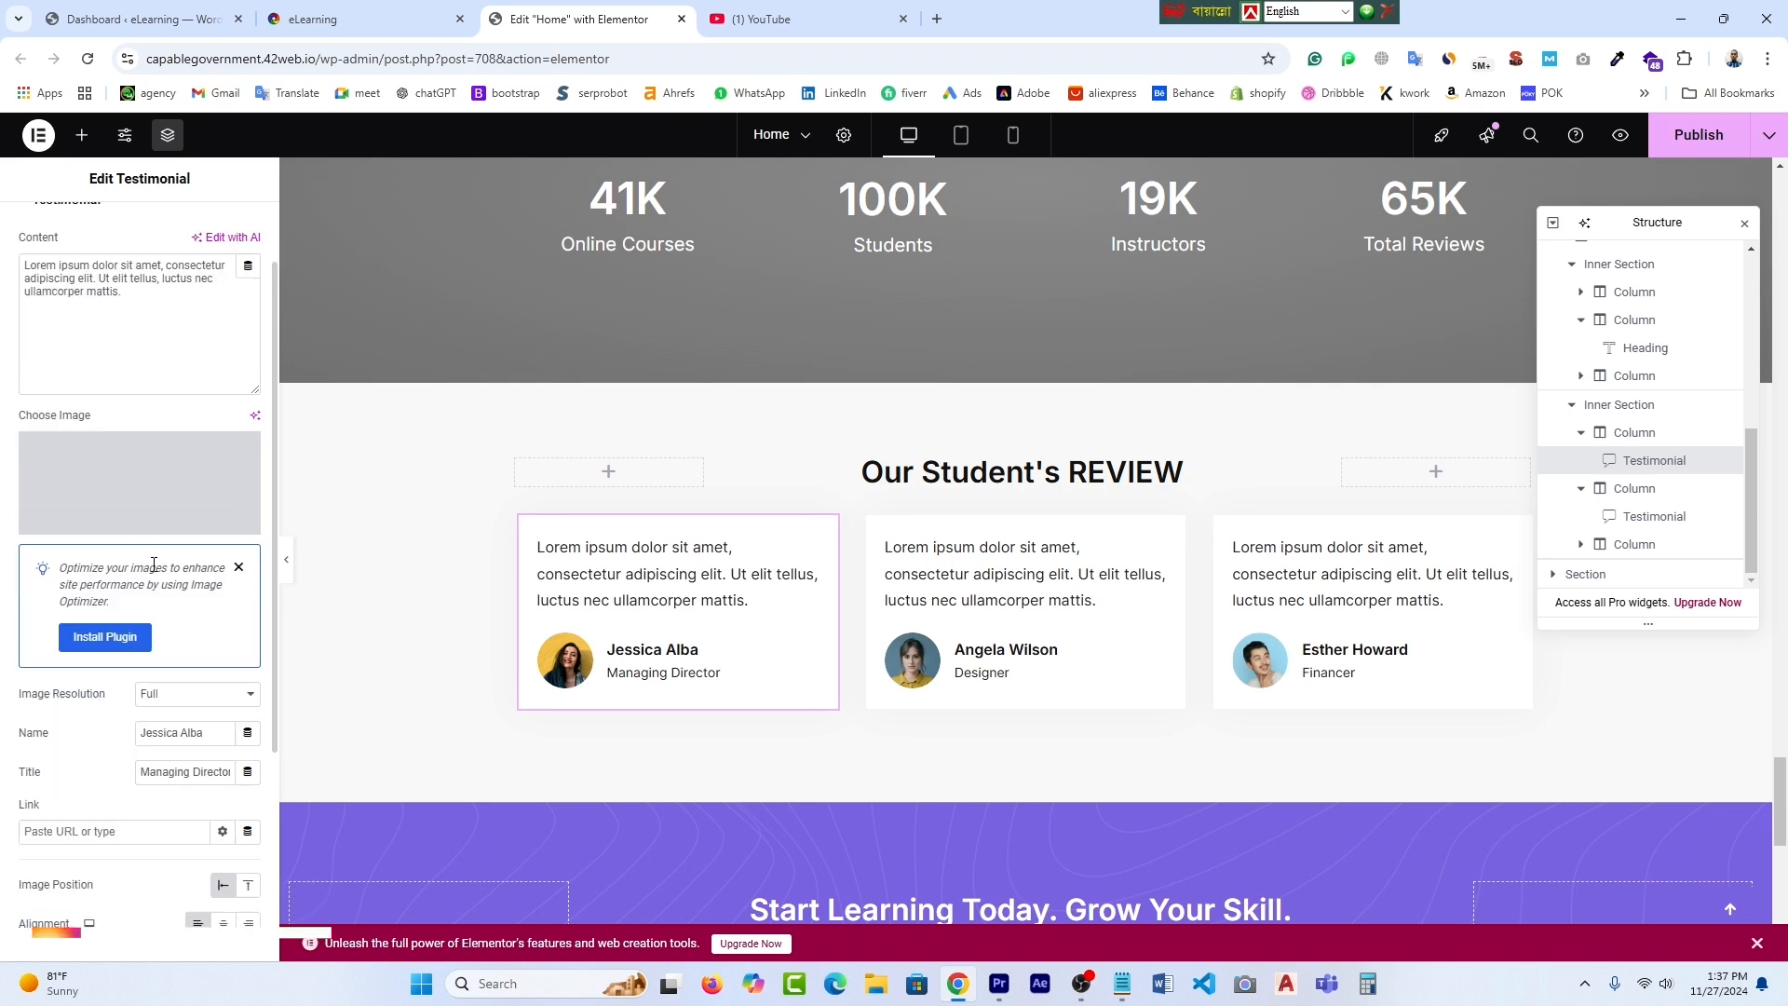
- Upload the blue-shirt man photo from G:\YOUVUBE IMAGE and set it as the first review's image
click(159, 472)
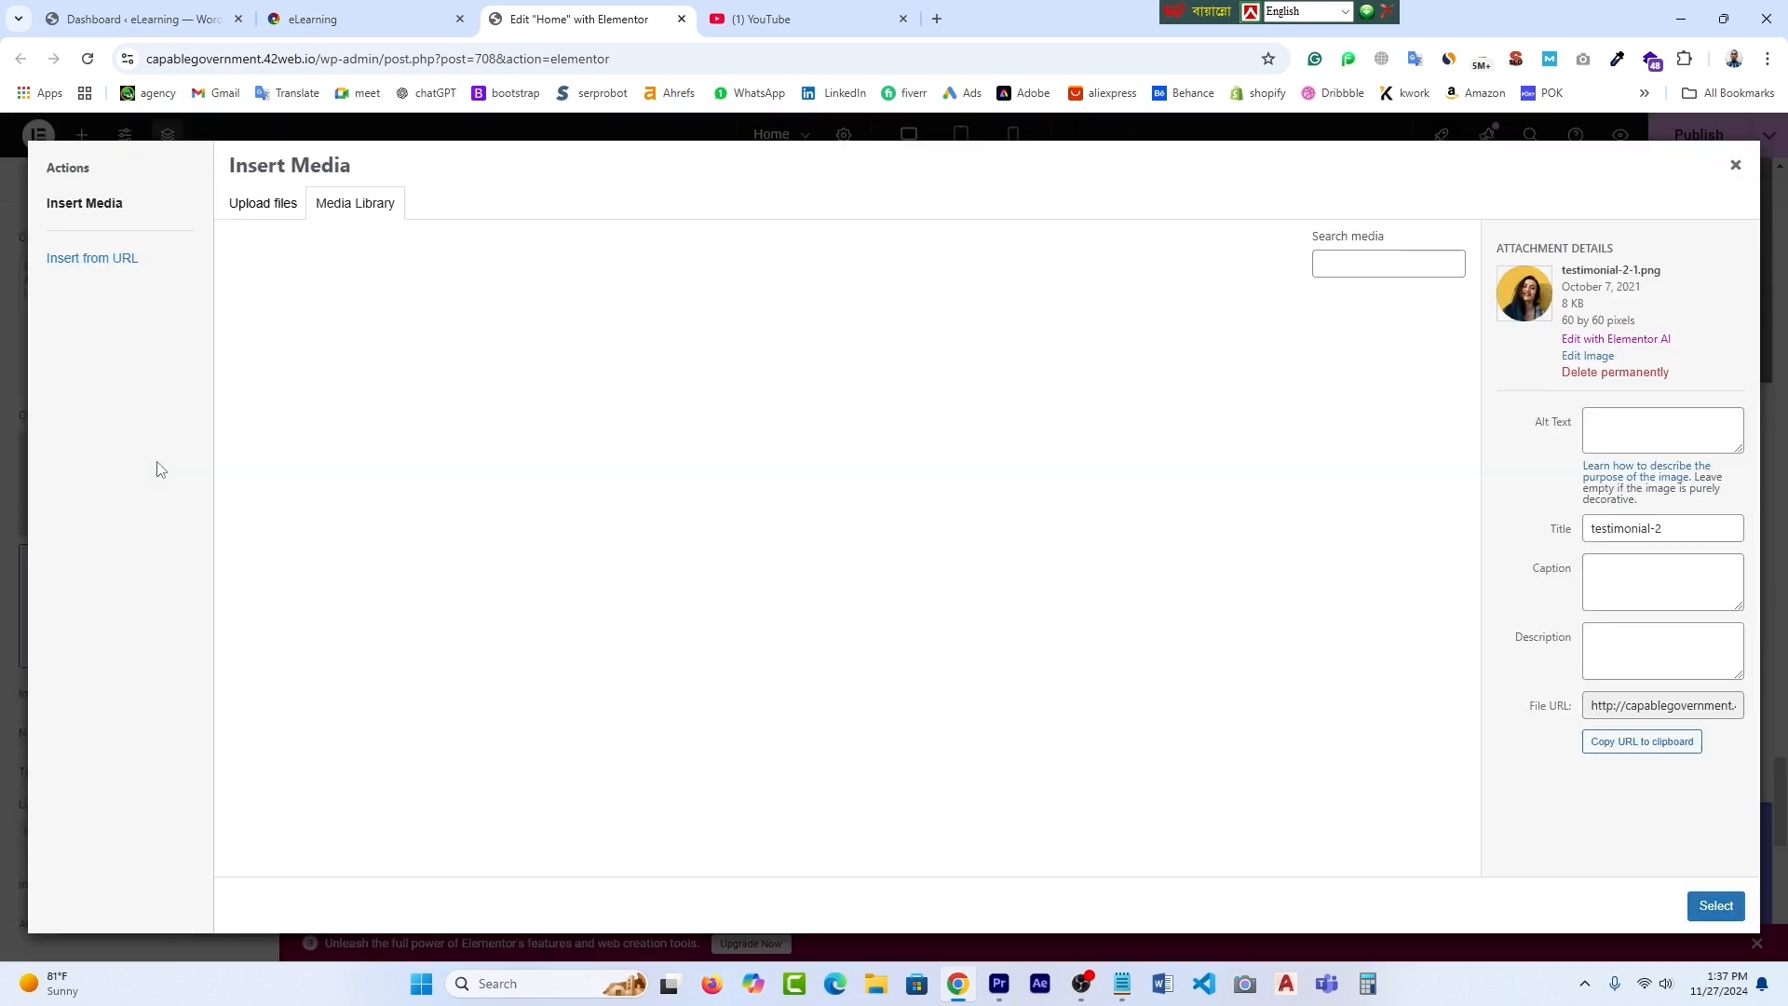
click(264, 203)
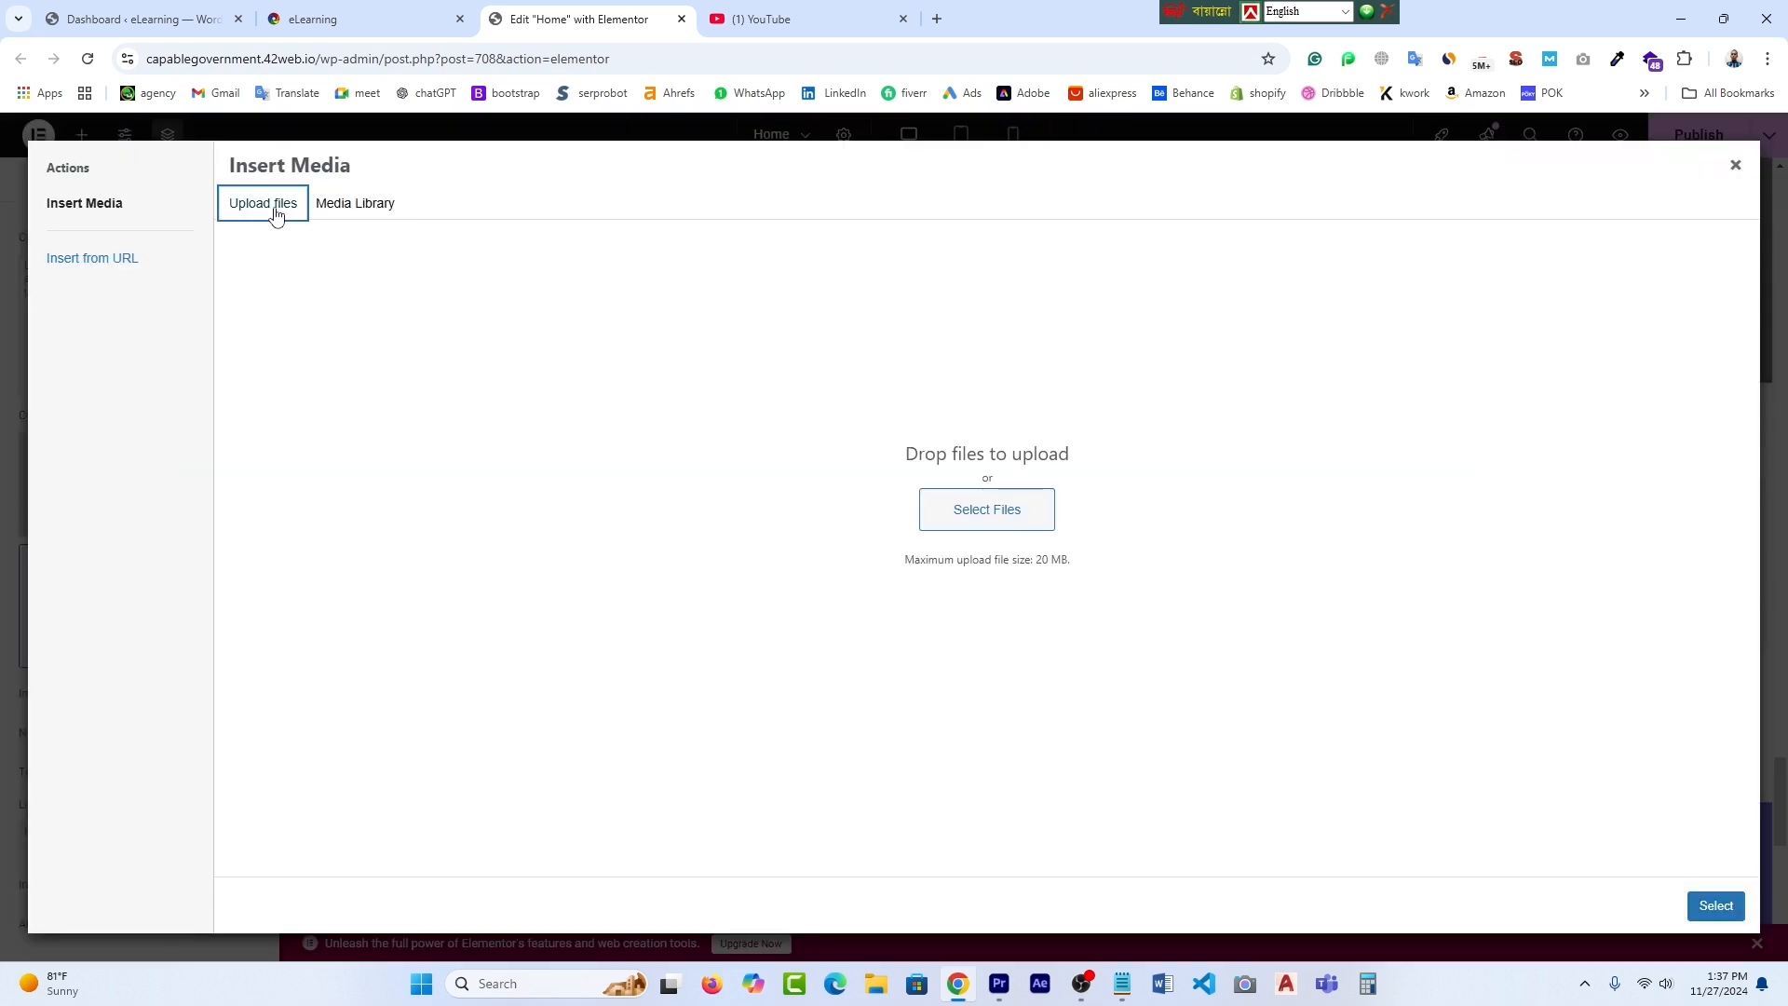
click(1004, 514)
double_click(1262, 179)
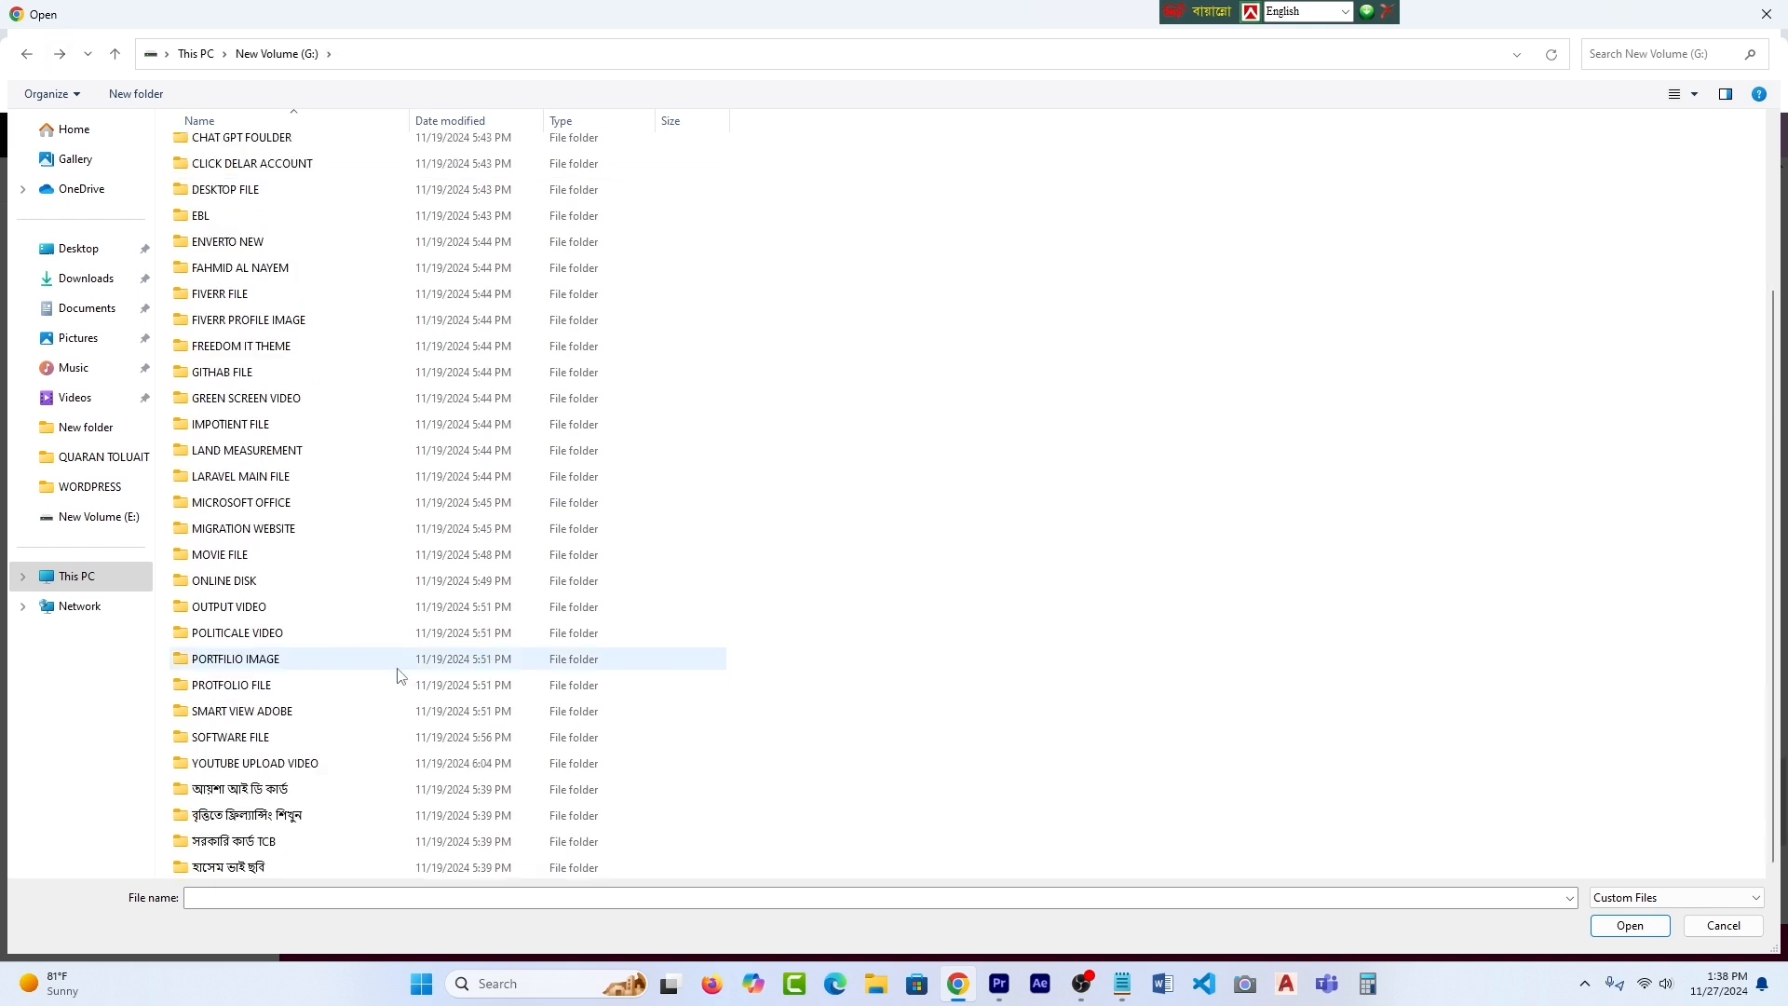
double_click(399, 669)
click(829, 177)
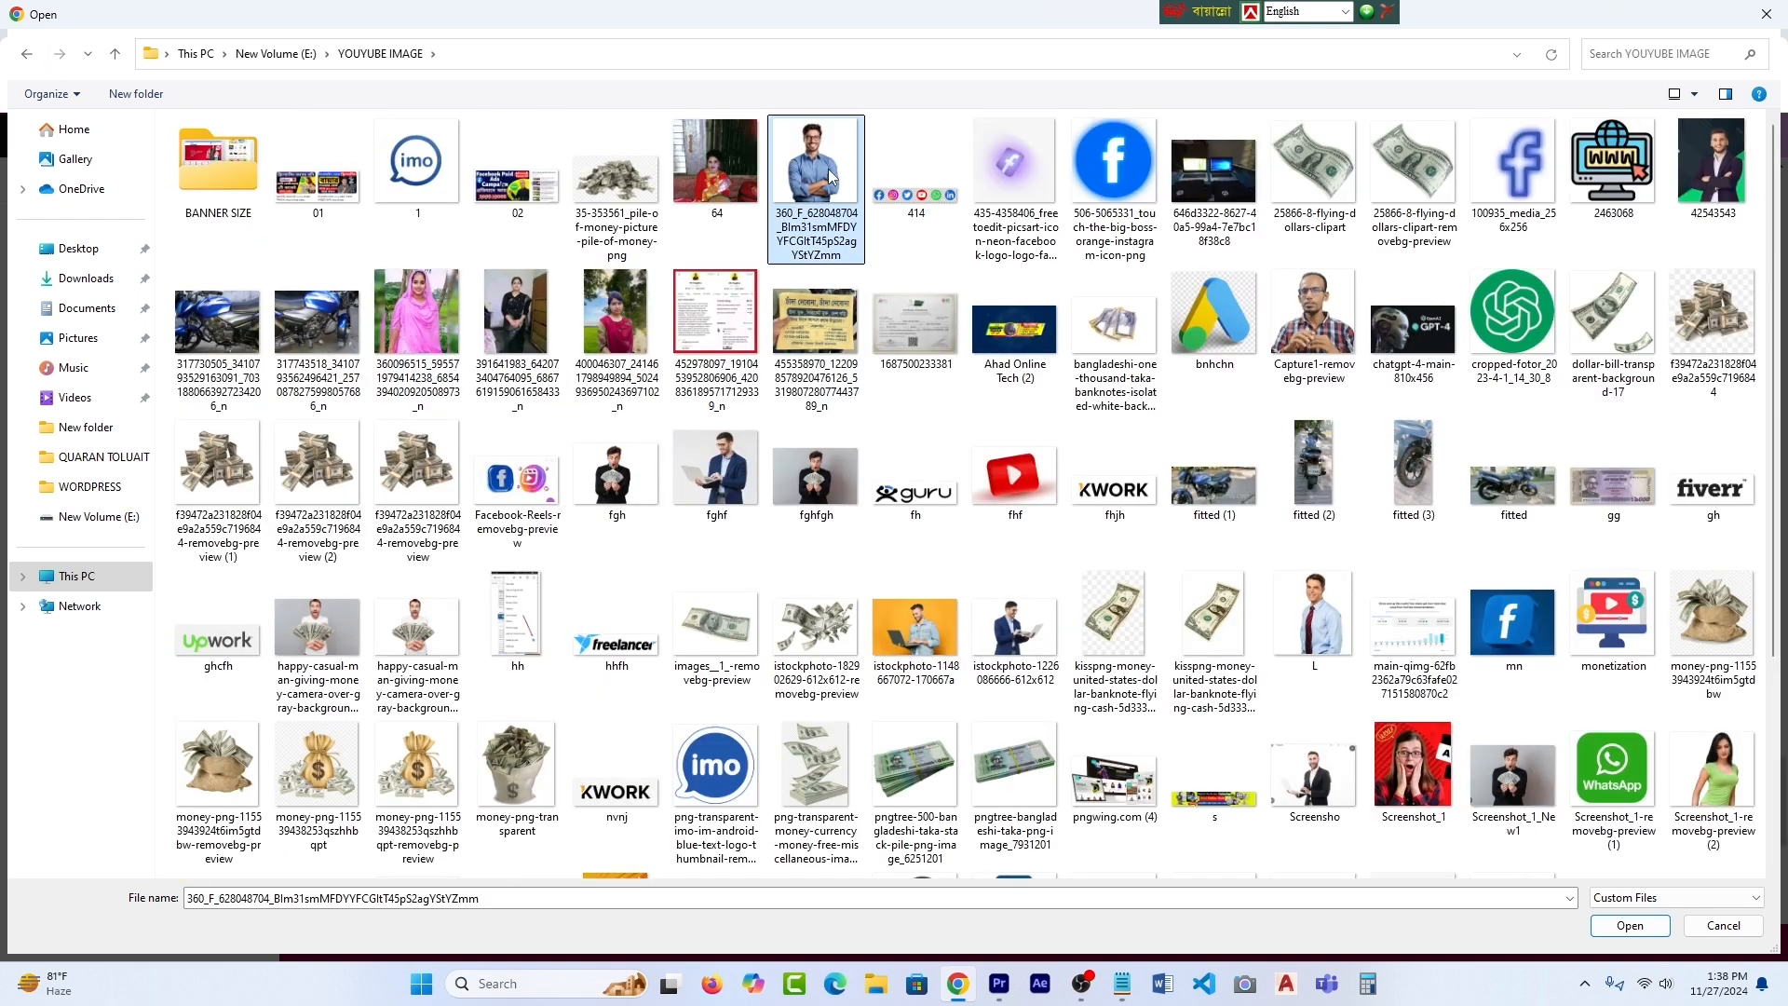
click(1631, 926)
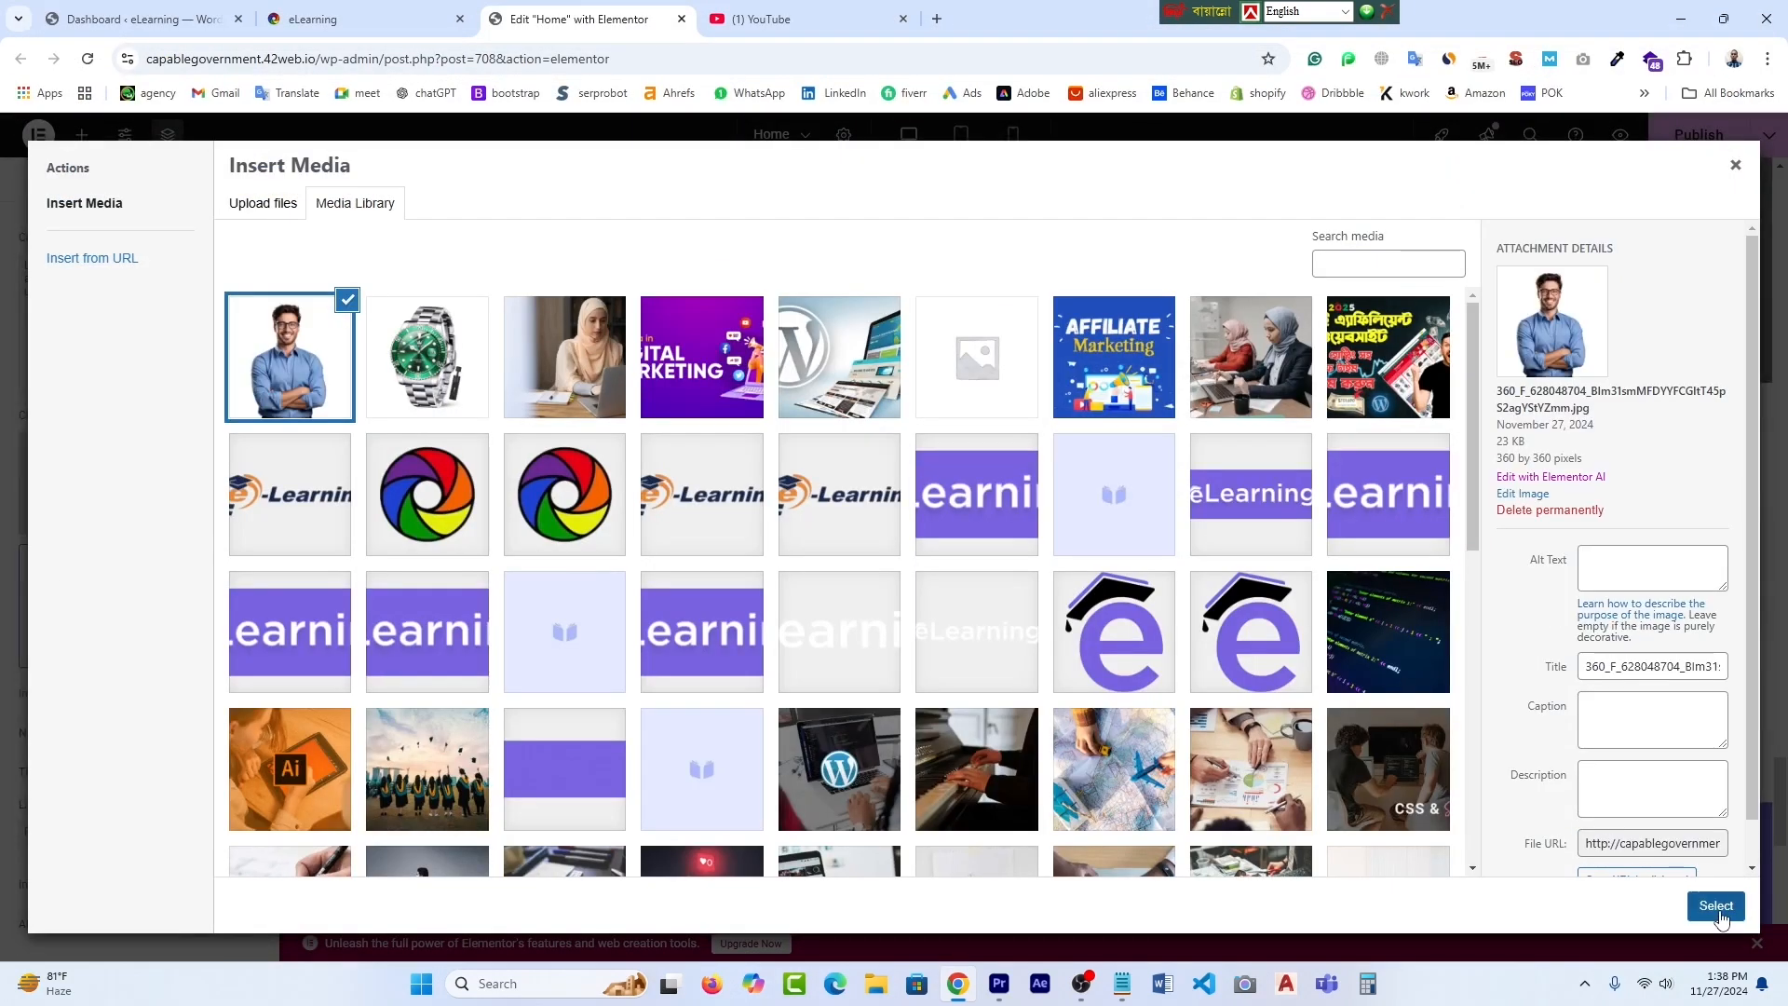
click(1720, 914)
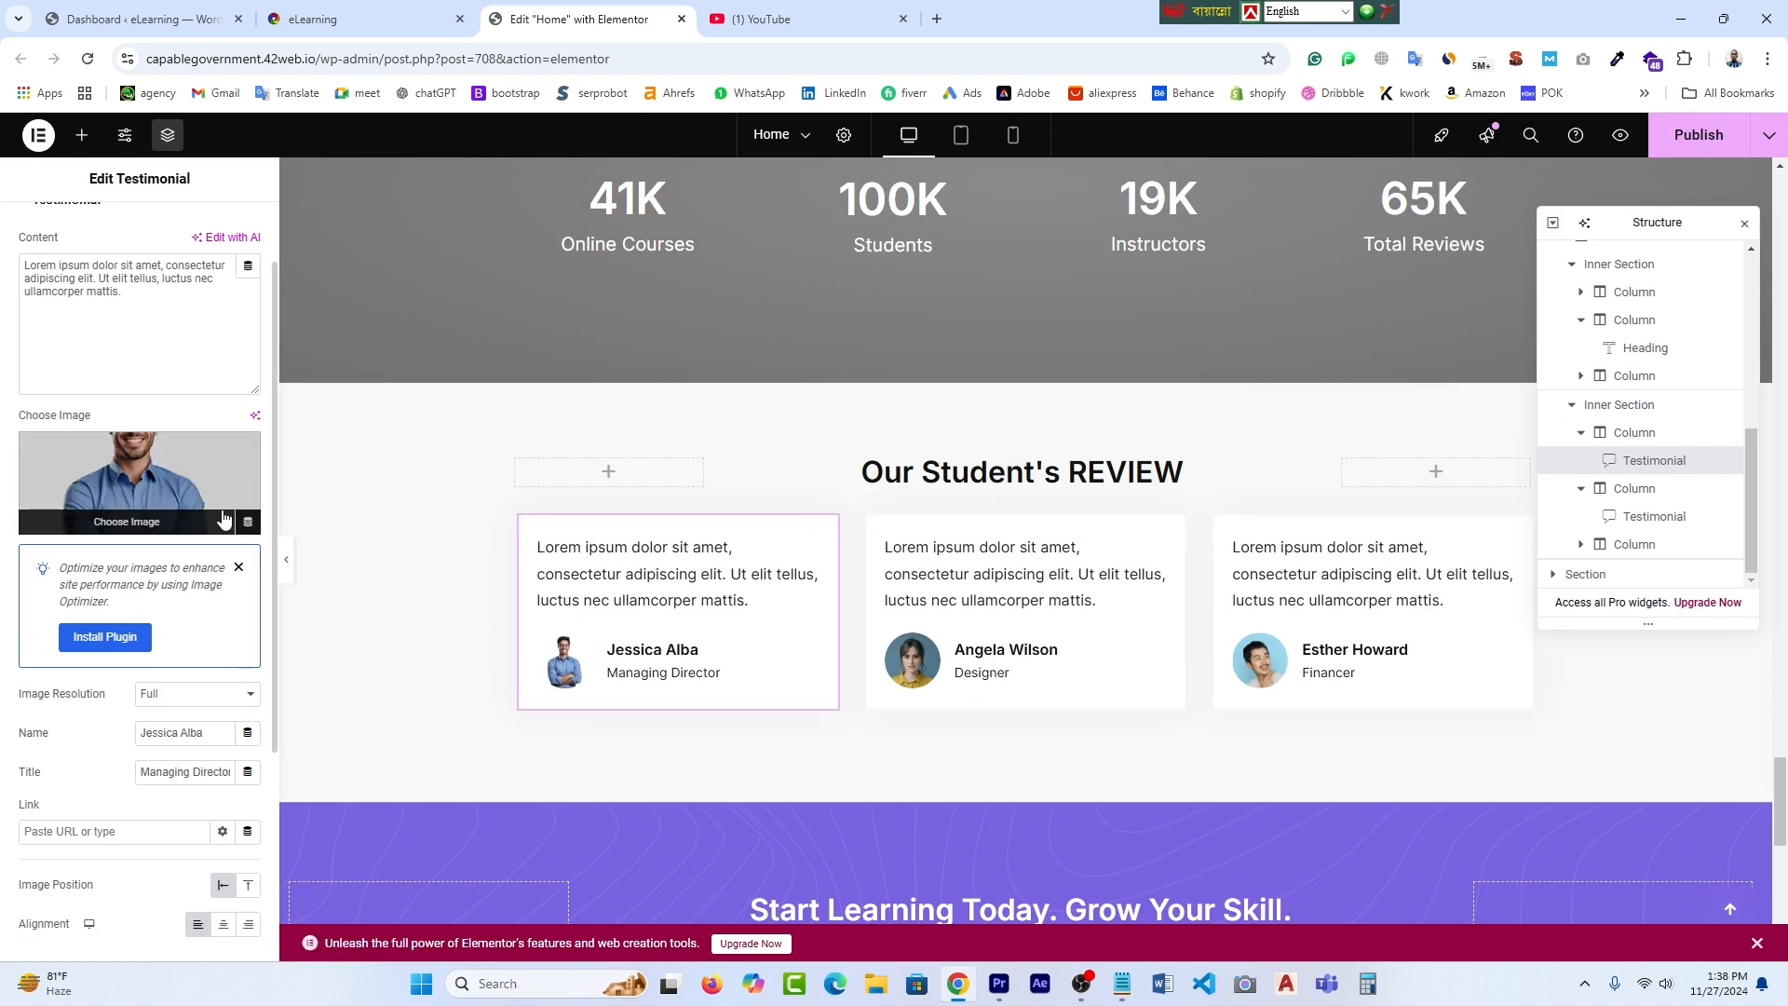
- Dismiss the image optimization notice and replace the first reviewer's name with the new person's name
click(238, 567)
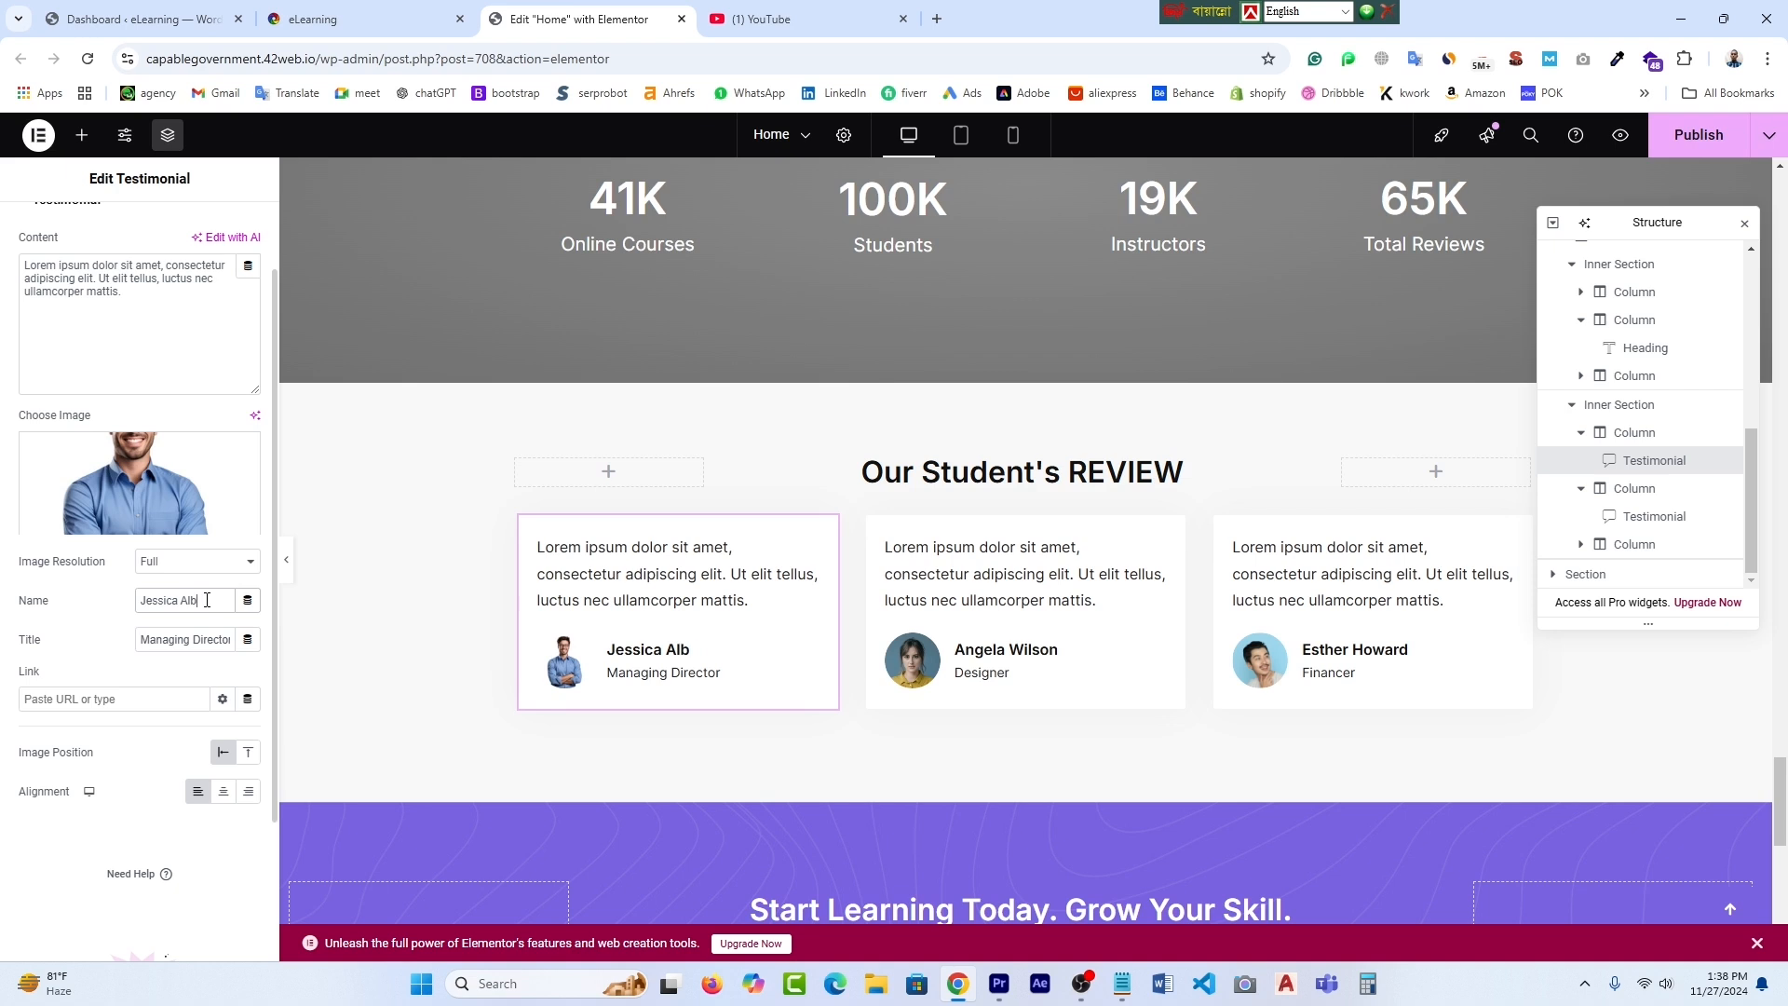
key(BackSpace)
key(BackSpace)
key(BackSpace)
key(BackSpace)
key(BackSpace)
key(BackSpace)
key(BackSpace)
text(Mr Ahad)
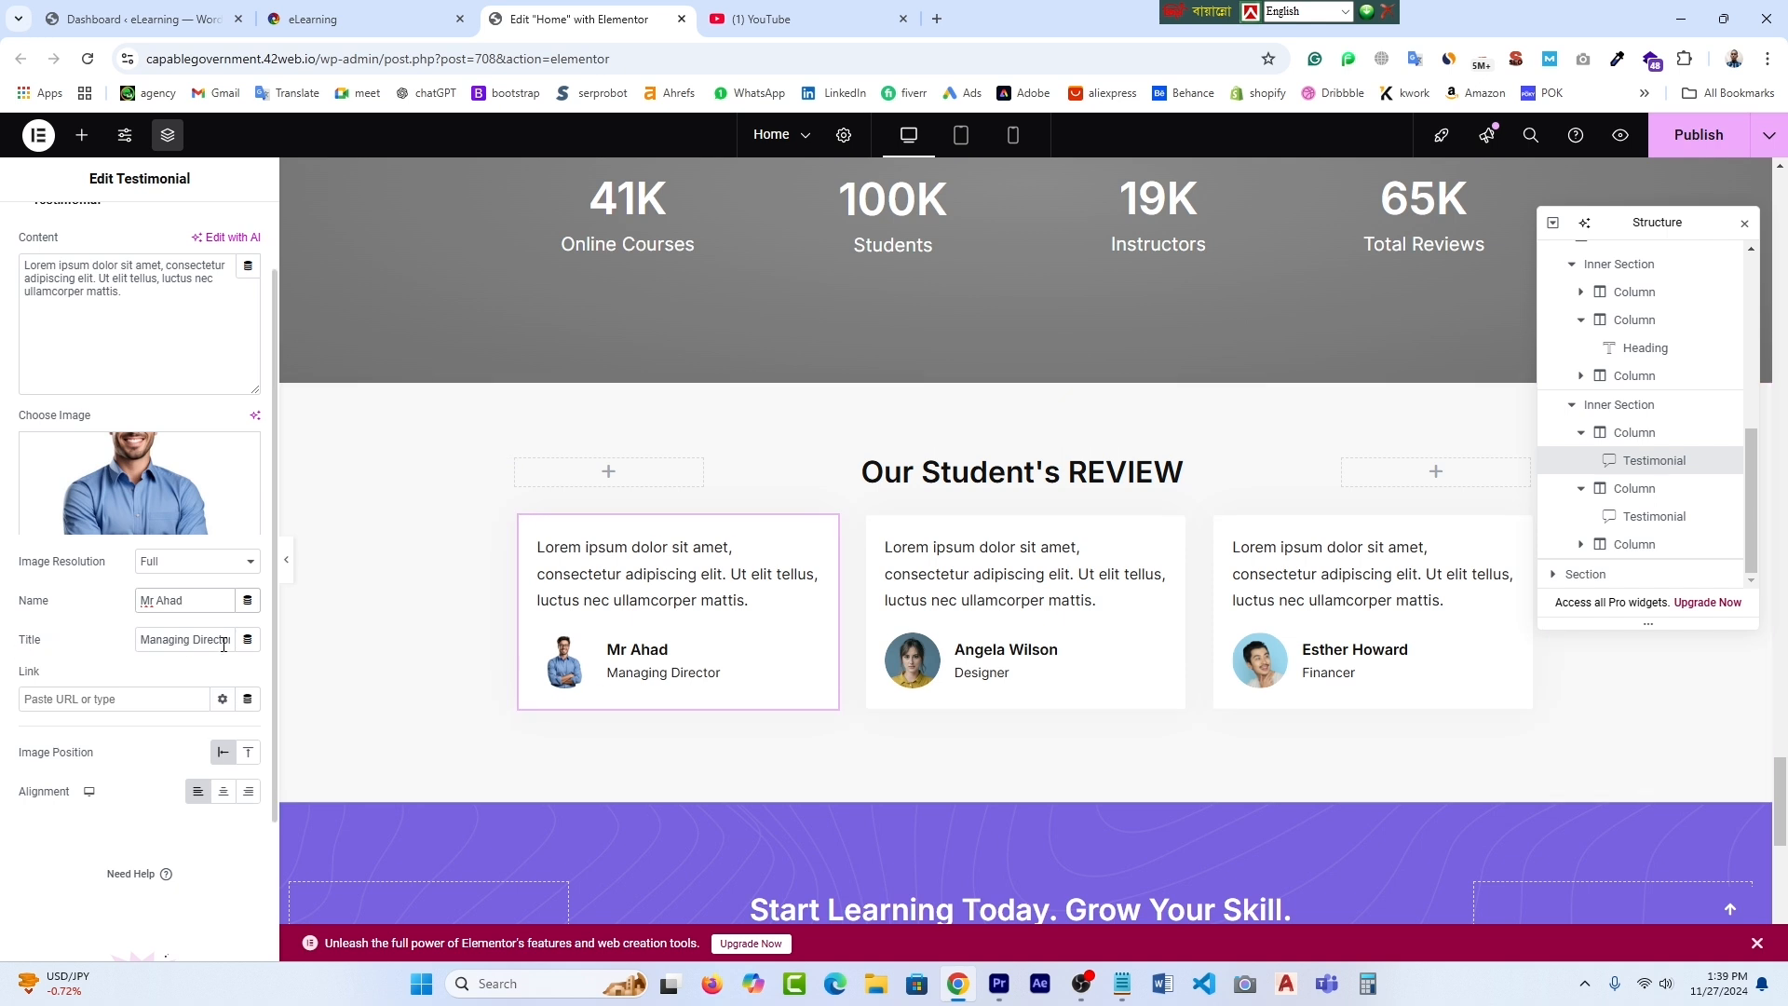
scroll(223, 646, down, 1)
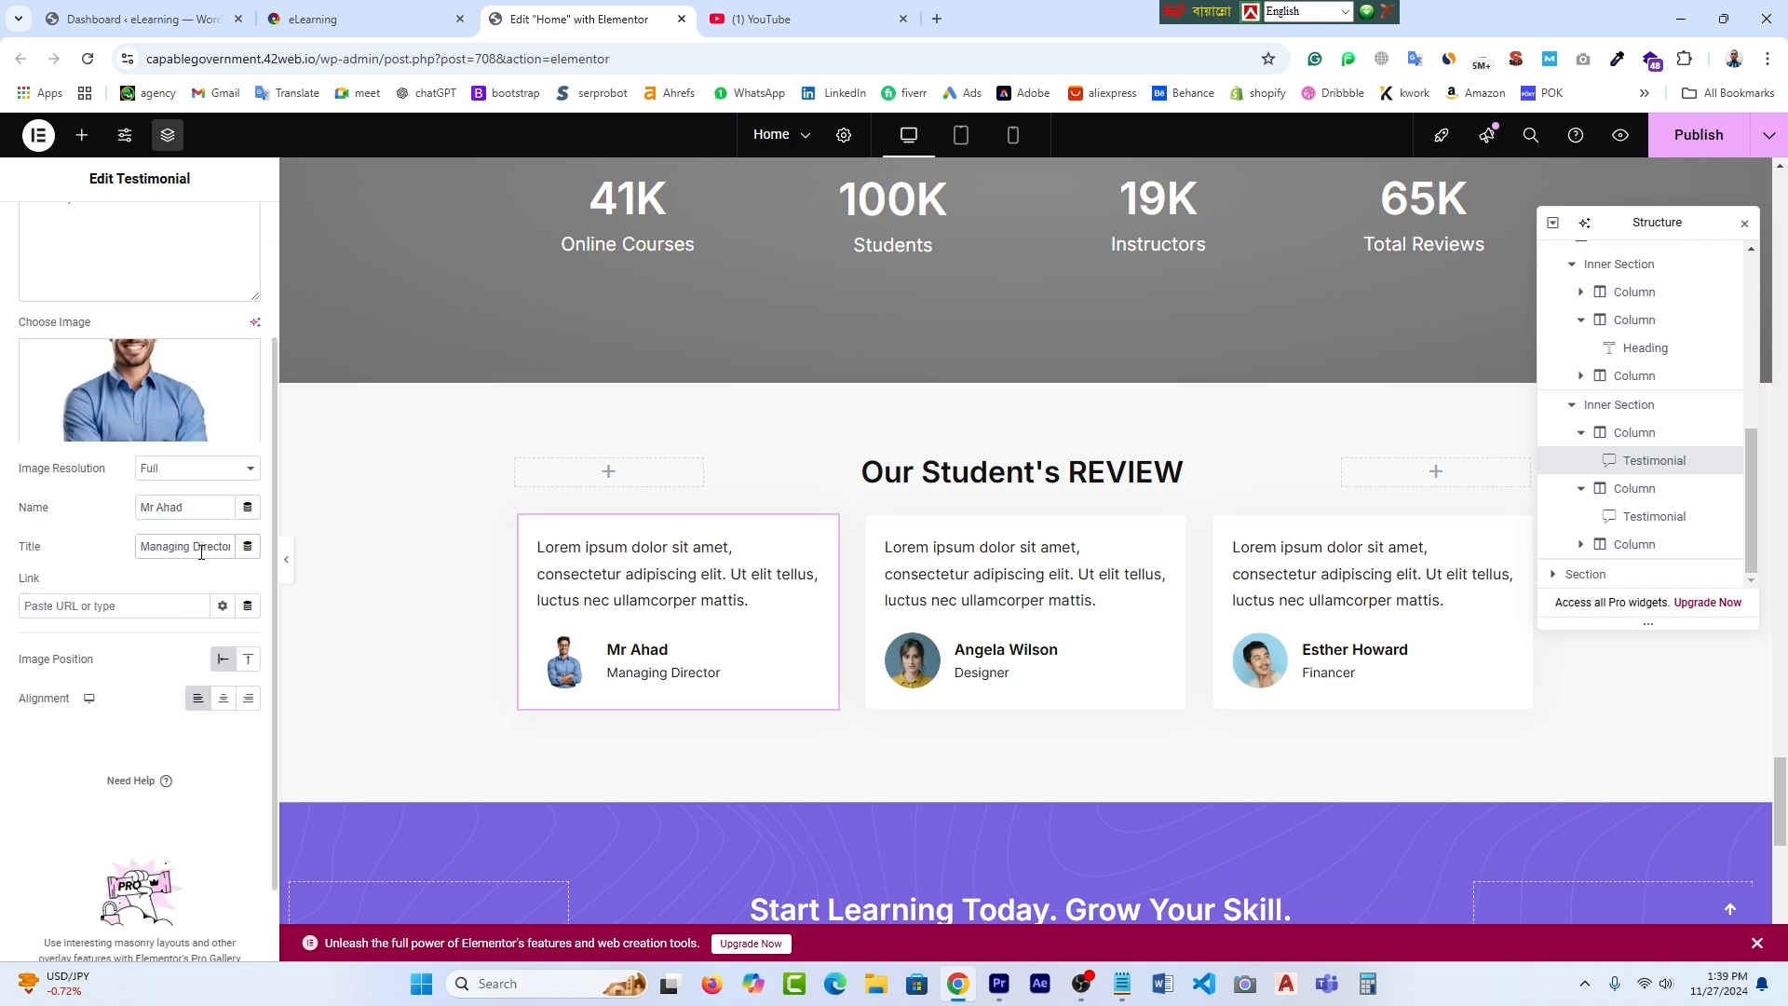
scroll(896, 682, down, 4)
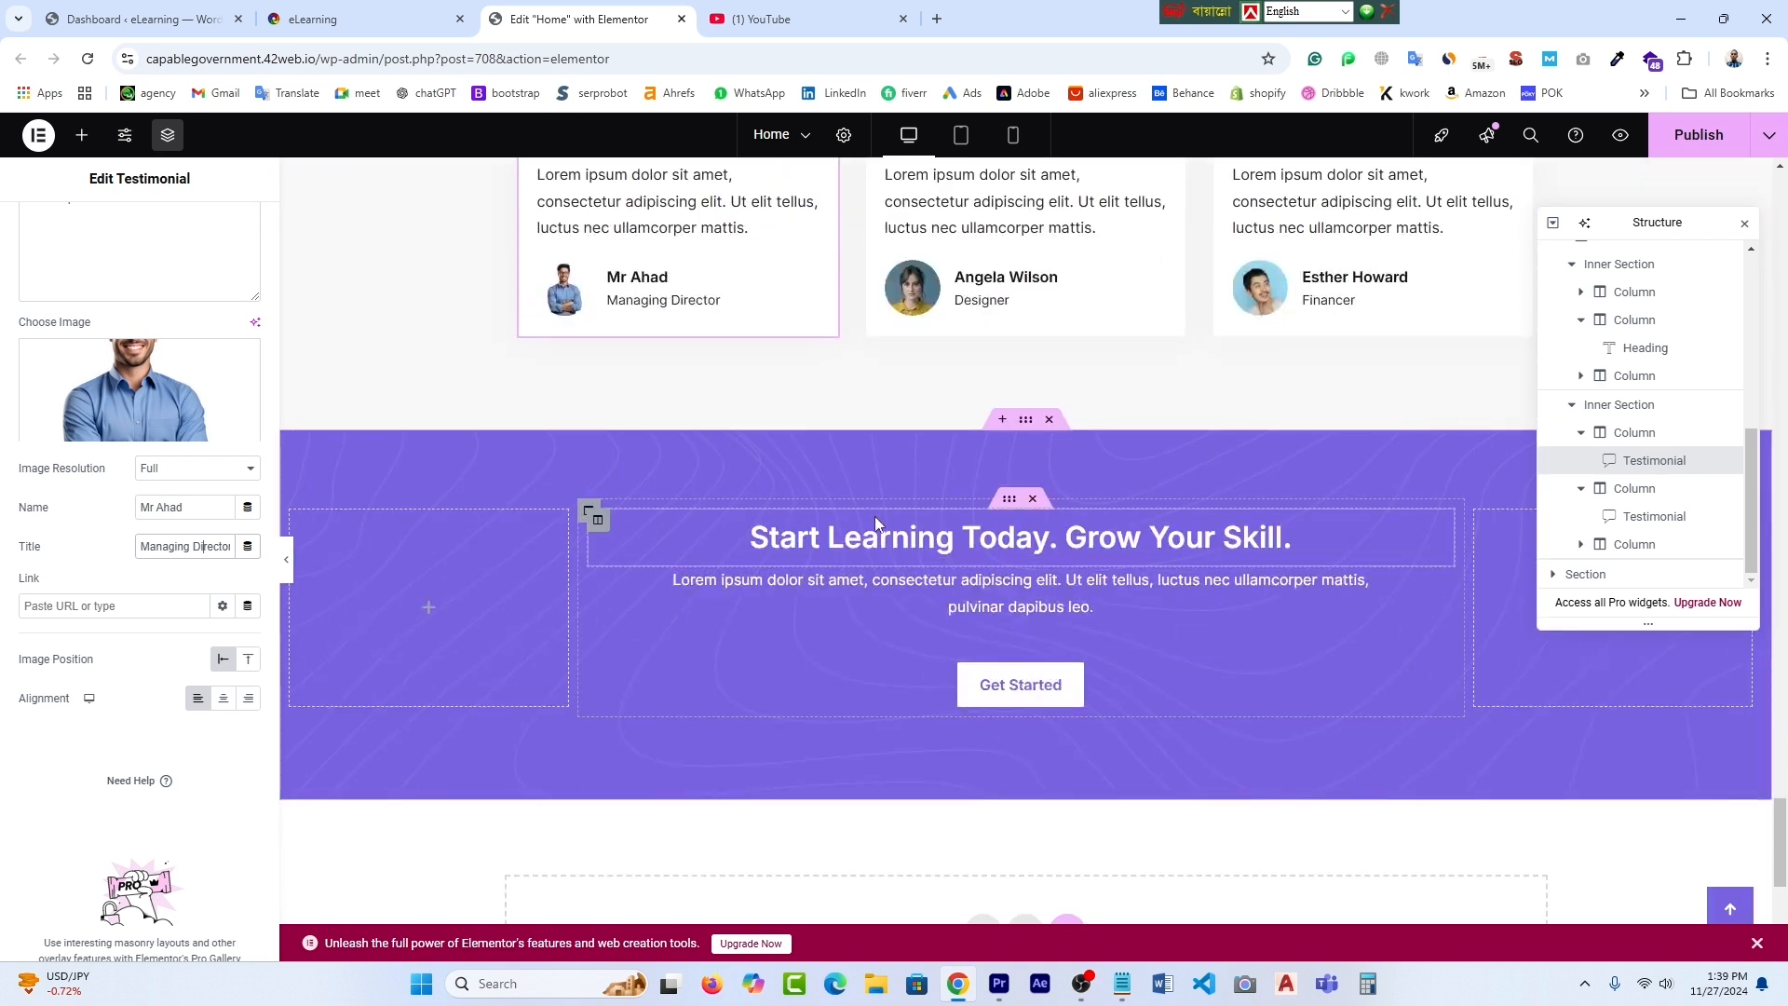
- Delete the purple "Start Learning Today. Grow Your Skill." section from the homepage
scroll(1135, 690, down, 2)
scroll(1134, 689, up, 3)
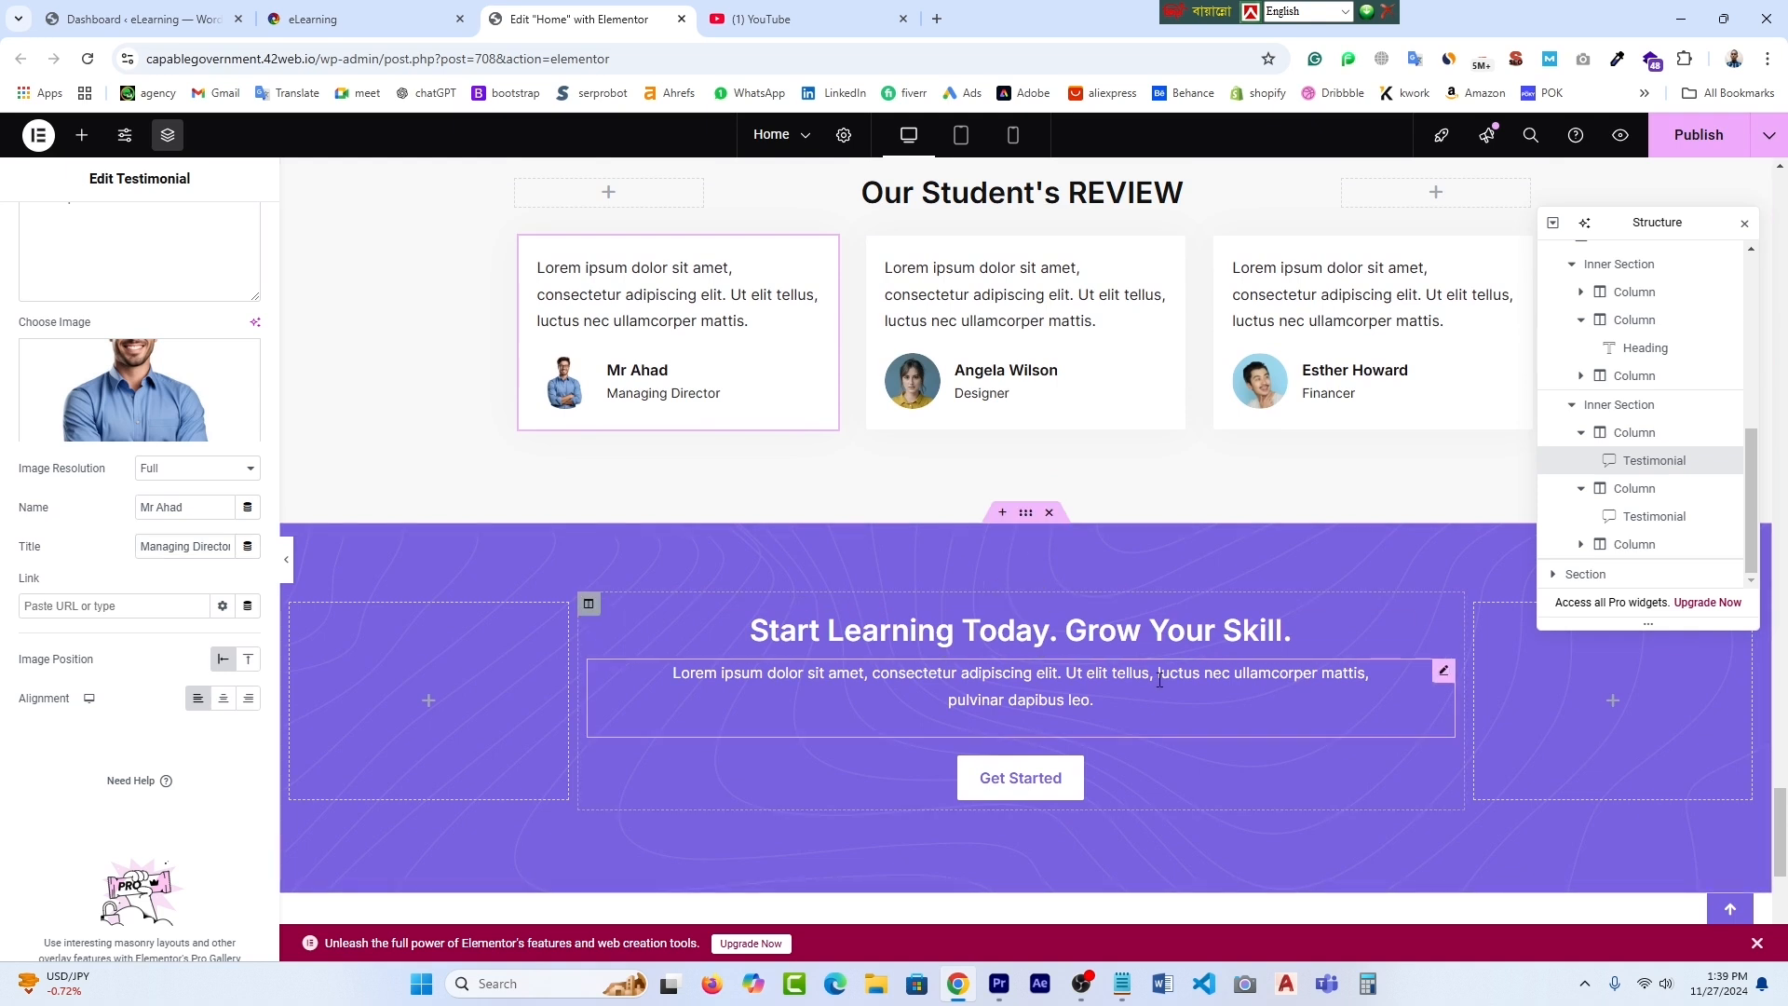
scroll(1027, 697, down, 3)
scroll(1071, 703, up, 3)
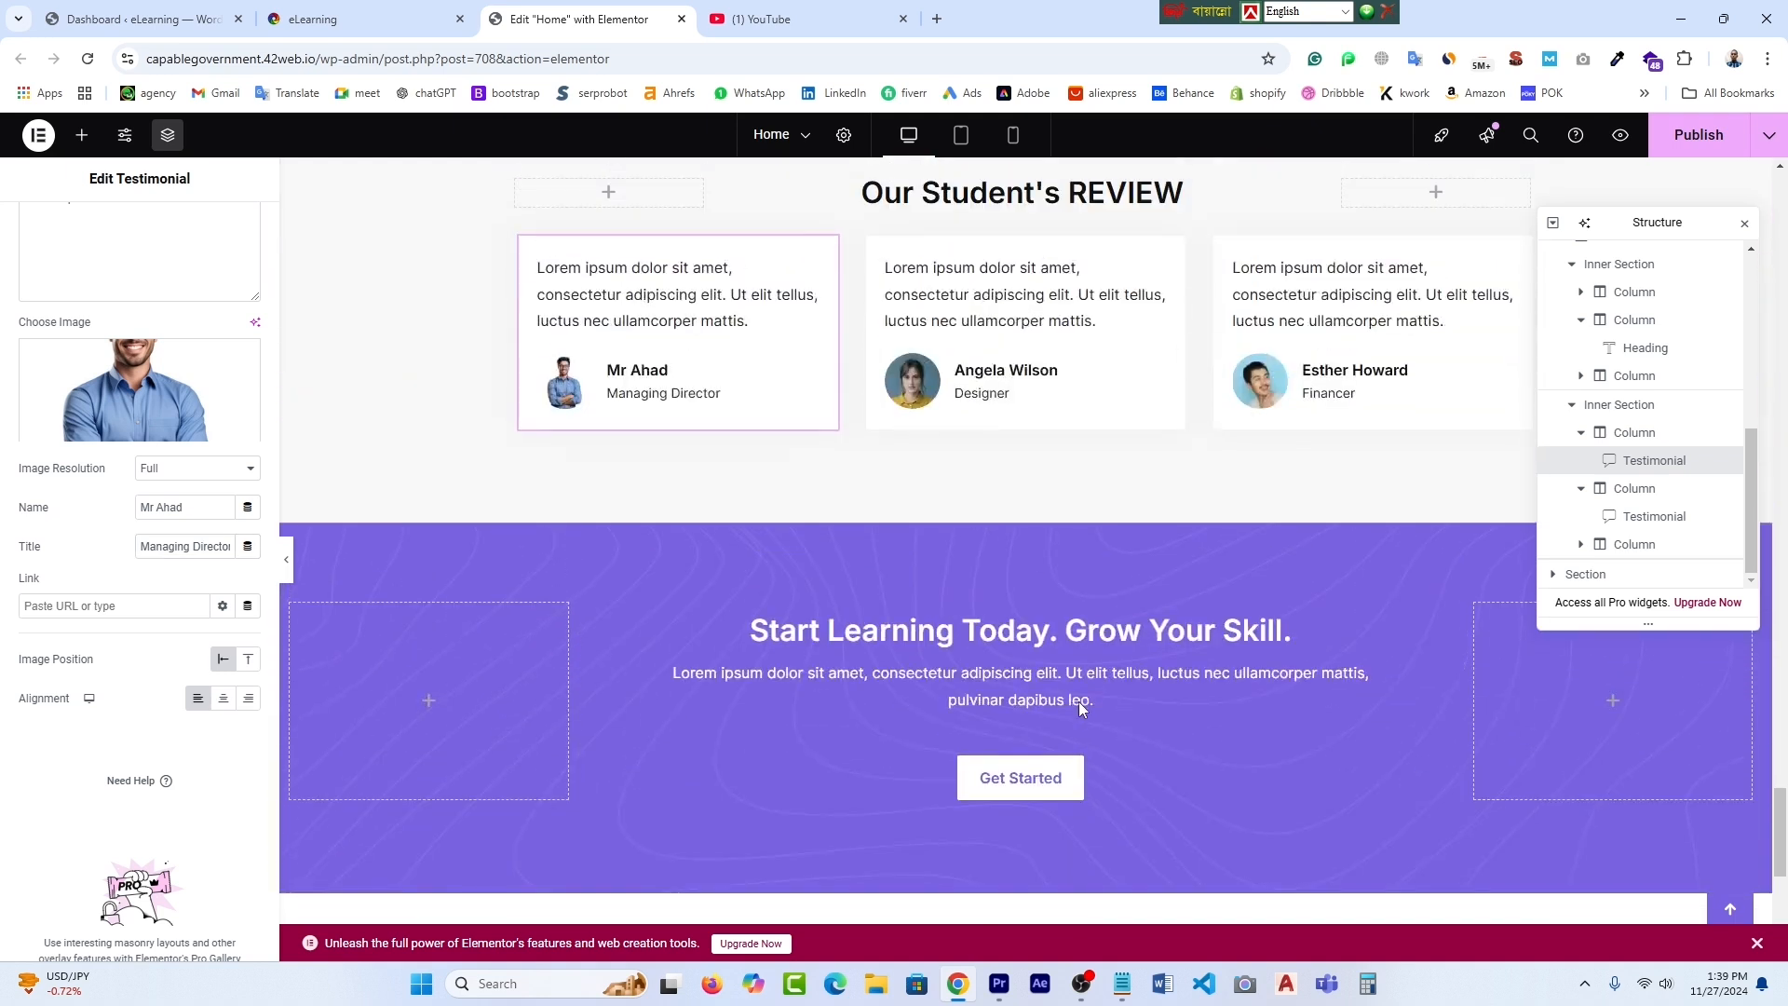
click(1050, 513)
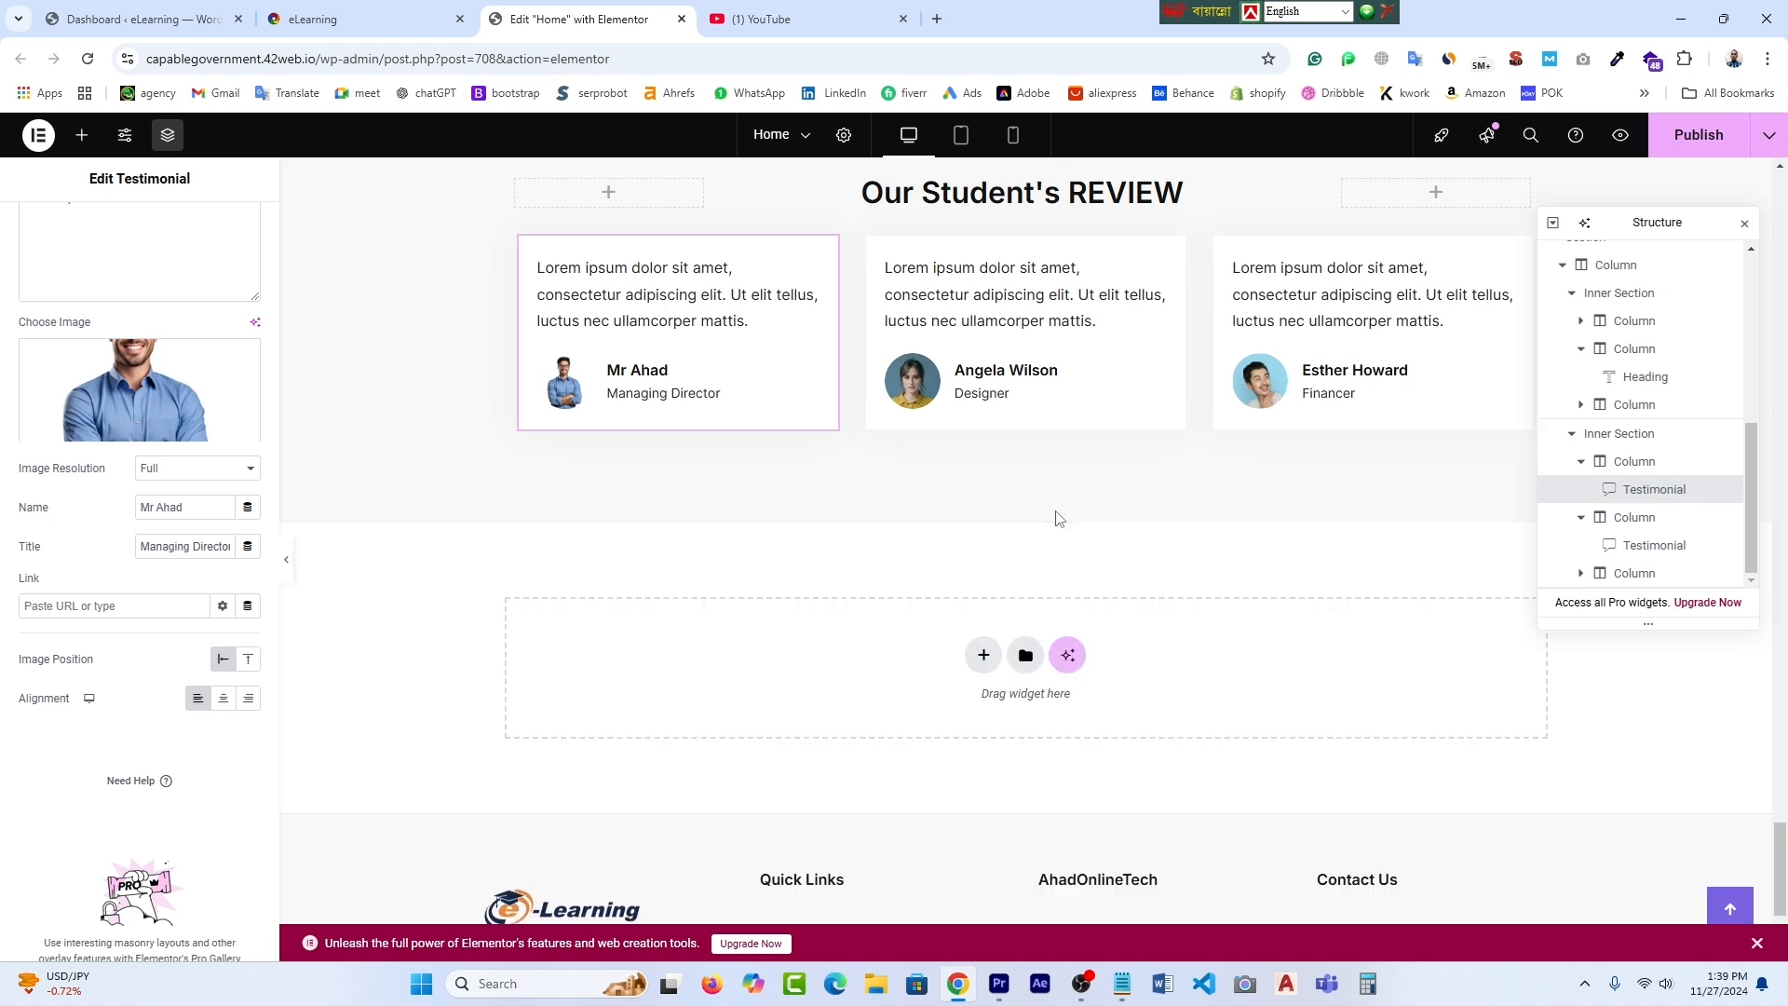
scroll(1160, 702, down, 2)
scroll(1162, 702, up, 10)
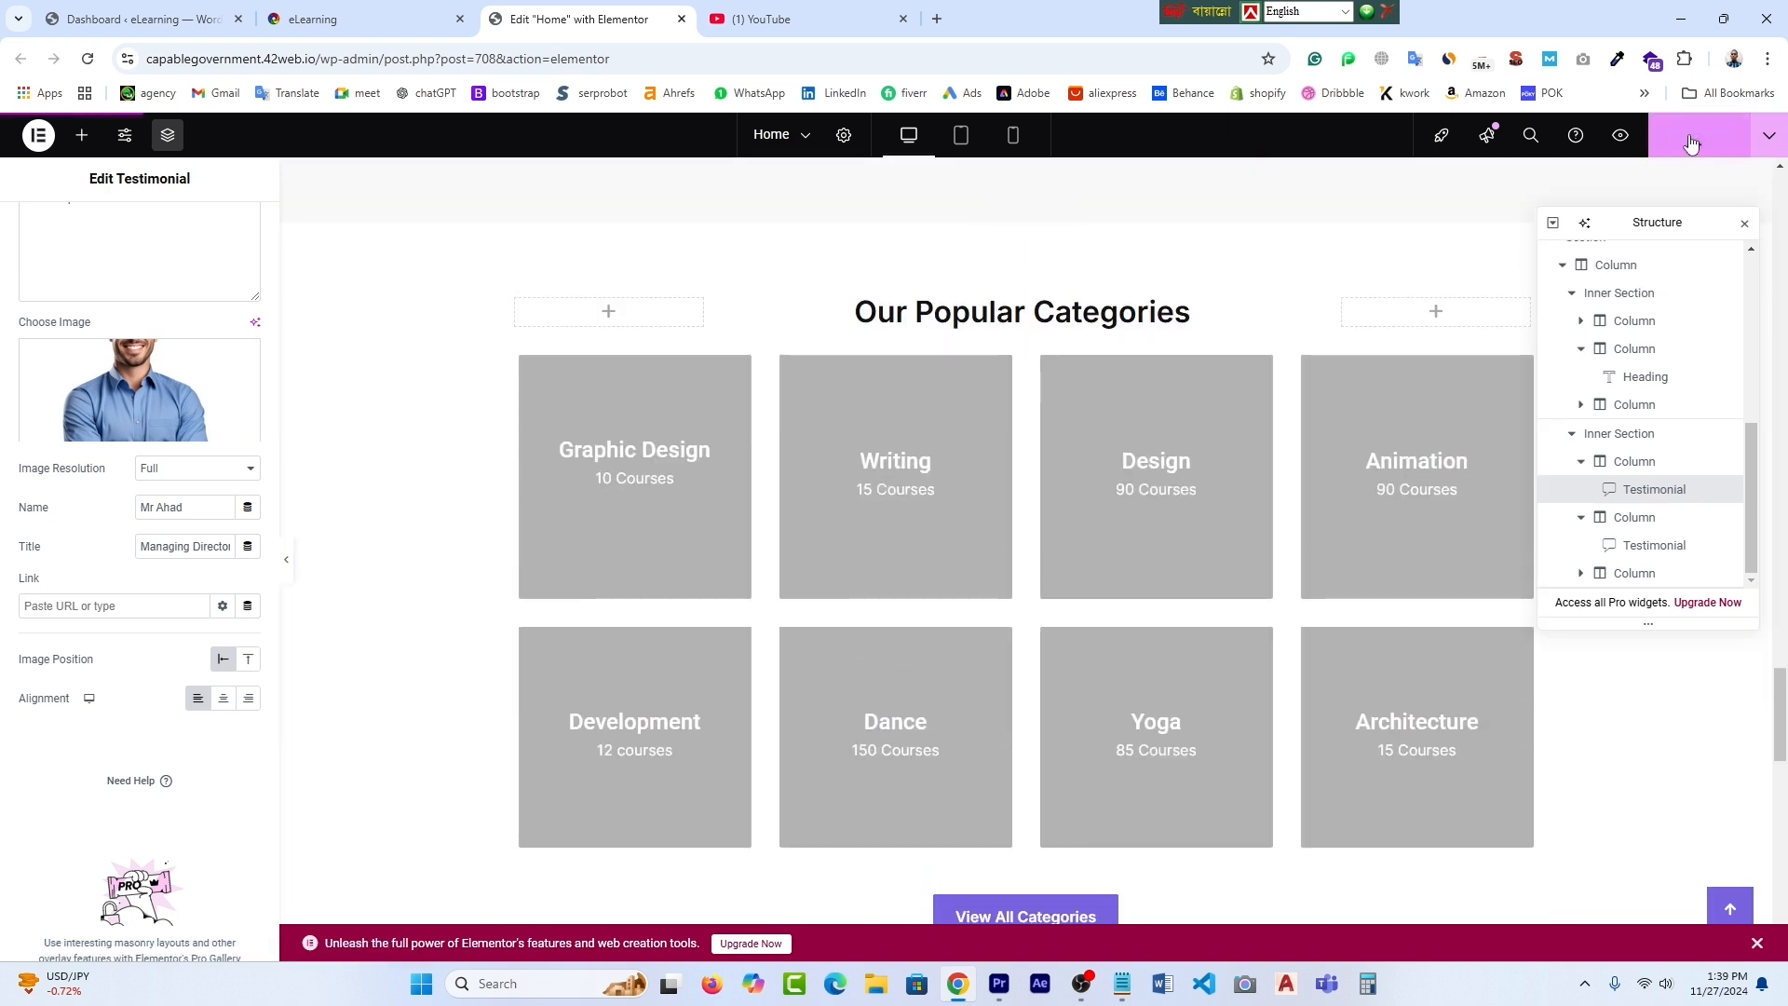
- Switch to the live eLearning site and reload the homepage
click(312, 19)
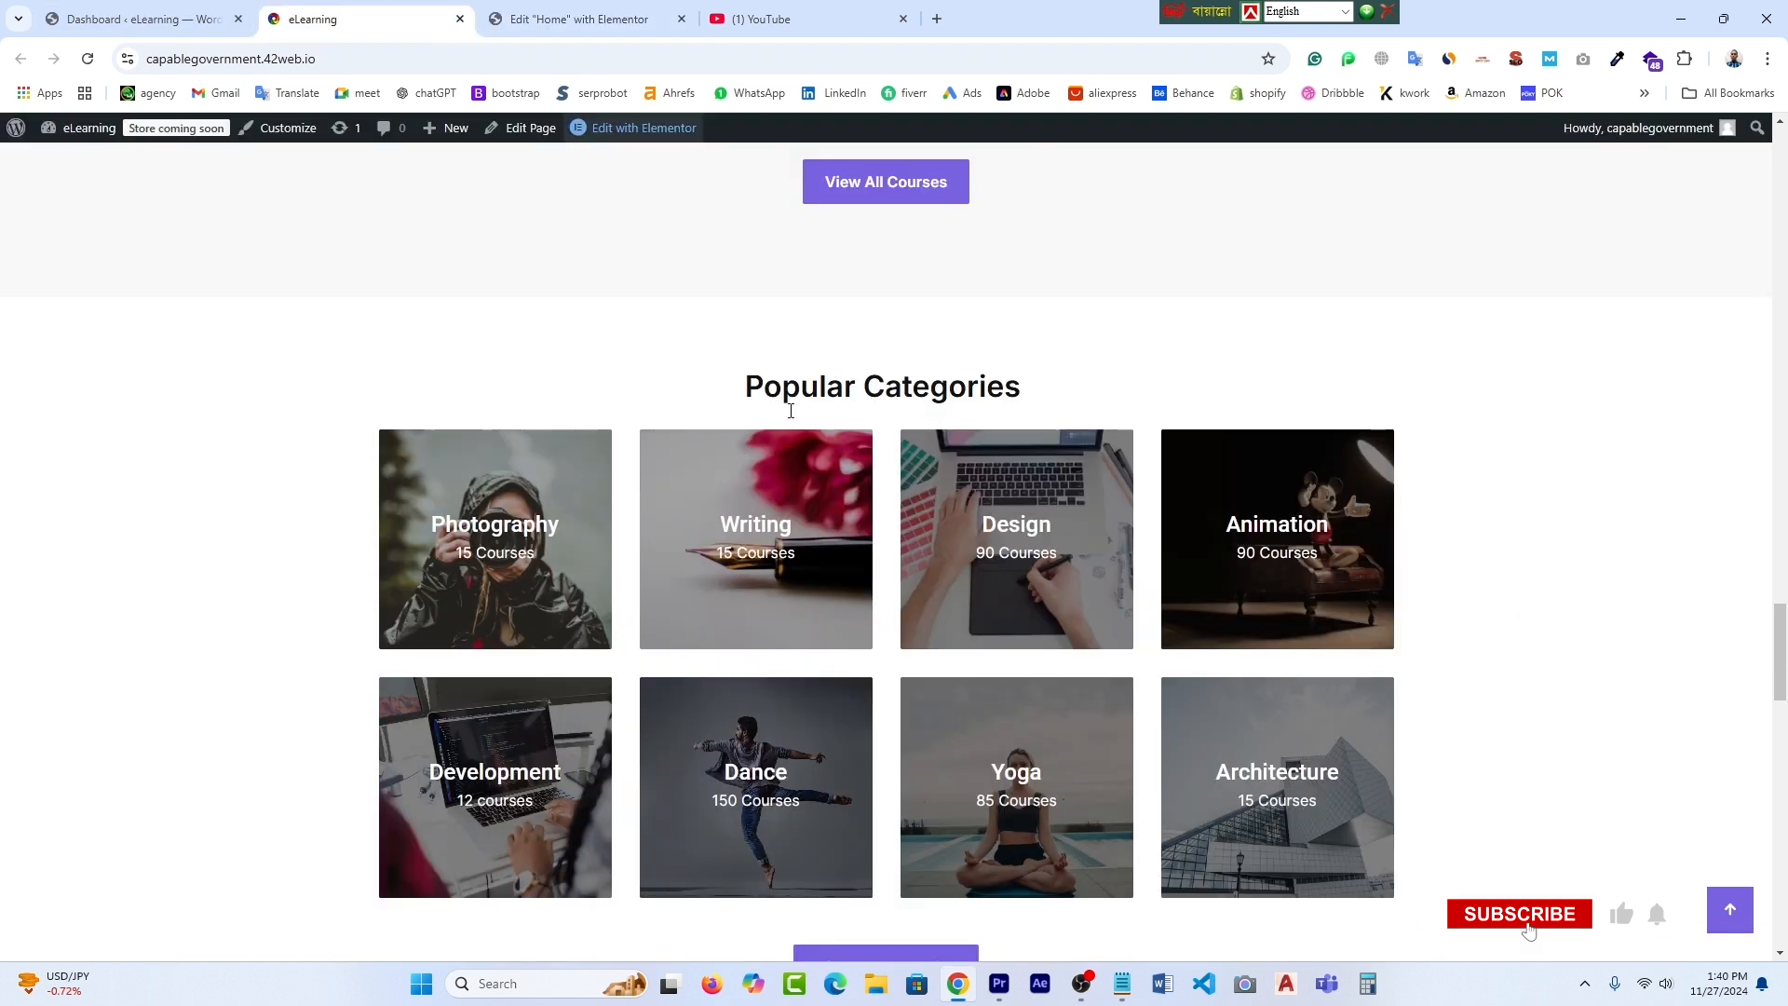
scroll(791, 411, up, 8)
scroll(868, 764, down, 6)
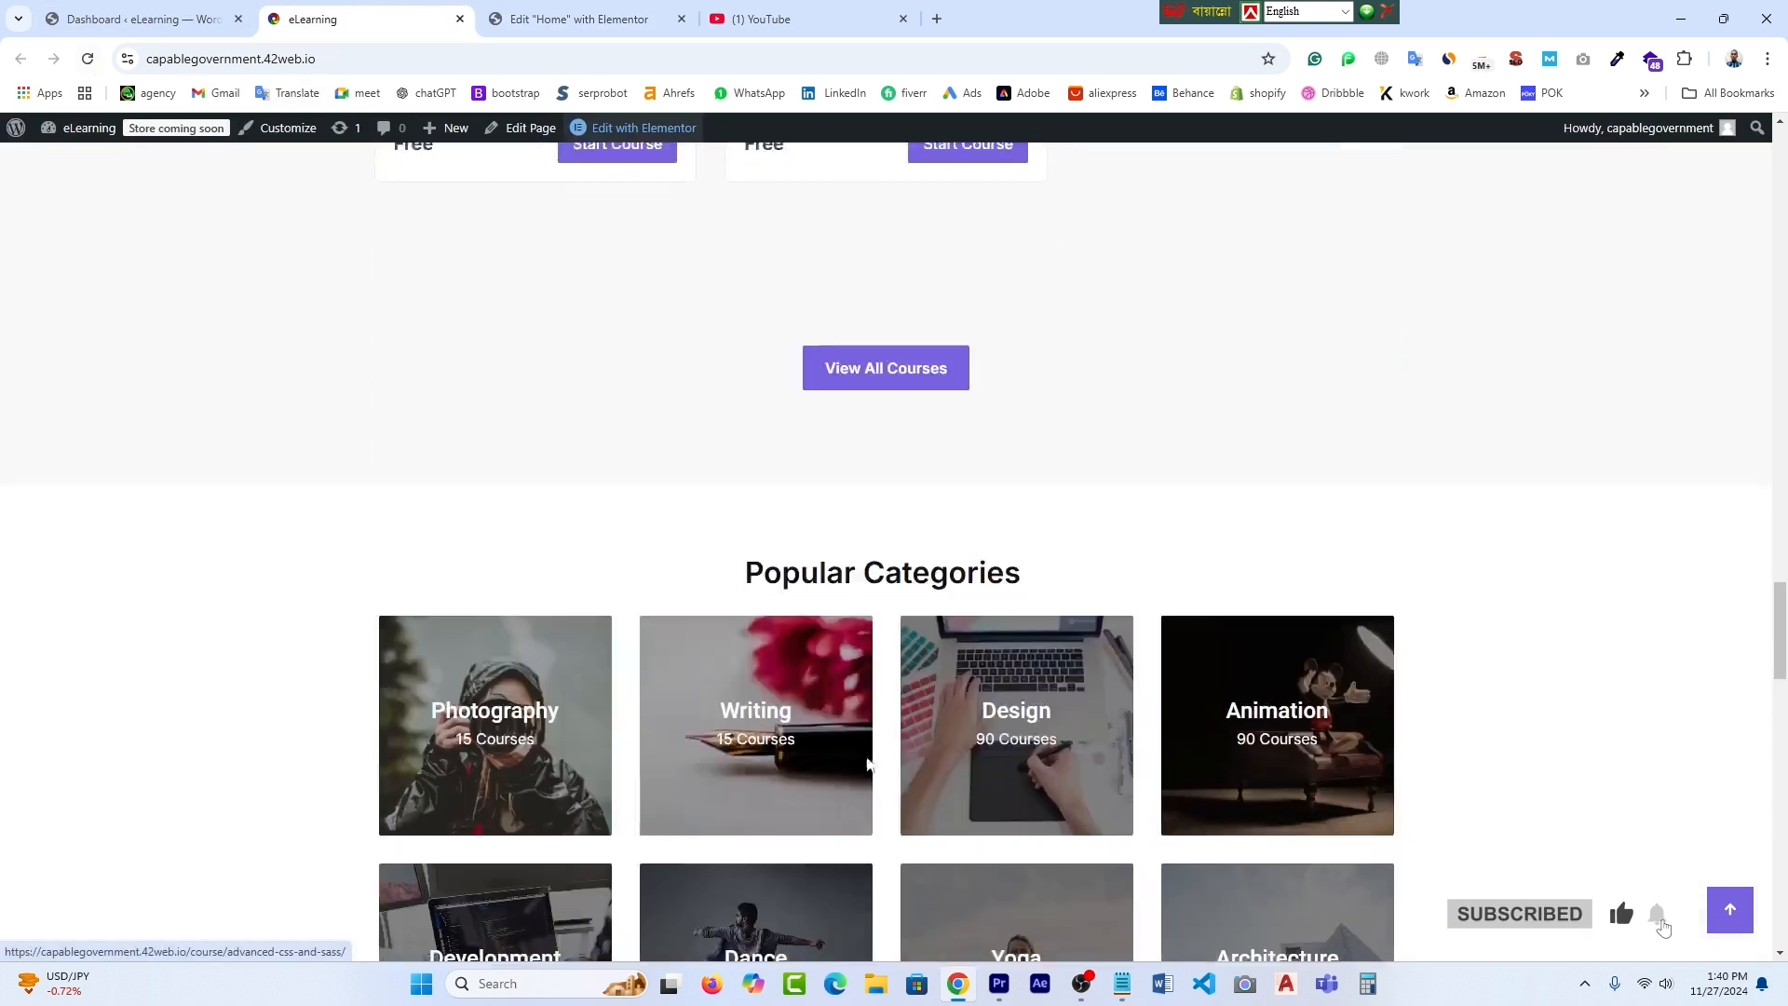
scroll(868, 764, down, 10)
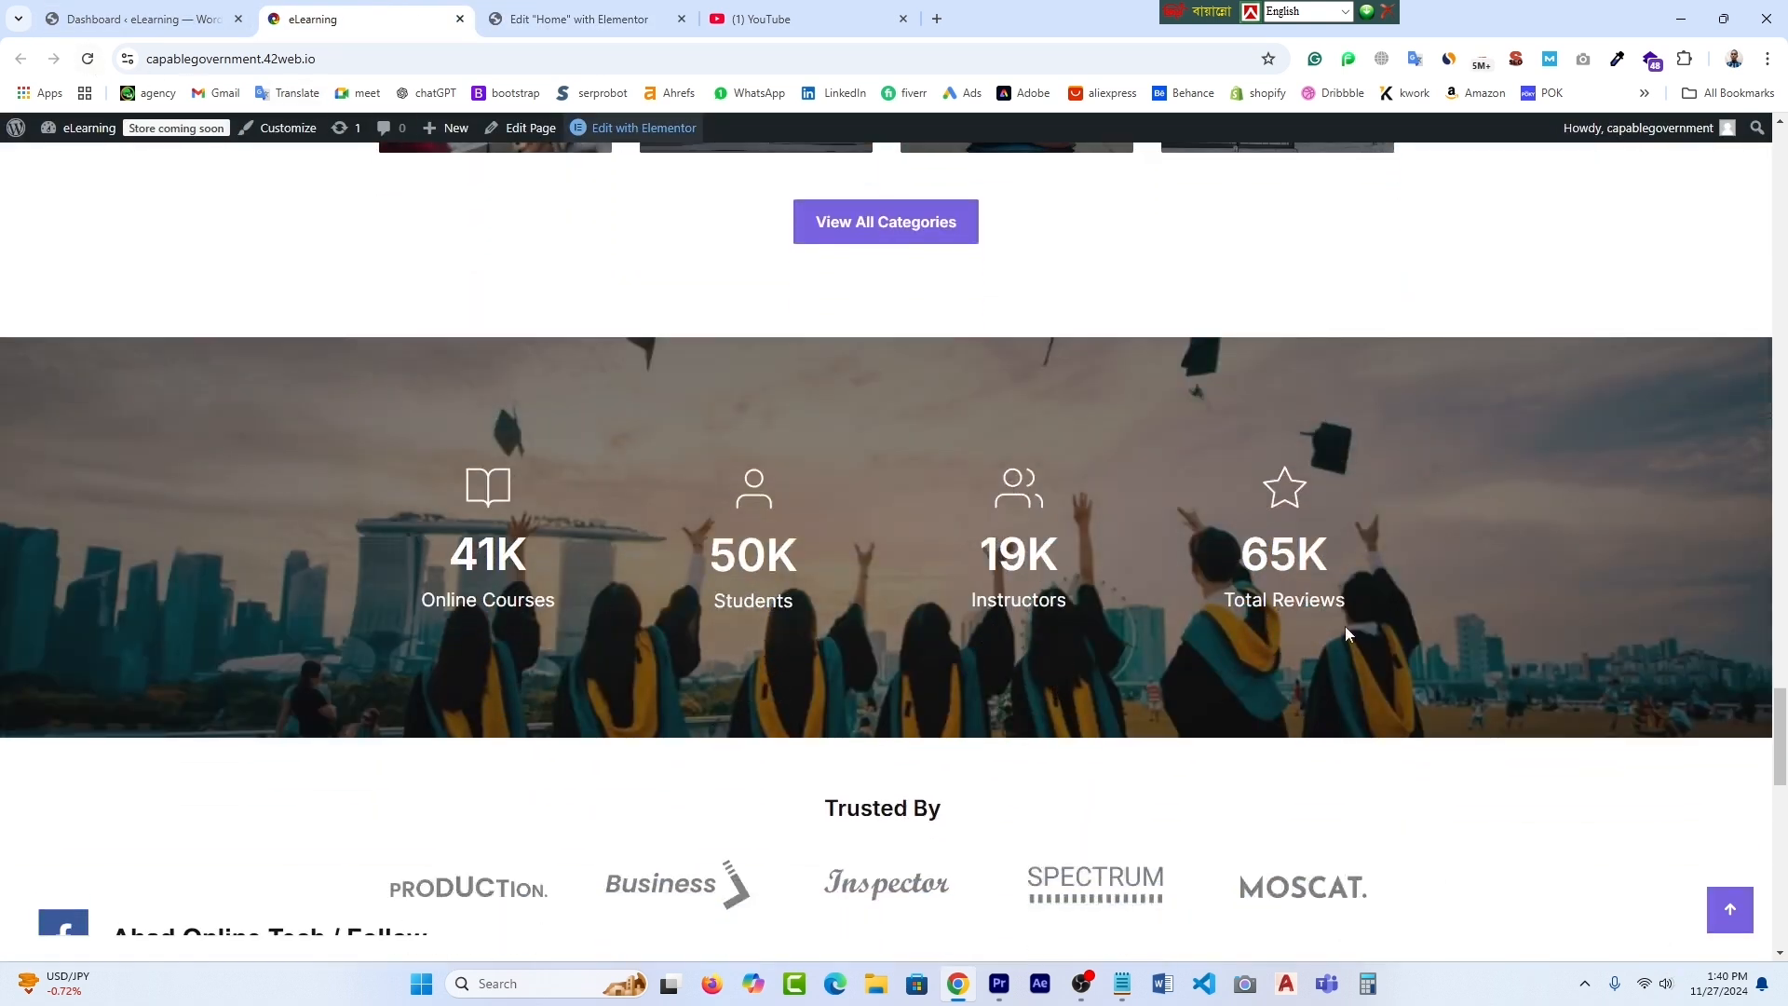
scroll(1345, 626, down, 10)
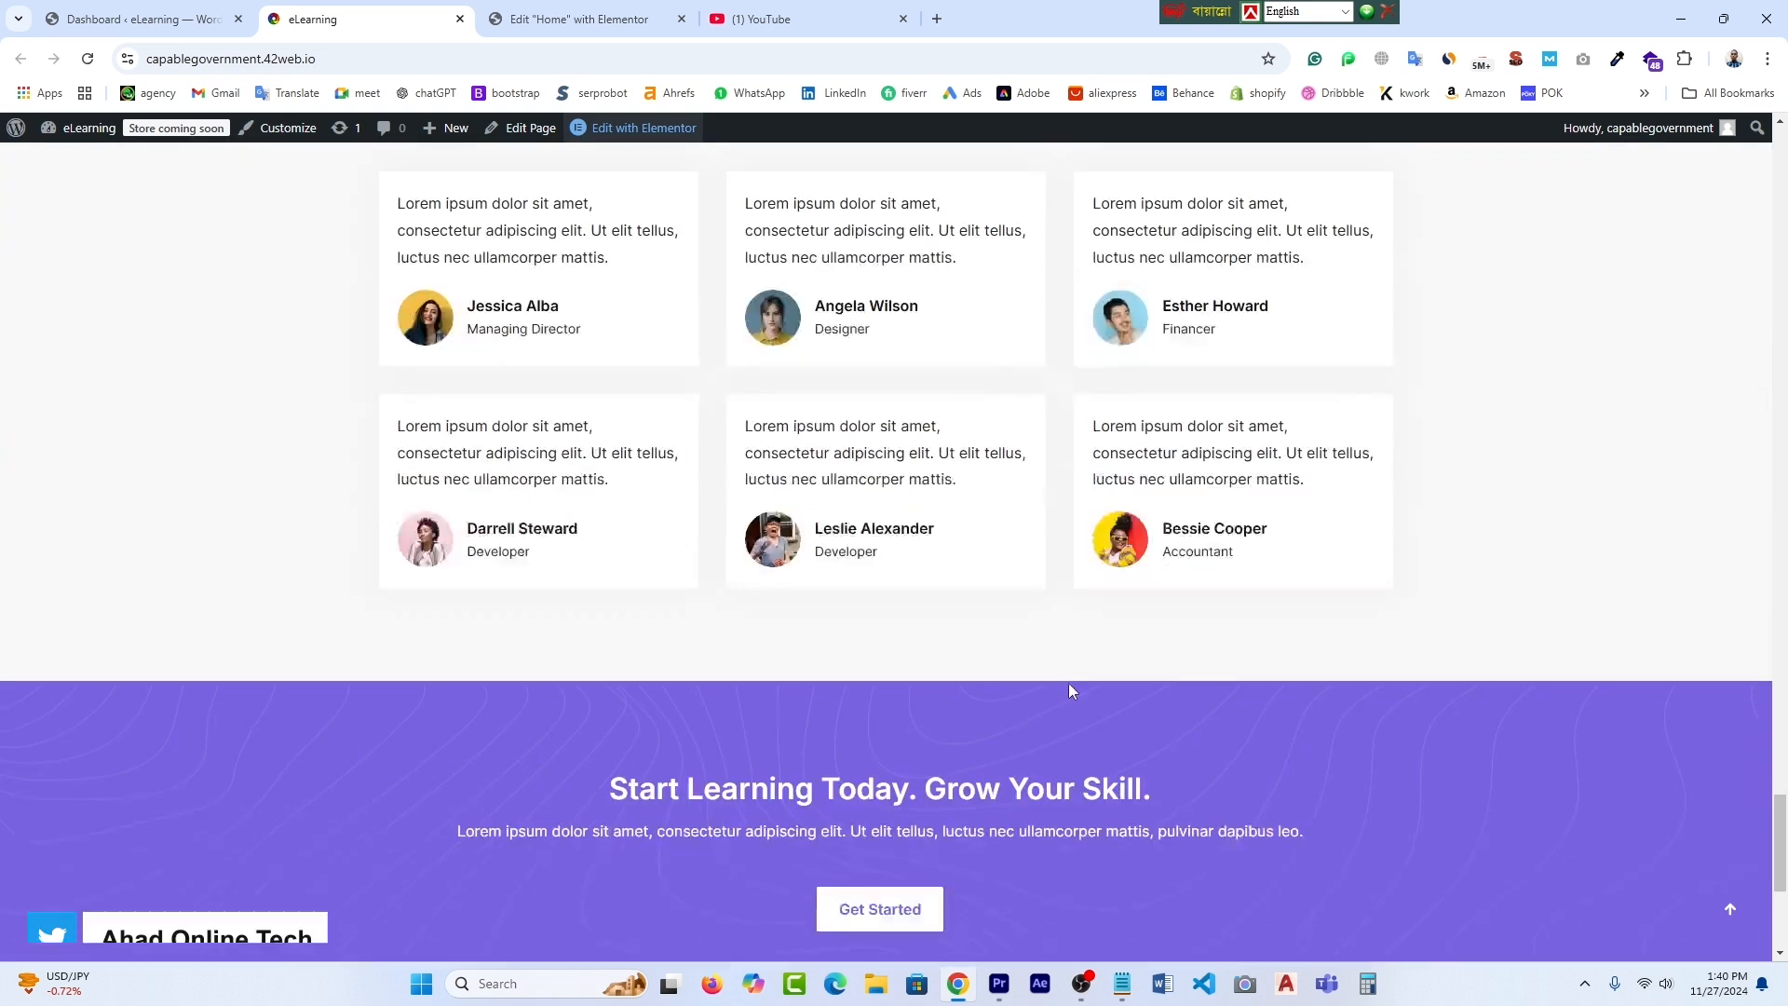
click(87, 59)
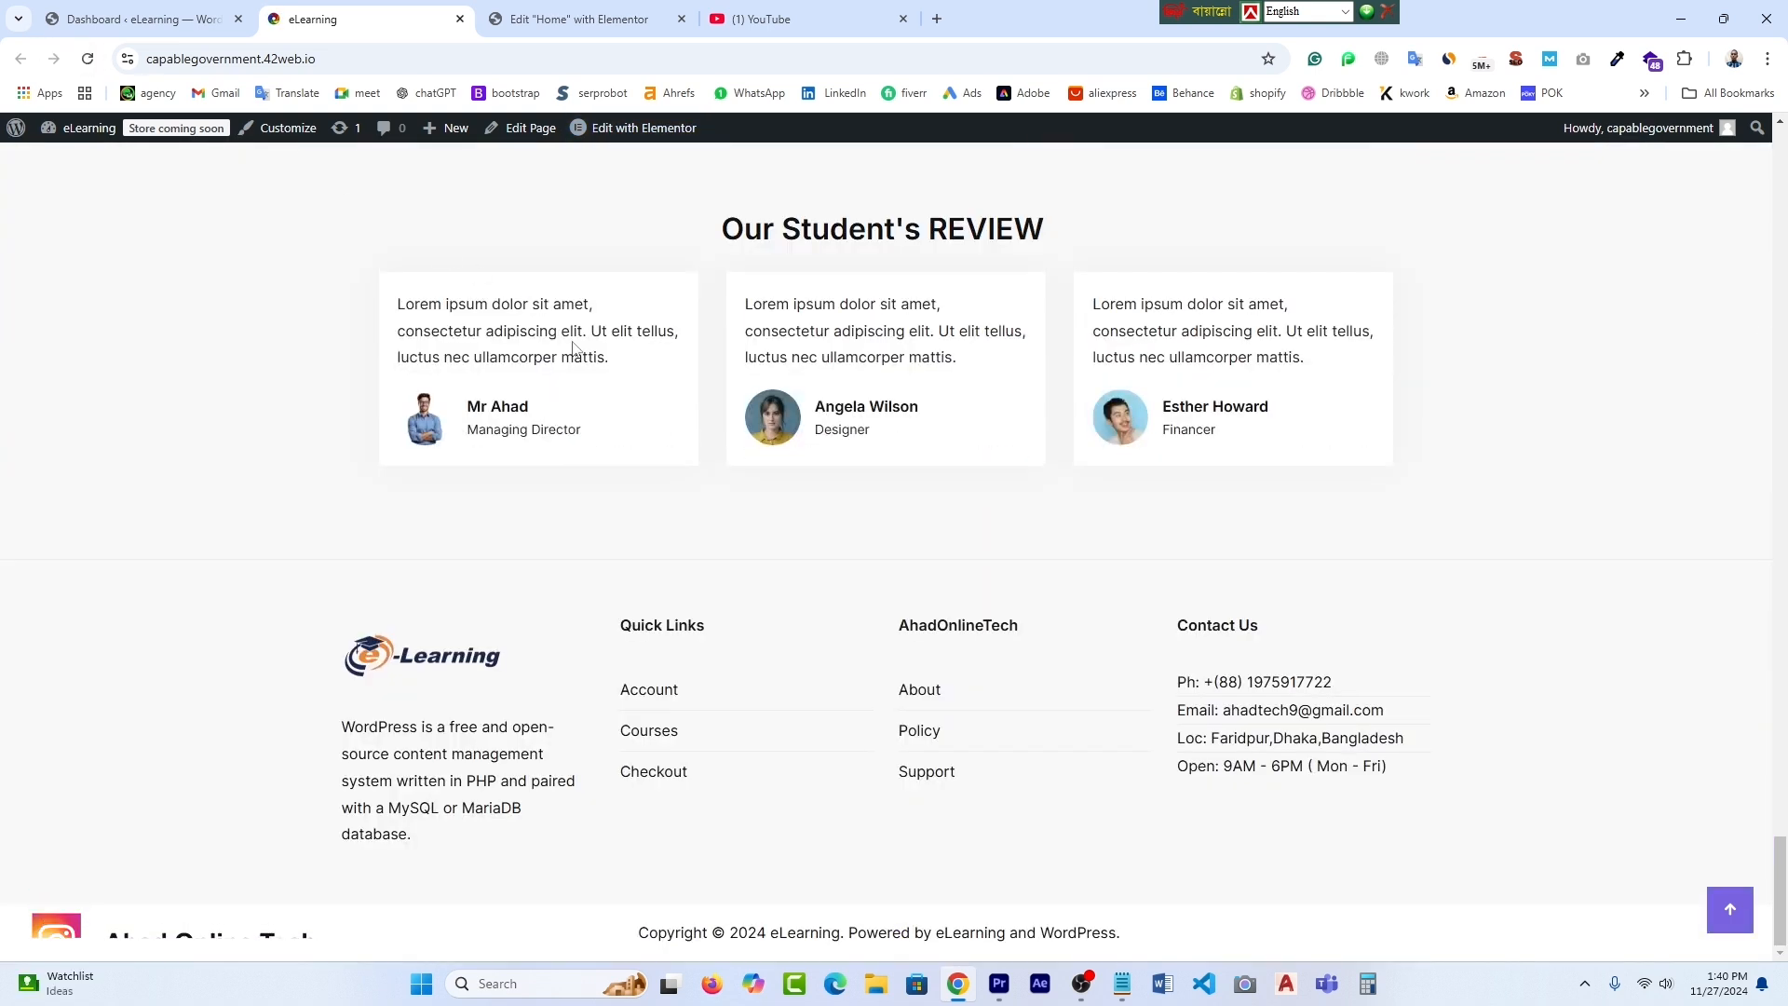
- Scroll through the reloaded homepage to verify the 41K, 100K, 19K, 65K stats and three reviews
scroll(894, 550, up, 5)
scroll(894, 550, down, 1)
scroll(894, 551, up, 5)
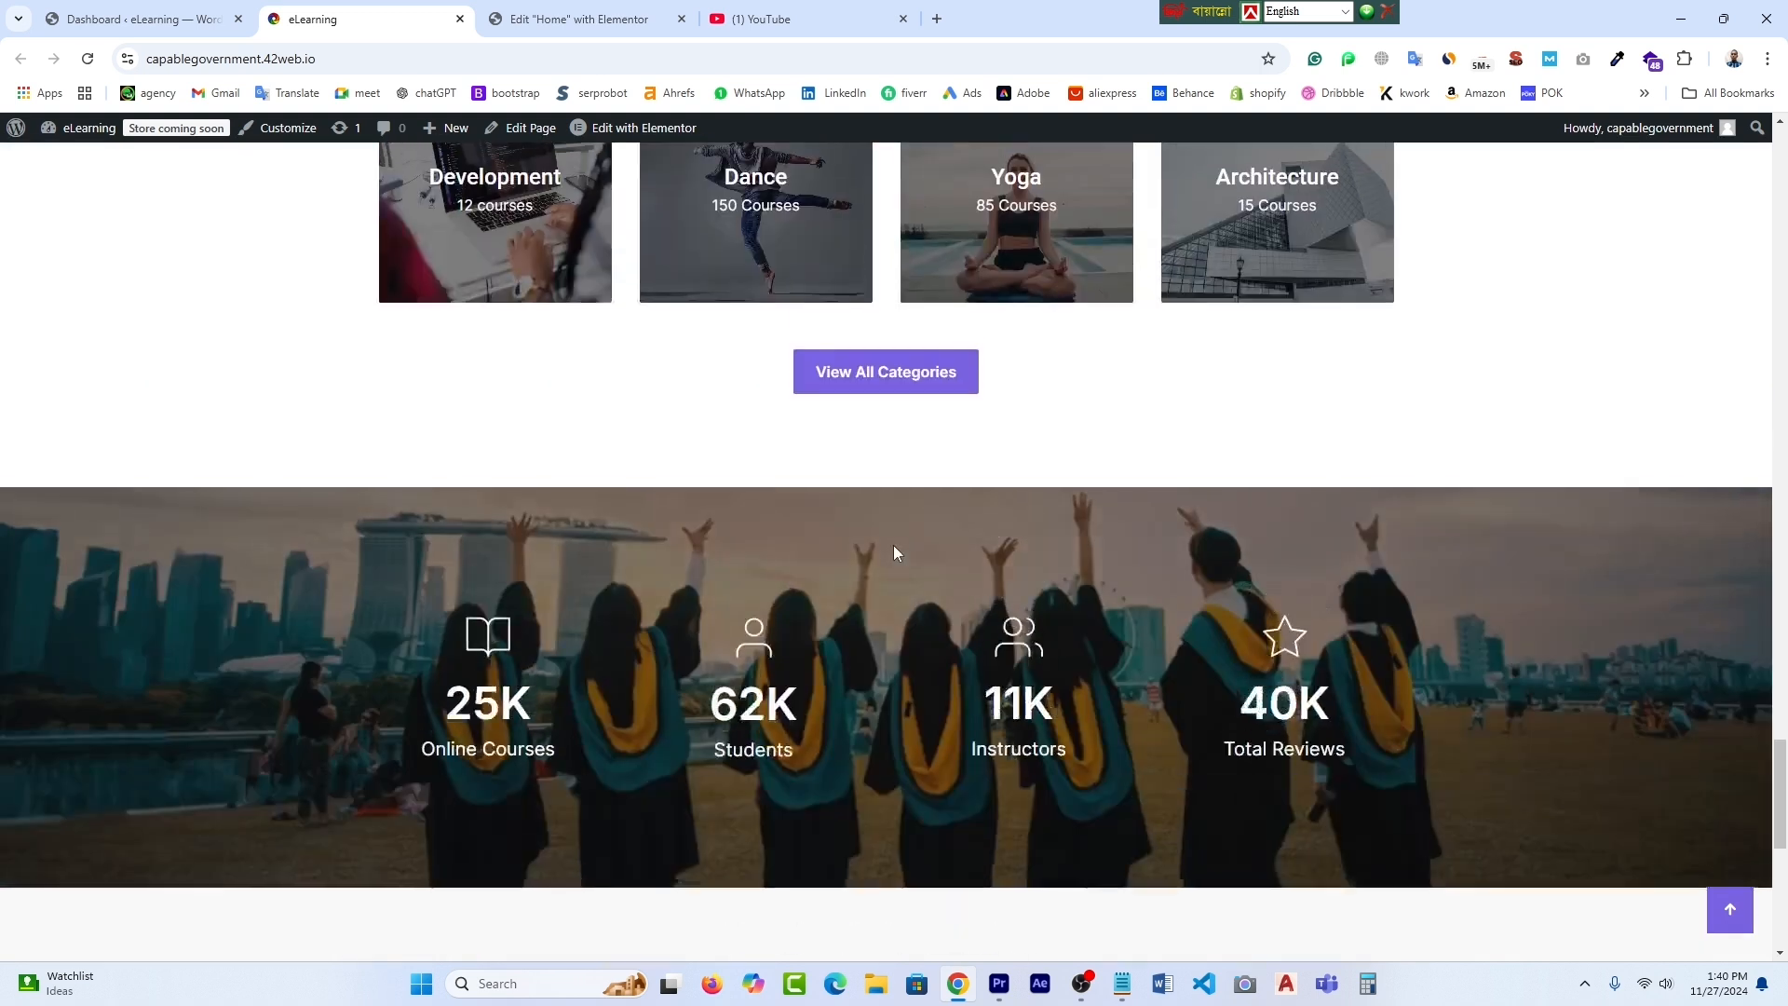
scroll(894, 550, down, 1)
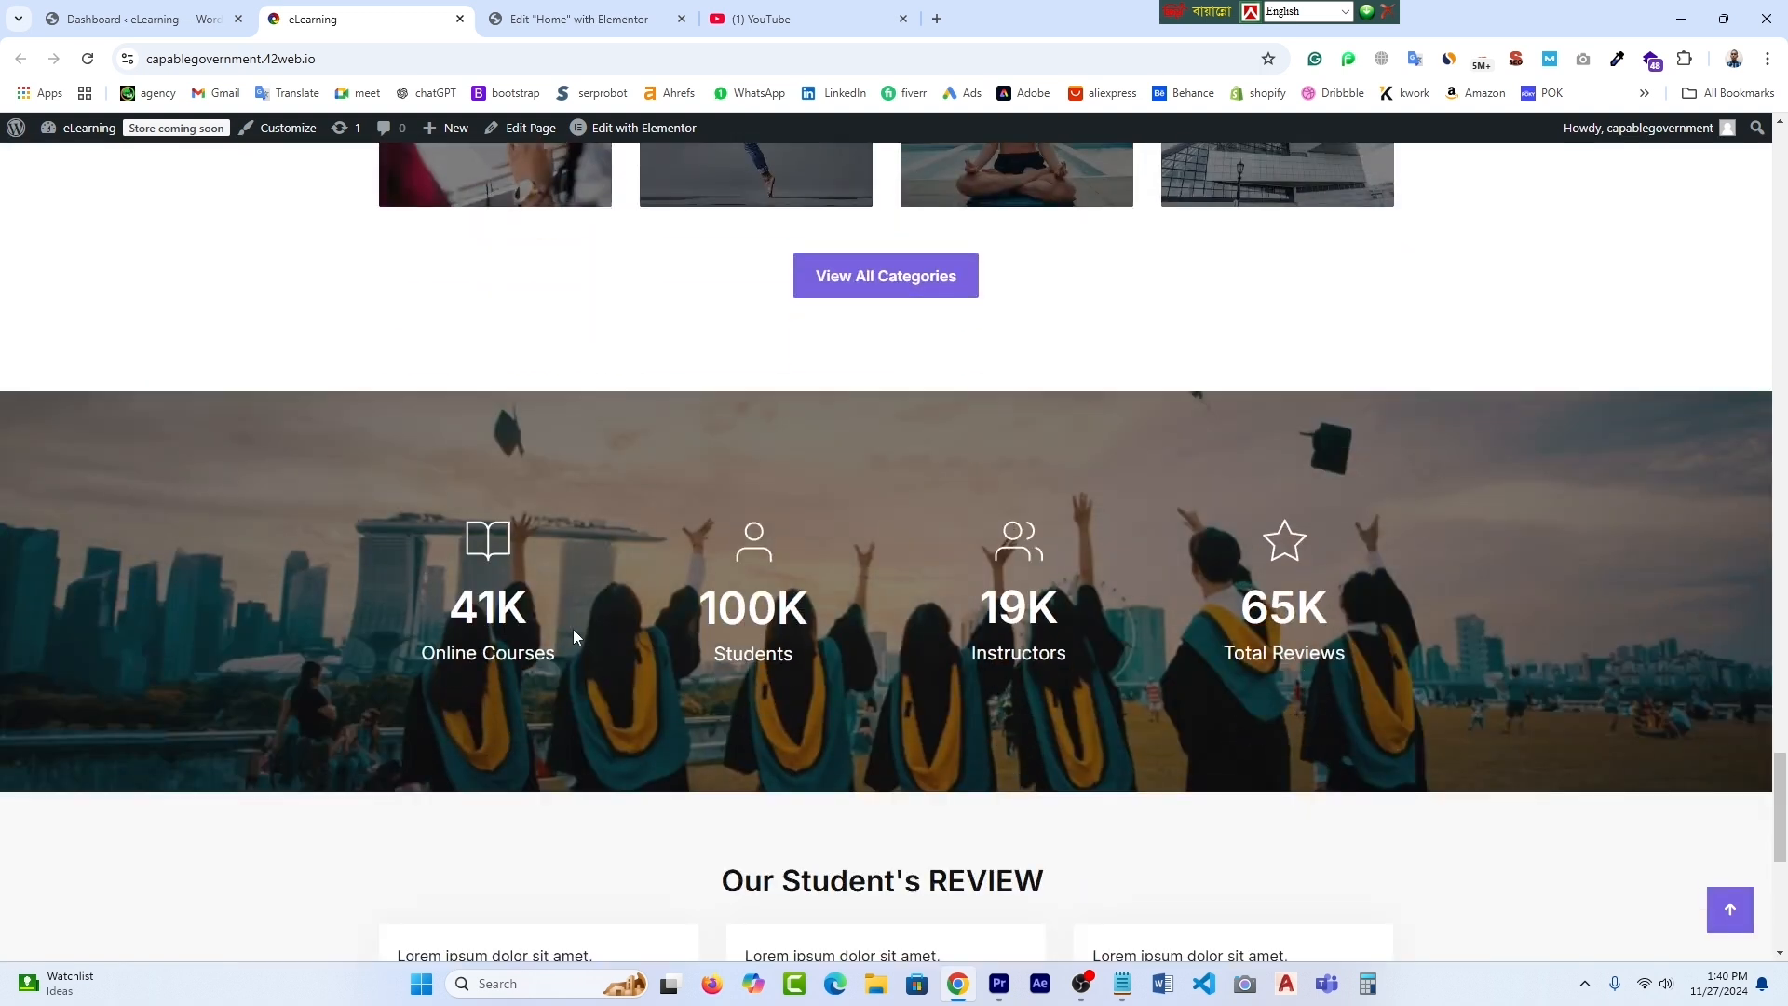
scroll(782, 699, down, 3)
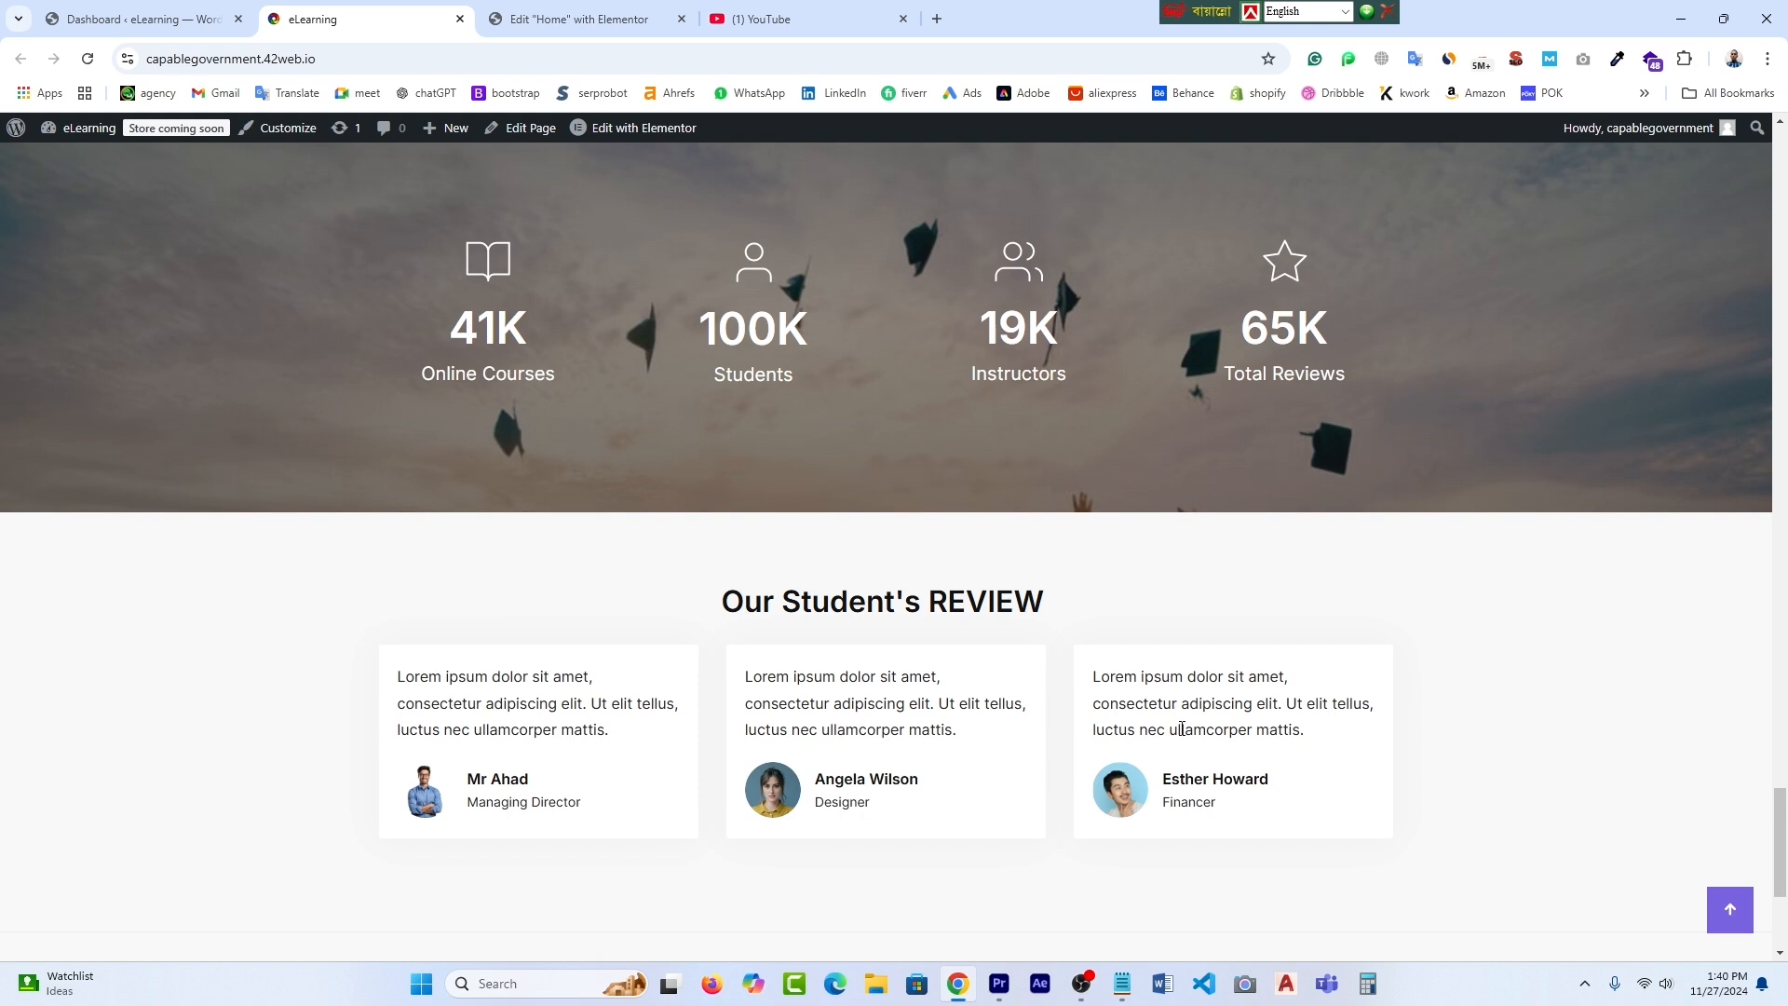
scroll(871, 739, down, 4)
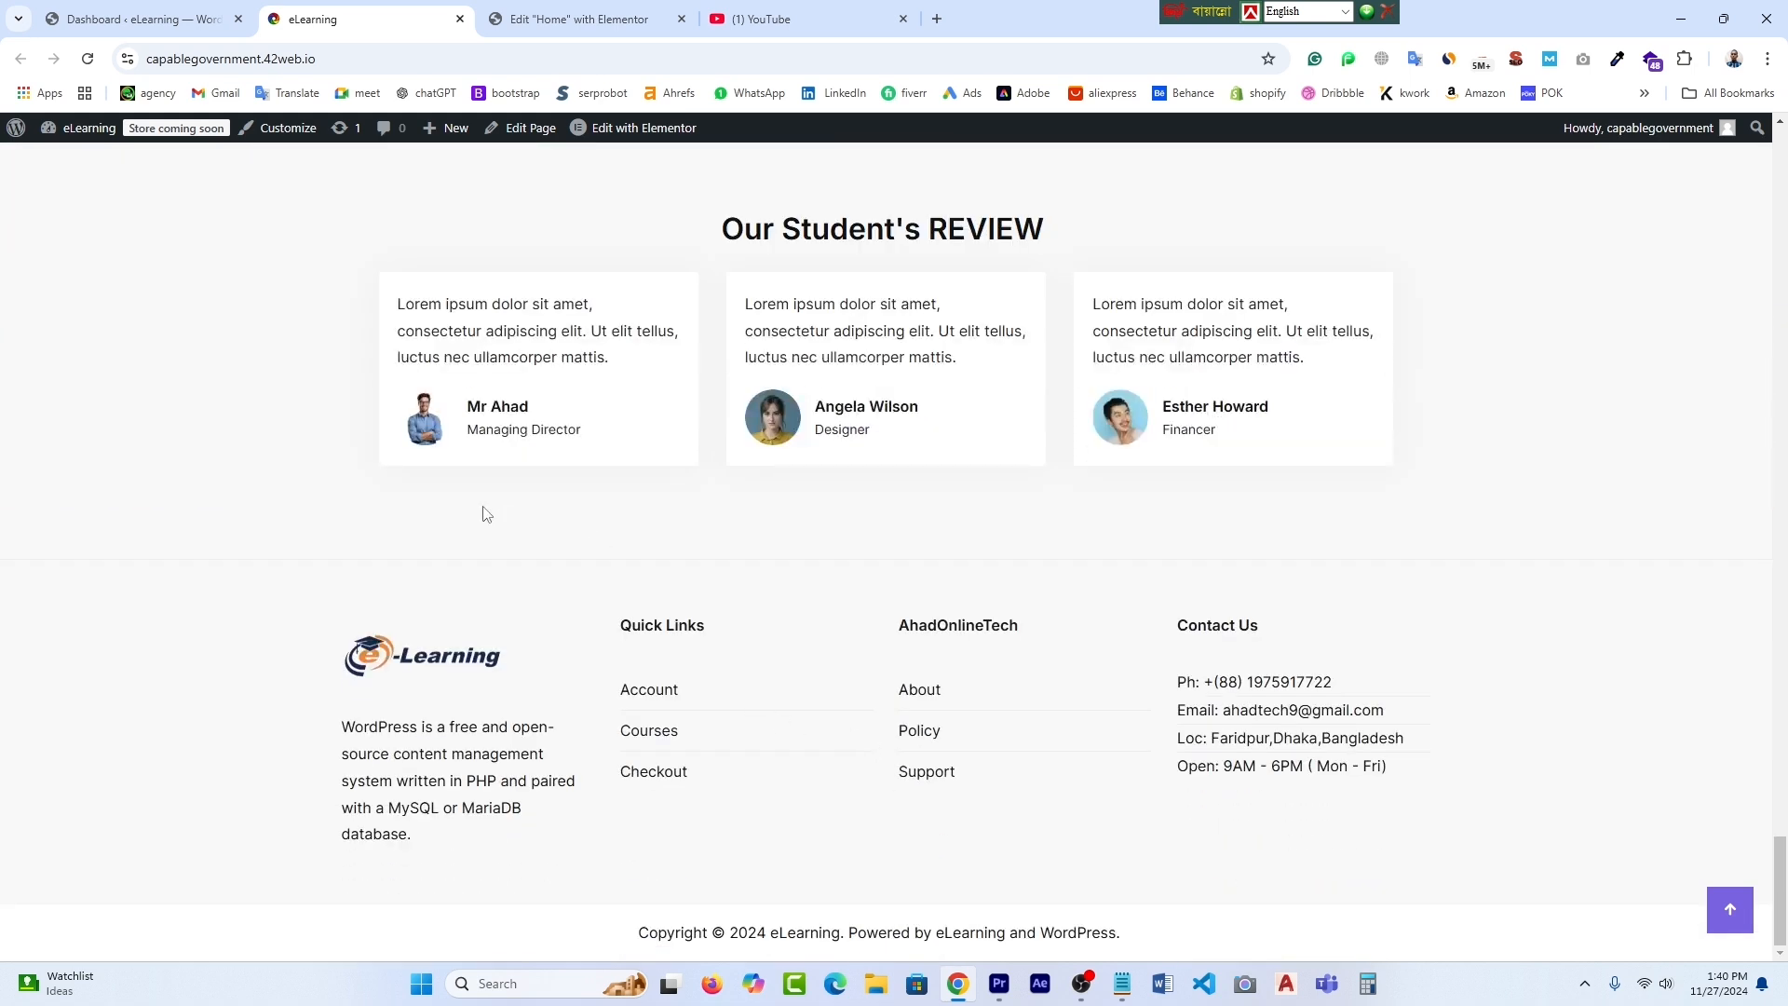
key(Home)
scroll(1330, 557, down, 9)
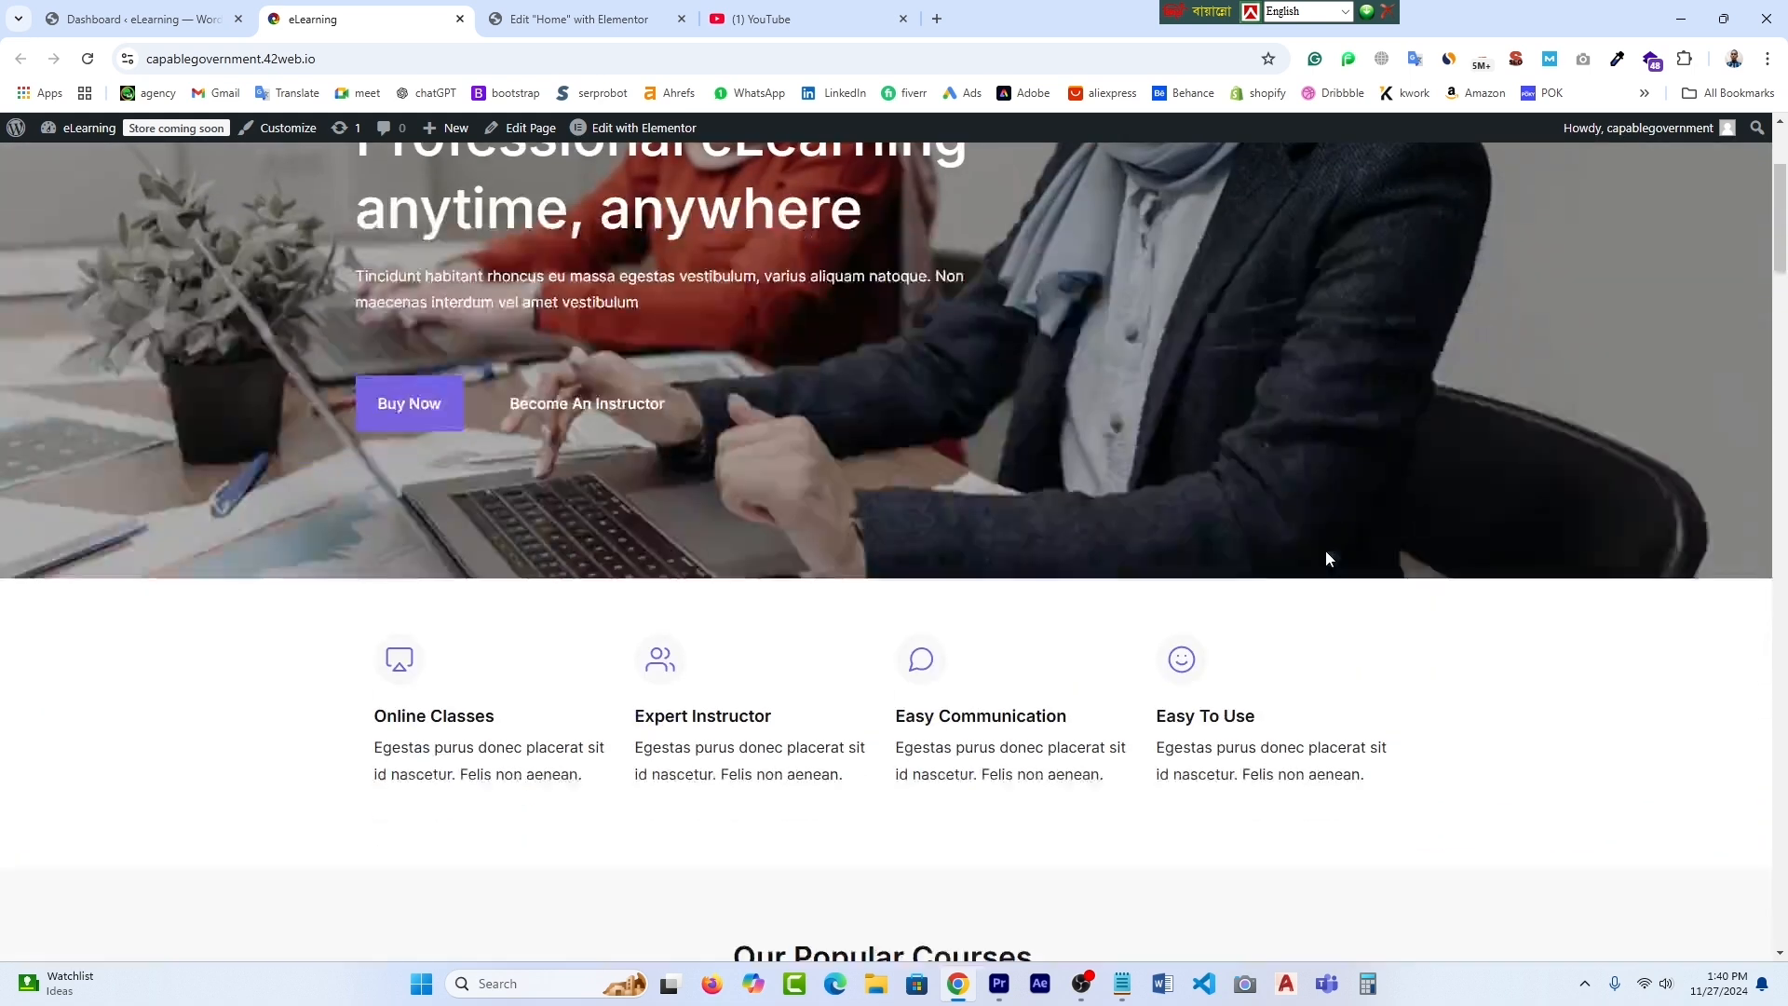
scroll(1481, 675, down, 16)
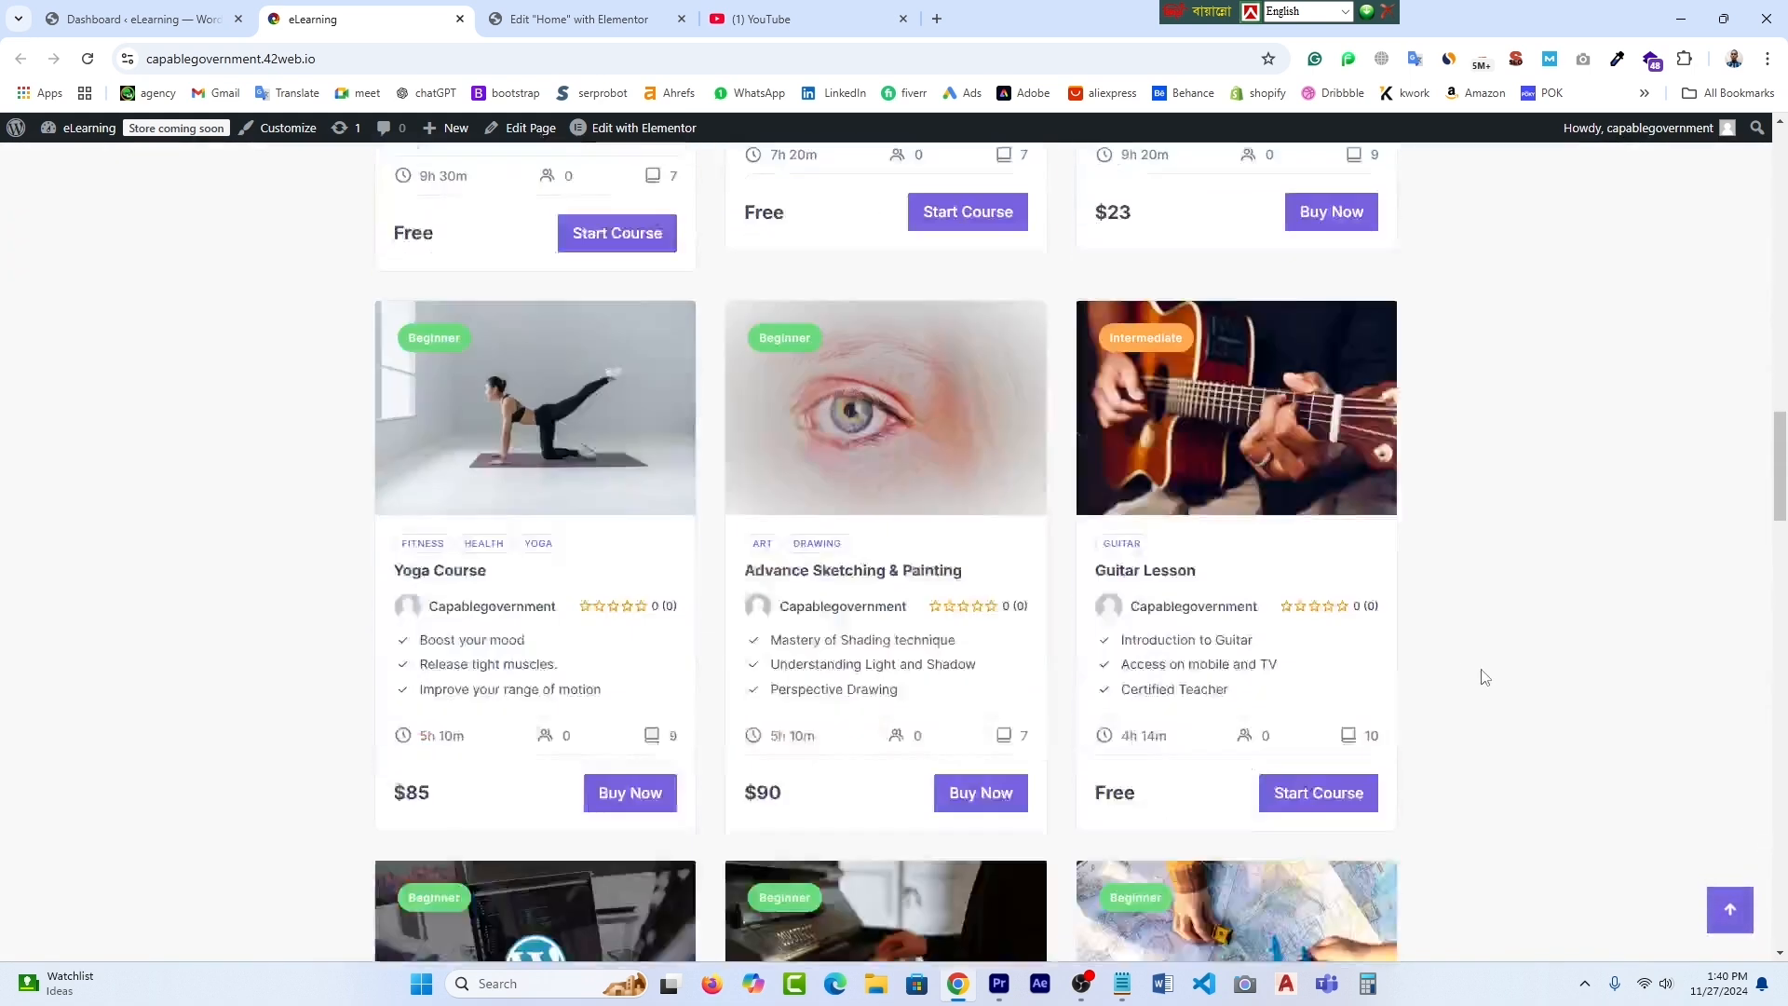